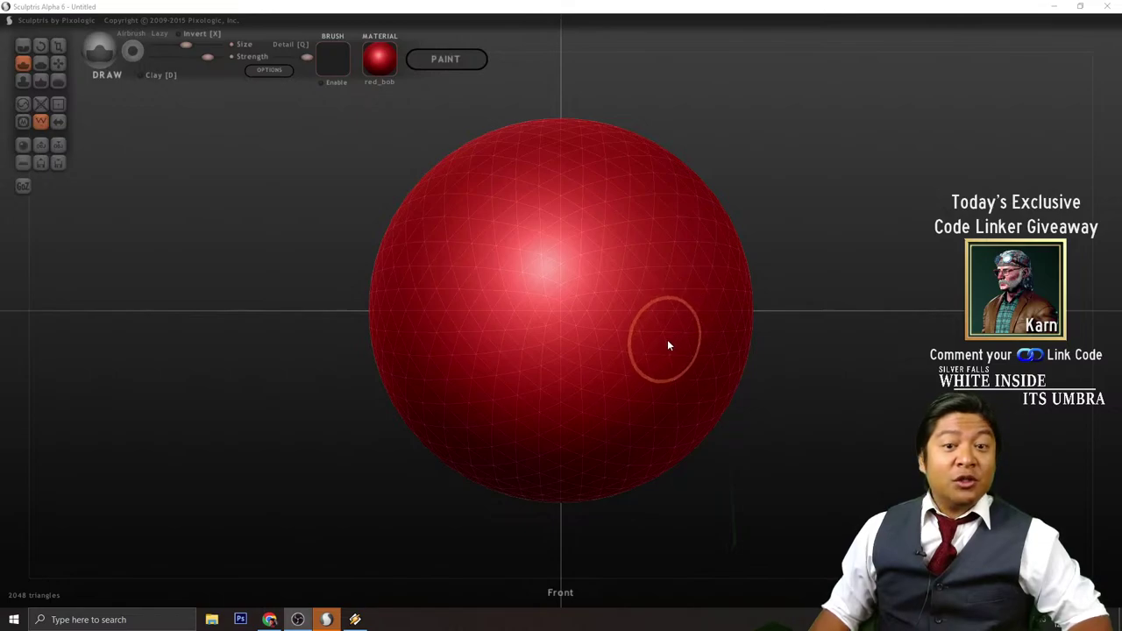
scroll(807, 299, "down", 5)
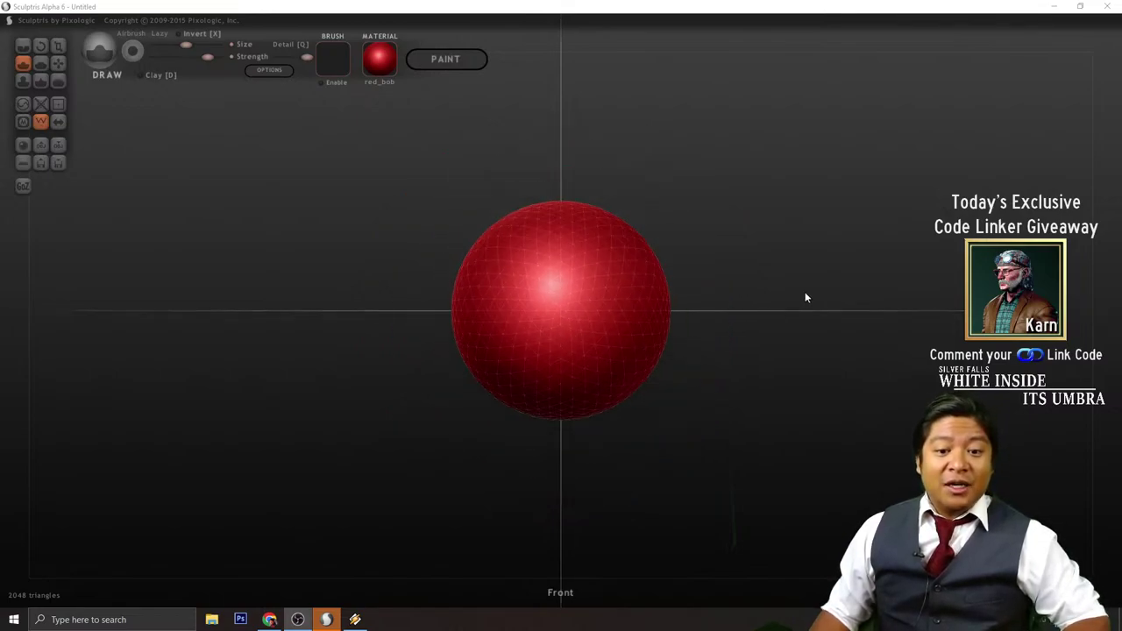
scroll(807, 298, "up", 3)
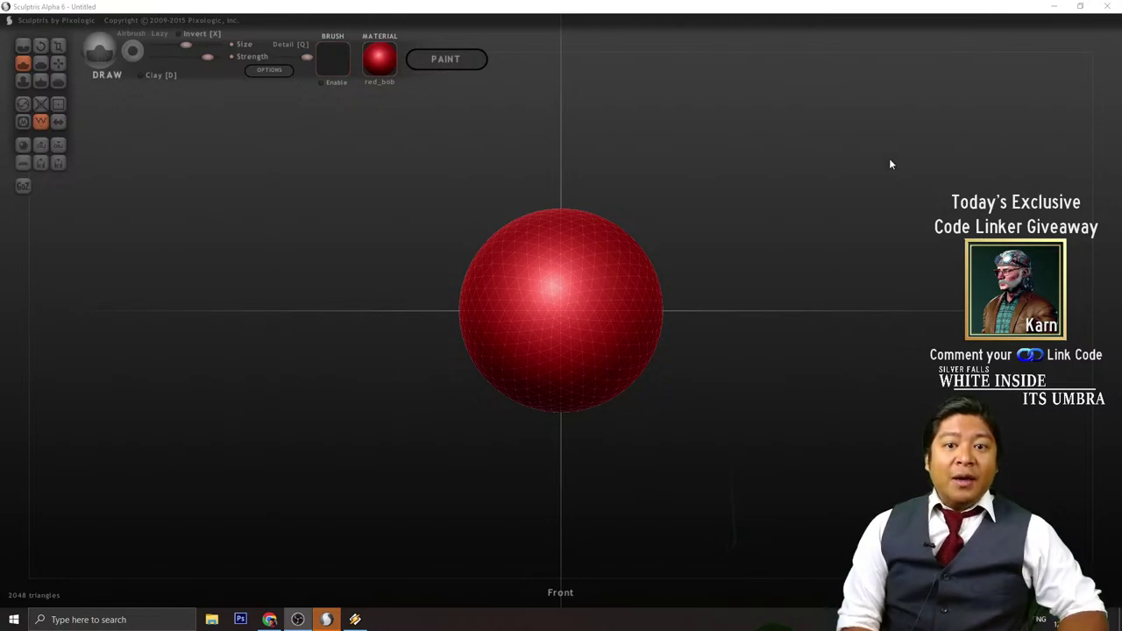
left_click(591, 9)
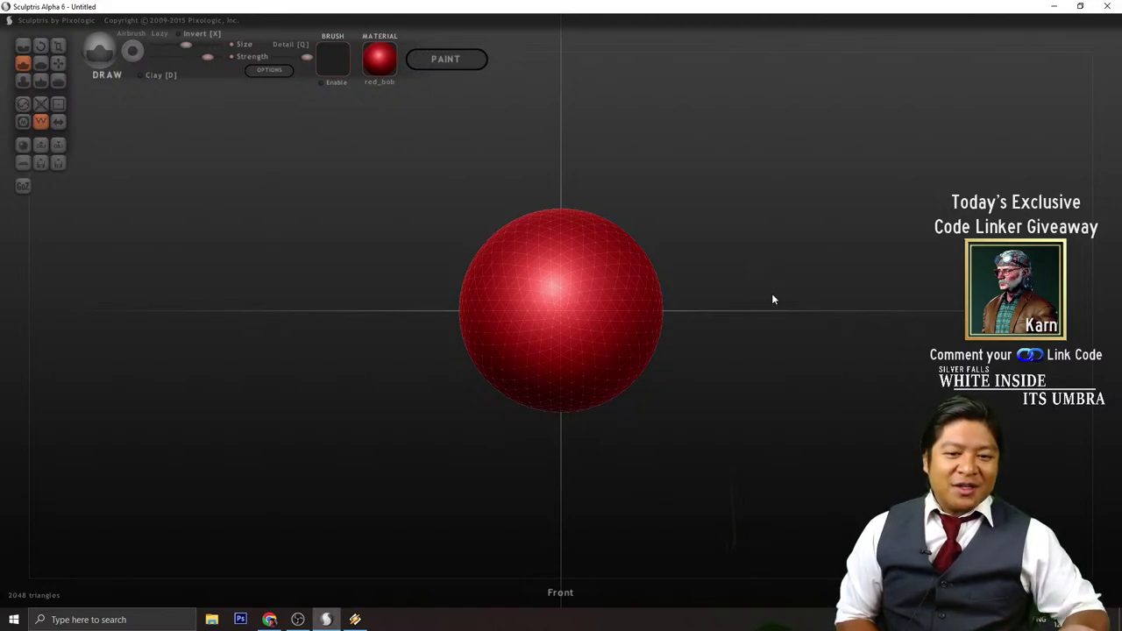
left_click_drag(692, 343, 766, 243)
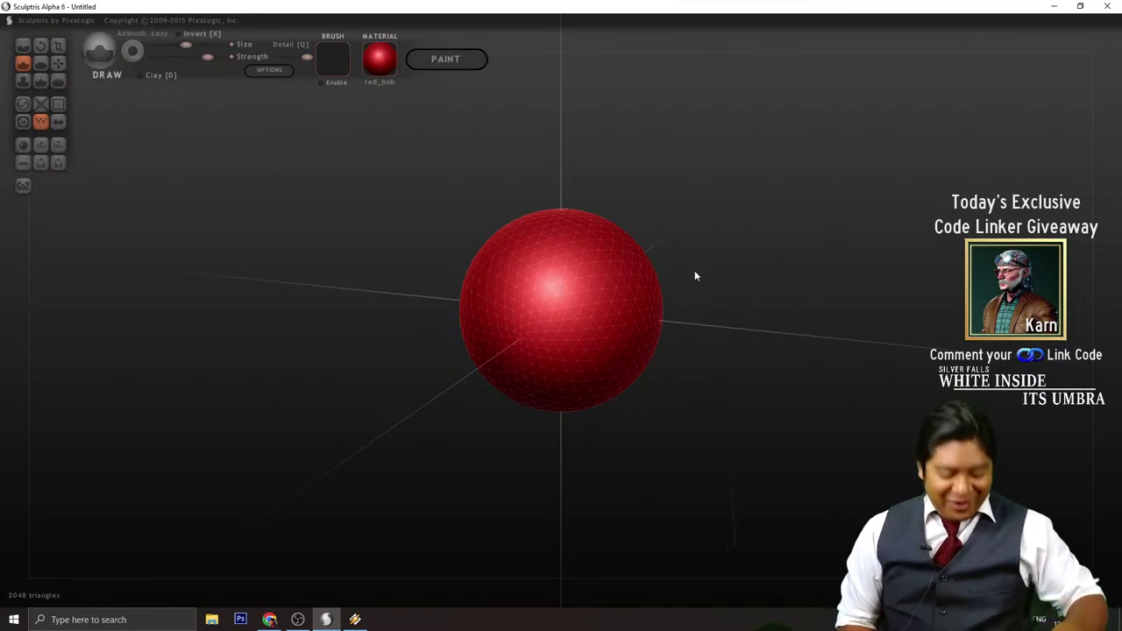
scroll(642, 235, "down", 3)
scroll(550, 267, "up", 3)
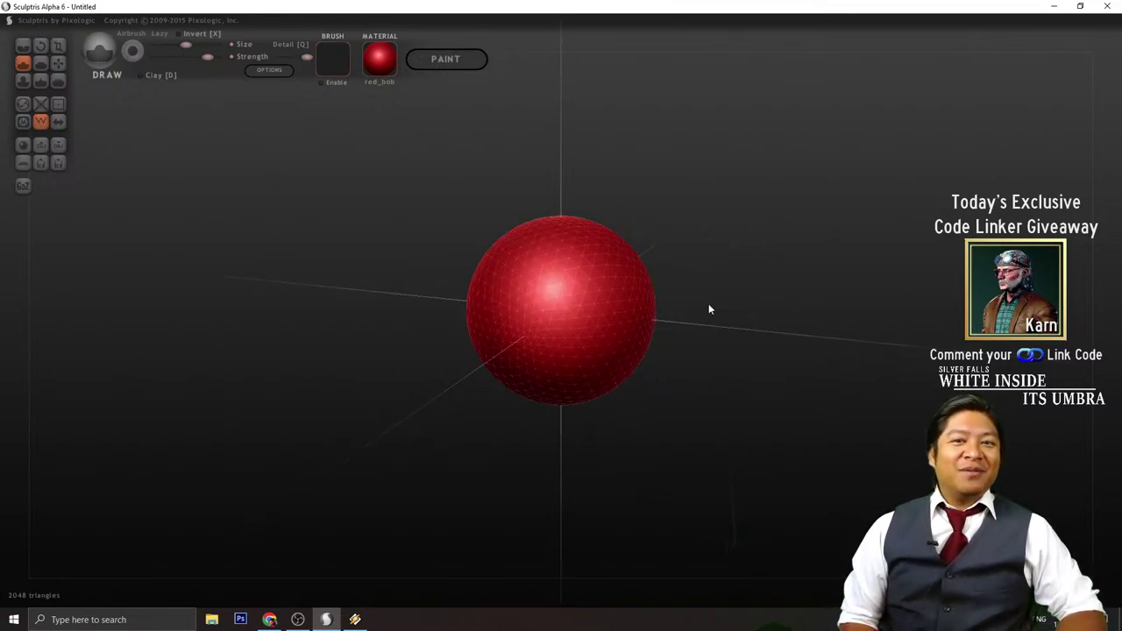
left_click_drag(711, 308, 735, 295)
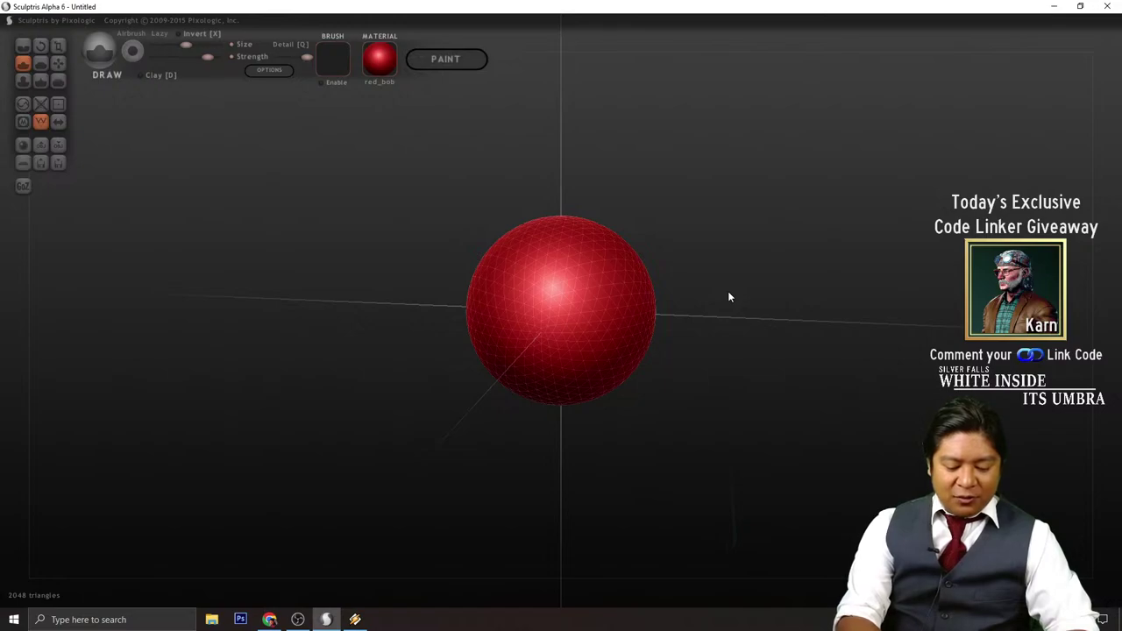
left_click(269, 619)
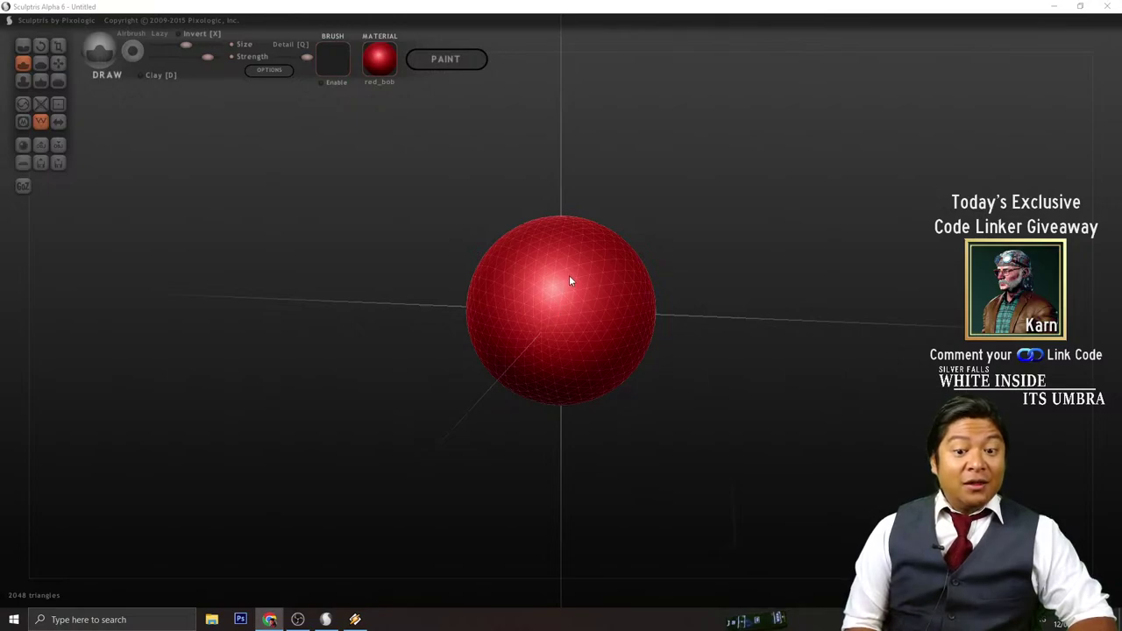
left_click(779, 247)
mouse_move(730, 285)
left_mouse_down()
mouse_move(784, 288)
mouse_move(759, 283)
left_mouse_up()
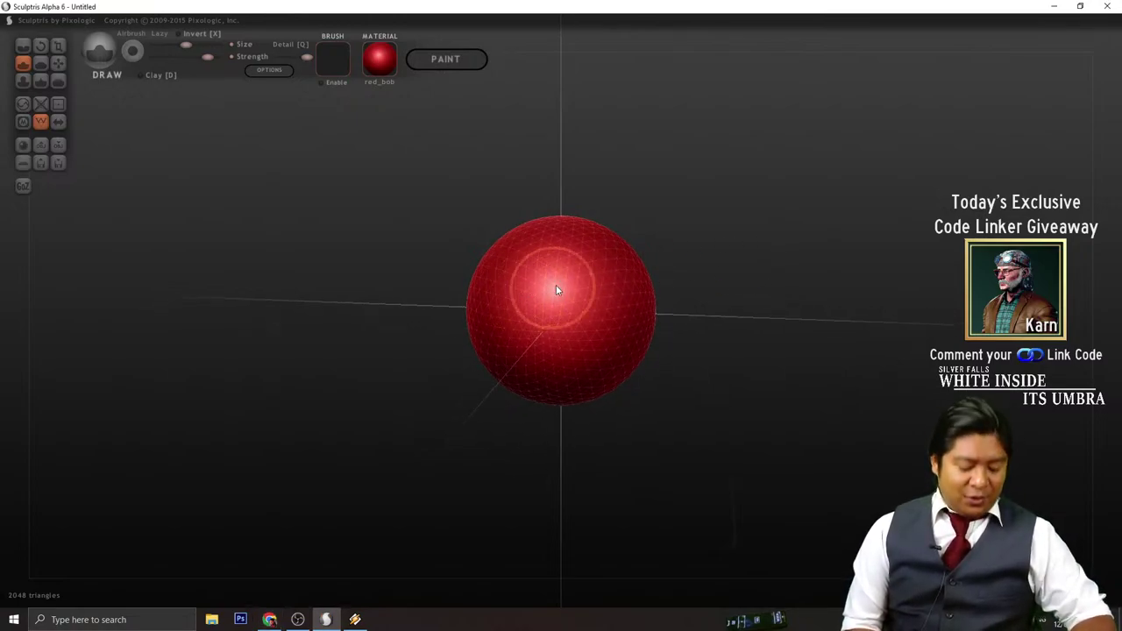
scroll(561, 283, "down", 2)
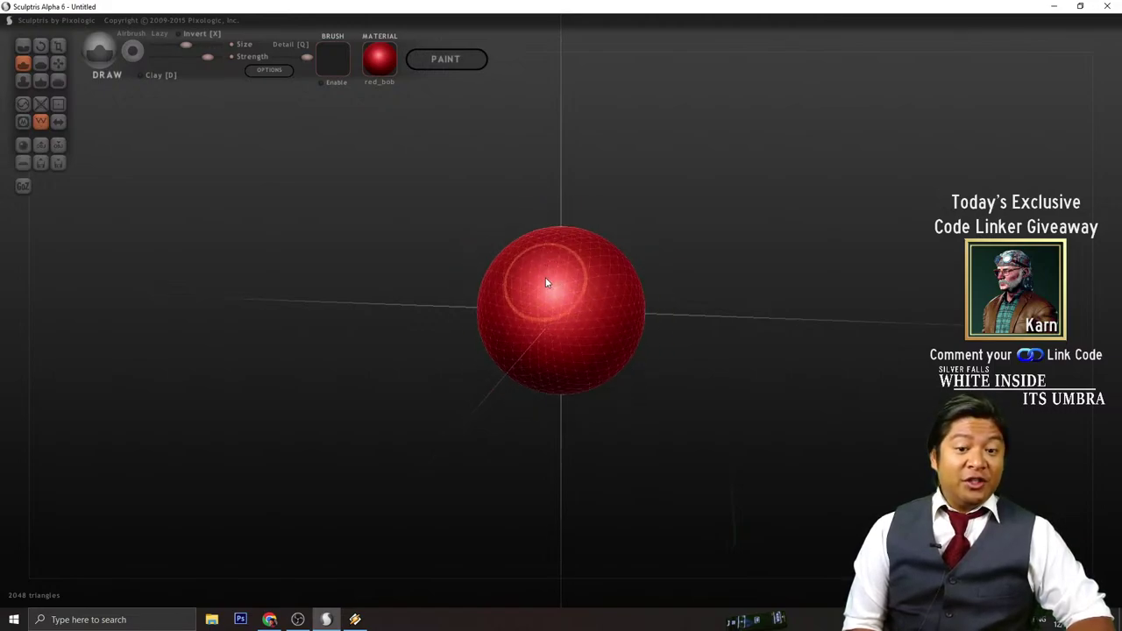
mouse_move(529, 260)
left_mouse_down()
mouse_move(591, 254)
mouse_move(540, 338)
left_mouse_up()
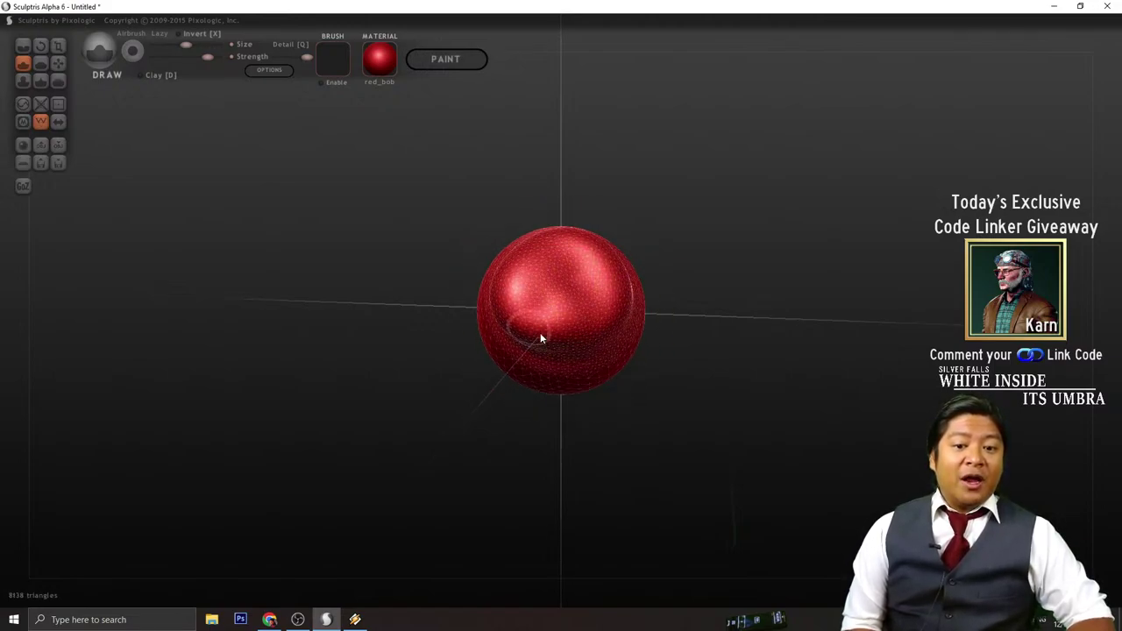
mouse_move(705, 353)
left_mouse_down()
mouse_move(790, 321)
mouse_move(750, 374)
left_mouse_up()
key("ctrl+z")
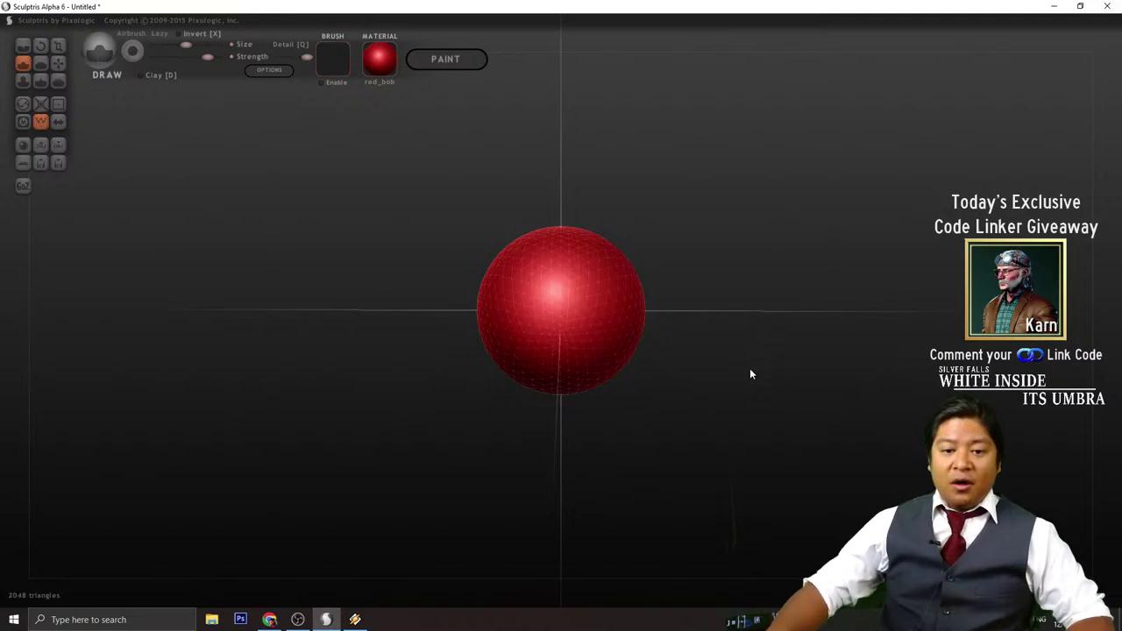
- Turn on symmetry for the sphere and accept the removal of asymmetric details
left_click(59, 121)
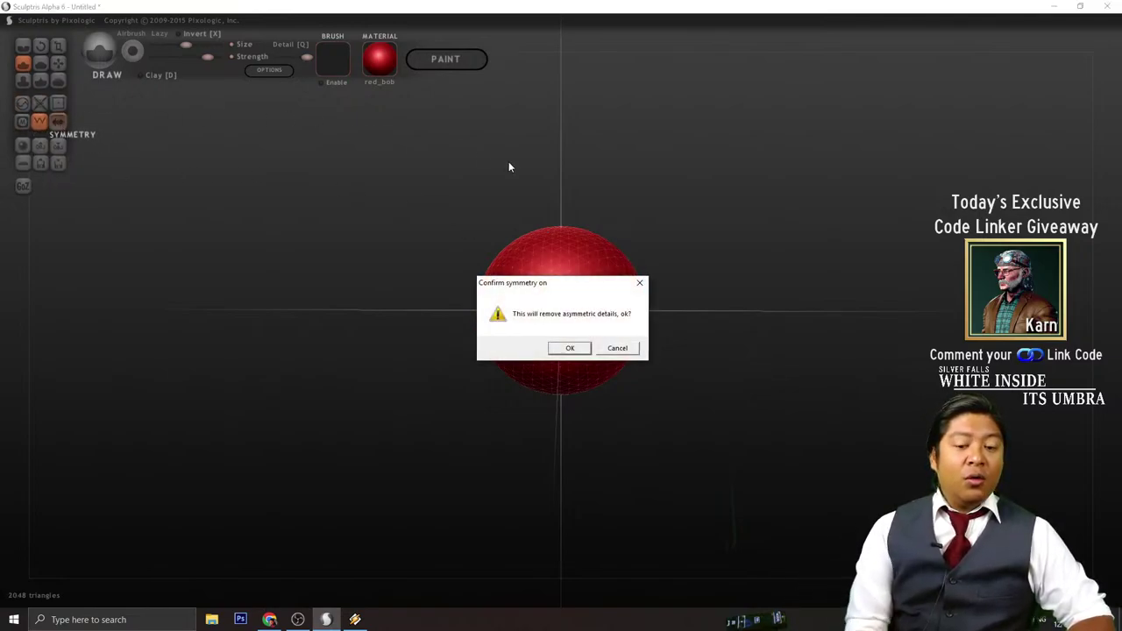
left_click(571, 348)
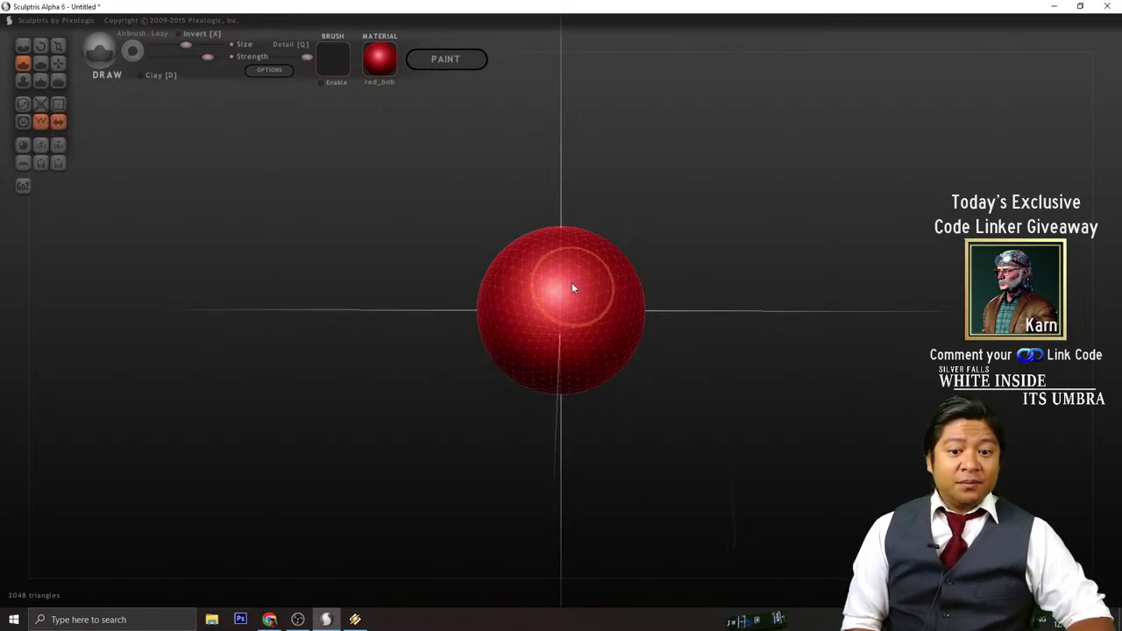
- Try building a long lumpy bulge out of the sphere's front with symmetric Draw strokes
mouse_move(574, 289)
left_mouse_down()
mouse_move(569, 334)
mouse_move(584, 295)
mouse_move(613, 295)
mouse_move(573, 371)
mouse_move(509, 300)
mouse_move(552, 258)
mouse_move(552, 273)
mouse_move(524, 316)
mouse_move(538, 253)
mouse_move(598, 276)
mouse_move(545, 288)
mouse_move(565, 266)
mouse_move(614, 290)
left_mouse_up()
mouse_move(776, 343)
left_mouse_down()
mouse_move(692, 310)
mouse_move(674, 318)
left_mouse_up()
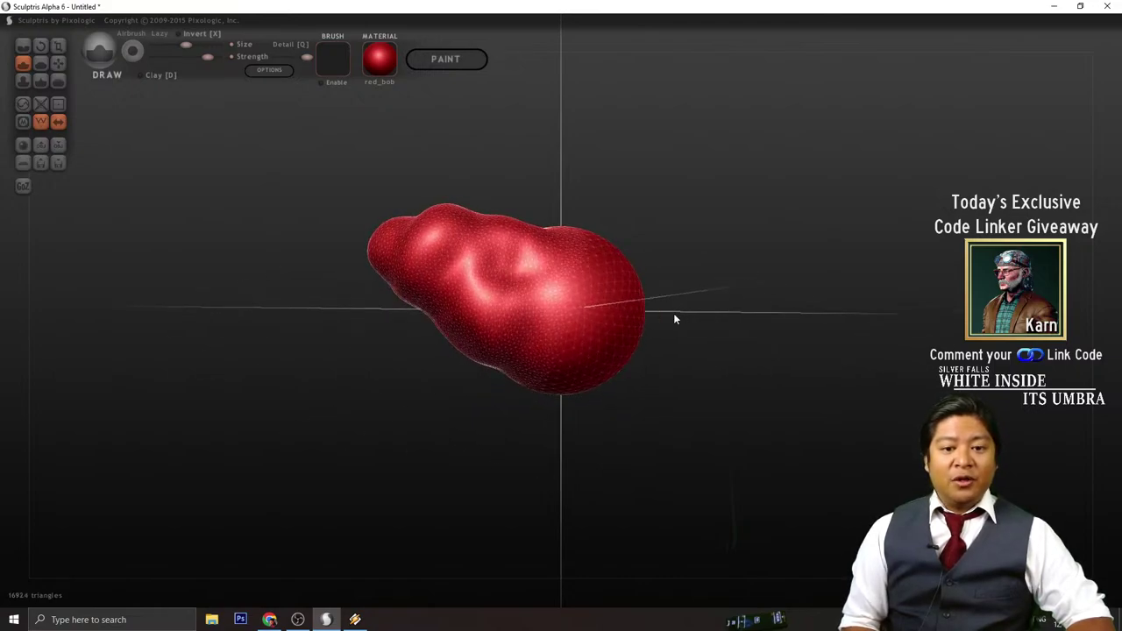
scroll(672, 321, "down", 5)
scroll(656, 330, "up", 2)
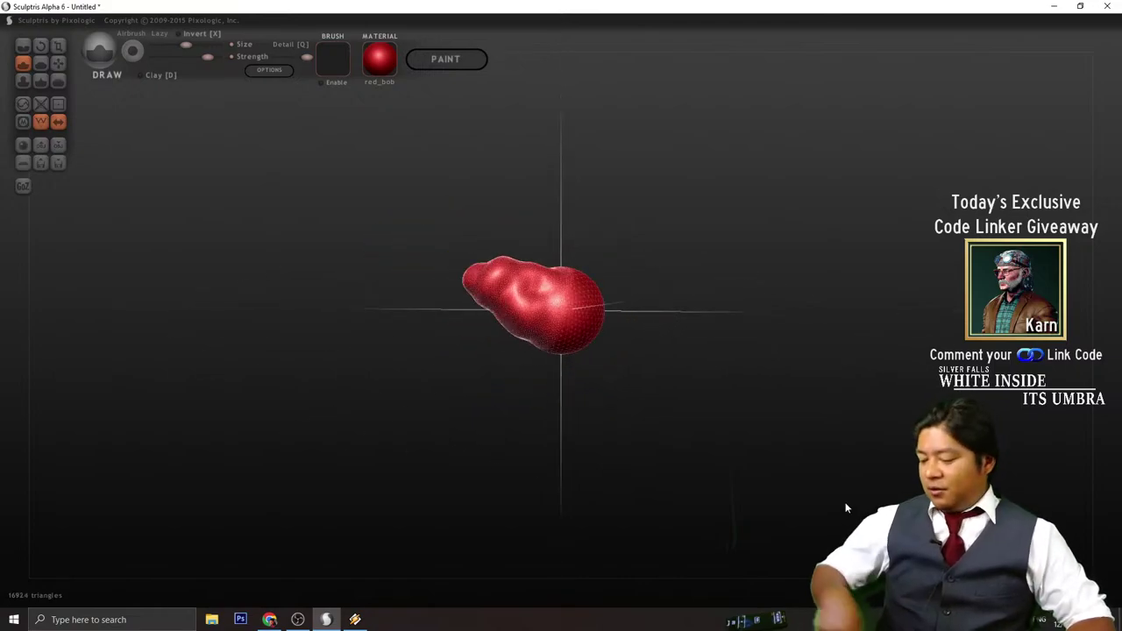
- Undo all the Draw strokes that formed the bulge on the sphere
key("ctrl+z")
key("ctrl+z")
key("ctrl+z")
key("ctrl+z")
key("ctrl+z")
key("ctrl+z")
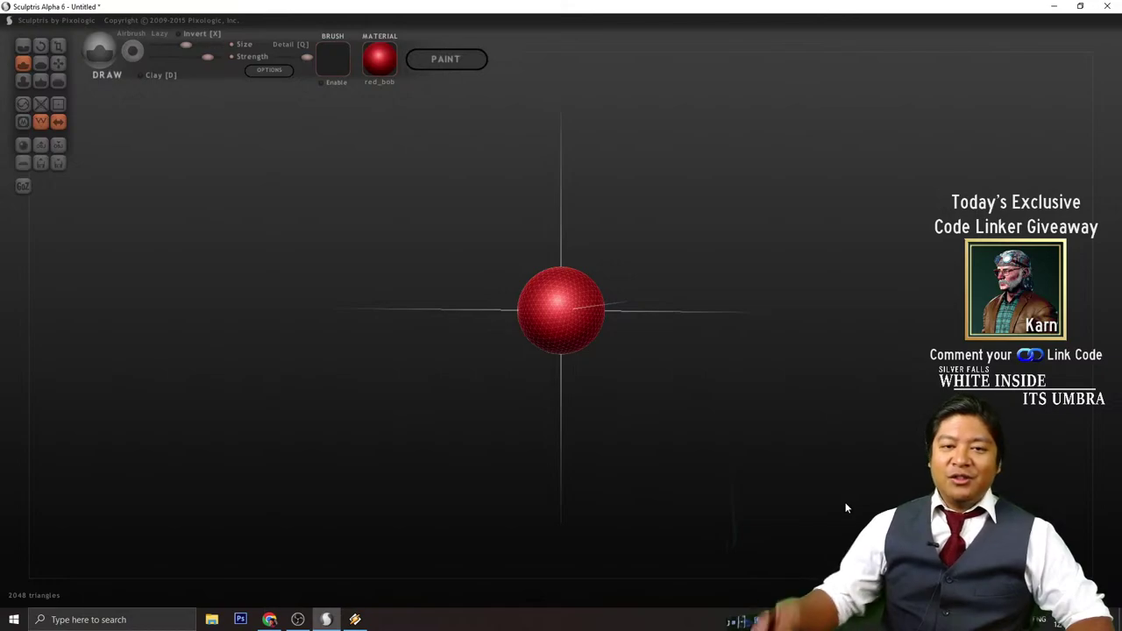
- Raise the front surface of the zoomed-out sphere with a broad symmetric Draw stroke
left_click_drag(558, 400, 640, 417)
scroll(563, 289, "up", 3)
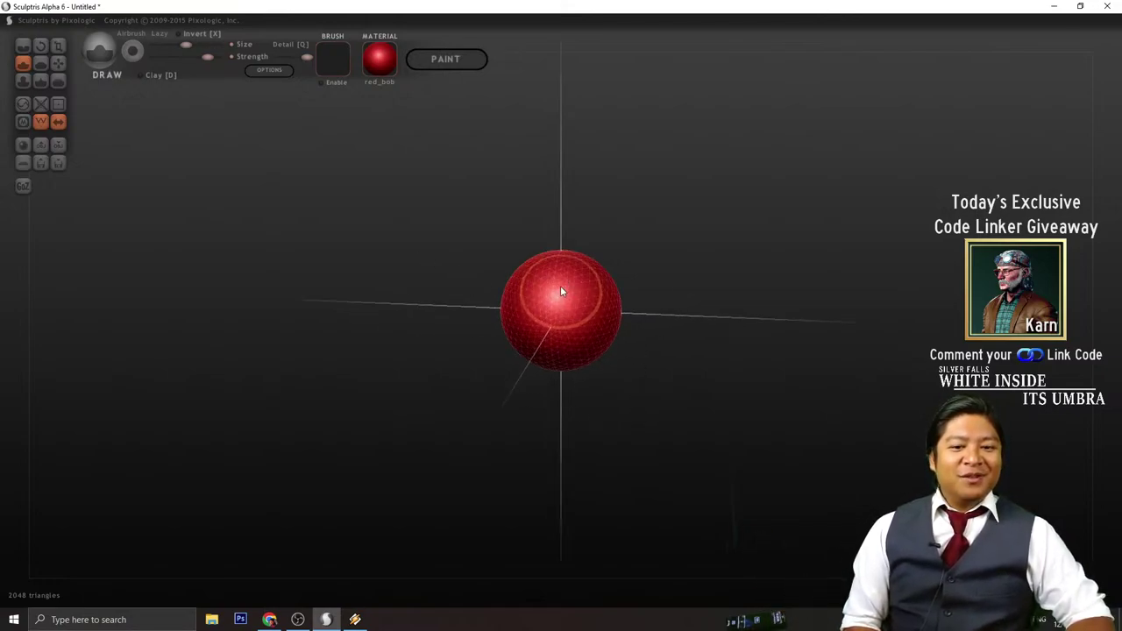
scroll(581, 305, "down", 4)
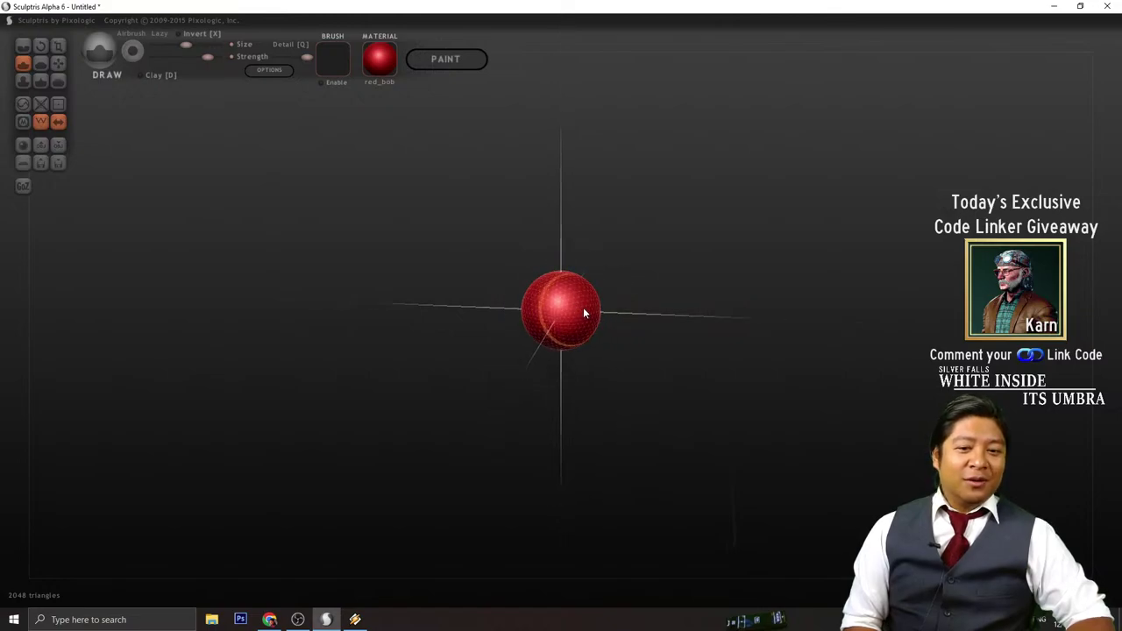
left_click_drag(583, 307, 528, 290)
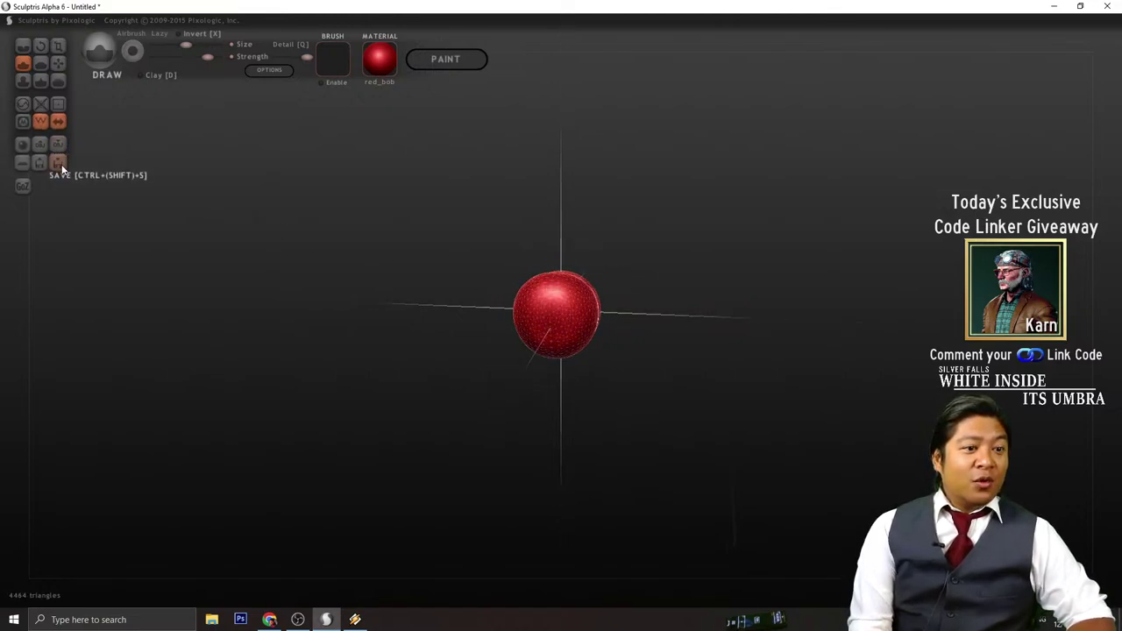
- Save the sculpture as facetaker2.sc1 in the Models folder
key("ctrl+s")
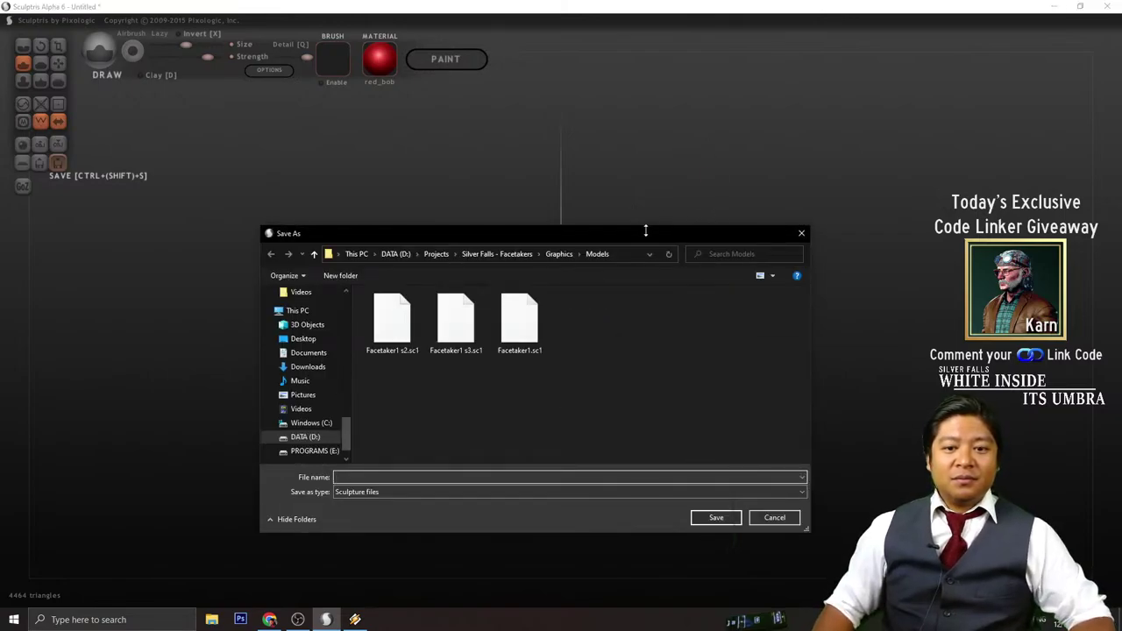
mouse_move(646, 230)
left_mouse_down()
mouse_move(645, 249)
mouse_move(646, 238)
left_mouse_up()
key("Escape")
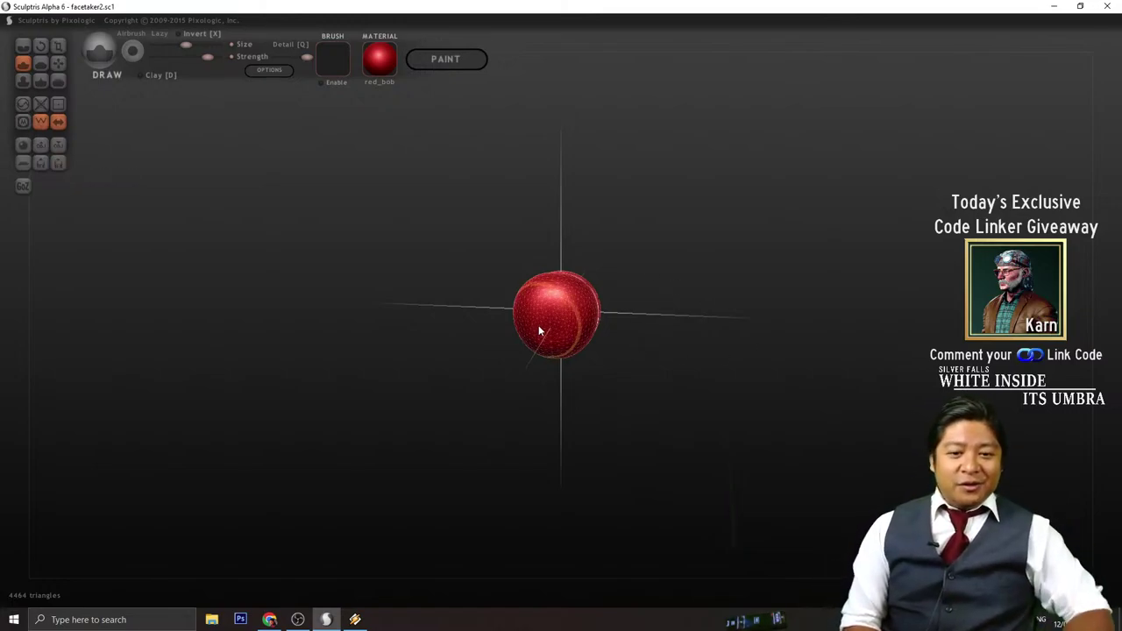
- Bulk the sphere out into a larger rough lump with symmetric Draw strokes from several angles
mouse_move(661, 354)
left_mouse_down()
mouse_move(573, 305)
mouse_move(581, 301)
mouse_move(509, 283)
mouse_move(570, 321)
mouse_move(679, 349)
mouse_move(566, 293)
mouse_move(569, 343)
mouse_move(594, 338)
left_mouse_up()
left_click_drag(701, 367, 663, 341)
scroll(592, 365, "down", 3)
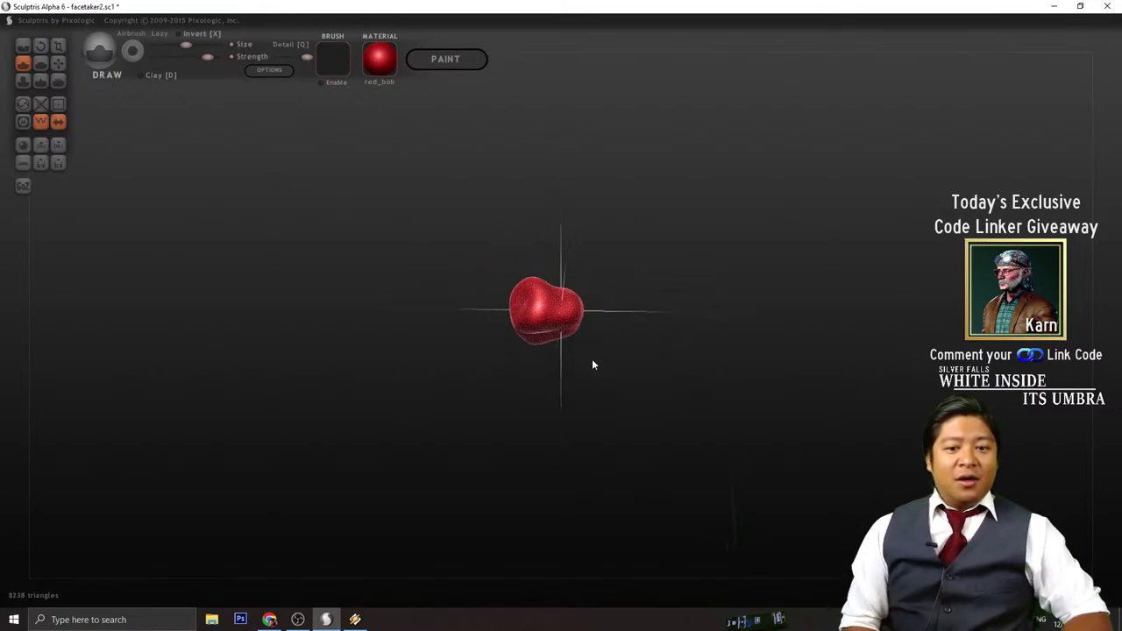
left_click_drag(601, 375, 562, 333)
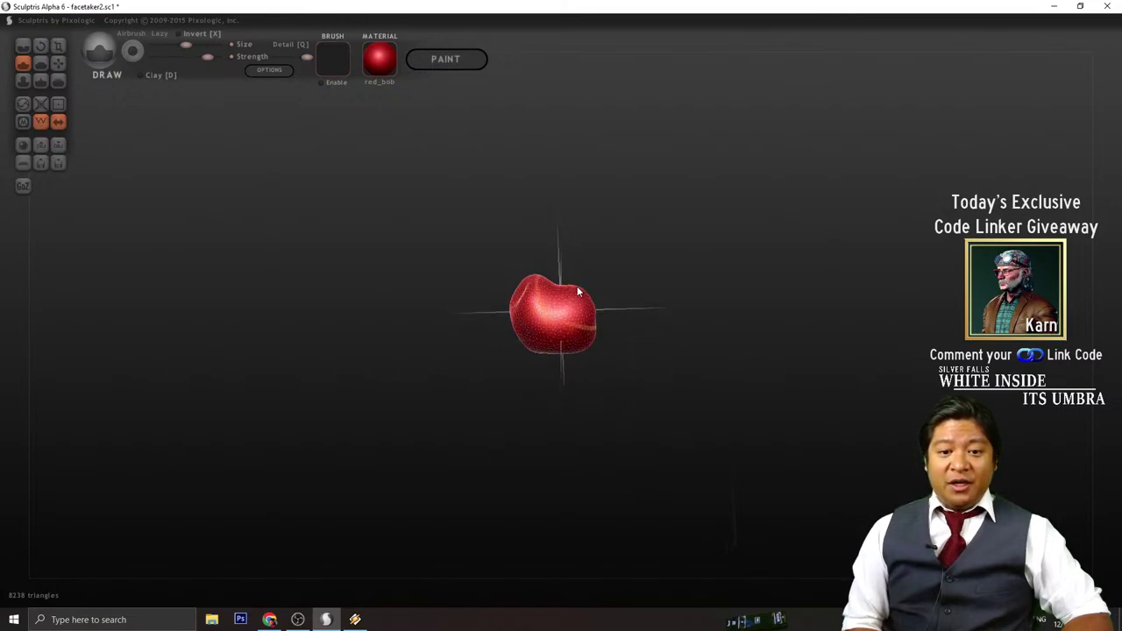
left_click_drag(586, 391, 631, 357)
left_click_drag(588, 312, 550, 272)
mouse_move(638, 361)
left_mouse_down()
mouse_move(598, 363)
mouse_move(561, 261)
mouse_move(604, 301)
mouse_move(581, 342)
mouse_move(591, 316)
left_mouse_up()
mouse_move(633, 386)
left_mouse_down()
mouse_move(618, 319)
mouse_move(540, 323)
mouse_move(512, 301)
mouse_move(586, 304)
mouse_move(640, 343)
mouse_move(578, 319)
mouse_move(583, 351)
mouse_move(678, 374)
mouse_move(630, 349)
left_mouse_up()
mouse_move(547, 299)
left_mouse_down()
mouse_move(489, 423)
mouse_move(576, 306)
mouse_move(528, 319)
mouse_move(681, 338)
mouse_move(584, 315)
mouse_move(587, 357)
left_mouse_up()
left_click_drag(611, 423, 589, 310)
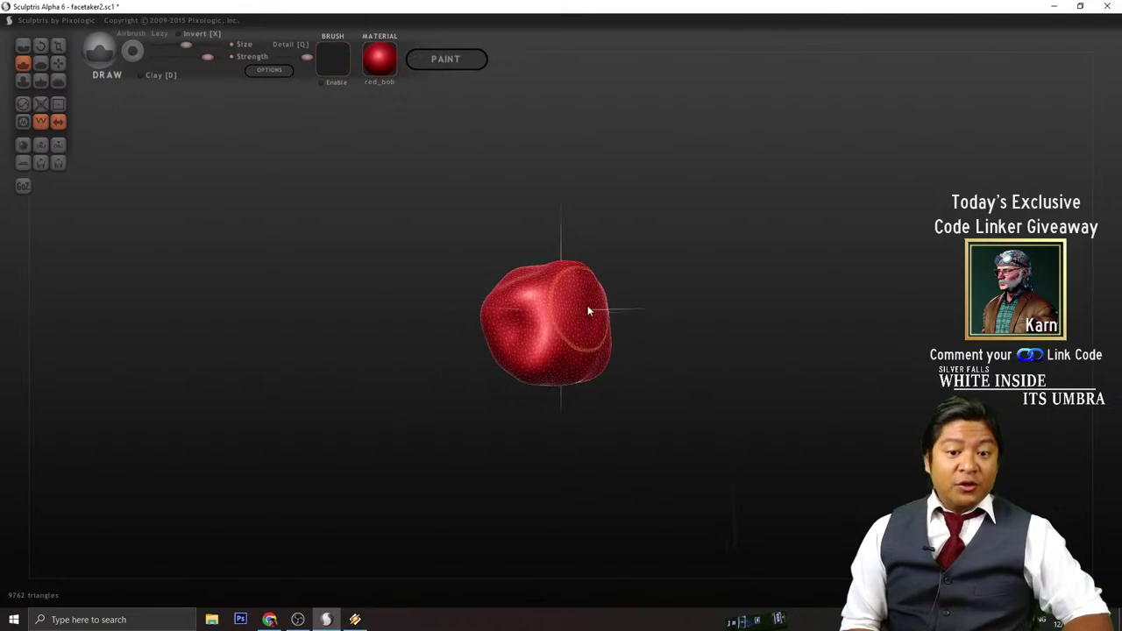
- Build up rounded lobes on the front and lower part of the lump with symmetric Draw strokes
mouse_move(585, 358)
left_mouse_down()
mouse_move(552, 431)
mouse_move(578, 302)
mouse_move(565, 367)
mouse_move(627, 363)
mouse_move(572, 383)
left_mouse_up()
left_click_drag(517, 356, 486, 454)
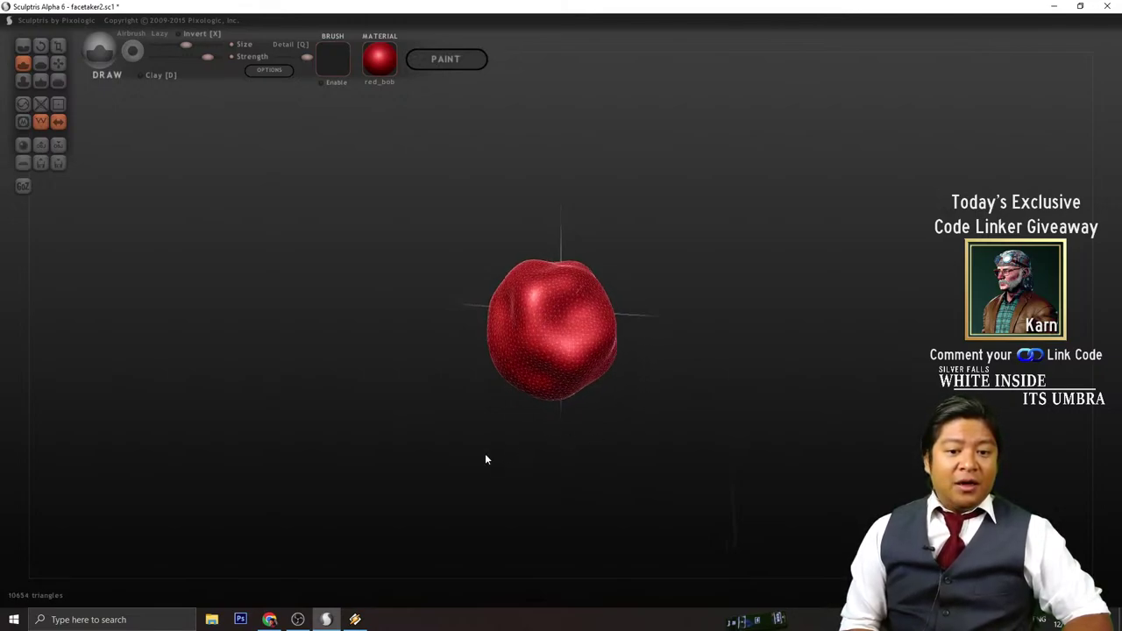
mouse_move(520, 356)
left_mouse_down()
mouse_move(614, 333)
mouse_move(514, 356)
mouse_move(637, 473)
mouse_move(540, 340)
left_mouse_up()
left_click_drag(561, 479, 605, 496)
left_click_drag(592, 333, 512, 356)
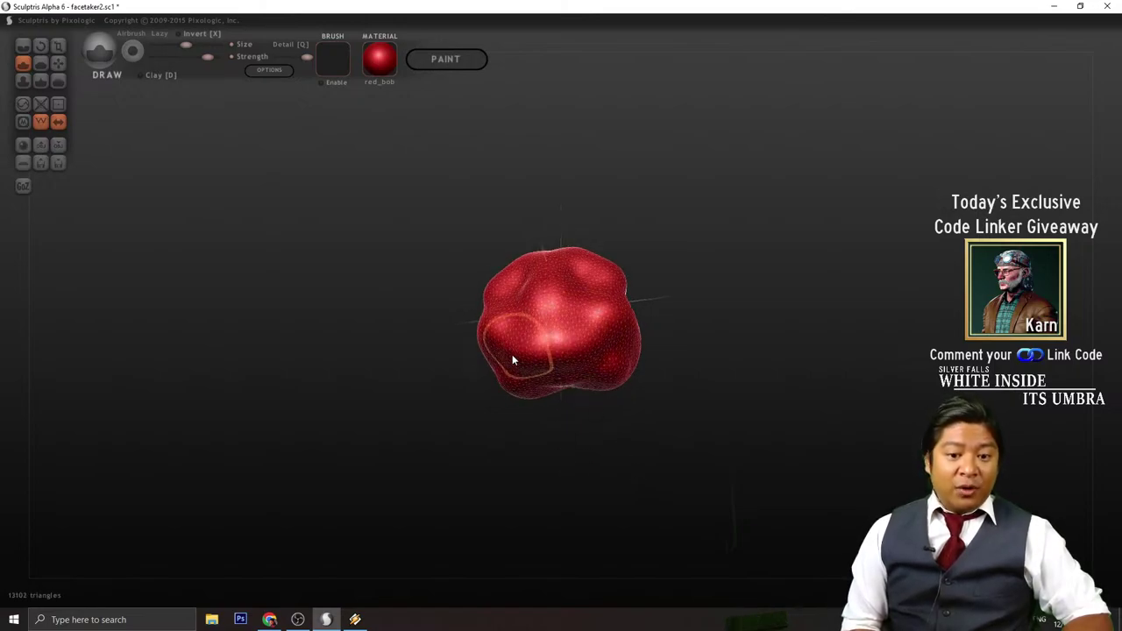
left_click_drag(543, 456, 672, 474)
mouse_move(586, 350)
left_mouse_down()
mouse_move(556, 386)
mouse_move(513, 394)
left_mouse_up()
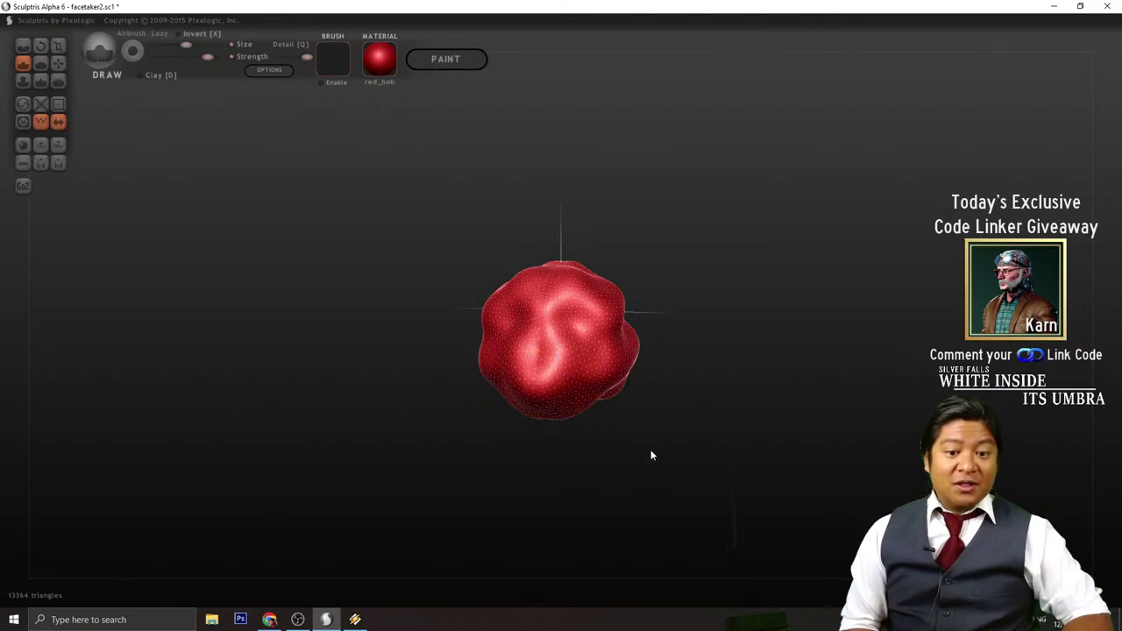
- Thicken the lower sides and the lower front of the lump with further symmetric Draw strokes
left_click_drag(652, 456, 644, 385)
left_click_drag(530, 349, 485, 349)
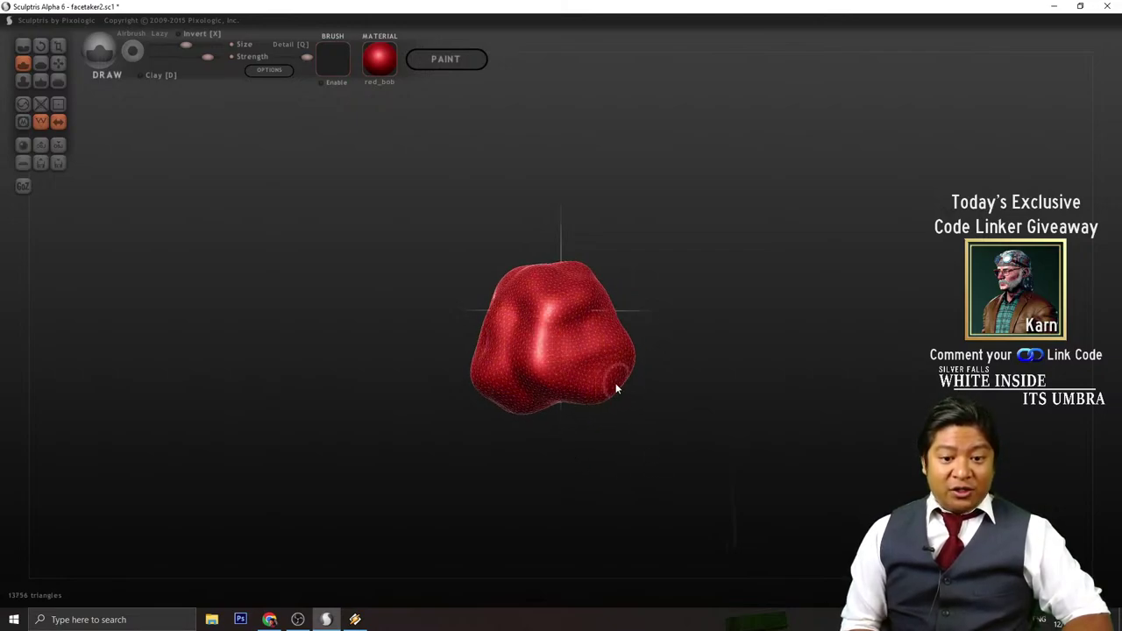
right_click_drag(616, 384, 548, 386)
left_click_drag(649, 443, 567, 383)
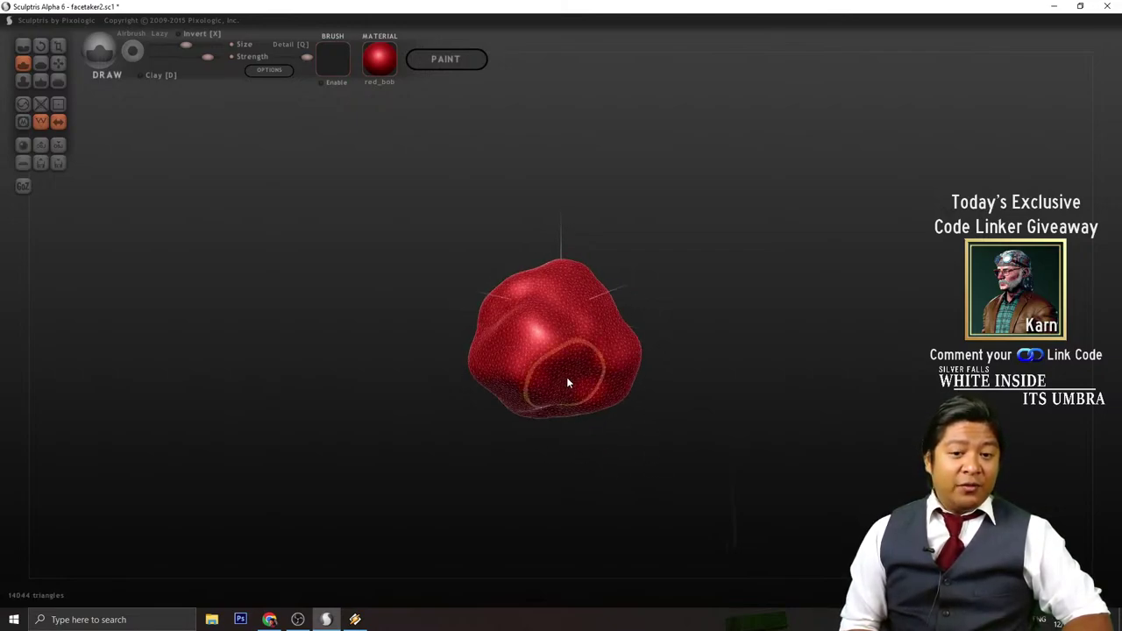
right_click_drag(553, 400, 701, 395)
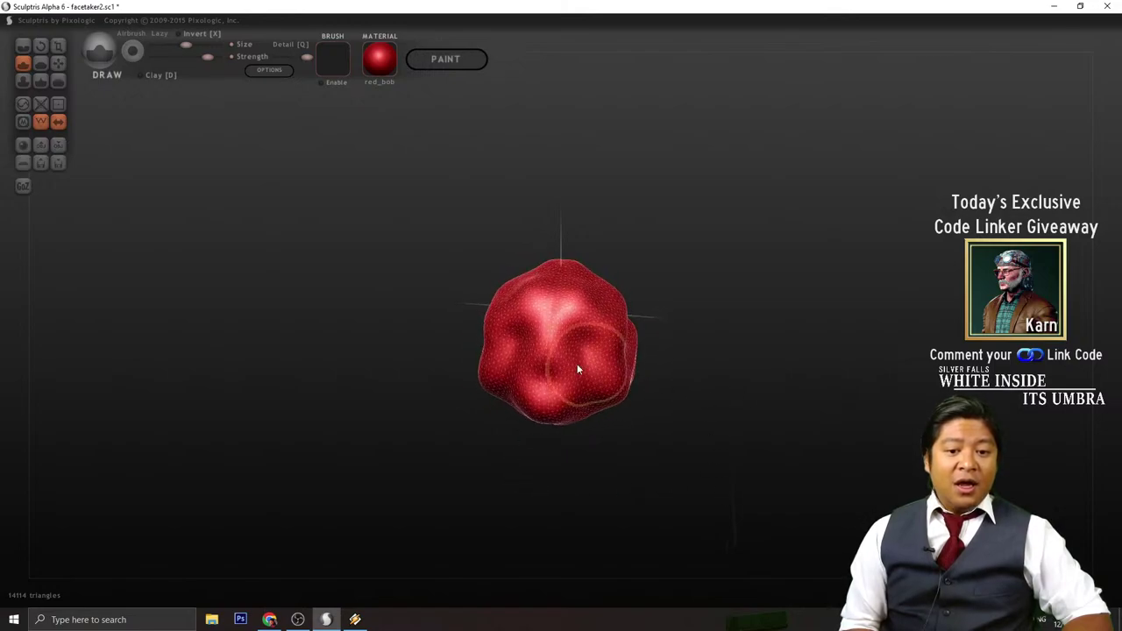
mouse_move(536, 376)
left_mouse_down()
mouse_move(539, 366)
mouse_move(539, 394)
left_mouse_up()
mouse_move(612, 450)
left_mouse_down()
mouse_move(549, 374)
mouse_move(566, 361)
left_mouse_up()
mouse_move(668, 453)
left_mouse_down()
mouse_move(553, 354)
mouse_move(579, 368)
left_mouse_up()
left_click_drag(710, 372, 685, 373)
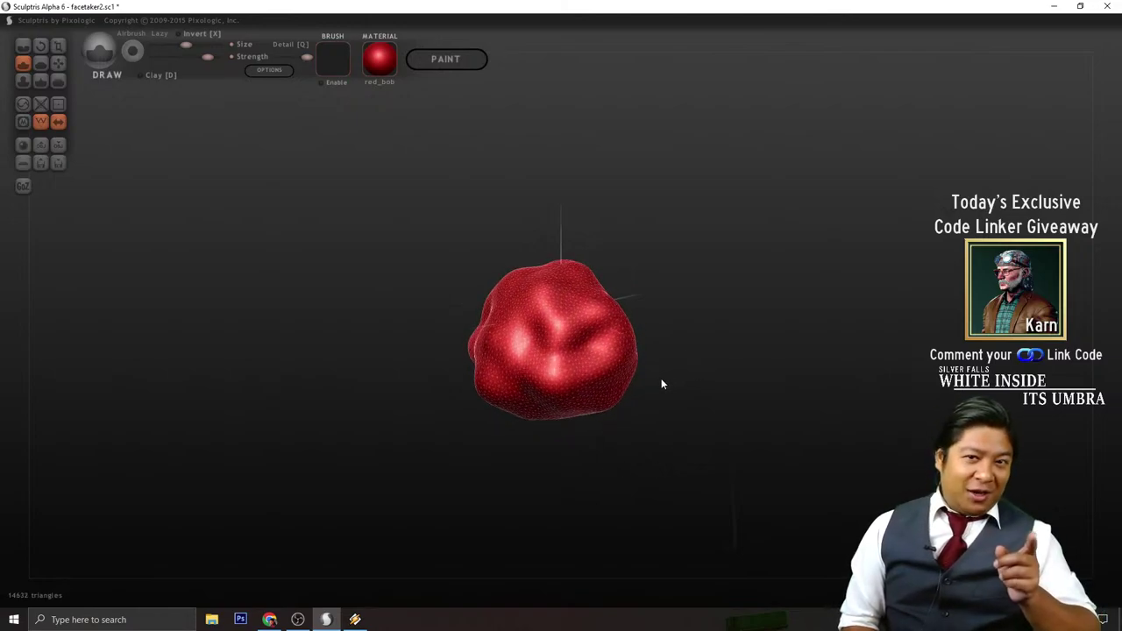
- Swell the uneven surface with the Inflate brush to give the lump a fuller, rounder form
left_click(26, 80)
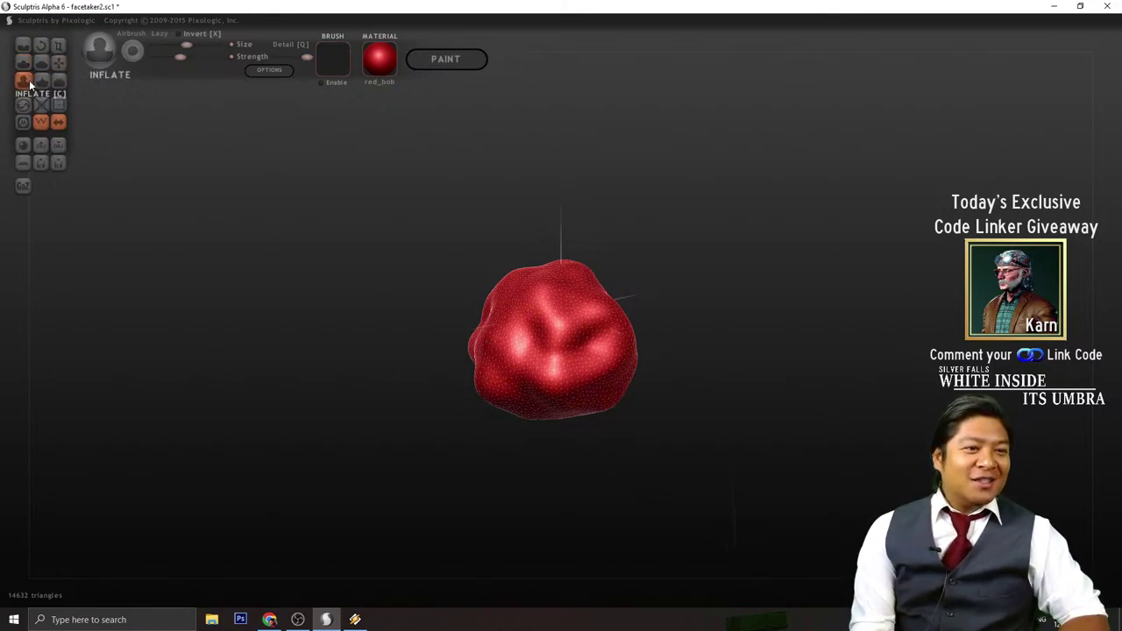
scroll(666, 415, "down", 3)
mouse_move(560, 319)
left_mouse_down()
mouse_move(579, 354)
mouse_move(578, 309)
left_mouse_up()
right_click_drag(580, 306, 633, 371)
scroll(633, 375, "up", 4)
left_click_drag(590, 320, 589, 349)
mouse_move(724, 368)
left_mouse_down()
mouse_move(691, 393)
mouse_move(671, 437)
left_mouse_up()
mouse_move(570, 325)
left_mouse_down()
mouse_move(584, 346)
mouse_move(537, 258)
mouse_move(572, 342)
left_mouse_up()
mouse_move(639, 368)
left_mouse_down()
mouse_move(591, 353)
mouse_move(610, 390)
left_mouse_up()
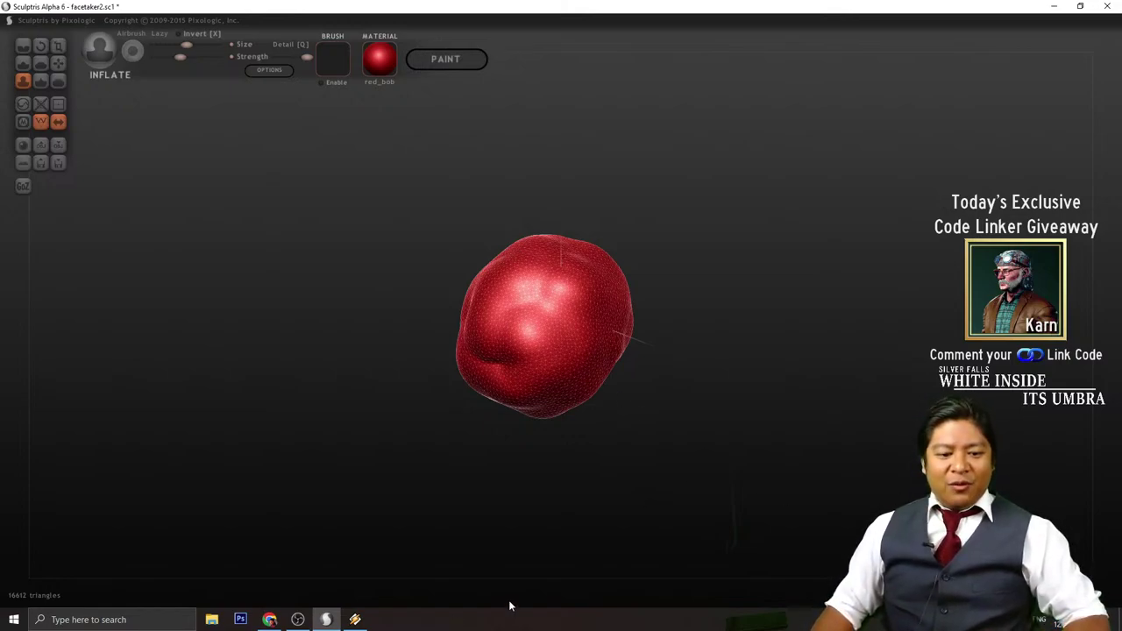
left_click(354, 620)
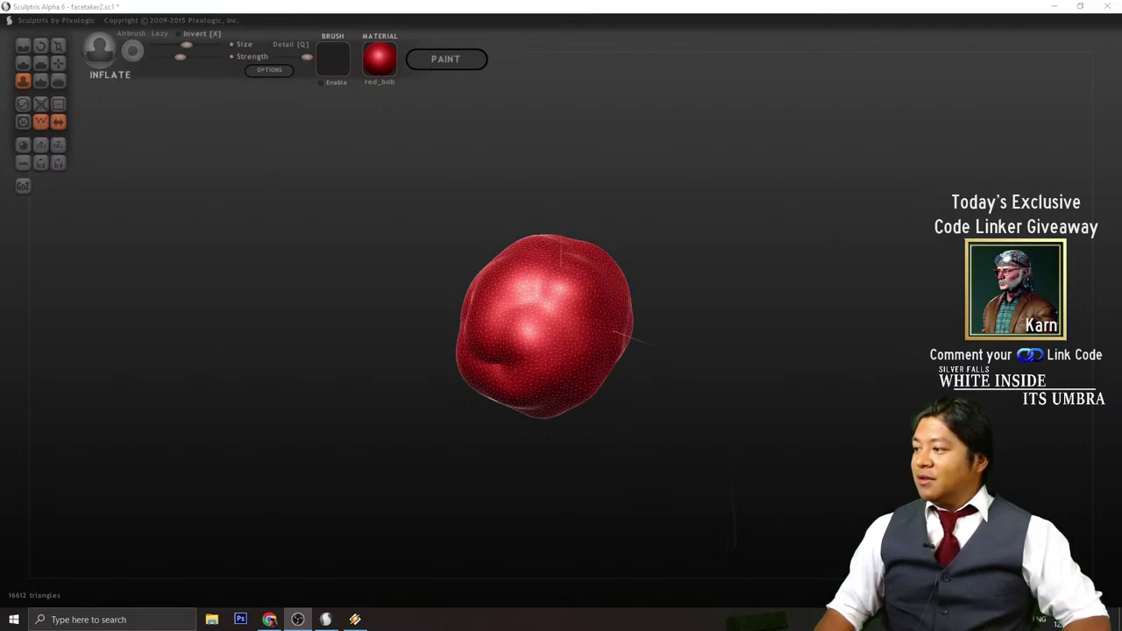
left_click(699, 6)
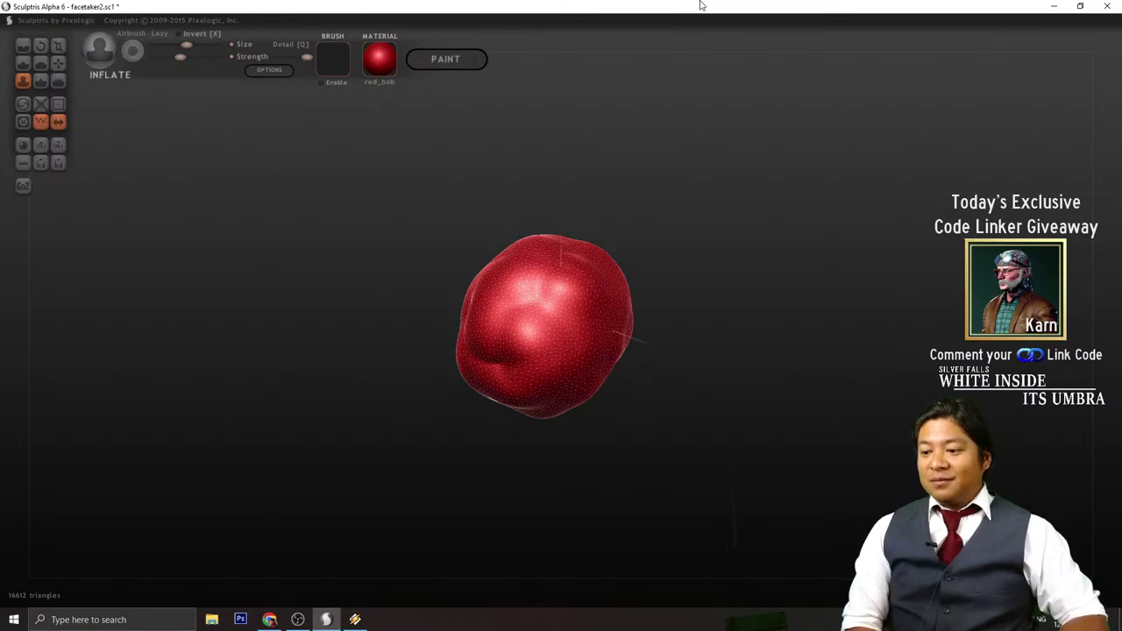
- Fill out the lower side of the lump with symmetric Inflate strokes
left_click_drag(438, 408, 526, 385)
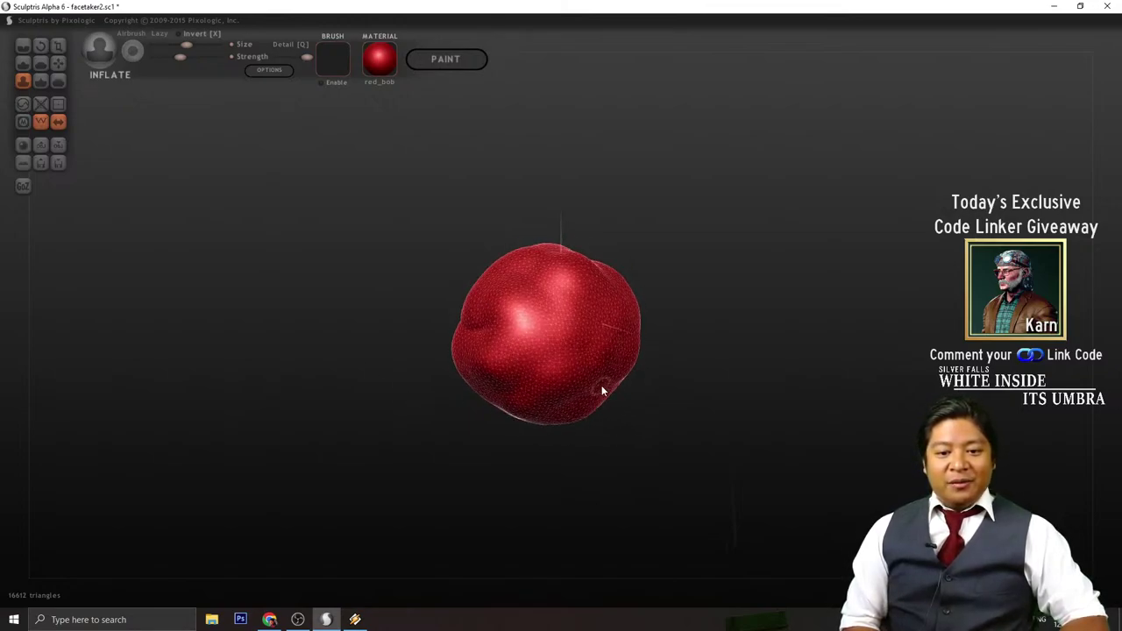
left_click_drag(602, 385, 602, 366)
left_click_drag(544, 431, 698, 427)
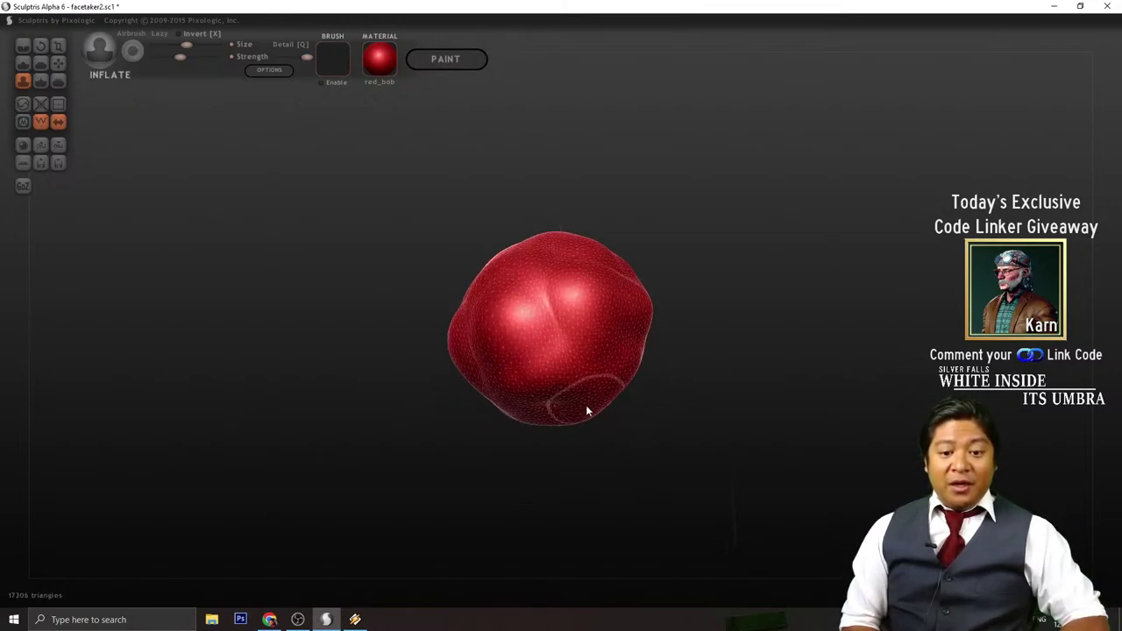
left_click(58, 81)
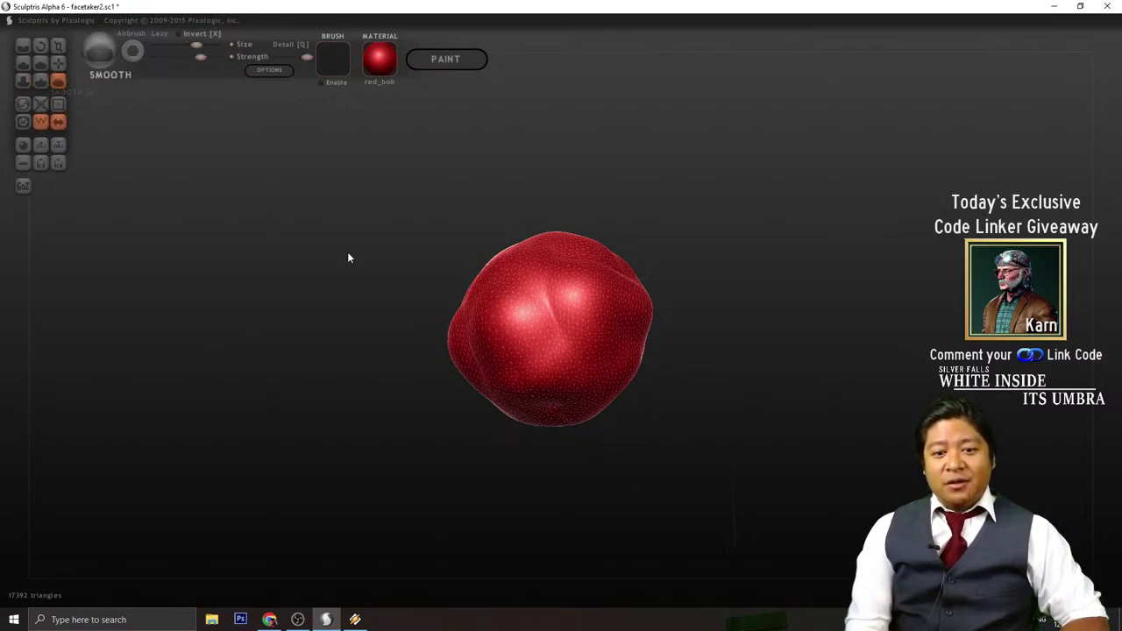
left_click_drag(561, 497, 566, 413)
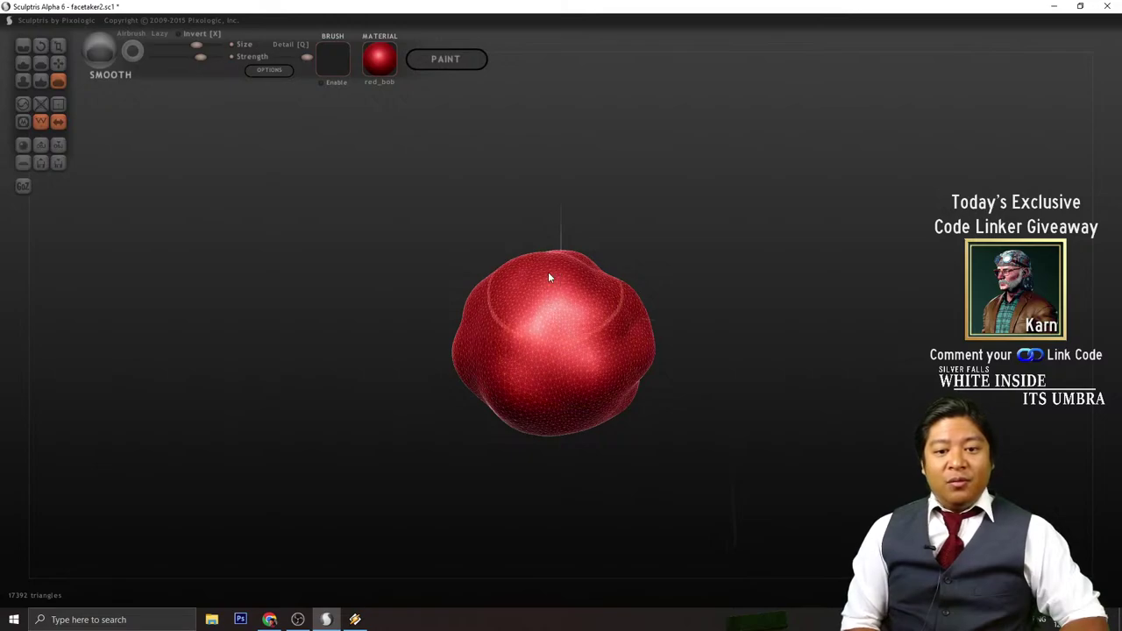
- Inflate the creased front and the lower front of the lump with symmetric vertical strokes
left_click(23, 81)
mouse_move(772, 412)
left_mouse_down()
mouse_move(717, 406)
mouse_move(648, 360)
left_mouse_up()
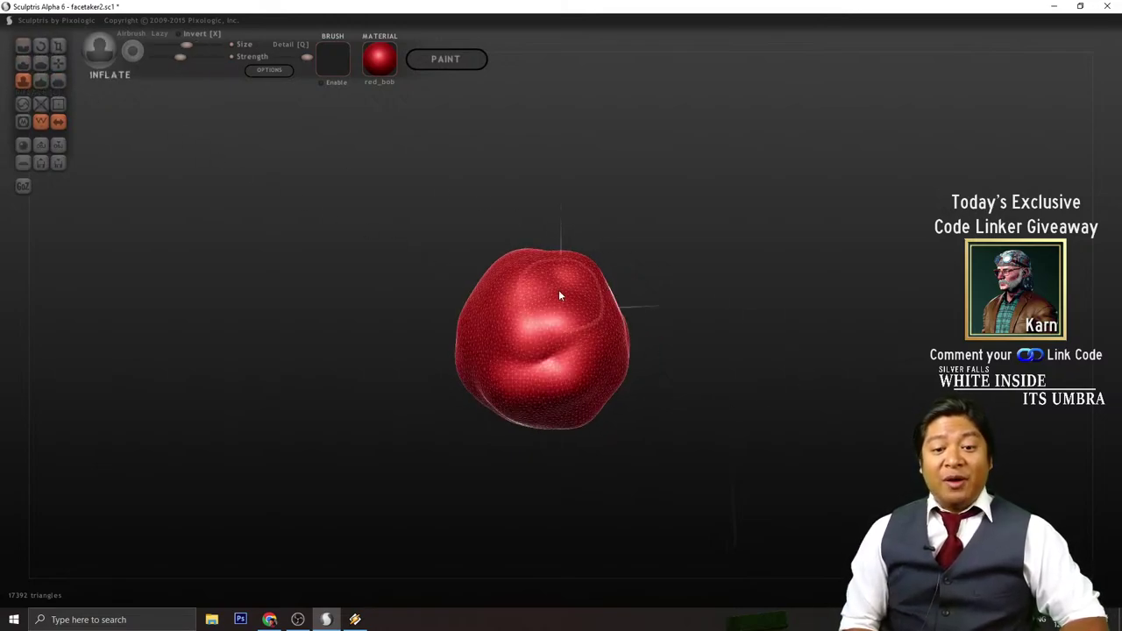
left_click_drag(559, 290, 554, 366)
mouse_move(666, 360)
left_mouse_down()
mouse_move(577, 290)
mouse_move(598, 359)
left_mouse_up()
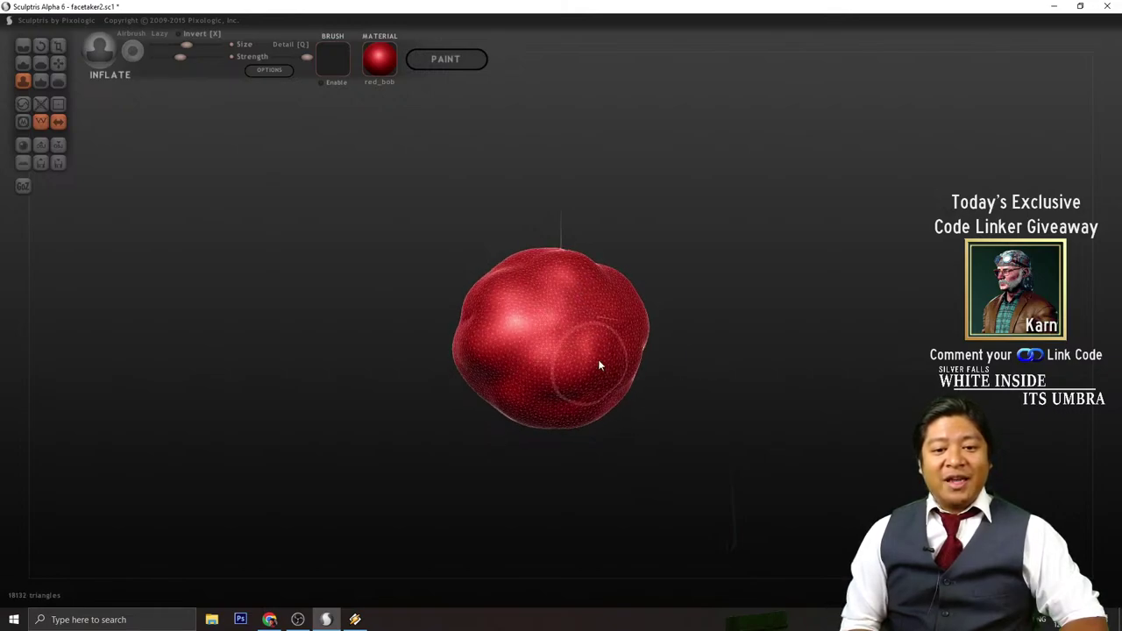
mouse_move(574, 298)
left_mouse_down()
mouse_move(607, 386)
mouse_move(583, 403)
left_mouse_up()
left_click_drag(565, 482, 601, 339)
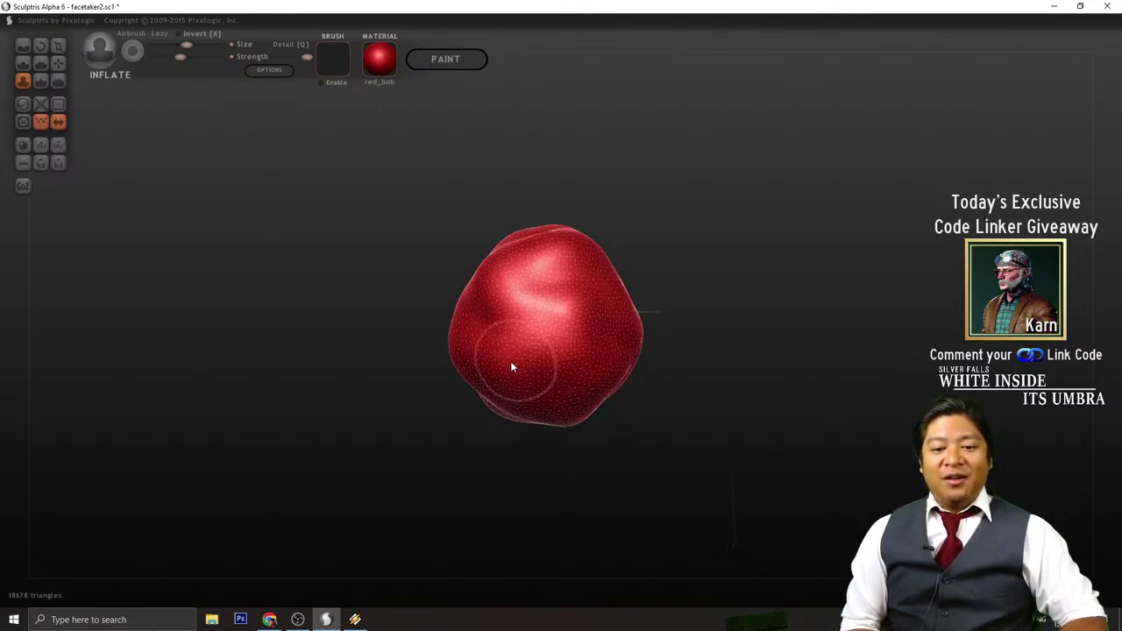
mouse_move(512, 366)
left_mouse_down()
mouse_move(636, 323)
mouse_move(725, 334)
mouse_move(539, 408)
left_mouse_up()
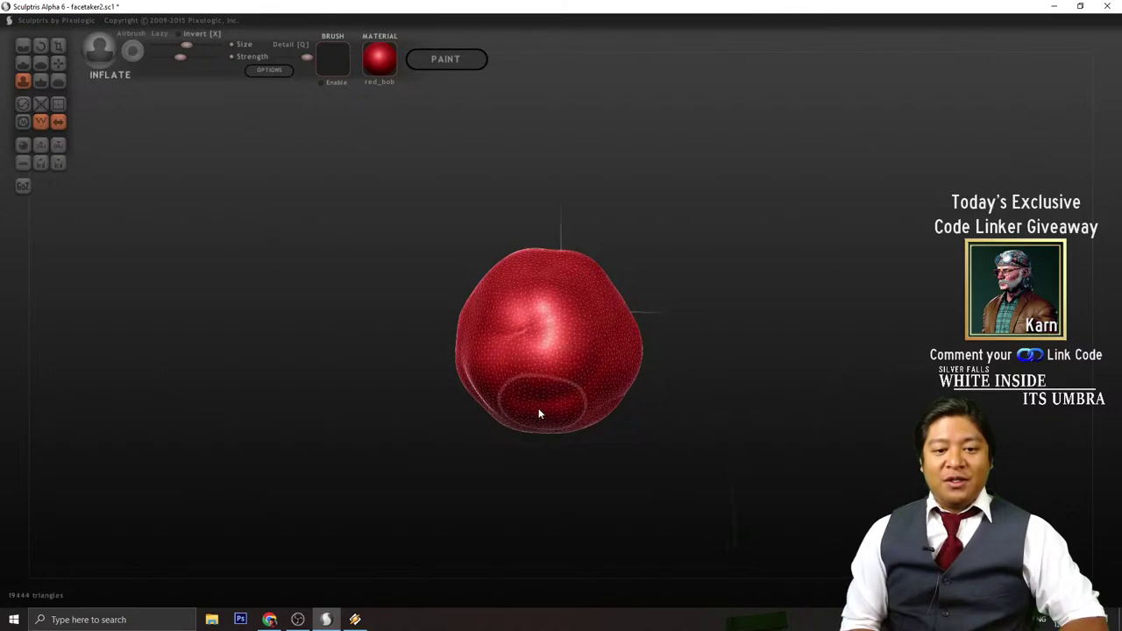
- Swell the lower corners of the lump with symmetric Inflate strokes to widen its base
mouse_move(596, 486)
left_mouse_down()
mouse_move(602, 386)
mouse_move(504, 376)
mouse_move(643, 373)
left_mouse_up()
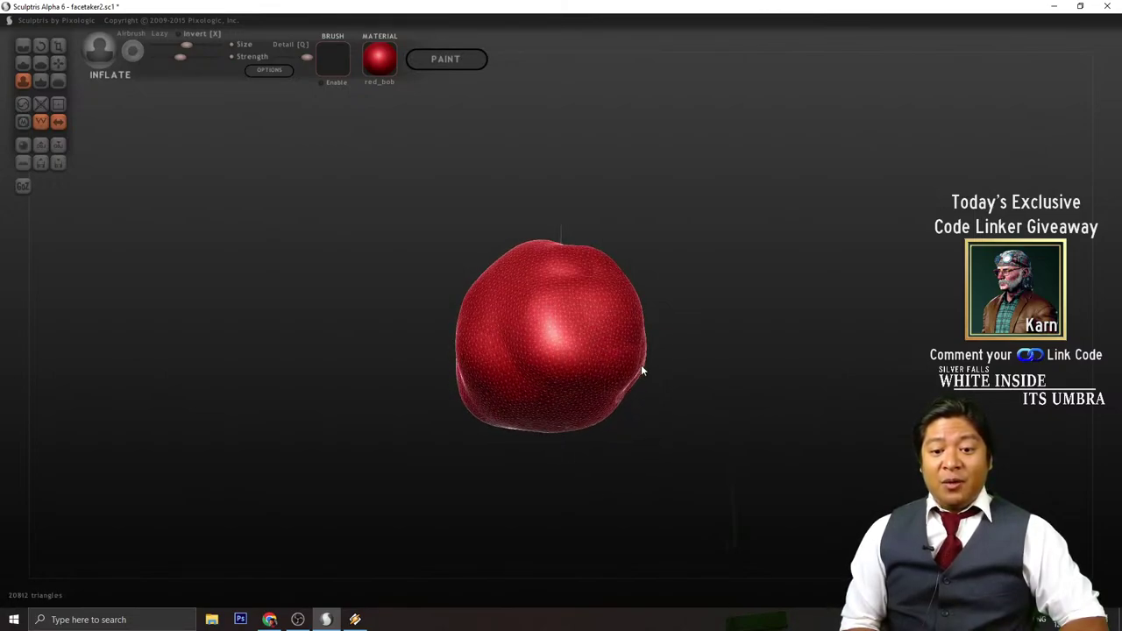
mouse_move(644, 373)
right_mouse_down()
mouse_move(699, 429)
mouse_move(591, 385)
right_mouse_up()
right_click_drag(532, 494, 642, 435)
left_click_drag(582, 391, 589, 395)
right_click_drag(605, 461, 659, 486)
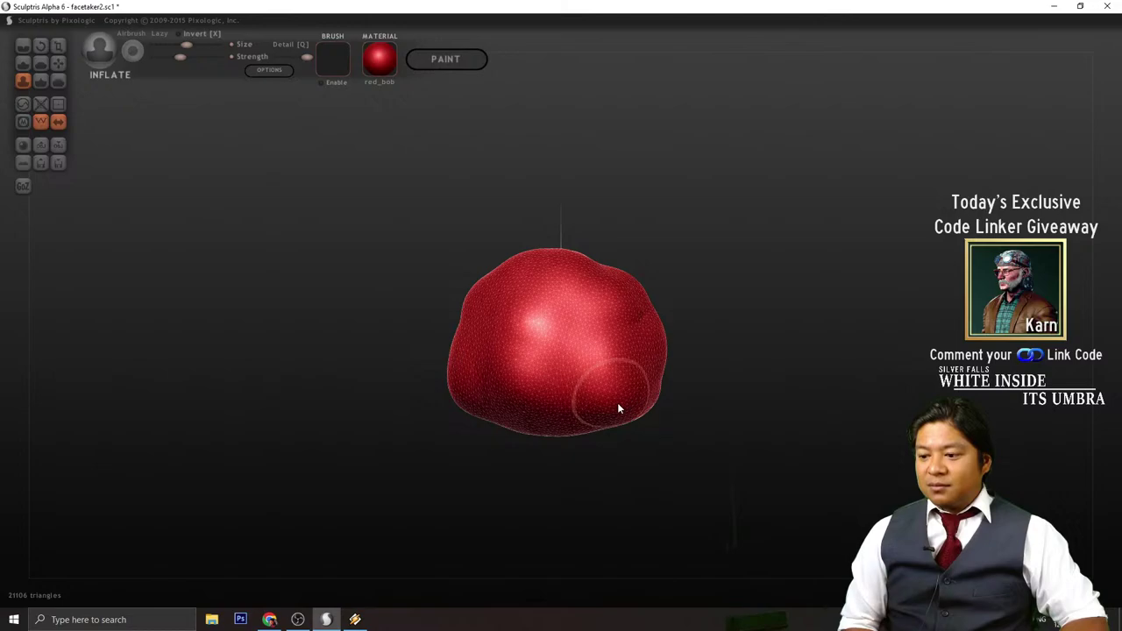
left_click_drag(772, 452, 763, 459)
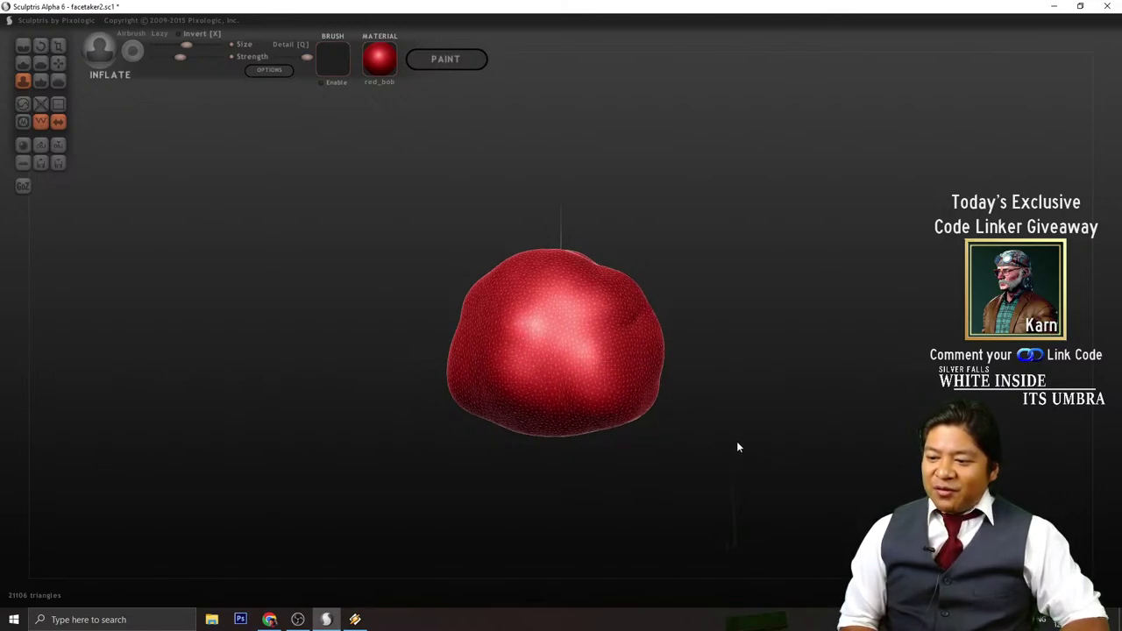
right_click_drag(737, 447, 712, 454)
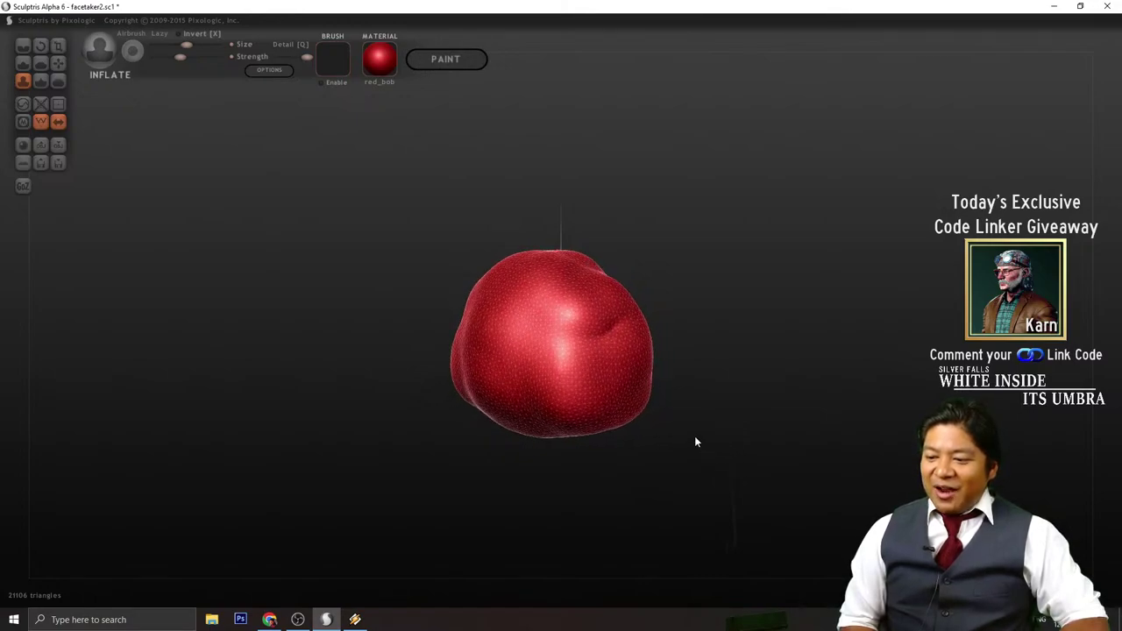
- Inflate the middle and the sides of the lump from several angles to round out its overall volume
mouse_move(611, 338)
left_mouse_down()
mouse_move(593, 336)
mouse_move(515, 378)
left_mouse_up()
mouse_move(591, 479)
right_mouse_down()
mouse_move(681, 479)
mouse_move(651, 526)
mouse_move(602, 414)
right_mouse_up()
mouse_move(601, 414)
left_mouse_down()
mouse_move(566, 351)
mouse_move(608, 315)
mouse_move(571, 306)
mouse_move(615, 325)
left_mouse_up()
mouse_move(651, 460)
left_mouse_down()
mouse_move(564, 476)
mouse_move(570, 421)
left_mouse_up()
mouse_move(599, 368)
left_mouse_down()
mouse_move(573, 307)
mouse_move(509, 311)
left_mouse_up()
left_click_drag(470, 455, 620, 520)
mouse_move(611, 389)
left_mouse_down()
mouse_move(564, 408)
mouse_move(534, 321)
mouse_move(620, 325)
mouse_move(591, 299)
left_mouse_up()
left_click_drag(674, 326, 706, 357)
left_click(566, 327)
- Soften the sharp crease in the middle of the lump with the Smooth brush
scroll(742, 308, "up", 5)
scroll(739, 347, "down", 2)
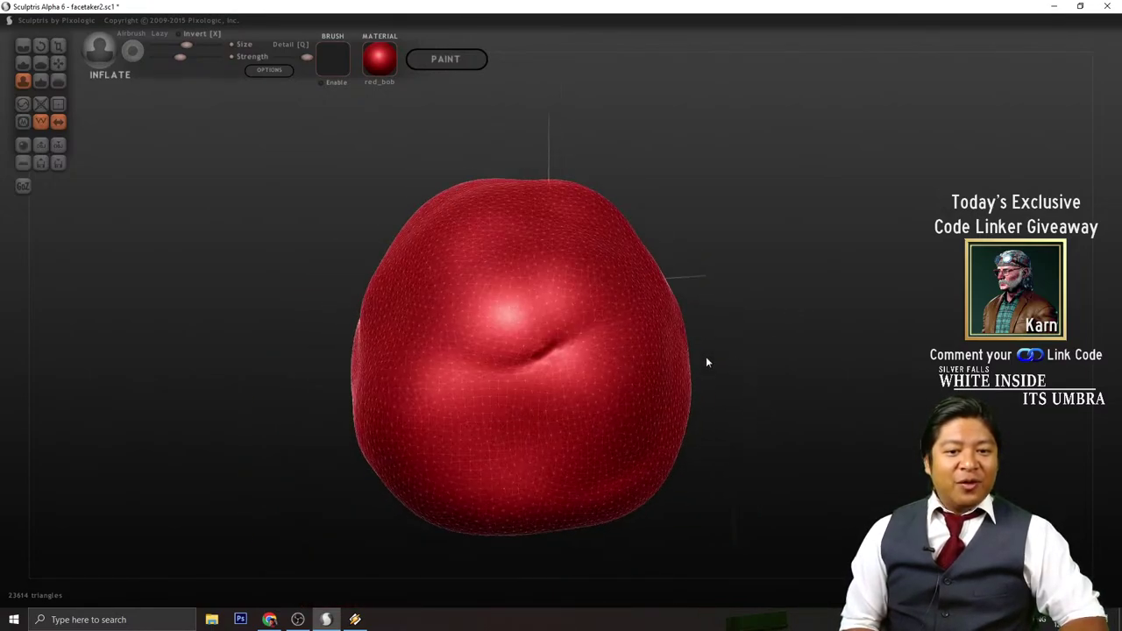
scroll(174, 228, "down", 2)
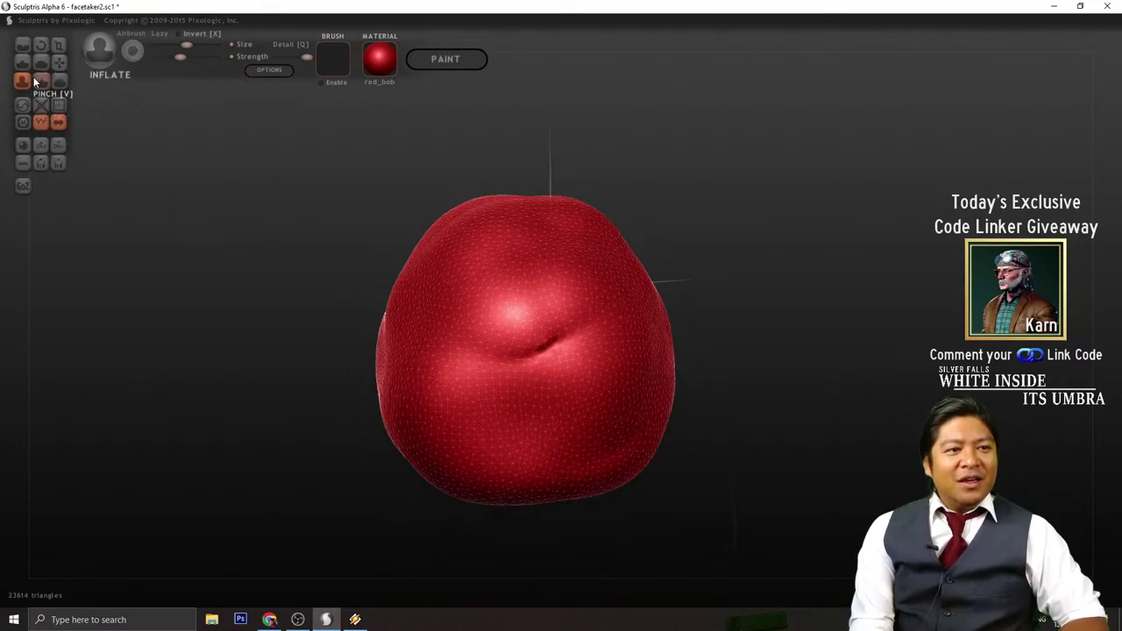
left_click(58, 80)
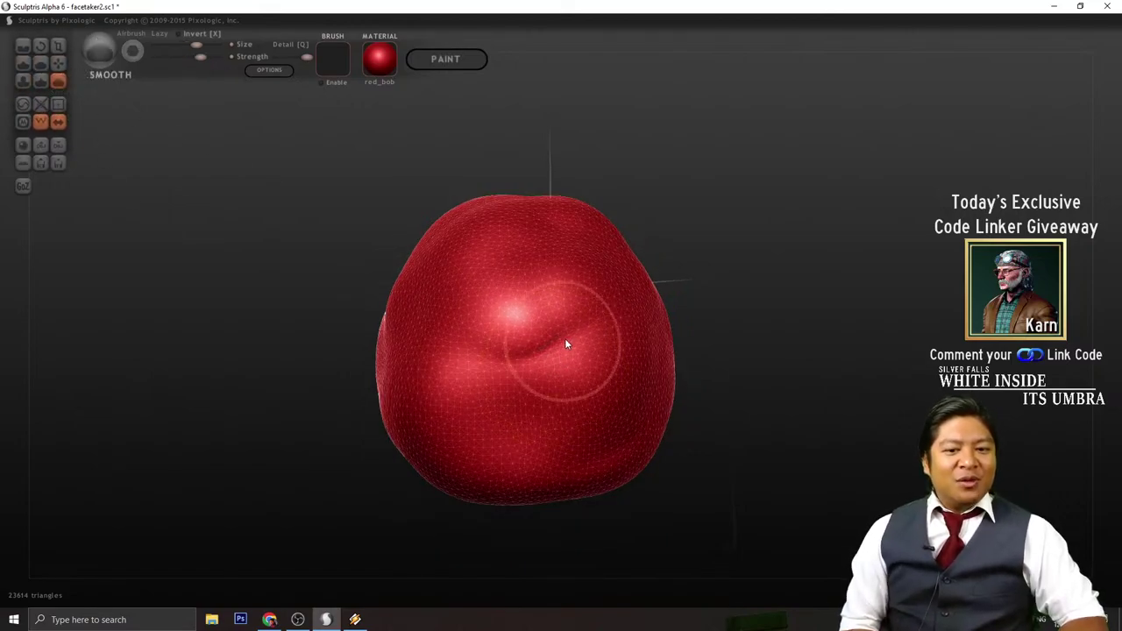
left_click_drag(566, 343, 550, 356)
left_click_drag(349, 294, 213, 288)
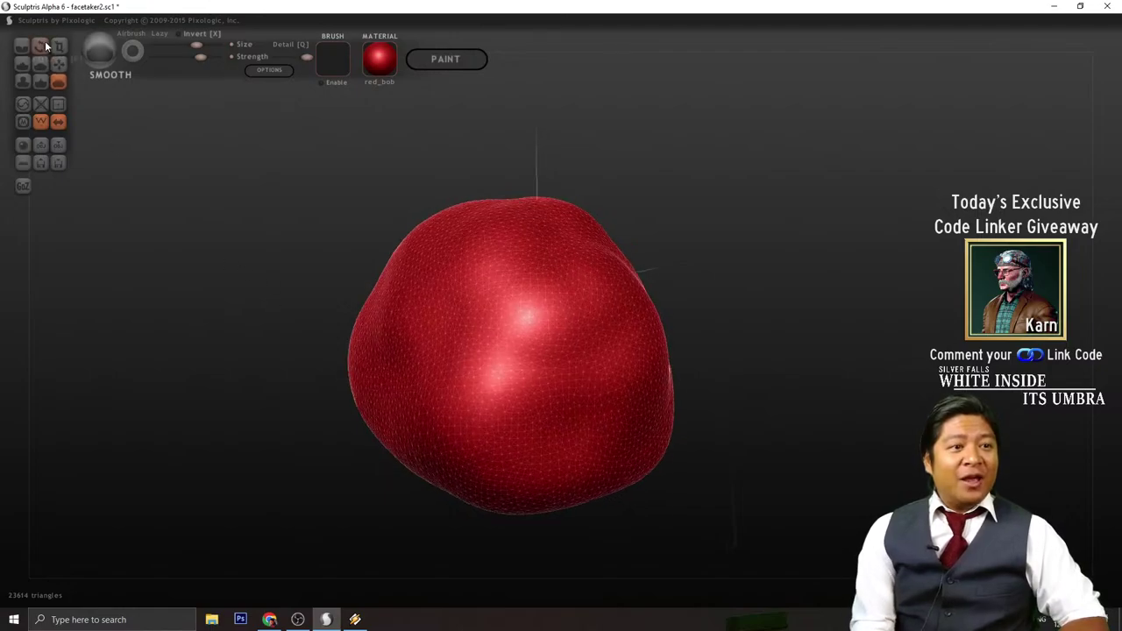
- Puff out the sides of the lump with broad Inflate strokes relative to the model's size
left_click(23, 79)
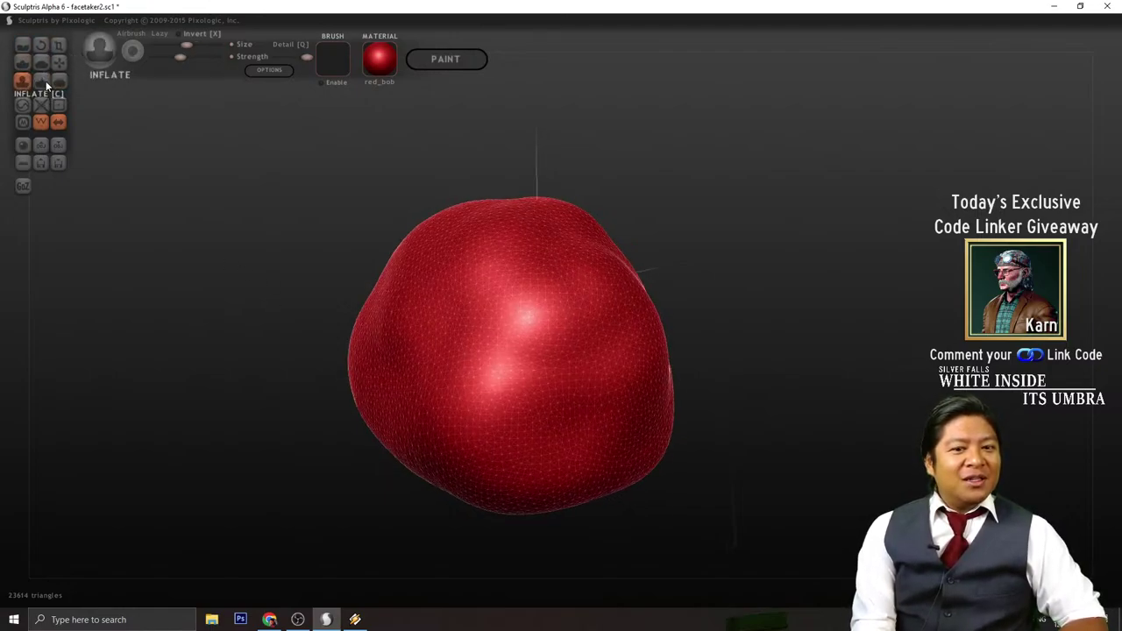
scroll(497, 337, "down", 2)
left_click_drag(682, 441, 617, 333)
scroll(558, 373, "down", 2)
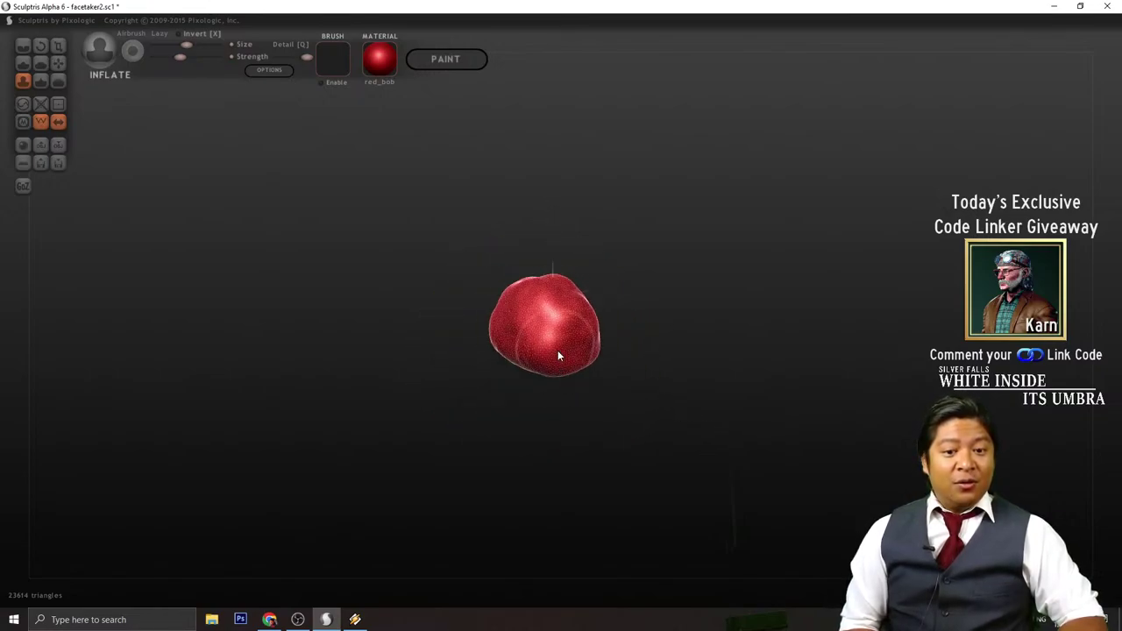
left_click_drag(534, 366, 590, 305)
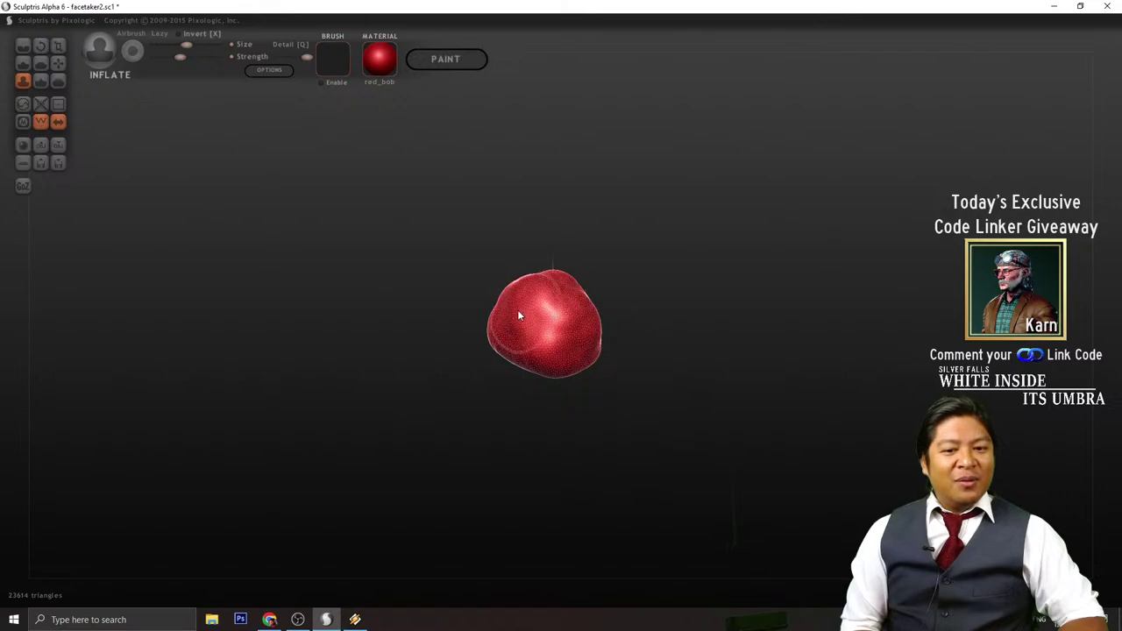
mouse_move(518, 316)
left_mouse_down()
mouse_move(582, 316)
mouse_move(541, 363)
mouse_move(505, 361)
left_mouse_up()
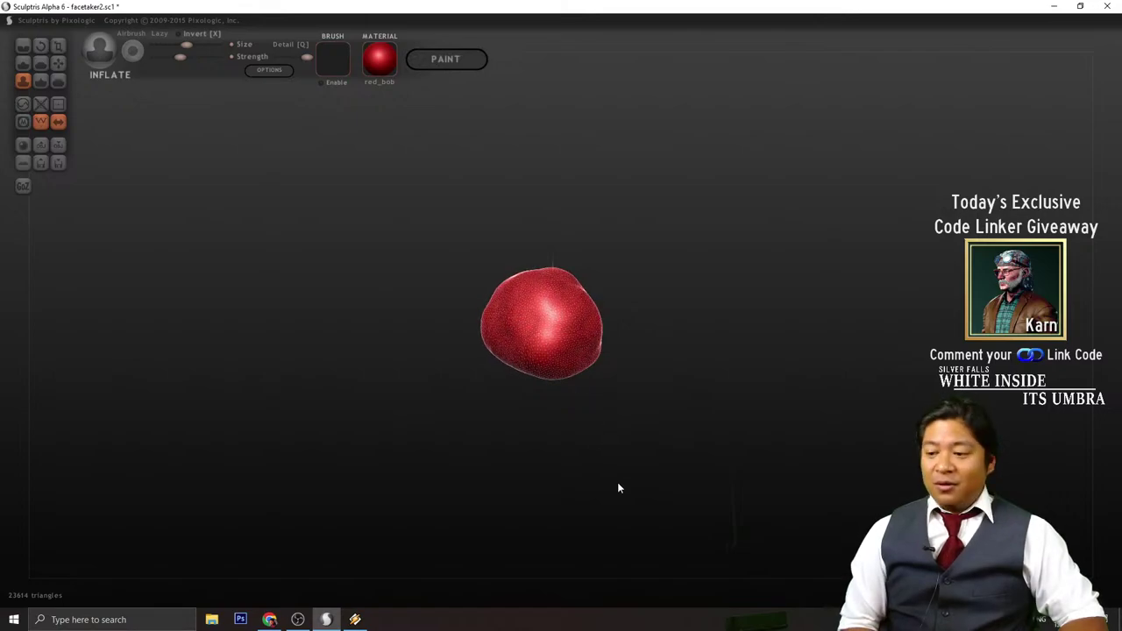
left_click_drag(617, 487, 540, 338)
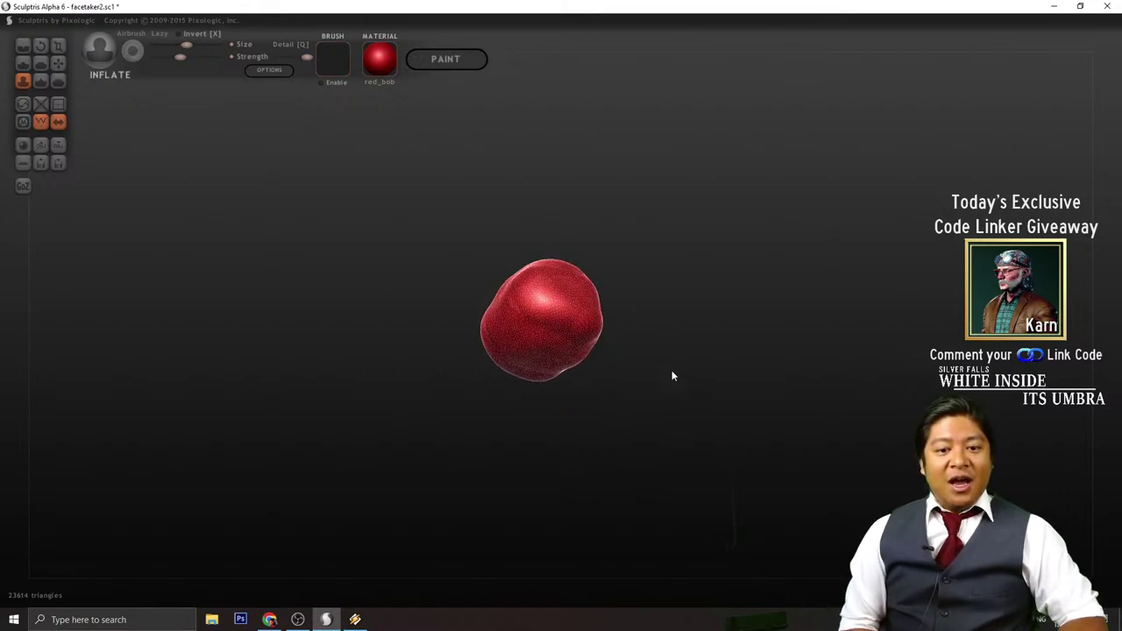
- Even out the lump's fullness with broad Inflate strokes over the front, lower edge and back
left_click_drag(672, 376, 573, 325)
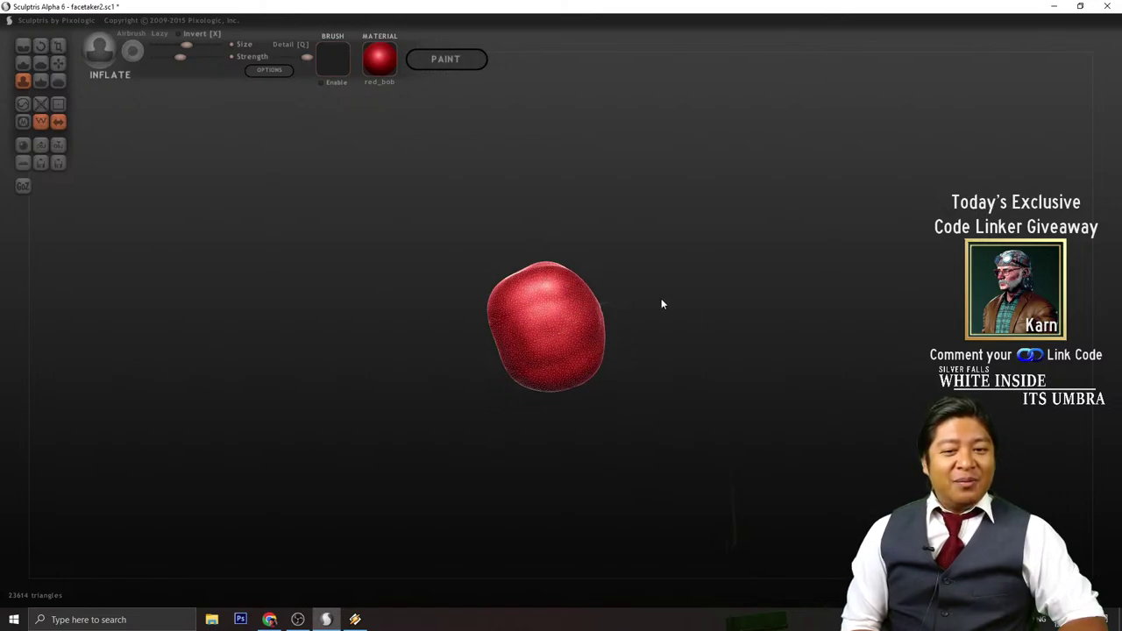
left_click_drag(662, 305, 615, 375)
left_click_drag(570, 325, 604, 356)
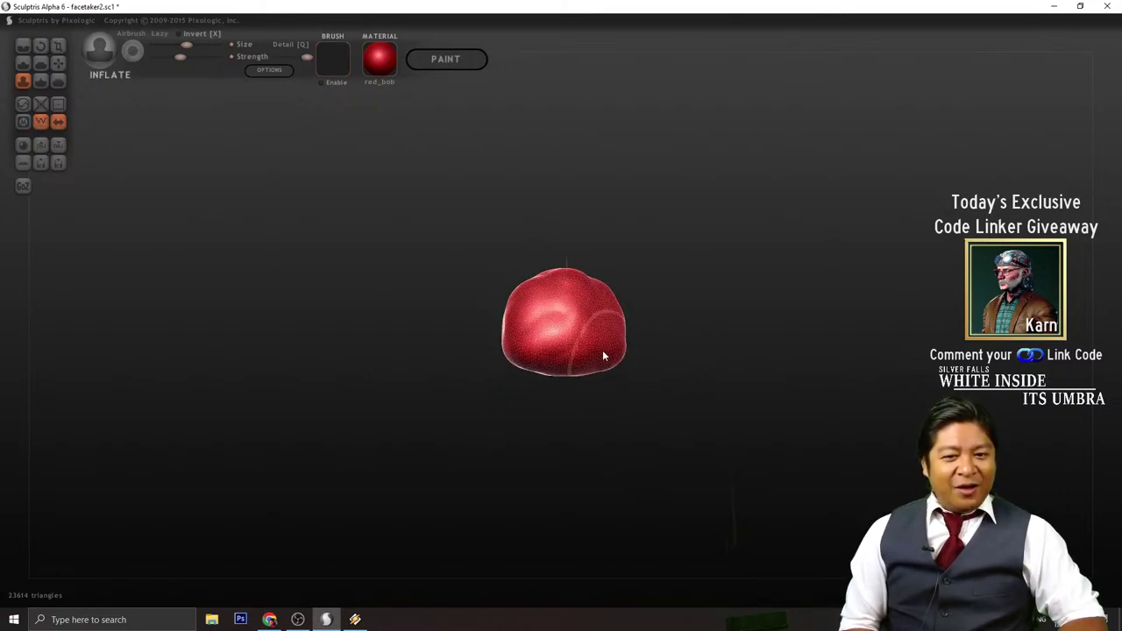
mouse_move(640, 353)
left_mouse_down()
mouse_move(677, 346)
mouse_move(573, 325)
left_mouse_up()
mouse_move(495, 401)
left_mouse_down()
mouse_move(625, 371)
mouse_move(571, 369)
left_mouse_up()
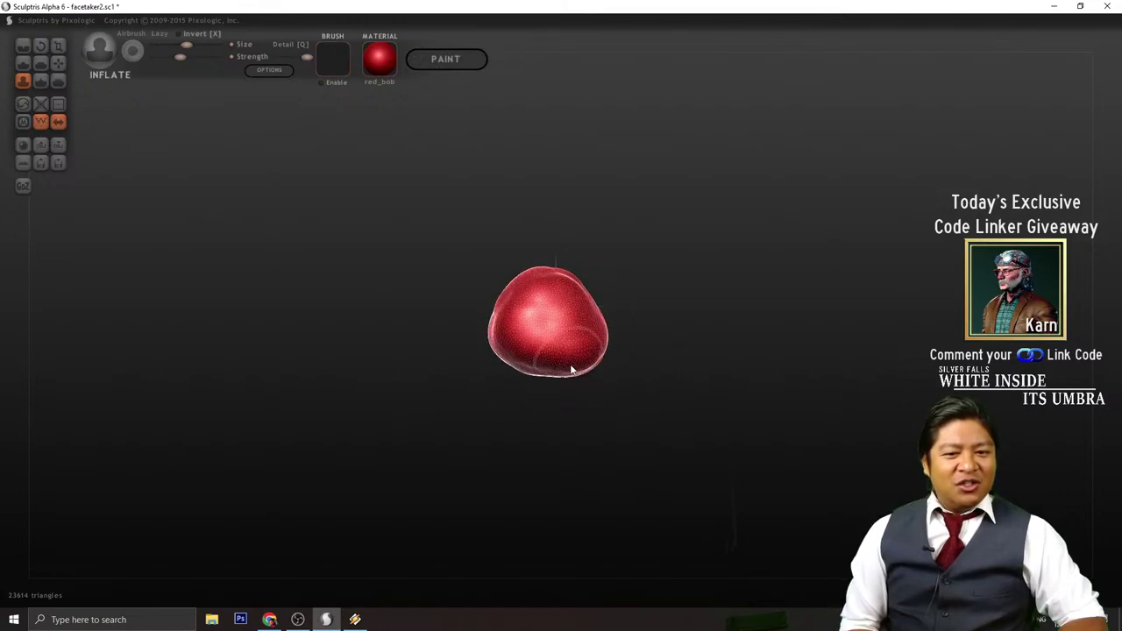
mouse_move(566, 438)
left_mouse_down()
mouse_move(564, 365)
mouse_move(519, 318)
left_mouse_up()
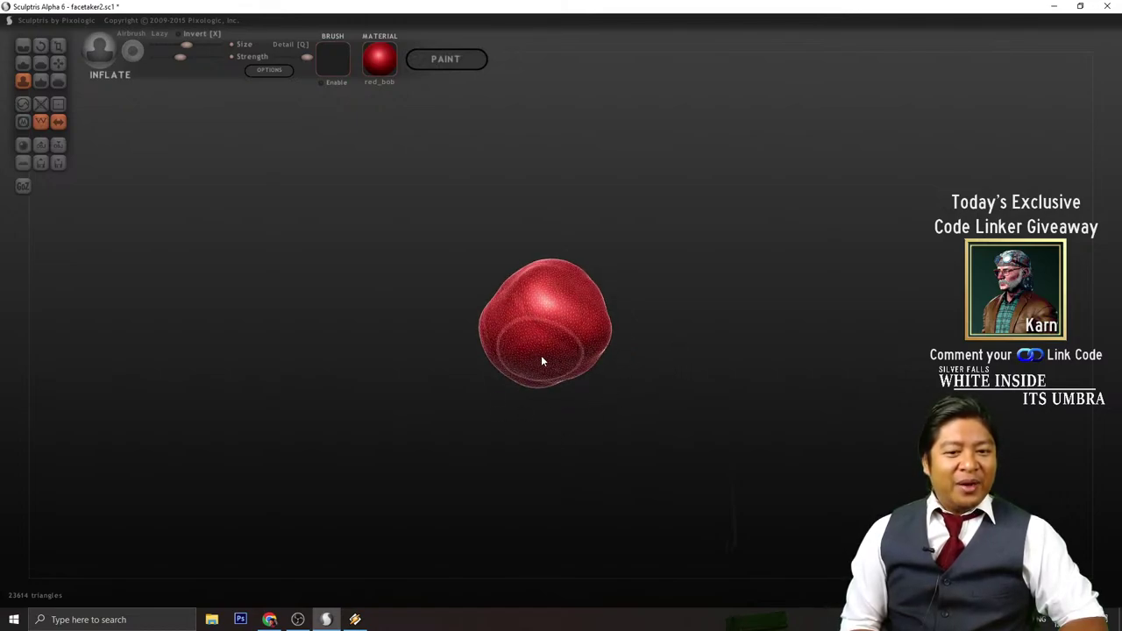
mouse_move(622, 382)
left_mouse_down()
mouse_move(683, 393)
mouse_move(558, 359)
mouse_move(570, 370)
mouse_move(536, 369)
mouse_move(665, 367)
mouse_move(538, 351)
mouse_move(589, 358)
mouse_move(647, 394)
mouse_move(586, 373)
mouse_move(584, 358)
mouse_move(509, 354)
mouse_move(634, 446)
mouse_move(558, 345)
mouse_move(536, 351)
mouse_move(658, 361)
mouse_move(556, 374)
mouse_move(590, 322)
mouse_move(538, 299)
mouse_move(617, 313)
mouse_move(624, 381)
left_mouse_up()
- Inflate the hollow areas on the side of the lump with short symmetric strokes
scroll(605, 298, "up", 2)
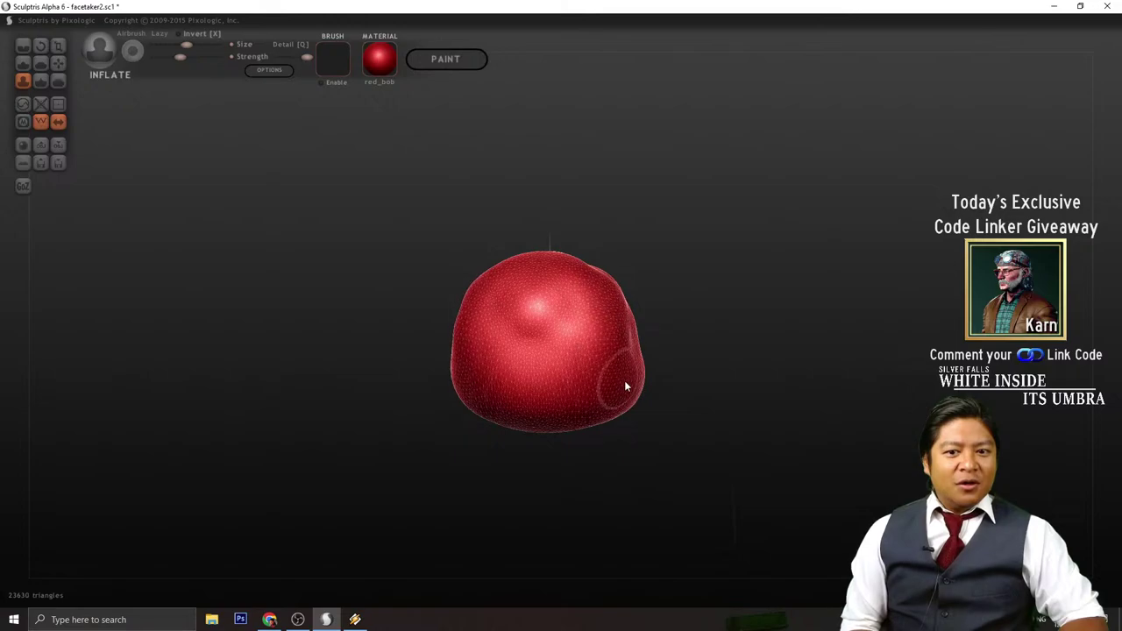
right_click_drag(624, 381, 635, 353)
left_click_drag(576, 358, 612, 357)
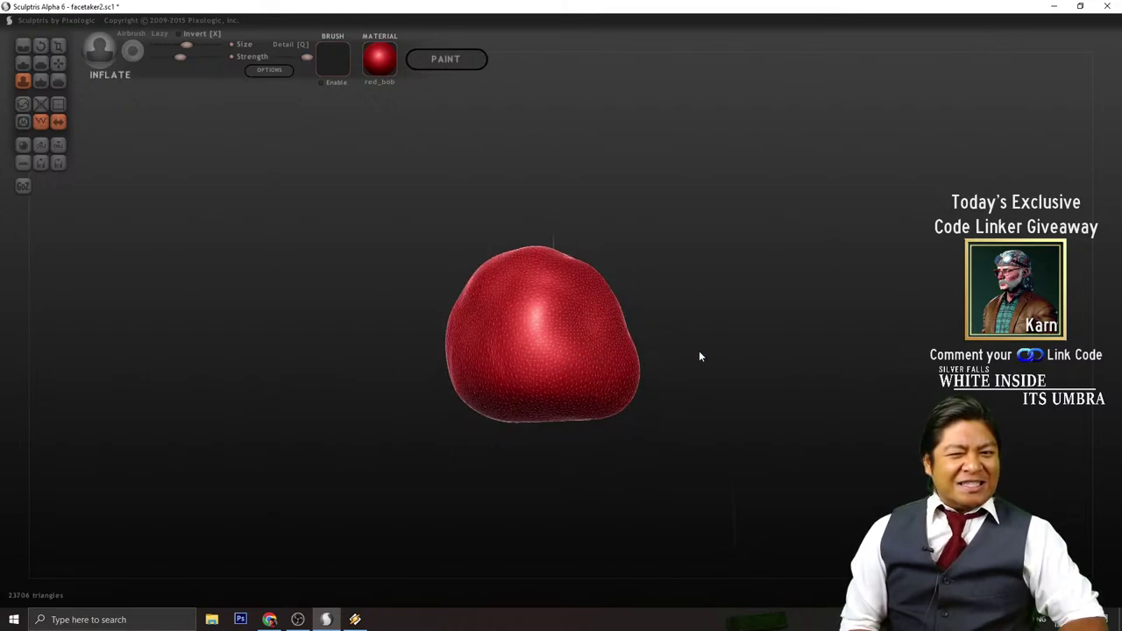
left_click_drag(699, 351, 667, 368)
left_click(594, 329)
left_click(596, 329)
right_click_drag(597, 329, 651, 358)
mouse_move(652, 364)
left_mouse_down()
mouse_move(561, 369)
mouse_move(699, 394)
mouse_move(679, 394)
mouse_move(758, 388)
mouse_move(721, 371)
left_mouse_up()
- Inflate the front and lower face of the lump into a smoother dome with a broad base
scroll(706, 376, "up", 3)
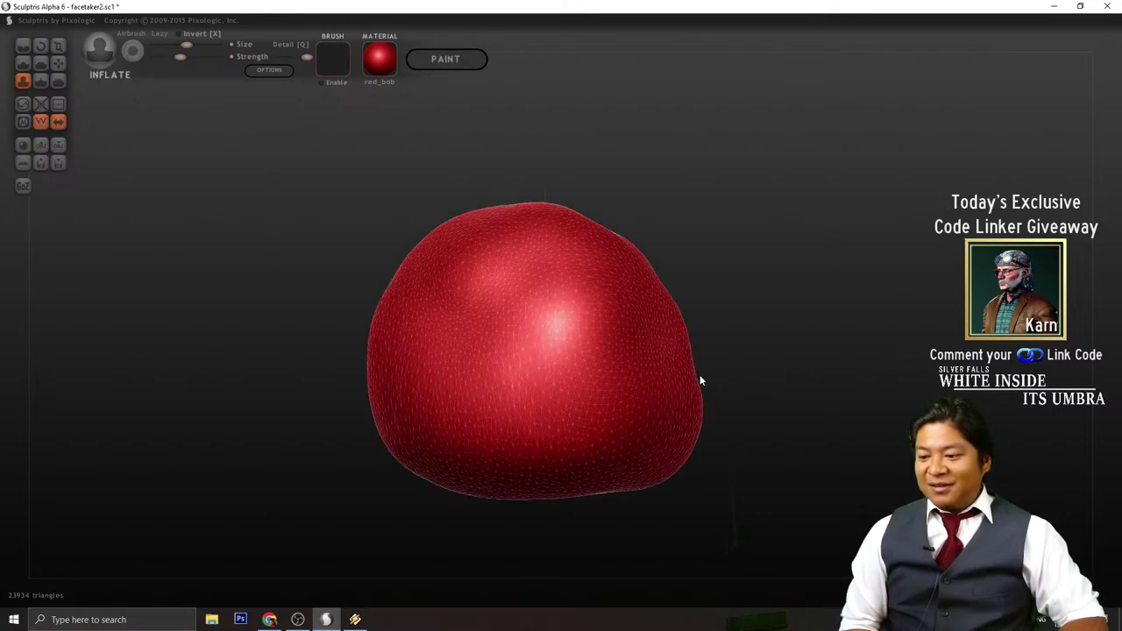
scroll(700, 377, "down", 2)
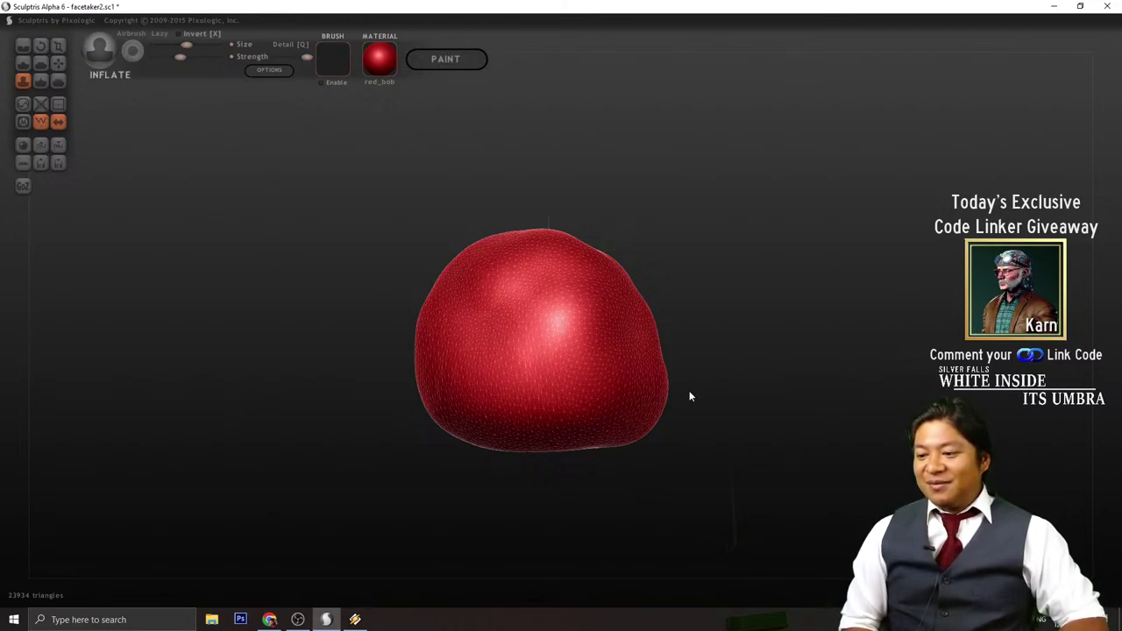
scroll(688, 395, "up", 3)
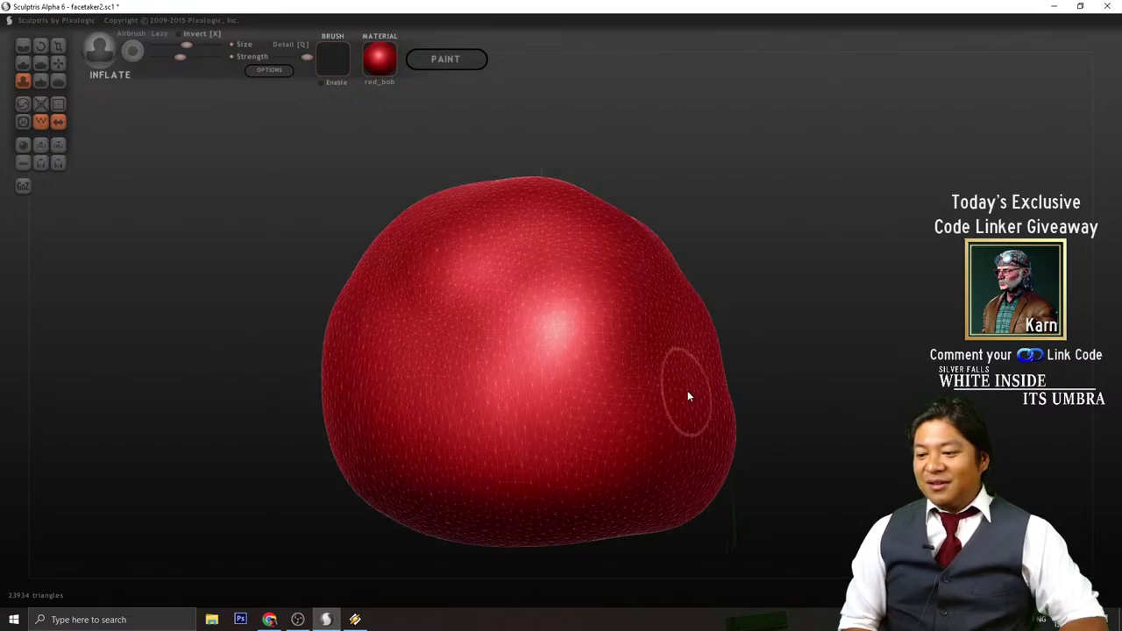
scroll(688, 396, "down", 2)
left_click_drag(780, 446, 783, 443)
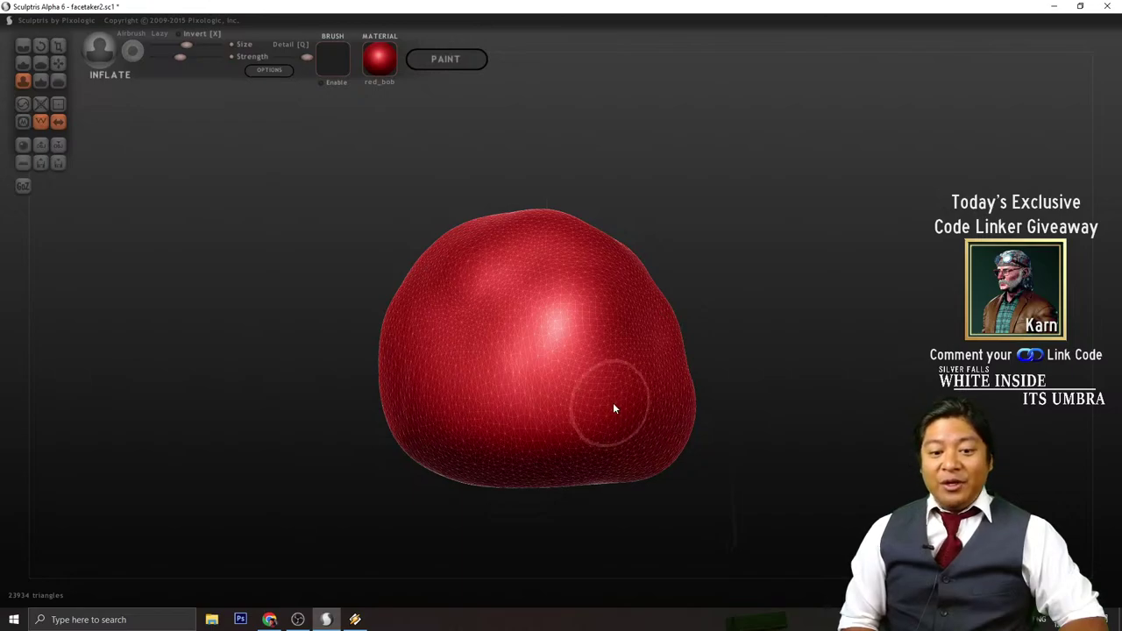
scroll(605, 390, "down", 4)
mouse_move(490, 324)
left_mouse_down()
mouse_move(564, 371)
mouse_move(491, 389)
mouse_move(604, 391)
mouse_move(722, 469)
left_mouse_up()
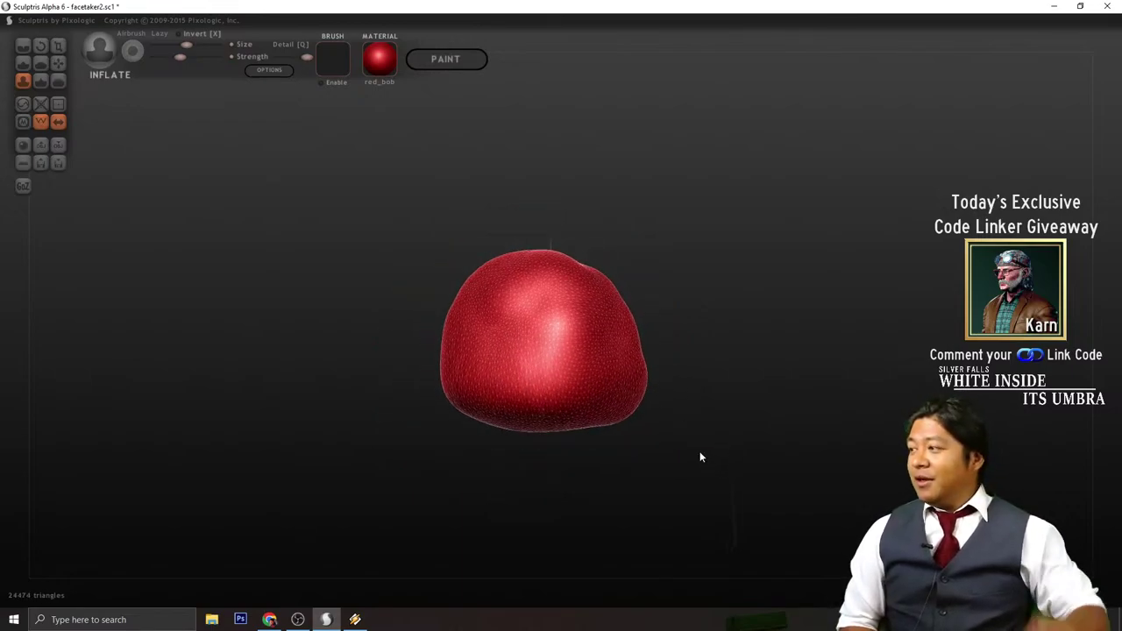
mouse_move(571, 395)
left_mouse_down()
mouse_move(564, 352)
mouse_move(625, 363)
mouse_move(613, 416)
mouse_move(751, 452)
left_mouse_up()
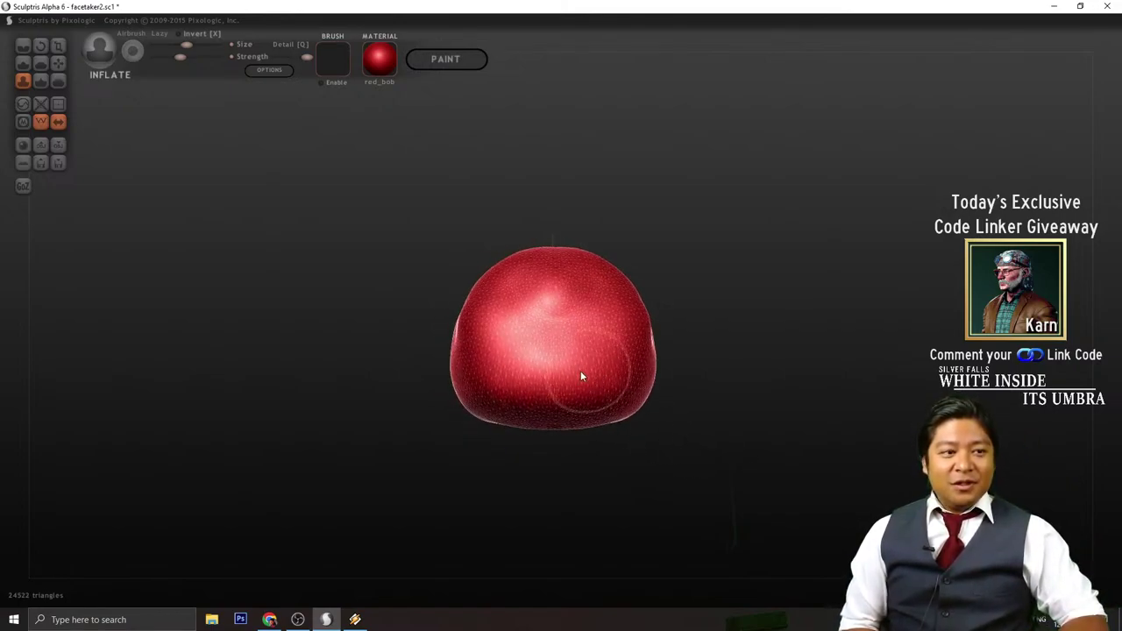
- Raise a symmetric pair of slanted ridges across the lower front of the dome with the Draw brush
left_click(24, 65)
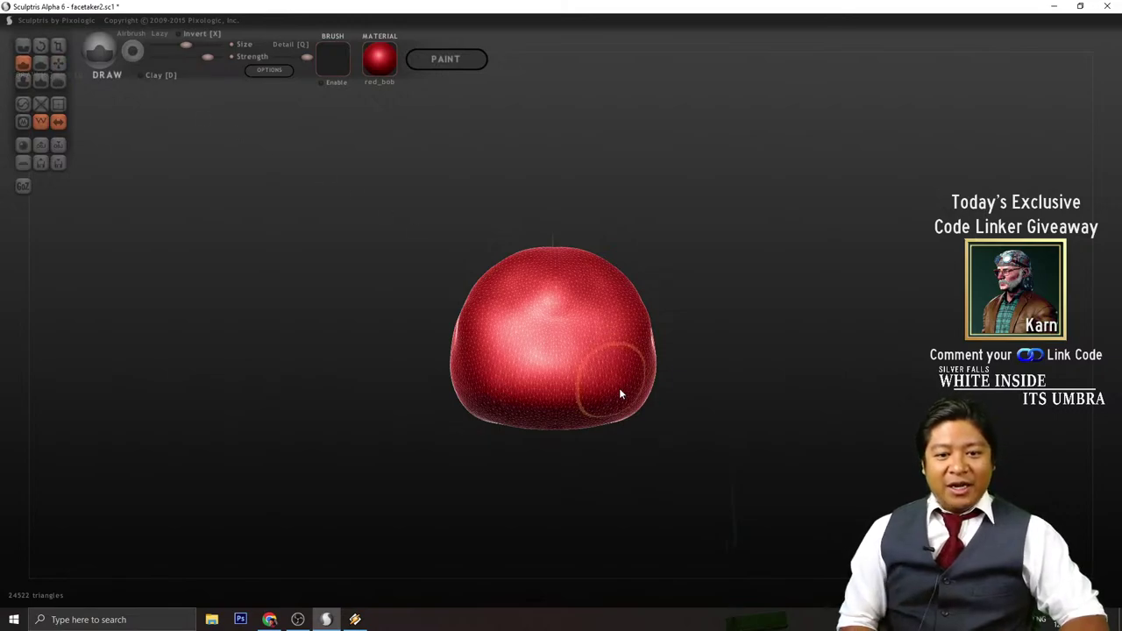
scroll(621, 390, "up", 3)
mouse_move(656, 392)
left_mouse_down()
mouse_move(644, 402)
mouse_move(681, 372)
left_mouse_up()
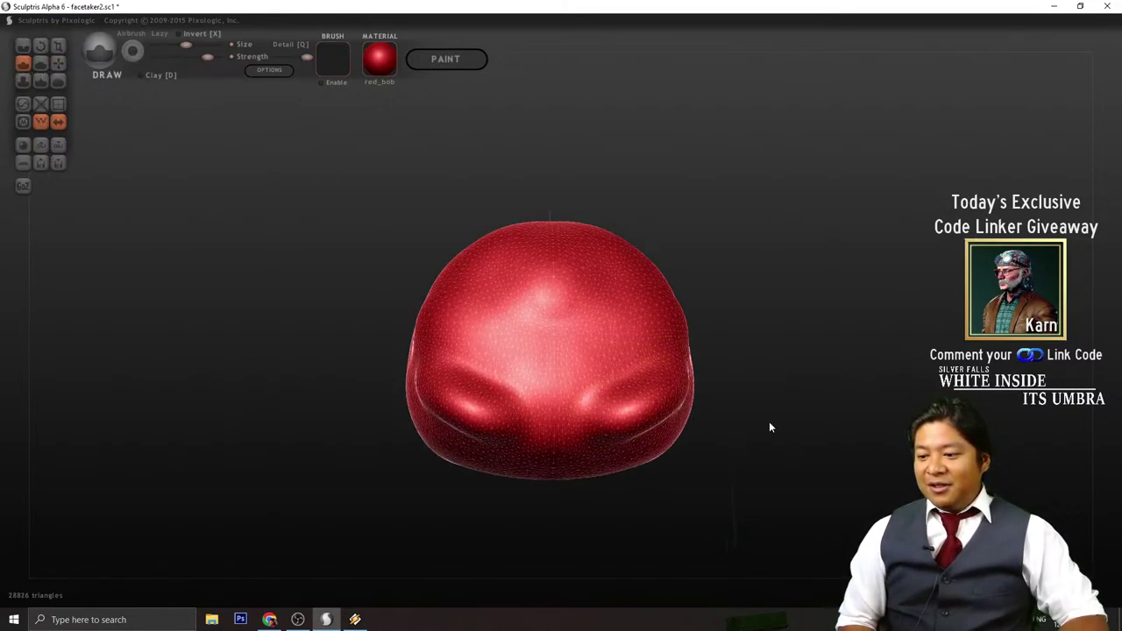
- Undo the pair of slanted ridges drawn across the lower front of the dome
left_click_drag(770, 426, 761, 439)
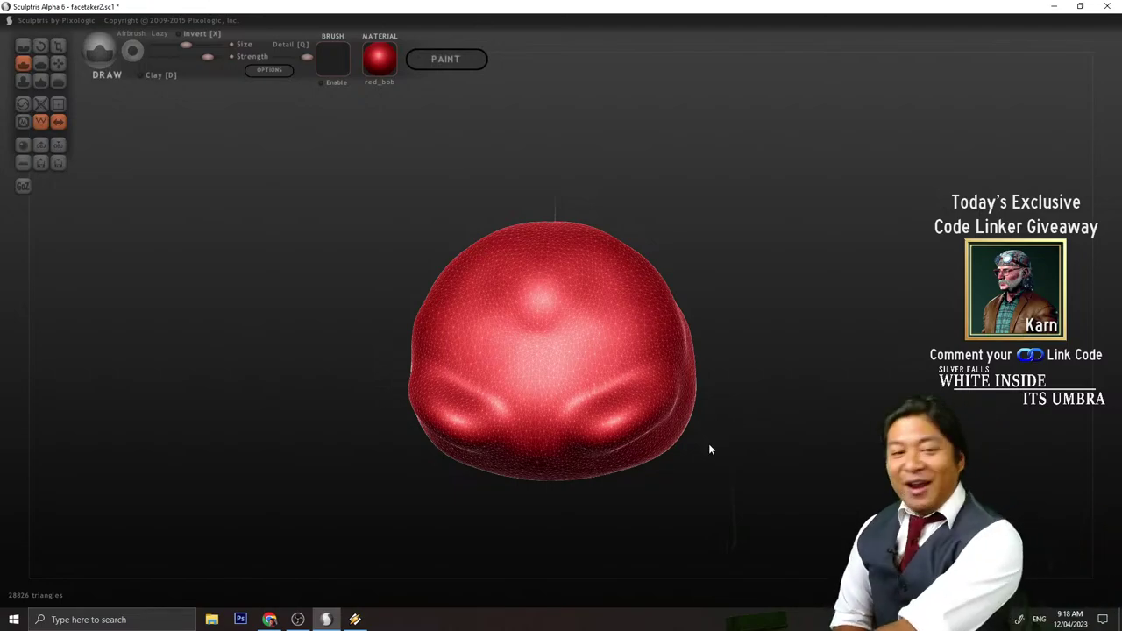
key("ctrl+z")
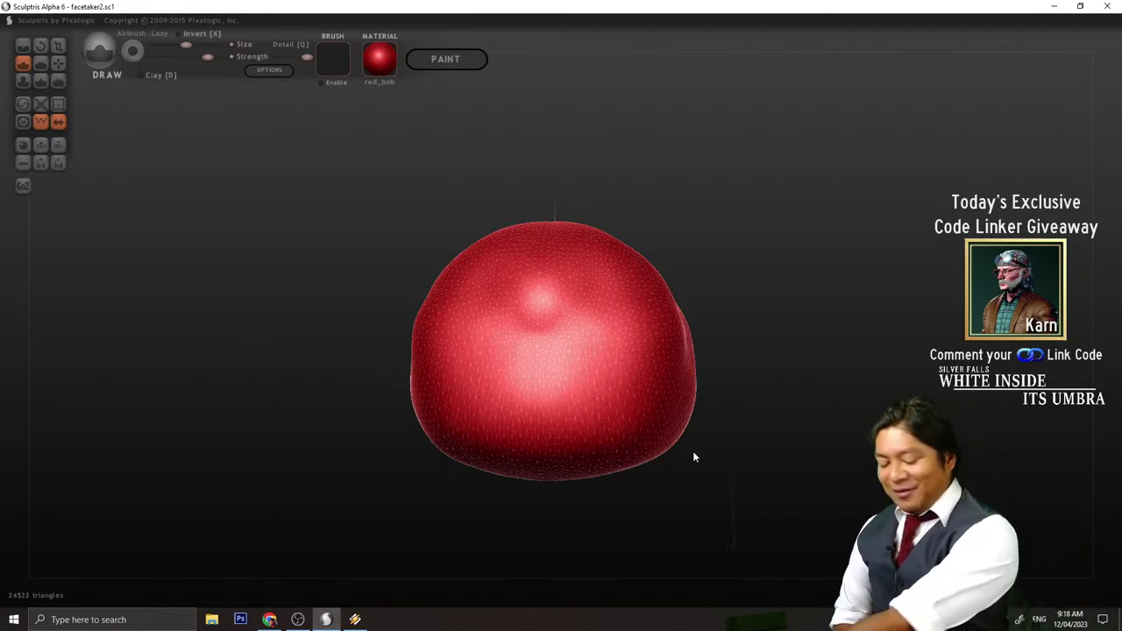
scroll(635, 374, "up", 3)
scroll(635, 374, "down", 5)
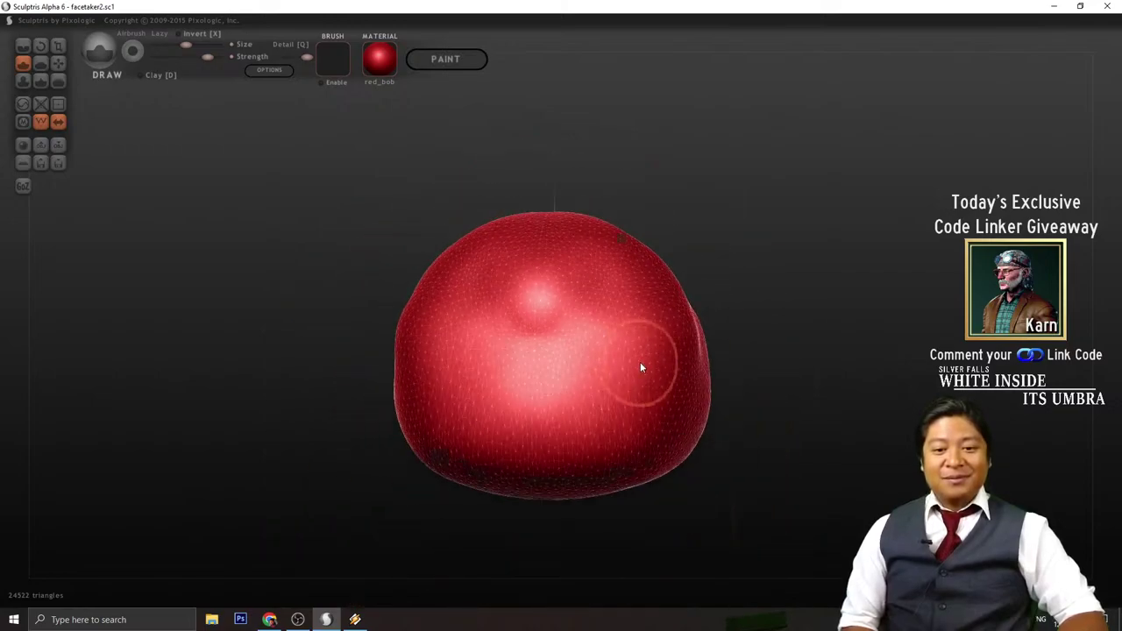
- Examine the lump's overall shape from the front, sides, back and underside
mouse_move(567, 291)
left_mouse_down()
mouse_move(611, 321)
mouse_move(619, 348)
left_mouse_up()
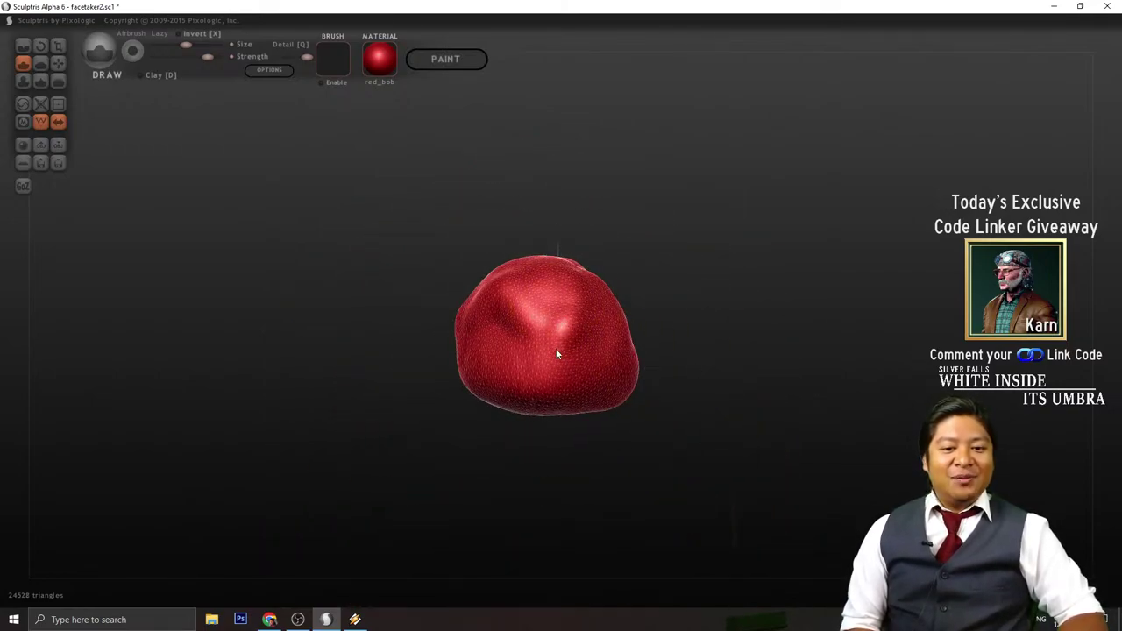
scroll(556, 351, "down", 3)
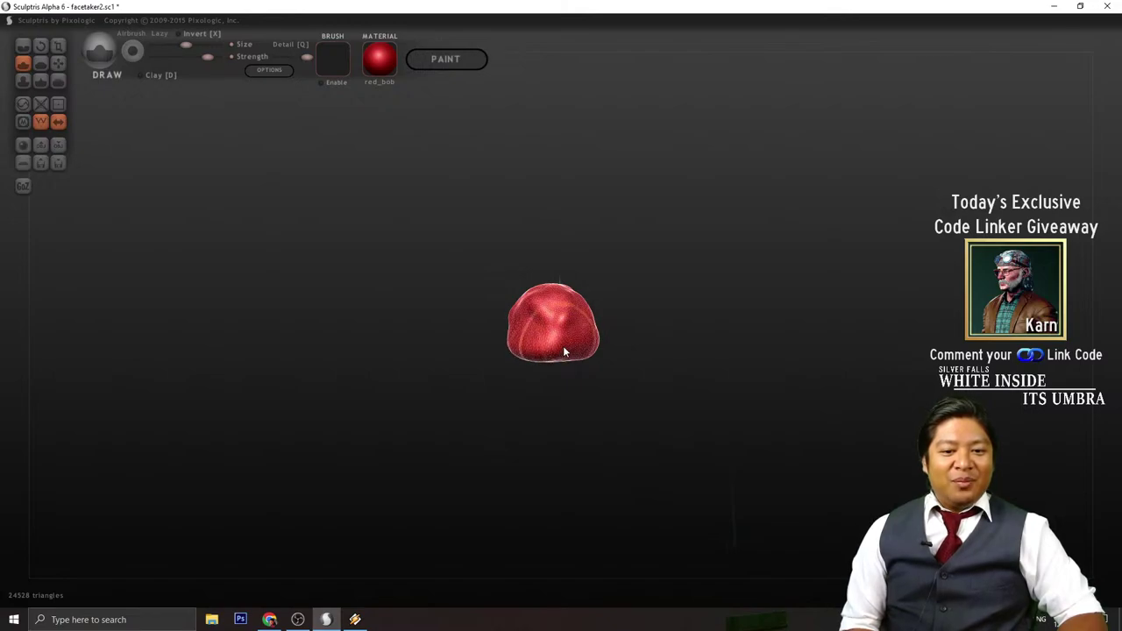
left_click_drag(571, 373, 559, 336)
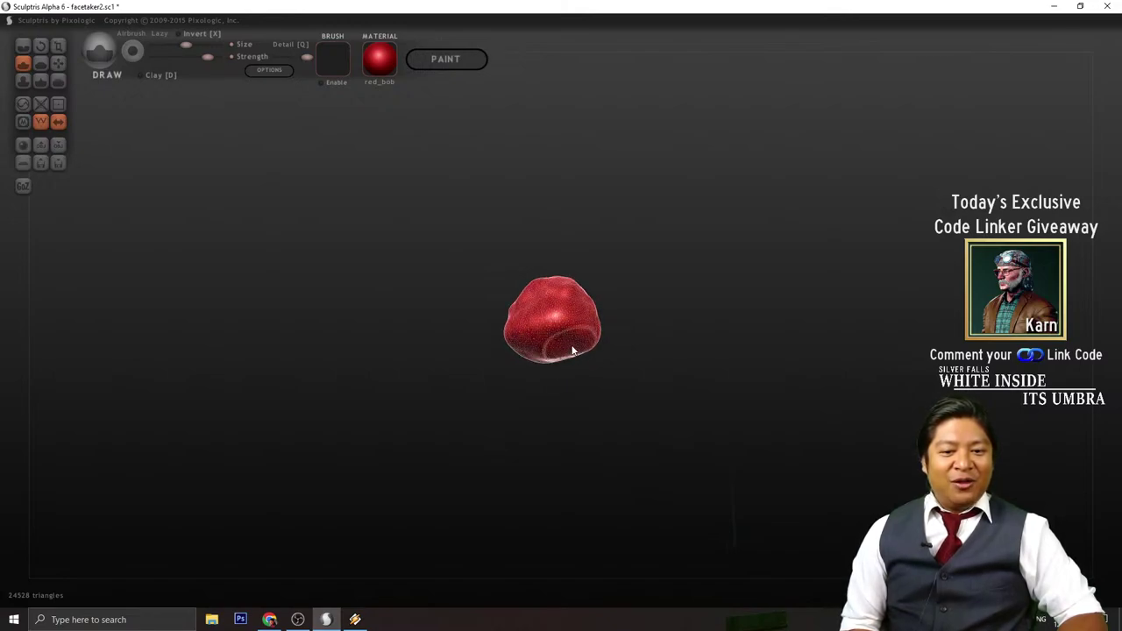
left_click_drag(626, 379, 586, 376)
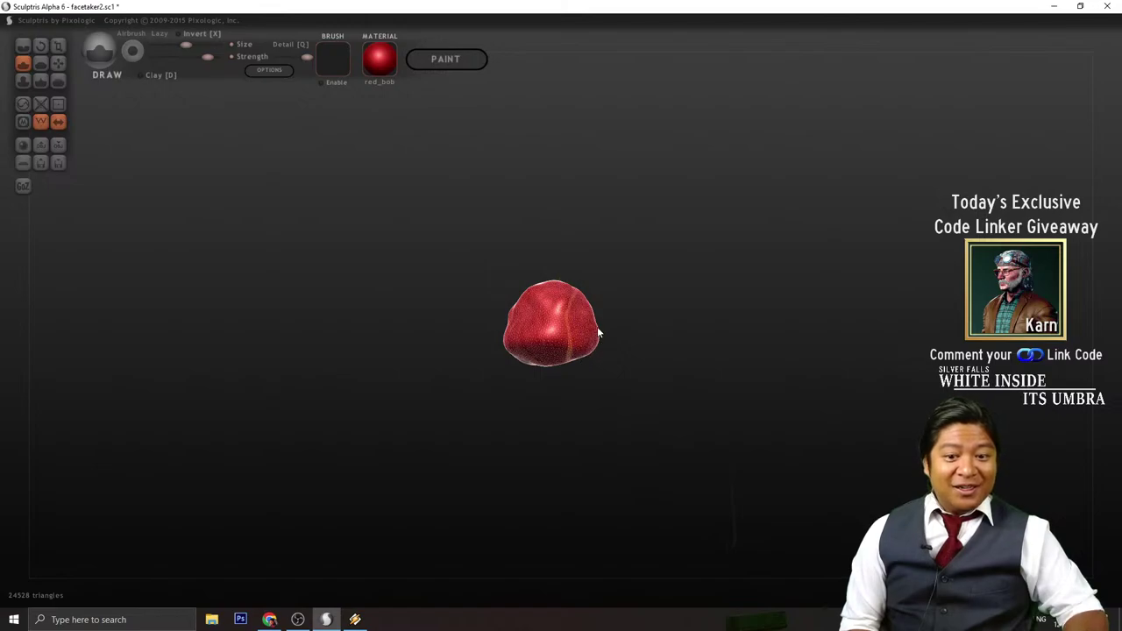
mouse_move(598, 328)
left_mouse_down()
mouse_move(570, 313)
mouse_move(581, 333)
mouse_move(517, 336)
mouse_move(621, 423)
left_mouse_up()
scroll(629, 389, "down", 2)
scroll(628, 388, "up", 4)
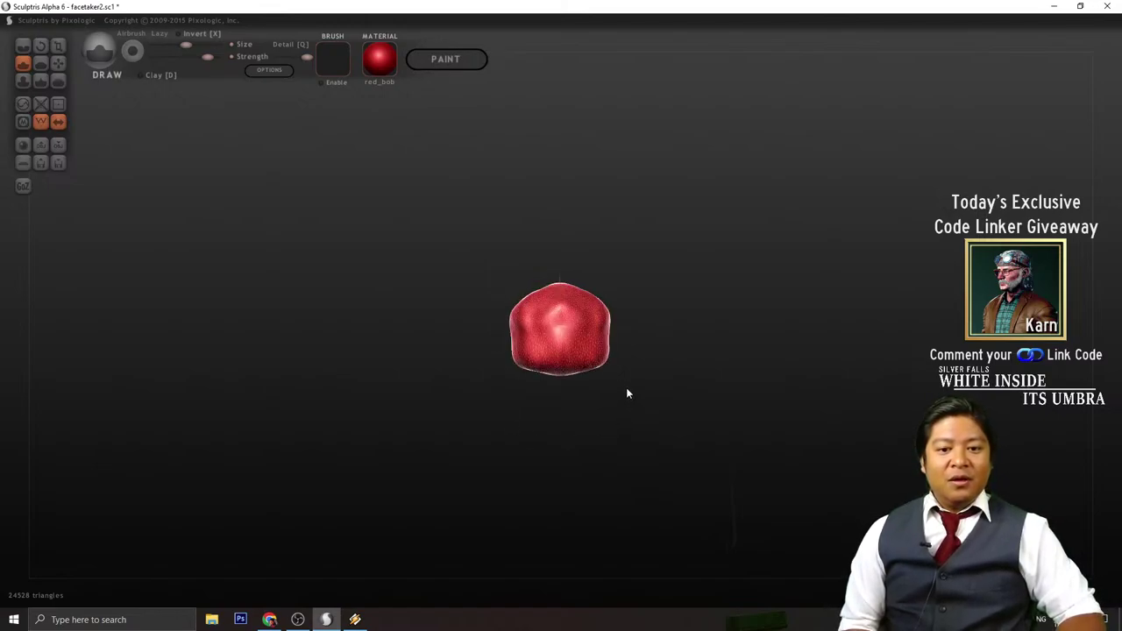
scroll(648, 370, "up", 1)
scroll(612, 358, "down", 3)
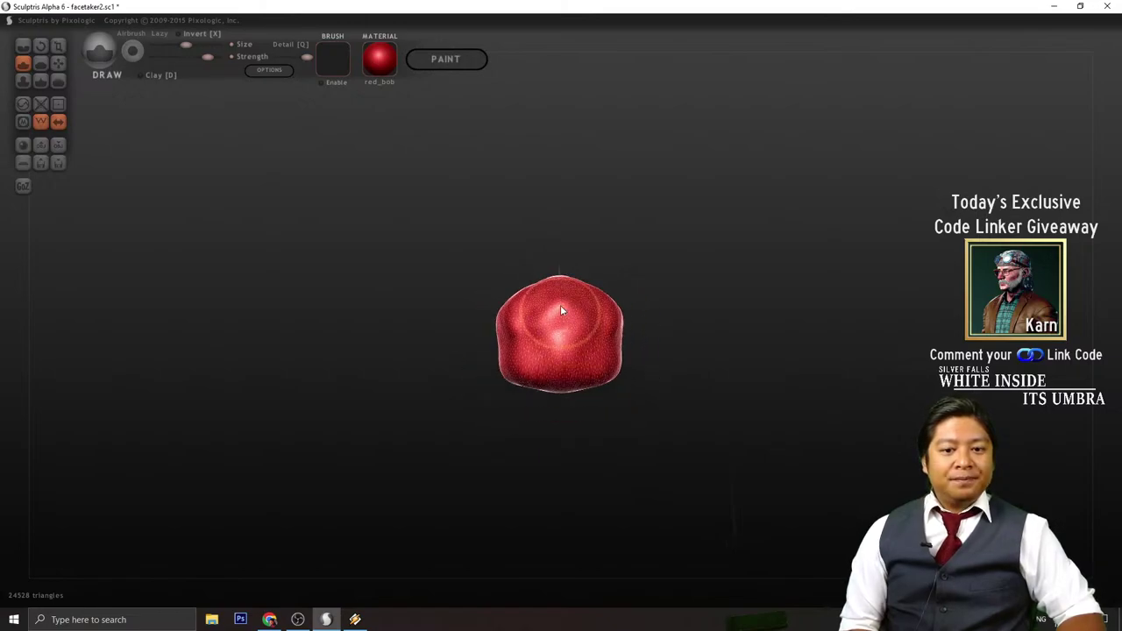
right_click_drag(561, 307, 666, 386)
mouse_move(666, 392)
left_mouse_down()
mouse_move(714, 380)
mouse_move(671, 384)
mouse_move(582, 341)
left_mouse_up()
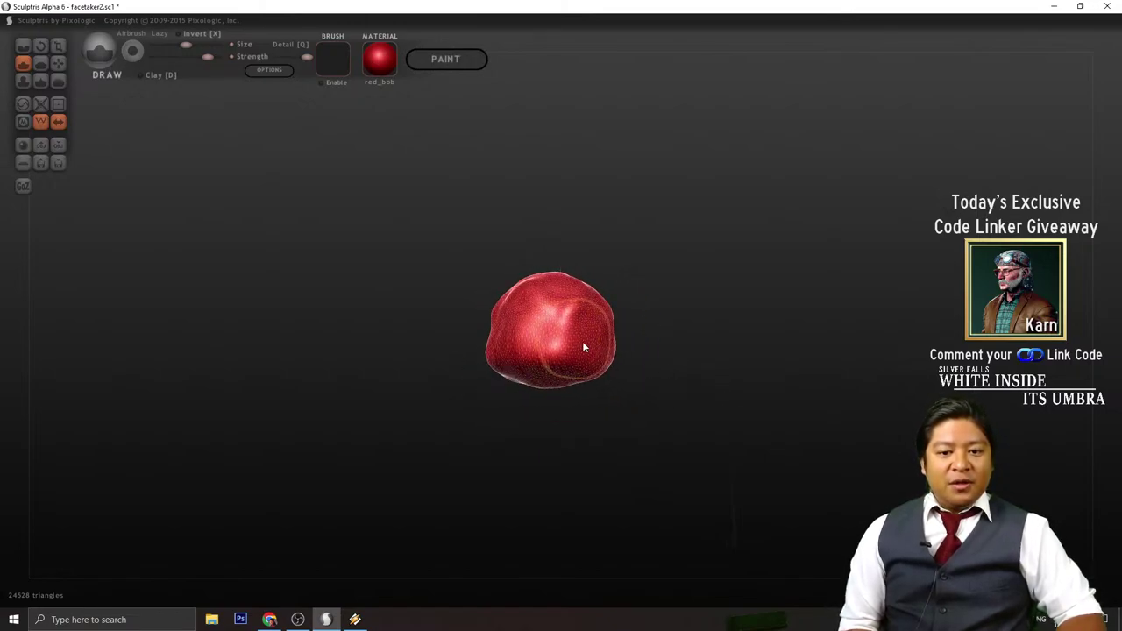
mouse_move(568, 396)
left_mouse_down()
mouse_move(563, 346)
mouse_move(590, 394)
mouse_move(582, 368)
left_mouse_up()
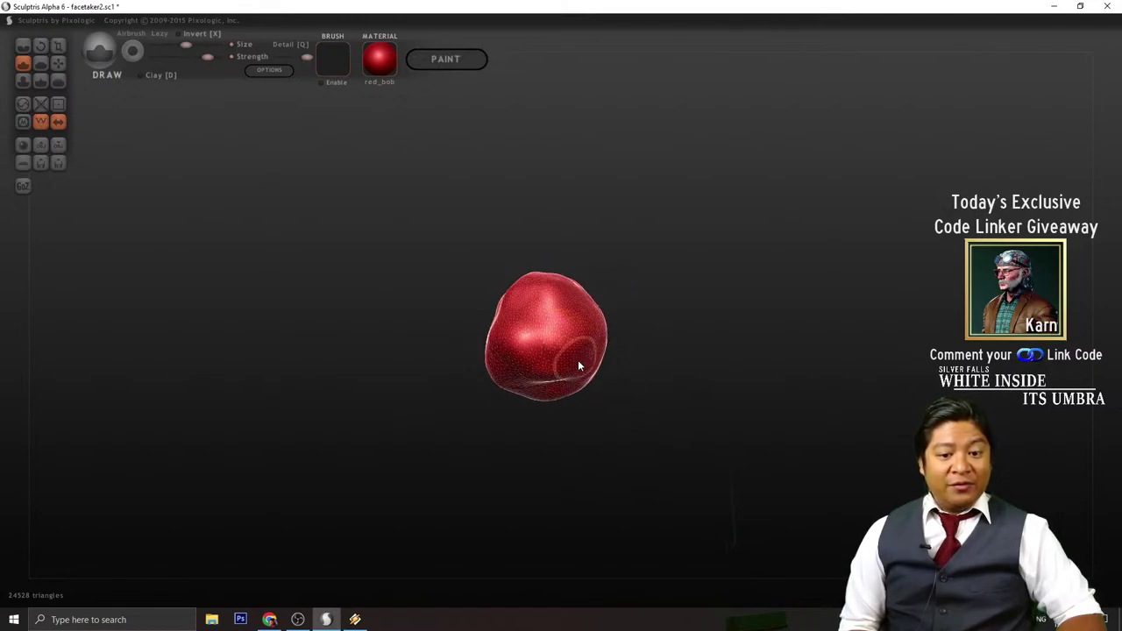
mouse_move(622, 413)
left_mouse_down()
mouse_move(570, 364)
mouse_move(641, 381)
mouse_move(583, 332)
left_mouse_up()
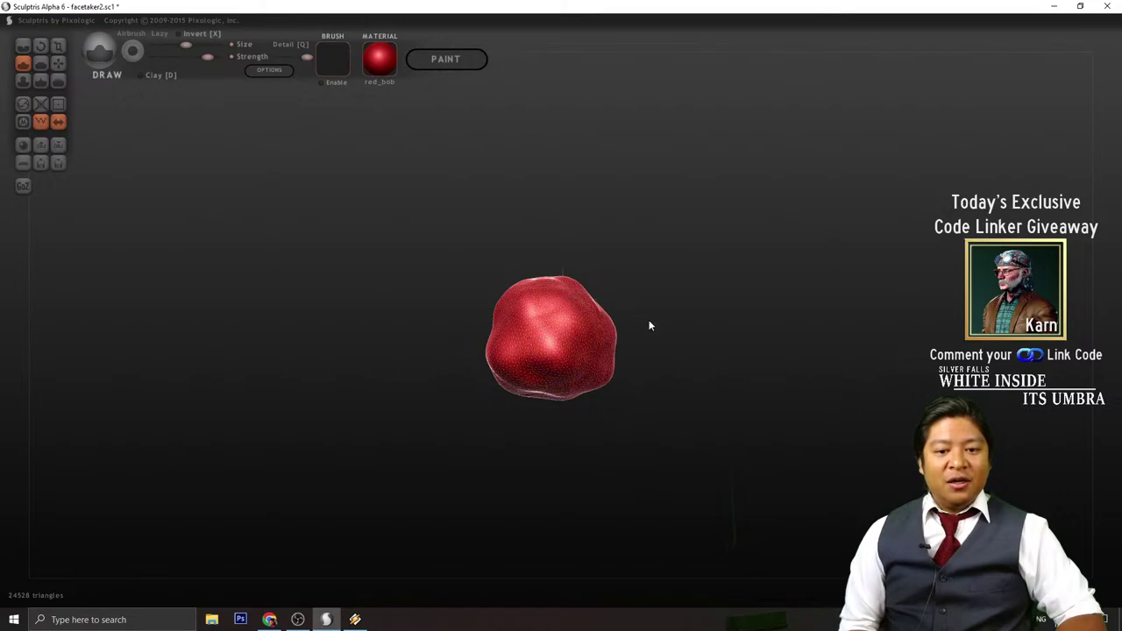
mouse_move(650, 326)
left_mouse_down()
mouse_move(740, 346)
mouse_move(601, 327)
mouse_move(599, 368)
mouse_move(657, 383)
mouse_move(594, 354)
left_mouse_up()
left_click_drag(650, 407, 595, 373)
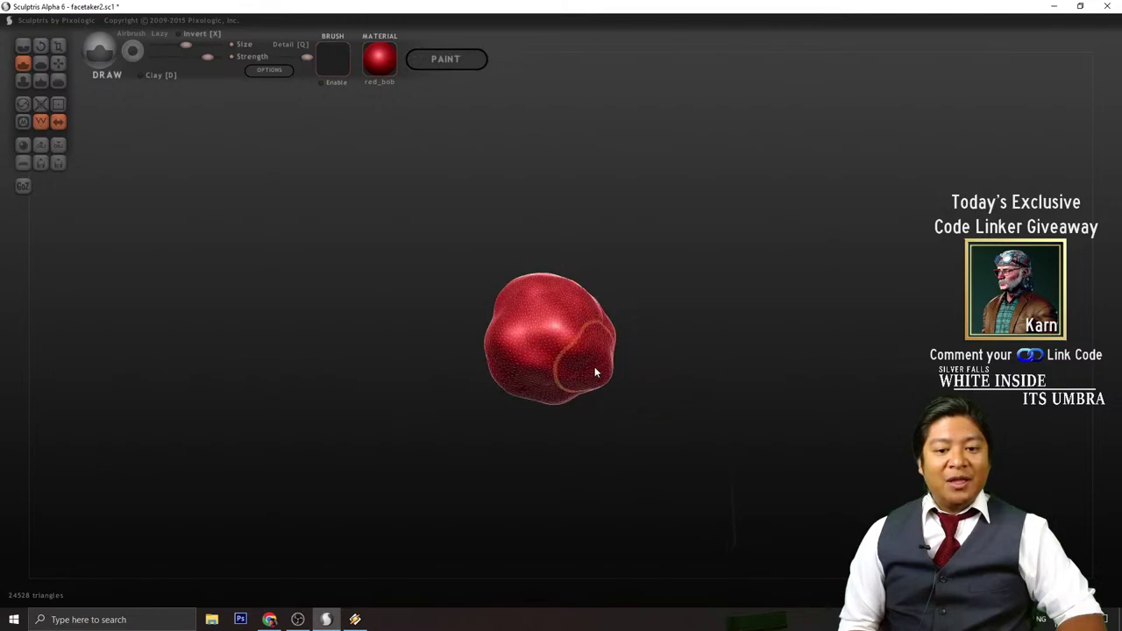
middle_click_drag(521, 333, 625, 374)
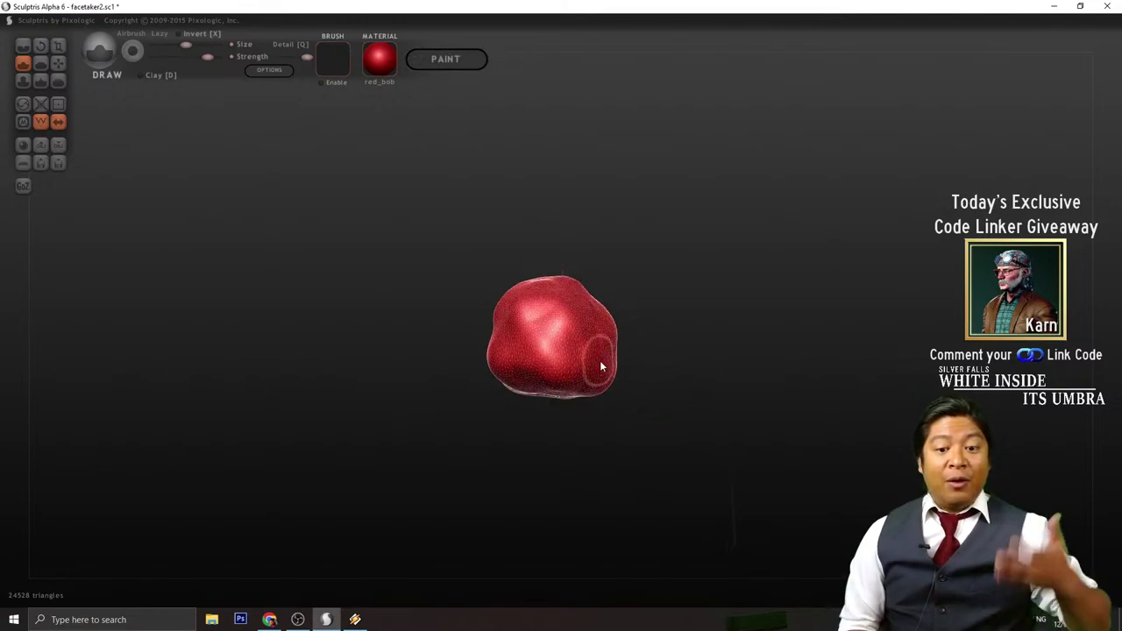
mouse_move(676, 338)
left_mouse_down()
mouse_move(611, 353)
mouse_move(708, 367)
mouse_move(630, 350)
left_mouse_up()
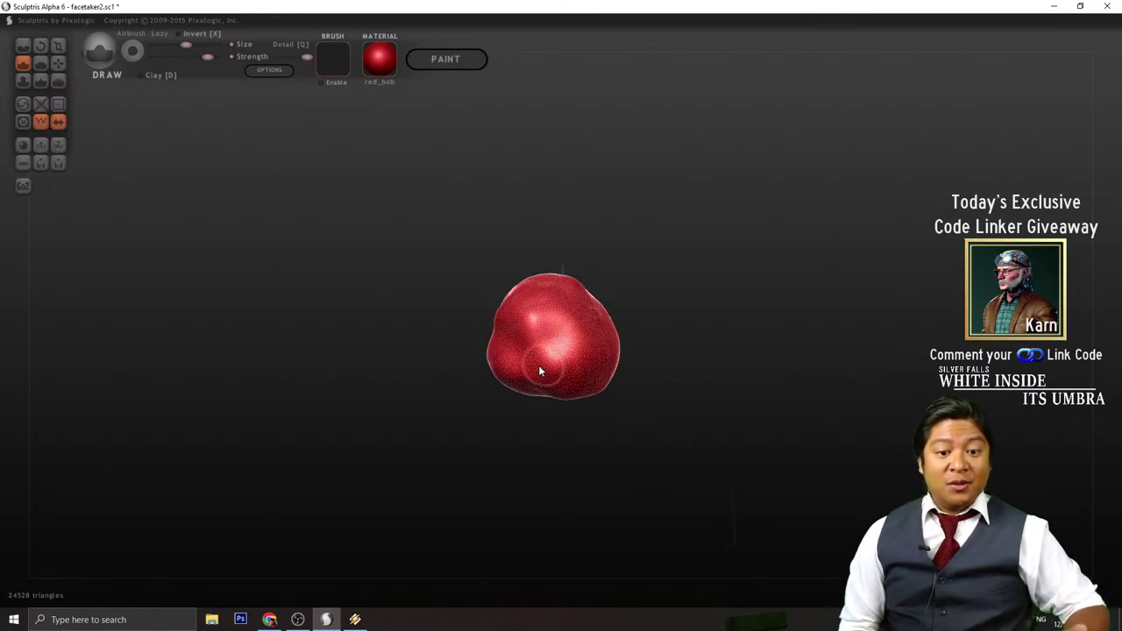
left_click_drag(589, 408, 647, 416)
mouse_move(518, 409)
left_mouse_down()
mouse_move(654, 422)
mouse_move(571, 376)
left_mouse_up()
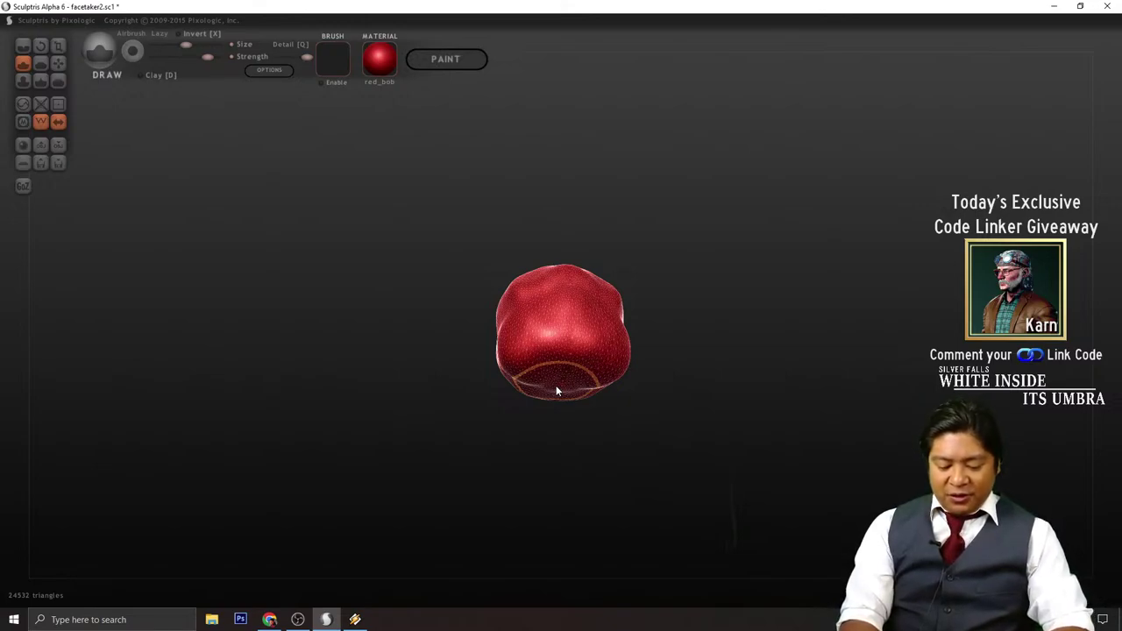
key("shift")
key("r")
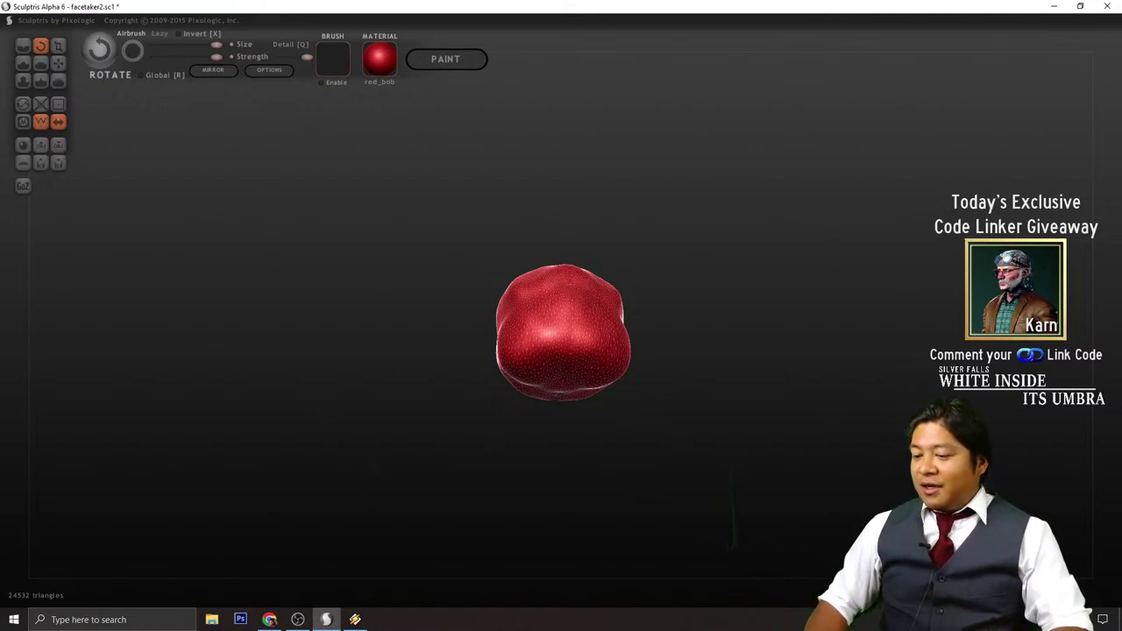
key("alt+Tab")
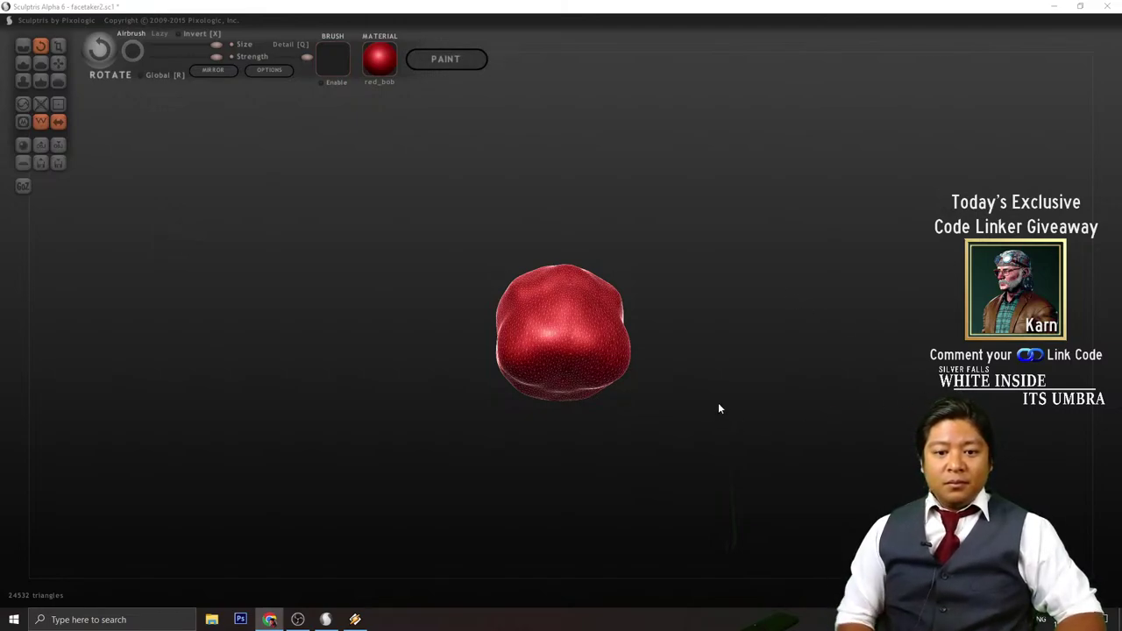
scroll(718, 404, "up", 5)
mouse_move(710, 407)
left_mouse_down()
mouse_move(785, 422)
mouse_move(769, 425)
mouse_move(749, 421)
mouse_move(782, 415)
left_mouse_up()
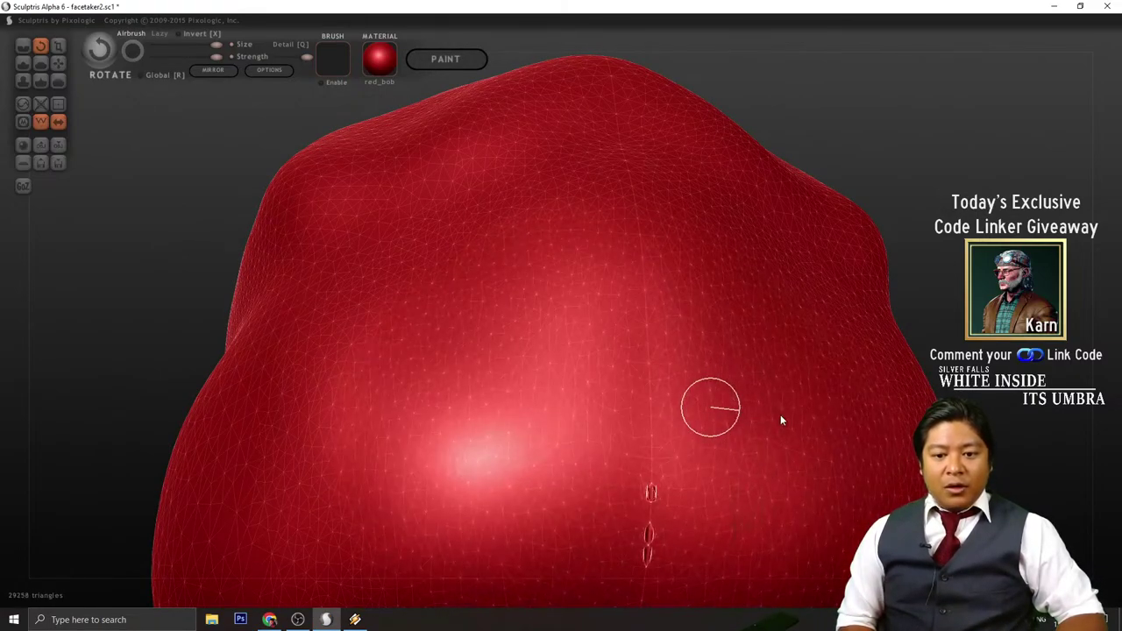
key("ctrl+z")
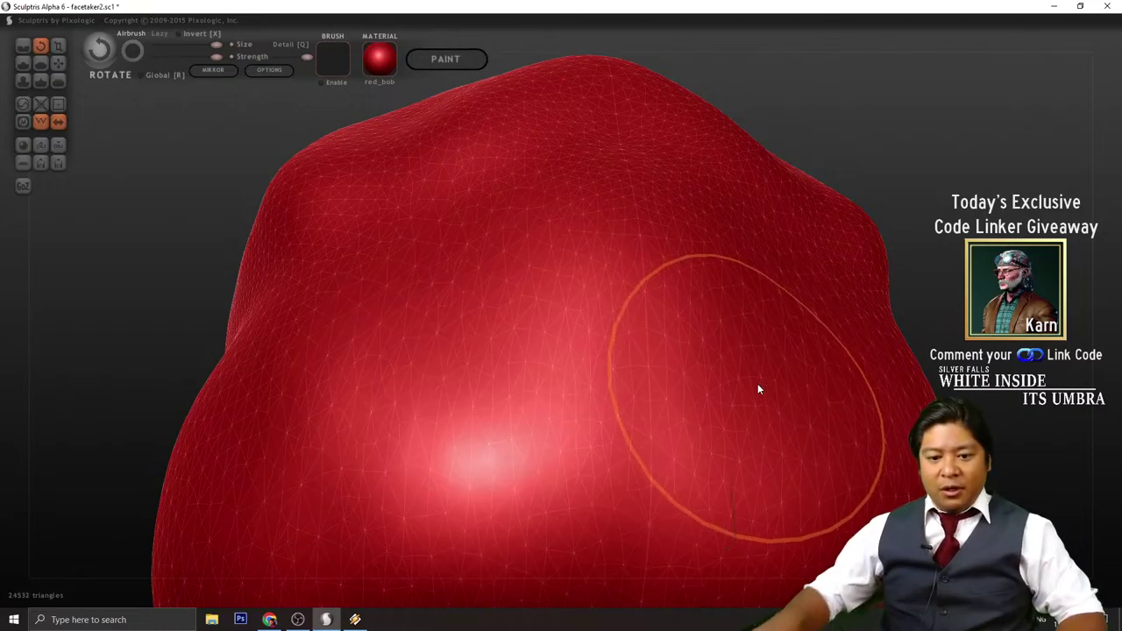
- Inspect the lump's symmetric bulges and hollows from several angles, up close and at a distance
scroll(758, 383, "down", 6)
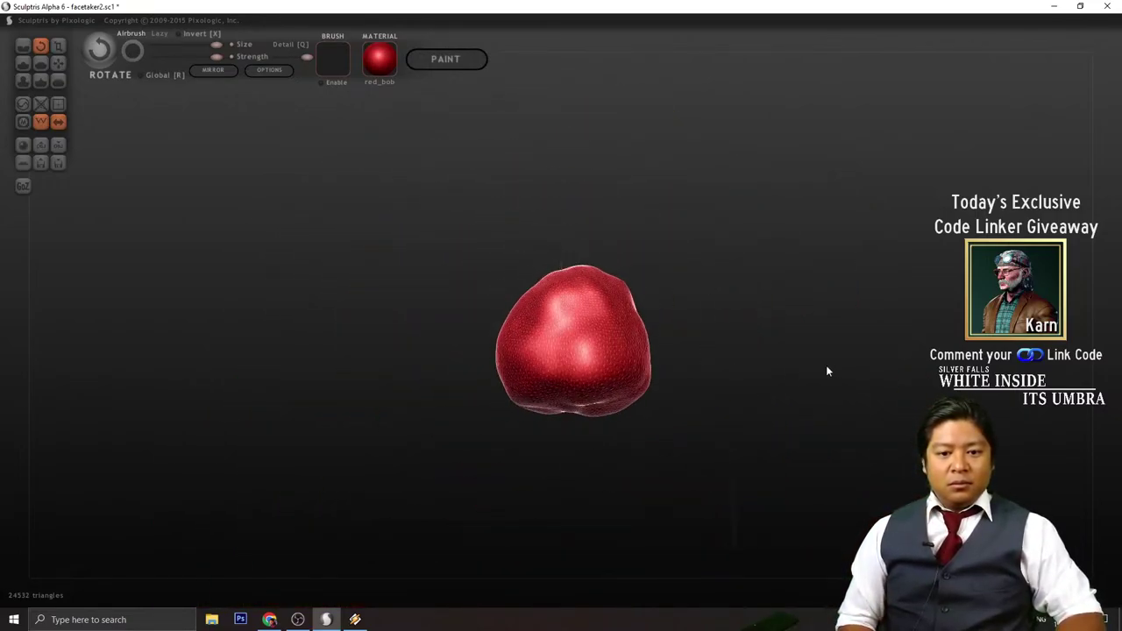
left_click_drag(826, 371, 805, 380)
mouse_move(700, 383)
left_mouse_down()
mouse_move(722, 301)
mouse_move(714, 275)
mouse_move(769, 341)
mouse_move(839, 370)
mouse_move(832, 357)
mouse_move(777, 367)
left_mouse_up()
scroll(778, 366, "up", 5)
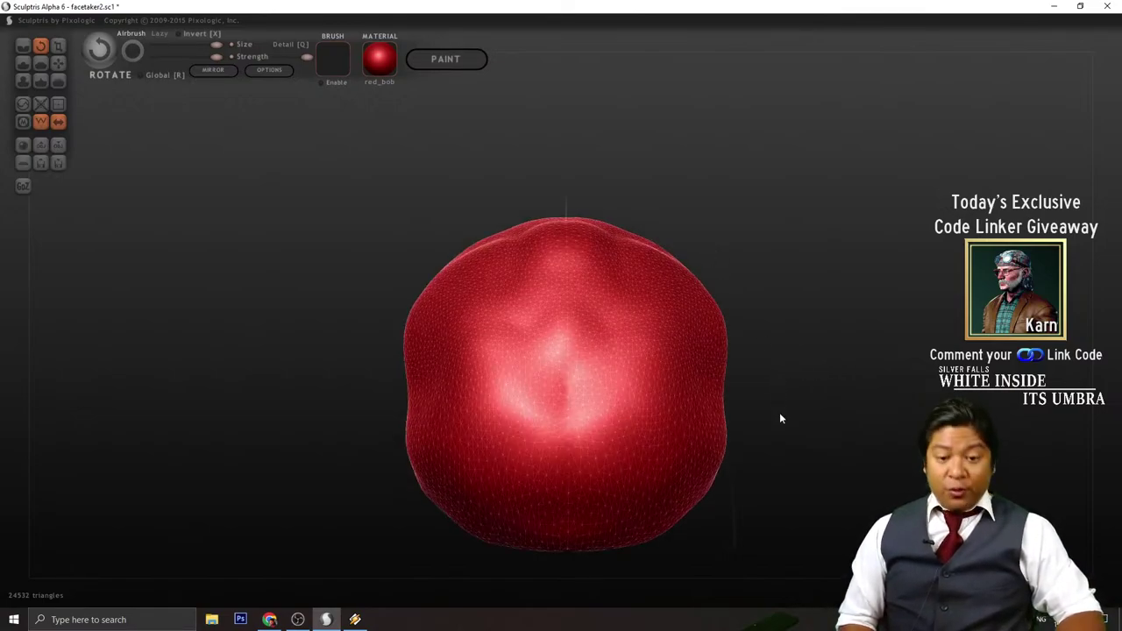
left_click_drag(789, 421, 751, 330)
scroll(691, 308, "up", 6)
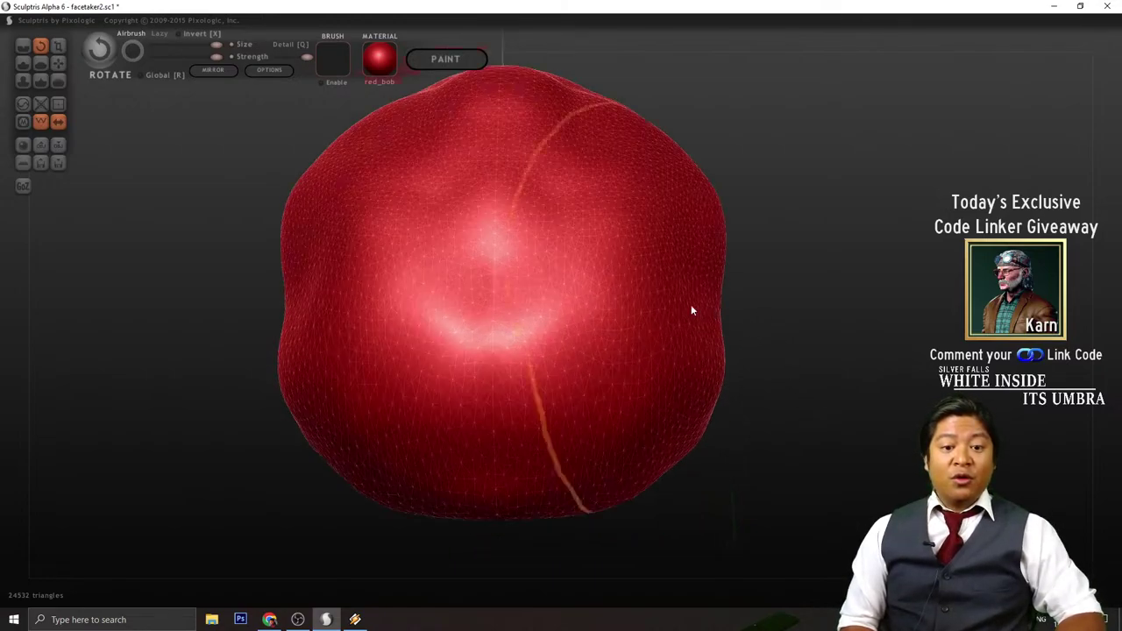
scroll(458, 236, "up", 2)
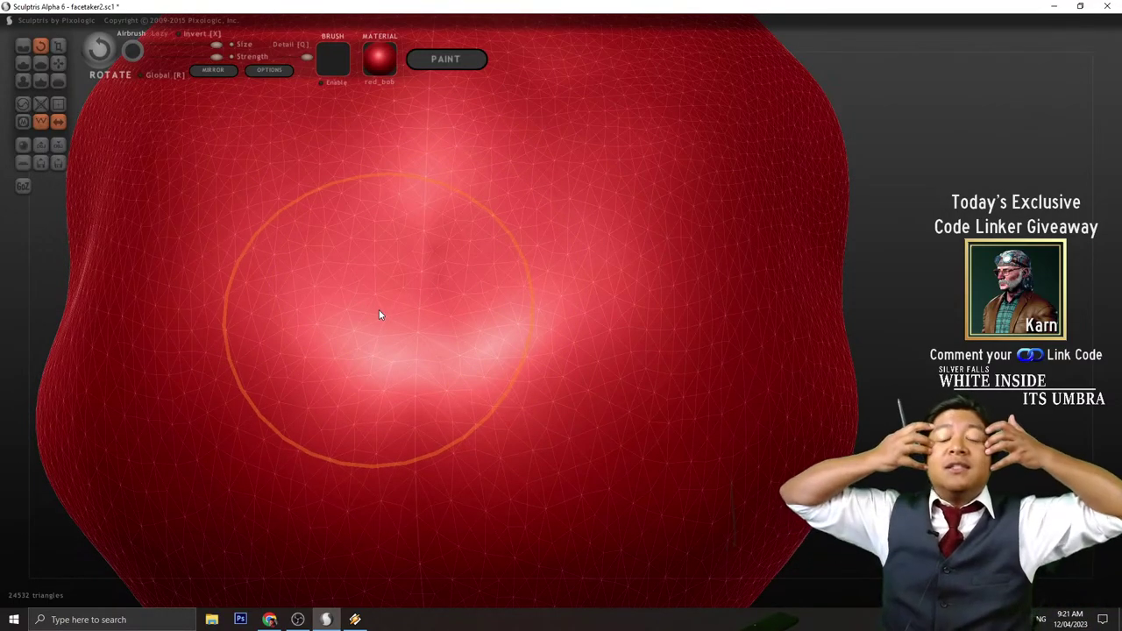
scroll(617, 278, "down", 5)
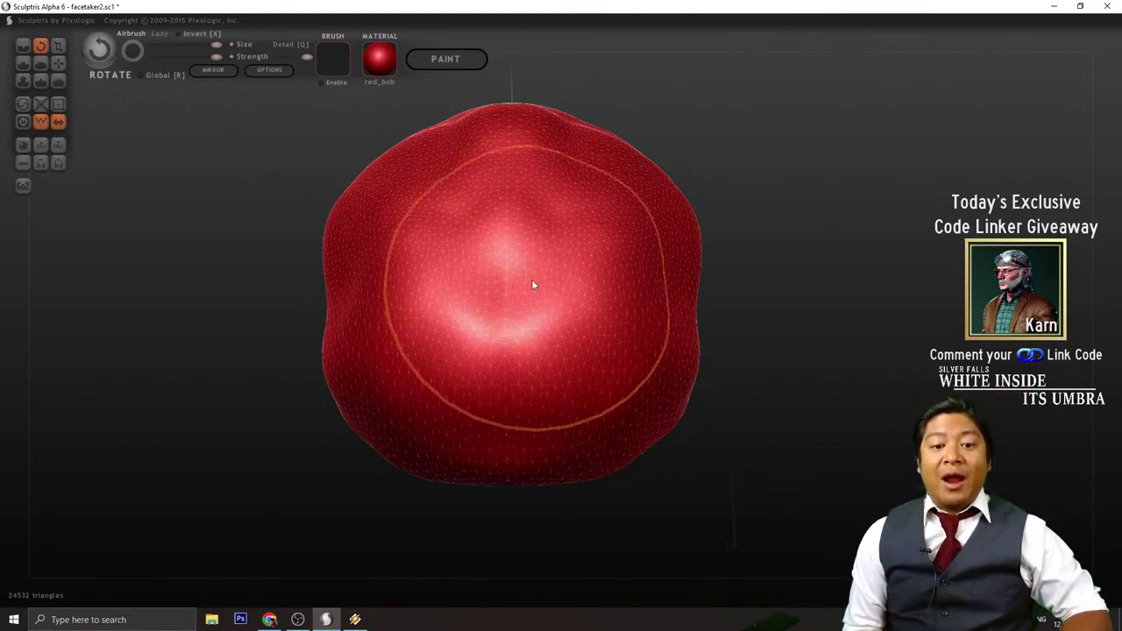
- Try to raise a broad horizontal band across the lower front of the lump with the Draw brush
left_click_drag(746, 342, 810, 382)
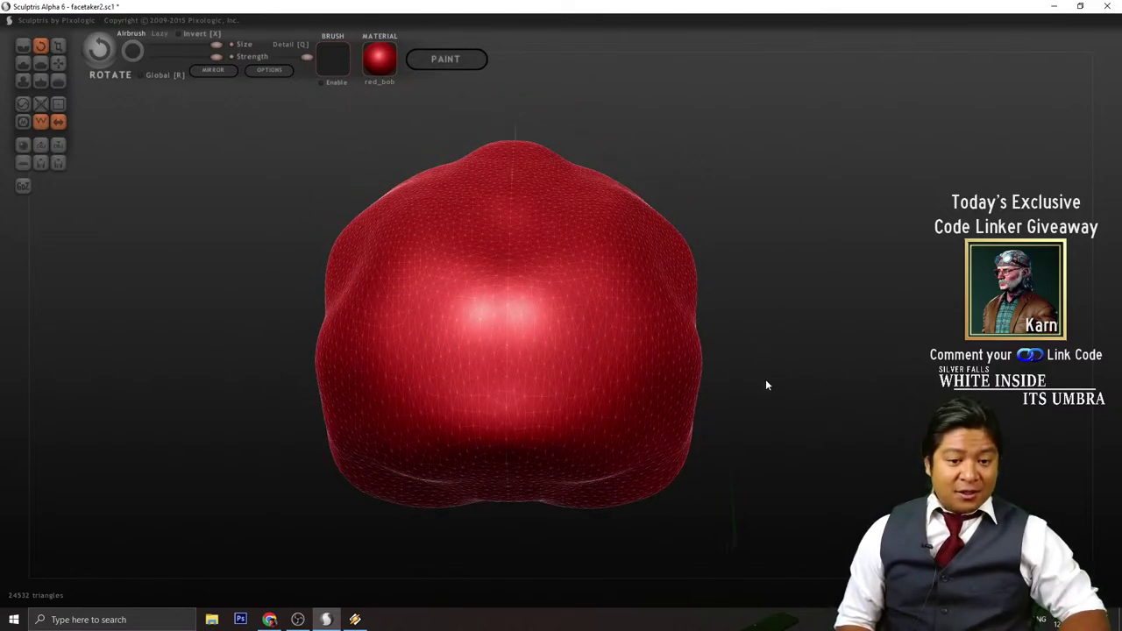
mouse_move(778, 386)
left_mouse_down()
mouse_move(784, 324)
mouse_move(787, 366)
mouse_move(766, 348)
mouse_move(802, 338)
left_mouse_up()
scroll(779, 359, "up", 1)
scroll(802, 340, "up", 2)
scroll(432, 381, "down", 2)
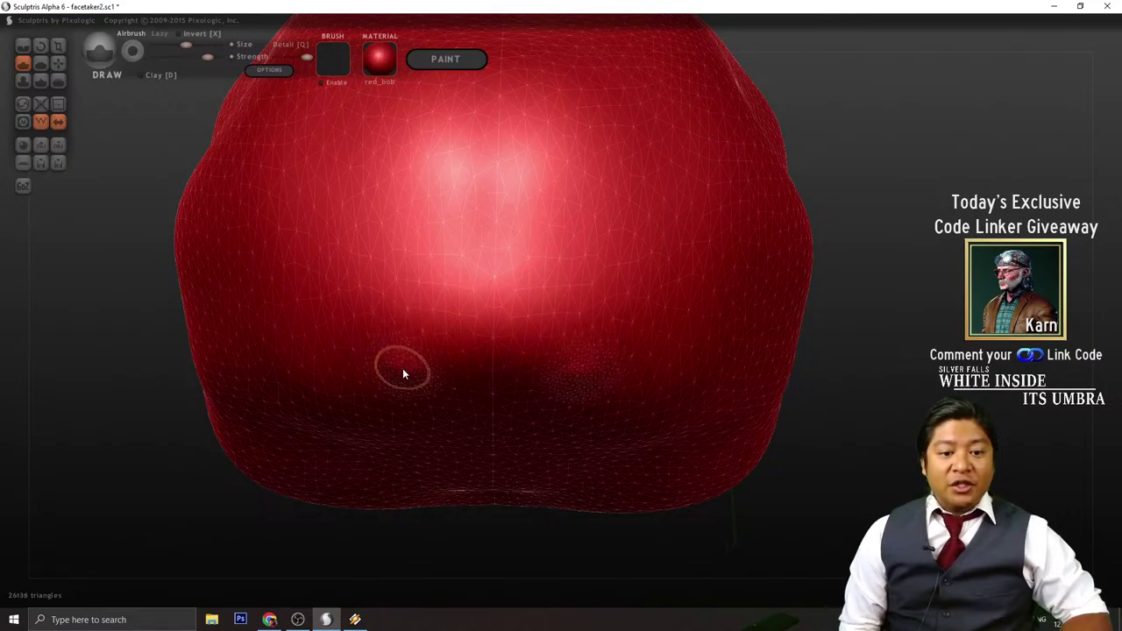
left_click_drag(403, 369, 575, 411)
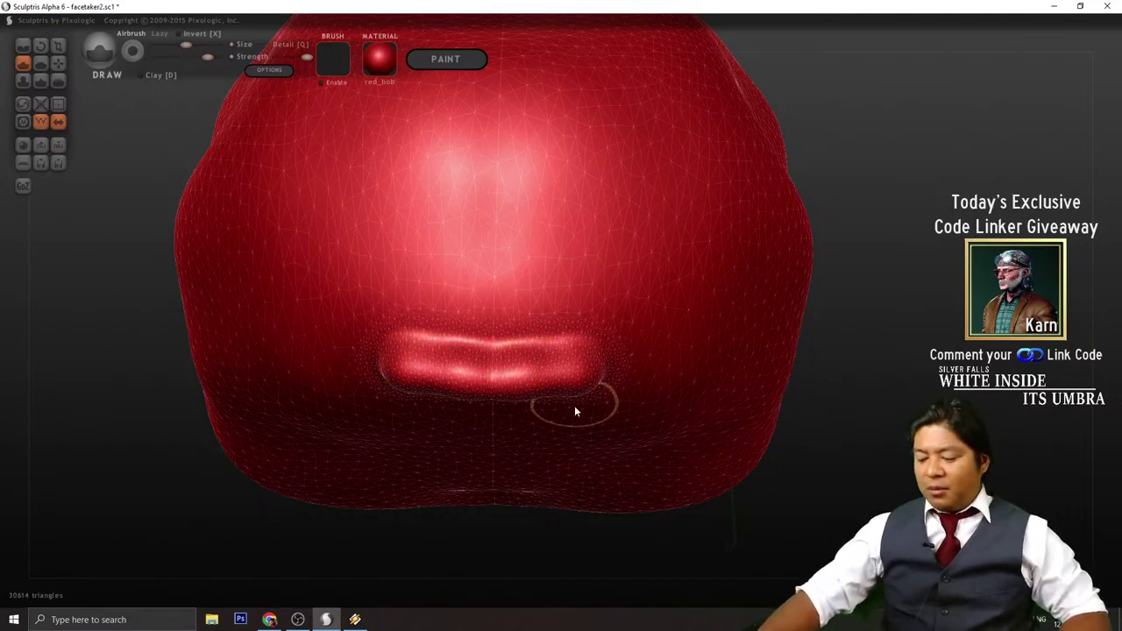
key("ctrl+z")
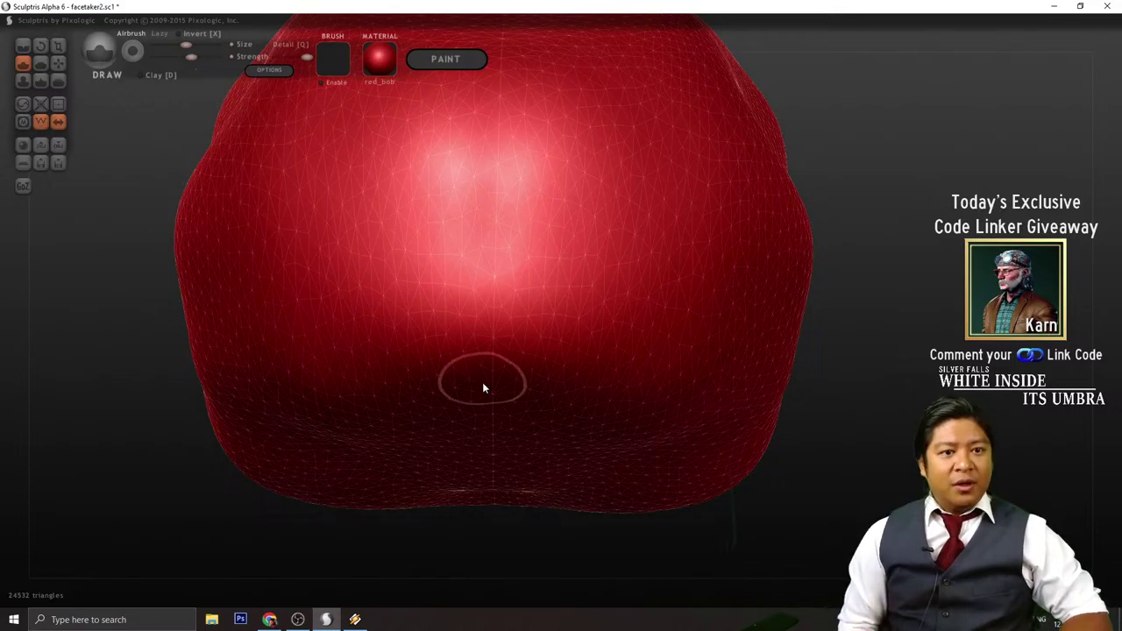
- Try a softer curved ridge with upturned ends across the lower front, using a larger, weaker Draw brush
scroll(470, 392, "down", 2)
scroll(428, 341, "up", 1)
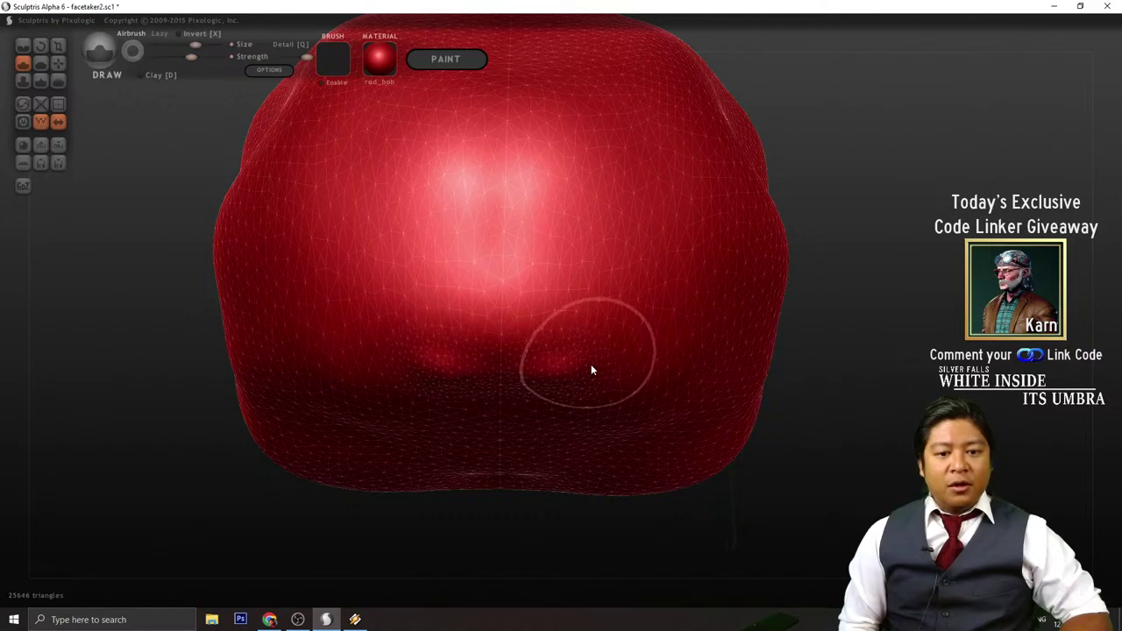
mouse_move(591, 368)
left_mouse_down()
mouse_move(509, 375)
mouse_move(623, 366)
mouse_move(637, 280)
mouse_move(602, 261)
mouse_move(639, 356)
left_mouse_up()
scroll(751, 346, "down", 5)
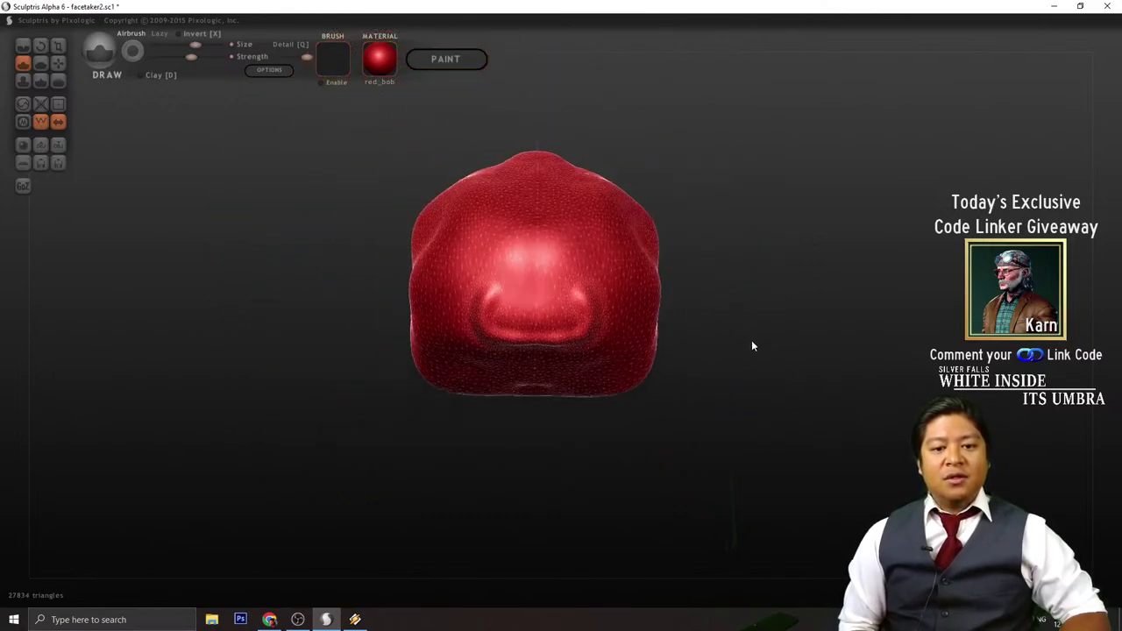
mouse_move(752, 346)
left_mouse_down()
mouse_move(742, 401)
mouse_move(737, 371)
mouse_move(629, 366)
mouse_move(689, 345)
mouse_move(673, 373)
left_mouse_up()
key("ctrl+z")
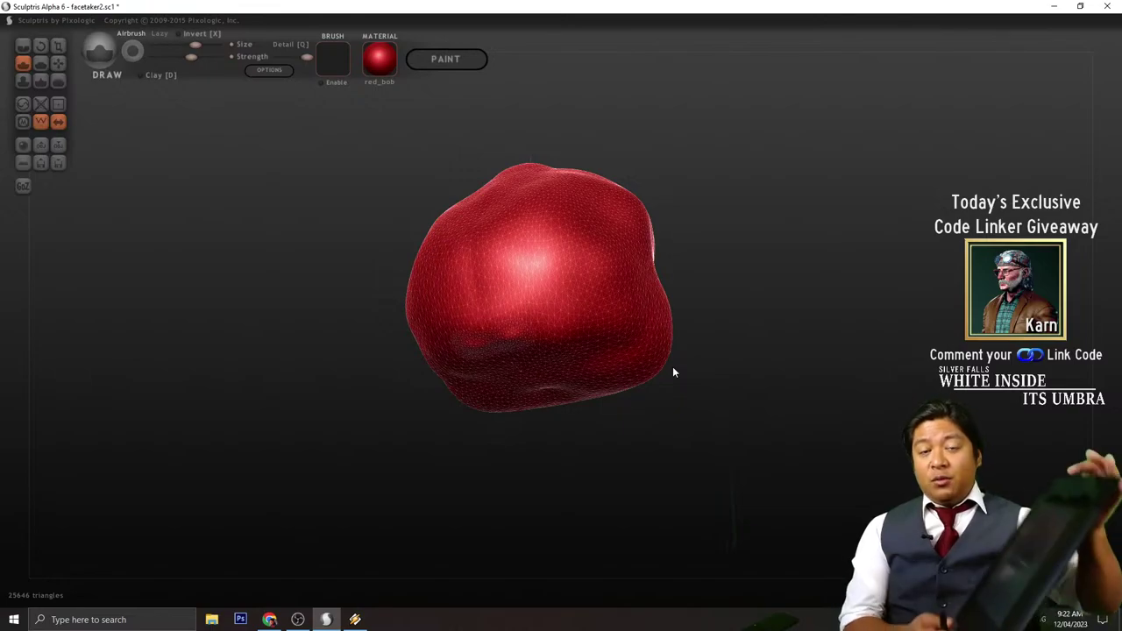
scroll(674, 373, "down", 4)
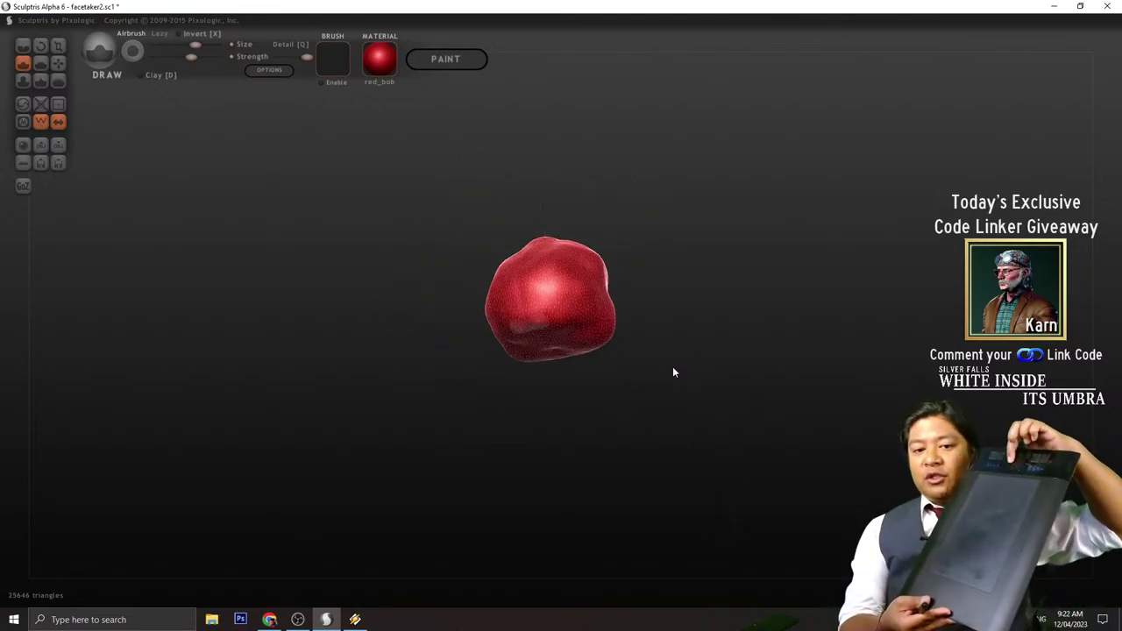
scroll(673, 372, "down", 3)
scroll(674, 373, "up", 10)
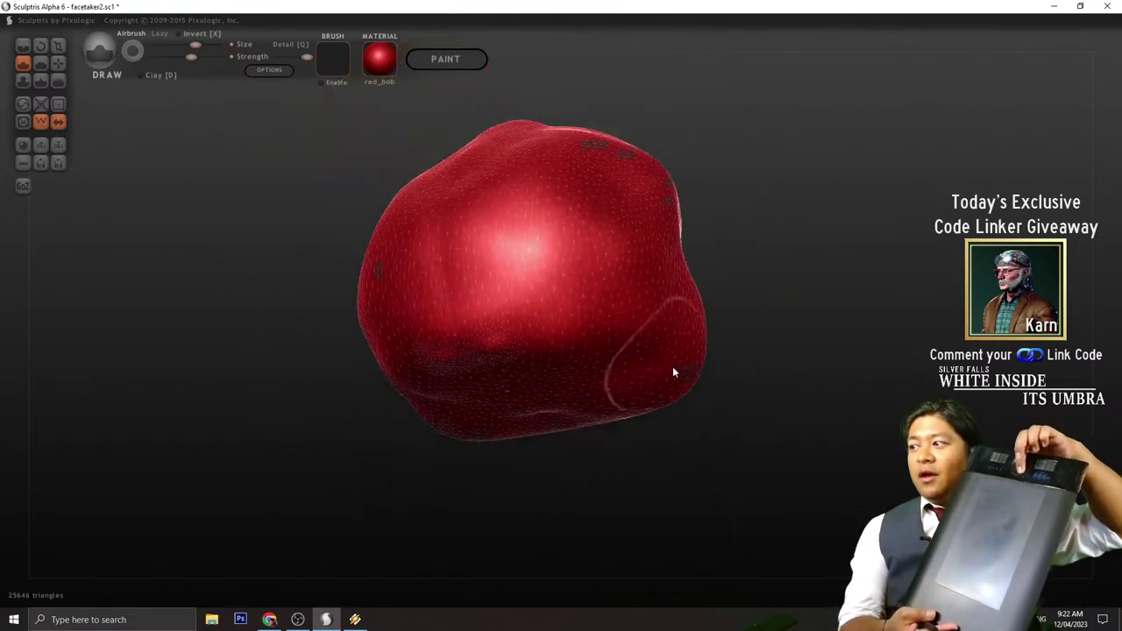
scroll(674, 373, "down", 3)
scroll(673, 372, "up", 5)
scroll(673, 373, "down", 2)
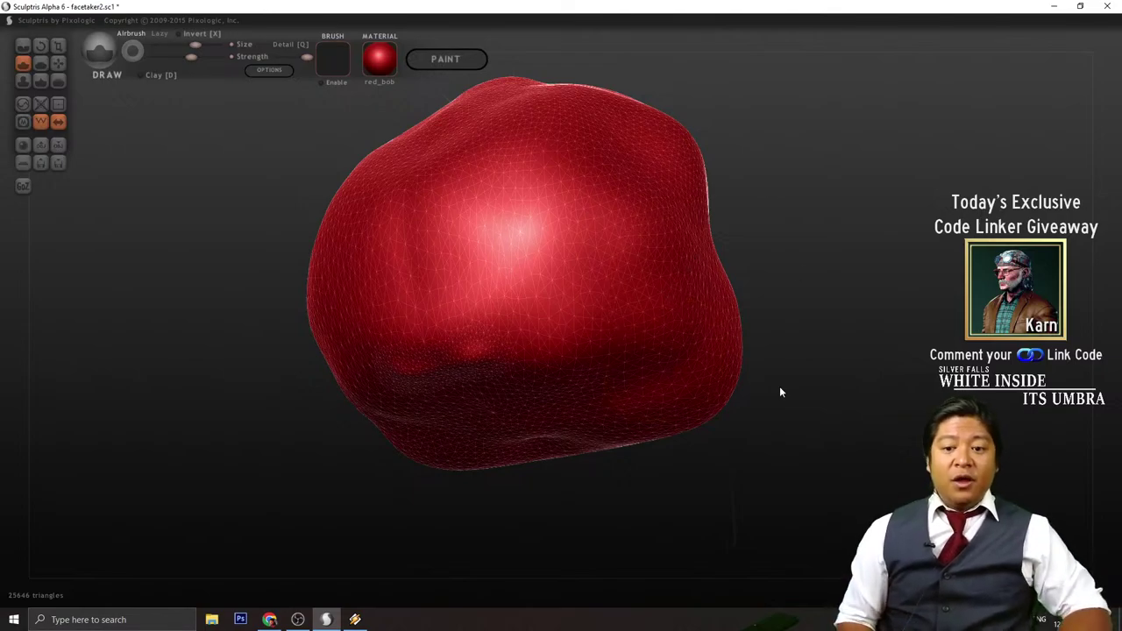
- Raise a U-shaped ridge with upturned ends across the lower front of the lump, using the symmetric Draw brush
left_click_drag(780, 391, 835, 405)
scroll(450, 377, "up", 2)
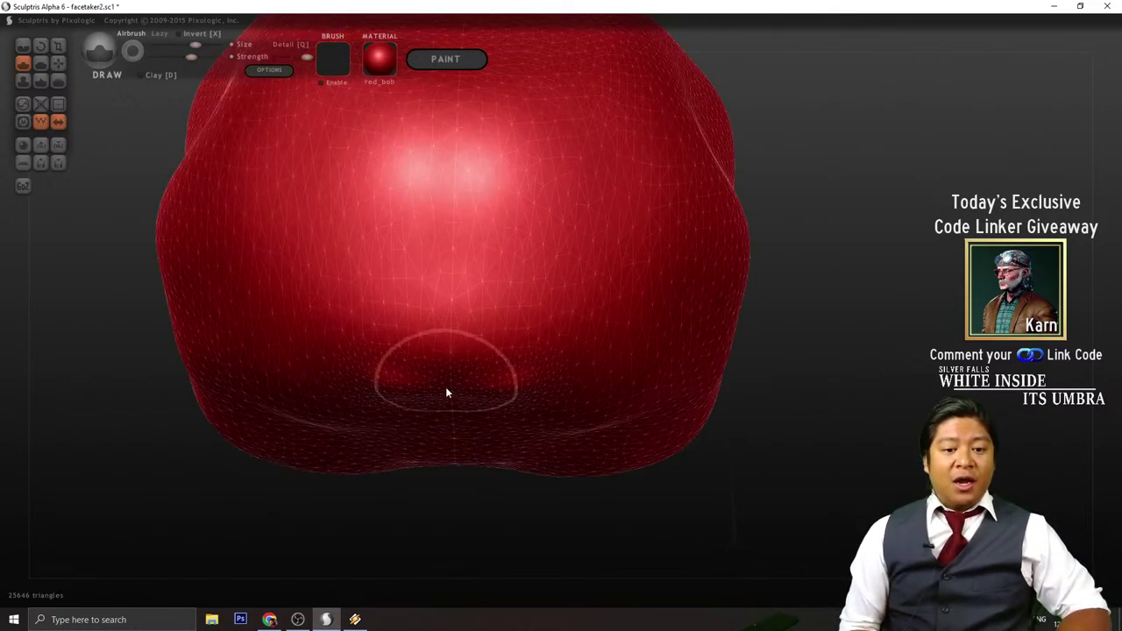
mouse_move(447, 396)
left_mouse_down()
mouse_move(540, 381)
mouse_move(553, 300)
left_mouse_up()
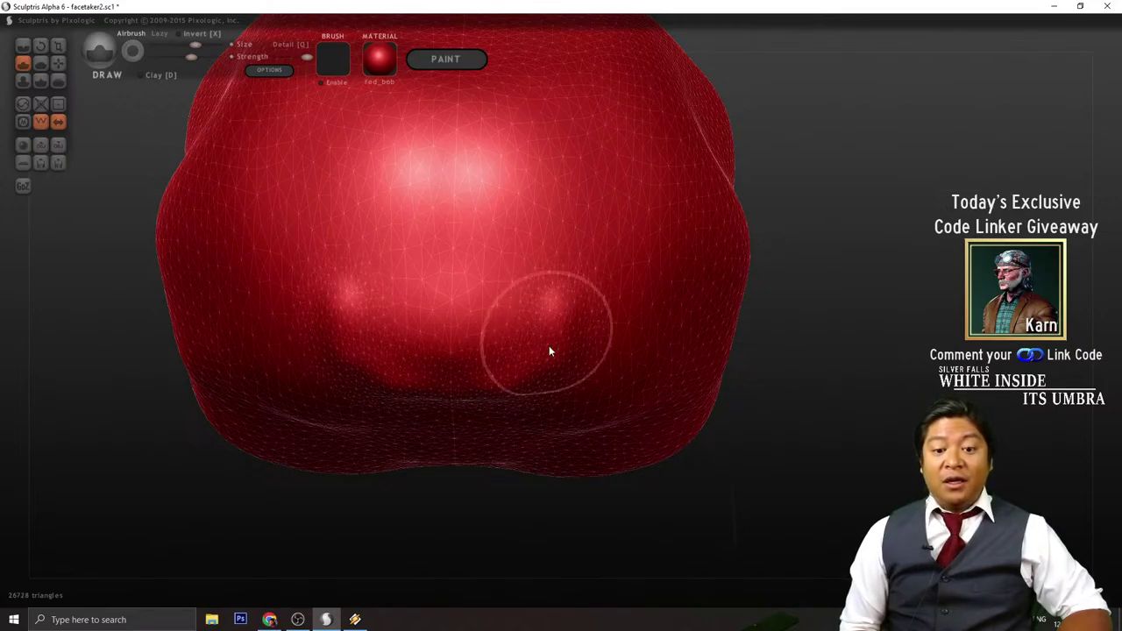
left_click_drag(504, 380, 477, 378)
mouse_move(755, 412)
left_mouse_down()
mouse_move(780, 341)
mouse_move(763, 360)
left_mouse_up()
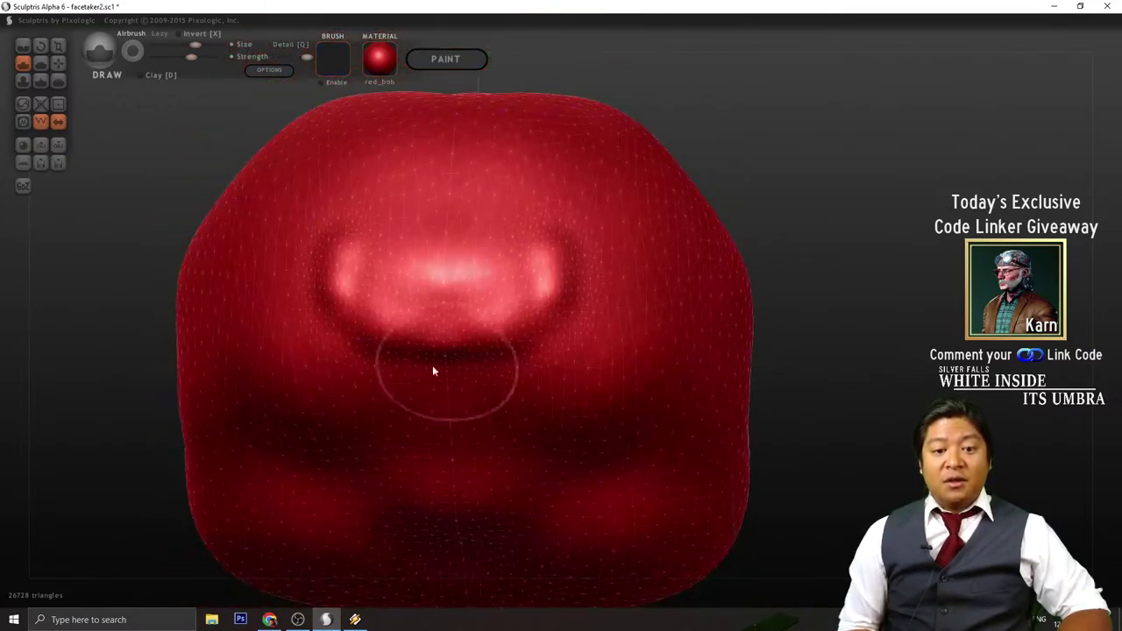
mouse_move(430, 369)
left_mouse_down()
mouse_move(564, 340)
mouse_move(576, 247)
mouse_move(537, 231)
left_mouse_up()
mouse_move(704, 287)
left_mouse_down()
mouse_move(936, 380)
mouse_move(934, 342)
left_mouse_up()
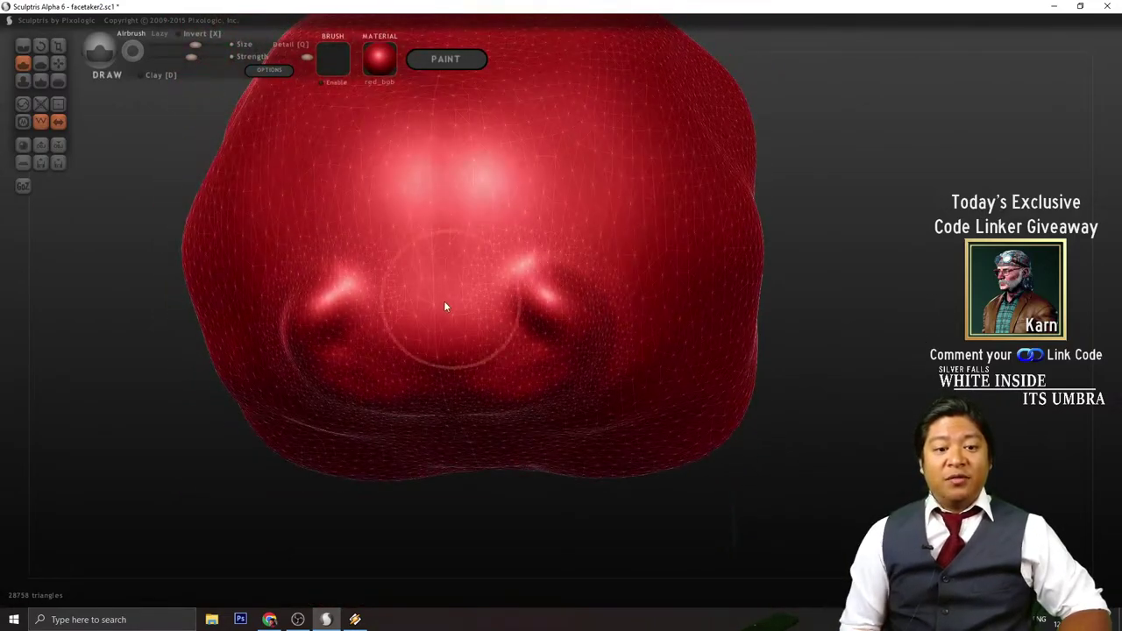
- Draw an upper rim between the ridge's upturned ends to close it into a mouth-like ring
mouse_move(445, 306)
left_mouse_down()
mouse_move(348, 313)
mouse_move(483, 304)
mouse_move(465, 301)
mouse_move(536, 322)
left_mouse_up()
scroll(820, 356, "down", 3)
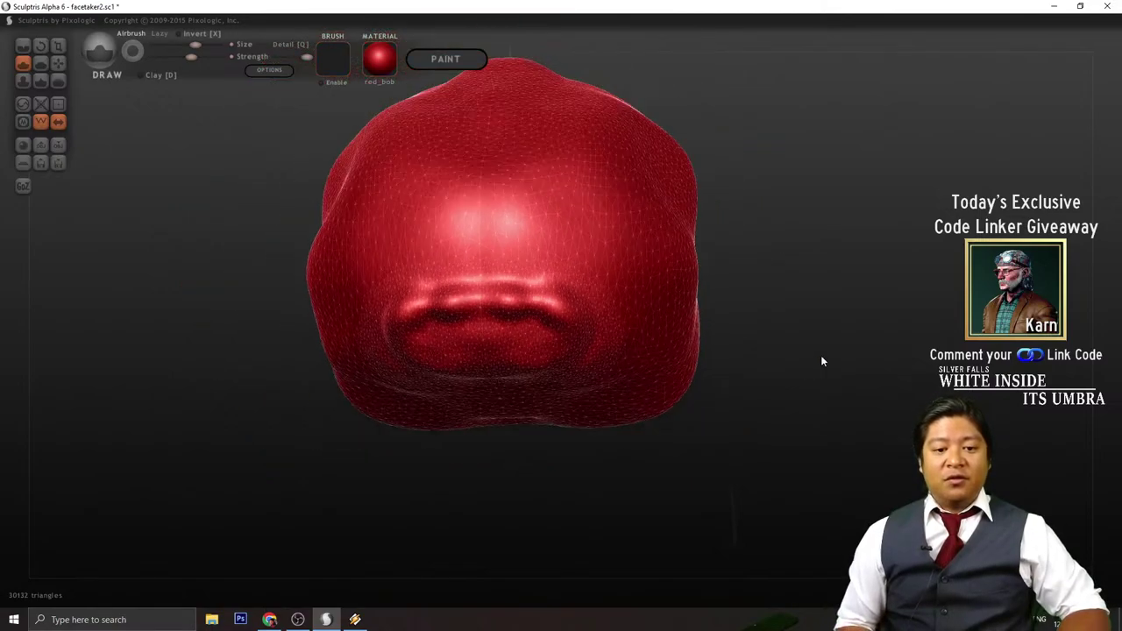
mouse_move(822, 361)
left_mouse_down()
mouse_move(802, 406)
mouse_move(659, 406)
mouse_move(737, 378)
mouse_move(709, 375)
mouse_move(708, 350)
mouse_move(730, 357)
mouse_move(710, 355)
left_mouse_up()
scroll(715, 375, "down", 3)
scroll(732, 356, "up", 4)
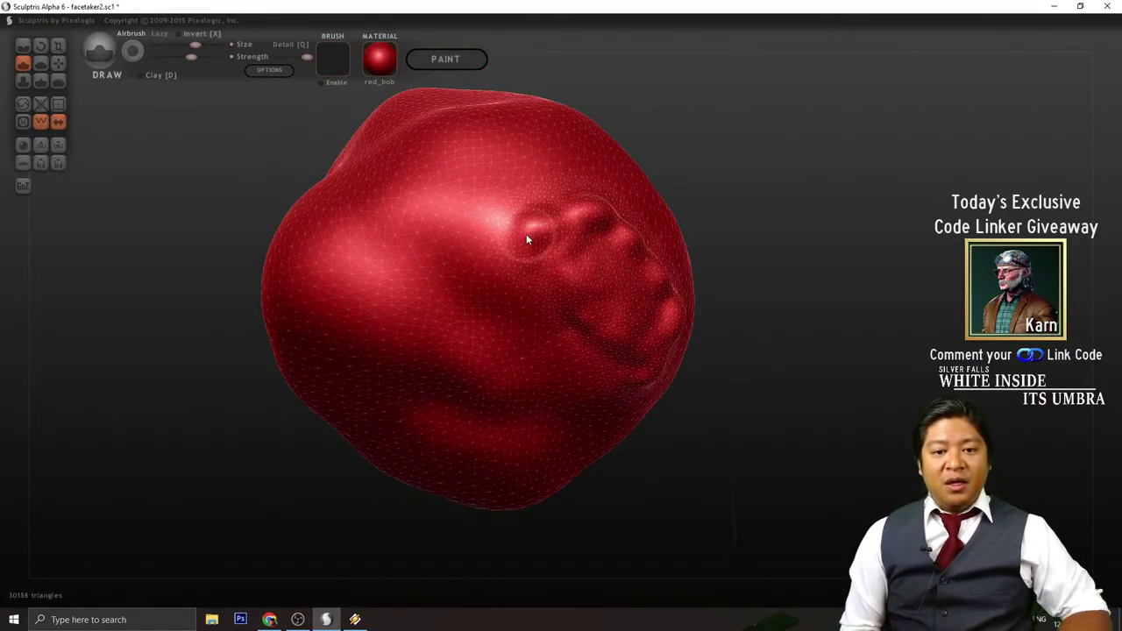
- Build up the side and lower edge of the mouth ring with the Draw brush, working from the side and below
left_click_drag(527, 238, 517, 320)
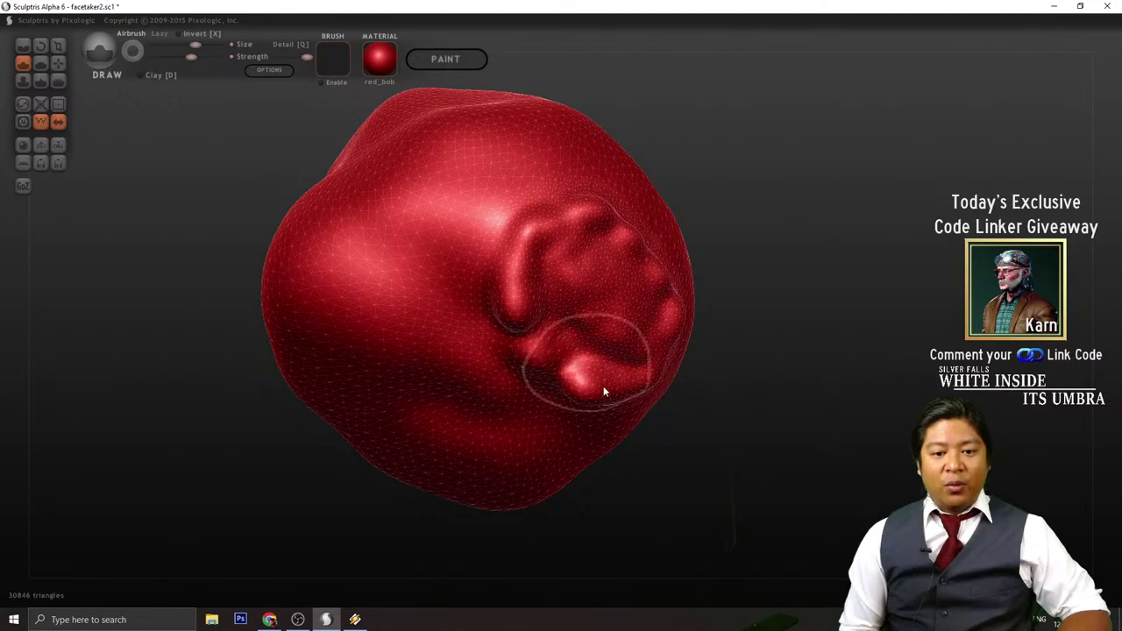
left_click_drag(761, 424, 707, 481)
scroll(612, 408, "up", 4)
mouse_move(602, 417)
left_mouse_down()
mouse_move(580, 453)
mouse_move(614, 446)
left_mouse_up()
- Thicken the outer corners of the mouth ring with further Draw strokes
mouse_move(833, 386)
left_mouse_down()
mouse_move(842, 439)
mouse_move(746, 447)
mouse_move(704, 427)
left_mouse_up()
scroll(829, 430, "down", 3)
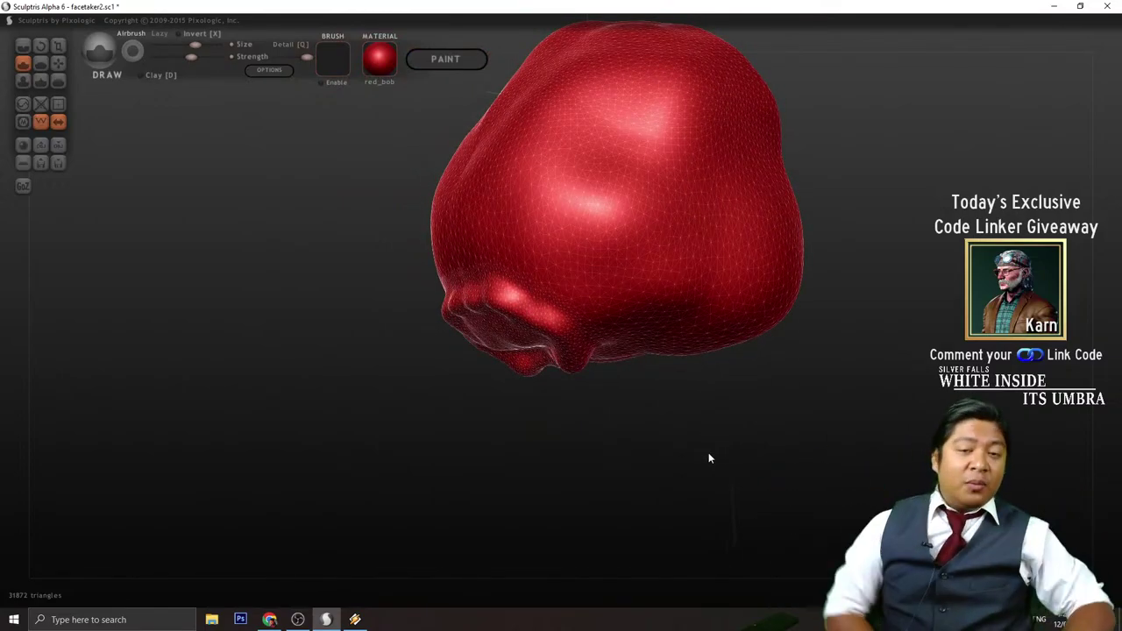
mouse_move(564, 371)
left_mouse_down()
mouse_move(569, 509)
mouse_move(679, 436)
mouse_move(571, 368)
mouse_move(578, 363)
left_mouse_up()
mouse_move(684, 323)
left_mouse_down()
mouse_move(760, 426)
mouse_move(604, 360)
mouse_move(610, 292)
mouse_move(593, 236)
mouse_move(614, 325)
mouse_move(895, 443)
left_mouse_up()
left_click_drag(775, 387, 732, 390)
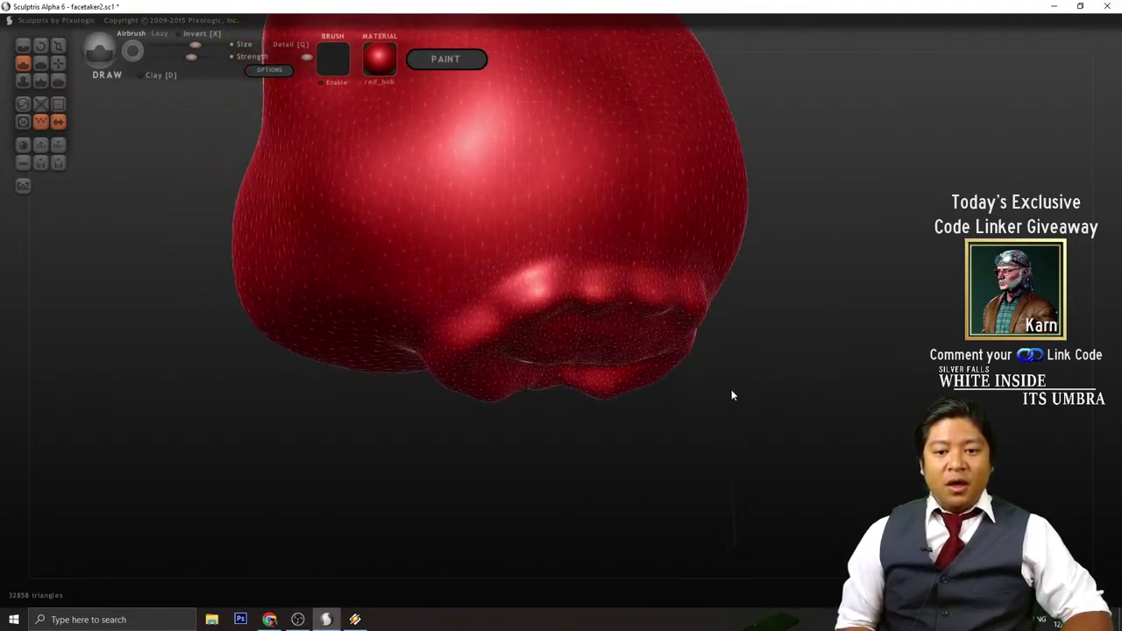
mouse_move(811, 443)
left_mouse_down()
mouse_move(763, 405)
mouse_move(639, 251)
left_mouse_up()
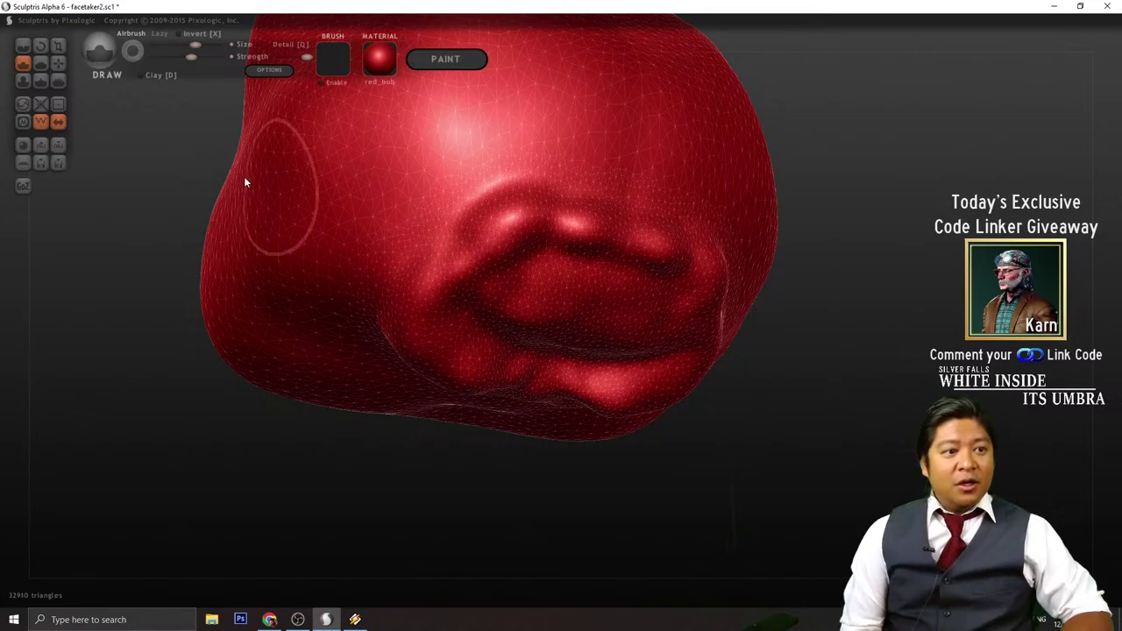
- With the Grab brush, push the surface inside the mouth ring inward to start a cavity under the upper lip
left_click(58, 64)
mouse_move(191, 107)
left_mouse_down()
mouse_move(694, 388)
mouse_move(903, 489)
left_mouse_up()
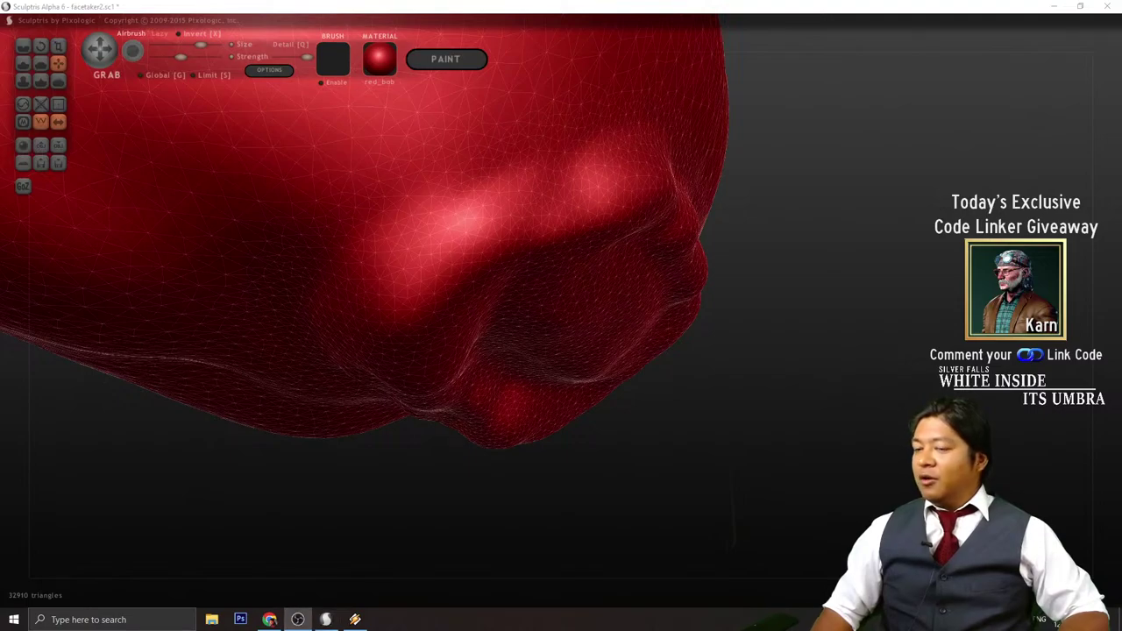
left_click(677, 5)
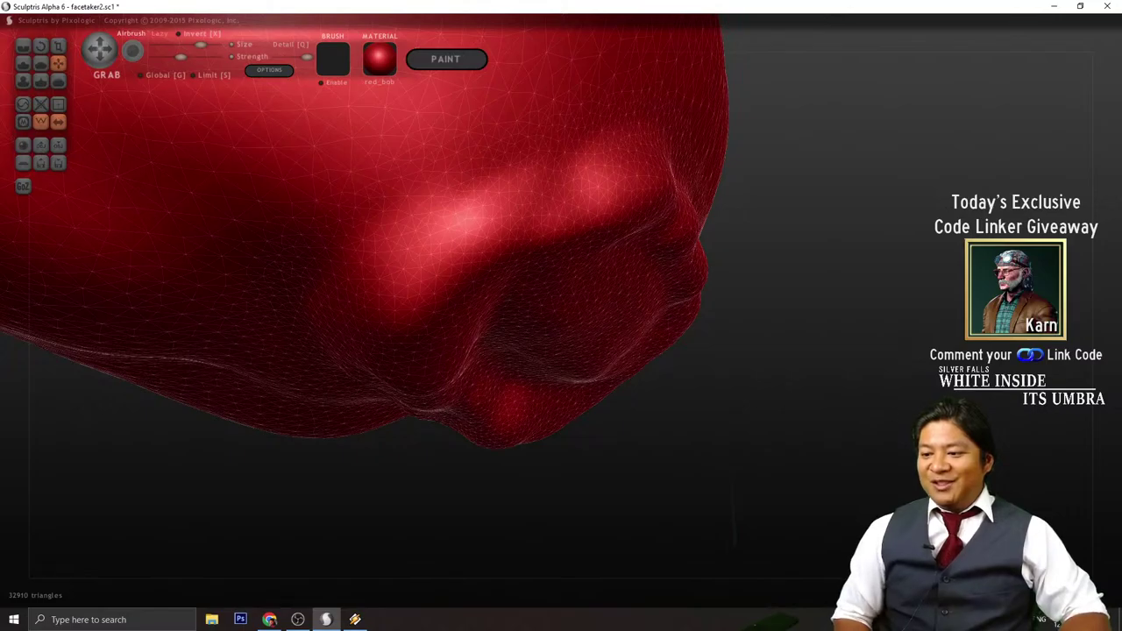
mouse_move(947, 386)
left_mouse_down()
mouse_move(932, 379)
mouse_move(931, 403)
mouse_move(938, 395)
left_mouse_up()
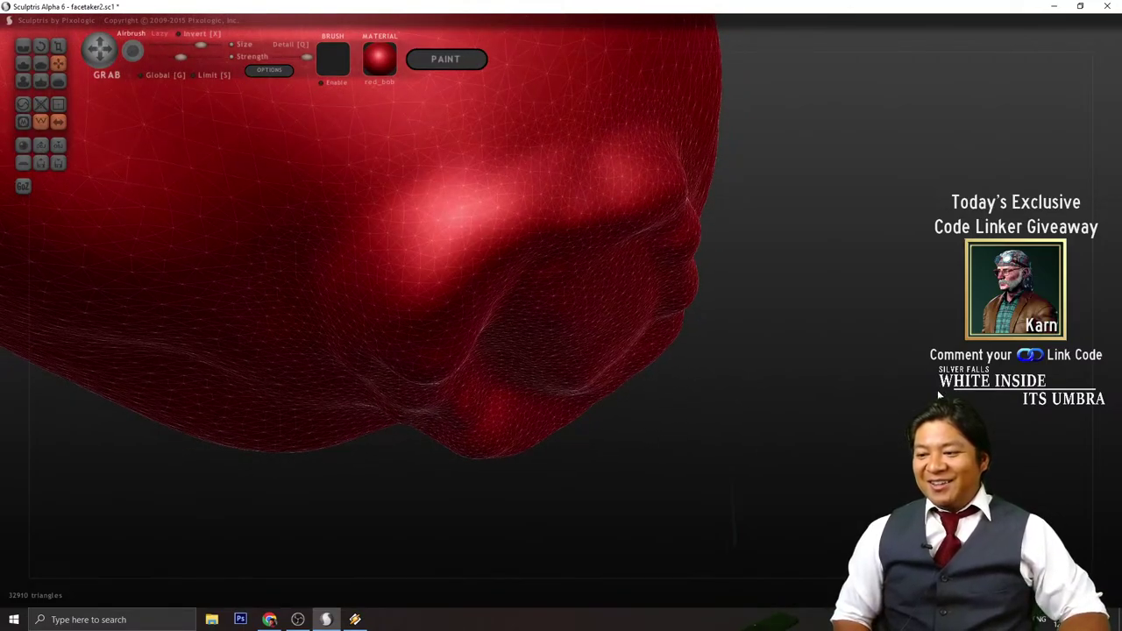
scroll(939, 394, "up", 2)
scroll(763, 391, "down", 1)
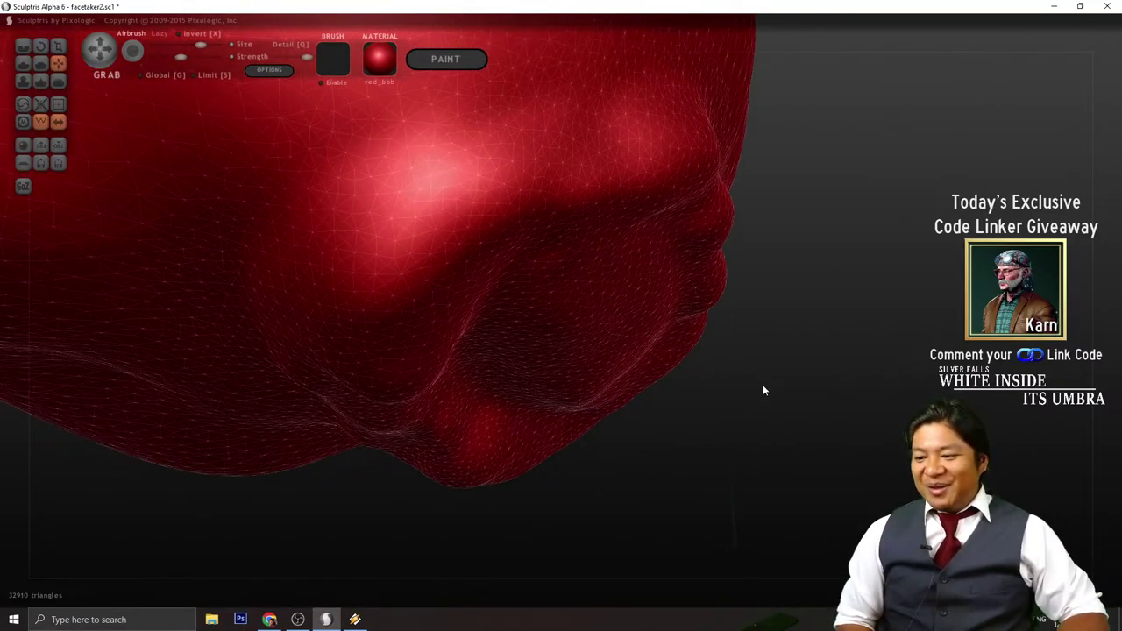
mouse_move(764, 391)
left_mouse_down()
mouse_move(624, 351)
mouse_move(591, 356)
mouse_move(547, 296)
mouse_move(599, 285)
left_mouse_up()
mouse_move(599, 285)
middle_mouse_down()
mouse_move(670, 411)
mouse_move(679, 404)
middle_mouse_up()
left_click_drag(574, 299, 523, 258)
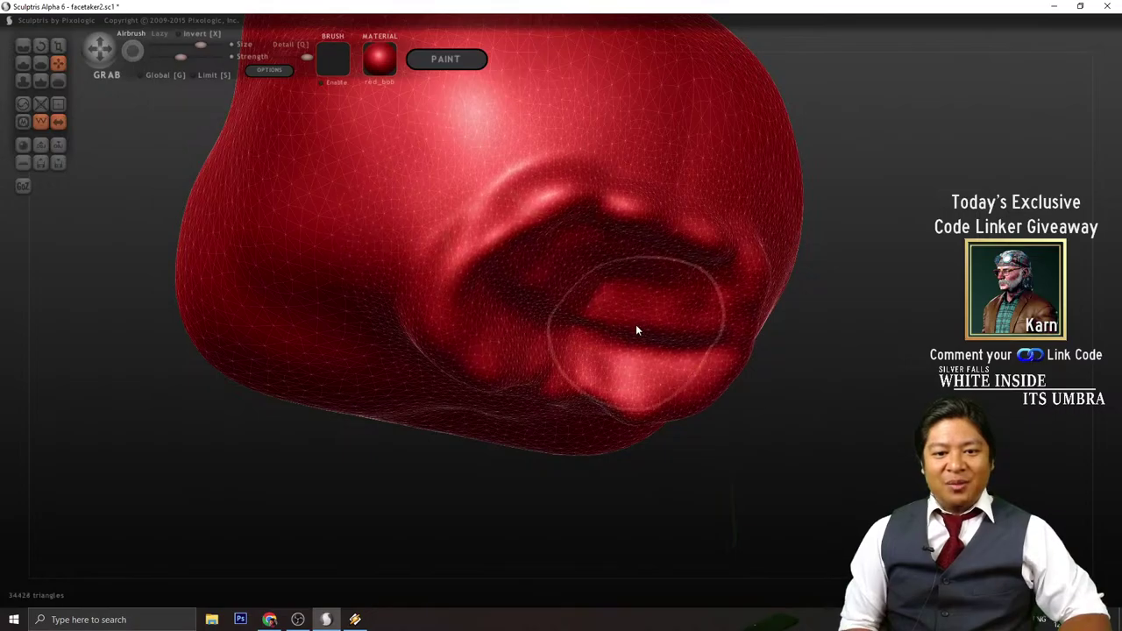
mouse_move(637, 331)
left_mouse_down()
mouse_move(742, 353)
mouse_move(780, 386)
mouse_move(772, 409)
mouse_move(576, 361)
mouse_move(520, 281)
mouse_move(710, 425)
left_mouse_up()
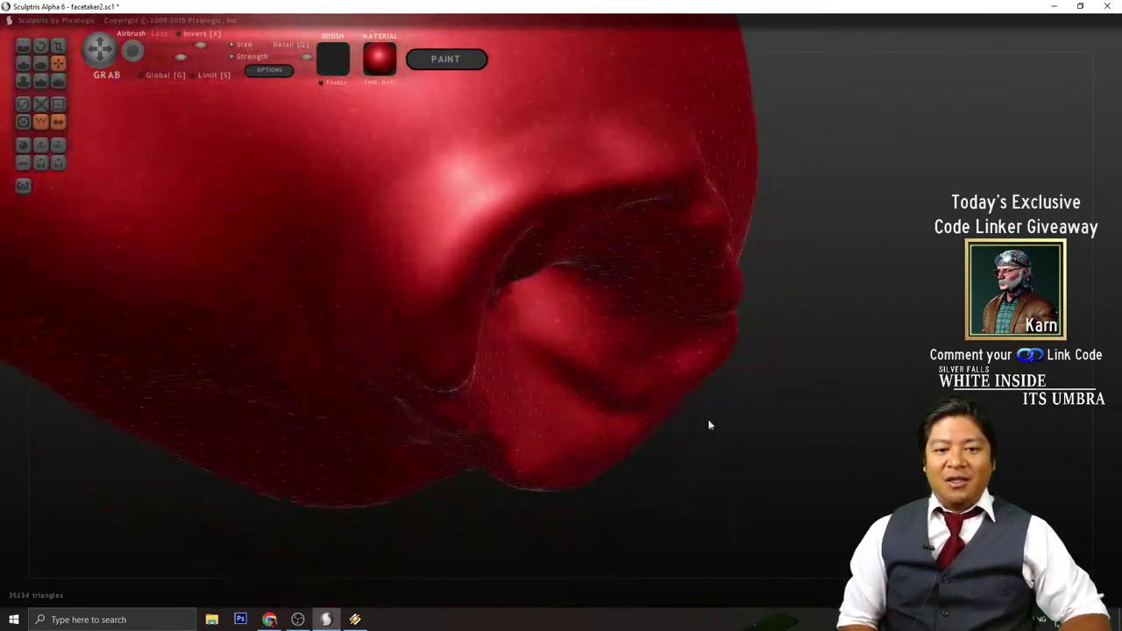
- Grab the cavity's side walls and ceiling and push them deeper behind the upper lip
right_click_drag(567, 275, 729, 380)
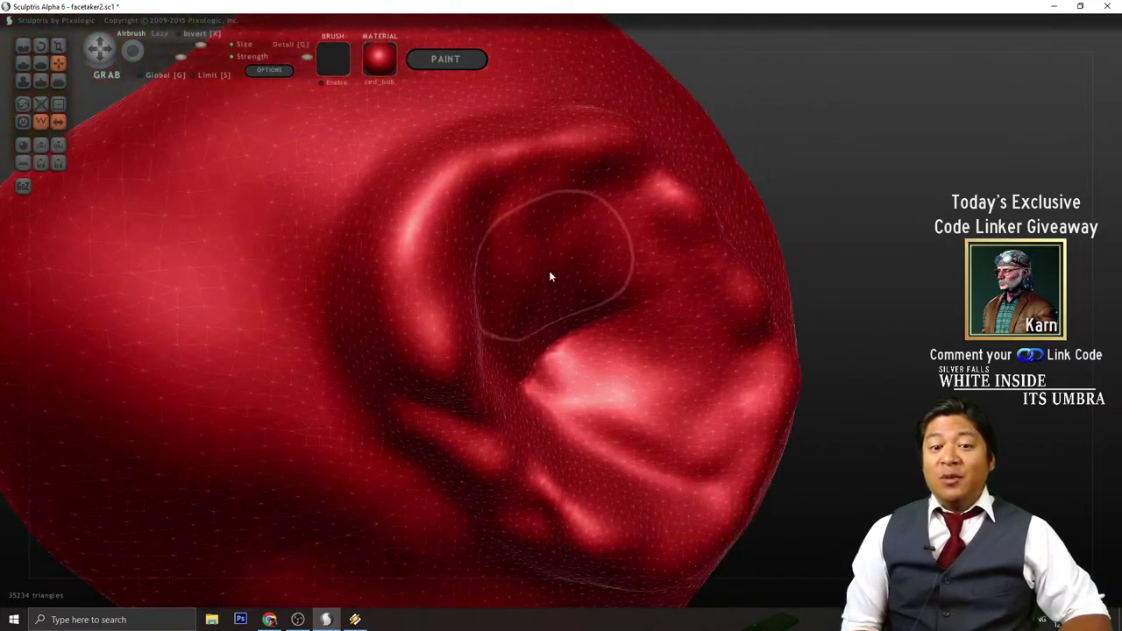
left_click_drag(541, 266, 465, 249)
right_click_drag(797, 358, 900, 450)
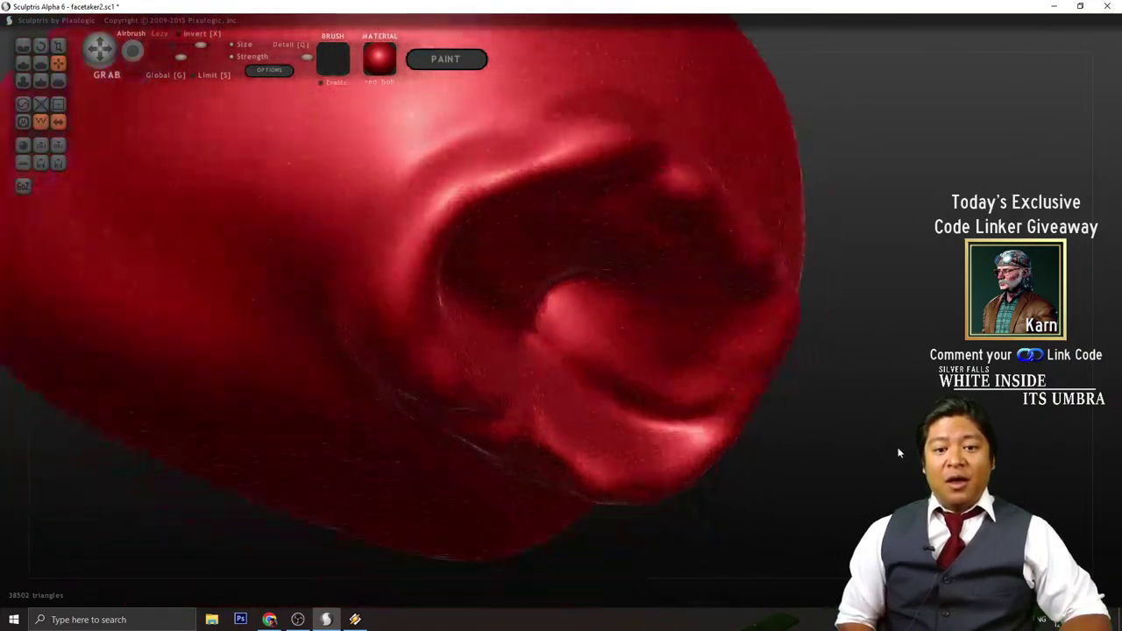
left_click_drag(521, 218, 525, 204)
left_click_drag(821, 336, 825, 347)
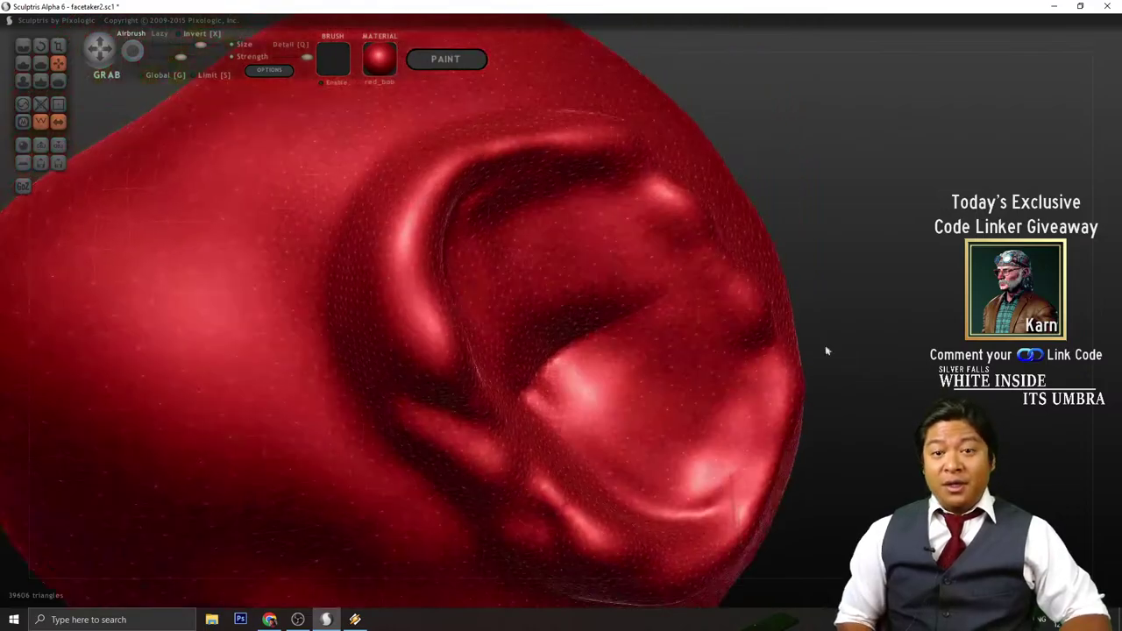
left_click_drag(487, 244, 552, 243)
- Push the cavity's inner ceiling further up behind the lip, working from front and angled views with the Grab brush
left_click_drag(907, 360, 736, 412)
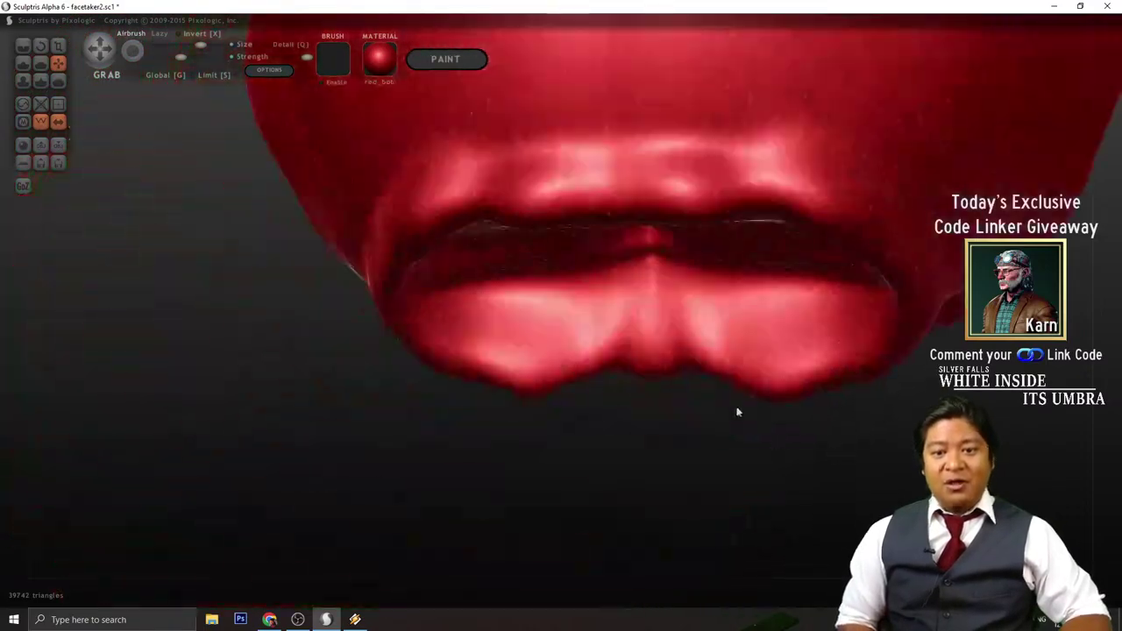
mouse_move(589, 396)
left_mouse_down()
mouse_move(748, 488)
mouse_move(550, 293)
mouse_move(524, 248)
mouse_move(466, 211)
left_mouse_up()
left_click_drag(817, 466, 626, 332)
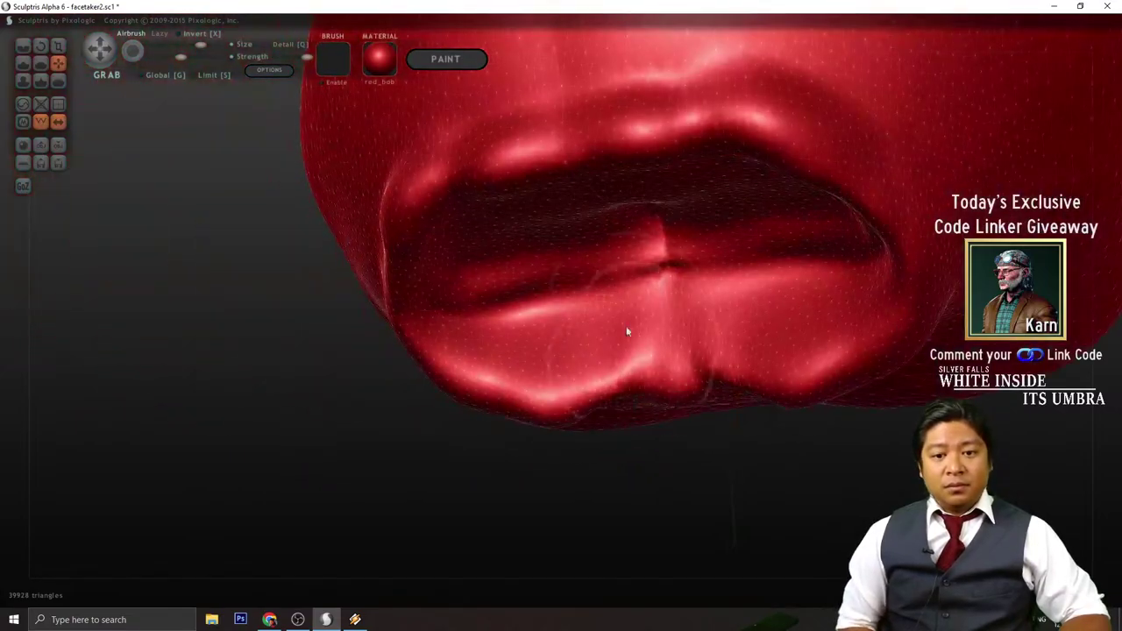
mouse_move(681, 439)
left_mouse_down()
mouse_move(691, 472)
mouse_move(720, 433)
mouse_move(874, 481)
left_mouse_up()
left_click_drag(559, 248, 531, 187)
left_click_drag(741, 434, 587, 364)
- Widen the mouth cavity's side pocket outward and raise its roof with short Grab strokes
left_click_drag(498, 294, 444, 232)
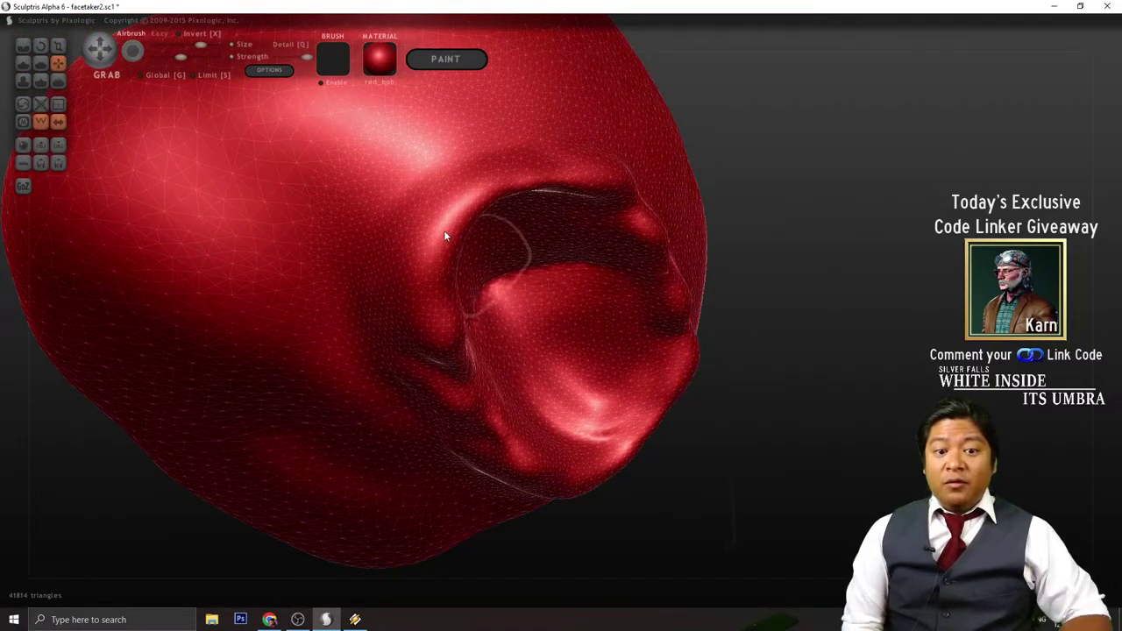
mouse_move(690, 408)
left_mouse_down()
mouse_move(714, 398)
mouse_move(683, 383)
left_mouse_up()
left_click_drag(478, 265, 425, 232)
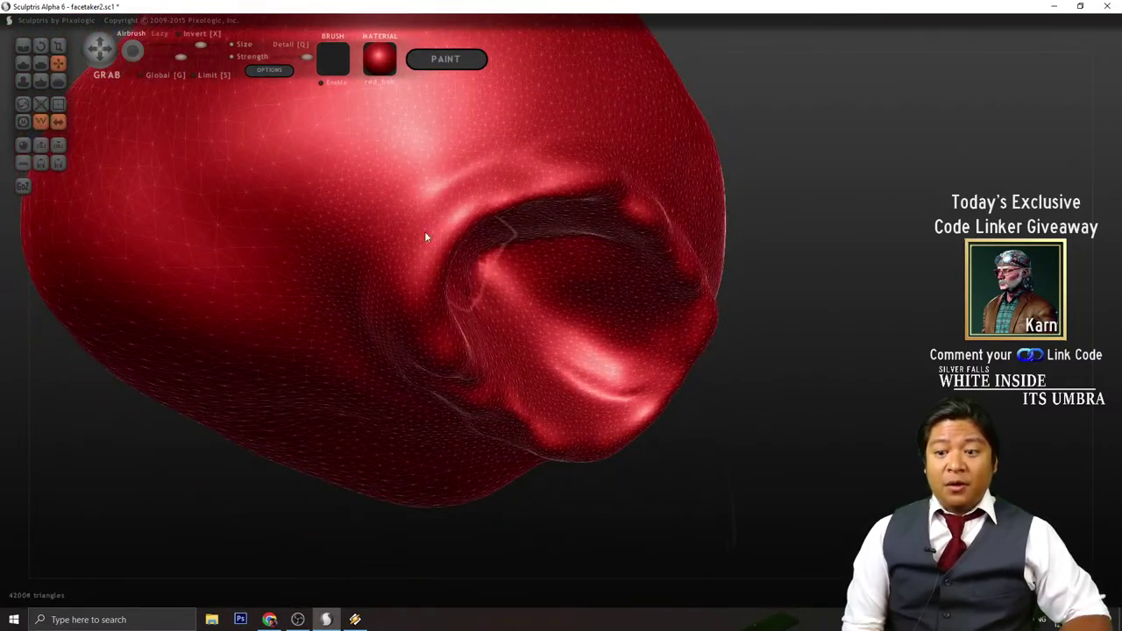
left_click_drag(778, 444, 796, 444)
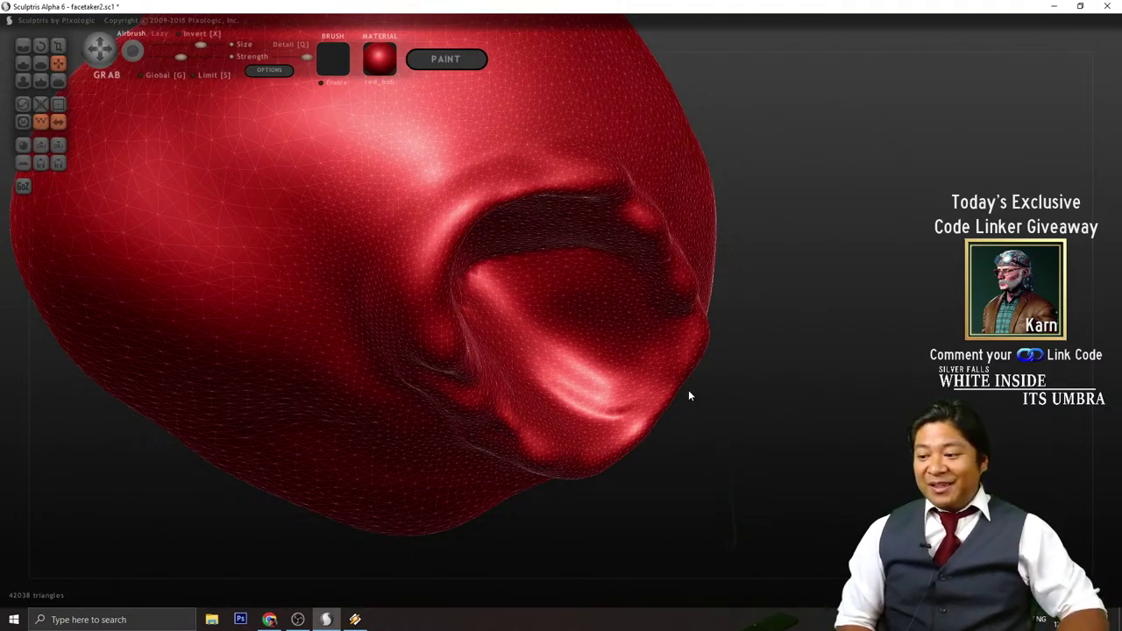
left_click_drag(554, 299, 537, 241)
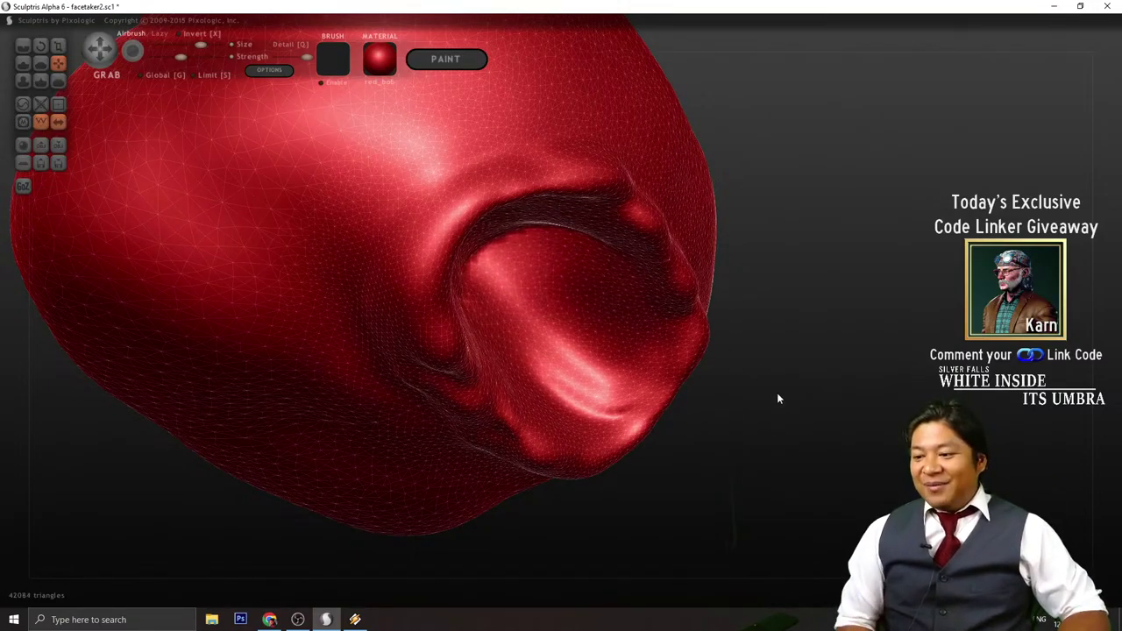
left_click_drag(778, 394, 775, 394)
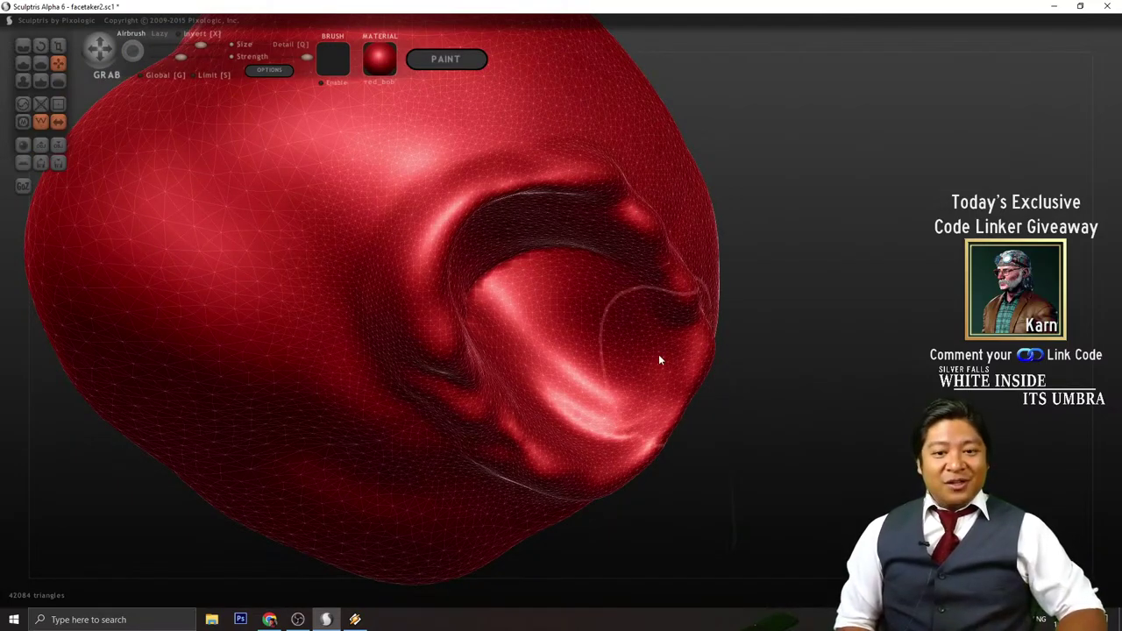
left_click_drag(516, 237, 508, 193)
mouse_move(794, 412)
left_mouse_down()
mouse_move(806, 419)
mouse_move(777, 425)
left_mouse_up()
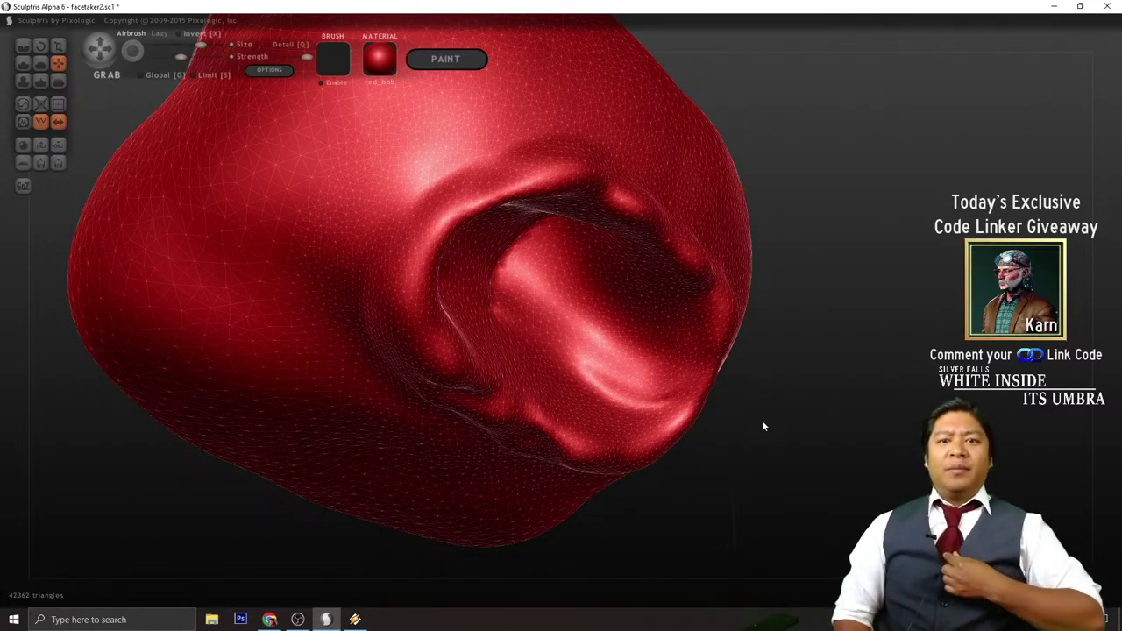
- Hollow out the cavity's upper side corners further with the Grab brush, seen from the side and below
mouse_move(764, 426)
left_mouse_down()
mouse_move(719, 371)
mouse_move(801, 388)
mouse_move(564, 256)
mouse_move(521, 263)
mouse_move(520, 237)
left_mouse_up()
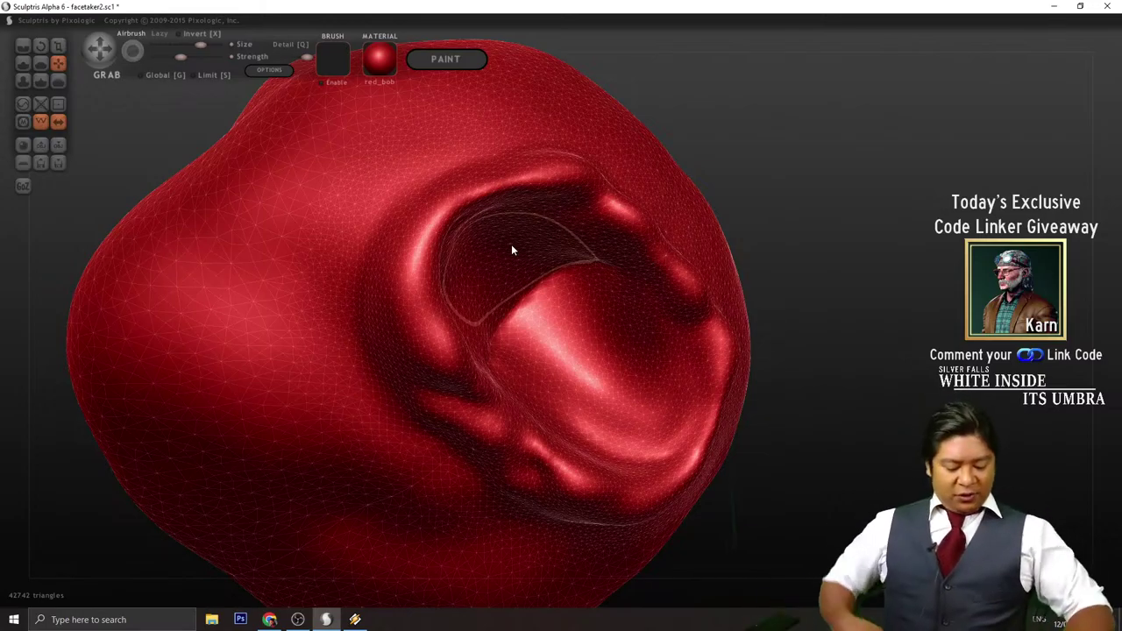
left_click_drag(844, 412, 847, 424)
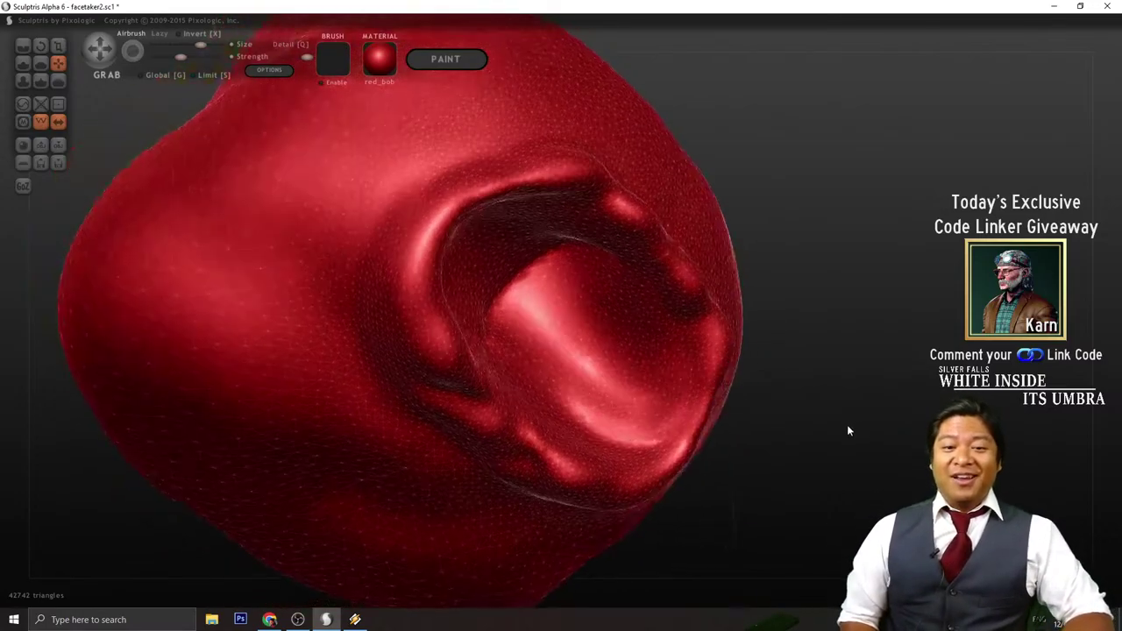
left_click_drag(483, 268, 431, 266)
mouse_move(833, 439)
left_mouse_down()
mouse_move(775, 422)
mouse_move(711, 372)
left_mouse_up()
left_click_drag(526, 238, 493, 224)
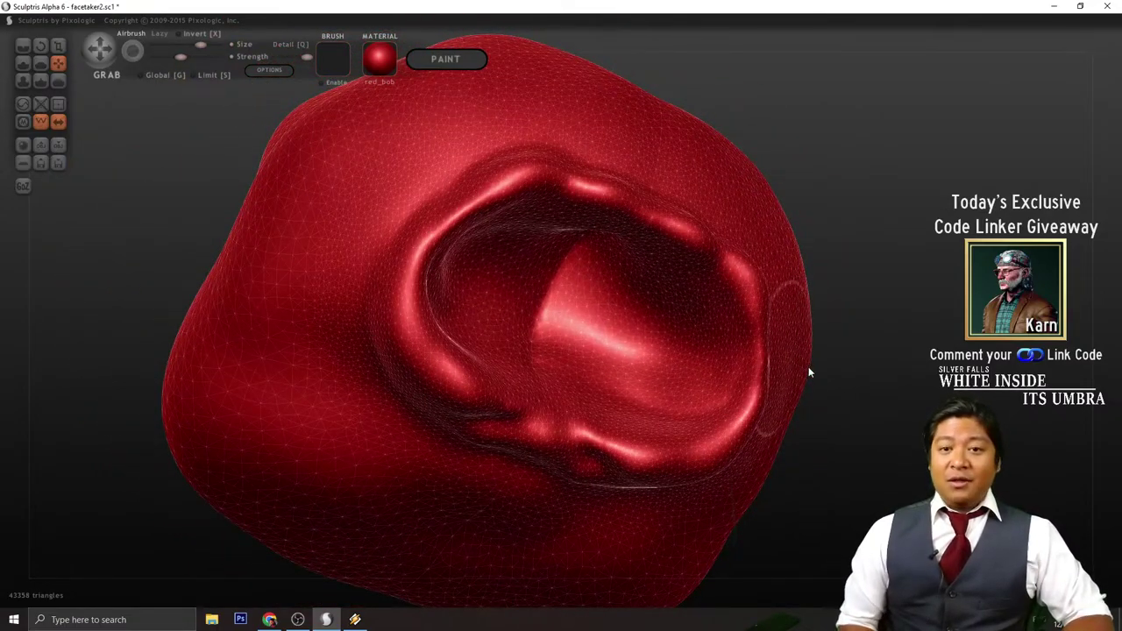
right_click_drag(807, 371, 749, 386)
- Pull the cavity's inner walls outward from the central divider to broaden the mouth behind both cheeks
mouse_move(824, 409)
left_mouse_down()
mouse_move(729, 440)
mouse_move(757, 413)
mouse_move(844, 386)
left_mouse_up()
left_click_drag(462, 263, 391, 257)
left_click_drag(776, 442, 651, 366)
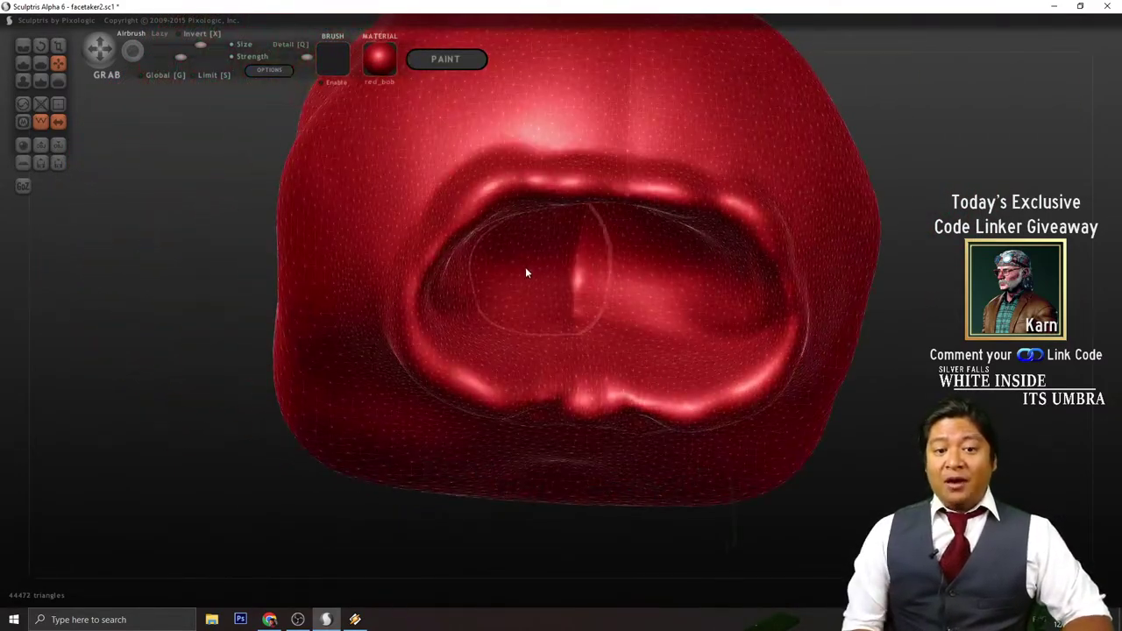
left_click_drag(525, 268, 446, 272)
mouse_move(863, 478)
left_mouse_down()
mouse_move(889, 453)
mouse_move(881, 412)
left_mouse_up()
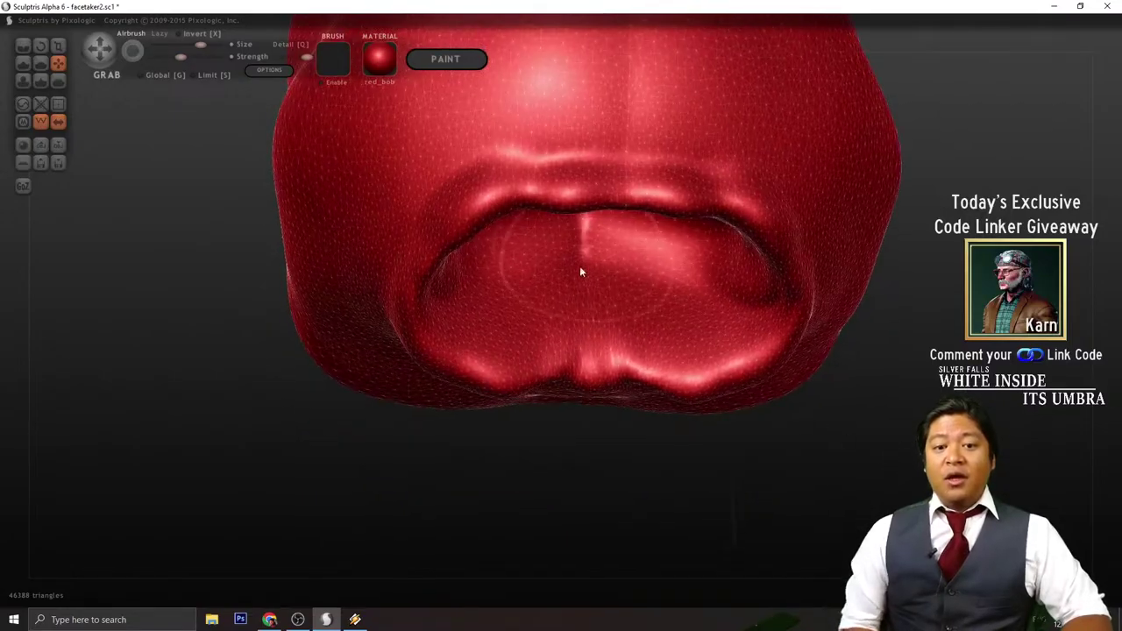
left_click_drag(549, 240, 505, 274)
- Check the mouth cavity and the whole head from the front, and save the facetaker2 model
mouse_move(756, 370)
right_mouse_down()
mouse_move(904, 459)
mouse_move(780, 441)
mouse_move(860, 439)
mouse_move(882, 423)
mouse_move(652, 233)
right_mouse_up()
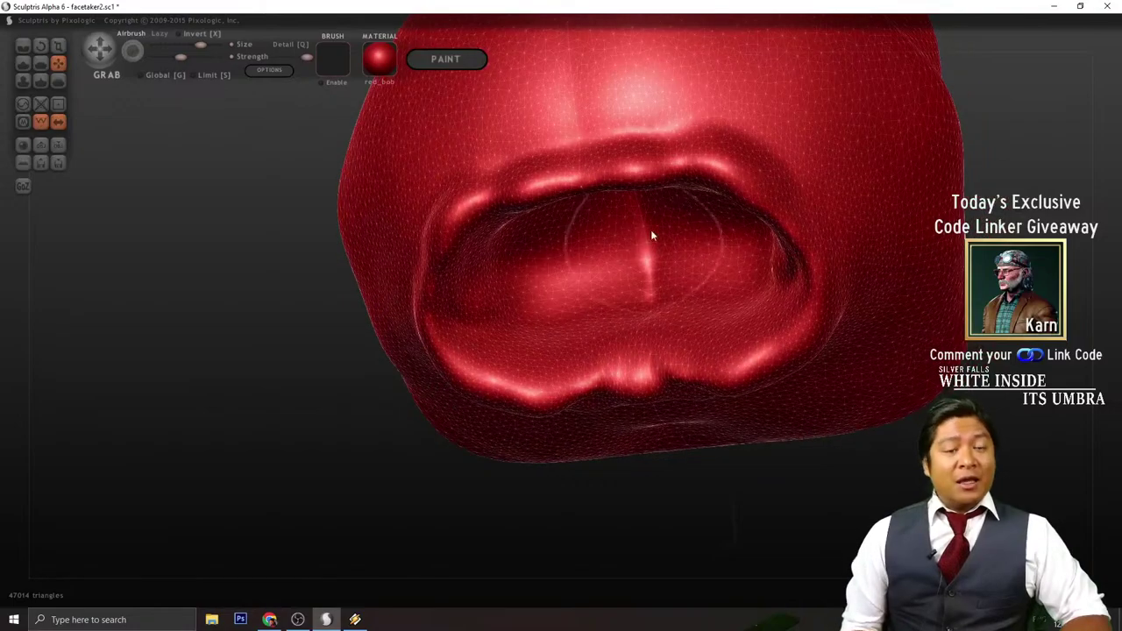
mouse_move(606, 380)
right_mouse_down()
mouse_move(692, 547)
mouse_move(666, 433)
mouse_move(628, 482)
mouse_move(681, 441)
mouse_move(741, 443)
mouse_move(617, 421)
mouse_move(579, 393)
mouse_move(654, 386)
mouse_move(649, 439)
mouse_move(576, 438)
mouse_move(634, 433)
right_mouse_up()
scroll(649, 426, "down", 5)
scroll(667, 399, "up", 5)
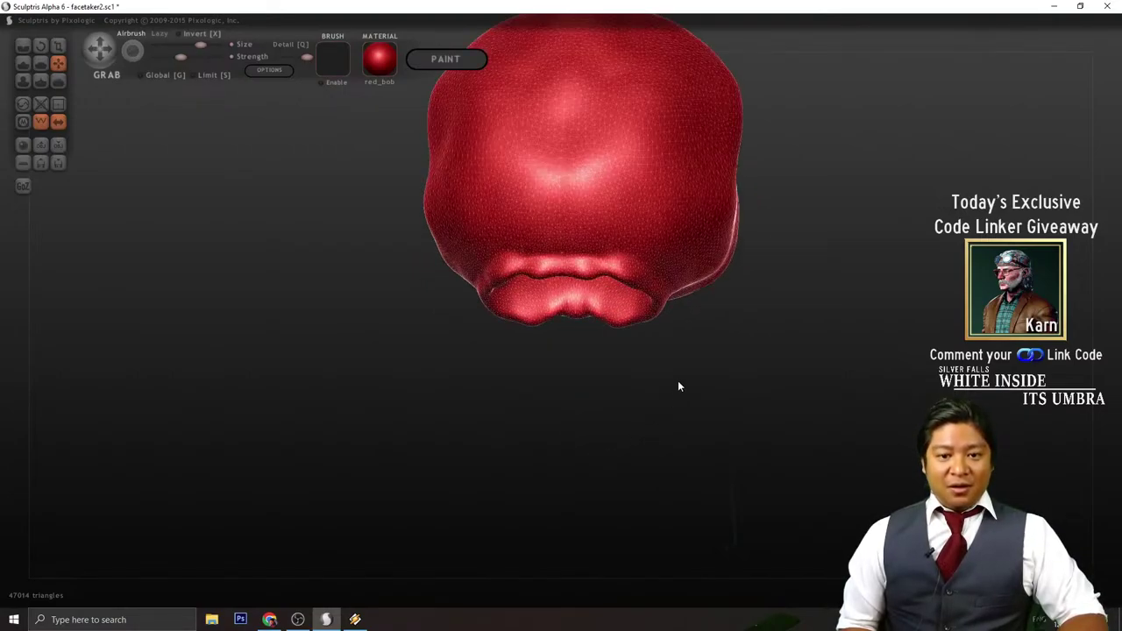
mouse_move(807, 330)
right_mouse_down("alt")
mouse_move(734, 477)
mouse_move(770, 443)
right_mouse_up("alt")
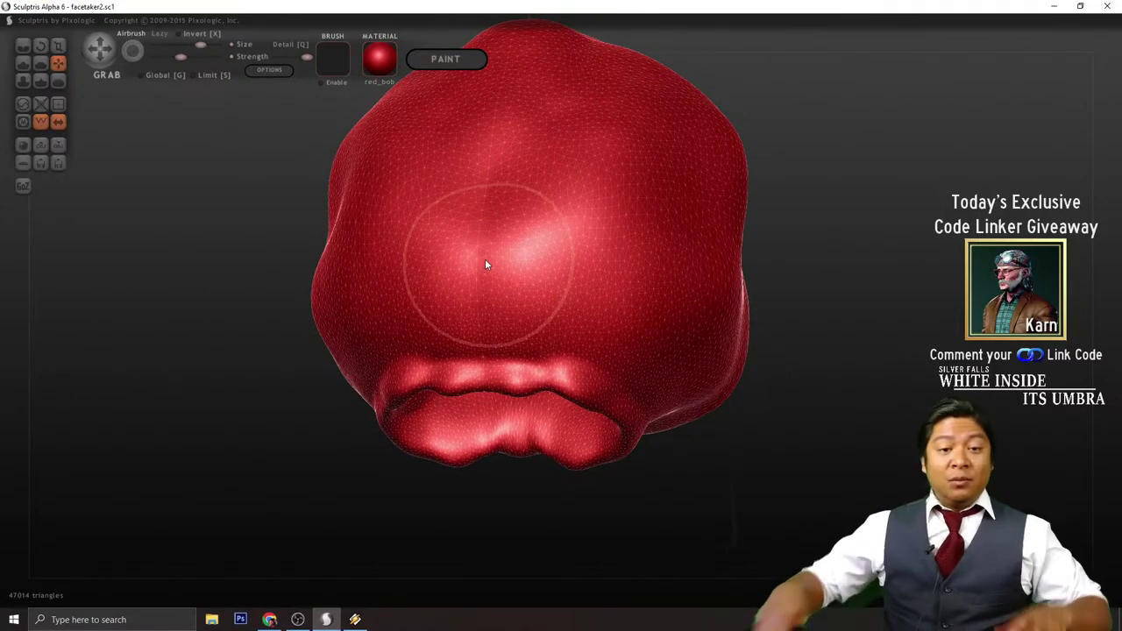
- Raise a rounded knob on each cheek beside the mouth with a smaller Draw brush
left_click(23, 64)
mouse_move(731, 346)
right_mouse_down()
mouse_move(789, 467)
mouse_move(814, 431)
mouse_move(807, 470)
mouse_move(790, 445)
right_mouse_up()
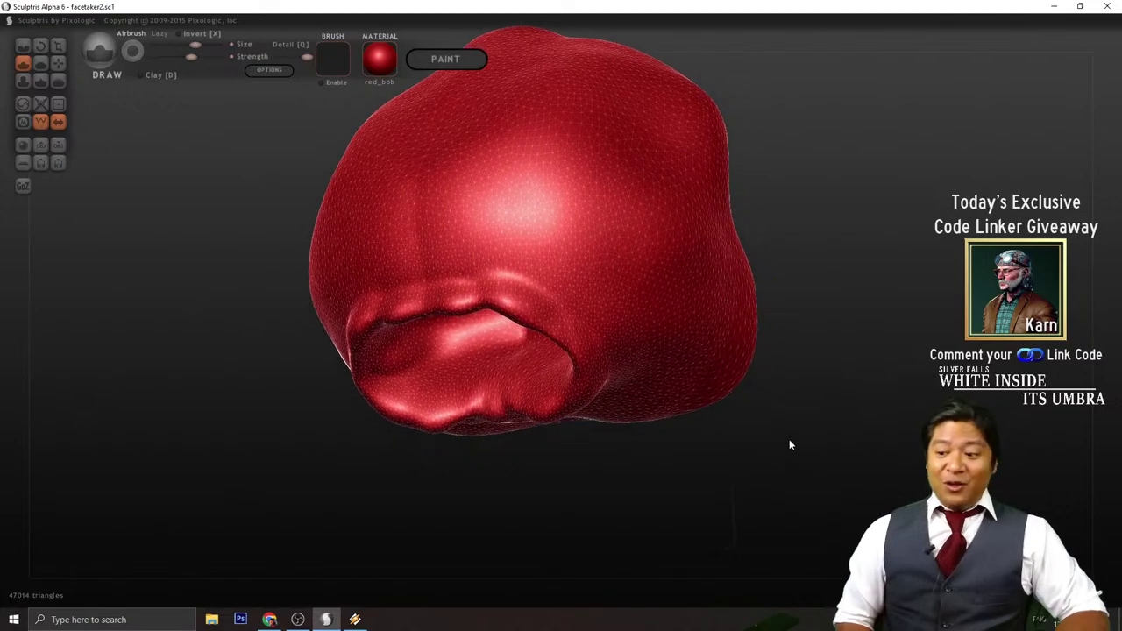
right_click_drag(760, 394, 724, 415)
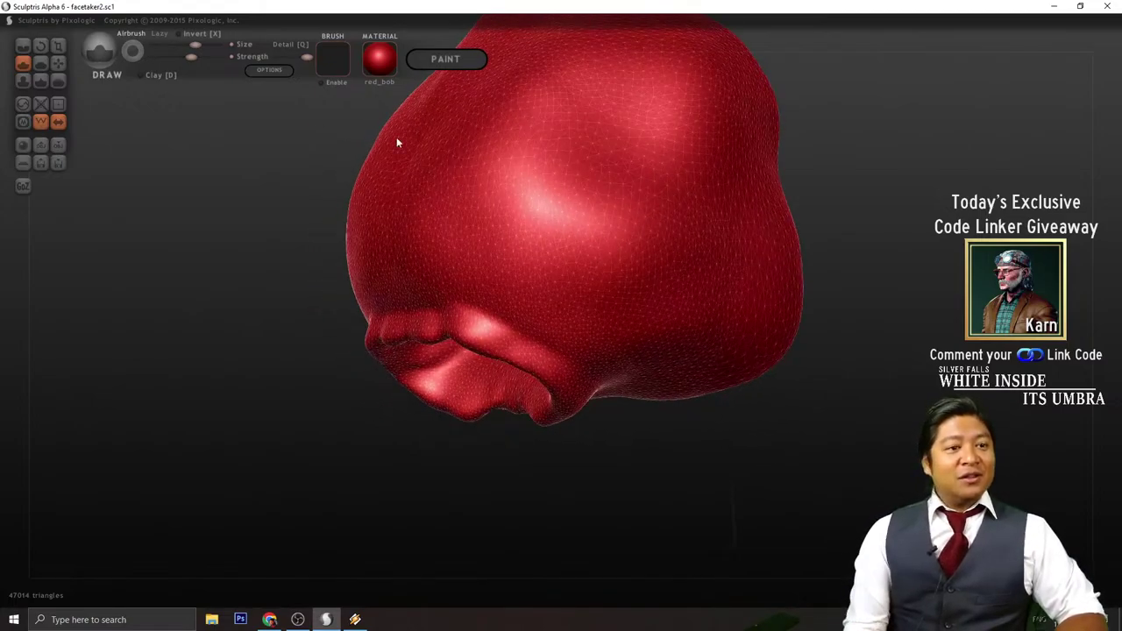
left_click_drag(191, 45, 182, 44)
right_click_drag(735, 479, 752, 454)
right_click_drag(656, 315, 682, 378)
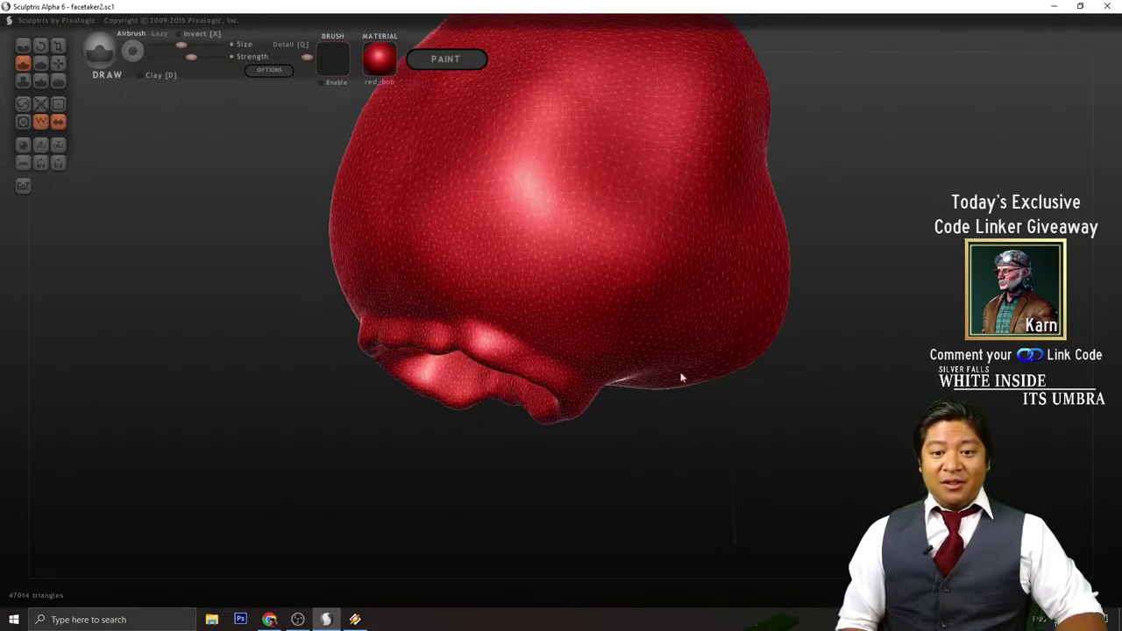
mouse_move(656, 325)
left_mouse_down()
mouse_move(646, 328)
mouse_move(653, 318)
left_mouse_up()
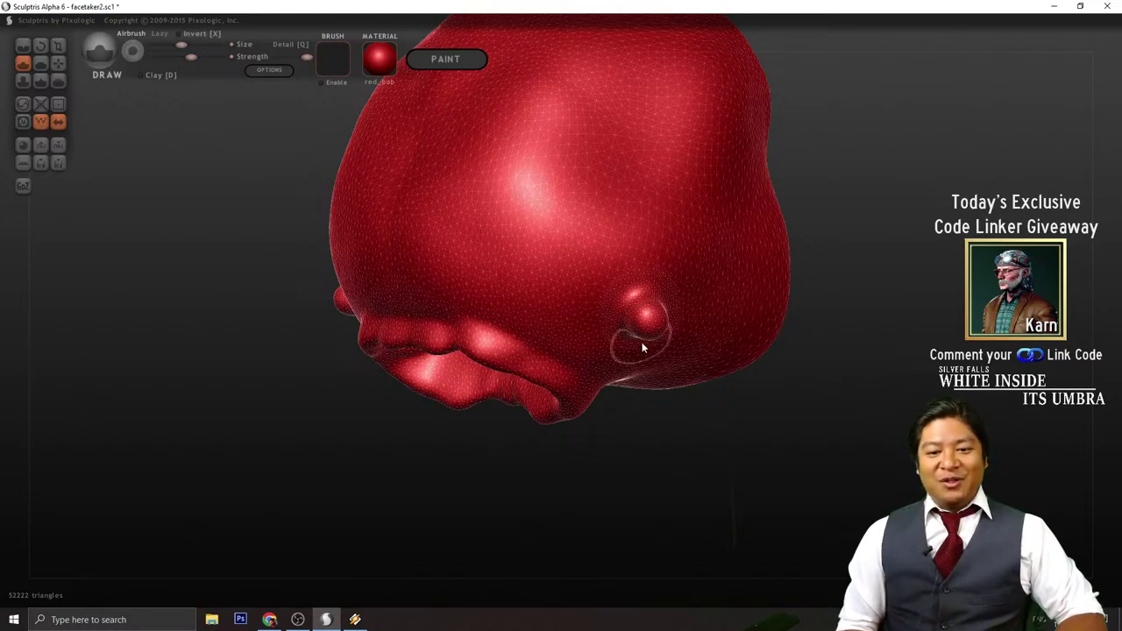
mouse_move(642, 343)
right_mouse_down()
mouse_move(682, 468)
mouse_move(649, 447)
right_mouse_up()
mouse_move(623, 318)
left_mouse_down()
mouse_move(596, 307)
mouse_move(624, 330)
left_mouse_up()
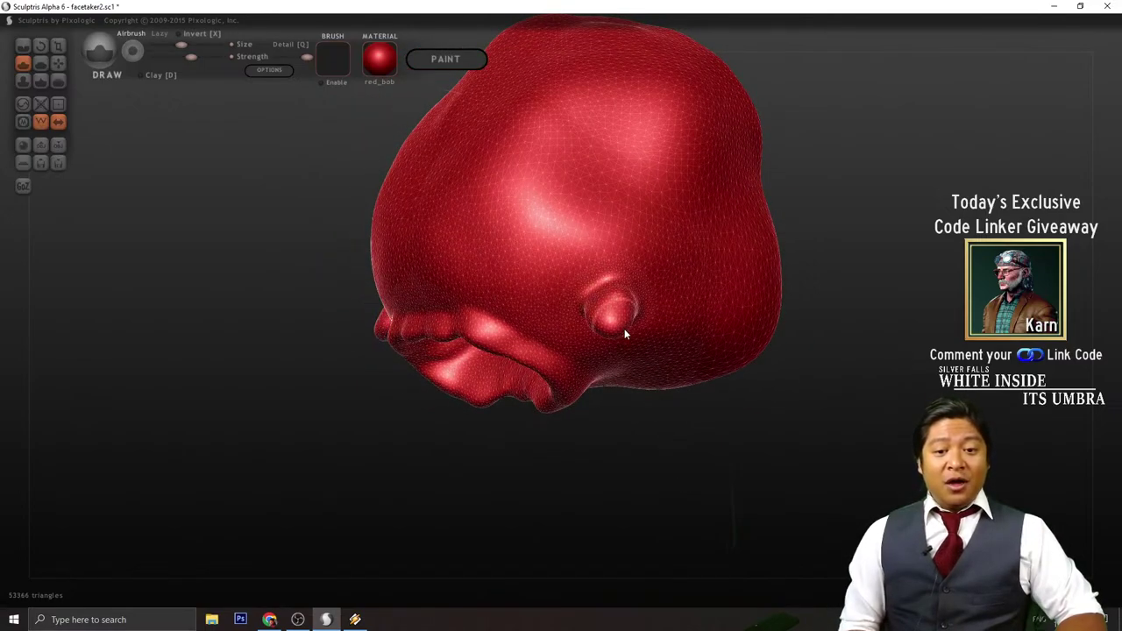
right_click_drag(624, 333, 582, 304)
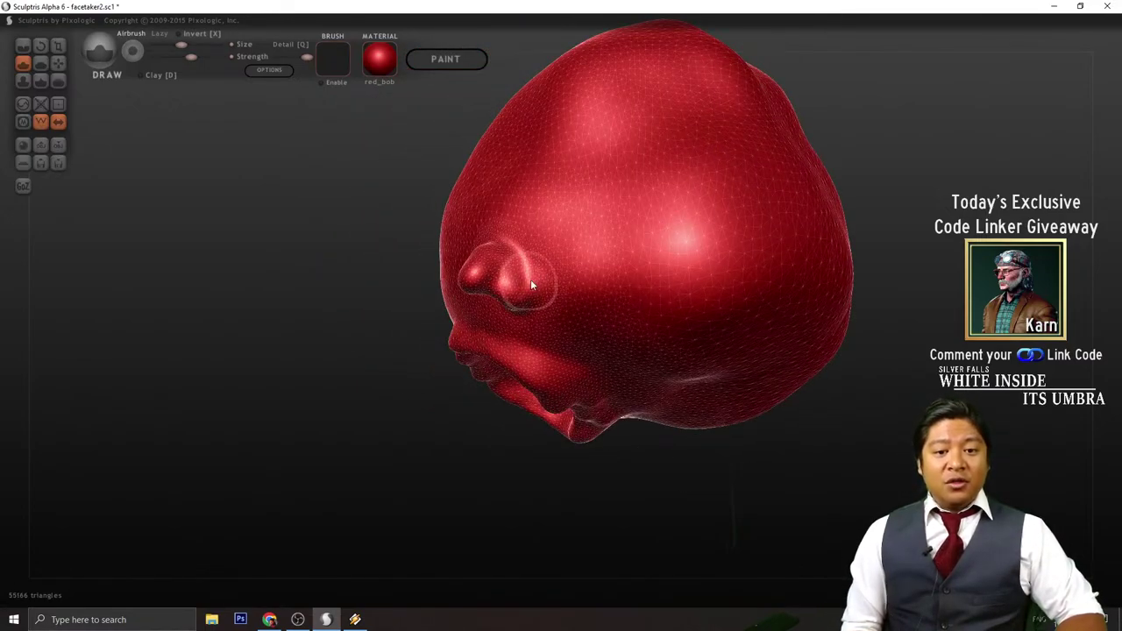
- Build the cheek knobs outward into lumpy clusters with Draw strokes along their inner and lower sides
mouse_move(647, 481)
right_mouse_down()
mouse_move(799, 517)
mouse_move(685, 352)
mouse_move(797, 436)
right_mouse_up()
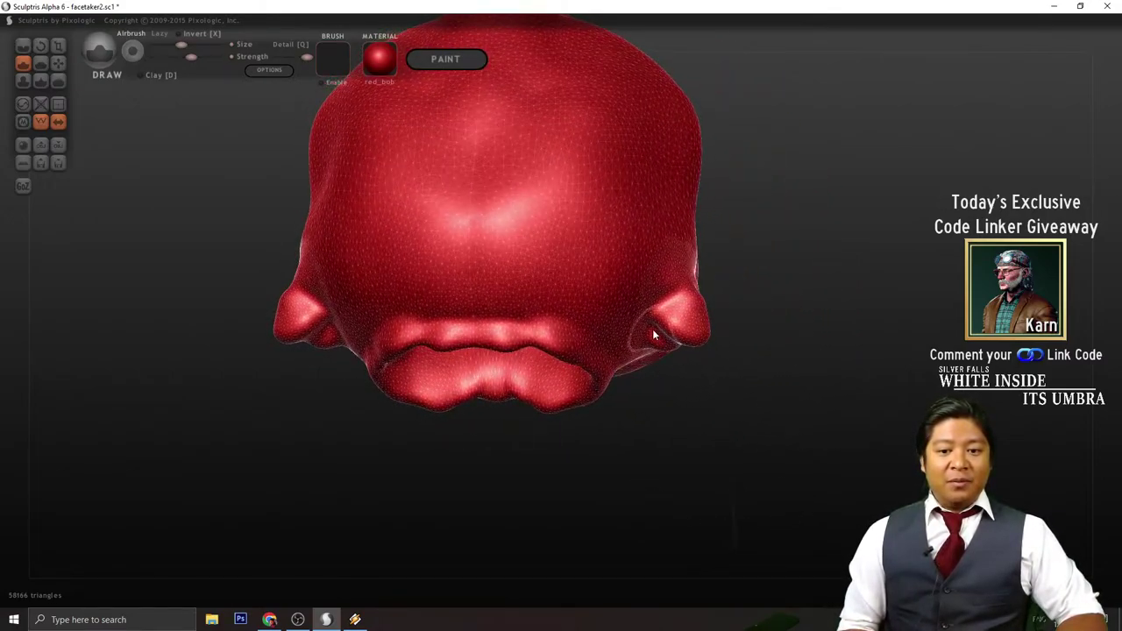
left_click_drag(656, 314, 693, 326)
mouse_move(693, 327)
right_mouse_down()
mouse_move(675, 446)
mouse_move(575, 306)
right_mouse_up()
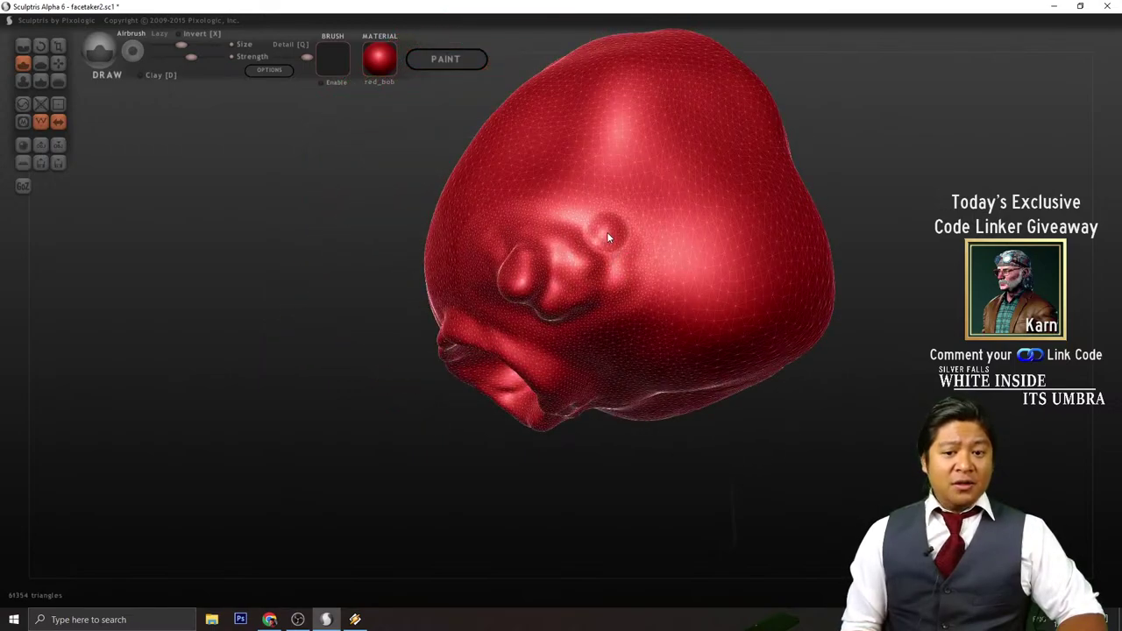
right_click_drag(670, 426, 715, 373)
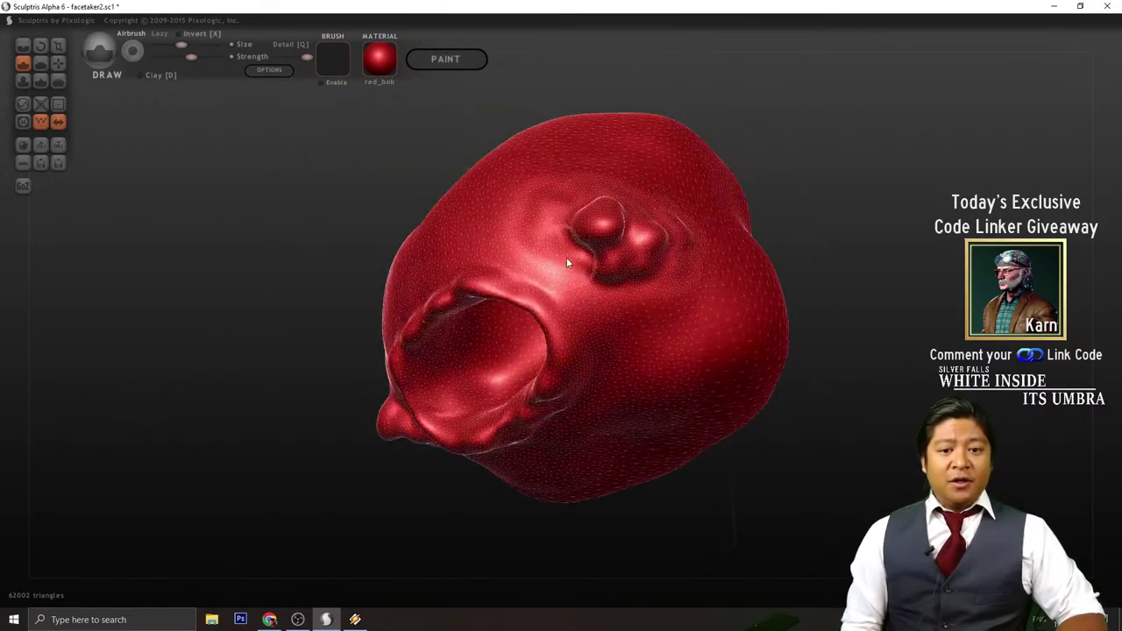
left_click_drag(578, 264, 614, 271)
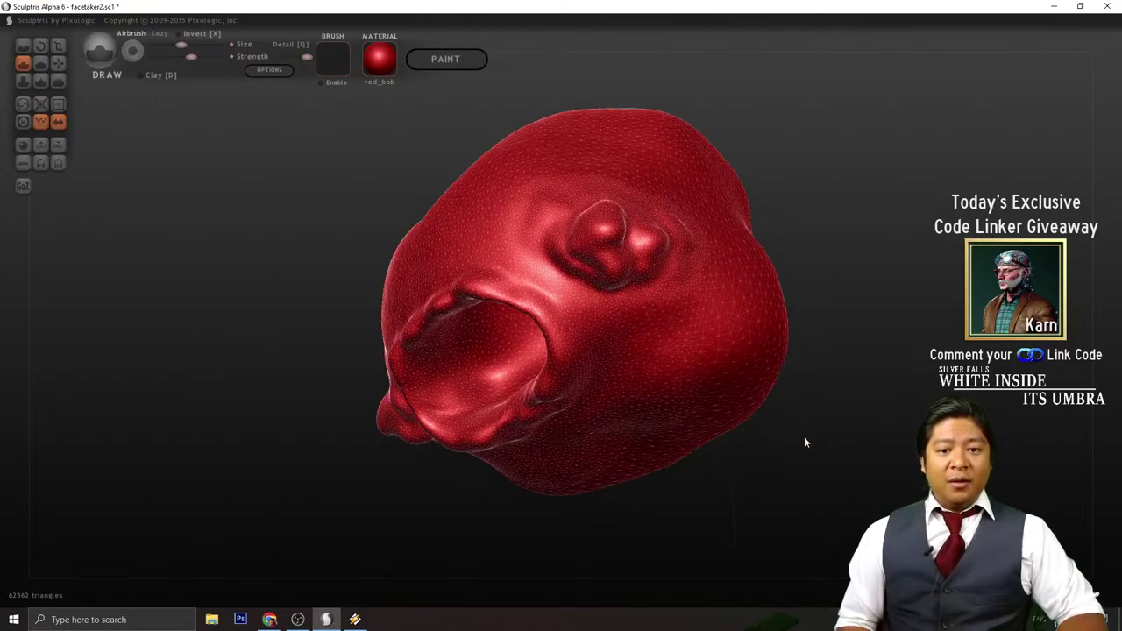
- Draw raised ridges running from the upper side of the head down into the cheek knobs
right_click_drag(805, 437, 780, 499)
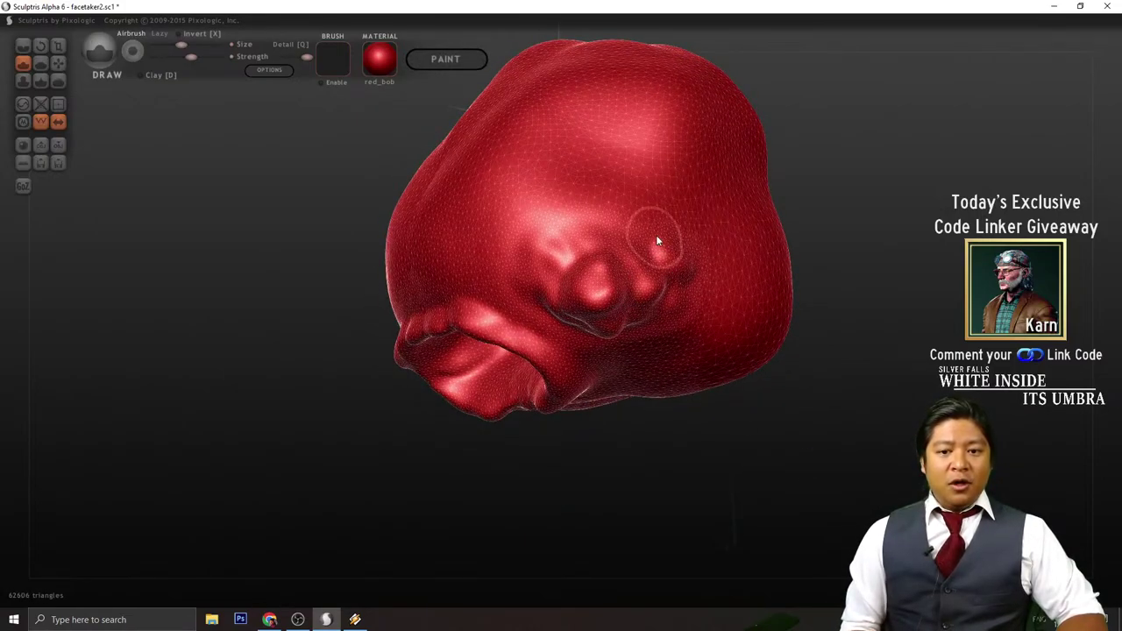
left_click_drag(674, 240, 601, 286)
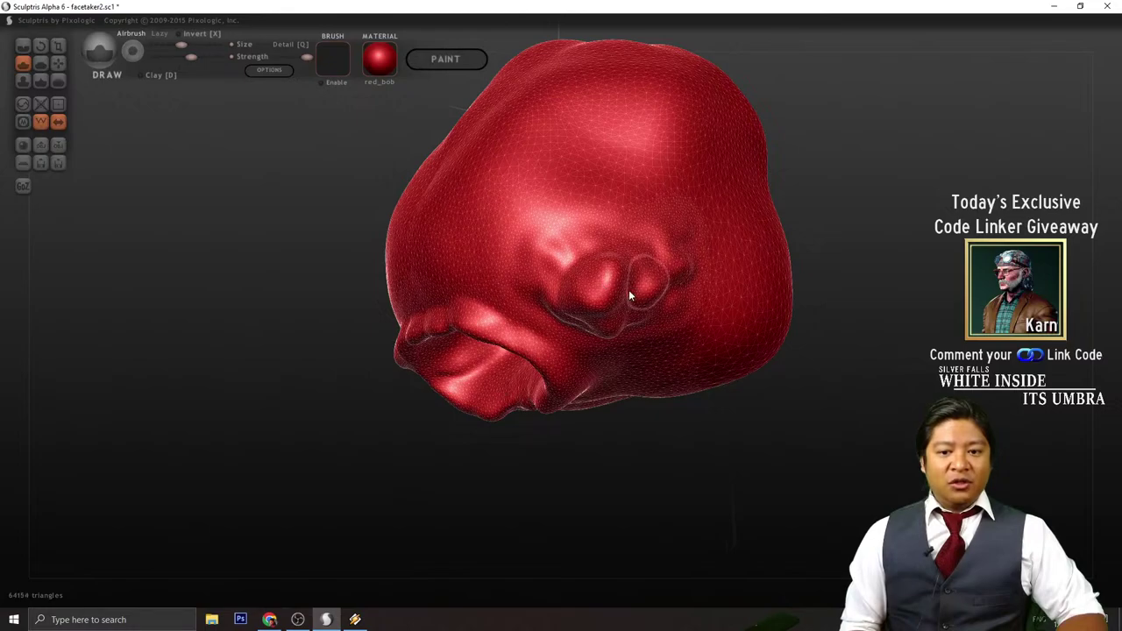
mouse_move(721, 405)
right_mouse_down()
mouse_move(785, 461)
mouse_move(855, 447)
right_mouse_up()
left_click_drag(680, 246, 667, 337)
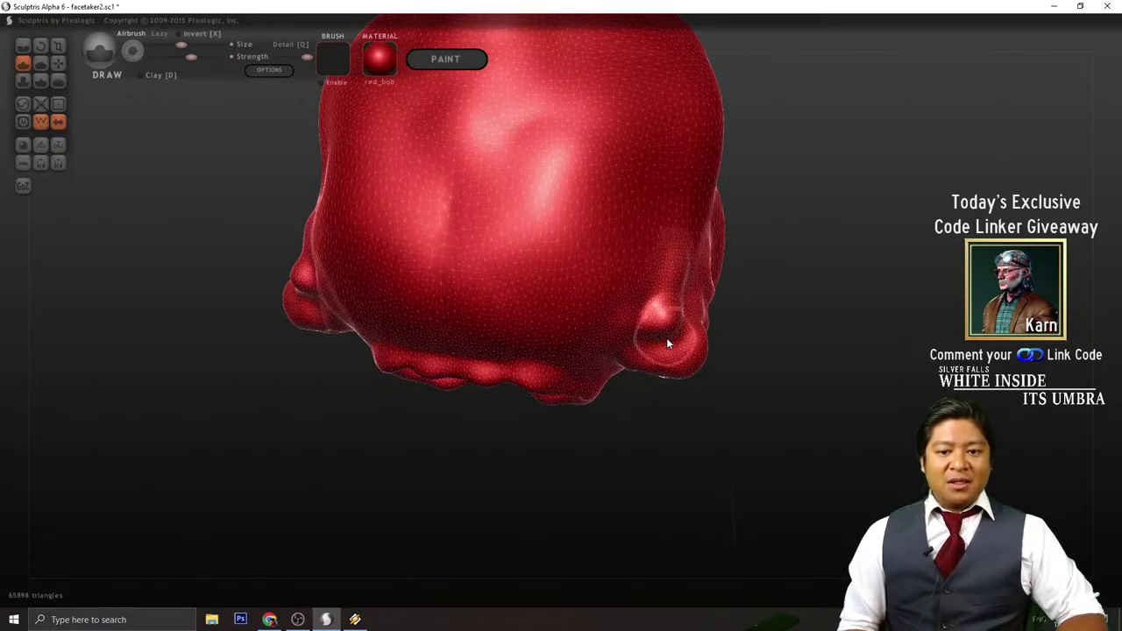
right_click_drag(667, 344, 726, 409)
left_click_drag(706, 226, 623, 346)
- Add root-like strands with the Draw brush behind and in front of the cheek knobs, blending them toward the mouth
right_click_drag(711, 386, 653, 345)
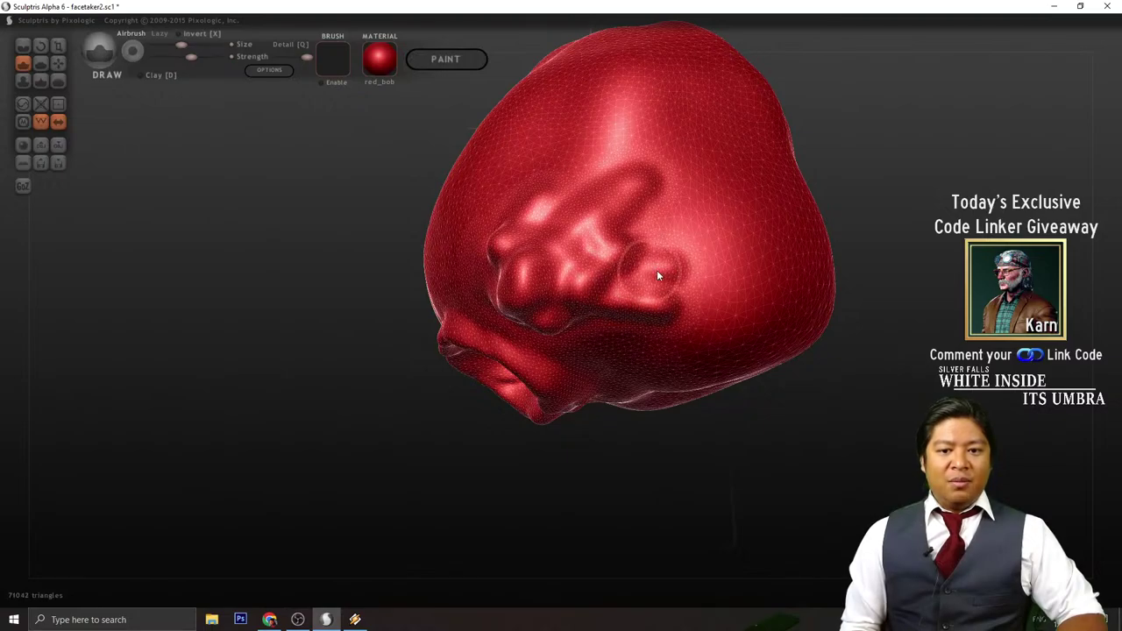
left_click_drag(675, 281, 587, 279)
mouse_move(587, 279)
right_mouse_down()
mouse_move(889, 451)
mouse_move(812, 450)
mouse_move(757, 409)
right_mouse_up()
left_click_drag(635, 308, 652, 315)
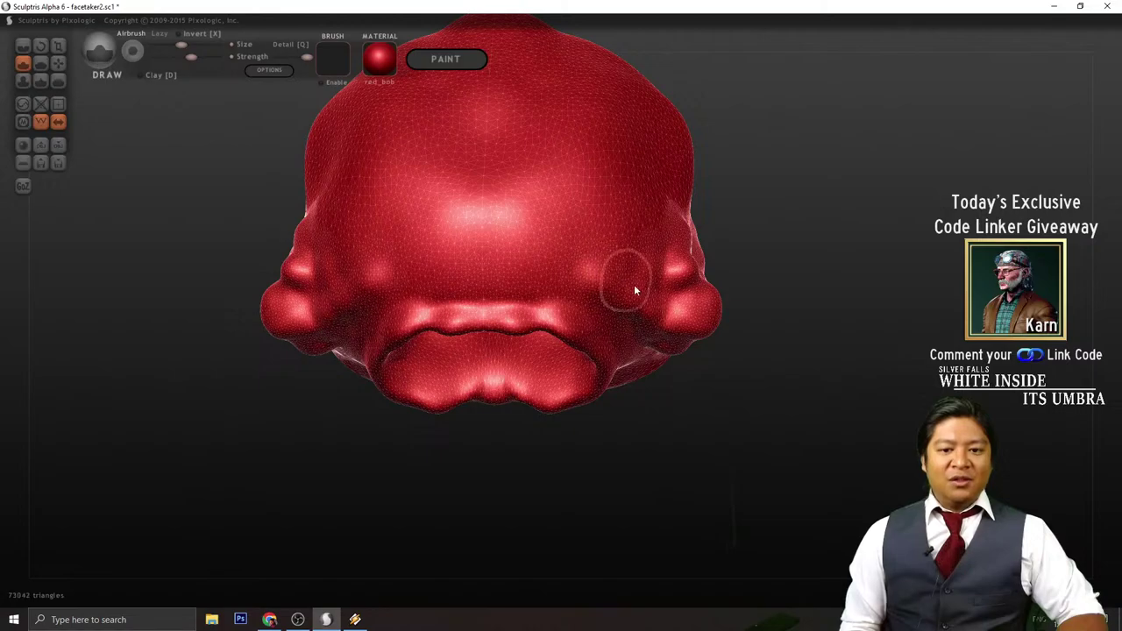
right_click_drag(626, 279, 696, 407)
left_click_drag(630, 287, 658, 317)
left_click_drag(789, 482, 627, 301)
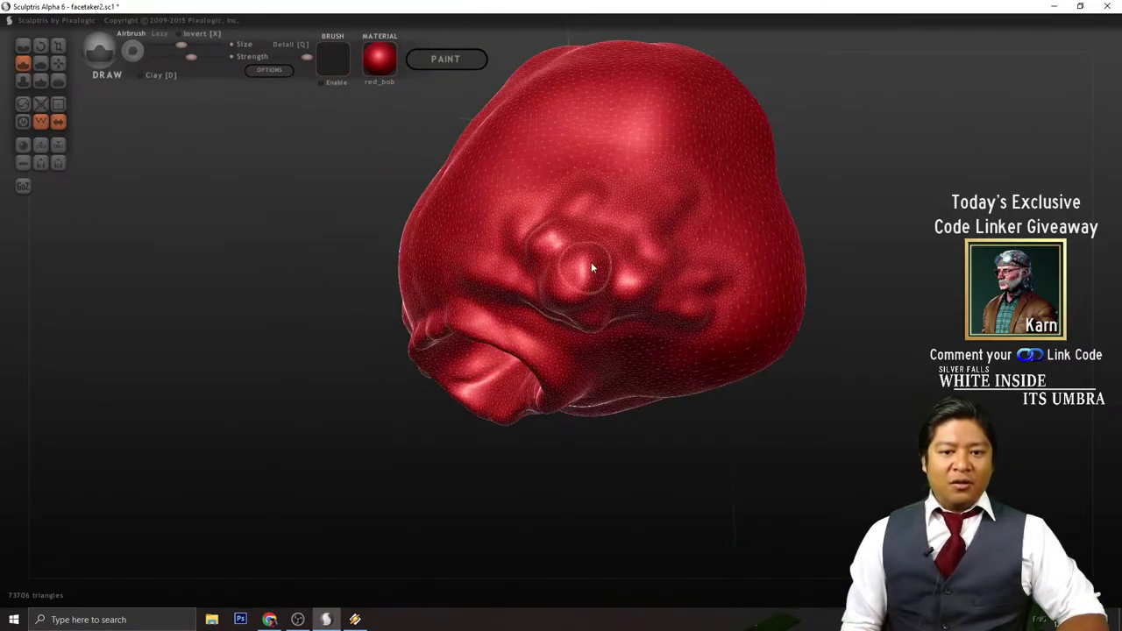
- Extend the central cheek knobs outward into thick stubs with the Draw brush
scroll(583, 285, "down", 4)
right_click_drag(618, 344, 626, 389)
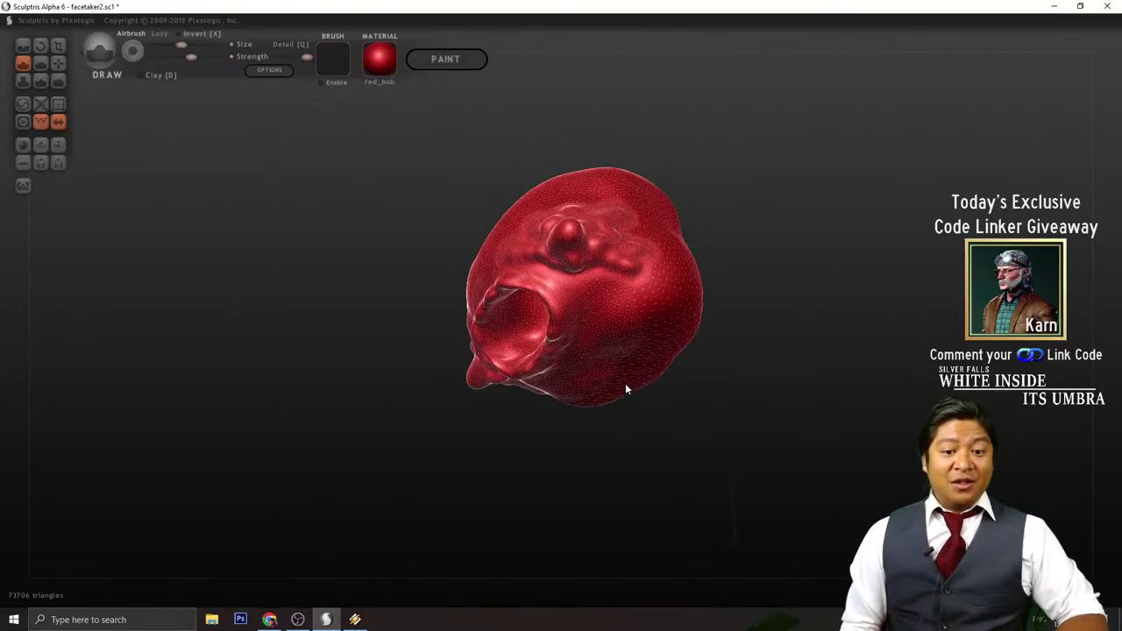
mouse_move(598, 268)
right_mouse_down()
mouse_move(734, 478)
mouse_move(616, 344)
mouse_move(697, 406)
mouse_move(628, 365)
right_mouse_up()
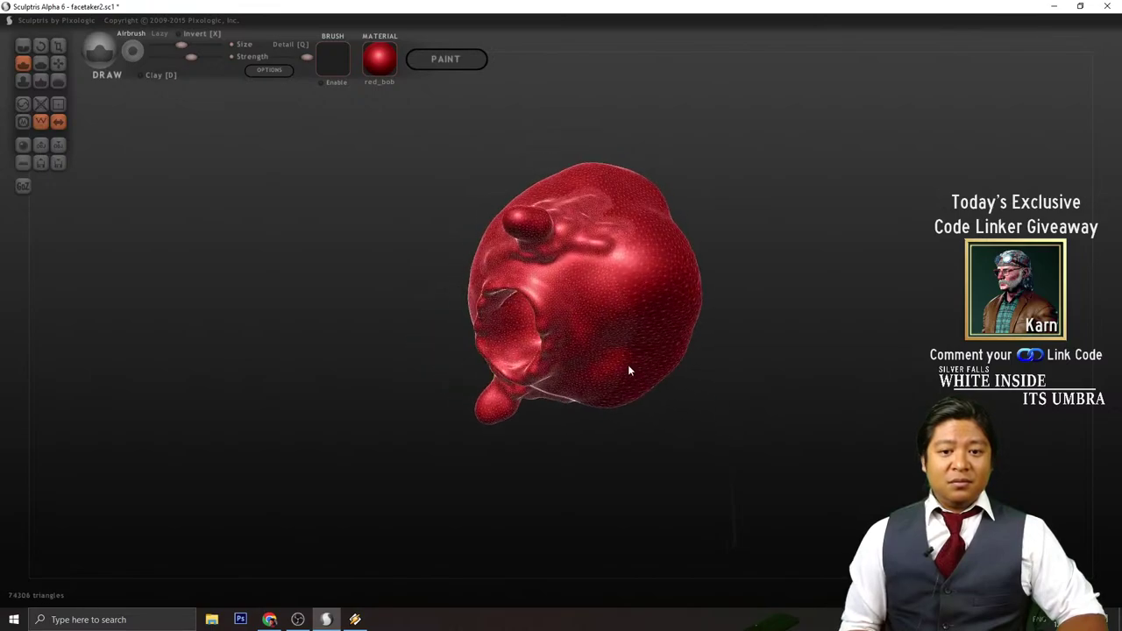
left_click(547, 236)
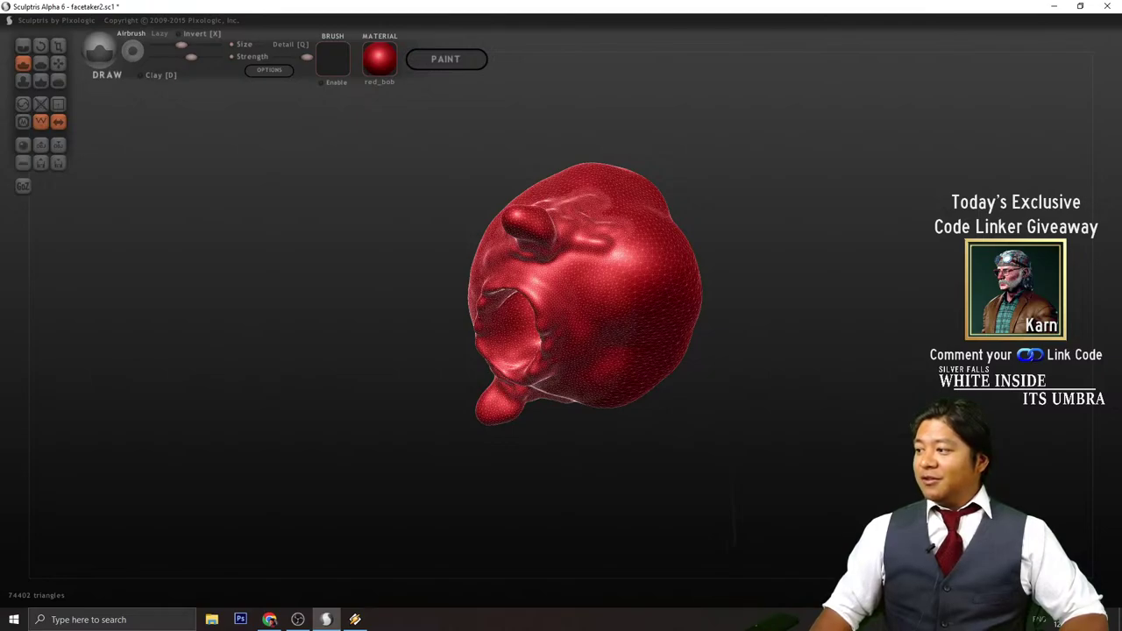
key("alt+Tab")
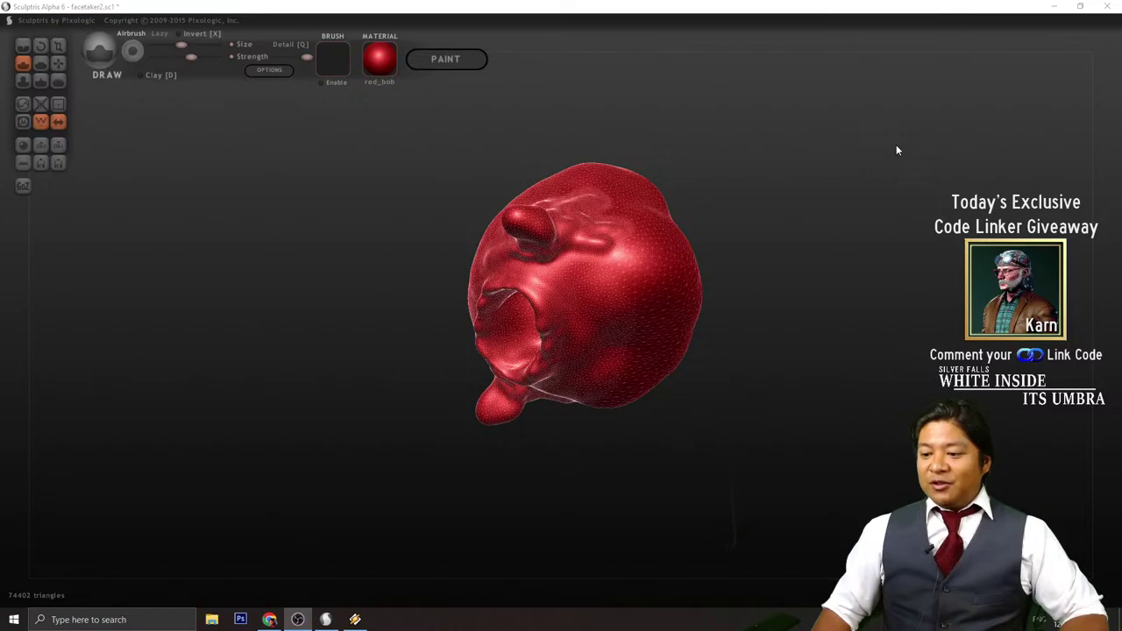
left_click(695, 5)
- Add small bumps around the base of the side stubs and build the stubs further outward with Draw
scroll(612, 344, "up", 3)
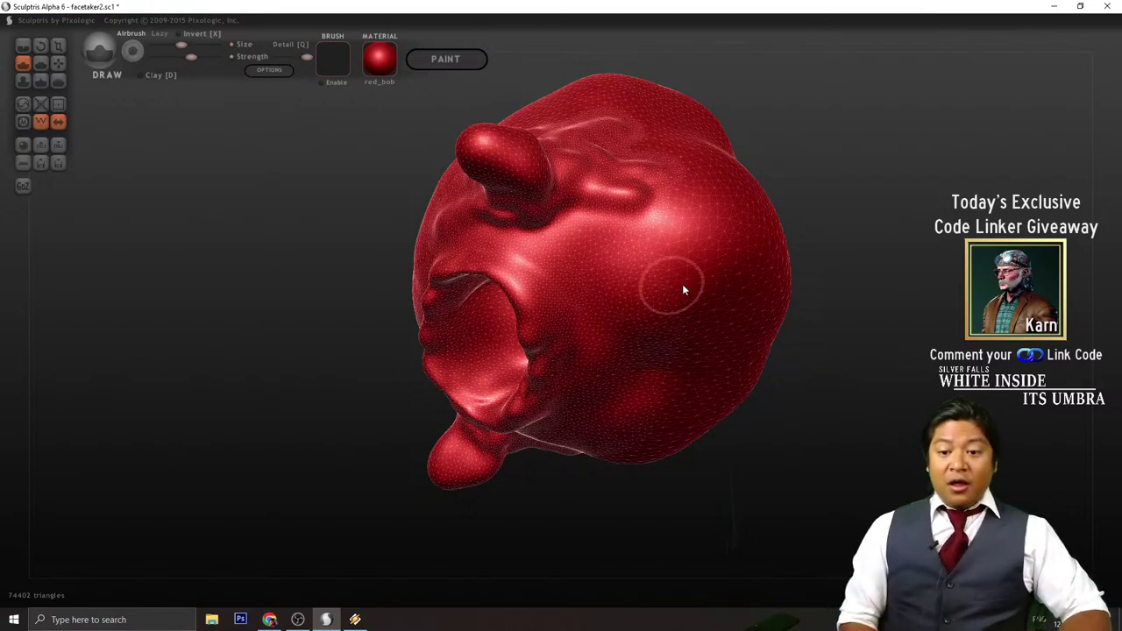
mouse_move(866, 195)
left_mouse_down()
mouse_move(847, 322)
mouse_move(543, 340)
left_mouse_up()
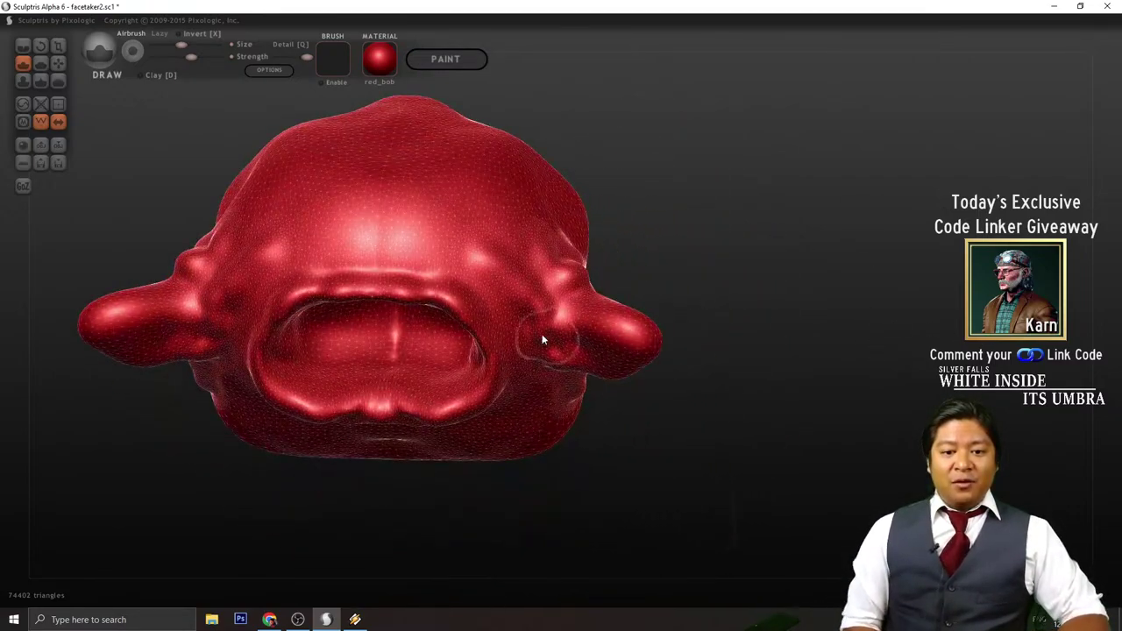
left_click_drag(572, 302, 574, 309)
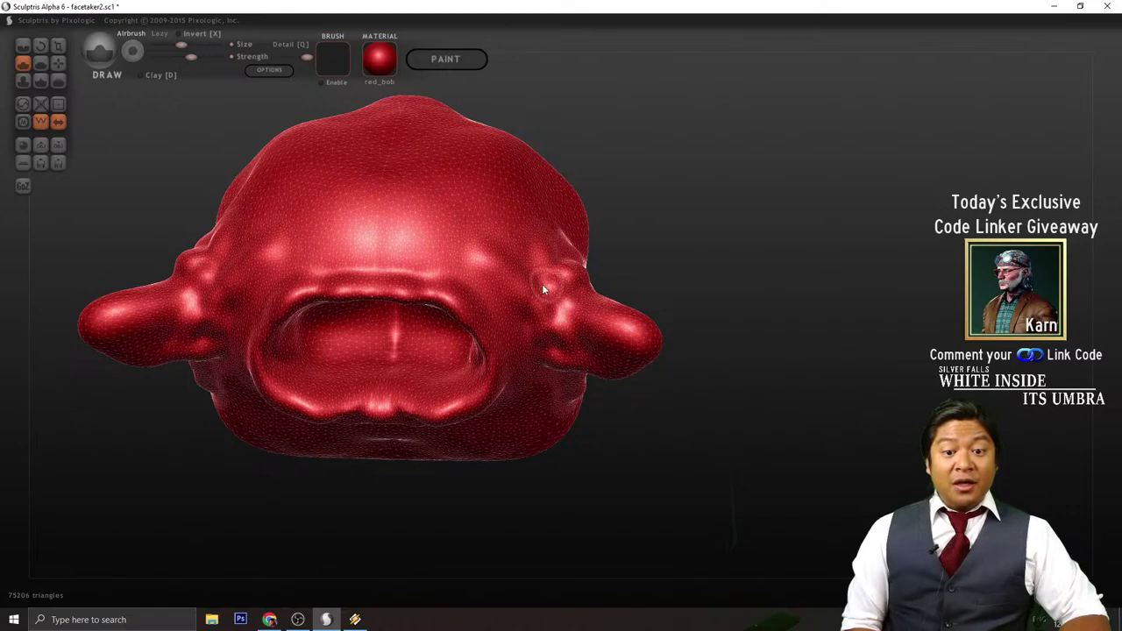
left_click_drag(660, 414, 658, 360)
mouse_move(580, 300)
left_mouse_down()
mouse_move(541, 325)
mouse_move(636, 295)
left_mouse_up()
left_click_drag(737, 342, 667, 416)
- Lengthen the side stubs into limbs by building up their tips with the Draw brush
scroll(618, 344, "down", 5)
mouse_move(702, 373)
left_mouse_down()
mouse_move(660, 413)
mouse_move(583, 399)
mouse_move(602, 422)
mouse_move(528, 363)
left_mouse_up()
scroll(658, 410, "up", 5)
left_click_drag(649, 464, 599, 504)
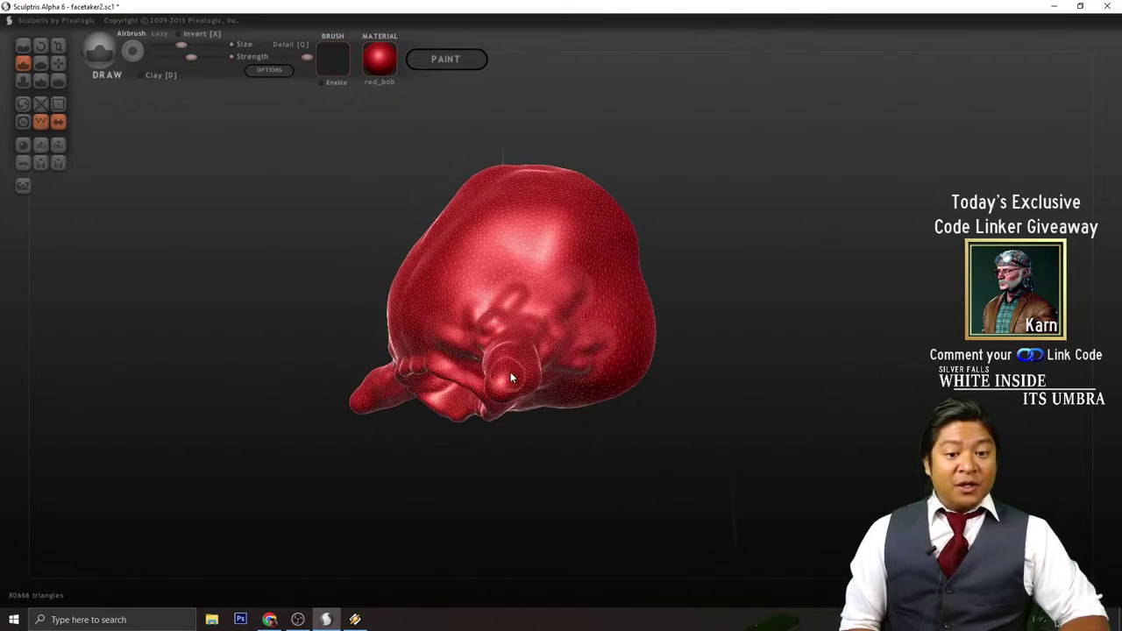
mouse_move(511, 395)
left_mouse_down()
mouse_move(656, 453)
mouse_move(569, 354)
mouse_move(534, 357)
left_mouse_up()
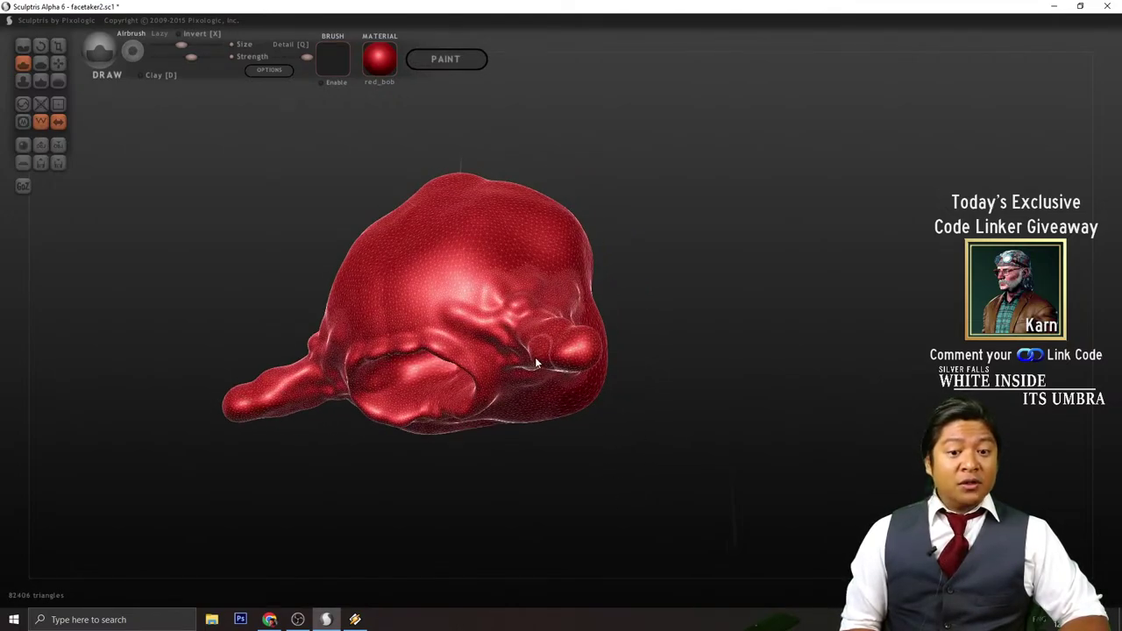
- Add small bumps beneath the base of the limbs, beside the lower mouth rim, with the Draw brush
mouse_move(498, 350)
right_mouse_down()
mouse_move(509, 368)
mouse_move(671, 438)
mouse_move(601, 309)
right_mouse_up()
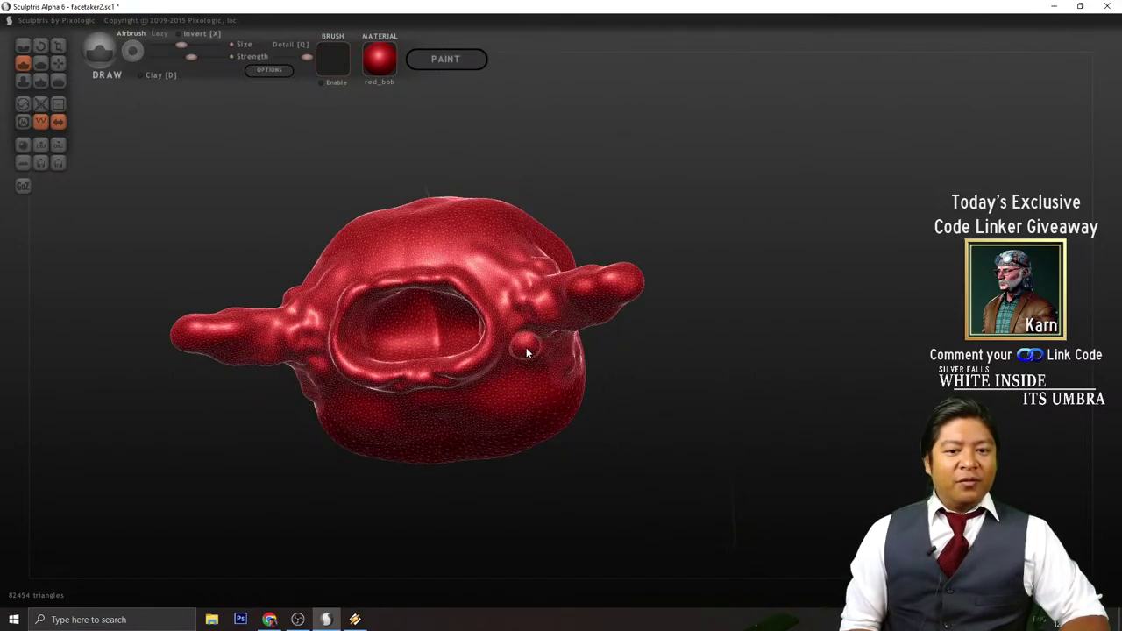
left_click_drag(527, 352, 536, 344)
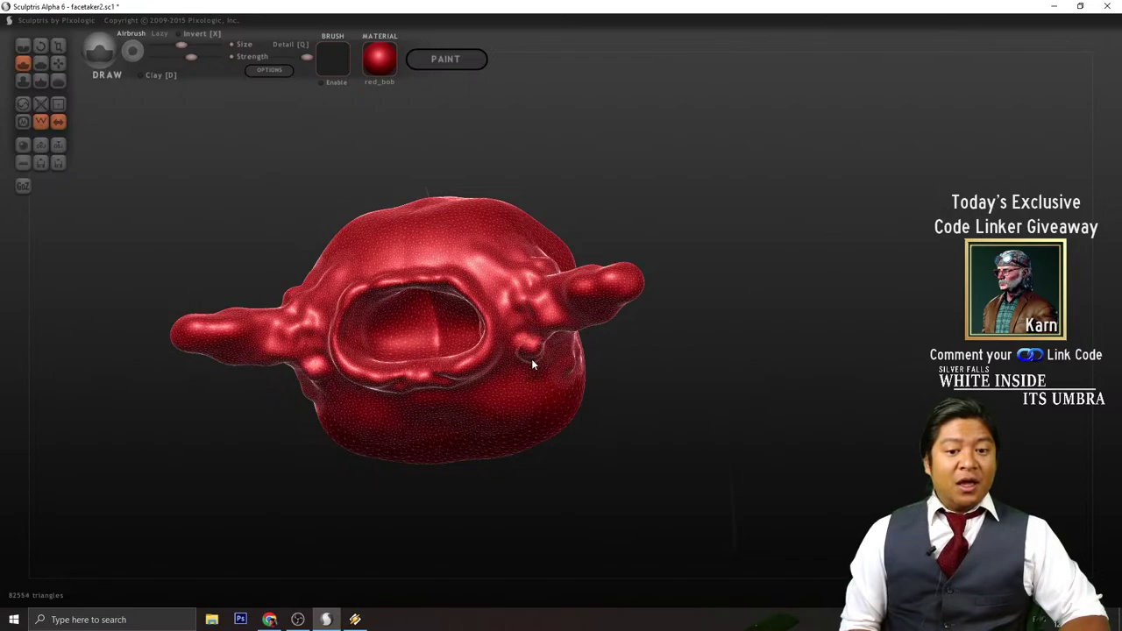
left_click(532, 364)
mouse_move(606, 375)
right_mouse_down()
mouse_move(545, 413)
mouse_move(535, 363)
mouse_move(812, 474)
mouse_move(634, 395)
mouse_move(671, 404)
right_mouse_up()
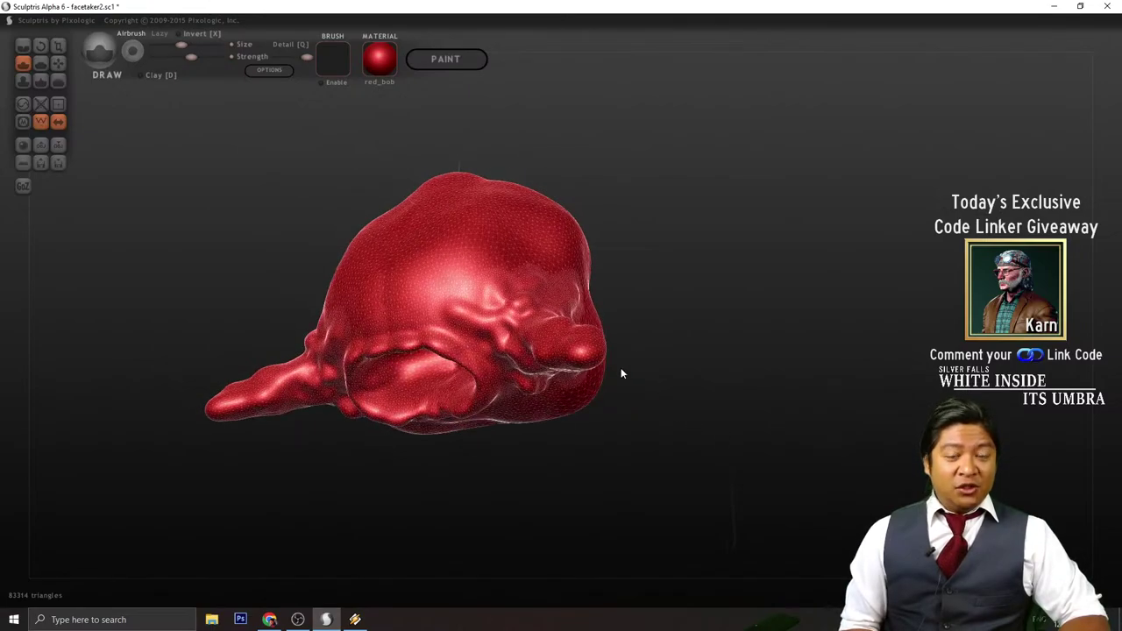
- Build up the rounded ends of the limbs with Draw dabs at their tips
mouse_move(588, 347)
right_mouse_down()
mouse_move(672, 382)
mouse_move(639, 381)
mouse_move(649, 347)
right_mouse_up()
scroll(649, 386, "up", 3)
right_click_drag(692, 423, 517, 292)
left_click(517, 298)
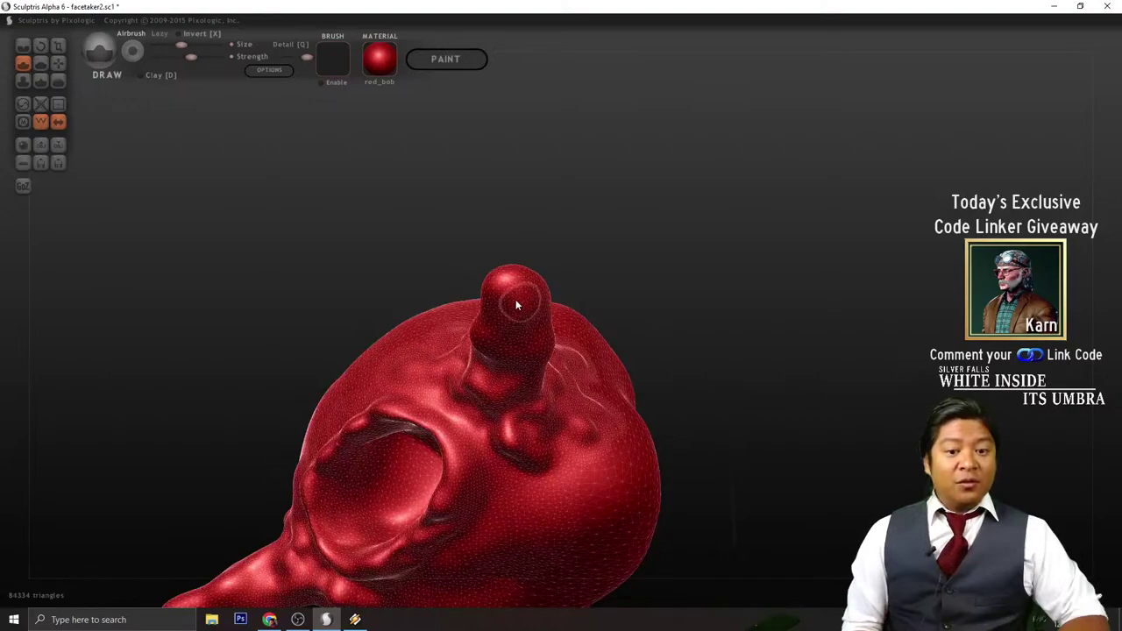
left_click(506, 305)
scroll(698, 312, "down", 3)
- Lengthen the limbs further and thicken their shoulders where they join the head with the Draw brush
mouse_move(698, 312)
right_mouse_down()
mouse_move(601, 364)
mouse_move(548, 359)
mouse_move(731, 425)
mouse_move(572, 394)
mouse_move(658, 421)
mouse_move(534, 371)
mouse_move(714, 413)
mouse_move(739, 451)
mouse_move(694, 421)
mouse_move(541, 388)
mouse_move(558, 383)
right_mouse_up()
left_click(532, 363)
left_click(532, 364)
left_click(572, 394)
left_click(560, 353)
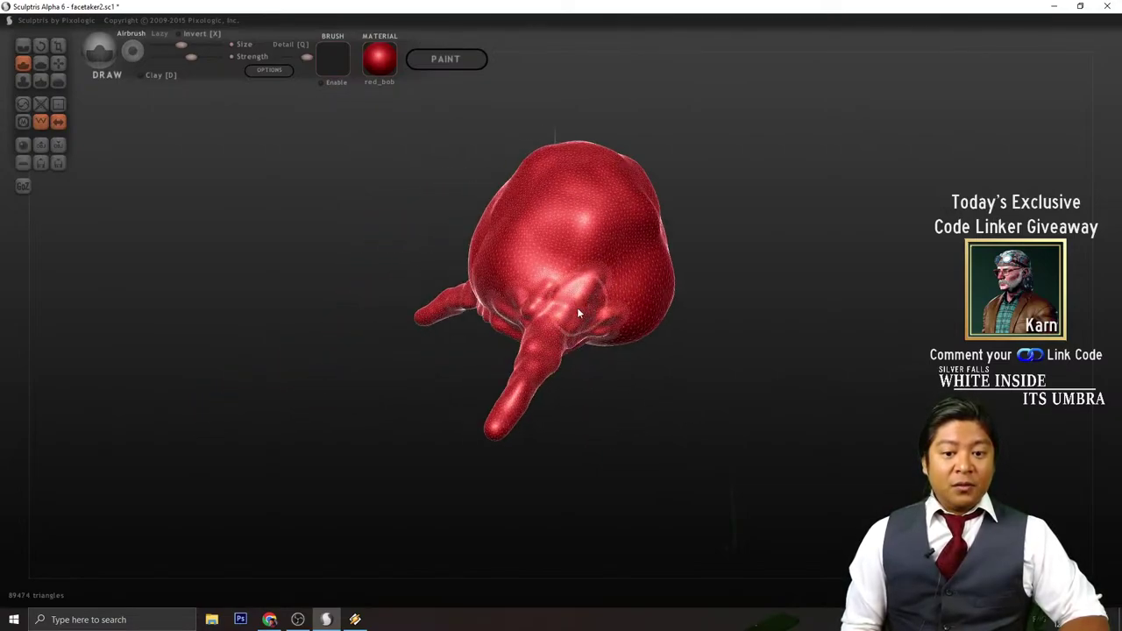
mouse_move(605, 269)
right_mouse_down()
mouse_move(745, 351)
mouse_move(538, 325)
mouse_move(546, 368)
right_mouse_up()
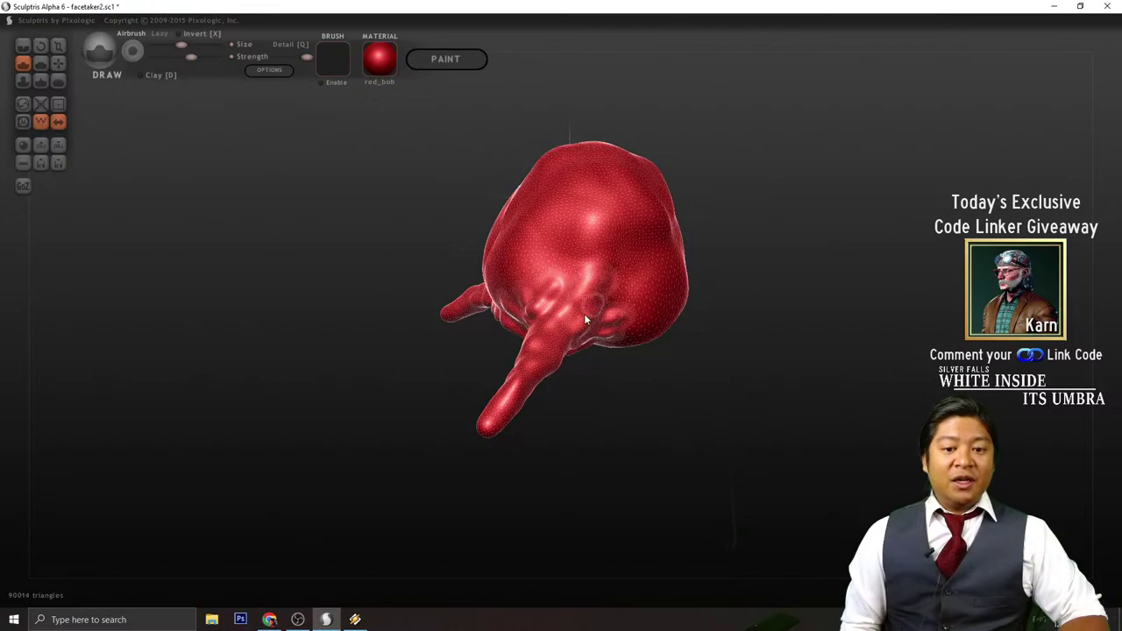
- Reshape the two limbs with the Grab tool, nudging their outer ends slightly upward
mouse_move(608, 400)
right_mouse_down()
mouse_move(801, 380)
mouse_move(724, 381)
mouse_move(691, 394)
mouse_move(723, 388)
mouse_move(707, 364)
mouse_move(718, 391)
mouse_move(719, 362)
mouse_move(636, 322)
right_mouse_up()
scroll(725, 388, "down", 3)
scroll(726, 389, "up", 6)
scroll(712, 390, "down", 3)
scroll(703, 387, "up", 4)
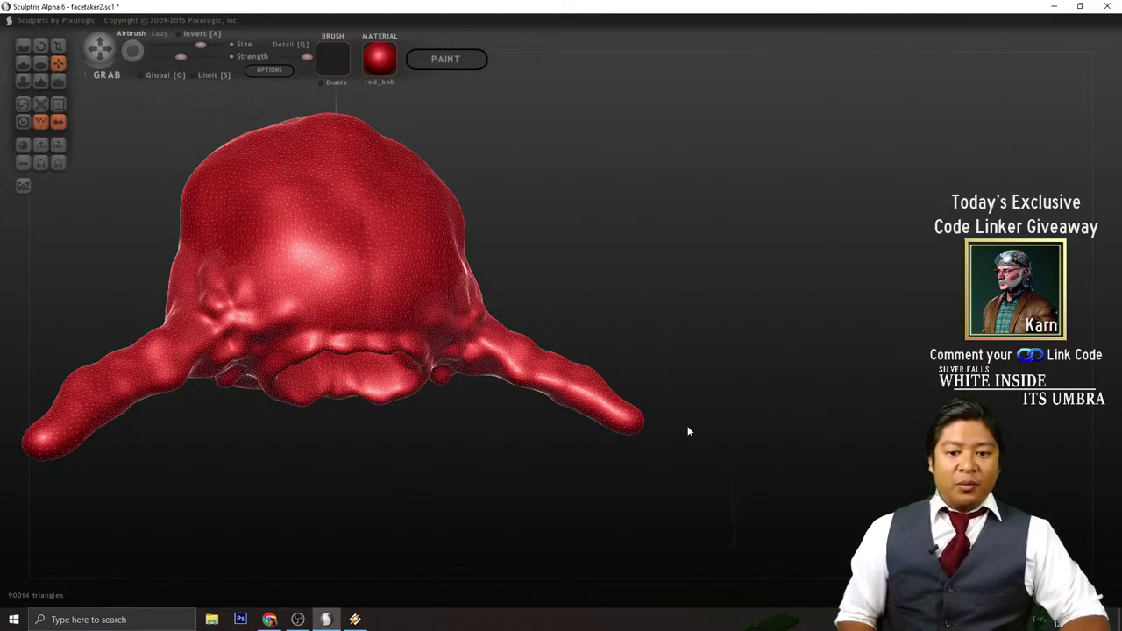
scroll(629, 409, "down", 5)
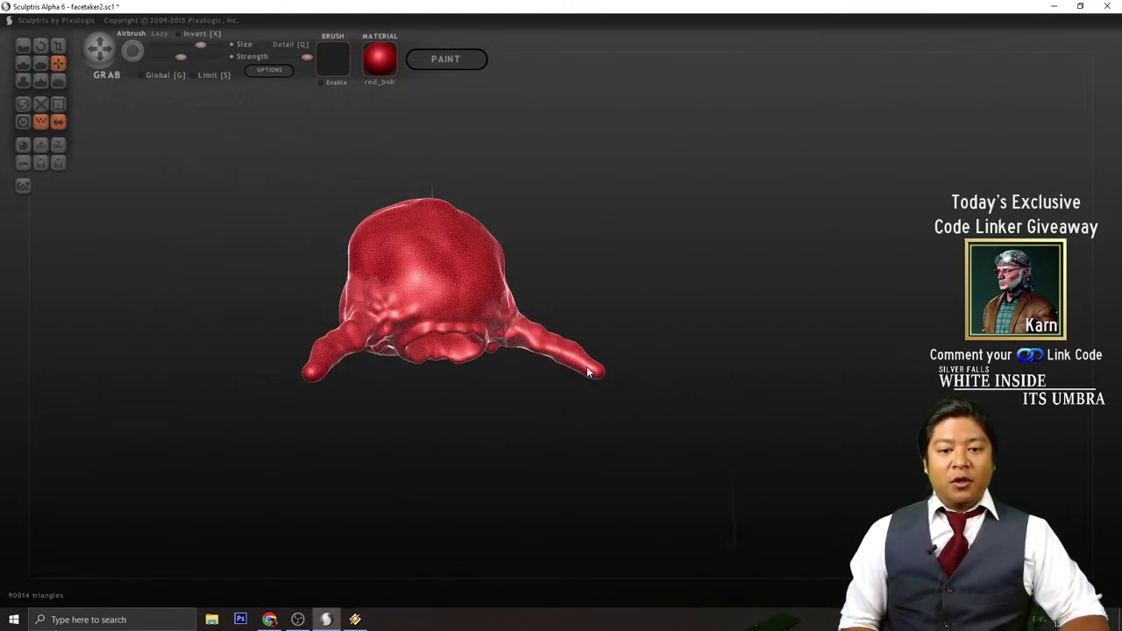
scroll(600, 378, "up", 5)
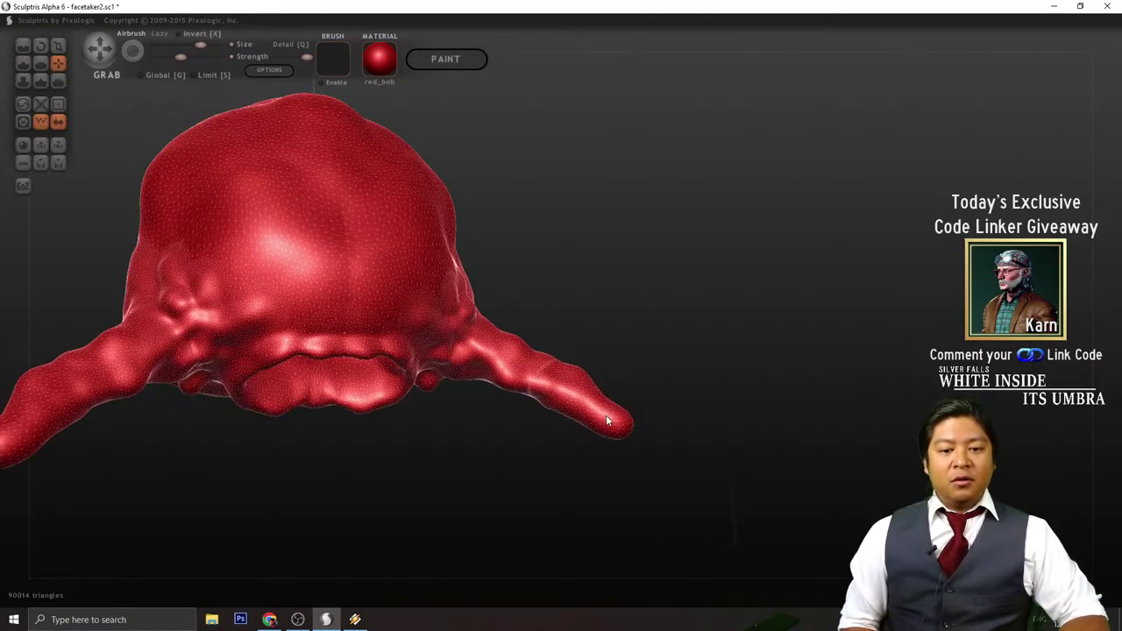
mouse_move(607, 415)
right_mouse_down()
mouse_move(662, 453)
mouse_move(503, 482)
mouse_move(528, 426)
right_mouse_up()
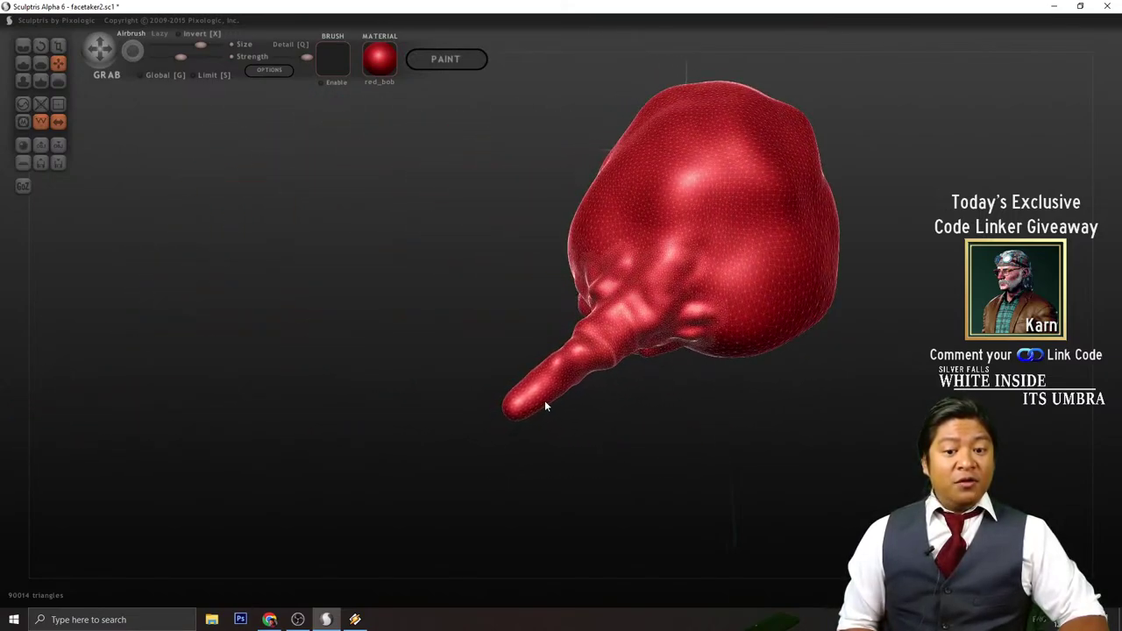
right_click_drag(566, 393, 663, 469)
scroll(535, 478, "up", 3)
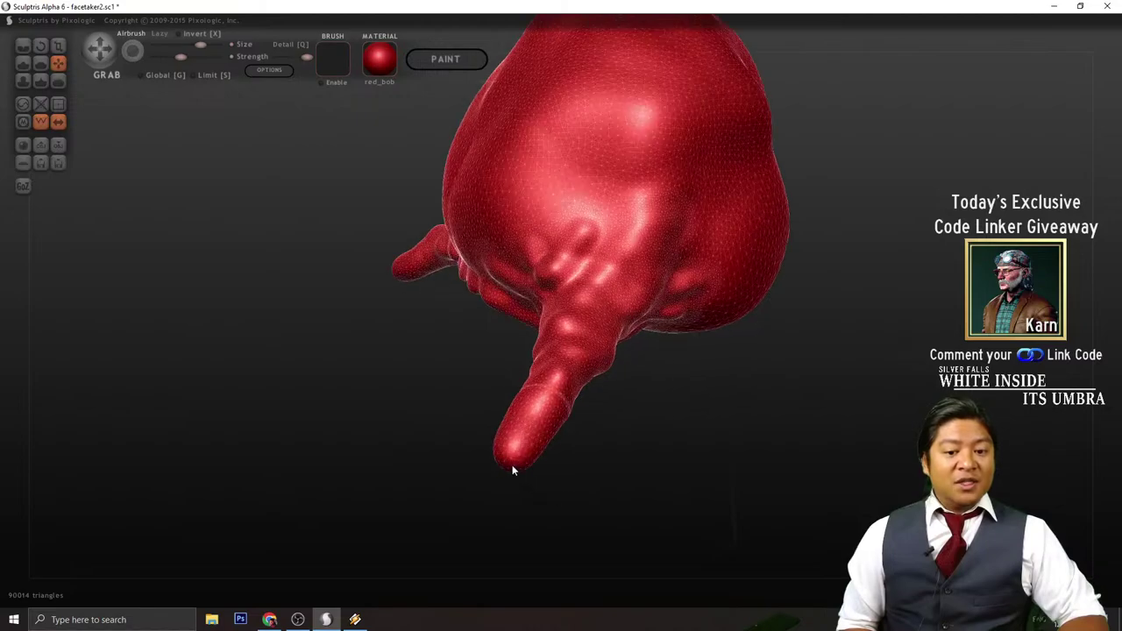
mouse_move(572, 482)
left_mouse_down()
mouse_move(611, 458)
mouse_move(640, 394)
left_mouse_up()
left_click_drag(684, 448, 751, 452)
scroll(743, 445, "down", 3)
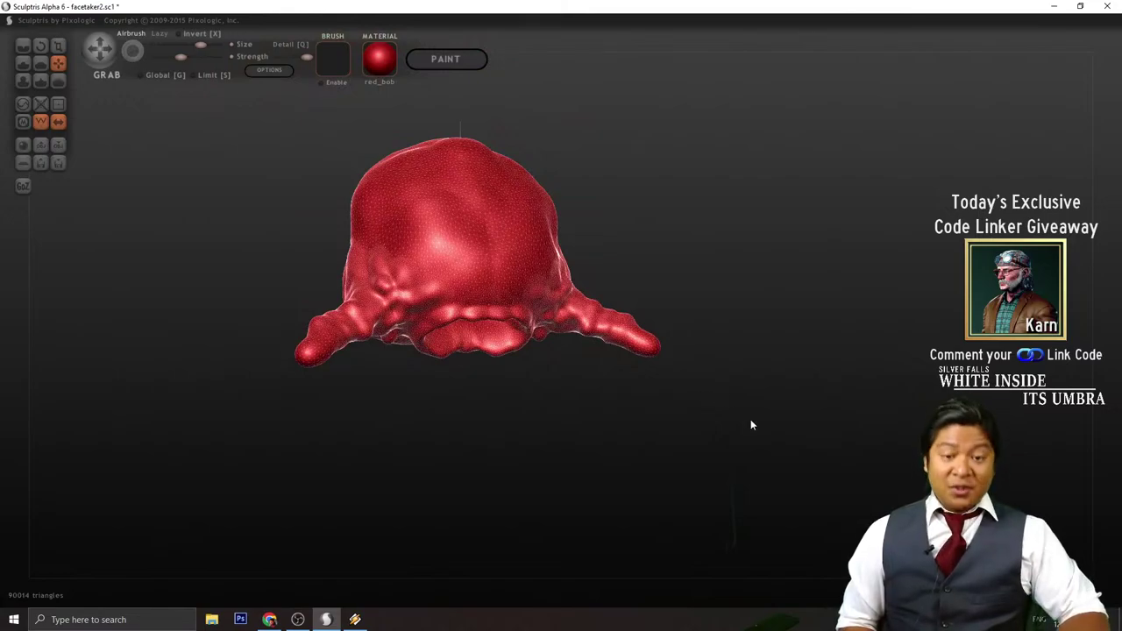
mouse_move(750, 424)
left_mouse_down("alt")
mouse_move(650, 418)
mouse_move(645, 437)
mouse_move(638, 421)
left_mouse_up("alt")
scroll(635, 434, "up", 3)
- Extend the limb tips with Draw strokes across their rounded ends
left_click(23, 62)
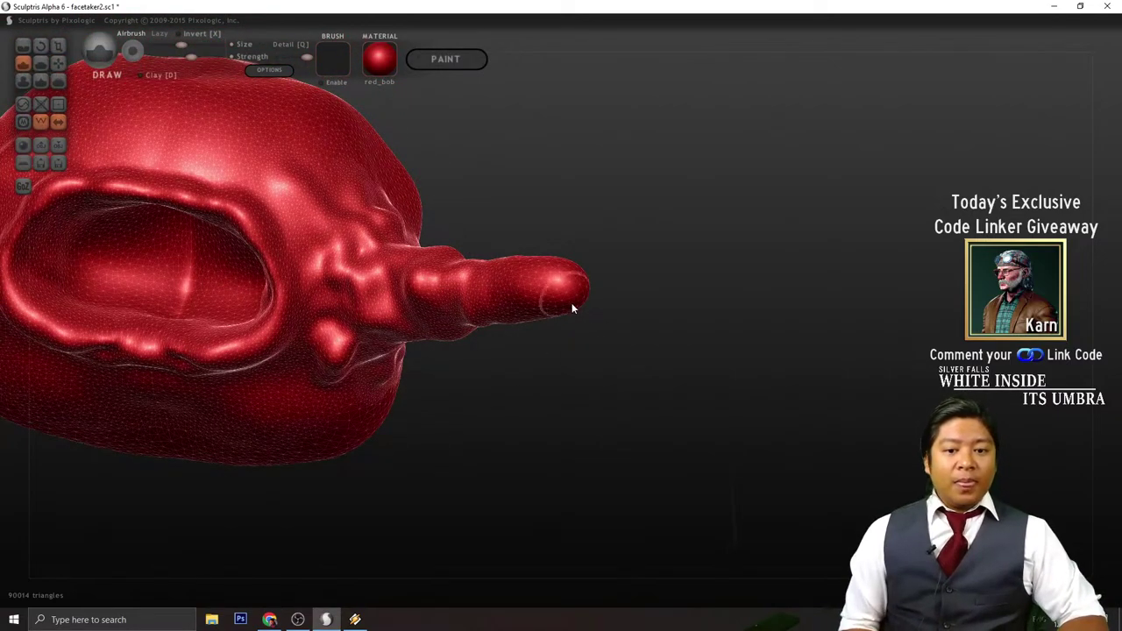
left_click_drag(594, 368, 563, 267)
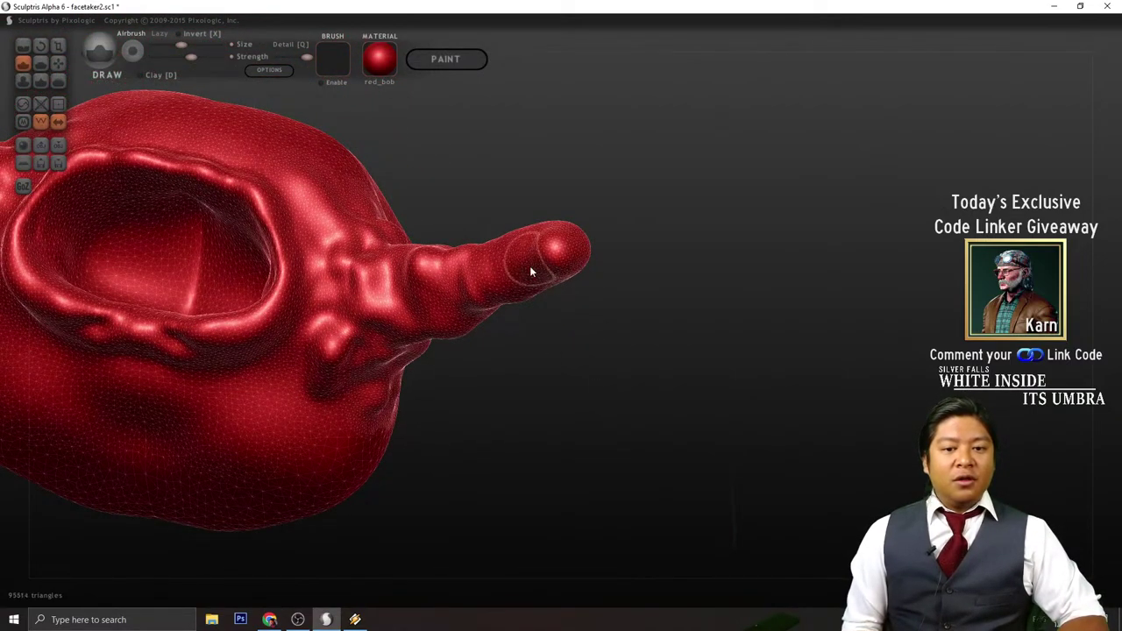
mouse_move(614, 351)
left_mouse_down()
mouse_move(637, 397)
mouse_move(623, 323)
mouse_move(601, 295)
left_mouse_up()
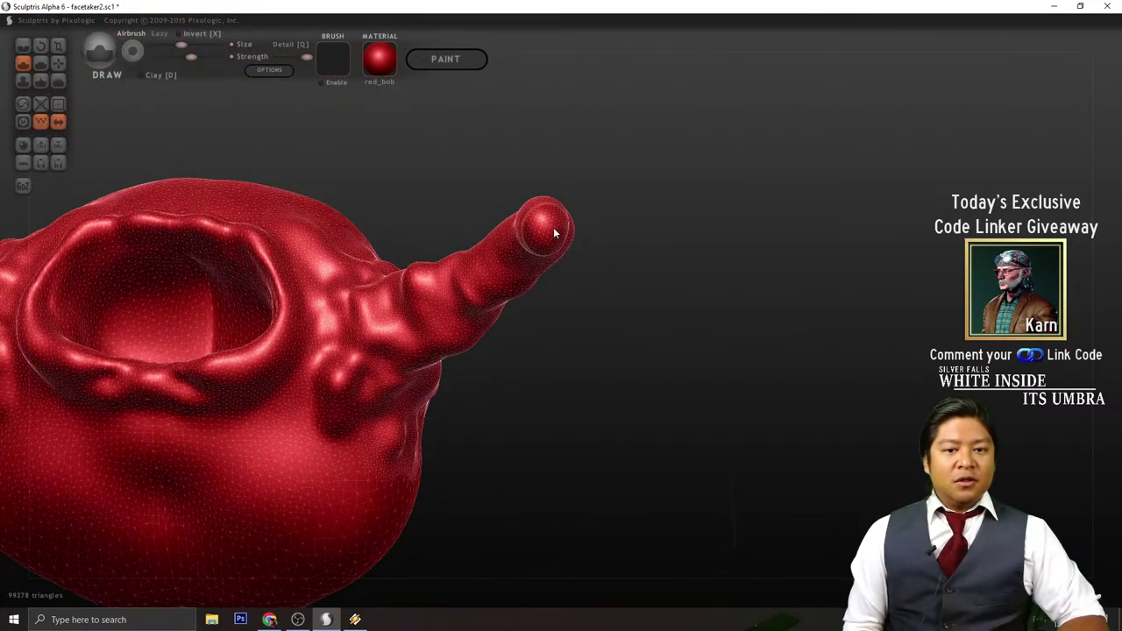
scroll(554, 228, "down", 3)
left_click_drag(548, 238, 549, 250)
left_click_drag(616, 303, 628, 335)
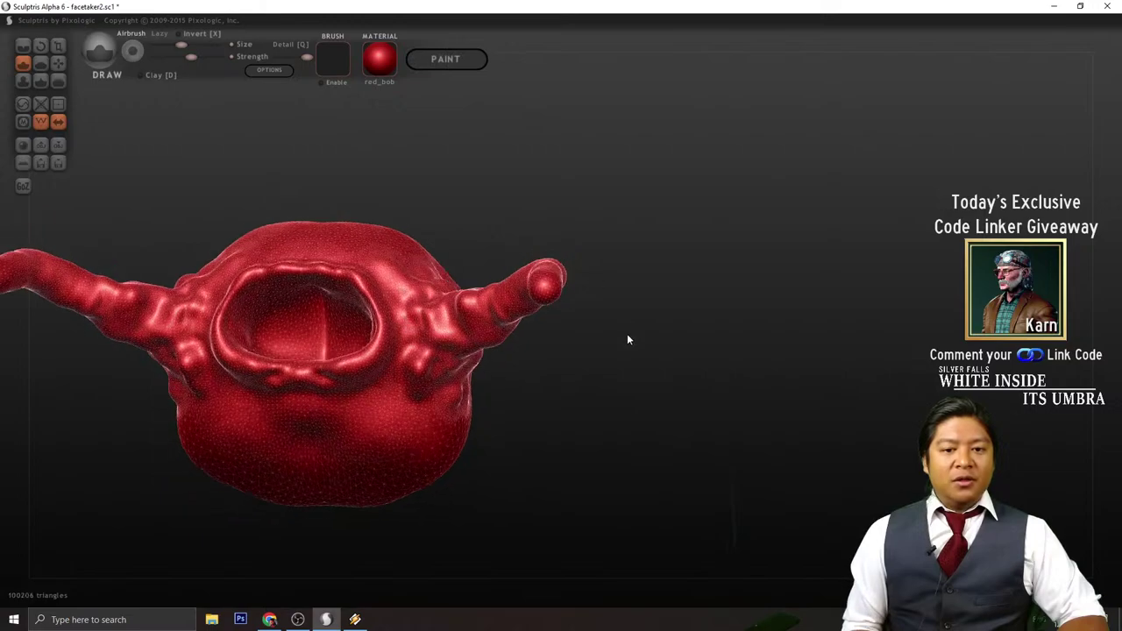
- Build the limb ends downward with Draw dabs to form an elbow bend and a lower section on each limb
mouse_move(627, 339)
right_mouse_down()
mouse_move(736, 426)
mouse_move(658, 391)
mouse_move(656, 421)
mouse_move(696, 403)
mouse_move(694, 359)
mouse_move(704, 413)
mouse_move(661, 351)
right_mouse_up()
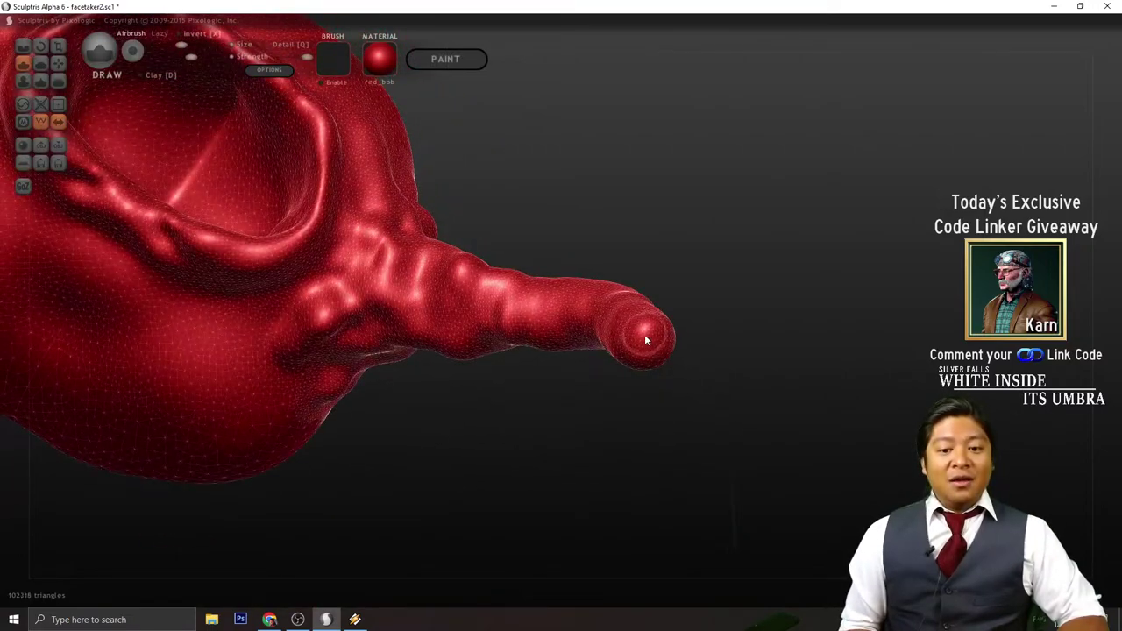
left_click(644, 341)
right_click_drag(713, 383, 613, 361)
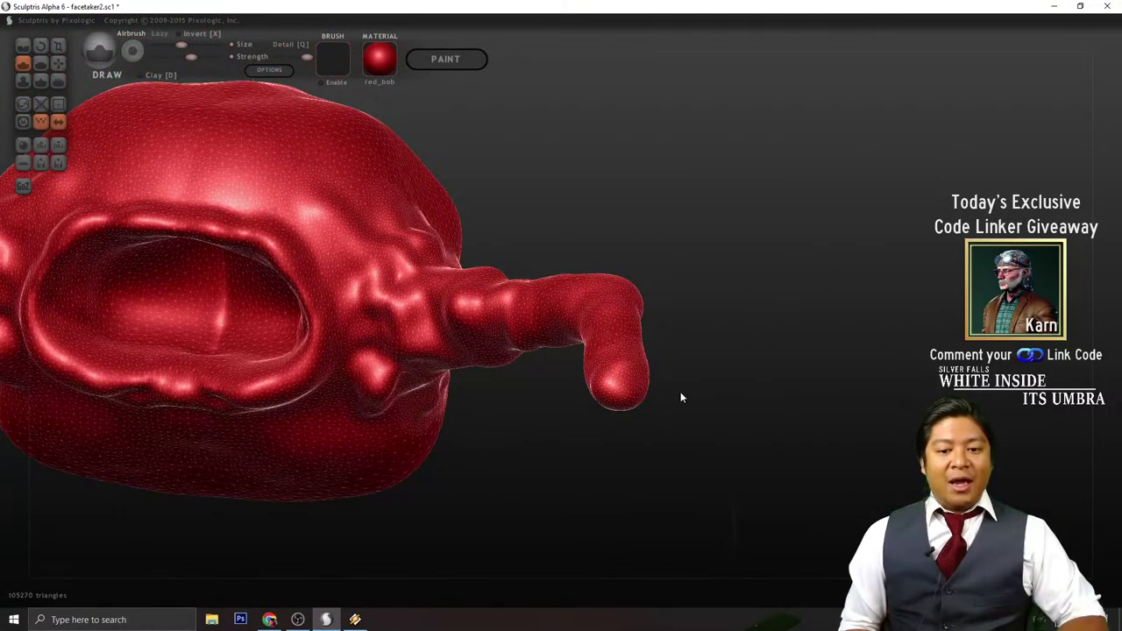
mouse_move(682, 398)
right_mouse_down()
mouse_move(577, 393)
mouse_move(721, 398)
mouse_move(579, 413)
mouse_move(626, 507)
mouse_move(650, 469)
mouse_move(875, 460)
right_mouse_up()
left_click(589, 384)
key("ctrl+z")
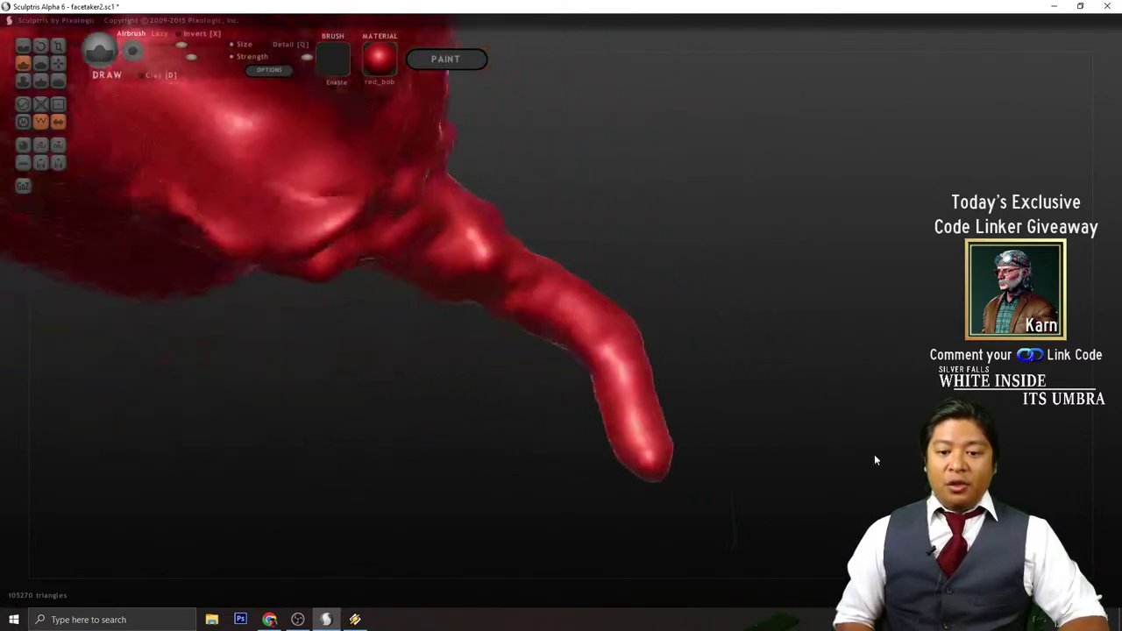
left_click(647, 459)
- Add protruding nubs around the limb ends with the Draw brush to start the feet
right_click_drag(803, 482, 579, 467)
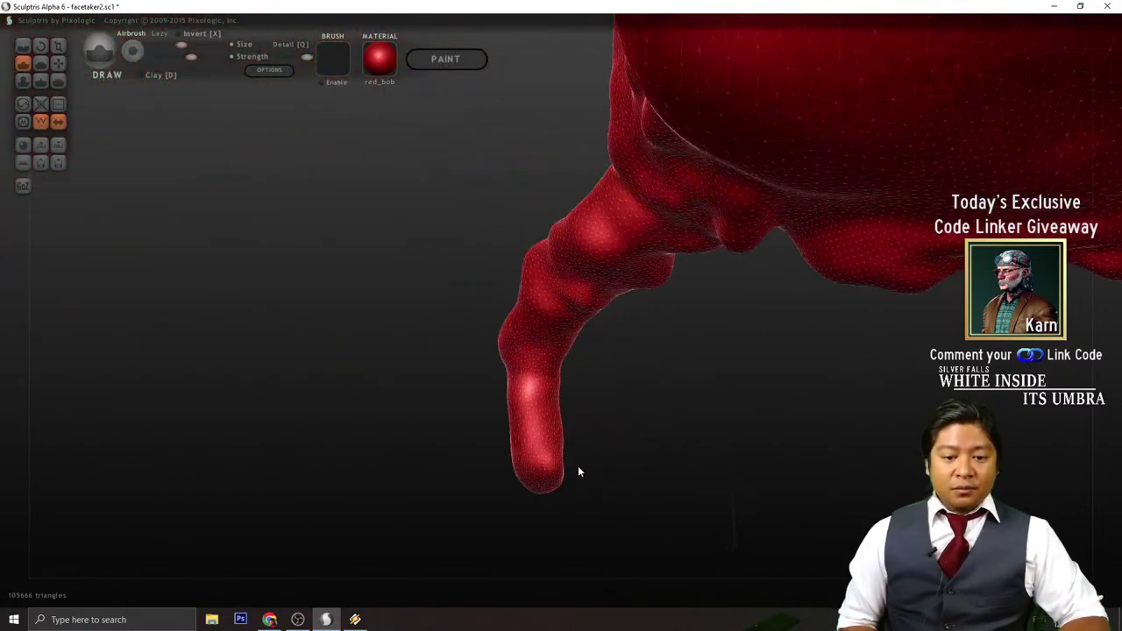
left_click_drag(538, 476, 514, 477)
mouse_move(514, 476)
right_mouse_down()
mouse_move(631, 496)
mouse_move(546, 489)
right_mouse_up()
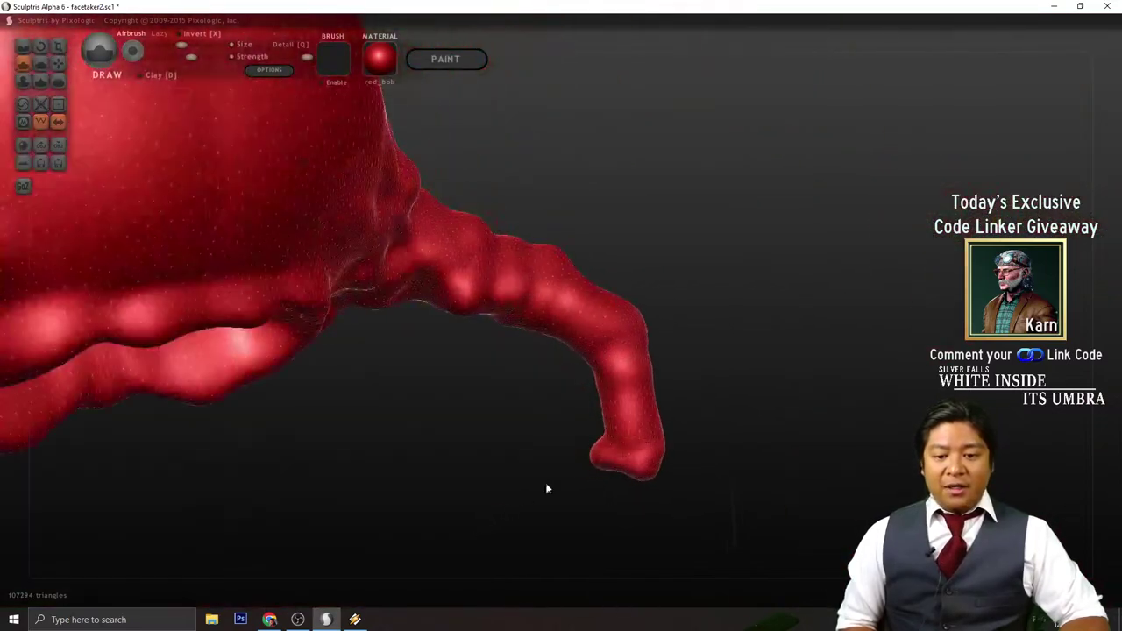
left_click_drag(620, 461, 622, 409)
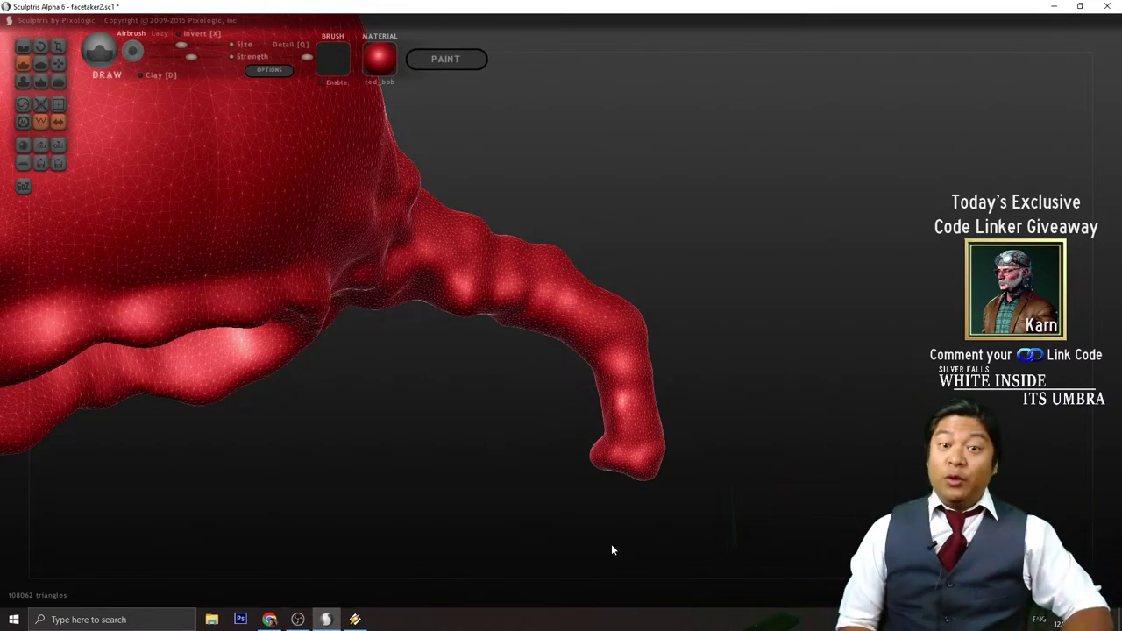
mouse_move(827, 471)
left_mouse_down()
mouse_move(768, 452)
mouse_move(721, 466)
left_mouse_up()
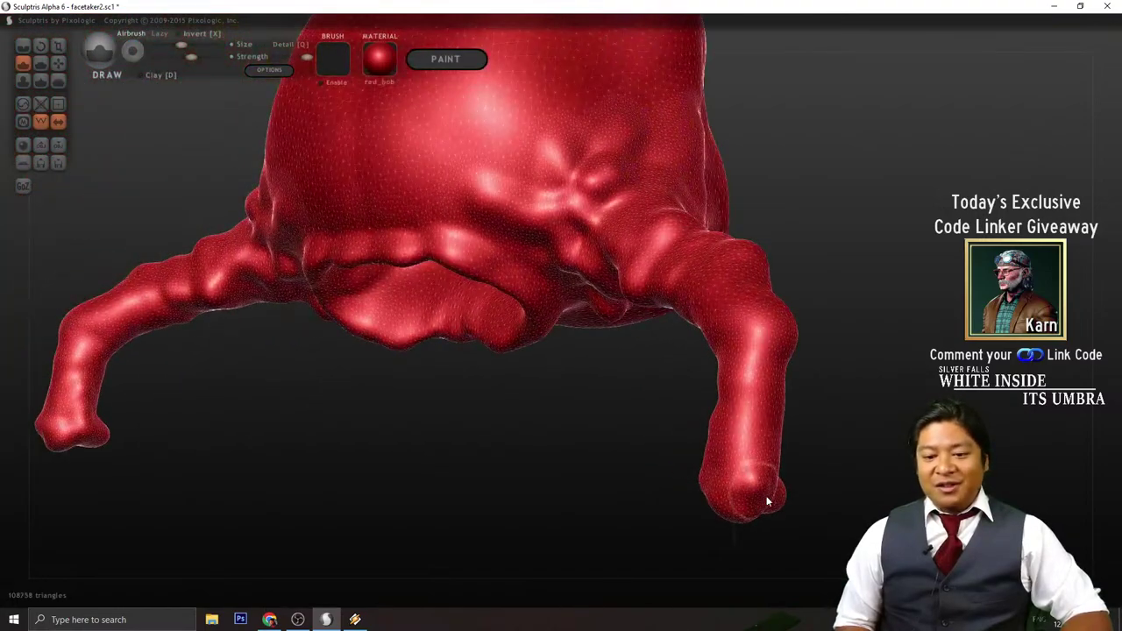
left_click_drag(767, 502, 727, 490)
left_click_drag(616, 471, 617, 436)
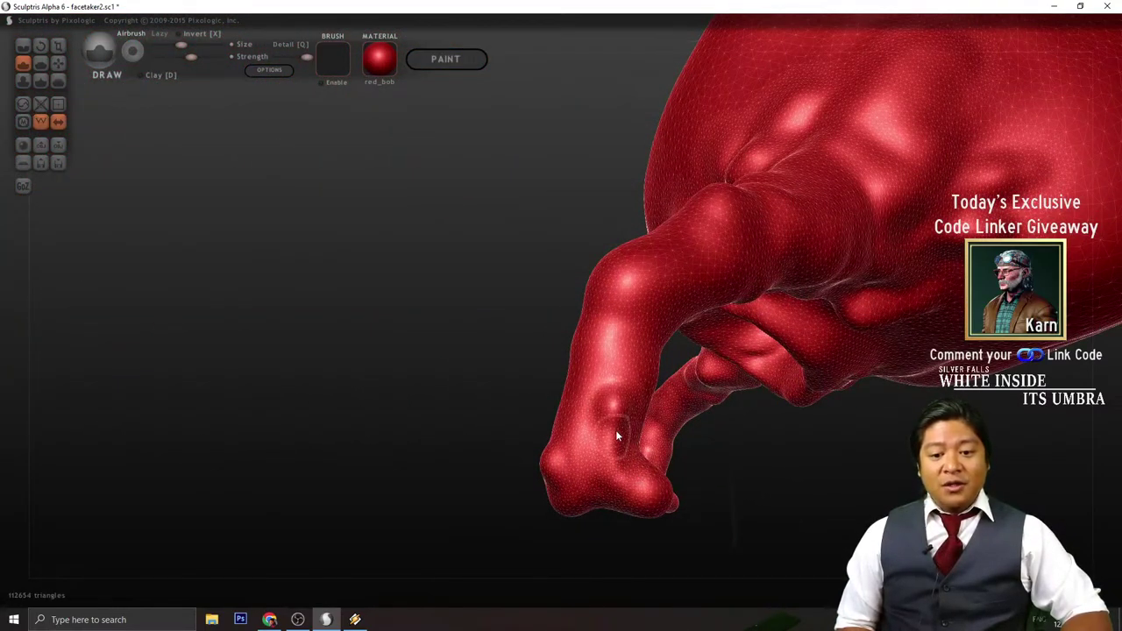
- Thicken the lower limb sections and build up the front of the feet with Draw strokes
mouse_move(741, 411)
left_mouse_down()
mouse_move(813, 515)
mouse_move(542, 479)
left_mouse_up()
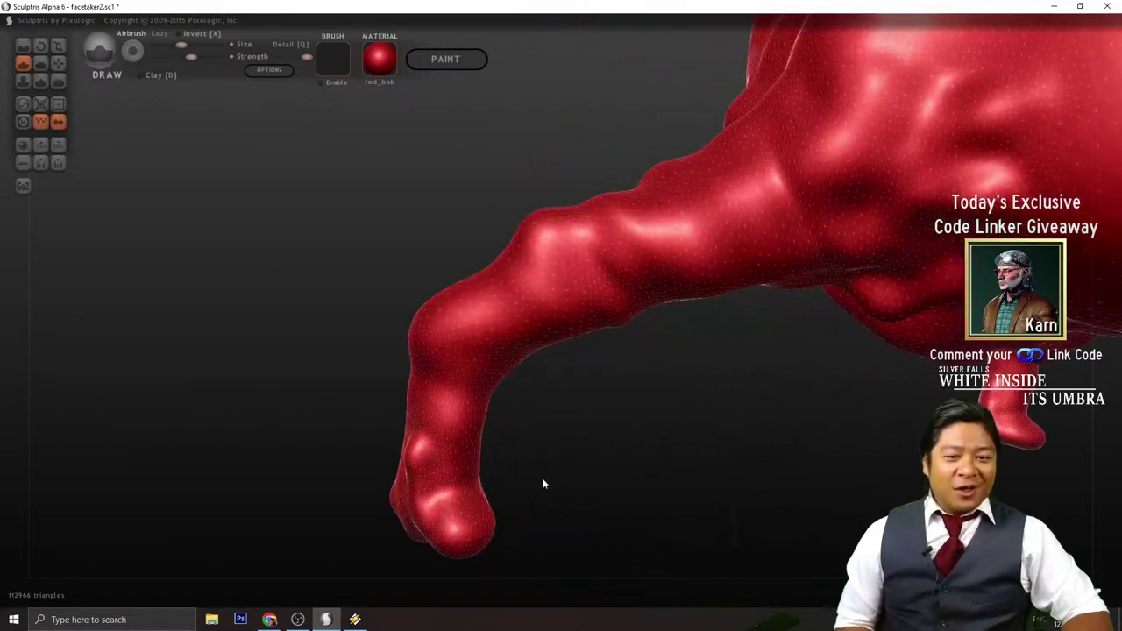
left_click_drag(453, 456, 455, 495)
left_click_drag(517, 517, 721, 486)
mouse_move(800, 412)
left_mouse_down()
mouse_move(803, 464)
mouse_move(825, 495)
left_mouse_up()
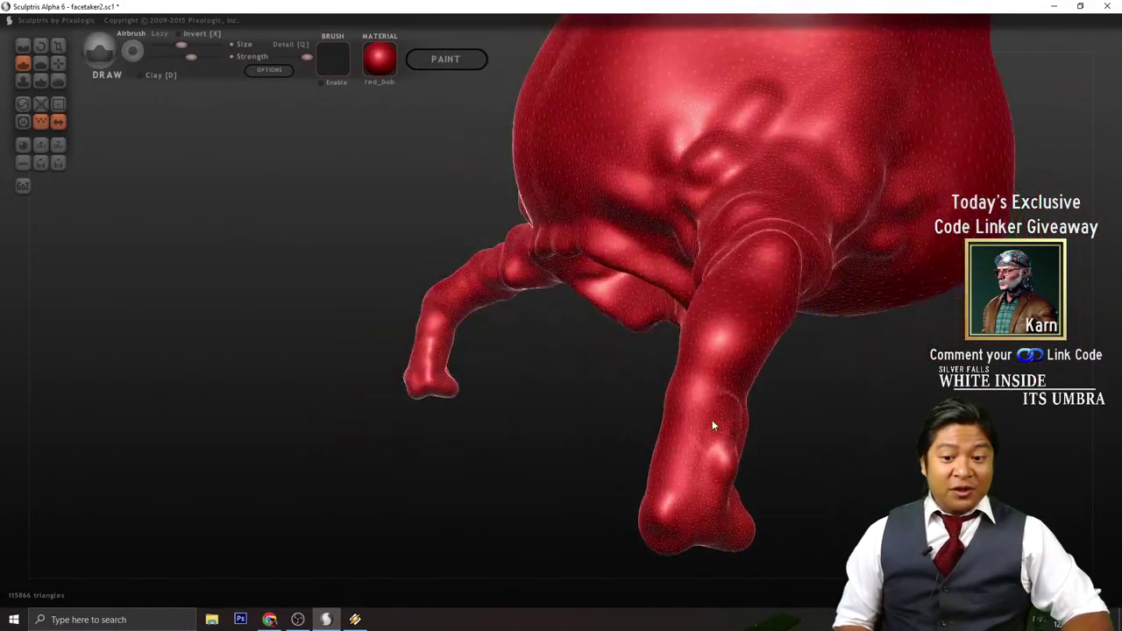
left_click_drag(693, 474, 679, 530)
left_click_drag(739, 570, 785, 480)
mouse_move(864, 513)
left_mouse_down()
mouse_move(647, 463)
mouse_move(697, 502)
mouse_move(864, 526)
left_mouse_up()
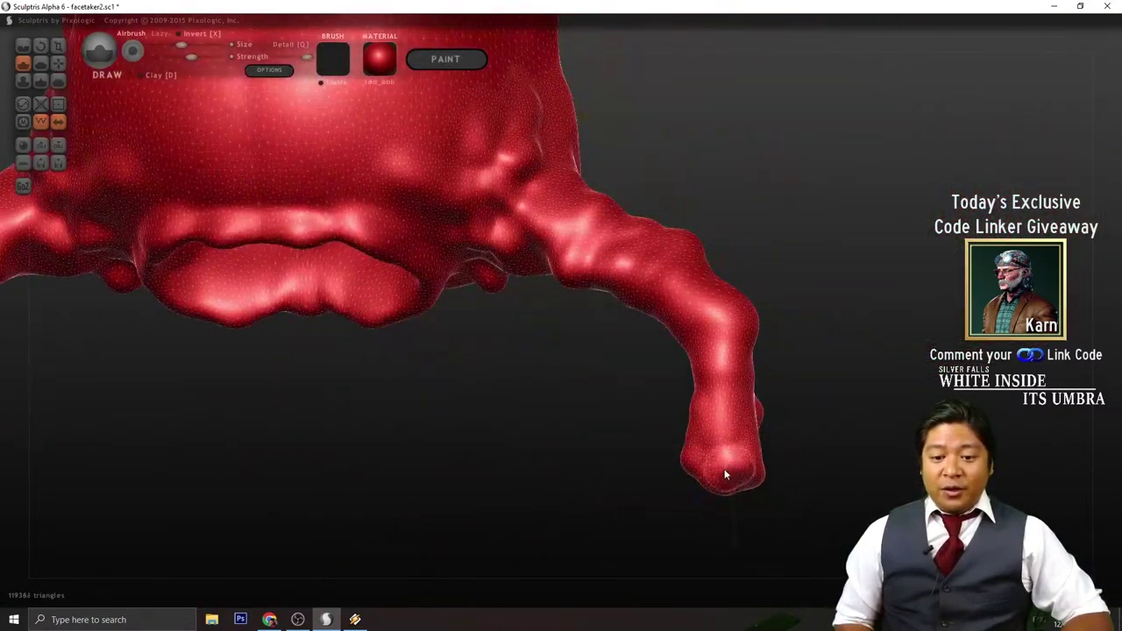
mouse_move(663, 489)
left_mouse_down()
mouse_move(596, 486)
mouse_move(670, 477)
left_mouse_up()
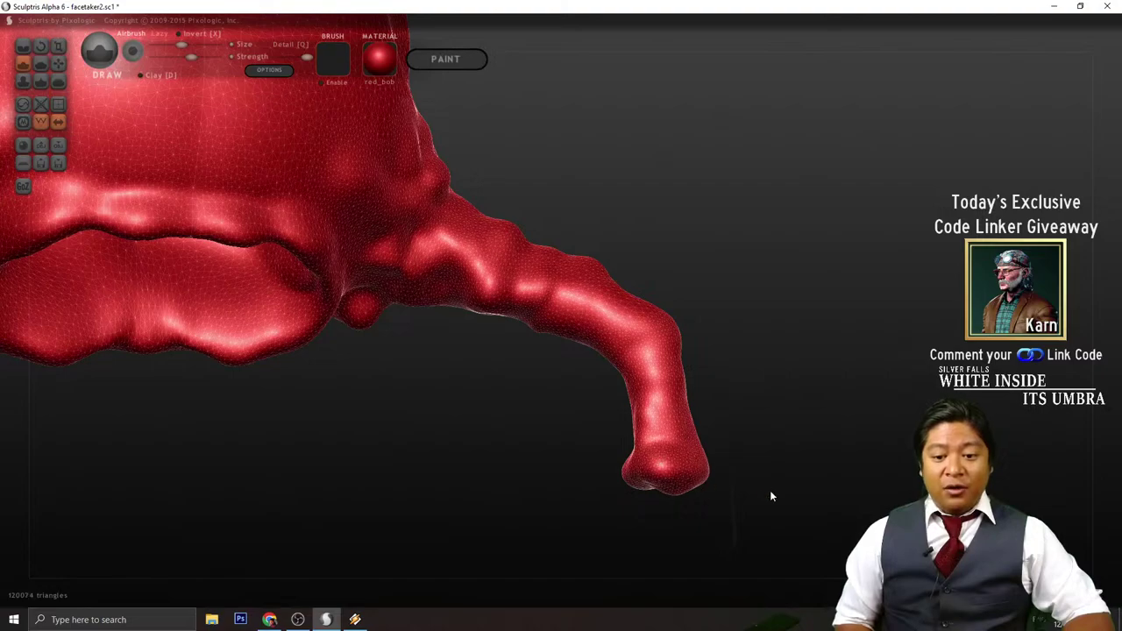
- Extend the feet into wider, toe-like projections with short Draw strokes around their edges
right_click_drag(771, 493, 734, 476)
mouse_move(734, 476)
left_mouse_down()
mouse_move(732, 466)
mouse_move(740, 489)
mouse_move(731, 483)
left_mouse_up()
right_click_drag(833, 496, 778, 496)
left_click_drag(778, 496, 806, 501)
right_click_drag(830, 505, 756, 493)
left_click_drag(755, 492, 745, 498)
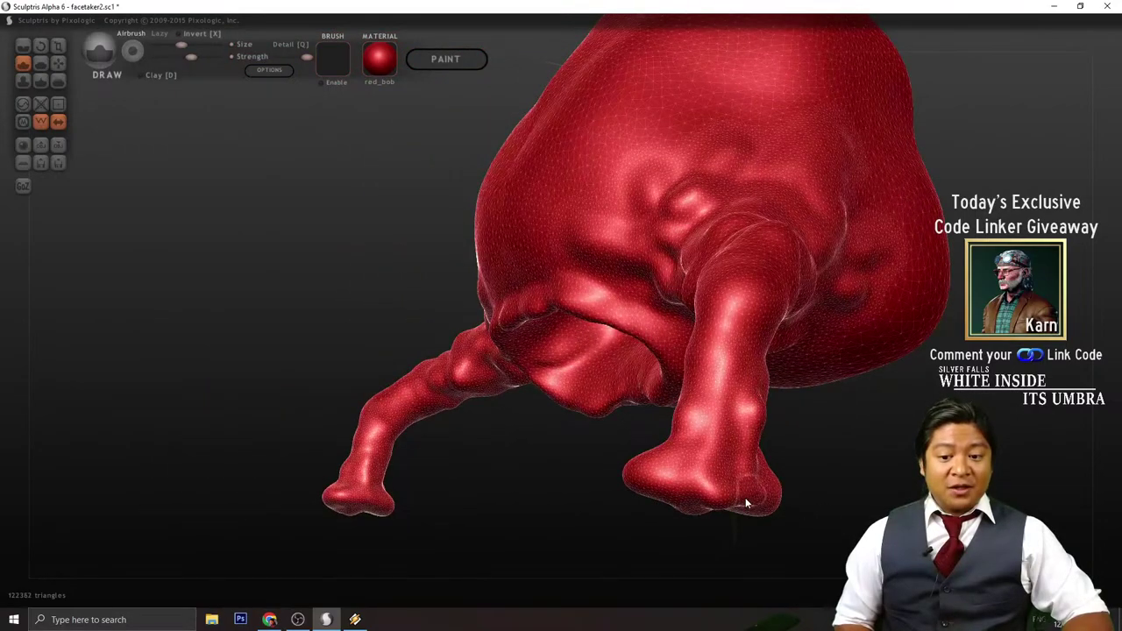
- Fill out the shins and the underside of the feet with the Draw brush
mouse_move(760, 484)
right_mouse_down()
mouse_move(854, 496)
mouse_move(738, 465)
right_mouse_up()
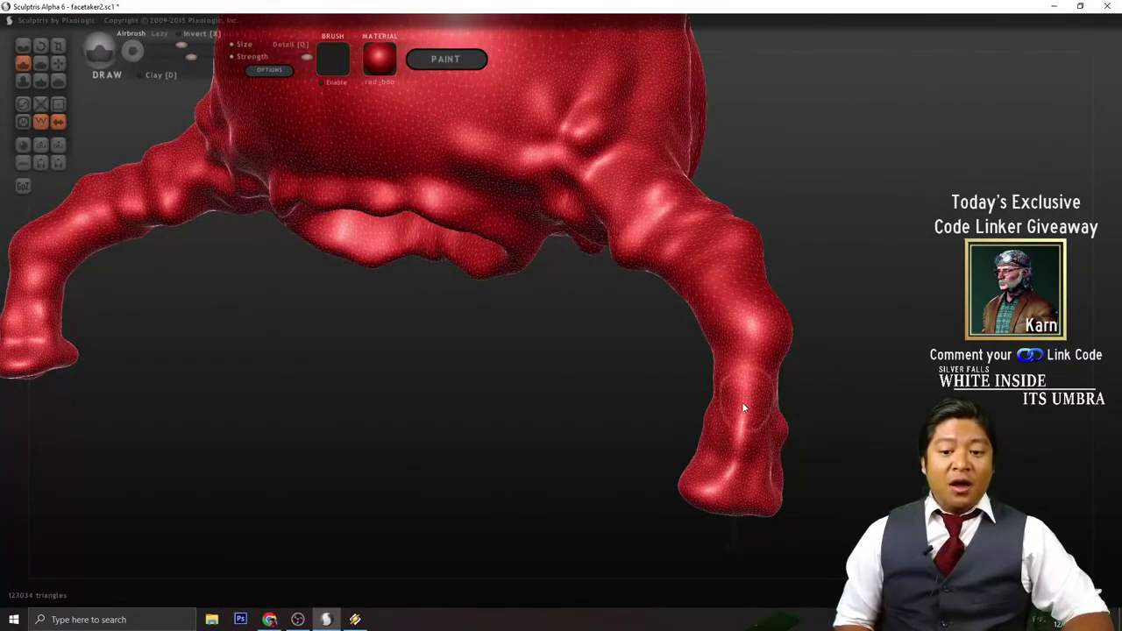
left_click_drag(705, 463, 741, 403)
mouse_move(742, 403)
right_mouse_down()
mouse_move(786, 445)
mouse_move(847, 461)
mouse_move(619, 510)
right_mouse_up()
mouse_move(619, 509)
left_mouse_down()
mouse_move(624, 420)
mouse_move(731, 514)
left_mouse_up()
right_click_drag(731, 514, 758, 327)
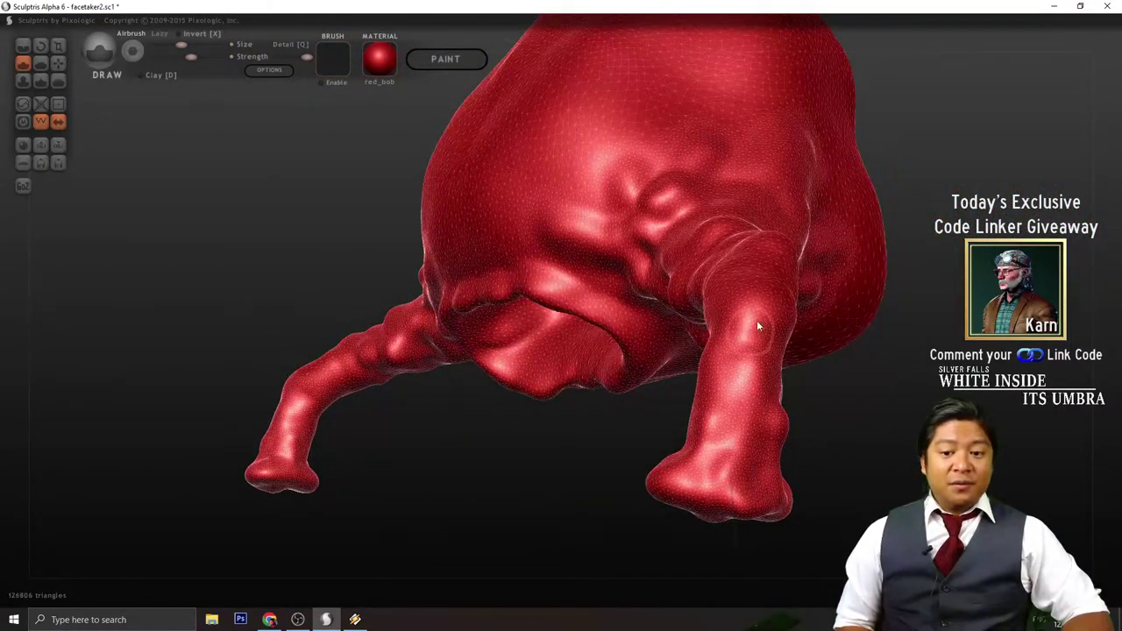
left_click_drag(759, 326, 728, 349)
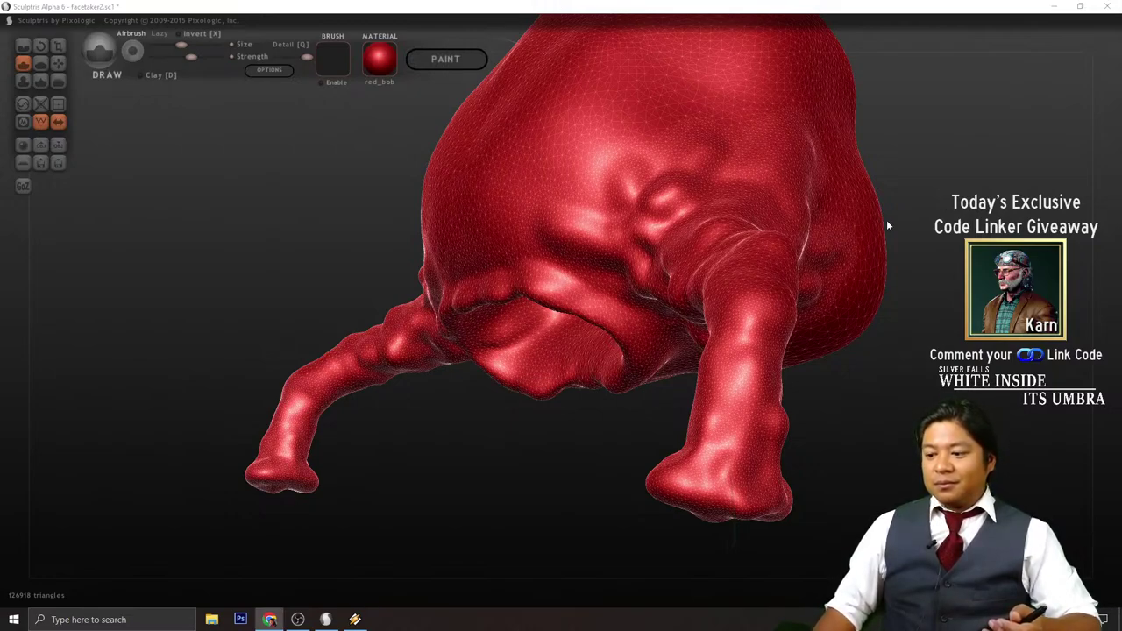
- Save the changes to the facetaker2.sc1 sculpture file
left_click(809, 5)
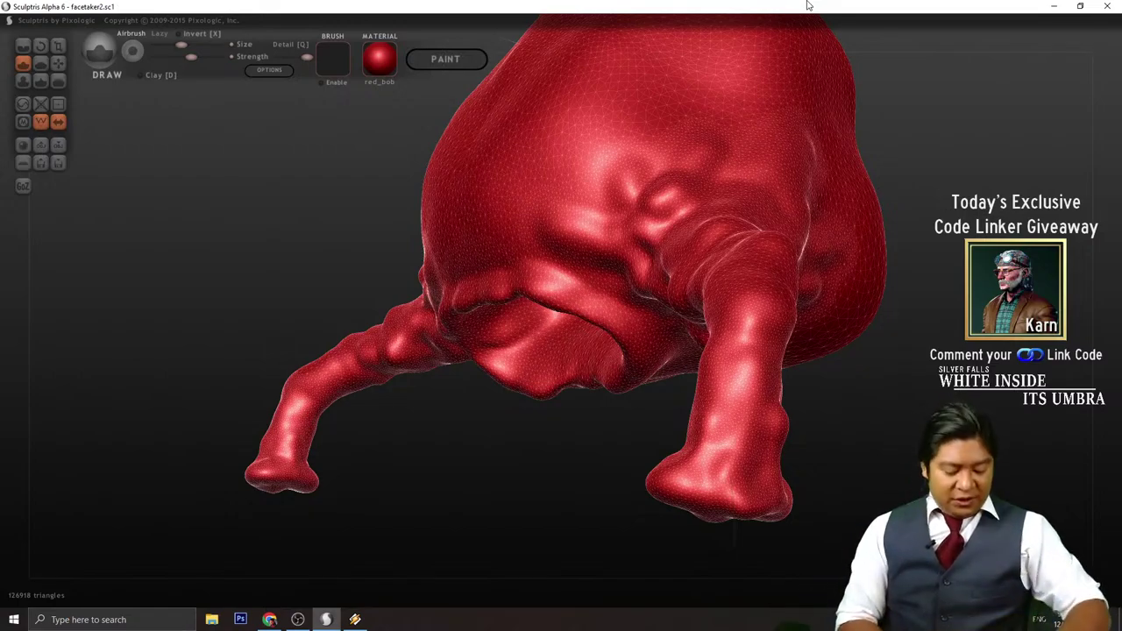
scroll(808, 5, "down", 3)
mouse_move(738, 347)
left_mouse_down()
mouse_move(802, 394)
mouse_move(800, 373)
left_mouse_up()
left_click_drag(733, 269, 804, 356, "alt")
left_click_drag(777, 268, 831, 268)
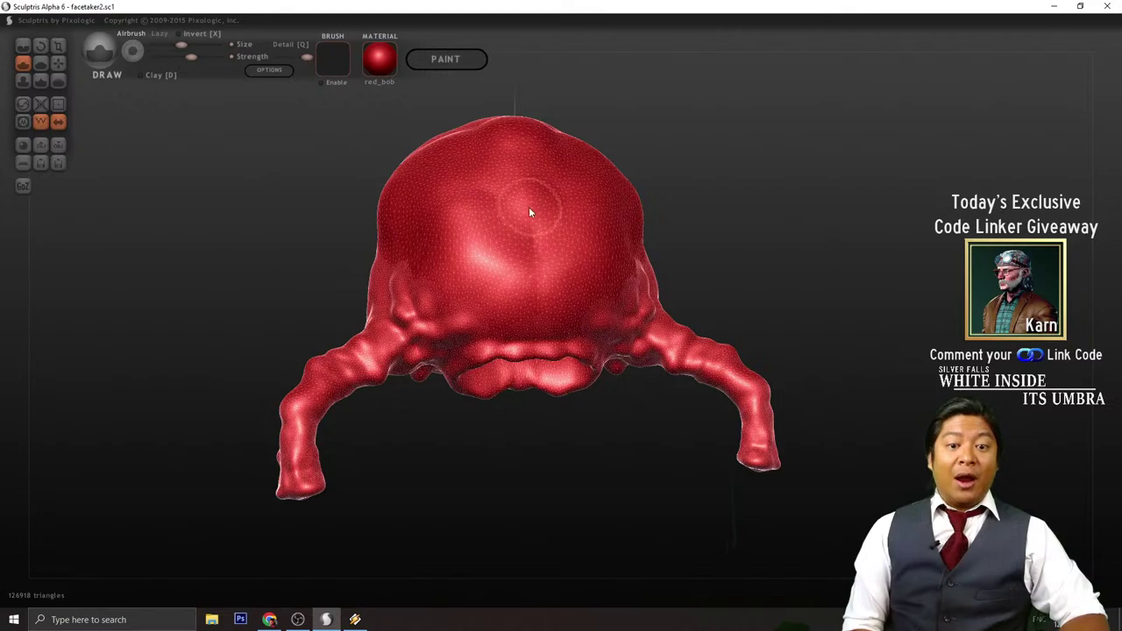
- Grow a second pair of stubby limbs from the lower back of the head with the Draw brush
mouse_move(863, 360)
left_mouse_down()
mouse_move(882, 356)
mouse_move(714, 371)
mouse_move(647, 354)
left_mouse_up()
mouse_move(734, 406)
left_mouse_down()
mouse_move(740, 461)
mouse_move(626, 361)
left_mouse_up()
scroll(627, 362, "down", 4)
left_click_drag(673, 405, 566, 334)
mouse_move(592, 425)
left_mouse_down()
mouse_move(672, 421)
mouse_move(633, 324)
mouse_move(661, 398)
mouse_move(862, 441)
mouse_move(874, 413)
mouse_move(815, 419)
mouse_move(754, 401)
mouse_move(736, 348)
mouse_move(792, 431)
mouse_move(871, 436)
mouse_move(810, 448)
mouse_move(692, 392)
mouse_move(804, 447)
mouse_move(598, 396)
mouse_move(742, 426)
mouse_move(731, 395)
mouse_move(676, 383)
mouse_move(749, 391)
mouse_move(658, 313)
mouse_move(635, 330)
mouse_move(615, 309)
mouse_move(611, 318)
mouse_move(629, 307)
mouse_move(681, 339)
mouse_move(584, 313)
mouse_move(599, 317)
left_mouse_up()
scroll(661, 398, "up", 4)
scroll(632, 325, "down", 2)
mouse_move(677, 349)
left_mouse_down()
mouse_move(701, 363)
mouse_move(606, 339)
mouse_move(636, 343)
mouse_move(638, 333)
left_mouse_up()
mouse_move(617, 322)
left_mouse_down()
mouse_move(604, 317)
mouse_move(612, 325)
left_mouse_up()
mouse_move(621, 410)
left_mouse_down()
mouse_move(638, 362)
mouse_move(625, 336)
mouse_move(651, 359)
left_mouse_up()
left_click_drag(638, 315, 644, 279)
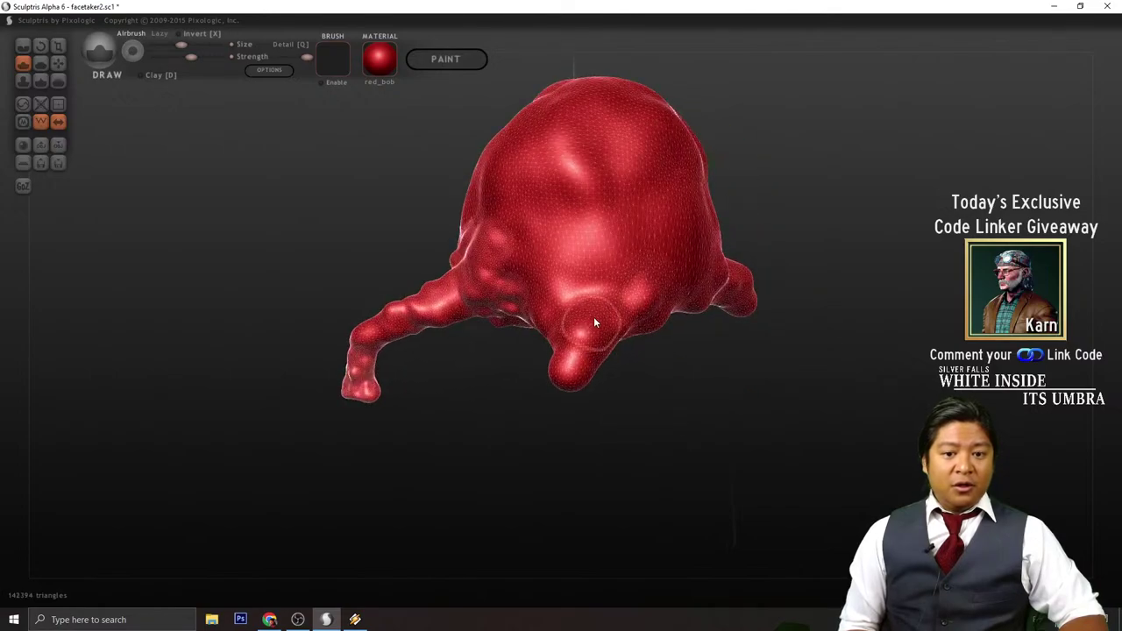
- Build ridges up the back of the head above the rear stubs with Draw strokes, blending them into the body
left_click_drag(597, 315, 622, 263)
left_click_drag(643, 411, 728, 391)
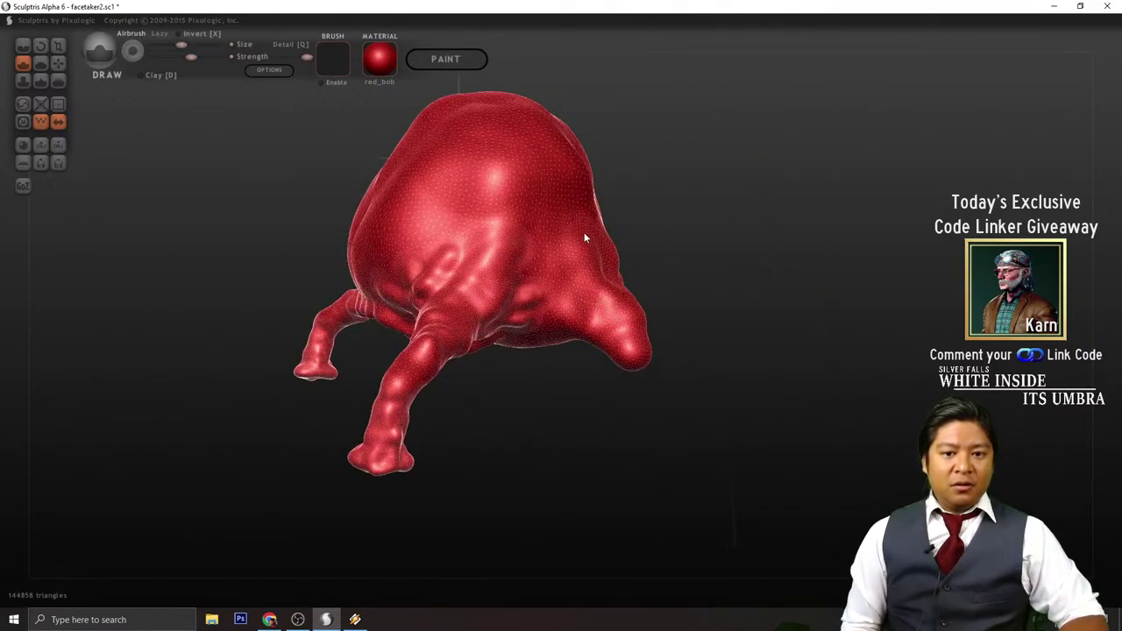
mouse_move(584, 232)
left_mouse_down()
mouse_move(696, 419)
mouse_move(672, 424)
mouse_move(764, 427)
mouse_move(816, 451)
mouse_move(672, 430)
mouse_move(622, 326)
left_mouse_up()
mouse_move(577, 286)
left_mouse_down()
mouse_move(721, 356)
mouse_move(605, 312)
left_mouse_up()
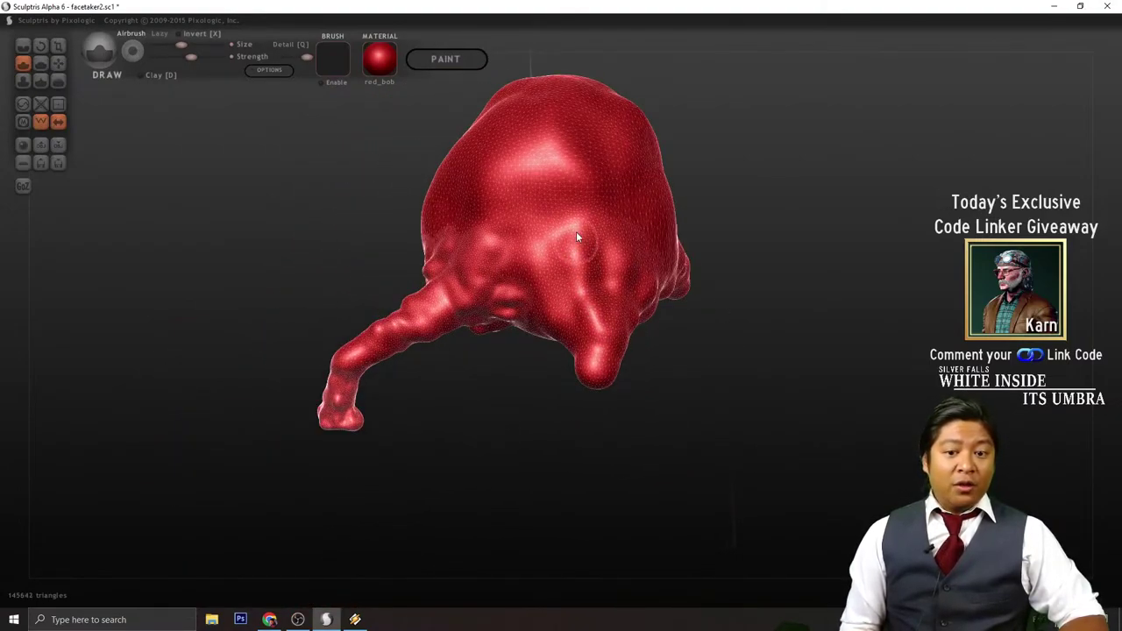
mouse_move(576, 237)
left_mouse_down()
mouse_move(754, 386)
mouse_move(682, 368)
left_mouse_up()
mouse_move(618, 325)
left_mouse_down()
mouse_move(751, 378)
mouse_move(772, 343)
mouse_move(748, 364)
left_mouse_up()
scroll(739, 370, "up", 5)
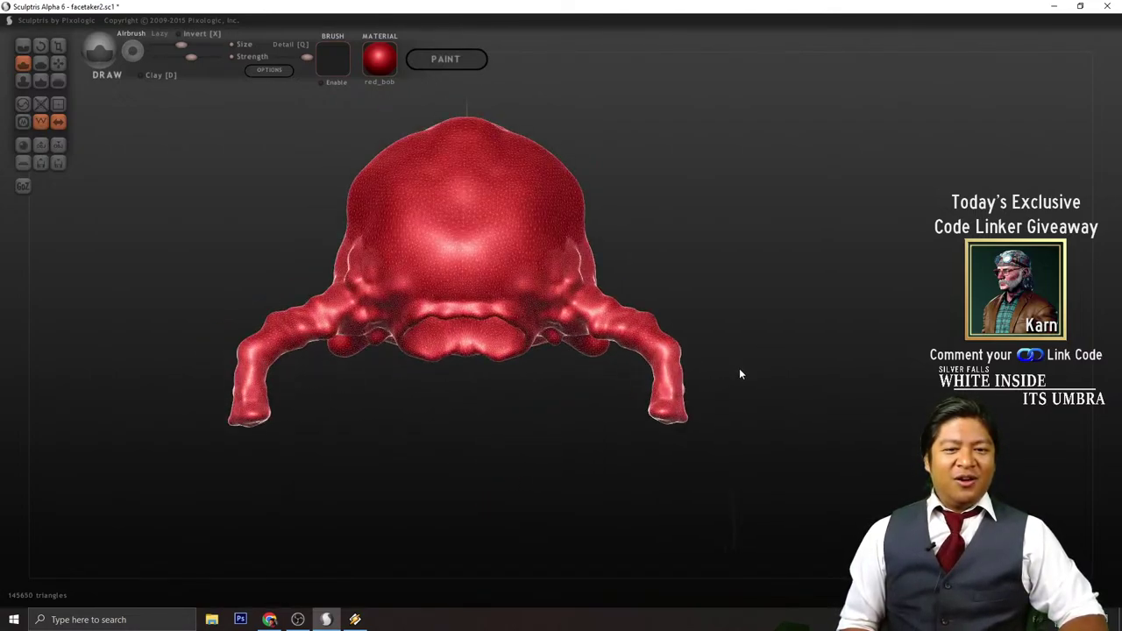
- Thicken the rear limb stubs and bulk up the body around their bases with Draw strokes
mouse_move(801, 323)
left_mouse_down()
mouse_move(734, 325)
mouse_move(737, 431)
mouse_move(692, 419)
mouse_move(727, 439)
mouse_move(701, 370)
mouse_move(733, 356)
left_mouse_up()
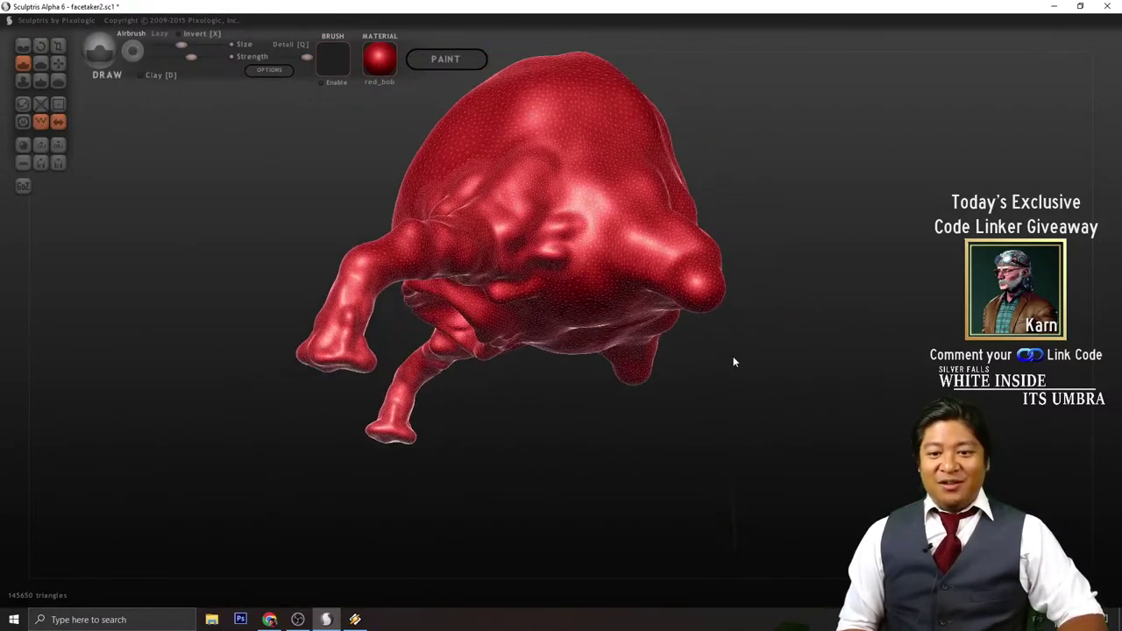
scroll(786, 291, "up", 3)
mouse_move(786, 291)
left_mouse_down()
mouse_move(766, 281)
mouse_move(727, 426)
mouse_move(714, 288)
left_mouse_up()
left_click_drag(676, 226, 682, 256)
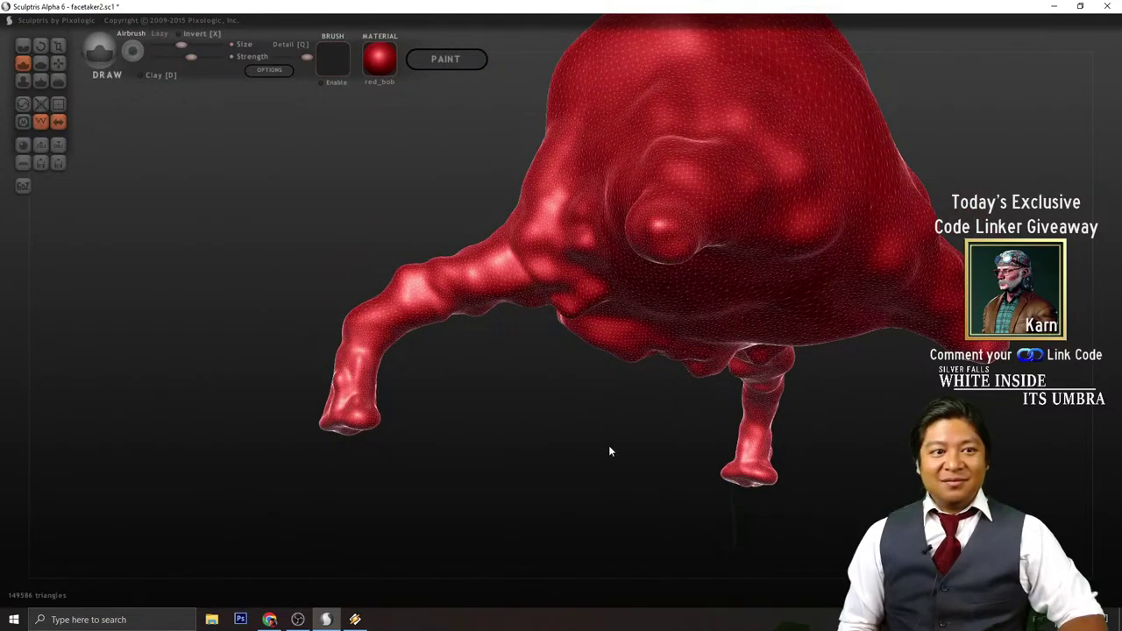
left_click_drag(609, 447, 656, 296)
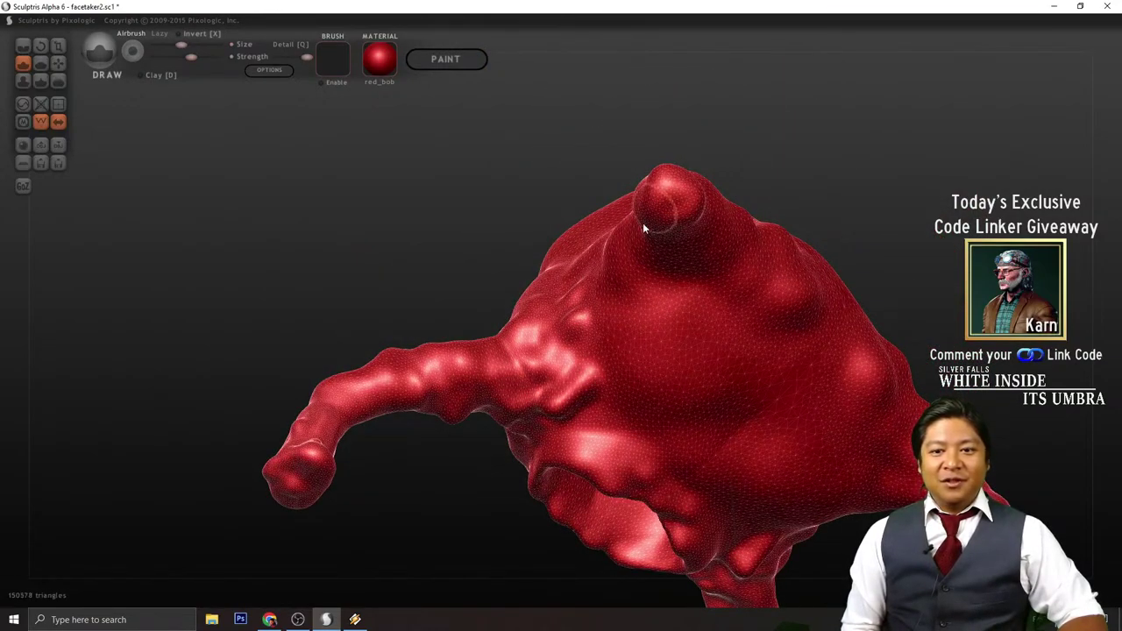
mouse_move(485, 503)
left_mouse_down()
mouse_move(514, 523)
mouse_move(564, 605)
left_mouse_up()
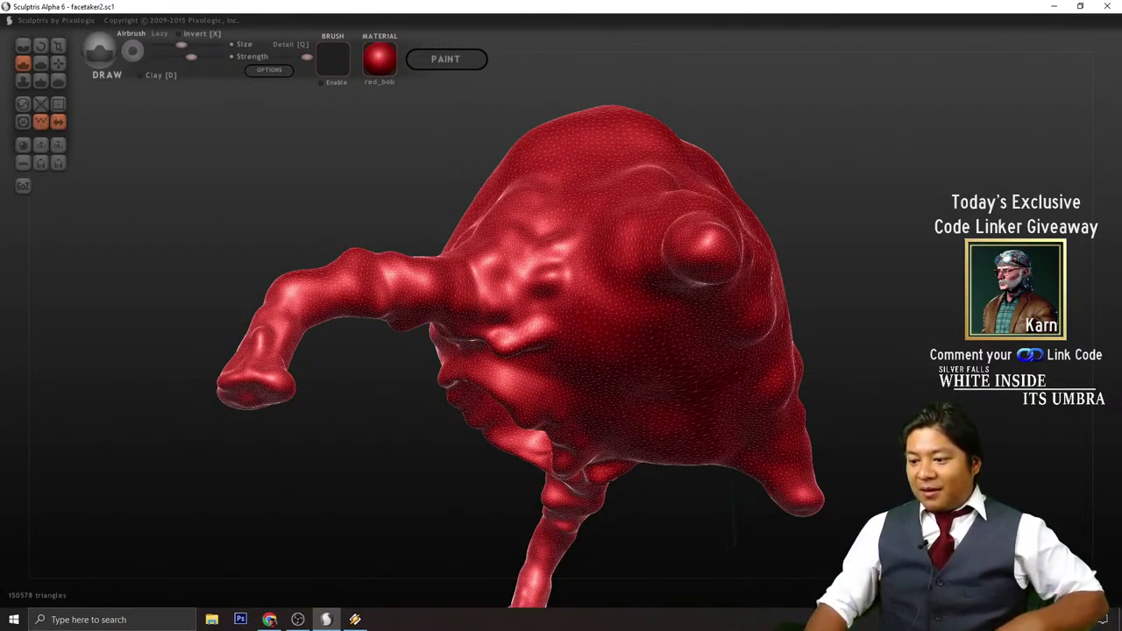
left_click(269, 620)
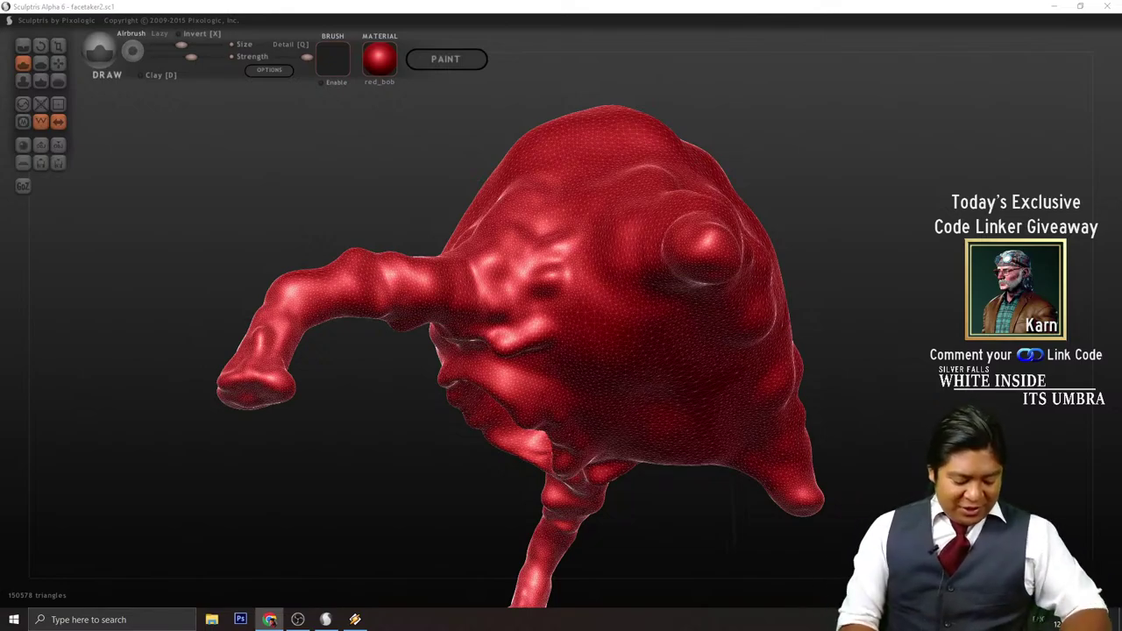
- Raise a ridge with the Draw brush along the lower side of the body, from the rear stubs toward the front limb joints
left_click_drag(834, 239, 885, 292)
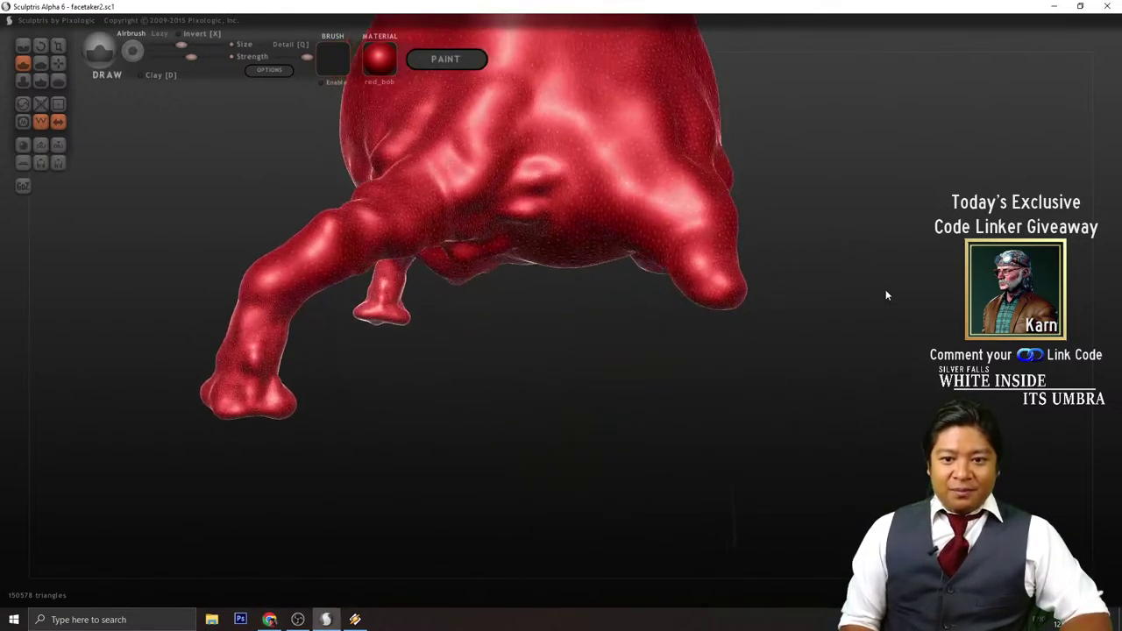
mouse_move(817, 219)
left_mouse_down()
mouse_move(801, 330)
mouse_move(809, 278)
left_mouse_up()
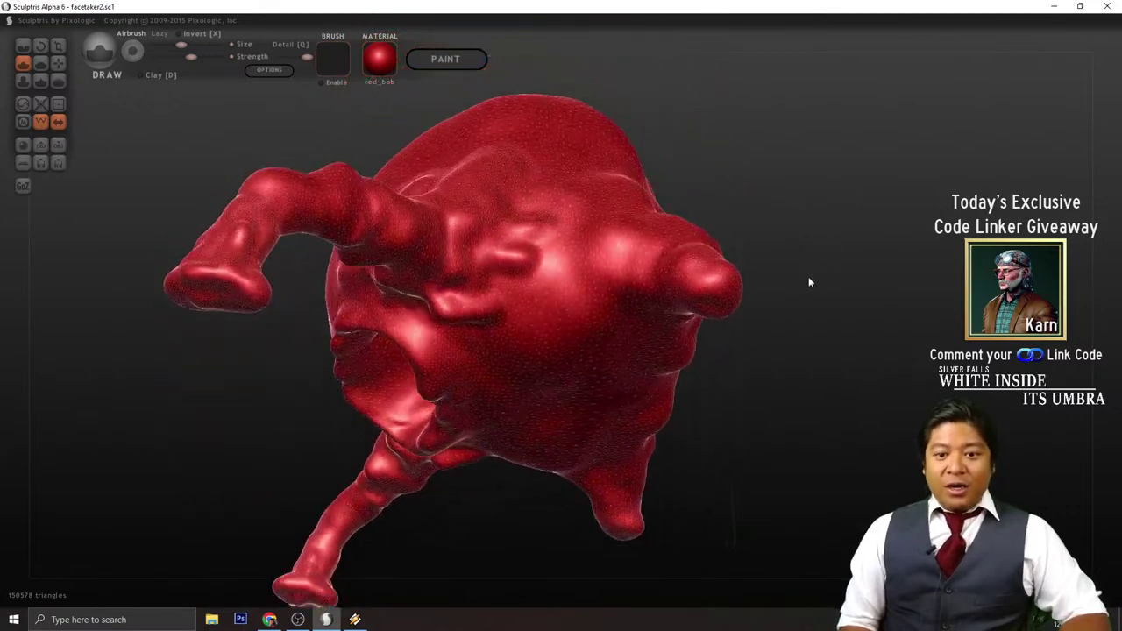
left_click_drag(809, 428, 805, 358)
scroll(673, 280, "up", 2)
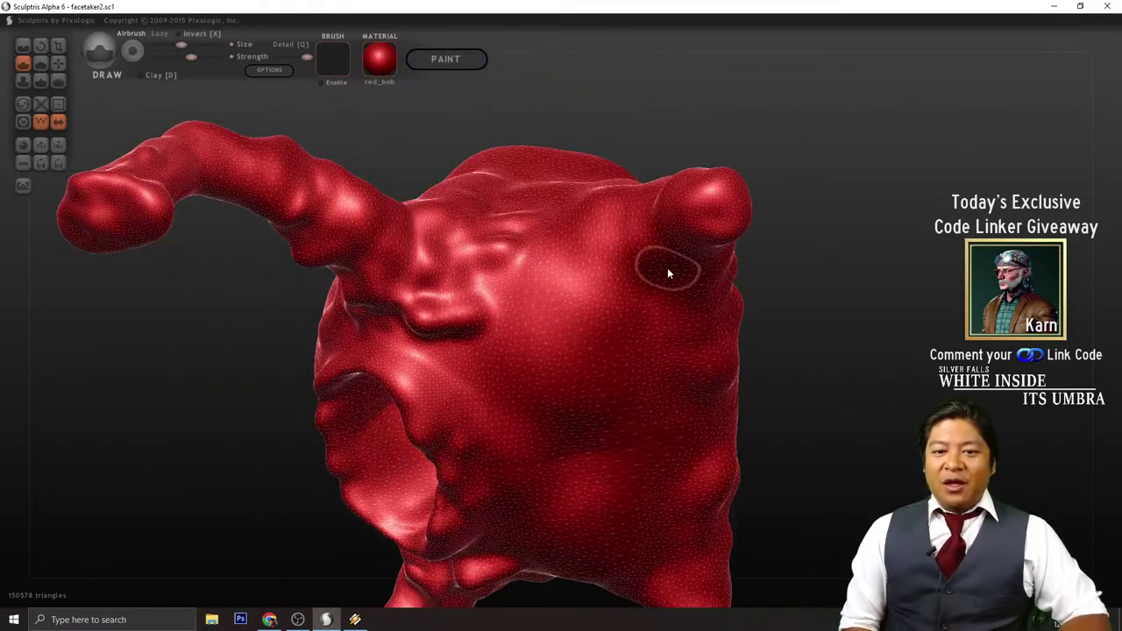
left_click_drag(676, 263, 555, 246)
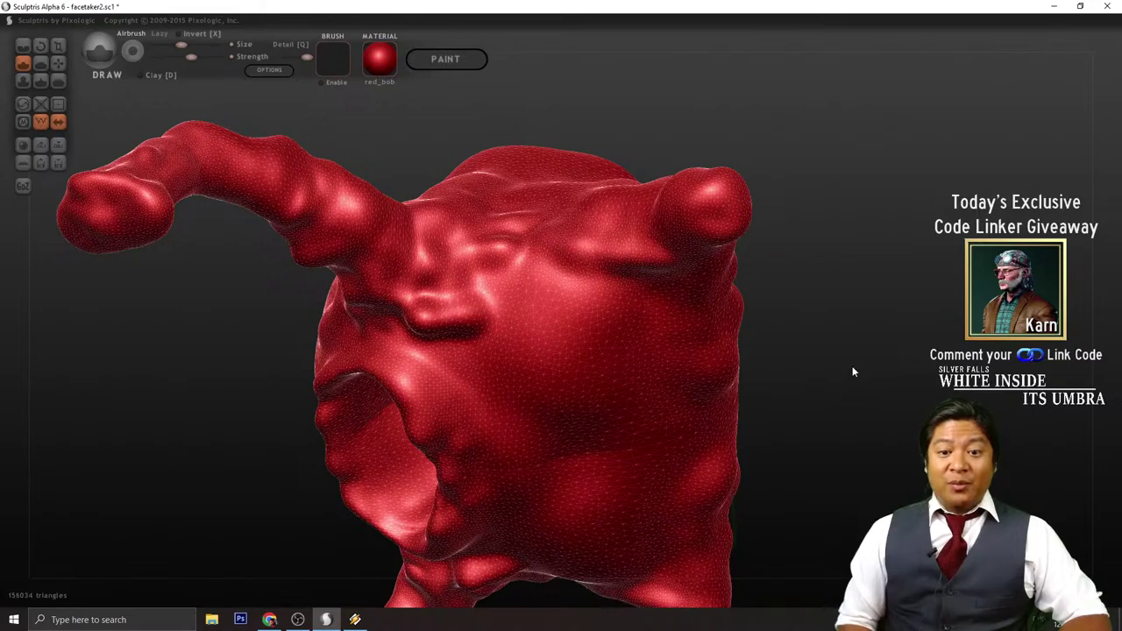
- Lengthen the rear stubs into downward-bending lower legs with the Draw brush
mouse_move(852, 368)
left_mouse_down()
mouse_move(852, 410)
mouse_move(852, 379)
mouse_move(923, 496)
mouse_move(862, 409)
mouse_move(864, 369)
left_mouse_up()
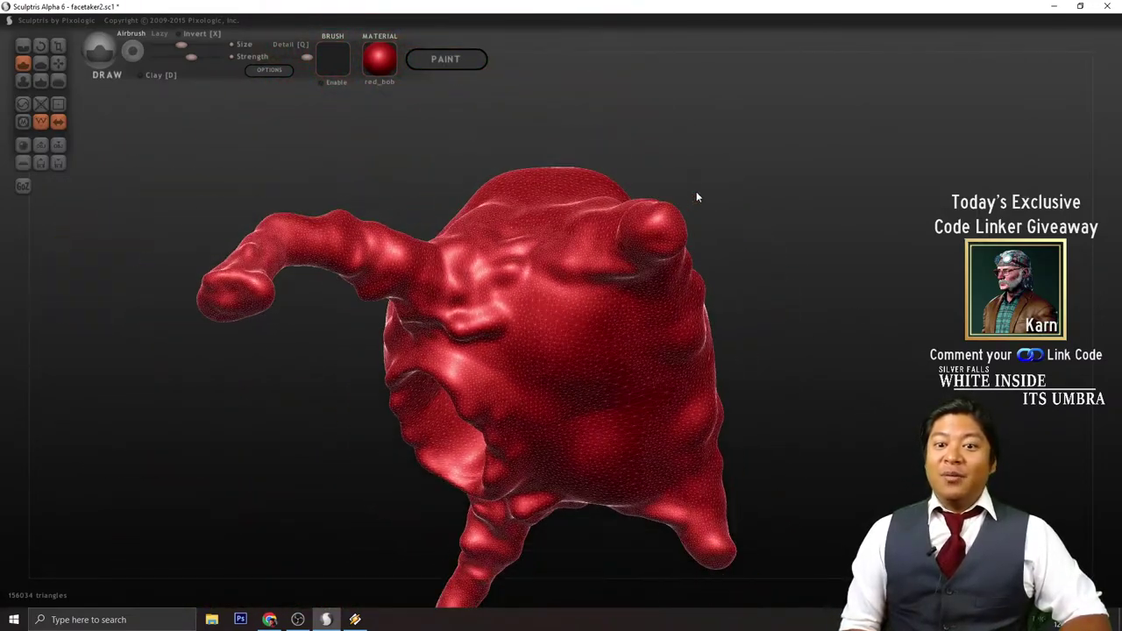
mouse_move(680, 229)
left_mouse_down()
mouse_move(646, 232)
mouse_move(667, 253)
left_mouse_up()
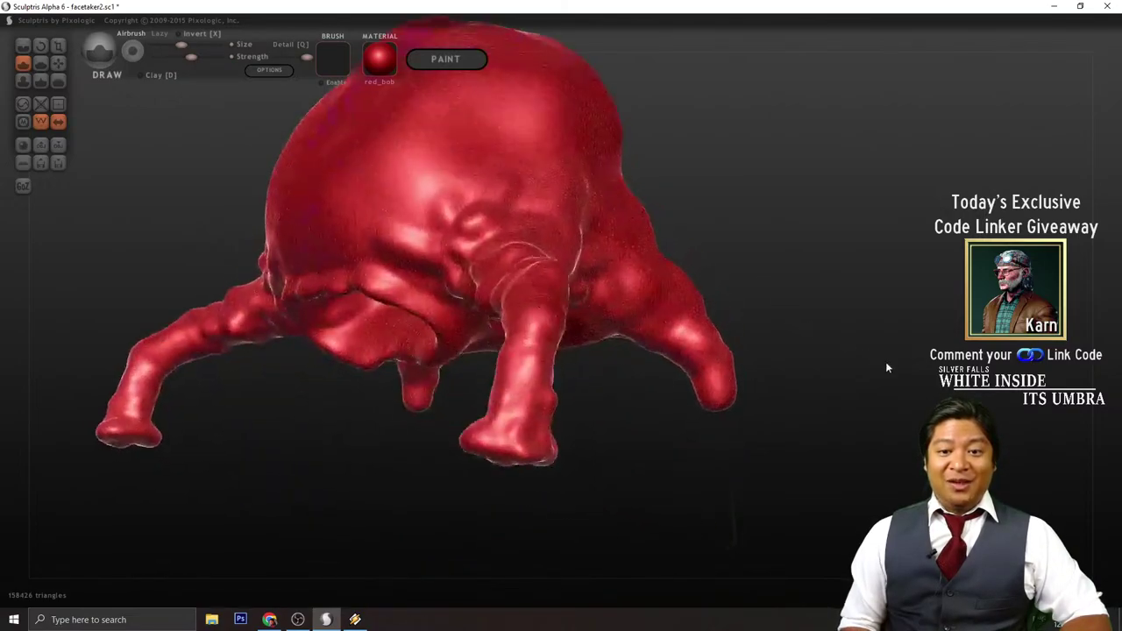
mouse_move(887, 367)
left_mouse_down()
mouse_move(862, 348)
mouse_move(742, 409)
mouse_move(781, 463)
mouse_move(682, 356)
mouse_move(660, 379)
mouse_move(669, 378)
left_mouse_up()
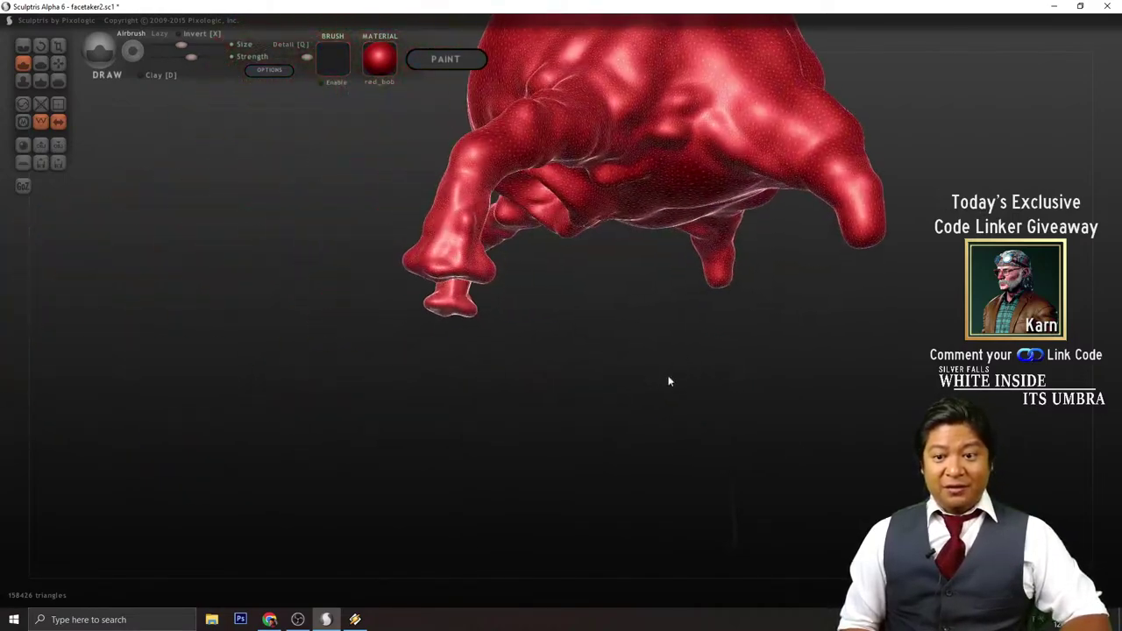
mouse_move(904, 328)
left_mouse_down()
mouse_move(833, 334)
mouse_move(584, 398)
mouse_move(652, 406)
mouse_move(554, 418)
mouse_move(523, 409)
mouse_move(599, 418)
mouse_move(576, 409)
left_mouse_up()
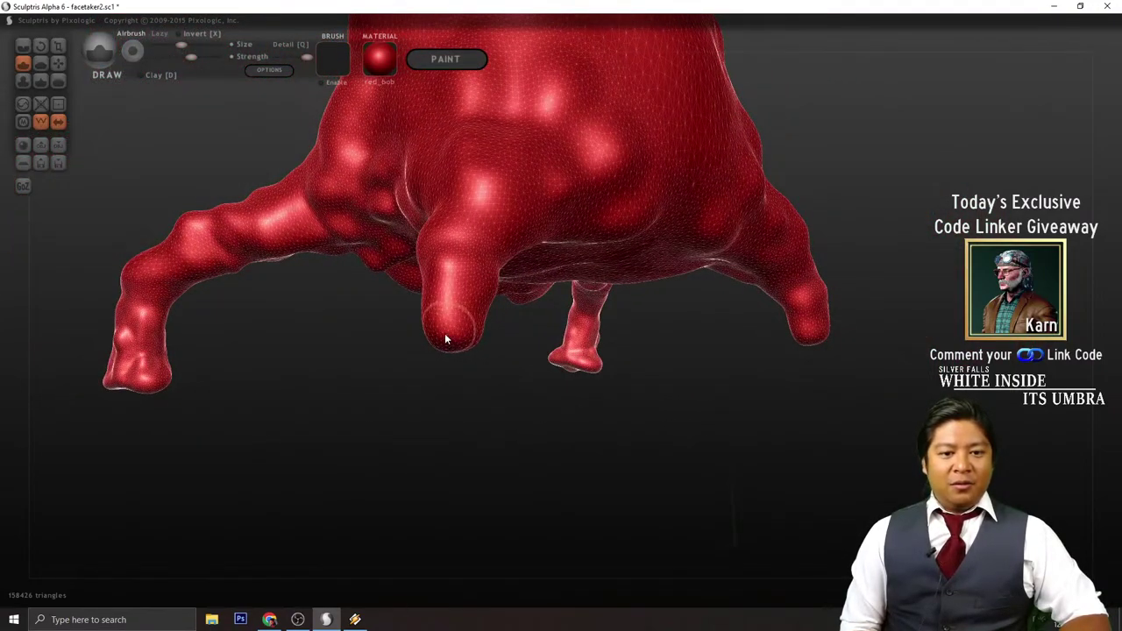
- Try to grow outward-pointing feet from the tips of the rear legs with a Draw stroke
left_click_drag(468, 327, 476, 344)
mouse_move(540, 396)
left_mouse_down()
mouse_move(495, 366)
mouse_move(593, 391)
mouse_move(639, 381)
mouse_move(646, 418)
mouse_move(677, 423)
mouse_move(591, 471)
mouse_move(549, 461)
mouse_move(685, 432)
mouse_move(723, 440)
mouse_move(643, 413)
mouse_move(655, 369)
left_mouse_up()
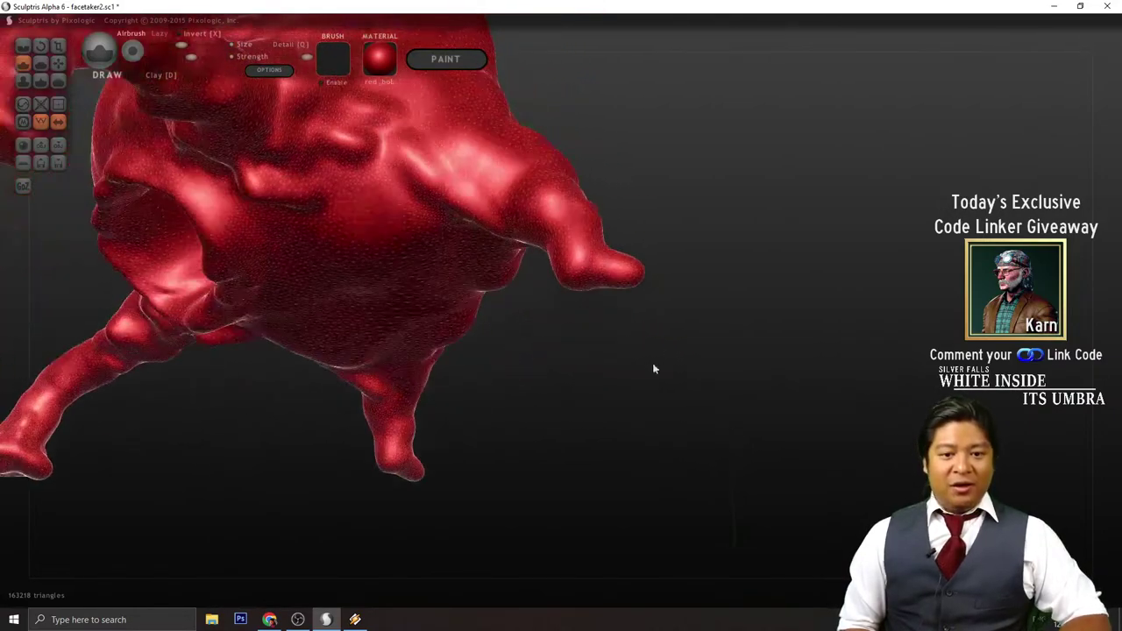
key("ctrl+z")
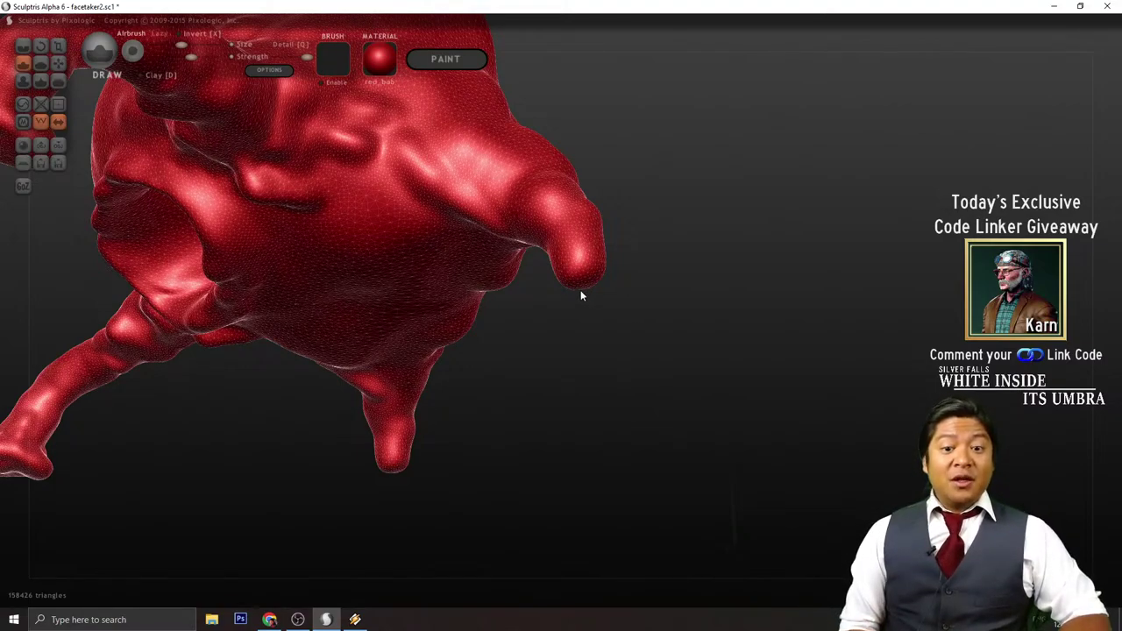
- Build feet on the rear legs with the Draw brush, adding a rounded bump at the ankle and one long pointed toe
scroll(580, 290, "down", 1)
mouse_move(580, 276)
left_mouse_down()
mouse_move(590, 319)
mouse_move(533, 360)
mouse_move(452, 368)
mouse_move(453, 348)
mouse_move(442, 366)
mouse_move(647, 385)
mouse_move(549, 338)
mouse_move(634, 366)
mouse_move(473, 368)
mouse_move(514, 395)
mouse_move(441, 364)
mouse_move(474, 360)
mouse_move(456, 359)
mouse_move(546, 420)
left_mouse_up()
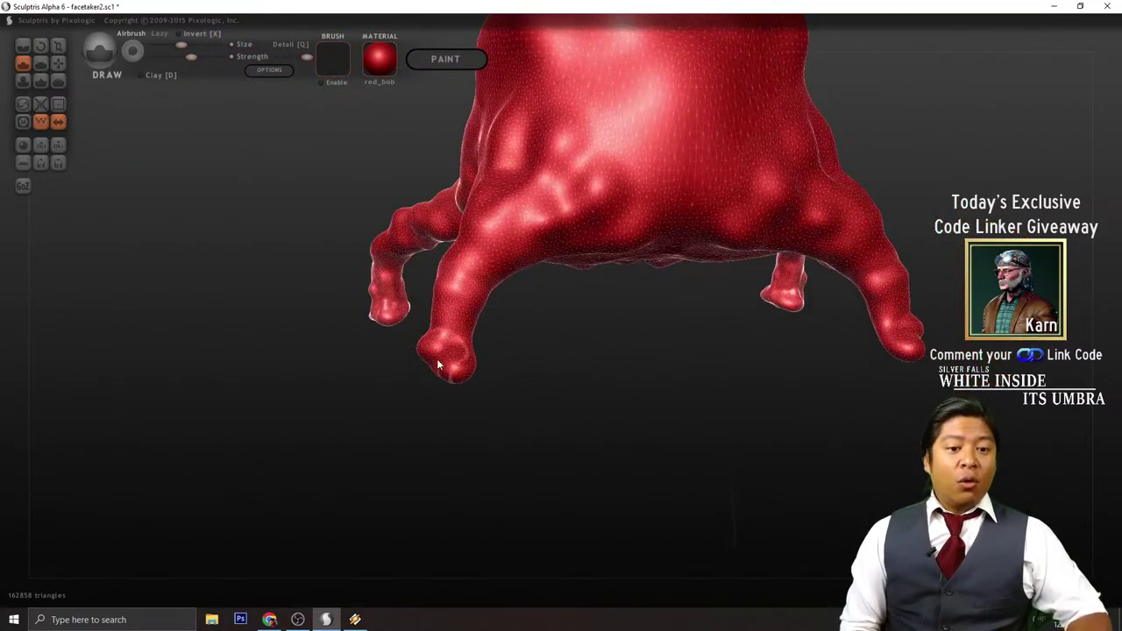
mouse_move(439, 365)
left_mouse_down()
mouse_move(597, 402)
mouse_move(511, 300)
mouse_move(570, 309)
mouse_move(586, 377)
mouse_move(469, 375)
mouse_move(426, 401)
mouse_move(451, 388)
mouse_move(436, 394)
mouse_move(486, 419)
mouse_move(486, 406)
mouse_move(660, 404)
mouse_move(596, 394)
mouse_move(534, 428)
mouse_move(538, 410)
mouse_move(460, 396)
mouse_move(437, 434)
mouse_move(446, 421)
mouse_move(549, 454)
mouse_move(641, 405)
left_mouse_up()
mouse_move(637, 355)
left_mouse_down()
mouse_move(657, 354)
mouse_move(624, 416)
mouse_move(473, 382)
mouse_move(472, 355)
left_mouse_up()
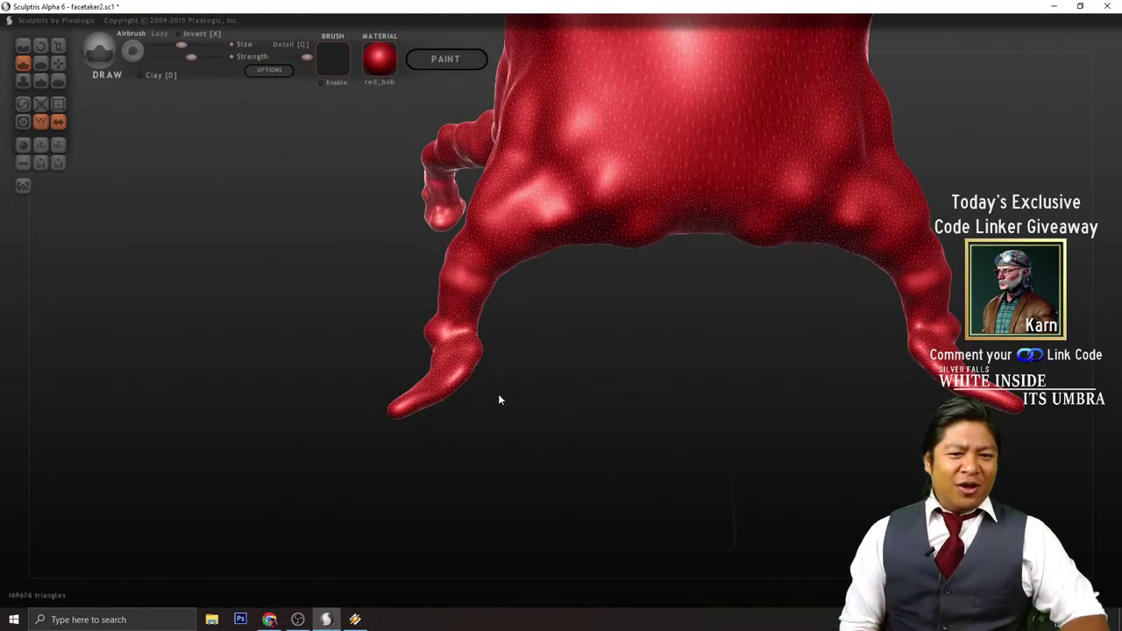
mouse_move(498, 395)
left_mouse_down()
mouse_move(629, 404)
mouse_move(497, 374)
mouse_move(593, 425)
mouse_move(639, 407)
left_mouse_up()
left_click_drag(662, 354, 658, 356)
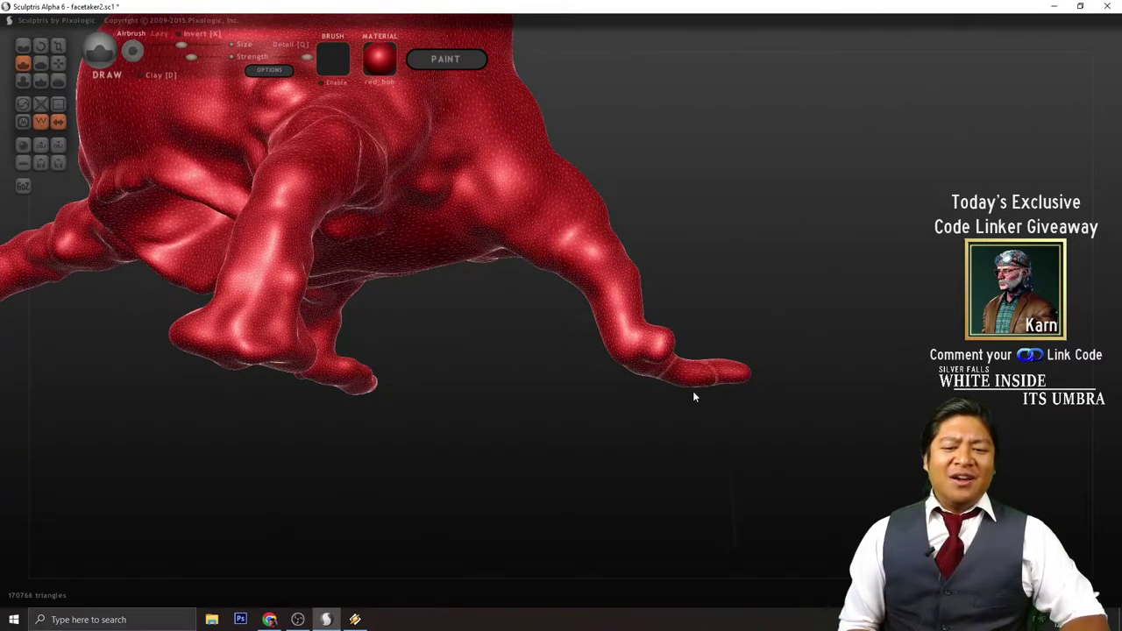
- Grow a small second toe from the side of each rear foot with Draw strokes, starting at the base of the long toe
mouse_move(693, 392)
left_mouse_down()
mouse_move(620, 440)
mouse_move(606, 436)
left_mouse_up()
left_click_drag(549, 388, 614, 390)
mouse_move(708, 401)
left_mouse_down()
mouse_move(485, 421)
mouse_move(549, 400)
mouse_move(452, 392)
mouse_move(391, 433)
mouse_move(409, 427)
left_mouse_up()
scroll(445, 395, "up", 3)
scroll(447, 446, "up", 3)
left_click_drag(340, 473, 342, 472)
left_click_drag(456, 478, 389, 445)
scroll(368, 443, "down", 2)
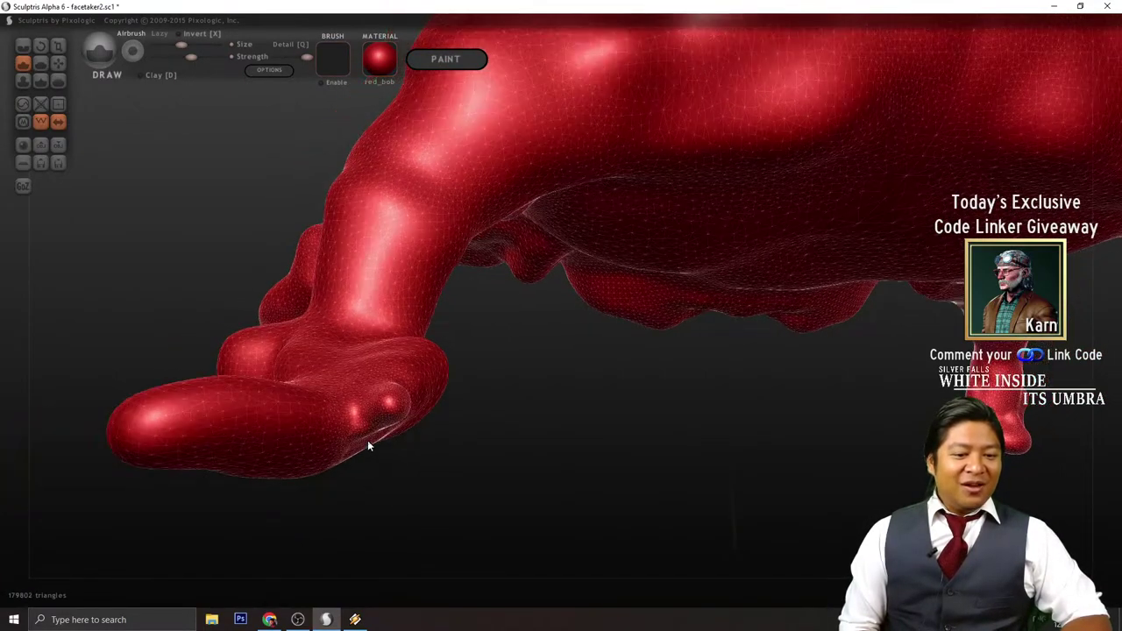
mouse_move(451, 474)
left_mouse_down()
mouse_move(376, 398)
mouse_move(636, 561)
mouse_move(619, 466)
mouse_move(566, 489)
left_mouse_up()
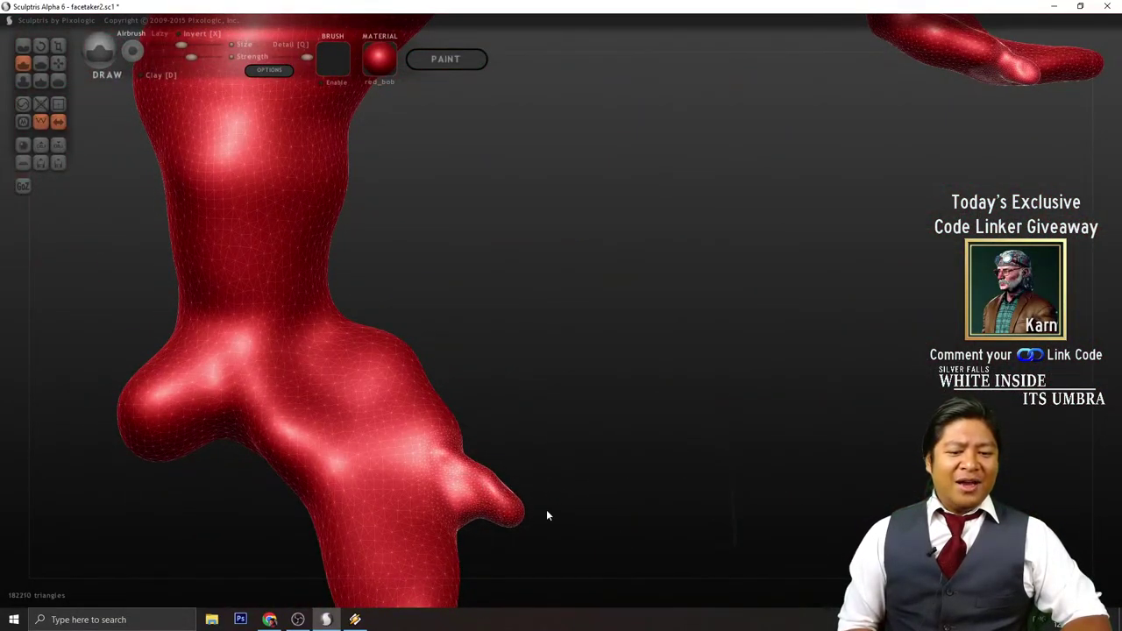
- Try to add a raised ridge on the rear foot beside the small side toe with the Draw brush
left_click_drag(443, 446, 444, 450)
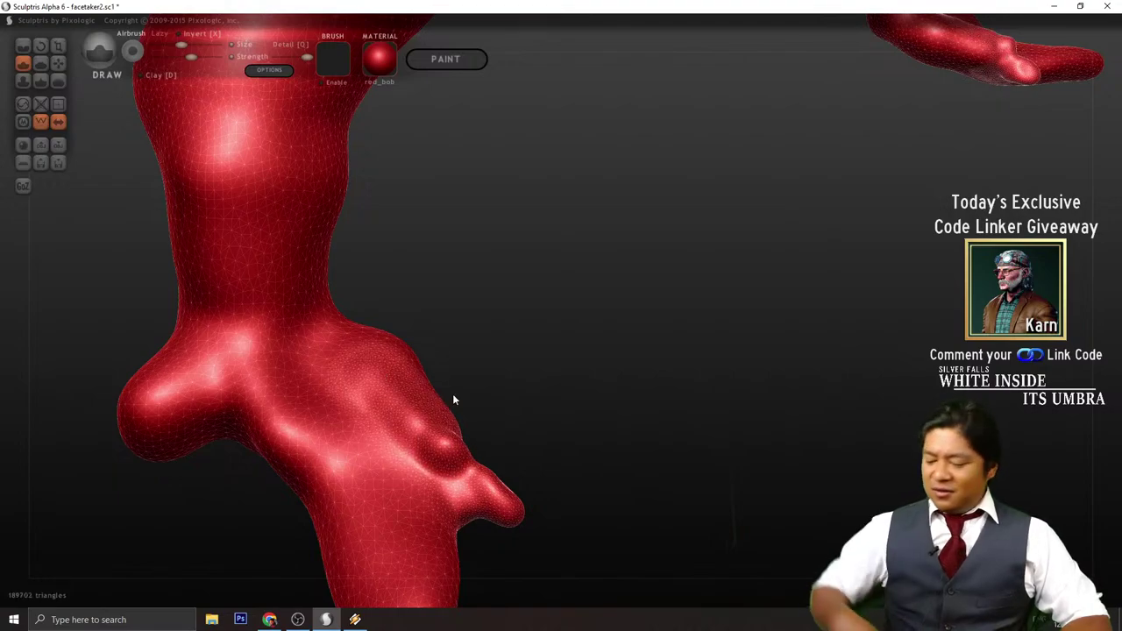
key("ctrl+z")
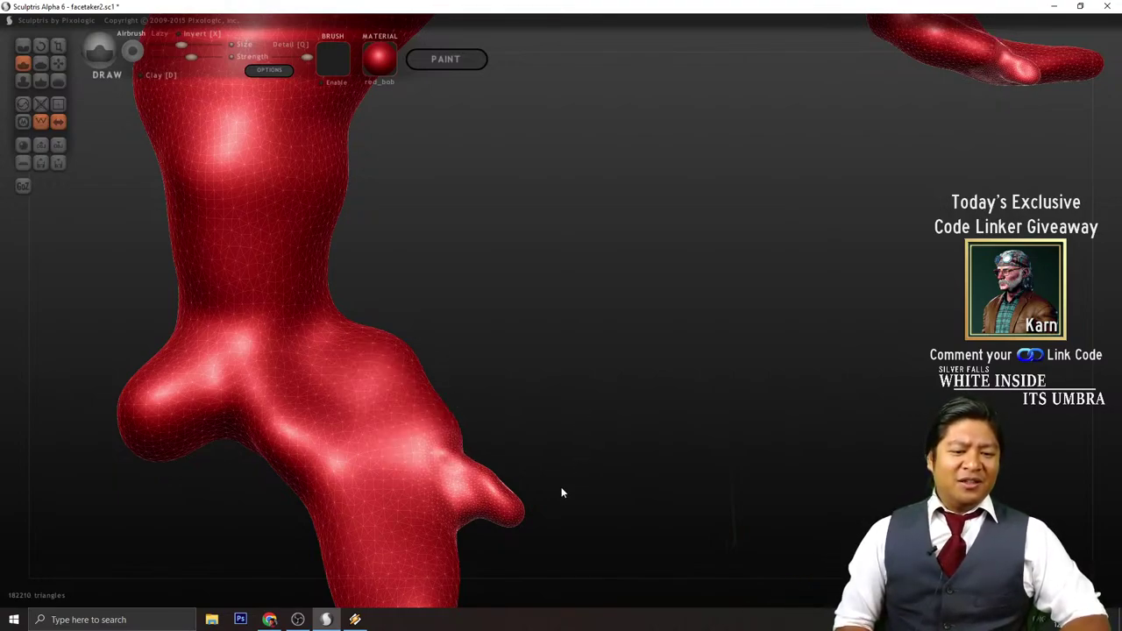
left_click_drag(458, 452, 405, 395)
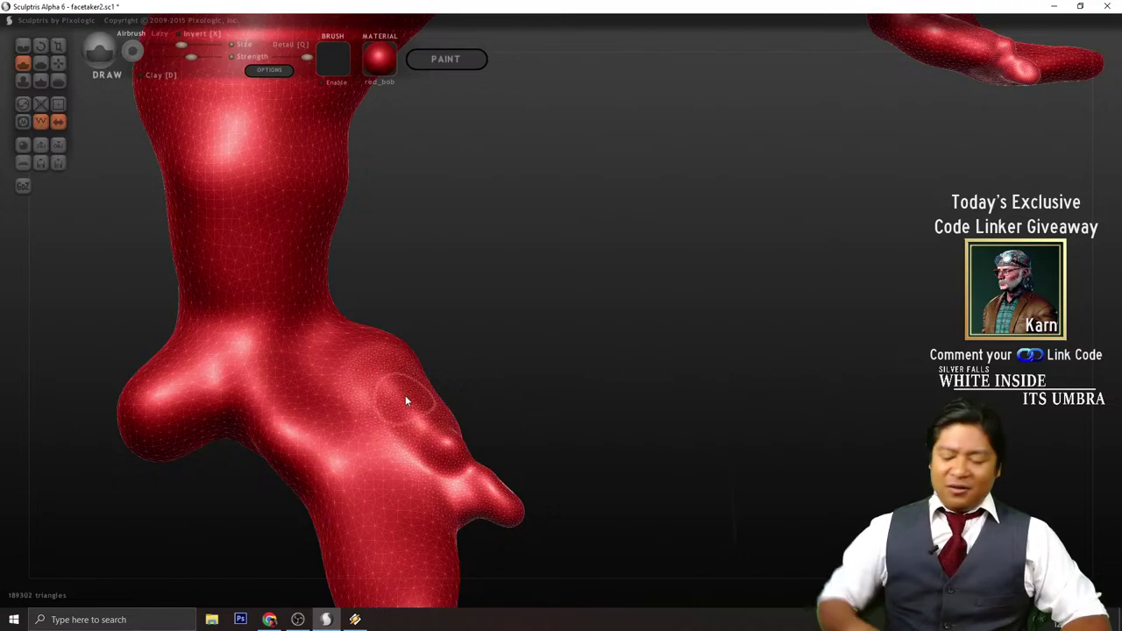
key("ctrl+z")
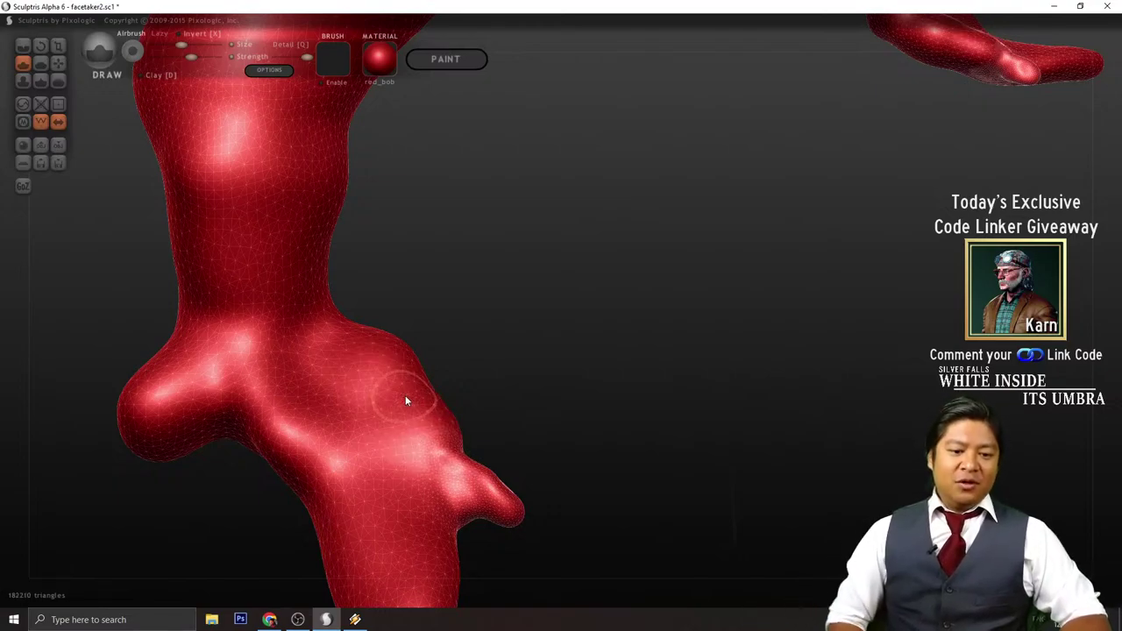
- Build up the edge of the rear foot behind the small side toe with Draw strokes, blending the toe's base into the foot
mouse_move(406, 393)
right_mouse_down()
mouse_move(641, 386)
mouse_move(411, 362)
right_mouse_up()
left_click_drag(439, 340, 521, 287)
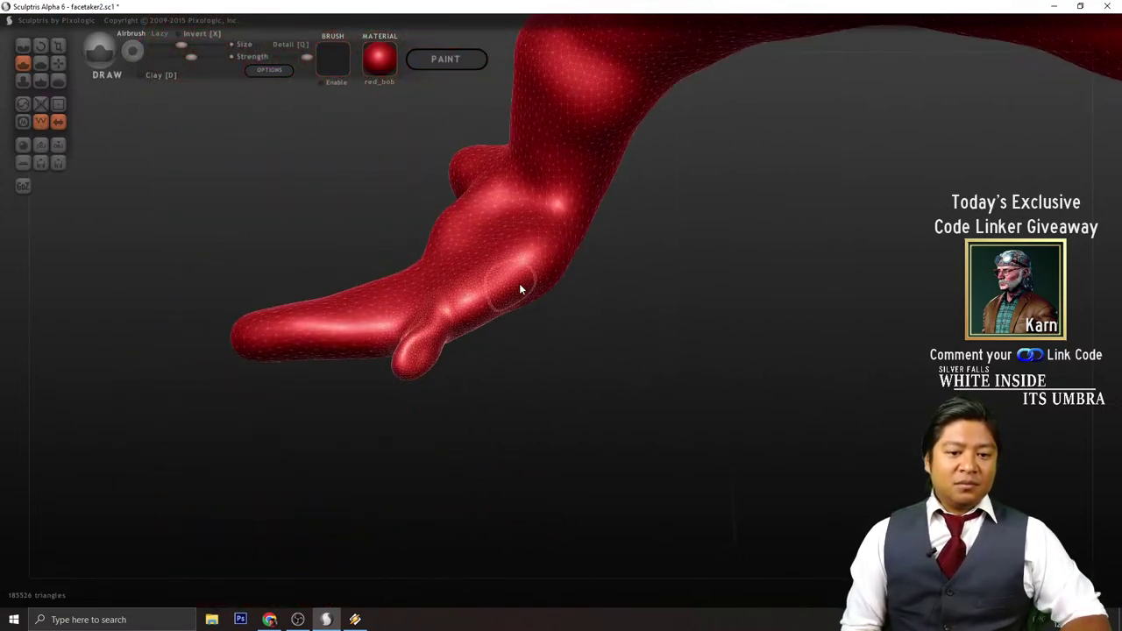
mouse_move(521, 287)
right_mouse_down()
mouse_move(501, 421)
mouse_move(435, 347)
mouse_move(436, 318)
mouse_move(432, 358)
mouse_move(569, 438)
mouse_move(479, 452)
mouse_move(522, 502)
right_mouse_up()
left_click(430, 329)
left_click_drag(450, 507, 437, 529)
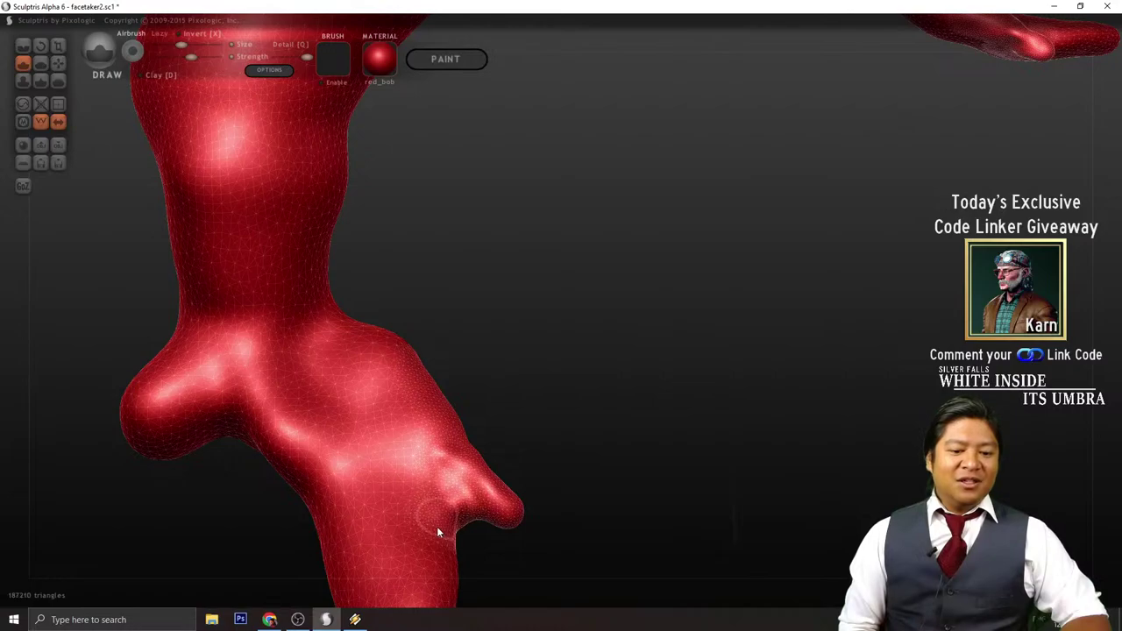
scroll(562, 493, "down", 3)
mouse_move(563, 492)
right_mouse_down()
mouse_move(666, 476)
mouse_move(552, 481)
mouse_move(691, 459)
mouse_move(464, 456)
mouse_move(521, 418)
right_mouse_up()
mouse_move(613, 394)
right_mouse_down()
mouse_move(646, 468)
mouse_move(574, 449)
mouse_move(544, 474)
mouse_move(722, 472)
mouse_move(775, 448)
mouse_move(774, 466)
mouse_move(762, 465)
right_mouse_up()
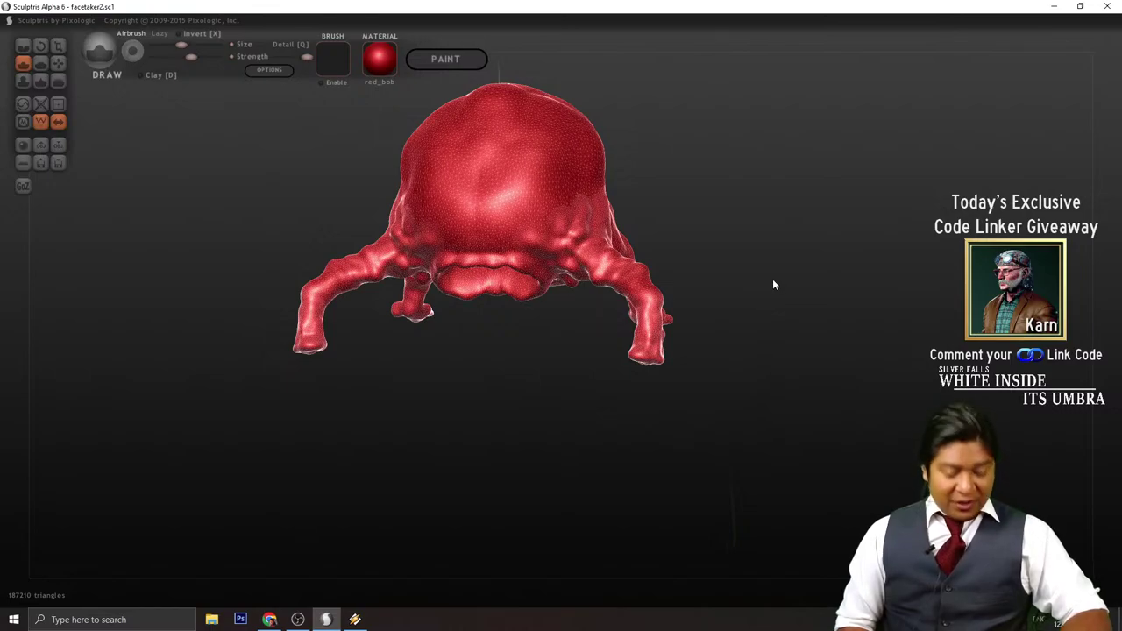
- Examine the whole creature from the front, side and back, including the new rear feet and the mouth opening
mouse_move(750, 270)
left_mouse_down()
mouse_move(764, 363)
mouse_move(742, 351)
left_mouse_up()
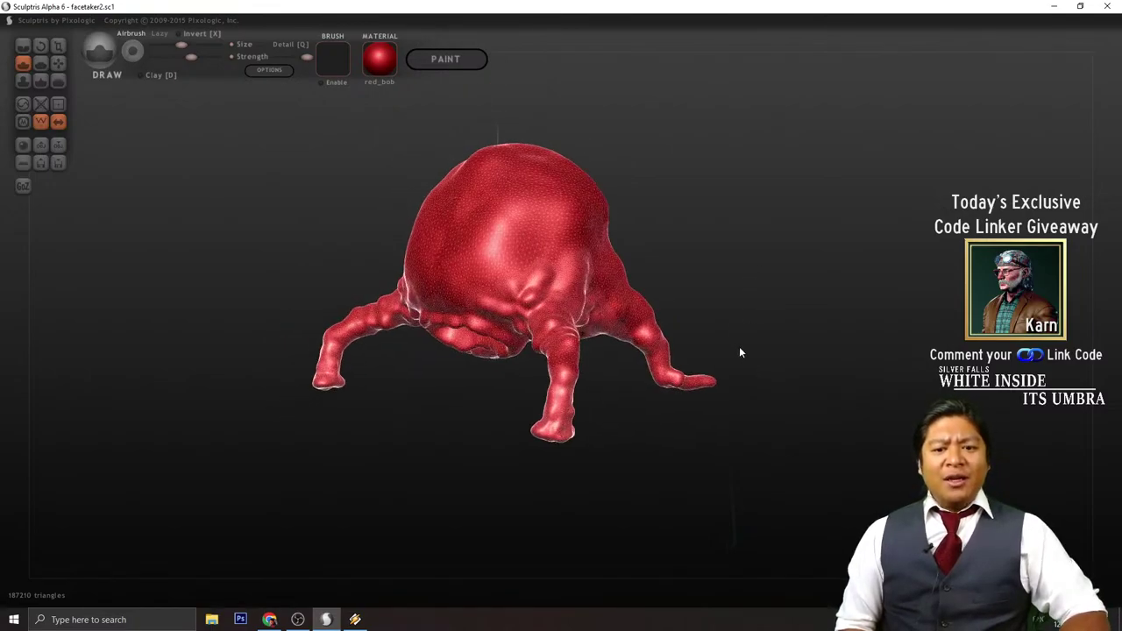
scroll(817, 303, "up", 3)
left_click_drag(818, 303, 785, 317)
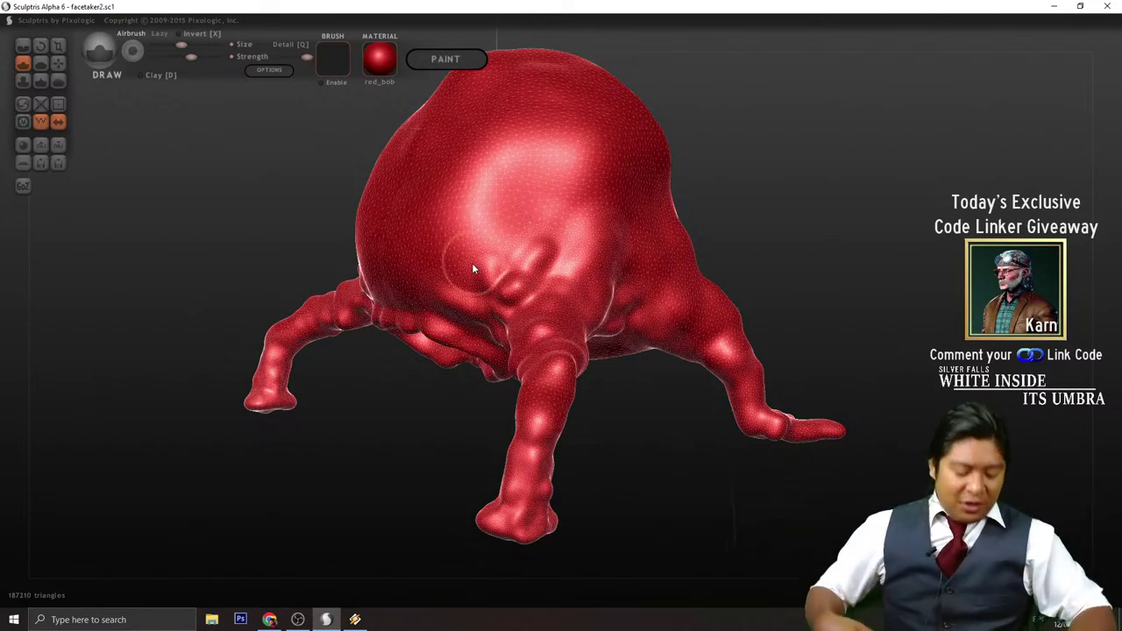
mouse_move(830, 323)
left_mouse_down()
mouse_move(722, 341)
mouse_move(795, 331)
left_mouse_up()
mouse_move(932, 377)
left_mouse_down()
mouse_move(735, 401)
mouse_move(689, 420)
left_mouse_up()
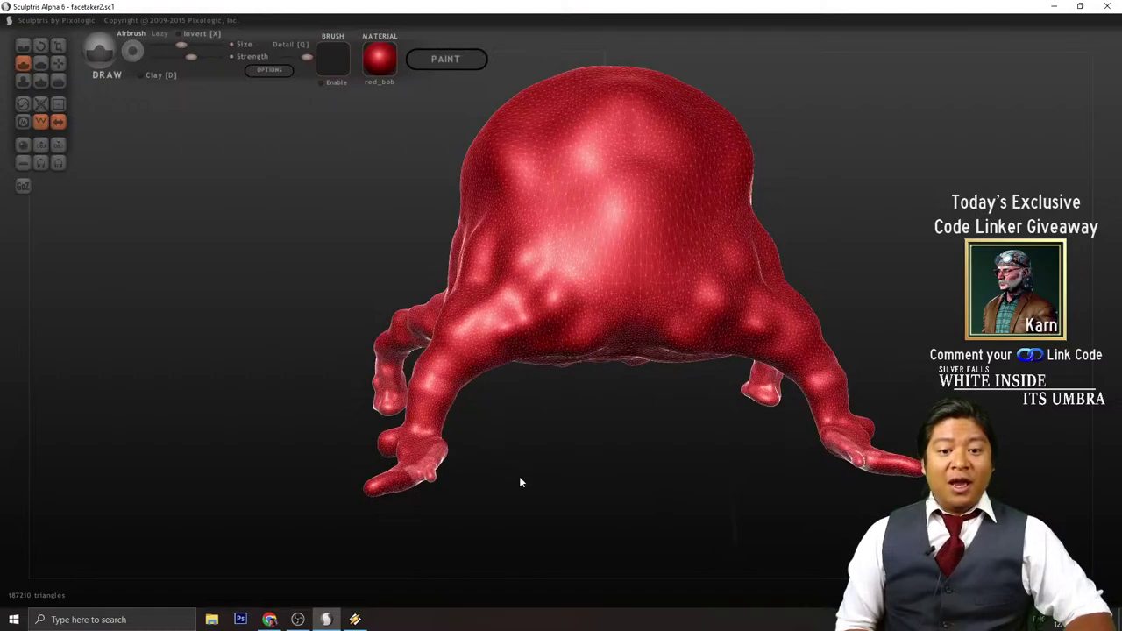
scroll(518, 482, "up", 3)
left_click_drag(518, 491, 641, 475)
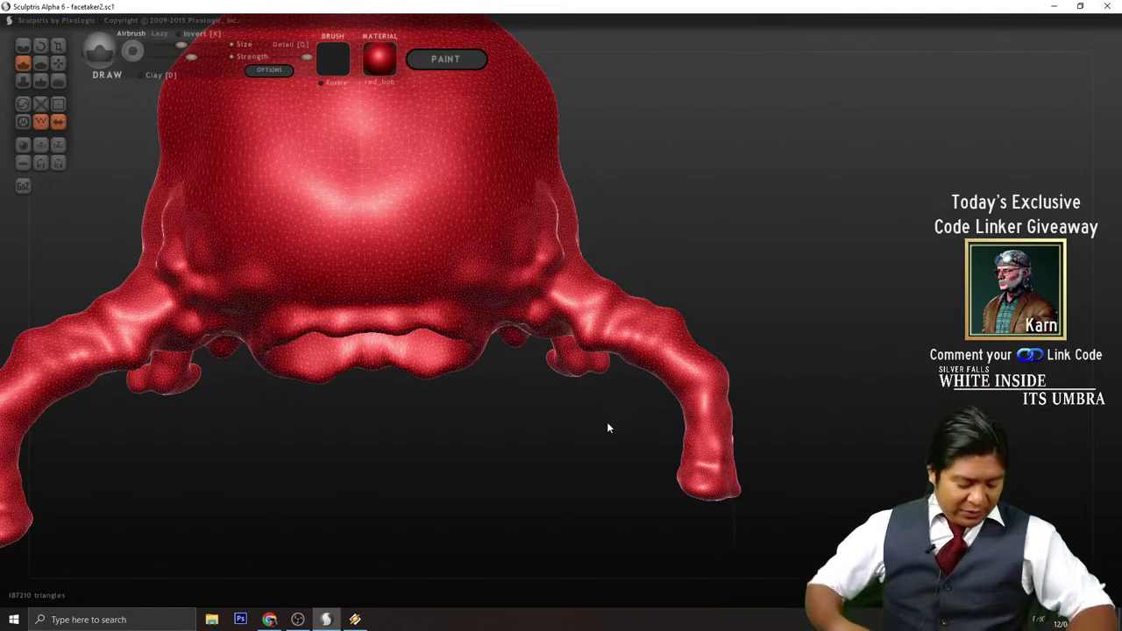
left_click_drag(438, 430, 528, 450)
scroll(494, 505, "up", 5)
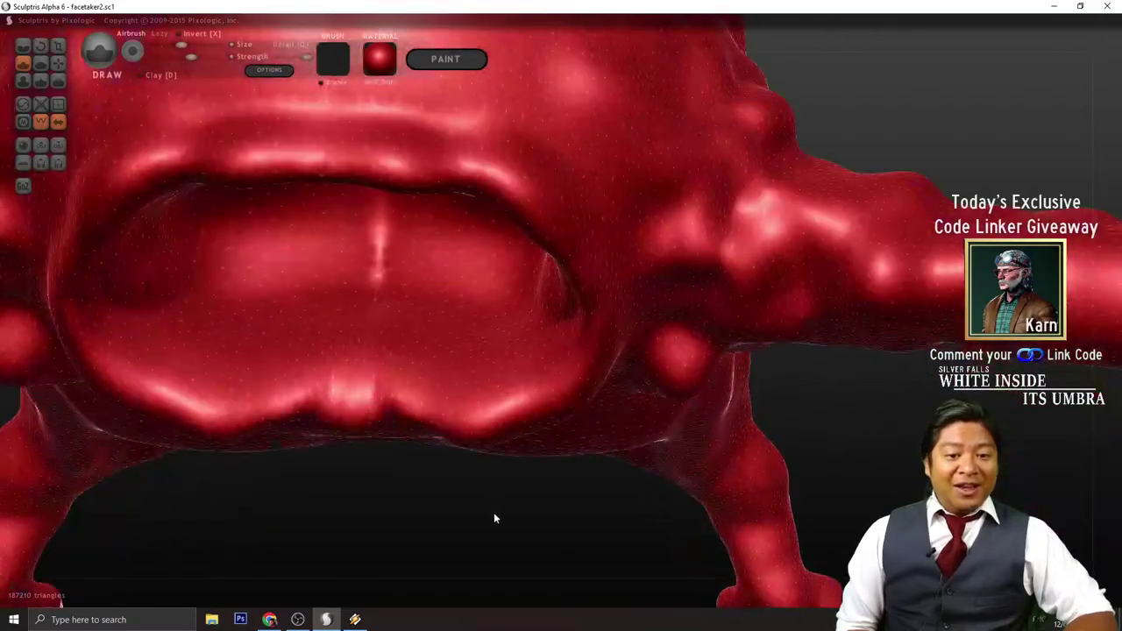
scroll(483, 513, "down", 5)
left_click_drag(482, 499, 647, 521)
scroll(696, 494, "up", 6)
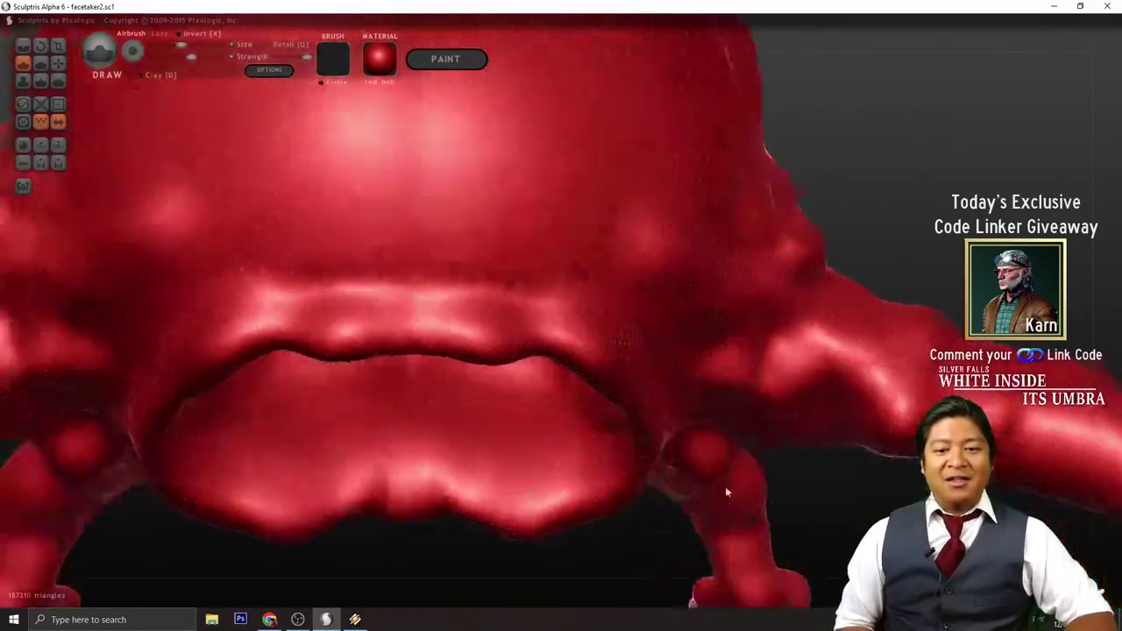
- Build up raised lumps along the upper lip with mirrored Draw strokes from the middle outwards
scroll(658, 386, "down", 4)
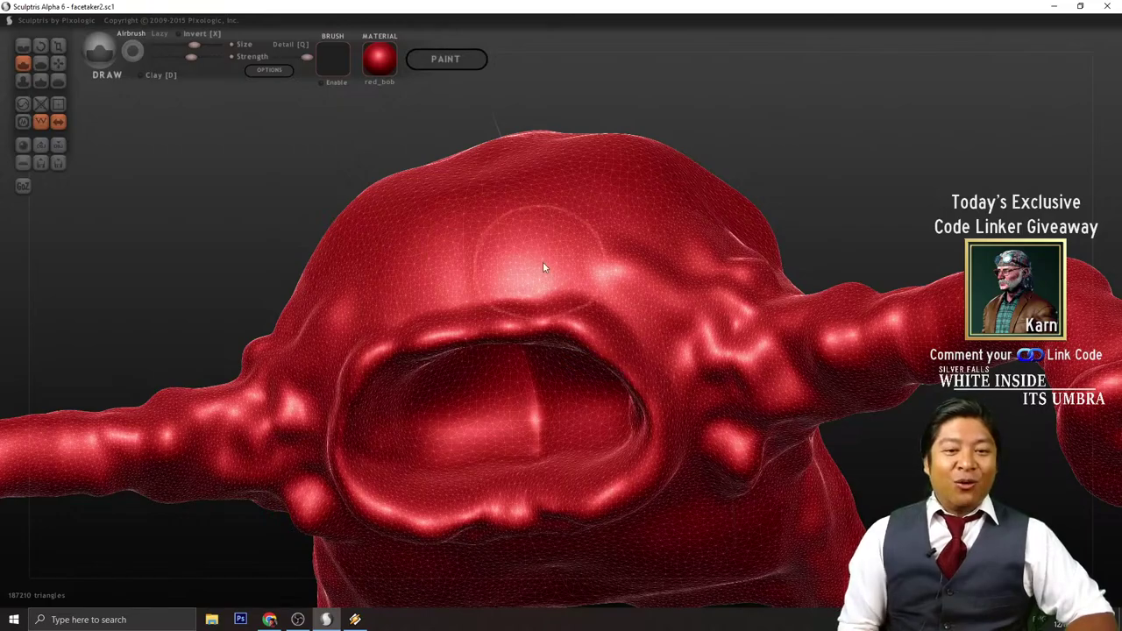
scroll(561, 281, "up", 2)
left_click_drag(645, 362, 591, 332)
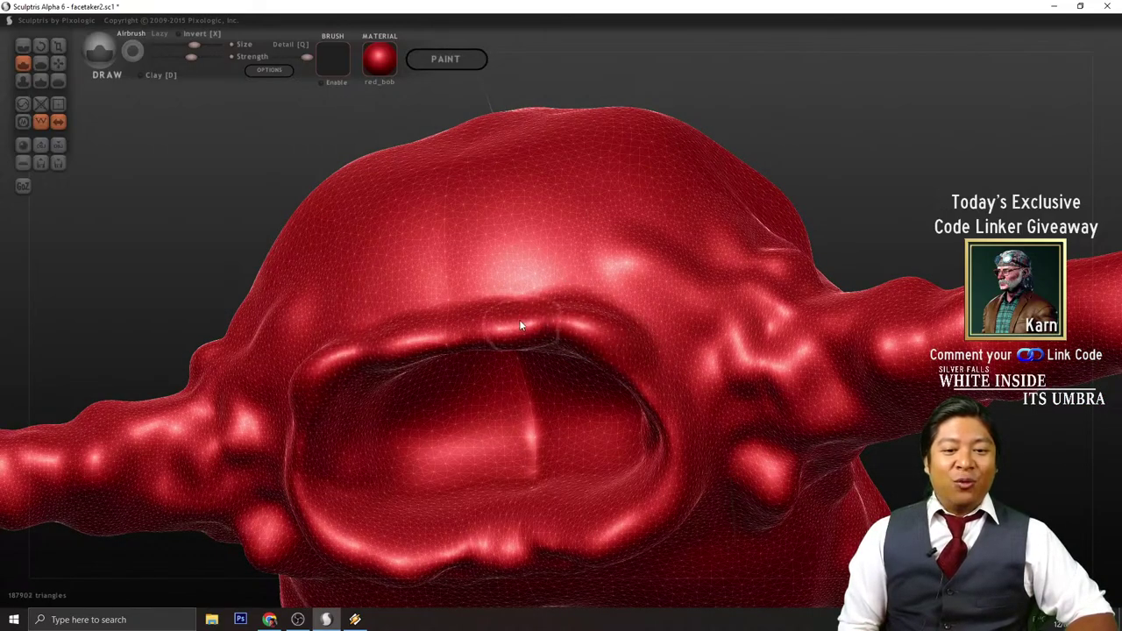
left_click_drag(520, 325, 487, 333)
mouse_move(858, 165)
left_mouse_down()
mouse_move(875, 218)
mouse_move(816, 158)
left_mouse_up()
left_click_drag(458, 321, 539, 290)
mouse_move(870, 185)
left_mouse_down()
mouse_move(835, 227)
mouse_move(856, 179)
mouse_move(848, 156)
left_mouse_up()
mouse_move(536, 269)
left_mouse_down()
mouse_move(618, 289)
mouse_move(646, 323)
left_mouse_up()
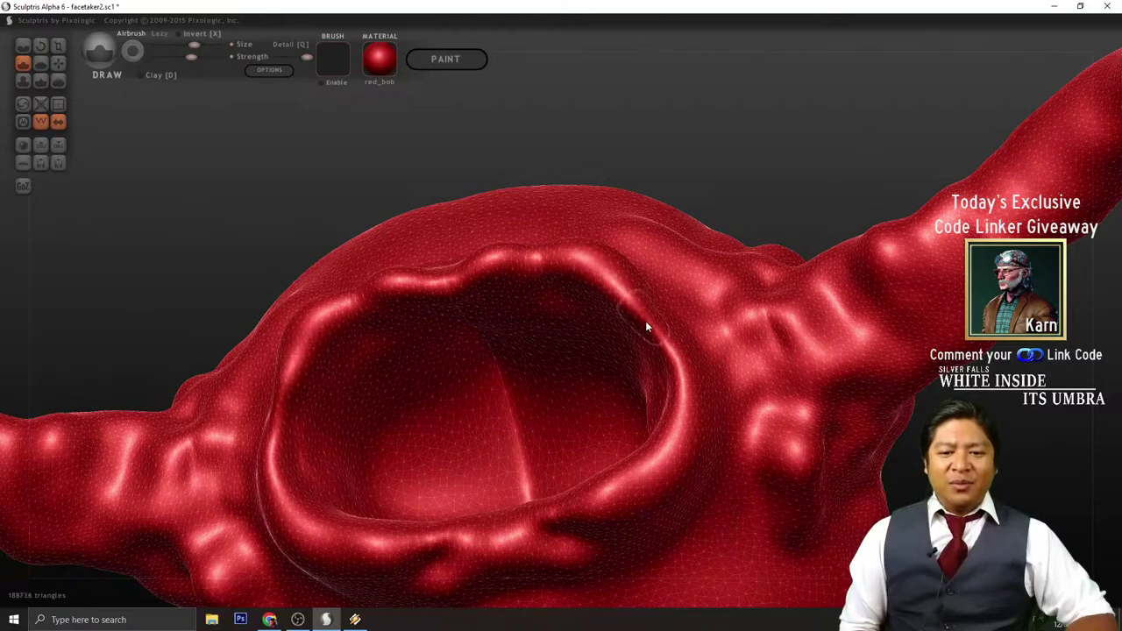
- Extend the upper lip's ridge around the sides of the mouth opening with Draw strokes
left_click_drag(790, 149, 693, 310)
left_click_drag(617, 407, 519, 371)
mouse_move(896, 220)
left_mouse_down()
mouse_move(939, 141)
mouse_move(929, 96)
left_mouse_up()
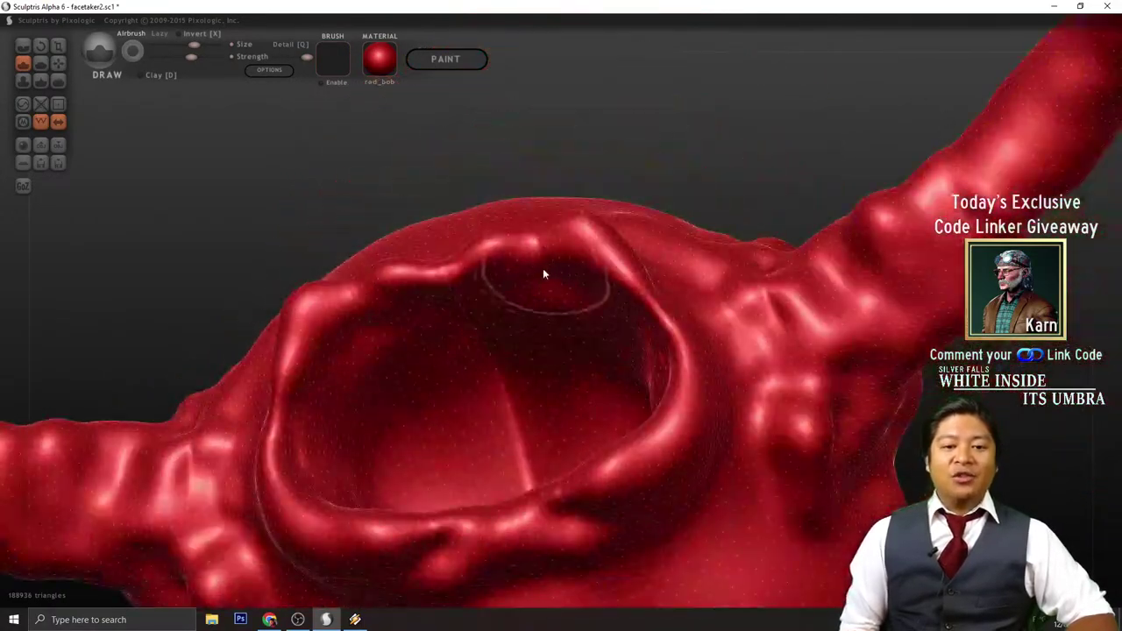
mouse_move(543, 274)
left_mouse_down()
mouse_move(541, 258)
mouse_move(481, 282)
left_mouse_up()
mouse_move(761, 169)
left_mouse_down()
mouse_move(851, 243)
mouse_move(809, 275)
mouse_move(827, 250)
left_mouse_up()
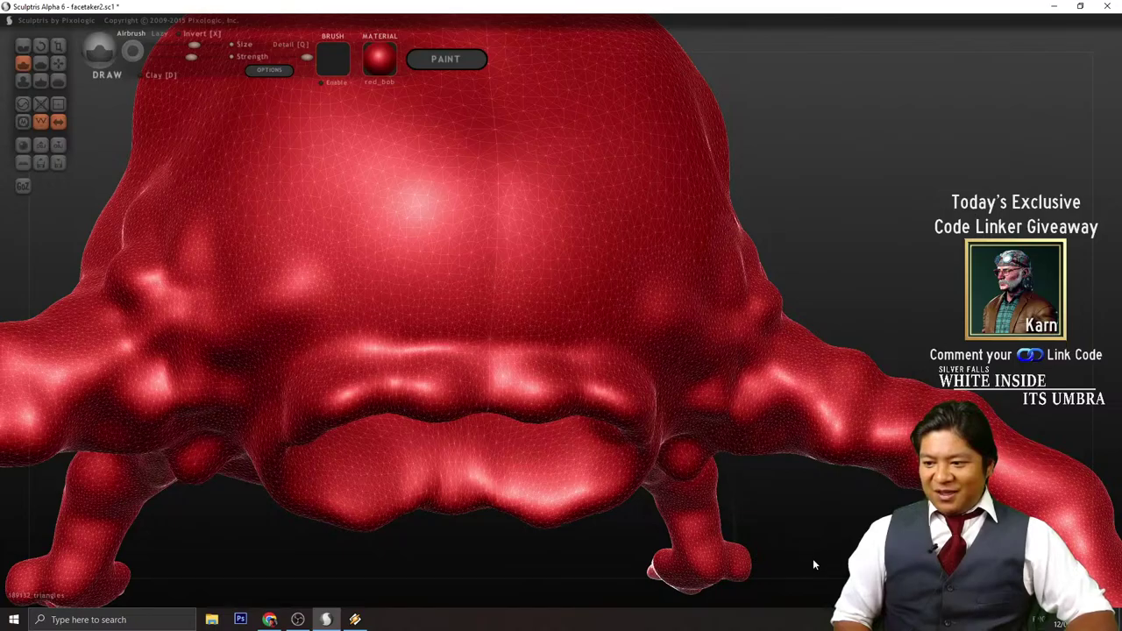
- Fill out the middle and front edge of the lower lip with Draw strokes
mouse_move(816, 532)
left_mouse_down()
mouse_move(814, 332)
mouse_move(859, 428)
mouse_move(556, 311)
left_mouse_up()
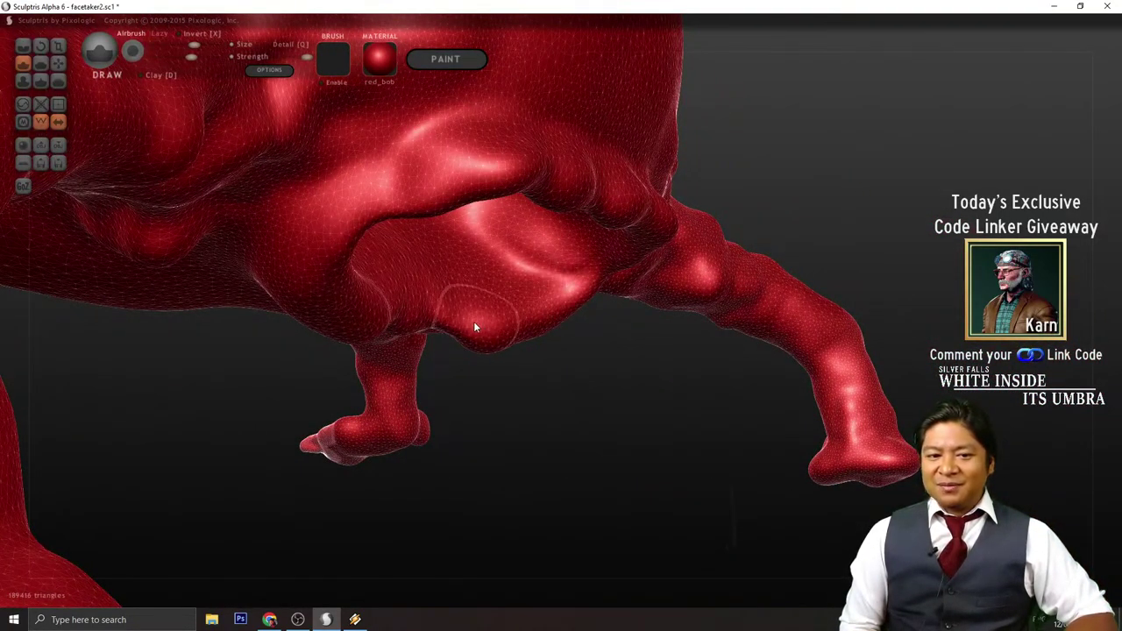
mouse_move(562, 386)
left_mouse_down()
mouse_move(667, 468)
mouse_move(580, 470)
mouse_move(590, 420)
left_mouse_up()
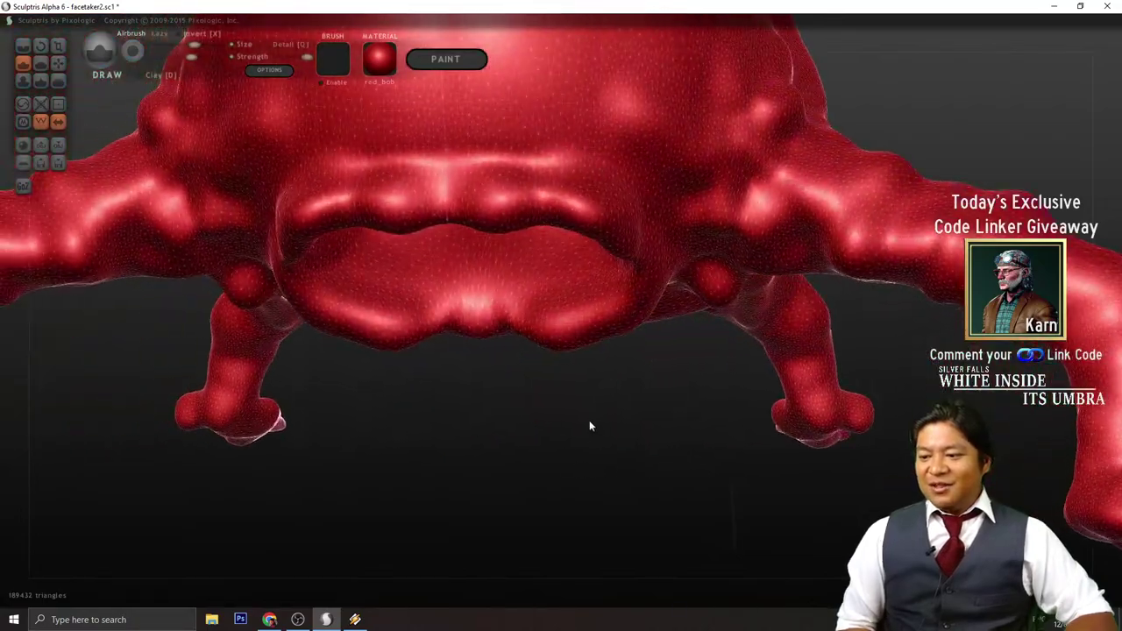
left_click_drag(520, 310, 482, 311)
mouse_move(548, 386)
left_mouse_down()
mouse_move(553, 409)
mouse_move(546, 321)
left_mouse_up()
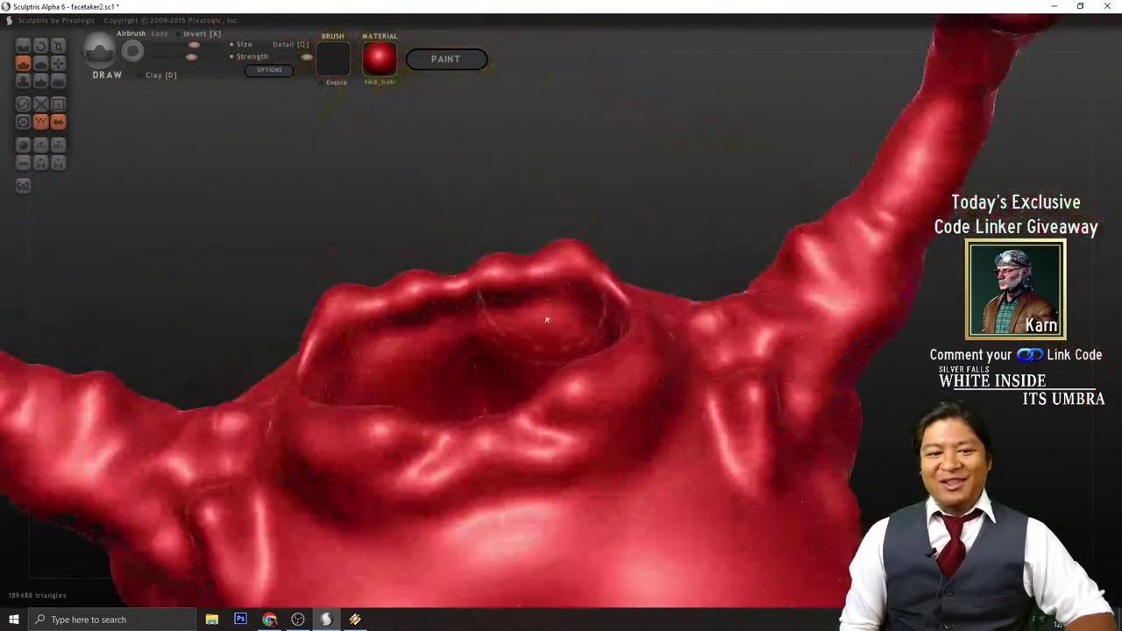
mouse_move(518, 438)
left_mouse_down()
mouse_move(441, 447)
mouse_move(534, 429)
mouse_move(526, 433)
left_mouse_up()
mouse_move(732, 251)
left_mouse_down()
mouse_move(771, 264)
mouse_move(797, 321)
mouse_move(789, 293)
mouse_move(554, 343)
left_mouse_up()
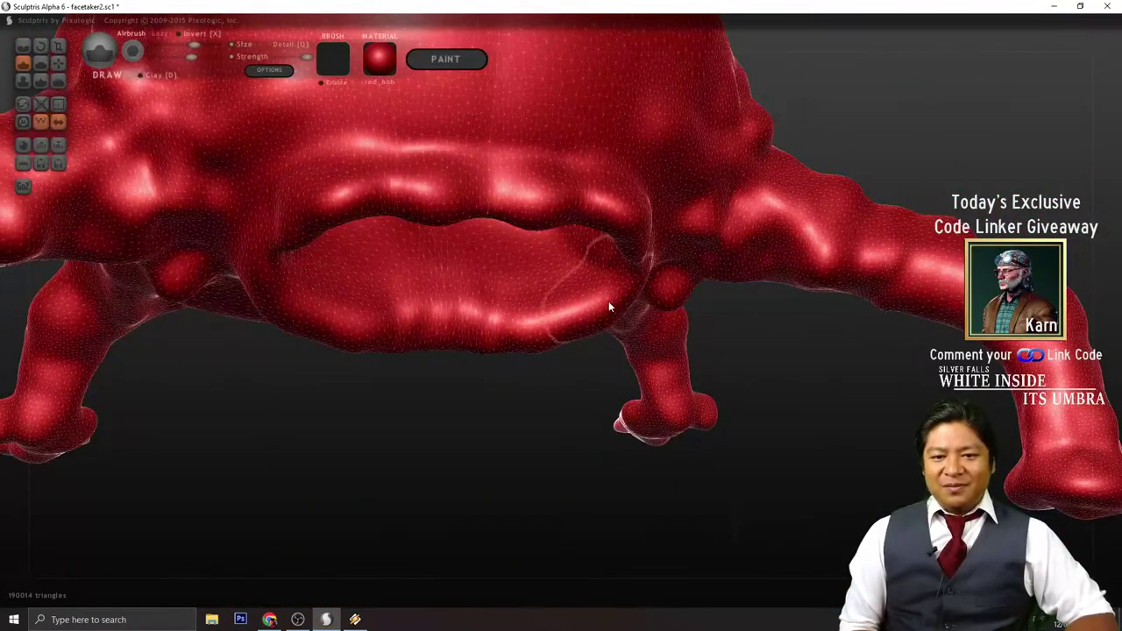
left_click_drag(608, 302, 539, 329)
mouse_move(559, 410)
left_mouse_down()
mouse_move(462, 369)
mouse_move(562, 350)
left_mouse_up()
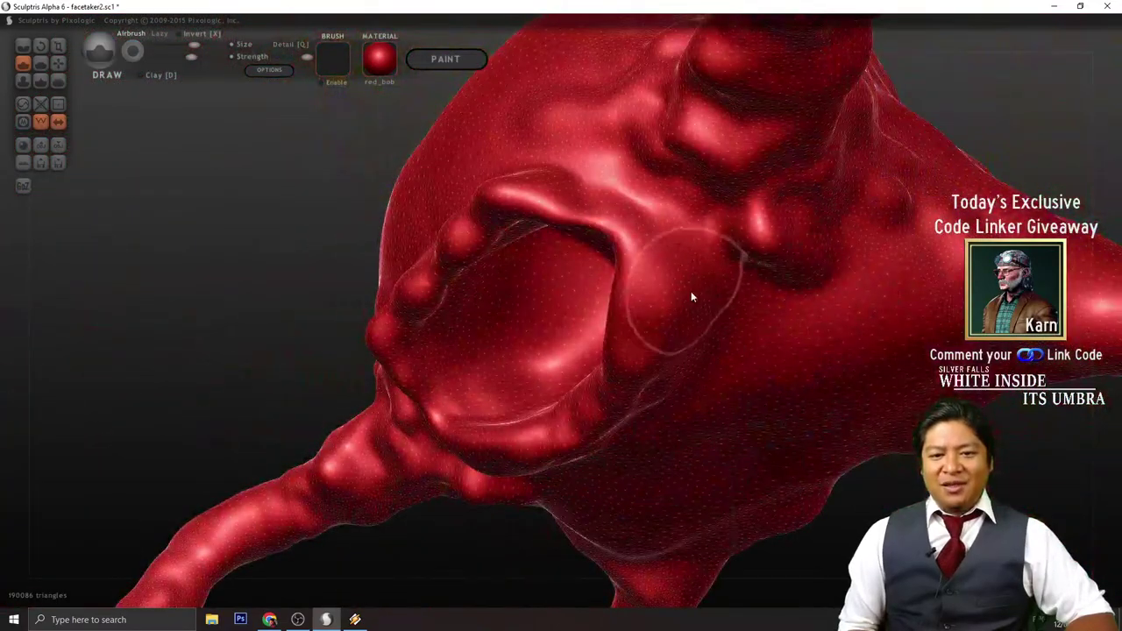
- Add a row of bumps along the outer side of the lower lip towards the mouth corners with Draw strokes
mouse_move(691, 293)
left_mouse_down()
mouse_move(638, 254)
mouse_move(644, 325)
left_mouse_up()
left_click_drag(285, 330, 186, 375)
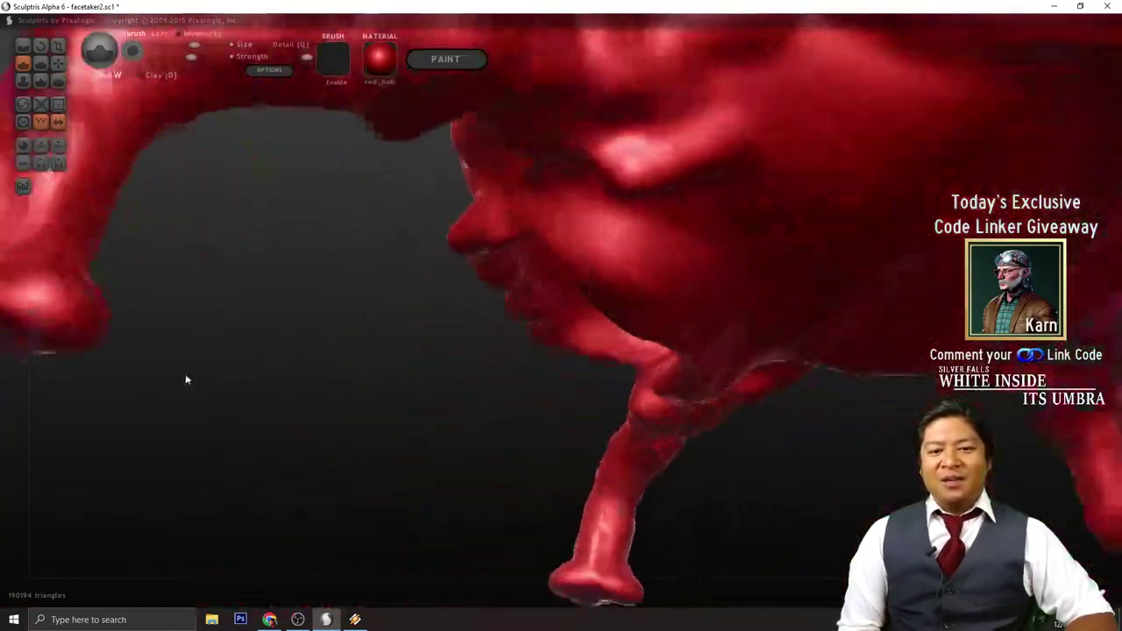
left_click_drag(540, 235, 547, 240)
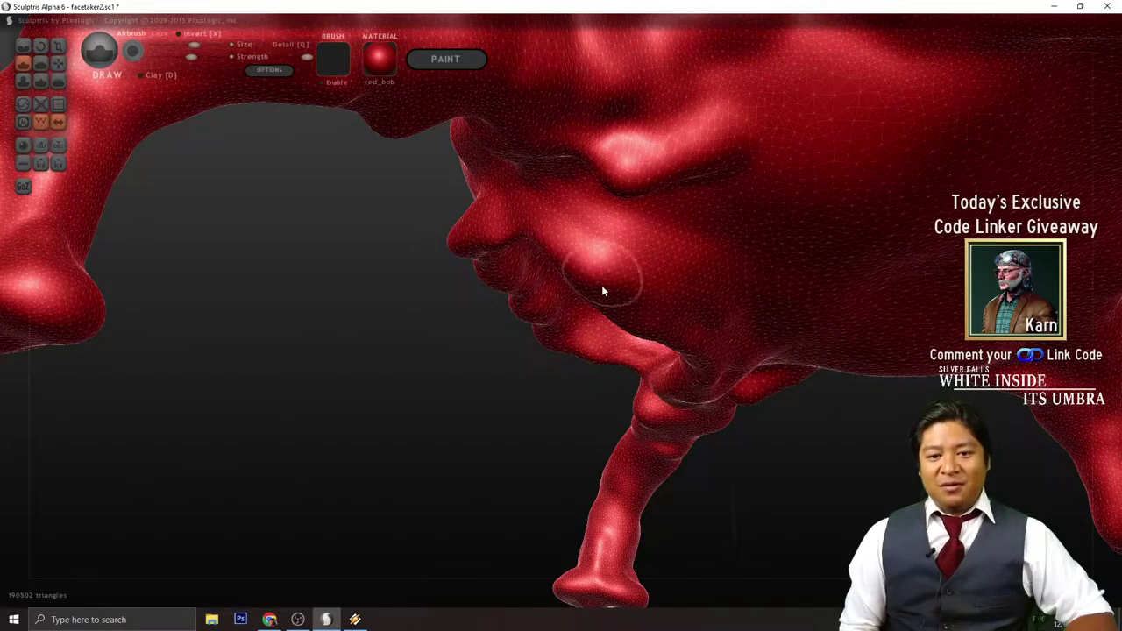
left_click_drag(602, 287, 612, 301)
mouse_move(761, 471)
left_mouse_down()
mouse_move(678, 324)
mouse_move(713, 336)
mouse_move(704, 321)
left_mouse_up()
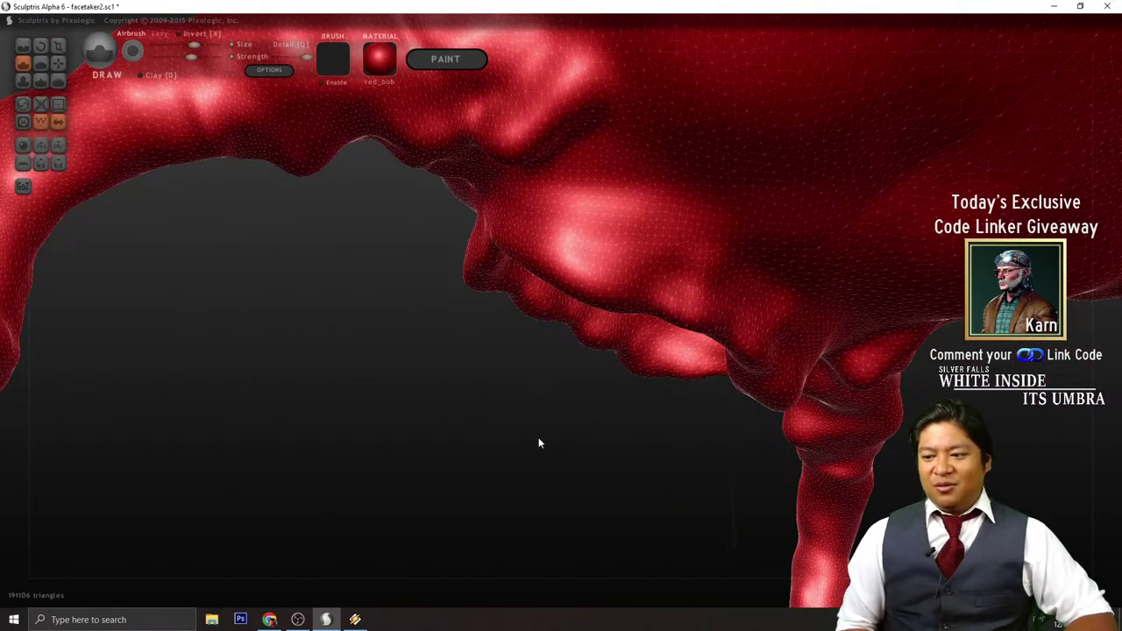
mouse_move(539, 444)
left_mouse_down()
mouse_move(656, 453)
mouse_move(761, 506)
mouse_move(491, 445)
mouse_move(483, 350)
left_mouse_up()
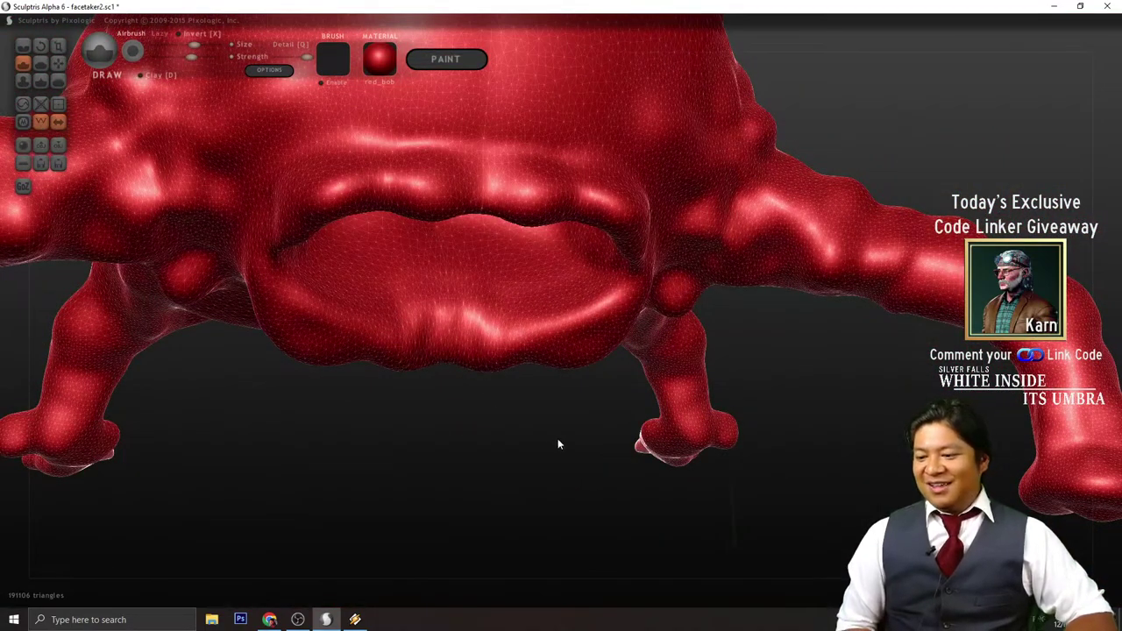
- Try to thicken the outer part of the lower lip near the mouth corners with Draw
mouse_move(559, 443)
left_mouse_down()
mouse_move(677, 465)
mouse_move(672, 491)
mouse_move(666, 476)
mouse_move(611, 450)
mouse_move(609, 371)
left_mouse_up()
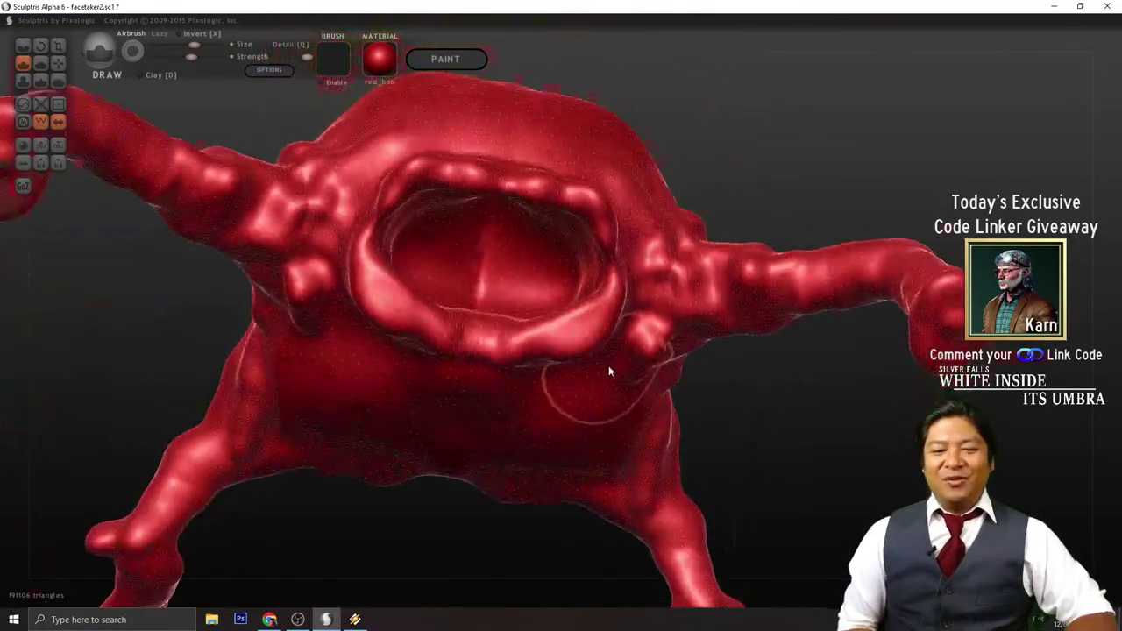
scroll(604, 328, "up", 6)
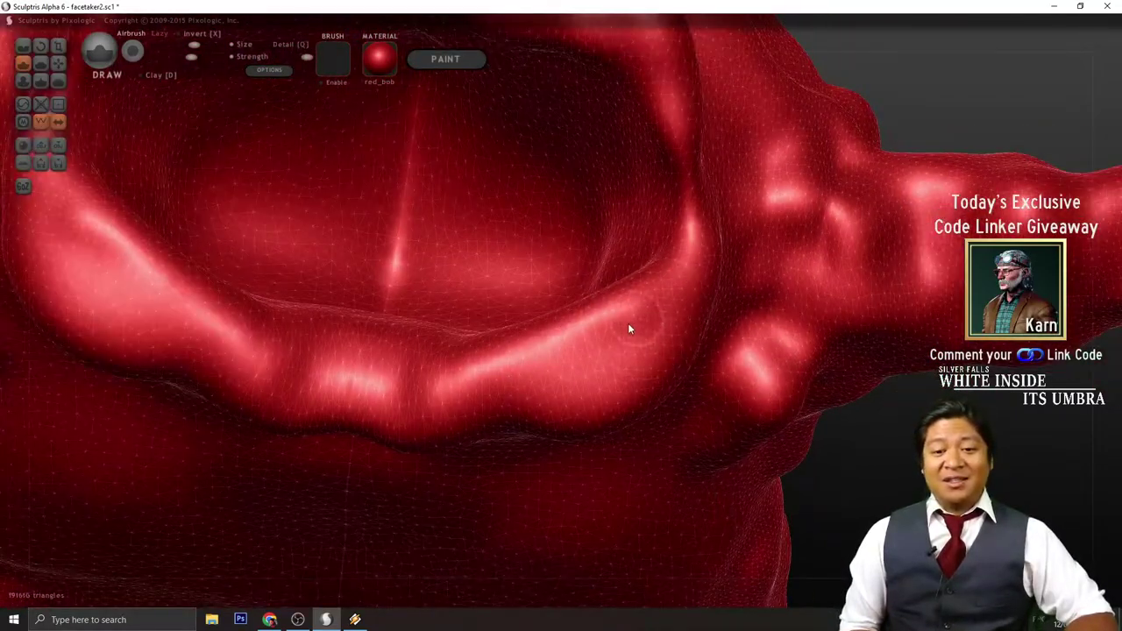
scroll(557, 363, "down", 5)
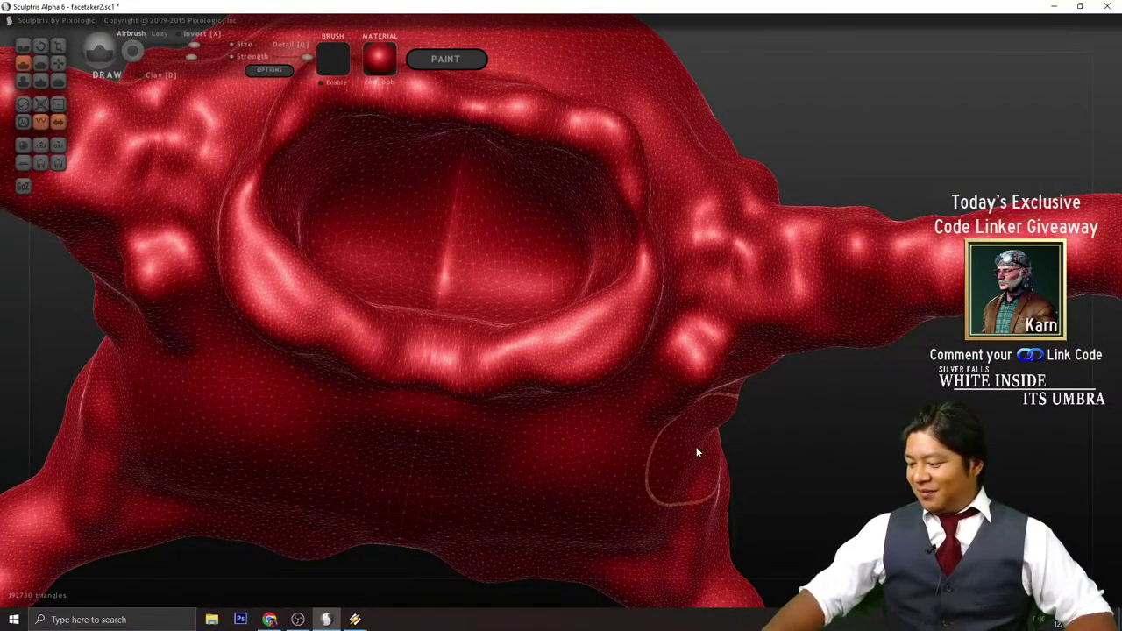
key("ctrl+z")
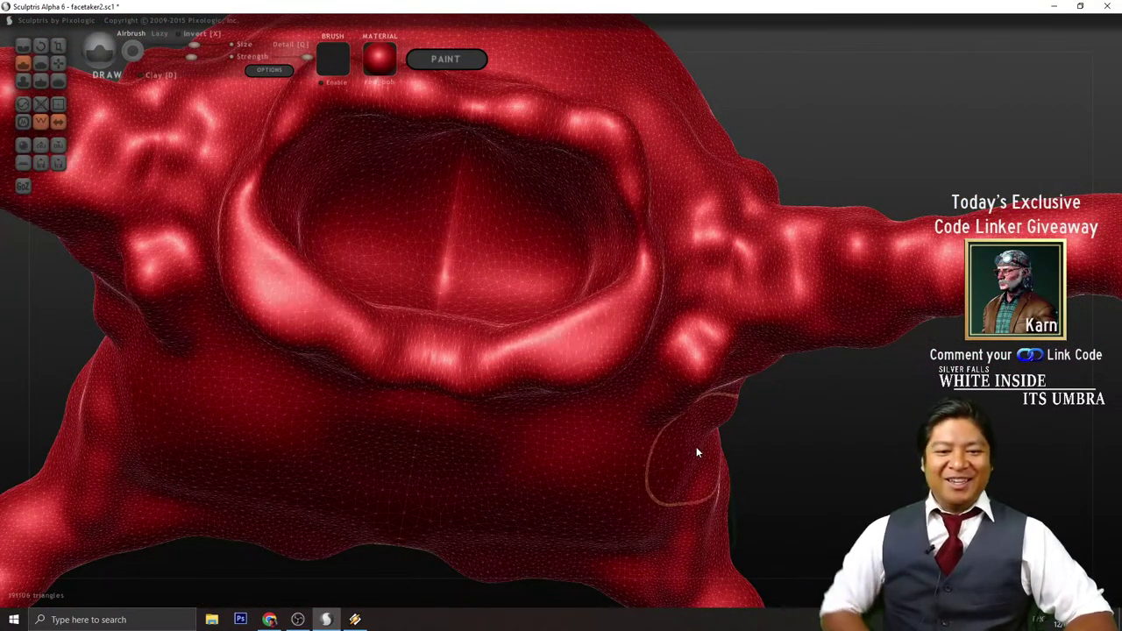
- Swell the lower lip on both sides of its middle with short Draw strokes
scroll(613, 285, "down", 1)
scroll(611, 306, "up", 1)
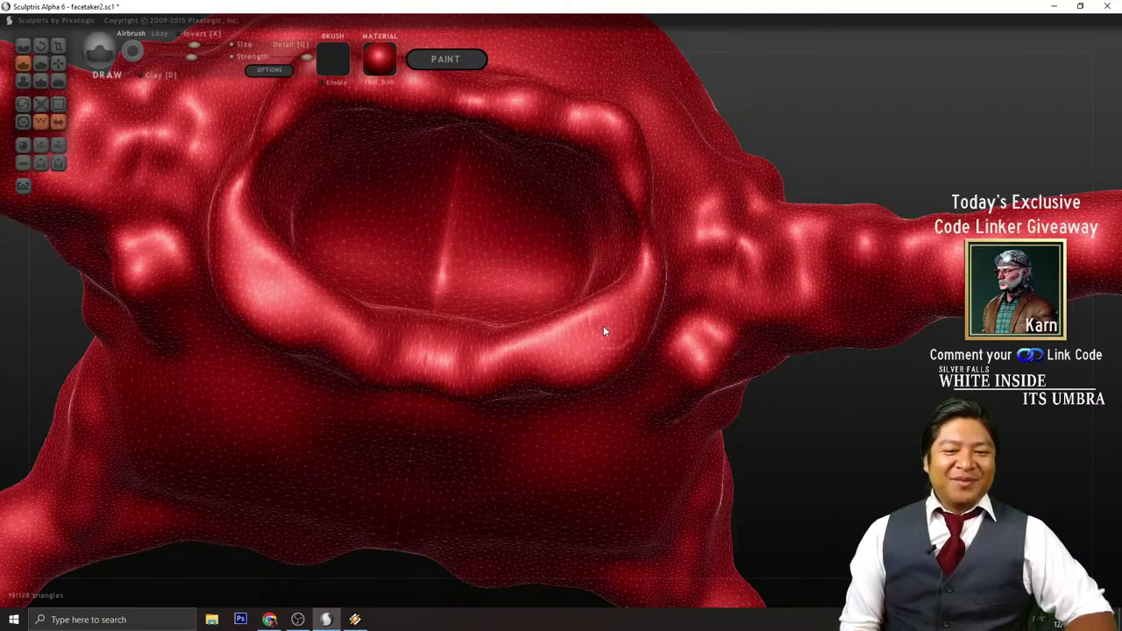
left_click_drag(603, 325, 593, 337)
left_click_drag(631, 302, 591, 346)
scroll(592, 347, "down", 3)
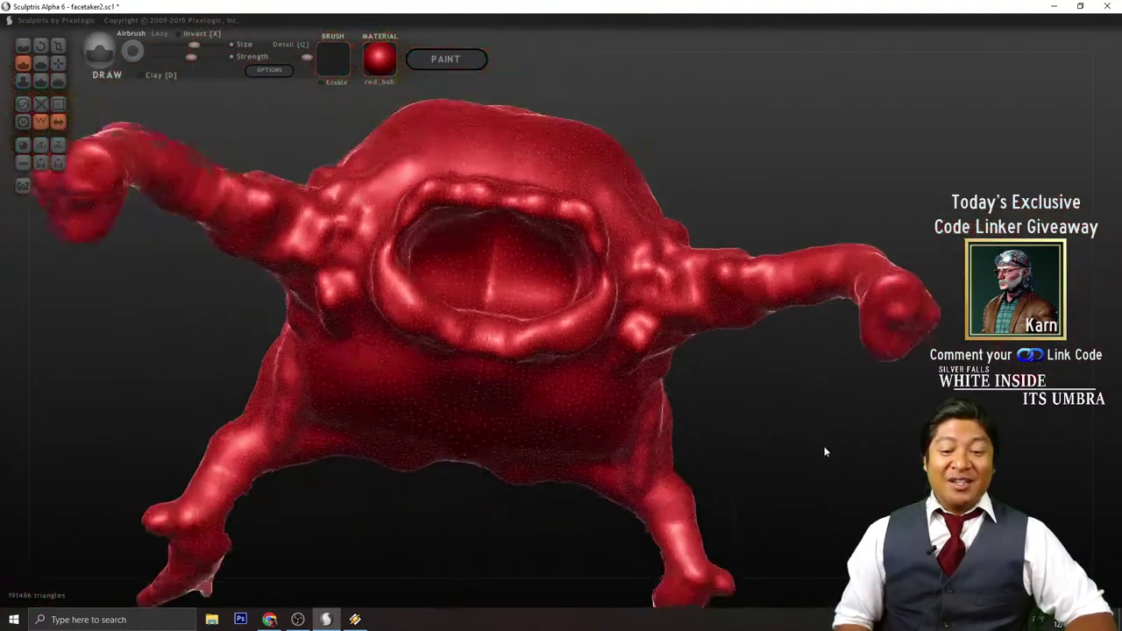
- Build up the lip ends where the upper and lower lips meet at the mouth corners with Draw strokes
left_click_drag(824, 449, 800, 505)
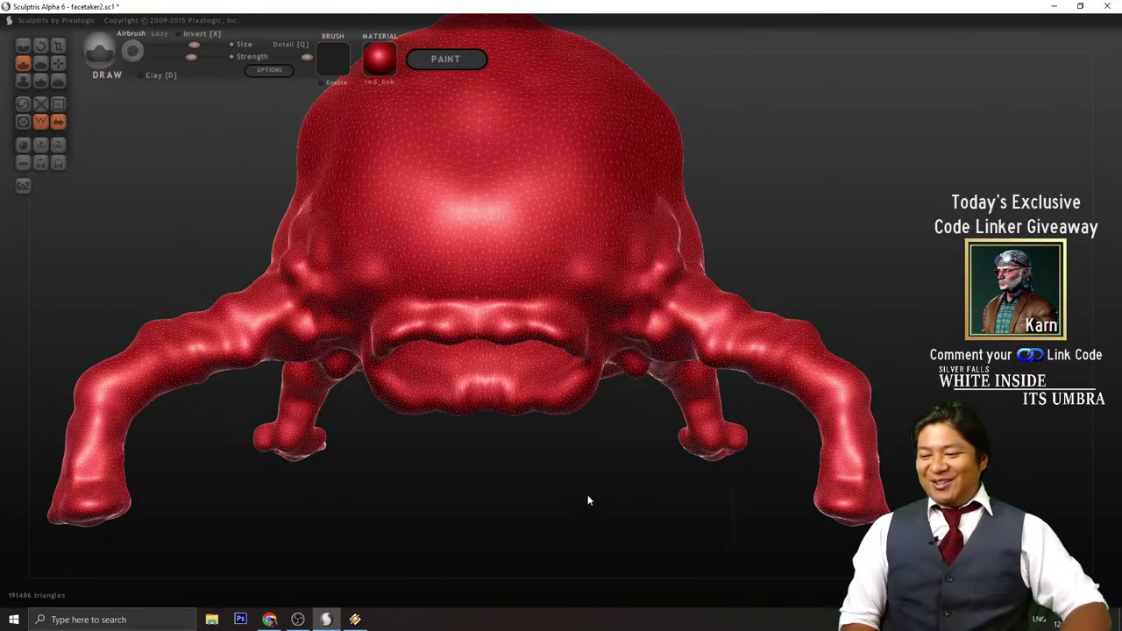
scroll(585, 498, "up", 4)
scroll(584, 498, "down", 3)
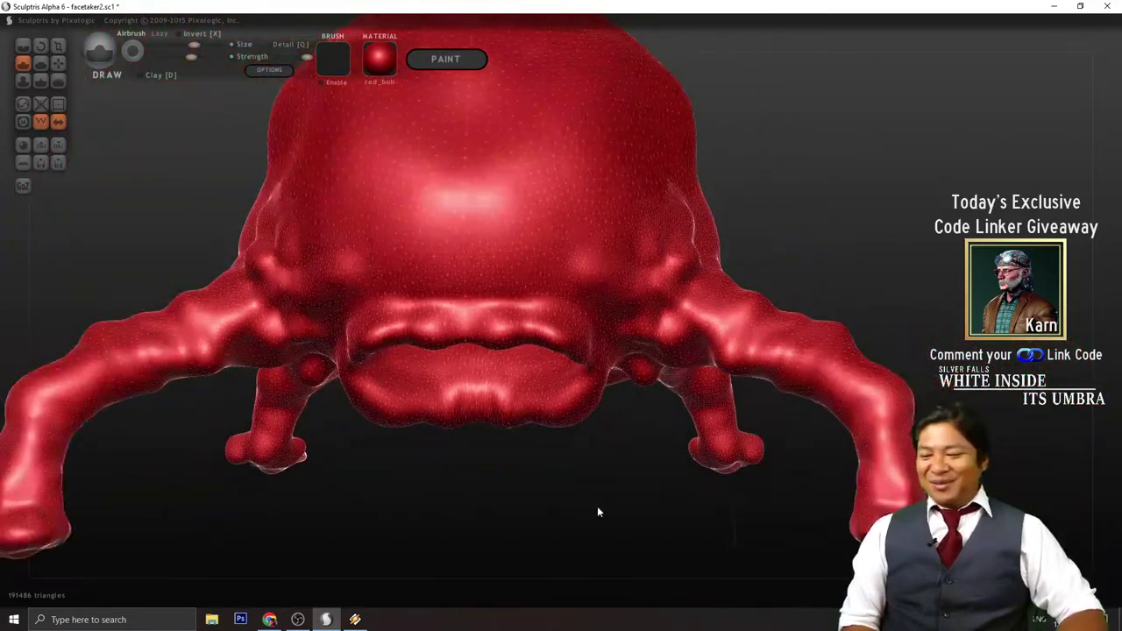
mouse_move(600, 512)
left_mouse_down()
mouse_move(584, 493)
mouse_move(601, 500)
mouse_move(594, 526)
mouse_move(611, 511)
mouse_move(578, 526)
left_mouse_up()
scroll(594, 527, "up", 2)
left_click_drag(624, 391, 610, 369)
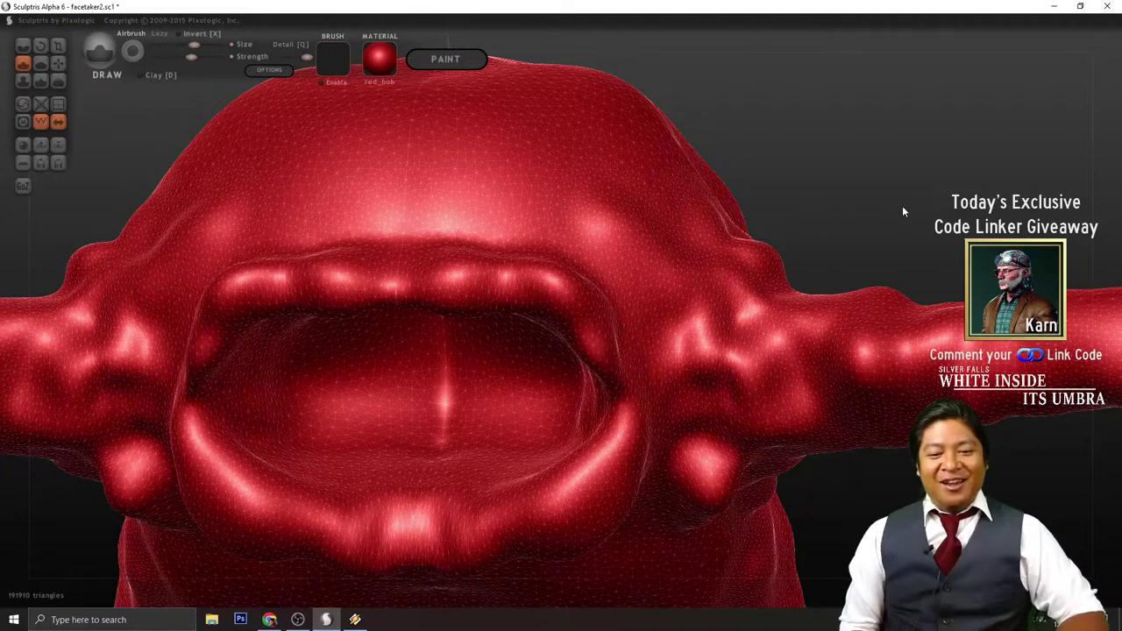
left_click_drag(903, 207, 611, 366)
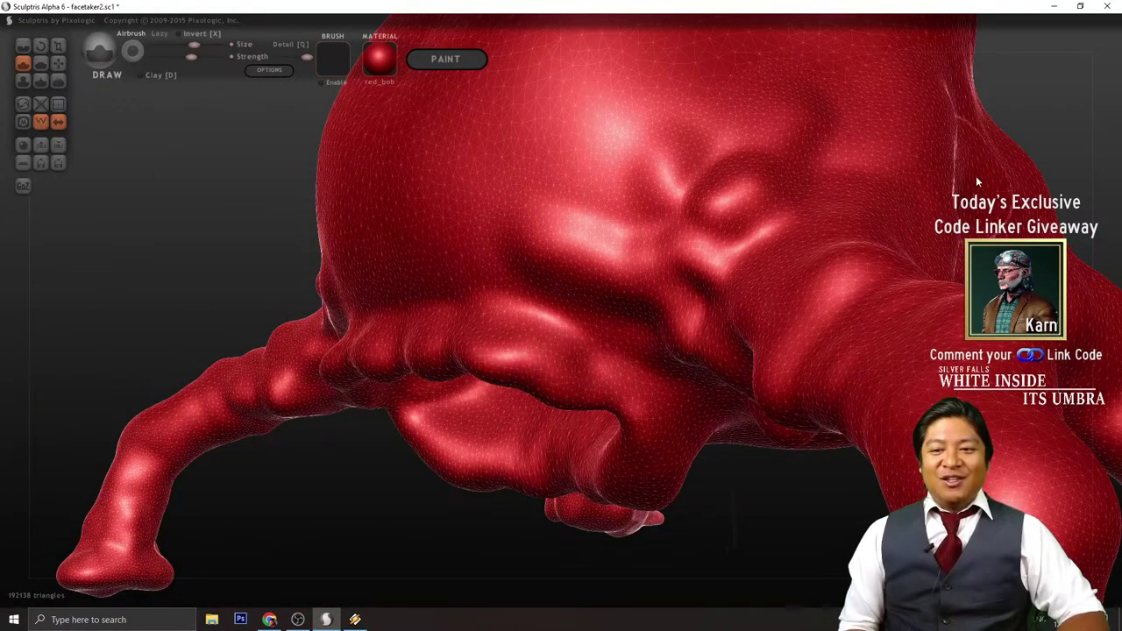
left_click_drag(1000, 151, 1083, 54)
left_click_drag(887, 513, 912, 366)
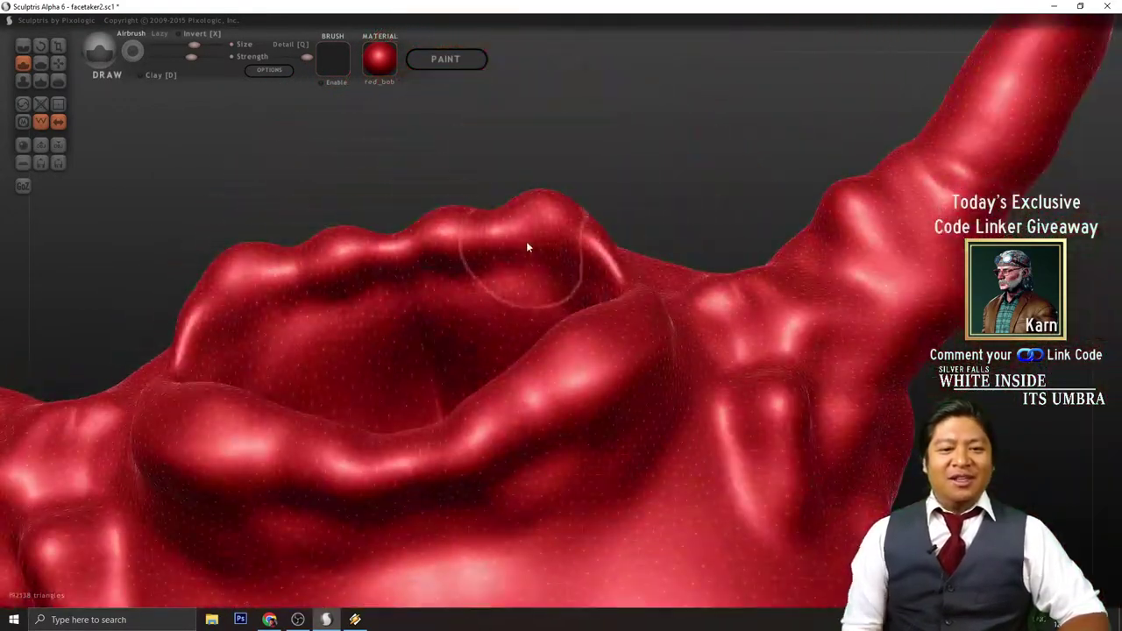
- Thicken the upper lip with the Inflate brush, continuing around to the mouth corners
left_click(26, 80)
mouse_move(545, 165)
left_mouse_down()
mouse_move(493, 216)
mouse_move(413, 248)
mouse_move(581, 308)
mouse_move(567, 250)
left_mouse_up()
mouse_move(839, 178)
left_mouse_down()
mouse_move(841, 281)
mouse_move(852, 279)
left_mouse_up()
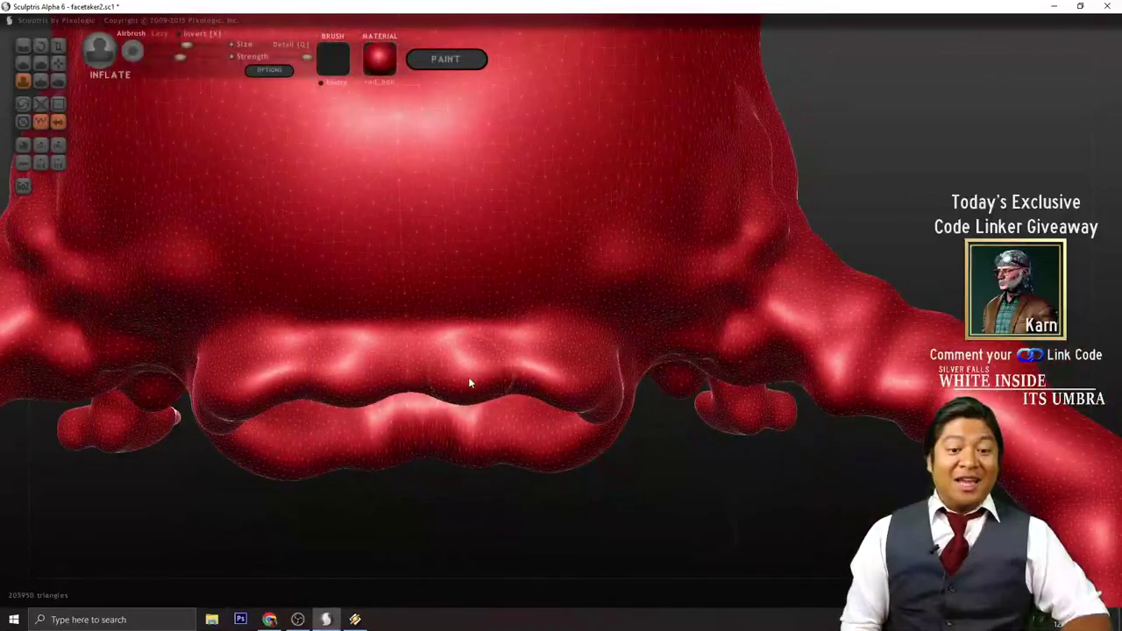
mouse_move(524, 369)
left_mouse_down()
mouse_move(469, 349)
mouse_move(436, 369)
mouse_move(444, 399)
left_mouse_up()
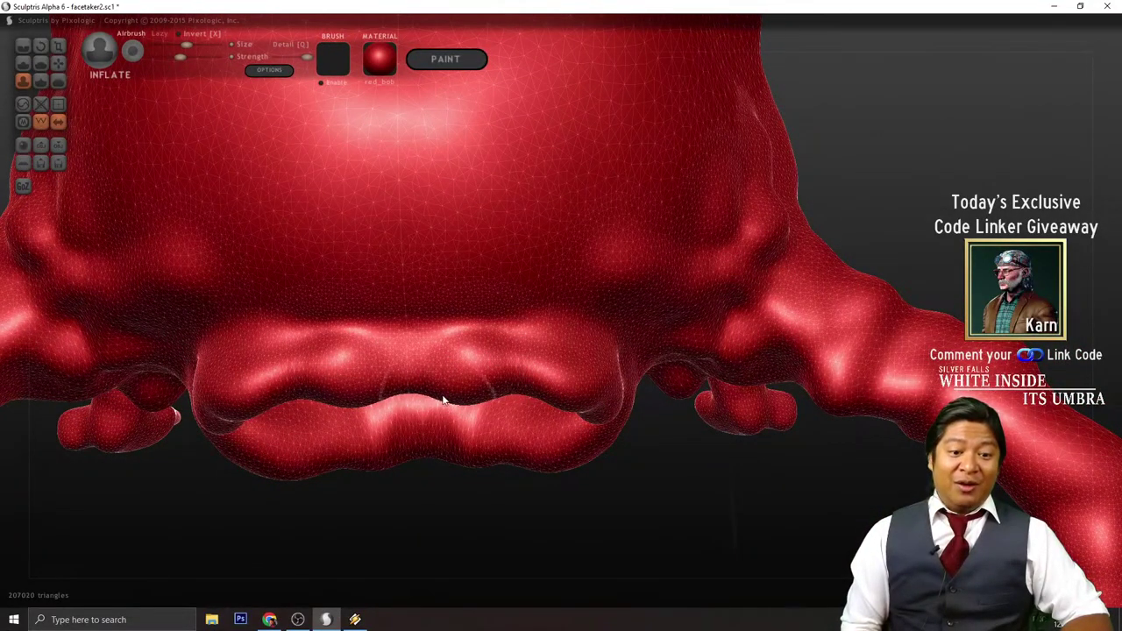
mouse_move(585, 518)
left_mouse_down()
mouse_move(570, 435)
mouse_move(535, 368)
left_mouse_up()
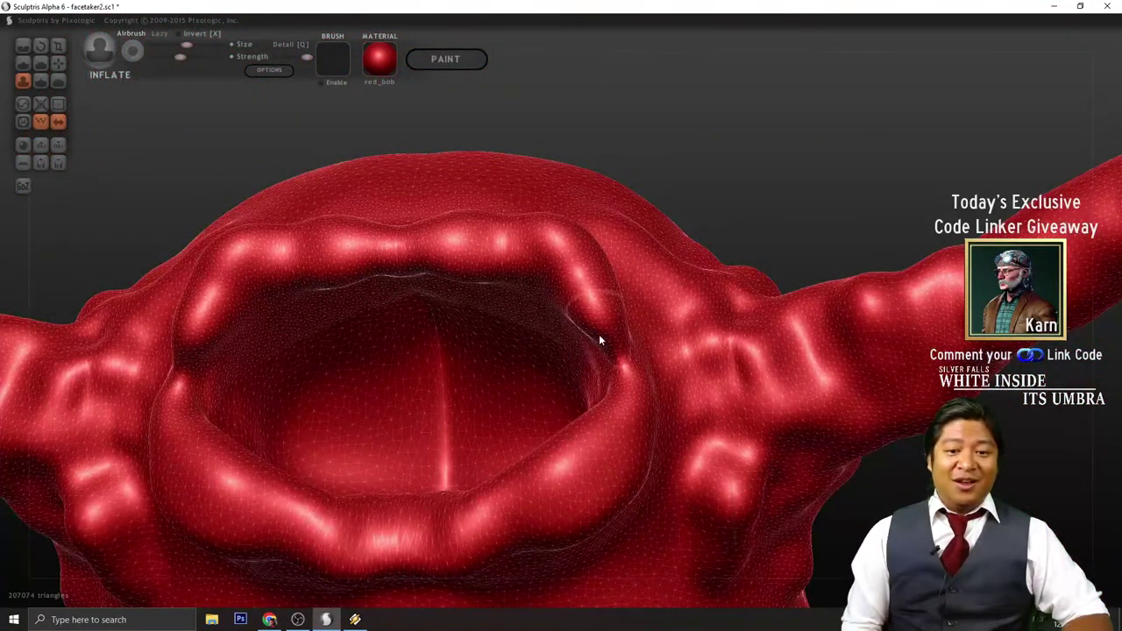
left_click_drag(599, 336, 619, 369)
mouse_move(770, 176)
left_mouse_down()
mouse_move(766, 277)
mouse_move(800, 287)
mouse_move(760, 328)
mouse_move(864, 326)
left_mouse_up()
- Examine the whole creature from the front and sides, including the reshaped lips, the head and the limbs
scroll(769, 233, "down", 5)
left_click_drag(606, 259, 731, 252)
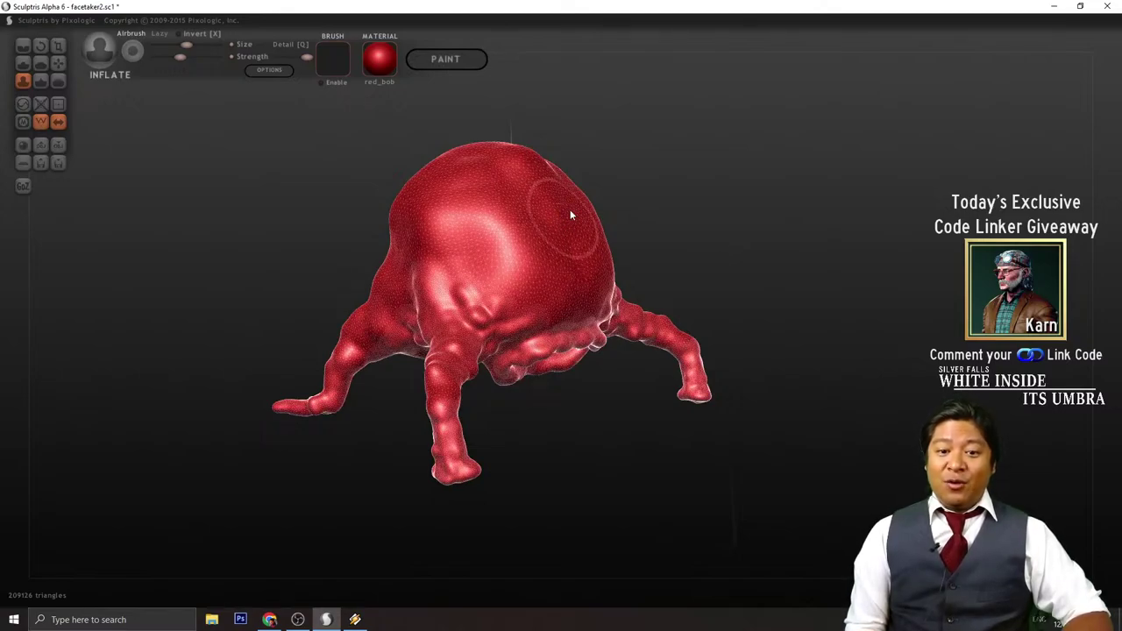
left_click_drag(805, 271, 797, 281)
scroll(798, 280, "up", 6)
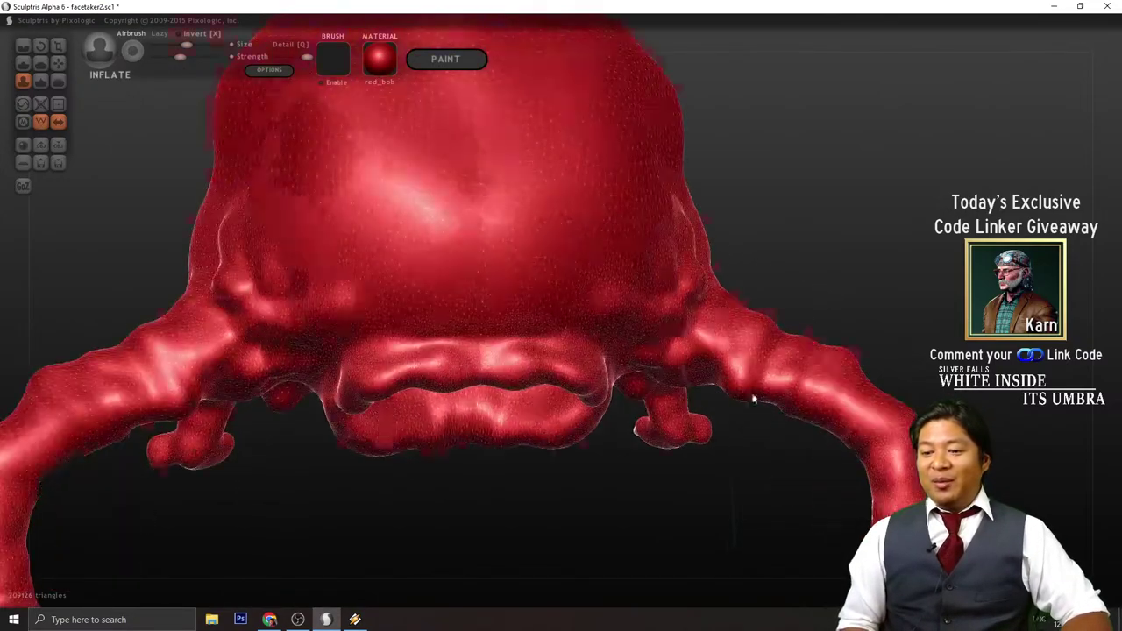
right_click_drag(611, 520, 605, 467)
scroll(624, 515, "down", 5)
scroll(563, 453, "up", 4)
scroll(498, 459, "down", 3)
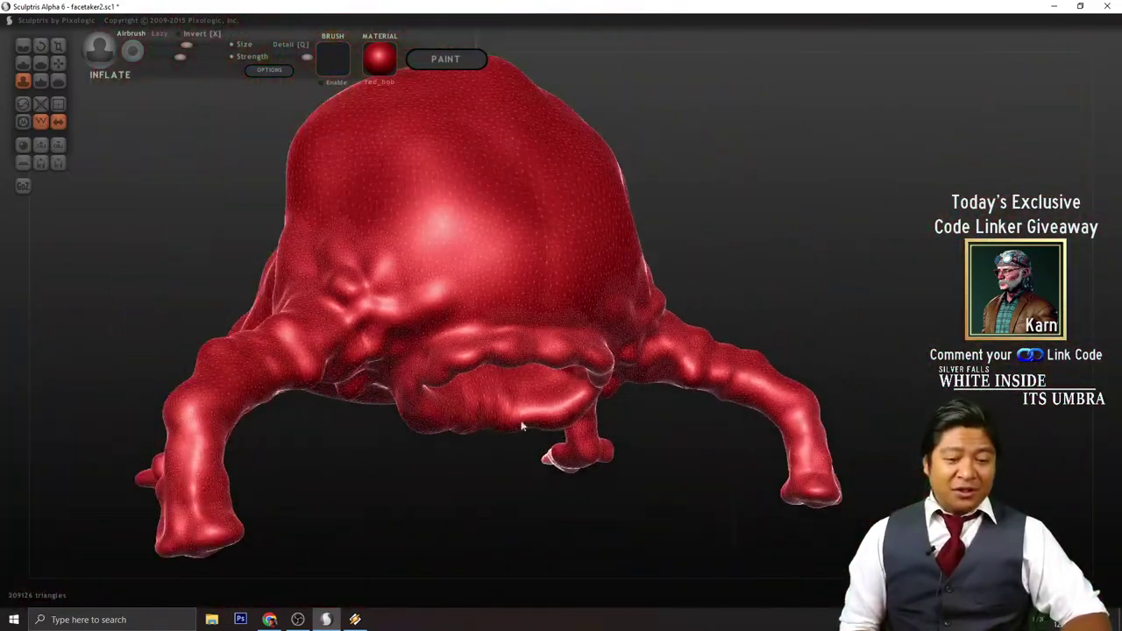
left_click_drag(695, 520, 663, 495)
scroll(556, 464, "down", 3)
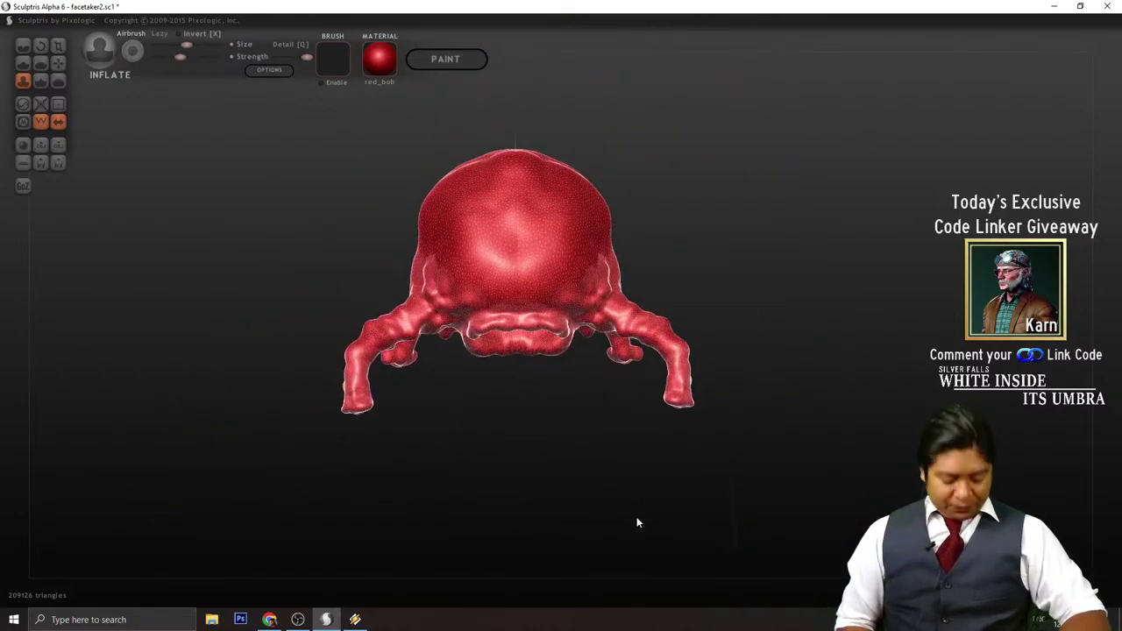
left_click_drag(571, 499, 572, 524, "alt")
scroll(577, 491, "up", 4)
left_click_drag(621, 493, 517, 517)
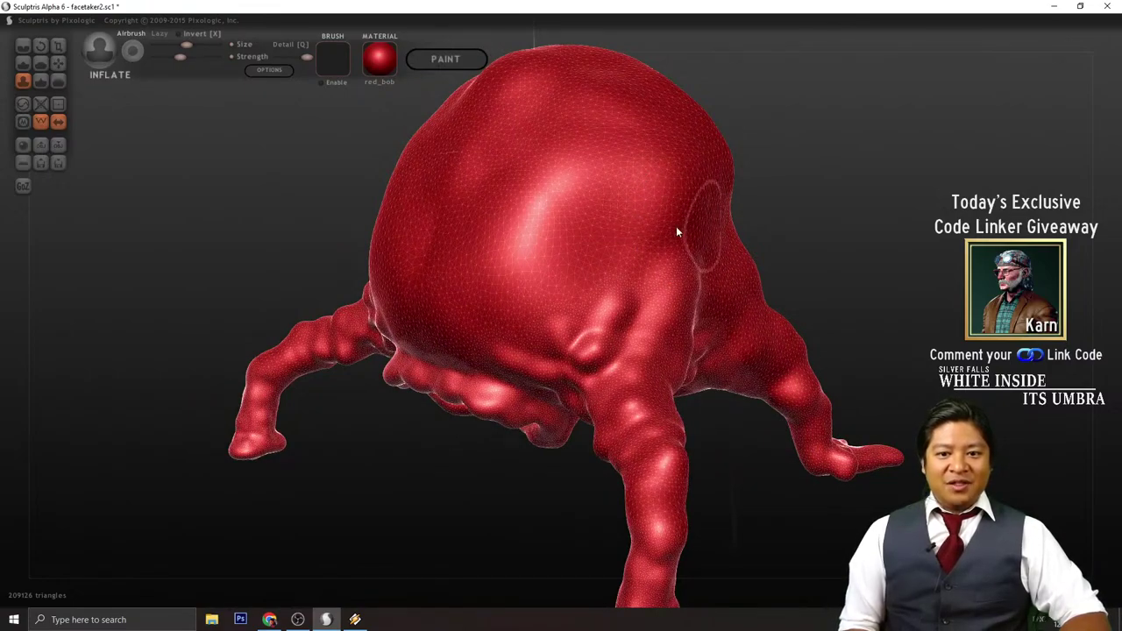
left_click_drag(876, 266, 798, 397)
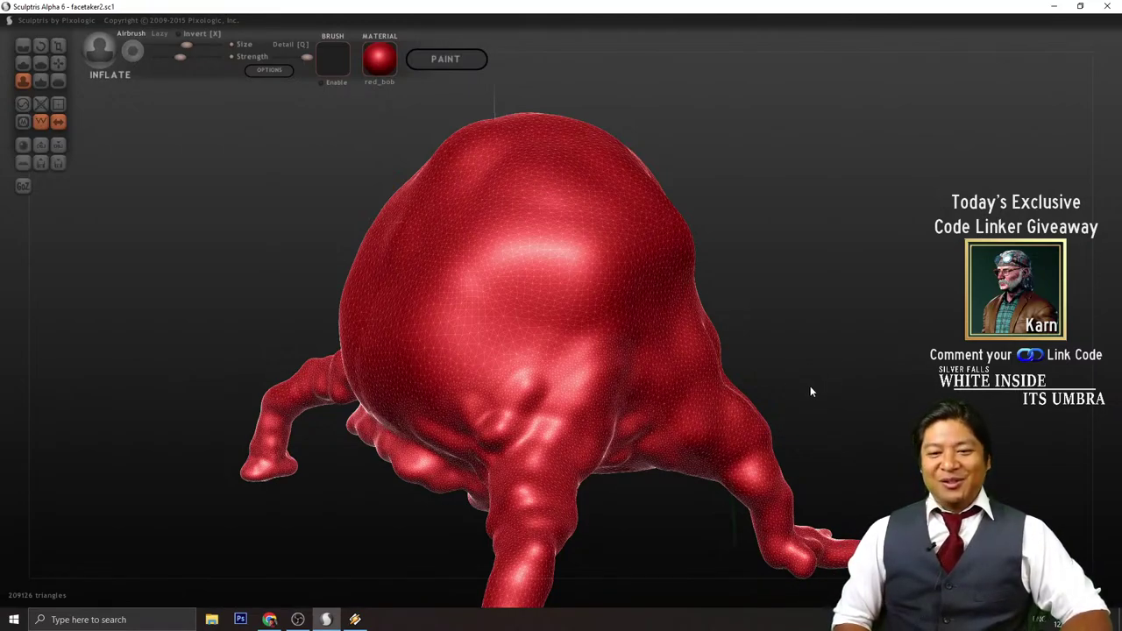
left_click_drag(811, 392, 756, 380)
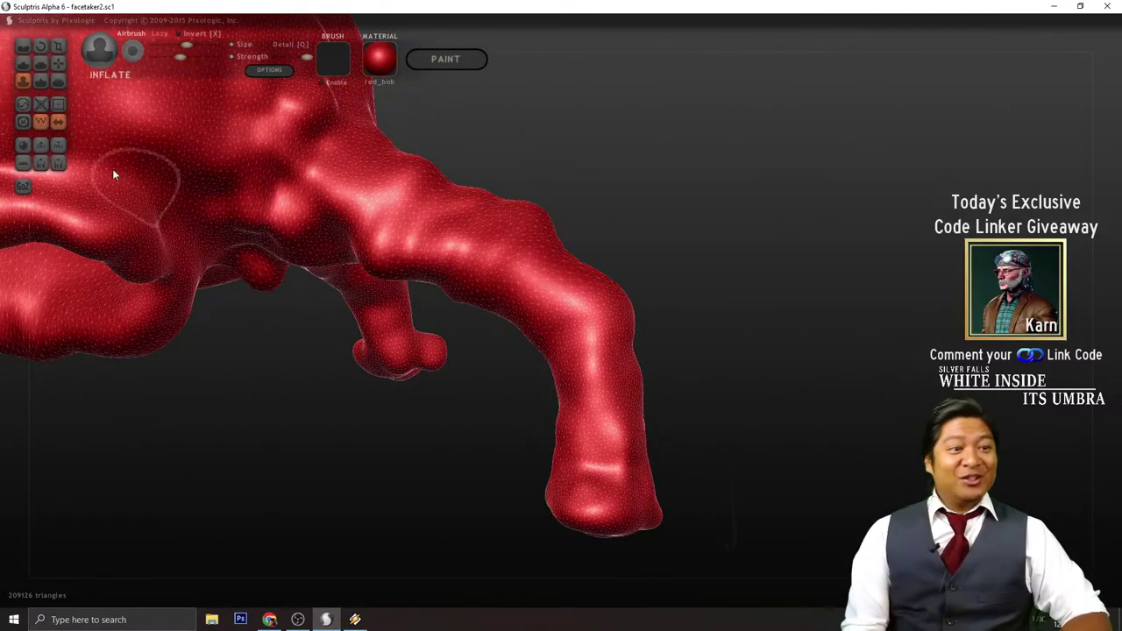
- Raise the first rounded toe-base knobs around the front limb's ankle with the Draw brush
left_click(22, 63)
mouse_move(744, 432)
left_mouse_down()
mouse_move(713, 419)
mouse_move(718, 442)
left_mouse_up()
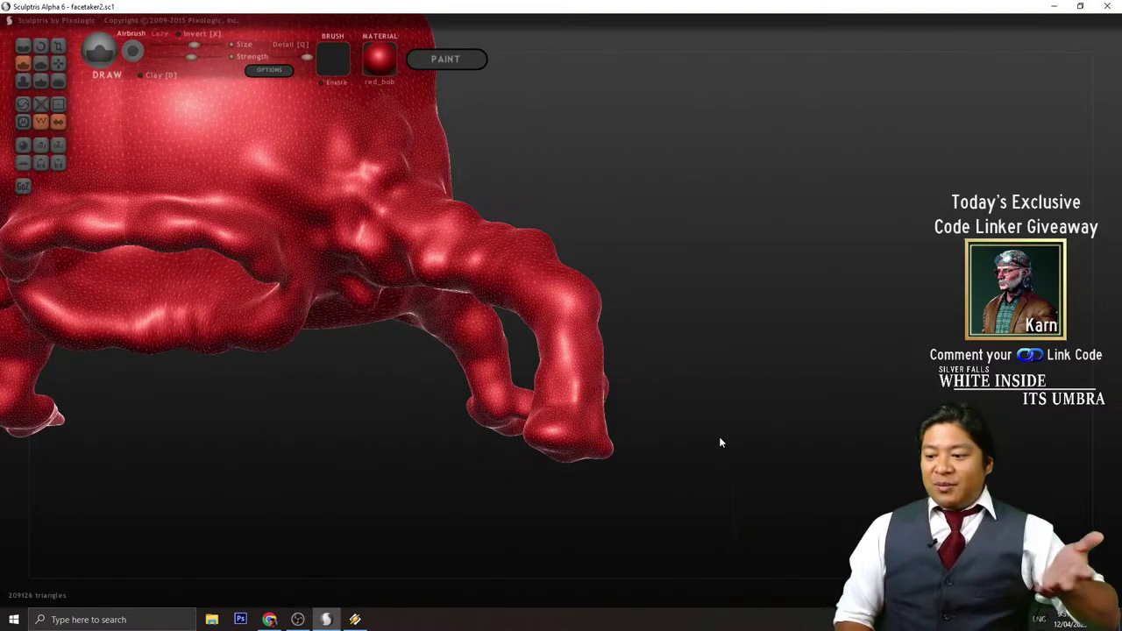
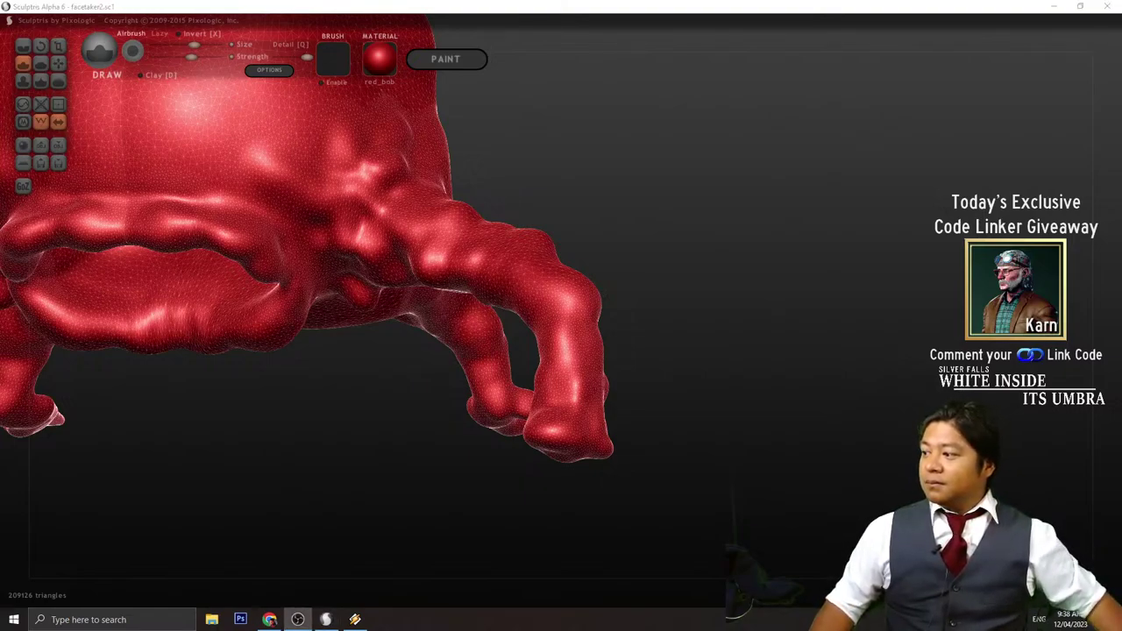
left_click(355, 620)
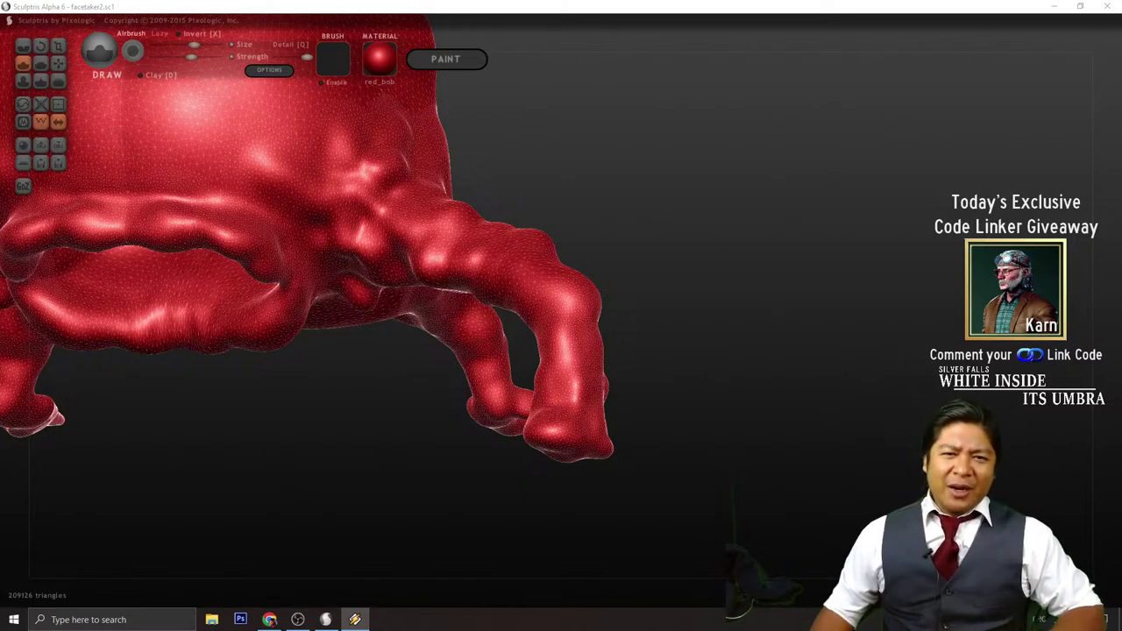
left_click(595, 5)
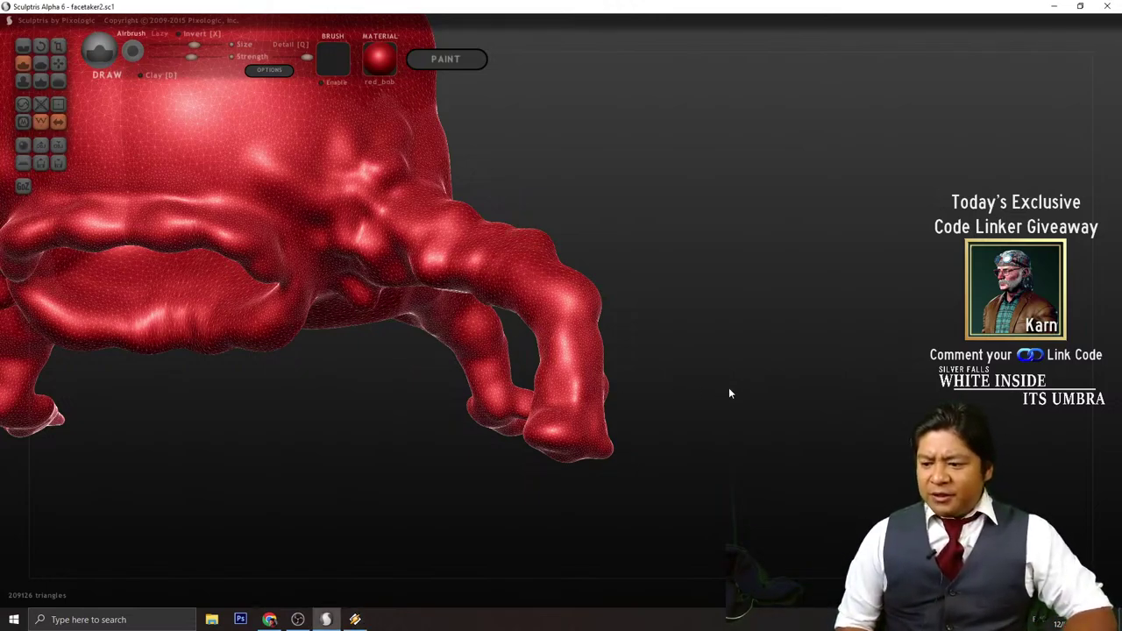
mouse_move(729, 394)
left_mouse_down()
mouse_move(696, 340)
mouse_move(690, 364)
mouse_move(803, 337)
left_mouse_up()
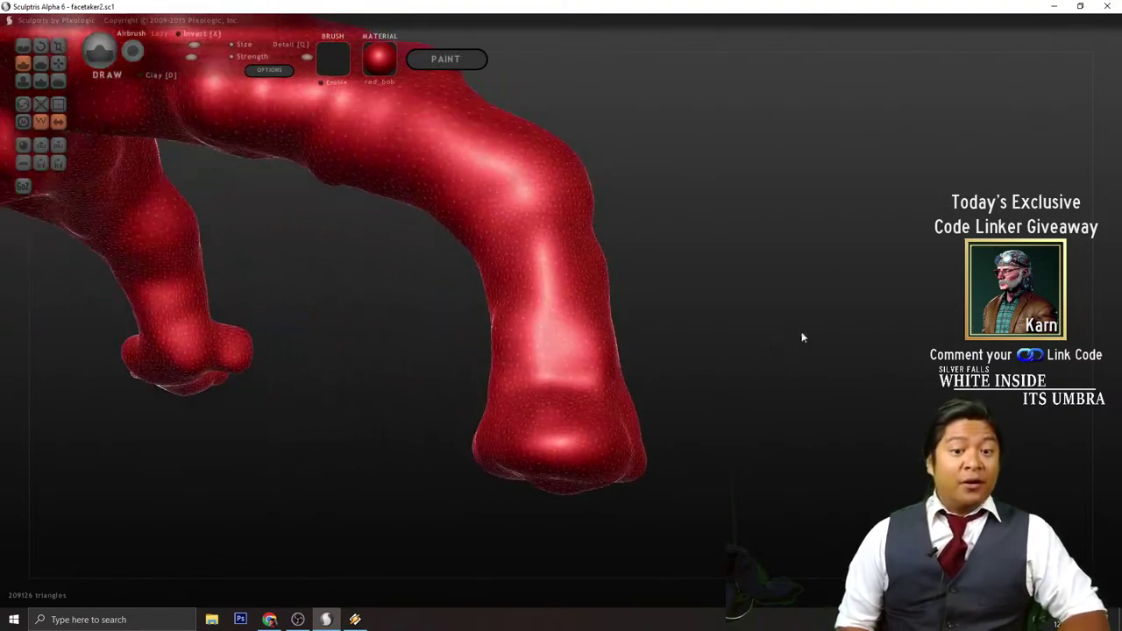
left_click_drag(699, 303, 591, 292)
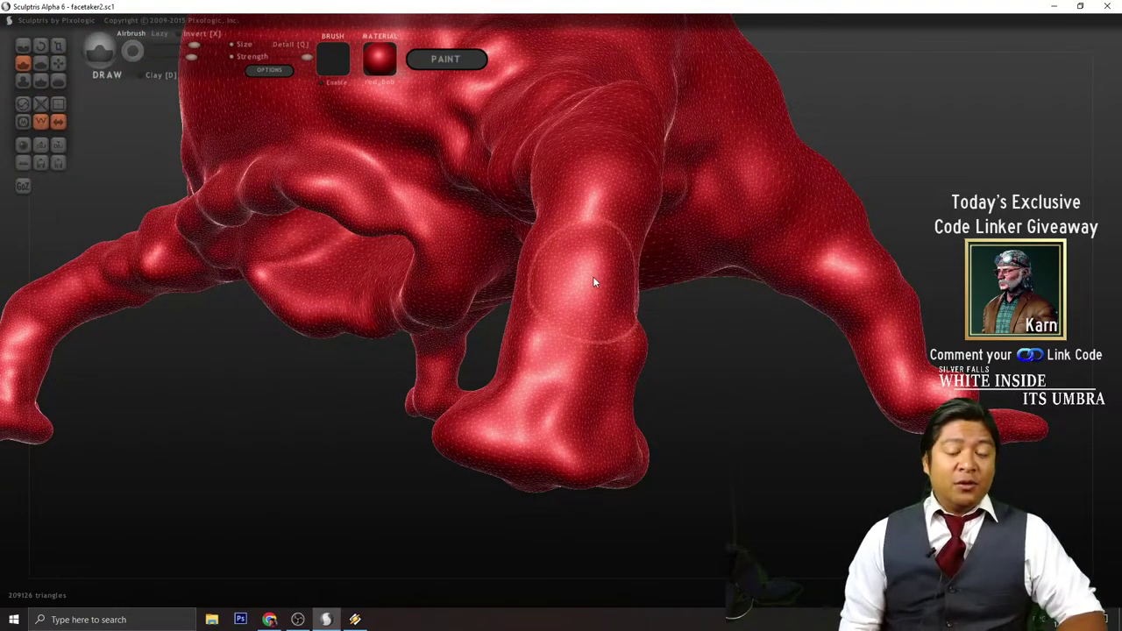
scroll(587, 290, "up", 3)
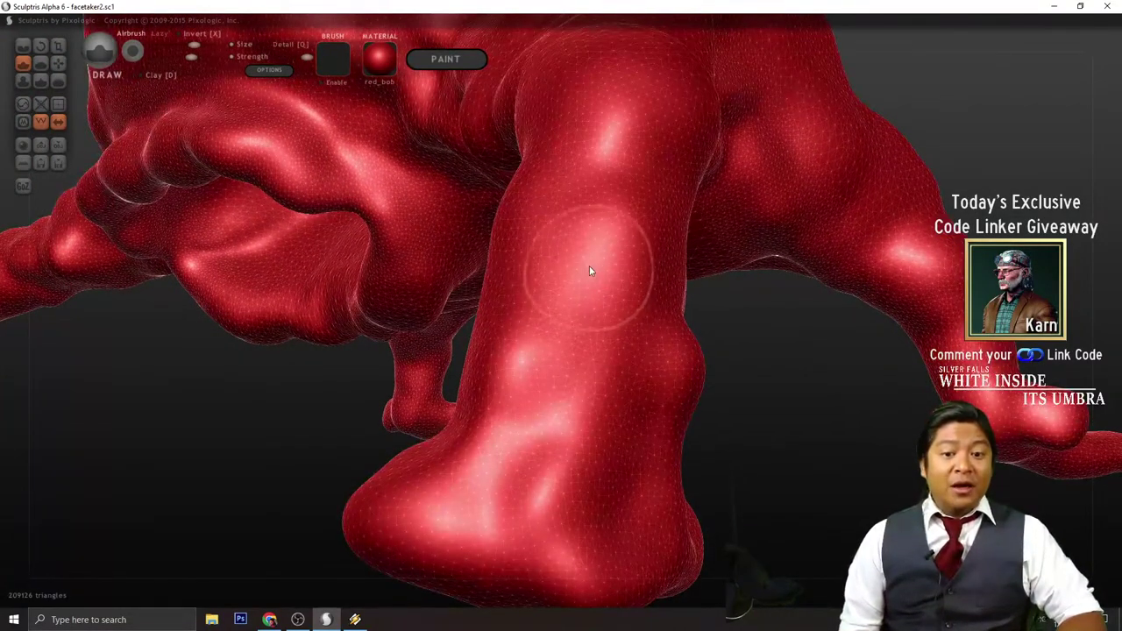
left_click(592, 268)
left_click(592, 268)
mouse_move(737, 389)
left_mouse_down()
mouse_move(784, 404)
mouse_move(950, 395)
left_mouse_up()
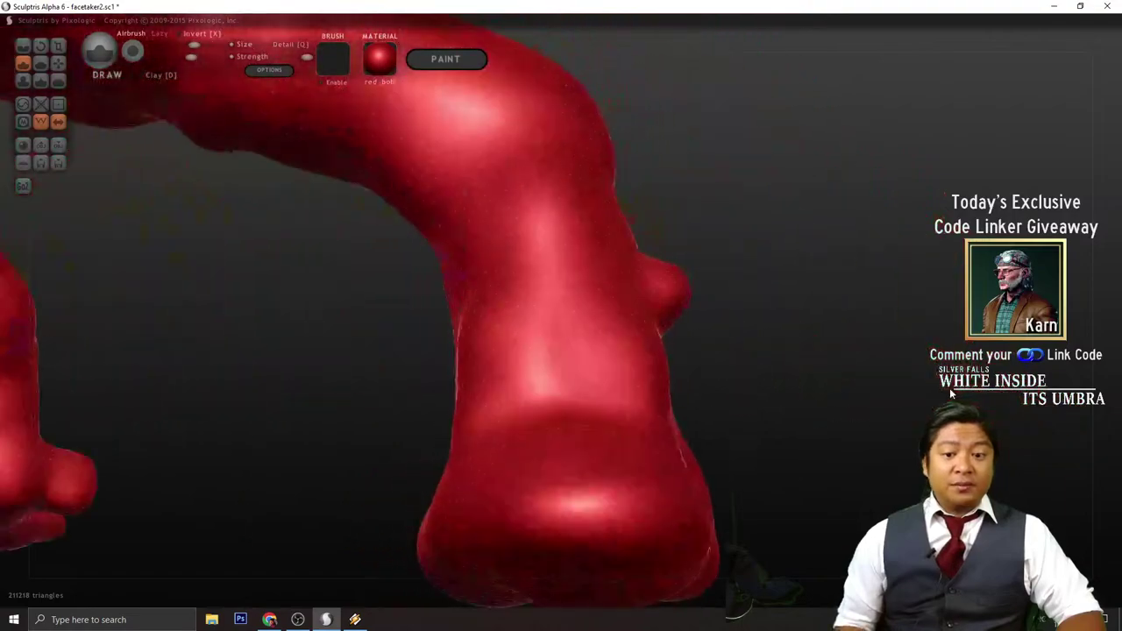
mouse_move(693, 333)
left_mouse_down()
mouse_move(742, 377)
mouse_move(570, 231)
mouse_move(578, 250)
left_mouse_up()
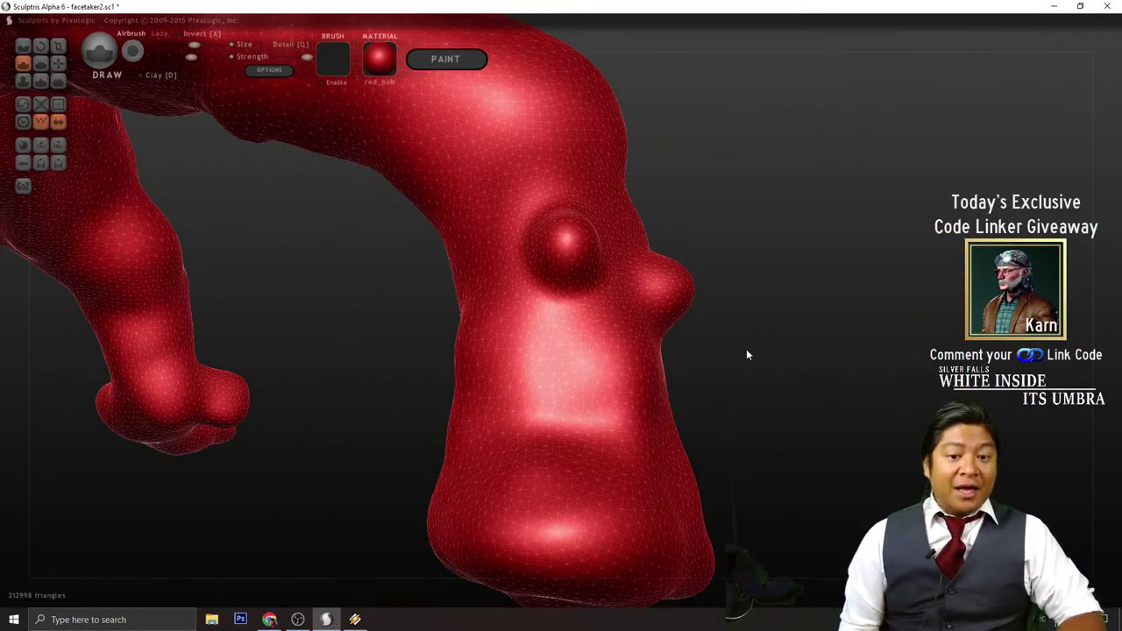
- Add more rounded knobs around the ankle above the front foot and enlarge the middle one with Draw strokes
left_click_drag(747, 349, 837, 356)
mouse_move(528, 255)
left_mouse_down()
mouse_move(519, 261)
mouse_move(533, 283)
left_mouse_up()
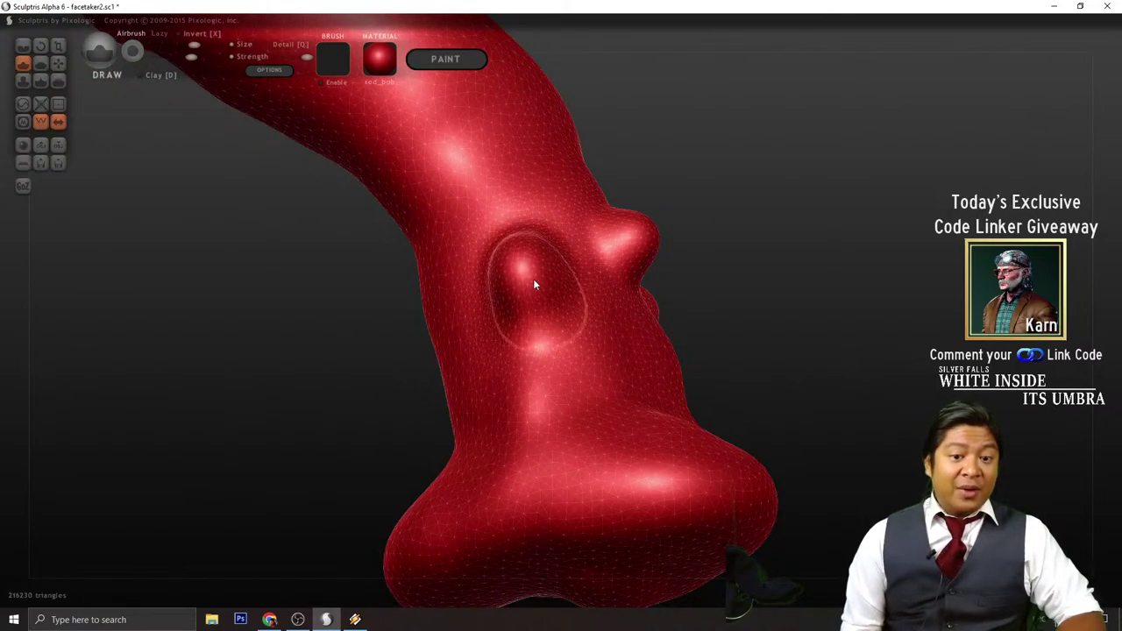
mouse_move(754, 386)
left_mouse_down()
mouse_move(800, 410)
mouse_move(808, 385)
mouse_move(861, 356)
mouse_move(908, 351)
left_mouse_up()
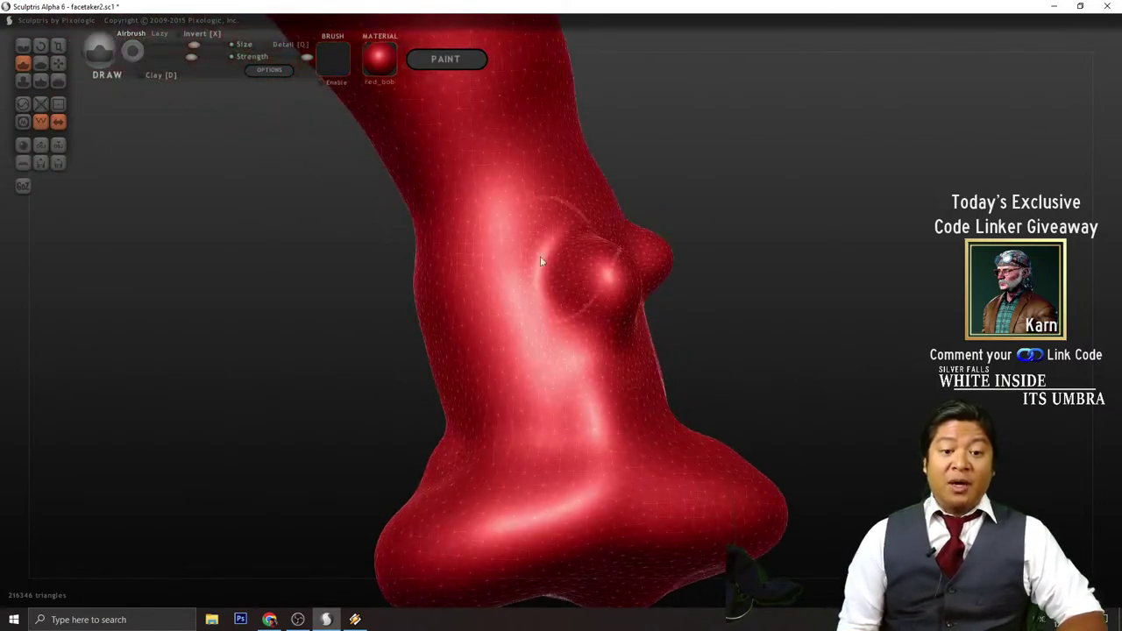
left_click_drag(549, 282, 556, 318)
left_click_drag(825, 404, 649, 368)
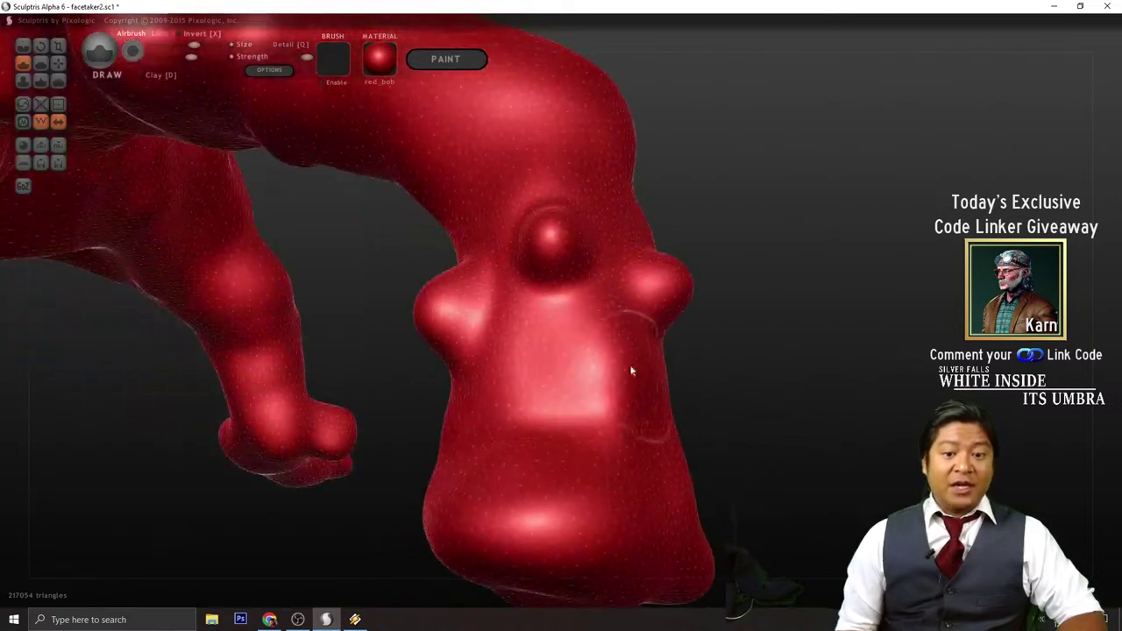
mouse_move(521, 274)
left_mouse_down()
mouse_move(596, 248)
mouse_move(582, 275)
left_mouse_up()
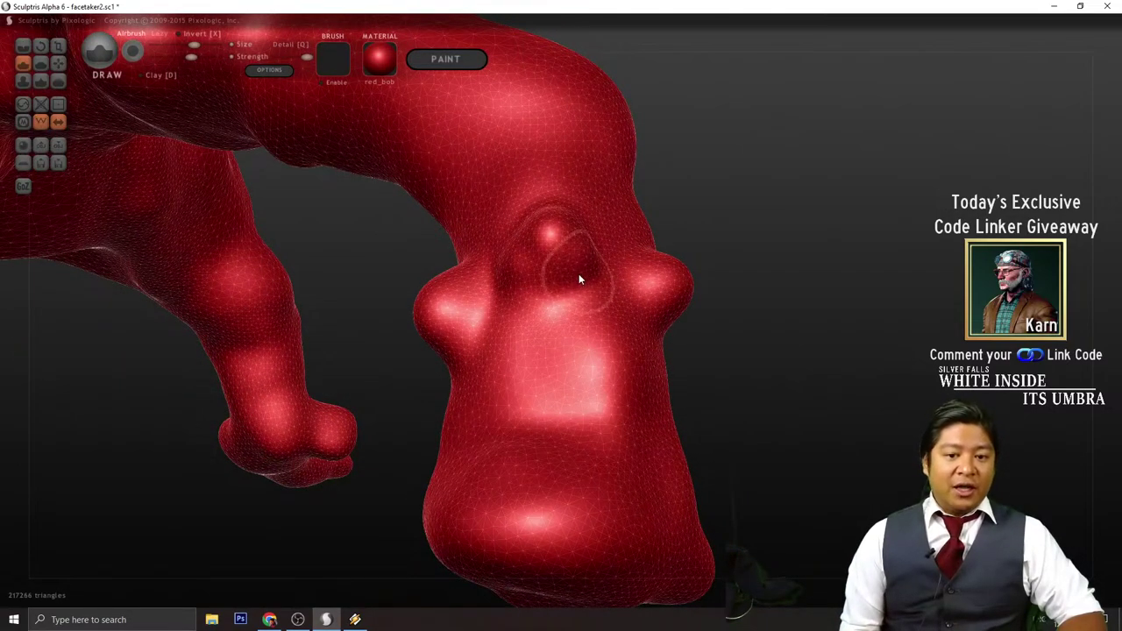
left_click_drag(832, 377, 667, 364)
left_click_drag(562, 314, 537, 308)
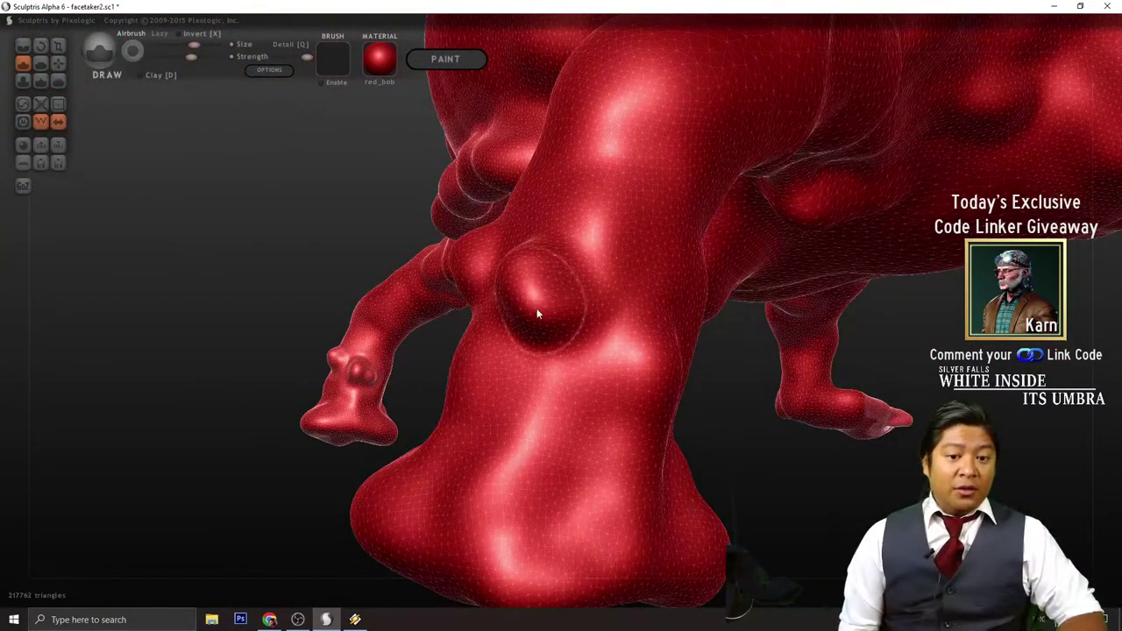
- Extend the outer and middle ankle knobs down to the front edge of the foot as raised toe ridges
mouse_move(800, 487)
left_mouse_down()
mouse_move(869, 497)
mouse_move(641, 323)
left_mouse_up()
mouse_move(786, 451)
left_mouse_down()
mouse_move(815, 444)
mouse_move(686, 321)
mouse_move(589, 293)
mouse_move(599, 263)
mouse_move(561, 458)
mouse_move(614, 274)
mouse_move(561, 441)
left_mouse_up()
left_click_drag(691, 501, 602, 371)
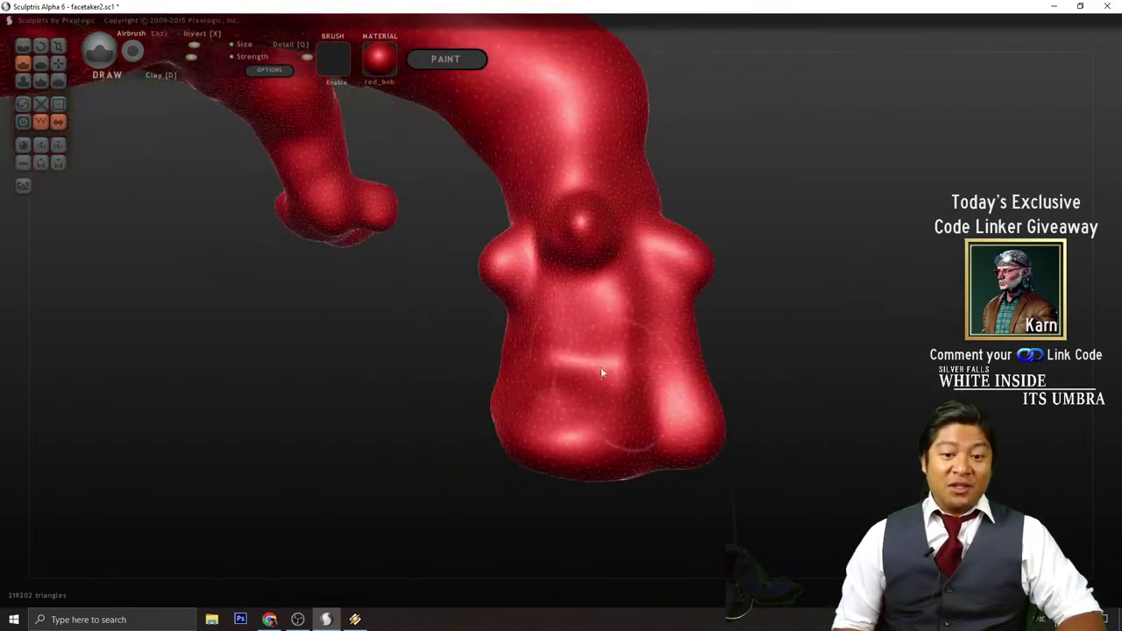
left_click_drag(584, 273, 594, 334)
left_click_drag(789, 421, 811, 363)
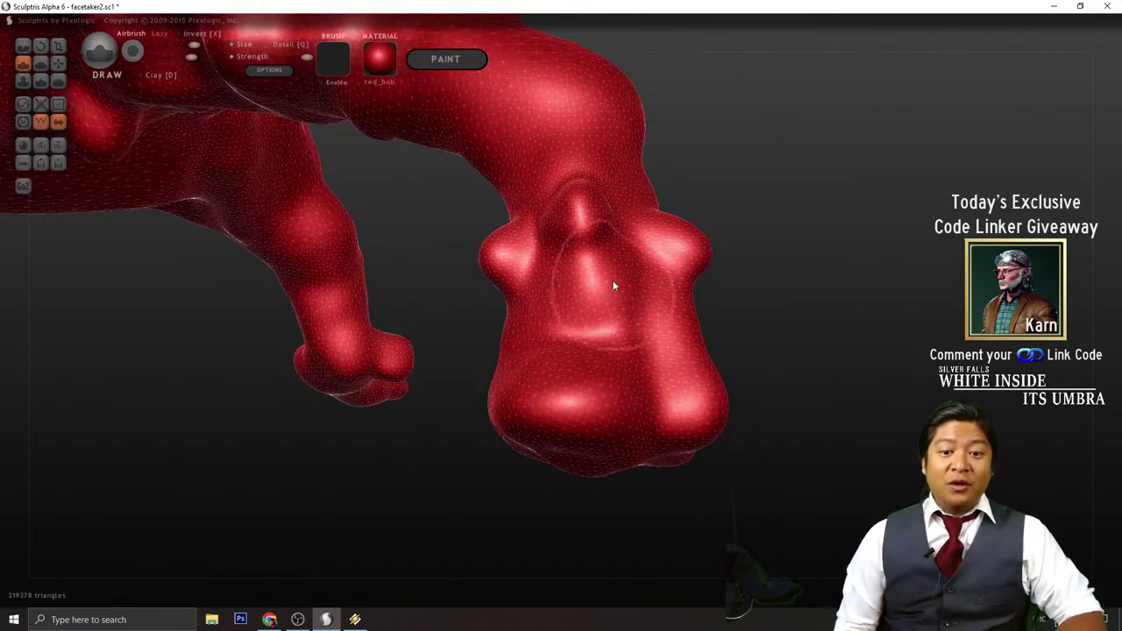
scroll(579, 239, "up", 1)
left_click_drag(580, 234, 594, 431)
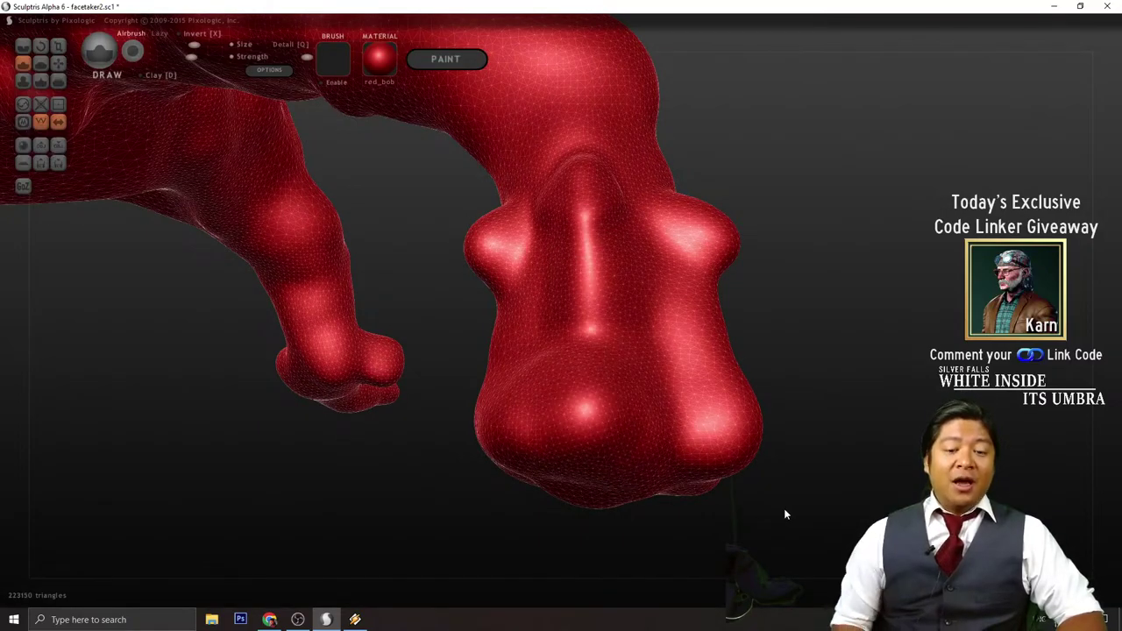
left_click_drag(784, 514, 752, 490)
left_click_drag(591, 329, 591, 211)
- Build a toe ridge from the side ankle knob down to the foot and thicken its lower part
left_click_drag(864, 372, 745, 285)
left_click_drag(701, 255, 681, 295)
mouse_move(776, 333)
left_mouse_down()
mouse_move(481, 272)
mouse_move(487, 395)
left_mouse_up()
left_click_drag(472, 277, 481, 430)
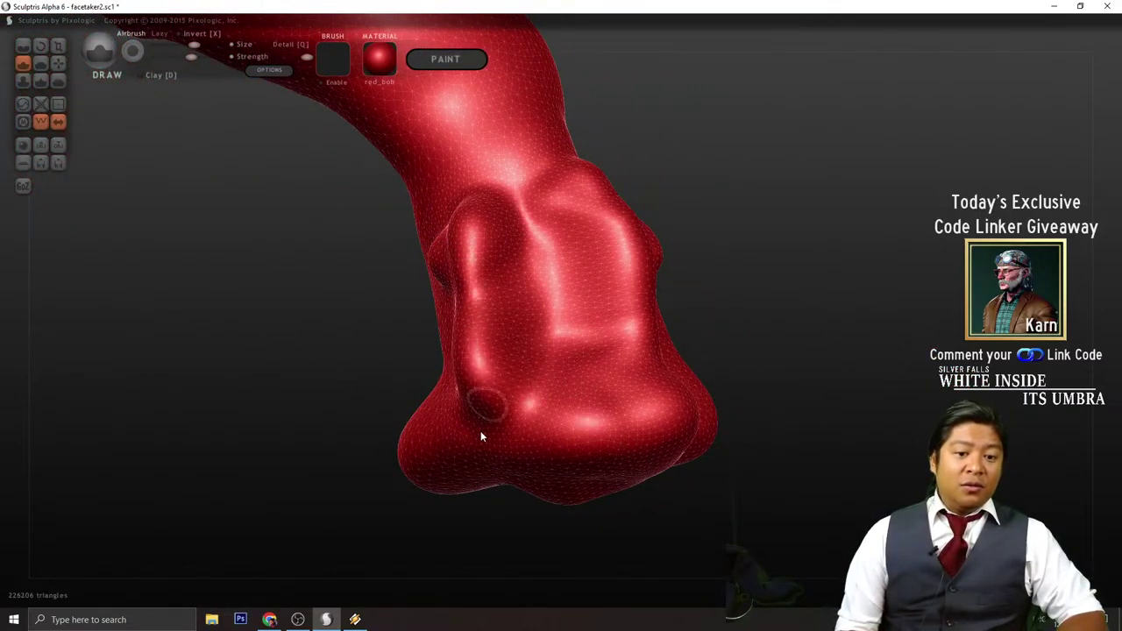
left_click_drag(762, 443, 829, 438)
mouse_move(489, 376)
left_mouse_down()
mouse_move(522, 416)
mouse_move(526, 394)
left_mouse_up()
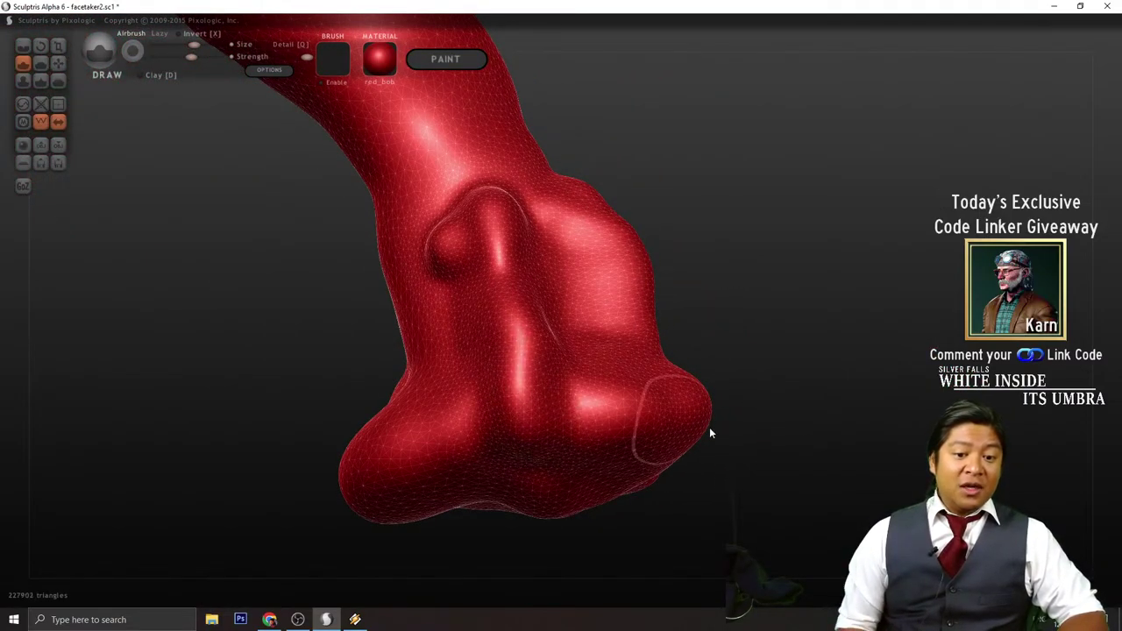
left_click_drag(721, 428, 706, 369)
left_click_drag(508, 366, 512, 412)
- Build protruding toe tips at the front foot's edge and strengthen the toe ridges leading into them
mouse_move(781, 412)
left_mouse_down()
mouse_move(859, 467)
mouse_move(770, 513)
mouse_move(657, 476)
mouse_move(699, 441)
mouse_move(637, 316)
mouse_move(614, 308)
left_mouse_up()
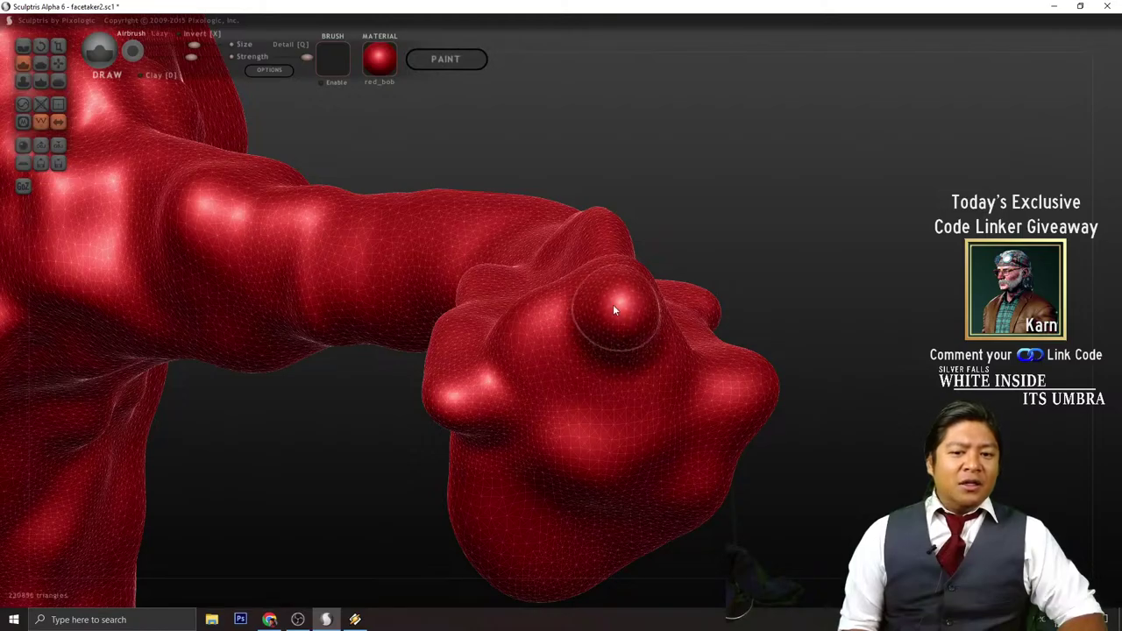
mouse_move(802, 329)
left_mouse_down()
mouse_move(784, 369)
mouse_move(854, 310)
mouse_move(939, 298)
mouse_move(744, 336)
mouse_move(915, 311)
mouse_move(609, 394)
left_mouse_up()
left_click_drag(749, 386, 594, 388)
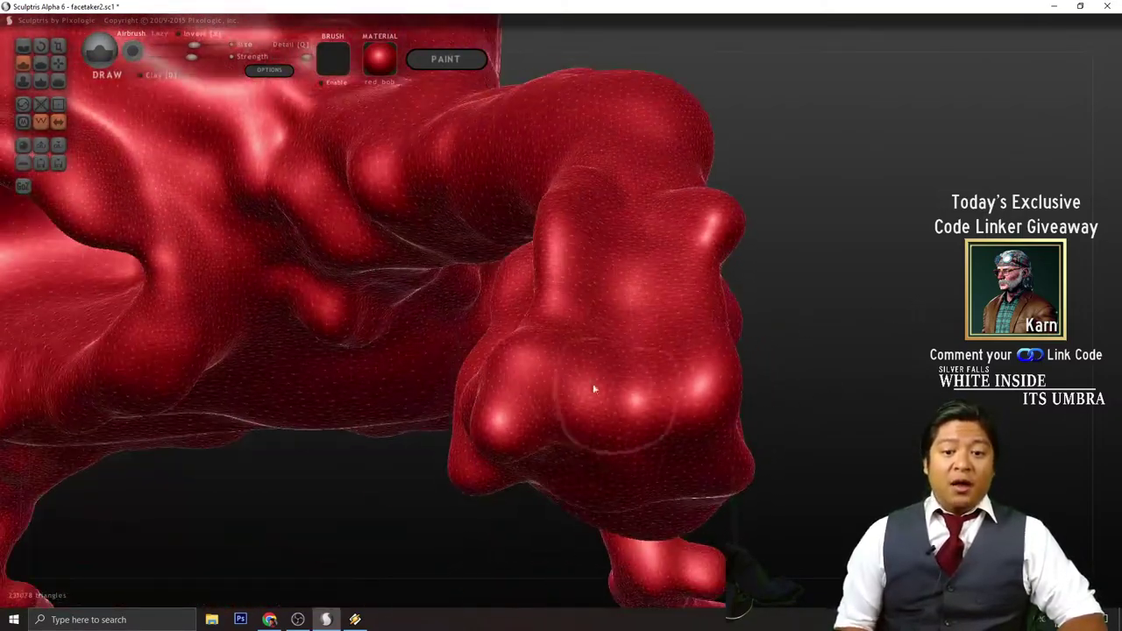
mouse_move(772, 375)
left_mouse_down()
mouse_move(876, 375)
mouse_move(620, 302)
mouse_move(594, 278)
mouse_move(640, 306)
left_mouse_up()
mouse_move(790, 333)
left_mouse_down()
mouse_move(930, 353)
mouse_move(888, 370)
mouse_move(747, 258)
left_mouse_up()
mouse_move(912, 237)
left_mouse_down()
mouse_move(832, 225)
mouse_move(658, 235)
left_mouse_up()
left_click_drag(541, 243, 563, 227)
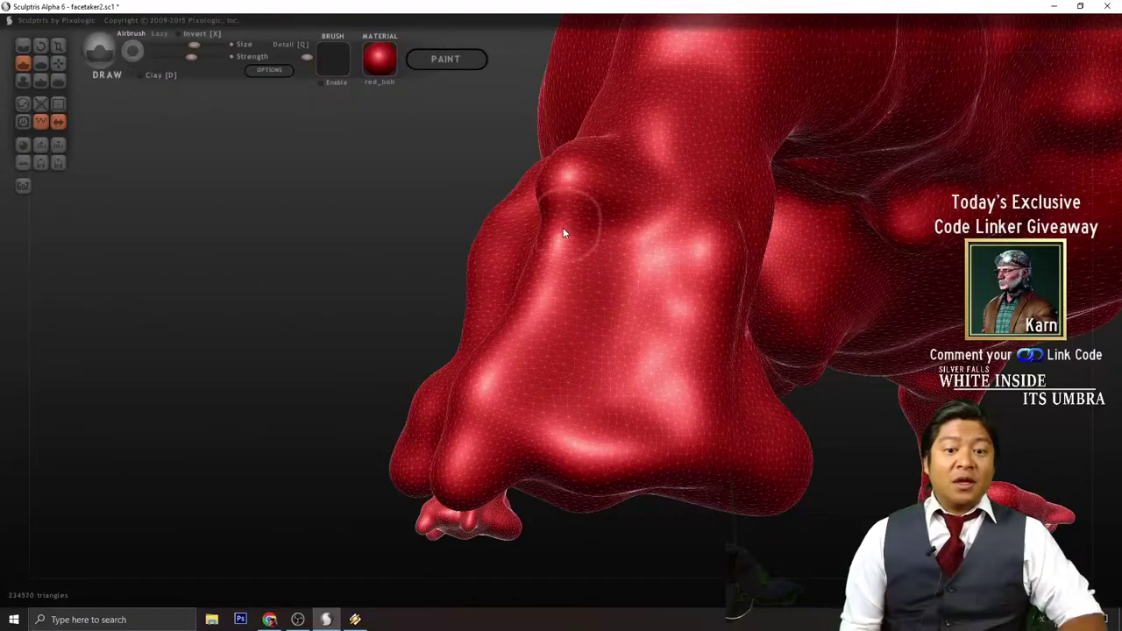
left_click_drag(539, 314, 505, 449)
- Lengthen the front foot's toe tip and reinforce the ridges over the top of the foot with Draw strokes
mouse_move(667, 559)
left_mouse_down()
mouse_move(701, 558)
mouse_move(817, 465)
mouse_move(912, 456)
mouse_move(887, 452)
left_mouse_up()
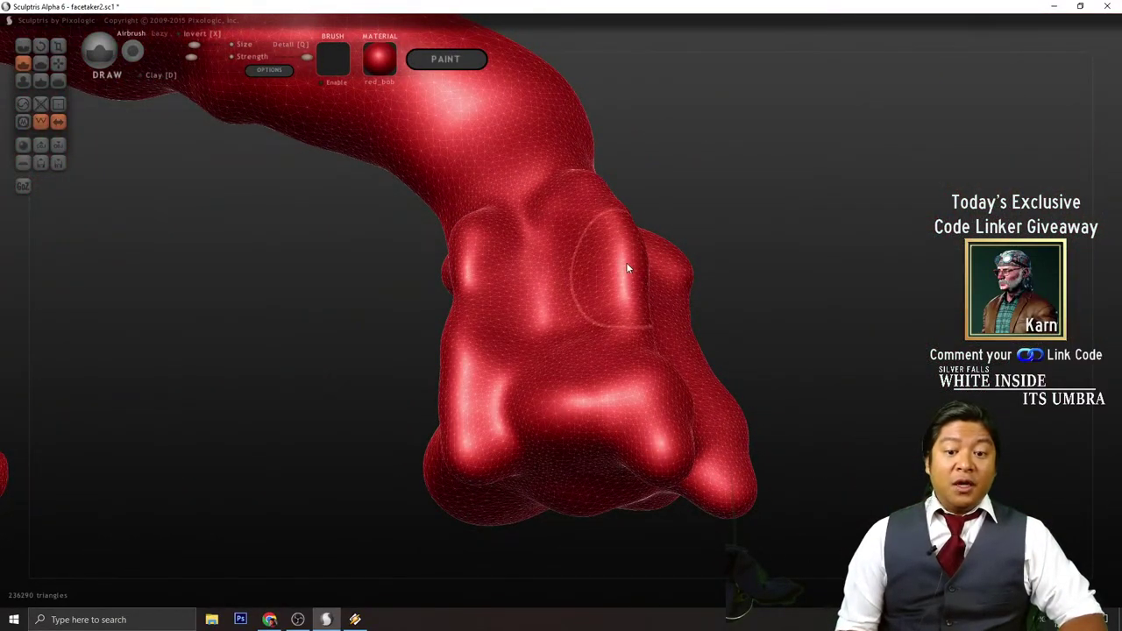
left_click_drag(633, 373, 653, 422)
left_click_drag(776, 473, 810, 410)
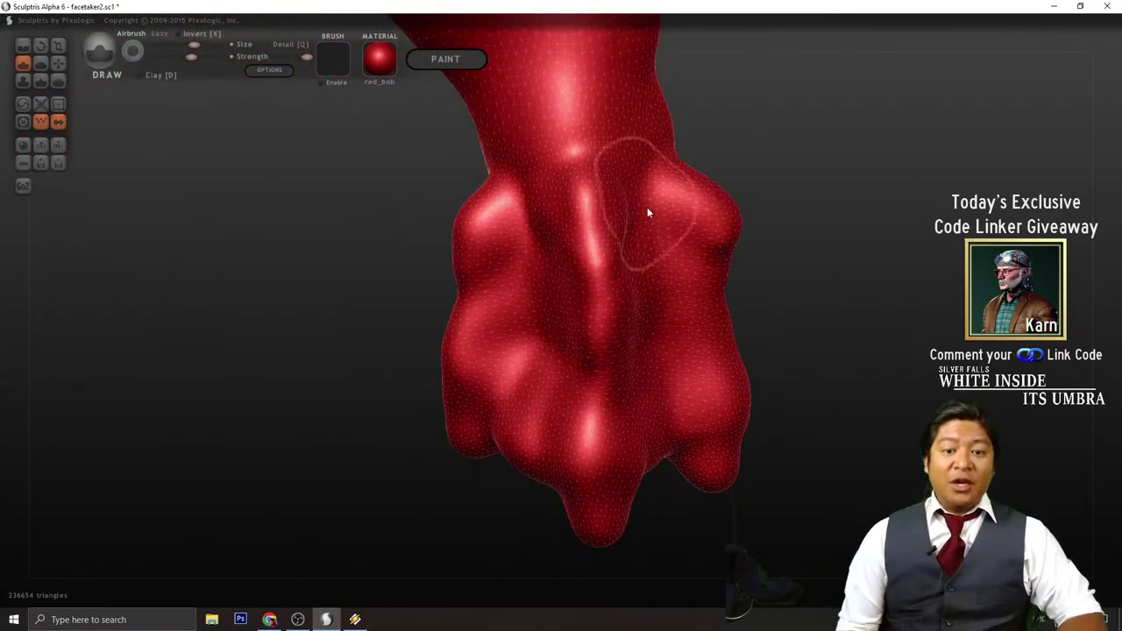
mouse_move(824, 230)
left_mouse_down("alt")
mouse_move(835, 358)
mouse_move(824, 294)
left_mouse_up("alt")
mouse_move(573, 293)
left_mouse_down()
mouse_move(566, 263)
mouse_move(568, 322)
left_mouse_up()
mouse_move(771, 320)
left_mouse_down()
mouse_move(706, 295)
mouse_move(711, 250)
left_mouse_up()
left_click_drag(626, 356, 600, 359)
- Continue the toe ridges as raised tendons from the knobs up onto the front limb's lower section
mouse_move(761, 394)
left_mouse_down()
mouse_move(916, 447)
mouse_move(728, 381)
left_mouse_up()
left_click_drag(551, 323, 521, 205)
mouse_move(734, 263)
left_mouse_down()
mouse_move(773, 306)
mouse_move(720, 301)
left_mouse_up()
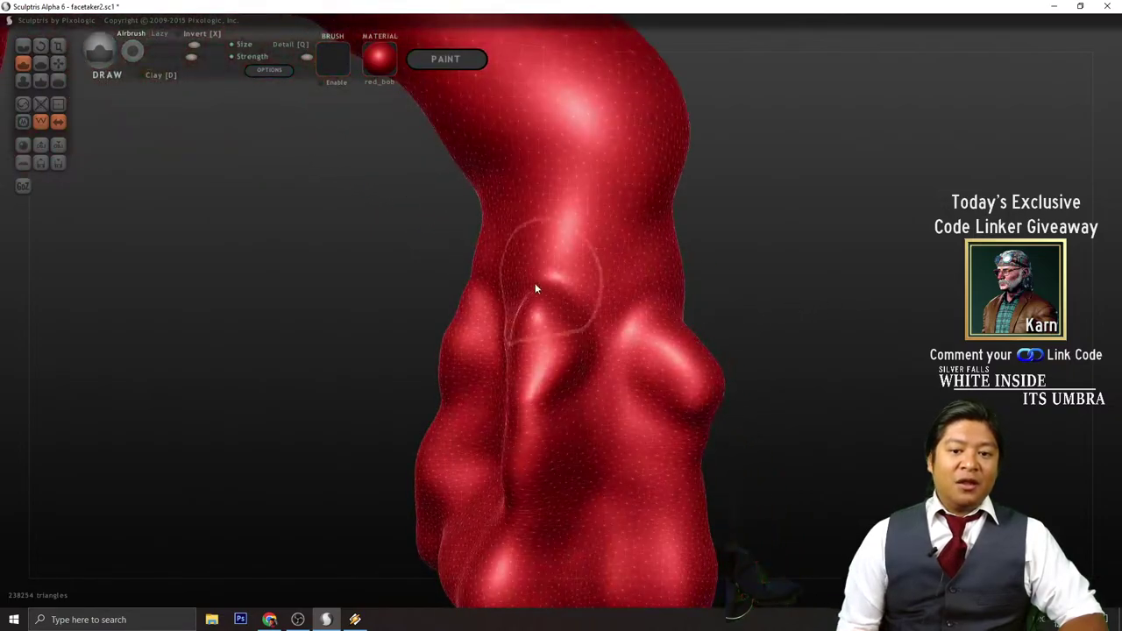
left_click_drag(534, 286, 557, 271)
left_click_drag(795, 312, 596, 322)
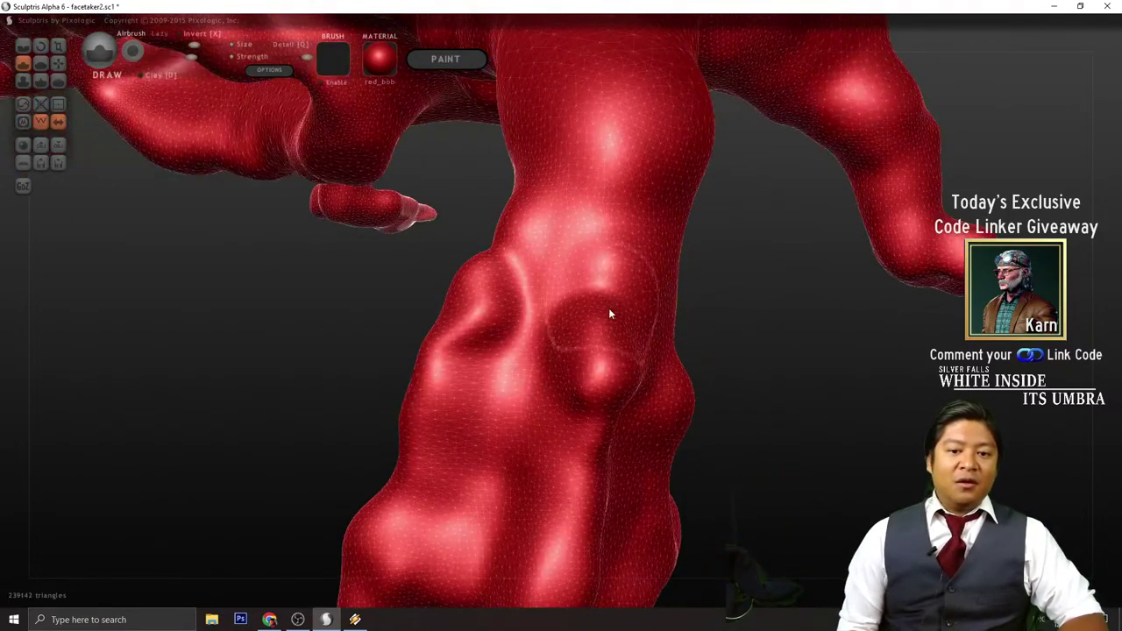
mouse_move(685, 321)
left_mouse_down()
mouse_move(652, 356)
mouse_move(614, 337)
mouse_move(582, 275)
left_mouse_up()
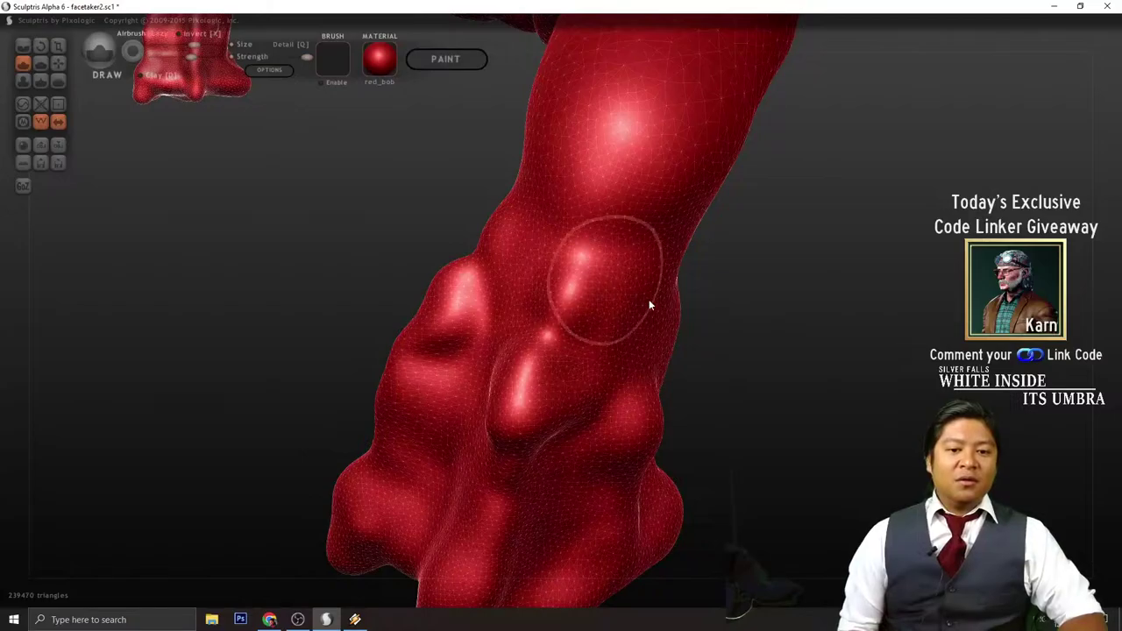
scroll(694, 409, "down", 5)
mouse_move(694, 415)
left_mouse_down()
mouse_move(830, 370)
mouse_move(827, 388)
mouse_move(759, 371)
mouse_move(537, 382)
mouse_move(812, 371)
mouse_move(561, 228)
left_mouse_up()
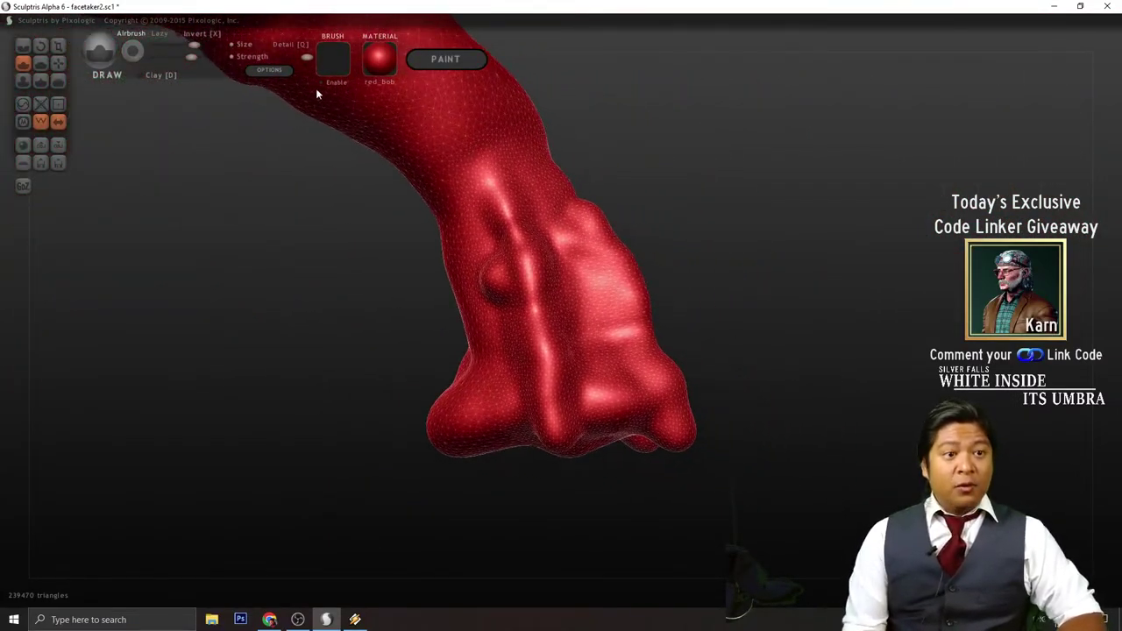
- Reduce the Draw brush size and add small knuckle bumps midway along the front foot's toe ridges, undoing one stroke
left_click_drag(193, 44, 179, 44)
scroll(592, 344, "up", 5)
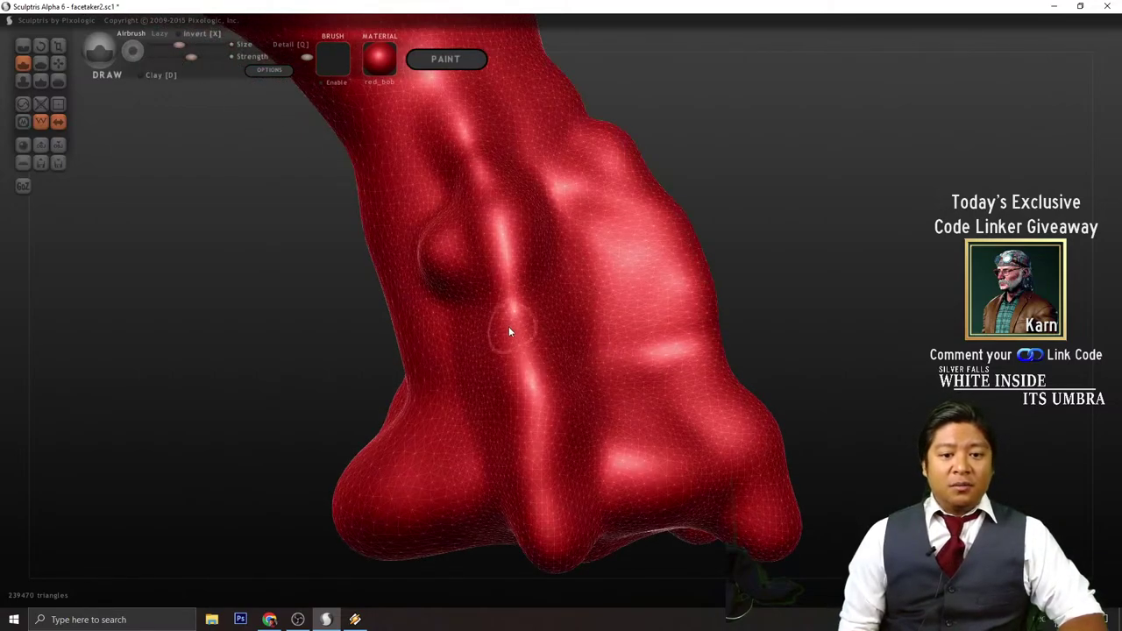
scroll(509, 326, "down", 2)
left_click_drag(521, 328, 528, 311)
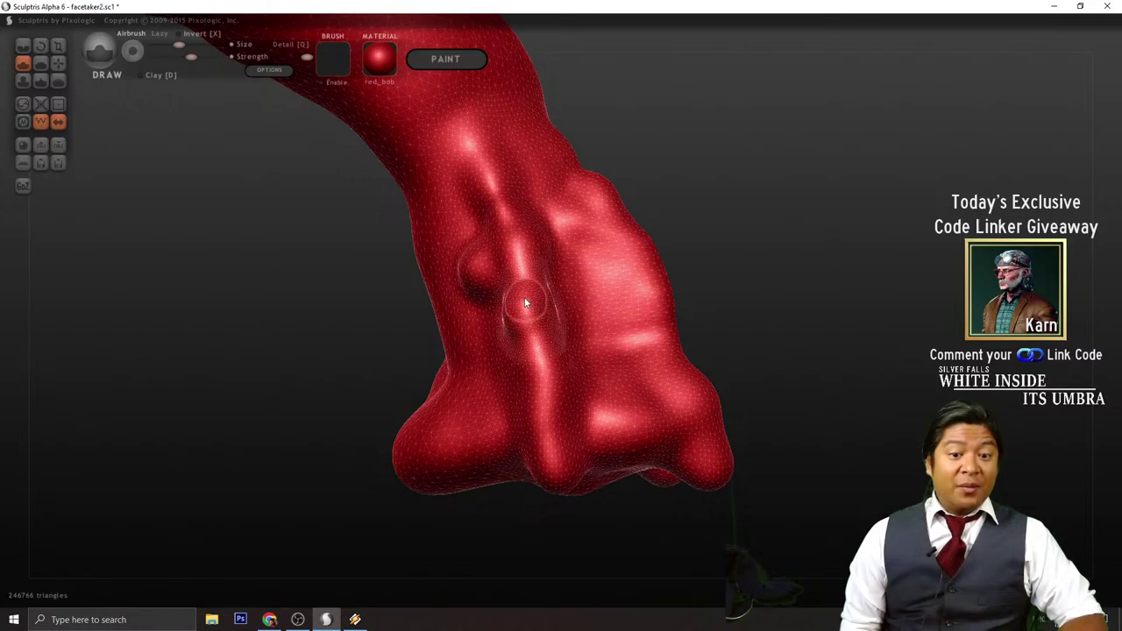
left_click_drag(686, 308, 733, 325)
scroll(476, 341, "up", 3)
scroll(479, 337, "down", 2)
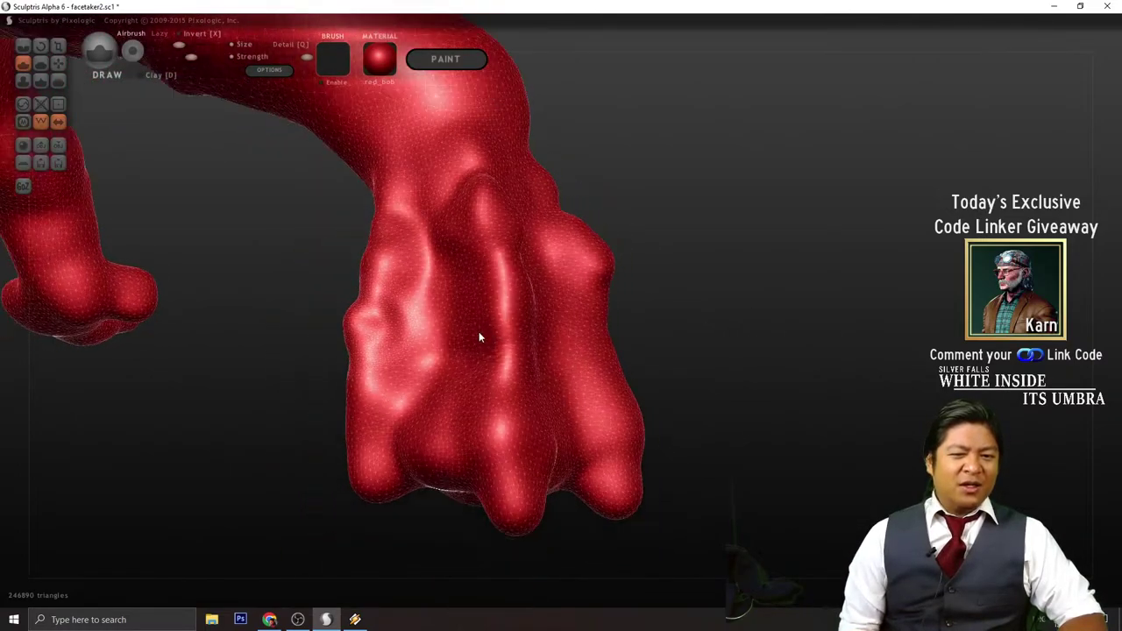
left_click_drag(489, 328, 493, 328)
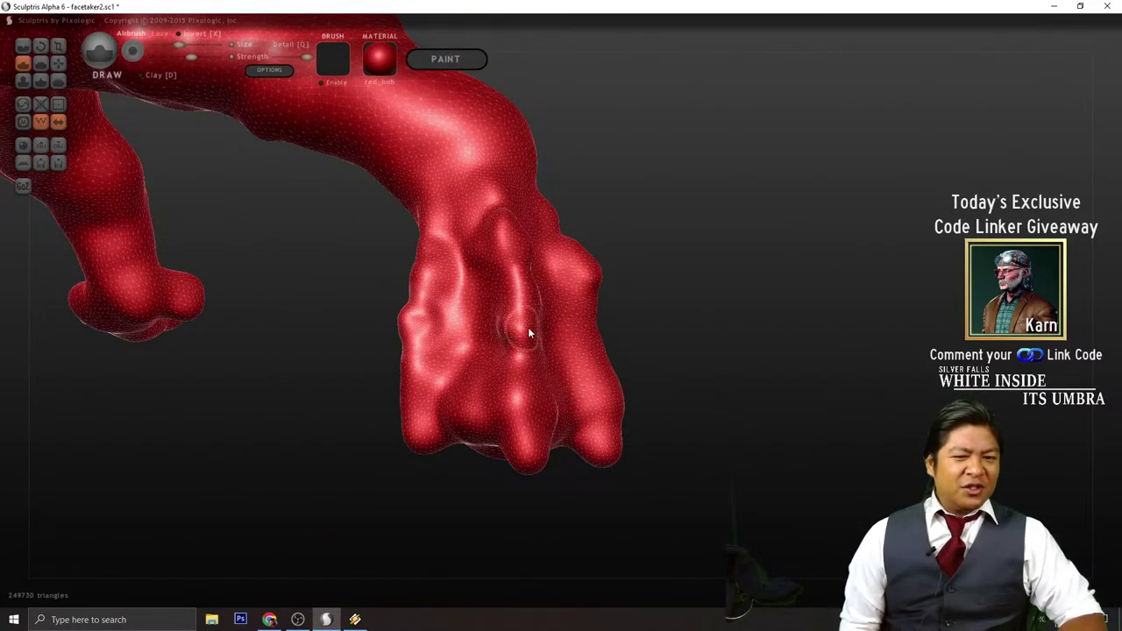
left_click_drag(719, 342, 646, 356)
key("ctrl+z")
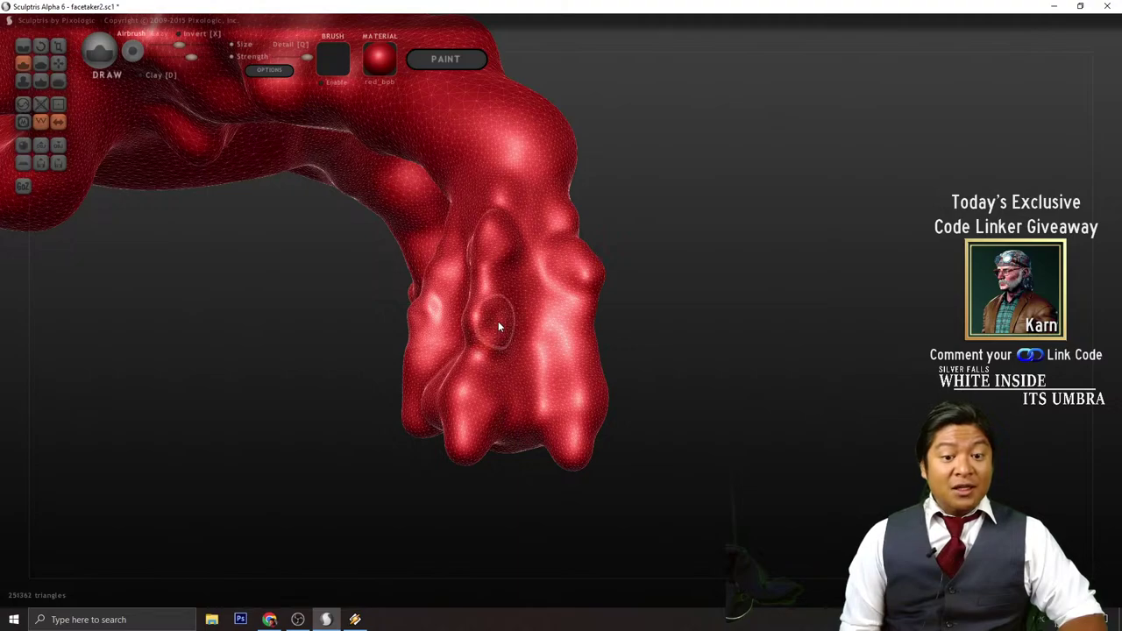
left_click_drag(498, 323, 531, 314)
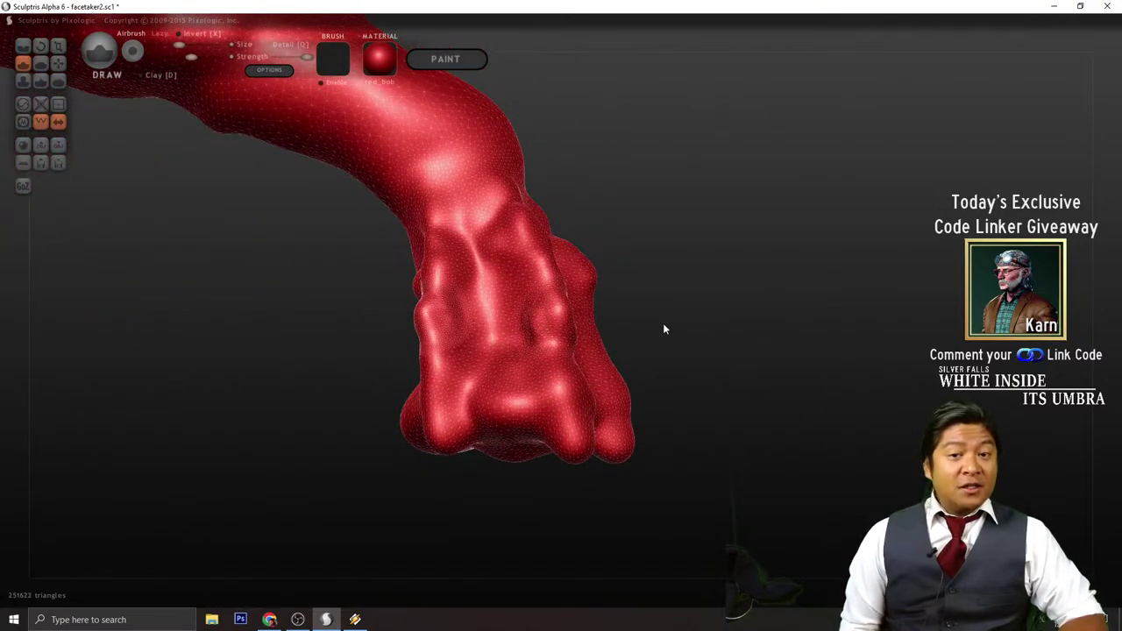
mouse_move(664, 329)
left_mouse_down()
mouse_move(739, 358)
mouse_move(564, 349)
left_mouse_up()
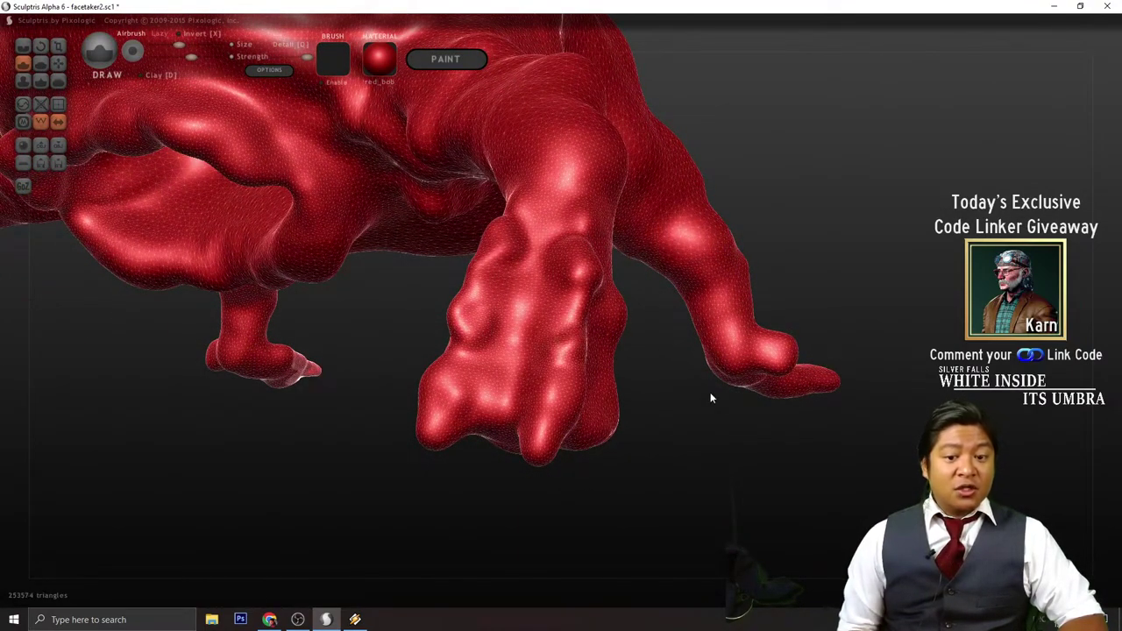
- Round out the knuckle bumps midway along the front foot's toe ridges with Draw strokes
left_click_drag(710, 398, 548, 351)
left_click_drag(654, 369, 602, 373)
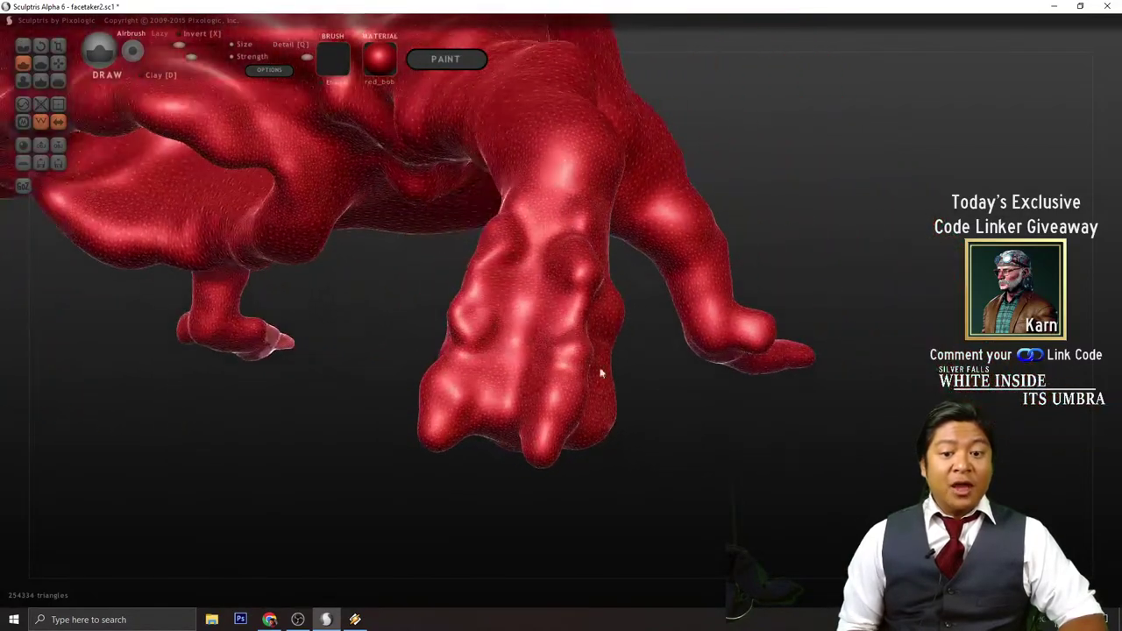
mouse_move(587, 334)
left_mouse_down()
mouse_move(526, 321)
mouse_move(770, 402)
mouse_move(546, 343)
mouse_move(561, 338)
left_mouse_up()
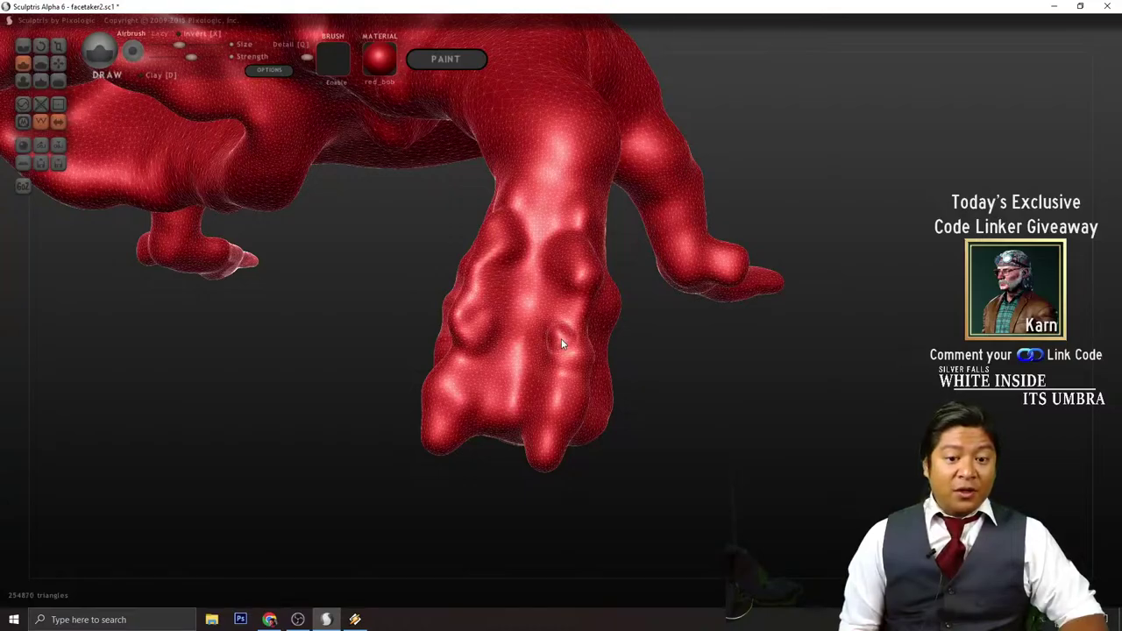
mouse_move(722, 385)
left_mouse_down()
mouse_move(570, 352)
mouse_move(729, 416)
mouse_move(546, 349)
mouse_move(748, 425)
mouse_move(750, 398)
mouse_move(629, 355)
mouse_move(801, 357)
left_mouse_up()
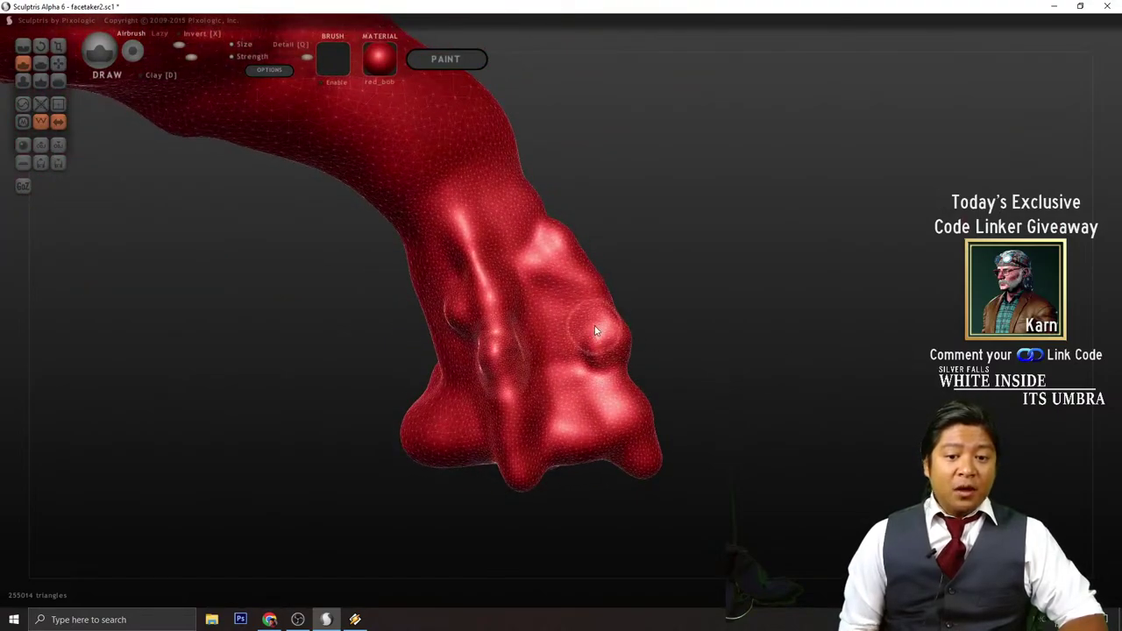
mouse_move(617, 361)
left_mouse_down()
mouse_move(654, 371)
mouse_move(488, 361)
left_mouse_up()
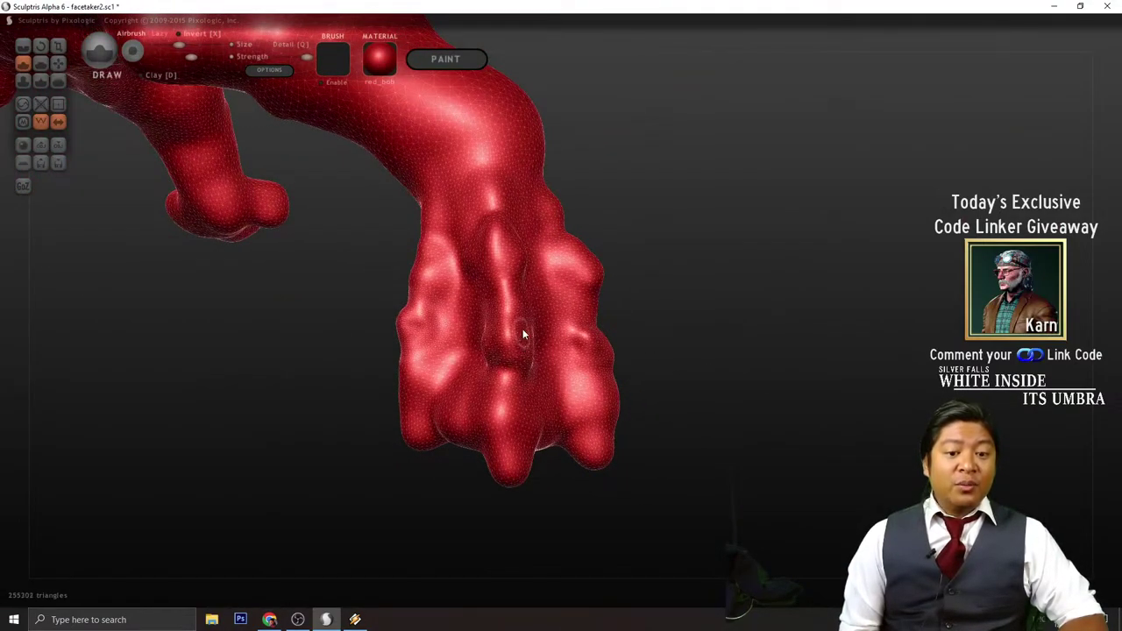
mouse_move(530, 329)
left_mouse_down()
mouse_move(646, 371)
mouse_move(646, 336)
mouse_move(781, 336)
mouse_move(692, 314)
left_mouse_up()
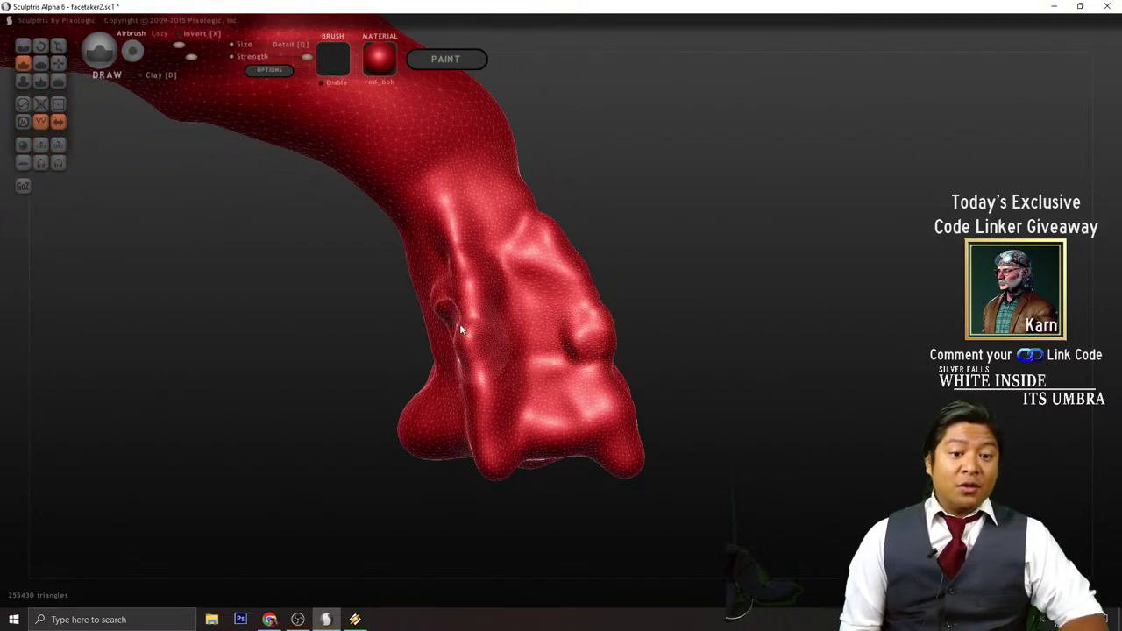
mouse_move(504, 351)
left_mouse_down()
mouse_move(839, 326)
mouse_move(648, 328)
left_mouse_up()
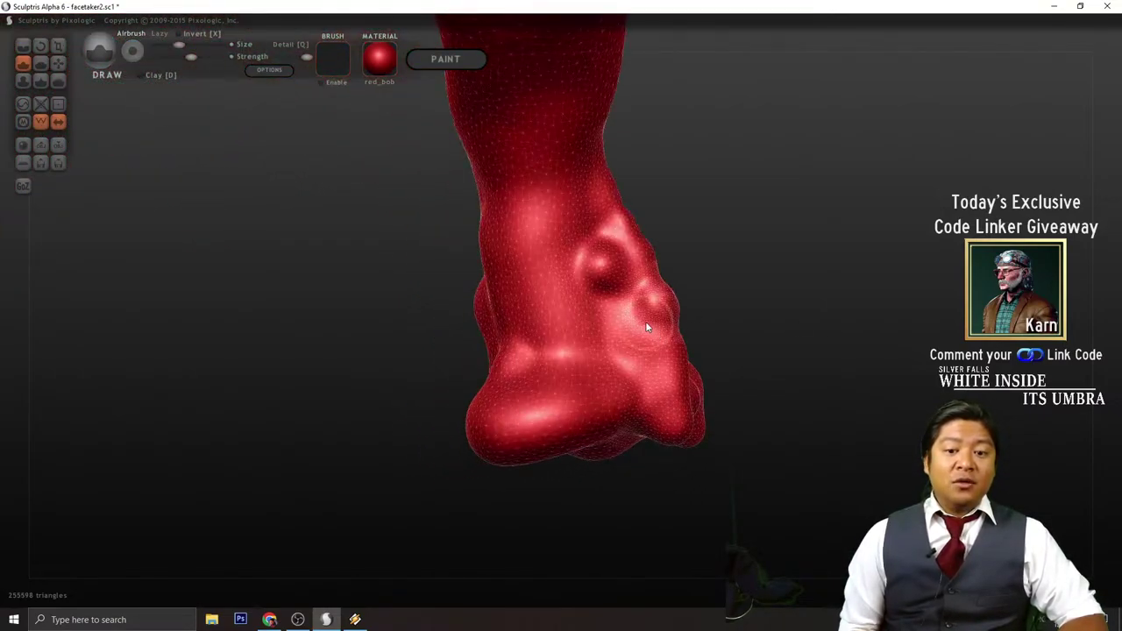
mouse_move(771, 351)
left_mouse_down()
mouse_move(565, 320)
mouse_move(710, 372)
mouse_move(611, 376)
mouse_move(515, 319)
left_mouse_up()
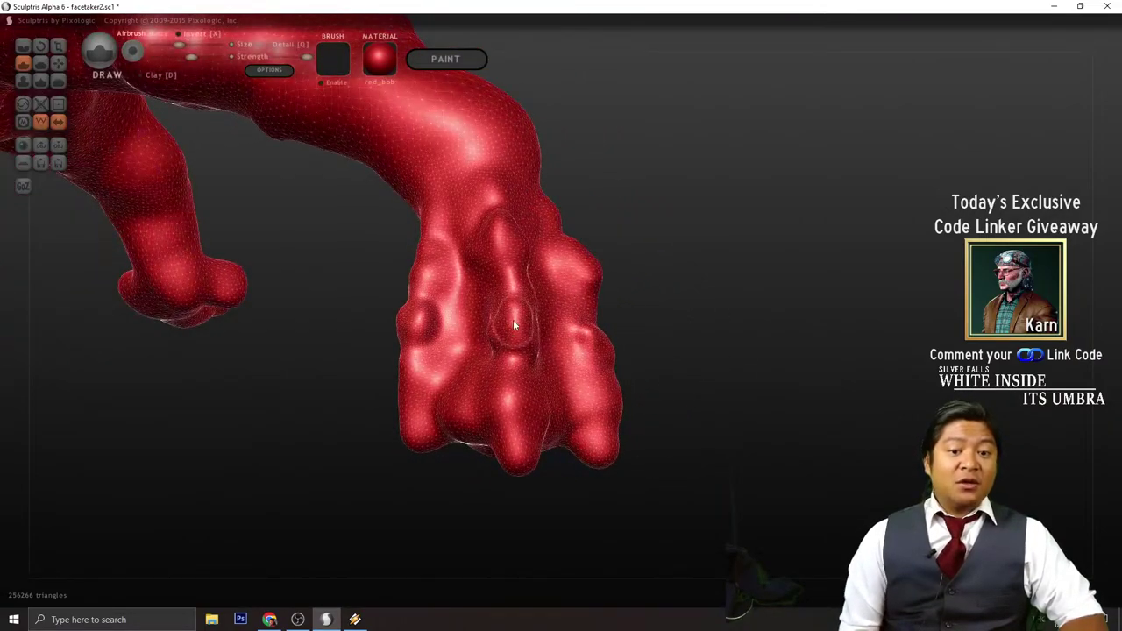
mouse_move(725, 360)
left_mouse_down()
mouse_move(618, 356)
mouse_move(698, 350)
mouse_move(675, 350)
left_mouse_up()
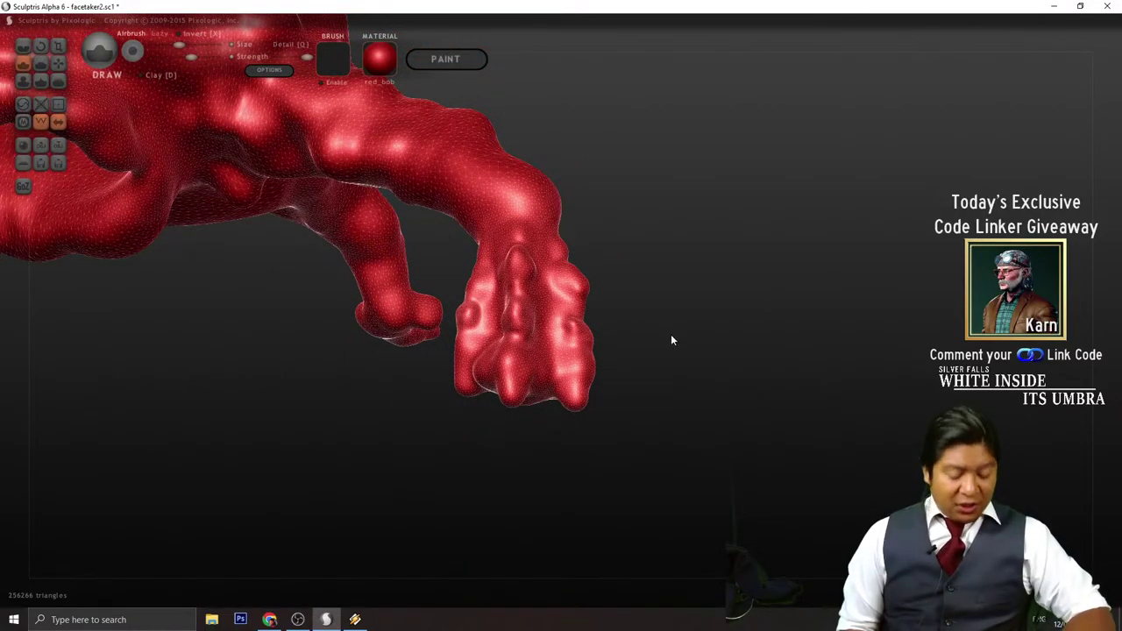
- Build up the ends of the front foot's toes with Draw so the tips protrude from the foot's edge
scroll(675, 330, "up", 3)
left_click_drag(679, 332, 653, 324)
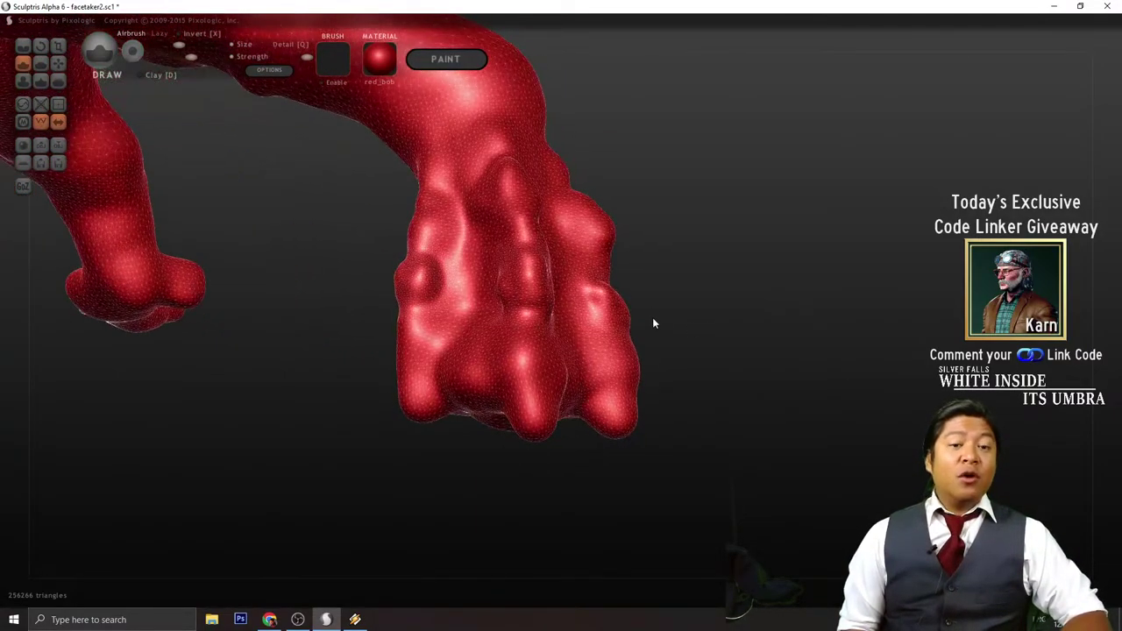
mouse_move(649, 270)
left_mouse_down()
mouse_move(711, 328)
mouse_move(763, 325)
mouse_move(797, 304)
left_mouse_up()
left_click_drag(702, 235, 729, 299)
scroll(562, 290, "down", 1)
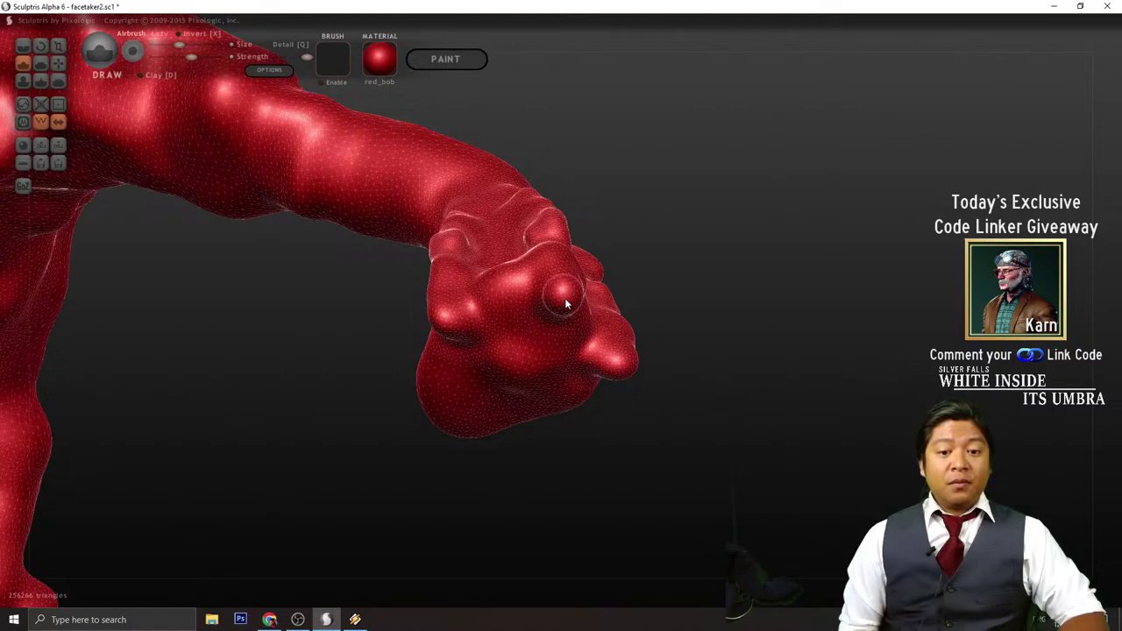
mouse_move(672, 310)
left_mouse_down()
mouse_move(646, 318)
mouse_move(577, 261)
mouse_move(693, 306)
mouse_move(505, 279)
mouse_move(676, 321)
mouse_move(593, 300)
left_mouse_up()
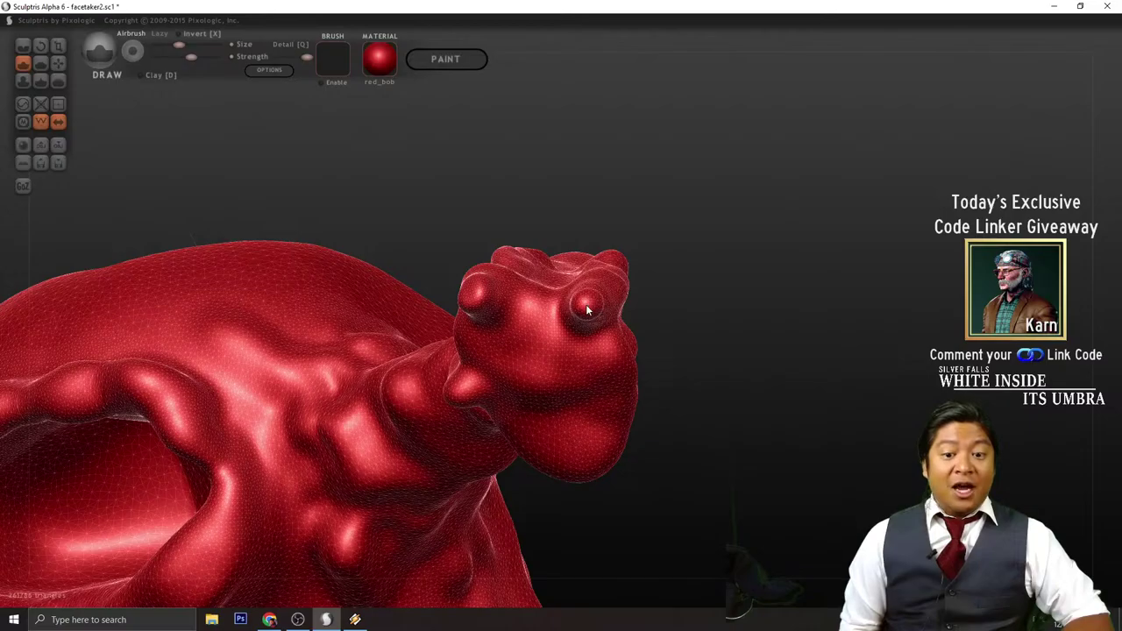
mouse_move(667, 324)
left_mouse_down()
mouse_move(799, 356)
mouse_move(701, 351)
mouse_move(659, 324)
left_mouse_up()
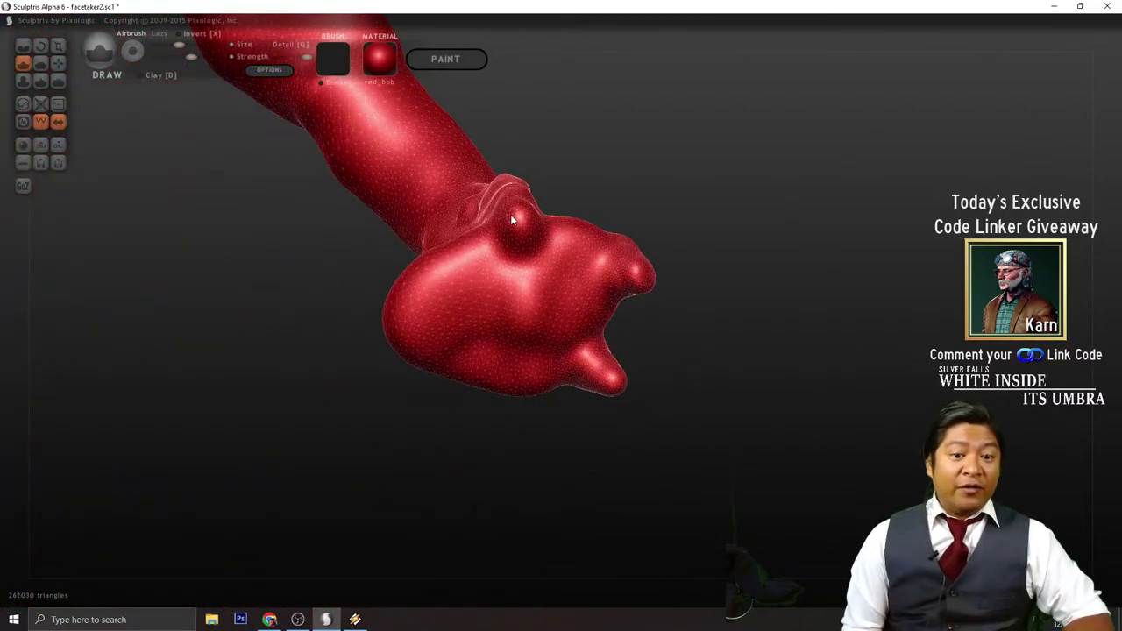
- Lengthen the front foot's toe tips with more Draw strokes, working around from the sole side
left_click_drag(533, 226, 513, 235)
mouse_move(719, 284)
left_mouse_down()
mouse_move(676, 329)
mouse_move(653, 277)
left_mouse_up()
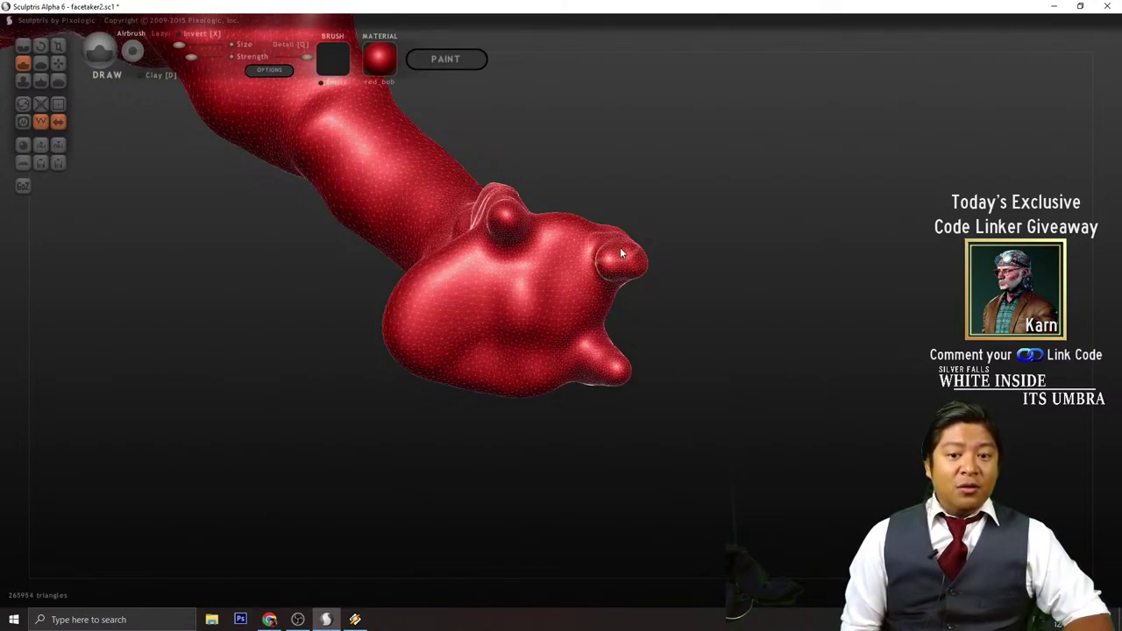
mouse_move(620, 254)
right_mouse_down()
mouse_move(671, 296)
mouse_move(603, 337)
mouse_move(646, 399)
mouse_move(613, 321)
right_mouse_up()
left_click_drag(604, 328, 596, 372)
mouse_move(598, 372)
right_mouse_down()
mouse_move(608, 440)
mouse_move(598, 359)
mouse_move(669, 442)
mouse_move(666, 383)
right_mouse_up()
left_click(595, 341)
right_click_drag(570, 285, 685, 383)
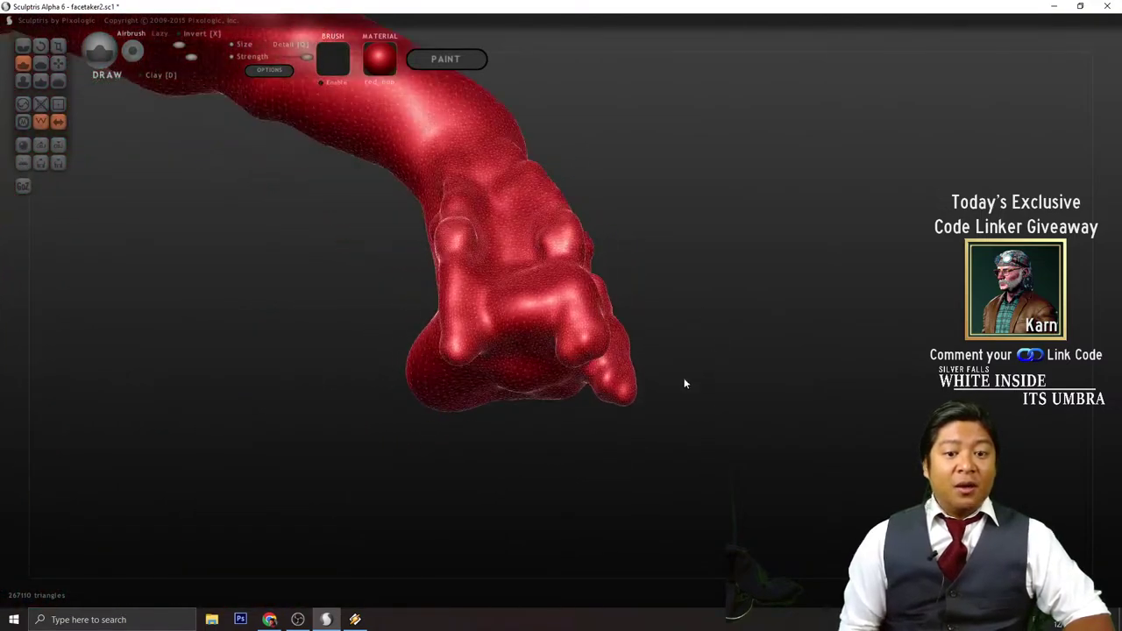
- Add further Draw dabs to the ends of the three toes to shape longer, distinct digits
mouse_move(518, 356)
right_mouse_down()
mouse_move(719, 290)
mouse_move(717, 243)
mouse_move(684, 180)
right_mouse_up()
left_click(582, 270)
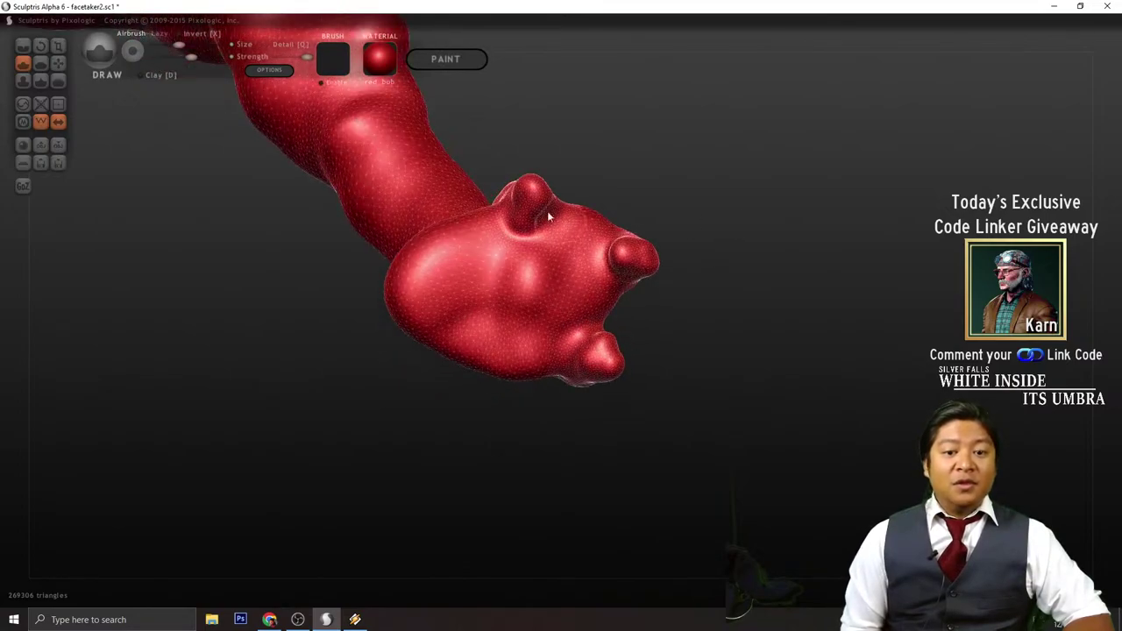
left_click(531, 187)
right_click_drag(531, 186, 791, 221)
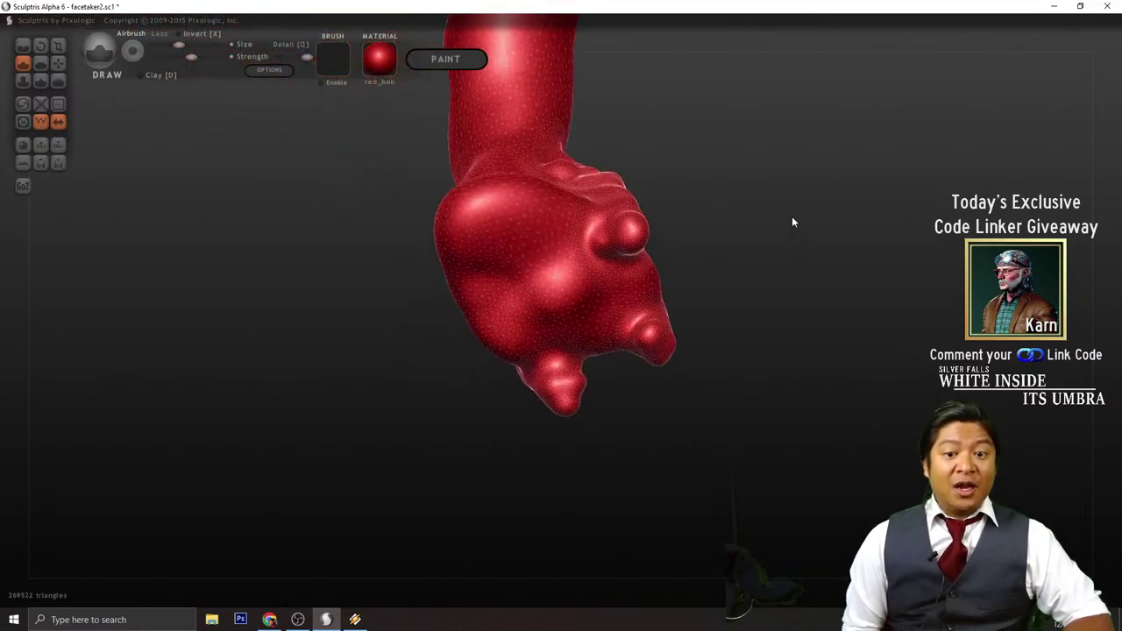
right_click_drag(723, 248, 566, 232)
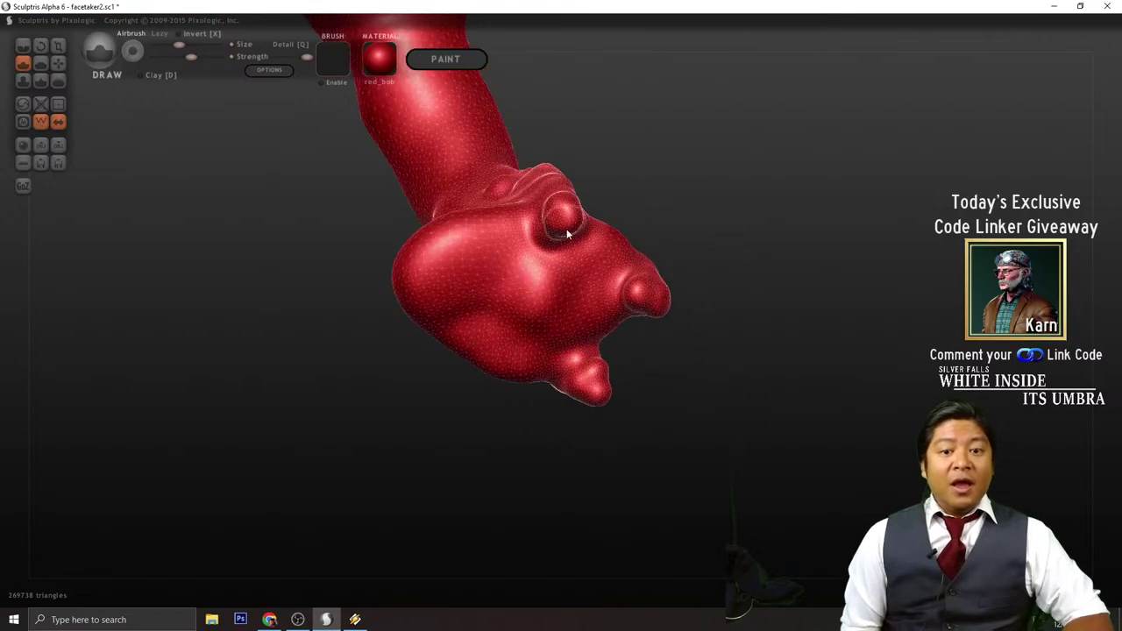
left_click(572, 223)
mouse_move(772, 280)
left_mouse_down()
mouse_move(576, 229)
mouse_move(593, 247)
left_mouse_up()
right_click_drag(628, 253, 614, 253)
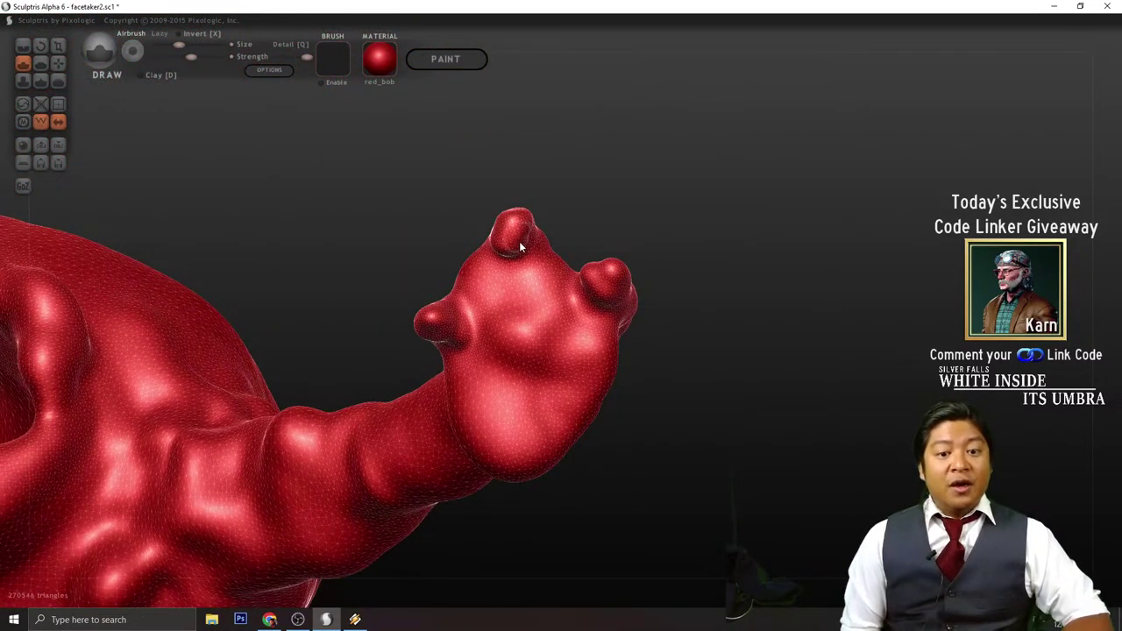
mouse_move(519, 241)
right_mouse_down()
mouse_move(684, 238)
mouse_move(769, 307)
mouse_move(725, 333)
mouse_move(684, 321)
mouse_move(704, 348)
mouse_move(654, 339)
mouse_move(735, 330)
mouse_move(819, 345)
mouse_move(724, 343)
mouse_move(388, 239)
right_mouse_up()
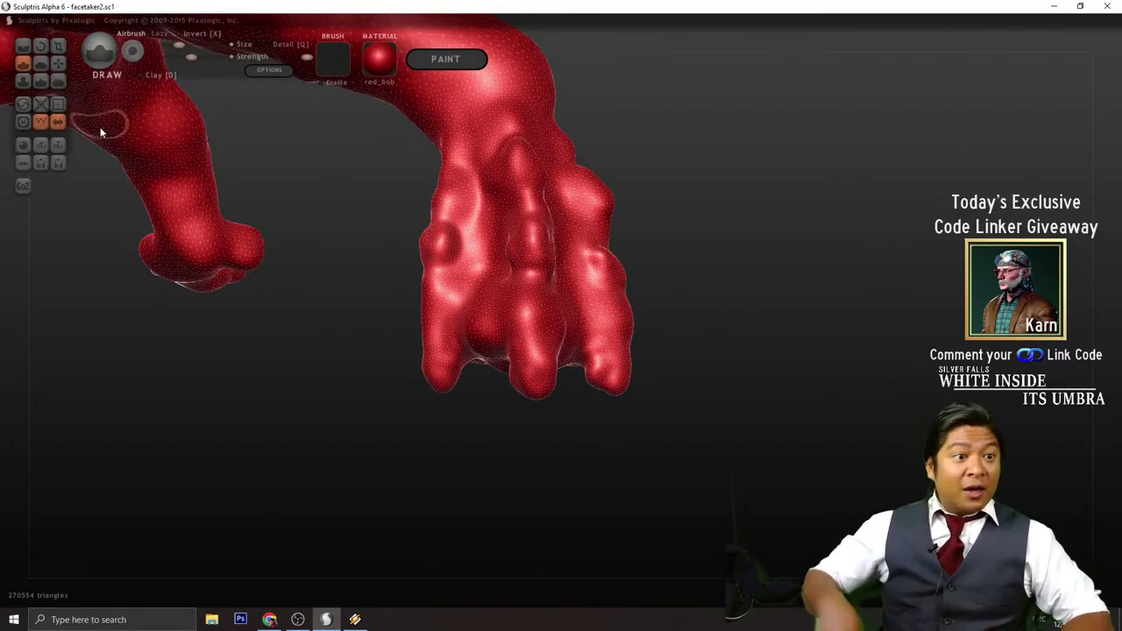
- Switch to the Grab brush and push the webbing between two front toes back toward the foot
left_click(58, 61)
mouse_move(718, 298)
right_mouse_down()
mouse_move(705, 319)
mouse_move(792, 352)
mouse_move(785, 369)
right_mouse_up()
scroll(600, 416, "up", 3)
right_click_drag(601, 415, 565, 497)
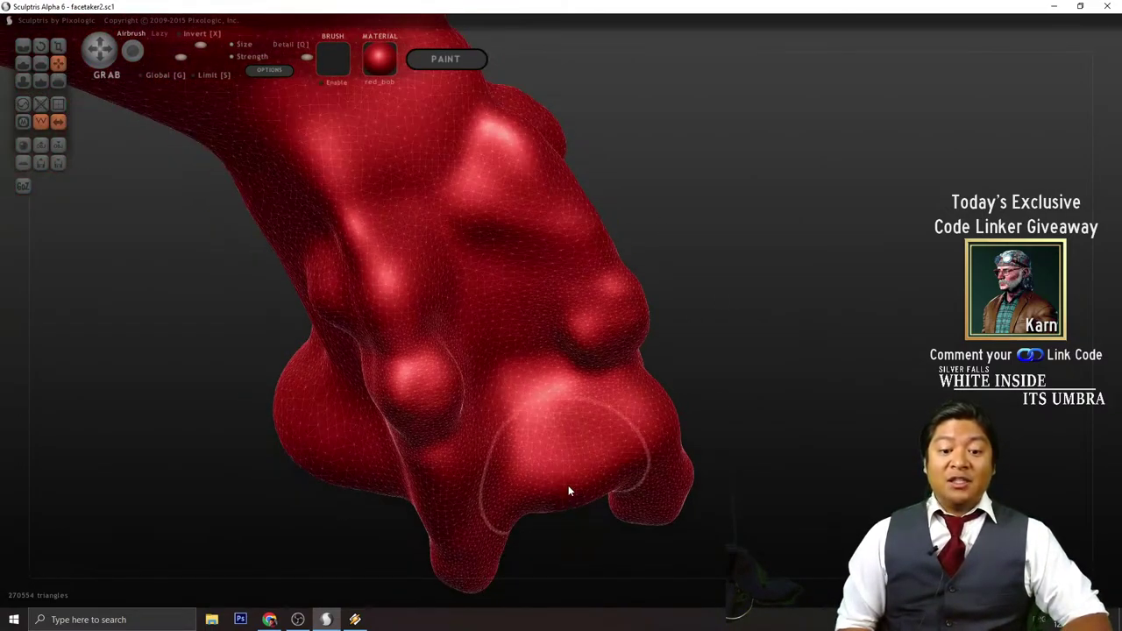
left_click_drag(568, 491, 543, 473)
scroll(557, 513, "up", 3)
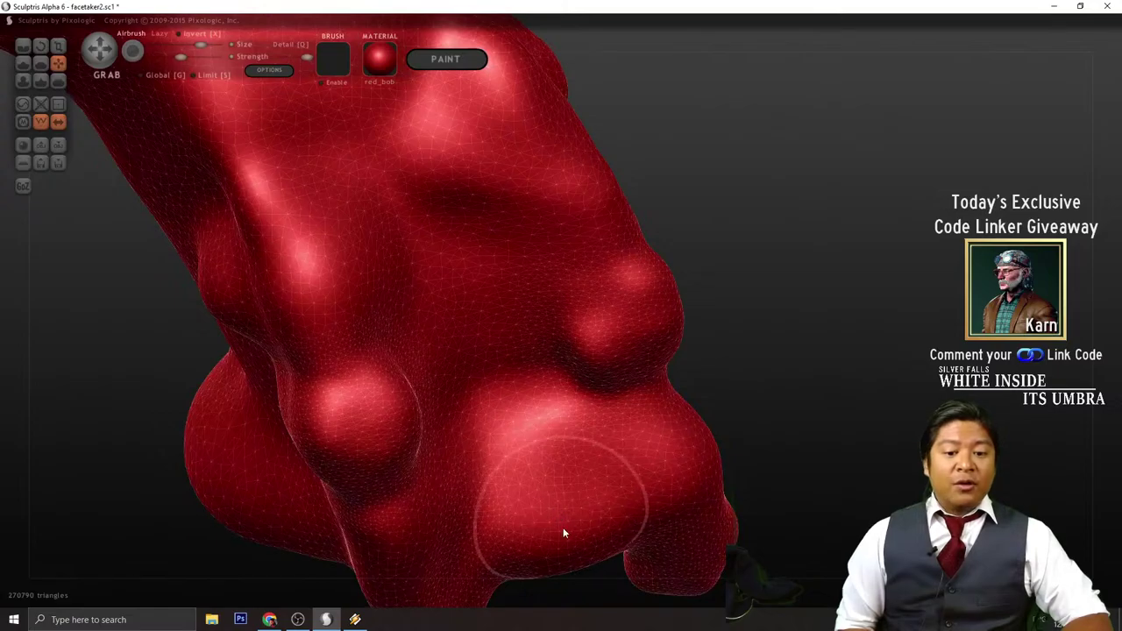
left_click_drag(563, 528, 508, 477)
right_click_drag(720, 446, 681, 417)
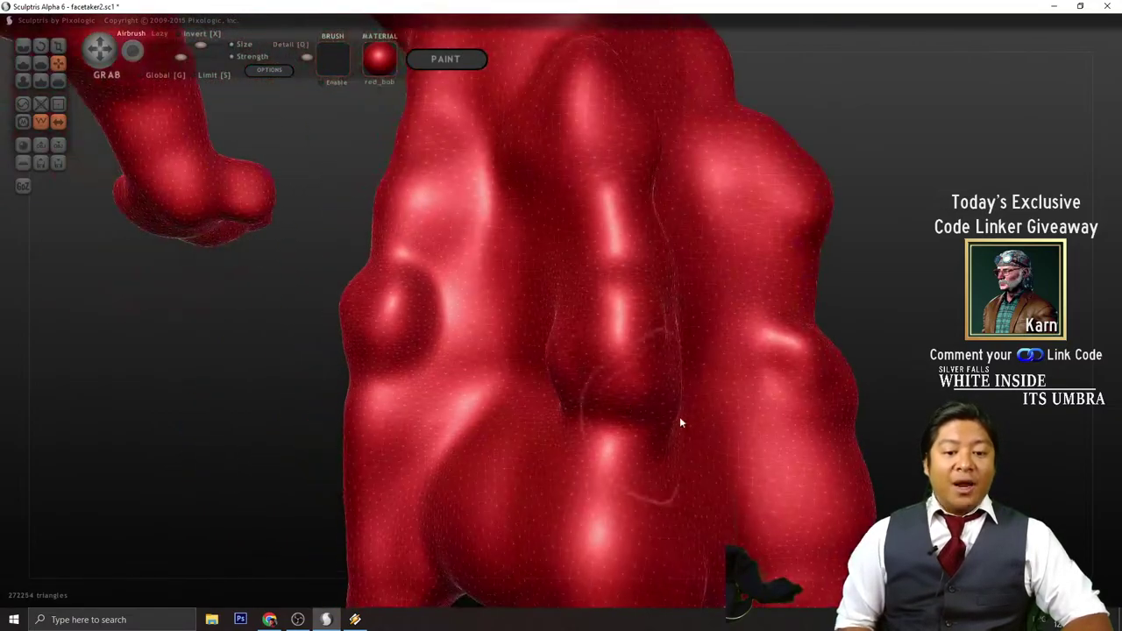
- Grab the webbing between the middle and outer toes and pull it up to deepen the gap
mouse_move(834, 426)
right_mouse_down()
mouse_move(777, 288)
mouse_move(815, 339)
mouse_move(641, 434)
right_mouse_up()
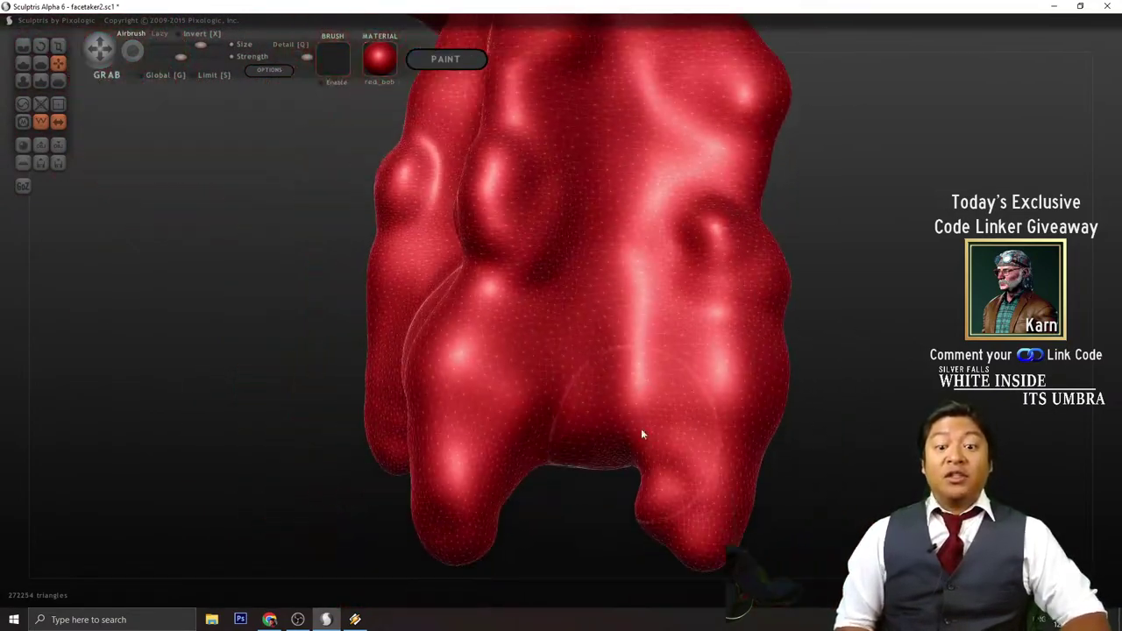
left_click_drag(589, 421, 580, 398)
mouse_move(728, 387)
right_mouse_down()
mouse_move(763, 403)
mouse_move(727, 496)
right_mouse_up()
mouse_move(727, 497)
left_mouse_down()
mouse_move(663, 469)
mouse_move(644, 484)
mouse_move(666, 474)
left_mouse_up()
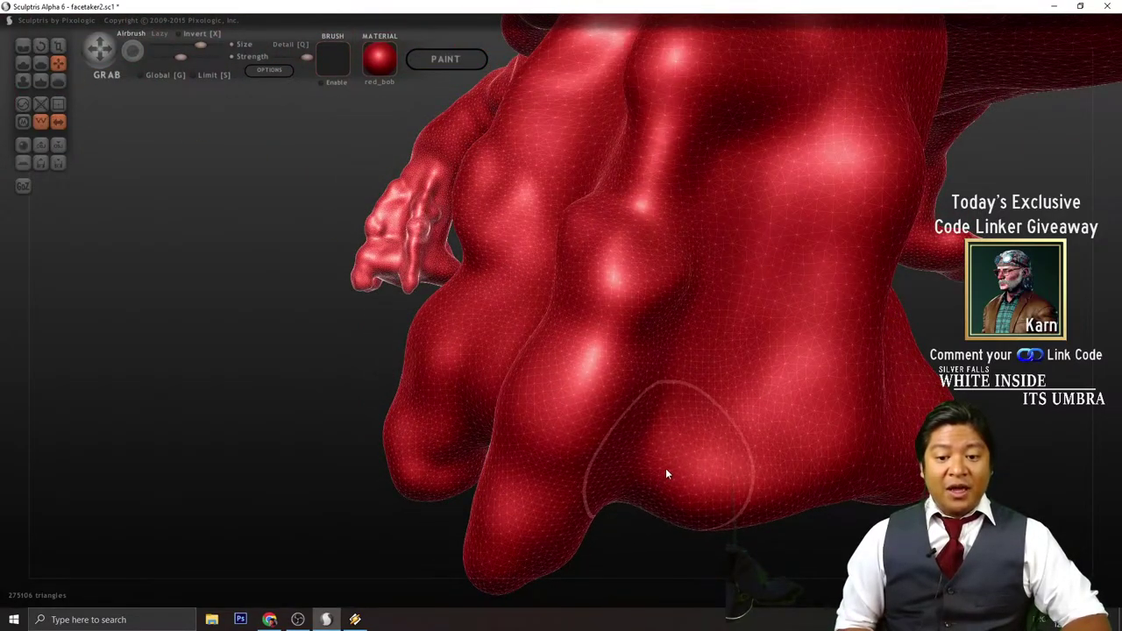
mouse_move(666, 473)
right_mouse_down()
mouse_move(749, 453)
mouse_move(794, 531)
mouse_move(675, 396)
right_mouse_up()
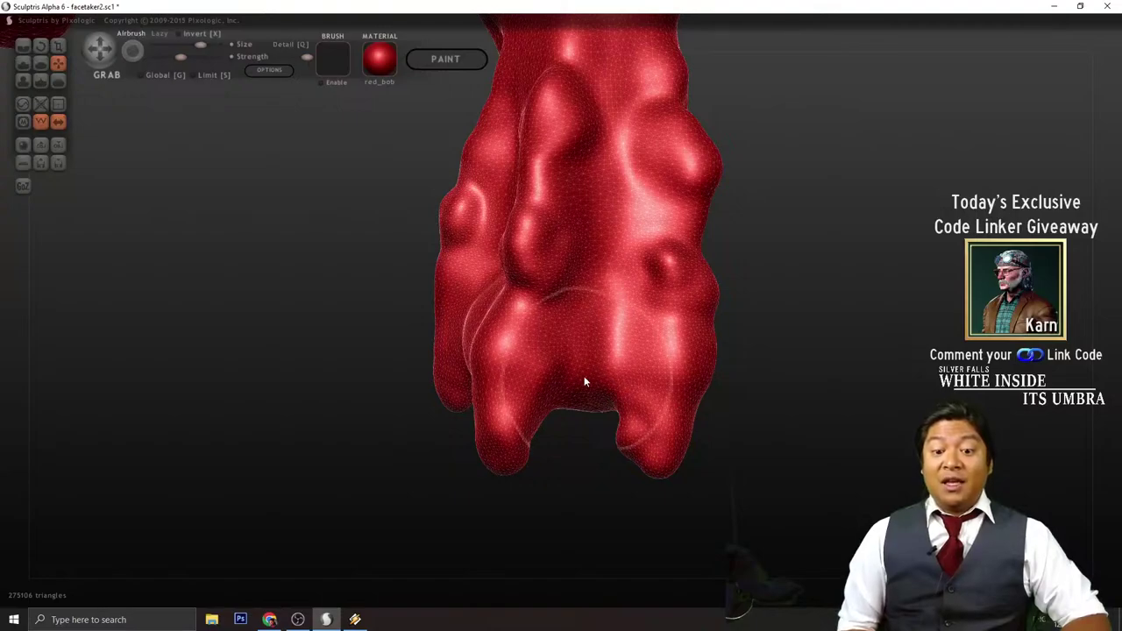
scroll(644, 452, "up", 2)
right_click_drag(603, 527, 603, 370)
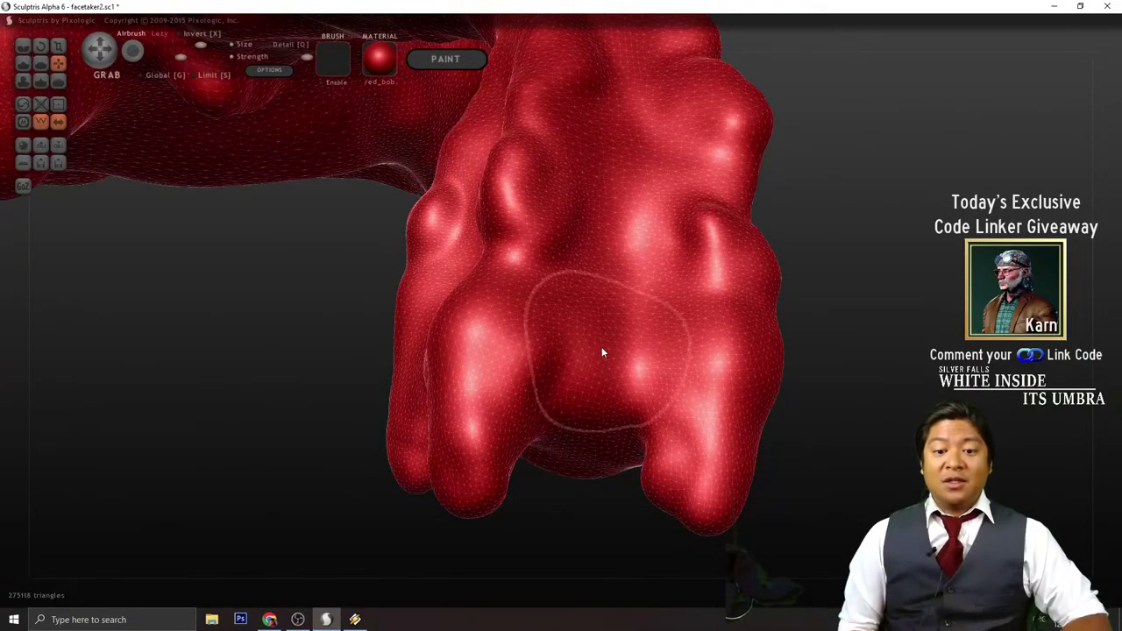
- Reshape the web edge between the toes with Grab, viewing it from the toe tips and the front
mouse_move(694, 325)
right_mouse_down()
mouse_move(817, 265)
mouse_move(498, 252)
right_mouse_up()
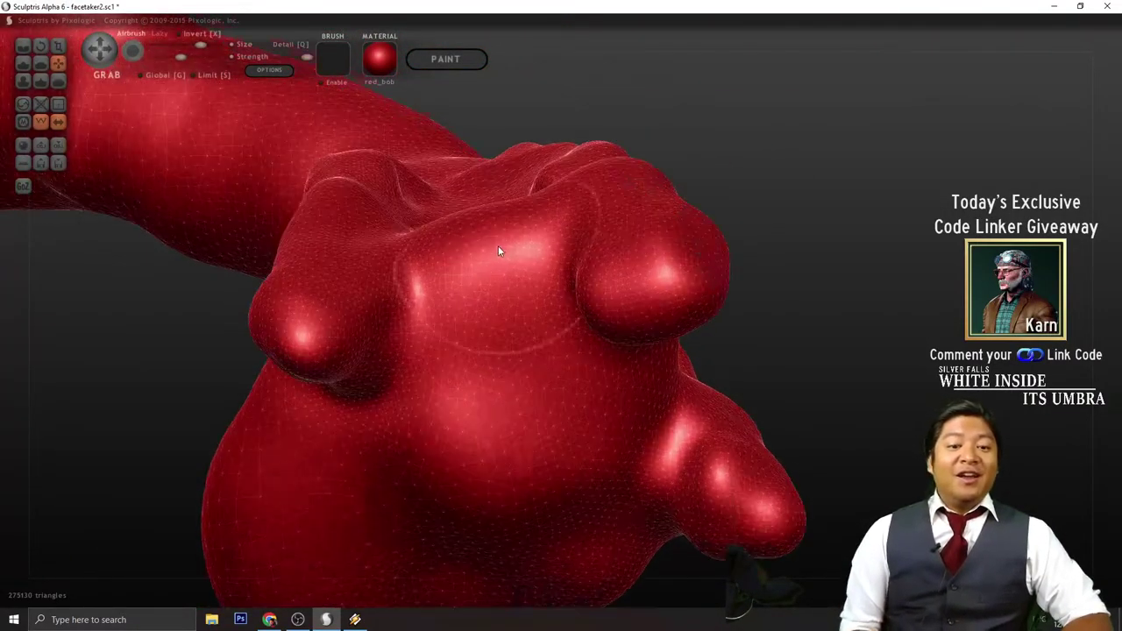
scroll(498, 247, "up", 2)
mouse_move(456, 218)
left_mouse_down()
mouse_move(478, 320)
mouse_move(463, 258)
mouse_move(469, 293)
left_mouse_up()
scroll(497, 248, "down", 1)
right_click_drag(835, 198, 829, 324)
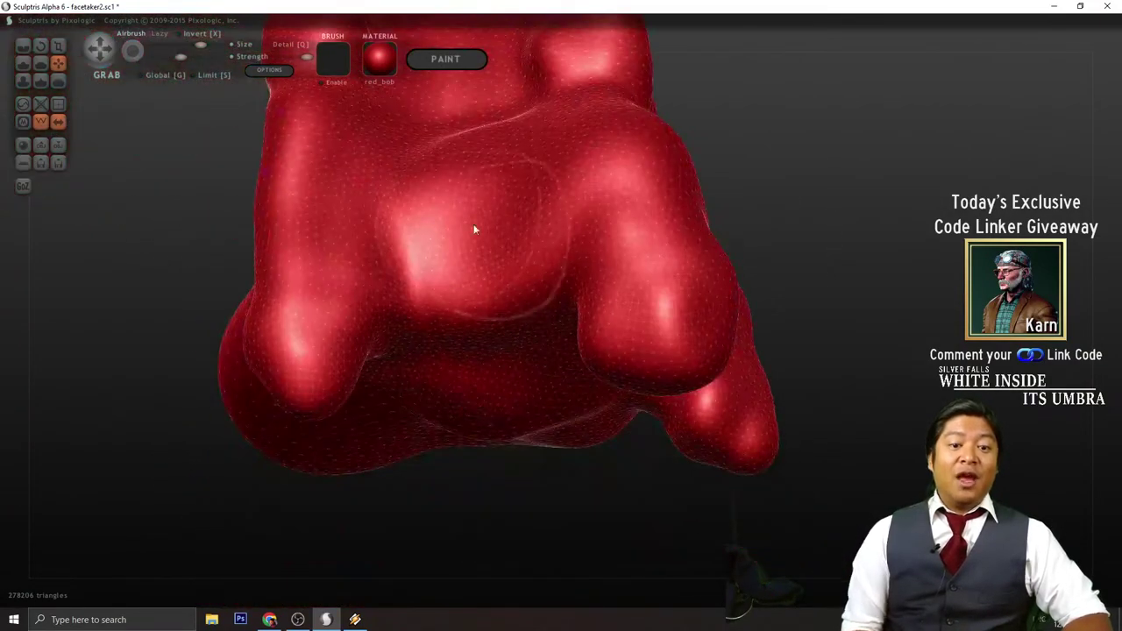
mouse_move(474, 229)
left_mouse_down()
mouse_move(463, 155)
mouse_move(476, 193)
left_mouse_up()
mouse_move(476, 193)
right_mouse_down()
mouse_move(587, 501)
mouse_move(554, 357)
right_mouse_up()
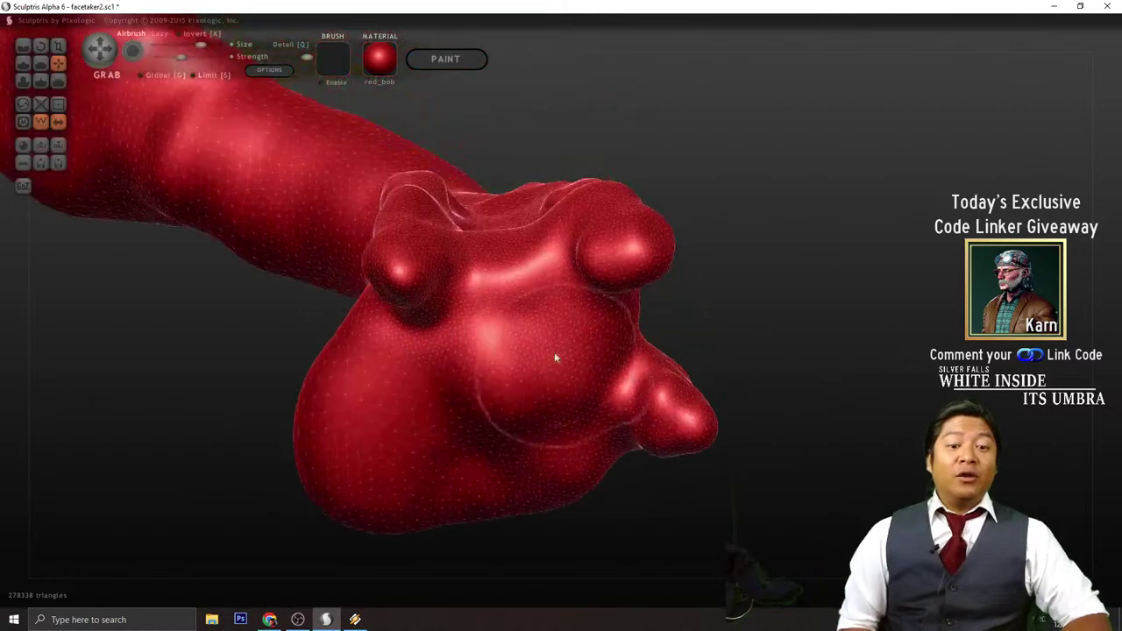
- Tuck the remaining webbing between the toes inward with small Grab adjustments
mouse_move(514, 251)
left_mouse_down()
mouse_move(501, 279)
mouse_move(491, 256)
left_mouse_up()
right_click_drag(825, 210, 732, 285)
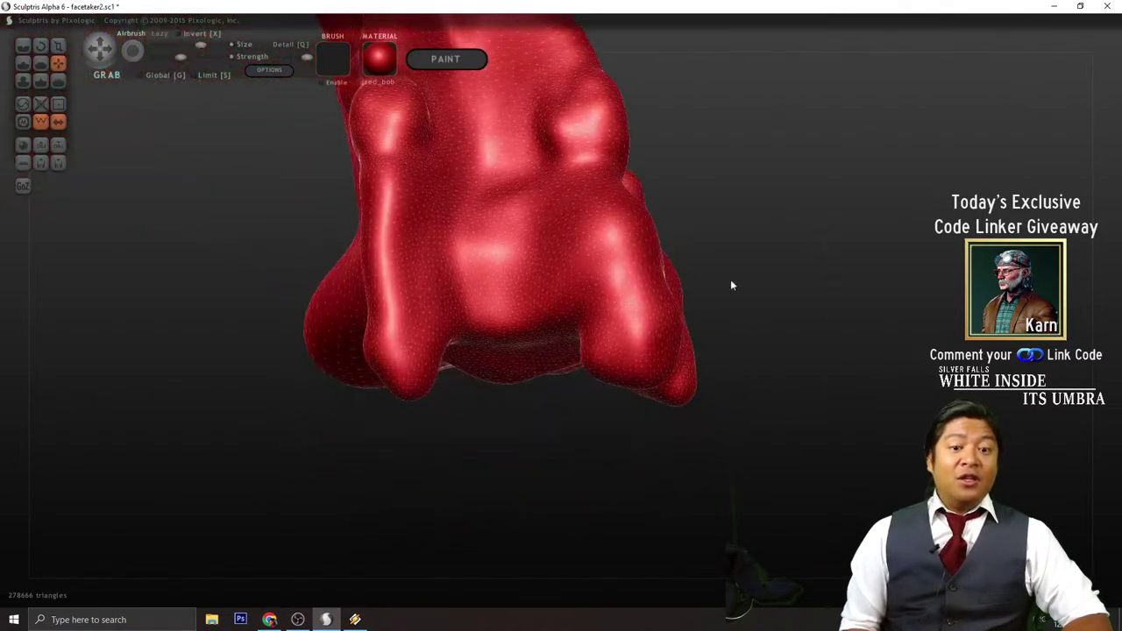
left_click_drag(503, 224, 496, 249)
mouse_move(650, 236)
right_mouse_down()
mouse_move(744, 361)
mouse_move(641, 375)
right_mouse_up()
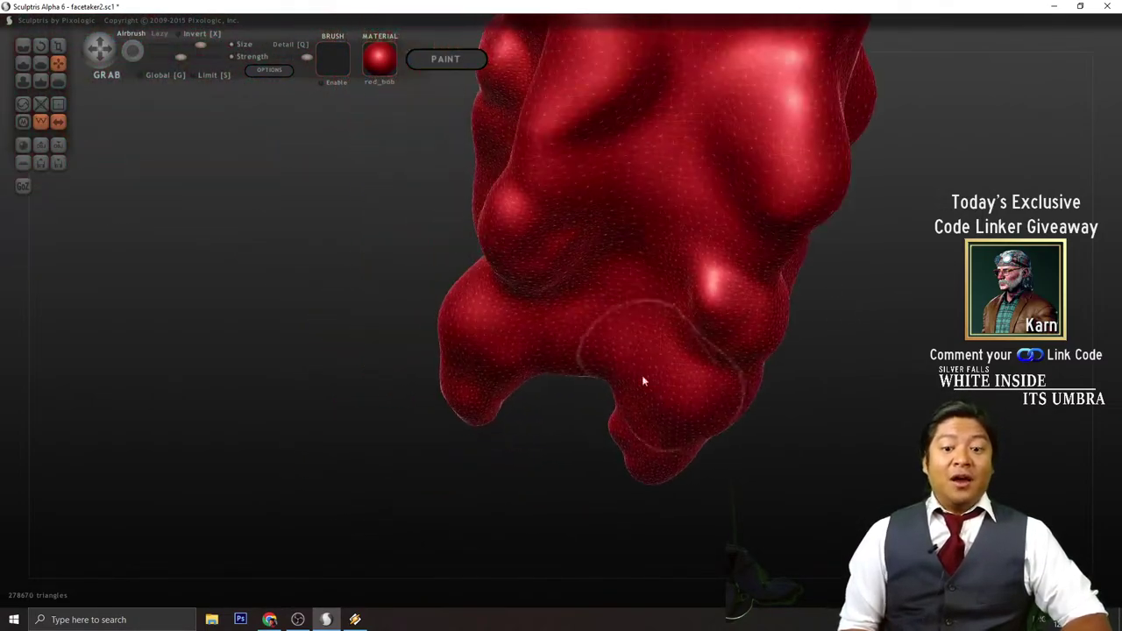
mouse_move(657, 333)
right_mouse_down()
mouse_move(745, 419)
mouse_move(828, 345)
mouse_move(699, 366)
right_mouse_up()
right_click_drag(744, 310, 746, 449)
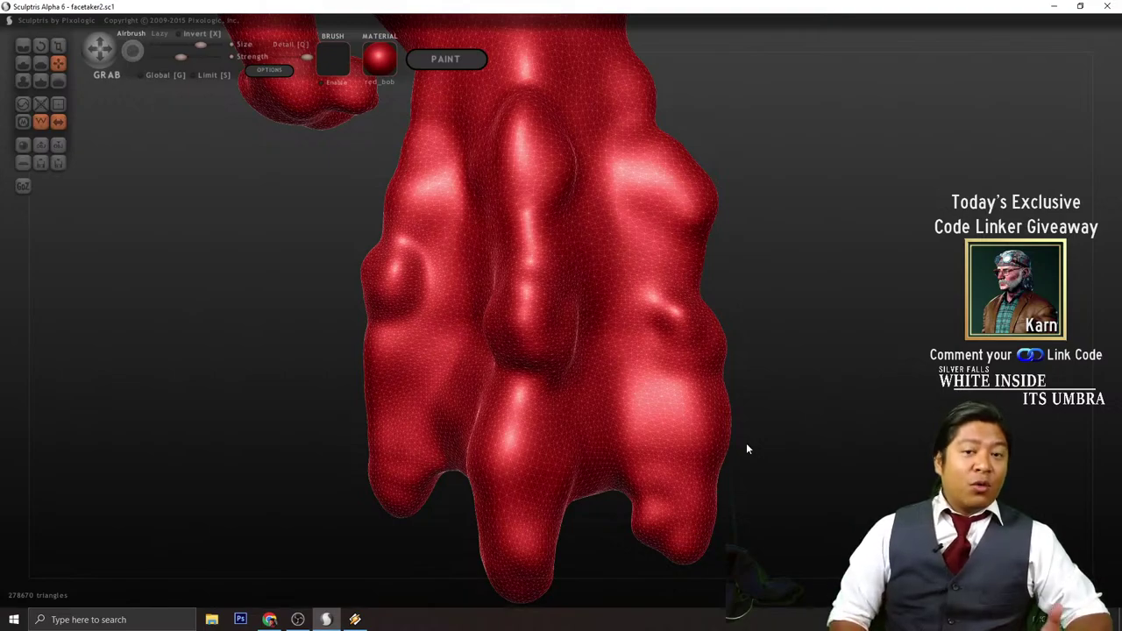
- Switch to the Draw brush and build up the front foot's middle toe between its lower knuckle and tip
left_click(25, 64)
mouse_move(237, 377)
right_mouse_down()
mouse_move(293, 395)
mouse_move(470, 360)
right_mouse_up()
right_click_drag(642, 360, 540, 379)
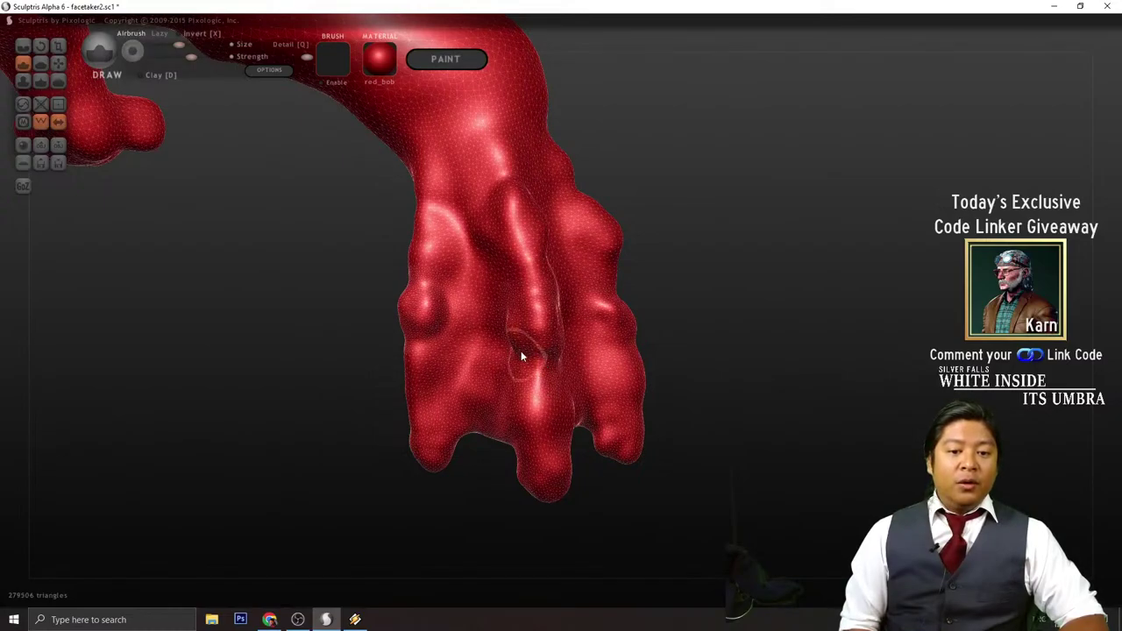
left_click_drag(522, 351, 520, 395)
mouse_move(520, 394)
right_mouse_down()
mouse_move(681, 383)
mouse_move(538, 348)
right_mouse_up()
mouse_move(468, 332)
left_mouse_down()
mouse_move(455, 355)
mouse_move(448, 330)
left_mouse_up()
left_click_drag(746, 341, 568, 417)
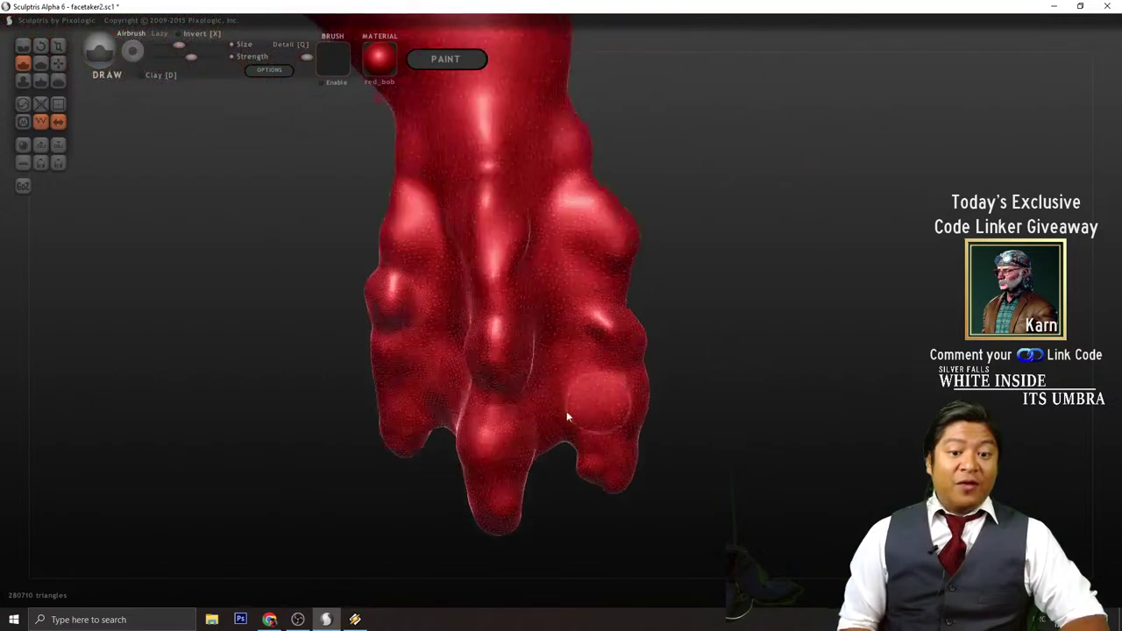
scroll(461, 454, "up", 3)
scroll(499, 425, "down", 3)
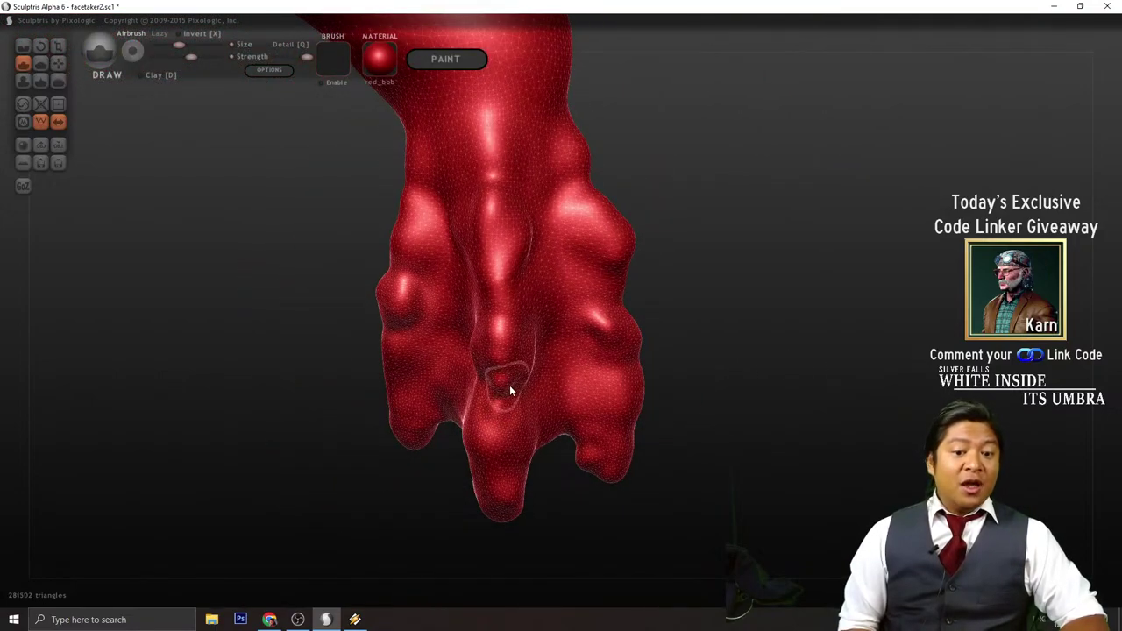
- Build up the ridges and knuckles of the front toes with Draw from several angles, and save the sculpture
right_click_drag(611, 415, 536, 367)
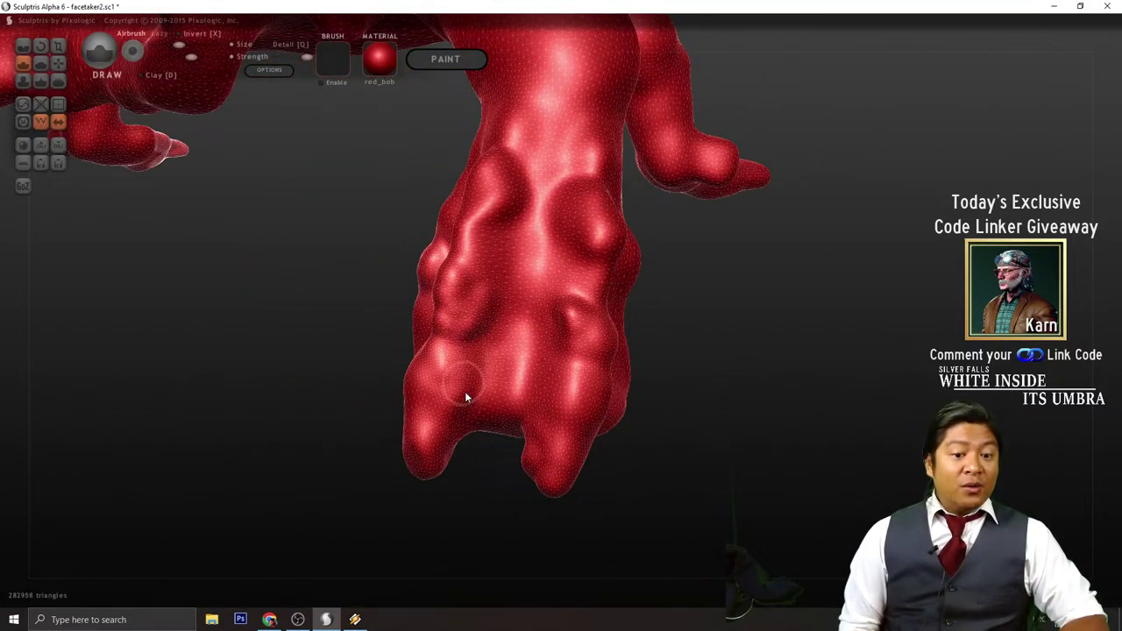
right_click_drag(466, 398, 711, 339)
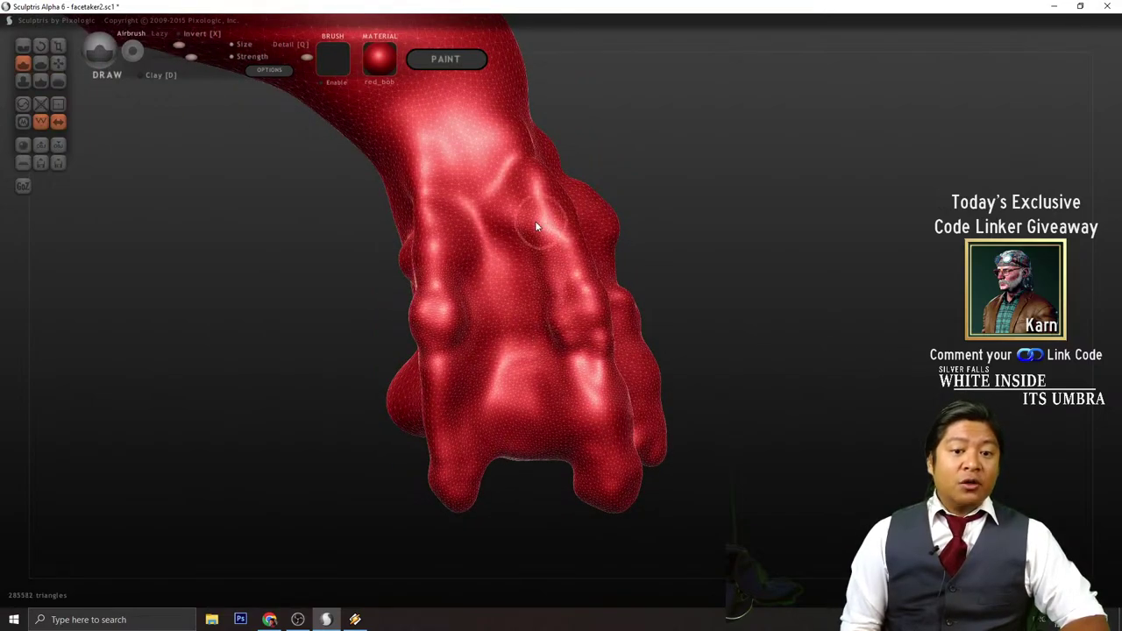
right_click_drag(775, 354, 684, 330)
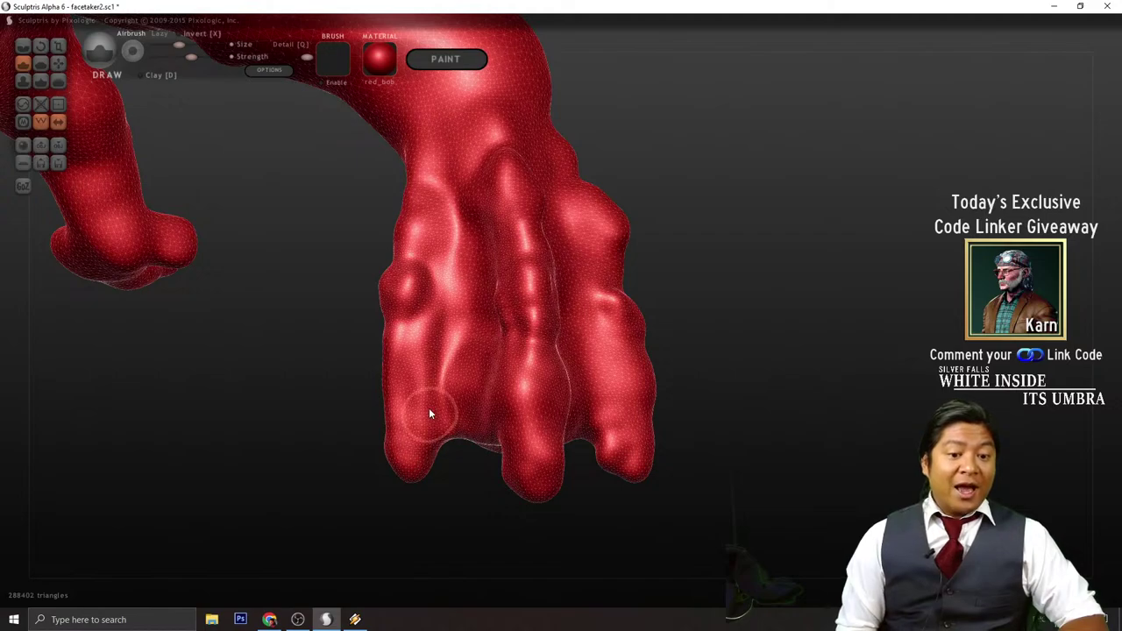
right_click_drag(423, 411, 569, 491)
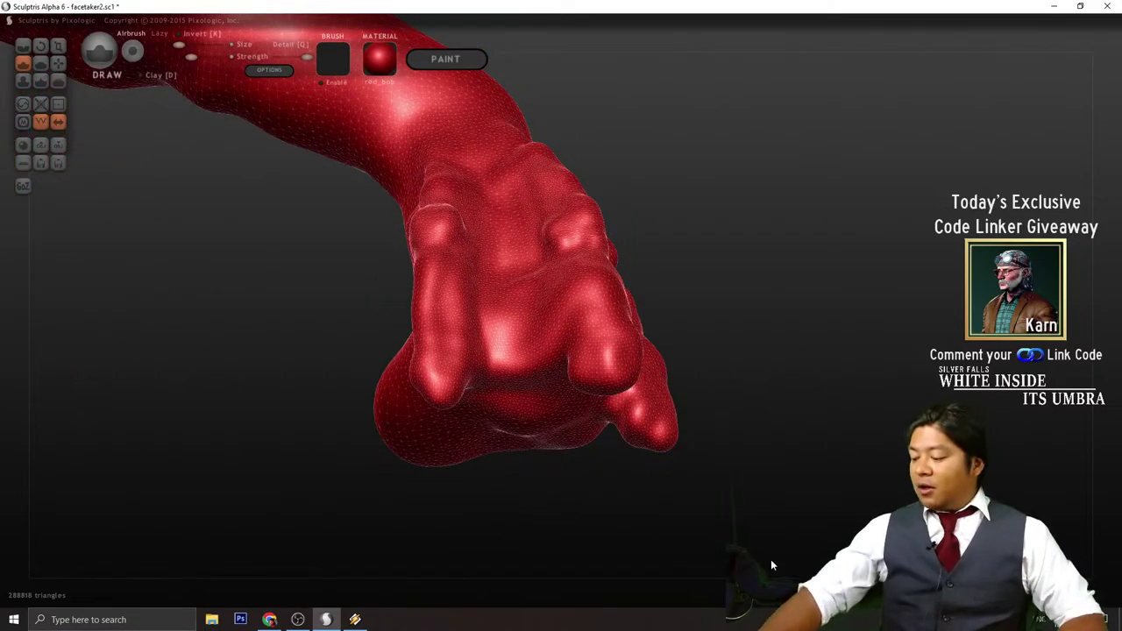
key("ctrl+s")
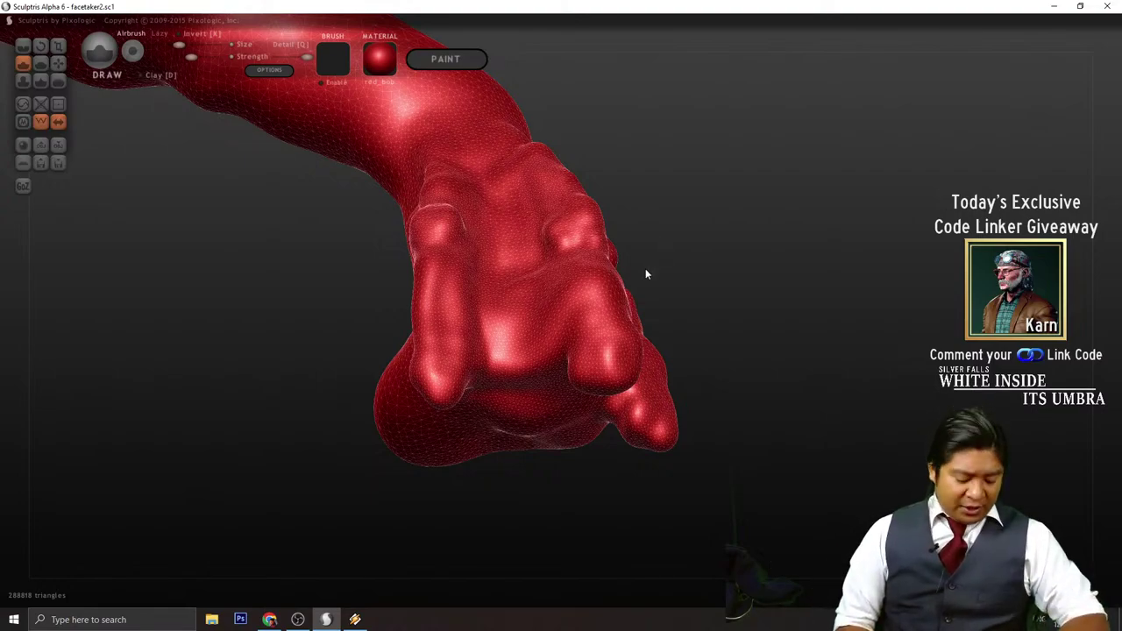
- Switch to the Grab brush and pull the tip of one side toe of the front foot out into a longer point
mouse_move(707, 323)
right_mouse_down()
mouse_move(708, 287)
mouse_move(790, 300)
mouse_move(710, 345)
mouse_move(683, 339)
mouse_move(726, 323)
right_mouse_up()
scroll(764, 292, "down", 3)
scroll(686, 338, "up", 5)
scroll(706, 336, "down", 2)
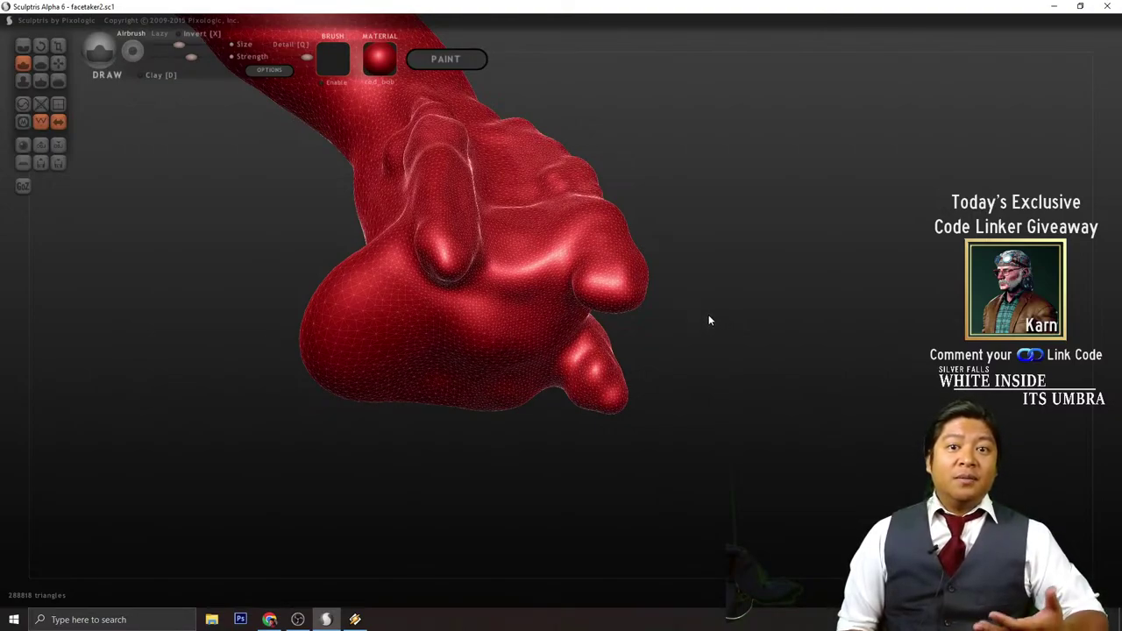
right_click_drag(711, 324, 674, 310)
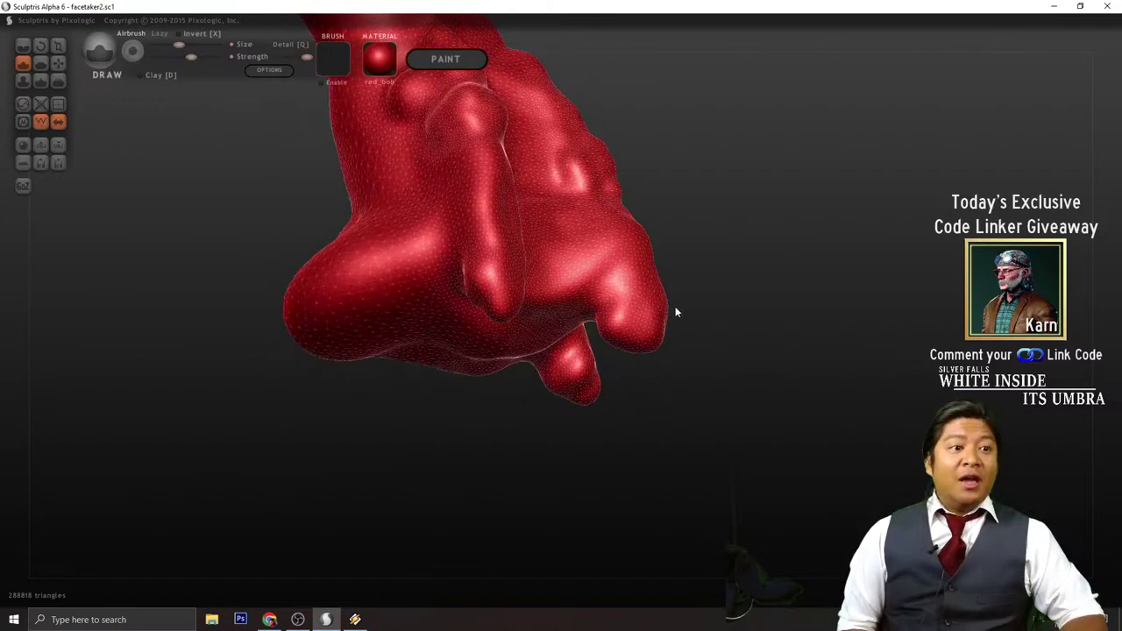
left_click(57, 63)
right_click_drag(556, 479, 713, 370)
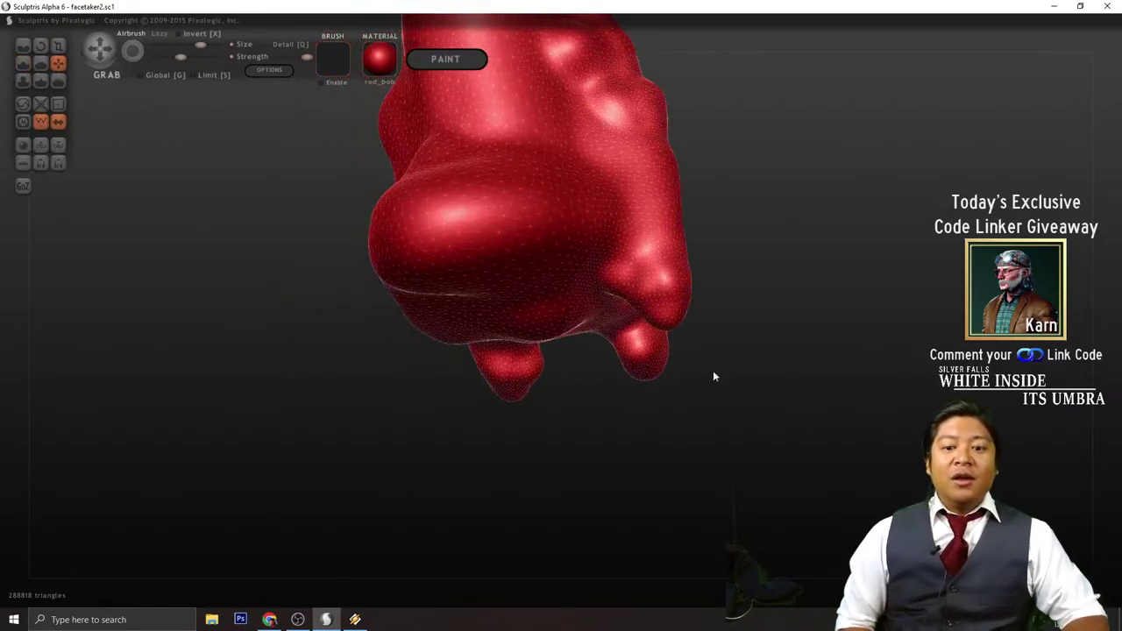
left_click_drag(670, 319, 662, 380)
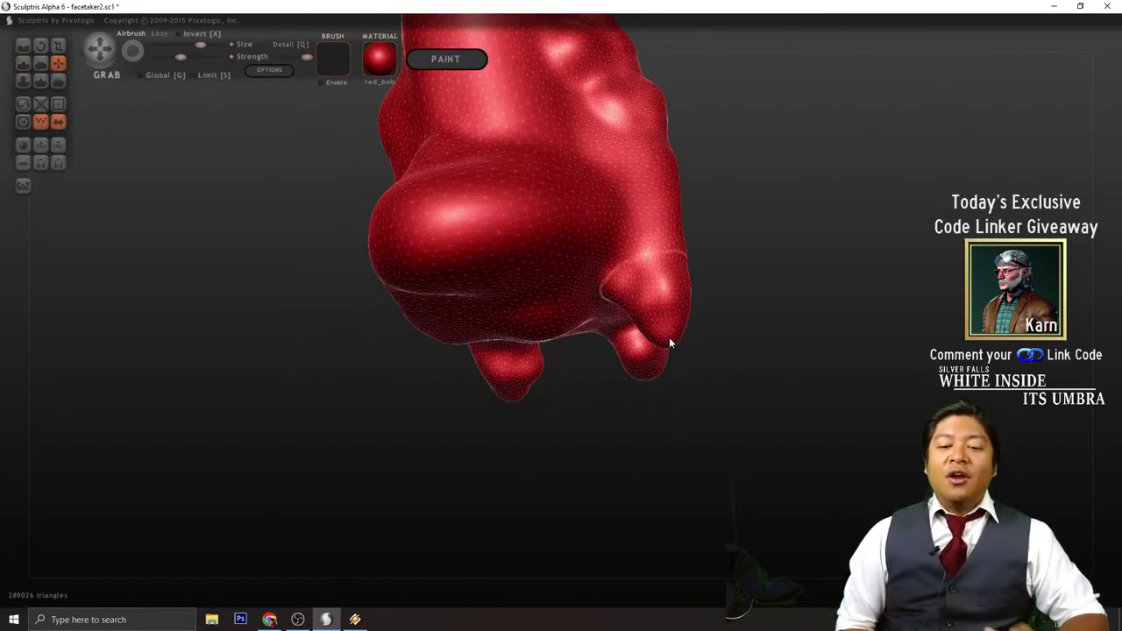
scroll(665, 345, "up", 3)
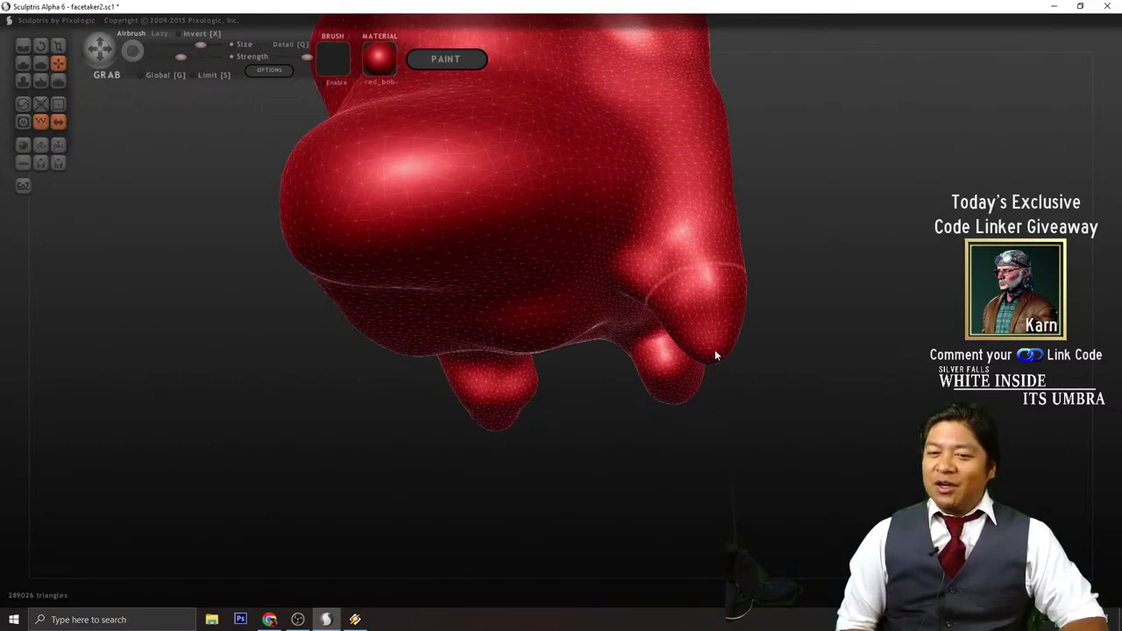
left_click_drag(715, 353, 712, 424)
- Pull the tips of the middle and remaining side toes outward with Grab to make them longer and pointed
right_click_drag(712, 423, 741, 353)
left_click_drag(713, 244, 716, 342)
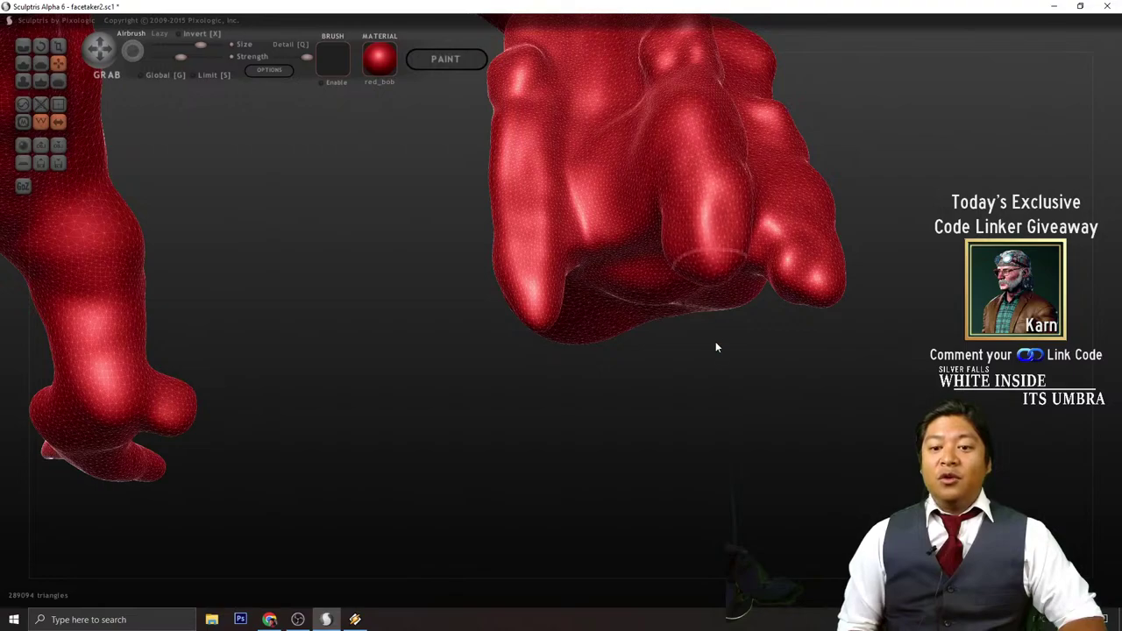
mouse_move(716, 342)
right_mouse_down()
mouse_move(777, 334)
mouse_move(768, 283)
right_mouse_up()
right_click_drag(776, 330, 774, 296)
left_click_drag(744, 237, 751, 352)
mouse_move(751, 352)
right_mouse_down()
mouse_move(805, 385)
mouse_move(773, 383)
right_mouse_up()
left_click_drag(773, 389, 772, 406)
right_click_drag(772, 406, 696, 513)
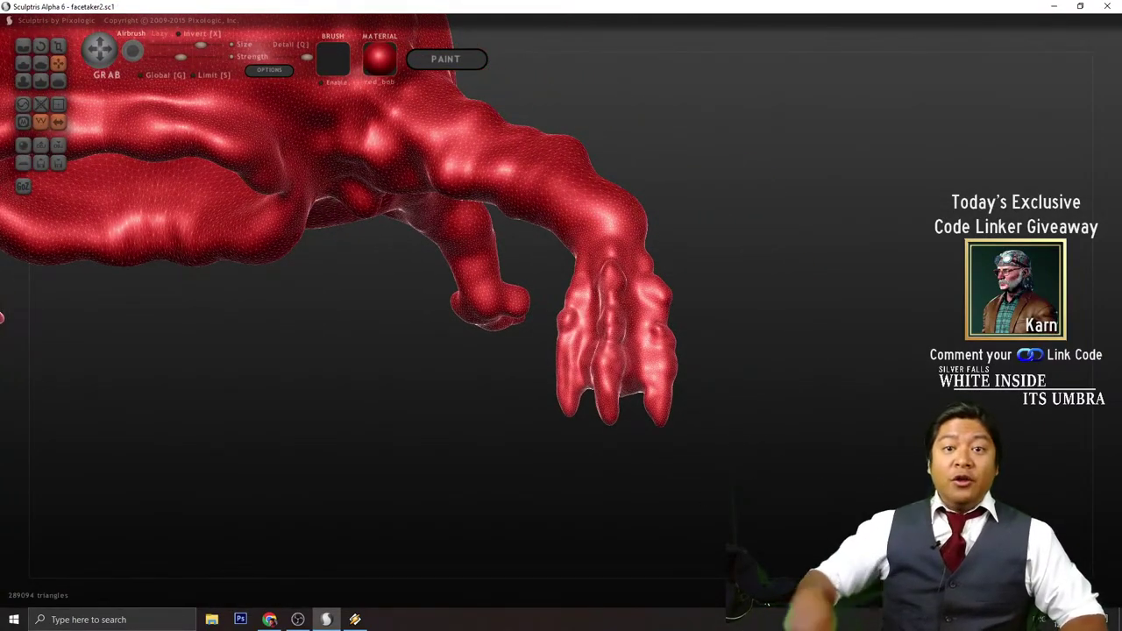
- Hide the mesh wireframe and change the sculpt's material to 002Brush_RedWax
right_click_drag(801, 333, 839, 431)
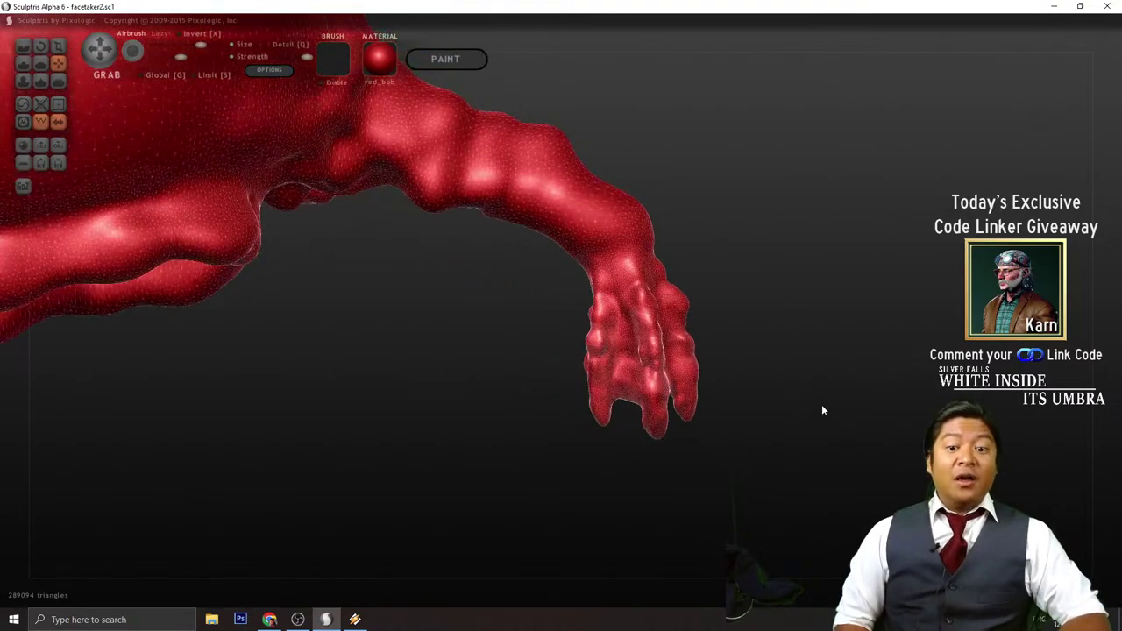
left_click(40, 122)
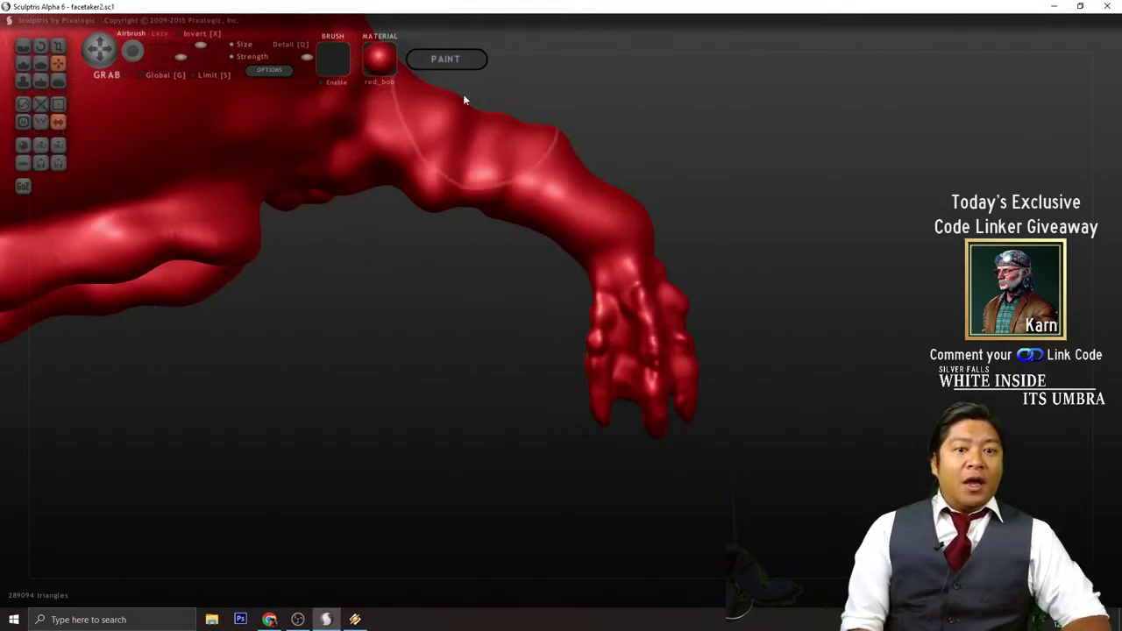
left_click(383, 64)
left_click(373, 163)
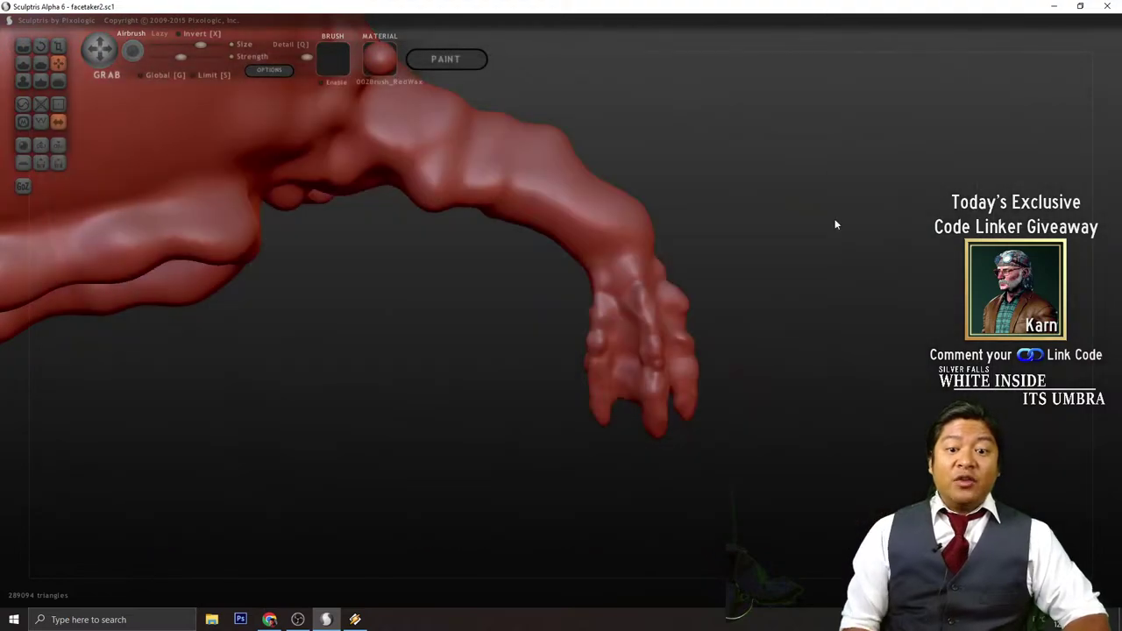
right_click_drag(834, 223, 759, 339)
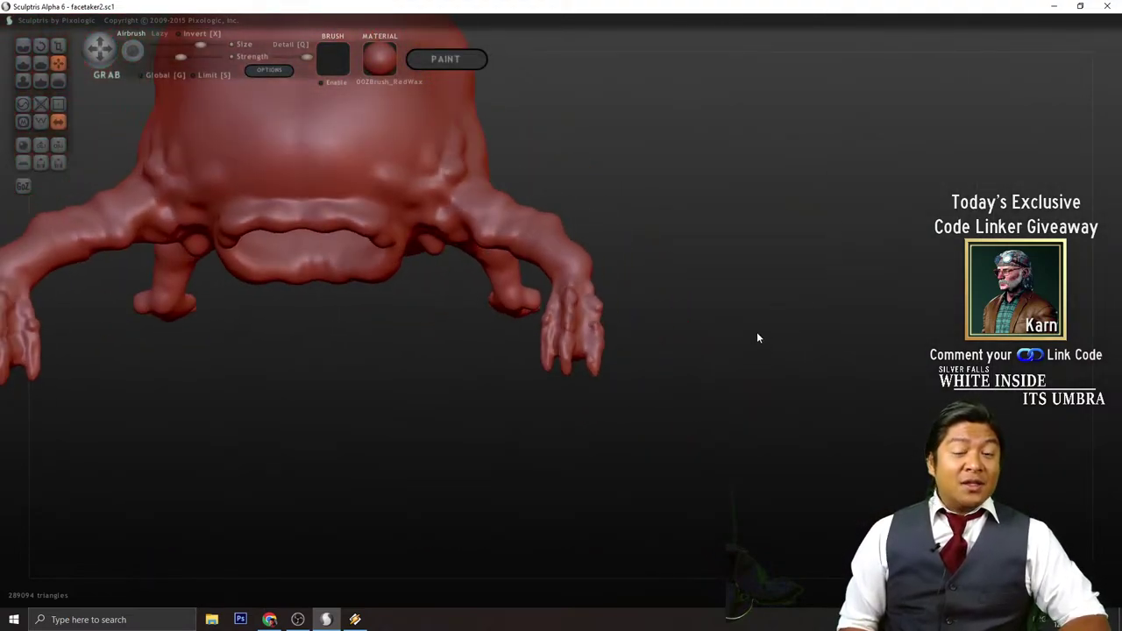
right_click_drag(827, 328, 679, 355)
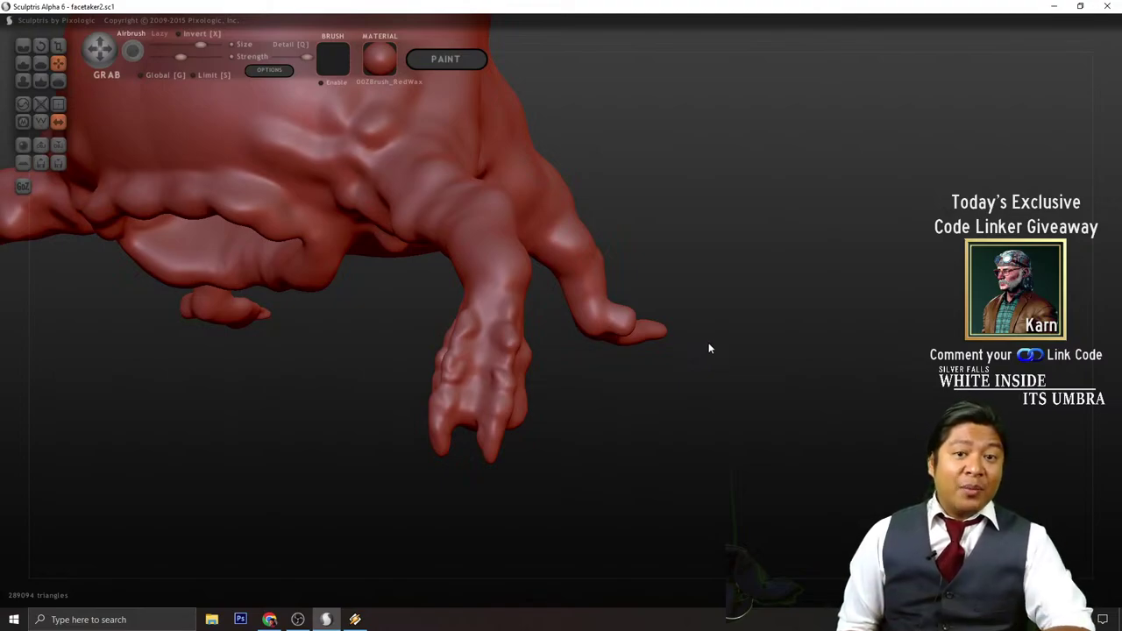
- Display the mesh wireframe again for a close view of the front leg's wrist and clawed foot
mouse_move(600, 401)
left_mouse_down()
mouse_move(706, 456)
mouse_move(584, 437)
mouse_move(532, 450)
mouse_move(543, 443)
left_mouse_up()
scroll(567, 441, "up", 5)
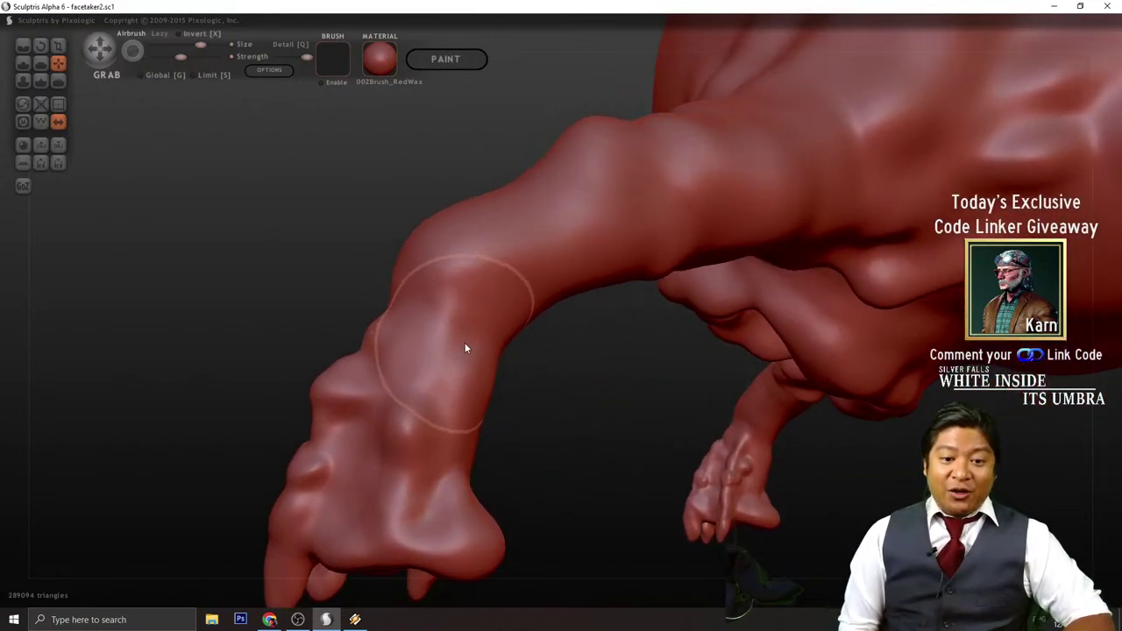
left_click(40, 122)
scroll(518, 399, "up", 3)
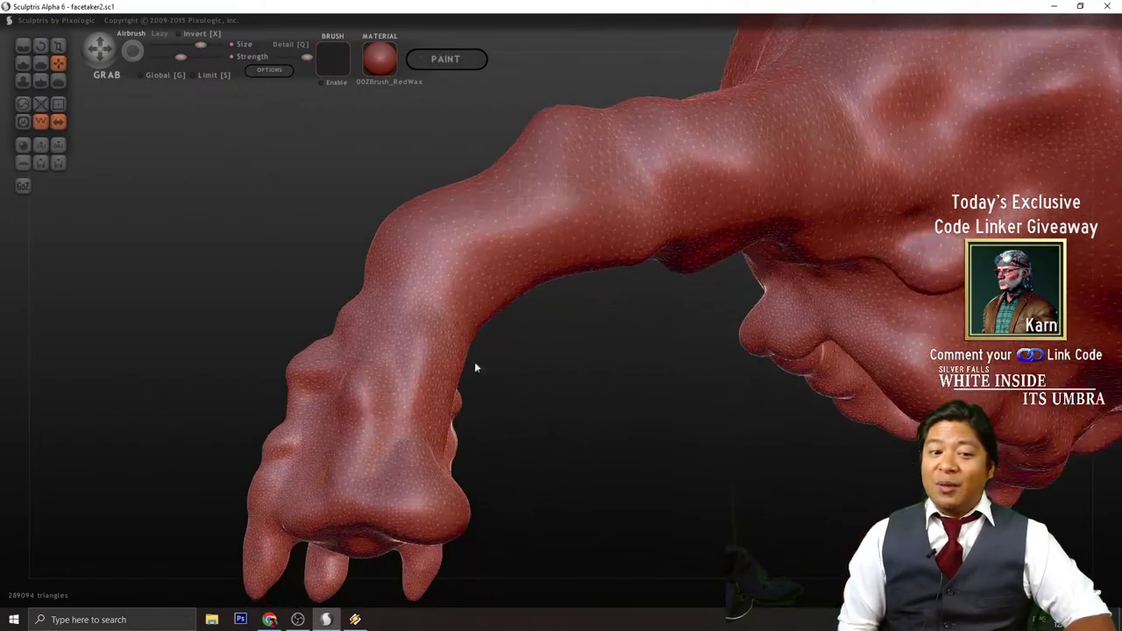
scroll(421, 314, "up", 4)
left_click_drag(383, 271, 343, 501)
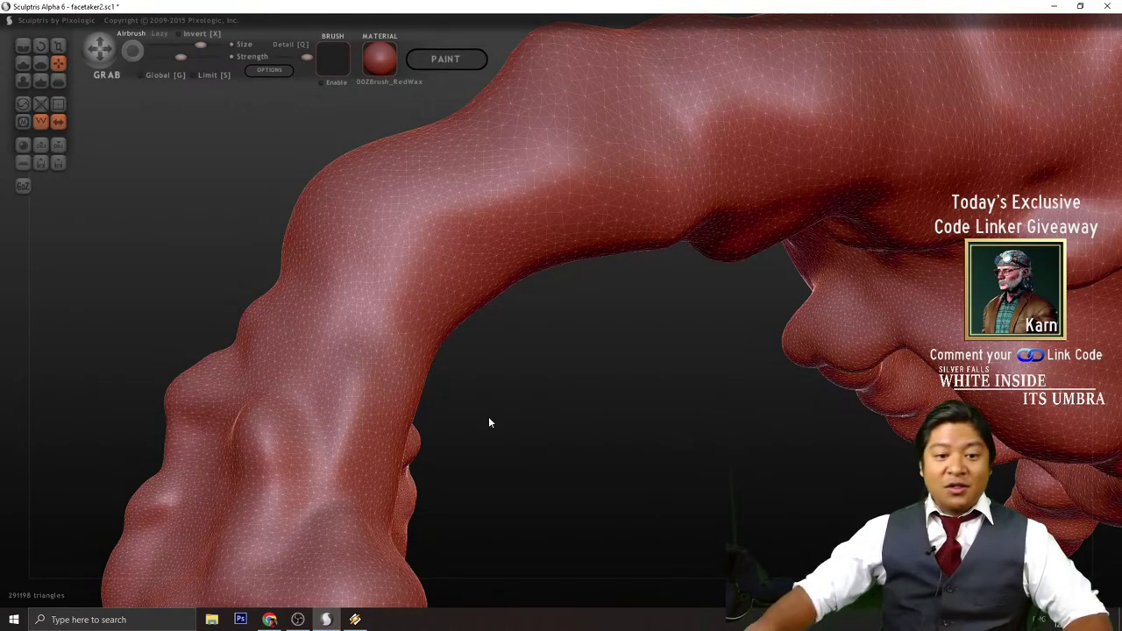
key("ctrl+z")
- Swell the wrist and the back of the front foot with the Inflate brush
left_click(26, 77)
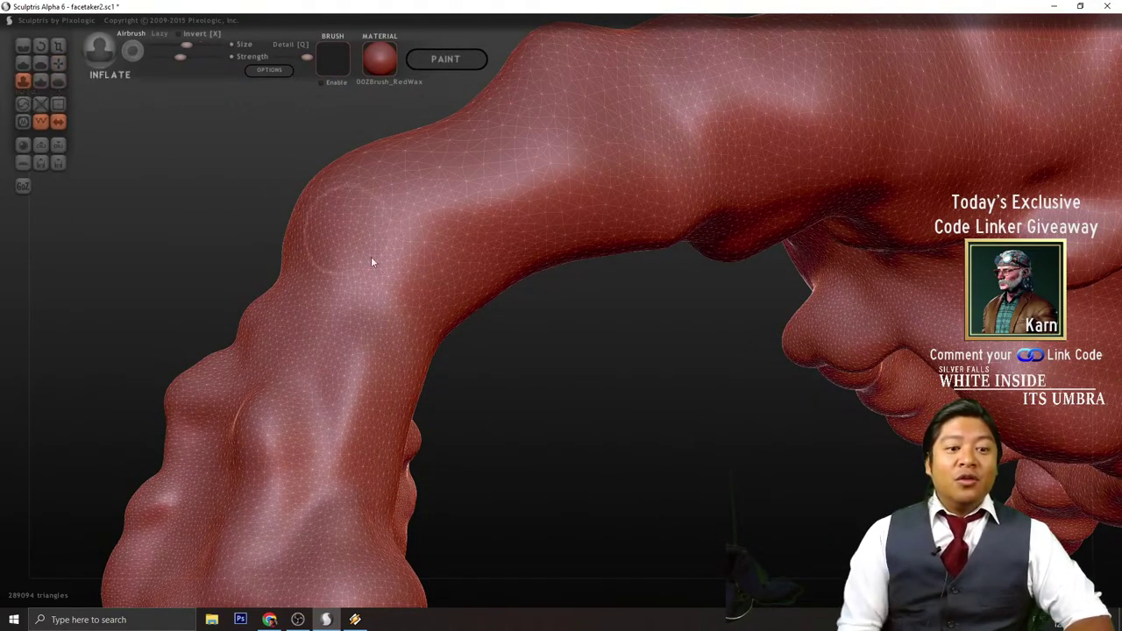
scroll(420, 314, "down", 4)
scroll(445, 315, "up", 2)
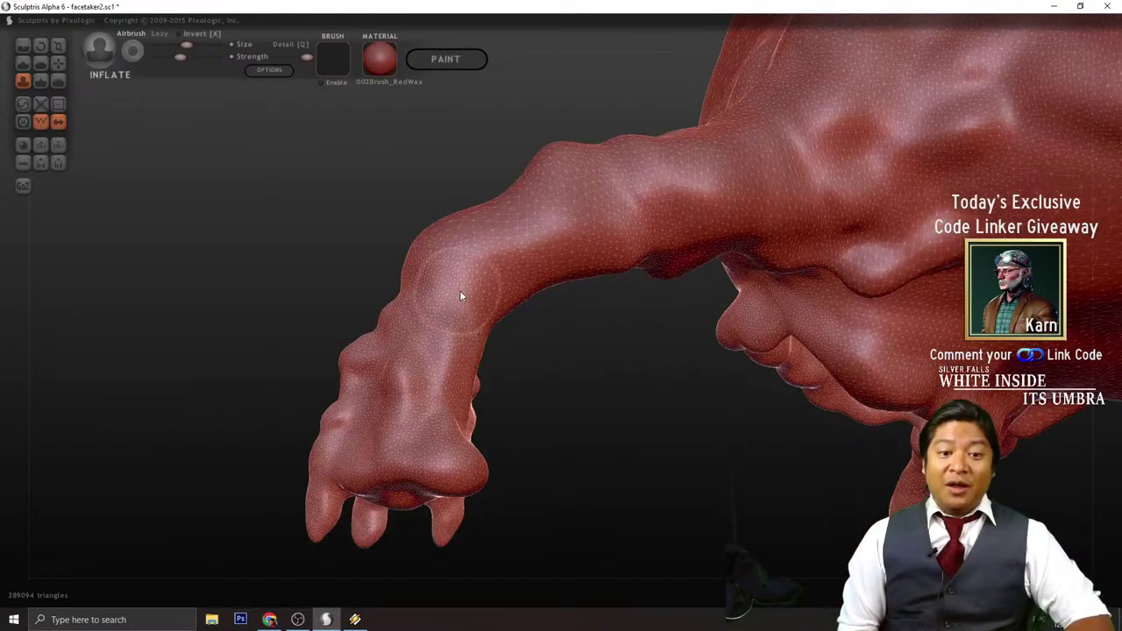
mouse_move(460, 291)
left_mouse_down()
mouse_move(457, 305)
mouse_move(452, 263)
left_mouse_up()
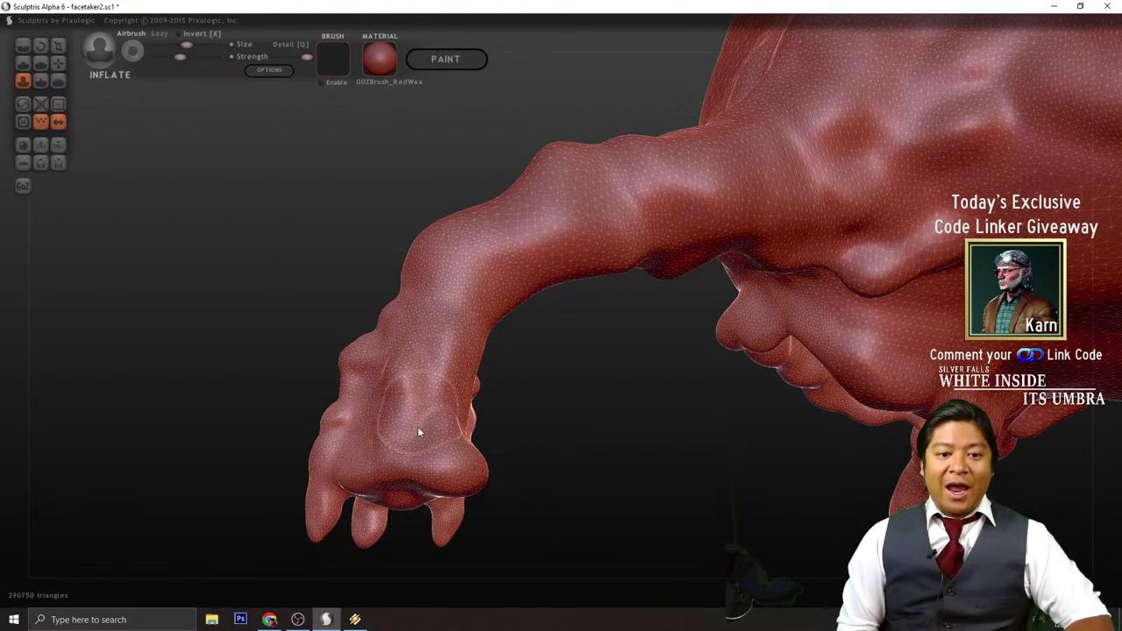
left_click_drag(499, 406, 498, 380)
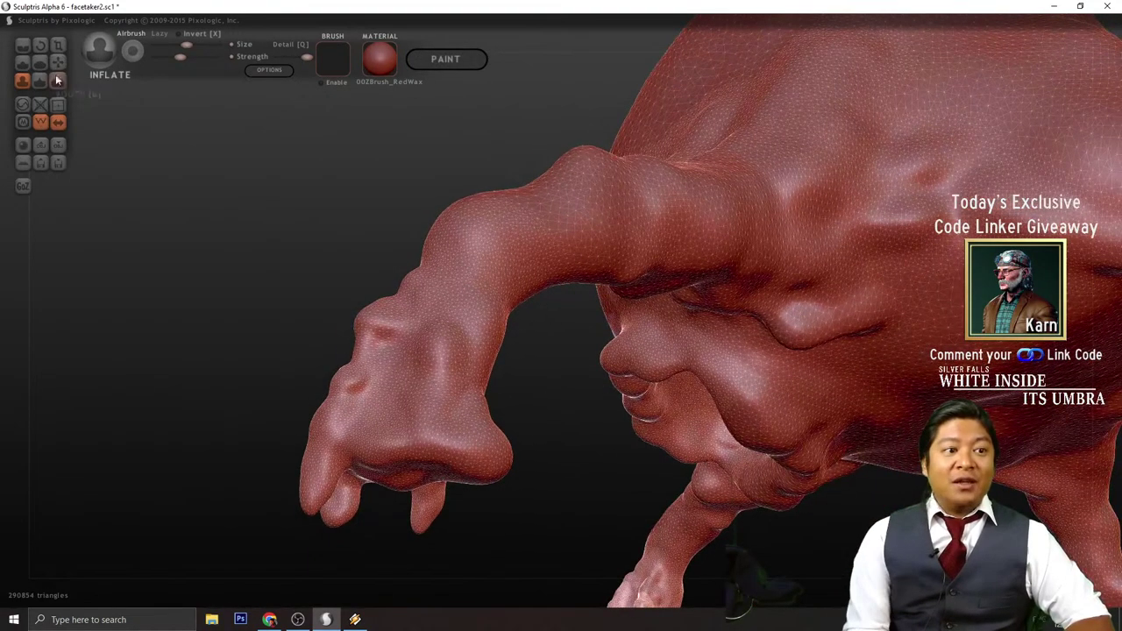
- Undo the last two Inflate strokes on the wrist and foot, and choose the Draw brush
left_click(23, 63)
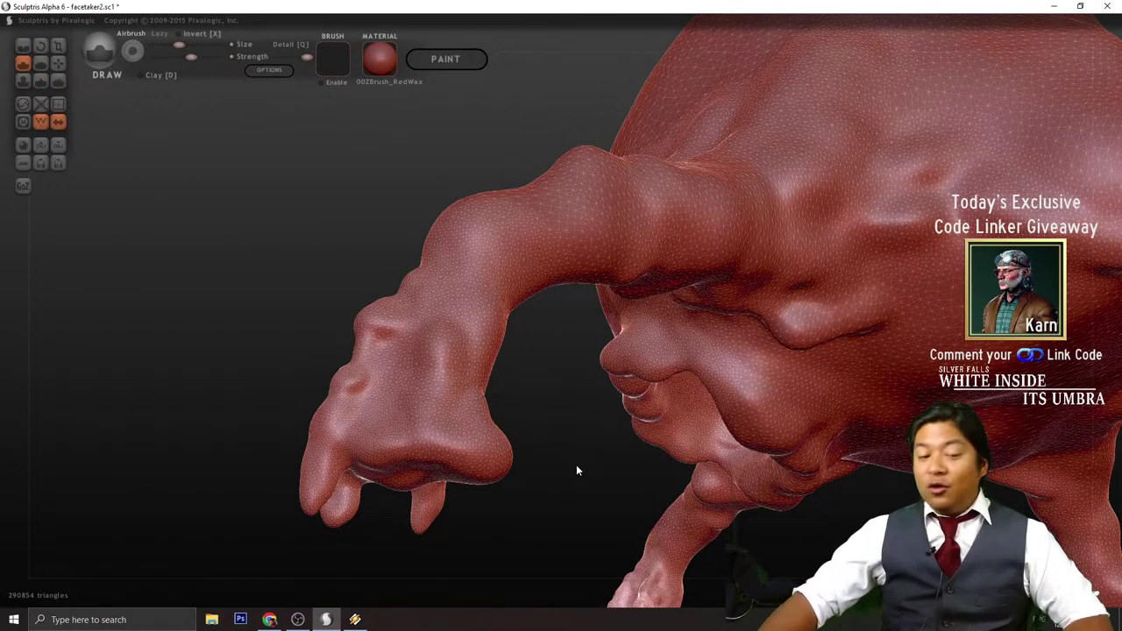
key("ctrl+z")
key("ctrl+z")
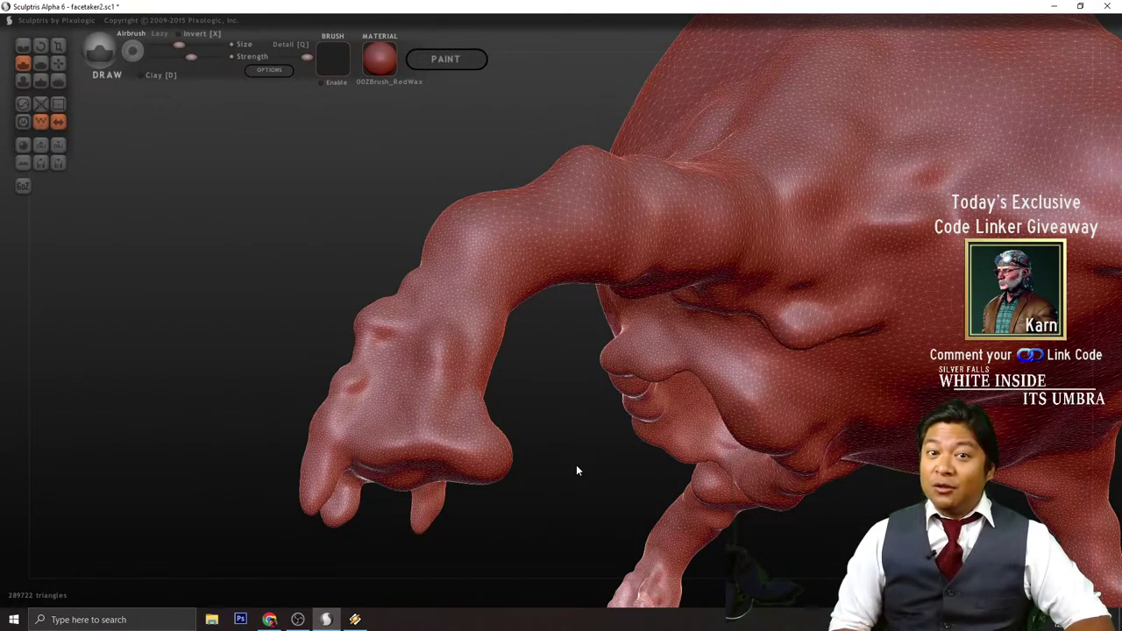
- Draw raised tendon ridges from the wrist down the back of the front foot with the Draw brush
left_click_drag(545, 346, 535, 387)
scroll(402, 302, "up", 3)
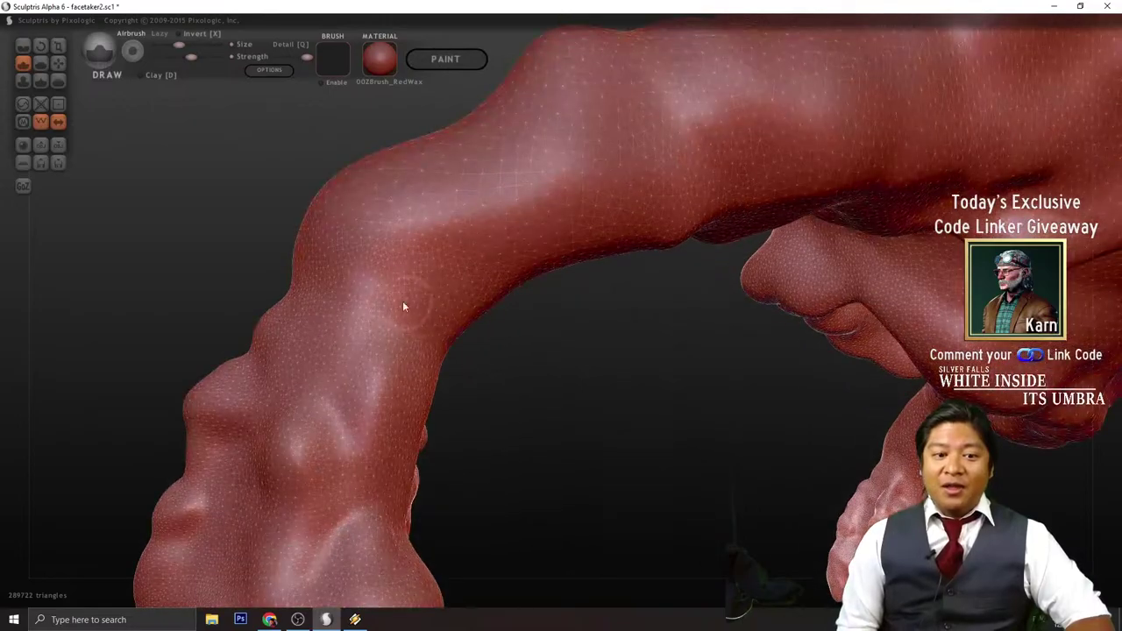
scroll(412, 301, "down", 2)
mouse_move(440, 306)
left_mouse_down()
mouse_move(414, 439)
mouse_move(452, 421)
left_mouse_up()
left_click_drag(550, 394, 595, 345)
left_click_drag(437, 431, 430, 440)
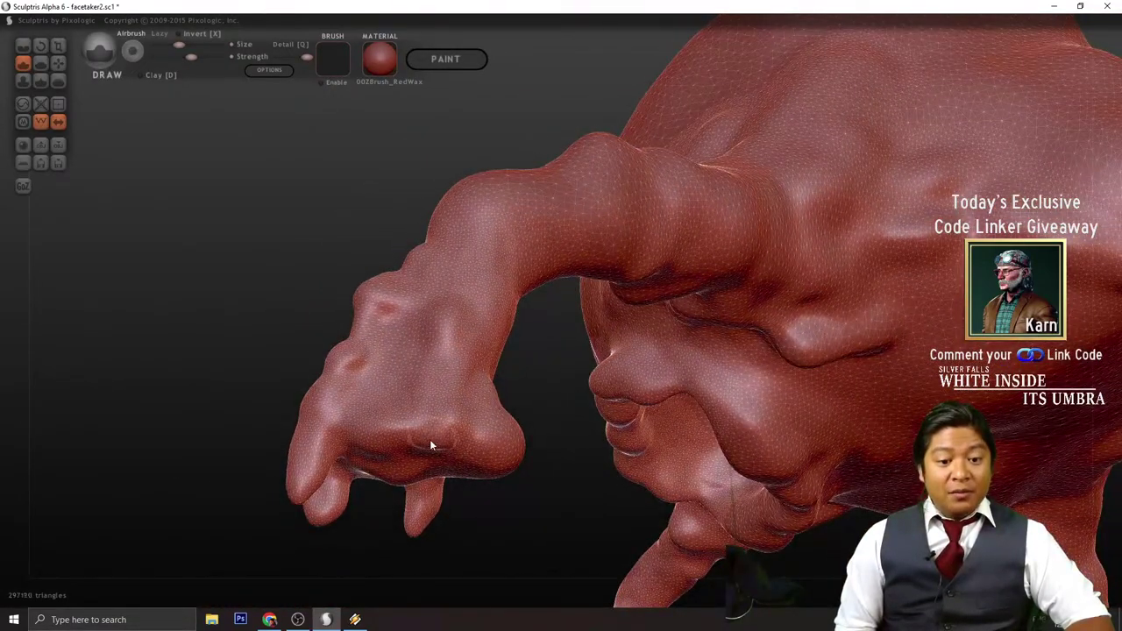
left_click_drag(561, 388, 514, 395)
left_click_drag(445, 277, 435, 402)
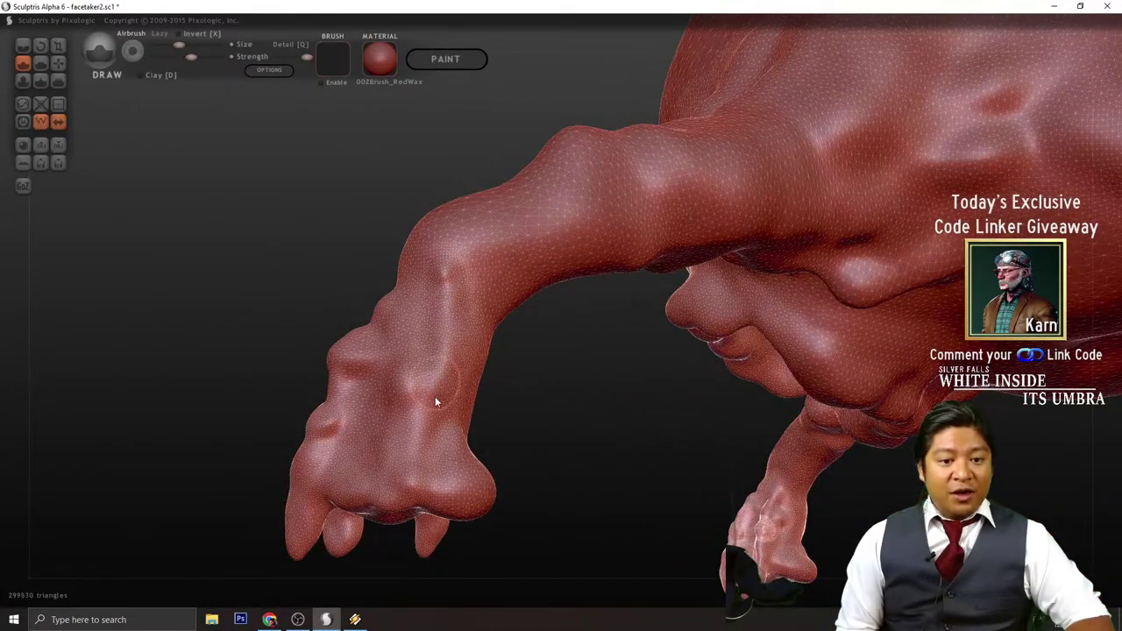
mouse_move(513, 480)
left_mouse_down()
mouse_move(635, 442)
mouse_move(611, 444)
left_mouse_up()
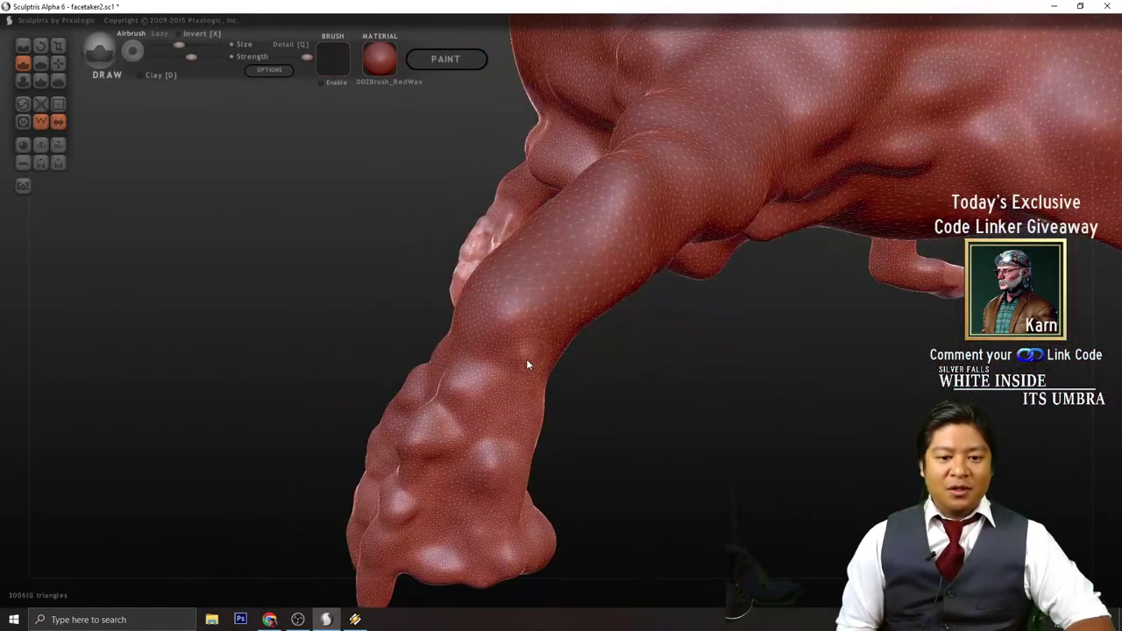
mouse_move(526, 365)
left_mouse_down()
mouse_move(766, 431)
mouse_move(858, 417)
left_mouse_up()
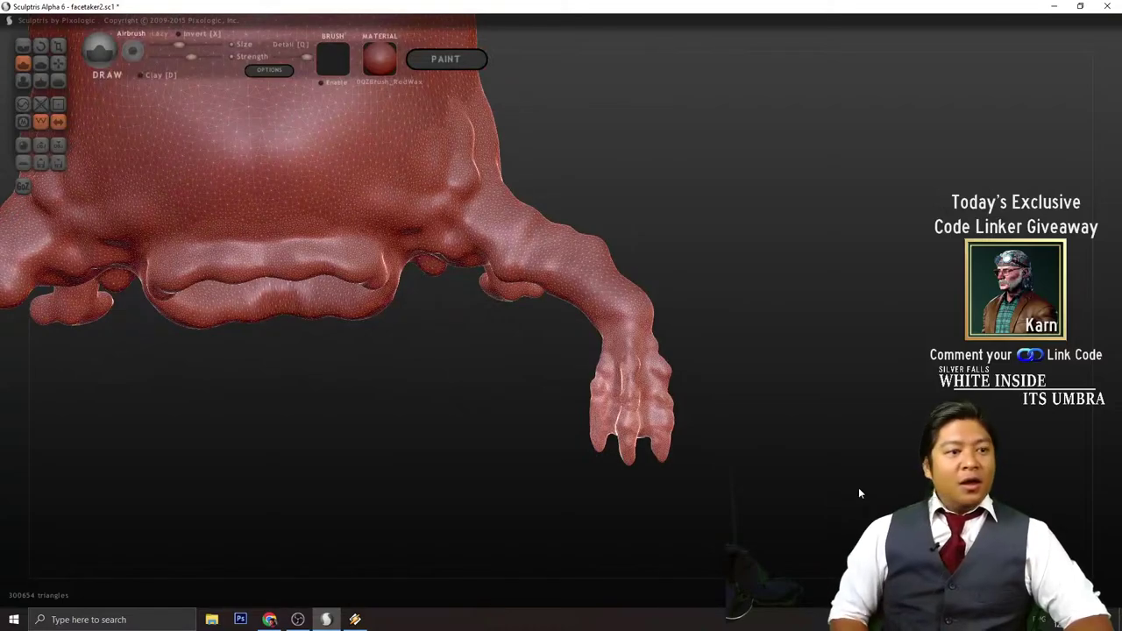
- Hide the wireframe and inspect the whole creature's body and front limbs from the front
left_click(41, 122)
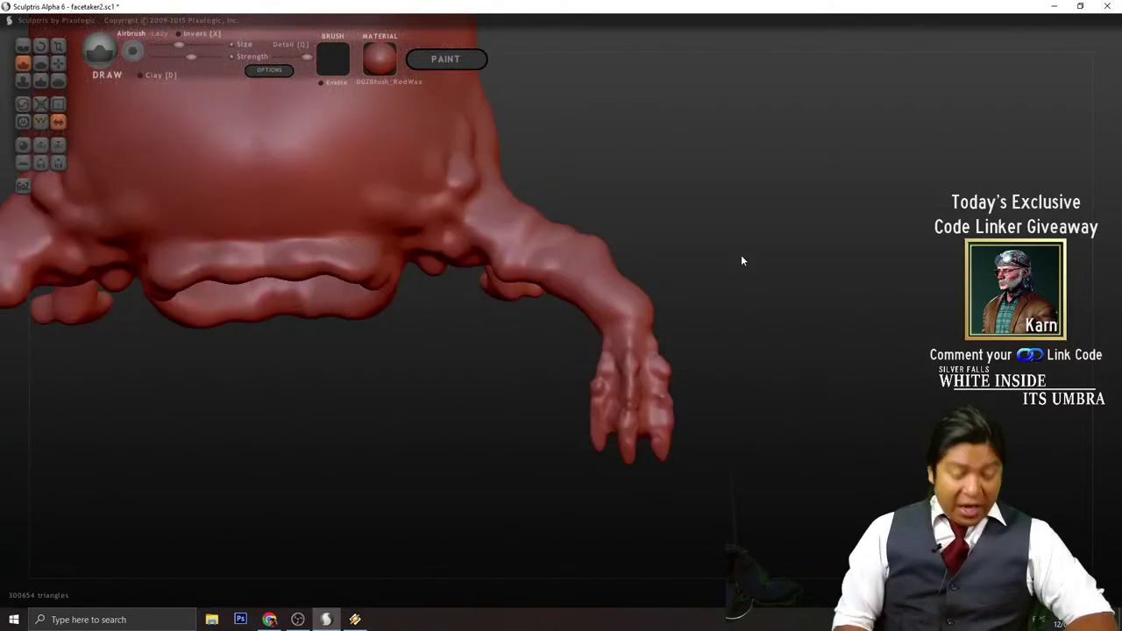
left_click_drag(709, 255, 777, 359, "alt")
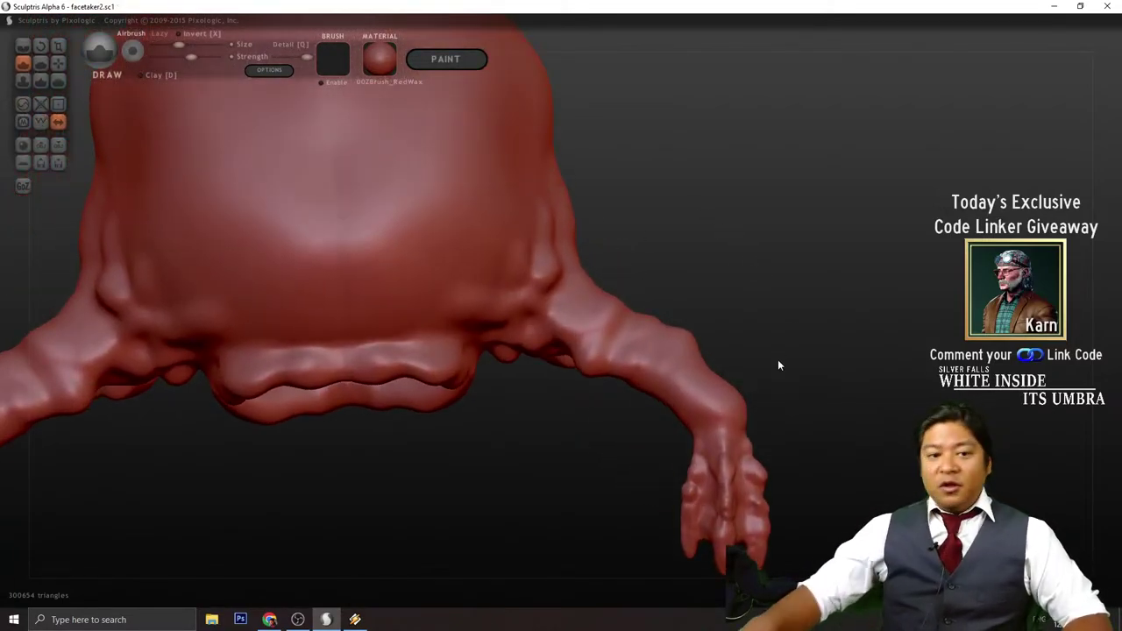
scroll(778, 359, "down", 3)
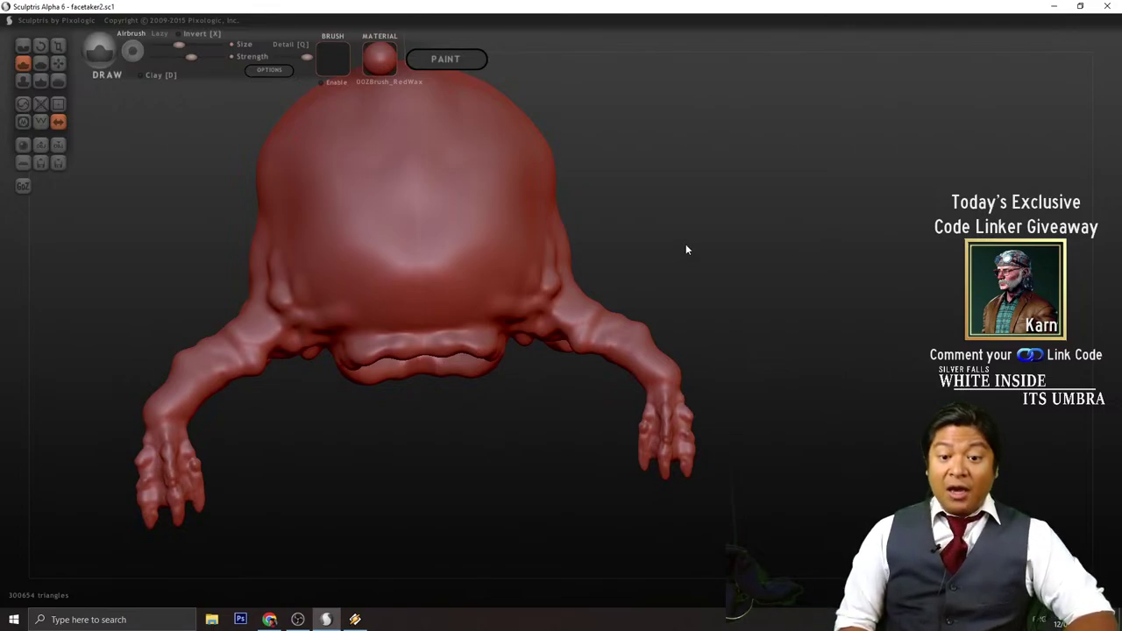
mouse_move(687, 248)
left_mouse_down()
mouse_move(713, 331)
mouse_move(670, 316)
mouse_move(694, 342)
mouse_move(727, 301)
mouse_move(780, 313)
left_mouse_up()
scroll(701, 307, "up", 2)
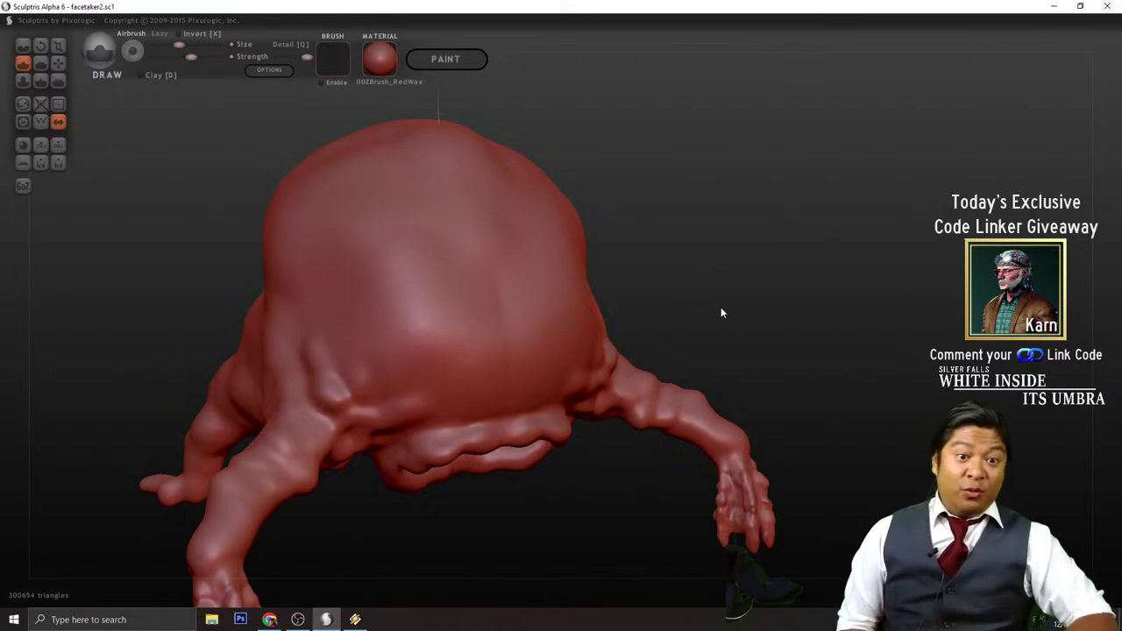
mouse_move(721, 310)
left_mouse_down()
mouse_move(767, 334)
mouse_move(756, 291)
mouse_move(710, 309)
mouse_move(723, 283)
mouse_move(755, 302)
left_mouse_up()
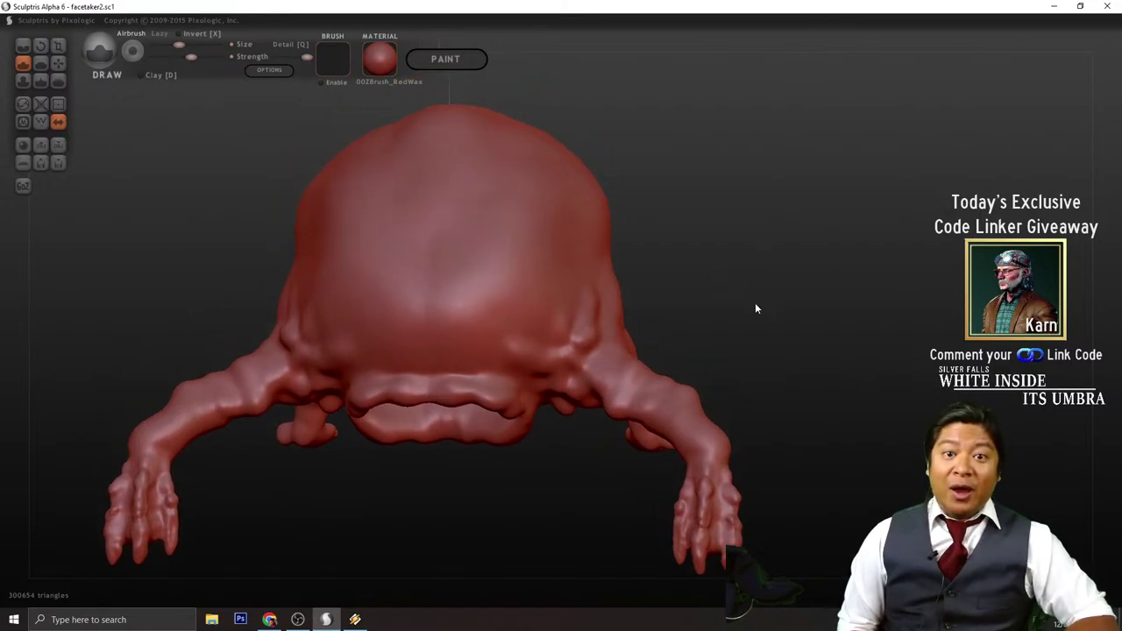
- Display the wireframe and draw a long diagonal raised ridge across the creature's flank above the front leg
left_click(40, 122)
left_click_drag(781, 336, 803, 391)
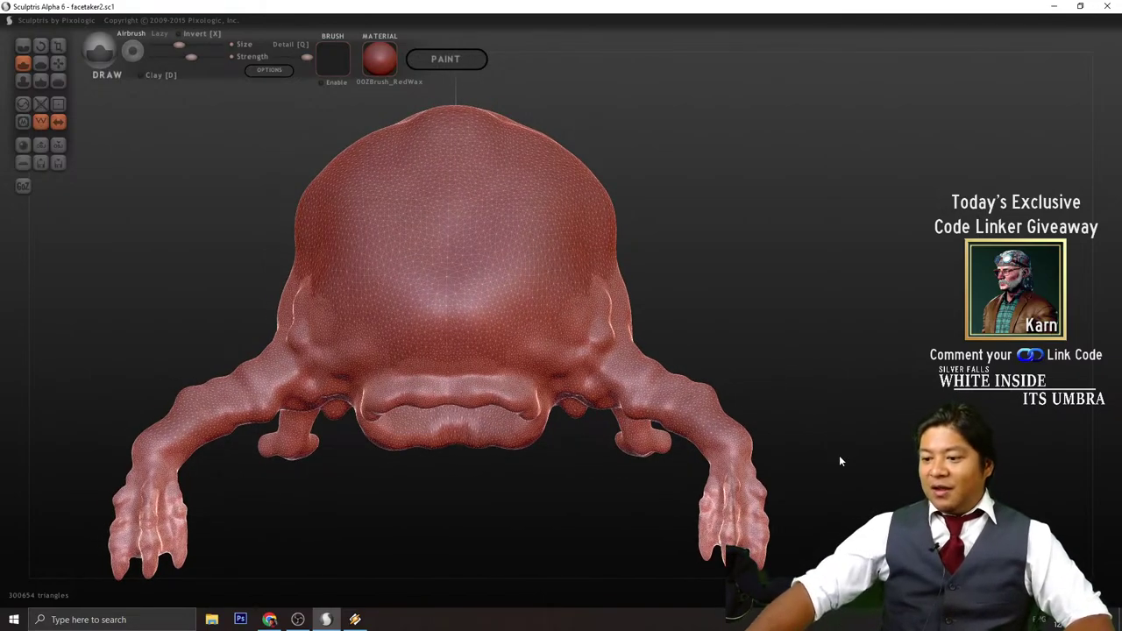
scroll(518, 213, "up", 3)
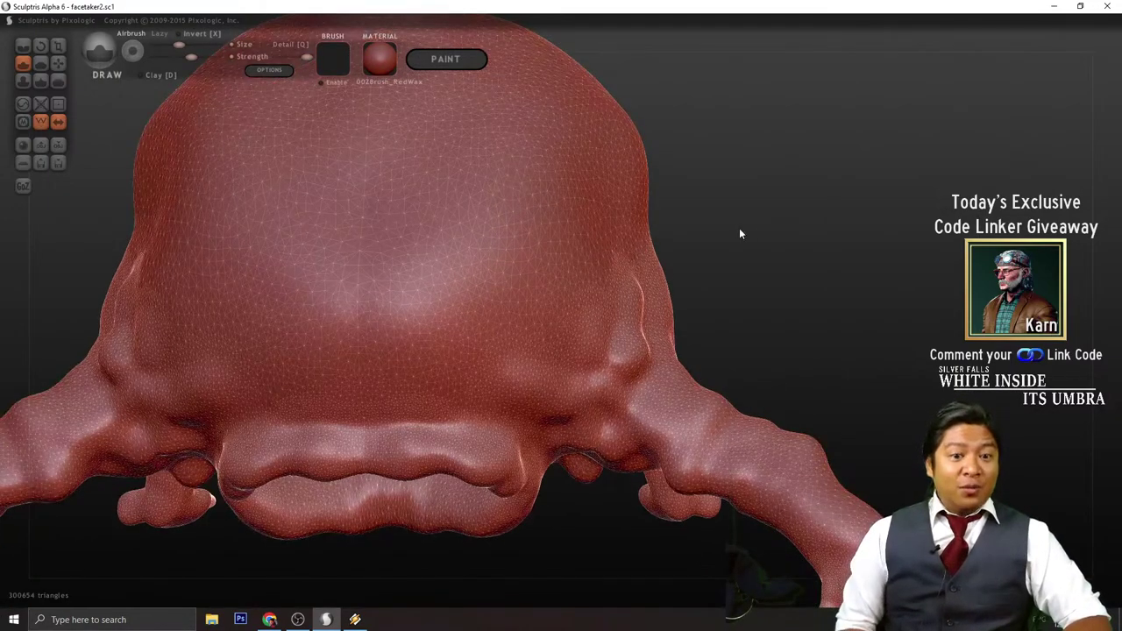
mouse_move(776, 231)
left_mouse_down()
mouse_move(822, 345)
mouse_move(727, 351)
mouse_move(740, 331)
left_mouse_up()
scroll(739, 330, "up", 5)
key("w")
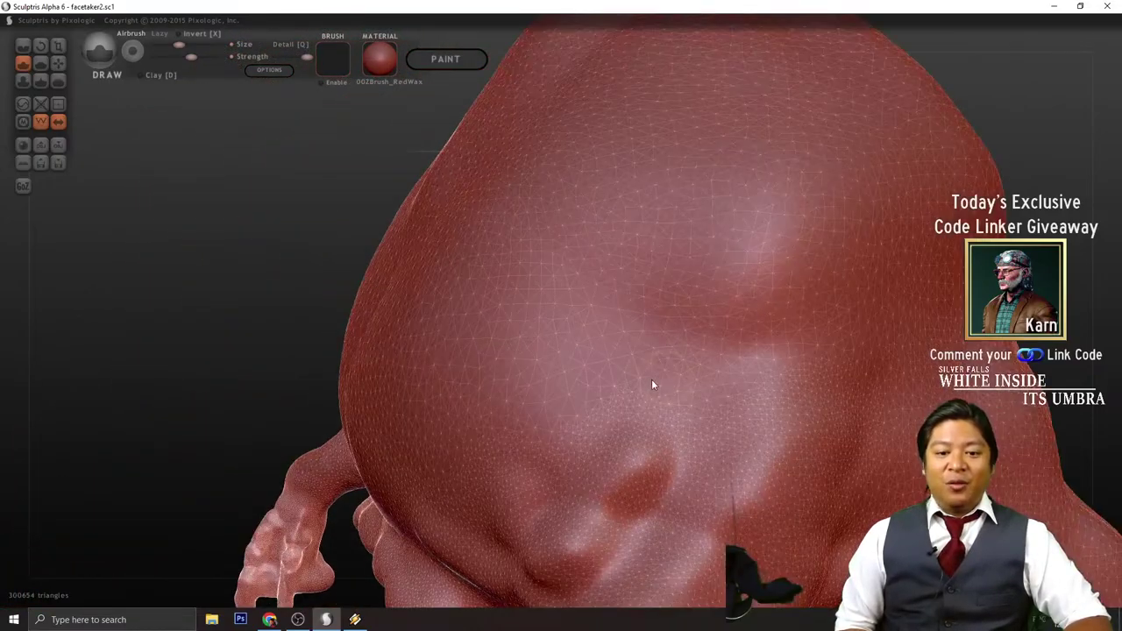
mouse_move(599, 393)
left_mouse_down()
mouse_move(752, 329)
mouse_move(947, 212)
left_mouse_up()
key("w")
scroll(947, 212, "down", 6)
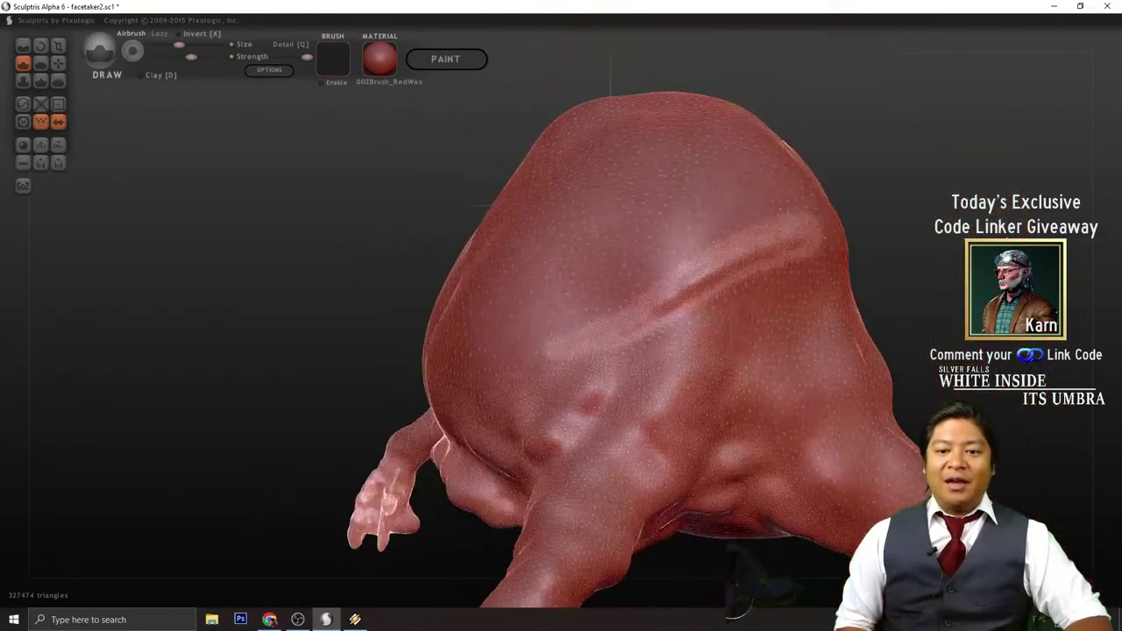
mouse_move(787, 281)
middle_mouse_down()
mouse_move(787, 241)
mouse_move(787, 255)
middle_mouse_up()
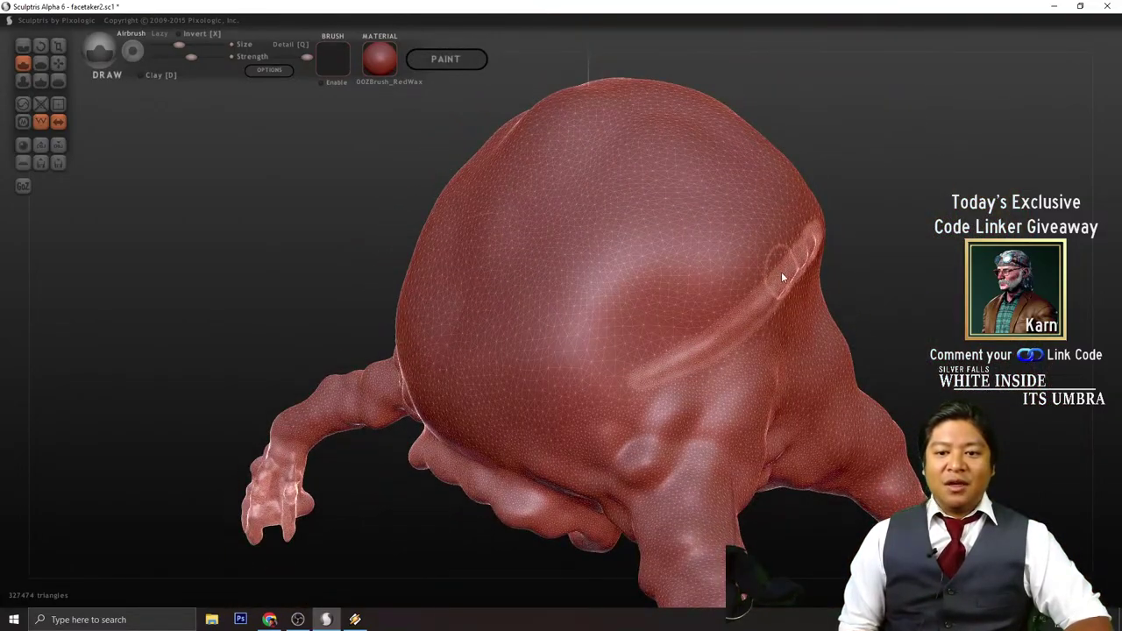
- Draw a second ridge branching forward above the diagonal flank ridge, undoing the first attempt and redoing the stroke
scroll(771, 276, "up", 2)
left_click_drag(773, 276, 671, 234)
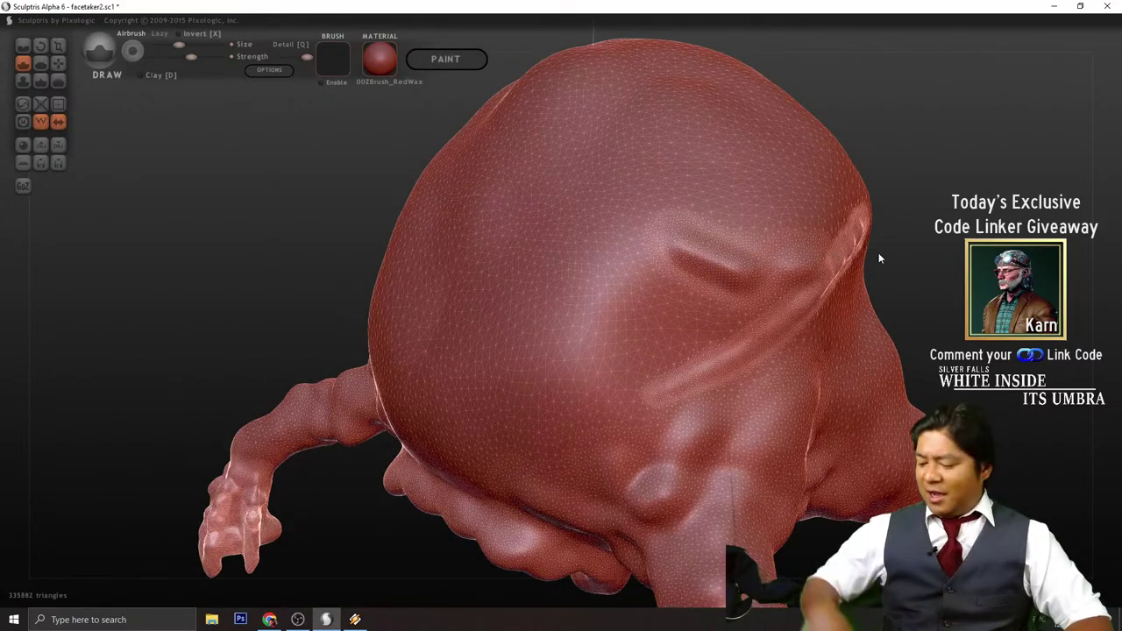
key("ctrl+z")
mouse_move(878, 258)
left_mouse_down()
mouse_move(714, 273)
mouse_move(646, 245)
left_mouse_up()
mouse_move(701, 245)
middle_mouse_down()
mouse_move(989, 279)
mouse_move(936, 277)
mouse_move(935, 287)
middle_mouse_up()
mouse_move(935, 289)
right_mouse_down()
mouse_move(904, 279)
mouse_move(761, 317)
right_mouse_up()
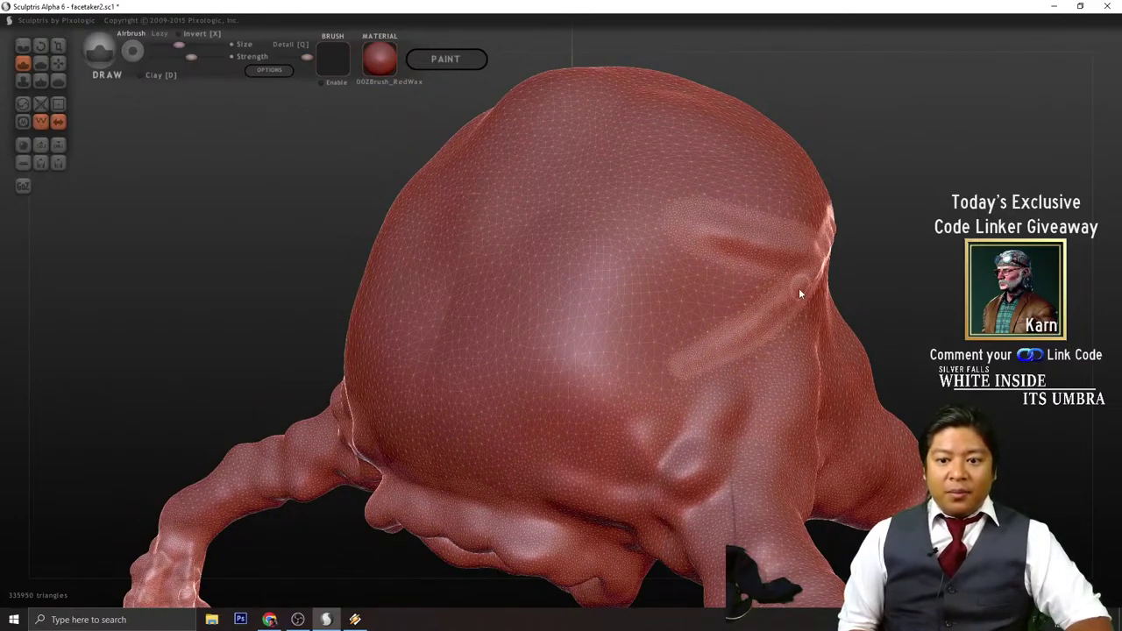
- Build up the lower flank ridge with more Draw strokes along its length, and undo the last stroke
mouse_move(798, 289)
left_mouse_down()
mouse_move(733, 337)
mouse_move(664, 360)
left_mouse_up()
mouse_move(904, 312)
left_mouse_down()
mouse_move(935, 298)
mouse_move(738, 341)
left_mouse_up()
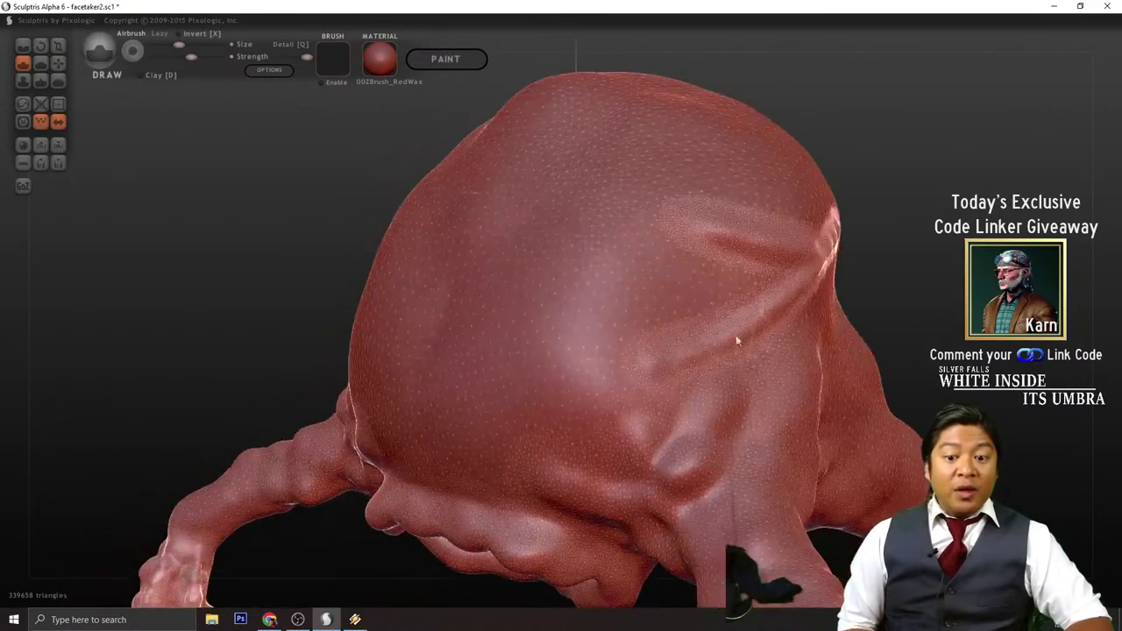
mouse_move(669, 360)
left_mouse_down()
mouse_move(706, 353)
mouse_move(829, 286)
left_mouse_up()
mouse_move(919, 282)
left_mouse_down()
mouse_move(861, 268)
mouse_move(842, 277)
mouse_move(838, 369)
left_mouse_up()
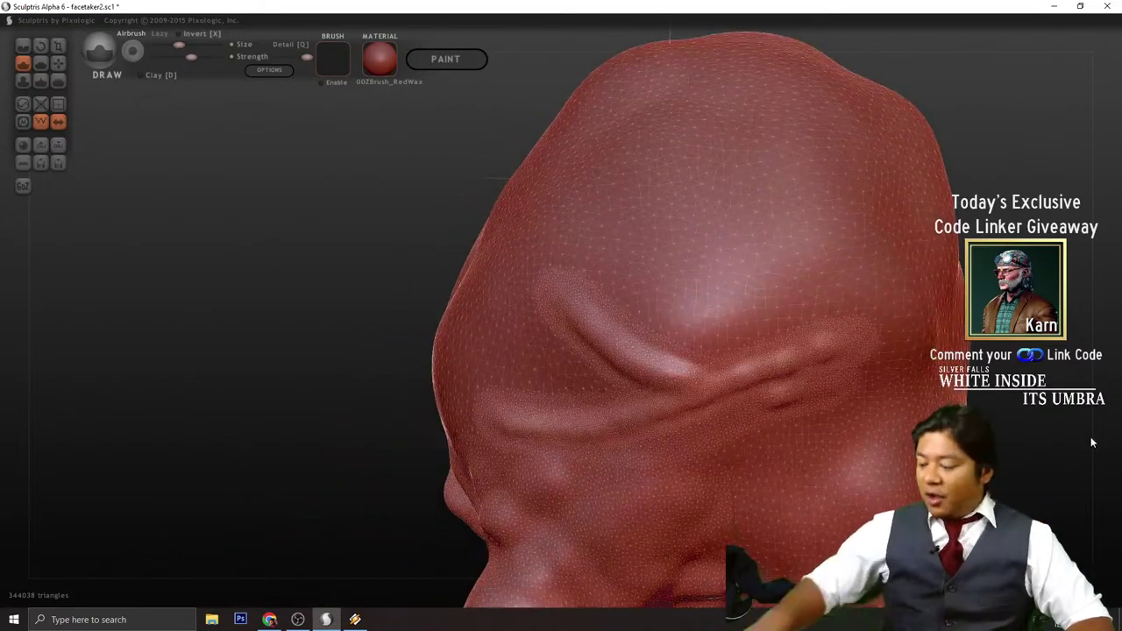
key("ctrl+z")
mouse_move(949, 282)
right_mouse_down()
mouse_move(912, 290)
mouse_move(835, 251)
right_mouse_up()
left_click_drag(880, 245, 830, 258)
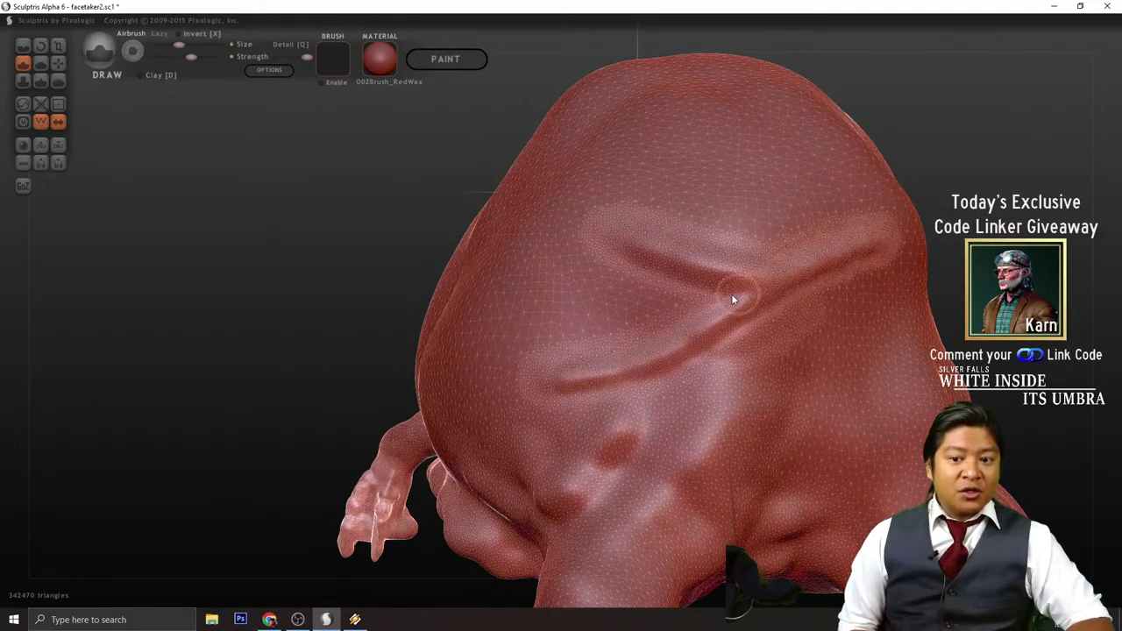
right_click_drag(733, 300, 874, 239)
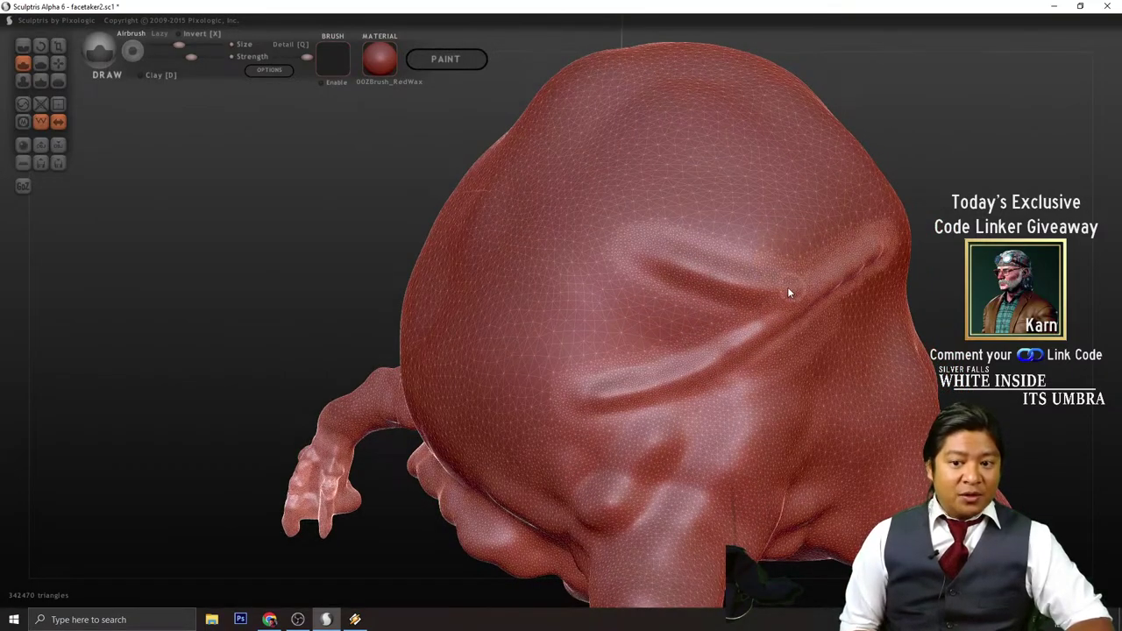
- Build up the upper flank ridge with a Draw stroke running forward from the diagonal ridge, and save the file
left_click_drag(787, 292, 606, 220)
right_click_drag(607, 220, 702, 228)
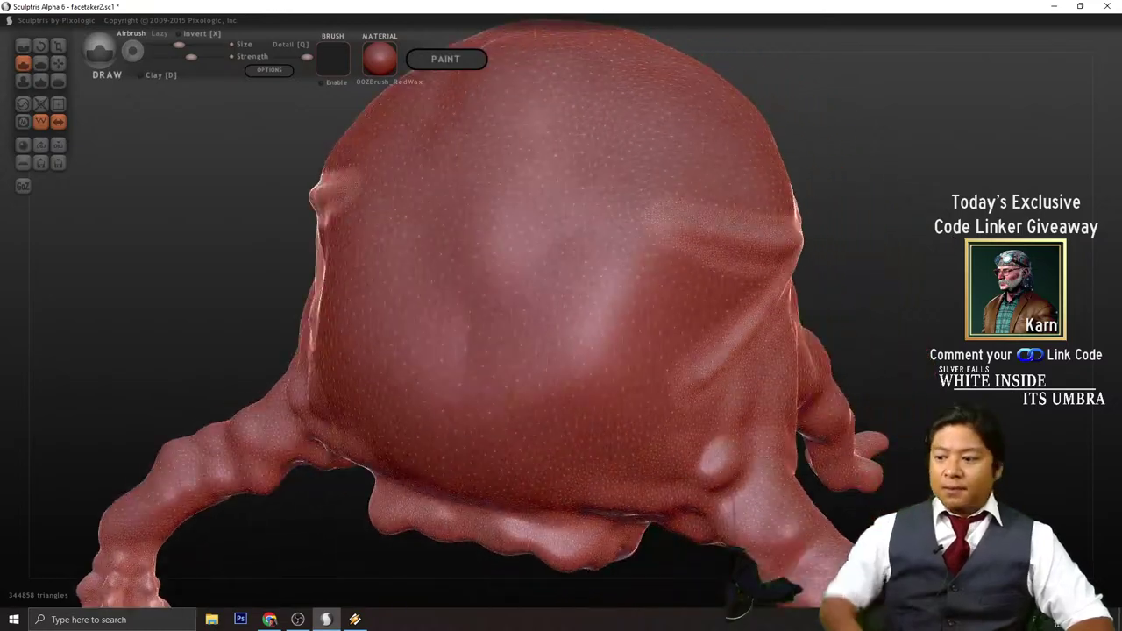
key("ctrl+s")
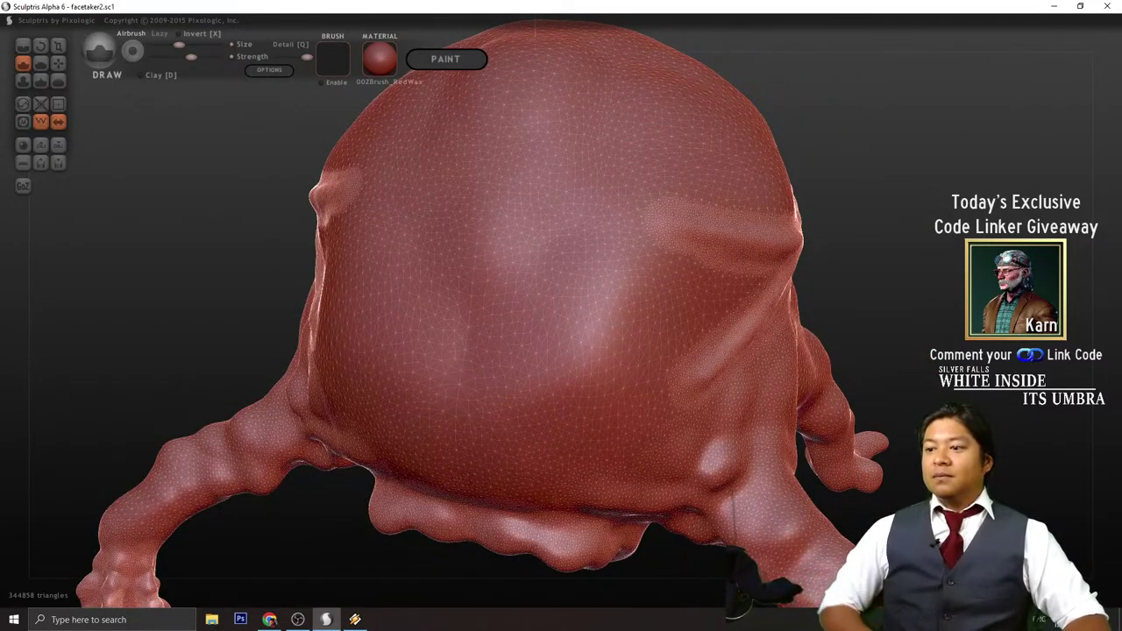
- Examine the creature's smooth front body and flank ridges from the front and sides, close up and at a distance
right_click_drag(887, 270, 926, 310)
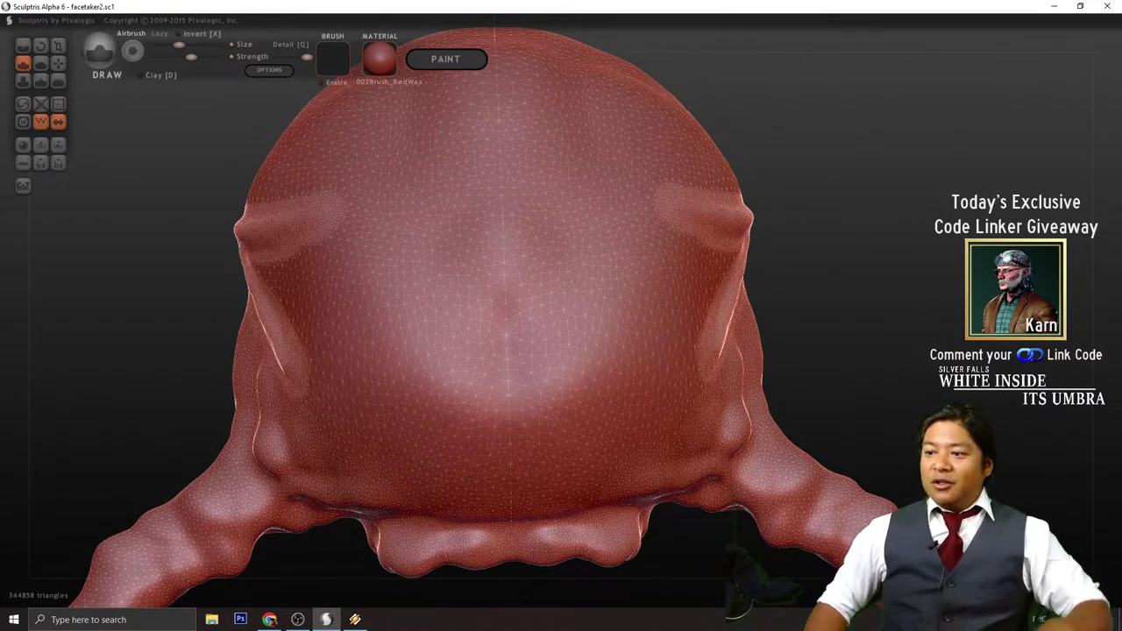
key("alt+Tab")
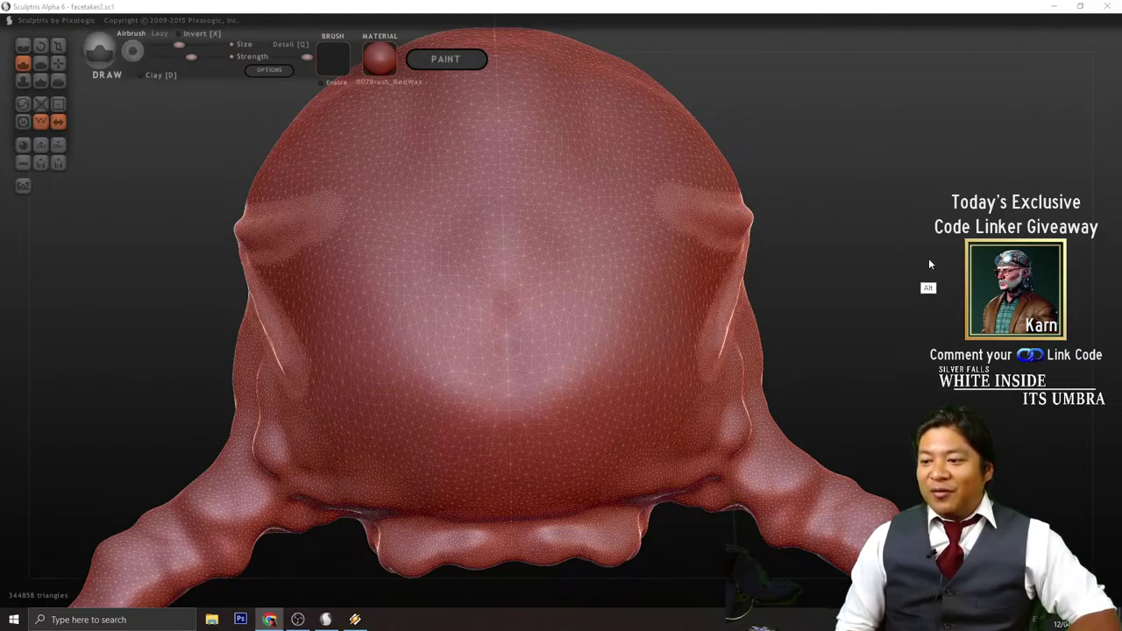
mouse_move(905, 236)
left_mouse_down("alt")
mouse_move(889, 318)
mouse_move(889, 285)
mouse_move(897, 293)
mouse_move(877, 298)
mouse_move(874, 283)
mouse_move(864, 310)
left_mouse_up("alt")
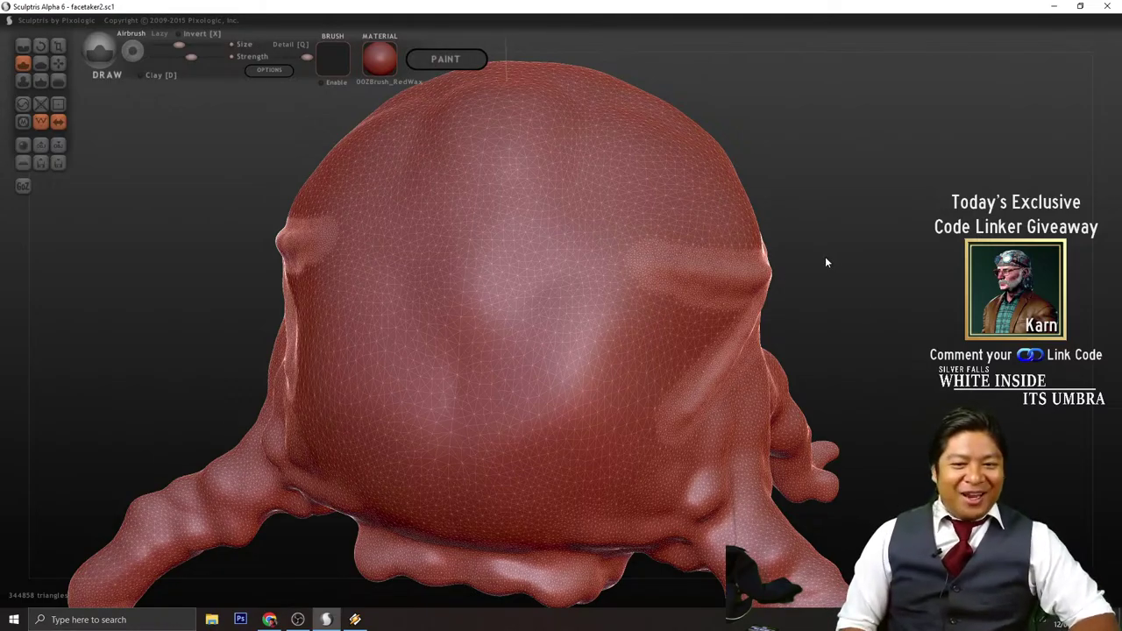
mouse_move(825, 263)
left_mouse_down()
mouse_move(847, 251)
mouse_move(830, 260)
mouse_move(857, 260)
mouse_move(865, 235)
mouse_move(880, 243)
mouse_move(834, 262)
left_mouse_up()
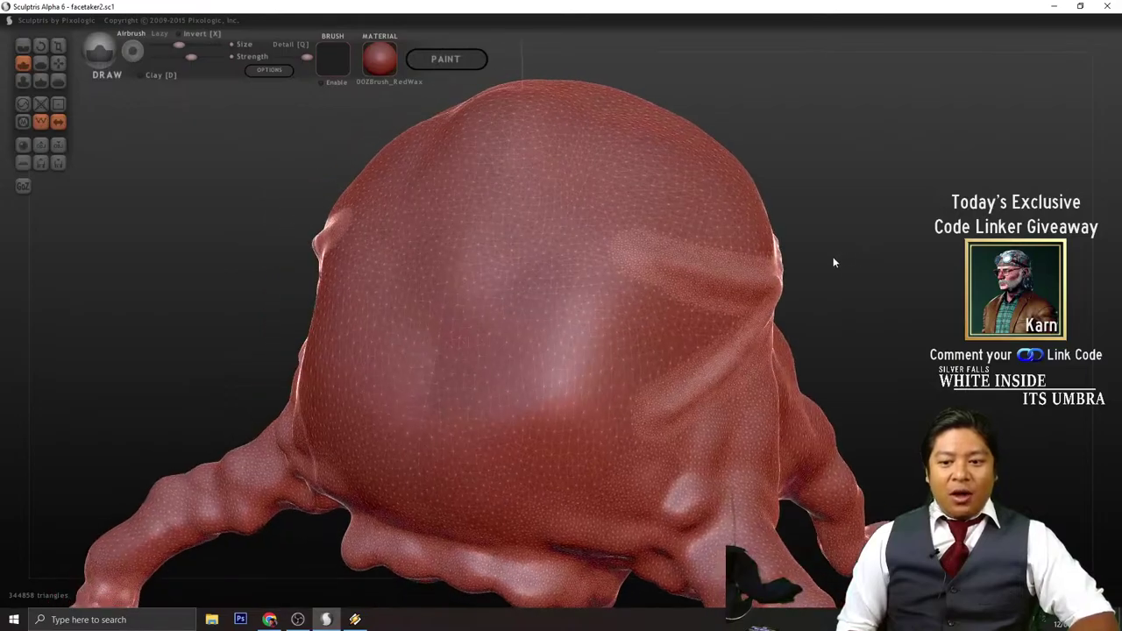
scroll(865, 284, "down", 4)
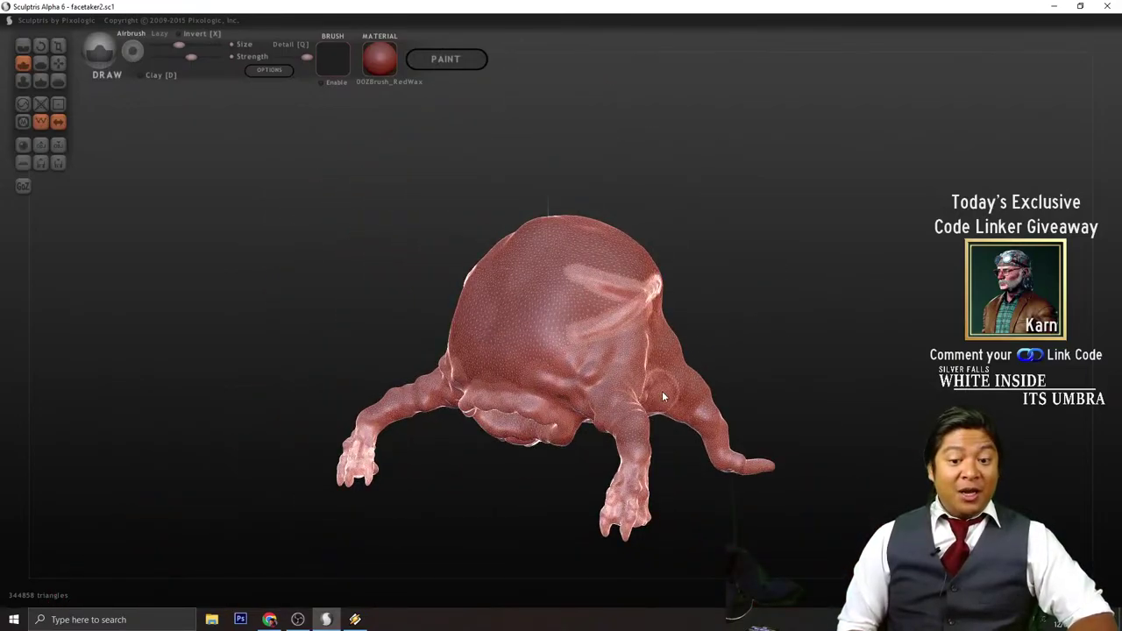
left_click_drag(786, 256, 769, 249)
scroll(785, 258, "up", 5)
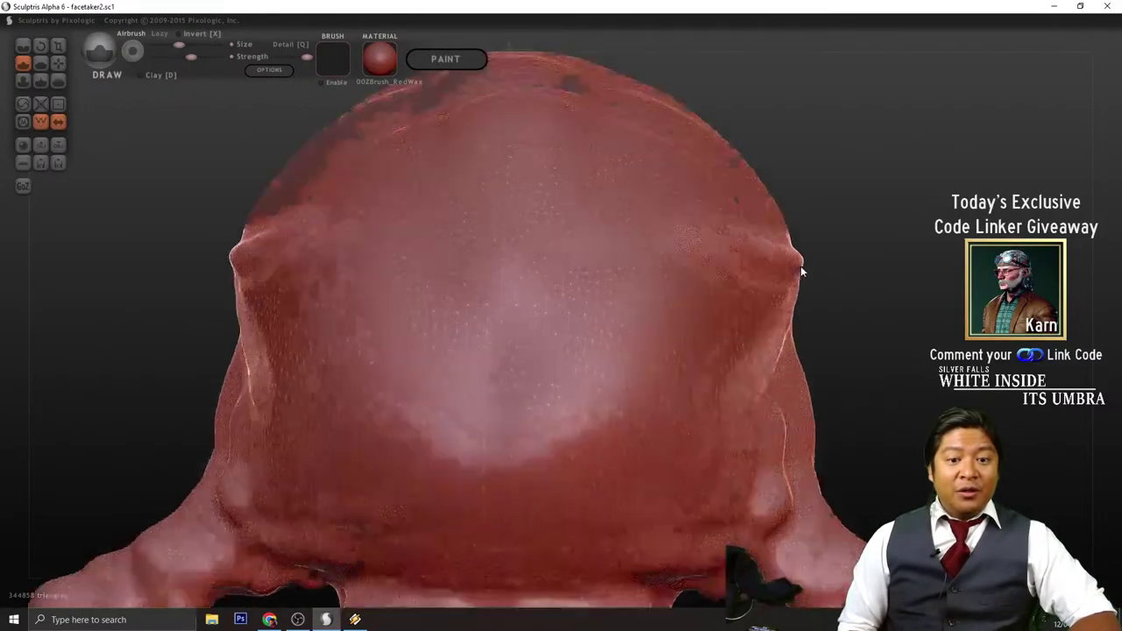
scroll(801, 266, "up", 1)
scroll(855, 238, "down", 1)
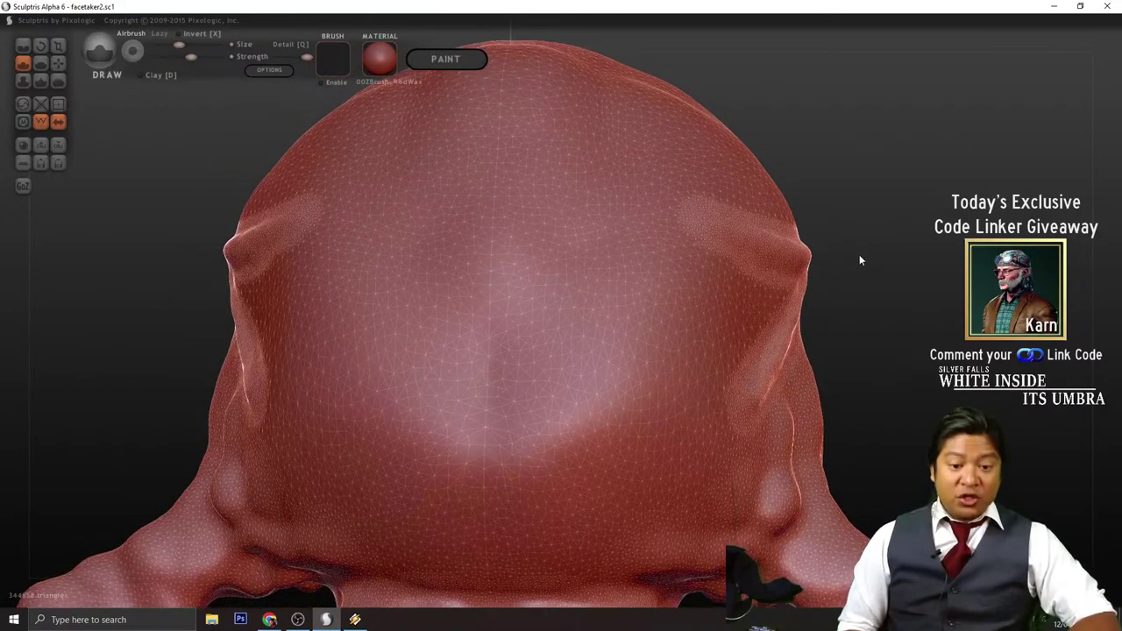
scroll(601, 188, "up", 2)
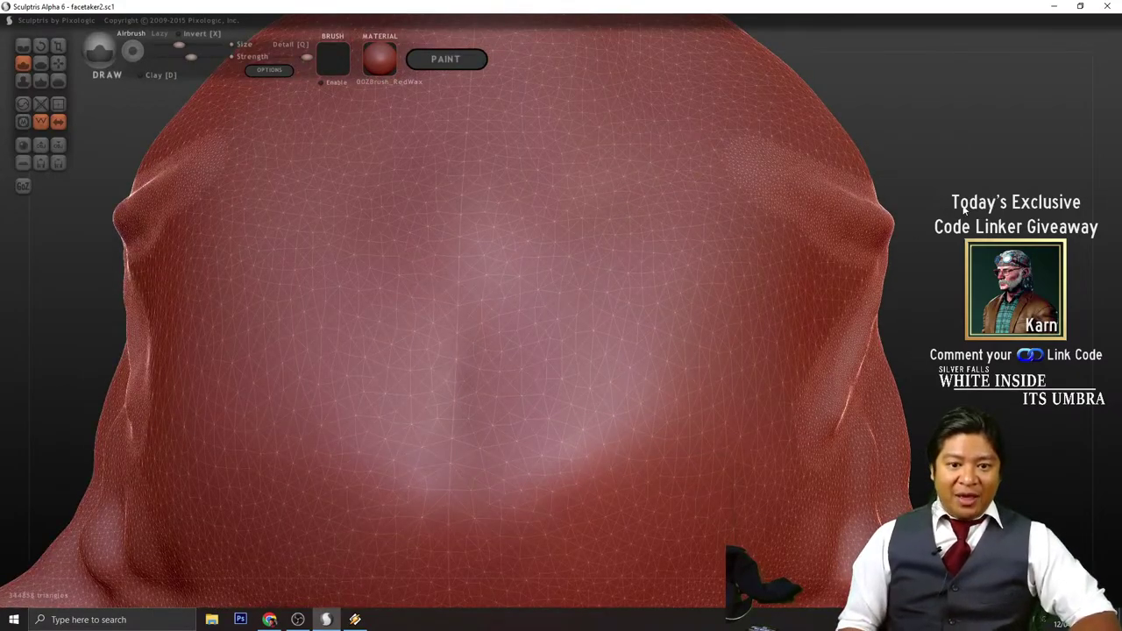
left_click_drag(965, 207, 954, 247, "alt")
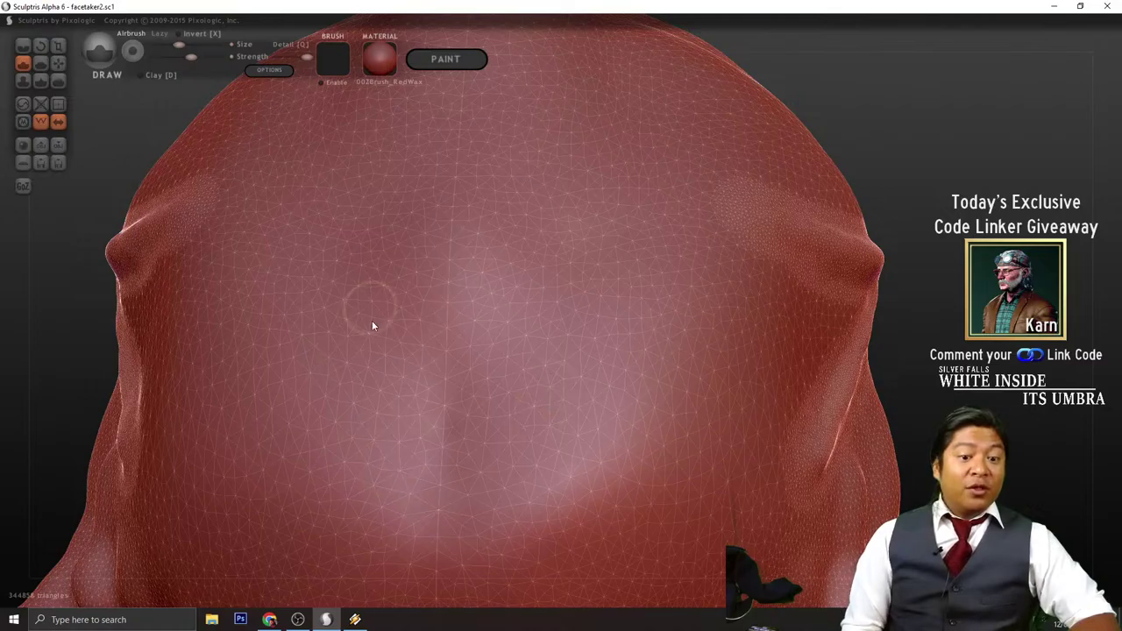
left_click_drag(963, 293, 440, 319)
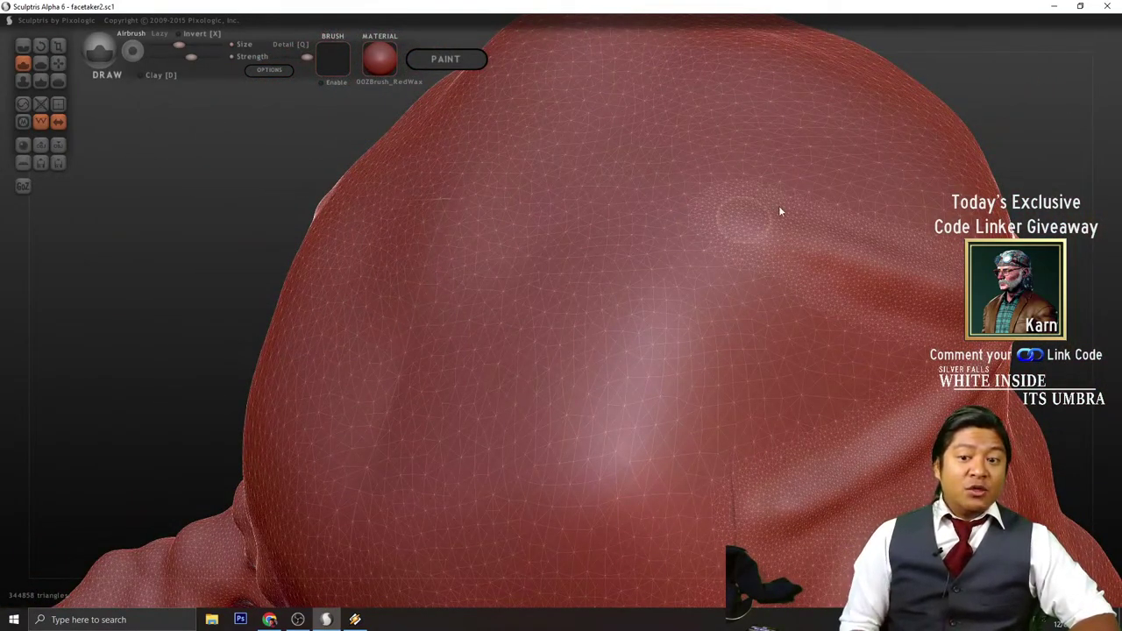
left_click_drag(992, 108, 759, 178)
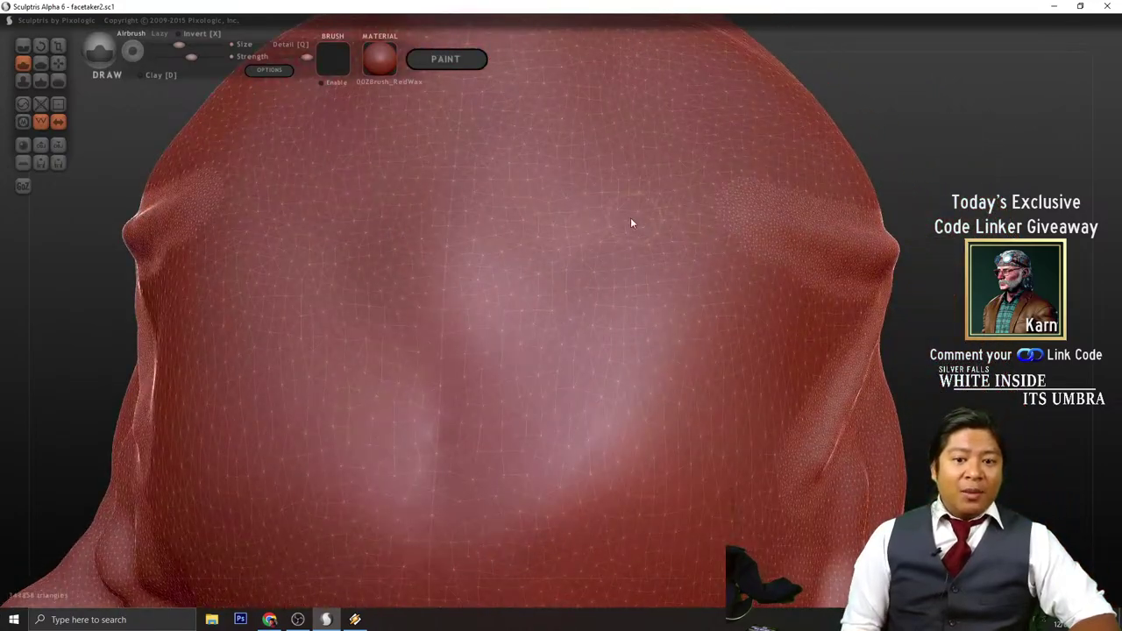
left_click_drag(1031, 110, 986, 145)
scroll(952, 180, "down", 4)
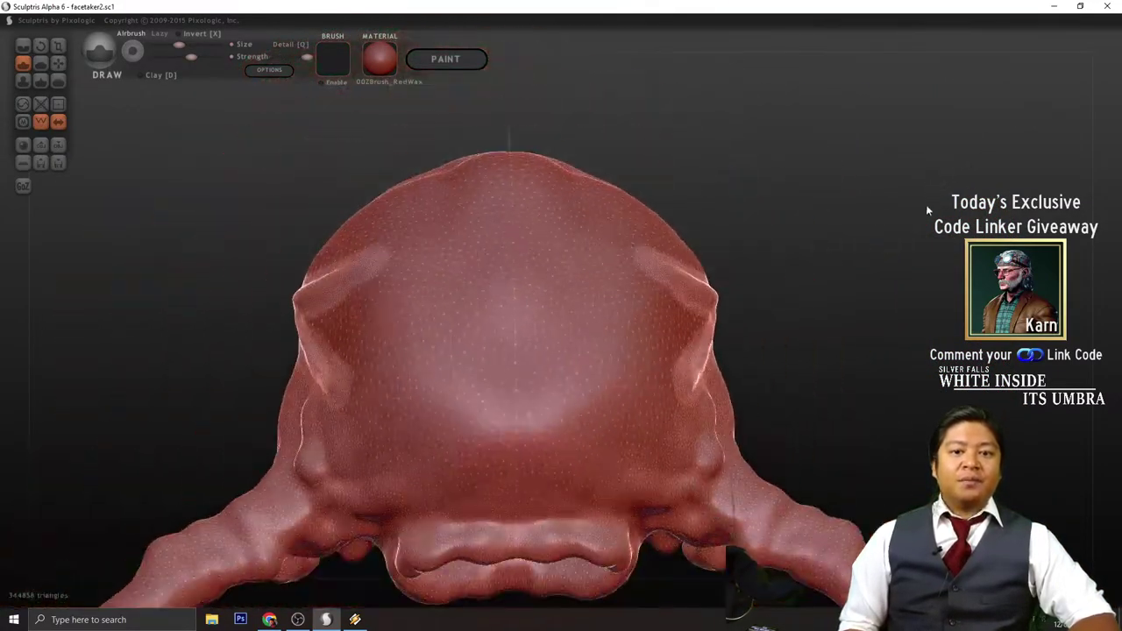
- Raise a mirrored pair of small nubs high on the front of the body with Draw, and extend them into short hooks
left_click_drag(926, 207, 908, 228)
scroll(907, 224, "up", 3)
left_click_drag(952, 192, 937, 192)
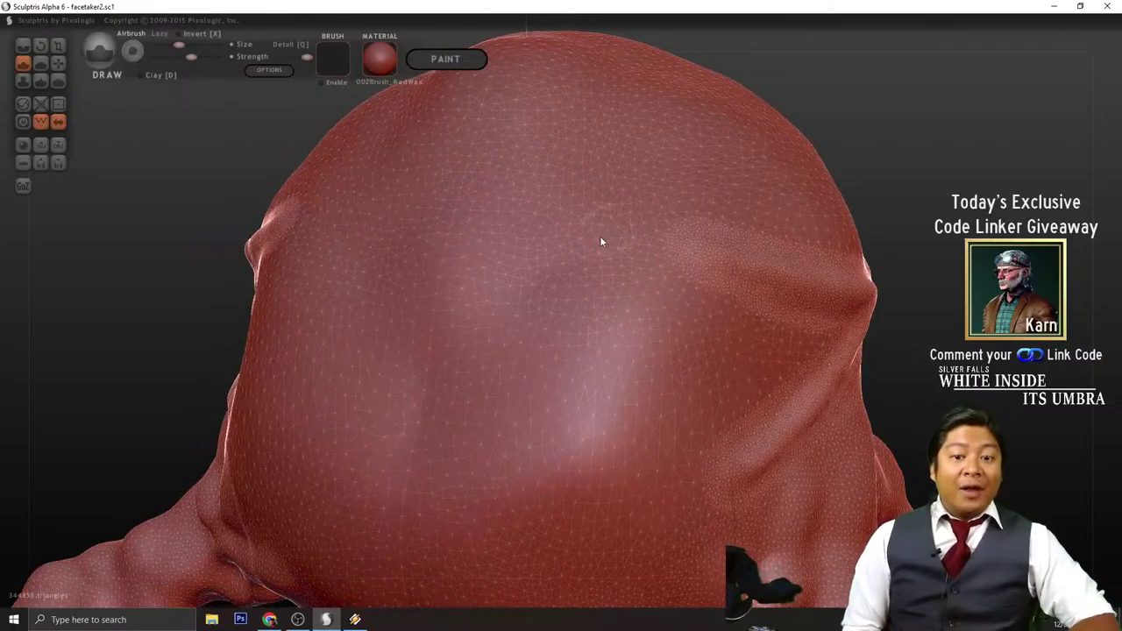
left_click_drag(605, 231, 600, 228)
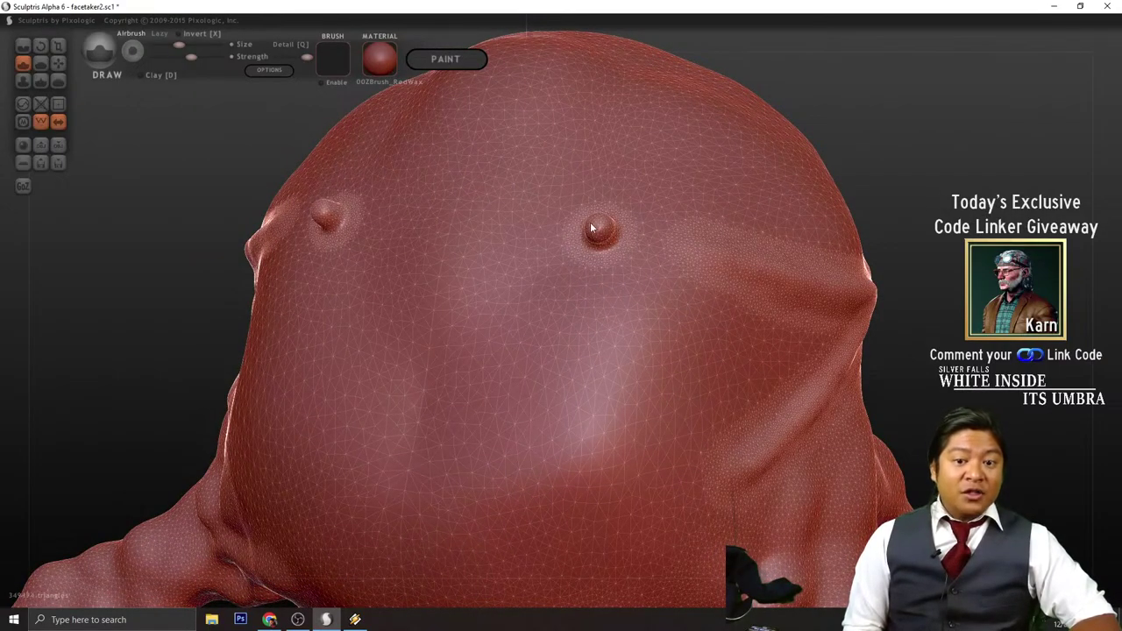
right_click_drag(830, 141, 836, 299)
scroll(837, 299, "up", 1)
scroll(837, 299, "down", 3)
scroll(705, 199, "up", 4)
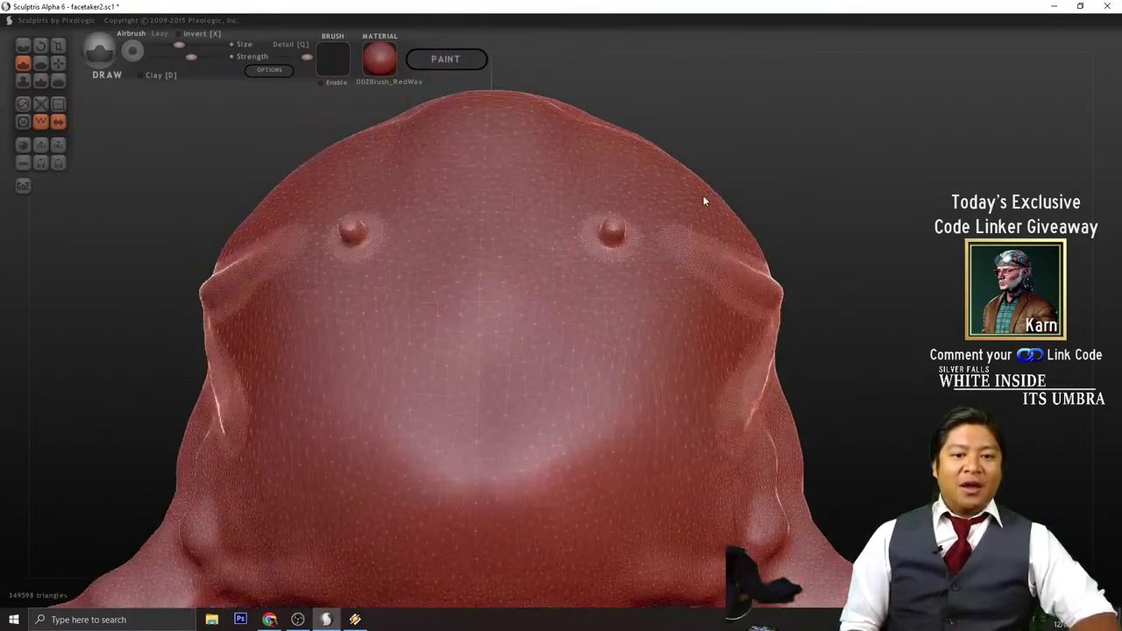
scroll(636, 197, "down", 1)
left_click_drag(620, 212, 632, 207)
right_click_drag(831, 171, 649, 229)
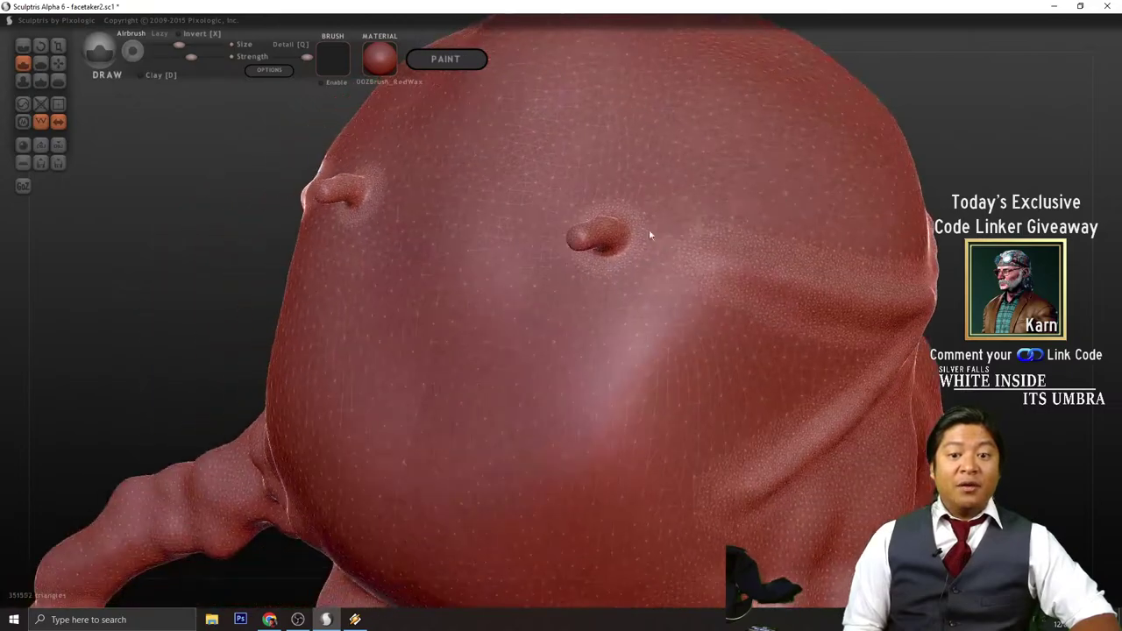
- Try to extend the two short nubs into longer stalks with Draw strokes at their tips, redoing the first stroke
left_click_drag(576, 247, 575, 246)
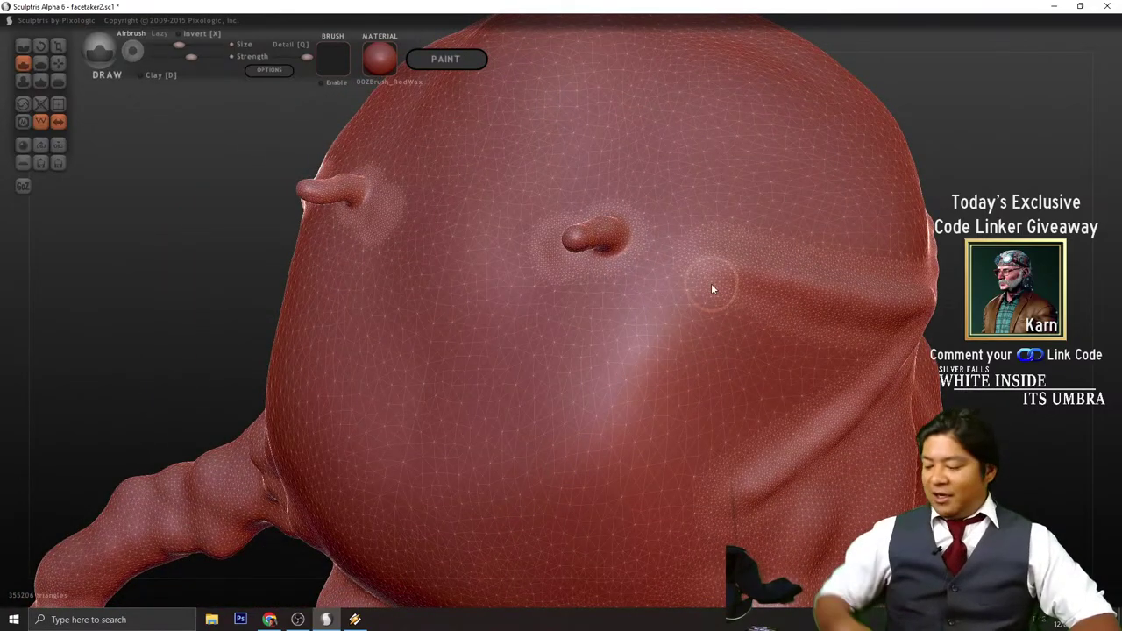
key("ctrl+z")
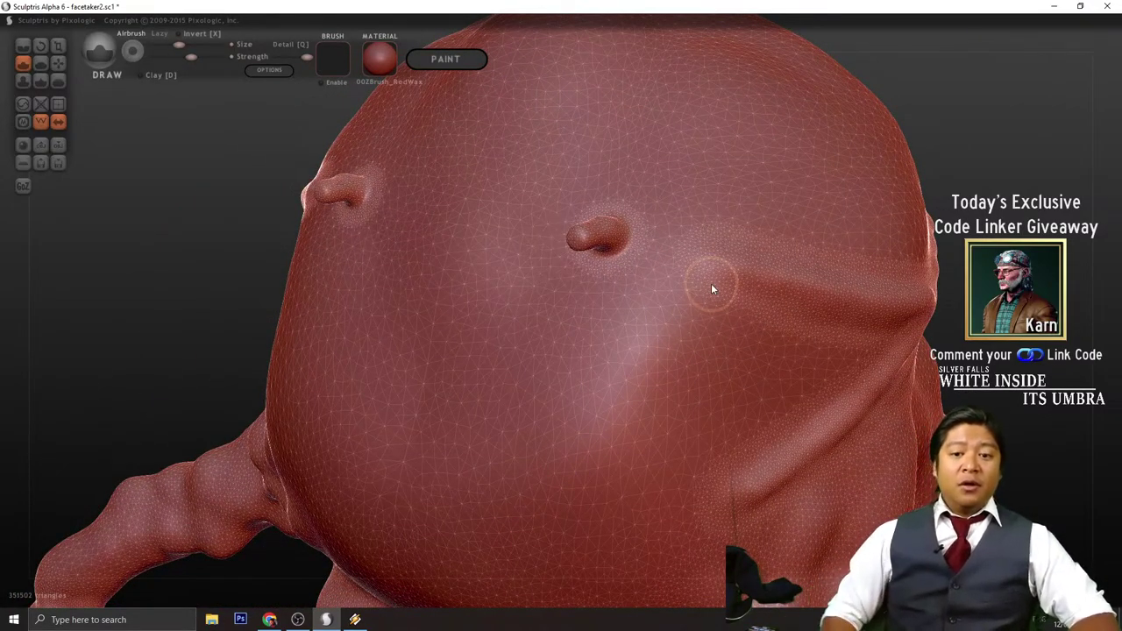
left_click_drag(582, 230, 579, 242)
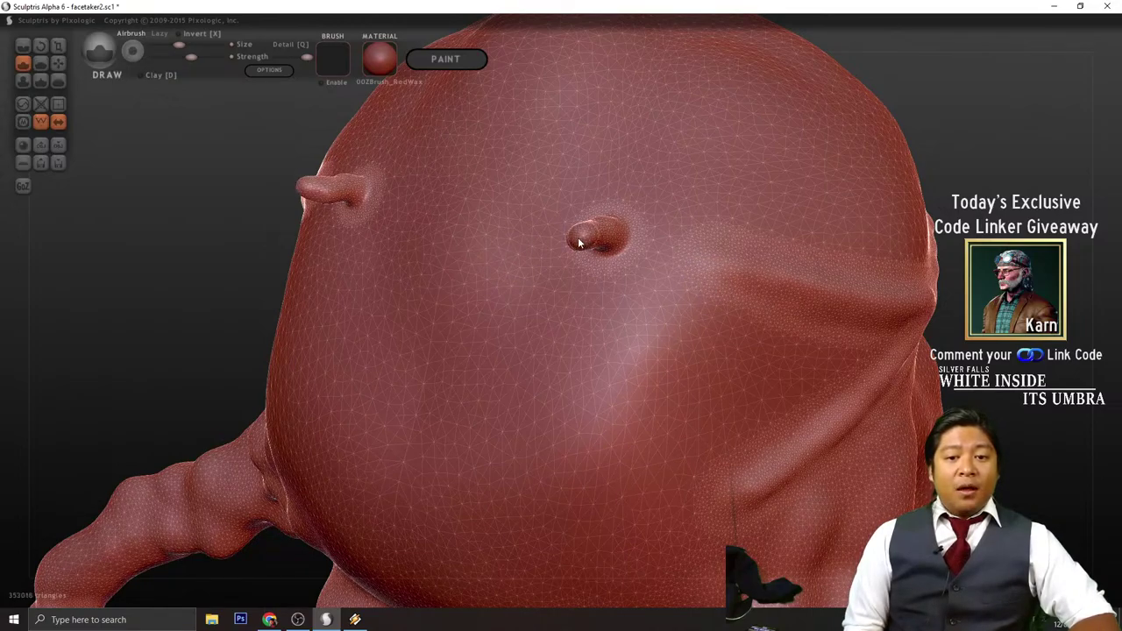
left_click_drag(945, 167, 1020, 165)
right_click_drag(1020, 167, 677, 203)
key("w")
mouse_move(677, 204)
left_mouse_down()
mouse_move(660, 205)
mouse_move(654, 216)
mouse_move(664, 218)
left_mouse_up()
left_click_drag(843, 224, 771, 211)
mouse_move(605, 218)
left_mouse_down()
mouse_move(593, 186)
mouse_move(611, 178)
left_mouse_up()
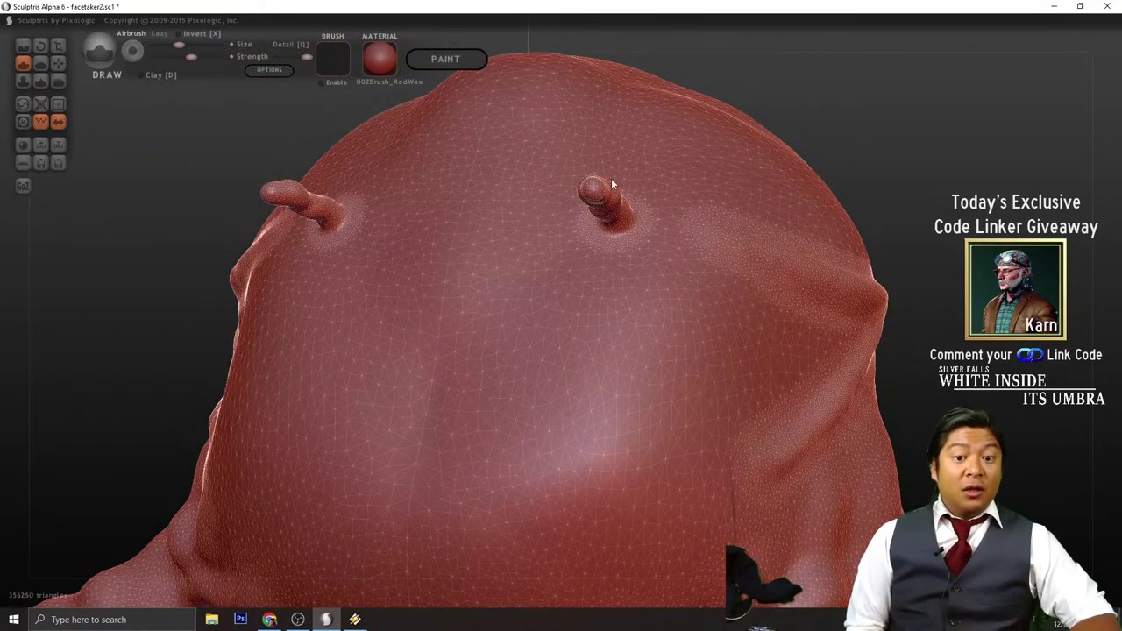
- Try to lengthen the stalks further outward with repeated Draw strokes at their tips from different angles
left_click_drag(864, 118, 943, 162)
left_click_drag(646, 235, 648, 237)
right_click_drag(887, 182, 891, 162)
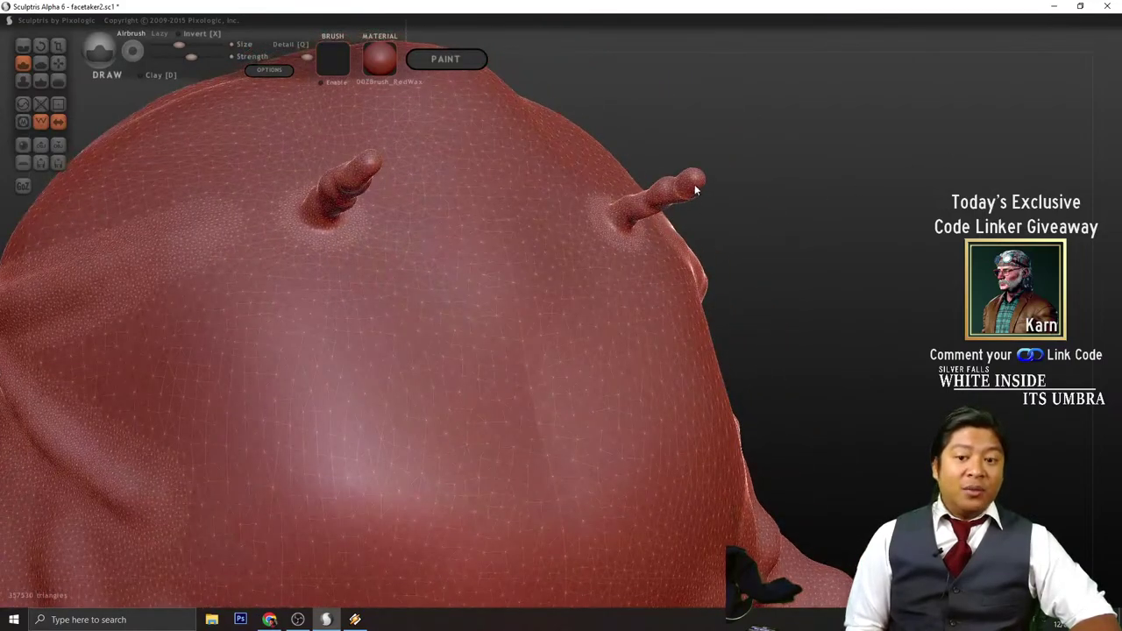
left_click_drag(695, 185, 708, 174)
left_click_drag(847, 188, 745, 211)
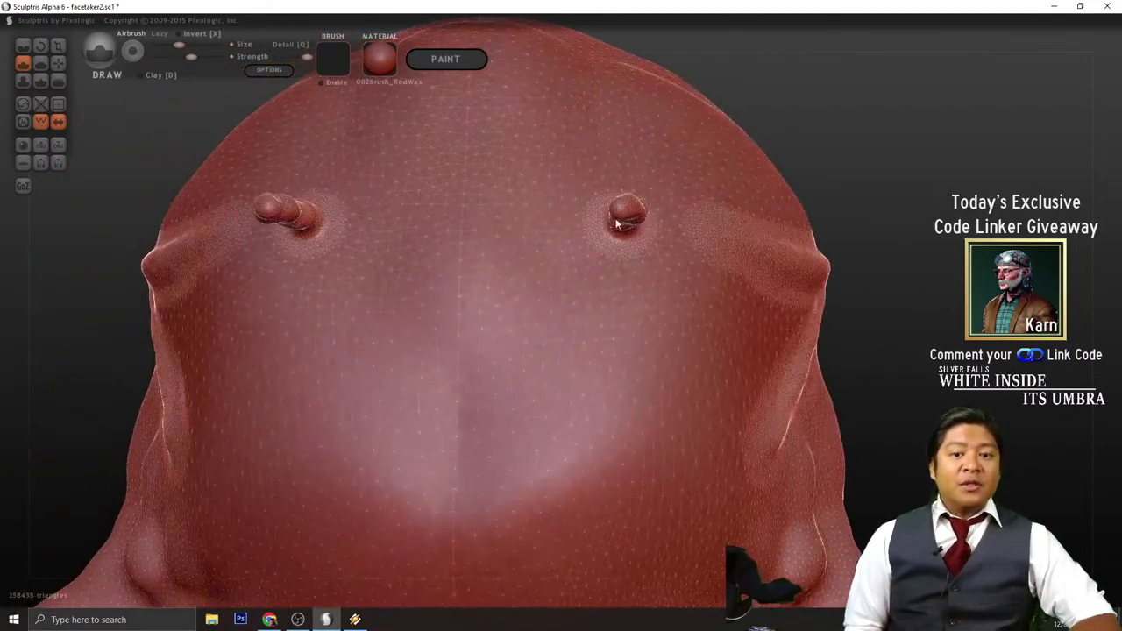
left_click_drag(617, 224, 624, 202)
mouse_move(624, 202)
right_mouse_down()
mouse_move(884, 161)
mouse_move(628, 161)
right_mouse_up()
left_click_drag(629, 161, 630, 141)
mouse_move(630, 141)
right_mouse_down()
mouse_move(872, 157)
mouse_move(727, 183)
right_mouse_up()
left_click_drag(727, 184, 721, 187)
mouse_move(775, 192)
right_mouse_down()
mouse_move(787, 197)
mouse_move(792, 293)
right_mouse_up()
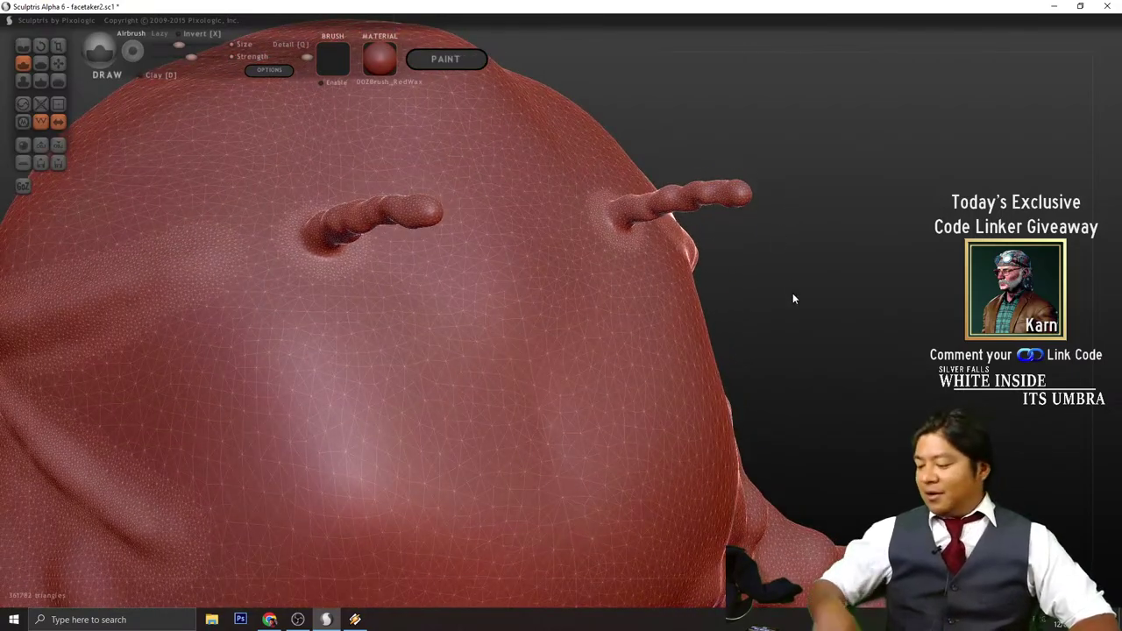
- Undo the successive Draw strokes that lengthened the stalks, going back to the short hooked nubs
key("ctrl+z")
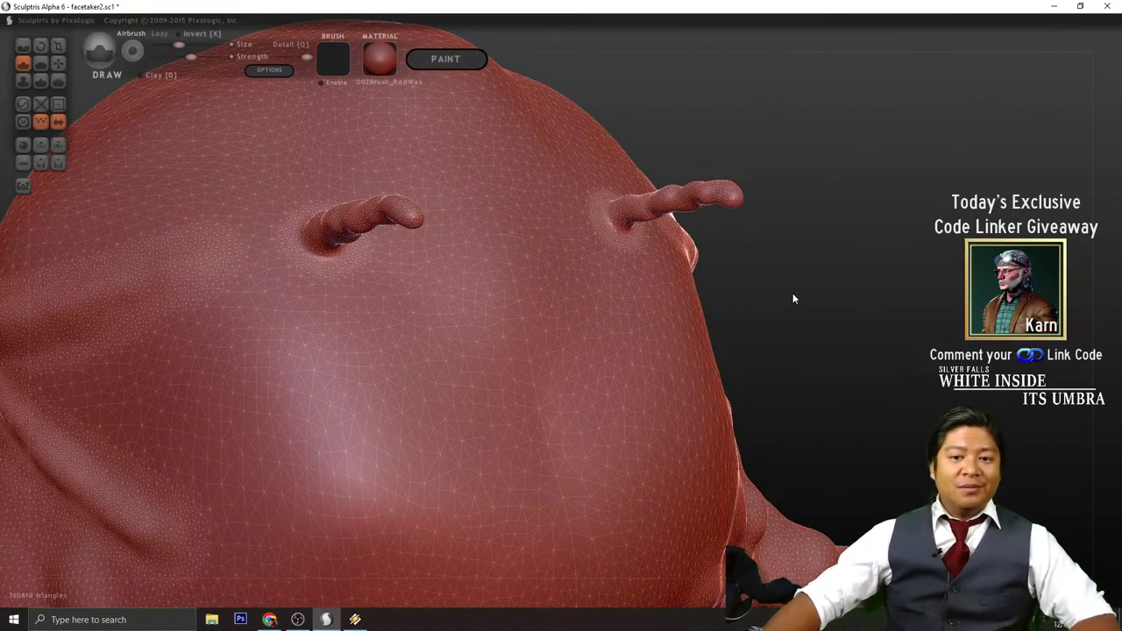
key("ctrl+z")
key("ctrl+z")
key("ctrl+z")
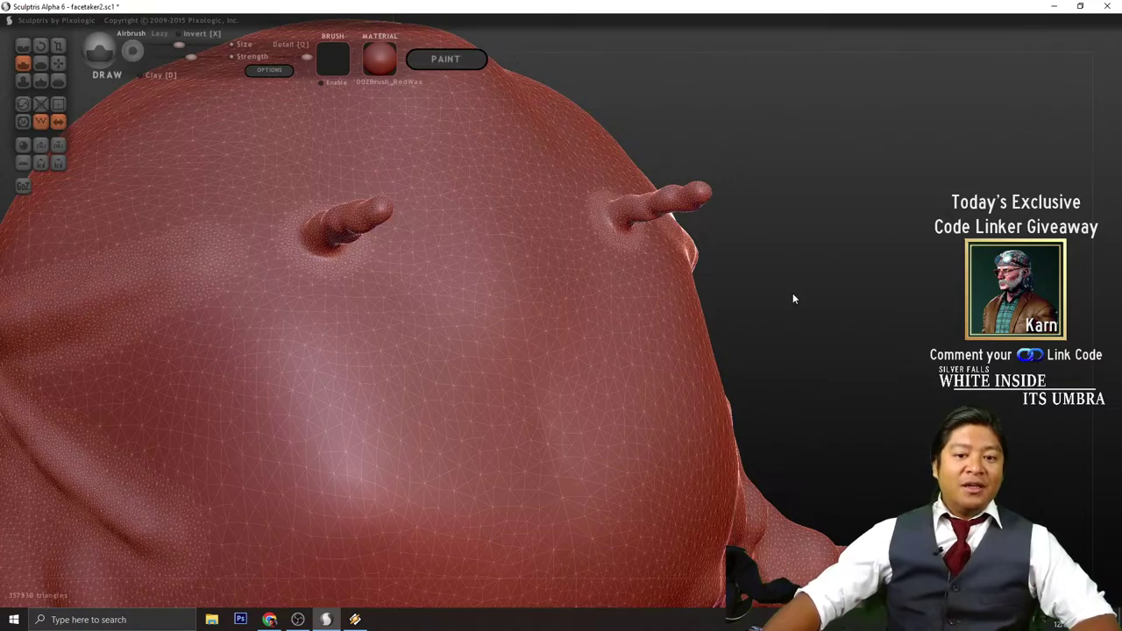
key("ctrl+z")
key("ctrl+z")
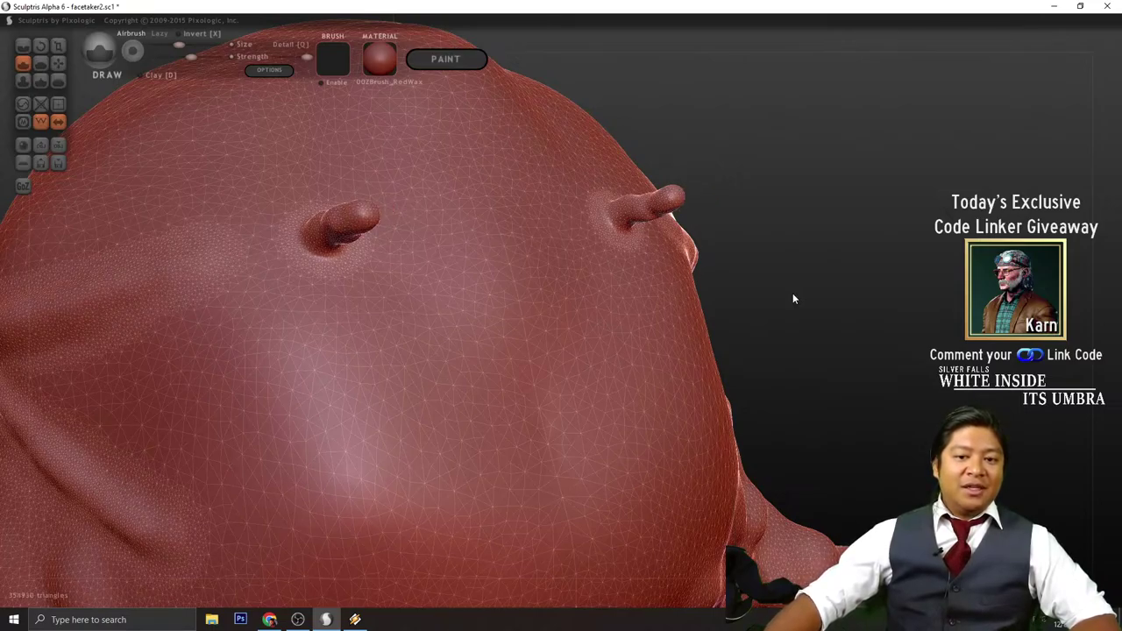
key("ctrl+z")
key("ctrl+z")
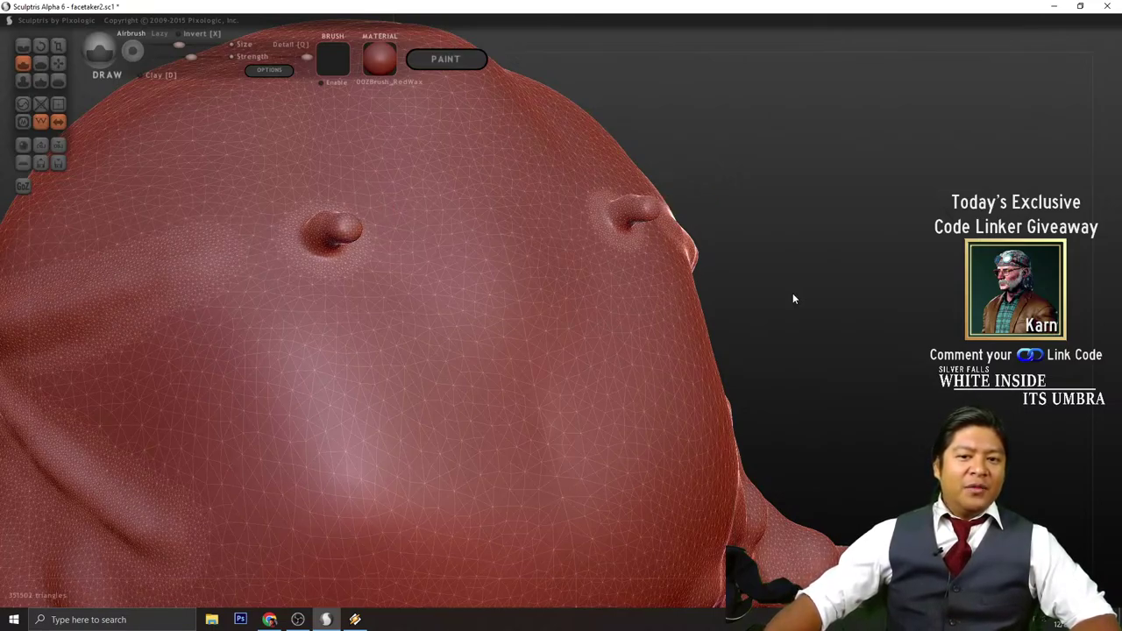
- Grow both nubs into smoother stalks with Draw strokes, extending them outward and curving their tips downward
mouse_move(844, 243)
left_mouse_down()
mouse_move(754, 325)
mouse_move(741, 294)
left_mouse_up()
left_click_drag(740, 252, 581, 275)
left_click_drag(737, 265, 653, 268)
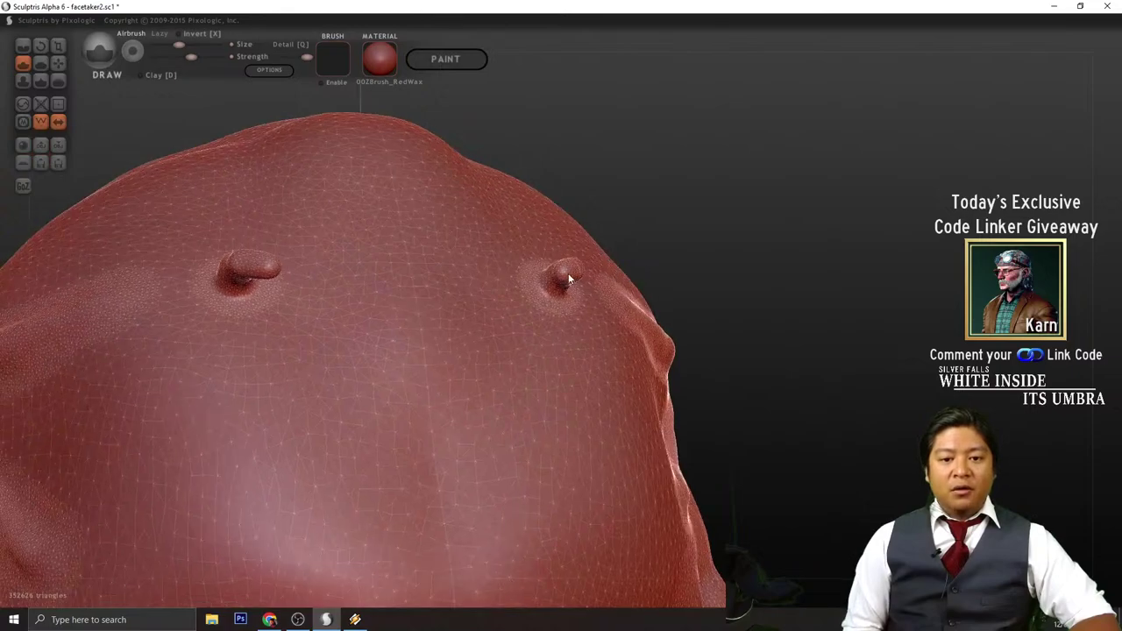
left_click_drag(569, 272, 575, 277)
left_click_drag(654, 244, 654, 219)
left_click_drag(570, 267, 572, 267)
left_click_drag(695, 240, 734, 223)
key("w")
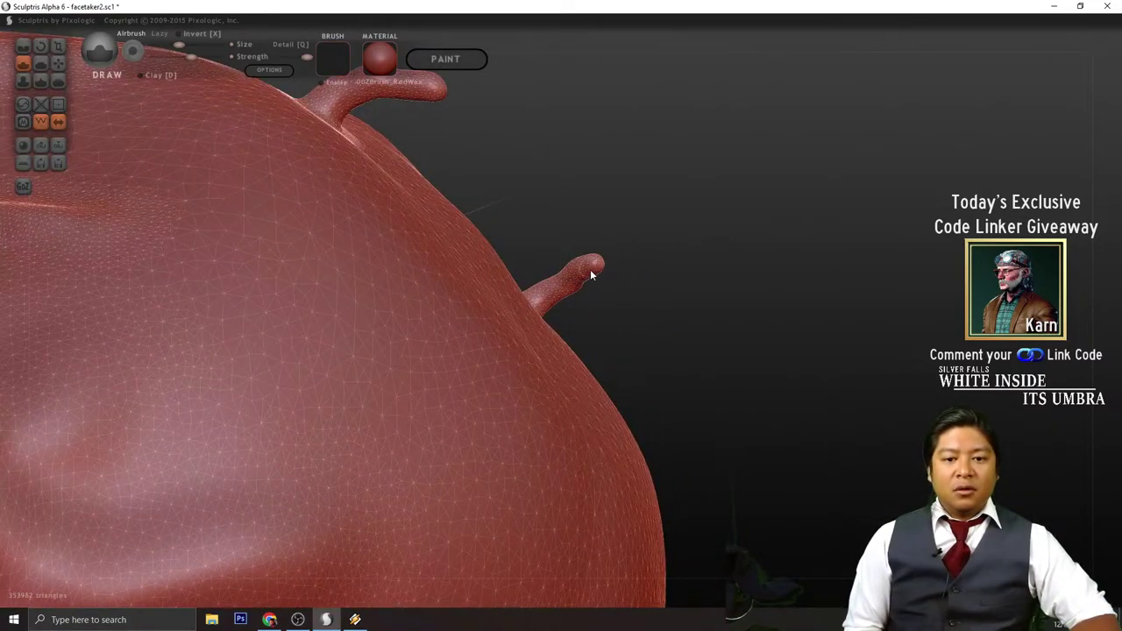
key("w")
mouse_move(691, 268)
left_mouse_down()
mouse_move(732, 336)
mouse_move(763, 342)
left_mouse_up()
- Pull both stalk tips far downward with Grab into long tapering points, undoing the unwanted first pull
left_click(58, 63)
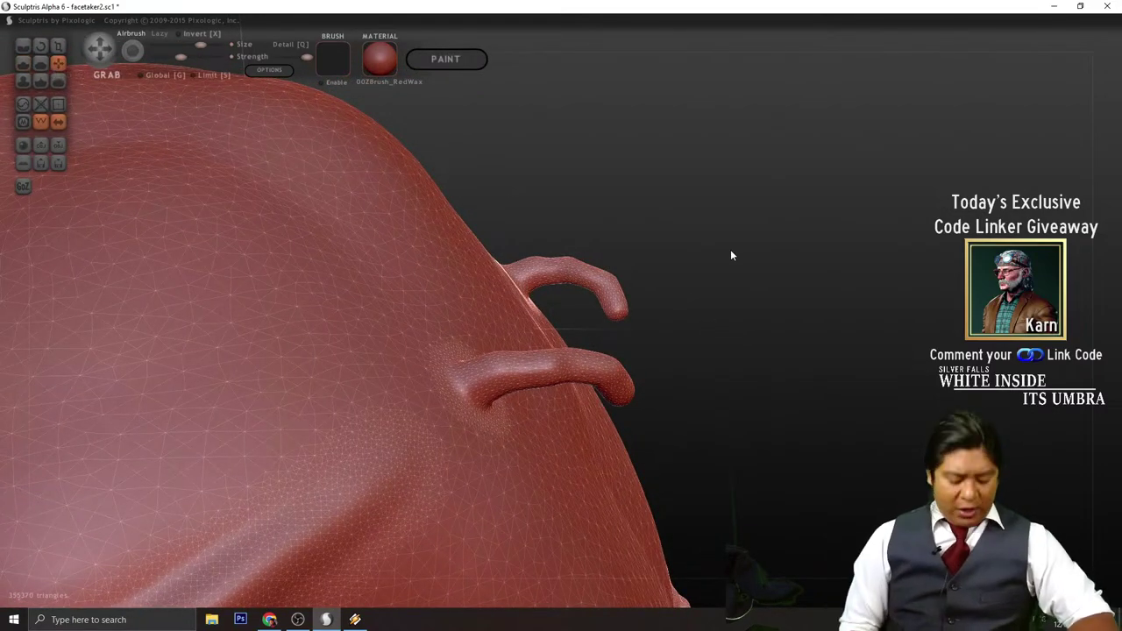
mouse_move(732, 255)
left_mouse_down()
mouse_move(671, 316)
mouse_move(574, 356)
mouse_move(571, 368)
mouse_move(578, 356)
left_mouse_up()
scroll(605, 326, "up", 2)
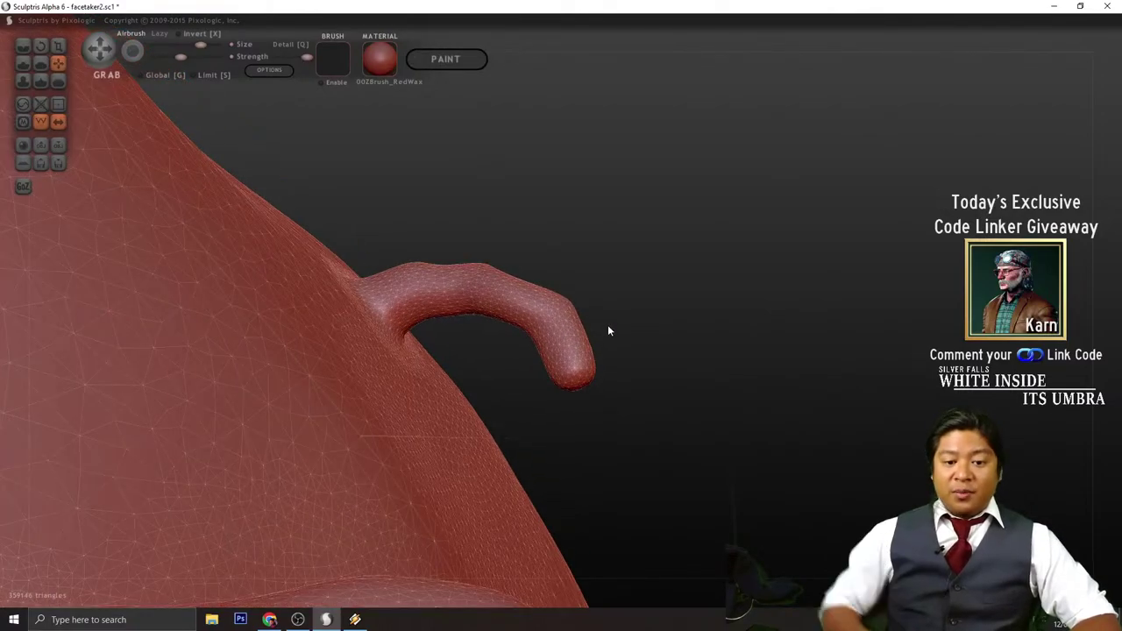
key("ctrl+z")
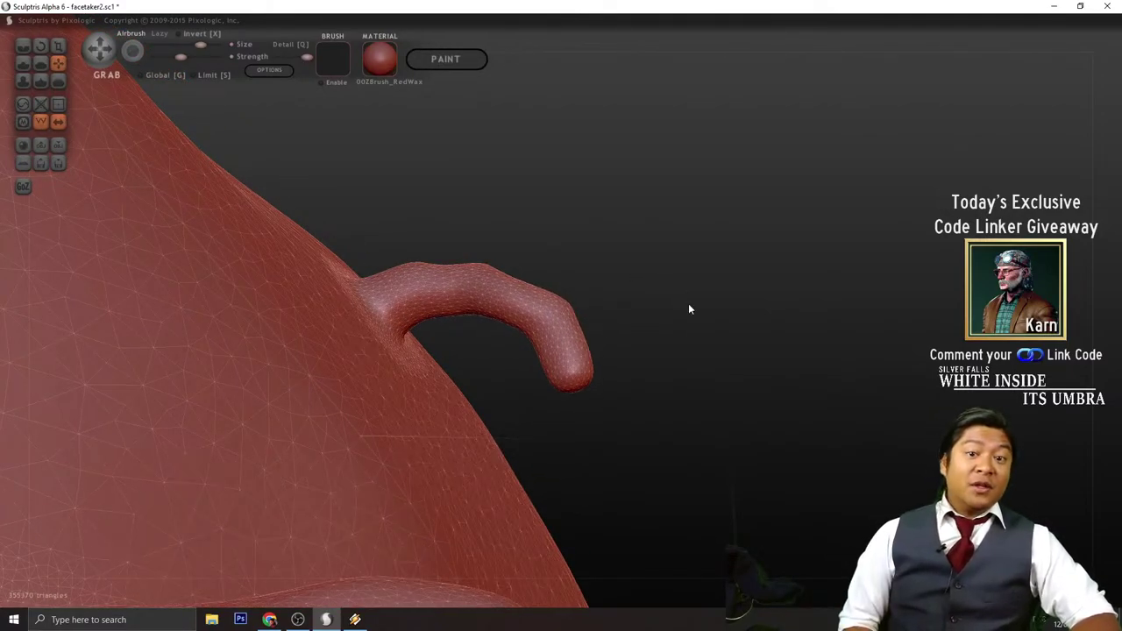
left_click_drag(689, 309, 721, 316)
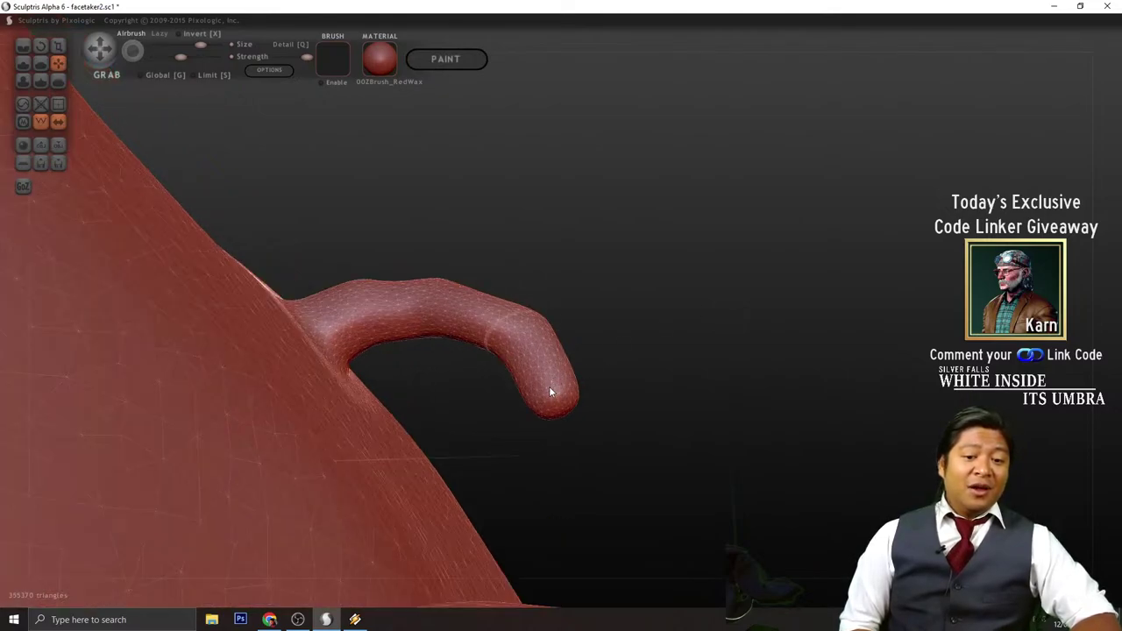
mouse_move(549, 386)
left_mouse_down()
mouse_move(561, 400)
mouse_move(555, 448)
mouse_move(517, 519)
left_mouse_up()
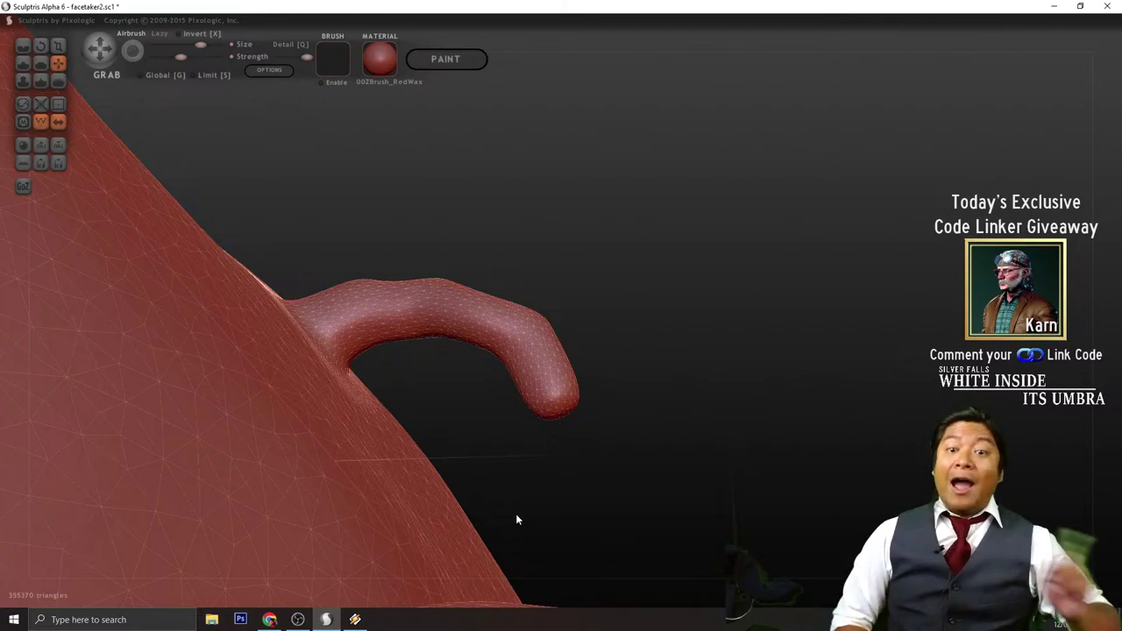
left_click_drag(663, 274, 659, 289)
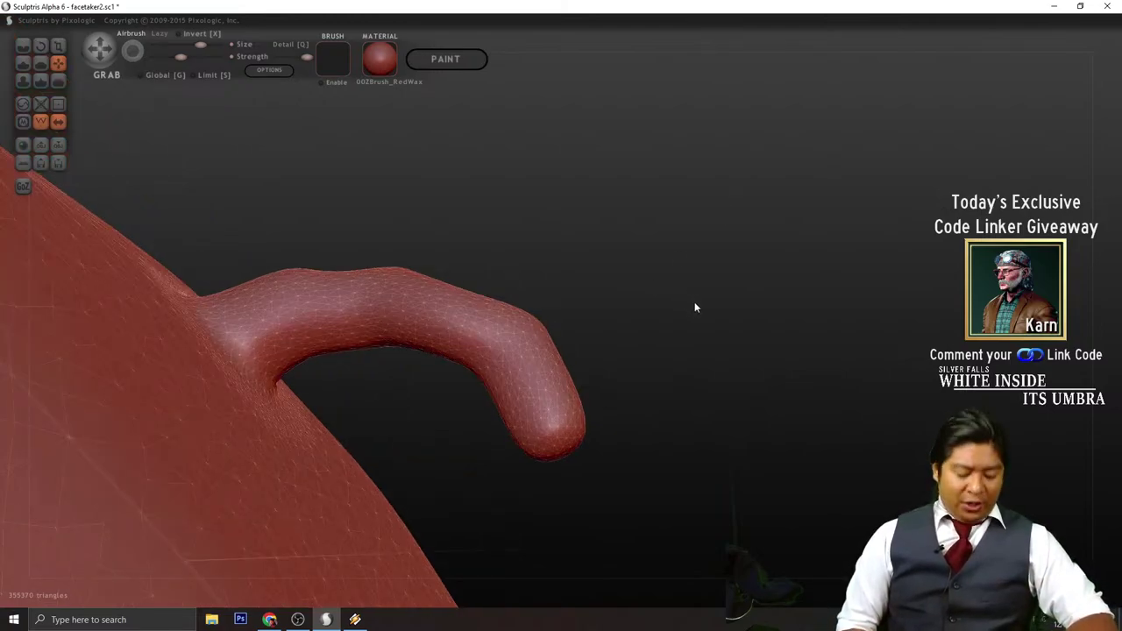
left_click_drag(706, 322, 693, 265)
mouse_move(598, 296)
left_mouse_down()
mouse_move(574, 509)
mouse_move(565, 452)
mouse_move(582, 603)
left_mouse_up()
mouse_move(702, 370)
left_mouse_down()
mouse_move(724, 359)
mouse_move(706, 343)
mouse_move(616, 324)
mouse_move(661, 276)
mouse_move(681, 273)
mouse_move(546, 318)
mouse_move(587, 328)
mouse_move(236, 370)
mouse_move(314, 419)
mouse_move(289, 381)
mouse_move(524, 373)
mouse_move(586, 517)
mouse_move(566, 474)
mouse_move(553, 475)
mouse_move(576, 553)
left_mouse_up()
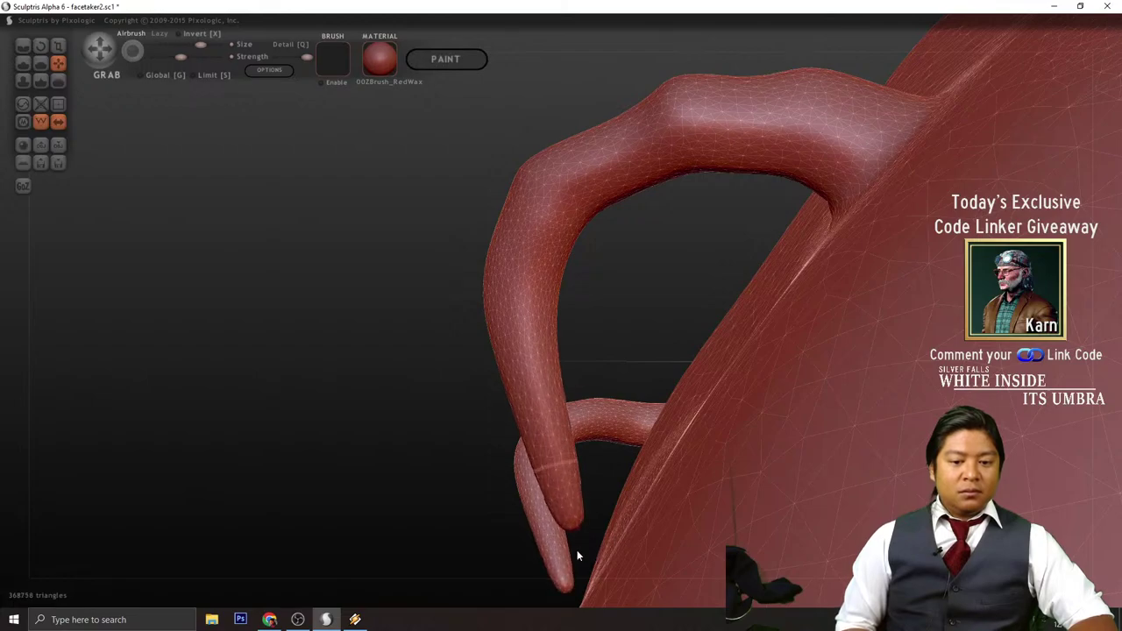
- Broaden the stalk bases where they join the body and stretch the tips further down with Grab
left_click_drag(374, 486, 617, 499)
scroll(617, 499, "down", 3)
mouse_move(693, 420)
left_mouse_down()
mouse_move(804, 336)
mouse_move(882, 353)
mouse_move(812, 269)
mouse_move(690, 300)
mouse_move(675, 287)
mouse_move(623, 324)
mouse_move(679, 286)
mouse_move(614, 293)
mouse_move(587, 318)
mouse_move(716, 272)
mouse_move(759, 278)
mouse_move(579, 244)
mouse_move(469, 184)
mouse_move(474, 211)
mouse_move(354, 196)
mouse_move(327, 155)
left_mouse_up()
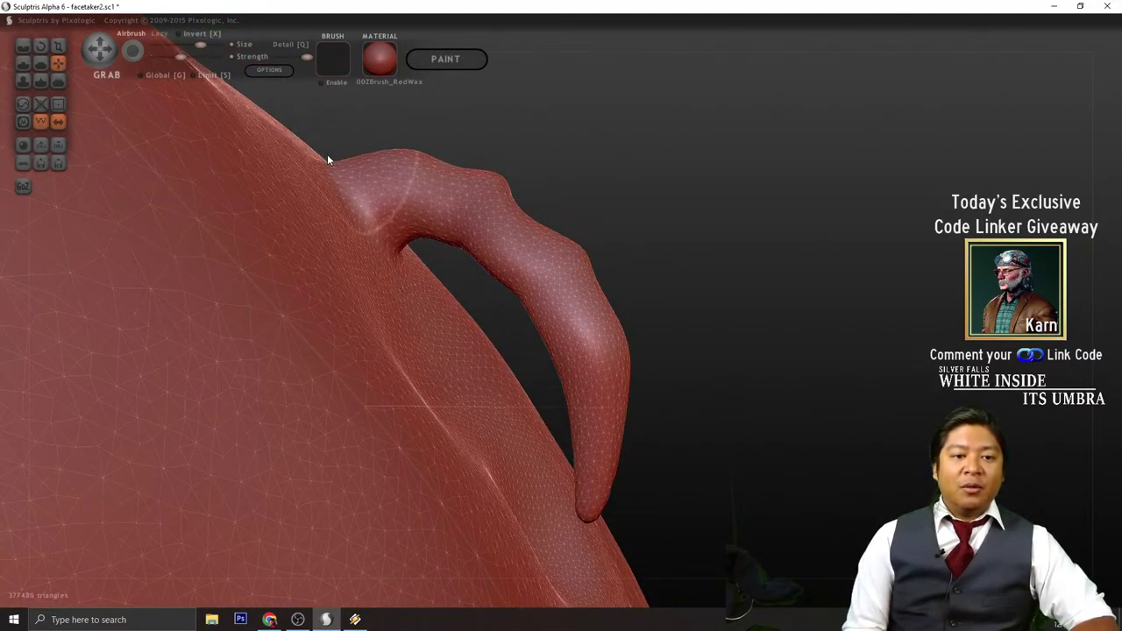
mouse_move(582, 329)
left_mouse_down()
mouse_move(609, 534)
mouse_move(593, 518)
mouse_move(624, 534)
mouse_move(621, 573)
left_mouse_up()
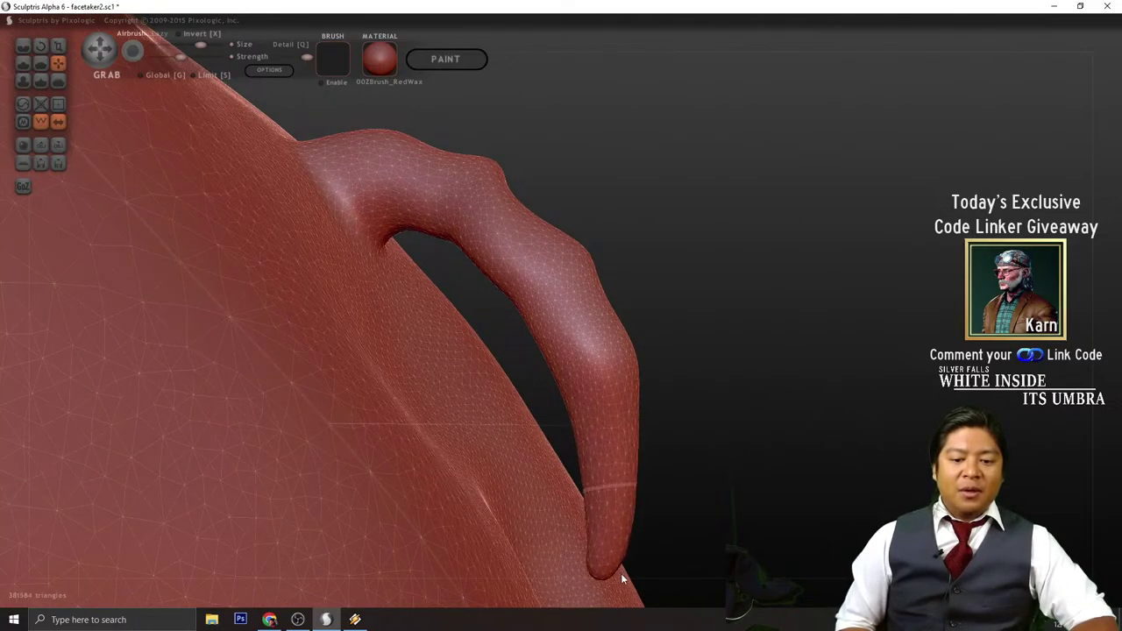
- Refine the curve of both stalks by pulling their middle and lower sections inward and down with Grab
mouse_move(693, 437)
left_mouse_down()
mouse_move(591, 449)
mouse_move(582, 408)
left_mouse_up()
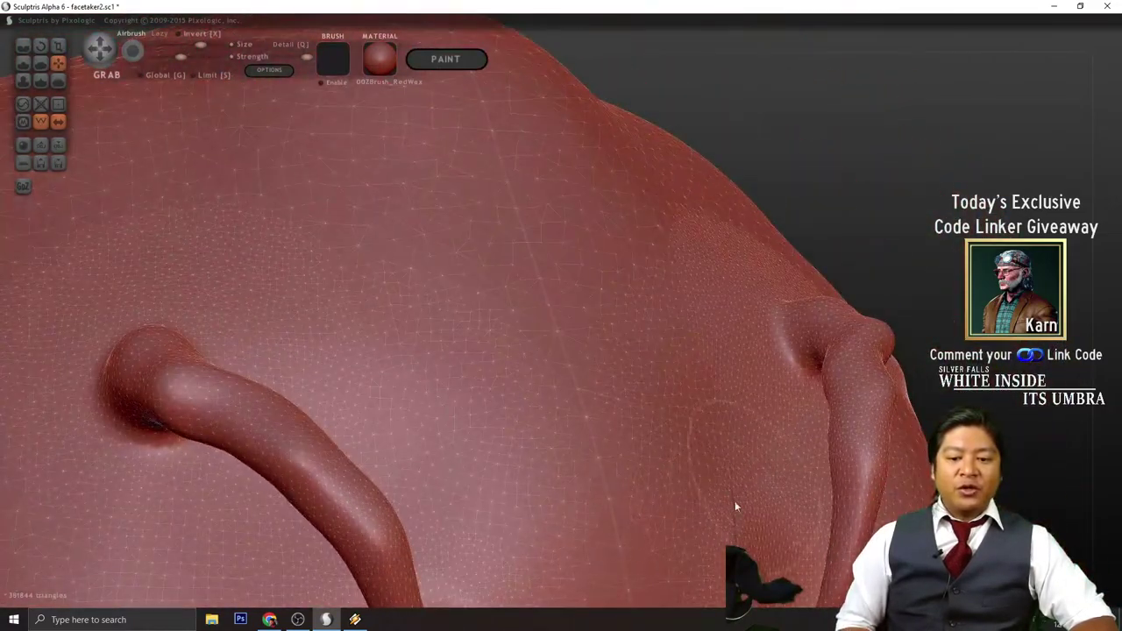
scroll(744, 340, "down", 2)
left_click_drag(864, 313, 670, 416)
scroll(736, 372, "up", 2)
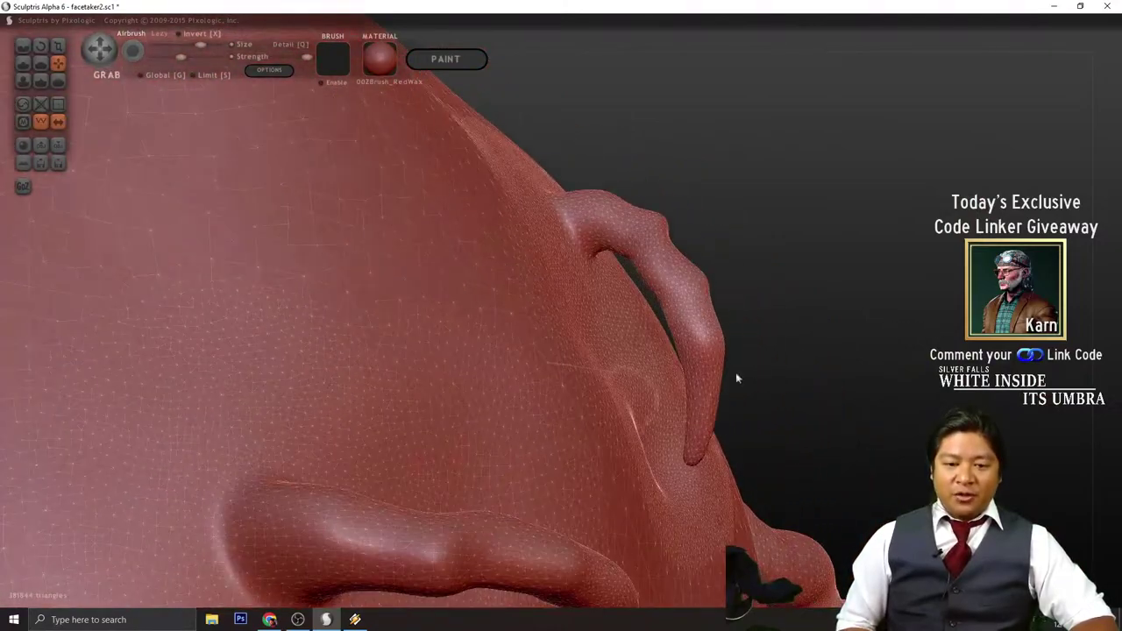
left_click_drag(852, 376, 754, 339)
mouse_move(755, 345)
right_mouse_down()
mouse_move(809, 327)
mouse_move(827, 308)
mouse_move(722, 343)
mouse_move(623, 291)
right_mouse_up()
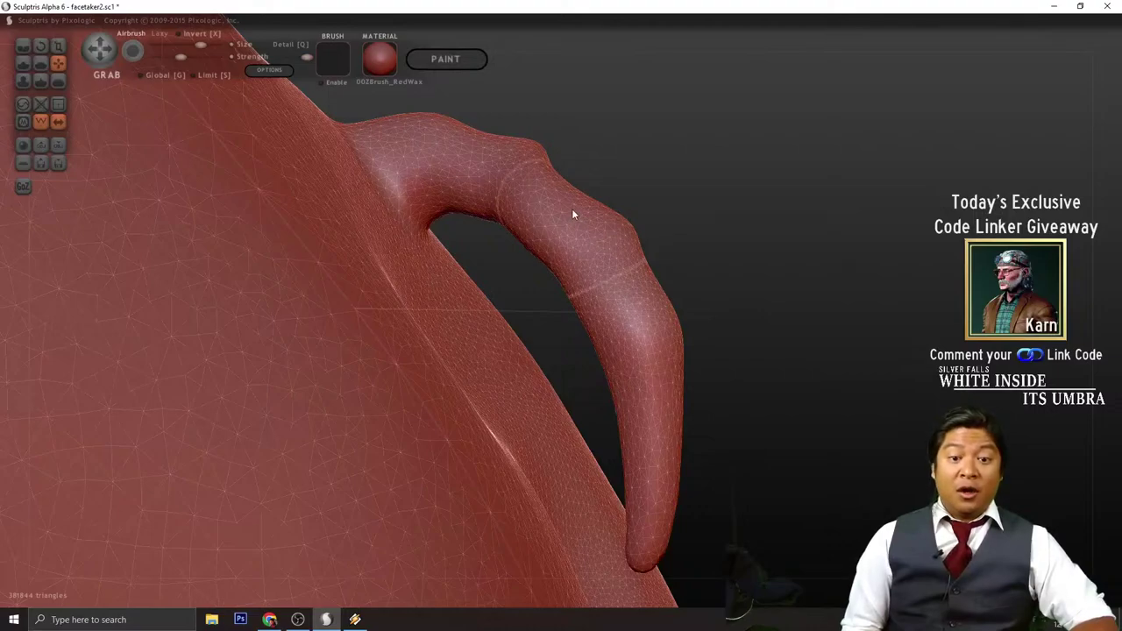
left_click_drag(572, 209, 575, 279)
left_click_drag(640, 385, 646, 428)
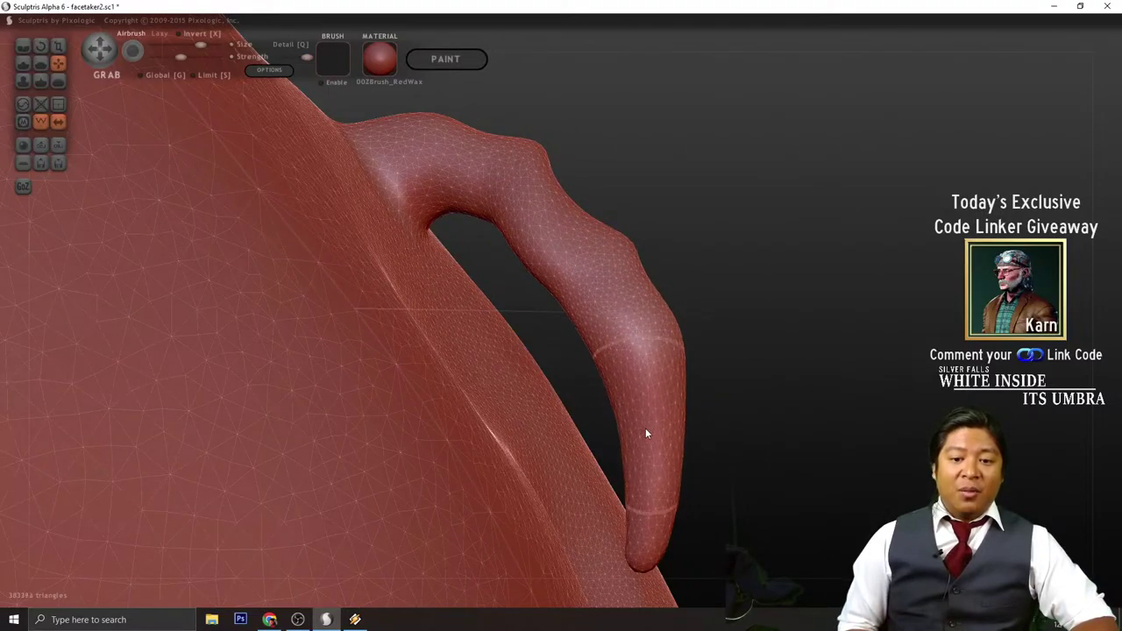
- Smooth the sharp crease on the body surface just beneath the stalk tips
mouse_move(680, 501)
right_mouse_down()
mouse_move(781, 458)
mouse_move(741, 266)
mouse_move(740, 311)
mouse_move(777, 395)
mouse_move(728, 365)
mouse_move(625, 360)
mouse_move(647, 370)
mouse_move(677, 430)
mouse_move(703, 319)
mouse_move(629, 254)
mouse_move(585, 272)
mouse_move(623, 213)
mouse_move(587, 231)
mouse_move(816, 336)
mouse_move(651, 309)
mouse_move(780, 303)
mouse_move(724, 321)
right_mouse_up()
mouse_move(877, 290)
right_mouse_down()
mouse_move(886, 258)
mouse_move(742, 261)
mouse_move(702, 286)
right_mouse_up()
left_click(54, 79)
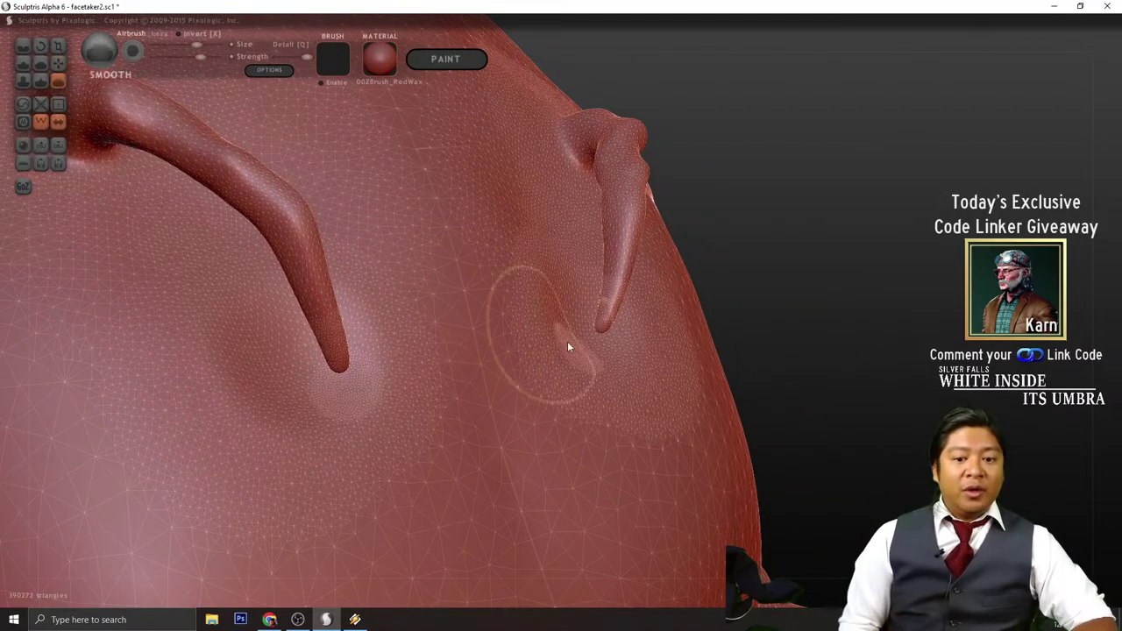
mouse_move(598, 365)
right_mouse_down()
mouse_move(603, 399)
mouse_move(566, 377)
right_mouse_up()
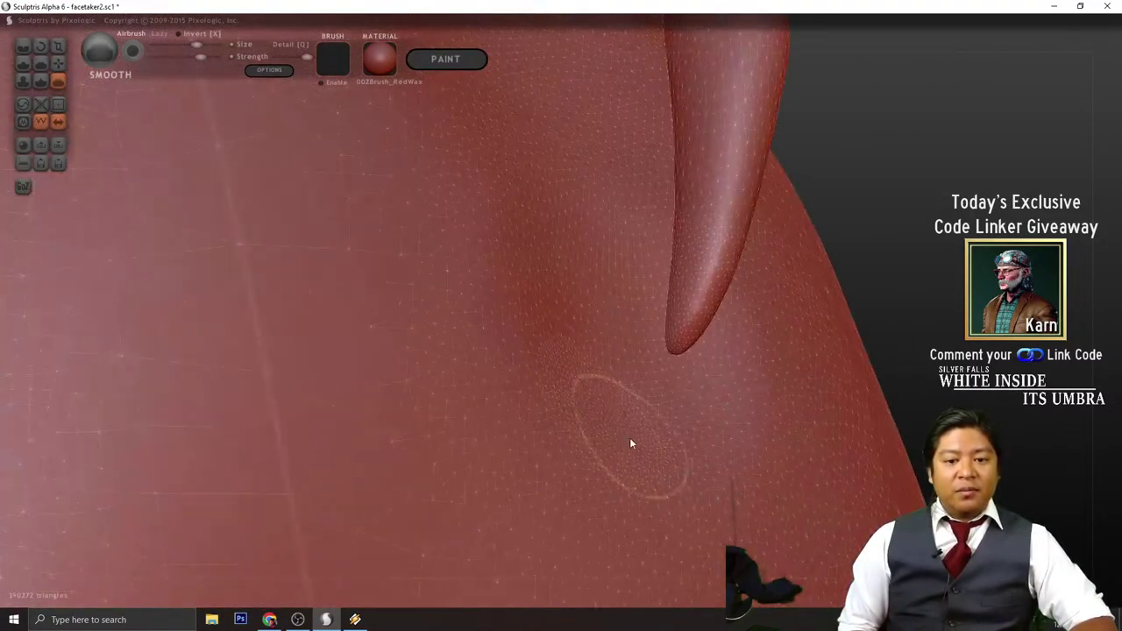
left_click_drag(566, 326, 593, 406)
right_click_drag(593, 406, 593, 356)
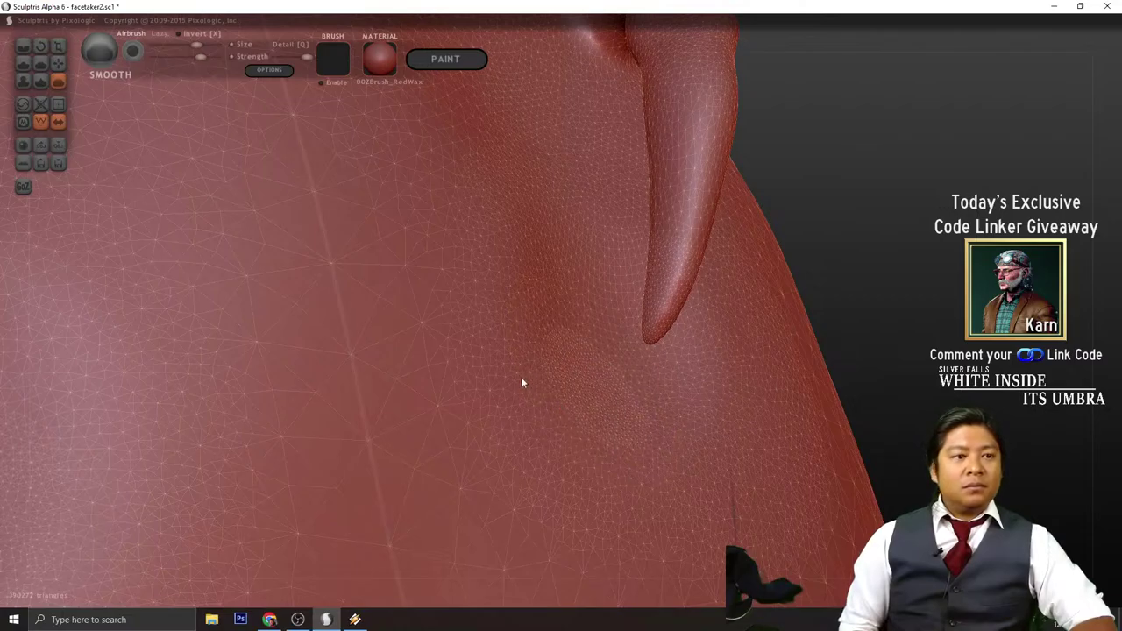
- Lower the mesh density on the body around the stalks and at their tips with the Reduce Brush
left_click(24, 106)
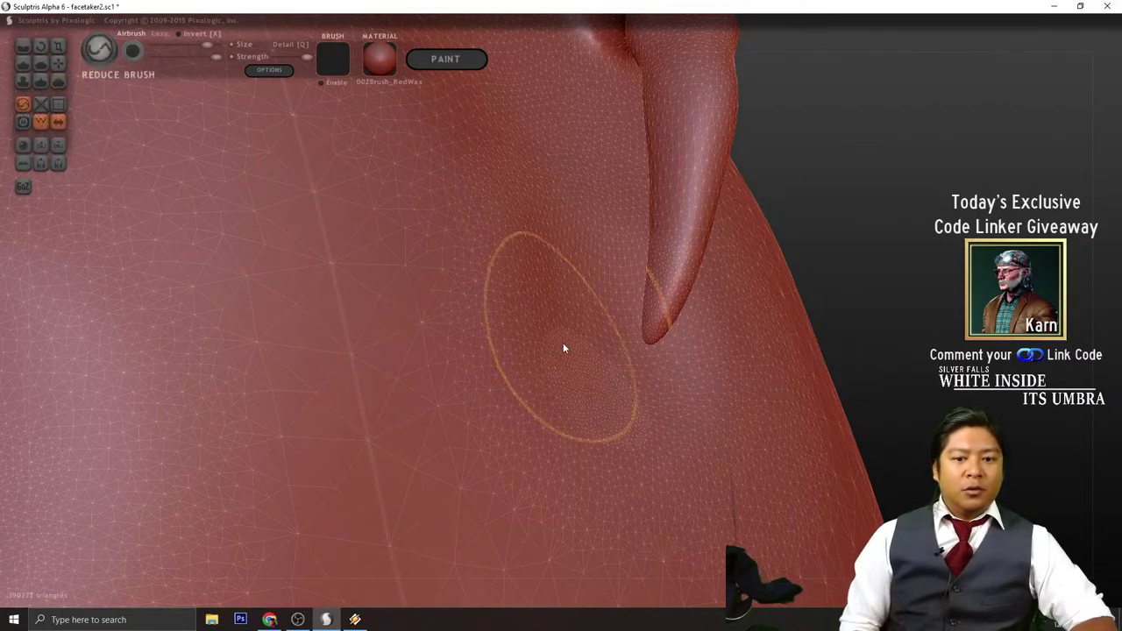
mouse_move(563, 344)
left_mouse_down()
mouse_move(583, 399)
mouse_move(576, 378)
mouse_move(543, 378)
mouse_move(529, 333)
mouse_move(546, 391)
mouse_move(699, 451)
mouse_move(713, 293)
mouse_move(571, 208)
mouse_move(516, 202)
mouse_move(568, 199)
left_mouse_up()
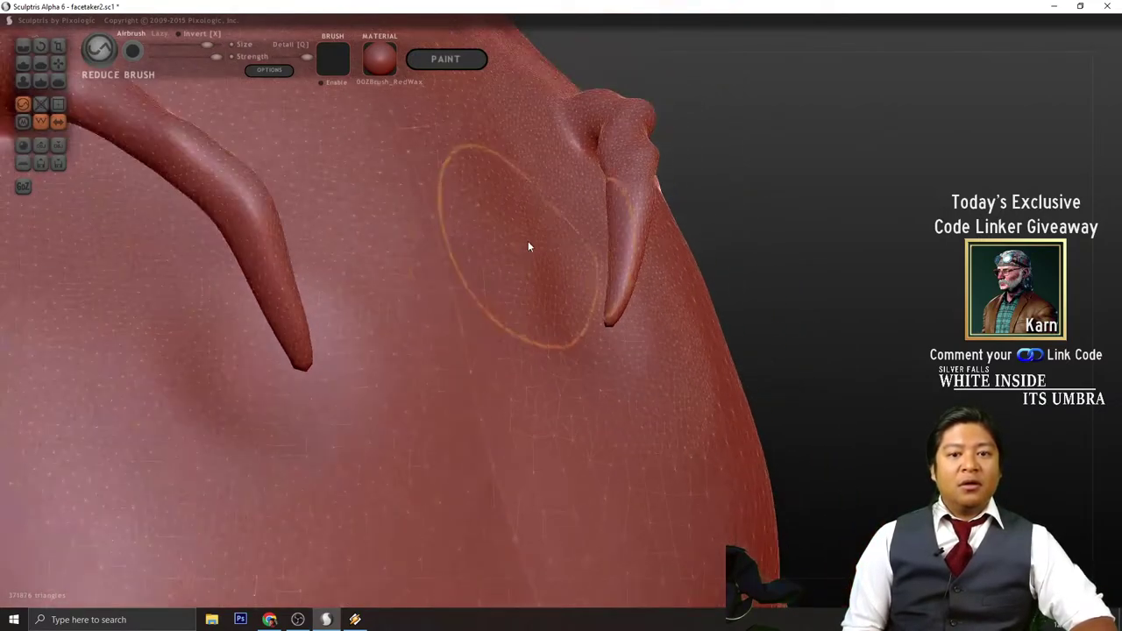
right_click_drag(503, 299, 786, 328)
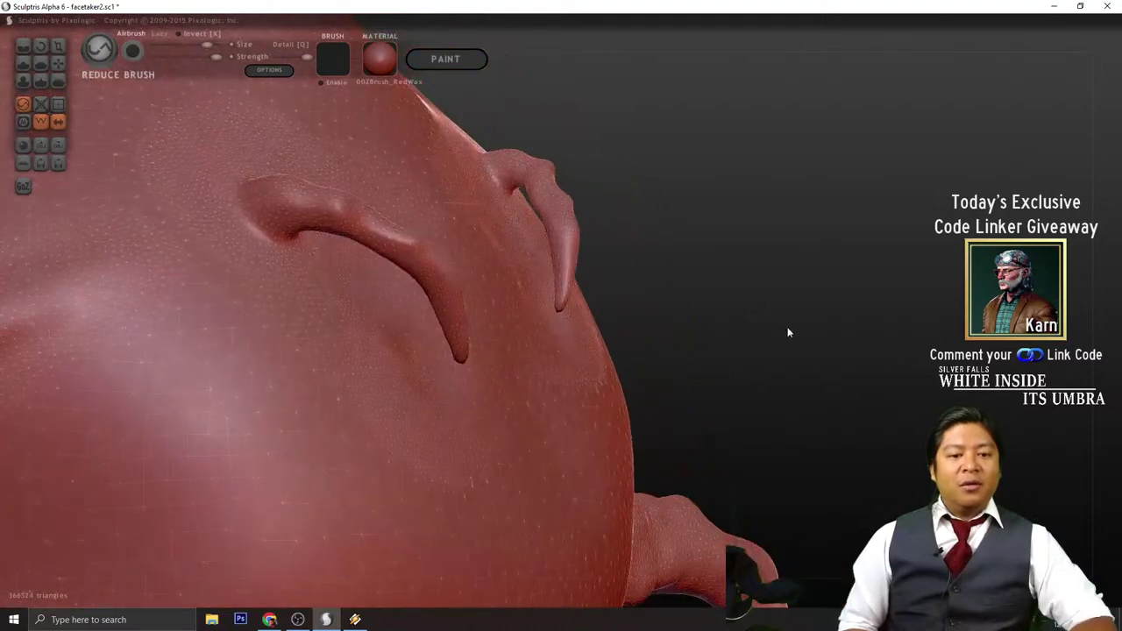
scroll(403, 458, "up", 3)
mouse_move(294, 554)
left_mouse_down()
mouse_move(157, 428)
mouse_move(331, 531)
mouse_move(202, 316)
left_mouse_up()
- Try to reshape the body surface beside the stalk tips with Grab, then undo the stroke
left_click(58, 70)
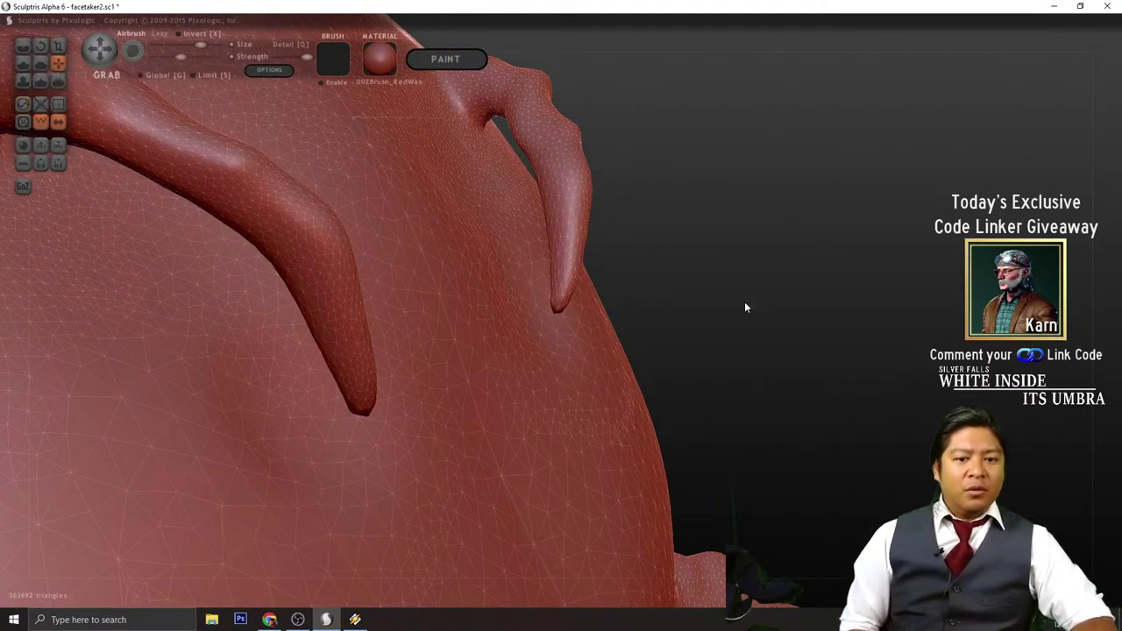
right_click_drag(744, 301, 800, 283)
mouse_move(293, 412)
left_mouse_down()
mouse_move(355, 384)
mouse_move(330, 407)
left_mouse_up()
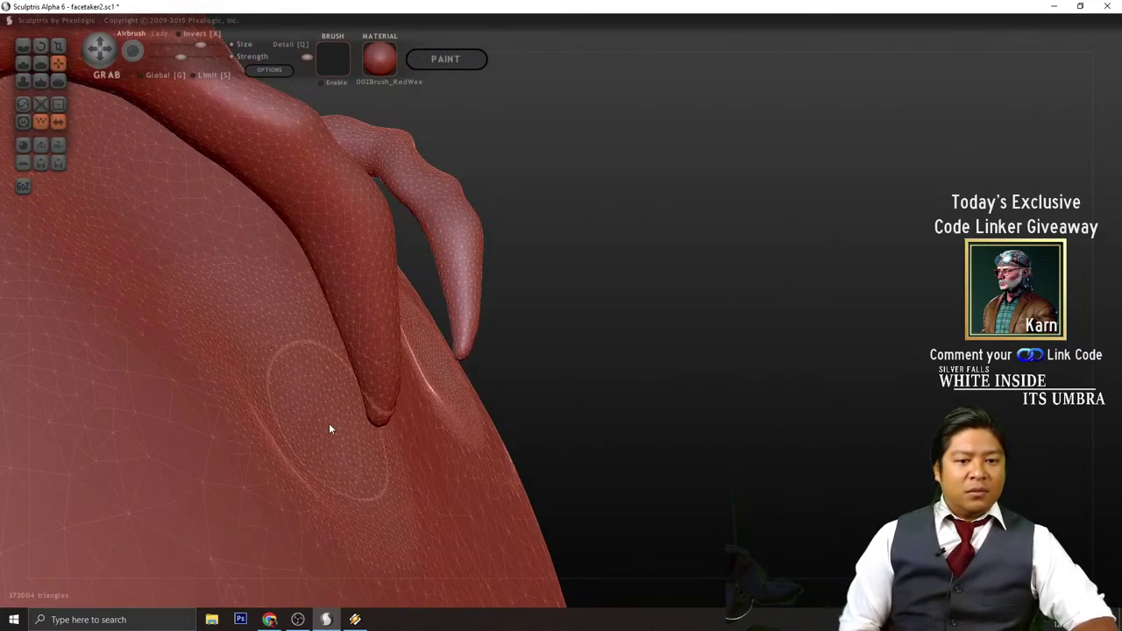
key("ctrl+z")
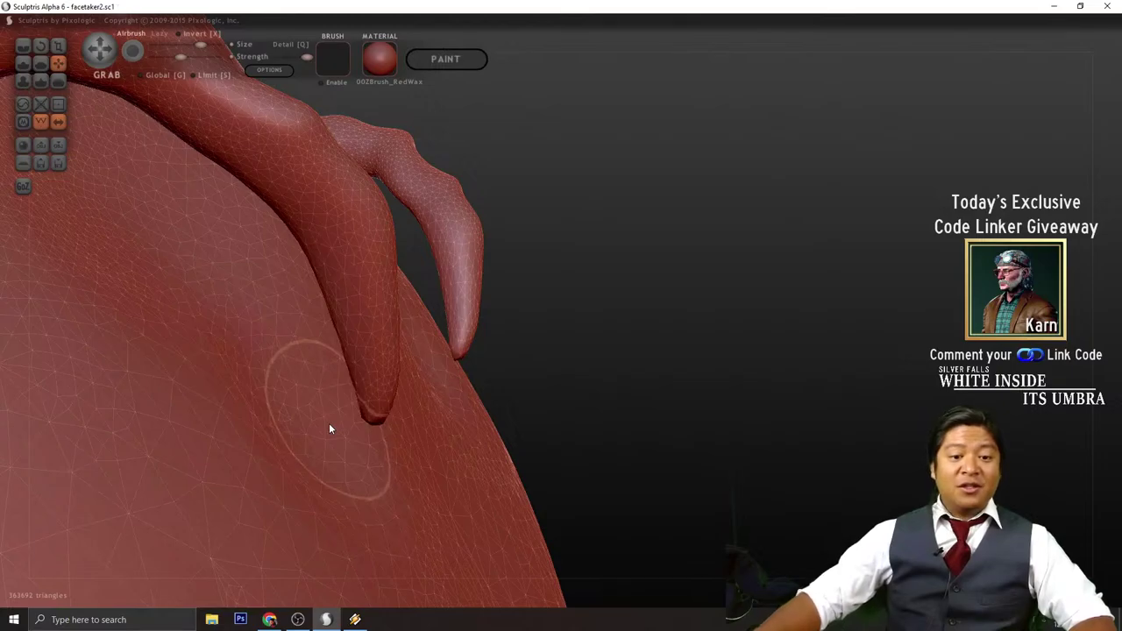
- Save the sculpt under its current file name
scroll(329, 429, "down", 3)
key("ctrl+s")
- Thin out the dense triangles on the front body below and between the stalks with the Reduce Brush
right_click_drag(769, 298, 520, 213)
scroll(463, 300, "up", 3)
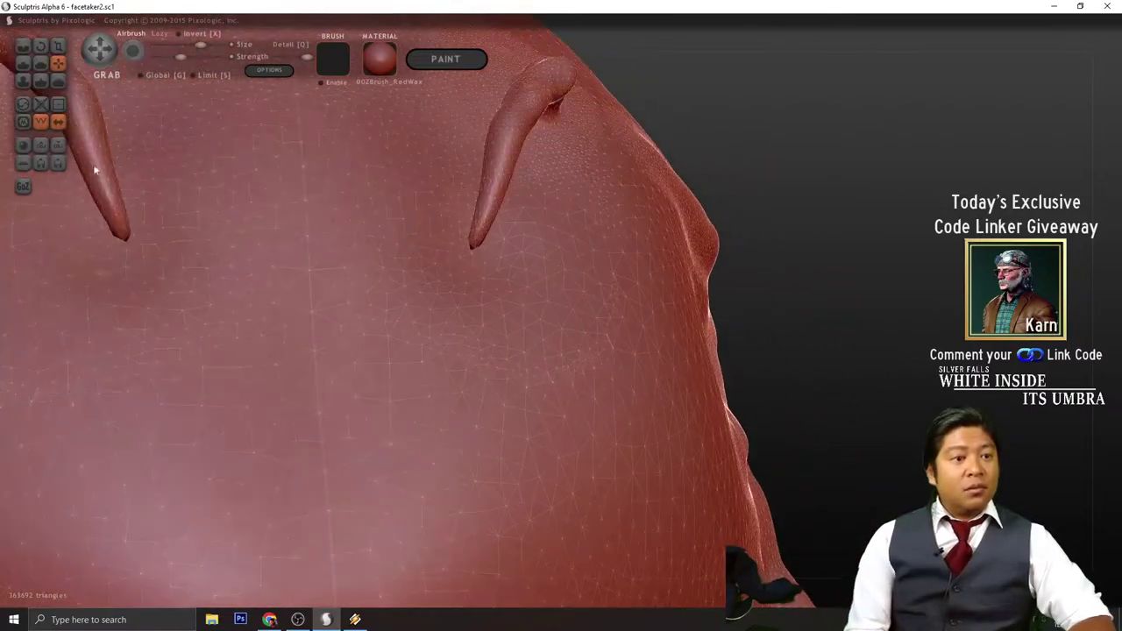
left_click(41, 81)
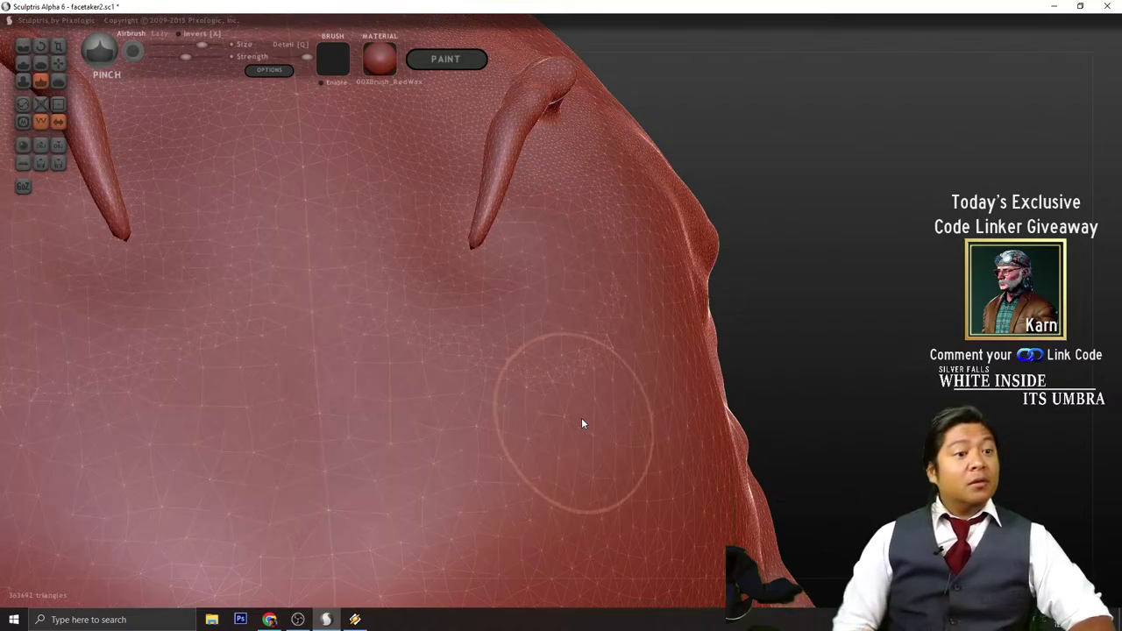
left_click(58, 81)
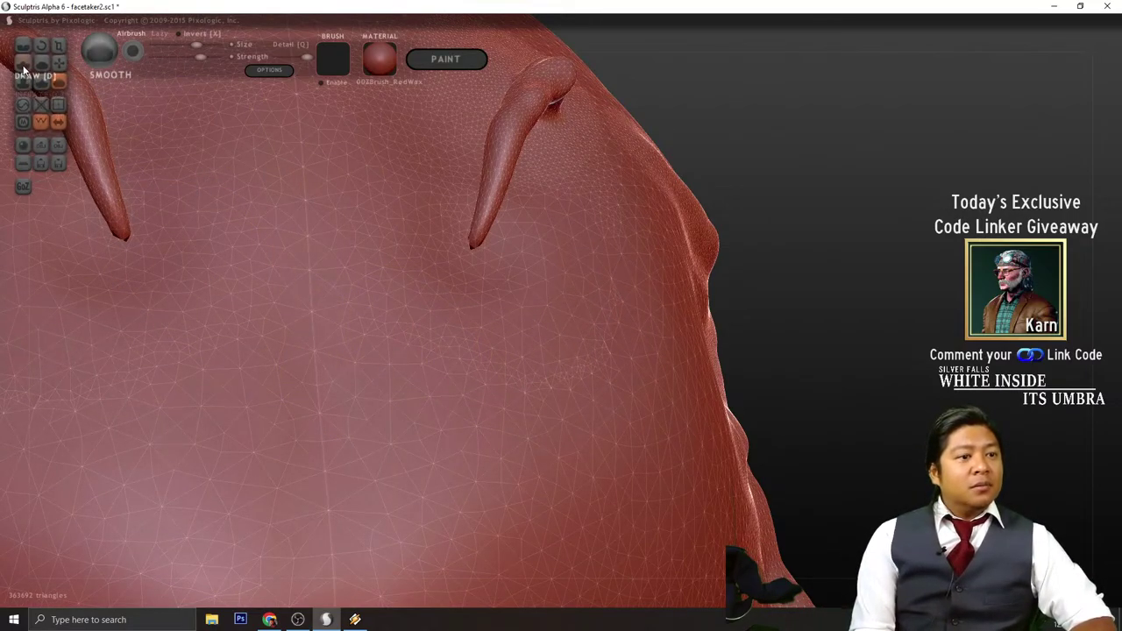
left_click(23, 103)
mouse_move(448, 357)
left_mouse_down()
mouse_move(629, 313)
mouse_move(581, 377)
mouse_move(616, 327)
mouse_move(448, 371)
left_mouse_up()
scroll(431, 289, "down", 5)
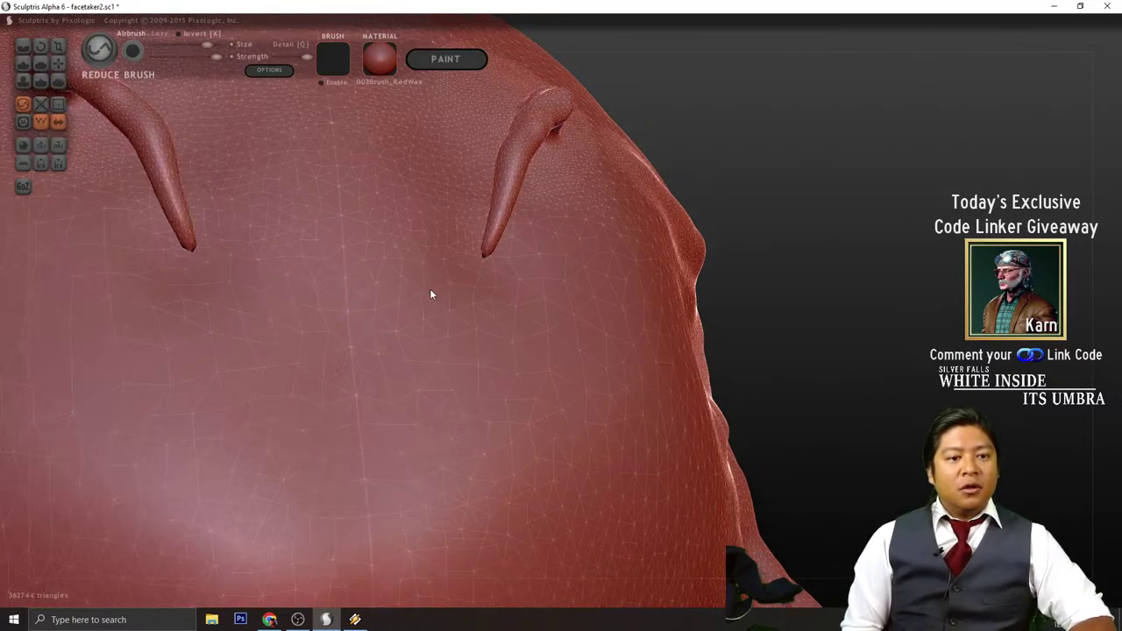
- Inflate a rounded nub on the inner side of each stalk, a little above its tip
left_click_drag(826, 311, 796, 322)
scroll(798, 322, "up", 8)
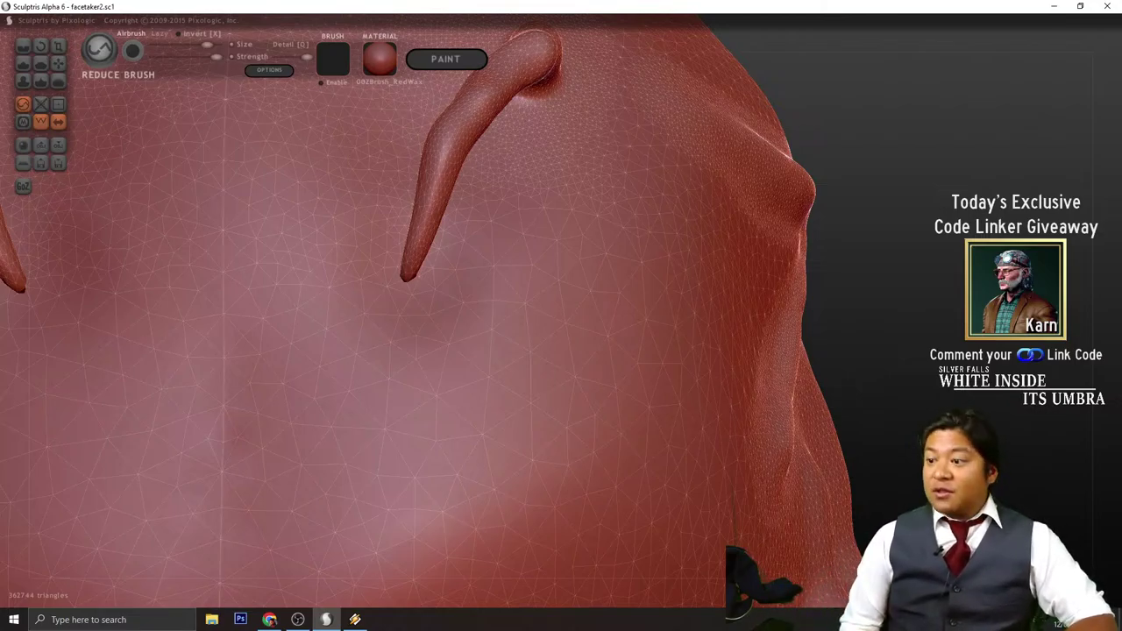
mouse_move(845, 172)
left_mouse_down()
mouse_move(871, 173)
mouse_move(829, 183)
mouse_move(854, 206)
mouse_move(852, 251)
mouse_move(827, 237)
mouse_move(834, 228)
mouse_move(902, 271)
mouse_move(896, 277)
mouse_move(916, 268)
mouse_move(904, 271)
left_mouse_up()
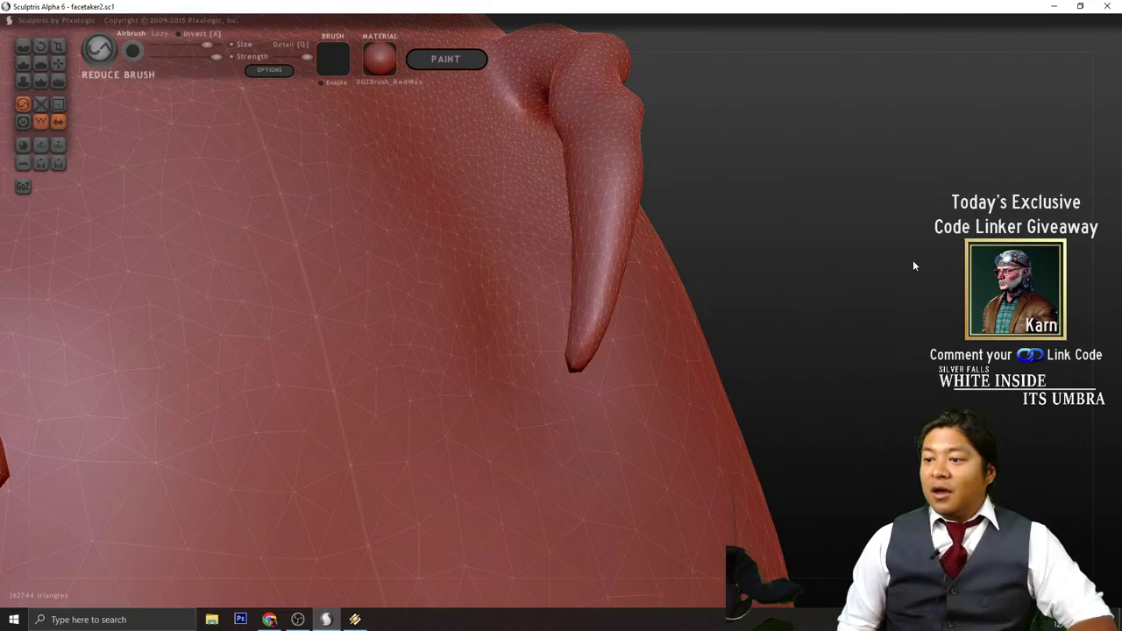
mouse_move(914, 265)
left_mouse_down()
mouse_move(890, 268)
mouse_move(920, 268)
mouse_move(934, 285)
left_mouse_up()
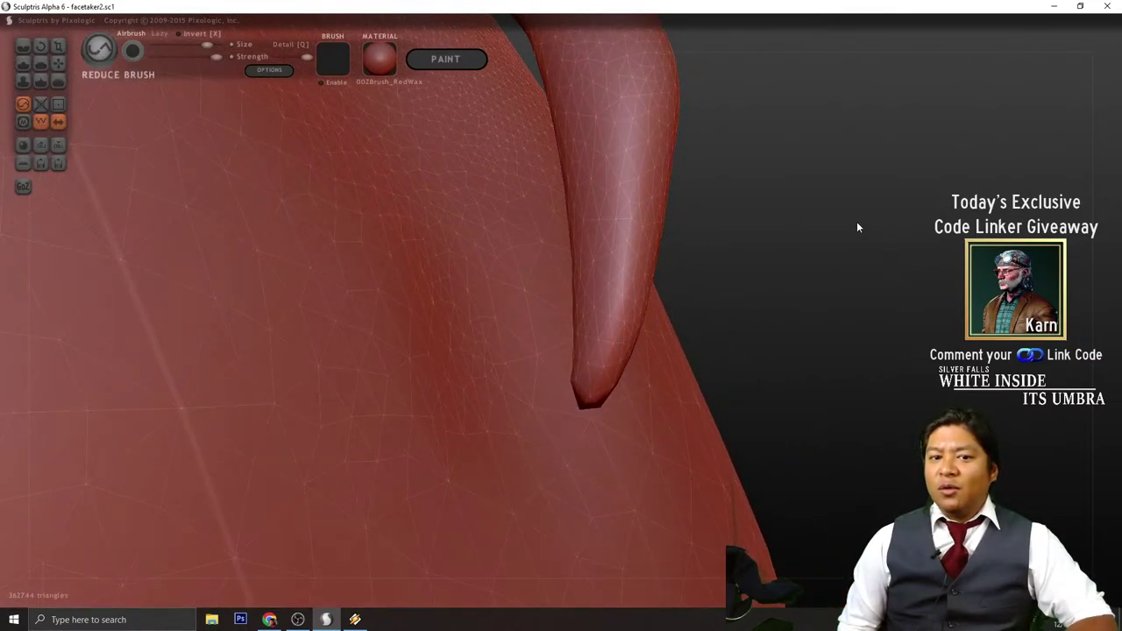
mouse_move(858, 228)
left_mouse_down()
mouse_move(827, 175)
mouse_move(836, 263)
mouse_move(884, 278)
mouse_move(812, 258)
left_mouse_up()
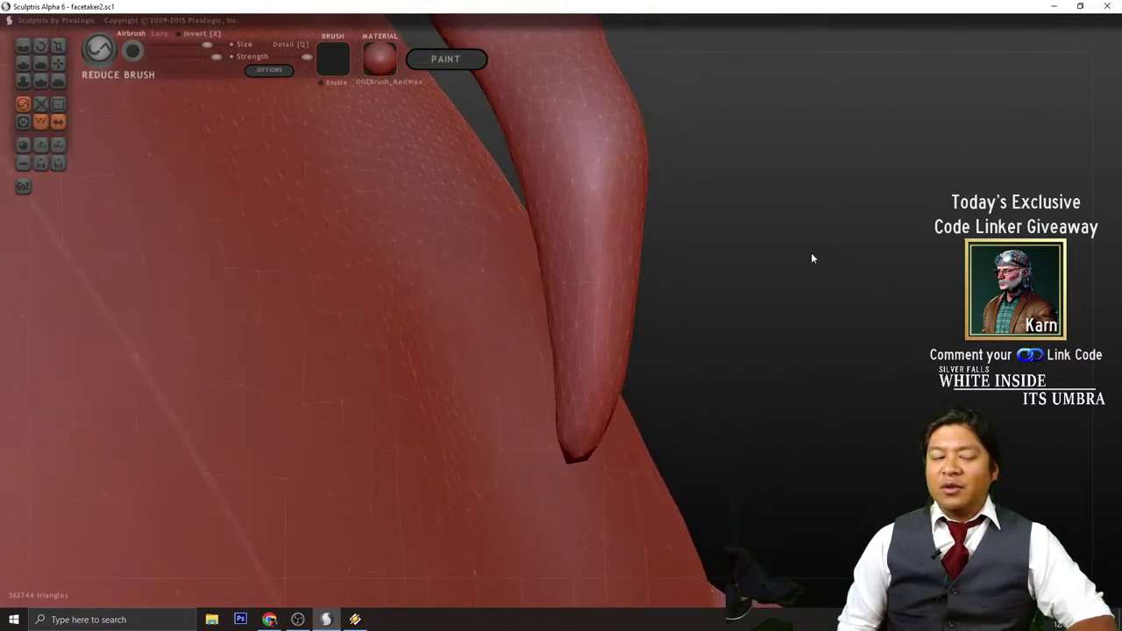
left_click(23, 80)
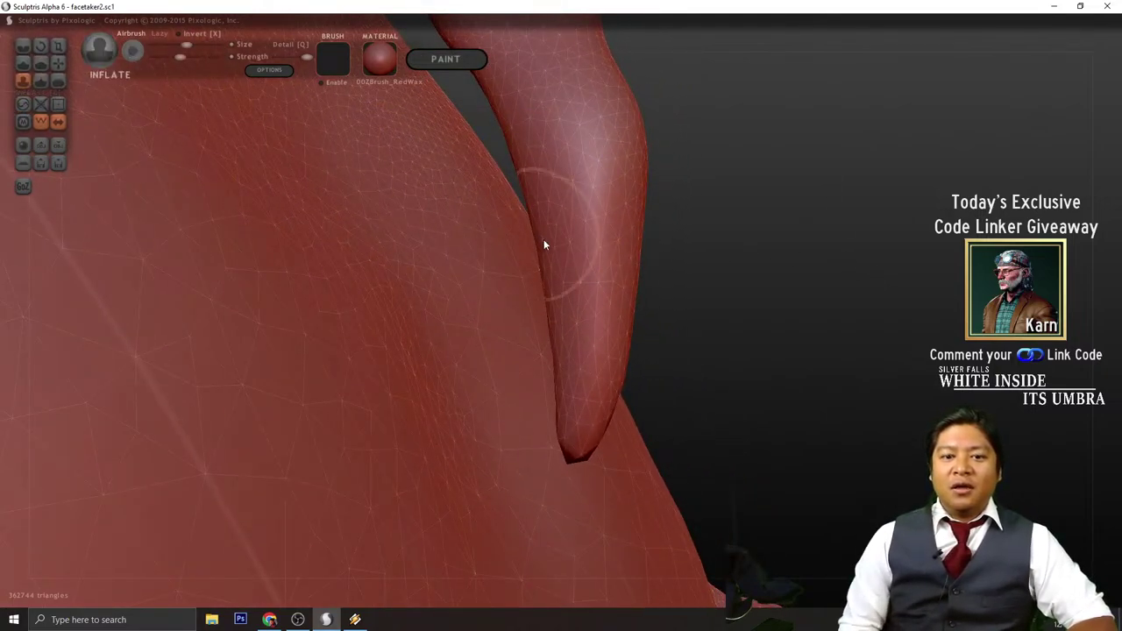
scroll(559, 247, "down", 2)
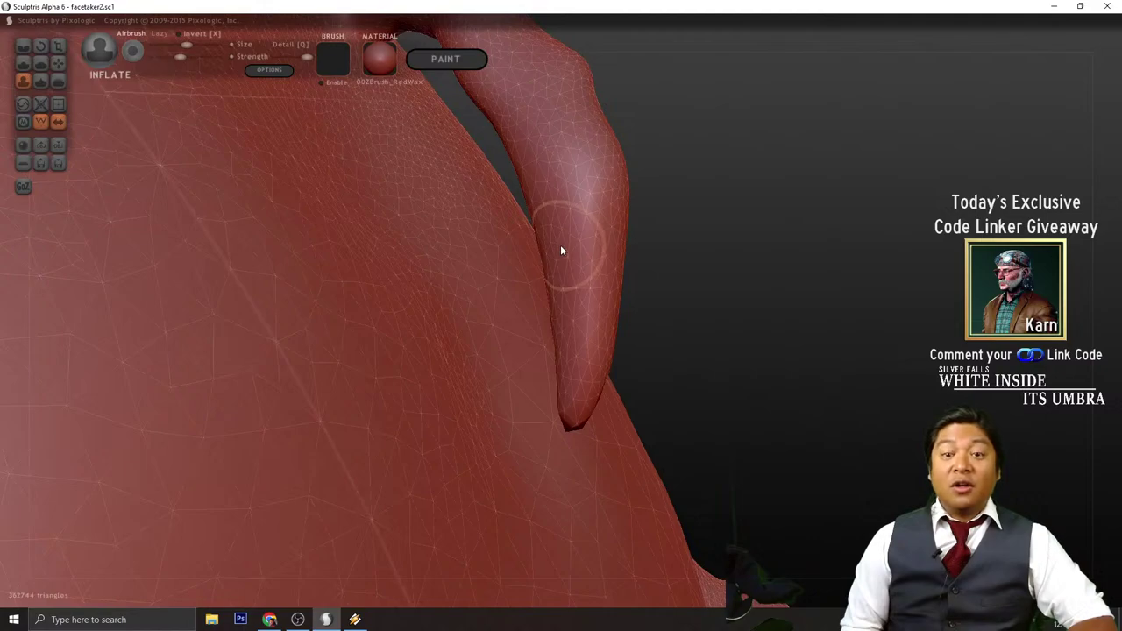
mouse_move(561, 250)
left_mouse_down()
mouse_move(571, 306)
mouse_move(558, 273)
mouse_move(565, 307)
mouse_move(554, 308)
mouse_move(565, 300)
left_mouse_up()
- Examine the new nubs on both stalks from the front and from the side
mouse_move(765, 288)
left_mouse_down()
mouse_move(750, 307)
mouse_move(620, 293)
left_mouse_up()
scroll(780, 218, "down", 4)
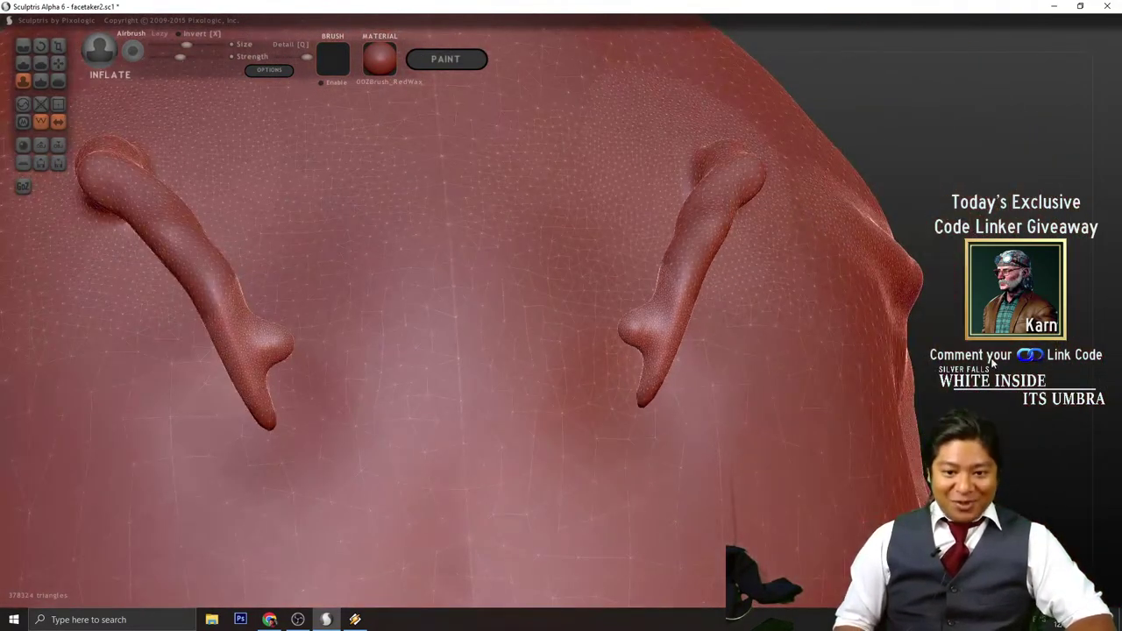
left_click_drag(999, 393, 855, 325)
scroll(887, 325, "up", 4)
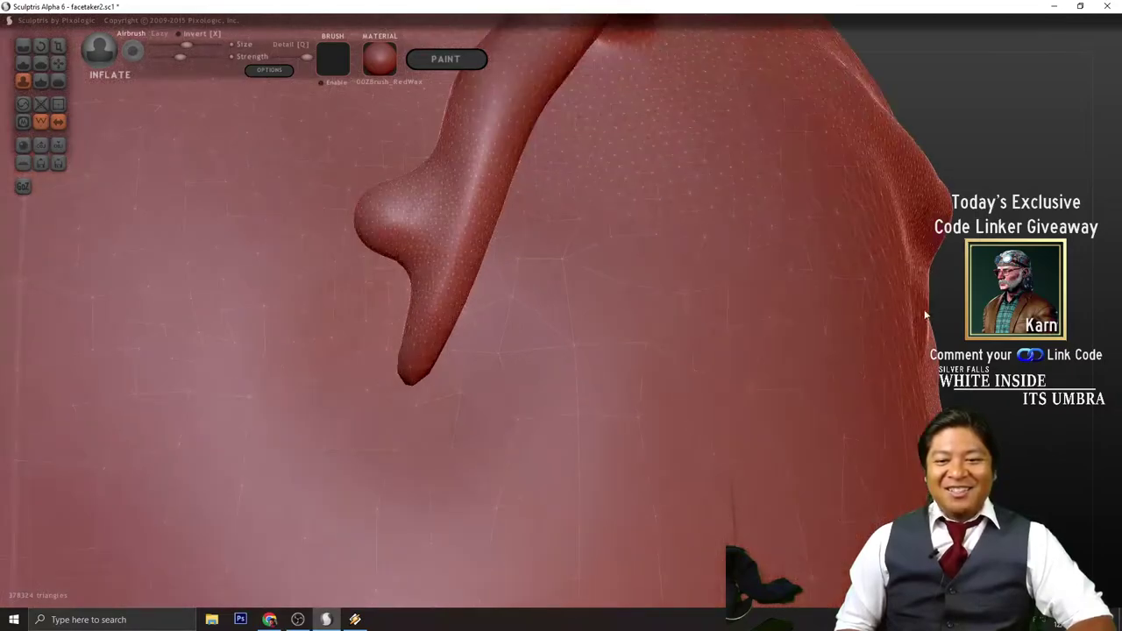
left_click_drag(1008, 290, 789, 290)
scroll(554, 296, "up", 2)
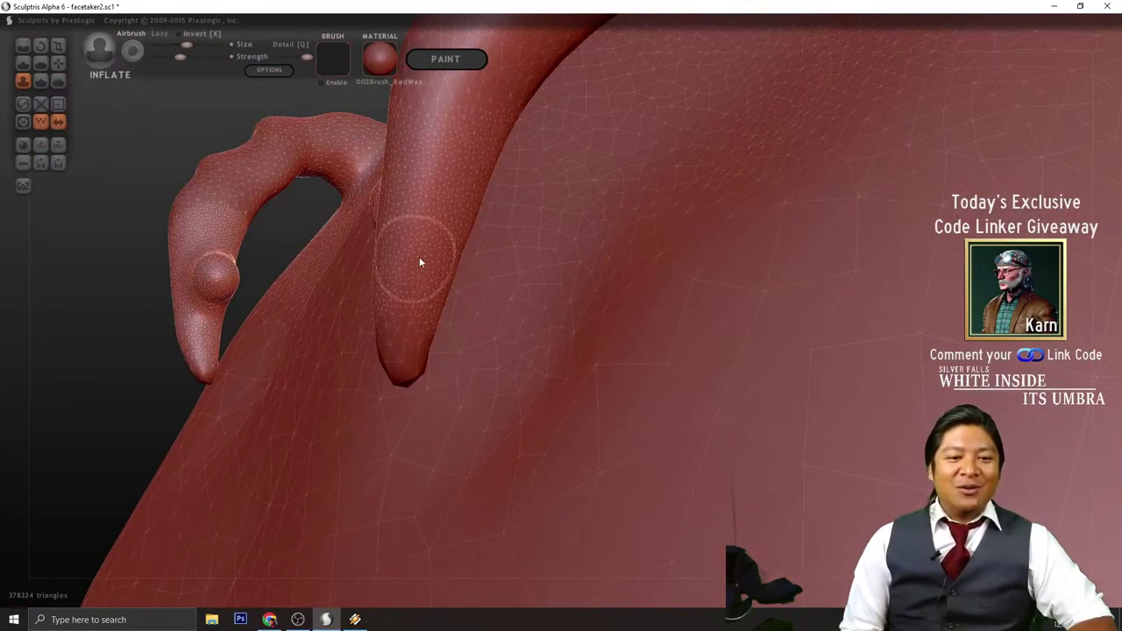
- Inflate a rounded nub on the outer side of each stalk, opposite the inner nub above the tip
left_click_drag(427, 230, 428, 294)
left_click_drag(230, 335, 254, 328)
left_click_drag(183, 363, 466, 401)
right_click_drag(467, 401, 494, 332)
scroll(508, 281, "up", 1)
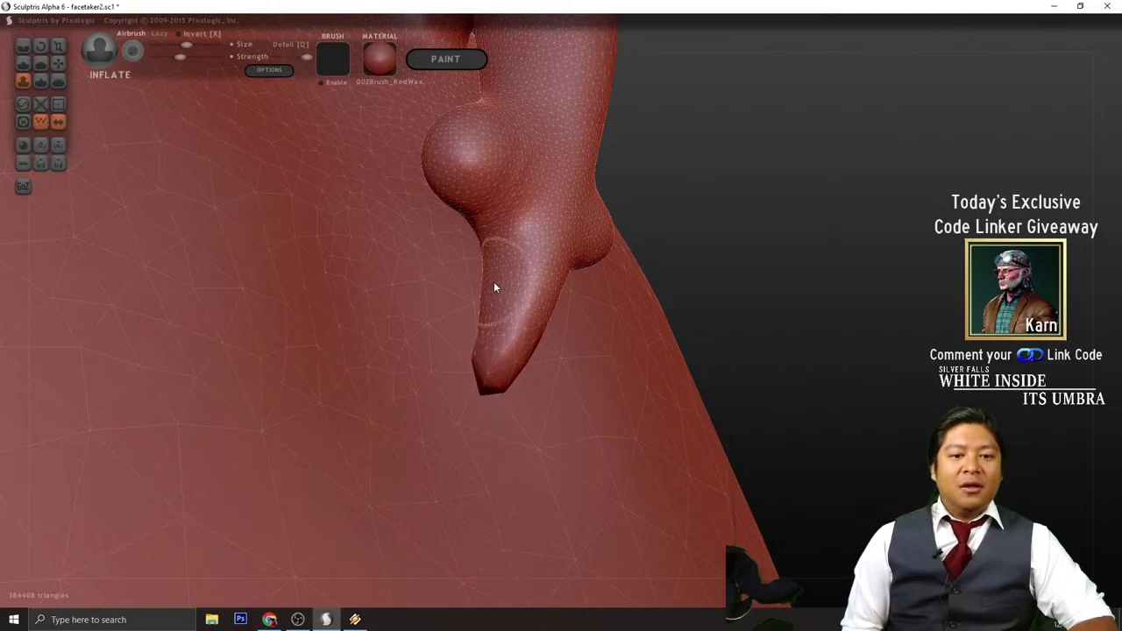
scroll(495, 283, "up", 1)
- Inflate a second, smaller nub on the inner side of each stalk, between the existing inner nub and the tip
mouse_move(494, 283)
left_mouse_down()
mouse_move(494, 245)
mouse_move(479, 251)
left_mouse_up()
right_click_drag(751, 253, 594, 253)
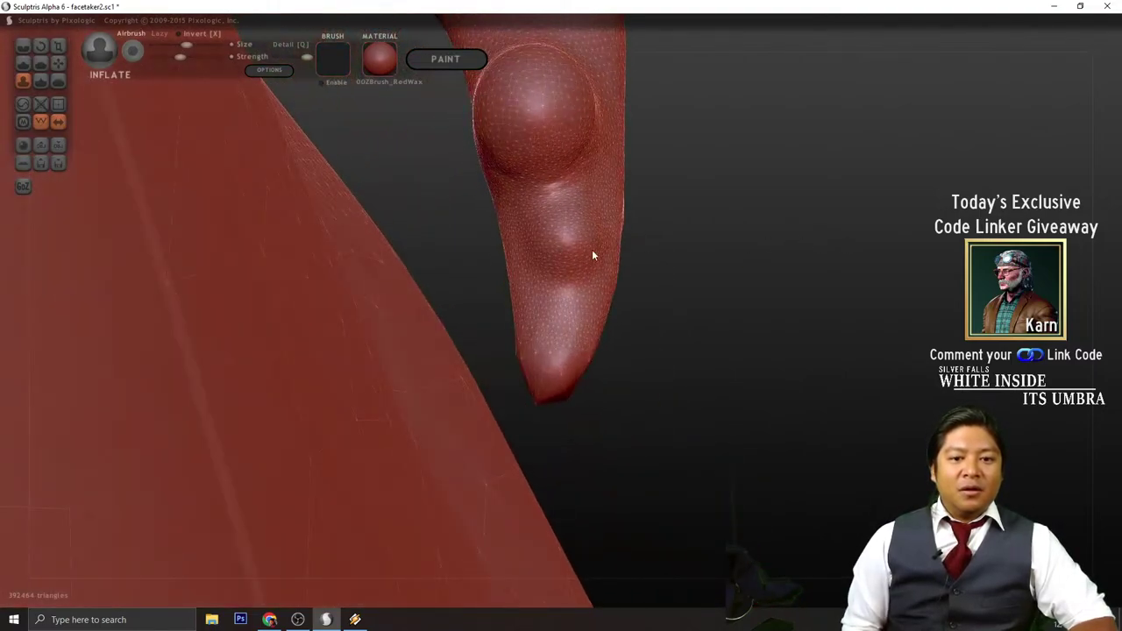
mouse_move(548, 229)
left_mouse_down()
mouse_move(562, 254)
mouse_move(546, 268)
left_mouse_up()
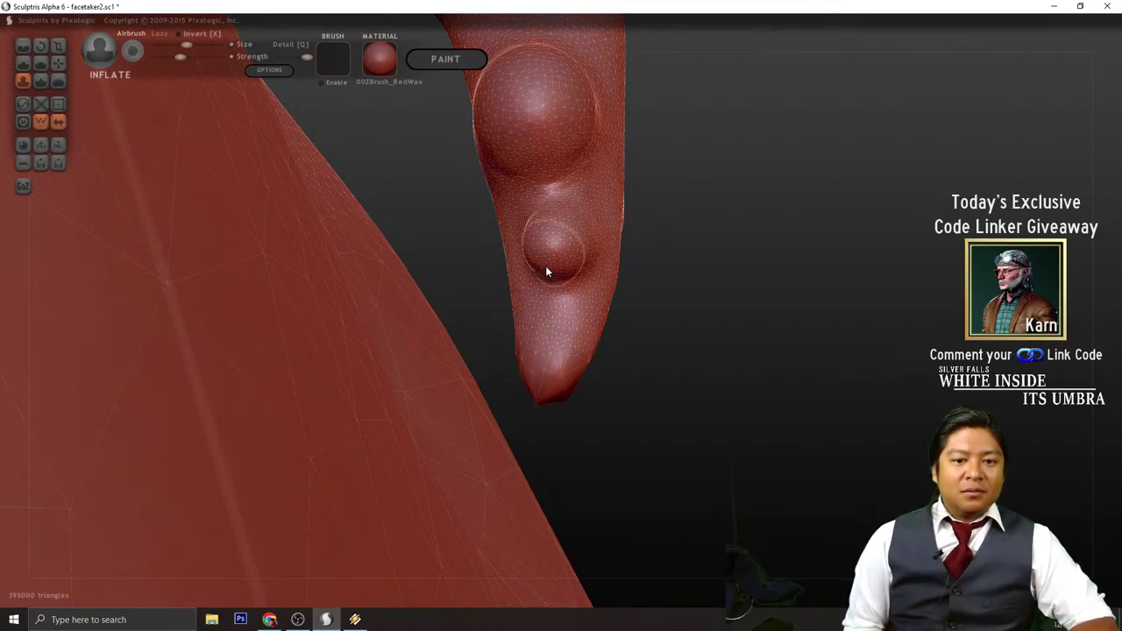
mouse_move(546, 268)
right_mouse_down()
mouse_move(693, 272)
mouse_move(707, 299)
right_mouse_up()
left_click_drag(497, 222, 490, 228)
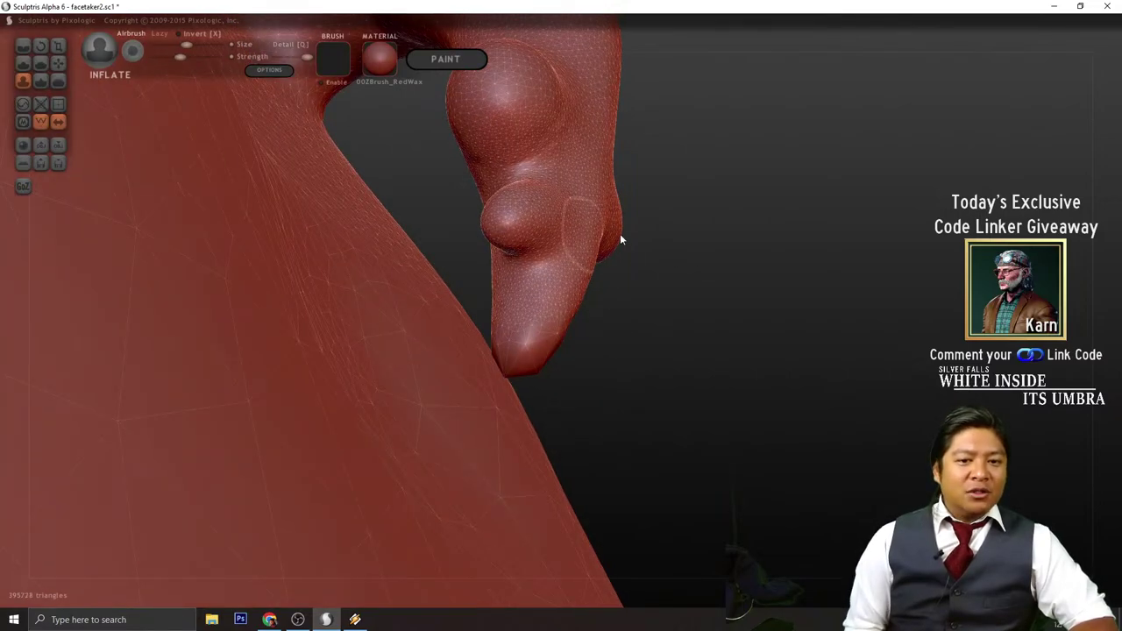
mouse_move(620, 235)
right_mouse_down()
mouse_move(742, 307)
mouse_move(616, 263)
right_mouse_up()
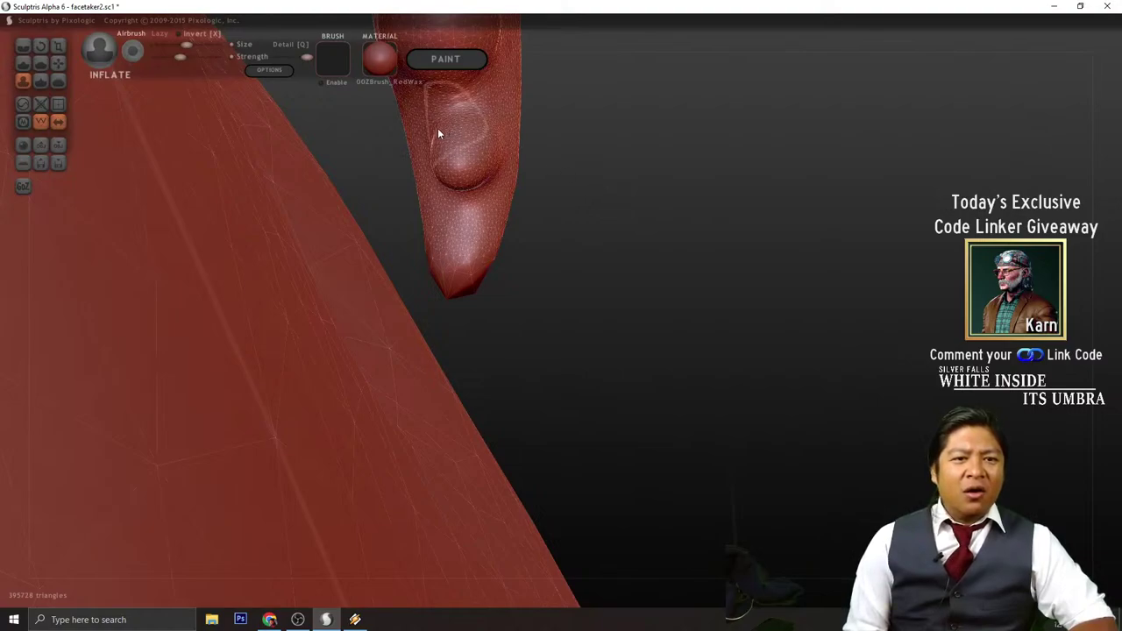
left_click_drag(437, 128, 456, 161)
- Examine the cluster of nubs around the stalk's tip from the front and from above
left_click_drag(690, 260, 496, 236)
mouse_move(782, 192)
left_mouse_down()
mouse_move(850, 174)
mouse_move(877, 243)
mouse_move(837, 235)
left_mouse_up()
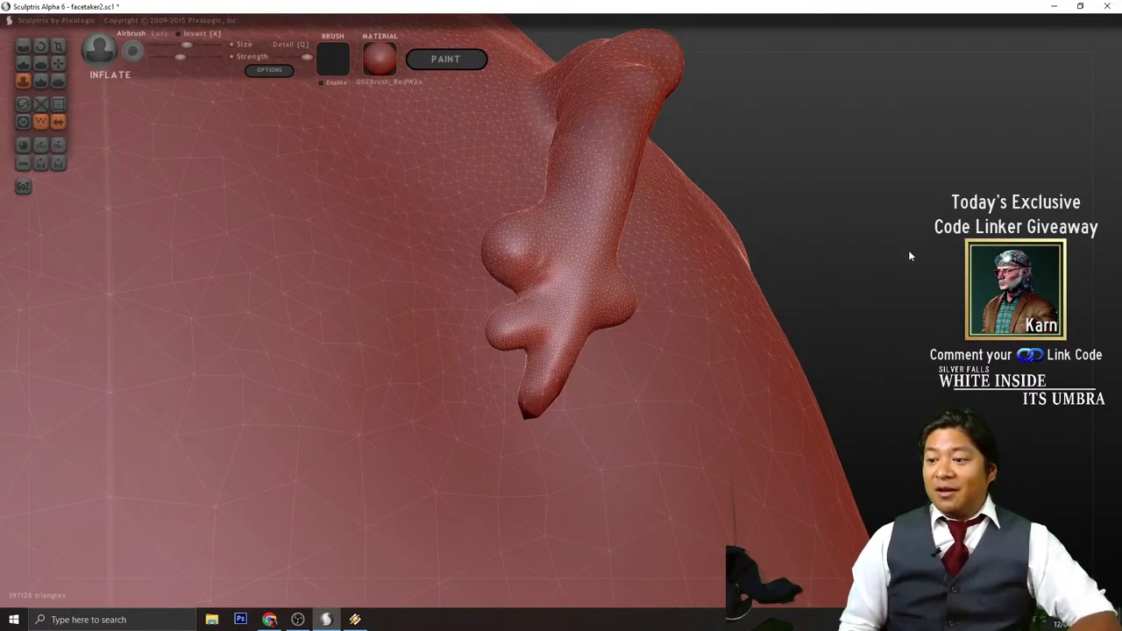
scroll(936, 275, "down", 2)
scroll(936, 275, "up", 3)
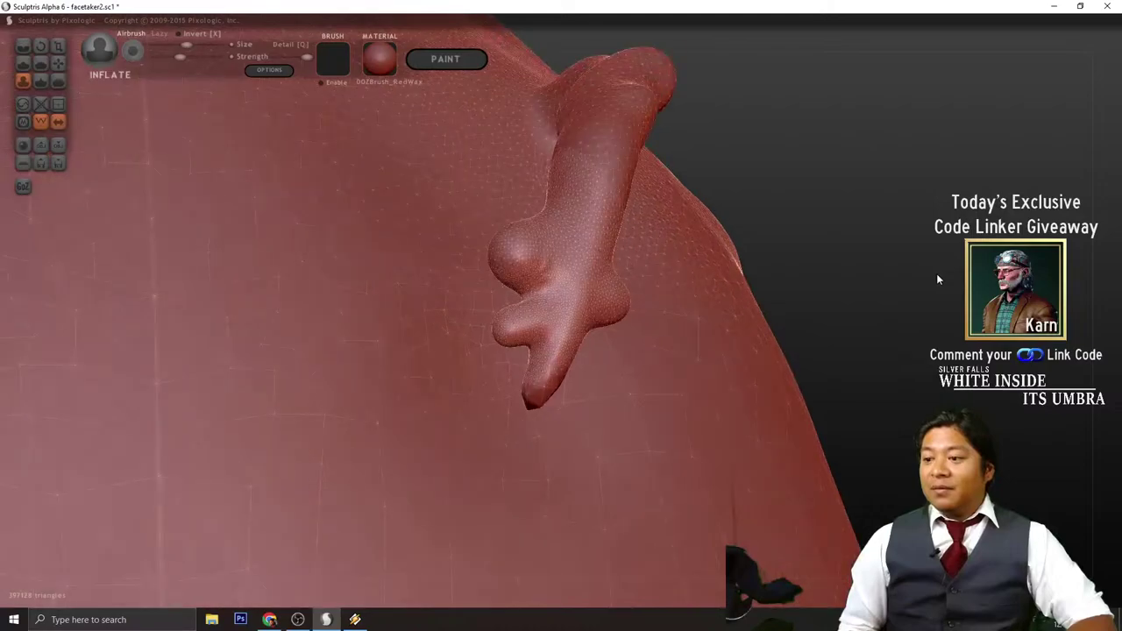
left_click_drag(877, 228, 825, 171)
left_click_drag(931, 265, 928, 262)
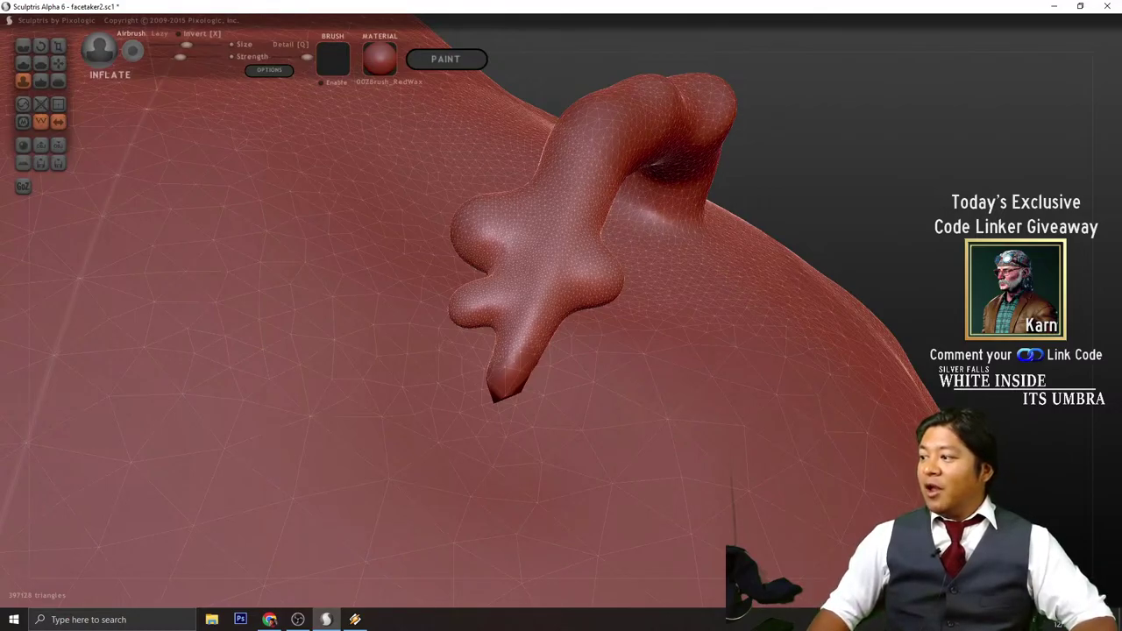
key("alt+Tab")
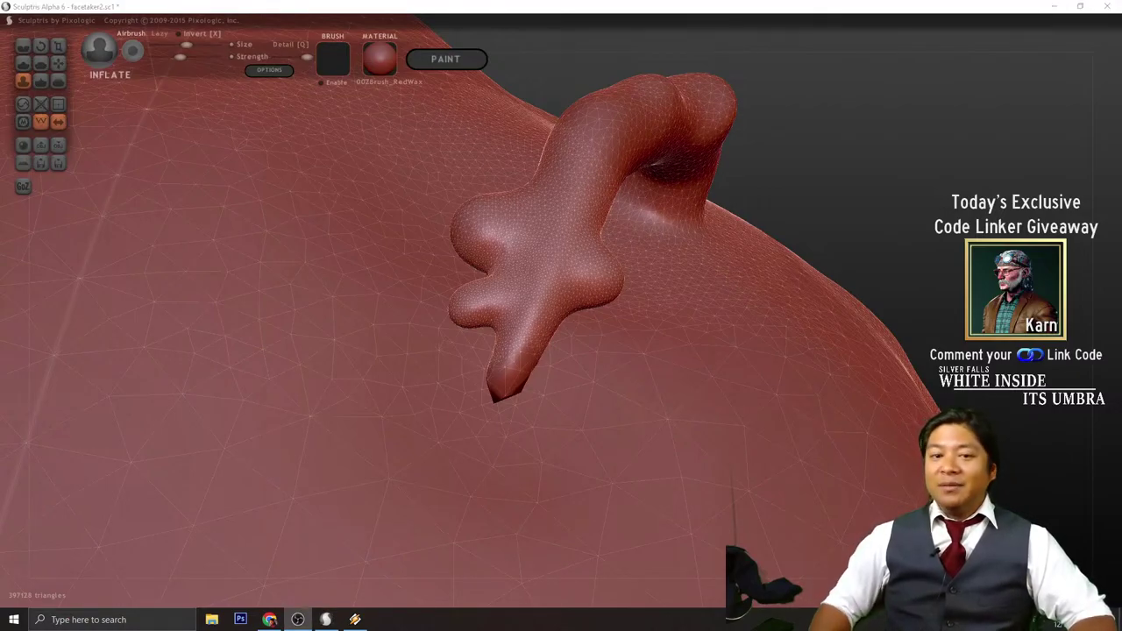
- Pull the outer nub on each stalk farther out from the shaft with the Grab brush
left_click(58, 64)
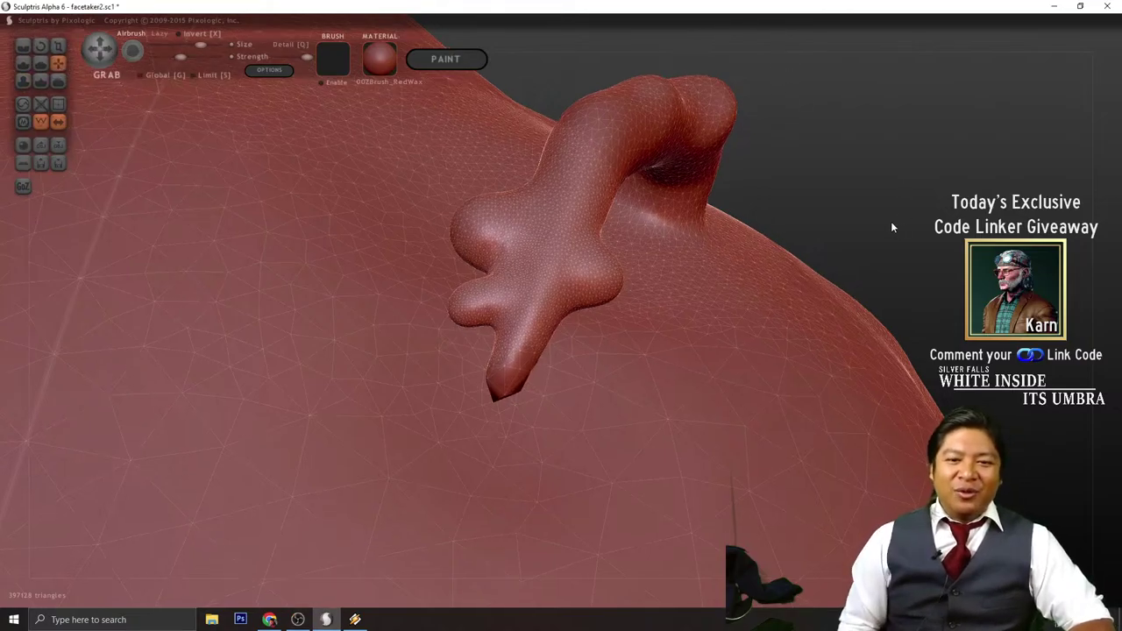
scroll(877, 203, "up", 5)
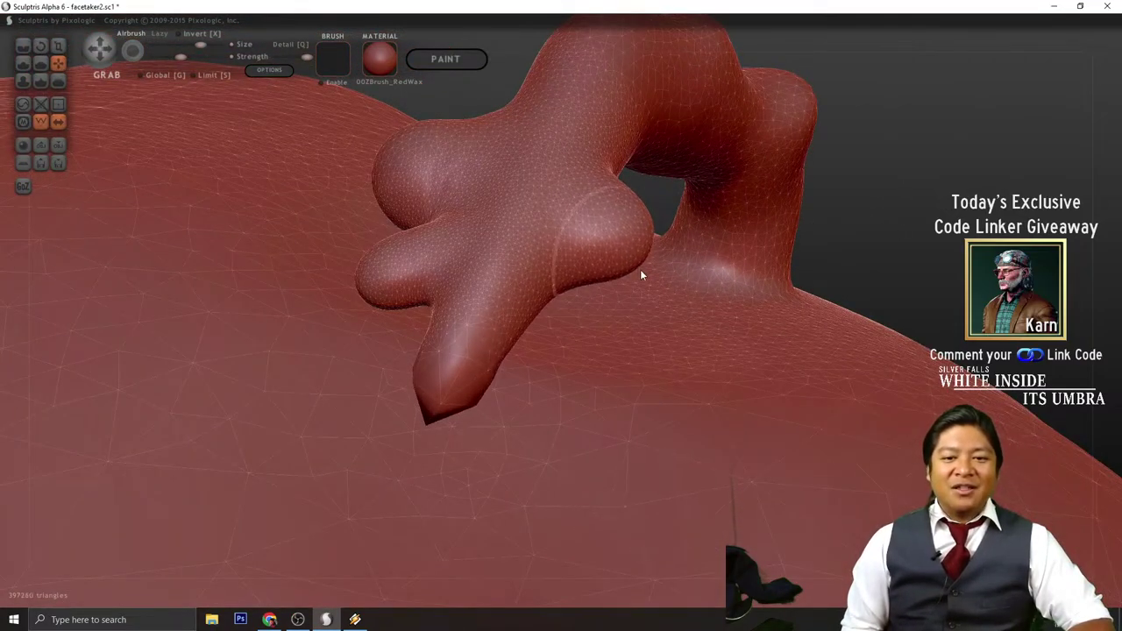
mouse_move(879, 216)
left_mouse_down()
mouse_move(935, 179)
mouse_move(912, 186)
left_mouse_up()
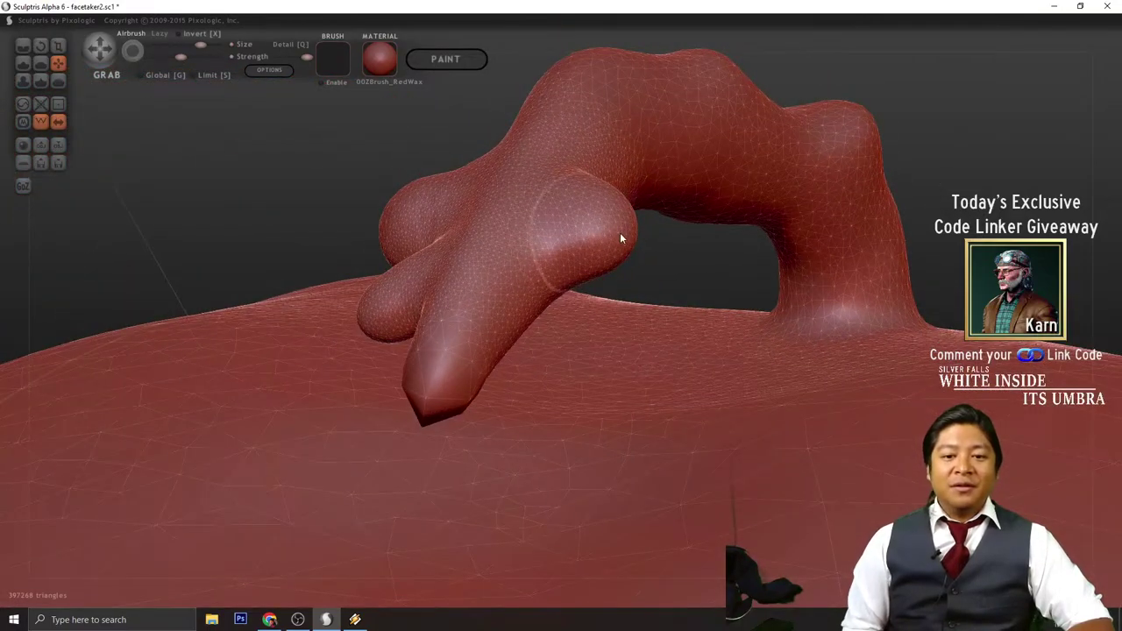
left_click_drag(620, 233, 666, 306)
scroll(666, 306, "up", 1)
left_click_drag(1020, 192, 1038, 220)
scroll(1021, 279, "down", 2)
key("ctrl+z")
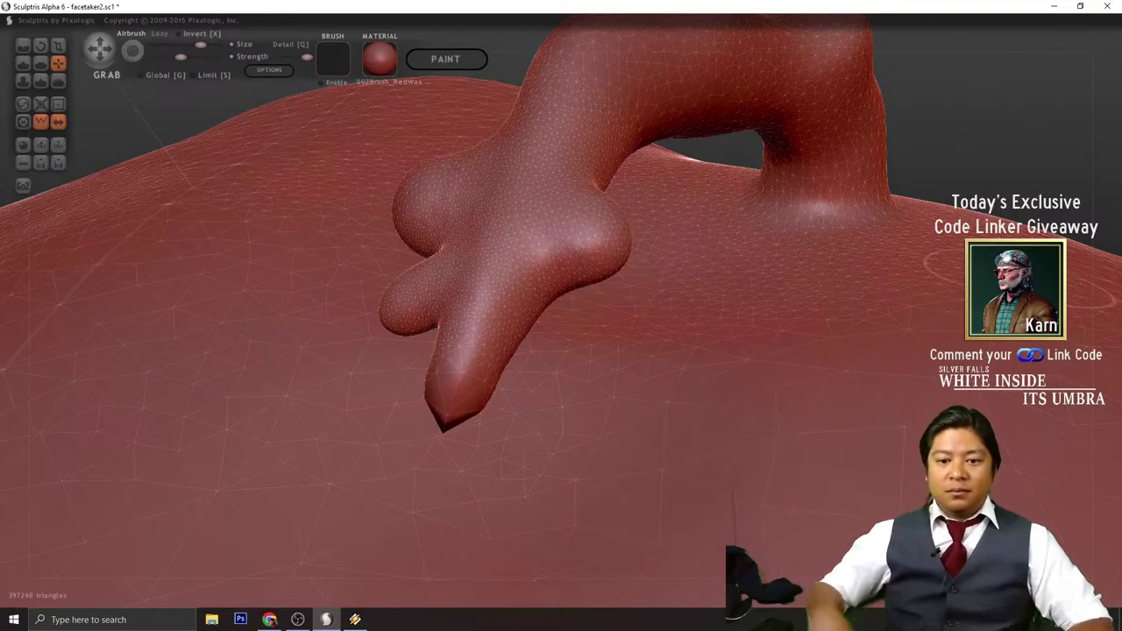
- Inspect the outer nub up close and compare both nubbed stalks from the front of the body
scroll(1022, 279, "up", 1)
mouse_move(945, 106)
left_mouse_down()
mouse_move(988, 112)
mouse_move(979, 108)
mouse_move(985, 150)
left_mouse_up()
key("w")
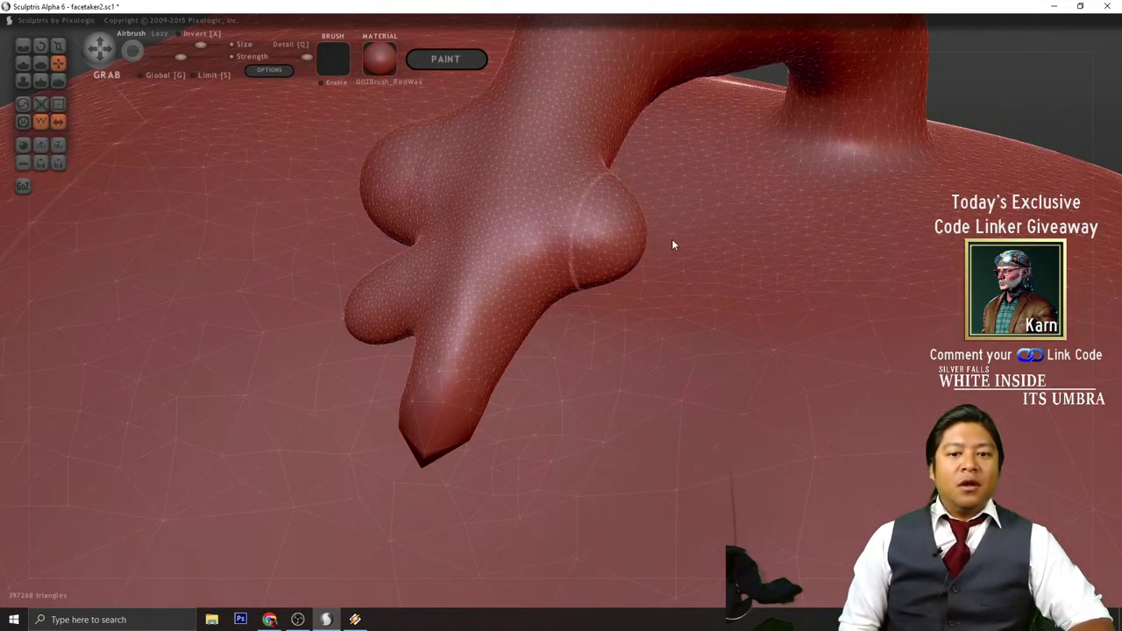
scroll(789, 198, "down", 4)
left_click_drag(816, 188, 188, 226)
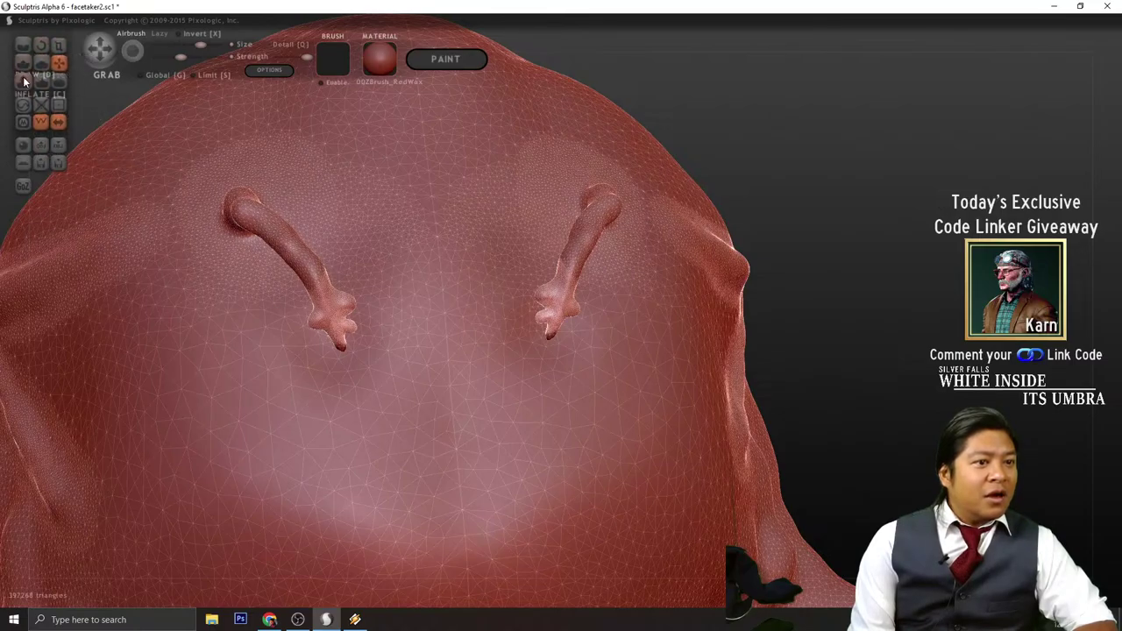
left_click(23, 121)
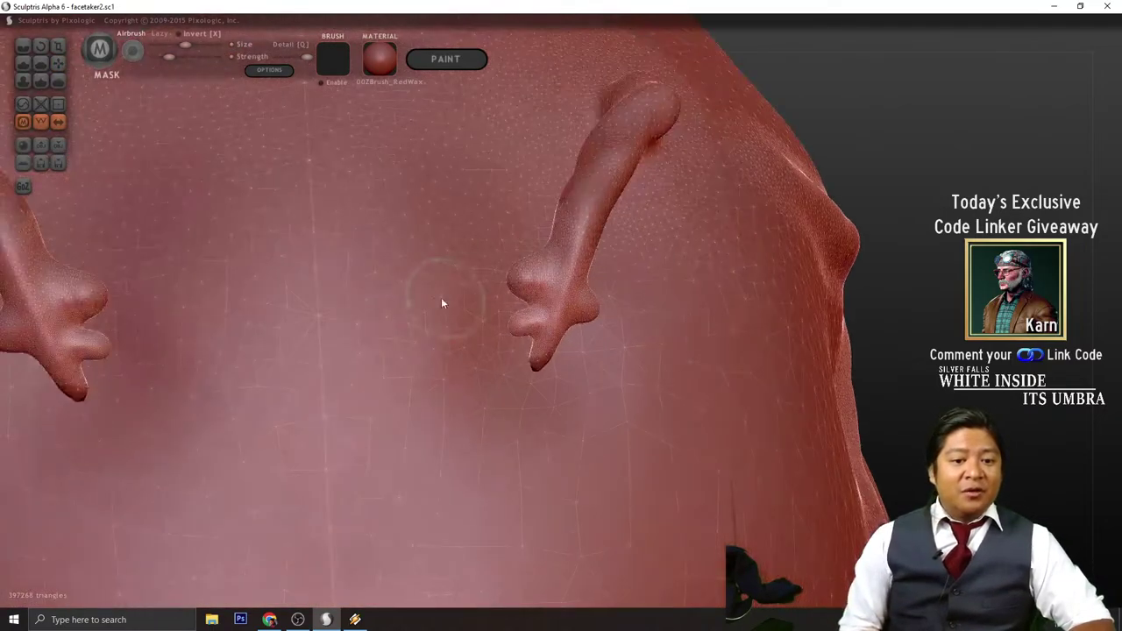
scroll(434, 289, "down", 5)
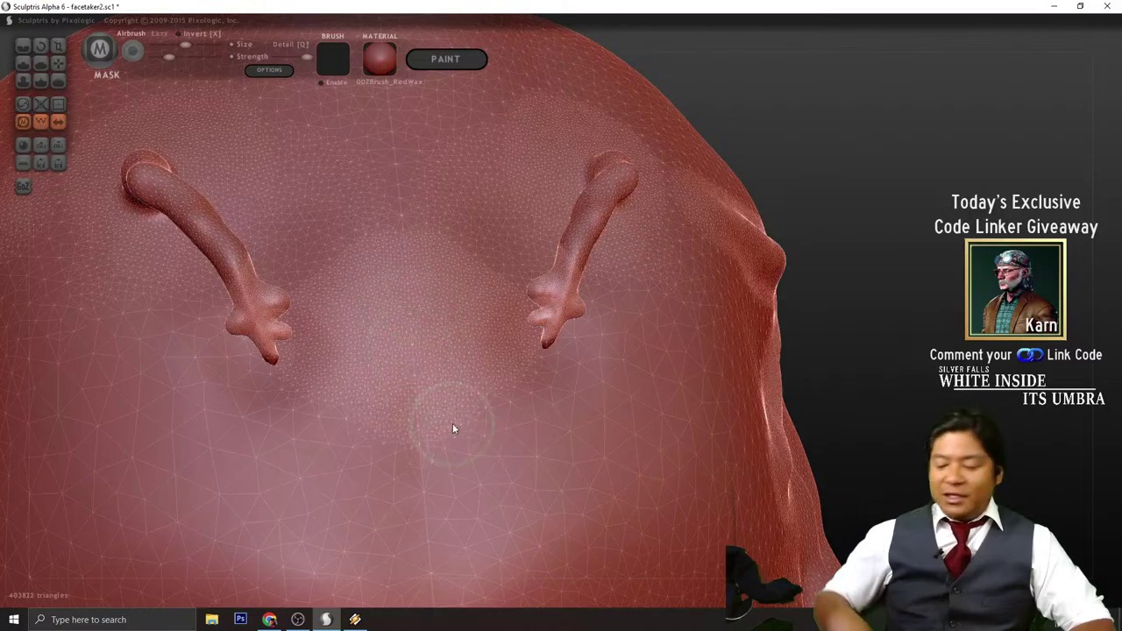
key("ctrl+z")
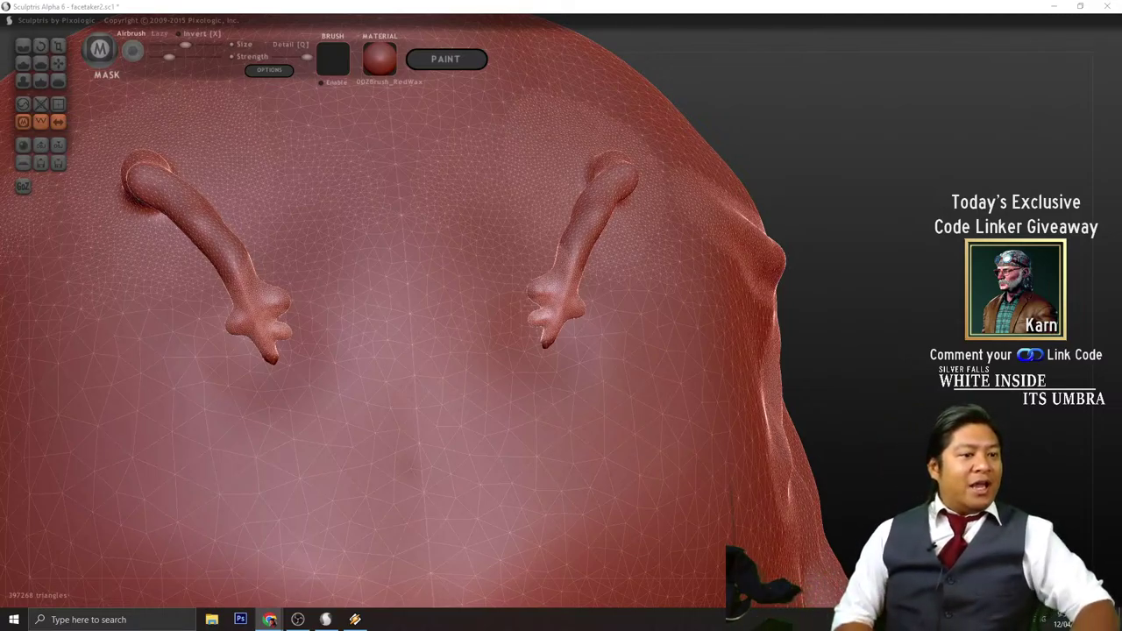
left_click(23, 165)
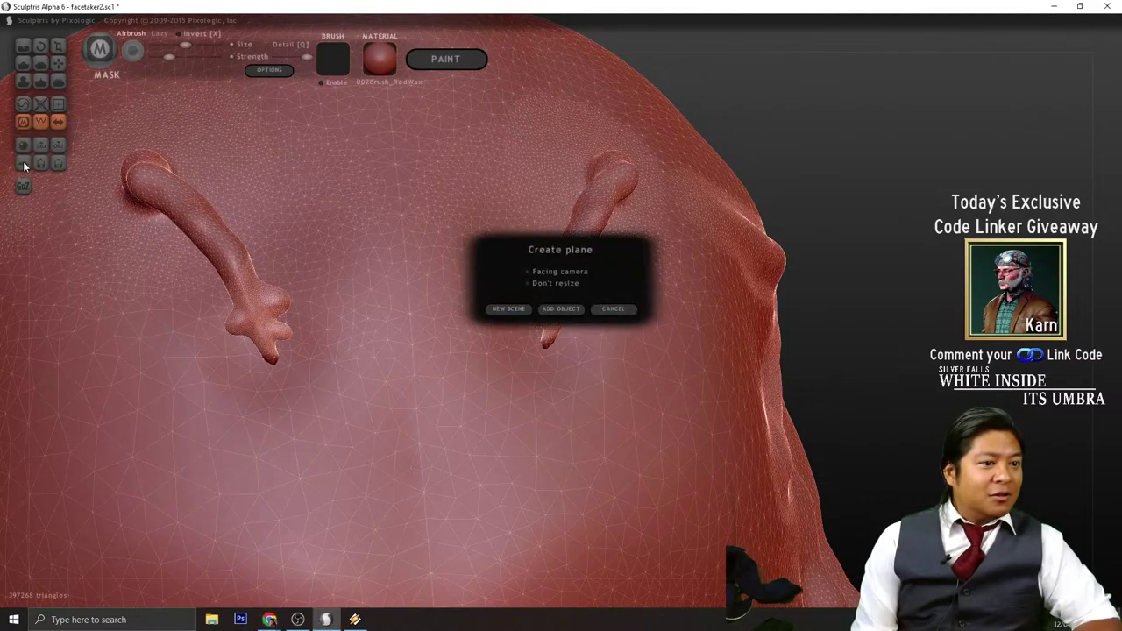
left_click(613, 309)
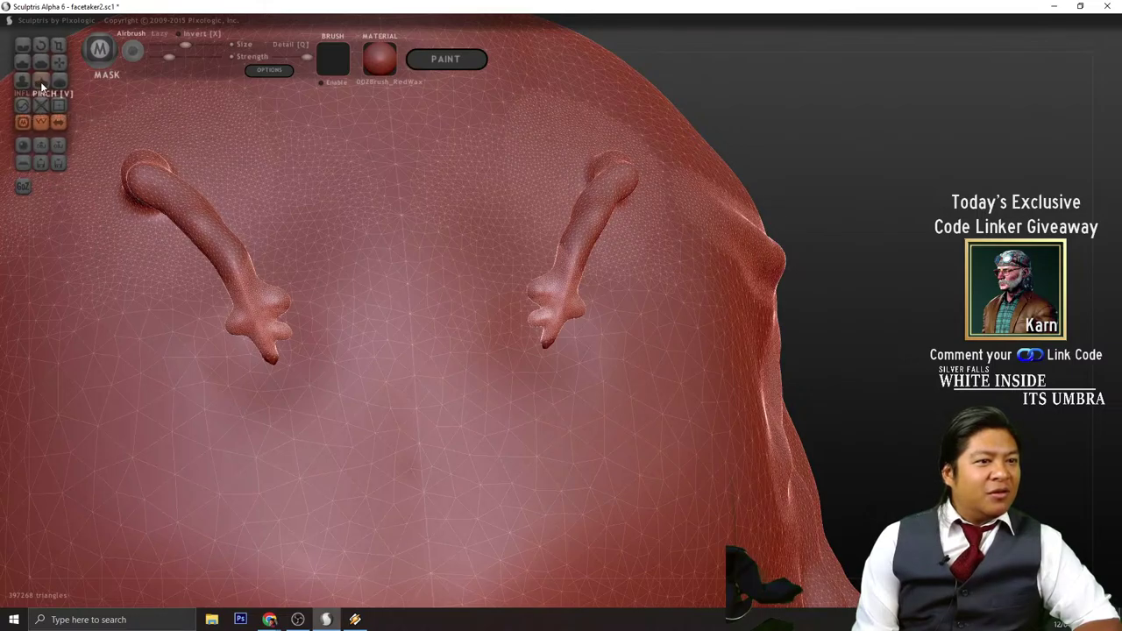
left_click(58, 62)
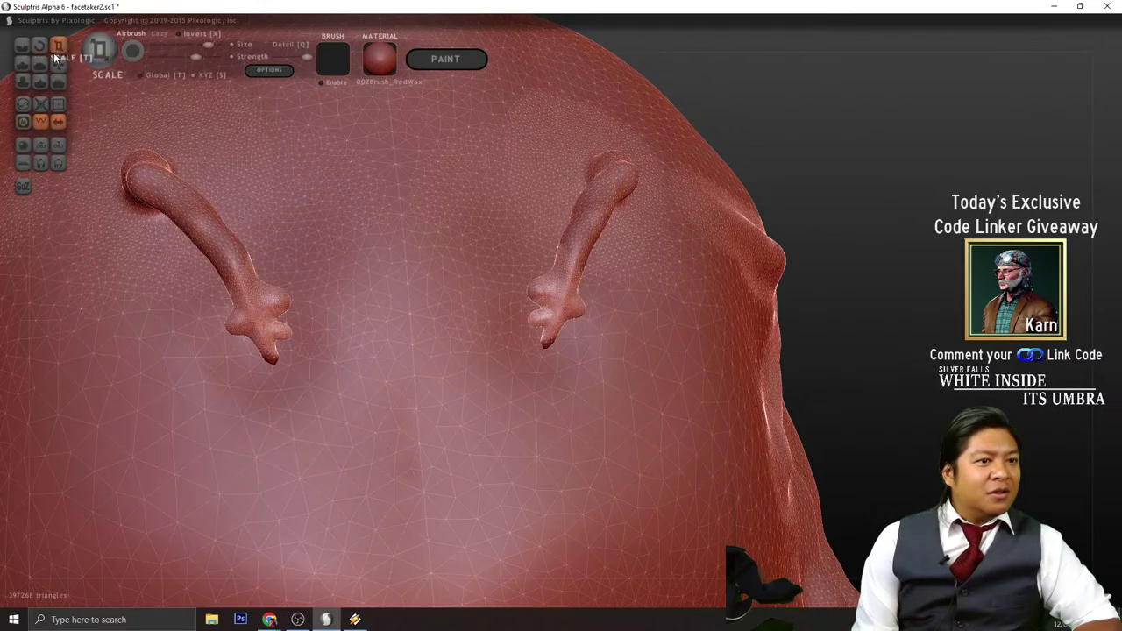
left_click(56, 50)
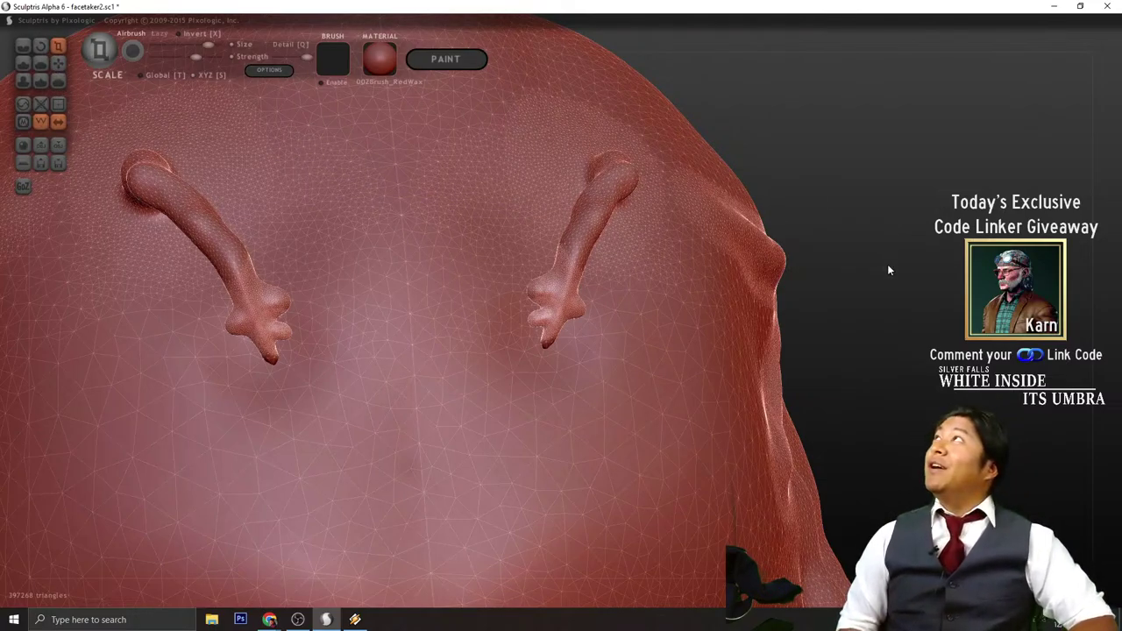
- Build up a finger-like protrusion from the large inner nub on each stalk with the Draw brush
left_click_drag(889, 262, 849, 244)
scroll(861, 247, "down", 6)
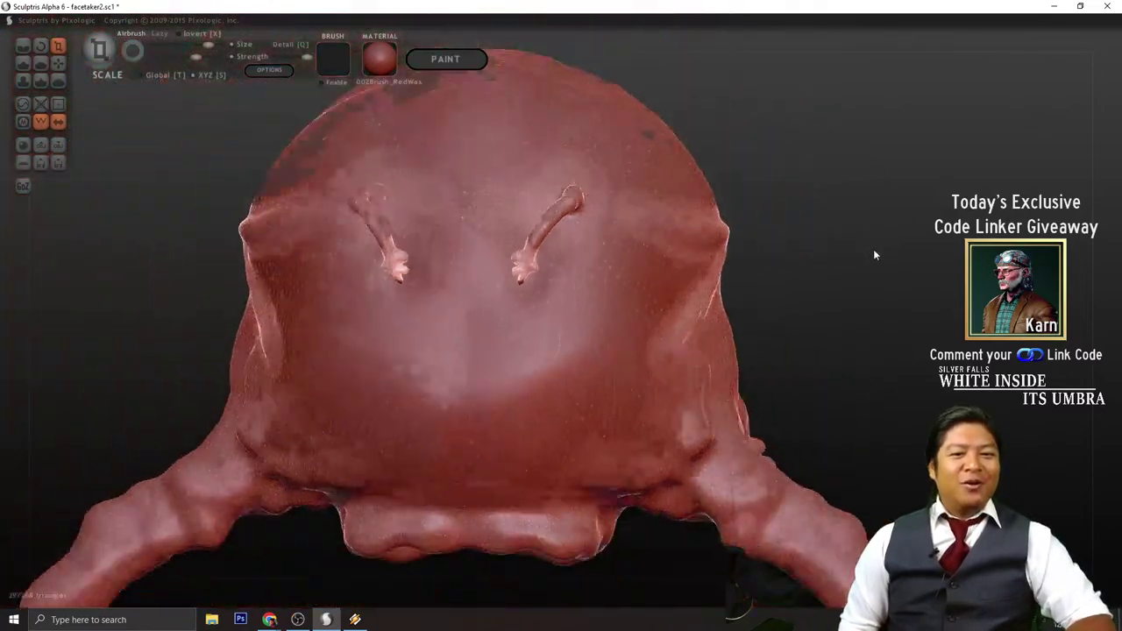
scroll(864, 263, "up", 2)
scroll(863, 263, "up", 5)
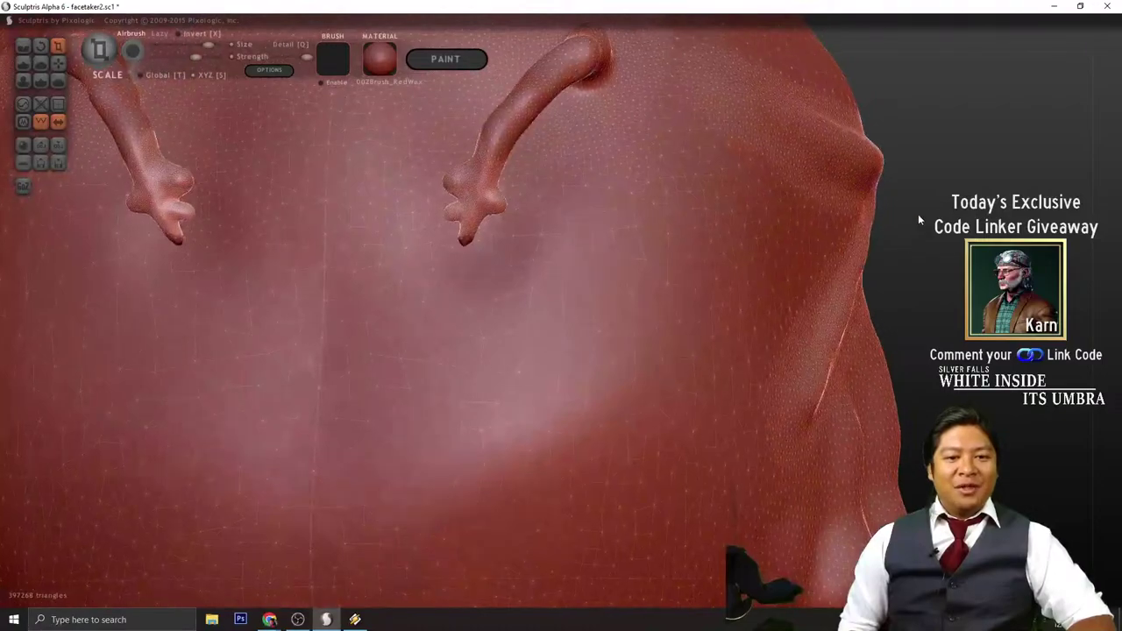
mouse_move(918, 213)
left_mouse_down()
mouse_move(889, 183)
mouse_move(923, 207)
mouse_move(841, 309)
mouse_move(929, 259)
mouse_move(641, 268)
left_mouse_up()
scroll(841, 307, "up", 5)
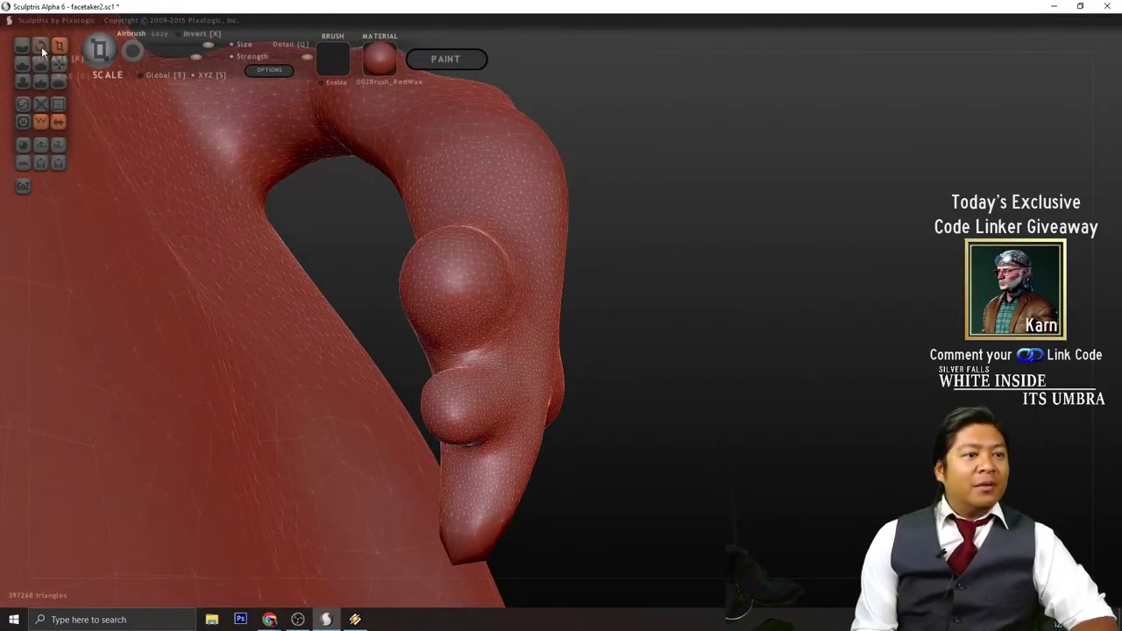
left_click(23, 63)
scroll(439, 291, "down", 2)
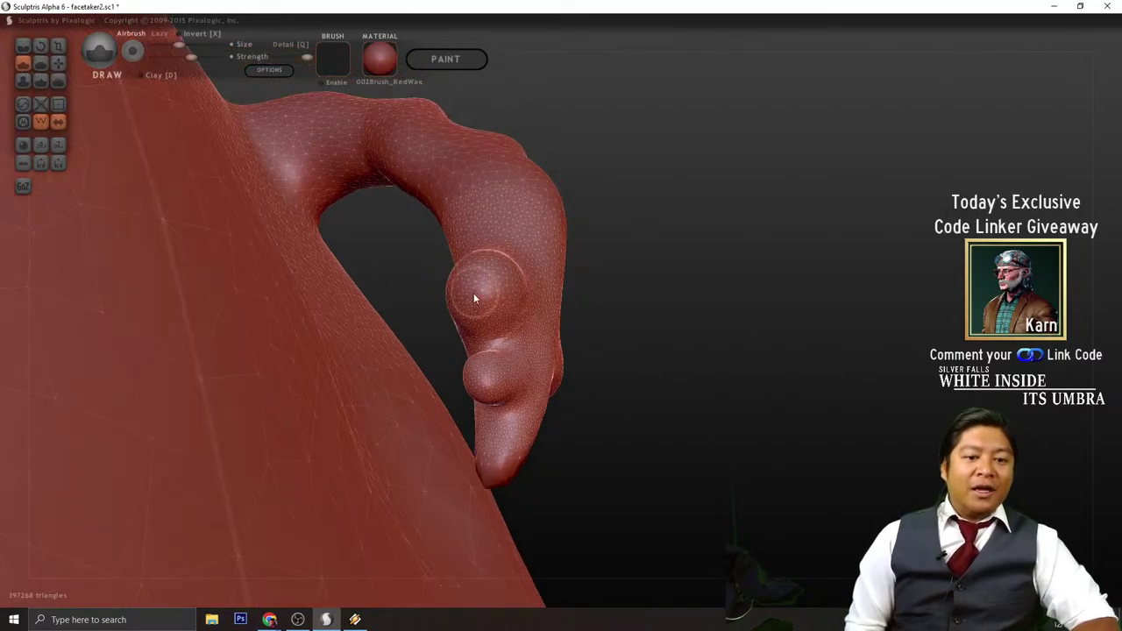
left_click_drag(470, 307, 495, 296)
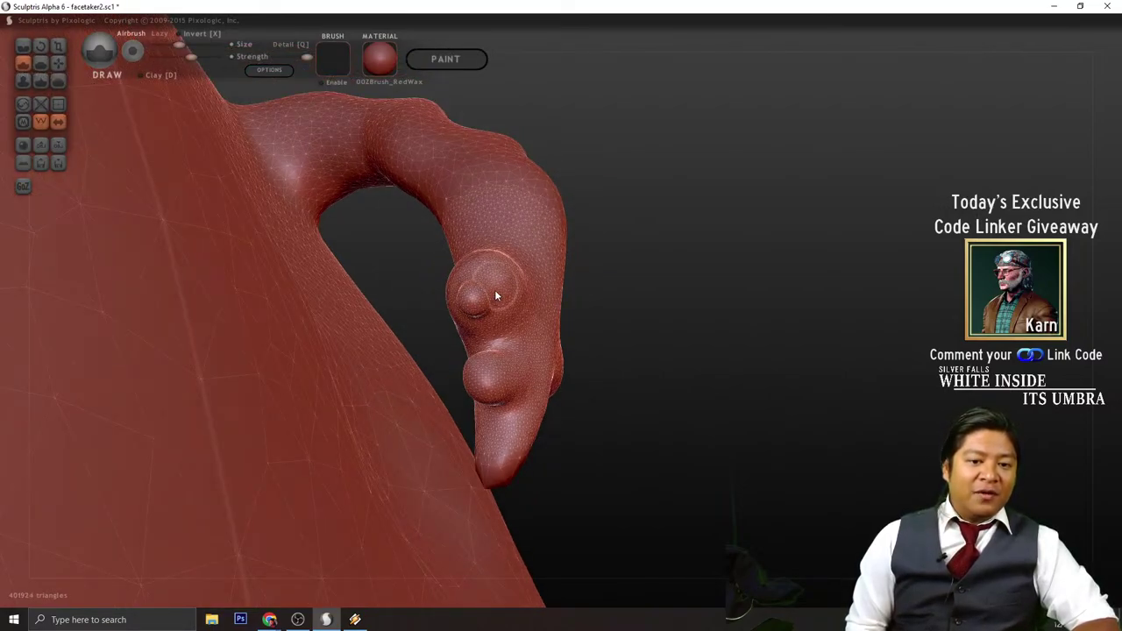
mouse_move(473, 320)
right_mouse_down()
mouse_move(737, 343)
mouse_move(704, 391)
mouse_move(774, 394)
mouse_move(709, 355)
mouse_move(637, 281)
mouse_move(565, 311)
right_mouse_up()
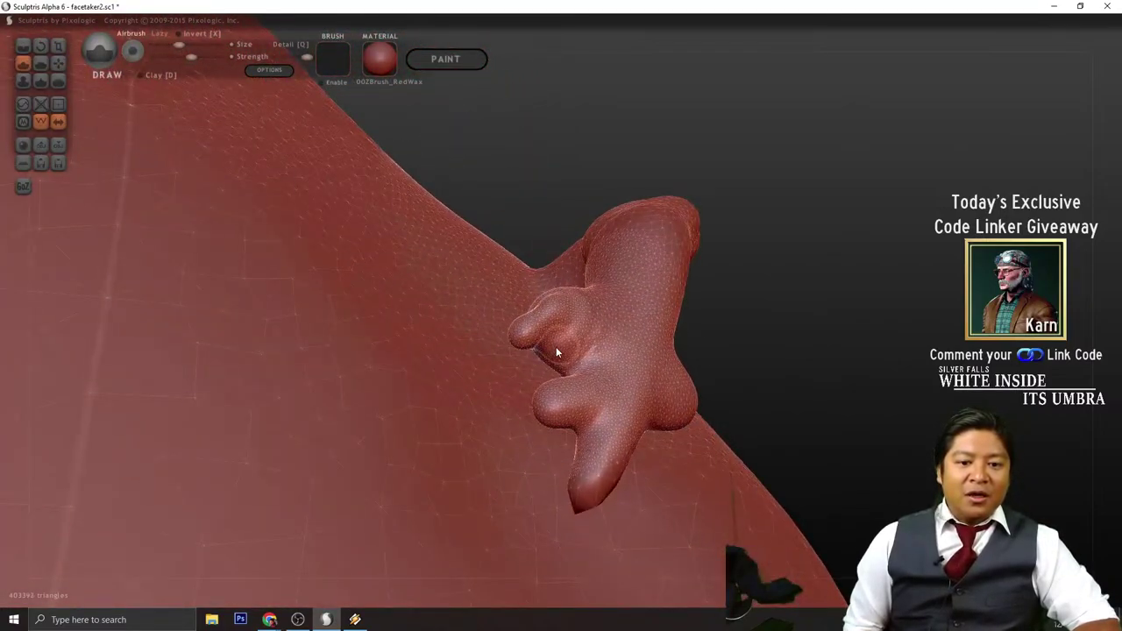
left_click_drag(557, 353, 523, 340)
mouse_move(593, 324)
right_mouse_down()
mouse_move(824, 350)
mouse_move(864, 330)
mouse_move(726, 342)
mouse_move(736, 347)
mouse_move(480, 295)
right_mouse_up()
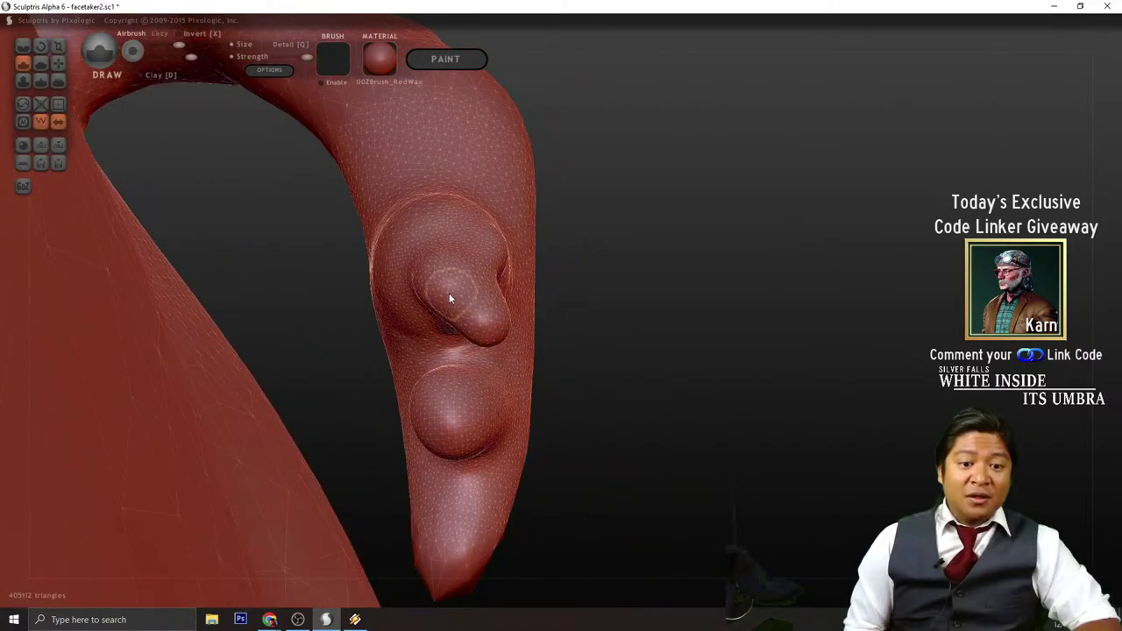
left_click_drag(449, 298, 467, 310)
mouse_move(467, 310)
right_mouse_down()
mouse_move(654, 327)
mouse_move(599, 403)
right_mouse_up()
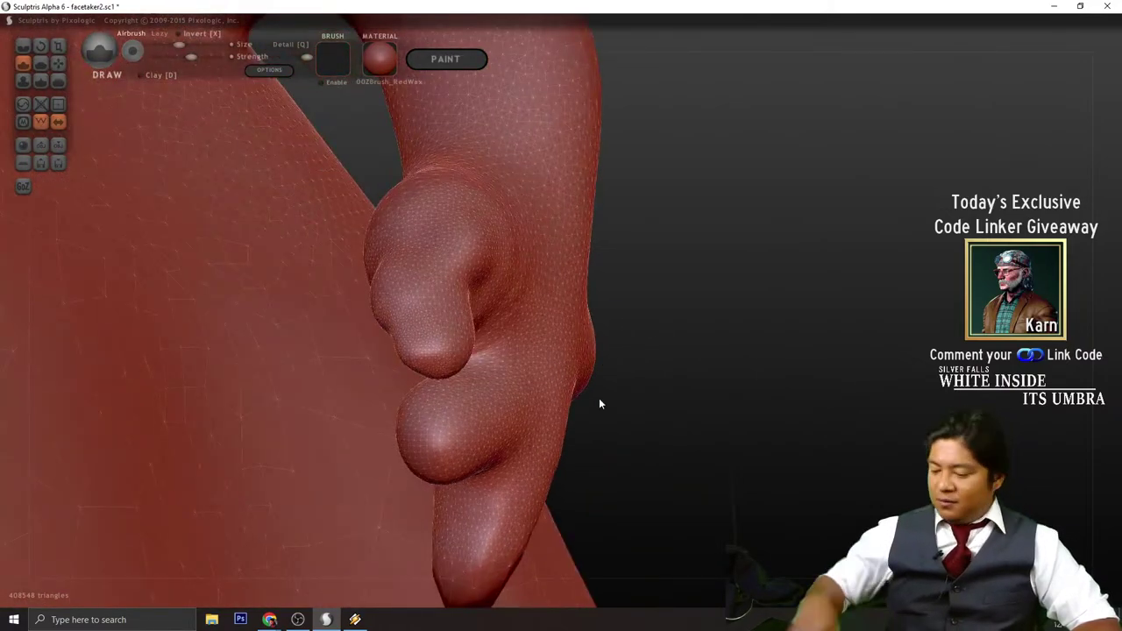
key("ctrl+z")
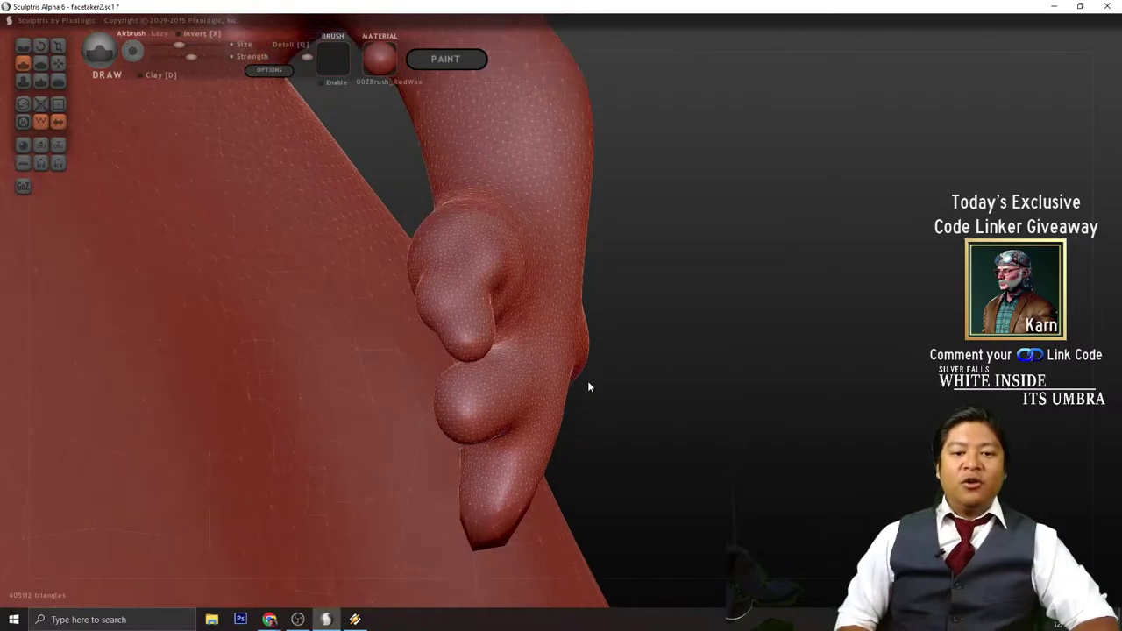
- Thicken the base of the finger on the large inner nub and raise the smaller nub below it with Draw strokes
right_click_drag(587, 387, 927, 304)
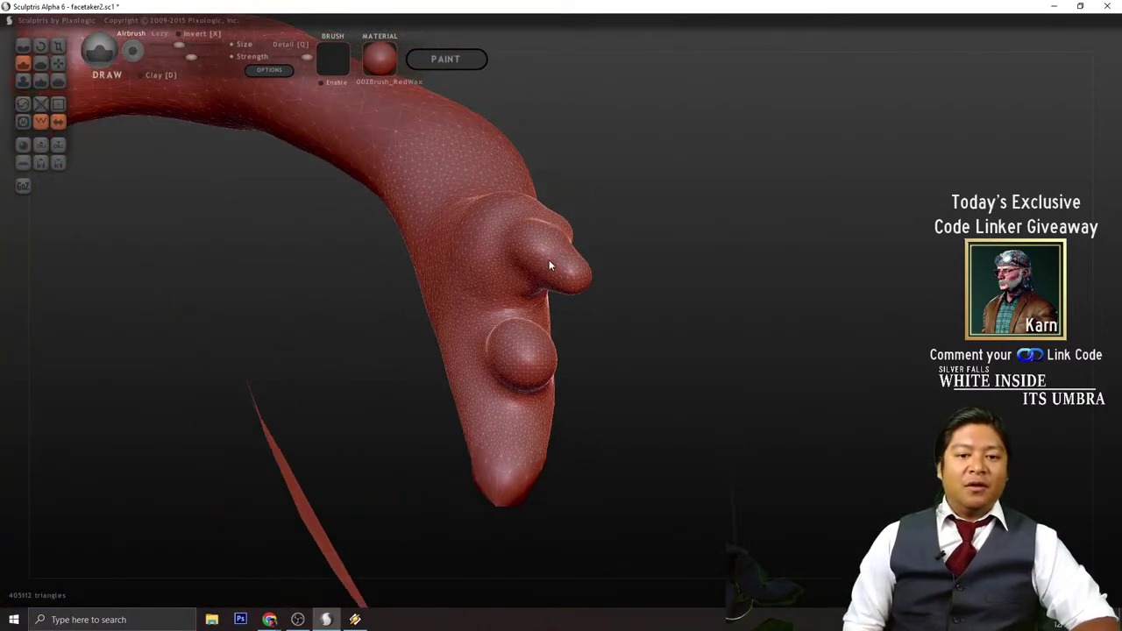
mouse_move(547, 263)
left_mouse_down()
mouse_move(567, 253)
mouse_move(503, 240)
mouse_move(523, 270)
left_mouse_up()
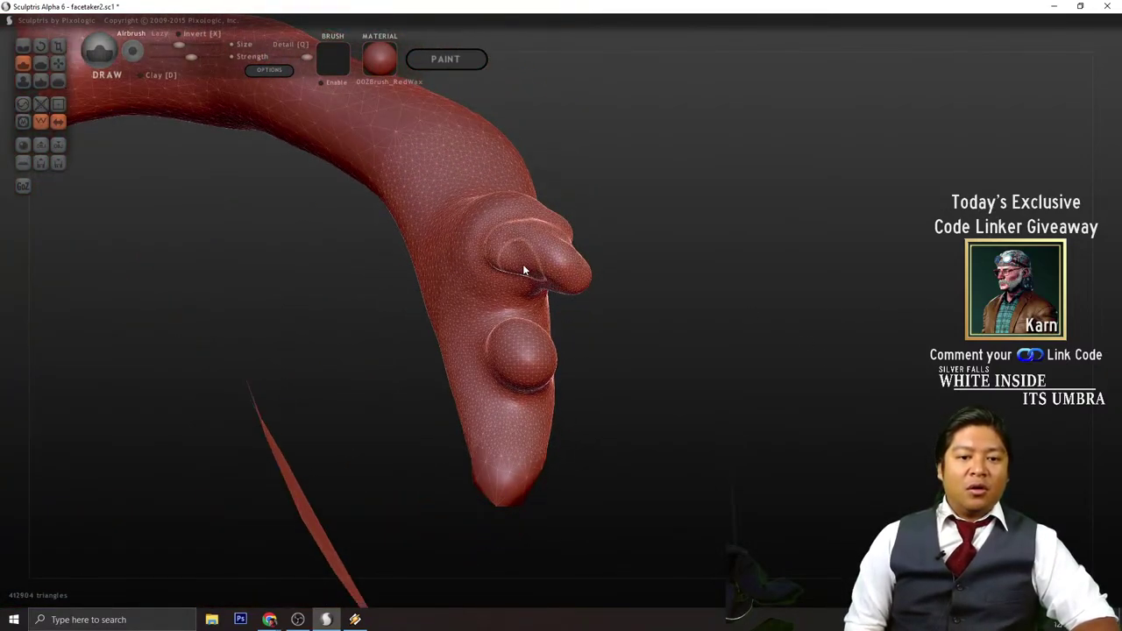
right_click_drag(685, 374, 587, 338)
left_click(545, 319)
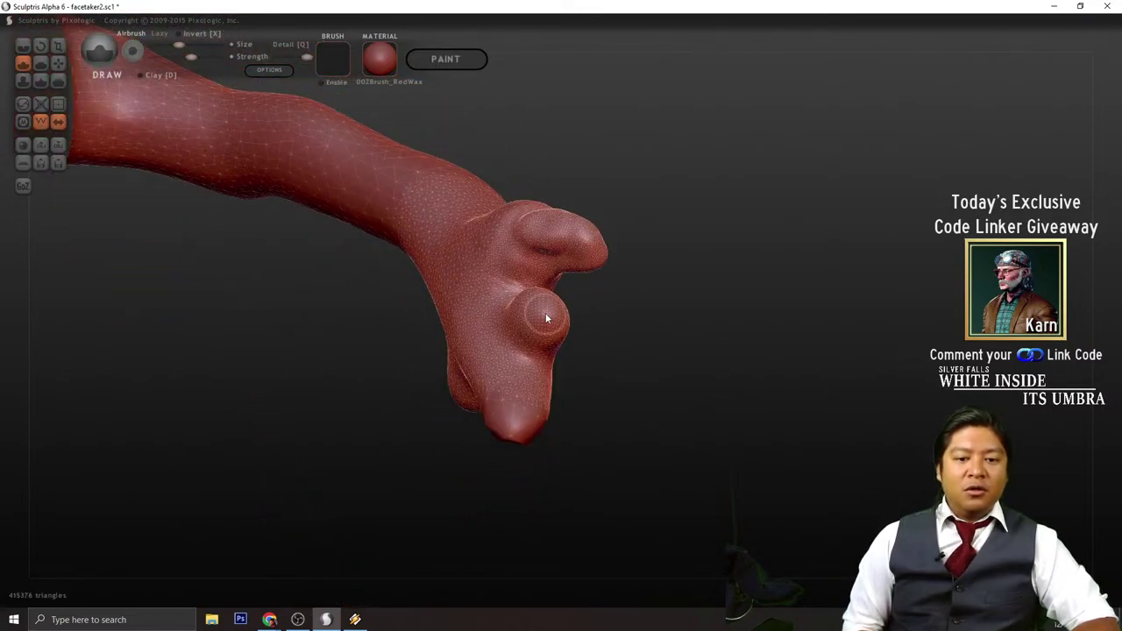
left_click(554, 318)
right_click_drag(652, 351, 635, 343)
mouse_move(568, 253)
left_mouse_down()
mouse_move(495, 255)
mouse_move(530, 262)
left_mouse_up()
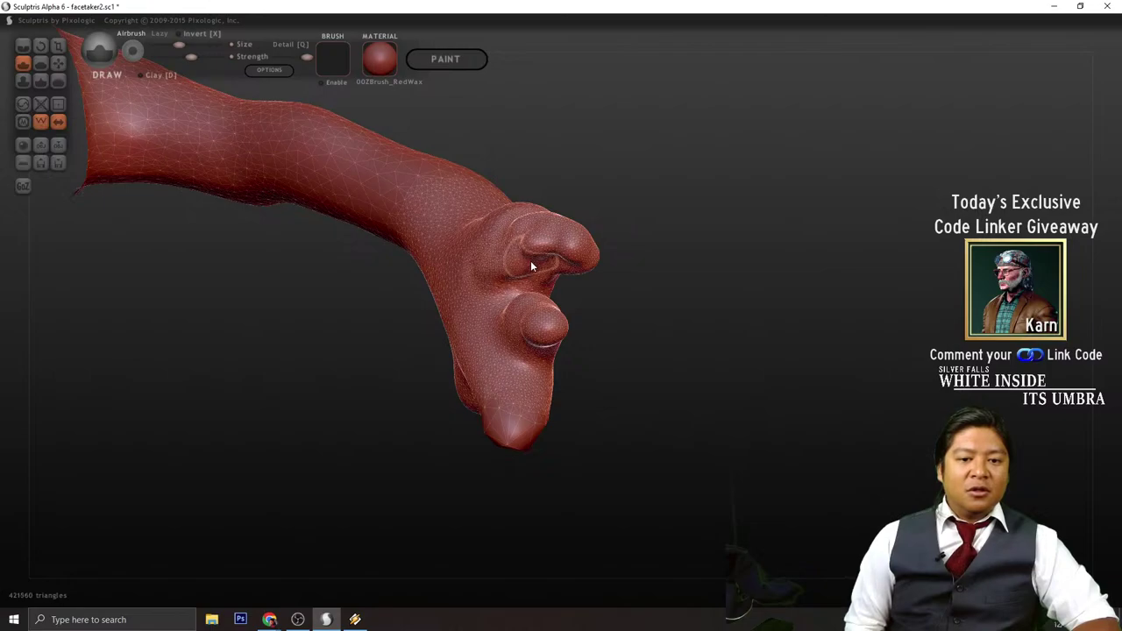
- Lengthen the upper fingers on each hand by building up their tips with Draw strokes
right_click_drag(652, 293, 545, 239)
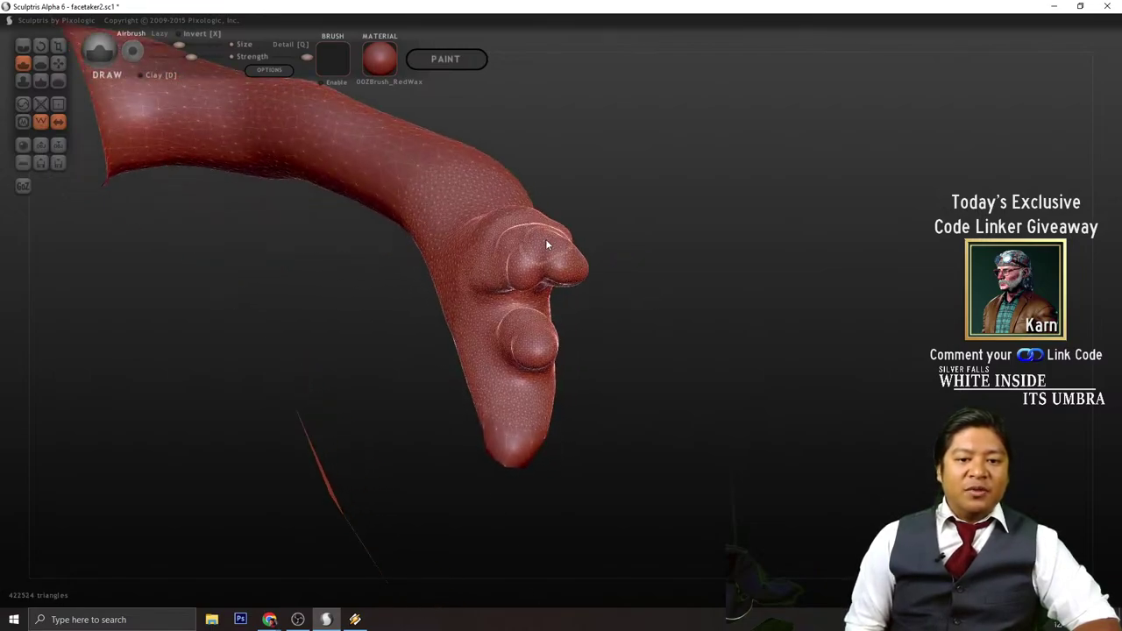
mouse_move(545, 268)
left_mouse_down()
mouse_move(576, 270)
mouse_move(547, 251)
left_mouse_up()
right_click_drag(652, 406, 614, 391)
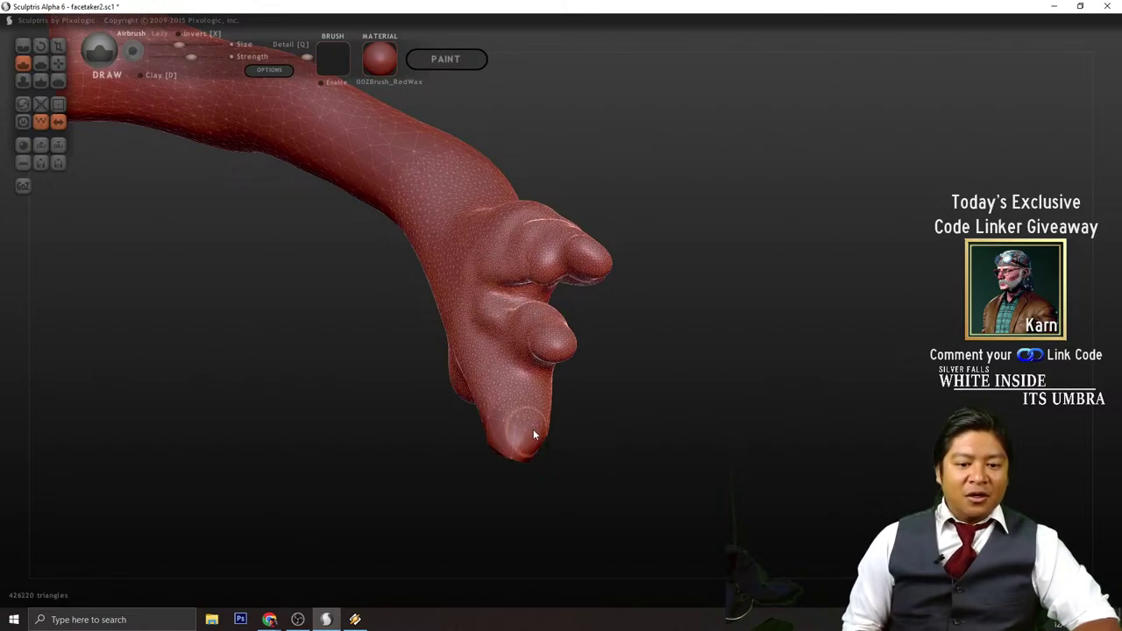
- Raise a rounded thumb nub on the opposite side of each hand, near the wrist, with Draw strokes
left_click_drag(682, 418, 421, 386)
right_click_drag(693, 285, 754, 307)
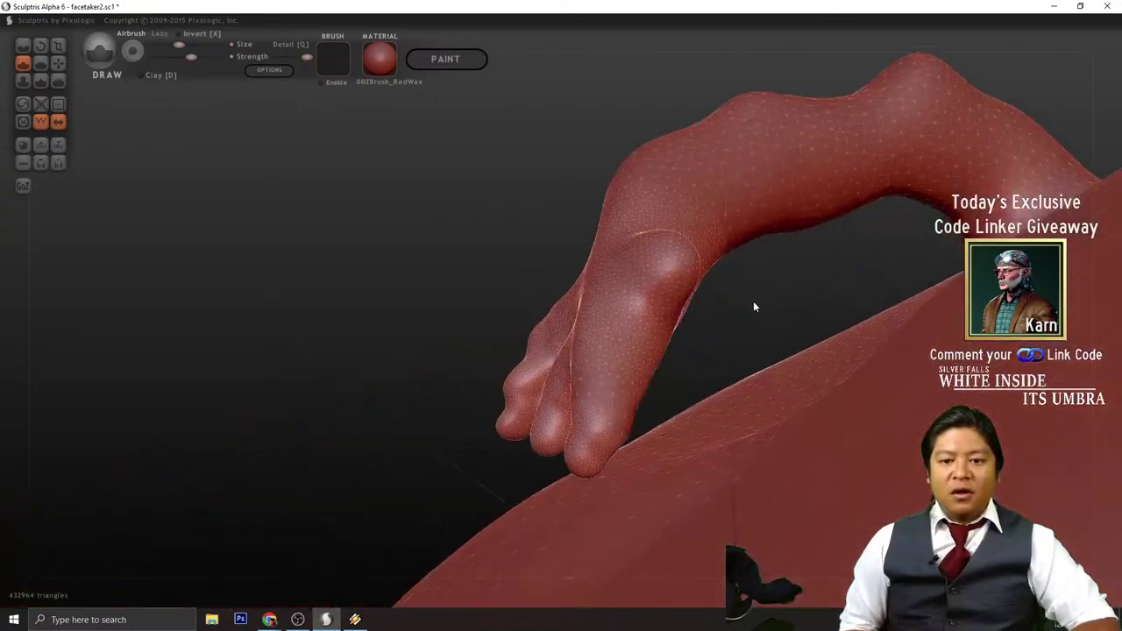
right_click_drag(665, 283, 647, 287)
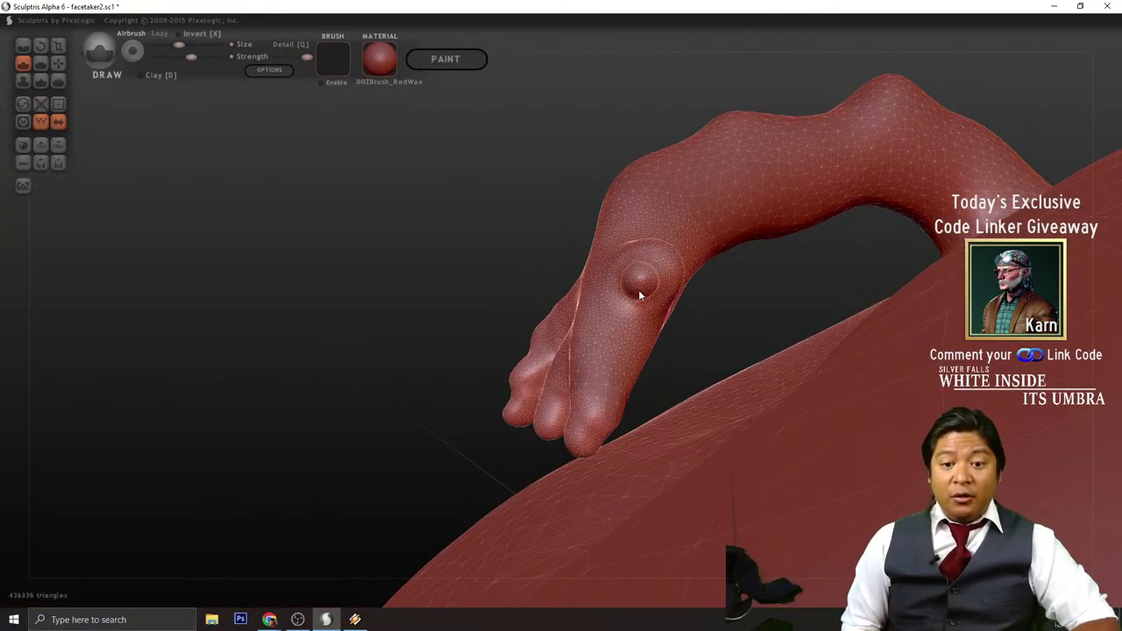
mouse_move(641, 296)
left_mouse_down()
mouse_move(647, 282)
mouse_move(662, 309)
mouse_move(632, 294)
mouse_move(635, 279)
mouse_move(644, 308)
mouse_move(651, 295)
left_mouse_up()
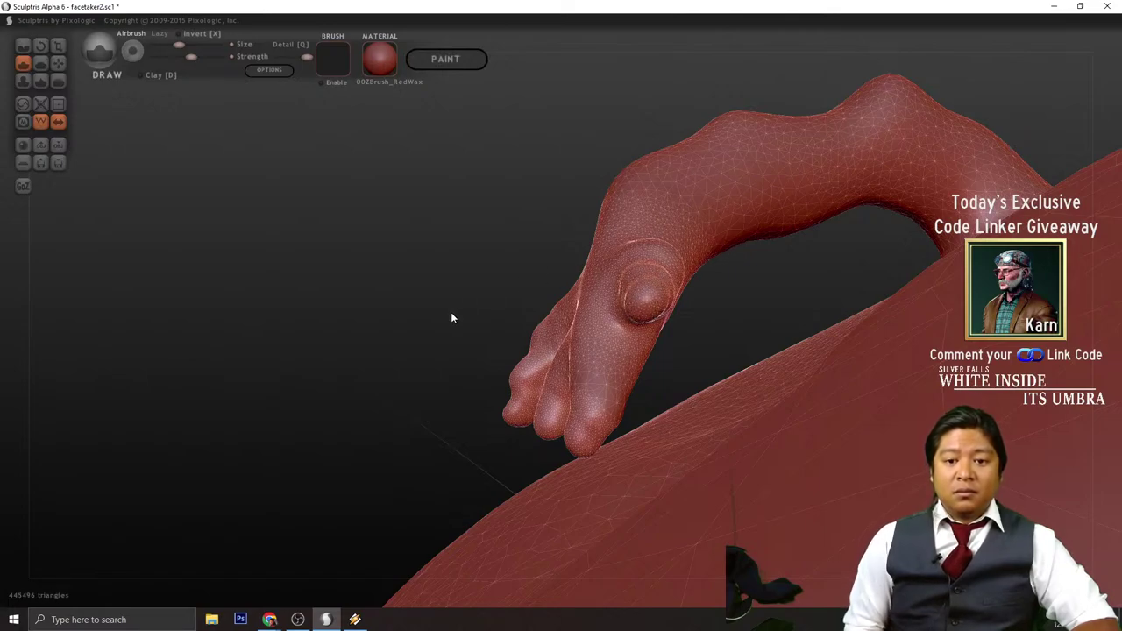
mouse_move(453, 316)
left_mouse_down()
mouse_move(621, 275)
mouse_move(670, 304)
mouse_move(641, 415)
left_mouse_up()
mouse_move(781, 423)
left_mouse_down()
mouse_move(789, 381)
mouse_move(777, 381)
left_mouse_up()
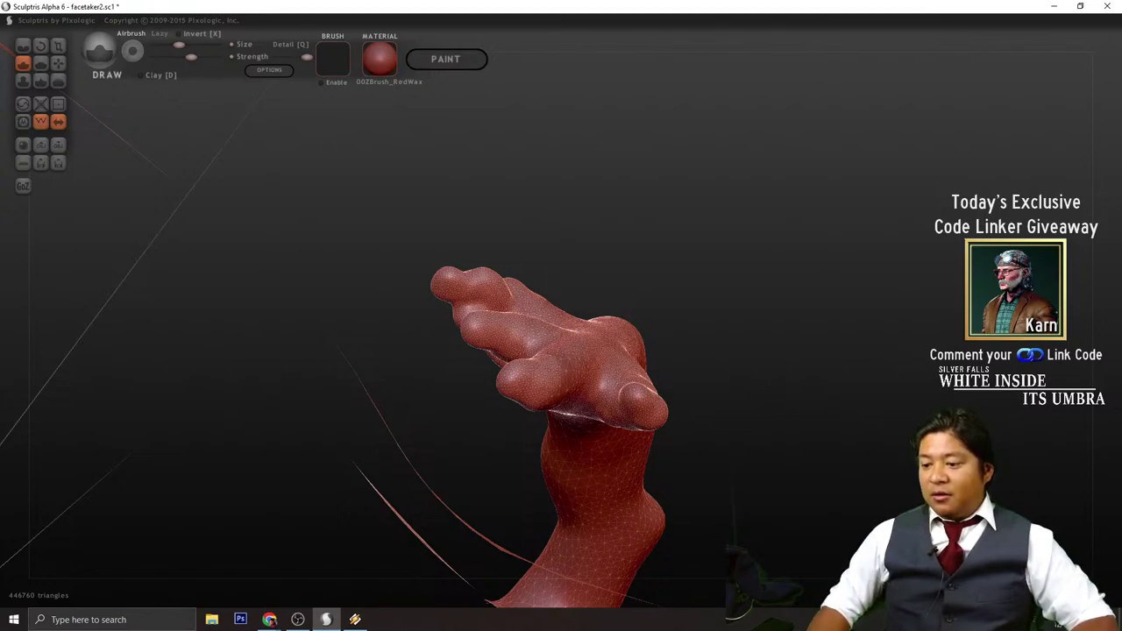
- Extend the thumb outward on each hand by building up its tip with the Draw brush
key("alt+Tab")
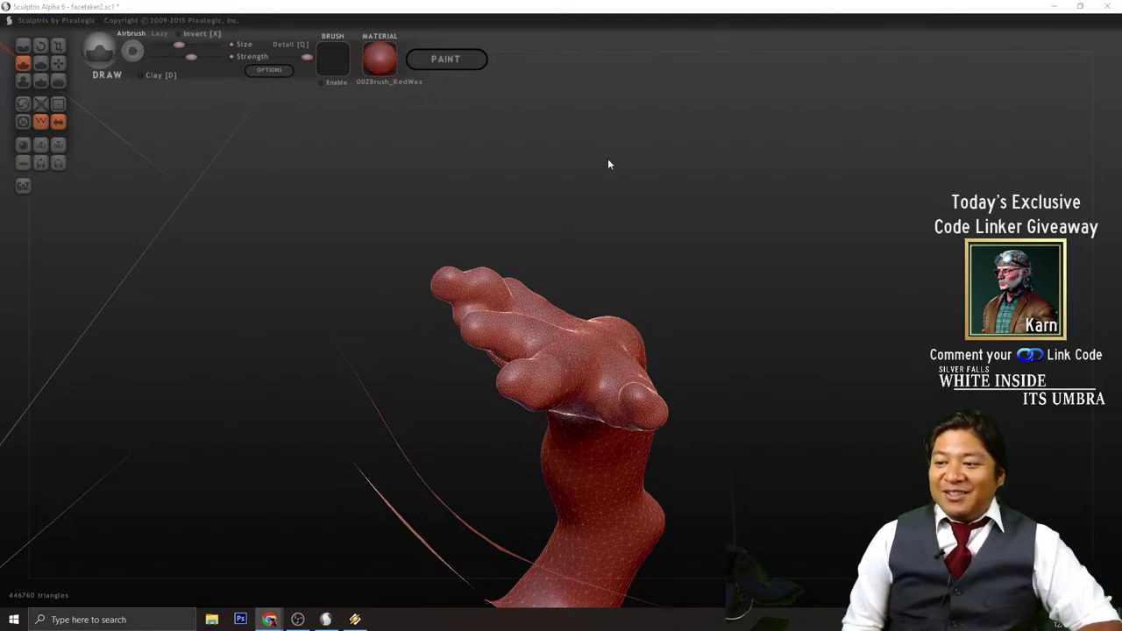
mouse_move(758, 338)
left_mouse_down()
mouse_move(769, 295)
mouse_move(658, 345)
left_mouse_up()
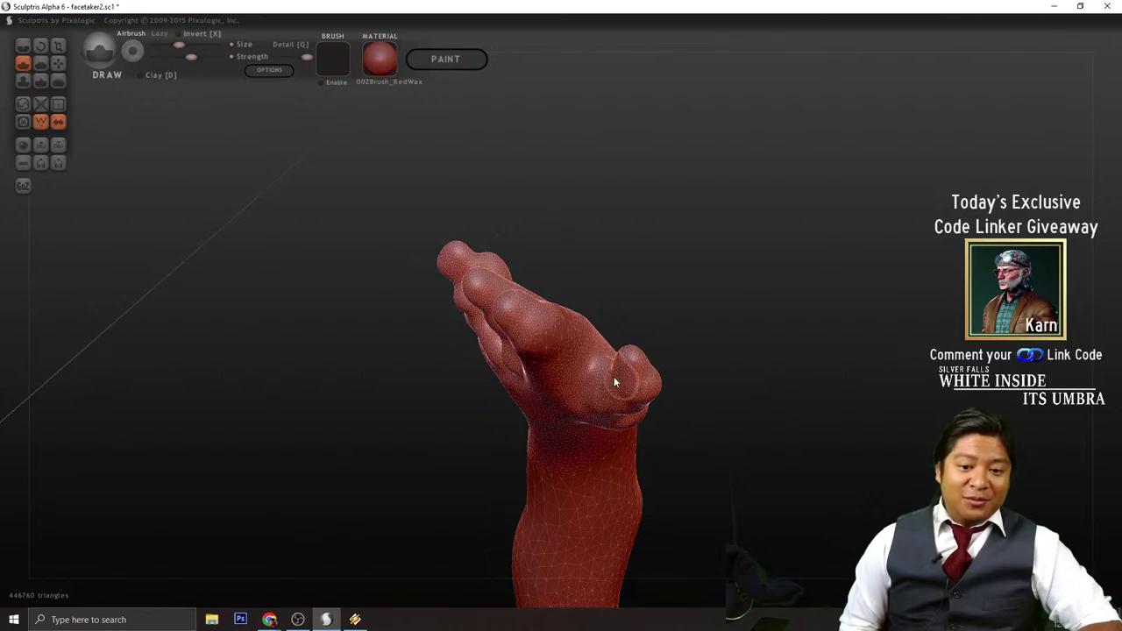
mouse_move(593, 383)
left_mouse_down()
mouse_move(638, 364)
mouse_move(633, 387)
mouse_move(624, 360)
left_mouse_up()
mouse_move(732, 328)
left_mouse_down()
mouse_move(676, 356)
mouse_move(731, 380)
mouse_move(717, 360)
mouse_move(530, 457)
mouse_move(525, 431)
mouse_move(542, 427)
left_mouse_up()
scroll(544, 445, "down", 1)
left_click(543, 431)
left_click_drag(625, 417, 621, 355, "shift")
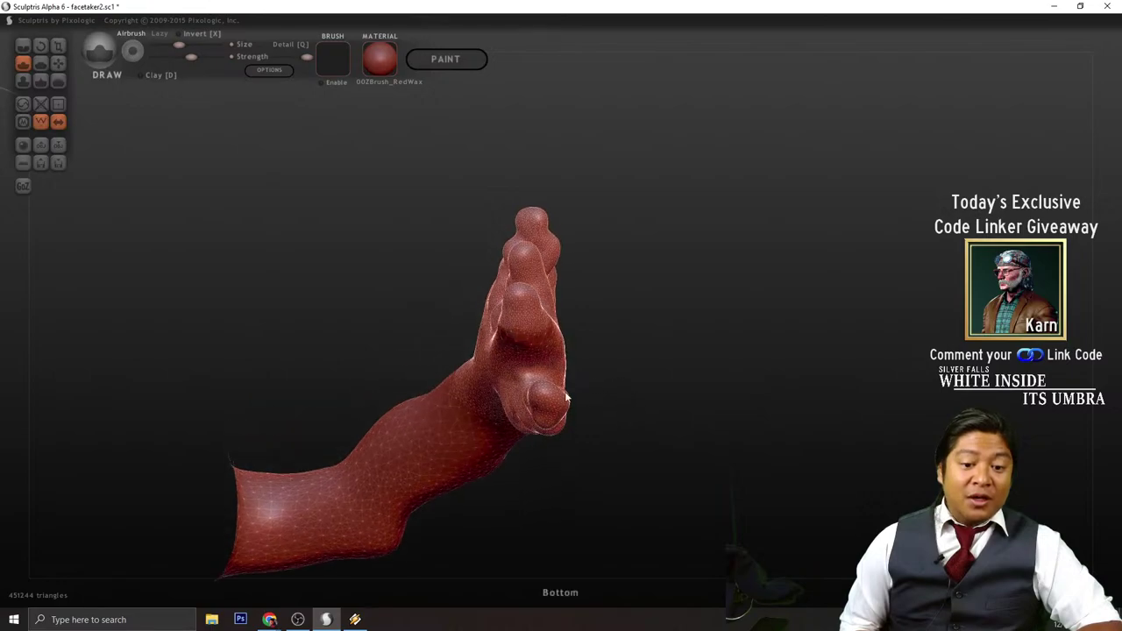
mouse_move(557, 400)
left_mouse_down()
mouse_move(544, 407)
mouse_move(551, 399)
left_mouse_up()
- Add volume to the thumb tip and the finger next to it on each hand
left_click_drag(619, 353, 625, 414)
left_click_drag(516, 431, 512, 421)
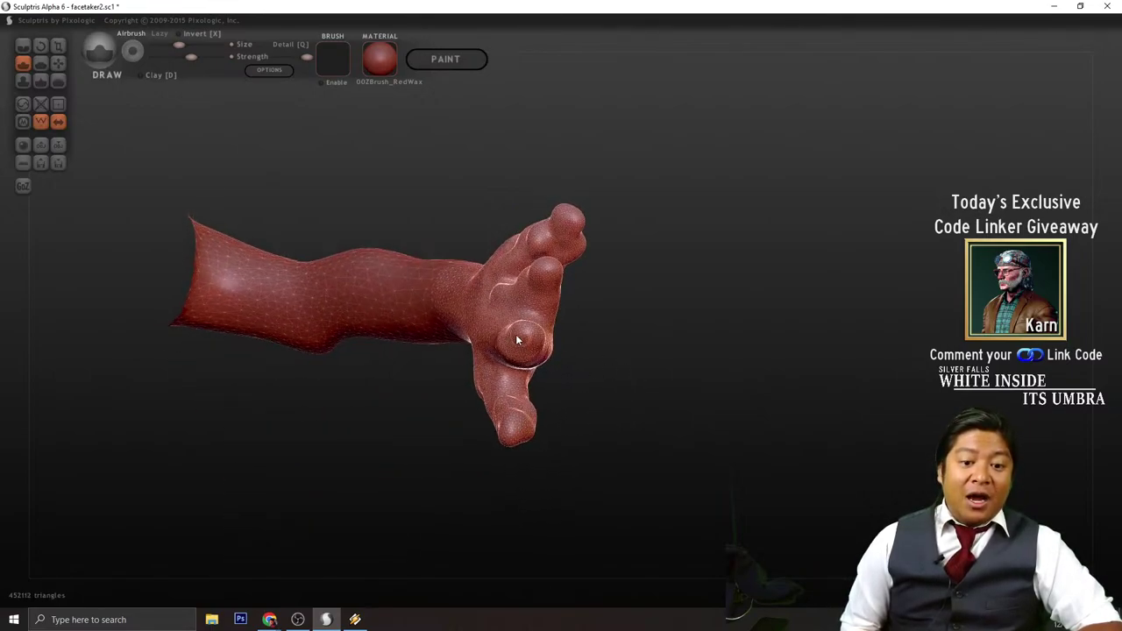
left_click(517, 340)
left_click(521, 337)
- Hide the wireframe and examine both finished hands against the creature's whole front from several distances
mouse_move(621, 348)
left_mouse_down()
mouse_move(443, 373)
mouse_move(413, 363)
mouse_move(556, 309)
mouse_move(607, 329)
mouse_move(449, 410)
mouse_move(651, 358)
mouse_move(629, 391)
mouse_move(611, 385)
mouse_move(822, 251)
mouse_move(892, 181)
mouse_move(874, 239)
mouse_move(879, 212)
mouse_move(827, 278)
mouse_move(742, 283)
mouse_move(814, 276)
mouse_move(849, 244)
left_mouse_up()
scroll(878, 211, "down", 4)
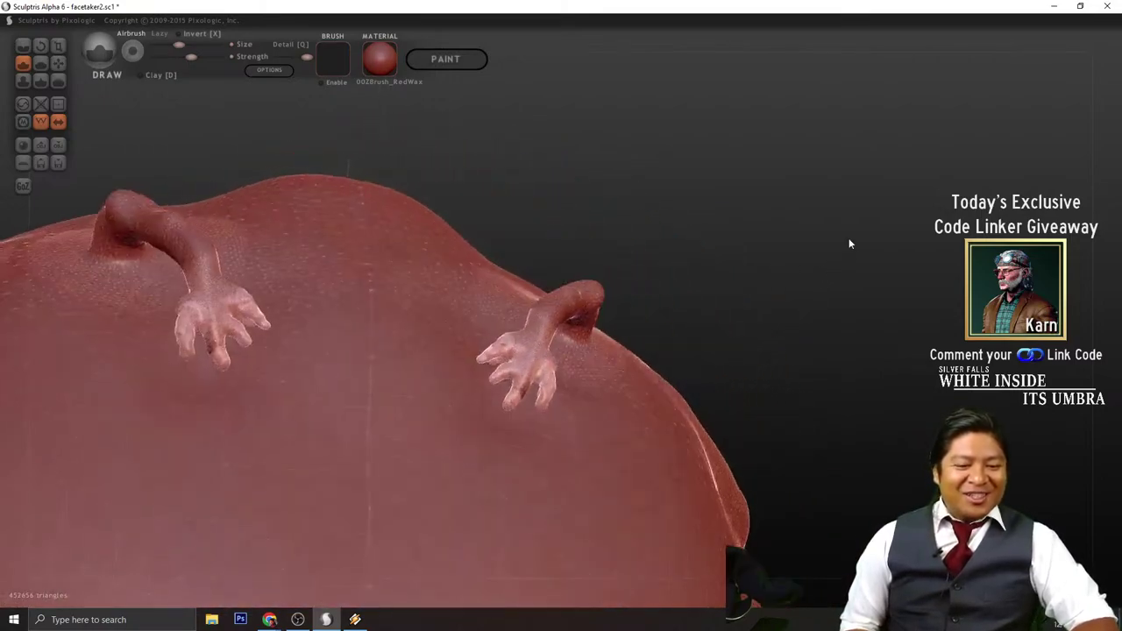
left_click(40, 122)
scroll(810, 308, "down", 2)
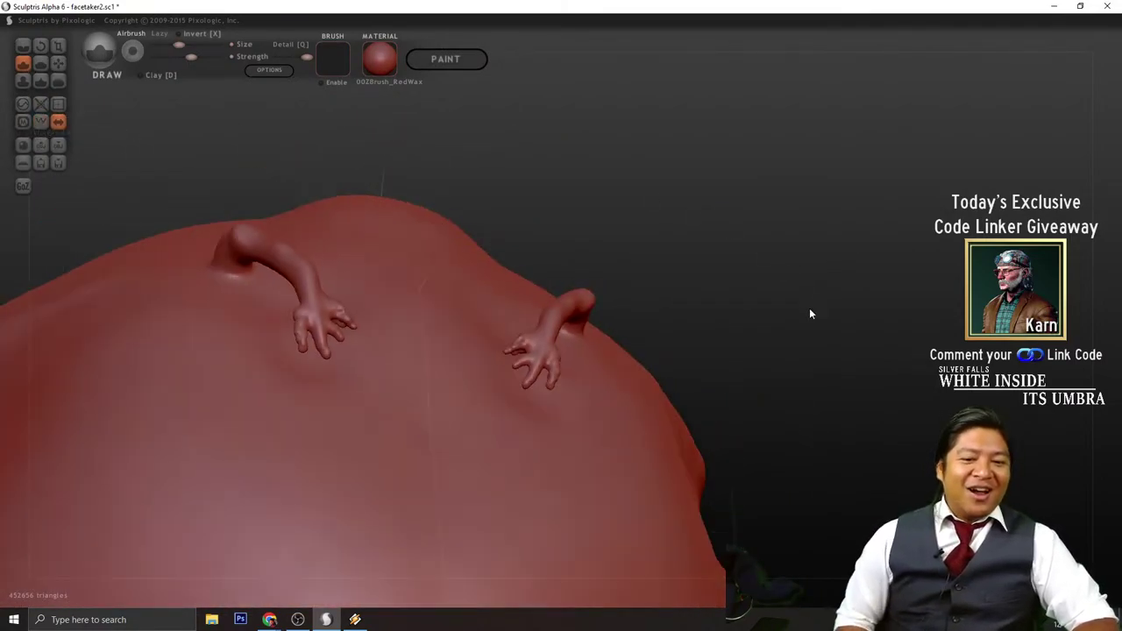
mouse_move(811, 313)
left_mouse_down()
mouse_move(789, 343)
mouse_move(833, 301)
mouse_move(839, 272)
mouse_move(909, 308)
mouse_move(862, 303)
mouse_move(899, 326)
mouse_move(729, 254)
mouse_move(778, 305)
mouse_move(758, 299)
left_mouse_up()
scroll(749, 281, "down", 5)
scroll(772, 286, "up", 3)
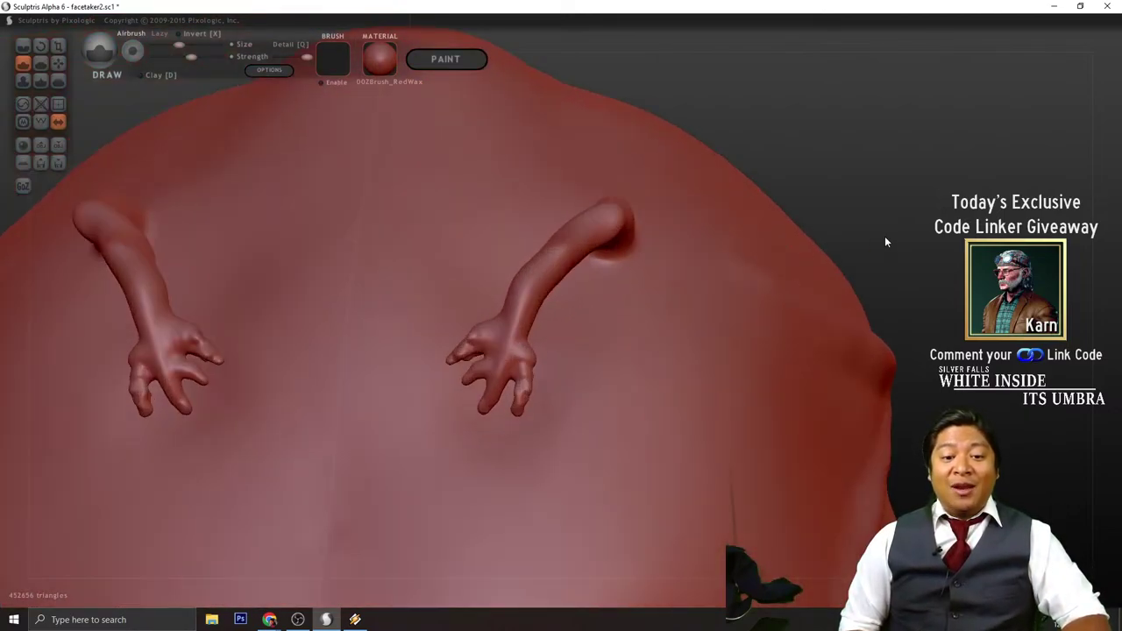
scroll(602, 335, "down", 2)
scroll(491, 355, "down", 2)
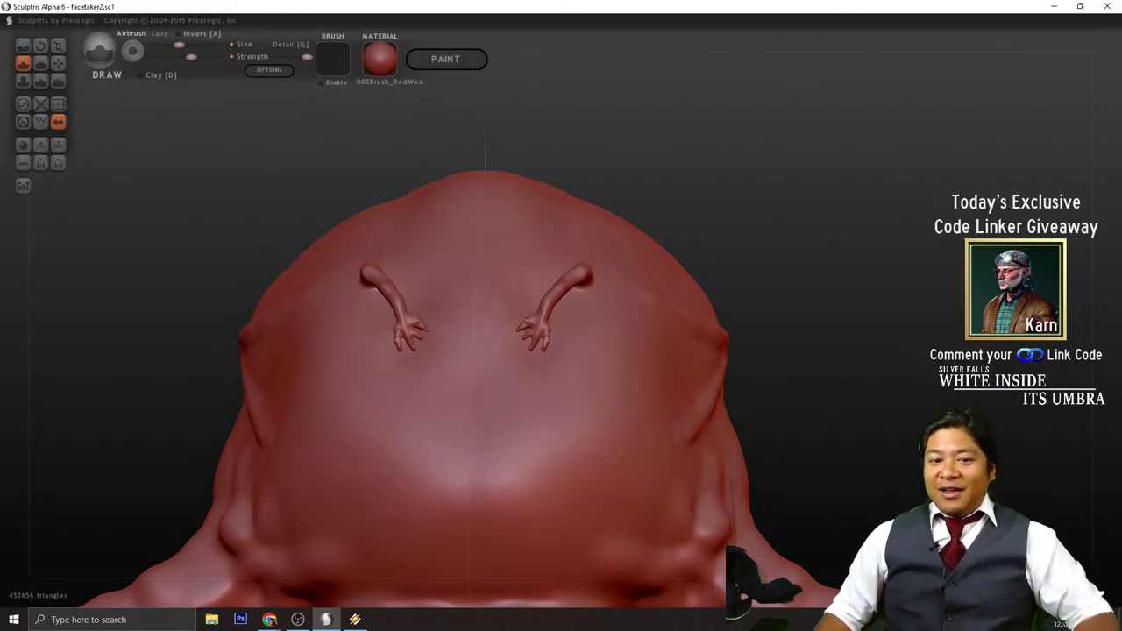
scroll(874, 367, "up", 2)
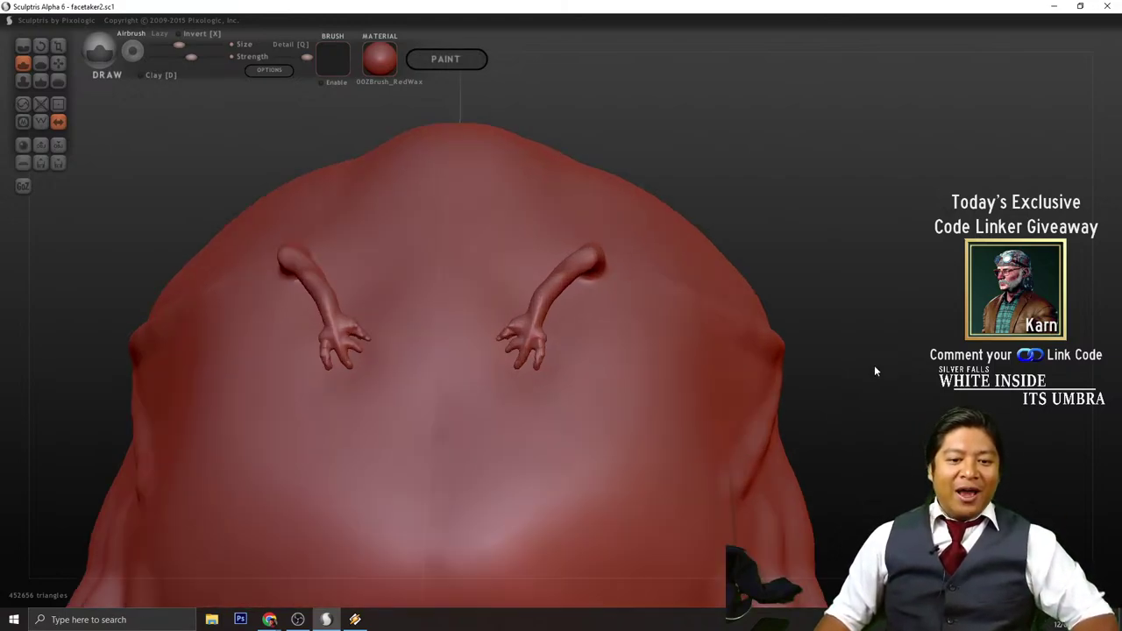
scroll(874, 366, "up", 1)
scroll(874, 366, "down", 5)
scroll(874, 371, "up", 4)
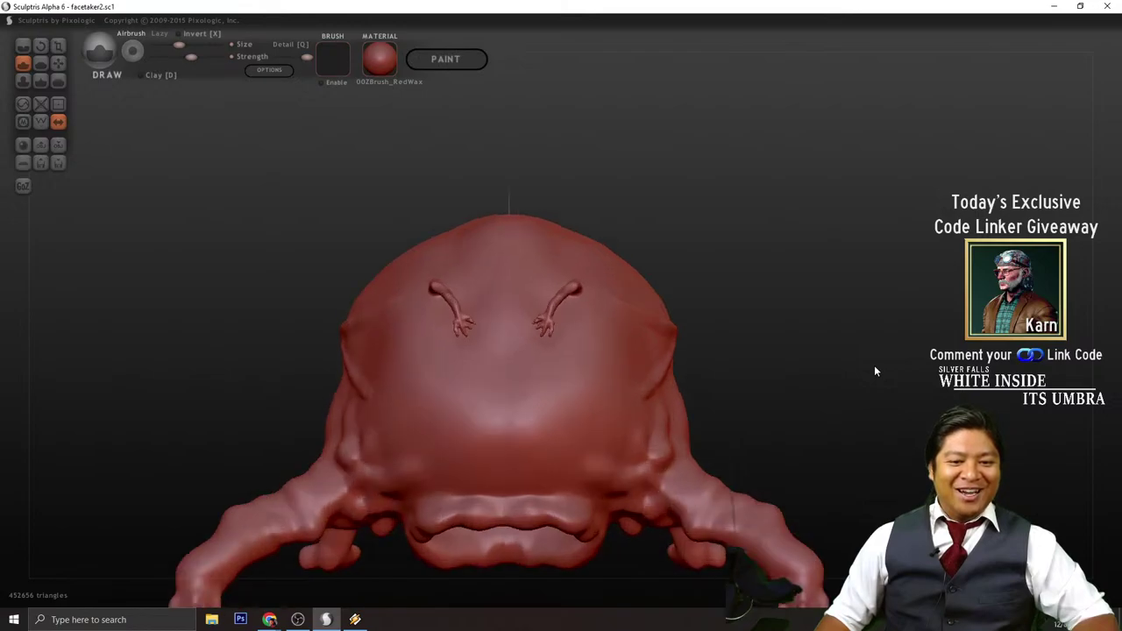
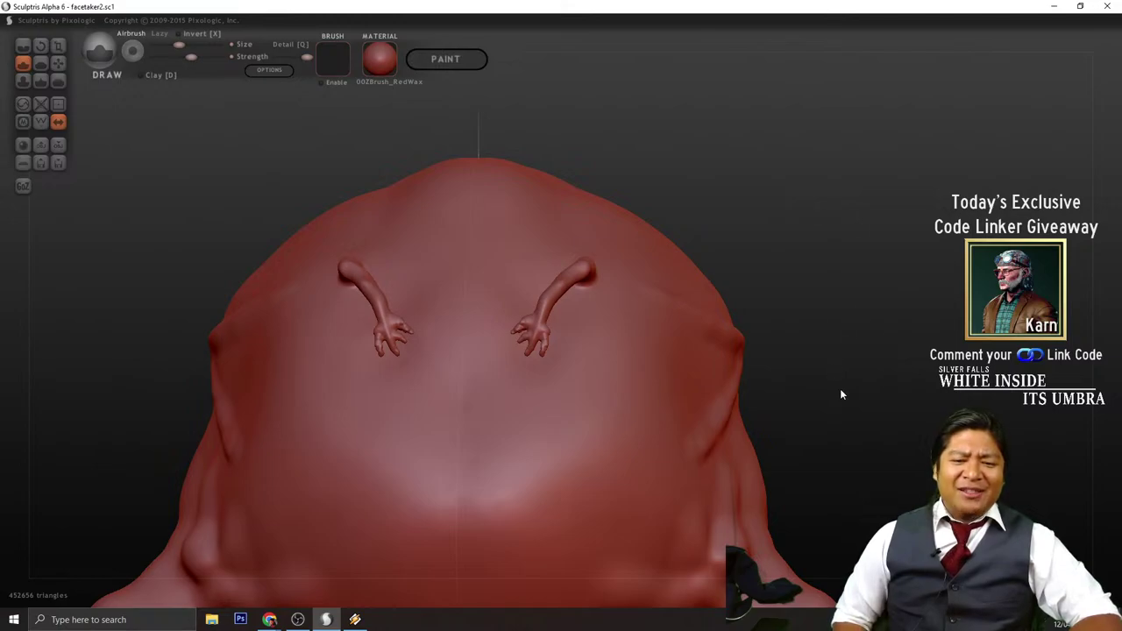
- Undo the last reduction of the mesh
mouse_move(875, 377)
left_mouse_down("alt")
mouse_move(865, 272)
mouse_move(926, 299)
mouse_move(869, 294)
left_mouse_up("alt")
scroll(898, 284, "up", 2)
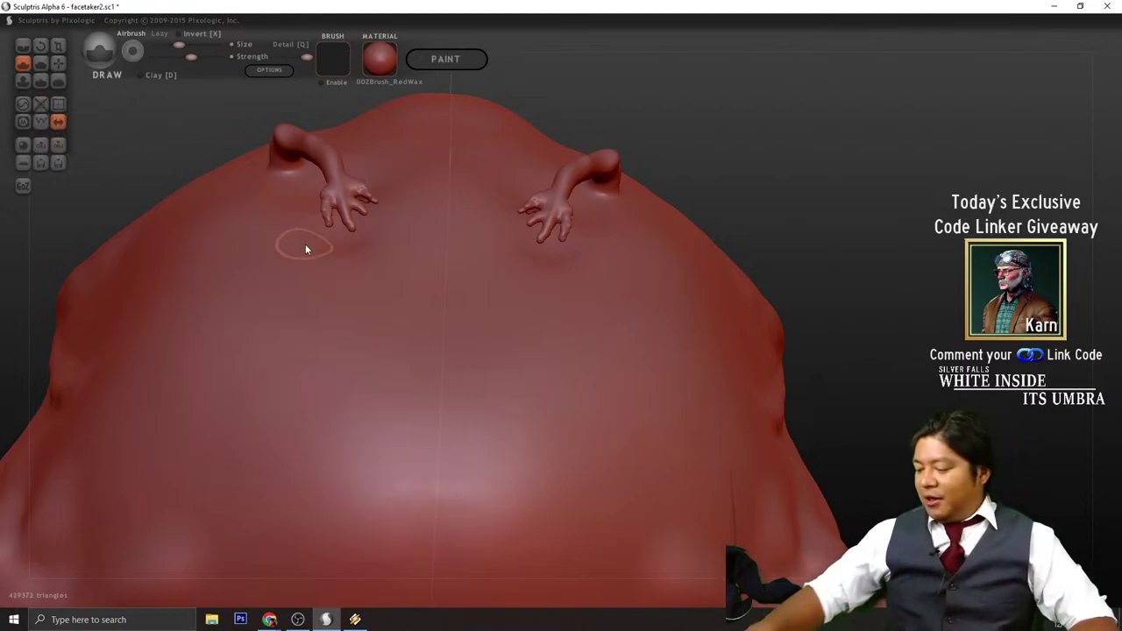
key("ctrl+z")
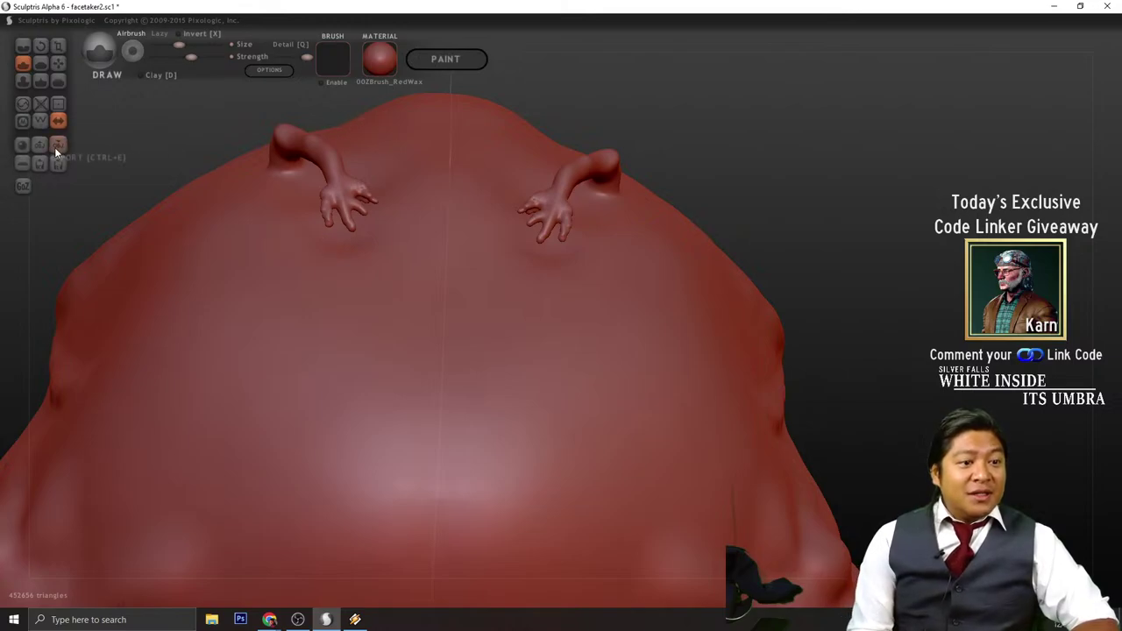
- Show the wireframe and raise a mirrored pair of round nubs low on the front body, above the mouth
left_click(40, 122)
left_click_drag(872, 287, 875, 351)
scroll(874, 351, "down", 3)
scroll(572, 394, "up", 4)
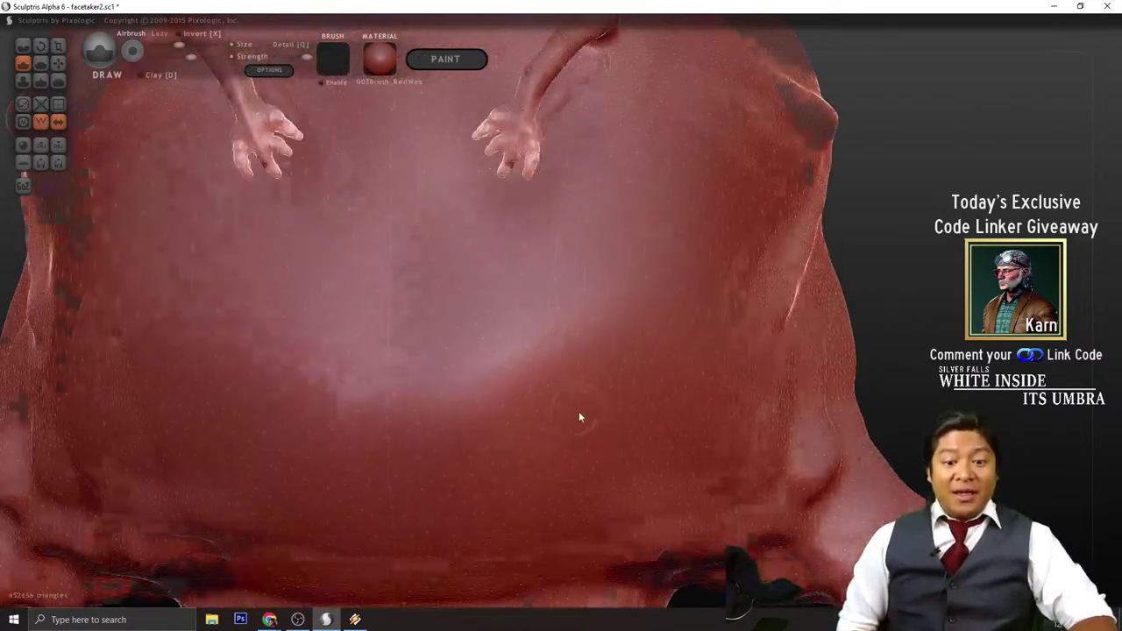
scroll(568, 470, "down", 1)
left_click_drag(936, 297, 537, 344)
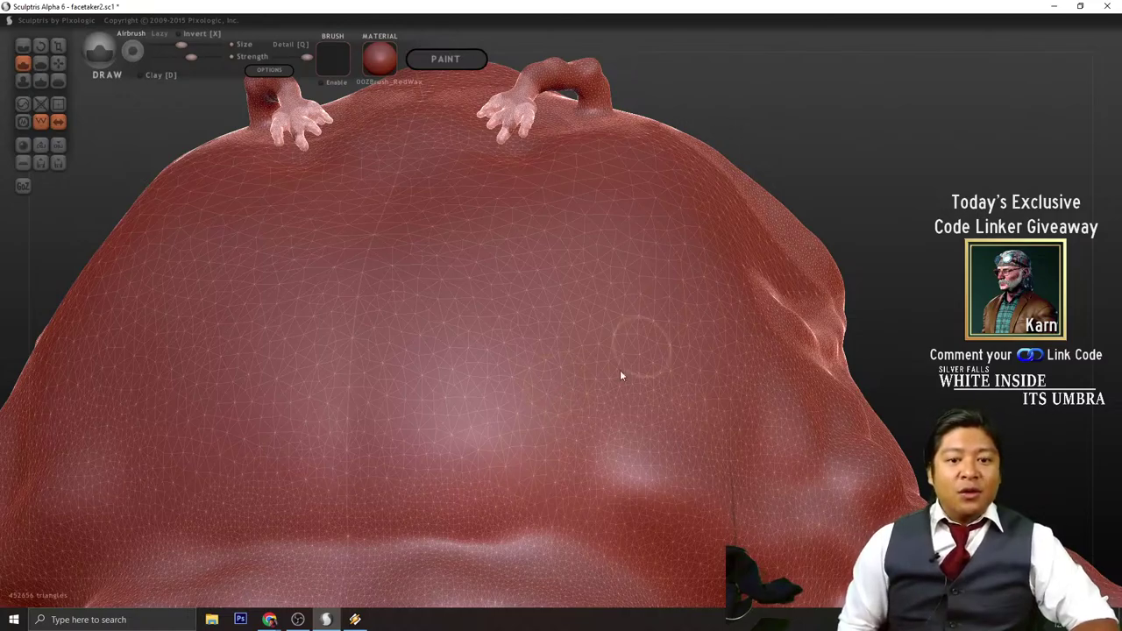
mouse_move(578, 380)
left_mouse_down()
mouse_move(573, 388)
mouse_move(588, 388)
mouse_move(568, 373)
mouse_move(565, 389)
left_mouse_up()
left_click_drag(857, 268, 879, 303)
scroll(879, 307, "down", 3)
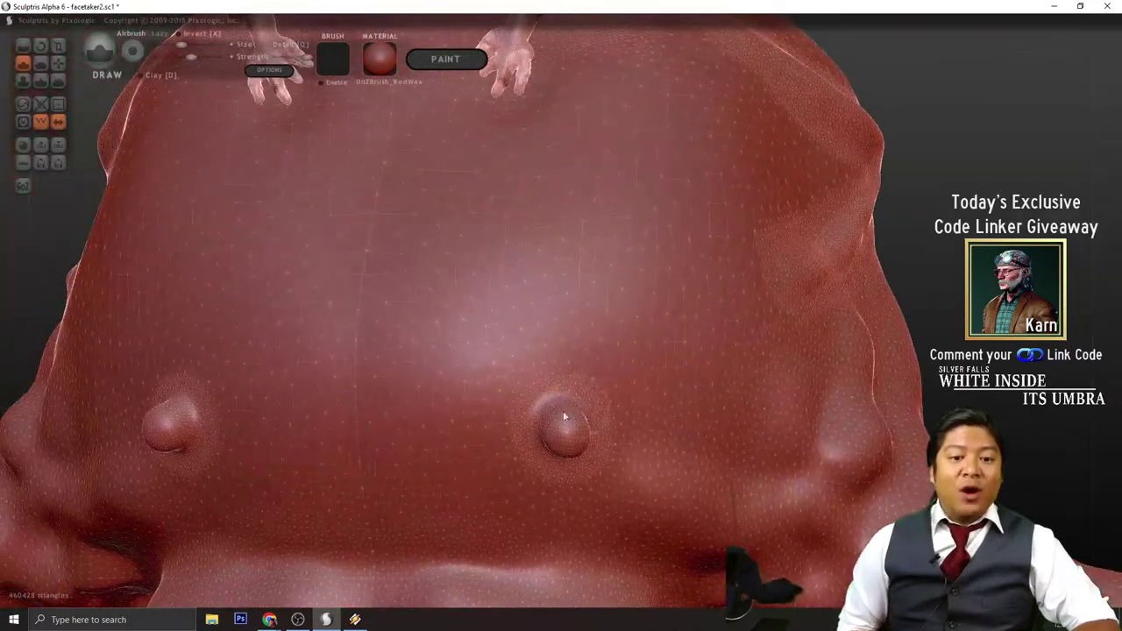
- Build each new lower nub outward into a short stub with repeated Draw strokes on its tip
mouse_move(565, 423)
left_mouse_down()
mouse_move(551, 433)
mouse_move(574, 420)
left_mouse_up()
mouse_move(1013, 192)
left_mouse_down()
mouse_move(1021, 215)
mouse_move(1079, 229)
left_mouse_up()
right_click_drag(789, 377, 771, 259)
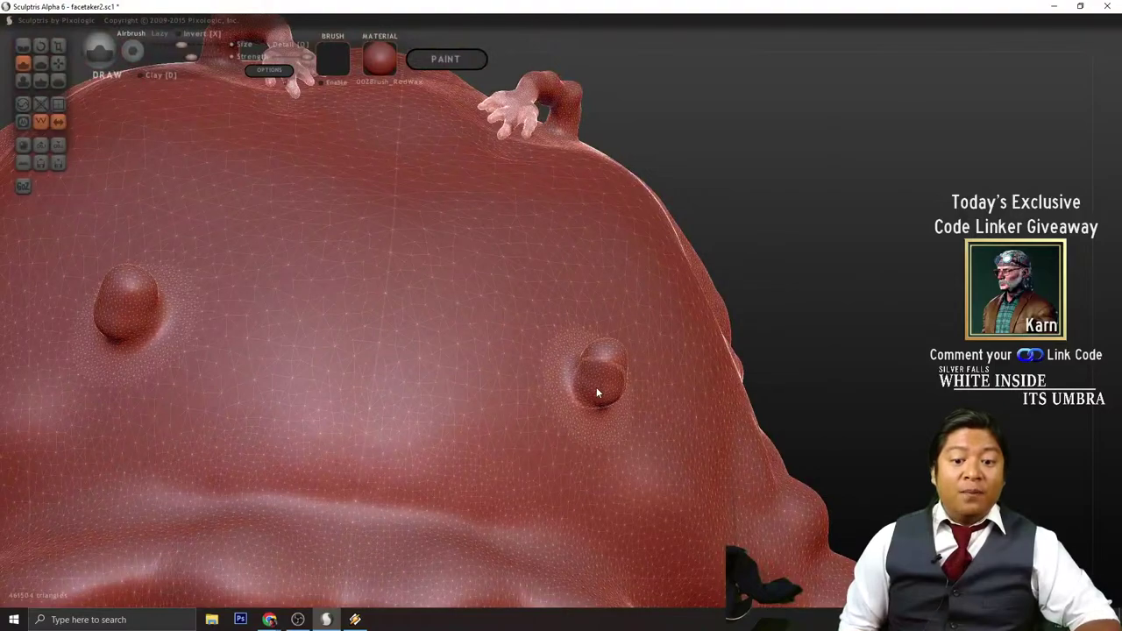
mouse_move(597, 393)
left_mouse_down()
mouse_move(585, 406)
mouse_move(580, 362)
left_mouse_up()
right_click_drag(838, 317, 644, 415)
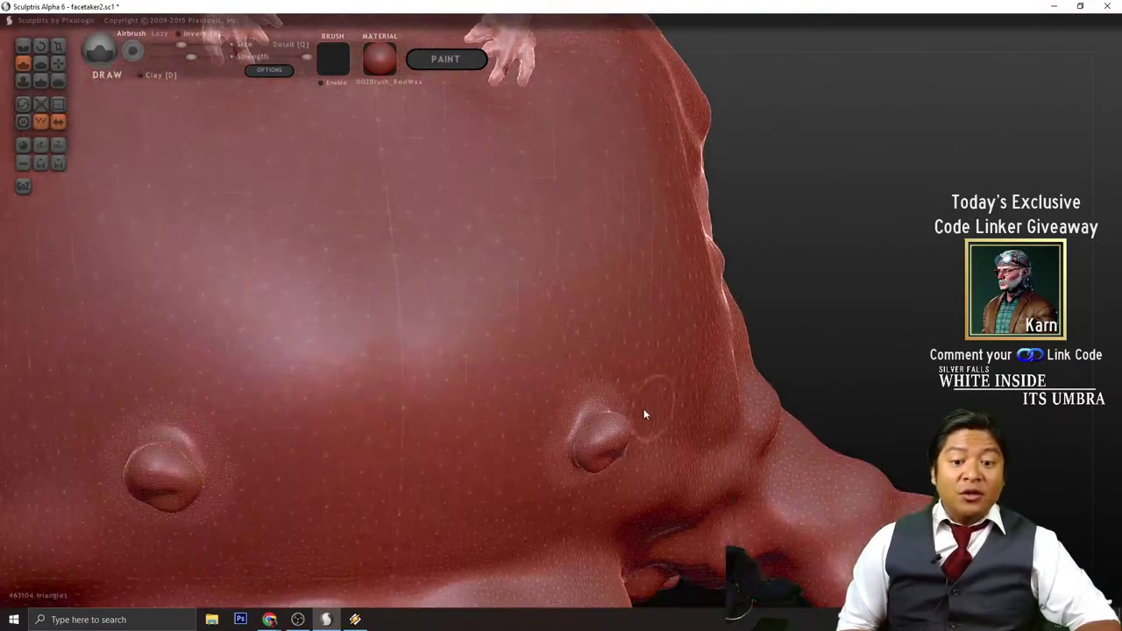
mouse_move(614, 422)
left_mouse_down()
mouse_move(614, 446)
mouse_move(603, 447)
mouse_move(613, 458)
mouse_move(617, 442)
left_mouse_up()
left_click_drag(763, 323, 751, 369)
left_click_drag(620, 448, 621, 443)
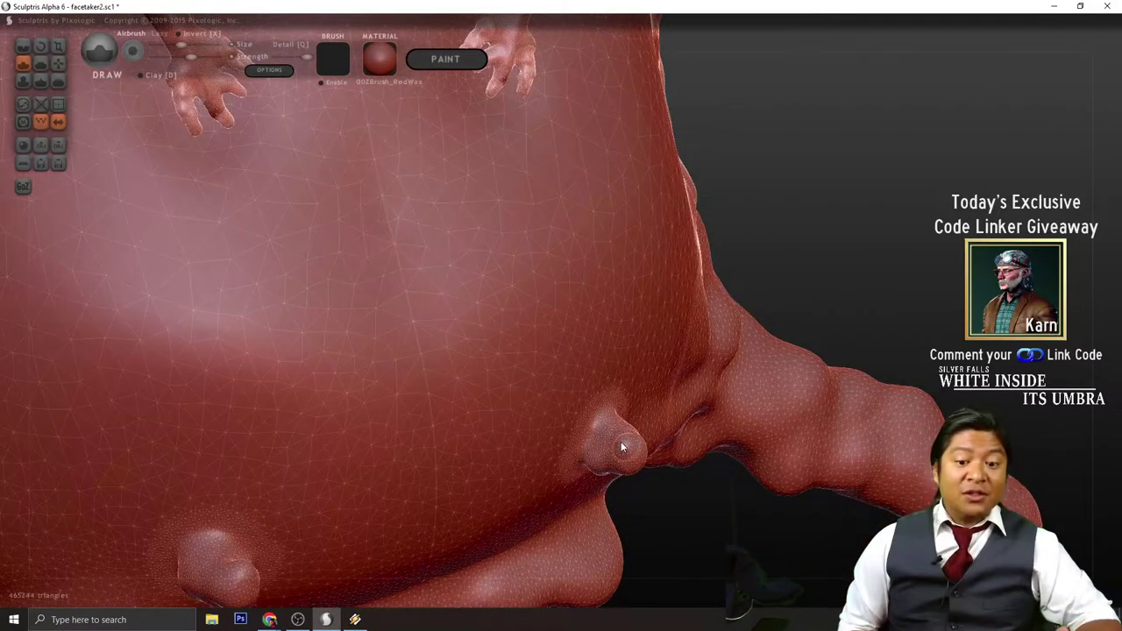
- Raise an upward-facing bump at the end of each lower stub to start a bend
mouse_move(622, 447)
right_mouse_down()
mouse_move(856, 243)
mouse_move(914, 216)
mouse_move(833, 272)
right_mouse_up()
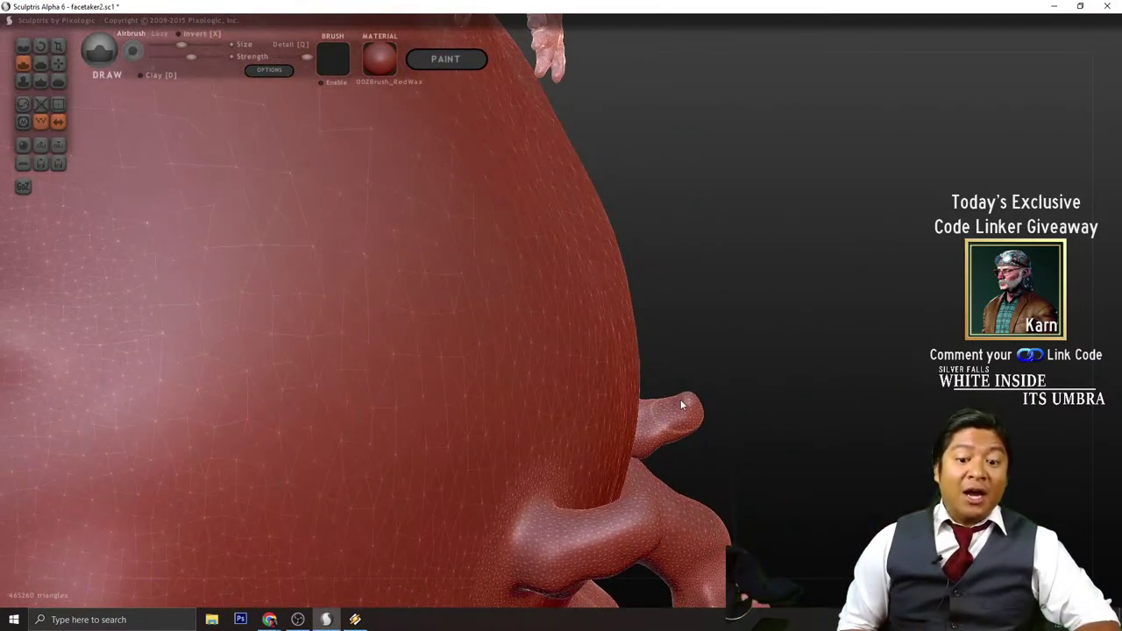
left_click_drag(676, 396, 676, 393)
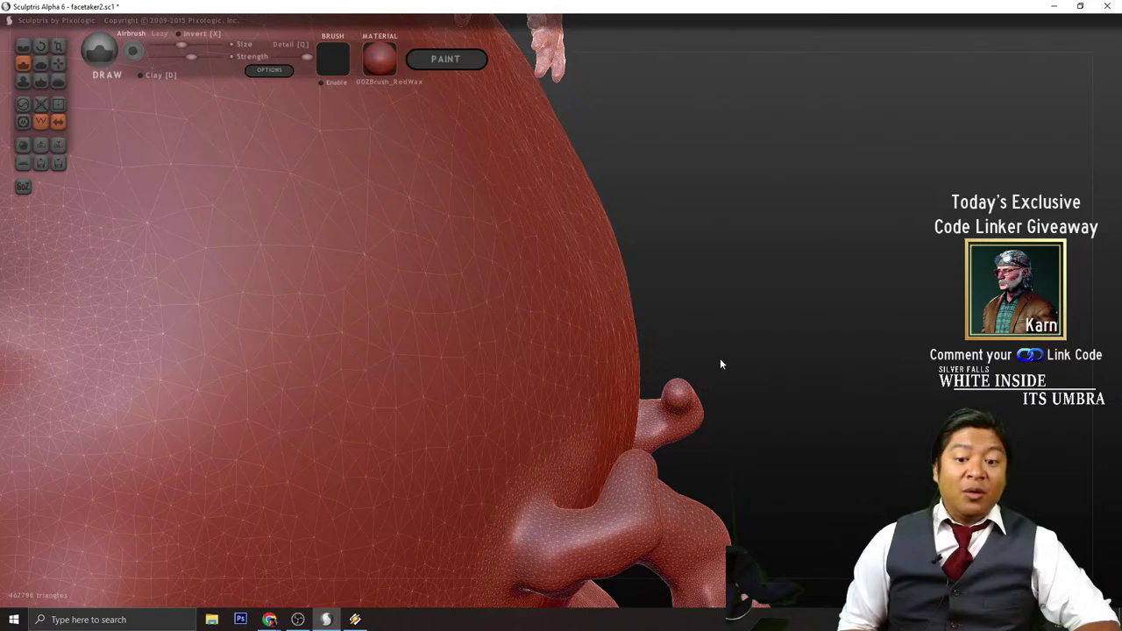
mouse_move(720, 363)
right_mouse_down()
mouse_move(742, 371)
mouse_move(599, 348)
mouse_move(636, 359)
mouse_move(726, 426)
mouse_move(763, 381)
mouse_move(556, 384)
mouse_move(468, 464)
mouse_move(459, 361)
mouse_move(524, 300)
mouse_move(581, 290)
mouse_move(686, 304)
mouse_move(588, 328)
mouse_move(672, 313)
mouse_move(759, 358)
mouse_move(780, 333)
mouse_move(532, 384)
mouse_move(456, 374)
mouse_move(482, 348)
mouse_move(517, 403)
mouse_move(477, 435)
mouse_move(309, 449)
mouse_move(315, 391)
mouse_move(669, 376)
mouse_move(517, 395)
right_mouse_up()
scroll(524, 392, "down", 3)
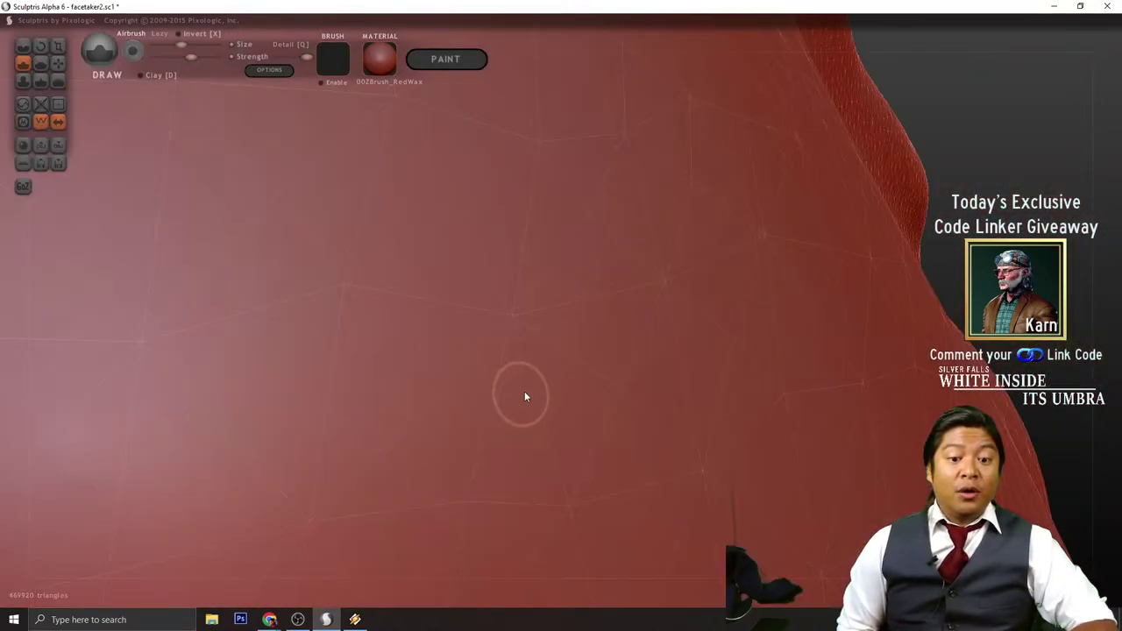
scroll(531, 387, "up", 2)
right_click_drag(589, 357, 549, 365)
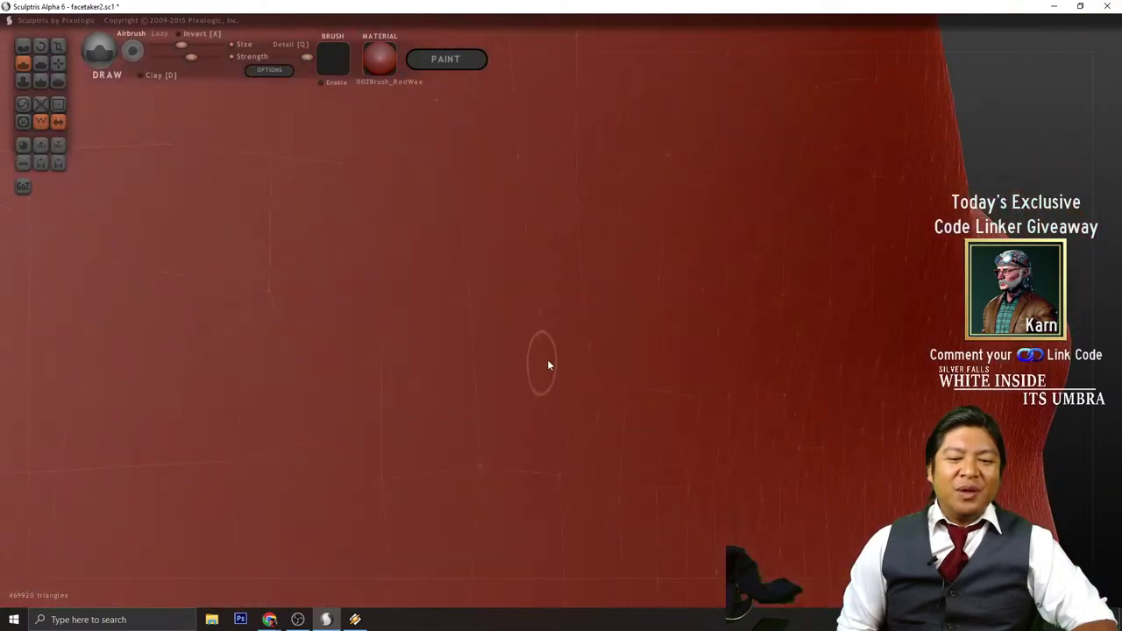
mouse_move(538, 334)
left_mouse_down()
mouse_move(551, 323)
mouse_move(577, 331)
left_mouse_up()
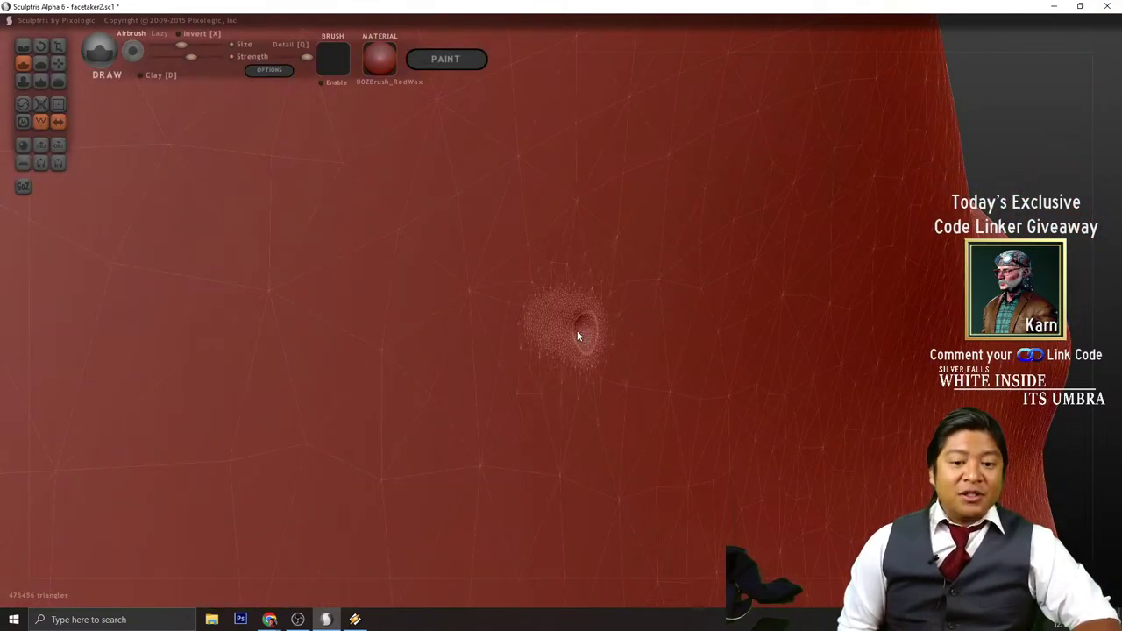
key("ctrl+z")
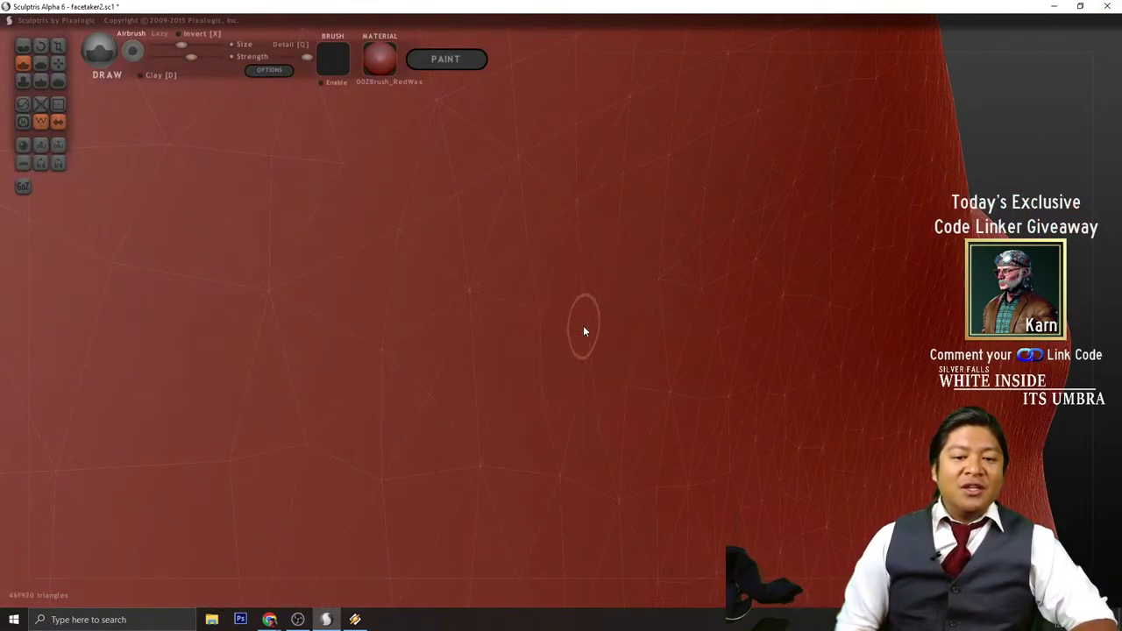
- Extend the bent end of each lower stub upward into an arm-like stalk with Draw strokes
mouse_move(583, 325)
right_mouse_down()
mouse_move(577, 149)
mouse_move(538, 349)
right_mouse_up()
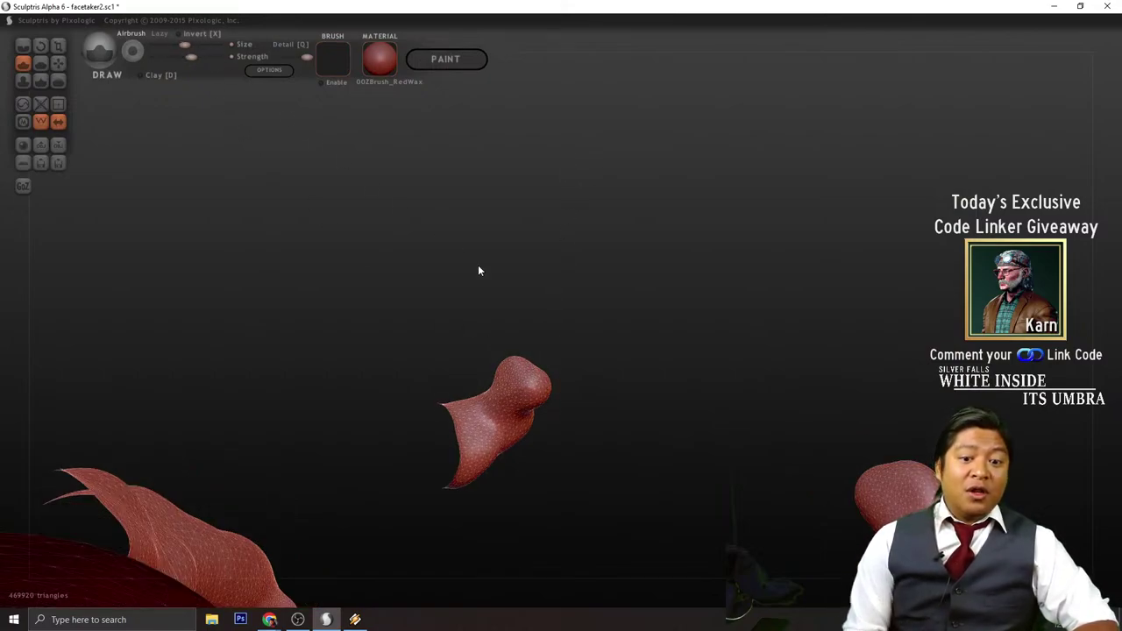
right_click_drag(521, 358, 526, 367)
mouse_move(526, 367)
left_mouse_down()
mouse_move(517, 346)
mouse_move(533, 320)
left_mouse_up()
mouse_move(546, 304)
right_mouse_down()
mouse_move(572, 279)
mouse_move(544, 274)
right_mouse_up()
mouse_move(509, 337)
left_mouse_down()
mouse_move(524, 318)
mouse_move(497, 306)
mouse_move(525, 282)
left_mouse_up()
mouse_move(574, 279)
right_mouse_down()
mouse_move(659, 273)
mouse_move(521, 279)
right_mouse_up()
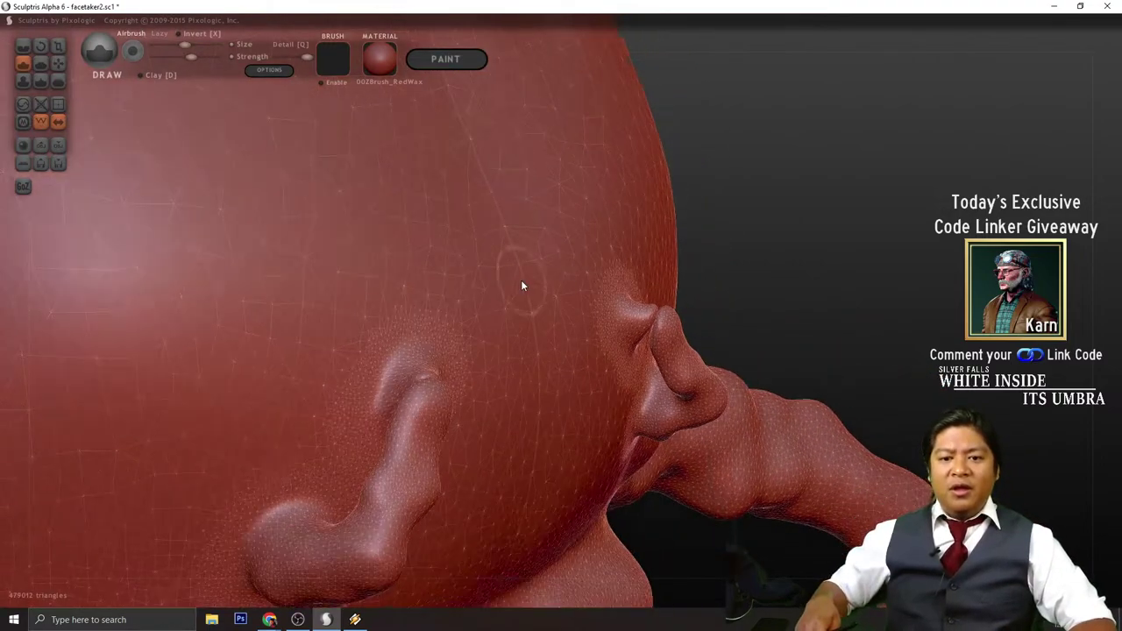
scroll(521, 279, "down", 3)
scroll(520, 280, "up", 2)
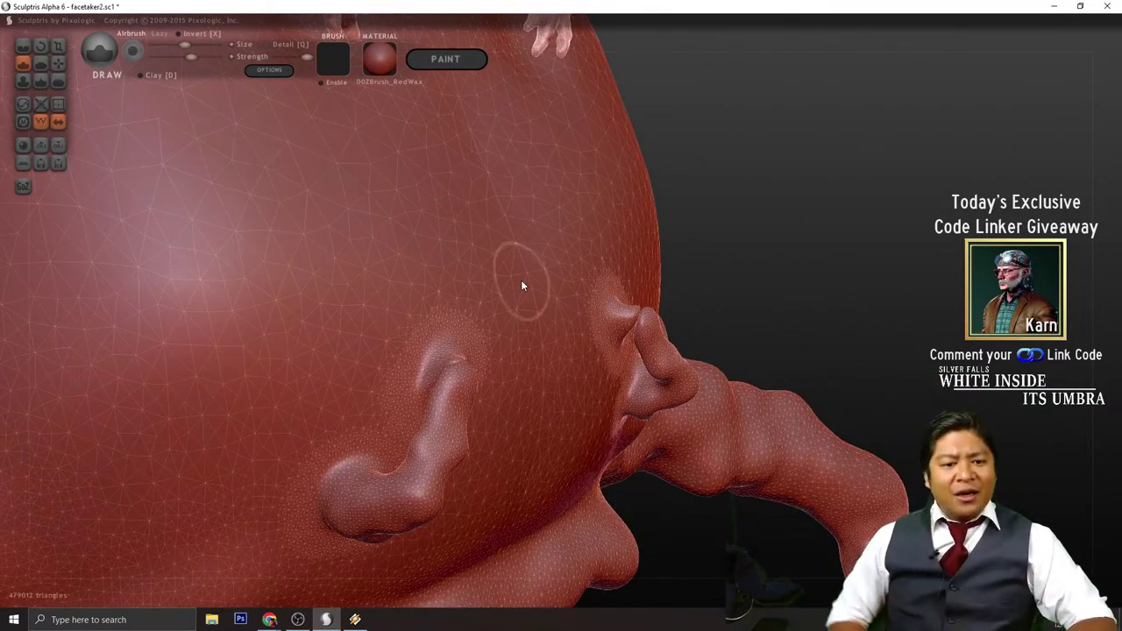
right_click_drag(520, 279, 832, 461)
right_click_drag(833, 198, 922, 173)
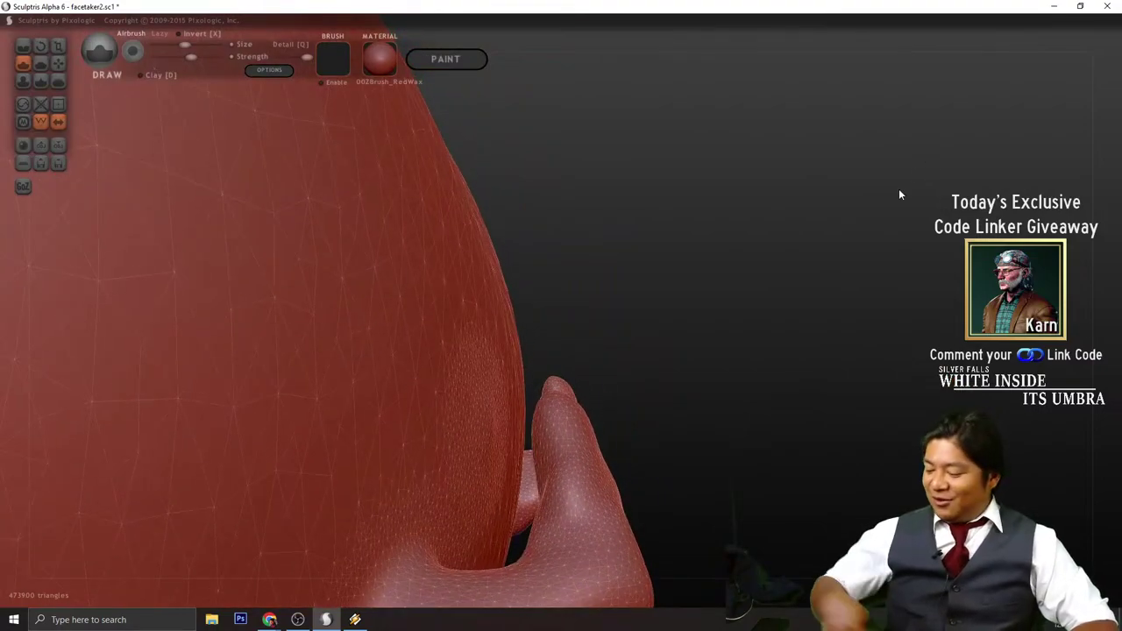
- Undo the last strokes on the lower stalks and try drawing the stalks inward across the front body
key("ctrl+z")
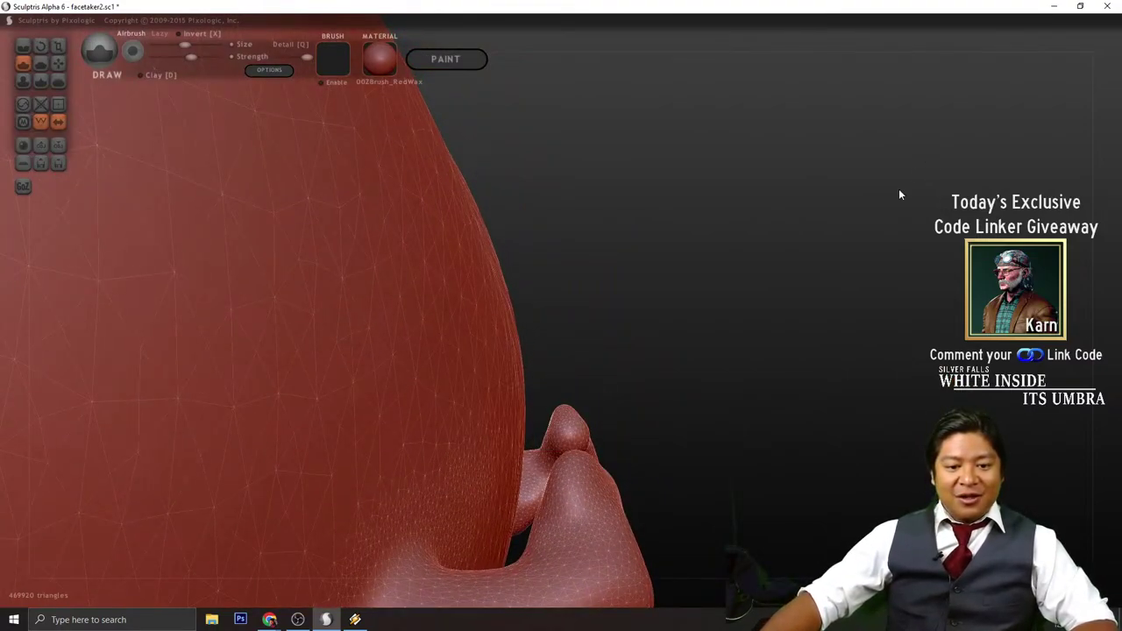
key("ctrl+z")
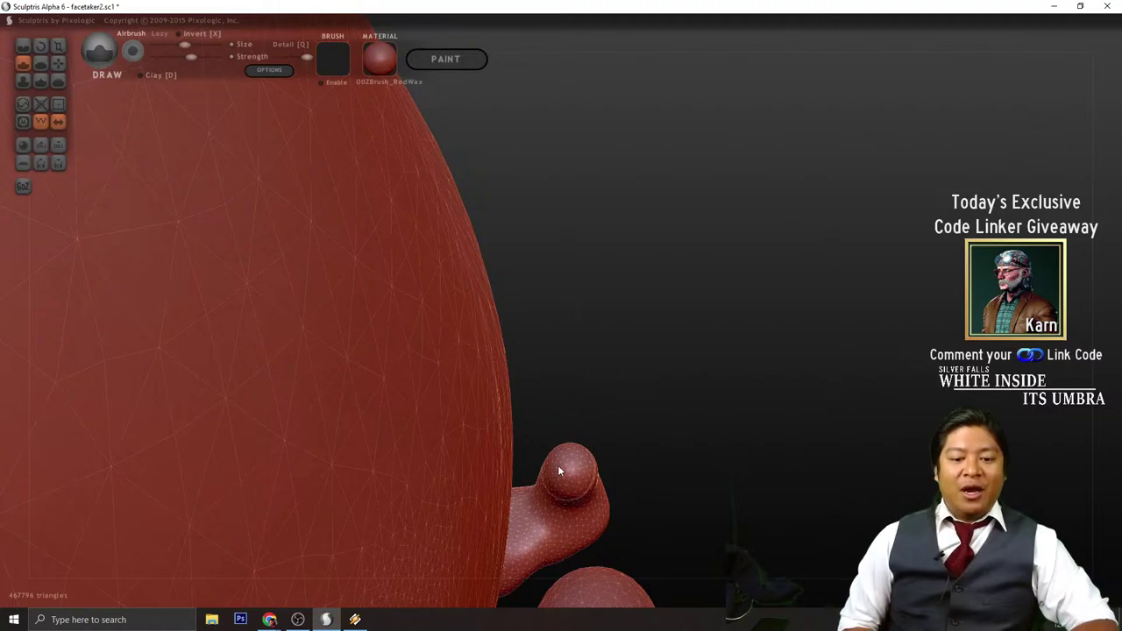
middle_click_drag(555, 462, 572, 248)
left_click_drag(555, 204, 544, 205)
mouse_move(544, 205)
middle_mouse_down()
mouse_move(649, 225)
mouse_move(713, 256)
middle_mouse_up()
scroll(713, 256, "down", 6)
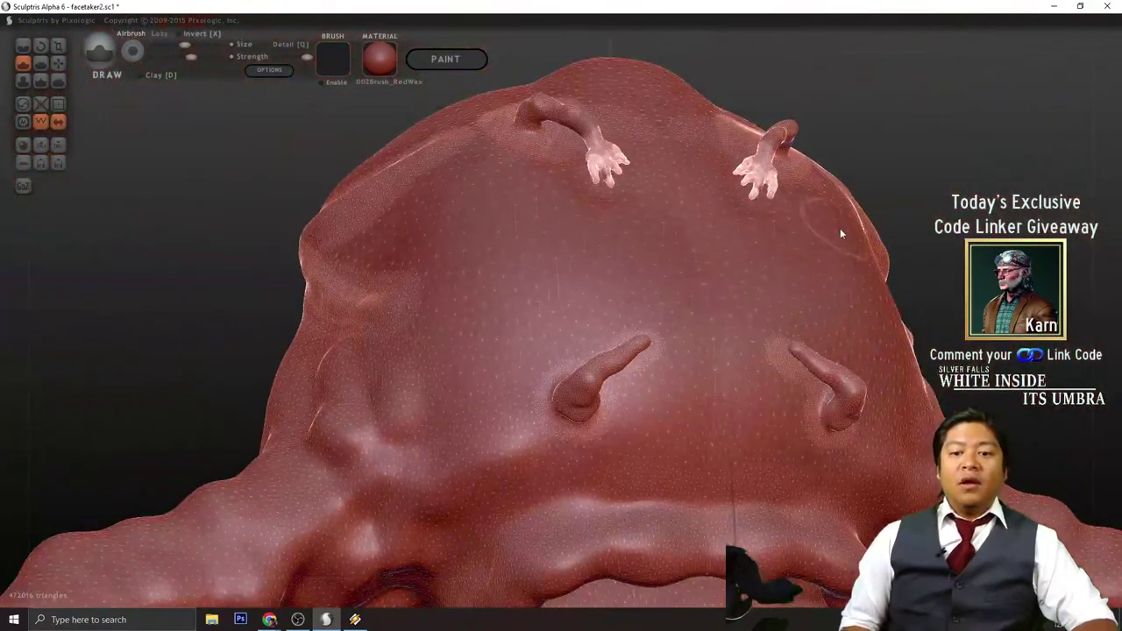
middle_click_drag(930, 223, 875, 268)
right_click_drag(874, 268, 914, 271)
scroll(789, 329, "up", 6)
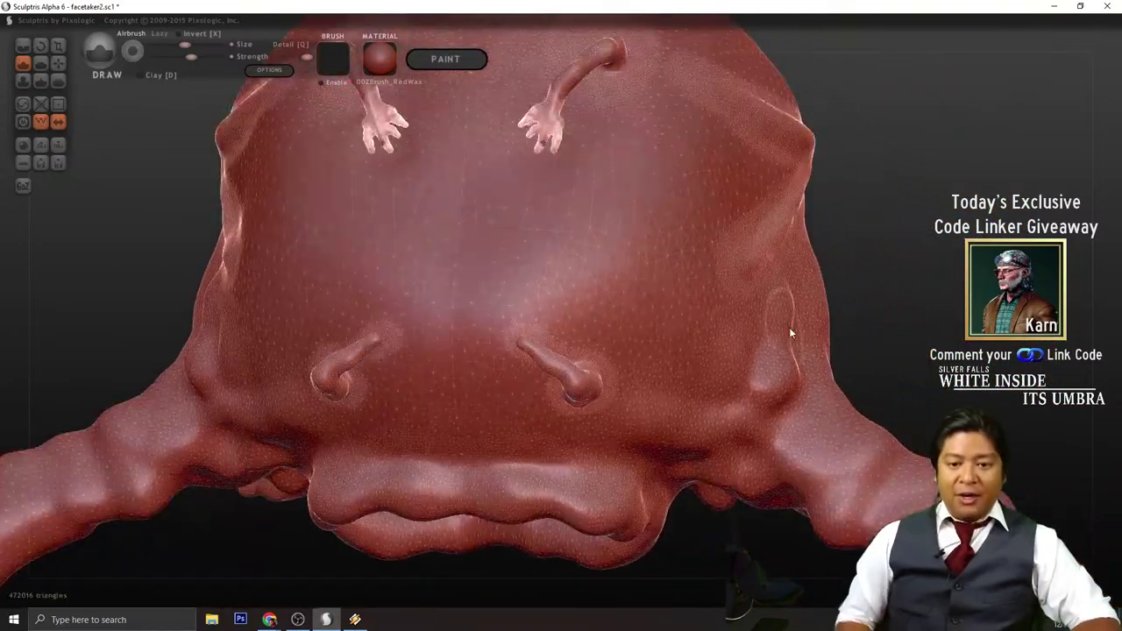
- Undo the lower stalks back to their short stubs and reduce the Draw brush size
key("ctrl+z")
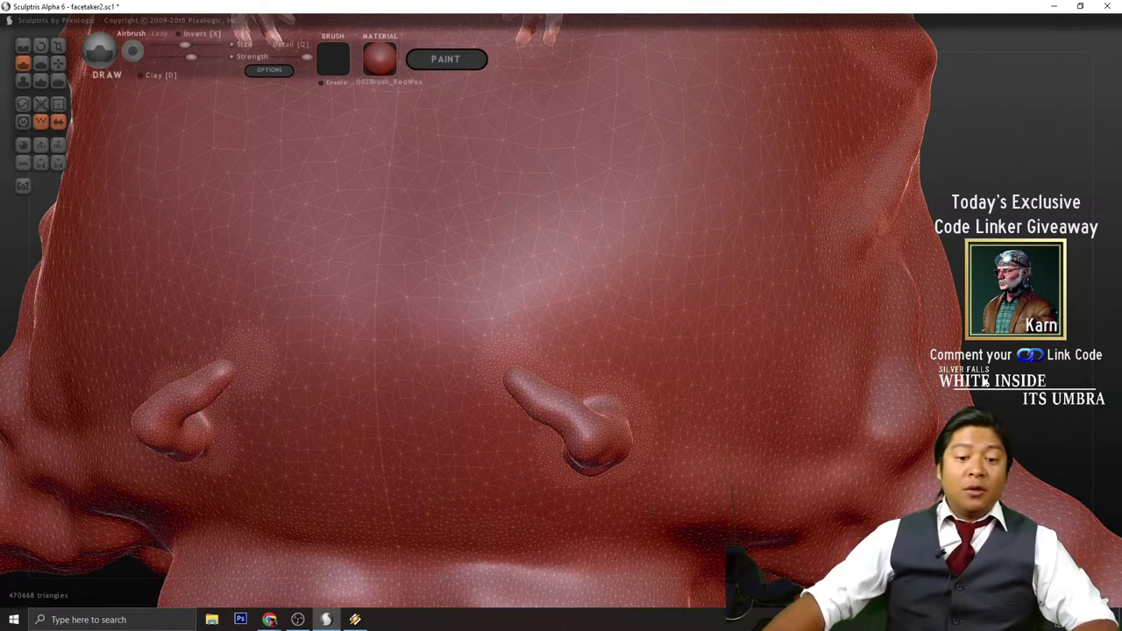
key("ctrl+z")
key("ctrl+z")
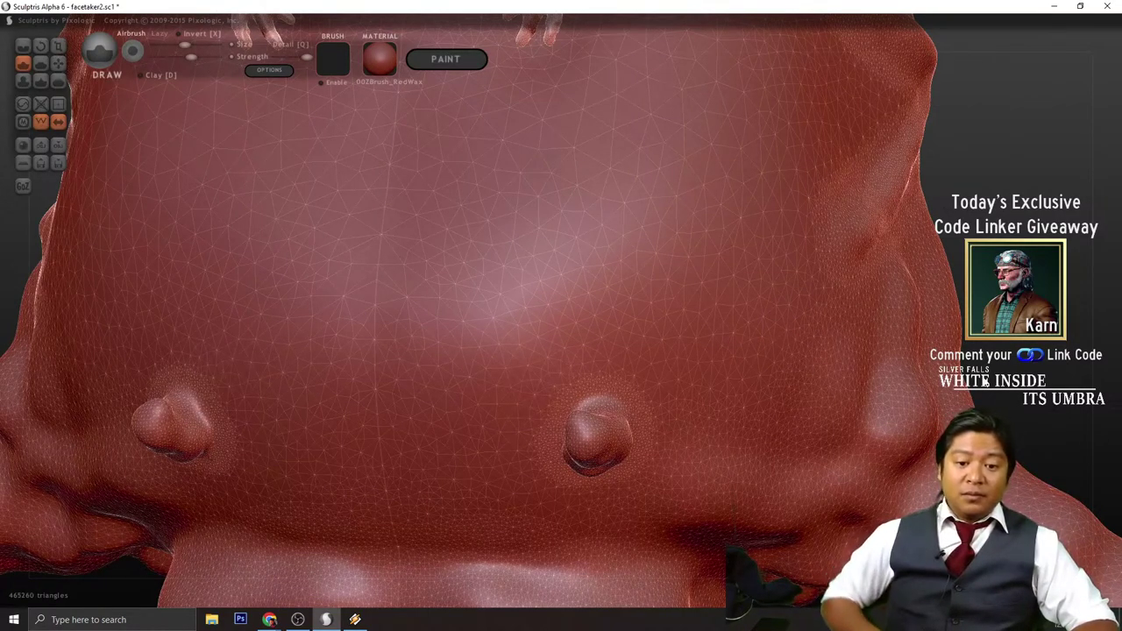
scroll(582, 241, "up", 6)
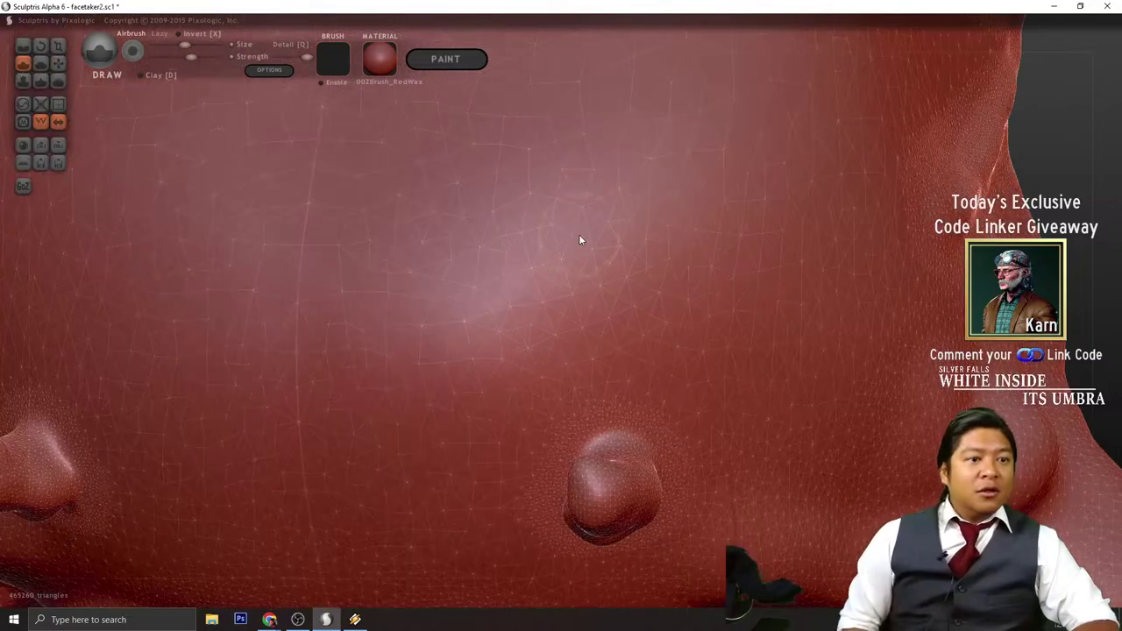
scroll(467, 241, "down", 2)
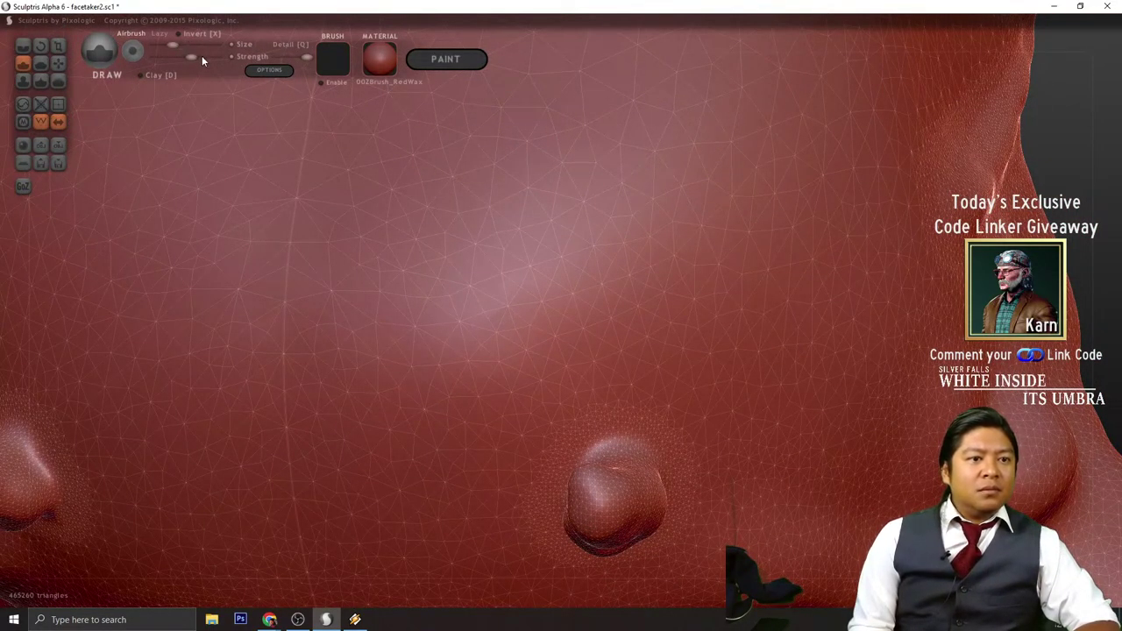
scroll(364, 119, "down", 5)
- Lower the Draw strength and raise an upward-pointing bump at the end of each lower stub to form an elbow
left_click_drag(947, 251, 959, 333)
scroll(760, 432, "up", 1)
mouse_move(726, 472)
left_mouse_down()
mouse_move(774, 328)
mouse_move(775, 365)
mouse_move(637, 355)
left_mouse_up()
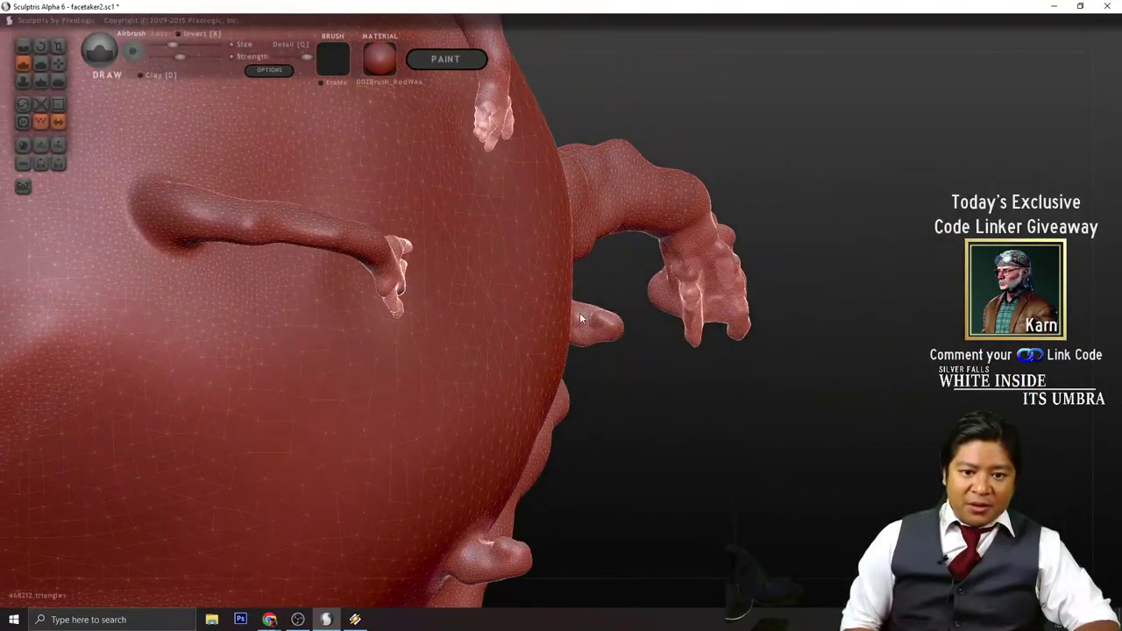
mouse_move(599, 332)
left_mouse_down()
mouse_move(595, 321)
mouse_move(650, 370)
mouse_move(650, 412)
left_mouse_up()
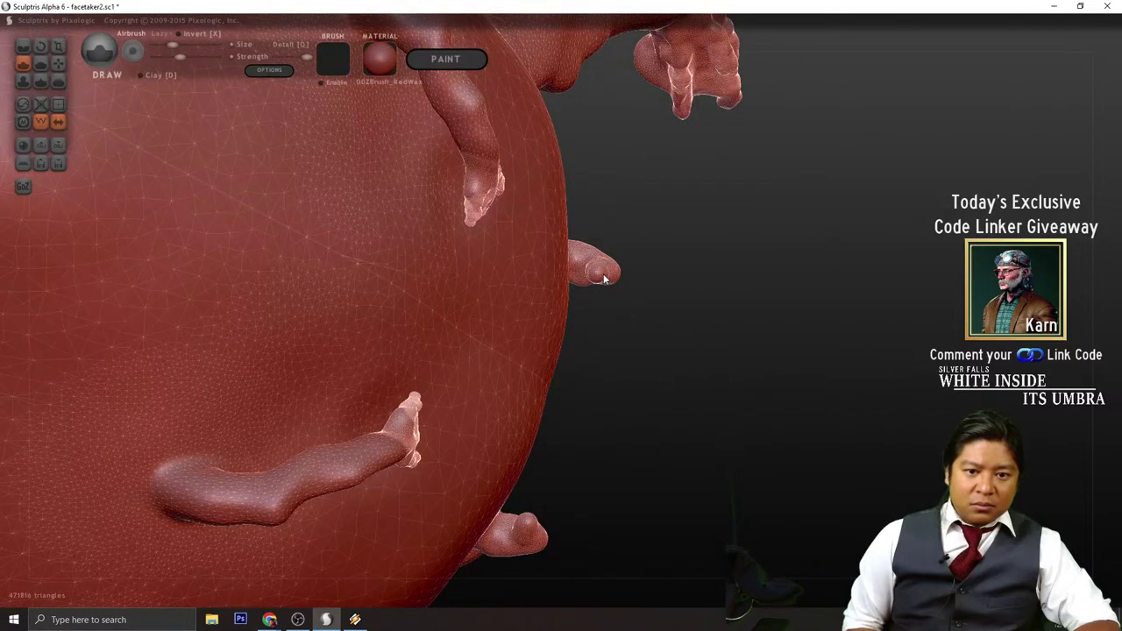
left_click_drag(613, 309, 324, 198)
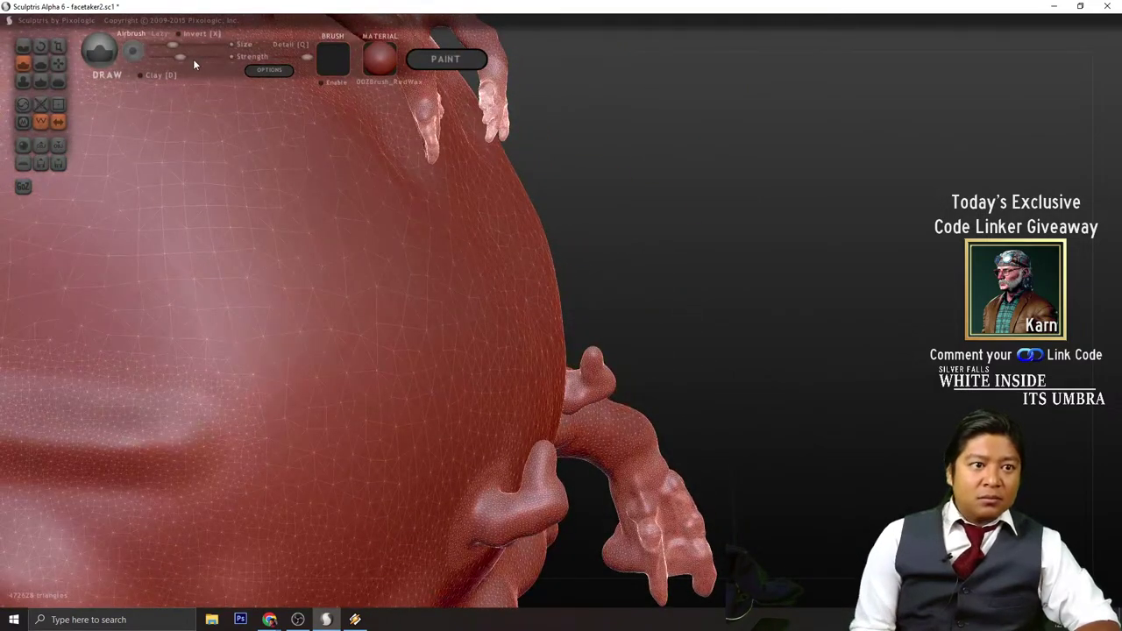
- Raise the Draw strength, extend both bumps upward into forearms and swell their tips
mouse_move(552, 313)
left_mouse_down()
mouse_move(702, 366)
mouse_move(711, 380)
mouse_move(594, 286)
mouse_move(659, 321)
mouse_move(586, 233)
mouse_move(693, 275)
mouse_move(711, 299)
mouse_move(651, 453)
left_mouse_up()
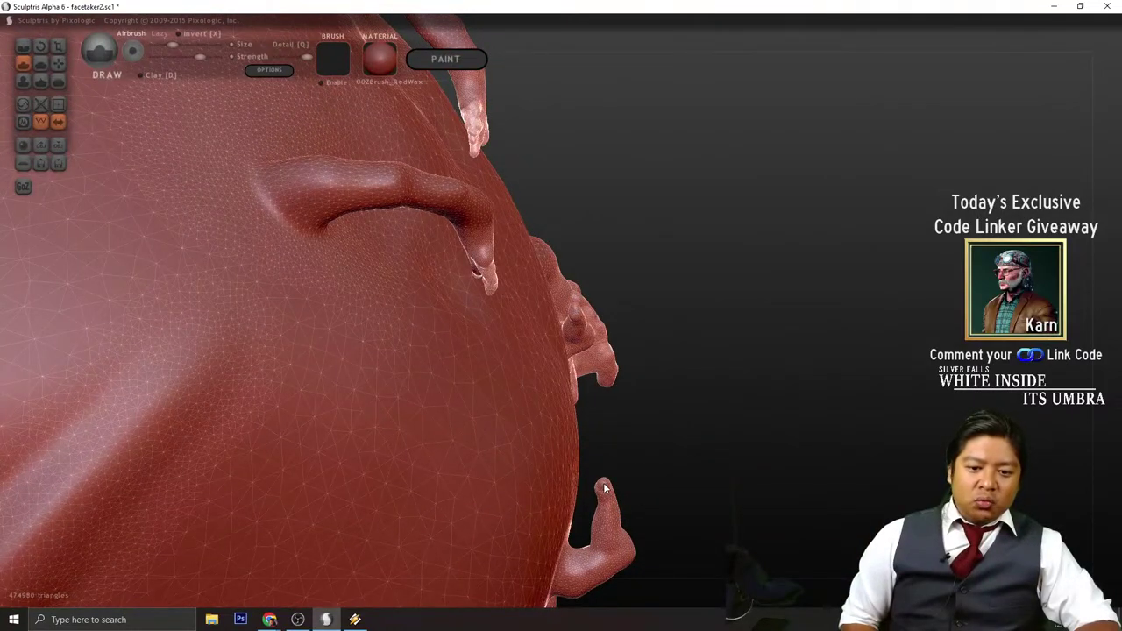
mouse_move(601, 484)
left_mouse_down()
mouse_move(591, 461)
mouse_move(392, 449)
mouse_move(419, 345)
mouse_move(455, 292)
mouse_move(371, 358)
left_mouse_up()
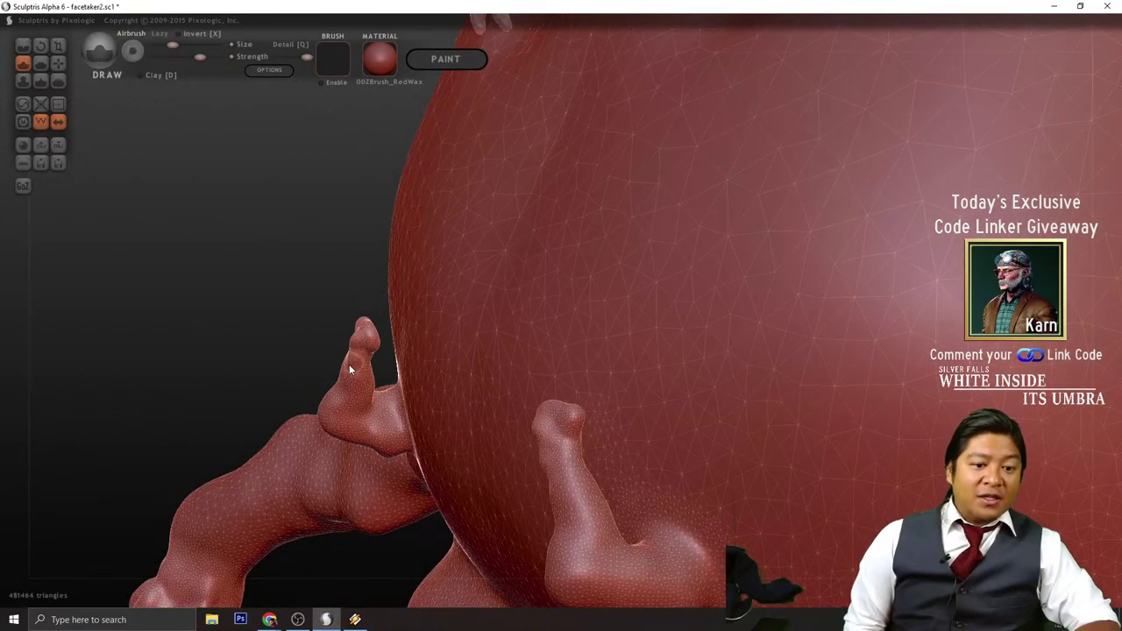
mouse_move(325, 300)
left_mouse_down()
mouse_move(584, 258)
mouse_move(624, 296)
mouse_move(608, 367)
mouse_move(667, 298)
mouse_move(694, 324)
mouse_move(706, 363)
mouse_move(577, 322)
mouse_move(657, 326)
mouse_move(751, 369)
mouse_move(548, 414)
left_mouse_up()
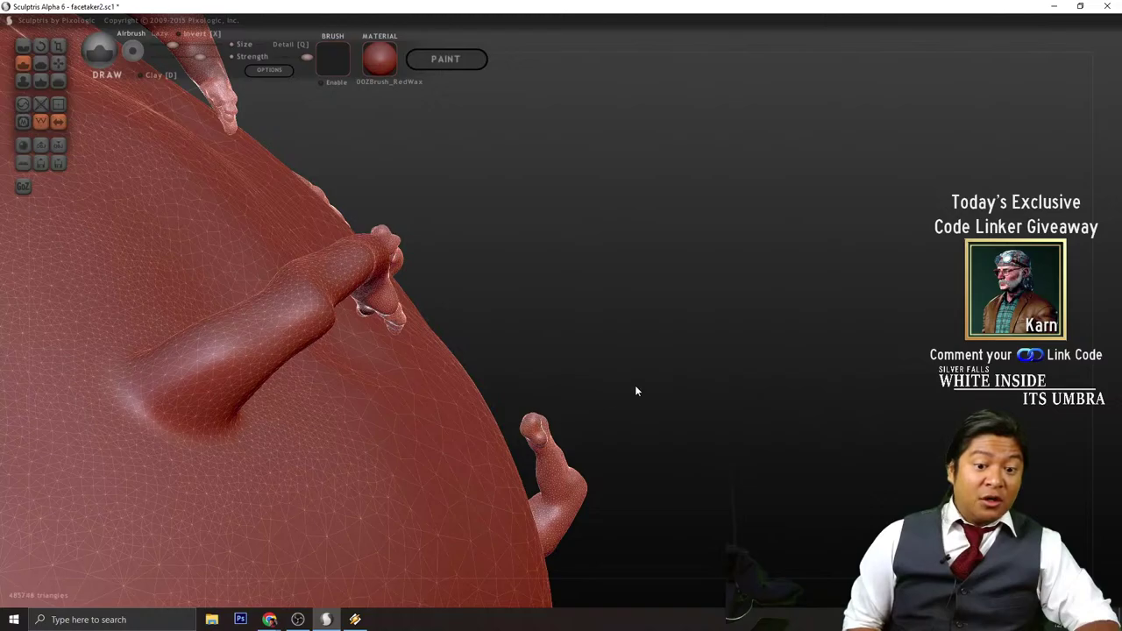
- Add small bumps around the tips of both lower forearms to start the hands
mouse_move(636, 391)
left_mouse_down()
mouse_move(500, 401)
mouse_move(377, 359)
mouse_move(440, 378)
left_mouse_up()
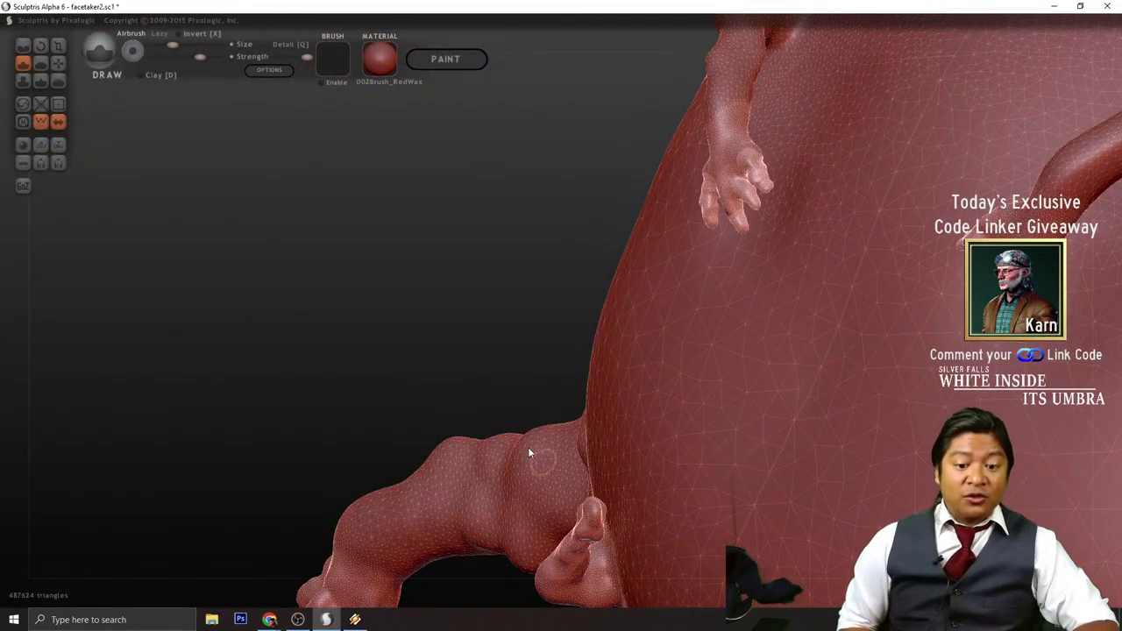
mouse_move(529, 453)
left_mouse_down()
mouse_move(471, 366)
mouse_move(595, 494)
left_mouse_up()
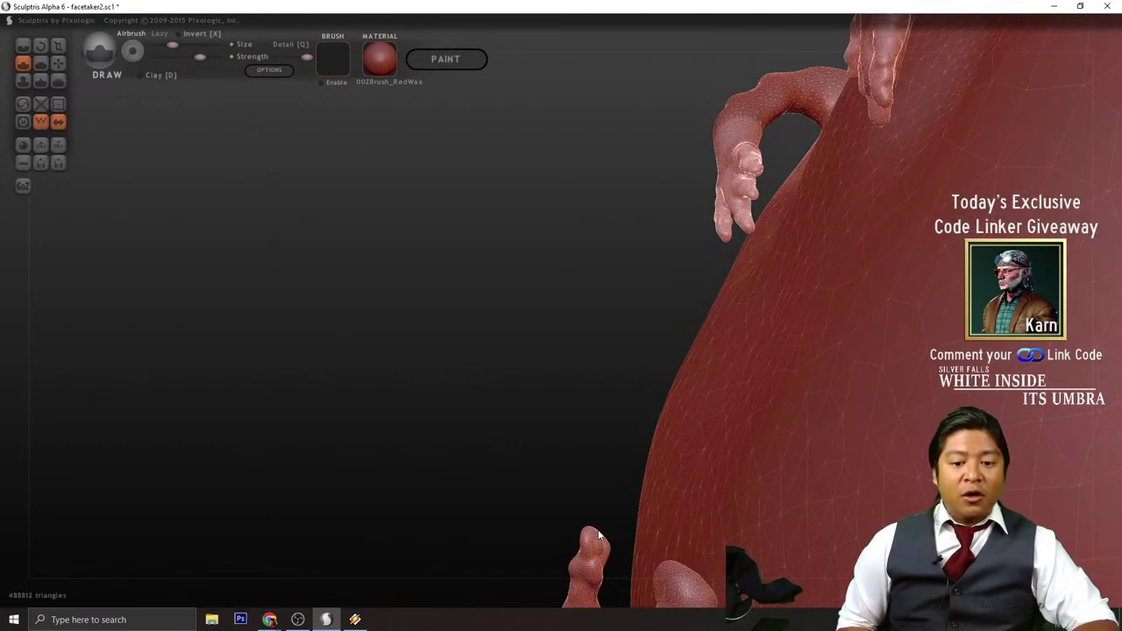
mouse_move(603, 563)
left_mouse_down()
mouse_move(606, 501)
mouse_move(577, 493)
mouse_move(601, 525)
left_mouse_up()
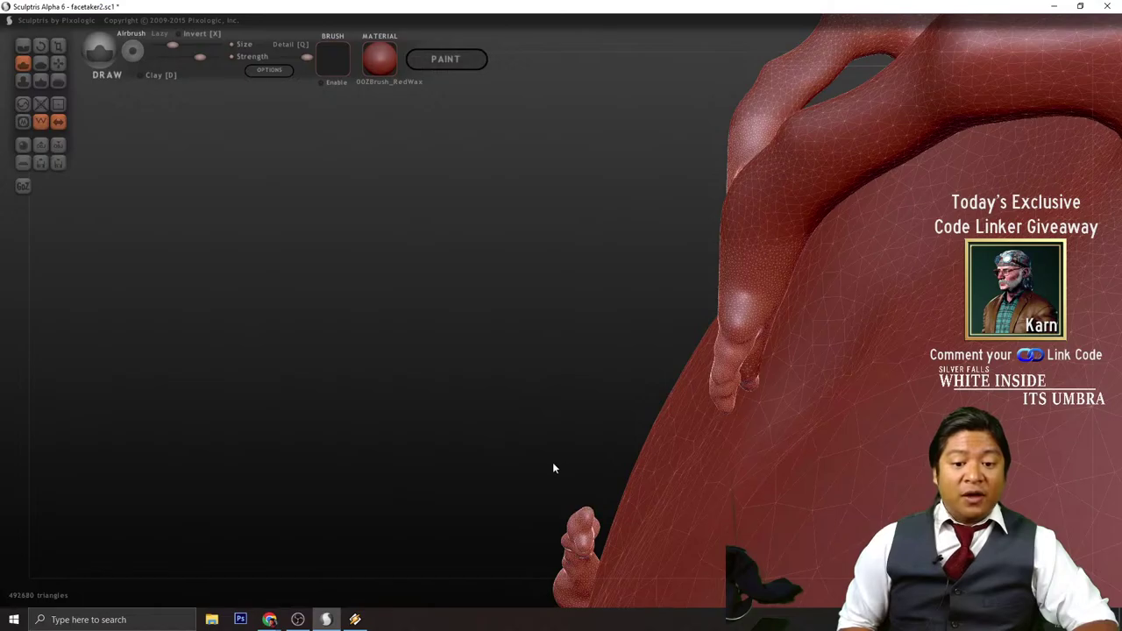
mouse_move(552, 468)
left_mouse_down()
mouse_move(727, 441)
mouse_move(796, 352)
mouse_move(877, 364)
left_mouse_up()
scroll(884, 368, "up", 6)
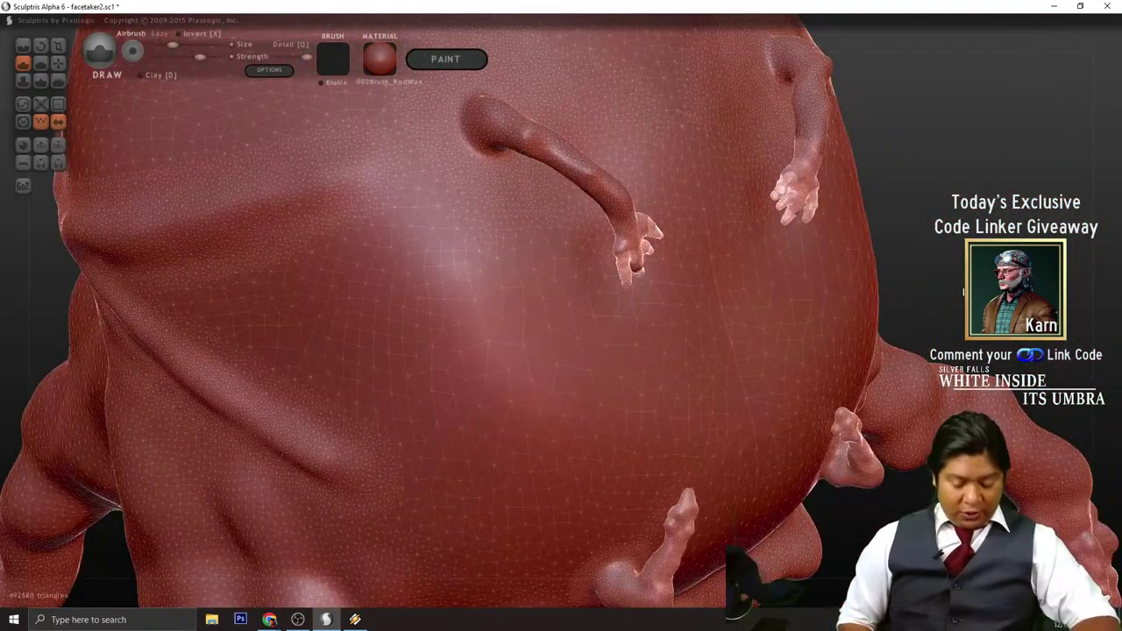
mouse_move(962, 292)
left_mouse_down()
mouse_move(860, 172)
mouse_move(941, 205)
mouse_move(595, 199)
left_mouse_up()
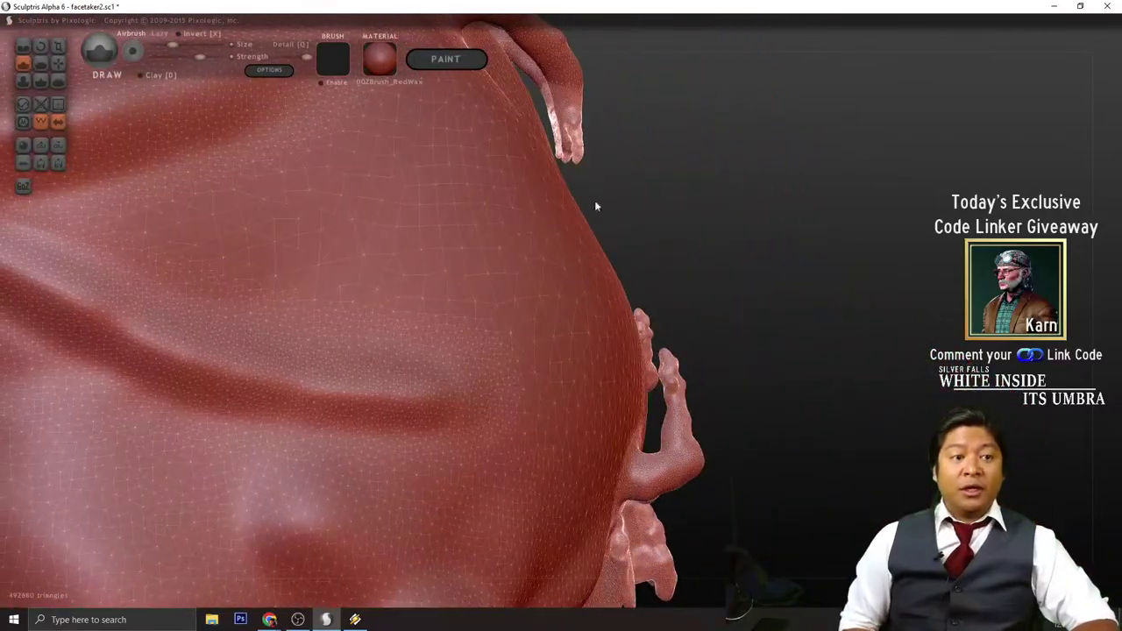
- Pull the lower forearms and hand tips upward with the Grab brush to lengthen the arms
left_click(57, 62)
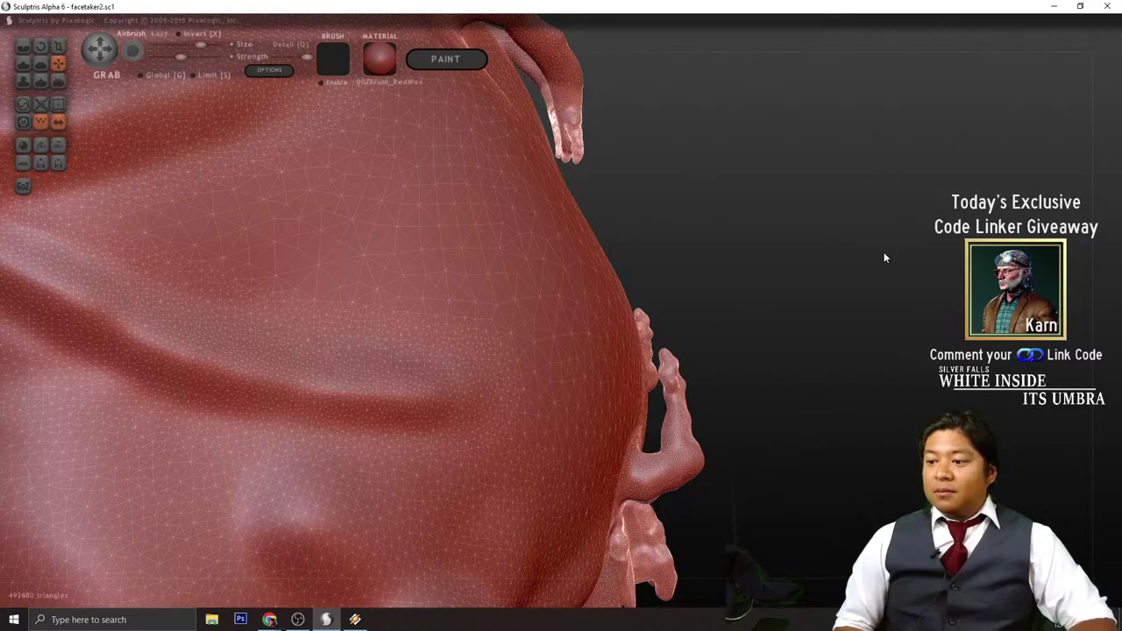
left_click_drag(868, 309, 839, 296)
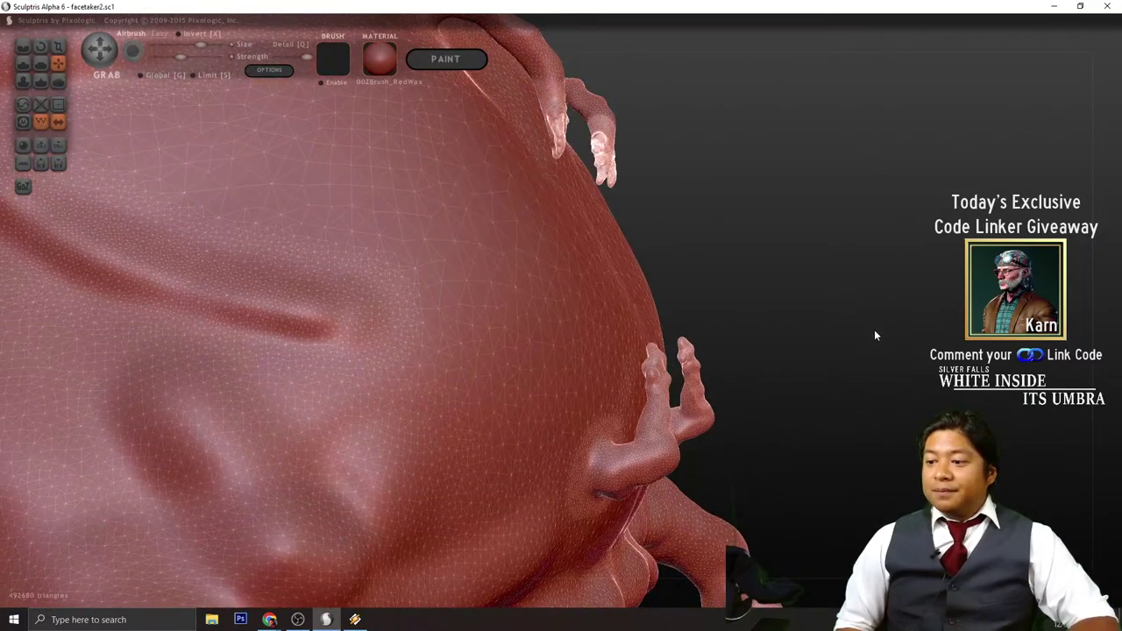
mouse_move(879, 344)
left_mouse_down()
mouse_move(864, 319)
mouse_move(851, 327)
left_mouse_up()
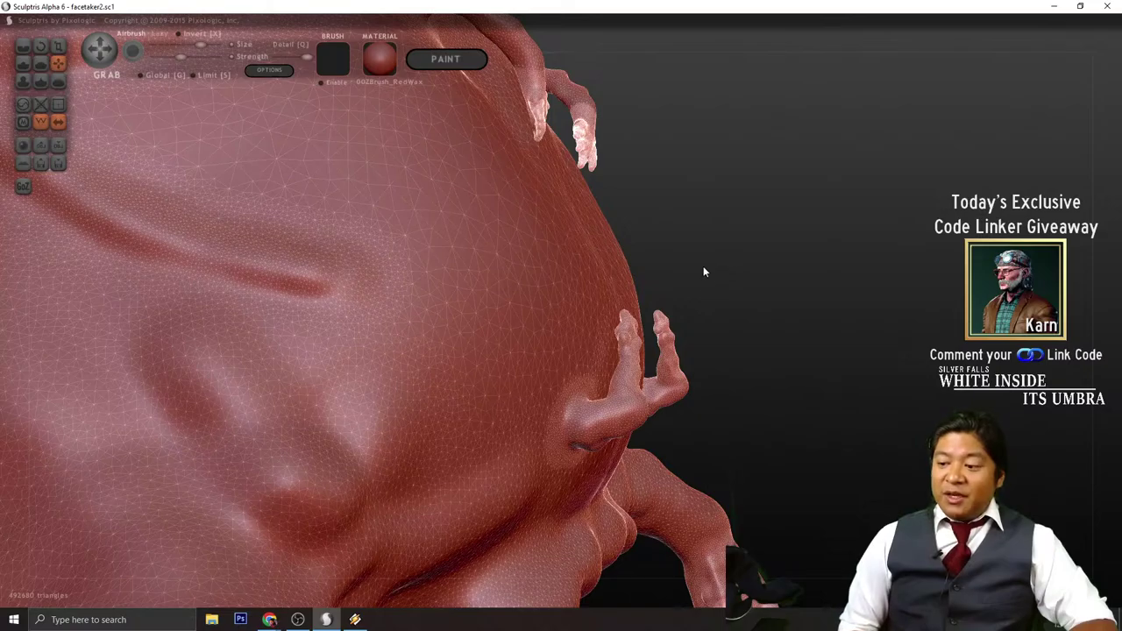
mouse_move(687, 299)
left_mouse_down()
mouse_move(712, 295)
mouse_move(638, 323)
mouse_move(675, 312)
mouse_move(667, 212)
left_mouse_up()
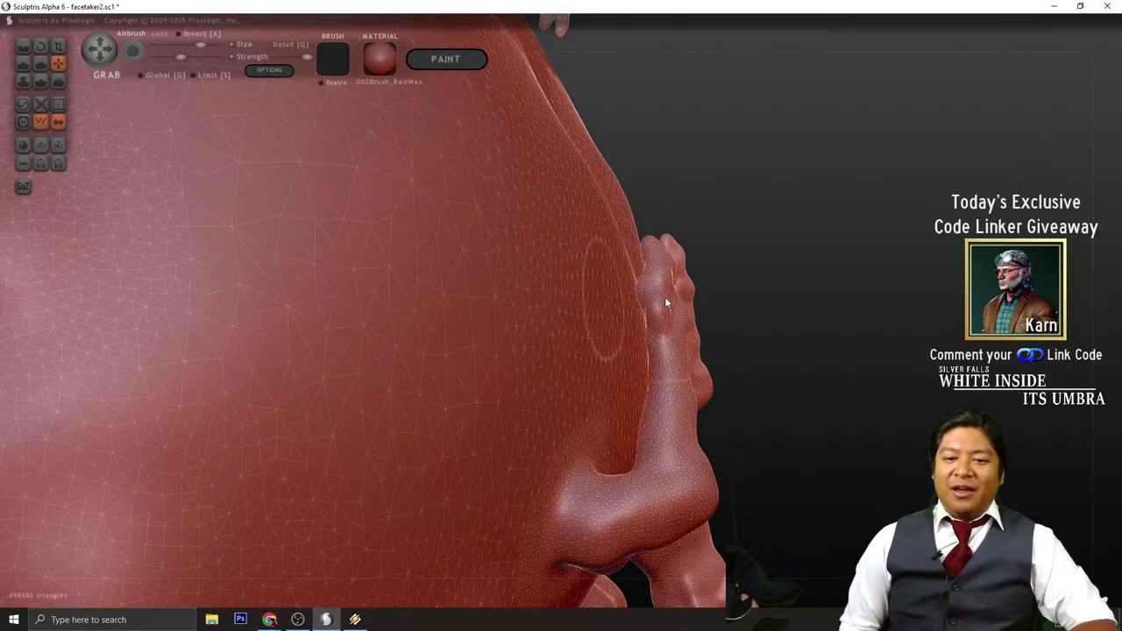
mouse_move(677, 307)
left_mouse_down()
mouse_move(803, 295)
mouse_move(618, 297)
mouse_move(587, 180)
left_mouse_up()
mouse_move(666, 172)
left_mouse_down()
mouse_move(697, 218)
mouse_move(709, 215)
left_mouse_up()
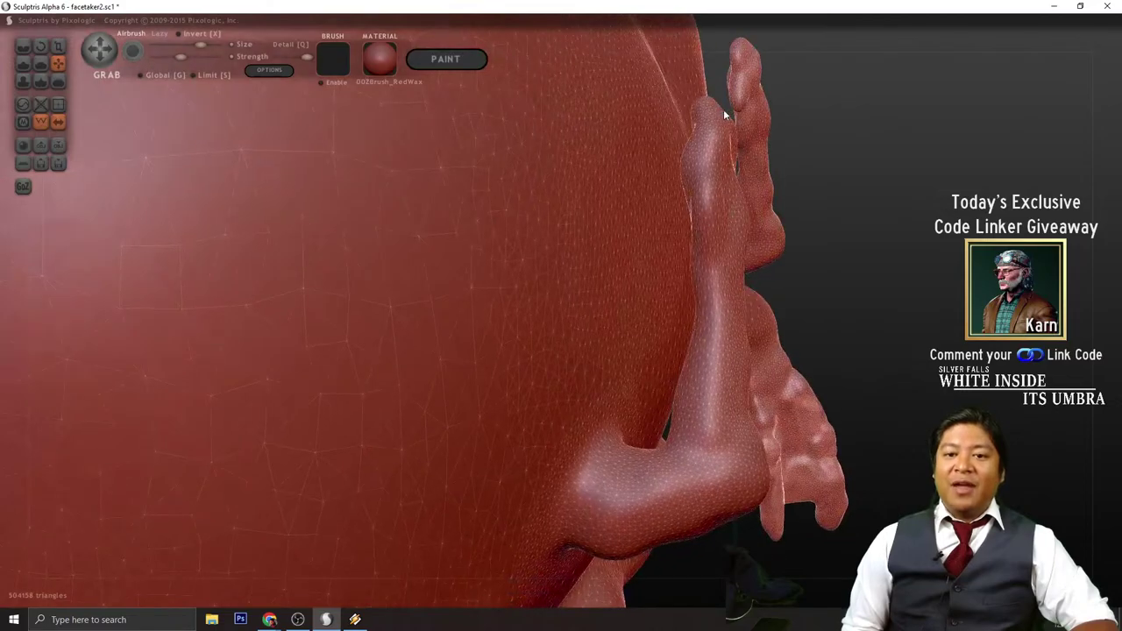
left_click_drag(711, 115, 705, 51)
- Open the sculpt options and save the settings
mouse_move(781, 127)
left_mouse_down()
mouse_move(770, 271)
mouse_move(796, 249)
mouse_move(775, 242)
mouse_move(786, 248)
mouse_move(606, 329)
left_mouse_up()
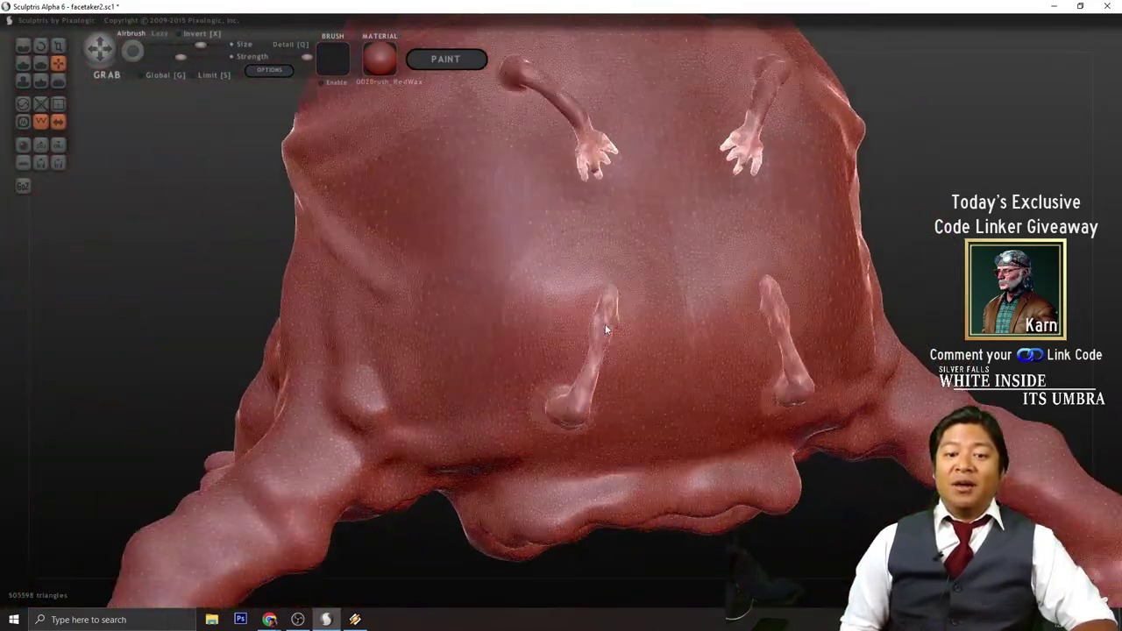
scroll(606, 325, "up", 2)
scroll(637, 312, "up", 5)
scroll(701, 290, "down", 1)
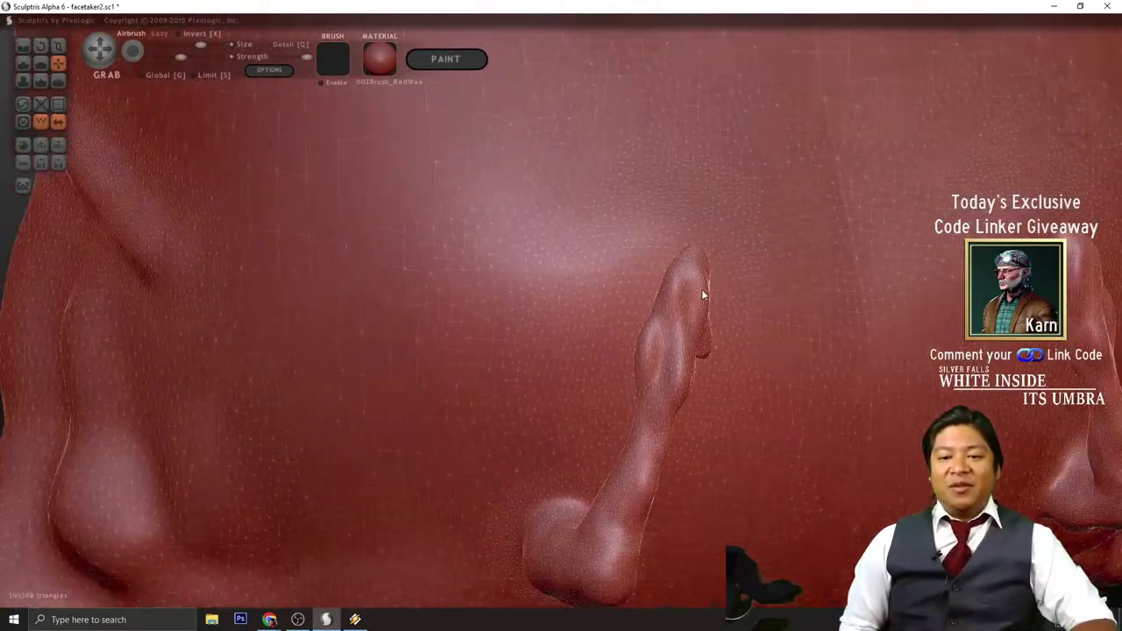
scroll(702, 294, "down", 3)
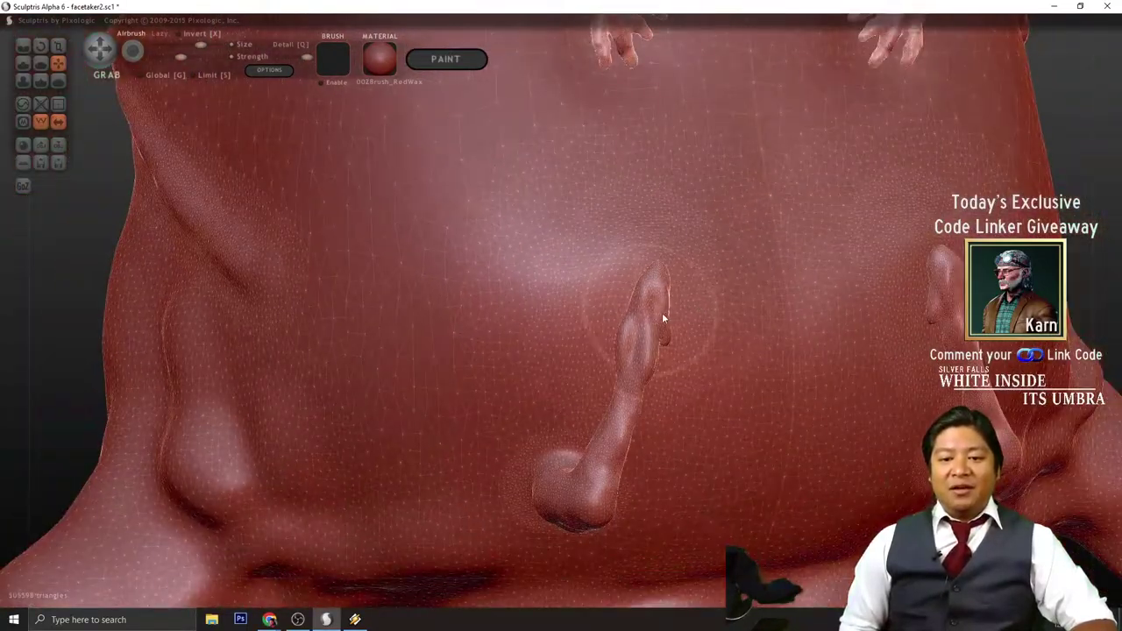
left_click(270, 70)
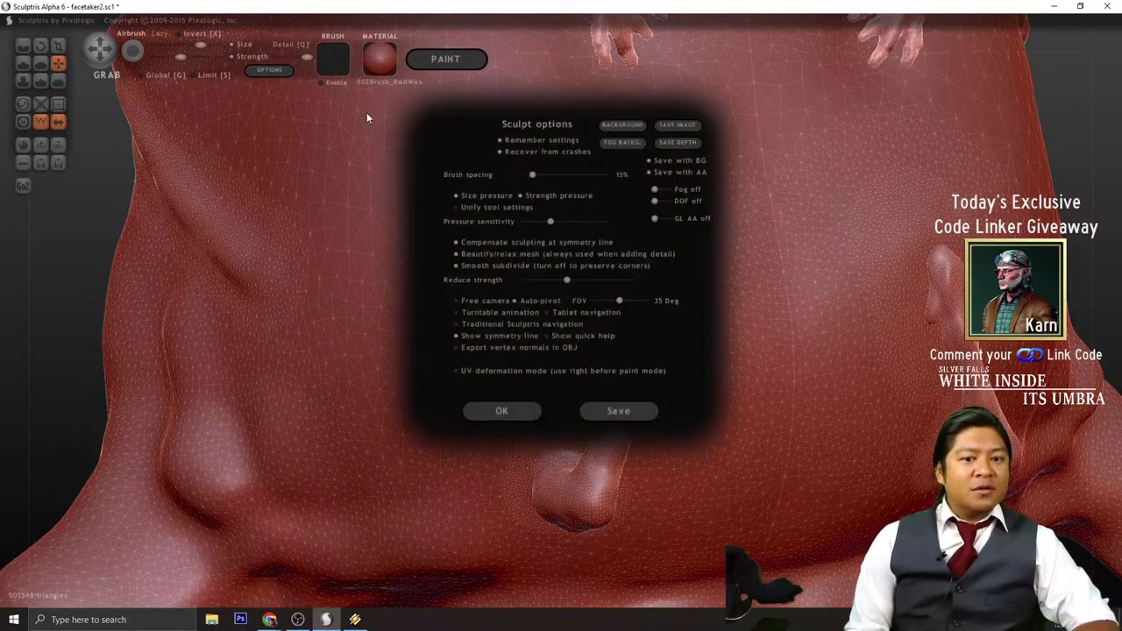
left_click(626, 412)
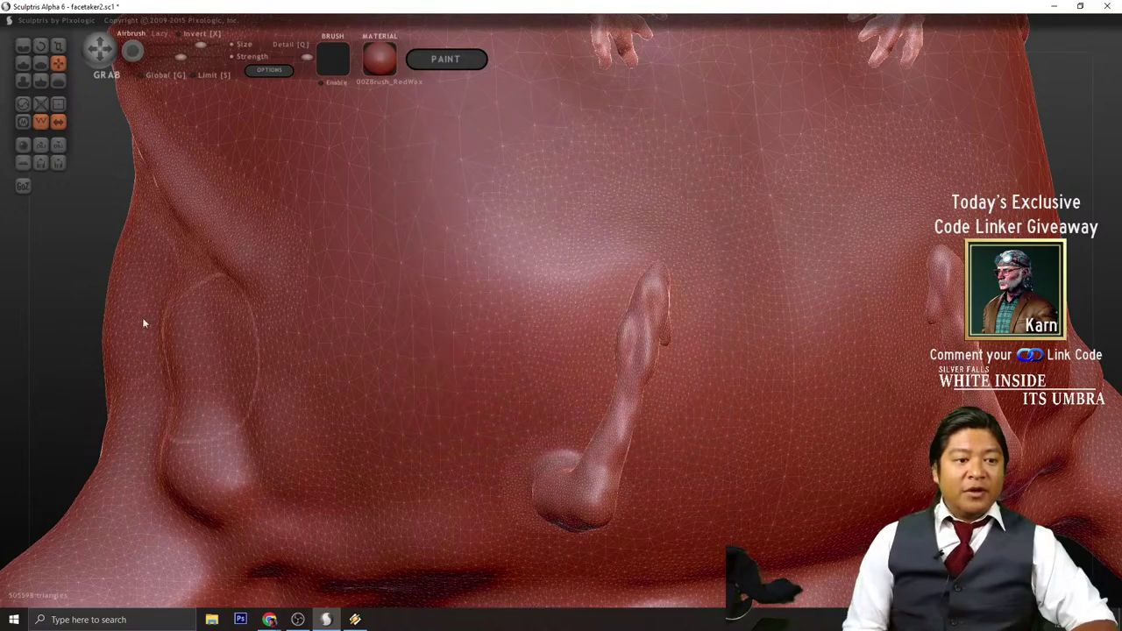
- Shift the hands and wrists of the lower arms inward toward the body's centre line with Grab
left_click_drag(91, 234, 181, 207)
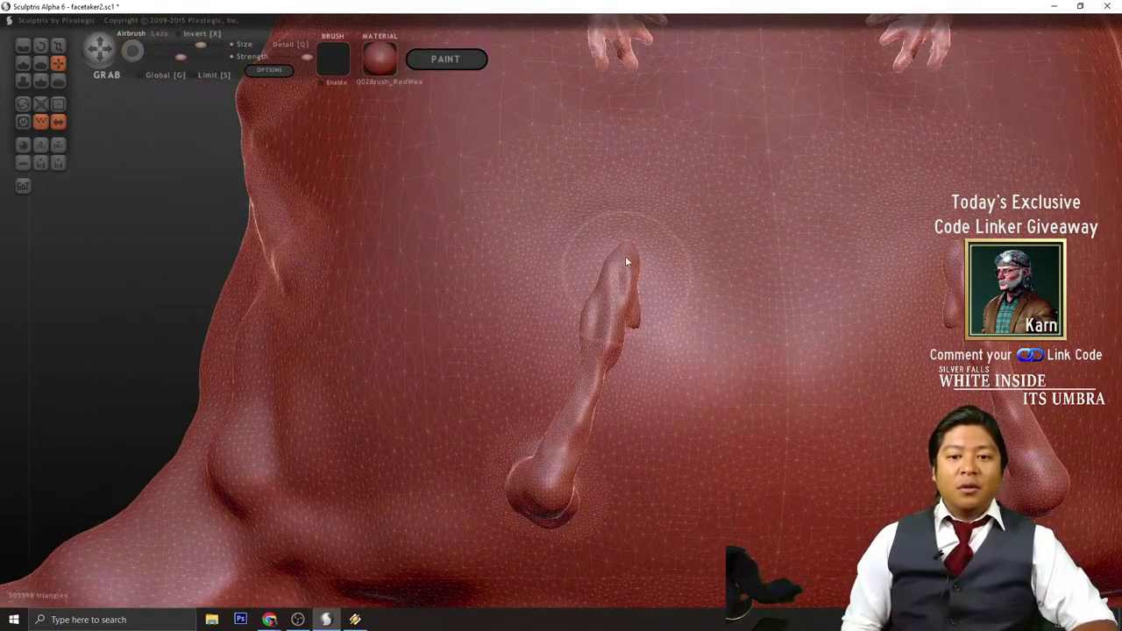
left_click_drag(605, 254, 712, 270)
left_click_drag(603, 351, 625, 349)
left_click_drag(661, 262, 686, 250)
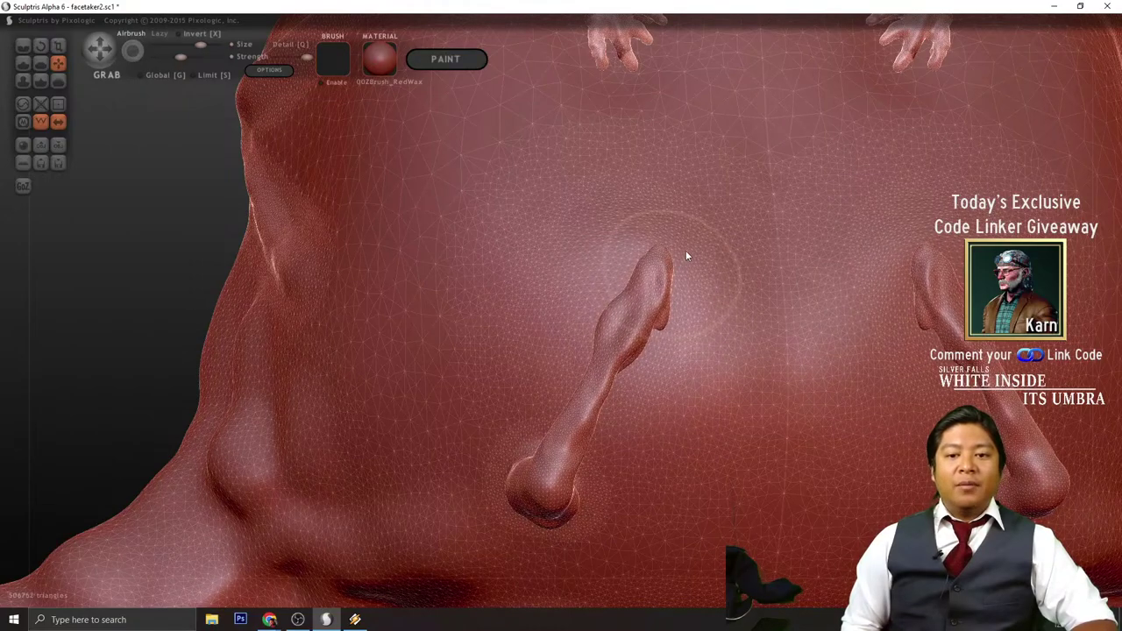
- Nudge the lower hand tips and upper forearms slightly further inward to refine the arms' slant
scroll(670, 285, "down", 5)
scroll(642, 315, "up", 2)
scroll(642, 316, "up", 3)
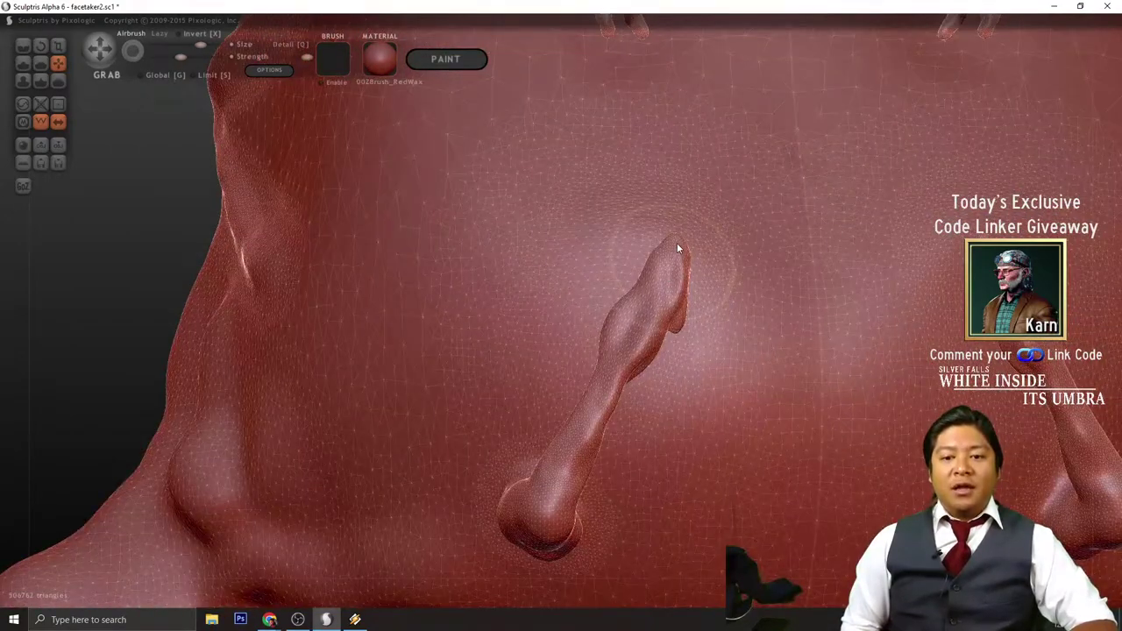
left_click_drag(685, 251, 706, 255)
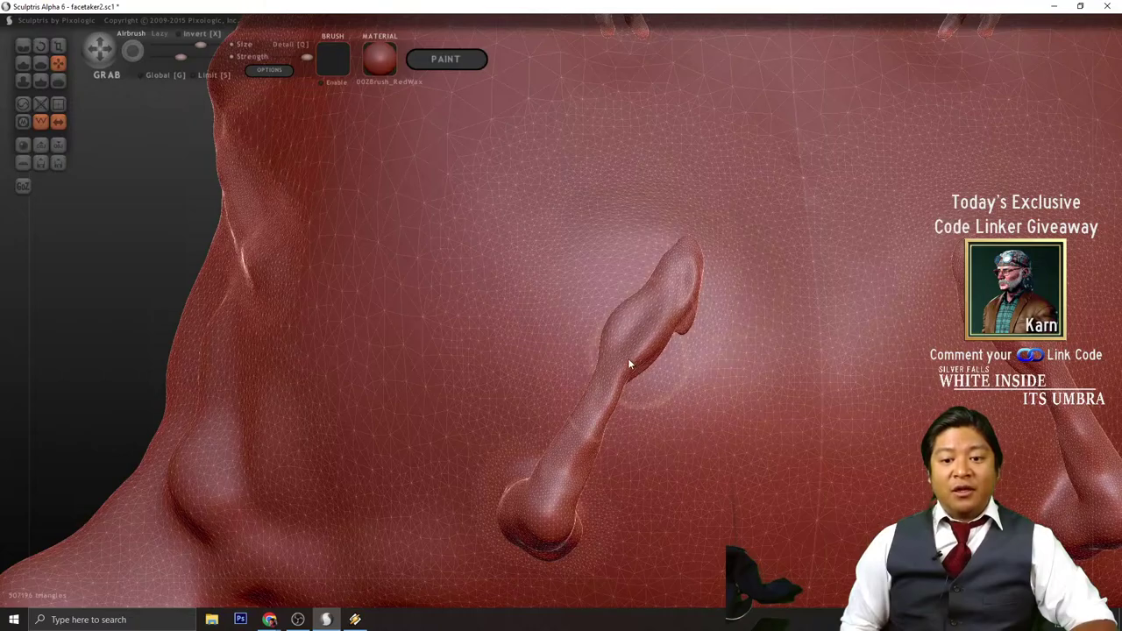
mouse_move(628, 359)
left_mouse_down()
mouse_move(641, 357)
mouse_move(633, 335)
mouse_move(648, 343)
left_mouse_up()
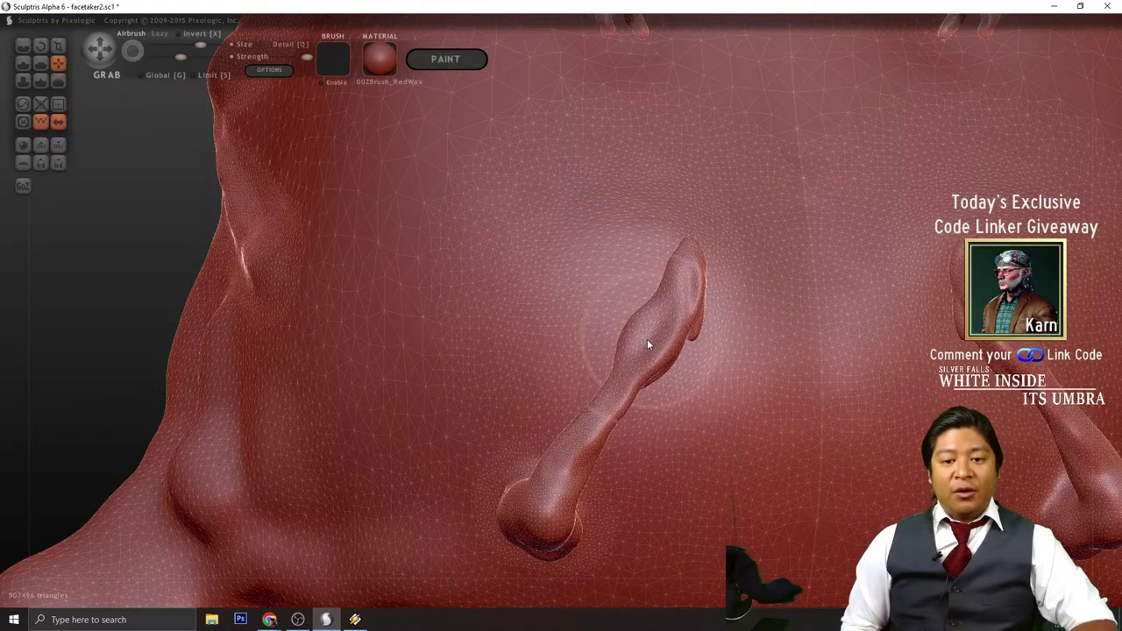
scroll(648, 343, "down", 4)
scroll(726, 310, "down", 2)
left_click_drag(945, 314, 914, 321)
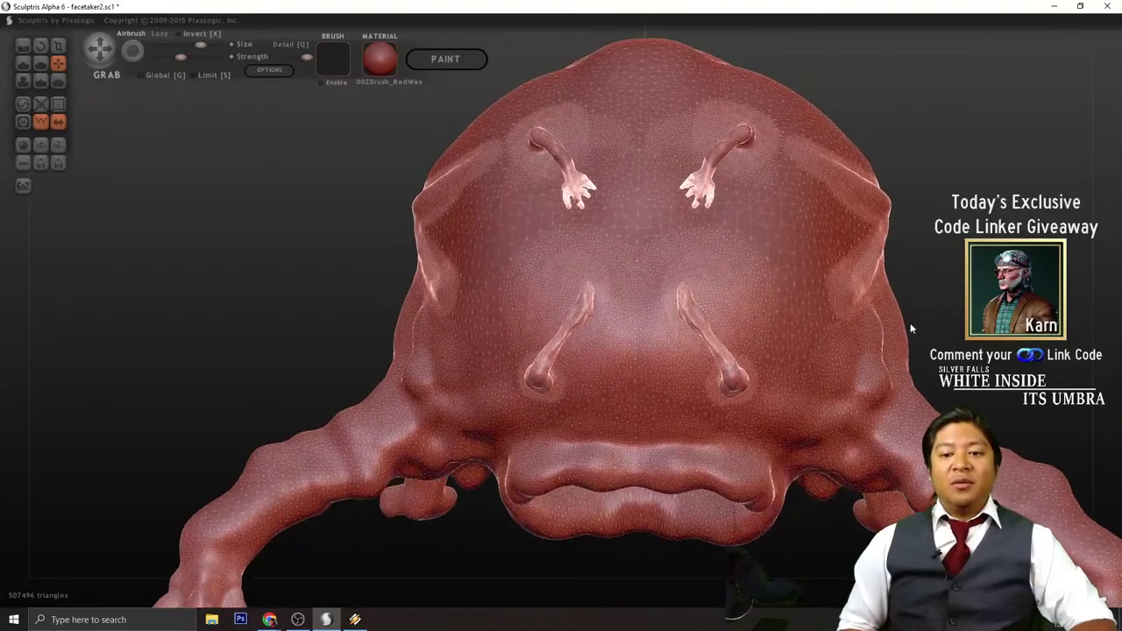
- Examine the lower arms and the surrounding front body surface up close from several angles
scroll(610, 324, "up", 3)
mouse_move(218, 287)
left_mouse_down()
mouse_move(413, 301)
mouse_move(380, 298)
mouse_move(561, 286)
left_mouse_up()
mouse_move(850, 299)
left_mouse_down()
mouse_move(859, 319)
mouse_move(736, 297)
left_mouse_up()
left_click_drag(1029, 232, 772, 233)
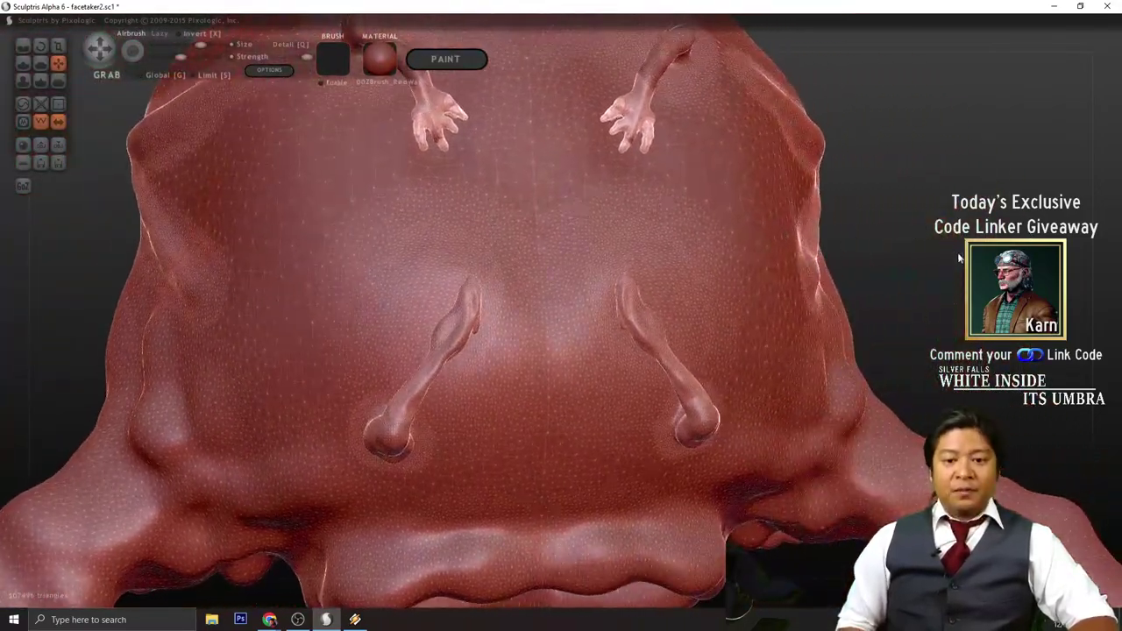
left_click_drag(959, 257, 877, 264)
scroll(502, 272, "up", 2)
left_click(58, 81)
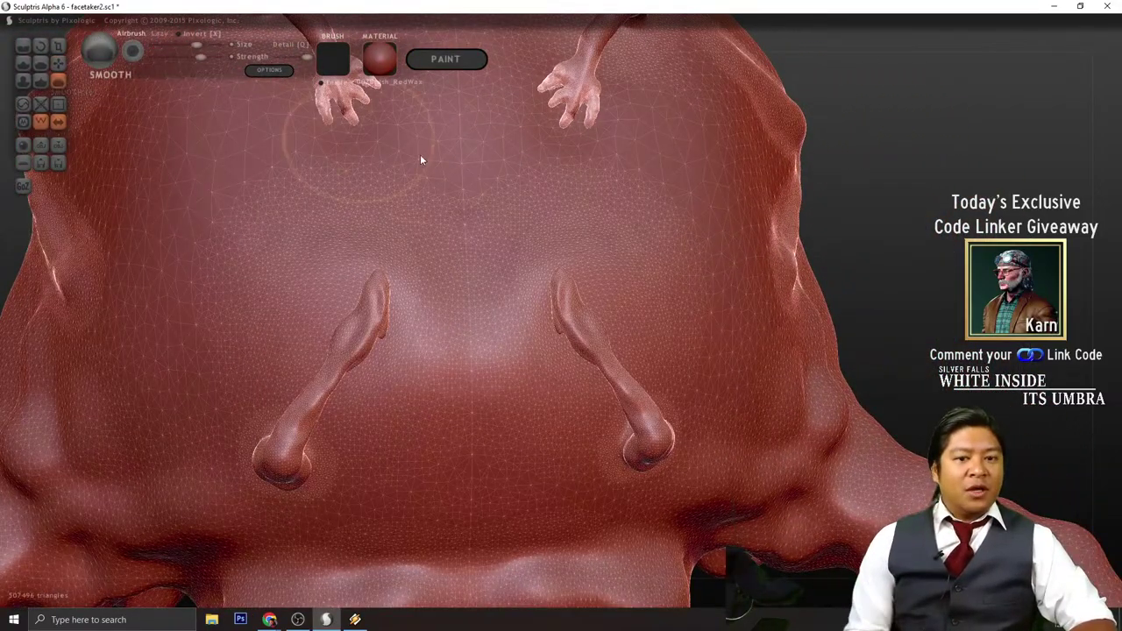
scroll(640, 253, "up", 2)
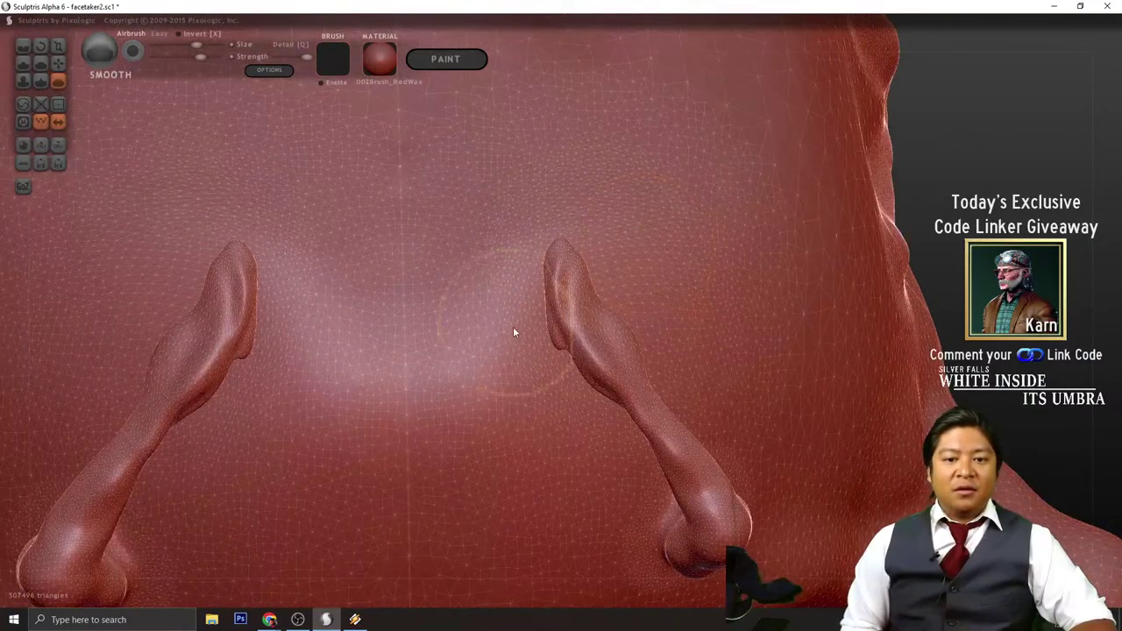
scroll(448, 335, "down", 2)
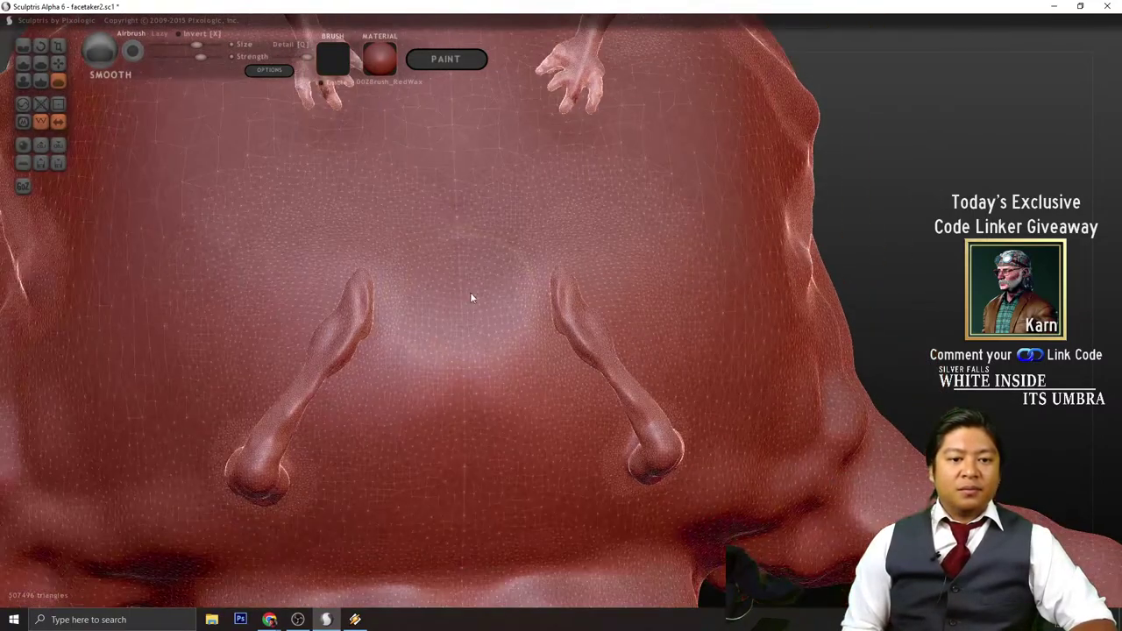
- Lower the mesh density of the front body surface between the lower arms with the Reduce Brush
left_click(23, 103)
scroll(614, 206, "up", 3)
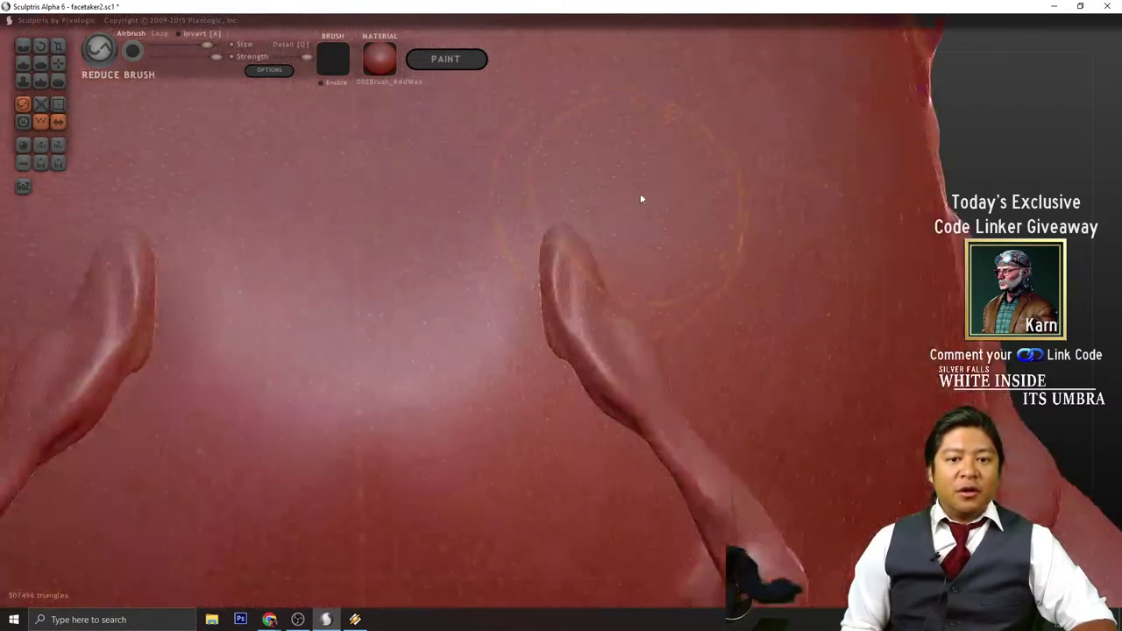
mouse_move(444, 193)
left_mouse_down()
mouse_move(381, 228)
mouse_move(386, 335)
mouse_move(501, 448)
left_mouse_up()
mouse_move(878, 337)
left_mouse_down()
mouse_move(769, 396)
mouse_move(931, 253)
mouse_move(887, 247)
left_mouse_up()
scroll(930, 253, "down", 1)
middle_click_drag(886, 243, 873, 277)
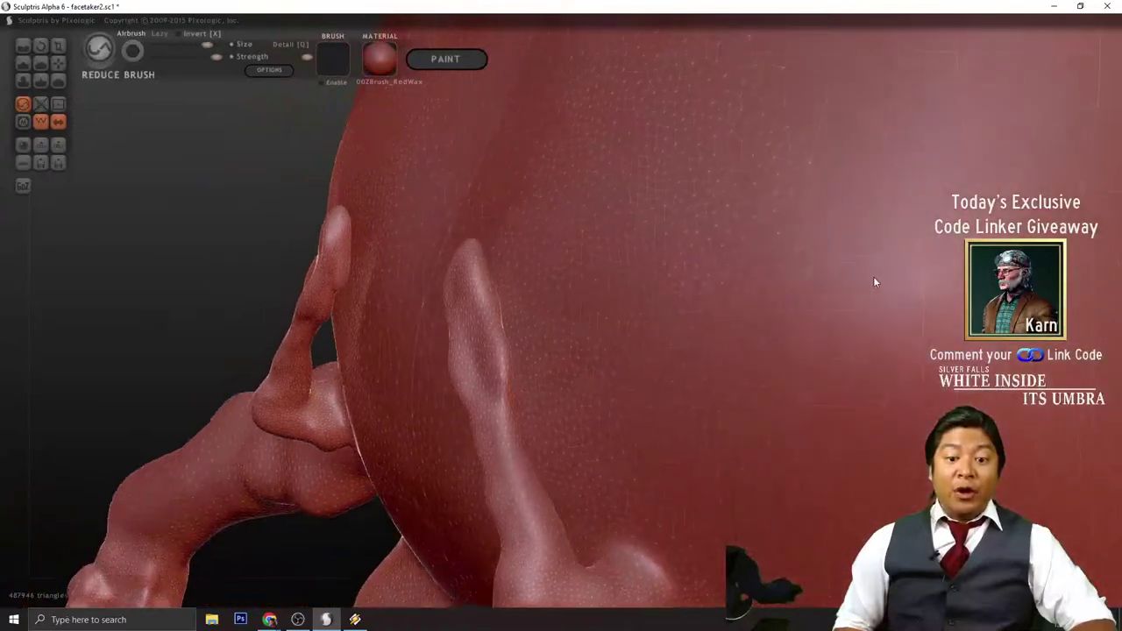
- Thin out the mesh on the body surface around and above the lower arms with the Reduce Brush, and save the sculpt
mouse_move(545, 329)
left_mouse_down()
mouse_move(554, 359)
mouse_move(522, 313)
mouse_move(531, 201)
mouse_move(701, 233)
mouse_move(671, 304)
mouse_move(538, 362)
left_mouse_up()
left_click_drag(132, 226, 433, 254)
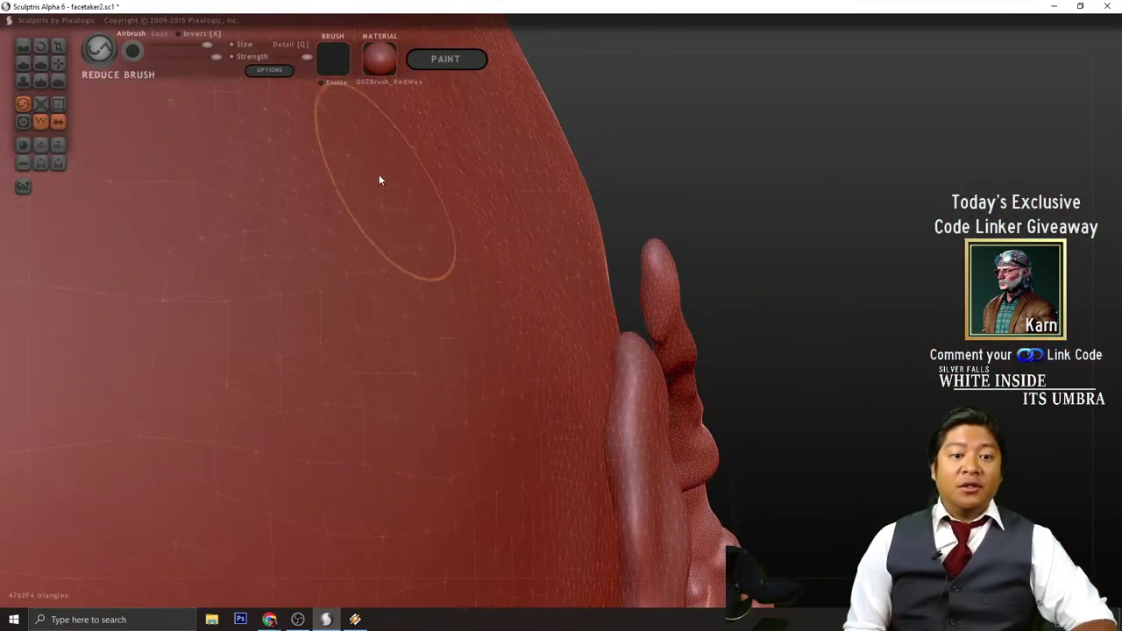
scroll(379, 174, "down", 3)
mouse_move(795, 207)
left_mouse_down()
mouse_move(687, 223)
mouse_move(636, 256)
mouse_move(752, 230)
mouse_move(694, 230)
left_mouse_up()
scroll(695, 230, "down", 3)
scroll(655, 239, "up", 2)
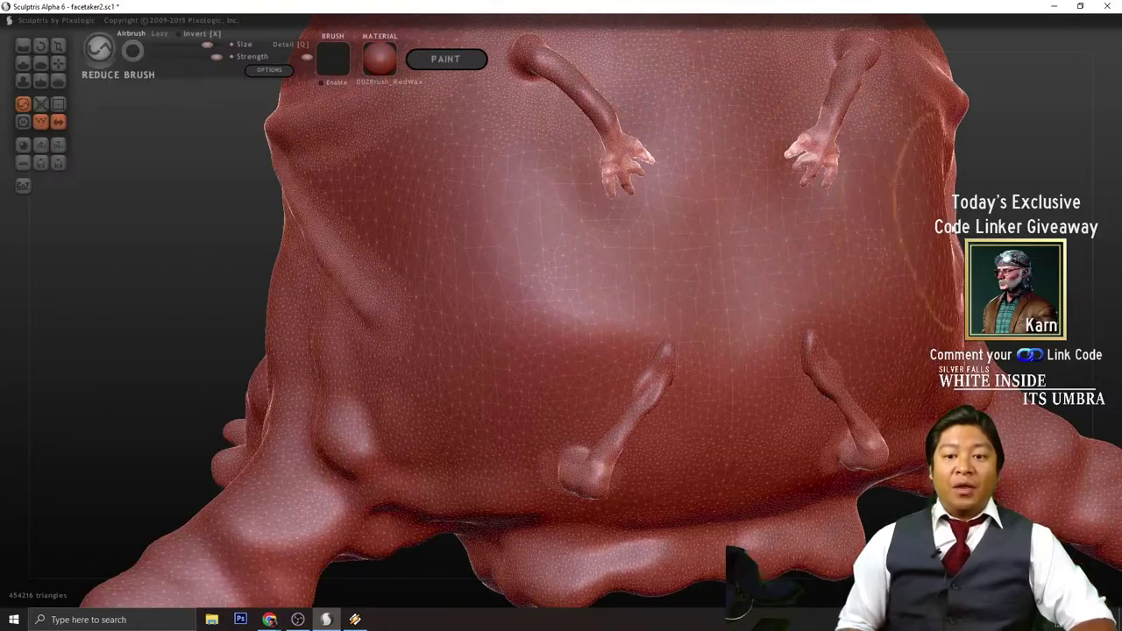
scroll(656, 239, "down", 3)
mouse_move(965, 281)
left_mouse_down()
mouse_move(847, 309)
mouse_move(775, 274)
left_mouse_up()
scroll(728, 263, "up", 5)
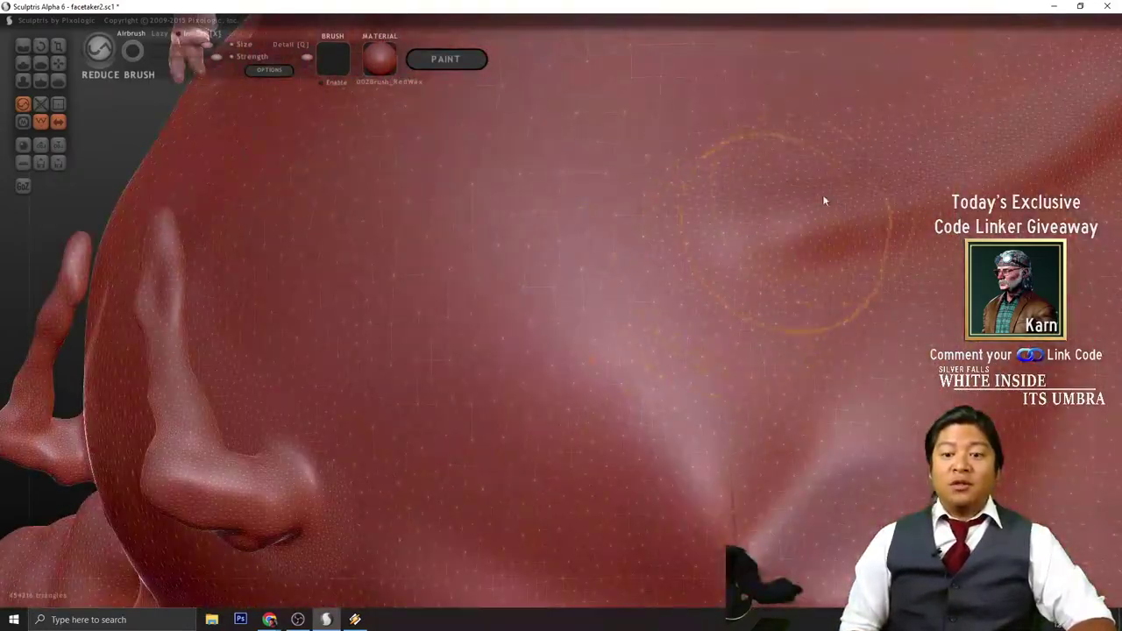
scroll(825, 255, "down", 8)
left_click_drag(822, 279, 849, 324)
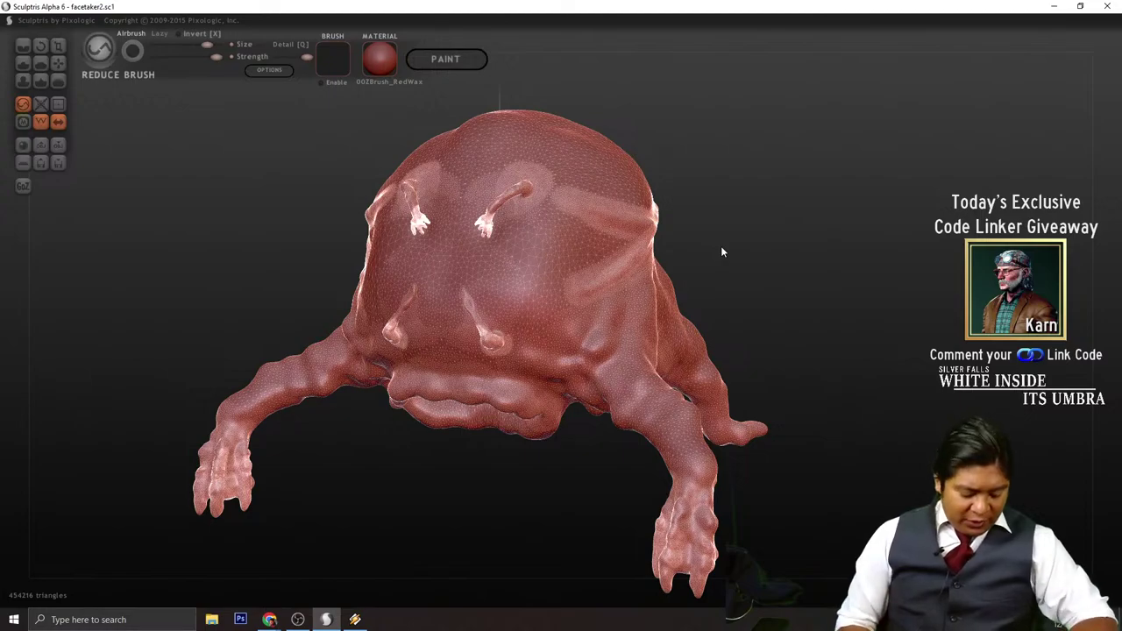
- Examine the whole creature from the front and side, including the flank between the front and hind legs
mouse_move(767, 258)
left_mouse_down()
mouse_move(739, 316)
mouse_move(774, 311)
mouse_move(716, 314)
mouse_move(796, 293)
mouse_move(640, 360)
left_mouse_up()
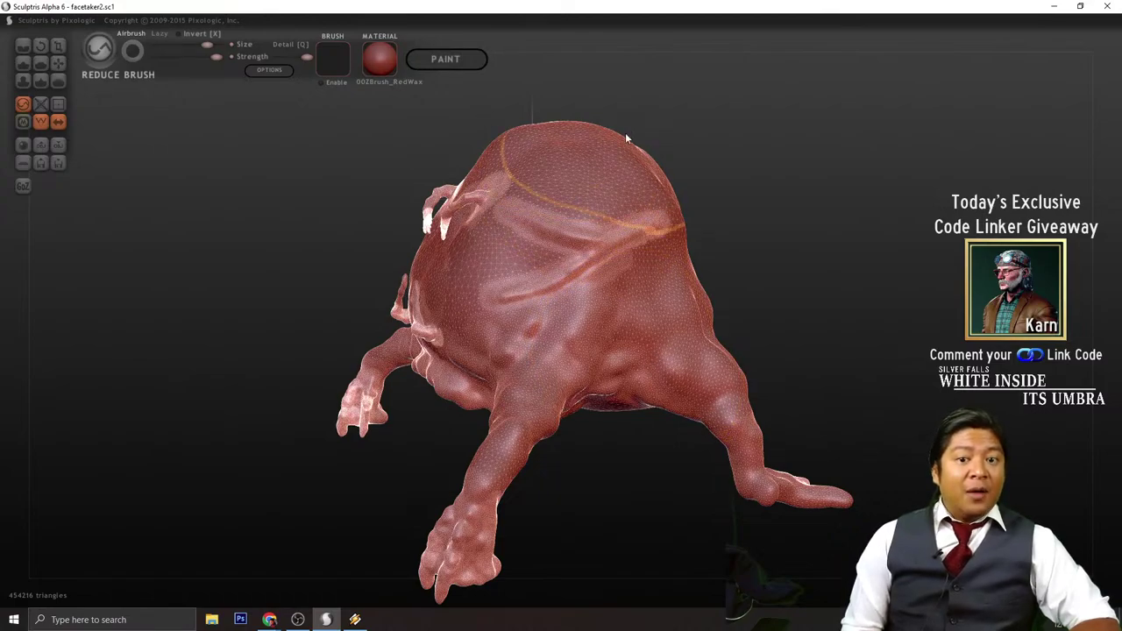
mouse_move(631, 132)
left_mouse_down()
mouse_move(782, 190)
mouse_move(591, 220)
left_mouse_up()
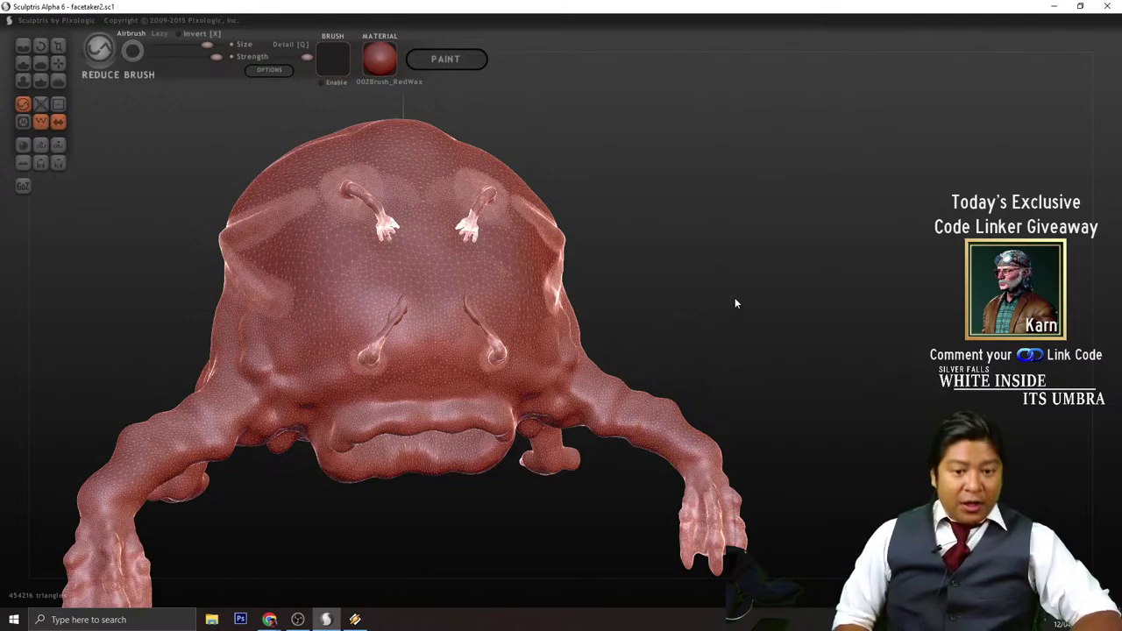
mouse_move(737, 303)
left_mouse_down()
mouse_move(775, 359)
mouse_move(736, 363)
mouse_move(732, 330)
mouse_move(747, 339)
mouse_move(689, 333)
left_mouse_up()
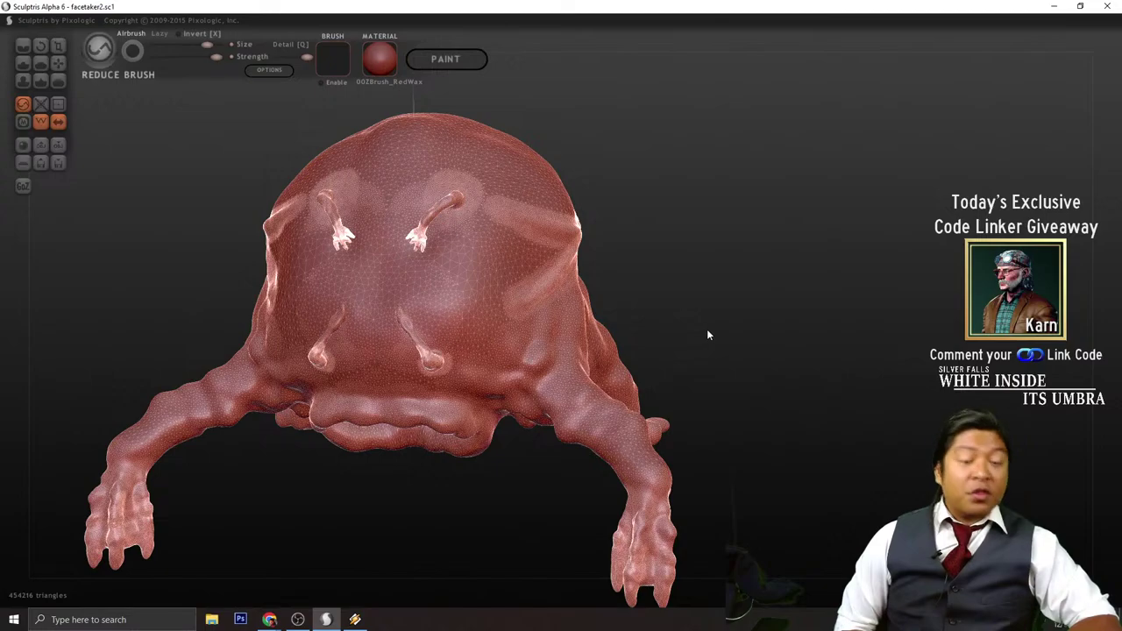
mouse_move(722, 308)
left_mouse_down()
mouse_move(747, 338)
mouse_move(676, 325)
mouse_move(724, 298)
mouse_move(764, 319)
mouse_move(749, 286)
mouse_move(734, 298)
left_mouse_up()
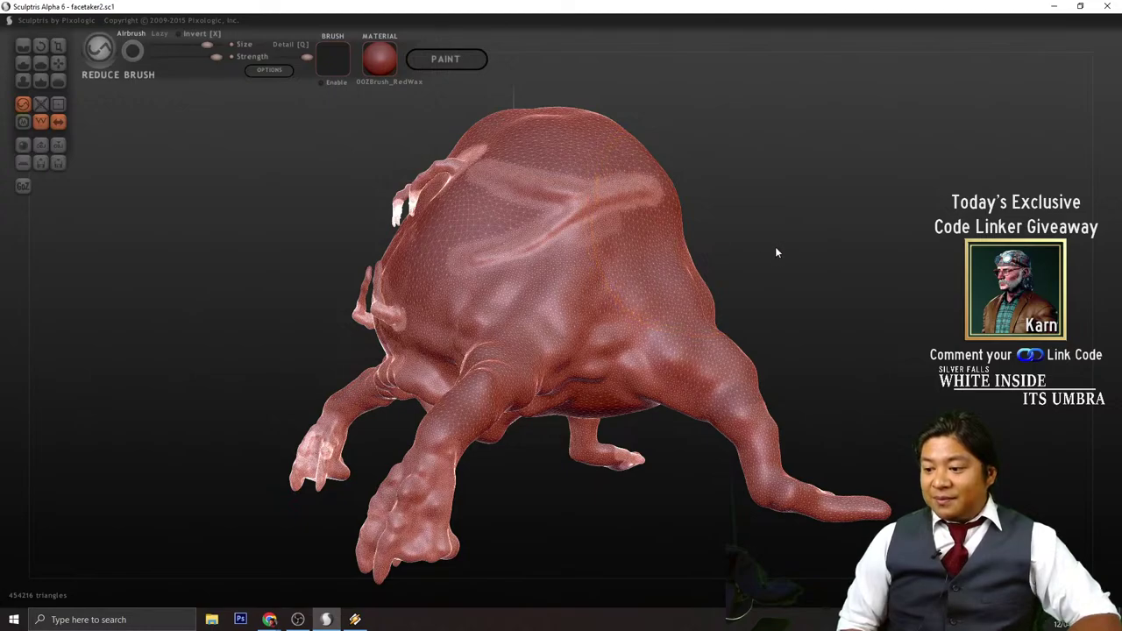
mouse_move(810, 307)
left_mouse_down()
mouse_move(847, 306)
mouse_move(832, 306)
left_mouse_up()
scroll(848, 295, "up", 3)
scroll(848, 294, "up", 1)
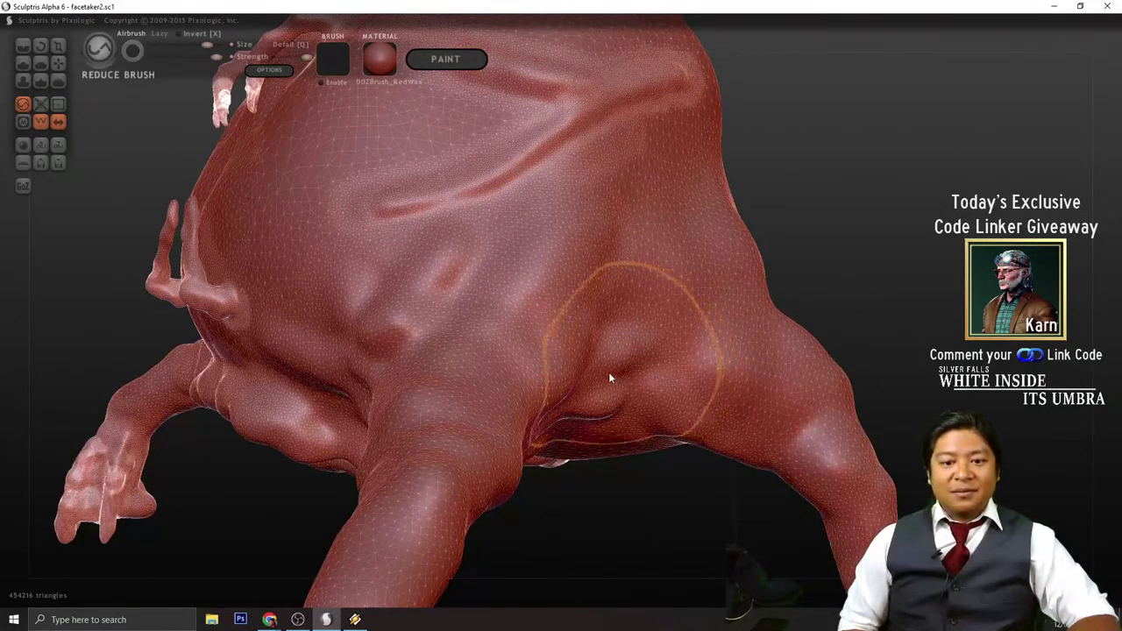
scroll(608, 371, "down", 3)
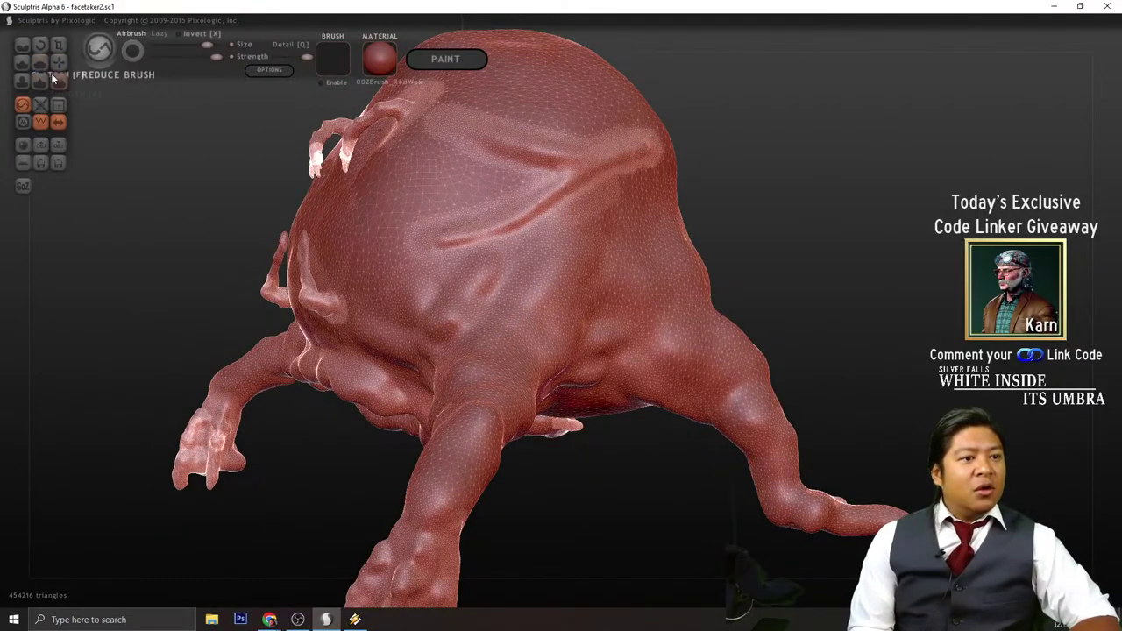
- Try to inflate the lower flank between the front and hind legs
left_click(22, 81)
scroll(803, 273, "down", 5)
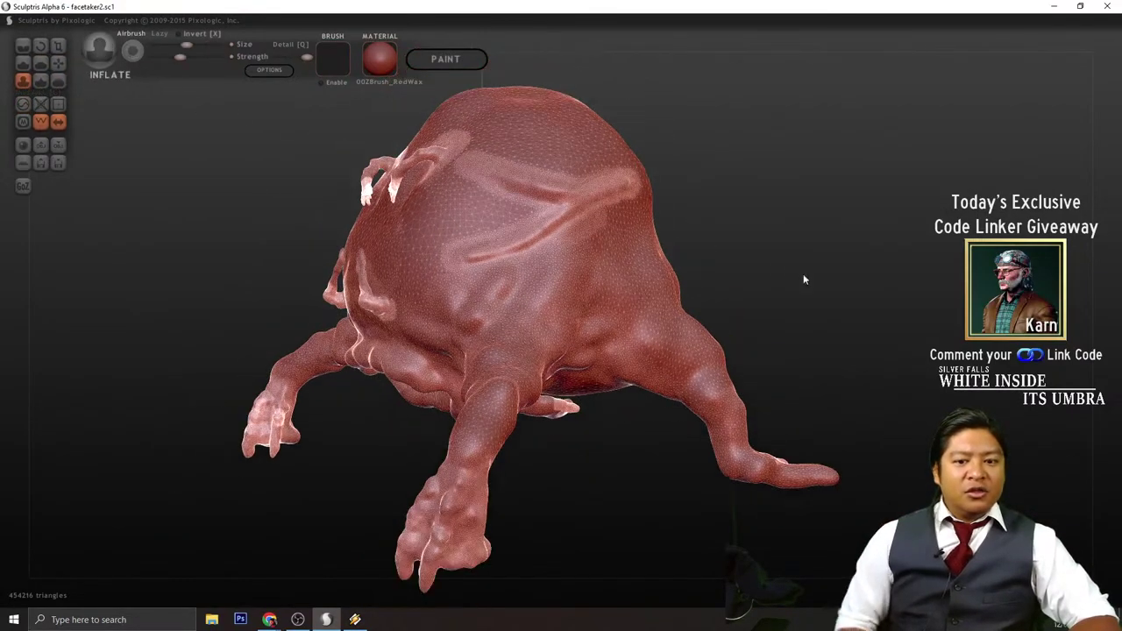
scroll(605, 330, "down", 3)
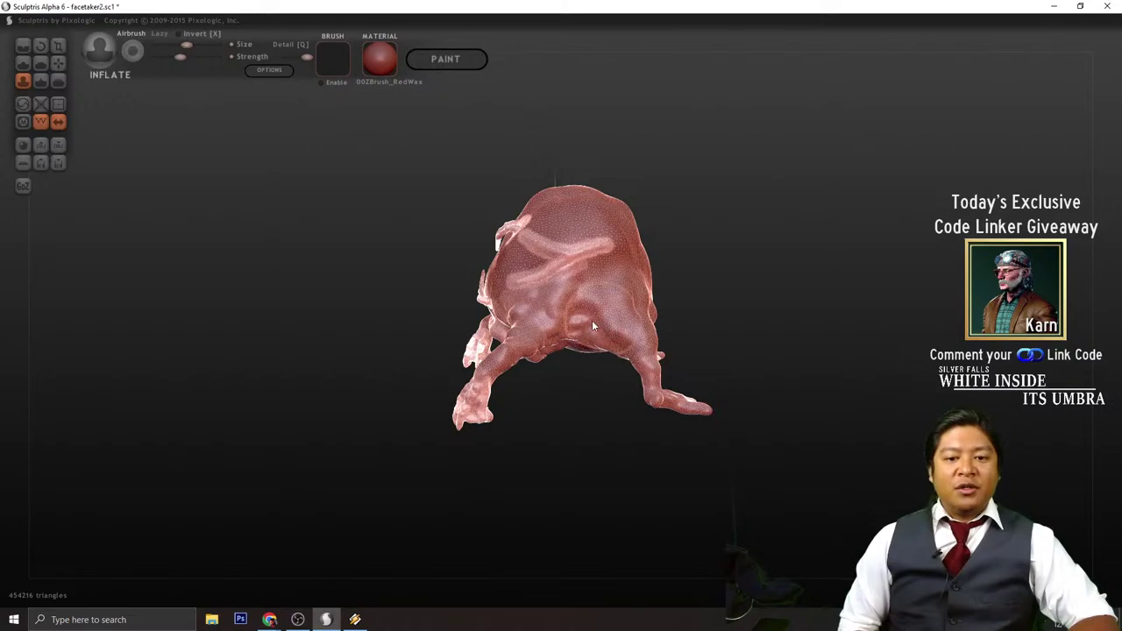
left_click_drag(671, 352, 915, 307)
scroll(800, 297, "up", 6)
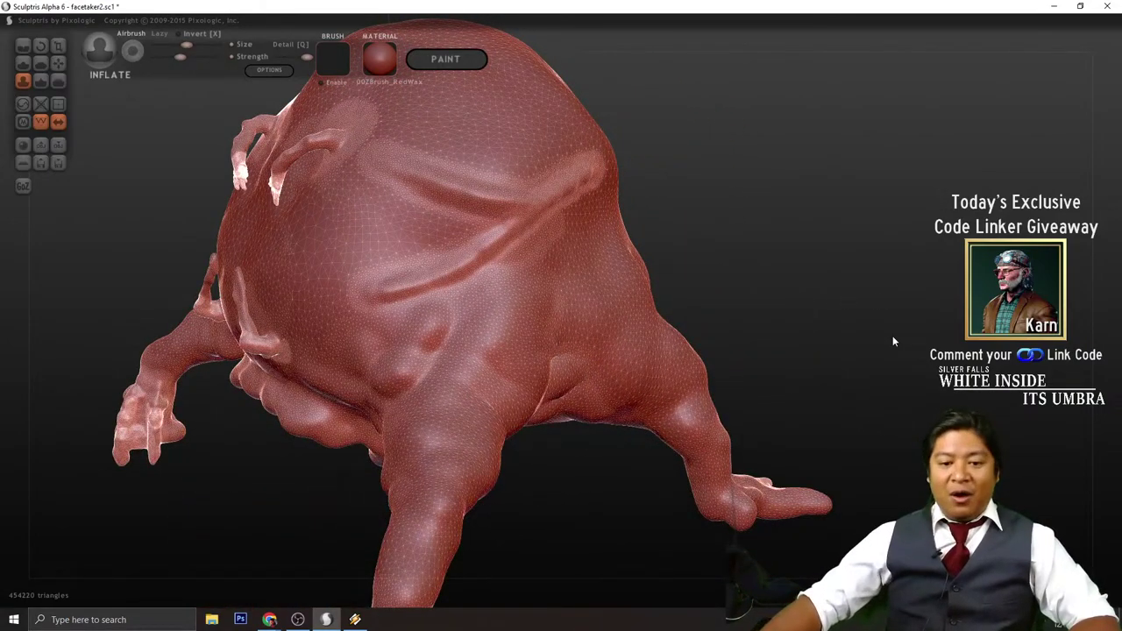
scroll(893, 341, "down", 6)
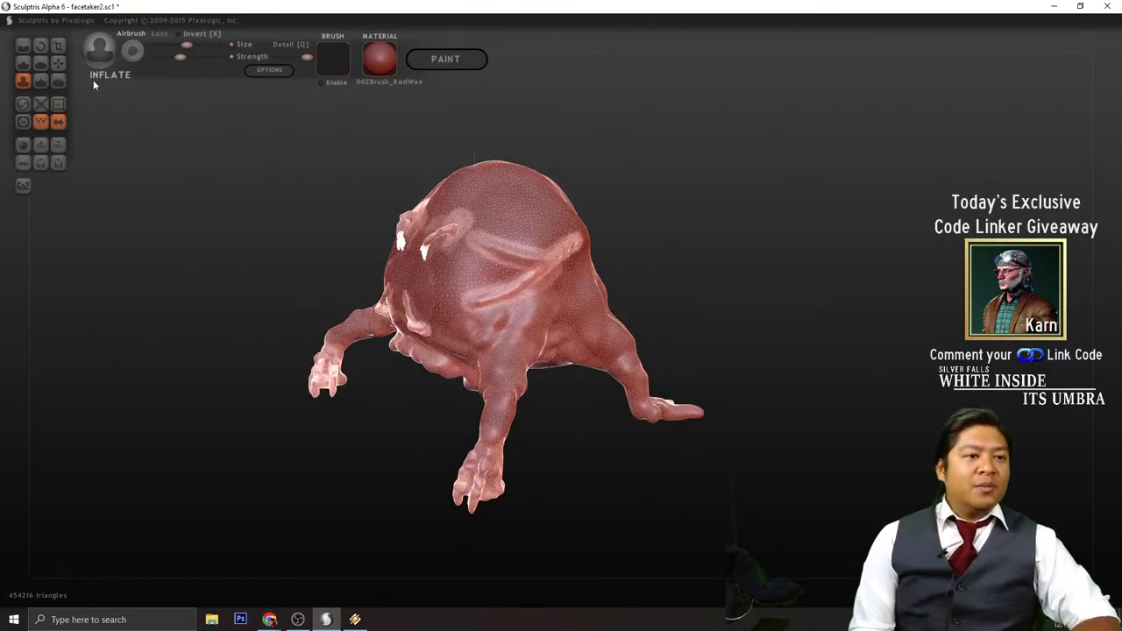
- Pull the lower edge of the rump between the hind legs slightly with the Grab brush
left_click(58, 64)
mouse_move(552, 341)
right_mouse_down()
mouse_move(701, 313)
mouse_move(698, 293)
right_mouse_up()
scroll(701, 308, "up", 3)
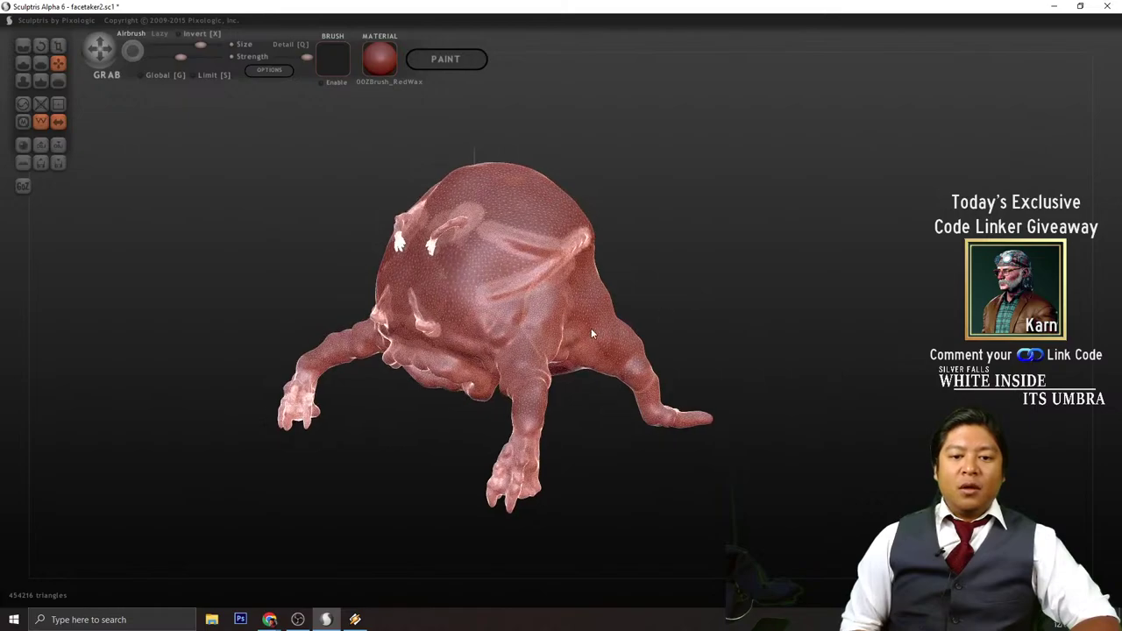
scroll(574, 340, "up", 2)
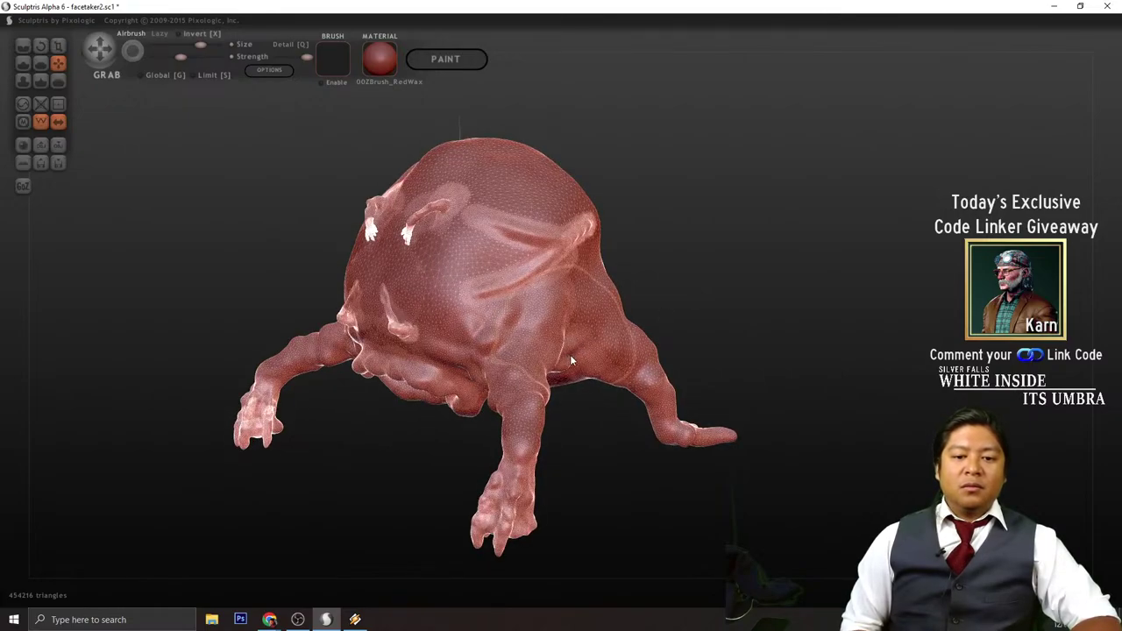
mouse_move(579, 358)
right_mouse_down()
mouse_move(696, 301)
mouse_move(579, 351)
right_mouse_up()
mouse_move(616, 311)
right_mouse_down()
mouse_move(631, 280)
mouse_move(759, 342)
mouse_move(860, 300)
mouse_move(880, 313)
mouse_move(817, 276)
mouse_move(649, 324)
right_mouse_up()
left_click_drag(646, 333, 664, 342)
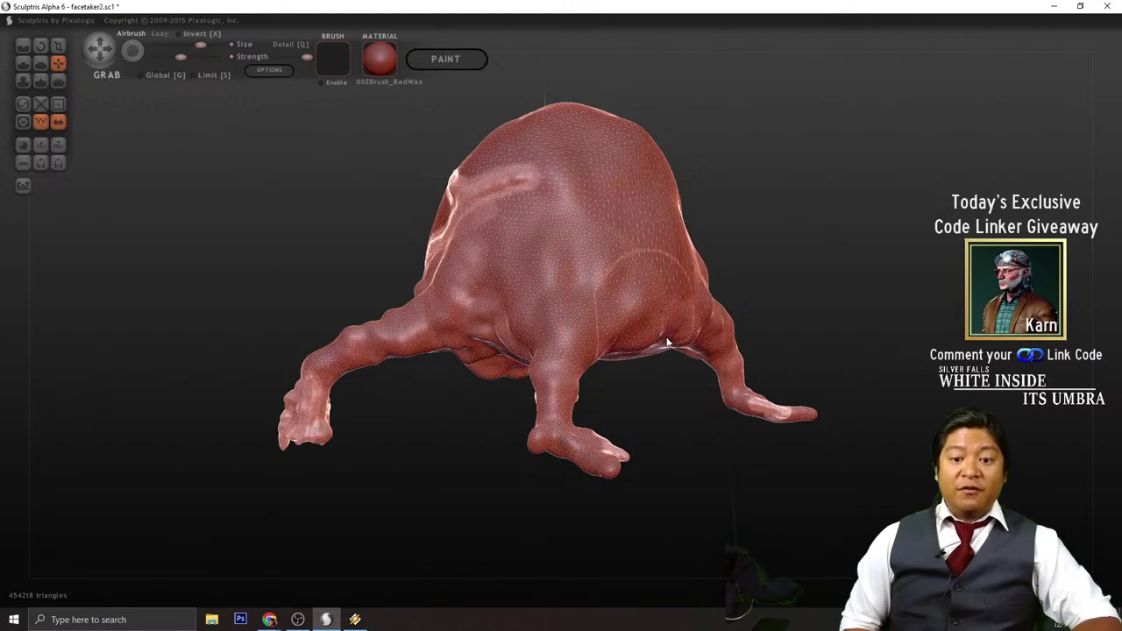
- Examine the creature's rump, hind legs and flanks from the rear, the sides and the front
right_click_drag(790, 263, 644, 263)
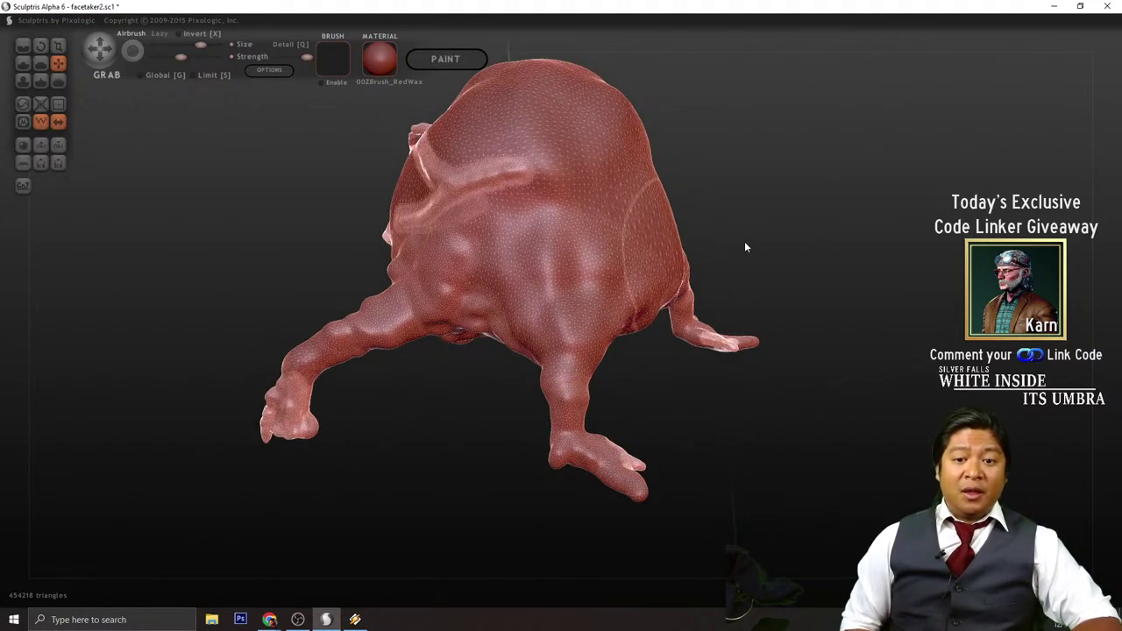
mouse_move(745, 245)
right_mouse_down()
mouse_move(840, 258)
mouse_move(619, 294)
right_mouse_up()
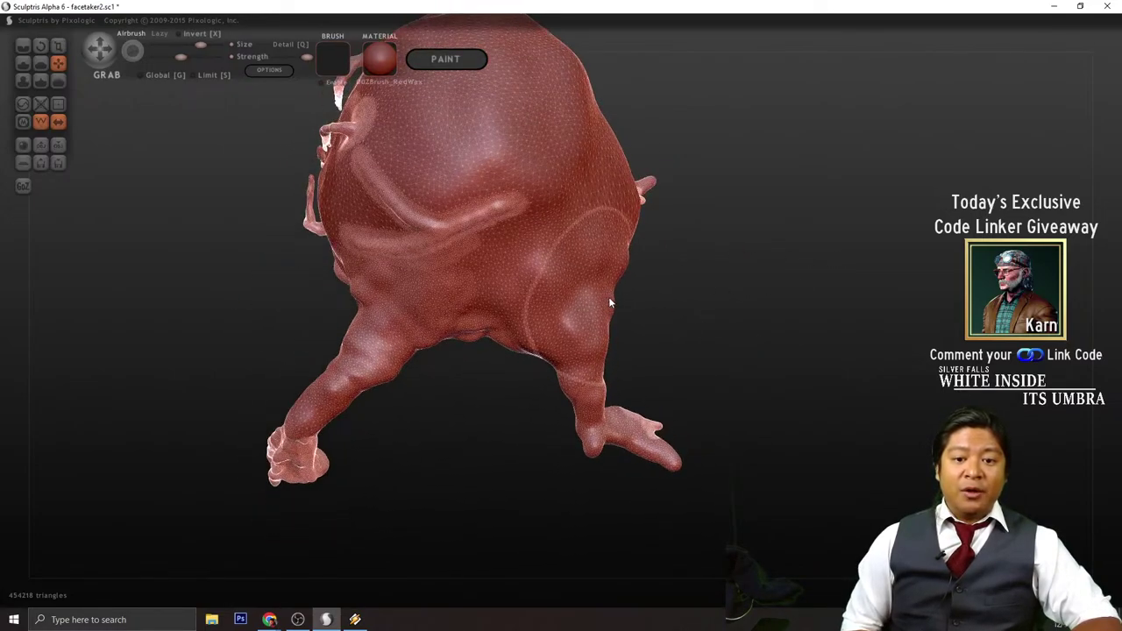
mouse_move(684, 309)
right_mouse_down()
mouse_move(742, 267)
mouse_move(658, 296)
mouse_move(675, 308)
right_mouse_up()
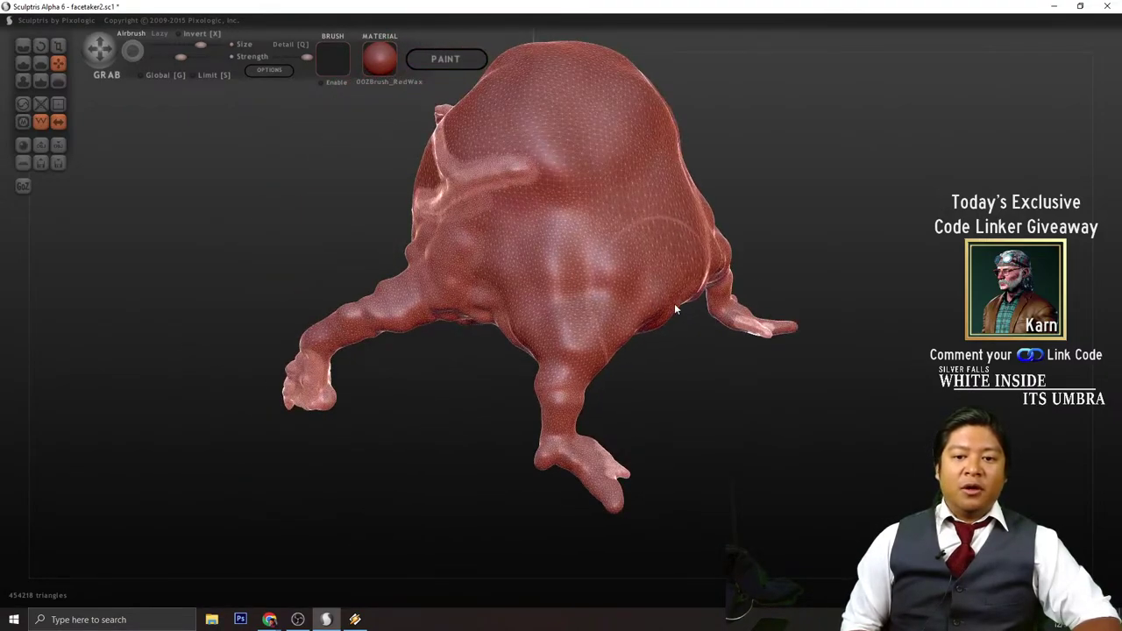
mouse_move(705, 233)
right_mouse_down()
mouse_move(819, 245)
mouse_move(834, 220)
mouse_move(751, 321)
right_mouse_up()
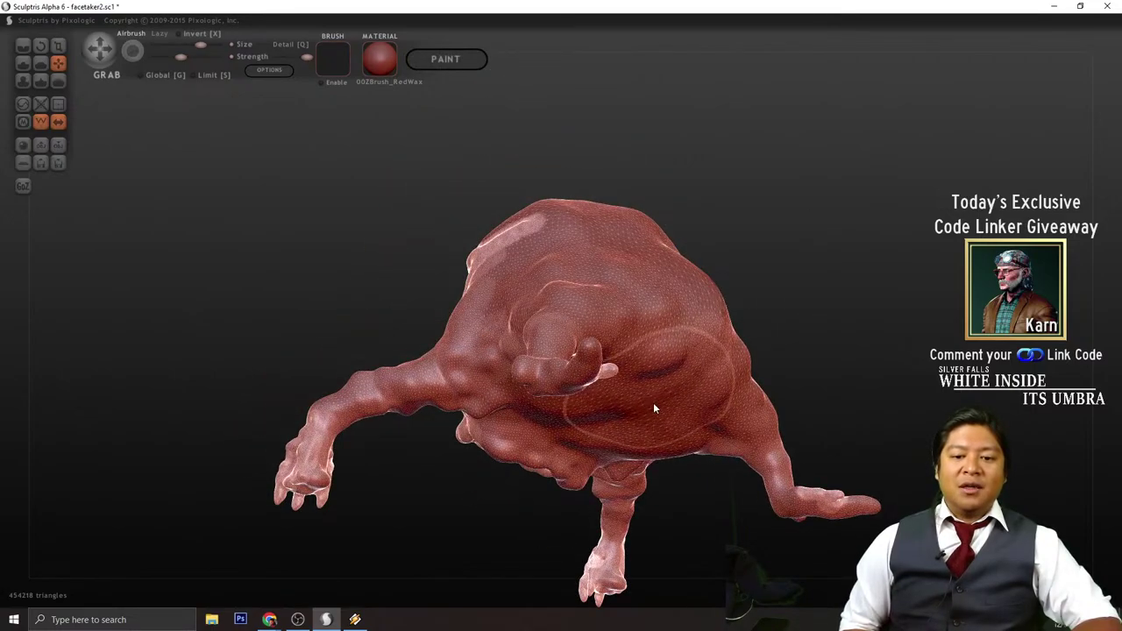
mouse_move(678, 390)
right_mouse_down()
mouse_move(876, 318)
mouse_move(736, 349)
mouse_move(727, 326)
right_mouse_up()
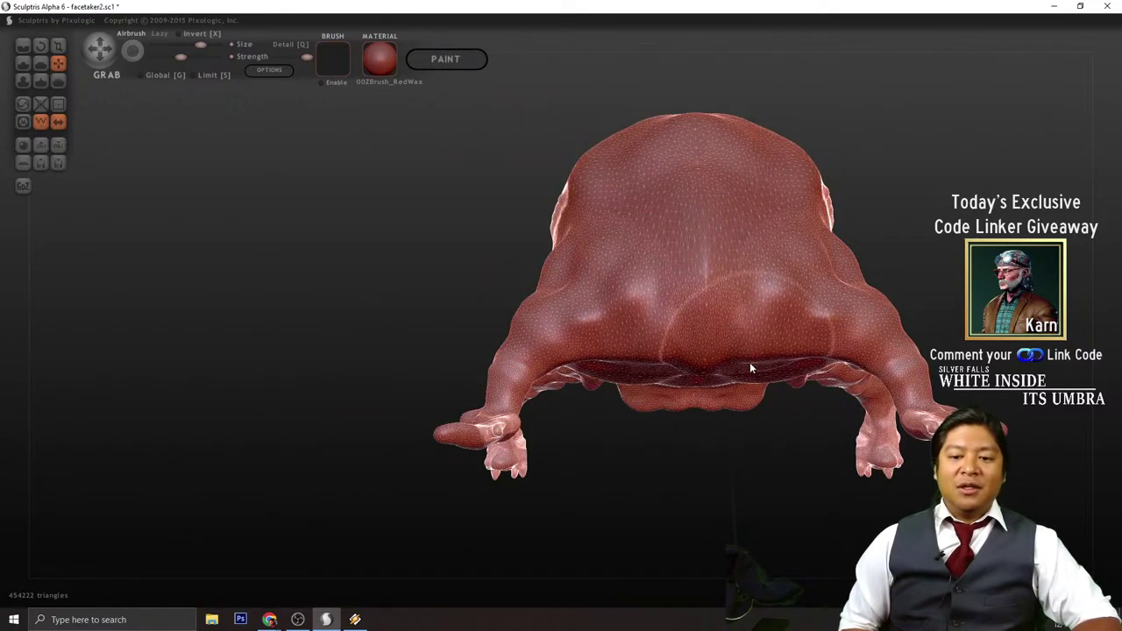
mouse_move(750, 368)
right_mouse_down()
mouse_move(825, 248)
mouse_move(819, 274)
mouse_move(798, 280)
mouse_move(803, 297)
mouse_move(887, 282)
mouse_move(887, 315)
right_mouse_up()
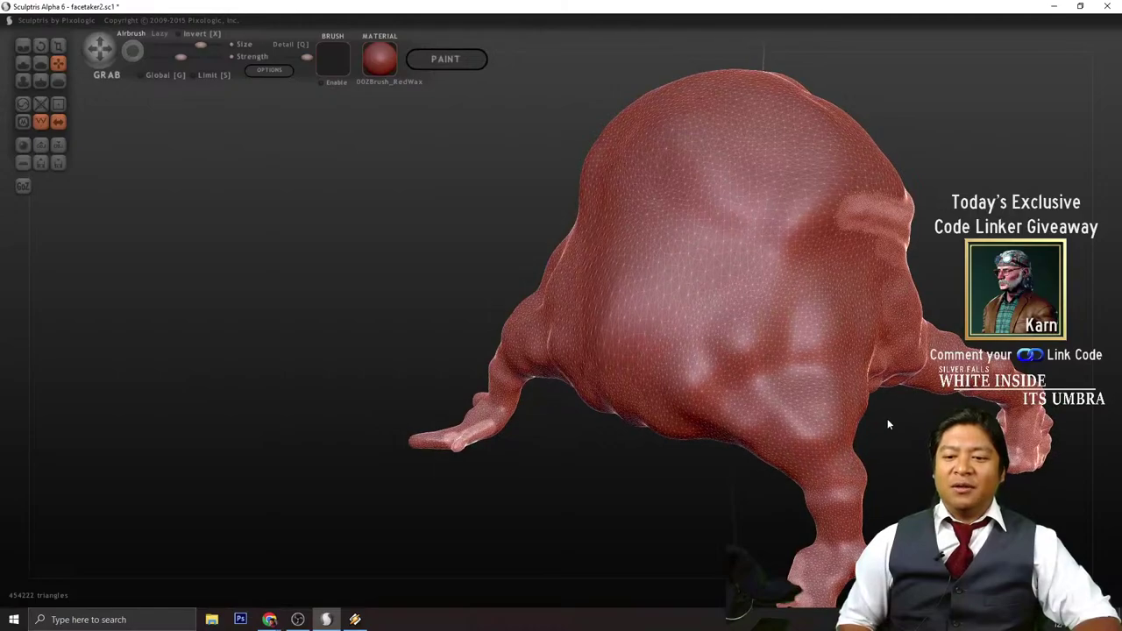
right_click_drag(887, 425, 826, 411)
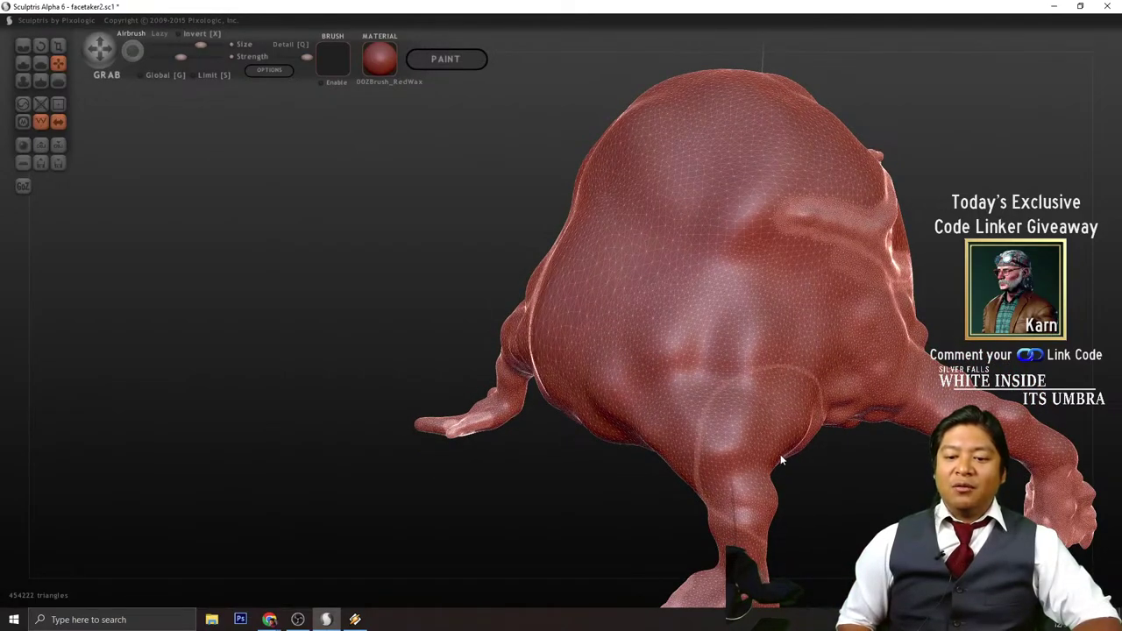
mouse_move(781, 455)
right_mouse_down()
mouse_move(846, 404)
mouse_move(793, 459)
mouse_move(767, 453)
mouse_move(796, 465)
mouse_move(665, 478)
mouse_move(814, 469)
mouse_move(798, 312)
right_mouse_up()
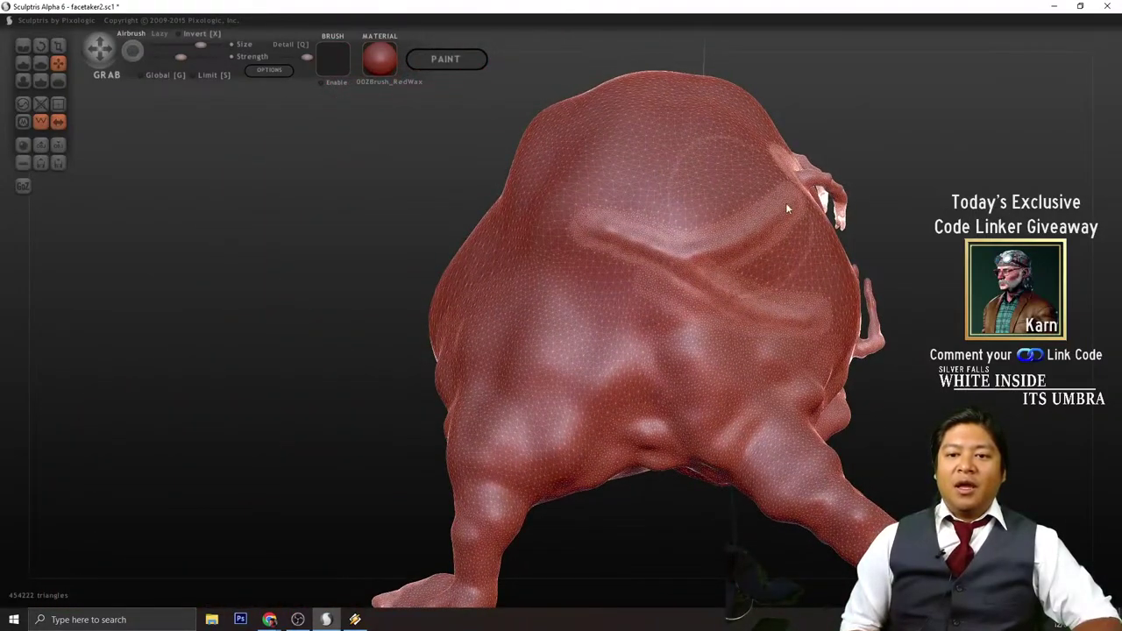
right_click_drag(786, 208, 807, 185)
mouse_move(696, 218)
right_mouse_down()
mouse_move(772, 263)
mouse_move(790, 307)
right_mouse_up()
scroll(638, 246, "down", 3)
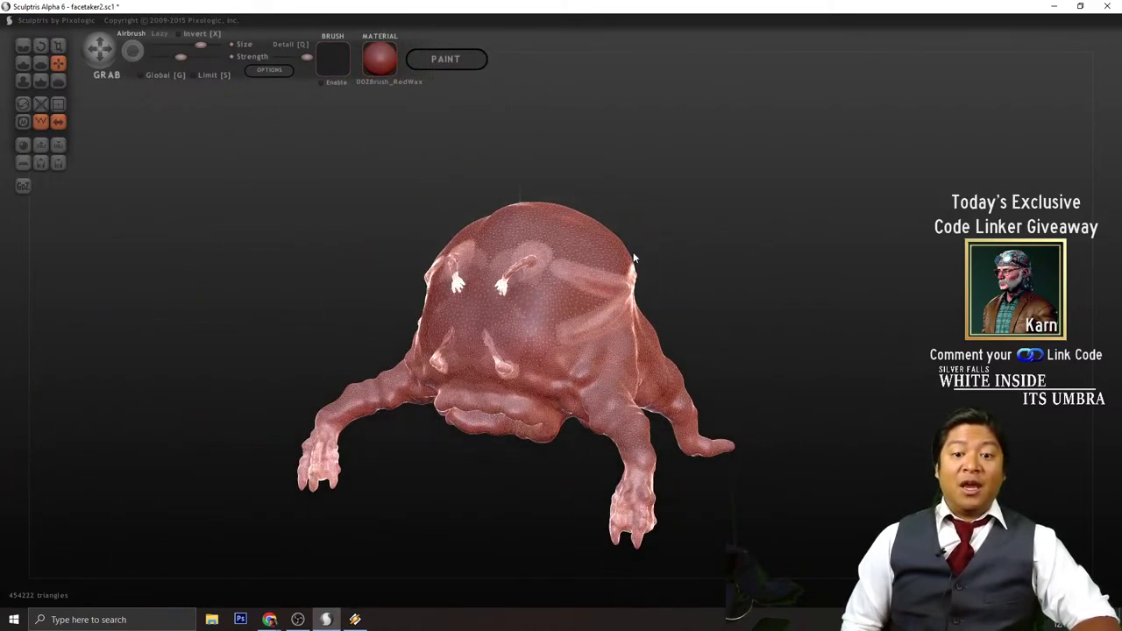
- Push the upper side of the body just above the flank ridges slightly inward with Grab
scroll(633, 252, "up", 2)
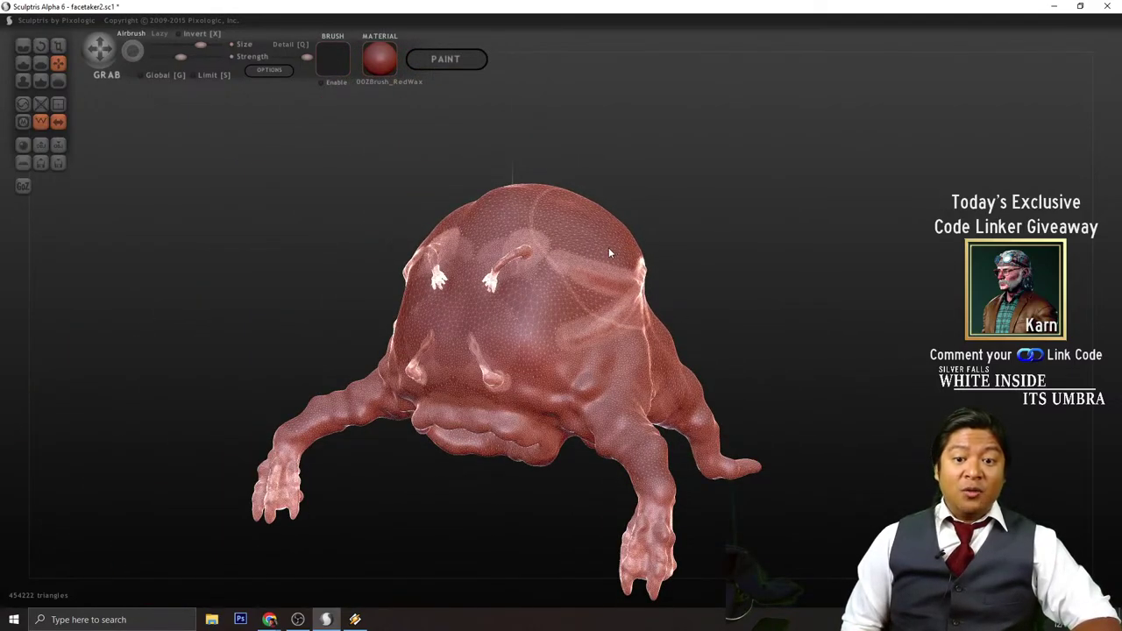
mouse_move(680, 252)
right_mouse_down()
mouse_move(728, 254)
mouse_move(683, 261)
right_mouse_up()
scroll(659, 246, "up", 2)
left_click_drag(649, 236, 633, 242)
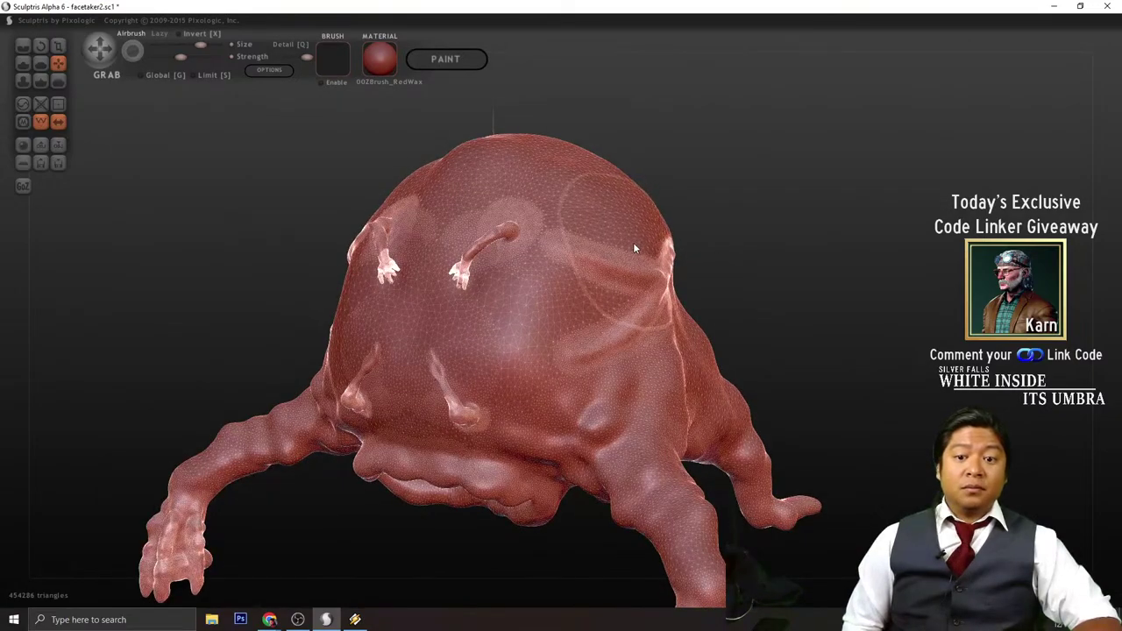
right_click_drag(762, 243, 739, 293)
scroll(709, 375, "down", 2)
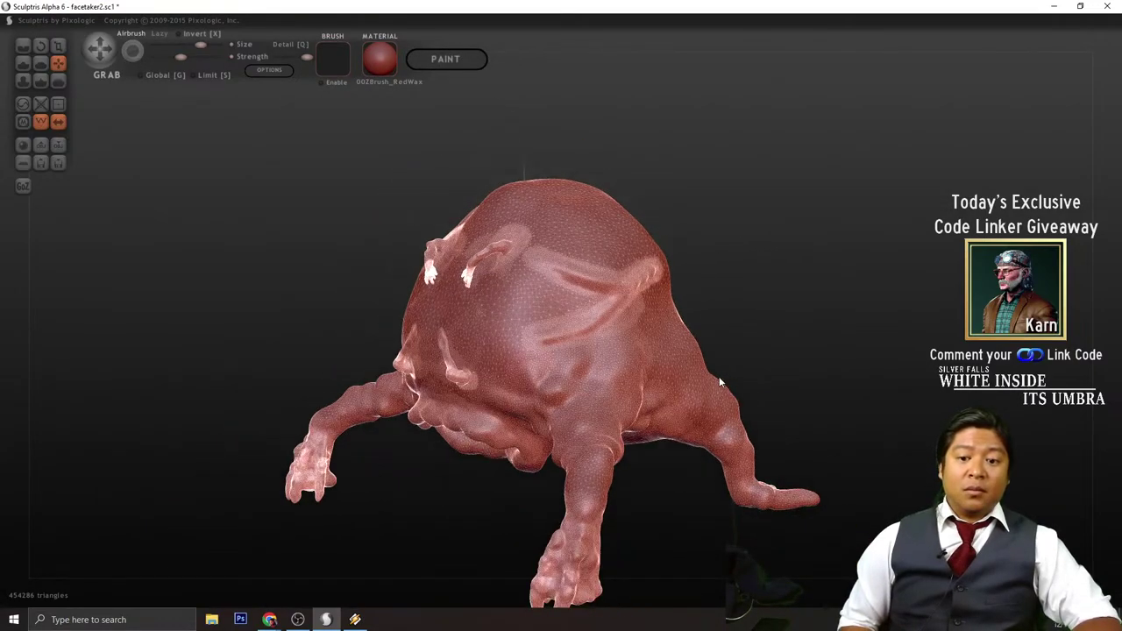
- Pull the creature's hind leg slightly outward near the foot with the Grab brush
scroll(720, 382, "down", 2)
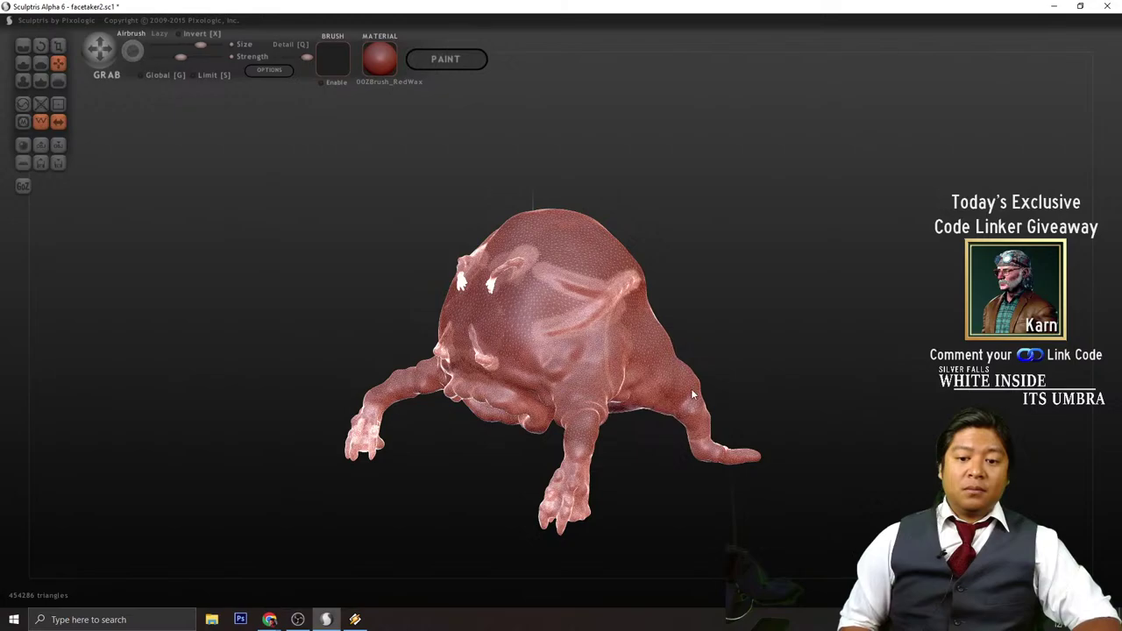
left_click_drag(725, 452, 742, 456)
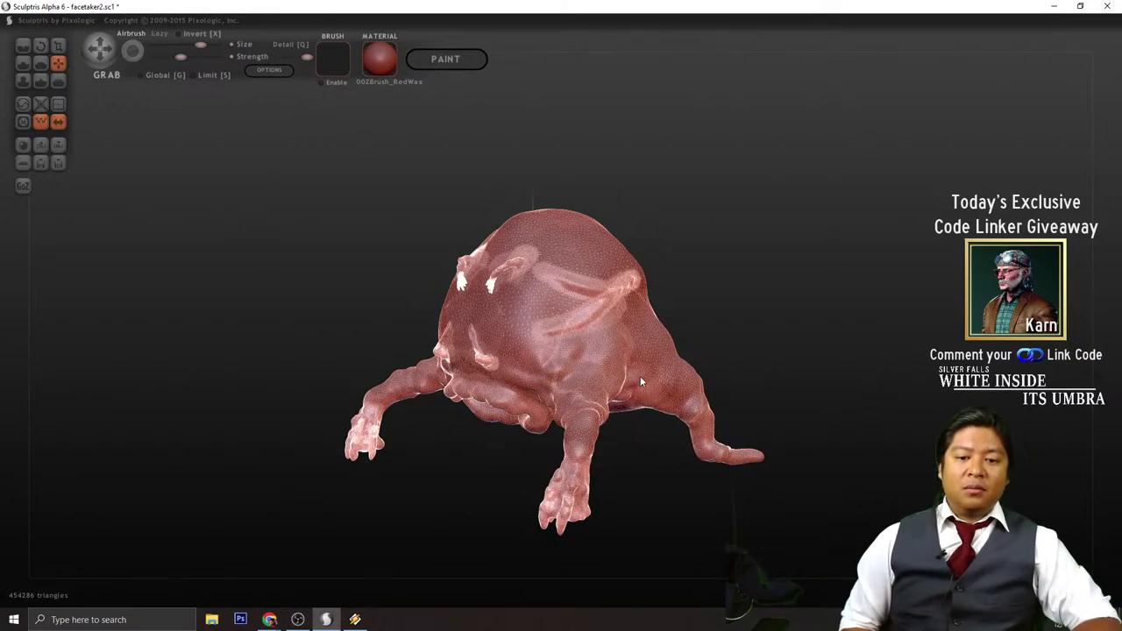
- Examine the creature's silhouette from the front and the rear, checking the surface with and without the wireframe
middle_click_drag(647, 377, 795, 322)
scroll(597, 237, "up", 3)
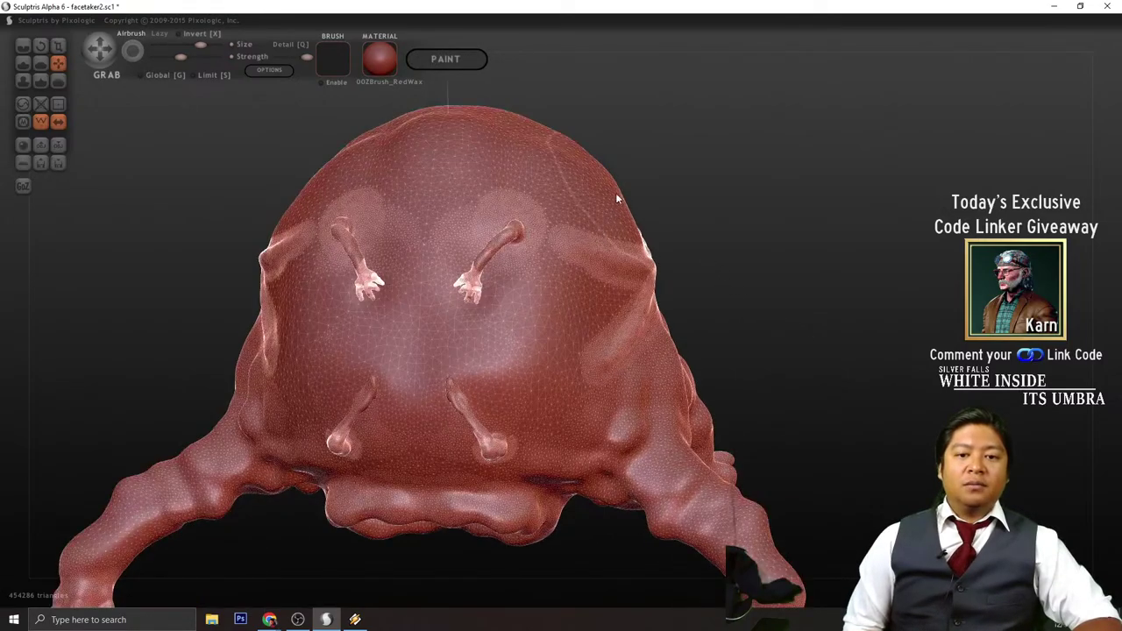
left_click_drag(824, 235, 831, 213)
left_click_drag(735, 171, 839, 251)
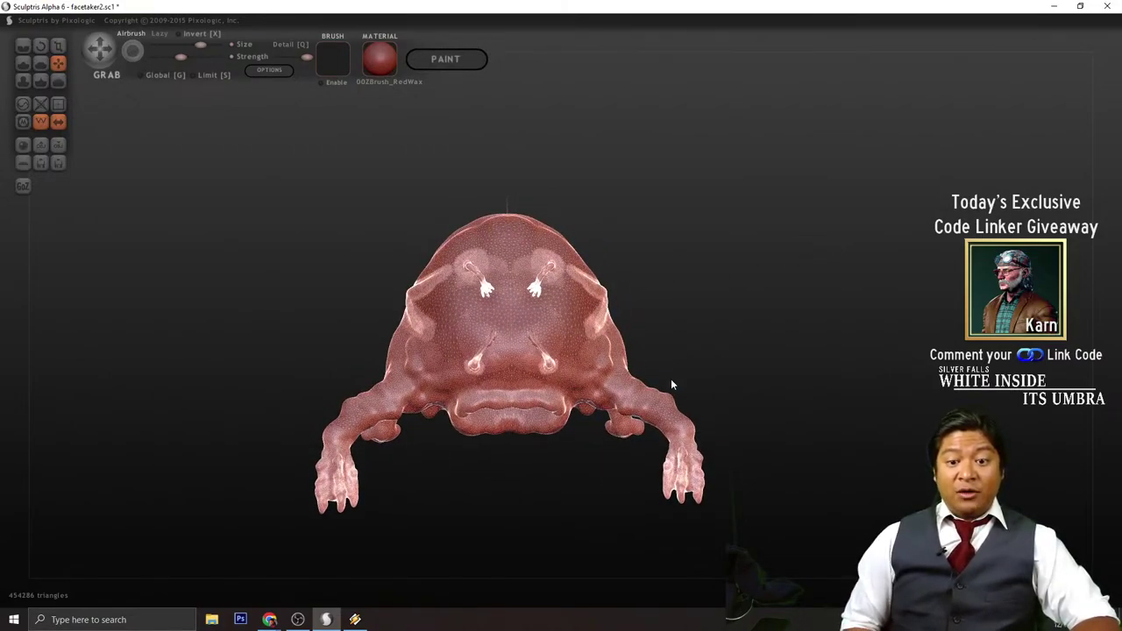
left_click_drag(671, 384, 633, 230)
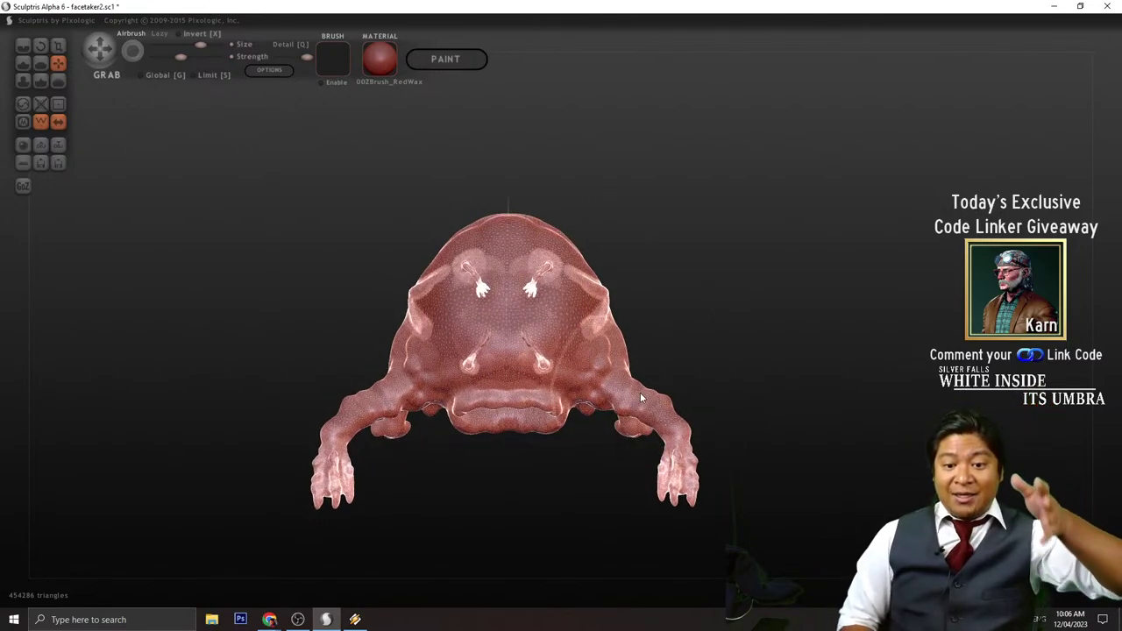
left_click_drag(640, 397, 670, 405)
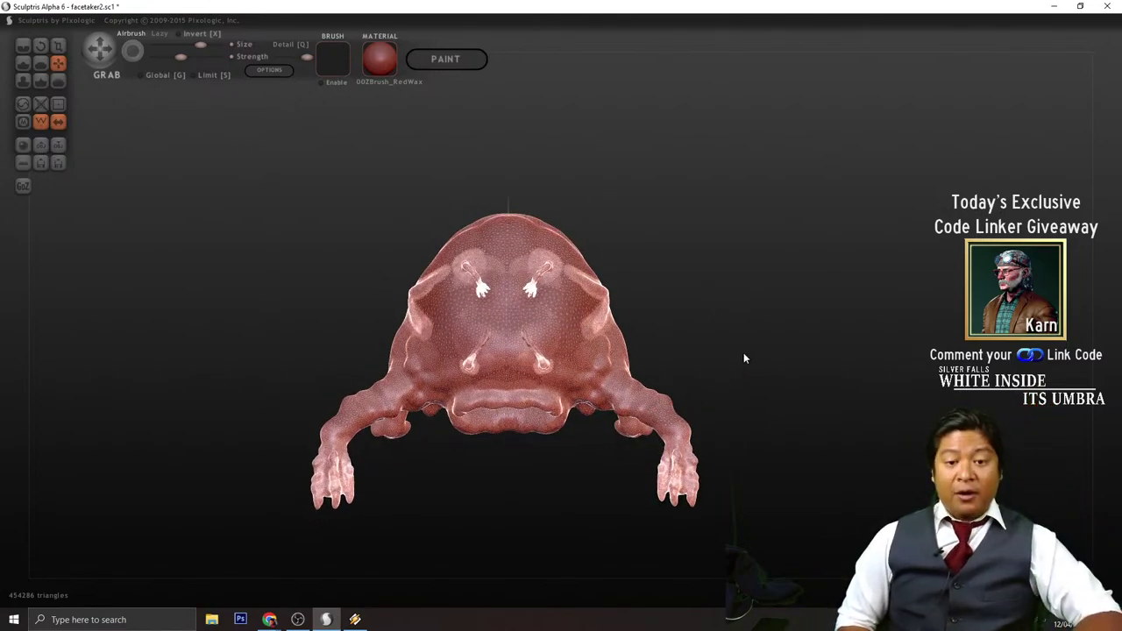
left_click_drag(744, 359, 755, 325)
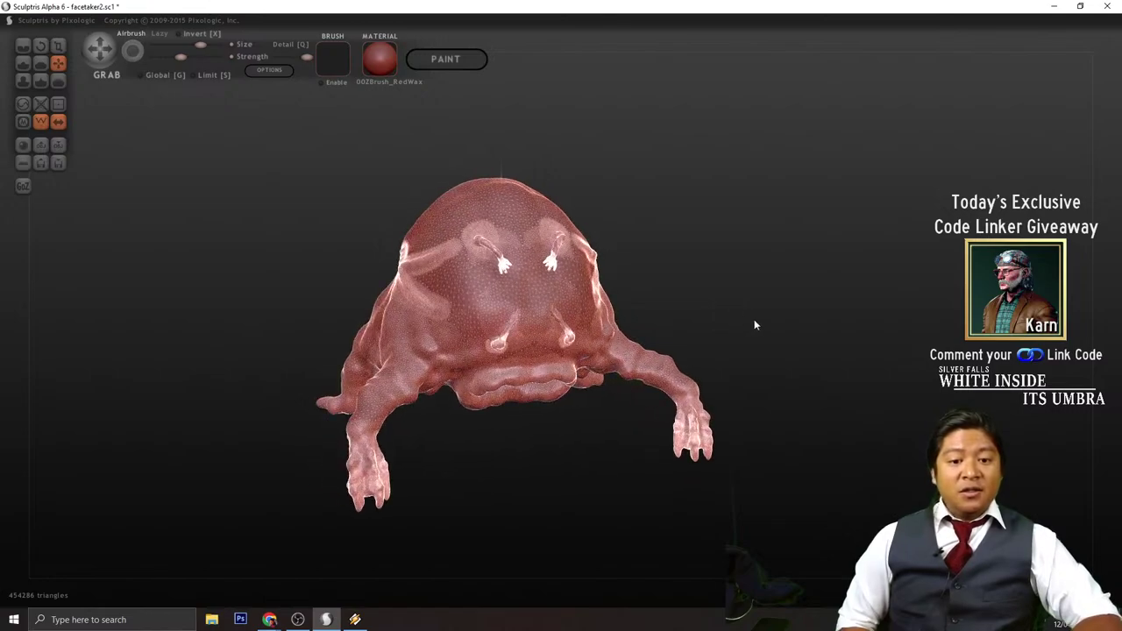
left_click(39, 121)
mouse_move(666, 255)
left_mouse_down()
mouse_move(799, 303)
mouse_move(858, 305)
mouse_move(885, 327)
mouse_move(952, 293)
mouse_move(912, 310)
mouse_move(444, 306)
mouse_move(845, 318)
mouse_move(604, 322)
left_mouse_up()
scroll(602, 318, "up", 3)
left_click_drag(903, 338, 851, 316)
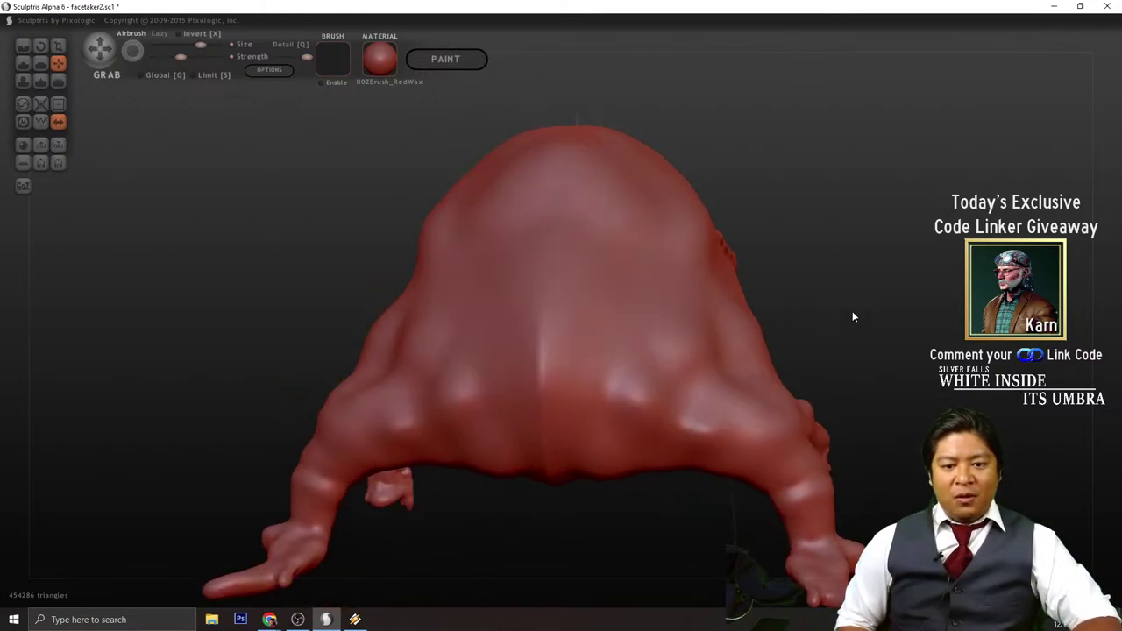
left_click(41, 121)
left_click_drag(847, 274, 207, 196)
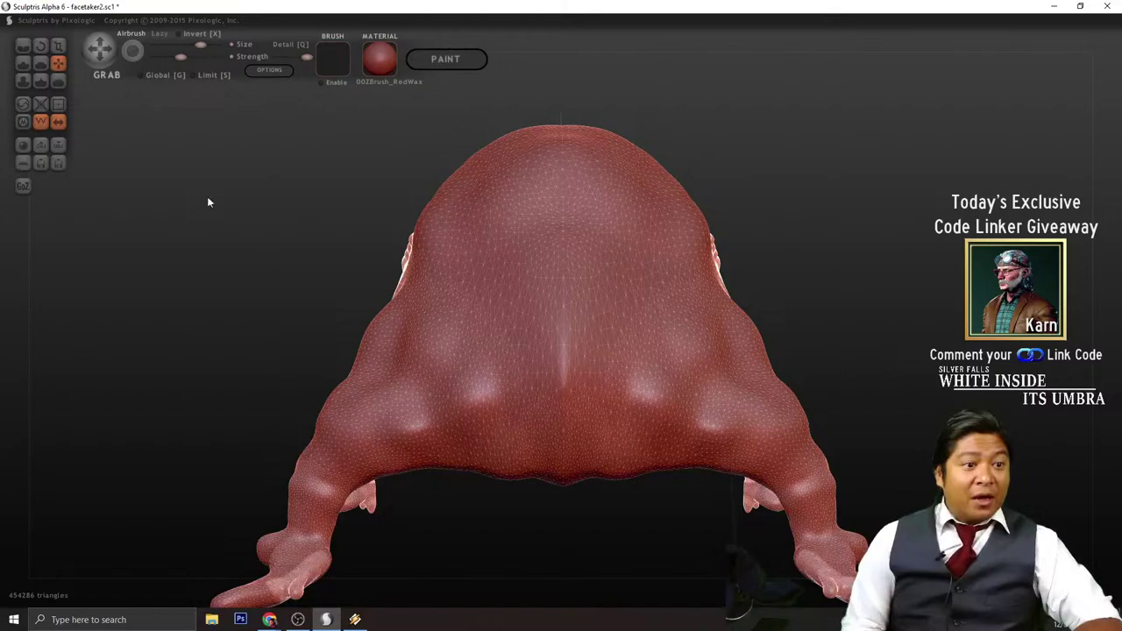
- Smooth the vertical ridge along the centre line of the rump above the hind legs
left_click(58, 80)
mouse_move(218, 104)
left_mouse_down()
mouse_move(844, 221)
mouse_move(563, 349)
left_mouse_up()
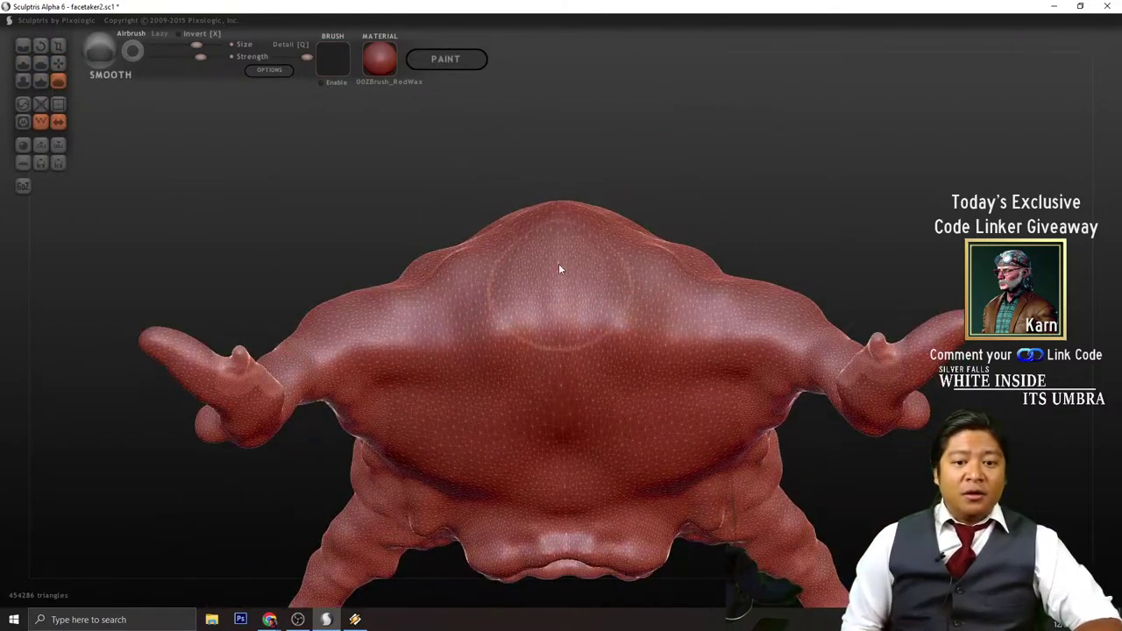
left_click_drag(690, 137, 631, 263)
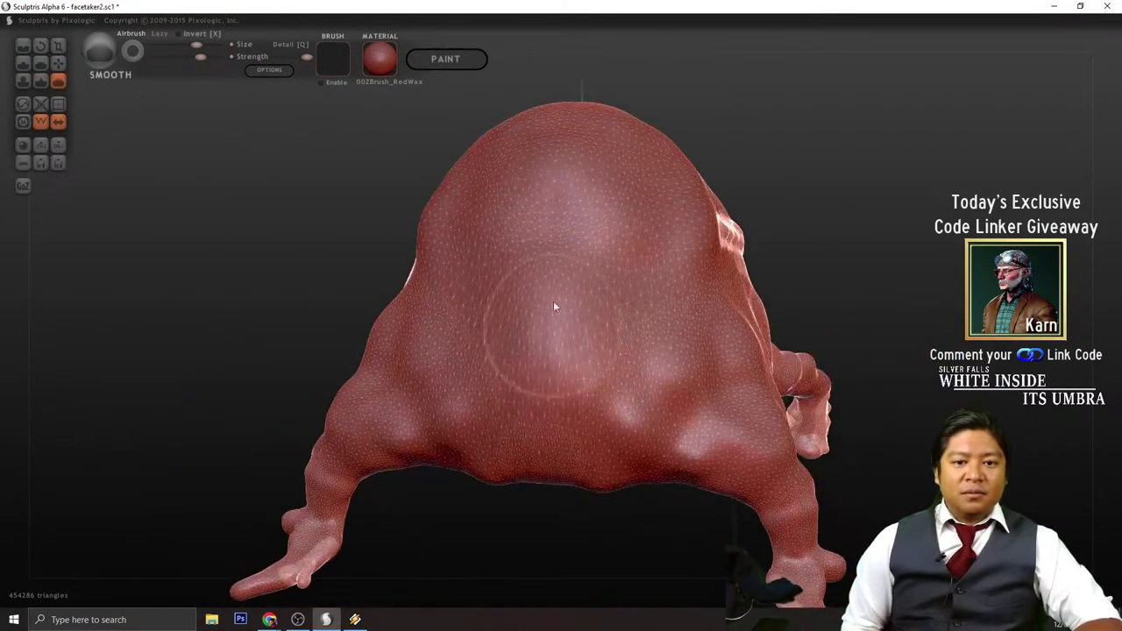
left_click_drag(805, 121, 762, 93)
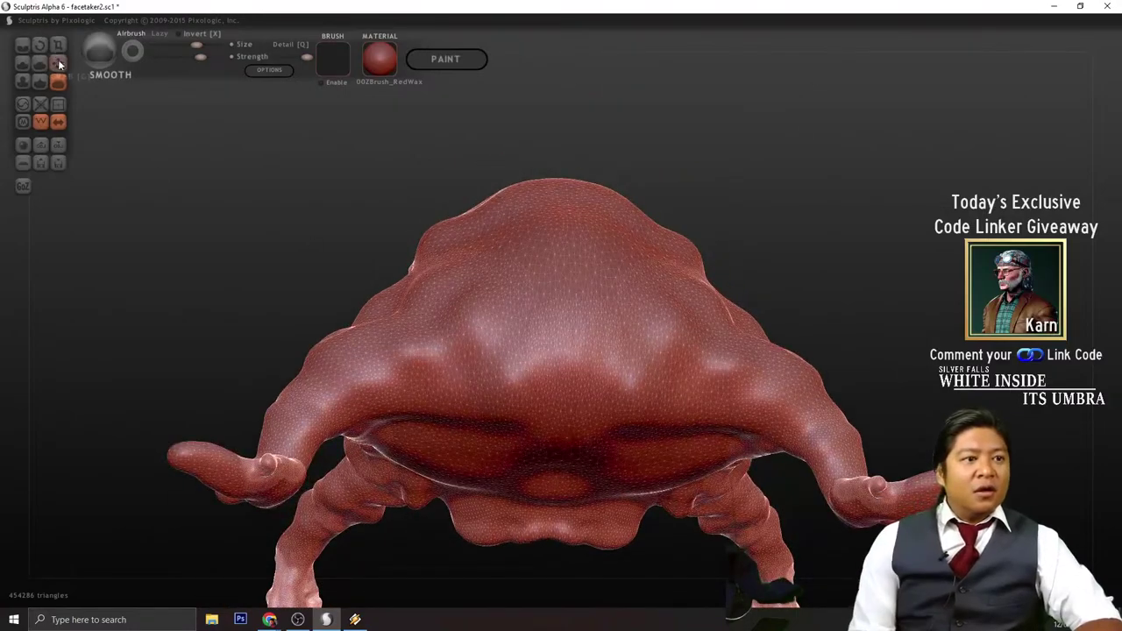
- Build up two symmetrical rounded bulges on the lower rump with an enlarged Draw brush
left_click(24, 65)
mouse_move(803, 241)
left_mouse_down()
mouse_move(801, 204)
mouse_move(639, 326)
mouse_move(552, 311)
left_mouse_up()
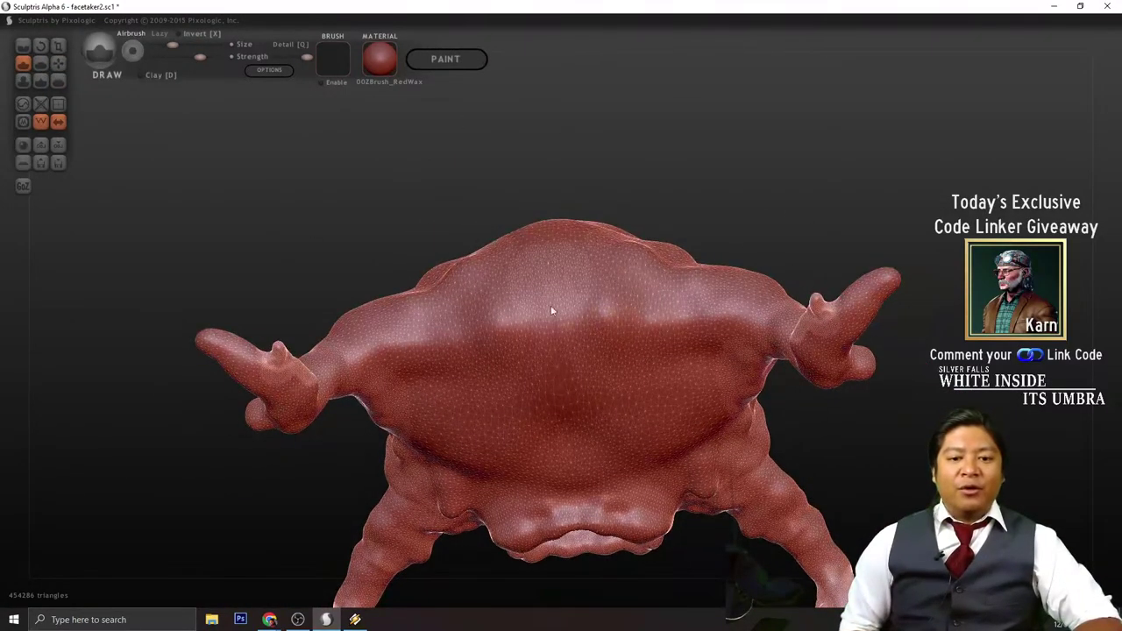
left_click_drag(750, 167, 723, 279)
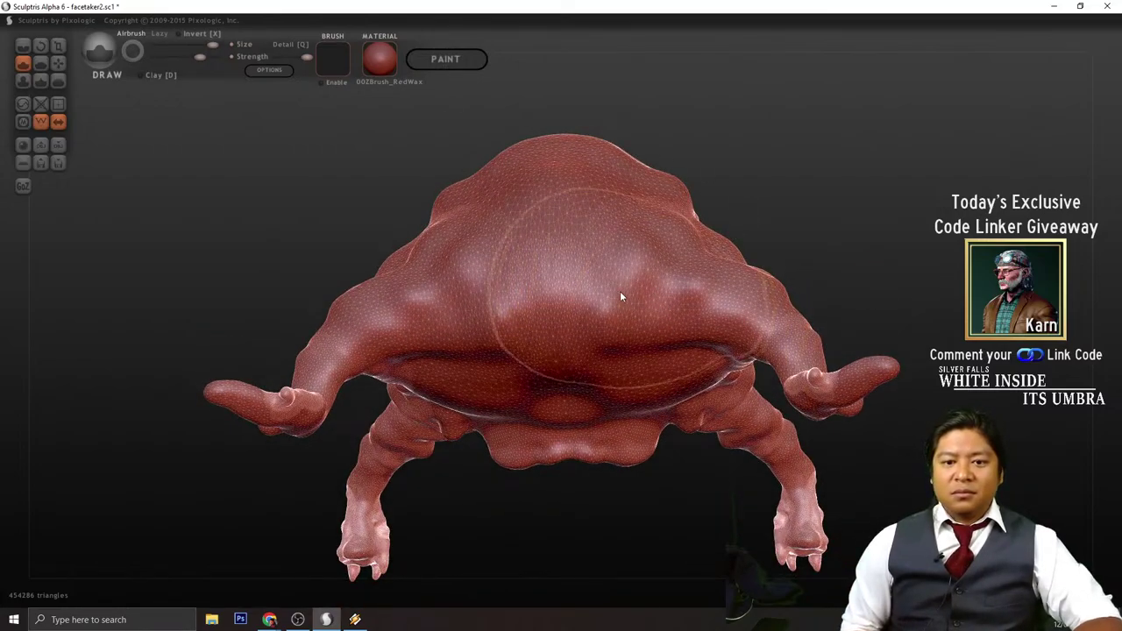
scroll(620, 294, "up", 3)
mouse_move(654, 364)
left_mouse_down()
mouse_move(626, 381)
mouse_move(607, 317)
left_mouse_up()
mouse_move(614, 376)
left_mouse_down()
mouse_move(702, 347)
mouse_move(786, 354)
mouse_move(647, 410)
mouse_move(667, 402)
left_mouse_up()
mouse_move(920, 182)
left_mouse_down()
mouse_move(935, 229)
mouse_move(926, 207)
left_mouse_up()
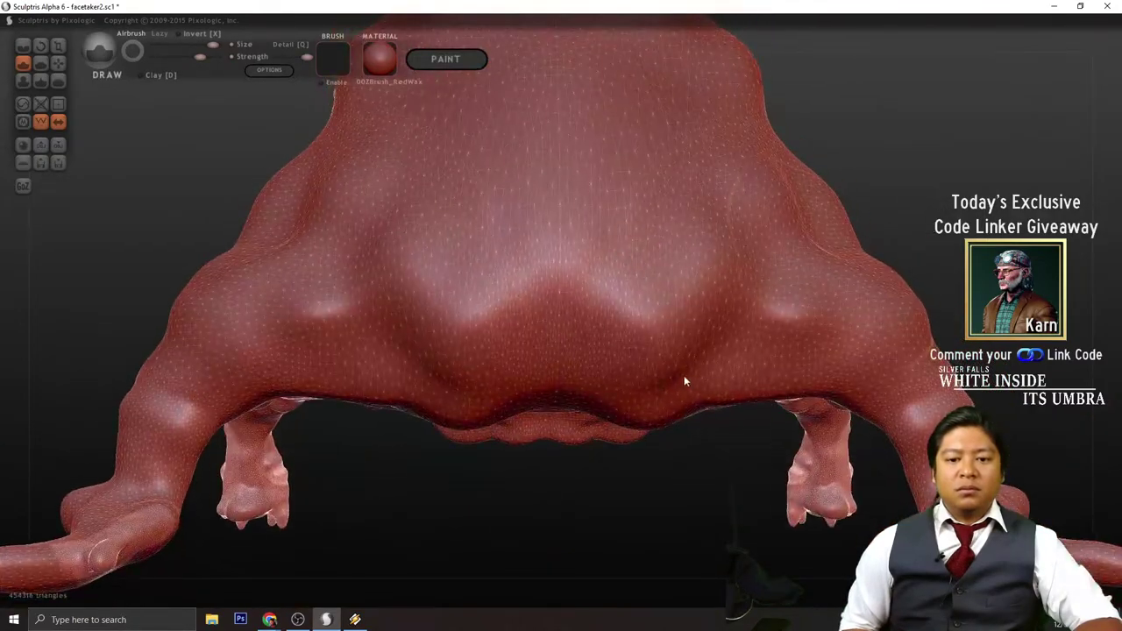
- Extend the rump bulges outward along the lower edge toward the hind legs with the Draw brush
left_click_drag(684, 375, 808, 374)
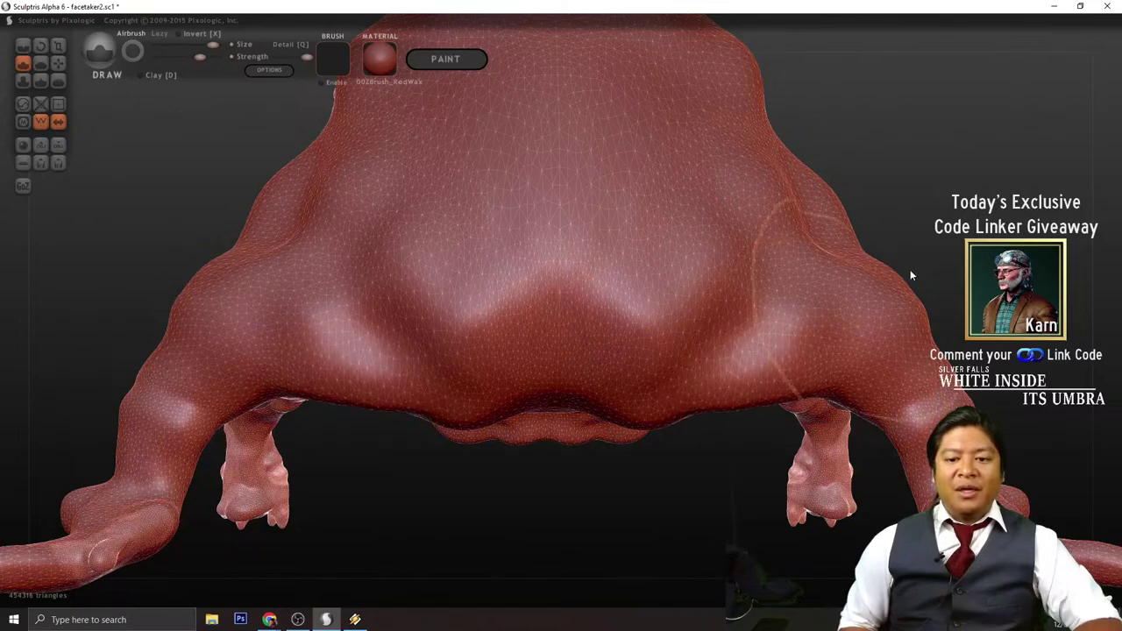
left_click_drag(910, 269, 864, 252)
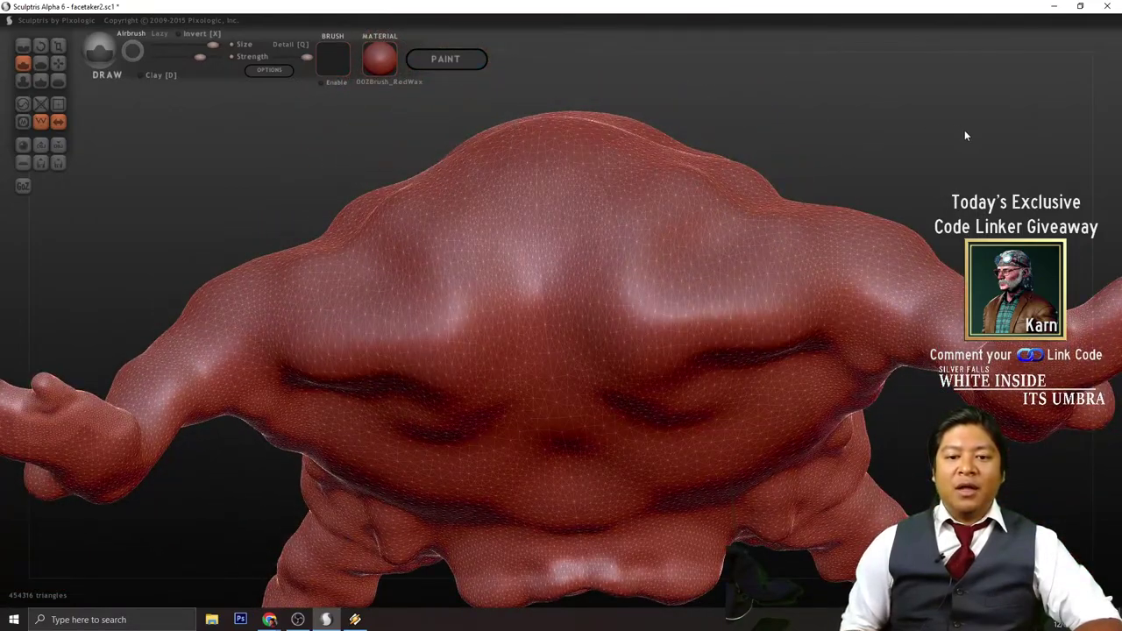
left_click_drag(964, 131, 856, 347)
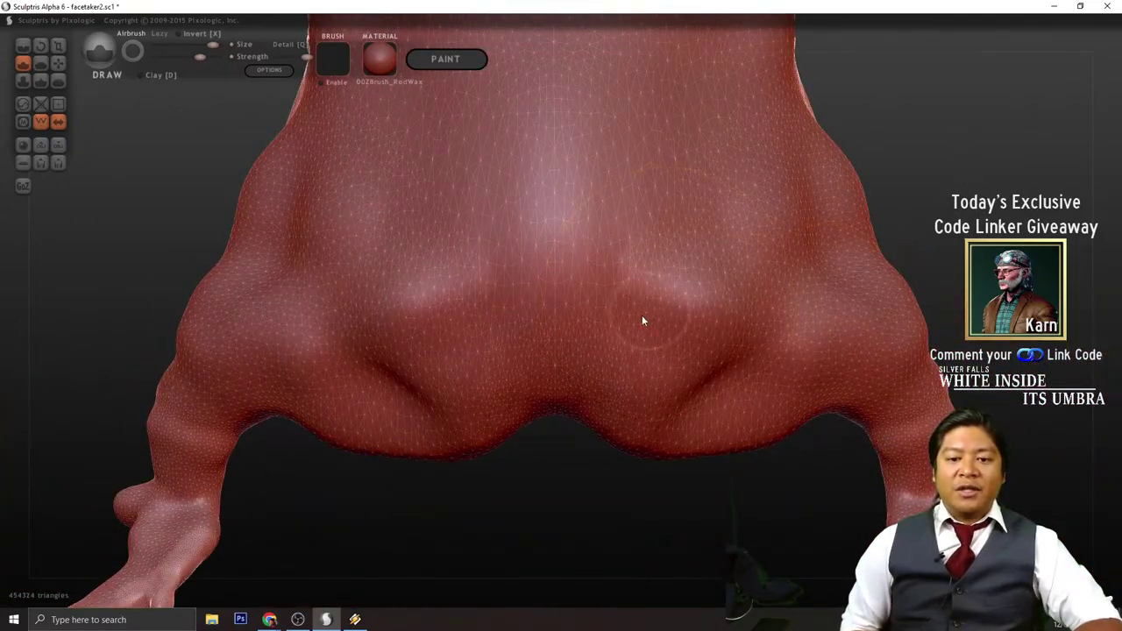
- Add more volume to the inner sides of the rump bulges beside the central cleft with Draw
left_click_drag(614, 476, 589, 373)
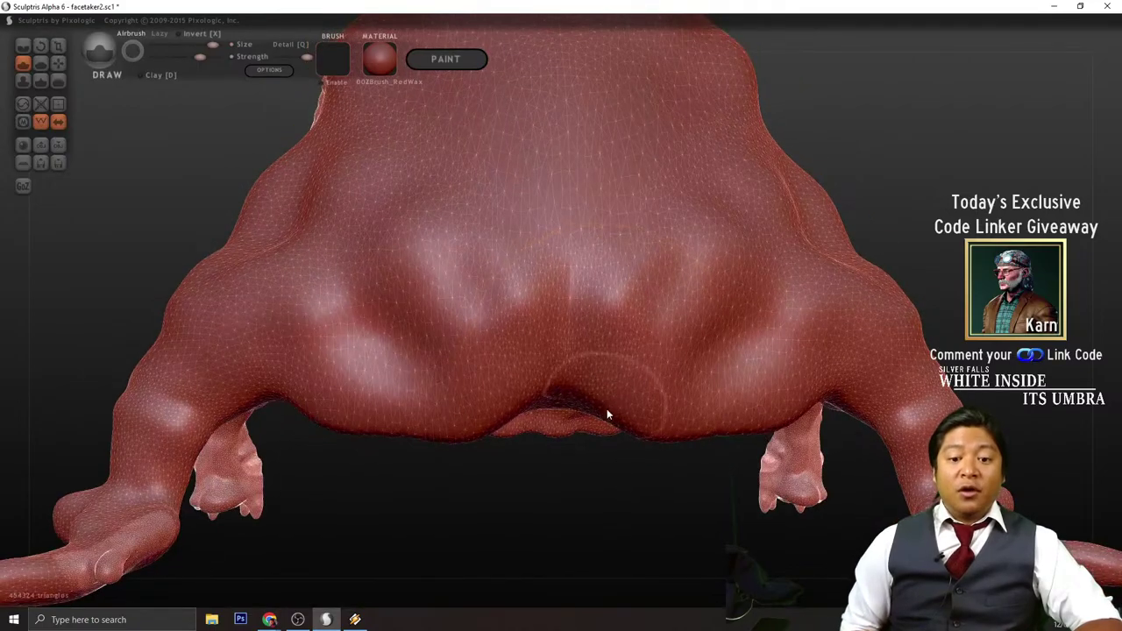
mouse_move(609, 411)
left_mouse_down()
mouse_move(646, 464)
mouse_move(604, 371)
left_mouse_up()
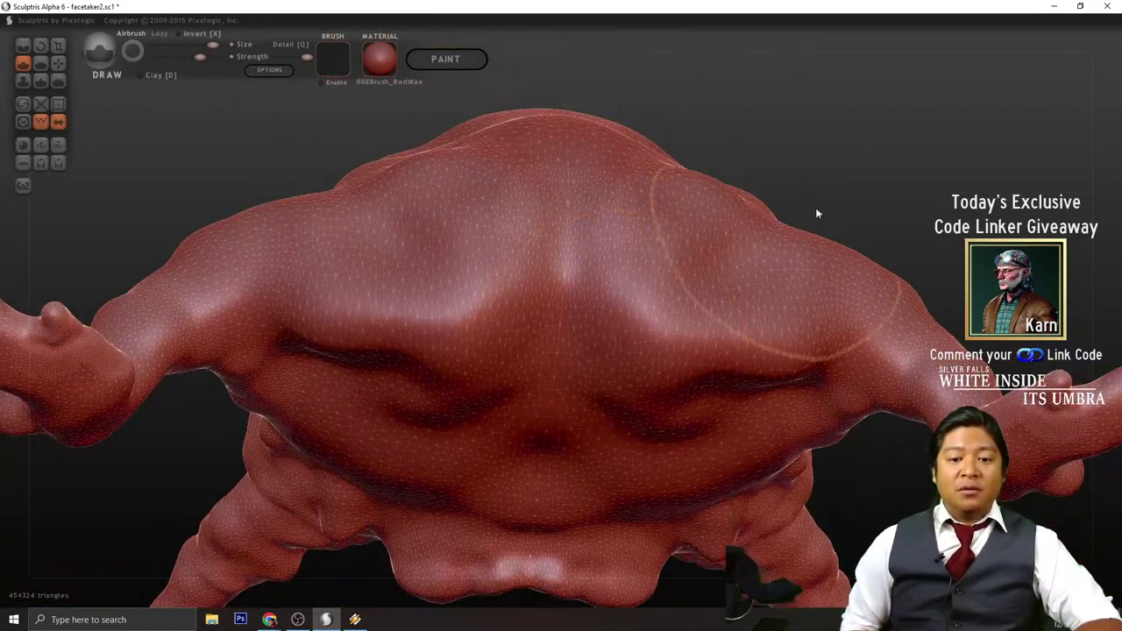
mouse_move(816, 209)
left_mouse_down()
mouse_move(861, 249)
mouse_move(828, 261)
left_mouse_up()
mouse_move(706, 241)
left_mouse_down()
mouse_move(696, 229)
mouse_move(717, 194)
mouse_move(628, 256)
mouse_move(617, 320)
left_mouse_up()
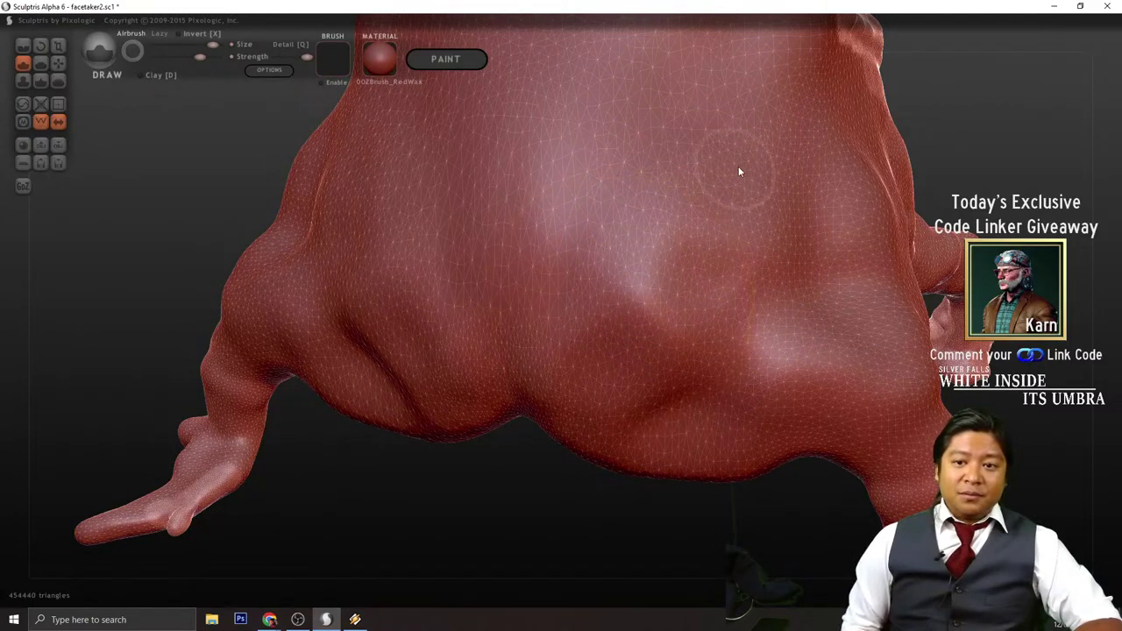
- Turn the creature to its front and hide the wireframe overlay
scroll(853, 309, "down", 5)
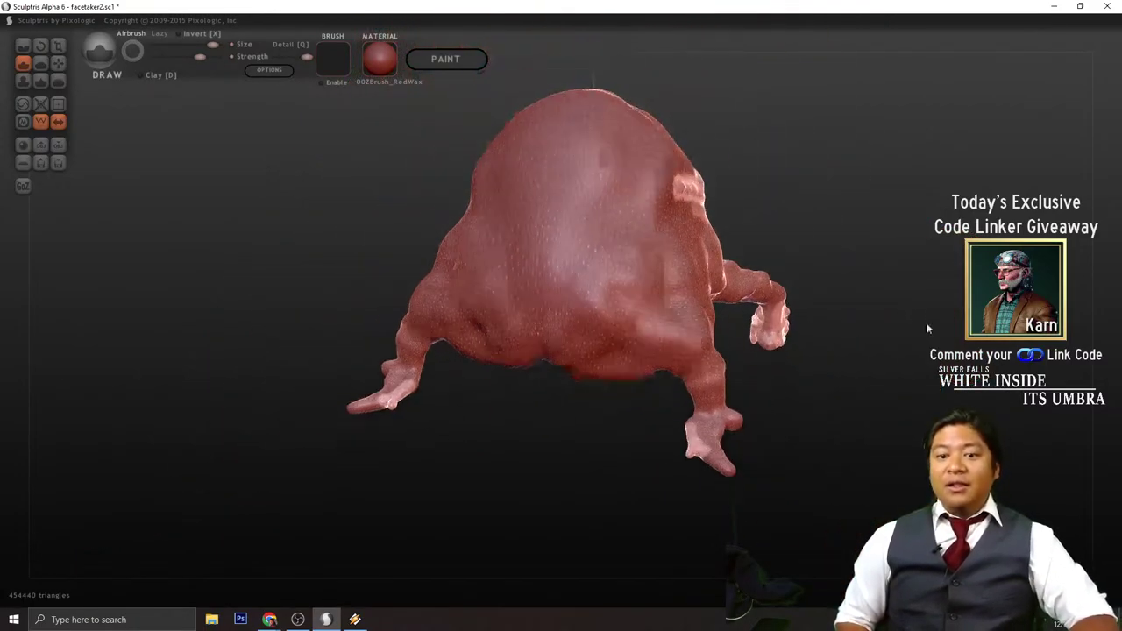
left_click_drag(927, 325, 663, 426)
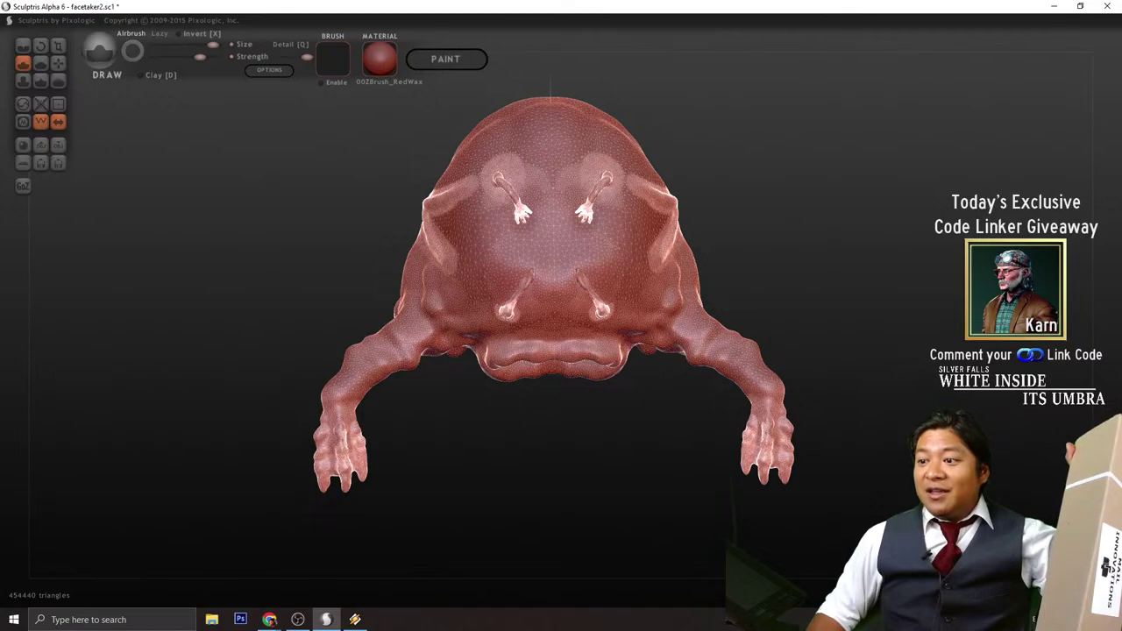
left_click(31, 124)
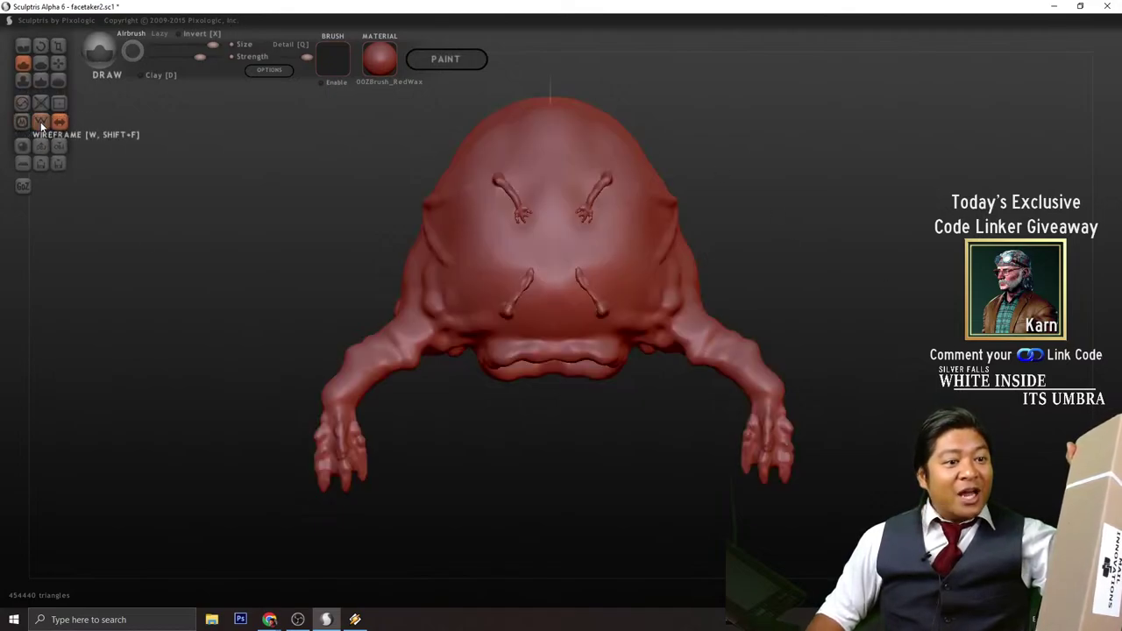
scroll(227, 288, "up", 3)
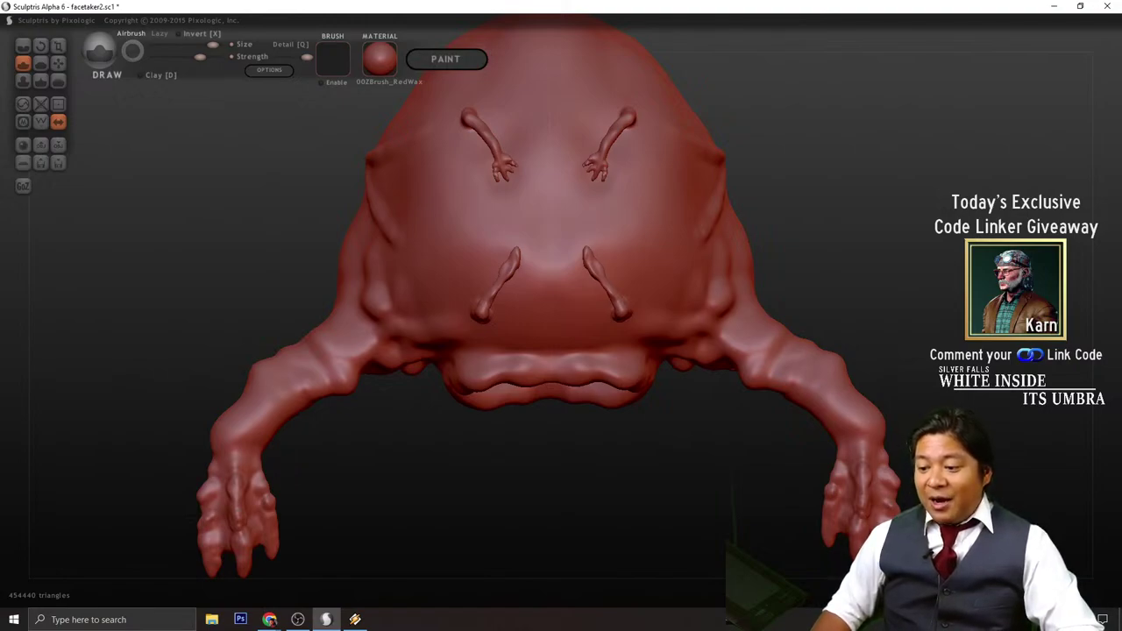
key("alt+Tab")
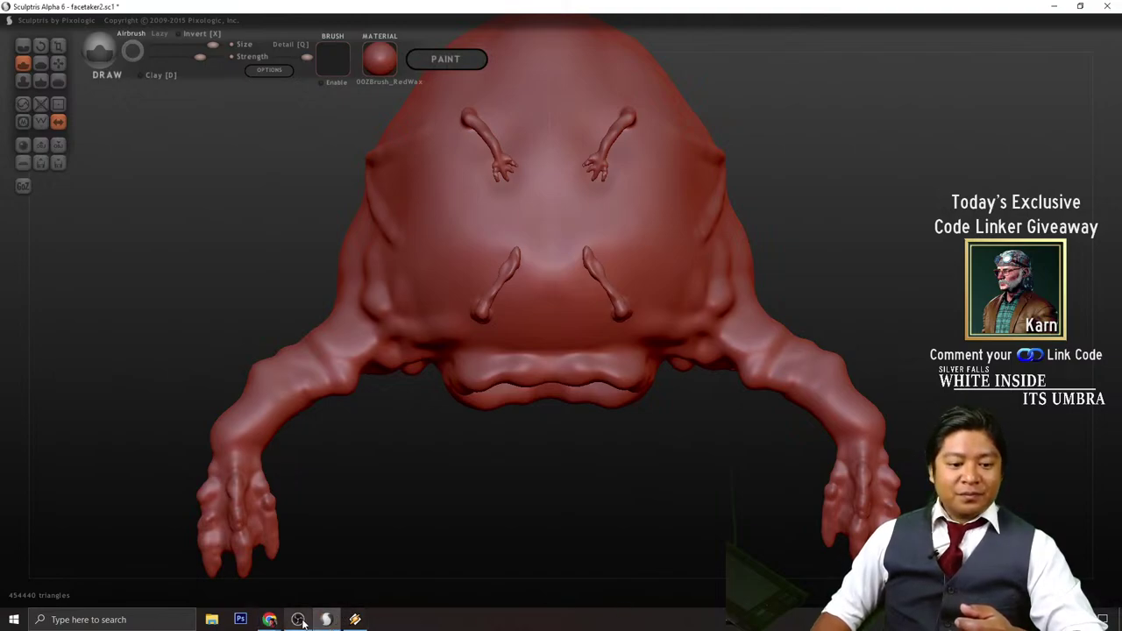
left_click(299, 620)
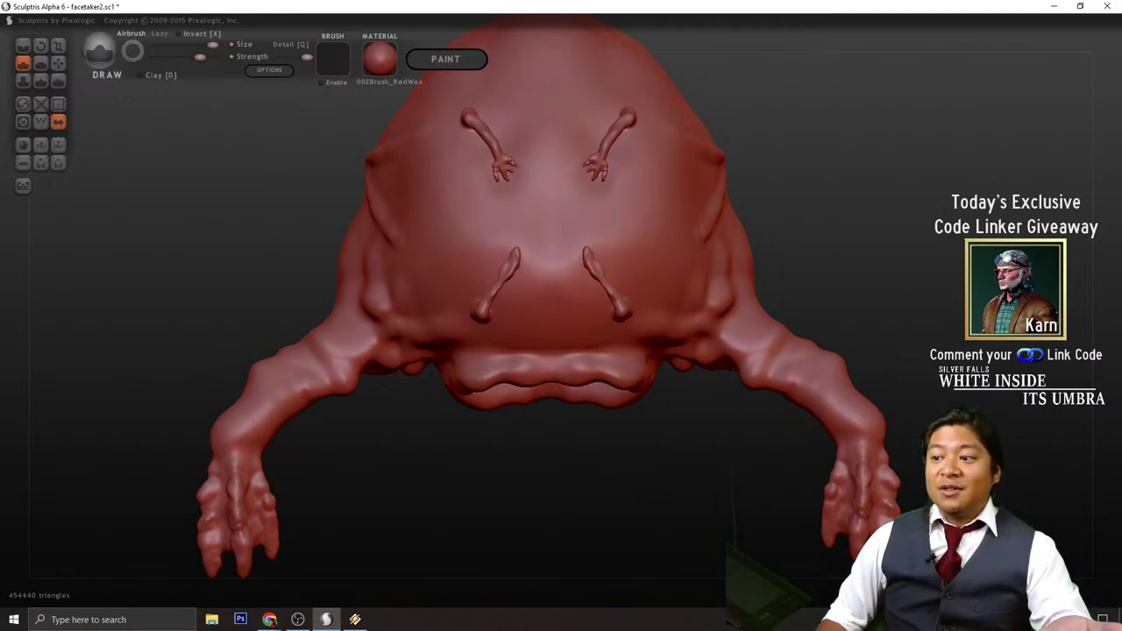
scroll(544, 203, "up", 3)
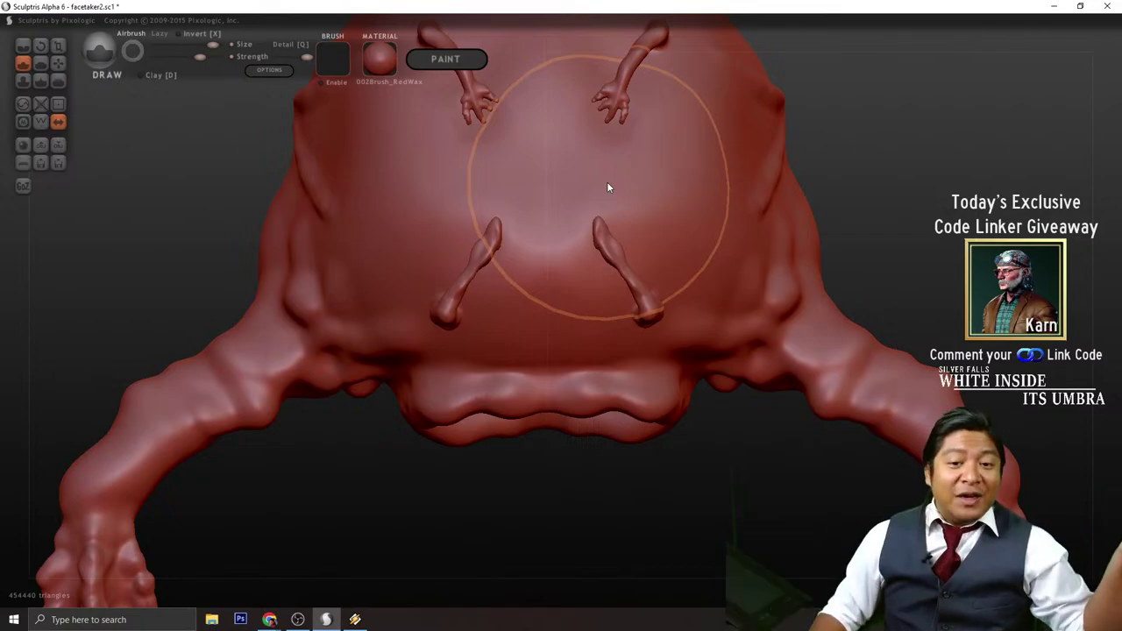
scroll(607, 185, "down", 5)
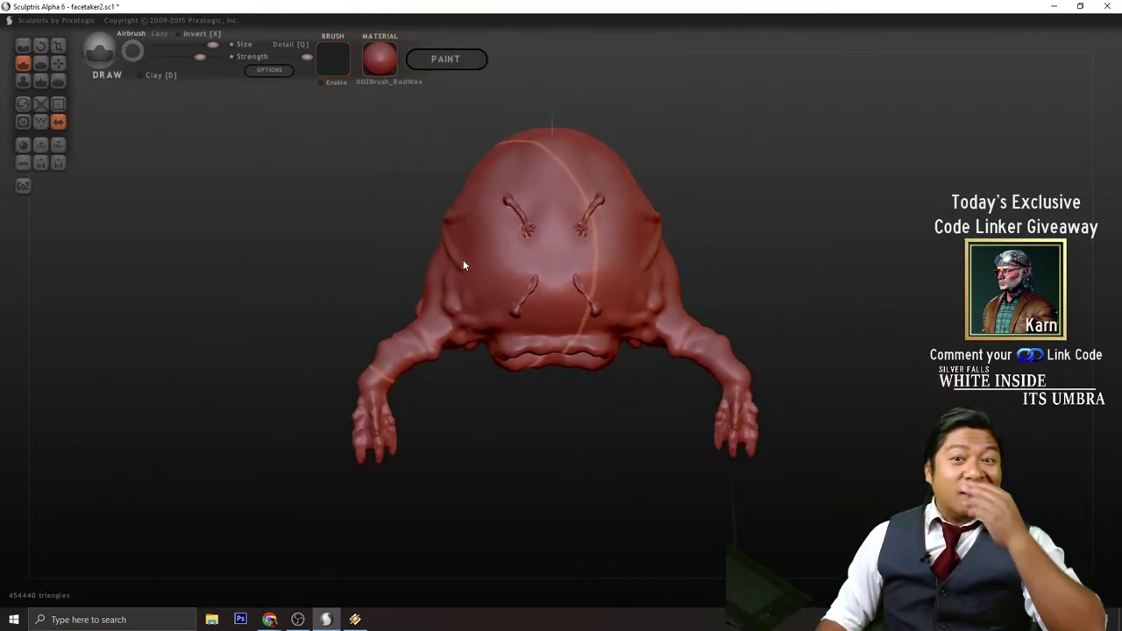
scroll(515, 246, "up", 4)
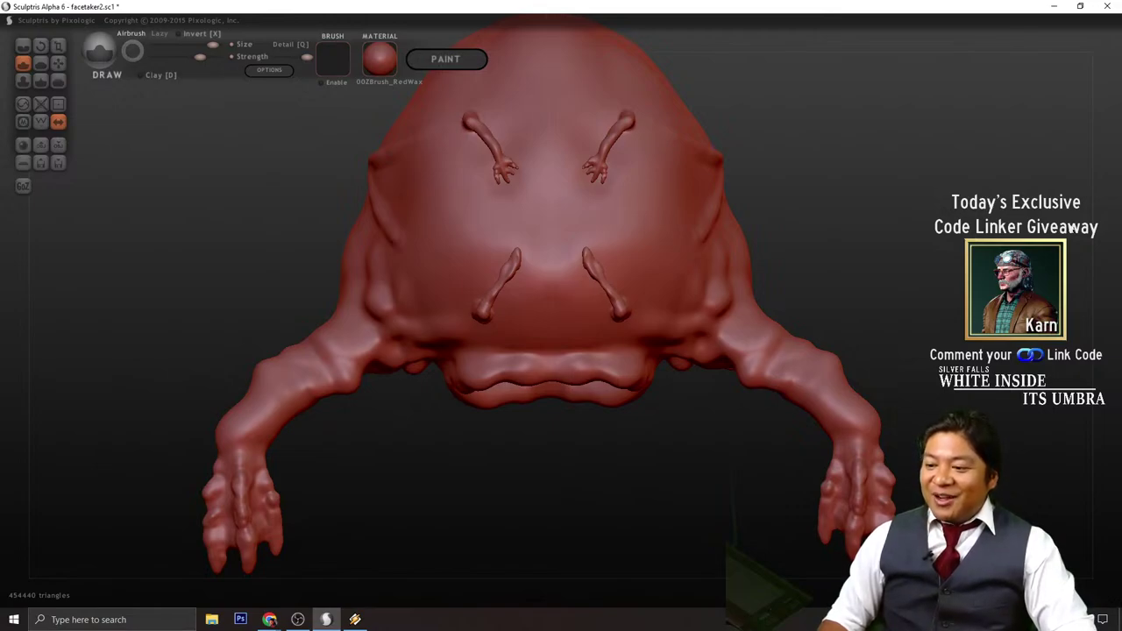
left_click_drag(932, 230, 1087, 263)
mouse_move(789, 394)
left_mouse_down()
mouse_move(913, 303)
mouse_move(835, 309)
mouse_move(917, 299)
mouse_move(925, 247)
mouse_move(910, 306)
mouse_move(888, 314)
left_mouse_up()
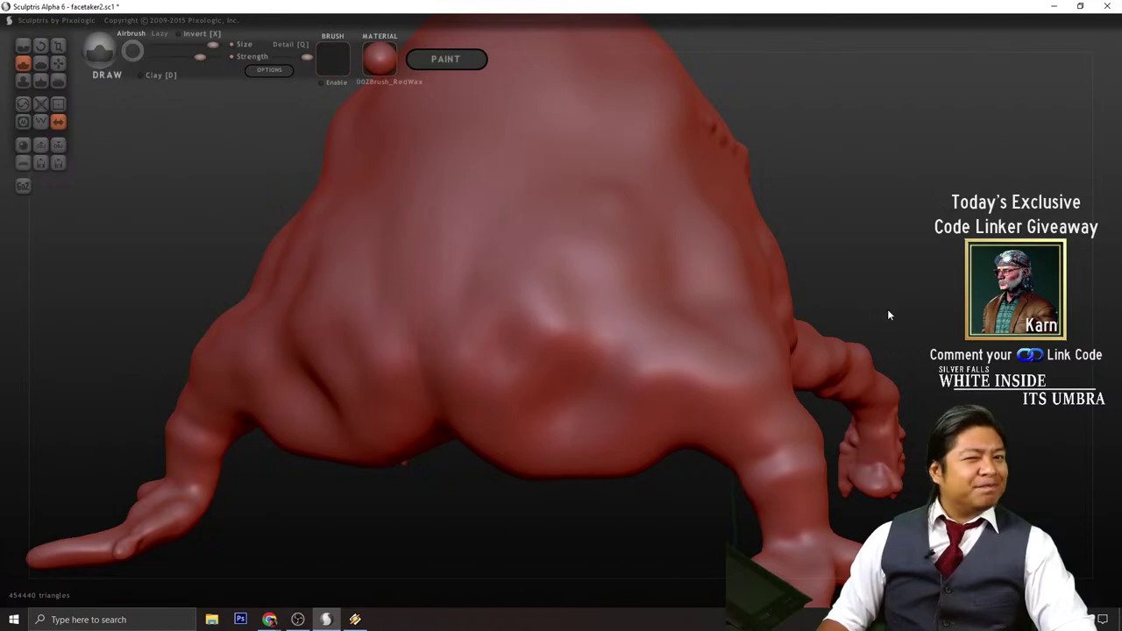
mouse_move(888, 314)
left_mouse_down()
mouse_move(827, 309)
mouse_move(821, 323)
mouse_move(658, 312)
left_mouse_up()
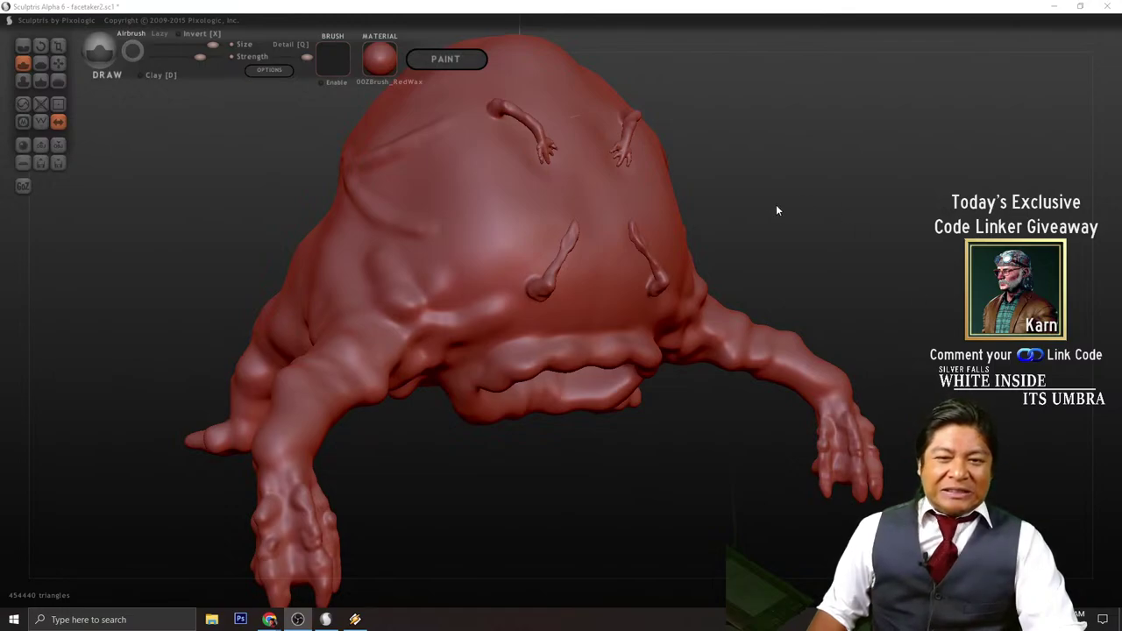
mouse_move(777, 207)
left_mouse_down()
mouse_move(840, 215)
mouse_move(797, 225)
left_mouse_up()
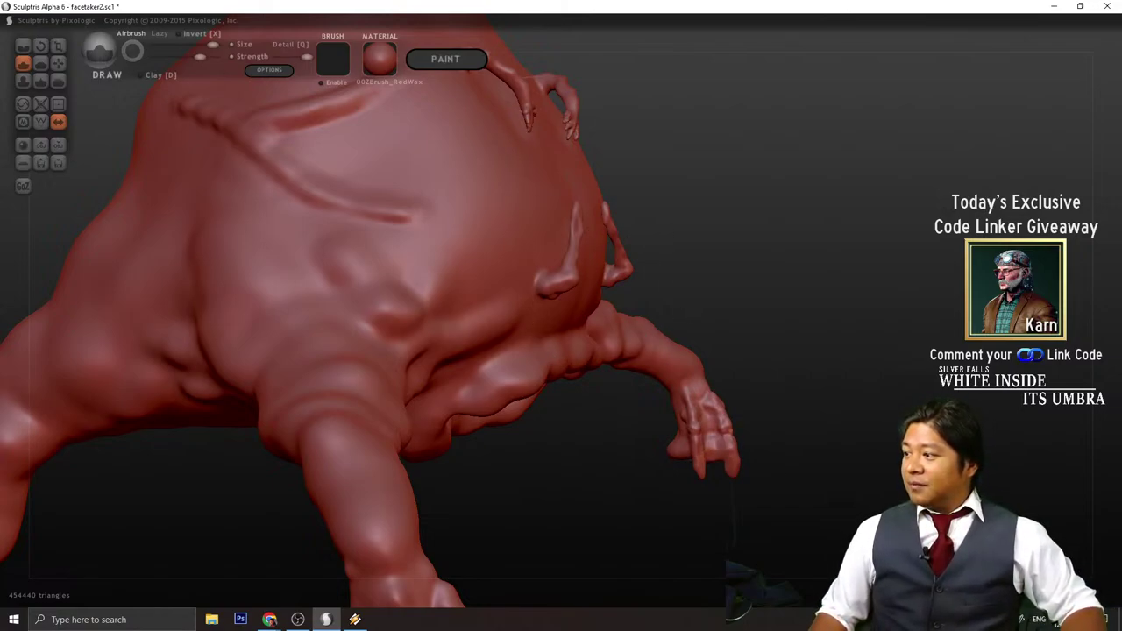
left_click(298, 619)
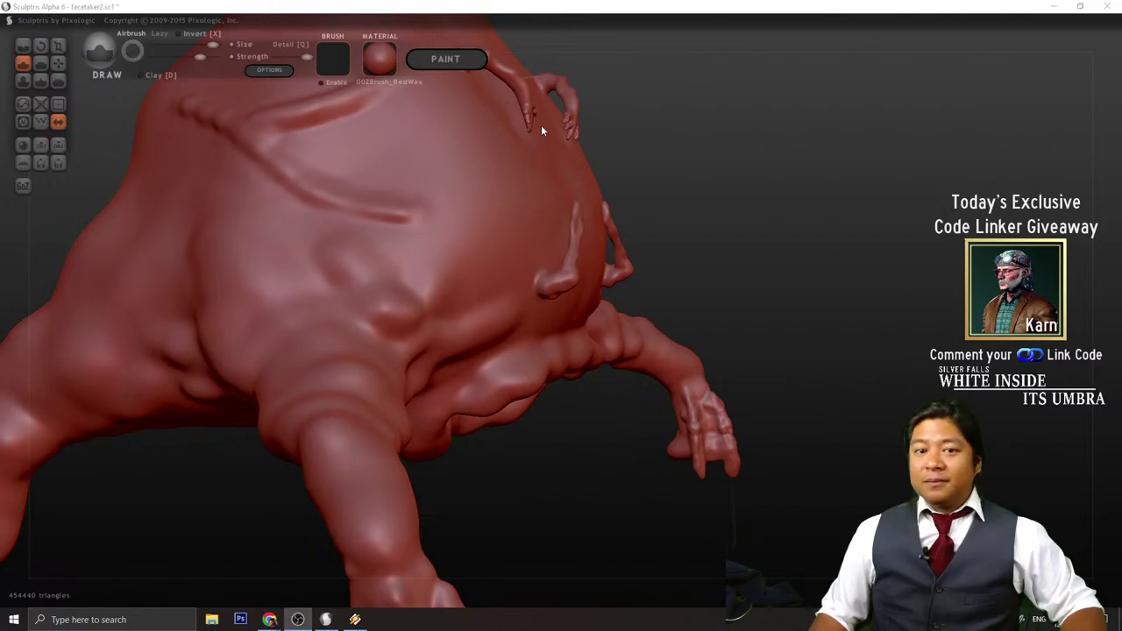
left_click(382, 13)
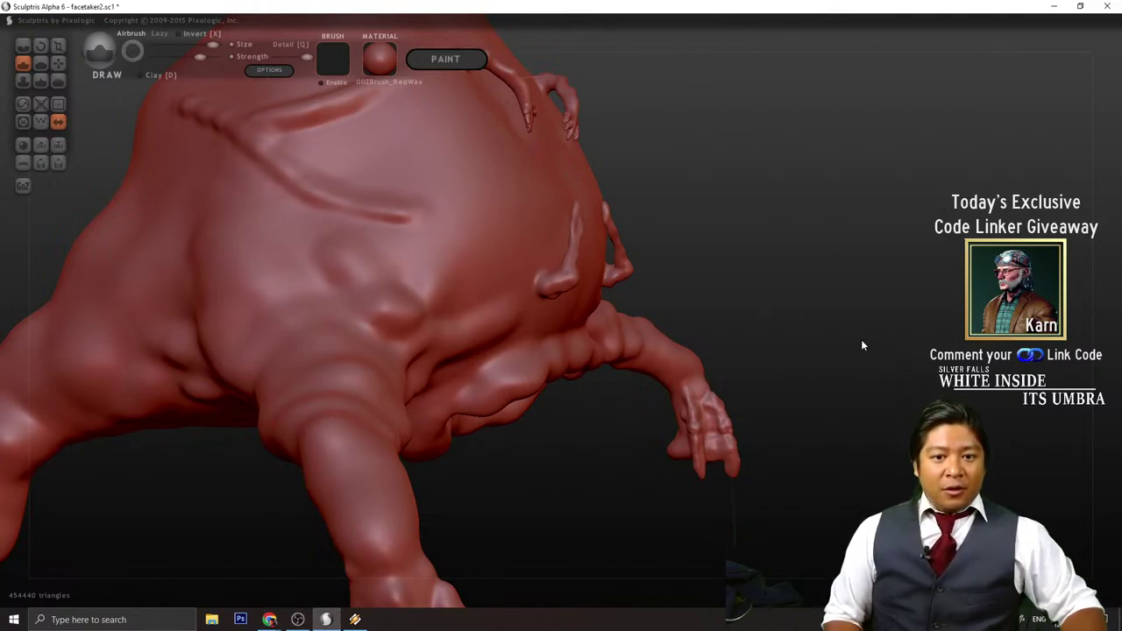
- Examine the creature's overall shape from its flank and front, including the spacing of the small arms on the body
mouse_move(861, 339)
left_mouse_down()
mouse_move(767, 301)
mouse_move(764, 267)
left_mouse_up()
left_click_drag(708, 211, 710, 276)
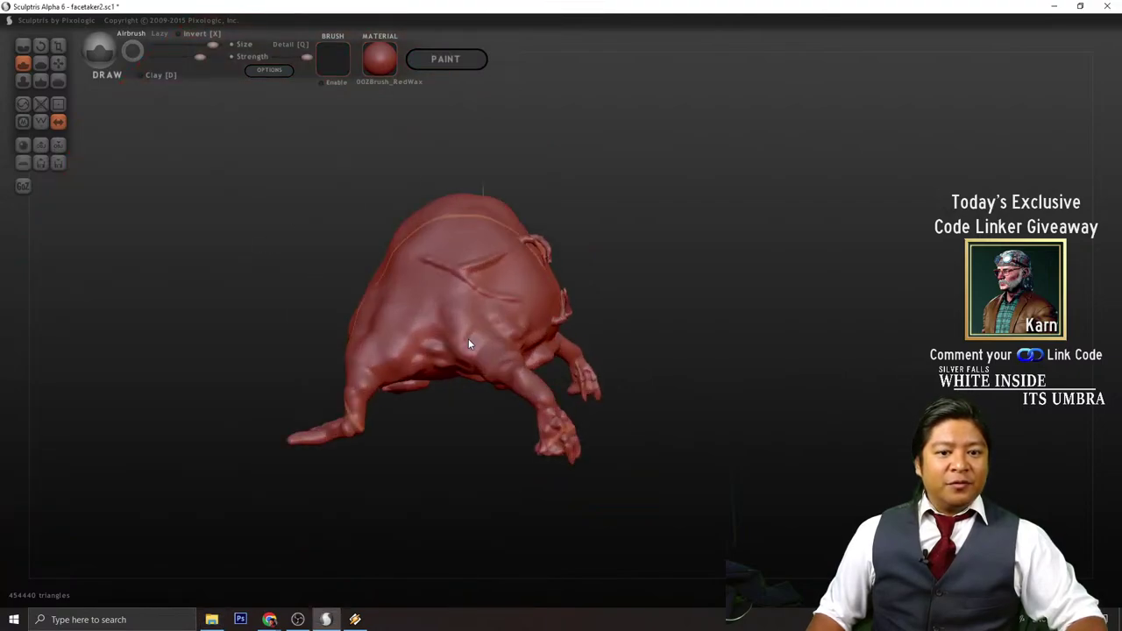
scroll(468, 340, "up", 4)
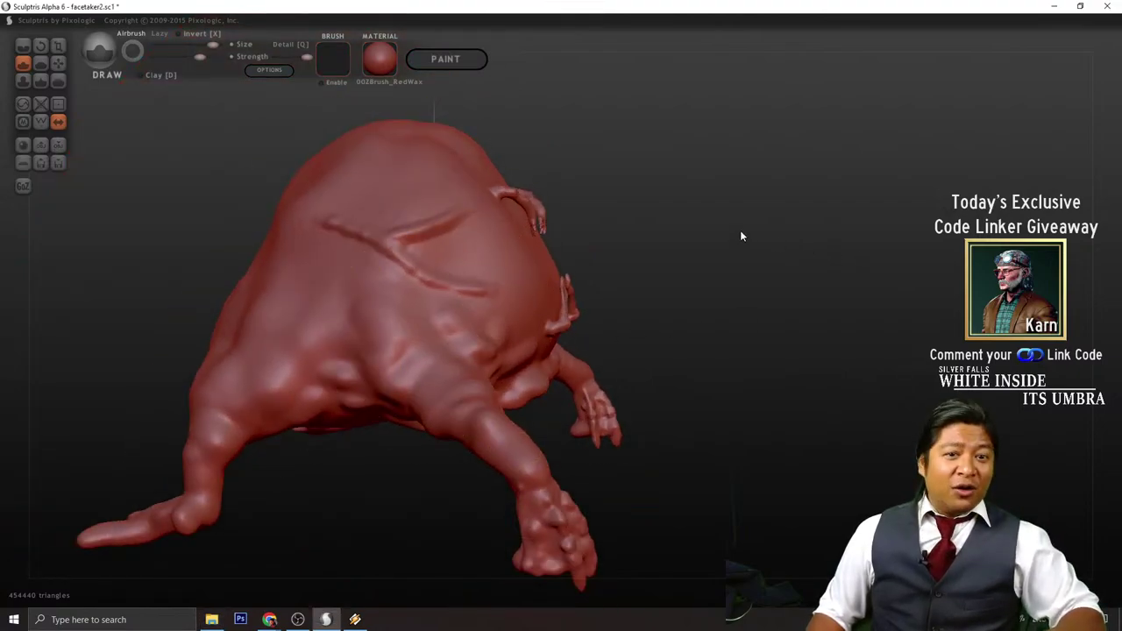
mouse_move(597, 176)
left_mouse_down()
mouse_move(652, 251)
mouse_move(806, 226)
mouse_move(689, 249)
mouse_move(529, 225)
mouse_move(504, 248)
left_mouse_up()
left_click_drag(771, 276, 736, 244)
scroll(560, 271, "up", 3)
scroll(573, 236, "down", 5)
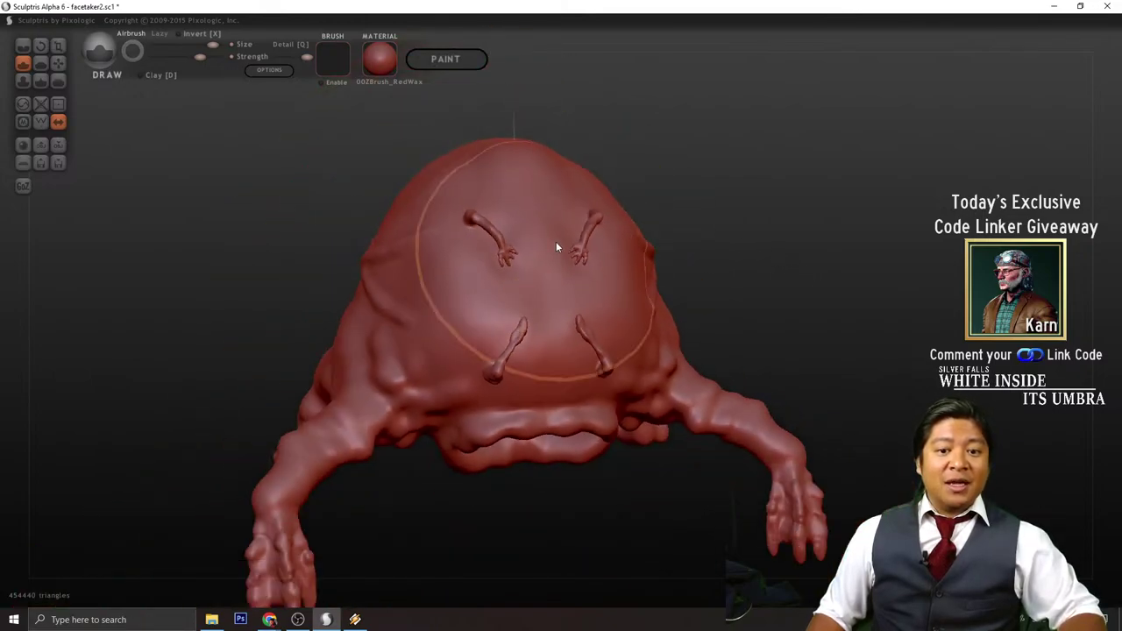
scroll(566, 340, "up", 5)
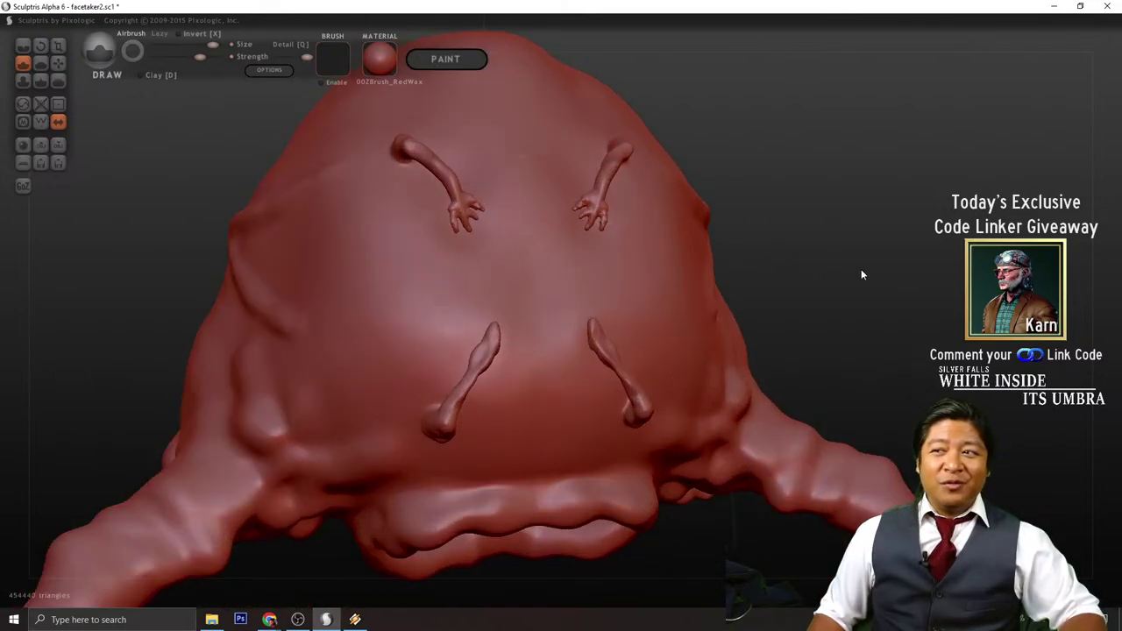
scroll(861, 269, "down", 3)
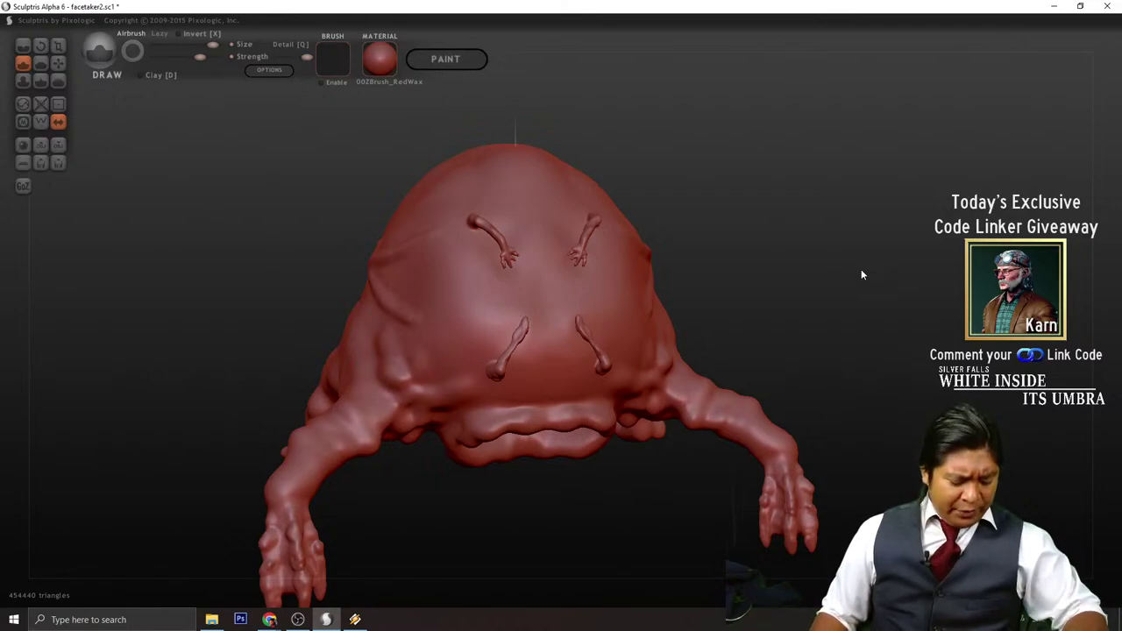
scroll(861, 274, "up", 2)
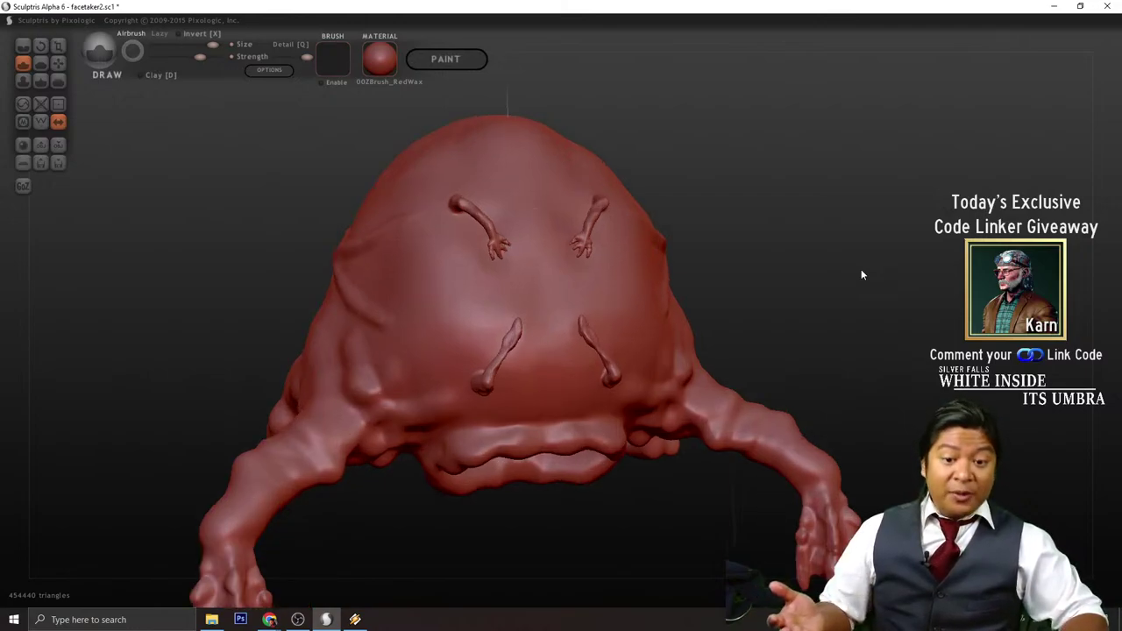
scroll(861, 275, "up", 2)
scroll(861, 275, "down", 1)
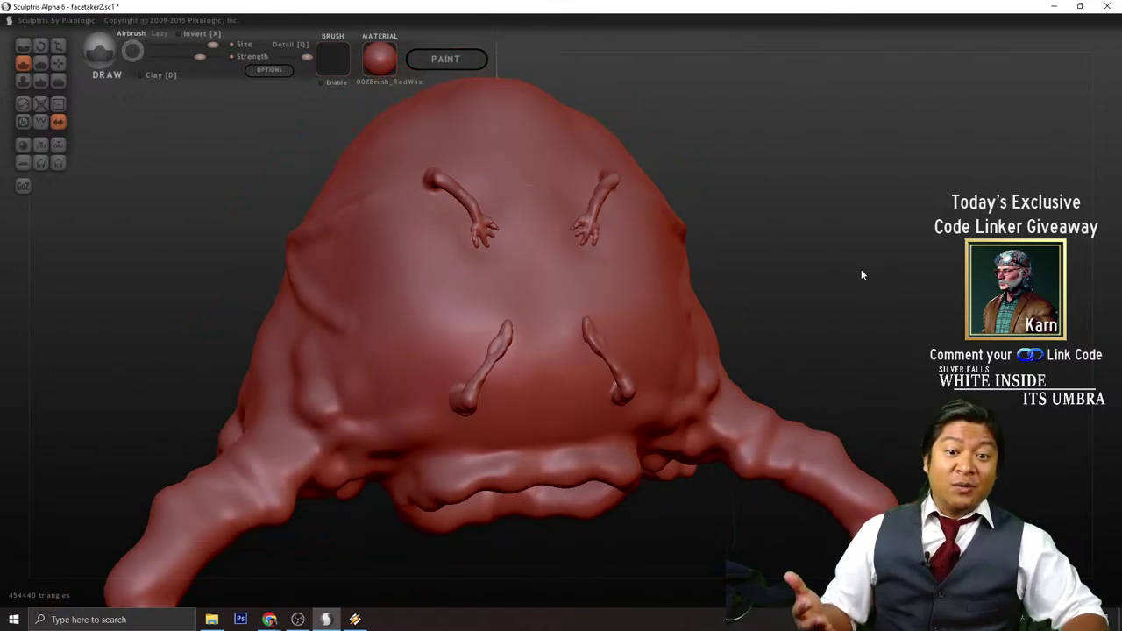
- Inspect the small arms, the mouth opening on the underside and the ridges on the flank from several angles
mouse_move(853, 257)
left_mouse_down()
mouse_move(924, 270)
mouse_move(784, 257)
mouse_move(874, 315)
mouse_move(930, 260)
mouse_move(678, 447)
left_mouse_up()
scroll(874, 316, "up", 2)
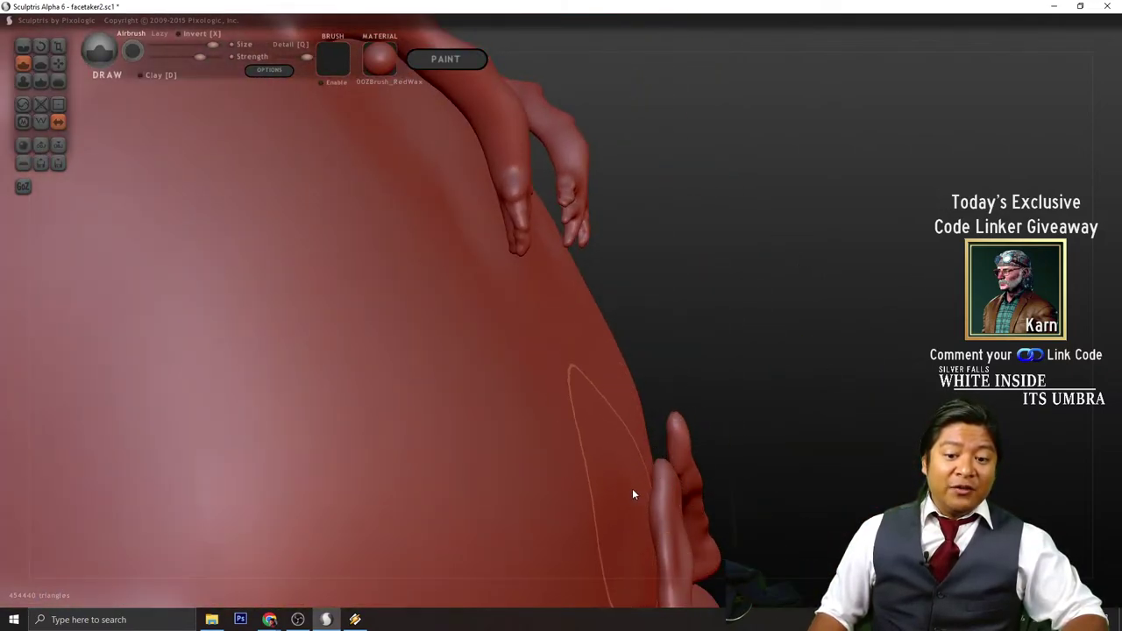
mouse_move(849, 389)
left_mouse_down()
mouse_move(662, 301)
mouse_move(561, 296)
mouse_move(626, 312)
left_mouse_up()
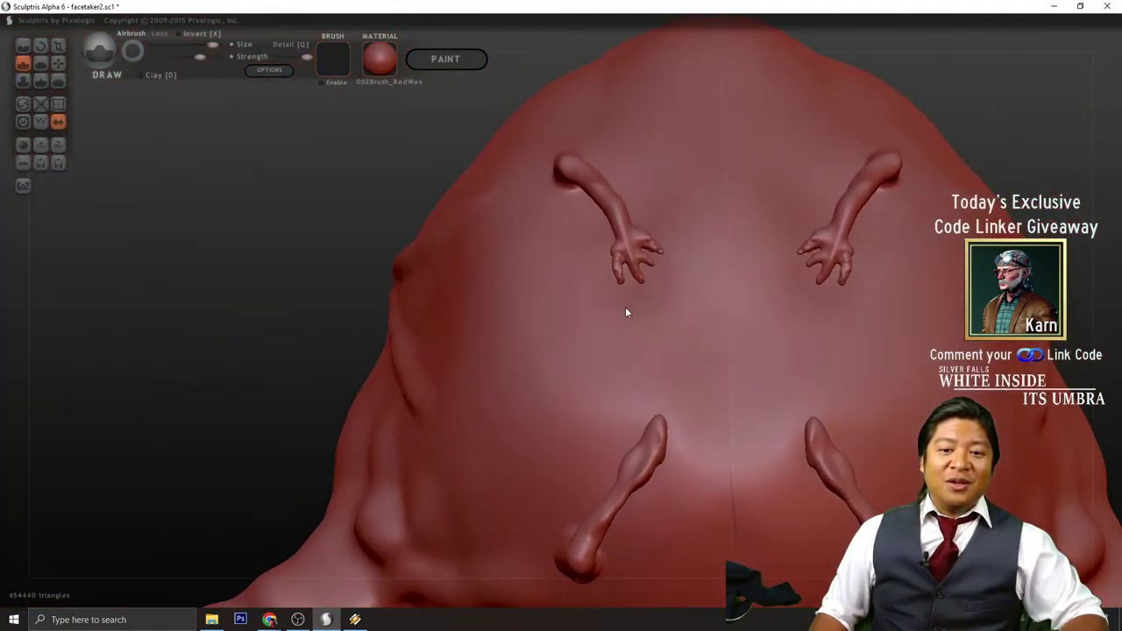
scroll(825, 307, "down", 5)
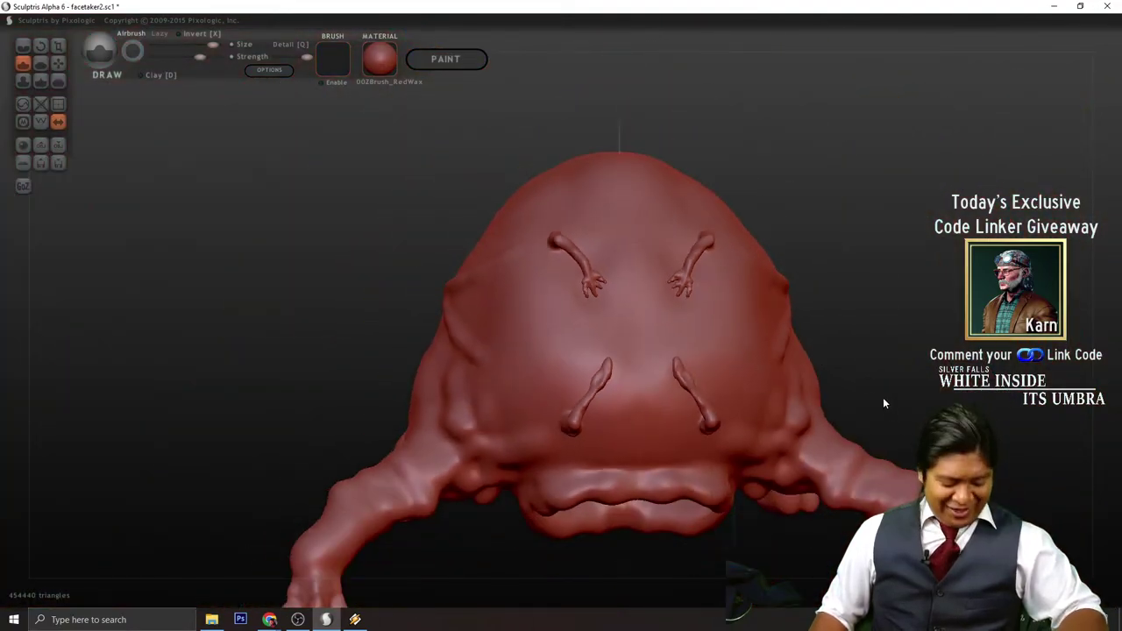
mouse_move(883, 402)
left_mouse_down()
mouse_move(819, 259)
mouse_move(701, 346)
left_mouse_up()
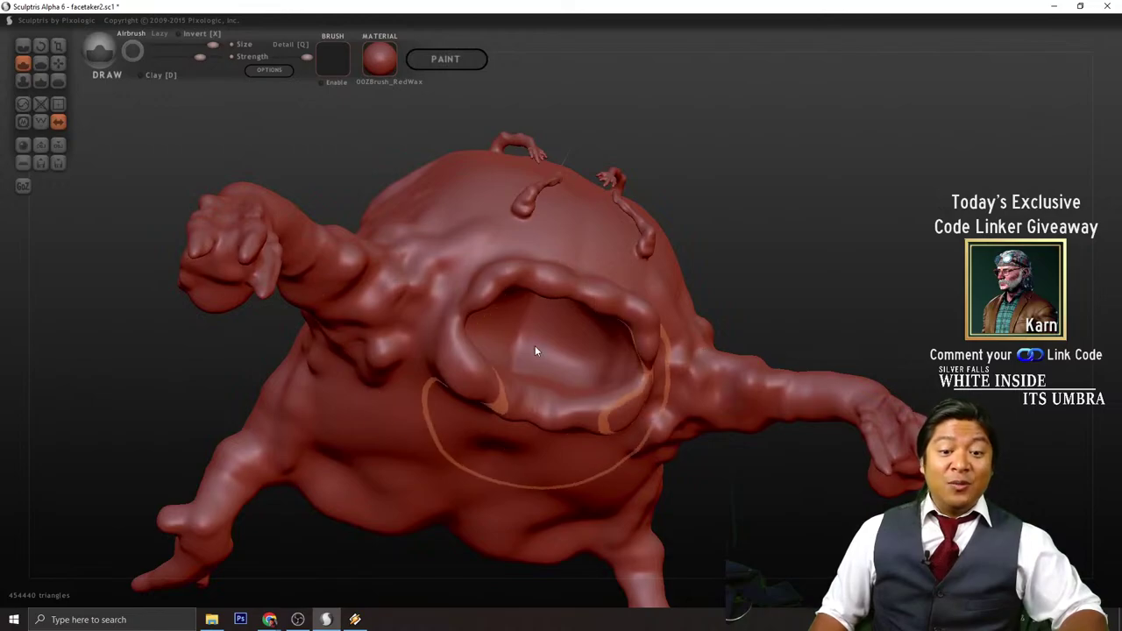
mouse_move(829, 239)
left_mouse_down()
mouse_move(789, 327)
mouse_move(881, 310)
mouse_move(720, 368)
left_mouse_up()
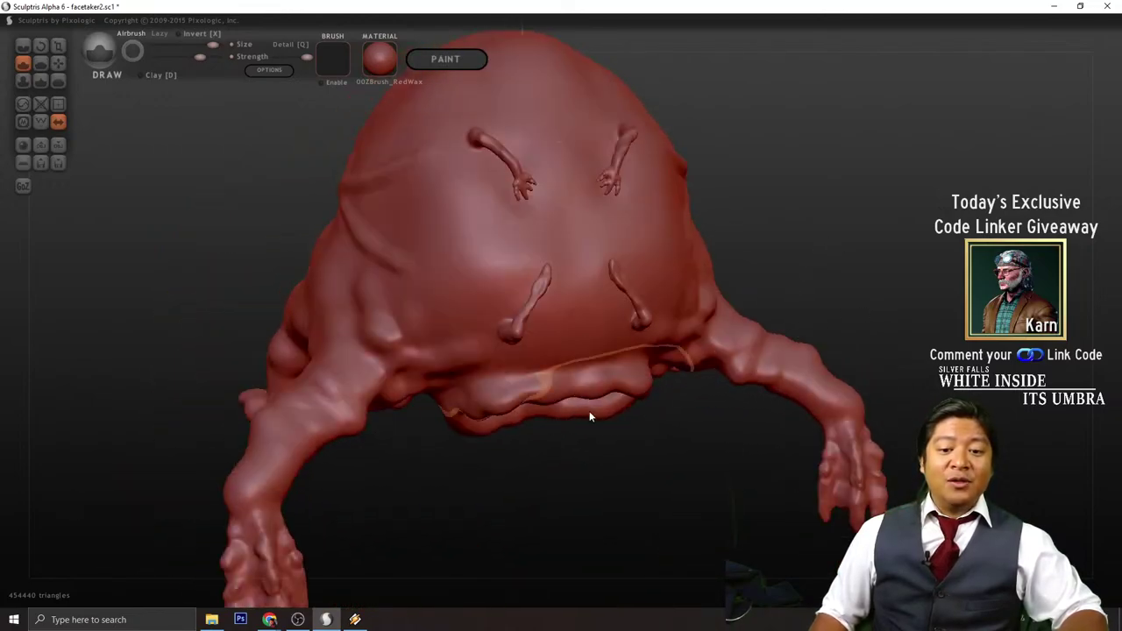
mouse_move(837, 273)
left_mouse_down()
mouse_move(886, 263)
mouse_move(875, 281)
left_mouse_up()
scroll(875, 280, "up", 2)
scroll(875, 280, "down", 2)
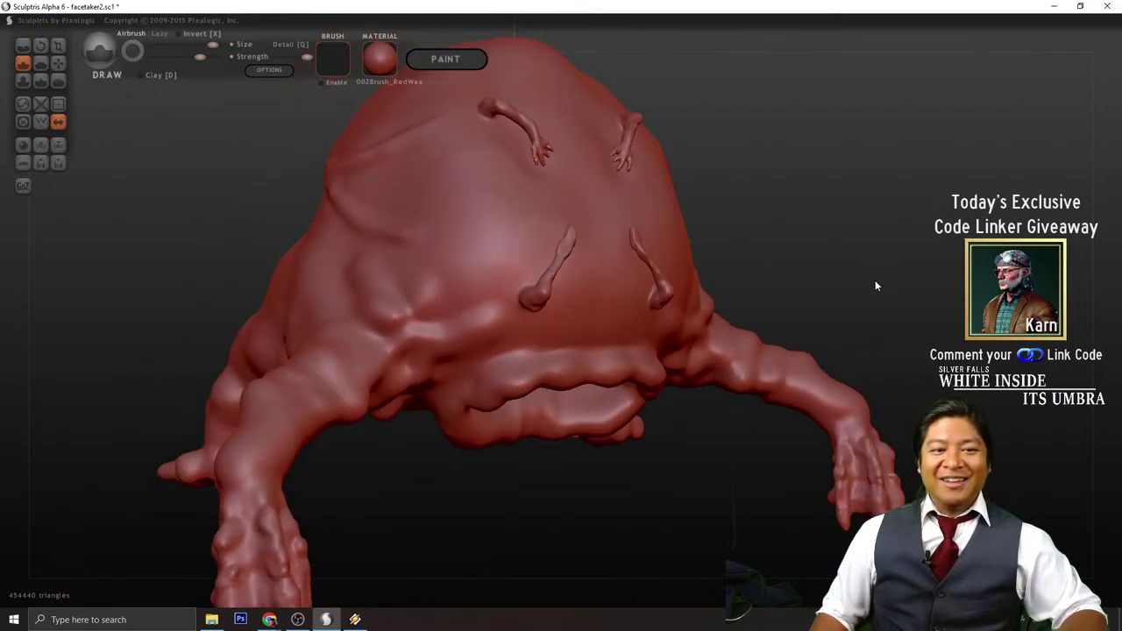
mouse_move(827, 246)
left_mouse_down()
mouse_move(924, 240)
mouse_move(750, 189)
mouse_move(844, 243)
left_mouse_up()
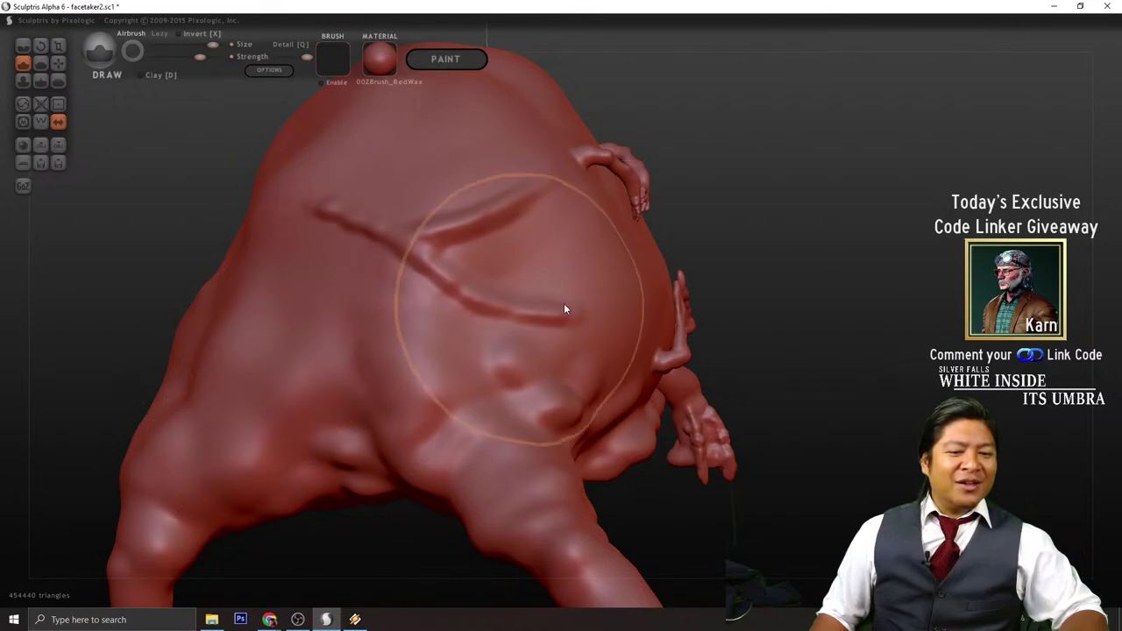
left_click_drag(840, 243, 627, 282)
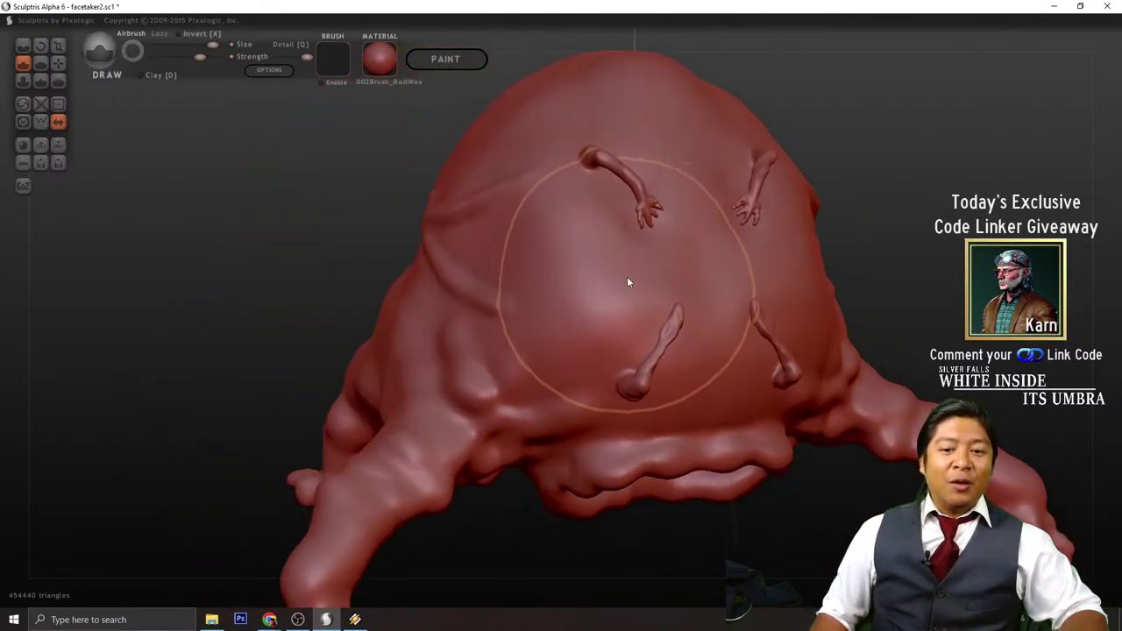
left_click_drag(922, 254, 823, 268)
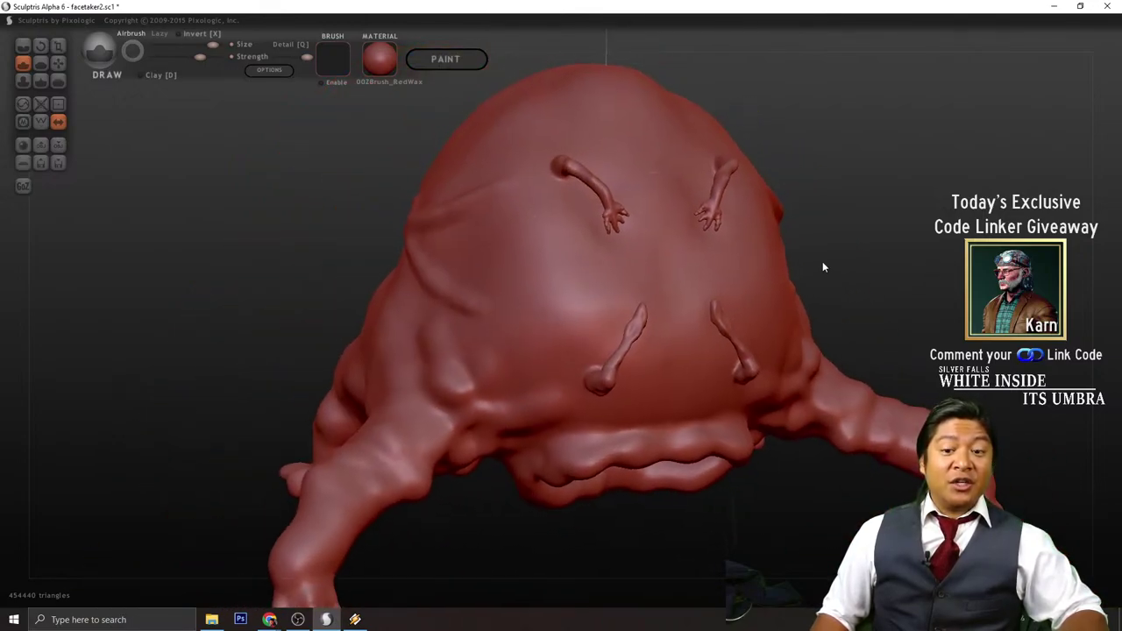
scroll(864, 249, "up", 3)
mouse_move(933, 245)
left_mouse_down()
mouse_move(793, 281)
mouse_move(829, 300)
left_mouse_up()
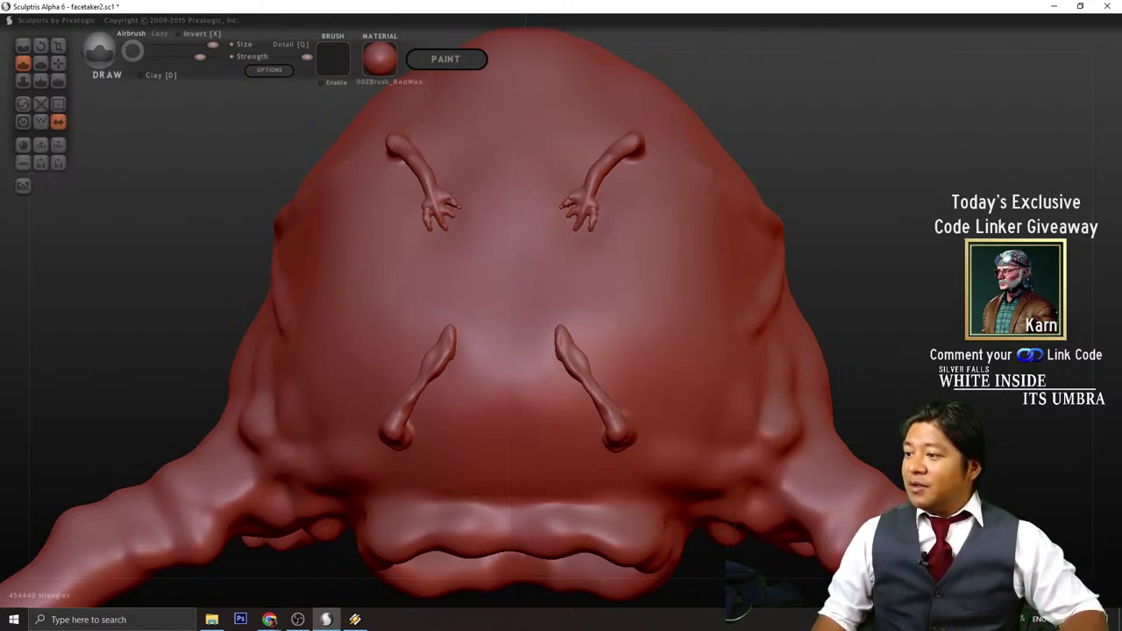
key("super+e")
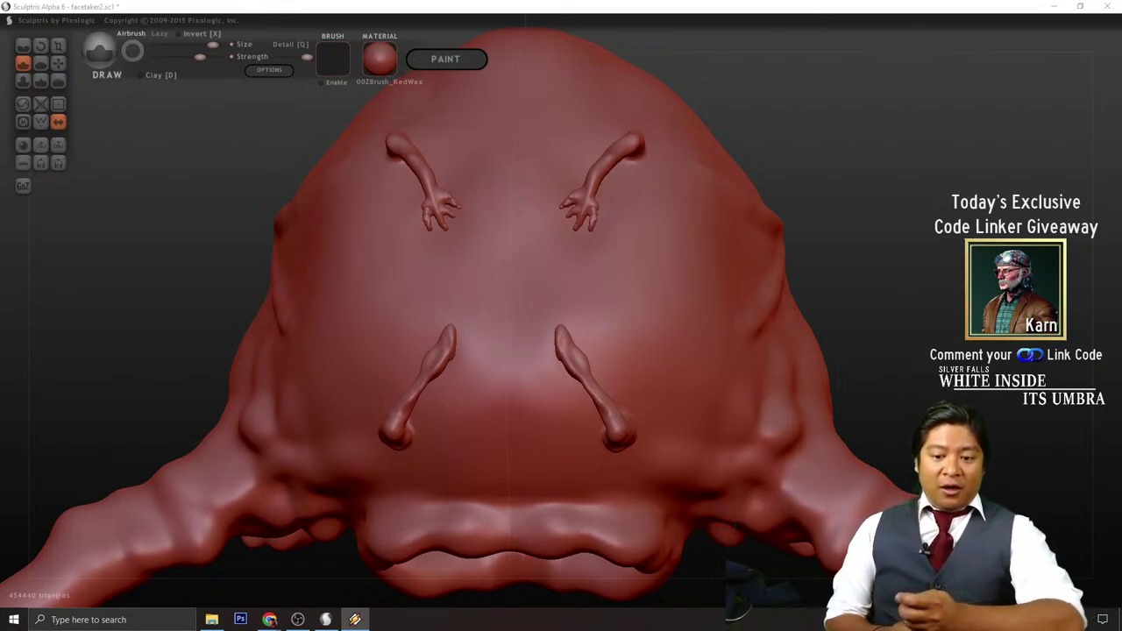
- Show the wireframe overlay and reduce the Draw brush size for finer work on the creature's flank
mouse_move(880, 244)
left_mouse_down()
mouse_move(807, 220)
mouse_move(845, 350)
mouse_move(877, 345)
mouse_move(847, 321)
left_mouse_up()
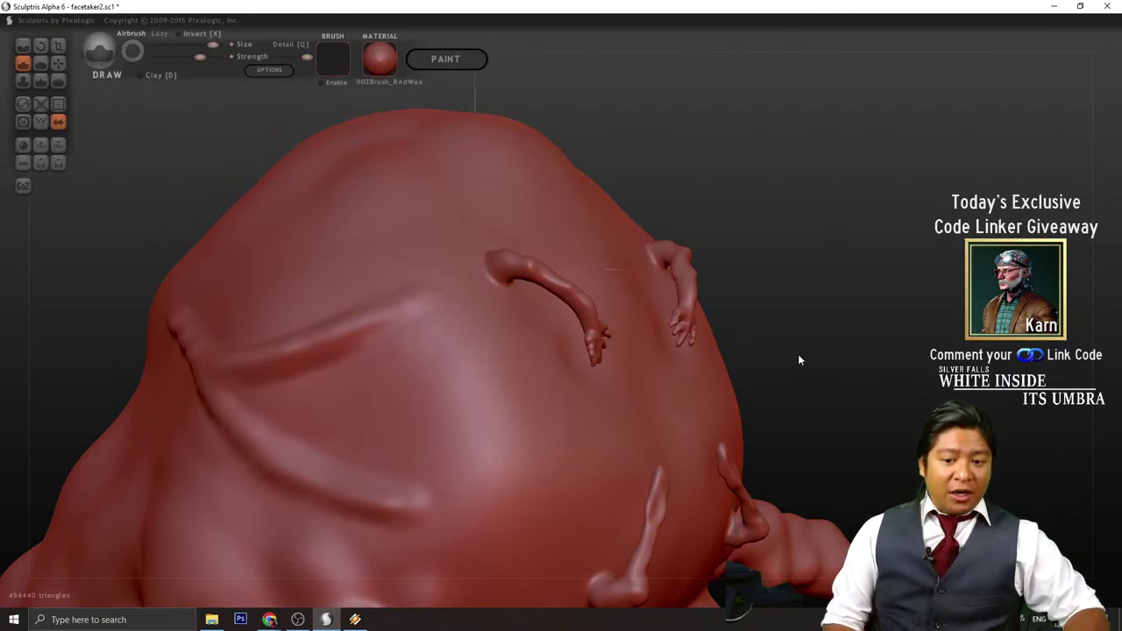
mouse_move(799, 359)
left_mouse_down()
mouse_move(843, 345)
mouse_move(797, 351)
left_mouse_up()
scroll(787, 333, "up", 5)
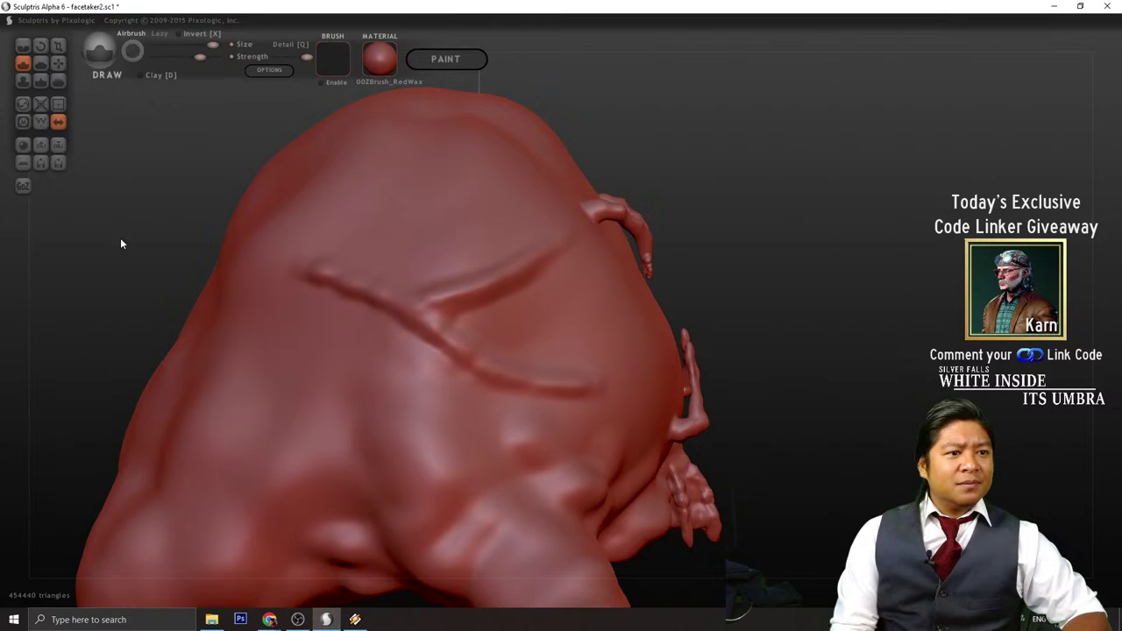
left_click(41, 122)
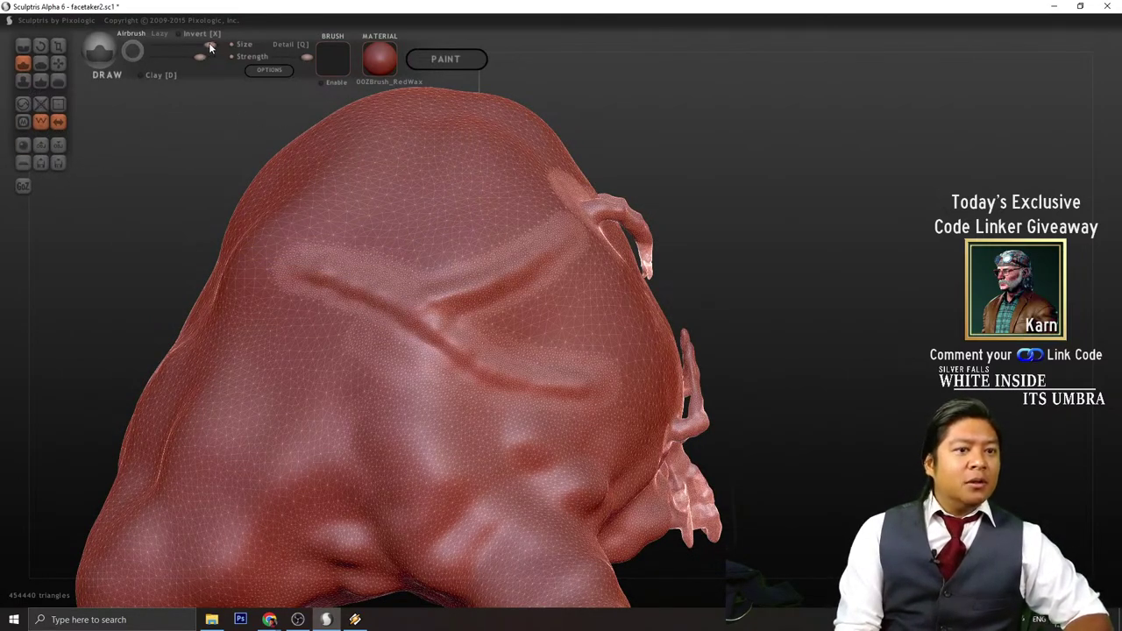
left_click_drag(660, 186, 603, 188)
mouse_move(602, 187)
right_mouse_down()
mouse_move(933, 298)
mouse_move(898, 301)
mouse_move(939, 279)
mouse_move(905, 251)
mouse_move(881, 254)
right_mouse_up()
mouse_move(501, 380)
right_mouse_down()
mouse_move(416, 363)
mouse_move(244, 160)
right_mouse_up()
right_click_drag(167, 114, 143, 303)
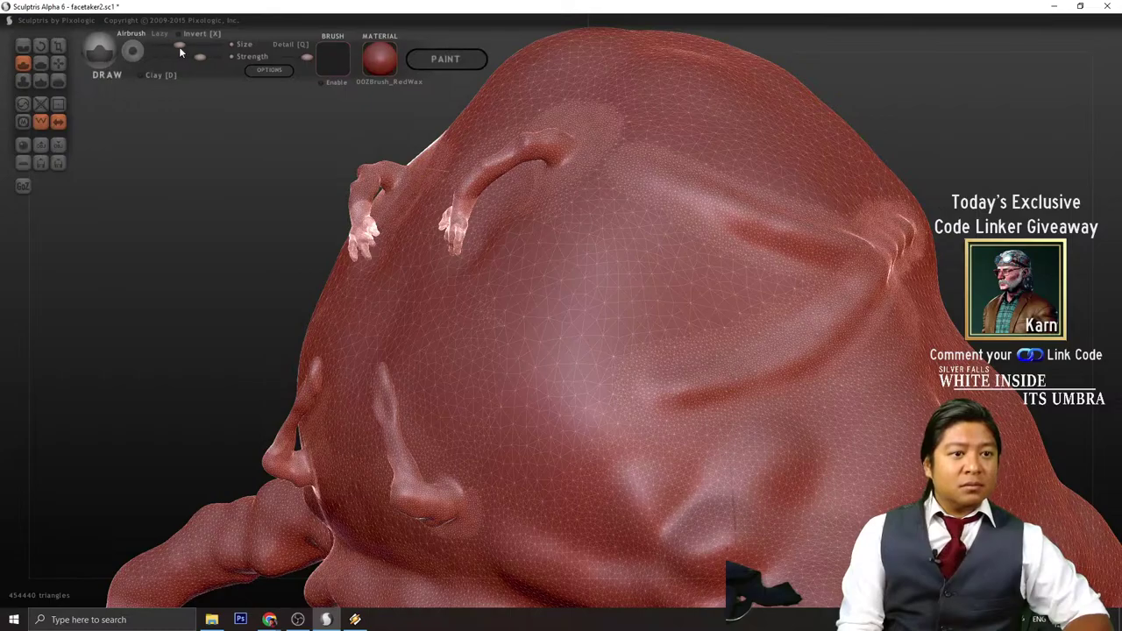
right_click_drag(184, 105, 223, 295)
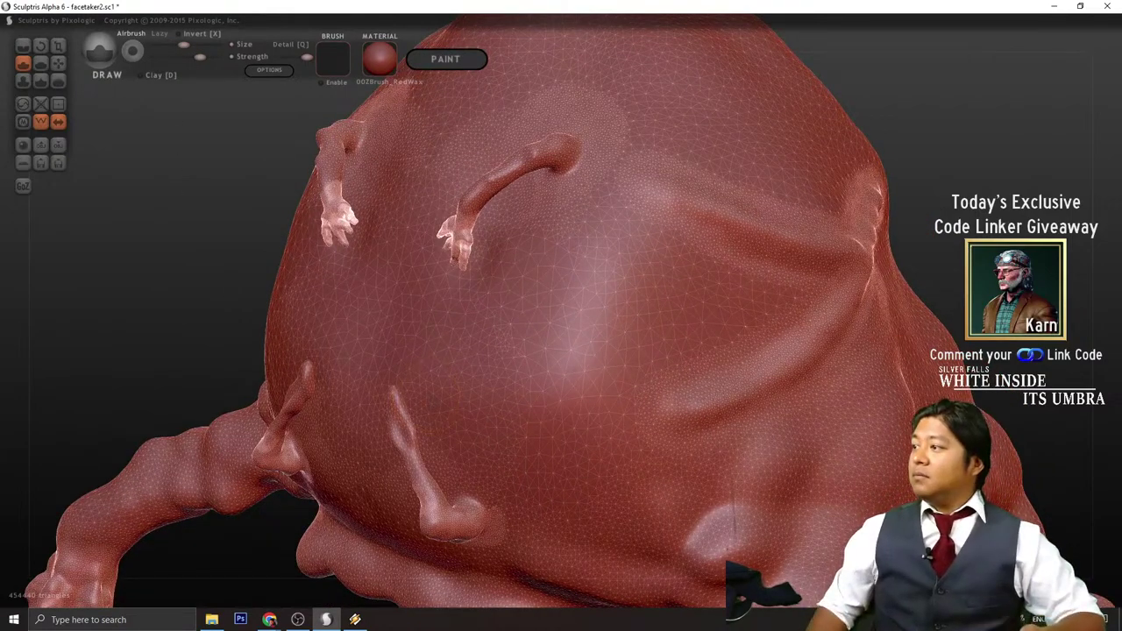
key("alt+Tab")
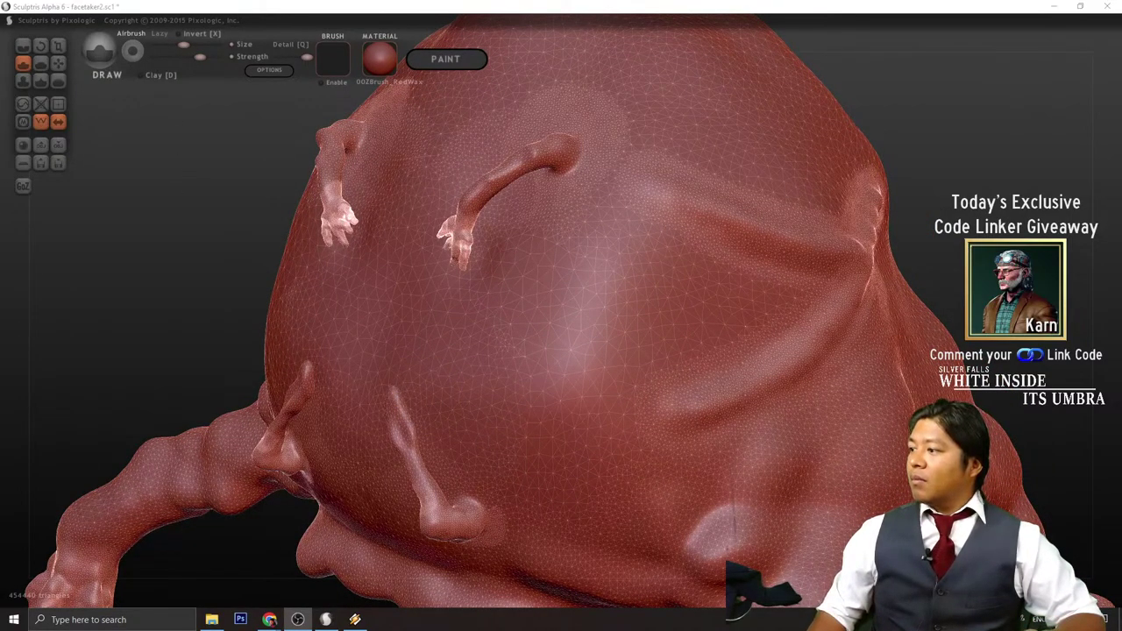
left_click(579, 5)
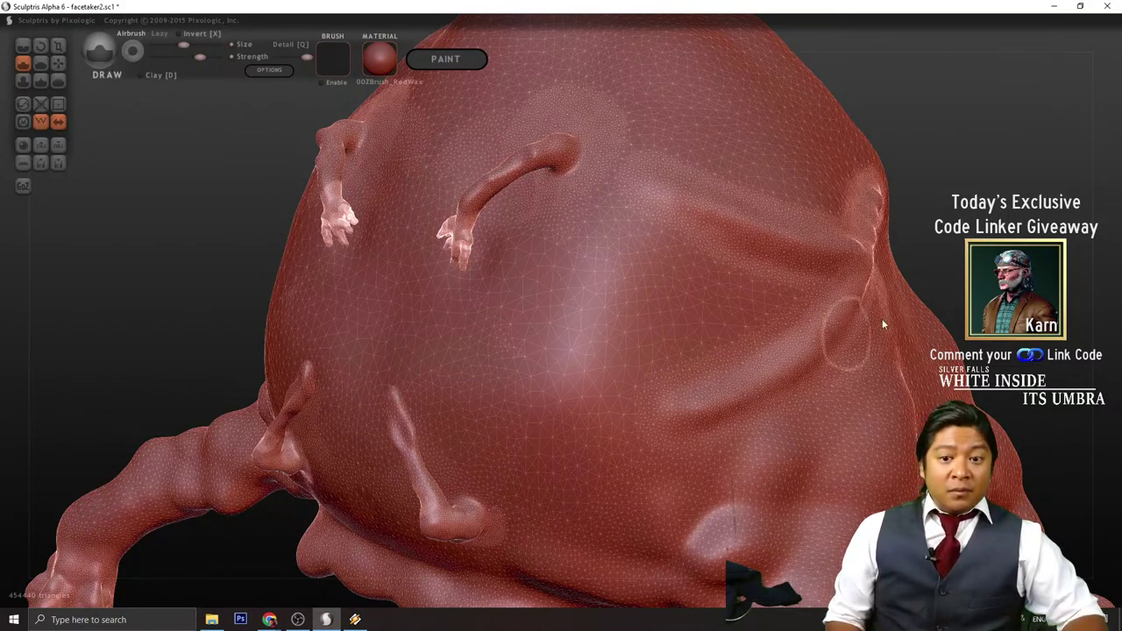
- Try a symmetrical diagonal Draw stroke between the upper hands and the lower arms, and undo it
left_click_drag(957, 272, 1040, 228)
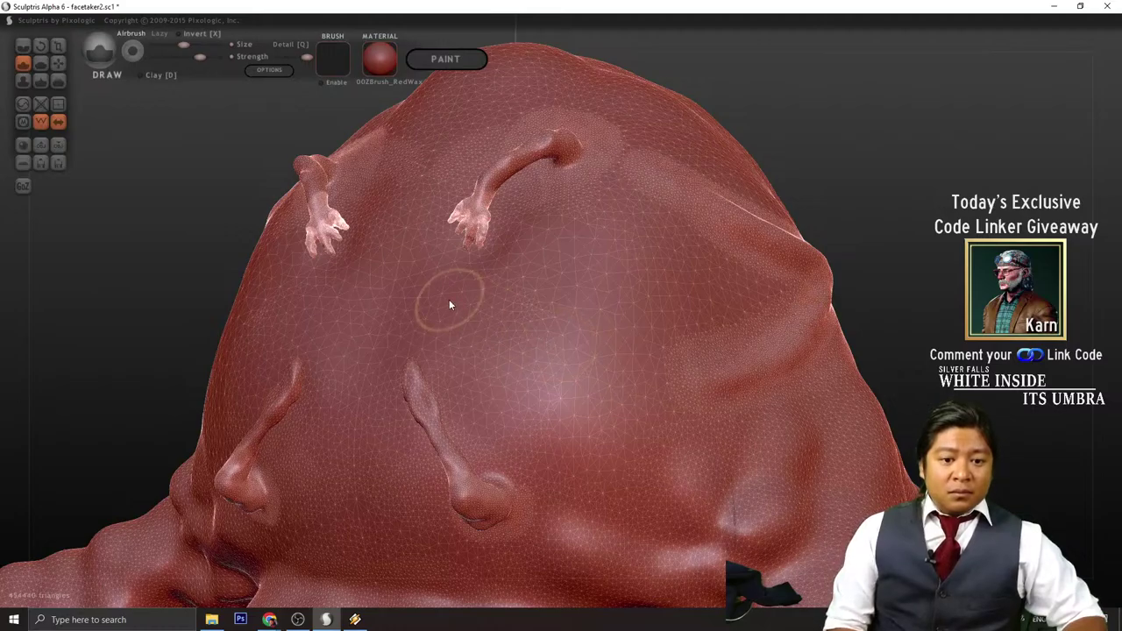
left_click_drag(495, 355, 564, 394)
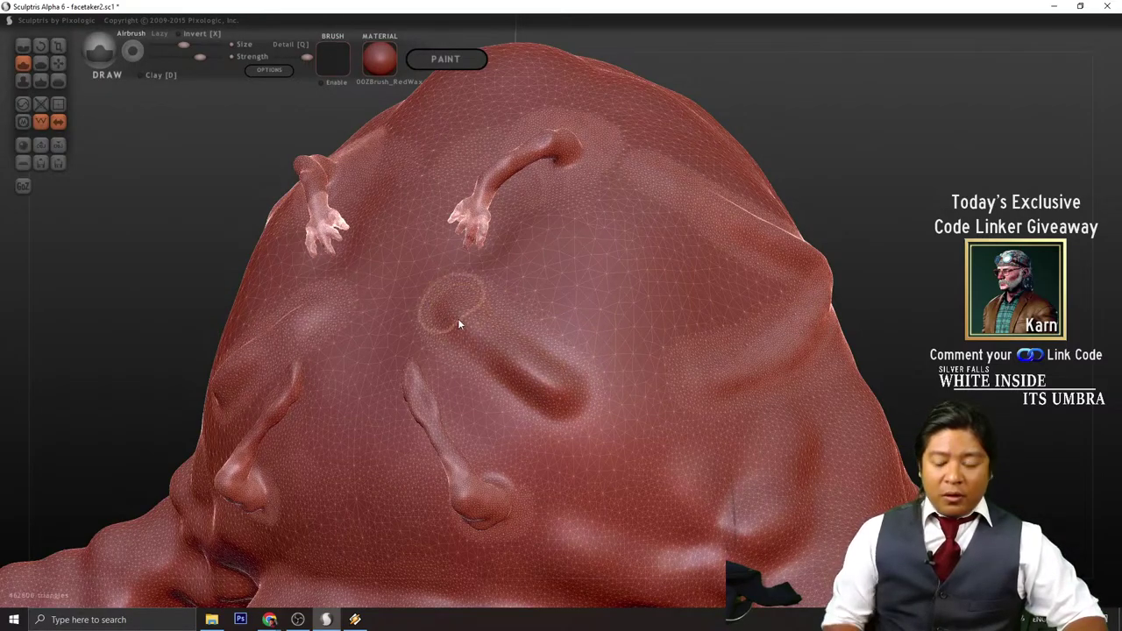
key("ctrl+z")
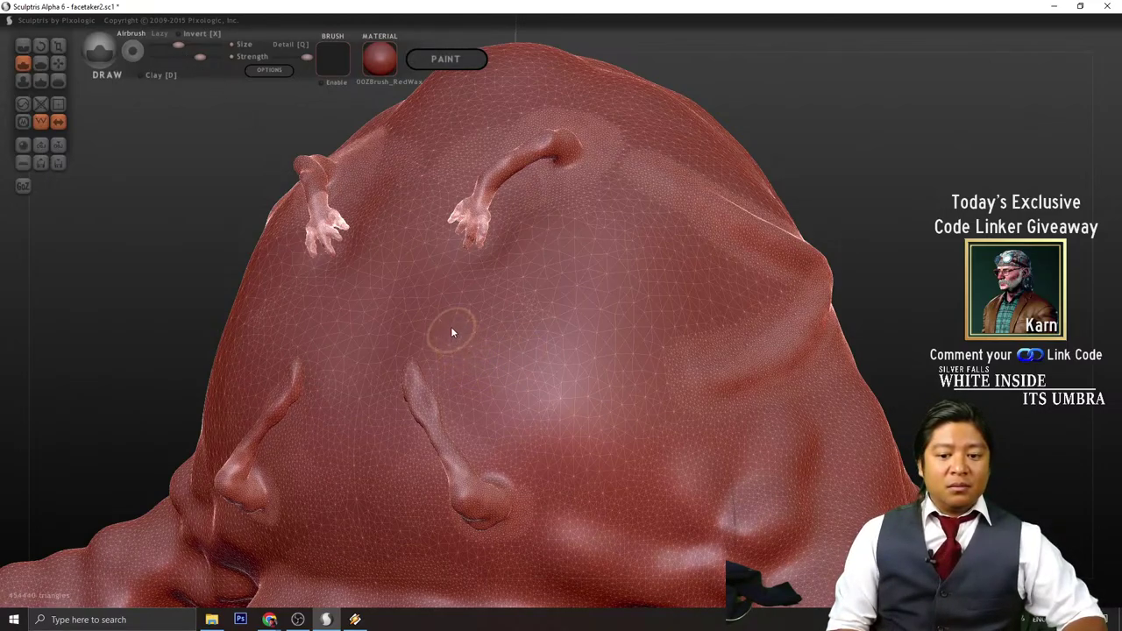
- Try to sculpt symmetrical forked ridges between the upper and lower arms with a slightly smaller Draw brush
left_click_drag(450, 322, 615, 448)
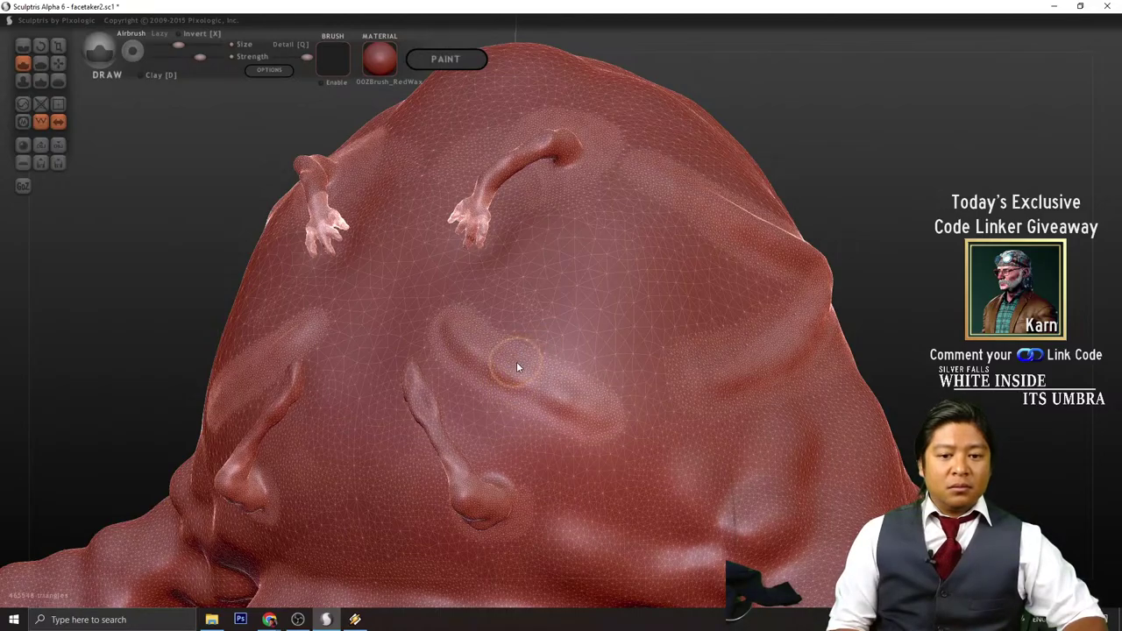
left_click_drag(516, 363, 633, 301)
left_click_drag(978, 351, 643, 394)
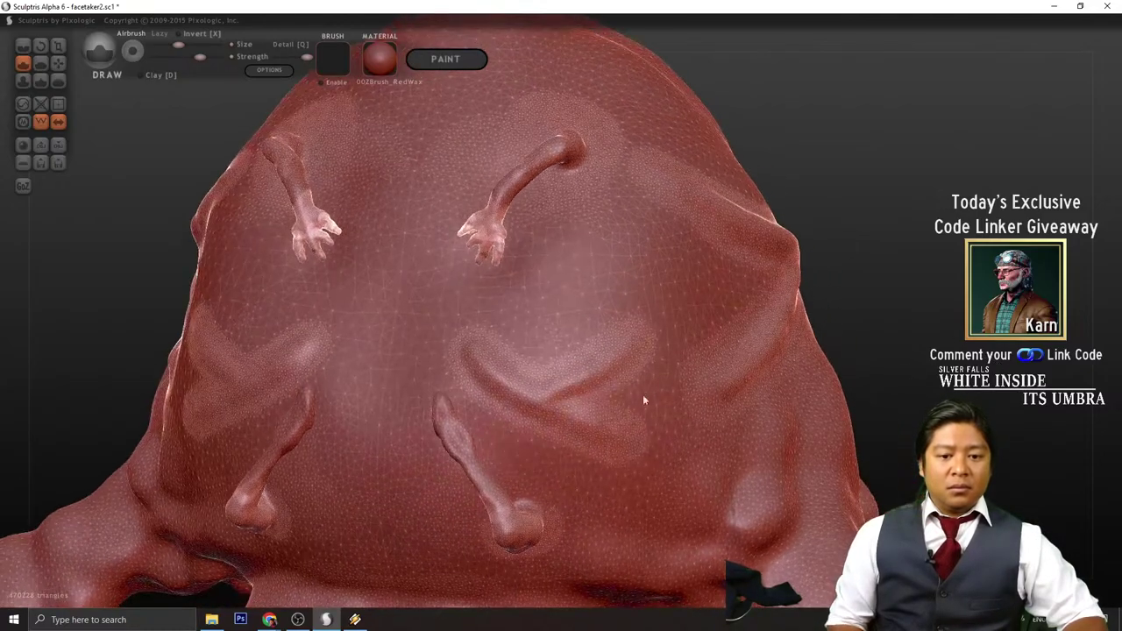
left_click_drag(518, 392, 648, 447)
left_click_drag(864, 399, 929, 369)
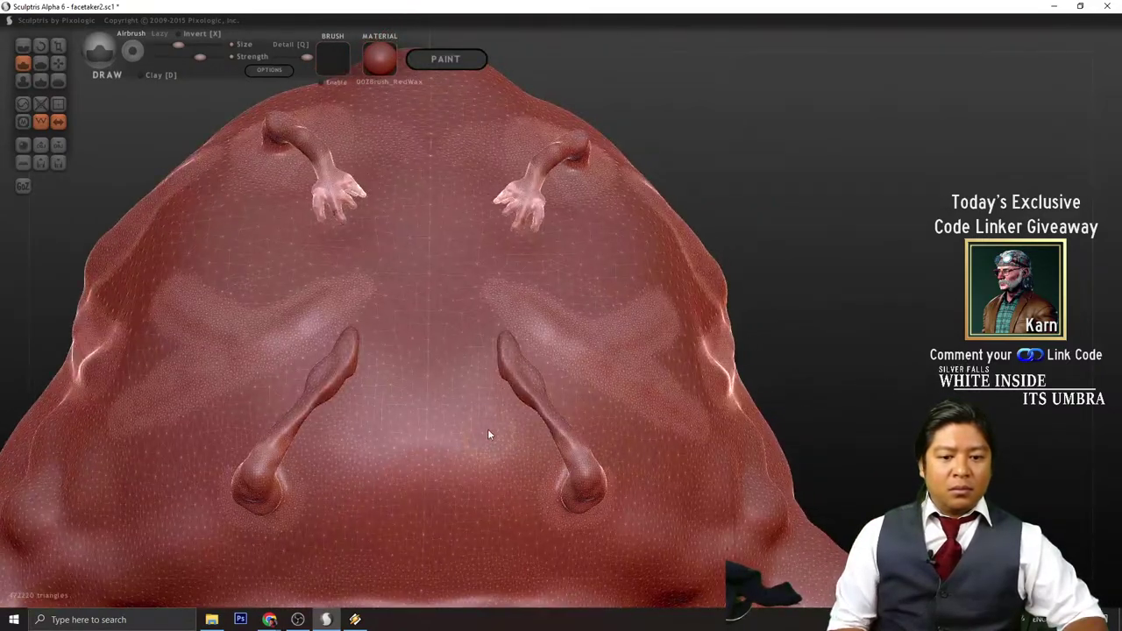
left_click_drag(881, 303, 891, 339)
scroll(837, 358, "down", 5)
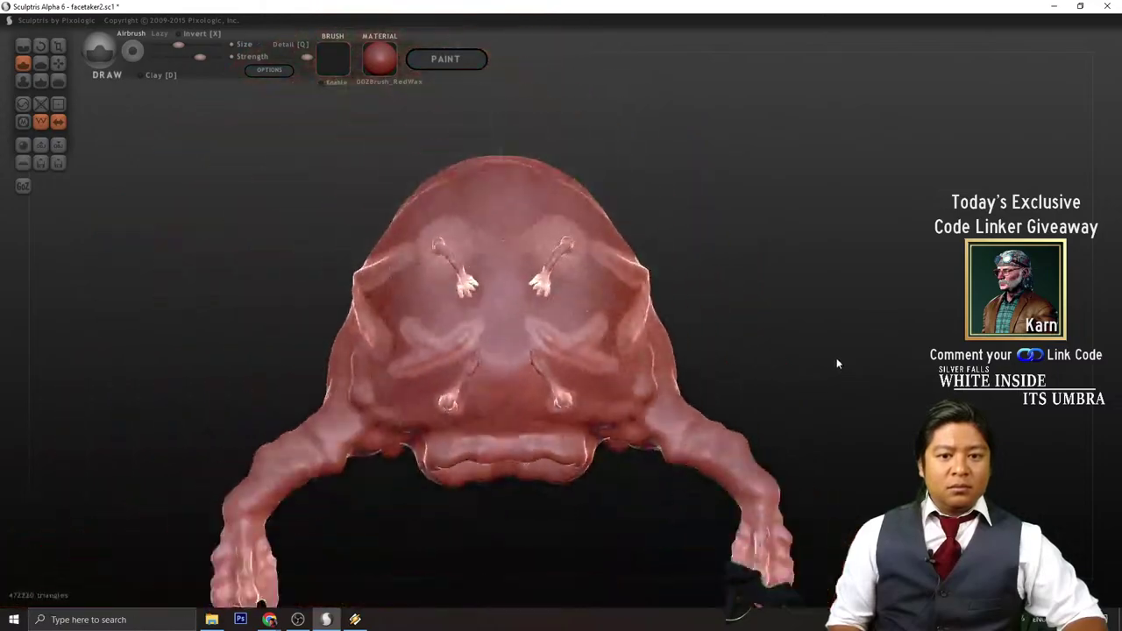
scroll(833, 357, "up", 5)
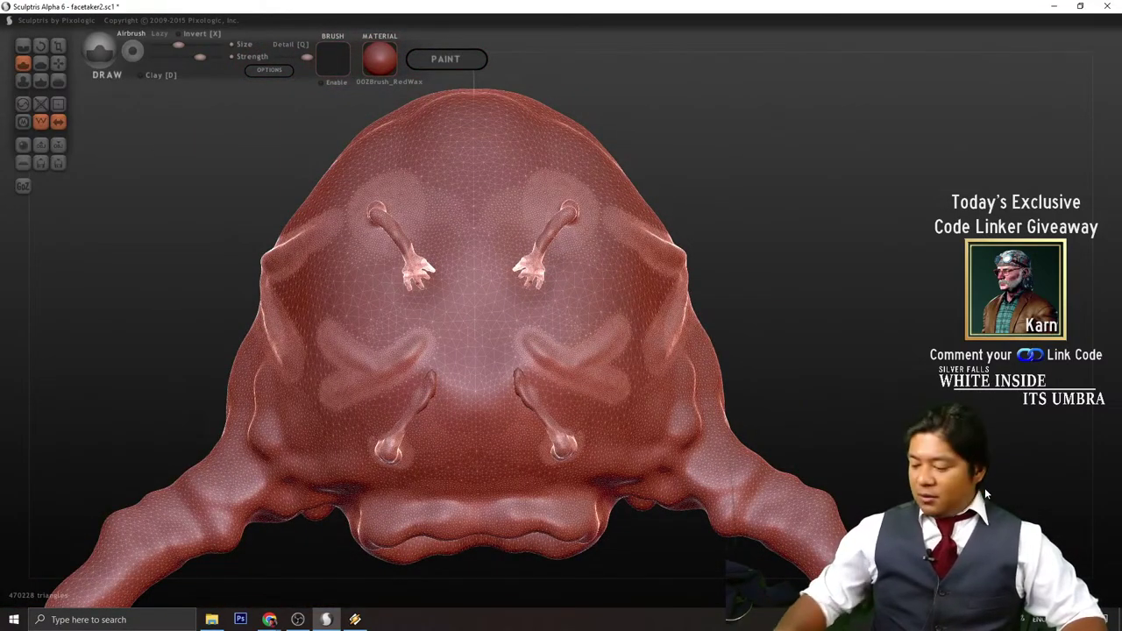
- Undo the forked ridge strokes between the upper and lower arms
key("ctrl+z")
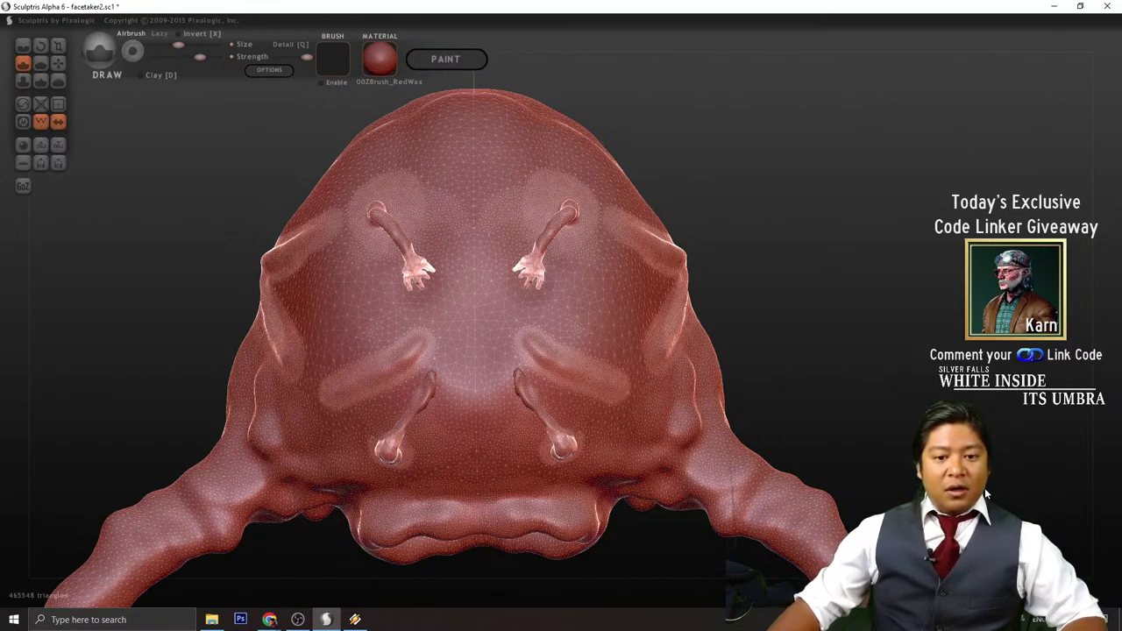
key("ctrl+z")
key("ctrl+z")
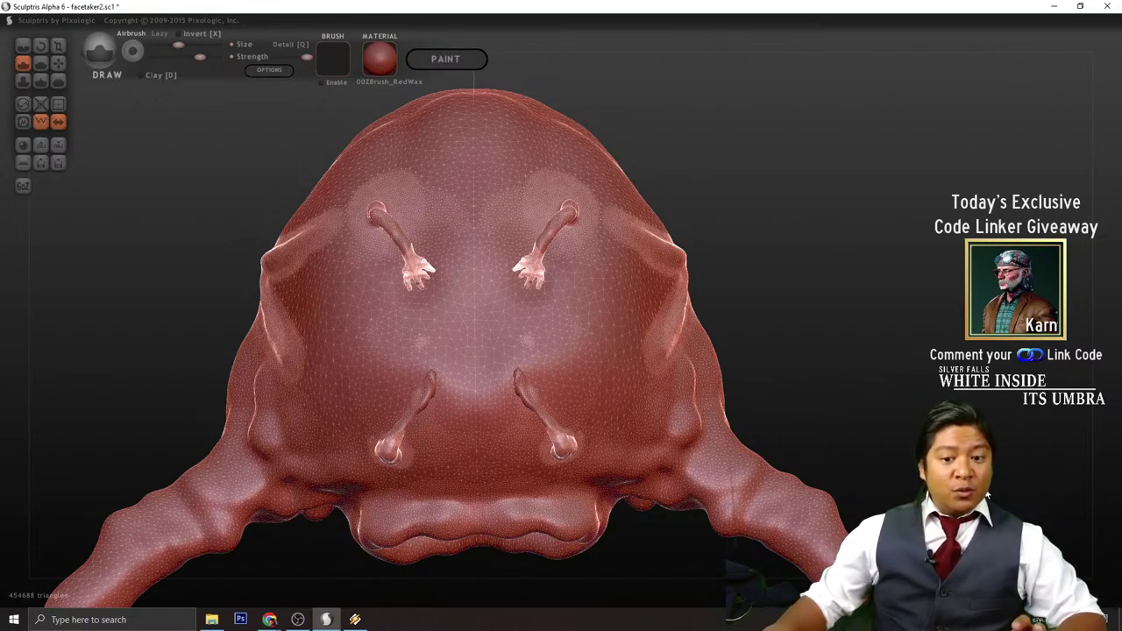
- Undo the remaining Draw marks between the upper and lower arms and save the sculpt
key("ctrl+z")
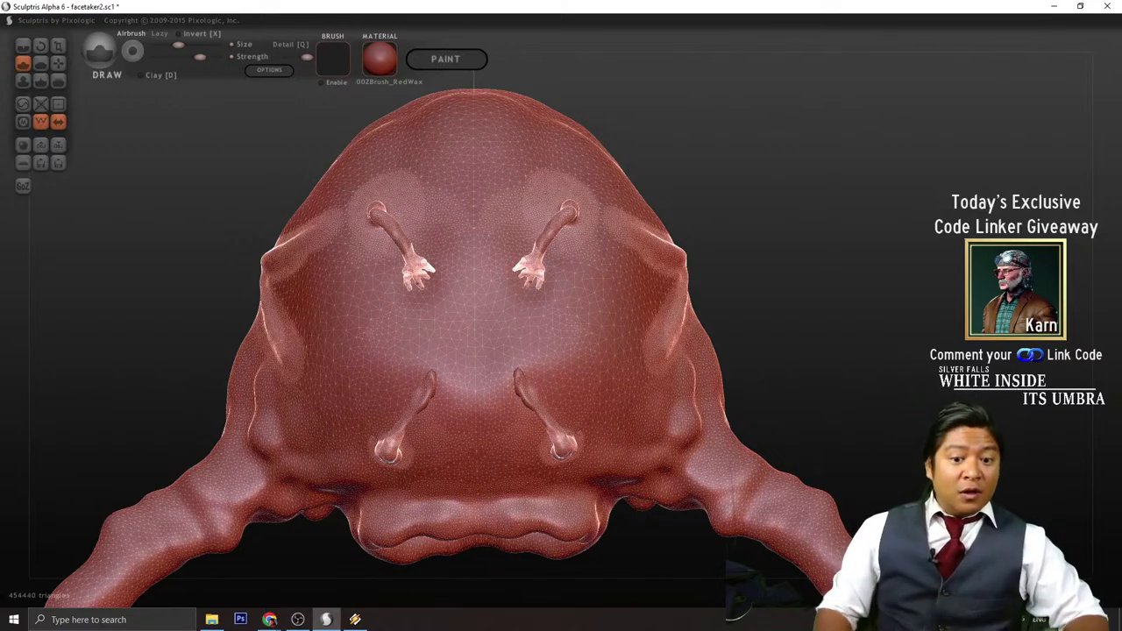
mouse_move(840, 369)
left_mouse_down()
mouse_move(833, 346)
mouse_move(850, 380)
left_mouse_up()
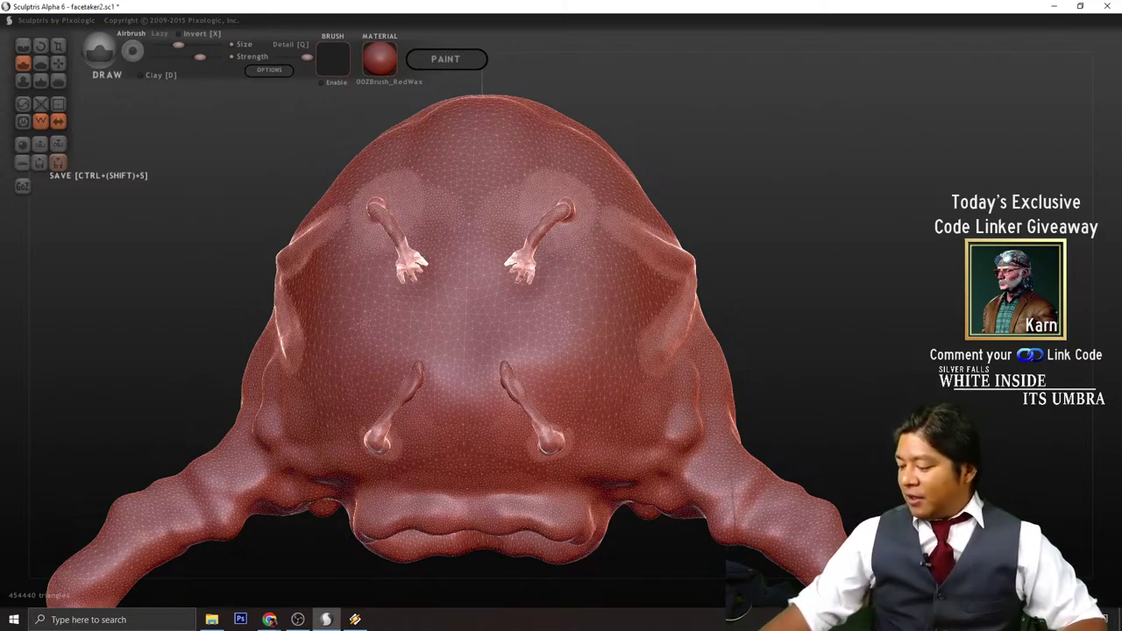
key("ctrl+s")
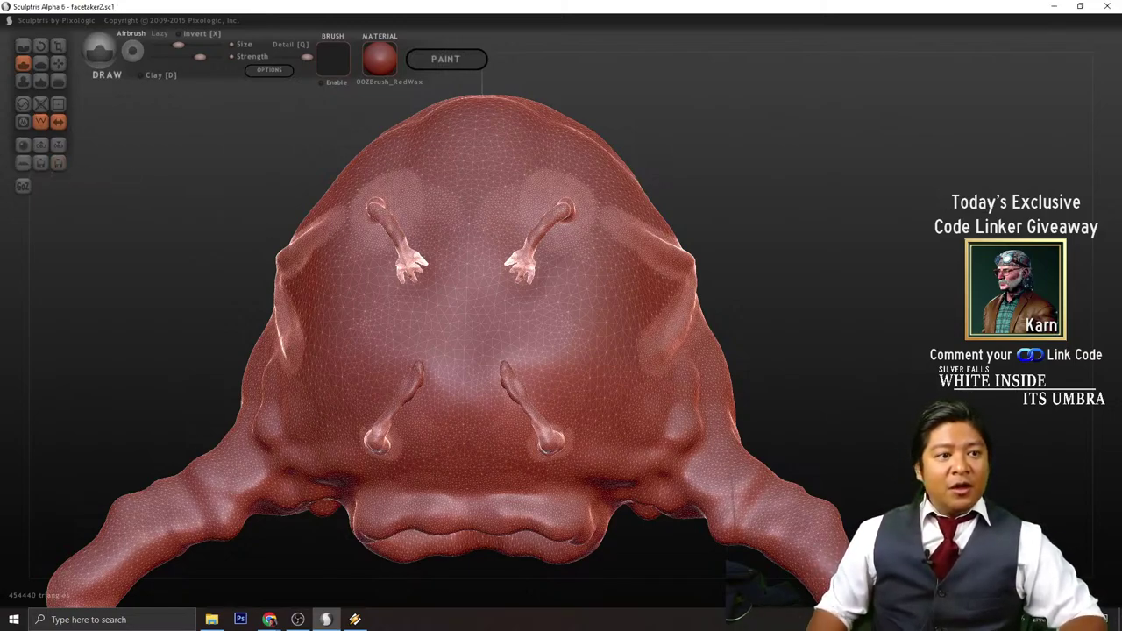
- Enlarge the Draw brush slightly and sculpt broad symmetrical strokes across the upper flank above the forked ridge
mouse_move(765, 209)
left_mouse_down()
mouse_move(736, 344)
mouse_move(674, 330)
left_mouse_up()
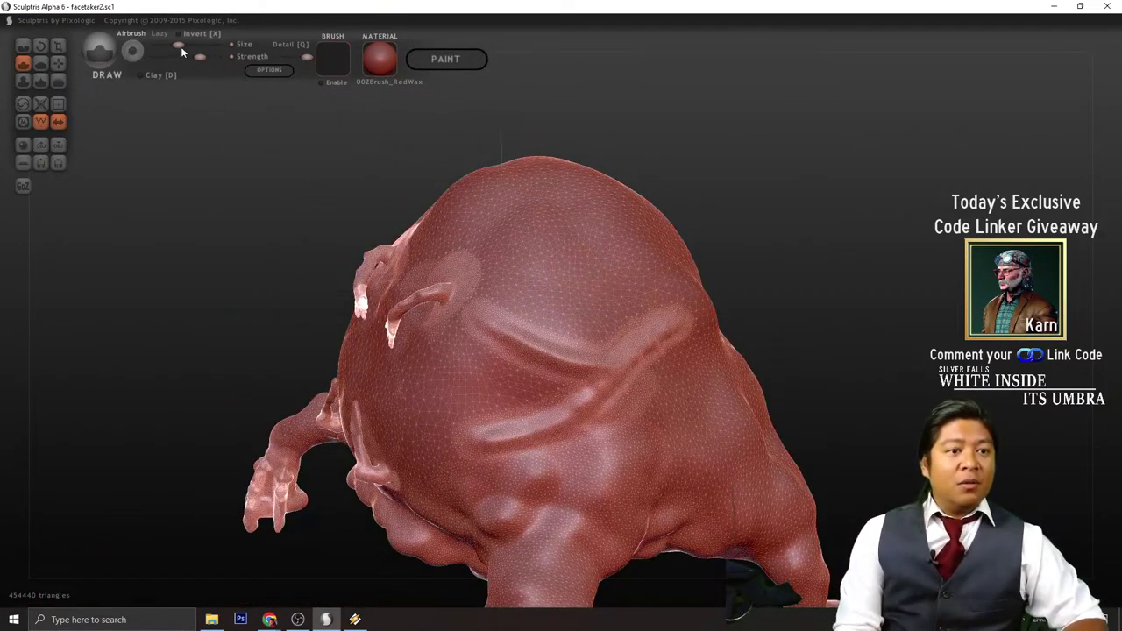
left_click_drag(466, 133, 755, 283)
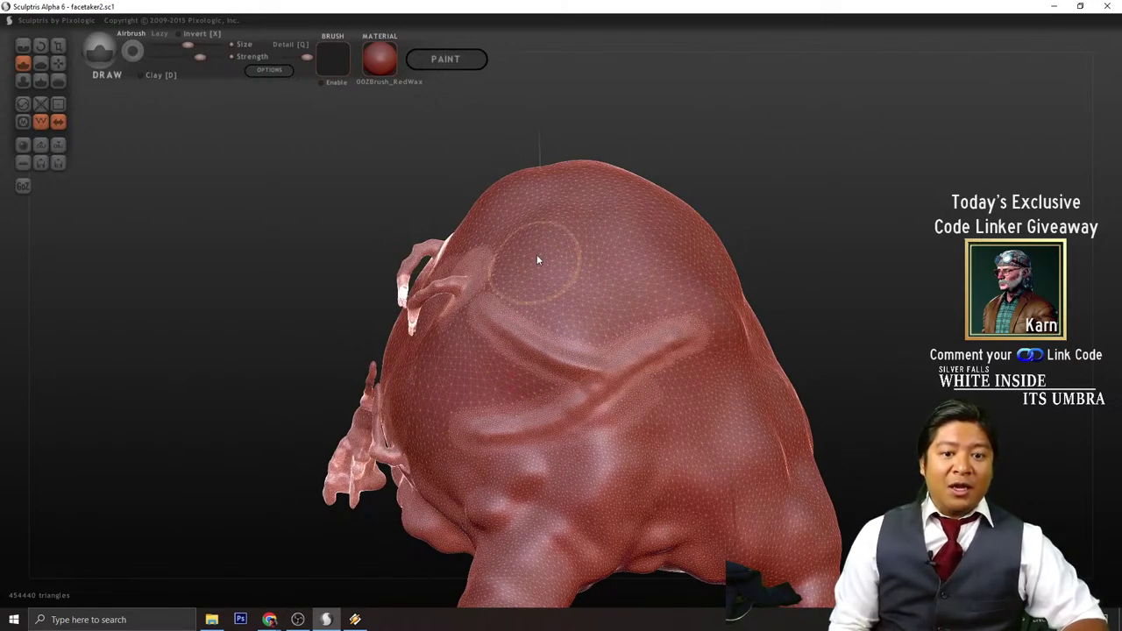
left_click_drag(537, 250, 616, 287)
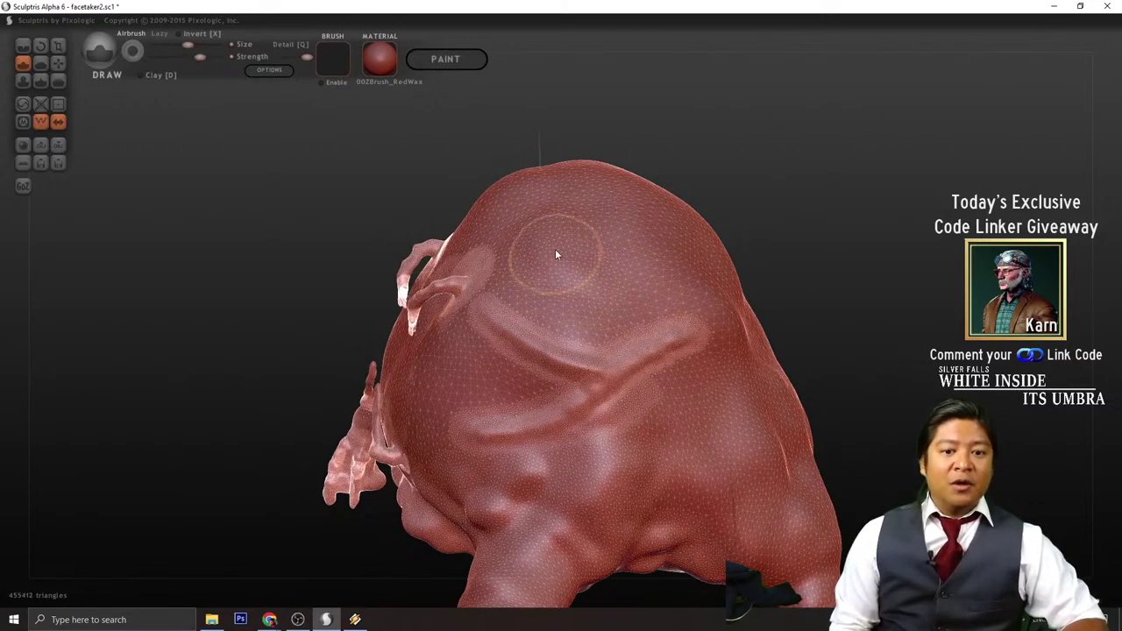
scroll(552, 254, "down", 2)
mouse_move(546, 259)
left_mouse_down()
mouse_move(521, 249)
mouse_move(651, 281)
left_mouse_up()
left_click_drag(719, 279, 963, 254)
scroll(934, 261, "up", 3)
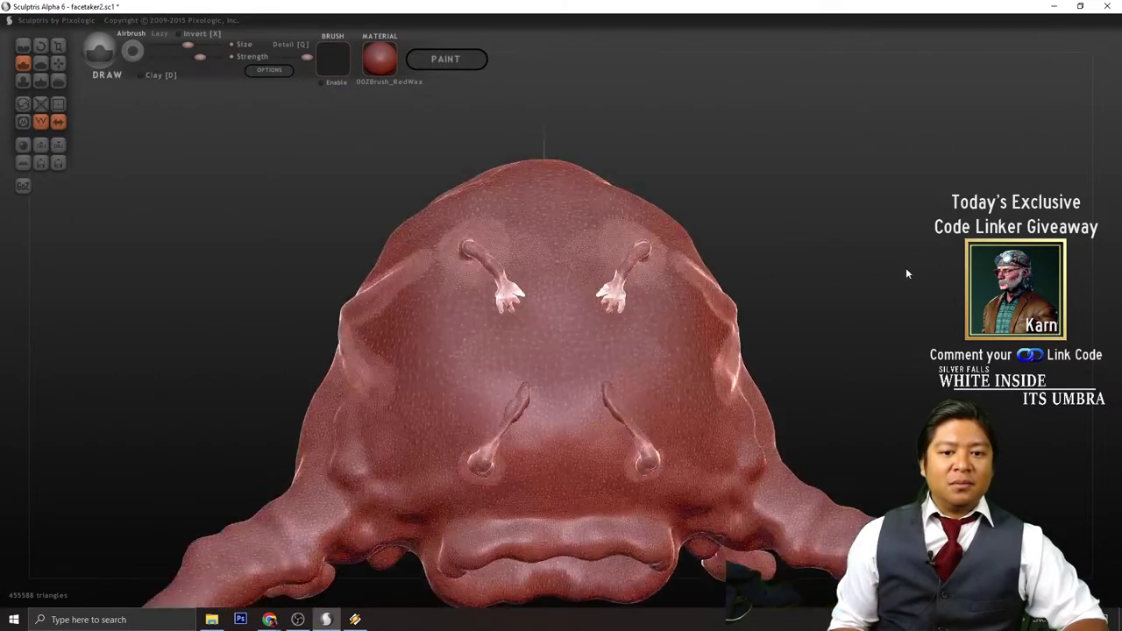
- Use Grab to push the creature's front surface inward between the upper and lower arms, ahead of the flank ridges
left_click_drag(219, 281, 424, 286)
left_click(58, 63)
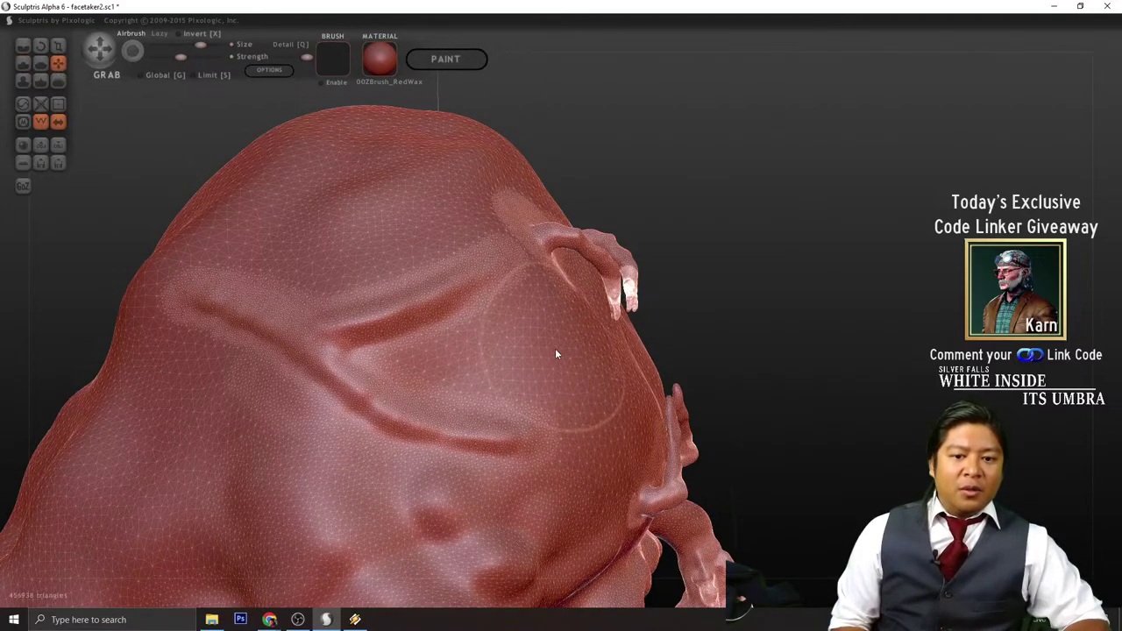
scroll(578, 339, "up", 2)
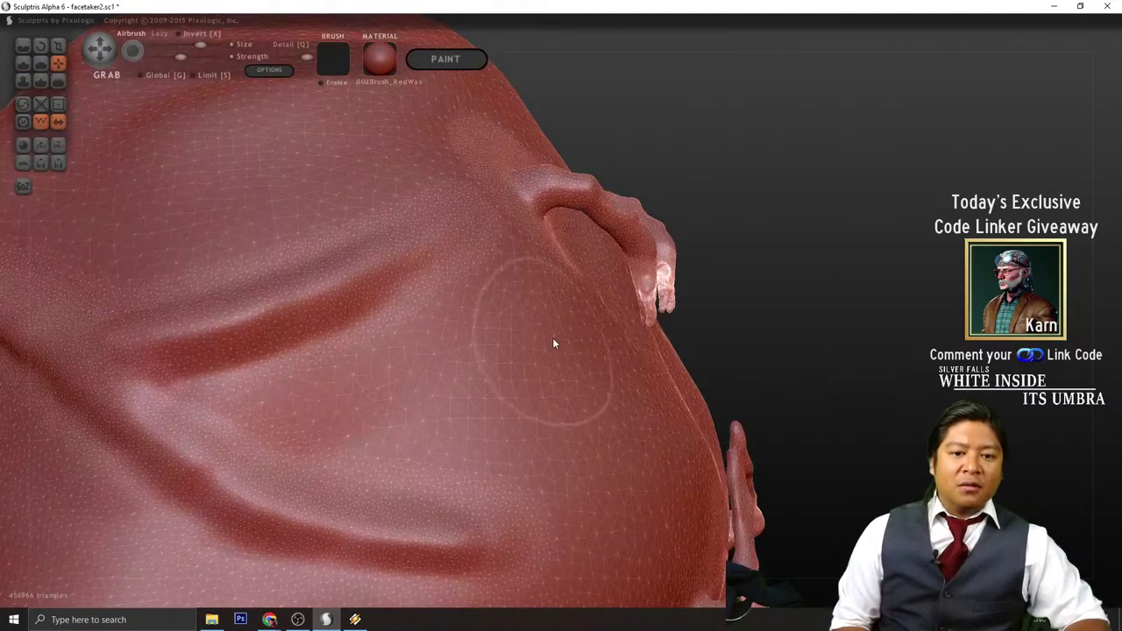
scroll(561, 344, "down", 1)
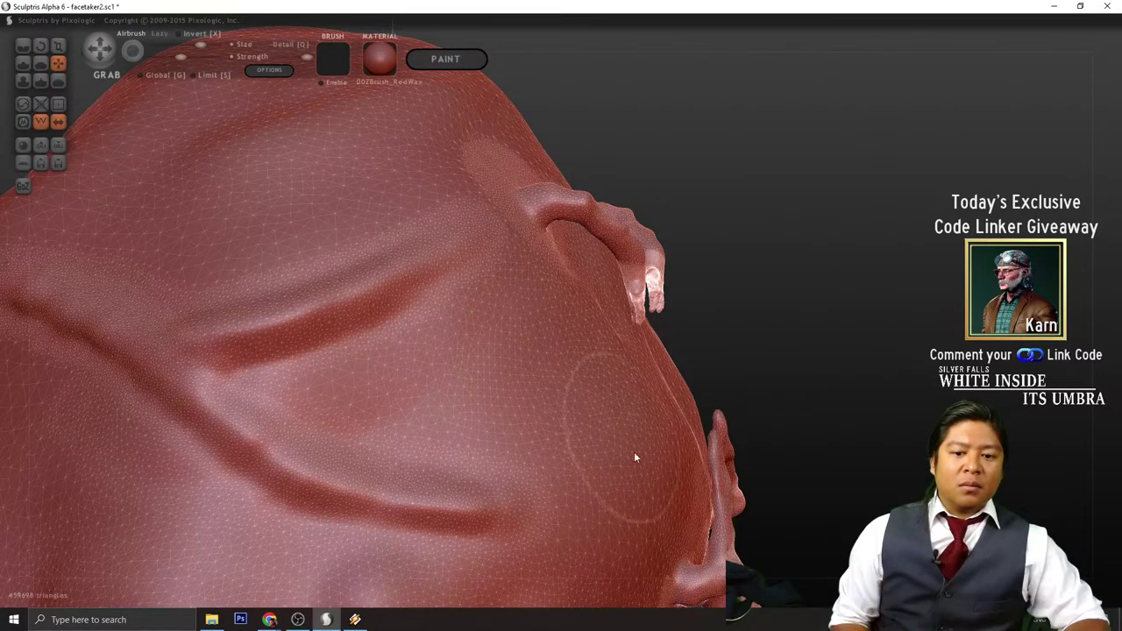
left_click_drag(611, 465, 582, 463)
left_click_drag(683, 437, 668, 443)
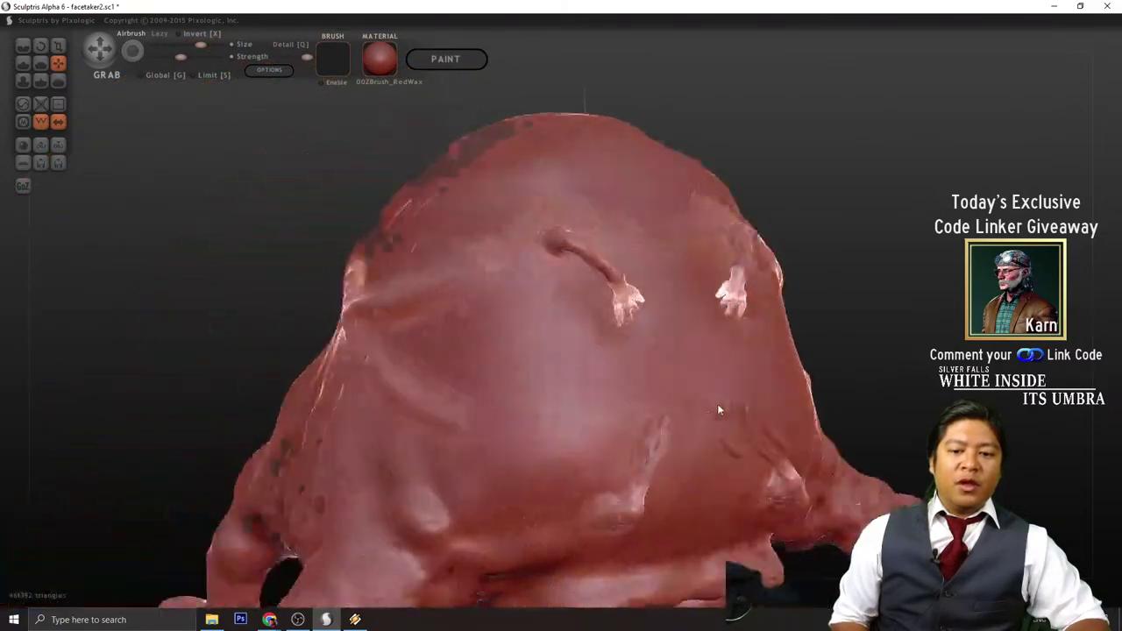
middle_click_drag(718, 405, 648, 326)
mouse_move(647, 329)
right_mouse_down()
mouse_move(683, 385)
mouse_move(773, 397)
mouse_move(674, 407)
right_mouse_up()
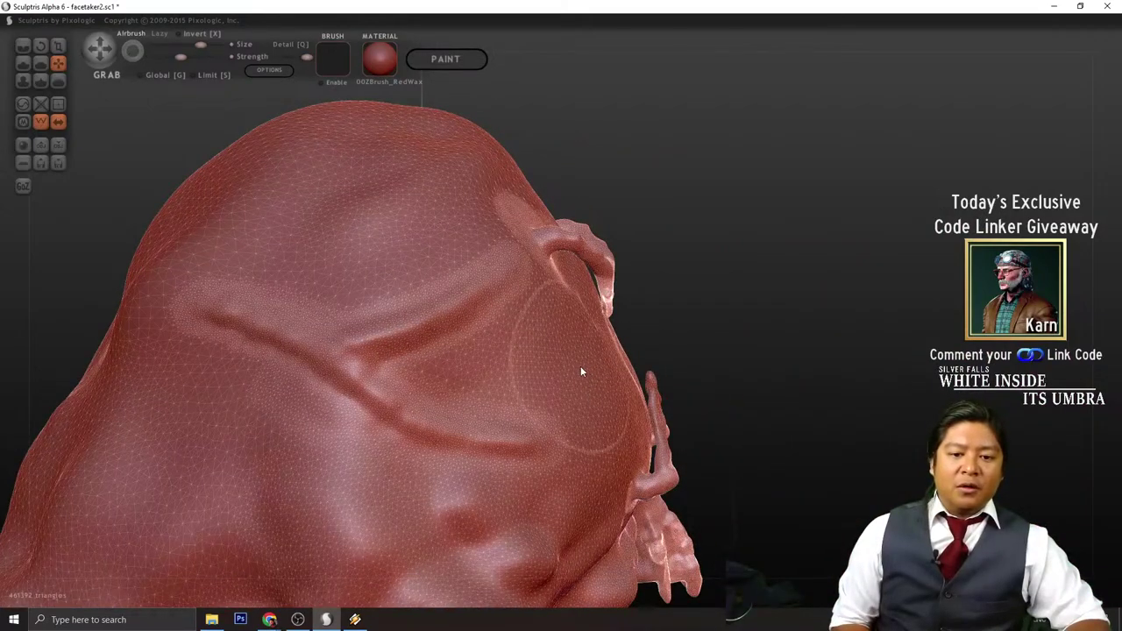
scroll(581, 365, "up", 3)
mouse_move(551, 405)
right_mouse_down()
mouse_move(780, 371)
mouse_move(617, 395)
right_mouse_up()
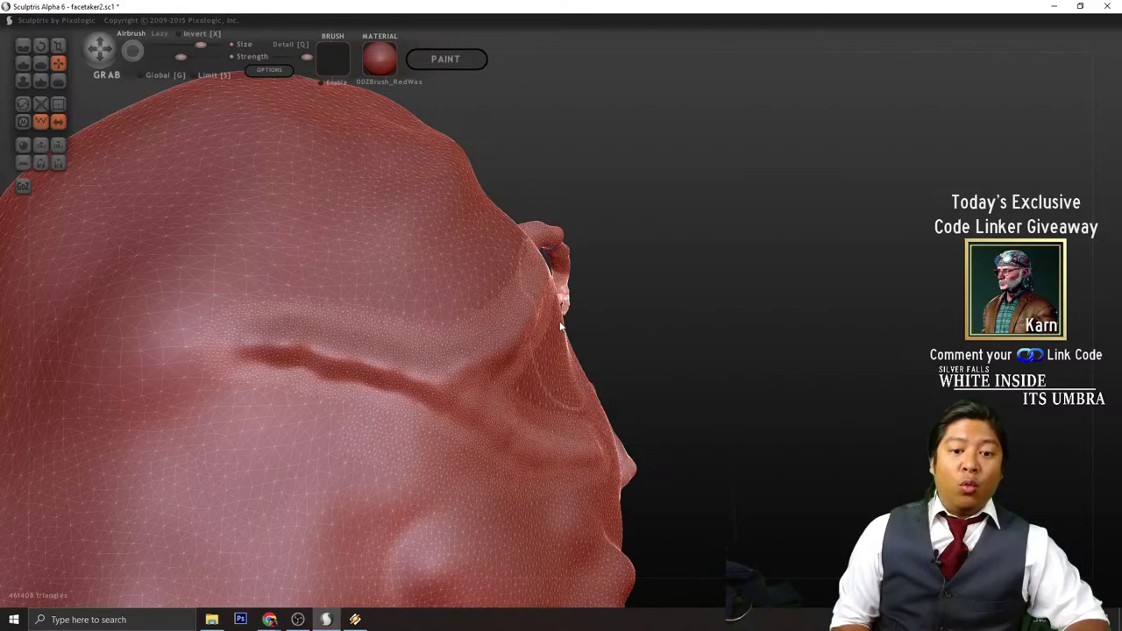
mouse_move(602, 484)
right_mouse_down()
mouse_move(701, 460)
mouse_move(692, 468)
right_mouse_up()
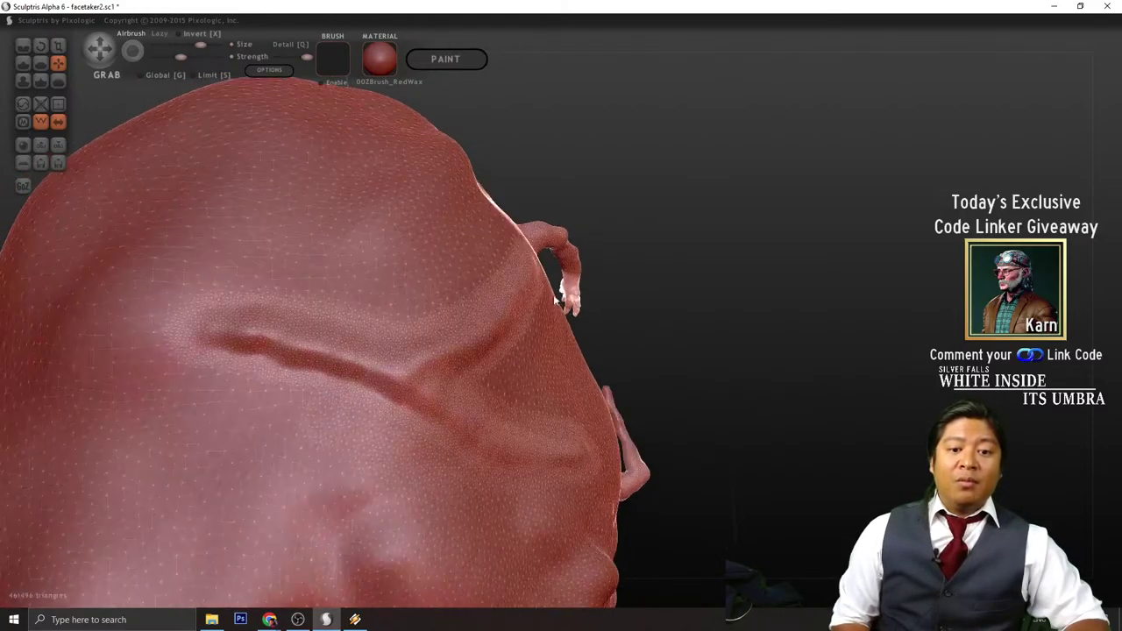
scroll(746, 372, "down", 3)
mouse_move(748, 371)
right_mouse_down()
mouse_move(497, 377)
mouse_move(649, 399)
mouse_move(687, 373)
right_mouse_up()
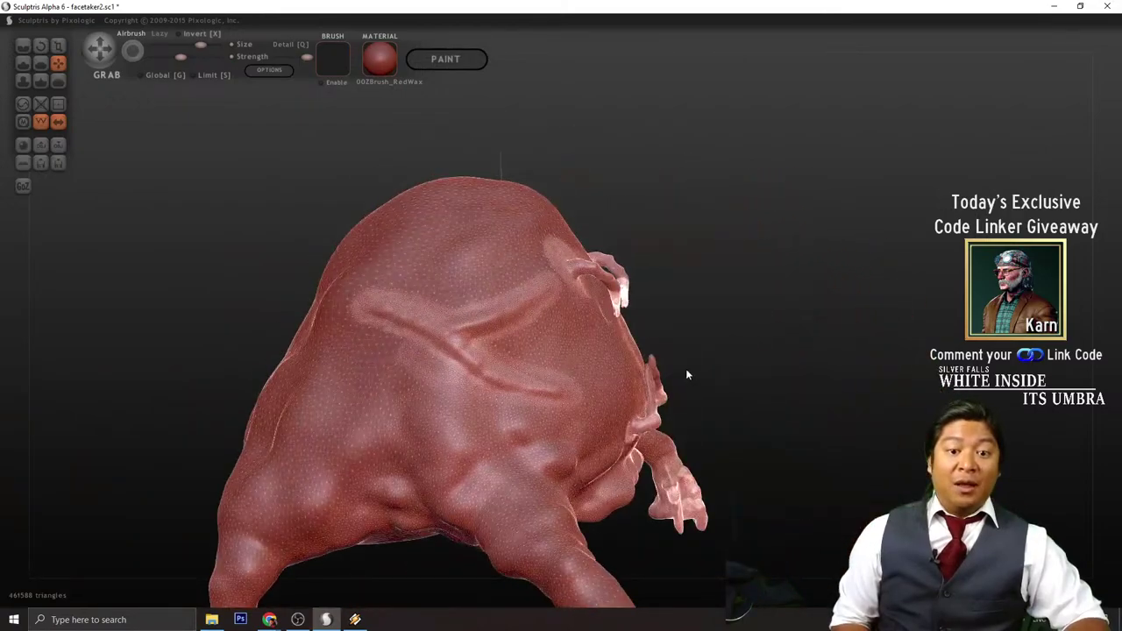
- Lower the crown and upper back of the body with several symmetrical Grab pulls
mouse_move(674, 233)
right_mouse_down()
mouse_move(745, 333)
mouse_move(601, 313)
right_mouse_up()
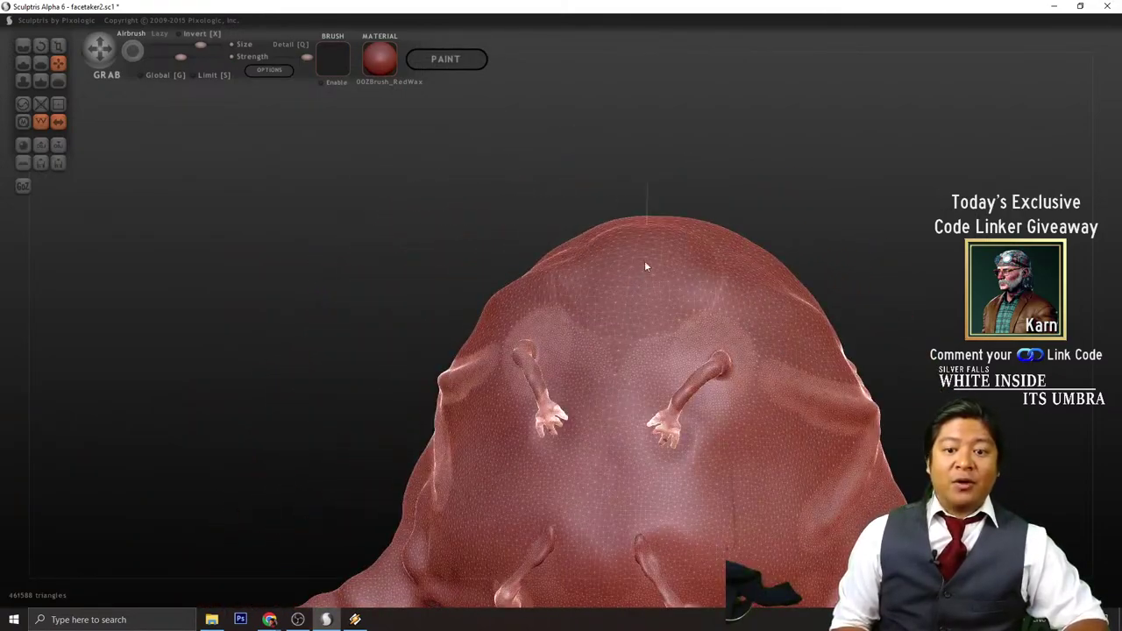
mouse_move(882, 283)
right_mouse_down()
mouse_move(727, 338)
mouse_move(603, 331)
right_mouse_up()
left_click_drag(585, 315, 593, 341)
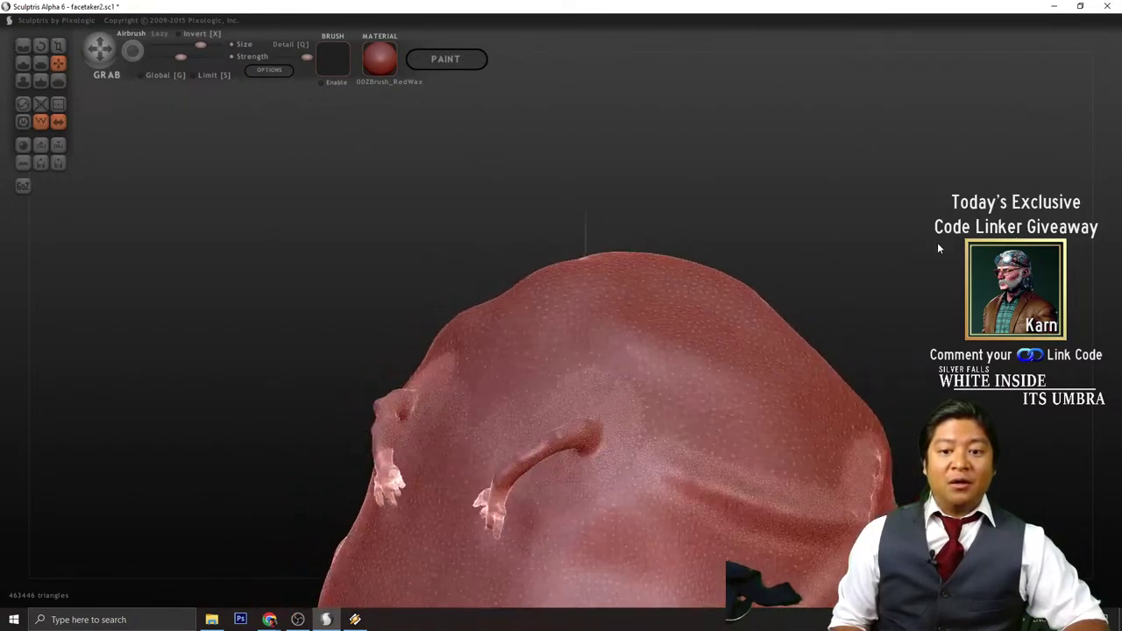
key("w")
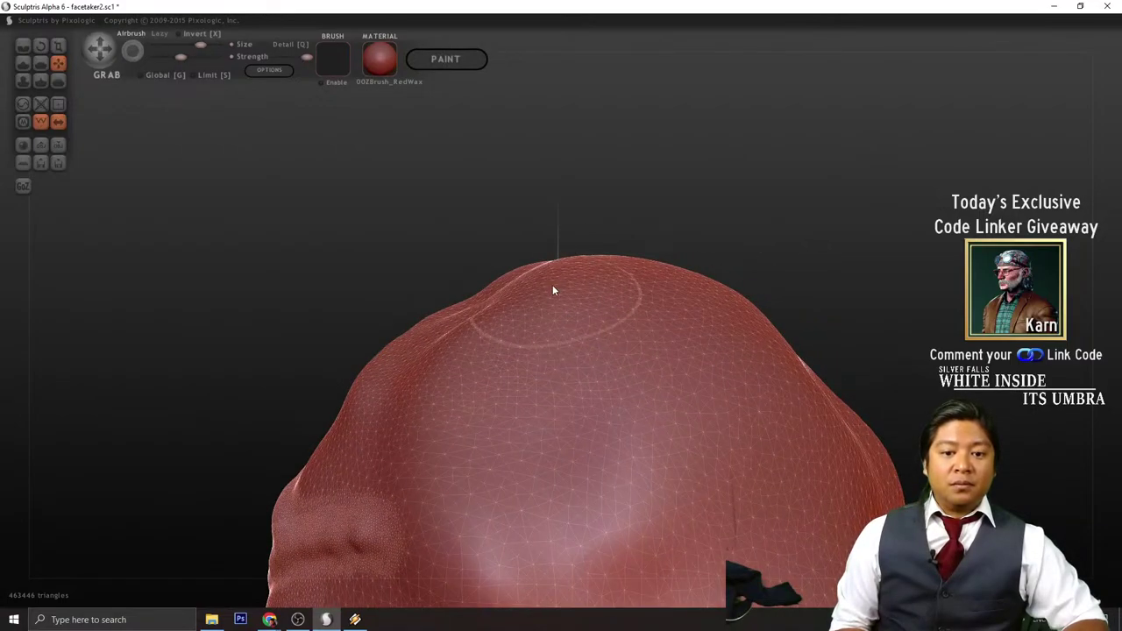
left_click_drag(572, 321, 588, 345)
left_click_drag(802, 326, 925, 321)
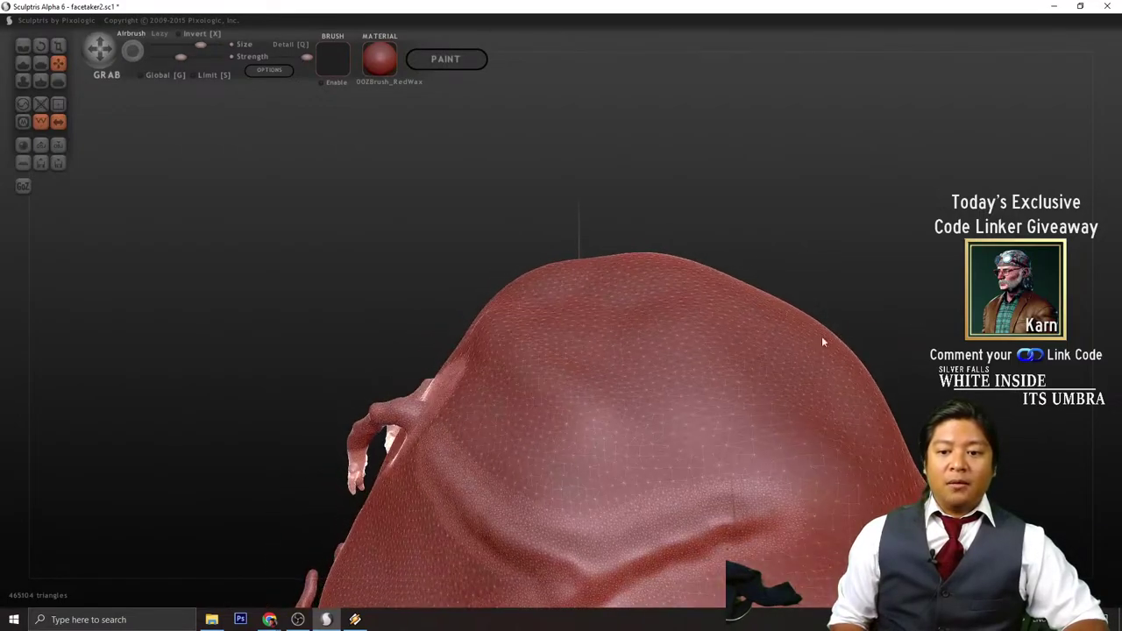
left_click_drag(783, 348, 768, 376)
left_click_drag(782, 320, 788, 342)
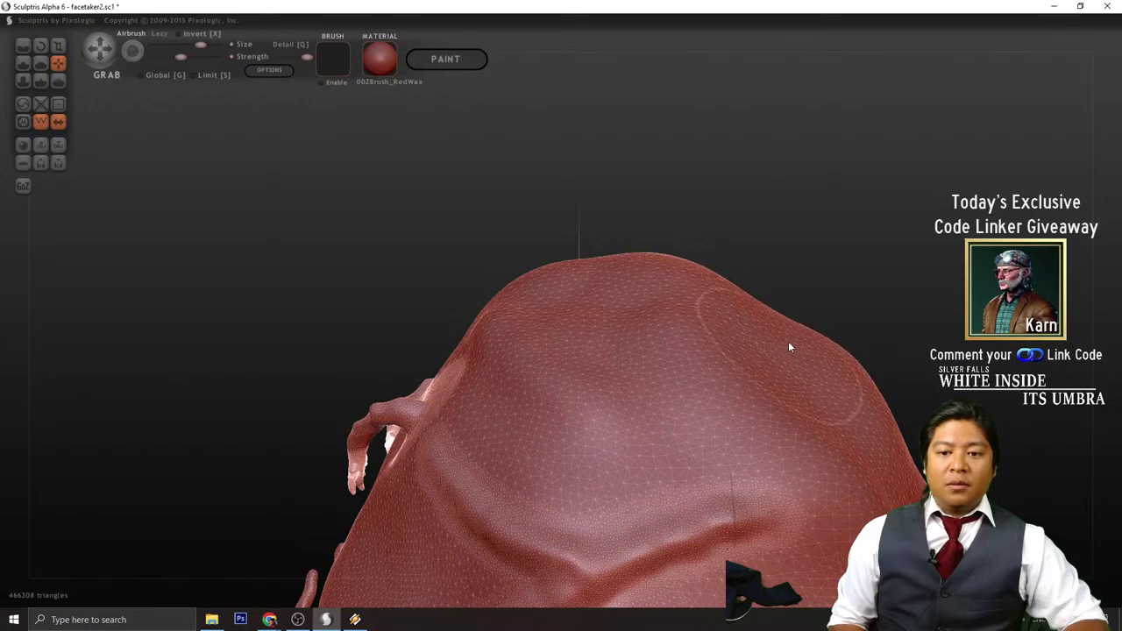
- Refine the front profile with small inward Grab pulls below the upper arms and beside the lower arms
scroll(788, 342, "down", 4)
mouse_move(879, 342)
left_mouse_down()
mouse_move(1005, 341)
mouse_move(779, 312)
mouse_move(885, 308)
mouse_move(886, 326)
left_mouse_up()
mouse_move(886, 330)
right_mouse_down()
mouse_move(807, 371)
mouse_move(892, 360)
right_mouse_up()
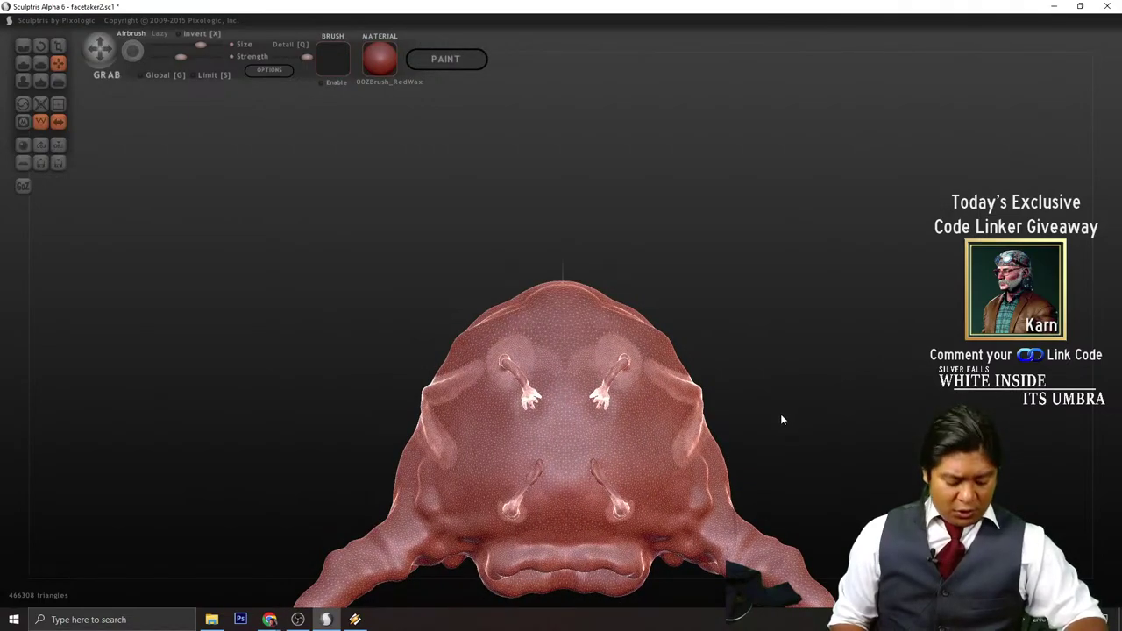
mouse_move(782, 418)
right_mouse_down()
mouse_move(769, 418)
mouse_move(752, 338)
mouse_move(804, 356)
mouse_move(890, 348)
mouse_move(882, 356)
right_mouse_up()
scroll(882, 356, "up", 3)
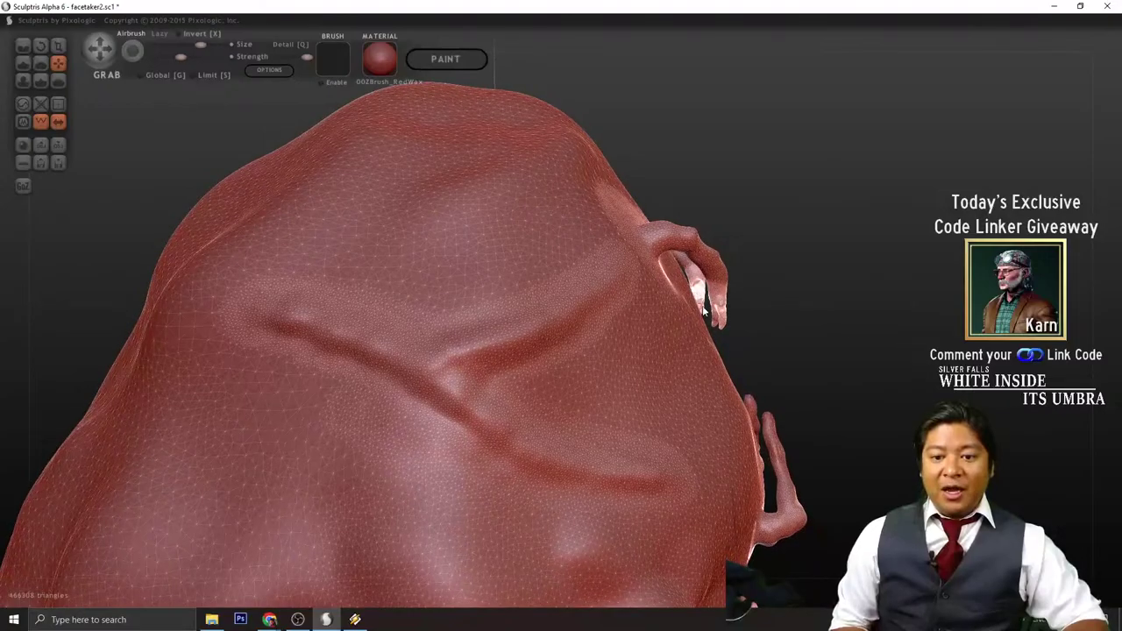
left_click_drag(669, 277, 652, 294)
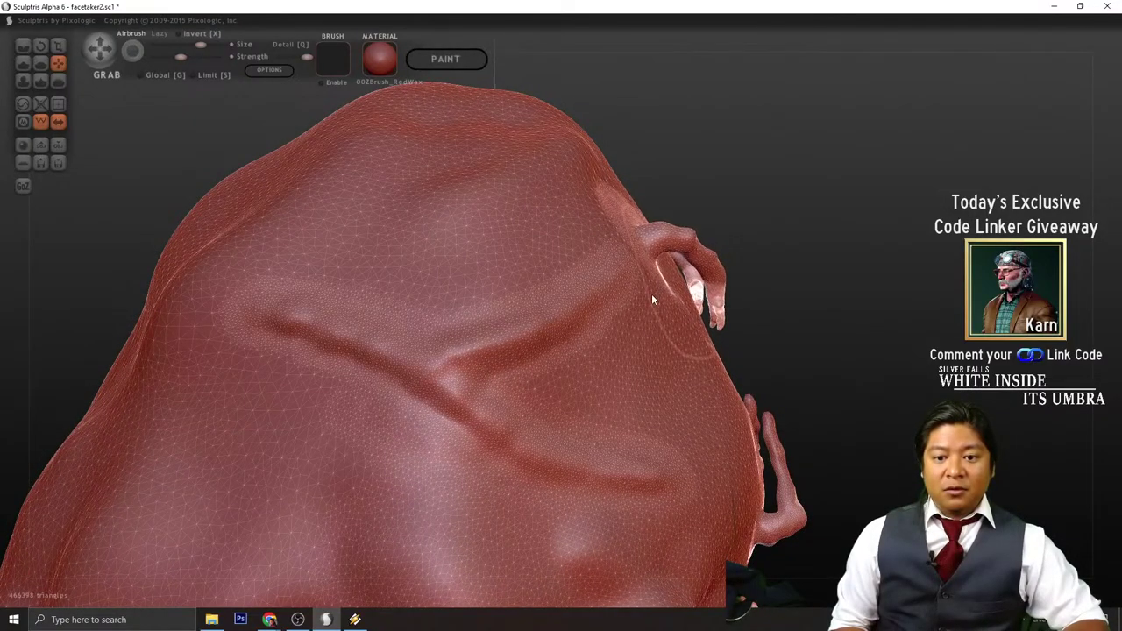
left_click_drag(712, 377, 703, 390)
mouse_move(707, 390)
right_mouse_down()
mouse_move(870, 373)
mouse_move(766, 376)
right_mouse_up()
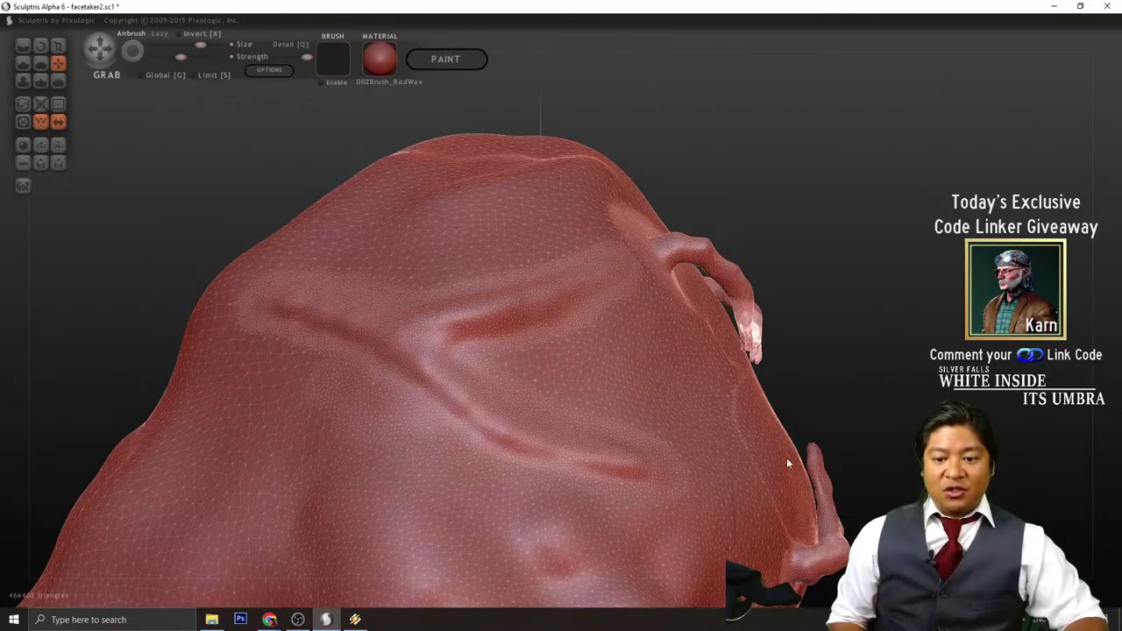
left_click_drag(814, 467, 766, 484)
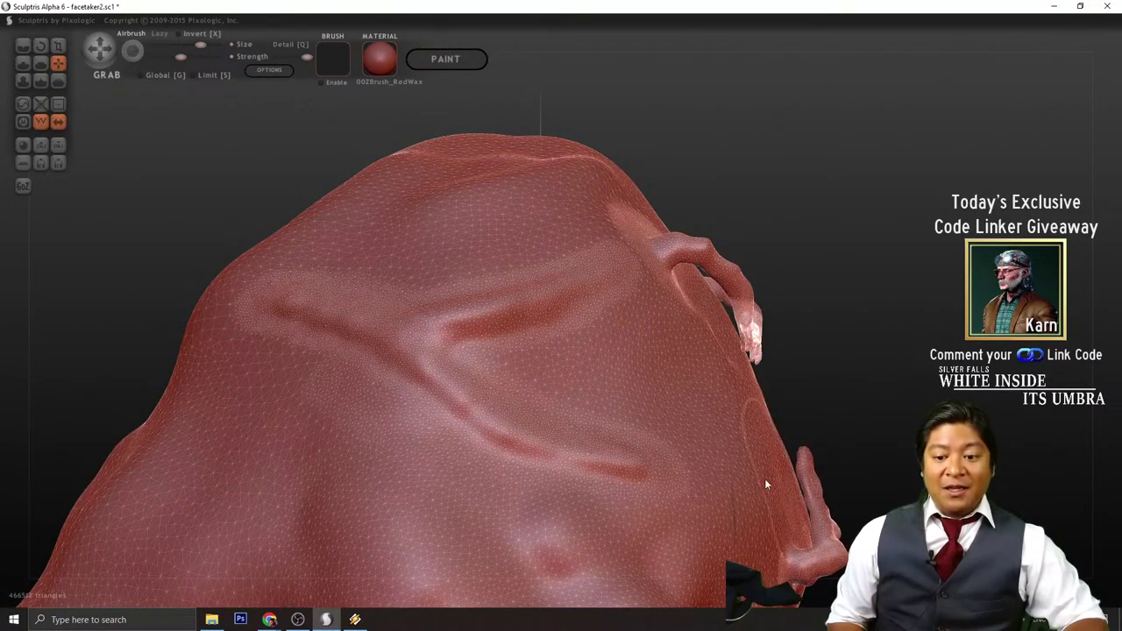
right_click_drag(793, 459, 795, 446)
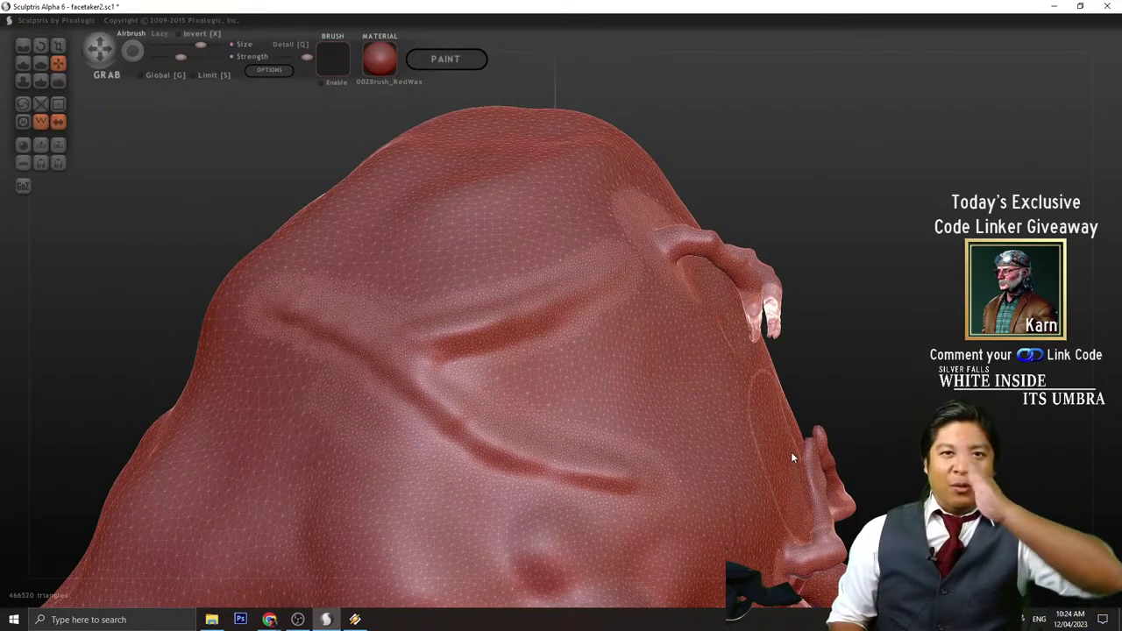
left_click_drag(800, 446, 776, 458)
mouse_move(752, 320)
left_mouse_down()
mouse_move(764, 316)
mouse_move(785, 349)
mouse_move(707, 352)
left_mouse_up()
- Push the front midline of the body inward between the arms with Grab
mouse_move(709, 356)
right_mouse_down()
mouse_move(622, 359)
mouse_move(791, 349)
mouse_move(904, 380)
mouse_move(889, 377)
right_mouse_up()
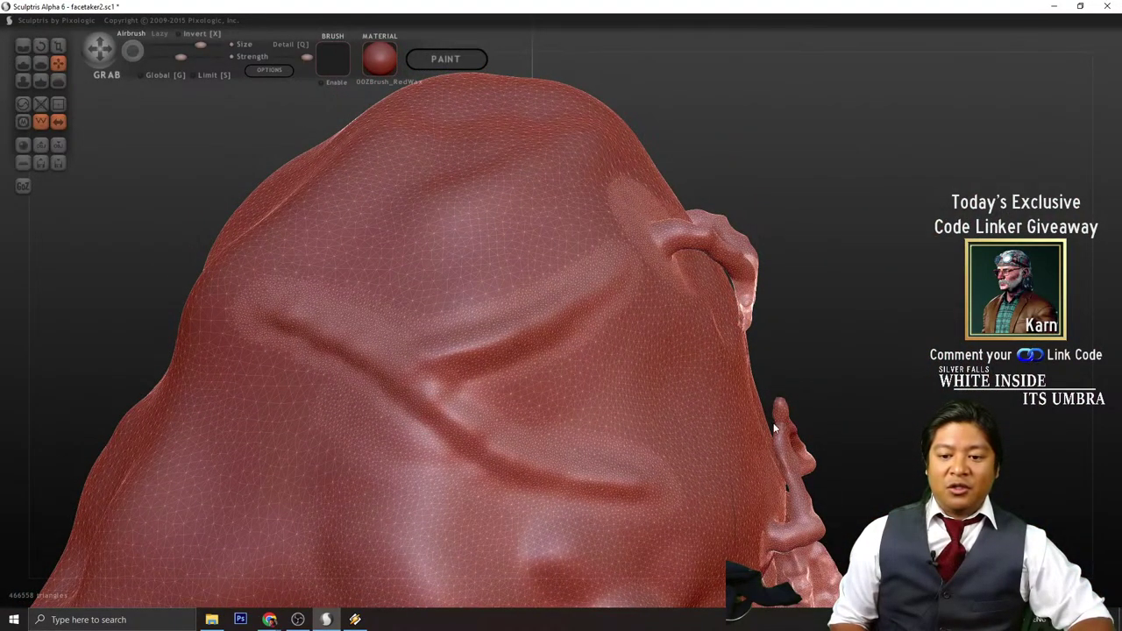
mouse_move(780, 427)
right_mouse_down()
mouse_move(761, 427)
mouse_move(775, 428)
right_mouse_up()
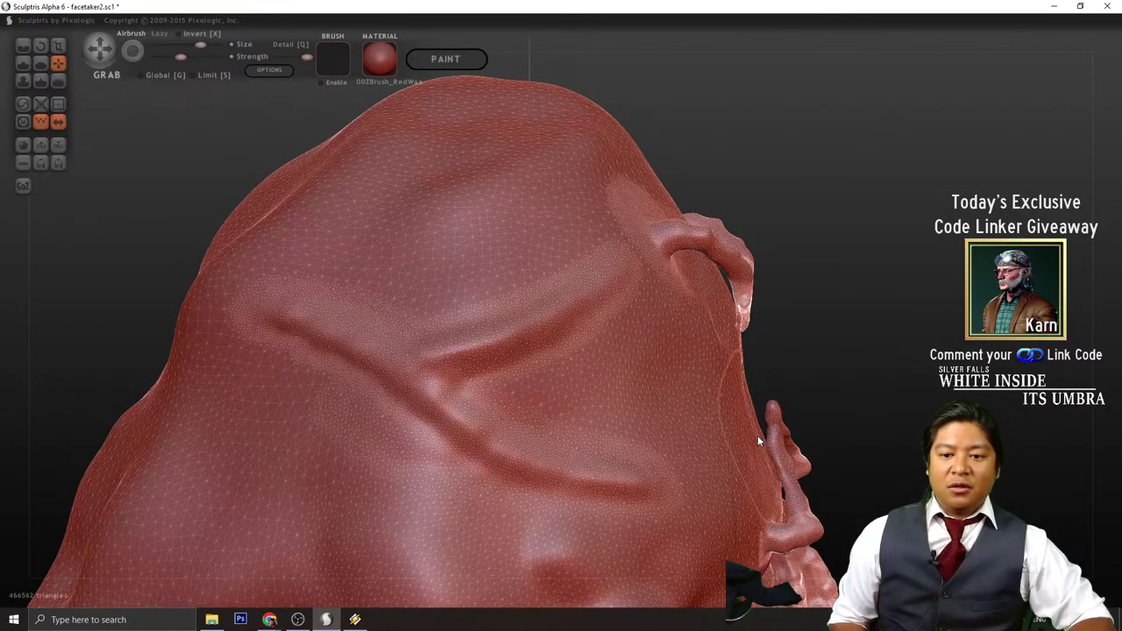
mouse_move(760, 321)
right_mouse_down()
mouse_move(800, 333)
mouse_move(782, 339)
mouse_move(892, 358)
mouse_move(663, 342)
mouse_move(511, 198)
mouse_move(303, 245)
mouse_move(886, 250)
mouse_move(930, 207)
mouse_move(909, 193)
mouse_move(742, 266)
mouse_move(748, 275)
right_mouse_up()
left_click_drag(741, 250, 743, 262)
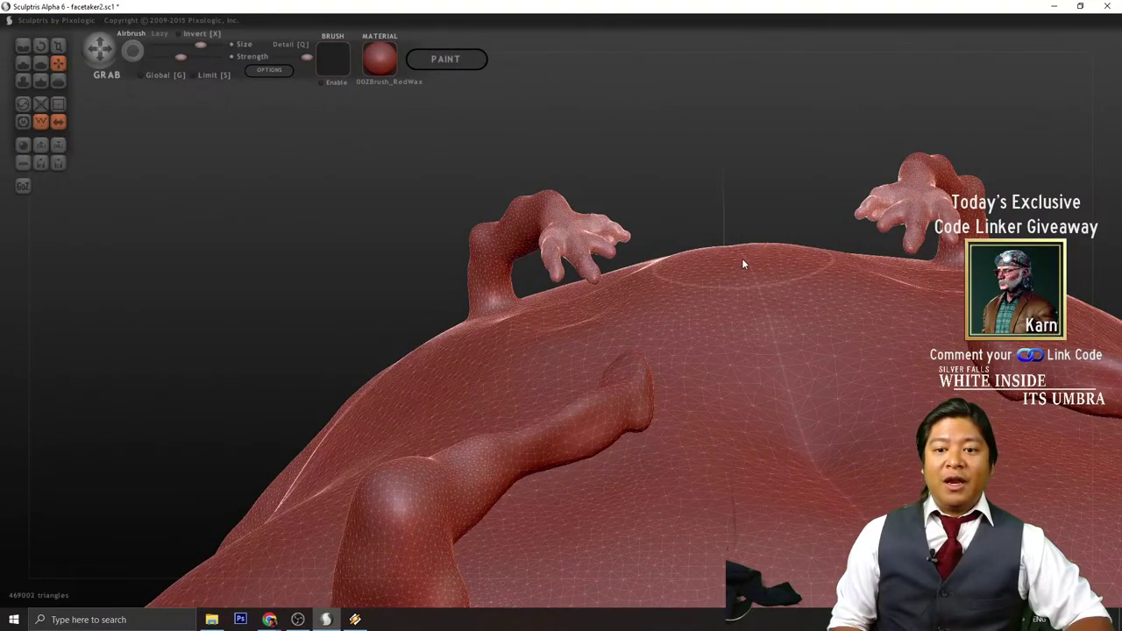
- Examine the reshaped front, arms and flank ridges from the front and side at several distances
mouse_move(744, 294)
right_mouse_down()
mouse_move(769, 261)
mouse_move(867, 225)
mouse_move(932, 314)
mouse_move(868, 326)
right_mouse_up()
scroll(868, 321, "down", 2)
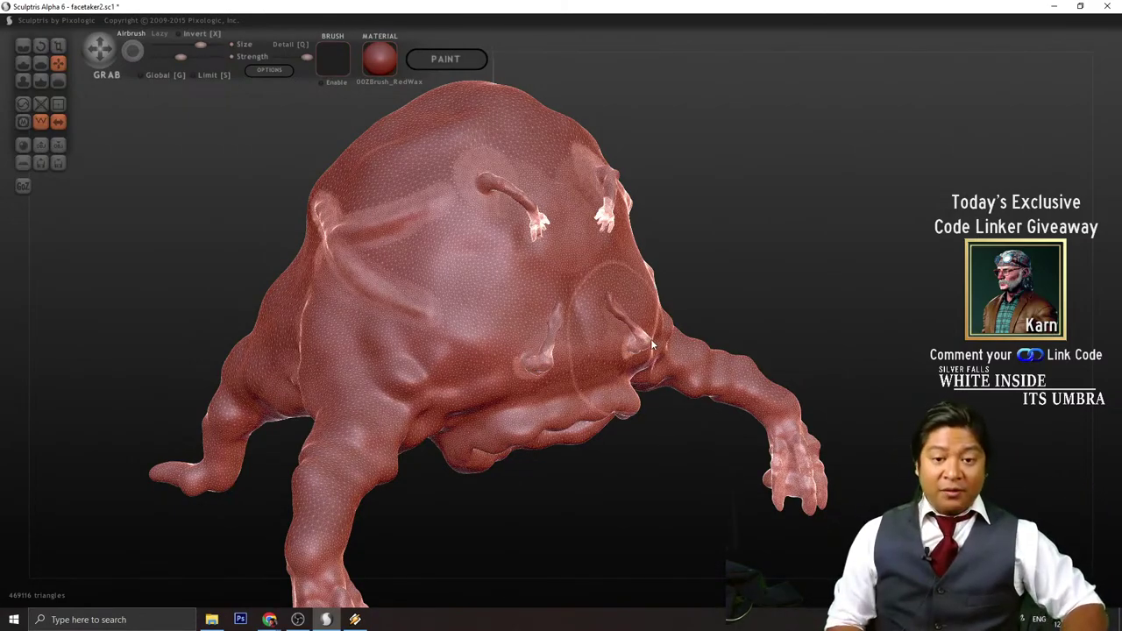
left_click_drag(761, 298, 676, 316)
scroll(676, 316, "up", 2)
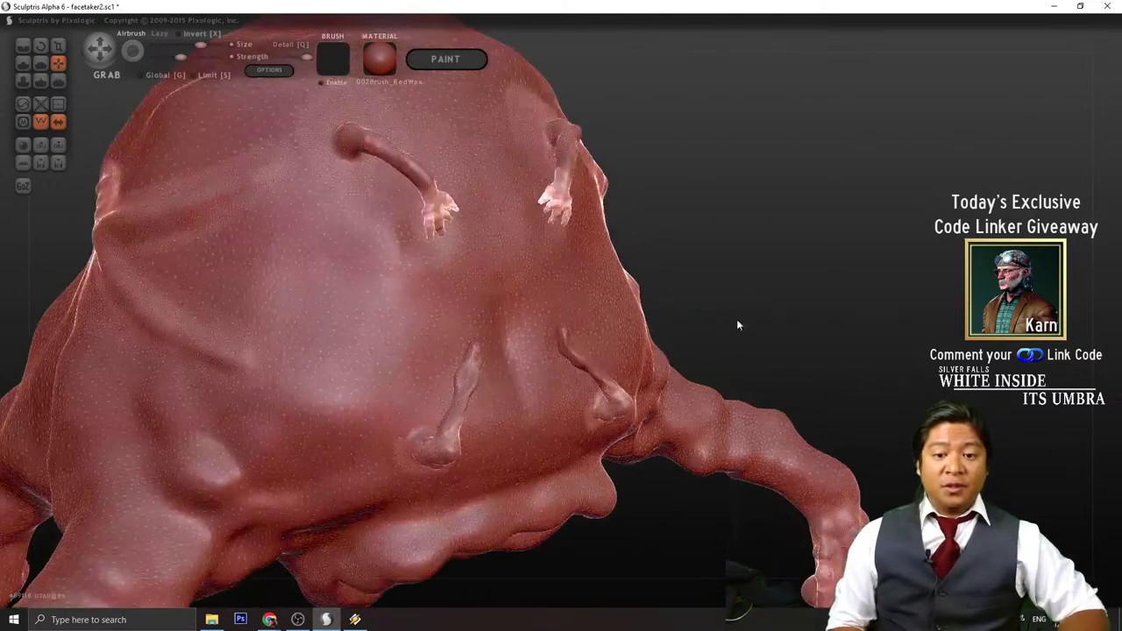
mouse_move(708, 282)
left_mouse_down()
mouse_move(757, 356)
mouse_move(752, 373)
mouse_move(646, 362)
left_mouse_up()
scroll(750, 370, "down", 3)
scroll(784, 295, "up", 3)
scroll(853, 308, "down", 1)
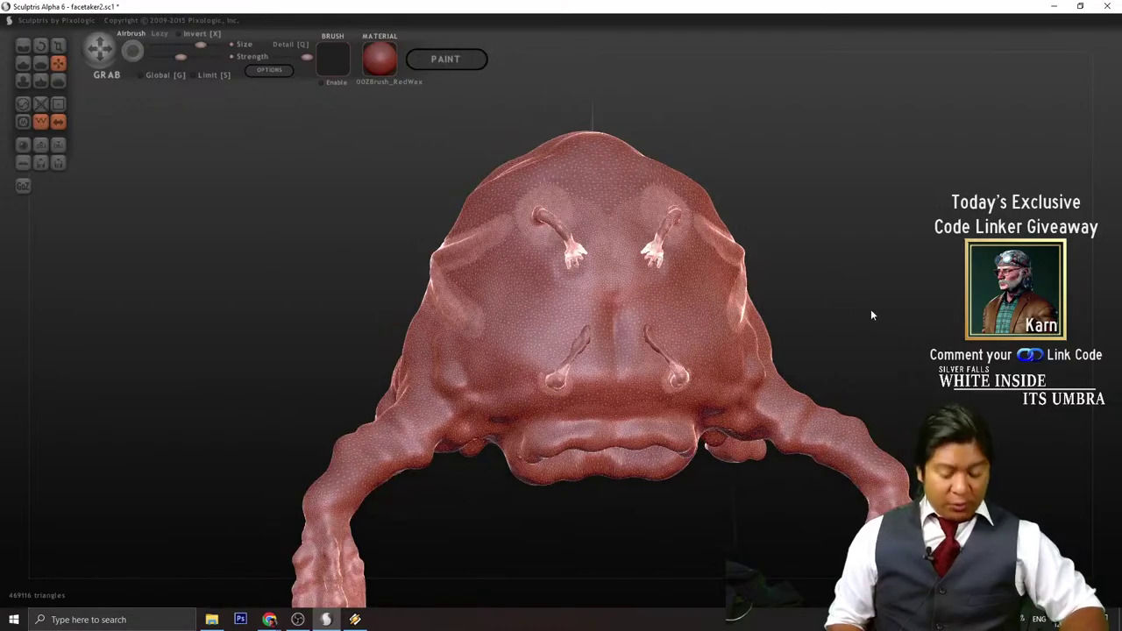
mouse_move(873, 313)
left_mouse_down()
mouse_move(769, 303)
mouse_move(814, 301)
mouse_move(779, 315)
mouse_move(692, 319)
mouse_move(556, 308)
mouse_move(531, 326)
mouse_move(710, 351)
mouse_move(825, 325)
left_mouse_up()
scroll(780, 320, "up", 2)
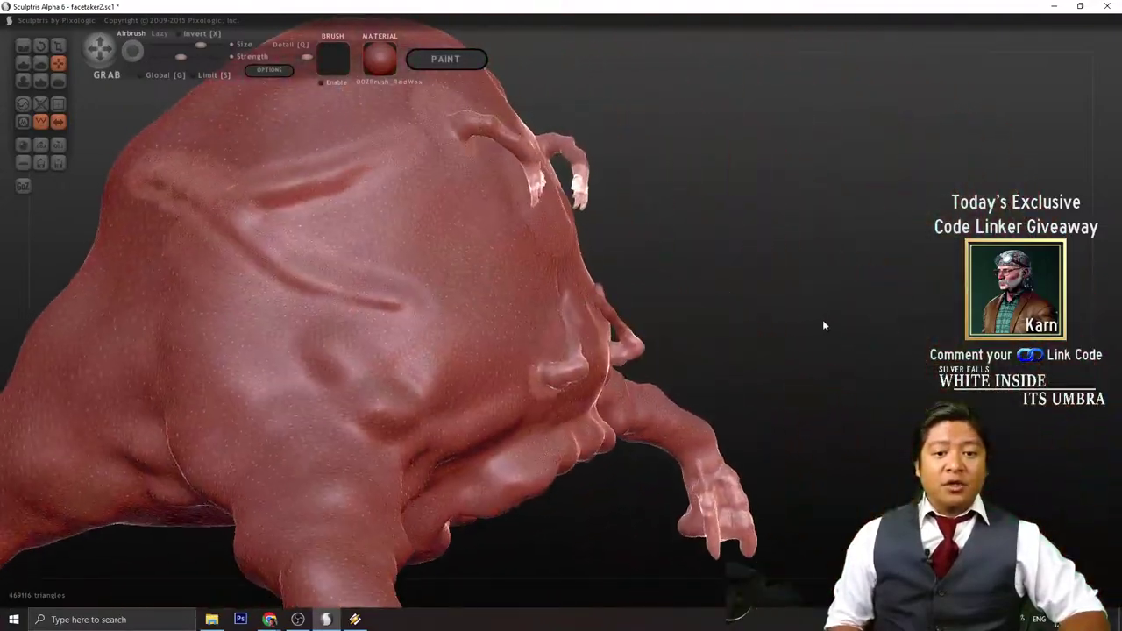
scroll(807, 331, "down", 3)
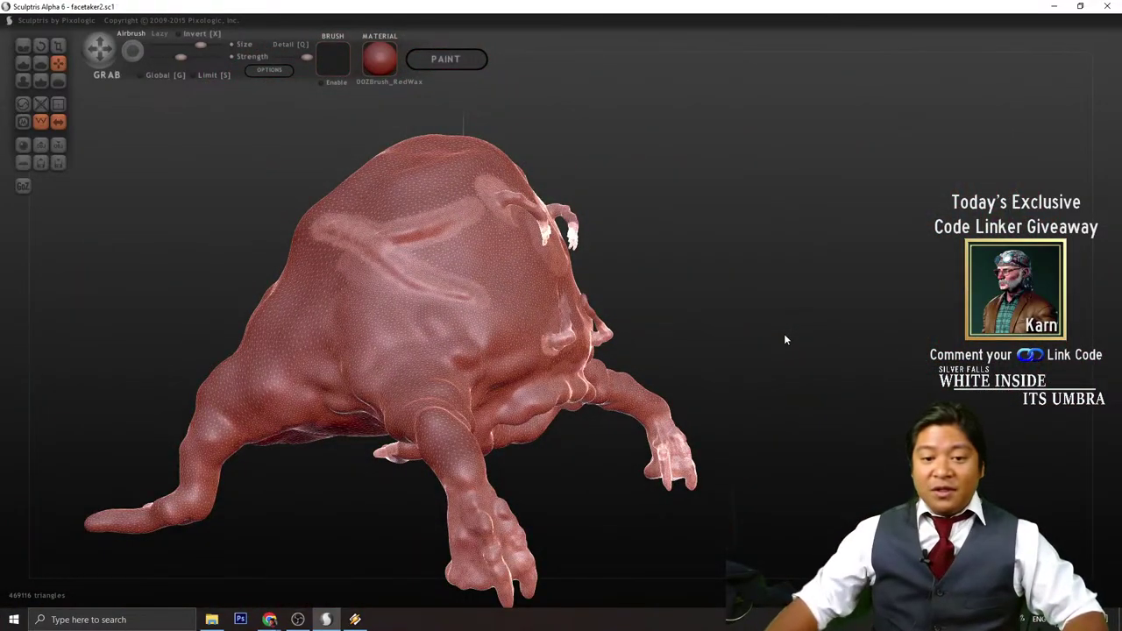
scroll(259, 126, "up", 2)
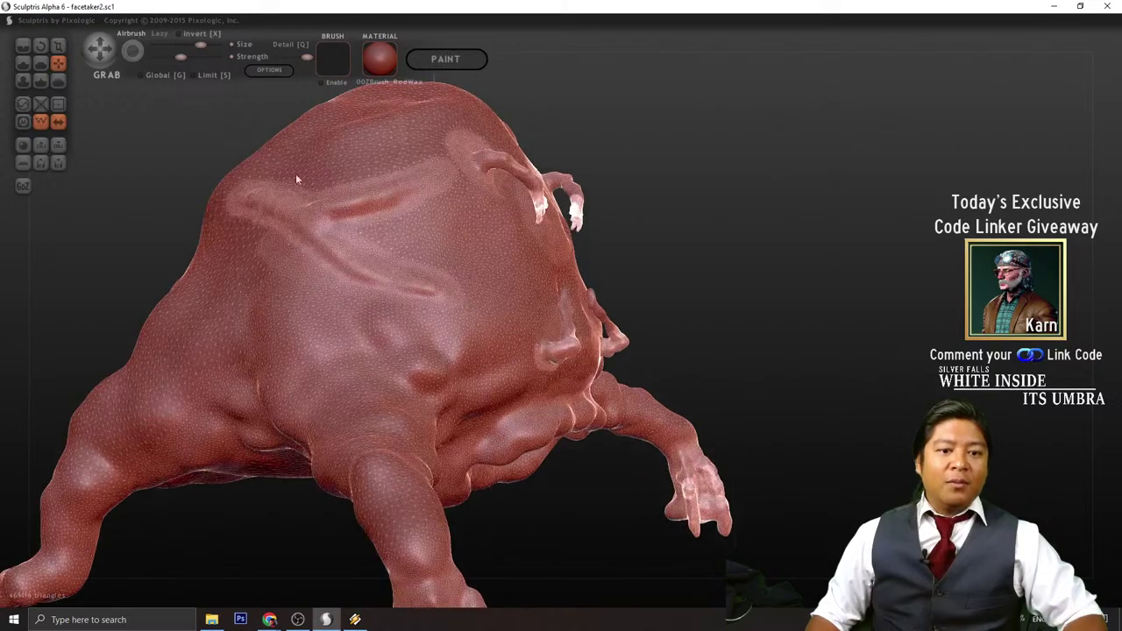
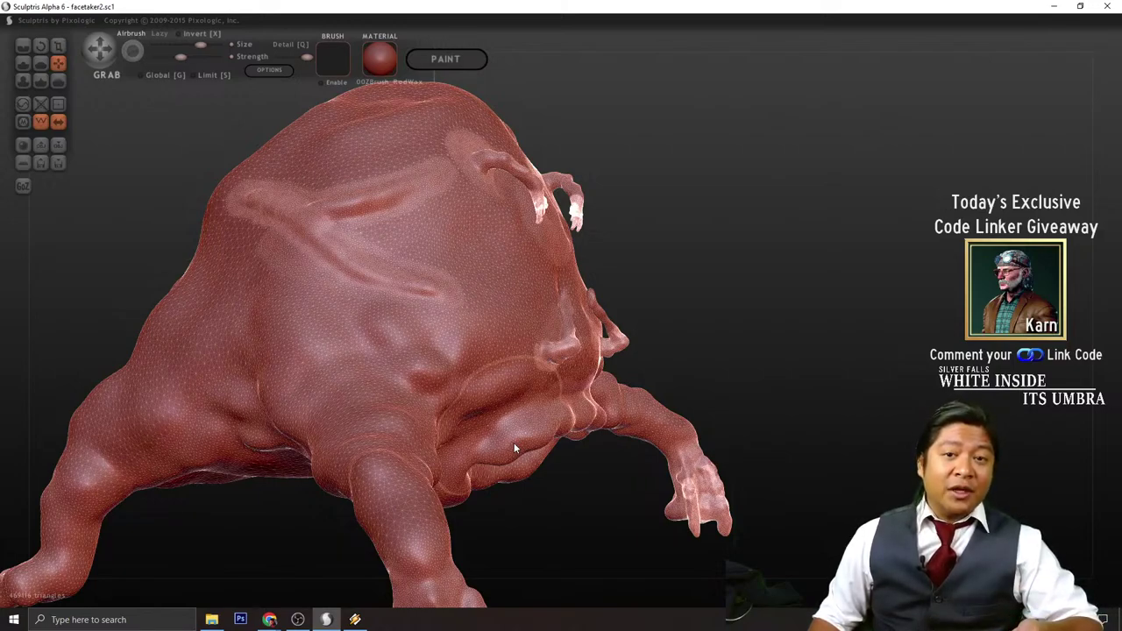
- Save the sculpt under the new file name "facetaker2 s2.sc1"
left_click_drag(514, 443, 564, 423)
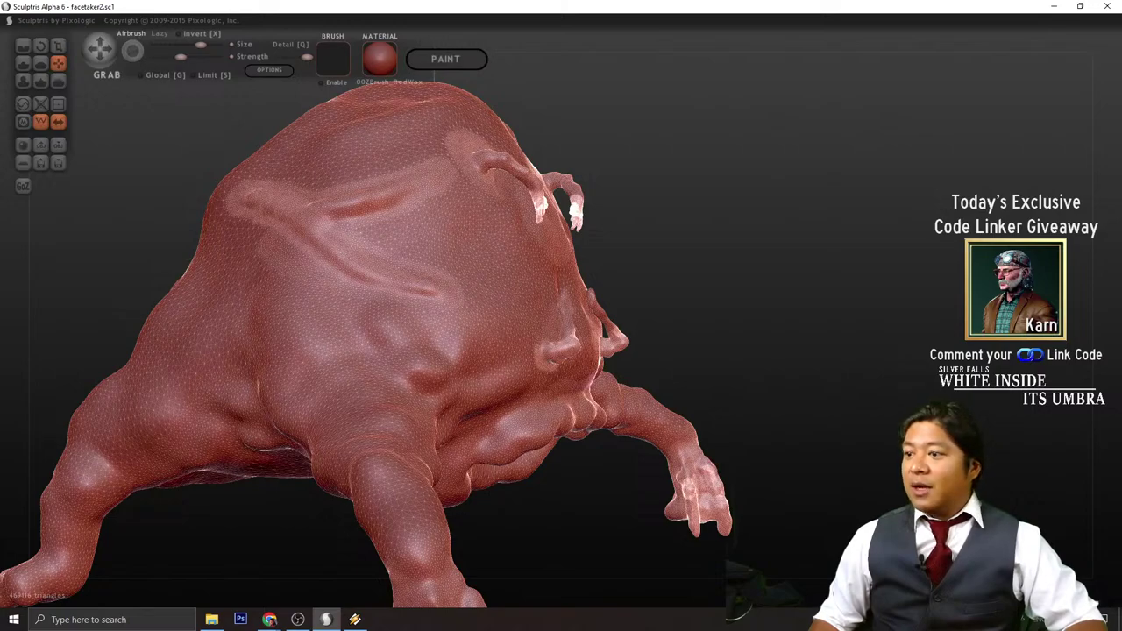
left_click(59, 165)
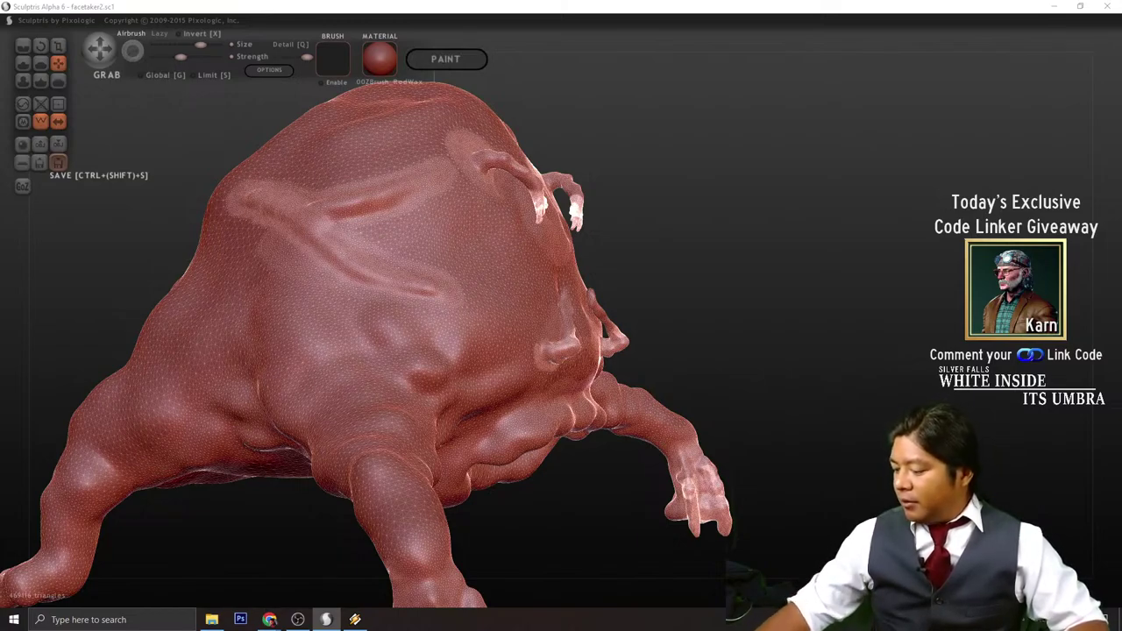
key("Return")
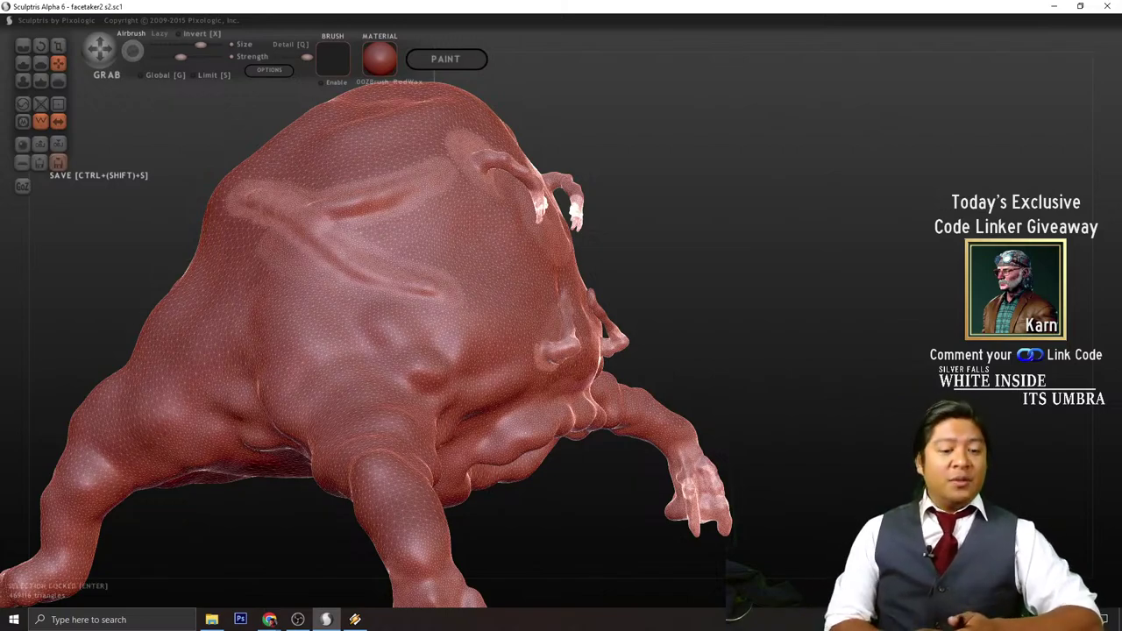
- Turn off symmetry for the creature, accepting the one-way operation, to allow asymmetrical sculpting of the front arms
mouse_move(667, 219)
left_mouse_down()
mouse_move(746, 296)
mouse_move(866, 231)
mouse_move(634, 286)
mouse_move(768, 283)
left_mouse_up()
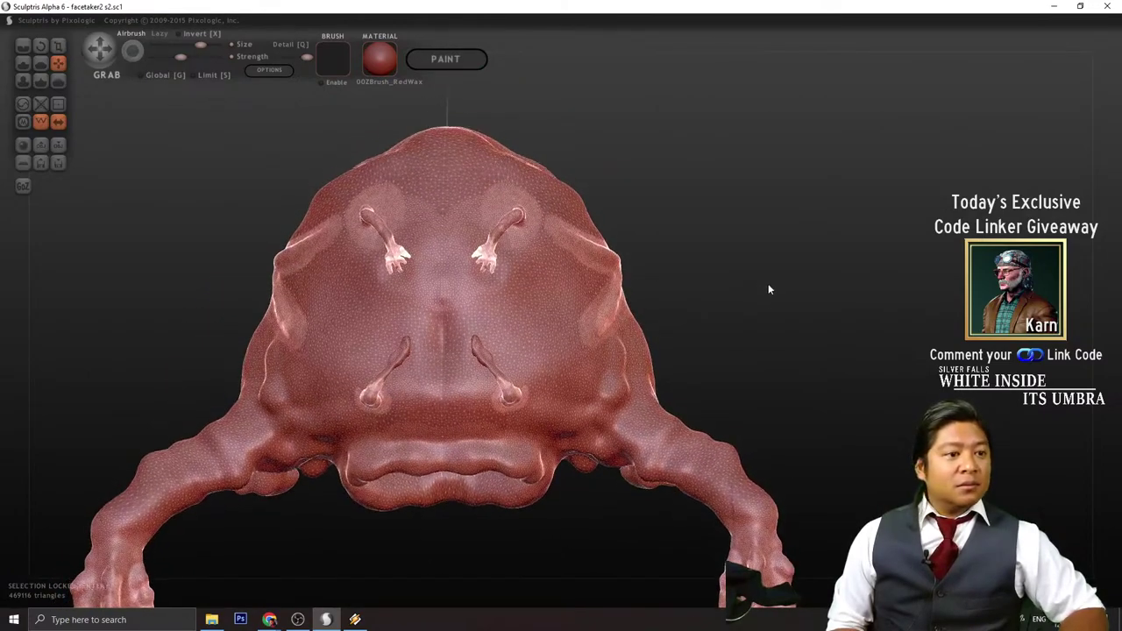
scroll(433, 241, "up", 4)
left_click(58, 121)
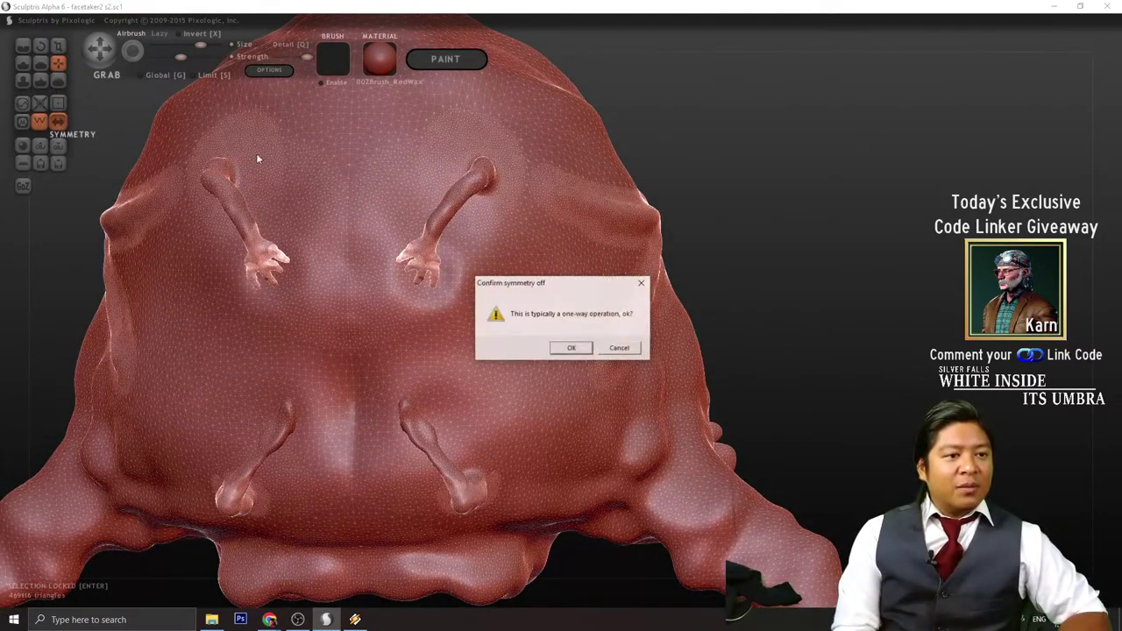
left_click(585, 350)
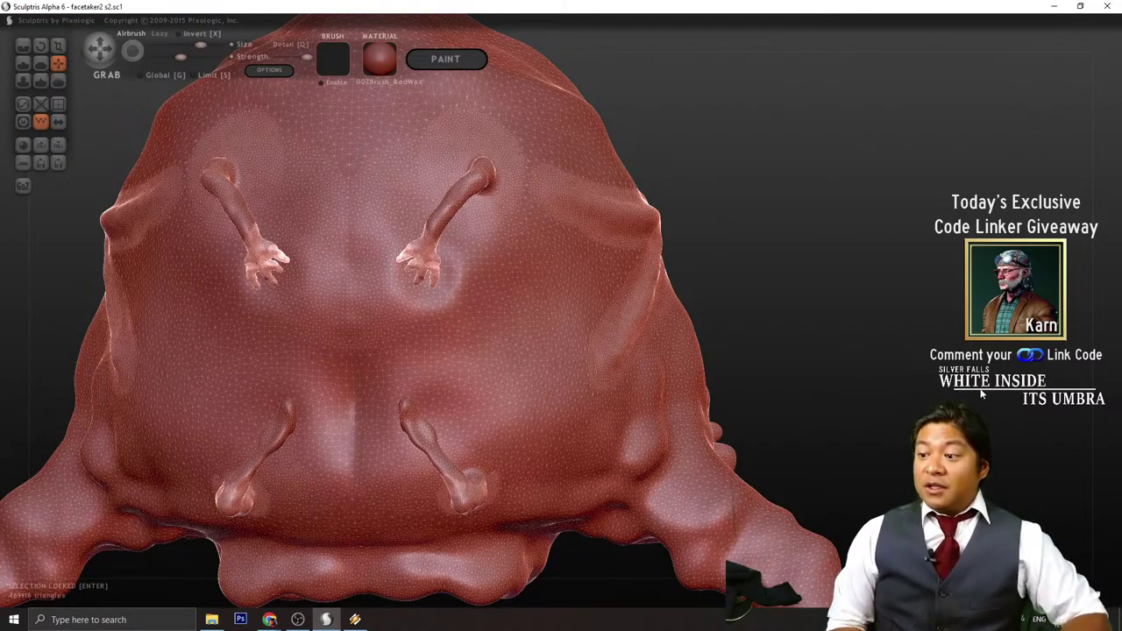
- Sculpt the start of a raised diagonal ridge on the body beside the small lower limb with the Draw brush
scroll(702, 301, "down", 5)
scroll(812, 325, "up", 5)
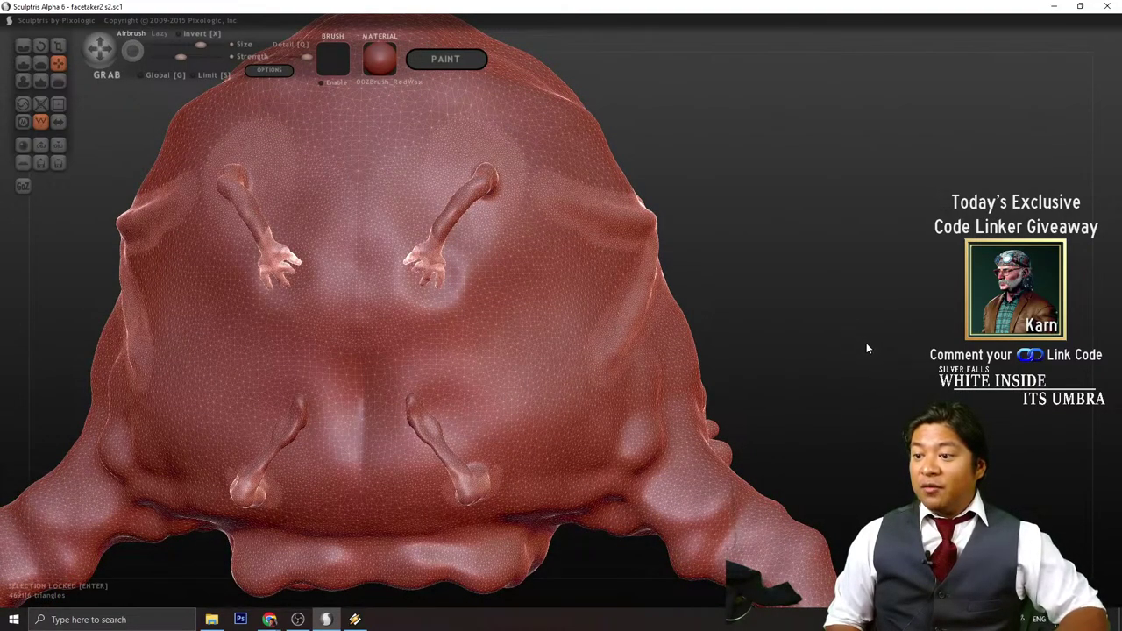
middle_click_drag(869, 366, 813, 342)
left_click_drag(813, 342, 803, 314)
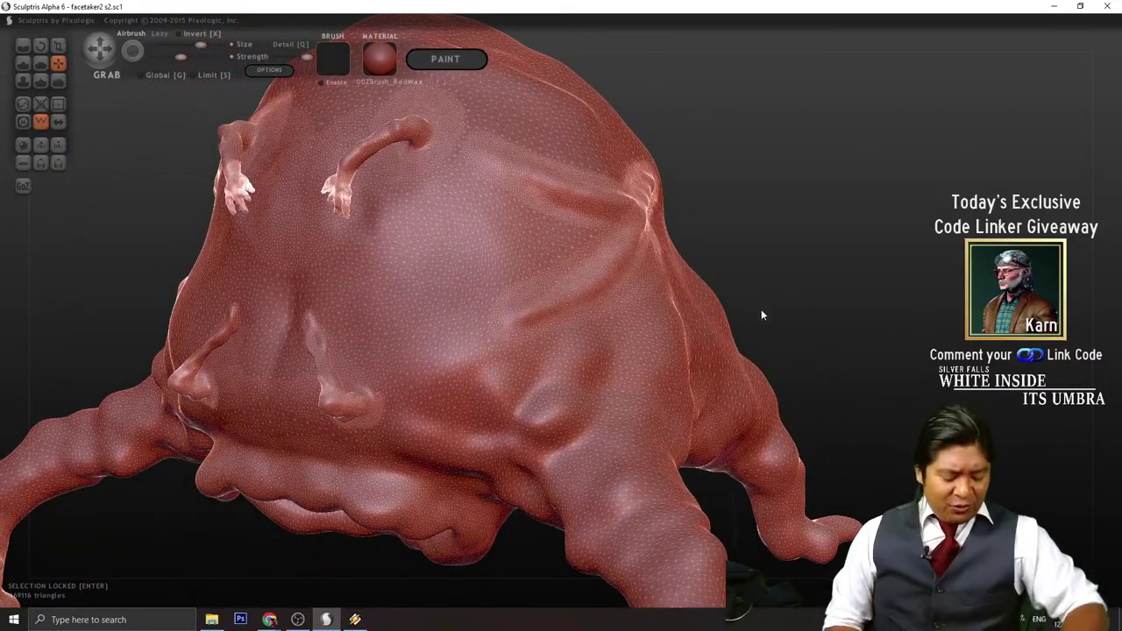
scroll(763, 311, "up", 2)
mouse_move(797, 258)
left_mouse_down()
mouse_move(849, 298)
mouse_move(874, 288)
mouse_move(781, 292)
left_mouse_up()
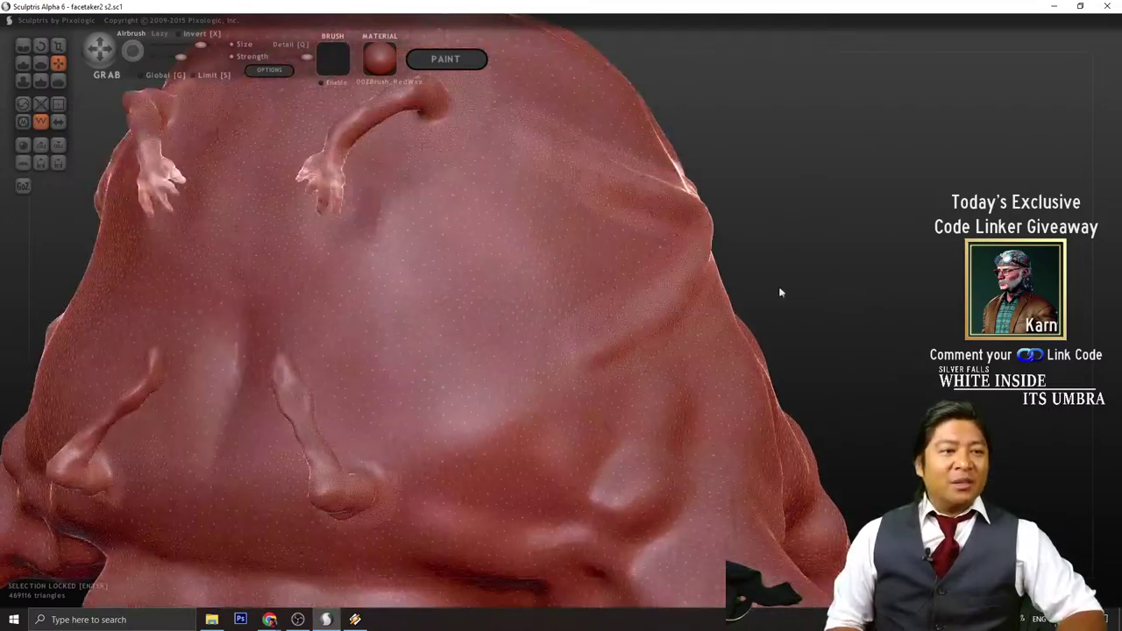
left_click(22, 63)
mouse_move(880, 339)
left_mouse_down()
mouse_move(880, 323)
mouse_move(860, 325)
left_mouse_up()
scroll(424, 321, "up", 2)
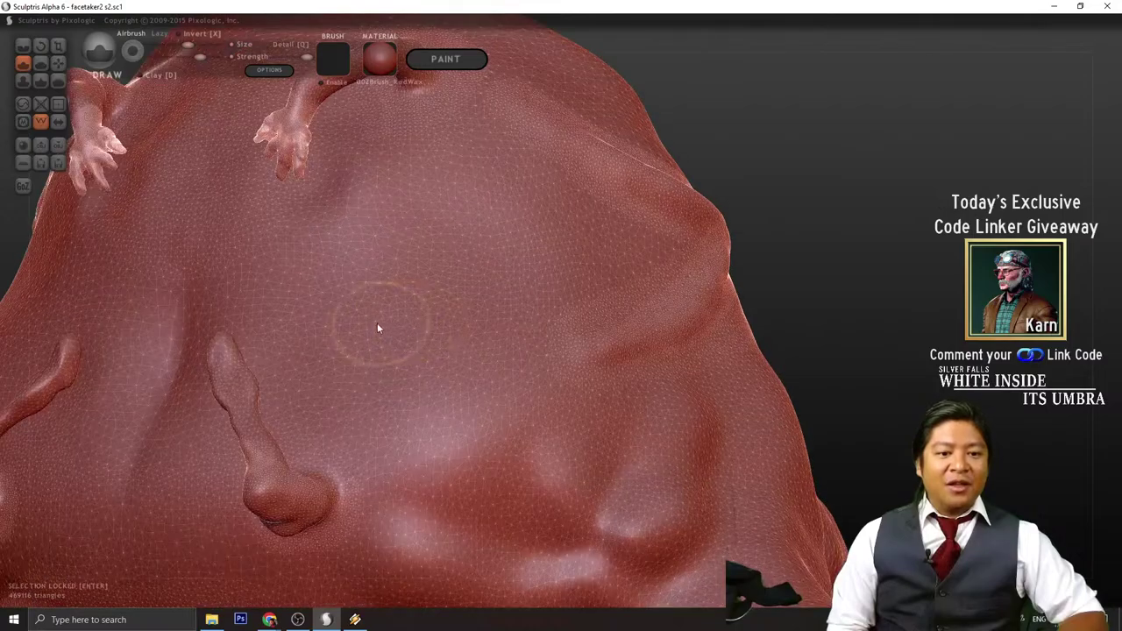
left_click_drag(468, 383, 518, 411)
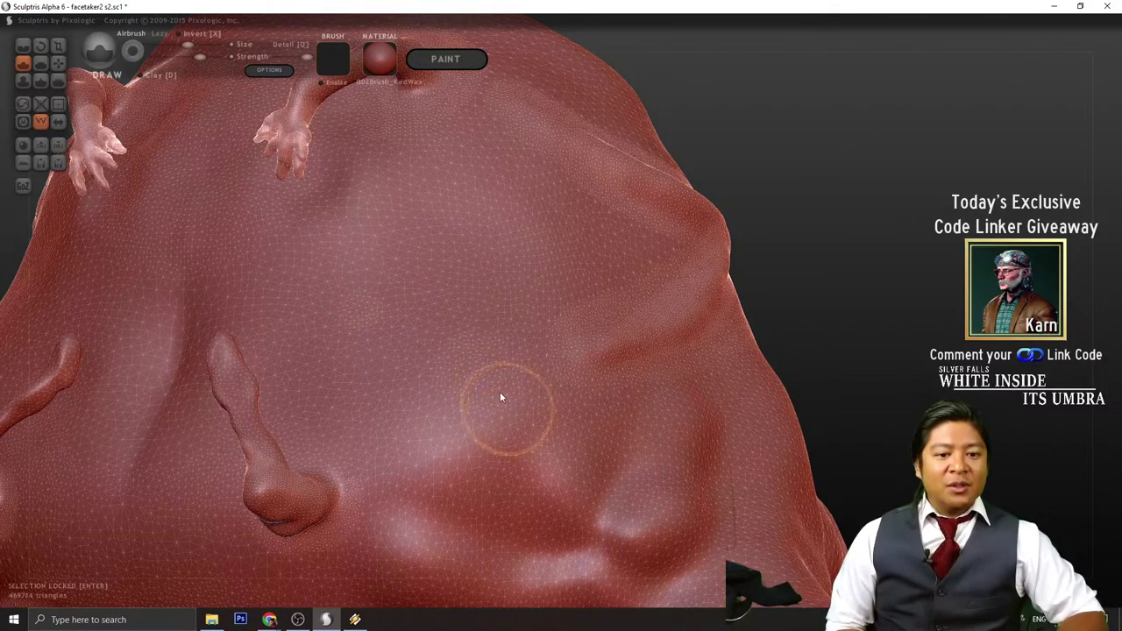
left_click_drag(424, 351, 478, 408)
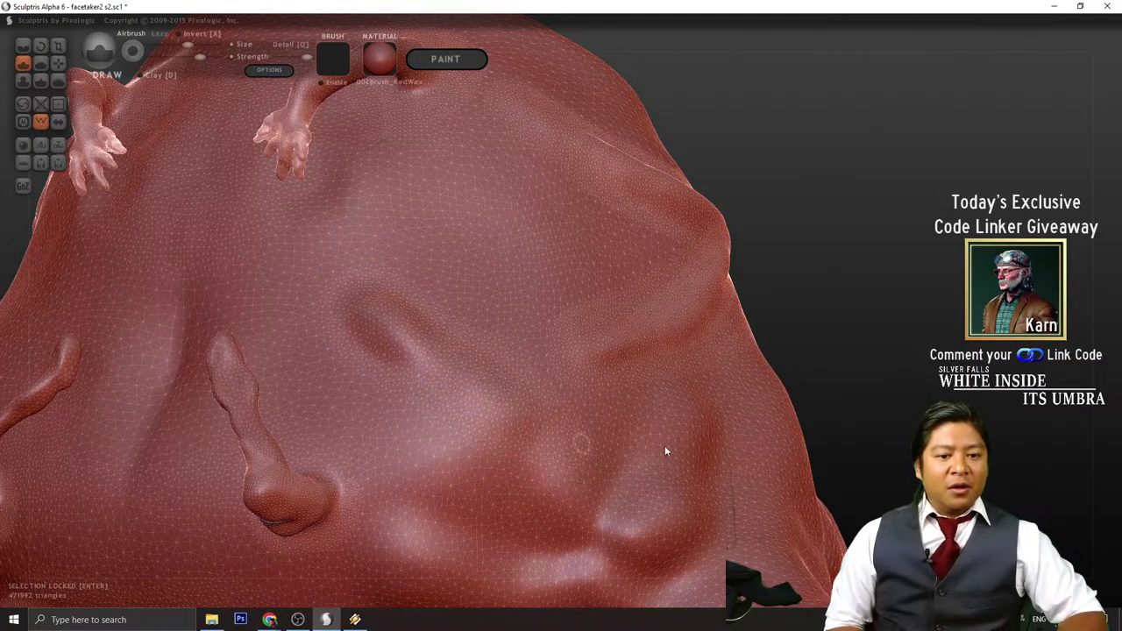
- Extend the diagonal ridge down toward the flank bulge and add a smaller side branch toward the small lower limb
mouse_move(824, 369)
left_mouse_down()
mouse_move(952, 381)
mouse_move(899, 387)
mouse_move(881, 373)
left_mouse_up()
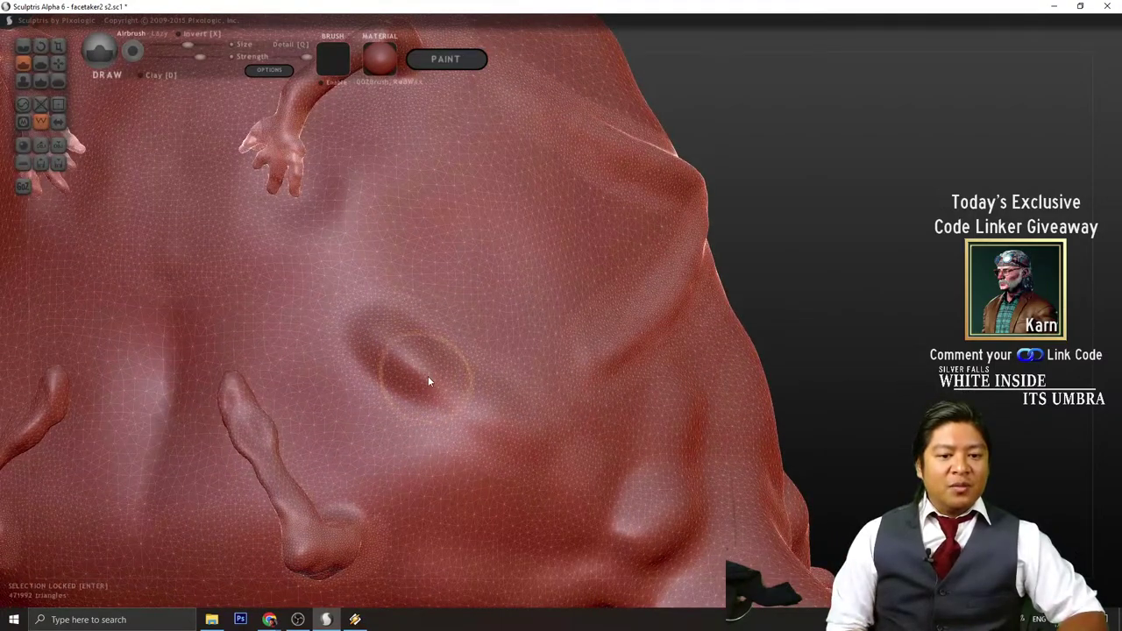
mouse_move(623, 485)
left_mouse_down()
mouse_move(514, 446)
mouse_move(370, 342)
left_mouse_up()
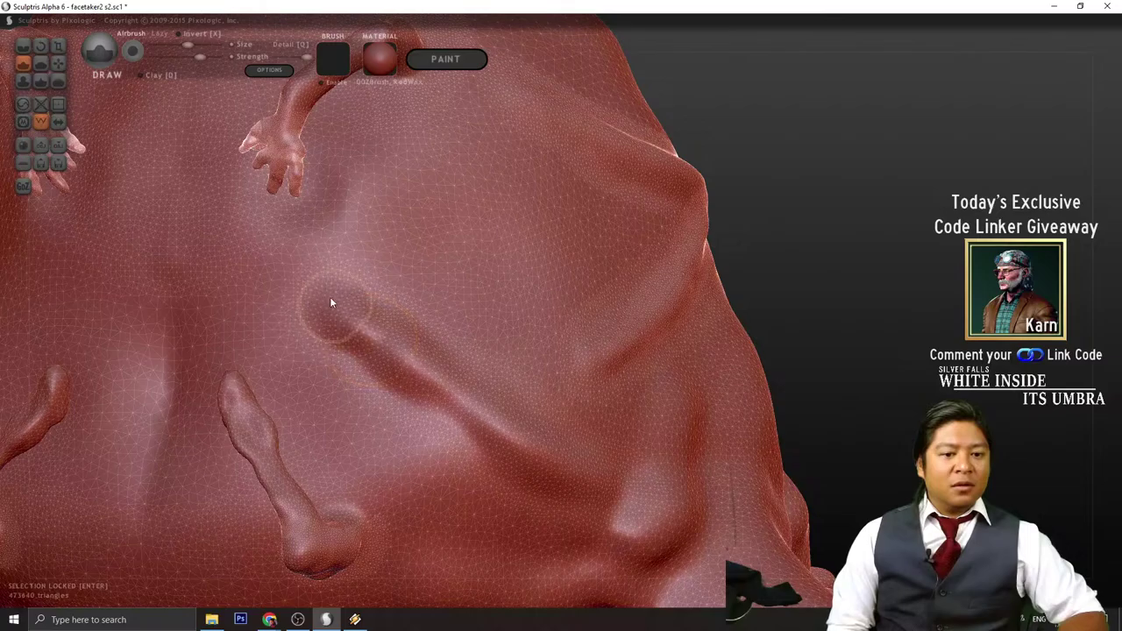
scroll(827, 339, "up", 2)
scroll(509, 284, "down", 3)
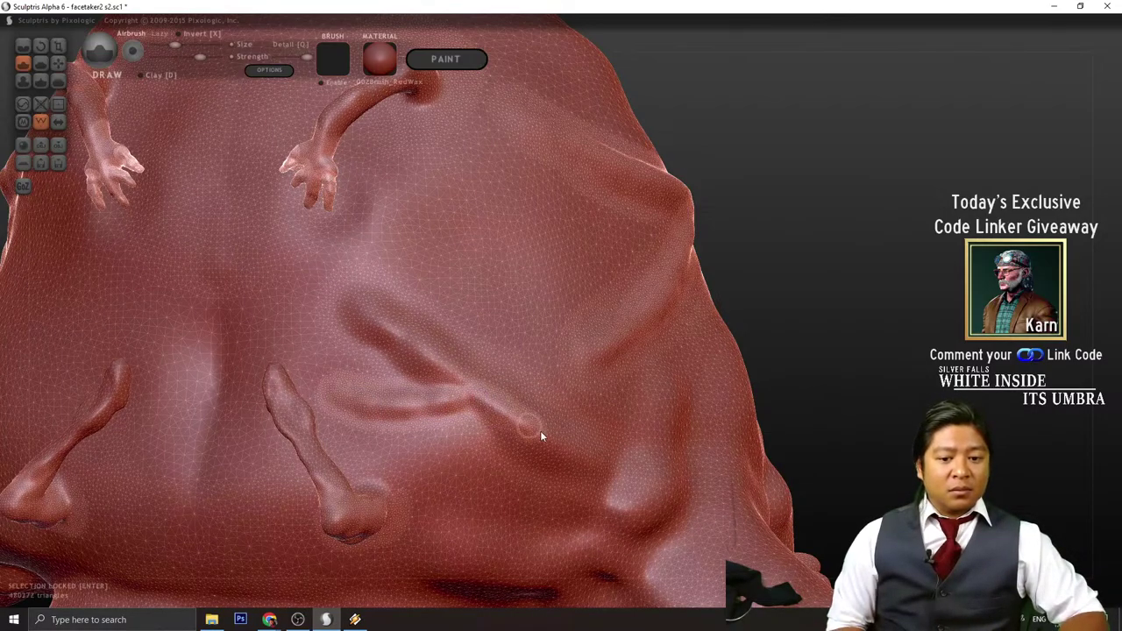
- Sculpt a forked ridge on the opposite half of the body, between the small upper and lower limbs
scroll(661, 447, "down", 3)
left_click_drag(799, 381, 880, 385)
scroll(548, 399, "up", 3)
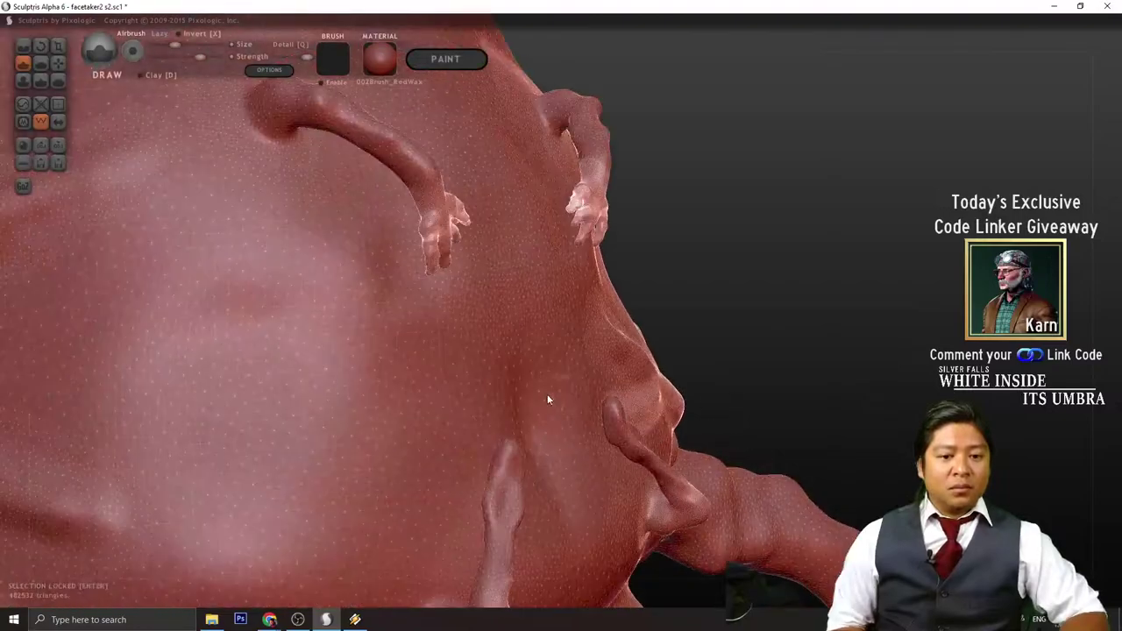
left_click_drag(421, 421, 308, 348)
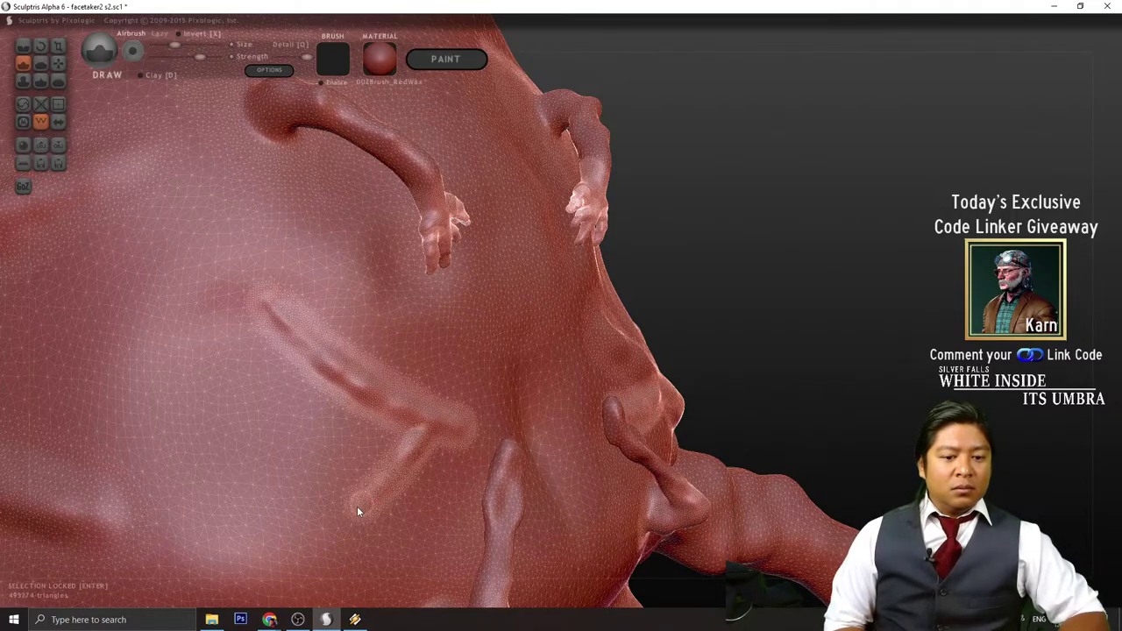
- Sculpt a branching ridge across the top of the creature's head, with a short branch running down from it
mouse_move(419, 446)
right_mouse_down()
mouse_move(772, 322)
mouse_move(797, 316)
mouse_move(822, 328)
mouse_move(779, 343)
mouse_move(789, 338)
right_mouse_up()
mouse_move(871, 290)
right_mouse_down()
mouse_move(874, 223)
mouse_move(797, 341)
mouse_move(738, 300)
right_mouse_up()
mouse_move(778, 234)
right_mouse_down()
mouse_move(742, 307)
mouse_move(622, 291)
right_mouse_up()
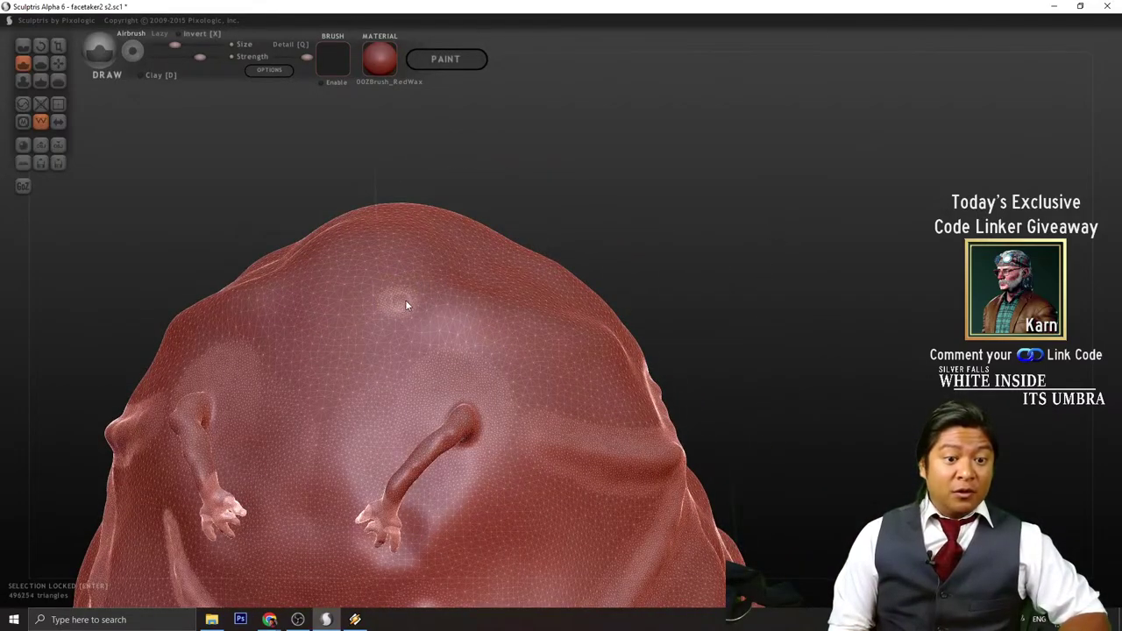
mouse_move(611, 254)
right_mouse_down()
mouse_move(593, 271)
mouse_move(793, 180)
mouse_move(448, 397)
right_mouse_up()
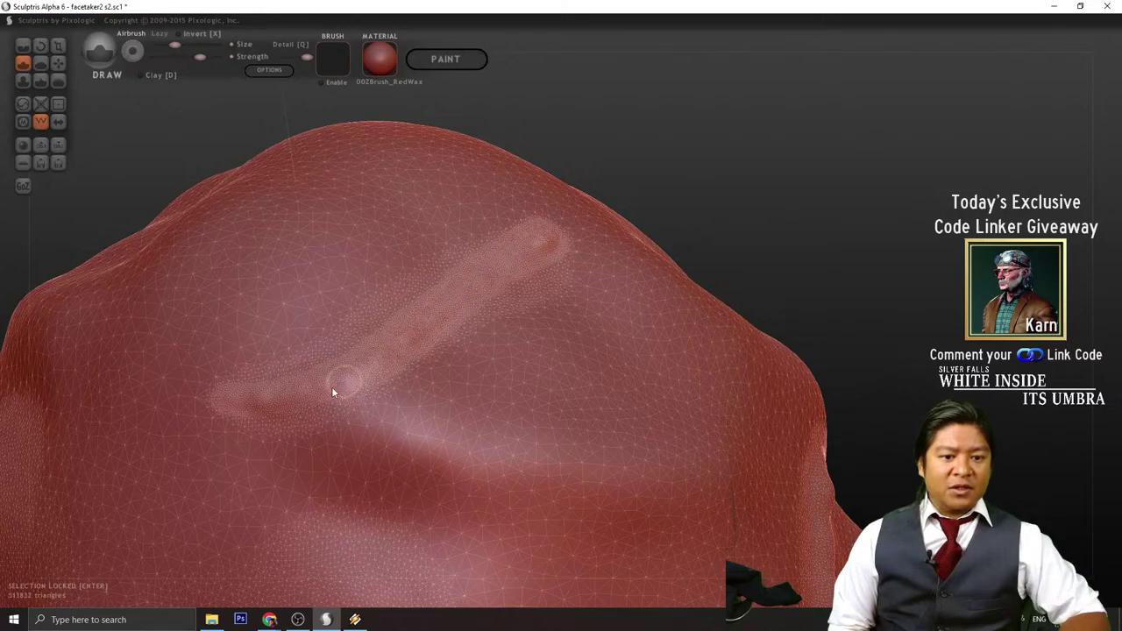
mouse_move(545, 238)
right_mouse_down()
mouse_move(802, 211)
mouse_move(824, 193)
mouse_move(962, 227)
right_mouse_up()
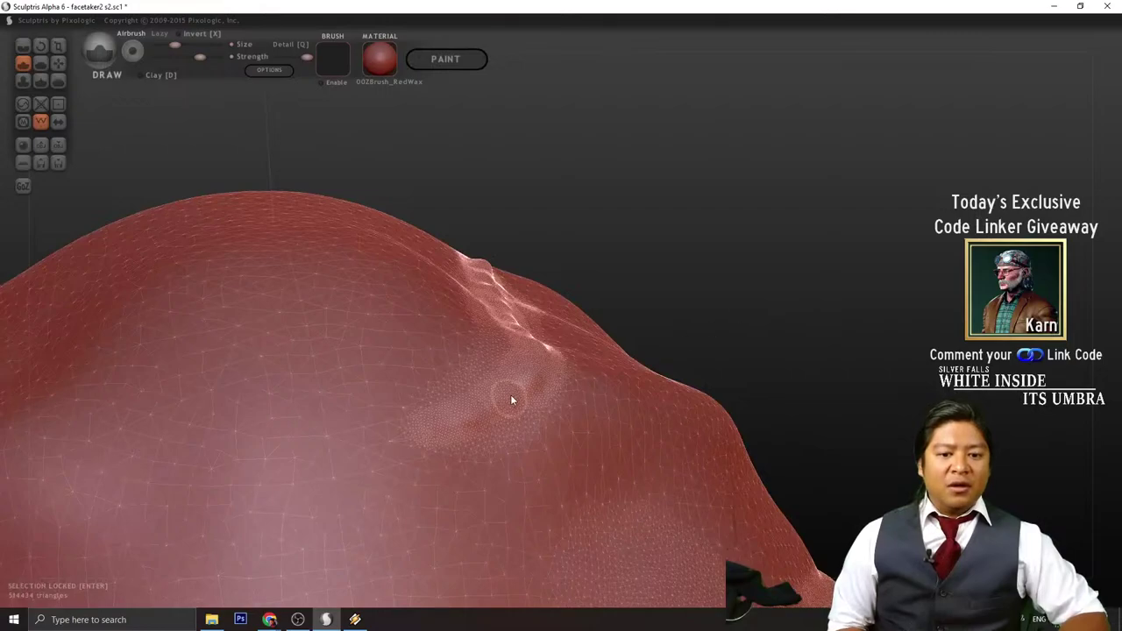
mouse_move(465, 417)
right_mouse_down()
mouse_move(746, 326)
mouse_move(503, 309)
right_mouse_up()
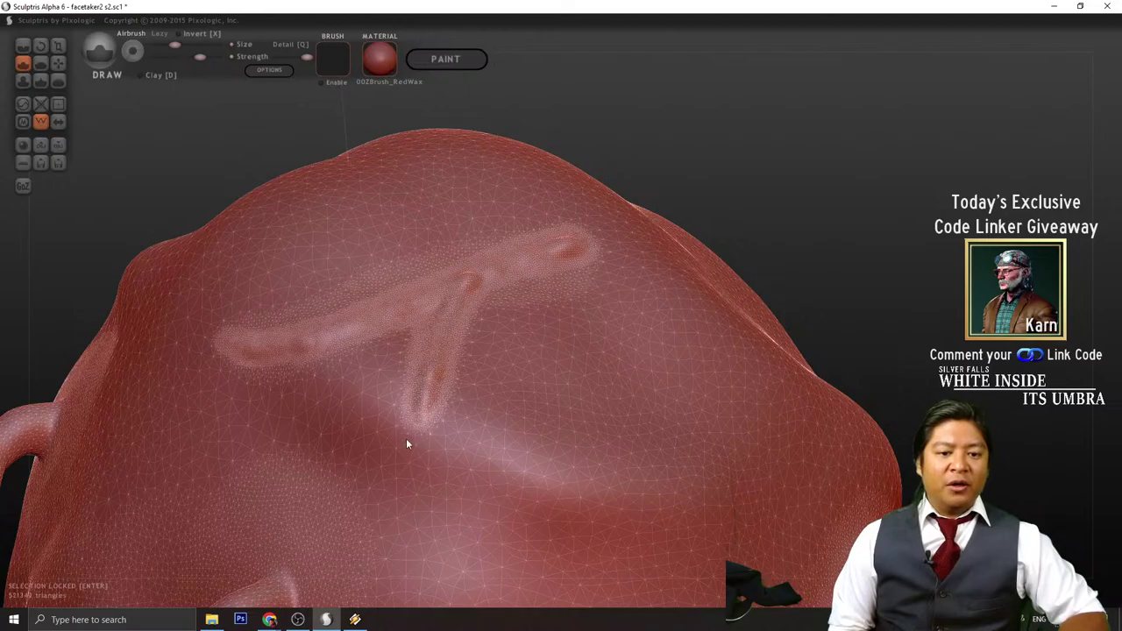
- Sculpt raised ridges on the flank where the front leg joins the body
mouse_move(649, 269)
right_mouse_down()
mouse_move(833, 193)
mouse_move(701, 328)
mouse_move(710, 254)
mouse_move(757, 308)
mouse_move(844, 323)
mouse_move(814, 254)
mouse_move(791, 304)
mouse_move(806, 333)
mouse_move(831, 316)
mouse_move(918, 321)
mouse_move(816, 322)
mouse_move(812, 347)
mouse_move(859, 307)
mouse_move(816, 321)
right_mouse_up()
scroll(845, 316, "up", 3)
scroll(817, 321, "down", 1)
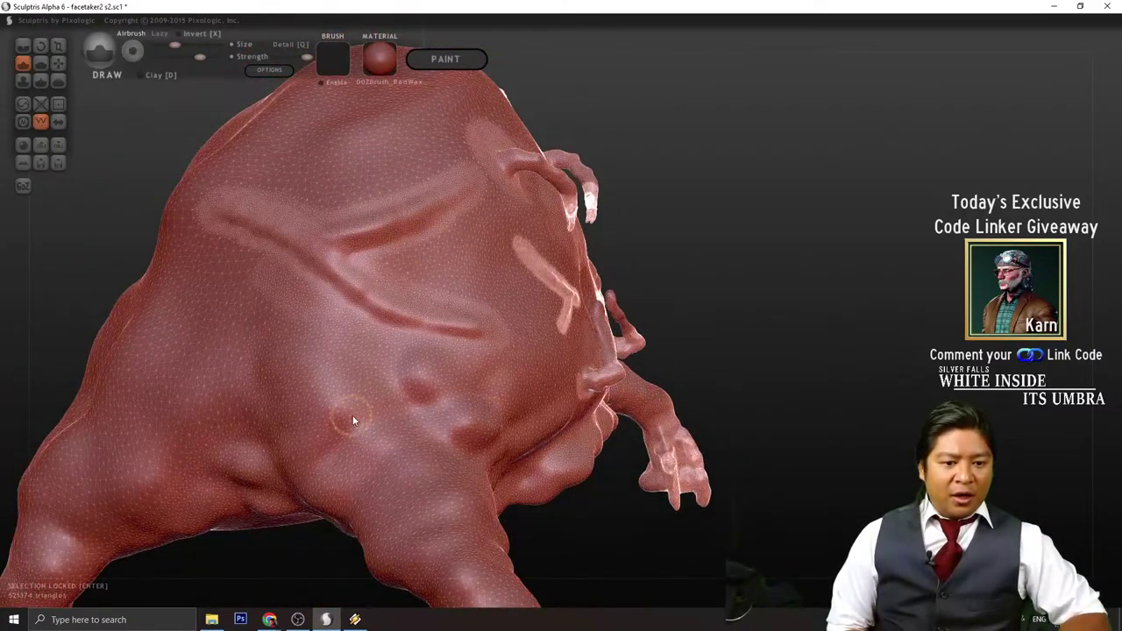
mouse_move(487, 519)
right_mouse_down()
mouse_move(564, 544)
mouse_move(576, 531)
mouse_move(467, 471)
right_mouse_up()
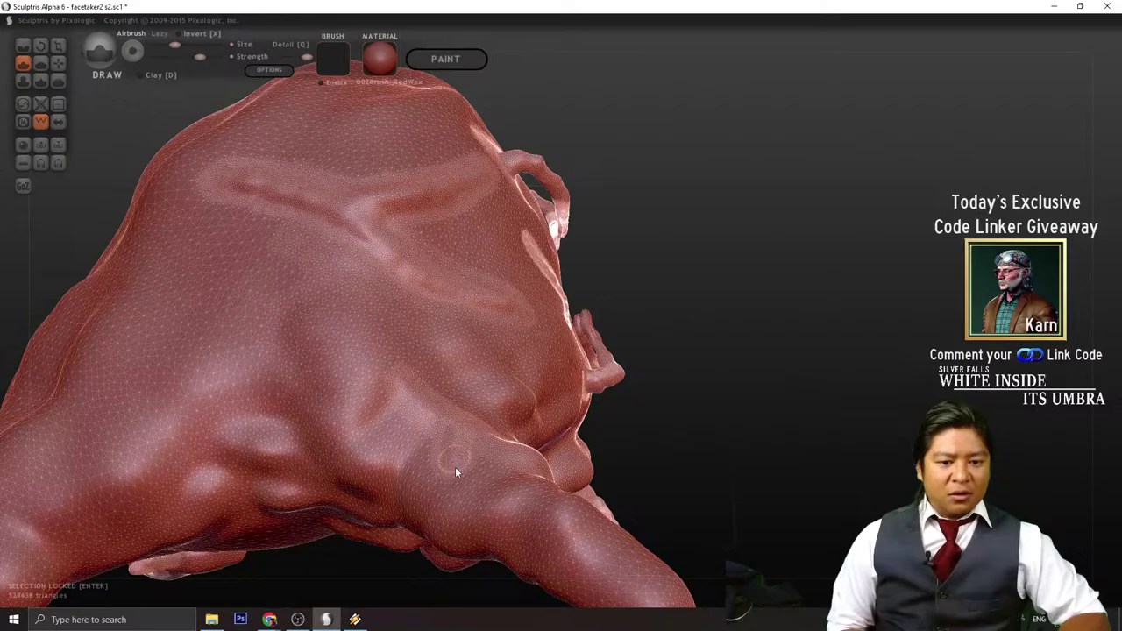
- Examine the whole creature from the front and both sides to judge the placement of the sculpted ridges
left_click_drag(817, 443, 679, 427)
scroll(680, 425, "down", 2)
left_click_drag(944, 259, 828, 306, "alt")
left_click(58, 63)
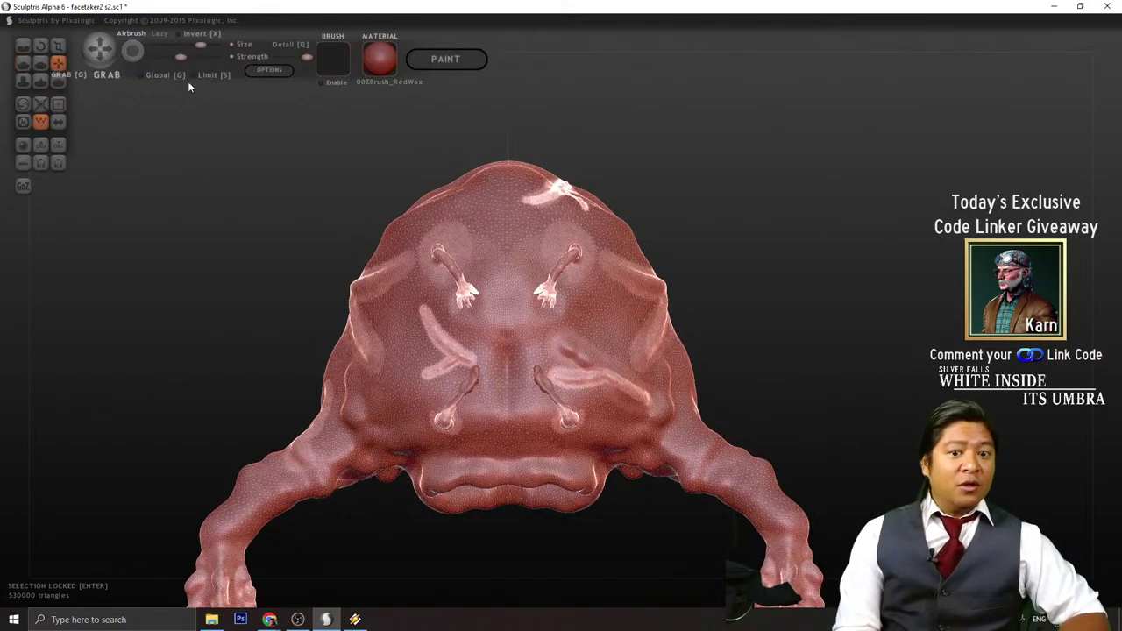
left_click_drag(631, 228, 600, 279)
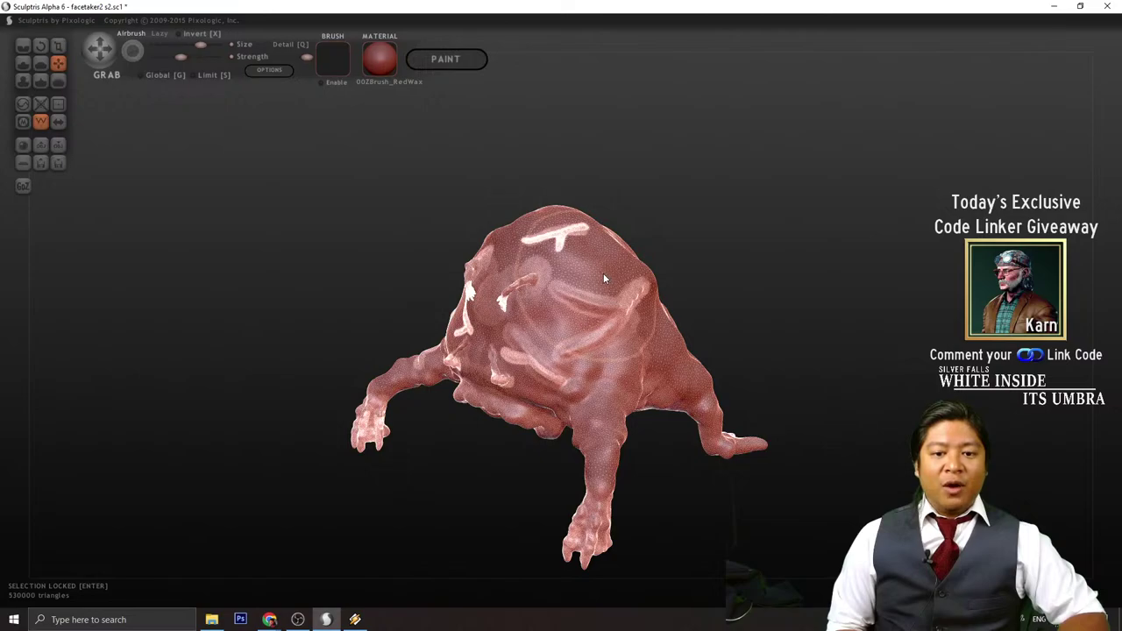
left_click_drag(666, 264, 620, 296)
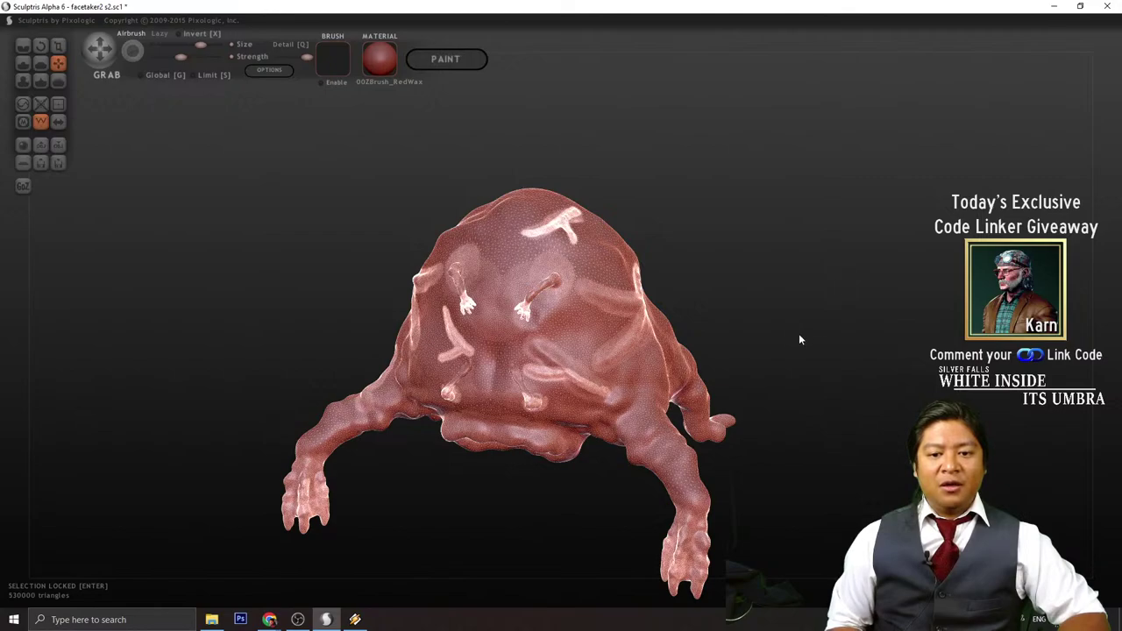
left_click_drag(799, 339, 638, 322)
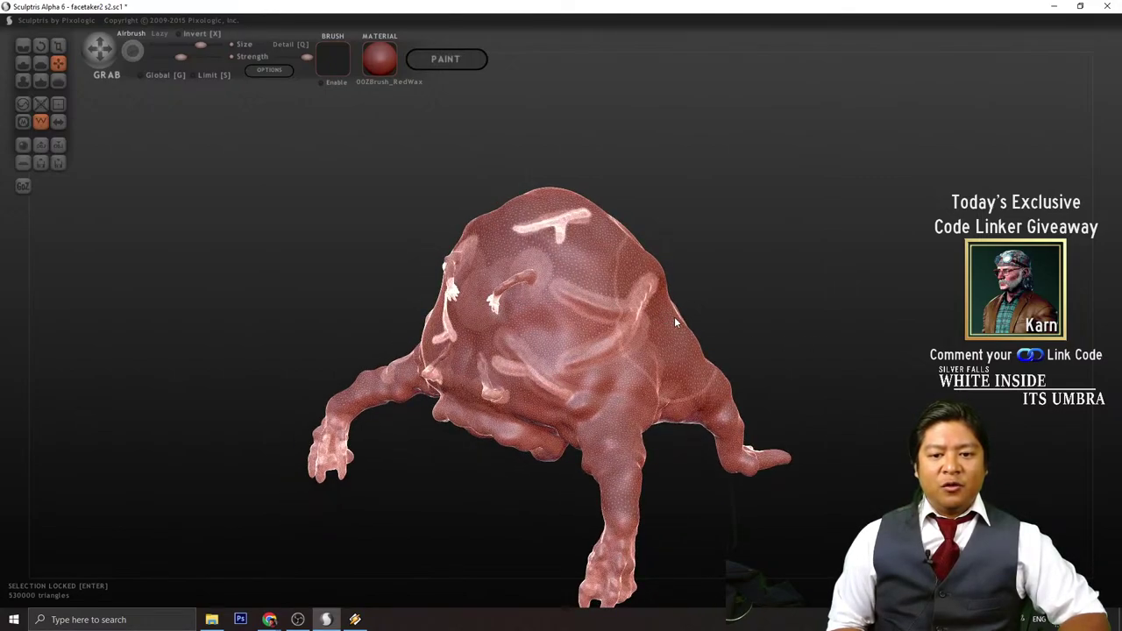
left_click_drag(741, 290, 806, 279)
left_click_drag(653, 363, 675, 361)
left_click_drag(749, 322, 743, 304)
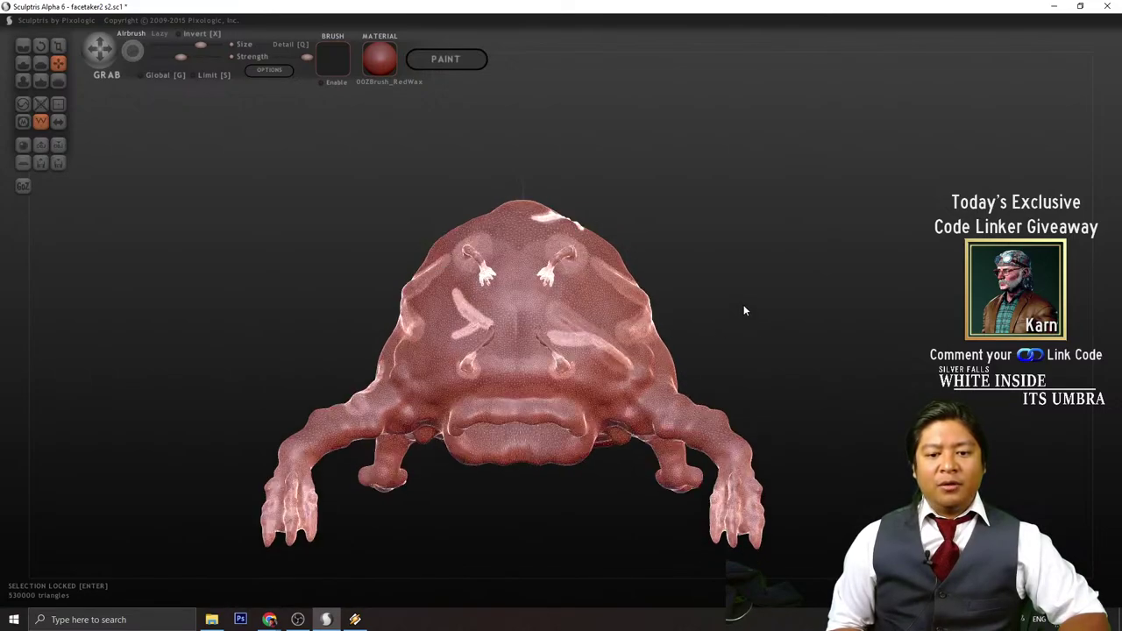
left_click_drag(711, 258, 769, 248)
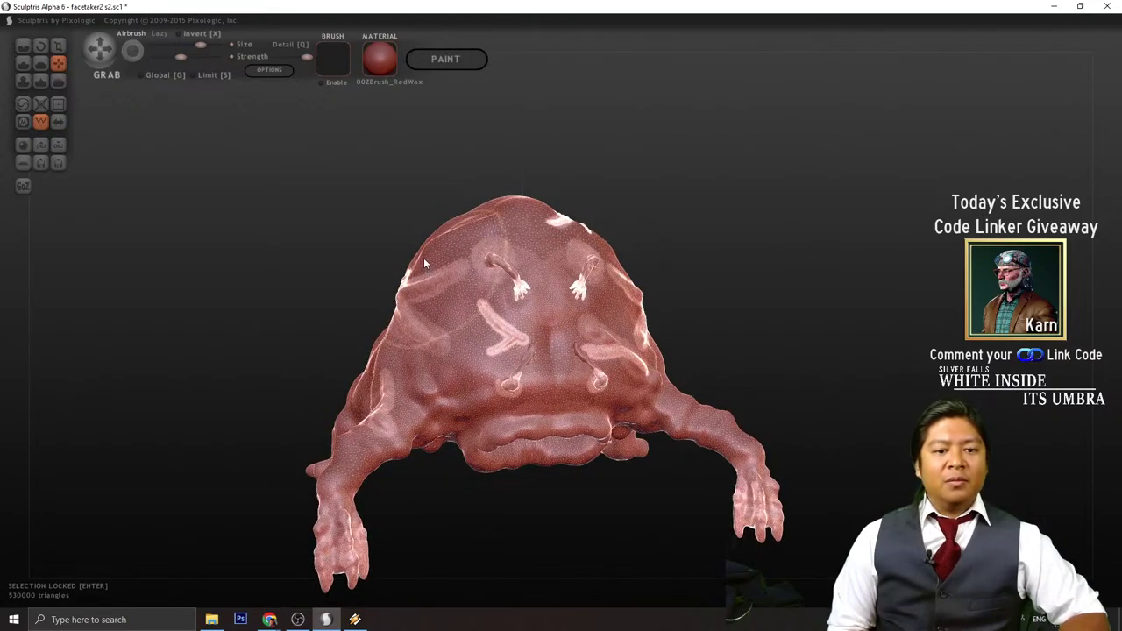
mouse_move(392, 385)
left_mouse_down()
mouse_move(389, 369)
mouse_move(379, 373)
left_mouse_up()
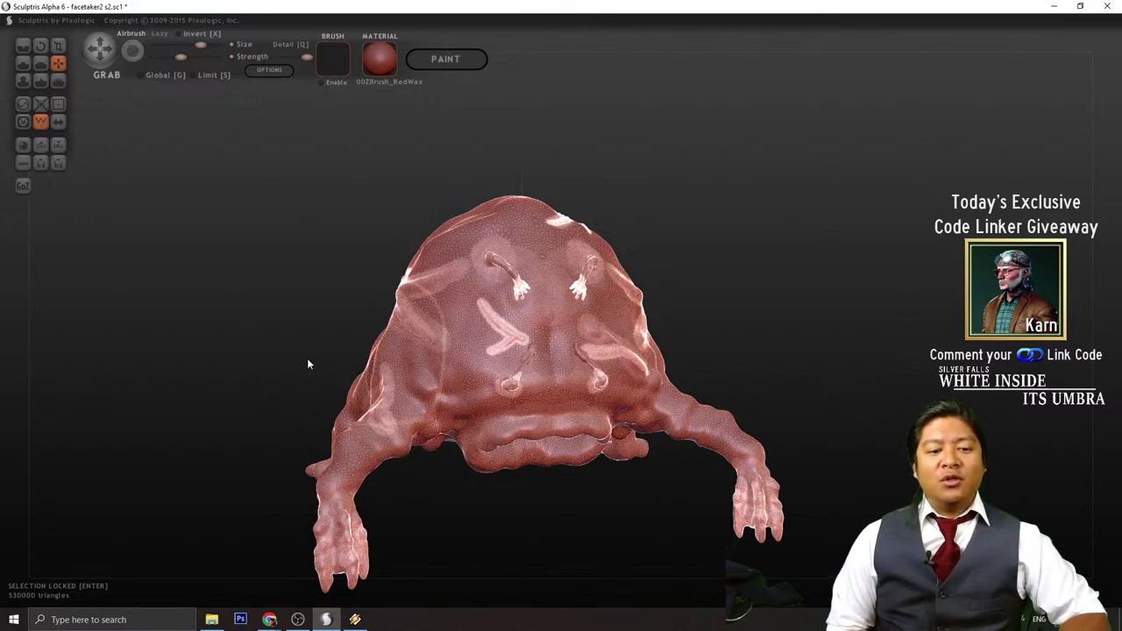
left_click_drag(313, 356, 451, 286)
left_click_drag(319, 323, 416, 304)
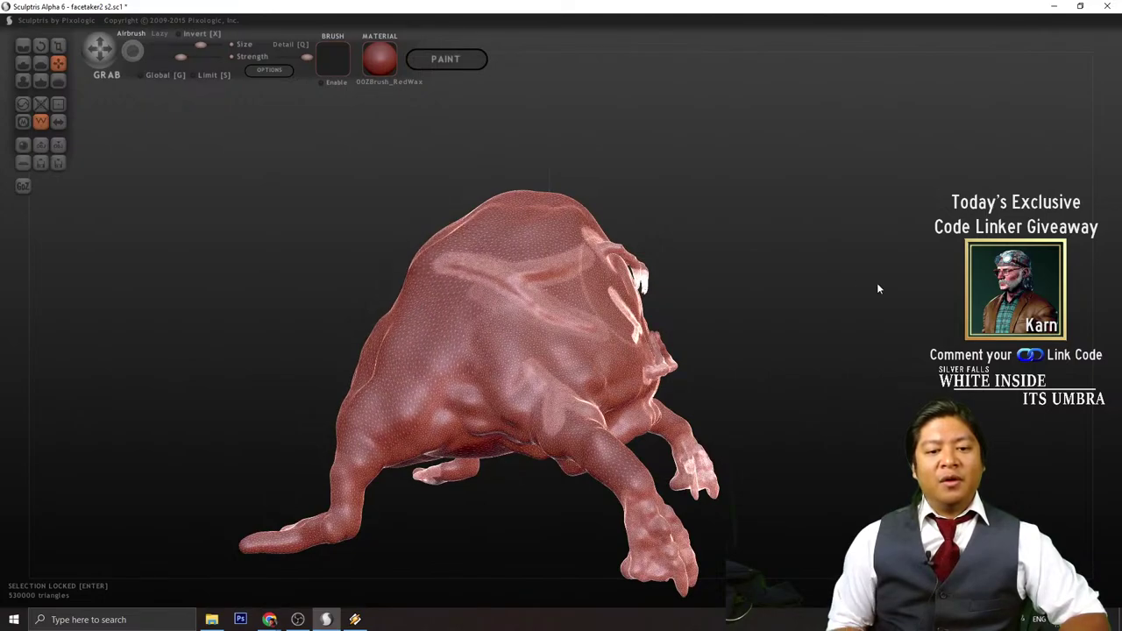
left_click_drag(877, 288, 790, 315)
scroll(790, 317, "up", 6)
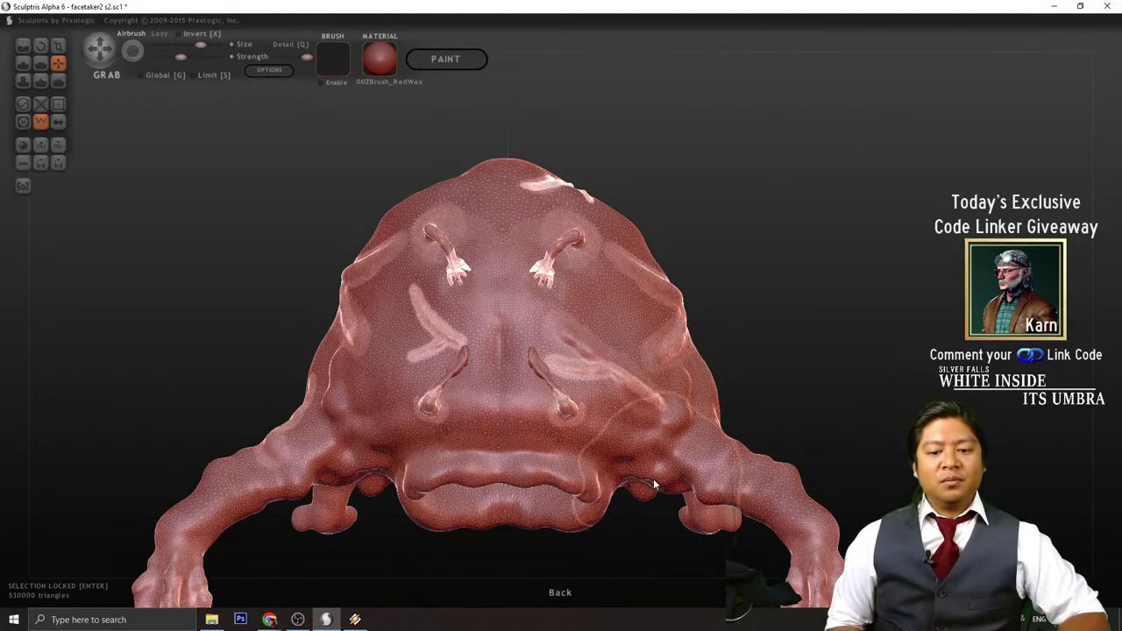
left_click_drag(783, 311, 624, 244)
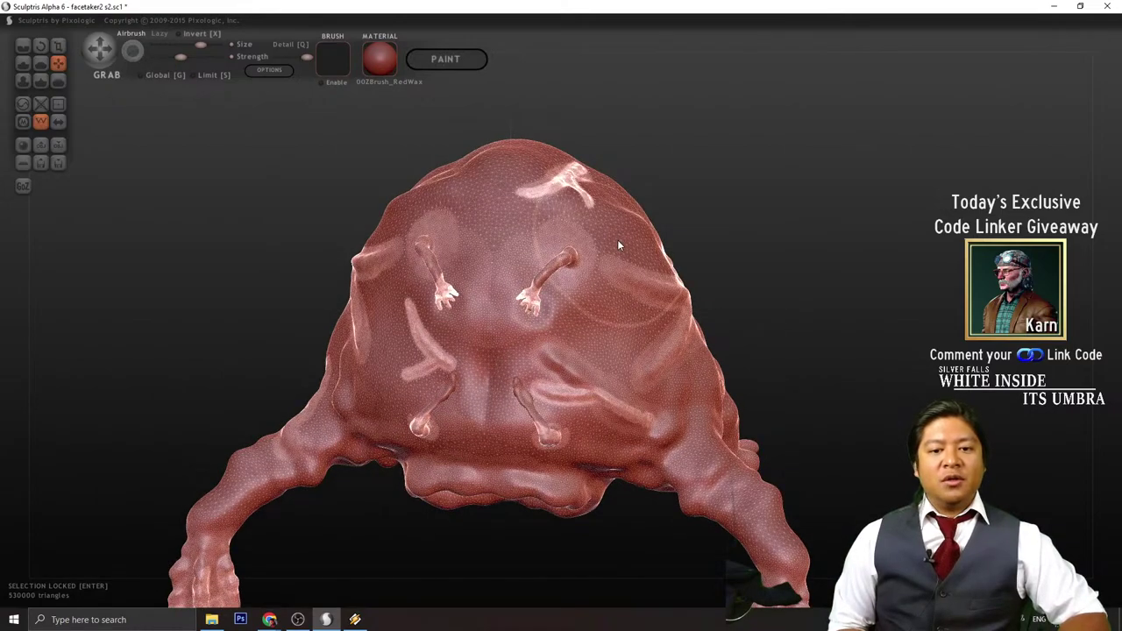
scroll(740, 292, "down", 4)
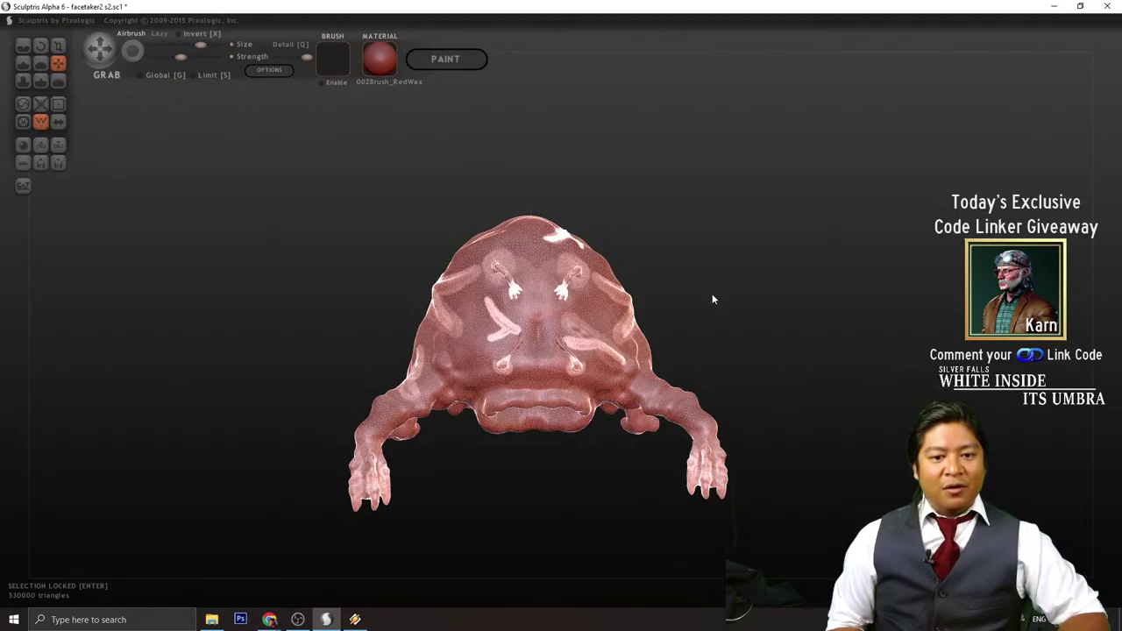
scroll(709, 300, "up", 5)
mouse_move(762, 281)
right_mouse_down()
mouse_move(805, 288)
mouse_move(662, 285)
right_mouse_up()
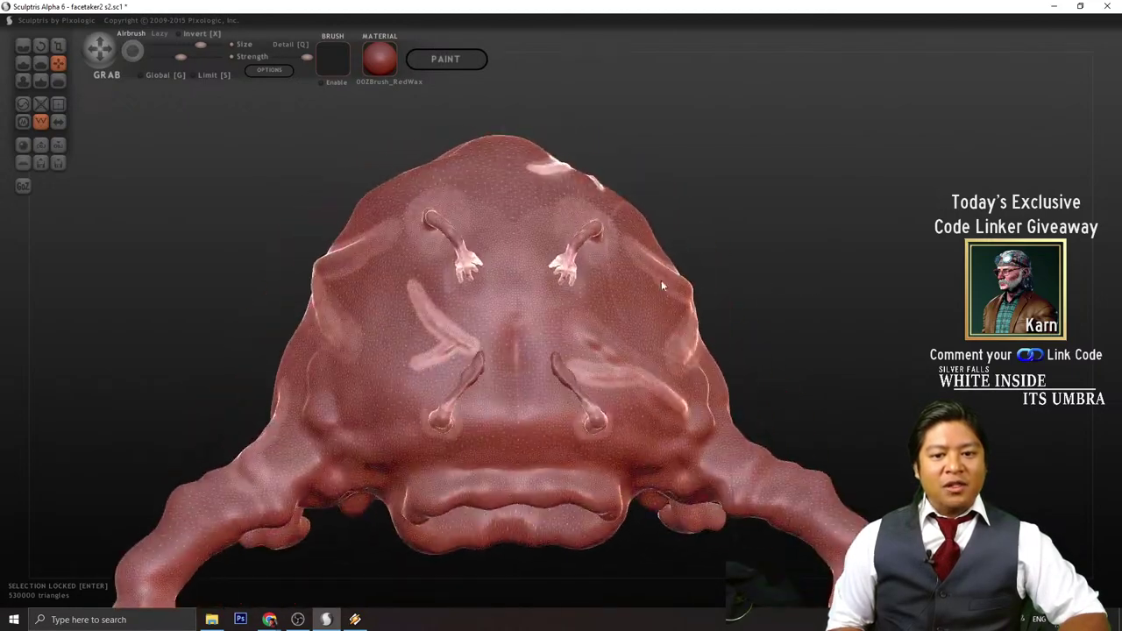
- Sculpt a V-shaped forked ridge with the Draw brush on the flank, between the side fold and the existing forked ridge
left_click(22, 80)
mouse_move(682, 211)
right_mouse_down()
mouse_move(836, 293)
mouse_move(797, 263)
mouse_move(815, 278)
right_mouse_up()
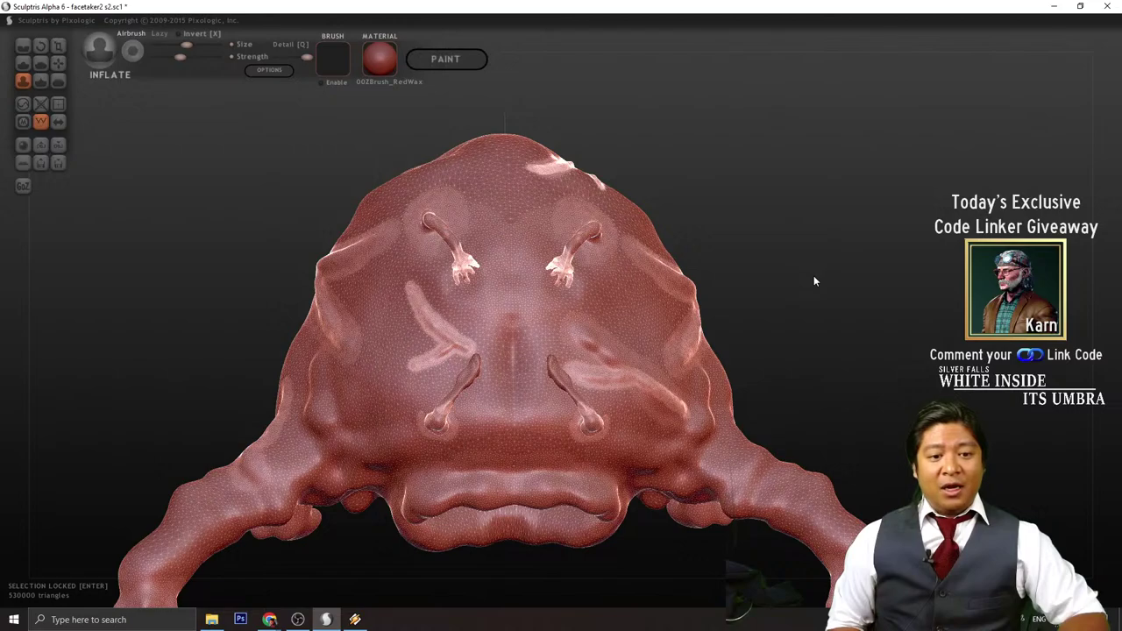
mouse_move(814, 281)
right_mouse_down()
mouse_move(801, 280)
mouse_move(907, 283)
mouse_move(801, 305)
right_mouse_up()
scroll(438, 300, "up", 3)
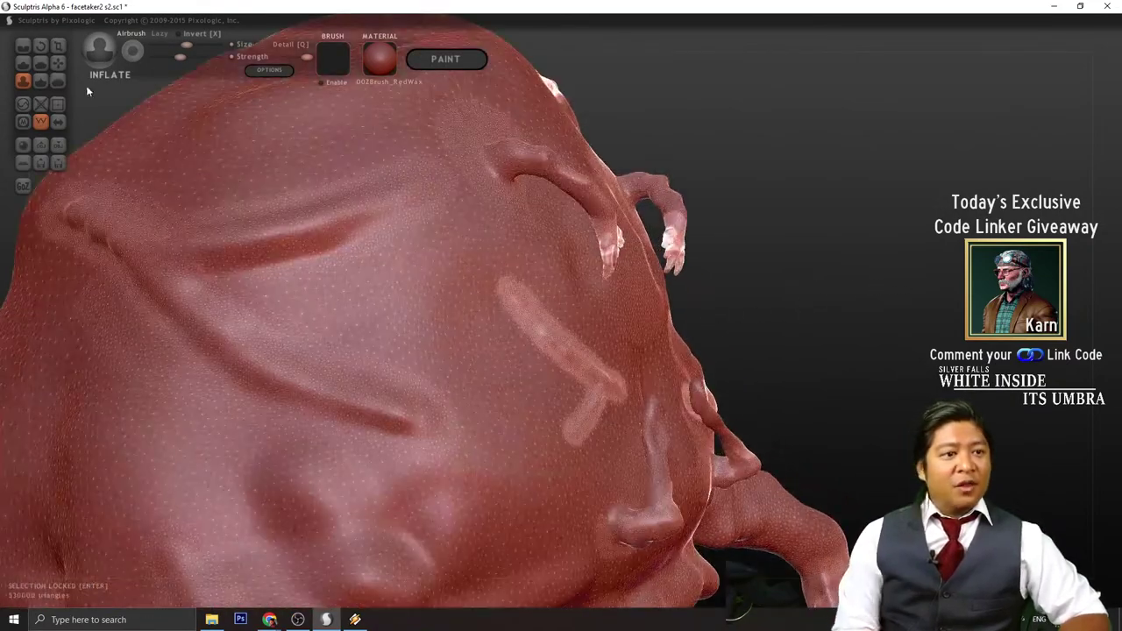
left_click(20, 67)
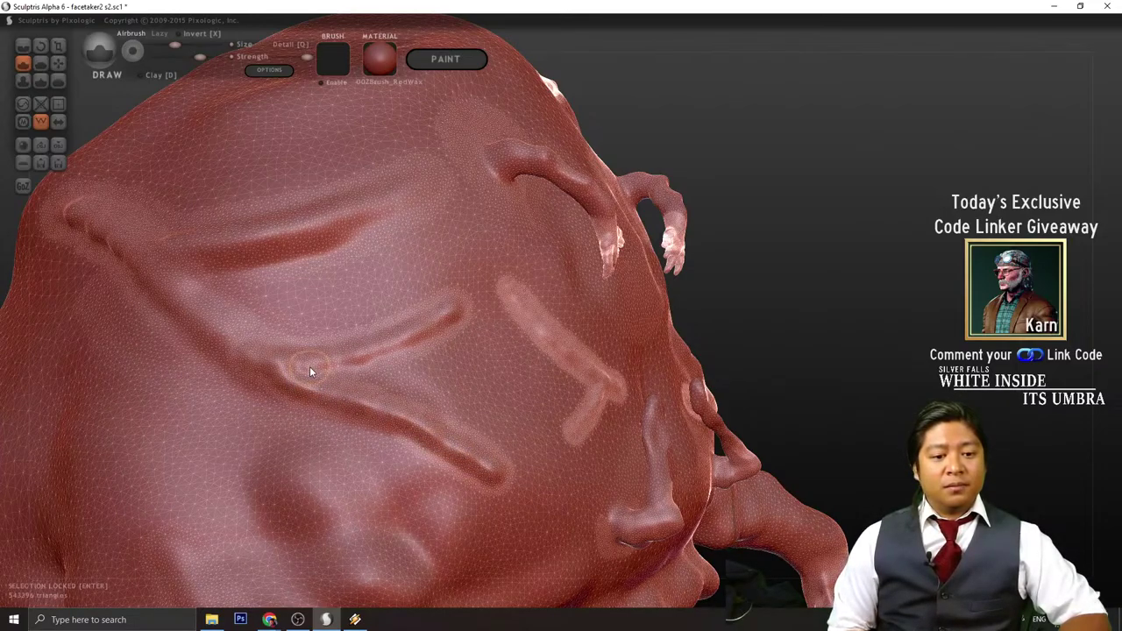
- Turn off the wireframe display on the creature to view the sculpted ridges from the front
scroll(547, 273, "down", 4)
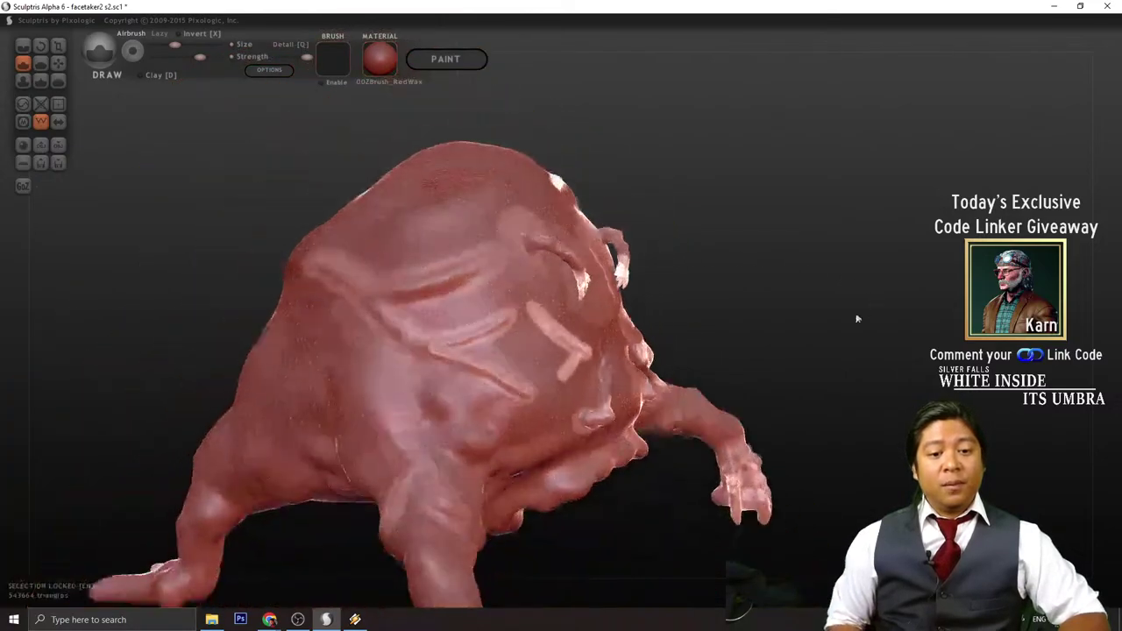
left_click_drag(857, 318, 772, 303)
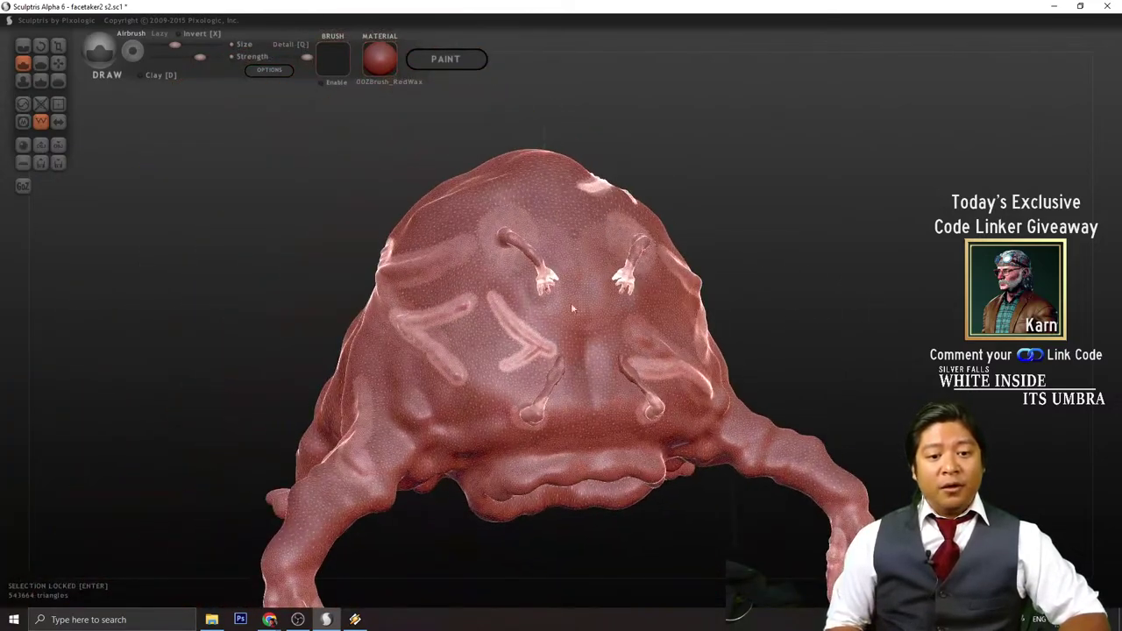
left_click(42, 124)
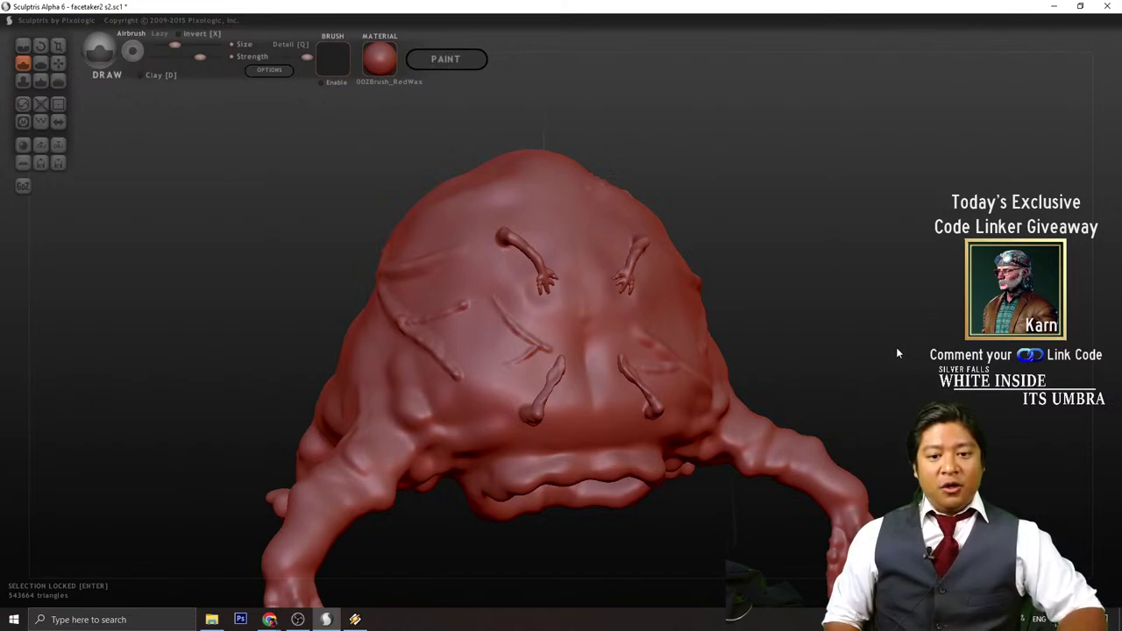
- Check the sculpted ridges on the flank up close and save the sculpt file
mouse_move(896, 347)
left_mouse_down()
mouse_move(794, 309)
mouse_move(787, 319)
mouse_move(859, 313)
mouse_move(840, 310)
mouse_move(805, 357)
left_mouse_up()
scroll(792, 306, "down", 3)
scroll(786, 321, "up", 5)
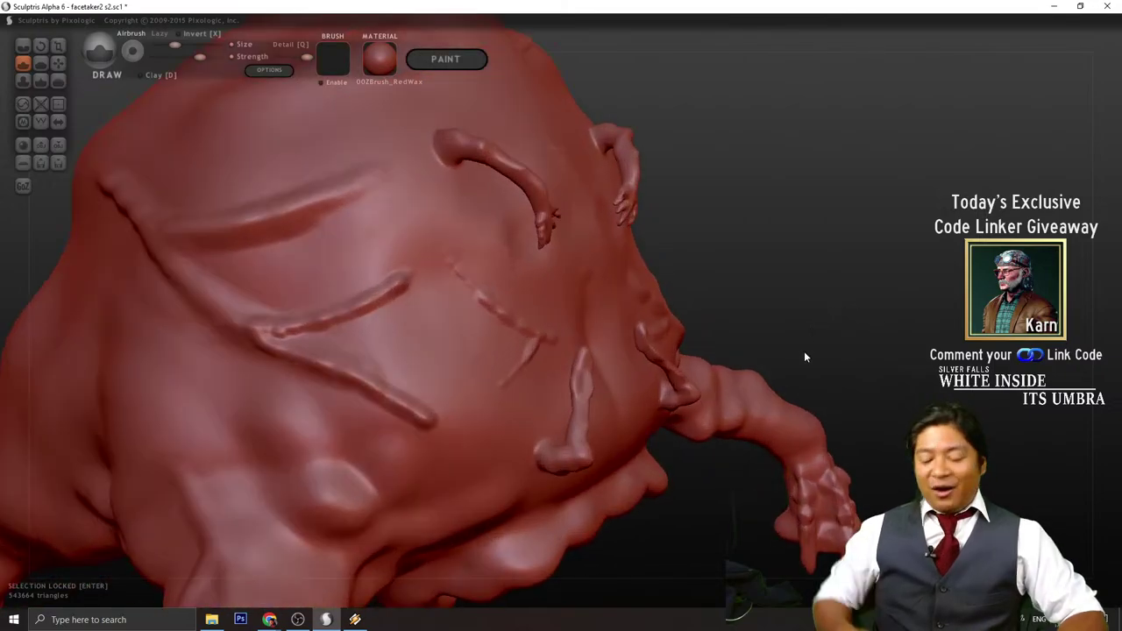
key("ctrl+s")
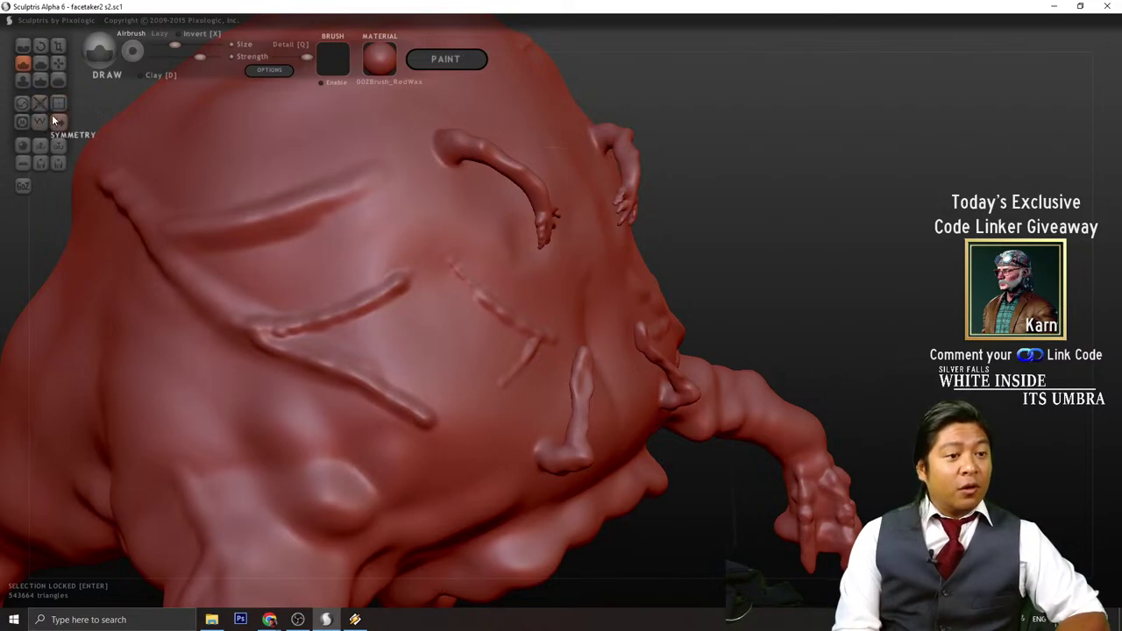
- Try the Smooth brush on the upper branch of the flank's forked ridge and undo the stroke
left_click(58, 80)
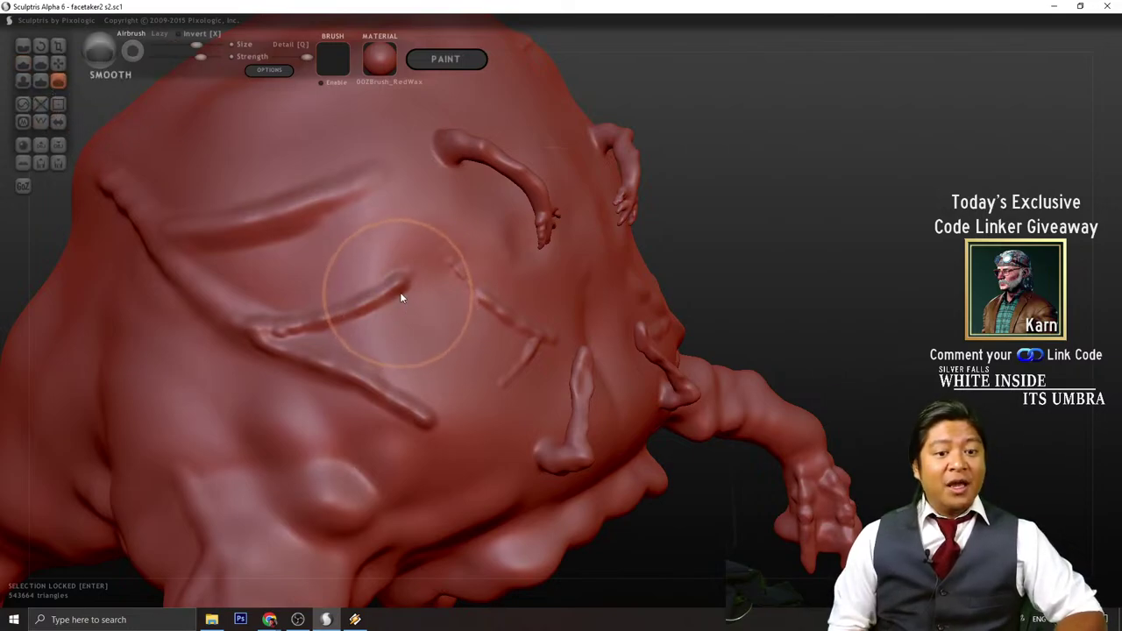
scroll(400, 281, "up", 2)
mouse_move(400, 281)
left_mouse_down()
mouse_move(374, 273)
mouse_move(345, 286)
mouse_move(383, 282)
left_mouse_up()
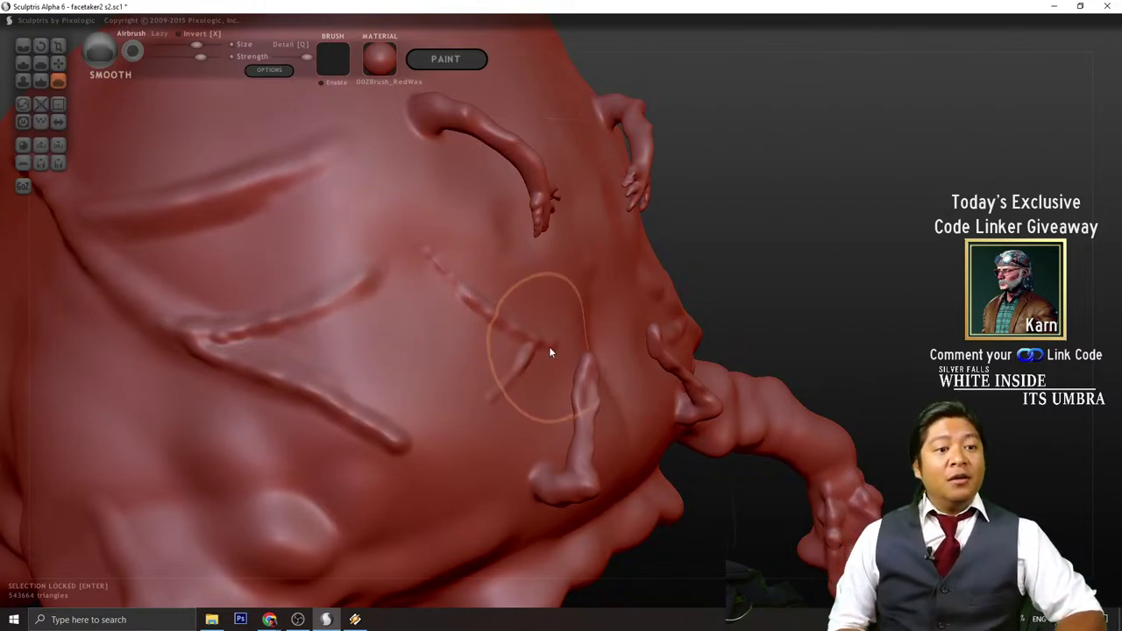
key("ctrl+z")
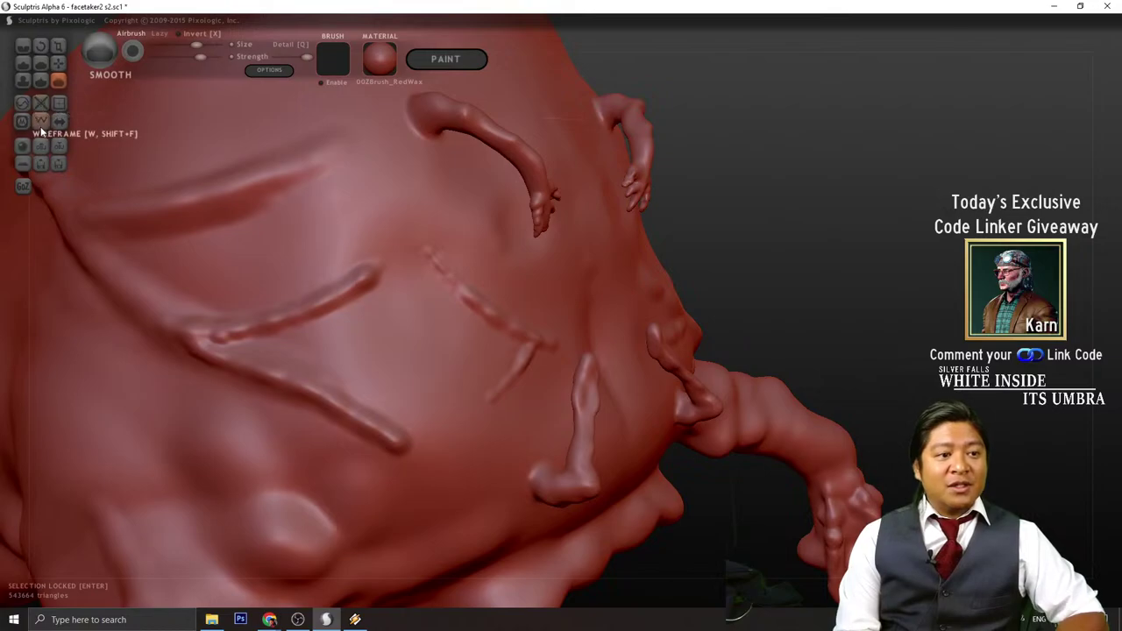
- Turn on the wireframe display, shrink the Smooth brush slightly and soften the lower branch of the flank's forked ridge
left_click(41, 121)
scroll(343, 286, "up", 1)
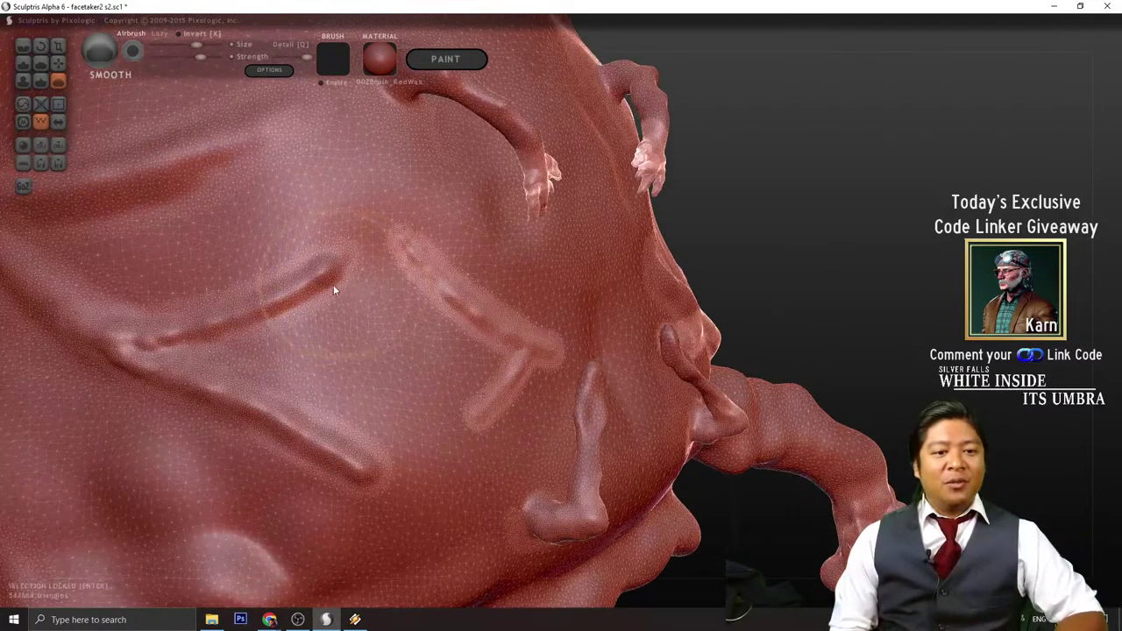
left_click(190, 43)
scroll(361, 271, "down", 3)
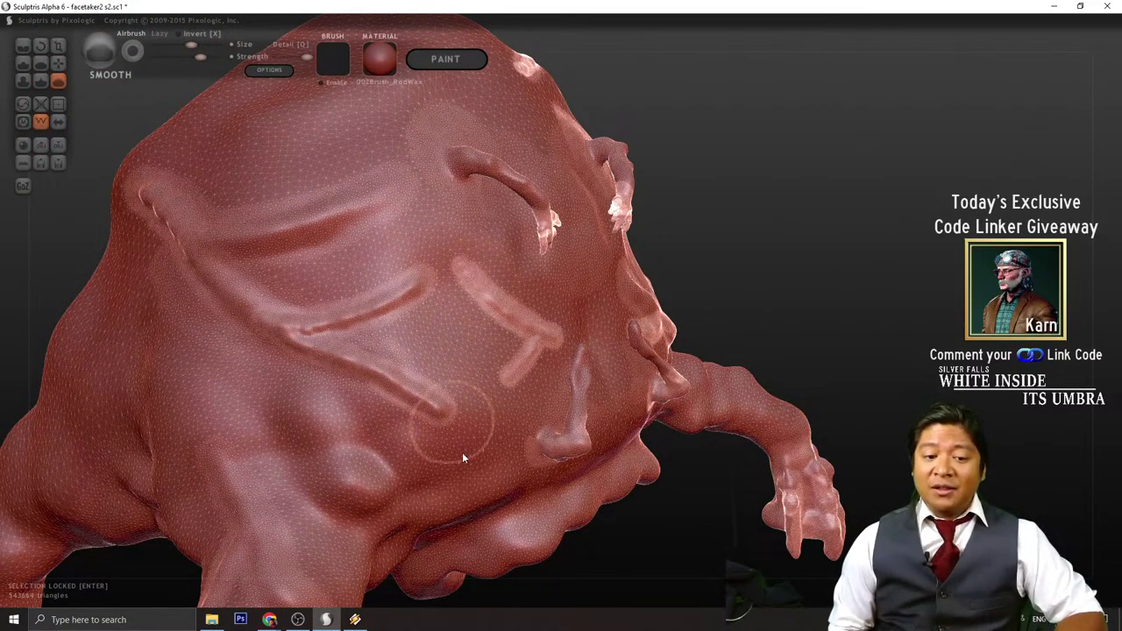
mouse_move(463, 455)
left_mouse_down()
mouse_move(402, 348)
mouse_move(465, 422)
mouse_move(535, 414)
mouse_move(435, 413)
mouse_move(376, 456)
mouse_move(403, 318)
left_mouse_up()
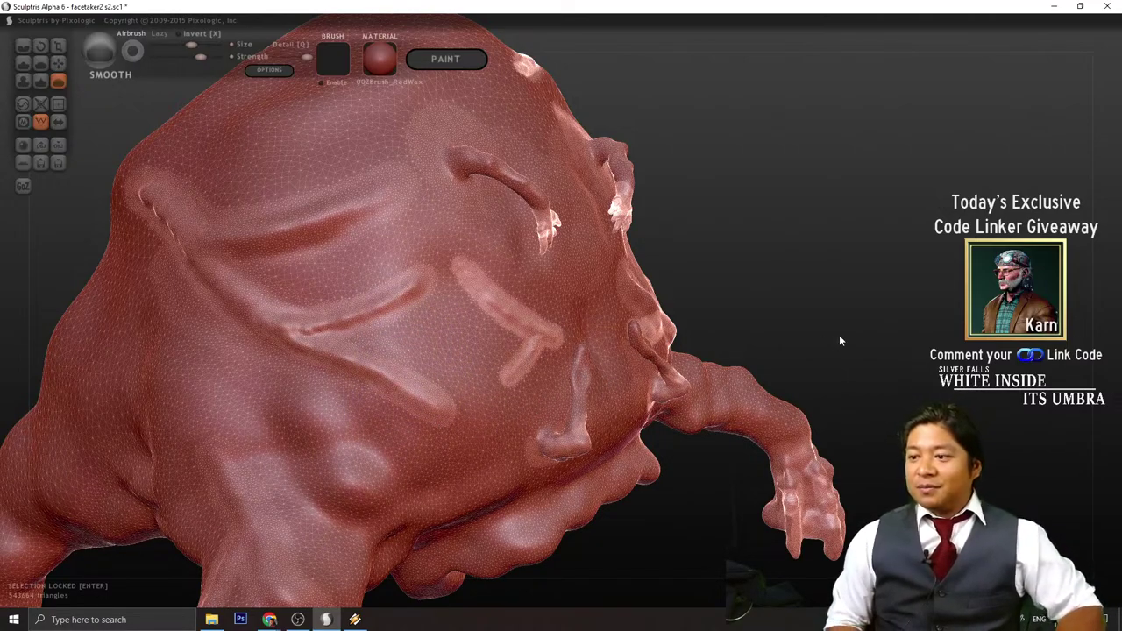
- Smooth the ridges on the opposite flank and the front end of the forked ridge on top of the back
mouse_move(865, 318)
left_mouse_down()
mouse_move(854, 328)
mouse_move(789, 311)
mouse_move(828, 301)
mouse_move(865, 310)
mouse_move(624, 379)
mouse_move(664, 425)
left_mouse_up()
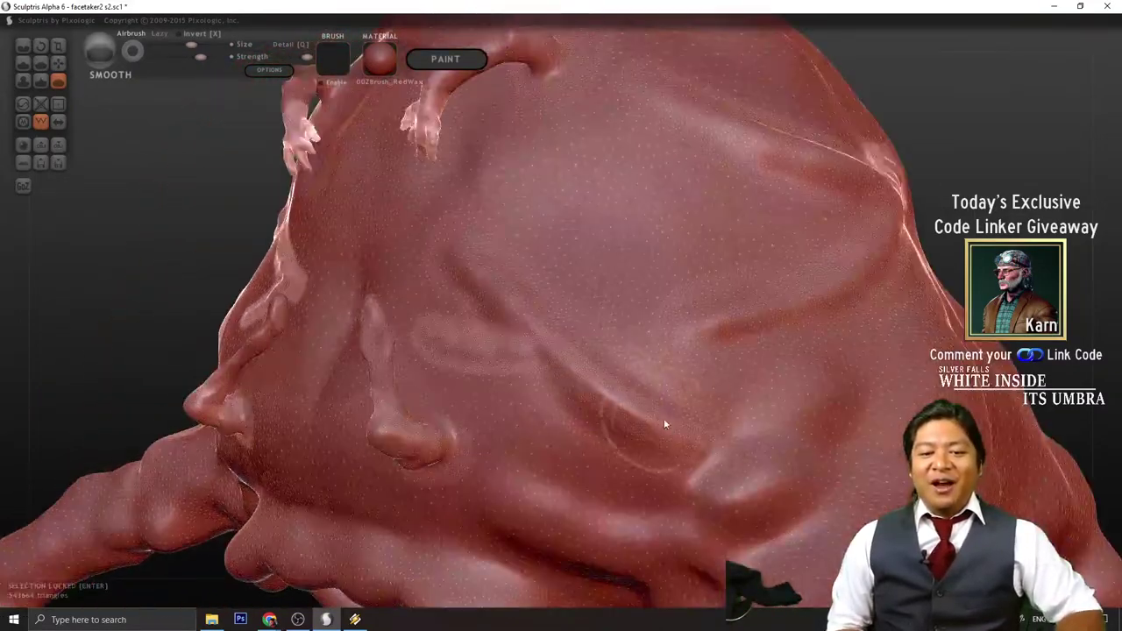
scroll(454, 337, "up", 2)
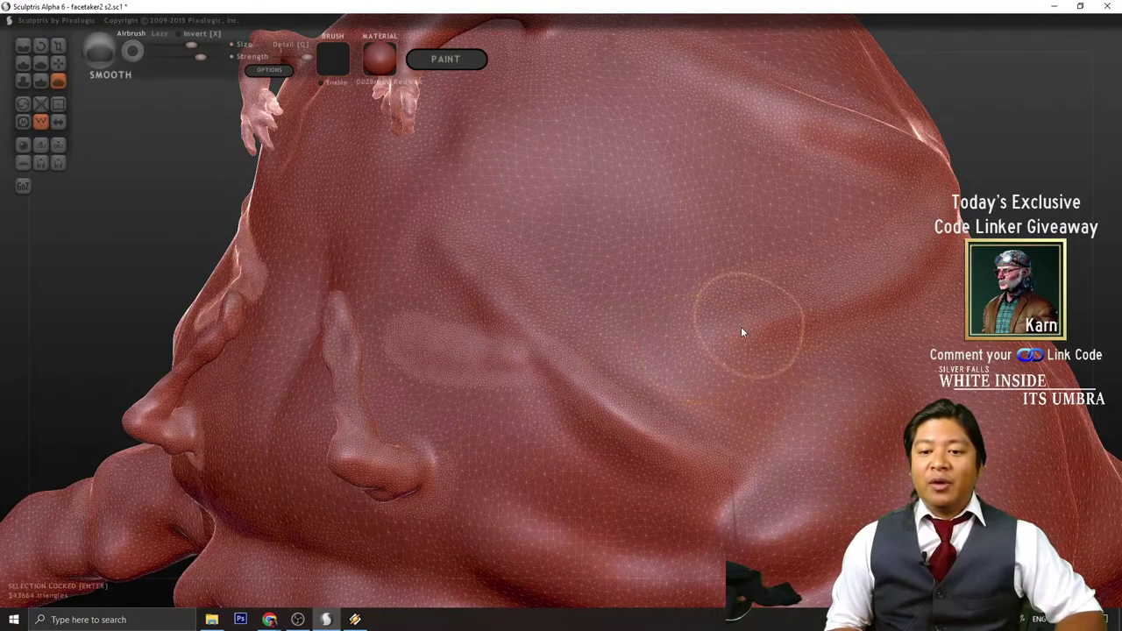
scroll(741, 332, "down", 4)
left_click_drag(899, 244, 930, 248)
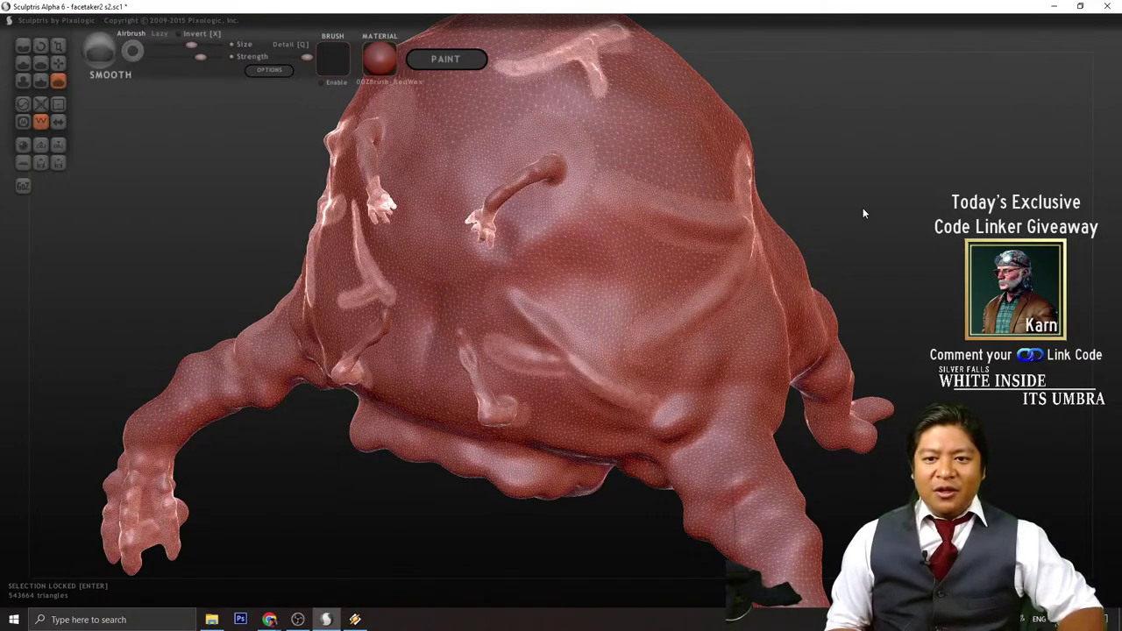
mouse_move(863, 213)
left_mouse_down()
mouse_move(801, 326)
mouse_move(810, 256)
mouse_move(762, 325)
mouse_move(887, 275)
mouse_move(604, 315)
left_mouse_up()
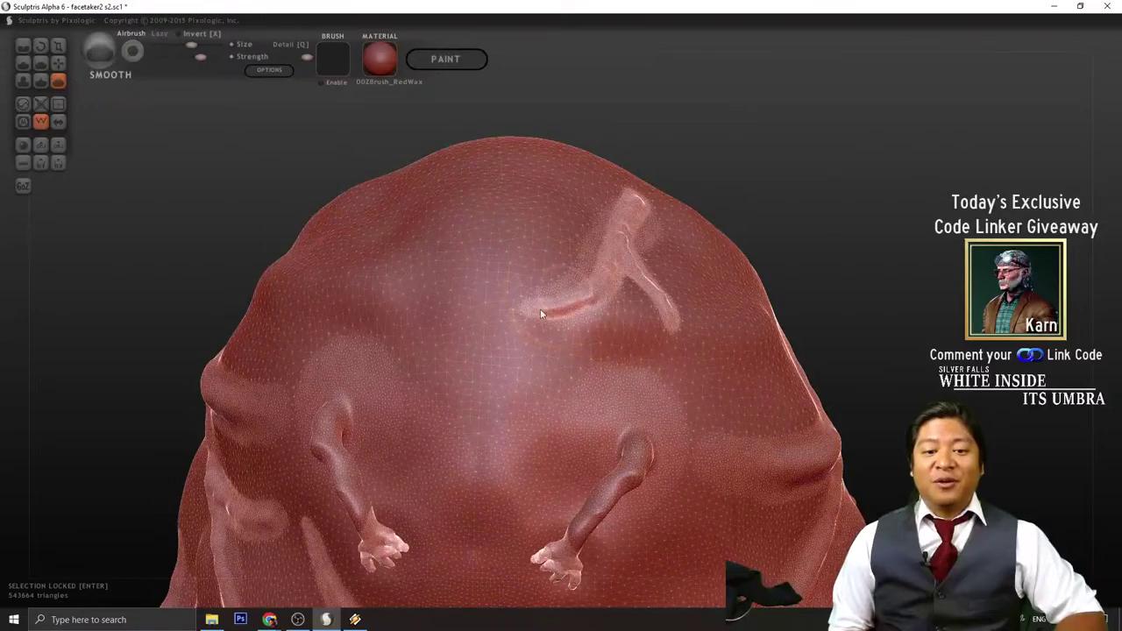
scroll(808, 311, "down", 3)
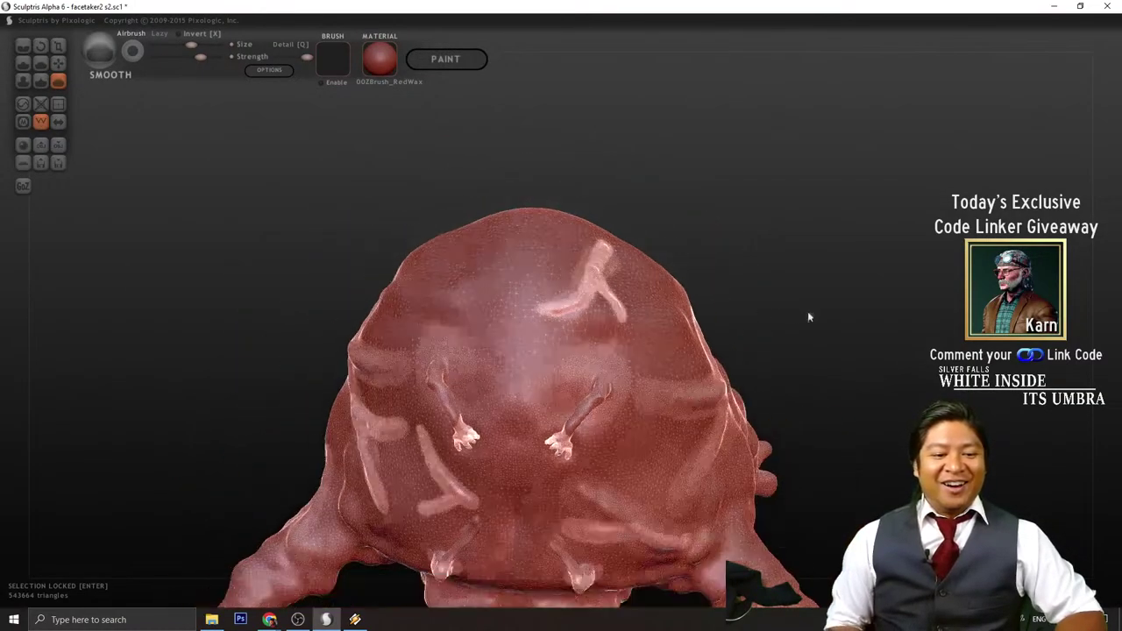
- Smooth the ends of the first flank's ridges and the small forked ridge on the front near the lower limb
left_click_drag(808, 311, 905, 318)
scroll(486, 358, "up", 4)
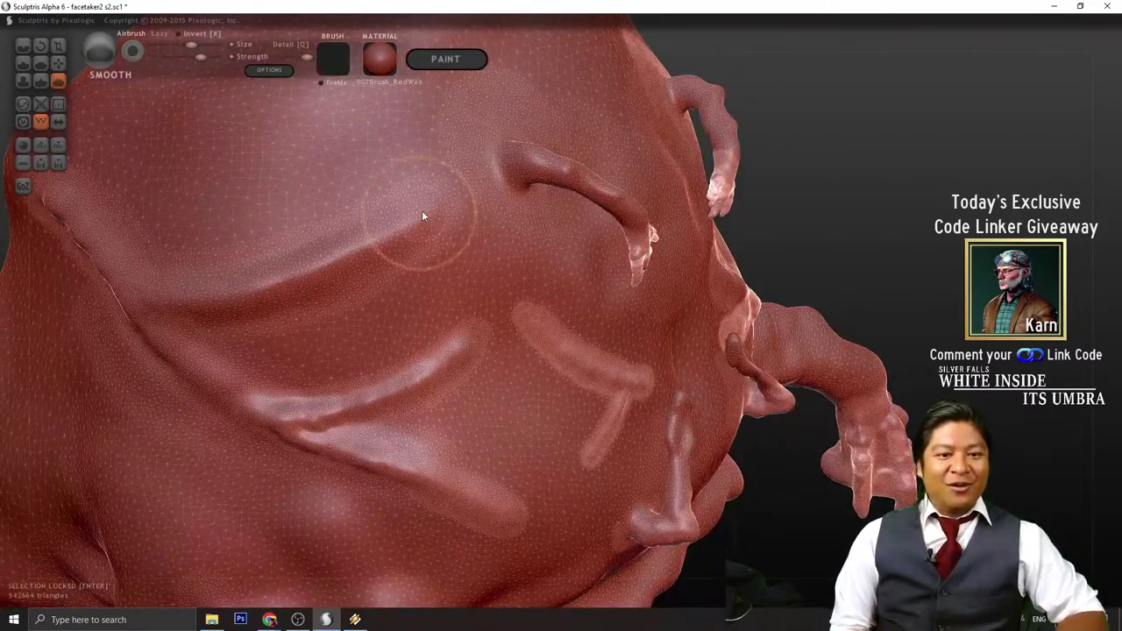
key("w")
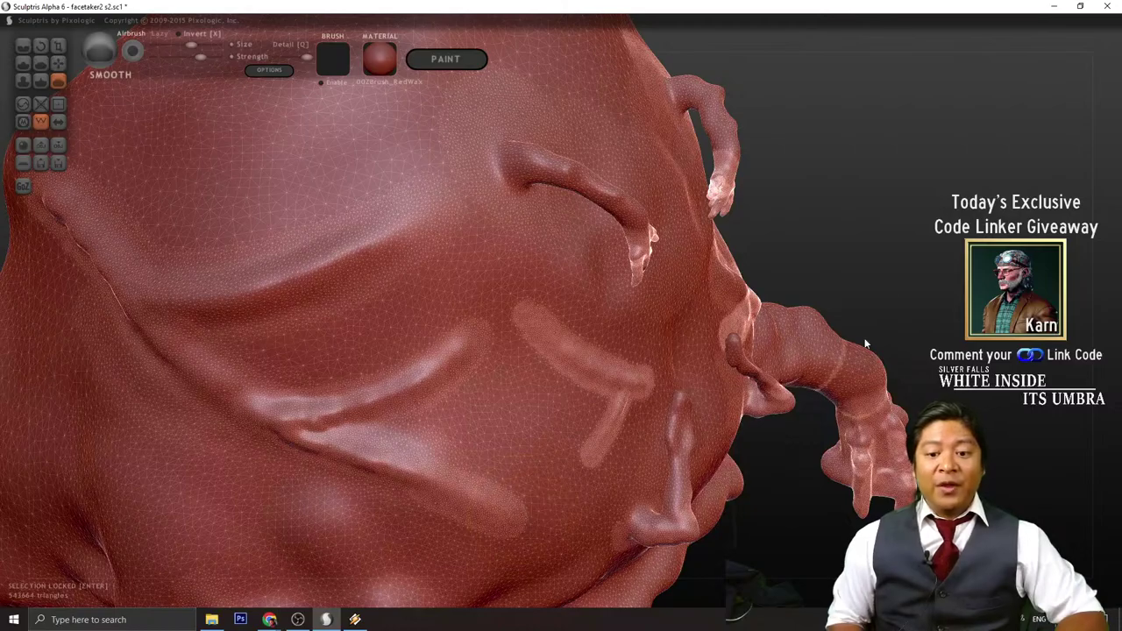
mouse_move(864, 350)
right_mouse_down()
mouse_move(814, 258)
mouse_move(636, 426)
right_mouse_up()
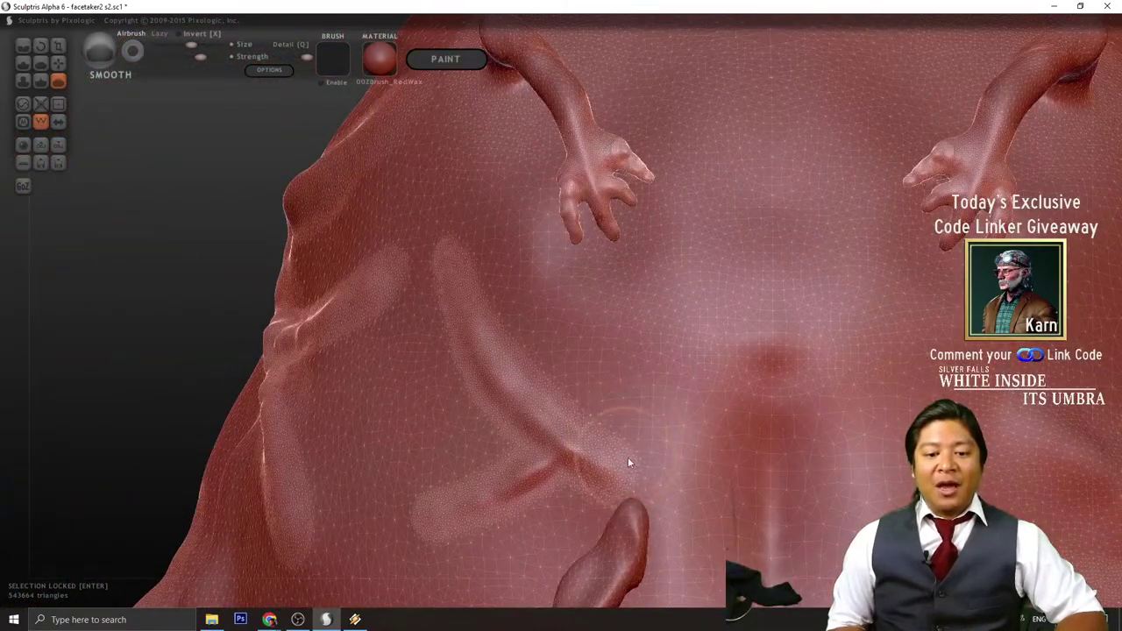
scroll(561, 452, "down", 3)
left_click_drag(246, 363, 572, 445)
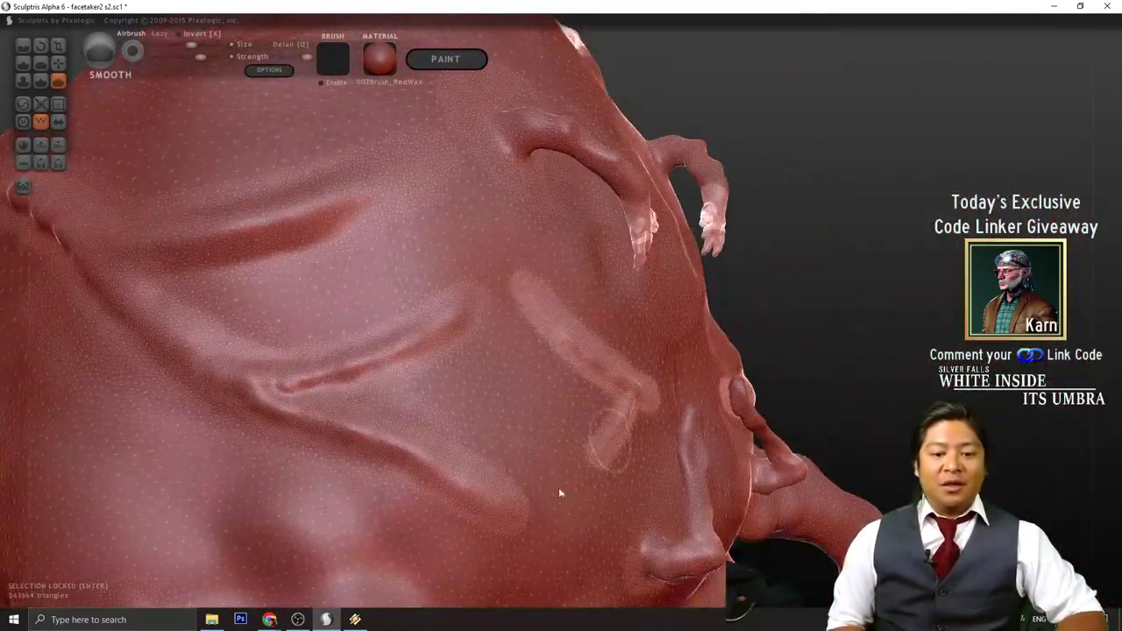
right_click_drag(454, 310, 226, 259)
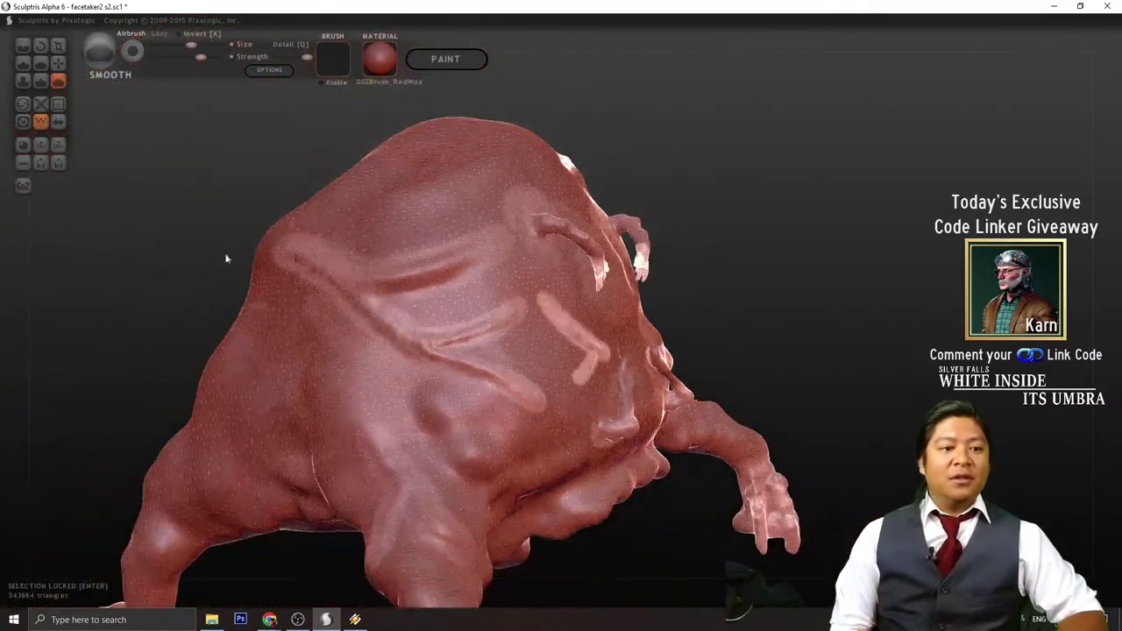
- Soften the branch tips of the forked ridge on top of the back from the side
left_click_drag(226, 259, 233, 279)
mouse_move(768, 286)
left_mouse_down()
mouse_move(789, 306)
mouse_move(628, 305)
mouse_move(586, 255)
left_mouse_up()
scroll(634, 207, "up", 3)
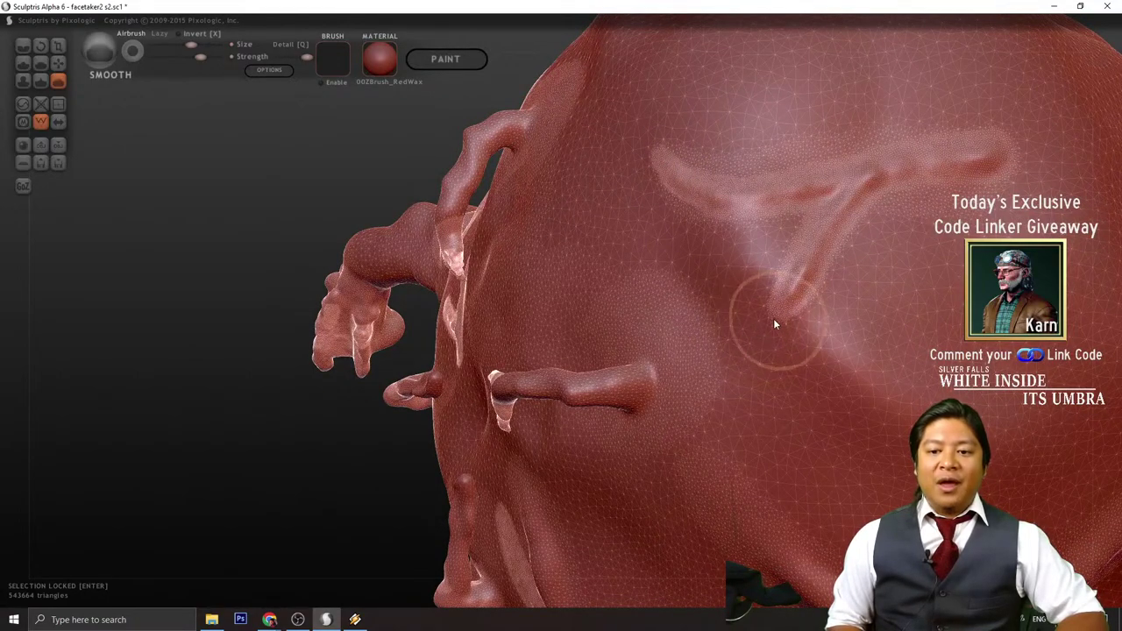
scroll(1003, 180, "down", 5)
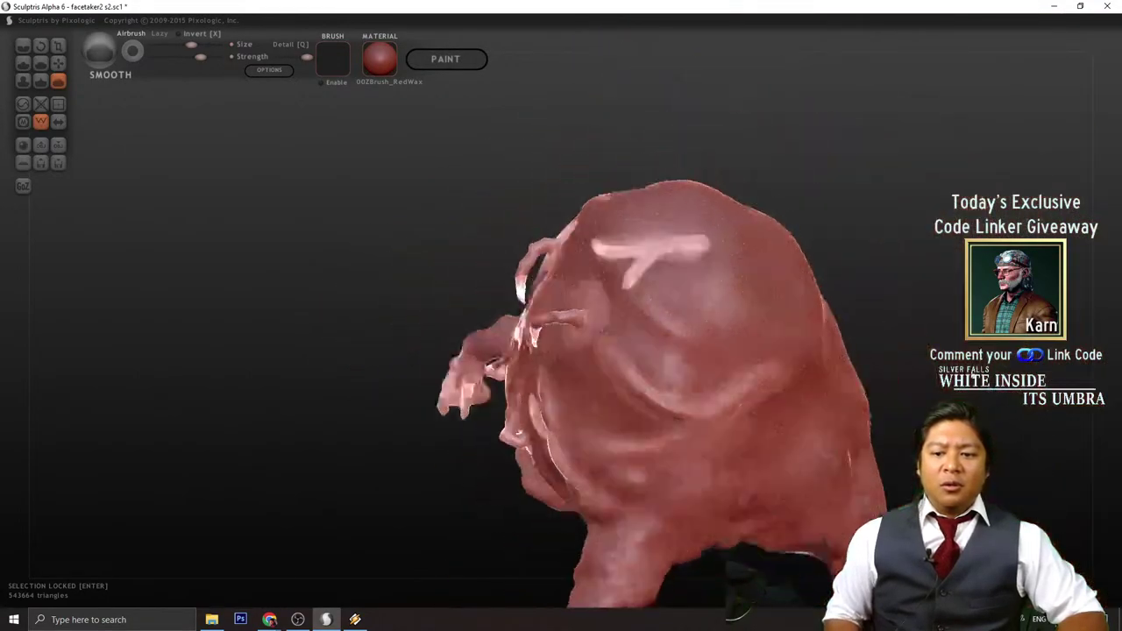
- Smooth the opposite flank's upper ridge where it runs from the side fold toward the small arm
right_click_drag(772, 404, 751, 363)
right_click_drag(915, 309, 698, 406)
scroll(661, 423, "up", 2)
right_click_drag(731, 561, 707, 570)
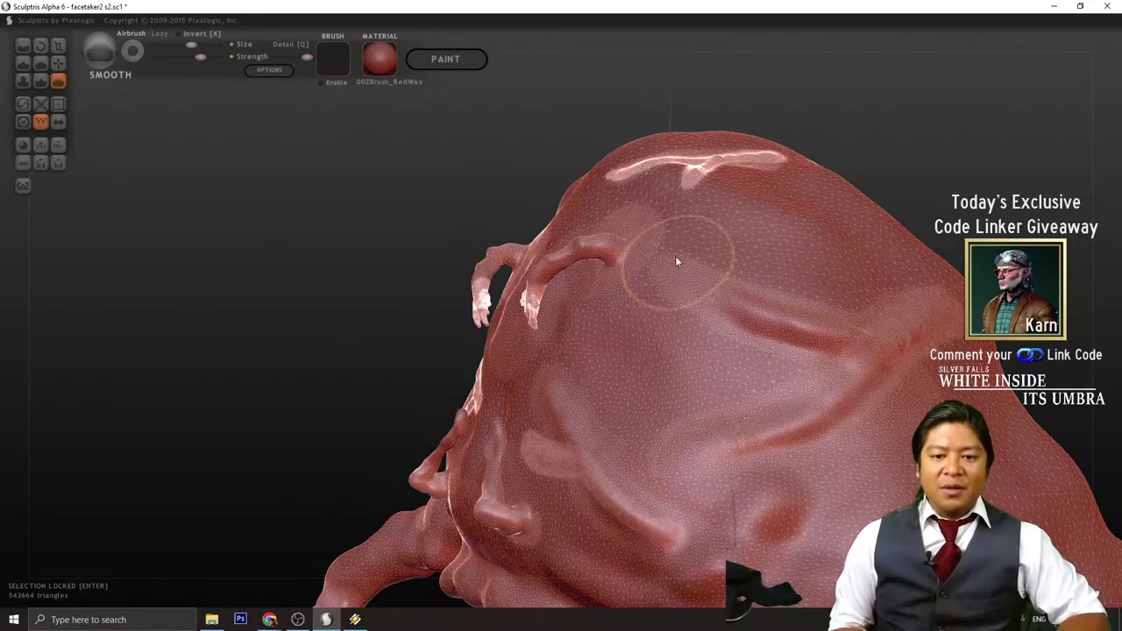
scroll(684, 530, "down", 3)
mouse_move(656, 464)
right_mouse_down()
mouse_move(655, 377)
mouse_move(658, 402)
mouse_move(755, 499)
mouse_move(743, 388)
mouse_move(836, 367)
mouse_move(841, 346)
mouse_move(627, 406)
mouse_move(631, 375)
right_mouse_up()
scroll(919, 284, "down", 5)
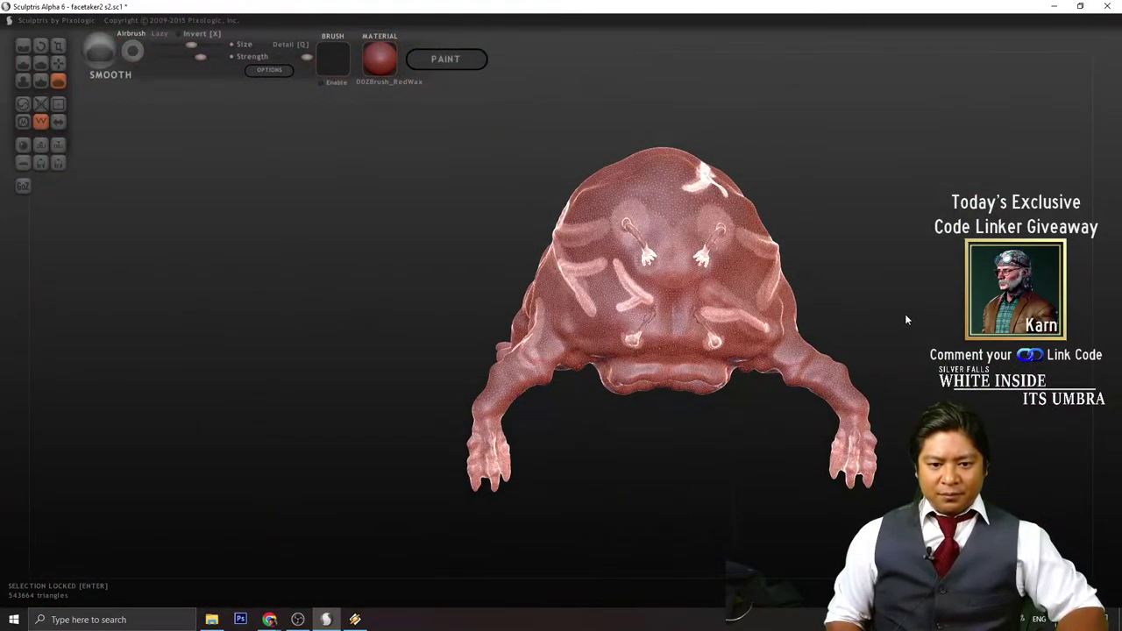
- Turn off the wireframe display and save the sculpt as a new version named facetaker2 s3.sc1
mouse_move(907, 320)
right_mouse_down()
mouse_move(734, 373)
mouse_move(799, 368)
mouse_move(833, 343)
mouse_move(811, 357)
mouse_move(821, 512)
right_mouse_up()
scroll(821, 513, "up", 4)
key("ctrl+s")
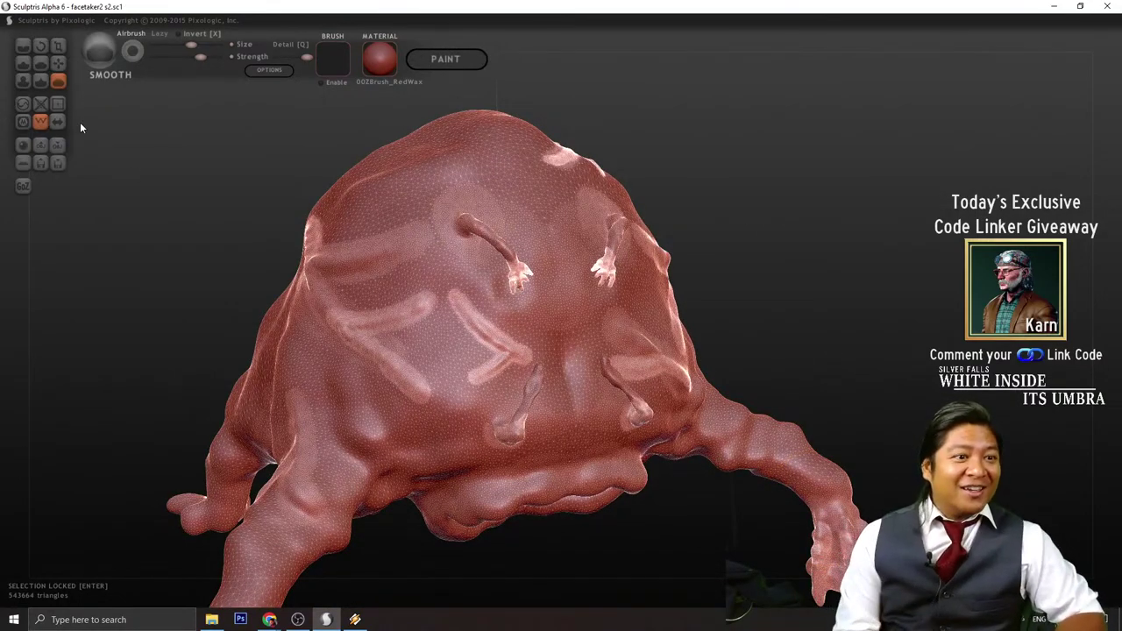
left_click(39, 121)
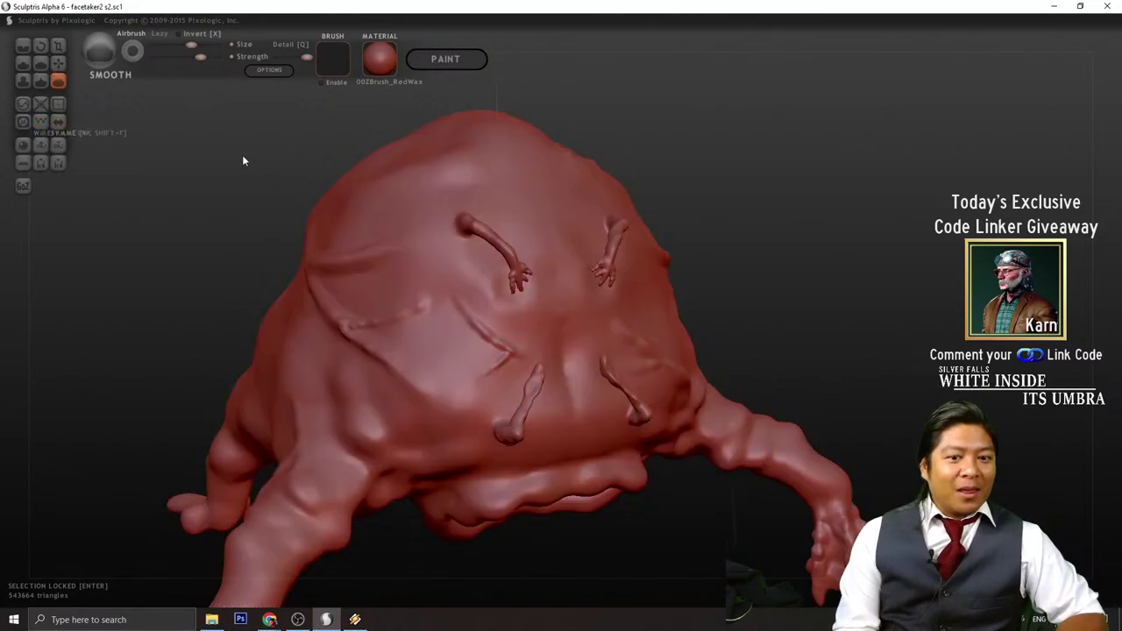
scroll(783, 354, "down", 3)
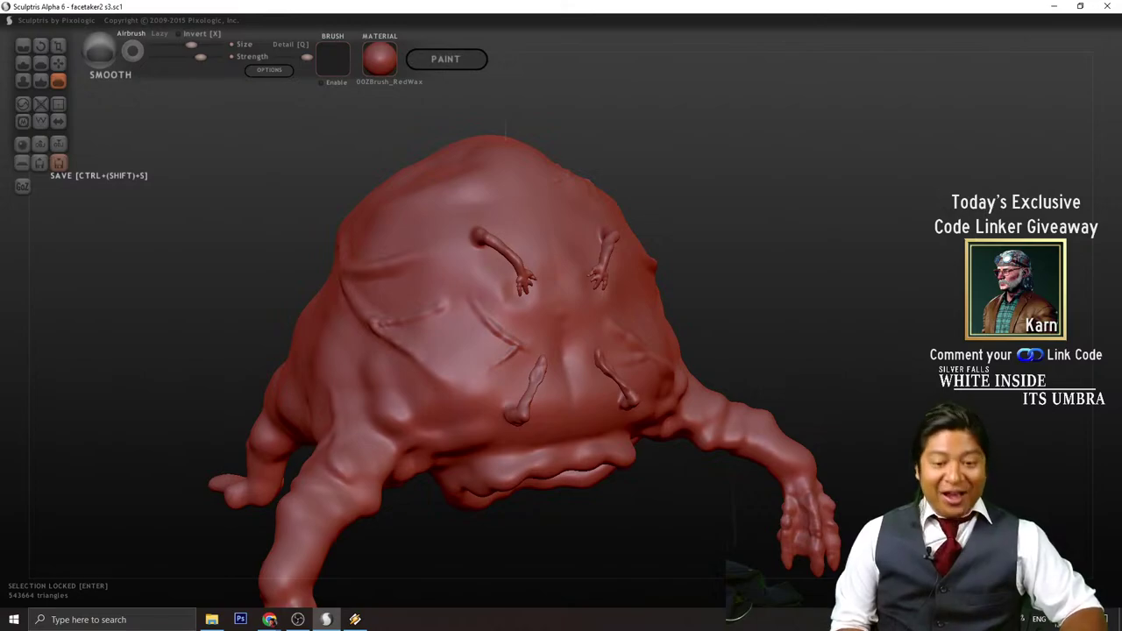
- Examine the smoothed ridges on the whole creature from the front and both sides, near and far
mouse_move(809, 246)
left_mouse_down()
mouse_move(784, 231)
mouse_move(749, 253)
mouse_move(847, 255)
mouse_move(797, 254)
mouse_move(769, 275)
mouse_move(791, 293)
mouse_move(596, 303)
left_mouse_up()
mouse_move(807, 251)
left_mouse_down()
mouse_move(766, 253)
mouse_move(680, 303)
left_mouse_up()
mouse_move(794, 305)
left_mouse_down()
mouse_move(798, 271)
mouse_move(731, 263)
mouse_move(817, 405)
mouse_move(823, 360)
mouse_move(802, 311)
mouse_move(819, 308)
mouse_move(812, 323)
mouse_move(834, 306)
mouse_move(898, 311)
left_mouse_up()
scroll(815, 320, "up", 3)
scroll(822, 310, "down", 1)
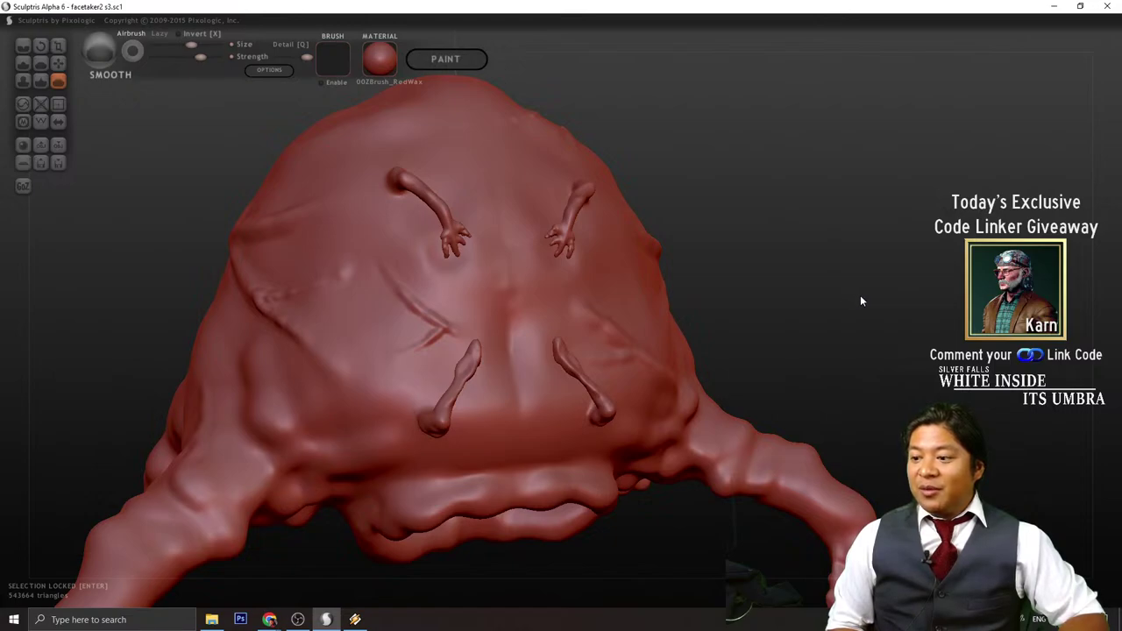
mouse_move(879, 307)
left_mouse_down()
mouse_move(869, 307)
mouse_move(884, 307)
left_mouse_up()
scroll(873, 302, "up", 5)
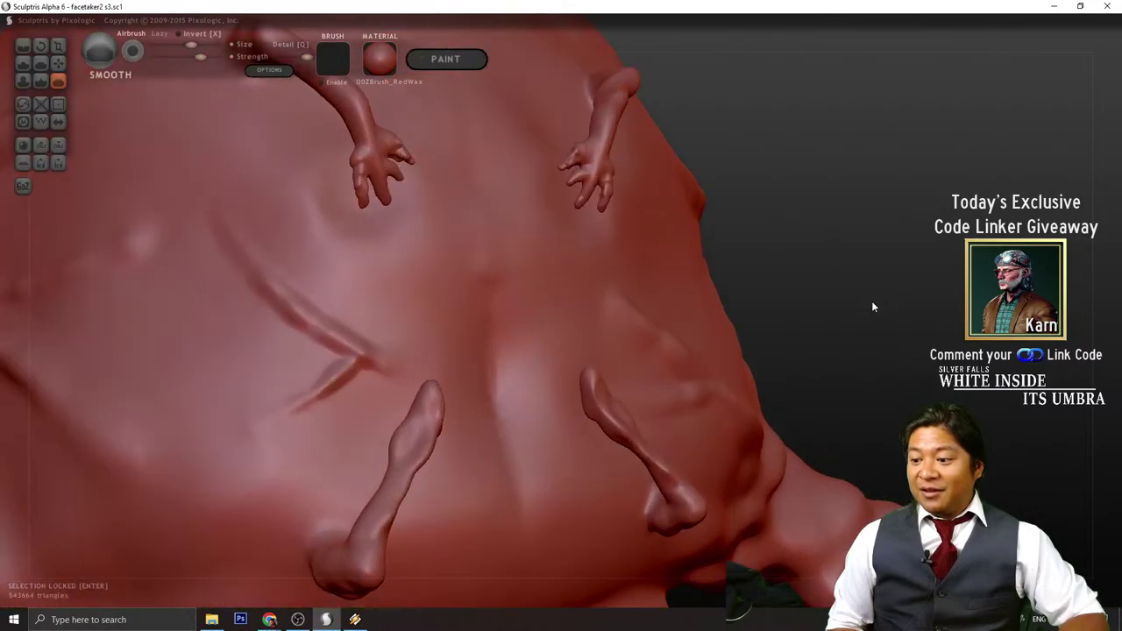
scroll(872, 302, "down", 3)
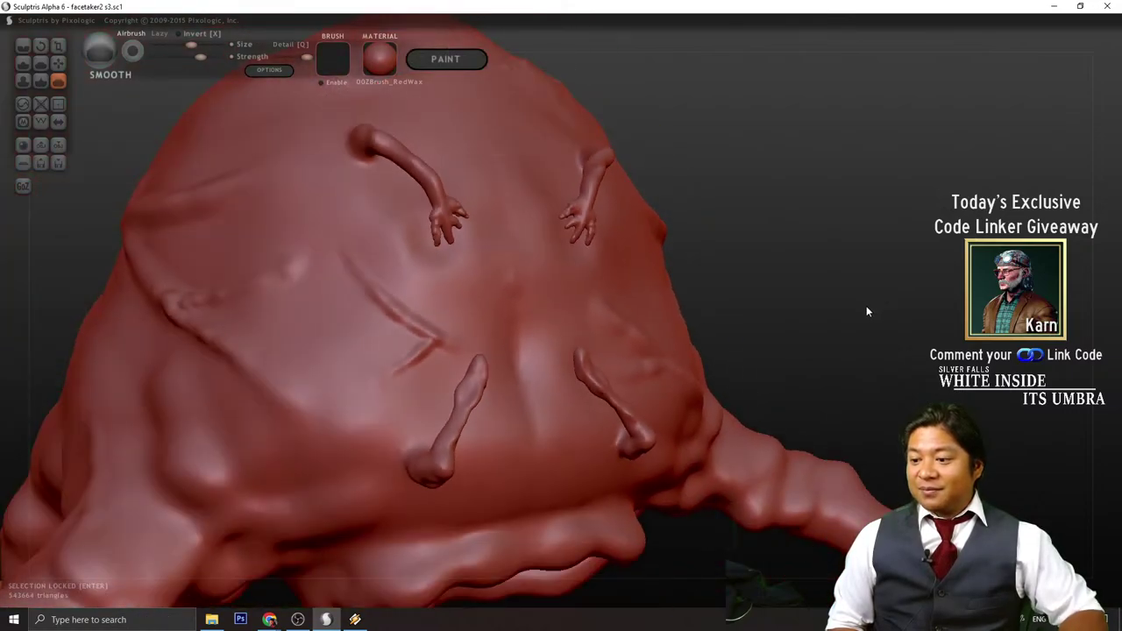
mouse_move(880, 324)
left_mouse_down()
mouse_move(877, 283)
mouse_move(906, 276)
mouse_move(869, 304)
left_mouse_up()
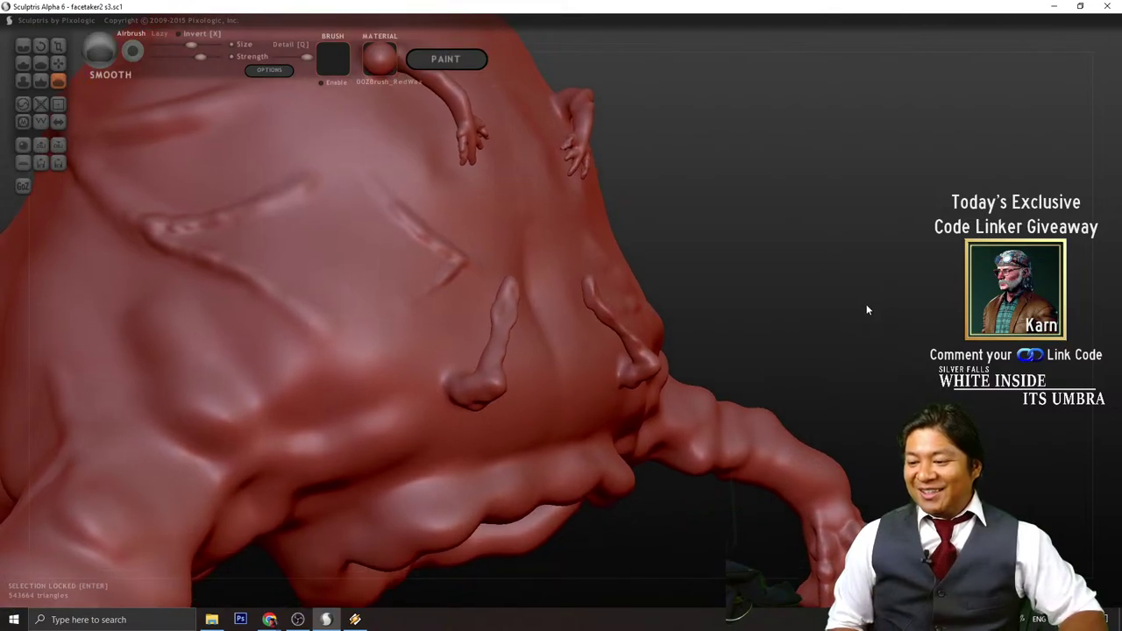
scroll(862, 306, "down", 2)
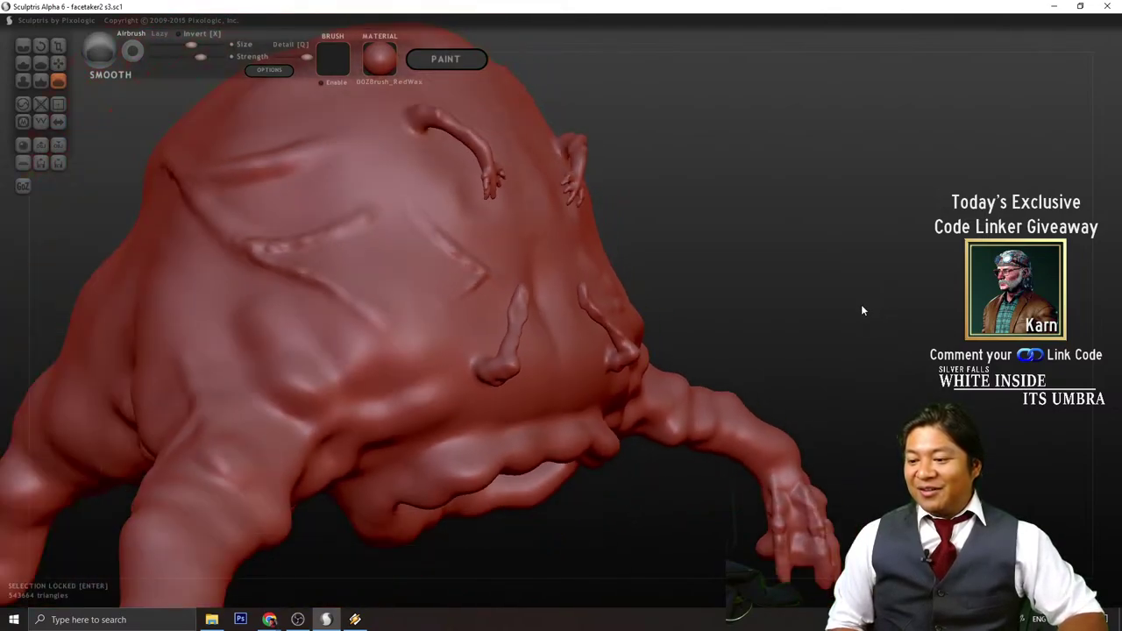
mouse_move(862, 310)
left_mouse_down()
mouse_move(874, 306)
mouse_move(875, 318)
mouse_move(824, 281)
mouse_move(776, 345)
mouse_move(867, 321)
mouse_move(942, 326)
mouse_move(739, 336)
mouse_move(674, 326)
mouse_move(844, 314)
mouse_move(787, 306)
left_mouse_up()
scroll(859, 308, "down", 2)
scroll(857, 309, "up", 2)
scroll(856, 309, "down", 2)
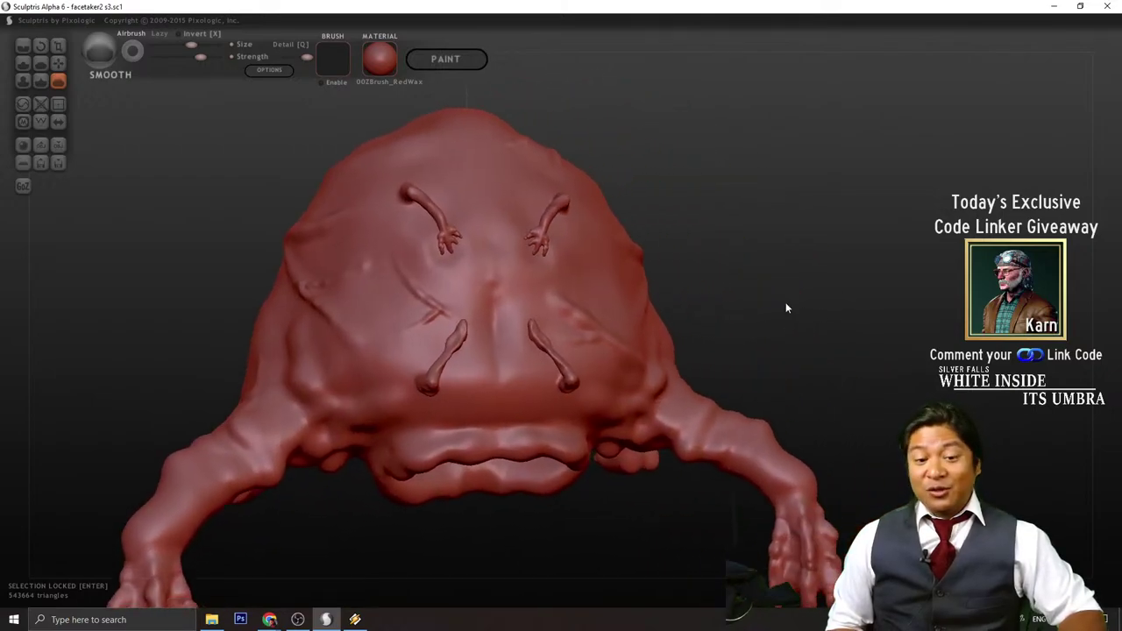
- Turn on the wireframe display, choose the Reduce brush and lower the creature's triangle count with Reduce Selected
left_click(25, 81)
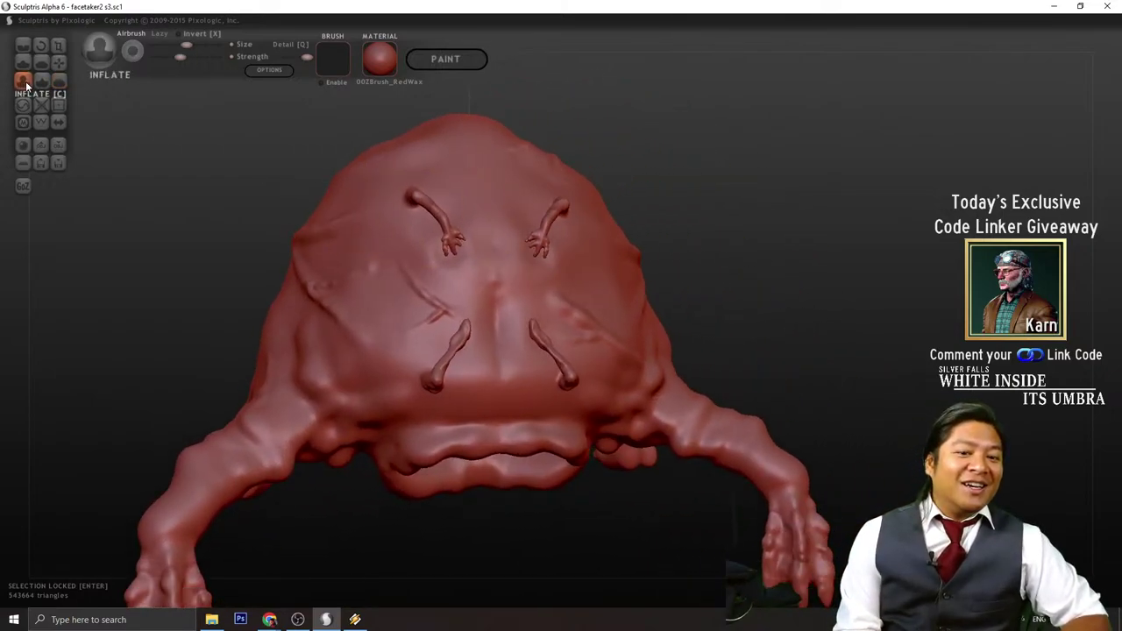
left_click(40, 121)
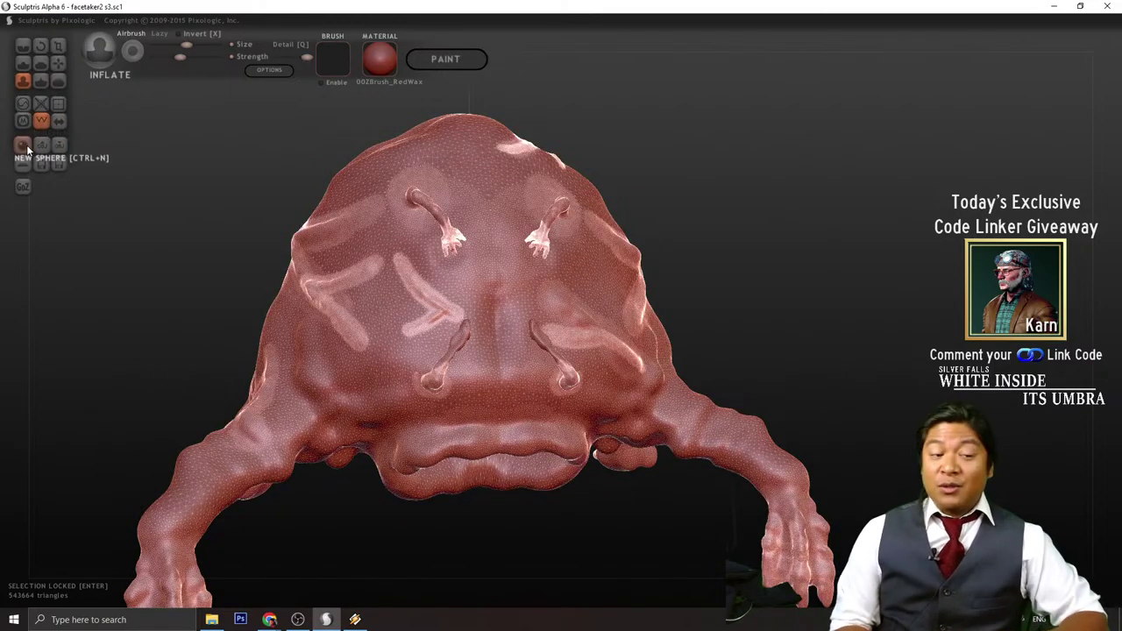
left_click(23, 104)
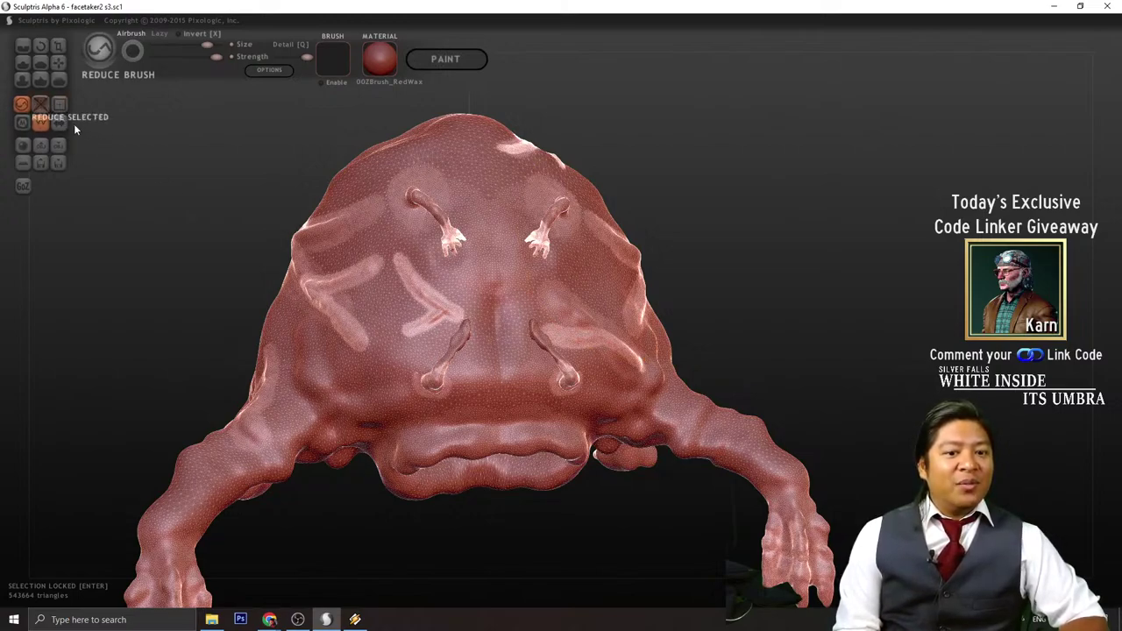
left_click(42, 121)
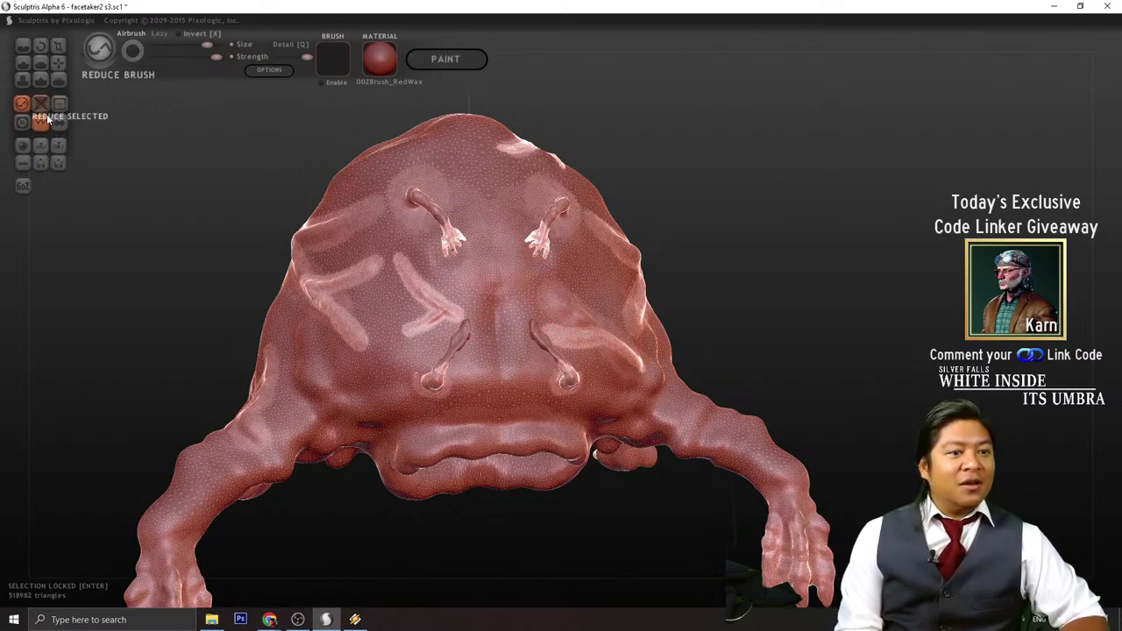
- Lower the whole creature's triangle count further with more passes of Reduce Selected
left_click(48, 123)
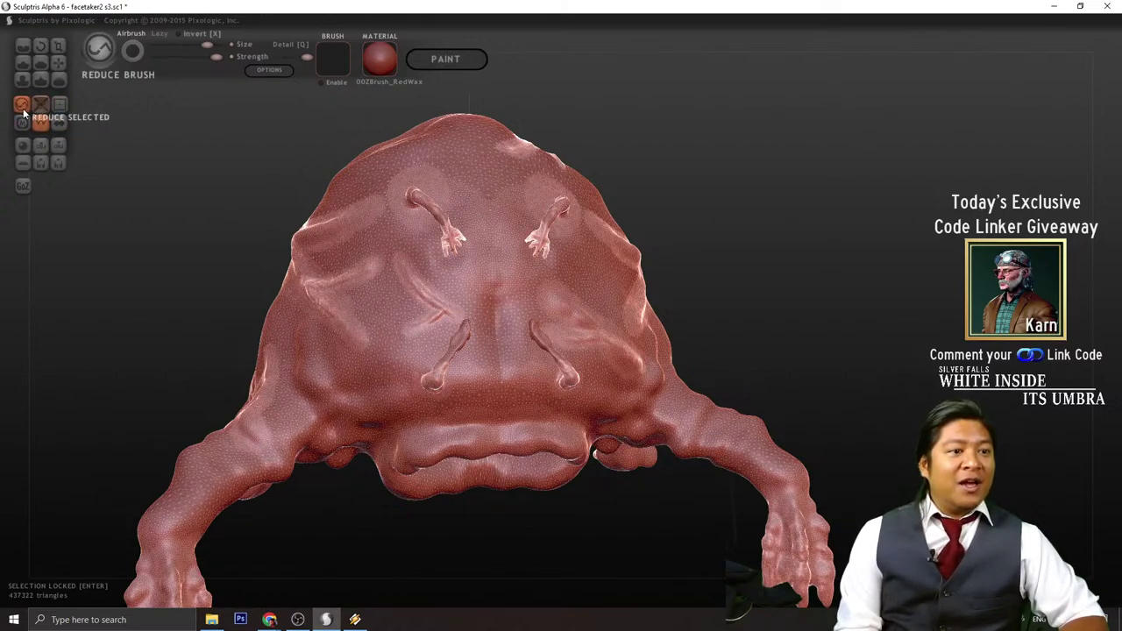
left_click(20, 109)
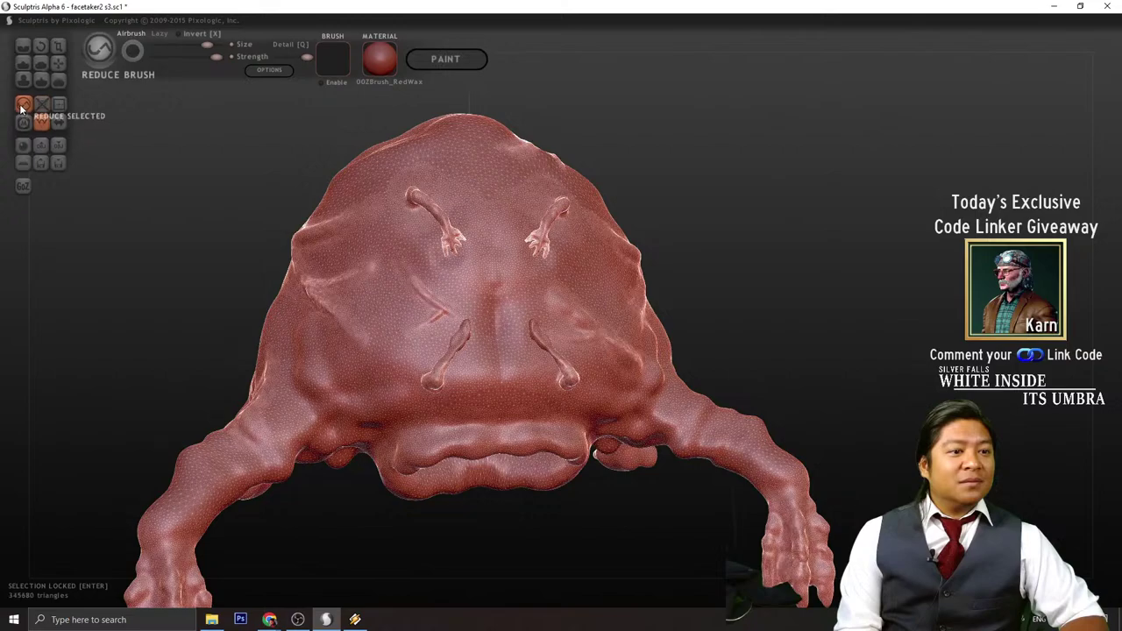
scroll(535, 289, "up", 3)
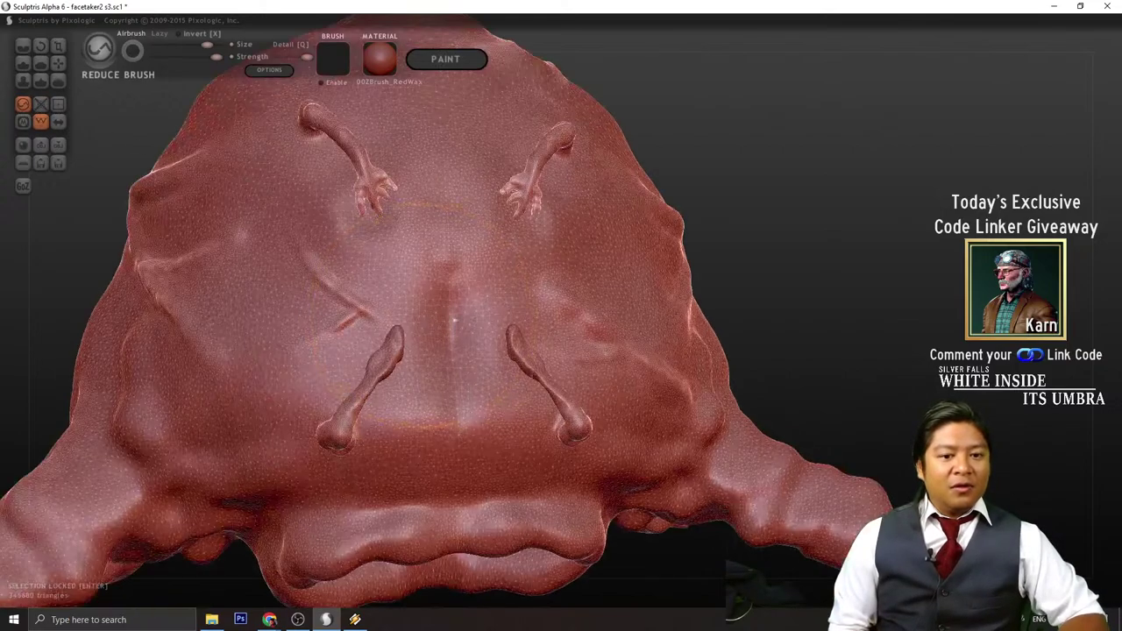
scroll(667, 351, "down", 3)
- Shrink the Reduce brush and thin the mesh over the creature's flank, upper ridge, small arms and front limb
left_click_drag(877, 313, 737, 354)
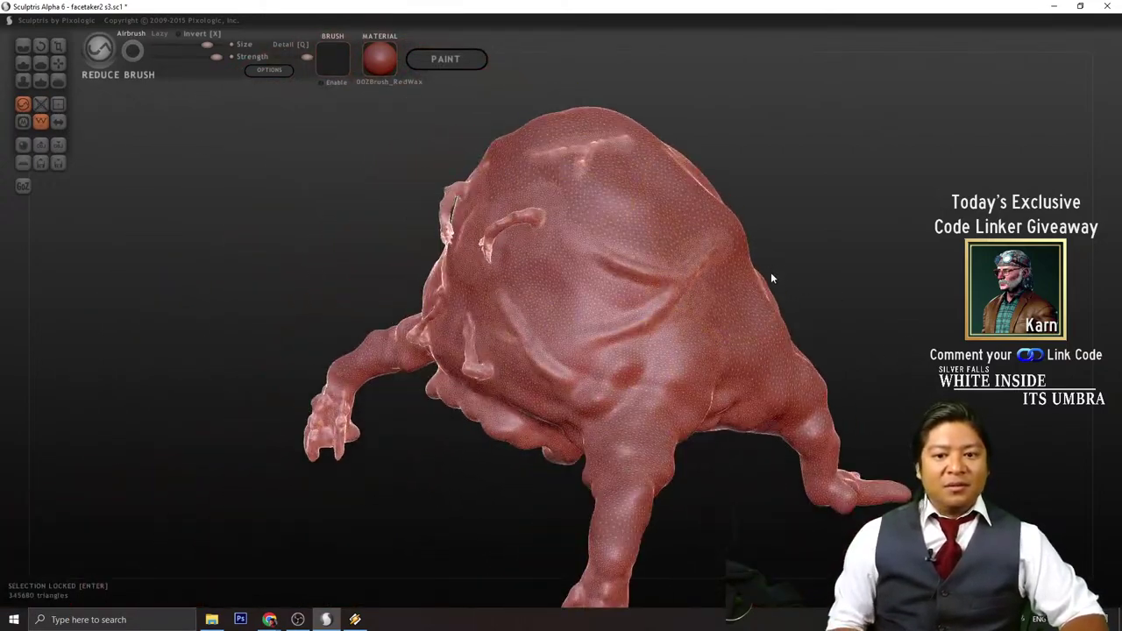
scroll(770, 263, "up", 3)
left_click_drag(199, 44, 191, 45)
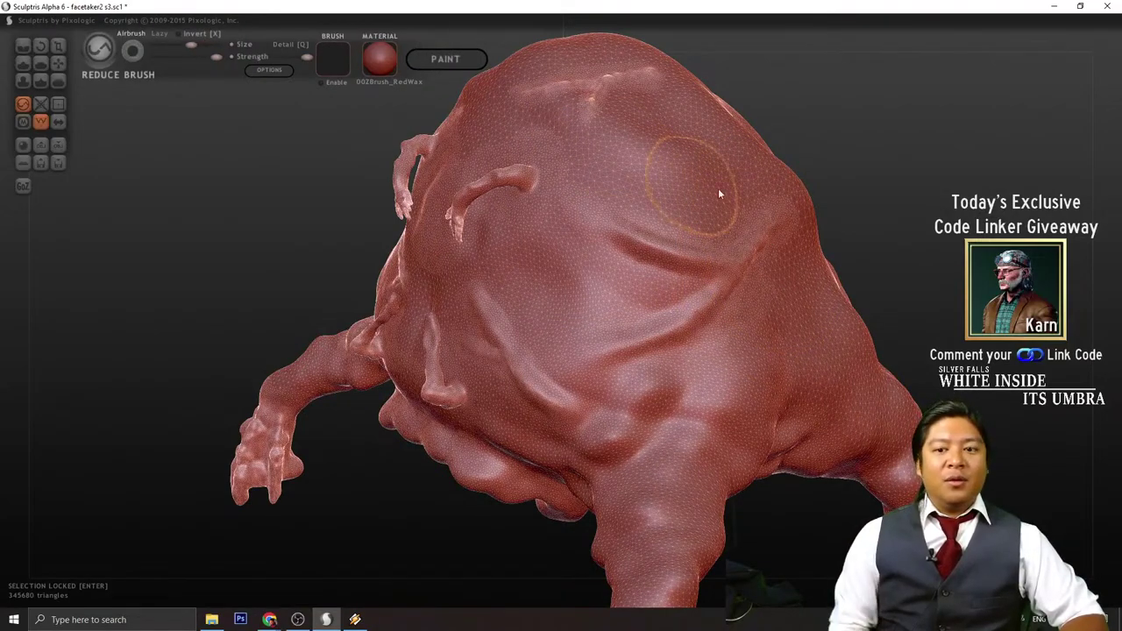
mouse_move(718, 188)
left_mouse_down()
mouse_move(779, 216)
mouse_move(638, 325)
mouse_move(674, 356)
mouse_move(487, 247)
mouse_move(393, 212)
mouse_move(418, 131)
left_mouse_up()
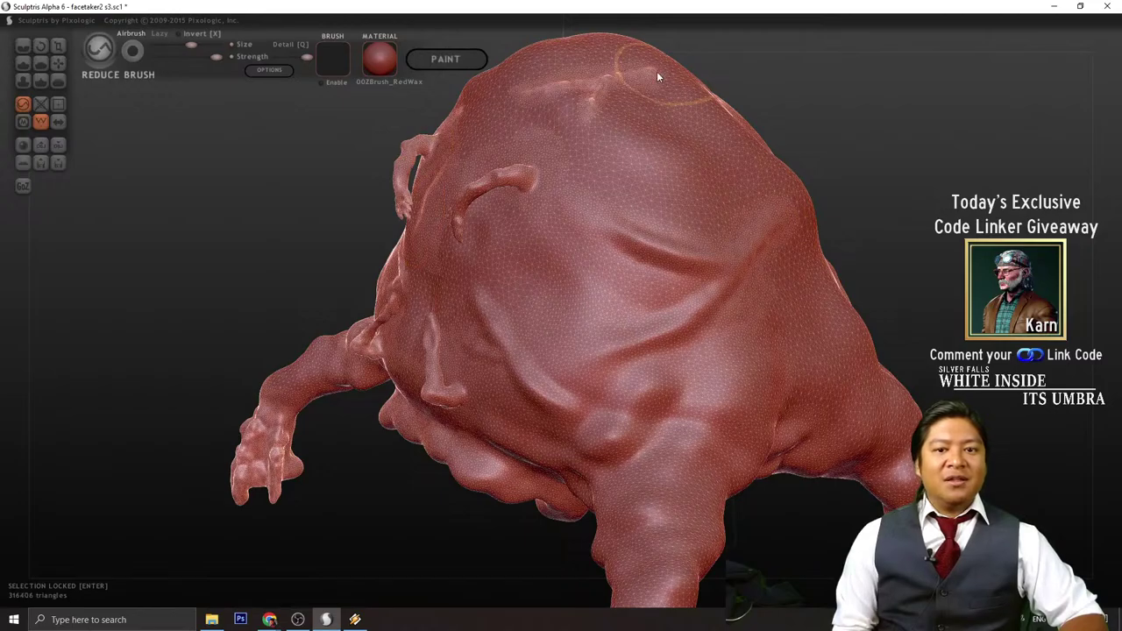
mouse_move(656, 77)
left_mouse_down()
mouse_move(524, 125)
mouse_move(566, 213)
mouse_move(520, 404)
mouse_move(397, 376)
left_mouse_up()
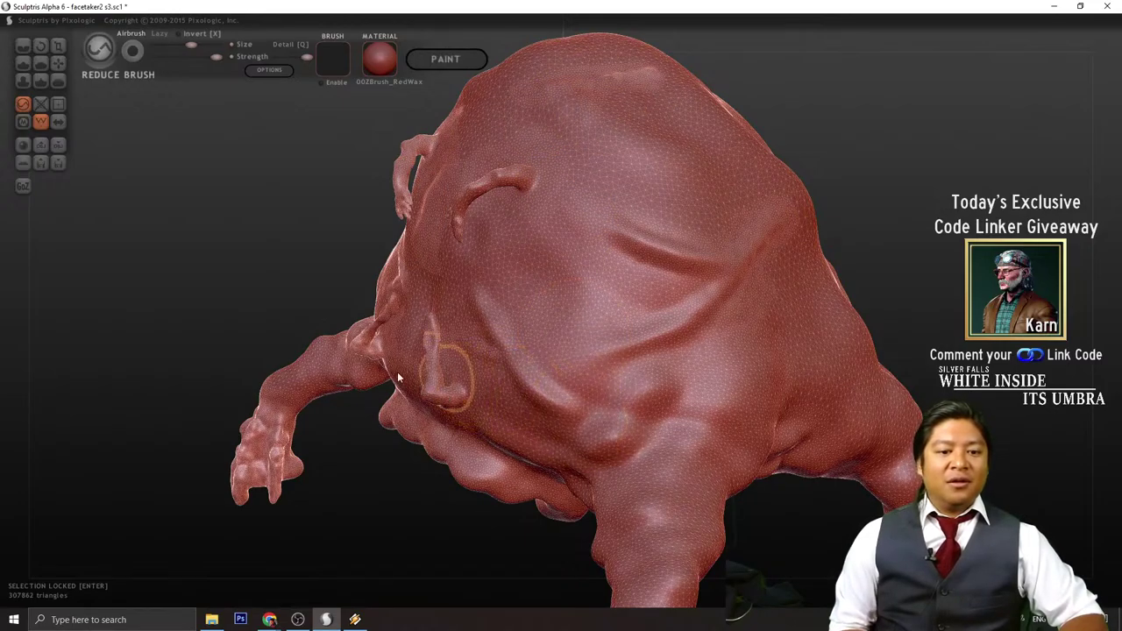
mouse_move(282, 351)
left_mouse_down()
mouse_move(253, 354)
mouse_move(404, 402)
left_mouse_up()
- Continue thinning the mesh with the Reduce brush around the creature's limbs and over the hind foot
scroll(403, 401, "down", 3)
mouse_move(338, 447)
left_mouse_down()
mouse_move(344, 488)
mouse_move(668, 377)
mouse_move(723, 441)
mouse_move(727, 473)
mouse_move(577, 402)
mouse_move(464, 377)
mouse_move(505, 410)
left_mouse_up()
mouse_move(518, 482)
left_mouse_down()
mouse_move(571, 485)
mouse_move(619, 441)
mouse_move(506, 451)
mouse_move(641, 461)
mouse_move(683, 488)
left_mouse_up()
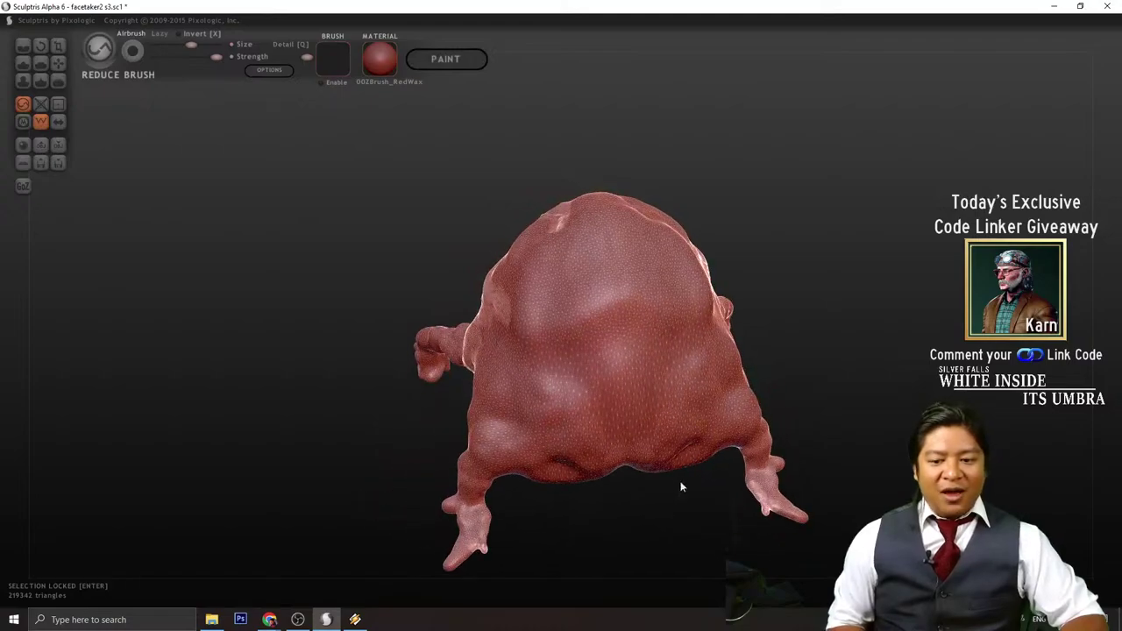
left_click_drag(771, 513, 628, 554)
left_click_drag(541, 540, 587, 302, "alt")
scroll(528, 371, "up", 3)
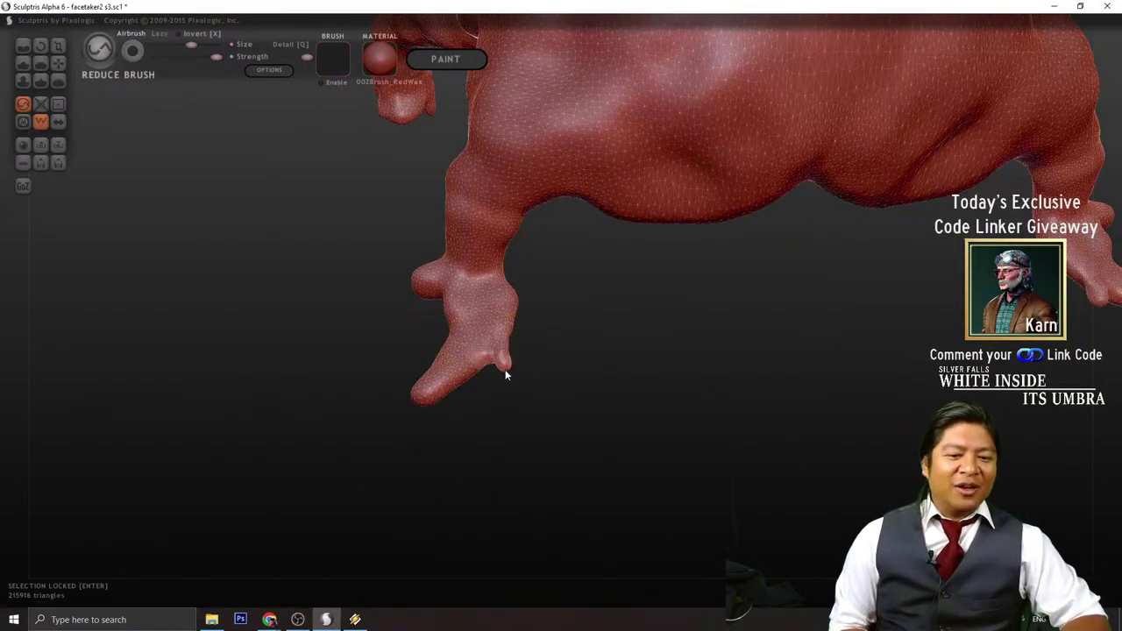
left_click_drag(505, 369, 479, 271)
- Thin the mesh with the Reduce brush across the creature's rear and the bulges between its hind legs
mouse_move(570, 250)
left_mouse_down()
mouse_move(746, 241)
mouse_move(732, 285)
mouse_move(751, 334)
left_mouse_up()
mouse_move(898, 171)
left_mouse_down("alt")
mouse_move(892, 237)
mouse_move(901, 167)
mouse_move(924, 150)
mouse_move(912, 241)
left_mouse_up("alt")
left_click(680, 265)
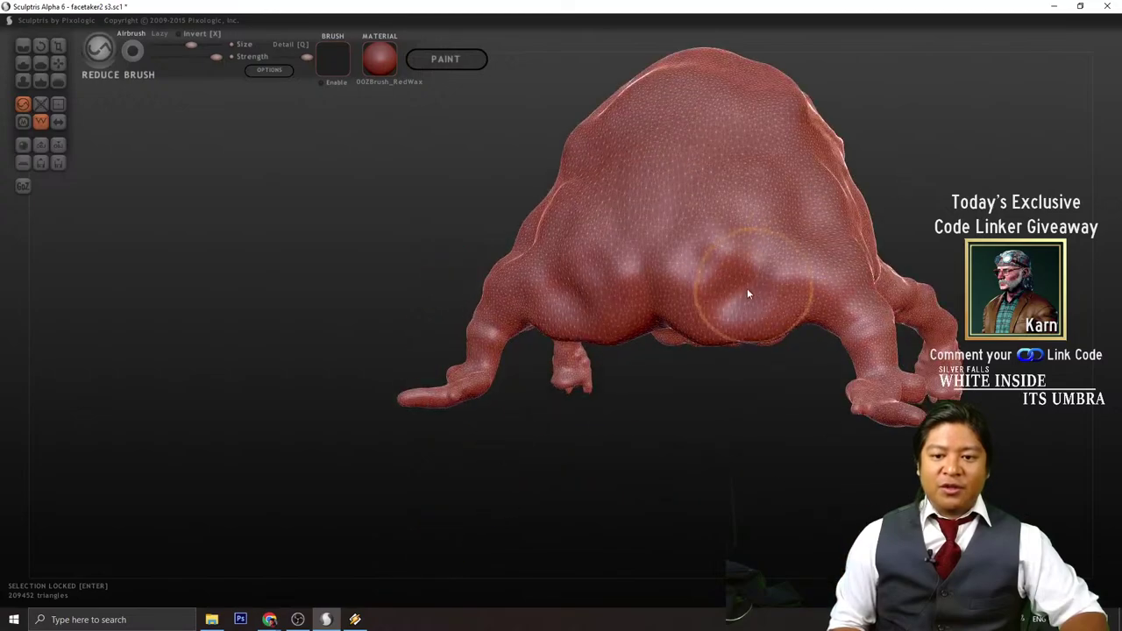
left_click_drag(748, 293, 676, 294)
mouse_move(917, 167)
left_mouse_down("alt")
mouse_move(807, 266)
mouse_move(694, 286)
mouse_move(676, 273)
left_mouse_up("alt")
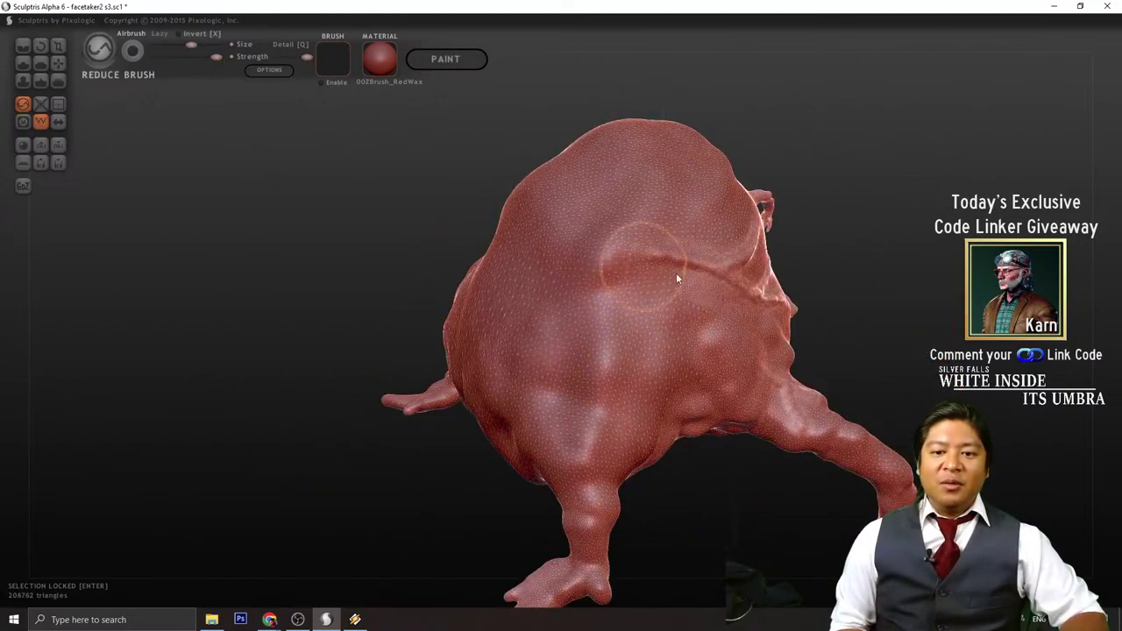
- Reduce the mesh density over both flanks and the upper front around the small arms
left_click_drag(956, 295, 754, 329)
mouse_move(590, 352)
left_mouse_down()
mouse_move(624, 326)
mouse_move(614, 263)
left_mouse_up()
left_click_drag(904, 279, 805, 294)
mouse_move(579, 325)
left_mouse_down()
mouse_move(543, 333)
mouse_move(556, 313)
mouse_move(471, 443)
mouse_move(453, 567)
mouse_move(529, 453)
mouse_move(659, 431)
mouse_move(667, 301)
mouse_move(538, 276)
mouse_move(734, 331)
left_mouse_up()
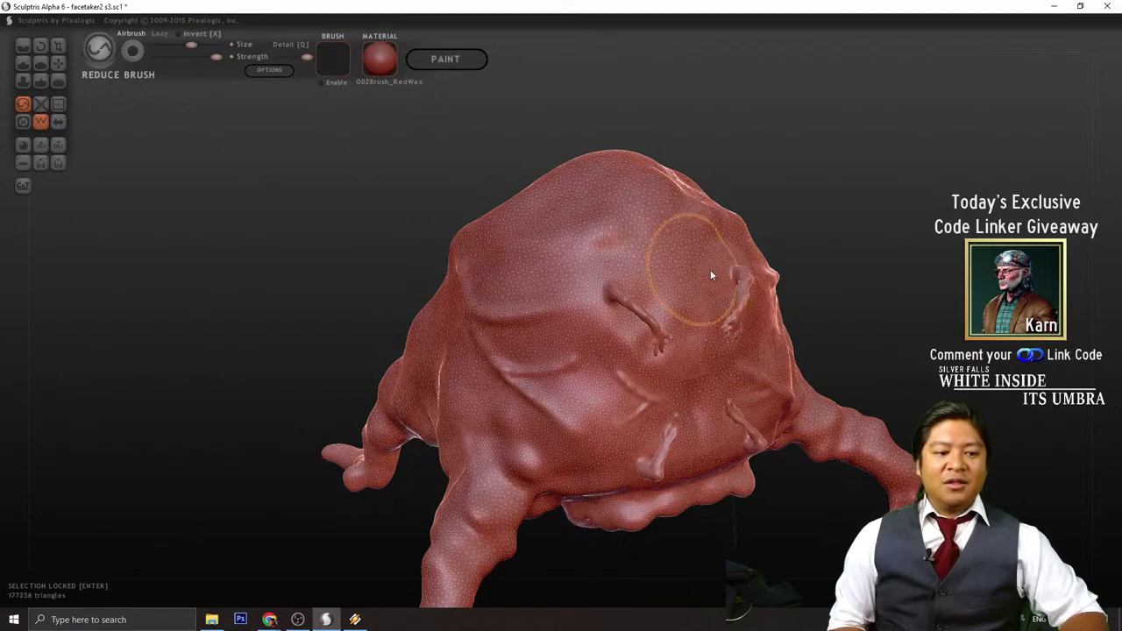
mouse_move(915, 288)
left_mouse_down()
mouse_move(820, 352)
mouse_move(728, 337)
left_mouse_up()
left_click_drag(538, 326, 658, 248)
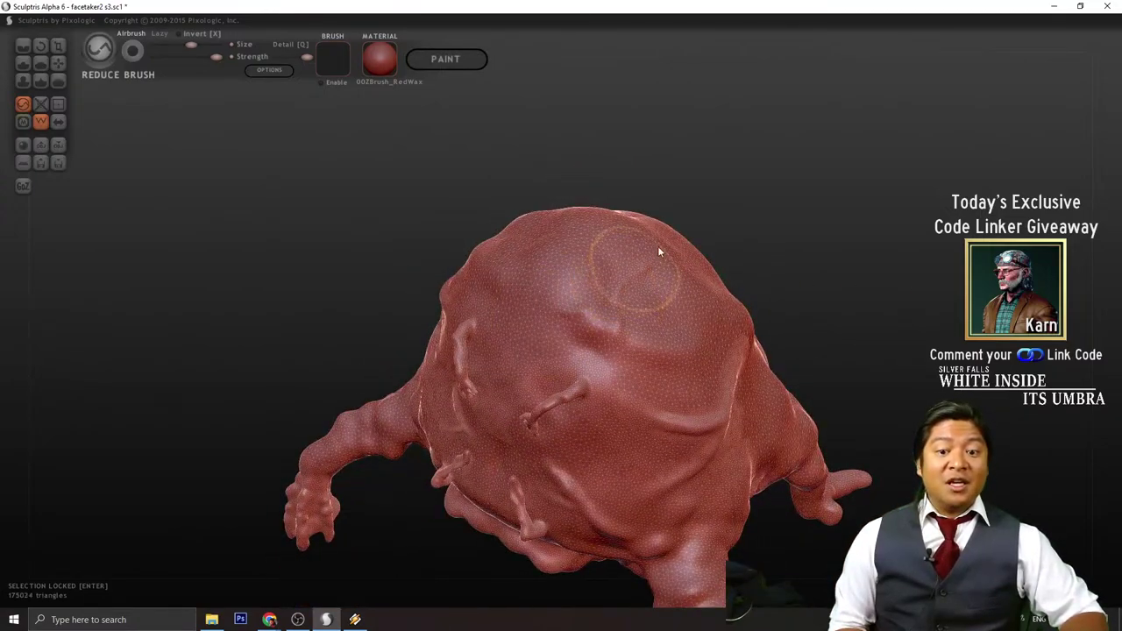
mouse_move(771, 290)
left_mouse_down()
mouse_move(859, 315)
mouse_move(807, 280)
mouse_move(681, 327)
mouse_move(595, 269)
mouse_move(737, 344)
mouse_move(767, 286)
mouse_move(714, 360)
left_mouse_up()
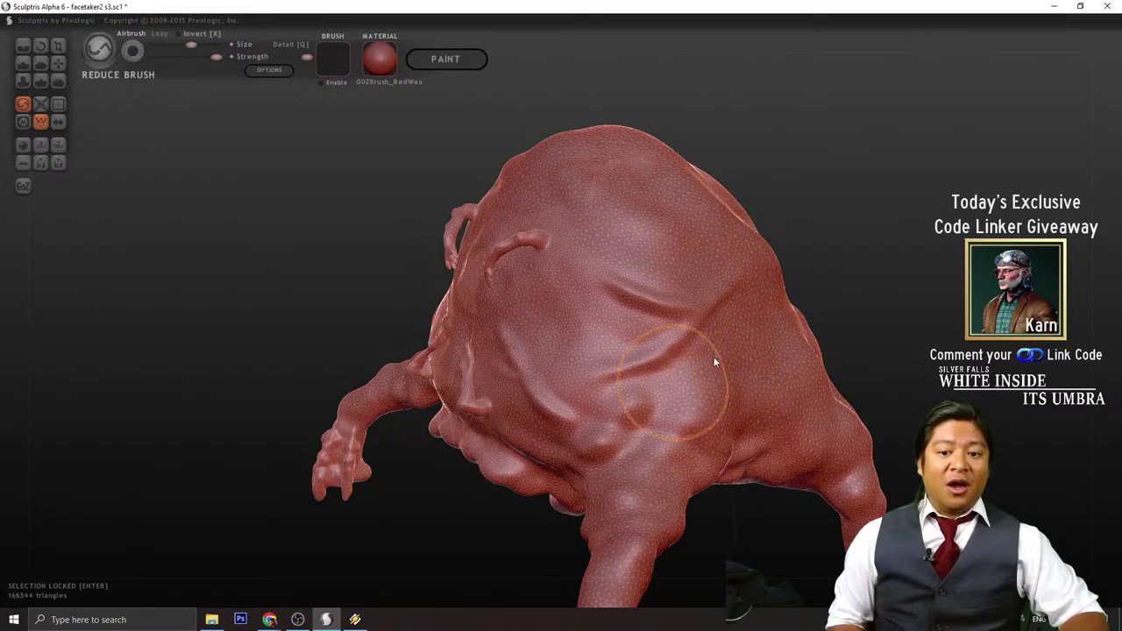
- Thin the mesh inside the mouth cavity, on the lips and across the surrounding face with the Reduce brush
mouse_move(813, 263)
left_mouse_down()
mouse_move(899, 198)
mouse_move(976, 195)
mouse_move(956, 131)
mouse_move(893, 207)
mouse_move(911, 175)
left_mouse_up()
mouse_move(556, 337)
left_mouse_down()
mouse_move(545, 316)
mouse_move(507, 332)
mouse_move(530, 321)
left_mouse_up()
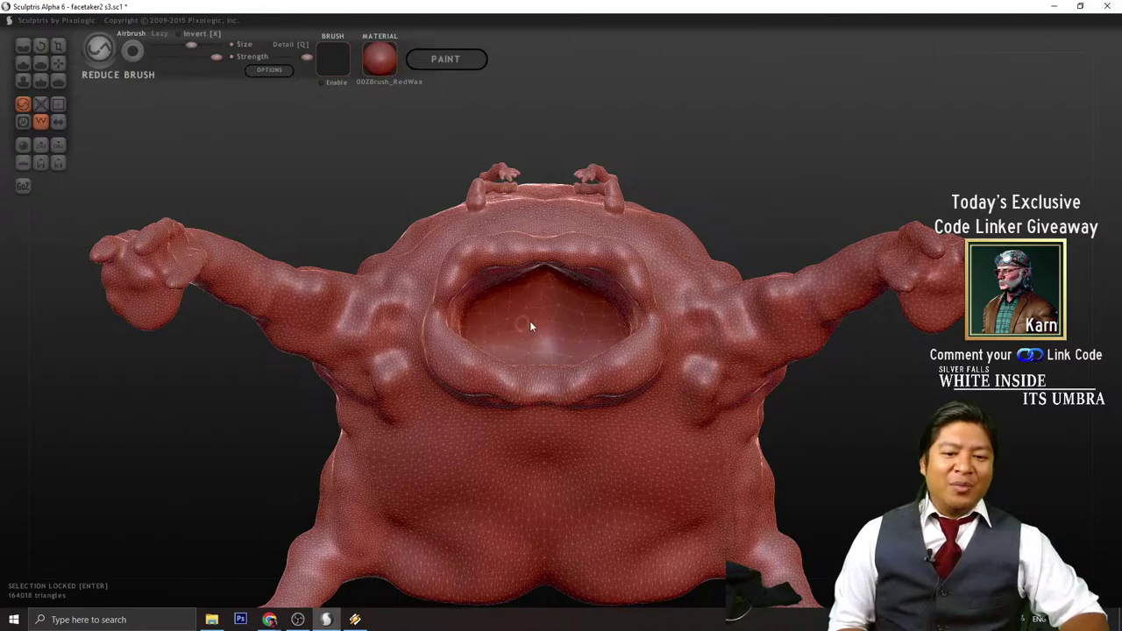
mouse_move(777, 395)
left_mouse_down()
mouse_move(861, 485)
mouse_move(859, 473)
left_mouse_up()
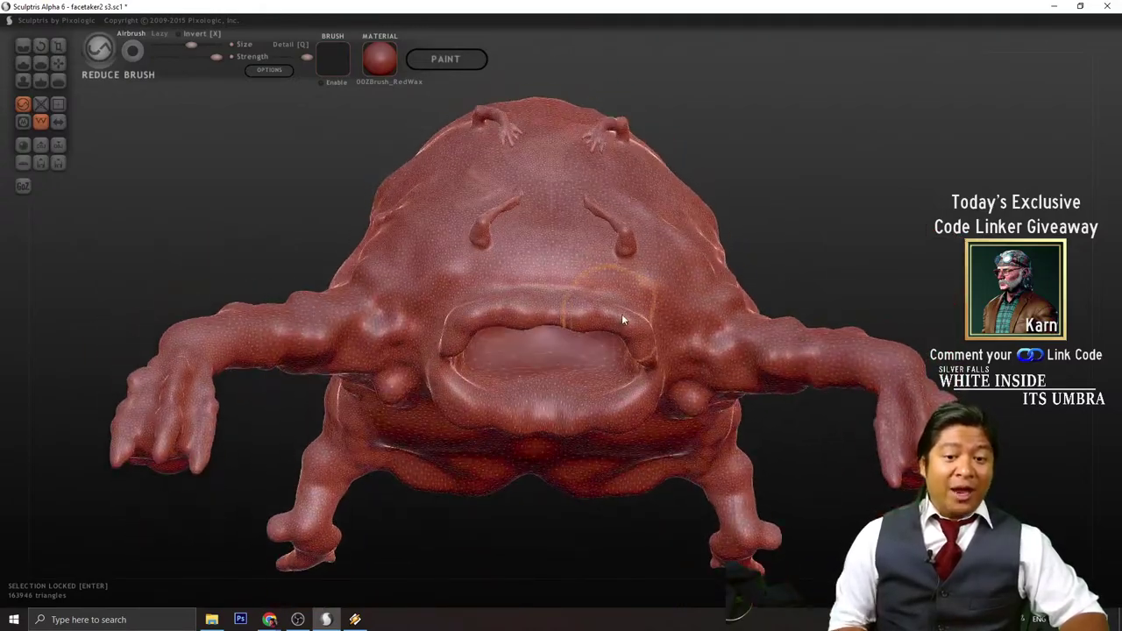
mouse_move(438, 382)
left_mouse_down()
mouse_move(584, 426)
mouse_move(684, 350)
left_mouse_up()
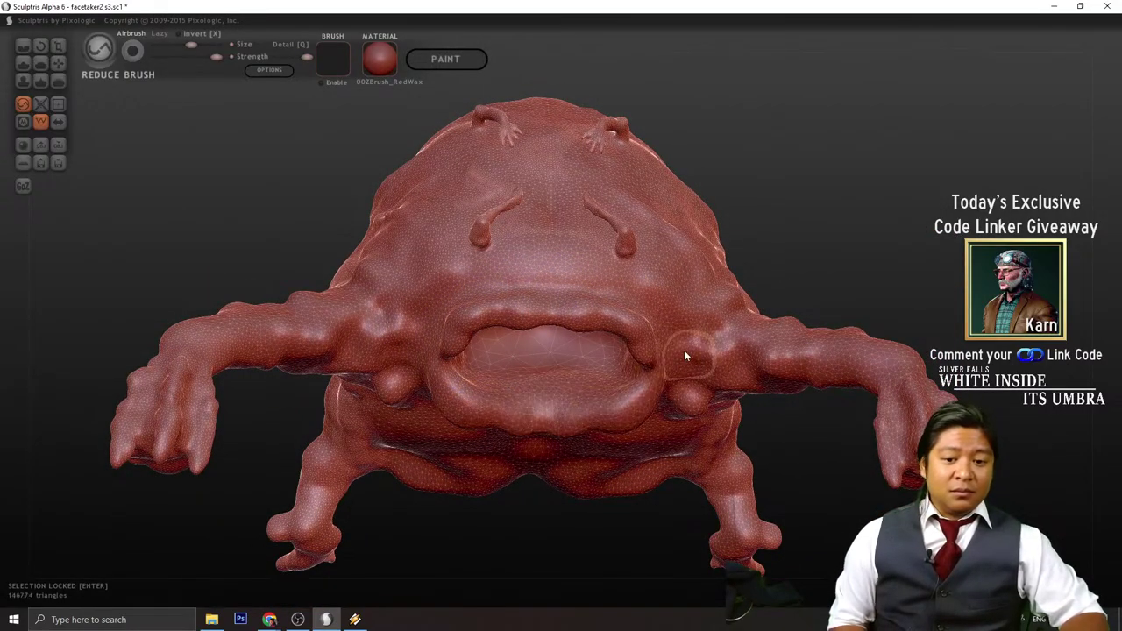
- Reduce the mesh density across the creature's belly and underside around the mouth
left_click_drag(811, 491, 811, 368)
mouse_move(721, 306)
left_mouse_down()
mouse_move(757, 401)
mouse_move(739, 473)
mouse_move(446, 456)
mouse_move(692, 434)
mouse_move(477, 576)
mouse_move(527, 438)
left_mouse_up()
scroll(740, 432, "down", 4)
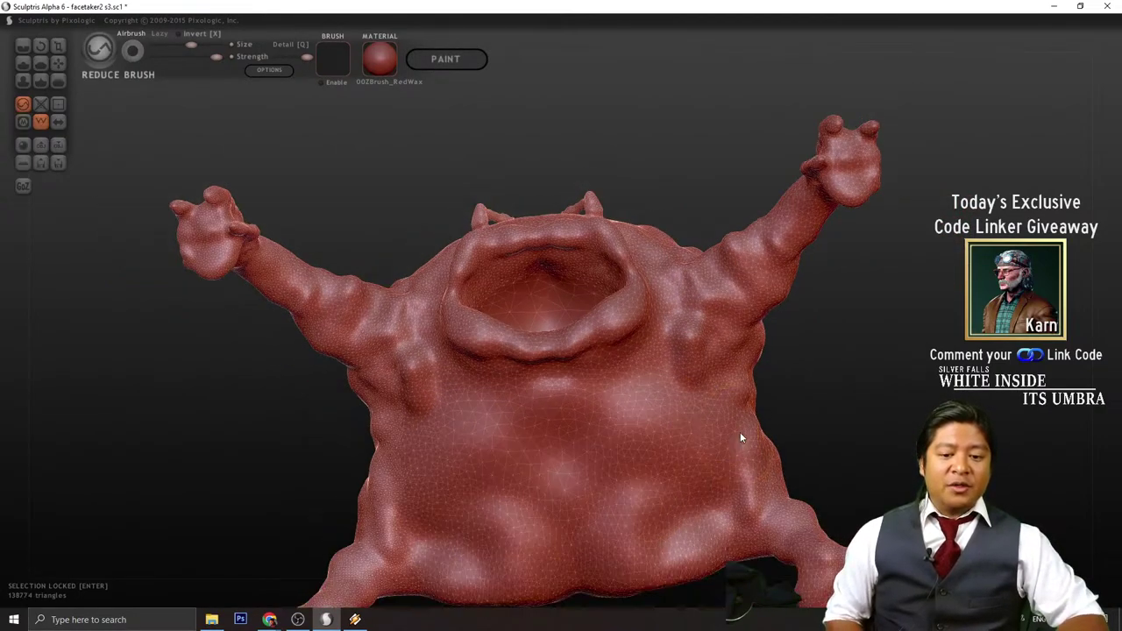
mouse_move(634, 443)
left_mouse_down()
mouse_move(474, 426)
mouse_move(406, 334)
mouse_move(555, 303)
left_mouse_up()
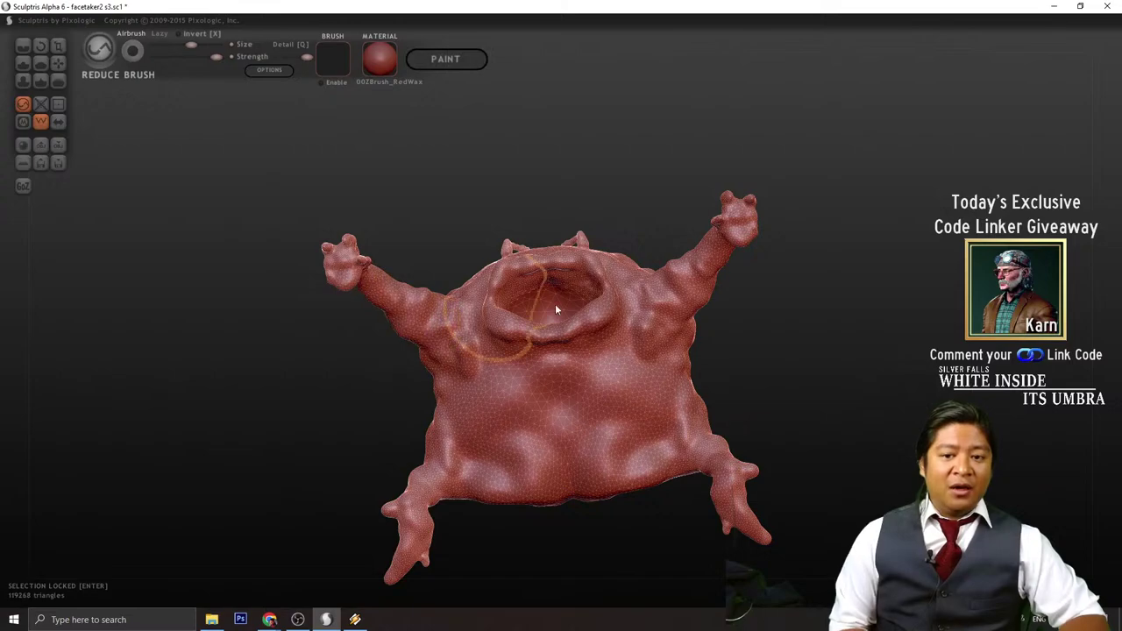
- Save the reduced sculpt and switch to paint mode, building the mapping at a resolution of 512
left_click_drag(817, 364, 820, 518)
scroll(822, 473, "up", 3)
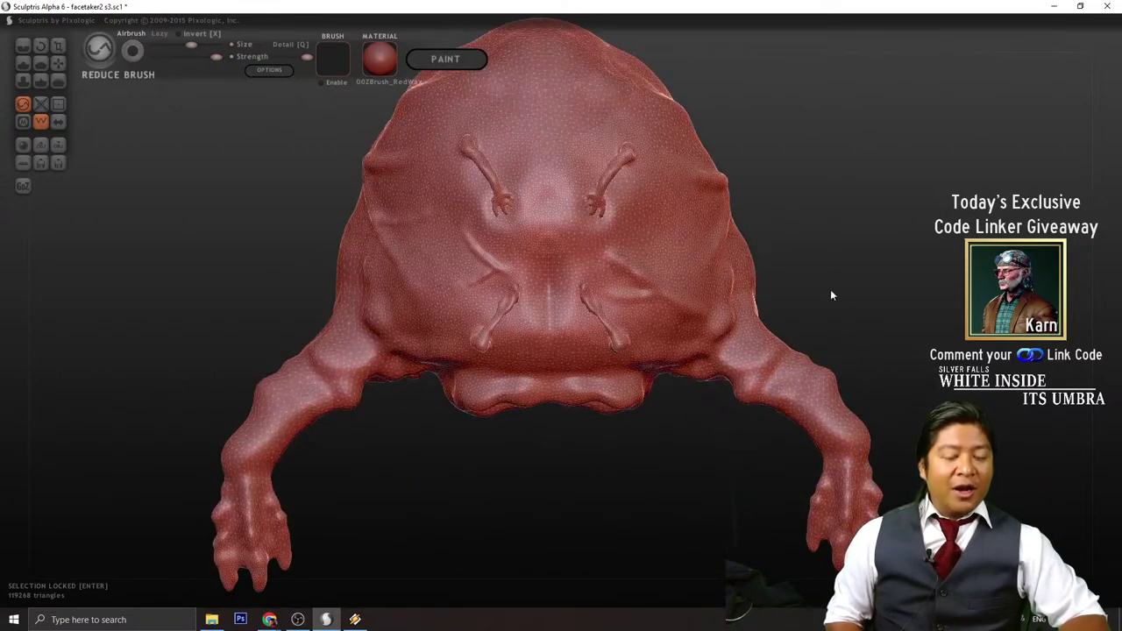
scroll(816, 276, "down", 2)
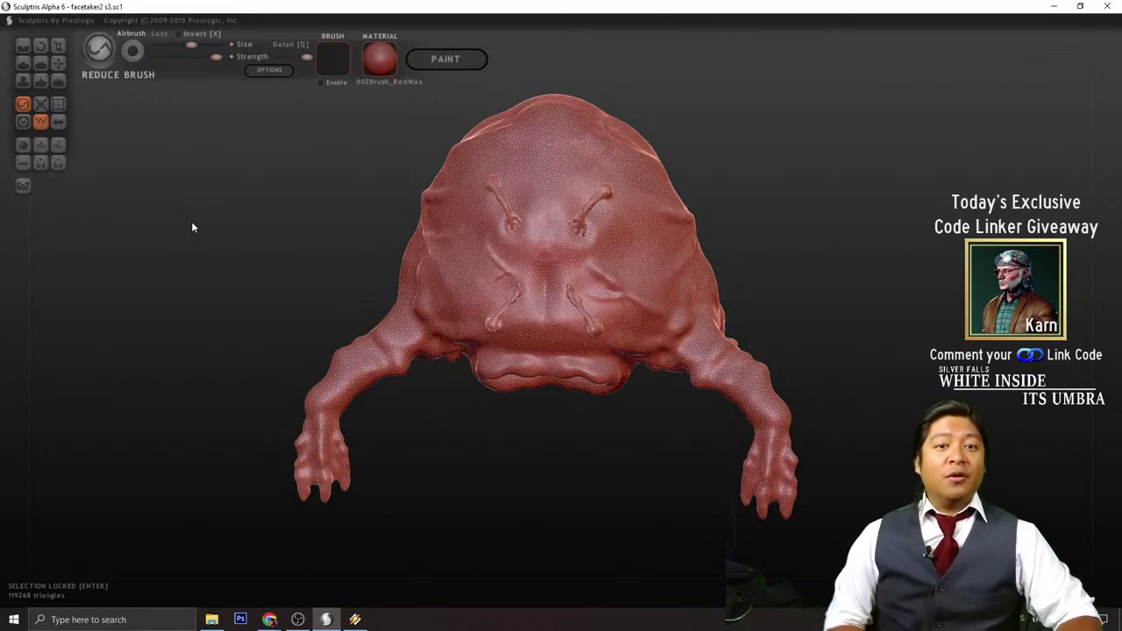
mouse_move(805, 141)
left_mouse_down("alt")
mouse_move(796, 277)
mouse_move(749, 230)
left_mouse_up("alt")
scroll(749, 231, "up", 1)
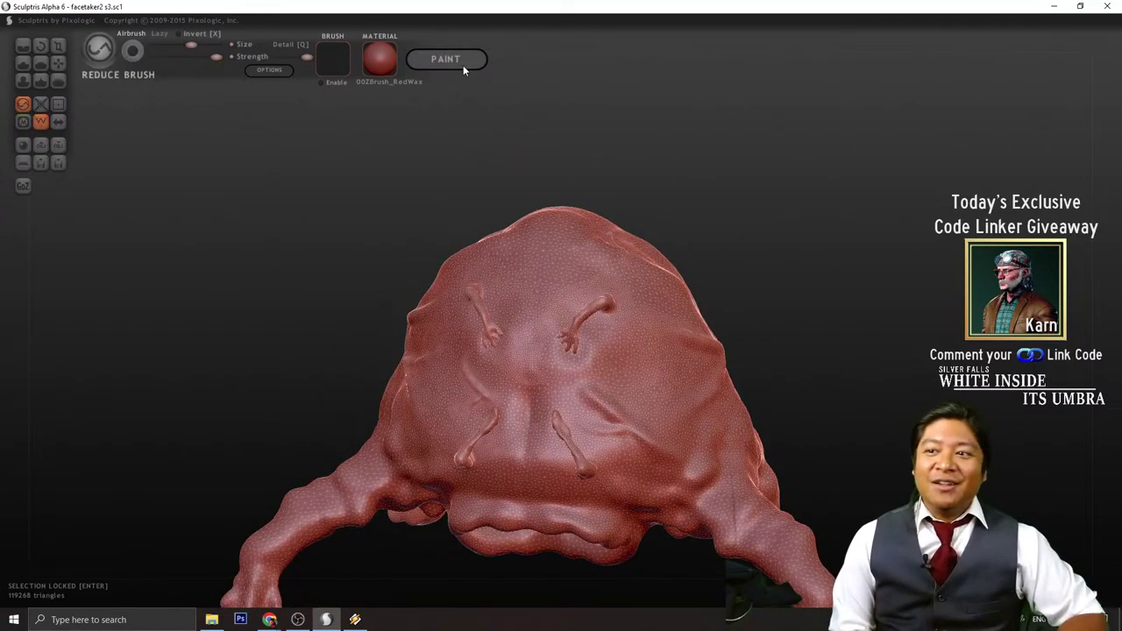
left_click(463, 65)
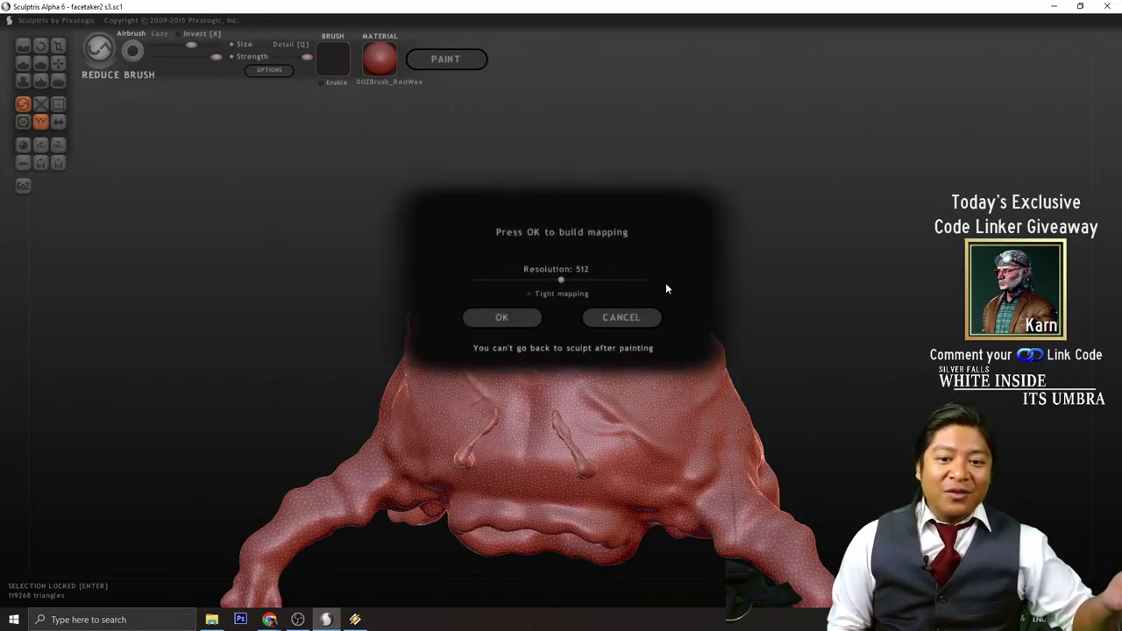
left_click(519, 322)
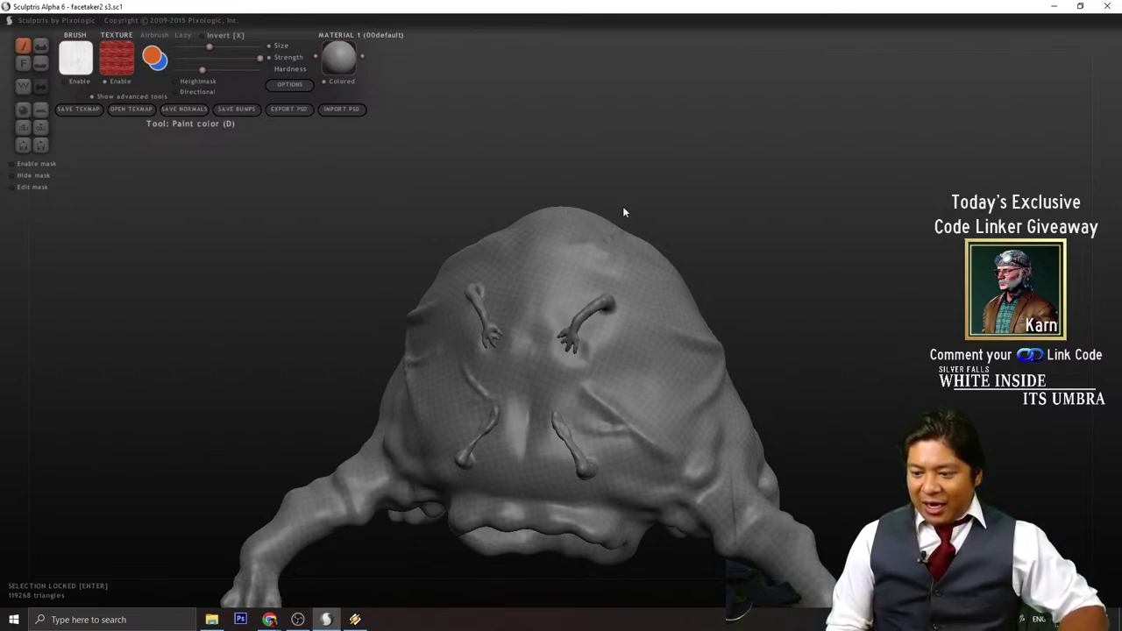
- Choose the Gore_SKin - diffuse texture, enlarge the paint brush and paint the creature's ridged flank with it
mouse_move(797, 323)
left_mouse_down()
mouse_move(719, 278)
mouse_move(719, 341)
mouse_move(787, 259)
mouse_move(771, 271)
left_mouse_up()
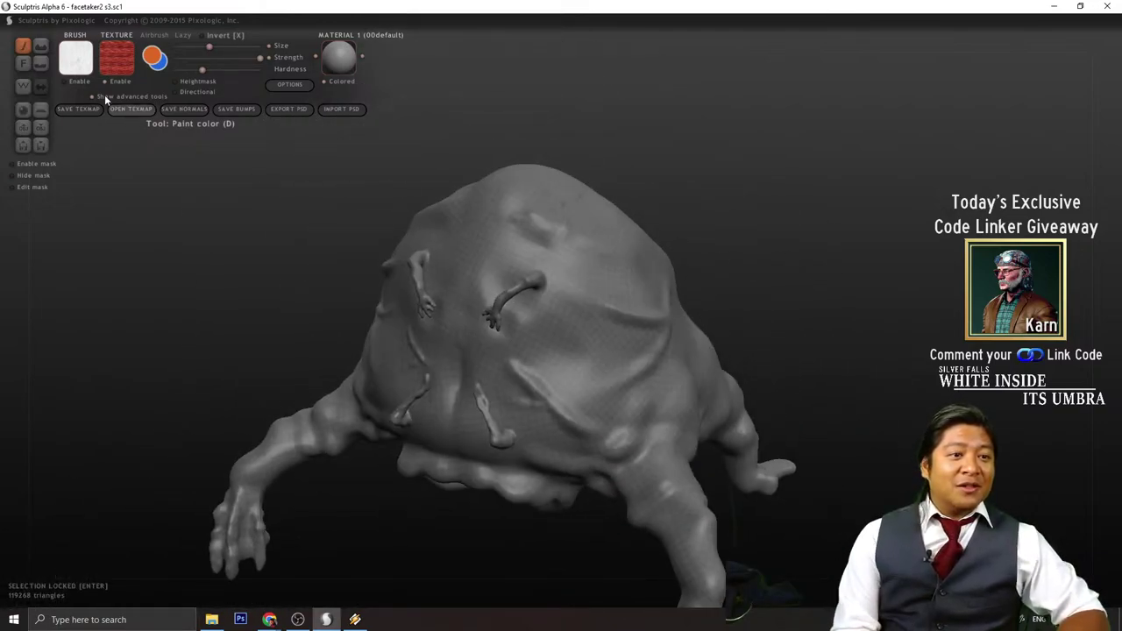
left_click(129, 68)
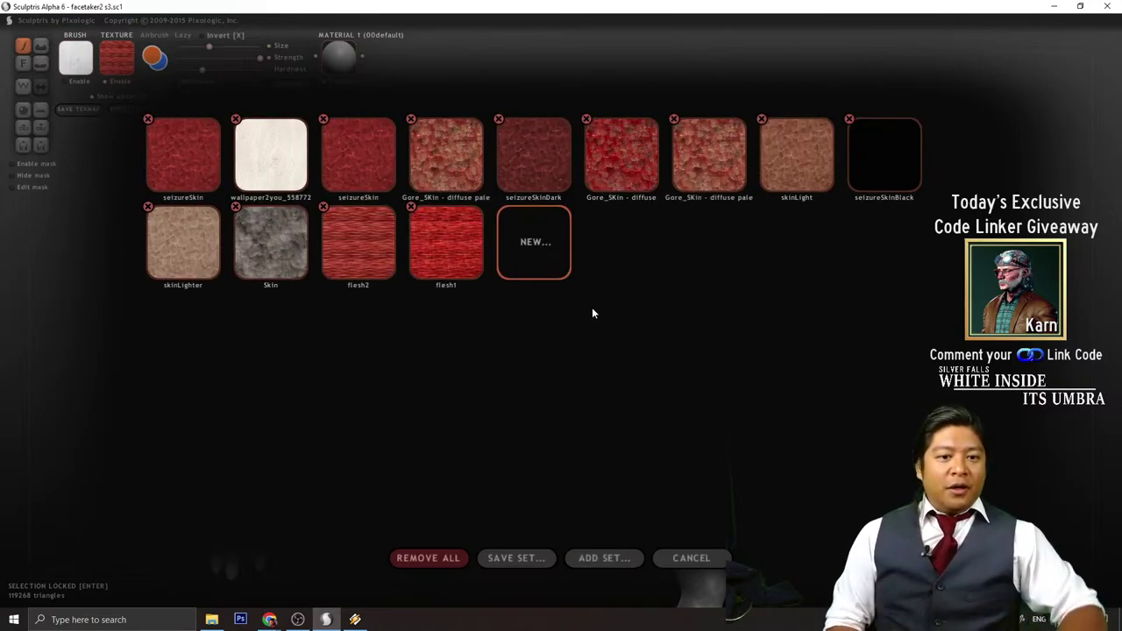
left_click(617, 173)
scroll(575, 335, "down", 5)
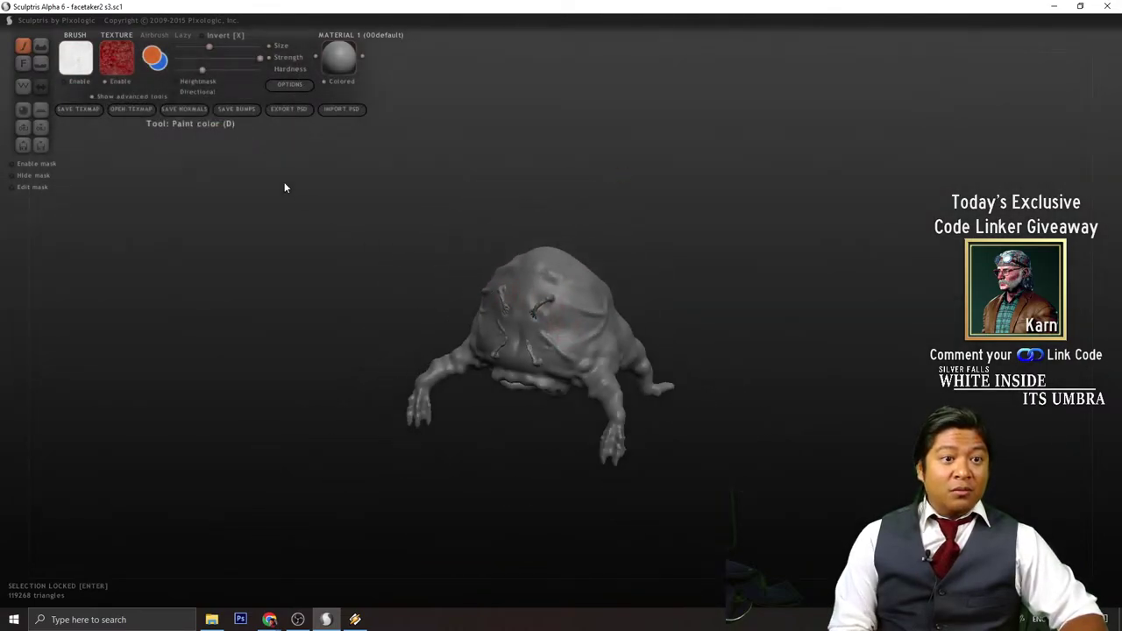
scroll(580, 316, "up", 3)
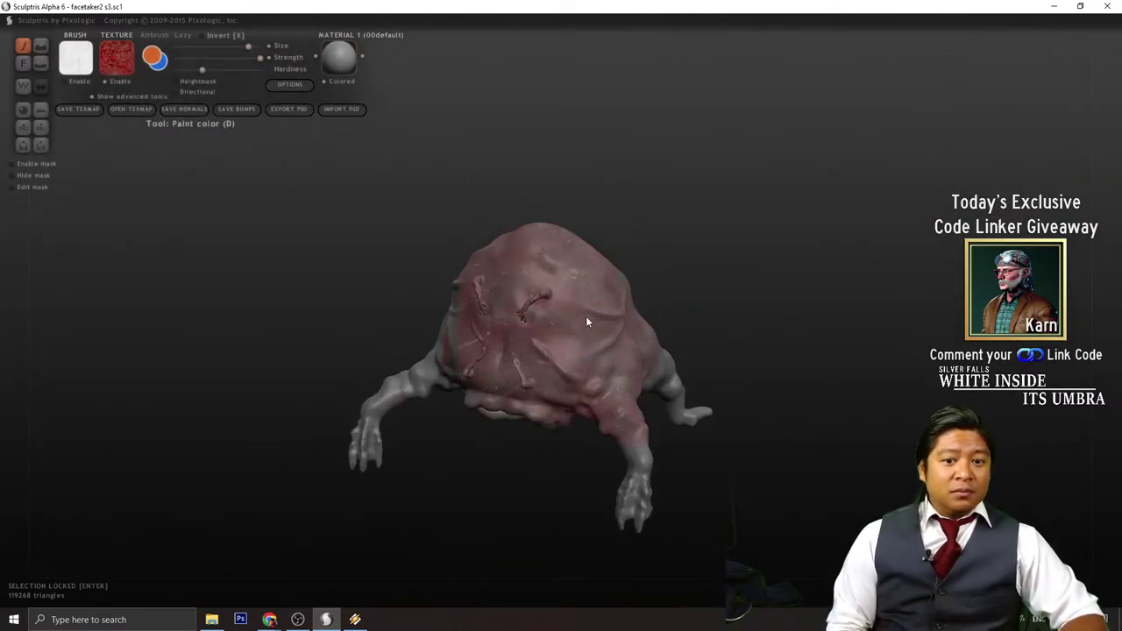
left_click(576, 320)
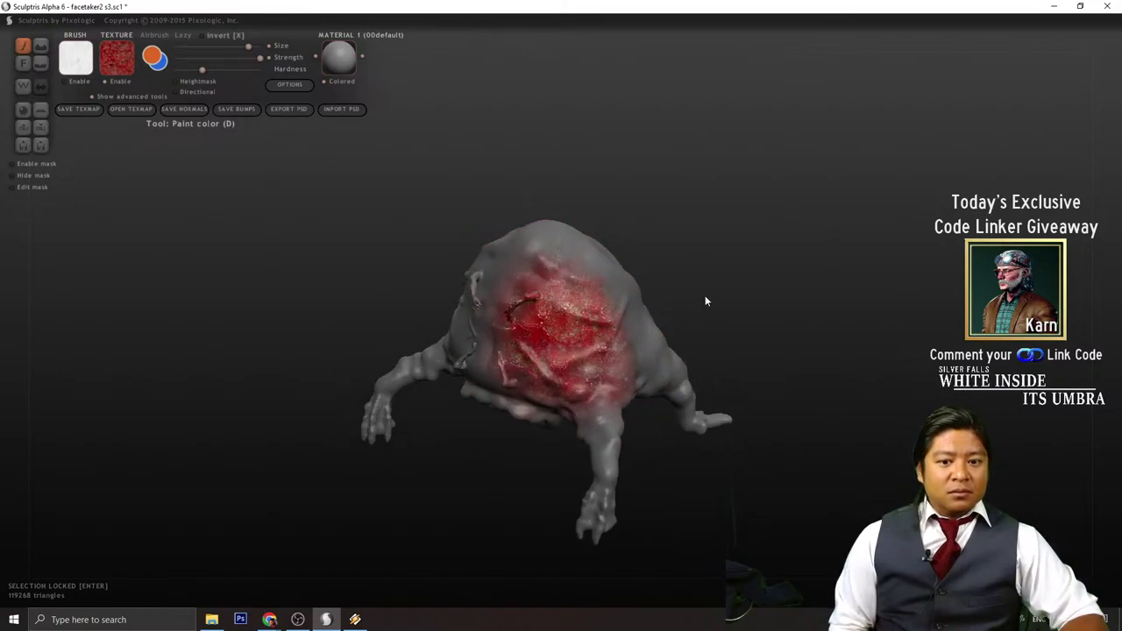
- Paint the gore texture over the creature's front, upper lip and crown around the small arms
scroll(769, 240, "up", 3)
scroll(729, 260, "down", 2)
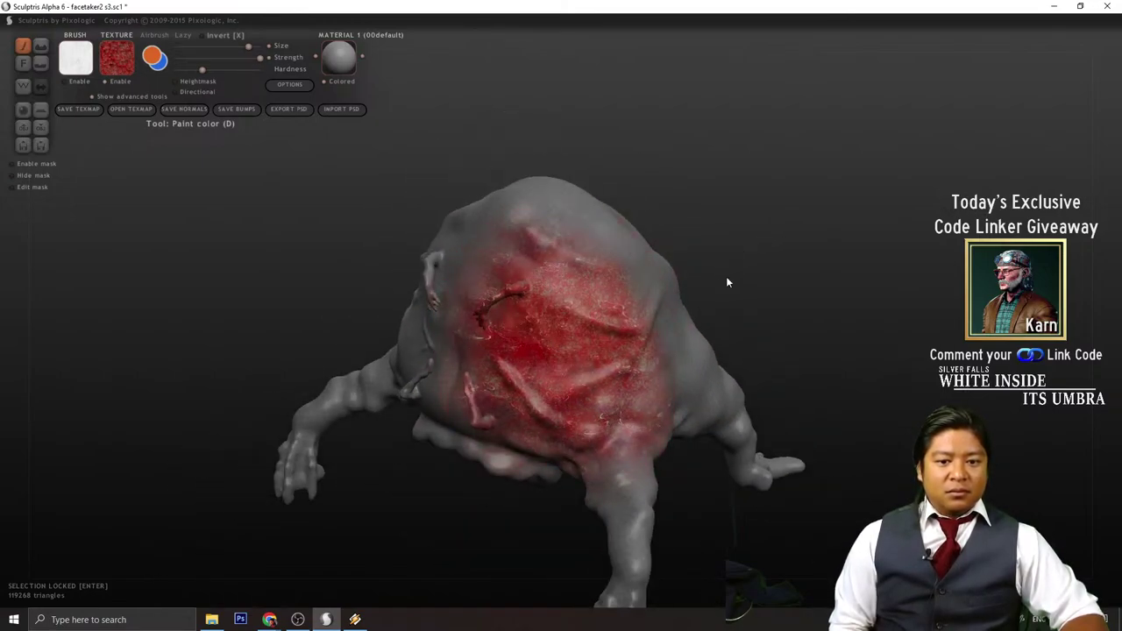
left_click_drag(726, 276, 824, 290)
mouse_move(601, 334)
left_mouse_down()
mouse_move(521, 383)
mouse_move(536, 326)
mouse_move(579, 386)
left_mouse_up()
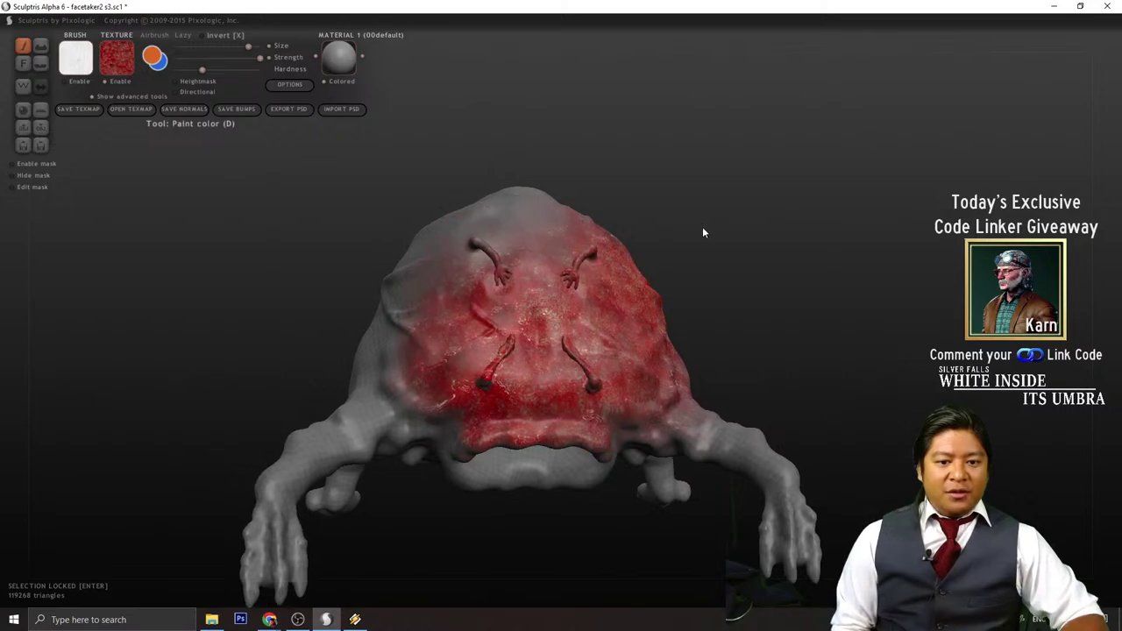
left_click_drag(703, 226, 706, 289)
mouse_move(587, 307)
left_mouse_down()
mouse_move(556, 277)
mouse_move(517, 264)
left_mouse_up()
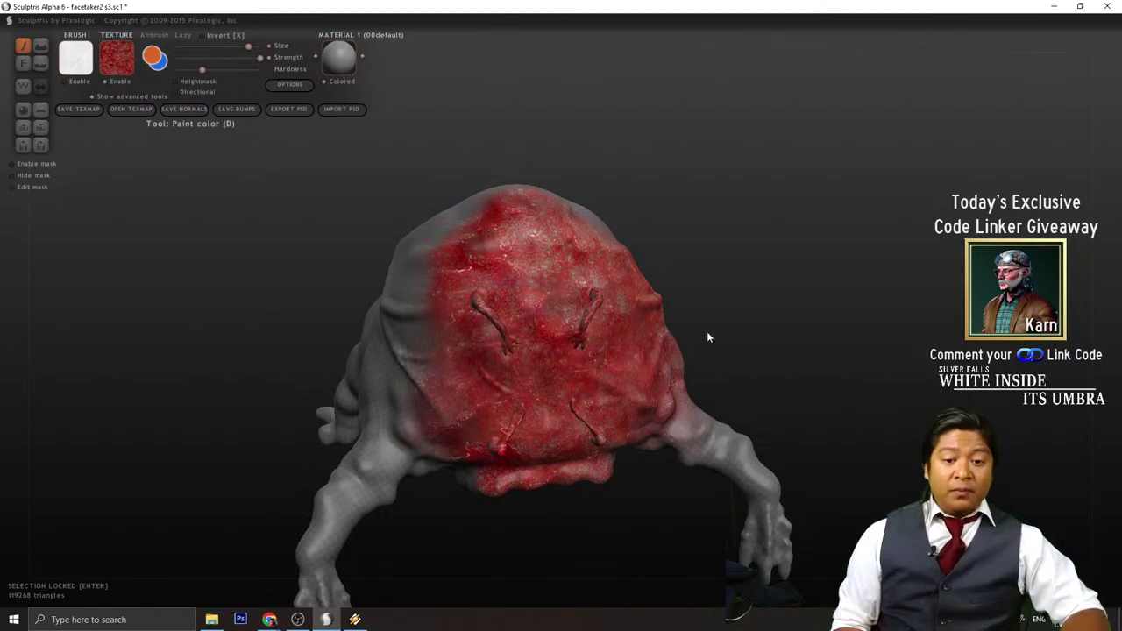
- Paint the gore texture inside the creature's mouth, around the lips and along both front limbs to the hands
mouse_move(707, 331)
left_mouse_down()
mouse_move(746, 253)
mouse_move(679, 270)
mouse_move(561, 379)
mouse_move(501, 333)
mouse_move(493, 283)
mouse_move(418, 320)
mouse_move(383, 376)
mouse_move(511, 521)
mouse_move(611, 549)
mouse_move(602, 462)
mouse_move(529, 437)
mouse_move(516, 374)
mouse_move(458, 345)
mouse_move(423, 347)
left_mouse_up()
left_click_drag(731, 371, 546, 371)
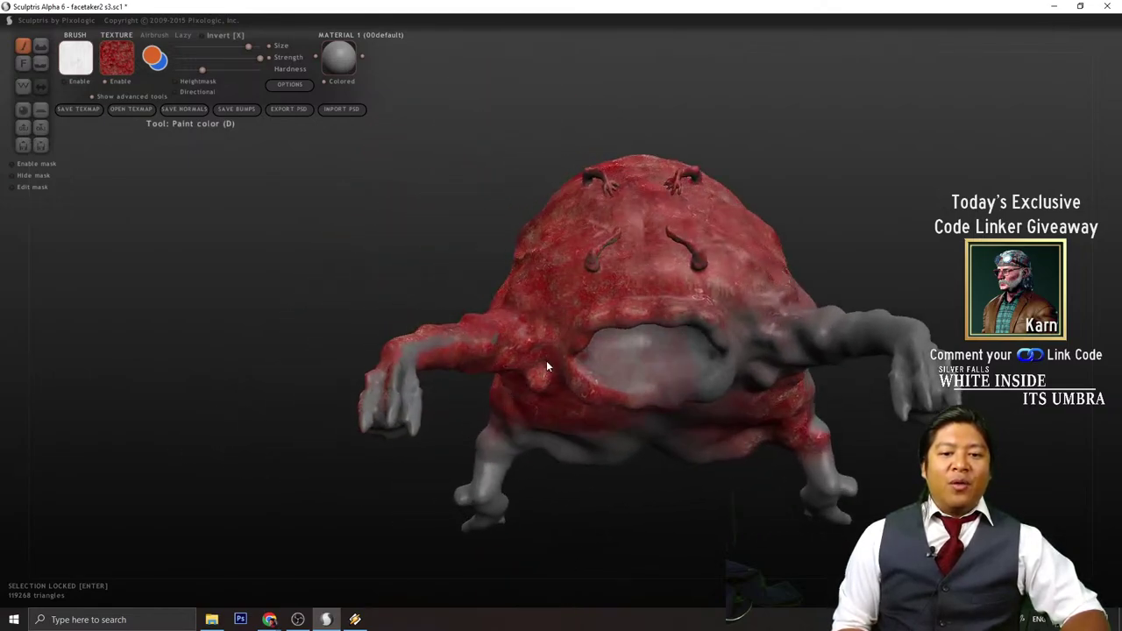
mouse_move(400, 415)
left_mouse_down()
mouse_move(388, 394)
mouse_move(403, 420)
mouse_move(398, 408)
mouse_move(473, 342)
mouse_move(665, 348)
mouse_move(581, 379)
mouse_move(687, 324)
left_mouse_up()
left_click_drag(820, 289, 829, 188)
mouse_move(719, 298)
left_mouse_down()
mouse_move(660, 347)
mouse_move(623, 339)
mouse_move(669, 385)
mouse_move(740, 316)
mouse_move(769, 338)
mouse_move(854, 319)
mouse_move(921, 278)
mouse_move(925, 304)
left_mouse_up()
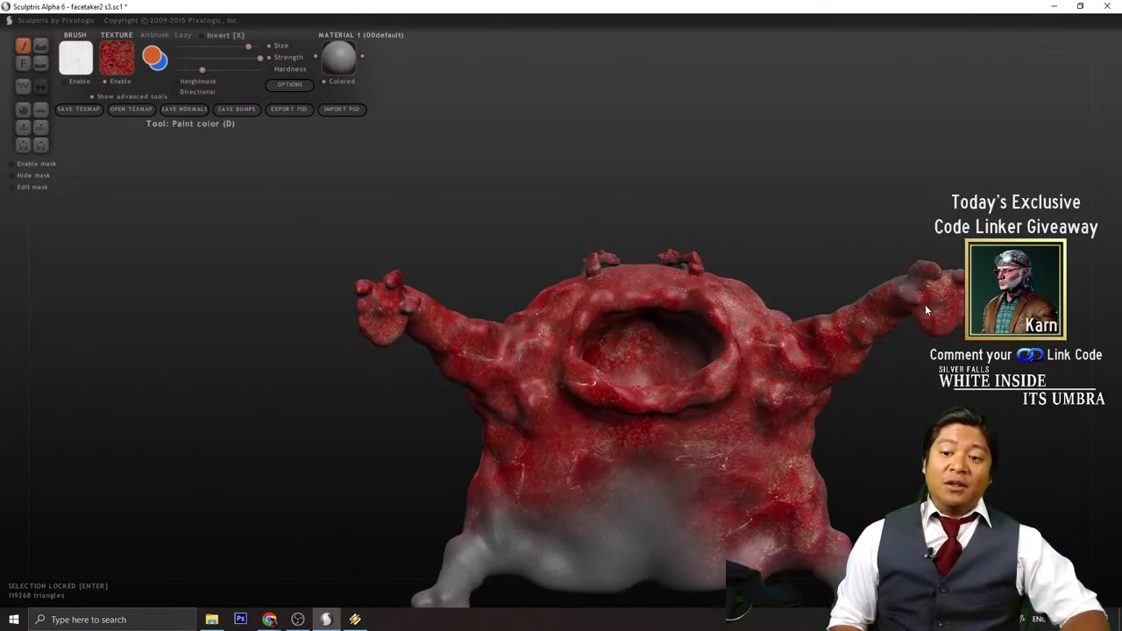
- Cover the other front limb's claws, forearm and shoulder with the gore texture, blending it into the flank
mouse_move(815, 331)
left_mouse_down()
mouse_move(842, 461)
mouse_move(672, 475)
mouse_move(589, 430)
mouse_move(611, 447)
mouse_move(626, 434)
mouse_move(593, 455)
left_mouse_up()
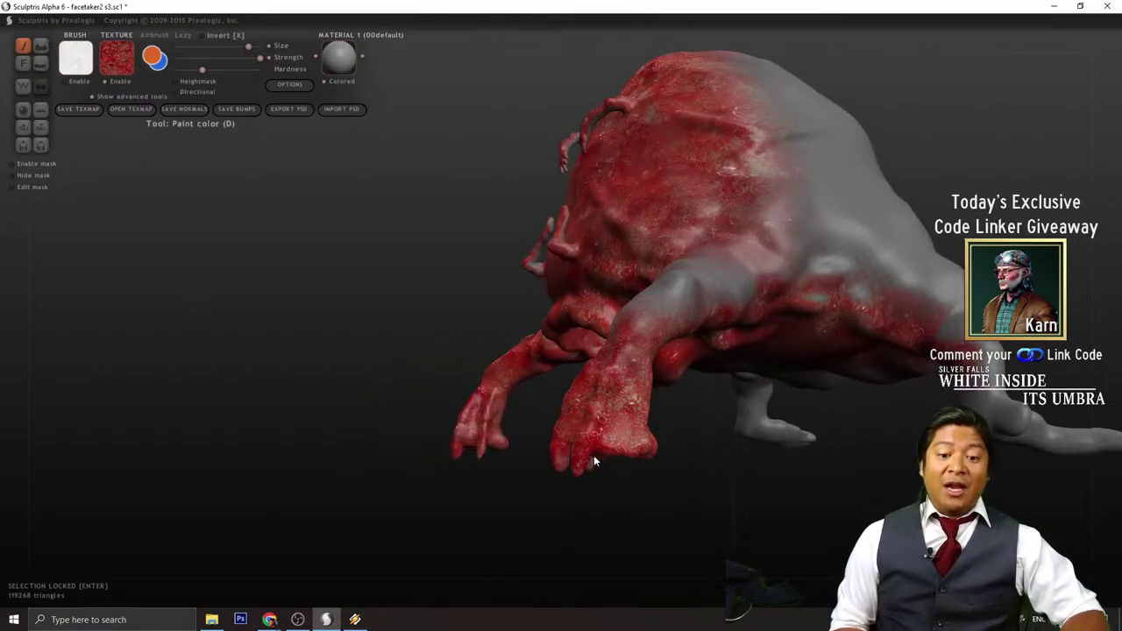
right_click_drag(615, 403, 593, 459)
mouse_move(593, 459)
left_mouse_down()
mouse_move(568, 462)
mouse_move(605, 474)
left_mouse_up()
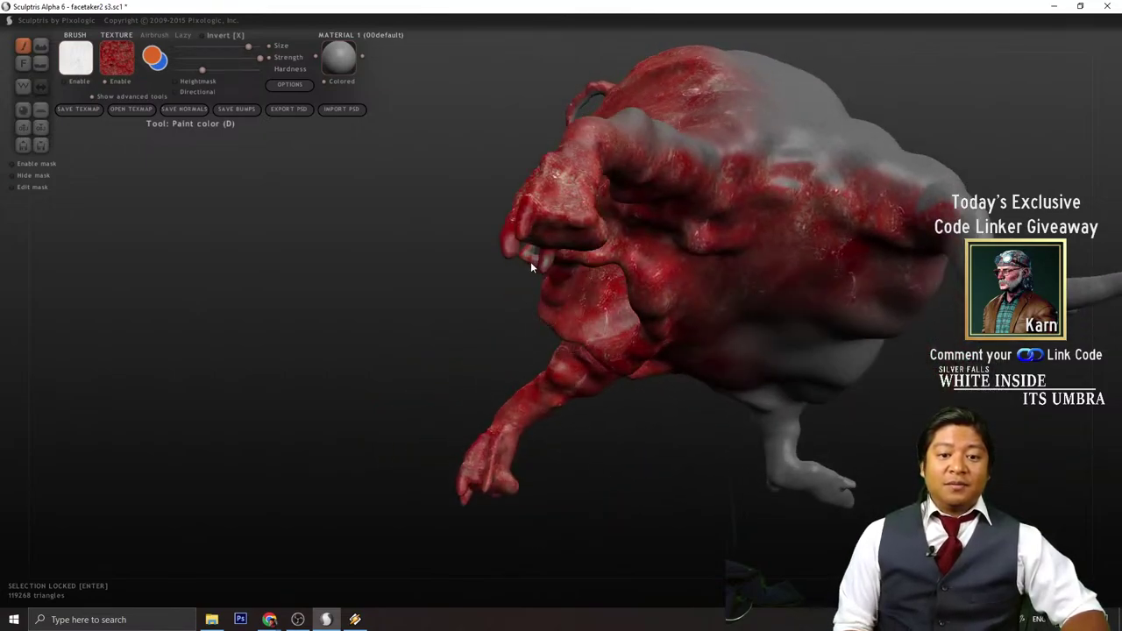
mouse_move(703, 194)
left_mouse_down()
mouse_move(672, 191)
mouse_move(684, 143)
mouse_move(811, 106)
left_mouse_up()
right_click_drag(810, 106, 784, 273)
left_click_drag(784, 273, 689, 450)
right_click_drag(689, 450, 666, 394)
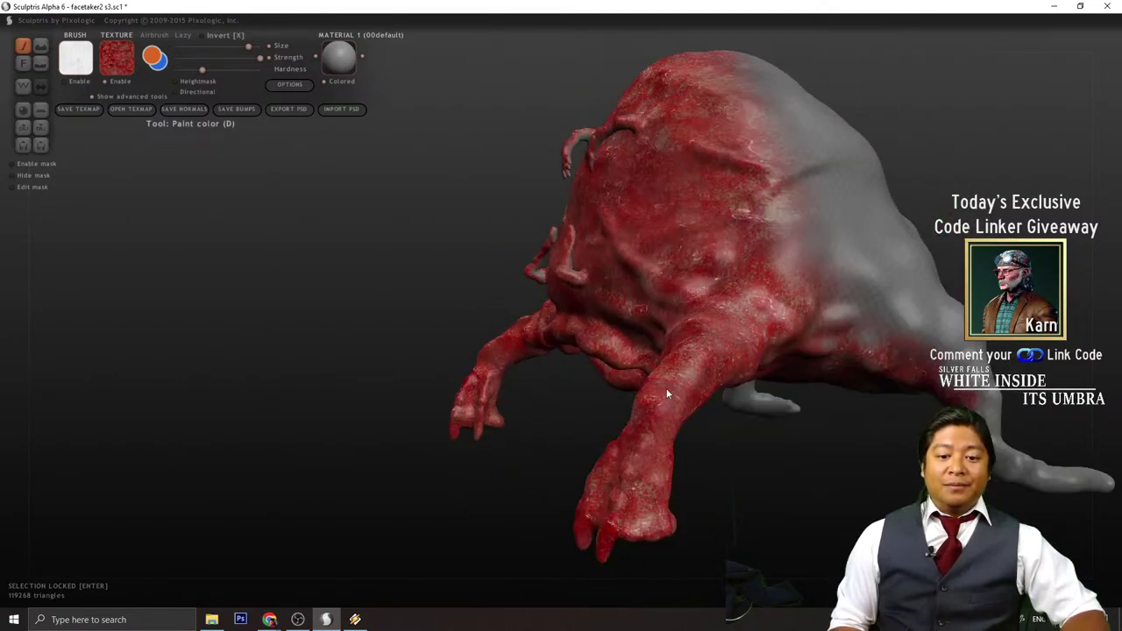
- Paint the gore texture onto the small arms protruding from the creature's face, including their hands and undersides
mouse_move(666, 394)
left_mouse_down()
mouse_move(617, 266)
mouse_move(565, 283)
left_mouse_up()
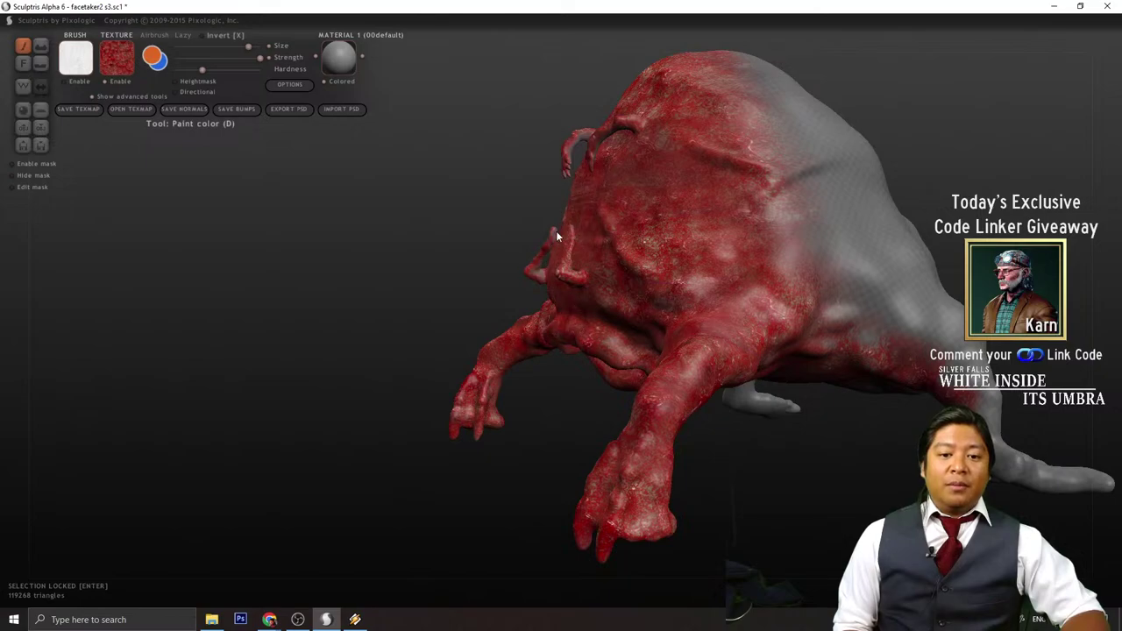
left_click_drag(555, 232, 572, 142)
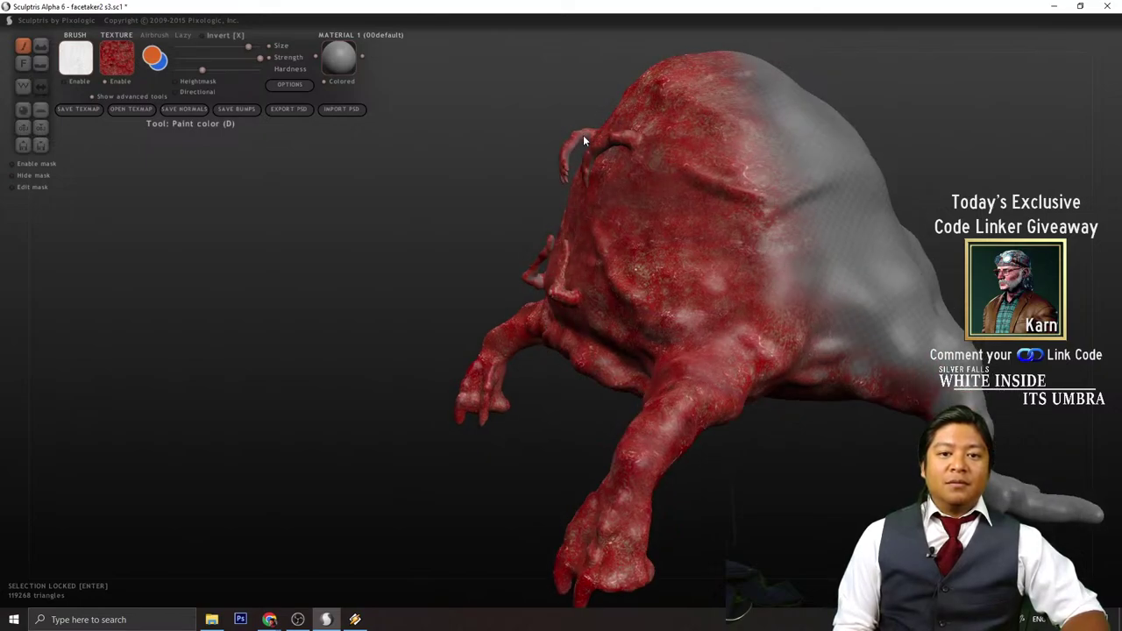
left_click_drag(480, 193, 631, 252)
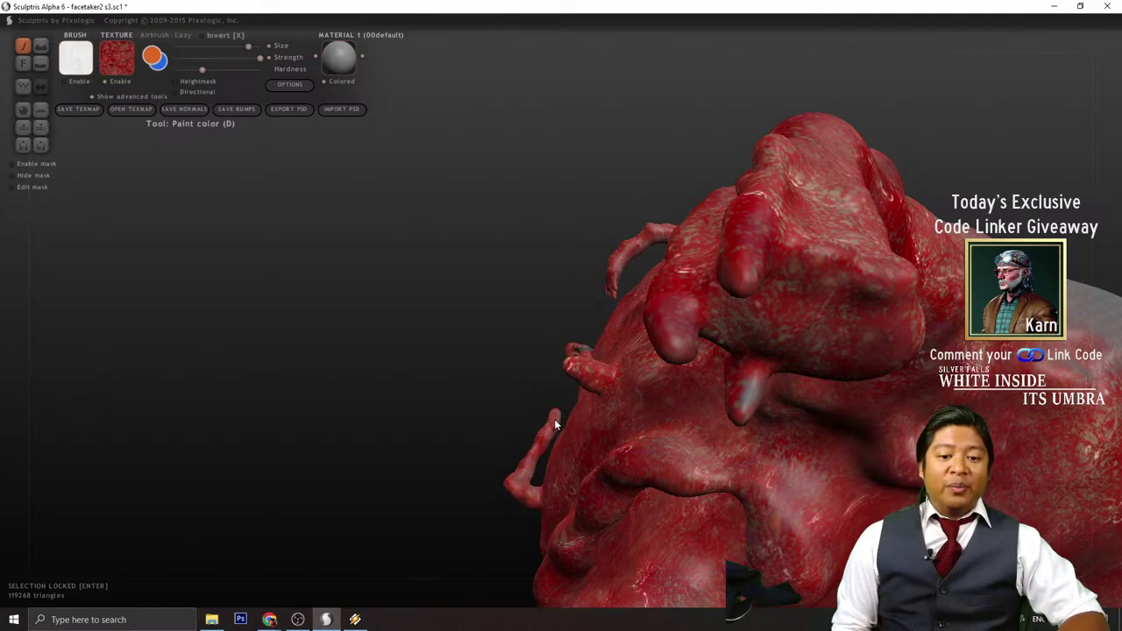
left_click_drag(535, 502, 613, 167)
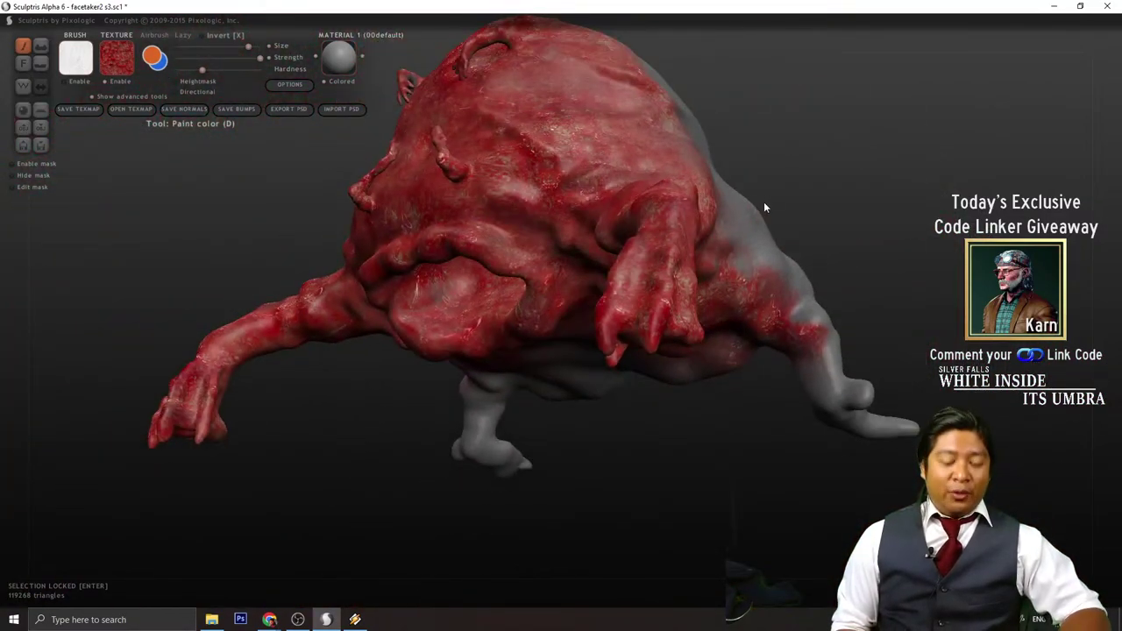
mouse_move(764, 203)
left_mouse_down()
mouse_move(787, 203)
mouse_move(691, 172)
mouse_move(916, 189)
mouse_move(748, 272)
mouse_move(754, 328)
mouse_move(480, 250)
mouse_move(523, 195)
mouse_move(465, 180)
mouse_move(450, 93)
left_mouse_up()
scroll(691, 172, "up", 3)
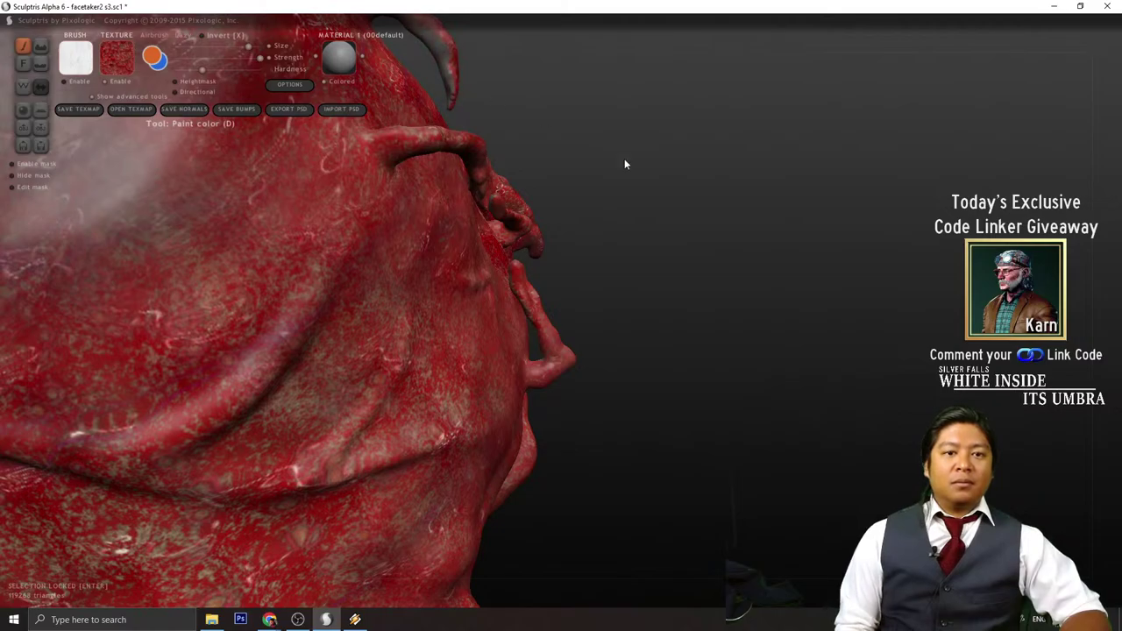
left_click_drag(624, 164, 462, 286)
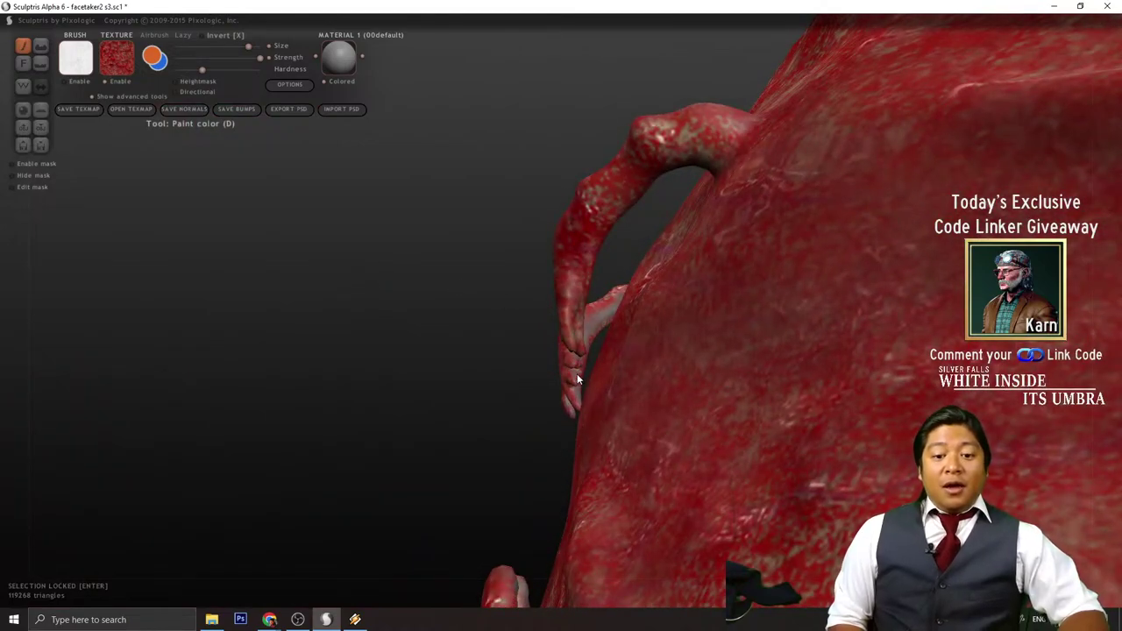
left_click_drag(620, 299, 479, 351)
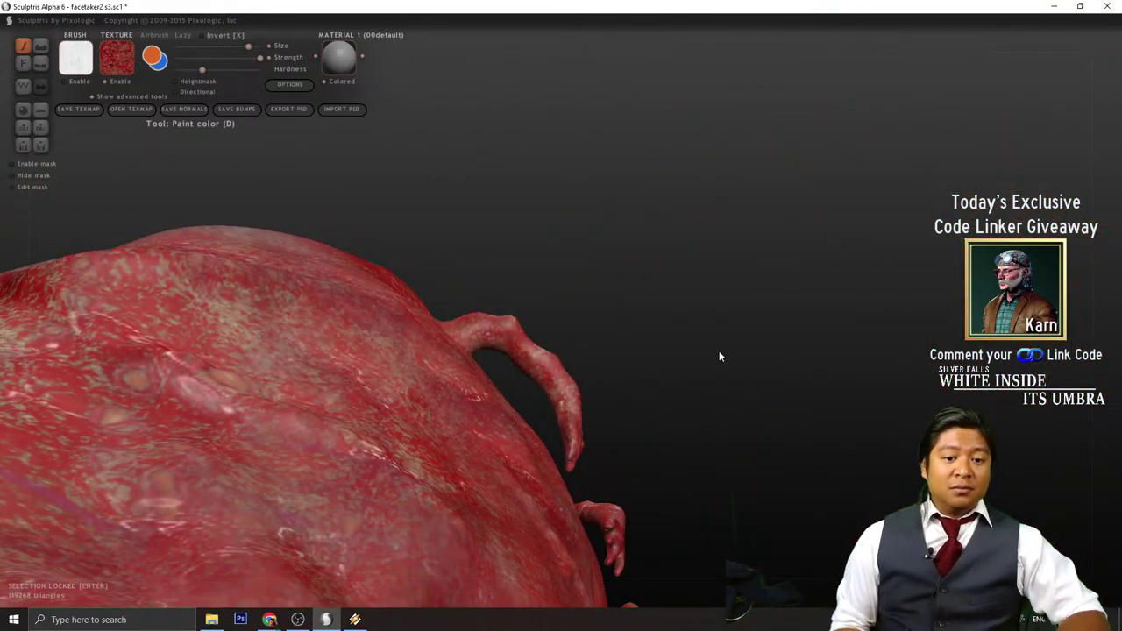
- Paint the gore texture over the creature's flank, lumpy back and crown and down one hind leg
left_click_drag(719, 351, 714, 433)
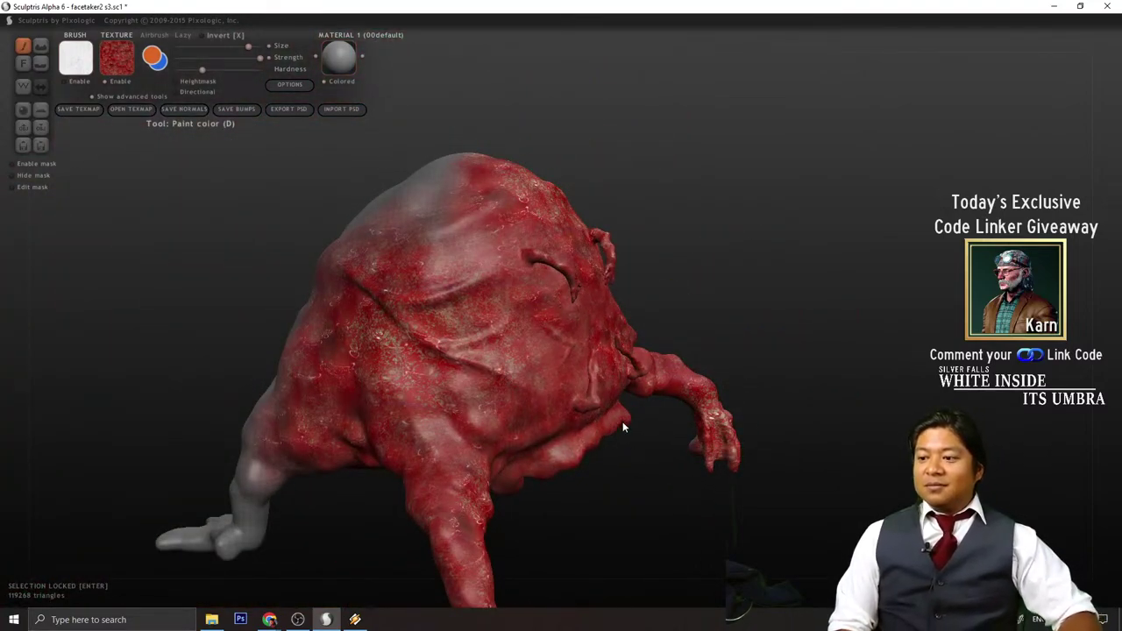
mouse_move(678, 452)
left_mouse_down()
mouse_move(659, 427)
mouse_move(746, 431)
mouse_move(754, 413)
mouse_move(654, 367)
mouse_move(584, 368)
mouse_move(615, 384)
left_mouse_up()
scroll(624, 388, "down", 3)
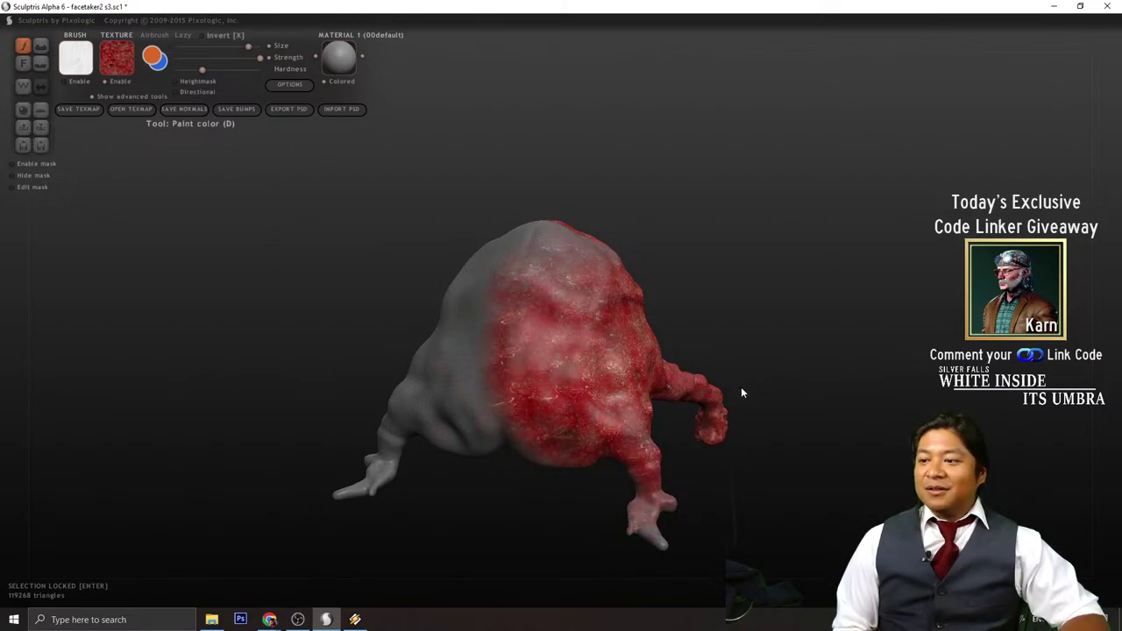
scroll(581, 313, "up", 2)
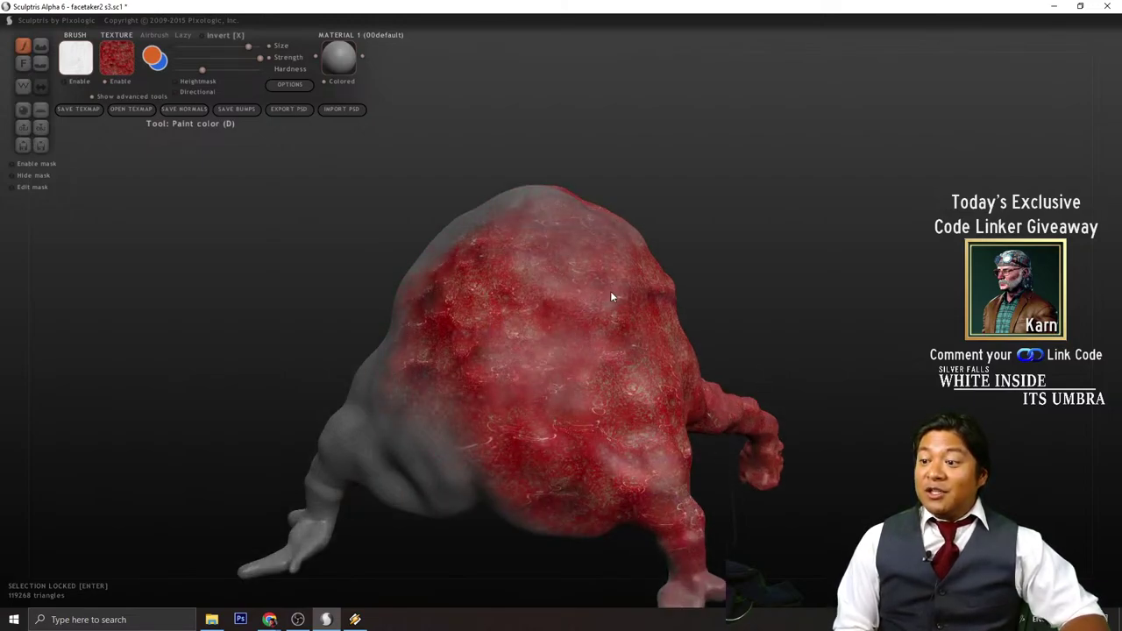
left_click_drag(395, 260, 499, 288)
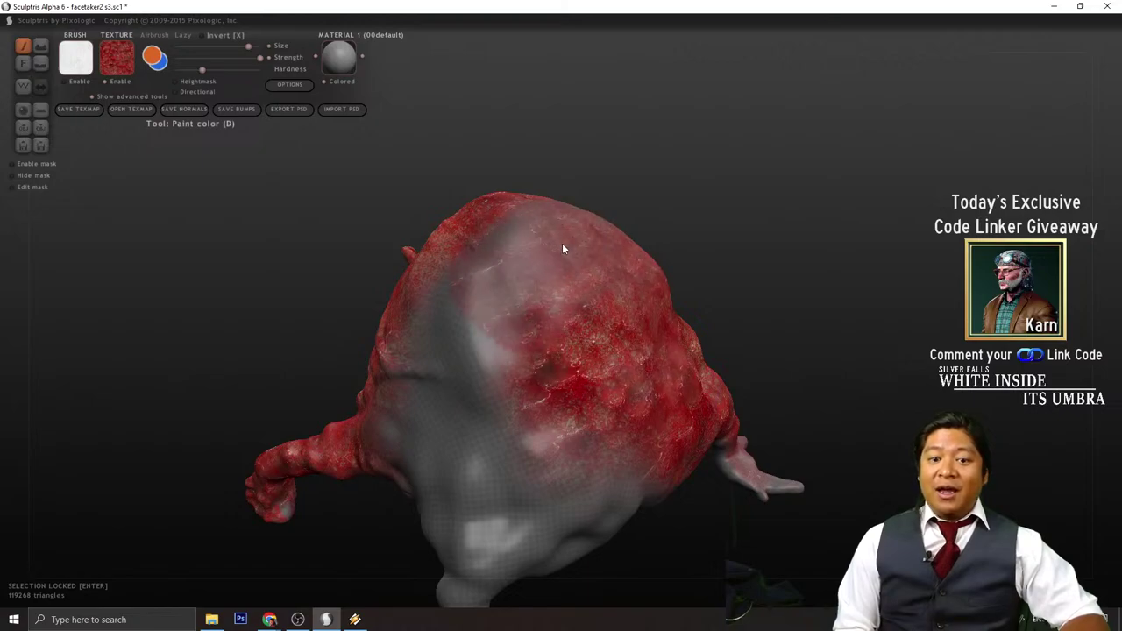
left_click_drag(562, 246, 540, 270)
mouse_move(771, 263)
left_mouse_down()
mouse_move(602, 260)
mouse_move(714, 271)
mouse_move(637, 276)
mouse_move(769, 294)
mouse_move(684, 276)
left_mouse_up()
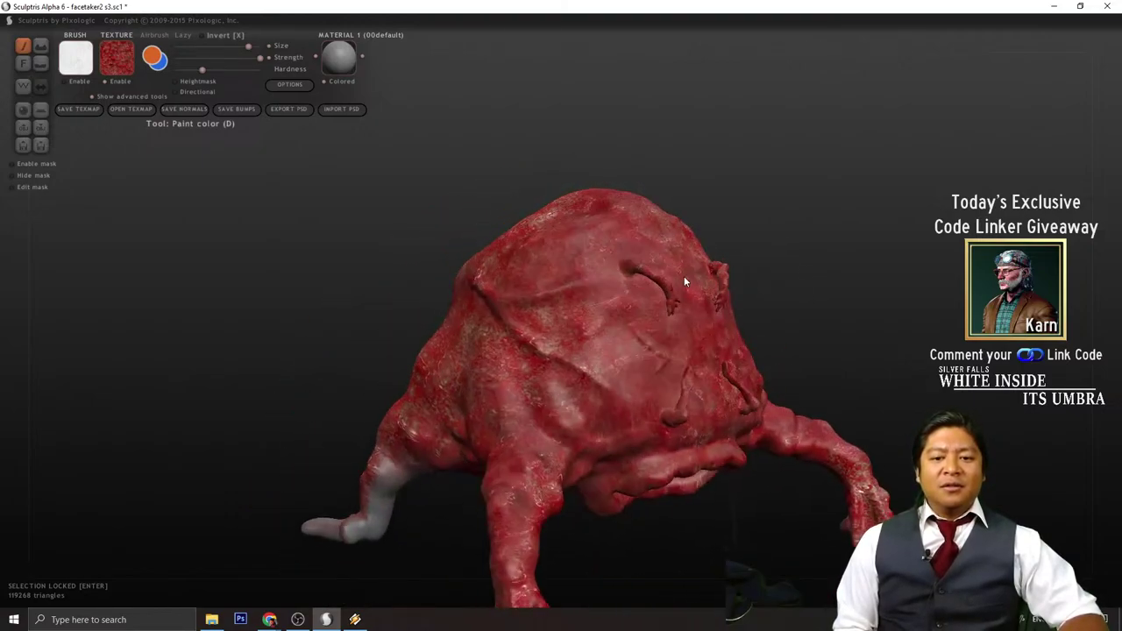
left_click_drag(379, 301, 662, 303)
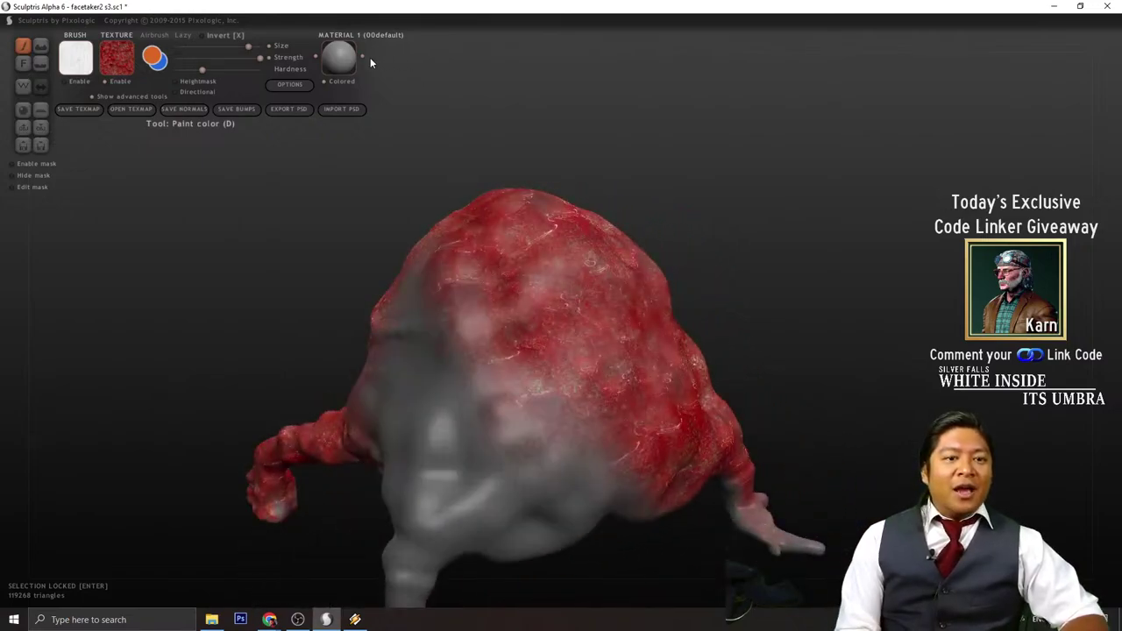
- Try the 00ZBrush_Green_Clay, 00default and red_bob materials on the painted creature
left_click(340, 58)
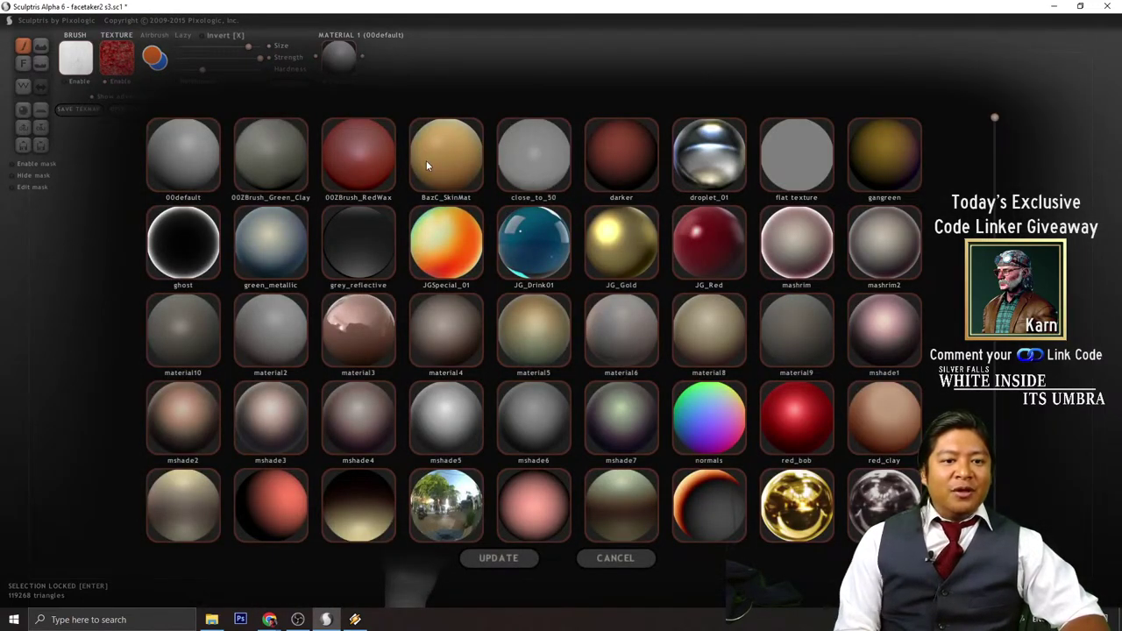
left_click(290, 169)
mouse_move(820, 333)
left_mouse_down()
mouse_move(421, 296)
mouse_move(483, 315)
left_mouse_up()
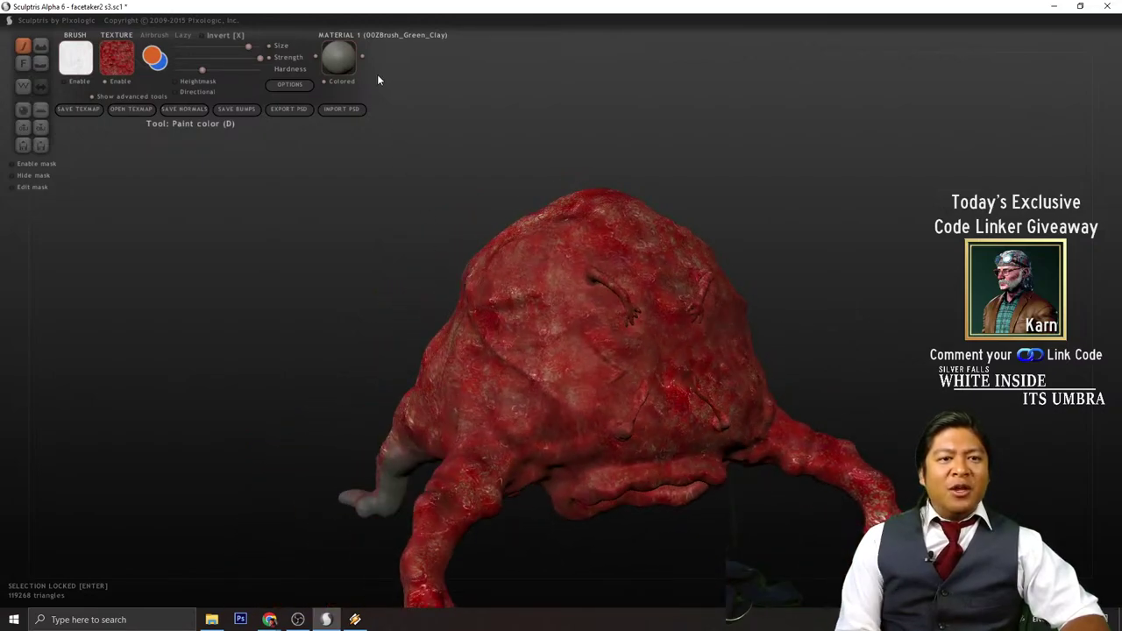
left_click(339, 57)
left_click(207, 185)
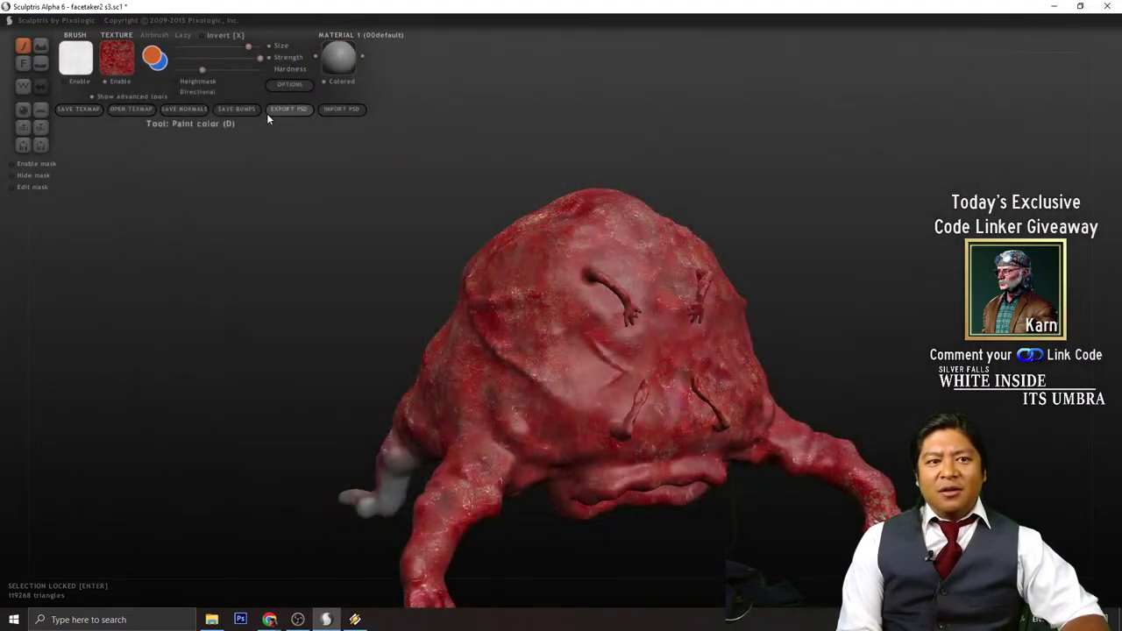
left_click(339, 58)
left_click(258, 171)
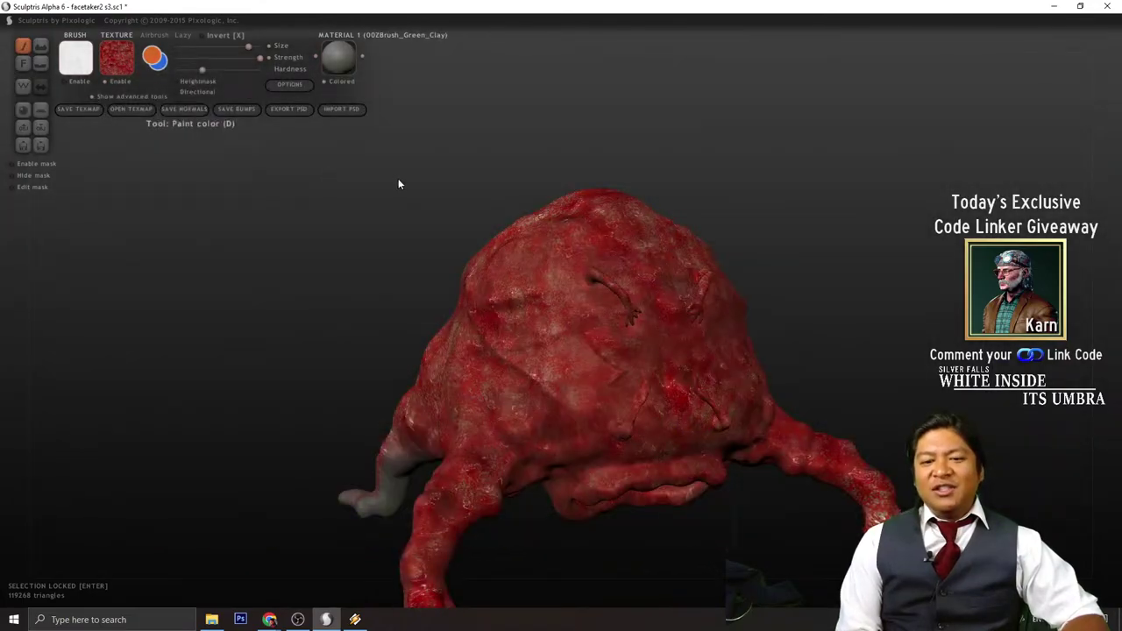
left_click(341, 63)
left_click(794, 426)
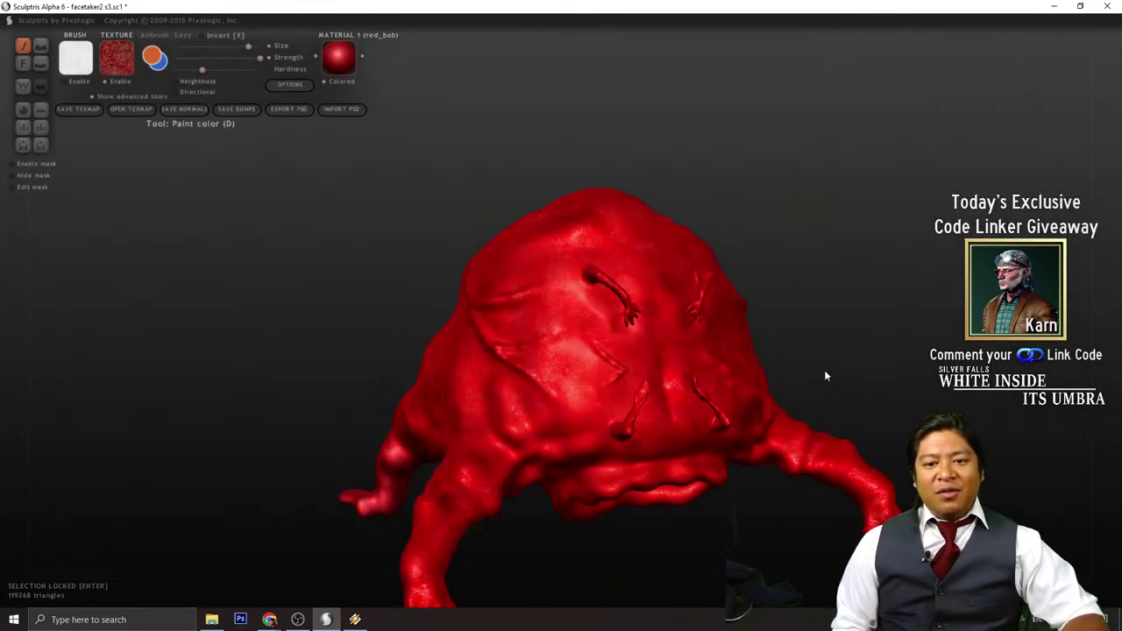
- Apply the mshade4 material and paint the gore texture over the grey patches on the flank and rear
left_click(344, 60)
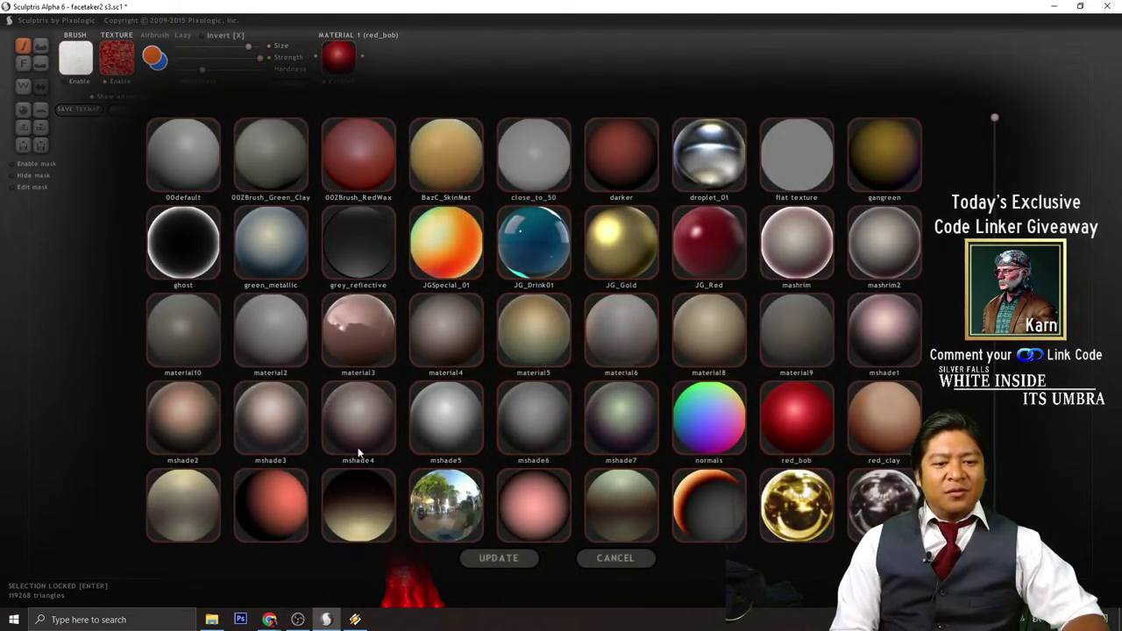
left_click(359, 434)
left_click_drag(337, 325, 582, 371)
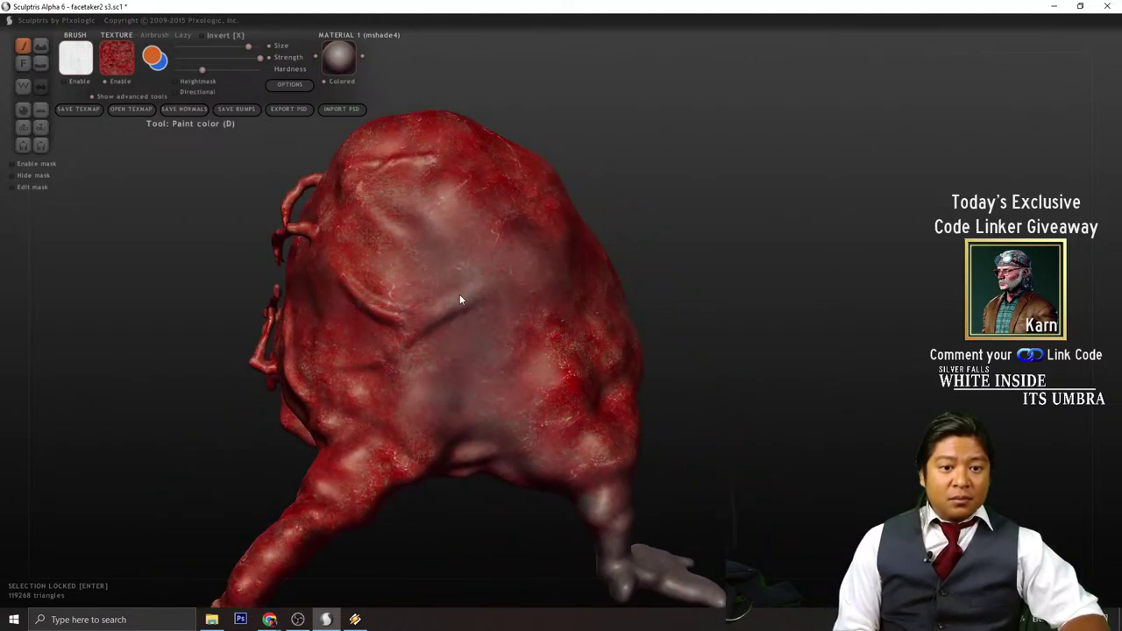
left_click_drag(460, 300, 565, 449)
mouse_move(504, 459)
left_mouse_down()
mouse_move(440, 311)
mouse_move(429, 213)
left_mouse_up()
mouse_move(734, 409)
left_mouse_down()
mouse_move(742, 394)
mouse_move(482, 345)
left_mouse_up()
mouse_move(482, 347)
right_mouse_down()
mouse_move(676, 330)
mouse_move(734, 283)
mouse_move(583, 418)
mouse_move(779, 430)
mouse_move(698, 370)
mouse_move(788, 521)
mouse_move(547, 514)
mouse_move(414, 581)
right_mouse_up()
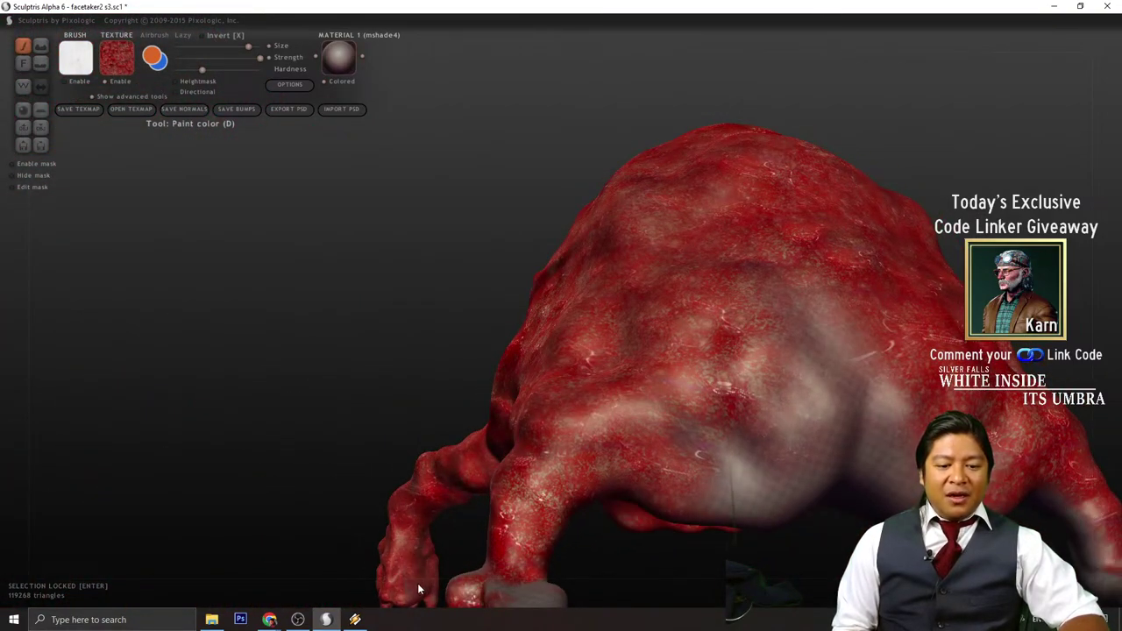
- Paint the gore texture over the creature's rear underside, hind legs and grey hind foot
scroll(559, 479, "down", 4)
mouse_move(620, 326)
left_mouse_down()
mouse_move(689, 384)
mouse_move(777, 414)
left_mouse_up()
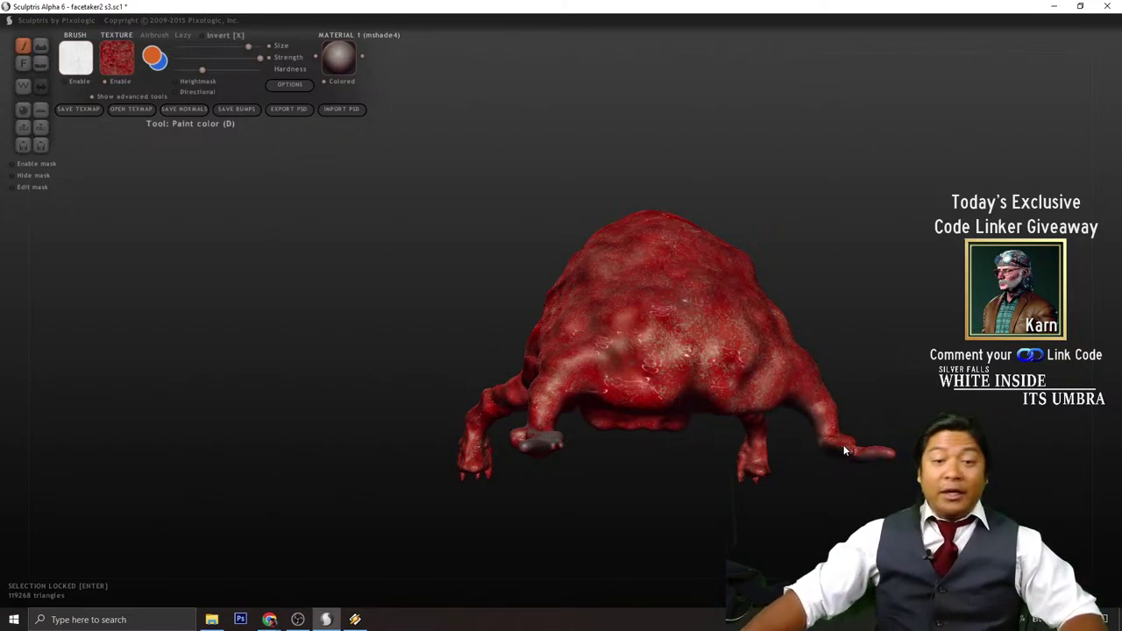
mouse_move(844, 450)
right_mouse_down()
mouse_move(581, 494)
mouse_move(619, 503)
mouse_move(597, 421)
right_mouse_up()
scroll(579, 405, "up", 5)
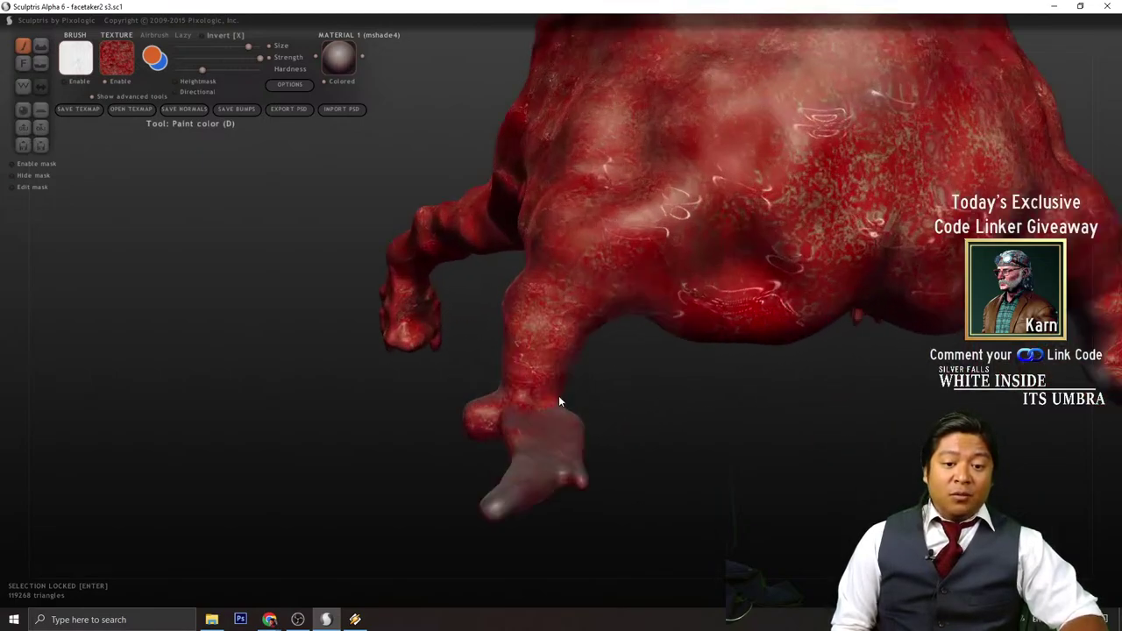
left_click_drag(538, 476, 529, 440)
- Cover the creature's belly and the remaining grey hind leg and foot with the gore texture
mouse_move(530, 445)
right_mouse_down()
mouse_move(696, 441)
mouse_move(729, 290)
right_mouse_up()
mouse_move(775, 453)
right_mouse_down()
mouse_move(867, 251)
mouse_move(674, 290)
right_mouse_up()
scroll(614, 320, "down", 4)
scroll(586, 335, "up", 4)
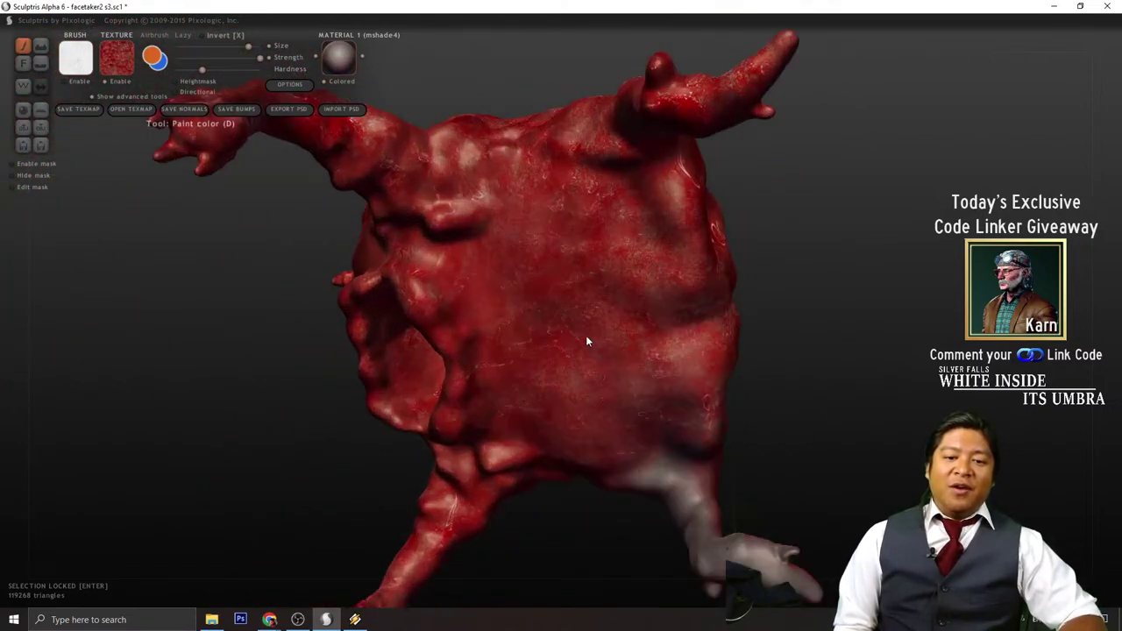
mouse_move(586, 335)
left_mouse_down()
mouse_move(668, 426)
mouse_move(702, 512)
mouse_move(778, 543)
left_mouse_up()
right_click_drag(778, 548, 787, 544)
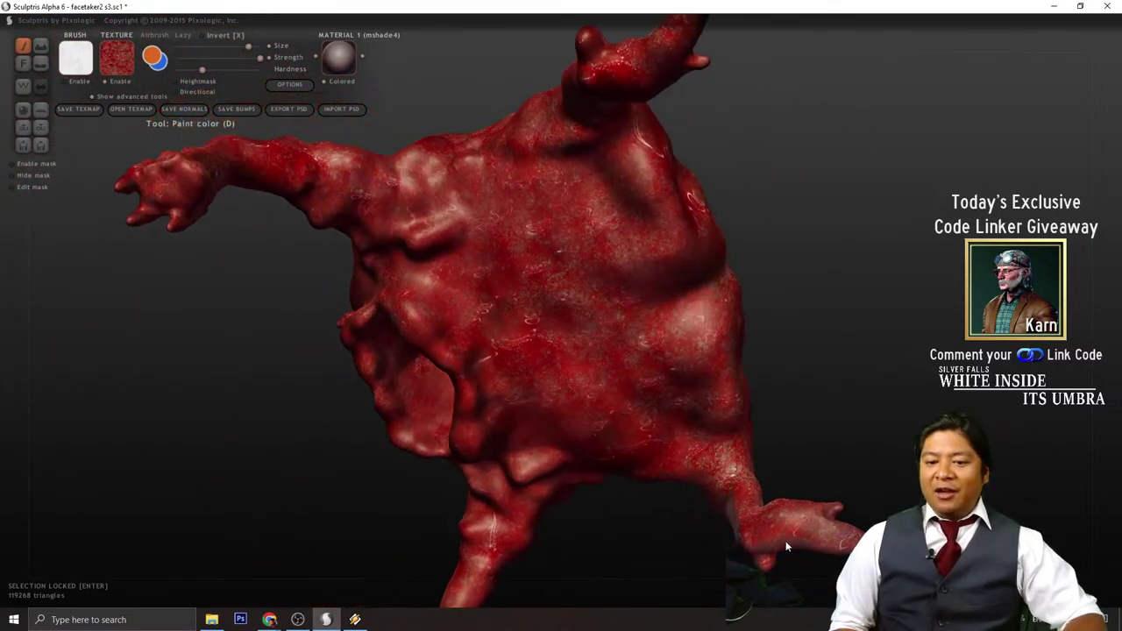
- Inspect the painted creature from below and from the front, checking the texture coverage on its face and limbs
scroll(801, 443, "down", 4)
right_click_drag(833, 411, 668, 361)
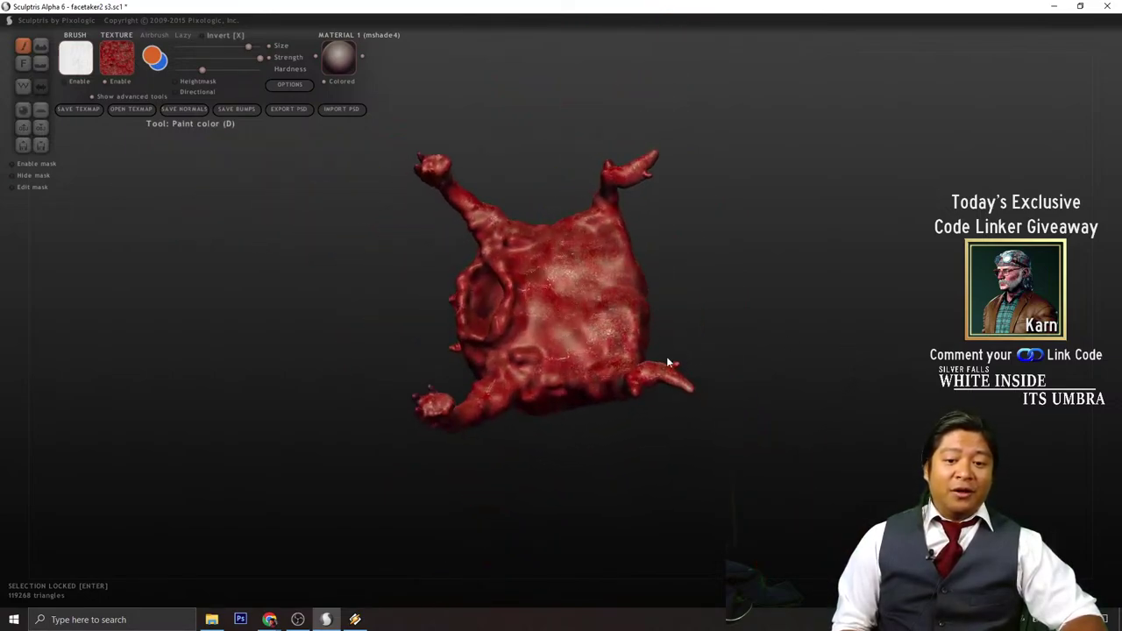
mouse_move(786, 316)
right_mouse_down()
mouse_move(666, 419)
mouse_move(531, 359)
mouse_move(435, 464)
mouse_move(514, 377)
mouse_move(476, 368)
mouse_move(474, 356)
mouse_move(634, 441)
mouse_move(563, 457)
right_mouse_up()
scroll(563, 456, "up", 2)
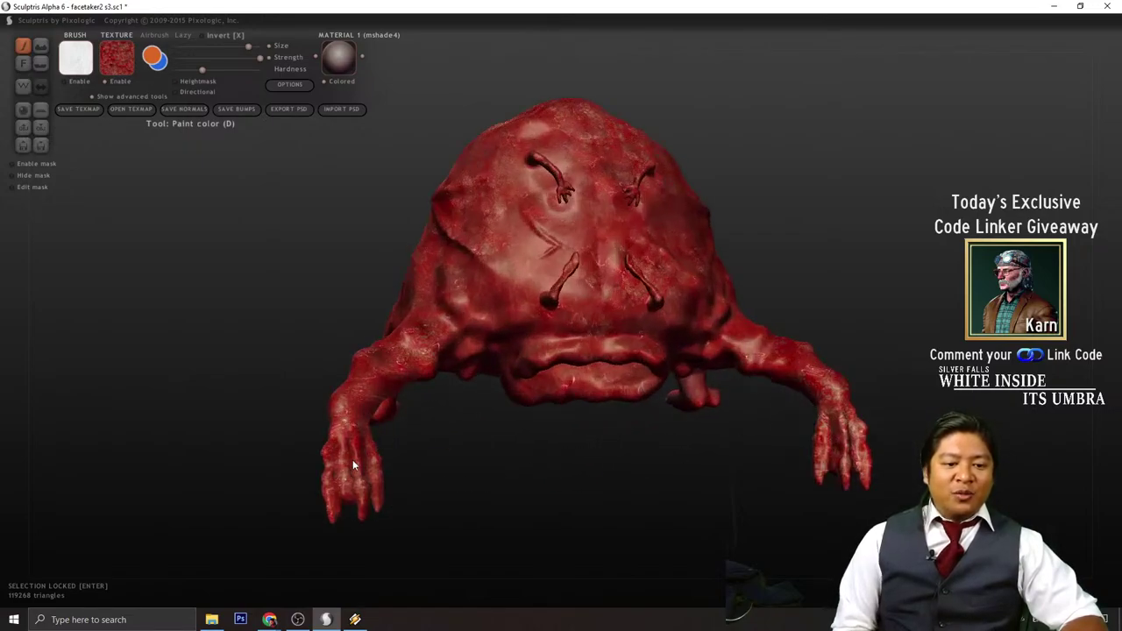
mouse_move(827, 396)
right_mouse_down()
mouse_move(712, 460)
mouse_move(638, 457)
mouse_move(674, 389)
mouse_move(805, 357)
mouse_move(830, 260)
mouse_move(857, 317)
right_mouse_up()
scroll(638, 456, "up", 3)
scroll(805, 357, "down", 3)
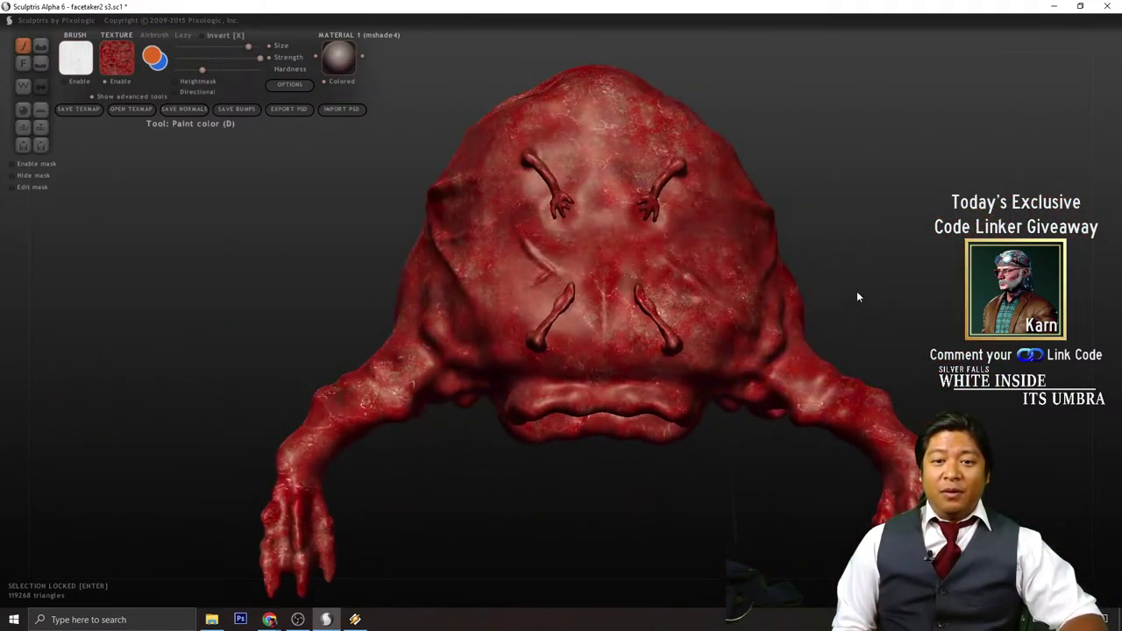
scroll(801, 269, "up", 3)
scroll(616, 233, "up", 2)
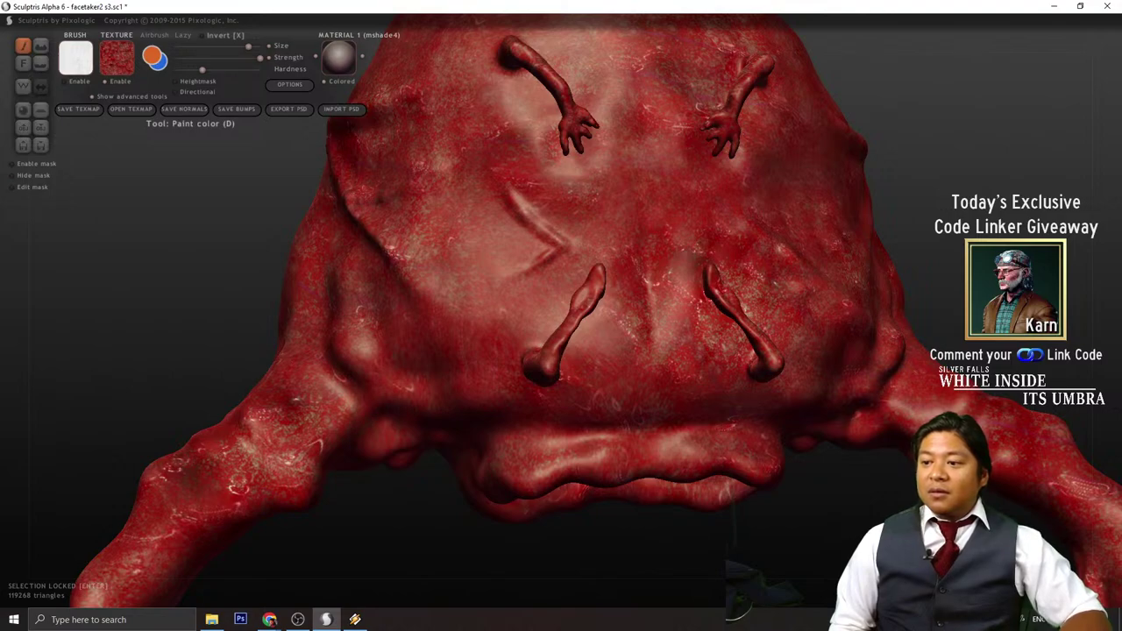
scroll(957, 271, "down", 5)
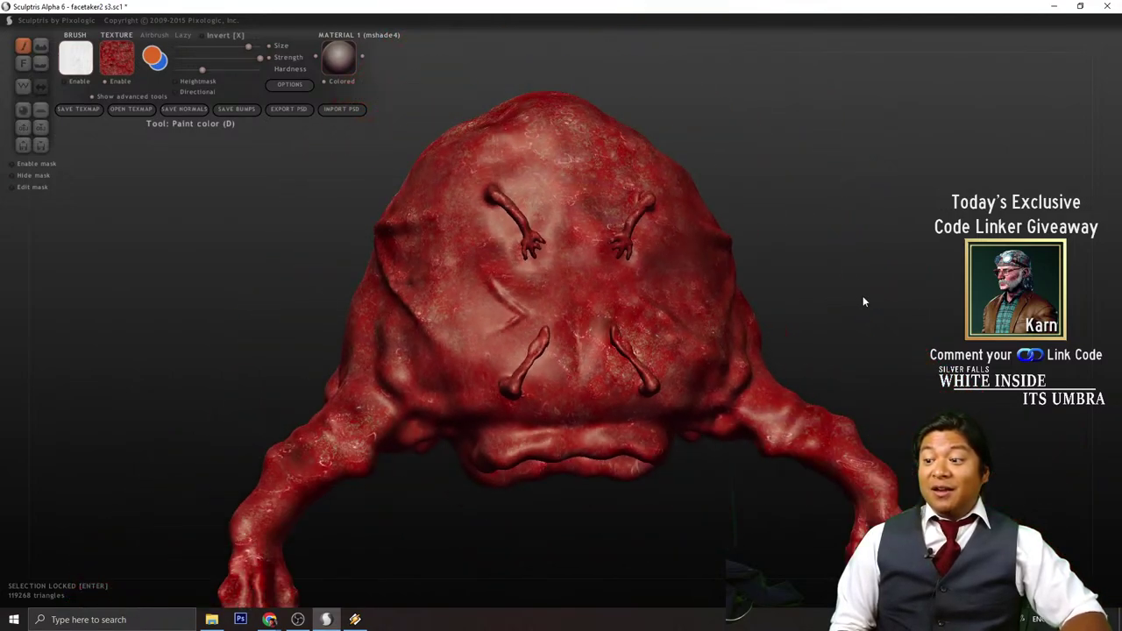
- Inspect the painted creature from the front, the side and below, checking the gore texture on its face, mouth and limbs
scroll(847, 330, "up", 3)
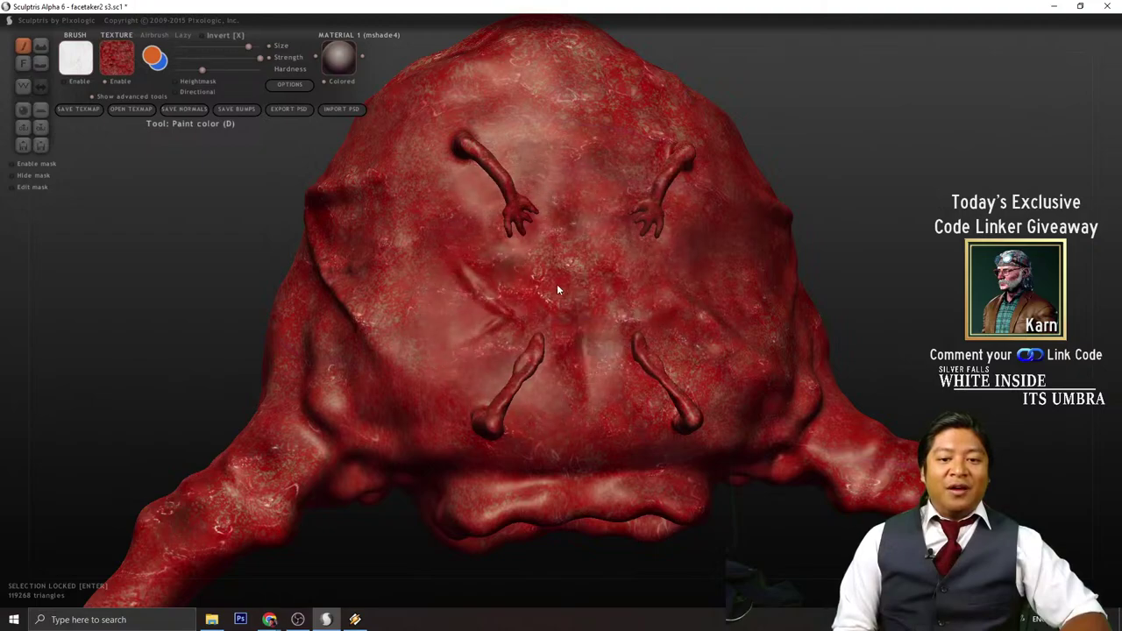
scroll(555, 281, "down", 1)
mouse_move(554, 277)
left_mouse_down()
mouse_move(574, 288)
mouse_move(648, 275)
mouse_move(649, 232)
mouse_move(633, 234)
mouse_move(635, 287)
left_mouse_up()
left_click_drag(888, 280, 941, 280)
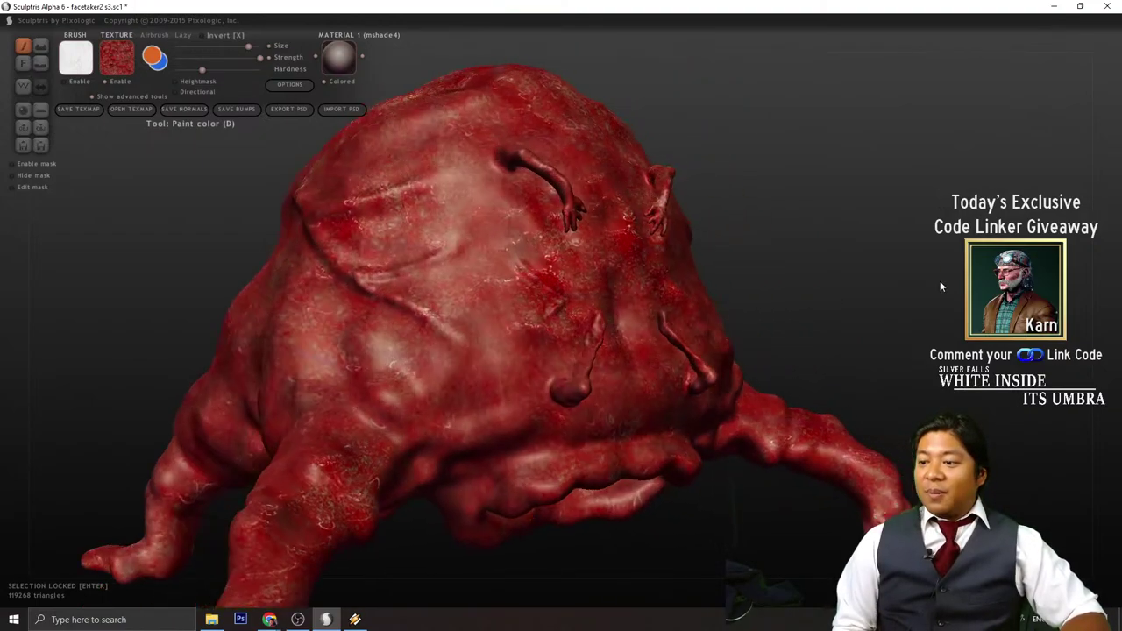
left_click_drag(674, 317, 664, 326)
scroll(647, 335, "down", 1)
left_click(640, 337)
scroll(641, 338, "up", 1)
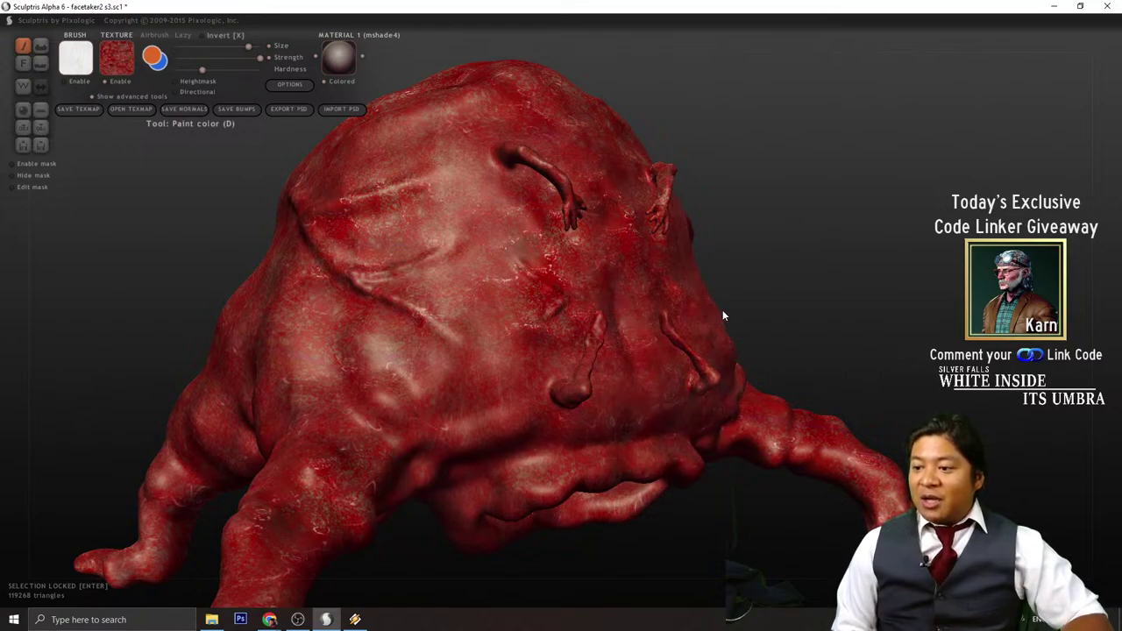
mouse_move(805, 368)
left_mouse_down()
mouse_move(824, 324)
mouse_move(705, 323)
left_mouse_up()
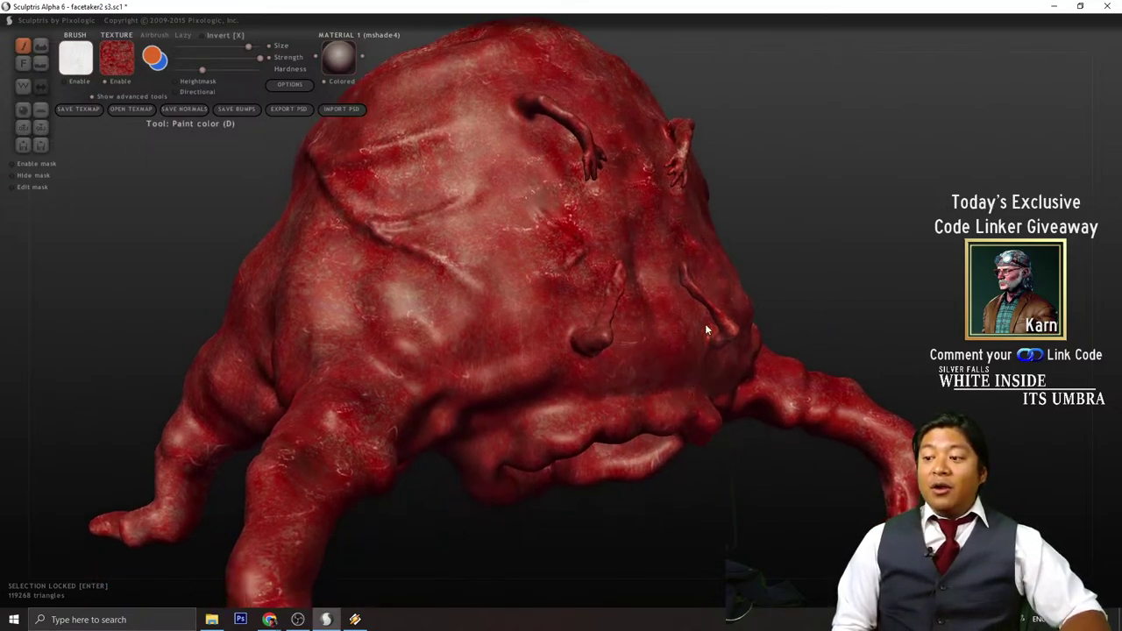
left_click_drag(780, 338, 807, 292)
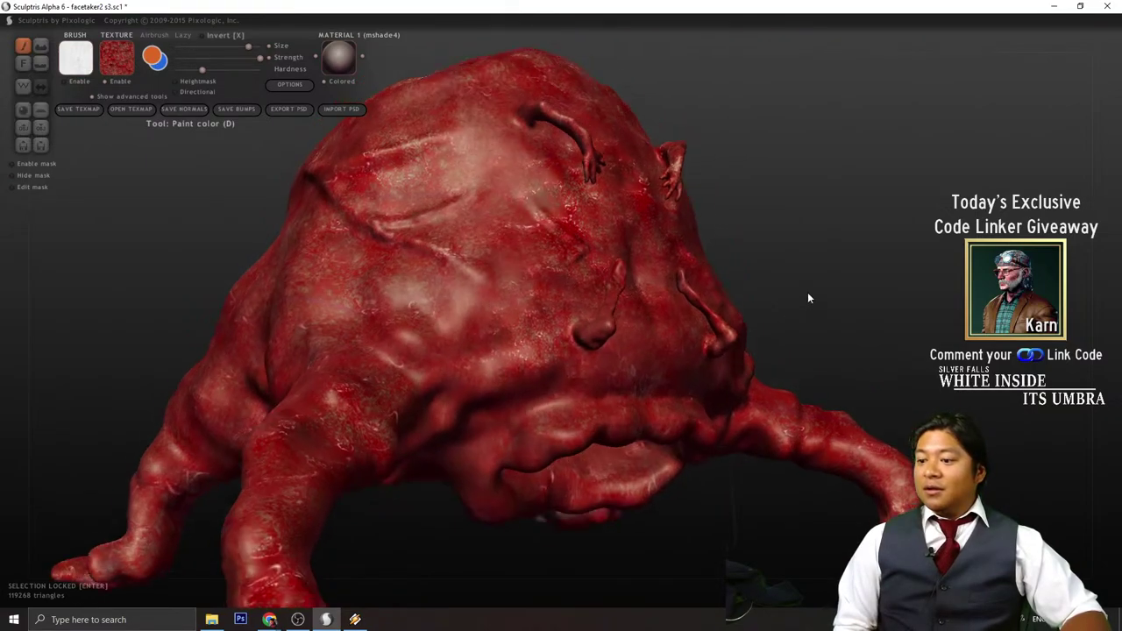
scroll(658, 388, "down", 2)
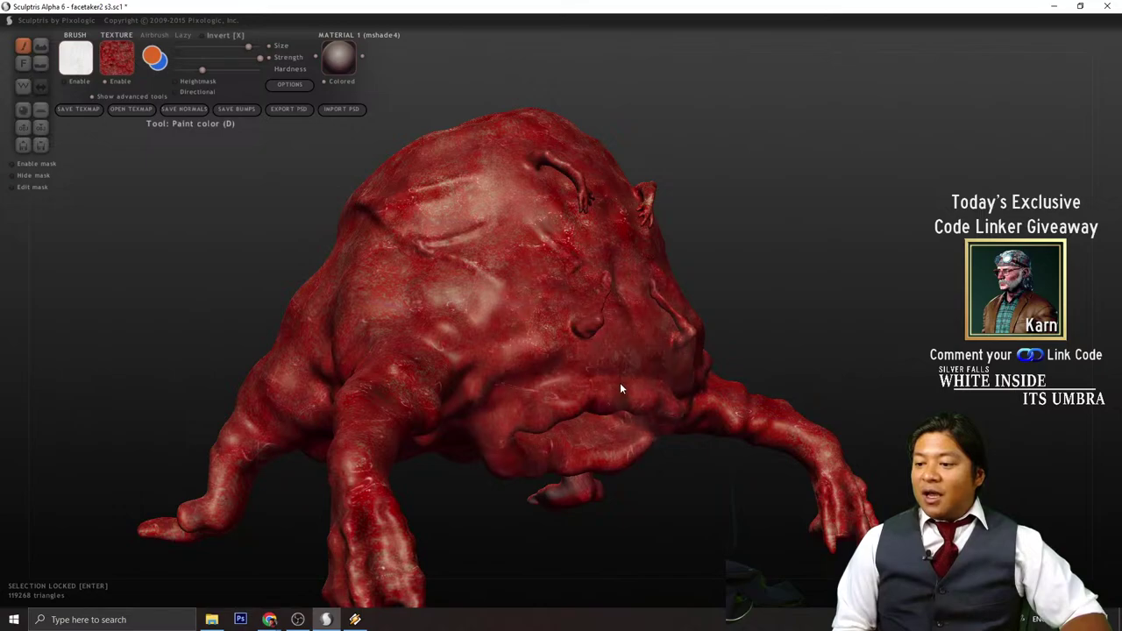
mouse_move(795, 323)
right_mouse_down()
mouse_move(777, 286)
mouse_move(819, 306)
mouse_move(786, 313)
mouse_move(807, 321)
mouse_move(854, 278)
mouse_move(727, 311)
right_mouse_up()
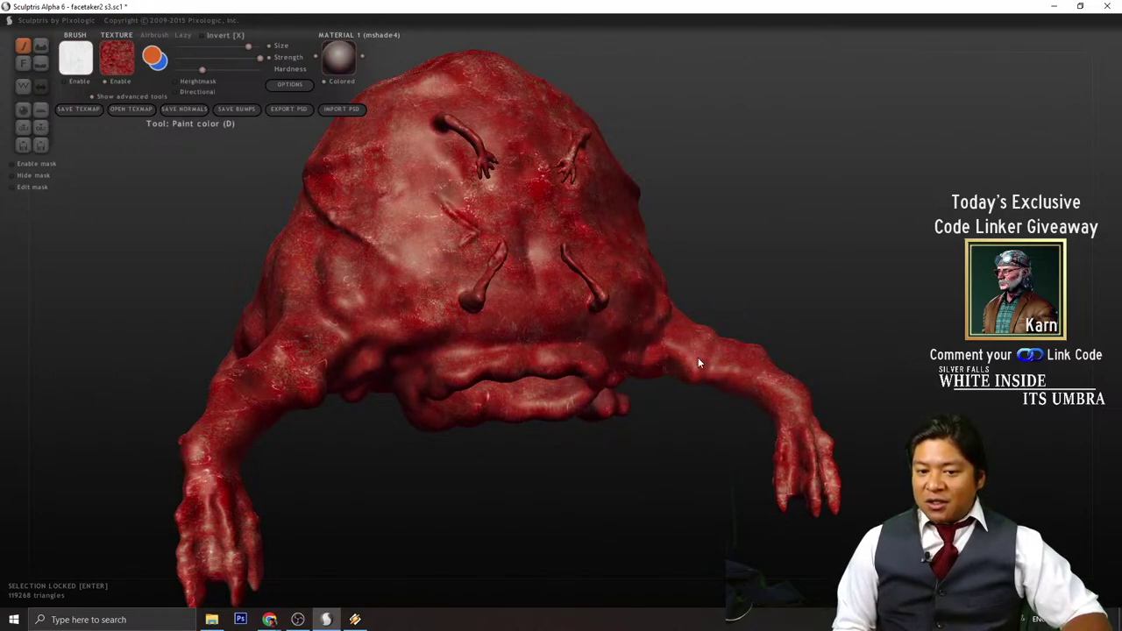
scroll(702, 355, "up", 3)
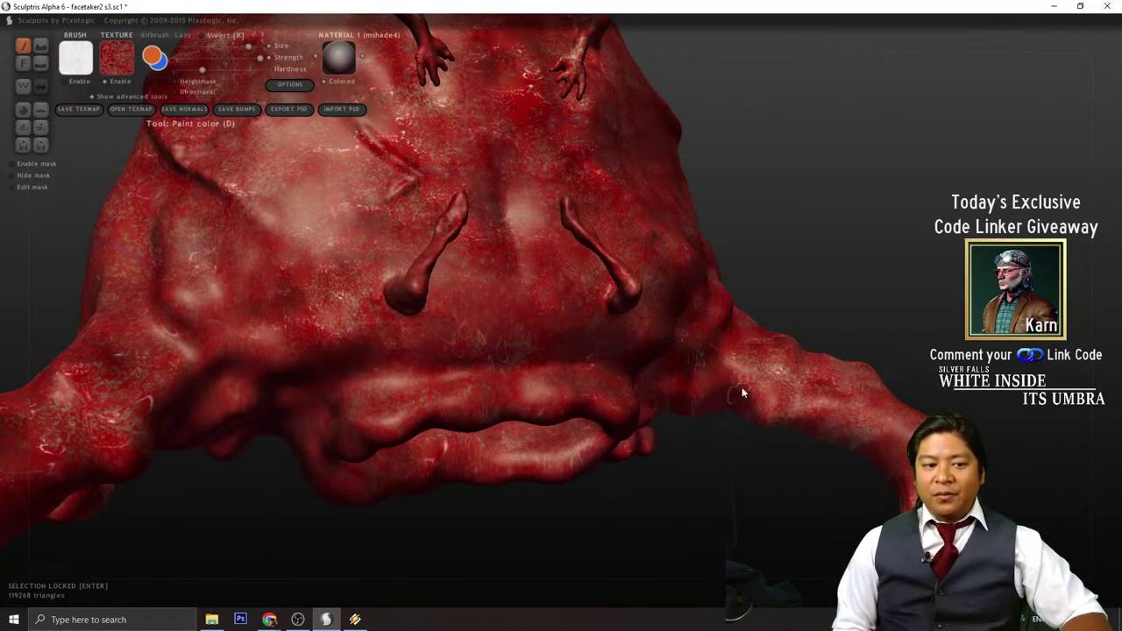
scroll(196, 380, "down", 3)
mouse_move(377, 412)
right_mouse_down()
mouse_move(535, 443)
mouse_move(556, 372)
right_mouse_up()
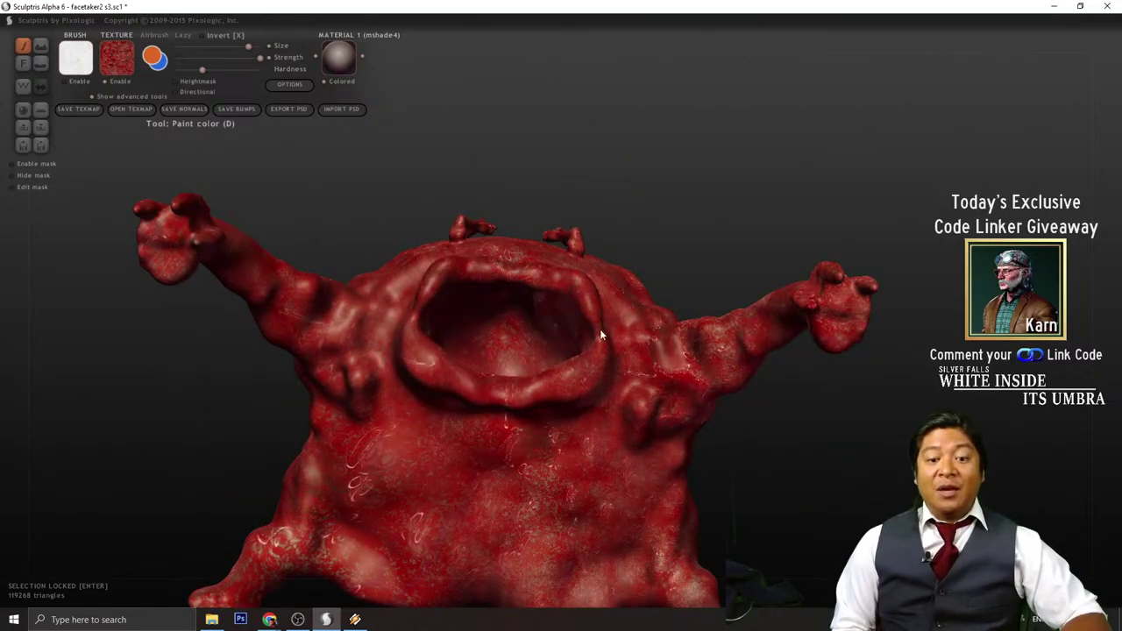
right_click_drag(182, 233, 410, 324)
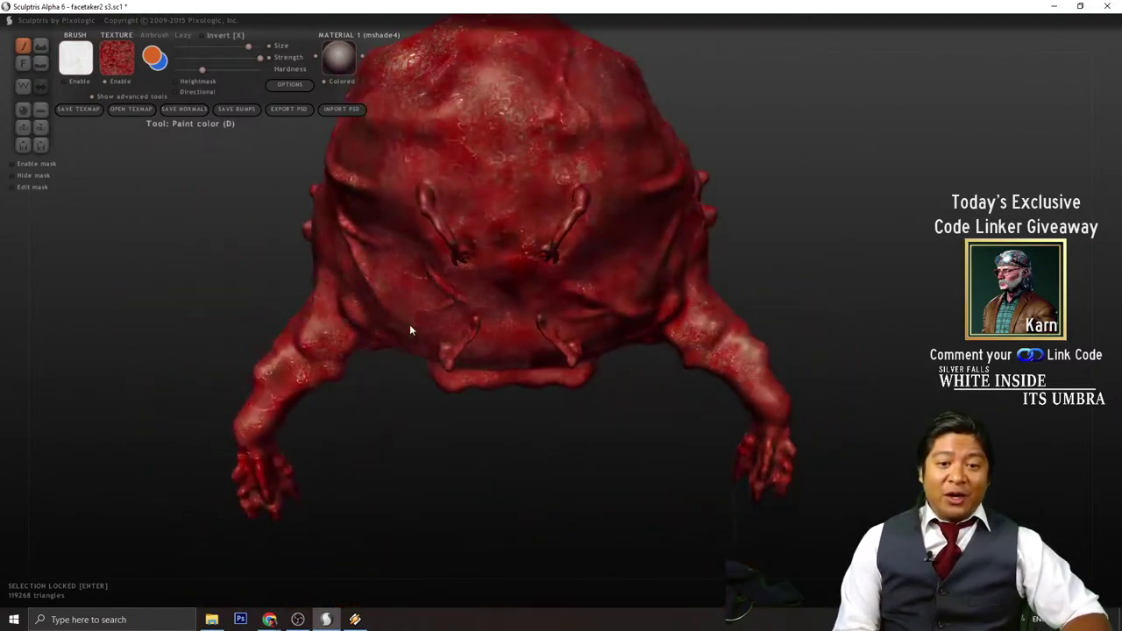
- Choose the flesh1 texture for painting and review the paint options
left_click(128, 69)
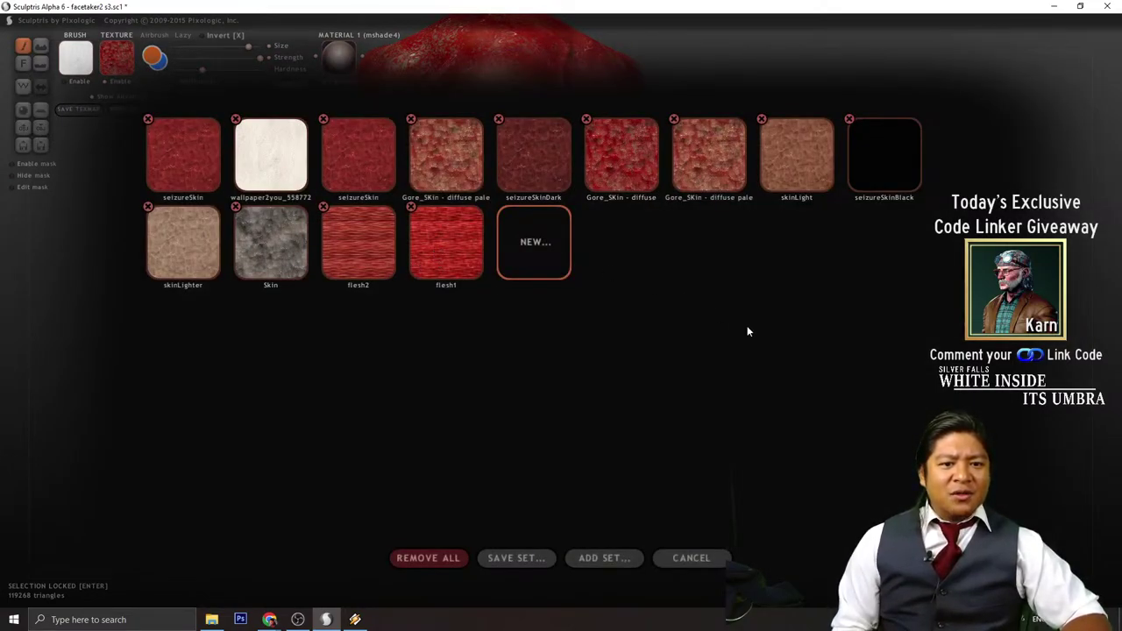
left_click(463, 247)
mouse_move(796, 312)
right_mouse_down()
mouse_move(757, 268)
mouse_move(479, 190)
mouse_move(281, 86)
right_mouse_up()
left_click(290, 84)
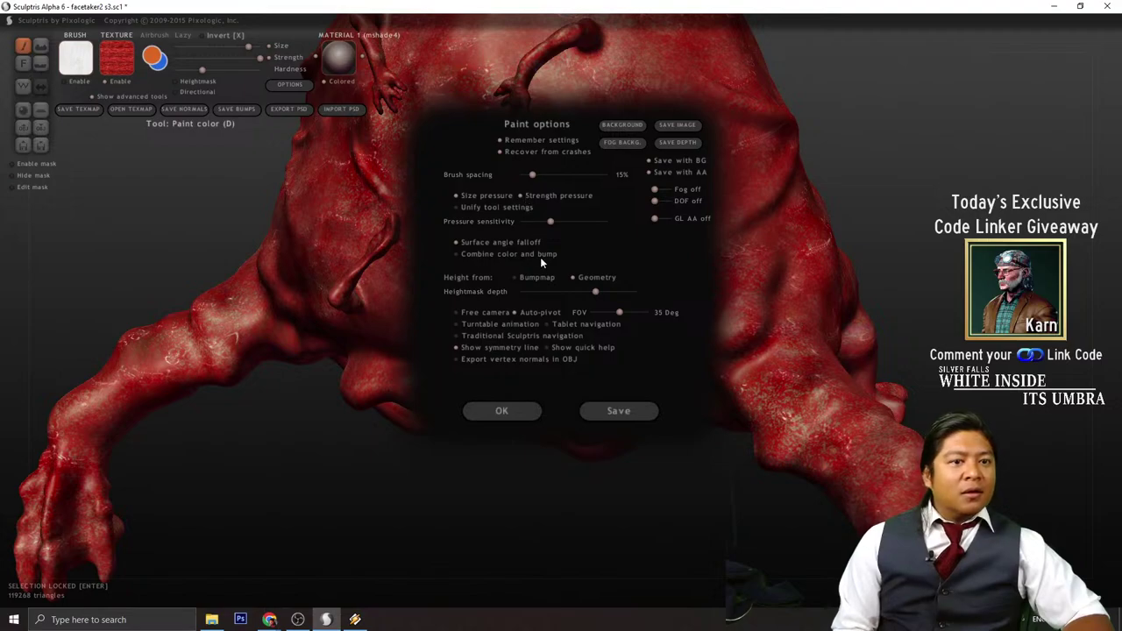
left_click(507, 410)
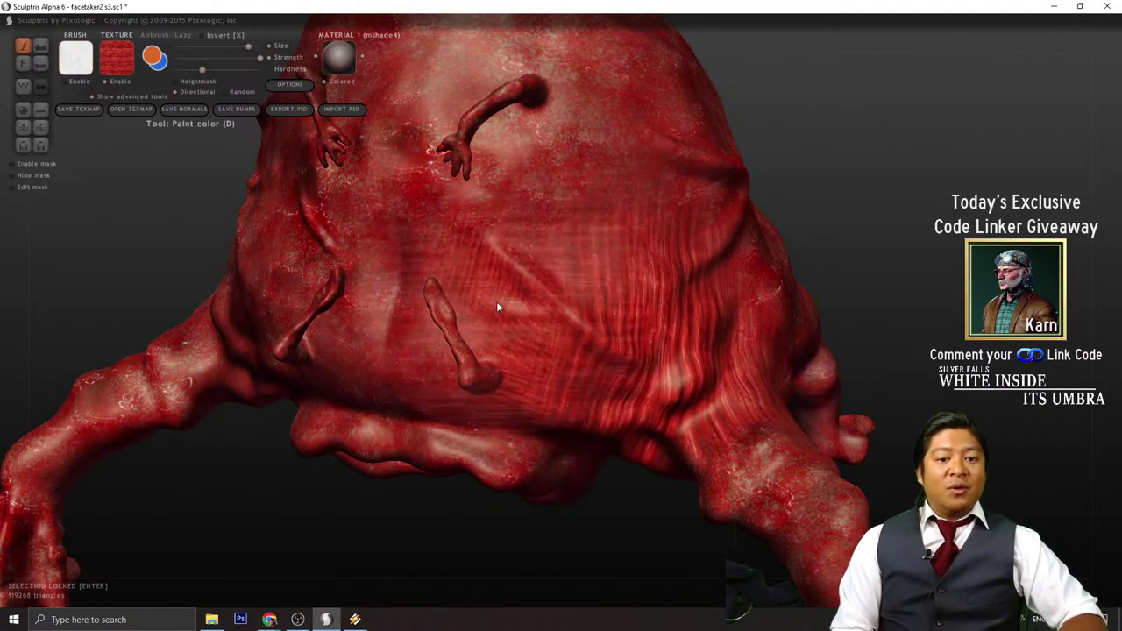
- Paint the flesh1 muscle-fibre texture across one side of the creature's face, around the lower small limb
mouse_move(701, 275)
right_mouse_down()
mouse_move(925, 294)
mouse_move(833, 285)
right_mouse_up()
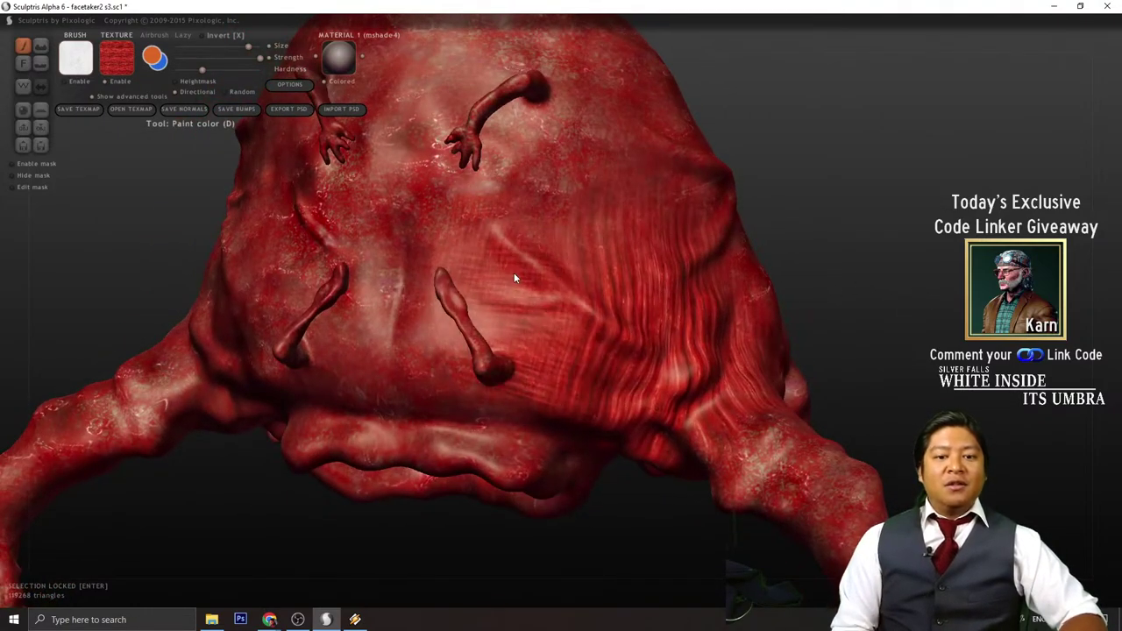
mouse_move(514, 273)
left_mouse_down()
mouse_move(512, 296)
mouse_move(666, 339)
mouse_move(726, 302)
left_mouse_up()
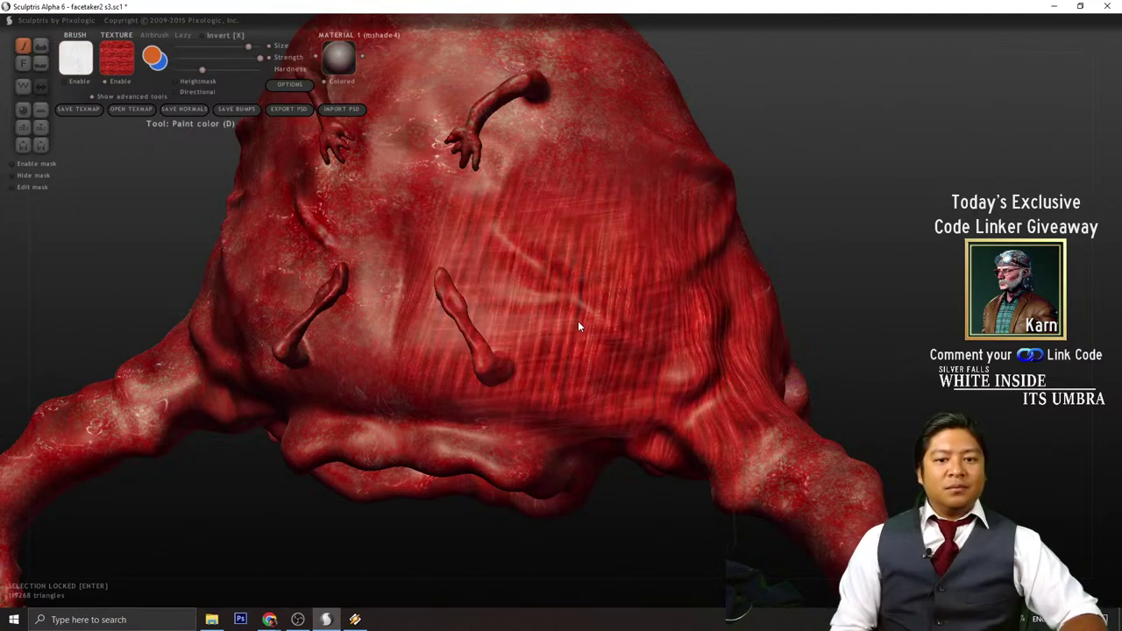
mouse_move(657, 318)
left_mouse_down()
mouse_move(585, 313)
mouse_move(652, 289)
left_mouse_up()
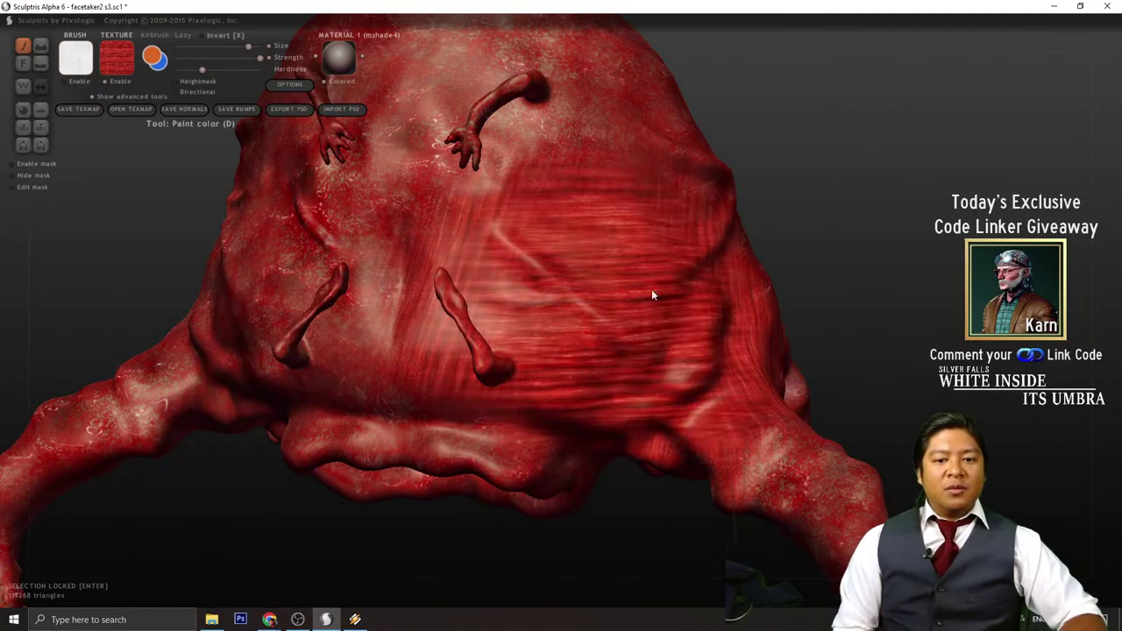
- Cover the opposite side of the creature's face and its flank with horizontal flesh1 fibres
scroll(829, 303, "down", 3)
mouse_move(829, 304)
left_mouse_down()
mouse_move(774, 323)
mouse_move(746, 318)
left_mouse_up()
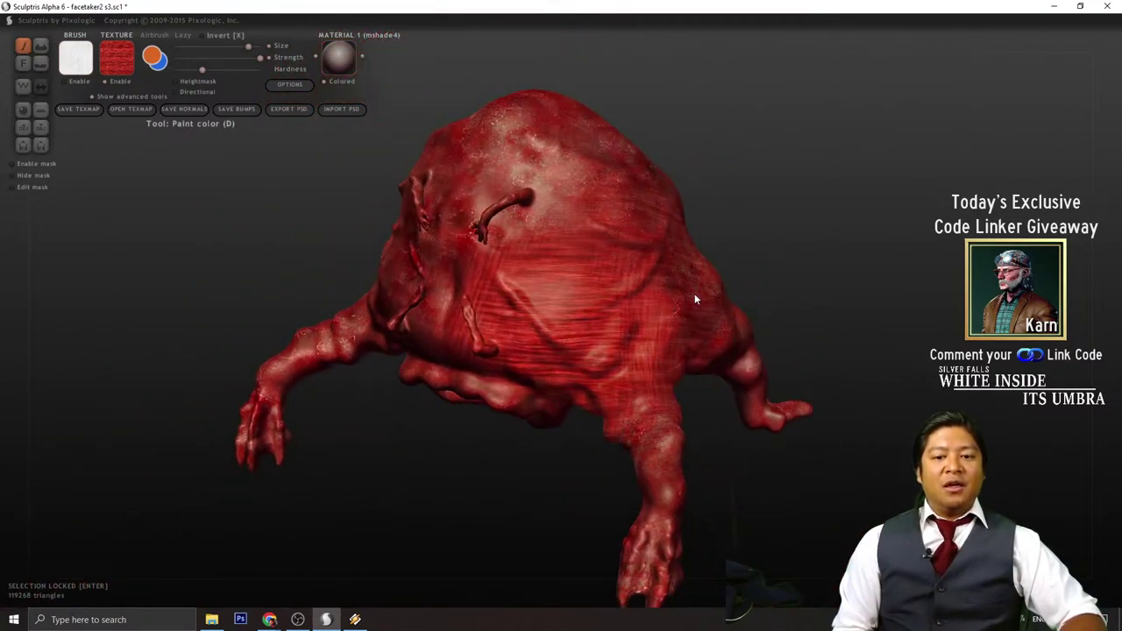
left_click_drag(833, 298, 778, 290)
scroll(798, 272, "up", 3)
scroll(822, 256, "down", 5)
right_click_drag(822, 256, 777, 269)
left_click_drag(758, 265, 853, 276)
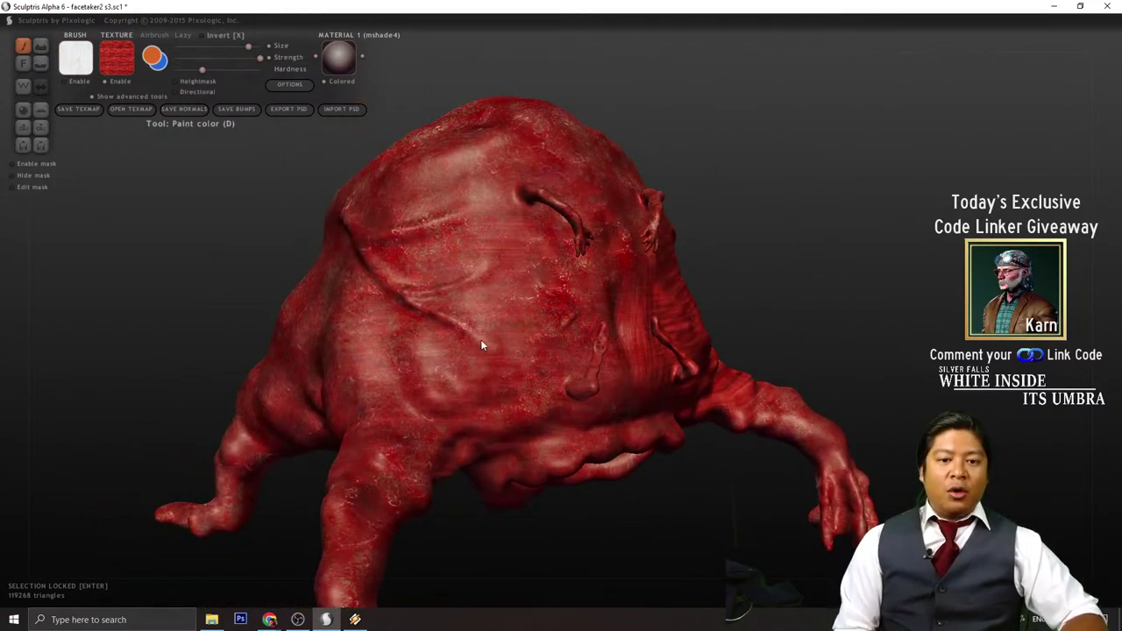
left_click_drag(480, 339, 600, 299)
left_click_drag(772, 283, 892, 274)
mouse_move(412, 303)
left_mouse_down()
mouse_move(483, 326)
mouse_move(454, 344)
mouse_move(404, 301)
left_mouse_up()
right_click_drag(404, 304, 513, 243)
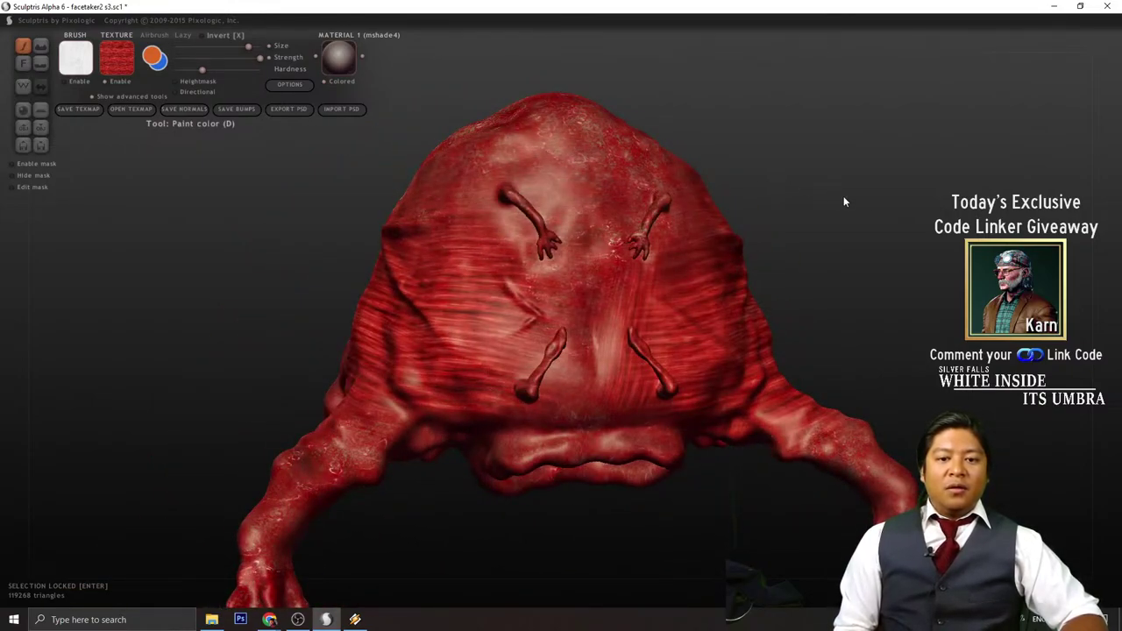
- Extend the flesh1 fibres onto the upper side of the head, above the long diagonal skin fold
left_click_drag(845, 200, 938, 220)
scroll(628, 195, "up", 3)
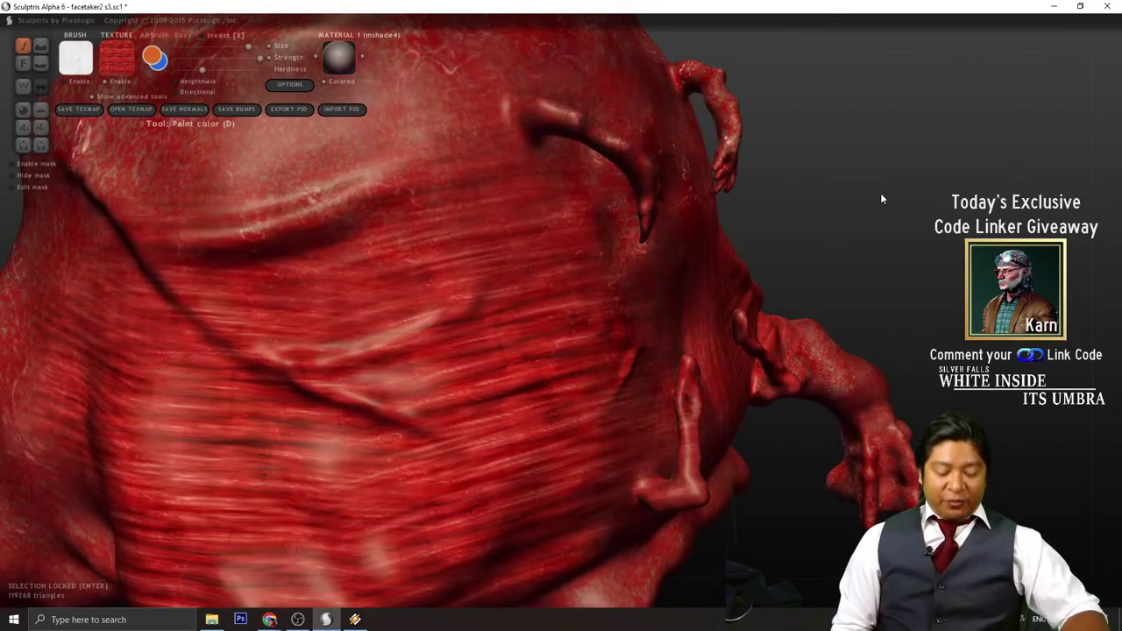
right_click_drag(882, 196, 412, 342)
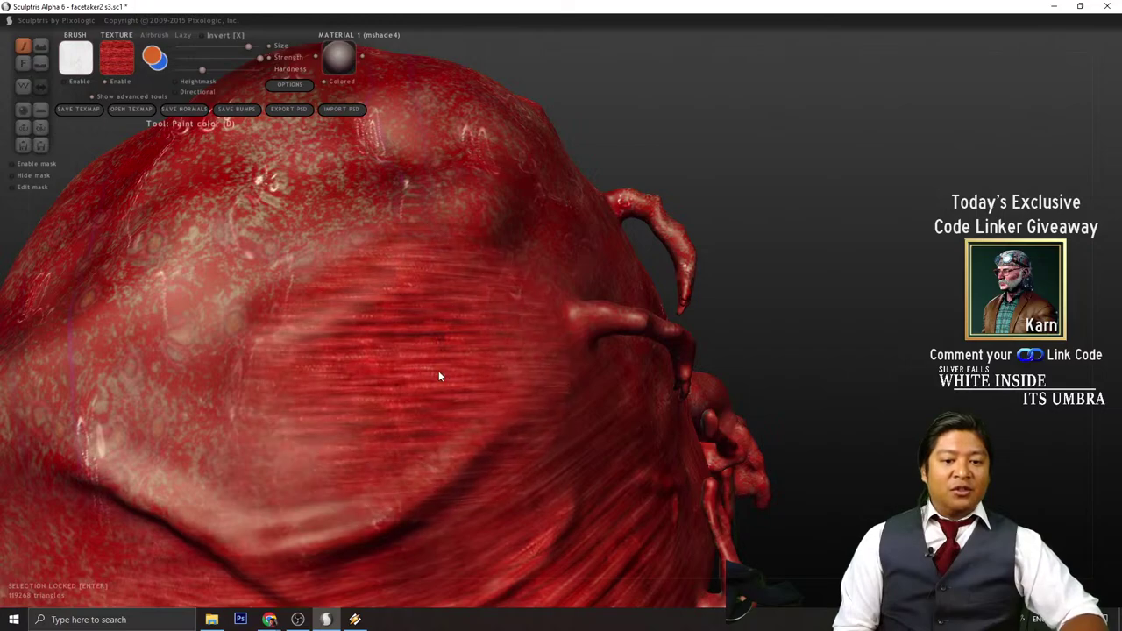
scroll(412, 364, "down", 3)
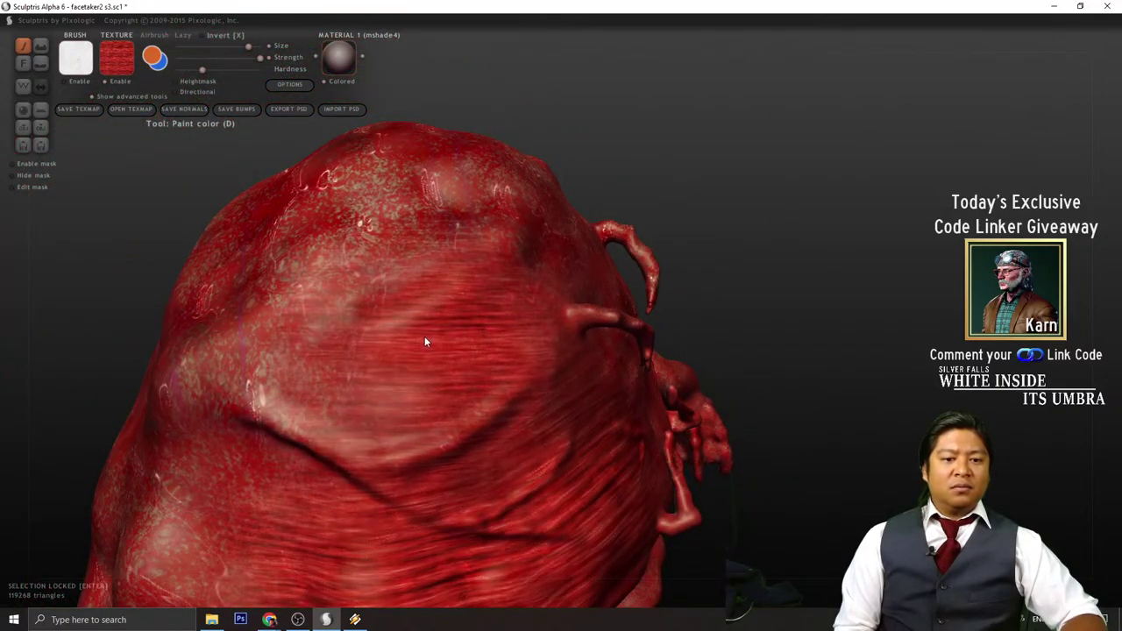
scroll(428, 336, "down", 3)
scroll(383, 309, "up", 2)
- Reduce the paint brush size and add finer flesh1 fibres to the upper sides of the head
left_click(236, 47)
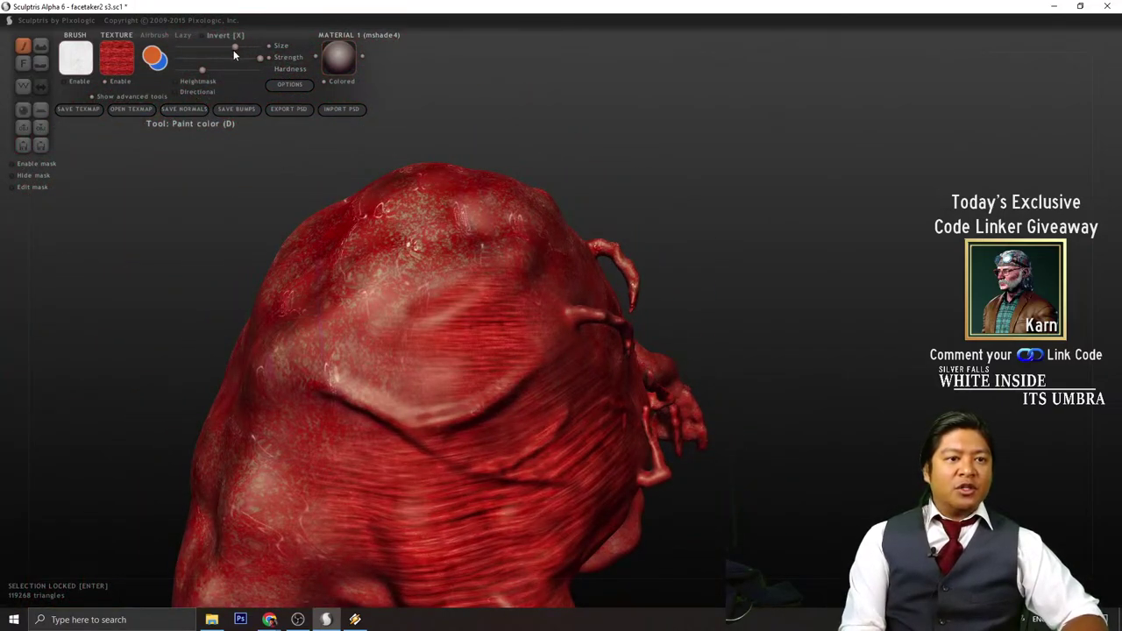
scroll(469, 334, "down", 2)
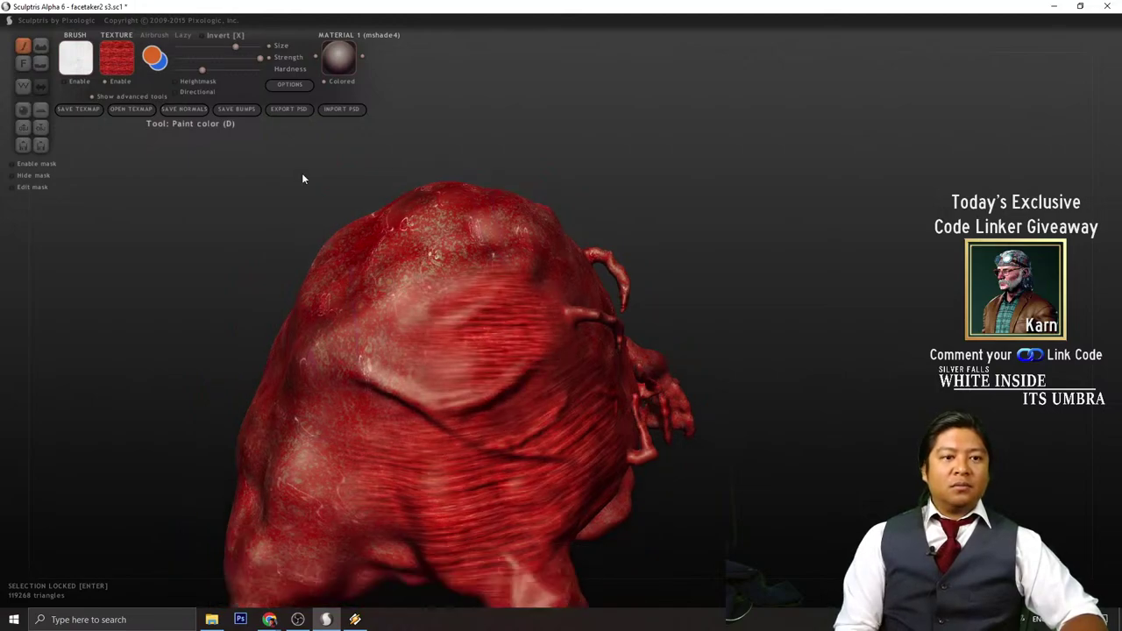
left_click(443, 334)
left_click_drag(442, 337, 445, 320)
left_click_drag(903, 285, 680, 268)
right_click_drag(701, 288, 724, 264)
mouse_move(652, 226)
right_mouse_down()
mouse_move(792, 266)
mouse_move(779, 283)
right_mouse_up()
mouse_move(729, 327)
right_mouse_down()
mouse_move(942, 264)
mouse_move(797, 321)
mouse_move(909, 239)
mouse_move(699, 331)
mouse_move(654, 328)
mouse_move(676, 311)
mouse_move(569, 253)
mouse_move(954, 258)
mouse_move(752, 278)
right_mouse_up()
- Paint flesh1 fibres across the centre of the face, between and below the small arms
scroll(747, 290, "down", 5)
scroll(478, 260, "up", 8)
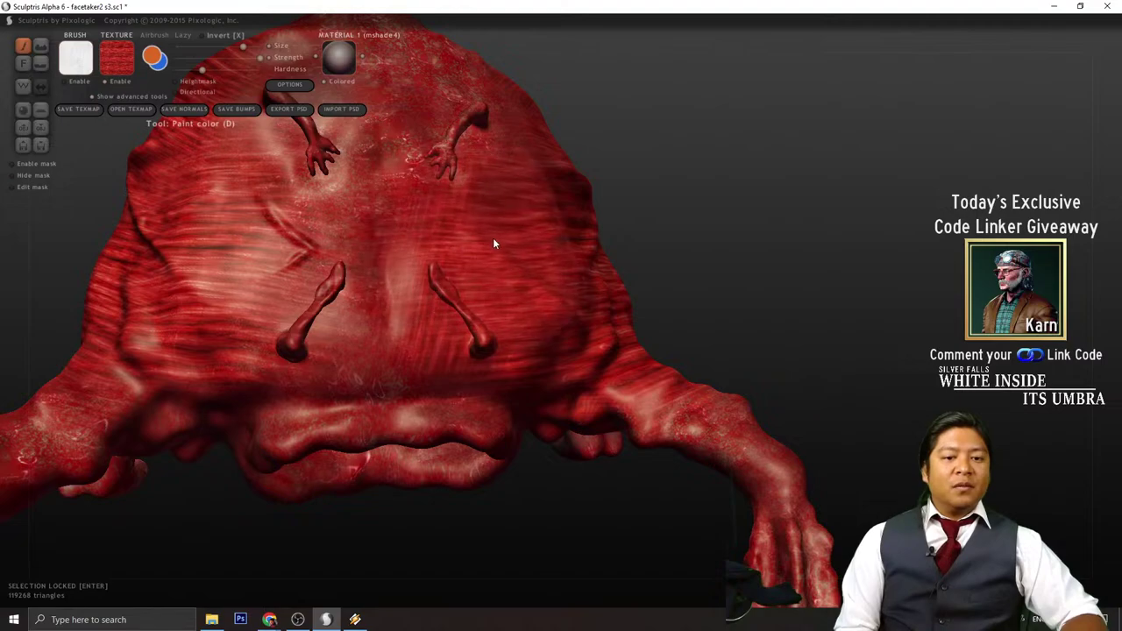
scroll(474, 241, "up", 3)
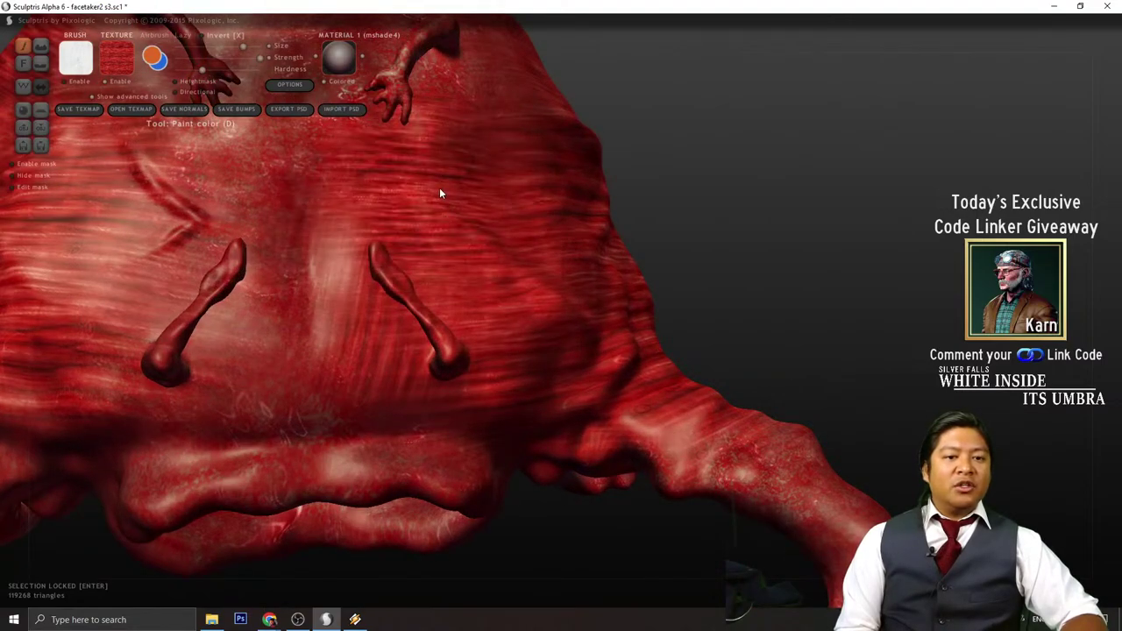
scroll(439, 191, "down", 5)
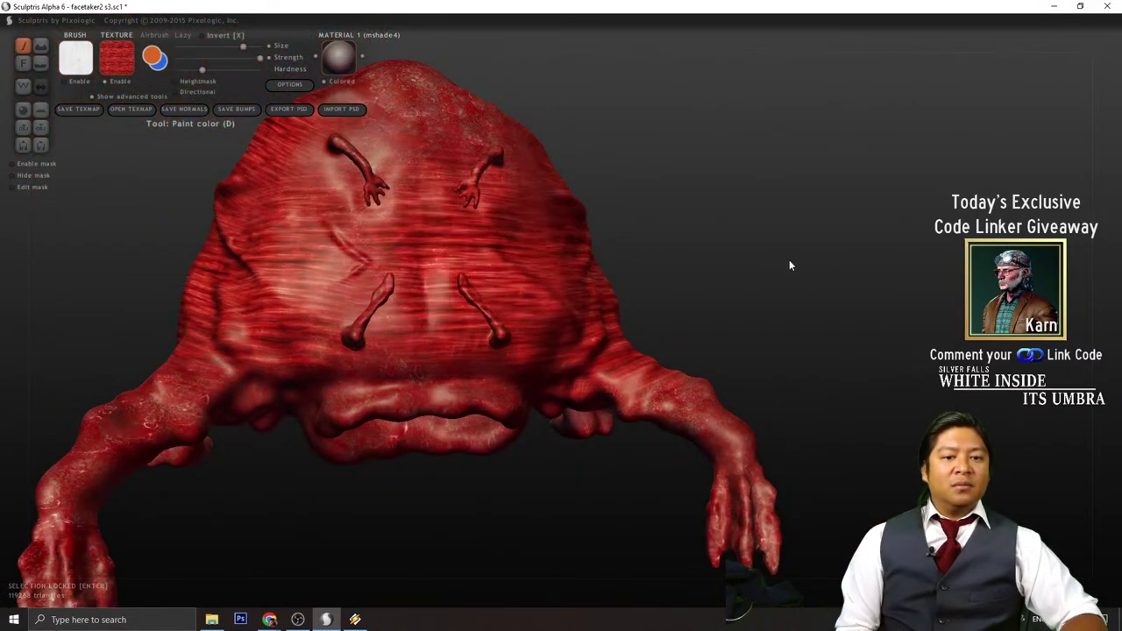
scroll(769, 294, "down", 5)
scroll(750, 297, "up", 5)
scroll(746, 303, "up", 2)
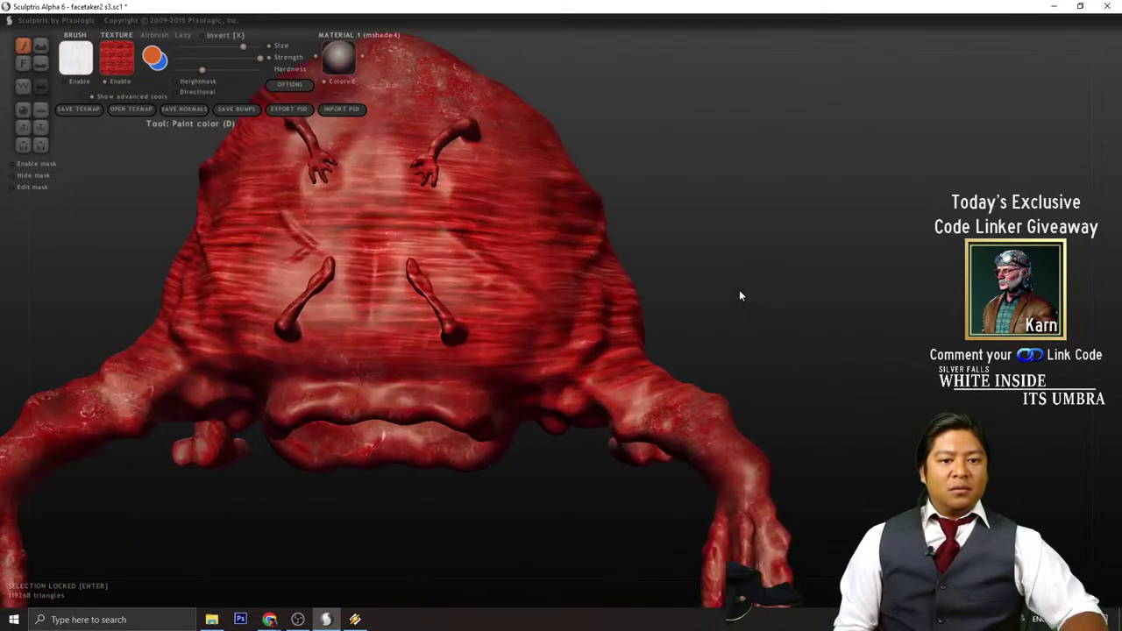
left_click_drag(711, 252, 833, 281, "alt")
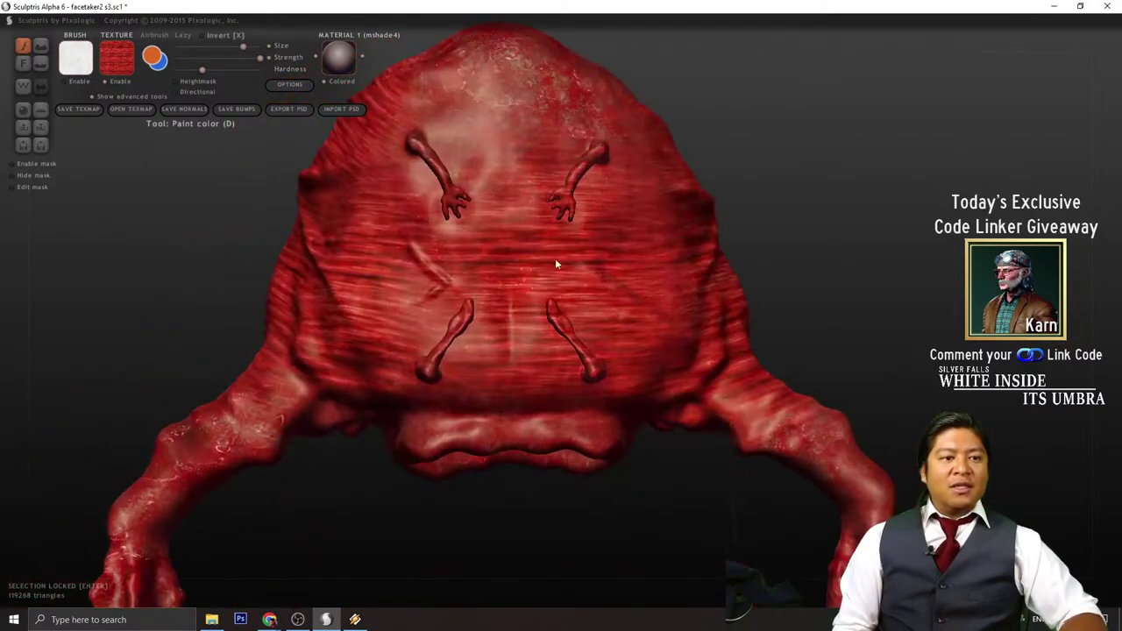
- Switch to the Gore_SKin - diffuse texture and paint a gore patch in the centre of the face, between the four small limbs
left_click(108, 68)
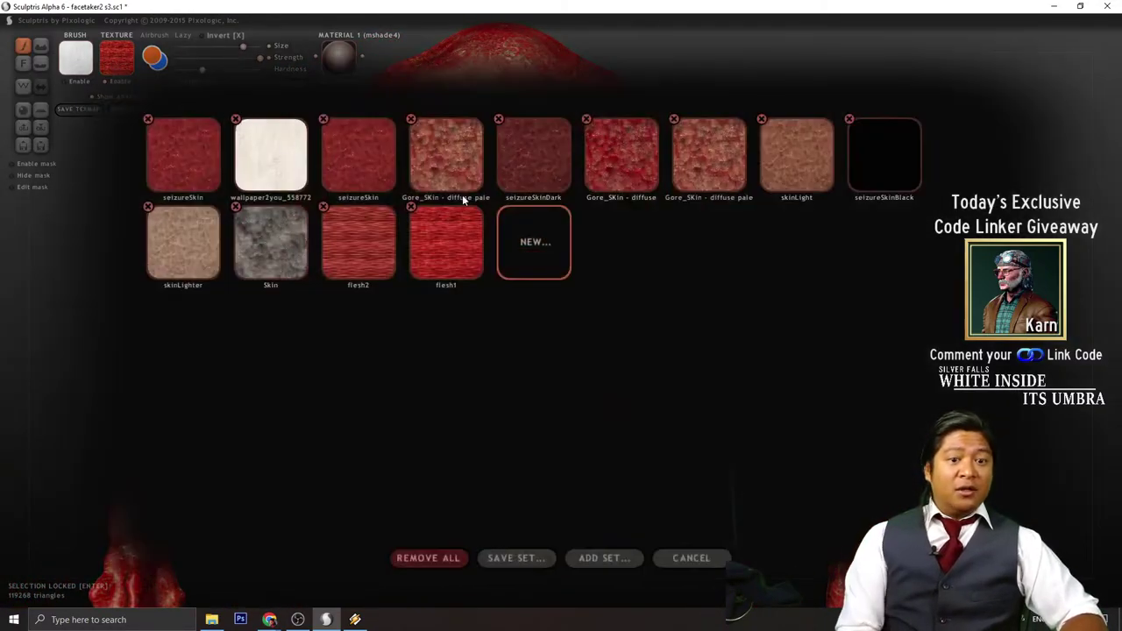
left_click(602, 182)
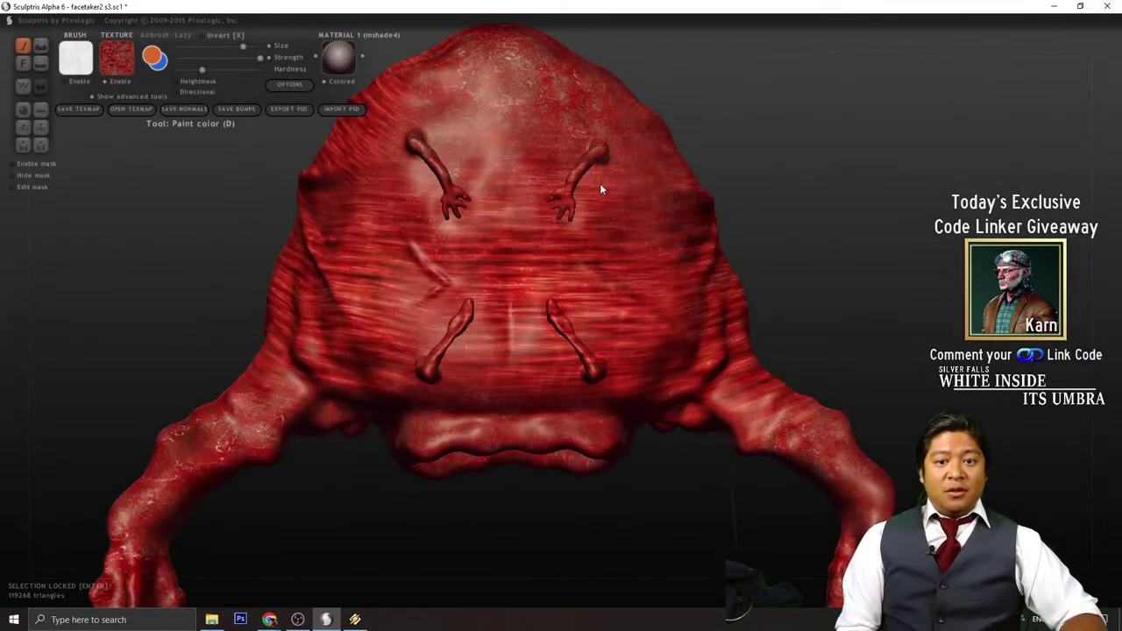
left_click(506, 250)
scroll(526, 218, "up", 3)
scroll(864, 300, "down", 5)
left_click_drag(863, 300, 861, 311)
scroll(518, 264, "up", 2)
scroll(708, 266, "down", 3)
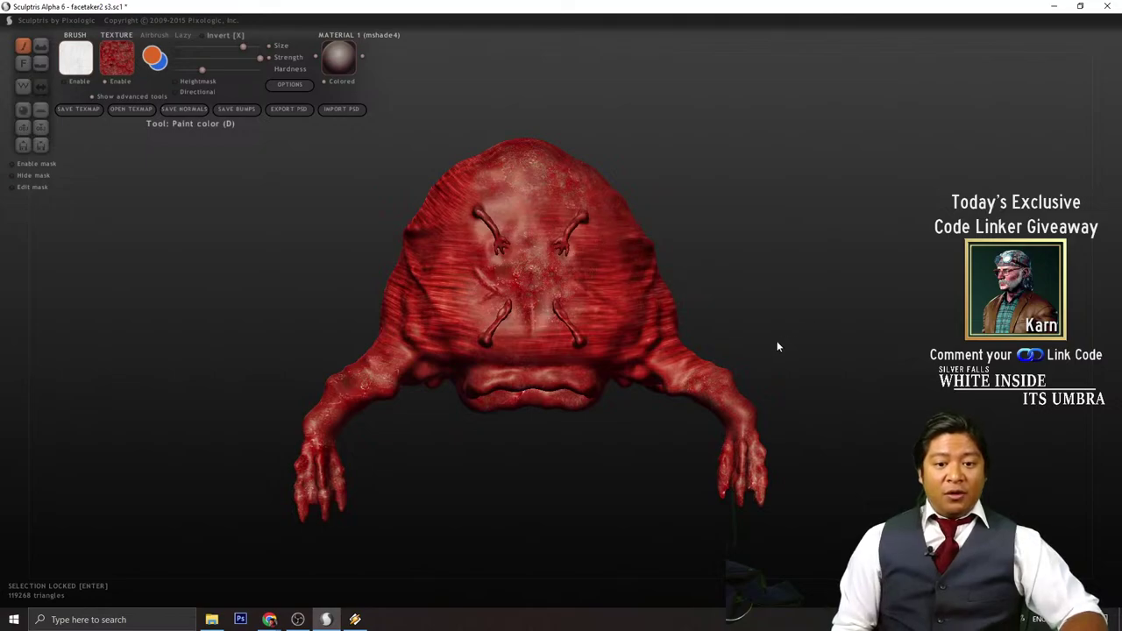
left_click_drag(777, 346, 827, 310)
scroll(830, 299, "up", 4)
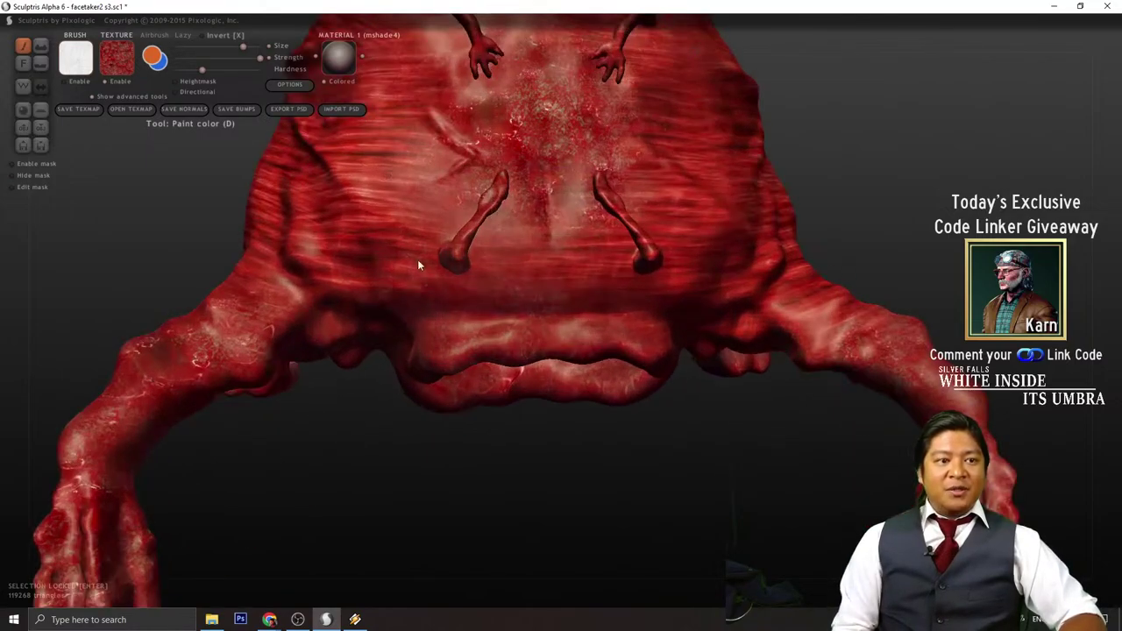
- Switch to the seizureSkin texture, reduce the brush size and paint over the lips and the corners of the mouth
left_click(116, 58)
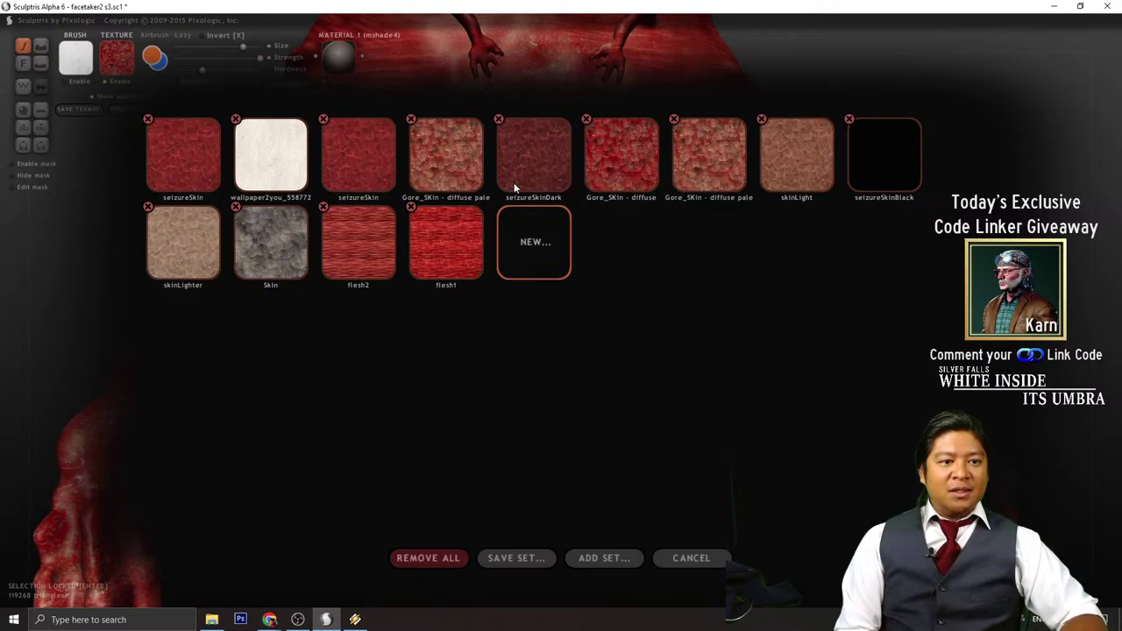
left_click(391, 172)
left_click_drag(881, 265, 686, 347)
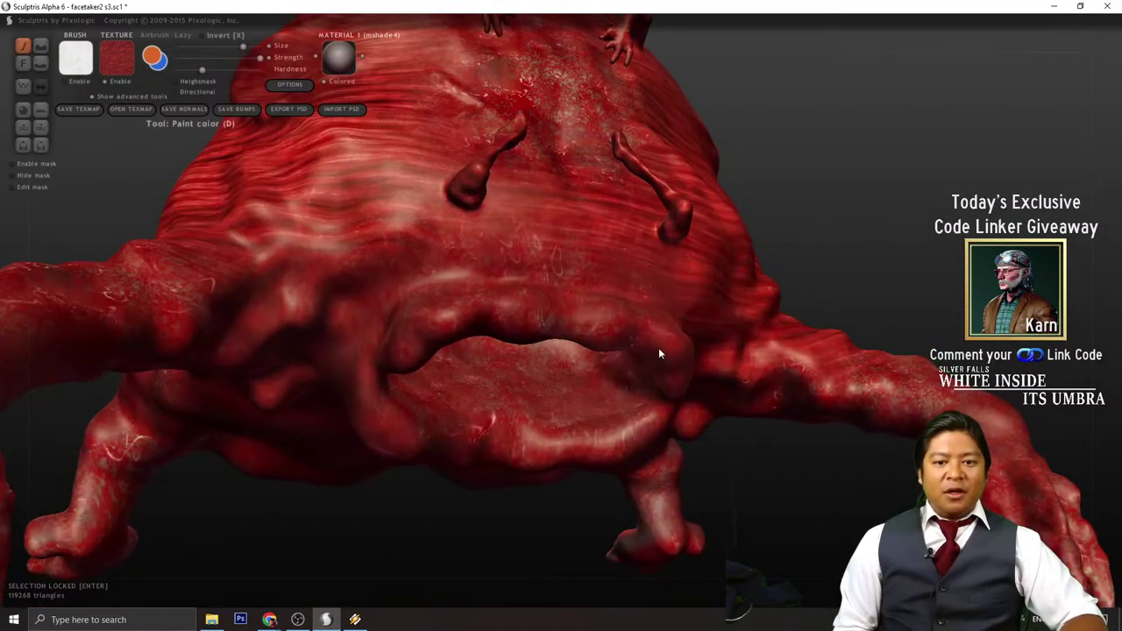
left_click_drag(222, 47, 215, 47)
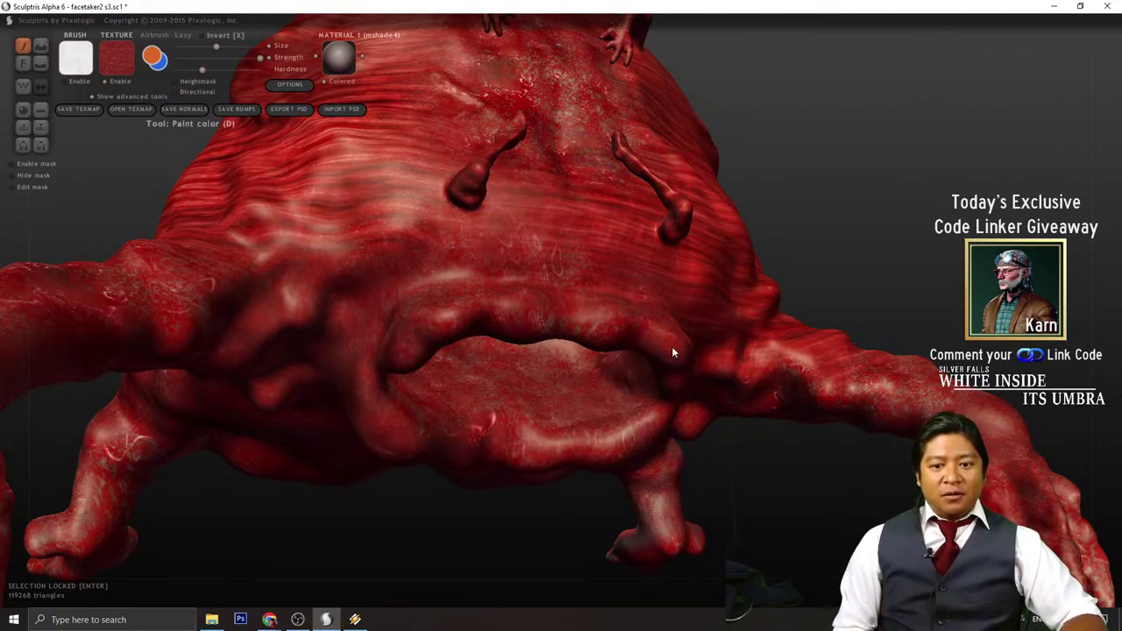
mouse_move(726, 320)
left_mouse_down()
mouse_move(851, 293)
mouse_move(621, 391)
left_mouse_up()
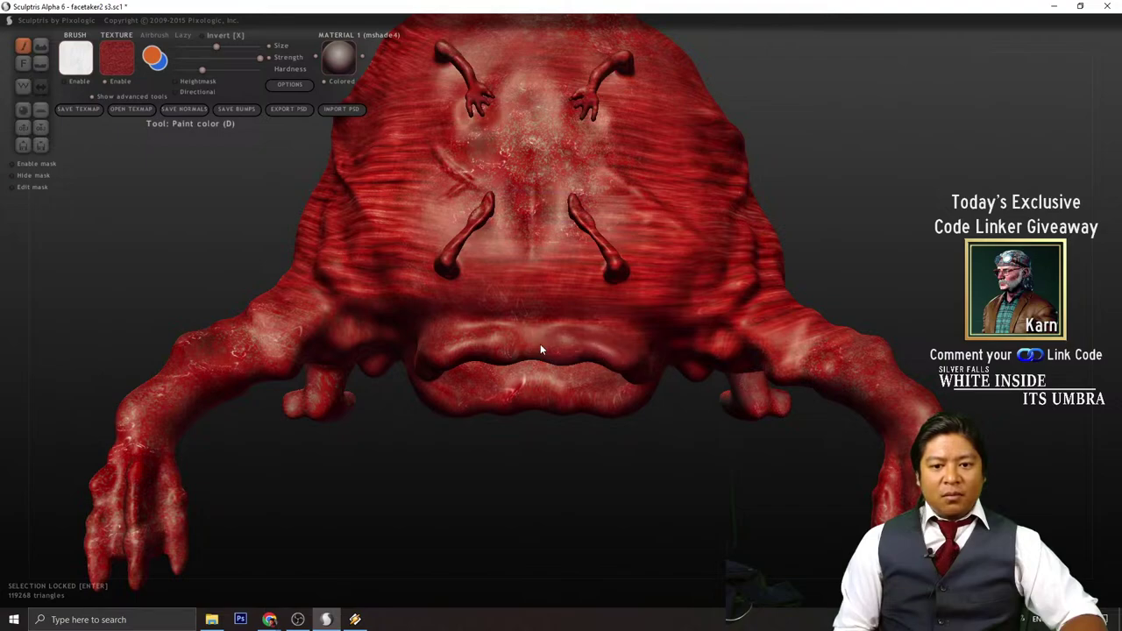
left_click_drag(590, 471, 556, 405)
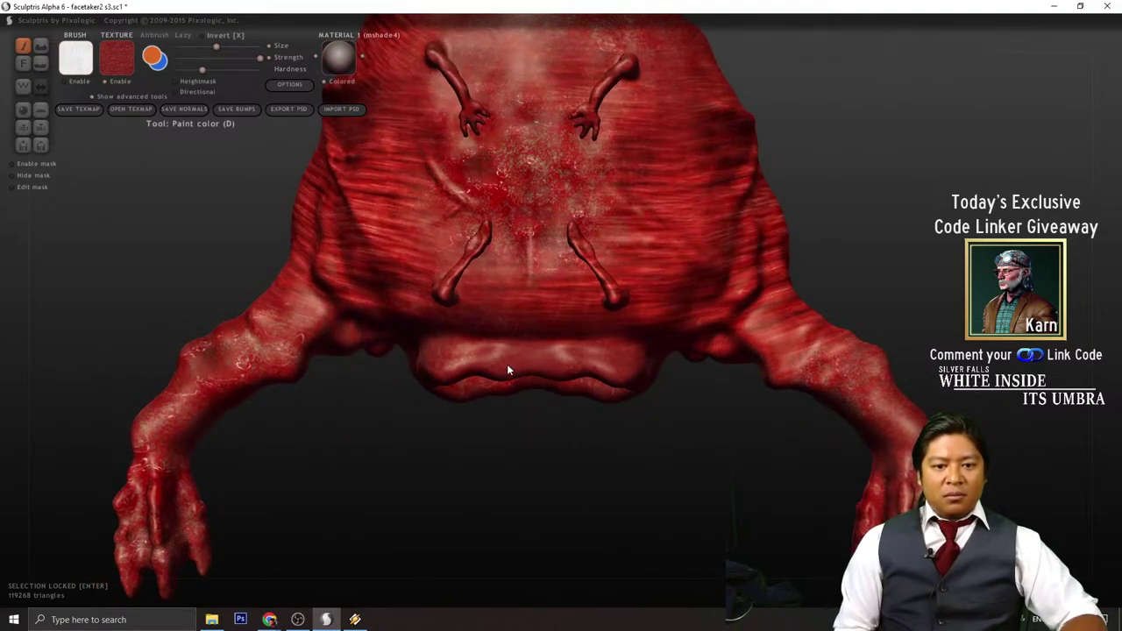
mouse_move(439, 368)
left_mouse_down()
mouse_move(491, 463)
mouse_move(545, 342)
mouse_move(604, 469)
mouse_move(551, 481)
mouse_move(814, 381)
mouse_move(727, 421)
mouse_move(646, 371)
mouse_move(615, 286)
left_mouse_up()
scroll(554, 317, "down", 2)
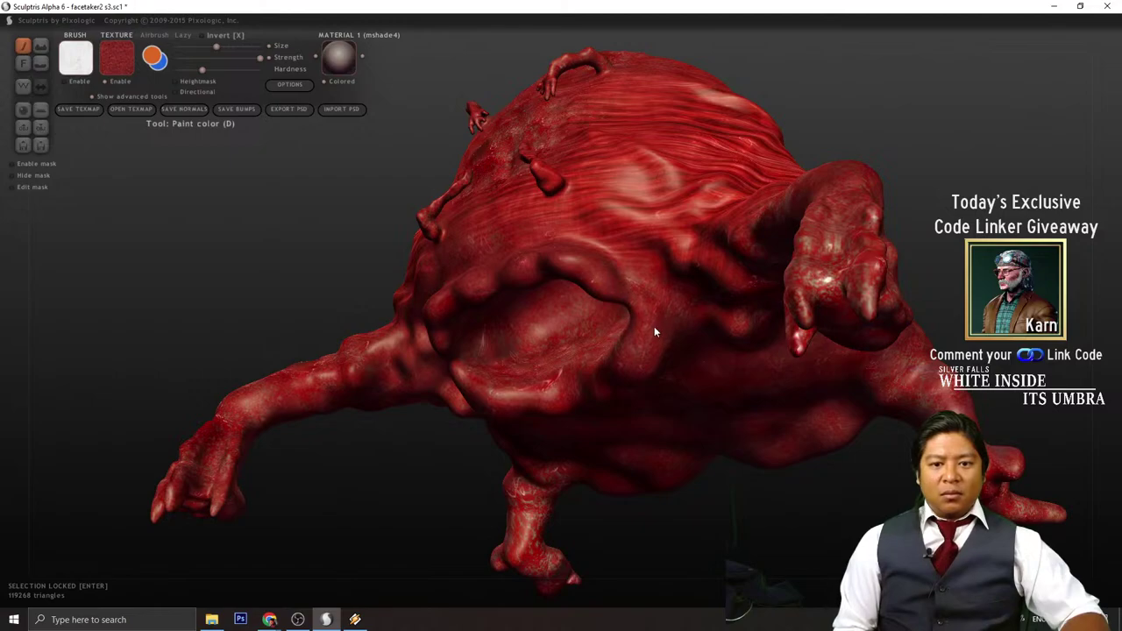
- Switch to the Gore_SKin - diffuse pale texture and paint the upper and lower lips of the large mouth
left_click(123, 62)
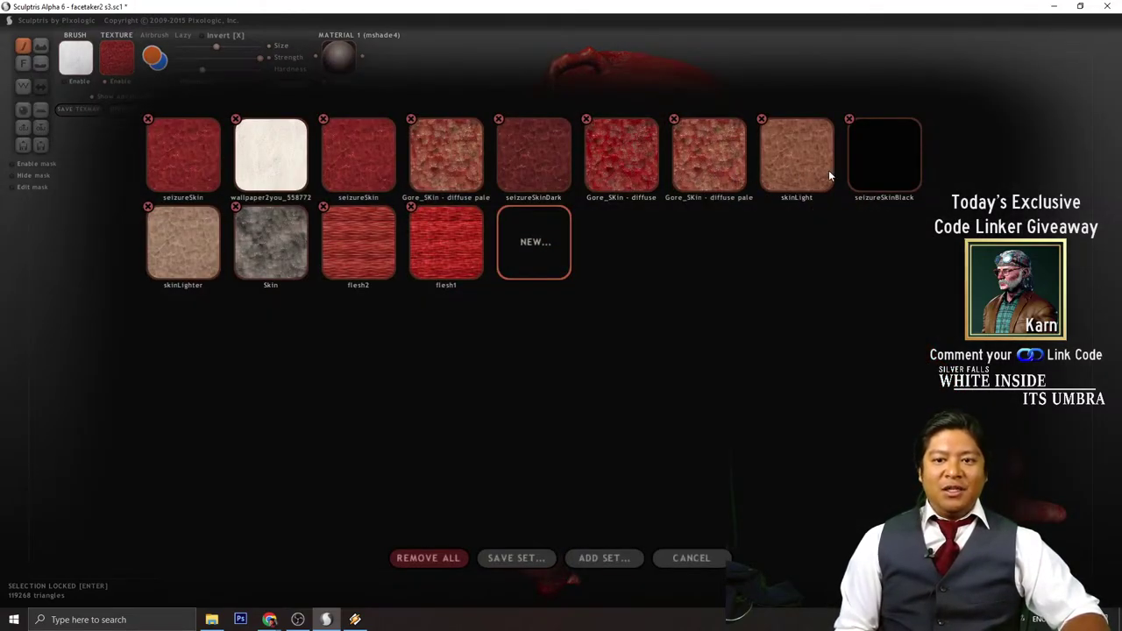
left_click(706, 167)
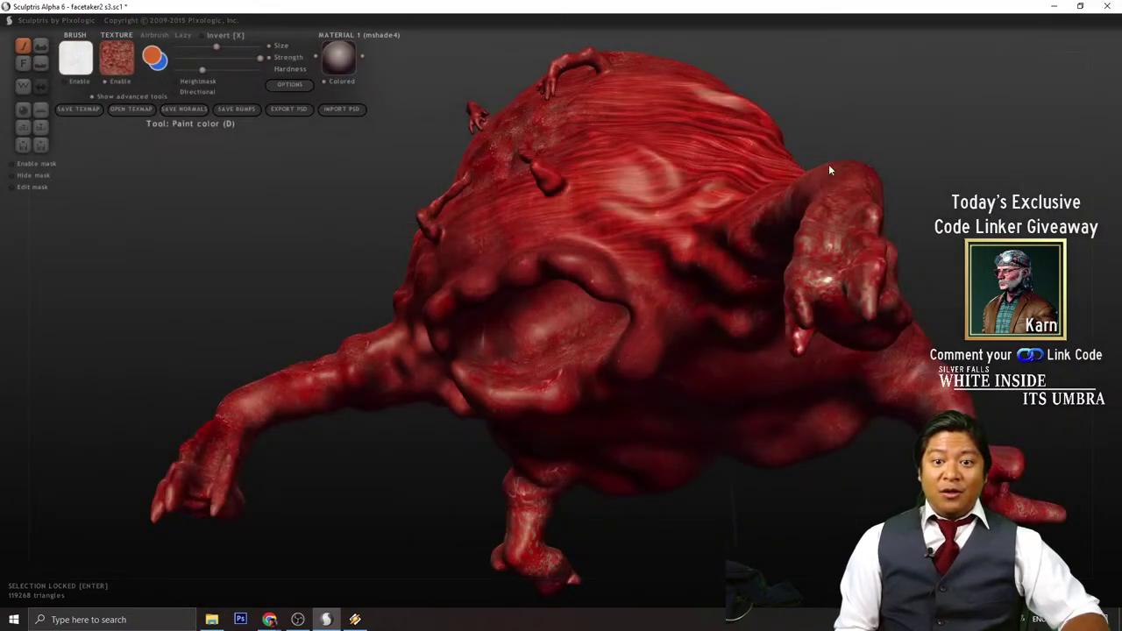
mouse_move(829, 164)
left_mouse_down()
mouse_move(893, 156)
mouse_move(631, 276)
left_mouse_up()
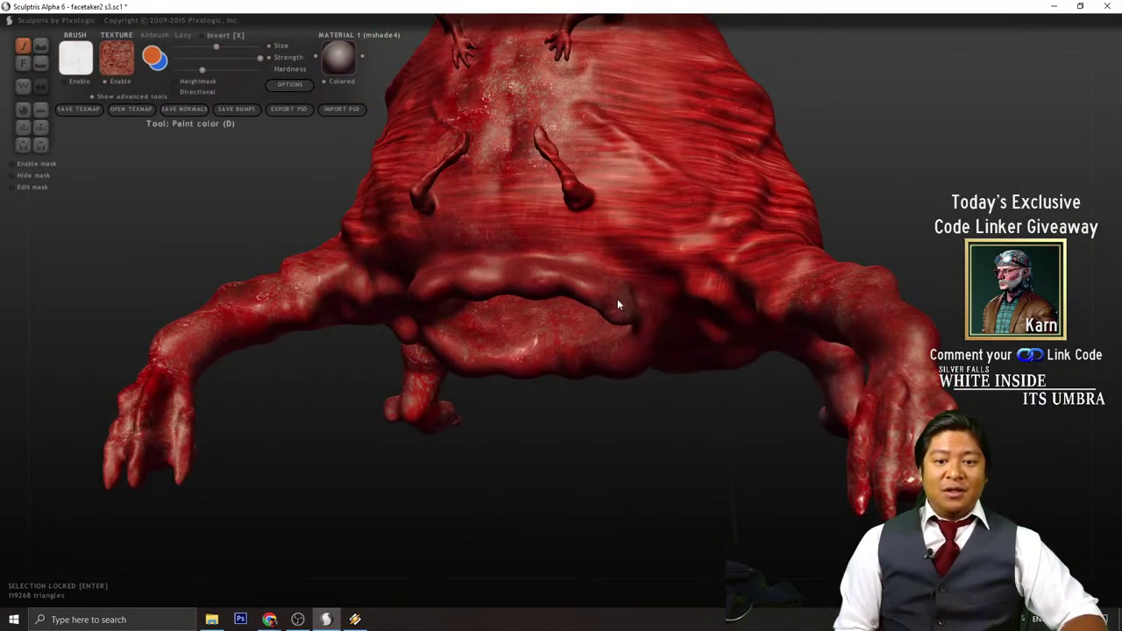
scroll(624, 303, "up", 2)
scroll(632, 306, "down", 4)
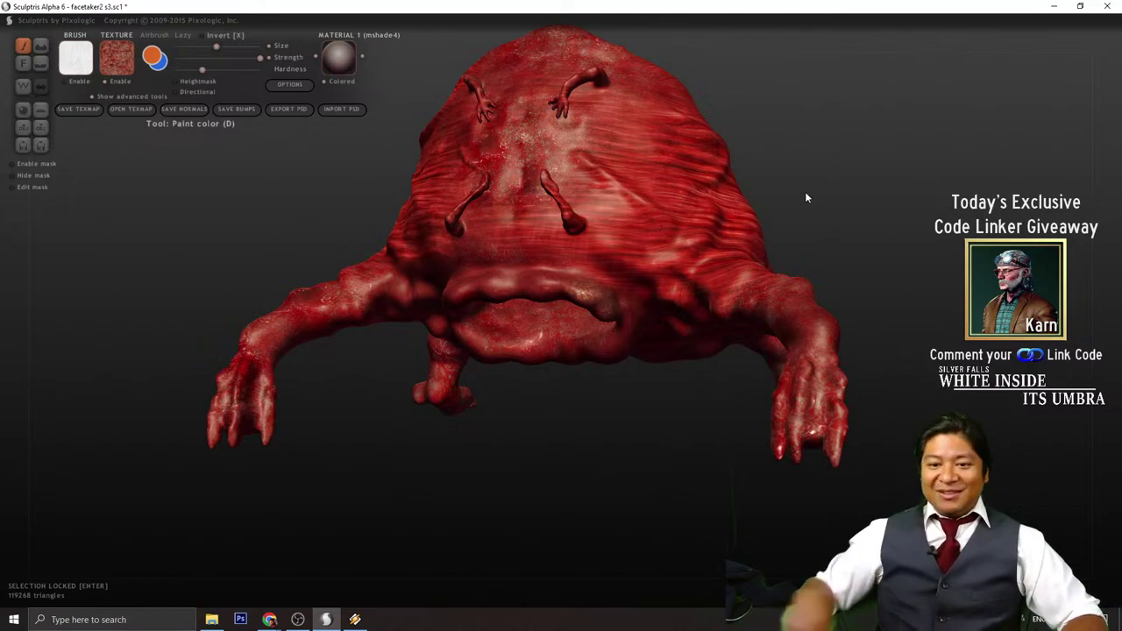
mouse_move(741, 211)
left_mouse_down()
mouse_move(868, 180)
mouse_move(594, 294)
left_mouse_up()
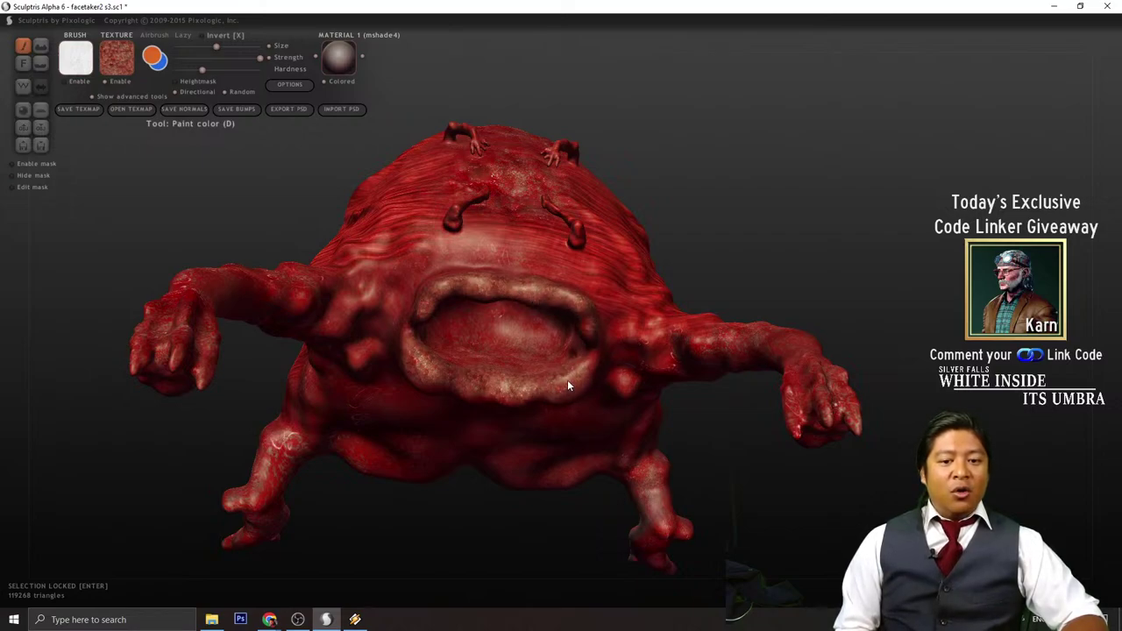
- Extend the pale gore texture around the mouth corners and along the rim of the lips
mouse_move(710, 456)
left_mouse_down()
mouse_move(745, 488)
mouse_move(721, 546)
mouse_move(769, 514)
mouse_move(499, 378)
mouse_move(541, 376)
left_mouse_up()
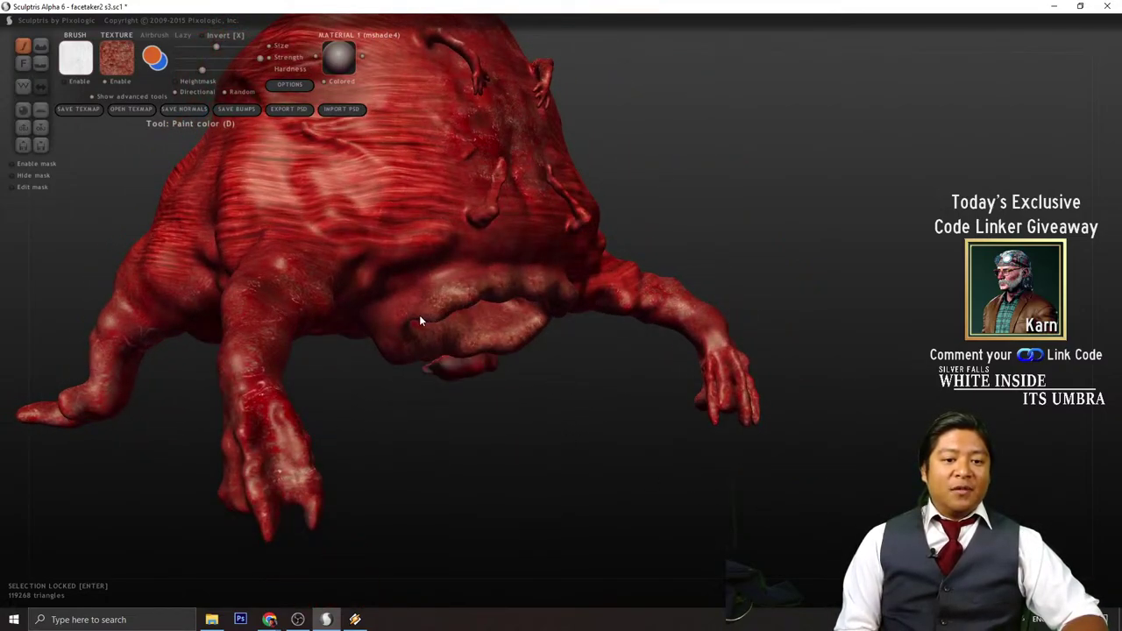
mouse_move(397, 350)
left_mouse_down()
mouse_move(552, 448)
mouse_move(544, 465)
mouse_move(447, 307)
left_mouse_up()
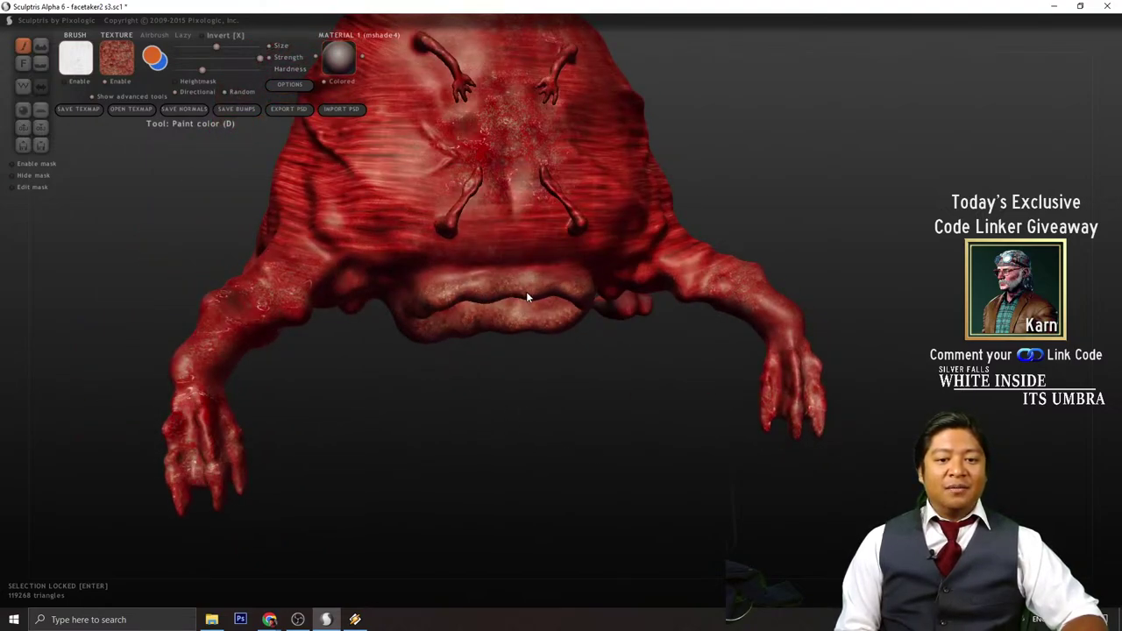
mouse_move(628, 404)
left_mouse_down()
mouse_move(581, 329)
mouse_move(594, 396)
mouse_move(638, 343)
left_mouse_up()
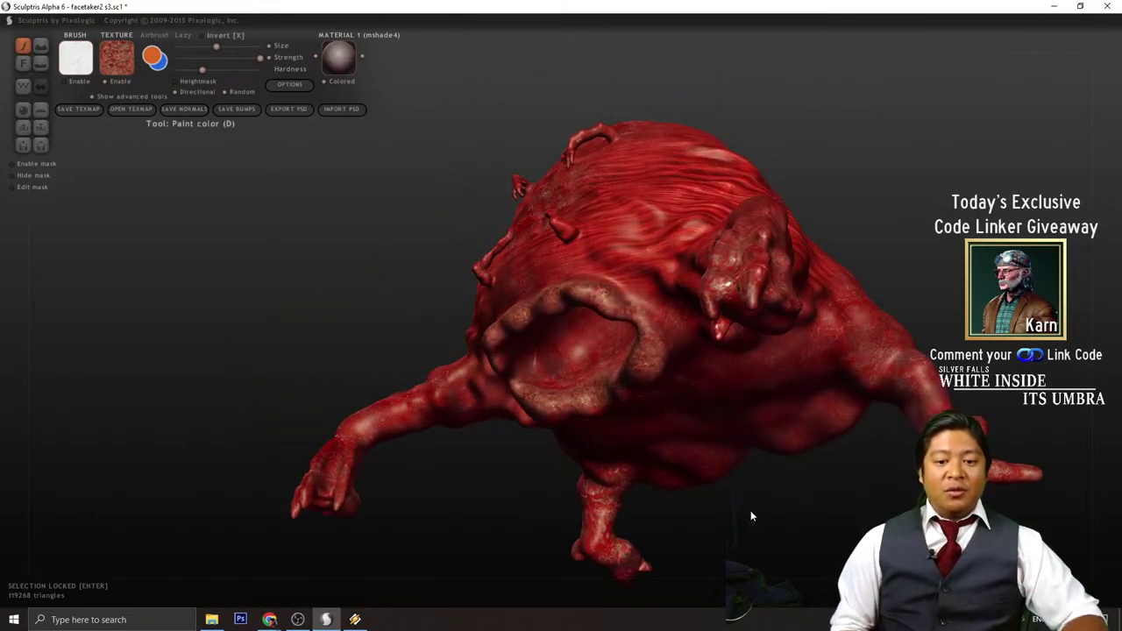
left_click_drag(751, 516, 766, 483)
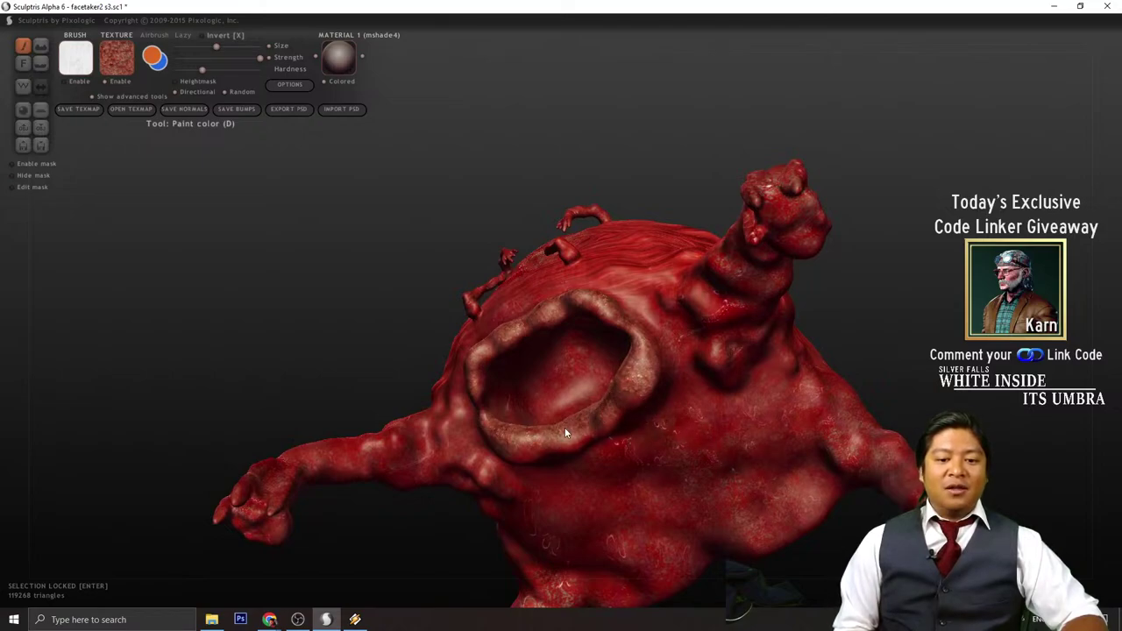
mouse_move(762, 103)
left_mouse_down()
mouse_move(802, 186)
mouse_move(827, 176)
mouse_move(822, 190)
left_mouse_up()
scroll(829, 211, "down", 4)
left_click_drag(840, 251, 880, 249)
scroll(826, 204, "up", 4)
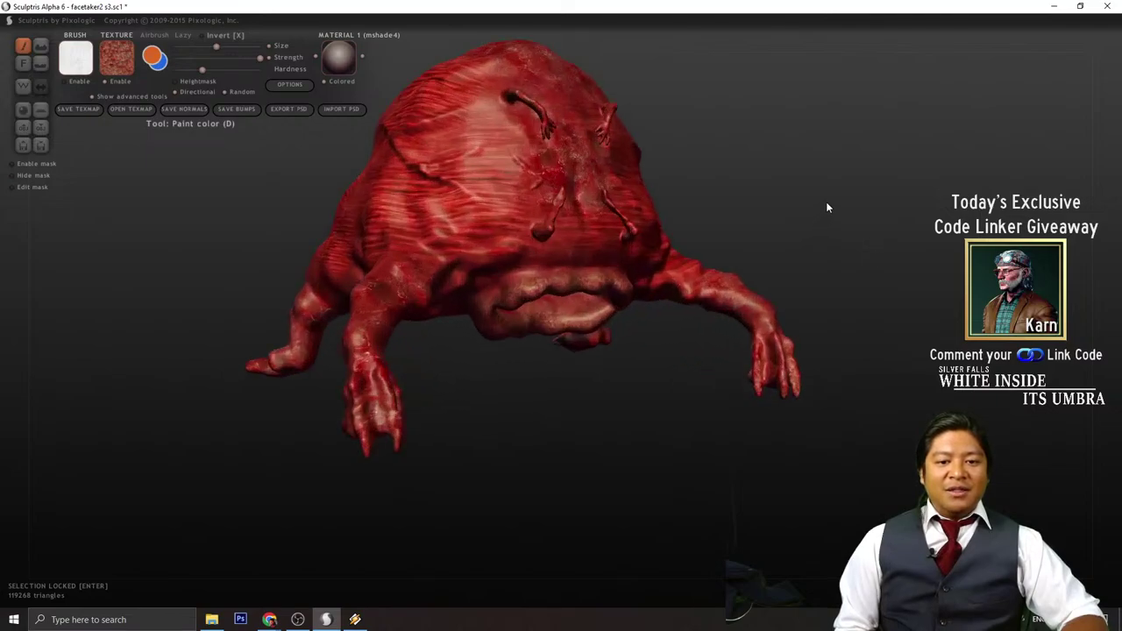
- Change the sculpt's material to 00ZBrush_Green_Clay and check the painted skin under it
left_click(338, 60)
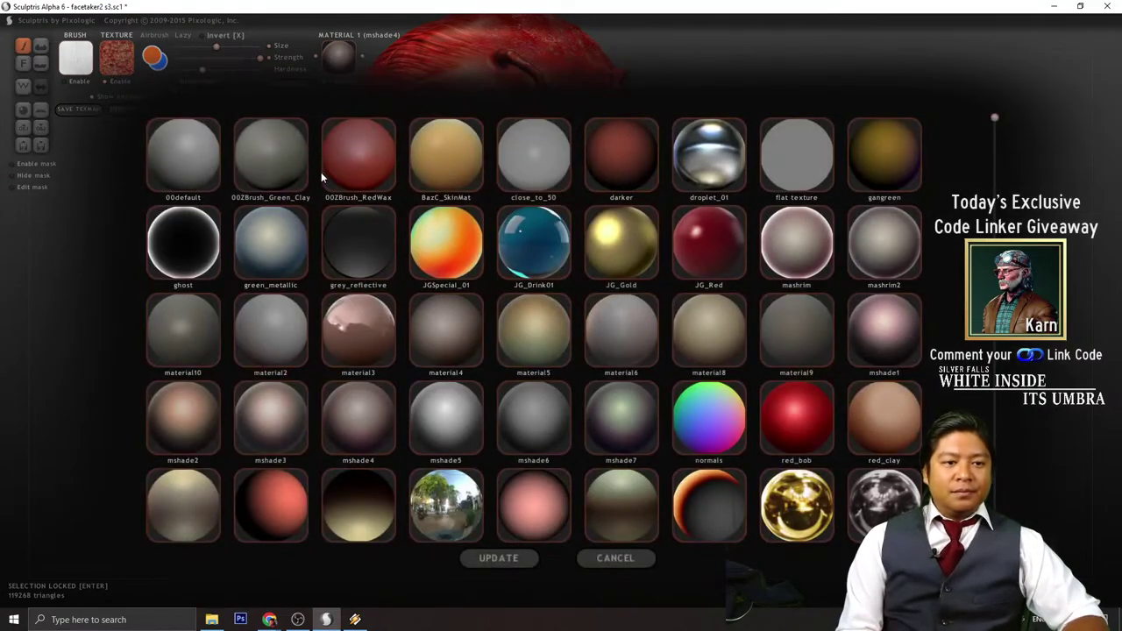
left_click(271, 153)
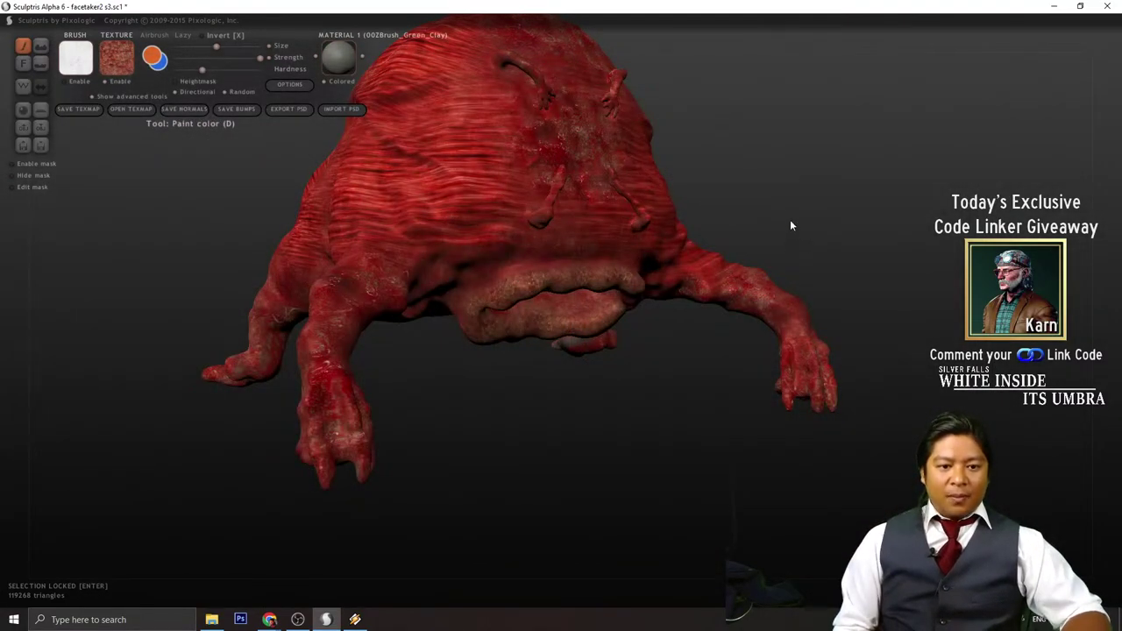
mouse_move(782, 207)
left_mouse_down()
mouse_move(847, 351)
mouse_move(739, 333)
mouse_move(810, 329)
mouse_move(831, 313)
left_mouse_up()
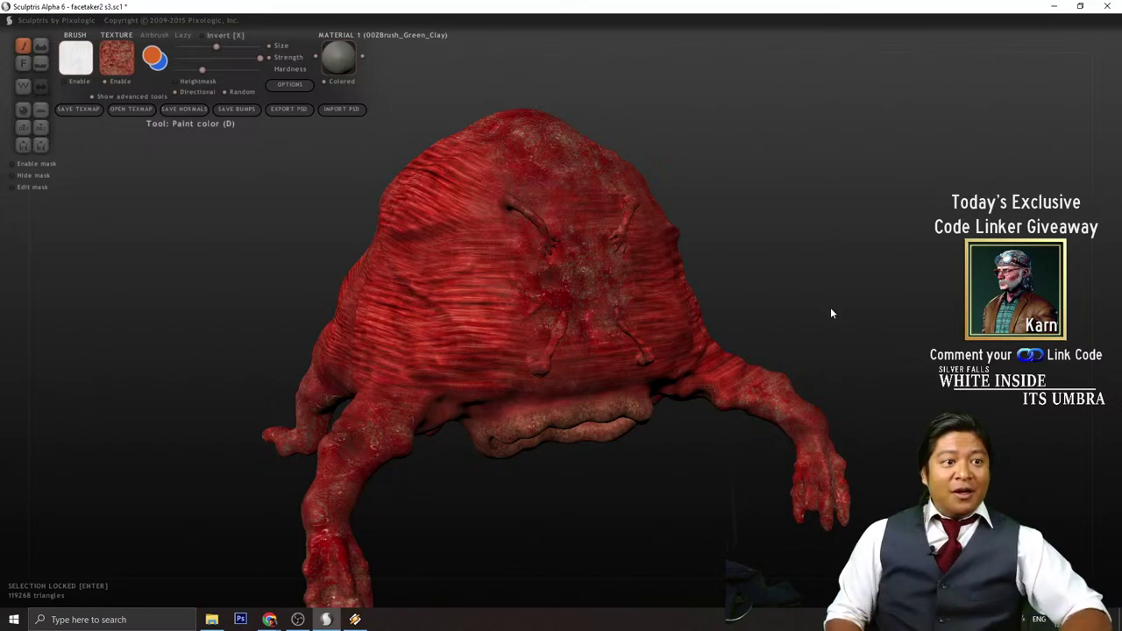
scroll(821, 359, "down", 5)
mouse_move(822, 361)
left_mouse_down()
mouse_move(851, 336)
mouse_move(855, 269)
mouse_move(844, 258)
mouse_move(835, 289)
left_mouse_up()
scroll(871, 332, "up", 5)
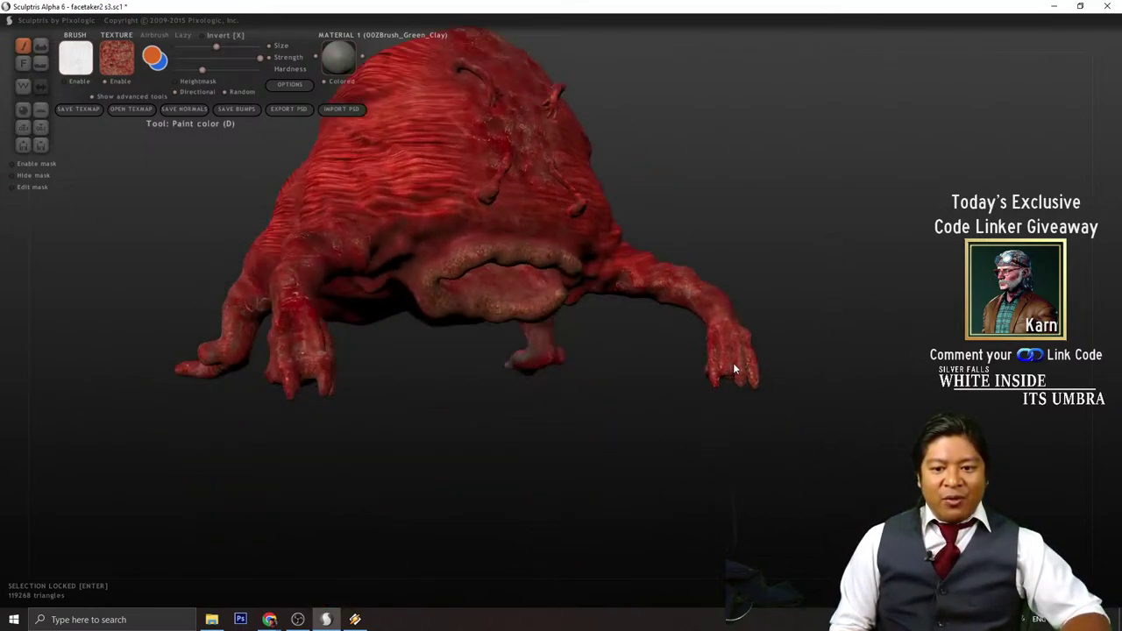
- Examine the painted creature from the front and sides, from the whole body down to the fibres and small facial limbs
mouse_move(735, 368)
left_mouse_down()
mouse_move(596, 461)
mouse_move(651, 406)
mouse_move(619, 574)
mouse_move(842, 283)
mouse_move(812, 316)
mouse_move(849, 255)
mouse_move(834, 279)
mouse_move(832, 253)
left_mouse_up()
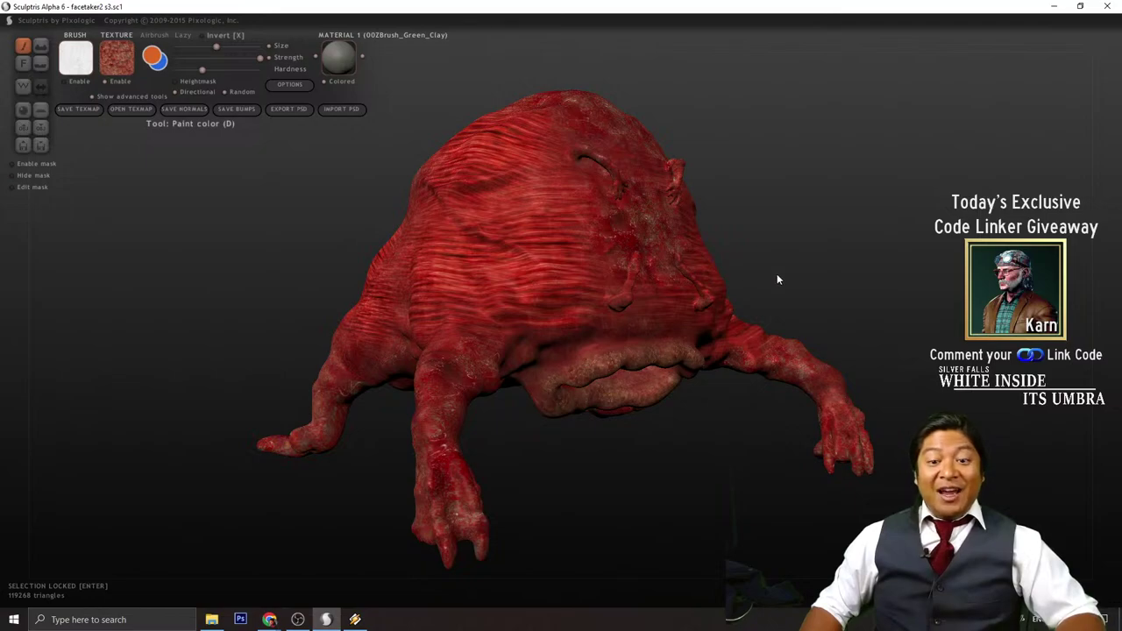
scroll(777, 274, "down", 3)
scroll(777, 275, "up", 5)
scroll(737, 265, "down", 3)
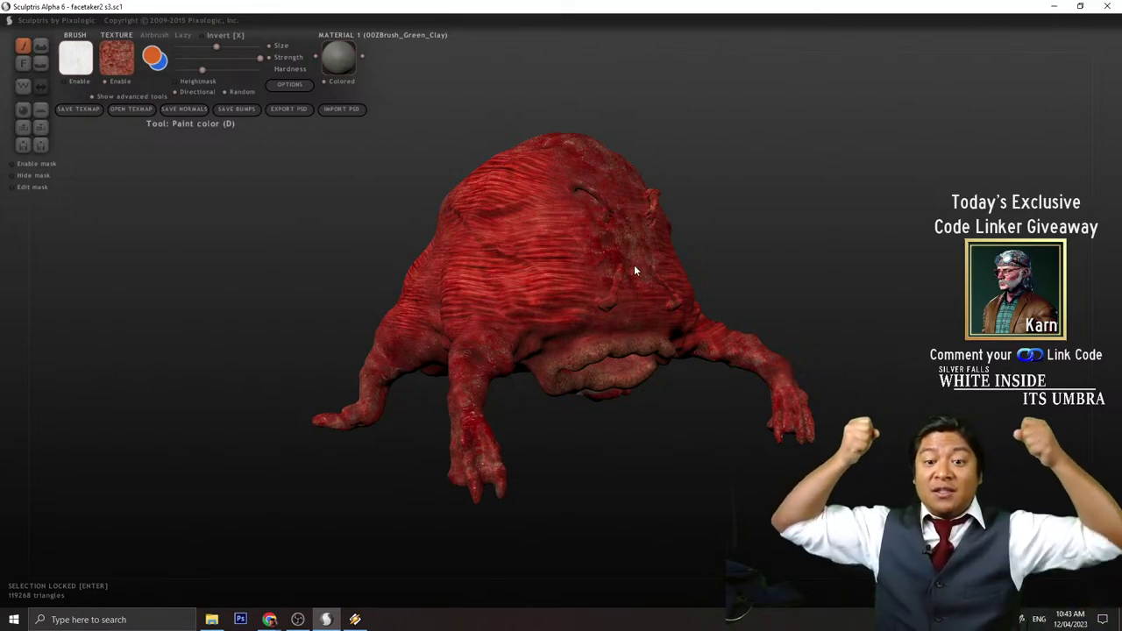
scroll(662, 246, "up", 1)
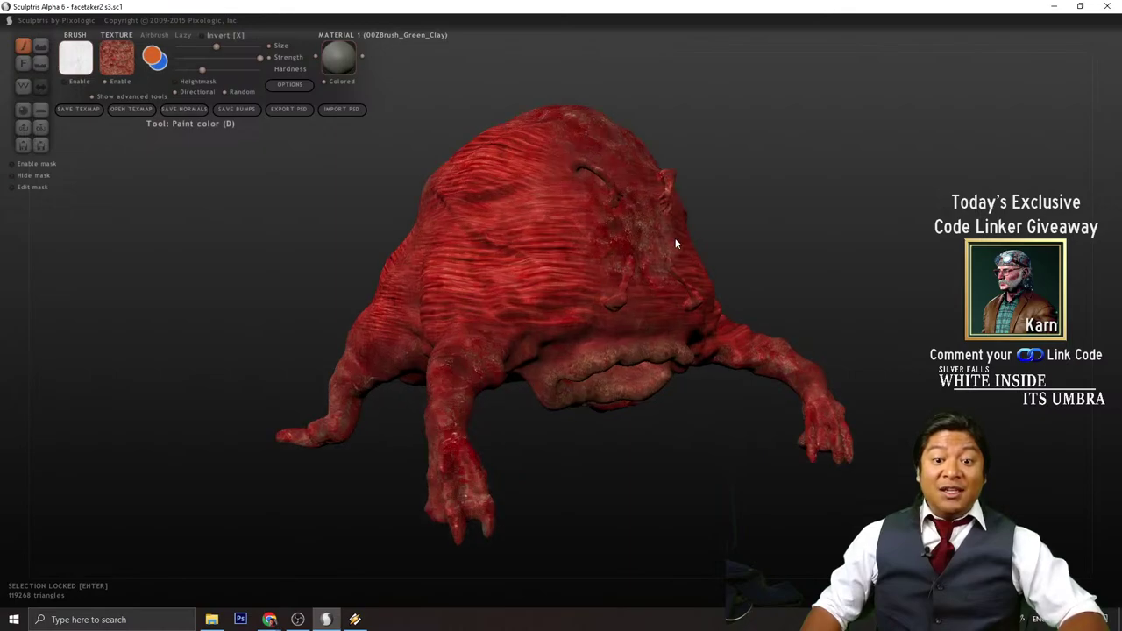
left_click_drag(882, 254, 699, 375)
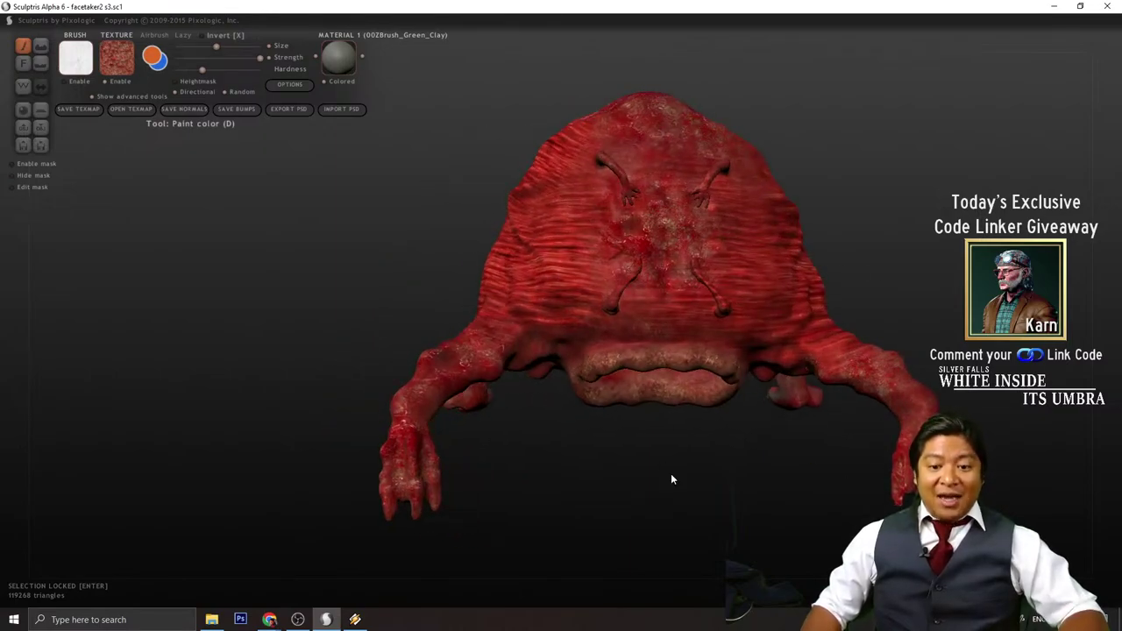
left_click_drag(667, 472, 602, 382, "alt")
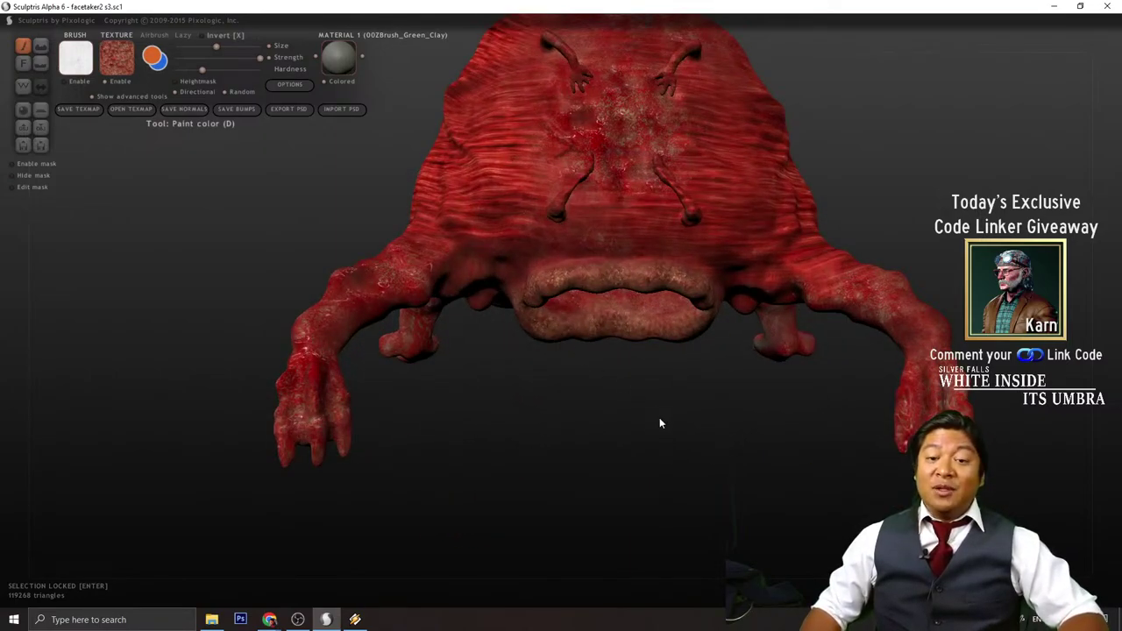
scroll(660, 417, "down", 2)
scroll(798, 263, "up", 3)
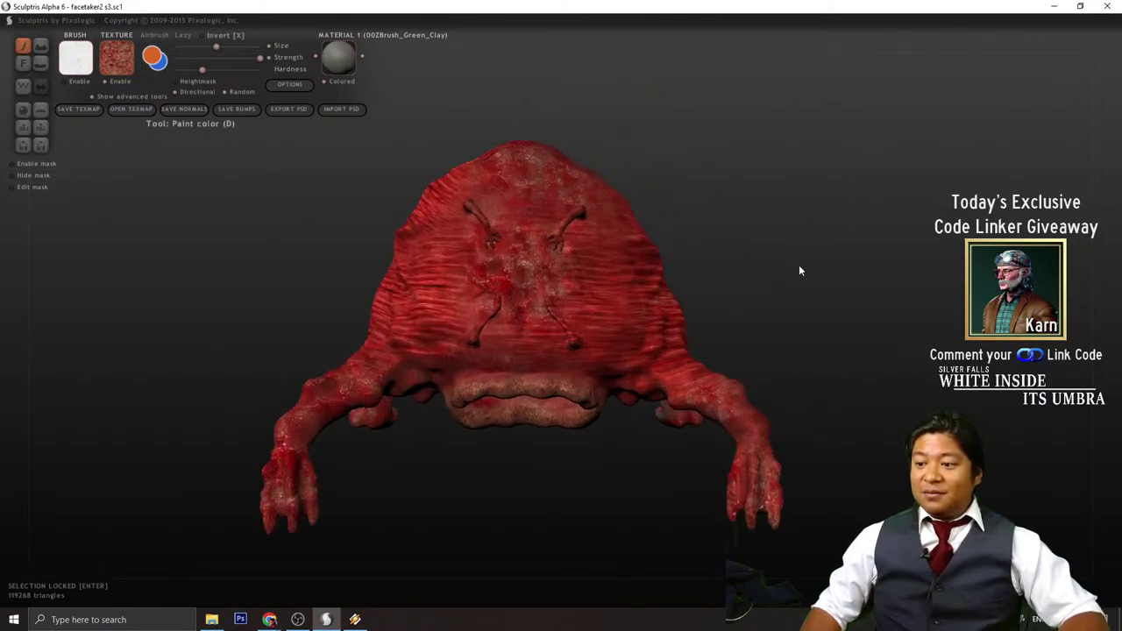
mouse_move(847, 288)
left_mouse_down()
mouse_move(839, 280)
mouse_move(909, 275)
mouse_move(852, 266)
mouse_move(1000, 244)
mouse_move(1043, 268)
mouse_move(727, 258)
mouse_move(634, 266)
mouse_move(512, 303)
mouse_move(349, 310)
left_mouse_up()
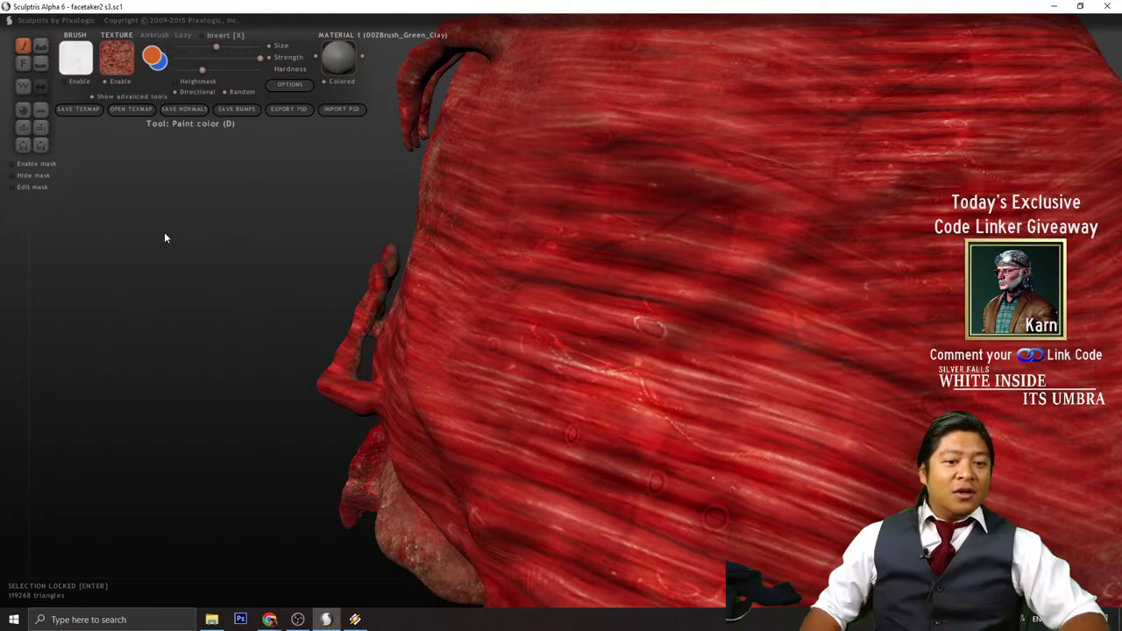
mouse_move(164, 232)
left_mouse_down()
mouse_move(337, 244)
mouse_move(192, 471)
mouse_move(383, 521)
left_mouse_up()
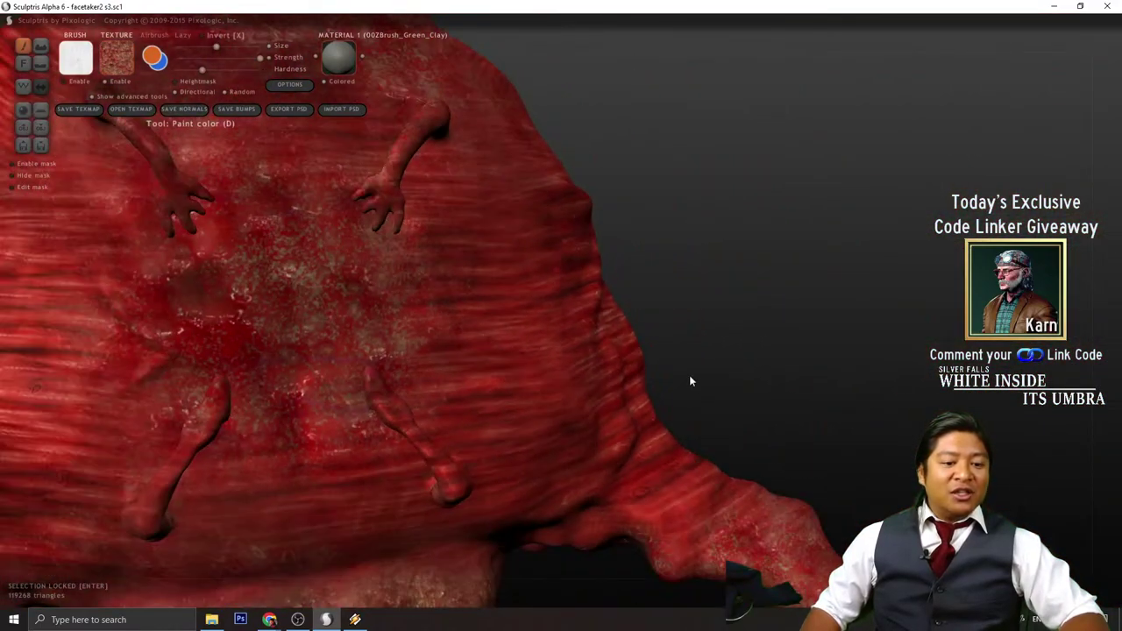
mouse_move(690, 382)
left_mouse_down()
mouse_move(727, 336)
mouse_move(770, 341)
mouse_move(451, 164)
left_mouse_up()
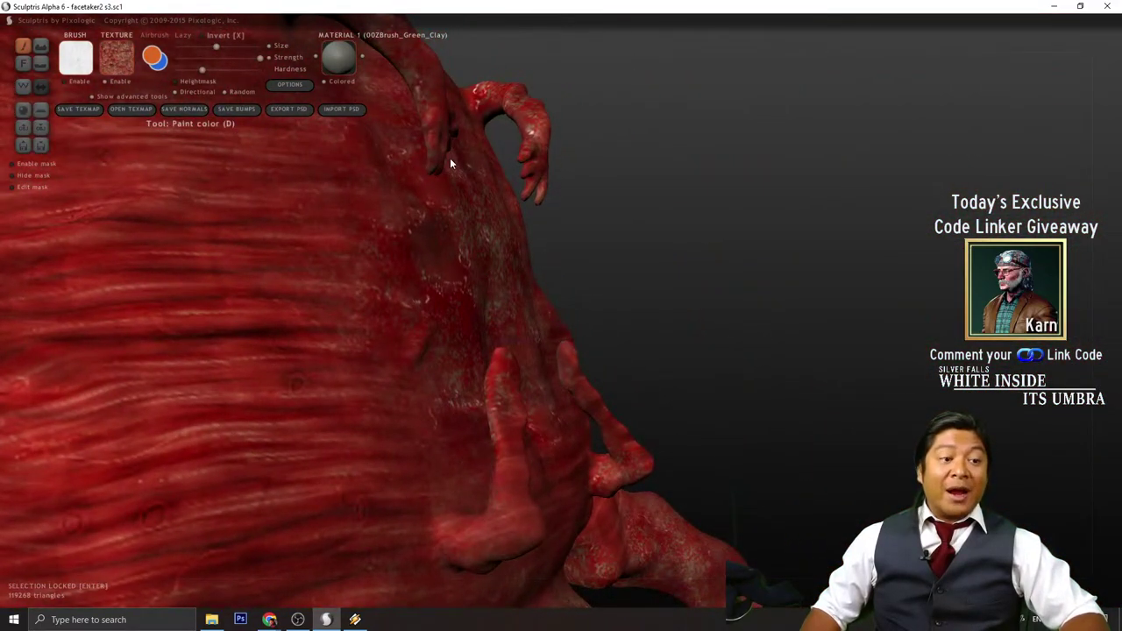
- Switch to the Gore_SKin - diffuse texture and paint it over the small arms and legs on the creature's face
left_click(121, 62)
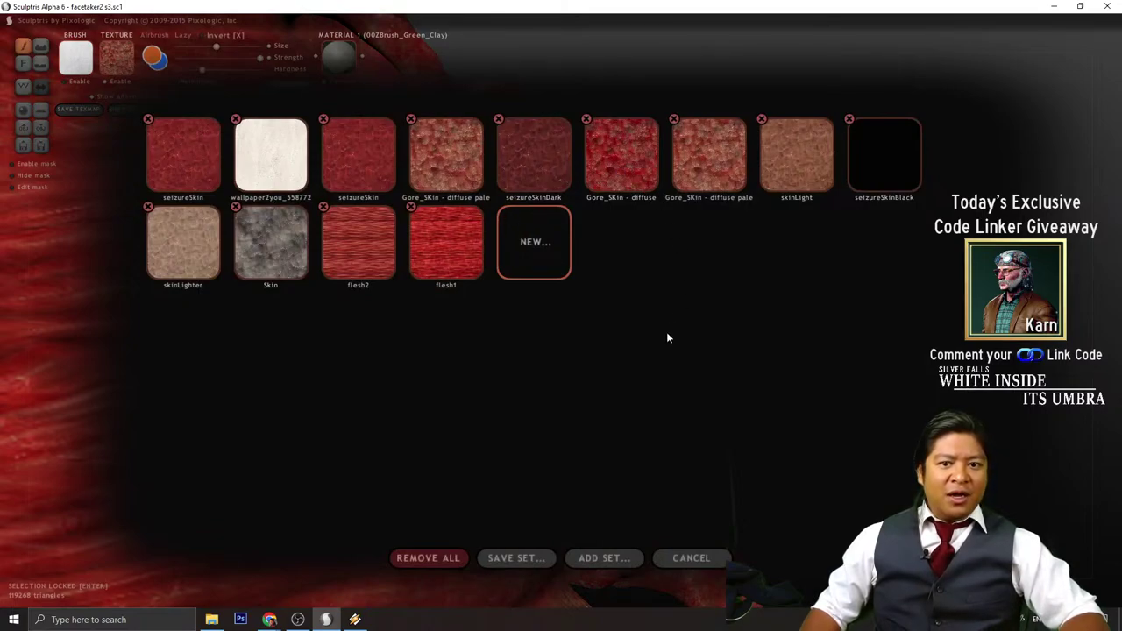
left_click(790, 331)
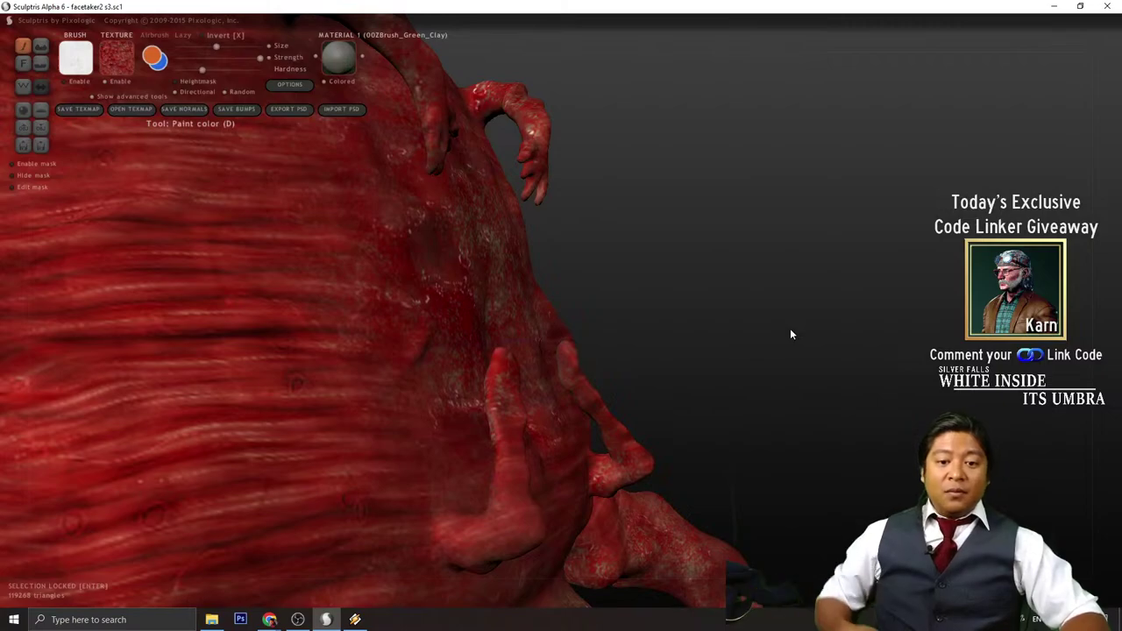
mouse_move(790, 334)
left_mouse_down()
mouse_move(769, 426)
mouse_move(784, 418)
mouse_move(698, 441)
left_mouse_up()
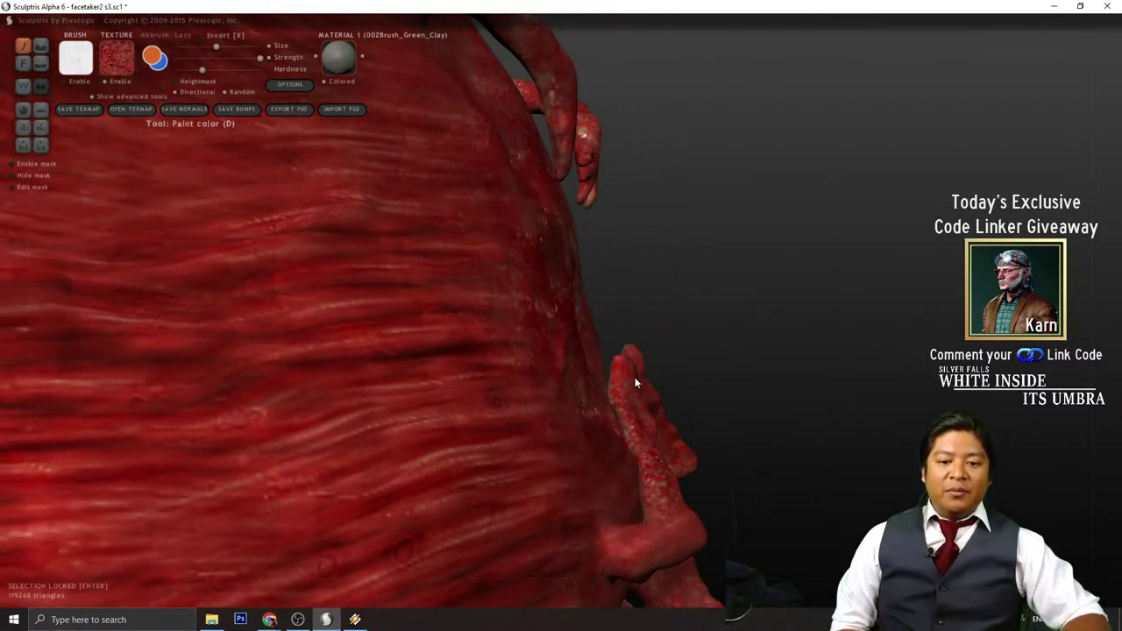
left_click_drag(635, 379, 693, 382)
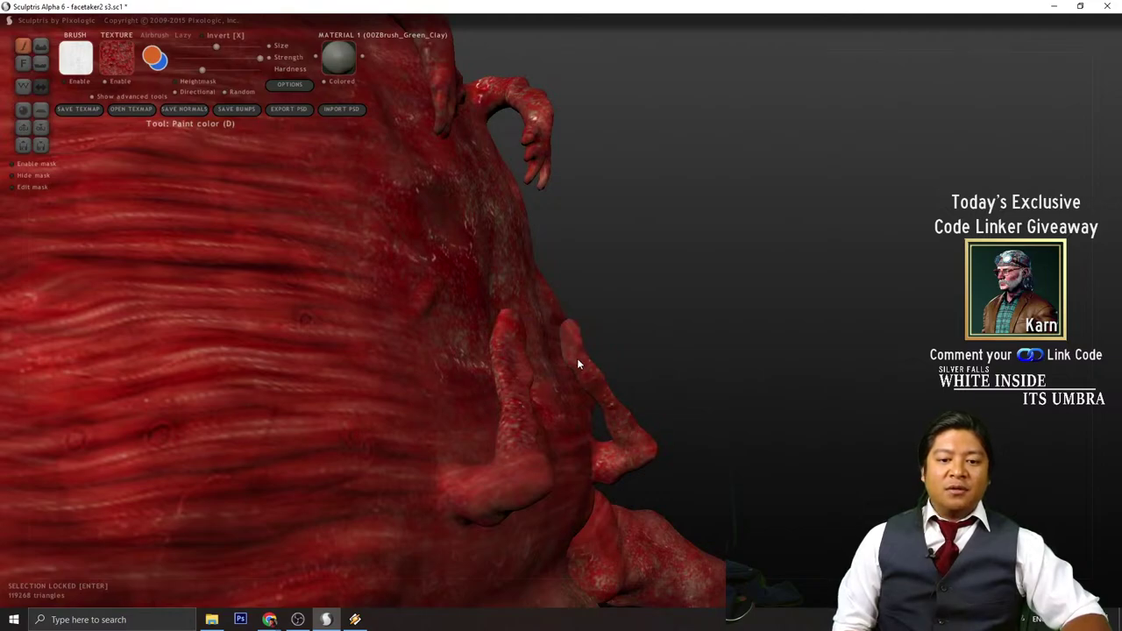
mouse_move(580, 338)
left_mouse_down()
mouse_move(777, 331)
mouse_move(552, 369)
left_mouse_up()
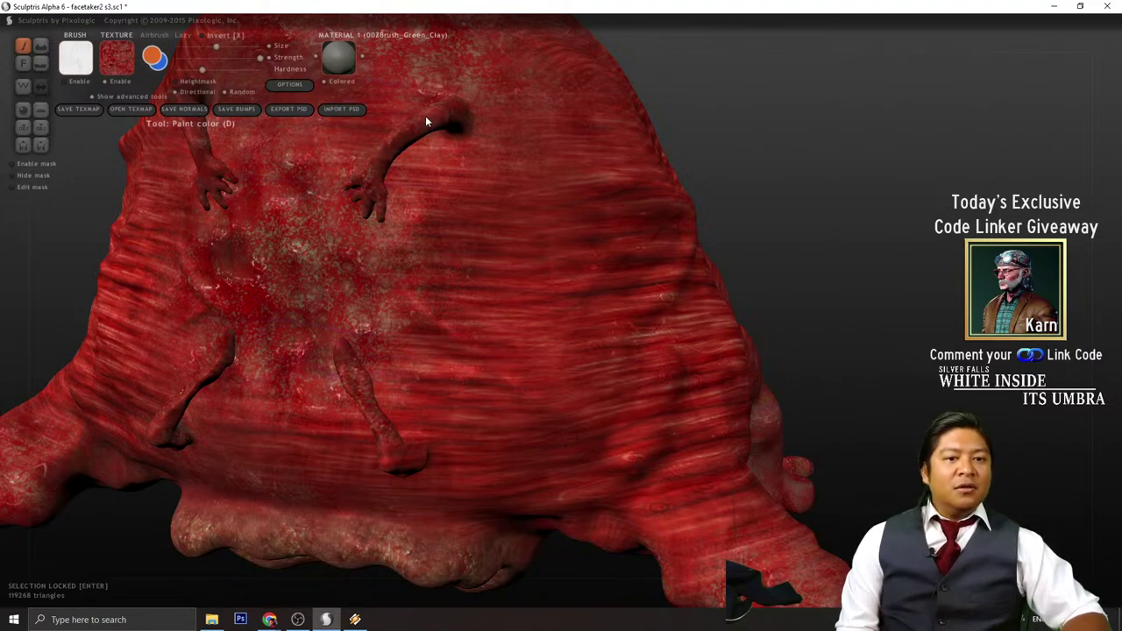
mouse_move(764, 150)
left_mouse_down()
mouse_move(904, 306)
mouse_move(731, 261)
left_mouse_up()
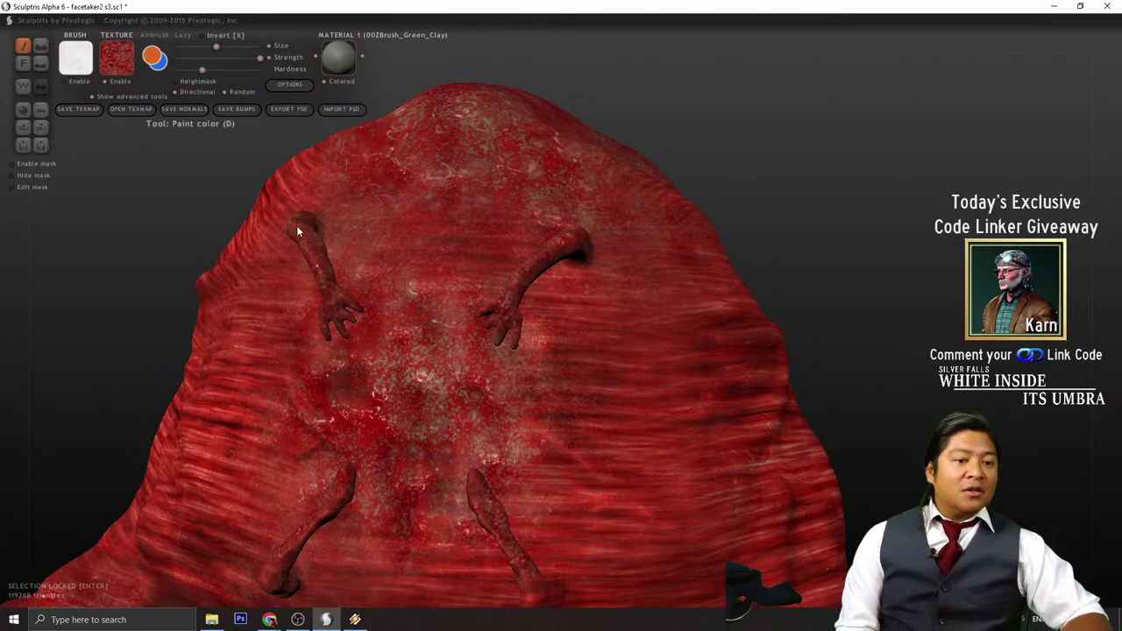
- Examine the textured creature from the front, side and below, including its facial limbs, lips and the inside of its mouth
mouse_move(904, 289)
left_mouse_down()
mouse_move(867, 336)
mouse_move(886, 345)
mouse_move(832, 268)
mouse_move(889, 308)
mouse_move(874, 294)
mouse_move(742, 307)
mouse_move(774, 282)
mouse_move(792, 297)
mouse_move(834, 286)
mouse_move(825, 290)
left_mouse_up()
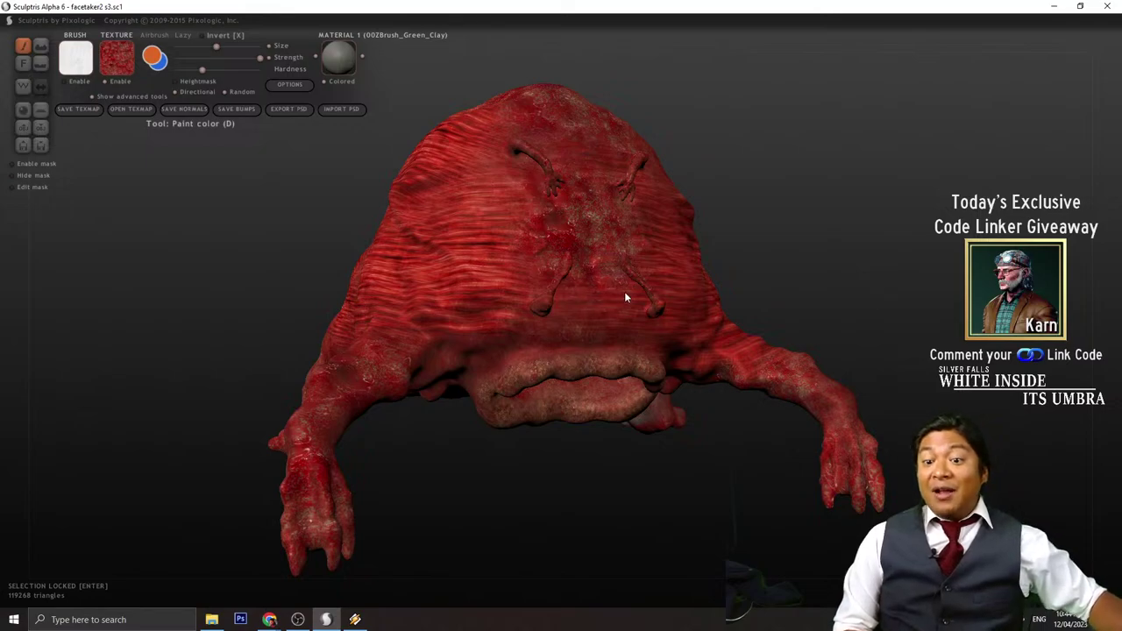
left_click_drag(792, 253, 844, 255)
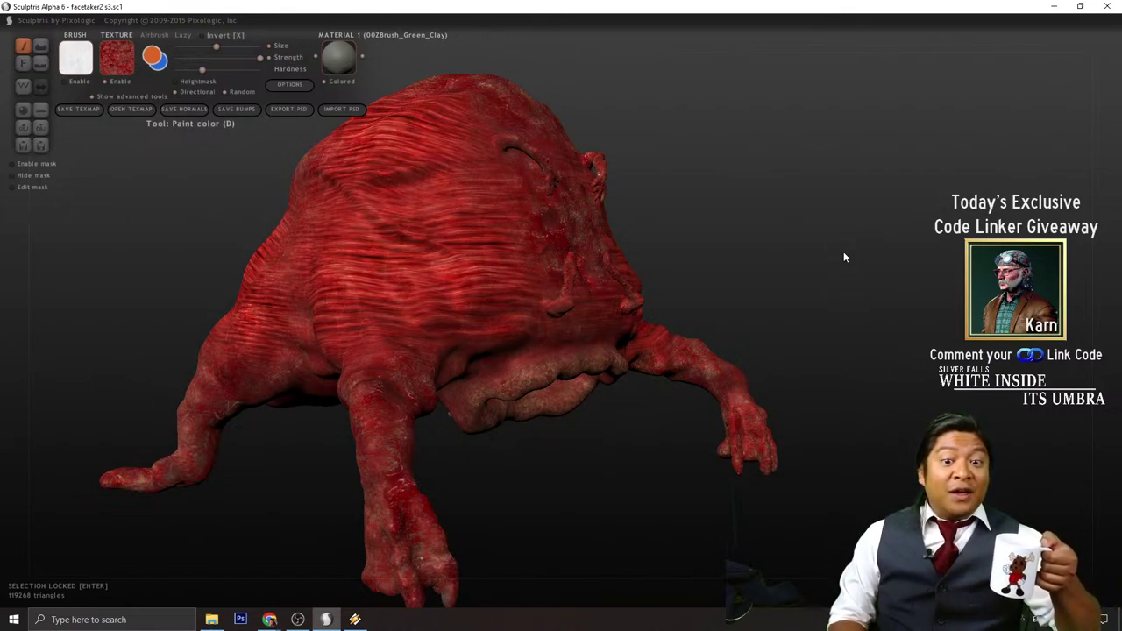
left_click_drag(815, 301, 871, 307)
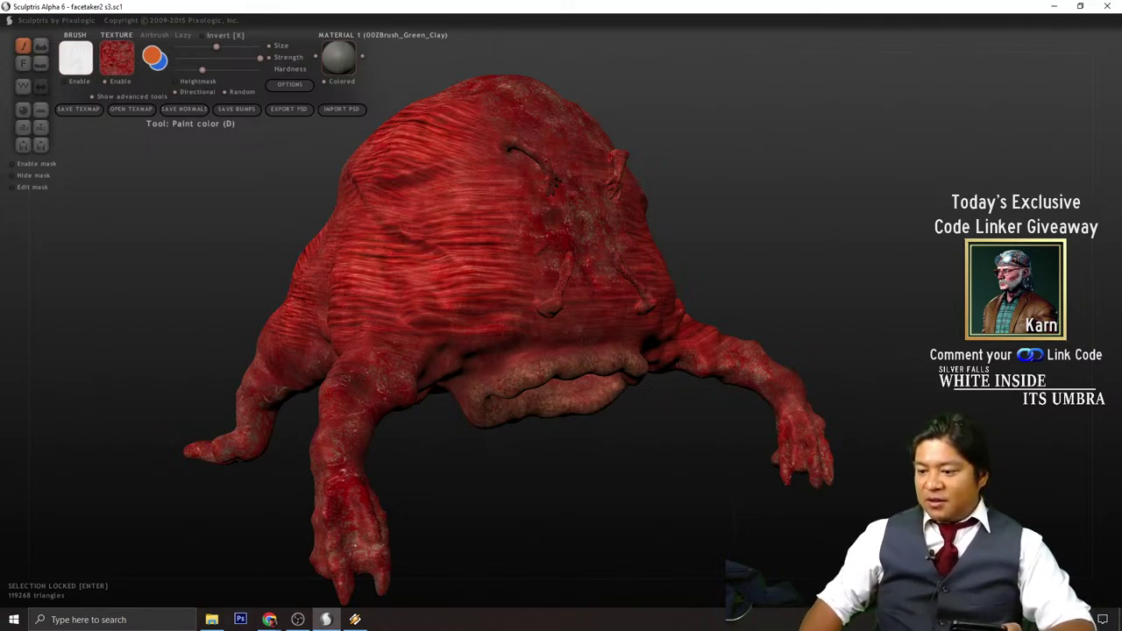
key("alt+Tab")
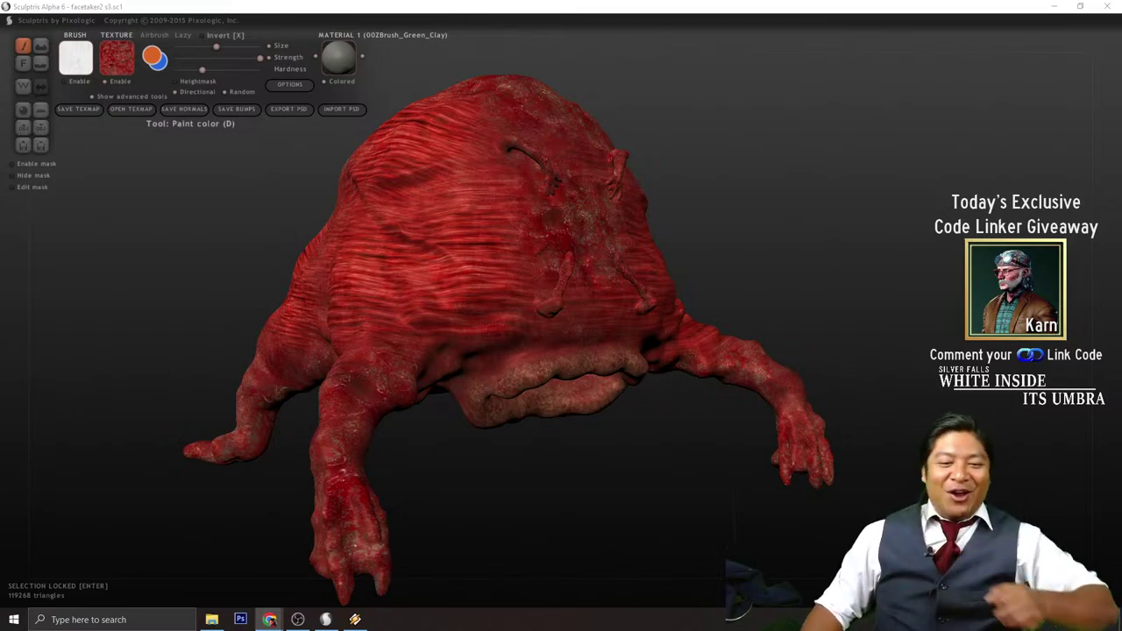
middle_click_drag(561, 412, 557, 431)
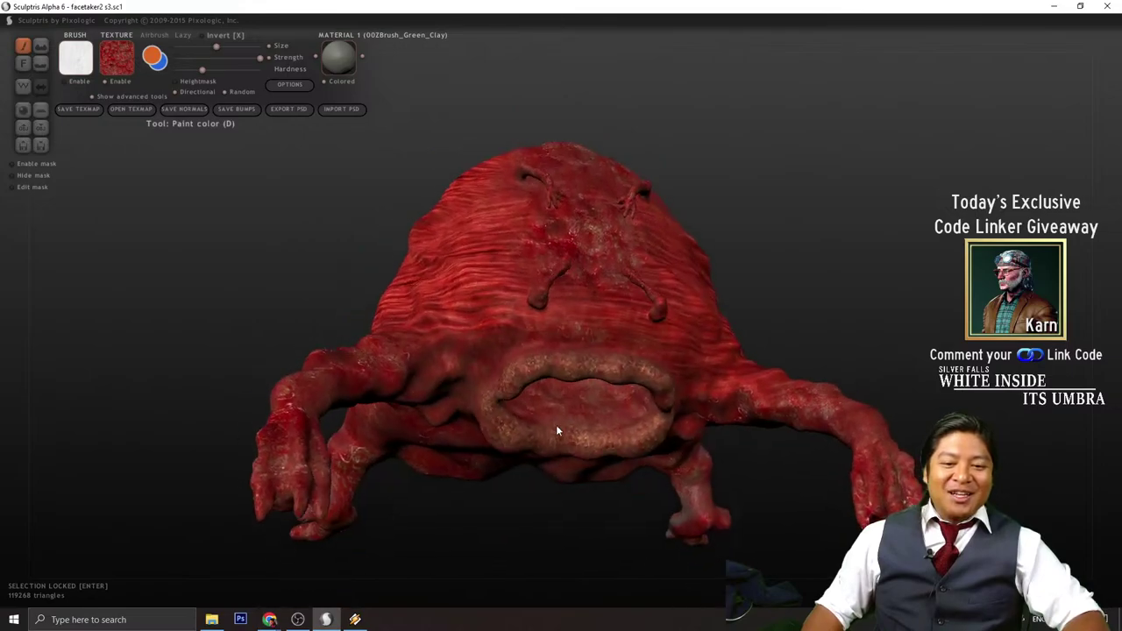
left_click_drag(556, 424, 534, 453)
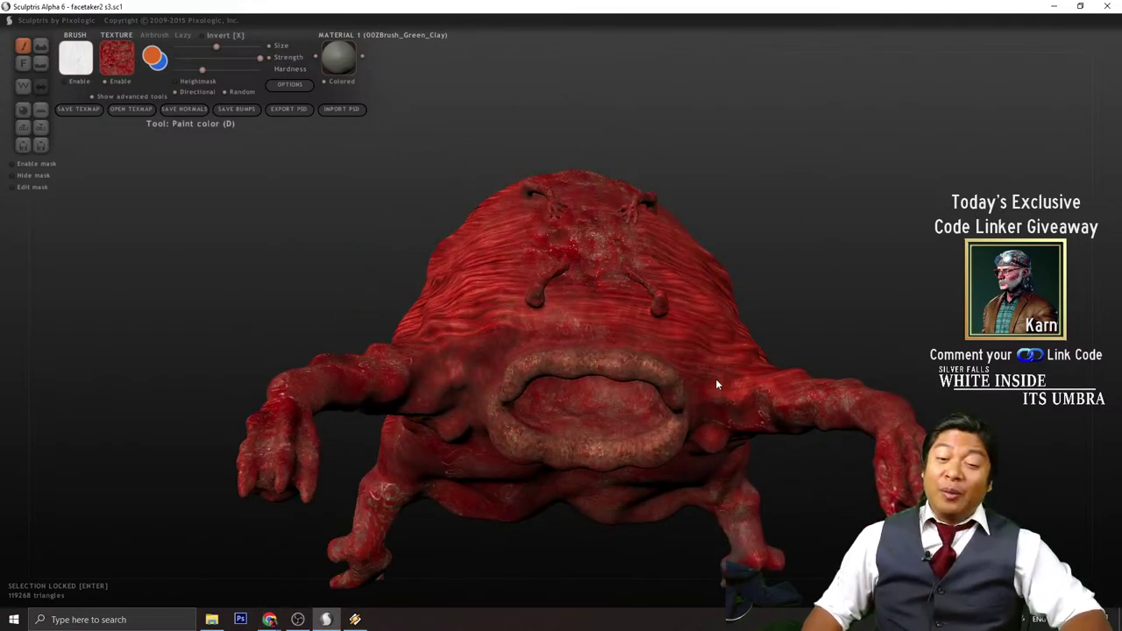
scroll(868, 263, "up", 6)
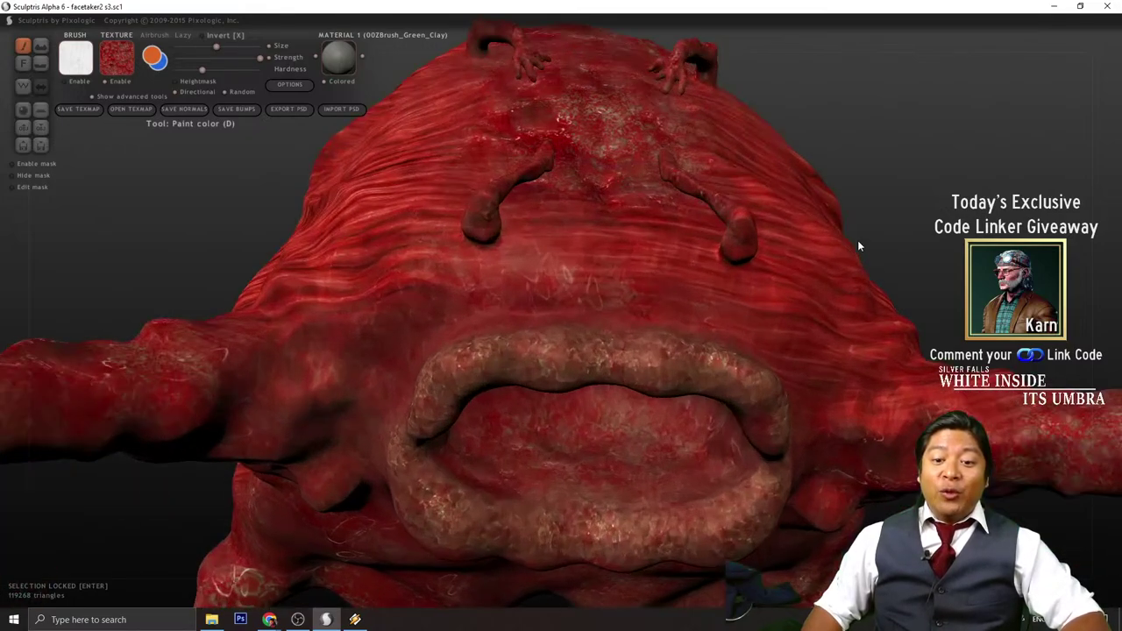
left_click_drag(995, 172, 1003, 227)
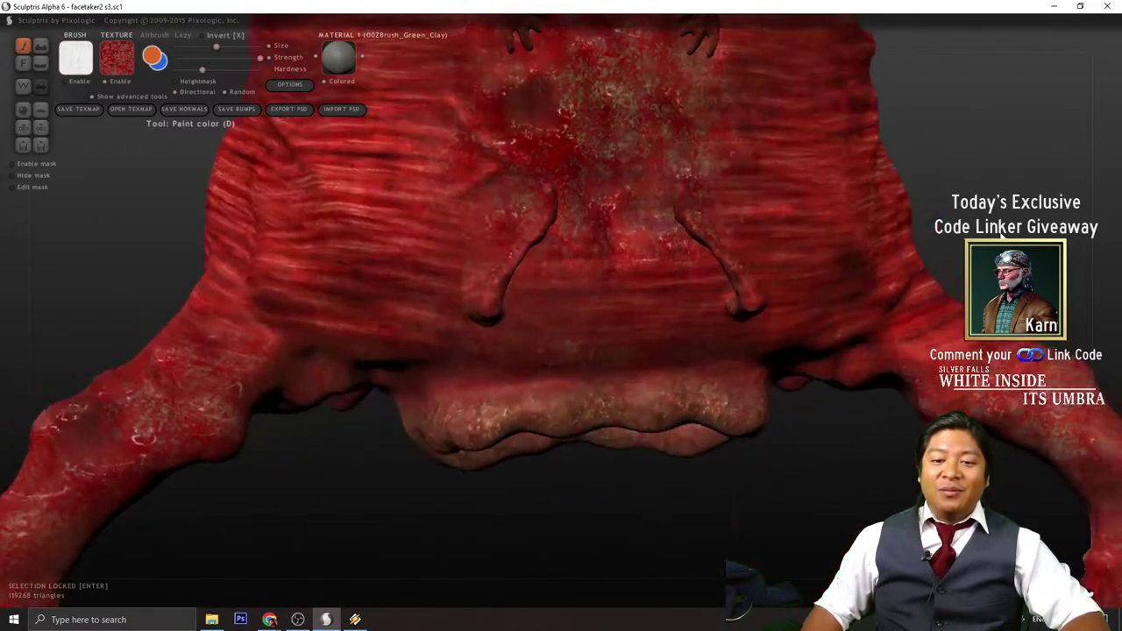
left_click_drag(646, 467, 749, 459)
scroll(724, 505, "down", 3)
scroll(732, 476, "up", 4)
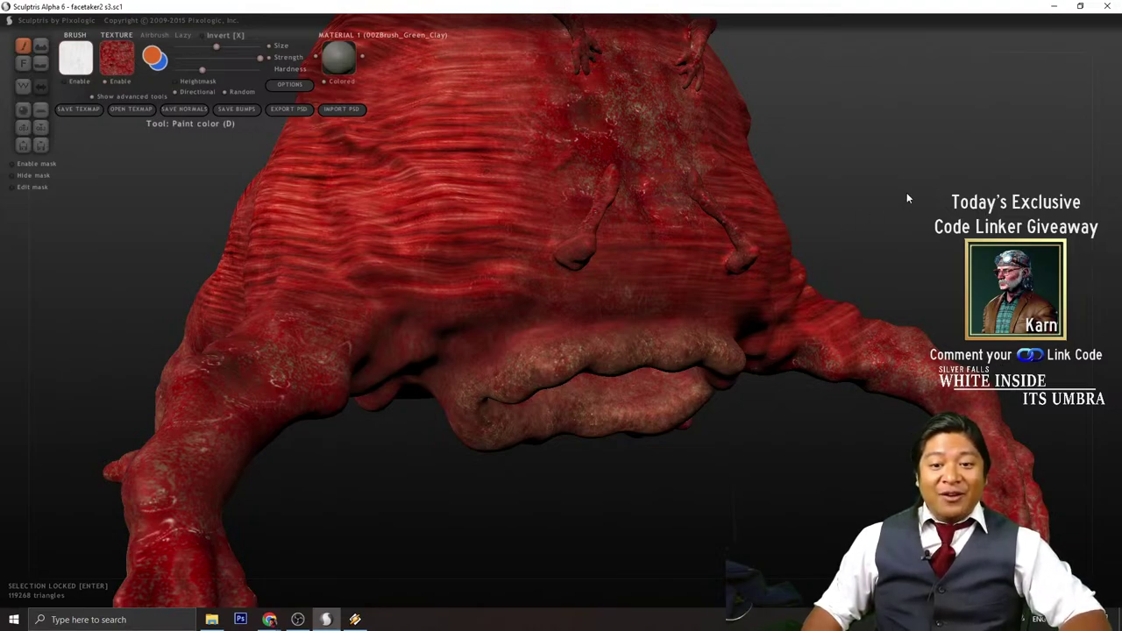
- Compare the creature's overall look from afar and up close, from the front round to its side
scroll(822, 243, "down", 2)
scroll(830, 235, "down", 4)
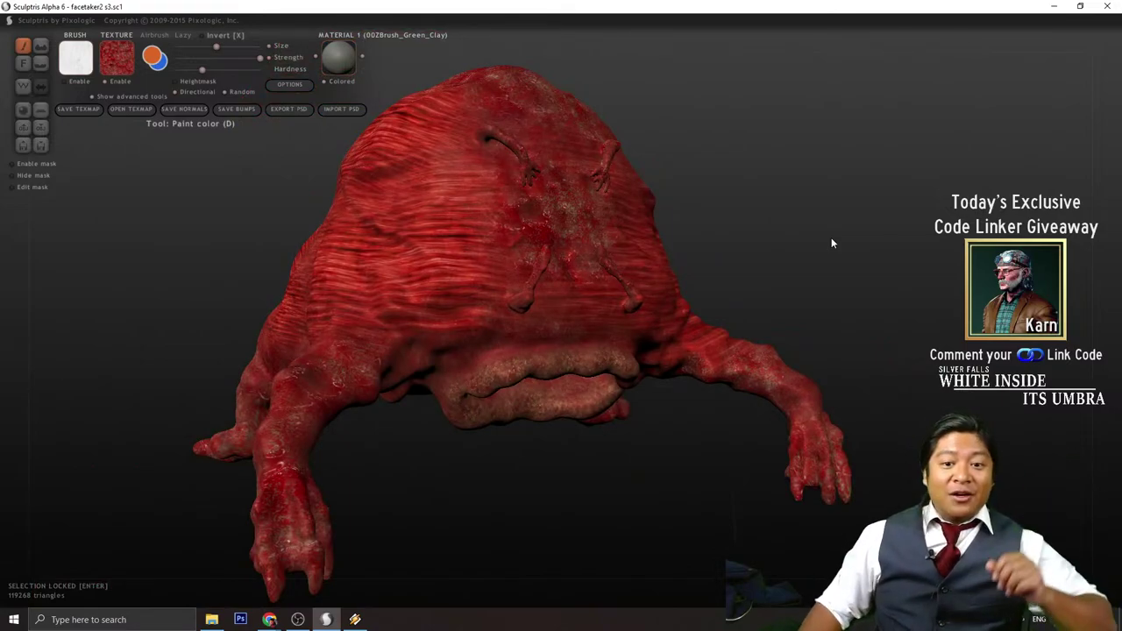
scroll(832, 243, "up", 2)
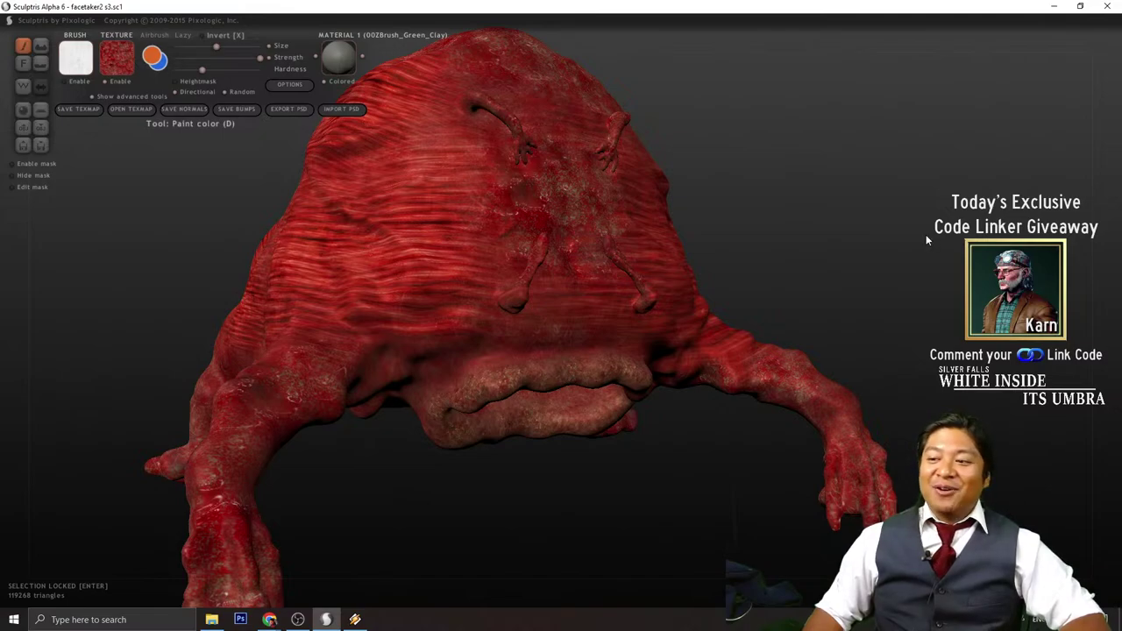
scroll(933, 221, "up", 5)
scroll(933, 220, "down", 4)
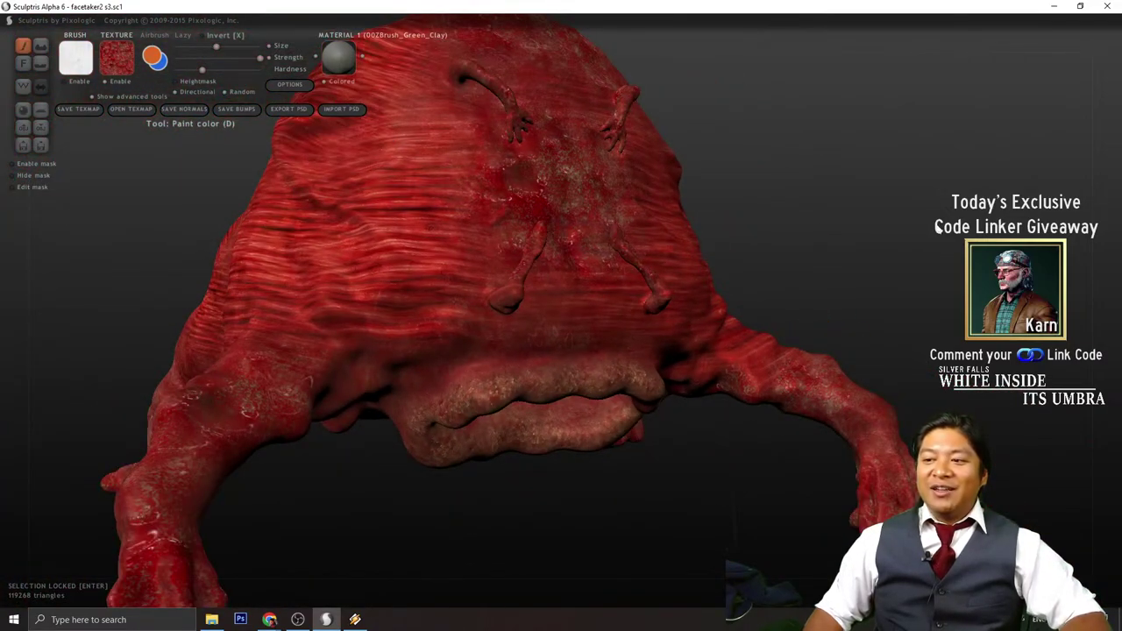
left_click_drag(935, 266, 822, 265)
scroll(877, 244, "down", 2)
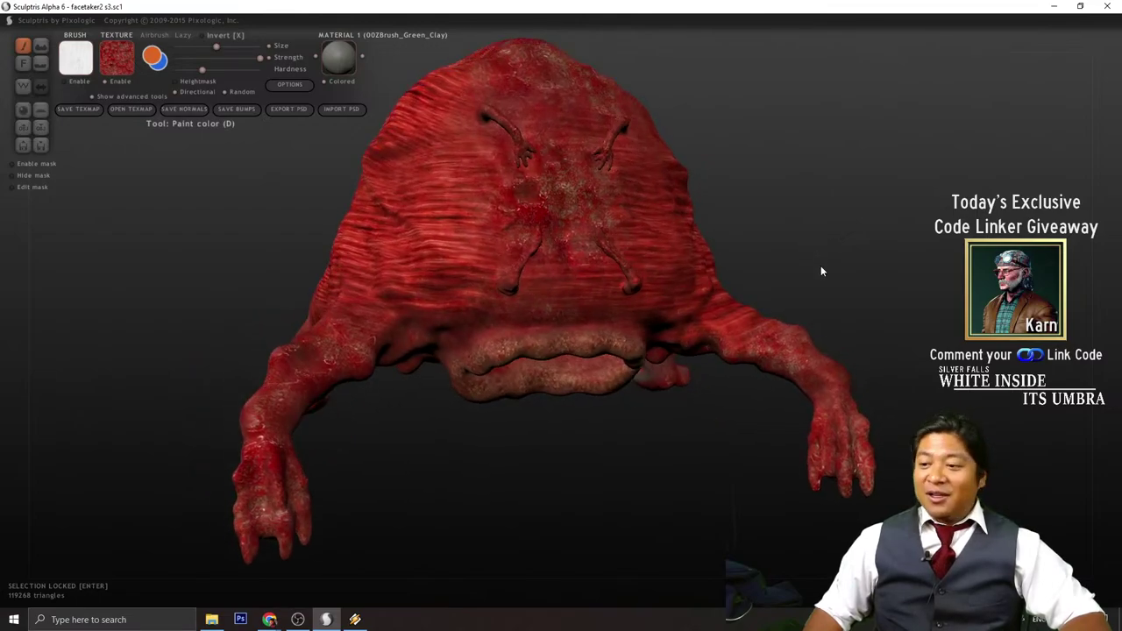
scroll(822, 267, "down", 2)
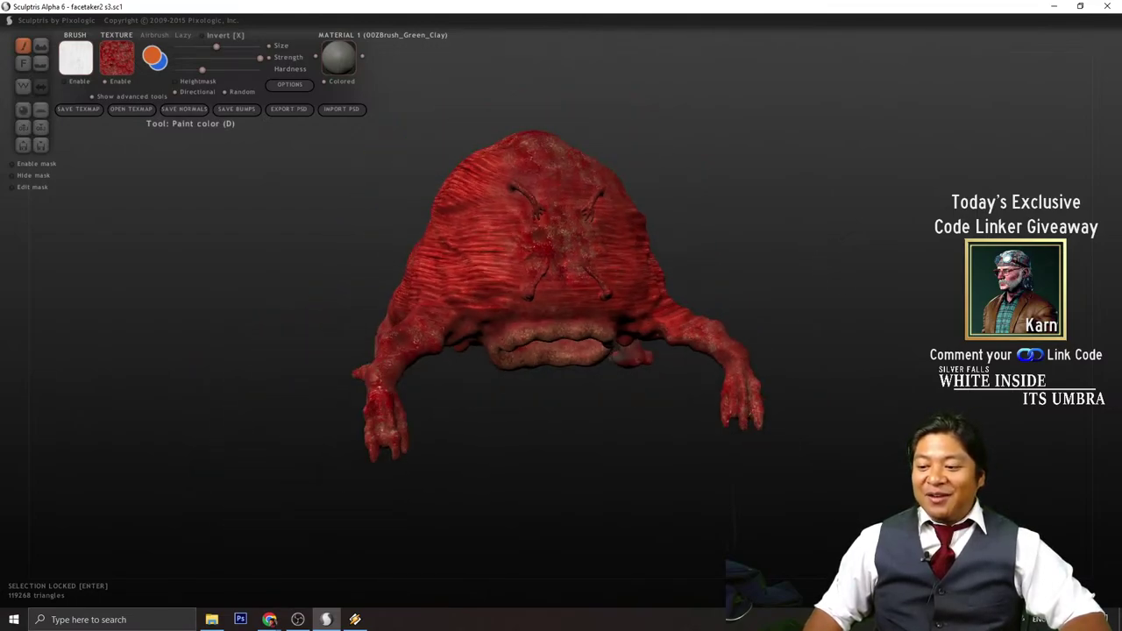
scroll(745, 315, "up", 4)
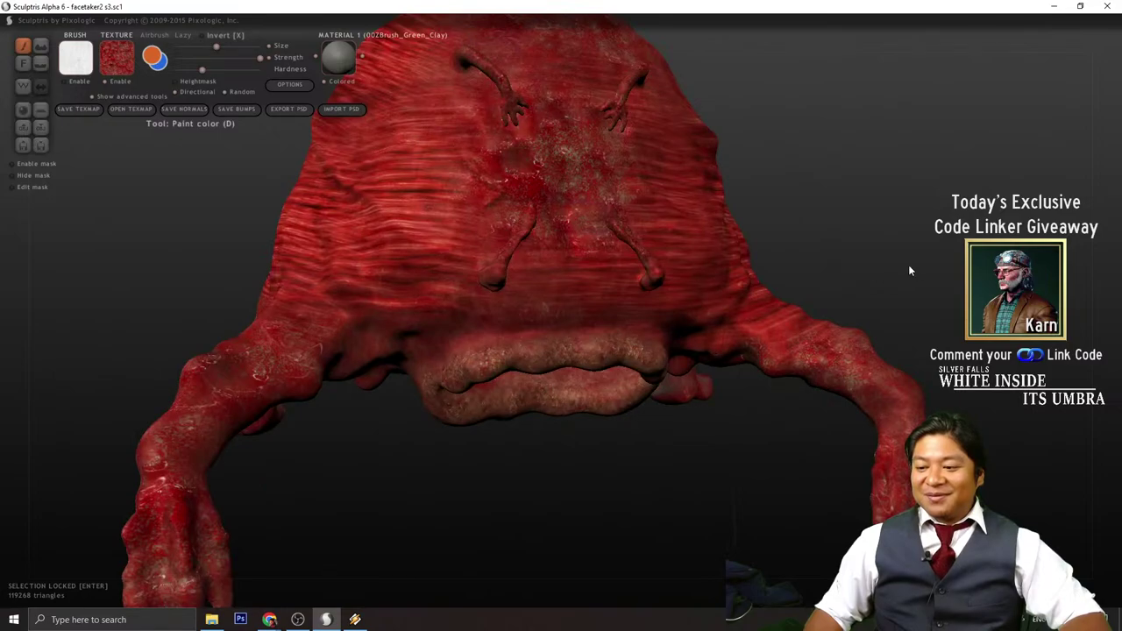
scroll(900, 254, "down", 2)
left_click_drag(900, 254, 806, 258)
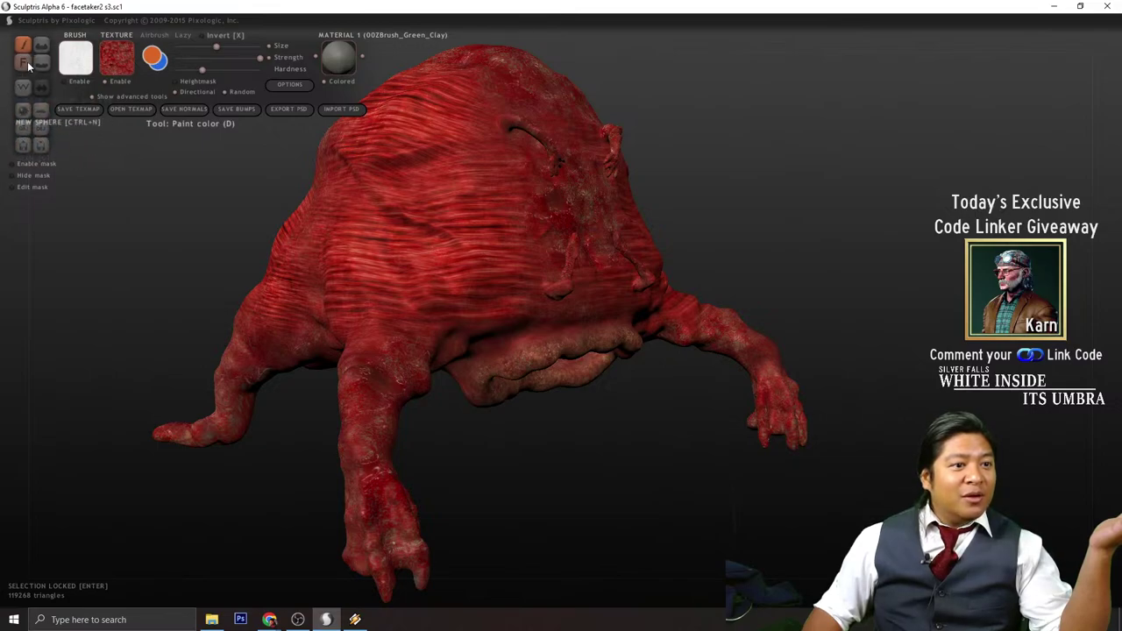
left_click(23, 115)
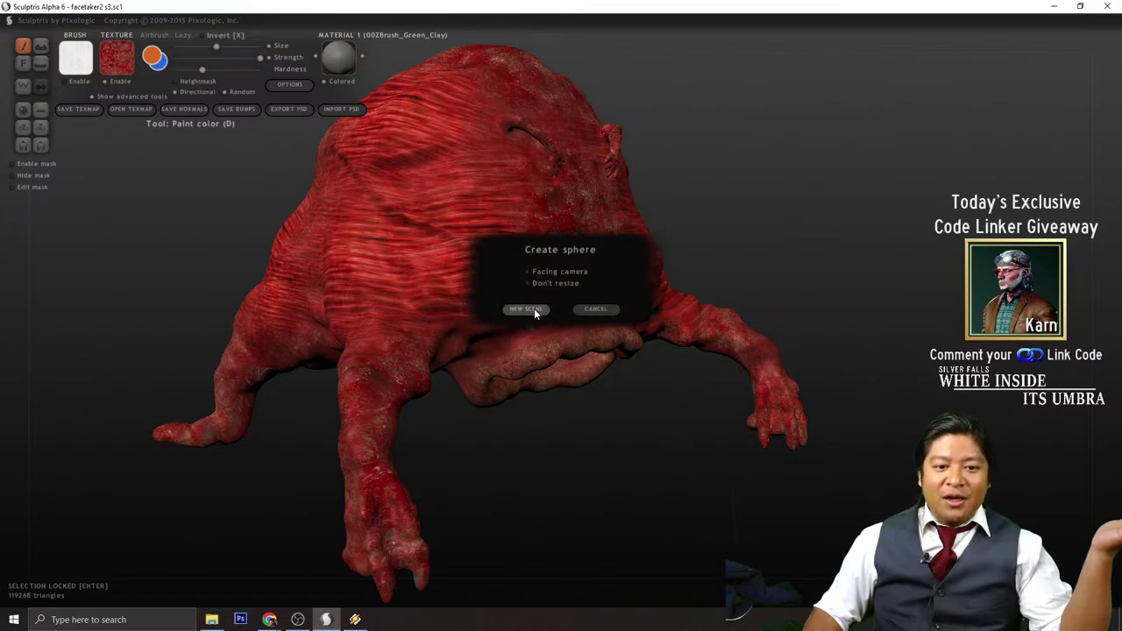
left_click(596, 309)
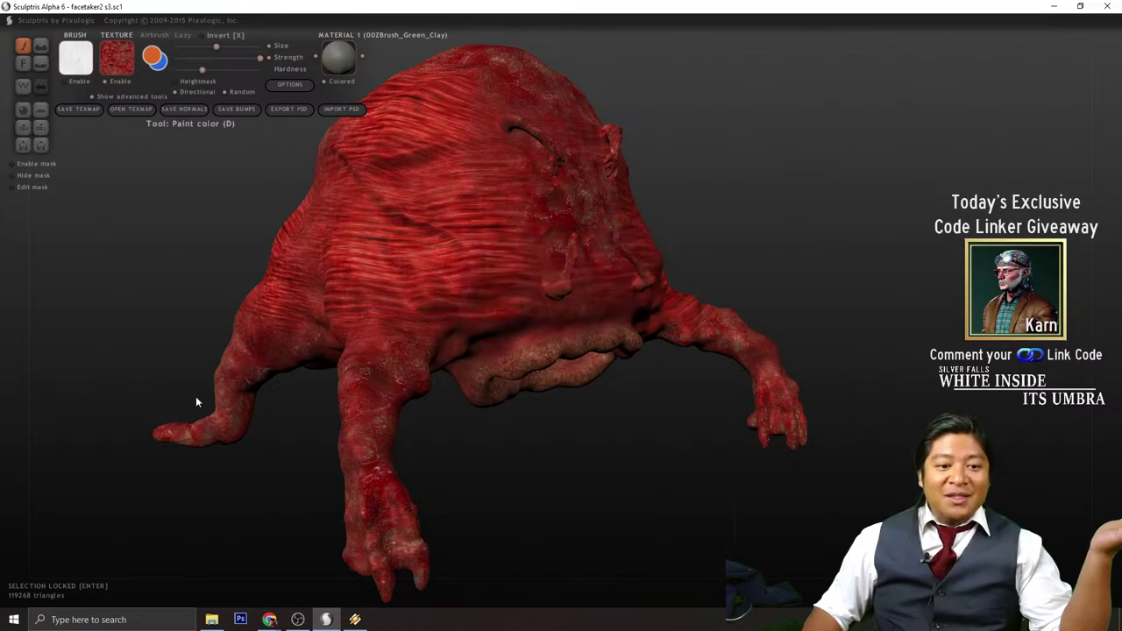
mouse_move(196, 399)
left_mouse_down()
mouse_move(347, 331)
mouse_move(340, 349)
left_mouse_up()
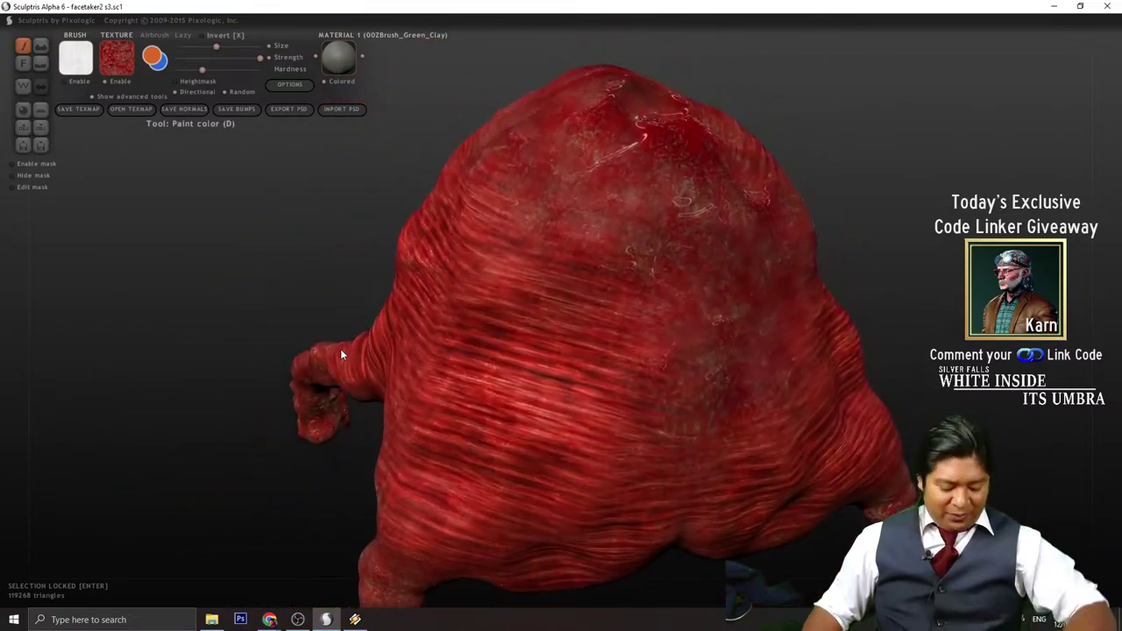
mouse_move(991, 421)
left_mouse_down()
mouse_move(966, 207)
mouse_move(672, 464)
mouse_move(689, 424)
mouse_move(772, 430)
mouse_move(910, 394)
mouse_move(878, 359)
mouse_move(895, 410)
mouse_move(788, 321)
left_mouse_up()
scroll(893, 407, "down", 3)
mouse_move(754, 275)
left_mouse_down()
mouse_move(797, 327)
mouse_move(769, 330)
mouse_move(742, 298)
mouse_move(718, 301)
mouse_move(699, 283)
mouse_move(647, 295)
mouse_move(706, 307)
mouse_move(784, 289)
mouse_move(734, 298)
mouse_move(749, 289)
mouse_move(719, 269)
mouse_move(727, 298)
mouse_move(615, 315)
mouse_move(837, 273)
mouse_move(672, 321)
mouse_move(714, 301)
left_mouse_up()
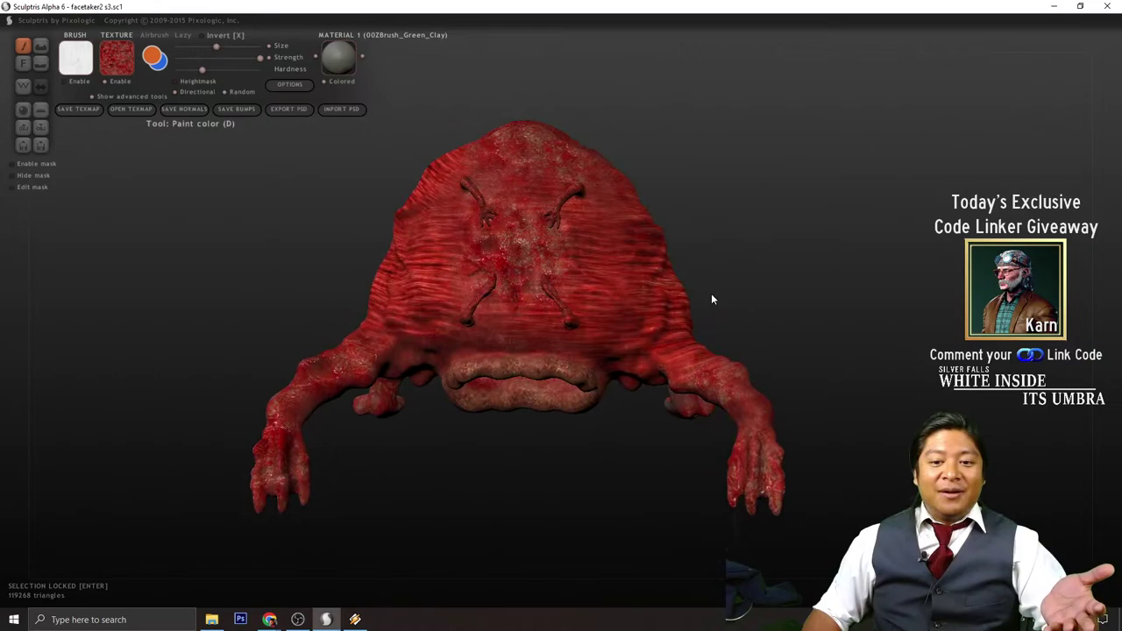
- Start a new scene with a fresh sphere and select the Draw brush for sculpting it
left_click(23, 111)
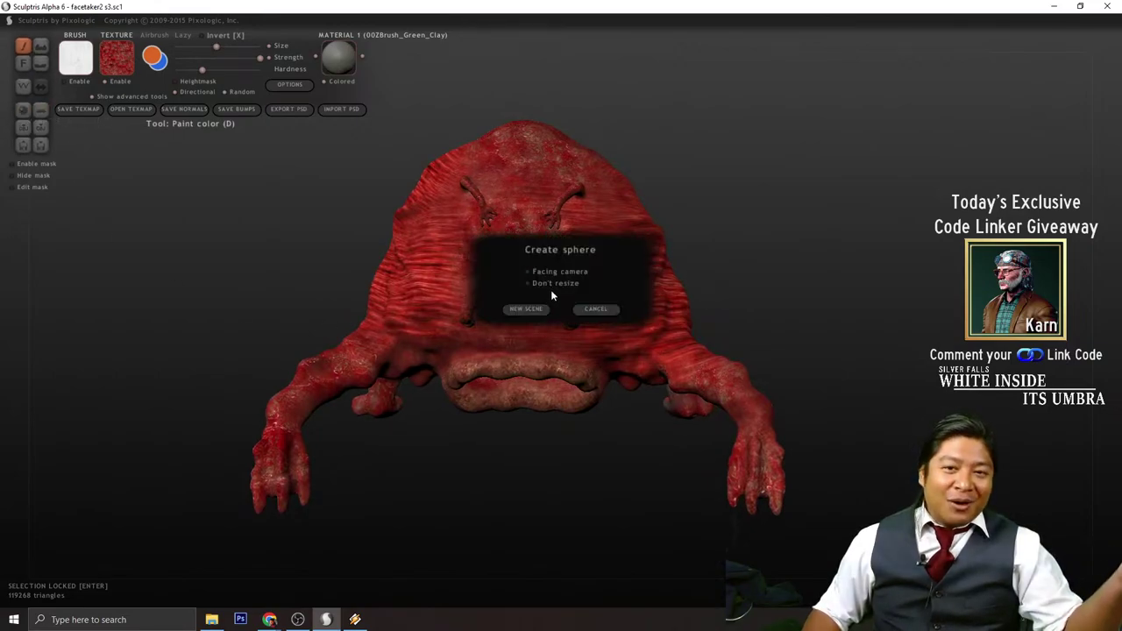
left_click(527, 308)
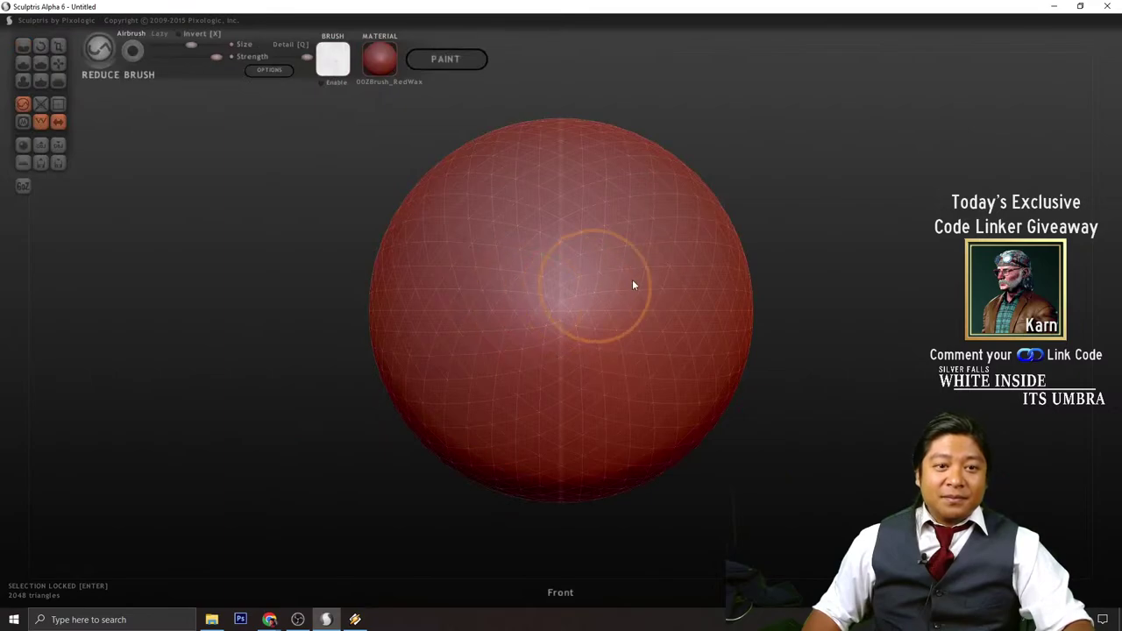
scroll(761, 298, "down", 3)
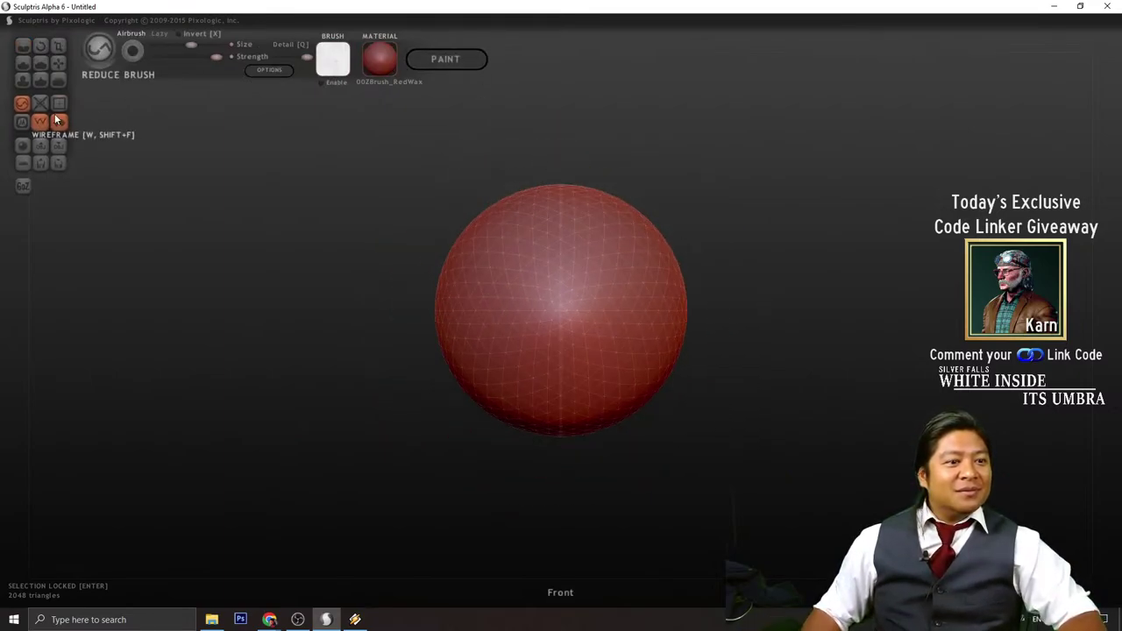
left_click(25, 61)
left_click(334, 61)
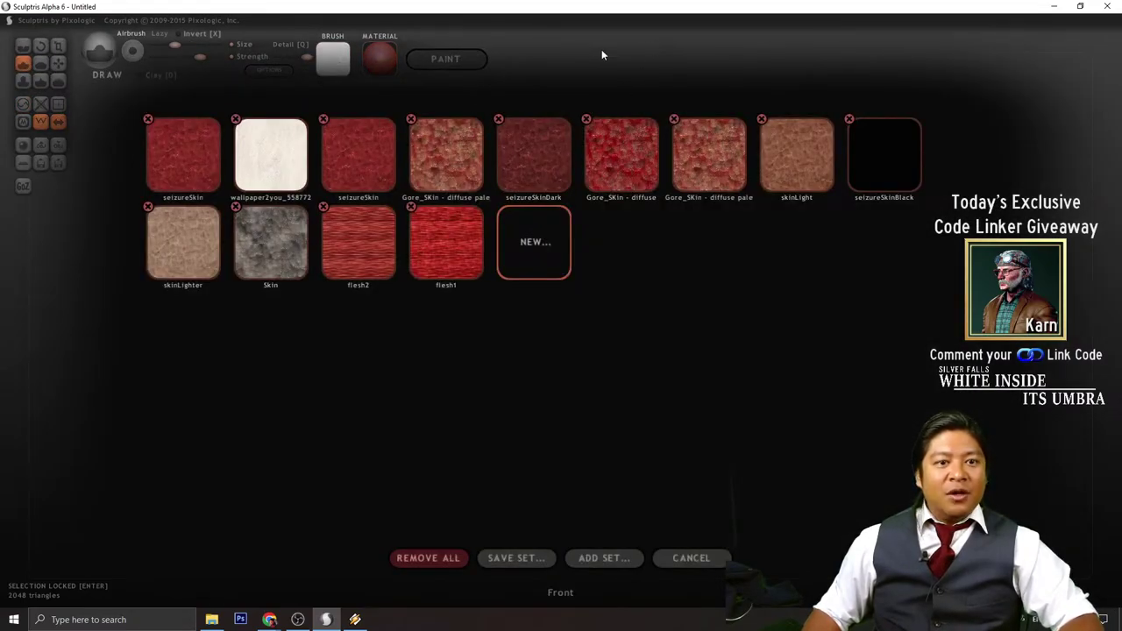
left_click(670, 555)
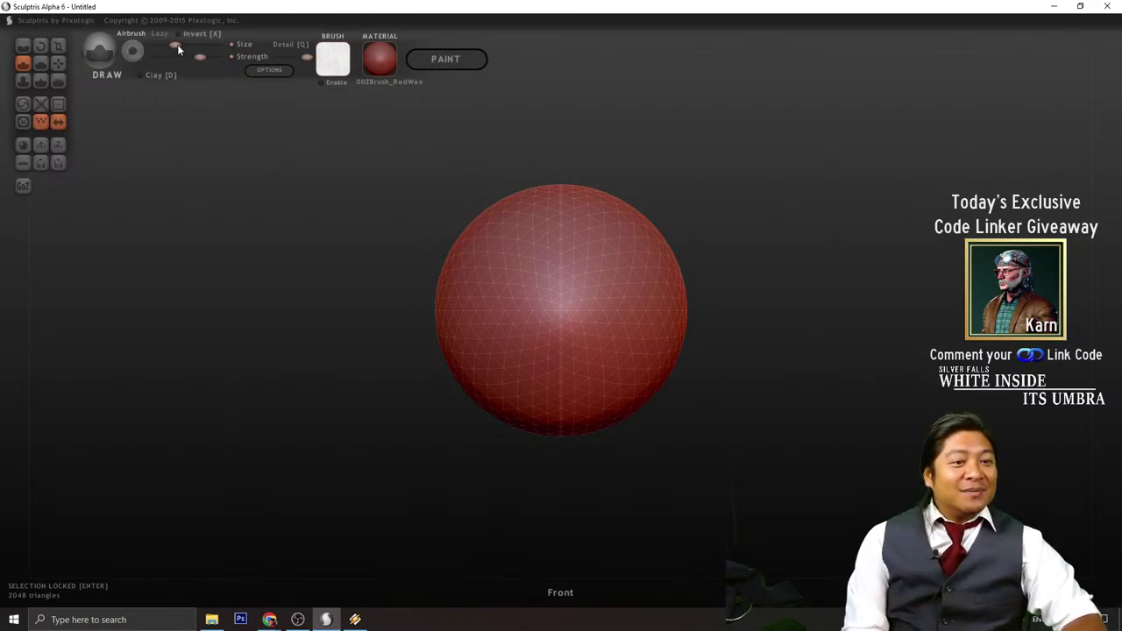
- Save the new sphere sculpt as FACETAKER3.sc1
left_click(62, 162)
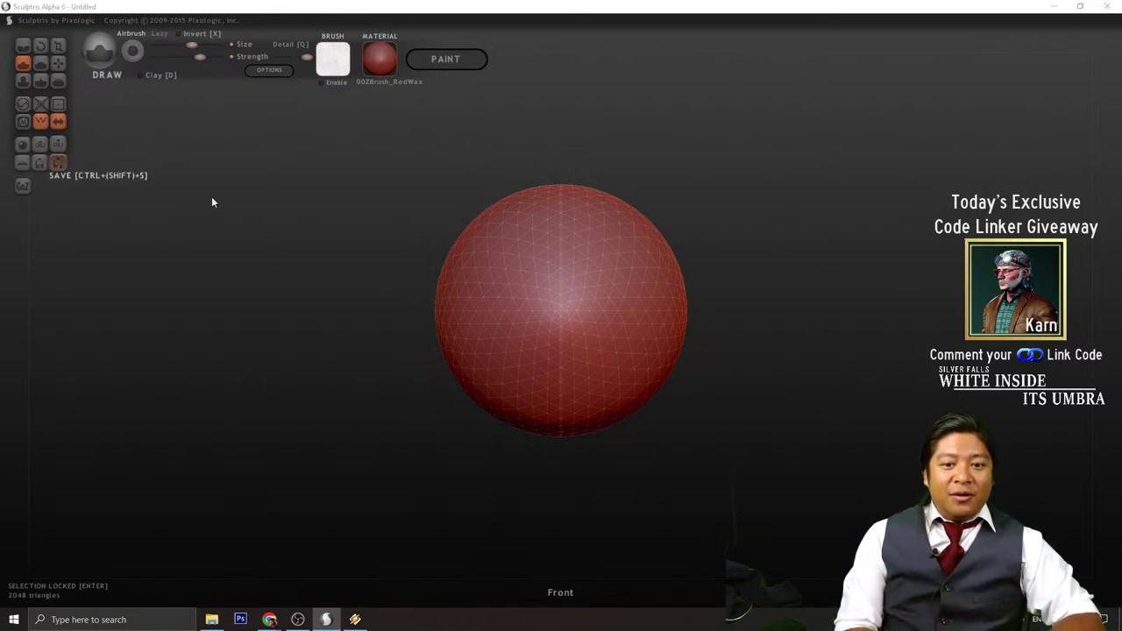
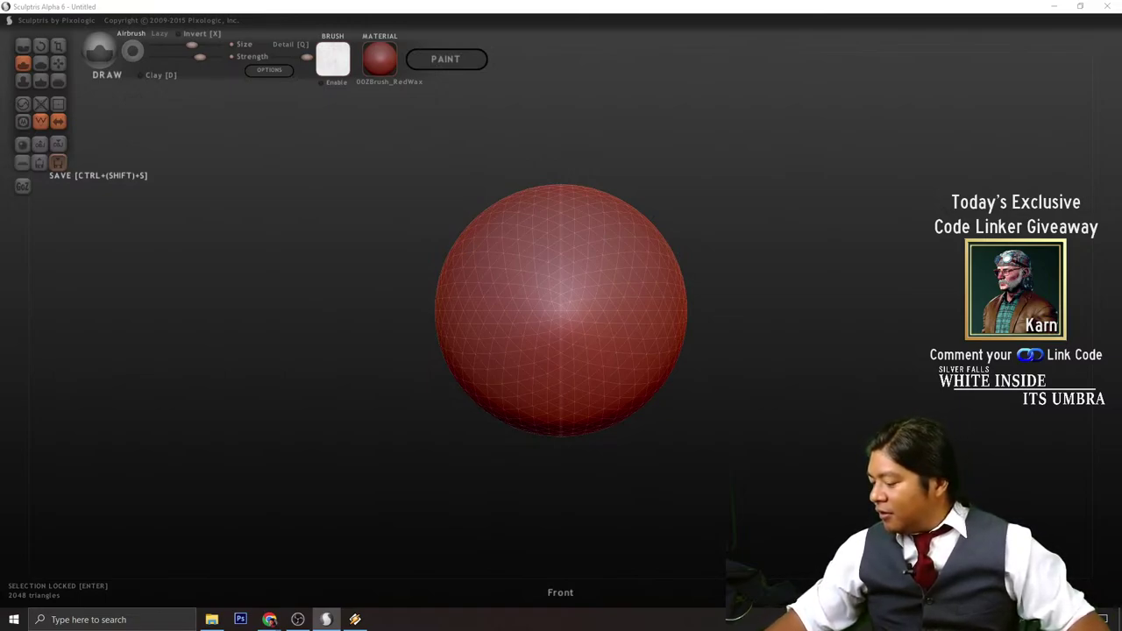
key("Return")
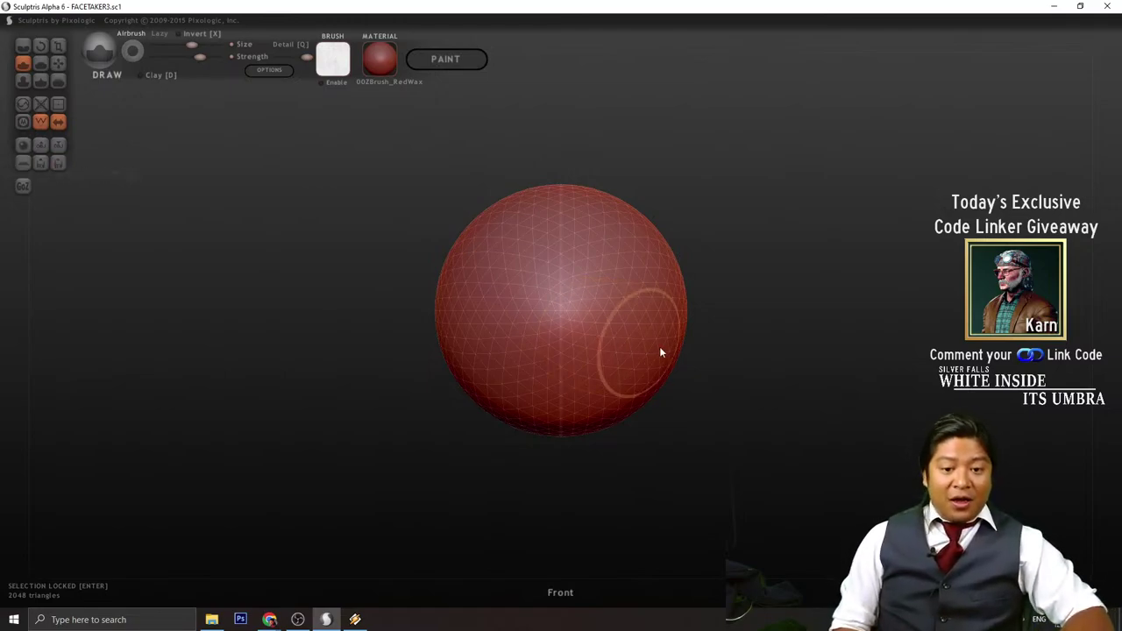
left_click_drag(793, 399, 711, 333, "alt")
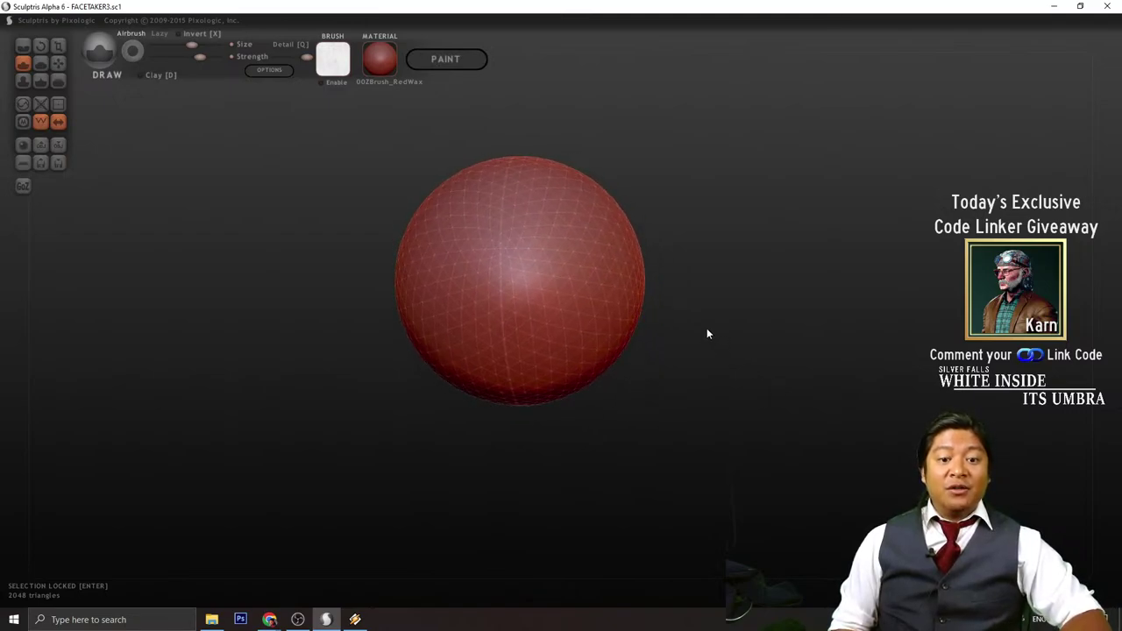
- Draw a mirrored pair of lumps out of the sphere's lower sides as the beginnings of two limbs
mouse_move(626, 346)
left_mouse_down()
mouse_move(599, 336)
mouse_move(721, 404)
left_mouse_up()
mouse_move(565, 355)
left_mouse_down()
mouse_move(606, 328)
mouse_move(583, 329)
left_mouse_up()
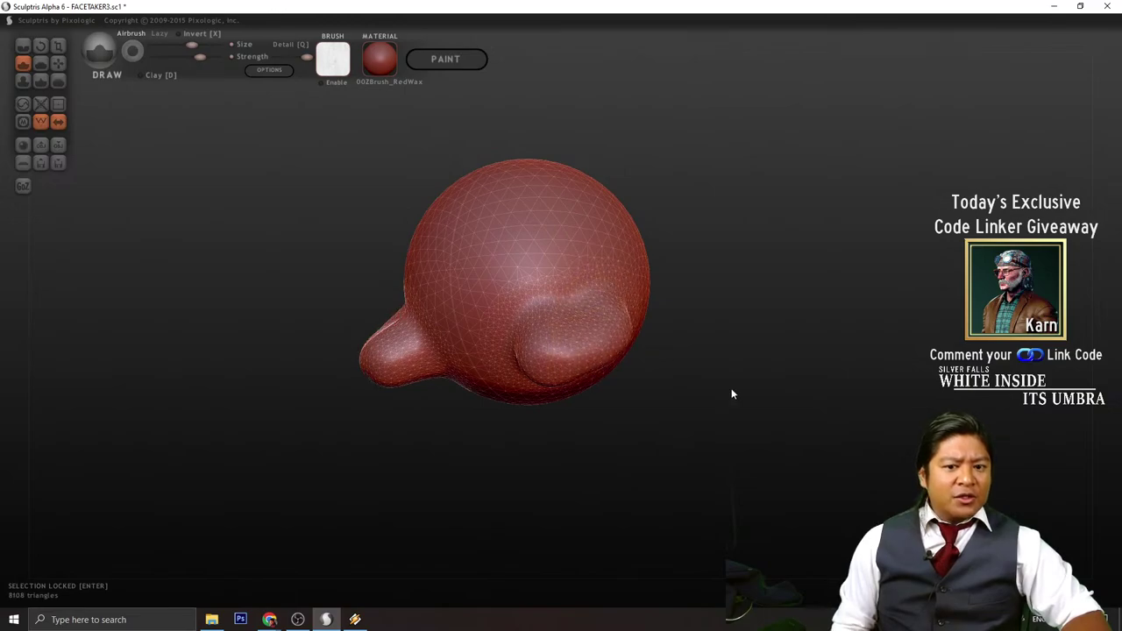
mouse_move(731, 393)
left_mouse_down()
mouse_move(644, 341)
mouse_move(511, 313)
left_mouse_up()
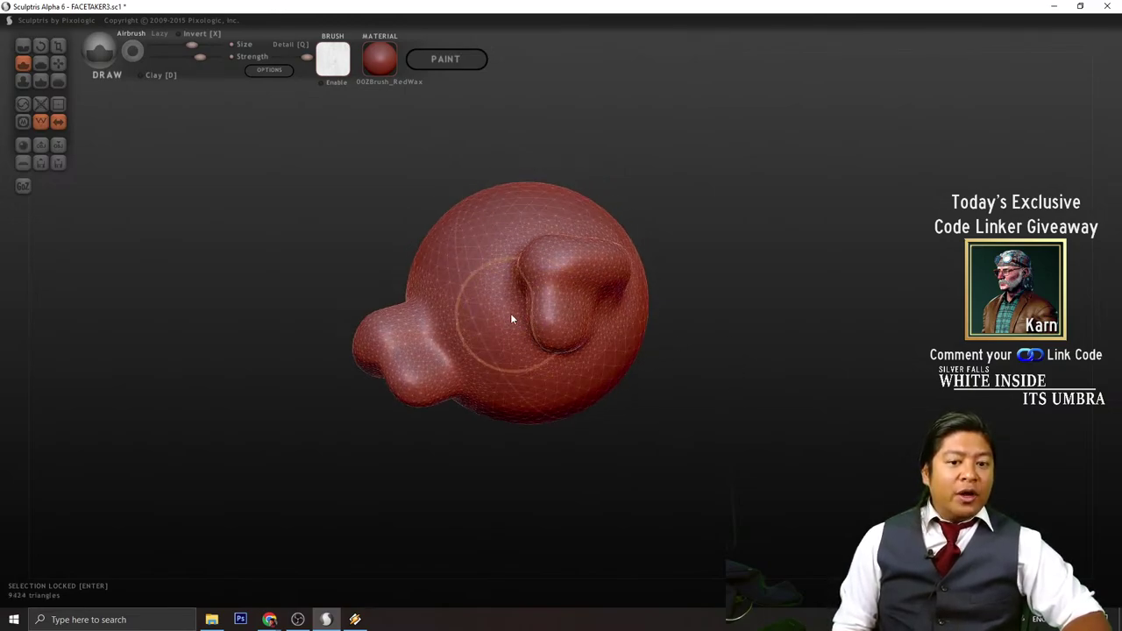
mouse_move(643, 325)
left_mouse_down()
mouse_move(581, 338)
mouse_move(619, 329)
left_mouse_up()
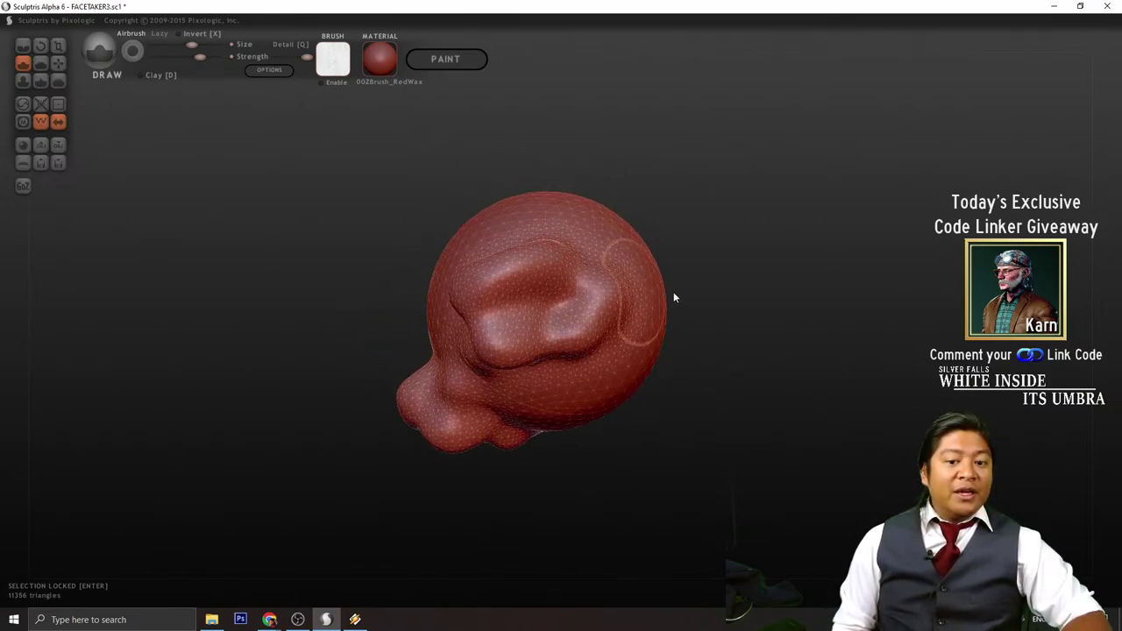
- Build the paired lumps into broad, overlapping masses wrapping around the sphere's sides
left_click_drag(674, 295, 666, 321)
left_click_drag(586, 285, 607, 282)
left_click_drag(701, 294, 671, 333)
mouse_move(624, 326)
left_mouse_down()
mouse_move(592, 340)
mouse_move(601, 295)
mouse_move(580, 309)
left_mouse_up()
left_click_drag(711, 337, 759, 284)
left_click_drag(617, 330, 574, 338)
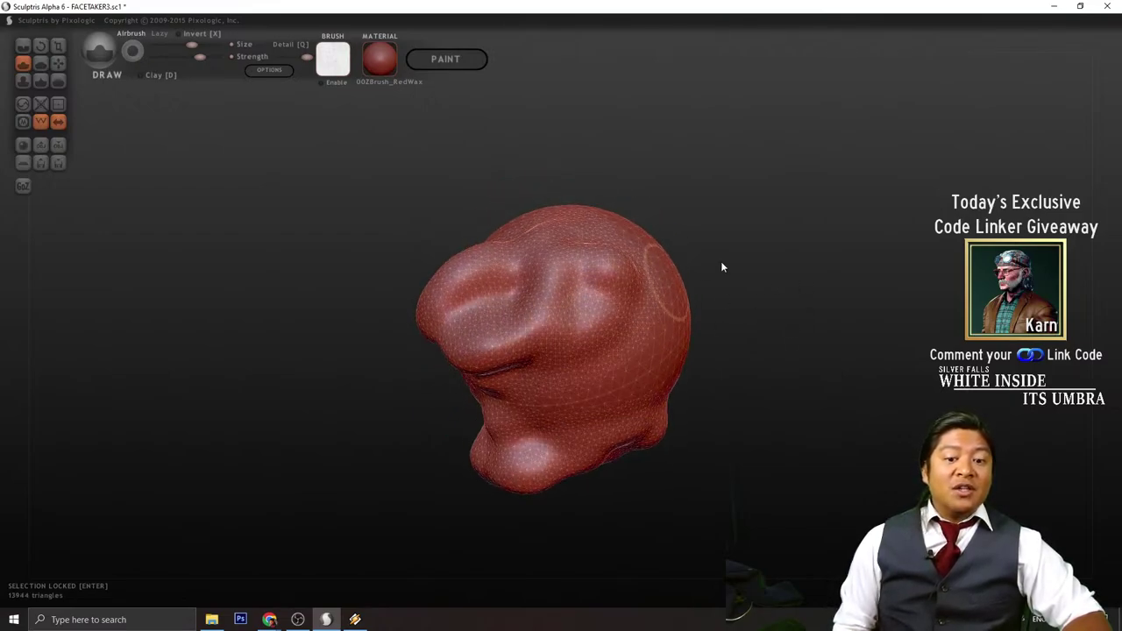
- Raise knobby bulges on both side masses and draw stubby limbs outward from their lower ends
left_click_drag(722, 261, 801, 286)
left_click_drag(543, 326, 526, 349)
mouse_move(614, 271)
left_mouse_down()
mouse_move(589, 293)
mouse_move(605, 349)
left_mouse_up()
mouse_move(687, 346)
left_mouse_down()
mouse_move(837, 329)
mouse_move(754, 311)
mouse_move(729, 291)
left_mouse_up()
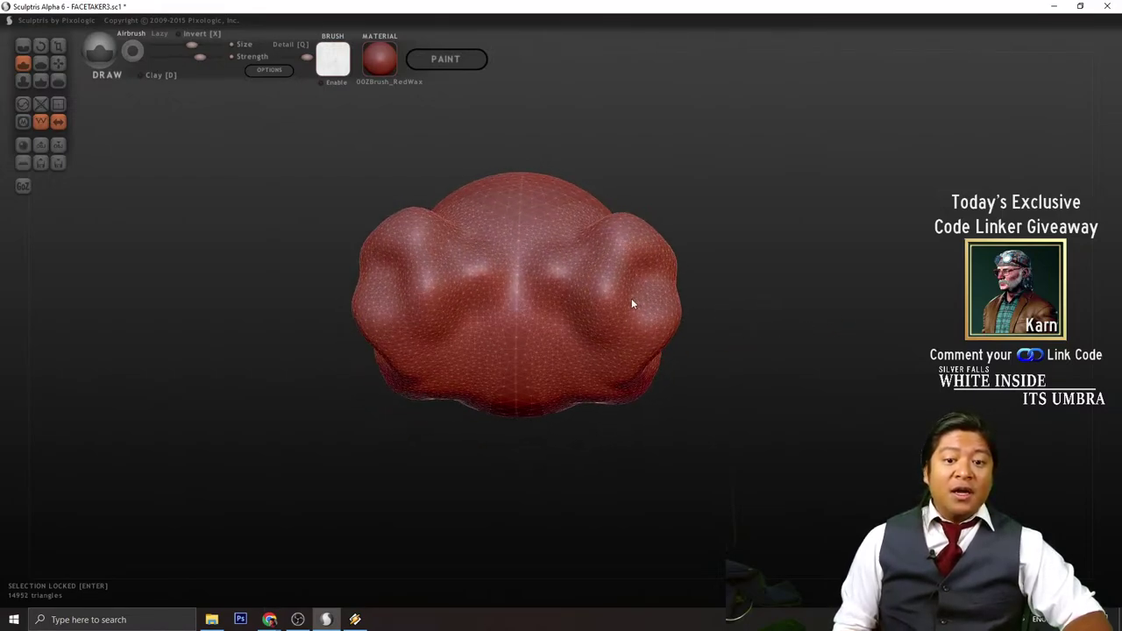
left_click_drag(632, 301, 649, 328)
mouse_move(721, 375)
left_mouse_down()
mouse_move(761, 330)
mouse_move(756, 311)
left_mouse_up()
mouse_move(612, 309)
left_mouse_down()
mouse_move(648, 310)
mouse_move(598, 220)
left_mouse_up()
left_click_drag(764, 230, 782, 296)
left_click_drag(561, 263, 600, 279)
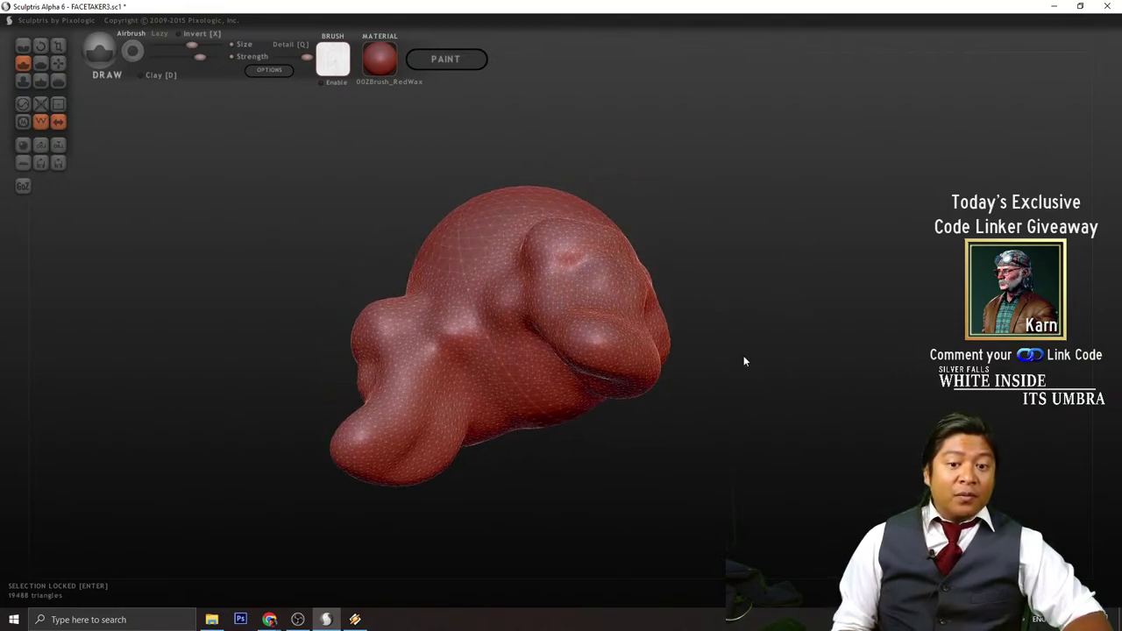
- Lengthen the two stubs into thick, rounded legs extending from below the body
mouse_move(743, 357)
left_mouse_down()
mouse_move(746, 374)
mouse_move(736, 294)
left_mouse_up()
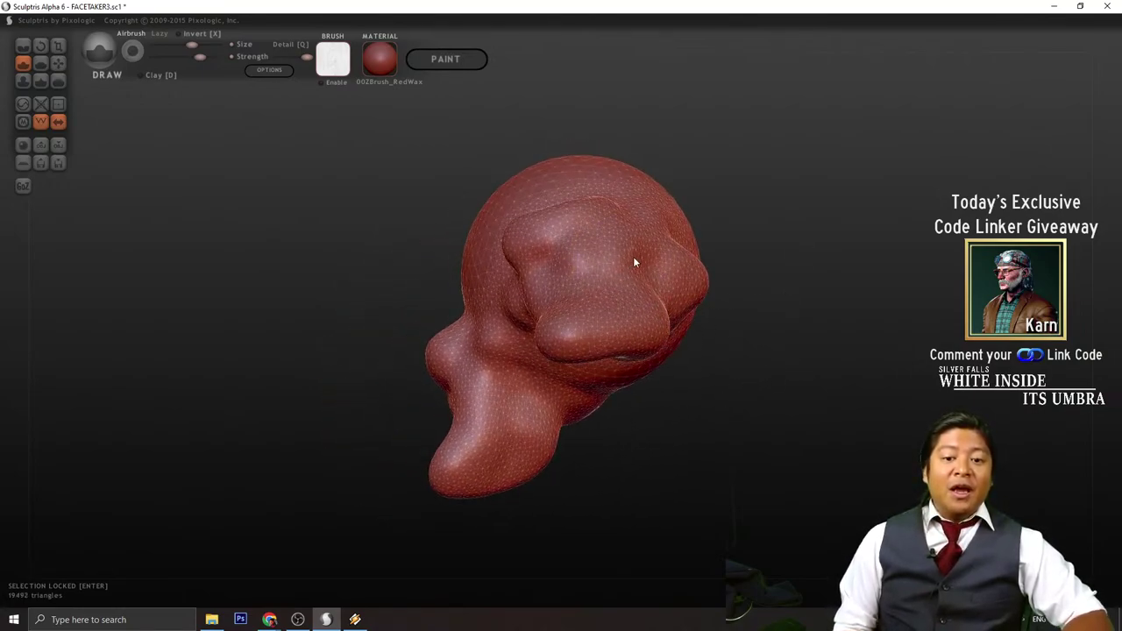
left_click_drag(633, 261, 592, 347)
mouse_move(754, 386)
left_mouse_down()
mouse_move(858, 342)
mouse_move(855, 367)
left_mouse_up()
mouse_move(617, 328)
left_mouse_down()
mouse_move(651, 314)
mouse_move(628, 340)
left_mouse_up()
mouse_move(781, 286)
left_mouse_down()
mouse_move(792, 308)
mouse_move(788, 384)
left_mouse_up()
mouse_move(636, 317)
left_mouse_down()
mouse_move(584, 296)
mouse_move(526, 240)
left_mouse_up()
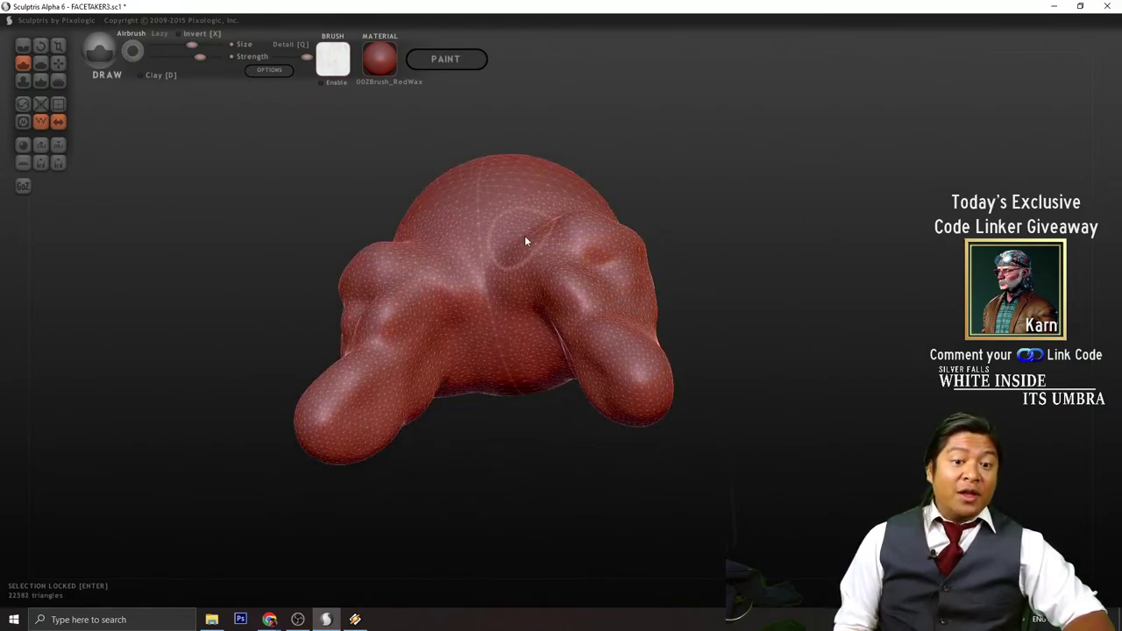
- Add fleshy bulges to the inner sides of both upper legs where they join the body
mouse_move(702, 272)
left_mouse_down()
mouse_move(780, 281)
mouse_move(749, 326)
mouse_move(721, 314)
left_mouse_up()
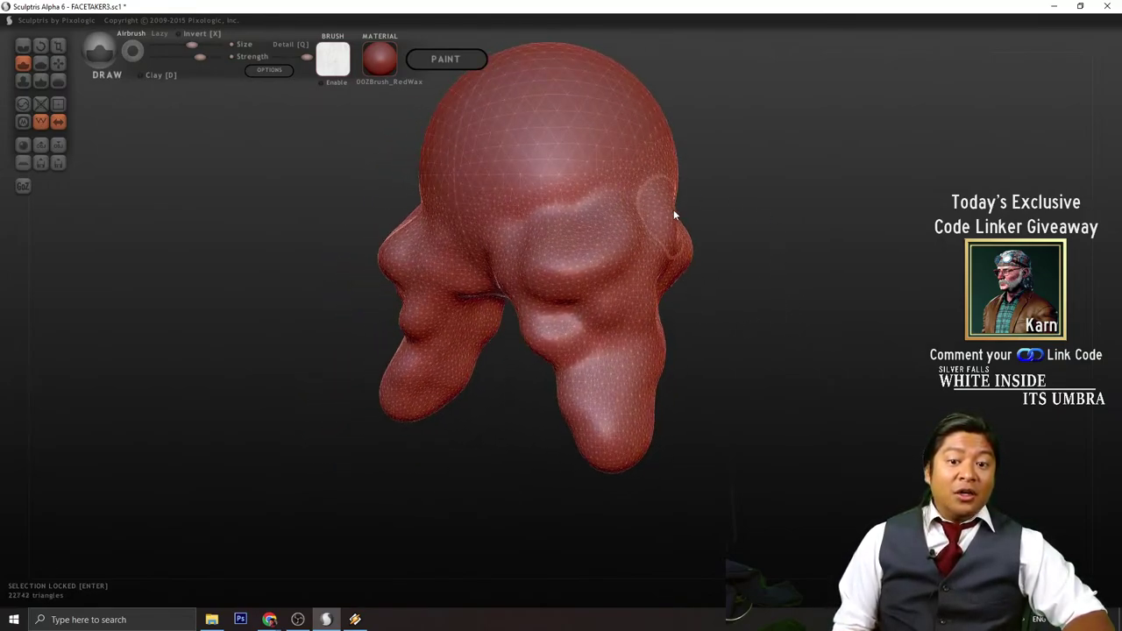
left_click(673, 214)
left_click_drag(789, 290, 692, 281)
mouse_move(747, 351)
left_mouse_down()
mouse_move(734, 301)
mouse_move(781, 268)
mouse_move(909, 271)
mouse_move(810, 340)
mouse_move(771, 325)
left_mouse_up()
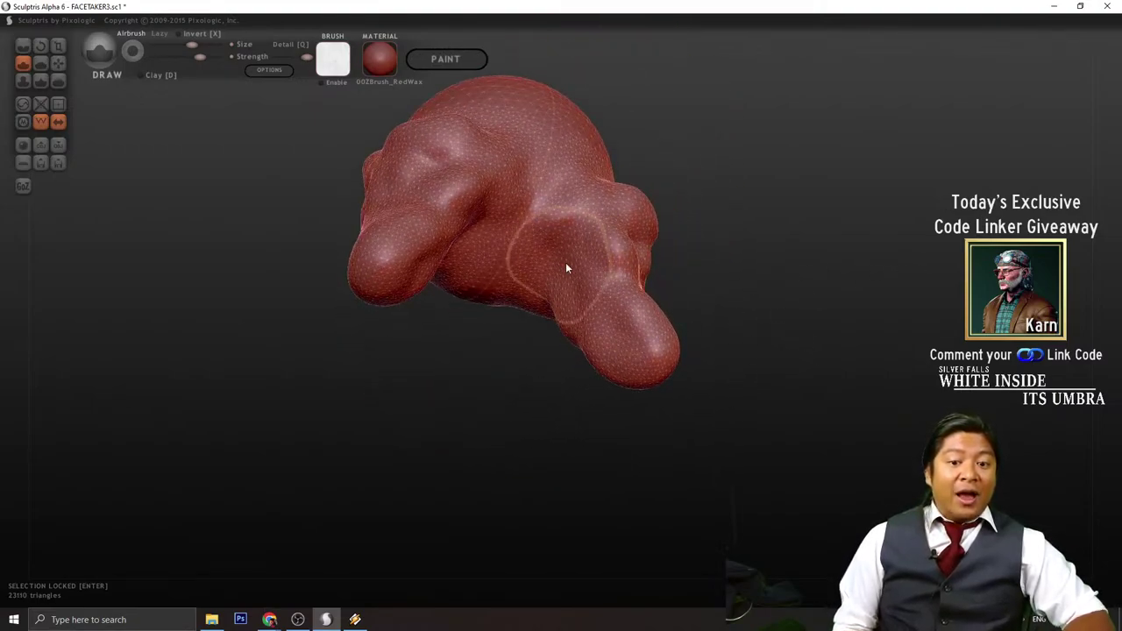
mouse_move(561, 263)
left_mouse_down()
mouse_move(542, 281)
mouse_move(581, 289)
mouse_move(564, 213)
left_mouse_up()
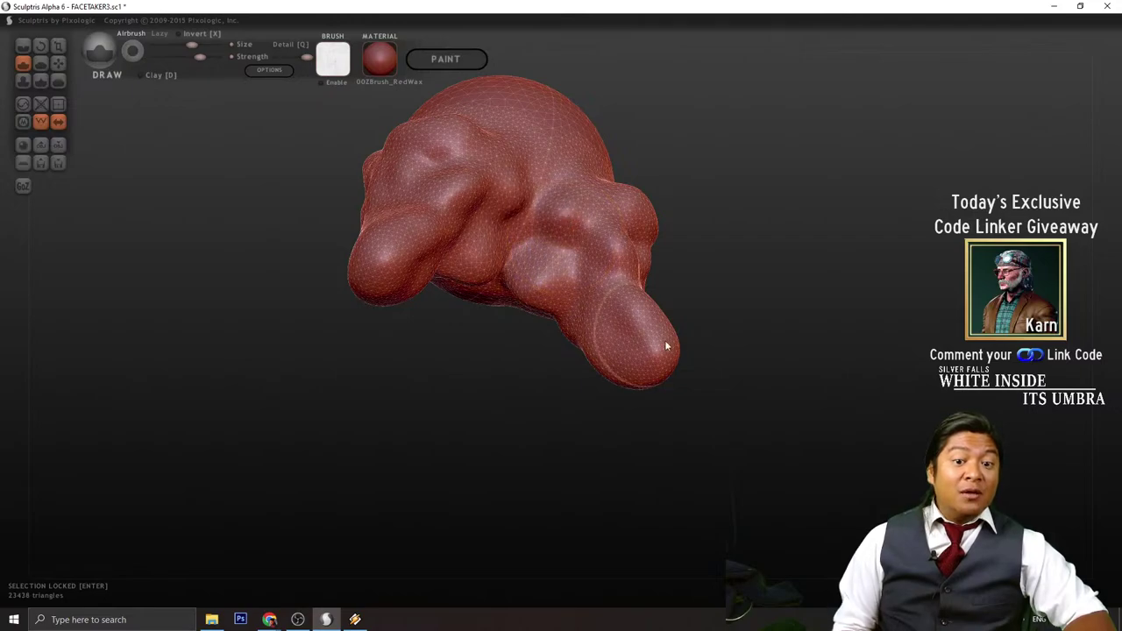
mouse_move(710, 322)
left_mouse_down()
mouse_move(751, 300)
mouse_move(614, 246)
mouse_move(592, 253)
left_mouse_up()
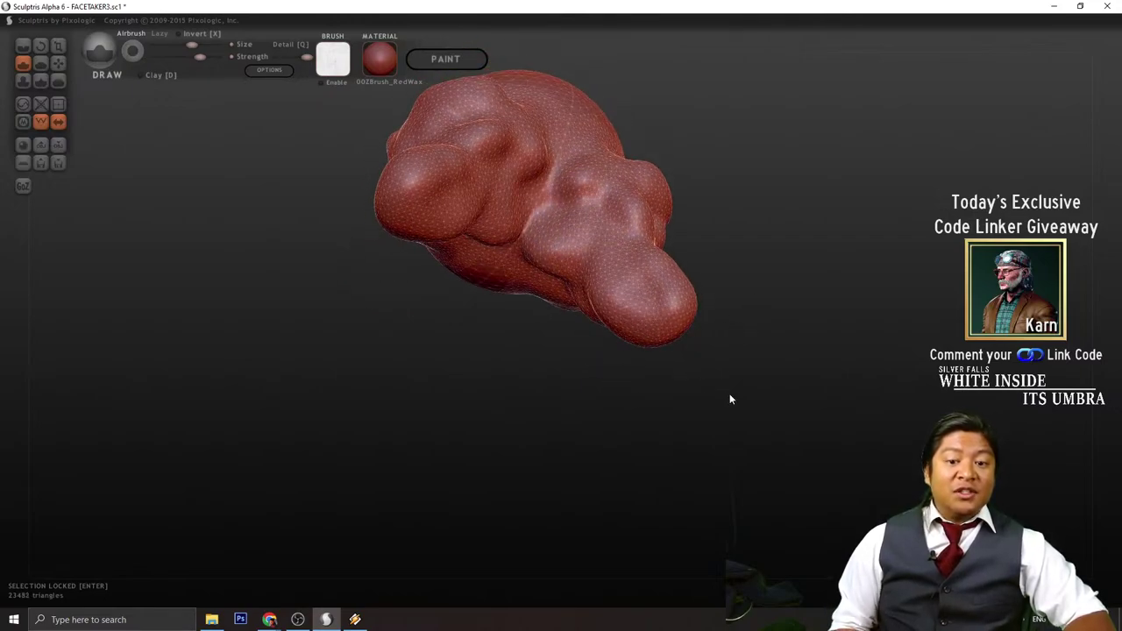
mouse_move(729, 395)
left_mouse_down()
mouse_move(563, 482)
mouse_move(628, 377)
mouse_move(639, 326)
left_mouse_up()
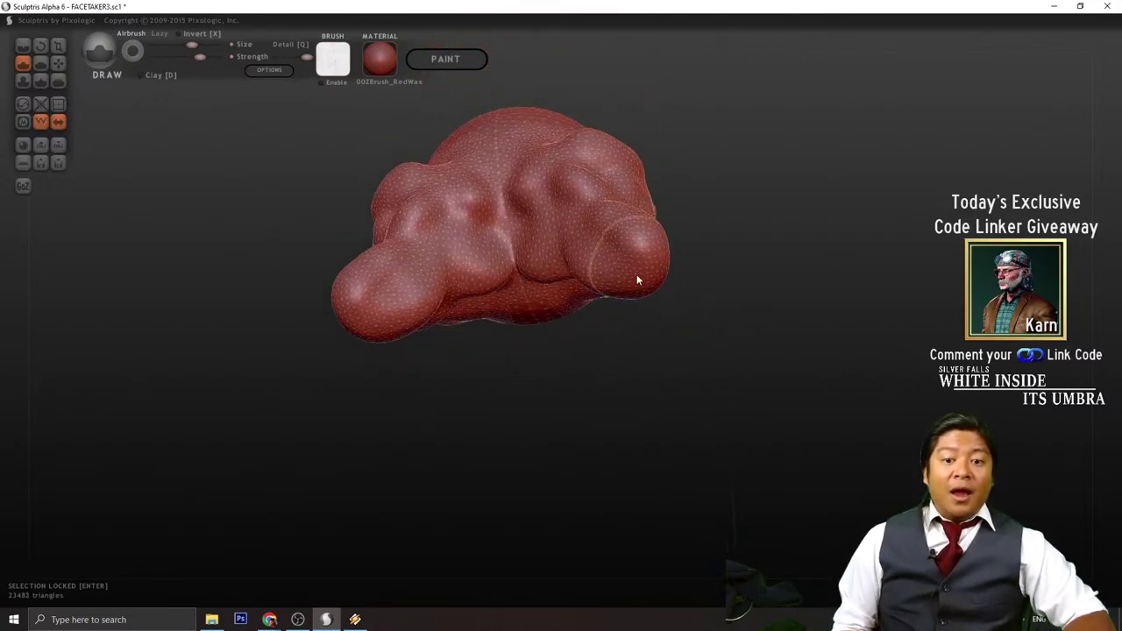
- Extend the rounded leg ends downward into longer, tapered tips
left_click_drag(637, 274, 617, 311)
left_click_drag(659, 373, 655, 324)
left_click_drag(628, 256, 562, 321)
mouse_move(711, 382)
left_mouse_down()
mouse_move(596, 444)
mouse_move(527, 381)
left_mouse_up()
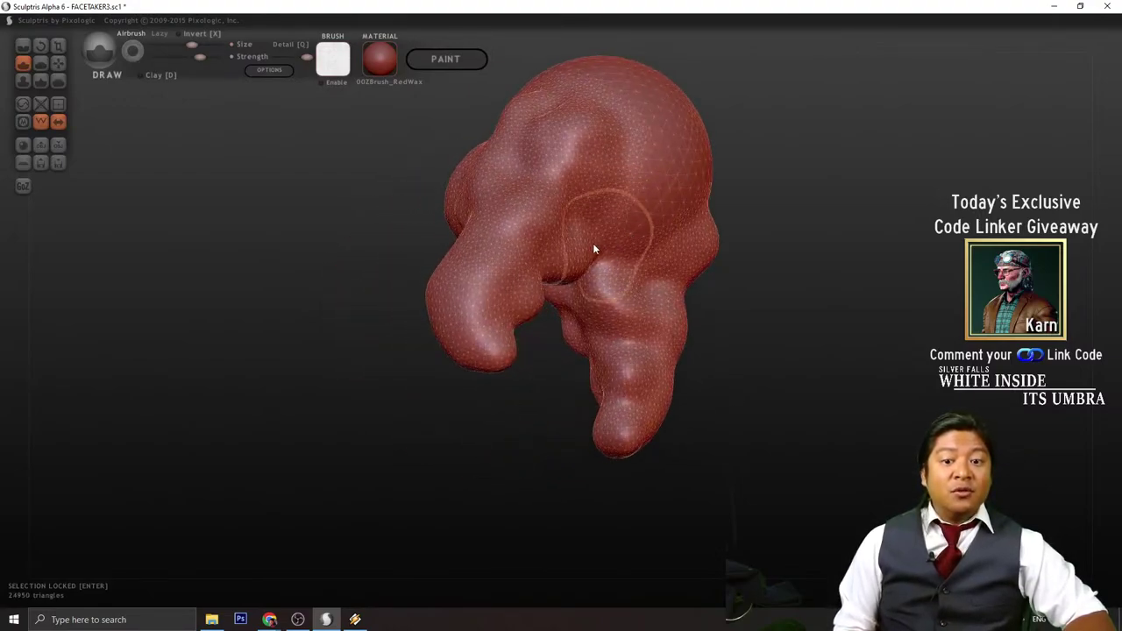
- Build heavy hip lumps and overhanging masses around the tops of both legs
mouse_move(593, 248)
left_mouse_down()
mouse_move(629, 165)
mouse_move(575, 228)
mouse_move(642, 276)
left_mouse_up()
mouse_move(742, 164)
left_mouse_down()
mouse_move(795, 158)
mouse_move(672, 265)
left_mouse_up()
left_click_drag(607, 238, 474, 276)
mouse_move(386, 301)
left_mouse_down()
mouse_move(446, 321)
mouse_move(499, 260)
left_mouse_up()
mouse_move(602, 365)
left_mouse_down()
mouse_move(661, 299)
mouse_move(690, 297)
left_mouse_up()
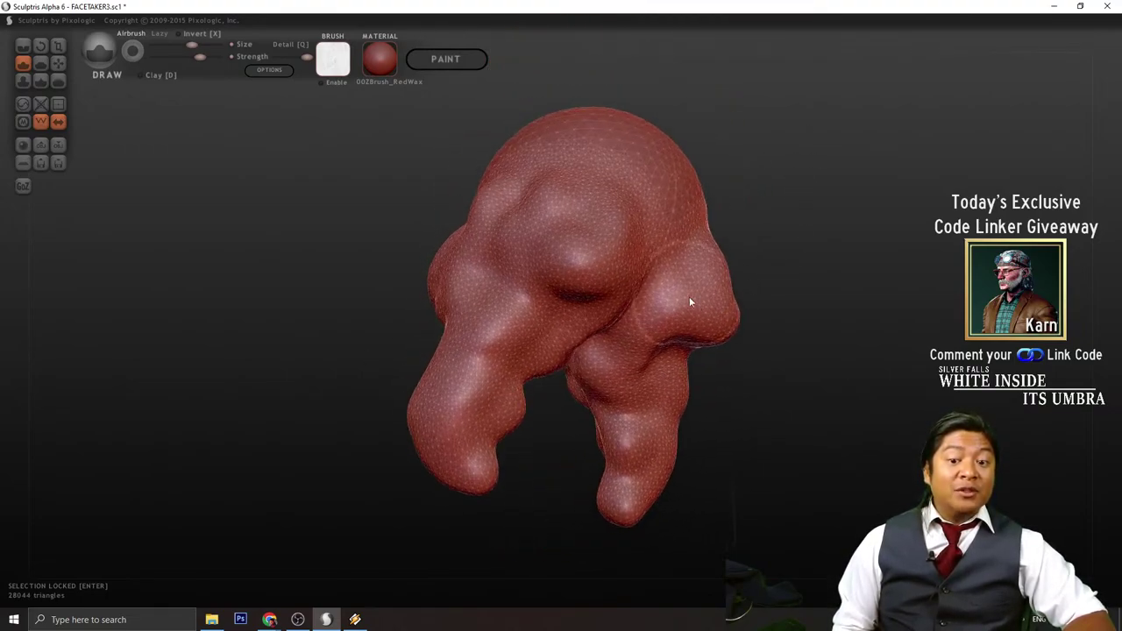
left_click_drag(645, 230, 701, 258)
left_click_drag(487, 247, 517, 283)
left_click_drag(385, 298, 446, 365)
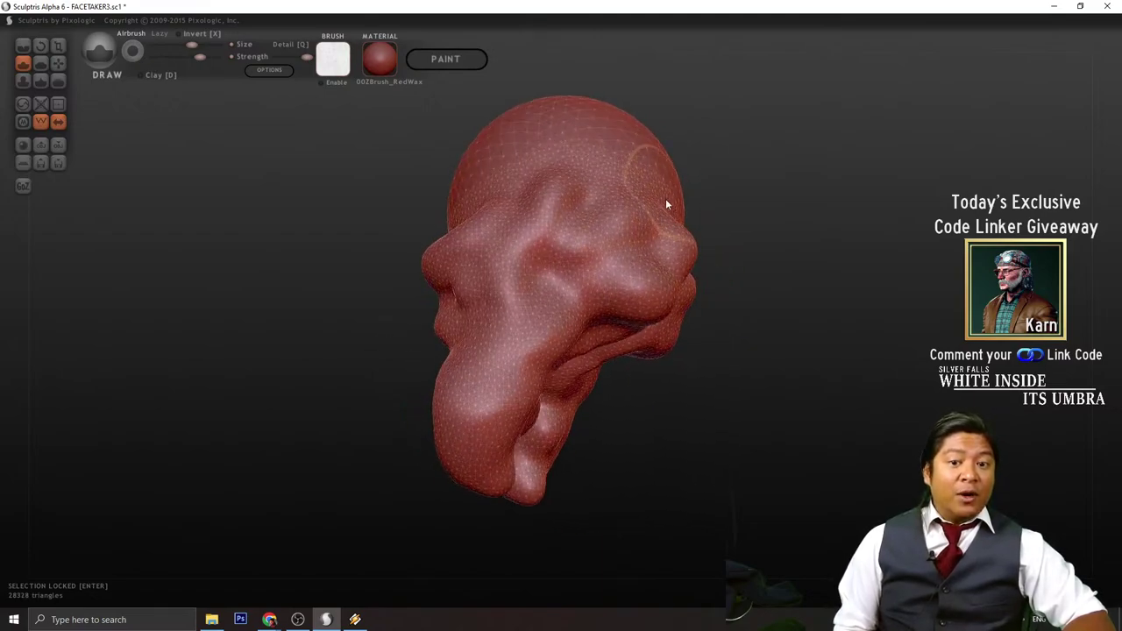
- Add bulk along the sides of both legs and swell their lower ends
mouse_move(728, 281)
left_mouse_down()
mouse_move(801, 220)
mouse_move(793, 184)
left_mouse_up()
left_click_drag(616, 290, 528, 338)
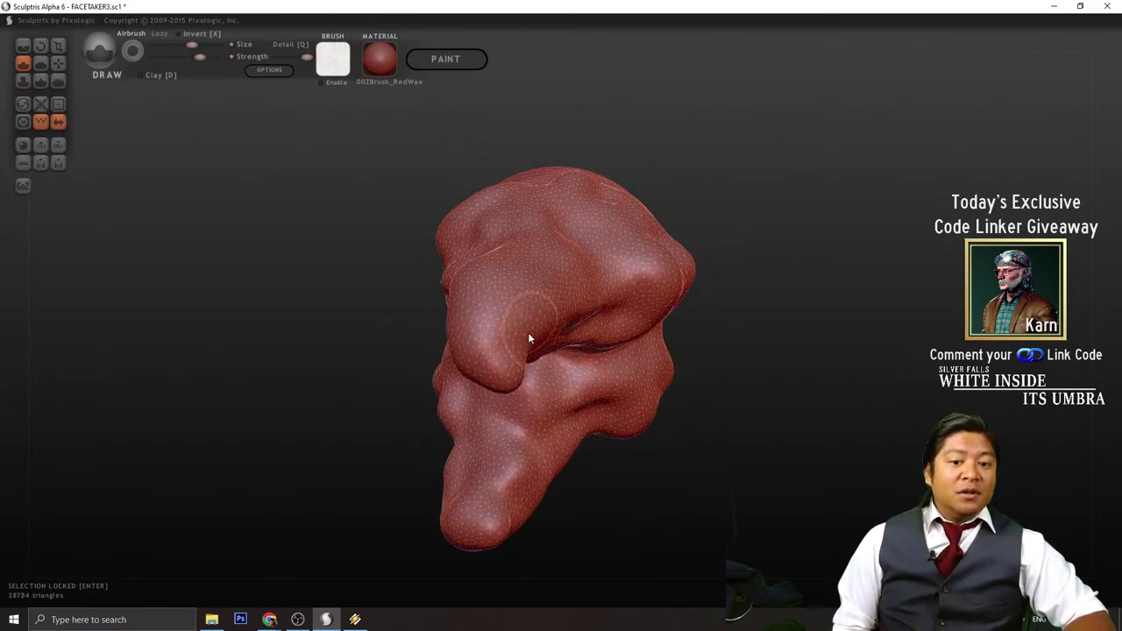
left_click_drag(742, 250, 755, 316)
mouse_move(611, 242)
left_mouse_down()
mouse_move(711, 325)
mouse_move(806, 330)
mouse_move(594, 354)
mouse_move(724, 286)
mouse_move(699, 234)
mouse_move(637, 293)
mouse_move(759, 394)
mouse_move(626, 474)
mouse_move(567, 434)
mouse_move(587, 407)
mouse_move(599, 295)
mouse_move(532, 338)
mouse_move(824, 268)
mouse_move(563, 300)
mouse_move(534, 406)
mouse_move(732, 318)
mouse_move(827, 333)
mouse_move(810, 350)
mouse_move(894, 293)
mouse_move(772, 331)
left_mouse_up()
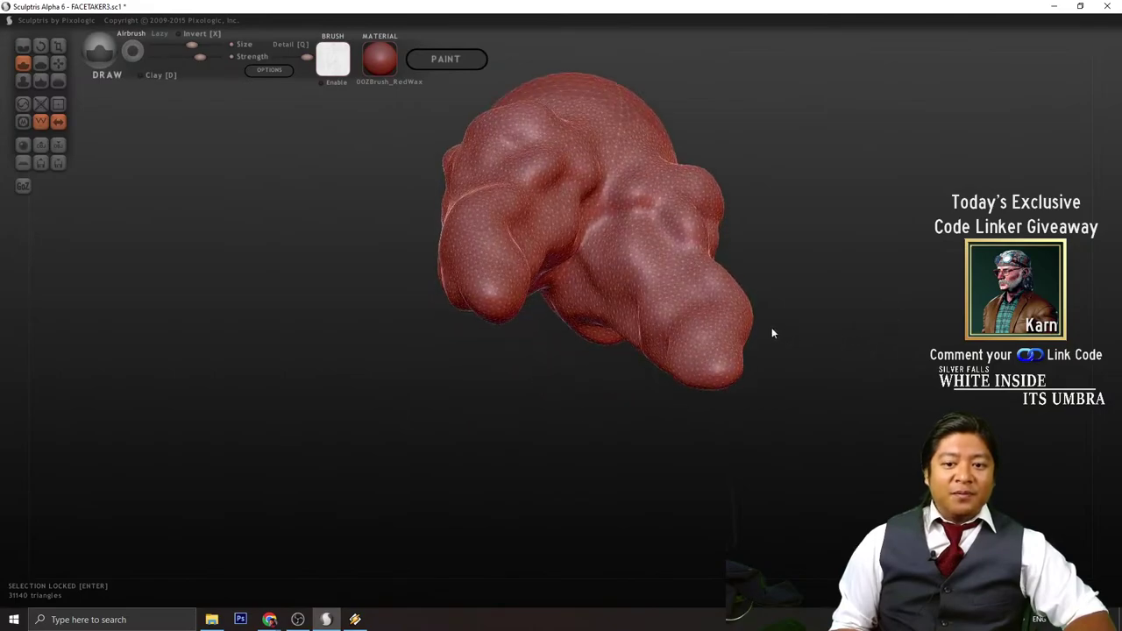
- Lengthen both legs and form small foot-like bulges at their ends
mouse_move(684, 307)
left_mouse_down()
mouse_move(633, 325)
mouse_move(701, 295)
mouse_move(657, 200)
left_mouse_up()
mouse_move(784, 285)
left_mouse_down()
mouse_move(819, 310)
mouse_move(746, 330)
mouse_move(774, 306)
mouse_move(772, 334)
left_mouse_up()
mouse_move(647, 327)
left_mouse_down()
mouse_move(620, 363)
mouse_move(658, 355)
left_mouse_up()
mouse_move(786, 349)
left_mouse_down()
mouse_move(723, 402)
mouse_move(742, 434)
mouse_move(639, 394)
mouse_move(478, 372)
mouse_move(487, 368)
mouse_move(496, 403)
mouse_move(471, 465)
mouse_move(490, 417)
left_mouse_up()
scroll(717, 395, "down", 5)
scroll(716, 391, "up", 5)
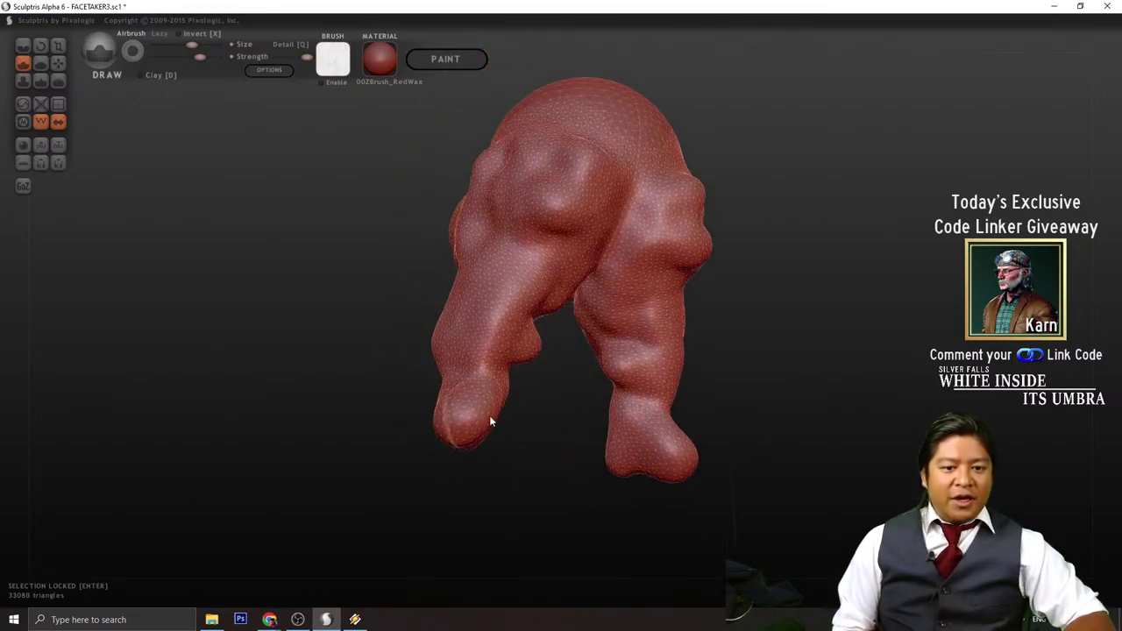
- Draw long lower legs out of the leg ends, with knobby knee joints and bulbous tips
mouse_move(421, 432)
left_mouse_down()
mouse_move(513, 444)
mouse_move(476, 470)
mouse_move(511, 463)
mouse_move(474, 445)
mouse_move(511, 467)
mouse_move(475, 469)
mouse_move(612, 521)
mouse_move(511, 497)
mouse_move(545, 509)
left_mouse_up()
mouse_move(614, 542)
left_mouse_down("alt")
mouse_move(596, 455)
mouse_move(592, 481)
mouse_move(609, 475)
mouse_move(528, 421)
mouse_move(558, 454)
mouse_move(634, 458)
mouse_move(564, 396)
mouse_move(689, 465)
mouse_move(807, 436)
mouse_move(654, 401)
mouse_move(636, 497)
mouse_move(711, 451)
mouse_move(686, 431)
mouse_move(684, 367)
mouse_move(677, 397)
mouse_move(704, 436)
mouse_move(646, 408)
mouse_move(699, 360)
mouse_move(683, 325)
left_mouse_up("alt")
mouse_move(621, 293)
left_mouse_down()
mouse_move(606, 295)
mouse_move(701, 329)
mouse_move(619, 307)
mouse_move(649, 354)
mouse_move(665, 431)
mouse_move(684, 391)
mouse_move(622, 416)
mouse_move(714, 401)
mouse_move(749, 500)
mouse_move(651, 414)
mouse_move(599, 426)
mouse_move(661, 428)
mouse_move(594, 426)
mouse_move(607, 372)
mouse_move(616, 381)
mouse_move(606, 461)
mouse_move(595, 409)
left_mouse_up()
left_click(602, 501)
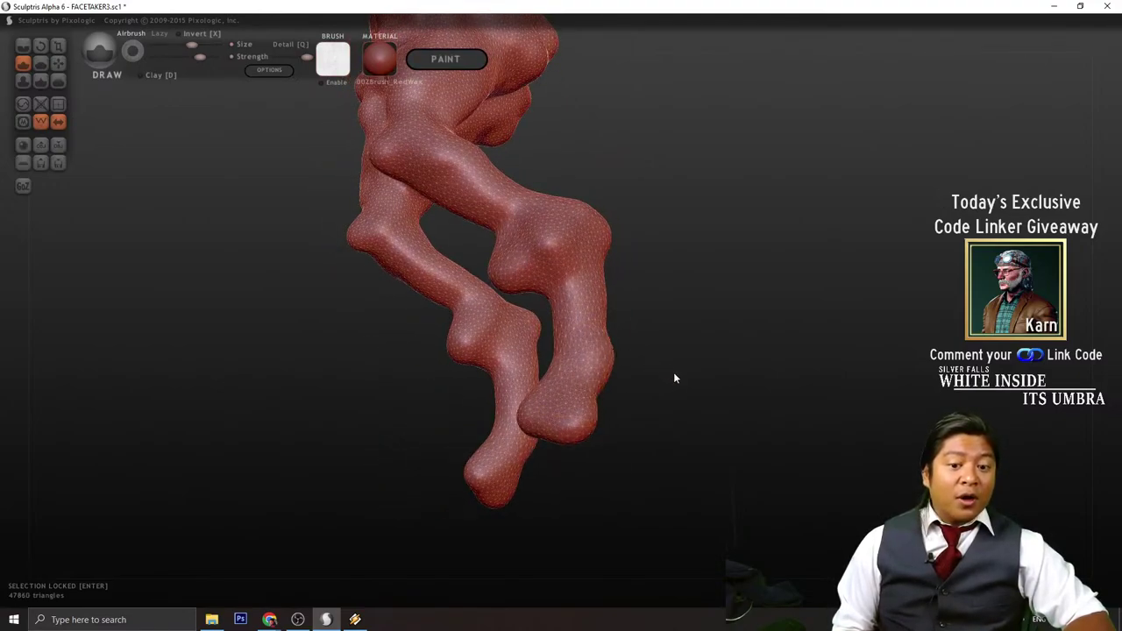
- Swell the tips of both lower legs into wide, rounded feet
mouse_move(674, 378)
left_mouse_down()
mouse_move(517, 392)
mouse_move(532, 461)
mouse_move(579, 365)
mouse_move(762, 389)
mouse_move(658, 396)
mouse_move(760, 389)
left_mouse_up()
left_click_drag(607, 411, 602, 351)
left_click_drag(673, 359, 679, 350)
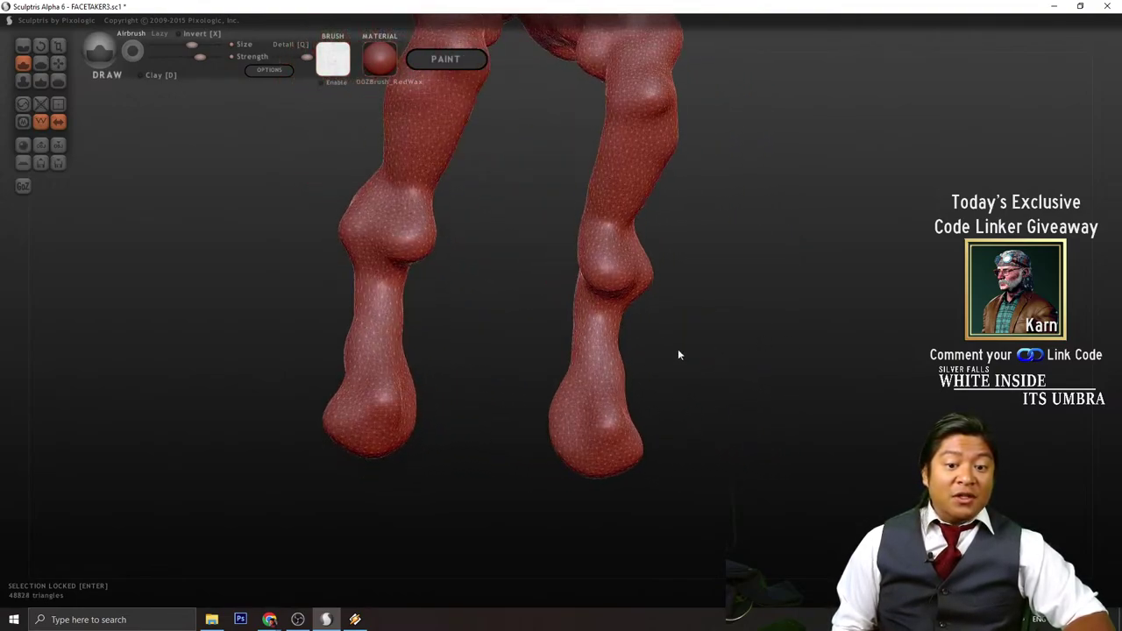
left_click_drag(589, 355, 598, 311)
mouse_move(690, 393)
left_mouse_down()
mouse_move(693, 350)
mouse_move(653, 371)
left_mouse_up()
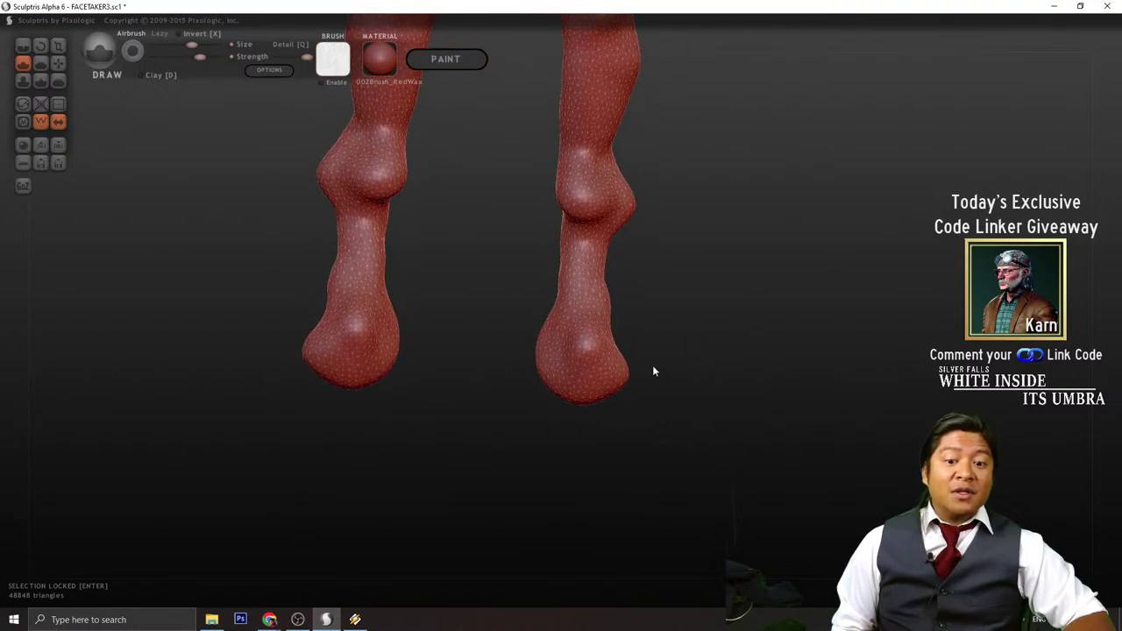
mouse_move(540, 381)
left_mouse_down()
mouse_move(631, 429)
mouse_move(584, 368)
mouse_move(651, 386)
mouse_move(442, 456)
mouse_move(562, 385)
mouse_move(551, 377)
mouse_move(570, 363)
mouse_move(586, 404)
mouse_move(552, 381)
mouse_move(534, 320)
mouse_move(602, 411)
mouse_move(734, 398)
left_mouse_up()
mouse_move(614, 368)
left_mouse_down()
mouse_move(561, 395)
mouse_move(538, 456)
mouse_move(575, 369)
mouse_move(682, 318)
mouse_move(634, 388)
mouse_move(605, 372)
left_mouse_up()
- Draw the feet outward into protruding side lobes and blunt points
scroll(610, 255, "up", 3)
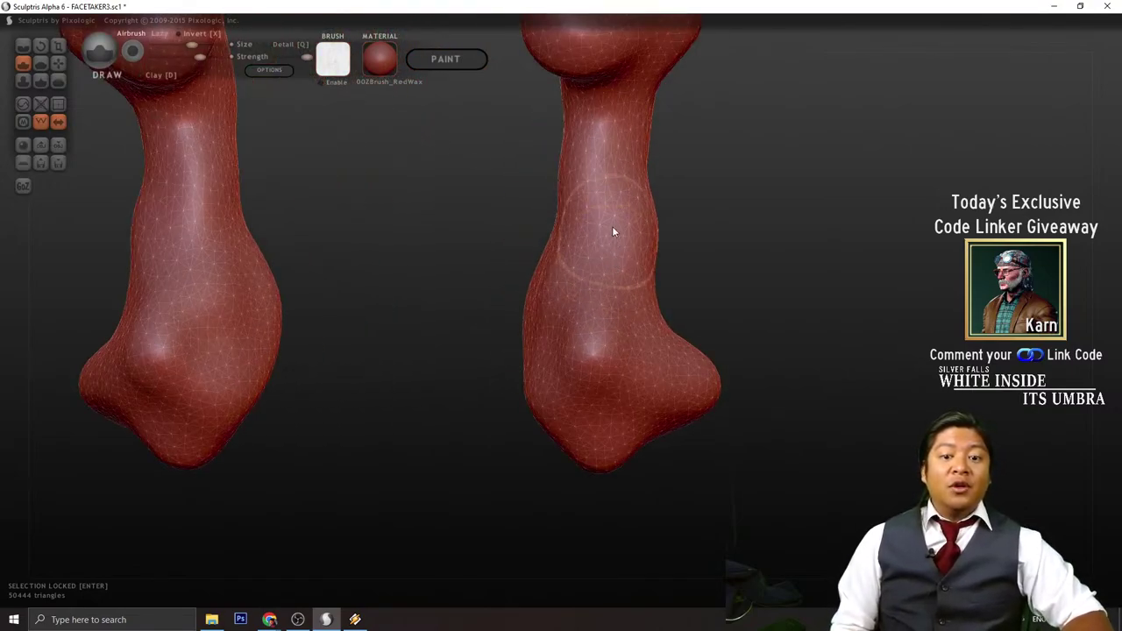
scroll(610, 197, "down", 3)
left_click_drag(693, 259, 646, 267)
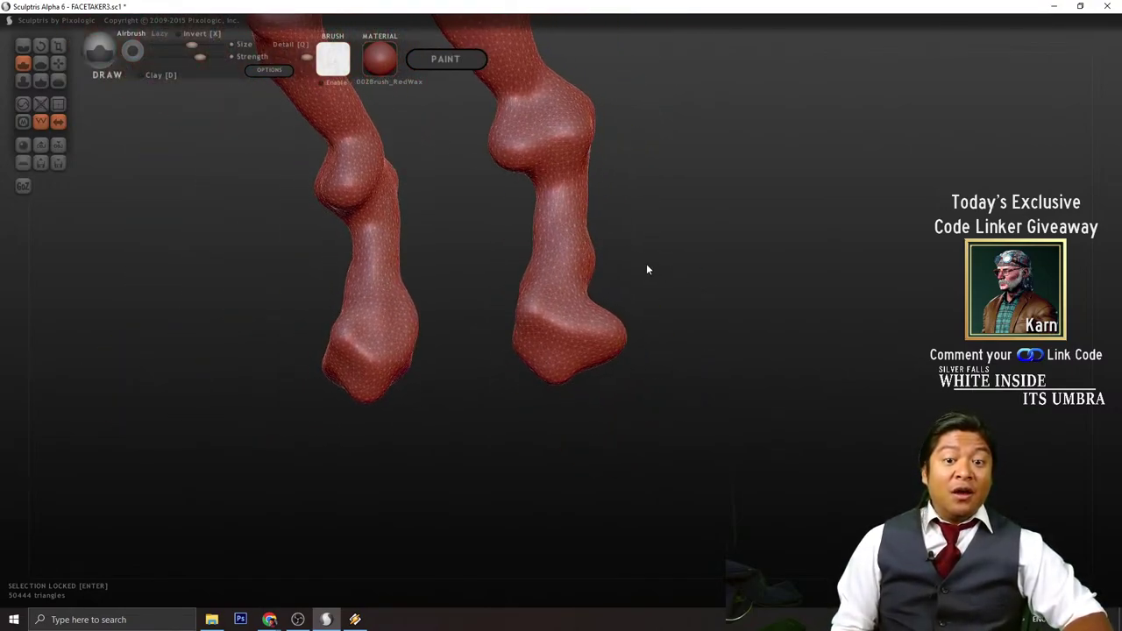
mouse_move(566, 288)
left_mouse_down()
mouse_move(576, 366)
mouse_move(738, 351)
left_mouse_up()
mouse_move(601, 316)
left_mouse_down()
mouse_move(591, 349)
mouse_move(614, 368)
left_mouse_up()
left_click_drag(649, 373, 763, 355)
- Reduce the brush size and sculpt knuckle-like bumps around both ankles, with thin ridges starting down the feet
scroll(677, 352, "down", 6)
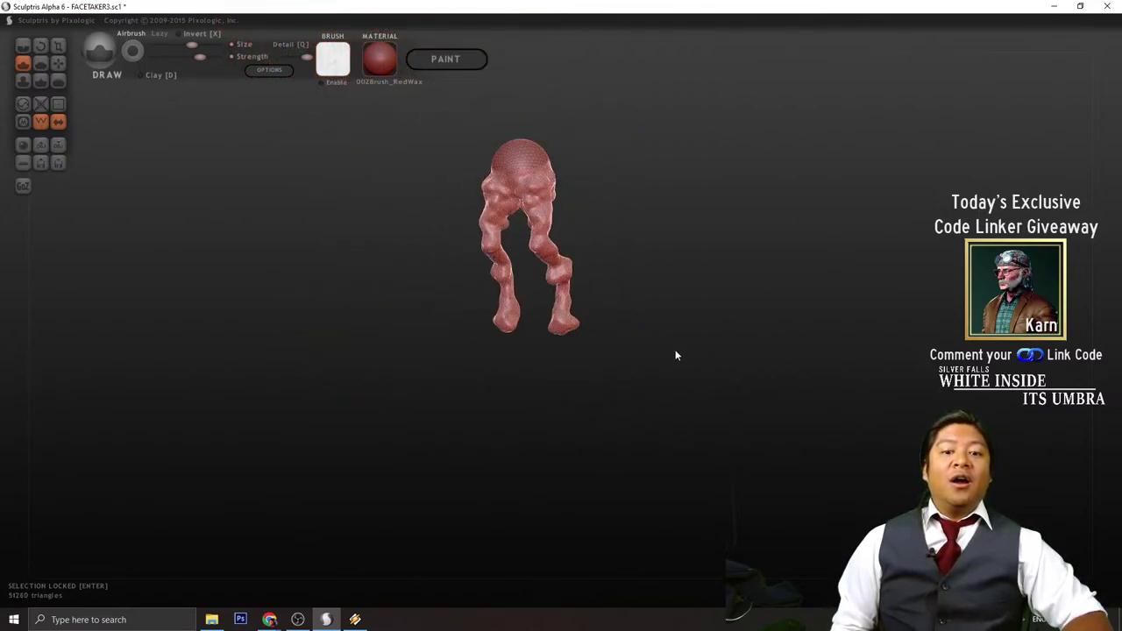
scroll(675, 349, "up", 5)
scroll(576, 275, "up", 5)
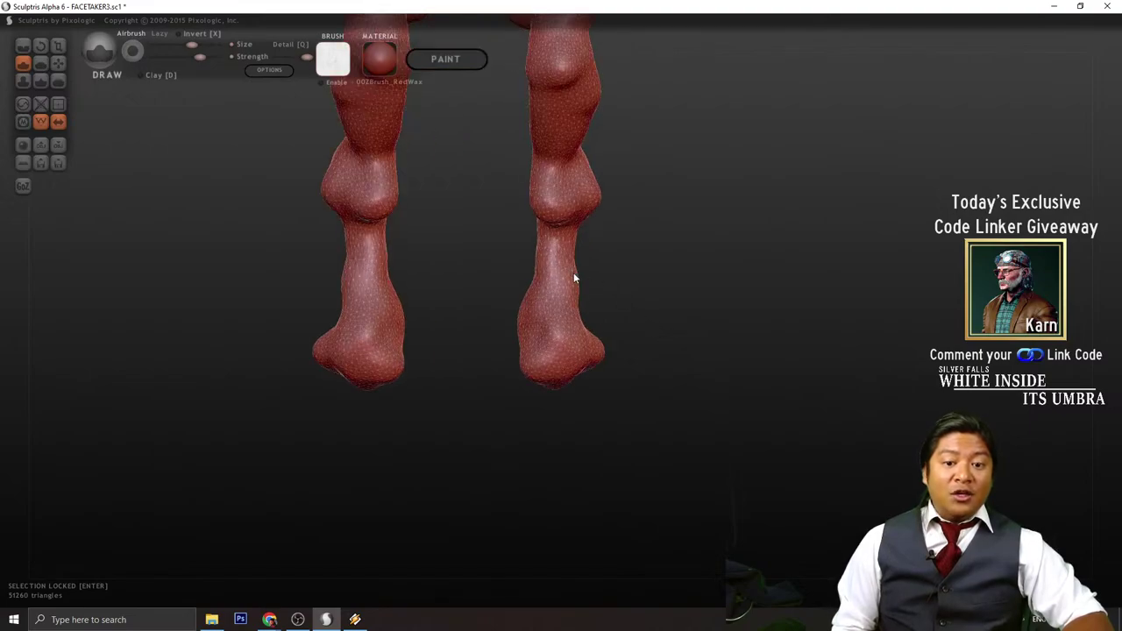
left_click_drag(189, 45, 177, 45)
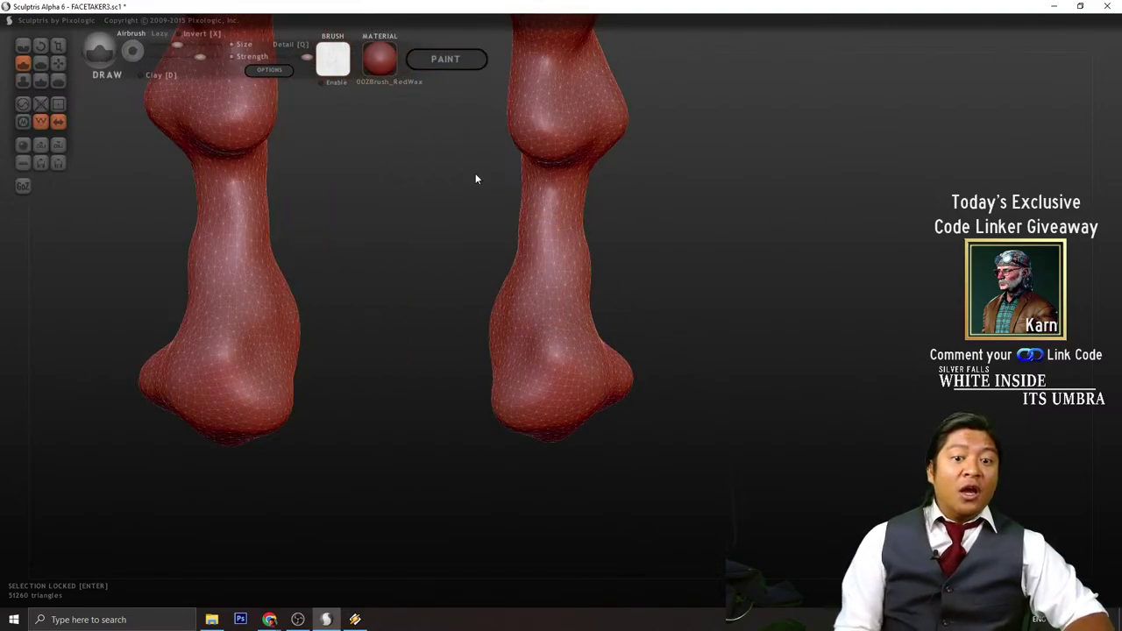
left_click_drag(559, 243, 542, 265)
mouse_move(684, 307)
left_mouse_down()
mouse_move(603, 317)
mouse_move(570, 307)
left_mouse_up()
mouse_move(547, 261)
left_mouse_down()
mouse_move(513, 266)
mouse_move(509, 289)
left_mouse_up()
left_click_drag(626, 283, 728, 263)
left_click_drag(555, 244, 544, 253)
mouse_move(544, 253)
right_mouse_down()
mouse_move(749, 288)
mouse_move(590, 253)
right_mouse_up()
left_click_drag(589, 253, 574, 362)
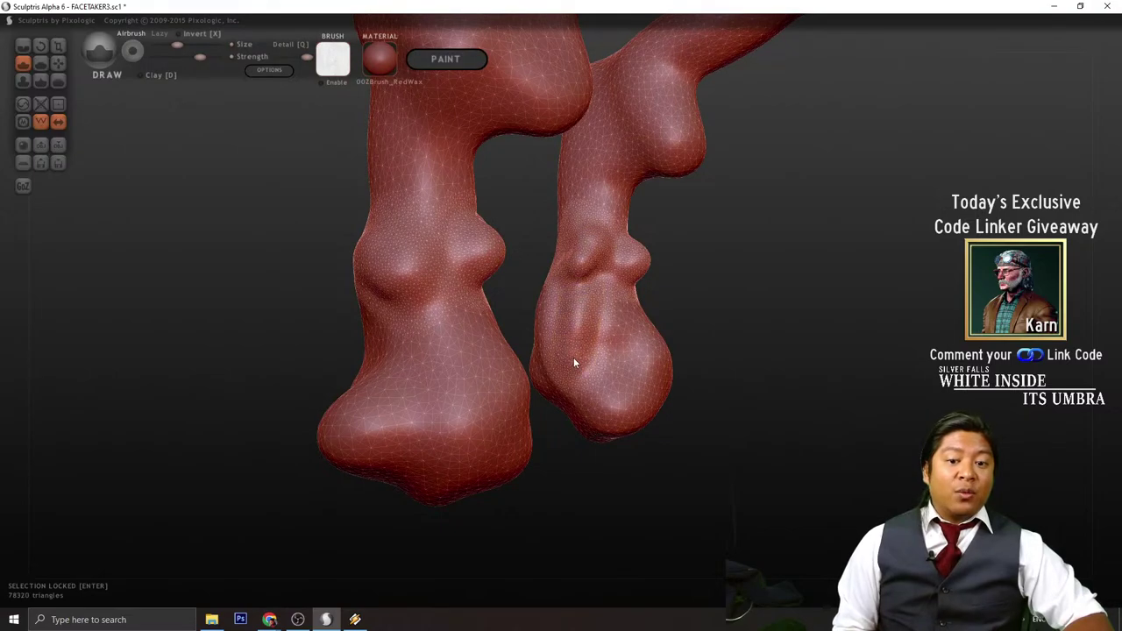
- Build a long raised ridge from the ankle down the side of each foot
left_click_drag(582, 283, 579, 393)
mouse_move(579, 394)
right_mouse_down()
mouse_move(679, 417)
mouse_move(588, 328)
right_mouse_up()
scroll(565, 347, "up", 2)
mouse_move(563, 361)
left_mouse_down()
mouse_move(569, 377)
mouse_move(582, 257)
left_mouse_up()
scroll(569, 361, "down", 3)
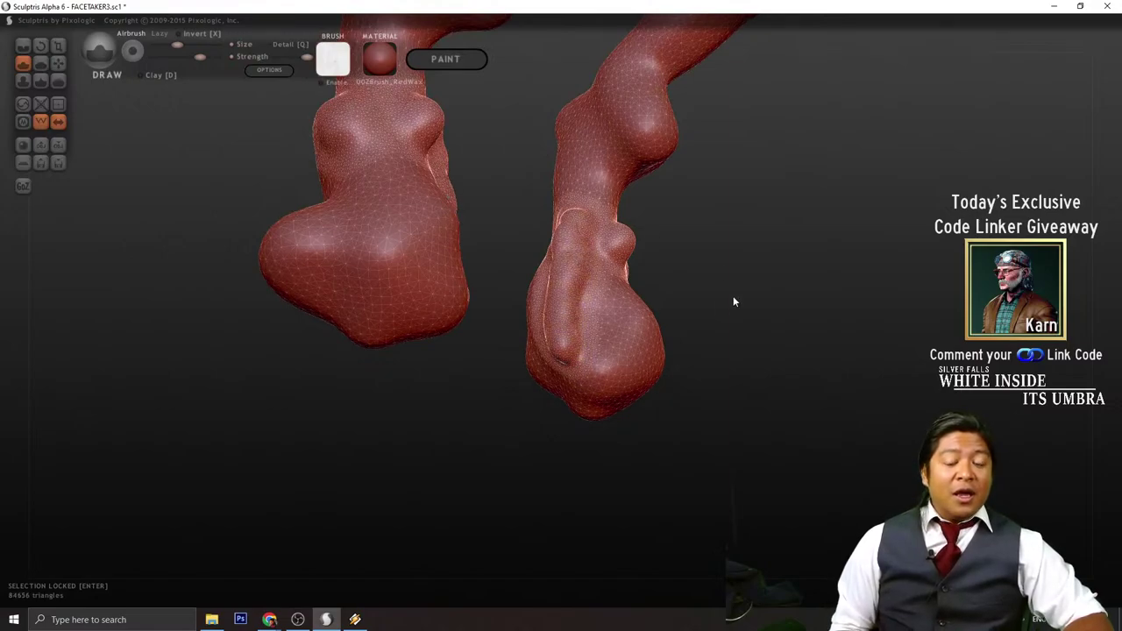
- Add more ankle knobs and draw further ridges down the unshaped sides of both feet
right_click_drag(733, 296, 778, 311)
left_click_drag(517, 387, 530, 382)
mouse_move(530, 383)
right_mouse_down()
mouse_move(721, 343)
mouse_move(600, 365)
right_mouse_up()
right_click_drag(876, 236, 649, 322)
mouse_move(521, 242)
left_mouse_down()
mouse_move(514, 370)
mouse_move(519, 241)
left_mouse_up()
mouse_move(520, 241)
right_mouse_down()
mouse_move(626, 314)
mouse_move(537, 289)
right_mouse_up()
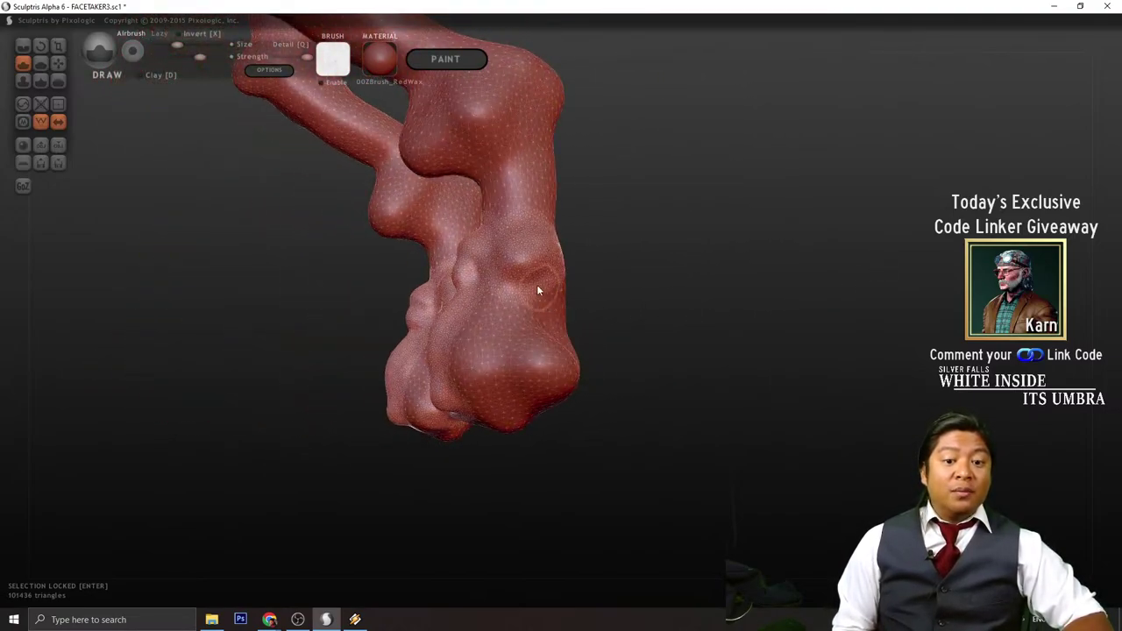
mouse_move(538, 288)
left_mouse_down()
mouse_move(525, 324)
mouse_move(587, 371)
left_mouse_up()
right_click_drag(586, 366, 735, 355)
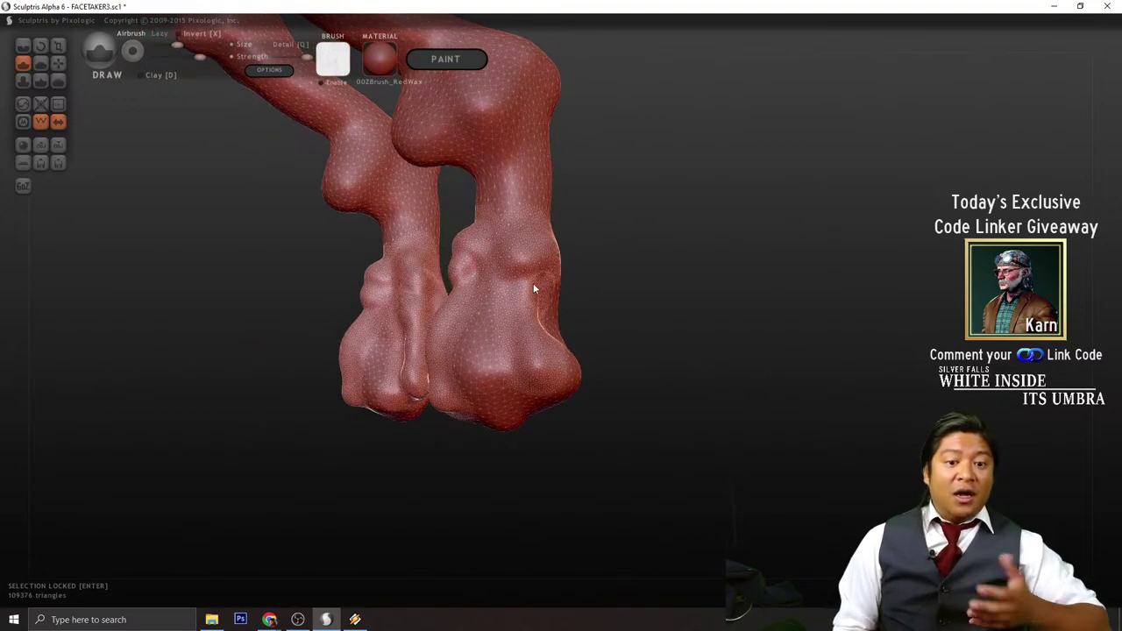
- Draw toe-like ridges down the faces of both feet, with rounded bumps at their lower ends
mouse_move(533, 285)
left_mouse_down()
mouse_move(521, 279)
mouse_move(539, 389)
left_mouse_up()
mouse_move(539, 393)
right_mouse_down()
mouse_move(727, 342)
mouse_move(556, 356)
right_mouse_up()
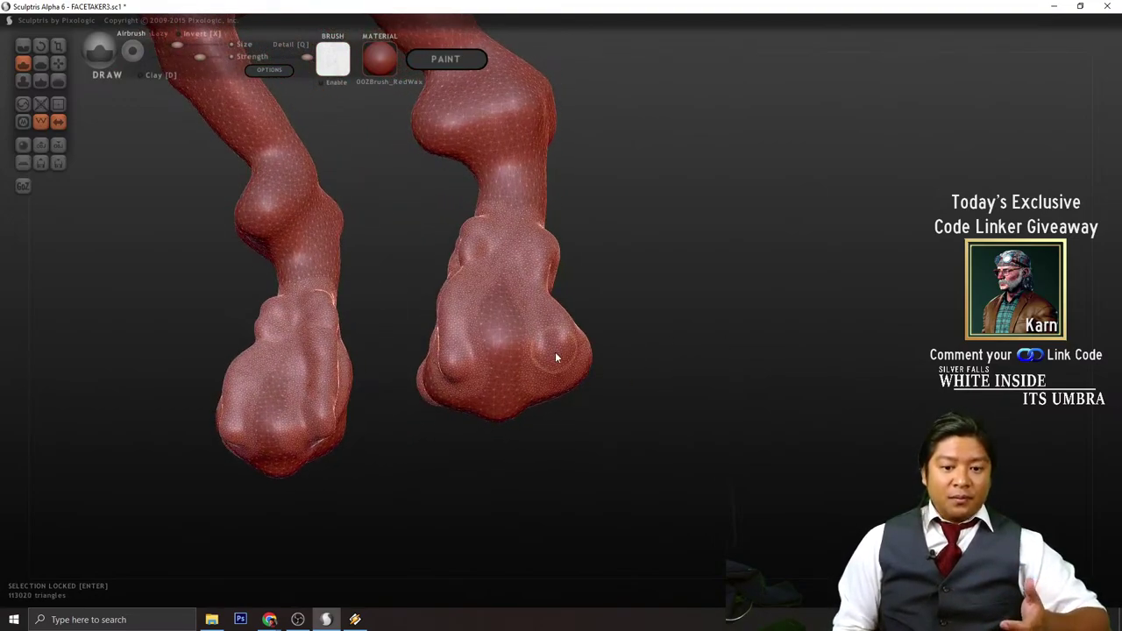
left_click_drag(556, 356, 548, 350)
mouse_move(548, 349)
right_mouse_down()
mouse_move(608, 351)
mouse_move(518, 302)
right_mouse_up()
left_click_drag(517, 301, 531, 309)
right_click_drag(637, 354, 531, 359)
- Thicken the outer toe ridges and build a central toe ridge with a rounded tip on each foot
mouse_move(531, 359)
left_mouse_down()
mouse_move(536, 283)
mouse_move(524, 363)
mouse_move(618, 393)
left_mouse_up()
mouse_move(618, 392)
right_mouse_down()
mouse_move(827, 407)
mouse_move(702, 349)
right_mouse_up()
mouse_move(702, 349)
left_mouse_down()
mouse_move(568, 358)
mouse_move(579, 375)
mouse_move(649, 381)
left_mouse_up()
right_click_drag(649, 381, 567, 358)
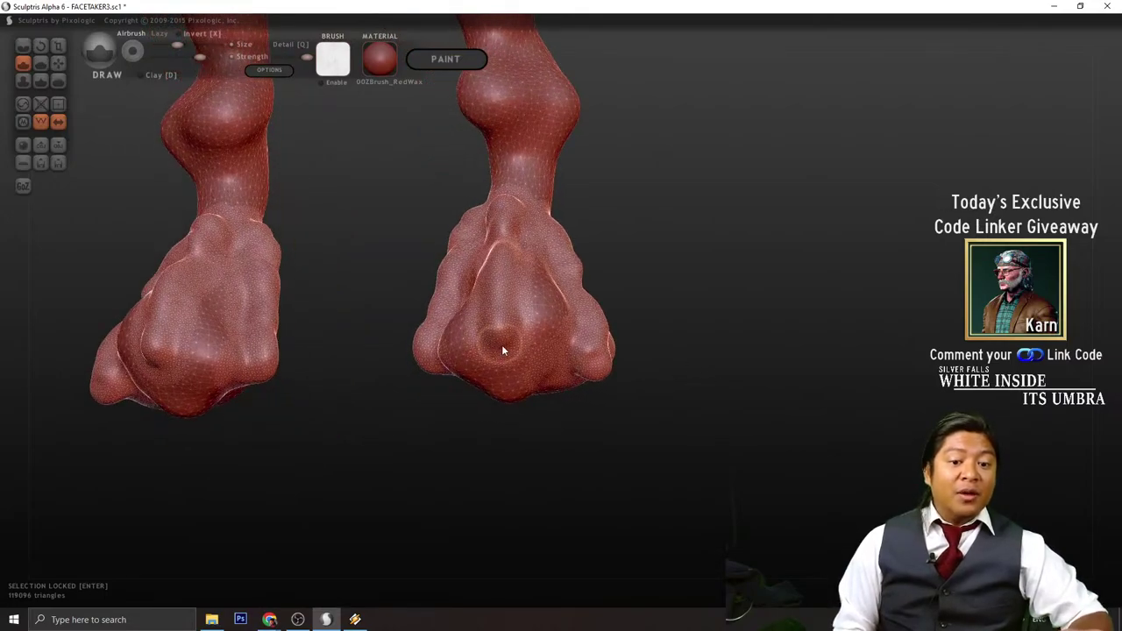
mouse_move(502, 350)
left_mouse_down()
mouse_move(493, 339)
mouse_move(530, 279)
left_mouse_up()
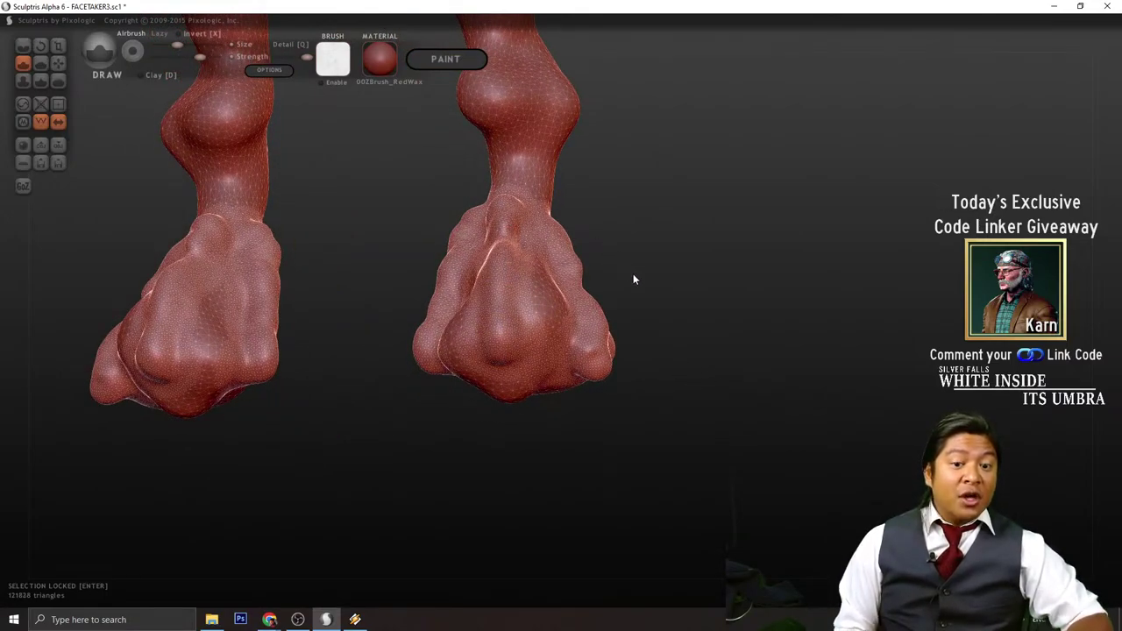
left_click_drag(633, 273, 572, 309)
right_click_drag(674, 289, 522, 318)
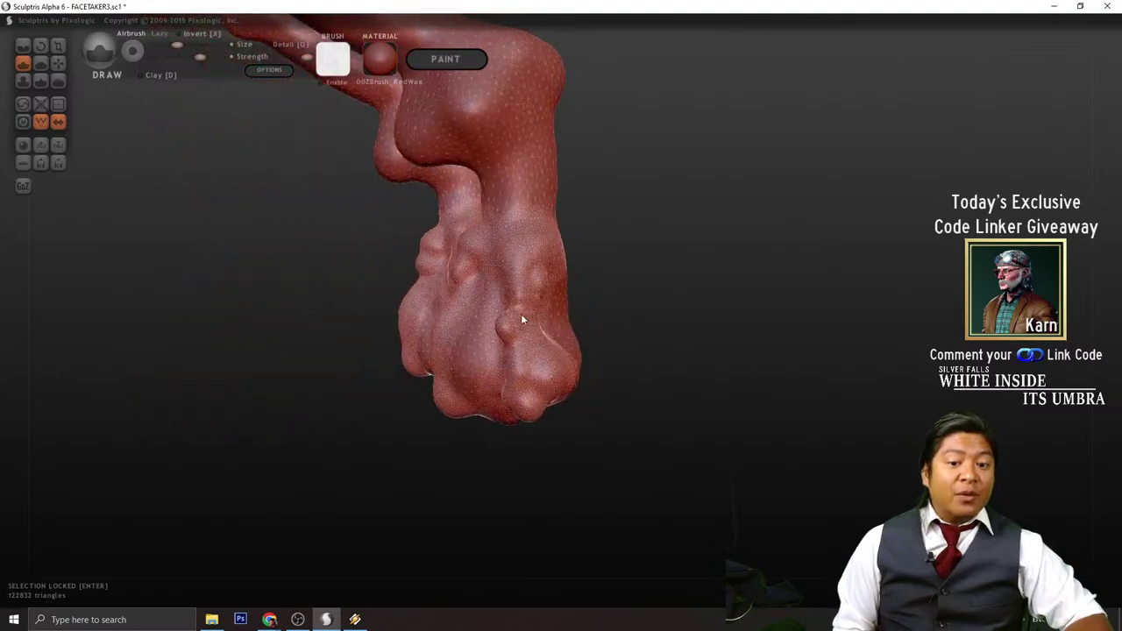
- Undo the last bump and draw softer knuckle bumps midway down the toe ridges on the feet
key("ctrl+z")
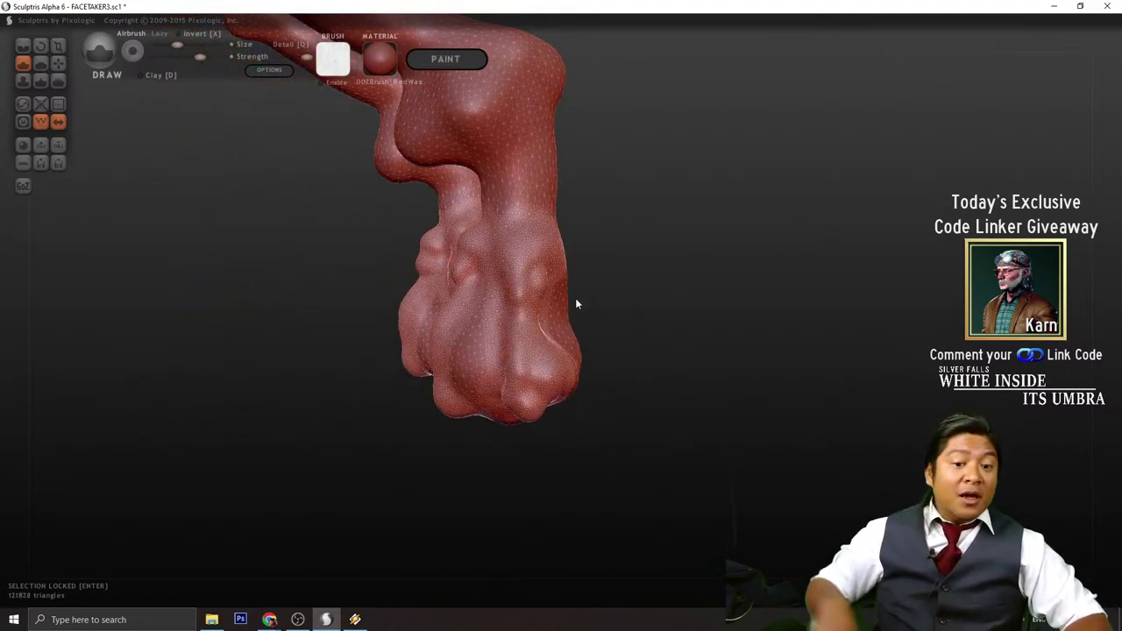
mouse_move(555, 313)
left_mouse_down()
mouse_move(520, 322)
mouse_move(536, 315)
left_mouse_up()
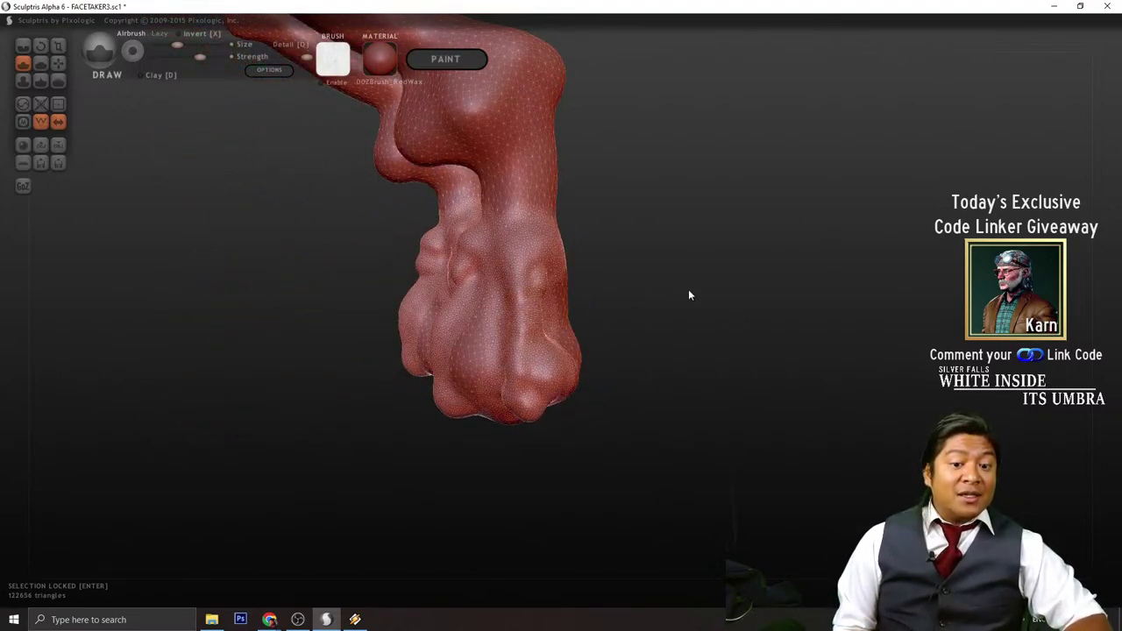
mouse_move(689, 295)
left_mouse_down()
mouse_move(534, 332)
mouse_move(855, 316)
mouse_move(756, 335)
left_mouse_up()
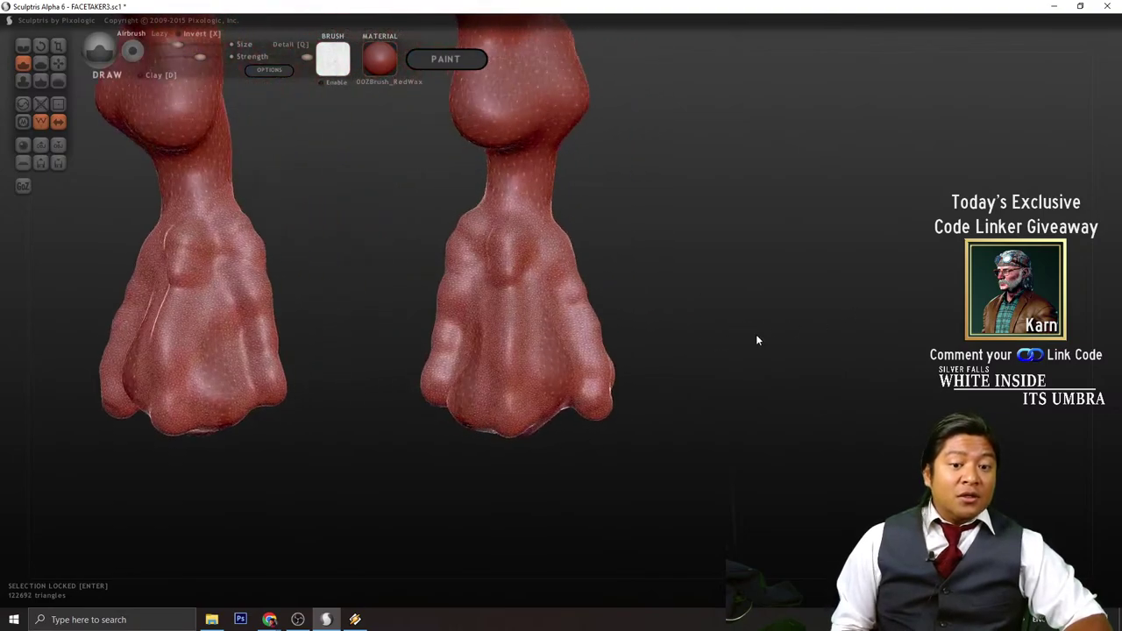
mouse_move(511, 331)
left_mouse_down()
mouse_move(501, 324)
mouse_move(512, 316)
left_mouse_up()
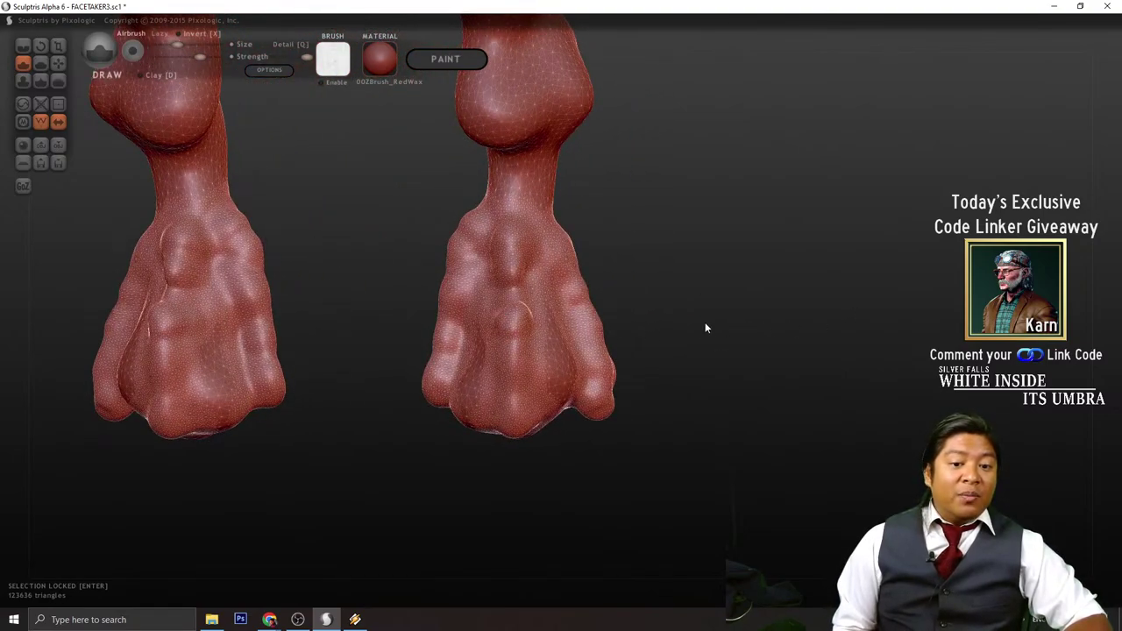
right_click_drag(704, 325, 487, 340)
left_click_drag(469, 332, 471, 291)
- Draw further knuckle bumps along the side toe ridges of both feet
mouse_move(684, 272)
right_mouse_down()
mouse_move(679, 286)
mouse_move(483, 304)
right_mouse_up()
right_click_drag(709, 248, 527, 316)
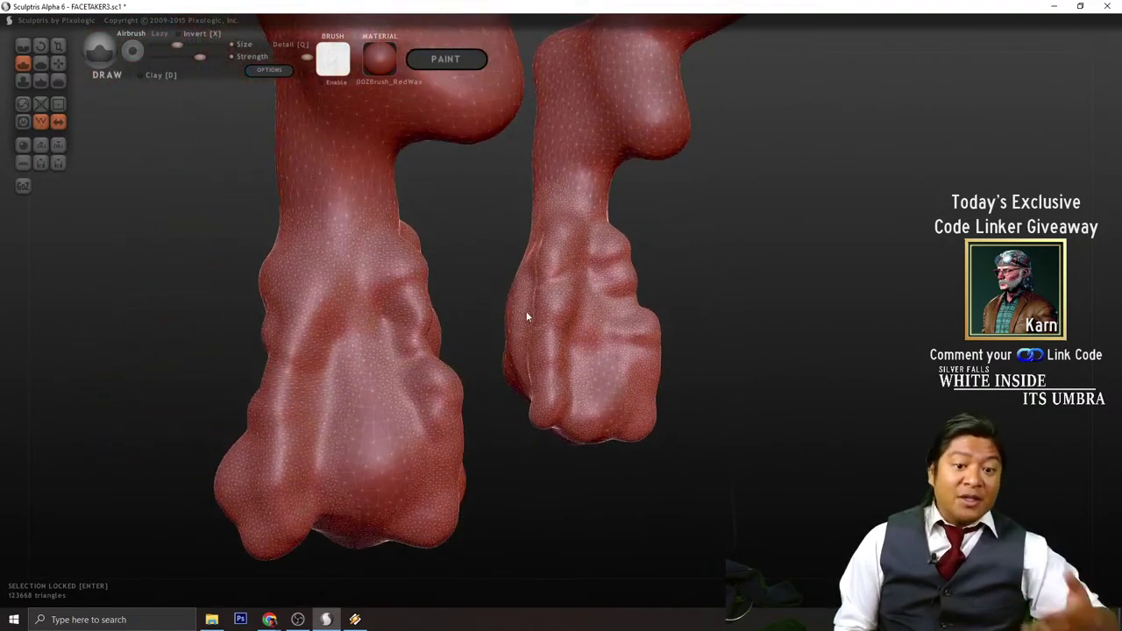
mouse_move(526, 316)
left_mouse_down()
mouse_move(529, 331)
mouse_move(543, 320)
left_mouse_up()
mouse_move(543, 321)
right_mouse_down()
mouse_move(691, 332)
mouse_move(572, 316)
right_mouse_up()
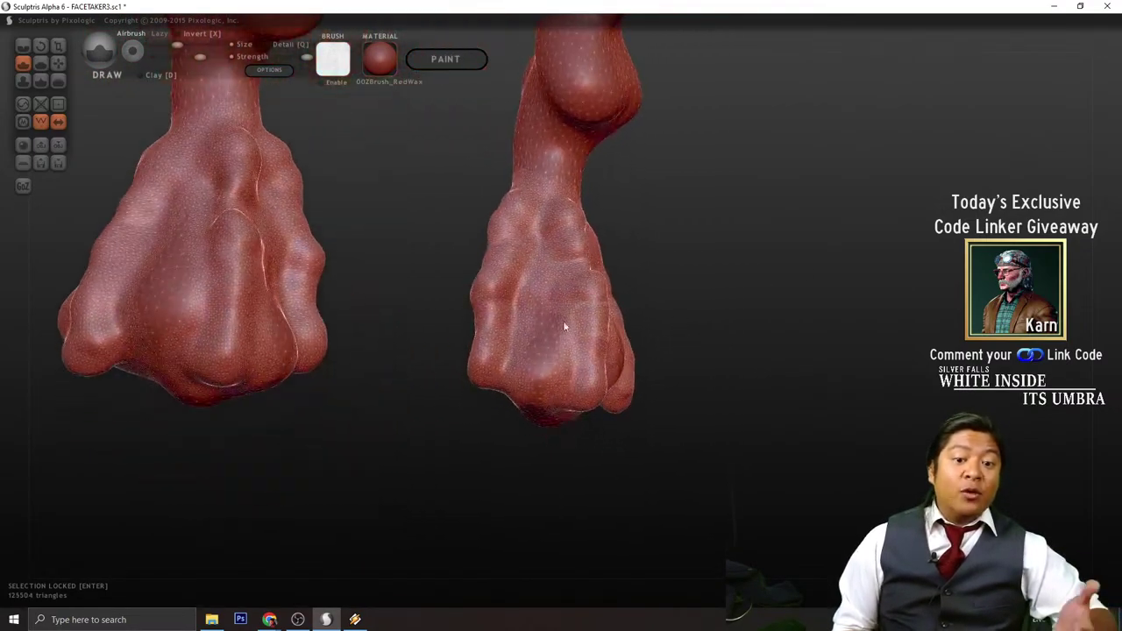
left_click_drag(488, 293, 489, 267)
right_click_drag(609, 296, 676, 321)
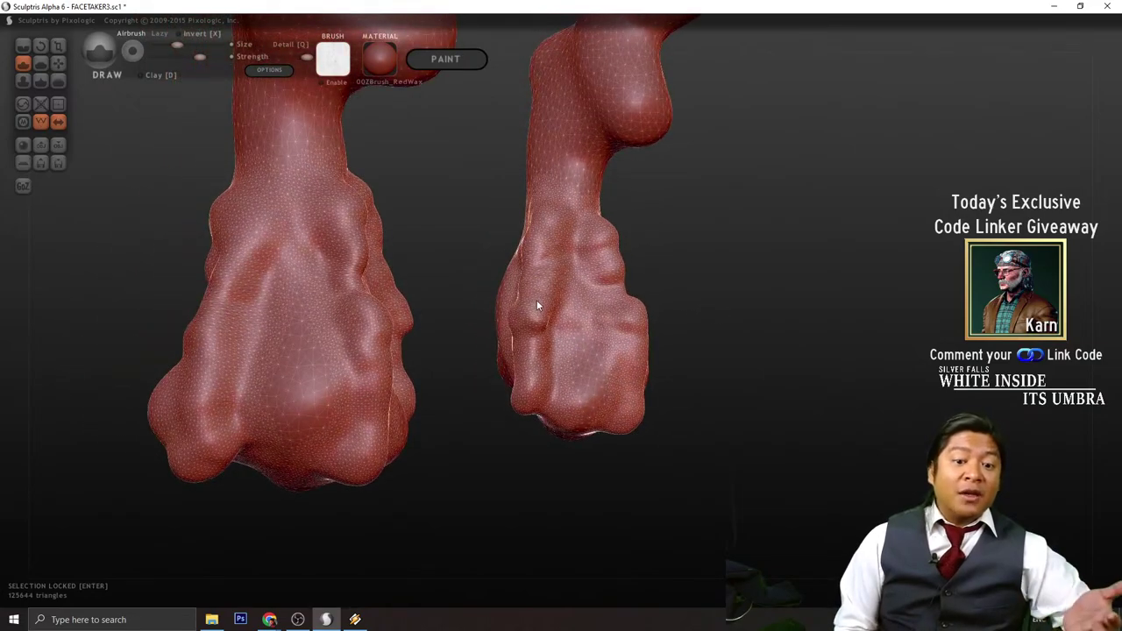
left_click_drag(537, 300, 540, 307)
- Build out the rounded toe tips at the lower ends of the foot ridges and thicken the adjoining ridge
mouse_move(649, 340)
right_mouse_down()
mouse_move(707, 302)
mouse_move(525, 322)
right_mouse_up()
scroll(546, 341, "down", 4)
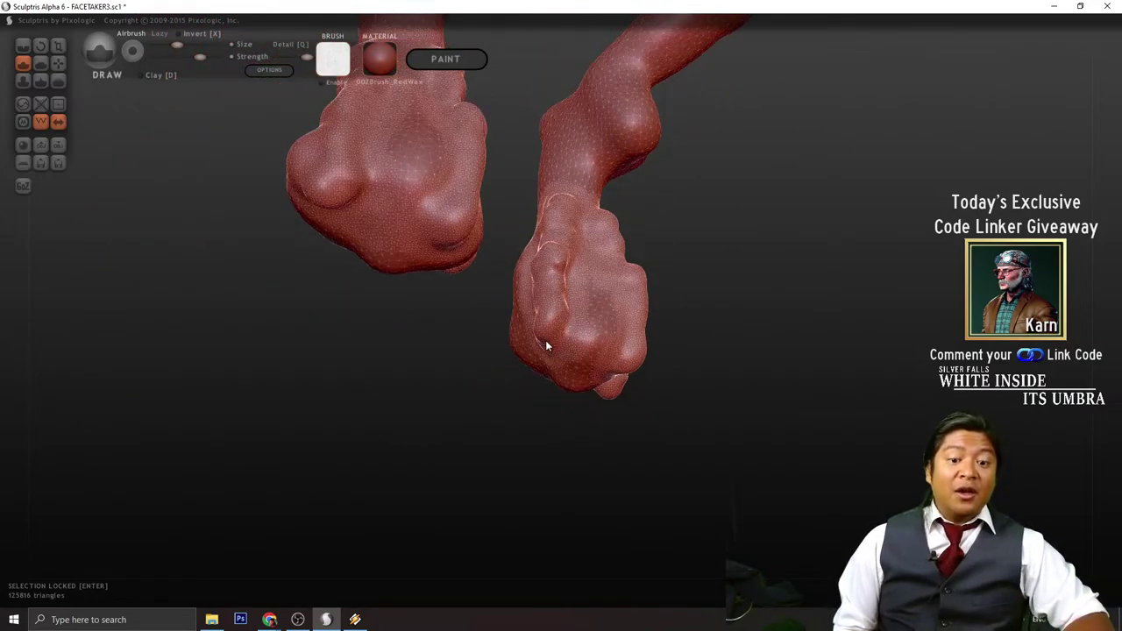
scroll(553, 330, "up", 3)
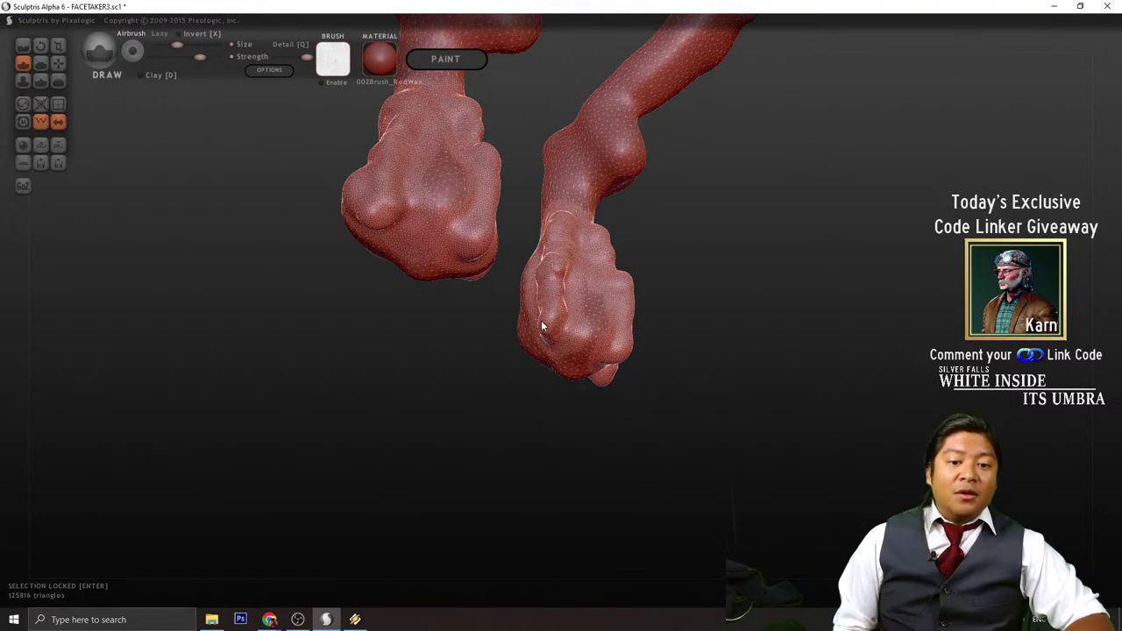
left_click_drag(541, 320, 560, 330)
mouse_move(560, 330)
right_mouse_down()
mouse_move(722, 314)
mouse_move(638, 400)
right_mouse_up()
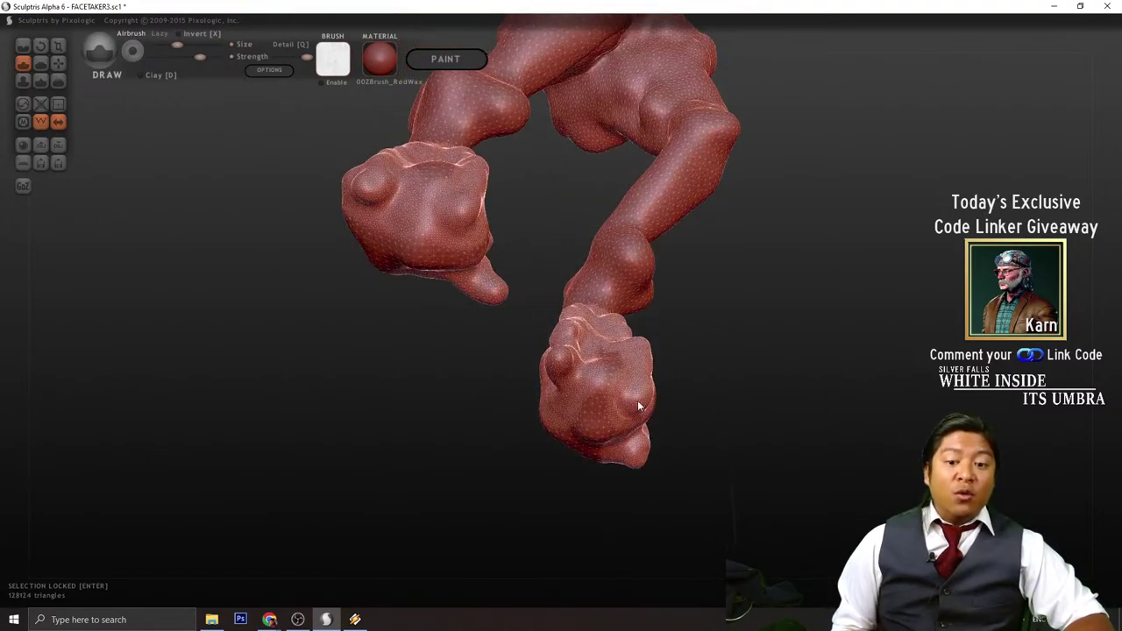
left_click_drag(637, 400, 630, 404)
mouse_move(631, 404)
right_mouse_down()
mouse_move(721, 392)
mouse_move(644, 328)
right_mouse_up()
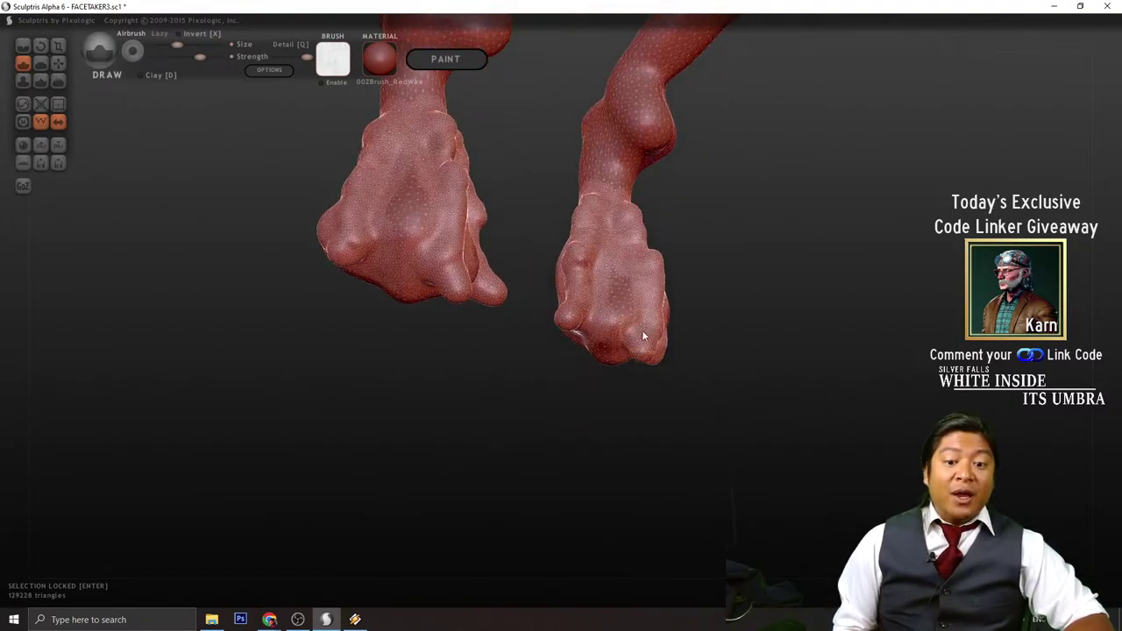
left_click_drag(644, 328, 632, 263)
- Thicken the remaining toe ridge up to the ankle and lengthen its rounded tip on each foot
mouse_move(767, 362)
right_mouse_down()
mouse_move(715, 351)
mouse_move(507, 372)
right_mouse_up()
mouse_move(619, 268)
left_mouse_down()
mouse_move(605, 238)
mouse_move(618, 160)
left_mouse_up()
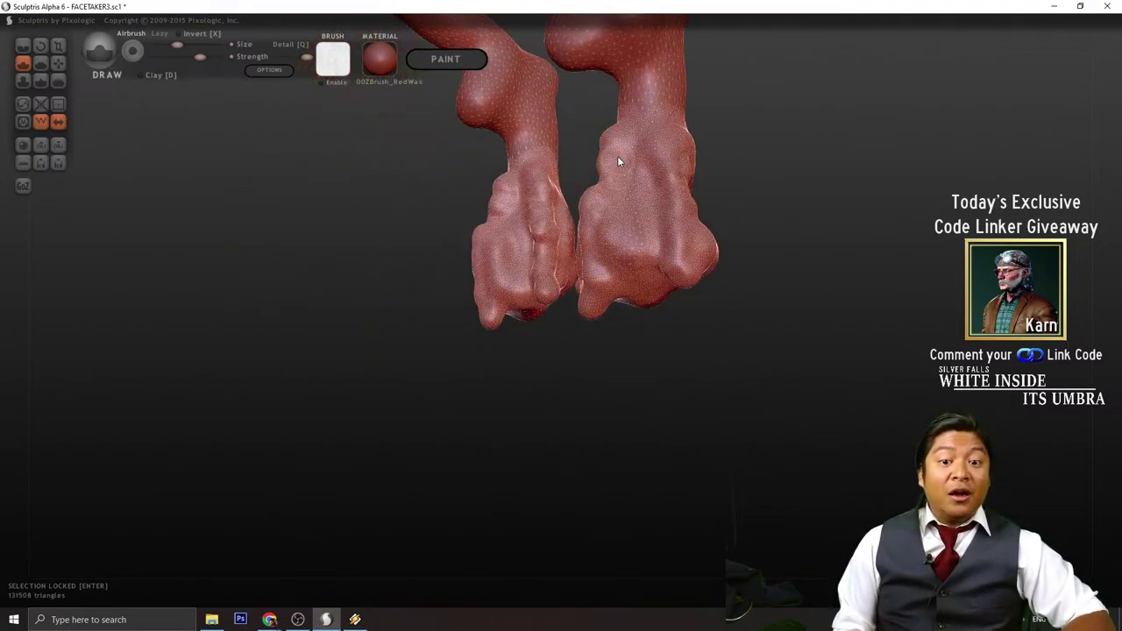
mouse_move(770, 256)
right_mouse_down()
mouse_move(782, 234)
mouse_move(759, 265)
right_mouse_up()
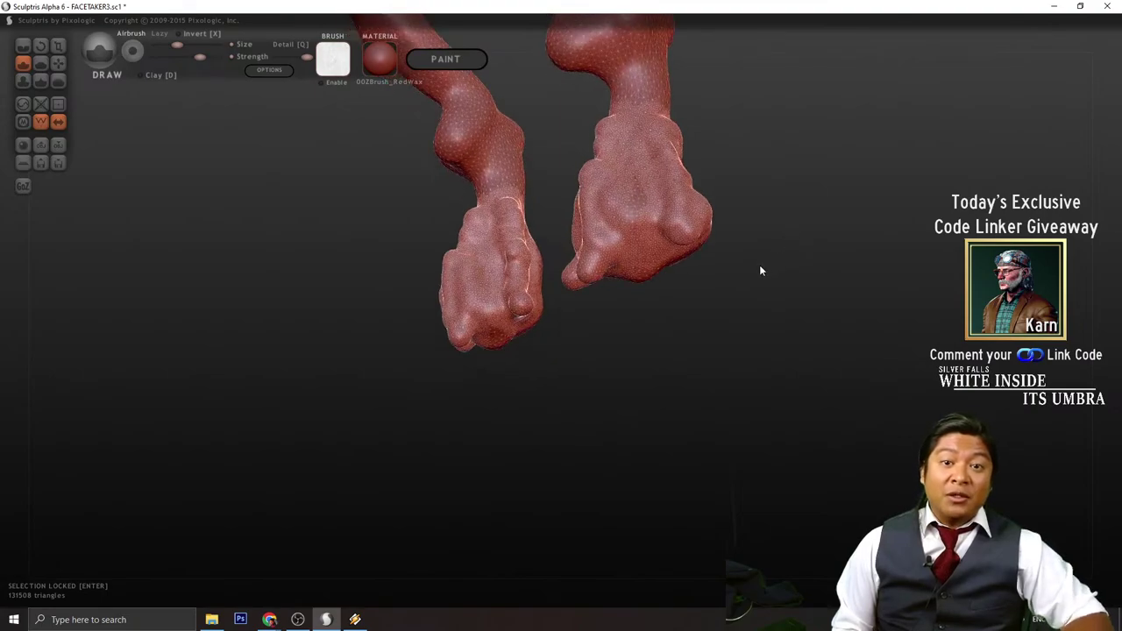
scroll(759, 265, "up", 3)
scroll(753, 210, "down", 3)
right_click_drag(753, 211, 774, 201)
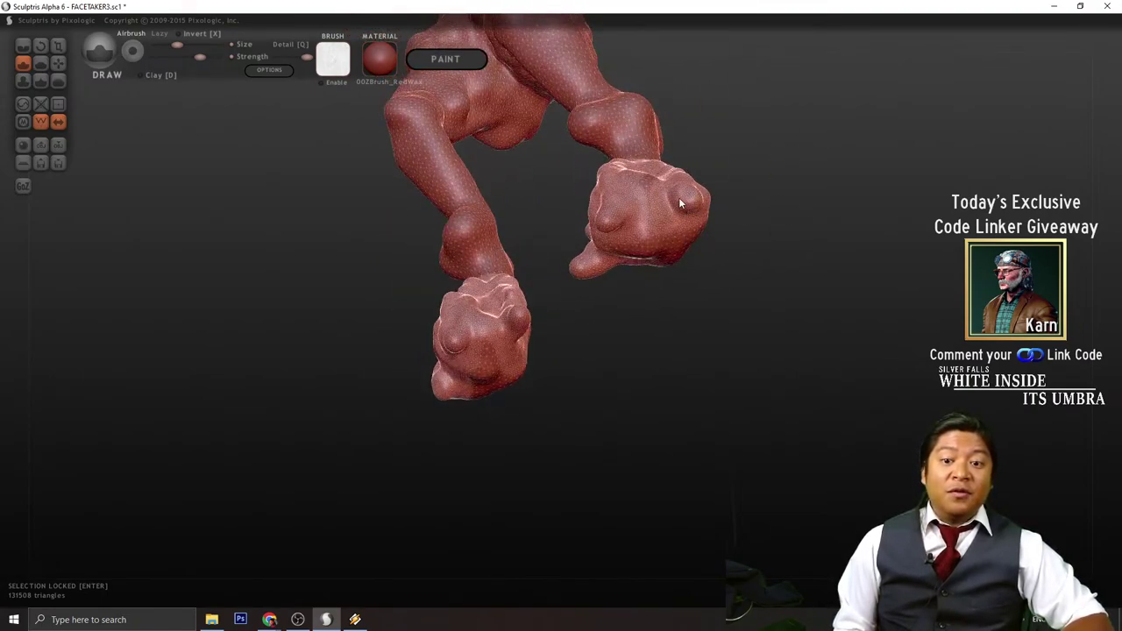
left_click_drag(681, 200, 687, 214)
right_click_drag(779, 251, 788, 287)
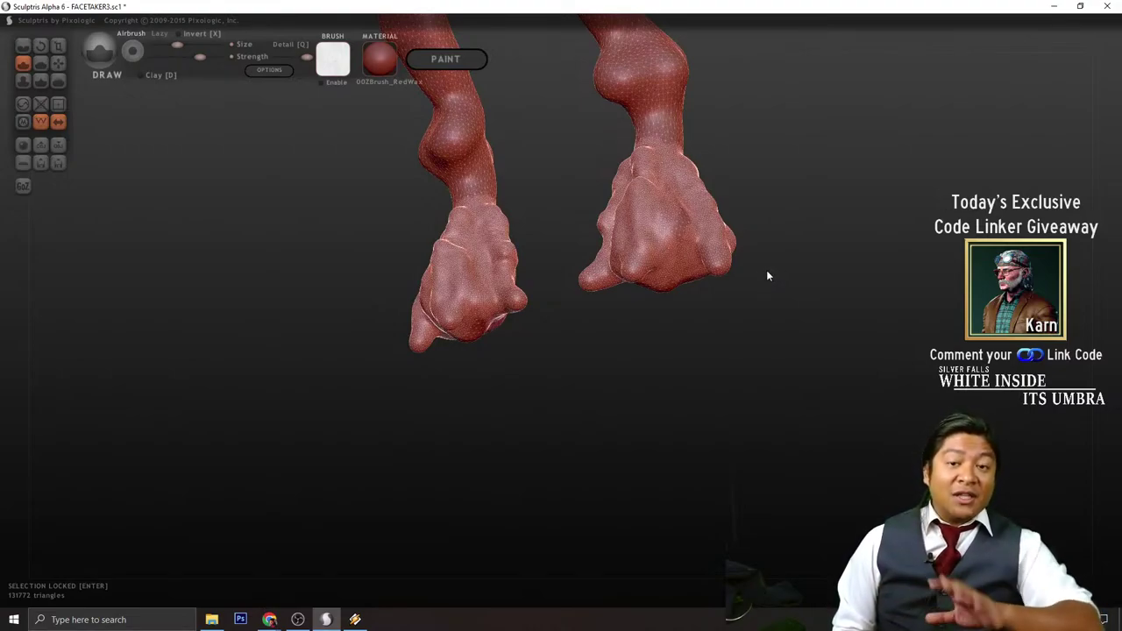
- Use the Grab tool to pull the side surface of each foot outward beside the central toe
right_click_drag(761, 270, 768, 296)
scroll(768, 295, "up", 3)
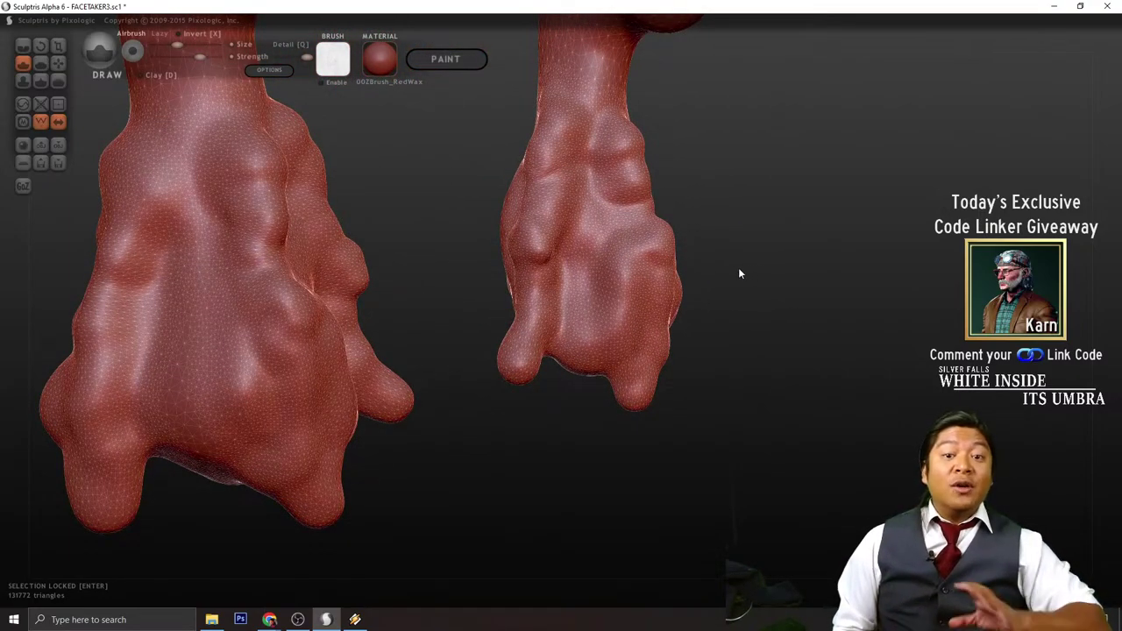
right_click_drag(742, 270, 790, 231)
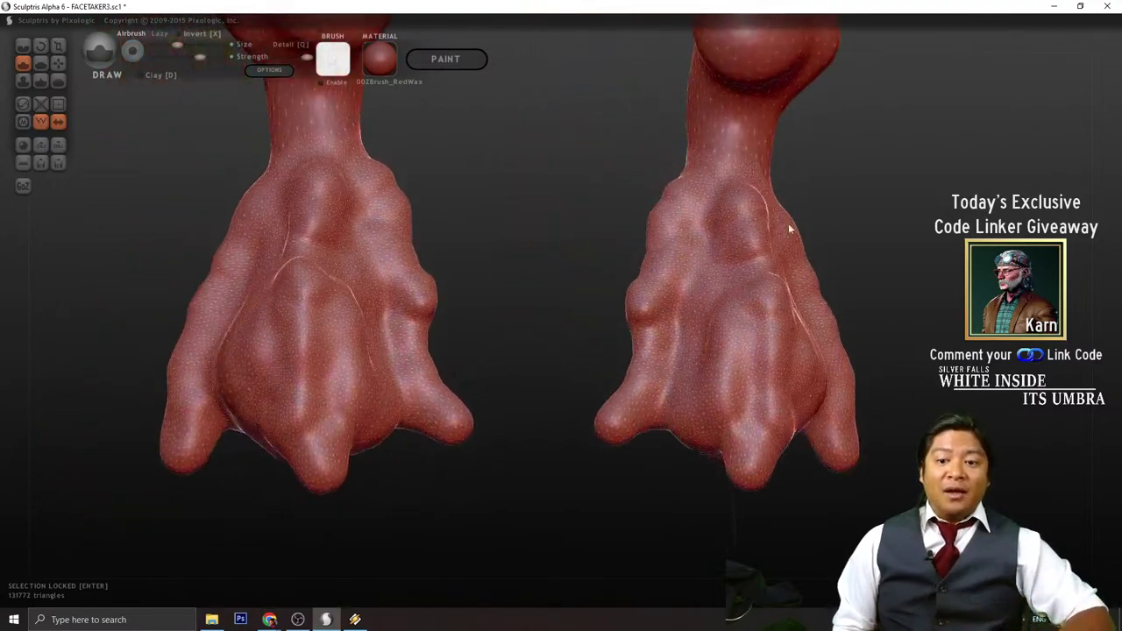
right_click_drag(915, 329, 719, 246)
left_click(58, 64)
right_click_drag(701, 320, 709, 249)
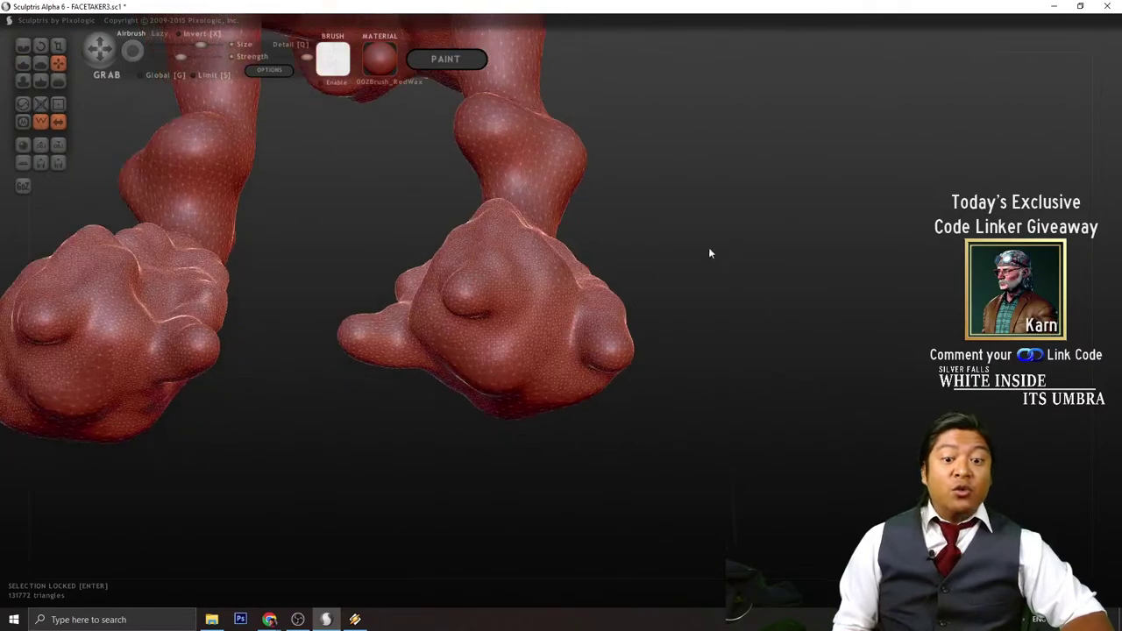
scroll(561, 254, "up", 2)
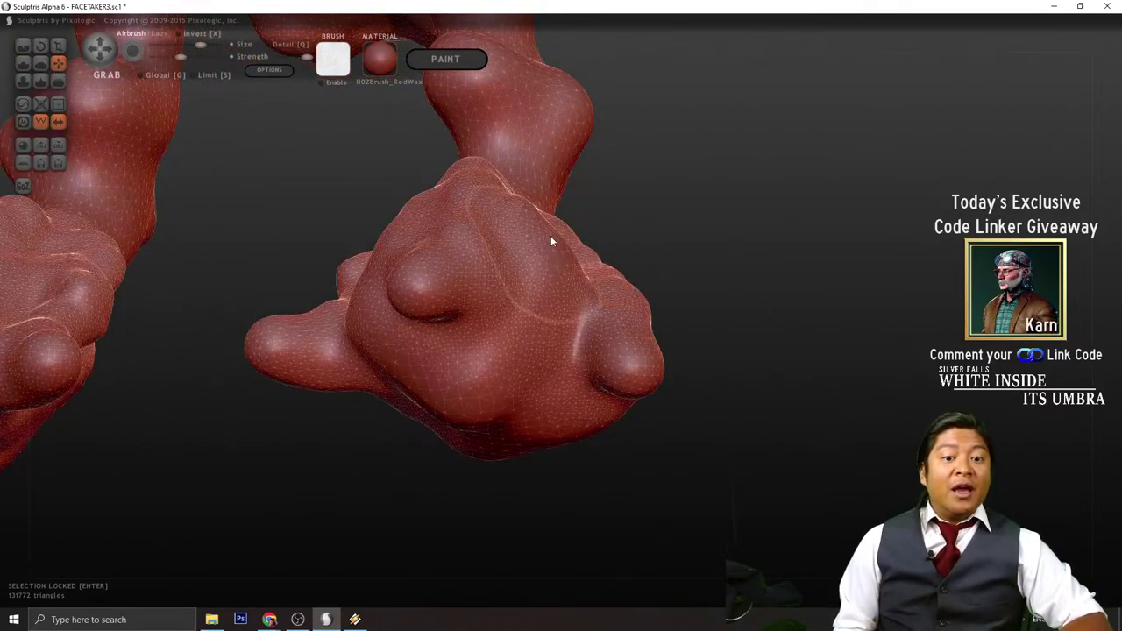
scroll(565, 238, "up", 2)
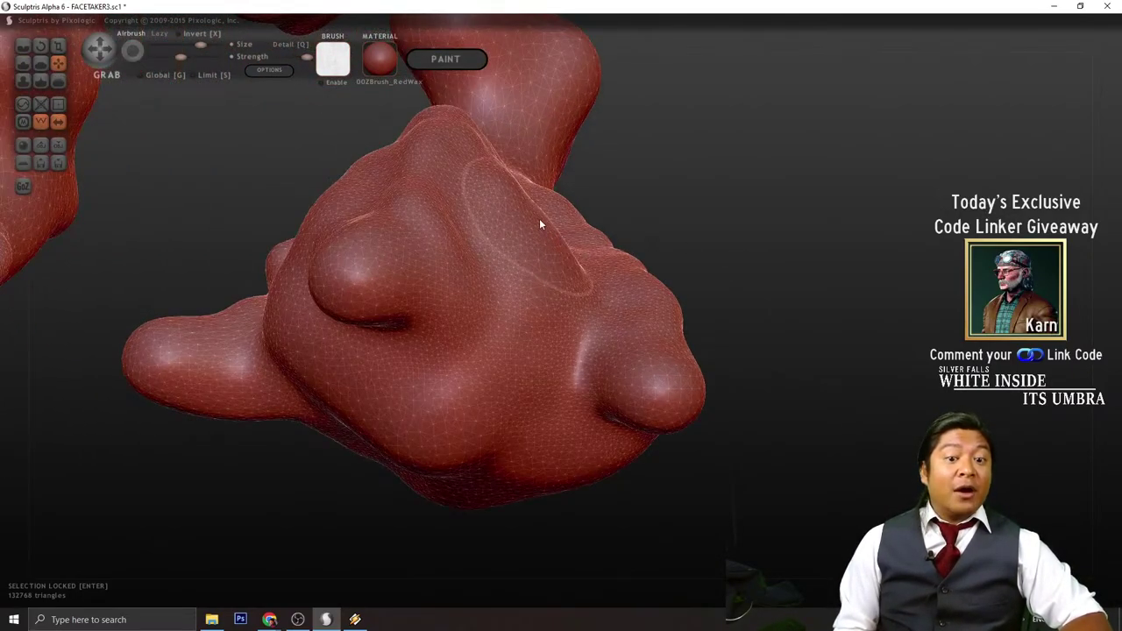
scroll(517, 278, "down", 3)
left_click_drag(649, 236, 742, 285)
- Grab and reshape the central toe ridge of each foot so its upper knuckle stands out more
scroll(569, 274, "up", 4)
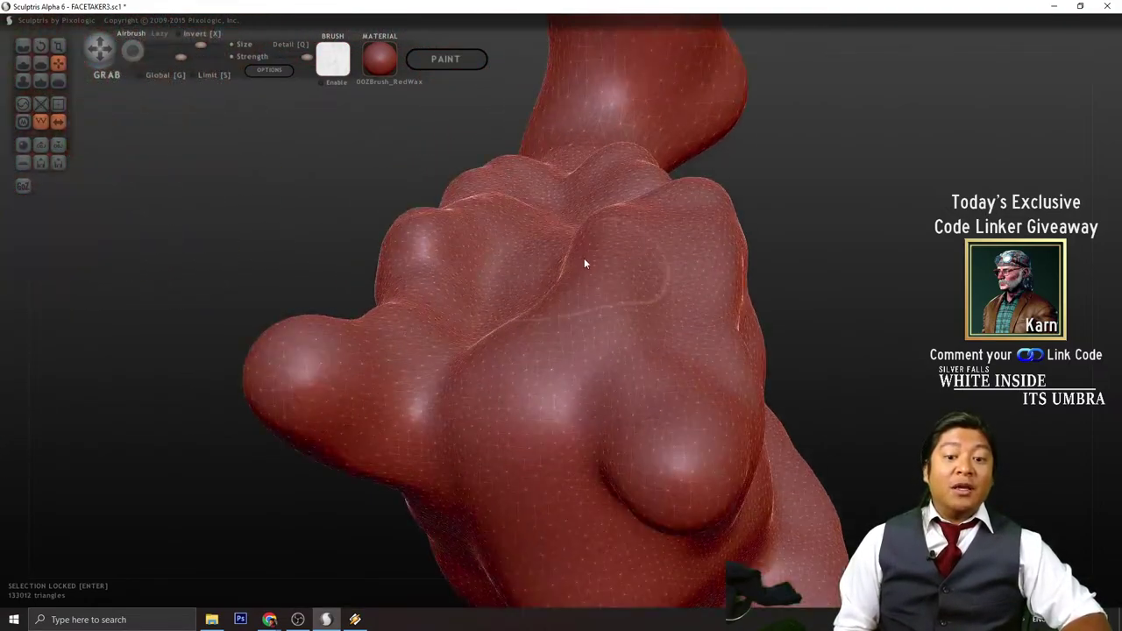
scroll(590, 246, "down", 1)
mouse_move(581, 251)
left_mouse_down()
mouse_move(566, 381)
mouse_move(568, 299)
mouse_move(581, 336)
mouse_move(573, 374)
mouse_move(576, 258)
mouse_move(591, 291)
left_mouse_up()
scroll(590, 294, "down", 1)
middle_click_drag(594, 341, 678, 351)
left_click_drag(678, 351, 681, 281)
- Pull the side toe tip of each foot downward with the Grab tool
mouse_move(681, 280)
right_mouse_down()
mouse_move(839, 271)
mouse_move(780, 305)
mouse_move(839, 345)
mouse_move(740, 261)
mouse_move(756, 230)
mouse_move(809, 319)
mouse_move(897, 255)
mouse_move(802, 289)
mouse_move(731, 274)
right_mouse_up()
scroll(731, 275, "up", 3)
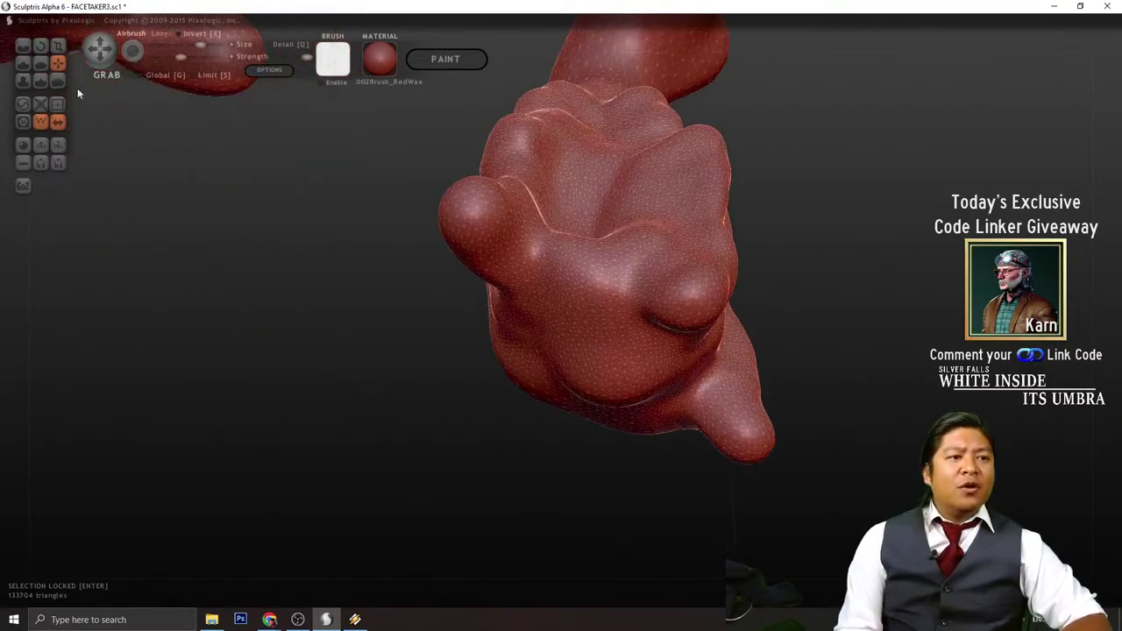
left_click_drag(469, 211, 482, 273)
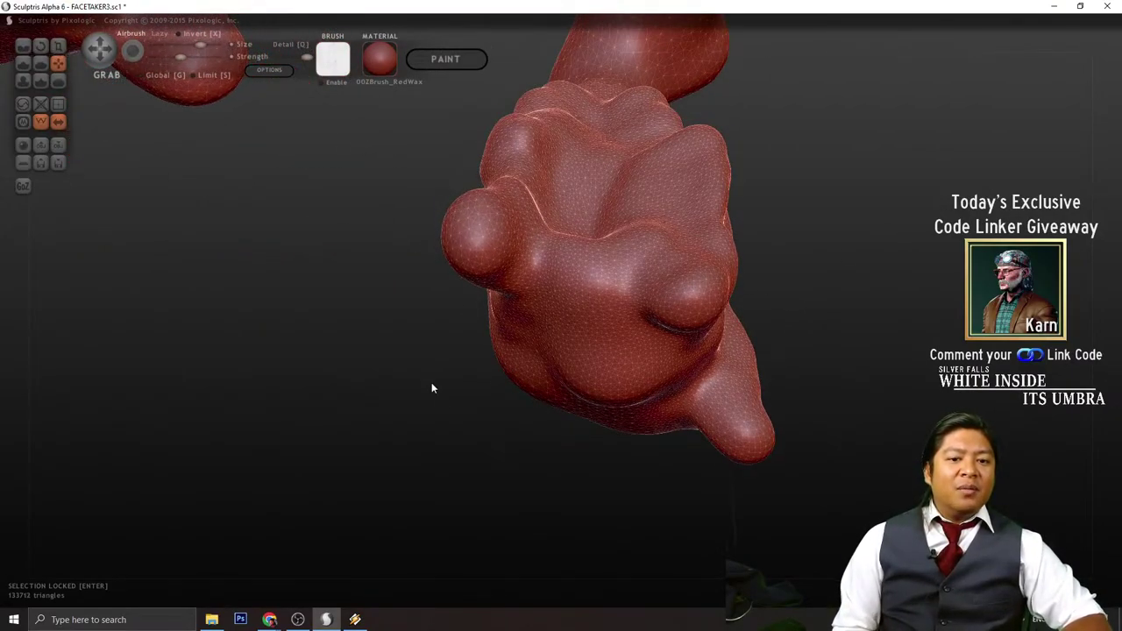
right_click_drag(432, 382, 444, 473)
right_click_drag(544, 391, 517, 343)
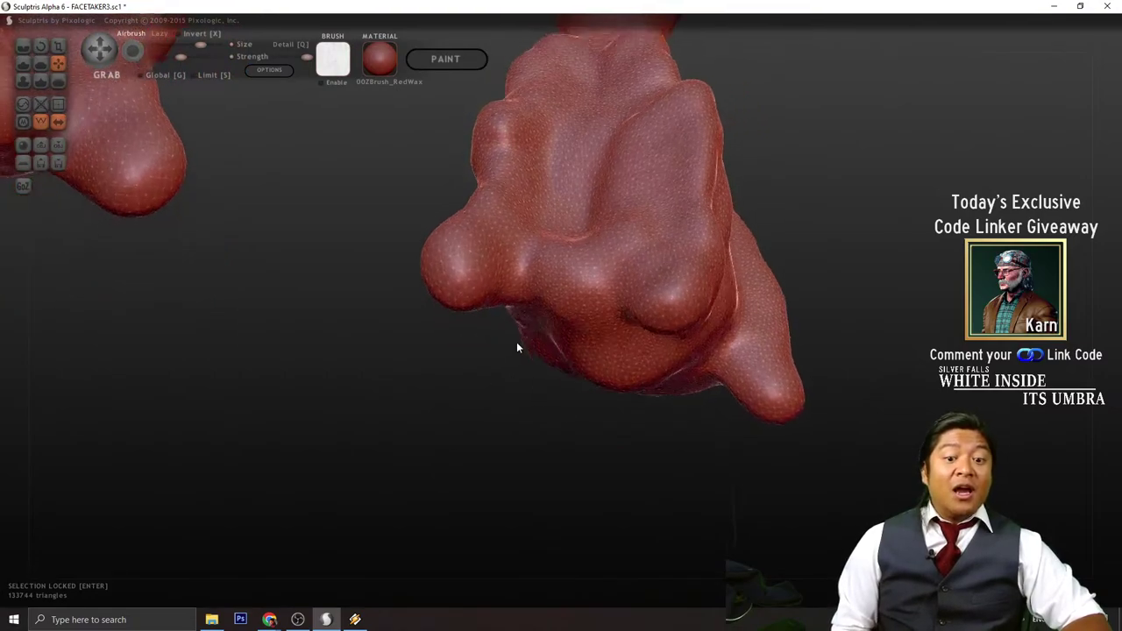
left_click_drag(490, 289, 509, 338)
mouse_move(517, 382)
left_mouse_down()
mouse_move(520, 465)
mouse_move(580, 408)
left_mouse_up()
- Pull the central toe tip of each foot downward and forward with the Grab tool
mouse_move(580, 414)
right_mouse_down()
mouse_move(546, 401)
mouse_move(669, 326)
mouse_move(681, 353)
mouse_move(652, 383)
mouse_move(602, 270)
right_mouse_up()
left_click_drag(602, 270, 604, 292)
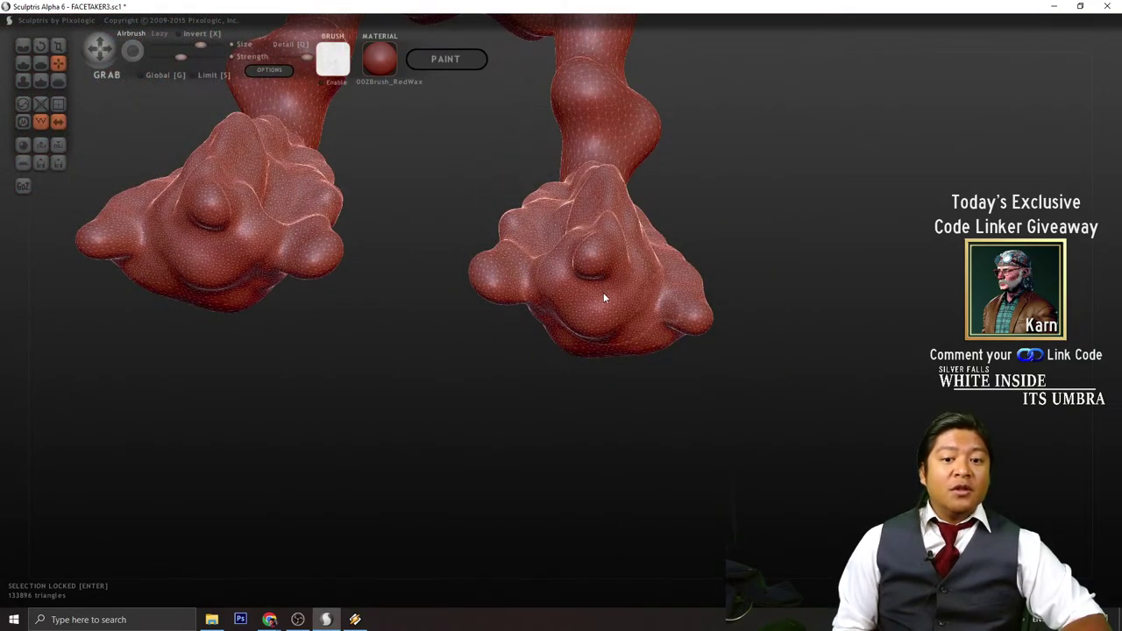
mouse_move(604, 292)
right_mouse_down()
mouse_move(564, 457)
mouse_move(621, 463)
mouse_move(591, 338)
right_mouse_up()
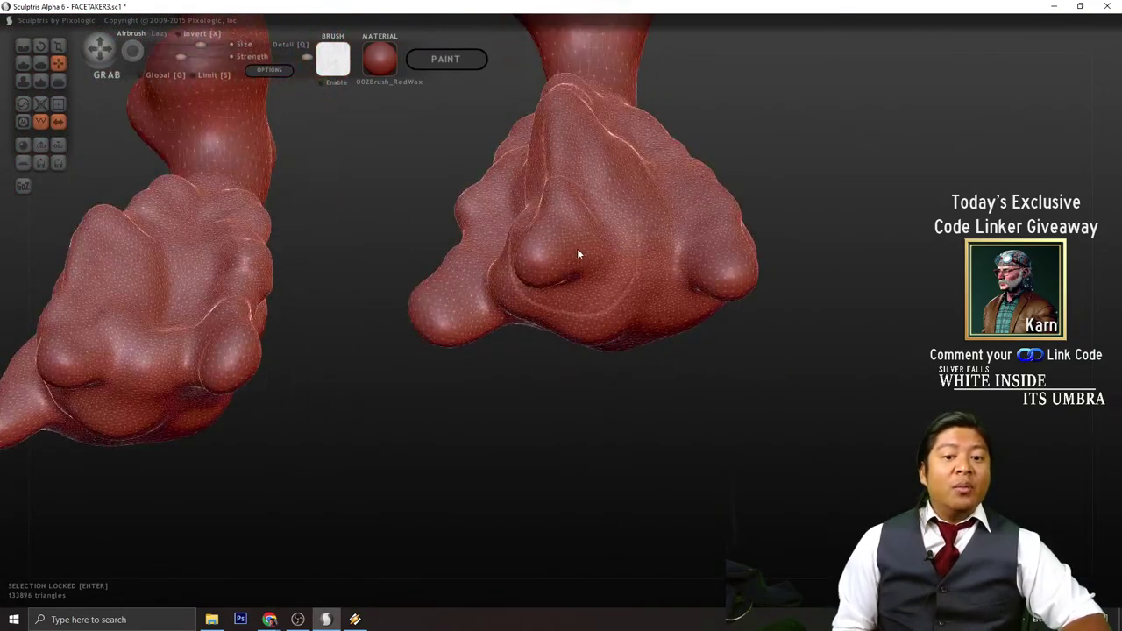
left_click_drag(581, 251, 586, 299)
- Switch to the Draw tool and build a narrower, claw-like point on the central toe of each foot
right_click_drag(586, 298, 635, 442)
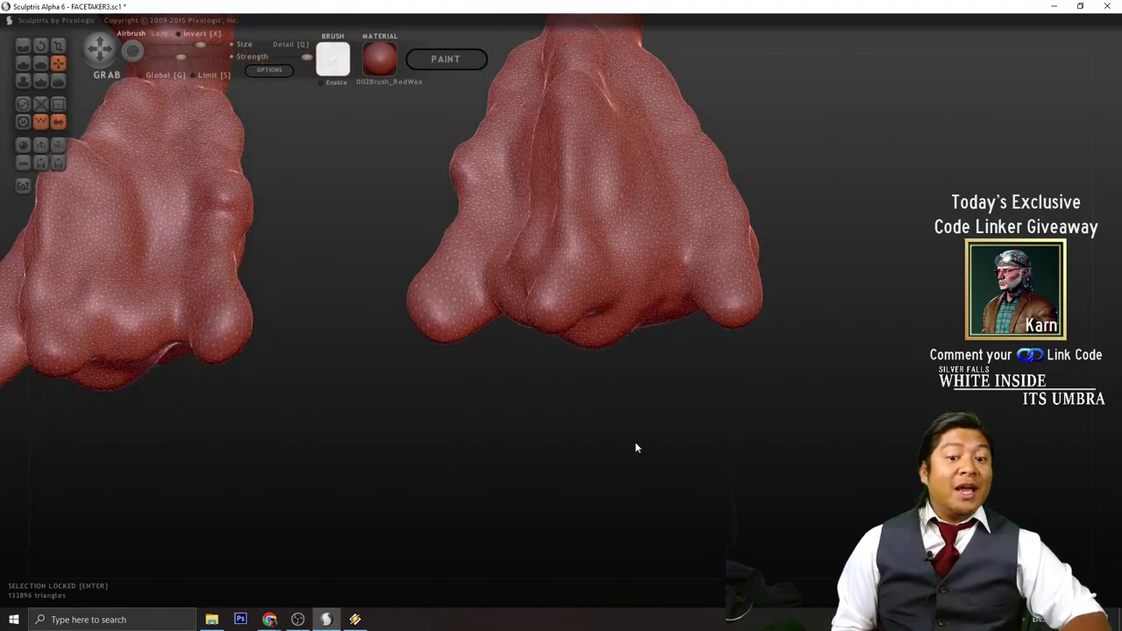
left_click(22, 64)
mouse_move(614, 369)
right_mouse_down()
mouse_move(642, 431)
mouse_move(609, 296)
mouse_move(587, 278)
right_mouse_up()
scroll(588, 278, "down", 2)
left_click_drag(581, 290, 554, 313)
right_click_drag(664, 356, 552, 290)
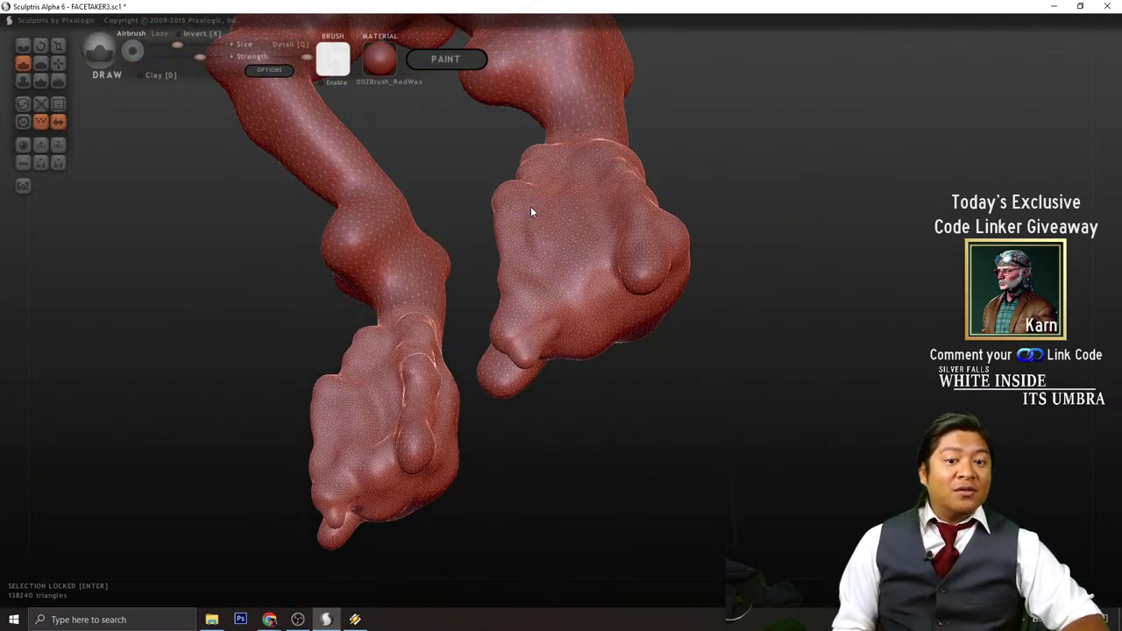
left_click_drag(530, 211, 536, 359)
mouse_move(536, 359)
right_mouse_down()
mouse_move(641, 446)
mouse_move(674, 345)
right_mouse_up()
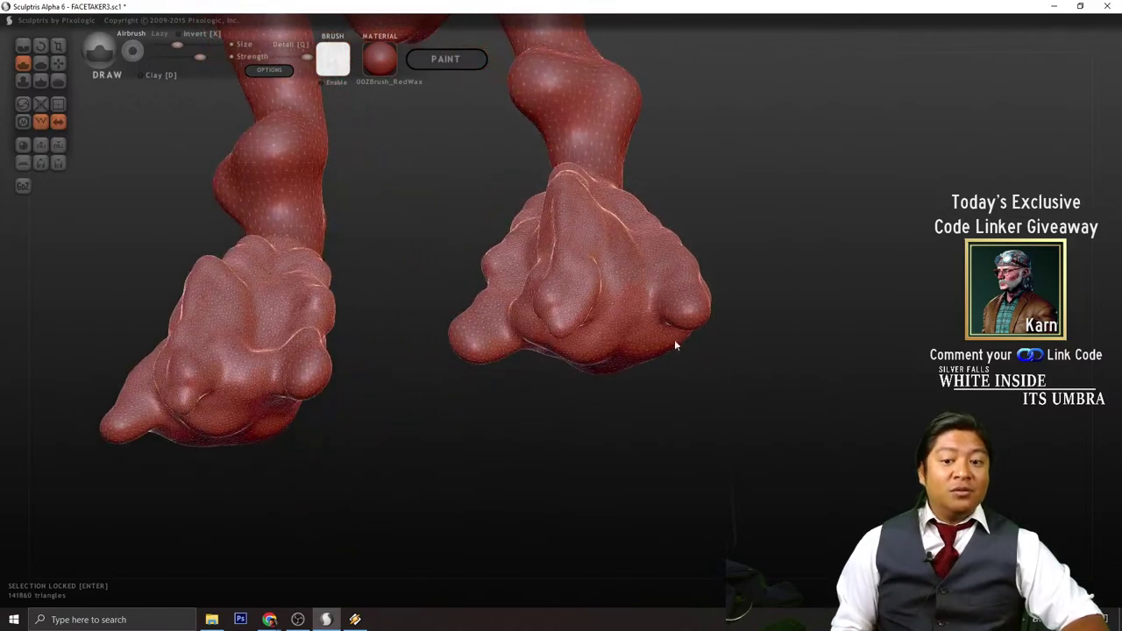
- Draw a pointed, claw-like tip on the outer toe of each foot and build up its knuckle
mouse_move(674, 346)
left_mouse_down()
mouse_move(653, 290)
mouse_move(706, 345)
left_mouse_up()
mouse_move(706, 345)
right_mouse_down()
mouse_move(562, 406)
mouse_move(451, 420)
mouse_move(492, 281)
right_mouse_up()
mouse_move(492, 282)
left_mouse_down()
mouse_move(461, 325)
mouse_move(466, 304)
mouse_move(449, 271)
left_mouse_up()
mouse_move(449, 271)
right_mouse_down()
mouse_move(487, 407)
mouse_move(561, 422)
mouse_move(674, 361)
right_mouse_up()
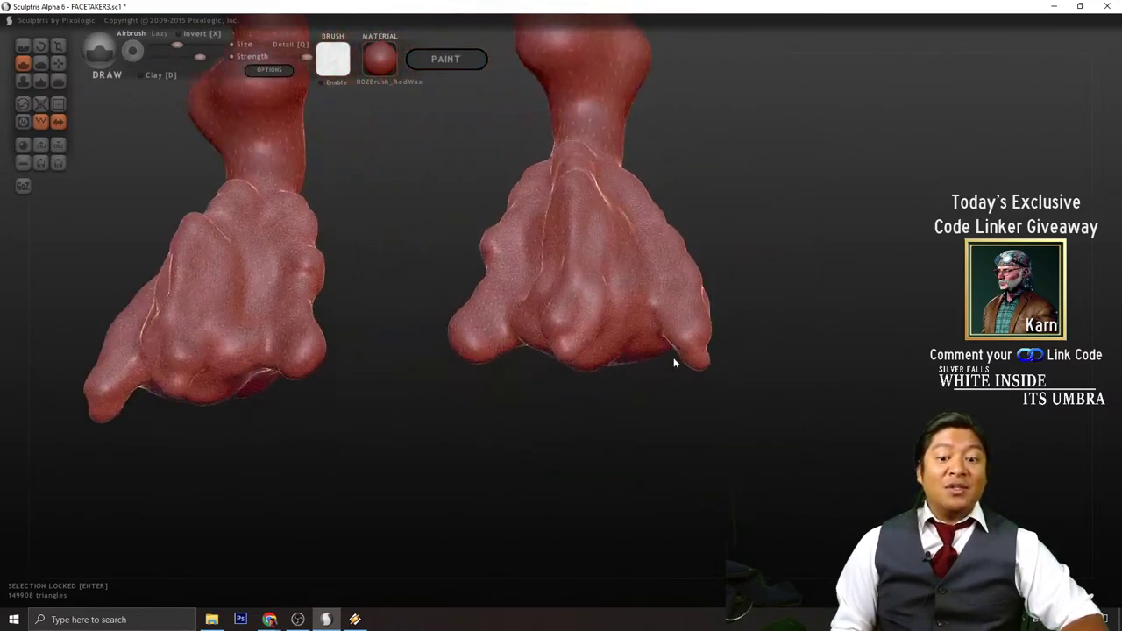
left_click_drag(673, 338, 661, 318)
right_click_drag(734, 293, 702, 310)
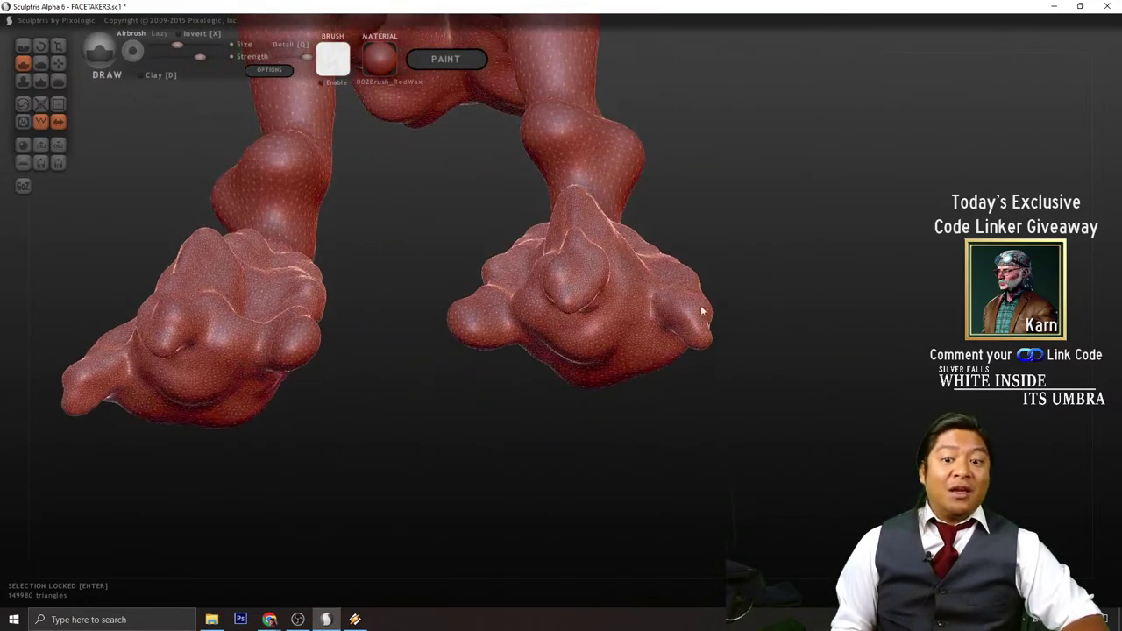
left_click_drag(684, 318, 689, 326)
right_click_drag(689, 326, 721, 440)
right_click_drag(504, 380, 485, 350)
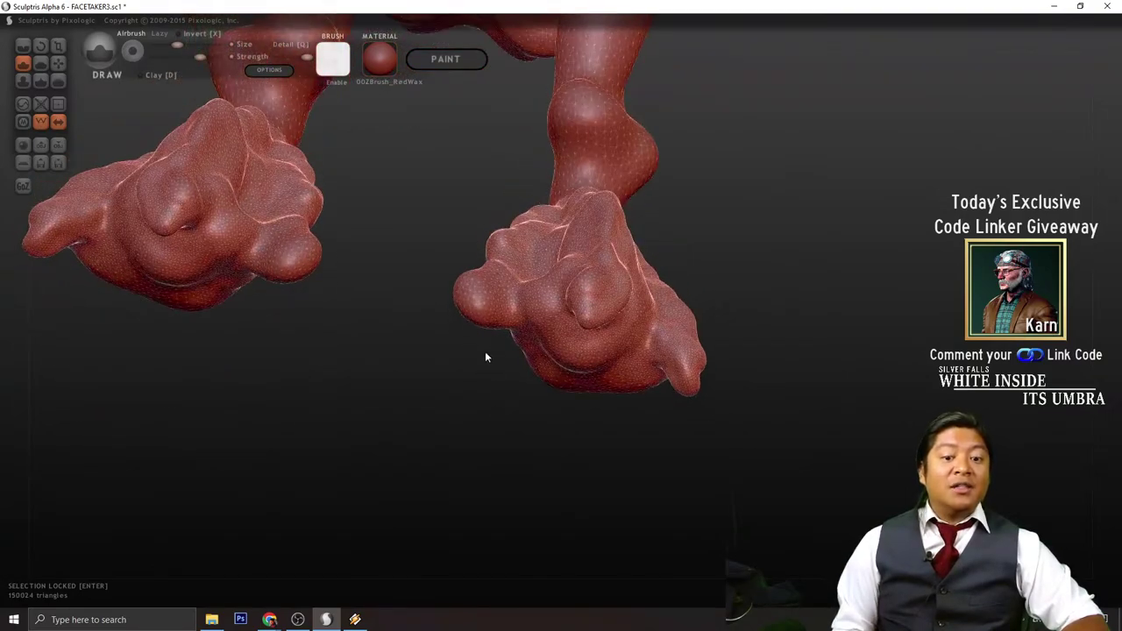
scroll(474, 320, "up", 3)
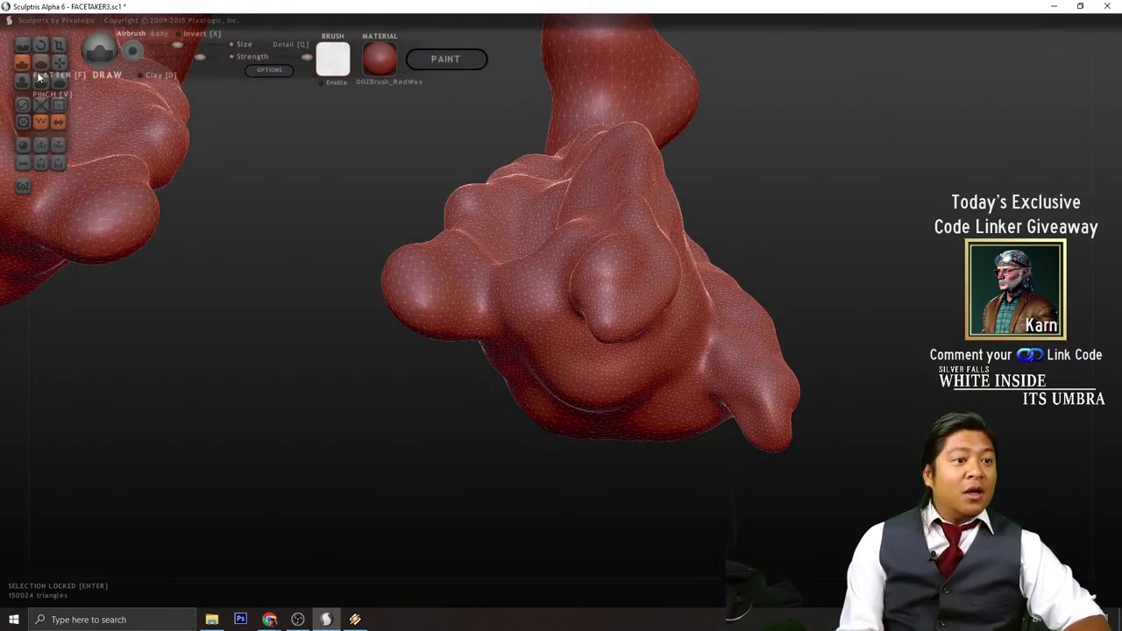
right_click_drag(368, 439, 367, 210)
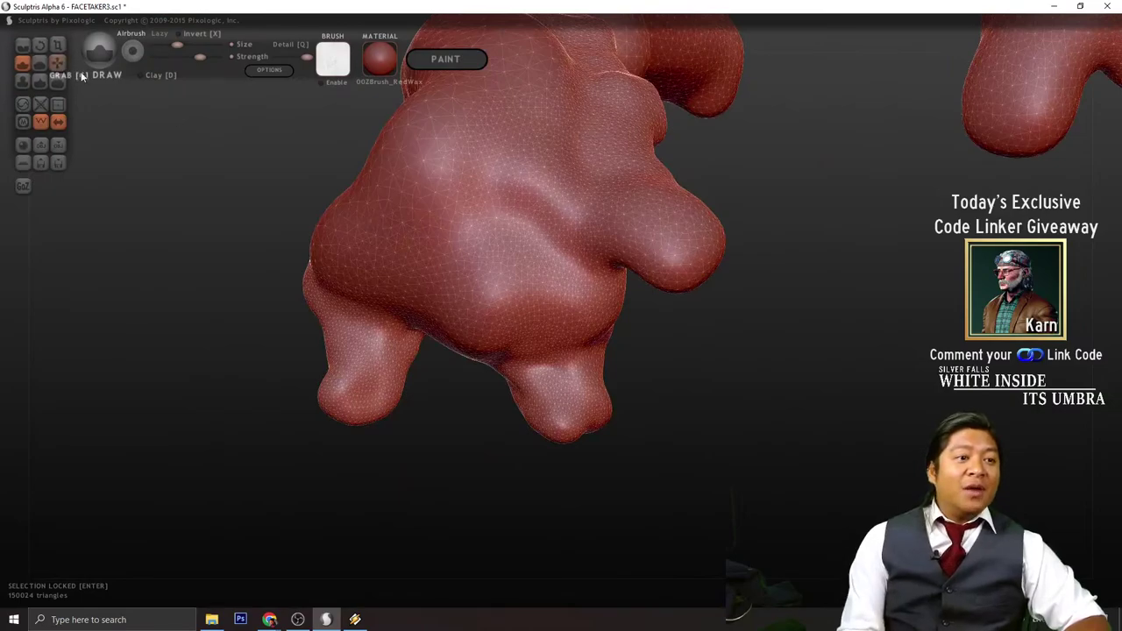
mouse_move(771, 319)
right_mouse_down()
mouse_move(794, 377)
mouse_move(491, 231)
mouse_move(622, 245)
mouse_move(602, 254)
right_mouse_up()
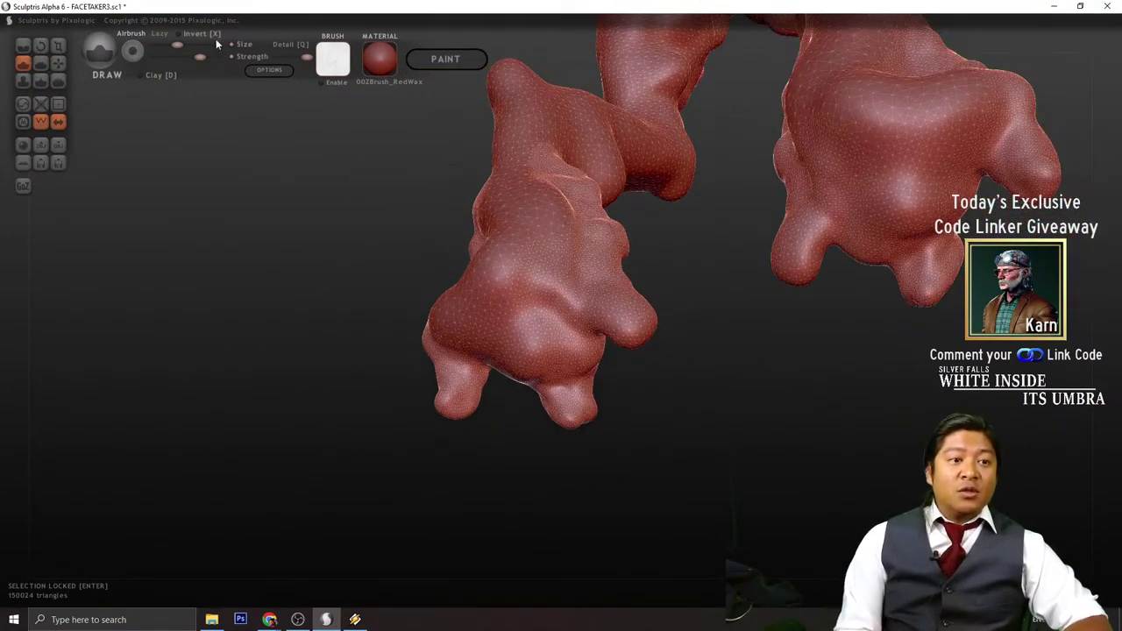
- Build up the side toe and its knuckle on each foot with the Draw tool
scroll(581, 312, "up", 2)
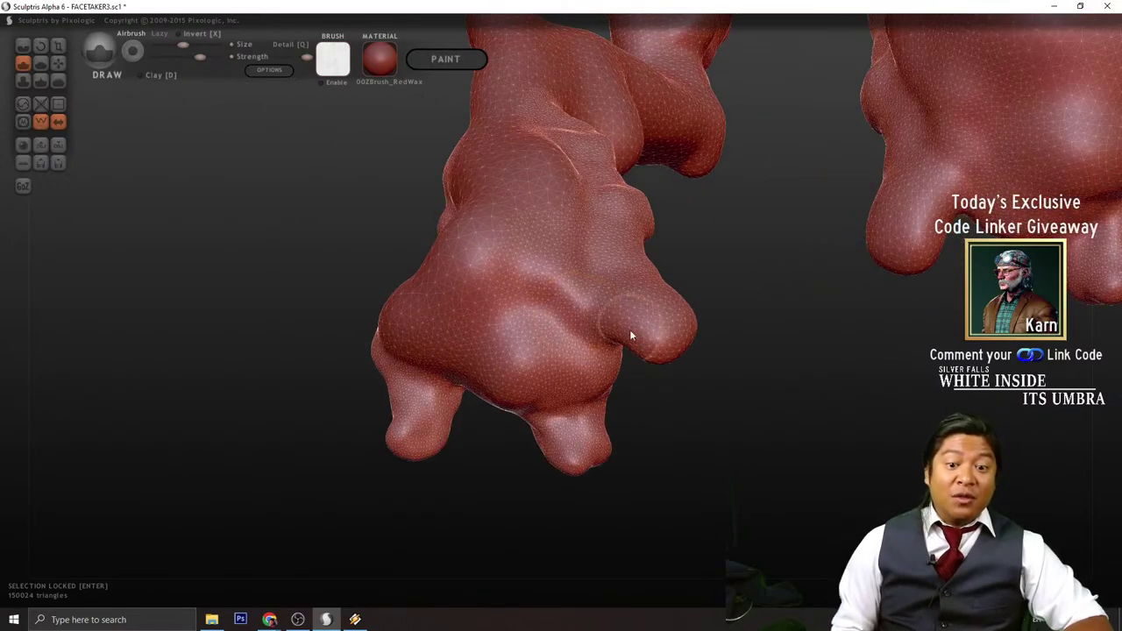
mouse_move(630, 330)
left_mouse_down()
mouse_move(600, 267)
mouse_move(605, 180)
left_mouse_up()
right_click_drag(689, 212, 675, 183)
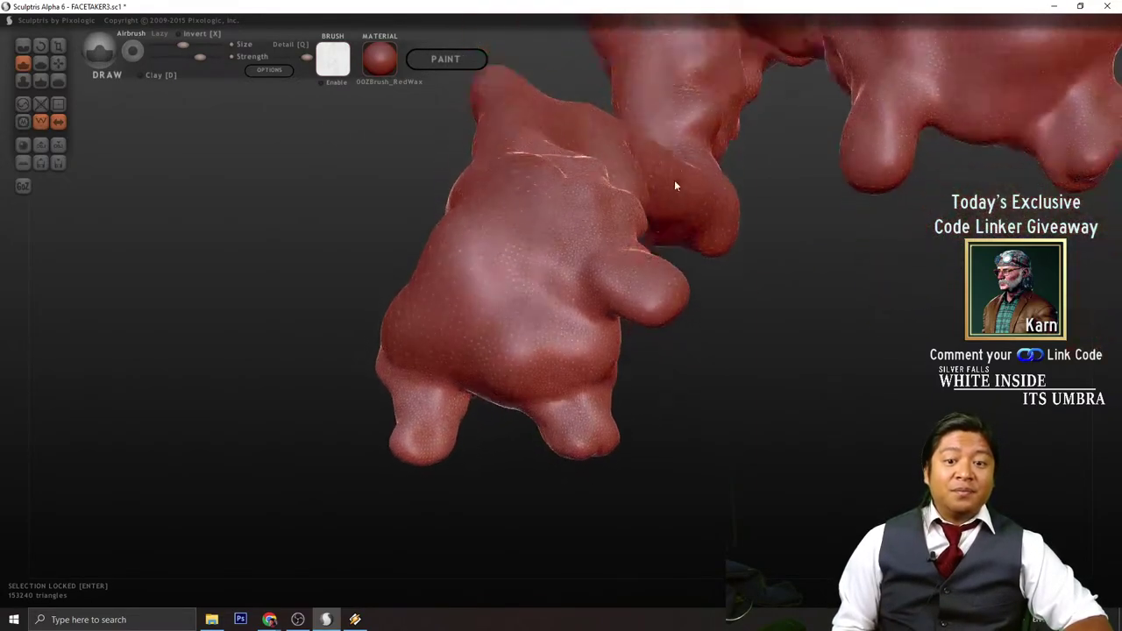
mouse_move(594, 265)
left_mouse_down()
mouse_move(617, 304)
mouse_move(736, 360)
mouse_move(693, 337)
left_mouse_up()
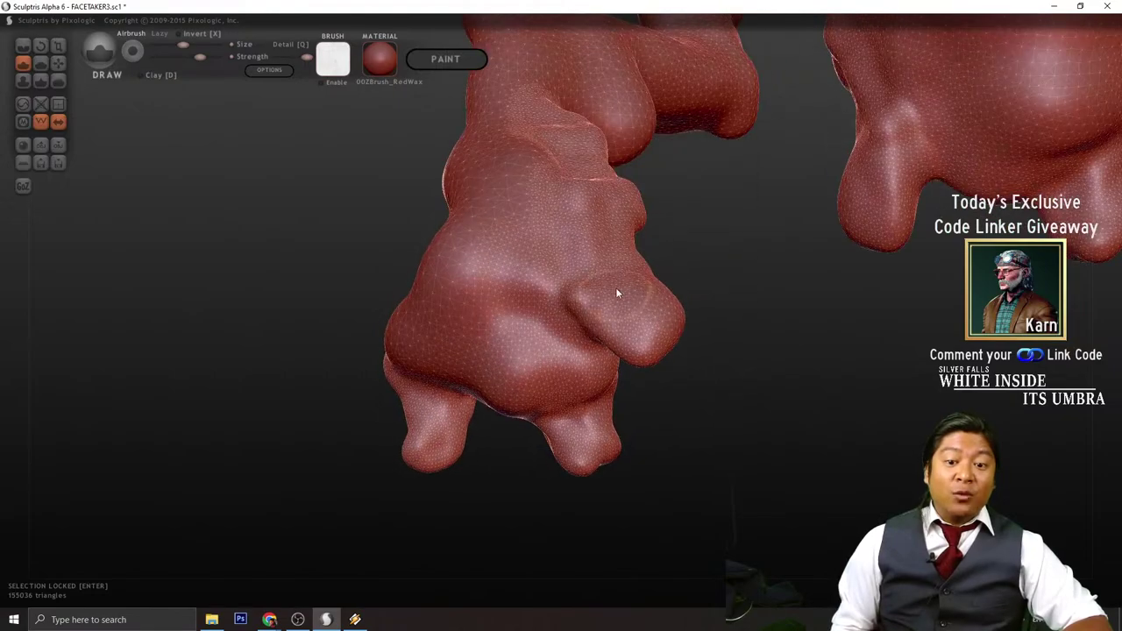
mouse_move(618, 292)
left_mouse_down()
mouse_move(726, 387)
mouse_move(574, 360)
left_mouse_up()
right_click_drag(577, 359, 429, 401)
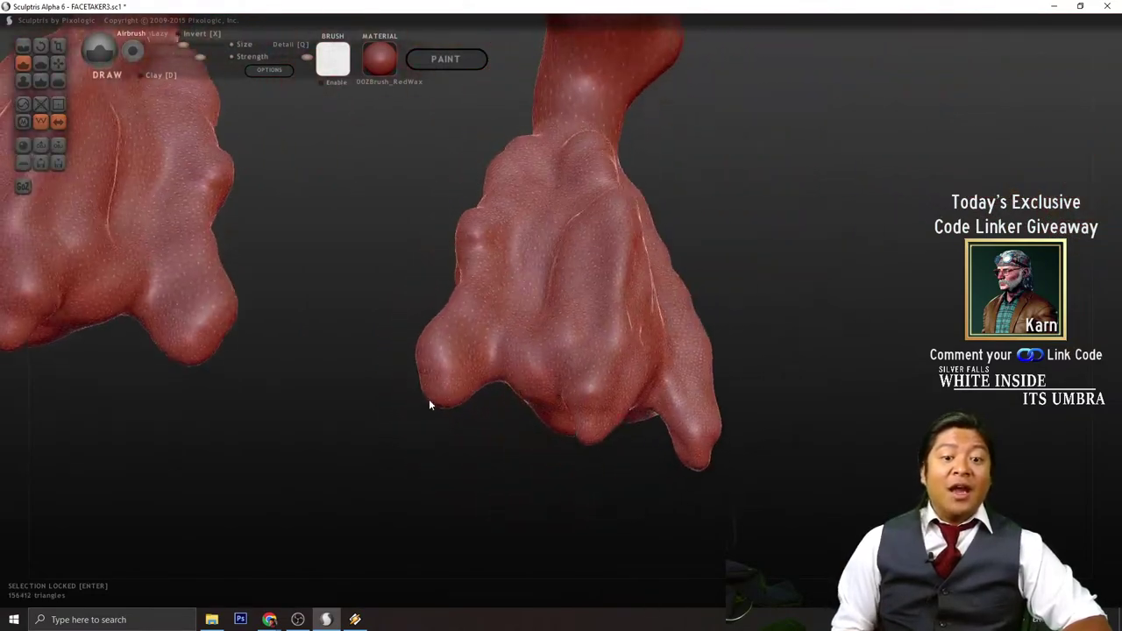
- Draw raised, tendon-like ridges from the toes up over the top and side of each foot
left_click_drag(488, 376, 527, 219)
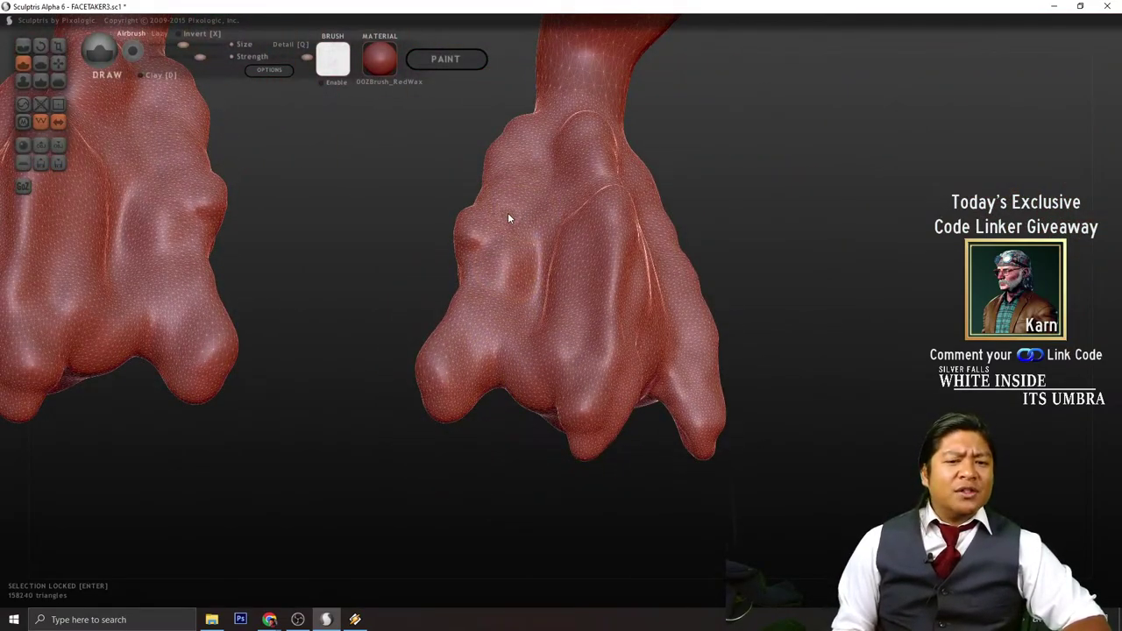
mouse_move(508, 218)
right_mouse_down()
mouse_move(799, 291)
mouse_move(822, 328)
mouse_move(561, 373)
right_mouse_up()
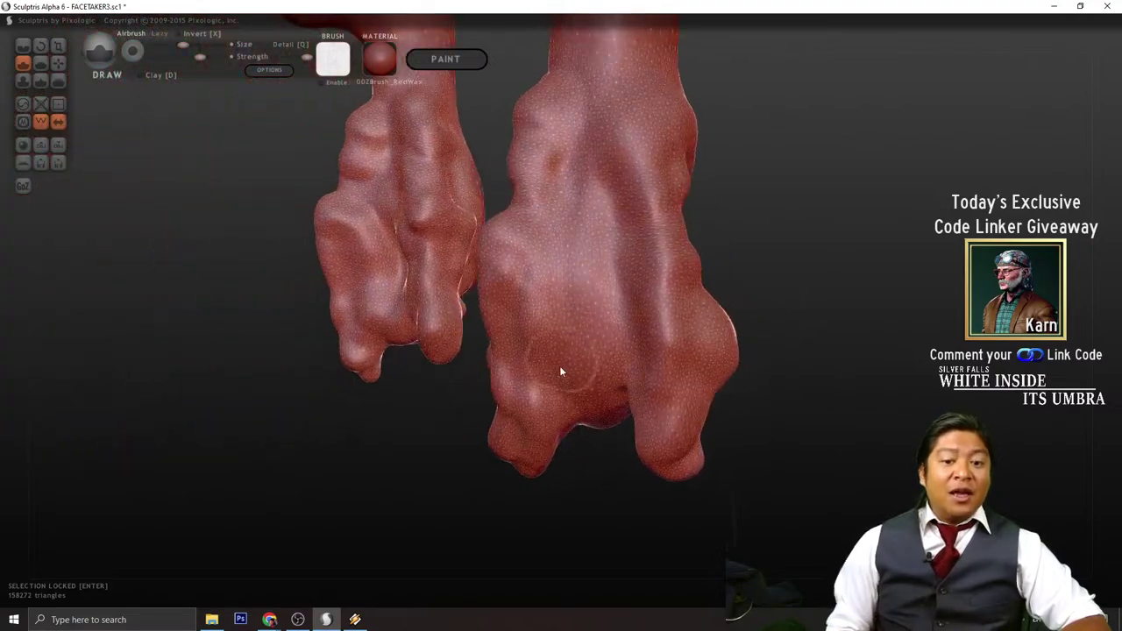
mouse_move(543, 411)
left_mouse_down()
mouse_move(564, 205)
mouse_move(732, 204)
left_mouse_up()
right_click_drag(731, 199, 872, 208)
- Carve grooves between the toe ridges along the top of each foot with the Crease tool
left_click(24, 45)
right_click_drag(719, 230, 858, 250)
mouse_move(597, 149)
left_mouse_down()
mouse_move(572, 302)
mouse_move(581, 377)
mouse_move(630, 476)
left_mouse_up()
mouse_move(630, 476)
right_mouse_down()
mouse_move(836, 444)
mouse_move(649, 301)
right_mouse_up()
mouse_move(572, 92)
left_mouse_down()
mouse_move(583, 309)
mouse_move(574, 375)
left_mouse_up()
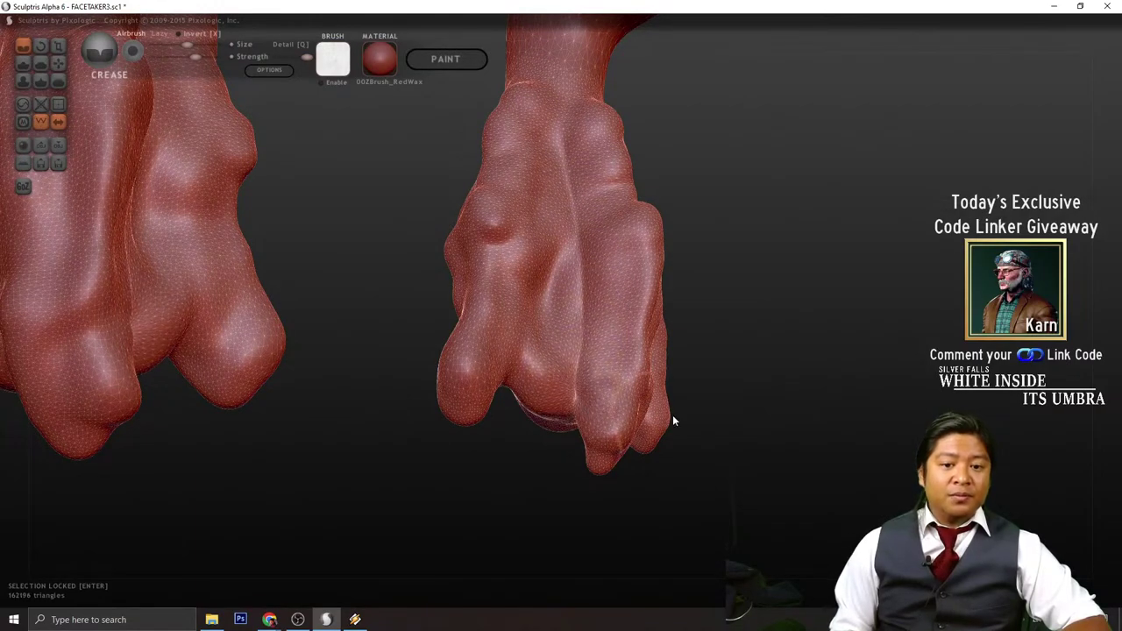
mouse_move(673, 415)
right_mouse_down()
mouse_move(754, 413)
mouse_move(583, 390)
right_mouse_up()
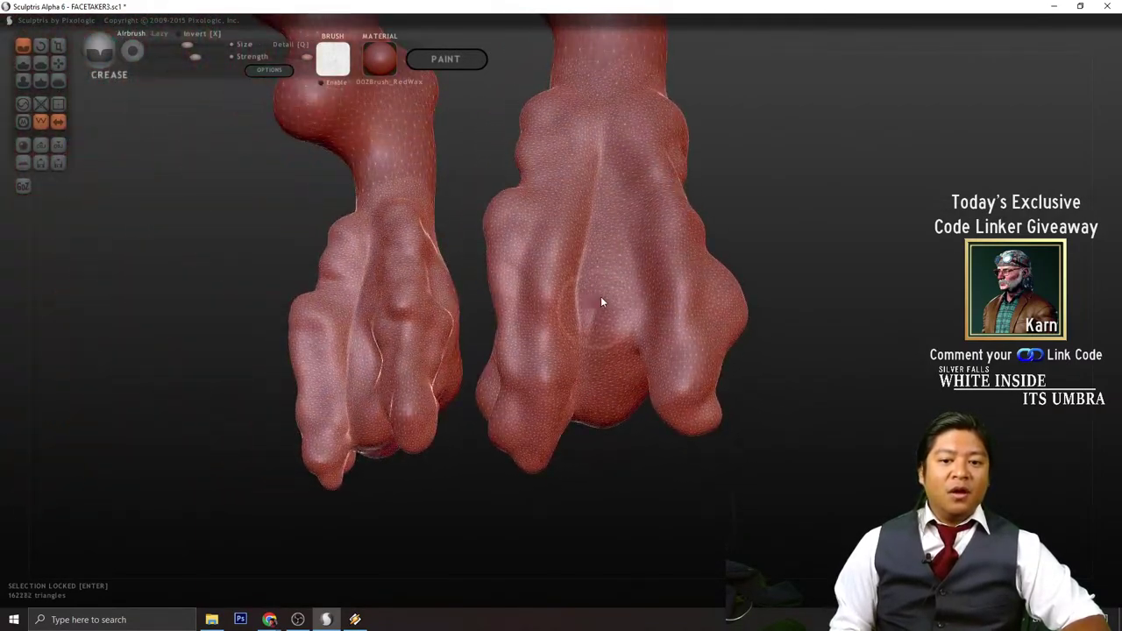
right_click_drag(895, 344, 651, 340)
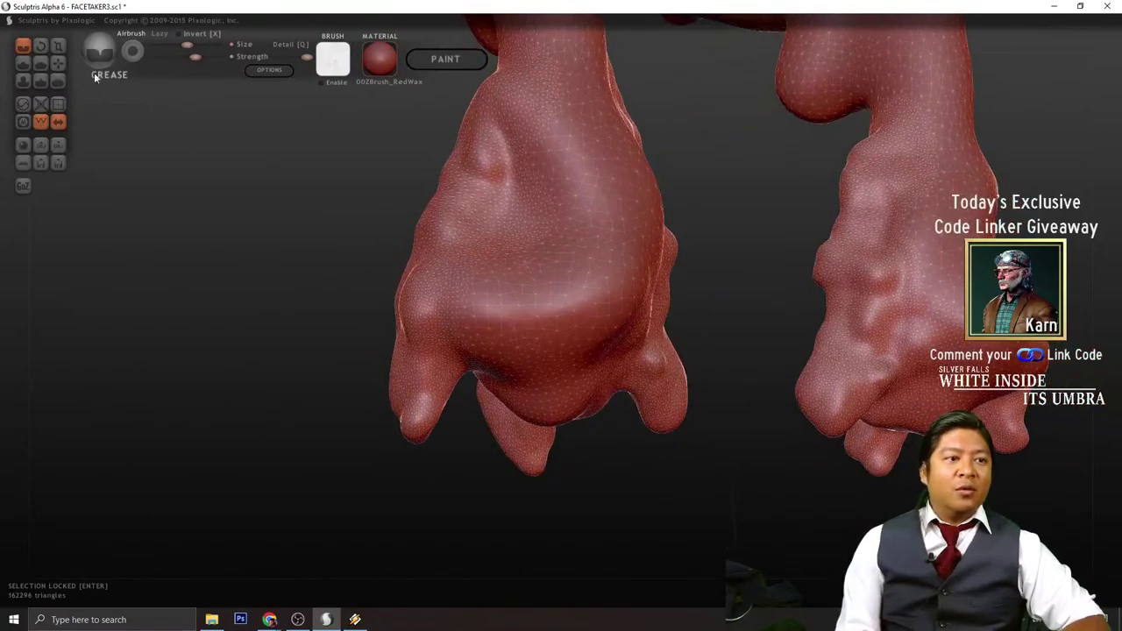
- Pull the heel of each foot backward and down with the Grab tool to form a rear spur
left_click(58, 64)
right_click_drag(140, 263, 304, 303)
right_click_drag(719, 384, 717, 406)
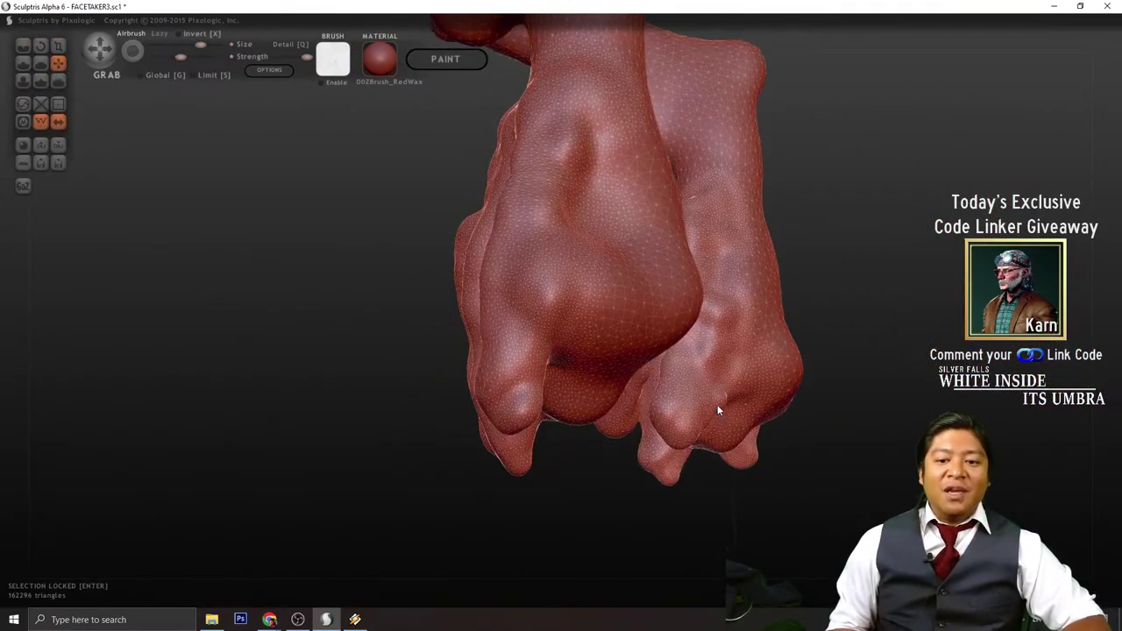
left_click_drag(664, 317, 771, 431)
mouse_move(771, 435)
right_mouse_down()
mouse_move(687, 526)
mouse_move(489, 386)
right_mouse_up()
right_click_drag(416, 505, 661, 507)
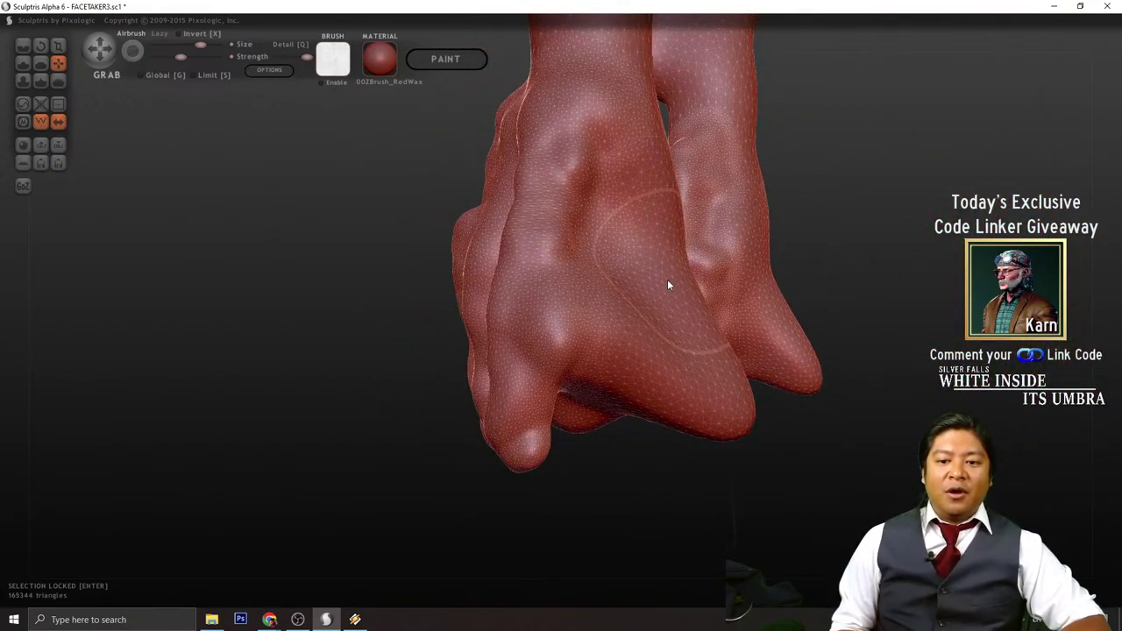
right_click_drag(669, 284, 279, 190)
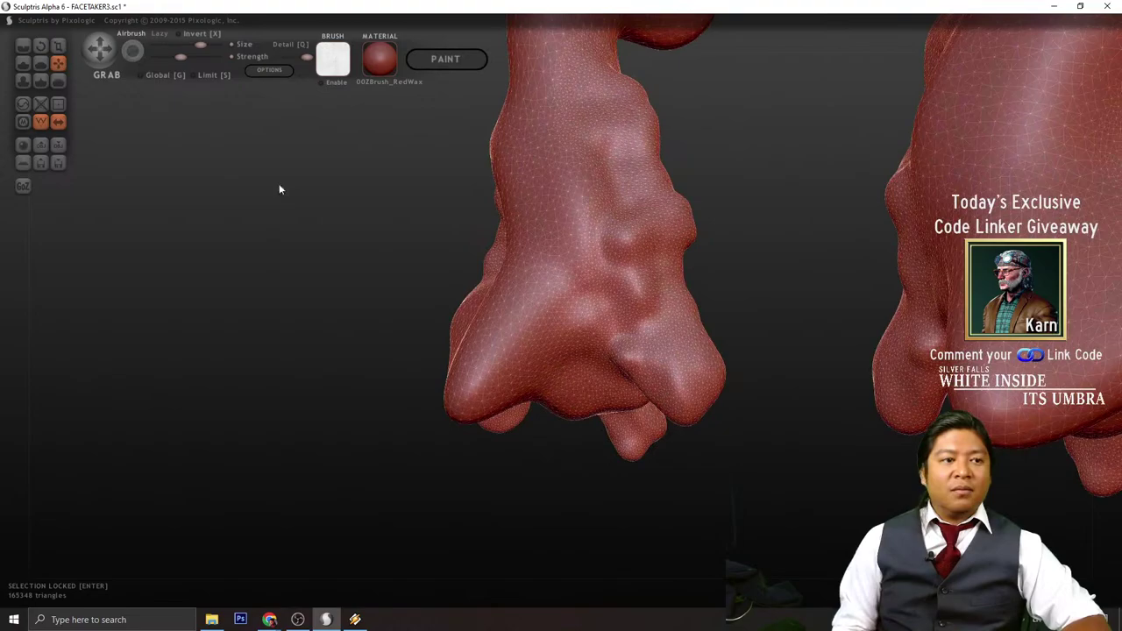
- Build up the heel spur and add knobby bumps along the sides of each foot with the Draw tool
left_click(28, 68)
mouse_move(583, 322)
left_mouse_down()
mouse_move(503, 394)
mouse_move(608, 340)
mouse_move(658, 349)
left_mouse_up()
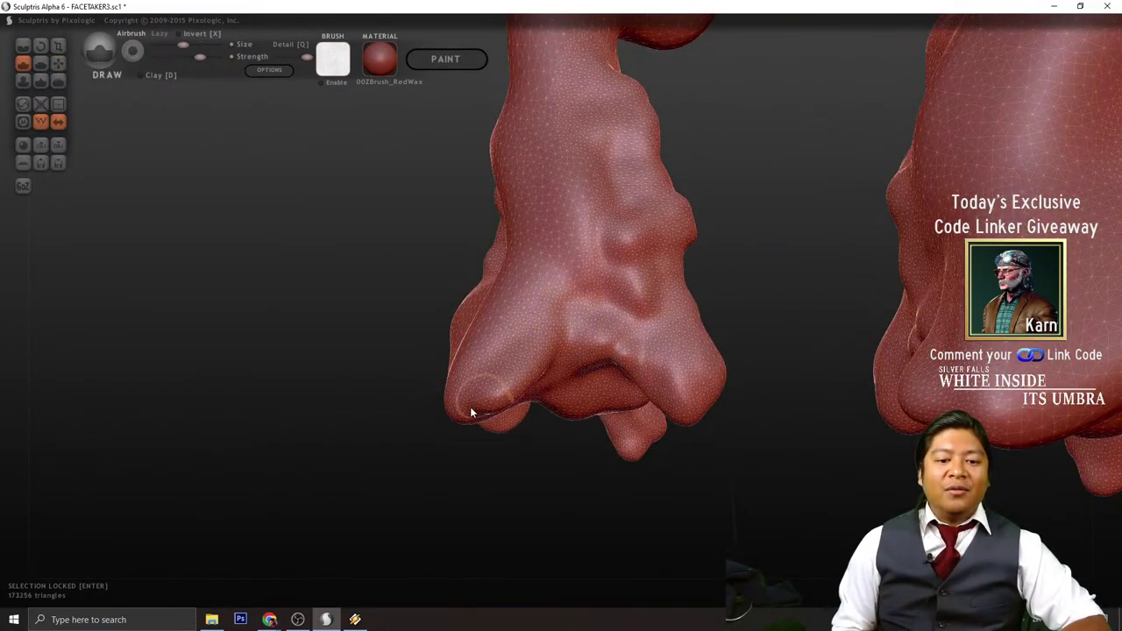
right_click_drag(471, 408, 693, 394)
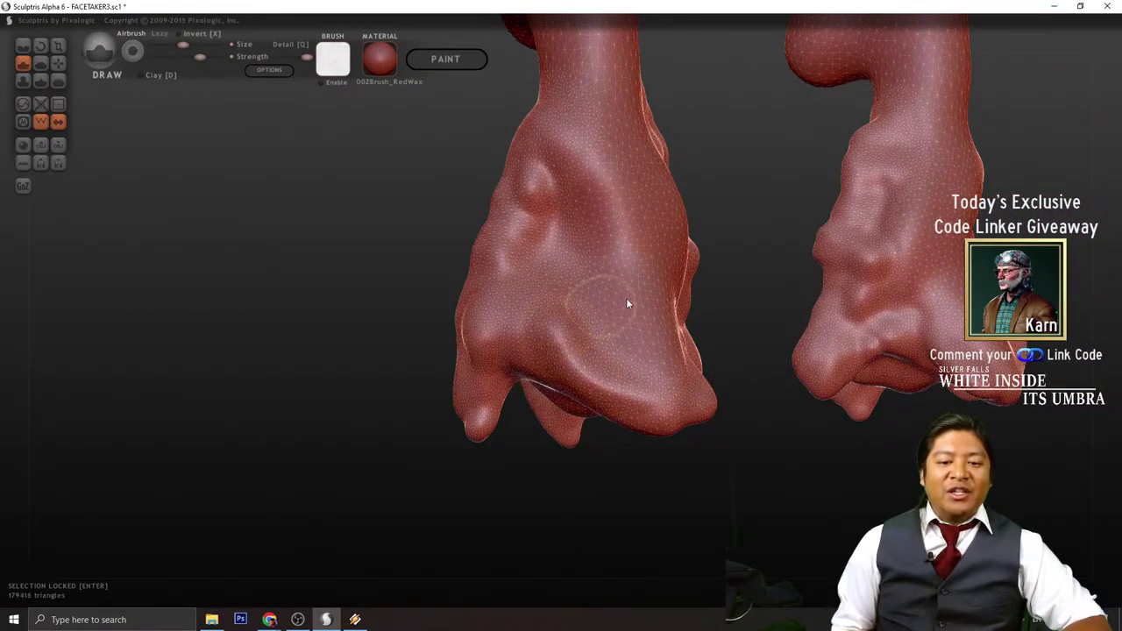
left_click_drag(742, 293, 756, 343)
left_click_drag(585, 363, 579, 279)
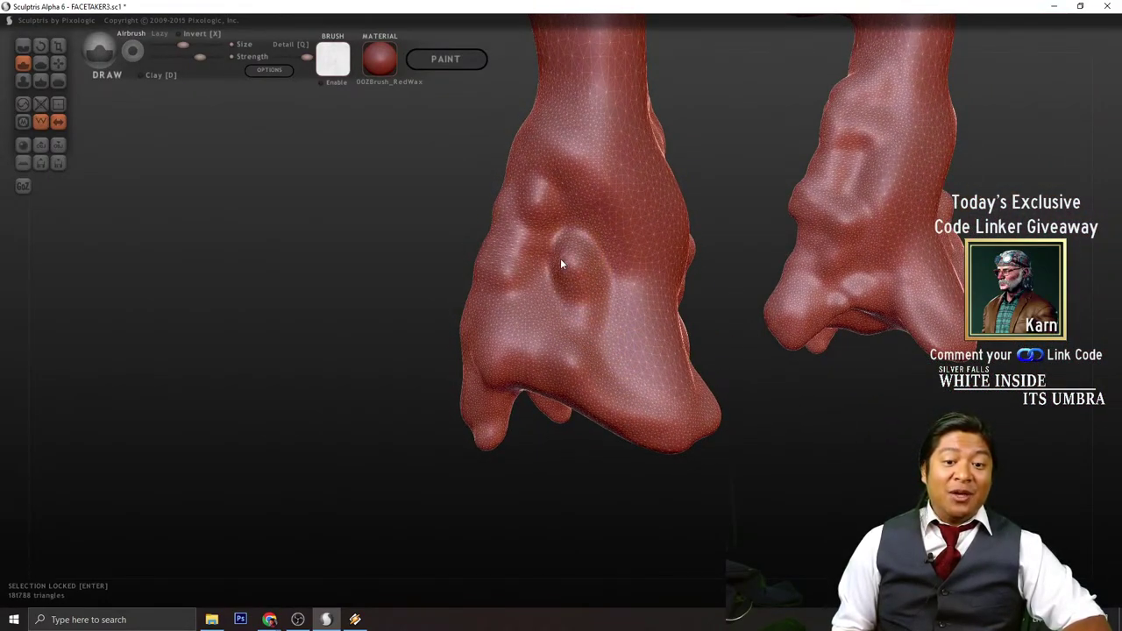
right_click_drag(566, 258, 917, 331)
left_click_drag(703, 351, 849, 315)
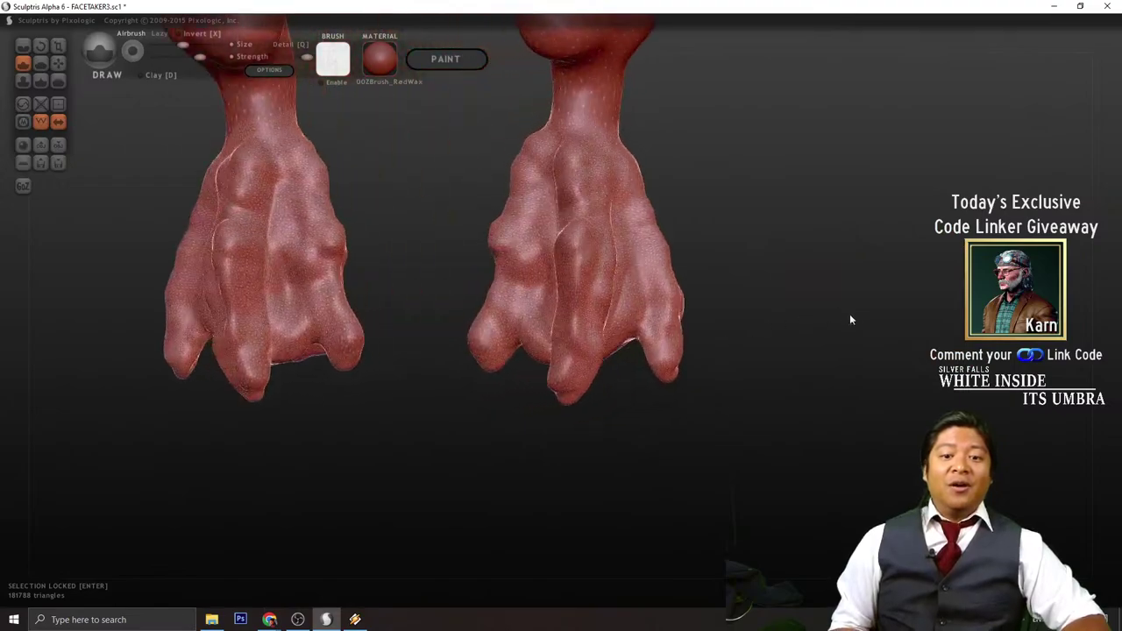
- Hide the wireframe and examine the proportions of the whole creature from the front and side
scroll(708, 316, "down", 4)
mouse_move(605, 209)
left_mouse_down()
mouse_move(707, 220)
mouse_move(734, 360)
mouse_move(681, 348)
left_mouse_up()
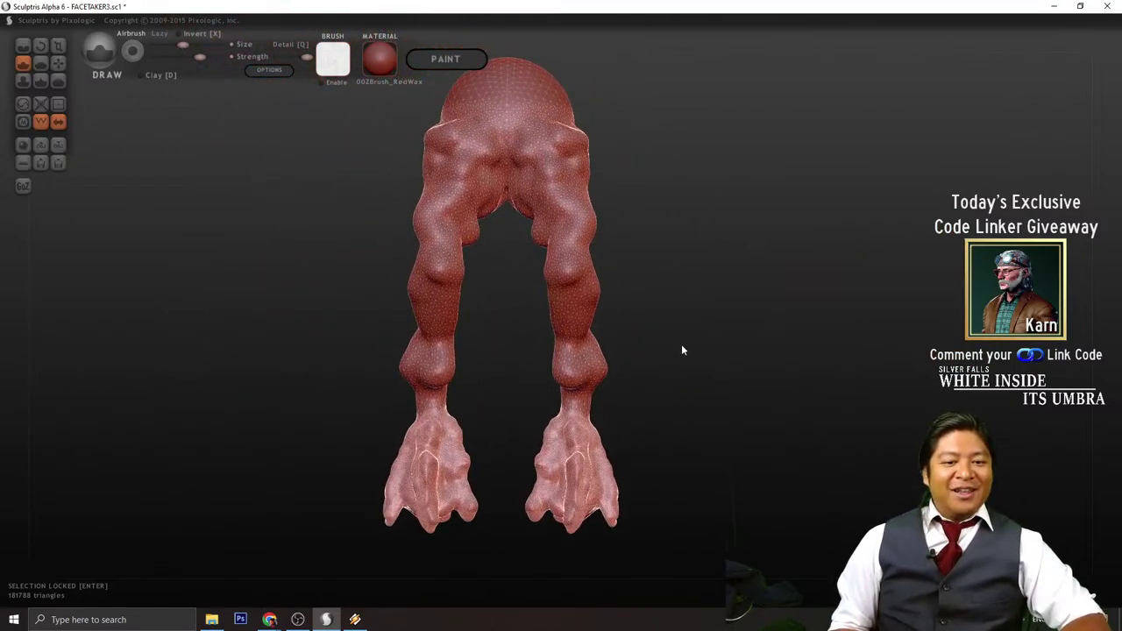
left_click(41, 121)
scroll(699, 401, "down", 3)
scroll(706, 389, "up", 3)
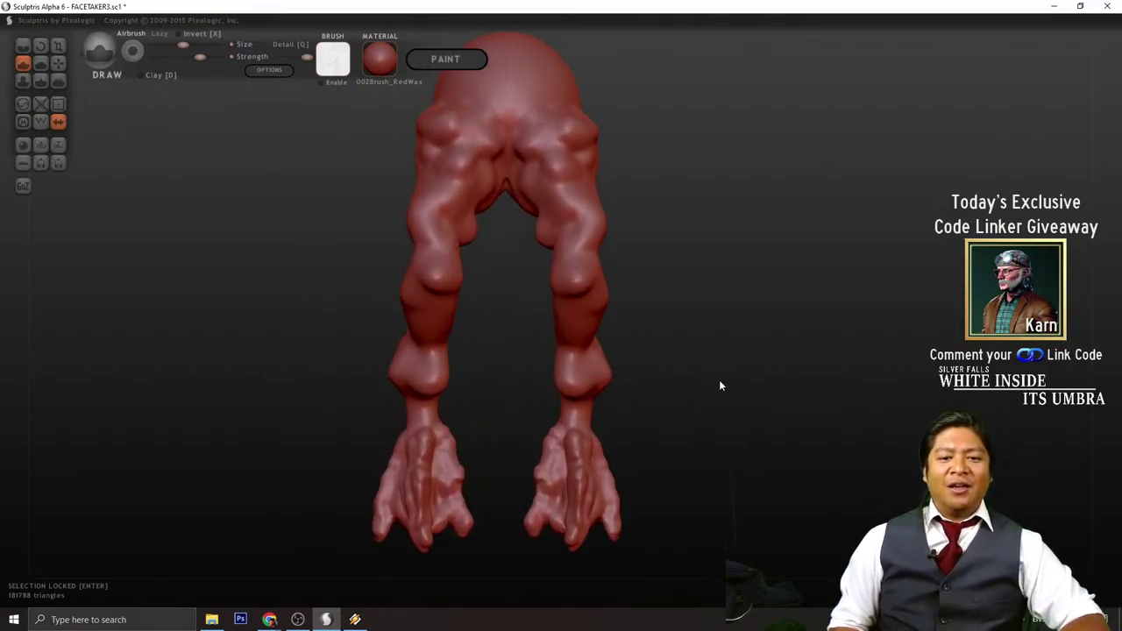
mouse_move(720, 380)
left_mouse_down()
mouse_move(773, 397)
mouse_move(727, 428)
mouse_move(717, 386)
mouse_move(521, 375)
mouse_move(524, 384)
mouse_move(544, 360)
left_mouse_up()
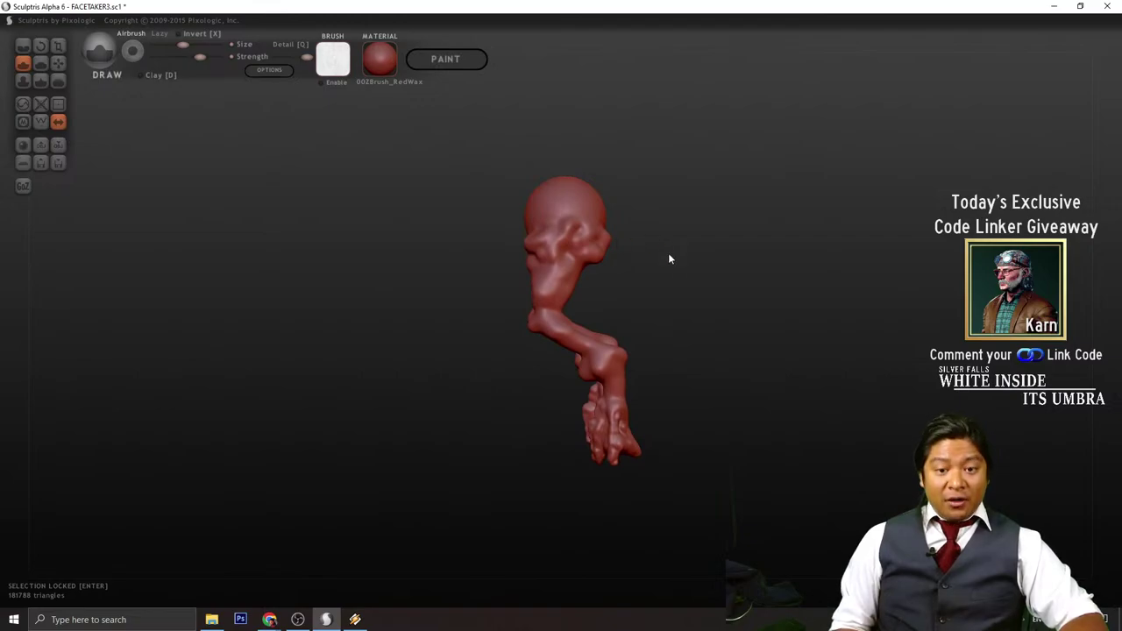
mouse_move(694, 269)
left_mouse_down()
mouse_move(700, 317)
mouse_move(687, 307)
mouse_move(675, 317)
left_mouse_up()
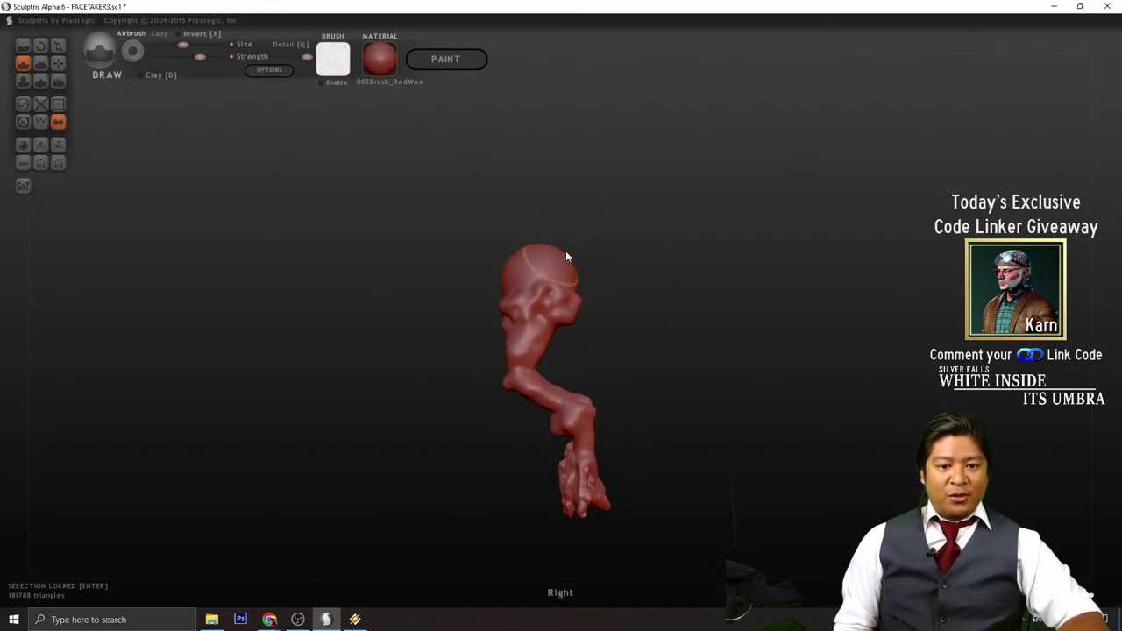
- Pull the spherical body backward over the legs with the Grab tool in side view
left_click(58, 63)
scroll(551, 151, "up", 2)
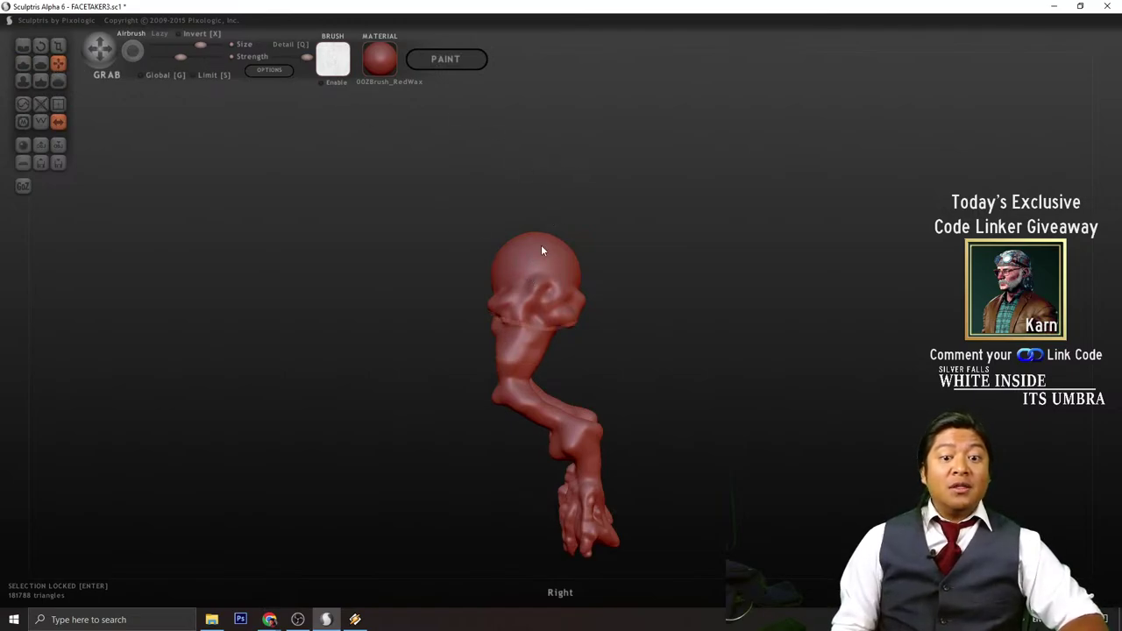
scroll(540, 254, "down", 1)
mouse_move(538, 253)
left_mouse_down()
mouse_move(574, 253)
mouse_move(555, 261)
left_mouse_up()
mouse_move(579, 261)
right_mouse_down()
mouse_move(767, 268)
mouse_move(637, 278)
mouse_move(590, 304)
mouse_move(707, 318)
mouse_move(607, 313)
mouse_move(704, 348)
mouse_move(734, 423)
mouse_move(720, 273)
mouse_move(706, 330)
right_mouse_up()
scroll(637, 368, "up", 2)
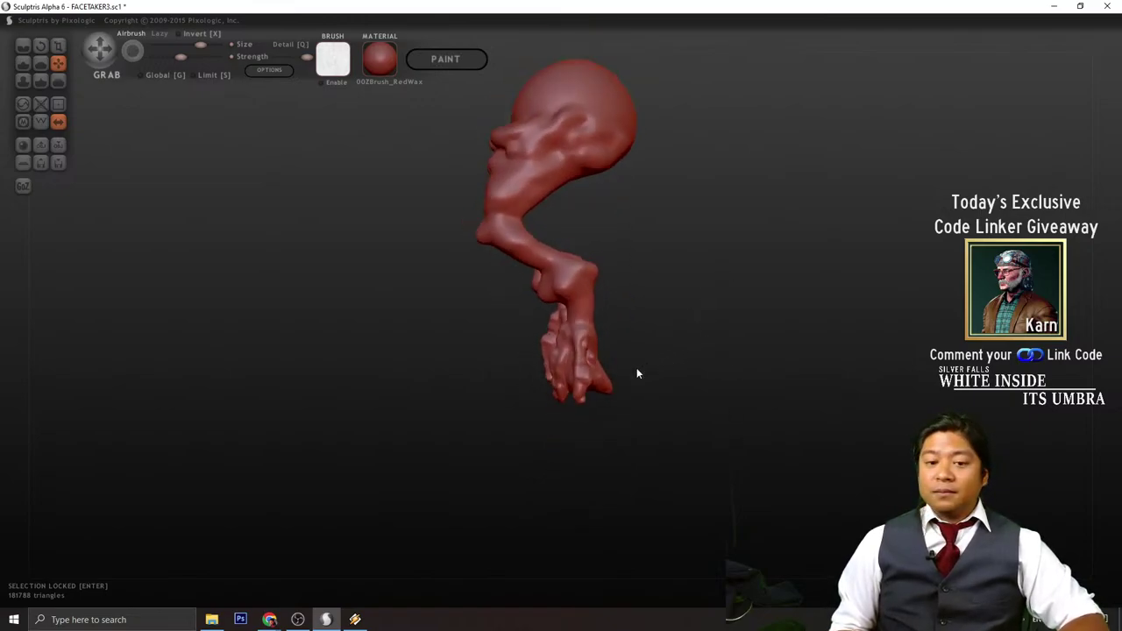
- Pull the front toes of each foot forward and the outer toes outward with the Grab tool
mouse_move(560, 393)
left_mouse_down()
mouse_move(525, 396)
mouse_move(539, 391)
left_mouse_up()
right_click_drag(538, 391, 586, 390)
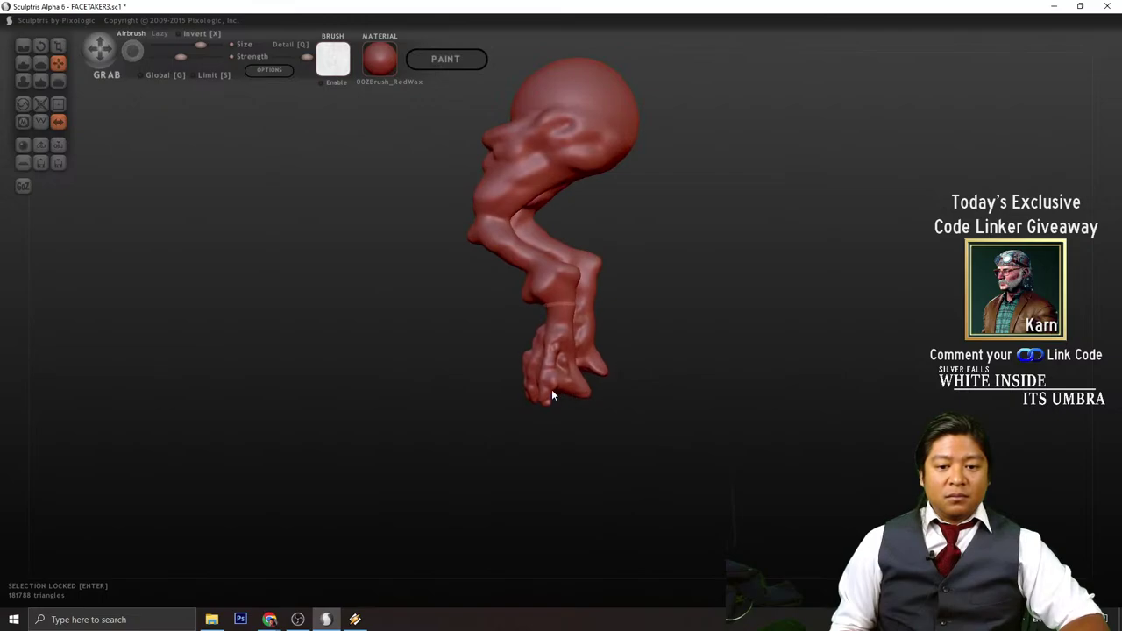
left_click_drag(621, 412, 579, 391)
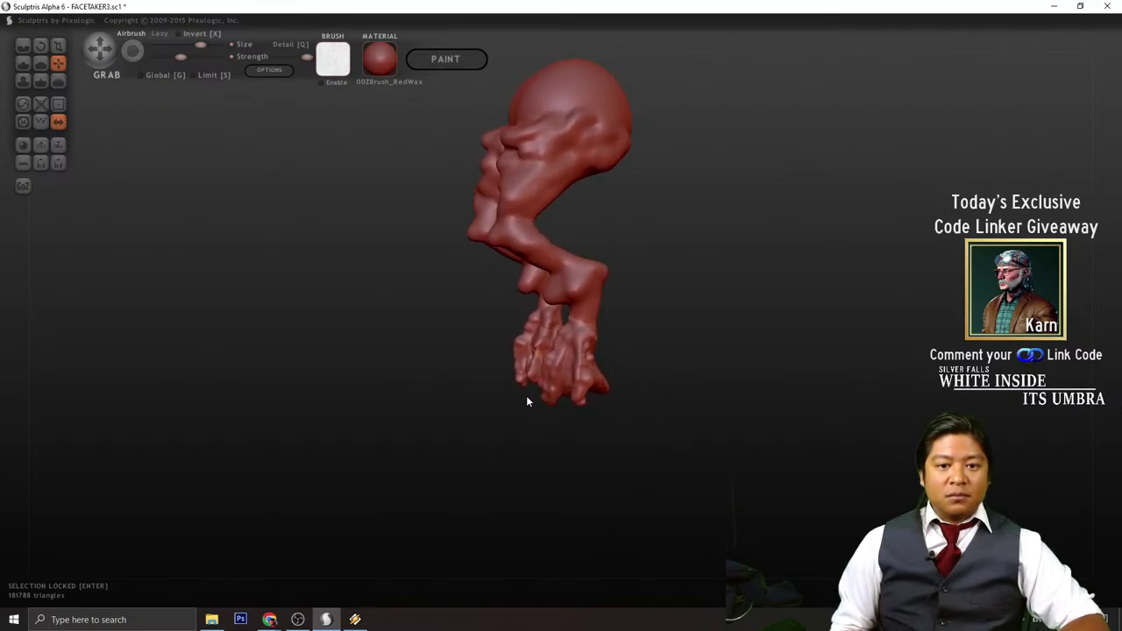
right_click_drag(690, 338, 603, 381)
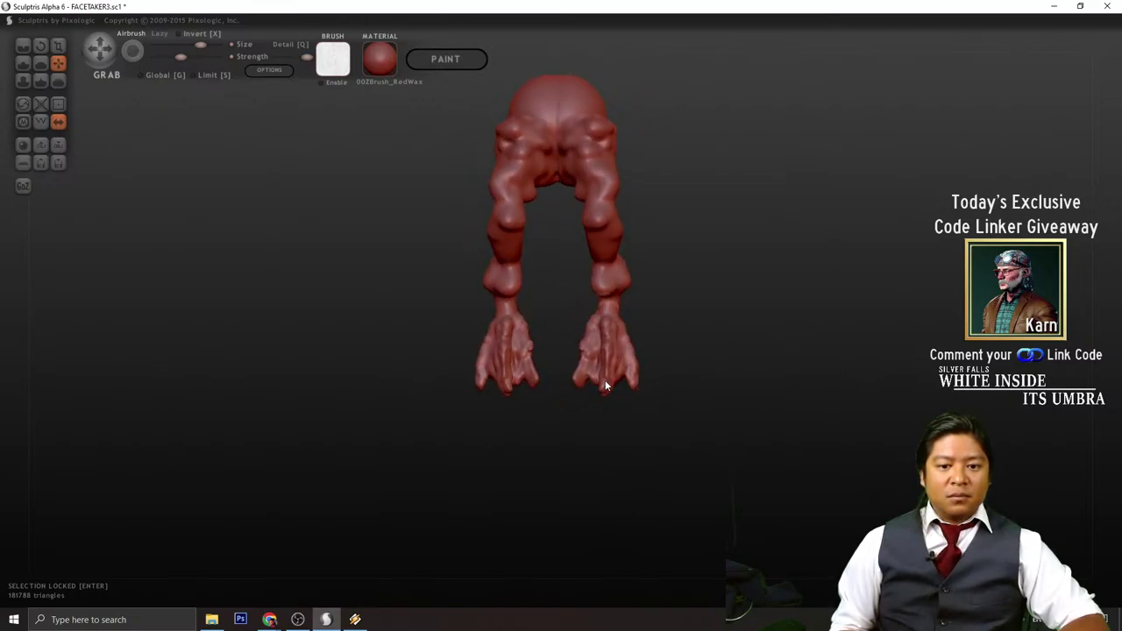
left_click_drag(639, 379, 657, 384)
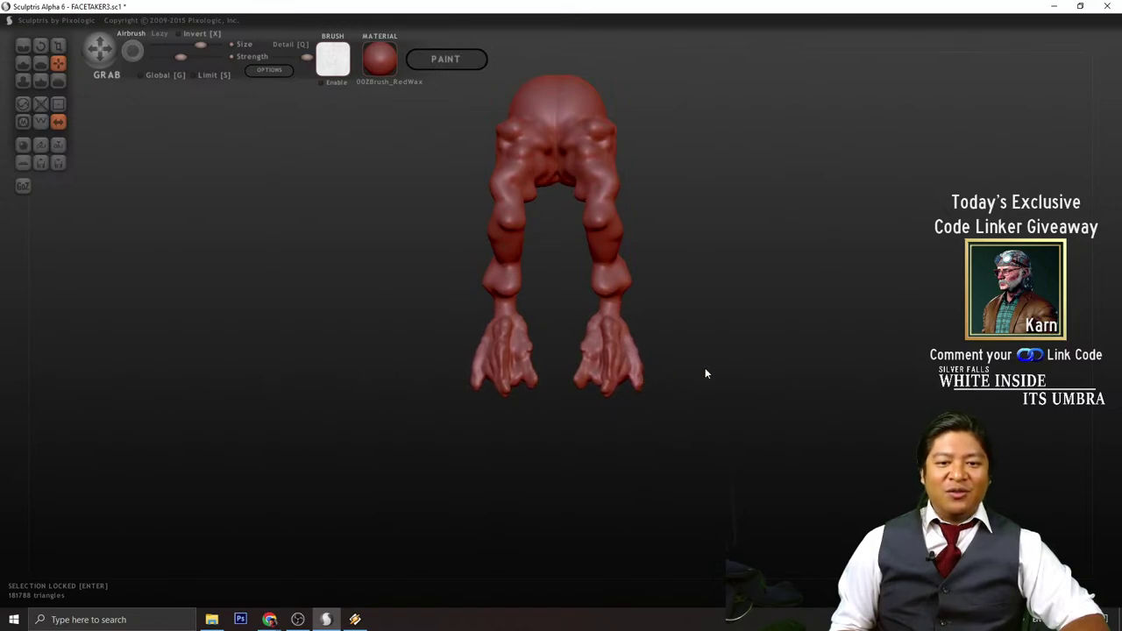
right_click_drag(705, 373, 669, 376)
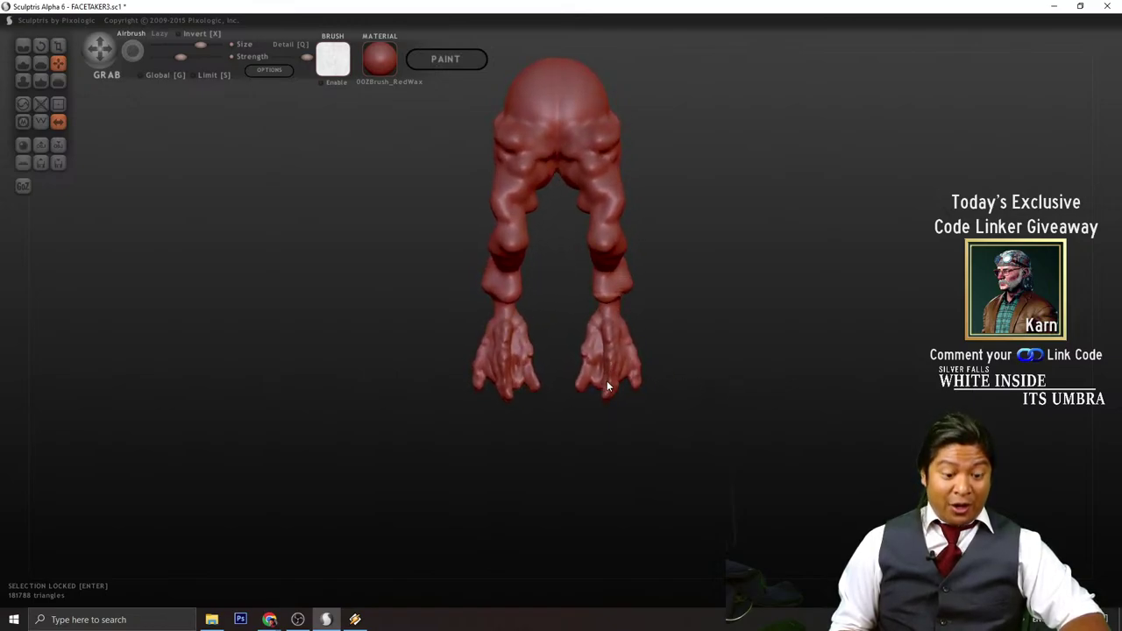
right_click_drag(709, 299, 728, 395)
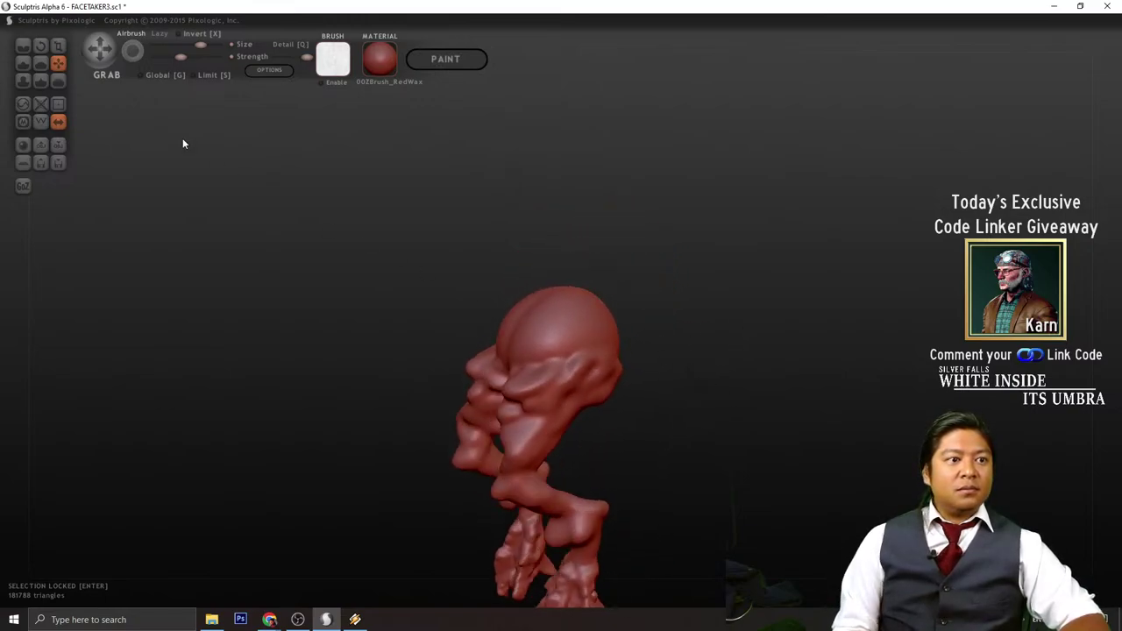
- Save the model, switch to the Draw tool and show the wireframe again
left_click(22, 63)
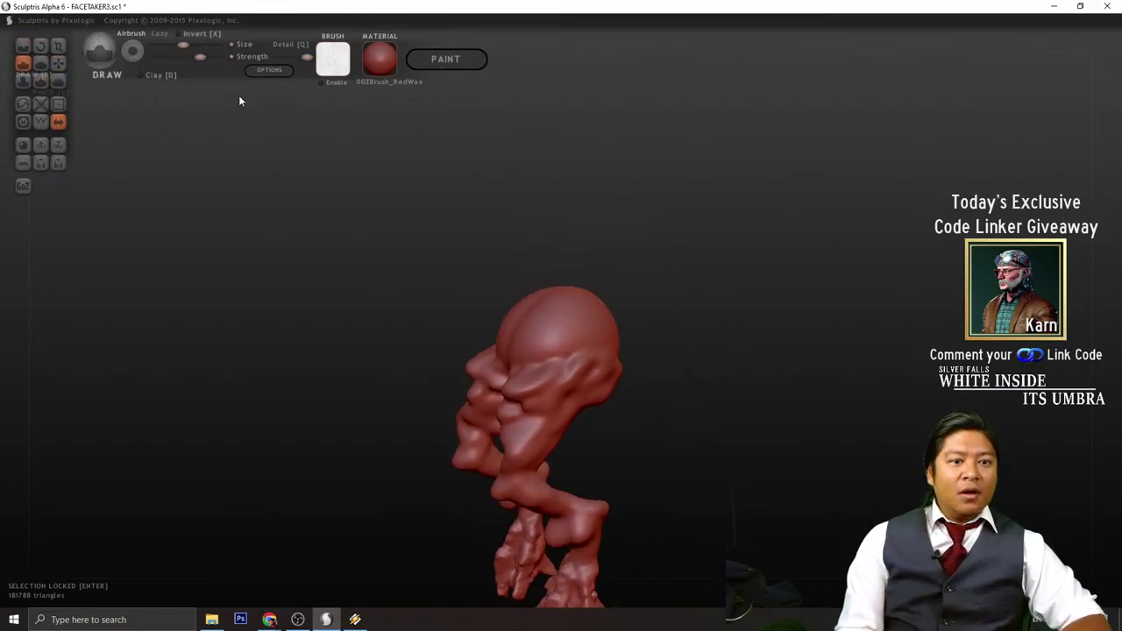
left_click(42, 126)
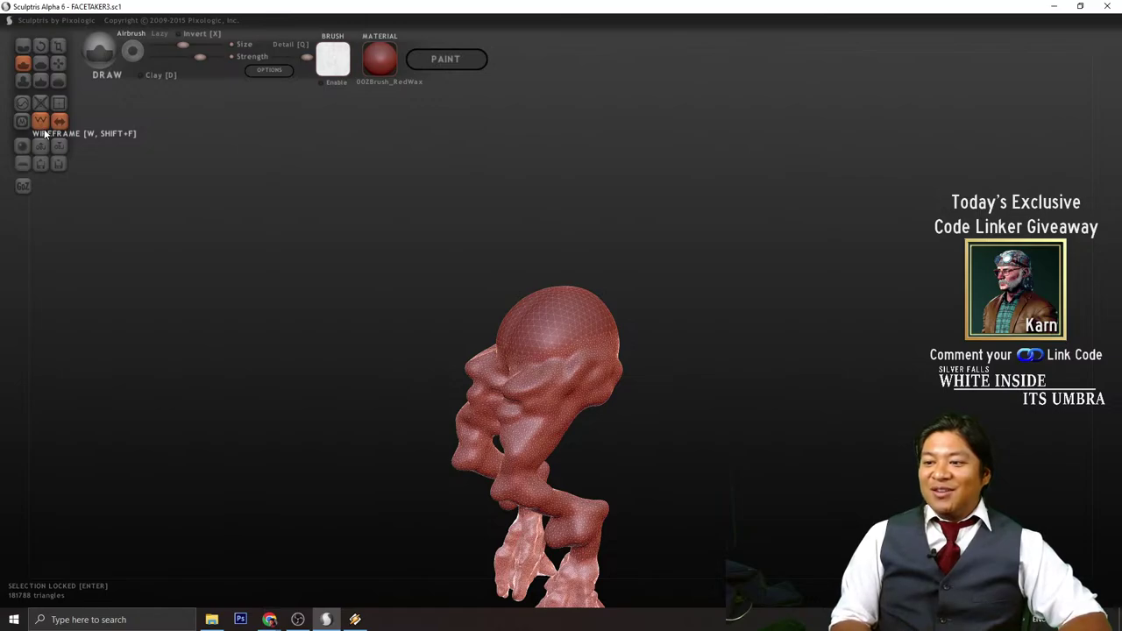
left_click_drag(699, 328, 664, 358)
scroll(690, 359, "up", 3)
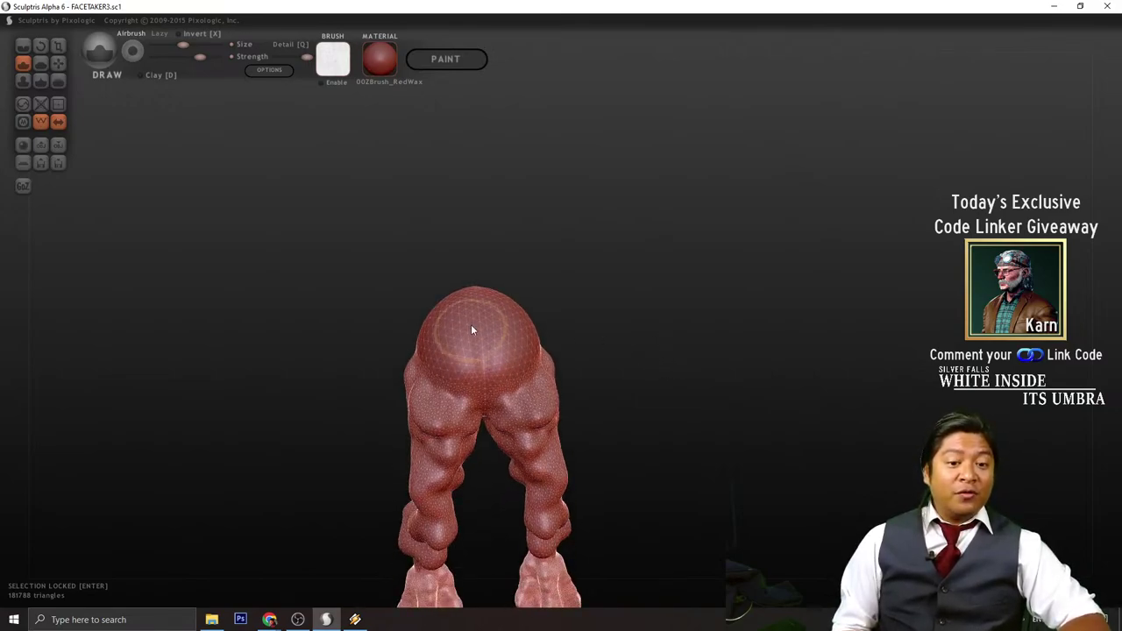
- Build an upper torso upward and forward from the front of the spherical body with the Draw tool
scroll(466, 324, "up", 4)
scroll(447, 340, "down", 3)
mouse_move(480, 331)
left_mouse_down()
mouse_move(472, 325)
mouse_move(487, 296)
mouse_move(495, 322)
mouse_move(509, 309)
mouse_move(514, 333)
mouse_move(476, 282)
mouse_move(501, 300)
mouse_move(486, 278)
left_mouse_up()
left_click_drag(578, 290, 675, 302)
left_click_drag(509, 342, 513, 337)
mouse_move(596, 340)
left_mouse_down()
mouse_move(528, 335)
mouse_move(526, 274)
left_mouse_up()
left_click_drag(684, 255, 629, 261)
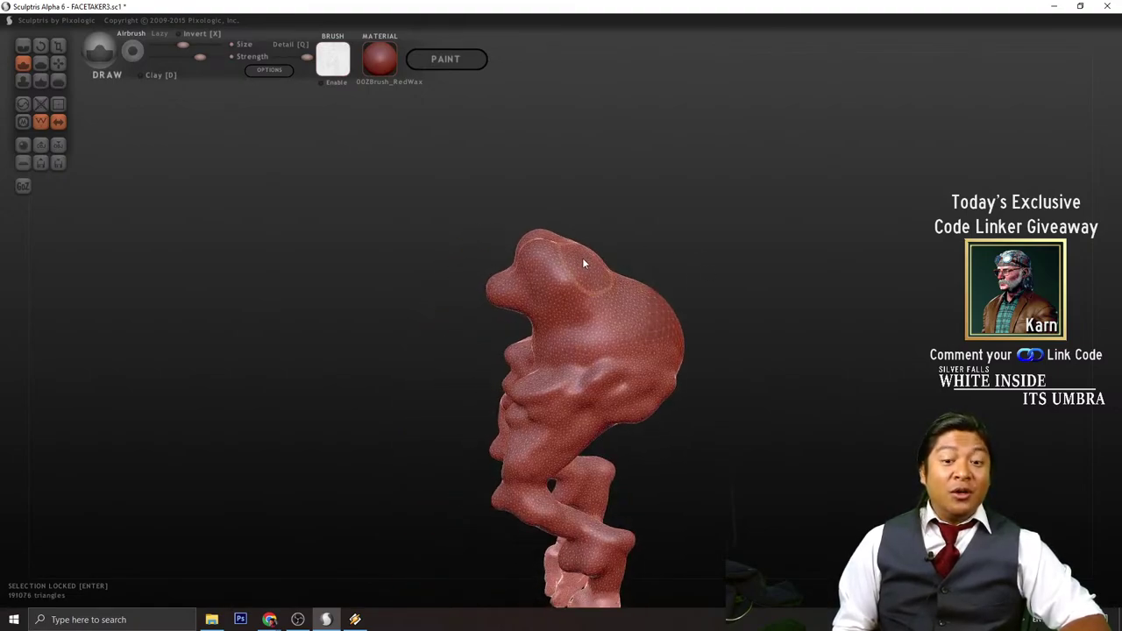
- Draw rounded shoulder masses on both sides of the upper torso
mouse_move(693, 217)
left_mouse_down()
mouse_move(701, 301)
mouse_move(564, 347)
mouse_move(521, 339)
mouse_move(488, 306)
left_mouse_up()
mouse_move(618, 263)
left_mouse_down()
mouse_move(742, 242)
mouse_move(840, 259)
left_mouse_up()
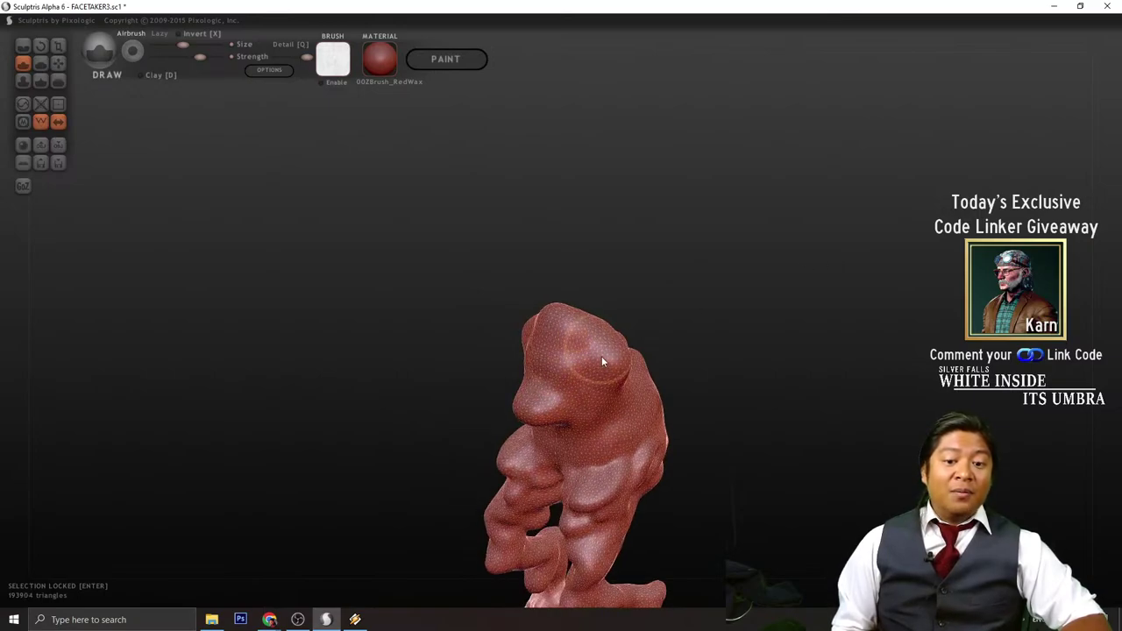
left_click_drag(563, 341, 605, 338)
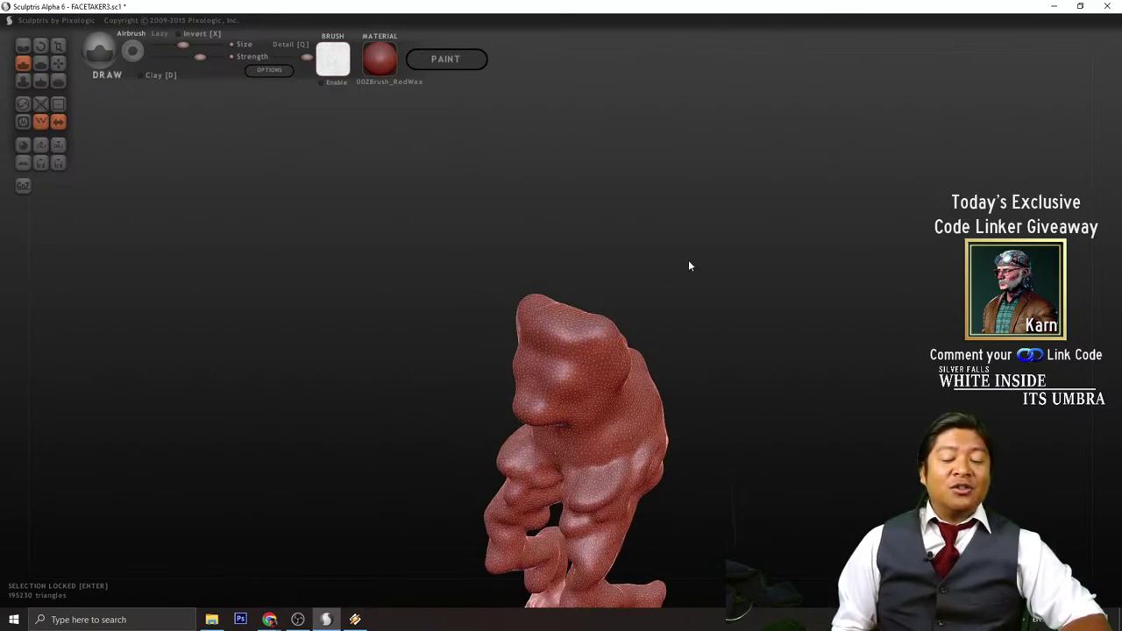
mouse_move(688, 263)
left_mouse_down()
mouse_move(702, 283)
mouse_move(649, 300)
mouse_move(587, 295)
left_mouse_up()
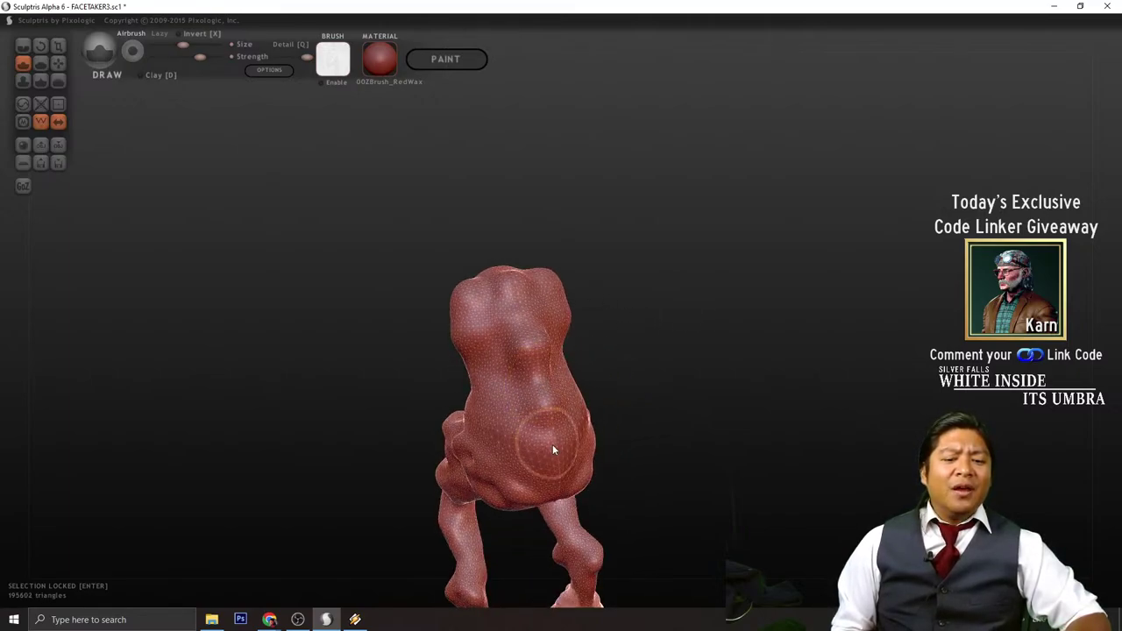
- Build up the sides and front of the upper torso below the shoulders with the Draw tool
left_click_drag(621, 359, 604, 344, "shift")
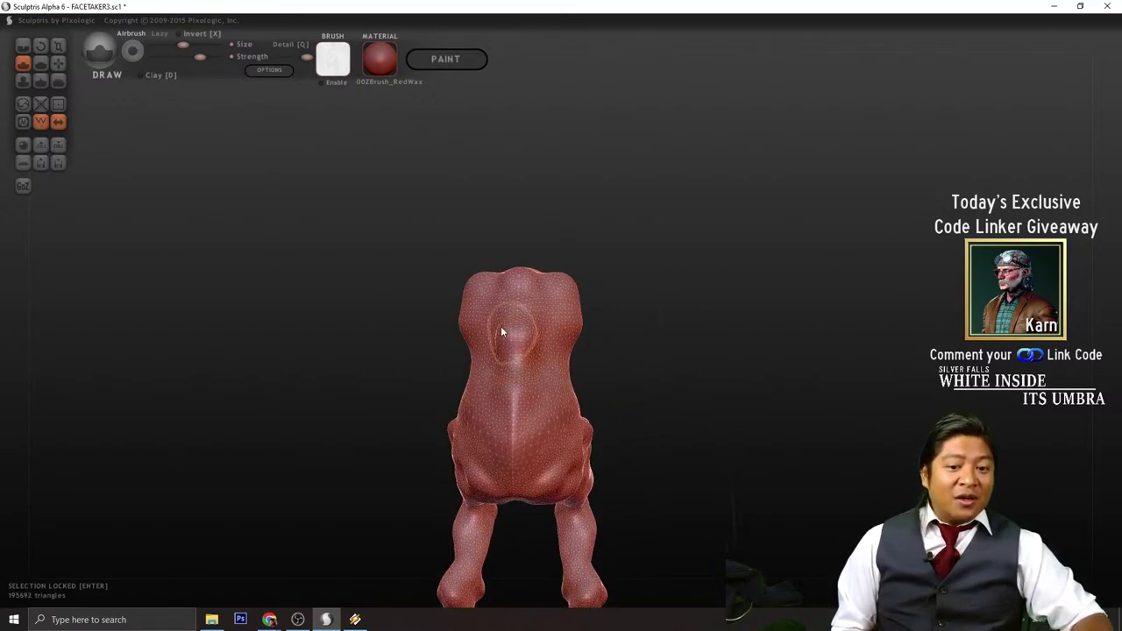
left_click_drag(643, 294, 727, 284)
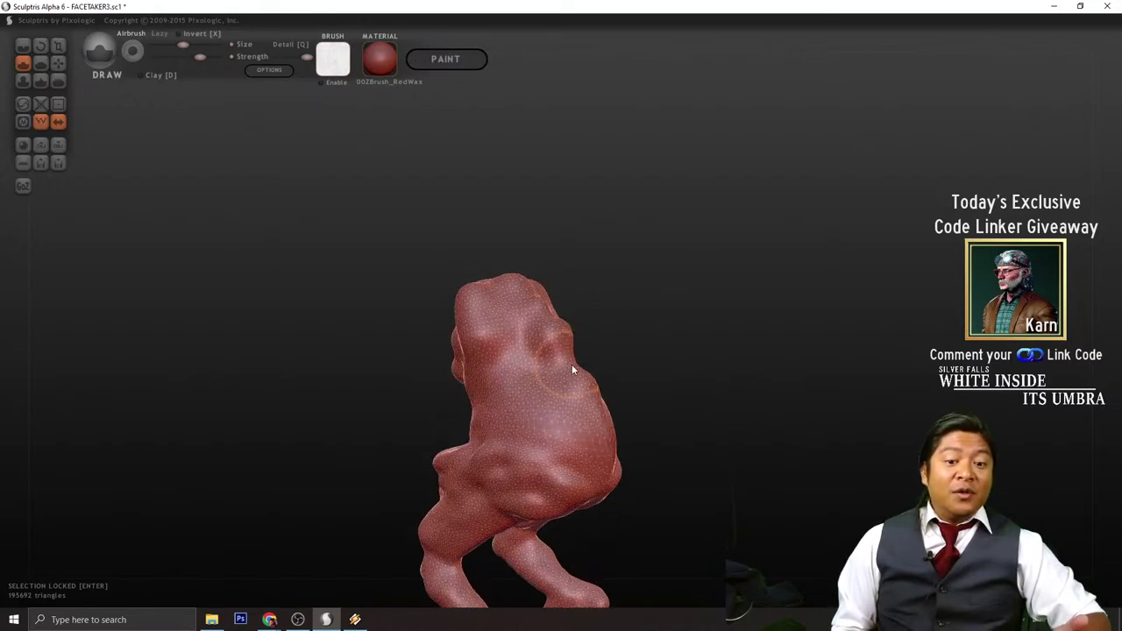
left_click_drag(672, 321, 702, 322)
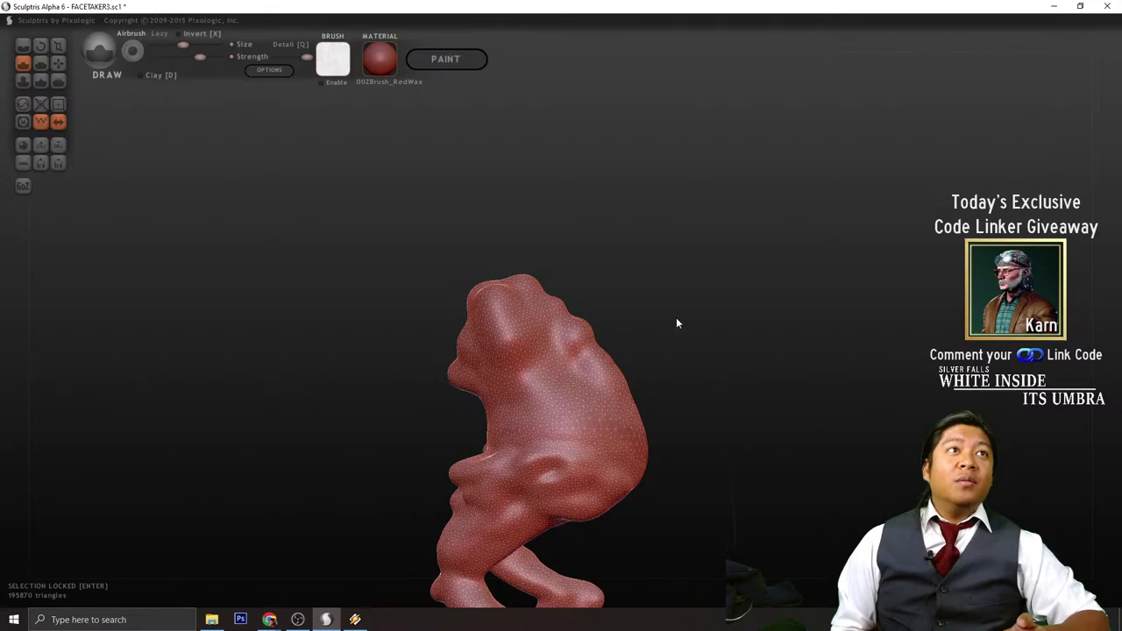
left_click_drag(676, 324, 732, 326)
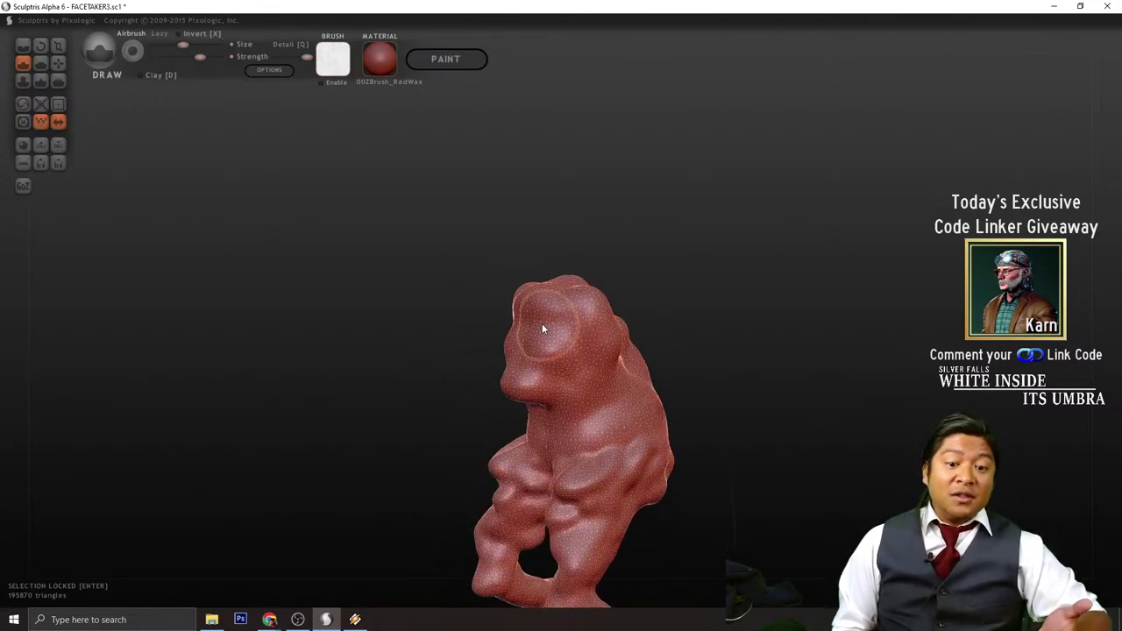
left_click_drag(525, 322, 598, 316)
mouse_move(691, 309)
left_mouse_down()
mouse_move(567, 333)
mouse_move(614, 303)
mouse_move(526, 325)
mouse_move(669, 288)
mouse_move(555, 339)
left_mouse_up()
left_click_drag(674, 299, 563, 373)
left_click(591, 364)
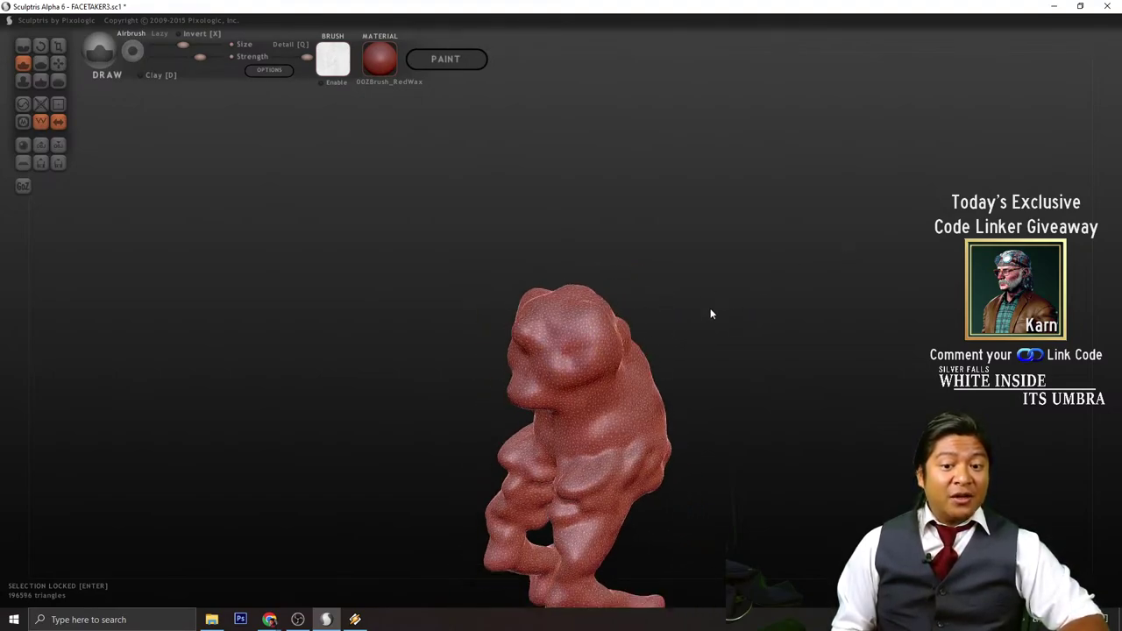
- Add volume to the top of the upper torso between the shoulders with the Draw tool
left_click_drag(710, 308, 607, 346)
left_click_drag(672, 294, 647, 335)
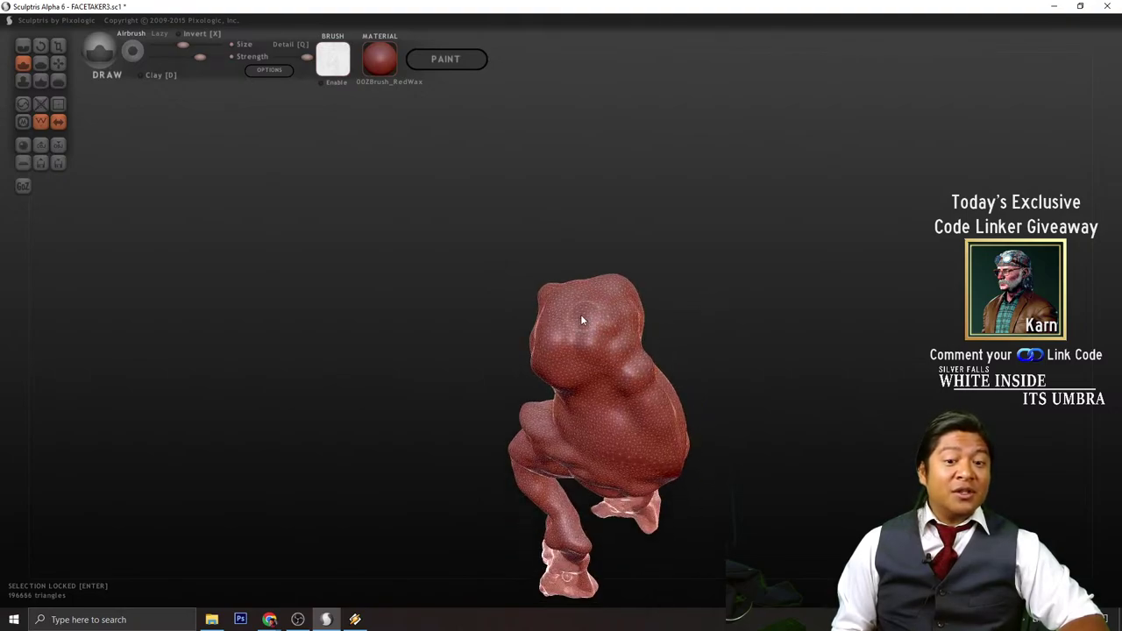
left_click_drag(581, 320, 555, 319)
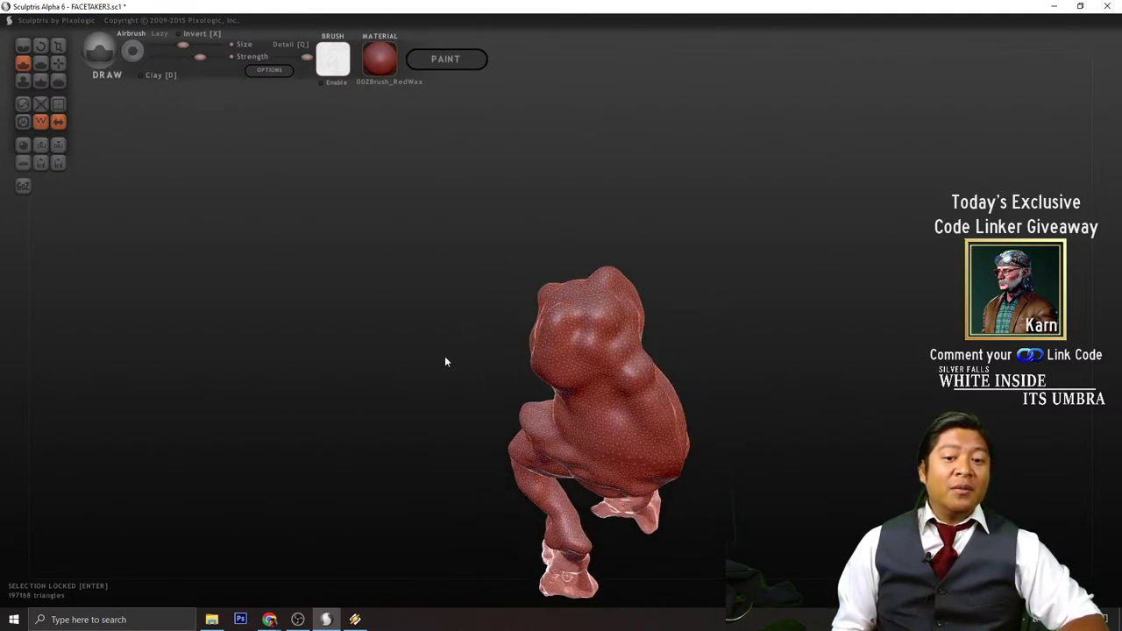
mouse_move(446, 362)
left_mouse_down()
mouse_move(614, 326)
mouse_move(553, 338)
left_mouse_up()
mouse_move(675, 318)
left_mouse_down()
mouse_move(711, 313)
mouse_move(728, 293)
mouse_move(705, 367)
mouse_move(664, 257)
mouse_move(711, 284)
mouse_move(667, 294)
mouse_move(744, 286)
left_mouse_up()
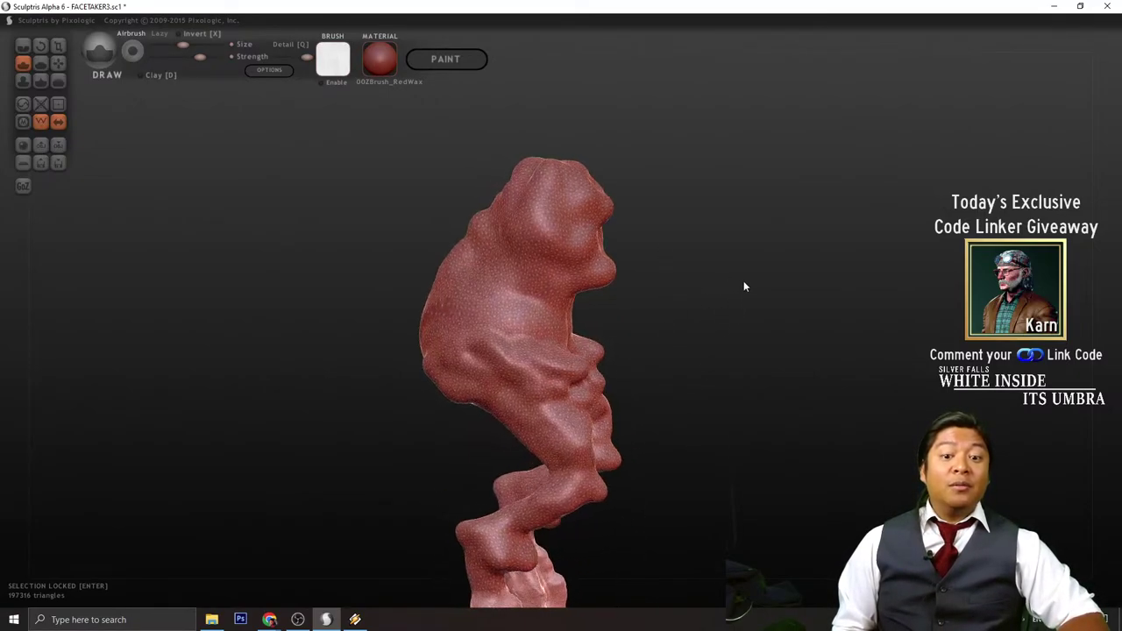
- Reshape the waist and lower chest bulge with the Grab tool, pulling them back toward the body
left_click(58, 62)
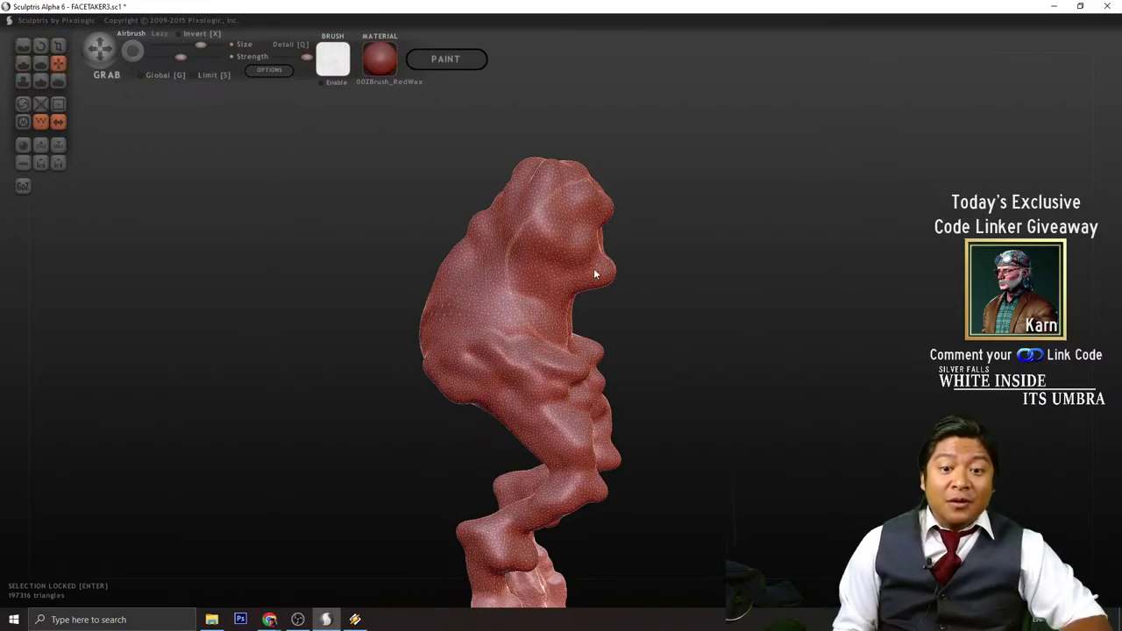
scroll(611, 272, "up", 5)
left_click_drag(569, 311, 449, 270)
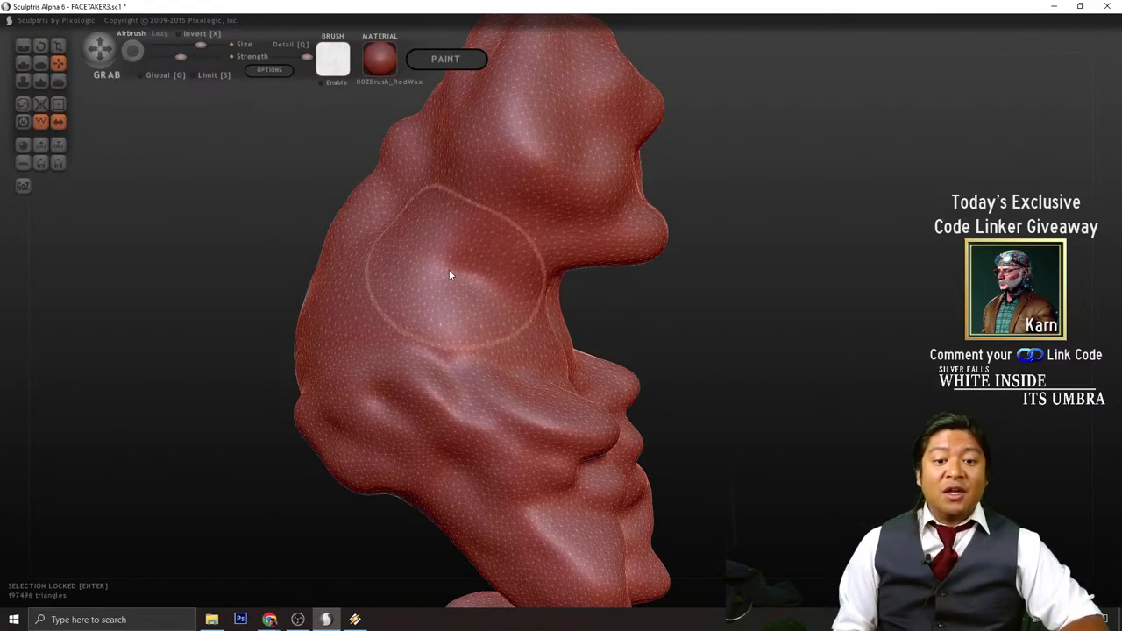
left_click_drag(656, 238, 621, 219)
left_click_drag(710, 252, 544, 255)
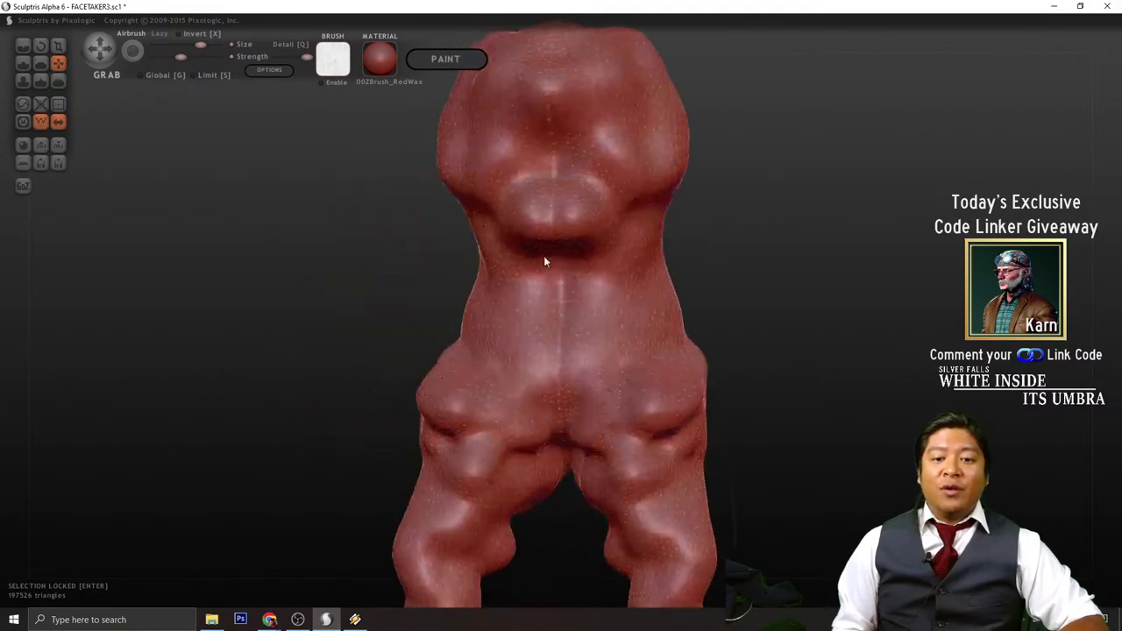
left_click_drag(746, 261, 668, 246)
left_click_drag(735, 239, 682, 238)
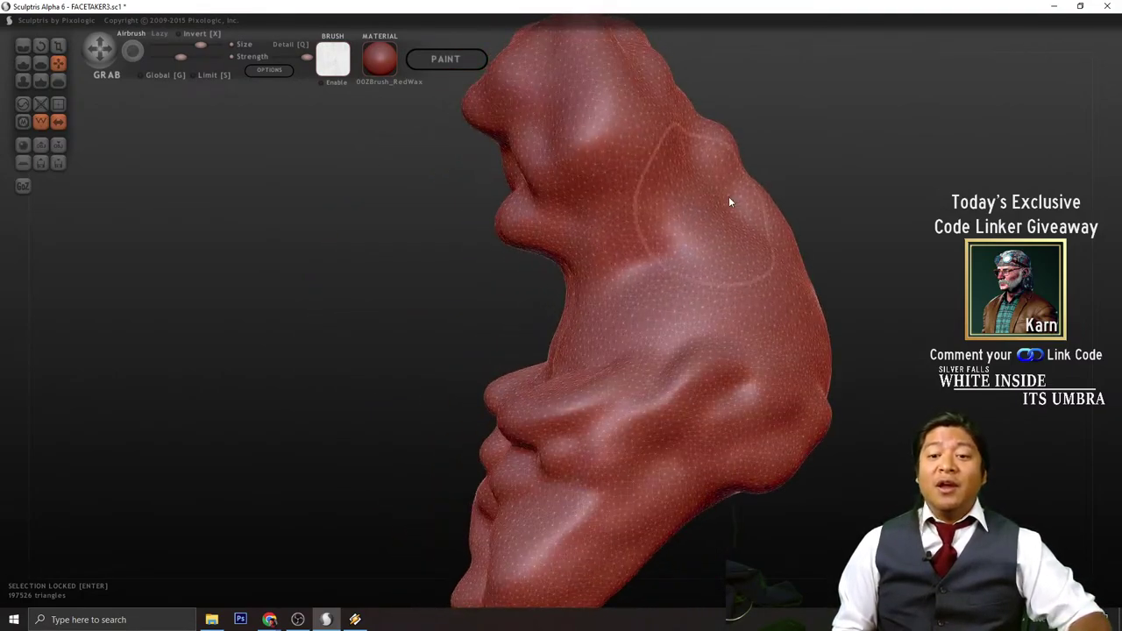
left_click_drag(807, 216, 882, 200)
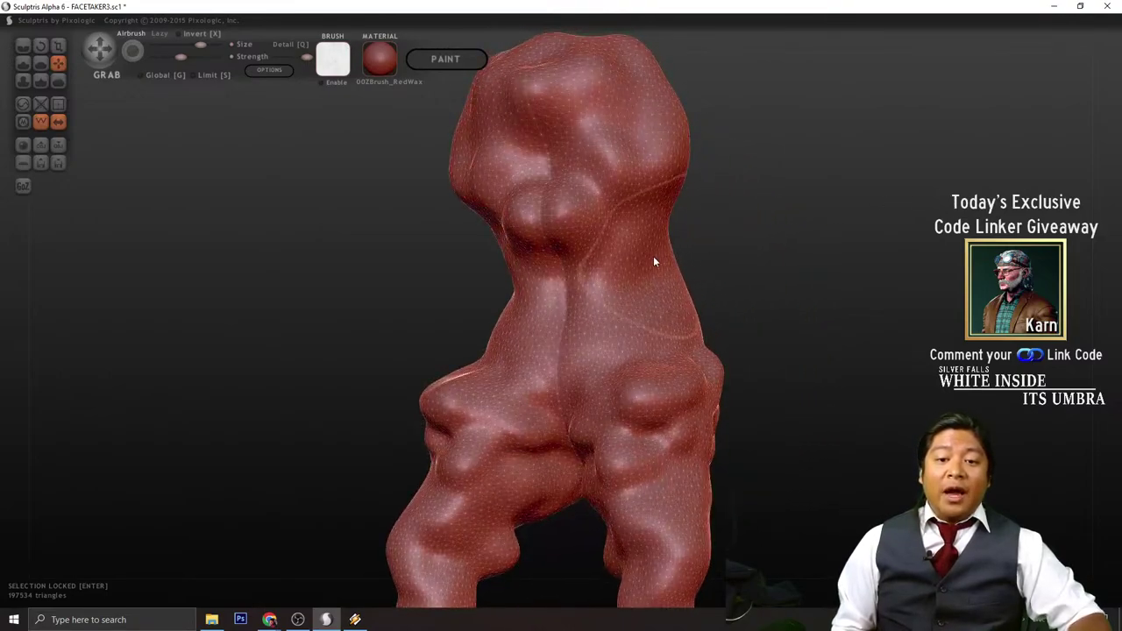
mouse_move(699, 251)
left_mouse_down()
mouse_move(679, 249)
mouse_move(712, 226)
left_mouse_up()
mouse_move(864, 250)
left_mouse_down()
mouse_move(697, 265)
mouse_move(787, 260)
left_mouse_up()
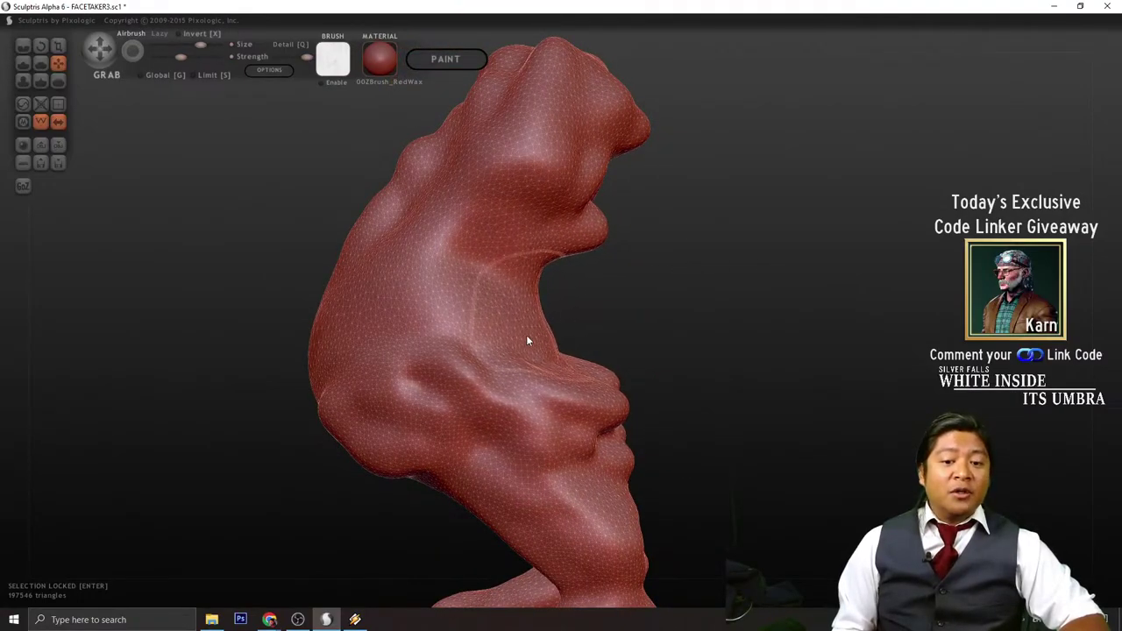
- Reshape the waist and belly of the creature's torso with the Grab brush
left_click_drag(664, 313, 828, 336)
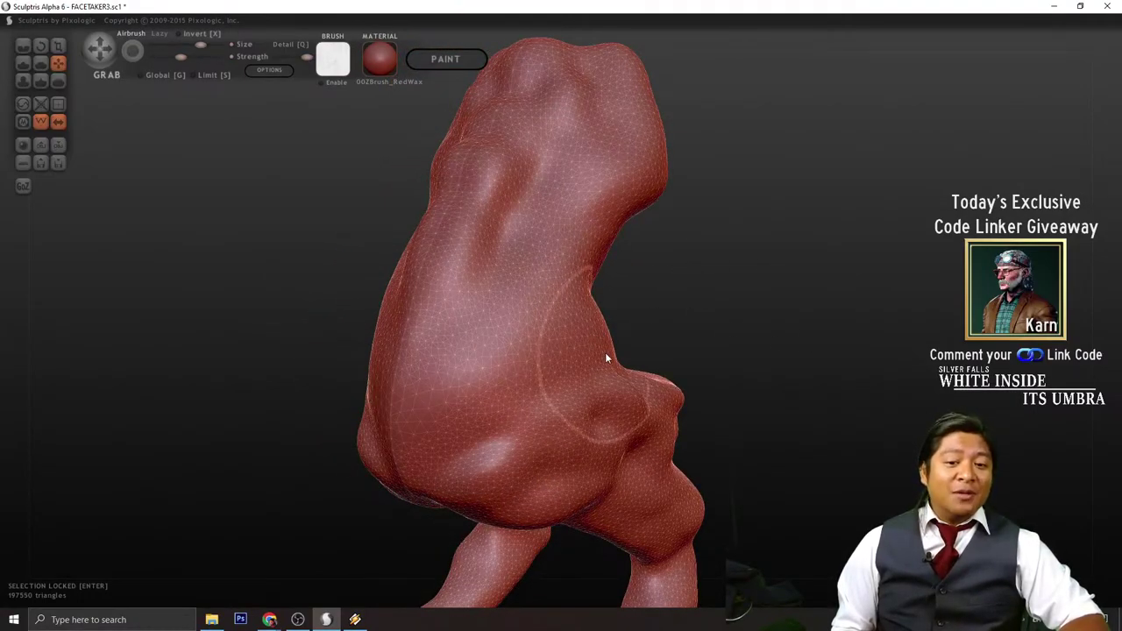
left_click_drag(633, 328, 576, 330)
scroll(589, 307, "up", 3)
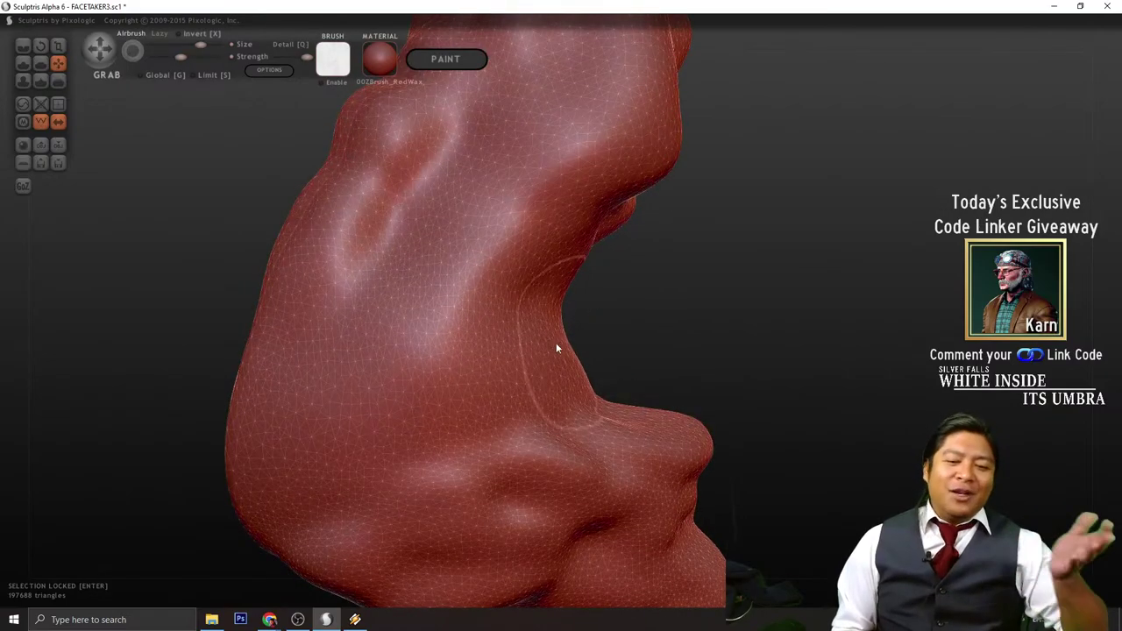
mouse_move(637, 298)
left_mouse_down()
mouse_move(583, 312)
mouse_move(506, 263)
left_mouse_up()
left_click_drag(628, 300, 633, 312)
left_click_drag(717, 239, 679, 212)
left_click_drag(764, 265, 687, 312)
scroll(738, 277, "down", 3)
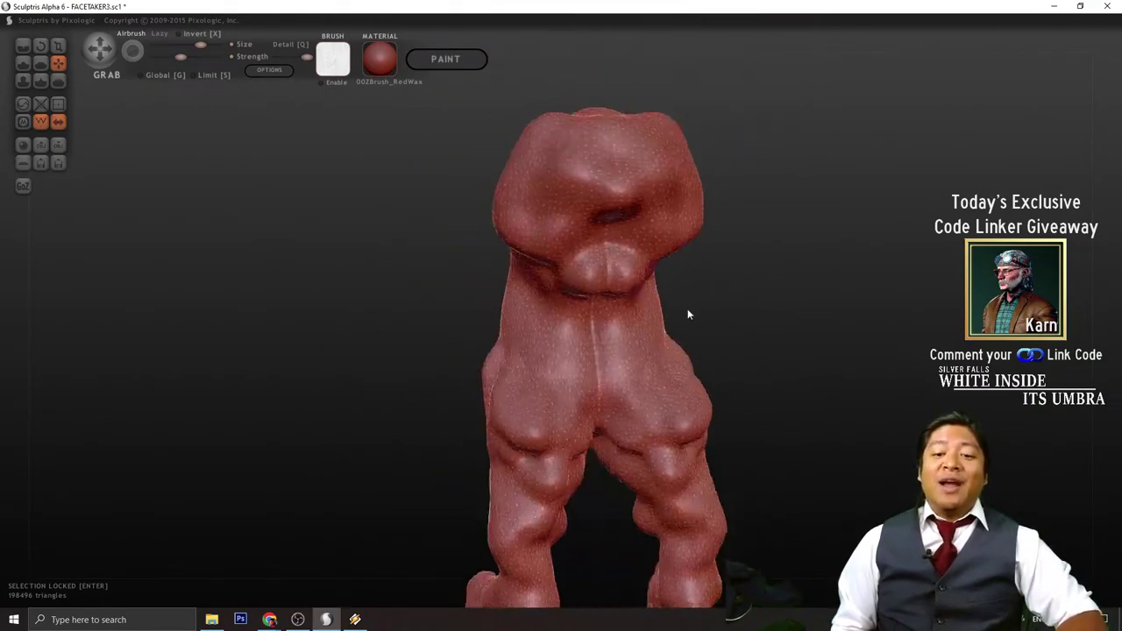
scroll(667, 320, "up", 5)
scroll(653, 316, "down", 2)
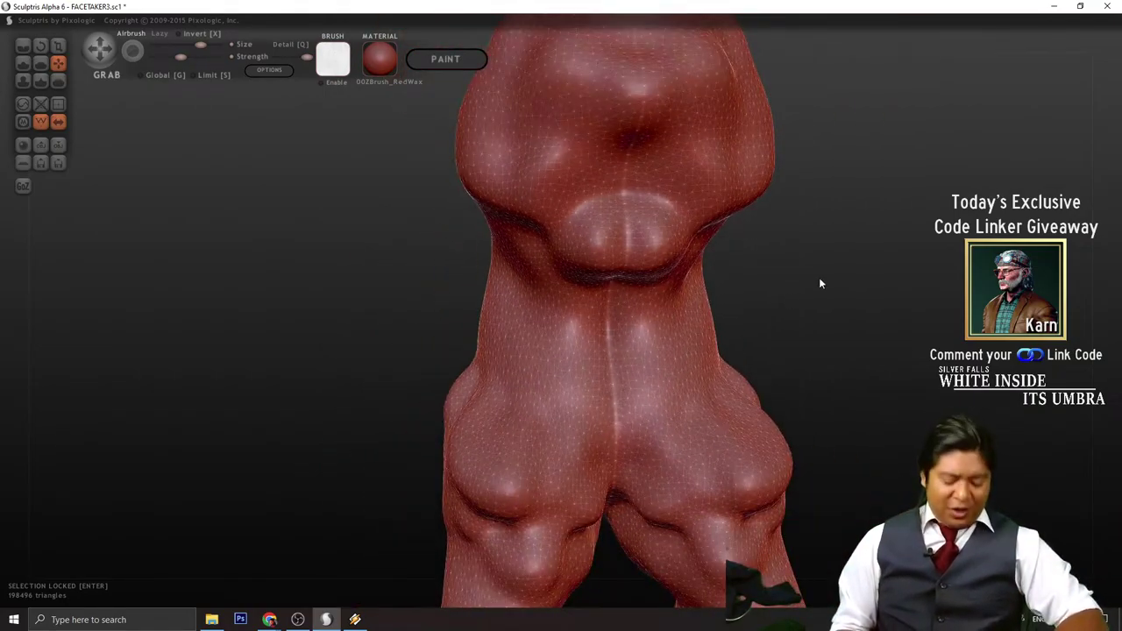
- Smooth the vertical centre seam running down the belly with the Smooth brush and save the sculpture
left_click_drag(821, 283, 712, 325, "alt")
left_click(56, 79)
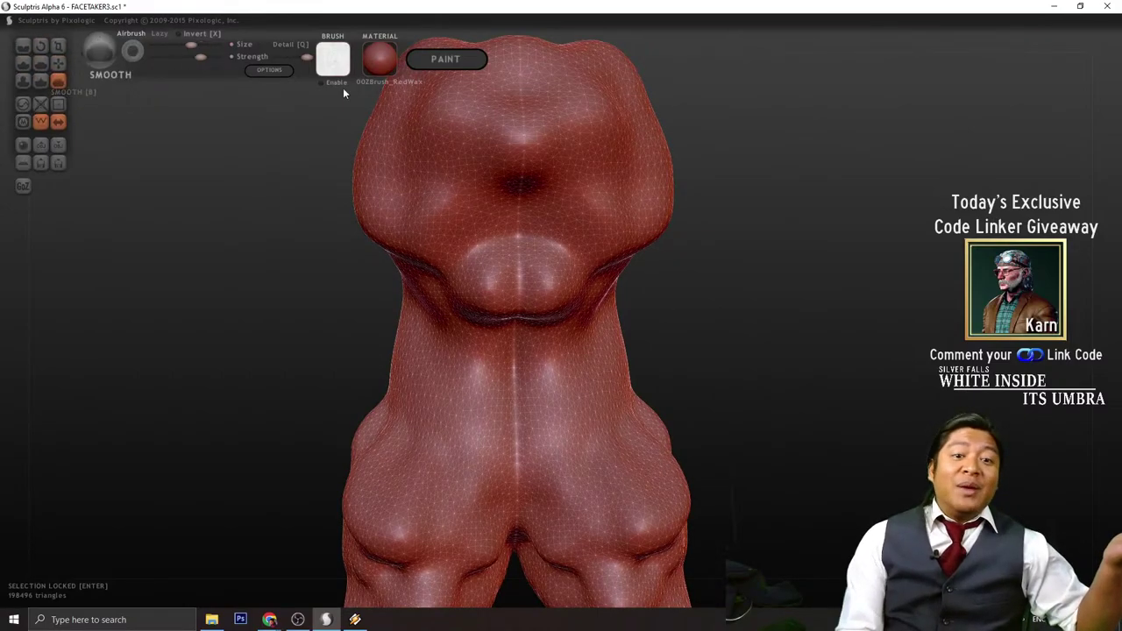
mouse_move(504, 167)
left_mouse_down()
mouse_move(519, 302)
mouse_move(509, 518)
mouse_move(566, 437)
left_mouse_up()
mouse_move(701, 395)
left_mouse_down()
mouse_move(758, 344)
mouse_move(817, 327)
mouse_move(785, 252)
mouse_move(514, 413)
left_mouse_up()
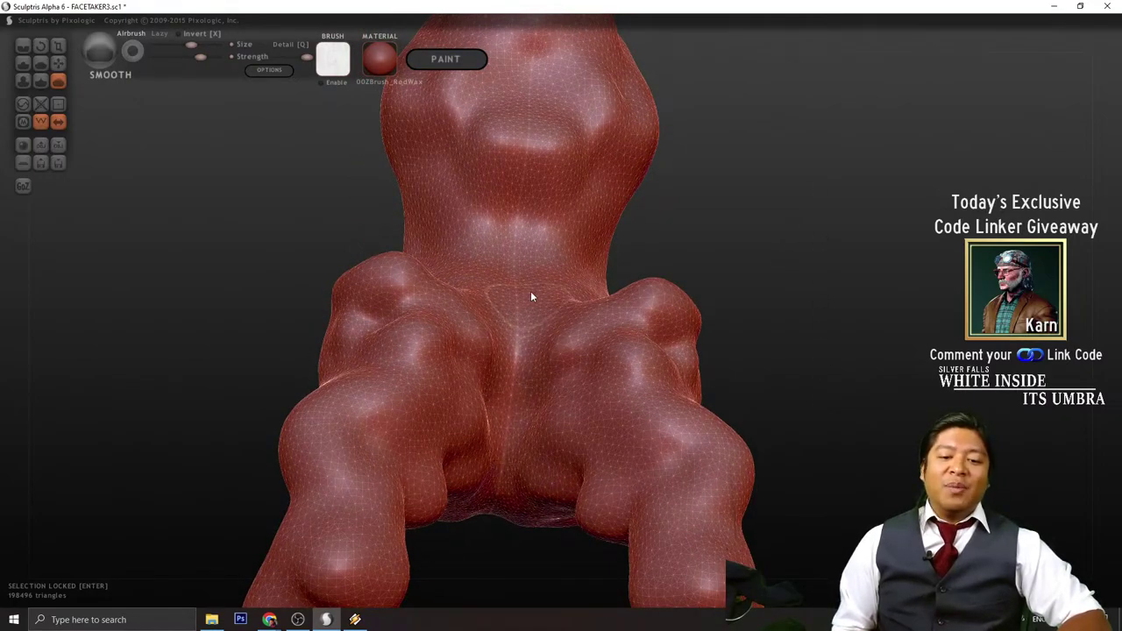
mouse_move(728, 186)
left_mouse_down()
mouse_move(786, 244)
mouse_move(759, 319)
left_mouse_up()
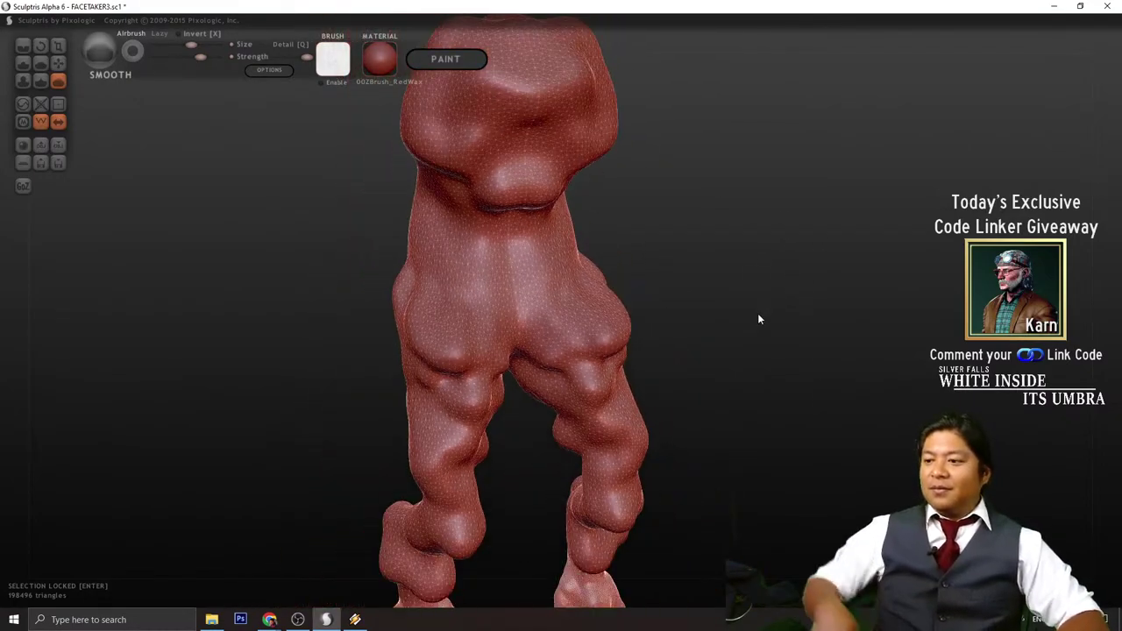
key("ctrl+s")
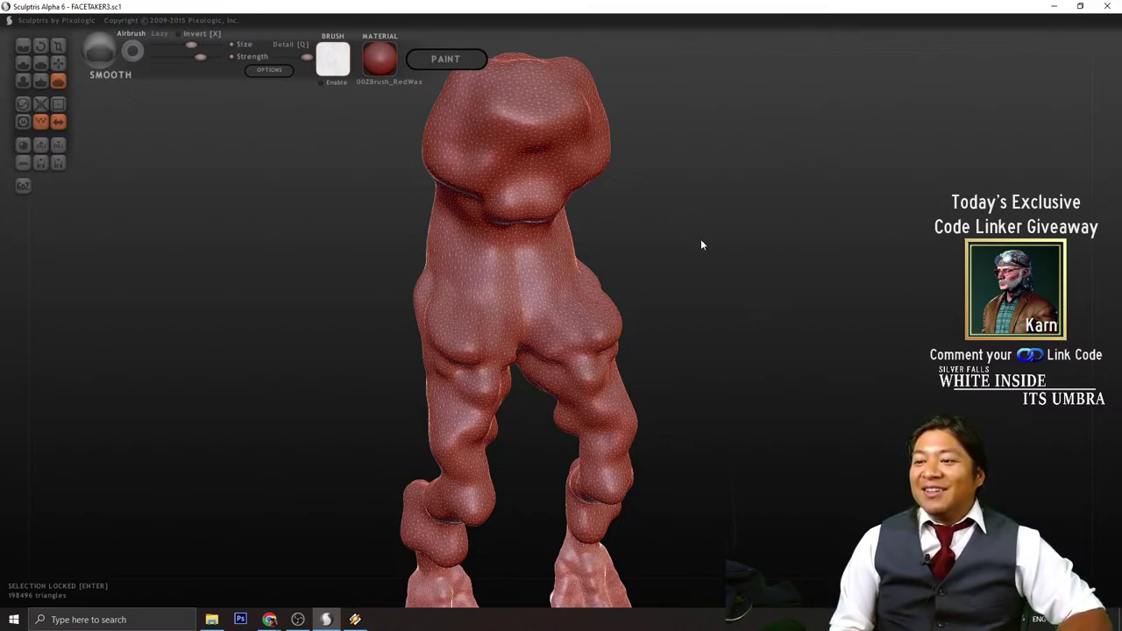
- Try smoothing the crease along the lower edge of the head, and undo the stroke
mouse_move(702, 245)
left_mouse_down()
mouse_move(647, 293)
mouse_move(681, 291)
left_mouse_up()
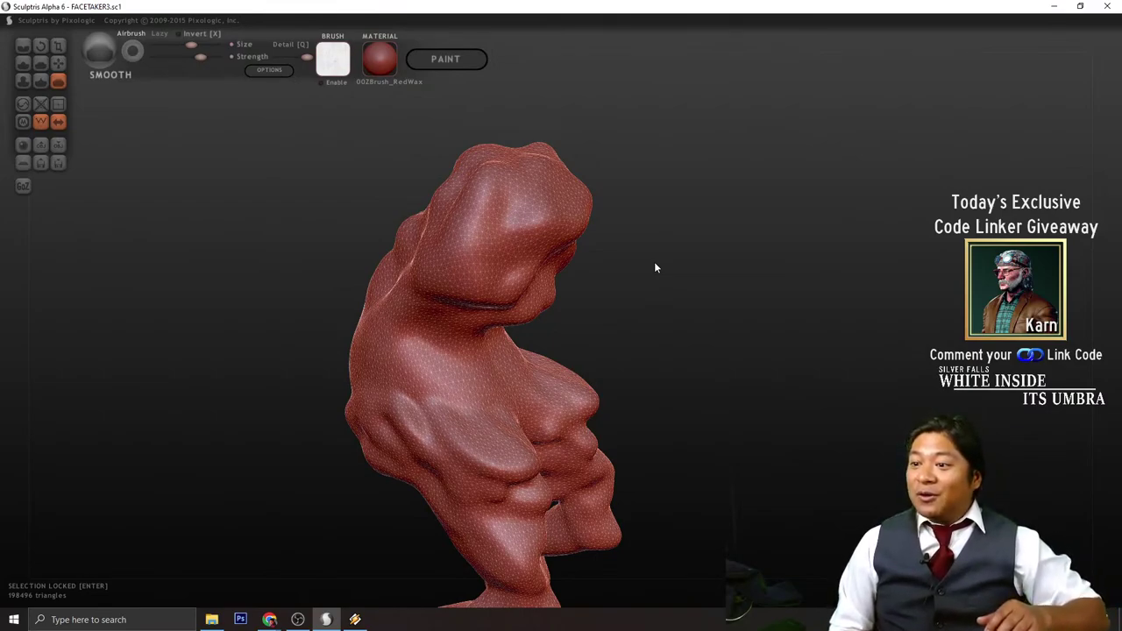
mouse_move(666, 325)
left_mouse_down()
mouse_move(586, 315)
mouse_move(599, 301)
mouse_move(628, 303)
mouse_move(616, 340)
mouse_move(694, 339)
left_mouse_up()
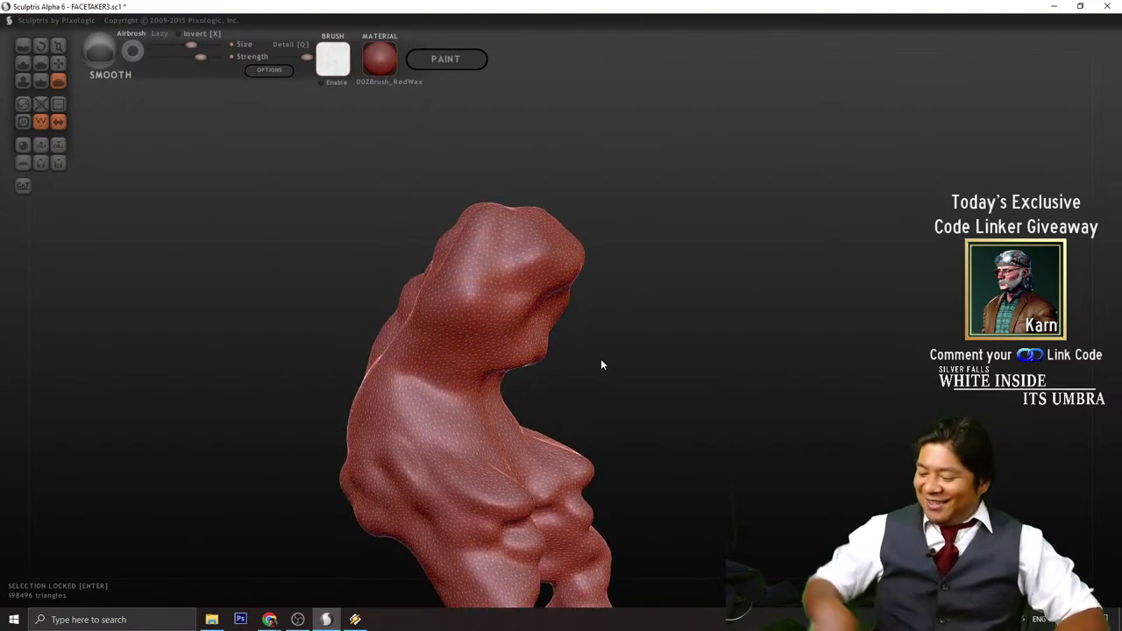
key("ctrl+z")
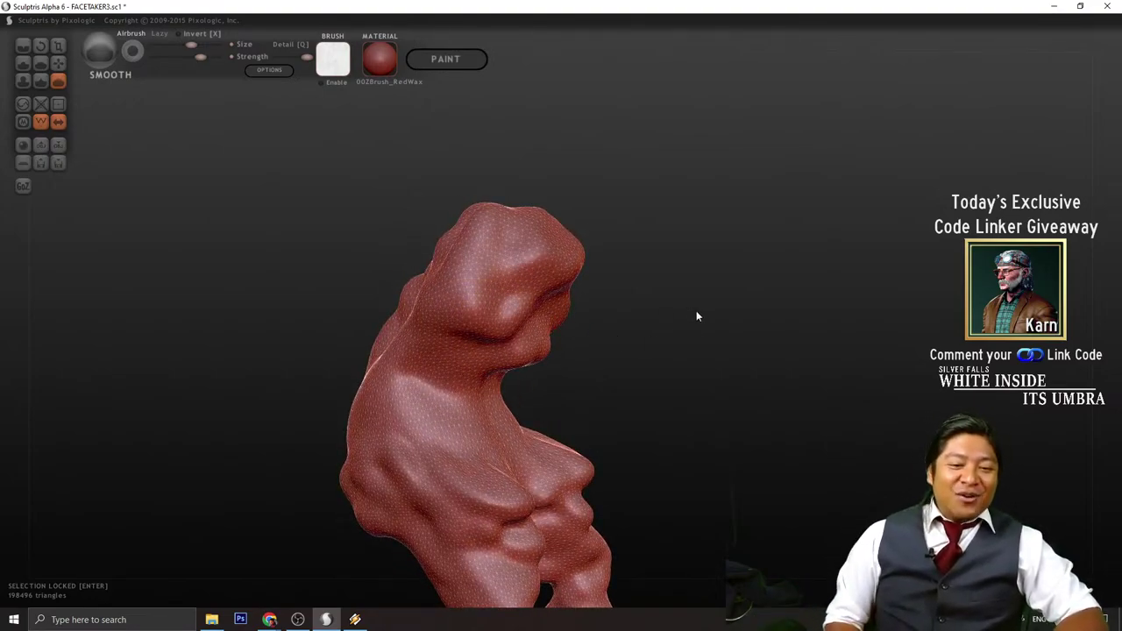
- Build up the side of the head and its lower jaw edge with the Draw brush
mouse_move(696, 317)
left_mouse_down()
mouse_move(722, 368)
mouse_move(742, 376)
mouse_move(697, 372)
left_mouse_up()
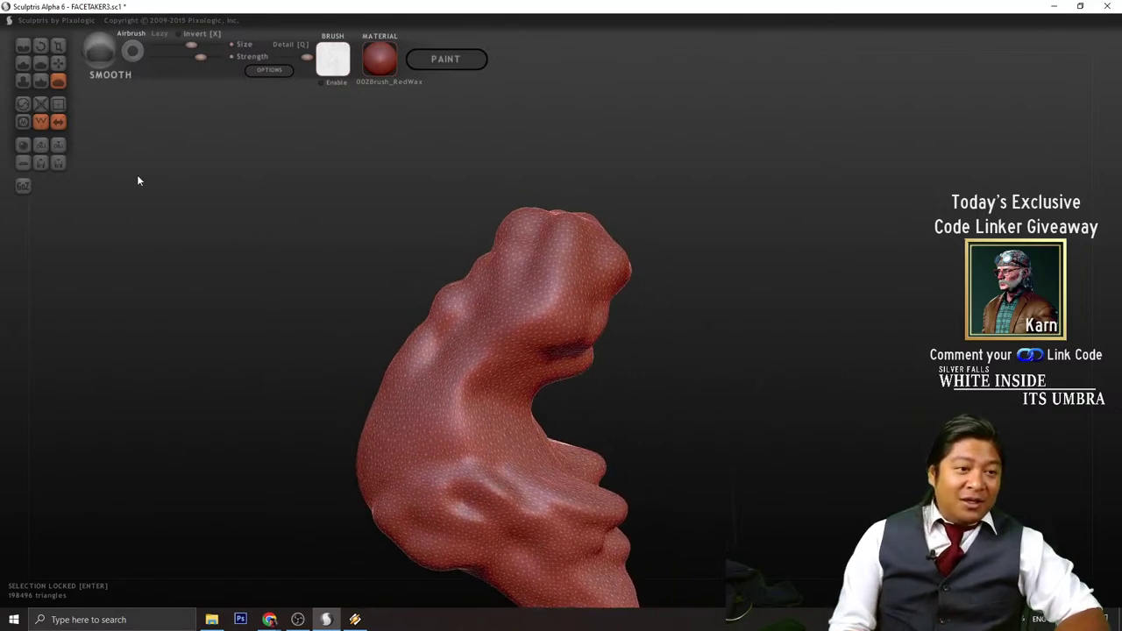
left_click(21, 62)
scroll(474, 303, "up", 2)
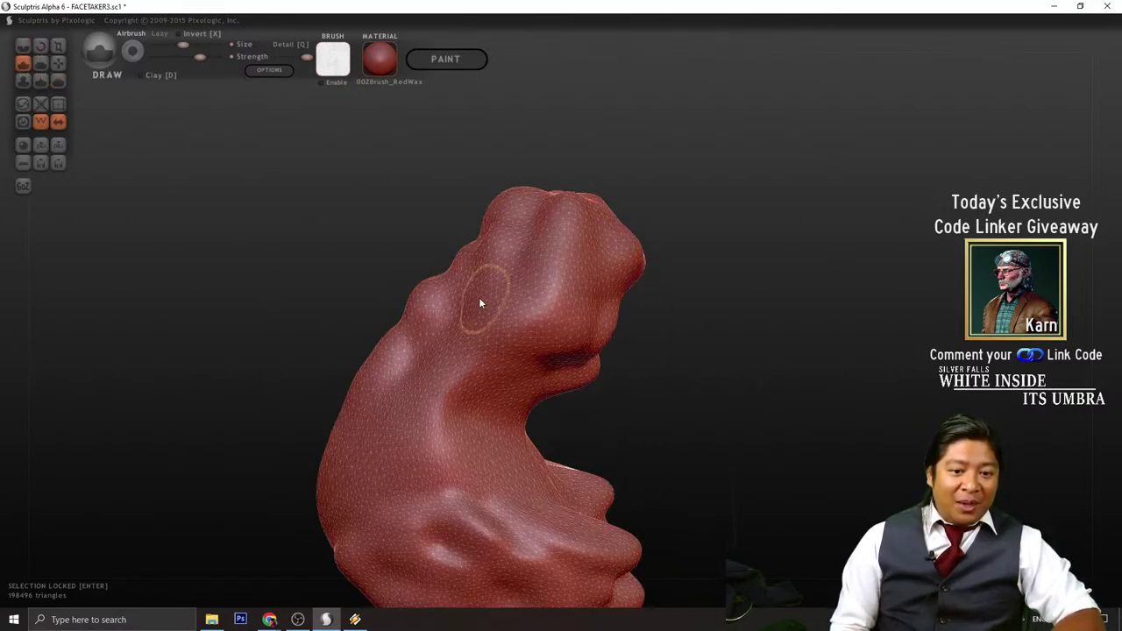
scroll(476, 306, "down", 2)
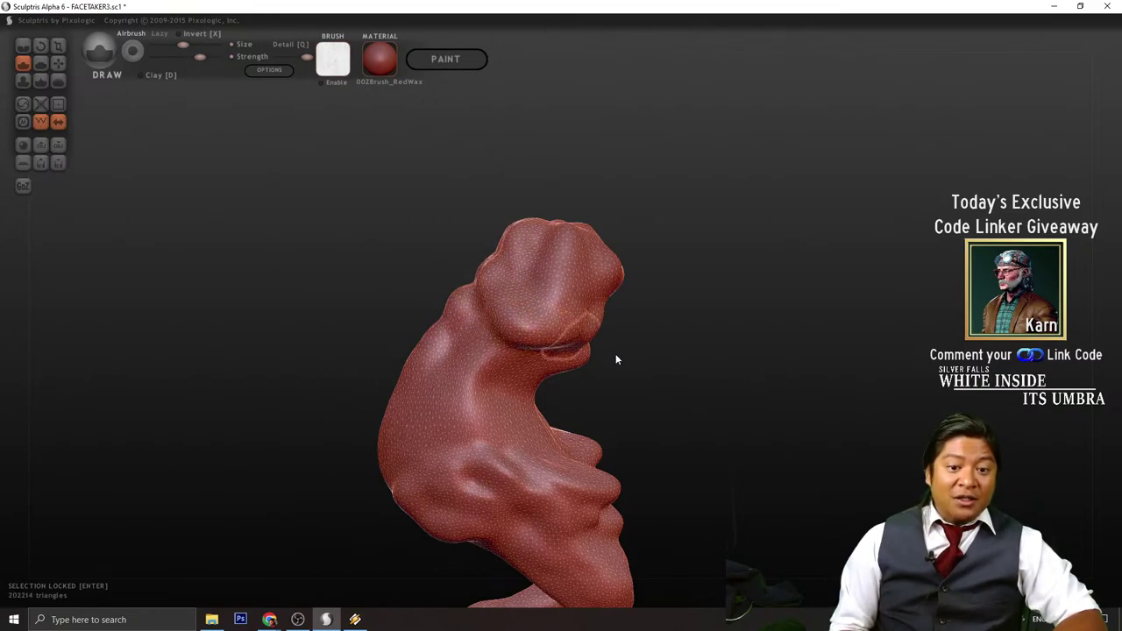
left_click_drag(615, 354, 597, 334)
left_click_drag(495, 325, 501, 325)
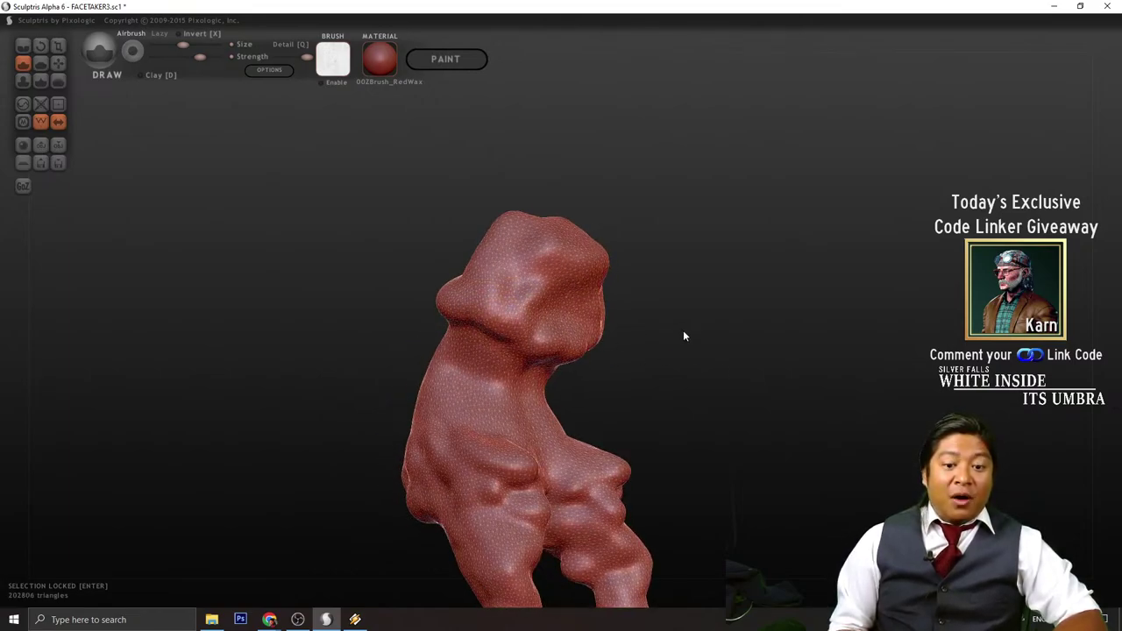
- Add volume to the front of the face around the mouth and brow with the Draw brush
right_click_drag(685, 336, 520, 309)
left_click_drag(535, 294, 516, 256)
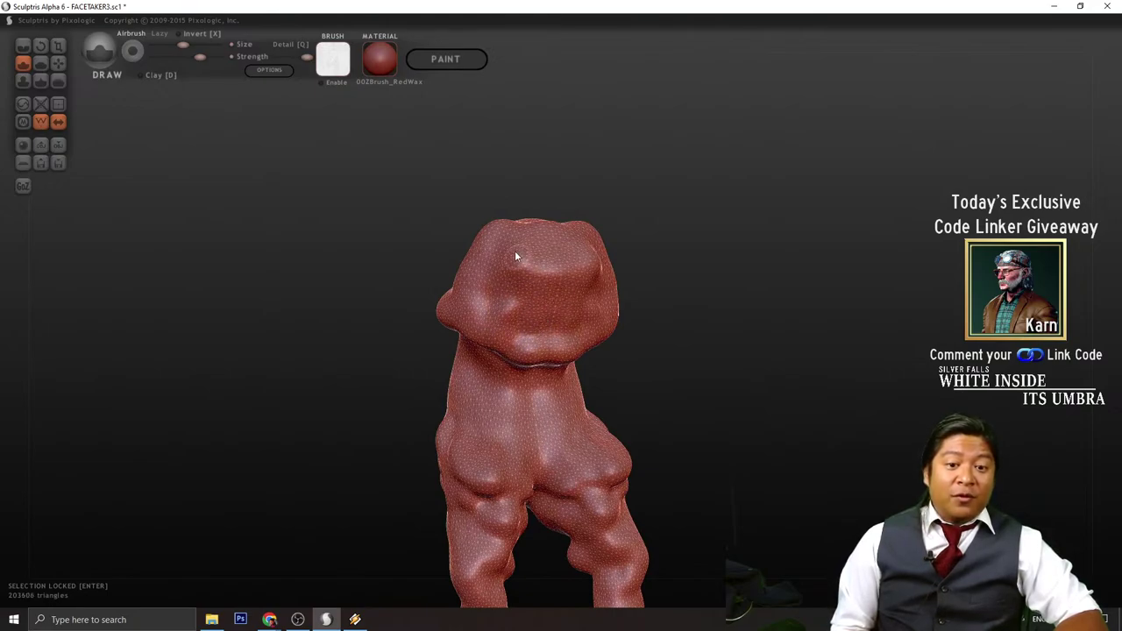
mouse_move(666, 268)
left_mouse_down()
mouse_move(696, 271)
mouse_move(696, 292)
left_mouse_up()
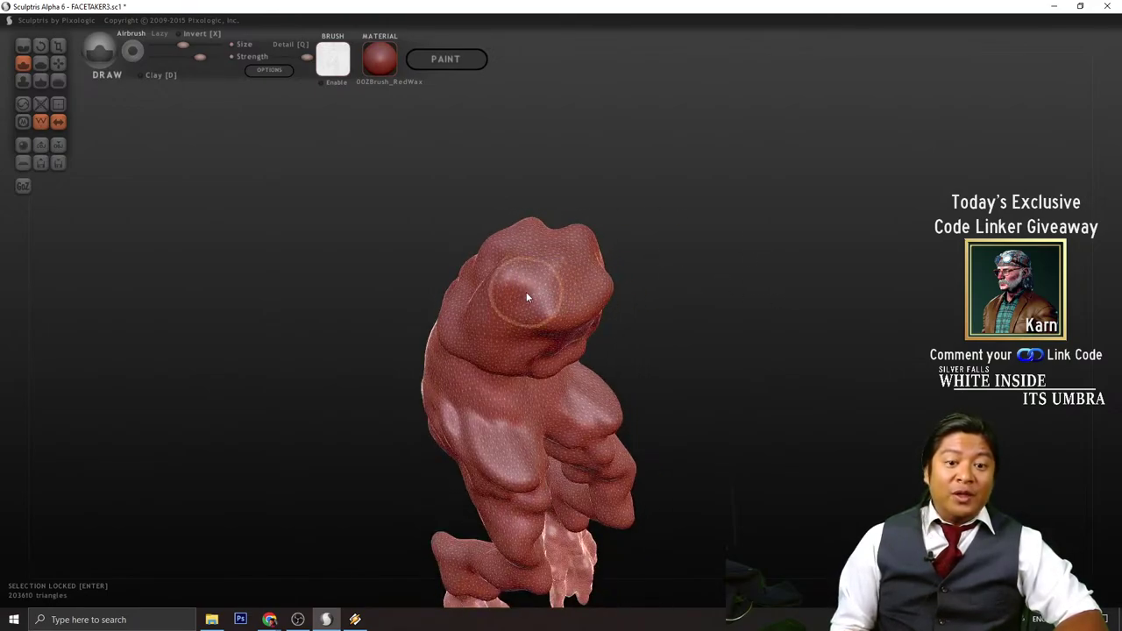
left_click_drag(527, 297, 518, 256)
right_click_drag(662, 213, 907, 190)
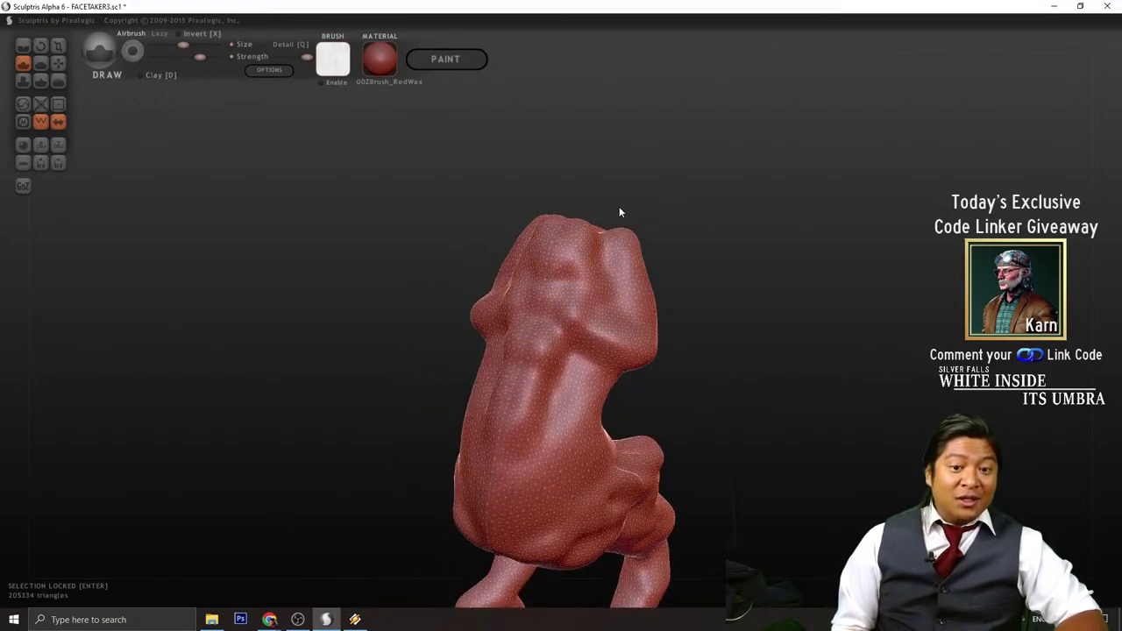
- Build up the back of the head and the centre of the forehead with Draw strokes
right_click_drag(619, 211, 727, 232)
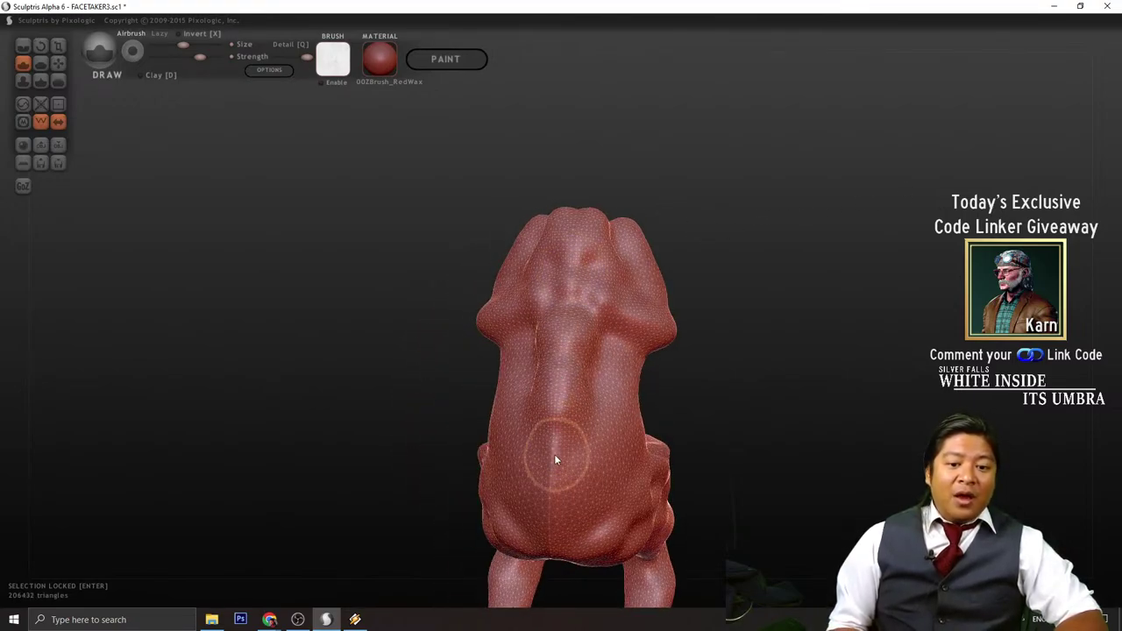
right_click_drag(541, 498, 562, 259)
scroll(560, 260, "down", 1)
left_click_drag(558, 268, 545, 253)
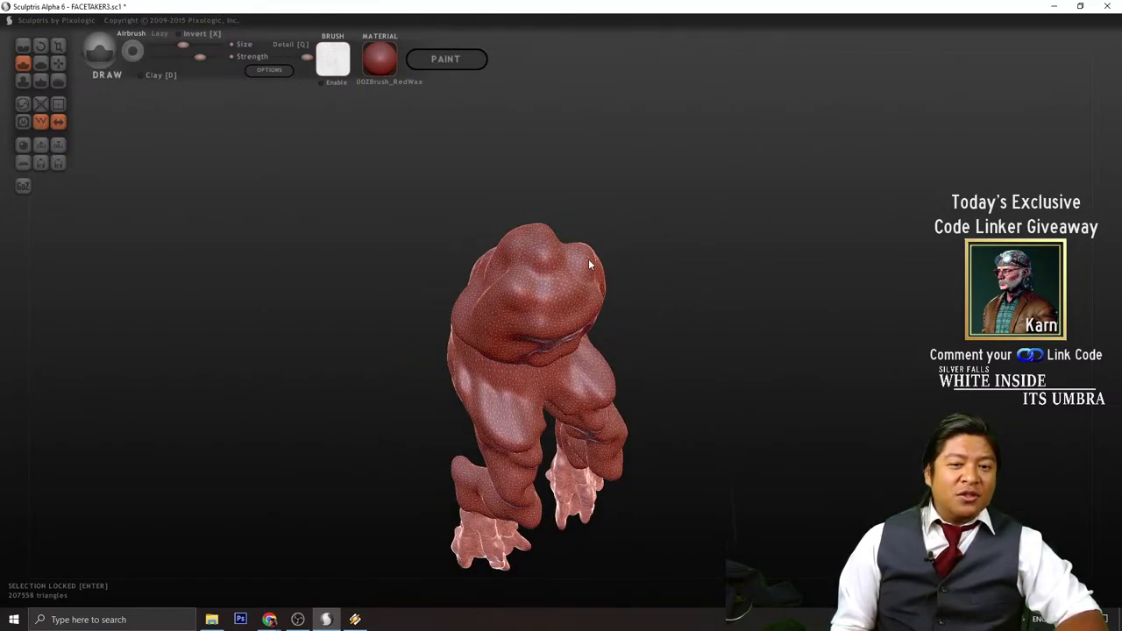
- Refine the brow and the middle of the face with small Draw strokes
right_click_drag(538, 275, 641, 289)
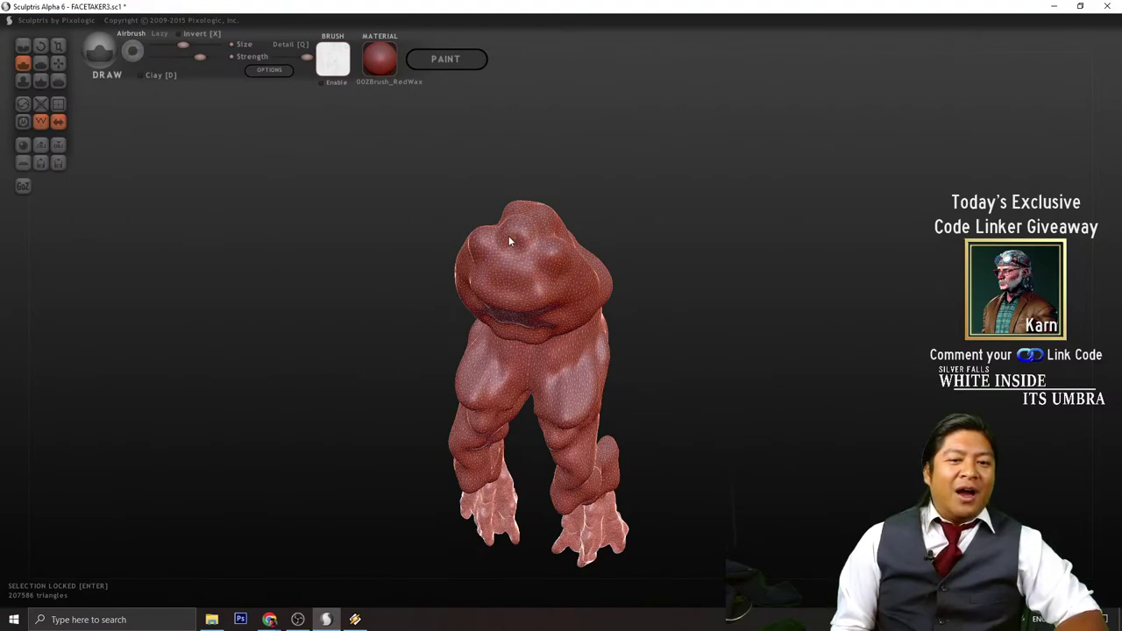
left_click_drag(508, 236, 557, 224)
left_click_drag(684, 226, 537, 248)
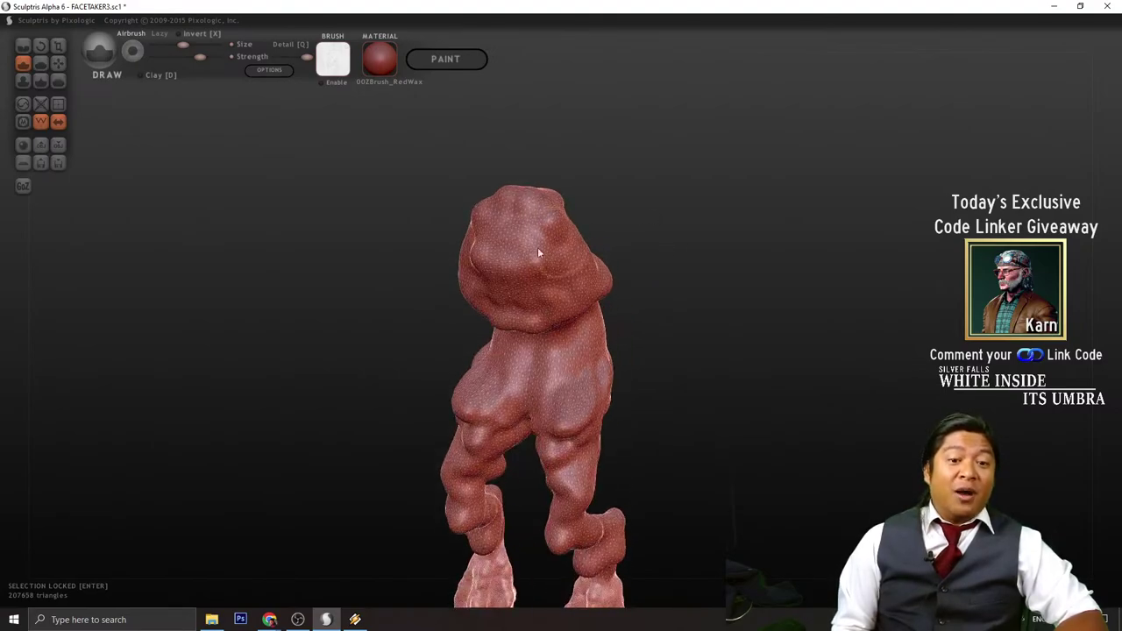
left_click(512, 244)
left_click_drag(638, 207, 697, 178)
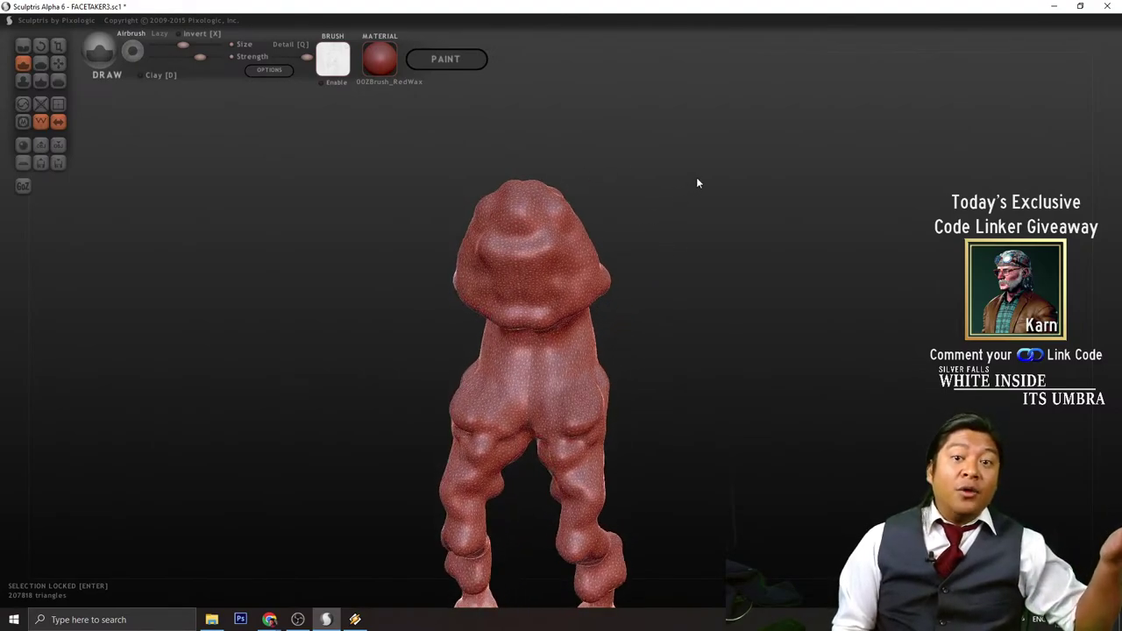
right_click_drag(665, 196, 639, 271)
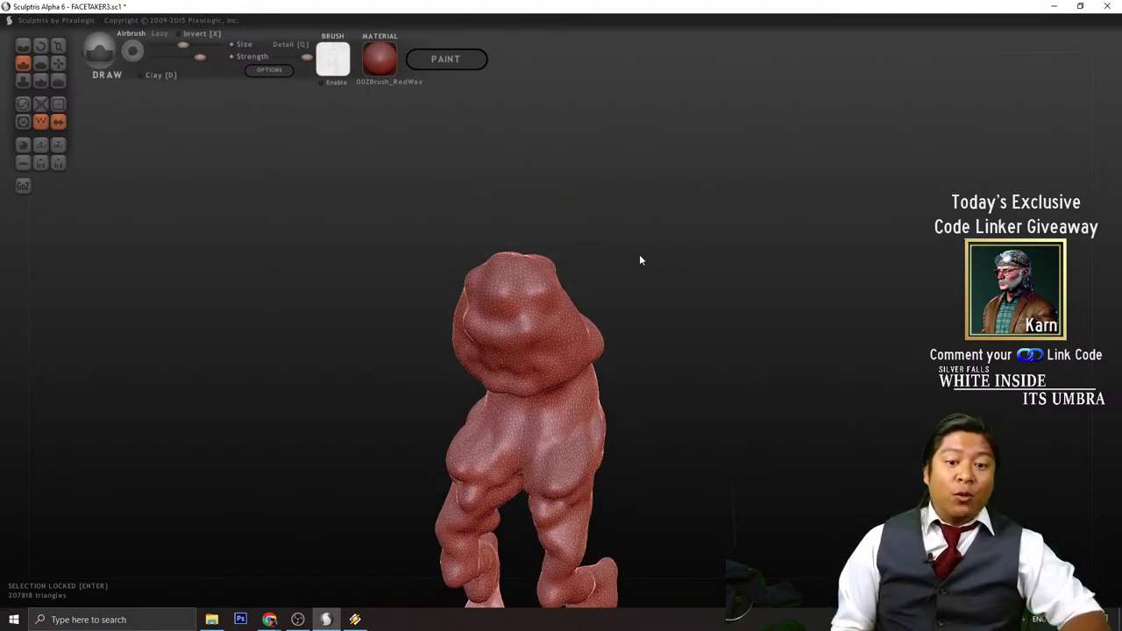
- Thicken the forehead and sides of the skull with further Draw strokes to round out the head
scroll(640, 261, "up", 2)
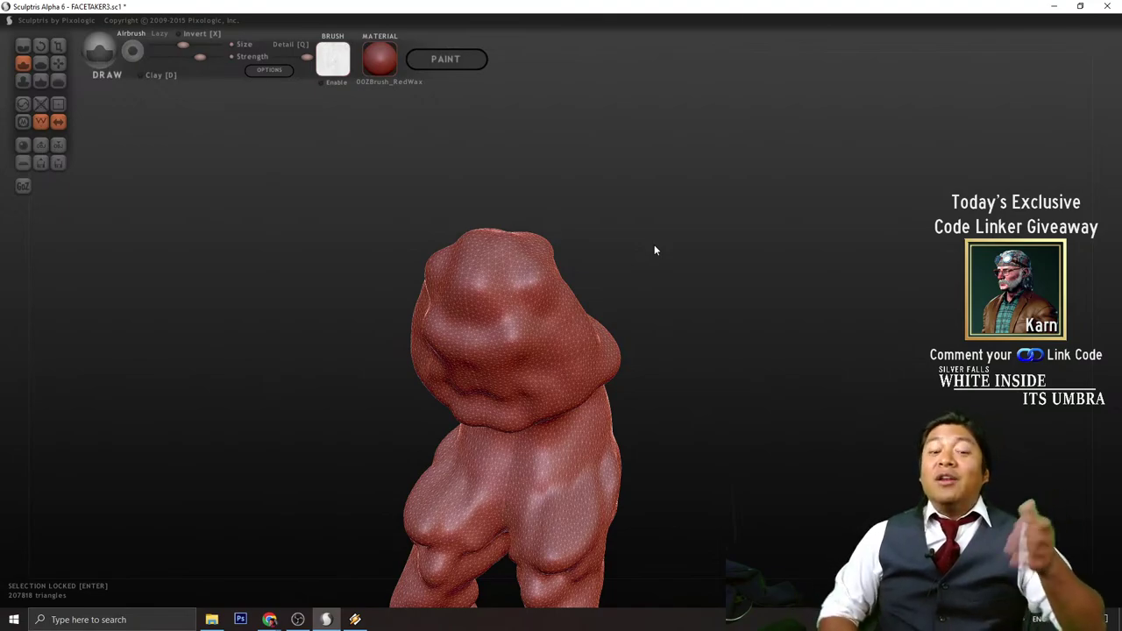
mouse_move(654, 251)
left_mouse_down()
mouse_move(617, 321)
mouse_move(774, 338)
mouse_move(779, 319)
mouse_move(722, 378)
mouse_move(617, 381)
mouse_move(693, 377)
mouse_move(598, 368)
mouse_move(620, 327)
left_mouse_up()
mouse_move(608, 271)
left_mouse_down()
mouse_move(563, 374)
mouse_move(526, 279)
left_mouse_up()
middle_click_drag(708, 245, 700, 367)
mouse_move(700, 372)
left_mouse_down()
mouse_move(829, 339)
mouse_move(708, 389)
mouse_move(722, 406)
mouse_move(826, 378)
mouse_move(745, 378)
mouse_move(739, 388)
mouse_move(617, 405)
left_mouse_up()
scroll(675, 362, "up", 3)
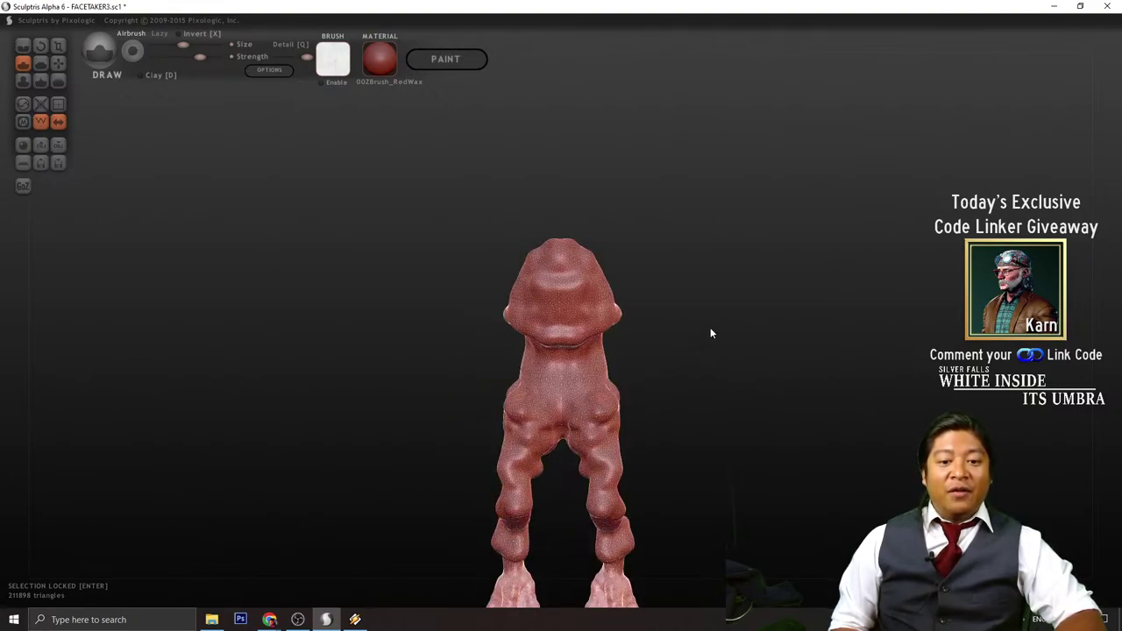
- Examine the head and body silhouette from the side, front and back
mouse_move(711, 333)
left_mouse_down()
mouse_move(813, 351)
mouse_move(684, 310)
left_mouse_up()
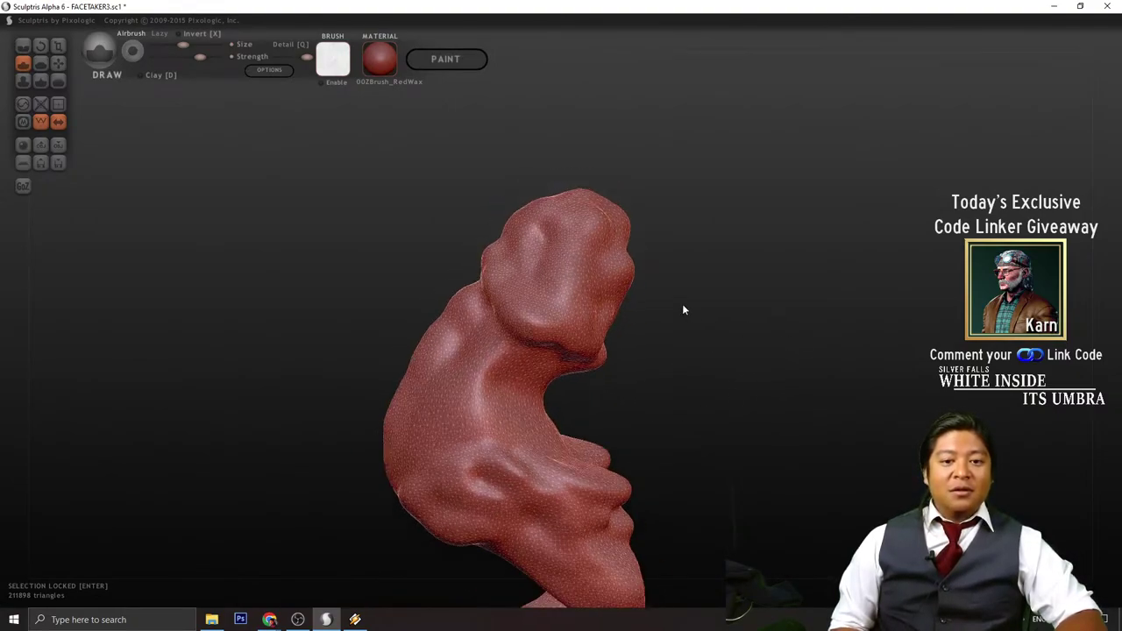
scroll(554, 267, "down", 3)
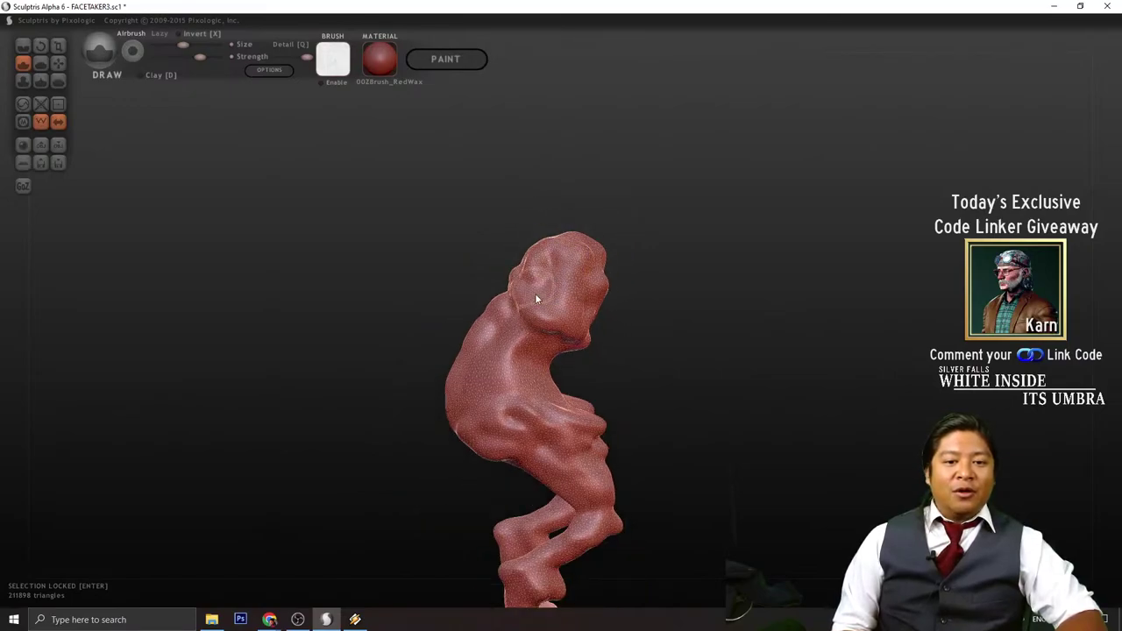
mouse_move(704, 348)
left_mouse_down()
mouse_move(533, 325)
mouse_move(612, 315)
mouse_move(595, 294)
left_mouse_up()
left_click_drag(630, 224, 576, 283)
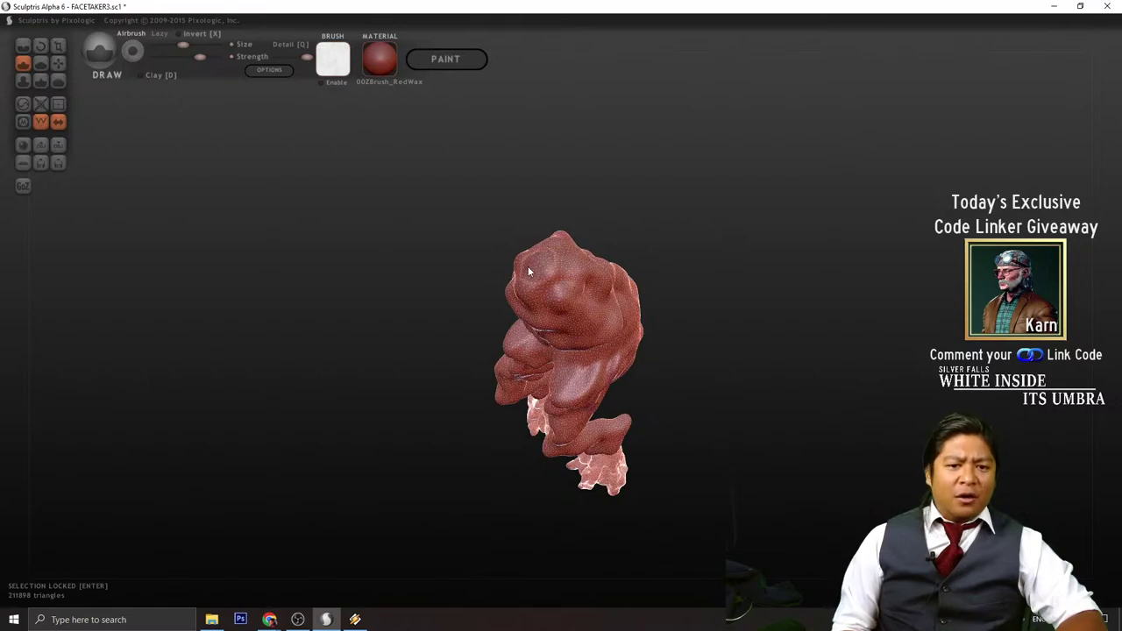
left_click_drag(713, 268, 584, 263)
left_click_drag(661, 281, 620, 272)
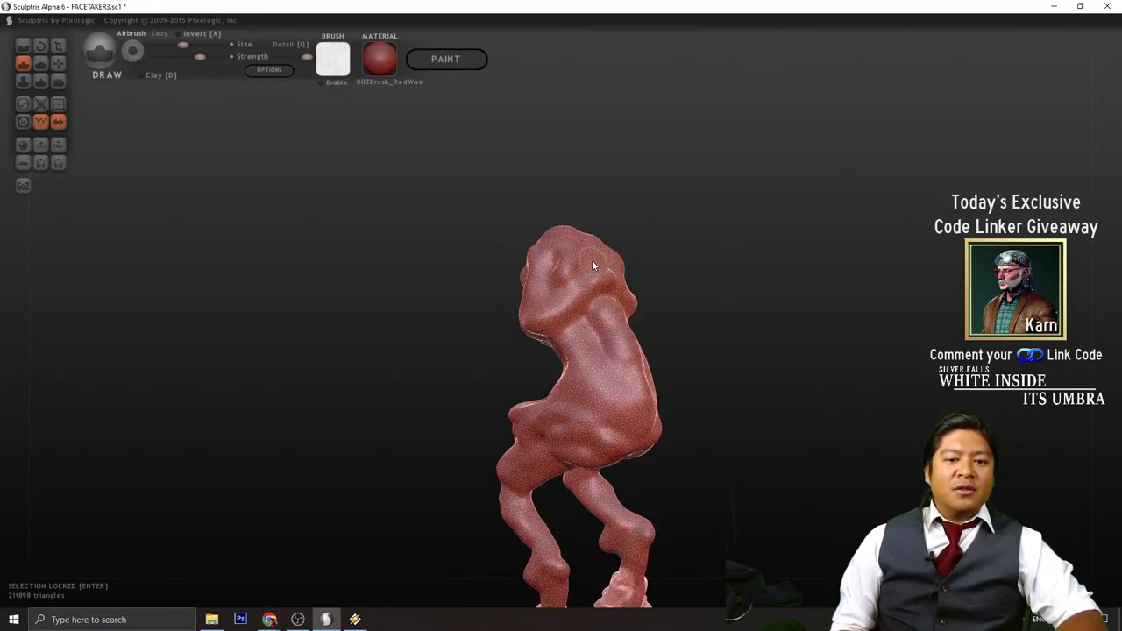
left_click_drag(695, 244, 627, 297)
left_click_drag(689, 264, 811, 206)
scroll(658, 290, "up", 2)
mouse_move(532, 349)
left_mouse_down()
mouse_move(869, 260)
mouse_move(702, 351)
mouse_move(684, 381)
mouse_move(728, 354)
mouse_move(570, 342)
mouse_move(712, 350)
left_mouse_up()
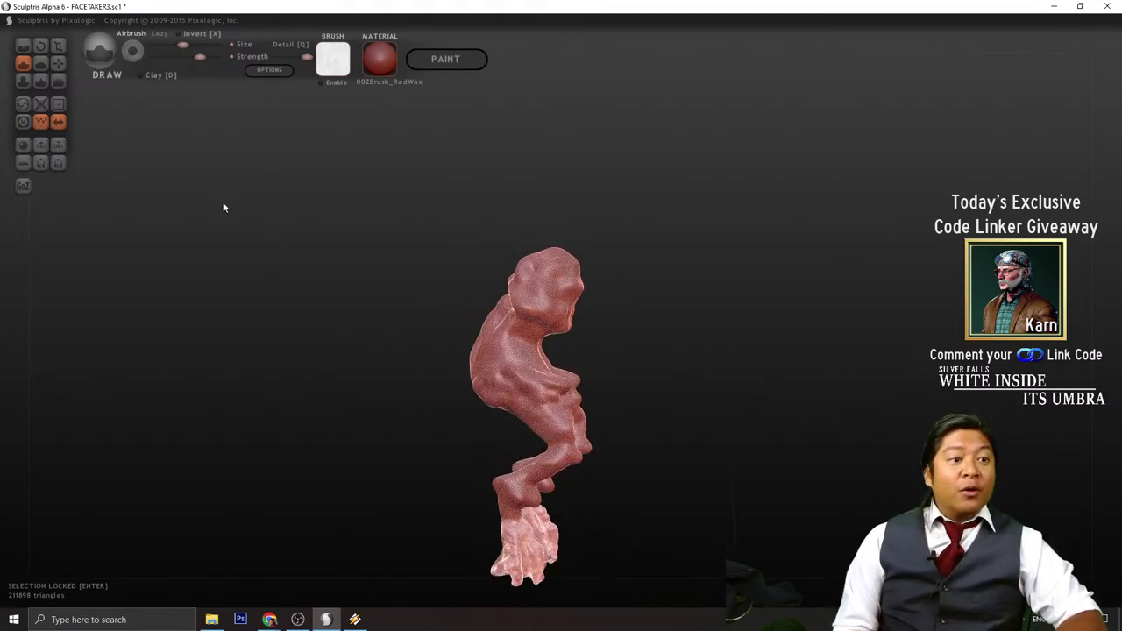
- Choose the Grab brush and examine the hunched torso, waist and thighs in side profile
scroll(561, 235, "up", 4)
left_click(58, 63)
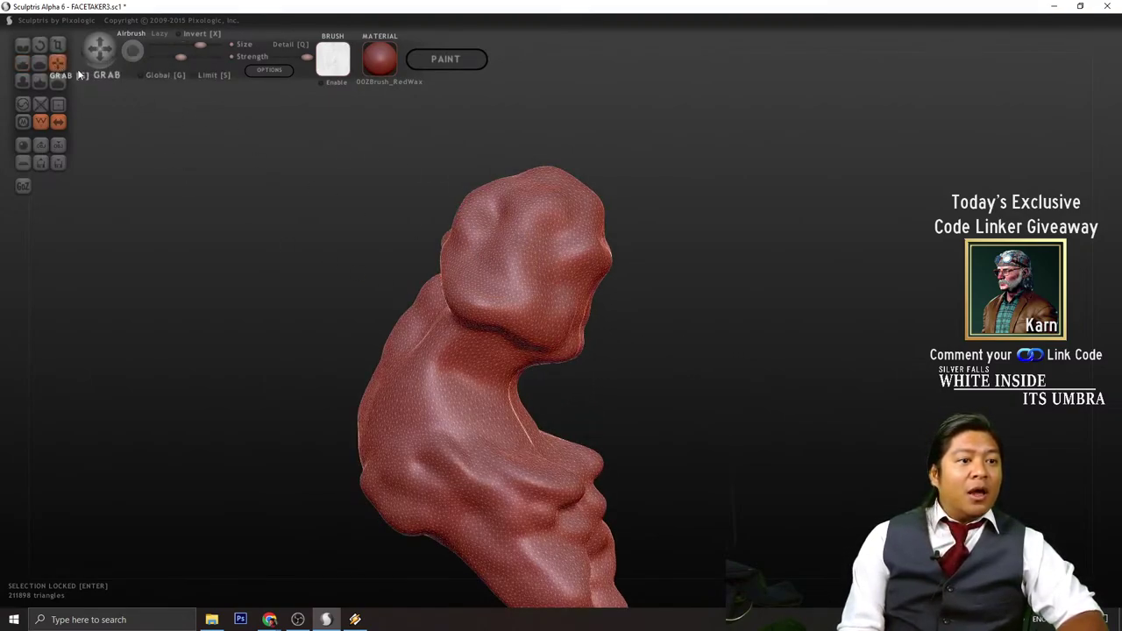
scroll(613, 333, "down", 4)
mouse_move(705, 379)
left_mouse_down()
mouse_move(728, 376)
mouse_move(574, 358)
mouse_move(571, 293)
left_mouse_up()
scroll(554, 368, "down", 3)
scroll(536, 375, "up", 5)
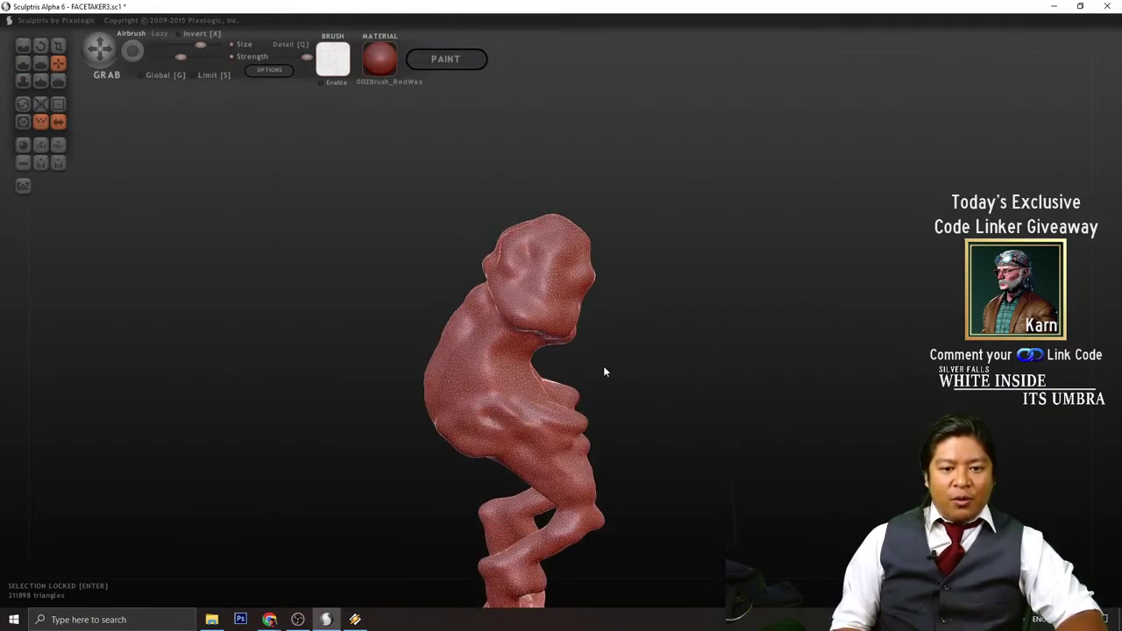
scroll(604, 371, "up", 2)
scroll(561, 377, "up", 3)
left_click_drag(610, 356, 677, 380)
scroll(489, 414, "down", 3)
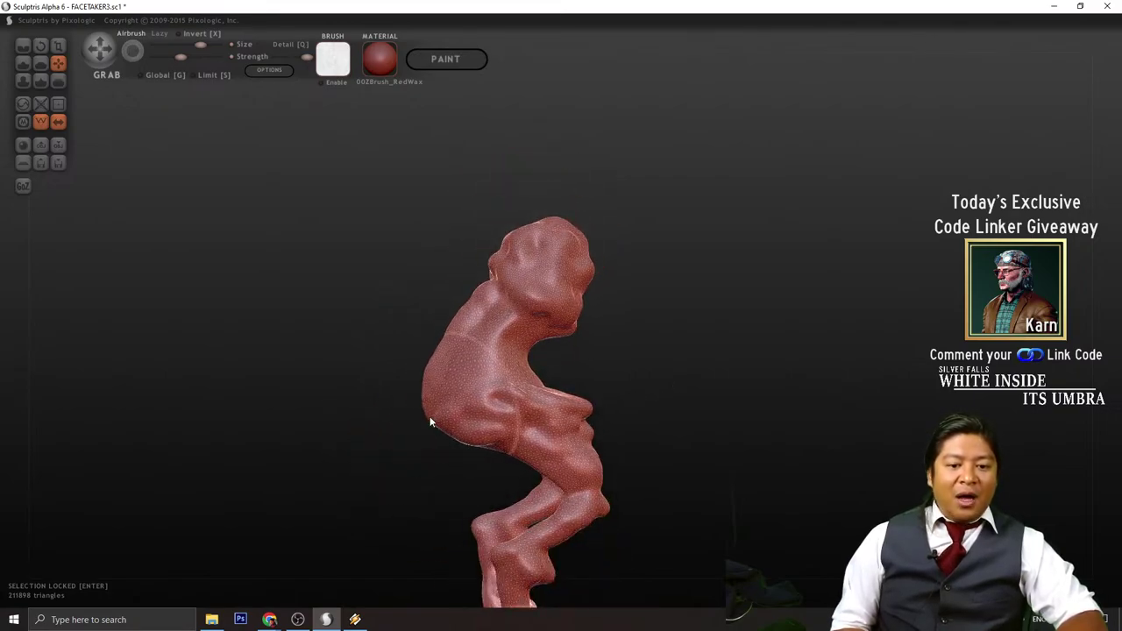
- Pull the waist and the front of the upper thighs back towards the body with Grab strokes
scroll(500, 395, "up", 3)
scroll(495, 420, "up", 3)
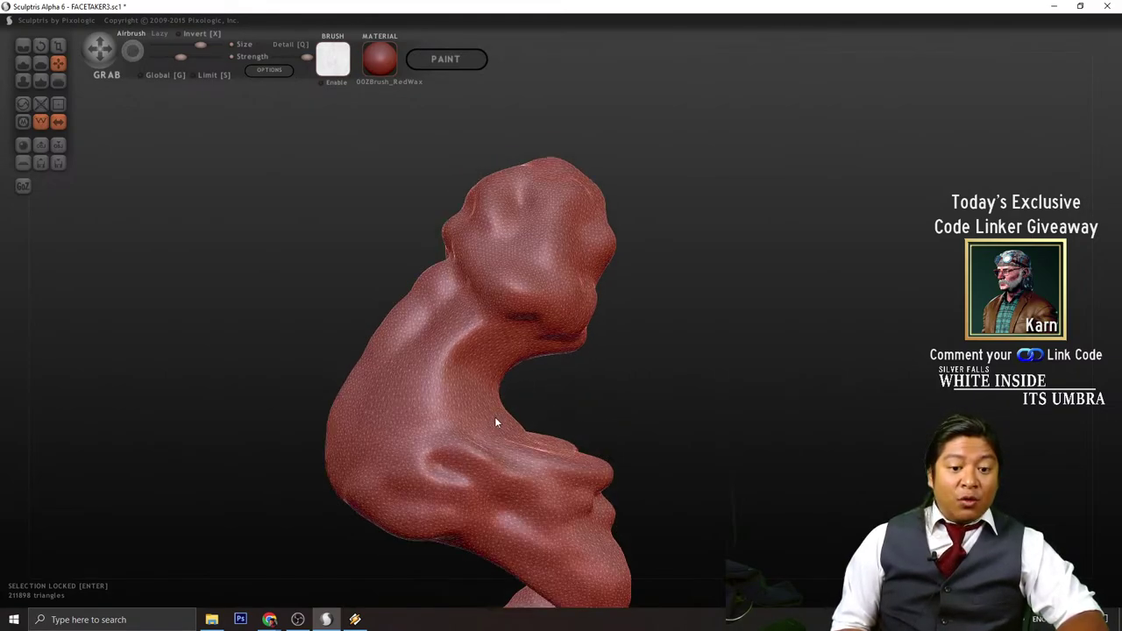
left_click_drag(585, 460, 499, 480)
left_click_drag(440, 513, 358, 526)
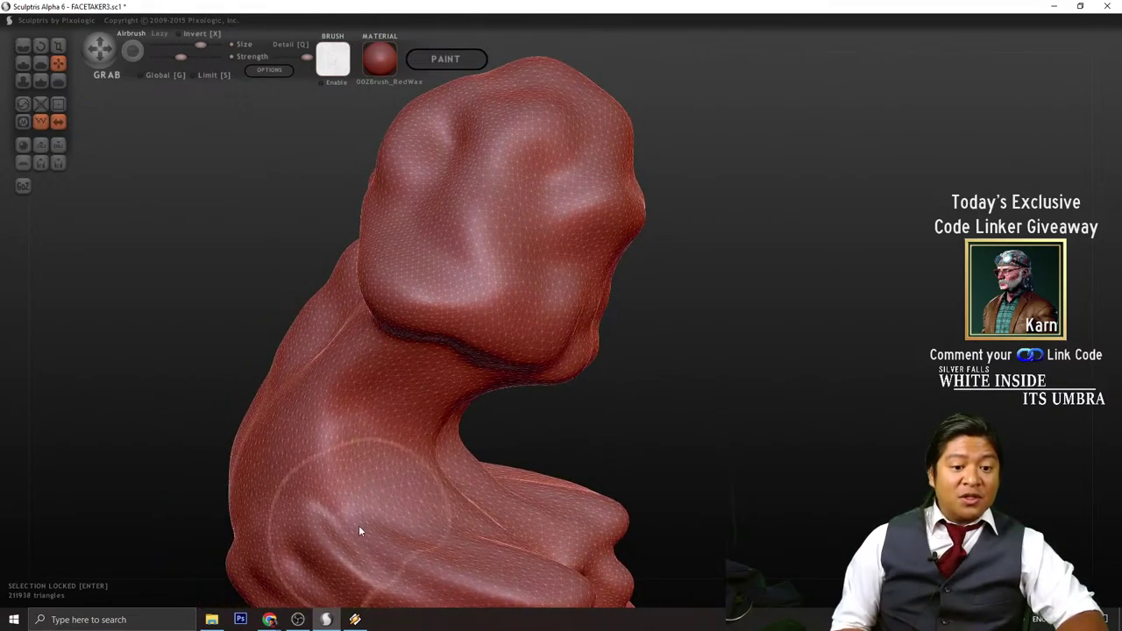
left_click_drag(422, 430, 443, 399)
scroll(491, 408, "down", 5)
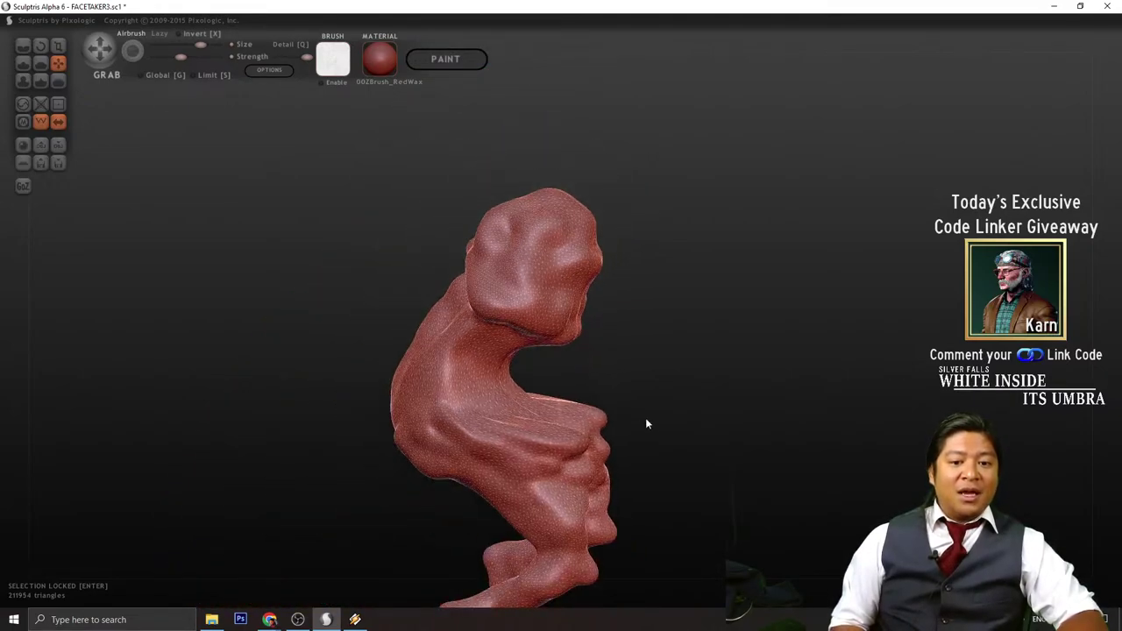
left_click_drag(624, 430, 556, 446)
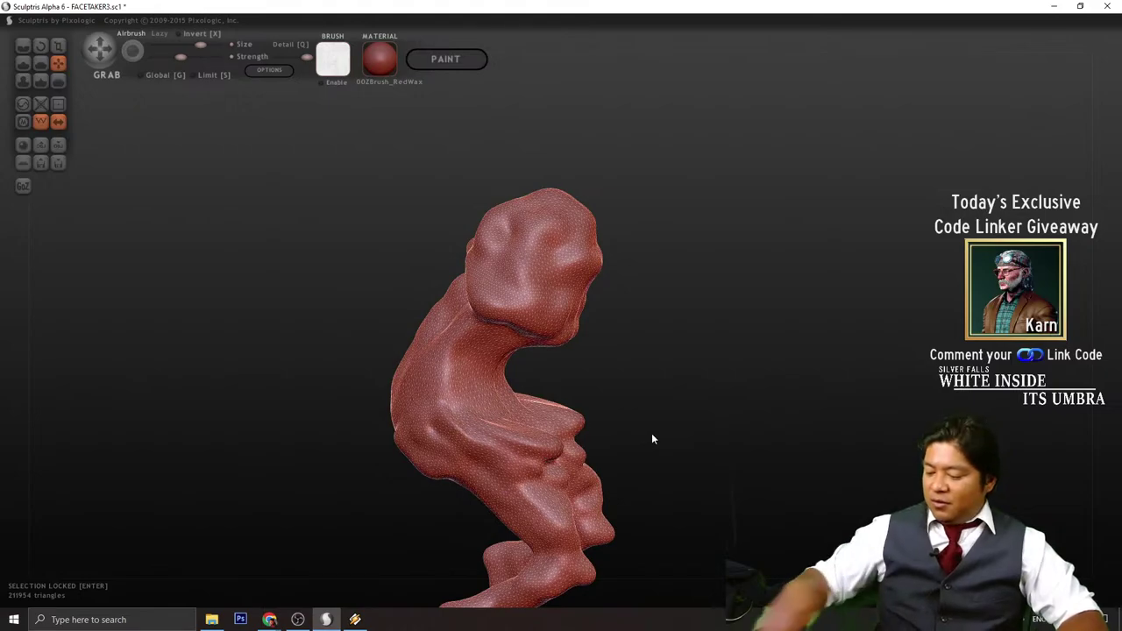
- Reshape the hip folds and push the fronts of the upper thighs inward with the Grab brush
left_click_drag(833, 373, 547, 383)
left_click_drag(766, 467, 750, 364, "alt")
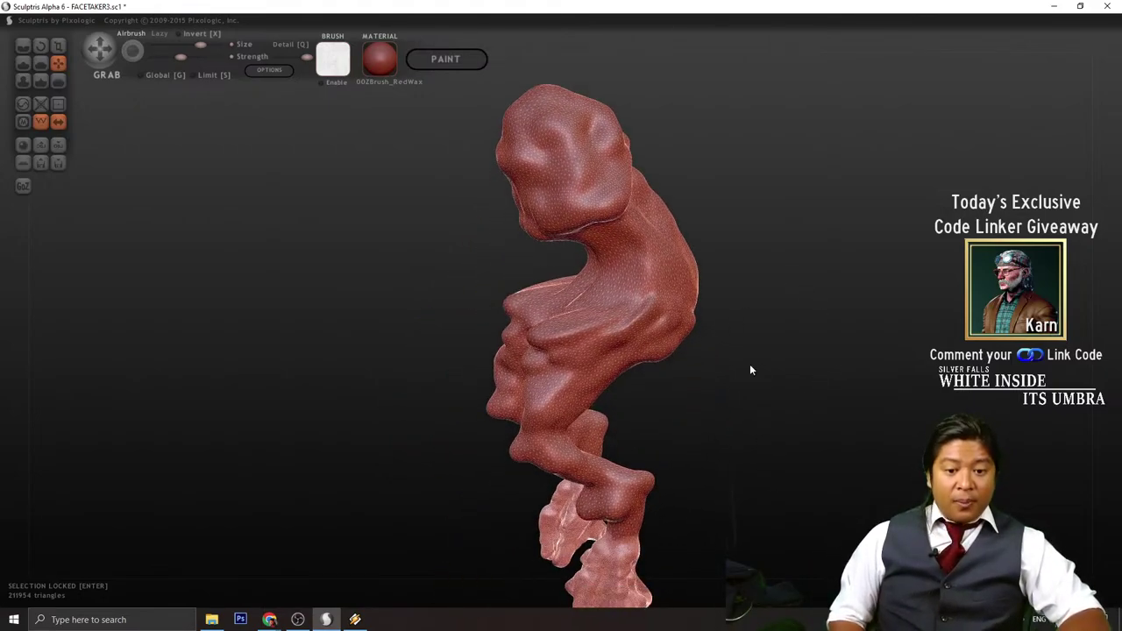
scroll(498, 359, "up", 10)
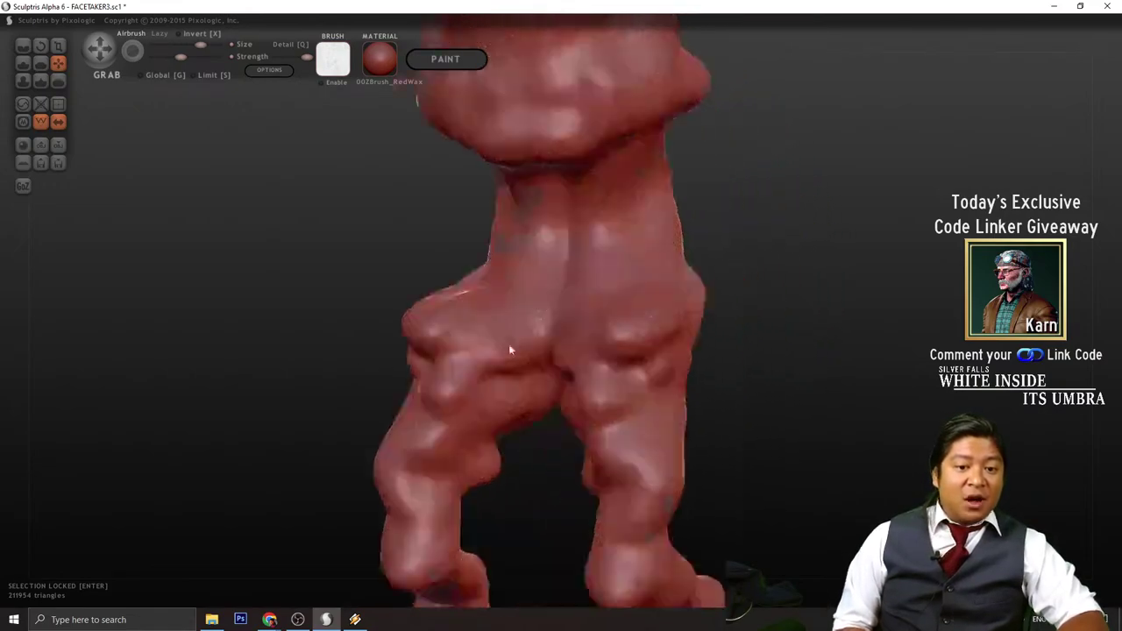
mouse_move(714, 363)
left_mouse_down()
mouse_move(658, 369)
mouse_move(535, 413)
left_mouse_up()
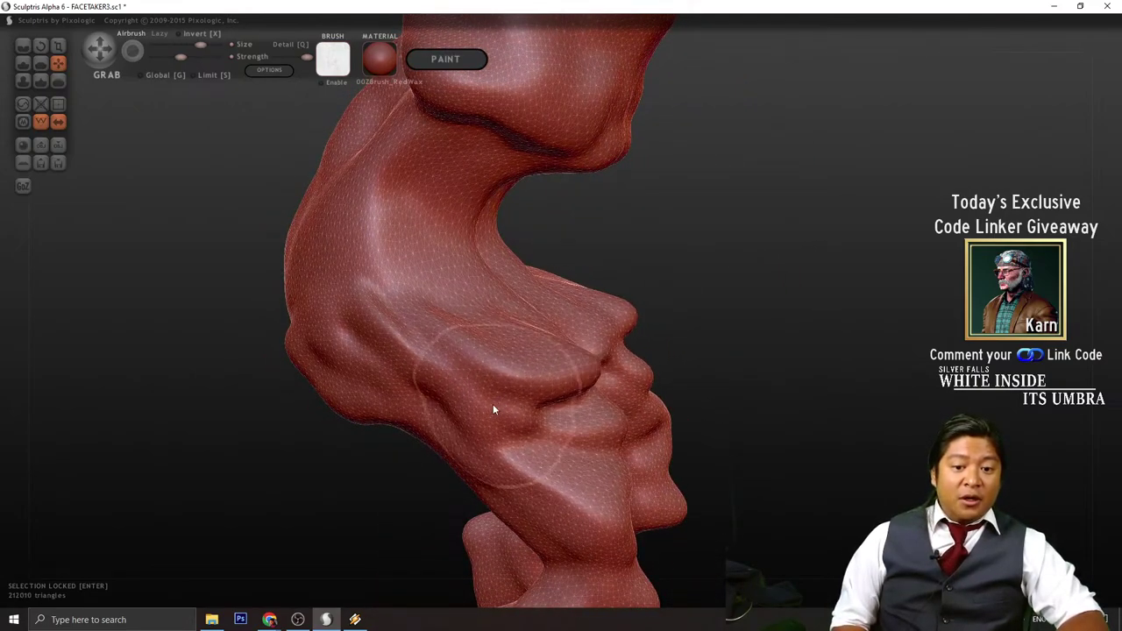
mouse_move(771, 391)
left_mouse_down()
mouse_move(703, 391)
mouse_move(745, 392)
left_mouse_up()
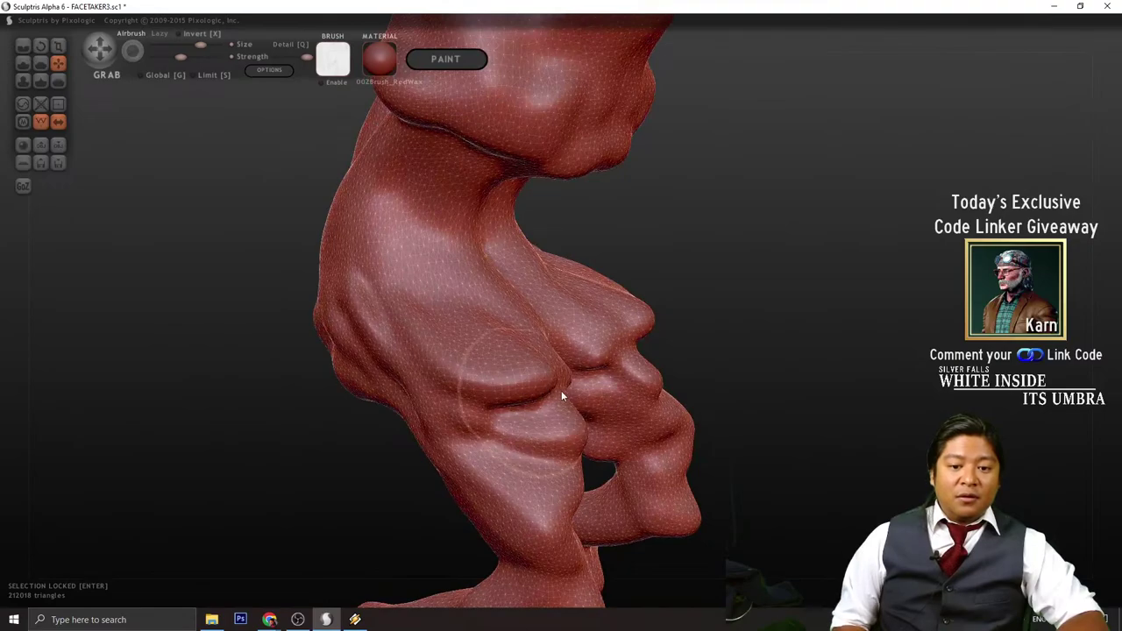
left_click_drag(561, 394, 529, 396)
right_click_drag(528, 396, 516, 375)
mouse_move(515, 369)
left_mouse_down()
mouse_move(474, 352)
mouse_move(500, 376)
left_mouse_up()
mouse_move(500, 375)
right_mouse_down()
mouse_move(855, 338)
mouse_move(668, 362)
right_mouse_up()
left_click_drag(649, 359, 581, 360)
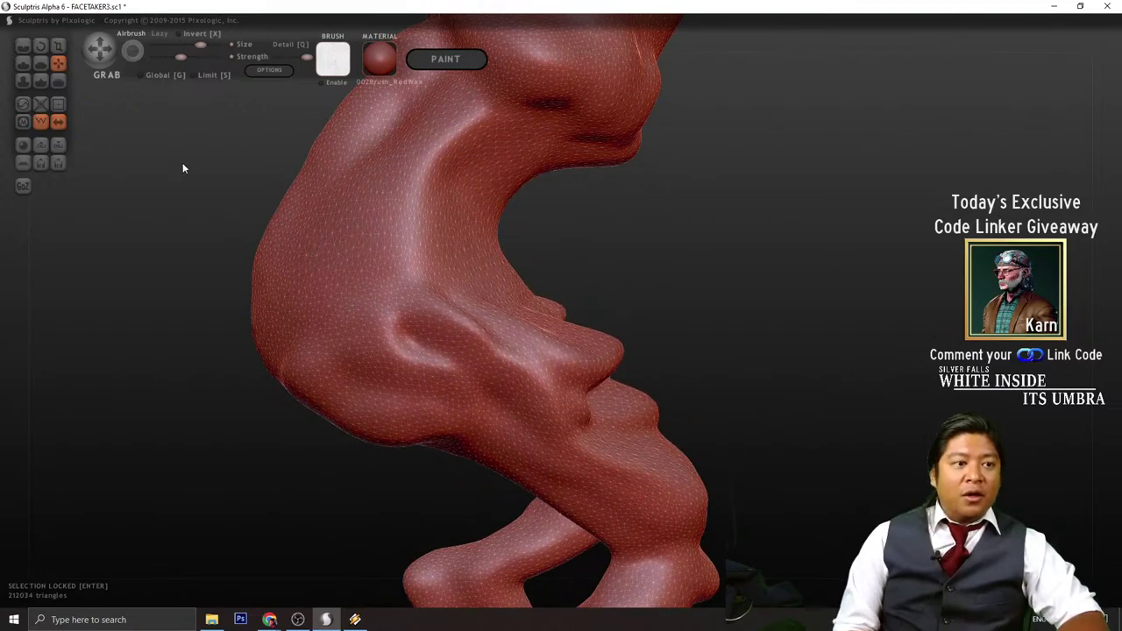
- Smooth the folds across the hips and the tops of the thighs
left_click(57, 82)
right_click_drag(491, 350, 471, 368)
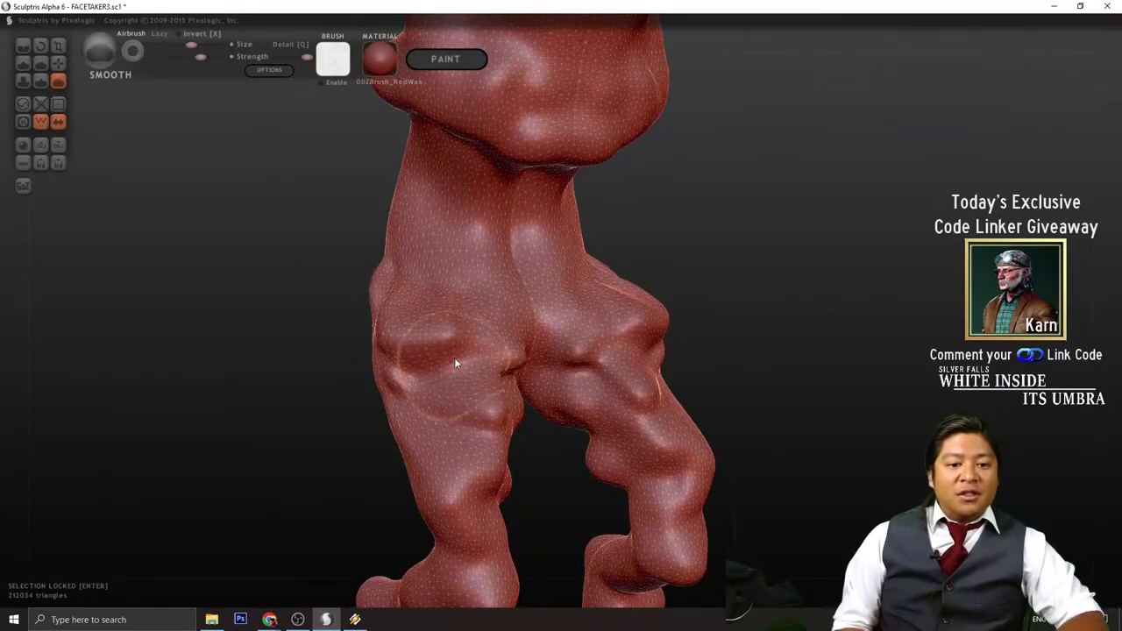
scroll(552, 384, "down", 3)
right_click_drag(574, 336, 734, 328)
mouse_move(444, 326)
right_mouse_down()
mouse_move(469, 385)
mouse_move(544, 329)
mouse_move(666, 343)
mouse_move(644, 371)
mouse_move(703, 387)
mouse_move(579, 335)
mouse_move(546, 351)
mouse_move(506, 326)
mouse_move(564, 366)
mouse_move(576, 325)
right_mouse_up()
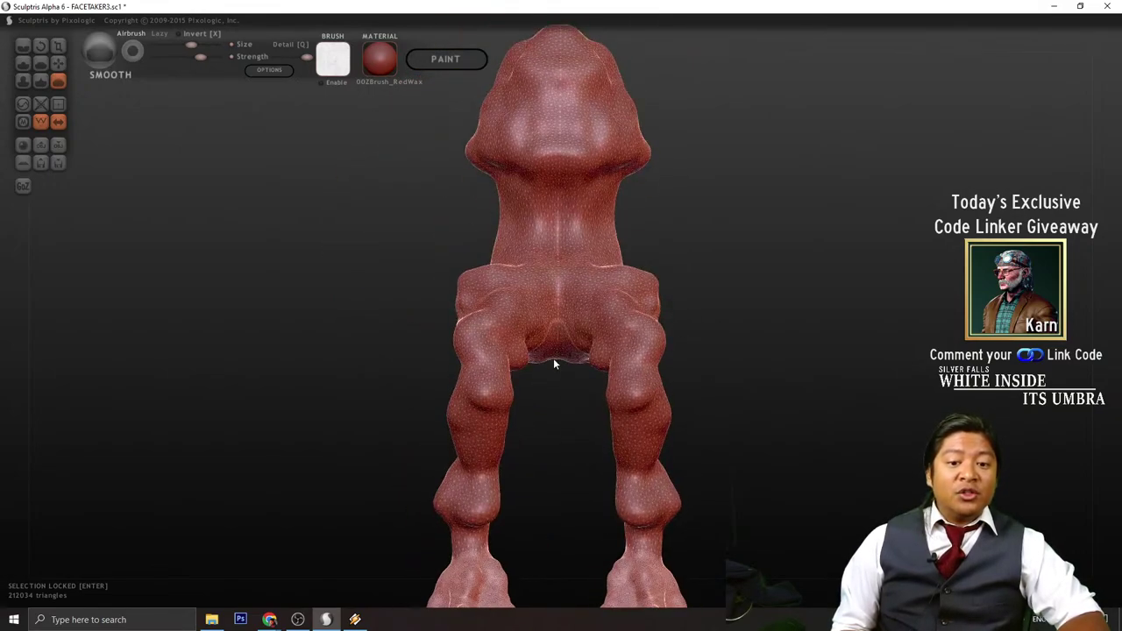
mouse_move(553, 363)
right_mouse_down()
mouse_move(687, 424)
mouse_move(692, 341)
mouse_move(704, 350)
mouse_move(666, 333)
right_mouse_up()
- Build up muscle masses on the hips and outer thighs with Draw strokes
left_click(23, 63)
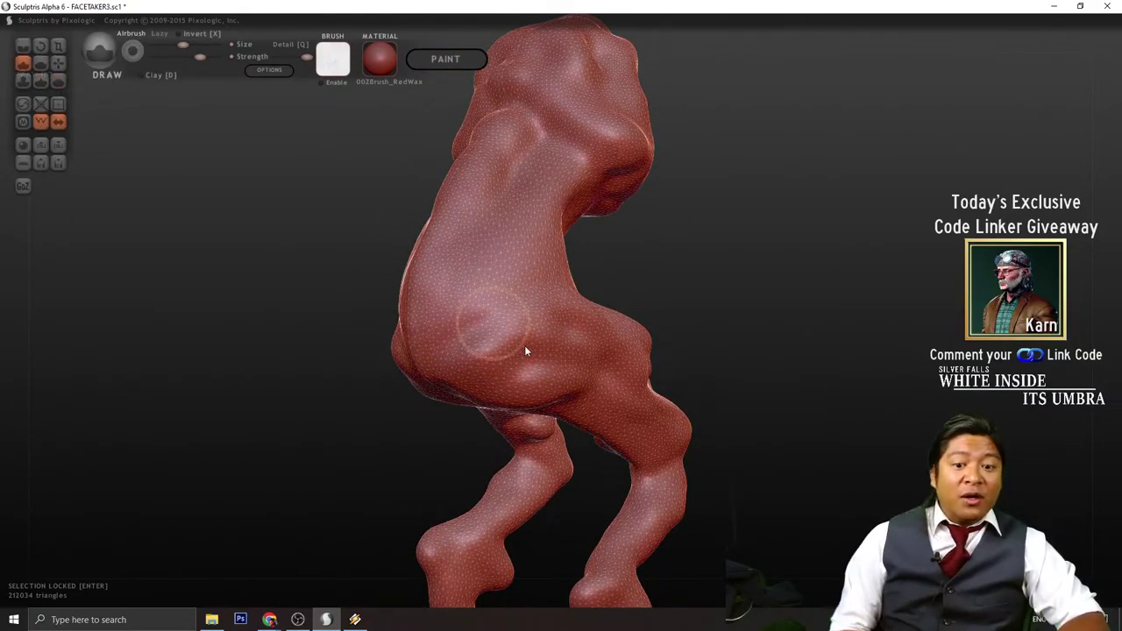
scroll(602, 380, "down", 5)
scroll(597, 371, "up", 6)
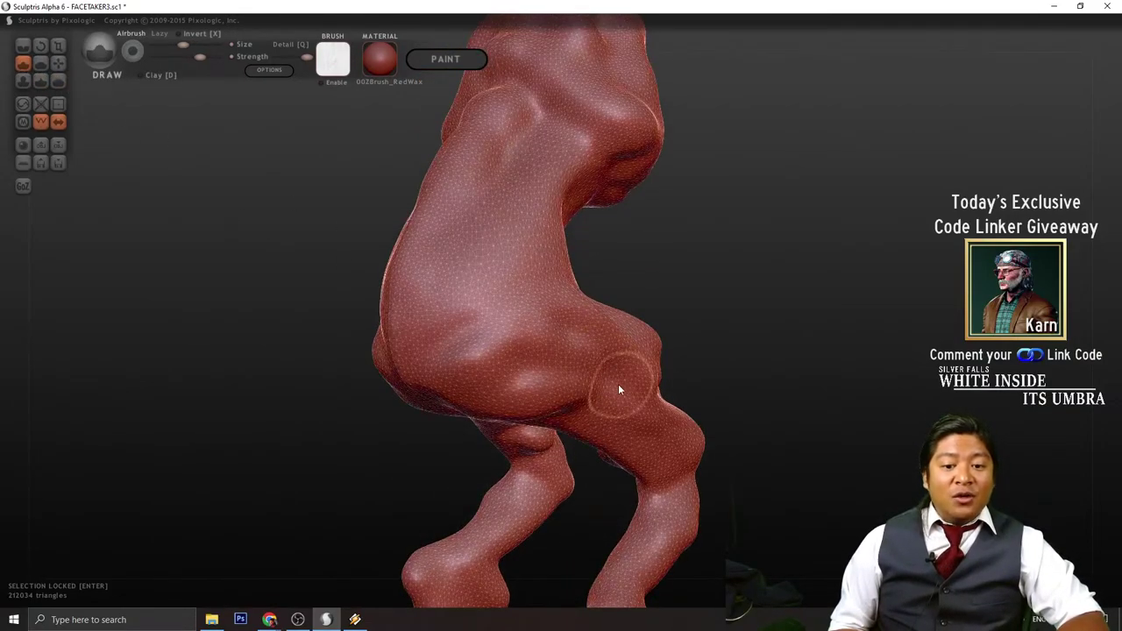
scroll(611, 378, "down", 2)
mouse_move(609, 378)
left_mouse_down()
mouse_move(531, 391)
mouse_move(497, 368)
left_mouse_up()
left_click_drag(747, 337, 563, 334)
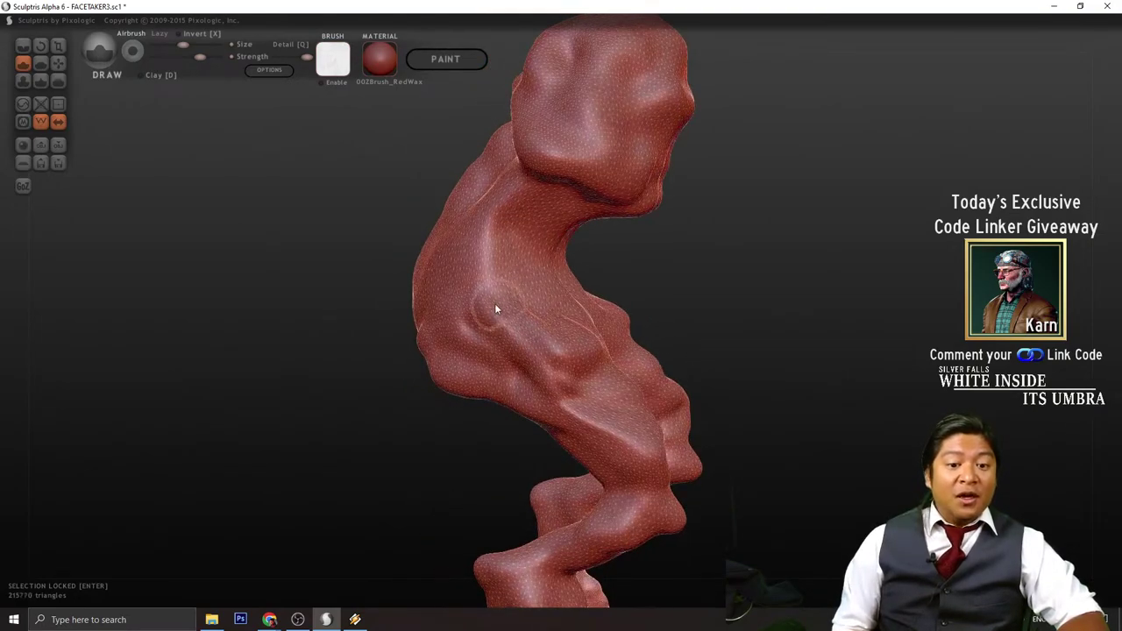
- Add raised forms along the waist and sides of the rib cage with the Draw brush
mouse_move(407, 368)
left_mouse_down()
mouse_move(665, 323)
mouse_move(771, 321)
left_mouse_up()
mouse_move(526, 328)
left_mouse_down()
mouse_move(514, 251)
mouse_move(517, 335)
left_mouse_up()
mouse_move(527, 292)
right_mouse_down()
mouse_move(769, 316)
mouse_move(814, 301)
mouse_move(625, 211)
right_mouse_up()
right_click_drag(695, 271, 628, 214)
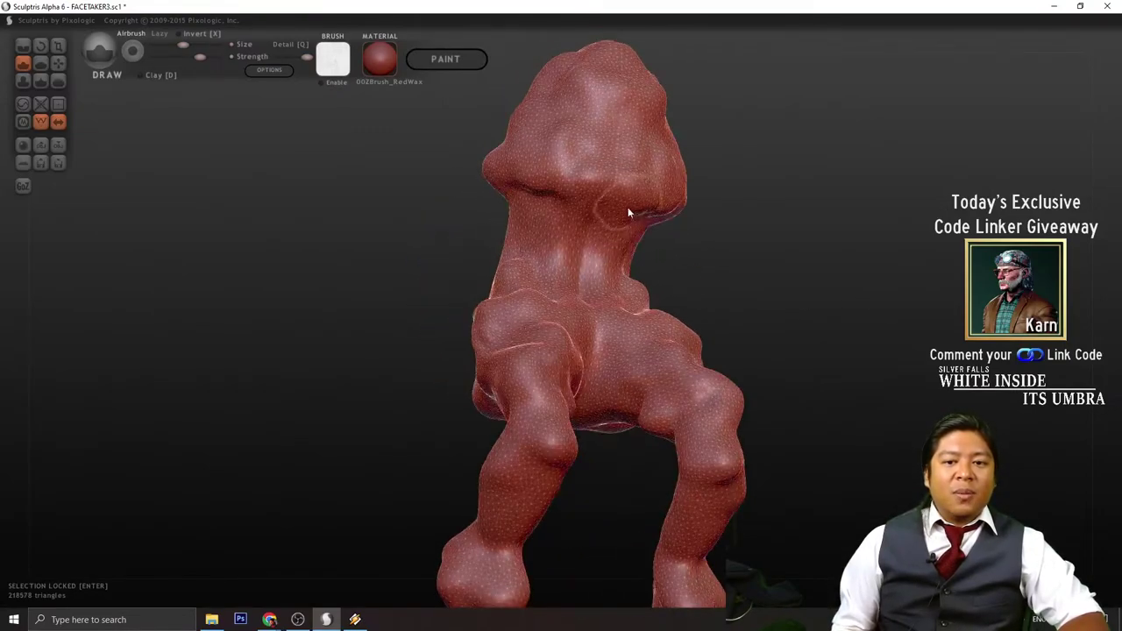
left_click_drag(629, 213, 520, 182)
mouse_move(612, 199)
right_mouse_down()
mouse_move(723, 283)
mouse_move(619, 274)
mouse_move(515, 178)
right_mouse_up()
mouse_move(509, 228)
right_mouse_down()
mouse_move(561, 328)
mouse_move(761, 271)
right_mouse_up()
mouse_move(725, 354)
right_mouse_down()
mouse_move(711, 245)
mouse_move(707, 438)
mouse_move(702, 392)
right_mouse_up()
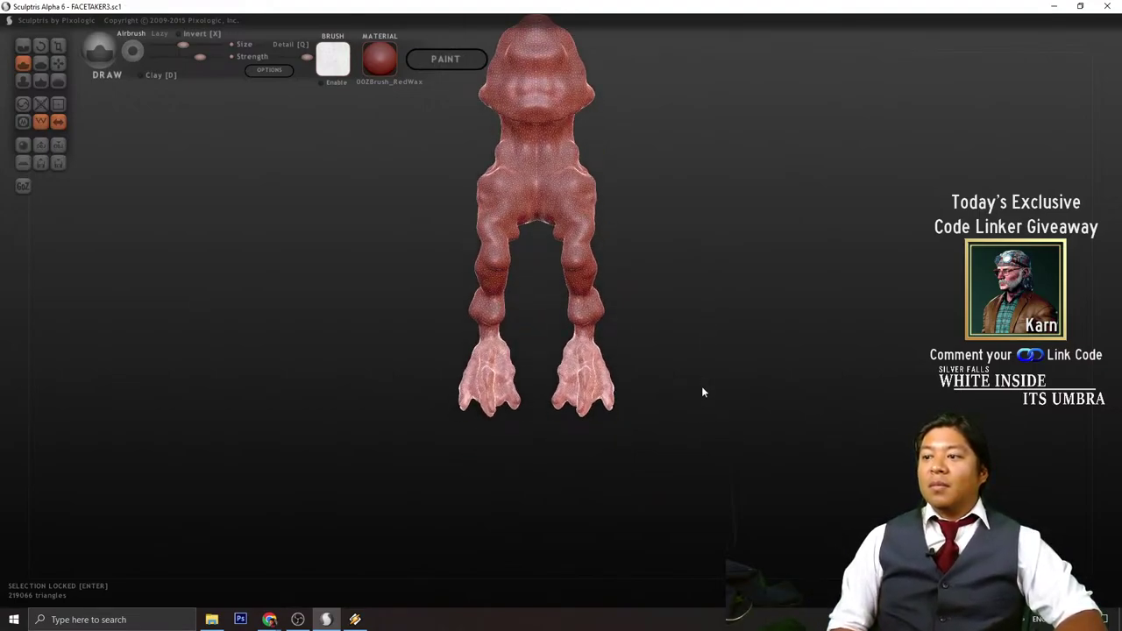
- Pull the side of the hip and upper thigh towards the creature's back with the Grab brush
scroll(702, 392, "up", 2)
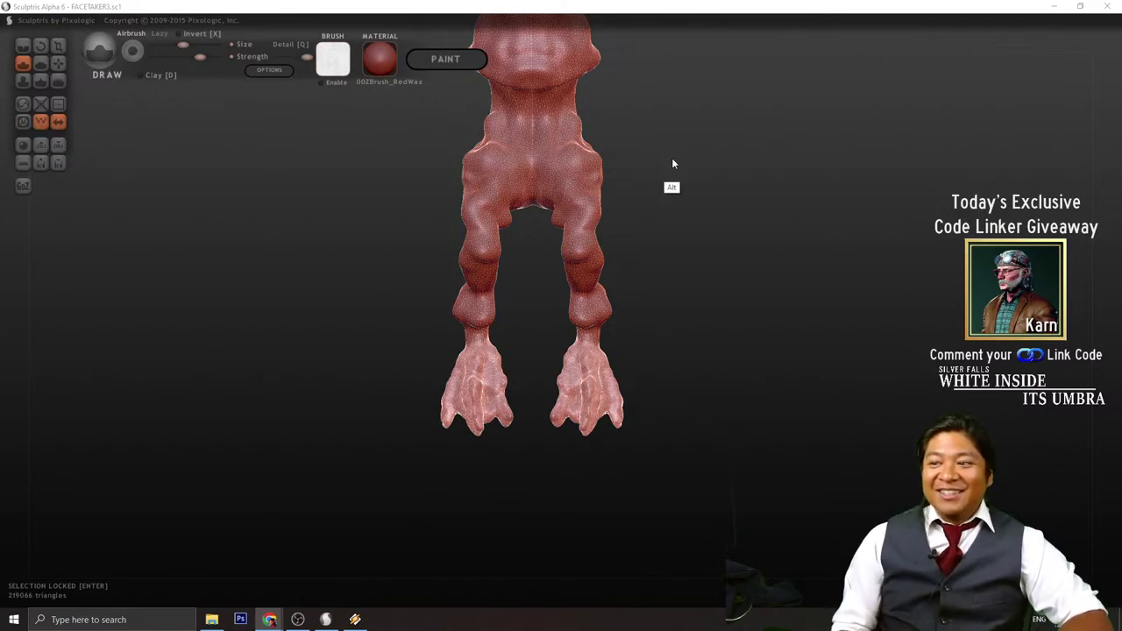
left_click_drag(694, 169, 676, 319, "alt")
scroll(694, 303, "up", 2)
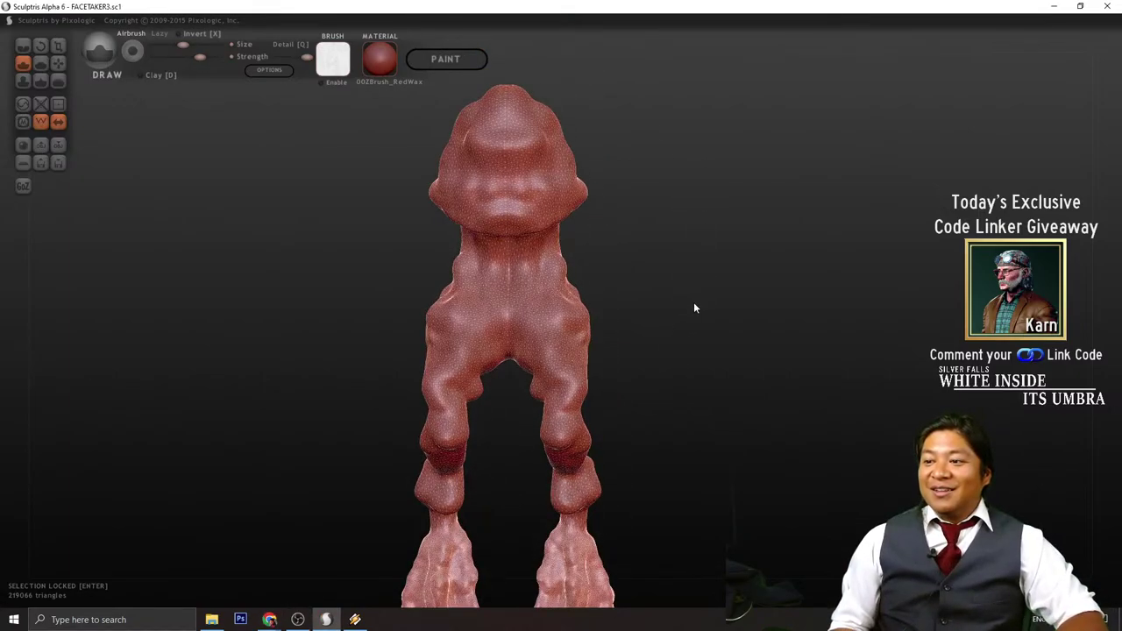
scroll(727, 334, "up", 2)
mouse_move(753, 425)
left_mouse_down()
mouse_move(757, 351)
mouse_move(669, 378)
mouse_move(669, 391)
mouse_move(523, 368)
mouse_move(451, 321)
mouse_move(574, 353)
mouse_move(489, 365)
mouse_move(582, 358)
mouse_move(589, 381)
mouse_move(895, 278)
mouse_move(777, 354)
mouse_move(859, 376)
mouse_move(827, 371)
left_mouse_up()
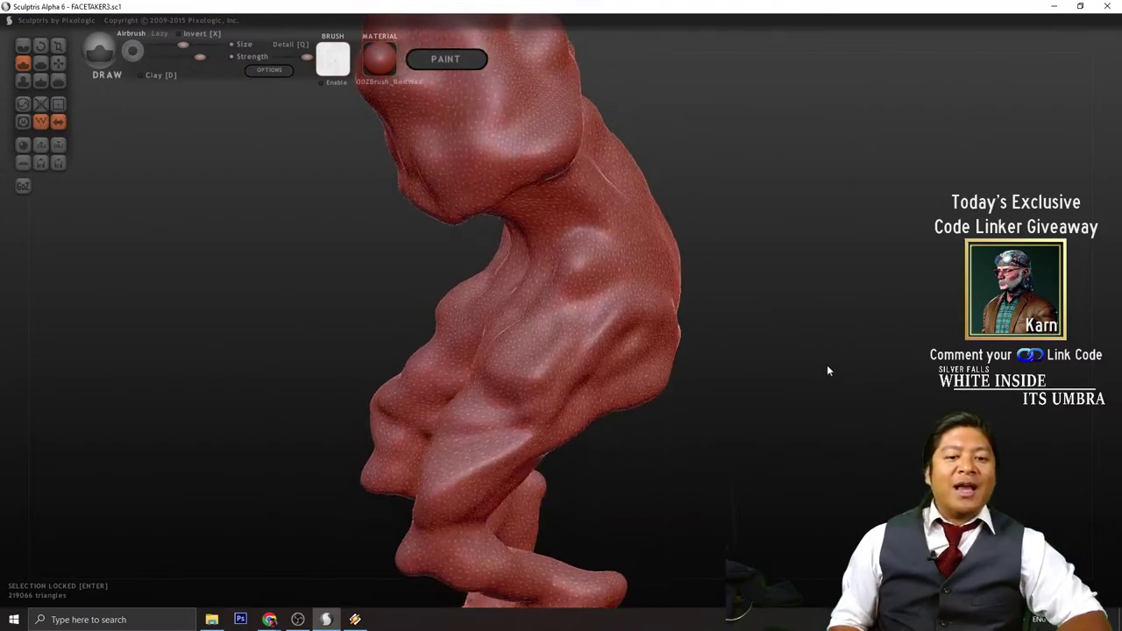
left_click(58, 64)
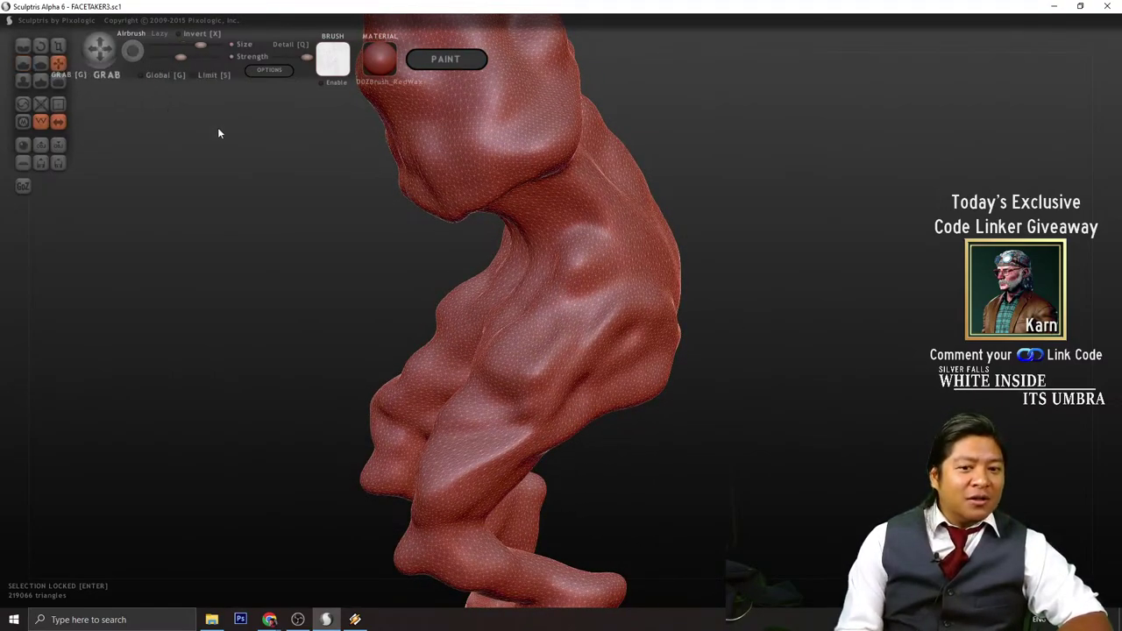
scroll(548, 338, "down", 3)
left_click_drag(547, 348, 590, 357)
left_click_drag(728, 372, 575, 347)
scroll(481, 304, "up", 2)
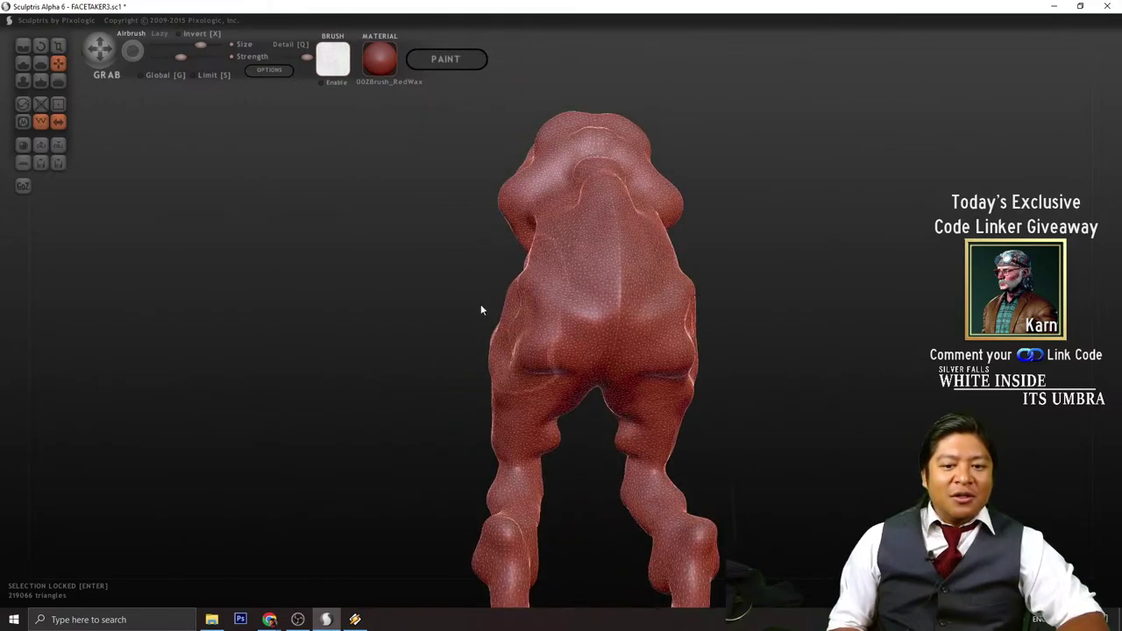
- Build up the lower back beside the spine with Draw strokes
left_click(26, 65)
scroll(587, 328, "up", 3)
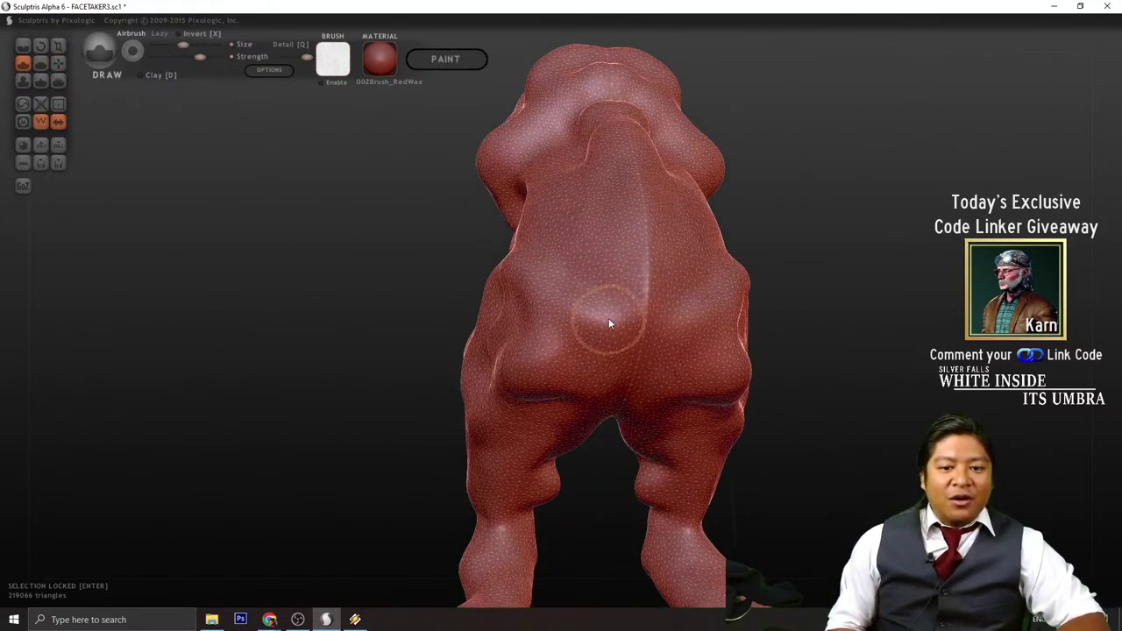
scroll(608, 312, "down", 2)
mouse_move(591, 309)
left_mouse_down()
mouse_move(580, 362)
mouse_move(563, 291)
mouse_move(573, 288)
left_mouse_up()
scroll(570, 302, "down", 3)
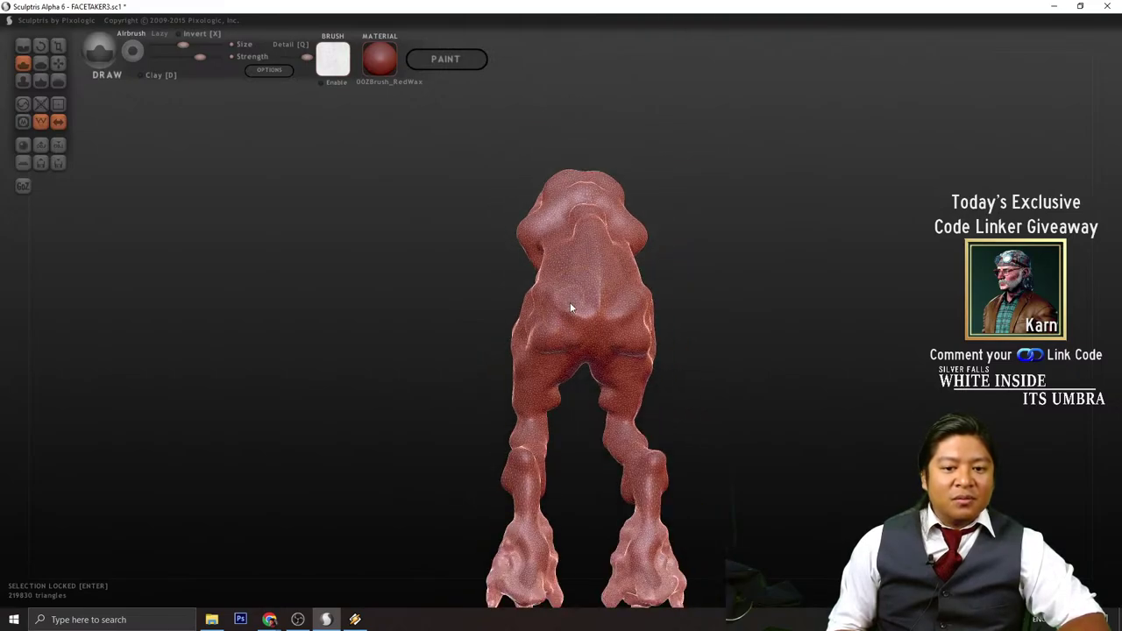
- Add volume to the buttocks and the backs of the thighs with the Draw brush
right_click_drag(566, 301, 641, 284)
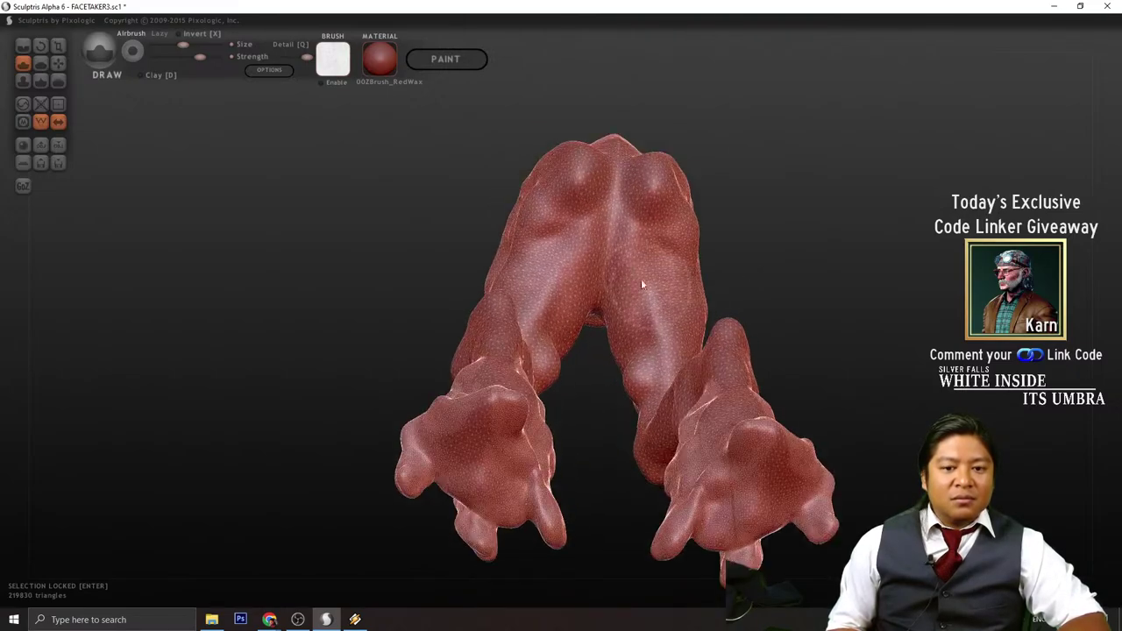
mouse_move(600, 196)
left_mouse_down()
mouse_move(567, 211)
mouse_move(608, 183)
mouse_move(637, 201)
left_mouse_up()
right_click_drag(637, 201, 869, 269)
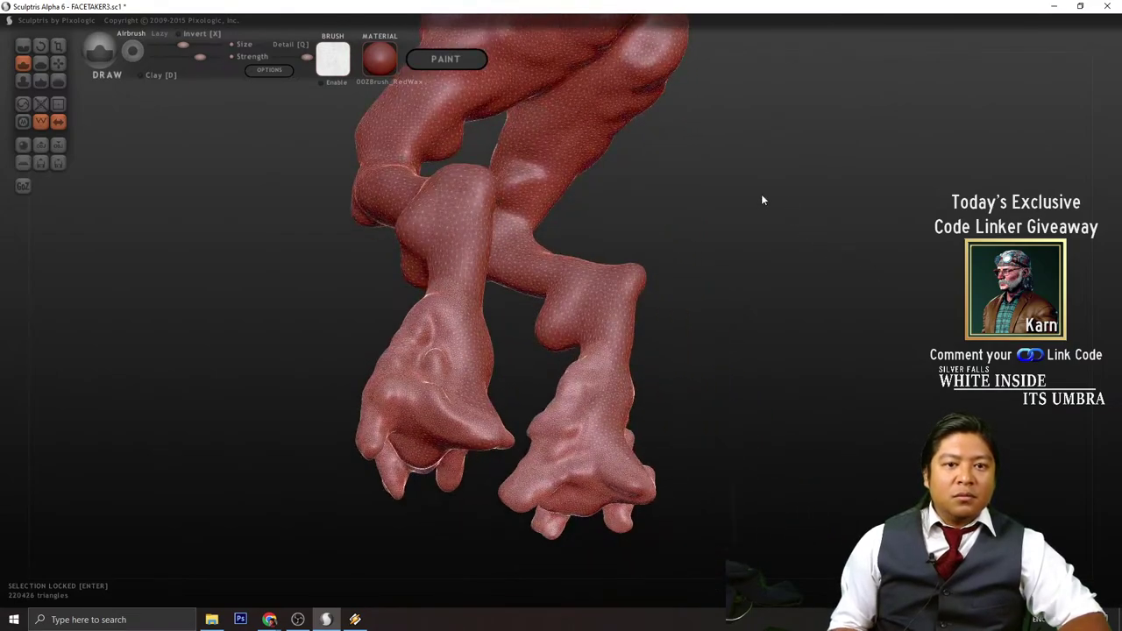
right_click_drag(772, 185, 713, 371)
mouse_move(760, 379)
left_mouse_down()
mouse_move(836, 336)
mouse_move(631, 358)
left_mouse_up()
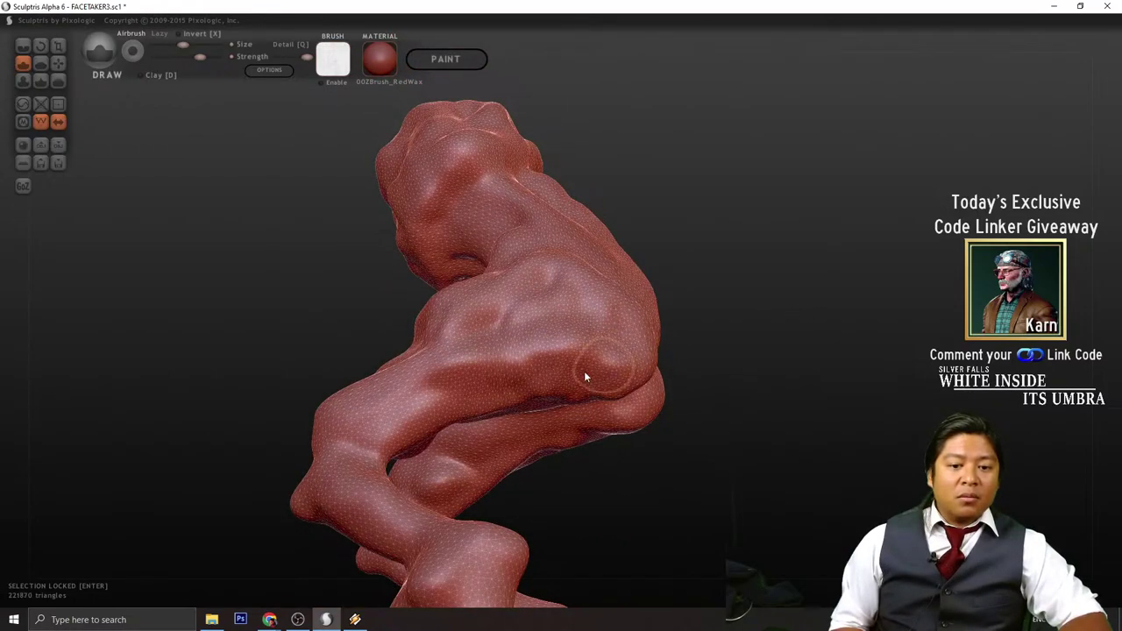
- Thicken the base of the spine and the rear of the pelvis with further Draw strokes
mouse_move(671, 318)
left_mouse_down()
mouse_move(749, 378)
mouse_move(602, 408)
mouse_move(544, 367)
left_mouse_up()
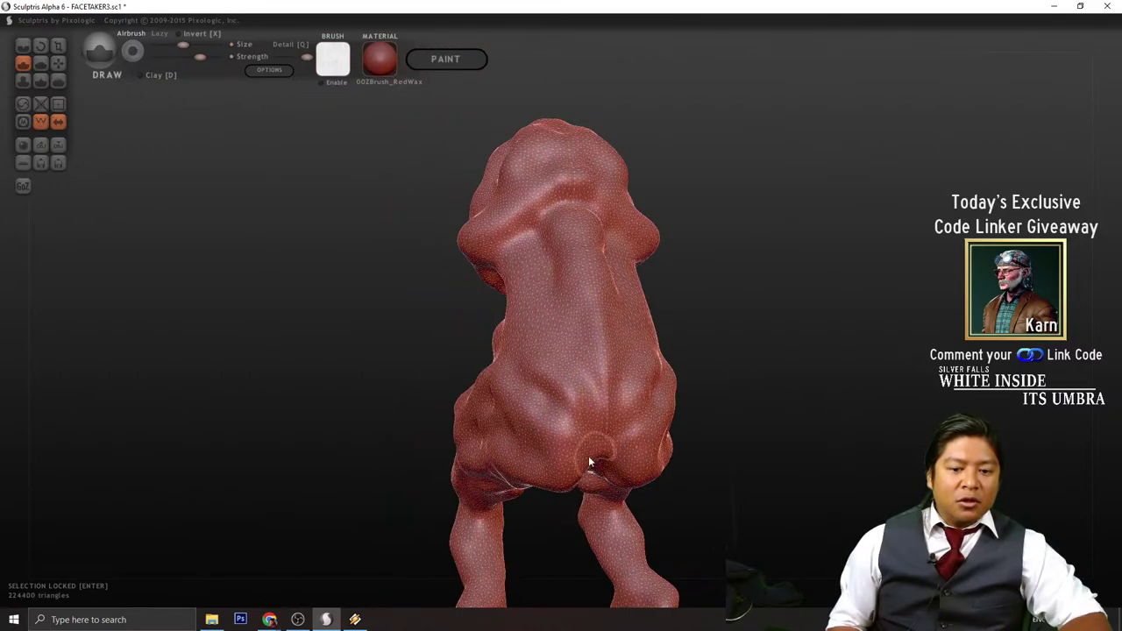
mouse_move(688, 432)
left_mouse_down()
mouse_move(717, 371)
mouse_move(689, 392)
left_mouse_up()
left_click_drag(576, 422, 599, 472)
left_click_drag(426, 368, 635, 441)
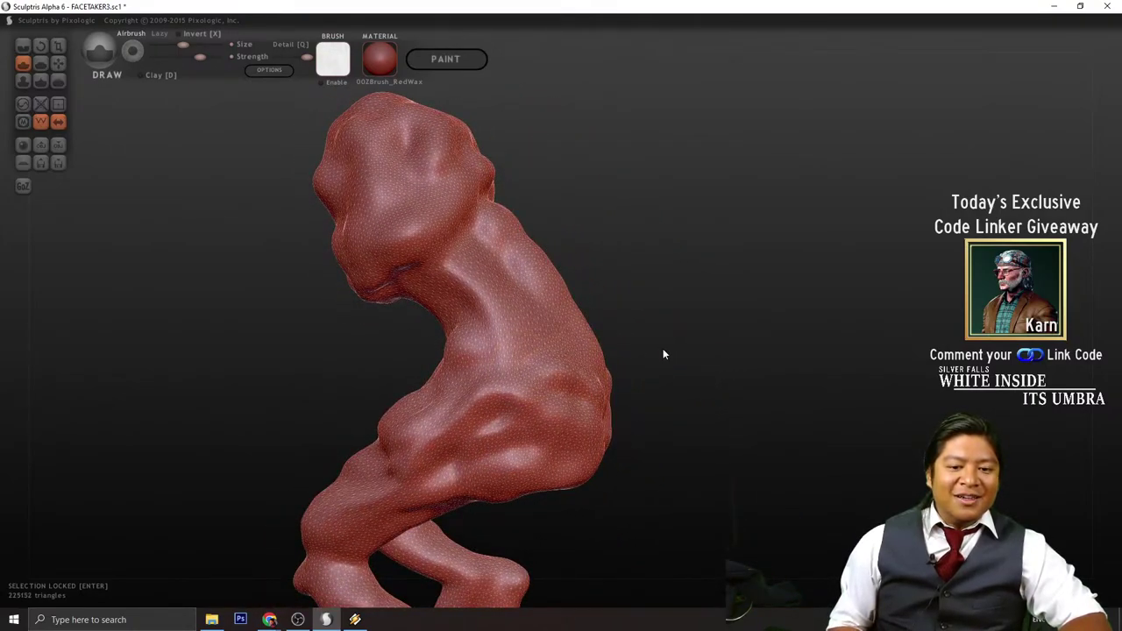
- Smooth the centre seam of the belly from the crotch up to the neck
left_click_drag(663, 355, 751, 335)
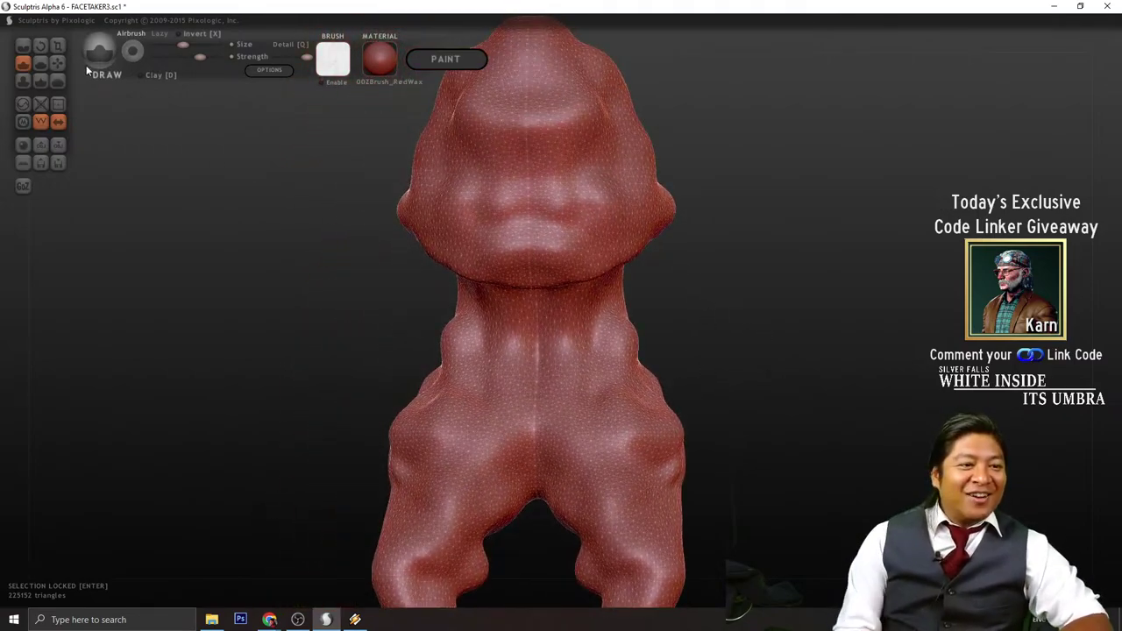
left_click_drag(536, 465, 537, 257)
right_click_drag(734, 309, 695, 448)
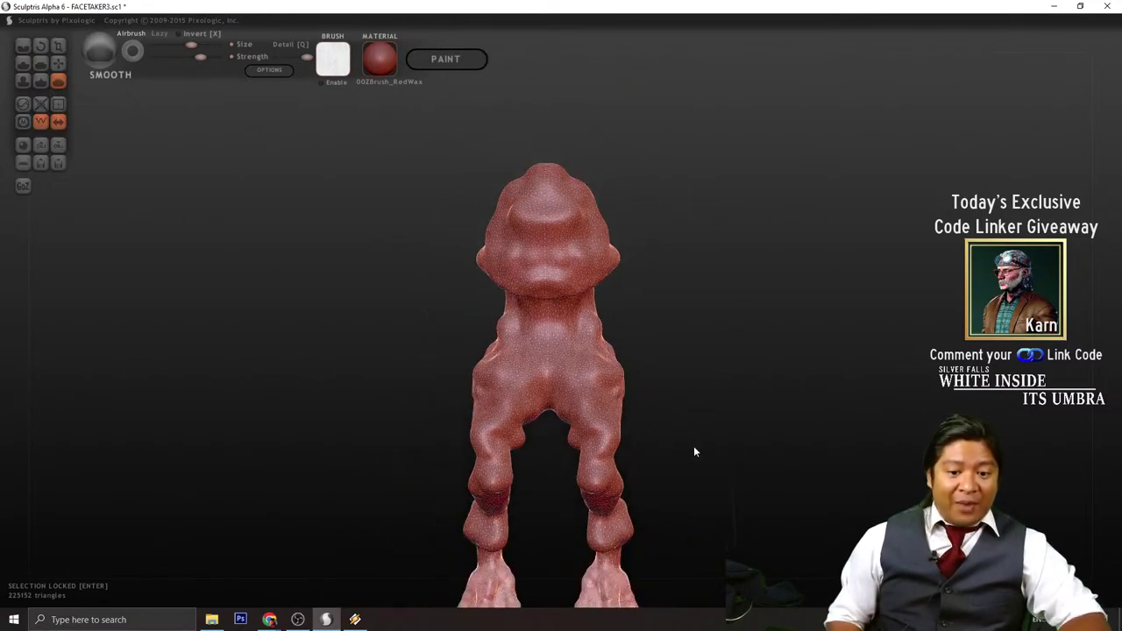
left_click_drag(716, 521, 654, 369, "alt")
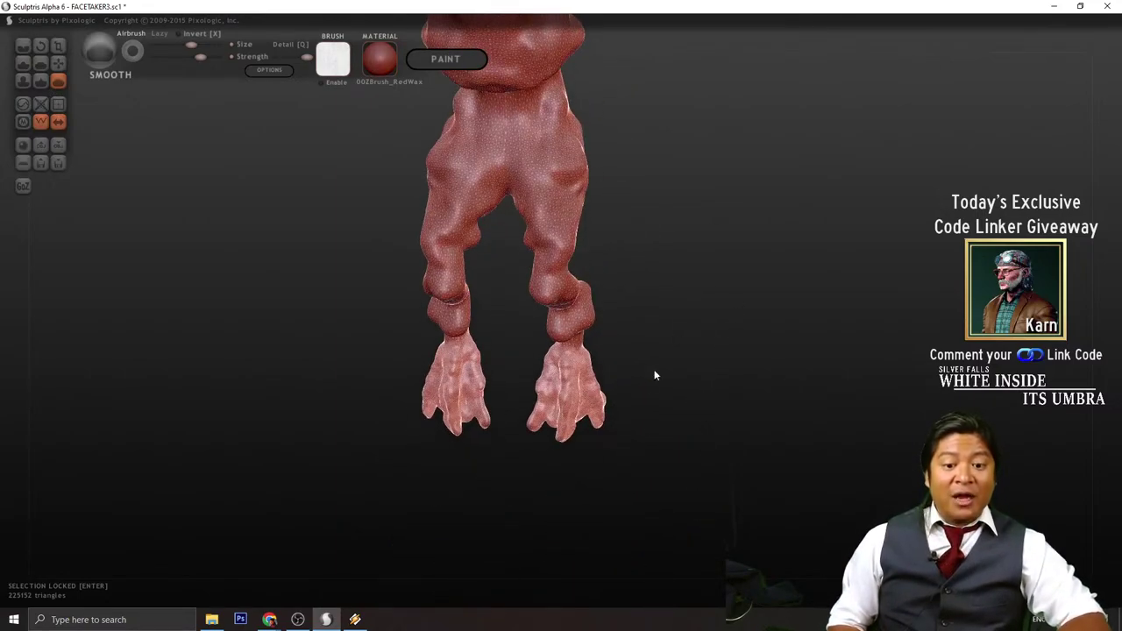
left_click_drag(675, 320, 659, 355)
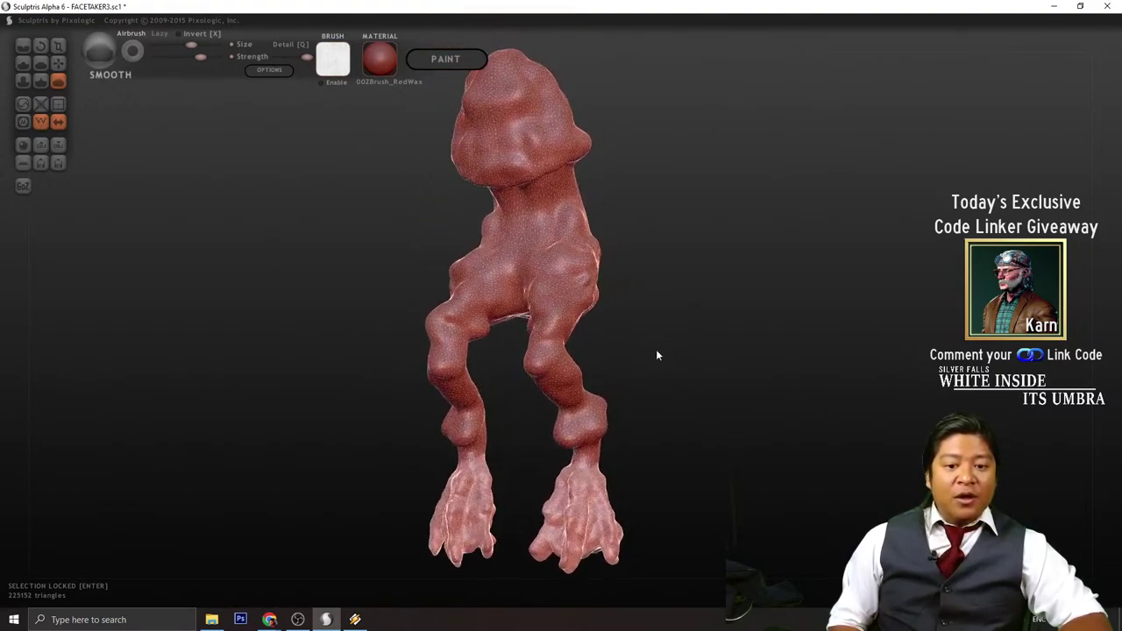
left_click_drag(577, 487, 680, 402)
right_click_drag(679, 402, 637, 287)
scroll(564, 421, "up", 4)
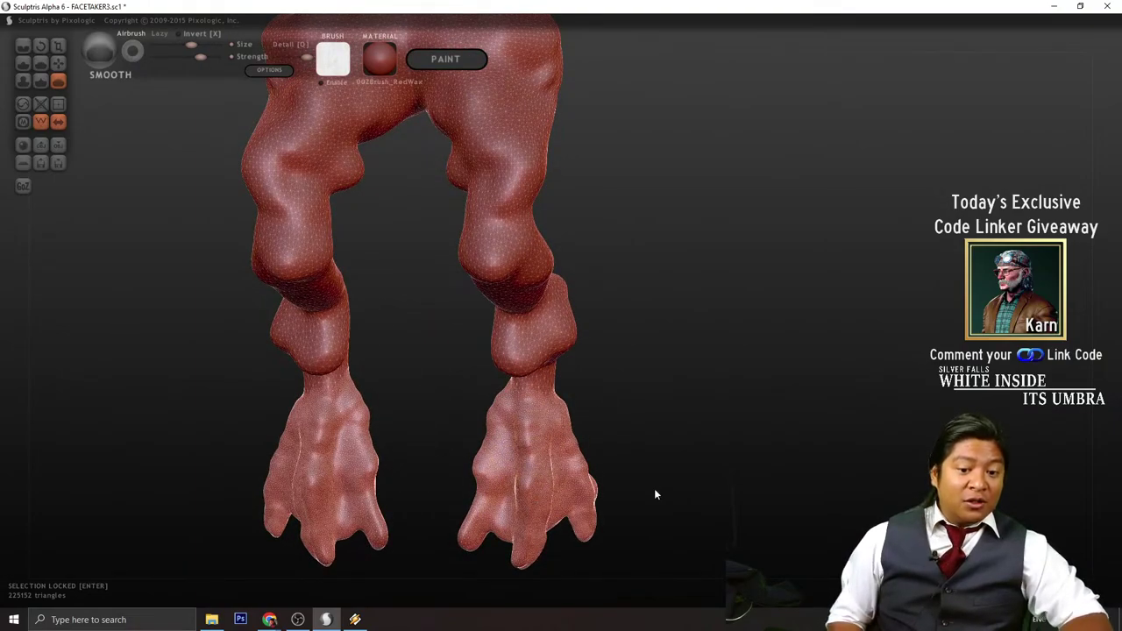
left_click_drag(672, 478, 531, 409)
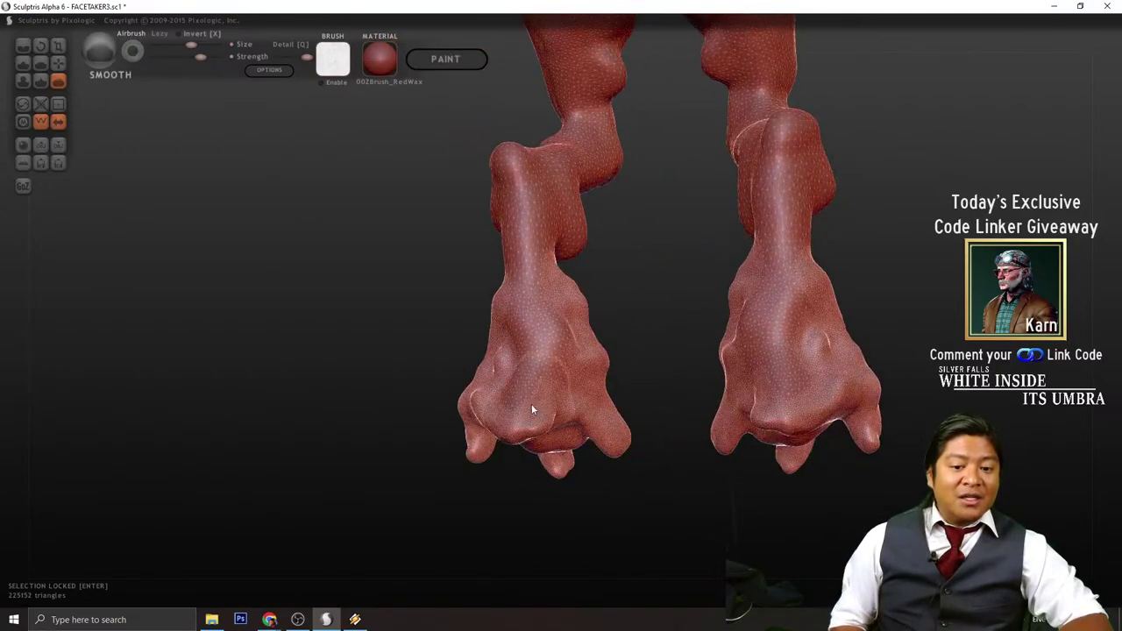
mouse_move(571, 344)
right_mouse_down()
mouse_move(560, 286)
mouse_move(587, 352)
right_mouse_up()
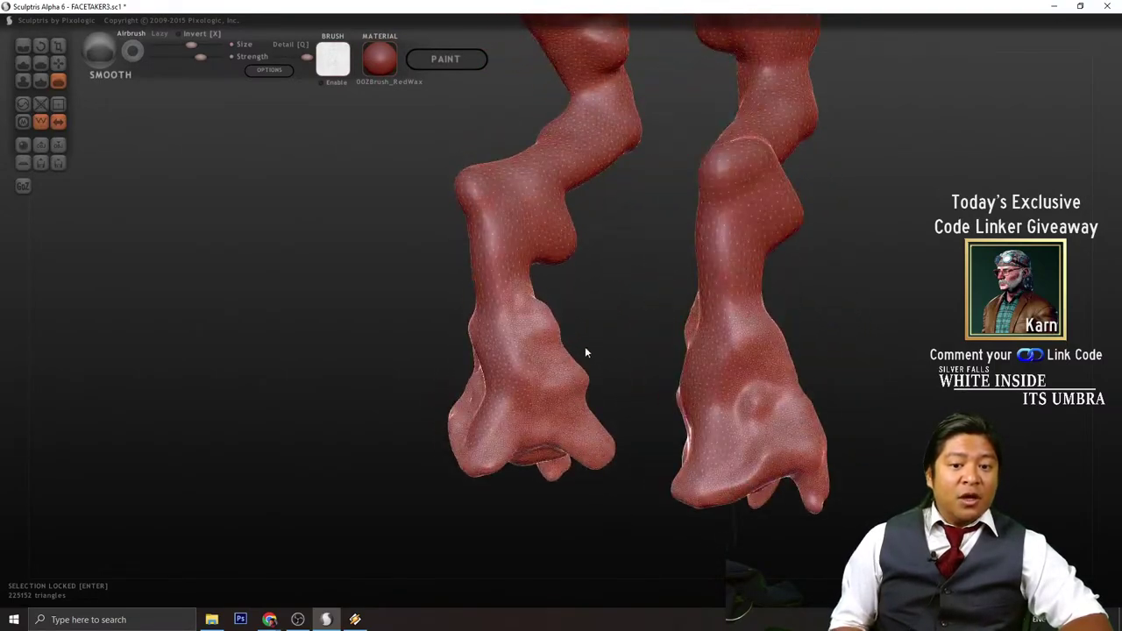
left_click_drag(342, 298, 633, 330)
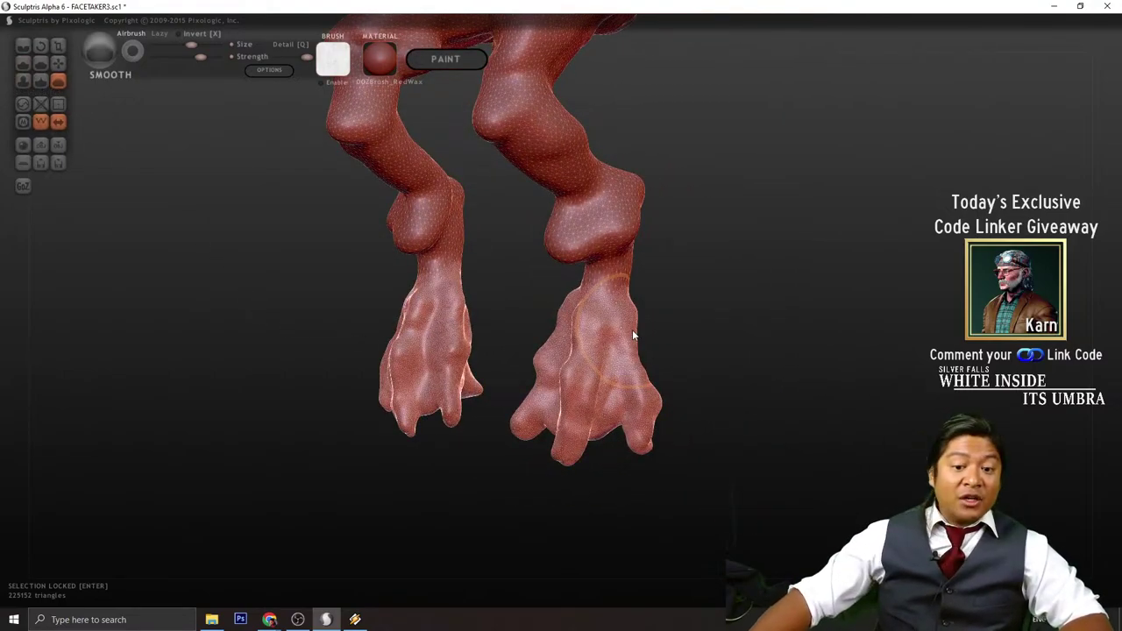
key("ctrl+z")
key("ctrl+z")
key("ctrl+z")
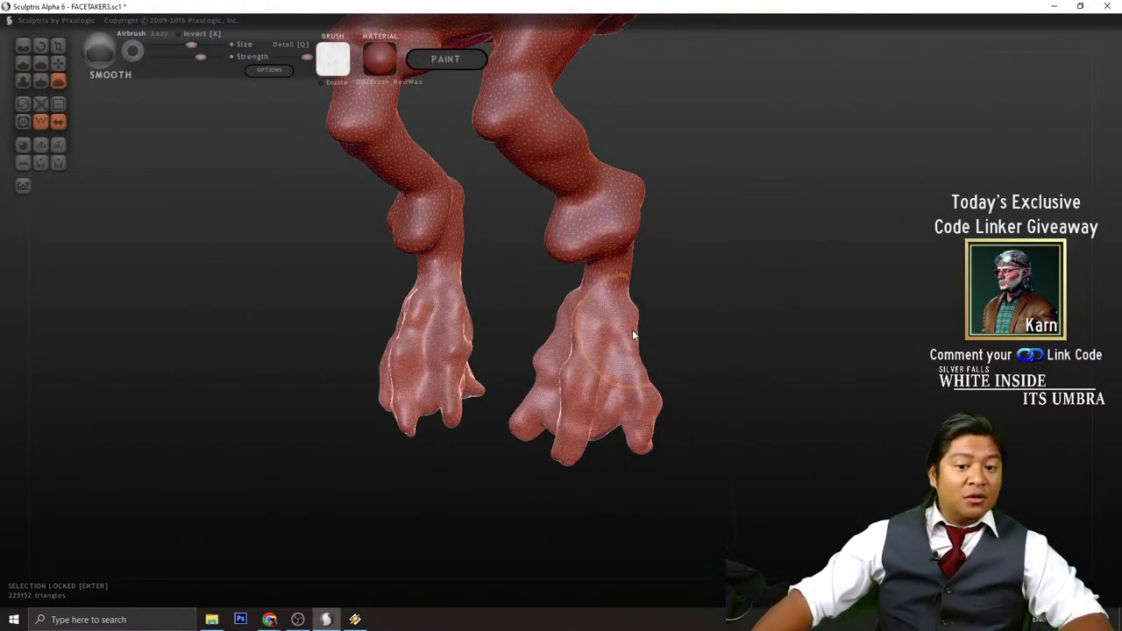
left_click_drag(632, 329, 632, 330)
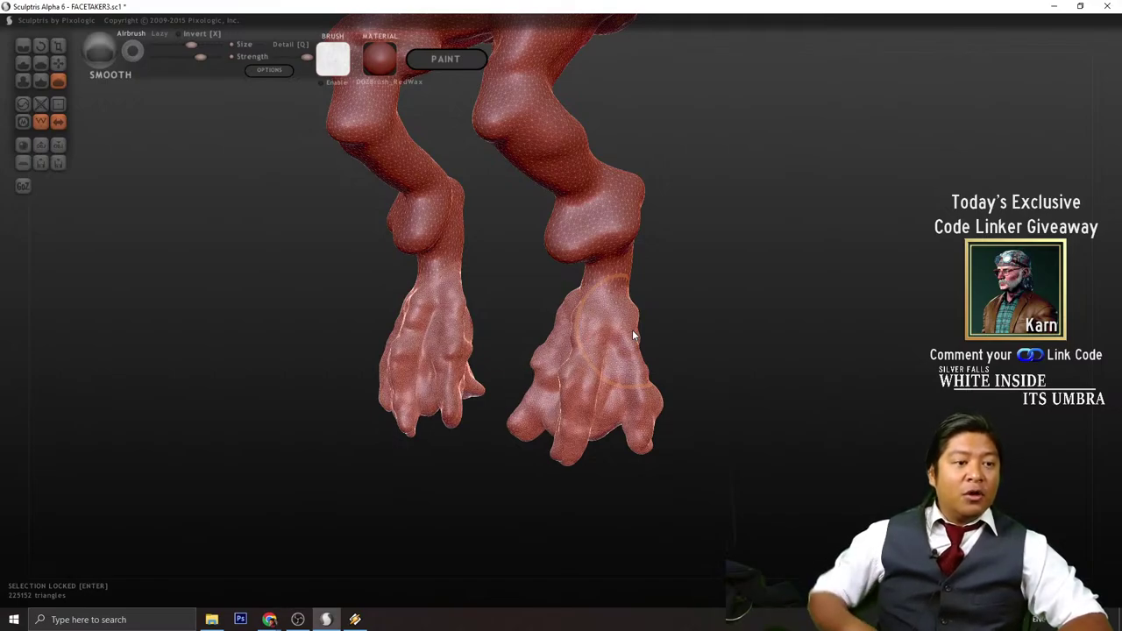
- Thin out the dense mesh on the sides and backs of both feet with the Reduce Brush
left_click_drag(666, 325, 616, 292)
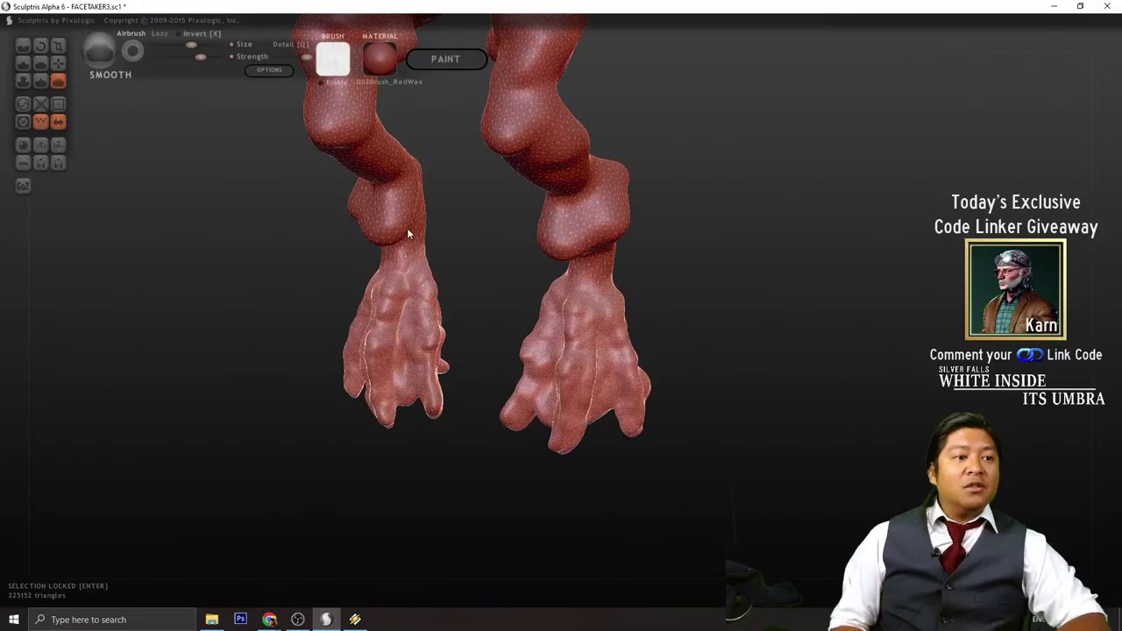
left_click(23, 82)
left_click(23, 104)
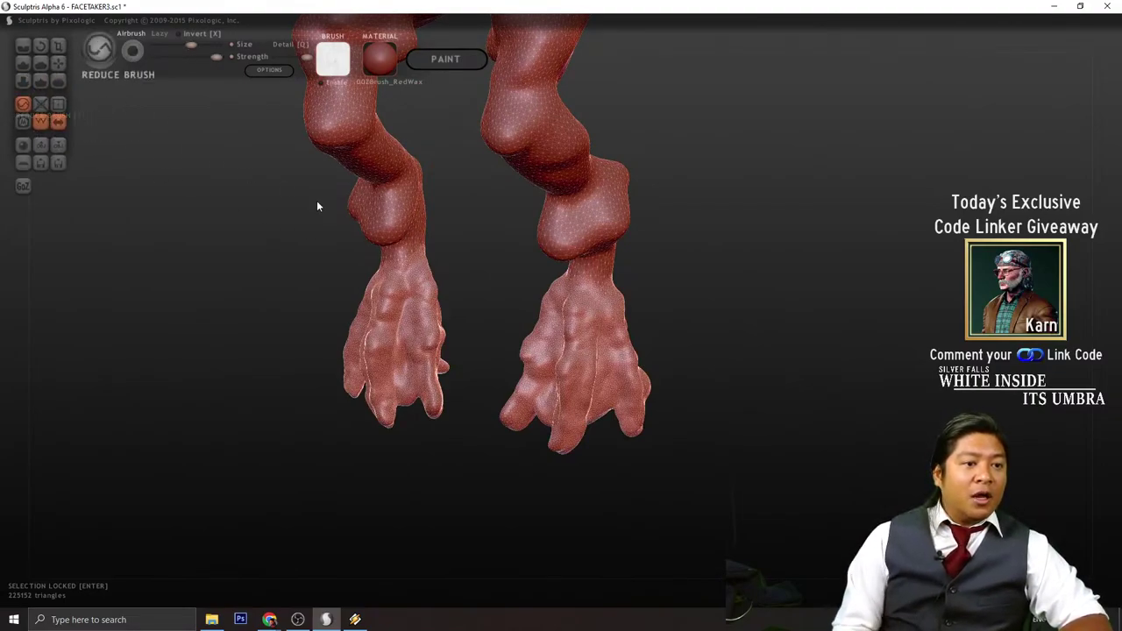
scroll(580, 376, "up", 3)
mouse_move(587, 325)
left_mouse_down()
mouse_move(579, 308)
mouse_move(556, 326)
mouse_move(576, 439)
mouse_move(513, 500)
mouse_move(763, 451)
left_mouse_up()
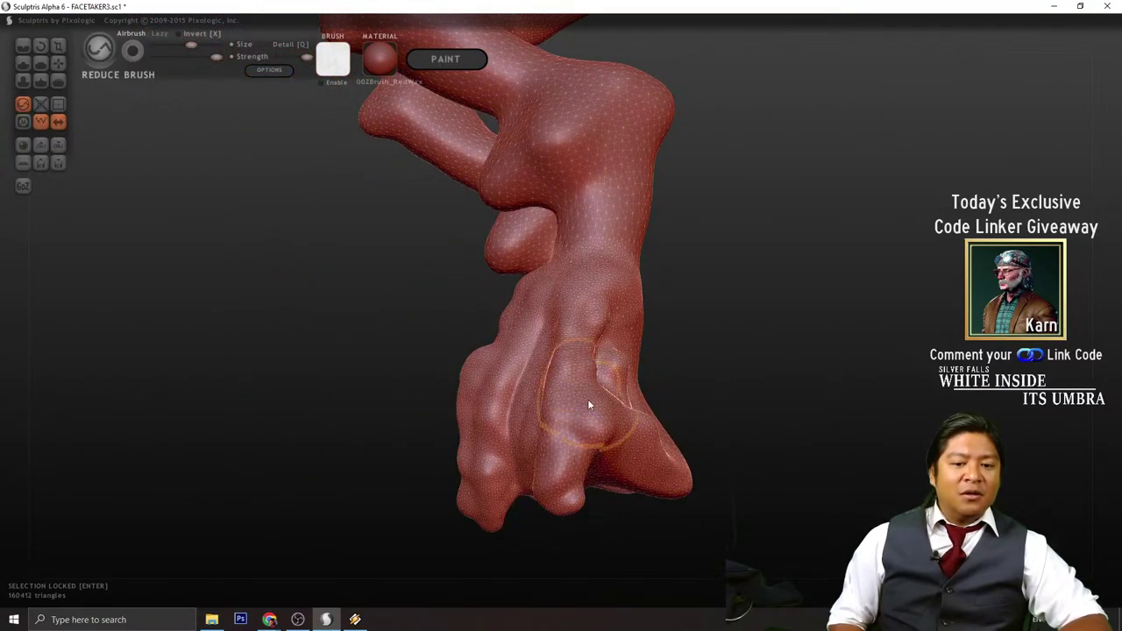
mouse_move(589, 405)
left_mouse_down()
mouse_move(596, 289)
mouse_move(531, 337)
left_mouse_up()
left_click_drag(791, 351, 507, 328)
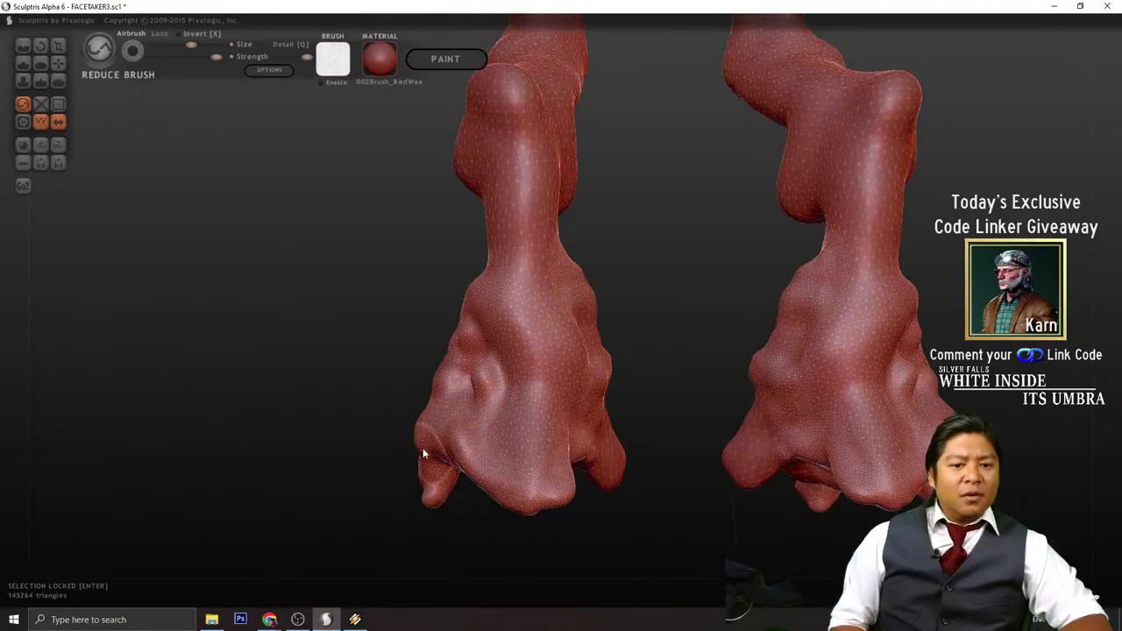
mouse_move(491, 463)
left_mouse_down()
mouse_move(643, 528)
mouse_move(563, 446)
mouse_move(567, 383)
mouse_move(535, 289)
left_mouse_up()
mouse_move(640, 285)
left_mouse_down()
mouse_move(656, 329)
mouse_move(600, 379)
left_mouse_up()
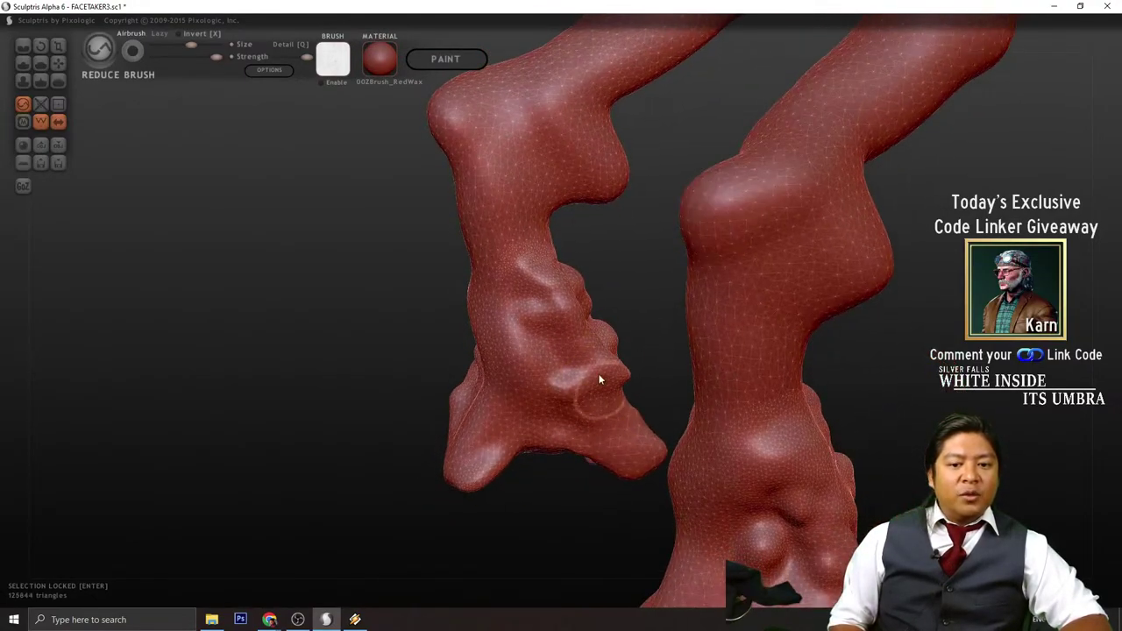
- Lower the triangle density across the toes and the fronts of the feet with more Reduce Brush strokes
left_click_drag(653, 294, 639, 458)
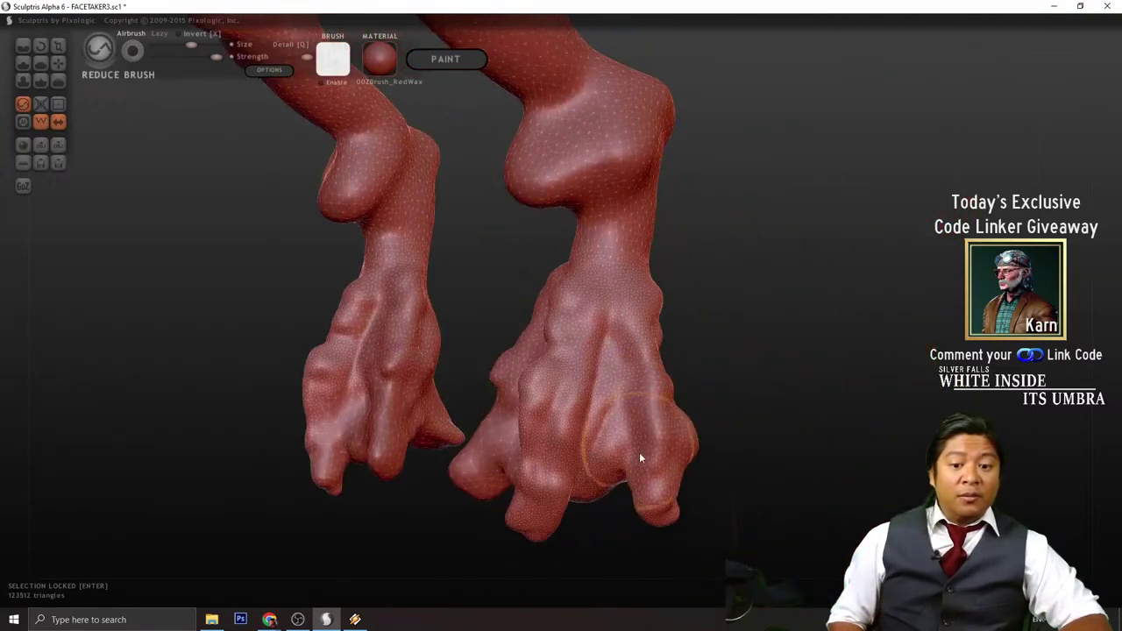
right_click_drag(590, 388, 632, 414)
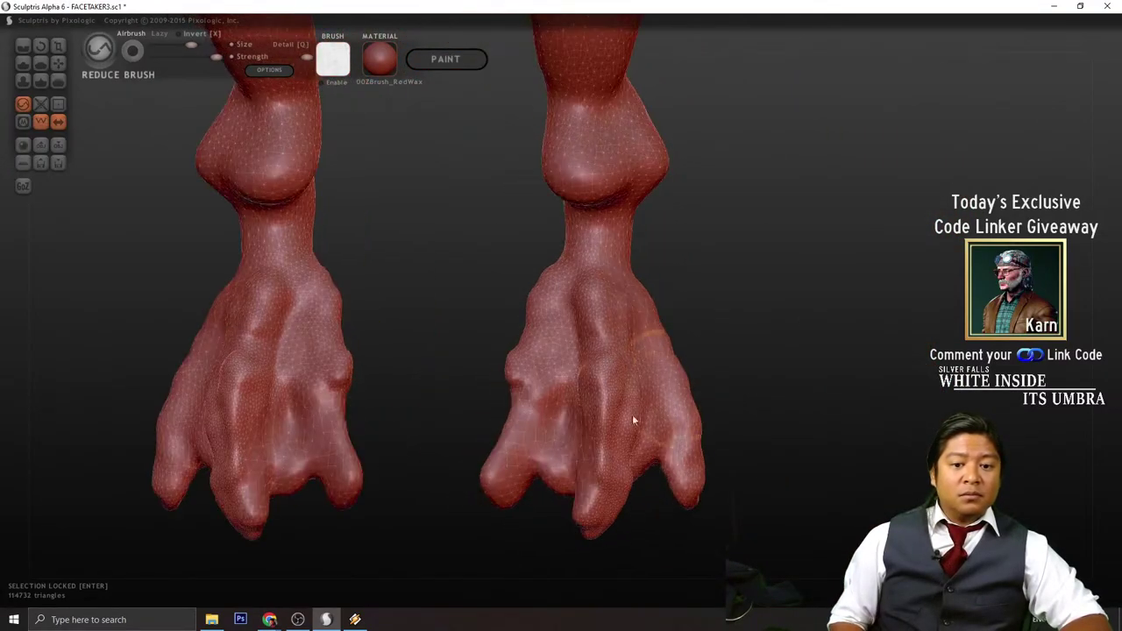
mouse_move(632, 414)
left_mouse_down()
mouse_move(607, 380)
mouse_move(615, 536)
left_mouse_up()
left_click_drag(599, 497, 596, 395)
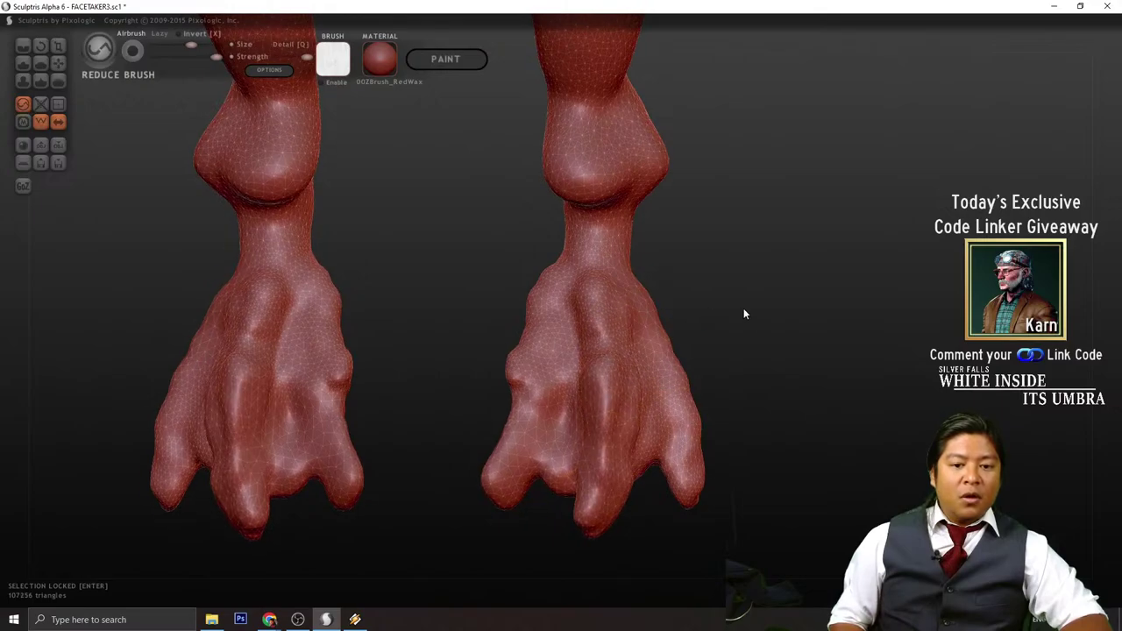
left_click_drag(744, 308, 535, 353)
scroll(571, 267, "up", 1)
left_click(551, 211)
scroll(757, 346, "down", 3)
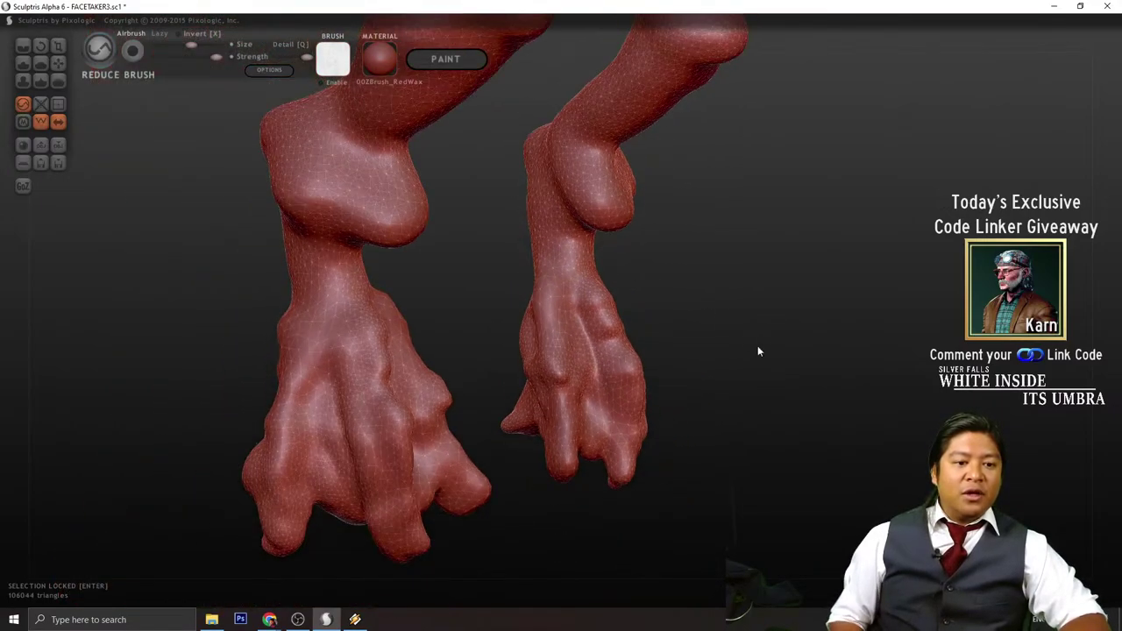
- Reshape the bulky hock joints above the feet with the Grab brush
mouse_move(757, 346)
left_mouse_down()
mouse_move(683, 390)
mouse_move(726, 361)
left_mouse_up()
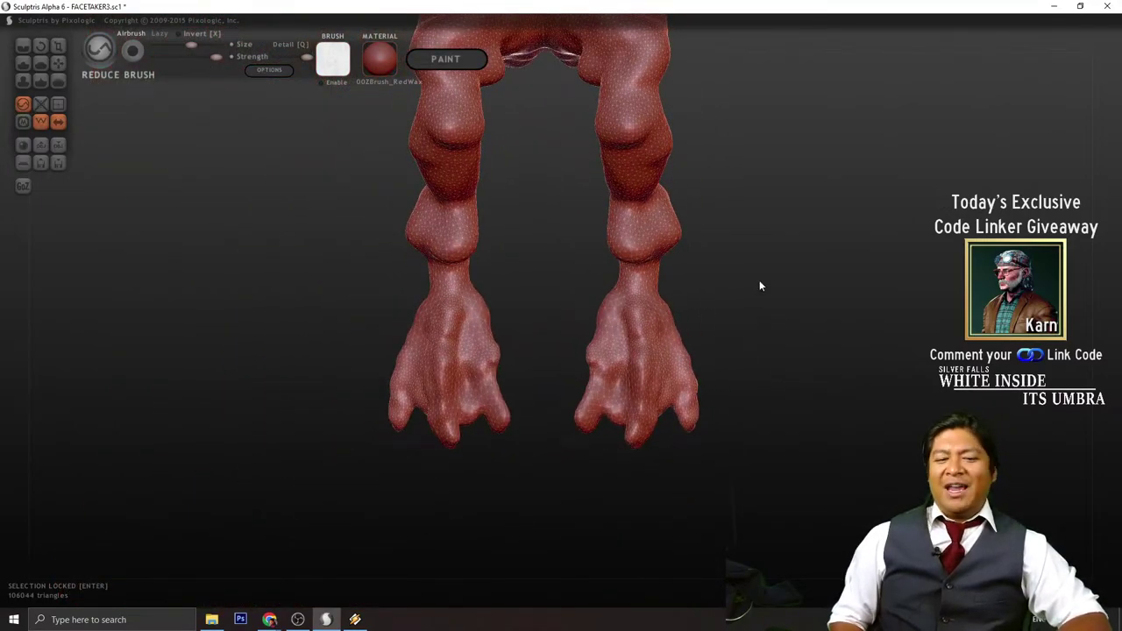
mouse_move(761, 274)
left_mouse_down()
mouse_move(754, 356)
mouse_move(690, 374)
mouse_move(814, 371)
mouse_move(749, 374)
mouse_move(526, 307)
left_mouse_up()
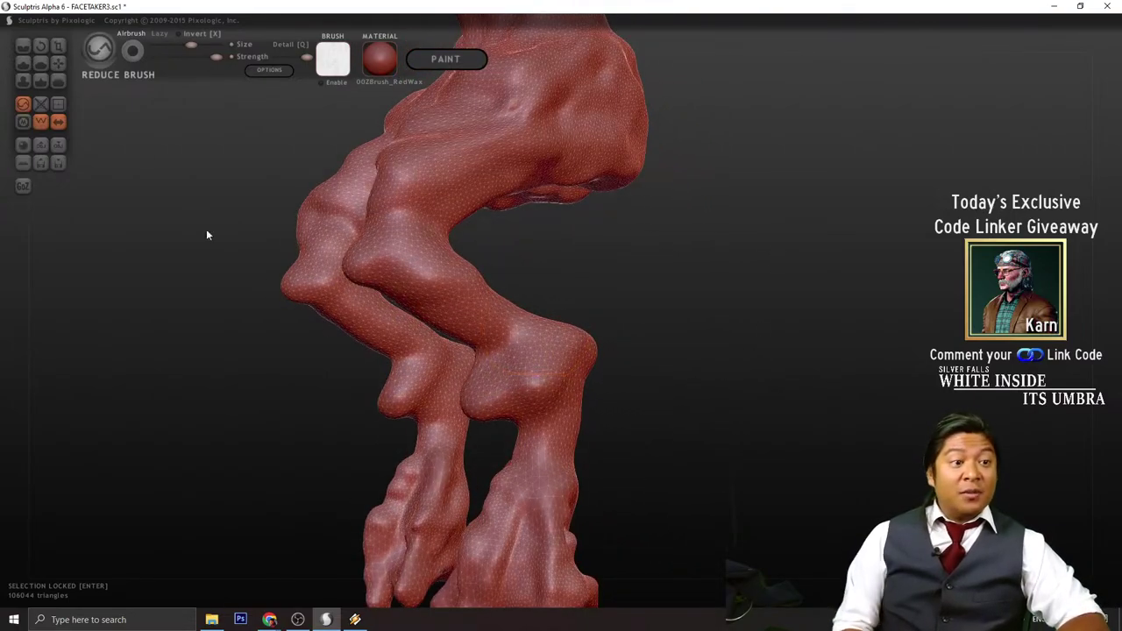
left_click(59, 65)
left_click_drag(588, 362, 743, 404)
scroll(656, 412, "up", 3)
mouse_move(796, 501)
left_mouse_down()
mouse_move(677, 529)
mouse_move(621, 519)
left_mouse_up()
mouse_move(793, 527)
left_mouse_down()
mouse_move(714, 527)
mouse_move(721, 488)
left_mouse_up()
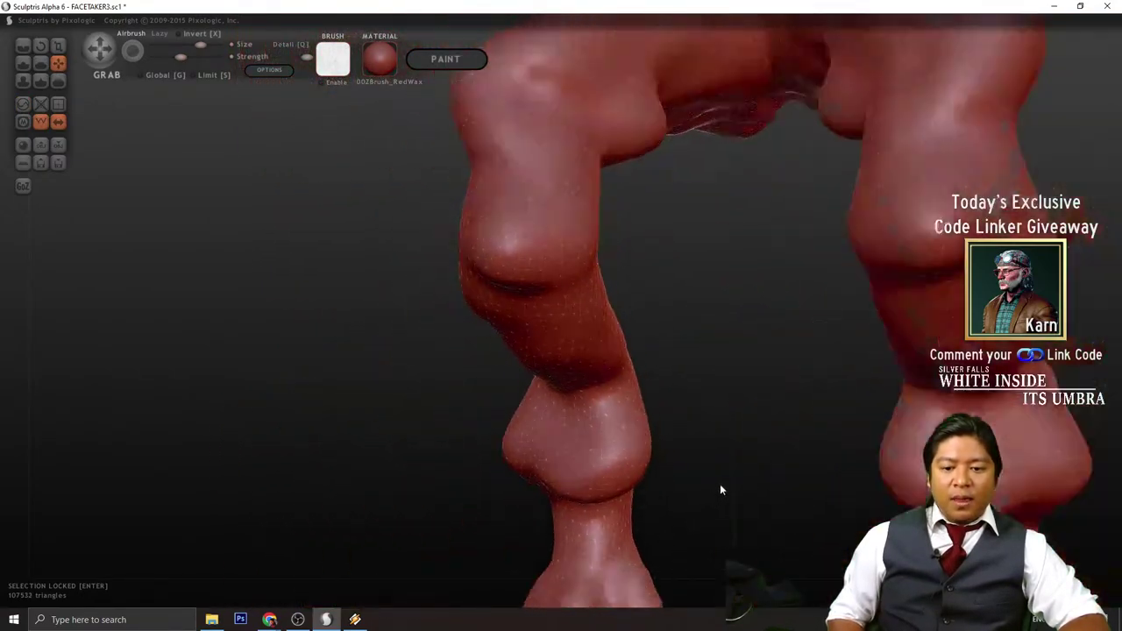
scroll(720, 488, "down", 2)
left_click_drag(982, 360, 833, 358, "alt")
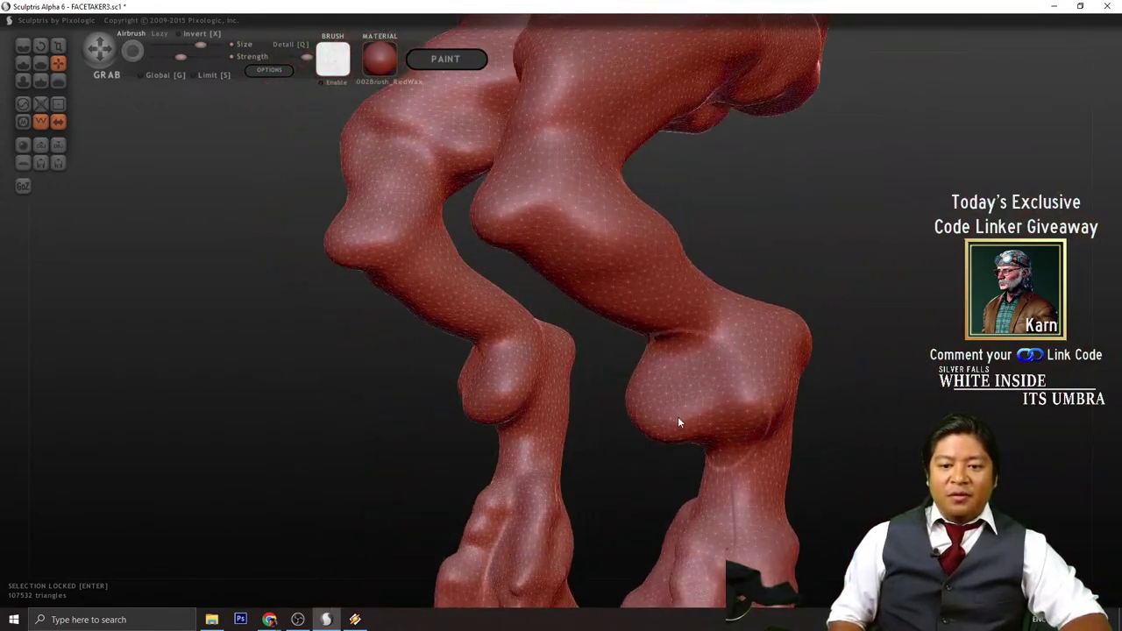
left_click_drag(641, 423, 740, 371)
mouse_move(809, 413)
left_mouse_down()
mouse_move(682, 445)
mouse_move(680, 387)
left_mouse_up()
- Pull the rounded knob on the front of each hock into a tighter shape with Grab
scroll(679, 379, "up", 5)
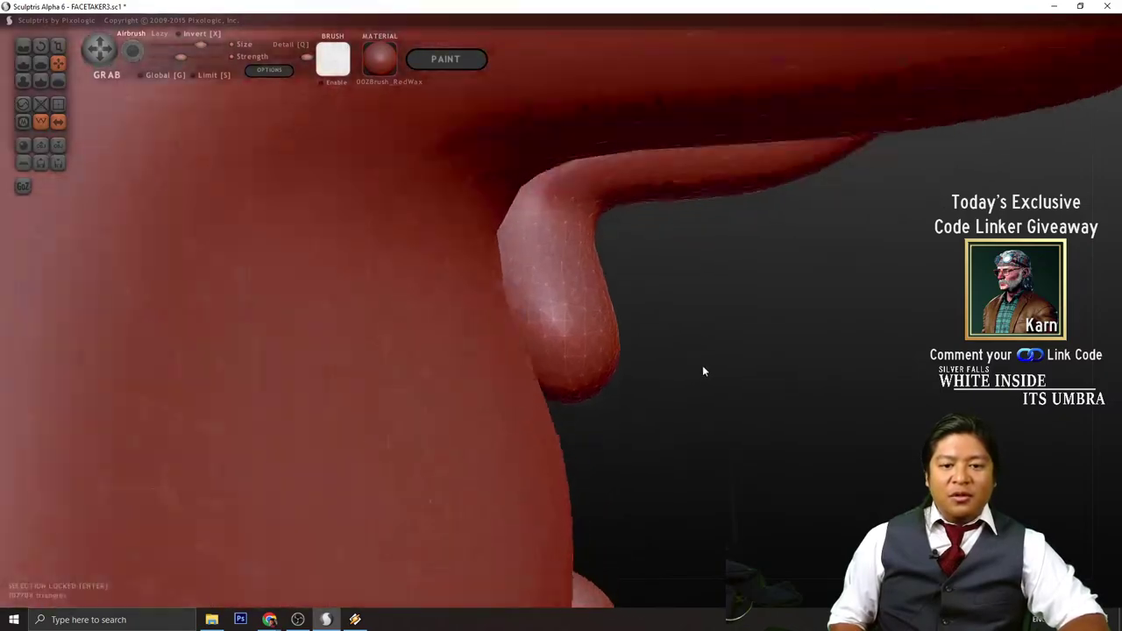
scroll(621, 381, "up", 1)
scroll(637, 392, "down", 1)
mouse_move(817, 446)
left_mouse_down()
mouse_move(805, 455)
mouse_move(780, 449)
mouse_move(801, 443)
left_mouse_up()
scroll(794, 413, "down", 2)
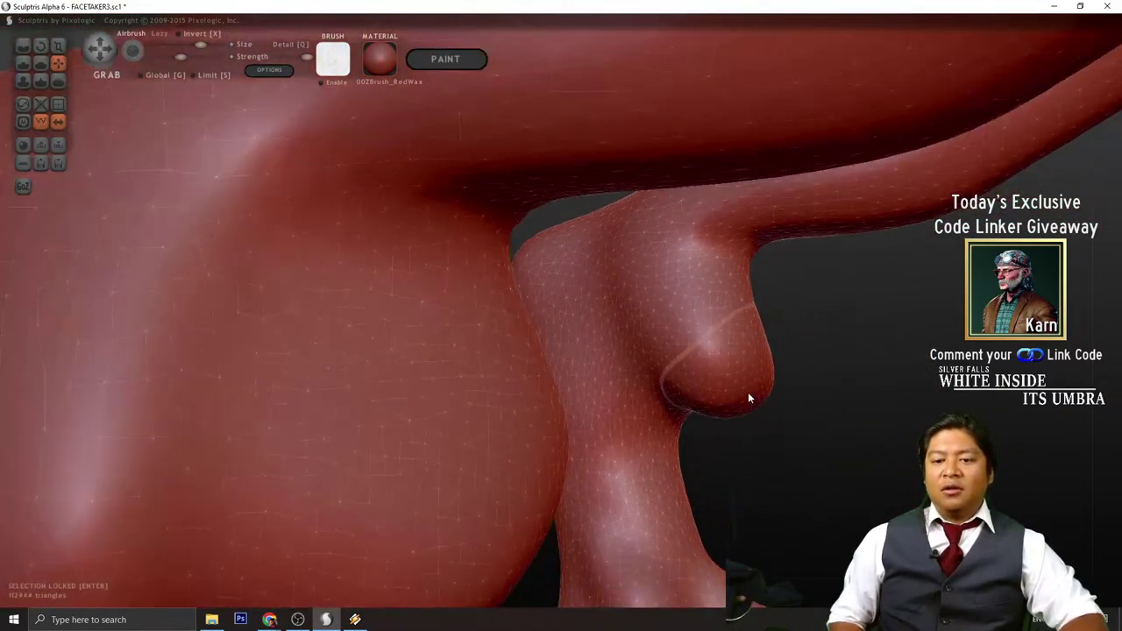
left_click_drag(748, 395, 737, 362)
left_click_drag(684, 393, 700, 337)
mouse_move(799, 402)
left_mouse_down()
mouse_move(823, 399)
mouse_move(805, 382)
left_mouse_up()
scroll(612, 376, "down", 4)
mouse_move(612, 375)
left_mouse_down()
mouse_move(563, 346)
mouse_move(518, 353)
mouse_move(384, 341)
mouse_move(414, 333)
mouse_move(543, 352)
mouse_move(652, 392)
mouse_move(509, 380)
mouse_move(649, 340)
left_mouse_up()
mouse_move(452, 389)
left_mouse_down()
mouse_move(783, 408)
mouse_move(518, 348)
mouse_move(650, 372)
mouse_move(465, 396)
mouse_move(388, 339)
mouse_move(430, 358)
mouse_move(377, 279)
left_mouse_up()
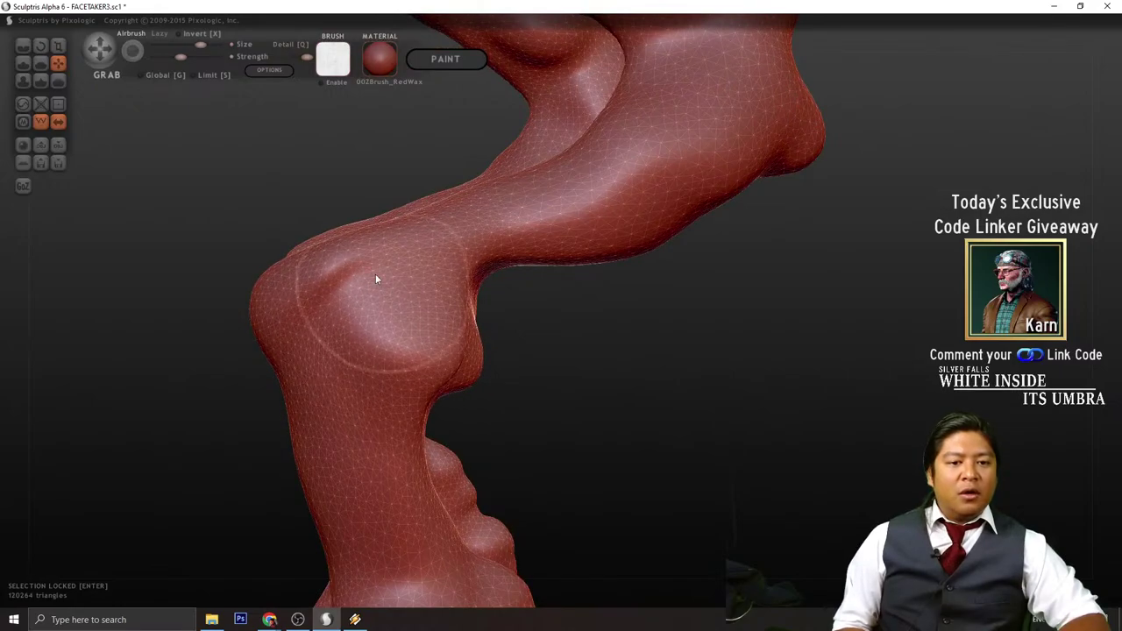
- Build up muscle volume along the outer side of the lower legs between knee and hock with the Draw brush
left_click(23, 64)
mouse_move(649, 361)
left_mouse_down()
mouse_move(734, 418)
mouse_move(641, 413)
mouse_move(565, 386)
left_mouse_up()
left_click_drag(380, 390, 415, 357)
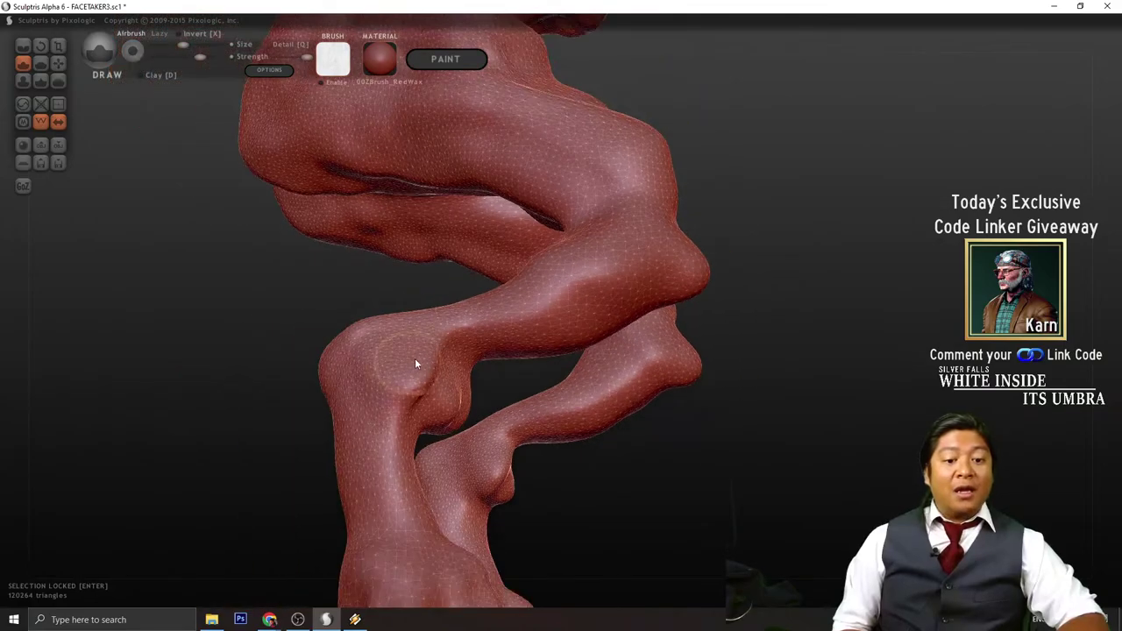
mouse_move(493, 328)
left_mouse_down()
mouse_move(446, 366)
mouse_move(602, 286)
left_mouse_up()
left_click_drag(797, 259, 666, 320)
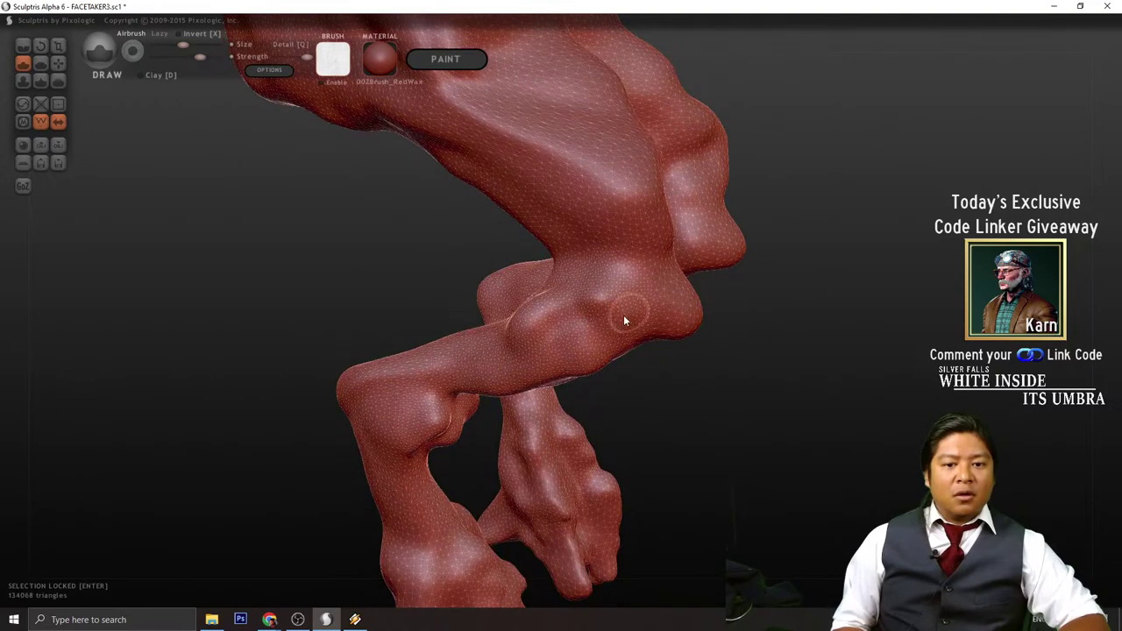
mouse_move(702, 364)
left_mouse_down()
mouse_move(801, 375)
mouse_move(764, 393)
mouse_move(745, 385)
left_mouse_up()
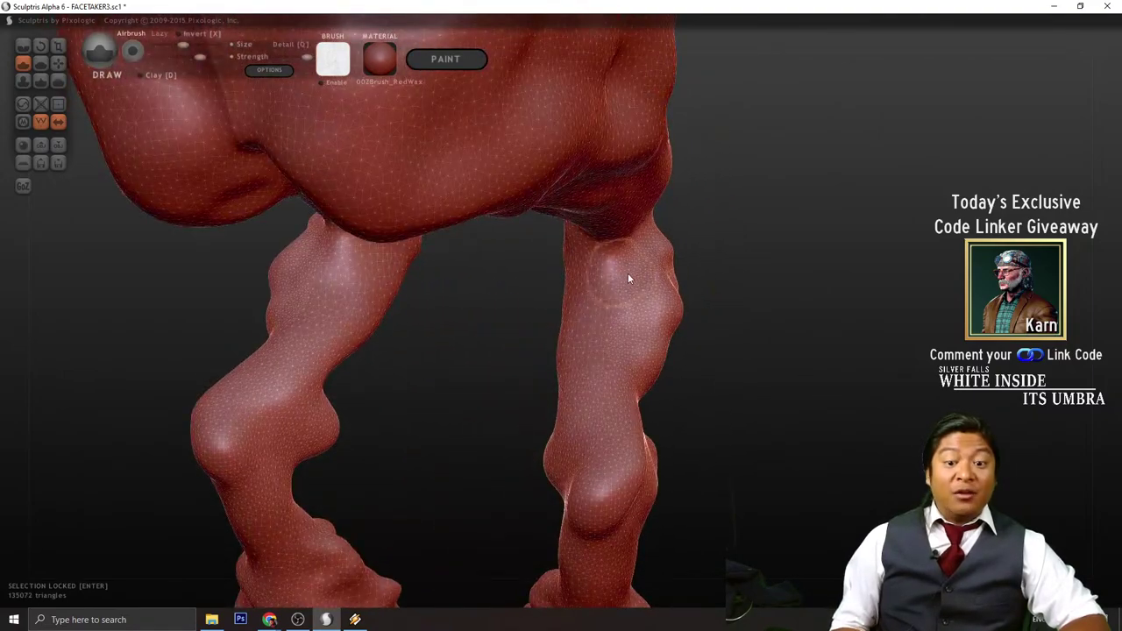
- Add muscle bulges to the inner and outer faces of the lower legs with further Draw strokes
mouse_move(628, 275)
left_mouse_down()
mouse_move(570, 279)
mouse_move(640, 321)
mouse_move(582, 311)
mouse_move(646, 283)
mouse_move(607, 387)
mouse_move(854, 354)
mouse_move(755, 354)
left_mouse_up()
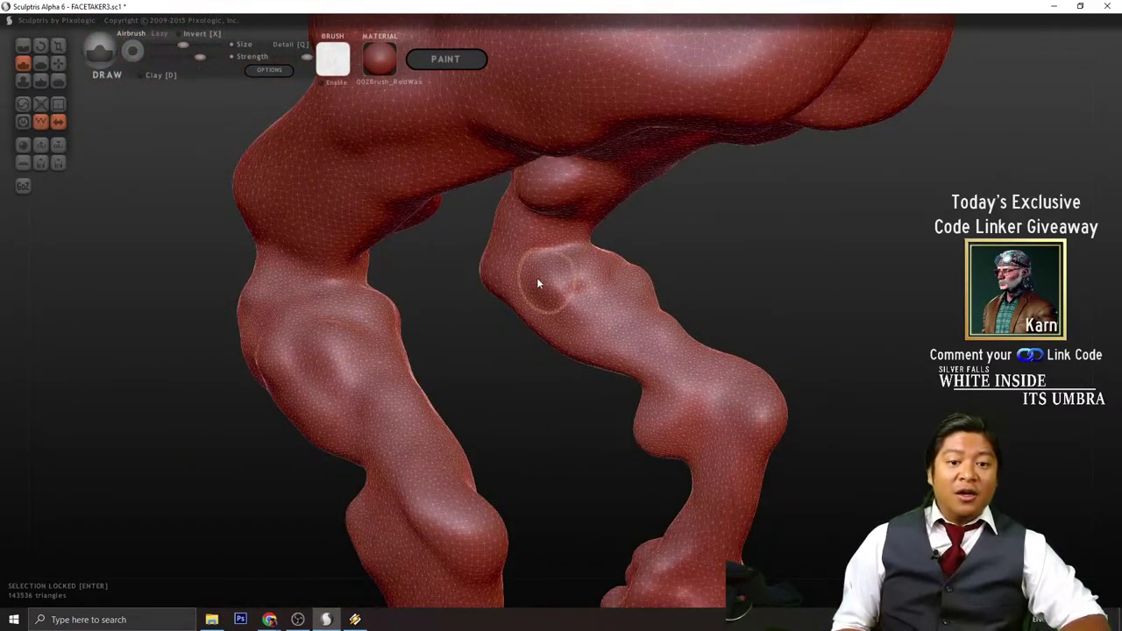
left_click_drag(566, 328, 676, 365)
left_click_drag(578, 282, 673, 357)
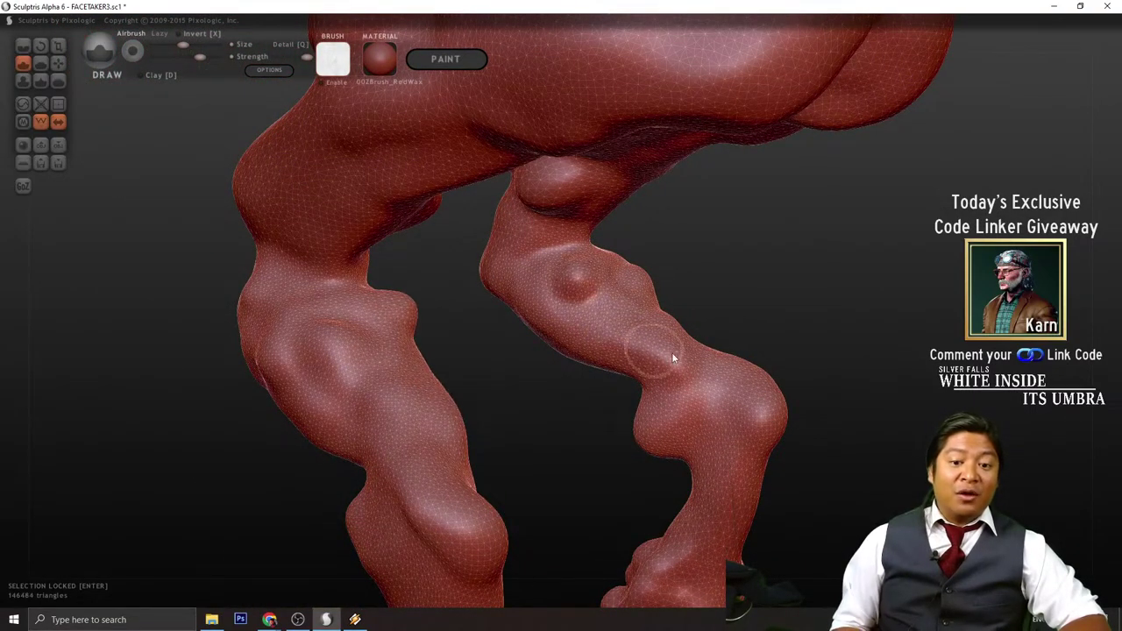
left_click_drag(577, 309, 547, 292)
mouse_move(859, 329)
left_mouse_down()
mouse_move(677, 321)
mouse_move(579, 274)
left_mouse_up()
left_click_drag(719, 386, 633, 375)
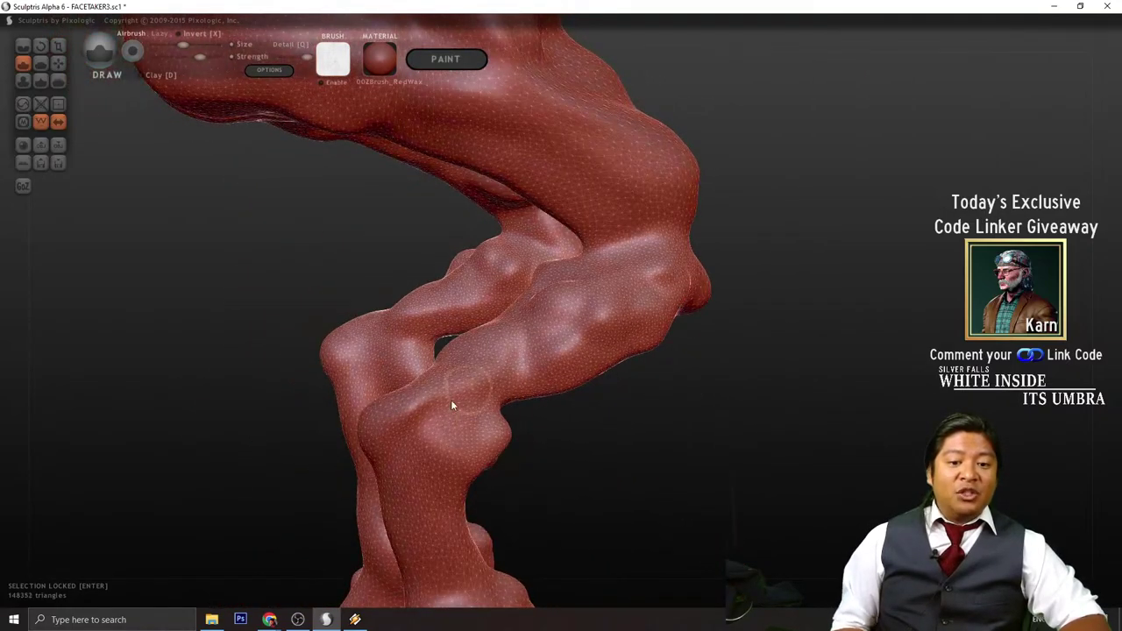
left_click_drag(525, 359, 574, 325)
- Add volume around the hock joints and build a protruding bony point at their back with the Draw brush
scroll(684, 434, "down", 3)
mouse_move(751, 399)
left_mouse_down()
mouse_move(685, 434)
mouse_move(641, 421)
mouse_move(556, 427)
mouse_move(485, 407)
left_mouse_up()
scroll(556, 427, "up", 3)
left_click_drag(536, 474, 667, 311, "alt")
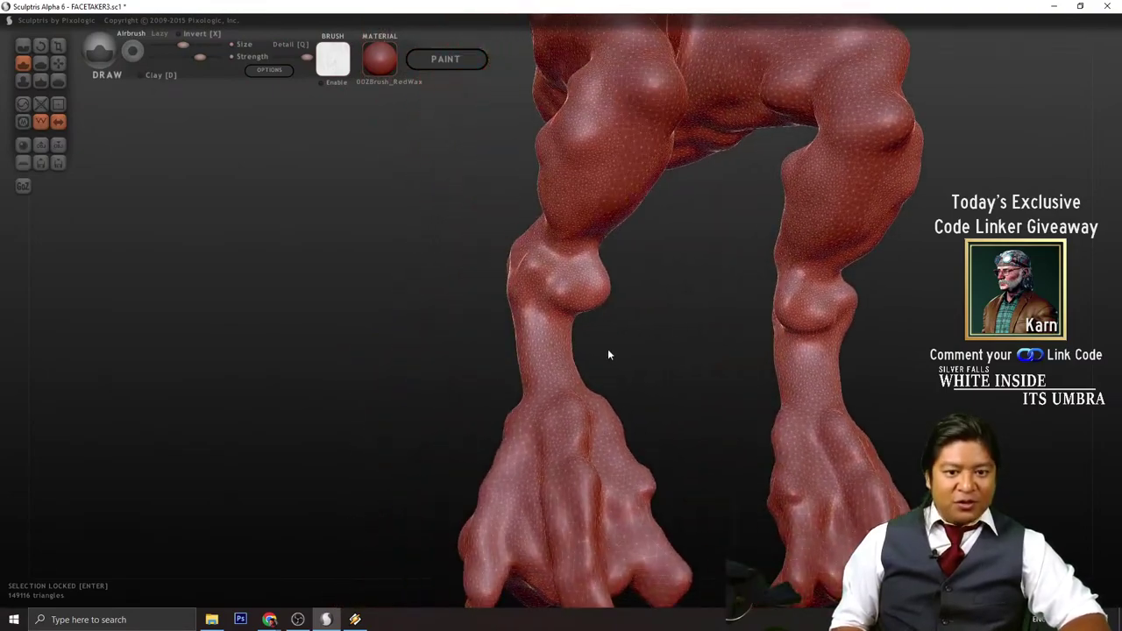
scroll(561, 306, "up", 3)
scroll(515, 256, "down", 2)
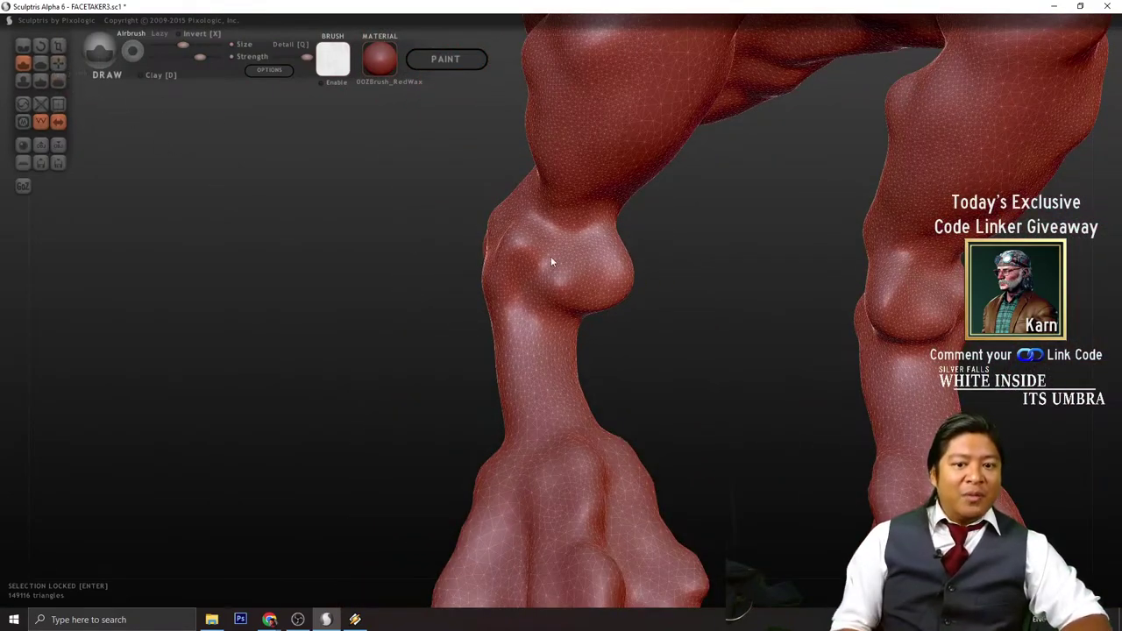
left_click_drag(622, 261, 588, 256)
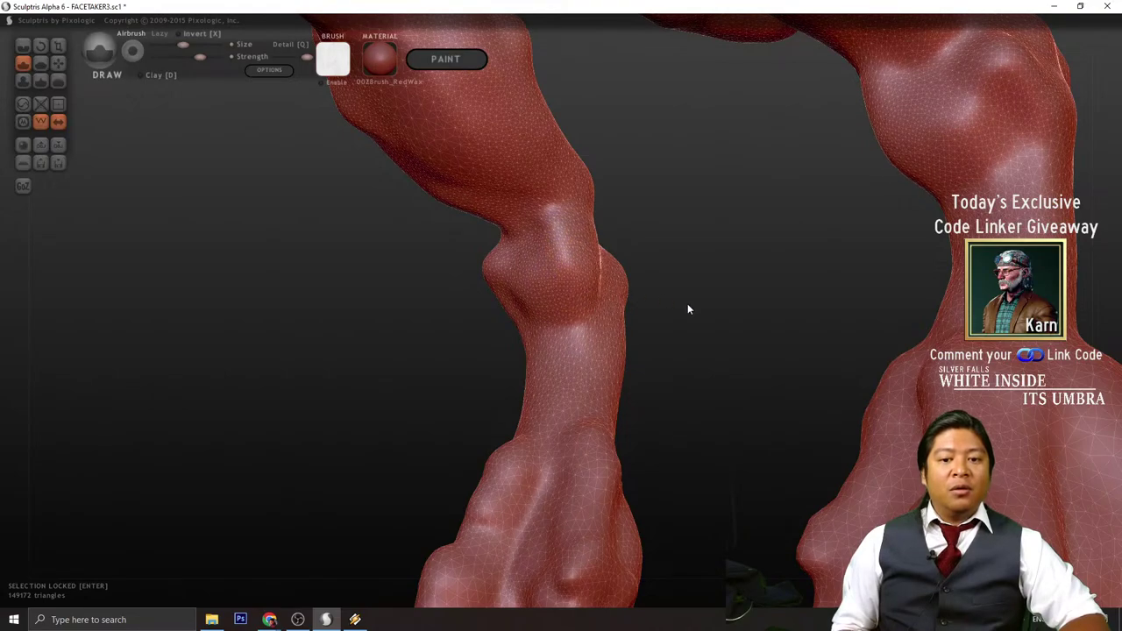
left_click_drag(687, 309, 348, 193)
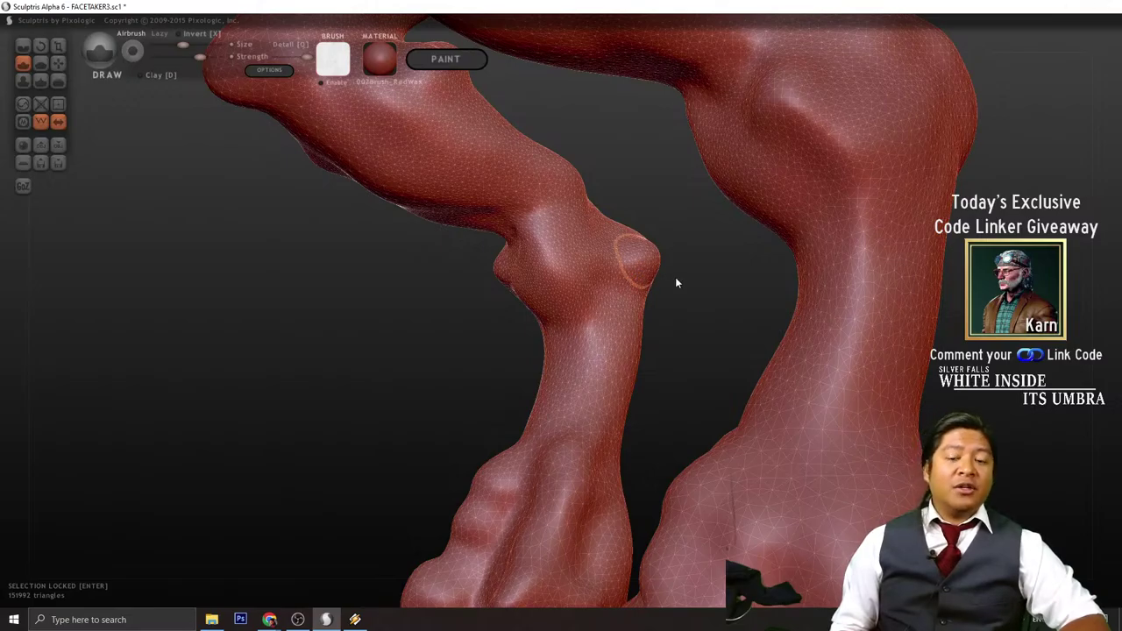
- Exit the sculpting session, search Windows for Sculptris and launch the program again
key("alt+F4")
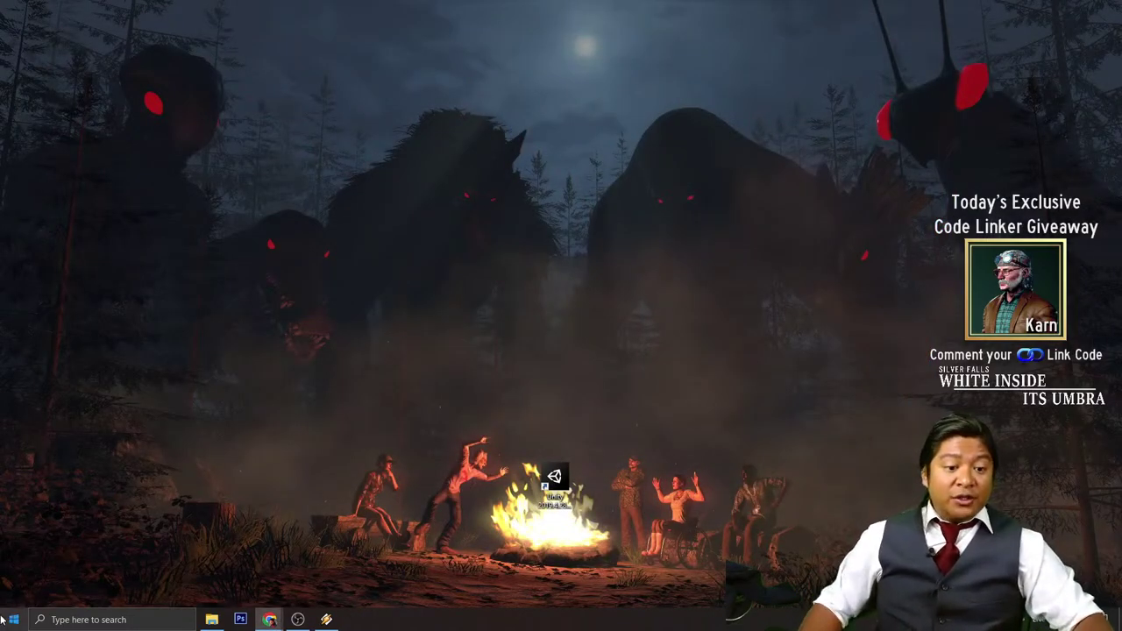
left_click(164, 620)
type("sculpt")
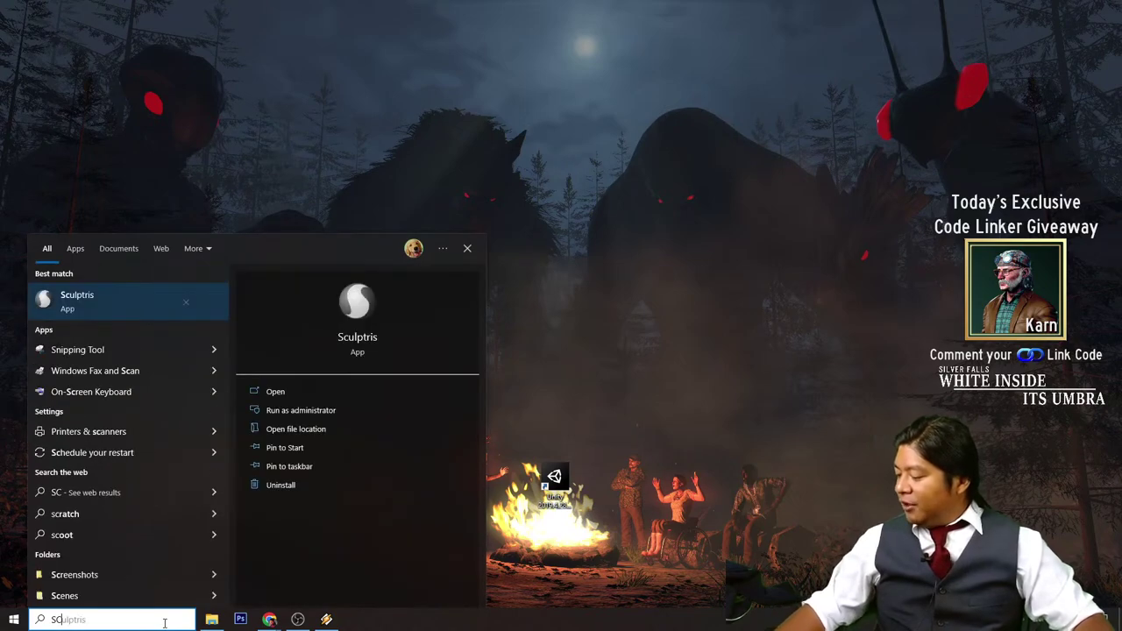
key("Return")
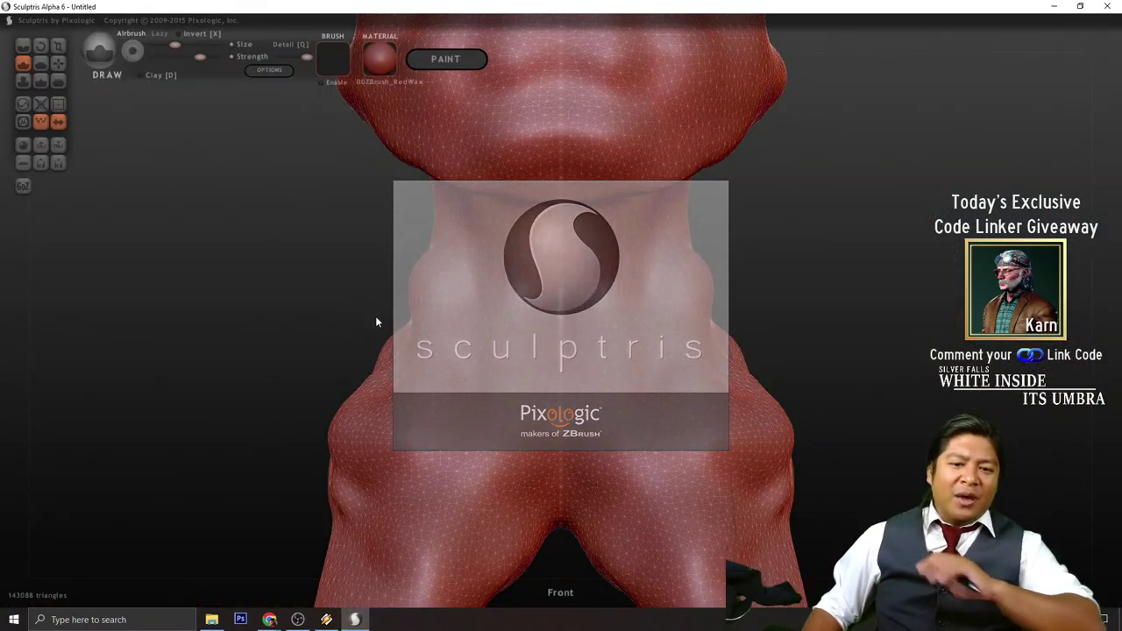
- Save the recovered sculpt as FACETAKER3.sc1
scroll(814, 436, "down", 5)
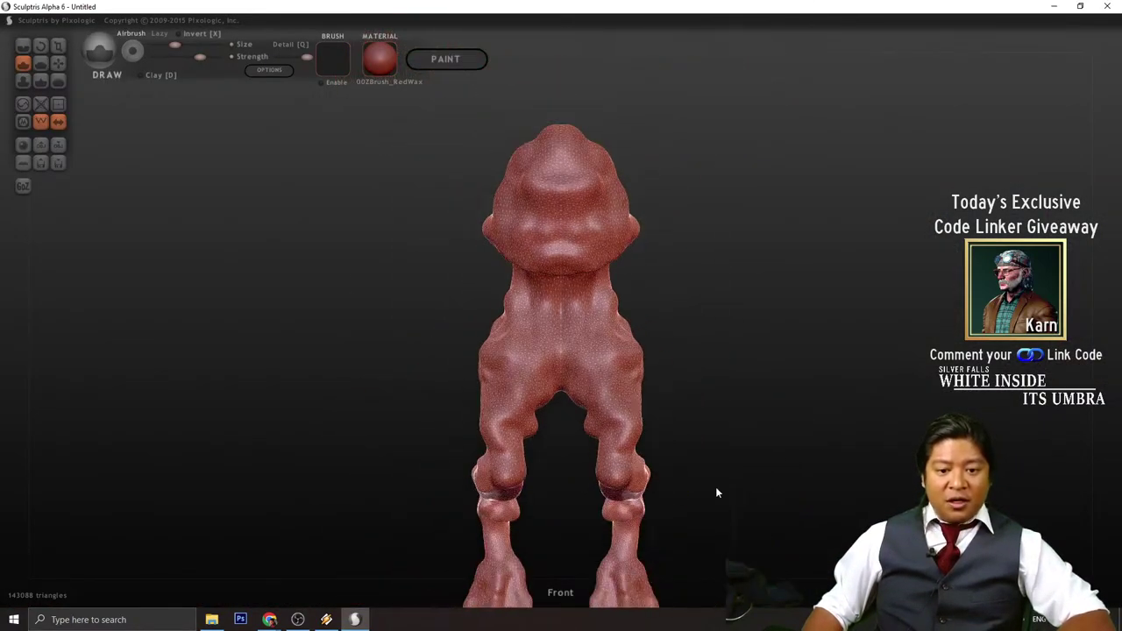
left_click_drag(716, 487, 731, 354, "alt")
scroll(589, 439, "up", 4)
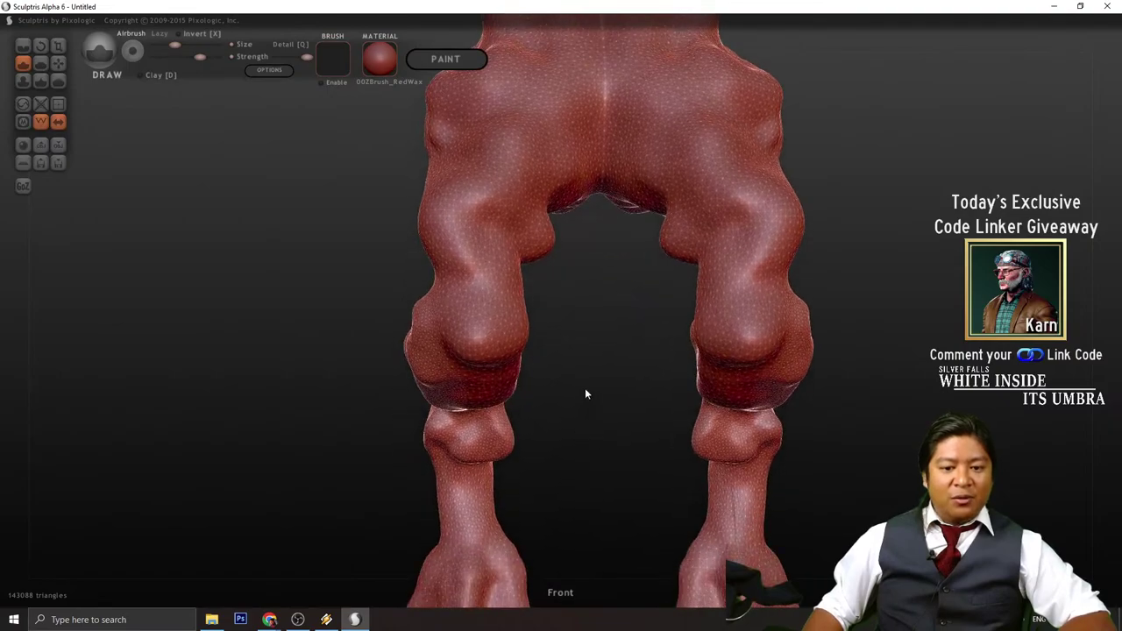
left_click_drag(587, 394, 789, 386)
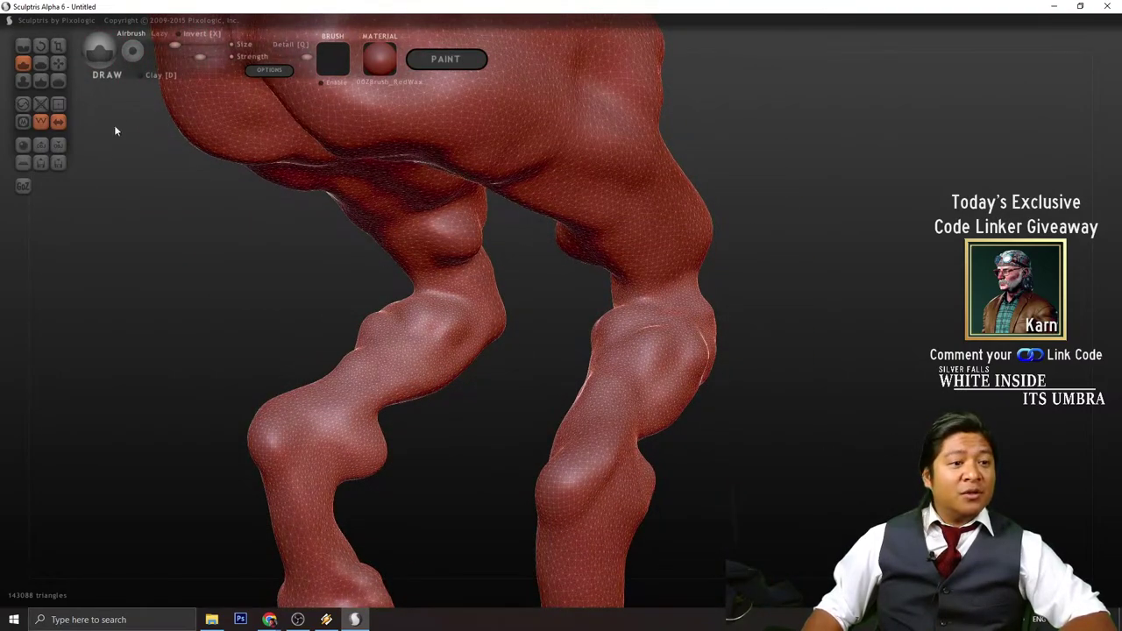
left_click(58, 165)
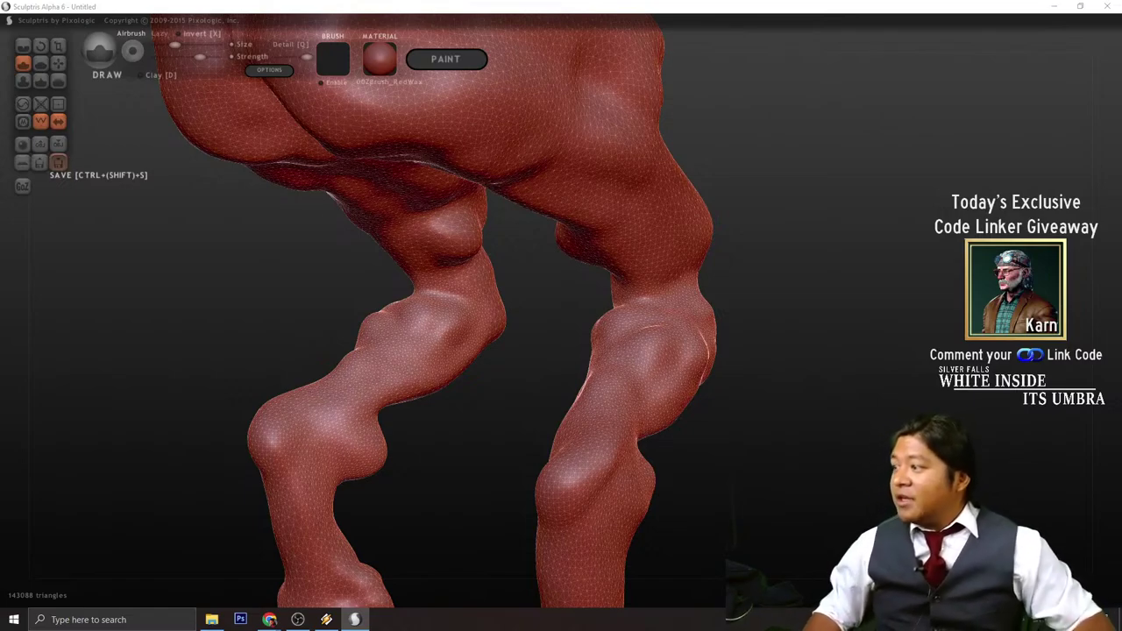
key("Return")
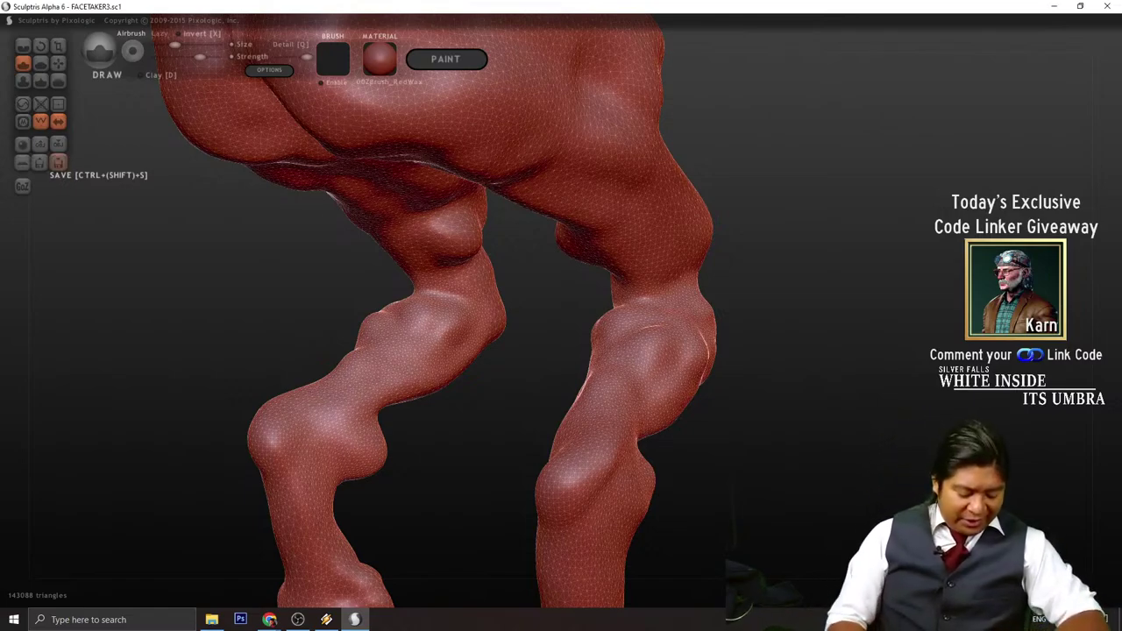
- Try the Inflate brush on the bulge at the inner side of the hock and undo the stroke
left_click_drag(860, 454, 791, 343, "alt")
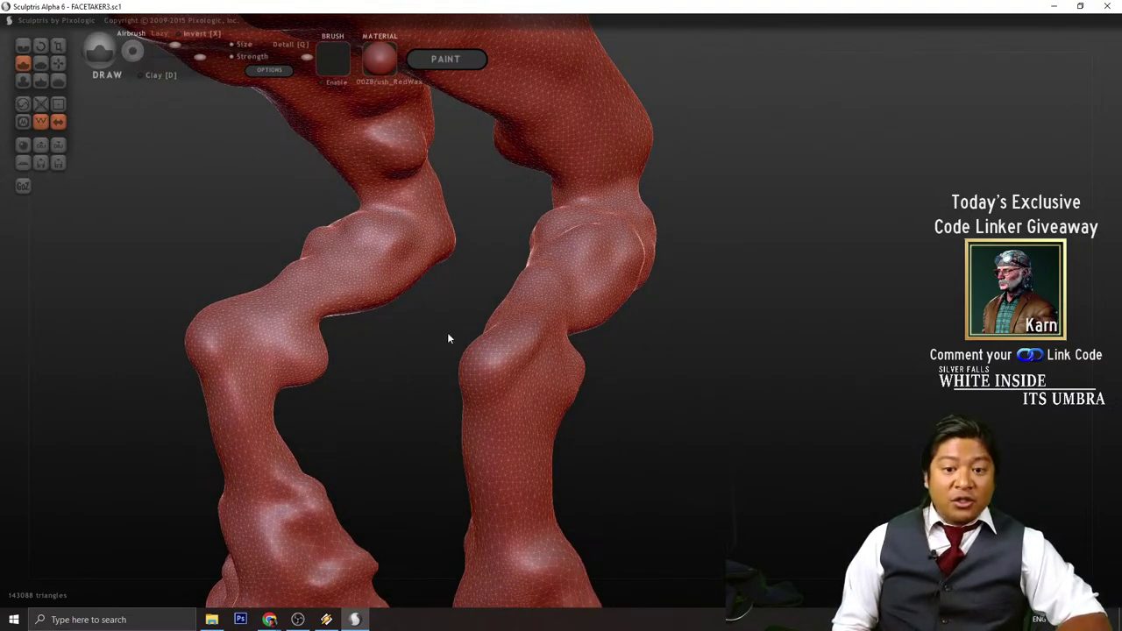
mouse_move(673, 363)
left_mouse_down()
mouse_move(504, 368)
mouse_move(675, 393)
mouse_move(699, 381)
mouse_move(654, 437)
mouse_move(489, 435)
mouse_move(464, 395)
mouse_move(616, 416)
mouse_move(692, 448)
mouse_move(719, 398)
mouse_move(693, 406)
mouse_move(716, 411)
mouse_move(599, 390)
mouse_move(309, 267)
left_mouse_up()
scroll(603, 348, "up", 5)
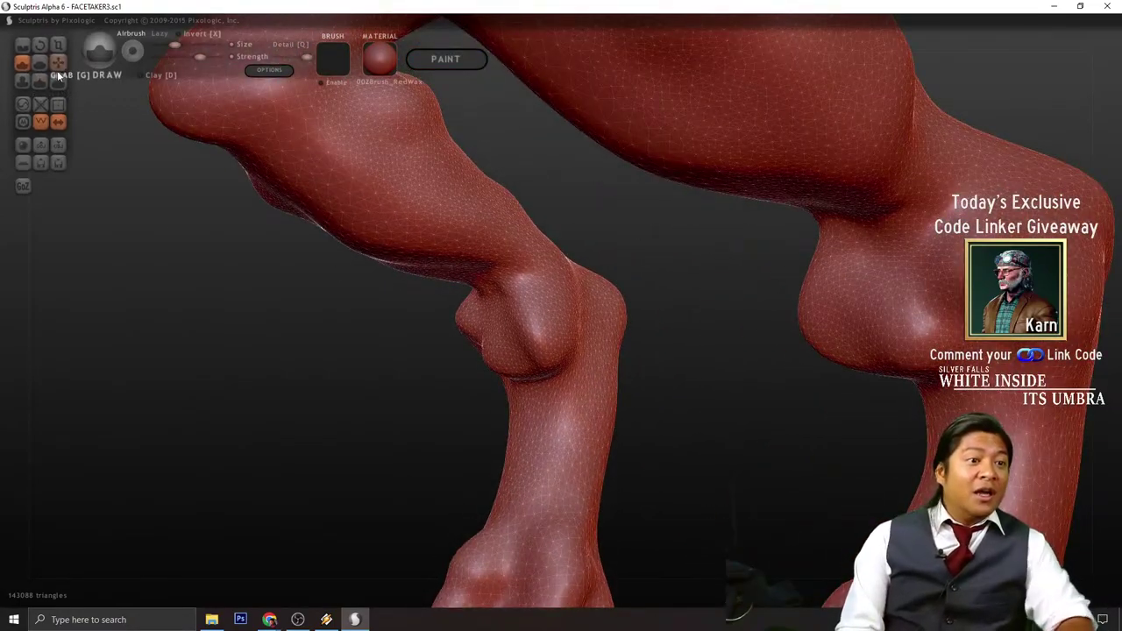
left_click(23, 80)
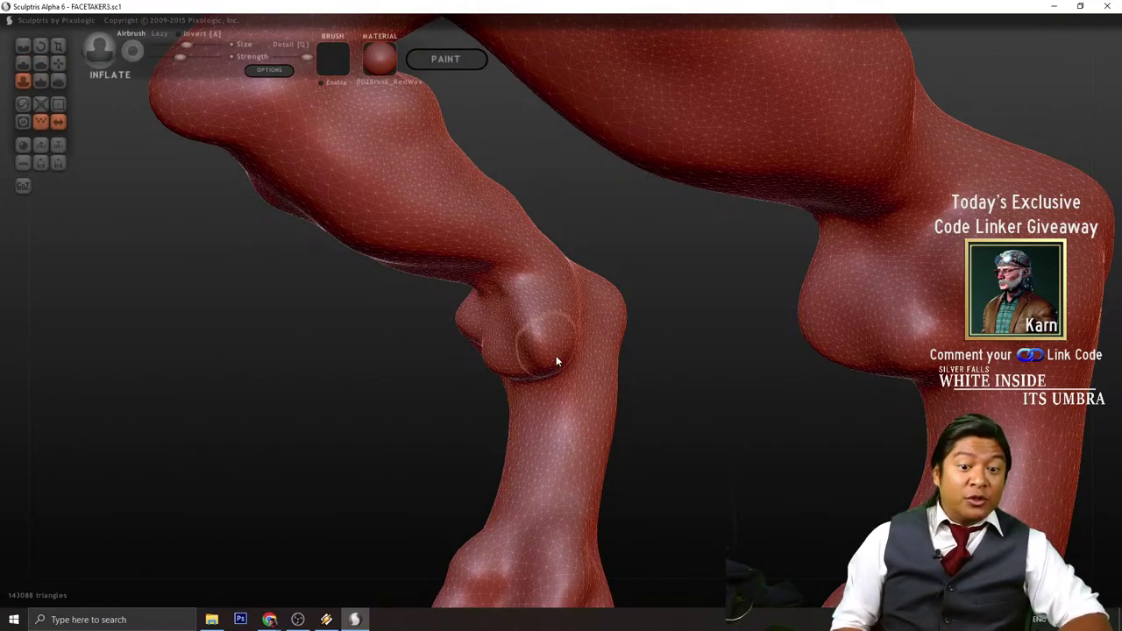
scroll(557, 352, "down", 3)
scroll(557, 339, "down", 3)
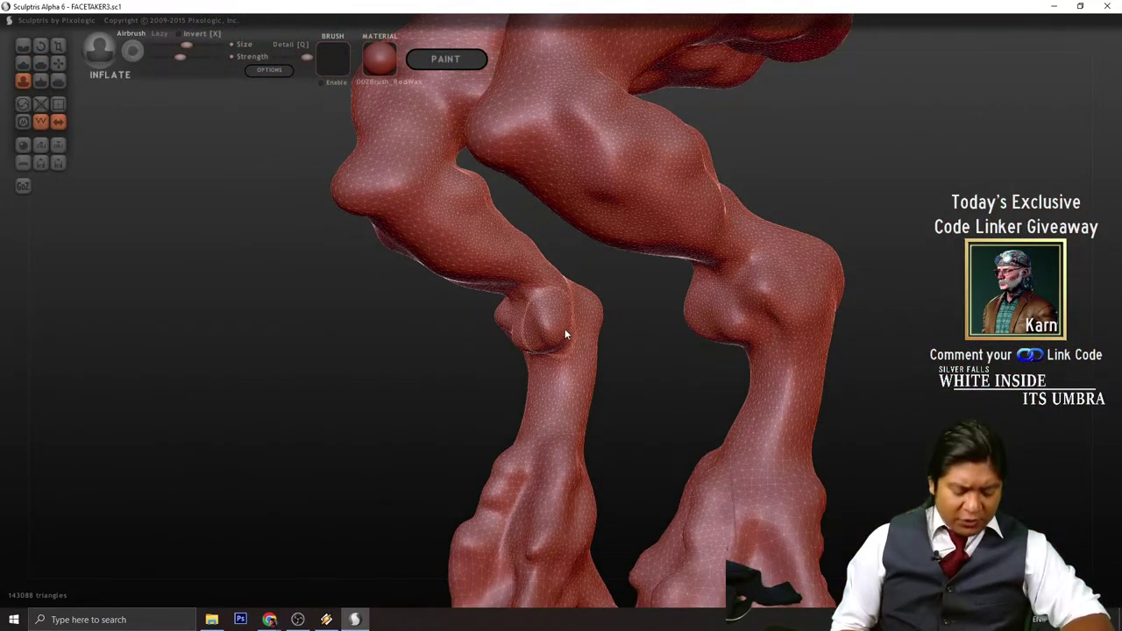
left_click_drag(564, 329, 551, 325)
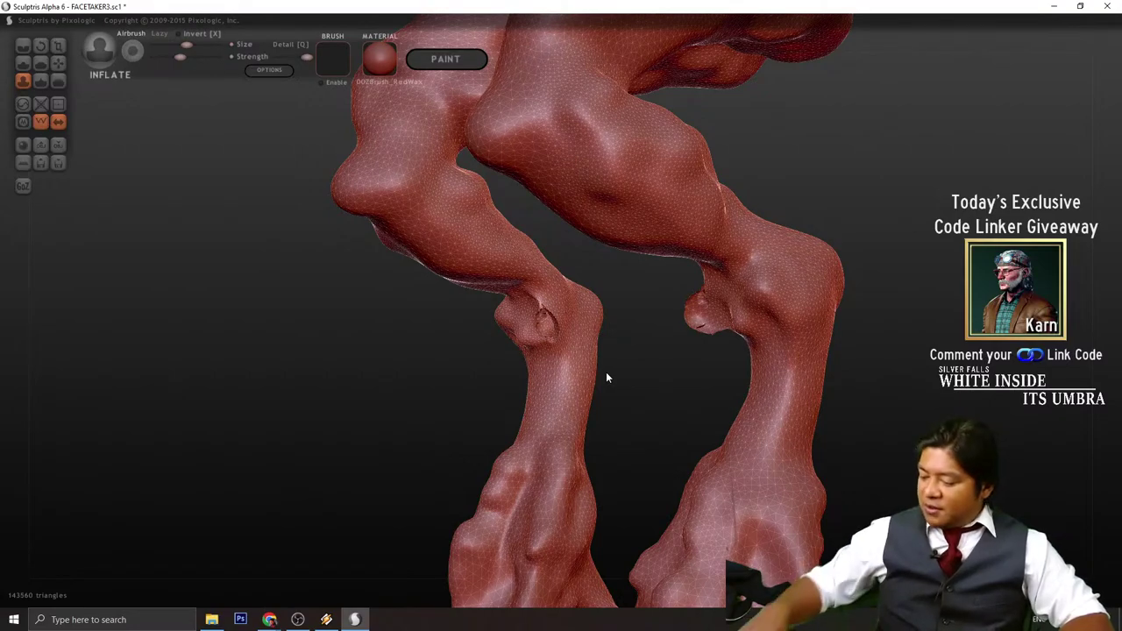
key("ctrl+z")
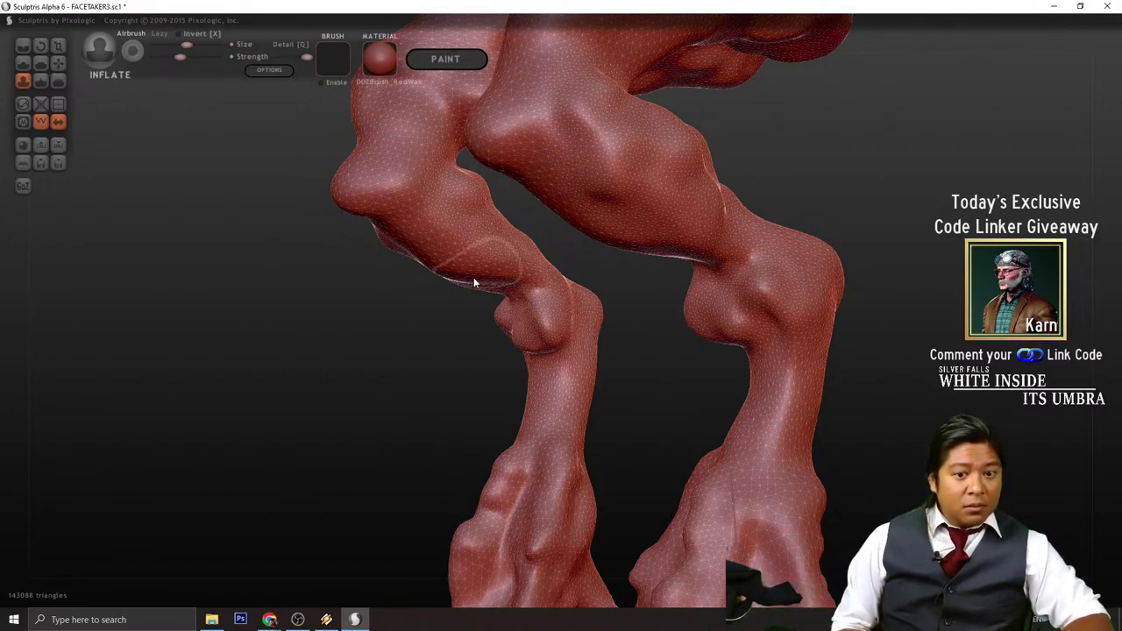
- Flatten the protruding bulges on the inner side of the hocks with the Smooth brush
key("d")
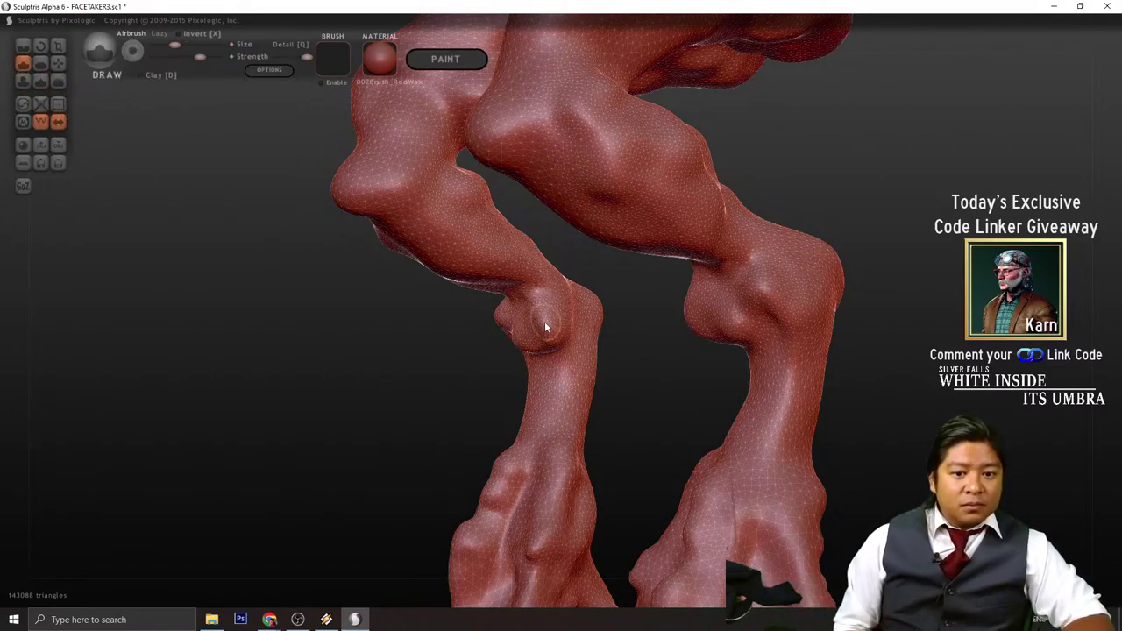
scroll(544, 327, "down", 3)
scroll(543, 325, "up", 3)
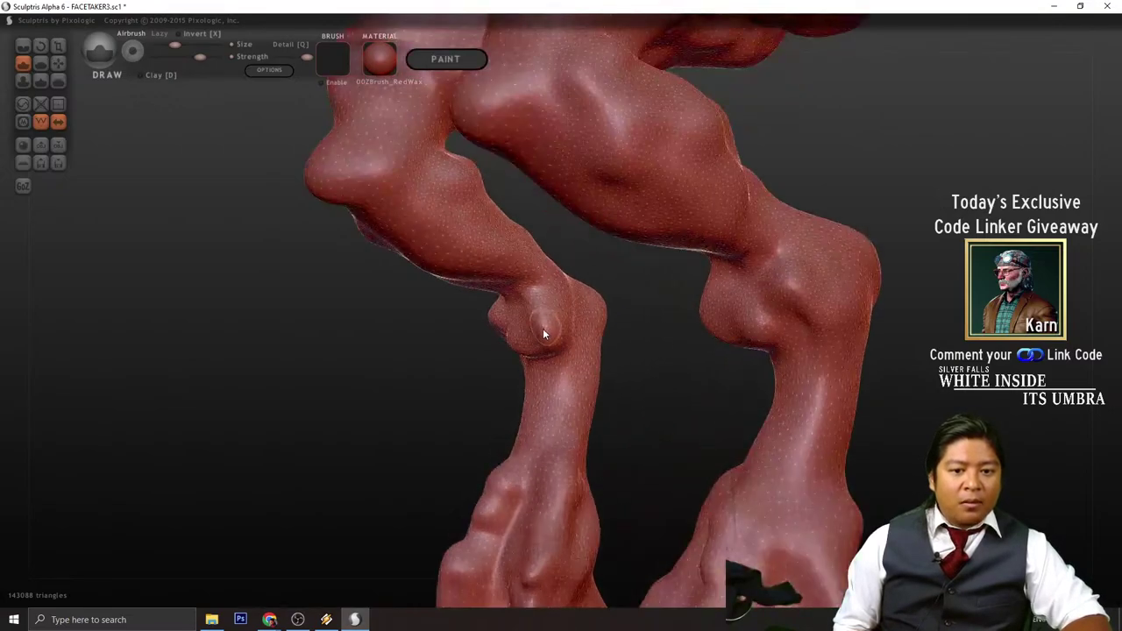
scroll(546, 327, "down", 2)
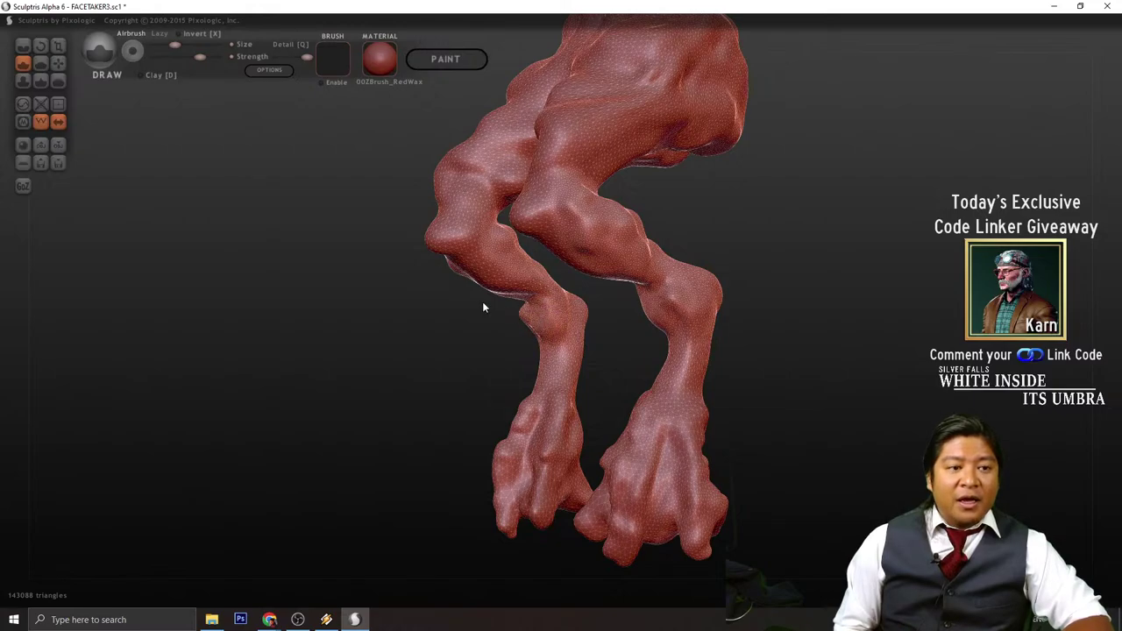
left_click(58, 80)
mouse_move(531, 303)
left_mouse_down()
mouse_move(560, 353)
mouse_move(522, 325)
mouse_move(545, 360)
mouse_move(527, 346)
mouse_move(544, 341)
mouse_move(520, 356)
left_mouse_up()
scroll(546, 331, "up", 3)
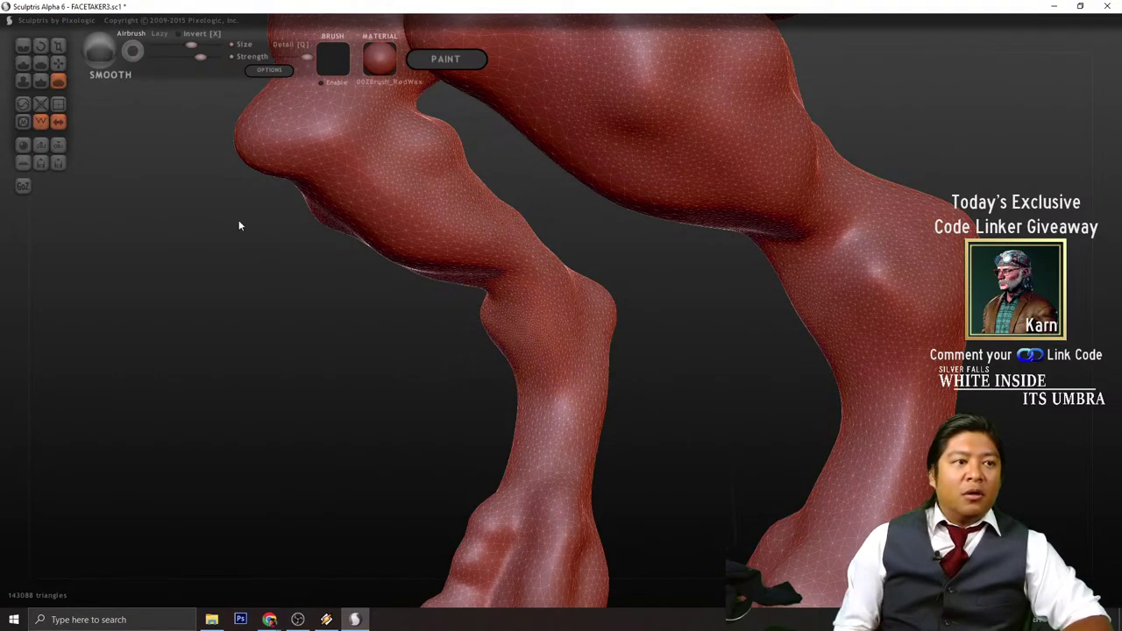
- Add volume across the inner side of the hocks with a larger Draw brush, undoing the last stroke
left_click(23, 63)
scroll(600, 310, "down", 1)
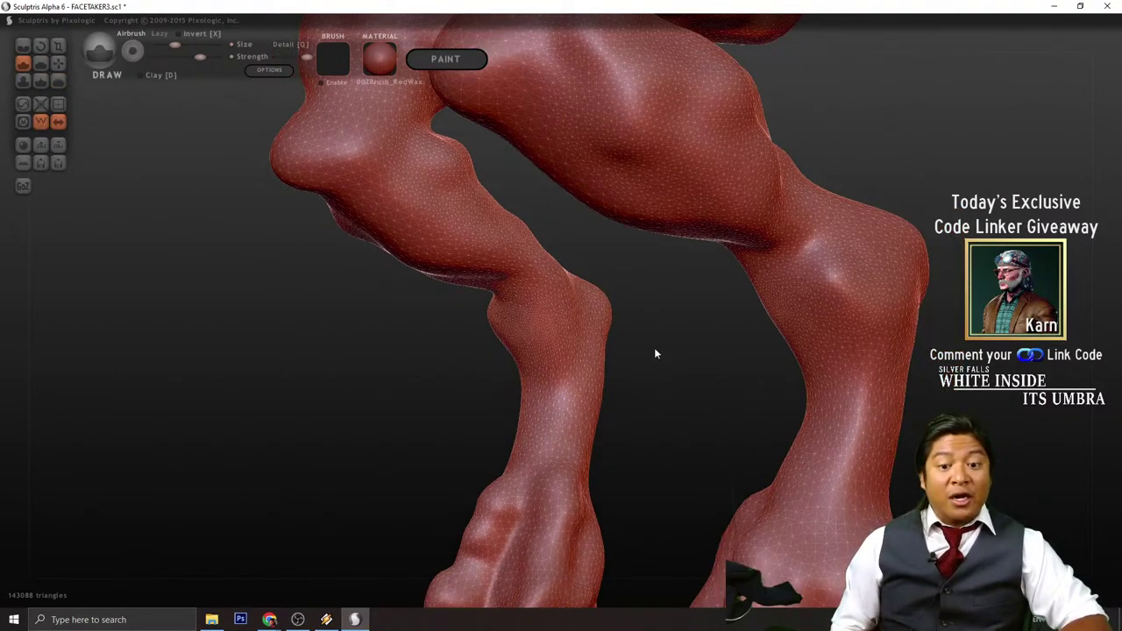
left_click_drag(654, 349, 631, 334)
scroll(632, 334, "down", 2)
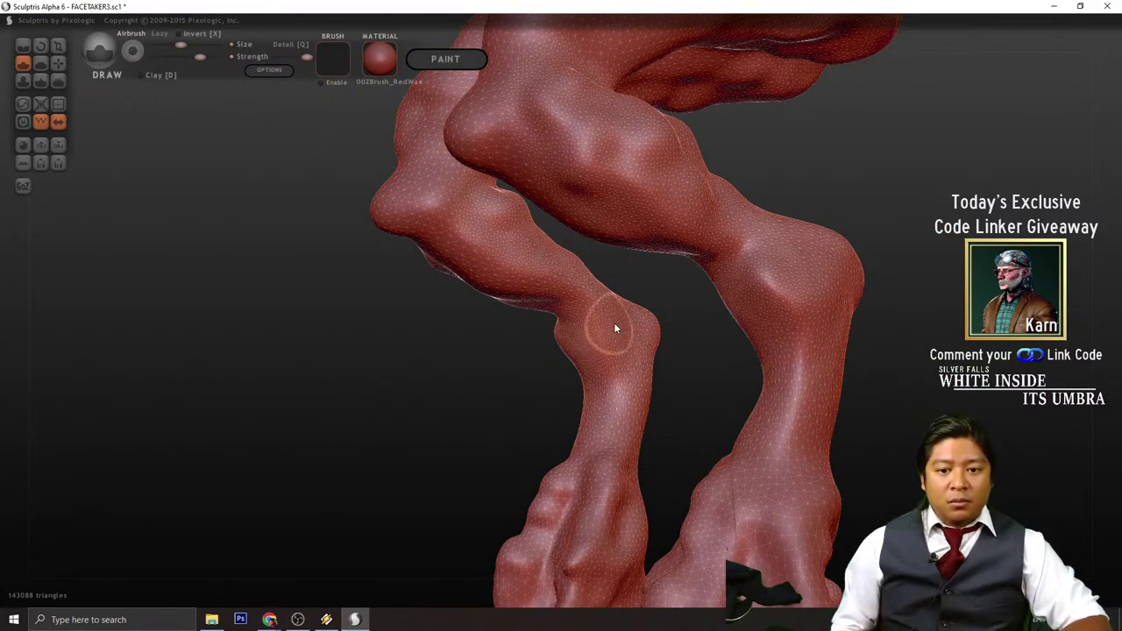
left_click_drag(614, 323, 649, 318)
mouse_move(649, 318)
right_mouse_down()
mouse_move(628, 381)
mouse_move(859, 333)
mouse_move(869, 360)
mouse_move(687, 436)
right_mouse_up()
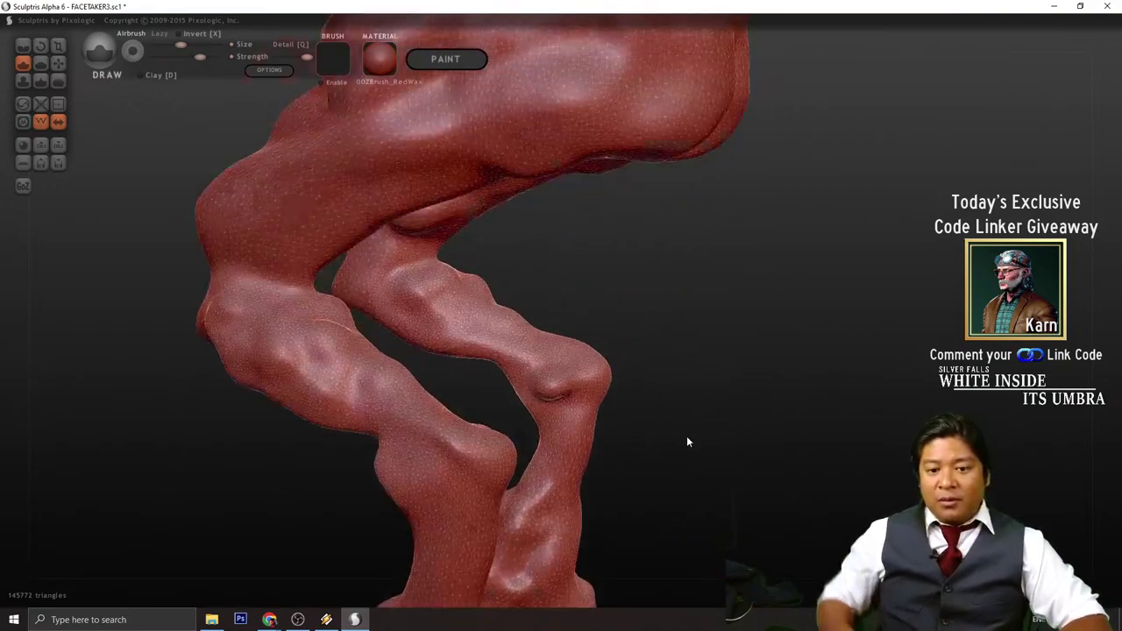
scroll(686, 436, "up", 3)
key("ctrl+z")
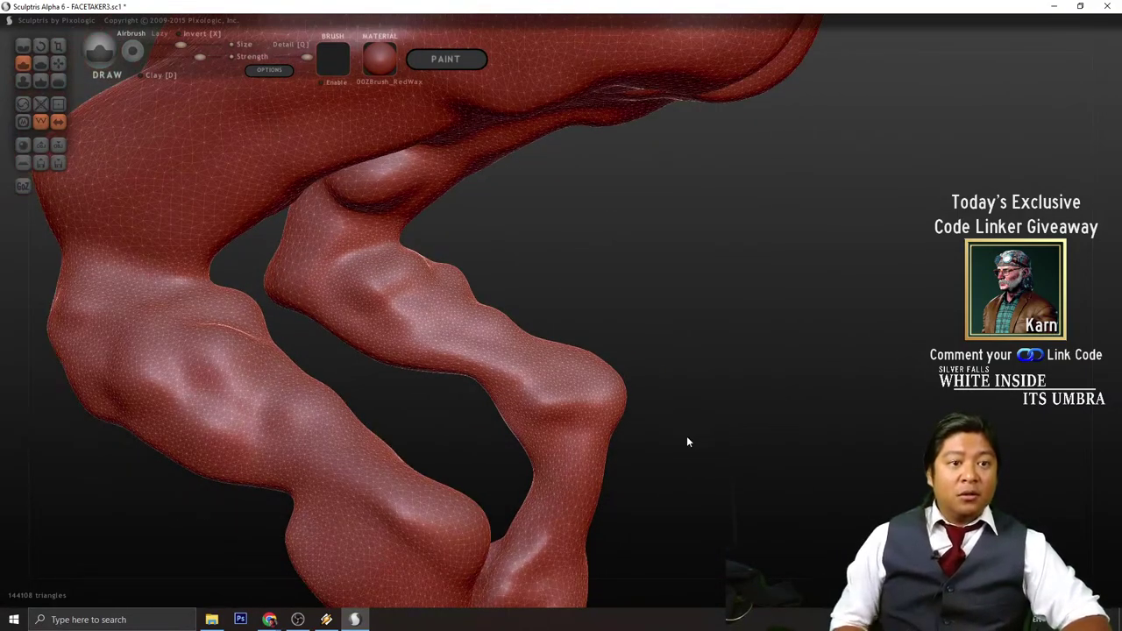
- Build up the inner face of the hocks and the adjoining lower legs with Draw strokes
scroll(564, 393, "down", 1)
left_click_drag(575, 398, 545, 407)
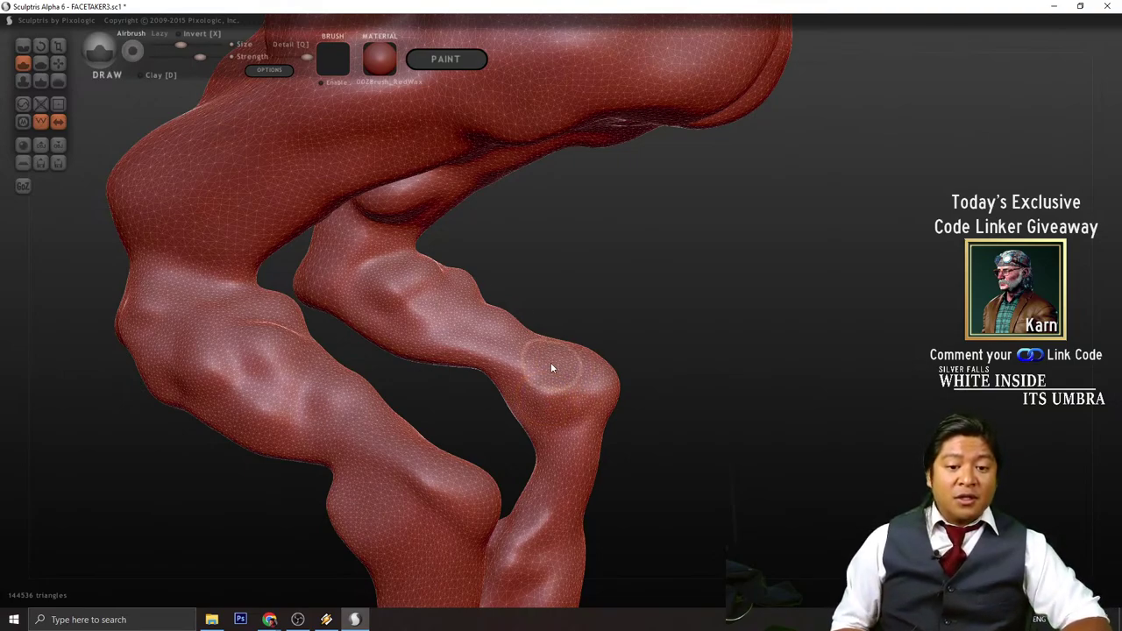
mouse_move(551, 368)
left_mouse_down()
mouse_move(446, 319)
mouse_move(437, 326)
left_mouse_up()
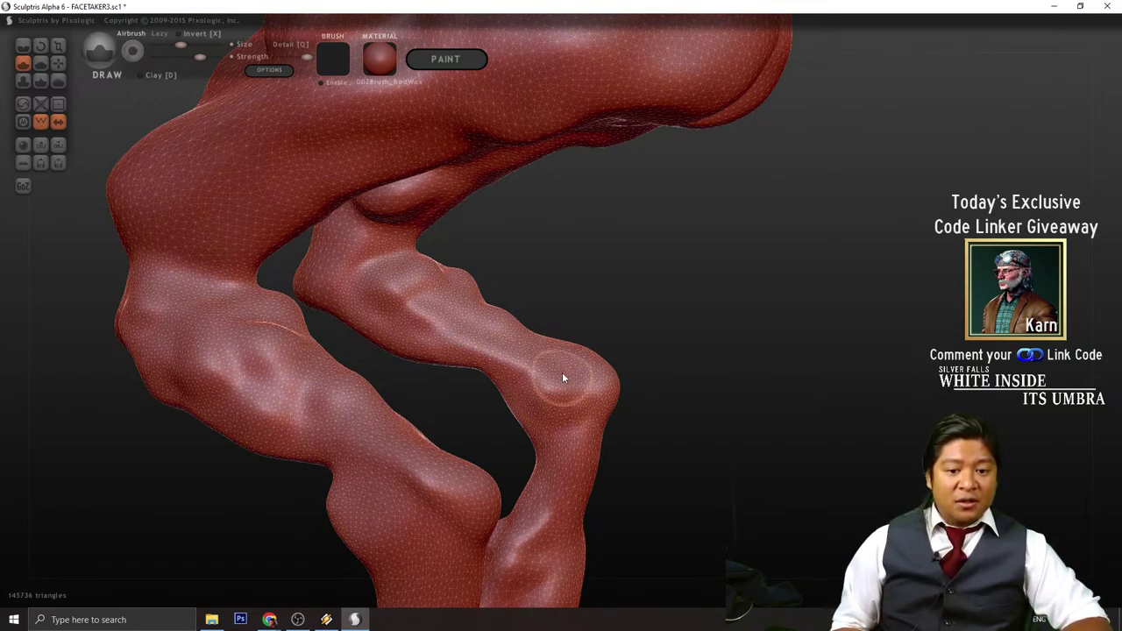
mouse_move(564, 378)
left_mouse_down()
mouse_move(581, 416)
mouse_move(519, 397)
mouse_move(518, 384)
left_mouse_up()
mouse_move(649, 466)
left_mouse_down()
mouse_move(634, 348)
mouse_move(725, 400)
mouse_move(371, 443)
mouse_move(591, 344)
mouse_move(591, 246)
mouse_move(572, 259)
mouse_move(566, 399)
left_mouse_up()
mouse_move(582, 253)
left_mouse_down()
mouse_move(549, 349)
mouse_move(353, 325)
mouse_move(480, 325)
mouse_move(392, 272)
mouse_move(426, 410)
left_mouse_up()
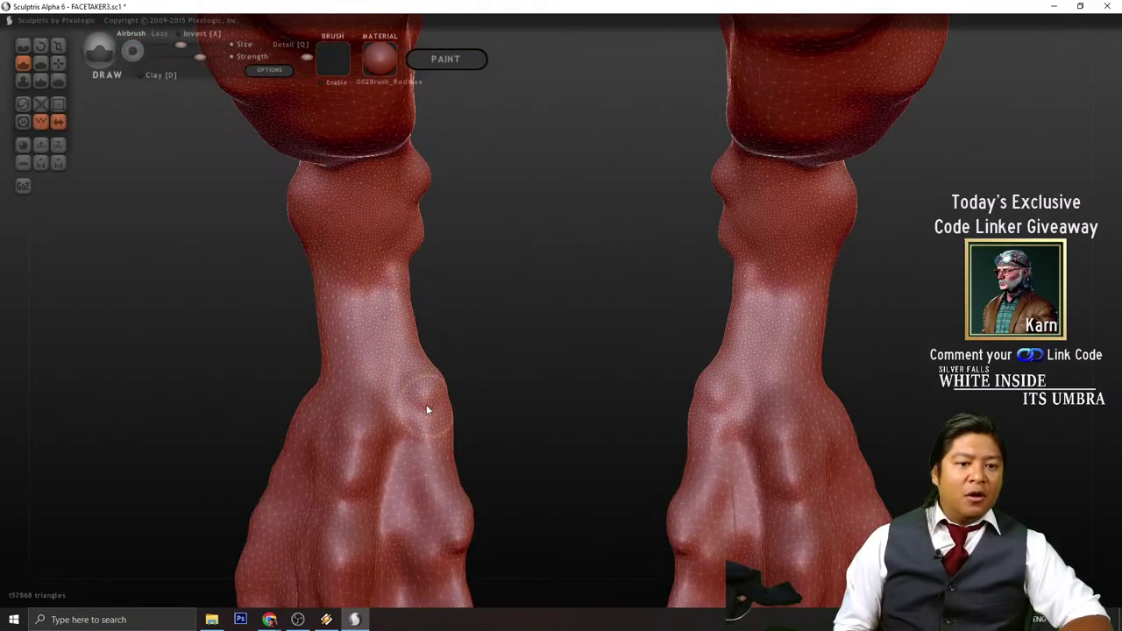
- Add tendon-like volume along the shafts between the hocks and the feet with the Draw brush
mouse_move(544, 307)
left_mouse_down()
mouse_move(663, 244)
mouse_move(592, 283)
left_mouse_up()
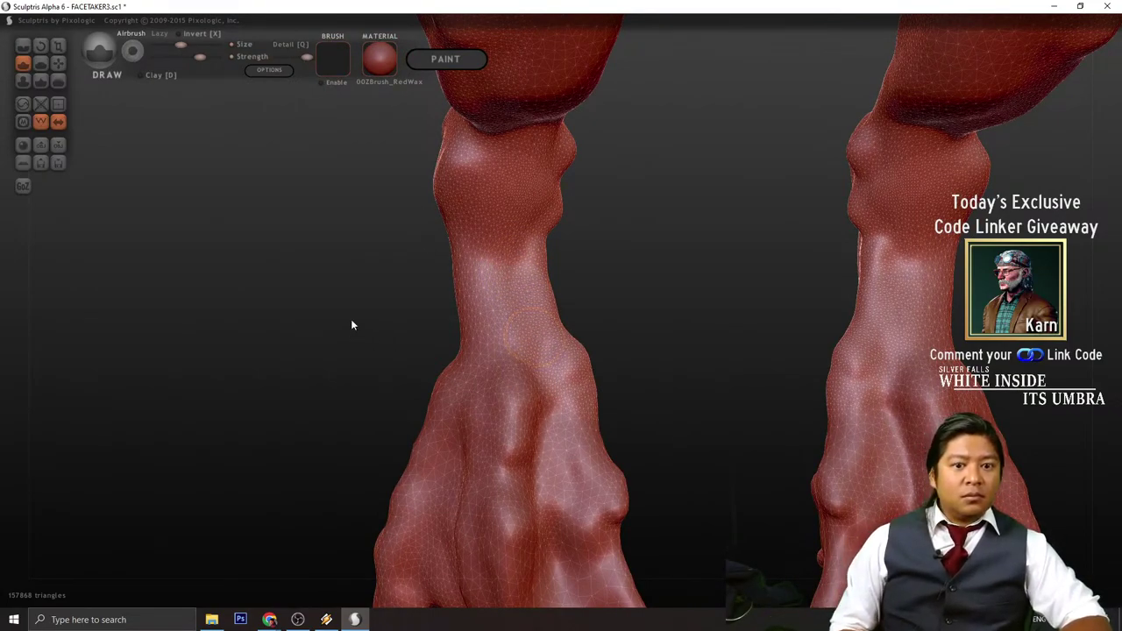
left_click_drag(469, 255, 462, 392)
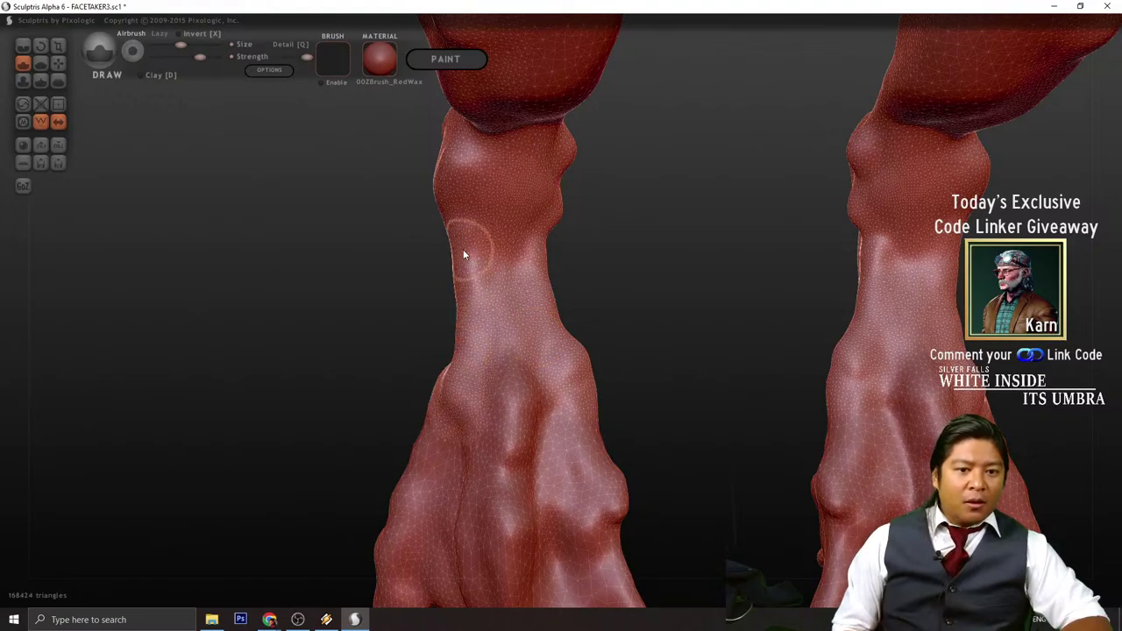
left_click_drag(340, 427, 605, 399)
mouse_move(641, 262)
left_mouse_down()
mouse_move(641, 219)
mouse_move(679, 403)
left_mouse_up()
left_click_drag(754, 360, 873, 308)
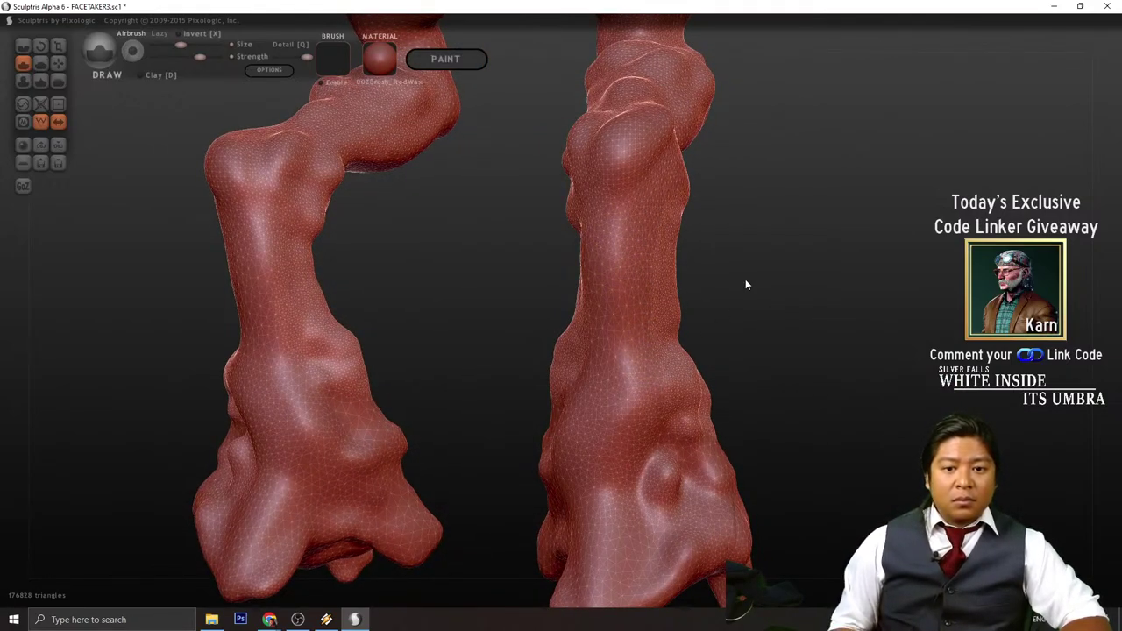
left_click_drag(746, 284, 672, 275)
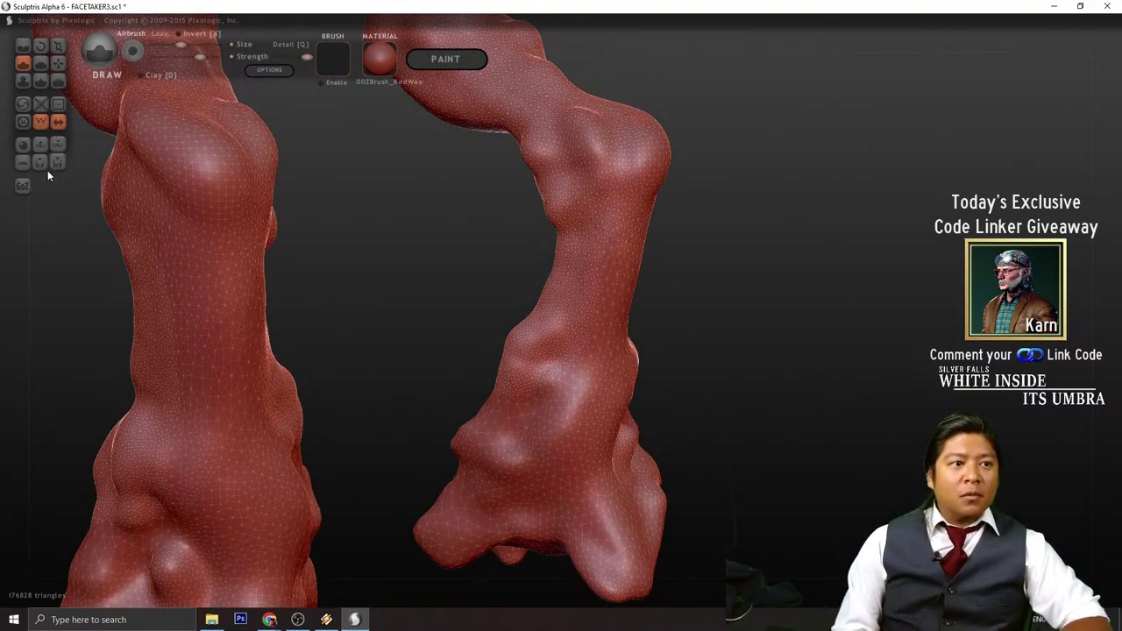
- Carve grooves down the shafts above the feet, around the hocks and along the outer lower legs with the Crease brush
left_click(23, 46)
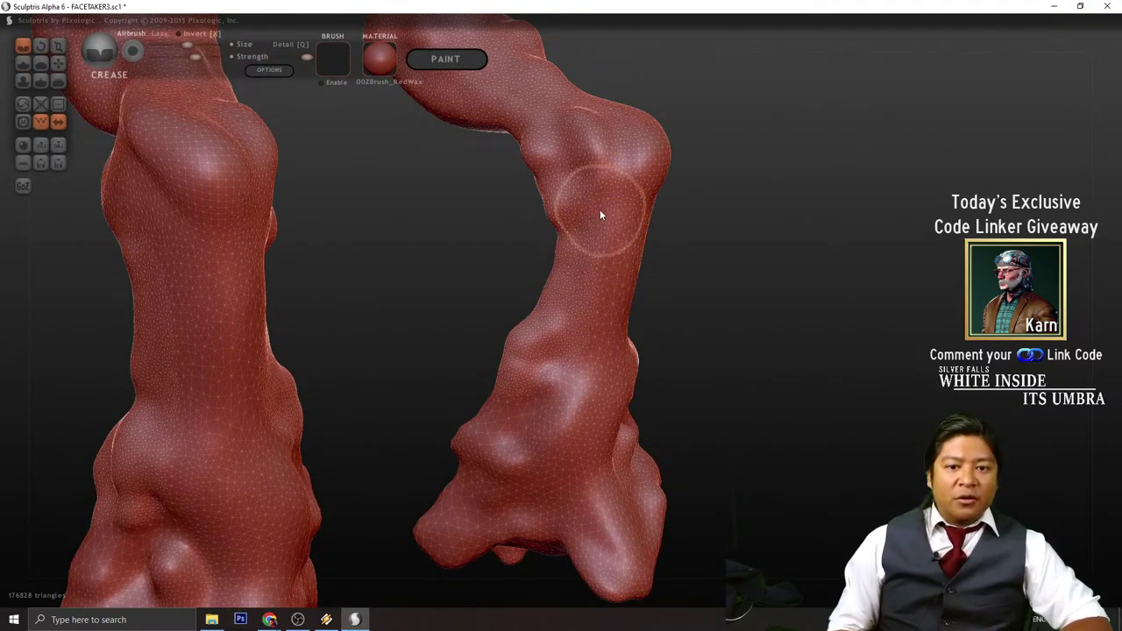
mouse_move(601, 212)
left_mouse_down()
mouse_move(559, 393)
mouse_move(531, 423)
left_mouse_up()
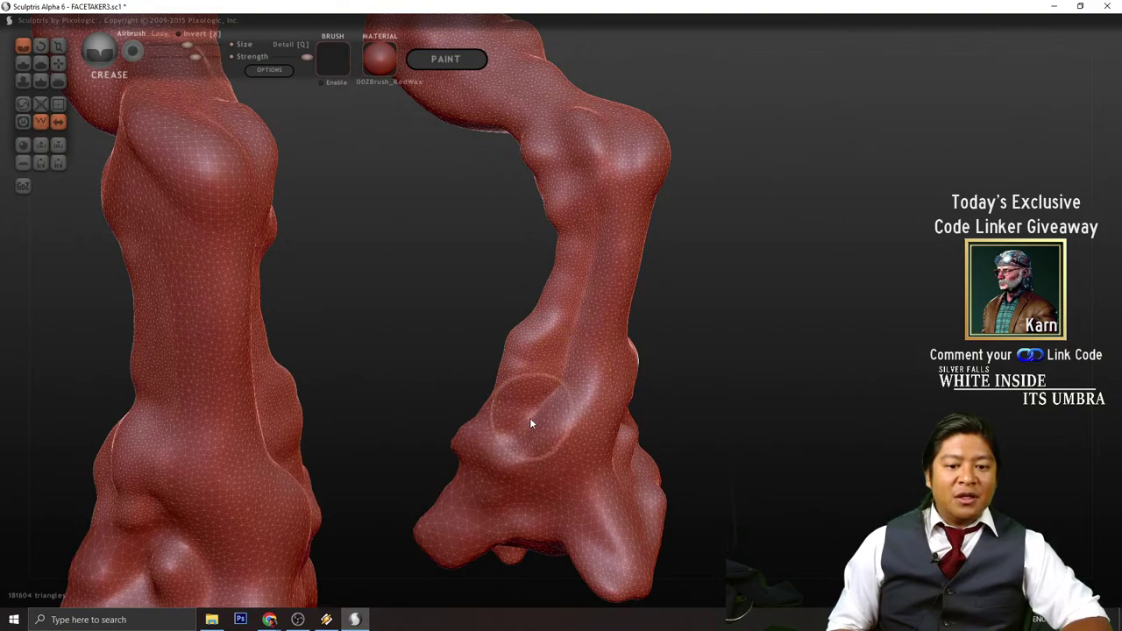
mouse_move(828, 333)
left_mouse_down()
mouse_move(630, 291)
mouse_move(609, 205)
mouse_move(621, 411)
left_mouse_up()
mouse_move(748, 402)
left_mouse_down()
mouse_move(815, 388)
mouse_move(644, 366)
mouse_move(414, 298)
mouse_move(413, 240)
mouse_move(371, 396)
left_mouse_up()
mouse_move(415, 282)
left_mouse_down()
mouse_move(416, 269)
mouse_move(430, 371)
mouse_move(453, 426)
left_mouse_up()
mouse_move(495, 202)
left_mouse_down()
mouse_move(572, 480)
mouse_move(641, 349)
mouse_move(487, 260)
mouse_move(554, 474)
mouse_move(626, 502)
mouse_move(620, 512)
mouse_move(614, 332)
left_mouse_up()
mouse_move(595, 266)
left_mouse_down()
mouse_move(573, 292)
mouse_move(456, 354)
mouse_move(332, 401)
left_mouse_up()
mouse_move(667, 497)
left_mouse_down()
mouse_move(714, 519)
mouse_move(571, 511)
mouse_move(722, 426)
mouse_move(626, 431)
mouse_move(489, 371)
mouse_move(429, 413)
mouse_move(392, 414)
mouse_move(476, 374)
left_mouse_up()
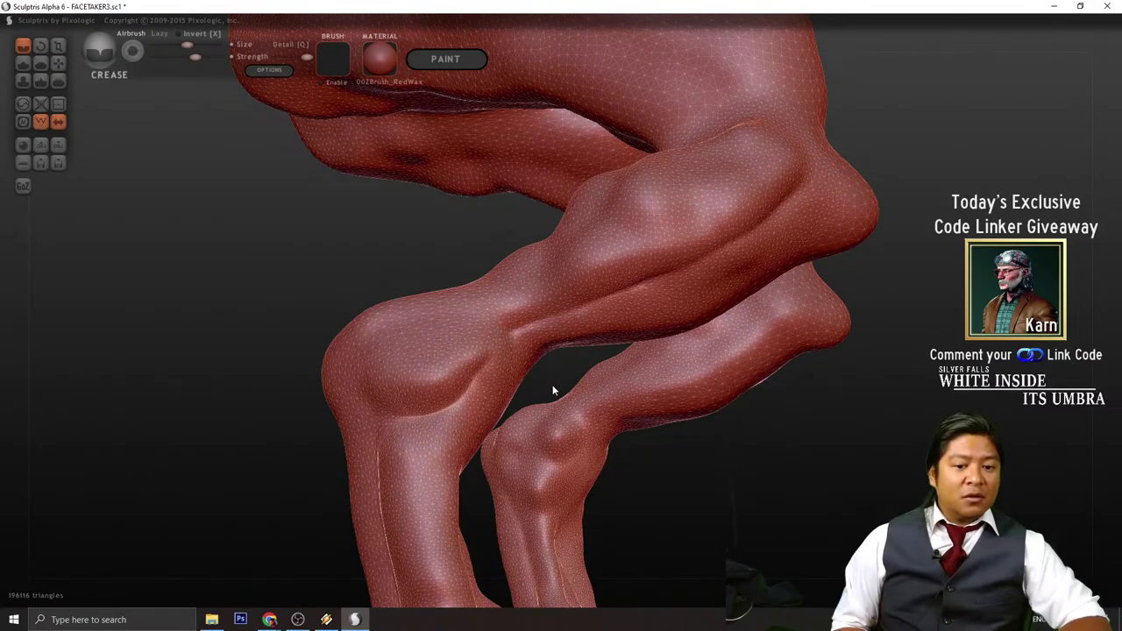
- Carve a crease along the inner side of the lower legs from below the knee to the hock
left_click_drag(554, 391, 377, 412)
mouse_move(477, 415)
left_mouse_down()
mouse_move(525, 442)
mouse_move(570, 405)
left_mouse_up()
left_click_drag(647, 405, 563, 418)
right_click_drag(563, 423, 602, 351)
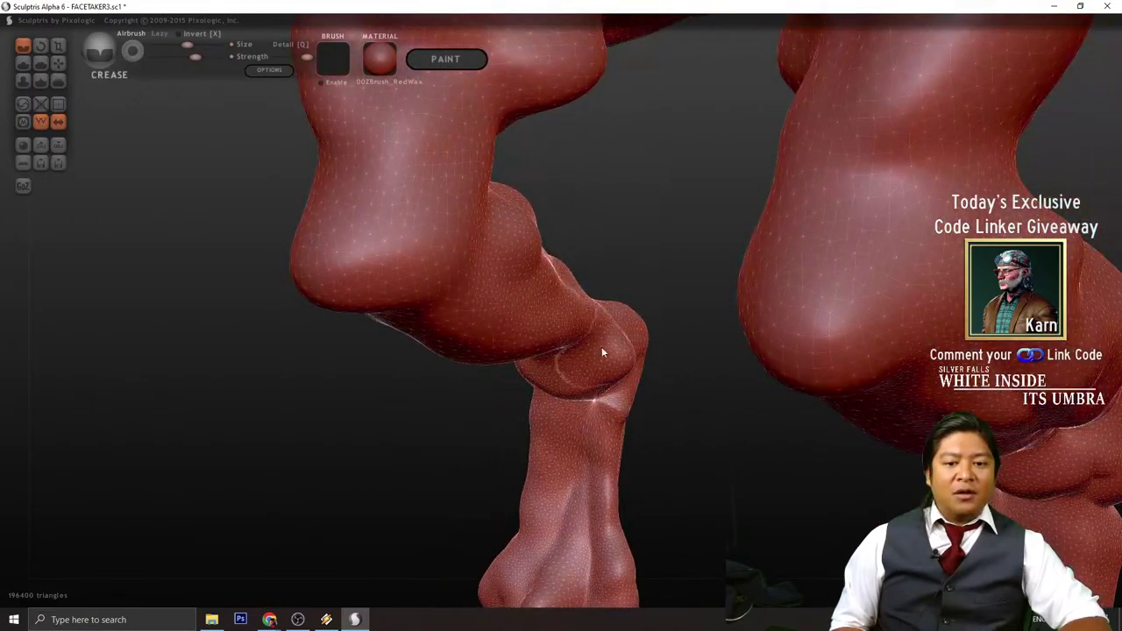
right_click_drag(717, 416, 637, 379)
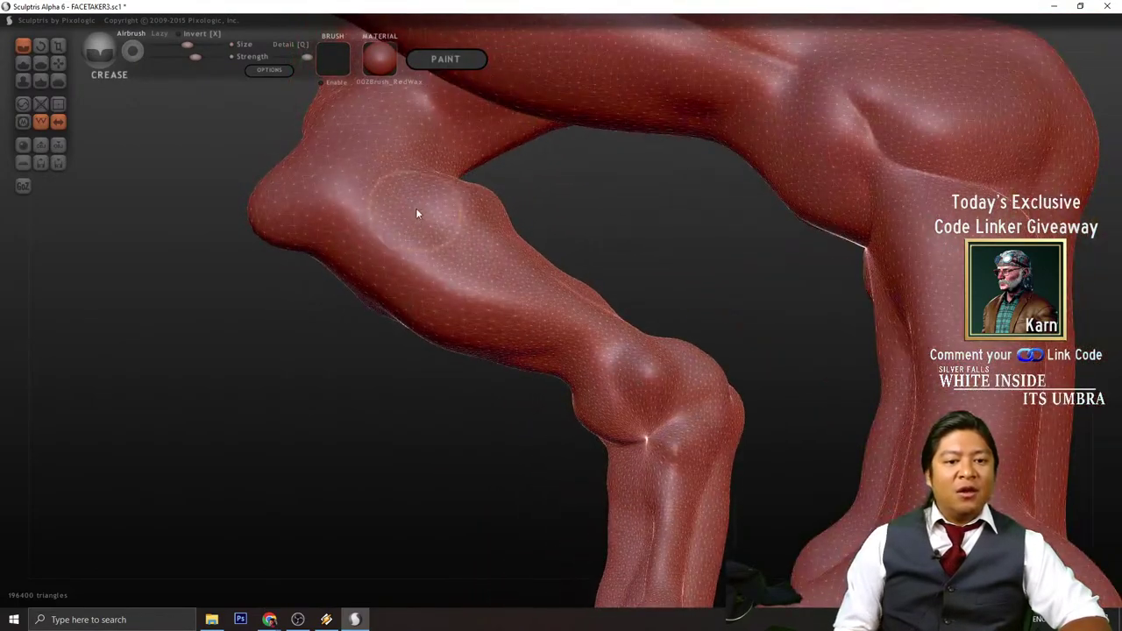
mouse_move(419, 213)
left_mouse_down()
mouse_move(521, 304)
mouse_move(689, 388)
left_mouse_up()
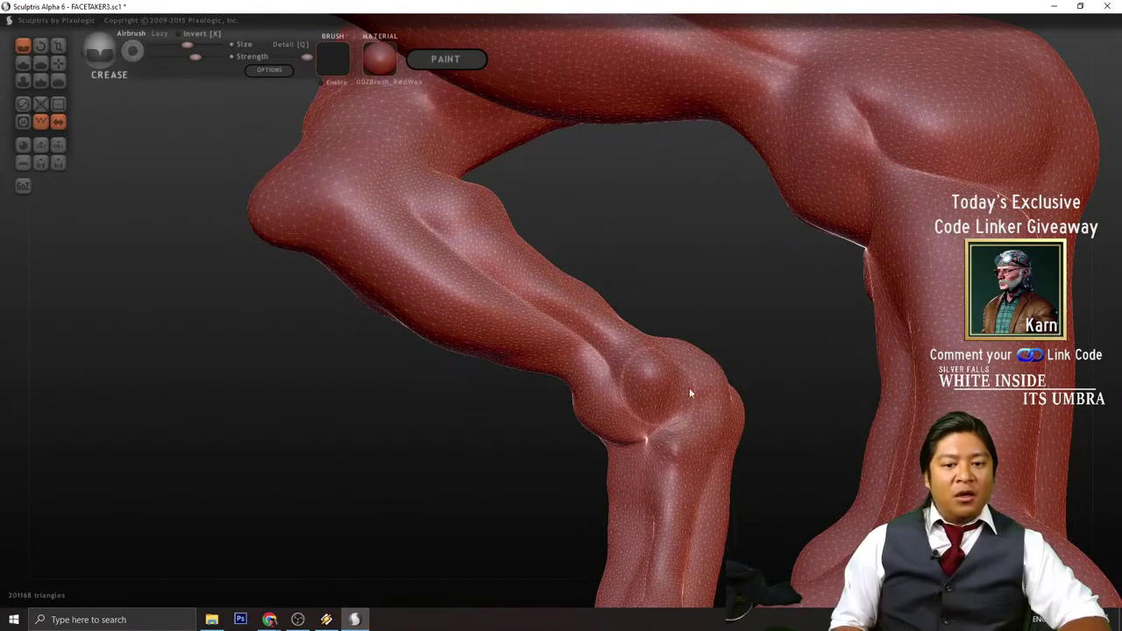
mouse_move(689, 388)
right_mouse_down()
mouse_move(777, 359)
mouse_move(846, 294)
mouse_move(666, 244)
right_mouse_up()
mouse_move(586, 220)
left_mouse_down()
mouse_move(563, 233)
mouse_move(614, 203)
mouse_move(714, 176)
left_mouse_up()
mouse_move(715, 175)
right_mouse_down()
mouse_move(889, 296)
mouse_move(784, 225)
right_mouse_up()
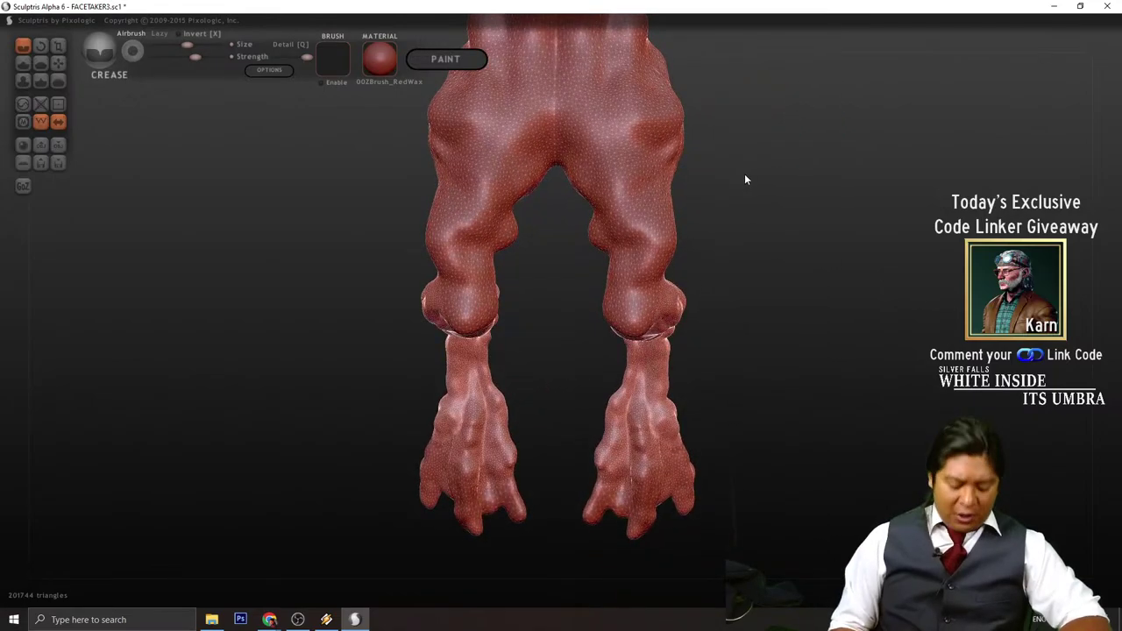
- Crease the groin lines up over the hips to separate the thighs from the abdomen
right_click_drag(745, 174, 703, 416, "alt")
scroll(551, 357, "up", 2)
scroll(533, 364, "up", 2)
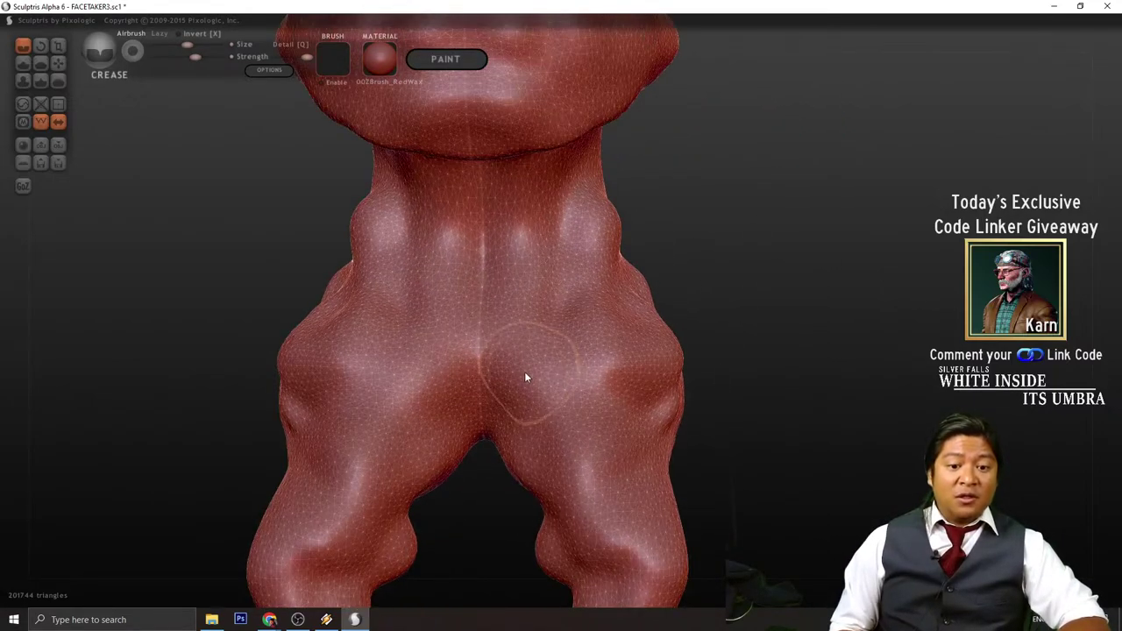
mouse_move(503, 409)
left_mouse_down()
mouse_move(558, 328)
mouse_move(606, 292)
mouse_move(577, 310)
mouse_move(496, 412)
mouse_move(531, 359)
mouse_move(606, 284)
left_mouse_up()
left_click_drag(759, 413, 610, 408)
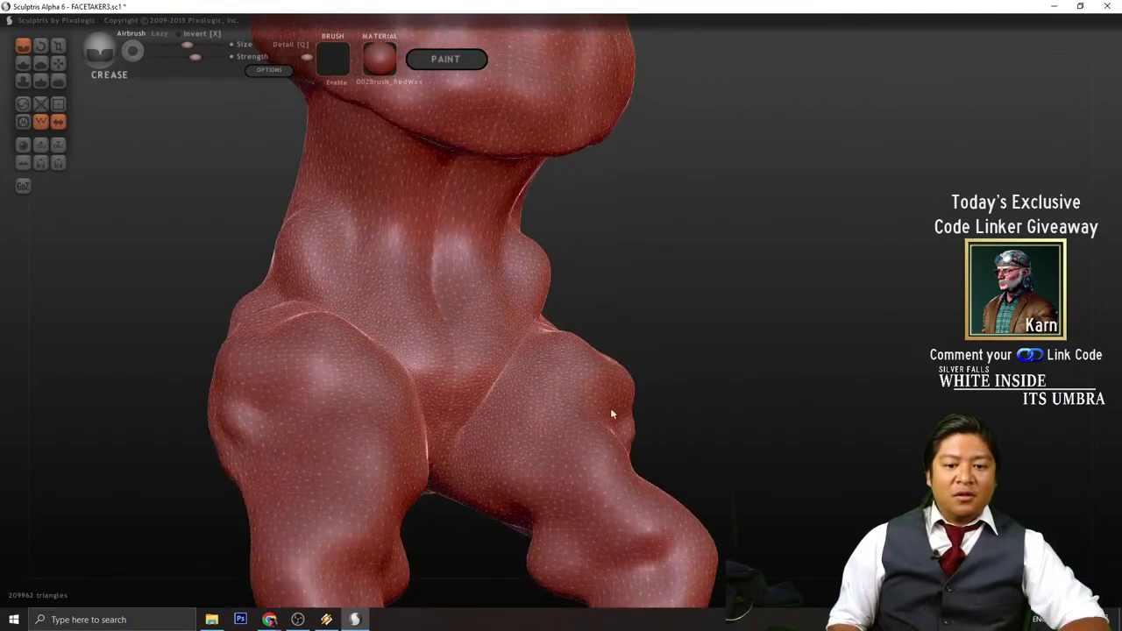
- Carve a groove down the front of the thighs toward the knees with the Crease brush
mouse_move(533, 374)
left_mouse_down()
mouse_move(566, 476)
mouse_move(561, 549)
left_mouse_up()
scroll(775, 426, "down", 3)
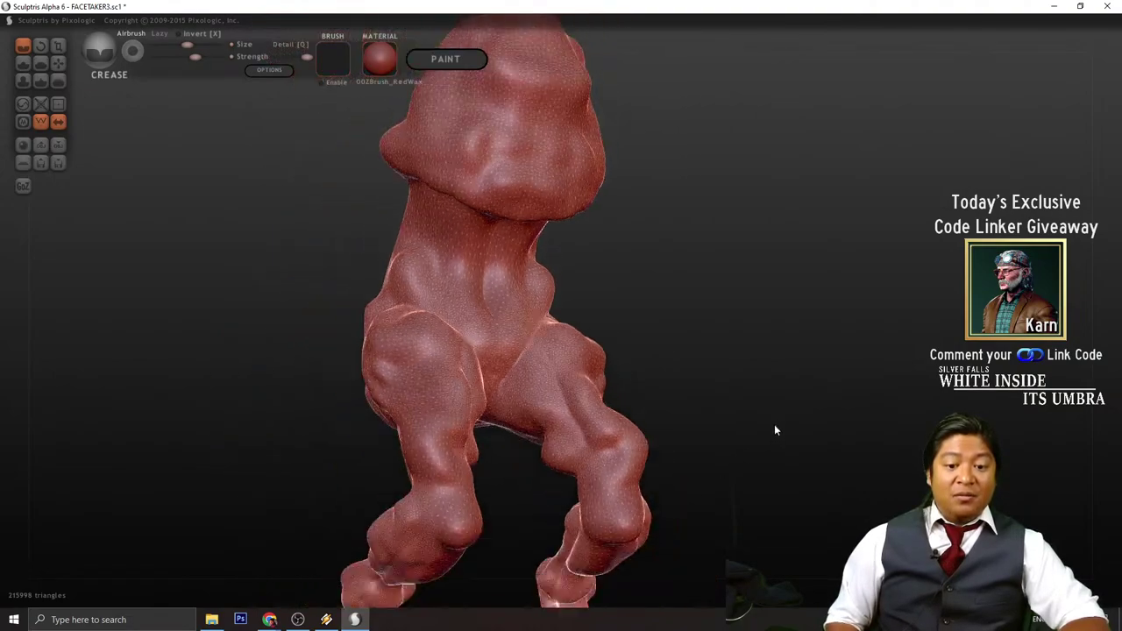
left_click_drag(774, 426, 757, 368)
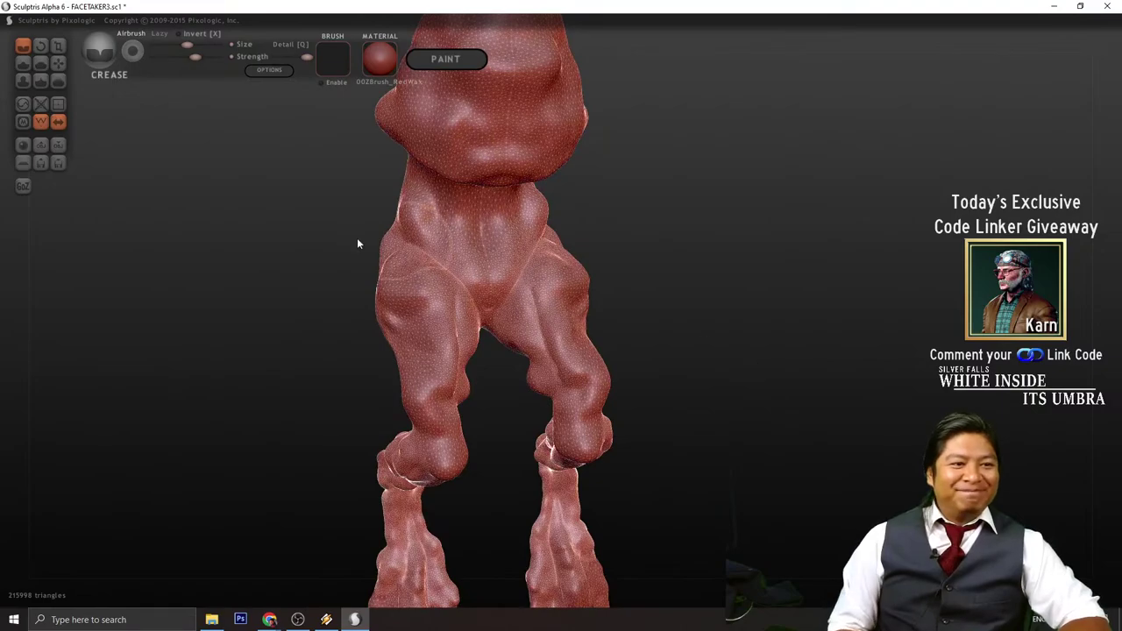
- Soften the groin creases and the grooves on the front of the thighs with the Smooth brush
scroll(219, 167, "up", 2)
left_click(58, 80)
scroll(510, 265, "up", 2)
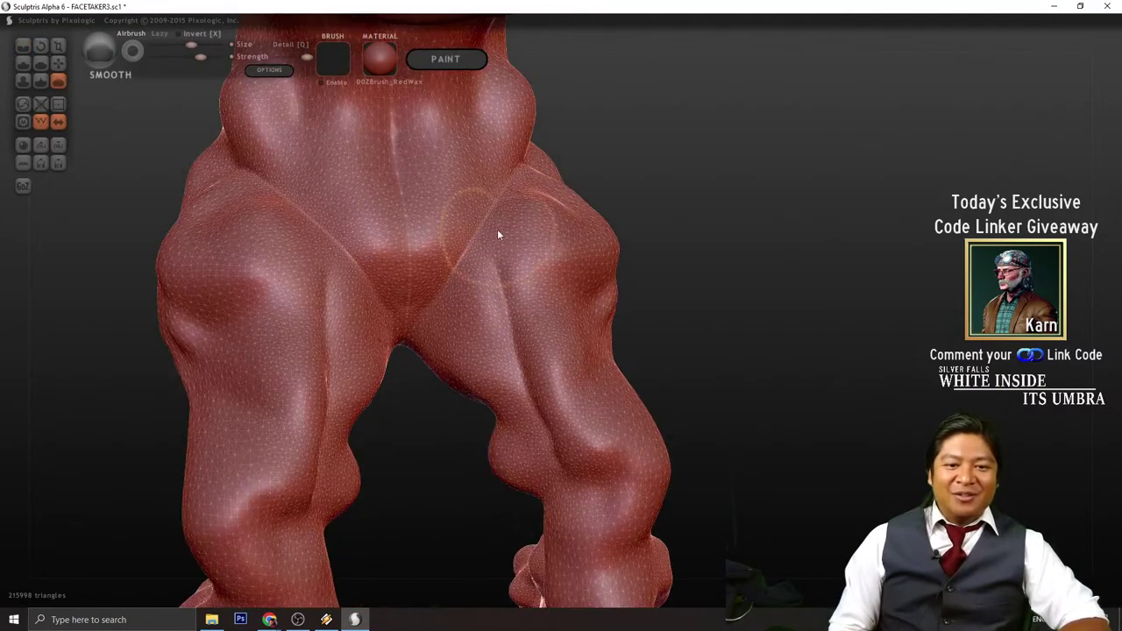
scroll(755, 395, "down", 4)
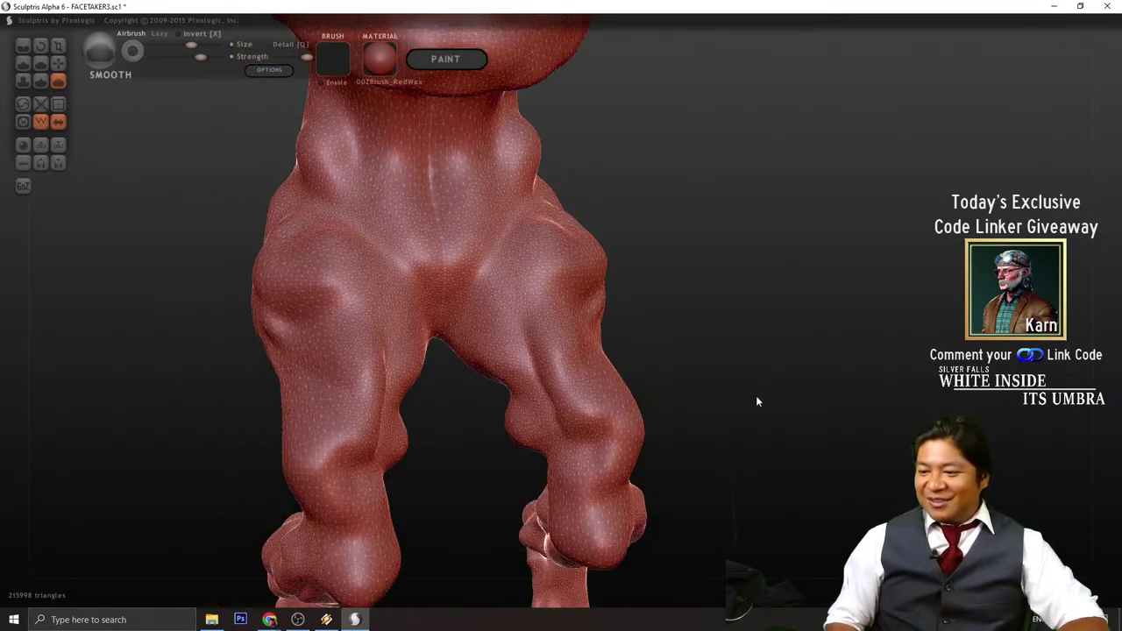
middle_click_drag(818, 448, 803, 429)
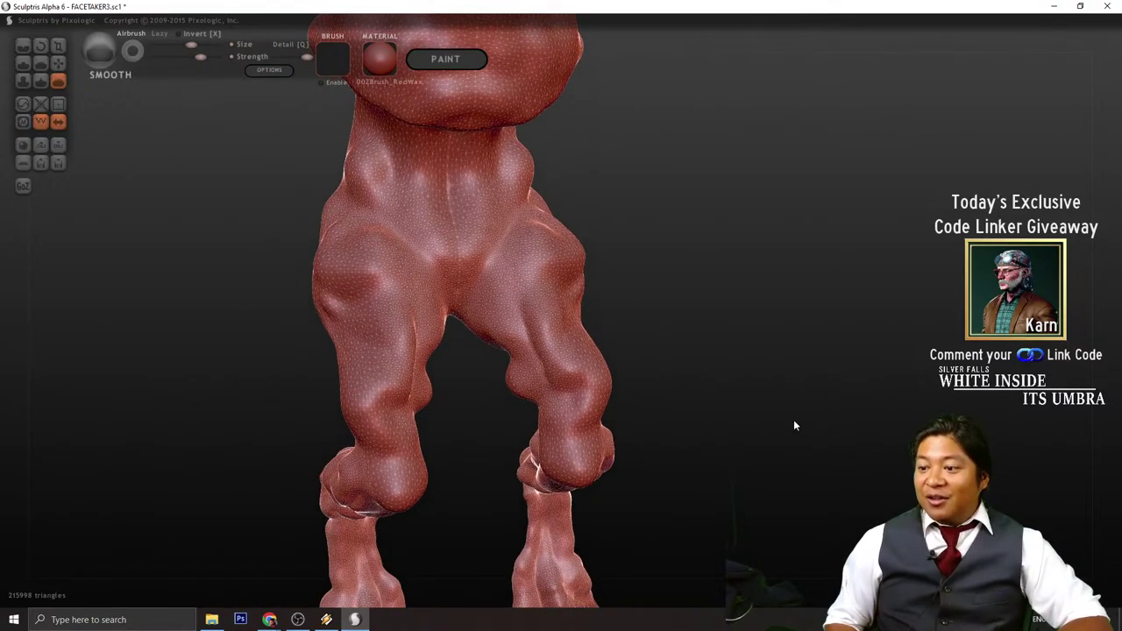
scroll(751, 387, "up", 3)
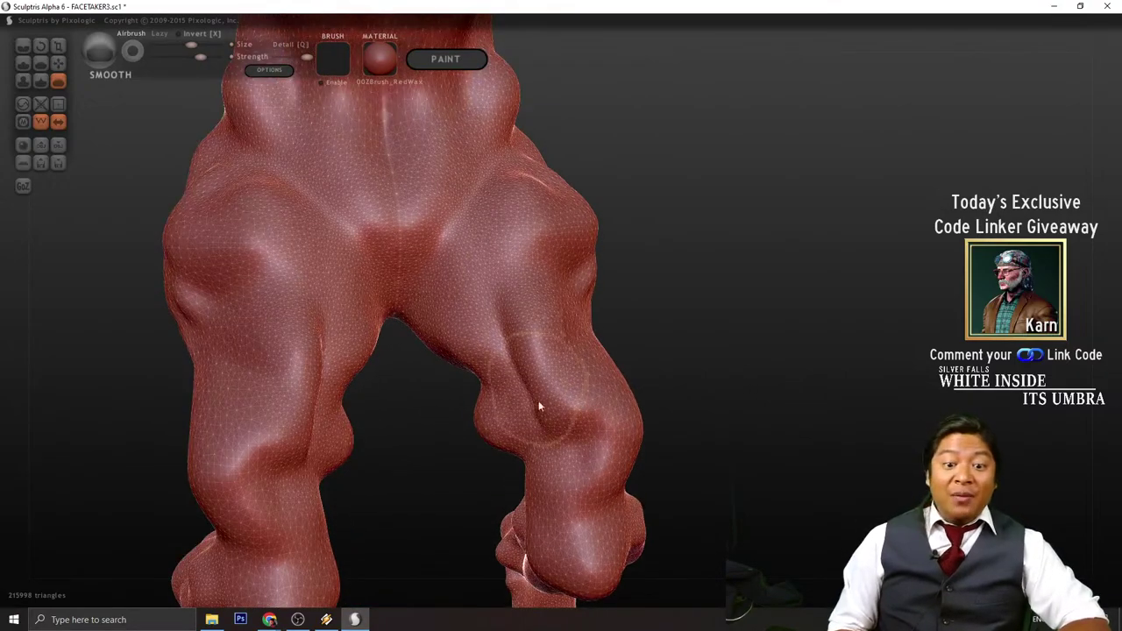
- Smooth the muscle forms along the sides of the thighs, around the knees and along the lower legs
left_click_drag(734, 413, 685, 278)
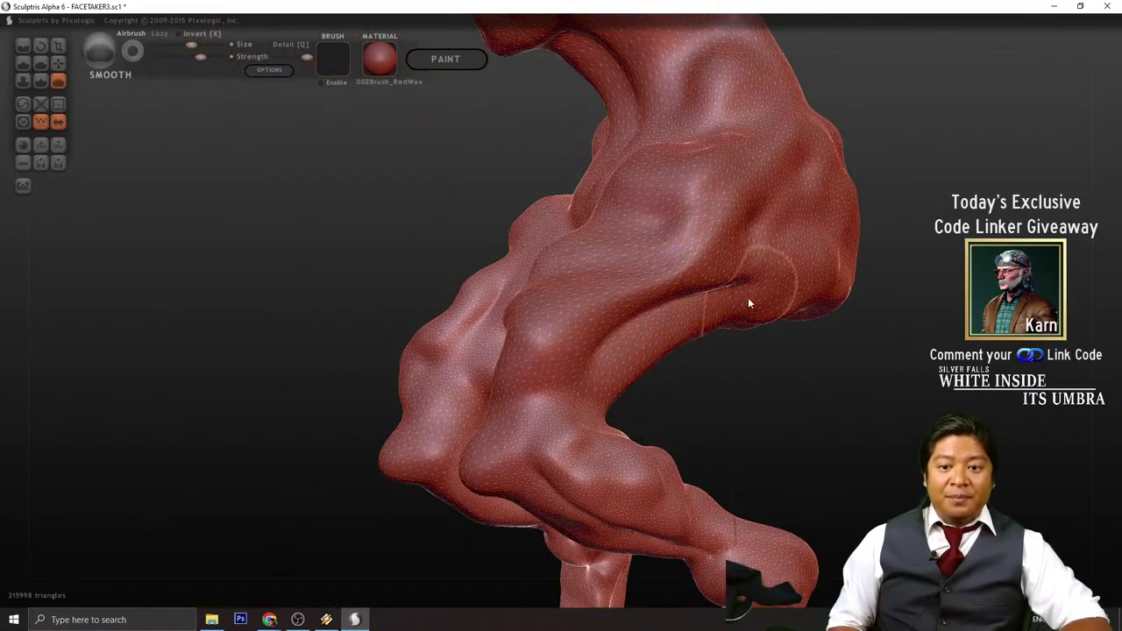
left_click_drag(805, 368, 691, 375)
key("w")
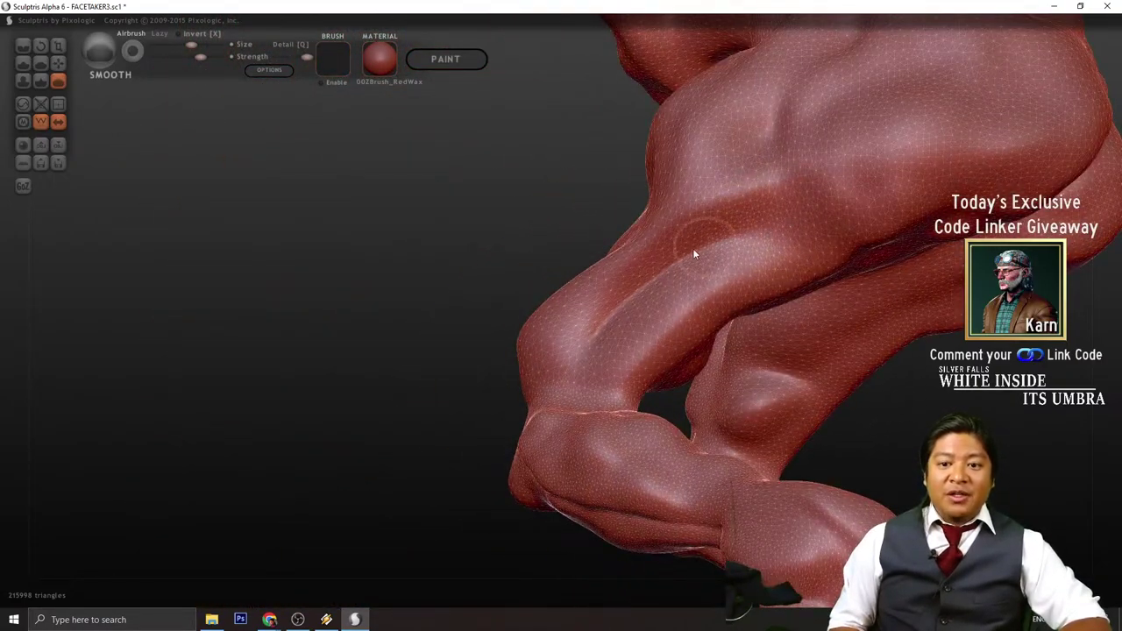
left_click_drag(490, 402, 478, 452)
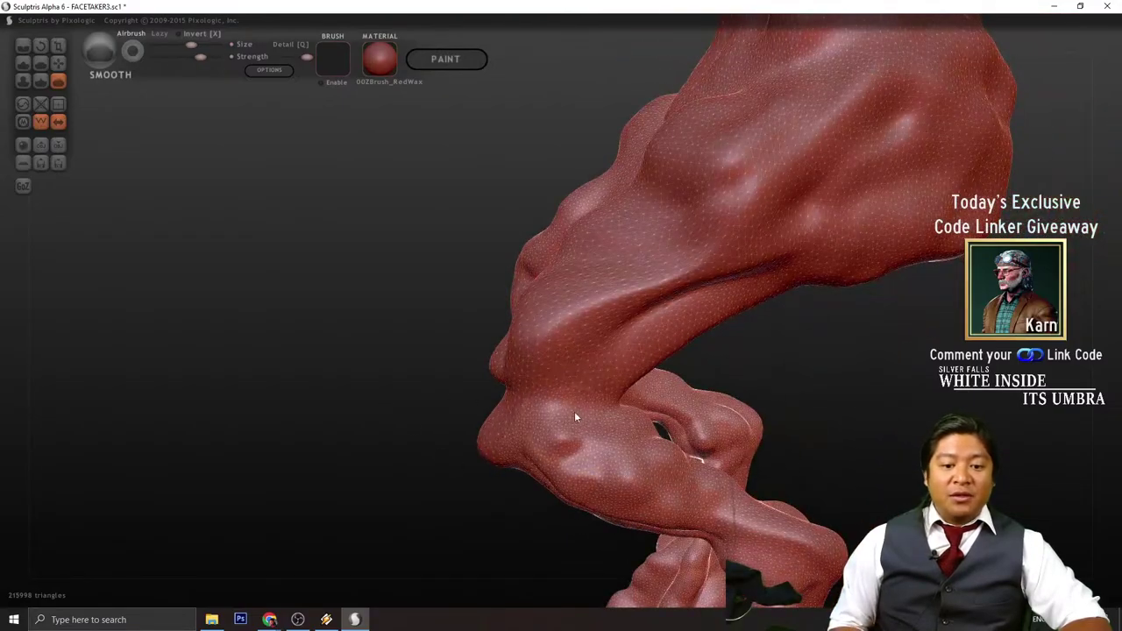
left_click_drag(602, 407, 629, 342)
mouse_move(642, 386)
left_mouse_down()
mouse_move(751, 333)
mouse_move(687, 332)
left_mouse_up()
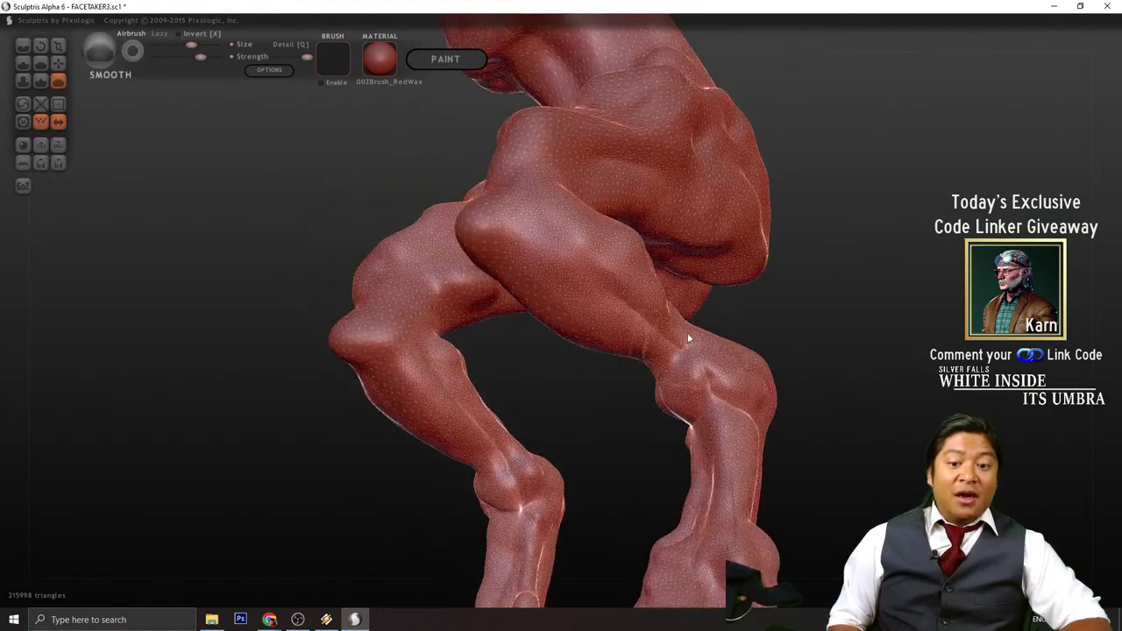
- Smooth the hocks and the grooved shafts between the hocks and the feet
left_click_drag(839, 450, 714, 313)
mouse_move(783, 430)
left_mouse_down()
mouse_move(810, 363)
mouse_move(644, 372)
left_mouse_up()
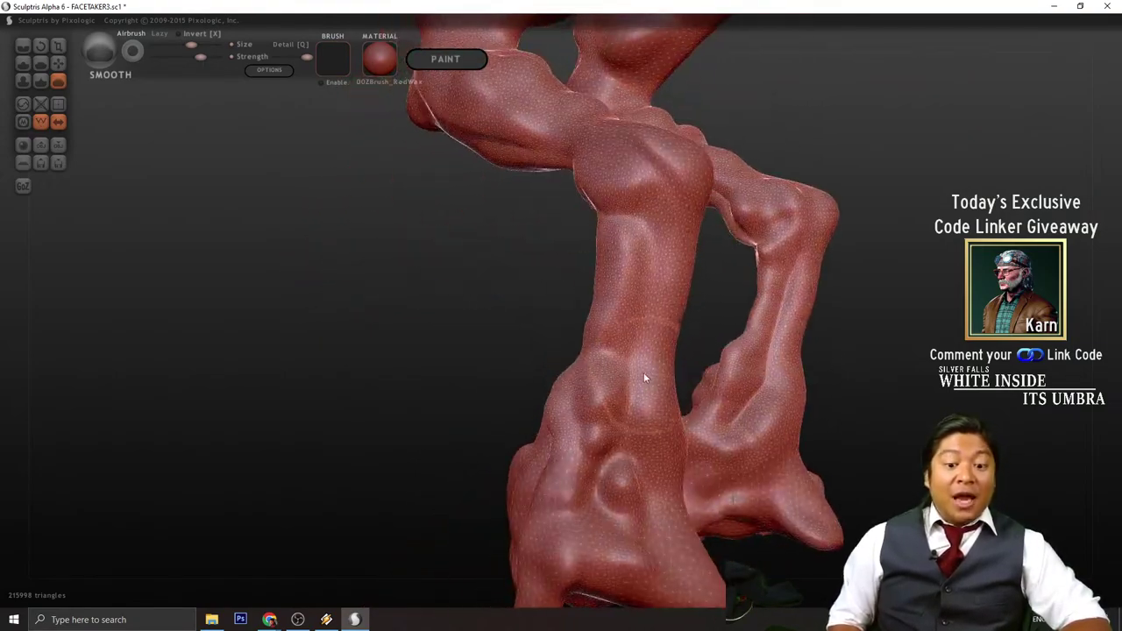
mouse_move(544, 326)
left_mouse_down()
mouse_move(400, 327)
mouse_move(589, 304)
mouse_move(605, 369)
left_mouse_up()
mouse_move(692, 351)
left_mouse_down()
mouse_move(727, 313)
mouse_move(717, 234)
mouse_move(741, 294)
left_mouse_up()
scroll(596, 434, "up", 2)
scroll(597, 511, "down", 3)
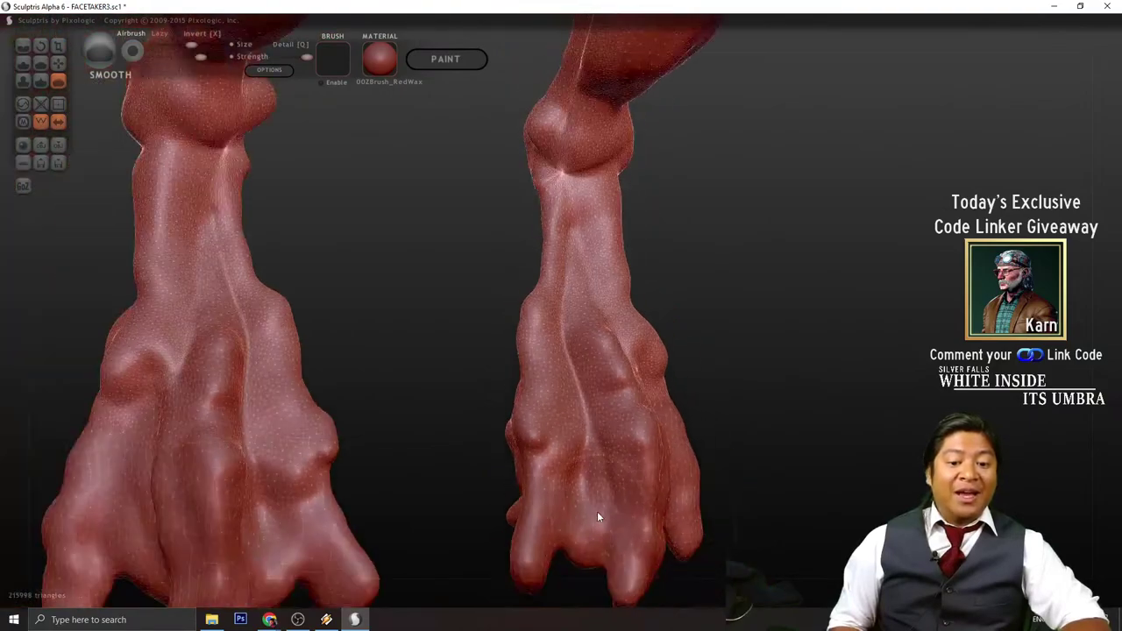
- Soften the grooves on the front of the foot shafts and just below the hocks
scroll(591, 446, "up", 2)
mouse_move(592, 501)
left_mouse_down()
mouse_move(569, 301)
mouse_move(604, 225)
mouse_move(672, 371)
left_mouse_up()
scroll(749, 430, "down", 3)
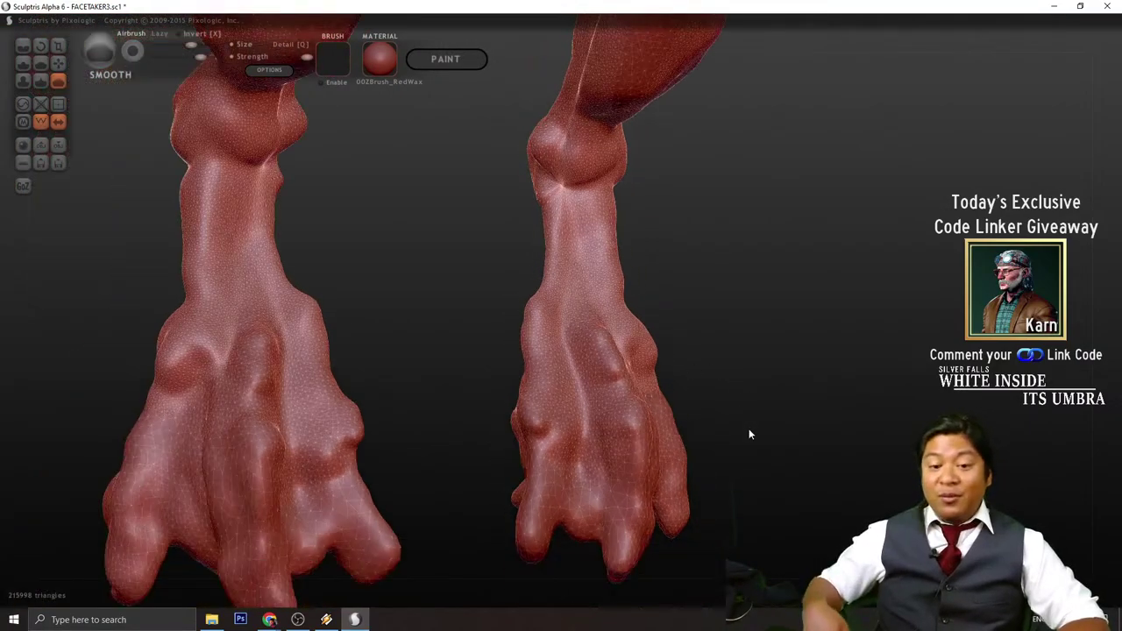
scroll(749, 430, "up", 2)
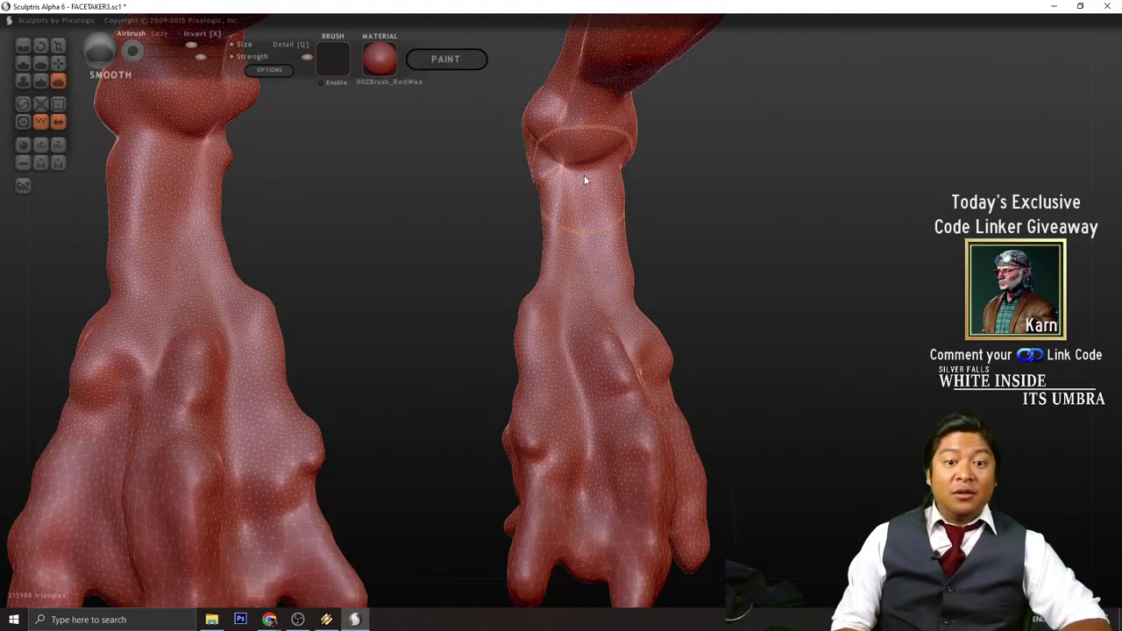
left_click_drag(584, 176, 562, 167)
left_click_drag(759, 297, 733, 237)
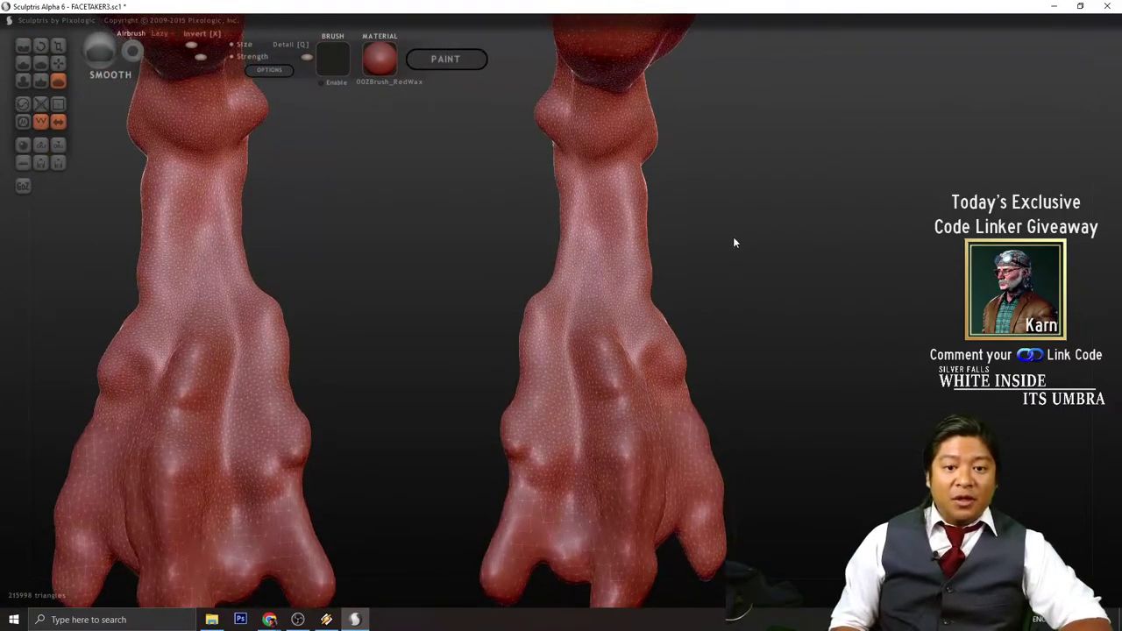
- Build up raised tendons down the foot shafts from the hocks to the toes with the Draw brush
left_click_drag(533, 220, 468, 293, "alt")
scroll(468, 293, "up", 3)
left_click(23, 63)
scroll(636, 310, "down", 2)
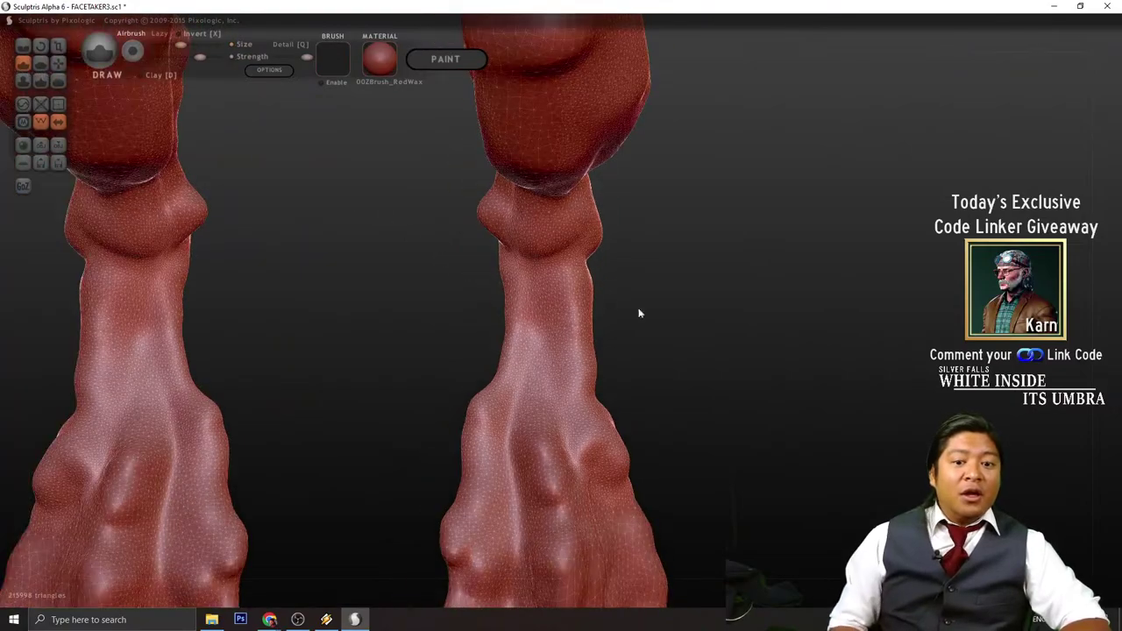
scroll(649, 316, "up", 4)
scroll(473, 279, "down", 2)
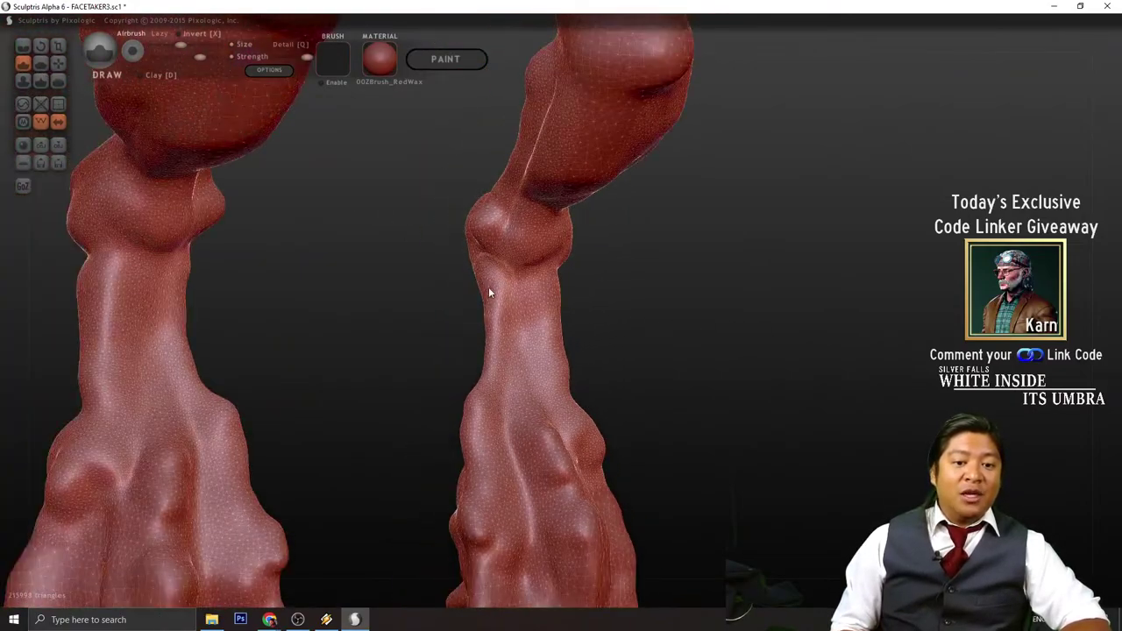
scroll(488, 289, "up", 2)
mouse_move(486, 264)
left_mouse_down()
mouse_move(484, 255)
mouse_move(475, 339)
left_mouse_up()
mouse_move(485, 279)
left_mouse_down()
mouse_move(472, 354)
mouse_move(506, 360)
left_mouse_up()
mouse_move(523, 262)
left_mouse_down()
mouse_move(535, 343)
mouse_move(539, 330)
mouse_move(581, 476)
left_mouse_up()
scroll(581, 476, "down", 3)
left_click_drag(756, 424, 707, 421)
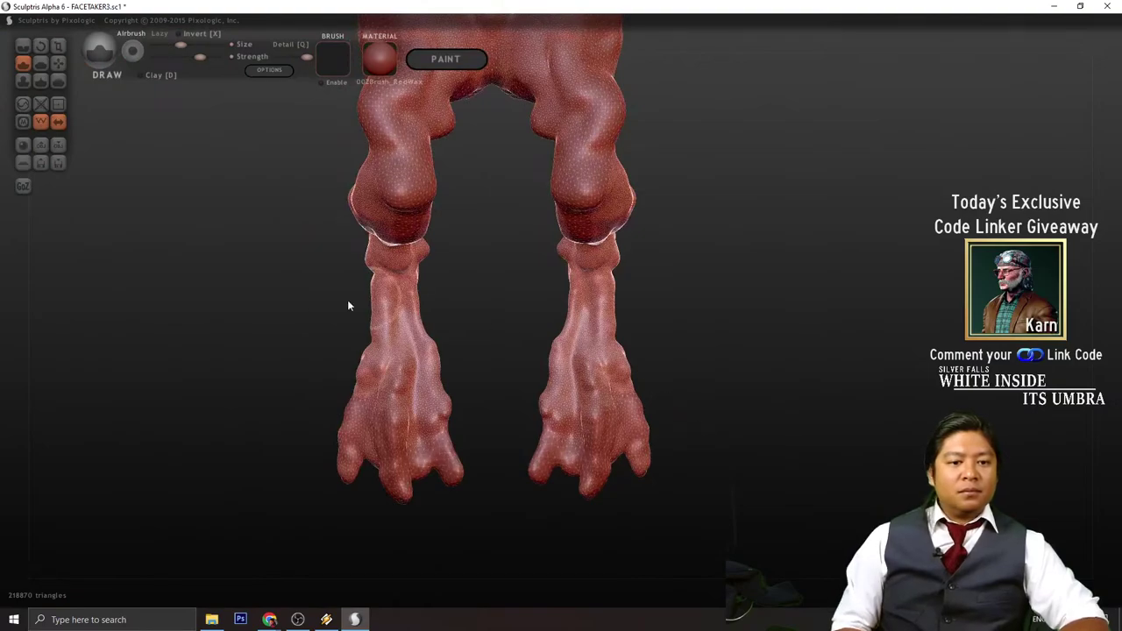
- Hide the wireframe to inspect the whole figure and legs from the front, and show it again
left_click(41, 122)
scroll(714, 288, "down", 4)
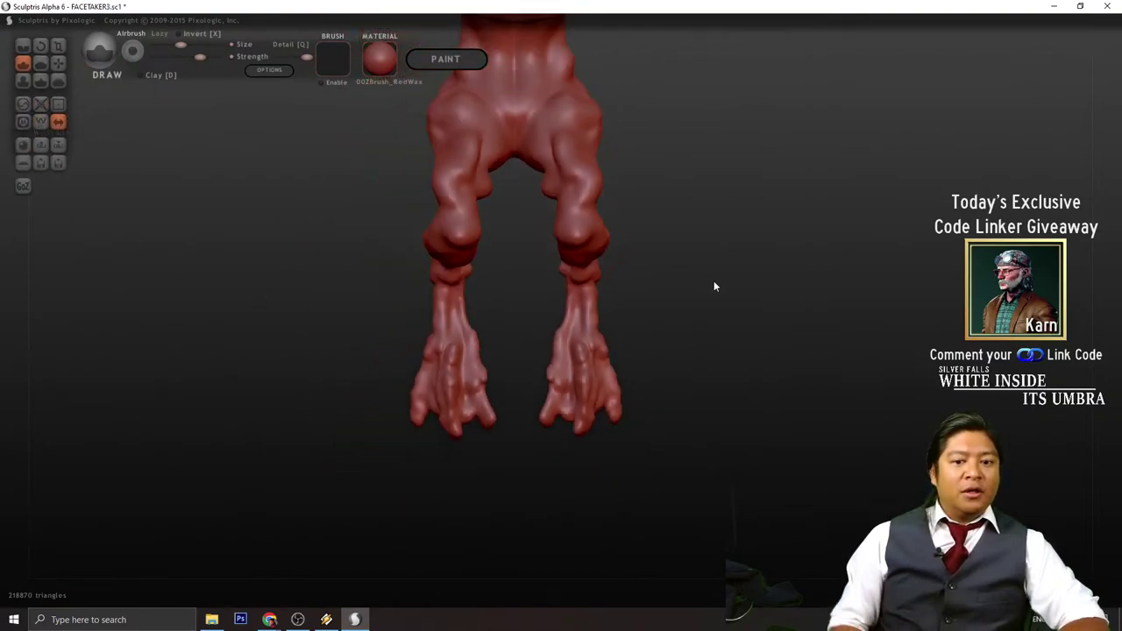
mouse_move(665, 271)
right_mouse_down()
mouse_move(652, 346)
mouse_move(622, 388)
mouse_move(719, 378)
mouse_move(782, 397)
mouse_move(674, 387)
mouse_move(638, 345)
mouse_move(566, 352)
mouse_move(641, 377)
mouse_move(717, 381)
mouse_move(693, 371)
mouse_move(661, 381)
mouse_move(677, 373)
right_mouse_up()
scroll(677, 372, "up", 6)
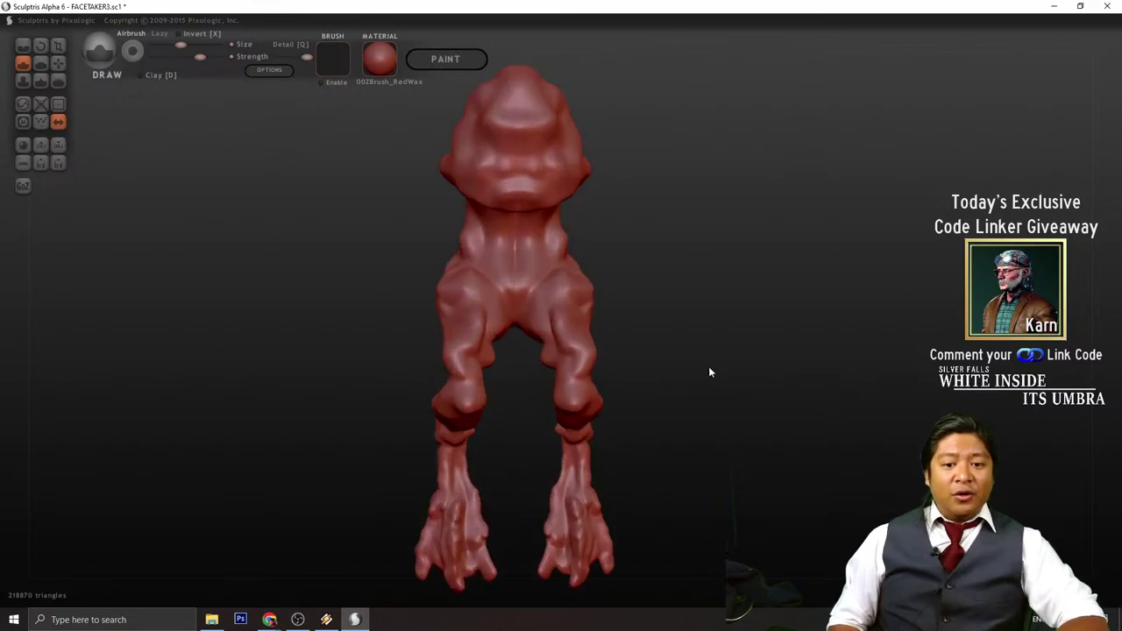
scroll(753, 431, "down", 3)
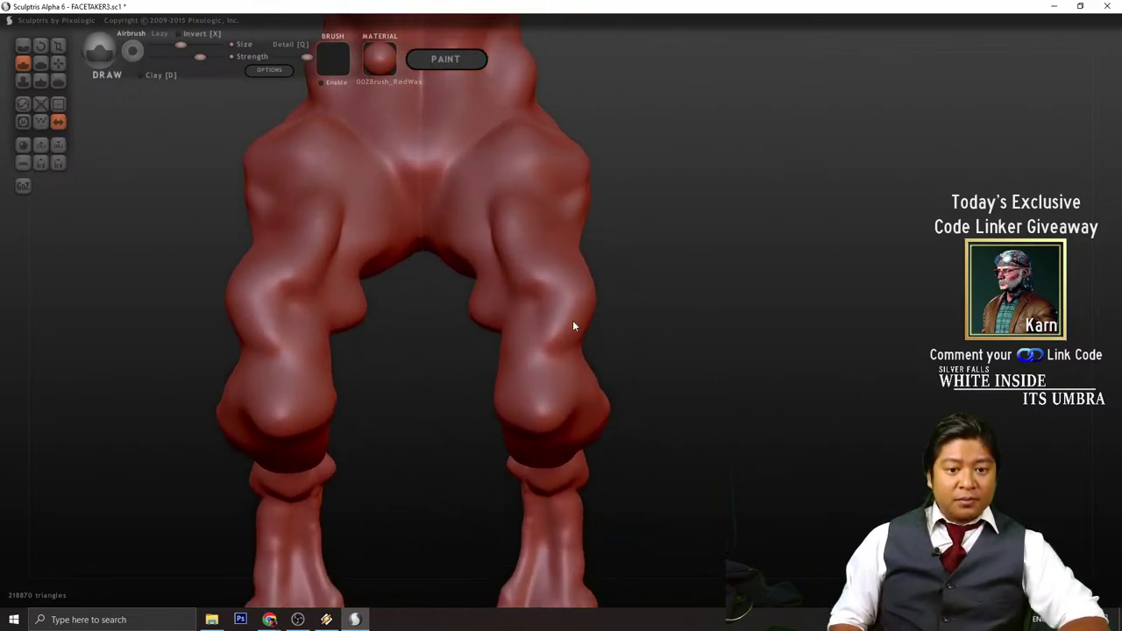
left_click(40, 123)
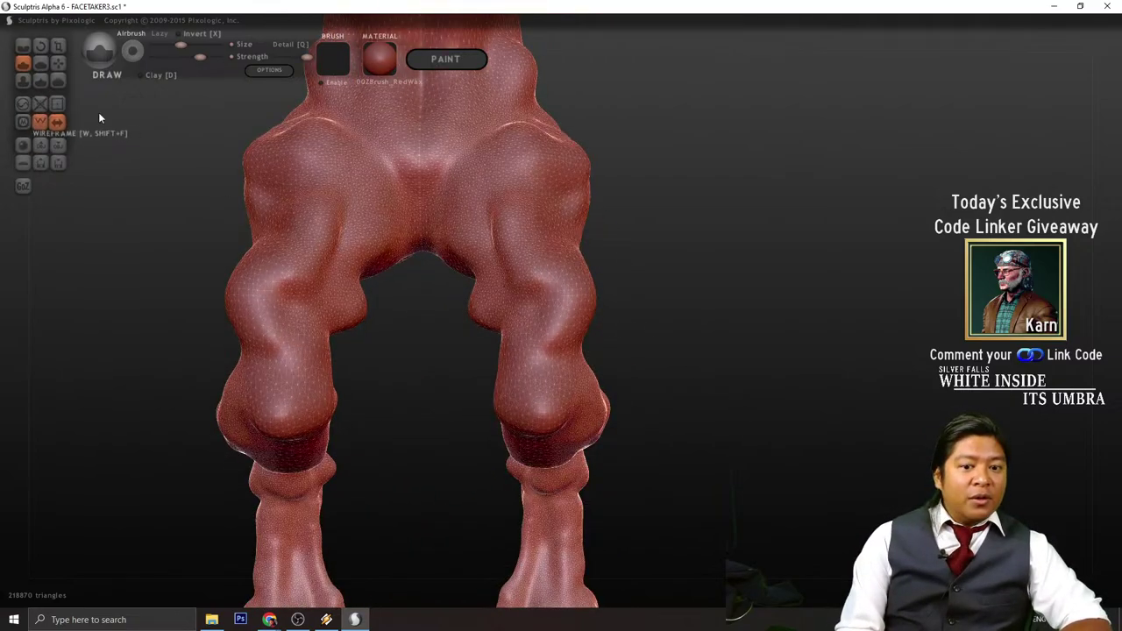
- Add muscle volume on the front of the legs above and around the knees with the Draw brush
mouse_move(527, 318)
left_mouse_down()
mouse_move(519, 282)
mouse_move(528, 324)
mouse_move(536, 304)
mouse_move(517, 361)
mouse_move(543, 394)
mouse_move(571, 382)
left_mouse_up()
mouse_move(689, 382)
left_mouse_down()
mouse_move(637, 382)
mouse_move(712, 377)
mouse_move(742, 396)
left_mouse_up()
mouse_move(542, 334)
left_mouse_down()
mouse_move(540, 288)
mouse_move(521, 269)
left_mouse_up()
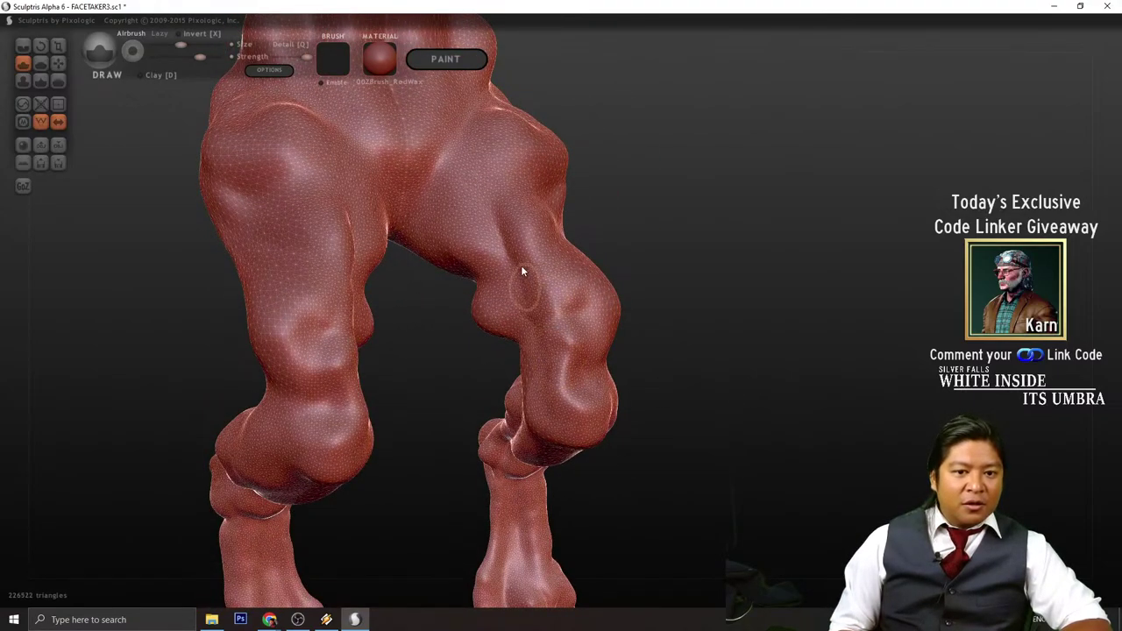
mouse_move(708, 318)
left_mouse_down()
mouse_move(626, 321)
mouse_move(623, 288)
left_mouse_up()
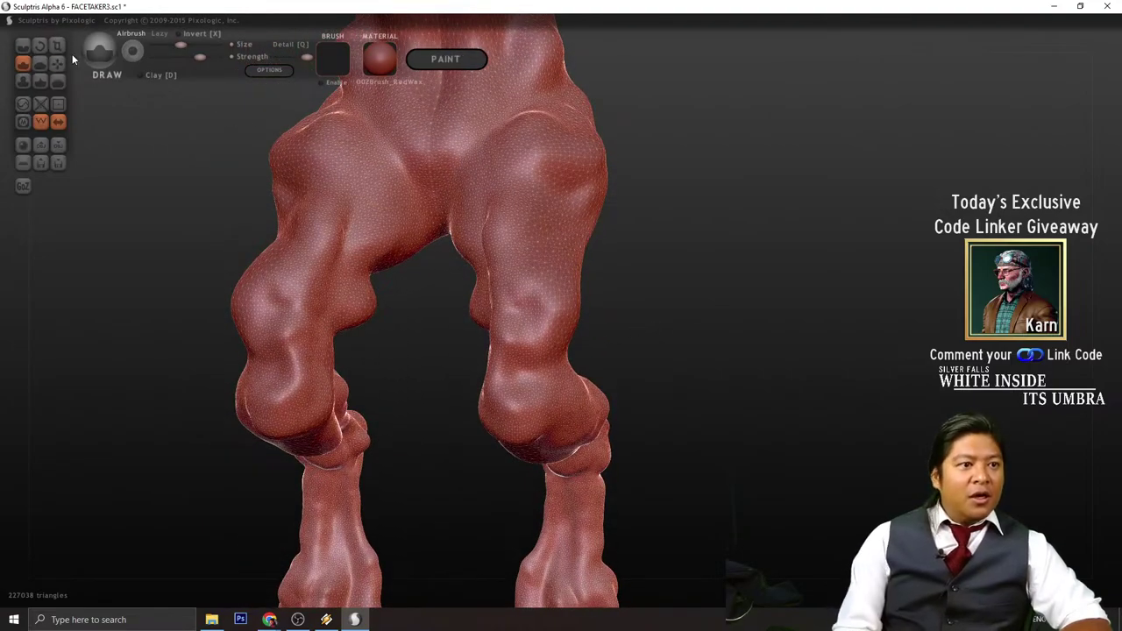
- Lower the mesh density on the thighs, knees and groin with the Reduce Brush
left_click(26, 104)
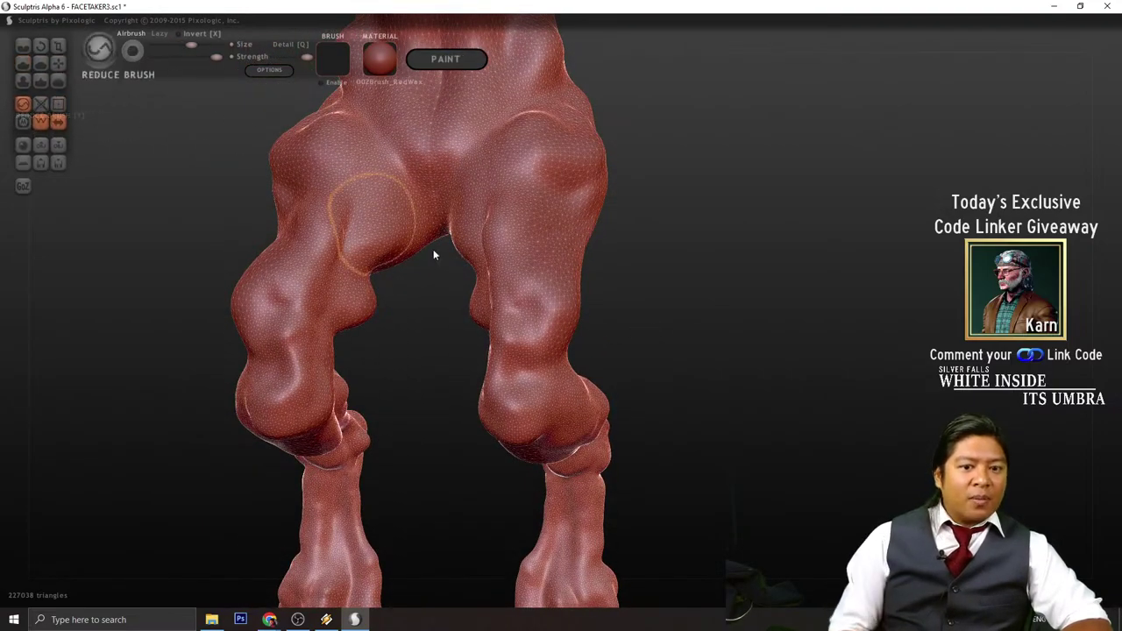
mouse_move(553, 414)
left_mouse_down()
mouse_move(510, 394)
mouse_move(548, 320)
left_mouse_up()
left_click_drag(666, 307, 802, 295)
mouse_move(530, 289)
left_mouse_down()
mouse_move(411, 119)
mouse_move(466, 187)
left_mouse_up()
left_click_drag(754, 312, 677, 307)
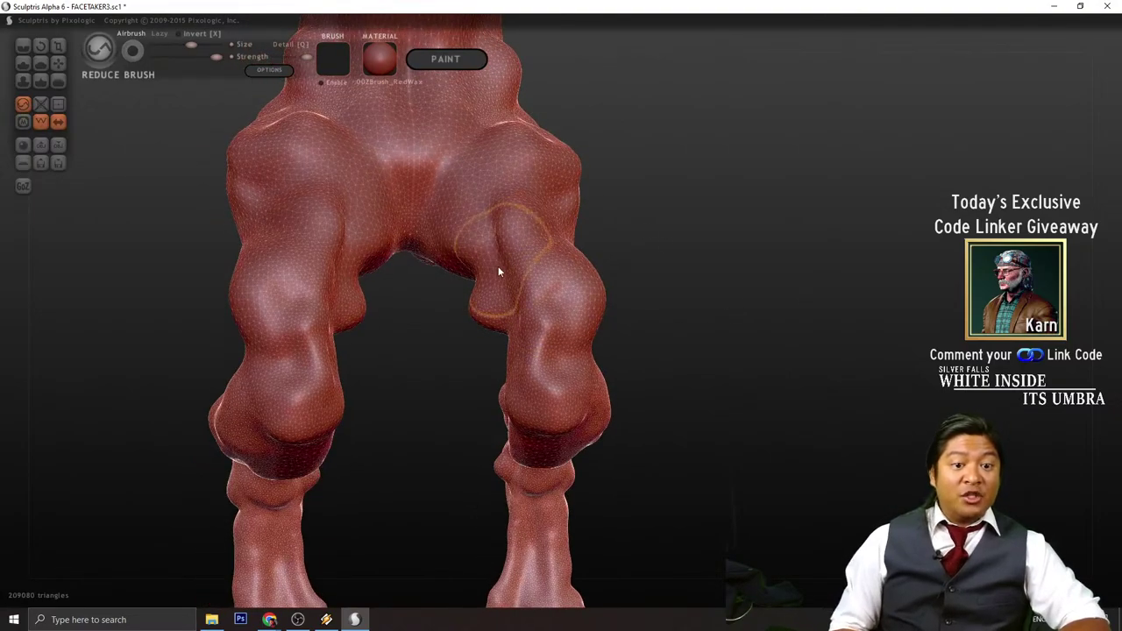
mouse_move(416, 233)
left_mouse_down()
mouse_move(400, 243)
mouse_move(407, 230)
left_mouse_up()
mouse_move(688, 215)
left_mouse_down()
mouse_move(656, 266)
mouse_move(685, 235)
left_mouse_up()
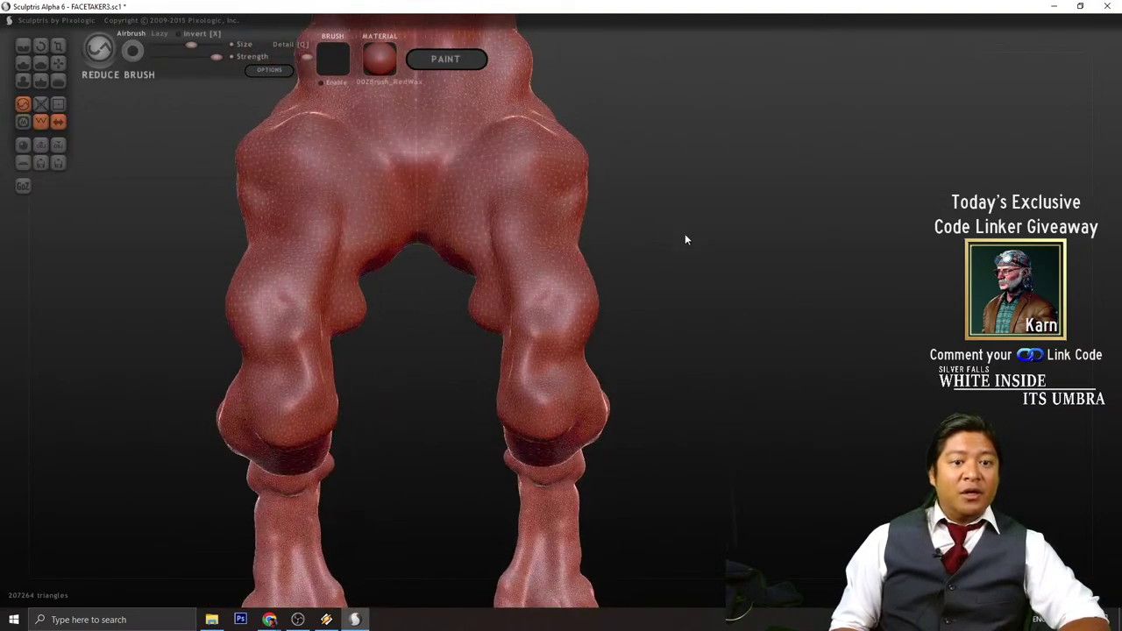
- Reduce the triangle density over the lower legs, hips and torso with the Reduce Brush
left_click_drag(715, 461, 682, 128, "alt")
mouse_move(493, 354)
left_mouse_down()
mouse_move(510, 307)
mouse_move(509, 184)
left_mouse_up()
mouse_move(684, 309)
left_mouse_down()
mouse_move(708, 316)
mouse_move(584, 257)
mouse_move(584, 175)
mouse_move(626, 233)
mouse_move(604, 325)
mouse_move(598, 315)
left_mouse_up()
left_click_drag(682, 167, 631, 398, "alt")
mouse_move(558, 349)
left_mouse_down()
mouse_move(554, 330)
mouse_move(552, 357)
mouse_move(513, 349)
left_mouse_up()
mouse_move(368, 346)
left_mouse_down()
mouse_move(393, 348)
mouse_move(649, 248)
mouse_move(695, 367)
left_mouse_up()
left_click_drag(700, 256, 753, 368, "alt")
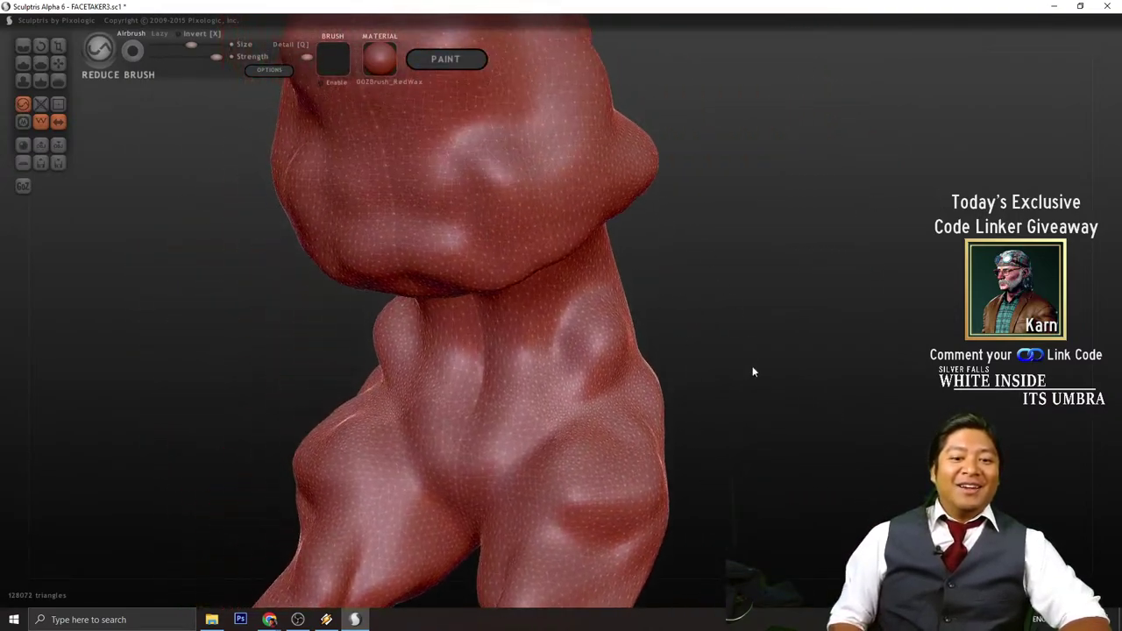
mouse_move(605, 401)
left_mouse_down()
mouse_move(628, 384)
mouse_move(702, 406)
mouse_move(697, 431)
mouse_move(665, 326)
left_mouse_up()
scroll(678, 389, "down", 3)
scroll(678, 388, "down", 3)
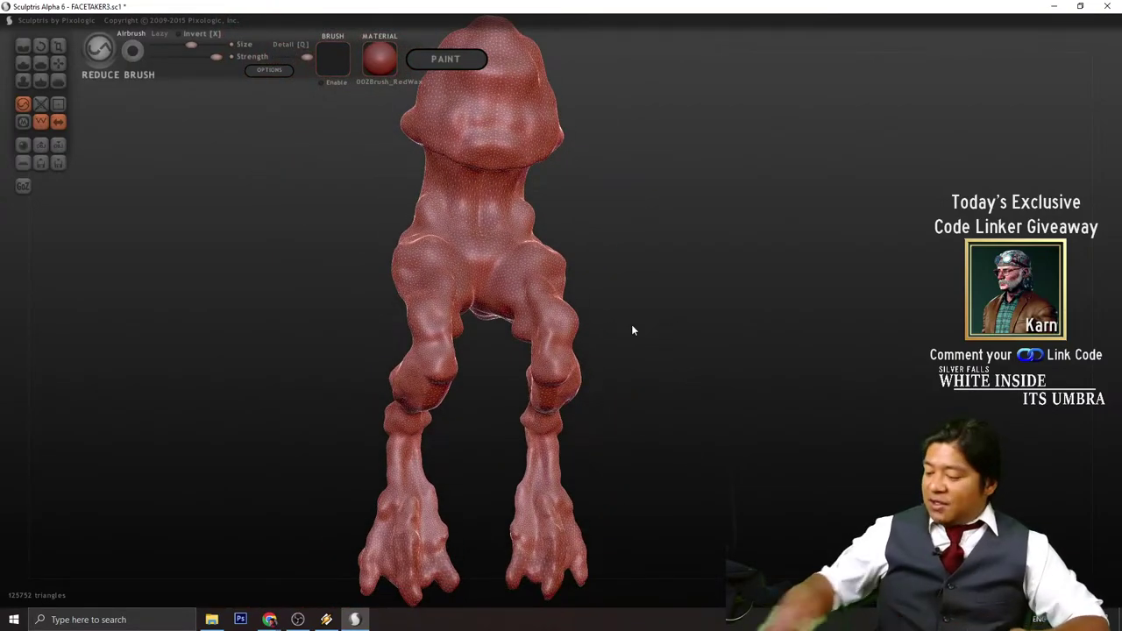
- Save the sculpt under the file name FACETAKER3 S2
left_click(56, 163)
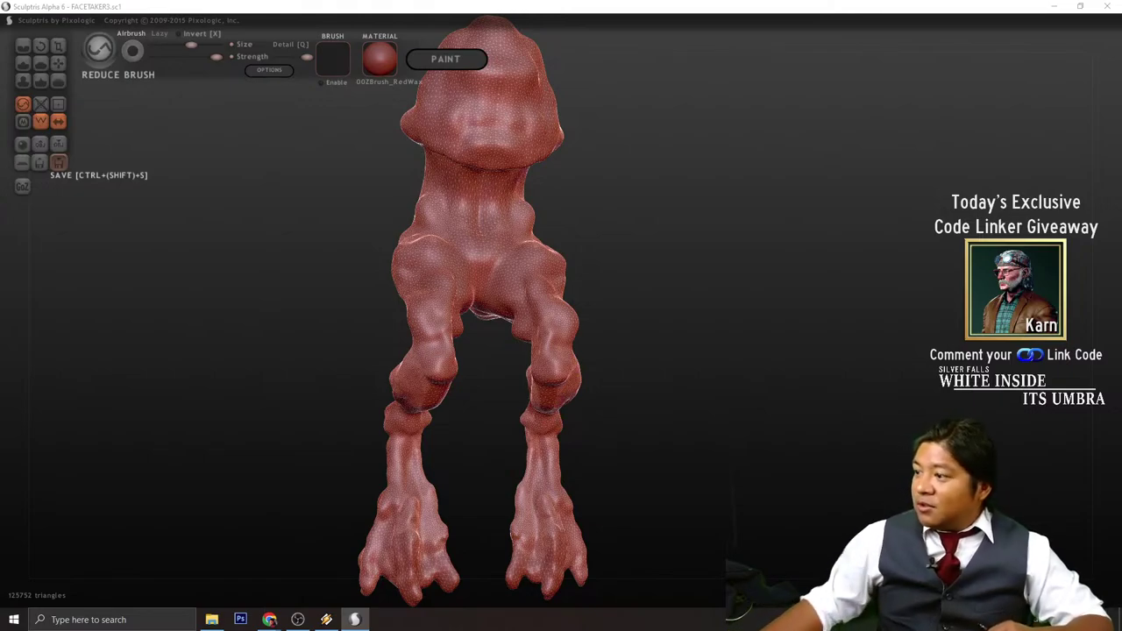
key("Return")
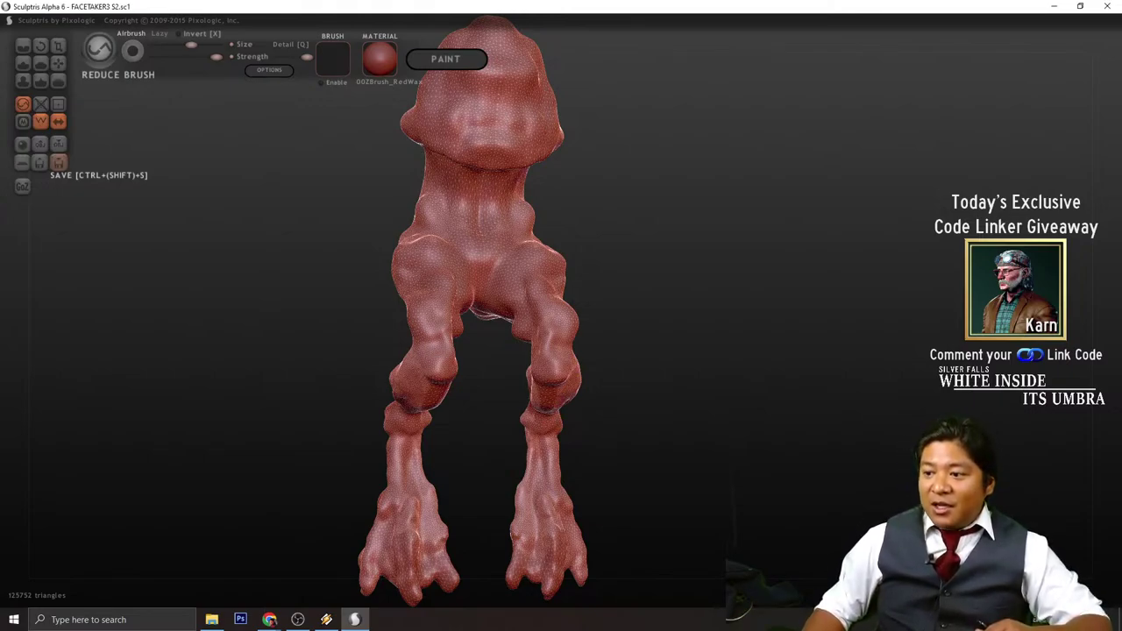
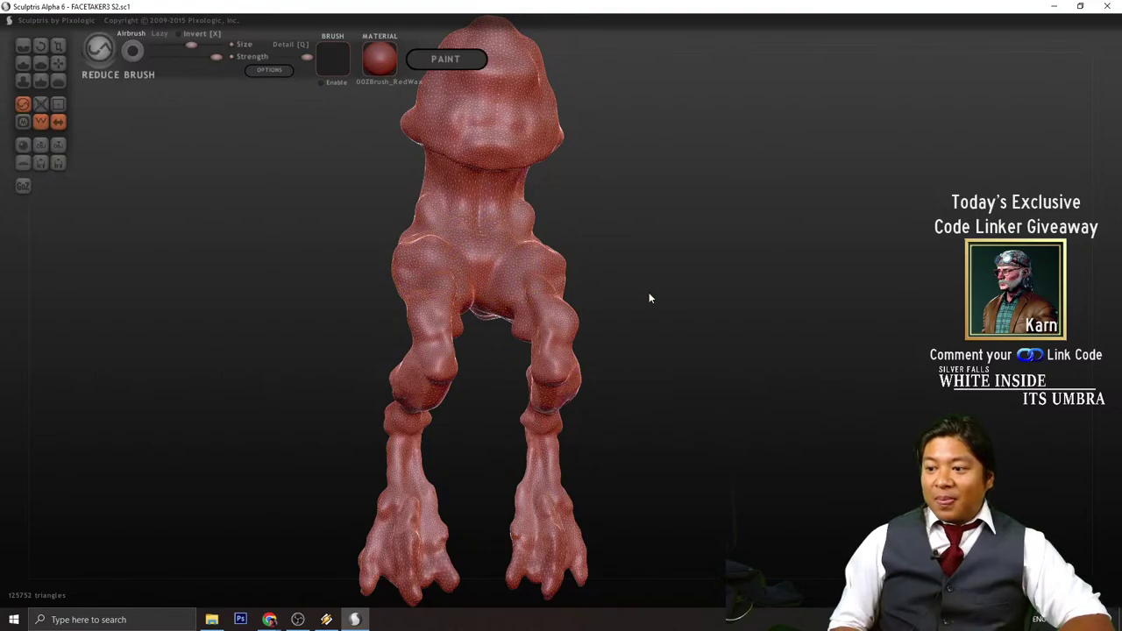
- Examine the reduced figure from the front and side, checking the legs and the overall hunched silhouette
left_click_drag(681, 301, 653, 308)
scroll(653, 307, "up", 3)
scroll(653, 301, "down", 1)
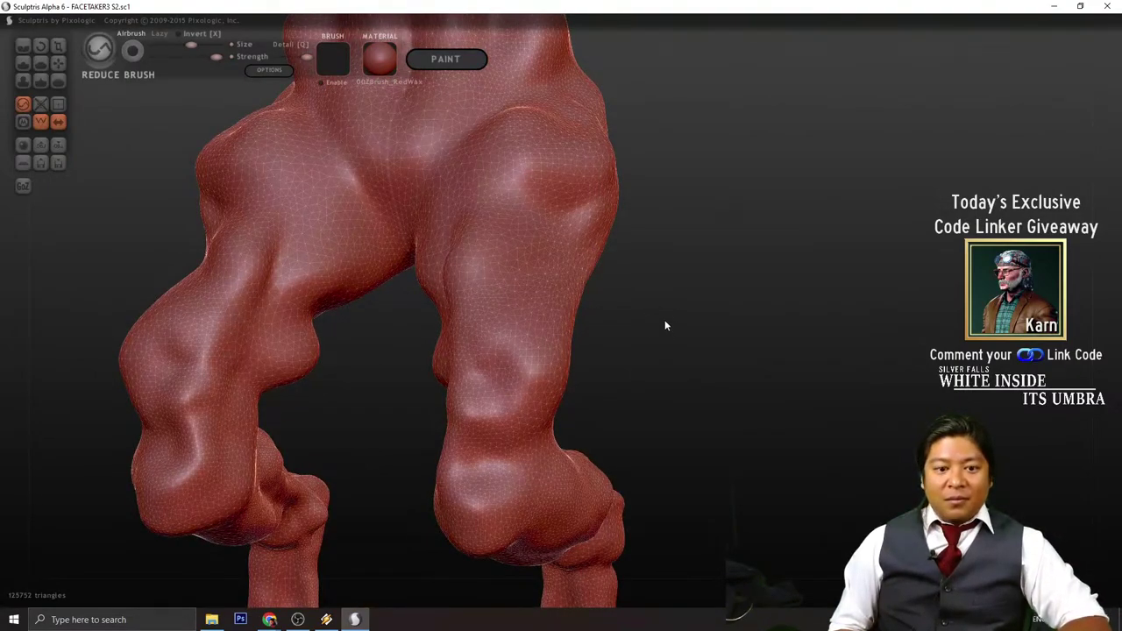
scroll(664, 323, "down", 2)
mouse_move(695, 267)
left_mouse_down()
mouse_move(717, 324)
mouse_move(541, 324)
mouse_move(702, 347)
mouse_move(651, 398)
mouse_move(709, 366)
left_mouse_up()
scroll(708, 366, "down", 2)
scroll(692, 377, "up", 3)
scroll(687, 377, "down", 2)
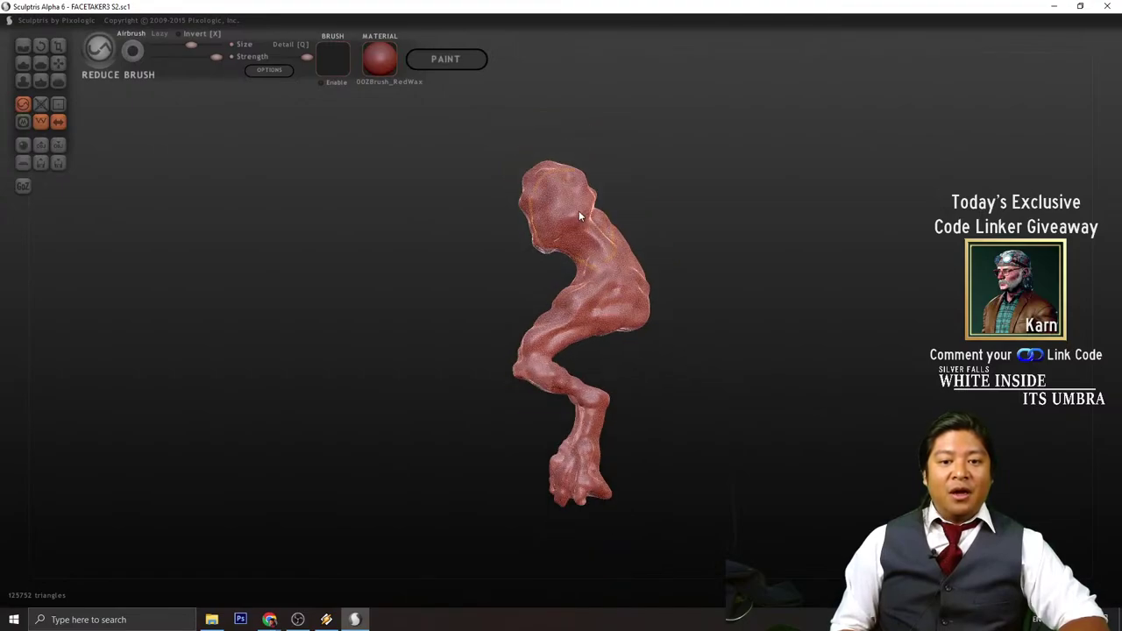
mouse_move(634, 188)
left_mouse_down()
mouse_move(692, 213)
mouse_move(639, 376)
mouse_move(692, 409)
mouse_move(617, 441)
mouse_move(714, 476)
mouse_move(714, 451)
mouse_move(637, 360)
left_mouse_up()
scroll(515, 414, "up", 3)
scroll(482, 411, "down", 3)
scroll(482, 410, "down", 1)
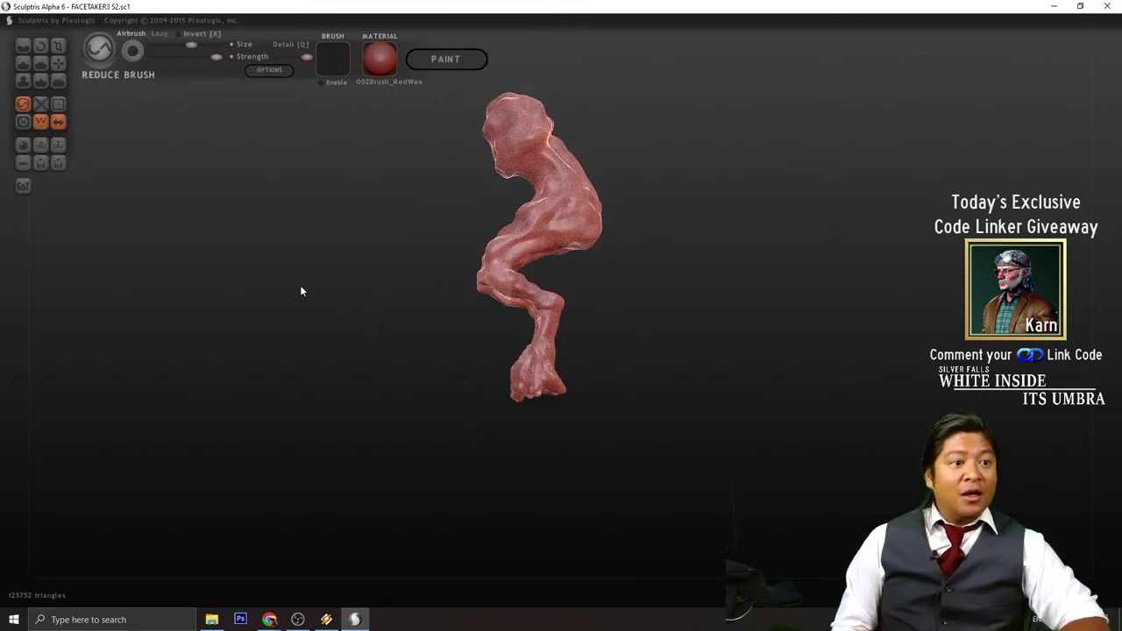
- Pull the feet and lower legs backward under the hips with the Grab brush
left_click(58, 63)
scroll(548, 410, "up", 2)
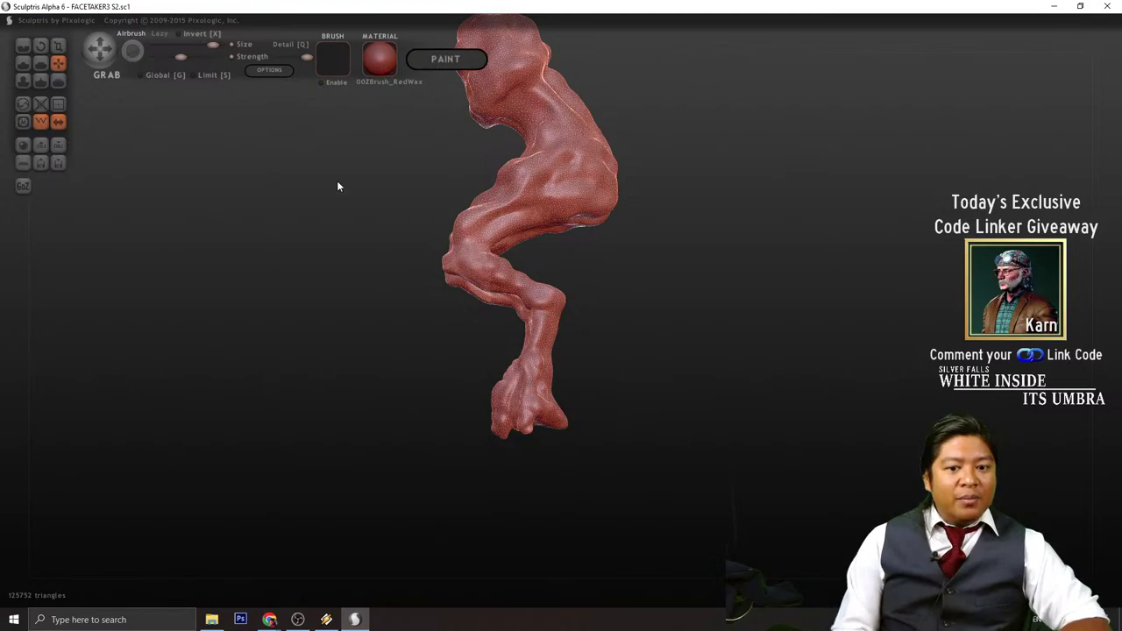
left_click_drag(526, 428, 579, 428)
left_click_drag(510, 405, 542, 411)
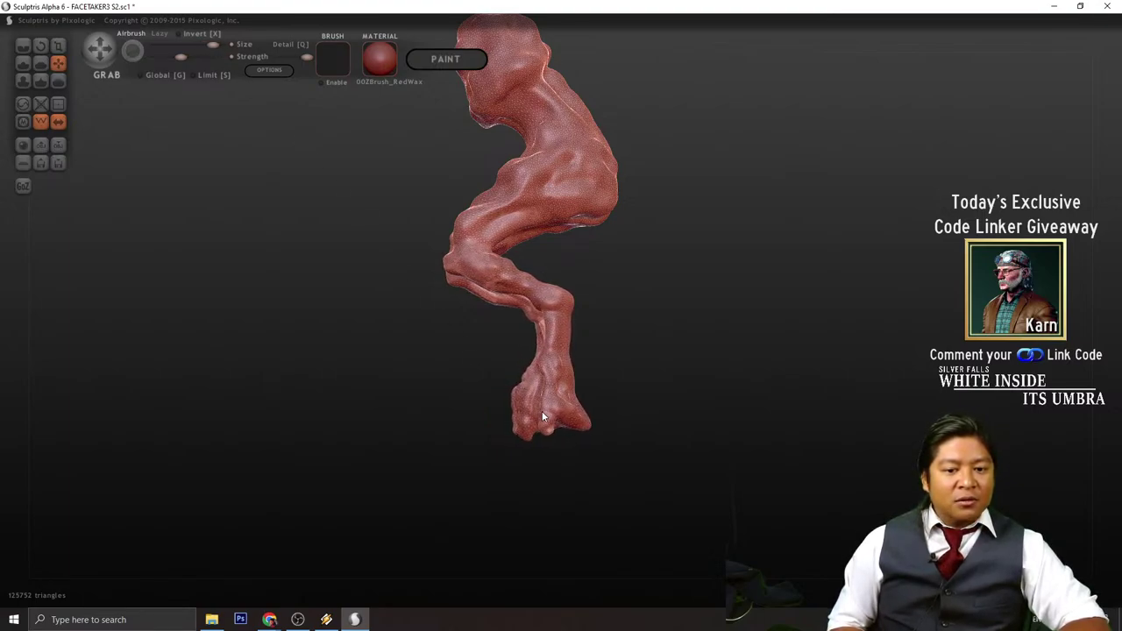
left_click_drag(614, 377, 642, 359)
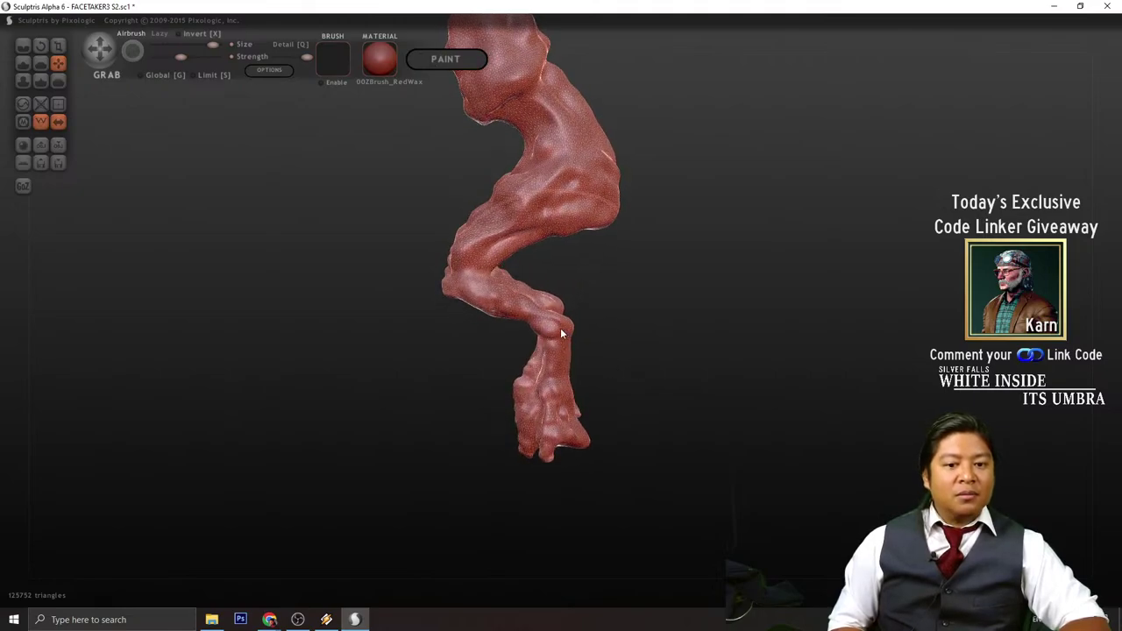
scroll(558, 327, "up", 3)
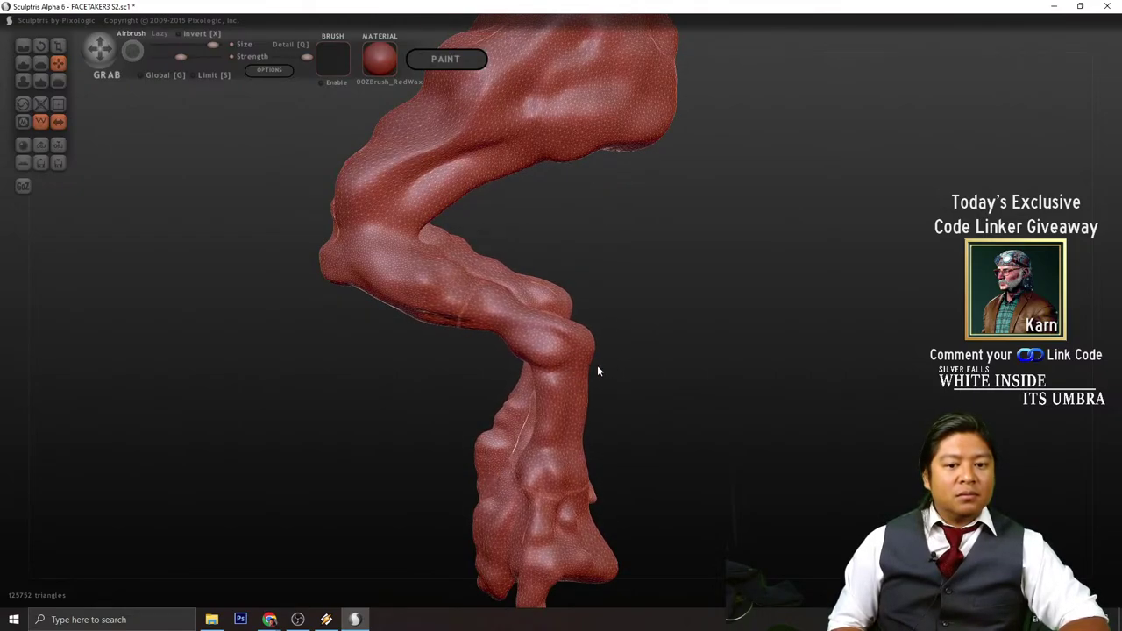
scroll(633, 342, "down", 5)
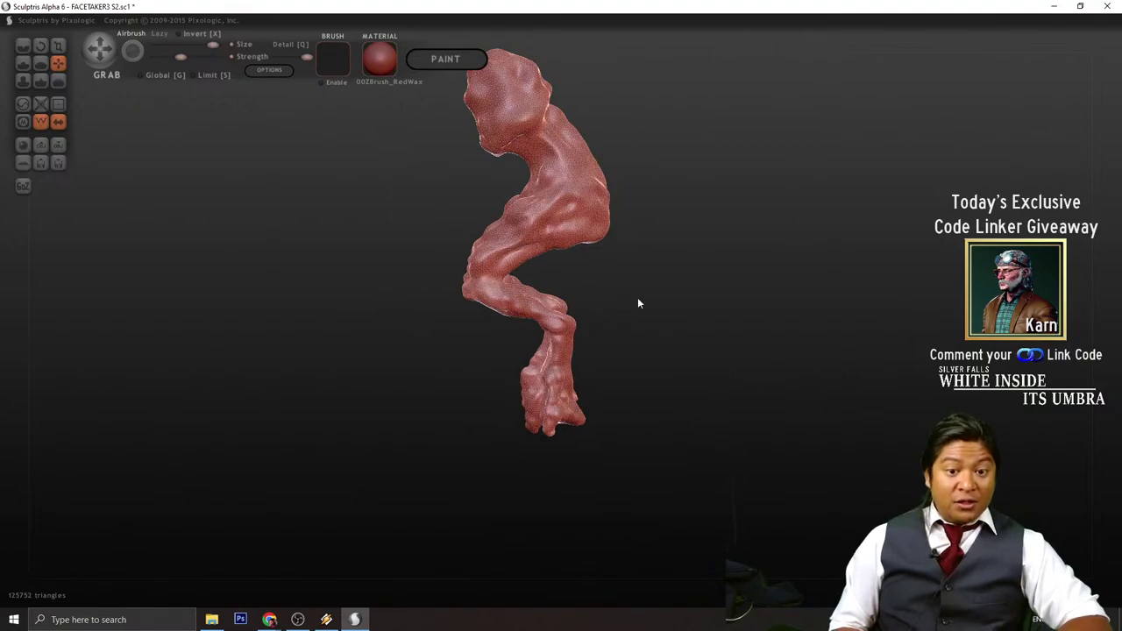
- Shift the outer knee area slightly downward with the Grab brush
mouse_move(639, 303)
left_mouse_down()
mouse_move(827, 311)
mouse_move(790, 289)
left_mouse_up()
mouse_move(710, 186)
left_mouse_down()
mouse_move(727, 196)
mouse_move(795, 183)
mouse_move(784, 176)
left_mouse_up()
mouse_move(741, 211)
left_mouse_down()
mouse_move(619, 414)
mouse_move(669, 388)
mouse_move(552, 399)
mouse_move(561, 408)
mouse_move(568, 342)
mouse_move(557, 357)
mouse_move(575, 356)
left_mouse_up()
scroll(555, 370, "up", 5)
left_click_drag(680, 309, 584, 306)
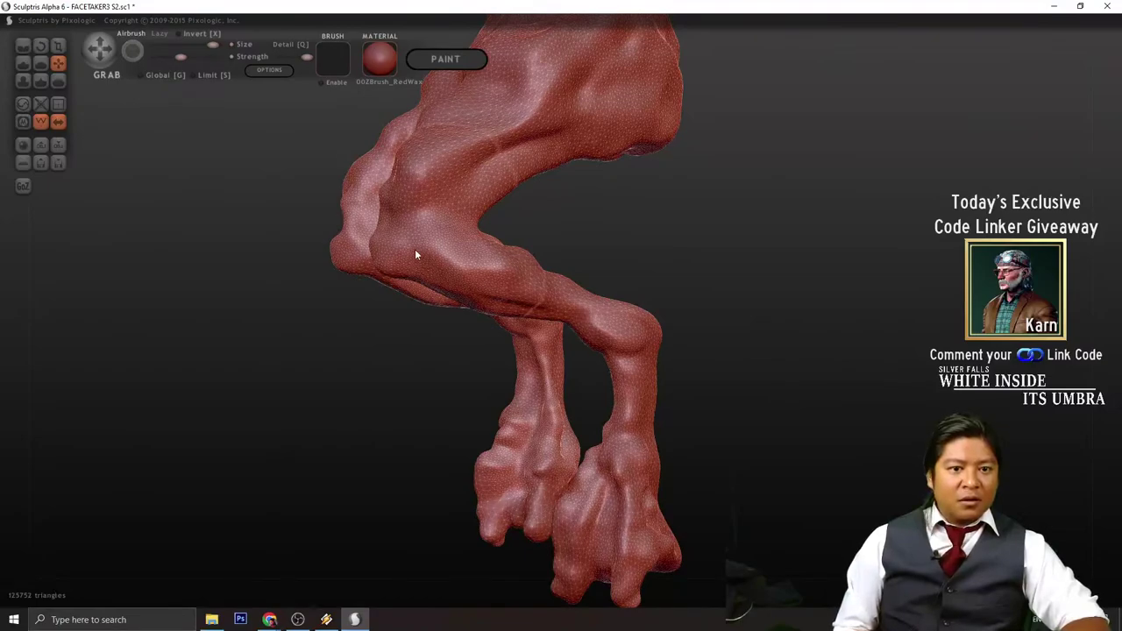
mouse_move(411, 239)
left_mouse_down()
mouse_move(419, 308)
mouse_move(426, 263)
left_mouse_up()
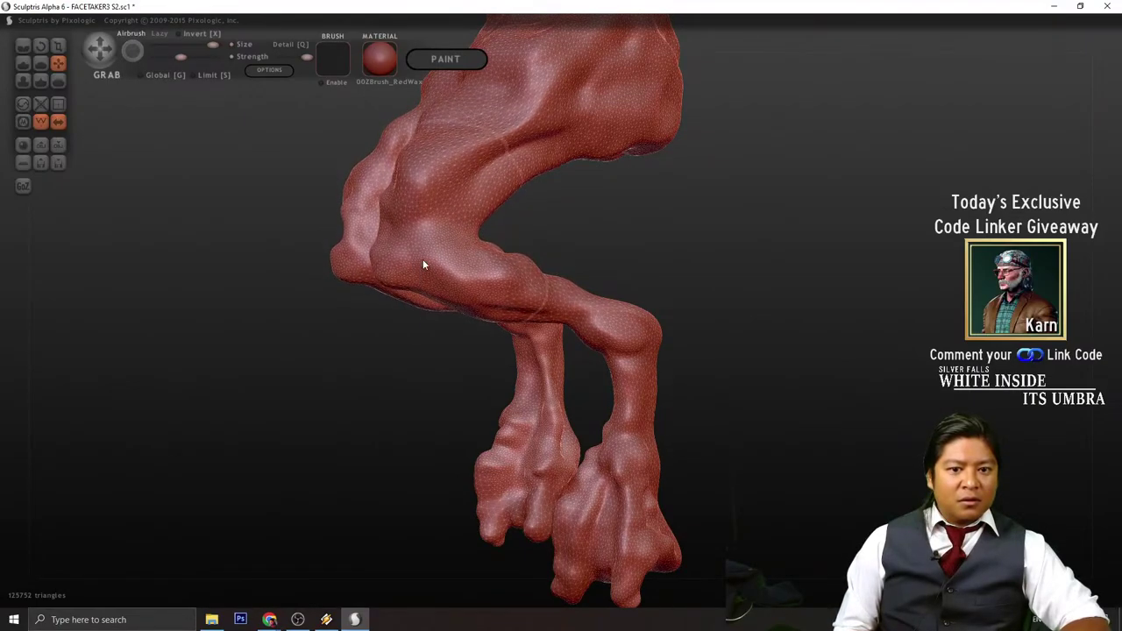
- Reshape the lower abdomen and groin between the hips with the Grab brush
scroll(671, 334, "down", 6)
mouse_move(702, 350)
left_mouse_down()
mouse_move(798, 345)
mouse_move(669, 308)
left_mouse_up()
scroll(701, 313, "up", 3)
scroll(715, 264, "up", 2)
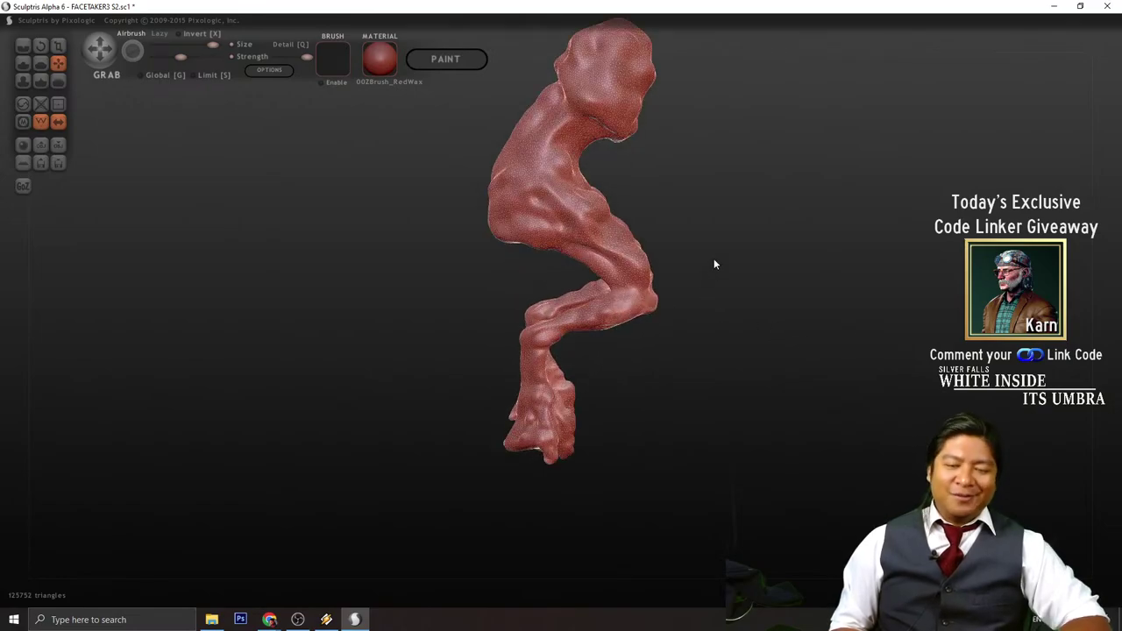
scroll(711, 235, "up", 8)
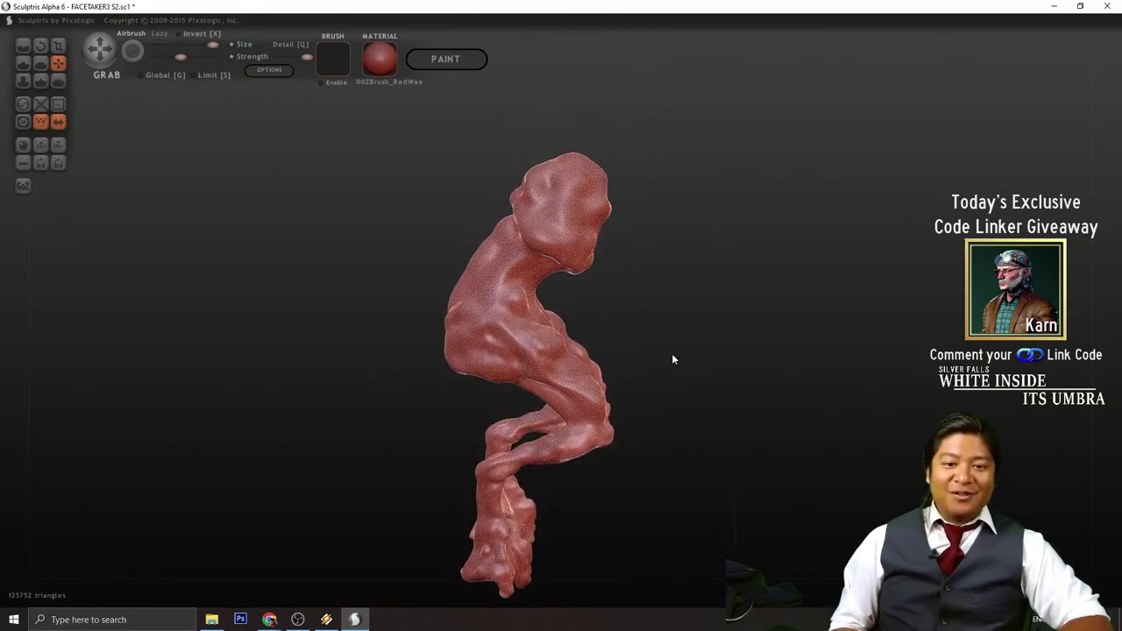
scroll(552, 346, "up", 5)
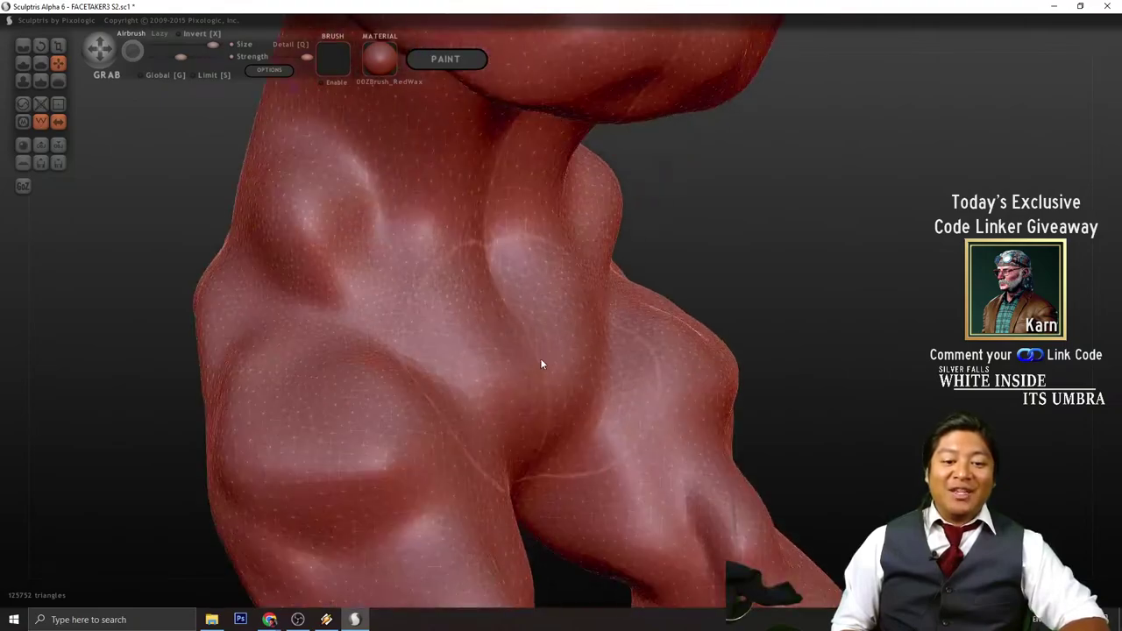
scroll(593, 321, "down", 2)
scroll(666, 337, "down", 4)
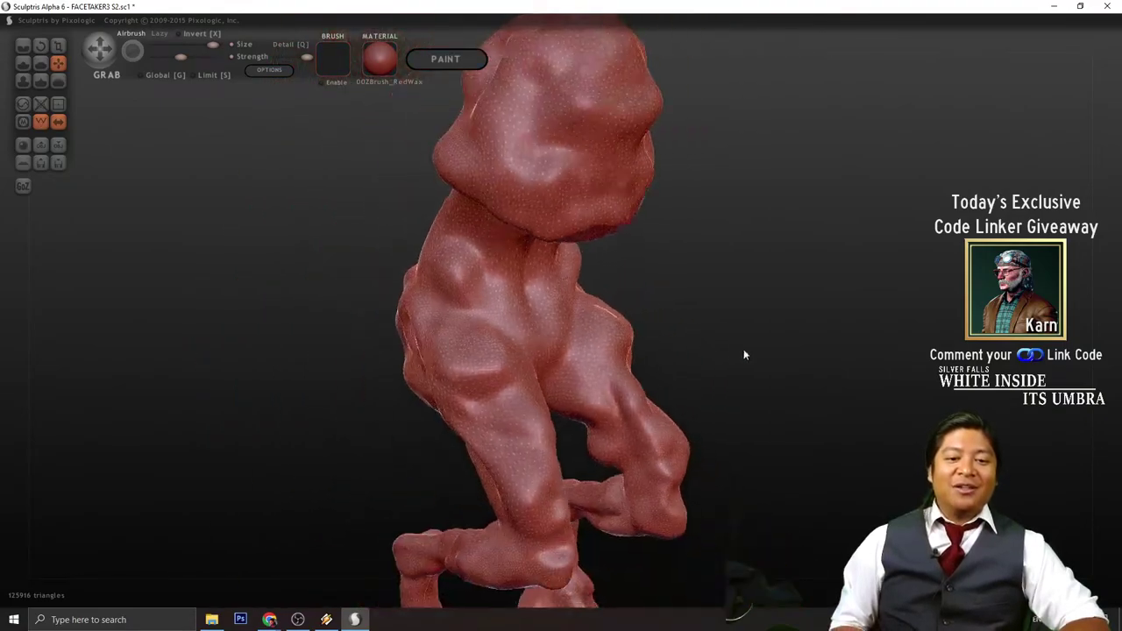
- Refine the crease where the upper thigh meets the waist with the Grab brush
mouse_move(744, 354)
left_mouse_down()
mouse_move(809, 342)
mouse_move(760, 356)
left_mouse_up()
scroll(614, 342, "up", 4)
left_click_drag(634, 320, 702, 315)
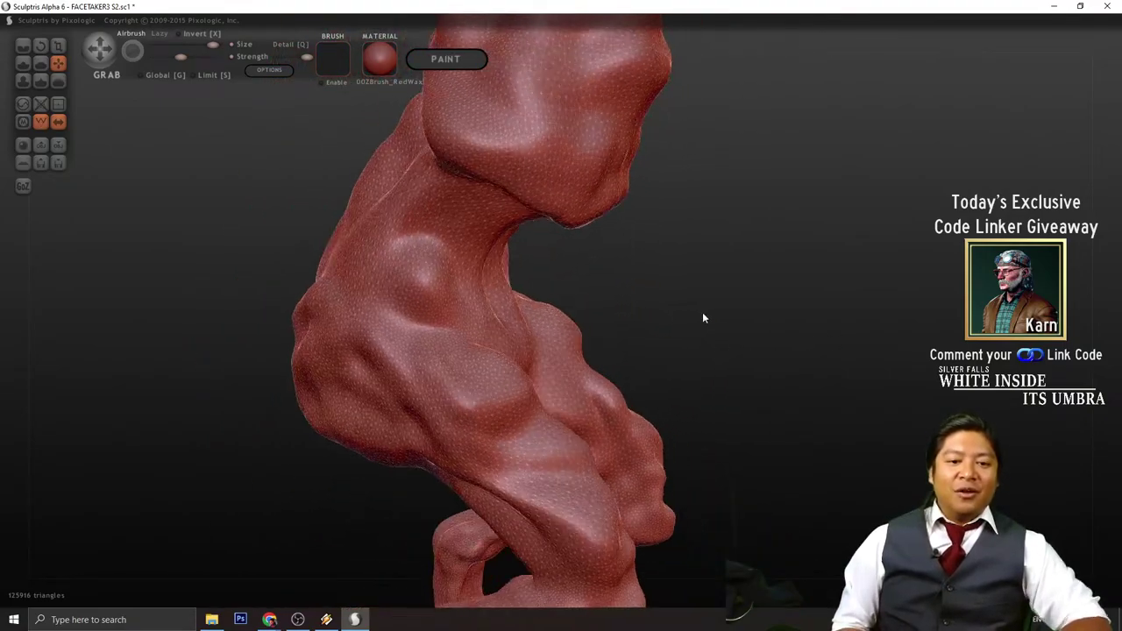
left_click_drag(629, 308, 745, 347, "alt")
scroll(604, 384, "up", 3)
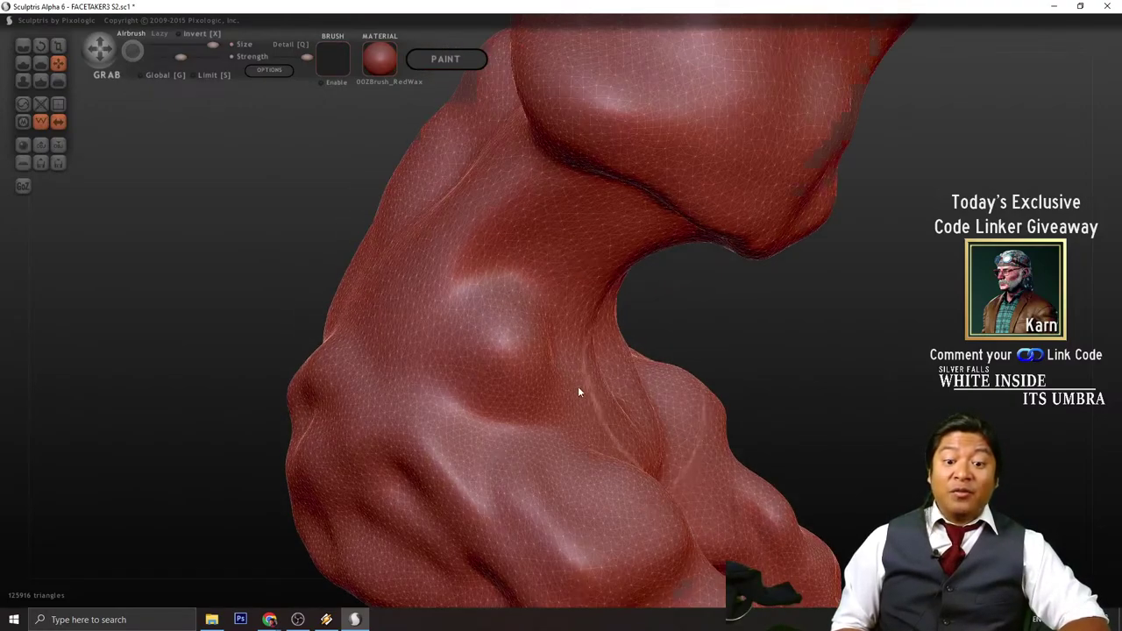
left_click_drag(773, 412, 645, 421)
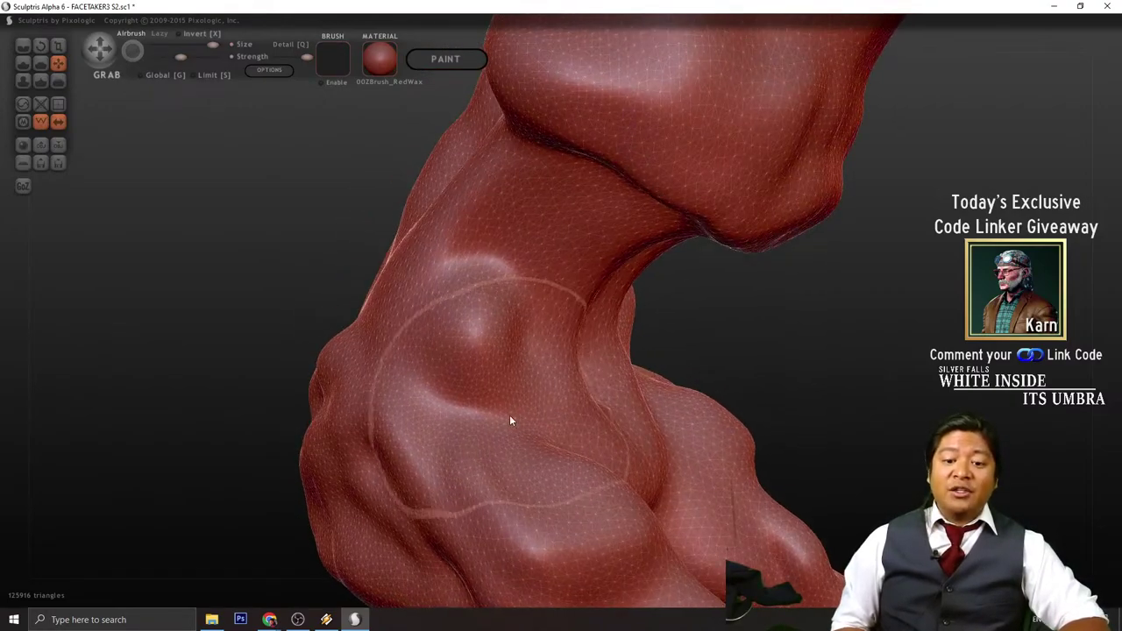
mouse_move(813, 434)
left_mouse_down()
mouse_move(781, 363)
mouse_move(493, 420)
left_mouse_up()
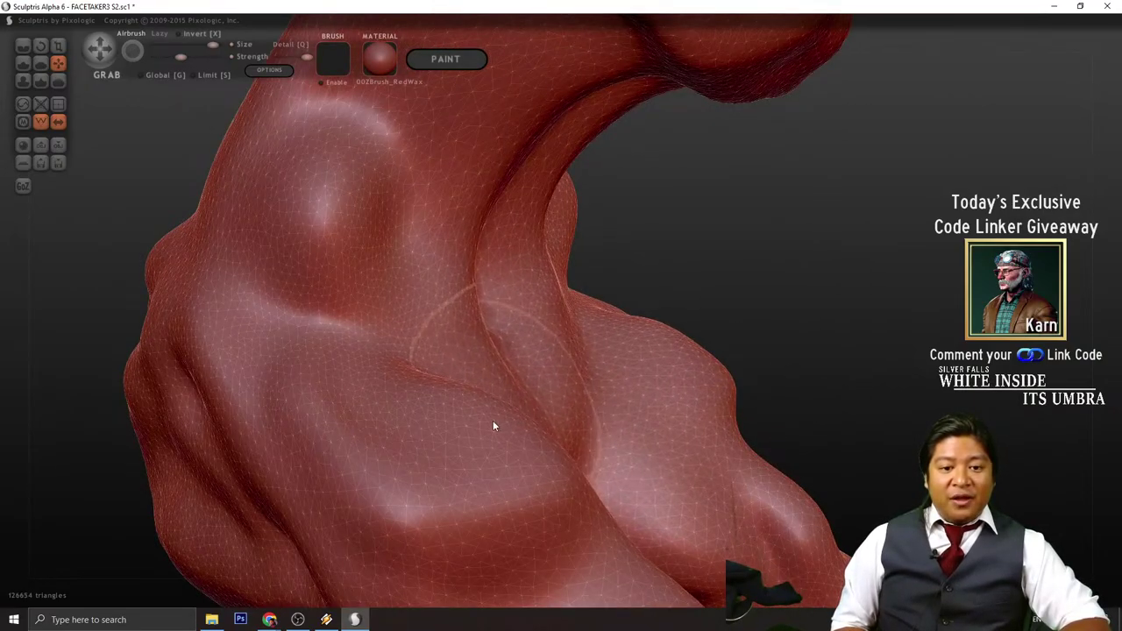
mouse_move(787, 333)
left_mouse_down()
mouse_move(646, 291)
mouse_move(833, 299)
mouse_move(772, 354)
mouse_move(737, 354)
mouse_move(729, 323)
mouse_move(760, 363)
mouse_move(709, 382)
left_mouse_up()
scroll(752, 320, "down", 5)
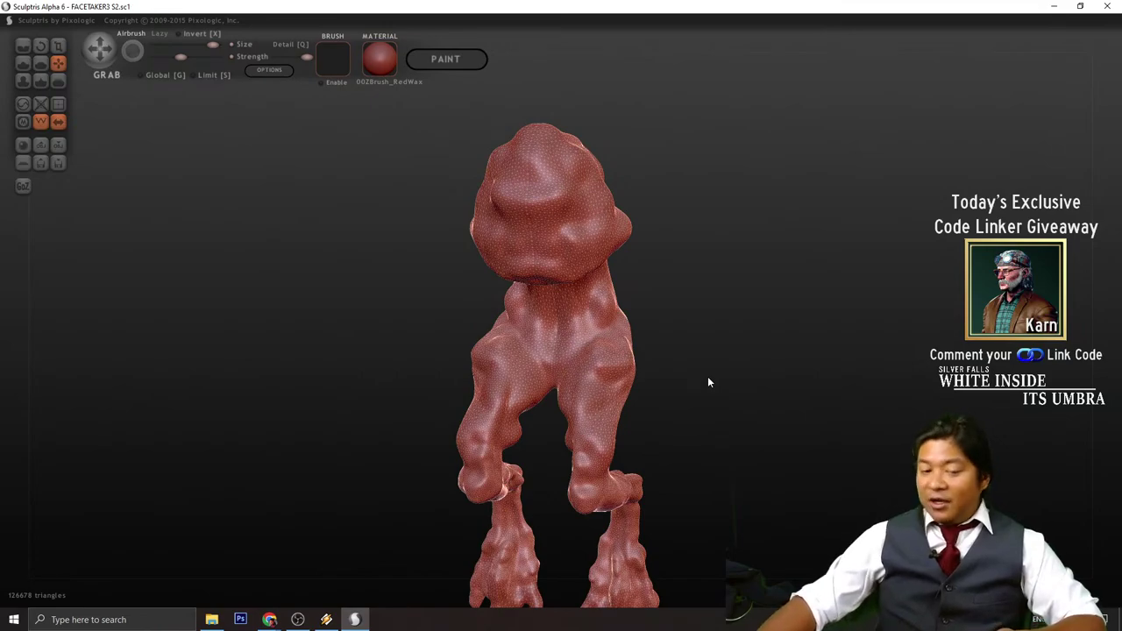
- Turn off symmetry so the head can be sculpted asymmetrically
left_click(58, 122)
left_click(571, 349)
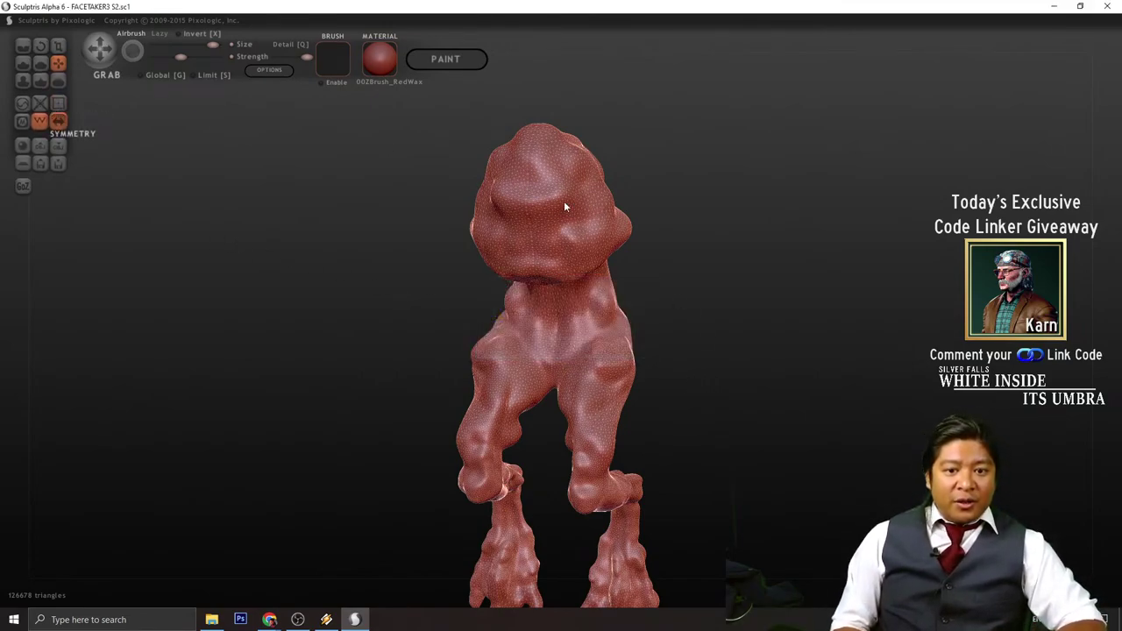
left_click_drag(798, 235, 732, 372)
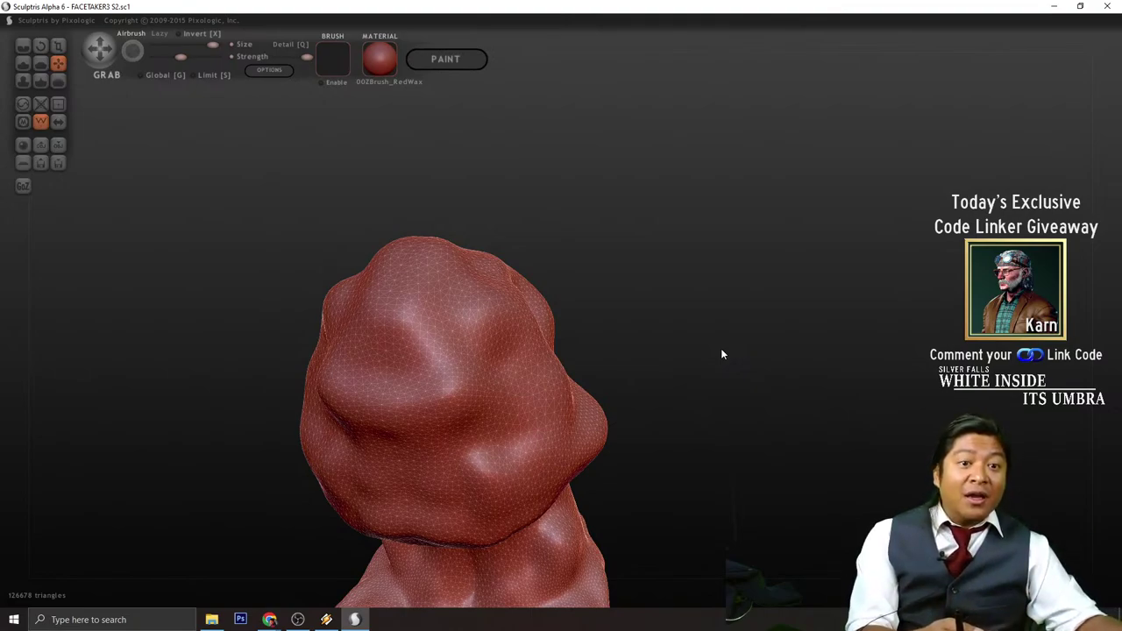
mouse_move(634, 326)
left_mouse_down()
mouse_move(691, 338)
mouse_move(689, 303)
left_mouse_up()
mouse_move(711, 355)
left_mouse_down()
mouse_move(727, 296)
mouse_move(702, 319)
left_mouse_up()
scroll(700, 316, "up", 1)
scroll(699, 316, "down", 3)
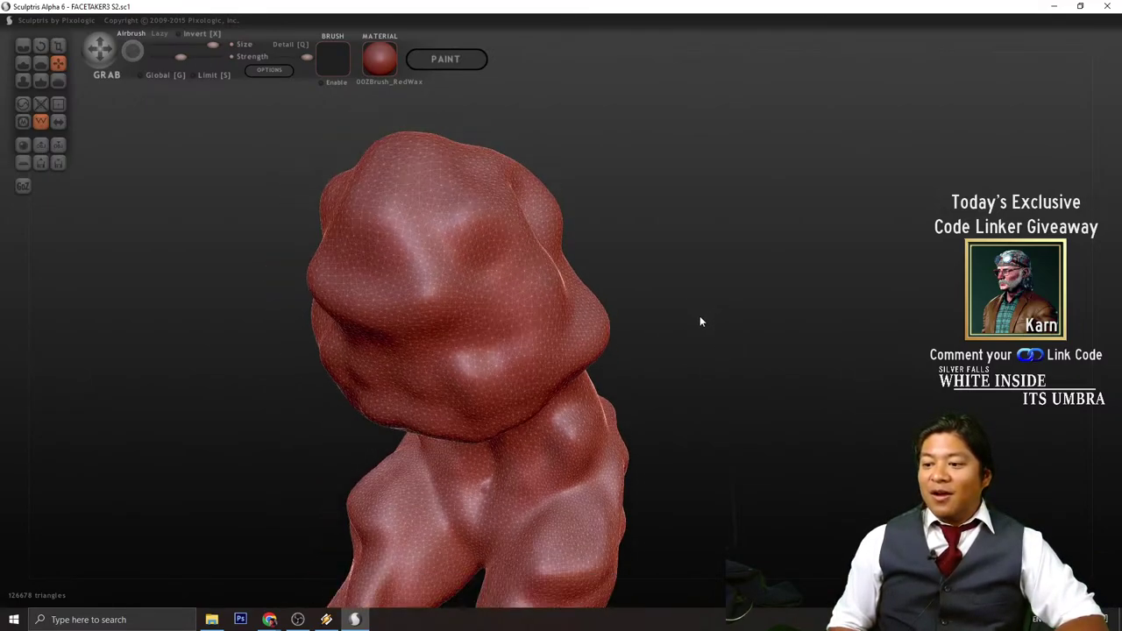
scroll(698, 306, "up", 5)
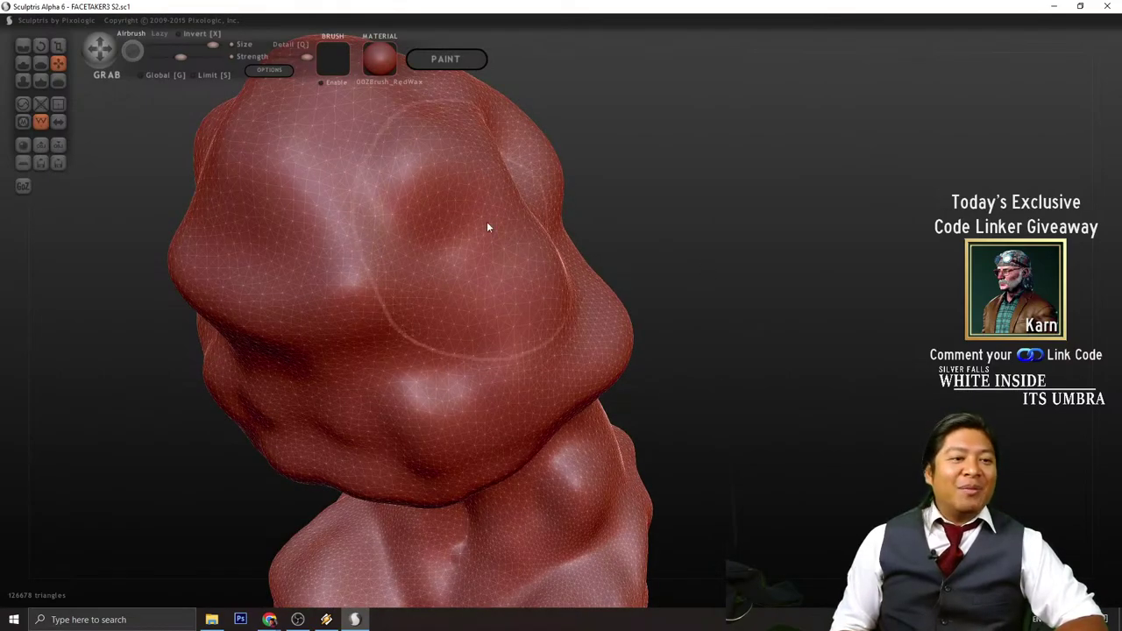
- Build a raised circular ridge around a sunken socket on one side of the head with the Draw brush
left_click(22, 65)
left_click_drag(647, 298, 728, 292)
scroll(570, 246, "down", 4)
scroll(543, 280, "up", 4)
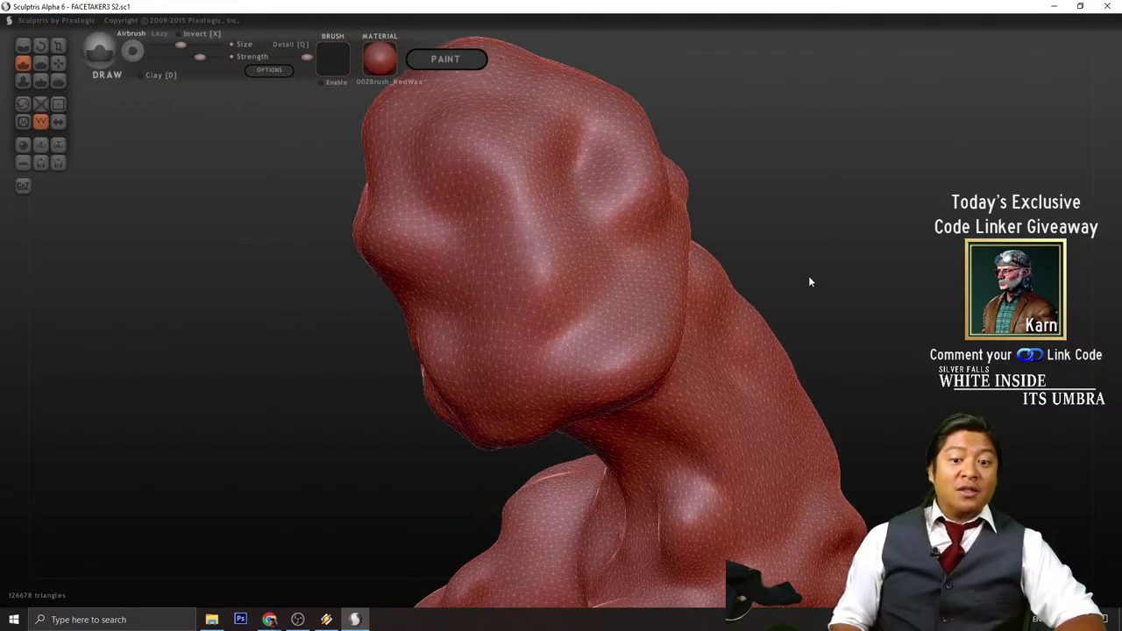
scroll(811, 267, "up", 2)
mouse_move(646, 242)
left_mouse_down()
mouse_move(851, 293)
mouse_move(584, 290)
mouse_move(530, 351)
mouse_move(777, 321)
mouse_move(618, 261)
left_mouse_up()
mouse_move(509, 268)
left_mouse_down()
mouse_move(584, 357)
mouse_move(674, 318)
left_mouse_up()
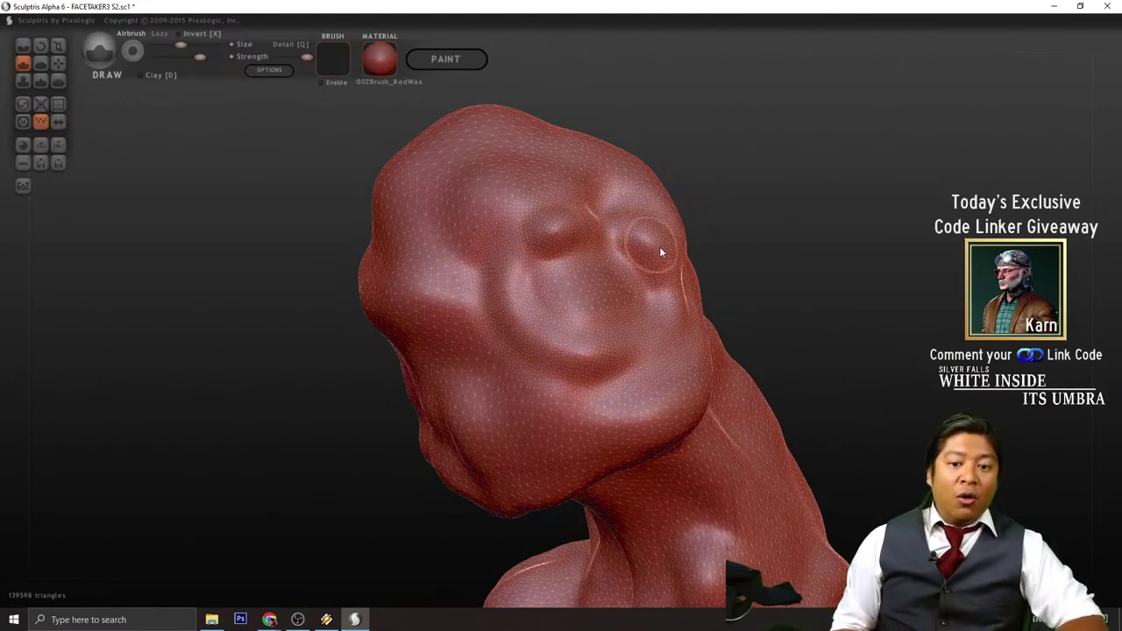
left_click_drag(661, 252, 663, 341)
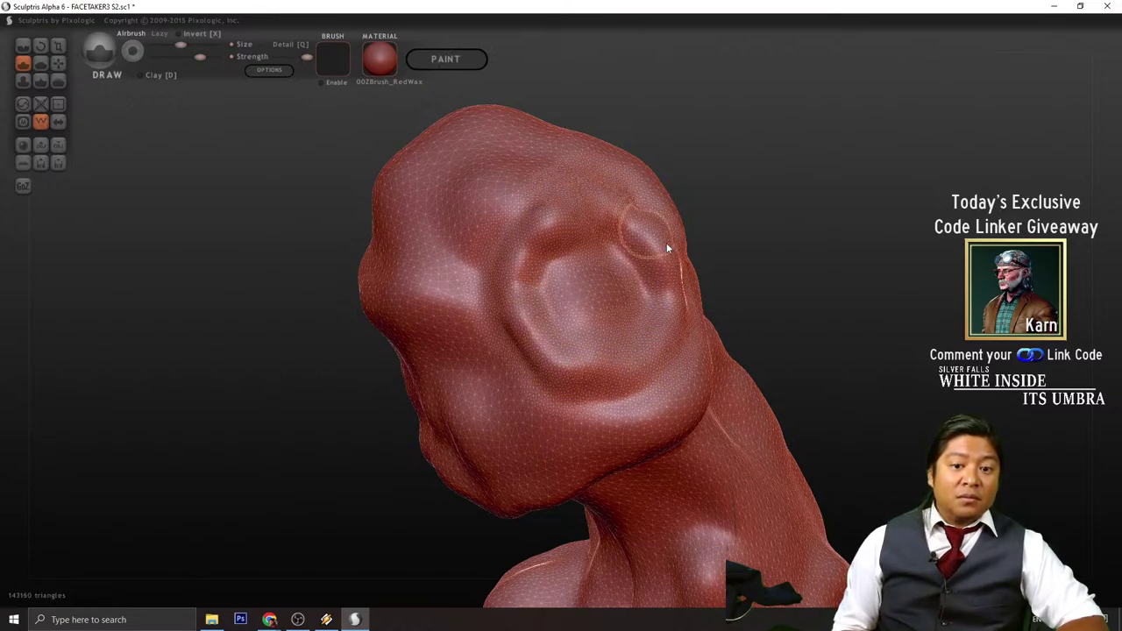
left_click_drag(772, 273, 799, 282)
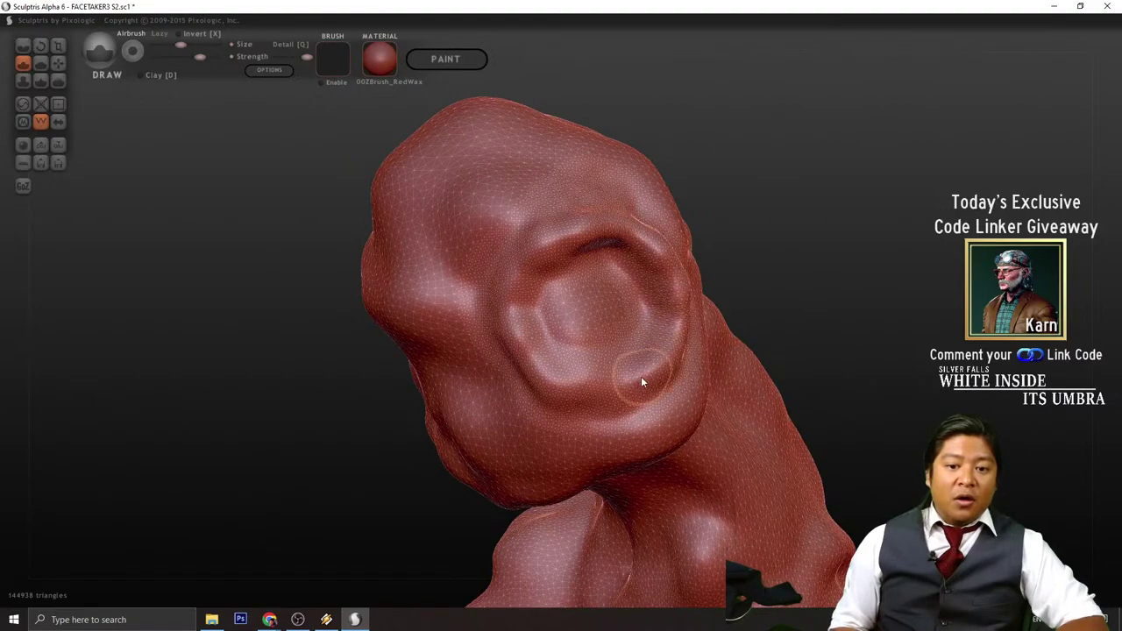
mouse_move(713, 241)
left_mouse_down()
mouse_move(900, 304)
mouse_move(839, 303)
mouse_move(852, 313)
mouse_move(775, 288)
left_mouse_up()
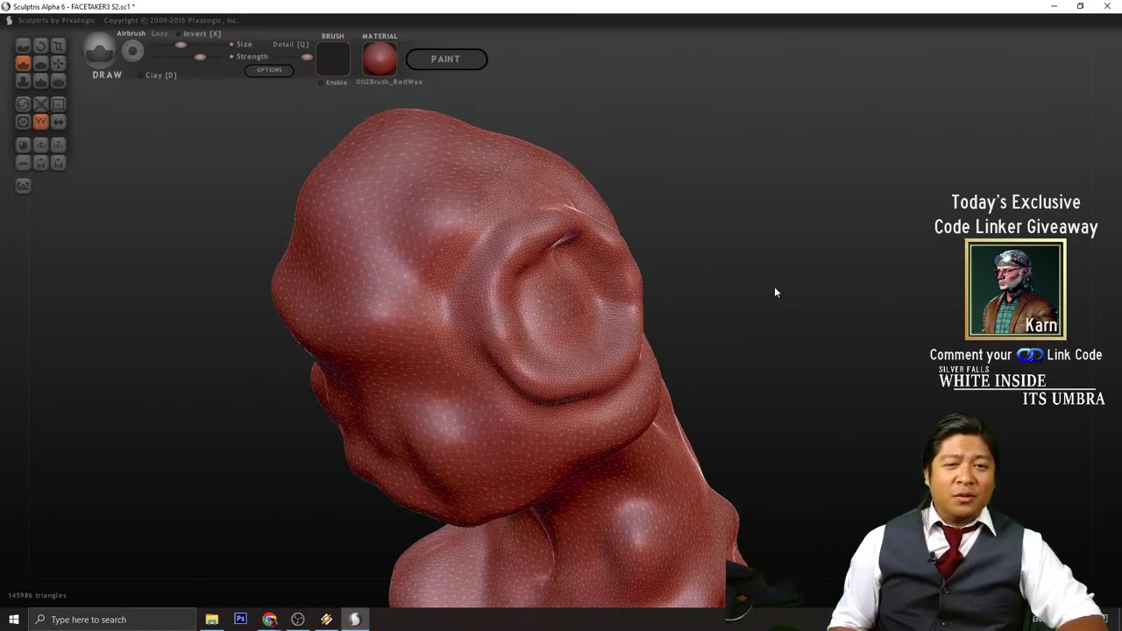
- Reshape the inner rim of the head socket with the Grab brush, defining the edge around its recessed centre
scroll(435, 242, "up", 3)
left_click(60, 64)
mouse_move(194, 78)
left_mouse_down()
mouse_move(729, 353)
mouse_move(612, 352)
mouse_move(477, 301)
mouse_move(448, 314)
left_mouse_up()
scroll(471, 282, "up", 2)
mouse_move(204, 333)
left_mouse_down()
mouse_move(283, 343)
mouse_move(497, 327)
mouse_move(348, 375)
mouse_move(413, 383)
mouse_move(430, 366)
mouse_move(391, 296)
mouse_move(422, 288)
left_mouse_up()
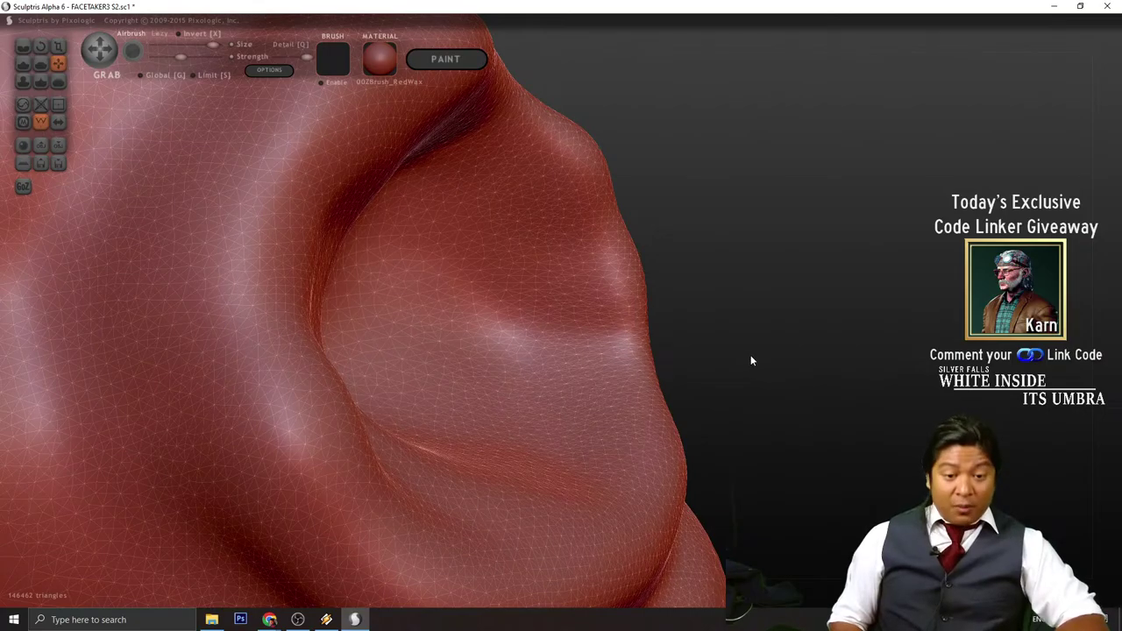
mouse_move(751, 361)
left_mouse_down()
mouse_move(804, 242)
mouse_move(769, 284)
mouse_move(781, 289)
left_mouse_up()
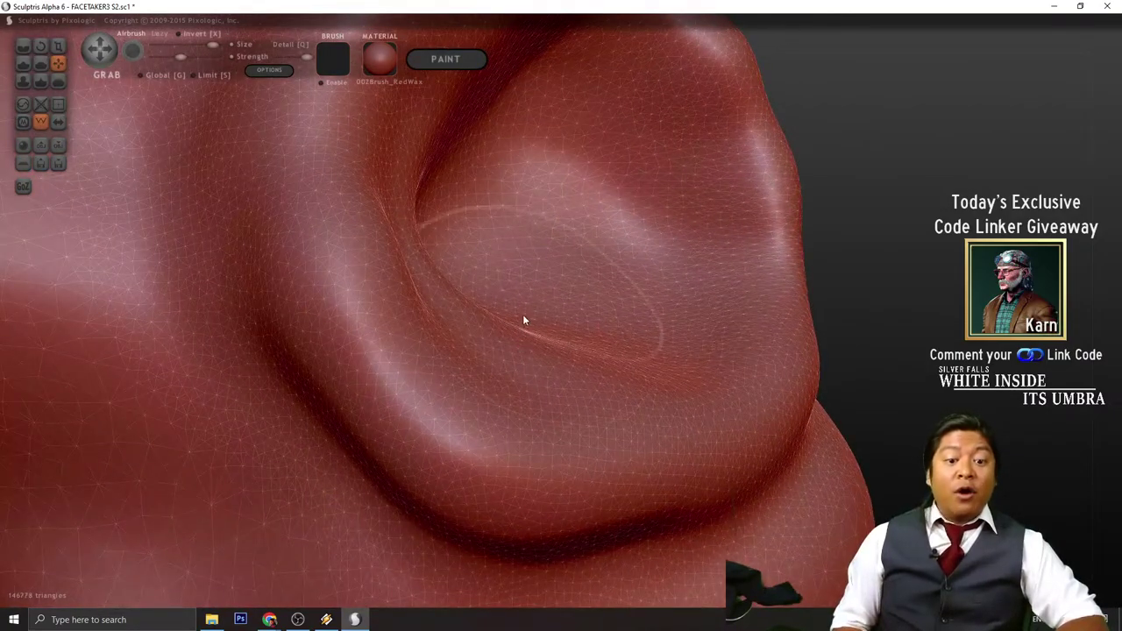
mouse_move(524, 320)
left_mouse_down()
mouse_move(476, 386)
mouse_move(500, 250)
mouse_move(409, 193)
mouse_move(518, 245)
mouse_move(454, 298)
left_mouse_up()
left_click_drag(921, 293, 876, 405)
scroll(561, 316, "down", 3)
scroll(561, 316, "up", 4)
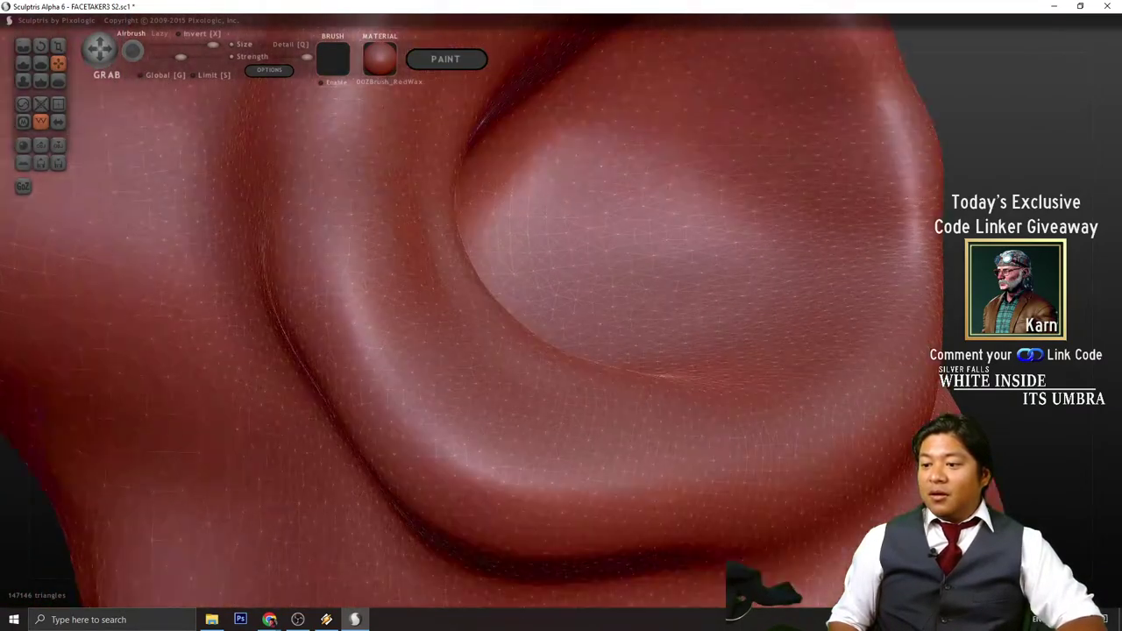
scroll(561, 316, "down", 3)
scroll(561, 315, "up", 2)
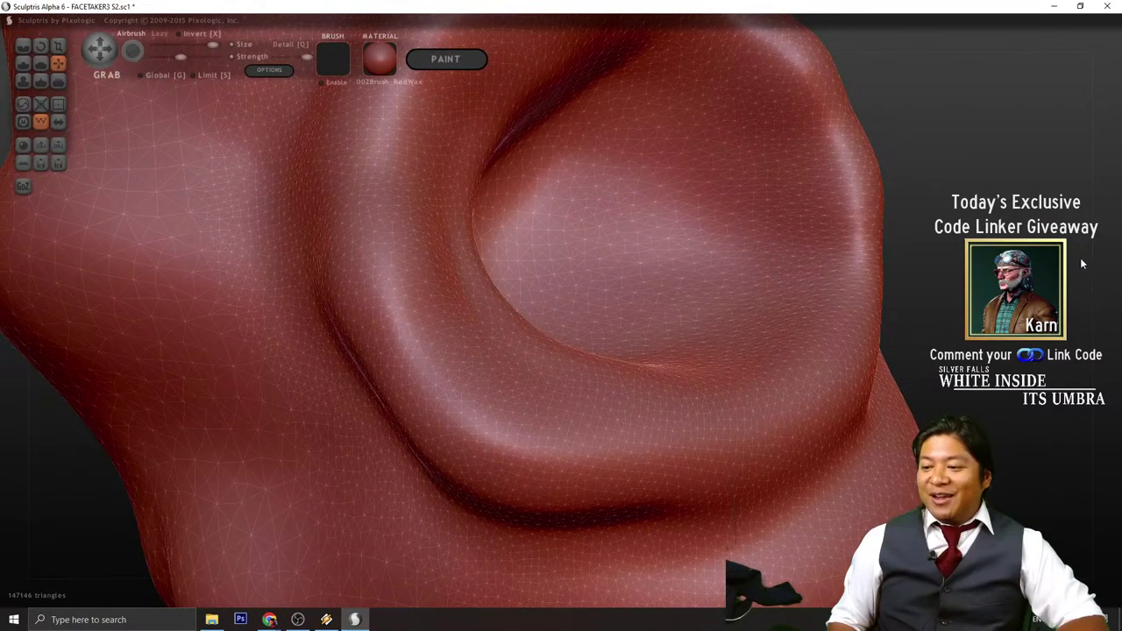
- Widen the socket opening and push its lower inner edge downward with the Grab brush
mouse_move(944, 246)
left_mouse_down()
mouse_move(717, 295)
mouse_move(802, 313)
mouse_move(650, 307)
mouse_move(738, 254)
left_mouse_up()
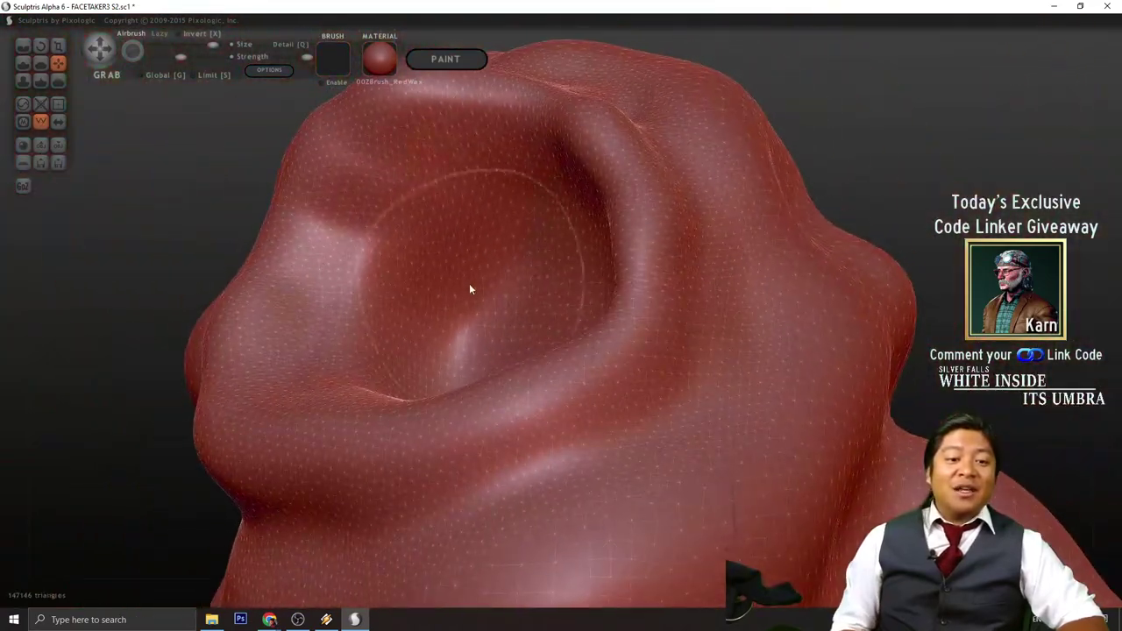
left_click_drag(389, 329, 381, 383)
mouse_move(168, 344)
left_mouse_down()
mouse_move(220, 316)
mouse_move(361, 321)
left_mouse_up()
left_click_drag(306, 229, 226, 219)
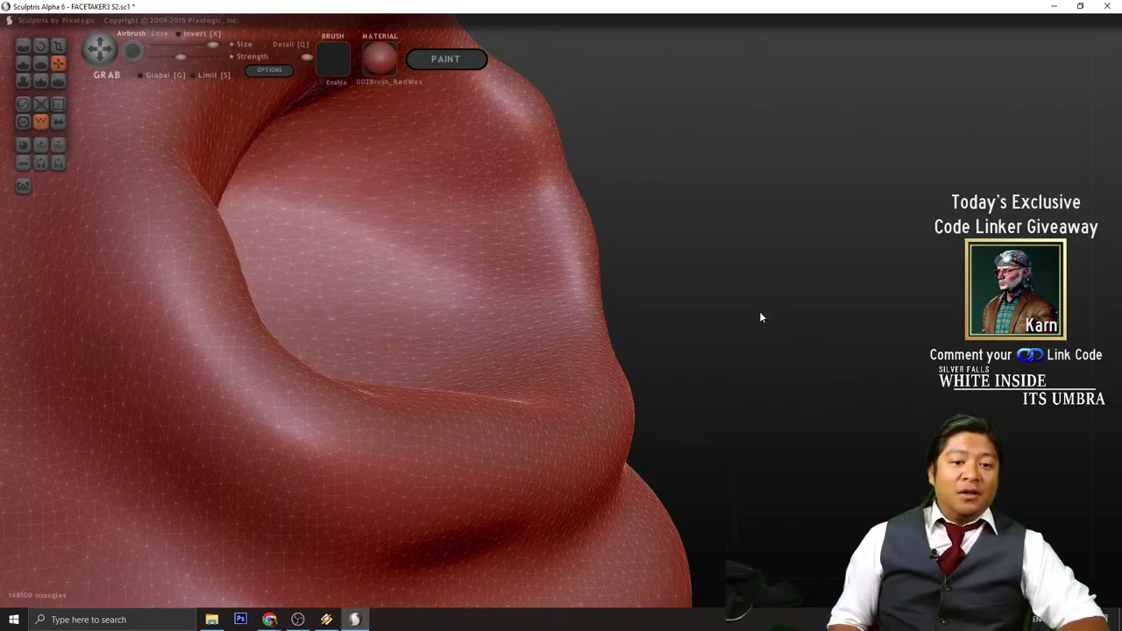
left_click_drag(760, 311, 621, 286)
left_click_drag(396, 351, 443, 377)
left_click_drag(755, 293, 799, 357)
left_click_drag(348, 401, 343, 468)
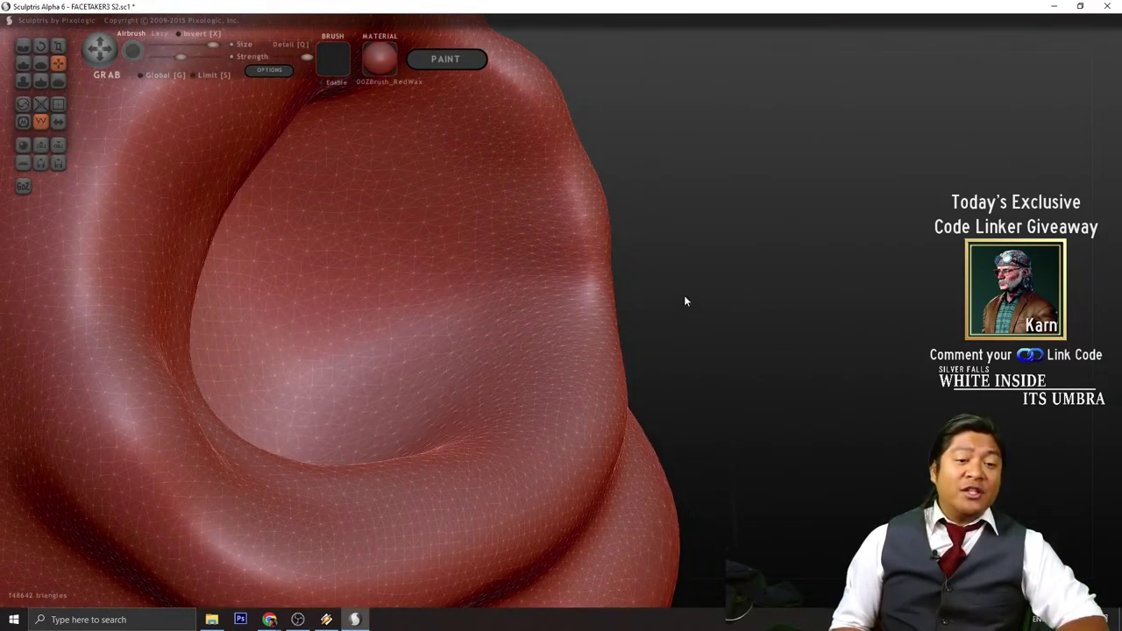
- Pull the socket's side rim outward with the Grab brush to round the opening
mouse_move(684, 301)
left_mouse_down()
mouse_move(797, 321)
mouse_move(609, 368)
left_mouse_up()
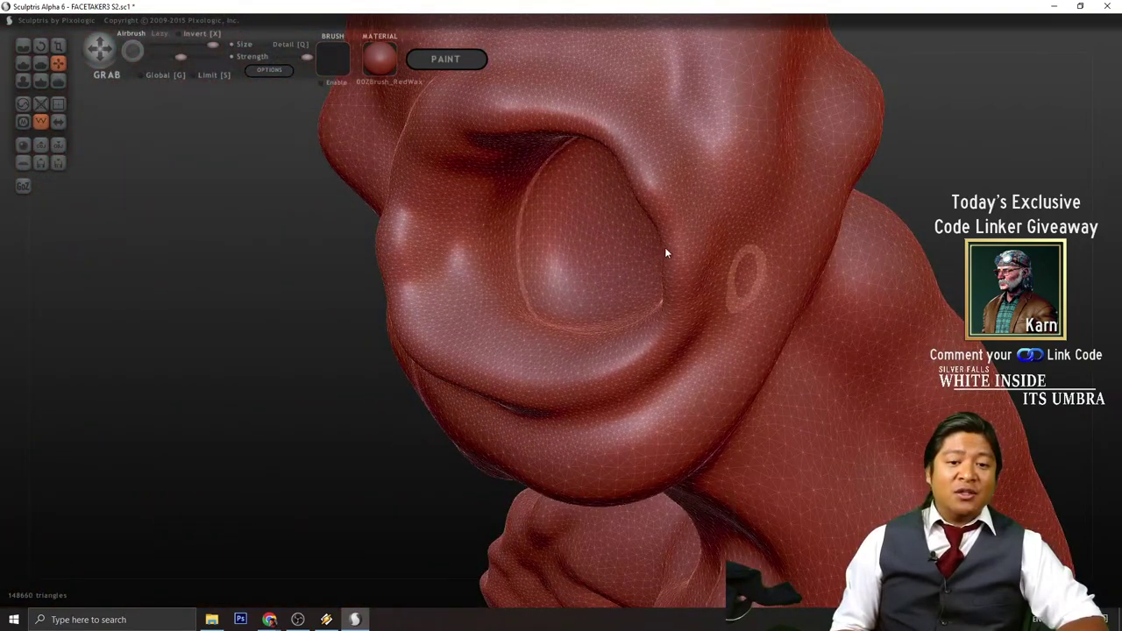
left_click_drag(664, 247, 705, 244)
mouse_move(1052, 237)
left_mouse_down()
mouse_move(999, 200)
mouse_move(1028, 204)
left_mouse_up()
scroll(833, 258, "down", 3)
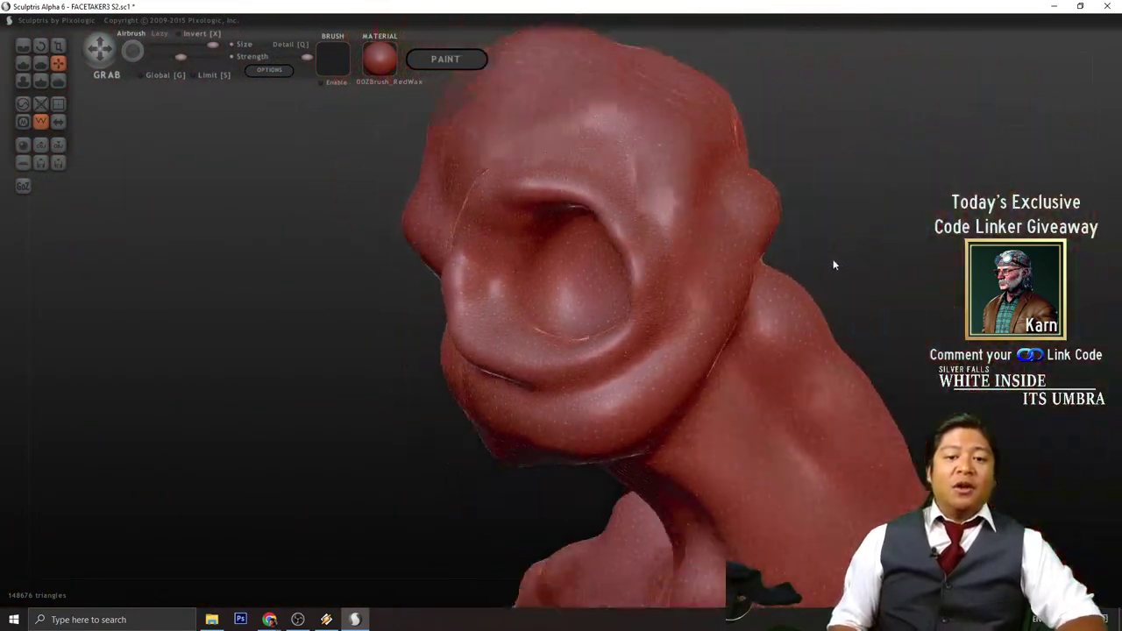
left_click_drag(832, 258, 1017, 237)
scroll(714, 288, "up", 5)
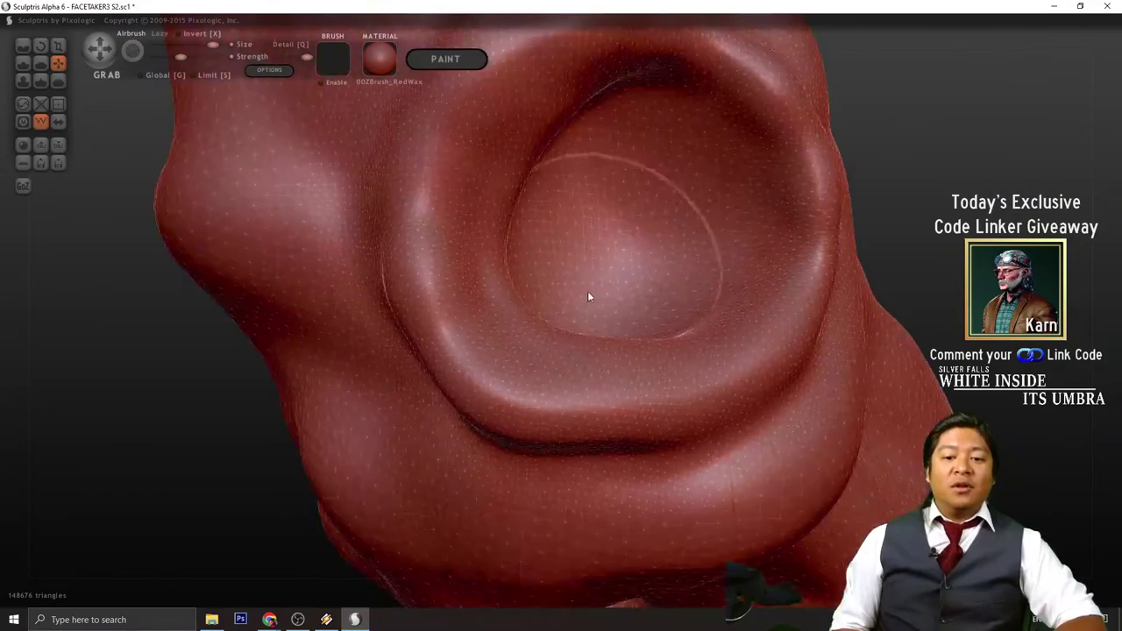
- Spread the socket's recessed floor outward toward its lower and upper edges with the Grab brush, rounding the cavity
left_click_drag(587, 291, 568, 337)
left_click_drag(852, 247, 894, 232)
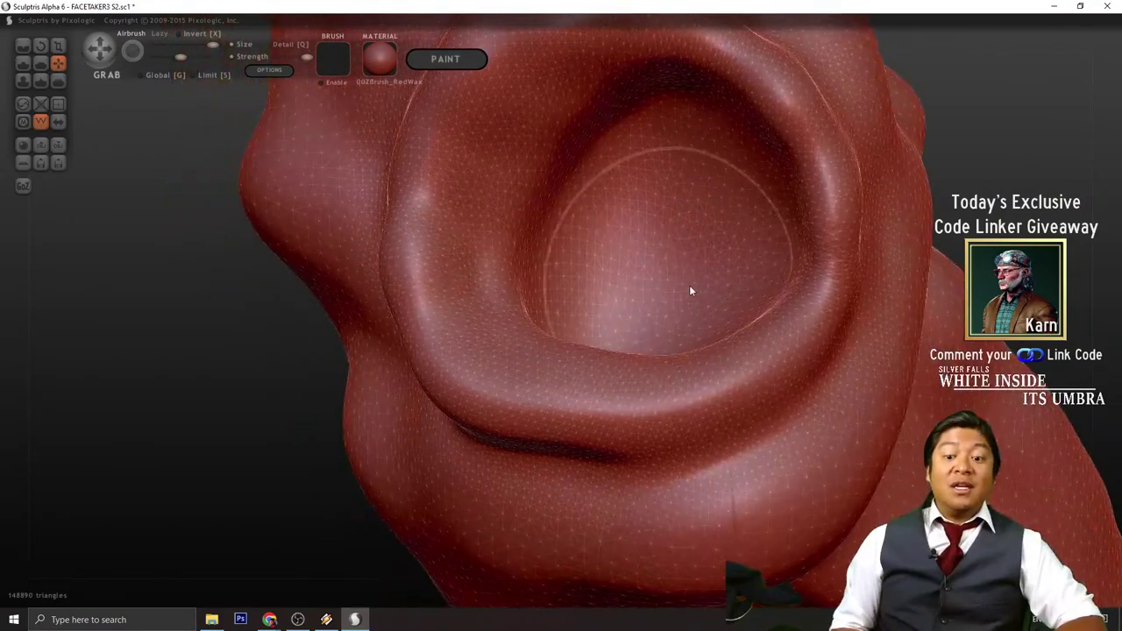
left_click_drag(689, 285, 726, 337)
left_click_drag(595, 207, 519, 142)
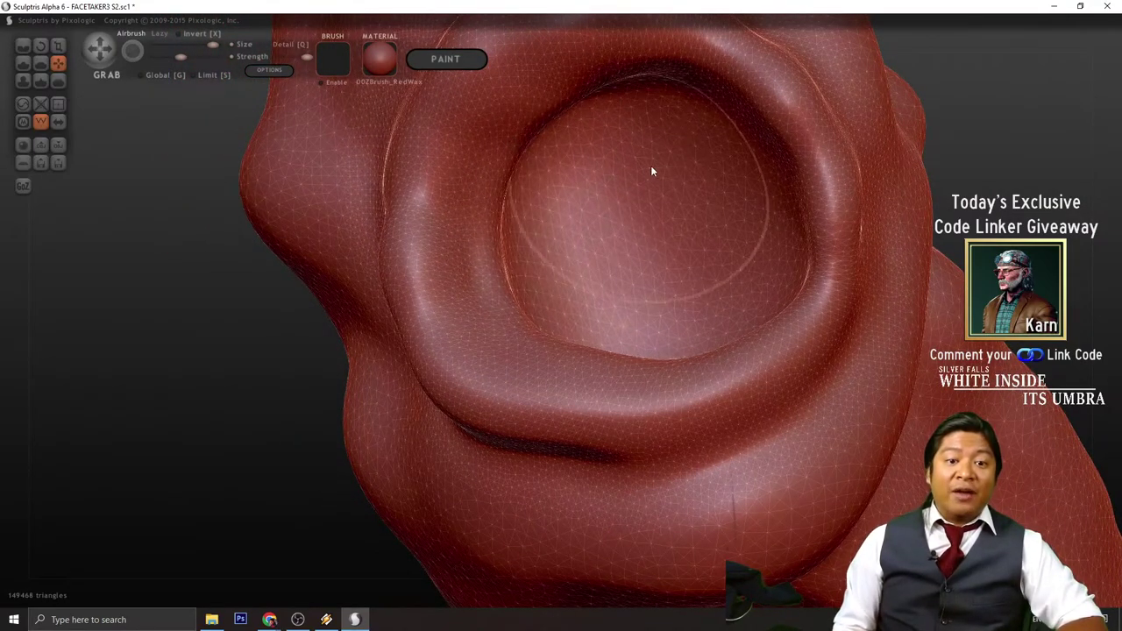
left_click_drag(661, 150, 672, 103)
scroll(858, 239, "down", 5)
mouse_move(858, 240)
left_mouse_down()
mouse_move(930, 224)
mouse_move(840, 270)
mouse_move(843, 287)
mouse_move(799, 265)
left_mouse_up()
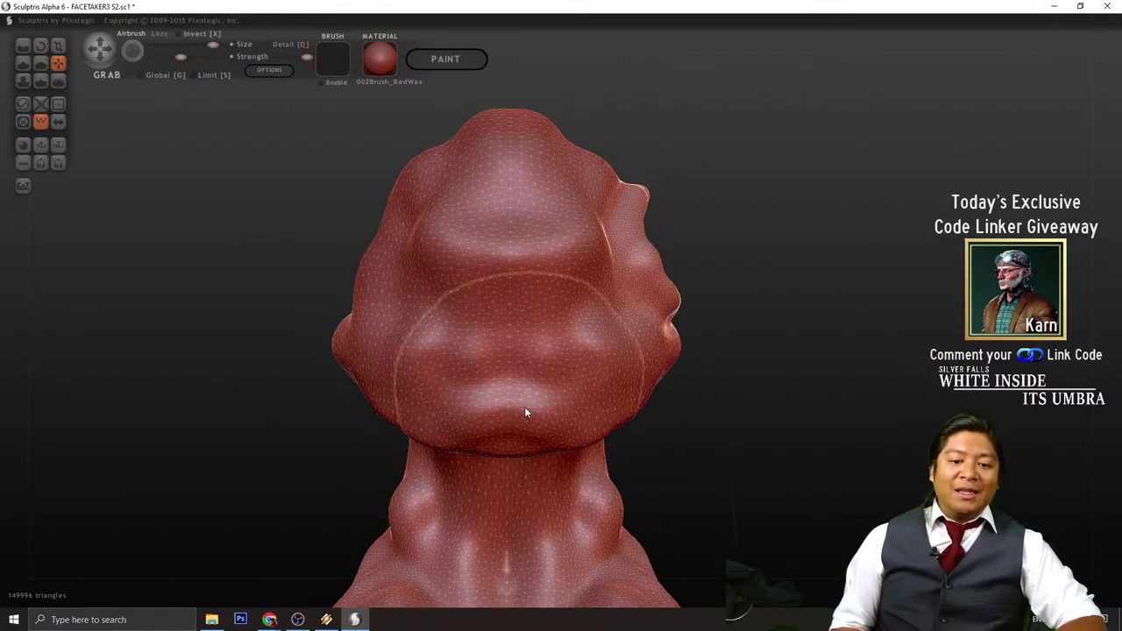
- Examine the whole head and the shape of its socket from the back, side and front
scroll(725, 342, "down", 2)
mouse_move(725, 342)
left_mouse_down()
mouse_move(711, 381)
mouse_move(694, 391)
mouse_move(787, 381)
mouse_move(669, 369)
mouse_move(762, 341)
mouse_move(671, 362)
left_mouse_up()
scroll(671, 356, "up", 5)
left_click_drag(889, 281, 225, 222)
scroll(224, 217, "up", 2)
mouse_move(721, 214)
left_mouse_down()
mouse_move(729, 261)
mouse_move(271, 266)
left_mouse_up()
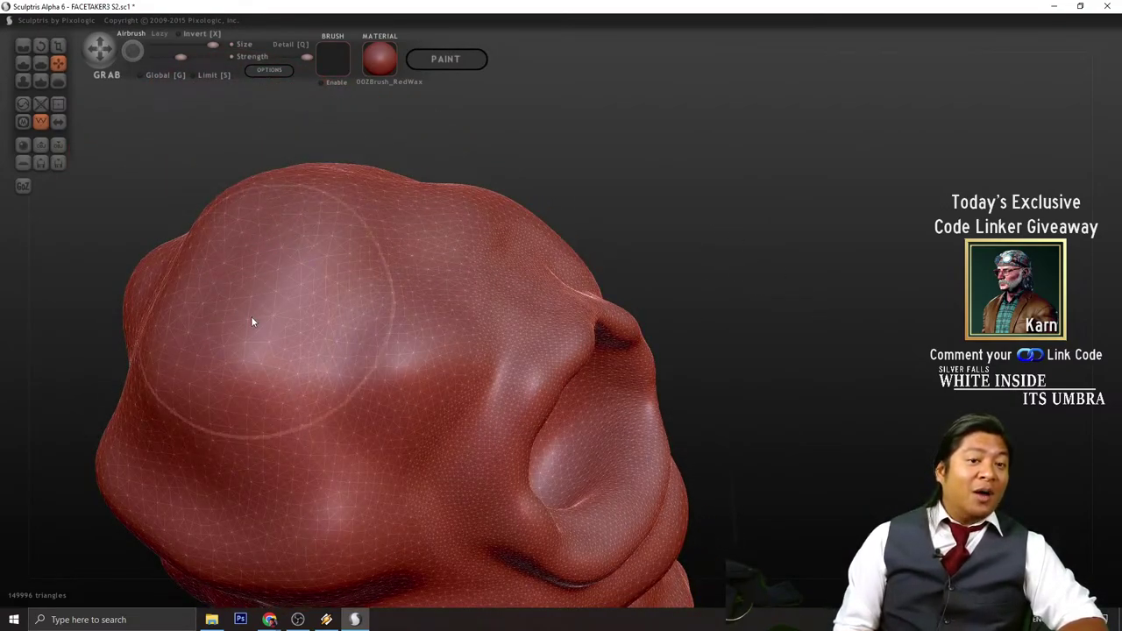
mouse_move(816, 382)
left_mouse_down()
mouse_move(801, 365)
mouse_move(799, 316)
left_mouse_up()
scroll(722, 311, "up", 3)
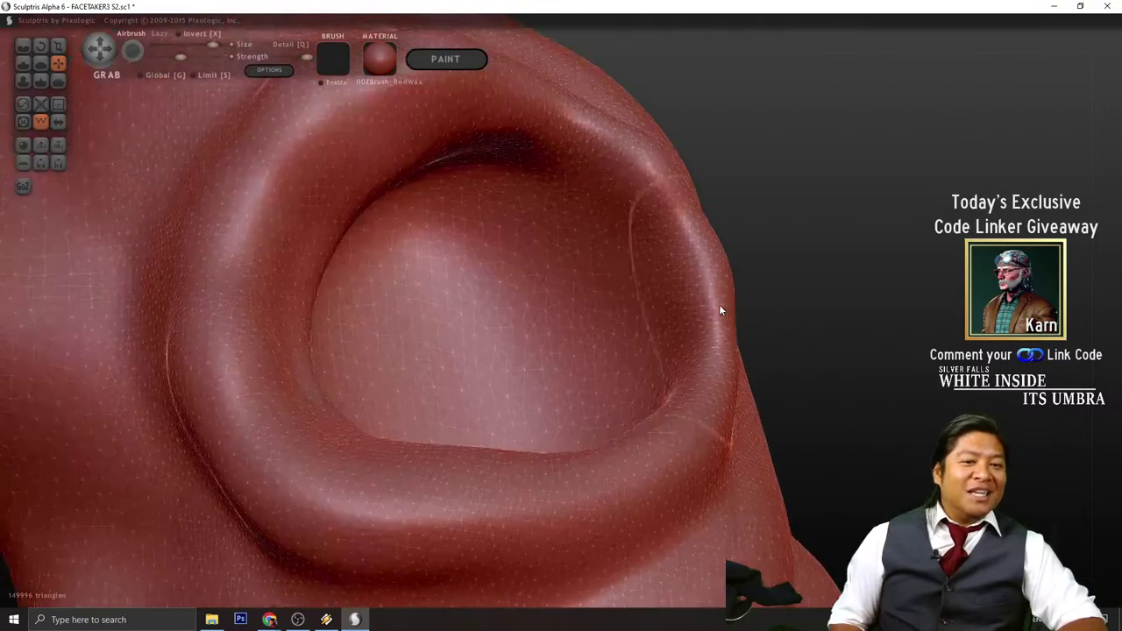
scroll(722, 311, "down", 2)
- Raise a small rounded bump in the centre of the socket with the Draw brush
left_click(23, 63)
mouse_move(649, 244)
left_mouse_down()
mouse_move(803, 342)
mouse_move(747, 365)
mouse_move(729, 353)
left_mouse_up()
scroll(614, 306, "up", 2)
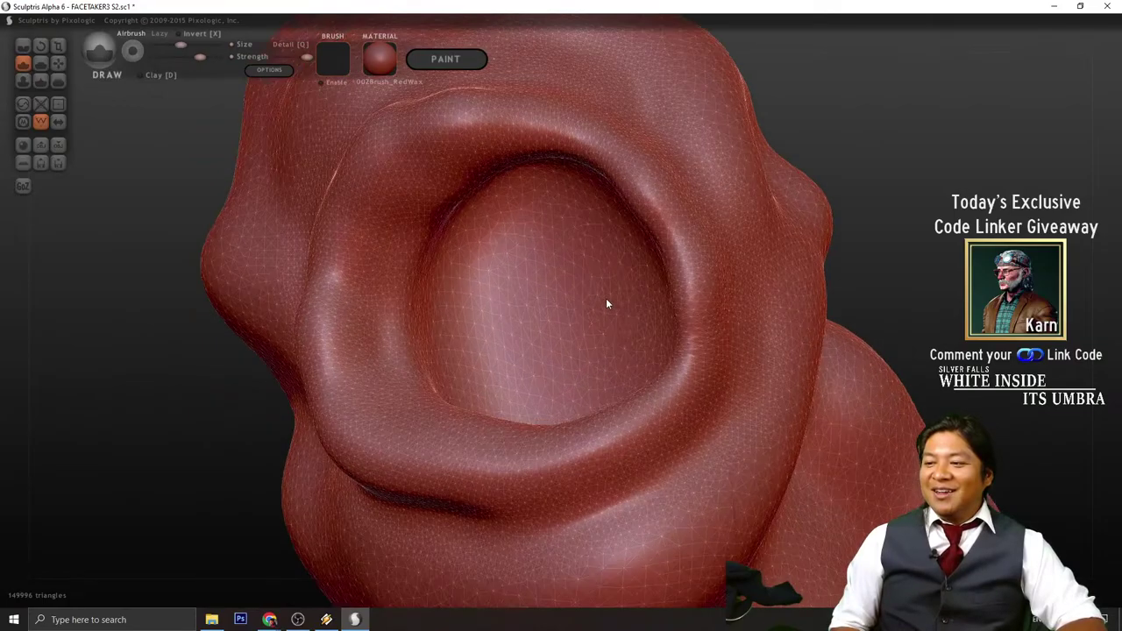
scroll(549, 317, "down", 2)
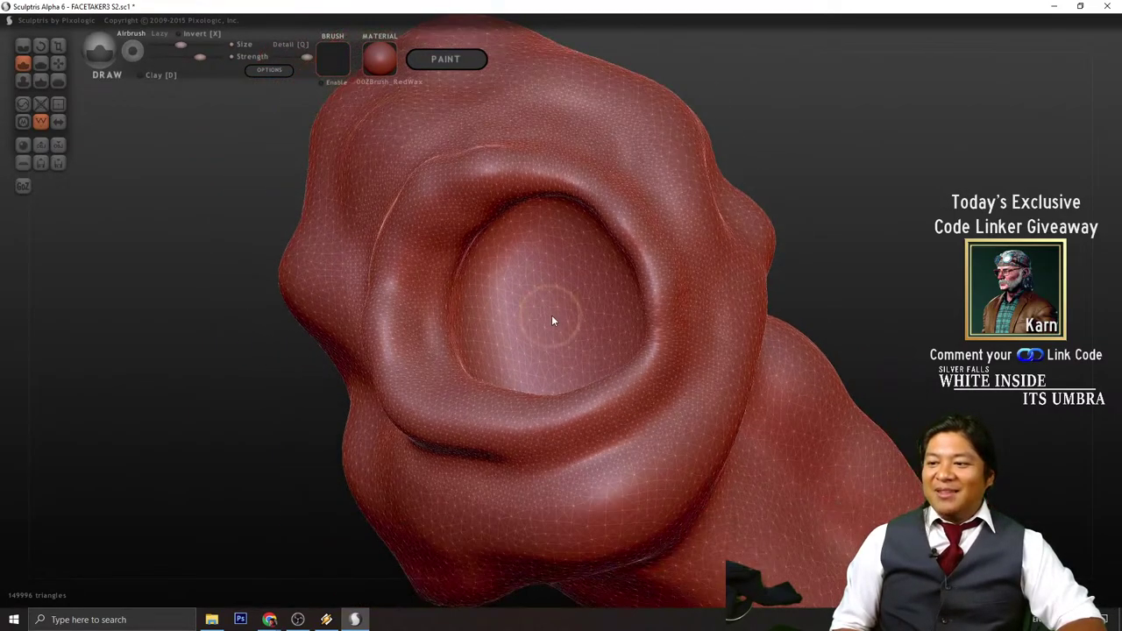
scroll(553, 311, "up", 1)
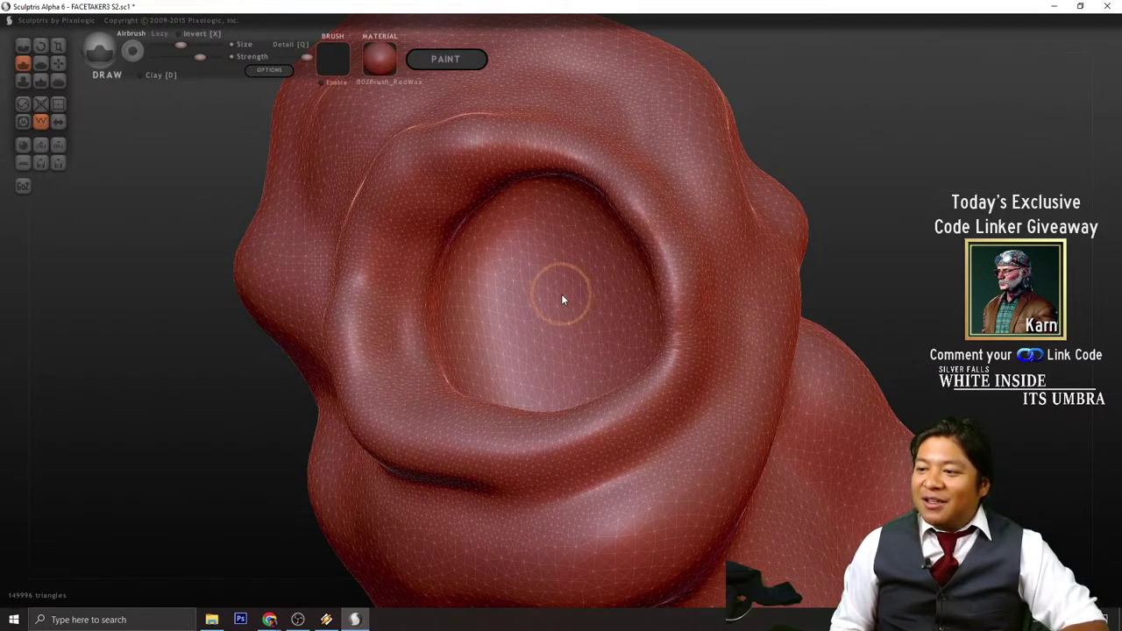
mouse_move(564, 303)
left_mouse_down()
mouse_move(525, 323)
mouse_move(561, 298)
mouse_move(561, 337)
mouse_move(548, 336)
mouse_move(560, 318)
mouse_move(529, 298)
mouse_move(549, 259)
left_mouse_up()
scroll(549, 254, "down", 2)
left_click_drag(805, 246, 781, 274)
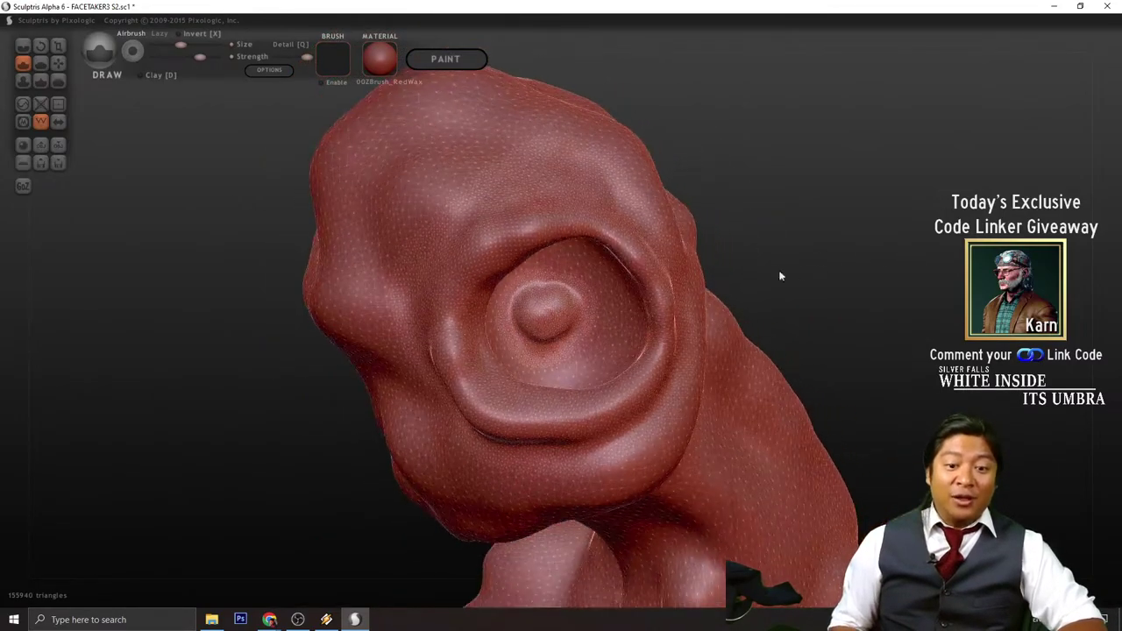
- Increase the Draw brush strength and build the socket's central bump up into a more prominent nub
scroll(781, 273, "up", 2)
left_click_drag(548, 321, 556, 333)
key("ctrl+z")
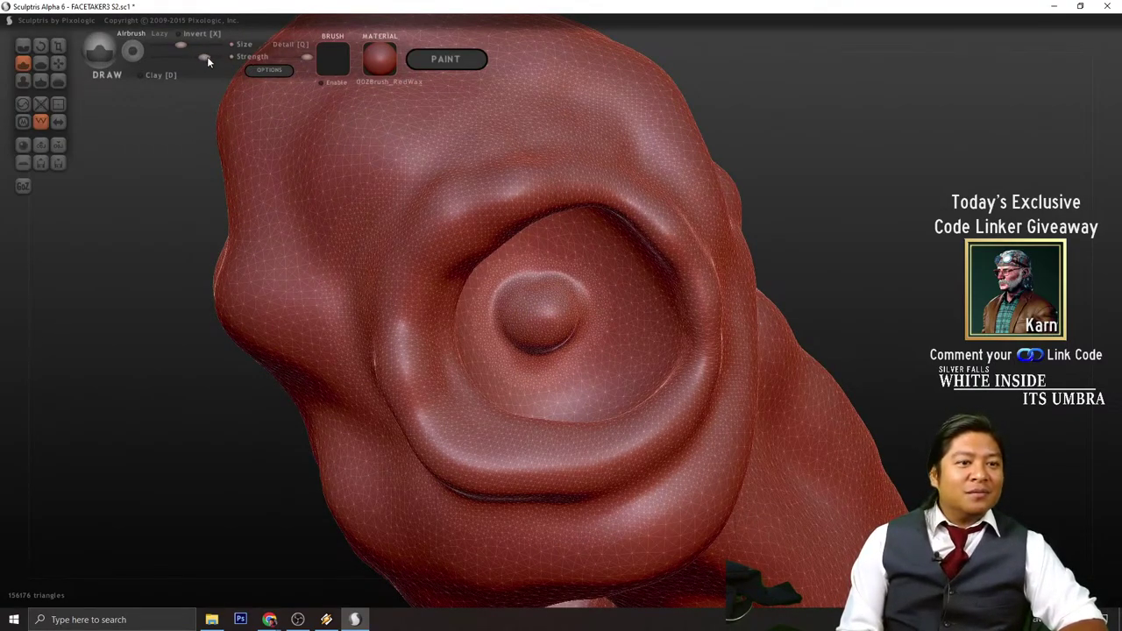
left_click_drag(208, 59, 218, 58)
mouse_move(571, 318)
left_mouse_down()
mouse_move(552, 342)
mouse_move(564, 318)
mouse_move(589, 347)
left_mouse_up()
scroll(553, 316, "down", 2)
scroll(549, 318, "down", 1)
mouse_move(837, 311)
left_mouse_down()
mouse_move(824, 303)
mouse_move(823, 315)
left_mouse_up()
key("ctrl+z")
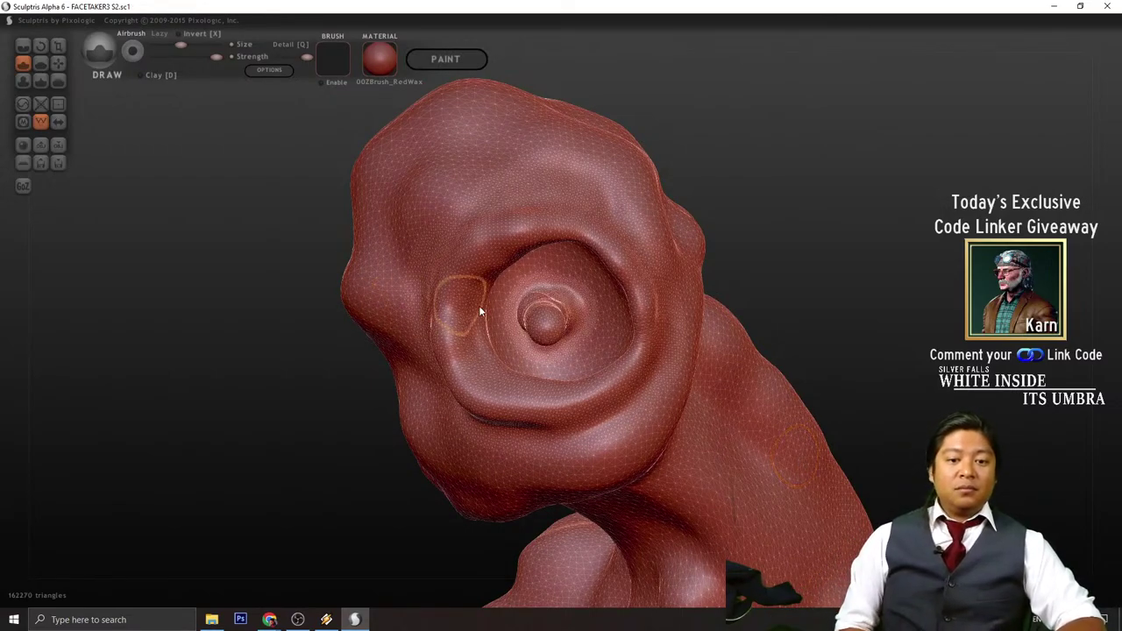
- Extrude the central nub into a thin stalk projecting out of the socket with repeated Draw strokes on its tip
left_click_drag(544, 320, 553, 326)
scroll(551, 322, "down", 2)
right_click_drag(571, 320, 914, 275)
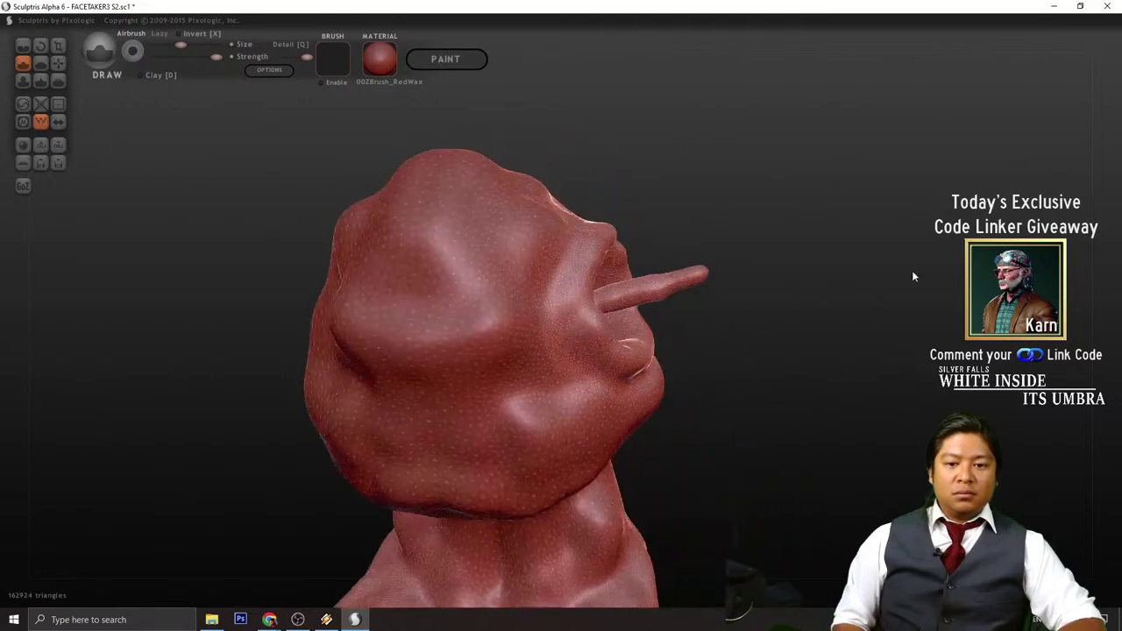
left_click_drag(704, 273, 655, 290)
right_click_drag(780, 308, 649, 295)
left_click_drag(560, 292, 556, 279)
right_click_drag(759, 258, 729, 285)
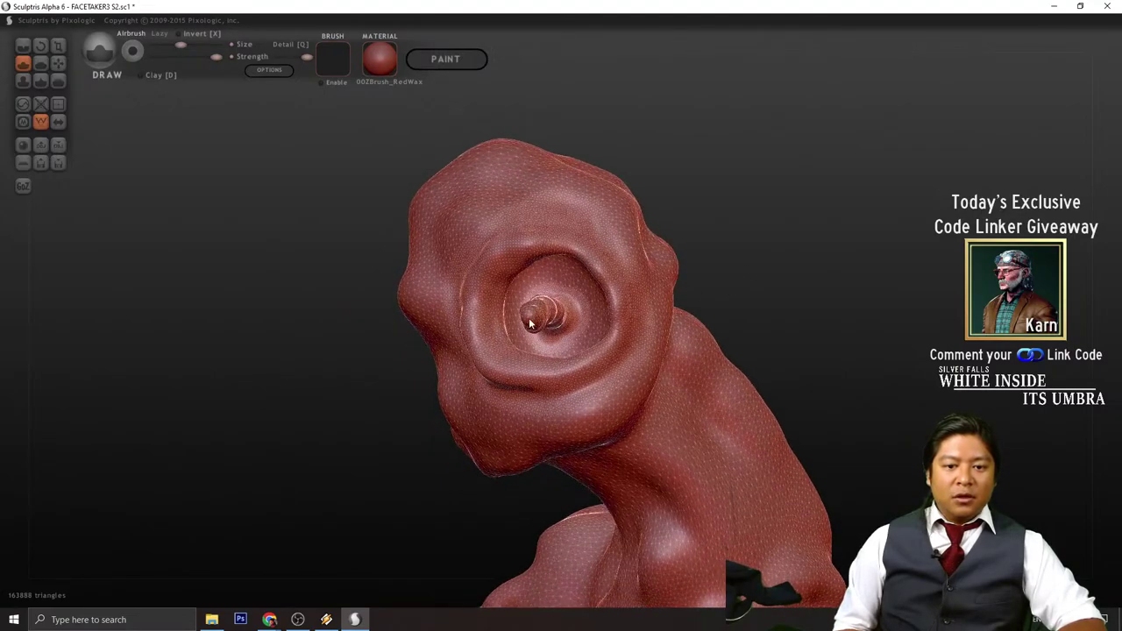
left_click_drag(529, 324, 538, 312)
scroll(538, 314, "down", 1)
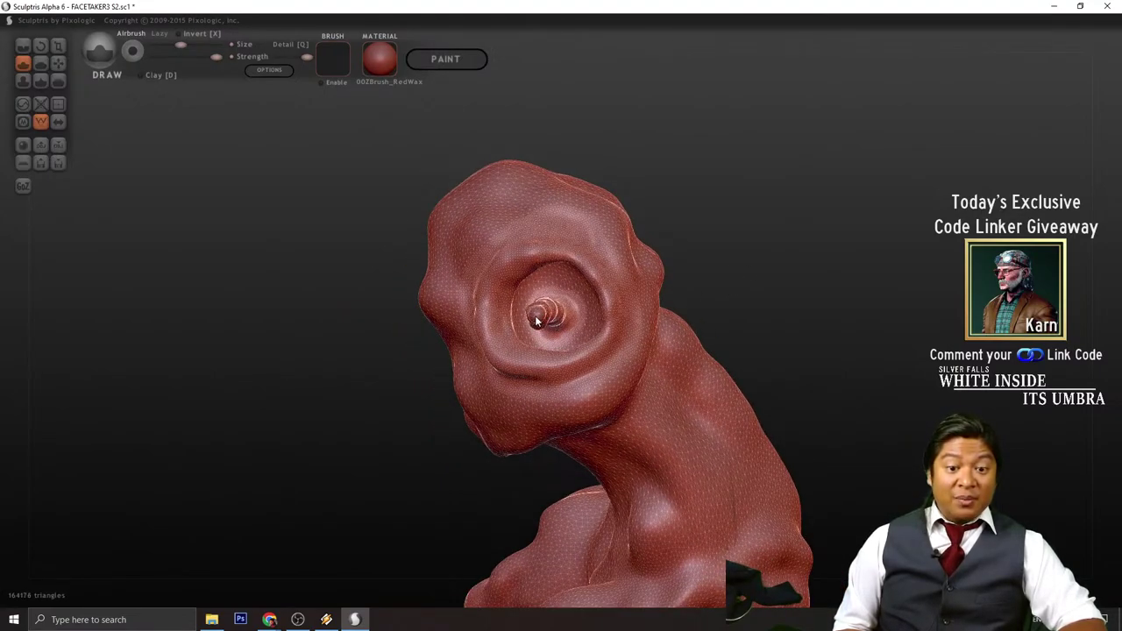
- Lengthen the stalk in front of the head with more Draw strokes on its tip, keeping a knobbly surface
mouse_move(754, 263)
left_mouse_down()
mouse_move(831, 258)
mouse_move(605, 315)
left_mouse_up()
left_click_drag(771, 282, 684, 297)
left_click_drag(559, 323, 574, 324)
scroll(566, 322, "down", 1)
scroll(732, 322, "down", 5)
mouse_move(733, 322)
left_mouse_down()
mouse_move(887, 296)
mouse_move(727, 316)
mouse_move(673, 281)
mouse_move(469, 302)
mouse_move(408, 288)
left_mouse_up()
scroll(739, 296, "up", 4)
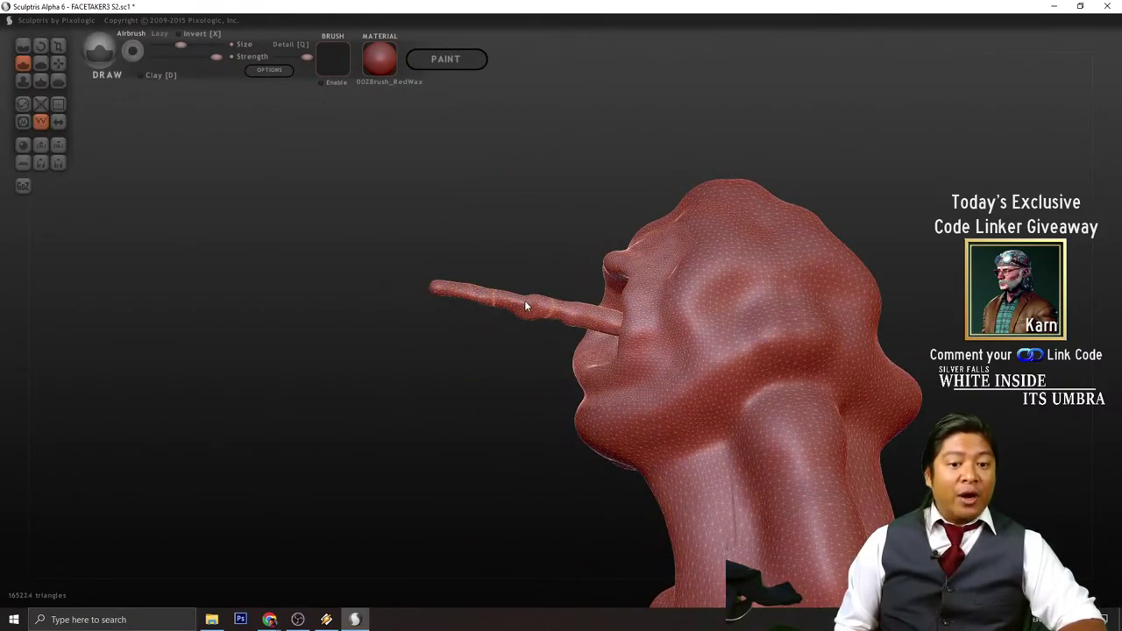
mouse_move(526, 306)
left_mouse_down()
mouse_move(412, 291)
mouse_move(465, 346)
mouse_move(604, 324)
mouse_move(607, 301)
mouse_move(632, 307)
mouse_move(582, 321)
left_mouse_up()
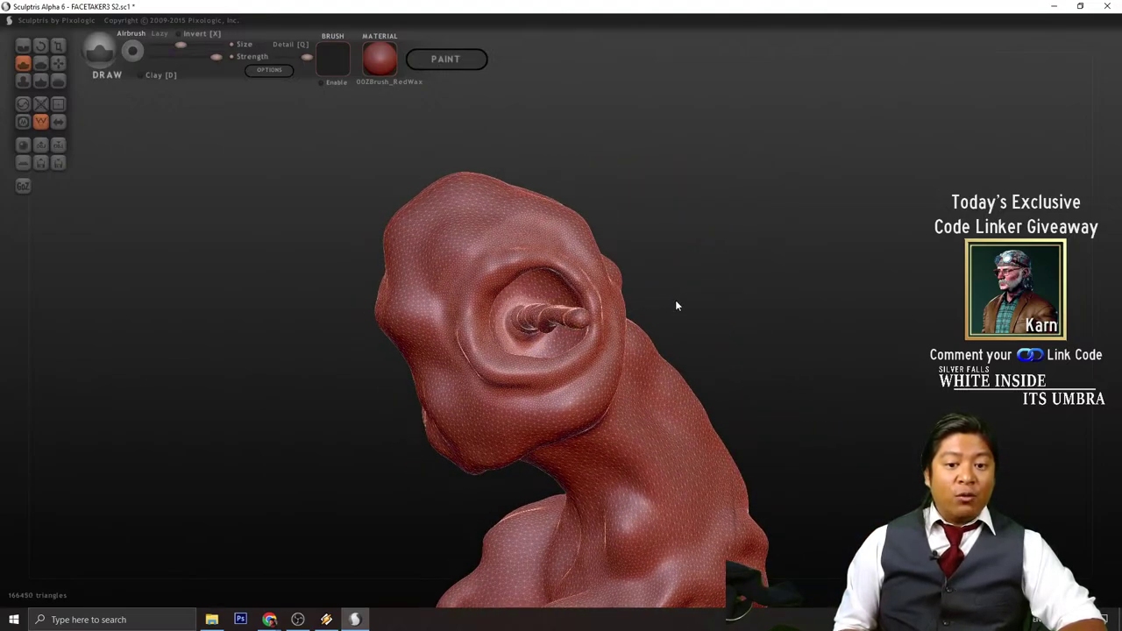
- Build the stalk out further from its rounded end with the Draw brush, checking its direction from front and side
left_click_drag(675, 302, 563, 321)
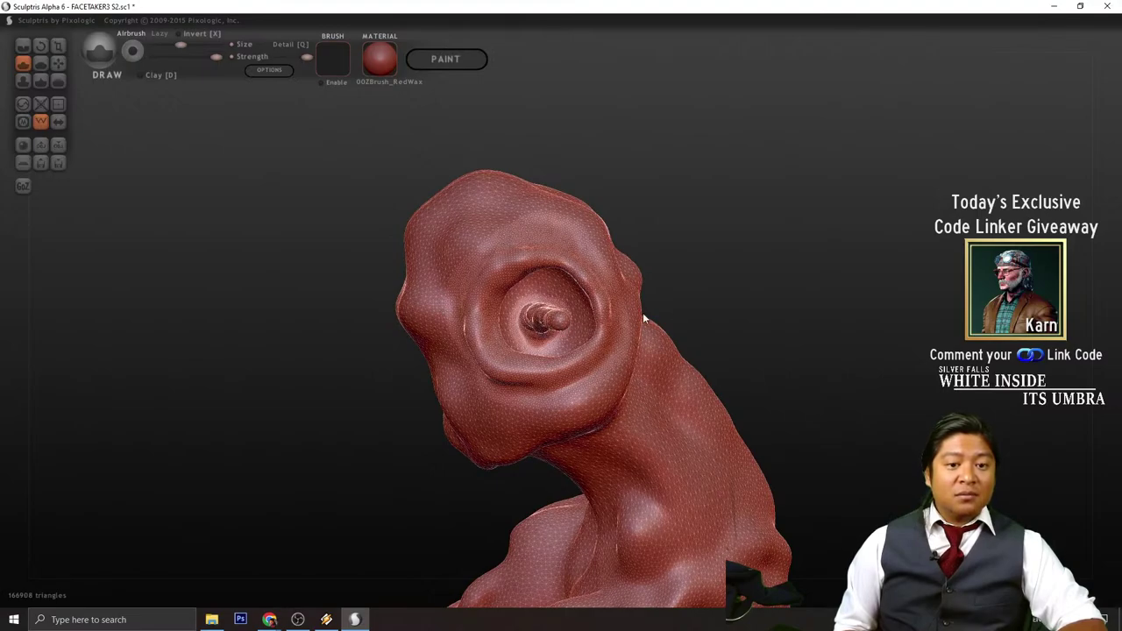
left_click_drag(647, 319, 659, 315)
left_click_drag(529, 323, 522, 322)
left_click_drag(820, 294, 745, 300)
left_click_drag(447, 325, 450, 330)
mouse_move(405, 384)
left_mouse_down()
mouse_move(456, 389)
mouse_move(581, 335)
mouse_move(589, 349)
mouse_move(662, 342)
left_mouse_up()
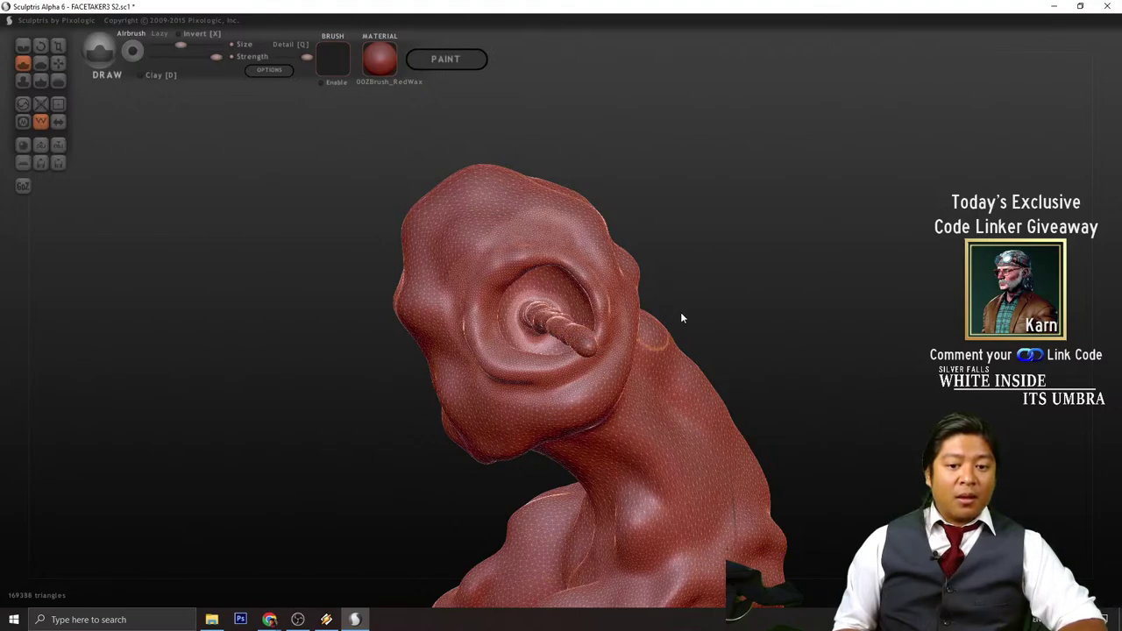
- Extend the stalk well past the head with the Draw brush, comparing its length with the whole body
scroll(681, 317, "down", 3)
mouse_move(565, 322)
left_mouse_down()
mouse_move(862, 290)
mouse_move(817, 286)
mouse_move(741, 318)
mouse_move(752, 300)
mouse_move(769, 308)
mouse_move(796, 296)
mouse_move(689, 301)
mouse_move(463, 355)
mouse_move(491, 334)
left_mouse_up()
scroll(807, 293, "down", 4)
scroll(780, 314, "up", 6)
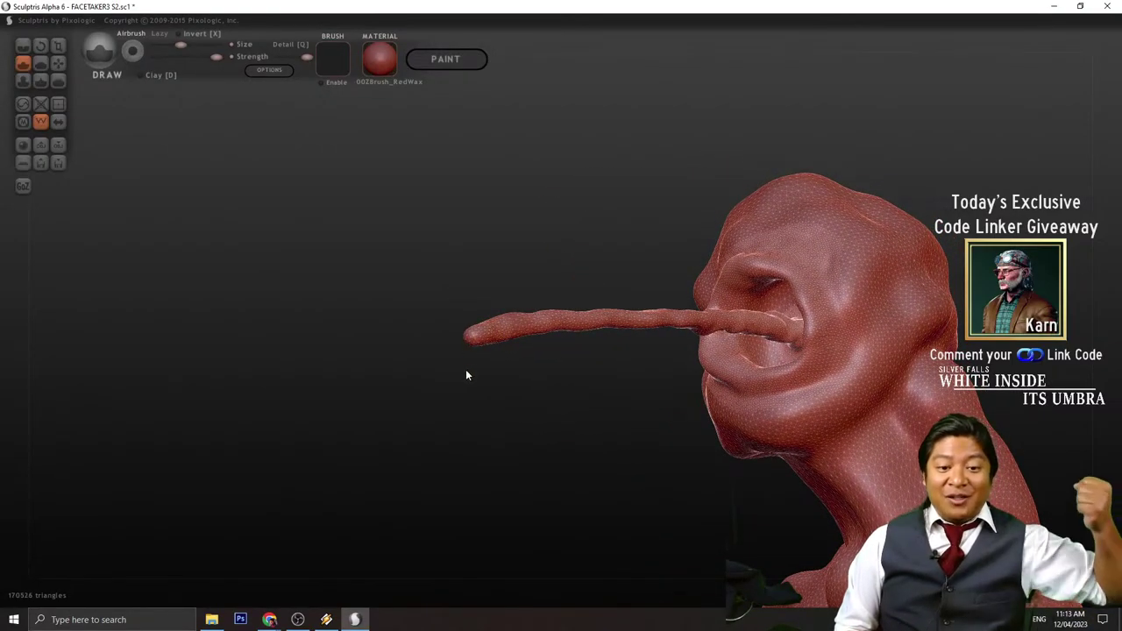
left_click_drag(465, 377, 531, 366)
left_click_drag(466, 404, 614, 389)
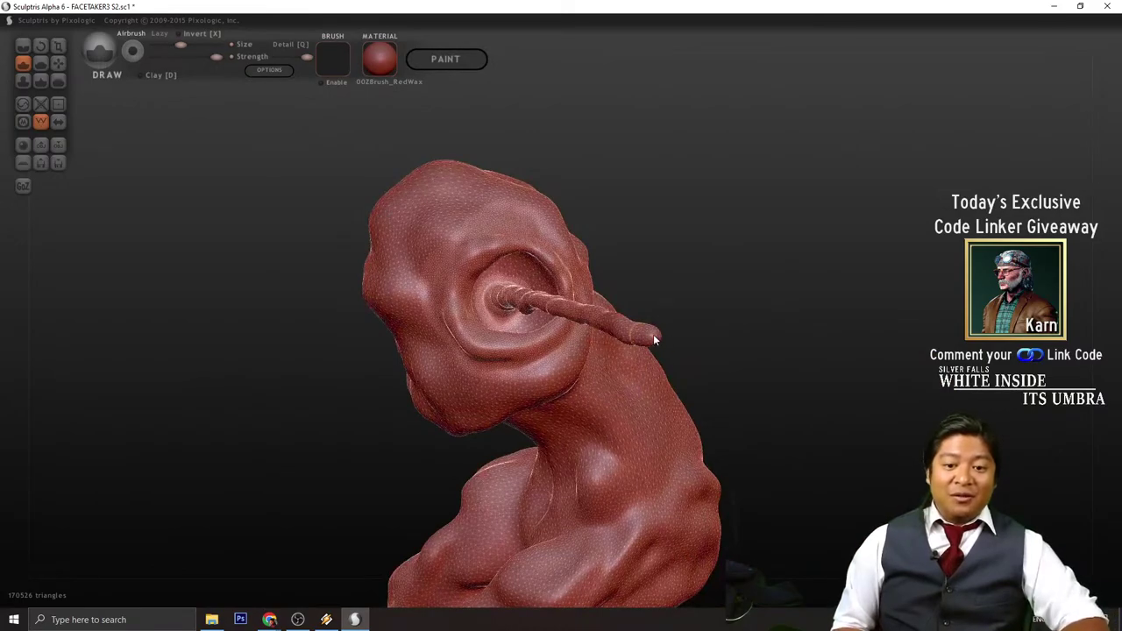
mouse_move(740, 331)
left_mouse_down()
mouse_move(636, 344)
mouse_move(830, 314)
left_mouse_up()
scroll(702, 341, "down", 3)
scroll(734, 363, "down", 5)
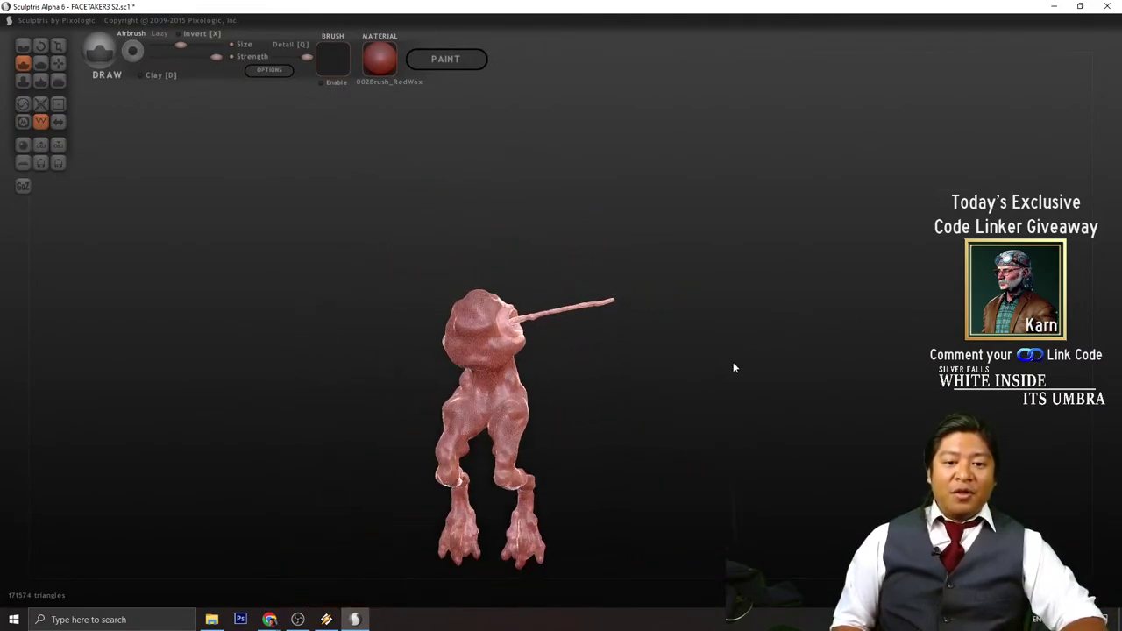
- Thicken the far end of the stalk into a bulbous tip with short Draw brush strokes
mouse_move(734, 363)
left_mouse_down("shift")
mouse_move(789, 336)
mouse_move(690, 334)
mouse_move(579, 354)
left_mouse_up("shift")
left_click(625, 340)
left_click(626, 341)
left_click(587, 348)
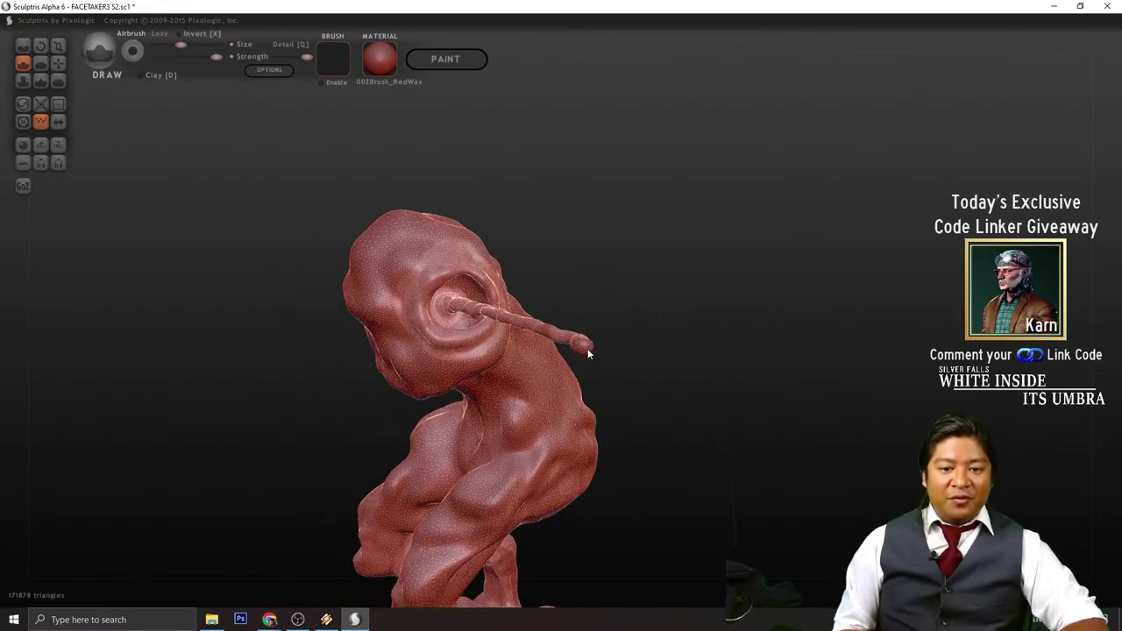
left_click(590, 349)
left_click(595, 349)
left_click_drag(680, 358, 596, 355)
left_click(505, 350)
left_click(512, 360)
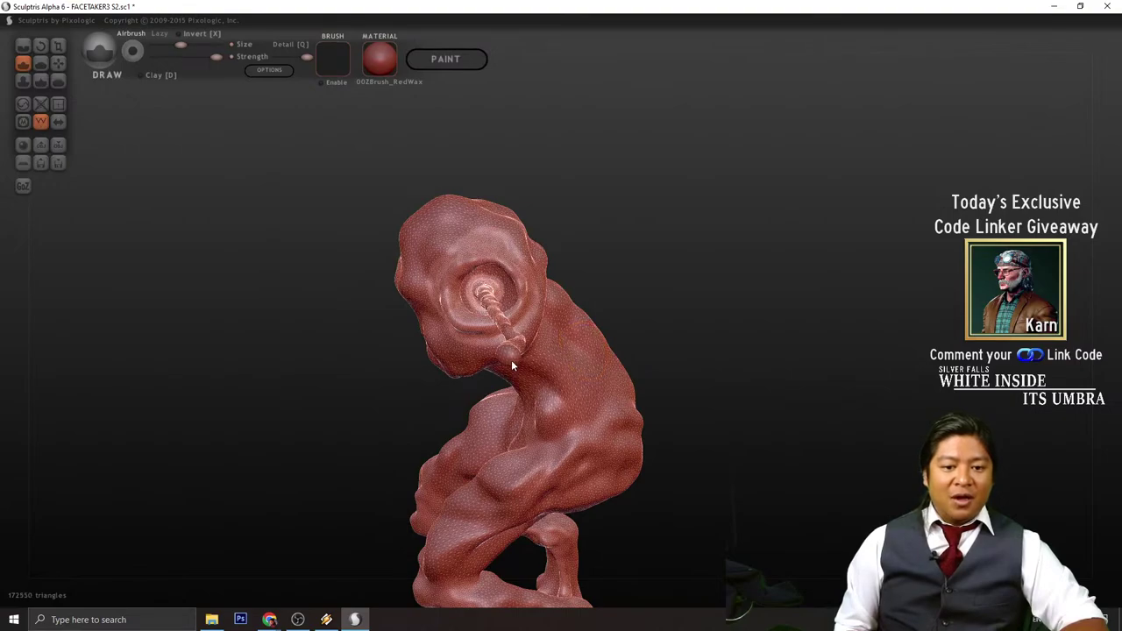
left_click_drag(511, 360, 518, 361)
left_click_drag(606, 342, 517, 317)
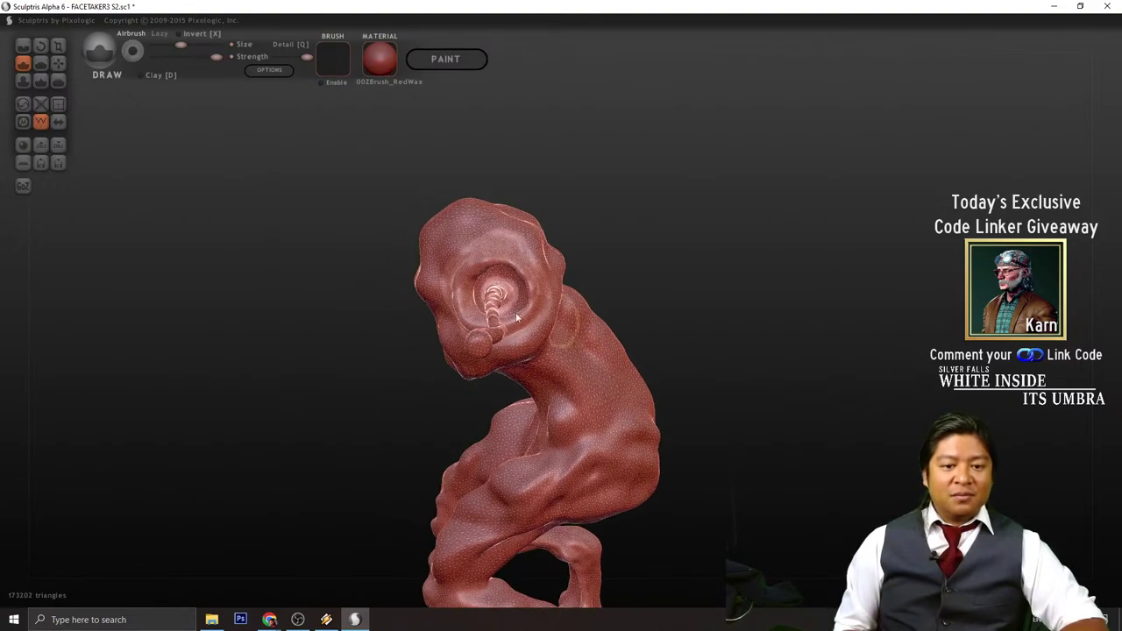
- Pull the stalk's bulbous tip away from the head with the Grab brush to elongate it
left_click(56, 68)
left_click_drag(688, 245, 817, 258)
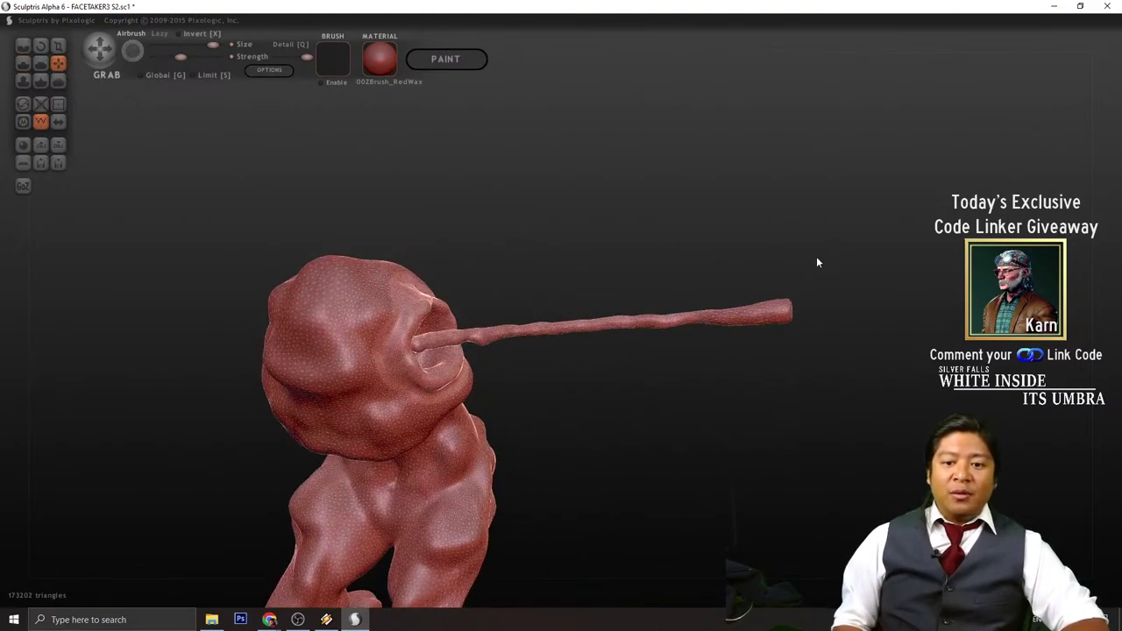
left_click_drag(785, 310, 912, 300)
scroll(731, 380, "down", 3)
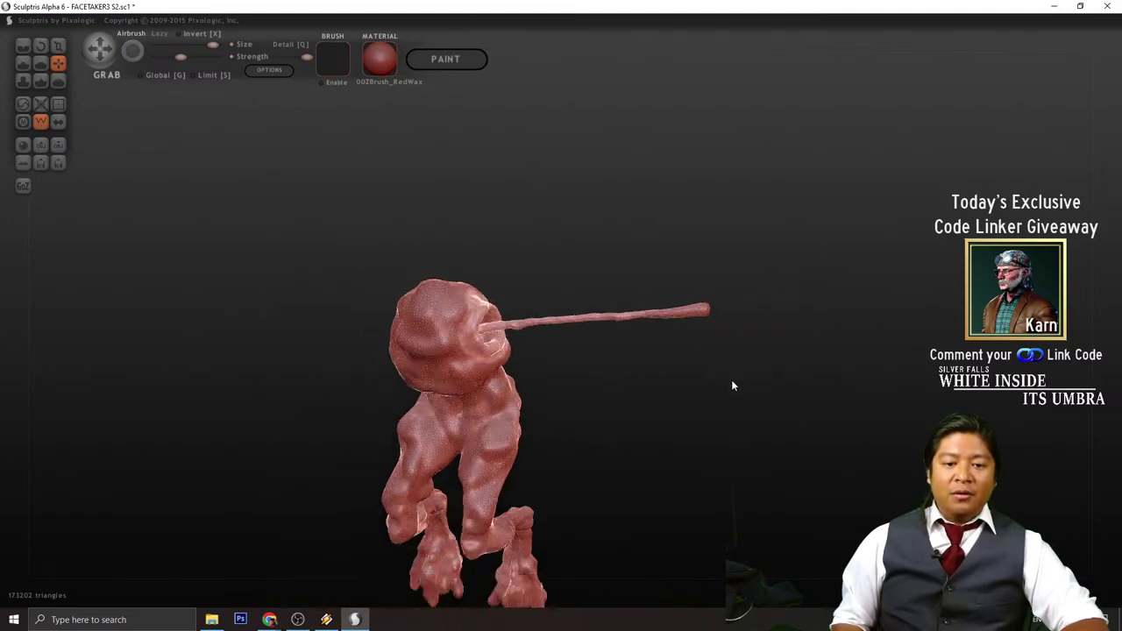
mouse_move(733, 386)
left_mouse_down()
mouse_move(769, 363)
mouse_move(766, 343)
mouse_move(763, 359)
mouse_move(712, 277)
mouse_move(753, 272)
left_mouse_up()
scroll(729, 277, "up", 5)
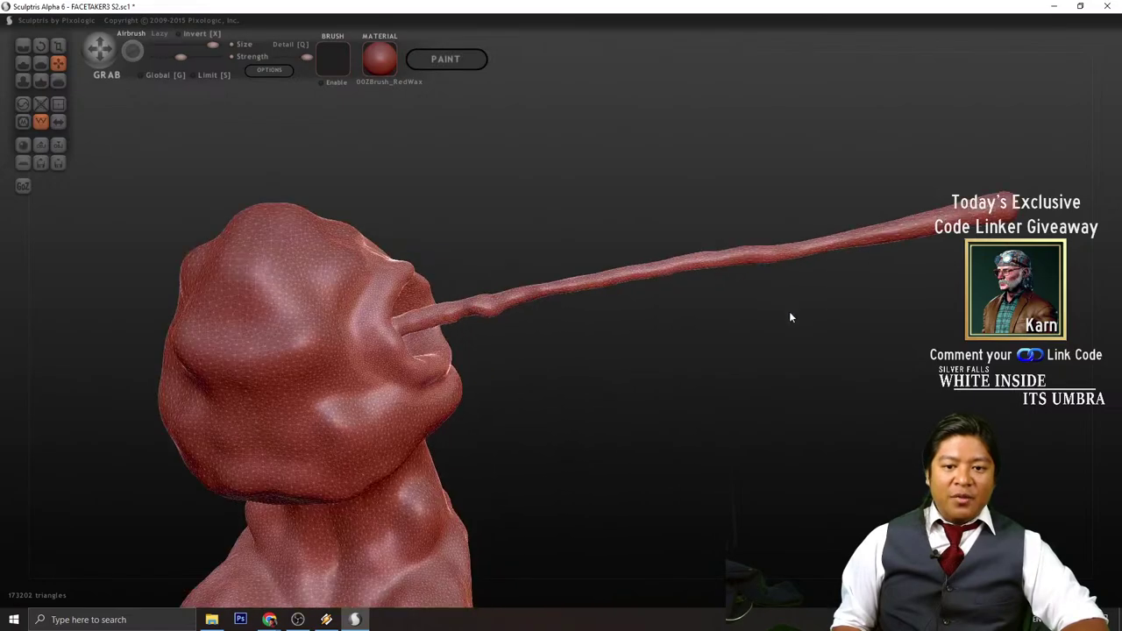
- Stretch the stalk's end still farther outward with the Grab brush and save the sculpt
scroll(787, 327, "down", 3)
scroll(779, 342, "down", 4)
scroll(790, 344, "up", 5)
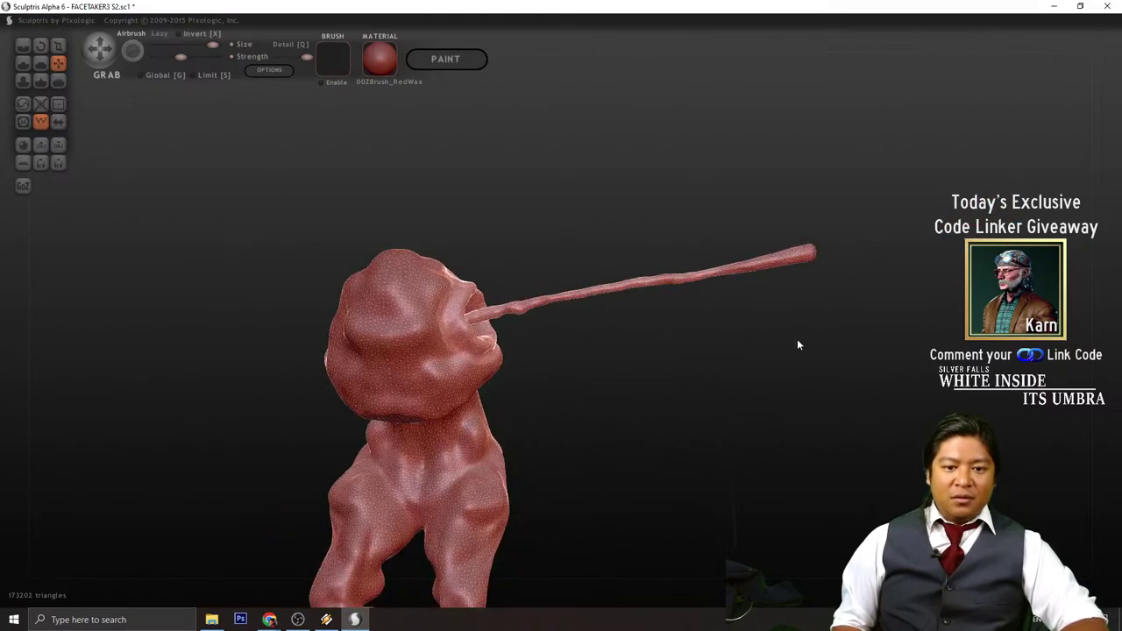
left_click_drag(829, 328, 672, 377, "alt")
scroll(749, 291, "up", 5)
scroll(756, 287, "down", 3)
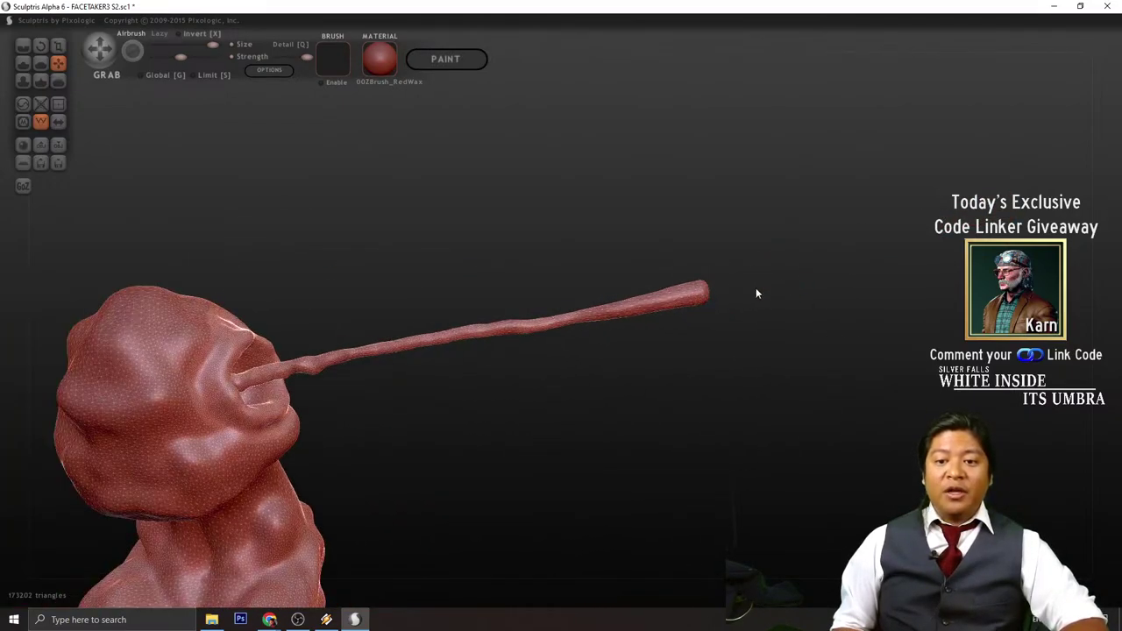
left_click_drag(703, 292, 806, 288)
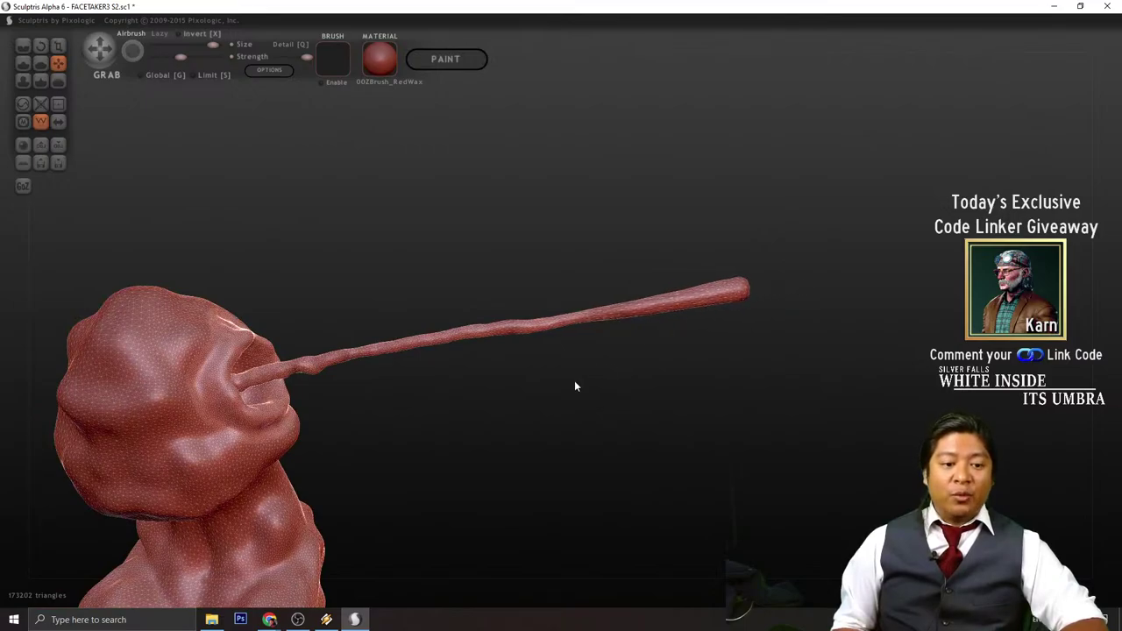
mouse_move(575, 384)
left_mouse_down()
mouse_move(443, 438)
mouse_move(508, 452)
mouse_move(666, 569)
left_mouse_up()
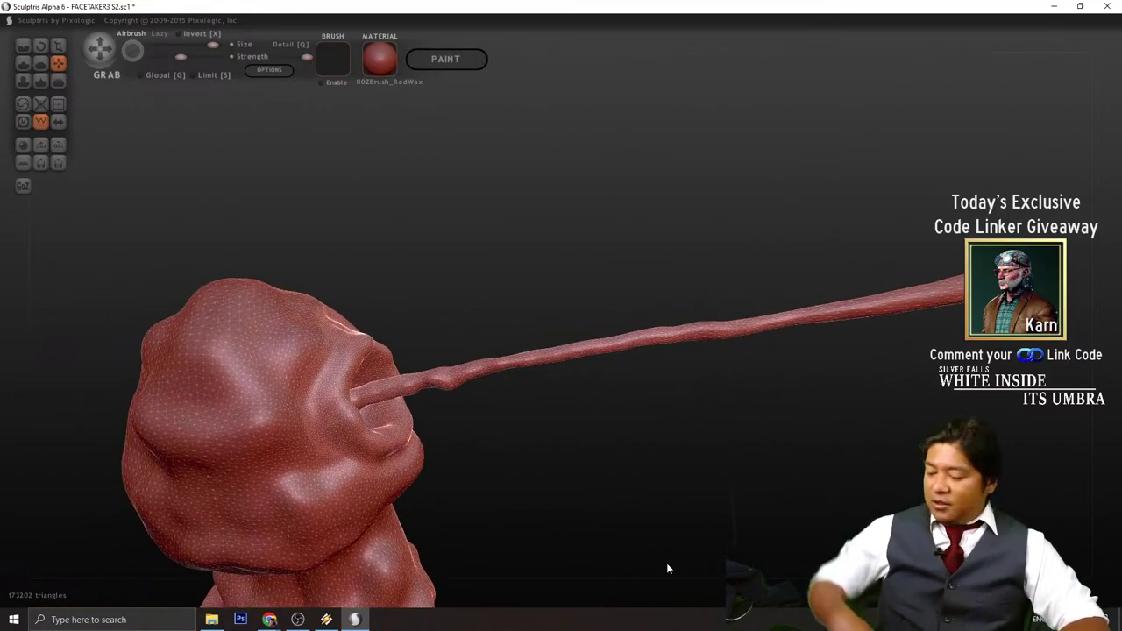
key("ctrl+s")
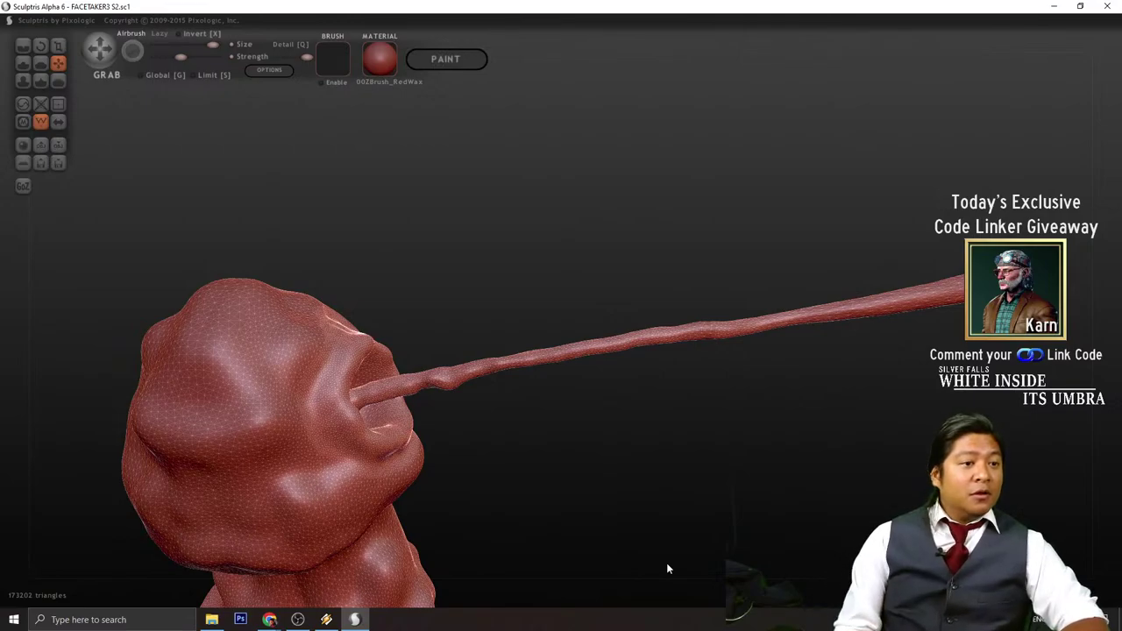
- Thicken the thin section of the stalk just outside the face socket with the Inflate brush
left_click(23, 79)
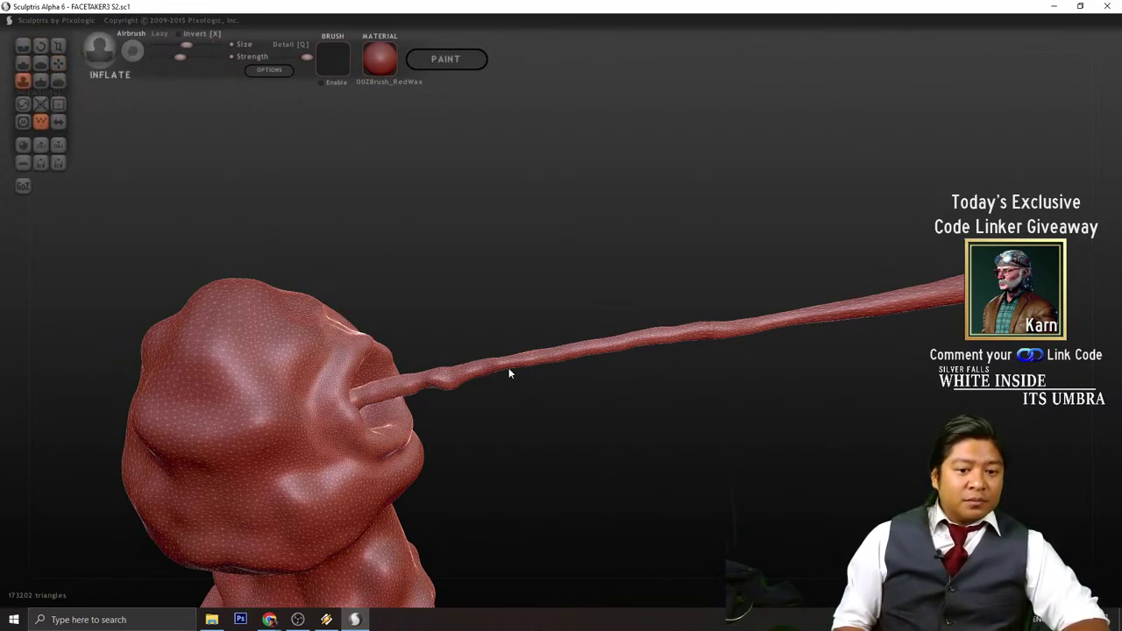
mouse_move(508, 374)
left_mouse_down()
mouse_move(488, 371)
mouse_move(856, 319)
mouse_move(957, 288)
mouse_move(741, 325)
mouse_move(483, 394)
left_mouse_up()
scroll(484, 502, "up", 3)
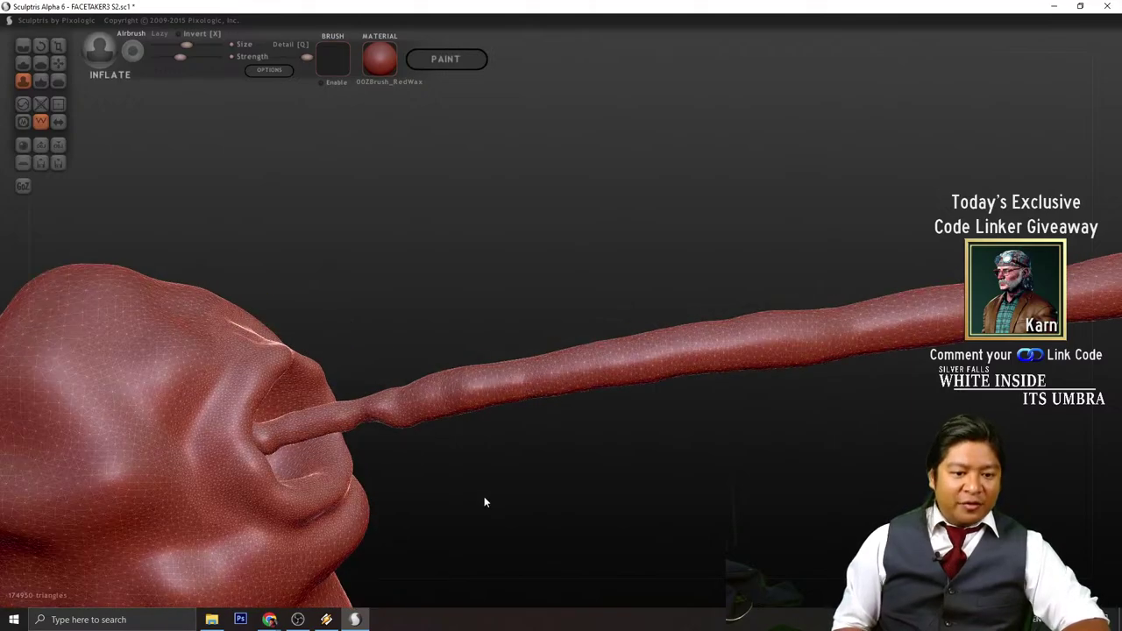
left_click_drag(483, 483, 550, 389, "alt")
scroll(622, 443, "up", 3)
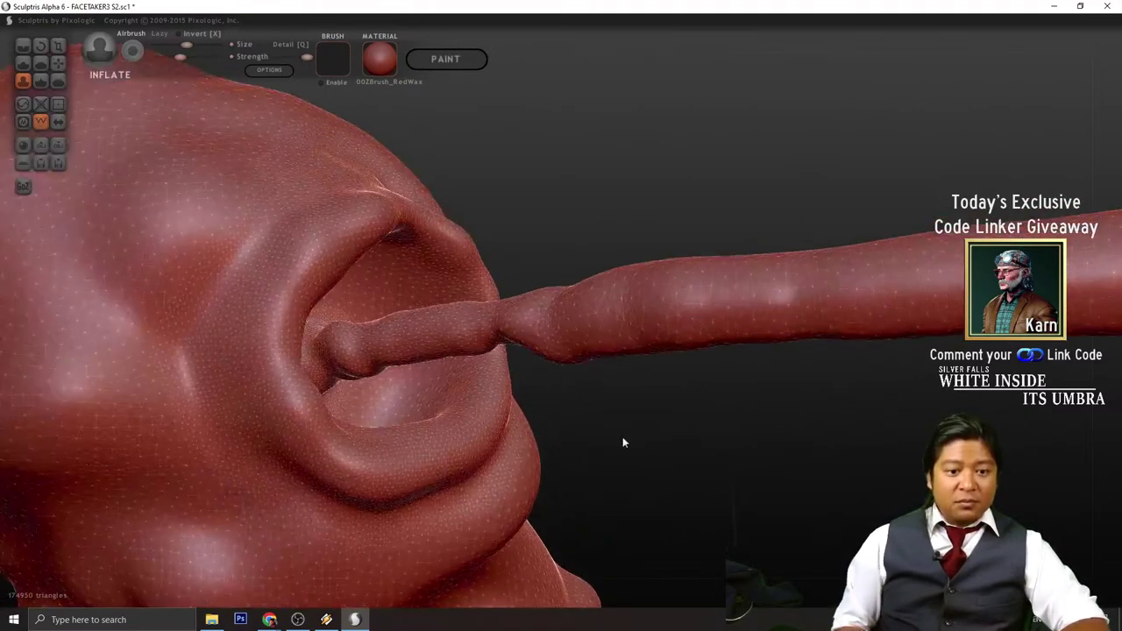
- Inflate the narrow neck of the stalk where it enters the face socket, working from the side and front
left_click_drag(623, 442, 640, 469)
scroll(640, 469, "down", 3)
mouse_move(430, 344)
left_mouse_down()
mouse_move(456, 333)
mouse_move(448, 327)
mouse_move(554, 323)
left_mouse_up()
mouse_move(728, 430)
left_mouse_down()
mouse_move(670, 463)
mouse_move(525, 448)
mouse_move(525, 473)
left_mouse_up()
left_click_drag(465, 294, 661, 280)
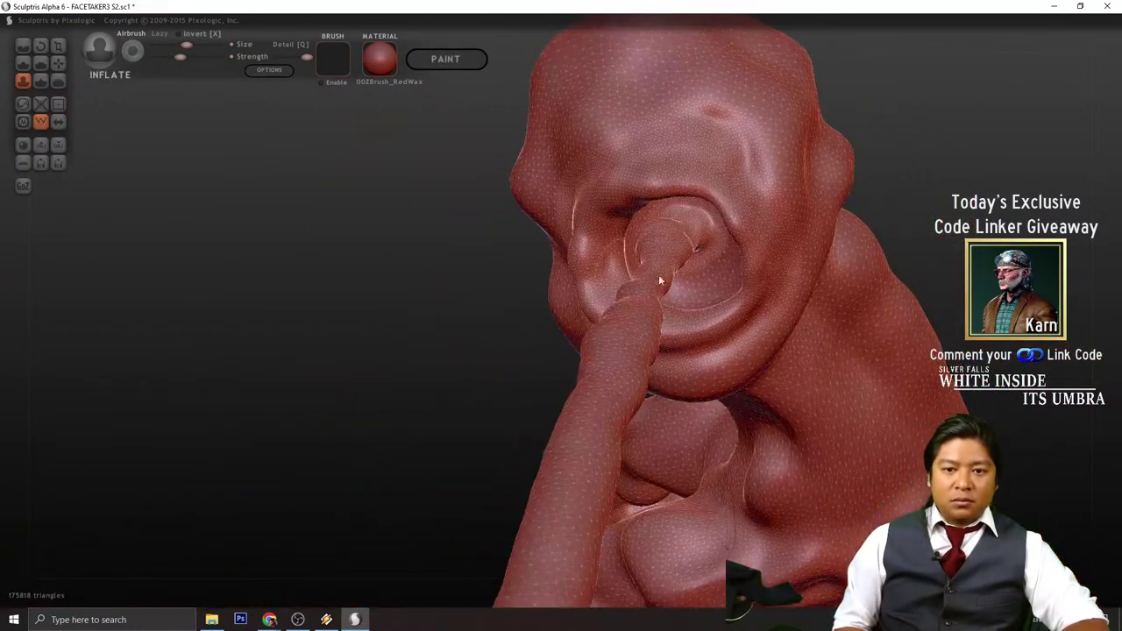
left_click(692, 230)
- Swell more of the stalk's section near the head with the Inflate brush and undo the last stroke
left_click_drag(935, 281, 936, 182)
mouse_move(706, 333)
left_mouse_down()
mouse_move(696, 355)
mouse_move(675, 333)
left_mouse_up()
mouse_move(926, 275)
left_mouse_down()
mouse_move(826, 297)
mouse_move(755, 356)
mouse_move(653, 358)
mouse_move(769, 357)
mouse_move(619, 366)
left_mouse_up()
left_click_drag(561, 452, 943, 393)
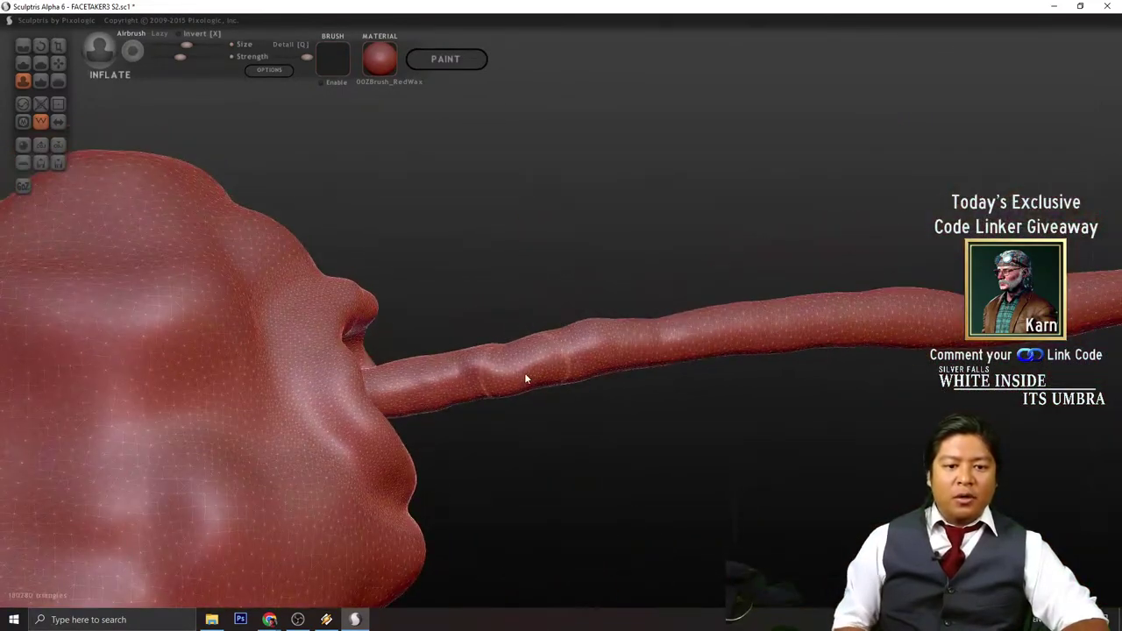
mouse_move(524, 431)
left_mouse_down()
mouse_move(550, 488)
mouse_move(499, 454)
mouse_move(596, 411)
mouse_move(444, 295)
mouse_move(439, 306)
left_mouse_up()
mouse_move(672, 445)
left_mouse_down()
mouse_move(622, 441)
mouse_move(571, 407)
left_mouse_up()
key("ctrl+z")
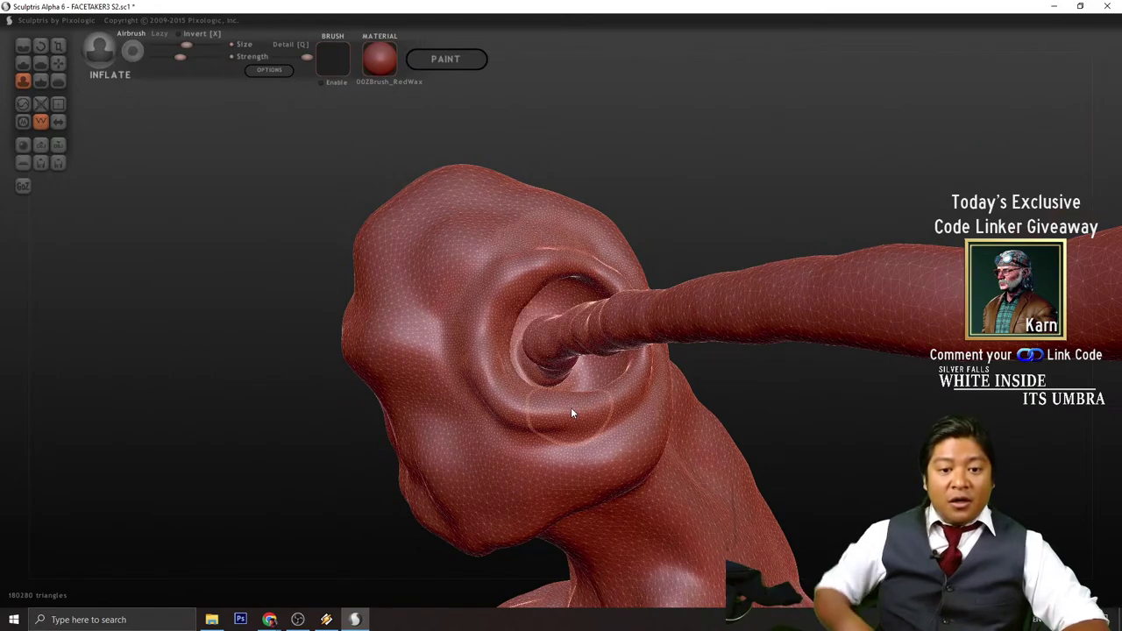
- Inflate the stalk from its root in the socket outward along its length to even out its thickness
mouse_move(784, 419)
left_mouse_down()
mouse_move(836, 474)
mouse_move(526, 233)
left_mouse_up()
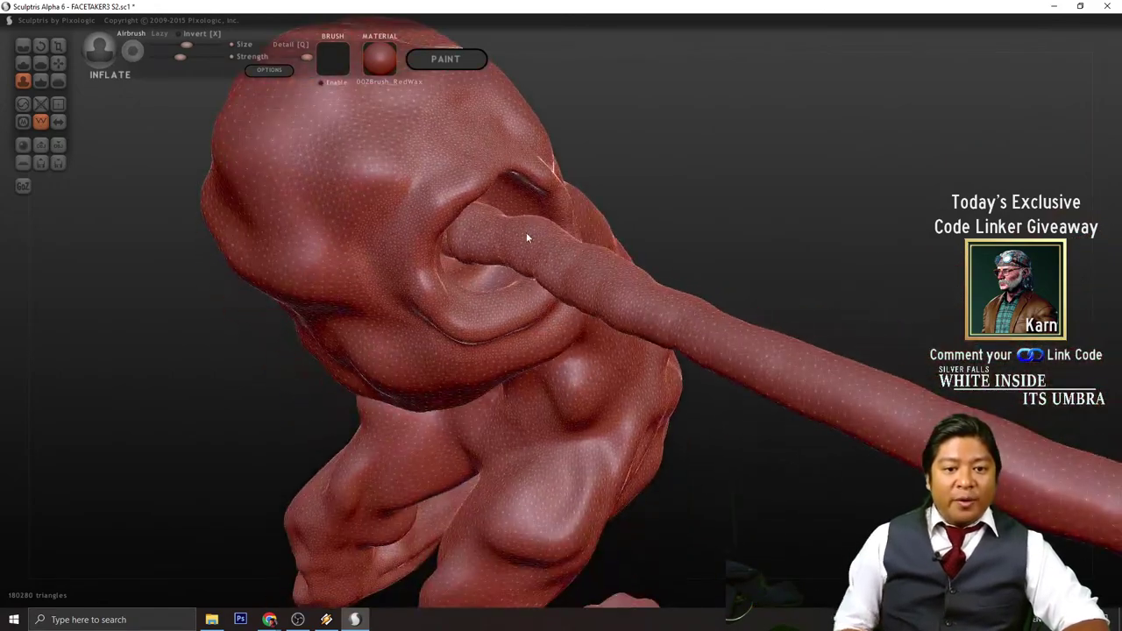
left_click(495, 238)
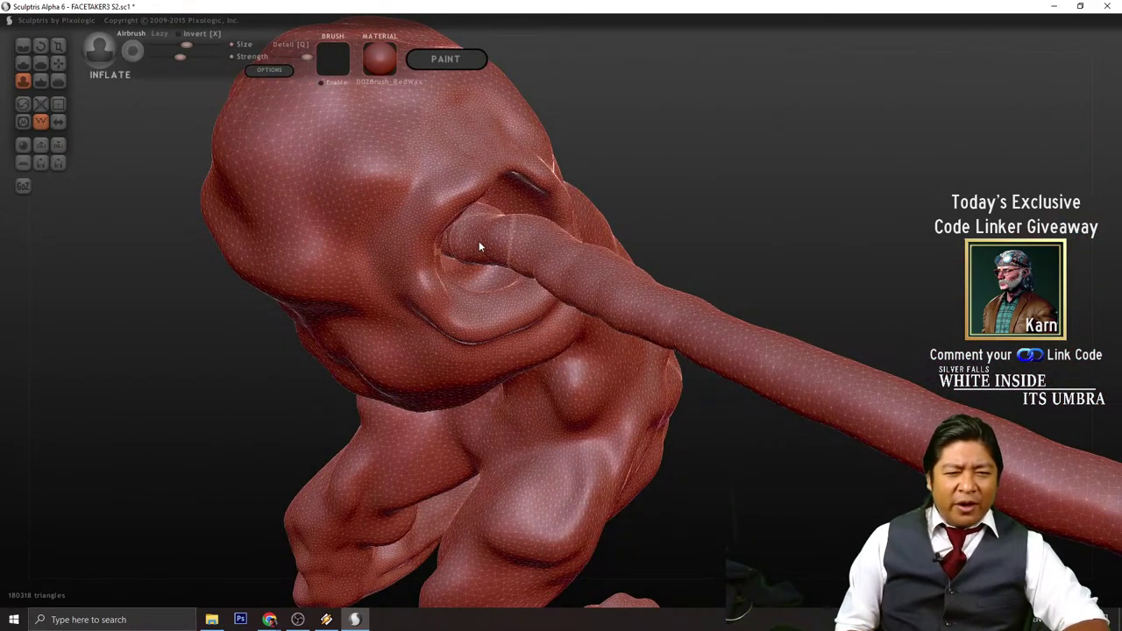
scroll(479, 248, "up", 2)
scroll(479, 252, "up", 1)
mouse_move(449, 224)
left_mouse_down()
mouse_move(420, 203)
mouse_move(546, 243)
mouse_move(815, 360)
left_mouse_up()
scroll(815, 359, "down", 4)
mouse_move(762, 427)
left_mouse_down()
mouse_move(687, 285)
mouse_move(528, 311)
mouse_move(949, 253)
mouse_move(671, 278)
left_mouse_up()
scroll(801, 289, "down", 3)
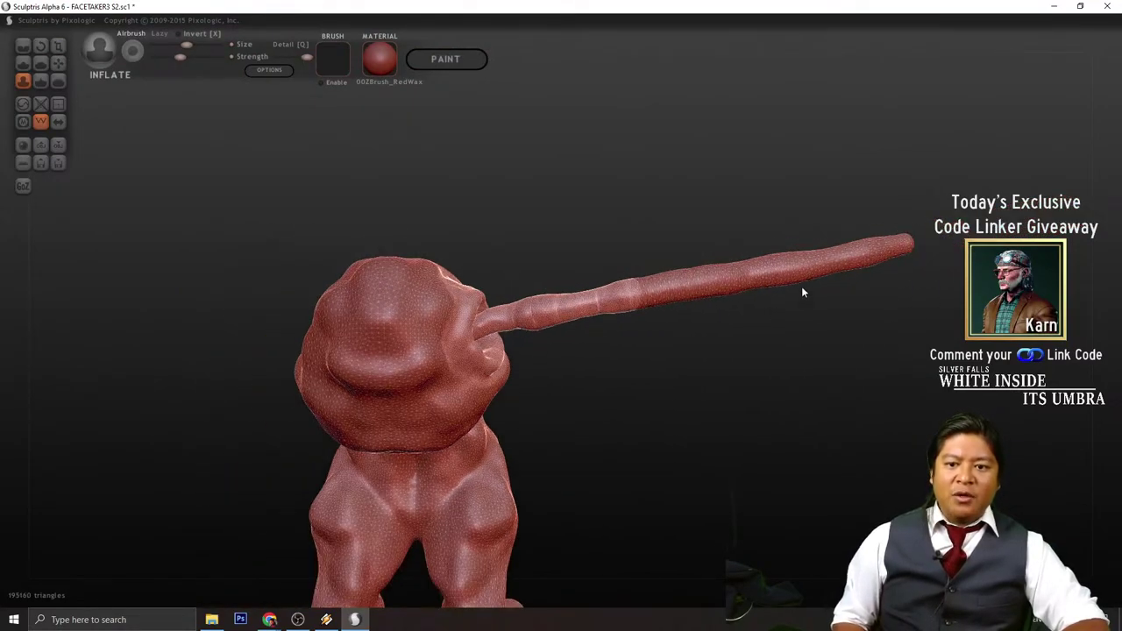
mouse_move(756, 267)
left_mouse_down()
mouse_move(575, 298)
mouse_move(591, 321)
left_mouse_up()
scroll(591, 321, "up", 3)
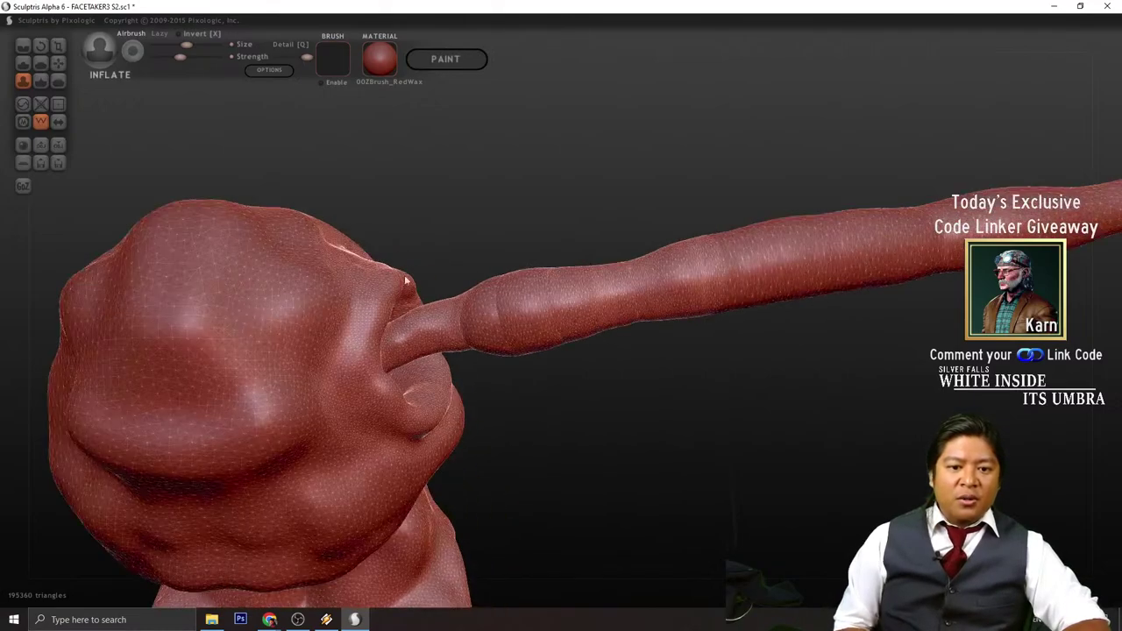
- Soften the bumps and creases along the stalk's near half with the Smooth brush
left_click(58, 80)
mouse_move(746, 279)
left_mouse_down()
mouse_move(469, 317)
mouse_move(615, 310)
left_mouse_up()
left_click_drag(568, 350, 498, 298)
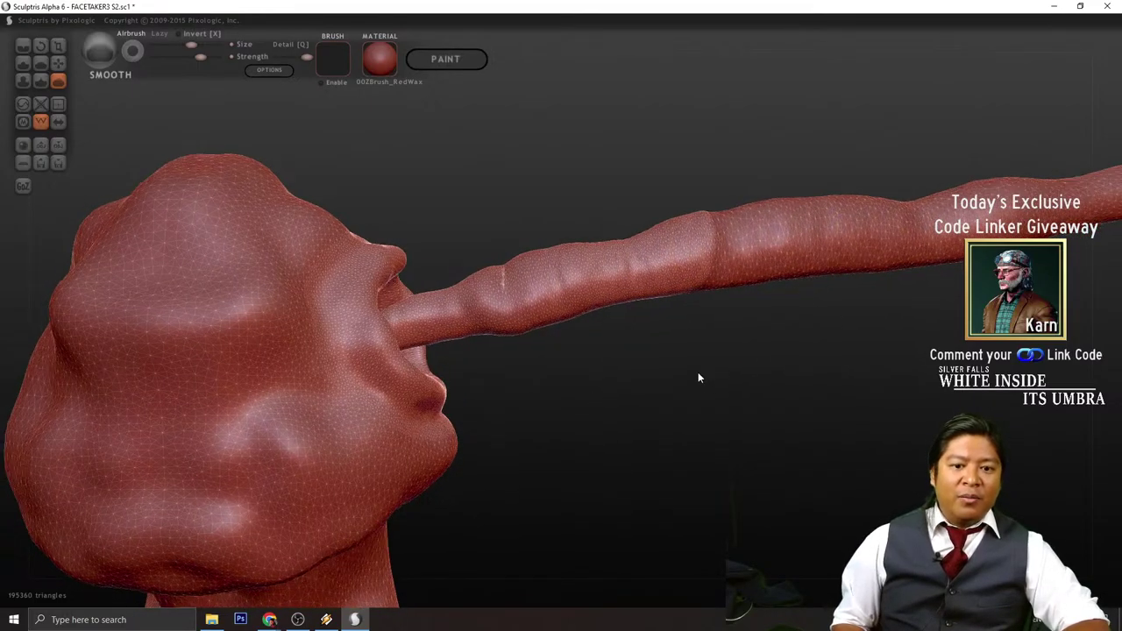
left_click_drag(698, 372, 650, 259)
mouse_move(682, 319)
left_mouse_down()
mouse_move(655, 350)
mouse_move(563, 306)
left_mouse_up()
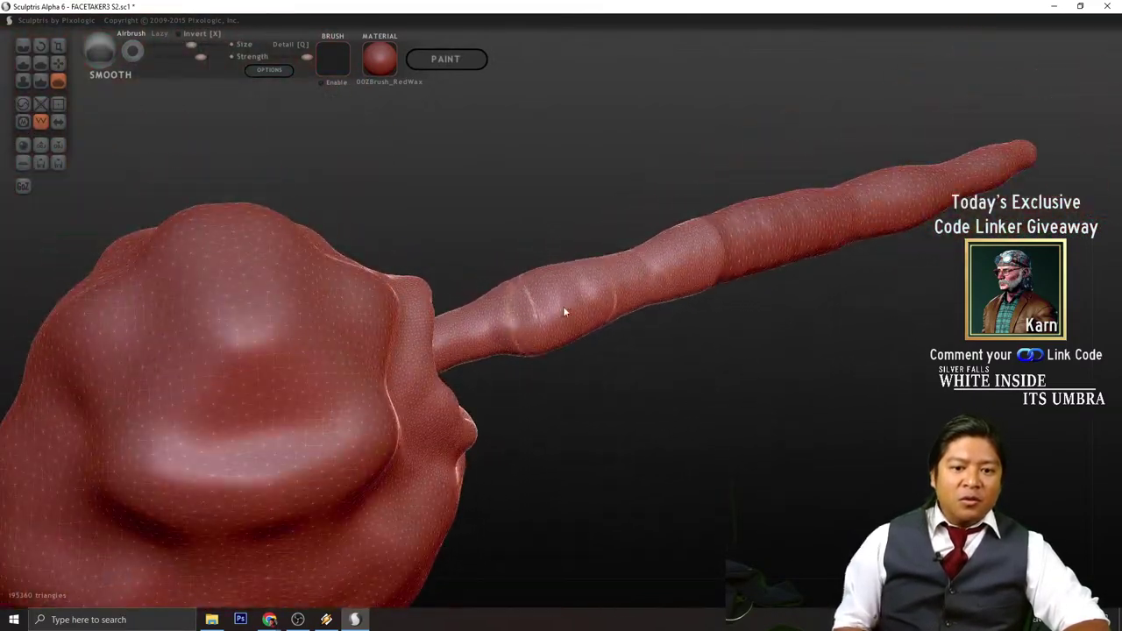
- Lower the mesh density along the stalk and around its root with the Reduce Brush and save the sculpt
left_click(25, 103)
left_click_drag(494, 210, 572, 250)
mouse_move(569, 326)
left_mouse_down()
mouse_move(480, 340)
mouse_move(664, 301)
mouse_move(626, 316)
mouse_move(660, 356)
mouse_move(389, 406)
mouse_move(459, 363)
left_mouse_up()
mouse_move(675, 293)
left_mouse_down()
mouse_move(650, 283)
mouse_move(524, 291)
mouse_move(738, 386)
mouse_move(481, 369)
mouse_move(594, 353)
left_mouse_up()
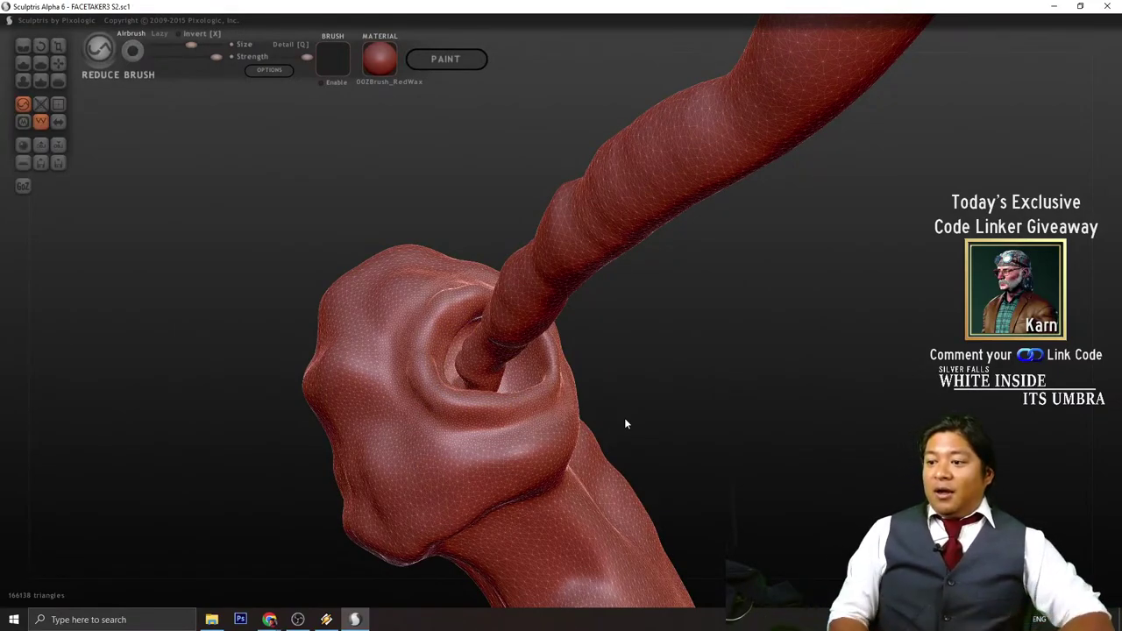
- Try to build up the stalk's root at the face socket with a Draw brush stroke
mouse_move(784, 380)
left_mouse_down()
mouse_move(777, 408)
mouse_move(817, 440)
mouse_move(707, 443)
mouse_move(717, 431)
mouse_move(707, 427)
left_mouse_up()
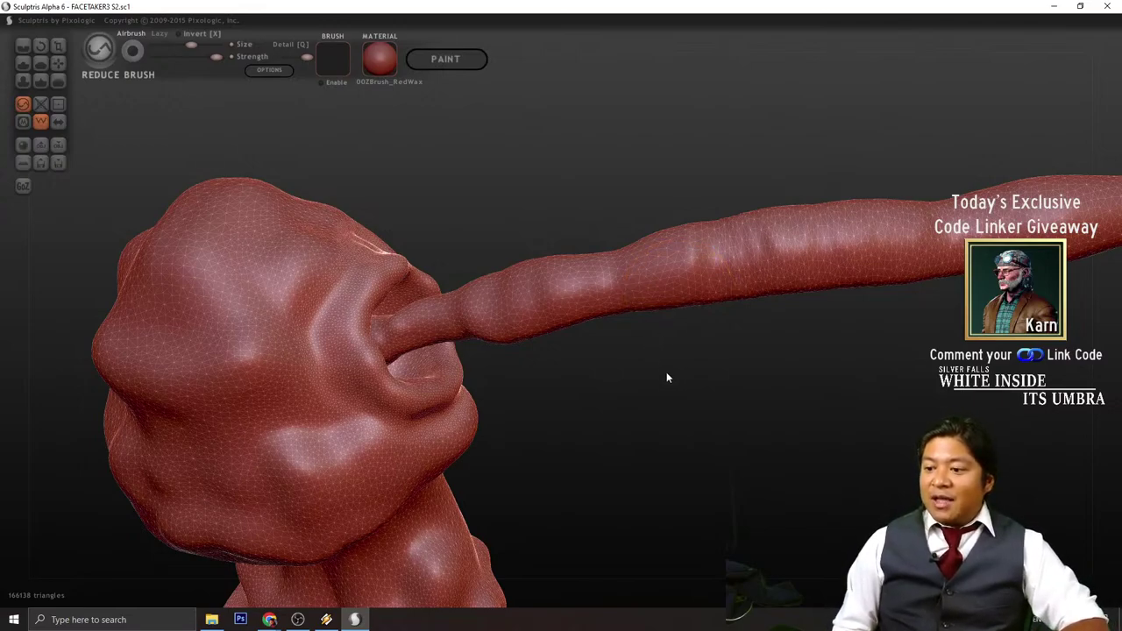
scroll(666, 377, "up", 4)
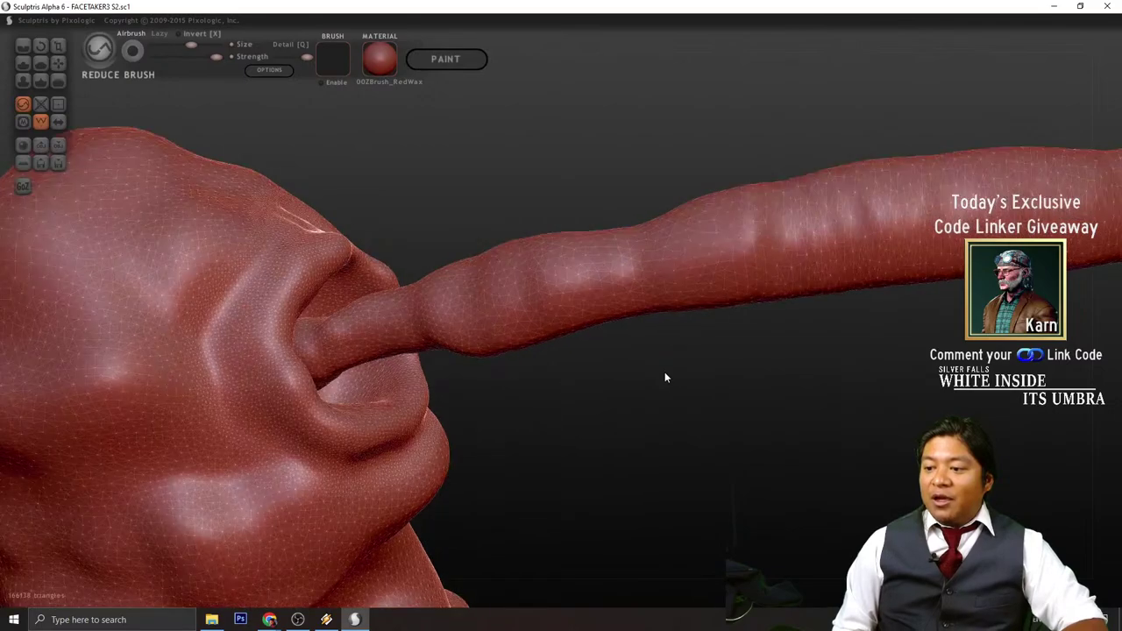
mouse_move(671, 352)
left_mouse_down()
mouse_move(704, 383)
mouse_move(667, 374)
mouse_move(739, 391)
left_mouse_up()
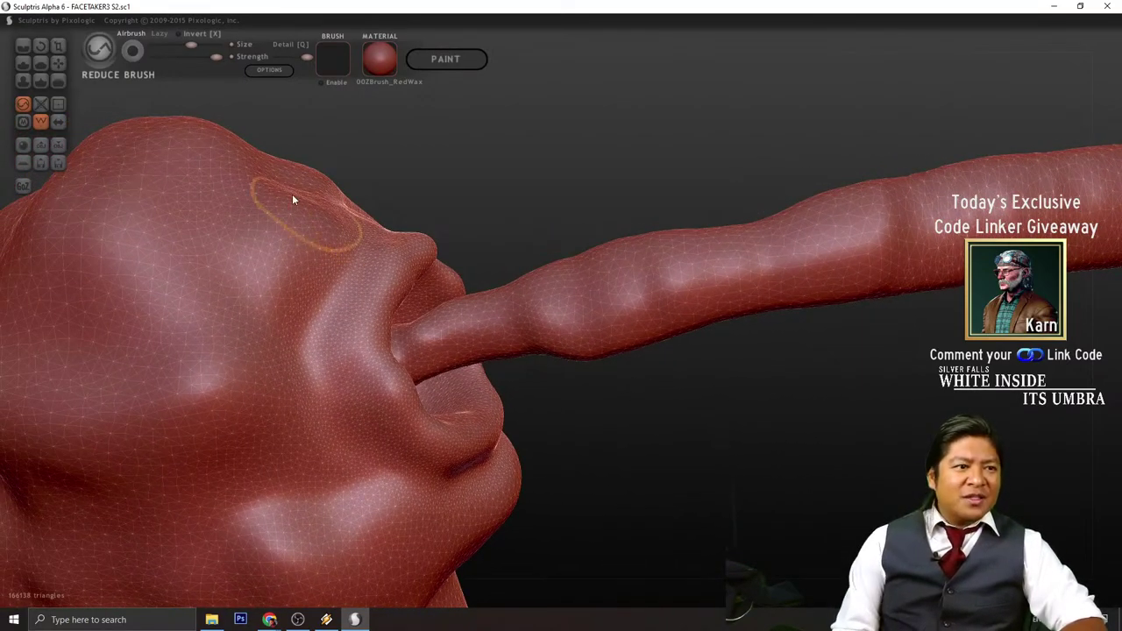
left_click(23, 63)
left_click_drag(529, 434, 582, 424)
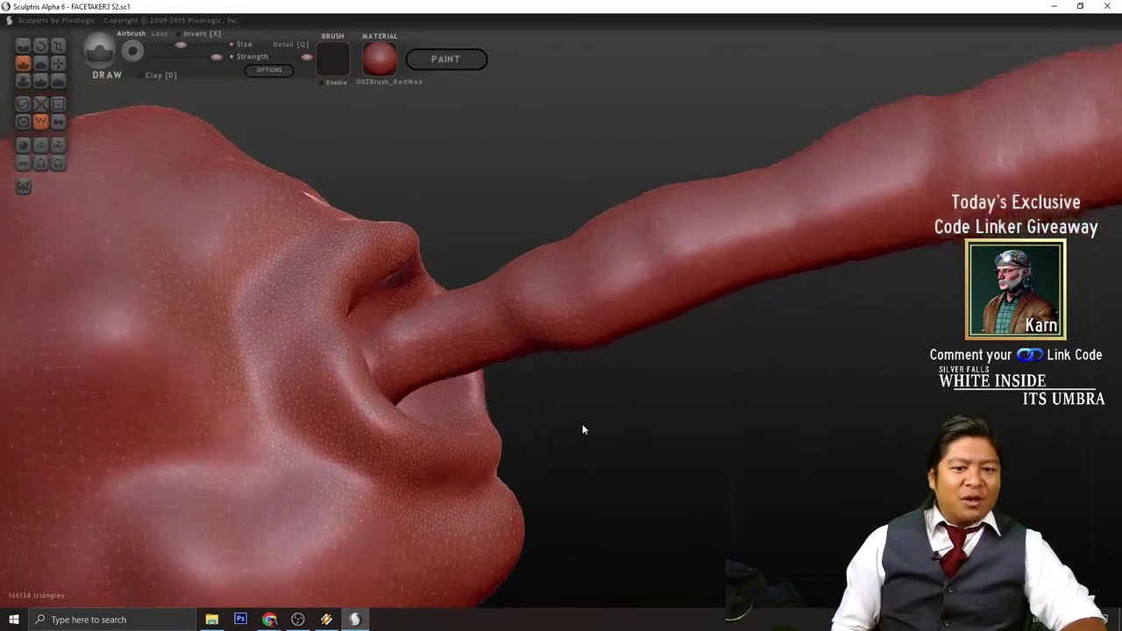
scroll(523, 330, "down", 4)
mouse_move(528, 328)
left_mouse_down()
mouse_move(521, 322)
mouse_move(566, 347)
left_mouse_up()
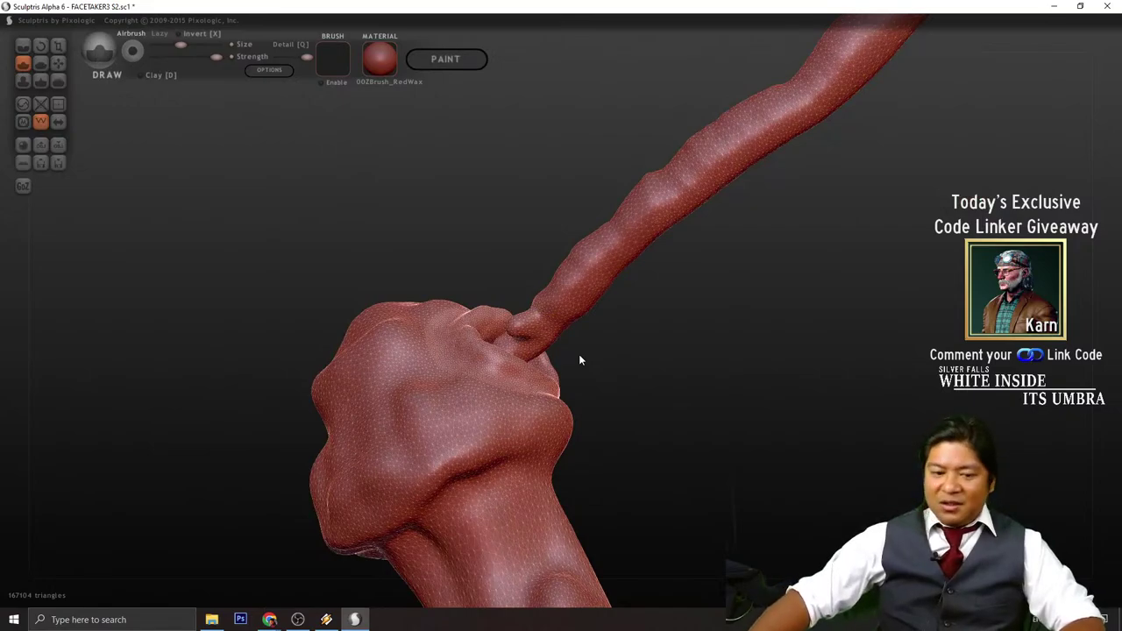
key("ctrl+z")
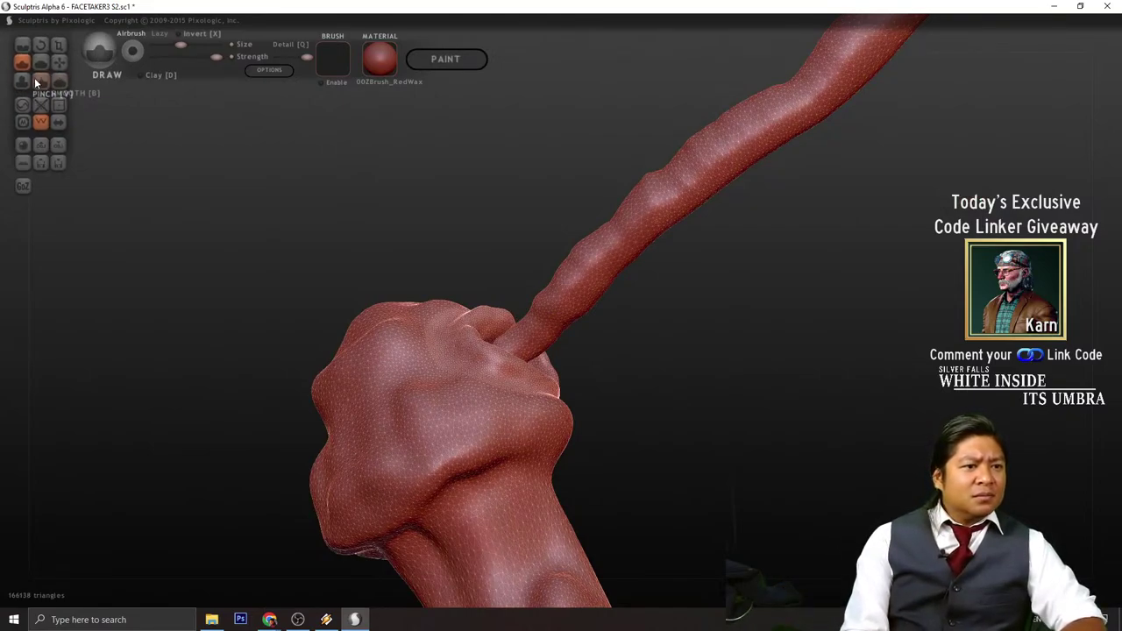
- Fatten the stalk's root inside the socket and the adjoining section with the Inflate brush
left_click(23, 79)
left_click_drag(545, 337, 533, 324)
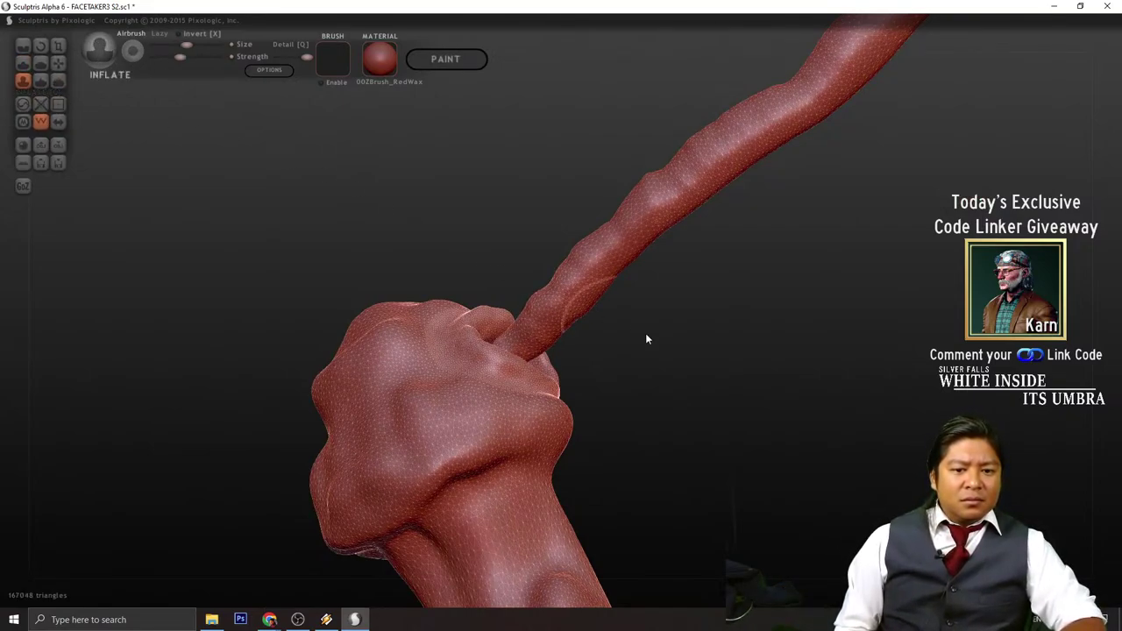
mouse_move(645, 333)
left_mouse_down()
mouse_move(629, 406)
mouse_move(576, 392)
left_mouse_up()
scroll(576, 386, "up", 5)
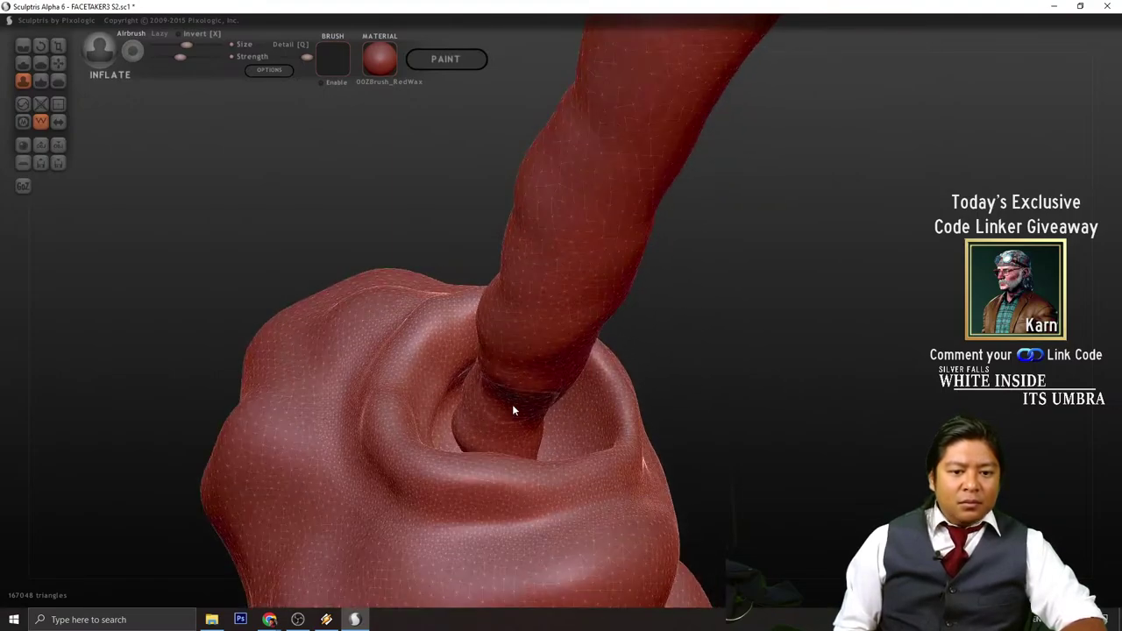
mouse_move(512, 405)
left_mouse_down()
mouse_move(501, 429)
mouse_move(569, 357)
left_mouse_up()
mouse_move(570, 357)
right_mouse_down()
mouse_move(730, 395)
mouse_move(768, 344)
right_mouse_up()
mouse_move(768, 343)
left_mouse_down()
mouse_move(783, 343)
mouse_move(711, 293)
mouse_move(501, 225)
left_mouse_up()
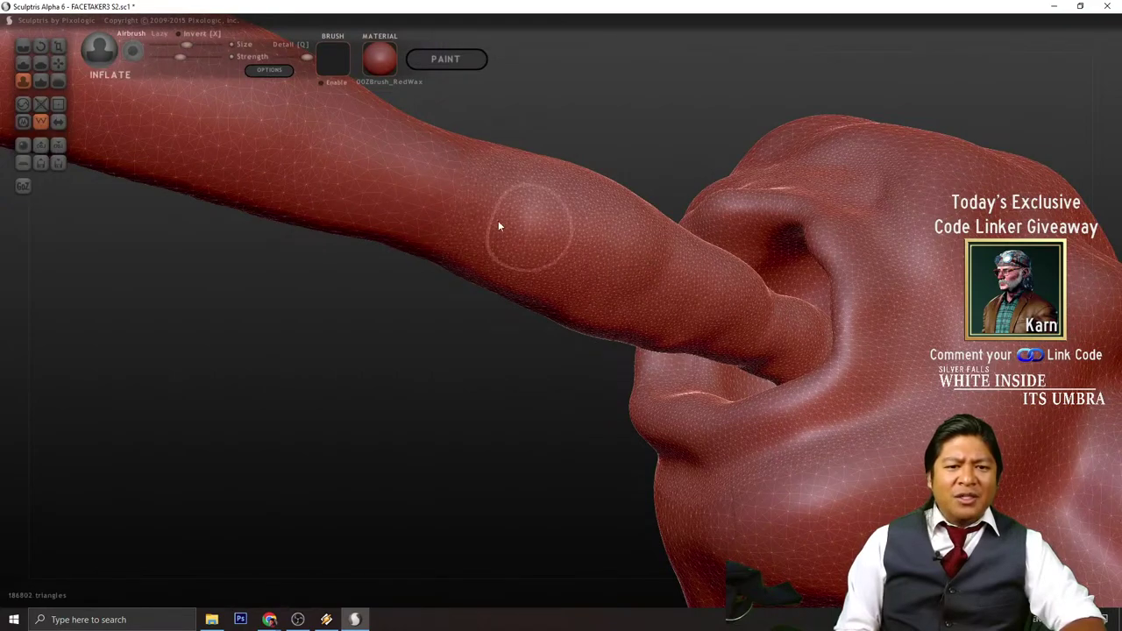
- Inflate the remaining thin spots around the stalk's base from the opposite side and from the front
right_click_drag(501, 226, 604, 314)
mouse_move(603, 314)
left_mouse_down()
mouse_move(598, 300)
mouse_move(463, 248)
mouse_move(551, 275)
left_mouse_up()
mouse_move(469, 394)
right_mouse_down()
mouse_move(687, 441)
mouse_move(704, 393)
mouse_move(475, 287)
right_mouse_up()
mouse_move(565, 279)
left_mouse_down()
mouse_move(822, 226)
mouse_move(874, 229)
left_mouse_up()
right_click_drag(874, 229, 765, 382)
scroll(765, 382, "down", 3)
scroll(723, 397, "up", 8)
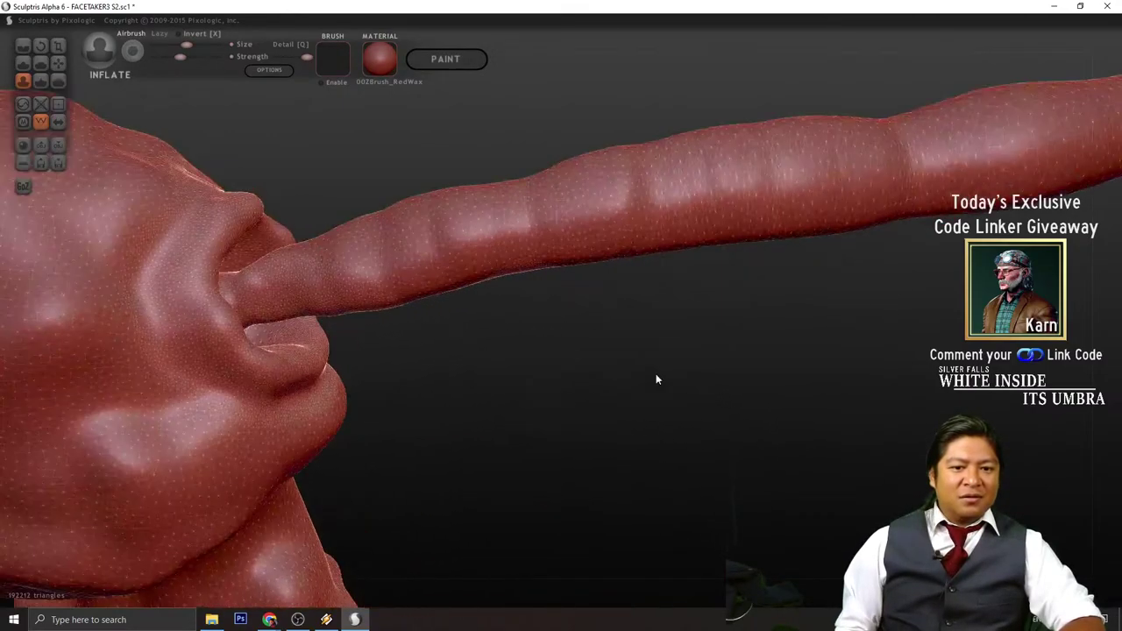
right_click_drag(591, 362, 752, 482)
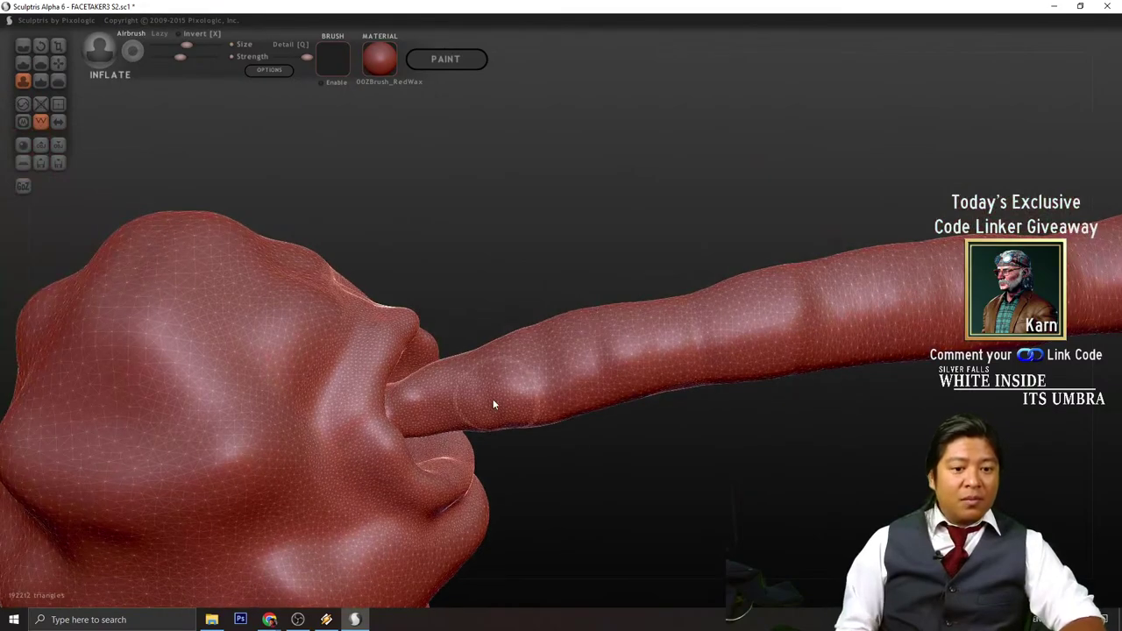
- Add volume to the stalk near the socket with the Draw brush and undo the last stroke
left_click(33, 61)
left_click(23, 63)
scroll(388, 267, "up", 1)
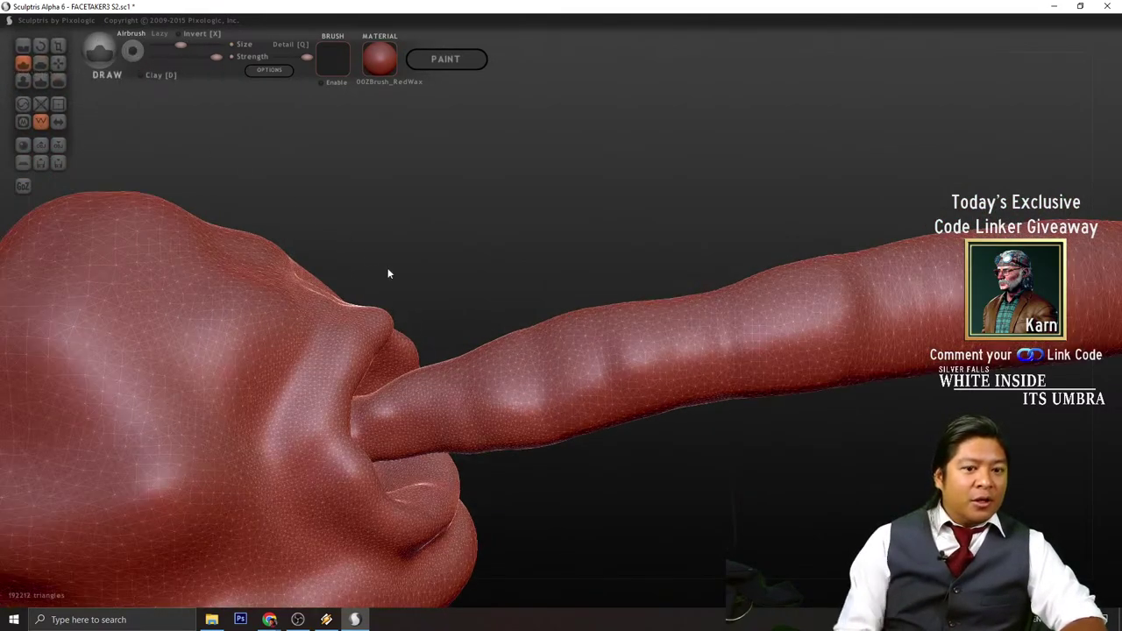
scroll(532, 377, "down", 4)
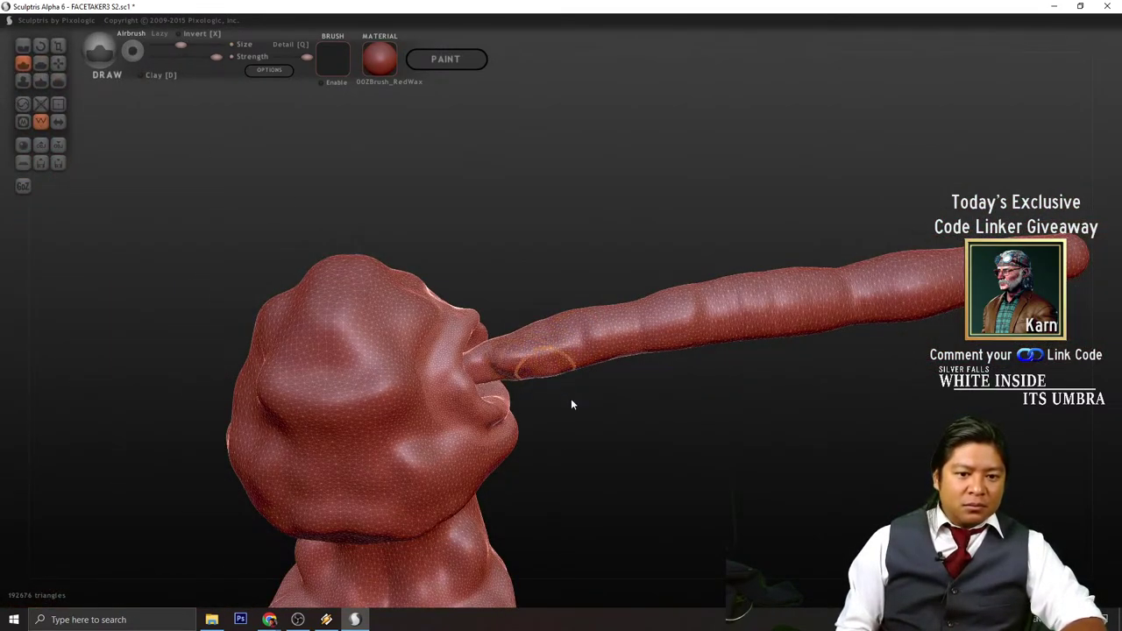
key("ctrl+z")
- Try to raise small fleshy bumps on the stalk's root inside the socket with the Draw brush
right_click_drag(585, 447, 847, 343)
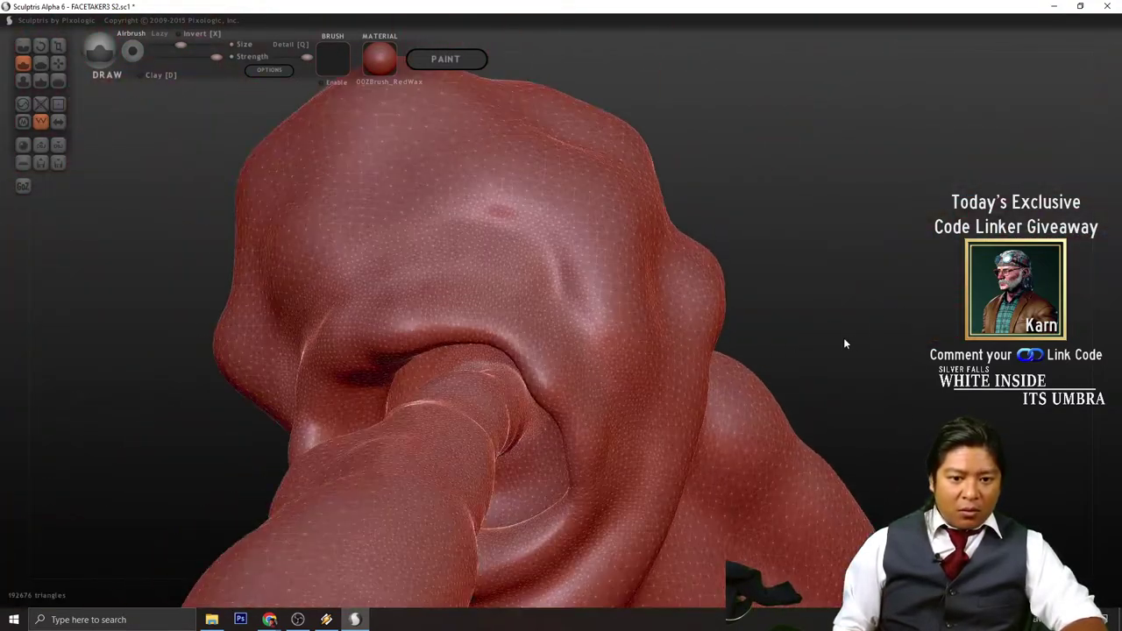
left_click_drag(497, 373, 492, 365)
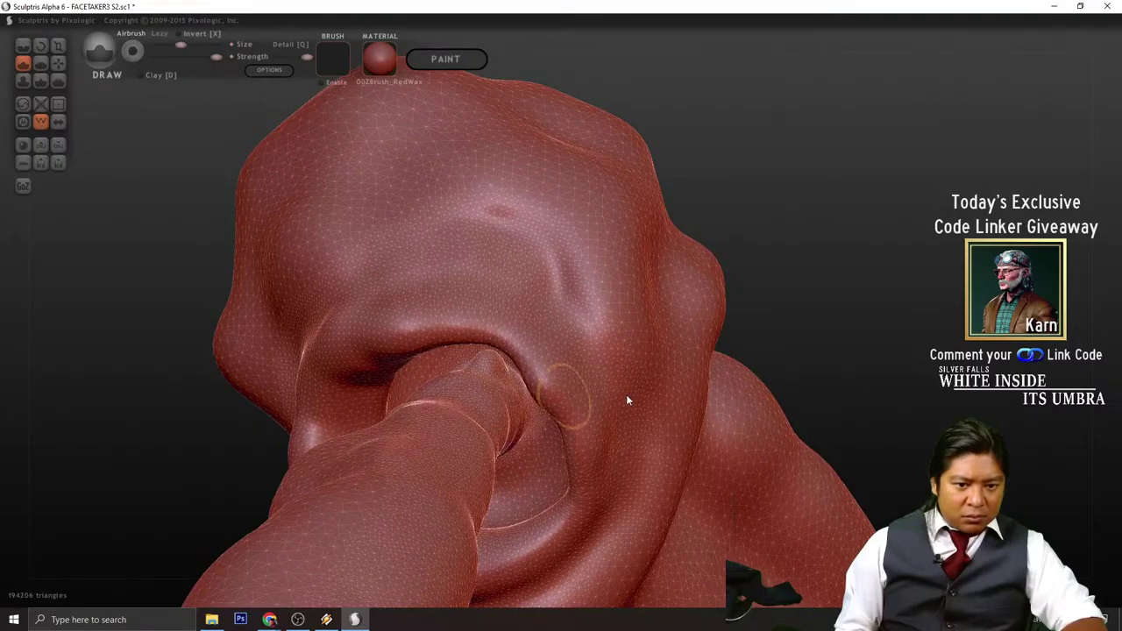
mouse_move(745, 356)
right_mouse_down()
mouse_move(837, 318)
mouse_move(688, 412)
right_mouse_up()
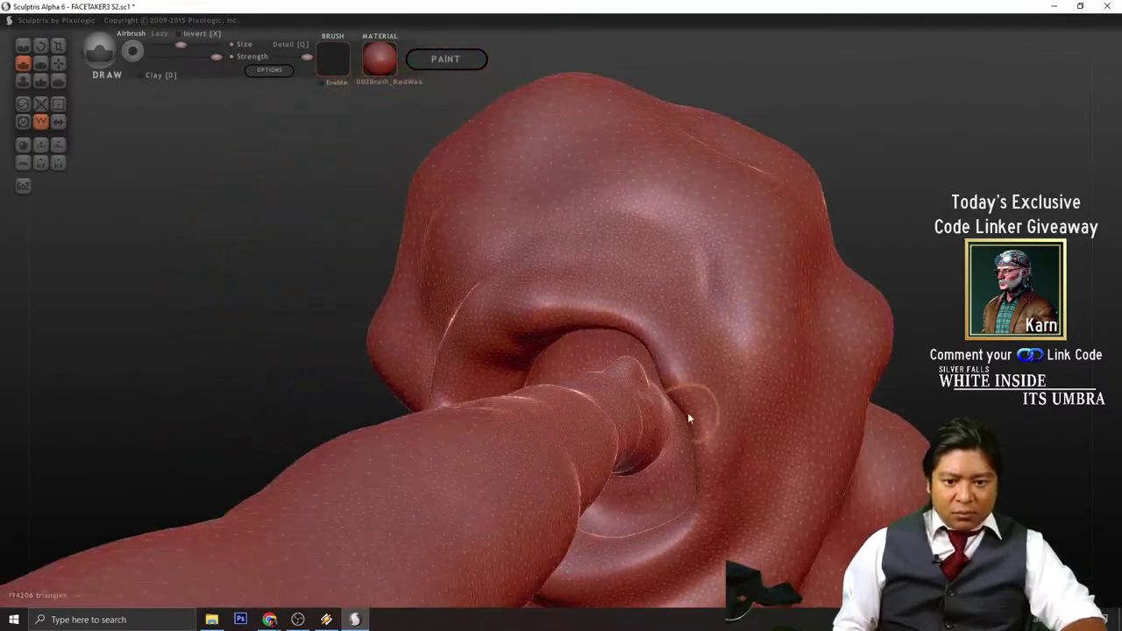
left_click_drag(646, 421, 630, 375)
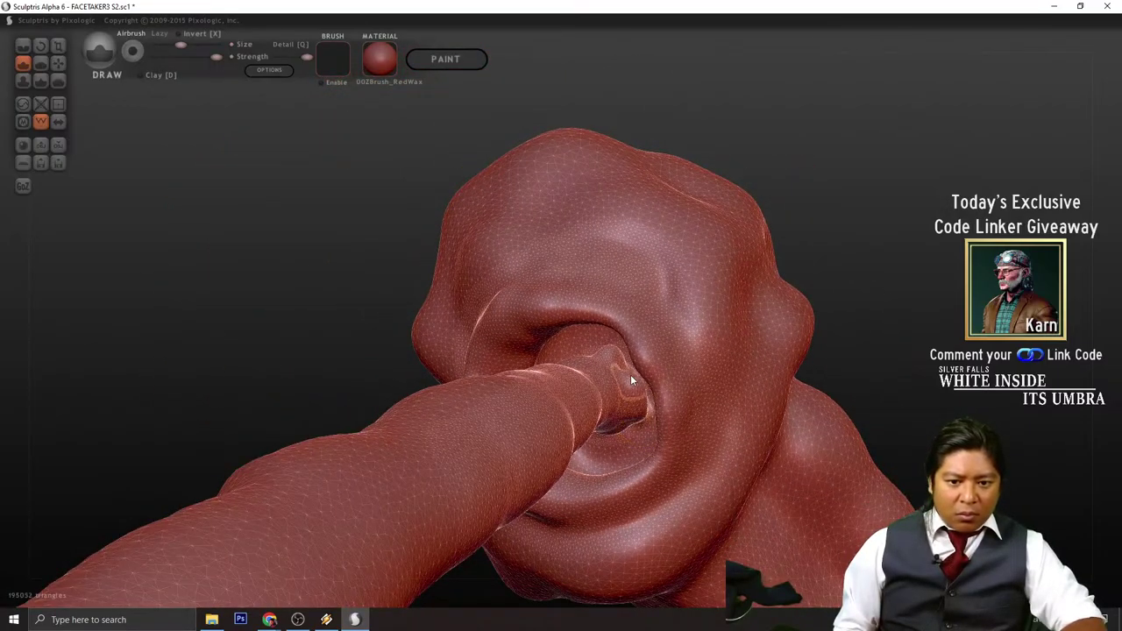
mouse_move(824, 358)
right_mouse_down()
mouse_move(849, 365)
mouse_move(893, 438)
right_mouse_up()
key("ctrl+z")
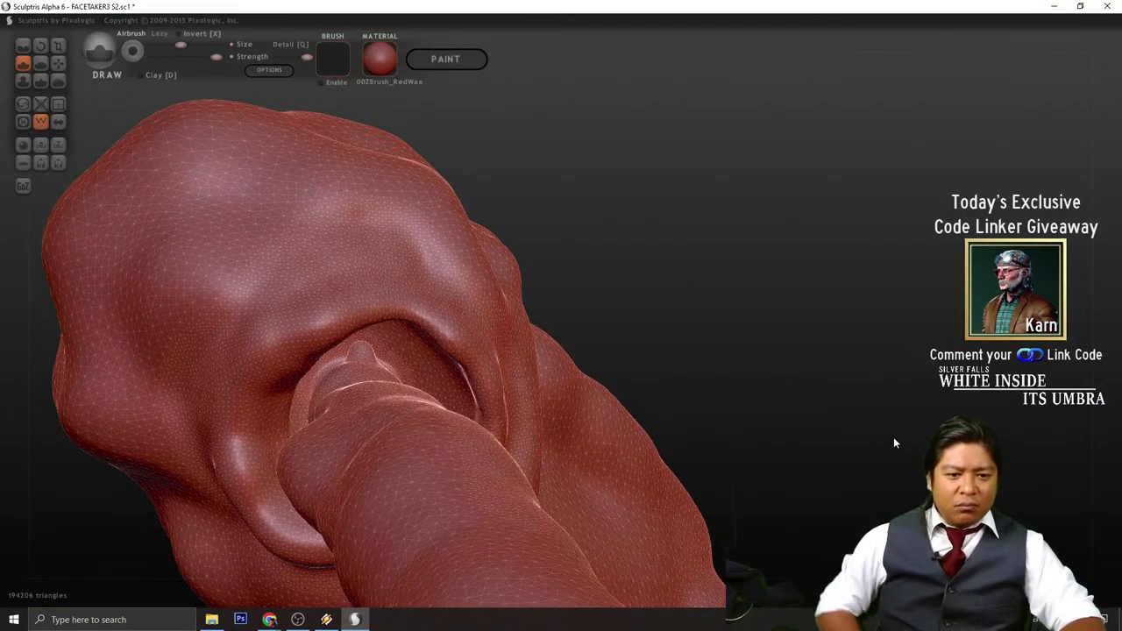
right_click_drag(862, 313, 715, 418)
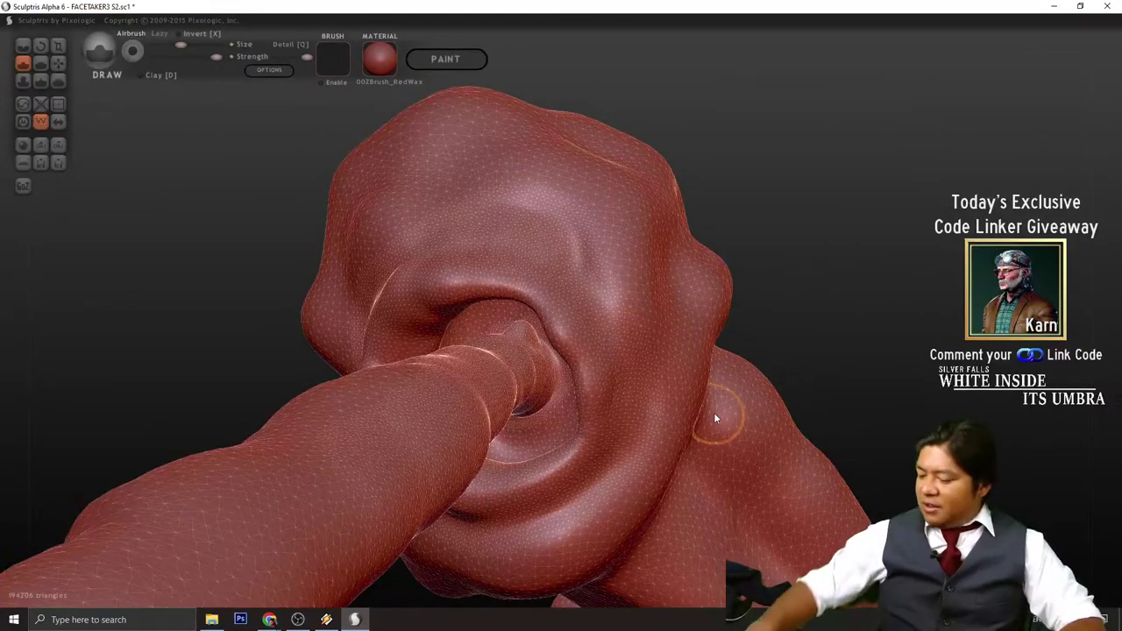
scroll(715, 419, "up", 3)
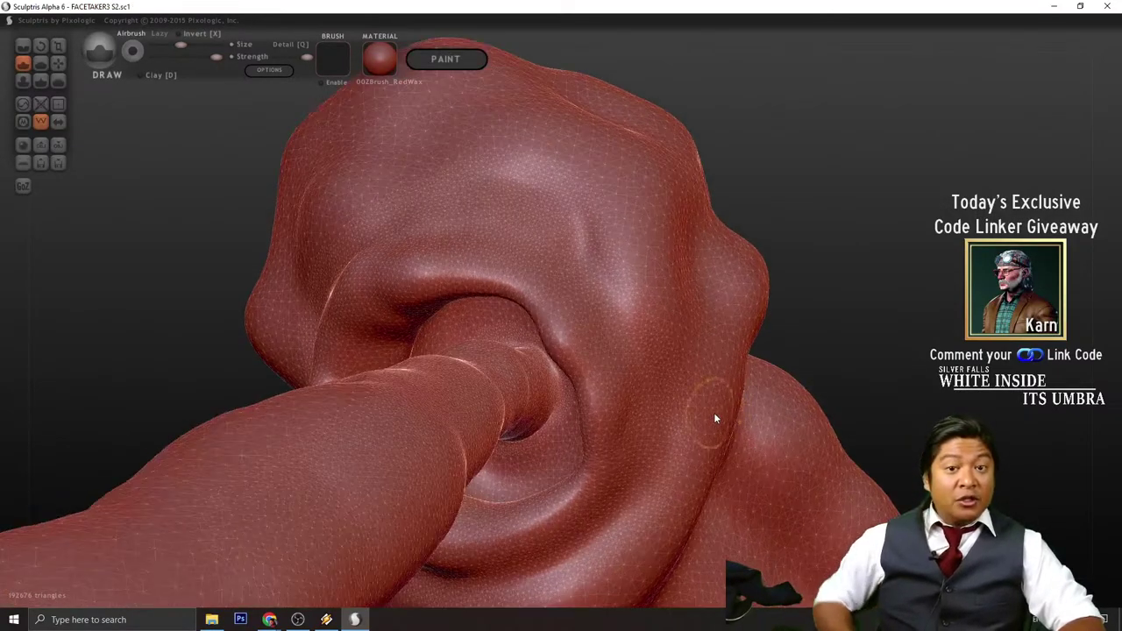
scroll(715, 418, "down", 2)
- Save the sculpture and raise small fleshy bumps around the stalk's root at the socket with the Draw brush
key("ctrl+s")
right_click_drag(833, 324, 827, 333)
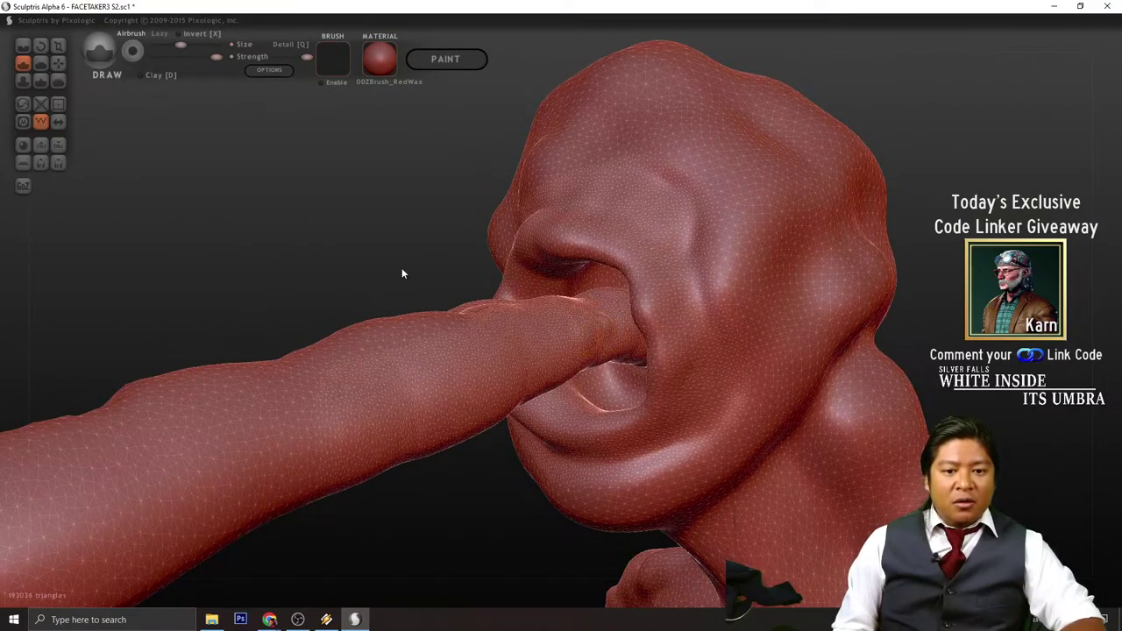
right_click_drag(401, 267, 511, 371)
scroll(511, 371, "down", 2)
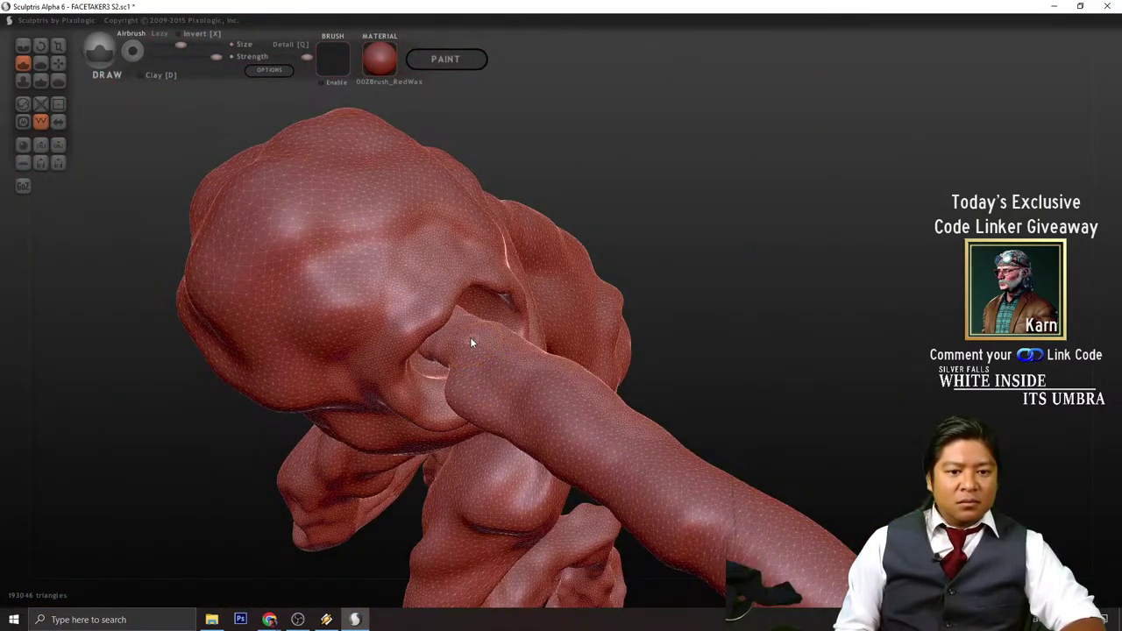
left_click_drag(470, 337, 460, 335)
right_click_drag(765, 312, 594, 316)
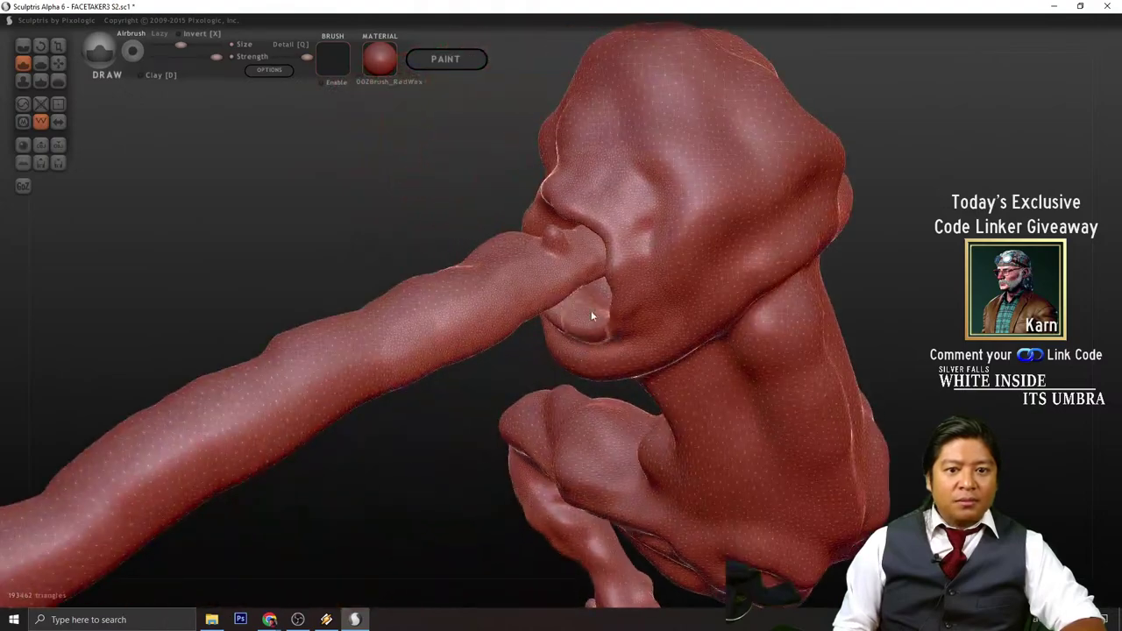
left_click_drag(585, 253, 577, 253)
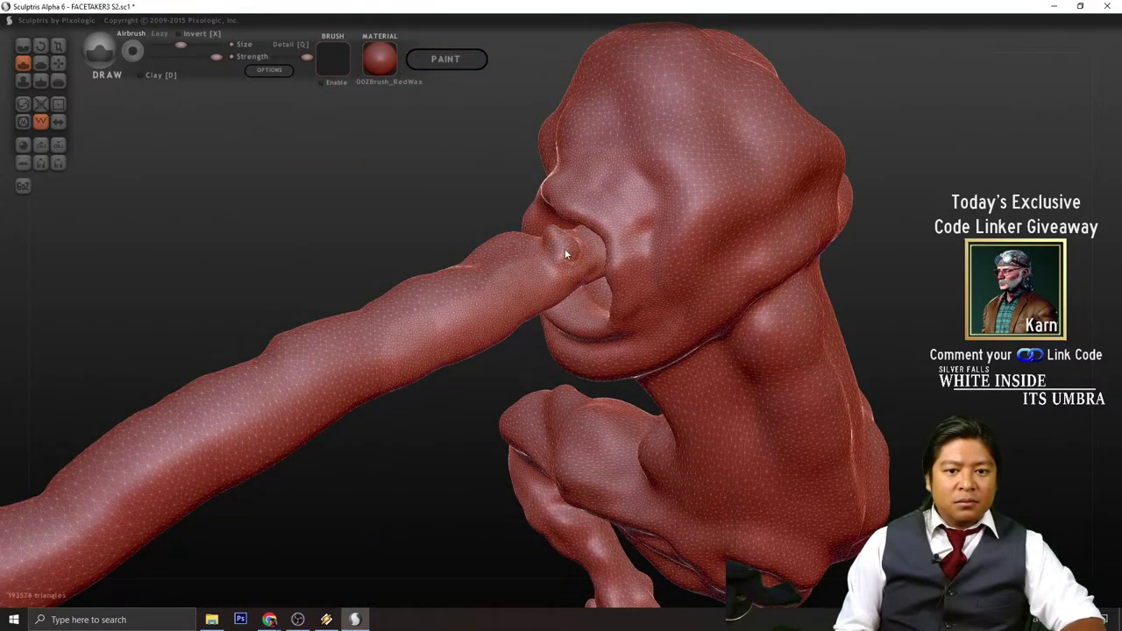
right_click_drag(428, 253, 518, 418)
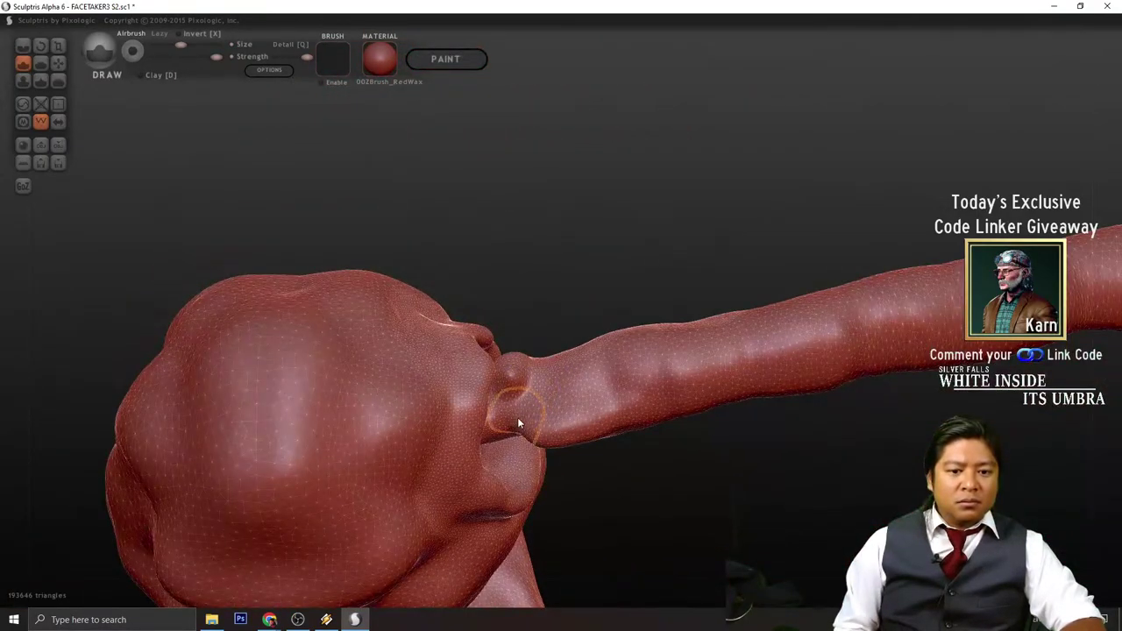
mouse_move(518, 417)
left_mouse_down()
mouse_move(505, 414)
mouse_move(512, 403)
mouse_move(543, 380)
mouse_move(524, 382)
left_mouse_up()
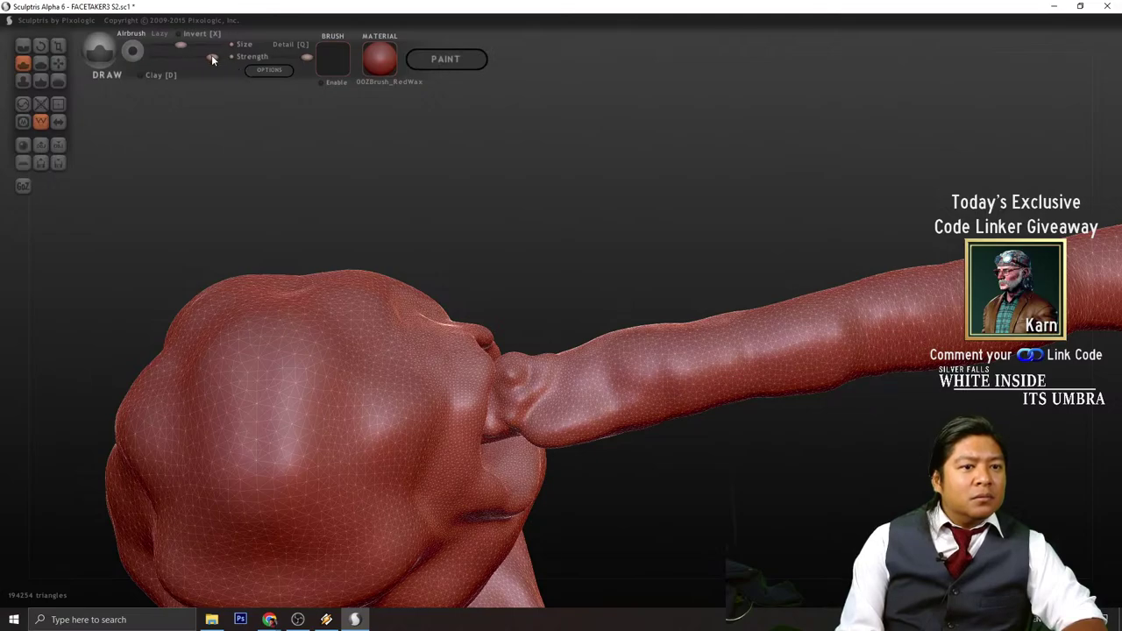
- Lower the Draw brush's strength and slightly enlarge its size
left_click_drag(211, 59, 203, 58)
left_click(268, 70)
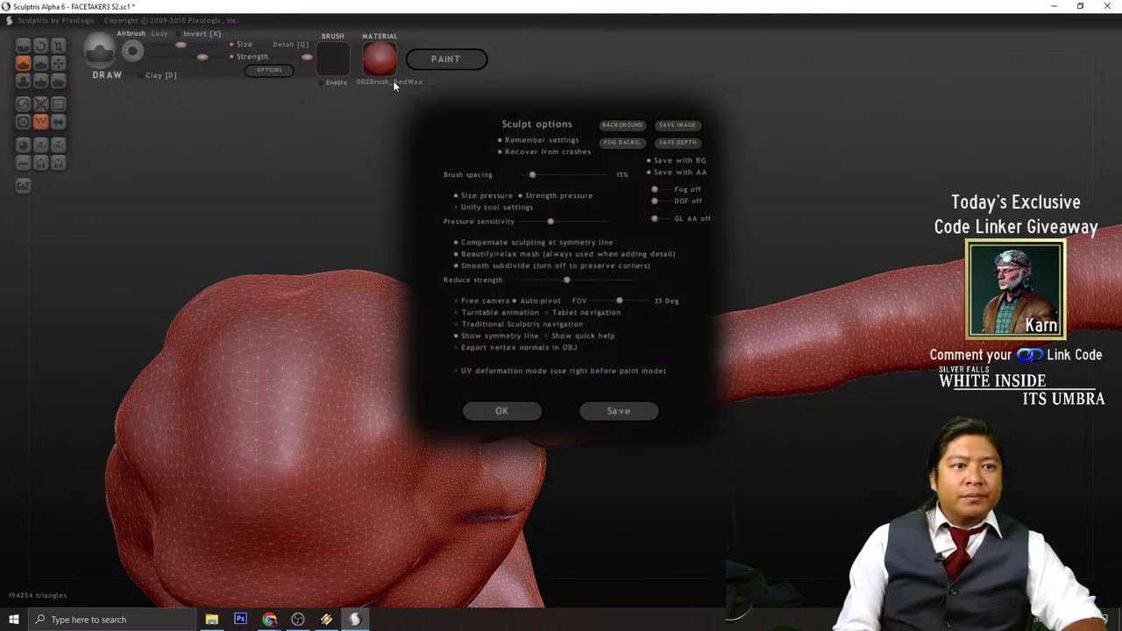
left_click(492, 410)
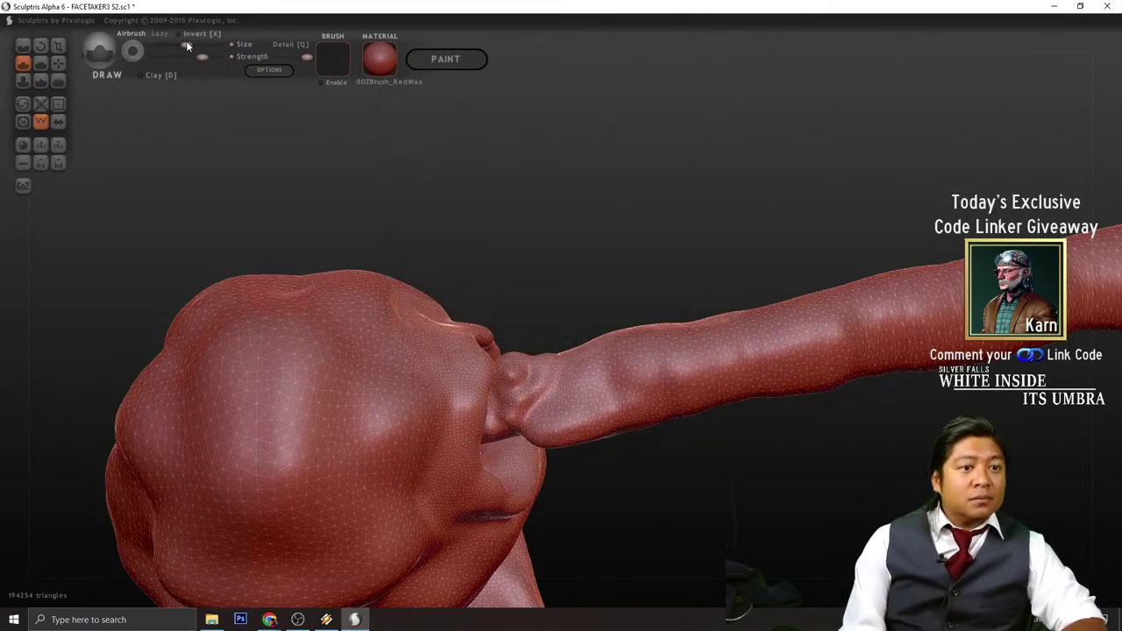
left_click_drag(187, 44, 188, 44)
- Build up the stalk's section just outside the socket with the Draw brush, working around it
scroll(551, 398, "down", 1)
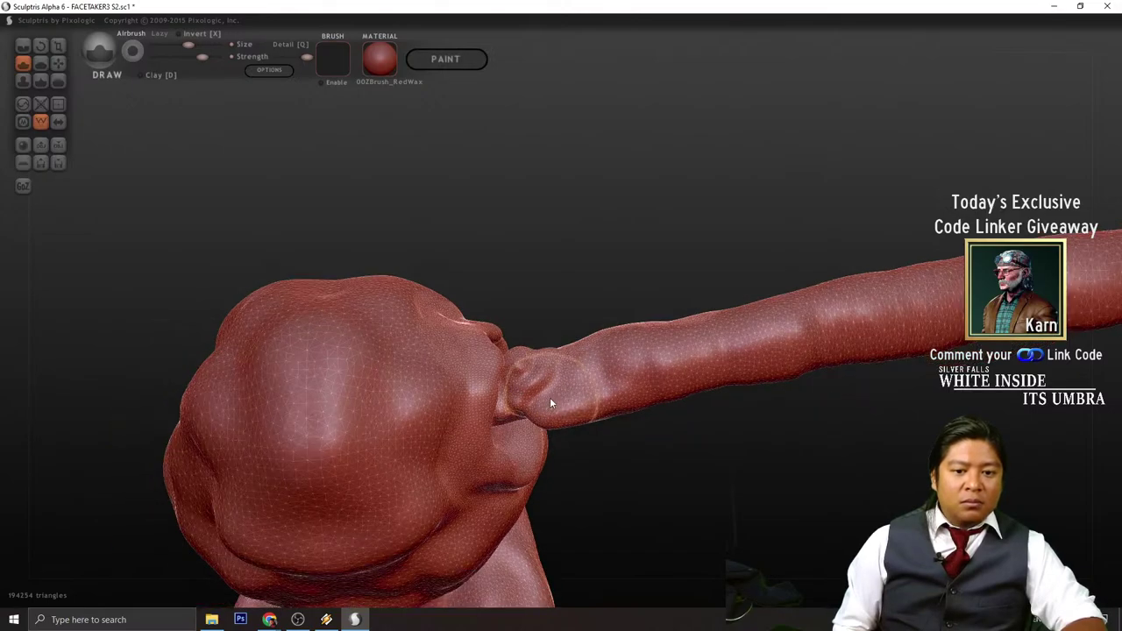
scroll(551, 399, "down", 1)
middle_click_drag(551, 400, 565, 401)
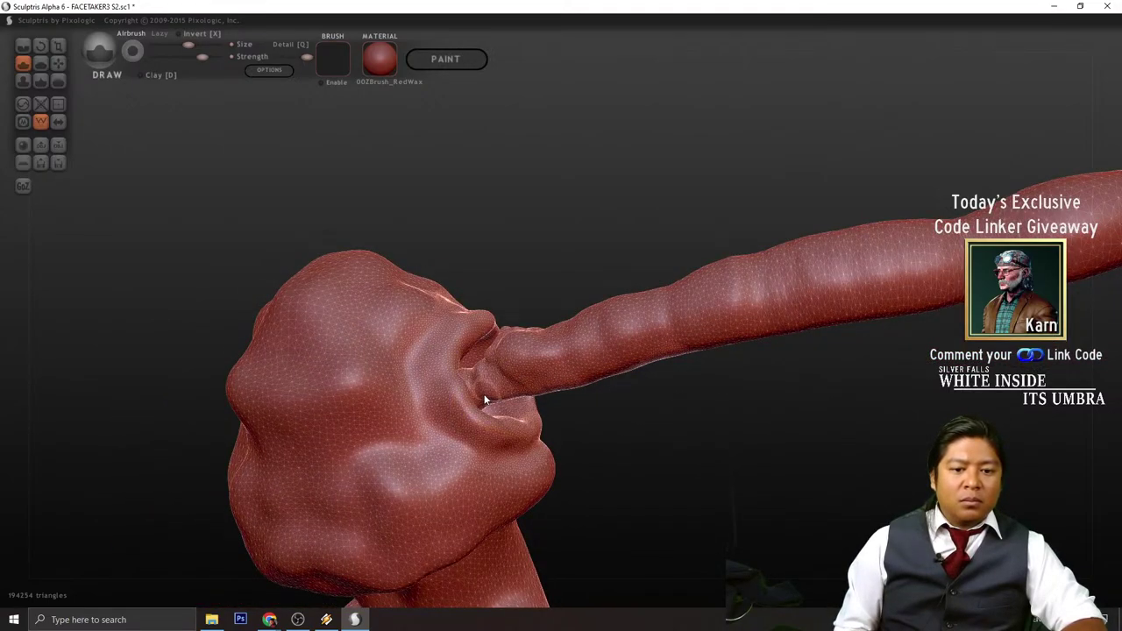
mouse_move(558, 404)
right_mouse_down()
mouse_move(510, 414)
mouse_move(524, 411)
right_mouse_up()
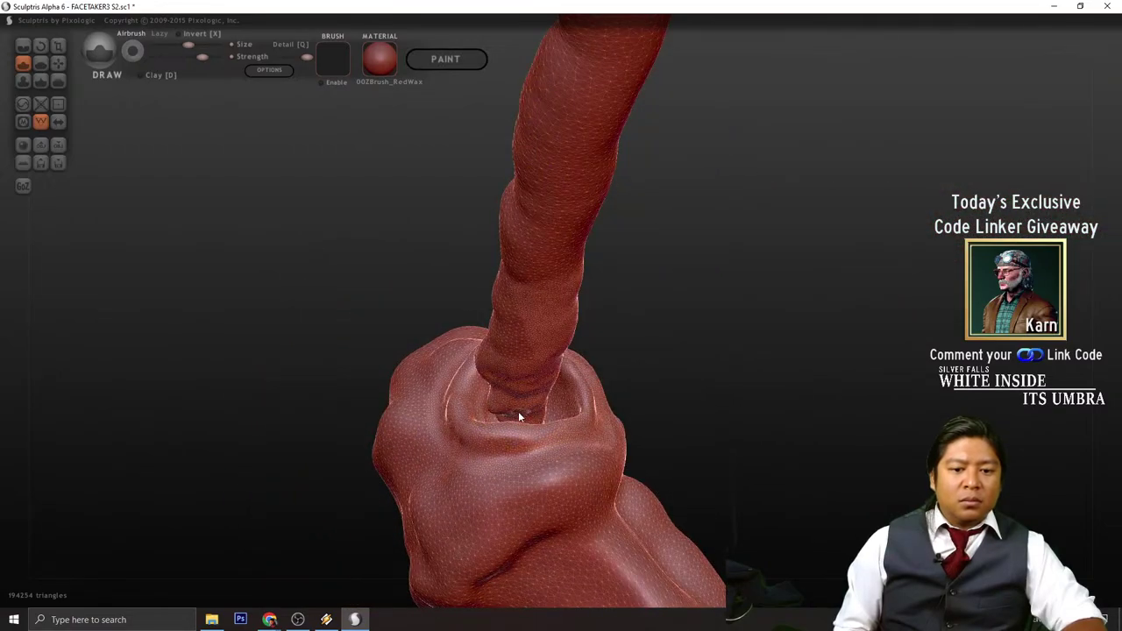
mouse_move(609, 389)
right_mouse_down()
mouse_move(604, 414)
mouse_move(598, 367)
right_mouse_up()
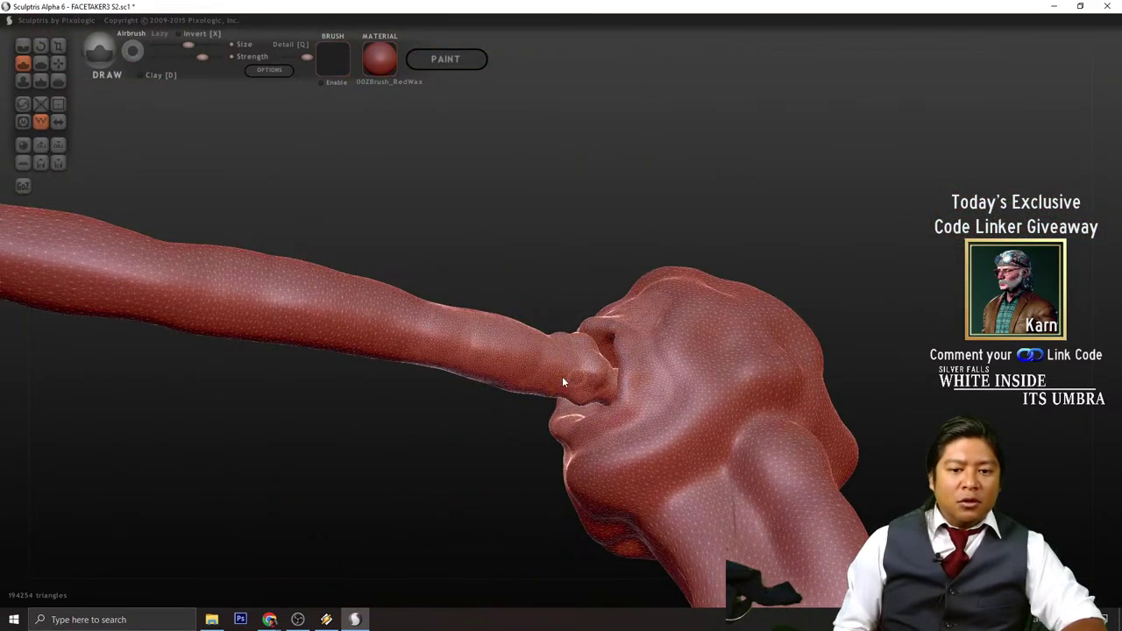
right_click_drag(507, 380, 538, 373)
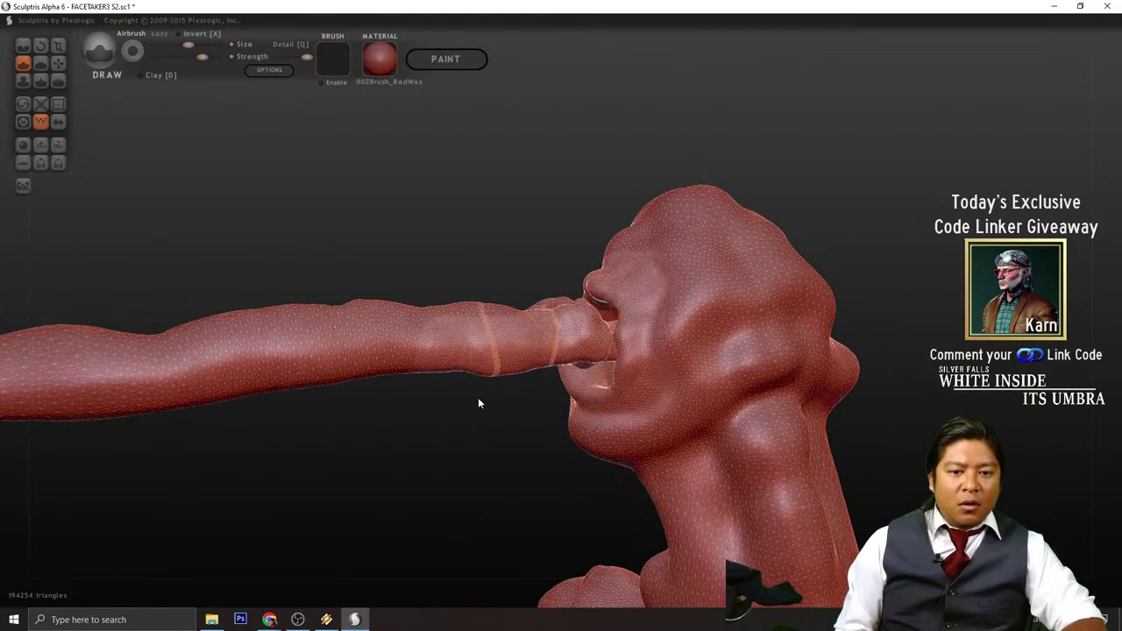
right_click_drag(478, 404, 532, 401)
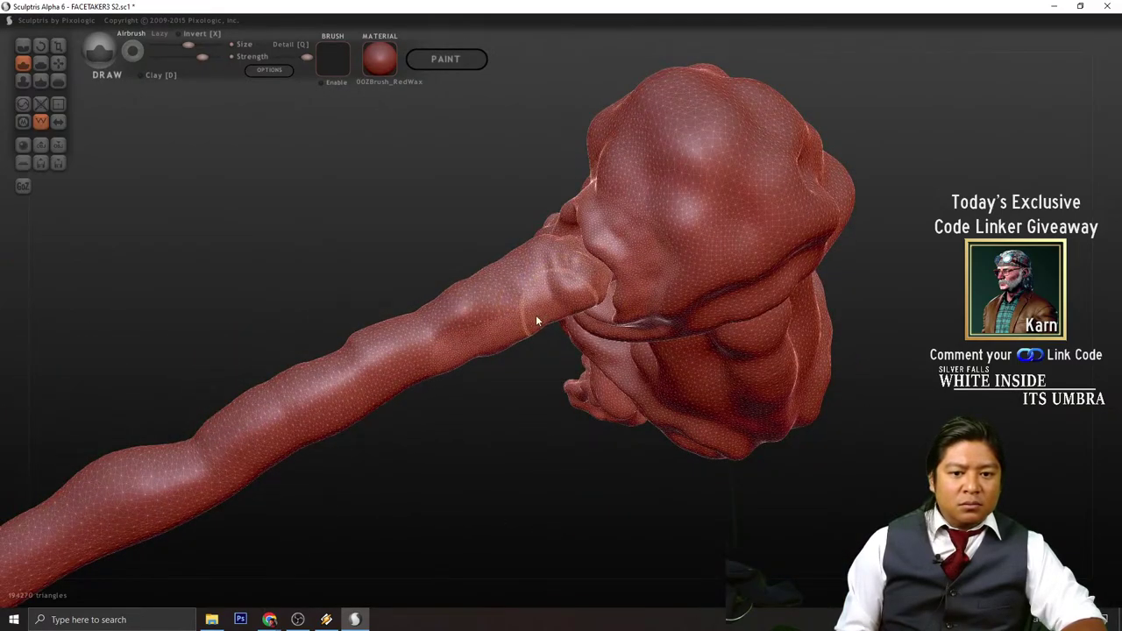
mouse_move(537, 321)
right_mouse_down()
mouse_move(516, 382)
mouse_move(535, 368)
mouse_move(506, 438)
right_mouse_up()
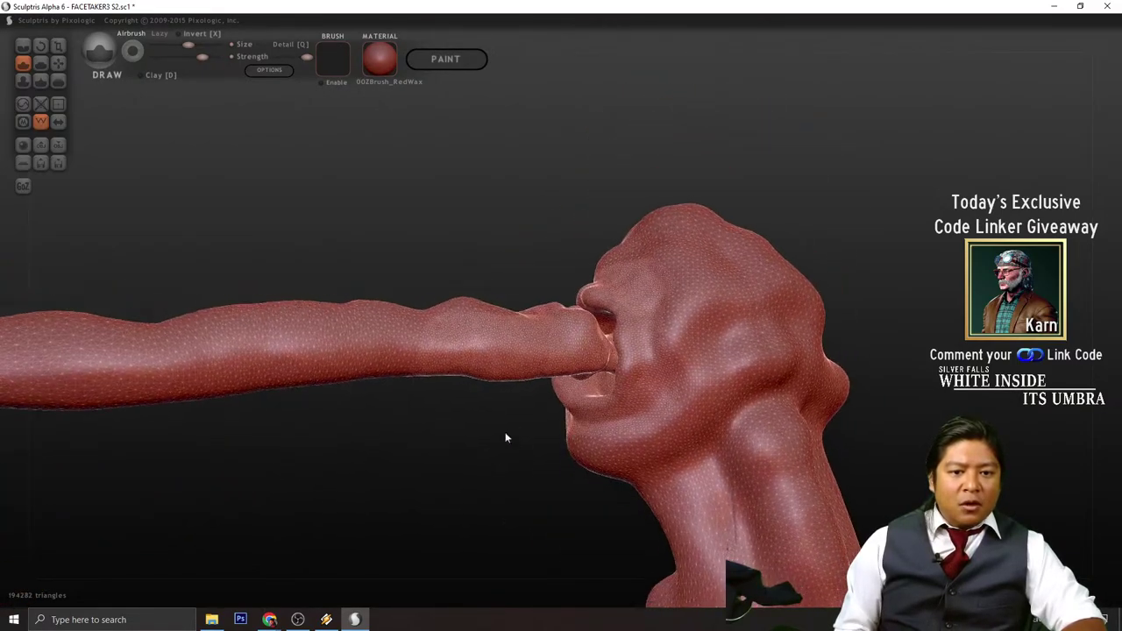
- Add broad, uneven swellings along the side and underside of the stalk's inner half with the Draw brush
mouse_move(336, 349)
left_mouse_down()
mouse_move(425, 366)
mouse_move(474, 358)
left_mouse_up()
mouse_move(466, 421)
right_mouse_down()
mouse_move(473, 435)
mouse_move(532, 361)
right_mouse_up()
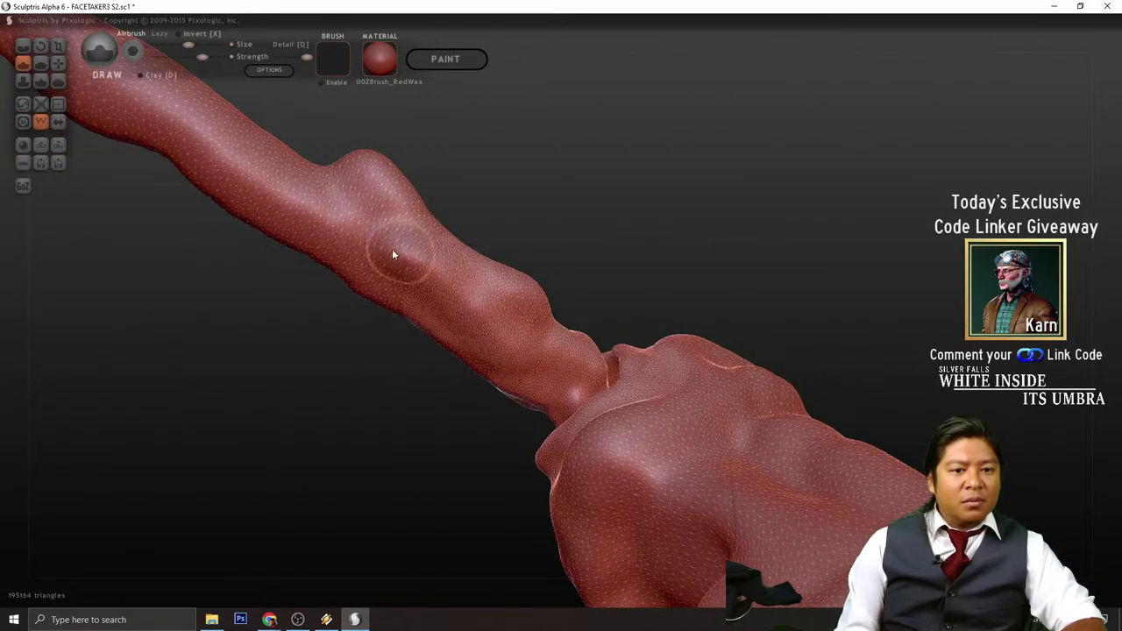
left_click_drag(403, 368, 306, 358)
left_click_drag(328, 441, 303, 512)
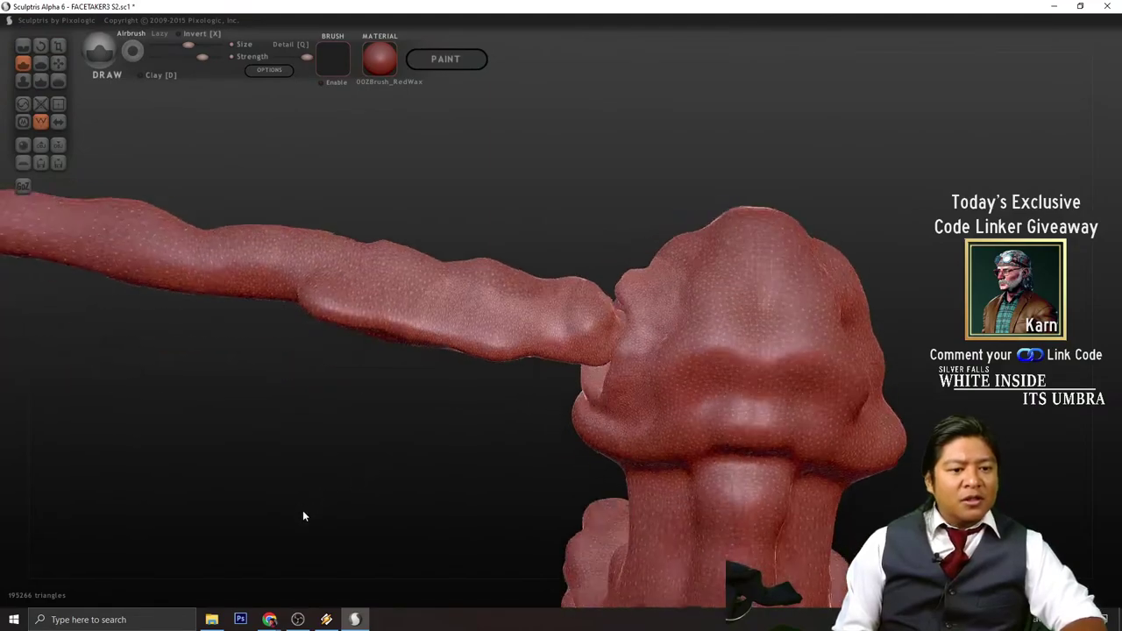
mouse_move(303, 516)
right_mouse_down()
mouse_move(348, 431)
mouse_move(444, 303)
mouse_move(478, 219)
right_mouse_up()
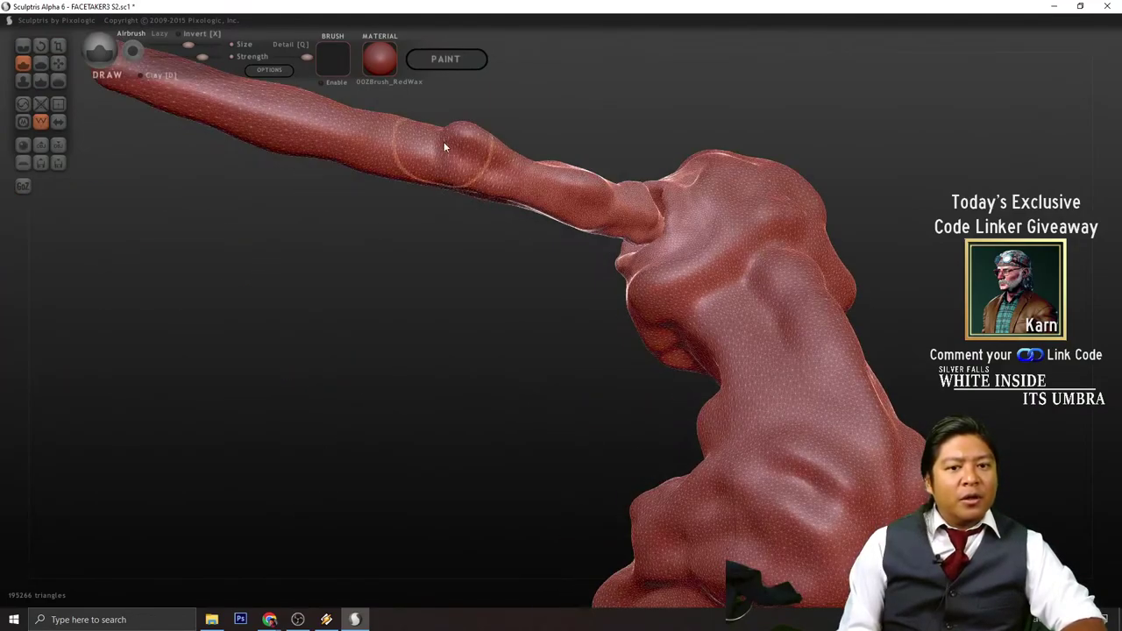
- Thicken the stalk's root beside the socket with the Draw brush and smooth its transition into the adjoining section
mouse_move(554, 200)
right_mouse_down()
mouse_move(503, 330)
mouse_move(602, 231)
mouse_move(576, 287)
mouse_move(622, 232)
right_mouse_up()
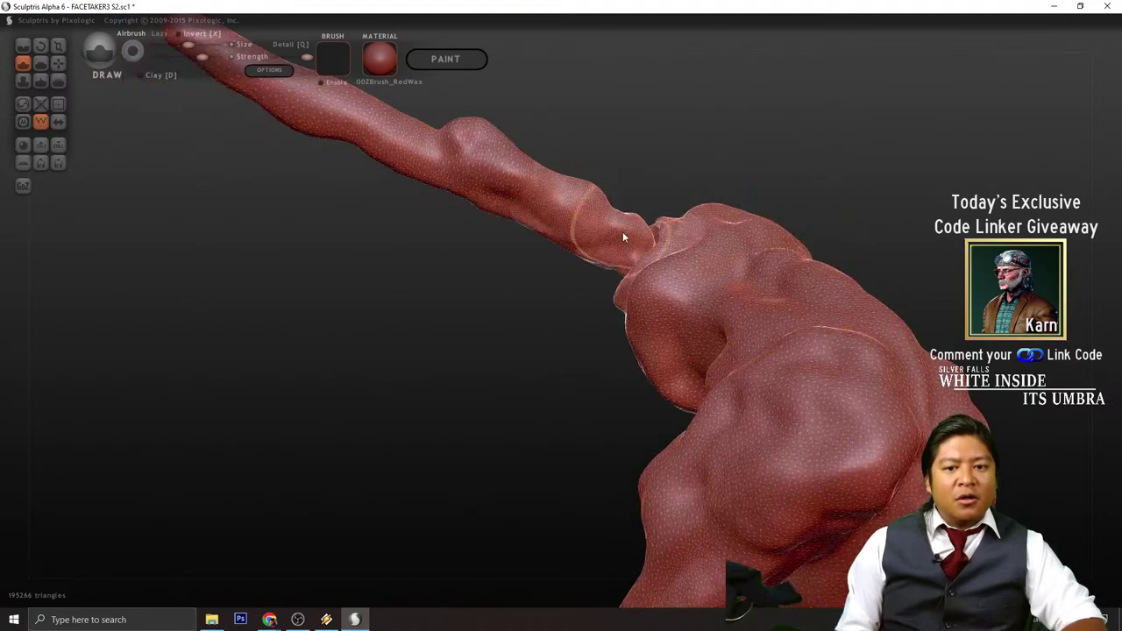
mouse_move(622, 232)
left_mouse_down()
mouse_move(623, 248)
mouse_move(636, 243)
left_mouse_up()
mouse_move(581, 295)
right_mouse_down()
mouse_move(554, 355)
mouse_move(608, 298)
right_mouse_up()
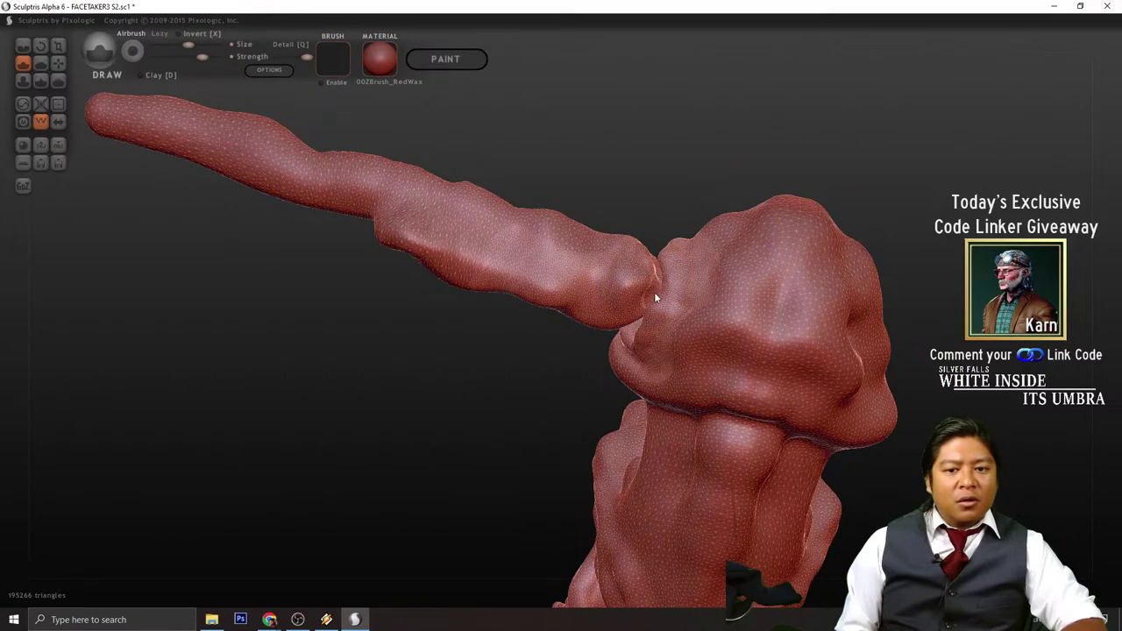
mouse_move(574, 284)
left_mouse_down("shift")
mouse_move(627, 304)
mouse_move(568, 286)
left_mouse_up("shift")
mouse_move(523, 362)
right_mouse_down()
mouse_move(596, 246)
mouse_move(676, 363)
mouse_move(897, 362)
mouse_move(662, 229)
right_mouse_up()
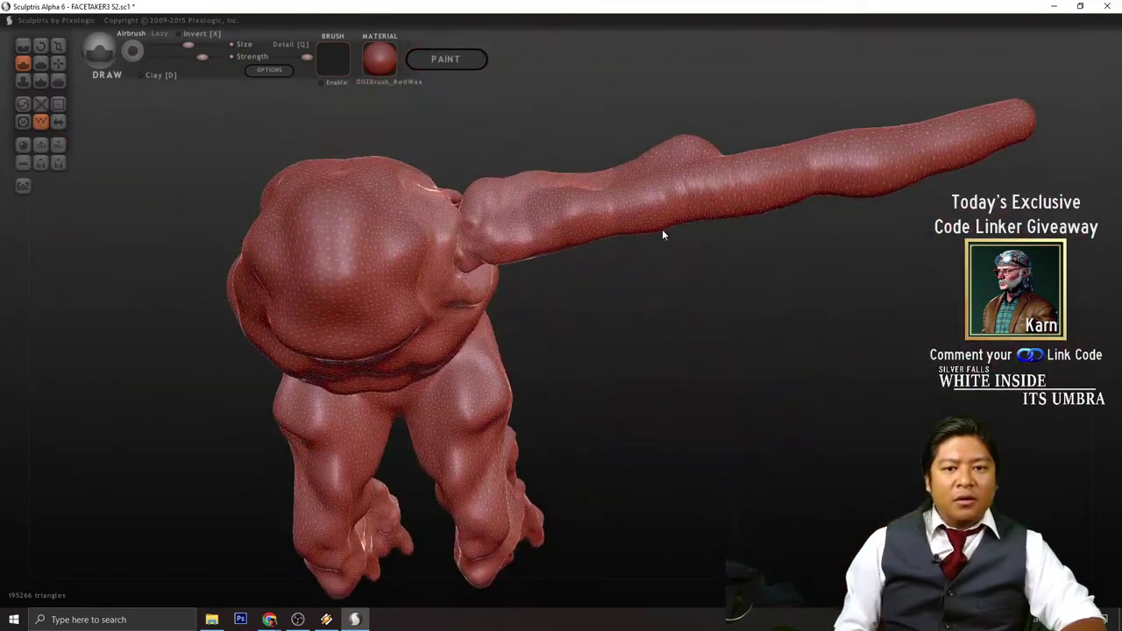
- Fill out the stalk's root from the opposite side of the head with the Draw brush
right_click_drag(456, 254, 548, 278)
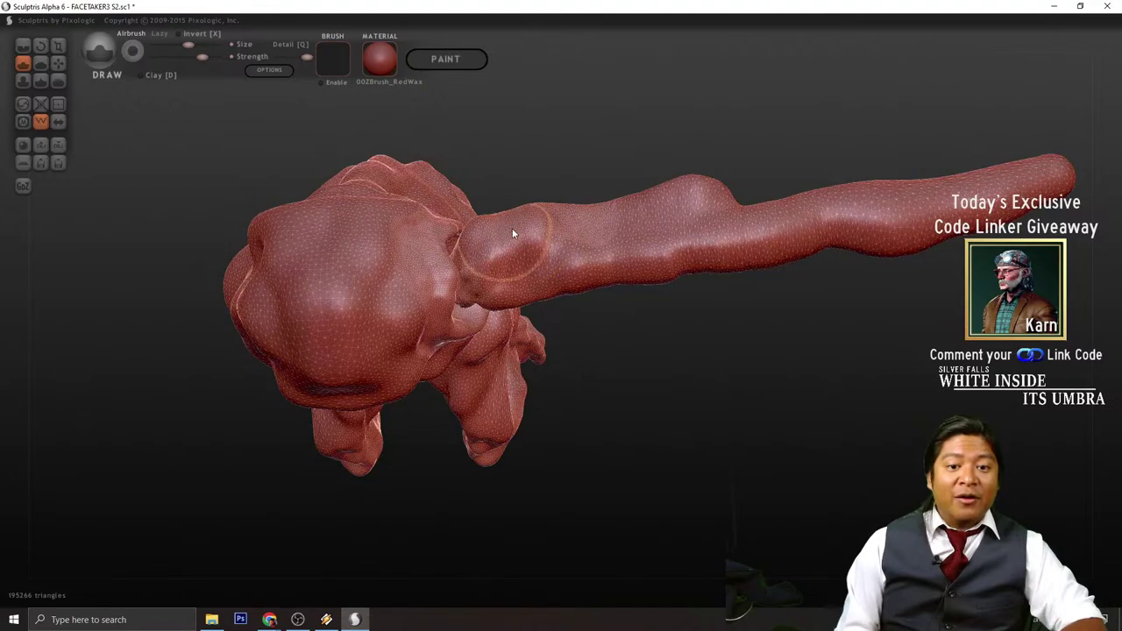
mouse_move(644, 243)
right_mouse_down()
mouse_move(599, 311)
mouse_move(530, 184)
right_mouse_up()
right_click_drag(552, 287, 486, 216)
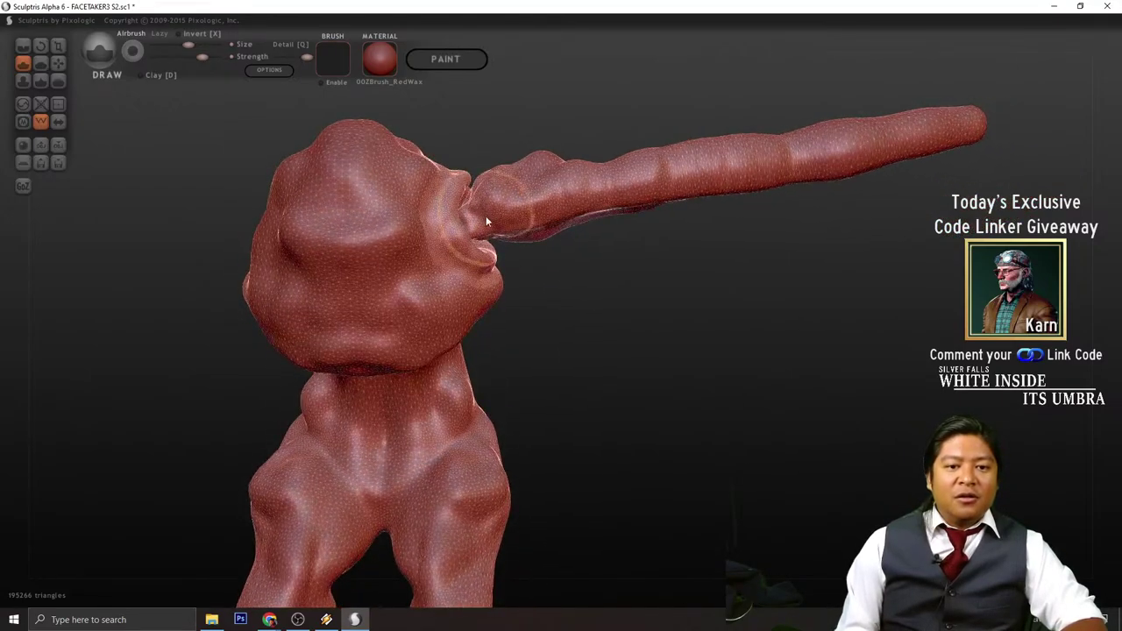
right_click_drag(571, 286, 523, 251)
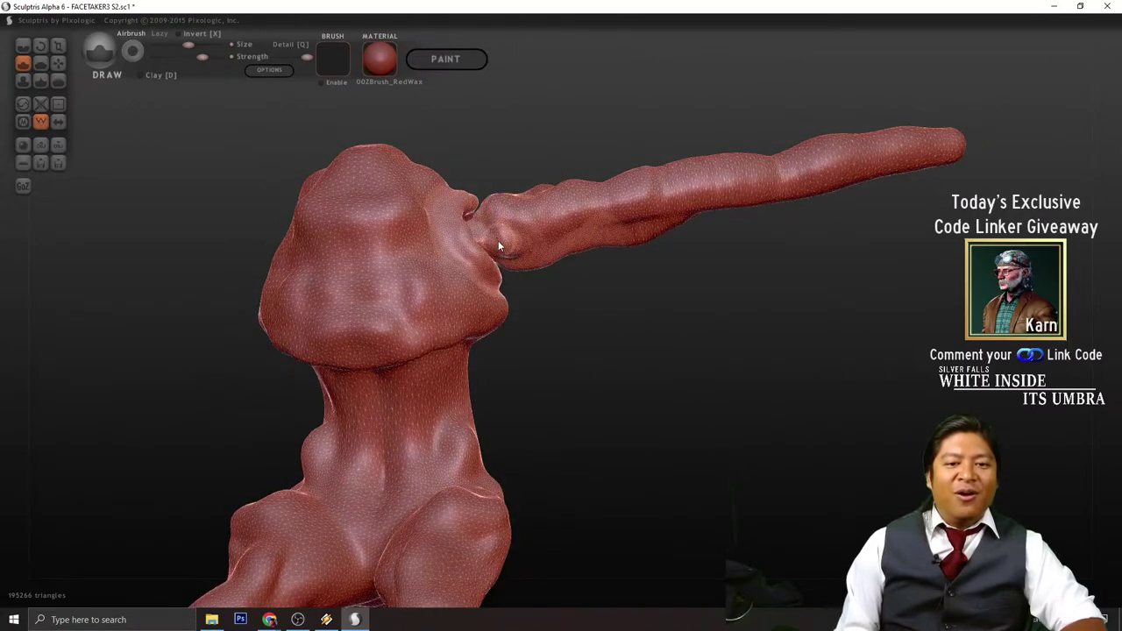
mouse_move(657, 330)
right_mouse_down()
mouse_move(671, 376)
mouse_move(629, 303)
mouse_move(621, 373)
right_mouse_up()
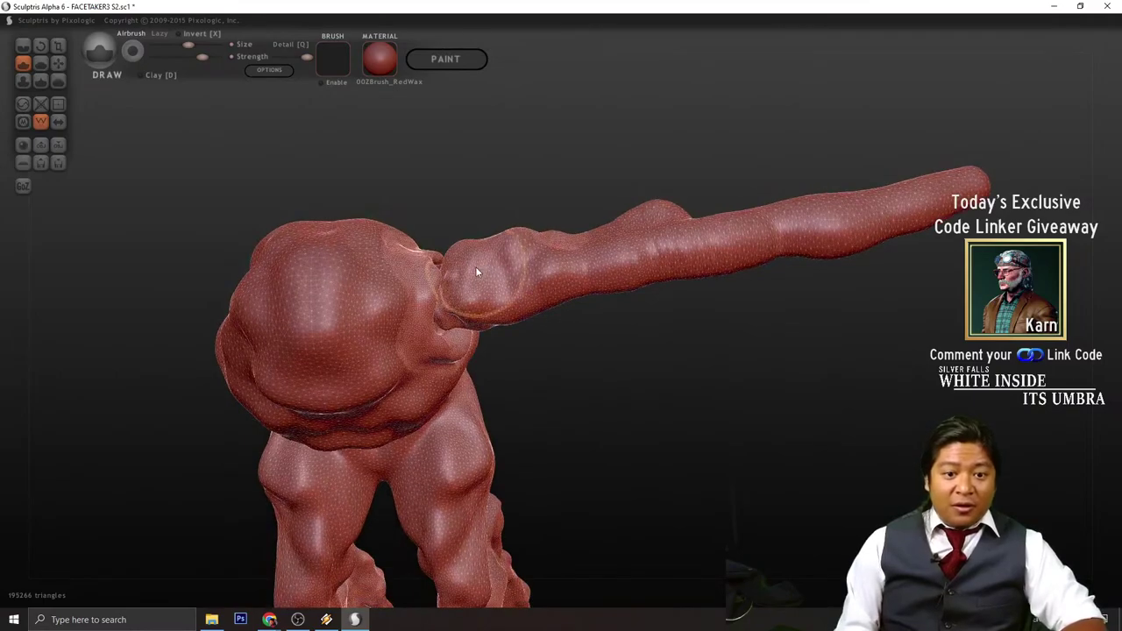
- Build up irregular lumps along the stalk's near side from the root to mid-length, and save the sculpture
mouse_move(527, 273)
left_mouse_down()
mouse_move(480, 240)
mouse_move(483, 295)
mouse_move(532, 265)
mouse_move(492, 304)
mouse_move(643, 281)
mouse_move(558, 247)
mouse_move(564, 265)
mouse_move(675, 338)
mouse_move(662, 281)
left_mouse_up()
left_click_drag(690, 222, 690, 238)
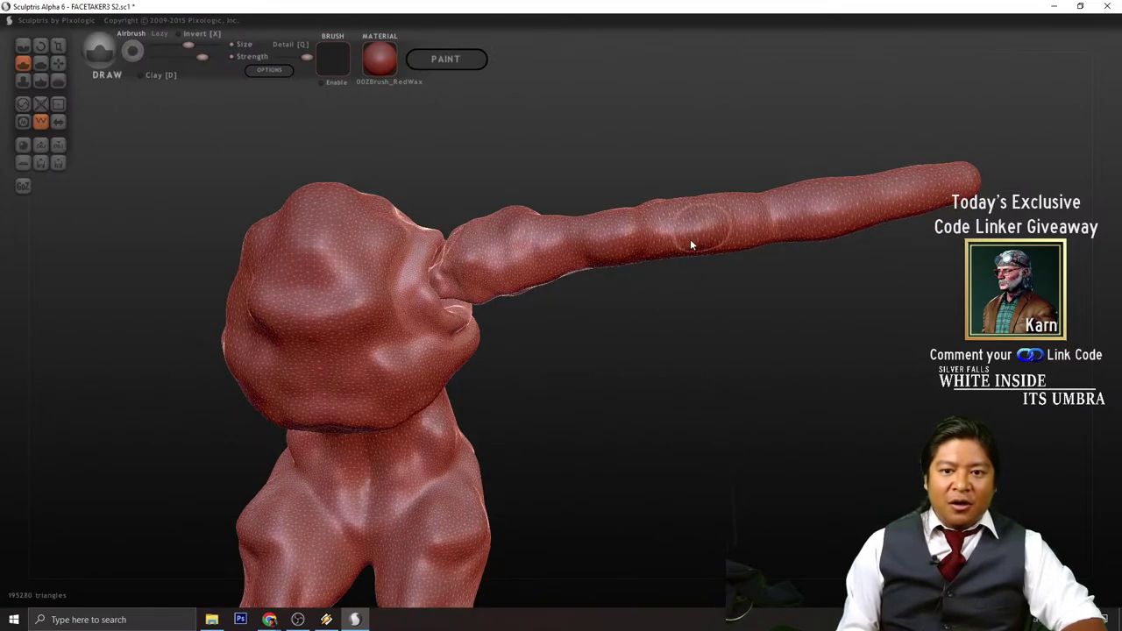
mouse_move(662, 311)
left_mouse_down()
mouse_move(570, 233)
mouse_move(658, 253)
mouse_move(666, 228)
mouse_move(539, 248)
left_mouse_up()
mouse_move(522, 286)
left_mouse_down()
mouse_move(594, 293)
mouse_move(652, 441)
mouse_move(690, 425)
mouse_move(666, 359)
left_mouse_up()
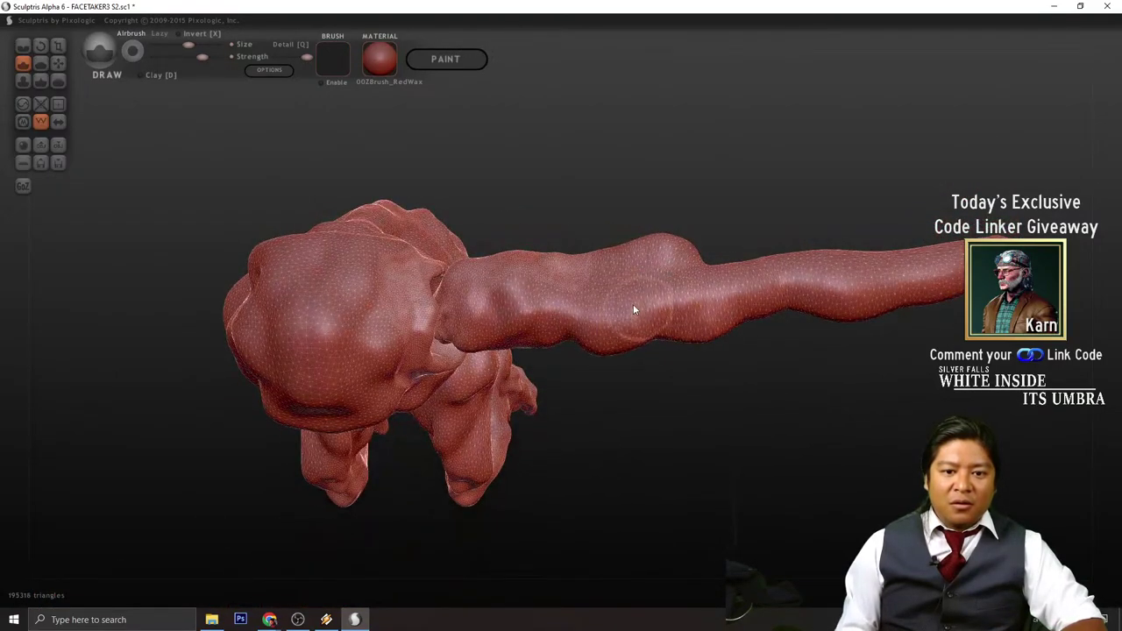
mouse_move(672, 272)
left_mouse_down()
mouse_move(573, 286)
mouse_move(702, 333)
left_mouse_up()
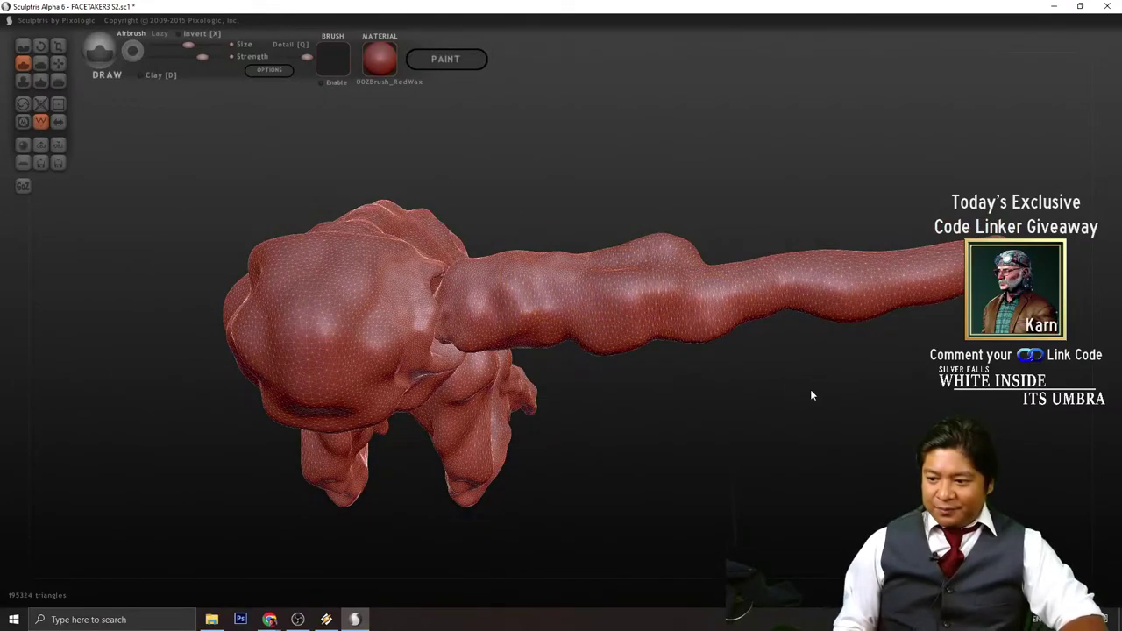
left_click_drag(845, 395, 756, 419, "alt")
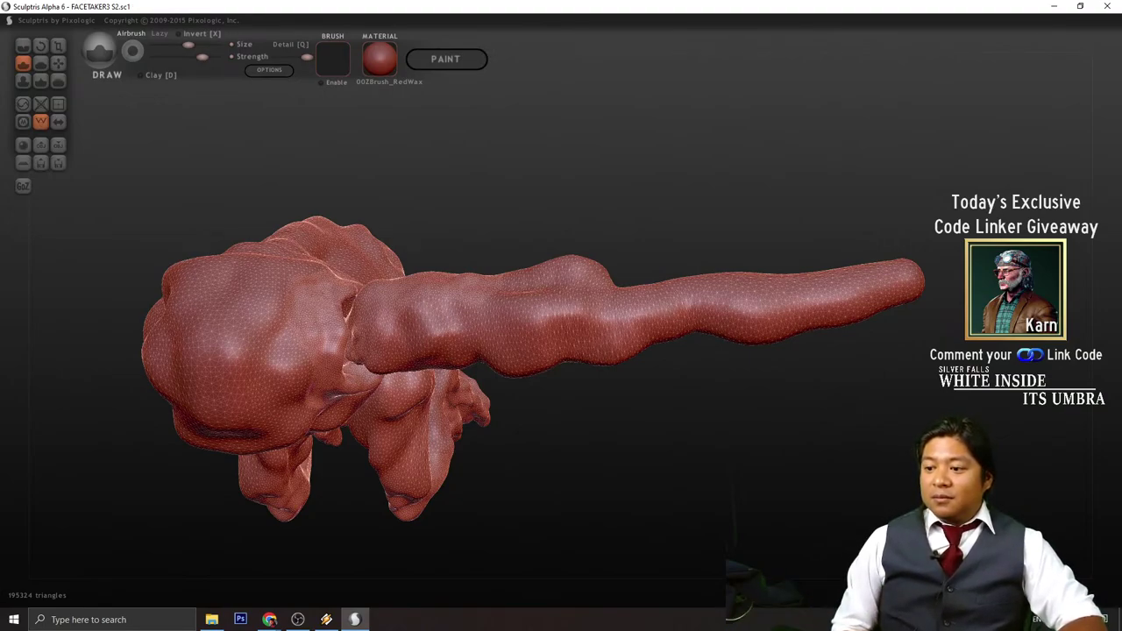
- Reduce the mesh density along the lumpy inner half of the stalk, up to the socket, with the Reduce Brush
left_click_drag(625, 442, 610, 397)
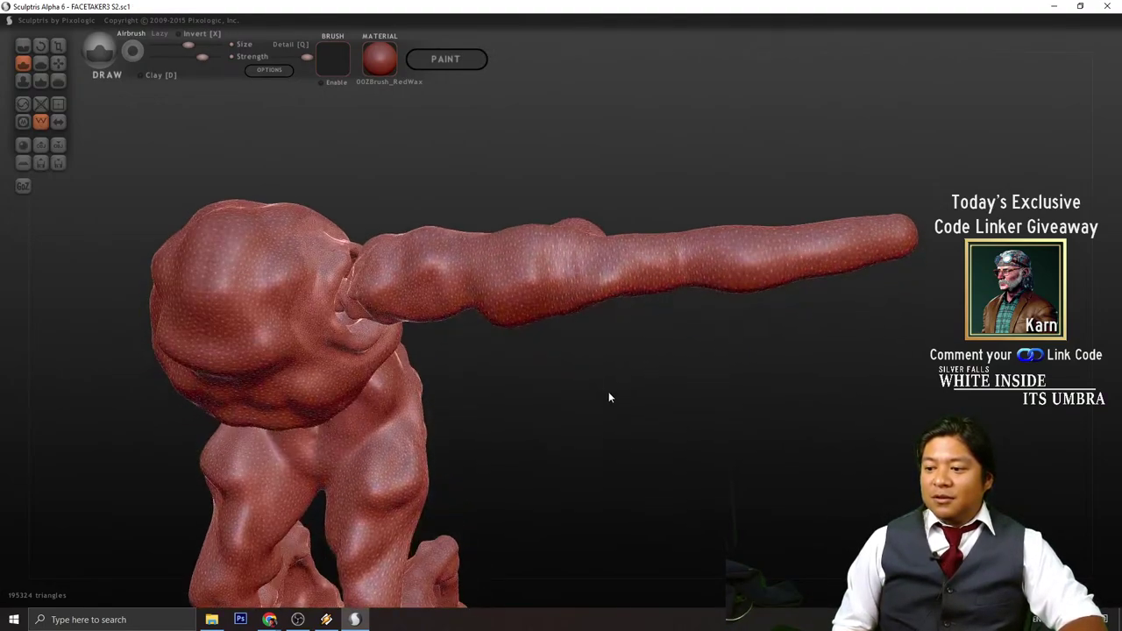
left_click_drag(620, 356, 622, 406)
scroll(606, 411, "up", 3)
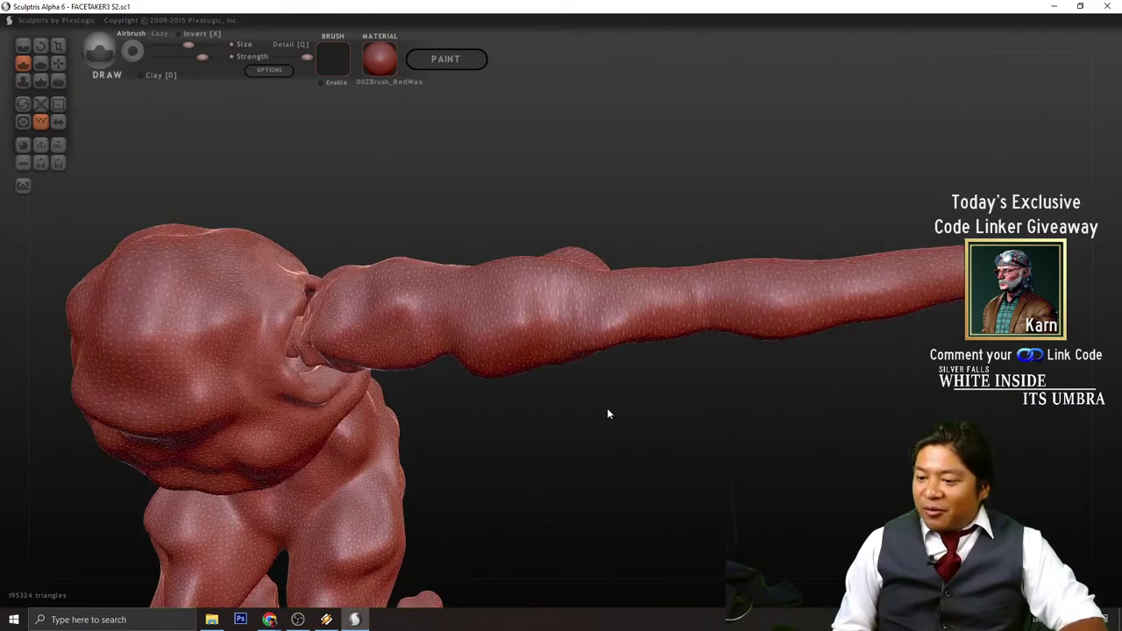
scroll(638, 408, "down", 3)
mouse_move(664, 396)
left_mouse_down("alt")
mouse_move(590, 440)
mouse_move(544, 384)
left_mouse_up("alt")
scroll(601, 433, "up", 3)
left_click(58, 80)
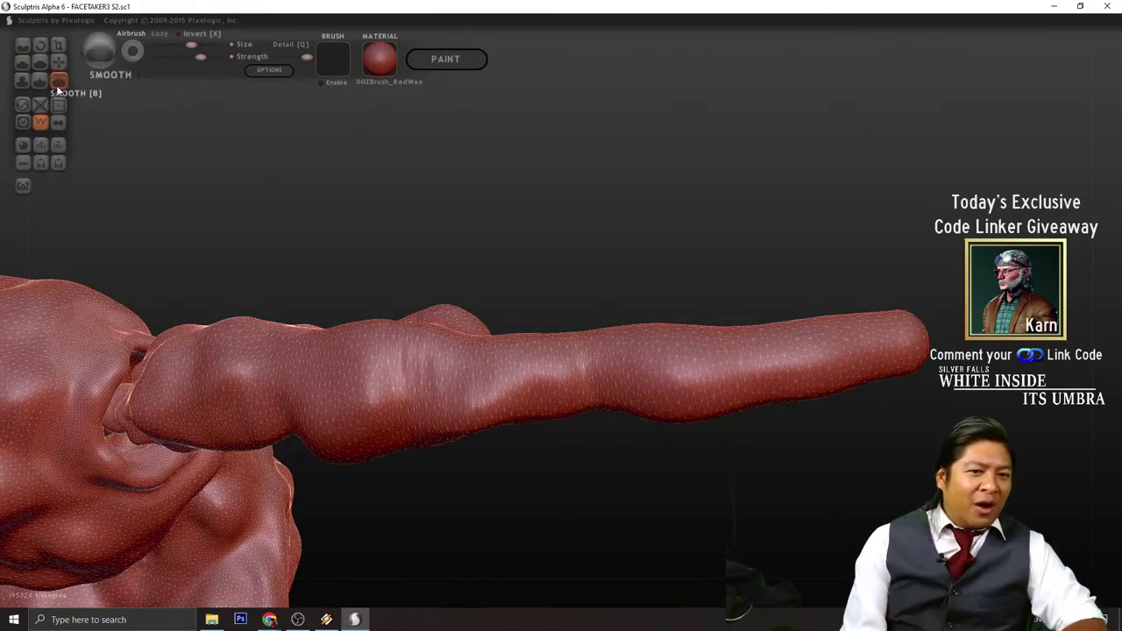
left_click_drag(538, 201, 443, 214)
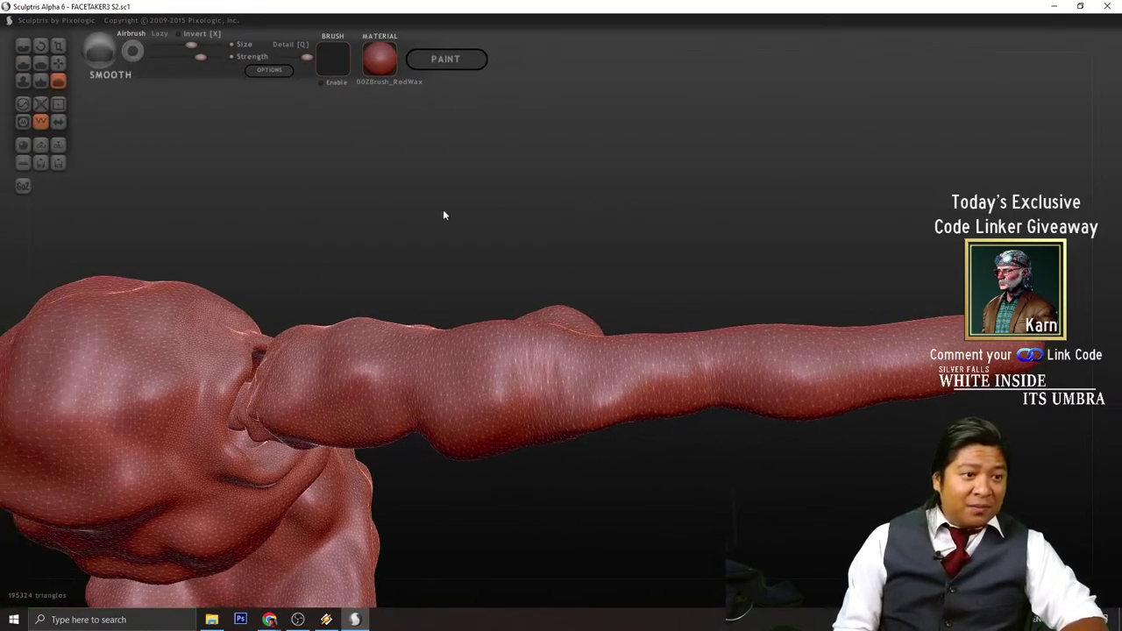
left_click(22, 103)
mouse_move(597, 388)
left_mouse_down()
mouse_move(505, 365)
mouse_move(463, 405)
mouse_move(298, 408)
mouse_move(221, 434)
mouse_move(194, 463)
mouse_move(188, 393)
mouse_move(219, 318)
mouse_move(248, 286)
mouse_move(269, 384)
left_mouse_up()
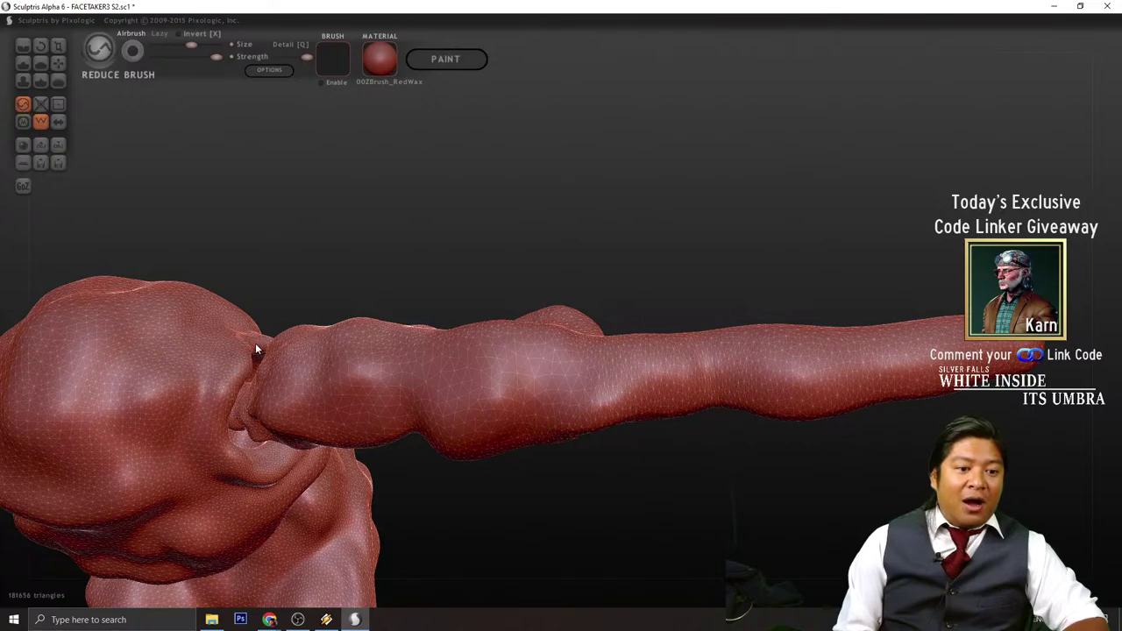
mouse_move(255, 350)
right_mouse_down()
mouse_move(326, 296)
mouse_move(314, 269)
mouse_move(252, 250)
right_mouse_up()
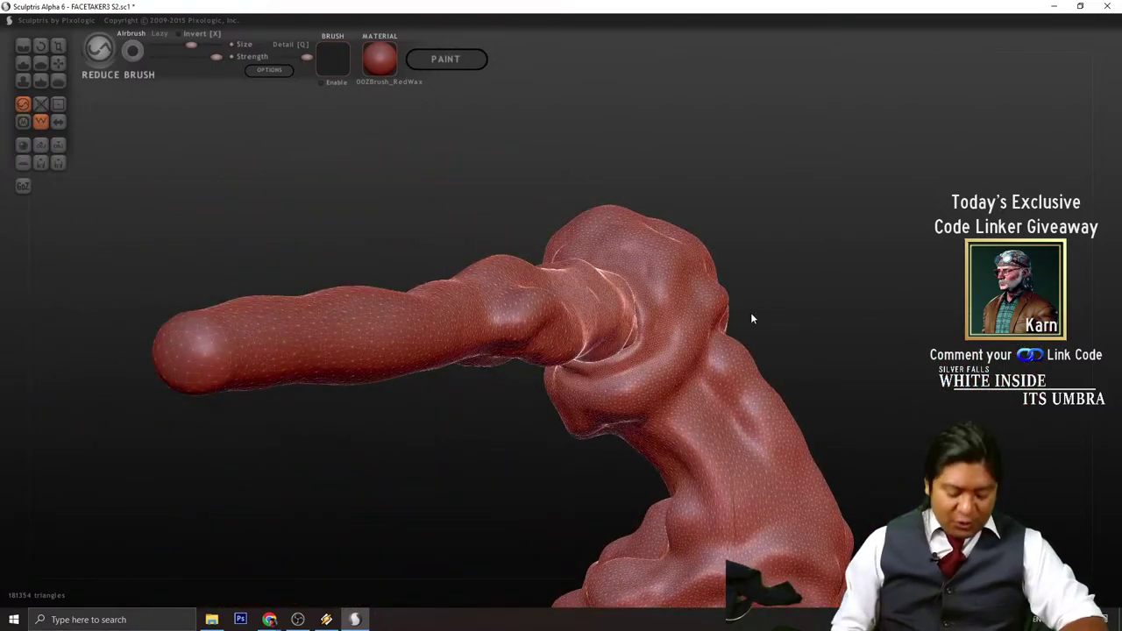
- Reduce the mesh density around the face socket's rim and the adjoining stalk root with the Reduce Brush
right_click_drag(895, 301, 807, 327, "alt")
scroll(556, 318, "up", 3)
left_click_drag(556, 319, 541, 371)
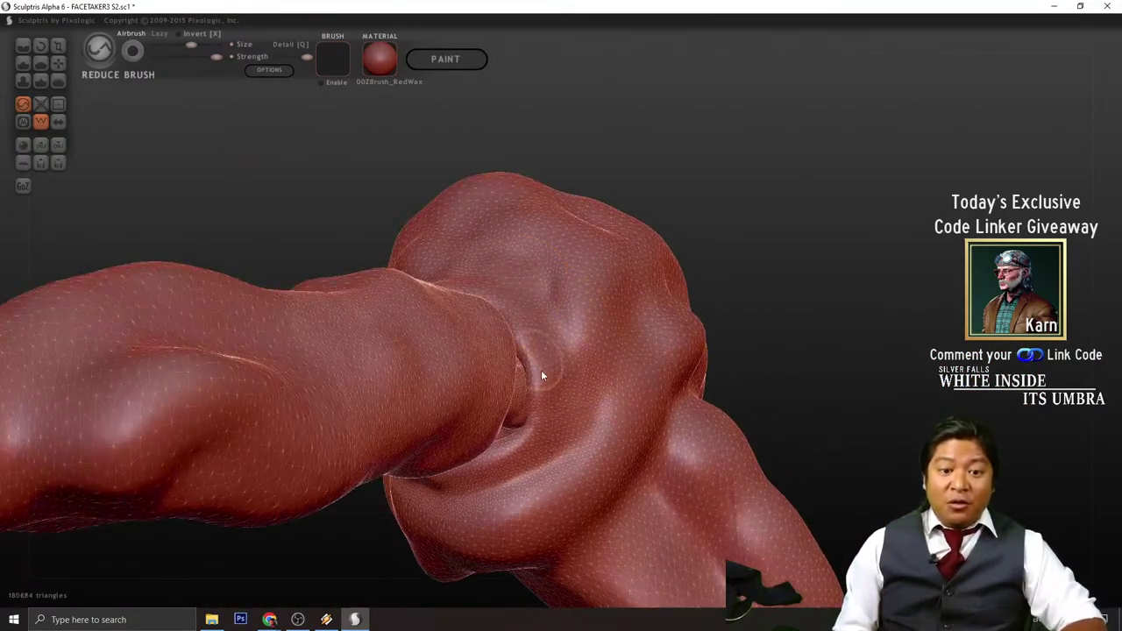
left_click_drag(515, 473, 416, 487)
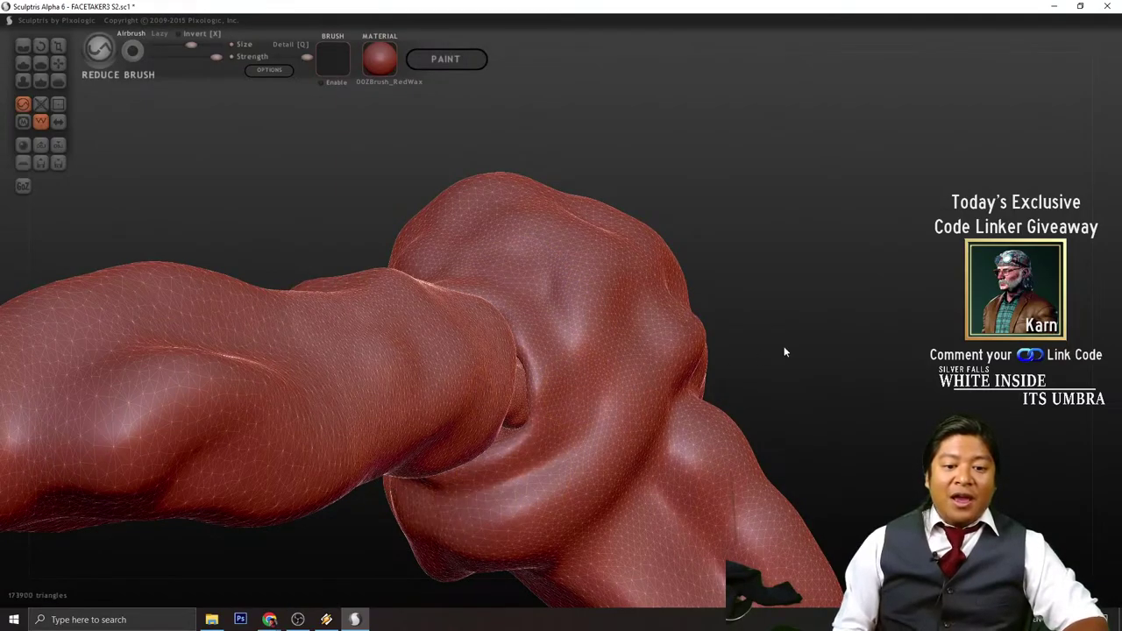
right_click_drag(785, 351, 761, 348)
mouse_move(626, 460)
left_mouse_down()
mouse_move(605, 448)
mouse_move(624, 446)
mouse_move(643, 412)
mouse_move(631, 343)
left_mouse_up()
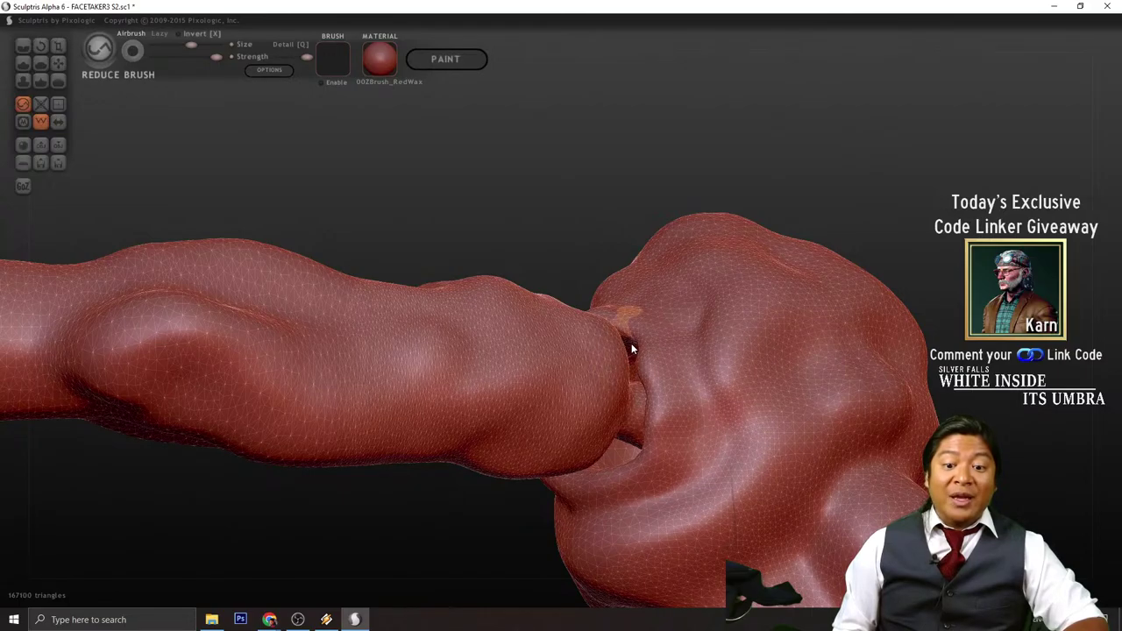
mouse_move(375, 571)
left_mouse_down()
mouse_move(644, 492)
mouse_move(517, 446)
left_mouse_up()
- Thin the dense mesh on the underside of the stalk's root and the neighbouring lumps, working from the opposite side
scroll(431, 372, "down", 2)
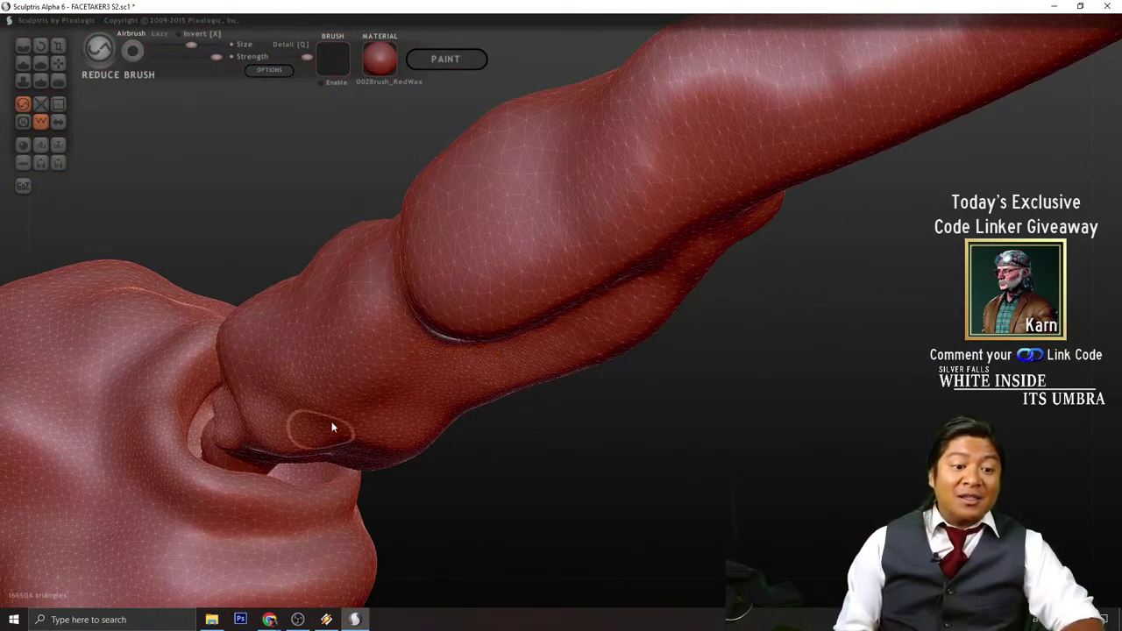
mouse_move(333, 428)
right_mouse_down()
mouse_move(559, 494)
mouse_move(634, 446)
mouse_move(807, 451)
mouse_move(576, 480)
right_mouse_up()
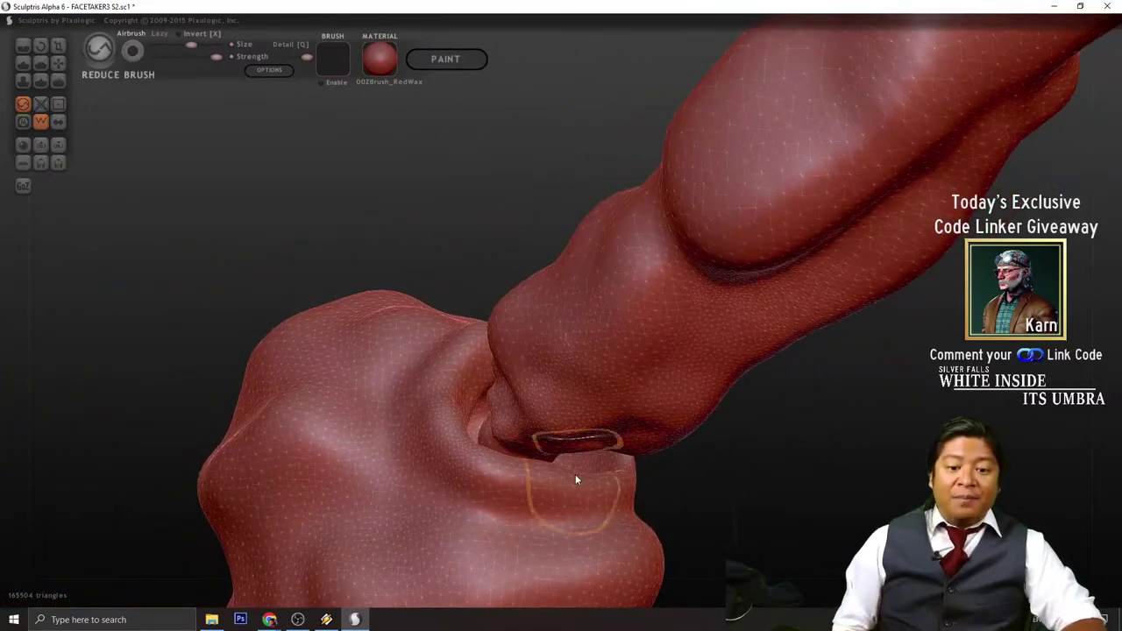
left_click_drag(576, 480, 580, 462)
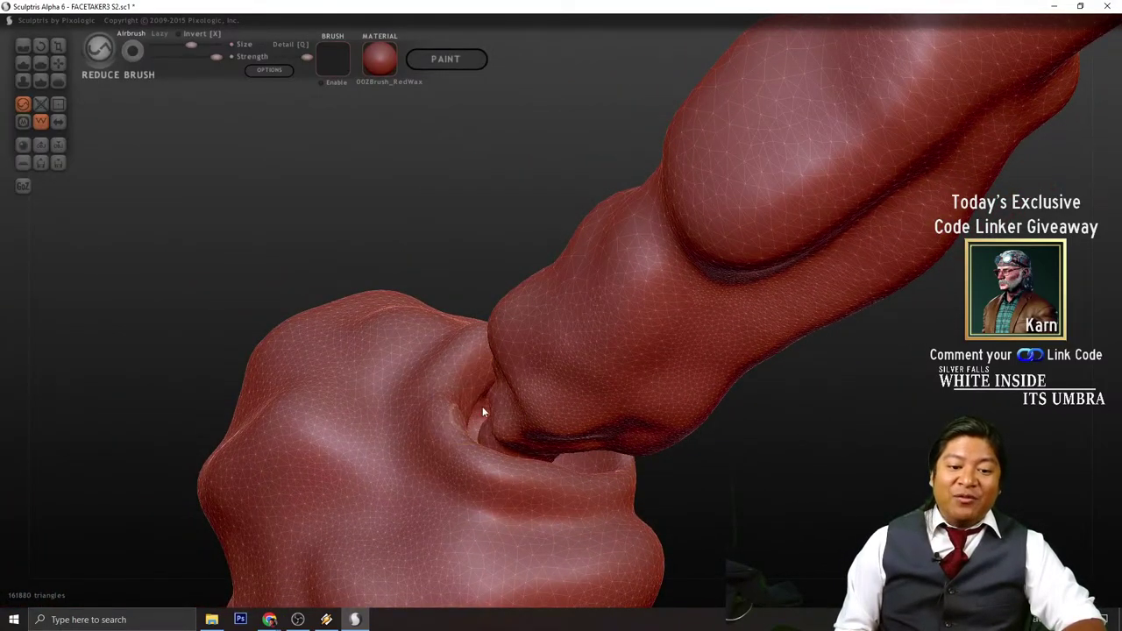
mouse_move(510, 399)
left_mouse_down()
mouse_move(686, 359)
mouse_move(688, 297)
left_mouse_up()
scroll(610, 363, "down", 1)
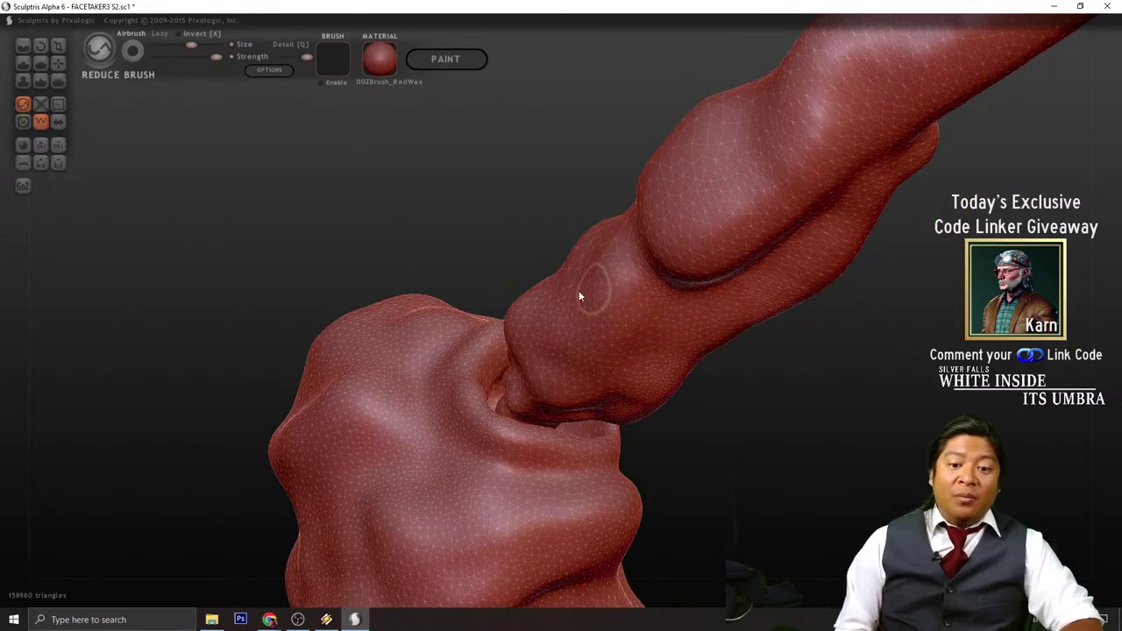
mouse_move(579, 296)
left_mouse_down()
mouse_move(664, 362)
mouse_move(632, 385)
mouse_move(752, 277)
mouse_move(659, 309)
left_mouse_up()
scroll(660, 363, "down", 1)
left_click_drag(751, 419, 748, 349)
scroll(747, 347, "down", 1)
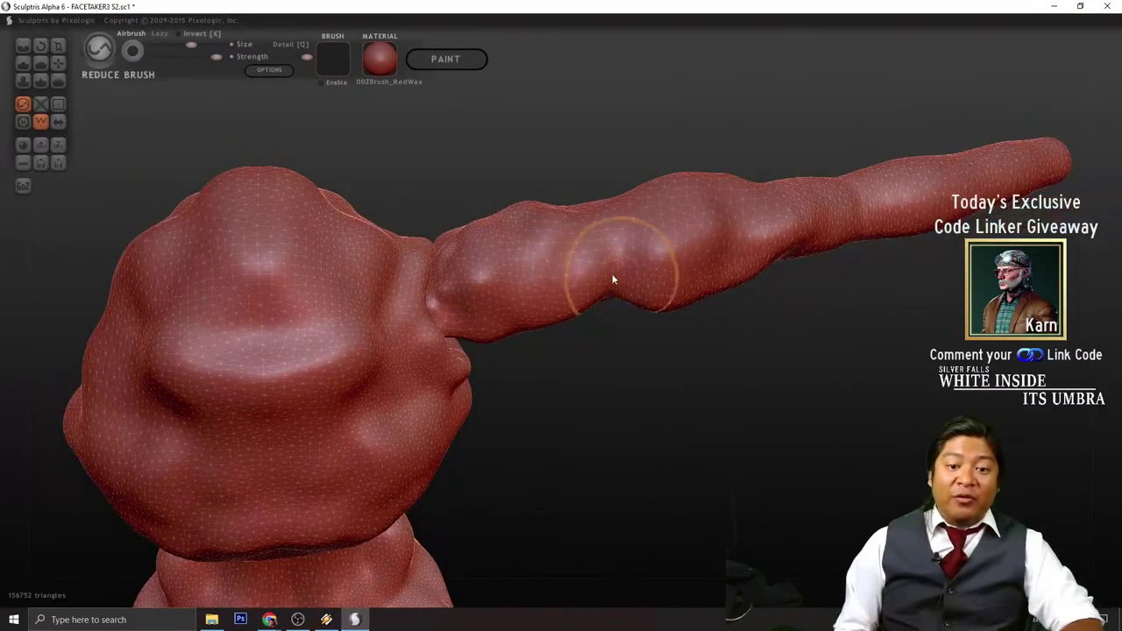
- Reduce the mesh density along the upper side of the stalk's inner half with the Reduce Brush
left_click_drag(629, 379, 569, 427)
left_click_drag(503, 234, 480, 226)
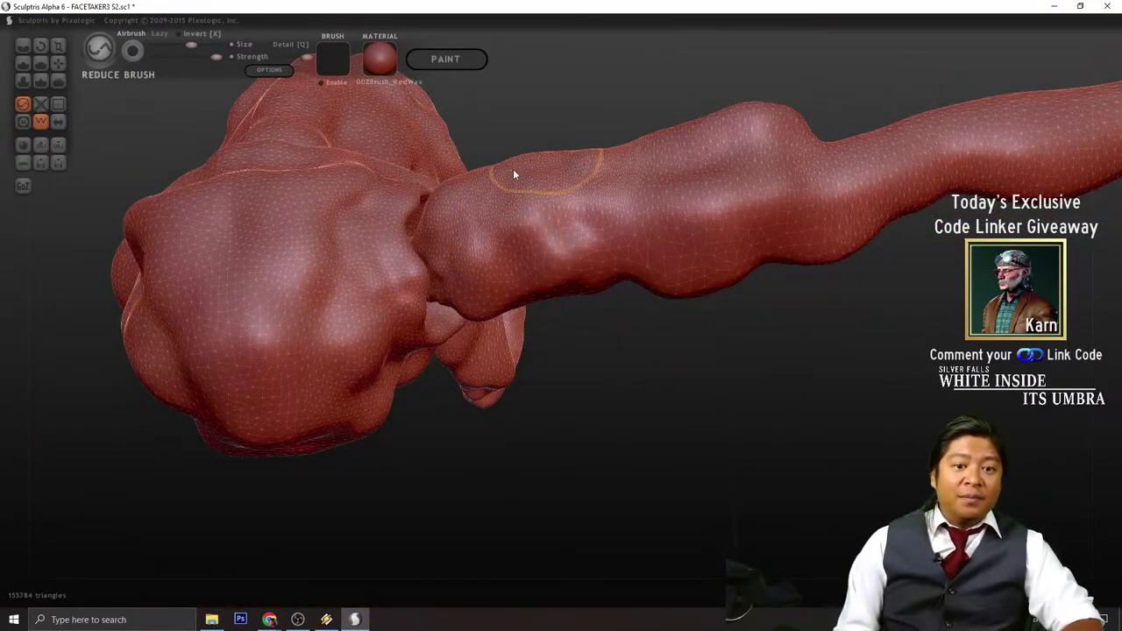
left_click_drag(515, 175, 659, 187)
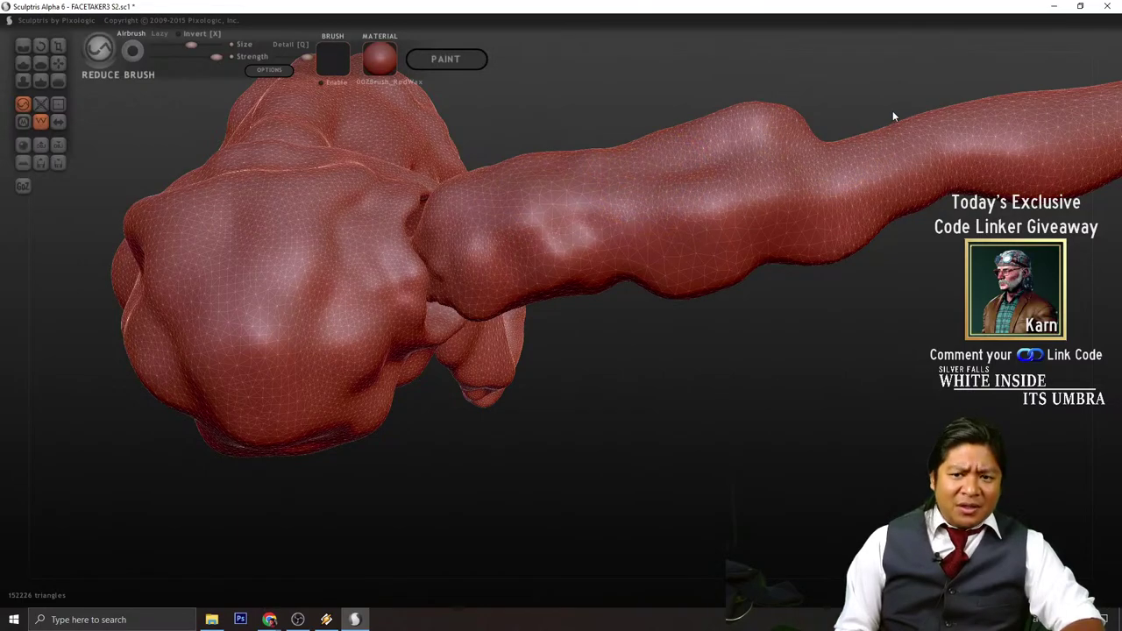
right_click_drag(864, 105, 791, 333)
mouse_move(677, 342)
left_mouse_down()
mouse_move(652, 346)
mouse_move(644, 332)
mouse_move(583, 402)
mouse_move(626, 410)
mouse_move(376, 467)
mouse_move(372, 410)
mouse_move(413, 351)
left_mouse_up()
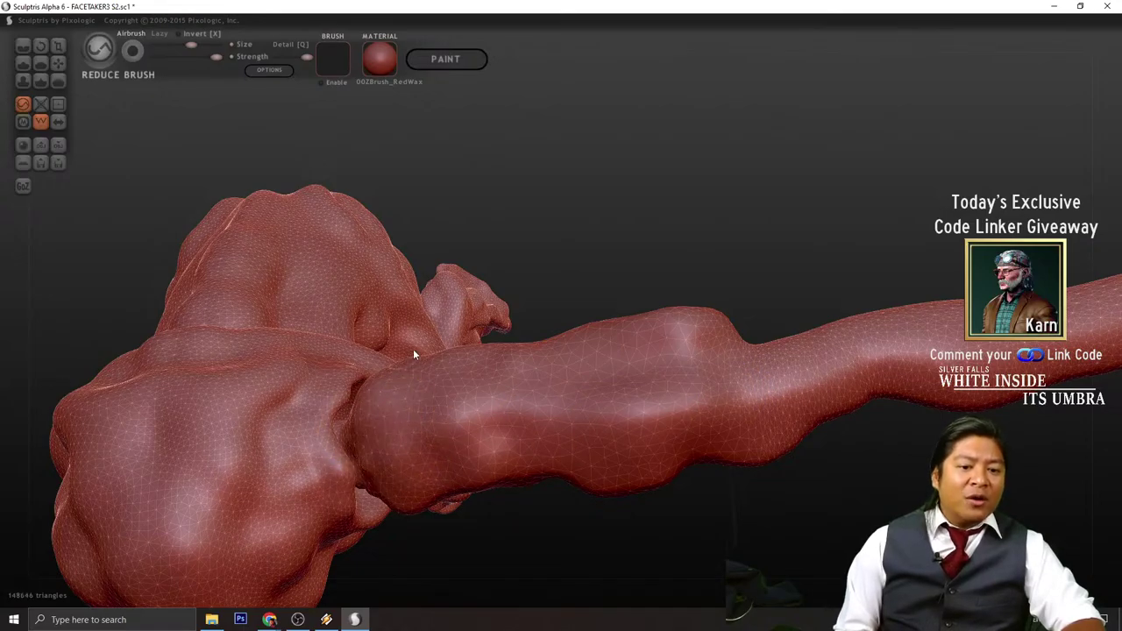
- Even out the mesh density along the stalk's near side, from the root's underside to the mid-length lump
right_click_drag(492, 339, 662, 305)
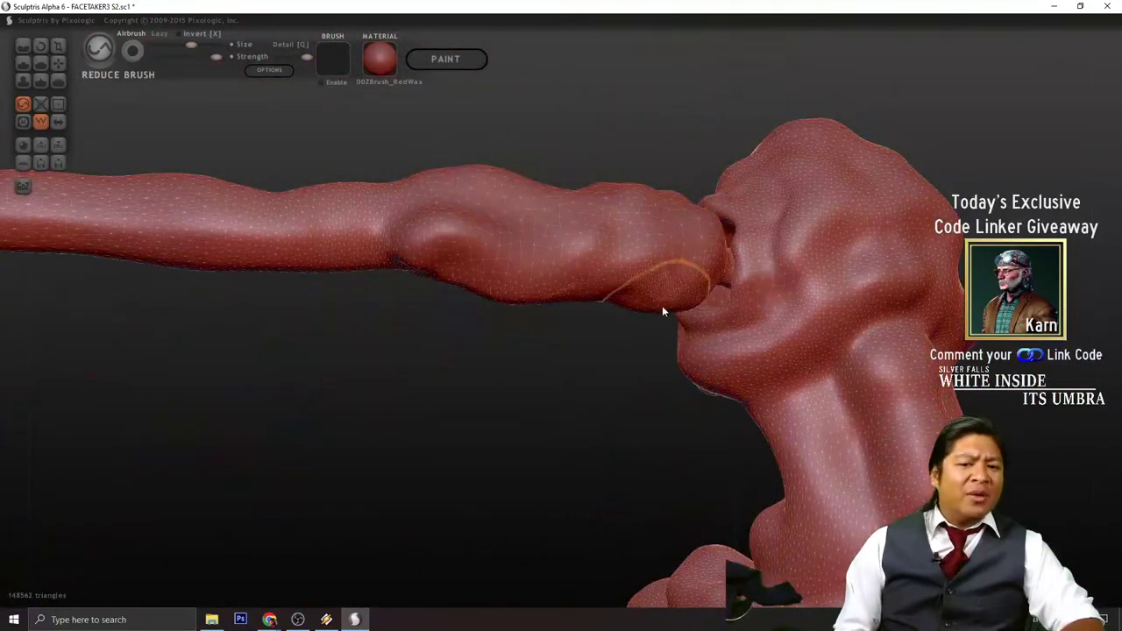
mouse_move(681, 292)
left_mouse_down()
mouse_move(649, 376)
mouse_move(779, 308)
mouse_move(758, 329)
mouse_move(744, 303)
mouse_move(672, 316)
mouse_move(483, 297)
left_mouse_up()
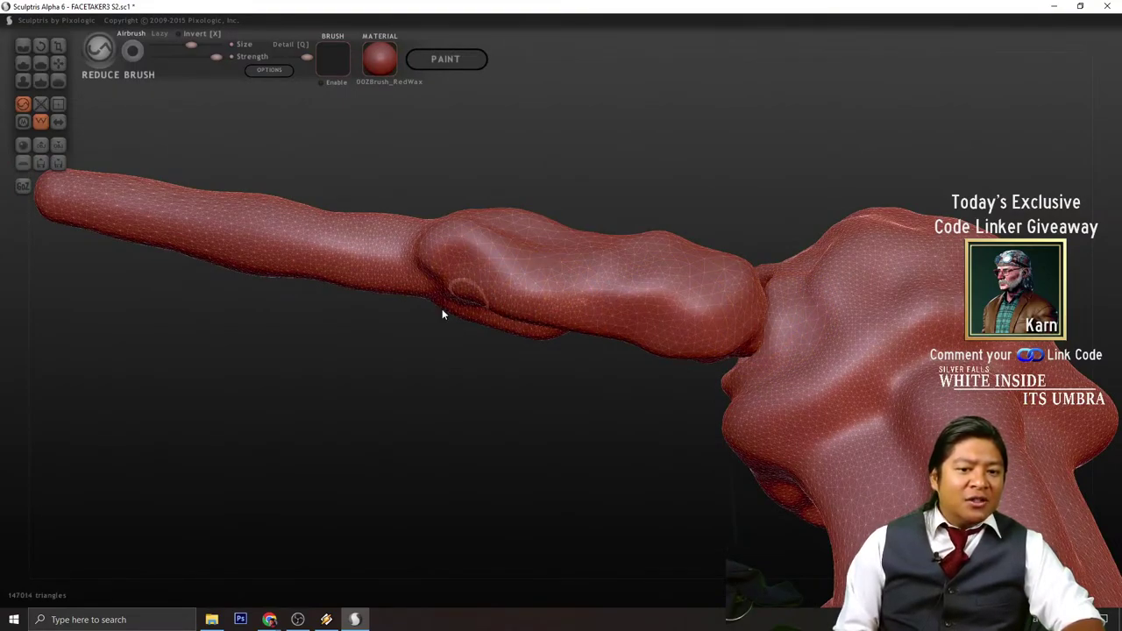
mouse_move(442, 314)
right_mouse_down()
mouse_move(542, 430)
mouse_move(611, 406)
right_mouse_up()
mouse_move(611, 406)
left_mouse_down()
mouse_move(702, 310)
mouse_move(629, 332)
mouse_move(541, 307)
left_mouse_up()
right_click_drag(541, 306, 595, 431)
left_click_drag(641, 369, 513, 330)
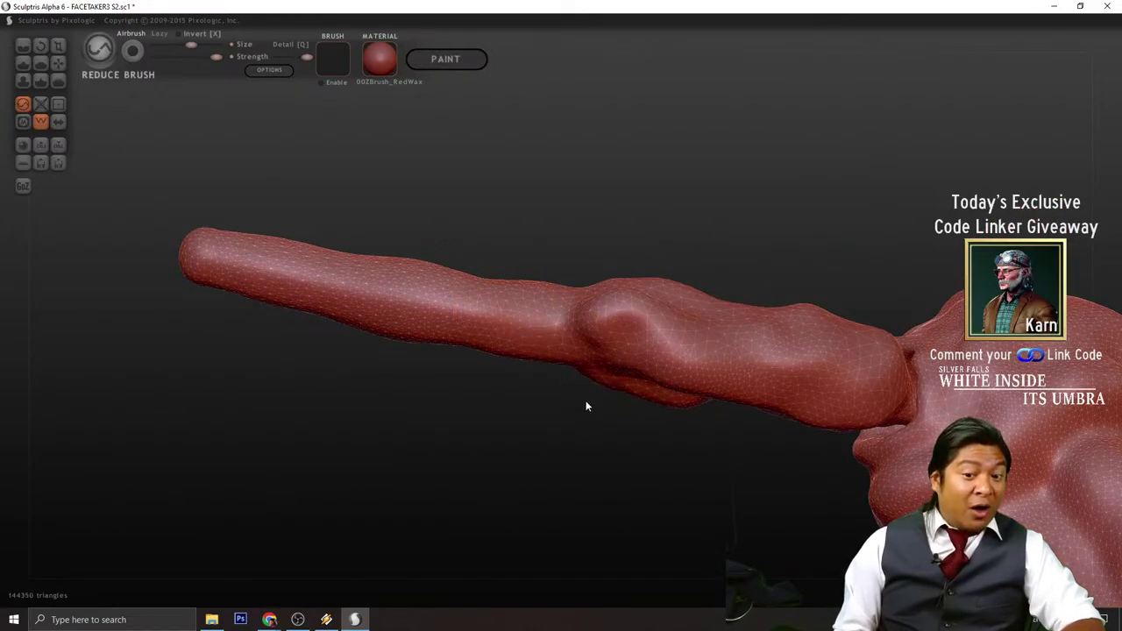
- Build up the stalk's middle with the Draw brush, extending irregular lumps past the mid-length bulge toward the tip
right_click_drag(588, 406, 733, 518)
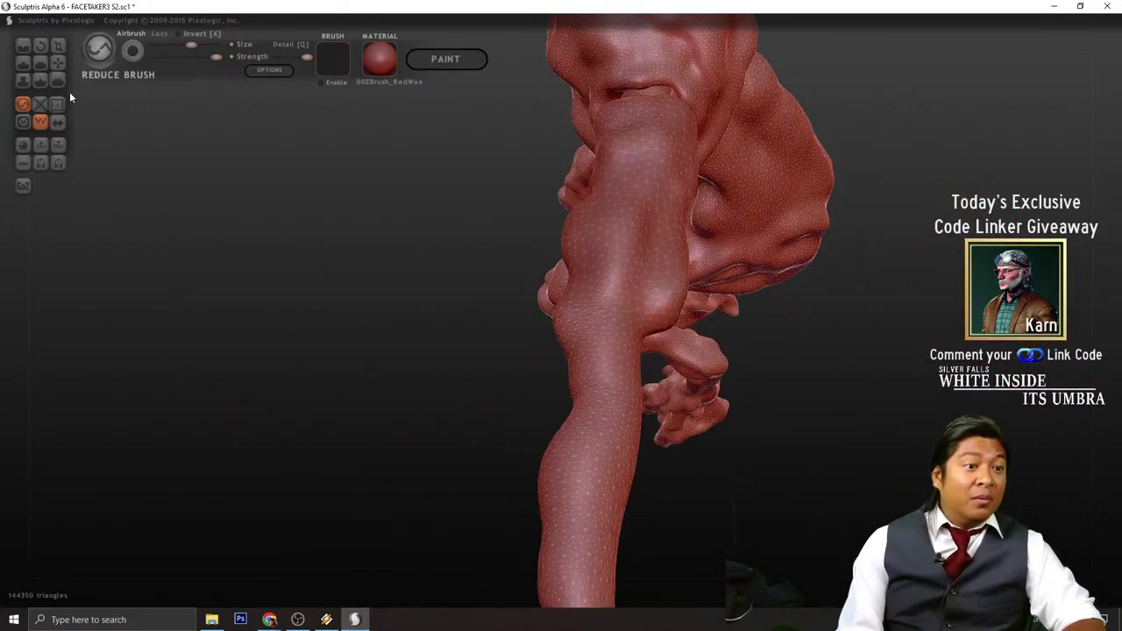
left_click(23, 63)
mouse_move(441, 333)
right_mouse_down()
mouse_move(315, 271)
mouse_move(561, 396)
right_mouse_up()
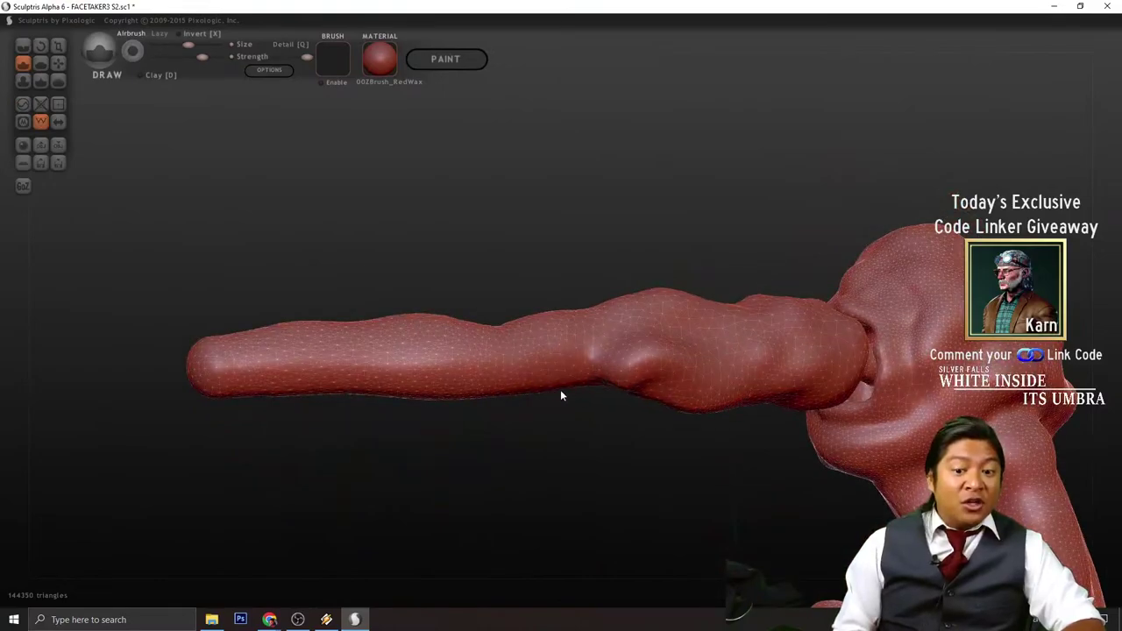
left_click_drag(610, 346, 602, 374)
right_click_drag(602, 375, 637, 381)
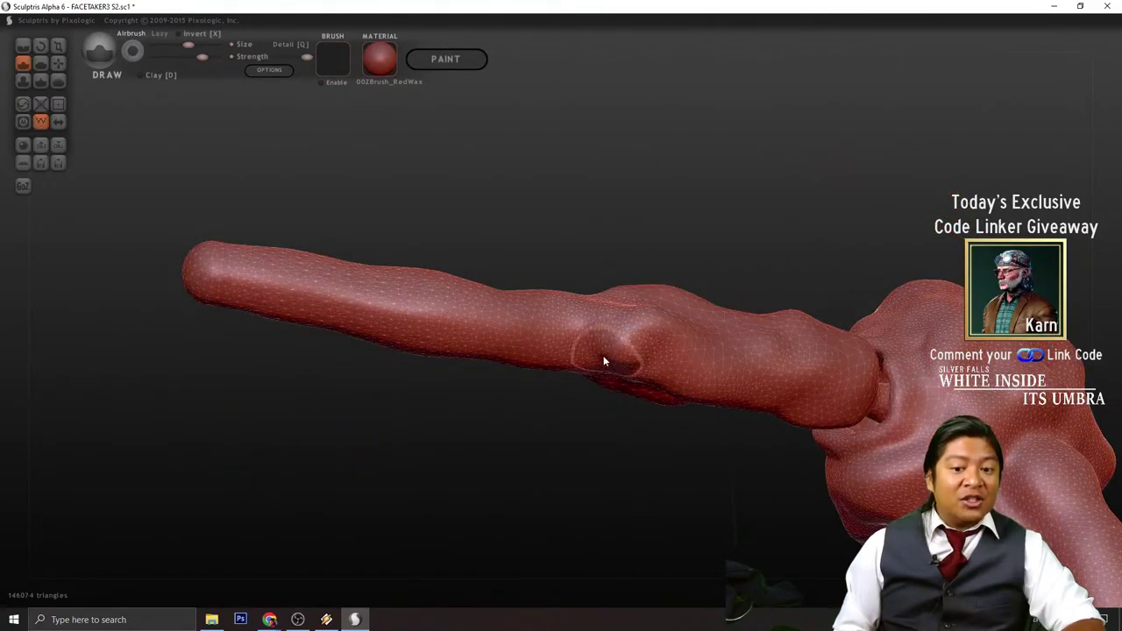
right_click_drag(617, 429, 625, 370)
left_click_drag(650, 308, 586, 318)
mouse_move(586, 318)
right_mouse_down()
mouse_move(560, 524)
mouse_move(580, 509)
right_mouse_up()
left_click_drag(619, 384, 461, 382)
mouse_move(462, 383)
right_mouse_down()
mouse_move(547, 466)
mouse_move(564, 419)
mouse_move(524, 402)
right_mouse_up()
left_click_drag(524, 401, 452, 387)
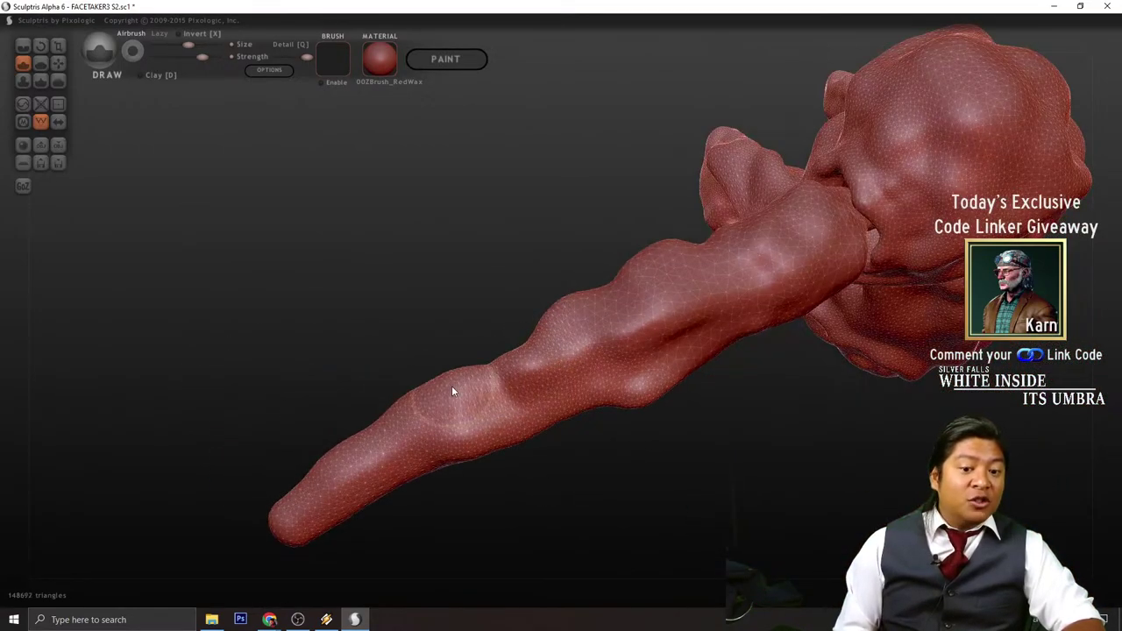
- Add raised lumps along the upper part of the stalk's outer half with the Draw brush
mouse_move(452, 388)
right_mouse_down()
mouse_move(539, 457)
mouse_move(600, 369)
right_mouse_up()
left_click_drag(559, 376, 508, 419)
mouse_move(509, 419)
right_mouse_down()
mouse_move(642, 495)
mouse_move(604, 377)
right_mouse_up()
left_click_drag(604, 371, 483, 407)
right_click_drag(483, 407, 557, 428)
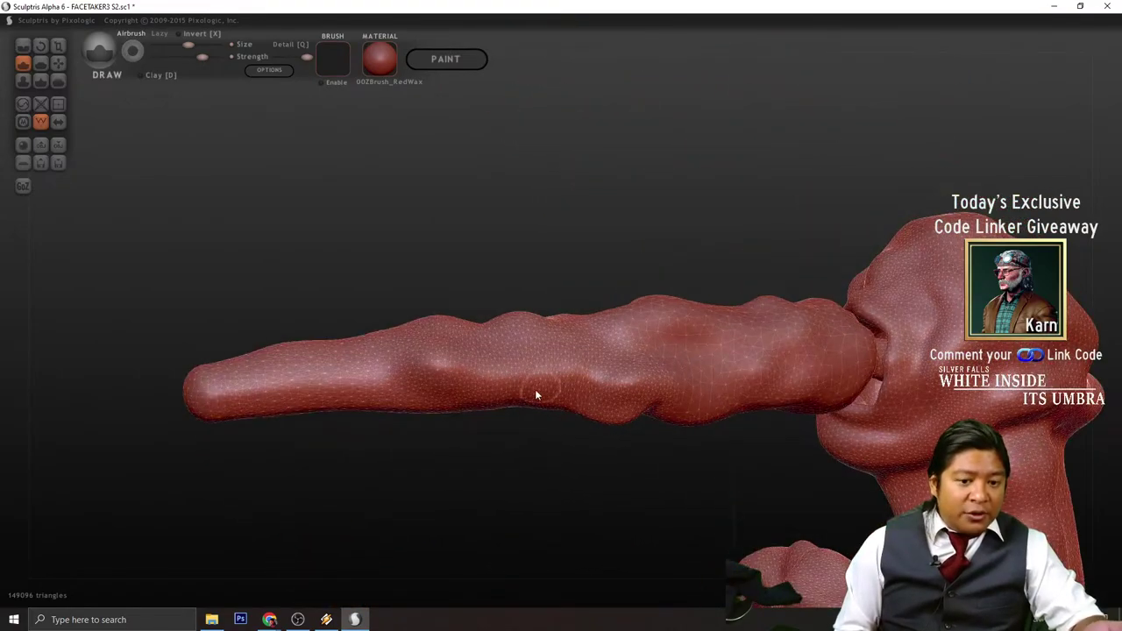
- Bulk out the near side and underside of the stalk's outer half with lumpy Draw brush strokes
left_click_drag(535, 389, 404, 373)
right_click_drag(404, 377, 546, 388)
left_click_drag(546, 388, 462, 343)
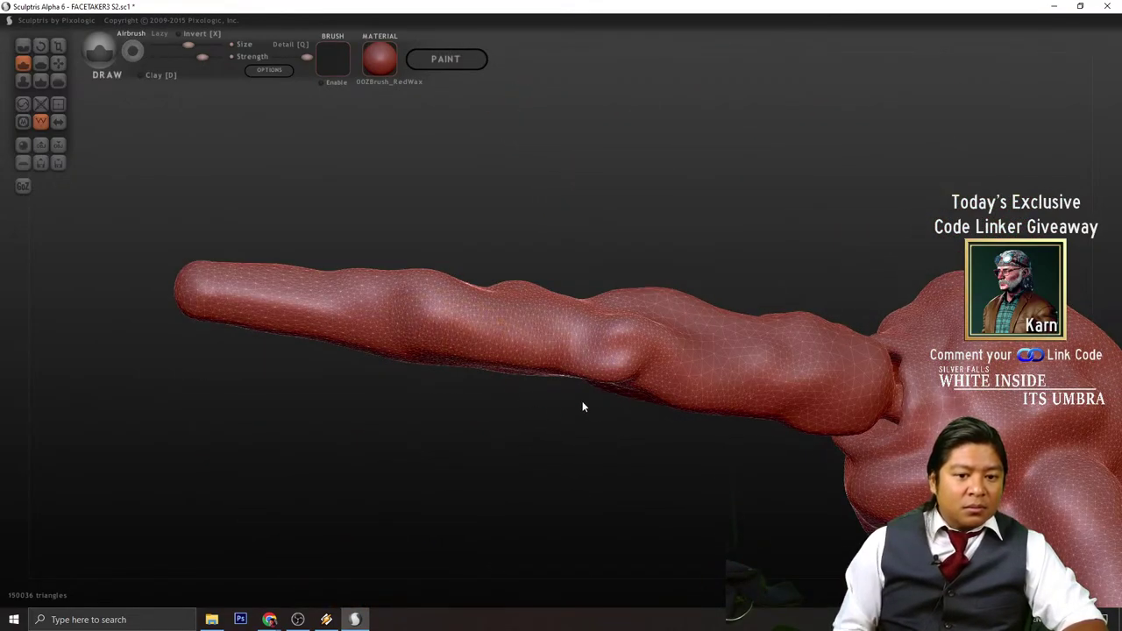
left_click_drag(524, 374, 439, 334)
right_click_drag(575, 444, 563, 431)
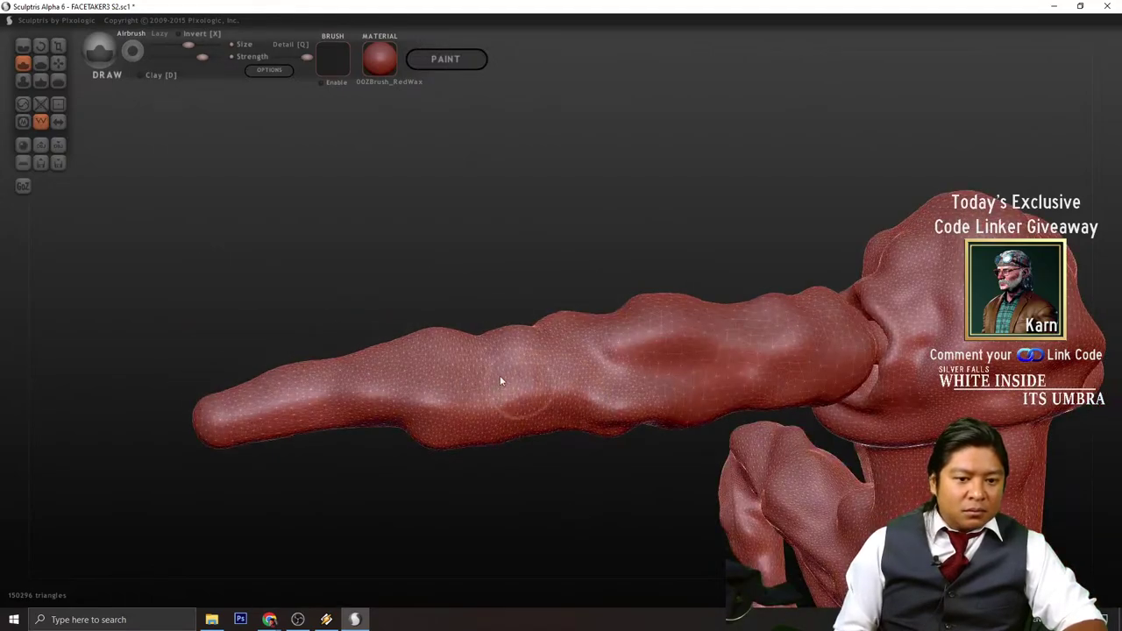
left_click_drag(501, 381, 425, 364)
- Fill out the opposite side of the stalk's outer half with the Draw brush
mouse_move(545, 482)
right_mouse_down()
mouse_move(556, 501)
mouse_move(753, 436)
mouse_move(676, 319)
right_mouse_up()
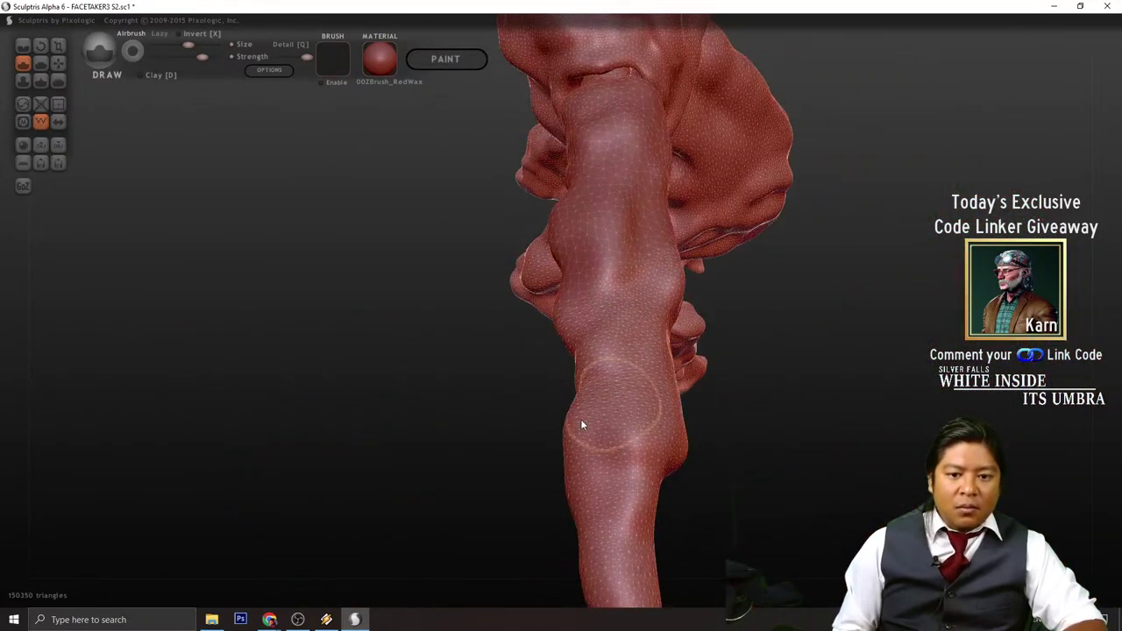
right_click_drag(582, 426, 711, 384)
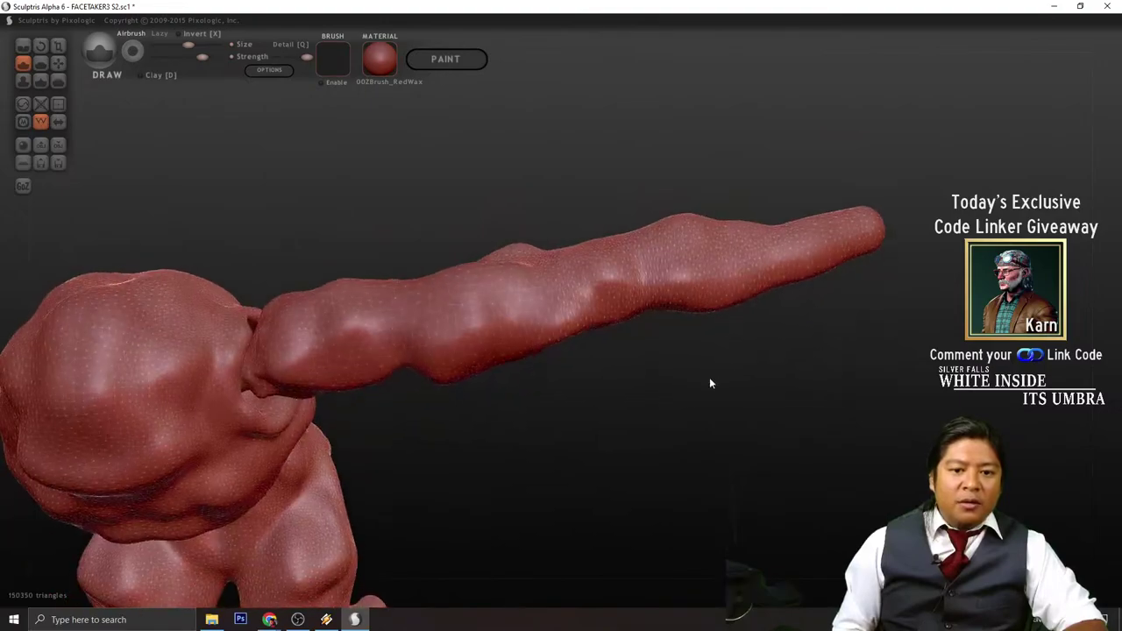
left_click_drag(610, 293, 701, 304)
right_click_drag(707, 378, 685, 447)
- Reshape the underside of the stalk's mid-length bulges with the Grab brush, pulling the contour upward
scroll(686, 447, "up", 3)
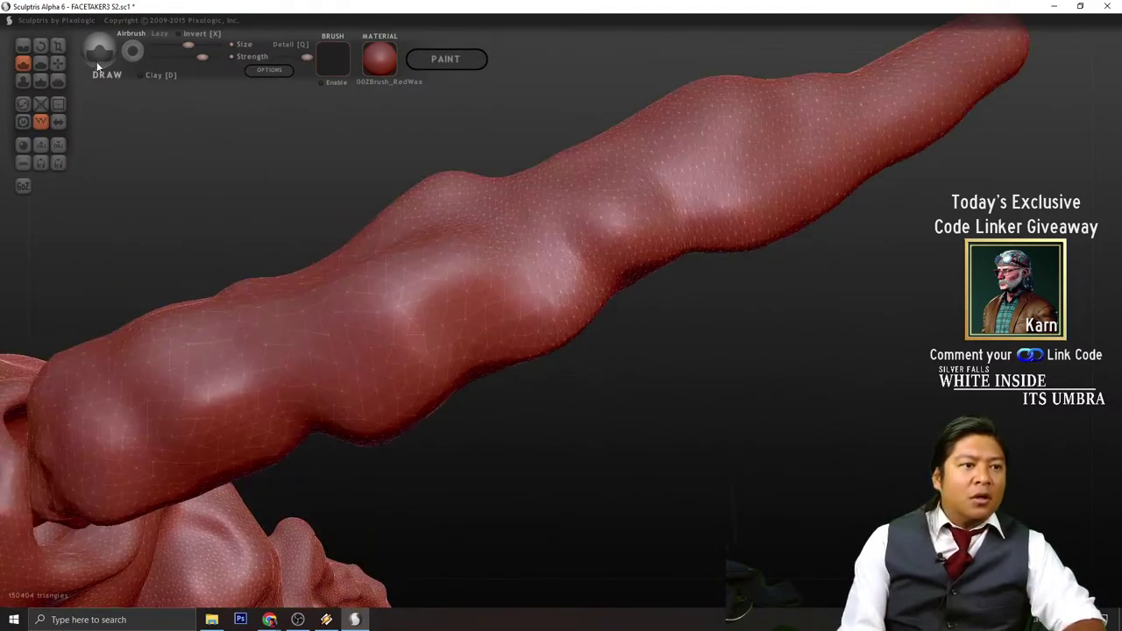
left_click(58, 63)
scroll(562, 338, "up", 3)
left_click_drag(582, 355, 538, 296)
scroll(575, 351, "up", 3)
mouse_move(620, 314)
right_mouse_down()
mouse_move(568, 290)
mouse_move(594, 319)
right_mouse_up()
left_click_drag(595, 318, 532, 252)
scroll(612, 318, "down", 4)
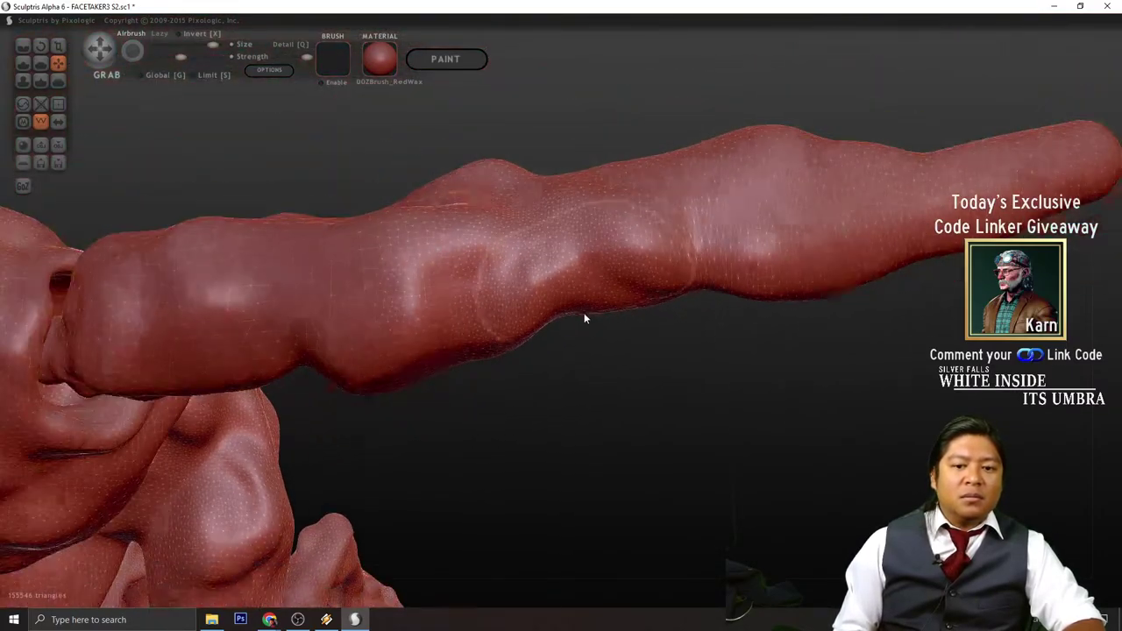
scroll(572, 309, "up", 2)
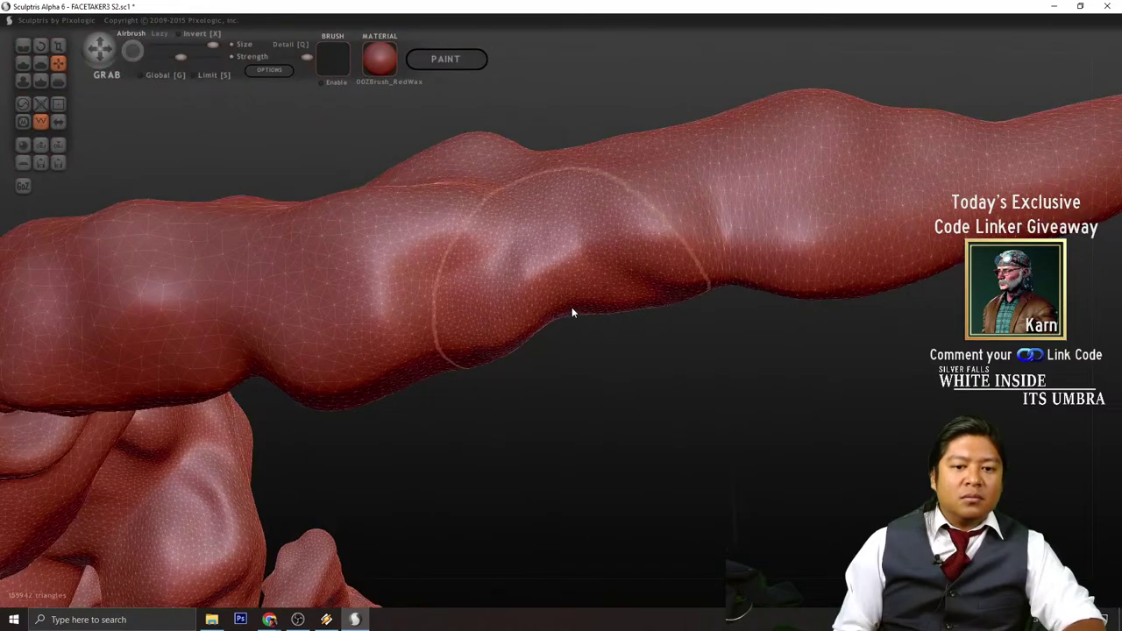
scroll(614, 350, "down", 5)
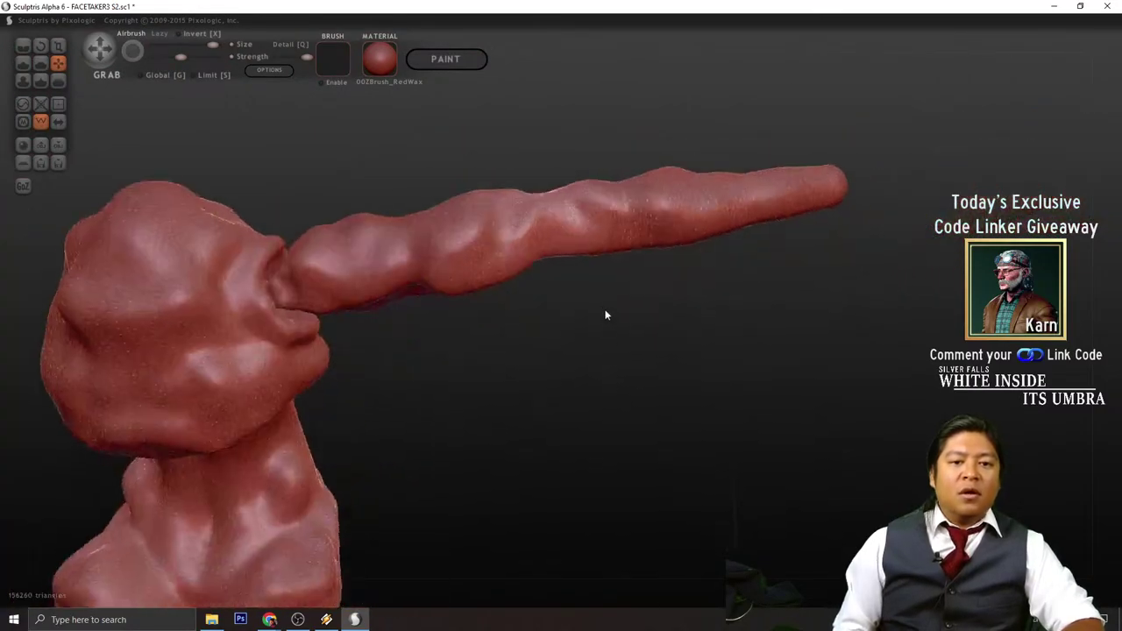
mouse_move(605, 315)
left_mouse_down()
mouse_move(621, 301)
mouse_move(654, 389)
mouse_move(611, 283)
mouse_move(617, 316)
mouse_move(605, 302)
left_mouse_up()
- Add more volume to the lumps along the stalk's outer half with the Draw brush
left_click(22, 64)
mouse_move(709, 385)
left_mouse_down("alt")
mouse_move(722, 392)
mouse_move(634, 438)
mouse_move(541, 315)
left_mouse_up("alt")
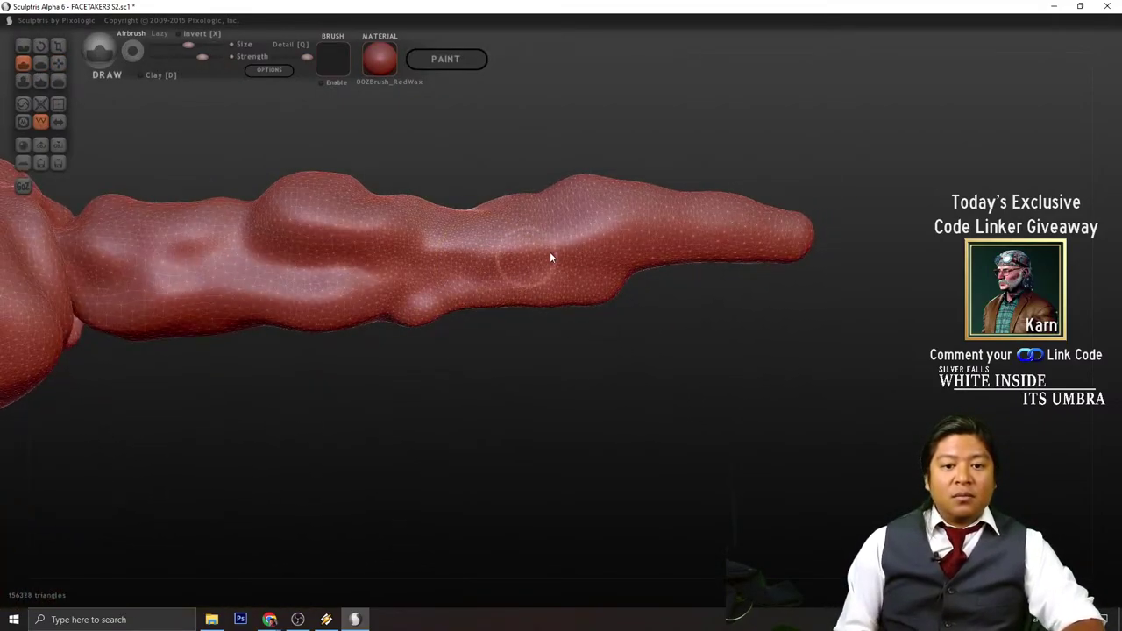
left_click_drag(453, 287, 517, 281)
mouse_move(585, 374)
left_mouse_down()
mouse_move(516, 290)
mouse_move(627, 296)
mouse_move(692, 430)
mouse_move(699, 363)
mouse_move(731, 426)
mouse_move(765, 417)
left_mouse_up()
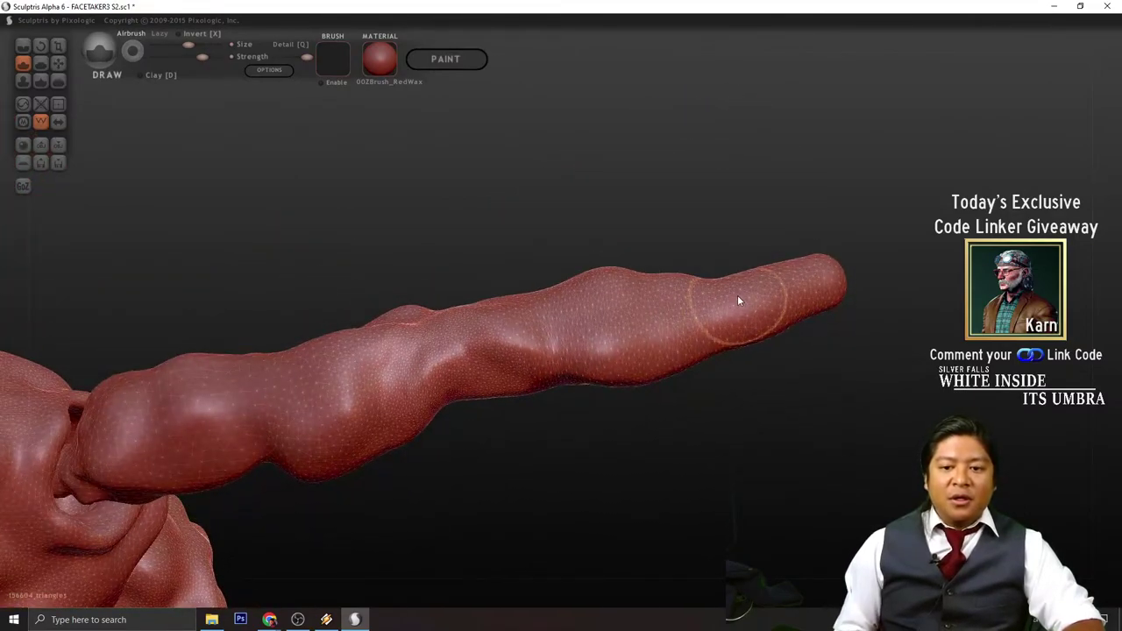
left_click_drag(746, 363, 763, 376)
left_click_drag(814, 401, 614, 368, "alt")
scroll(614, 346, "up", 2)
scroll(642, 355, "down", 3)
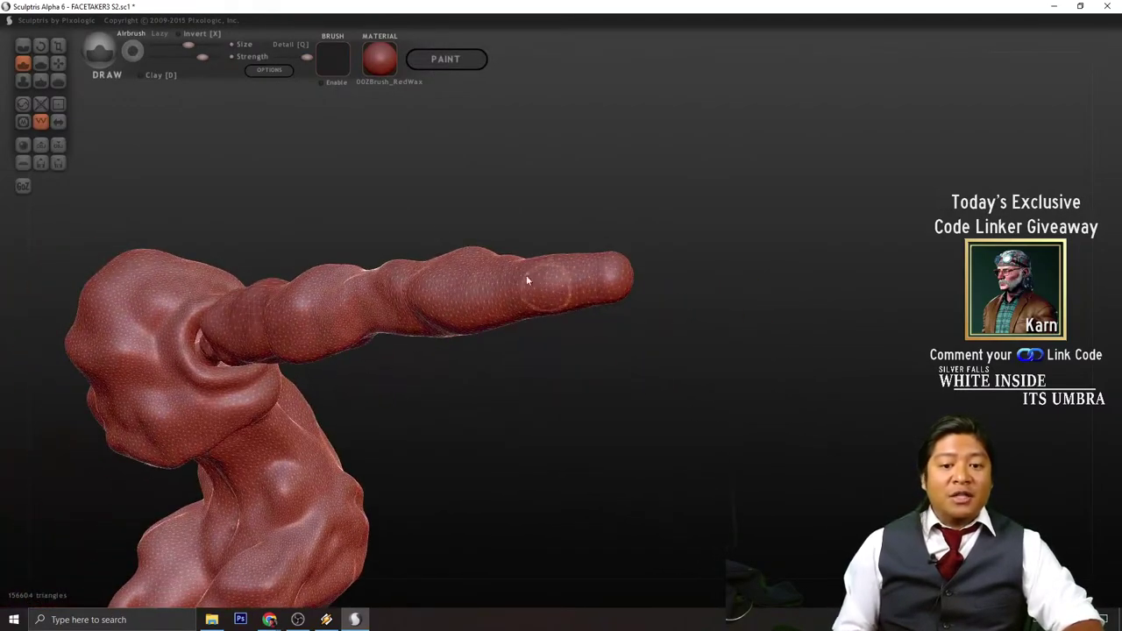
- Try to thicken the stalk's tip with the Scale brush and undo the enlargement
left_click(57, 63)
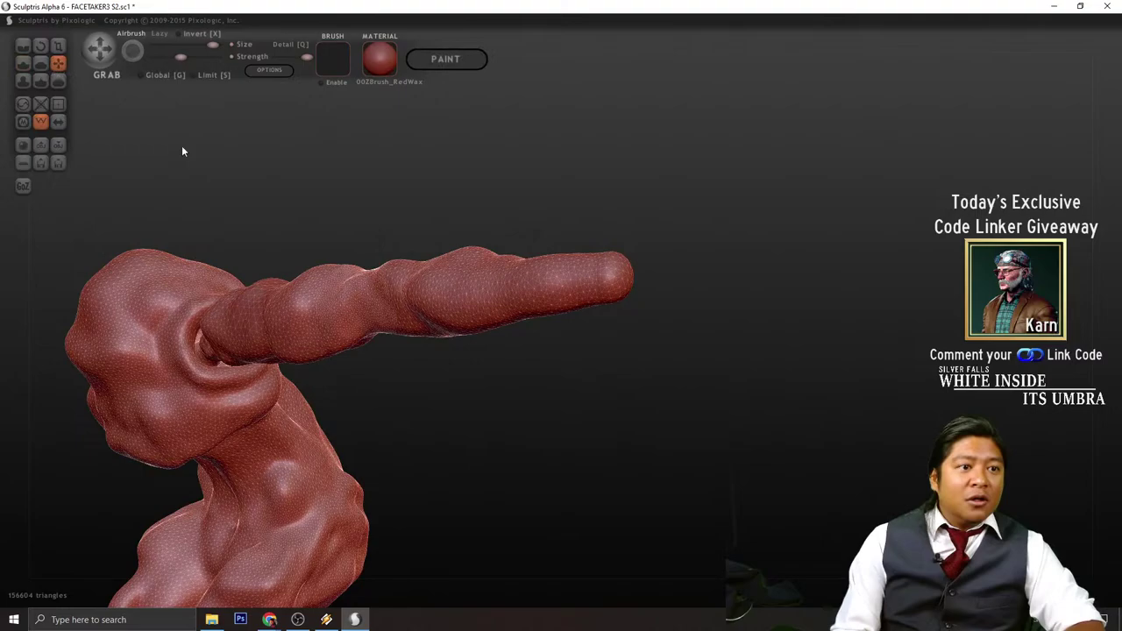
left_click(23, 82)
key("g")
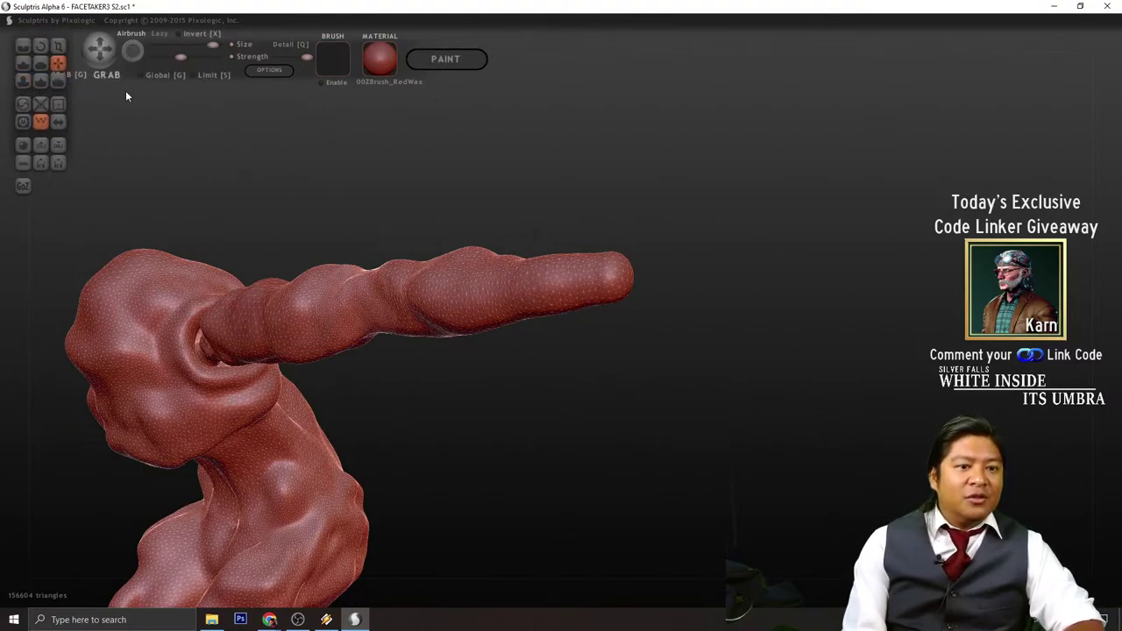
left_click(57, 44)
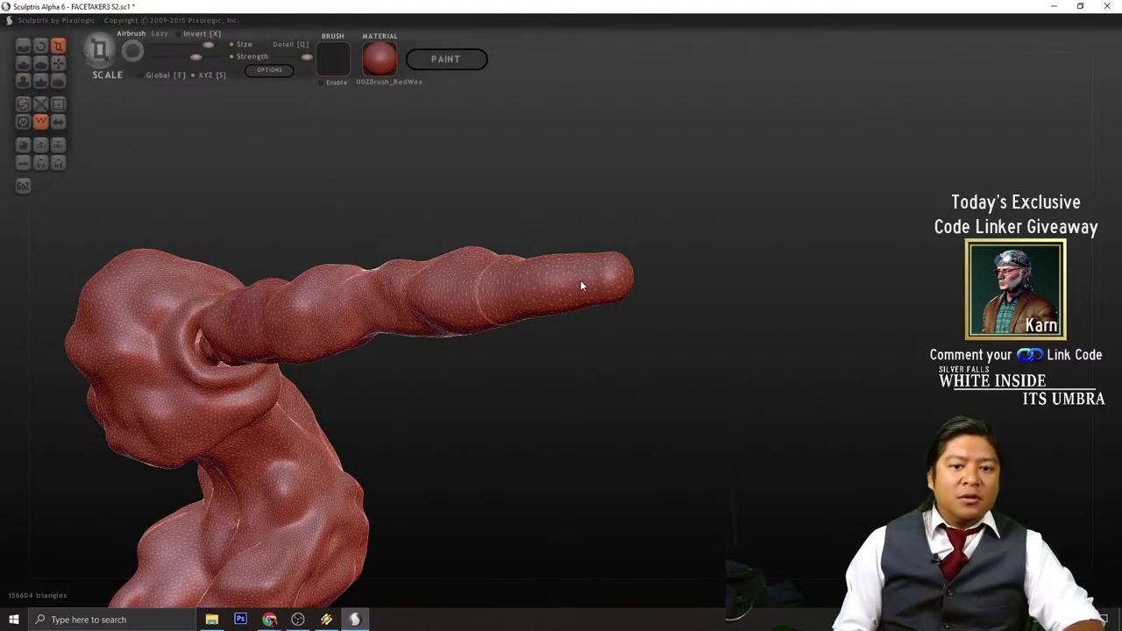
scroll(582, 280, "down", 1)
mouse_move(571, 285)
left_mouse_down()
mouse_move(638, 289)
mouse_move(594, 290)
left_mouse_up()
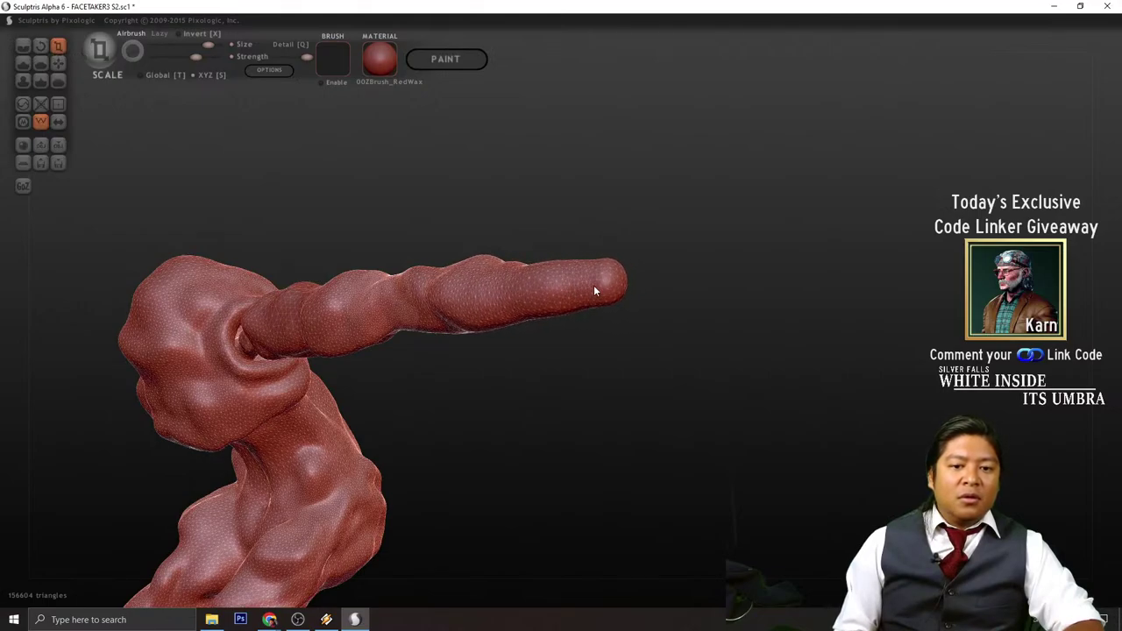
left_click_drag(681, 286, 659, 325)
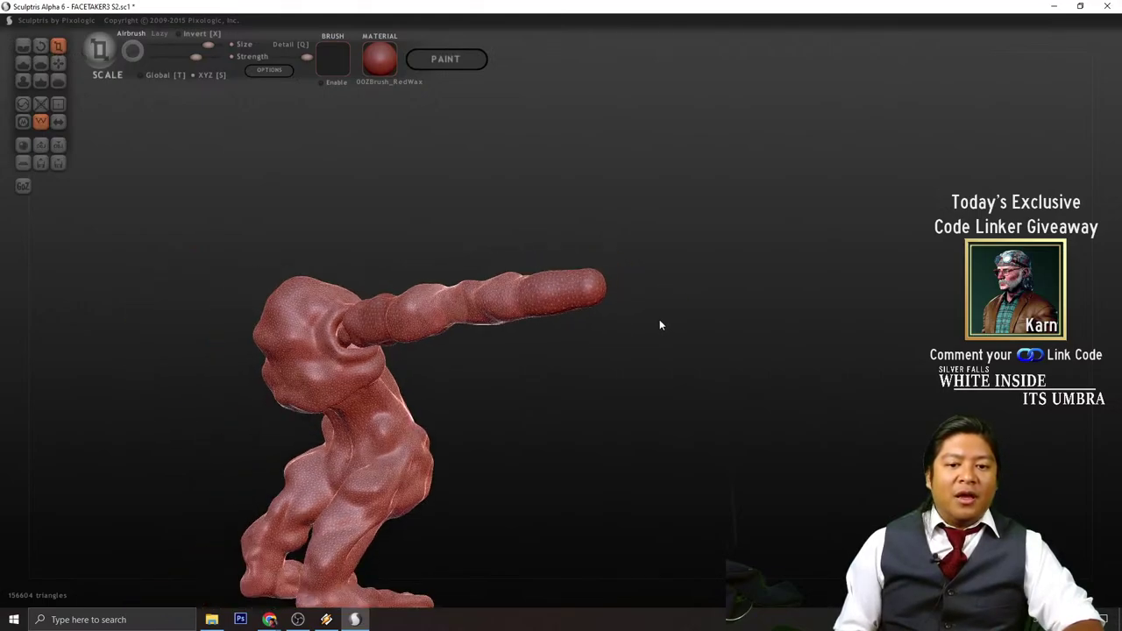
mouse_move(593, 296)
left_mouse_down()
mouse_move(581, 291)
mouse_move(618, 281)
mouse_move(706, 377)
mouse_move(763, 396)
left_mouse_up()
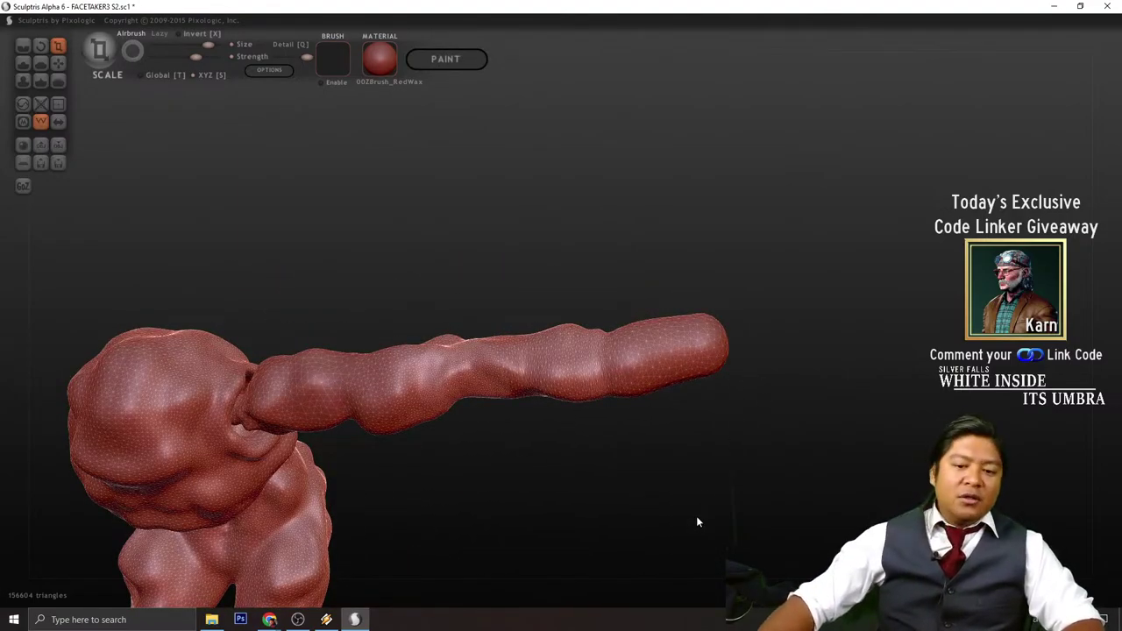
key("ctrl+z")
key("ctrl+z")
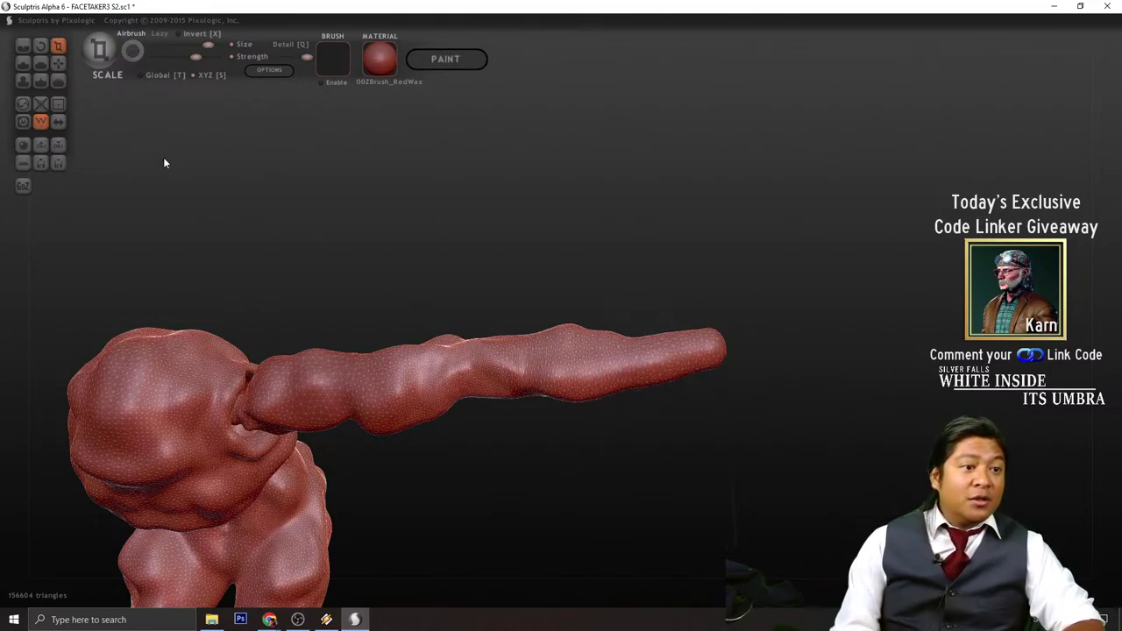
- Swell the stalk's tip into a rounded bulb with the Inflate brush, working around it from several sides
left_click(23, 79)
mouse_move(724, 351)
left_mouse_down()
mouse_move(713, 386)
mouse_move(668, 323)
left_mouse_up()
scroll(721, 350, "down", 3)
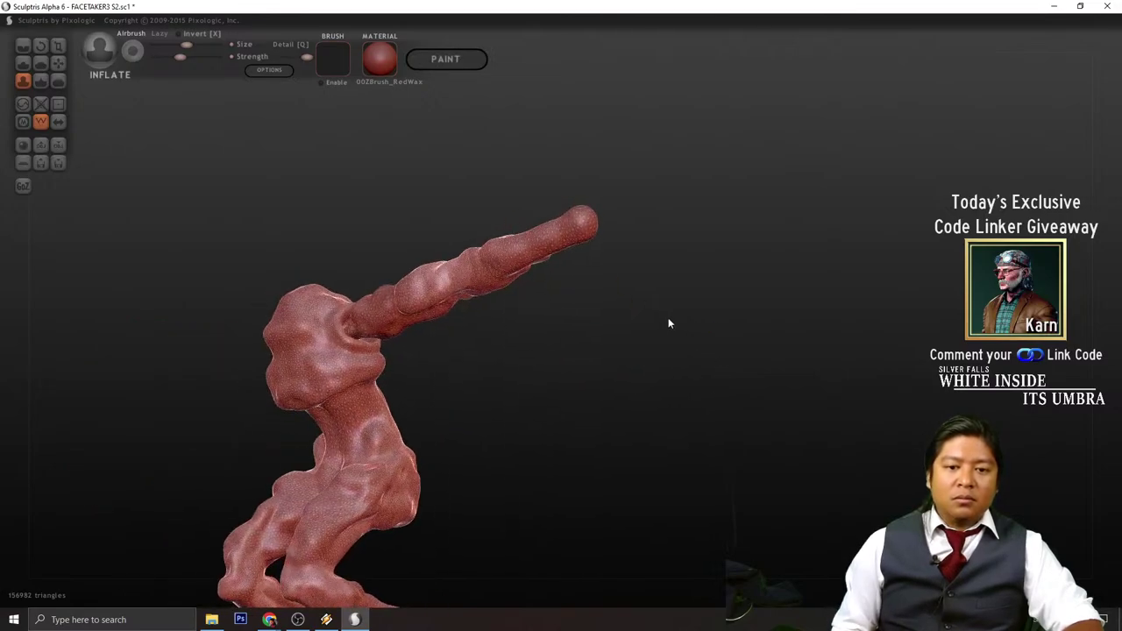
left_click_drag(592, 222, 603, 219)
left_click_drag(669, 235, 642, 351)
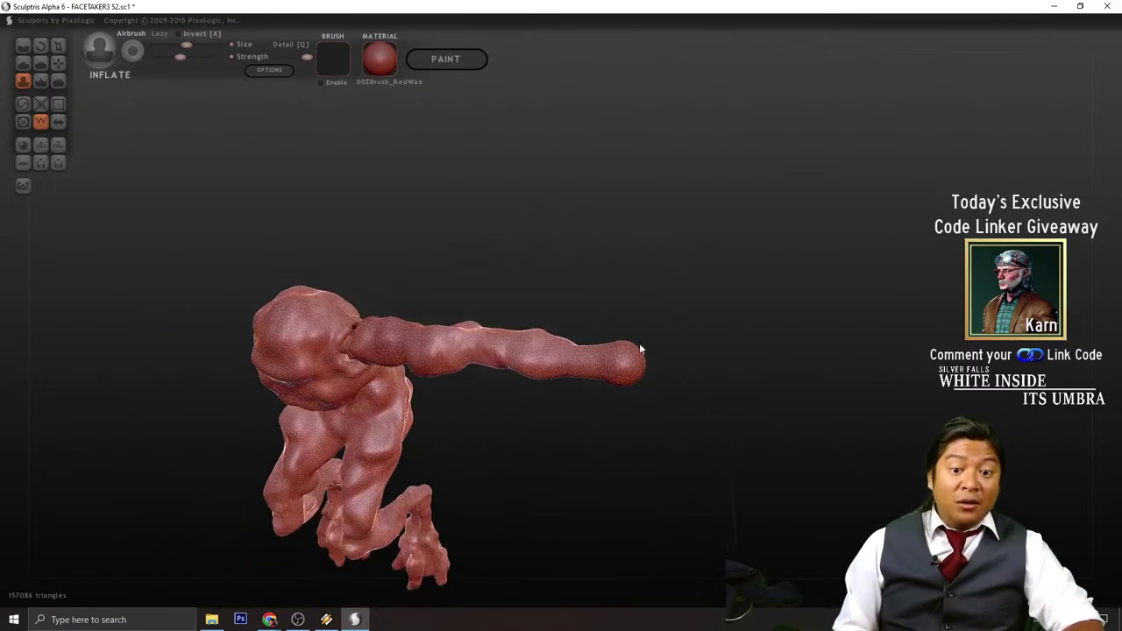
scroll(638, 378, "up", 3)
left_click_drag(640, 412, 670, 413)
scroll(715, 441, "down", 3)
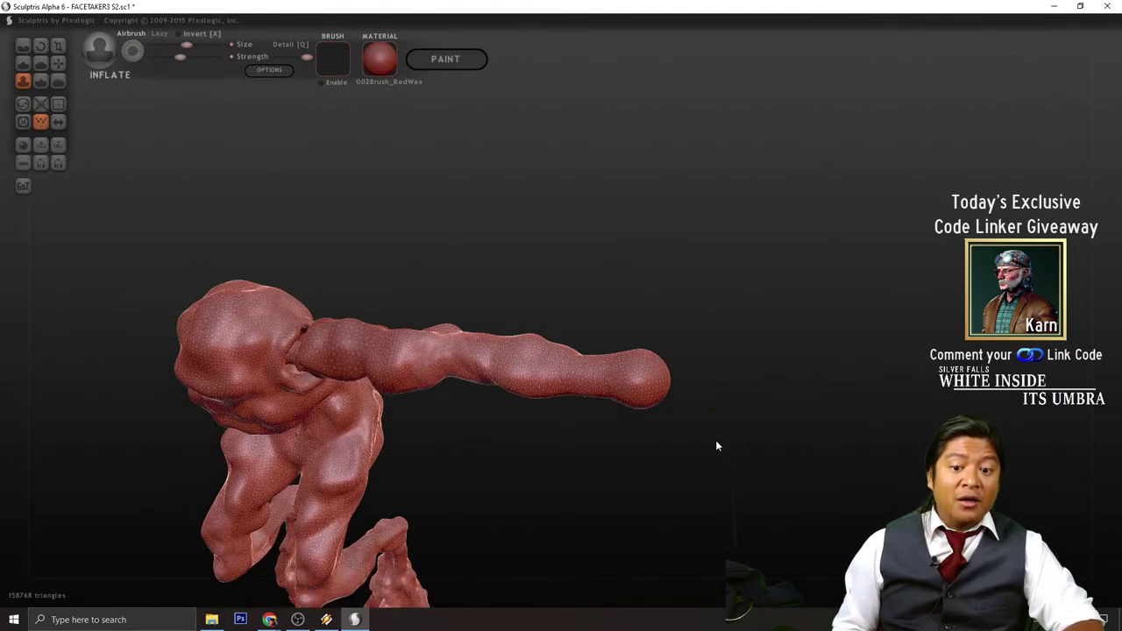
- Inflate the bulb at the stalk's tip further so it forms a larger, slightly uneven knob
mouse_move(715, 440)
left_mouse_down()
mouse_move(617, 343)
mouse_move(686, 369)
mouse_move(684, 321)
mouse_move(425, 450)
left_mouse_up()
left_click(617, 366)
scroll(623, 372, "down", 3)
scroll(434, 368, "up", 3)
mouse_move(353, 257)
left_mouse_down()
mouse_move(374, 236)
mouse_move(329, 257)
mouse_move(549, 381)
mouse_move(675, 326)
left_mouse_up()
mouse_move(886, 265)
left_mouse_down()
mouse_move(822, 295)
mouse_move(674, 408)
mouse_move(626, 306)
left_mouse_up()
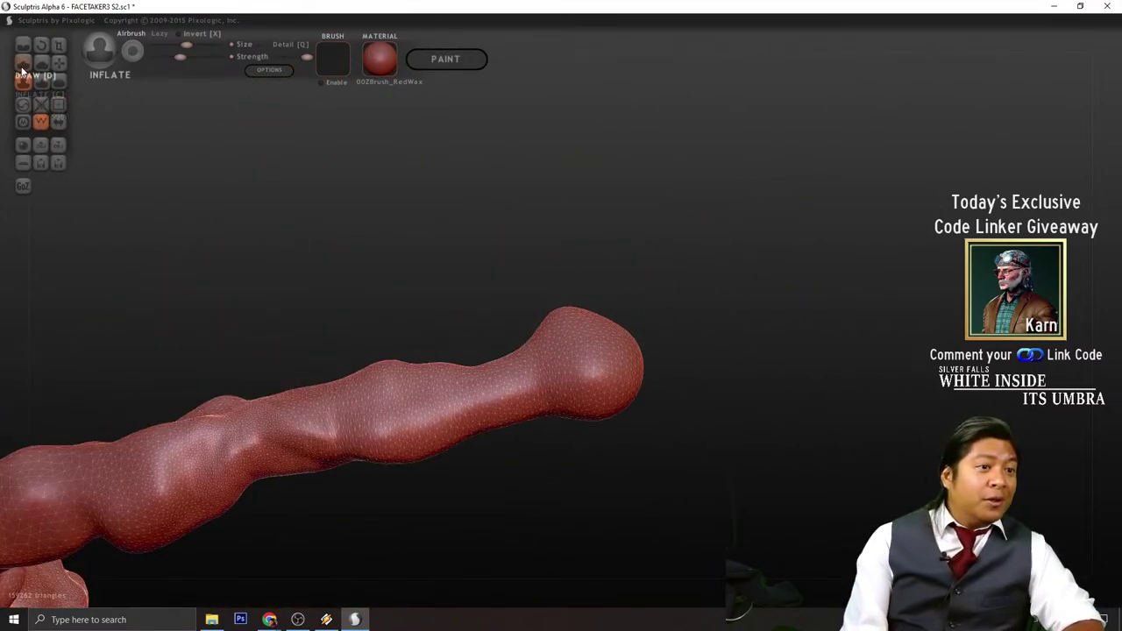
- Switch to the Draw brush and hide the wireframe on the sculpt
left_click(23, 66)
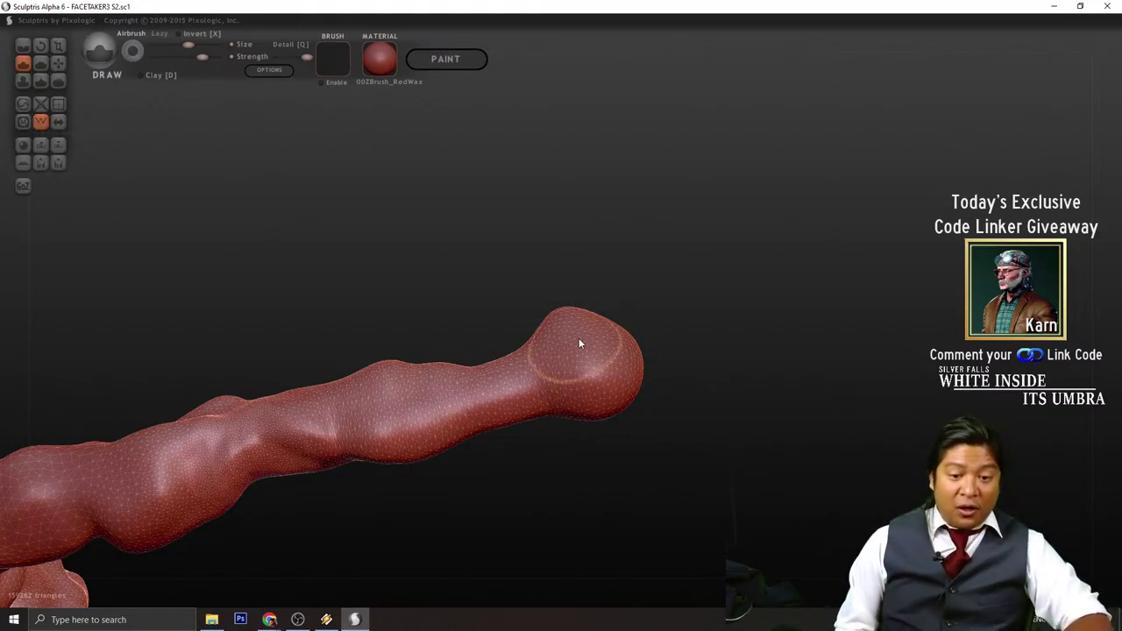
mouse_move(779, 389)
left_mouse_down()
mouse_move(789, 376)
mouse_move(784, 405)
mouse_move(752, 386)
mouse_move(698, 444)
mouse_move(631, 409)
mouse_move(571, 461)
mouse_move(550, 427)
mouse_move(575, 413)
left_mouse_up()
left_click(41, 120)
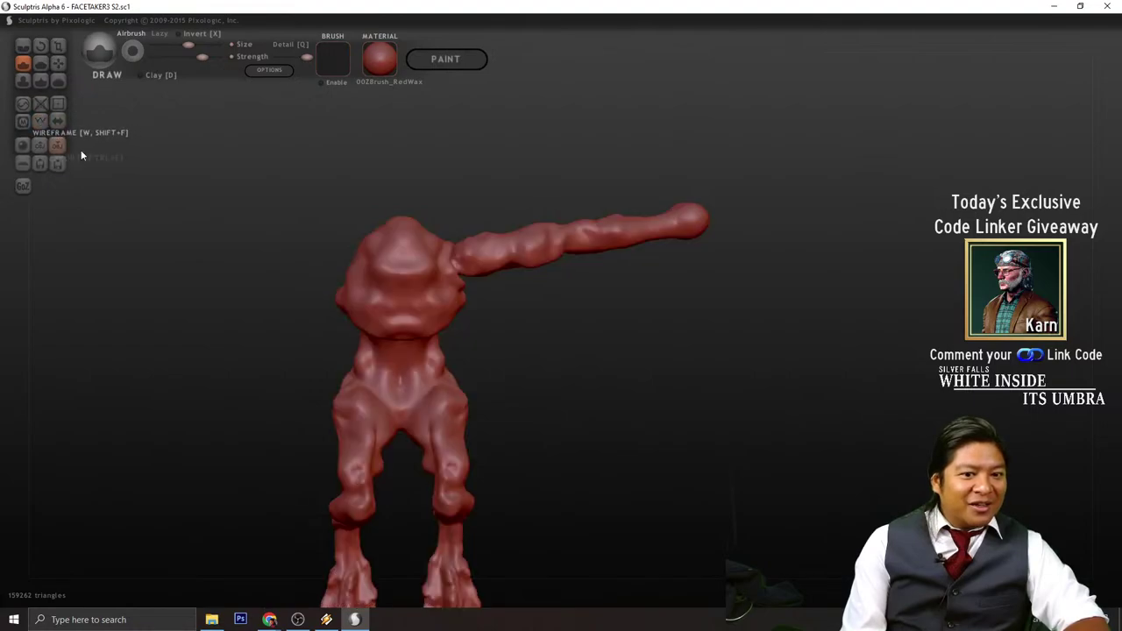
- Examine the whole creature's proportions from the front and the stalk's junction with the head up close
left_click_drag(313, 459, 528, 255)
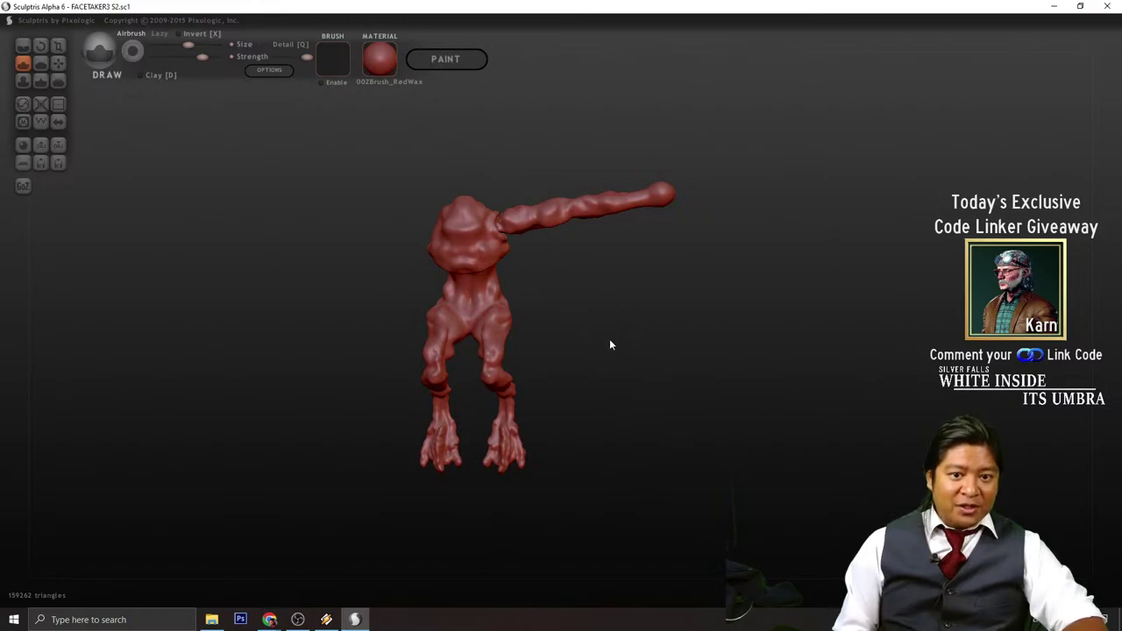
mouse_move(612, 344)
left_mouse_down()
mouse_move(632, 426)
mouse_move(654, 378)
mouse_move(620, 356)
left_mouse_up()
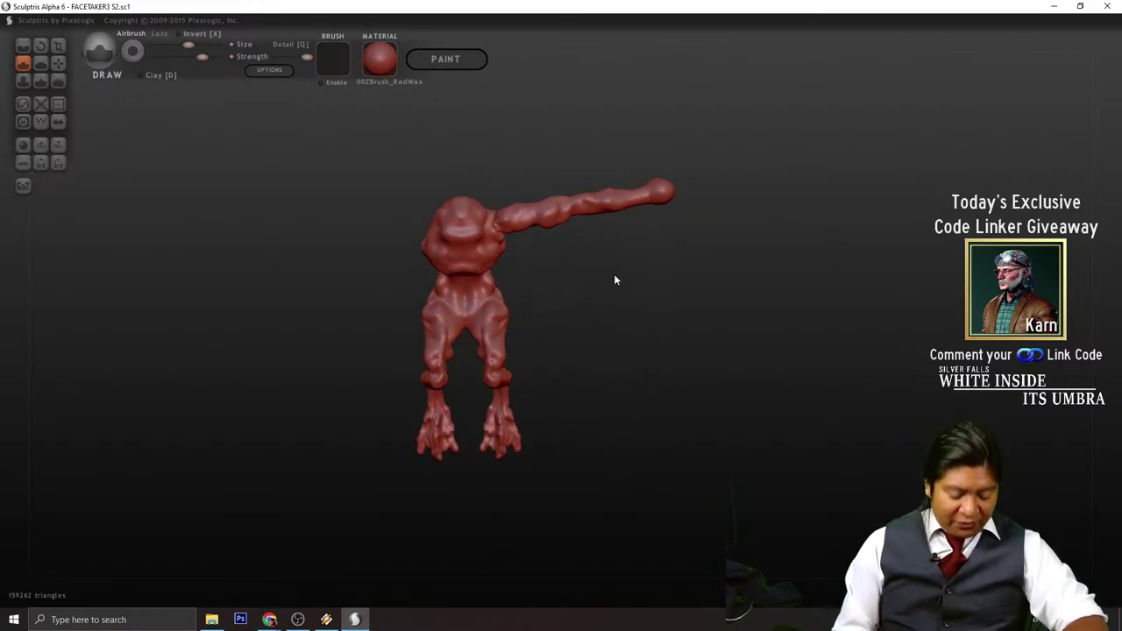
left_click_drag(615, 280, 612, 426, "alt")
scroll(601, 465, "up", 5)
left_click_drag(623, 534, 622, 431, "alt")
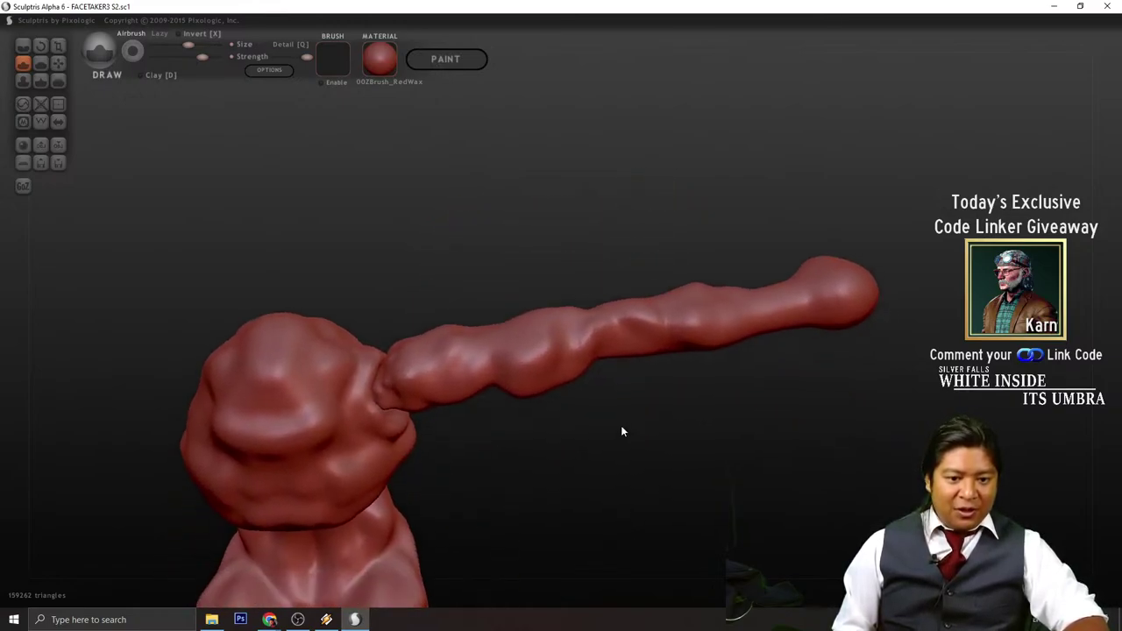
scroll(609, 451, "up", 6)
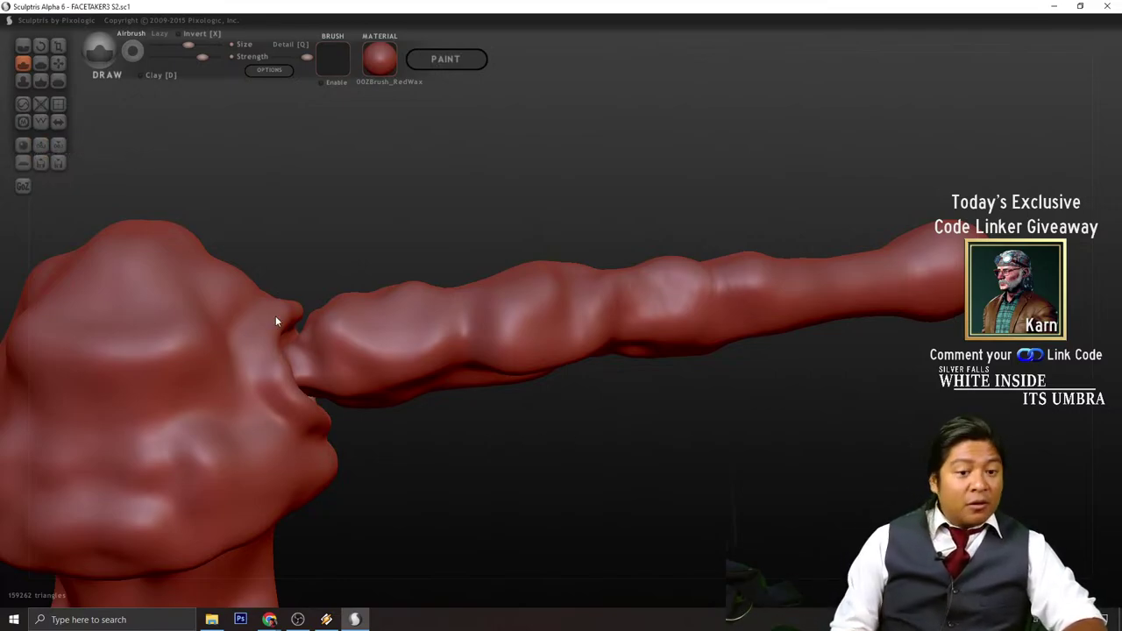
- Display the wireframe over the sculpted torso and arm
left_click(57, 81)
left_click(42, 127)
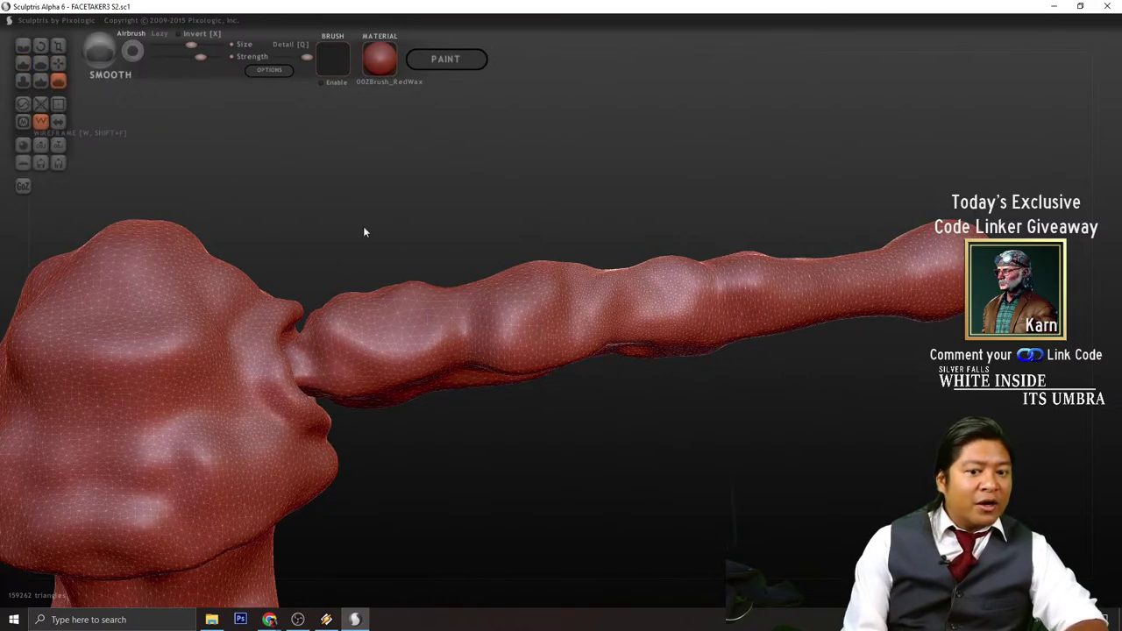
mouse_move(596, 412)
left_mouse_down()
mouse_move(644, 473)
mouse_move(514, 395)
left_mouse_up()
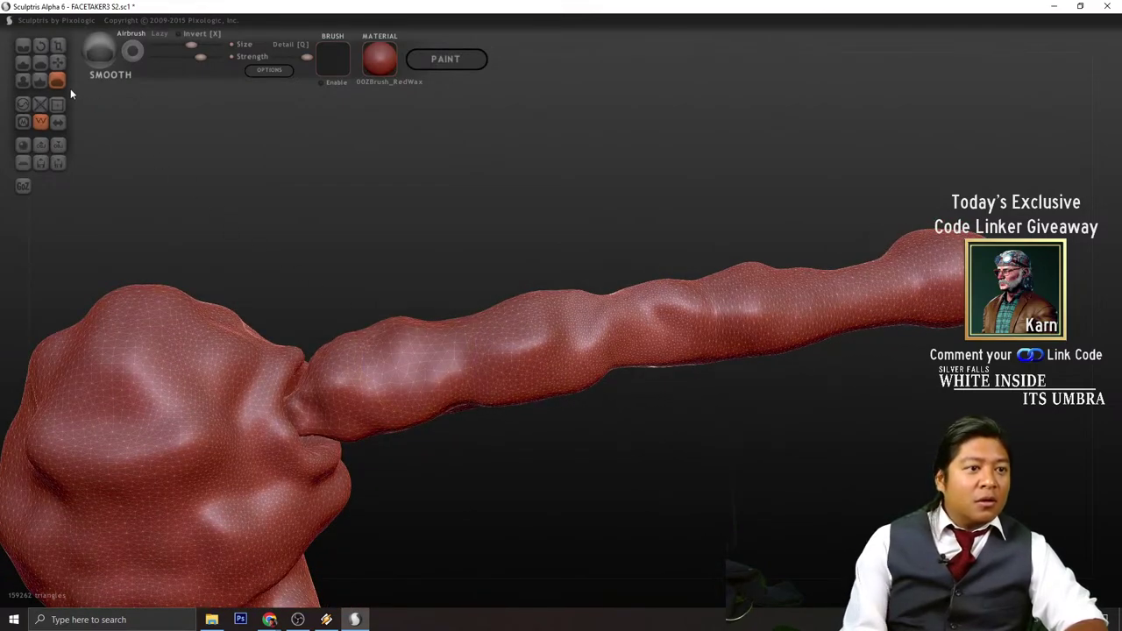
- Try inflating the arm's surface close to the shoulder with the Inflate brush, and undo the stroke
left_click(23, 81)
mouse_move(456, 206)
left_mouse_down()
mouse_move(425, 399)
mouse_move(395, 278)
mouse_move(470, 433)
mouse_move(481, 425)
left_mouse_up()
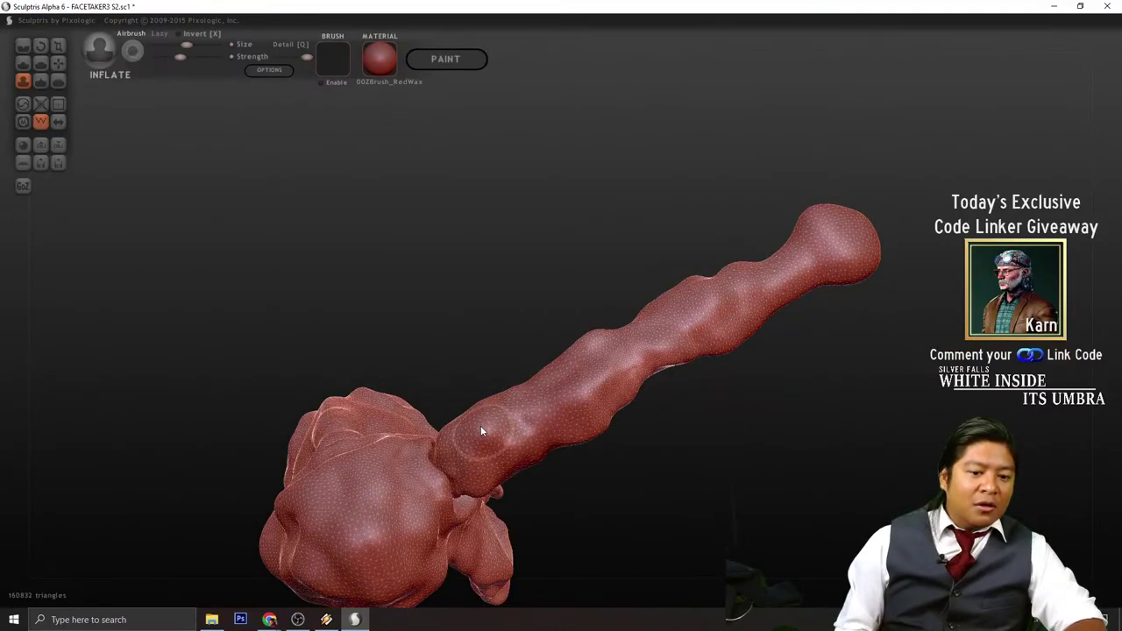
left_click_drag(645, 531, 608, 501)
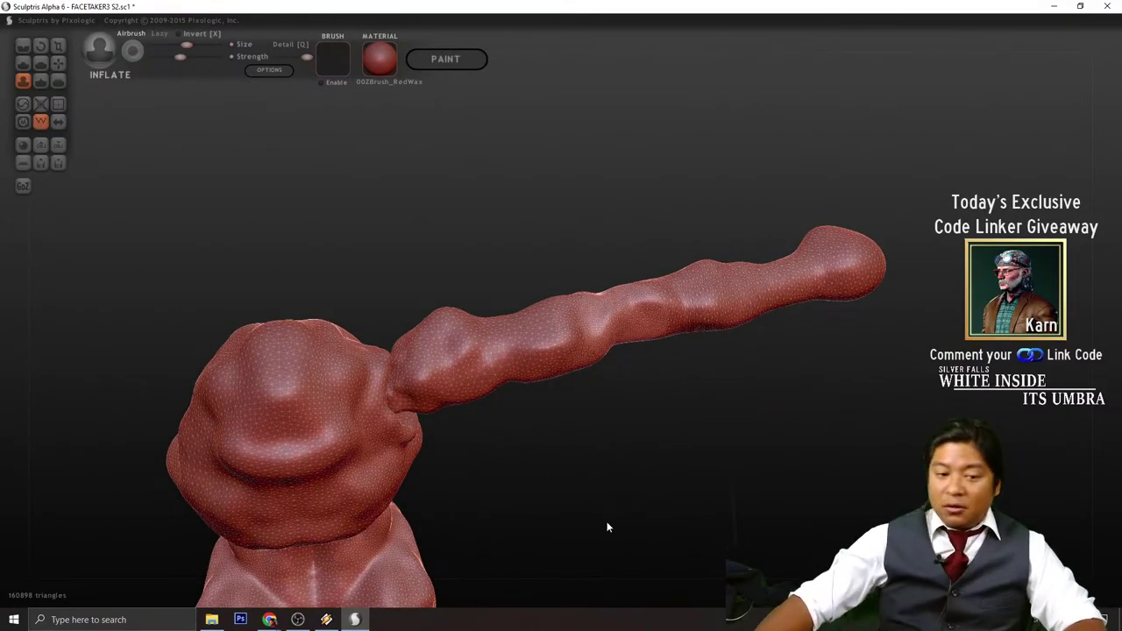
key("x")
key("ctrl+z")
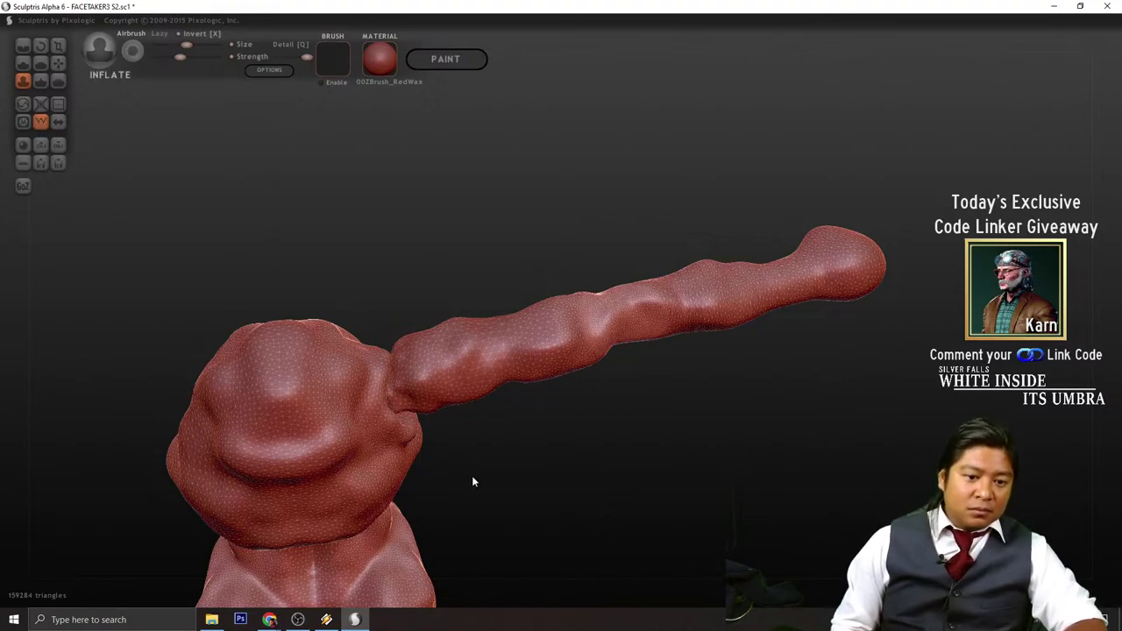
- Try another Inflate pass on the shoulder end of the arm from a raised view, and undo it
left_click_drag(473, 478, 565, 552)
mouse_move(473, 427)
left_mouse_down()
mouse_move(591, 330)
mouse_move(673, 358)
mouse_move(812, 290)
mouse_move(644, 281)
mouse_move(480, 386)
left_mouse_up()
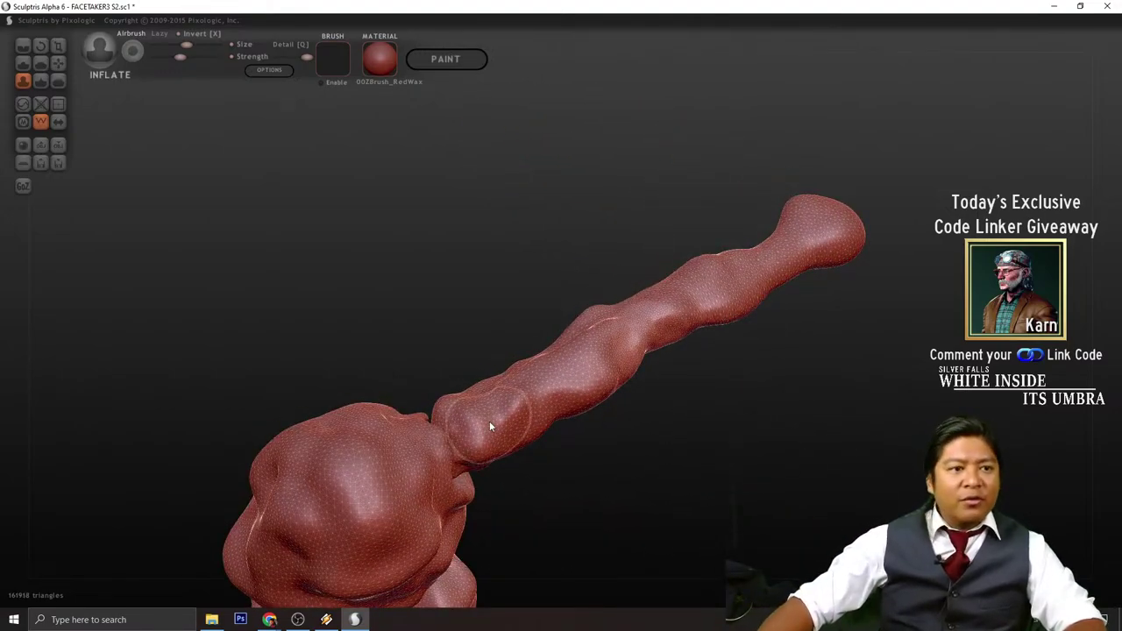
left_click(490, 424)
key("ctrl+z")
key("ctrl+z")
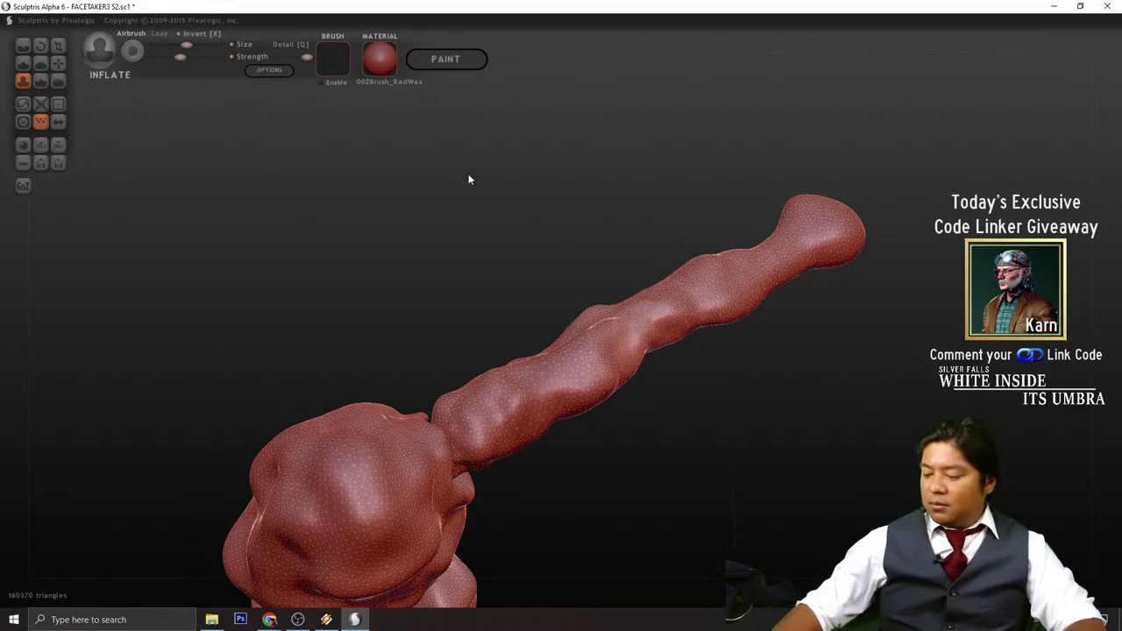
key("ctrl+z")
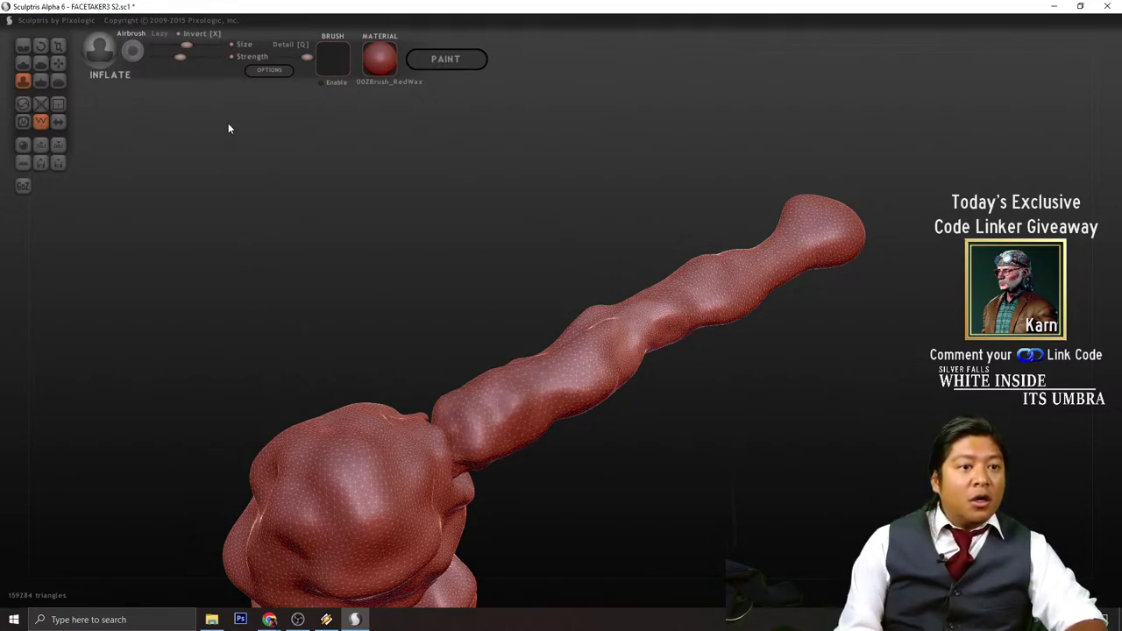
- Inflate the shoulder end of the arm into a rounded deltoid bulge
mouse_move(371, 222)
left_mouse_down()
mouse_move(685, 360)
mouse_move(662, 386)
mouse_move(678, 393)
mouse_move(699, 342)
mouse_move(721, 373)
mouse_move(686, 326)
left_mouse_up()
left_click_drag(789, 346, 586, 289)
left_click(441, 322)
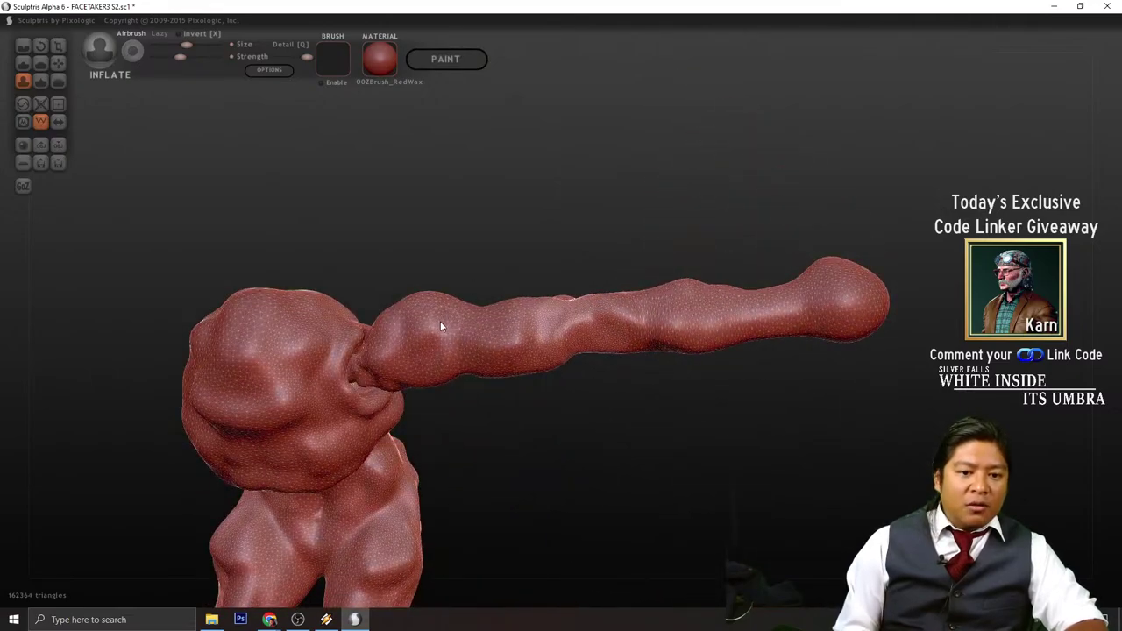
- Smooth the inflated deltoid bulge and its transition into the upper arm
left_click(58, 80)
mouse_move(405, 259)
left_mouse_down()
mouse_move(442, 293)
mouse_move(436, 300)
left_mouse_up()
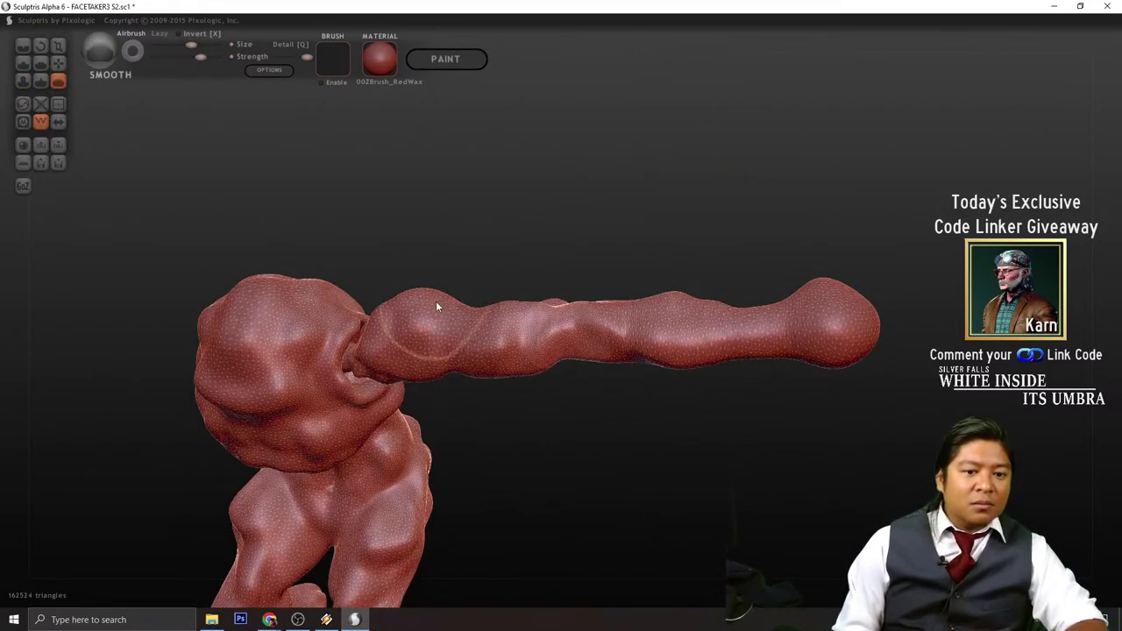
left_click_drag(473, 259, 453, 354)
left_click_drag(563, 302, 527, 317)
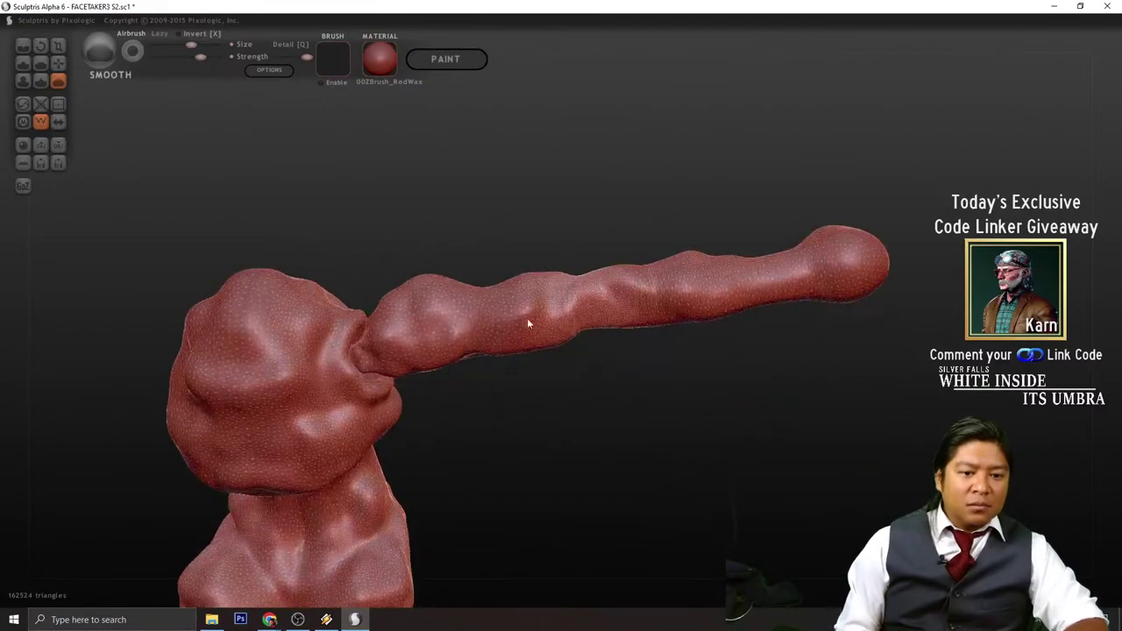
- Reduce the Grab brush size and pull the lower rim of the shoulder socket downward, away from the arm
left_click_drag(550, 412, 702, 423, "alt")
scroll(99, 113, "up", 3)
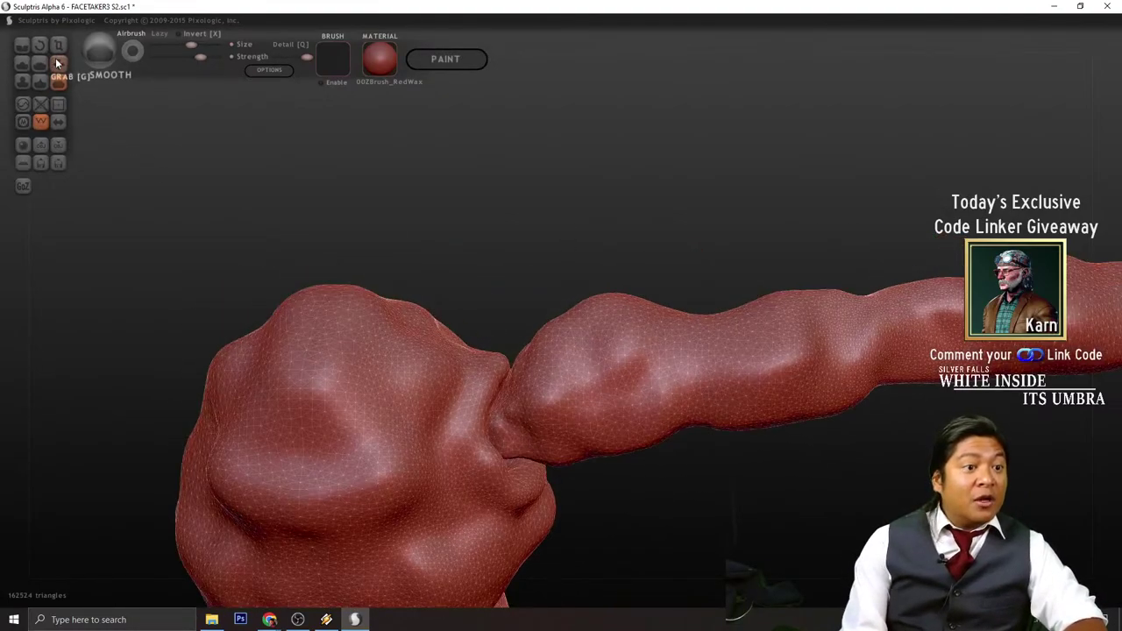
left_click(58, 63)
left_click_drag(704, 533, 436, 308)
left_click_drag(212, 44, 193, 45)
scroll(530, 390, "down", 2)
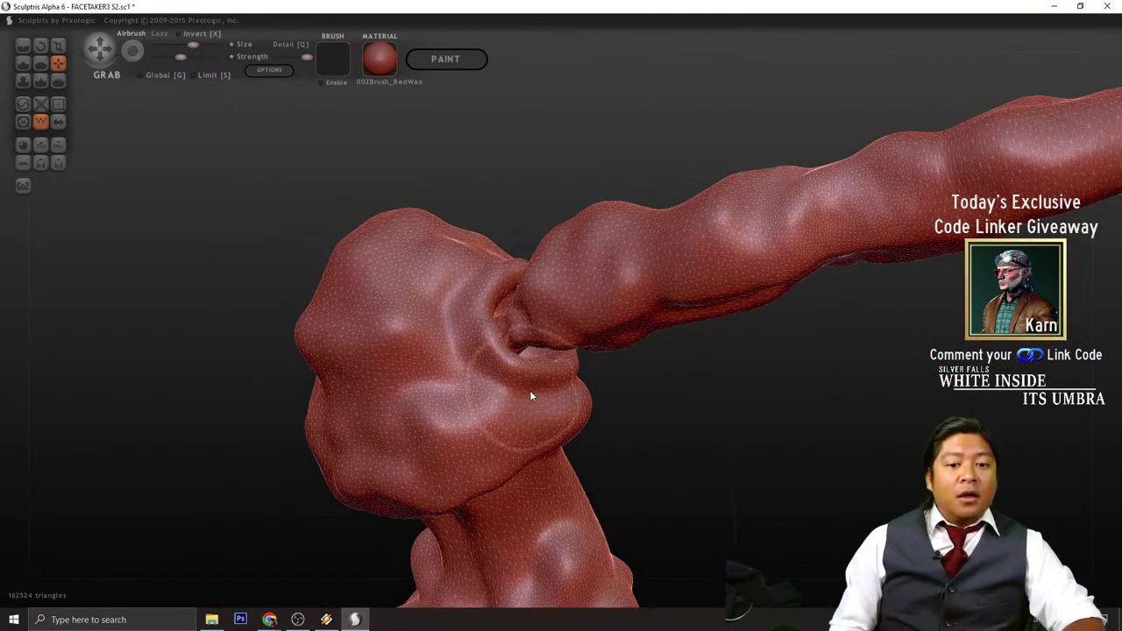
scroll(534, 405, "up", 2)
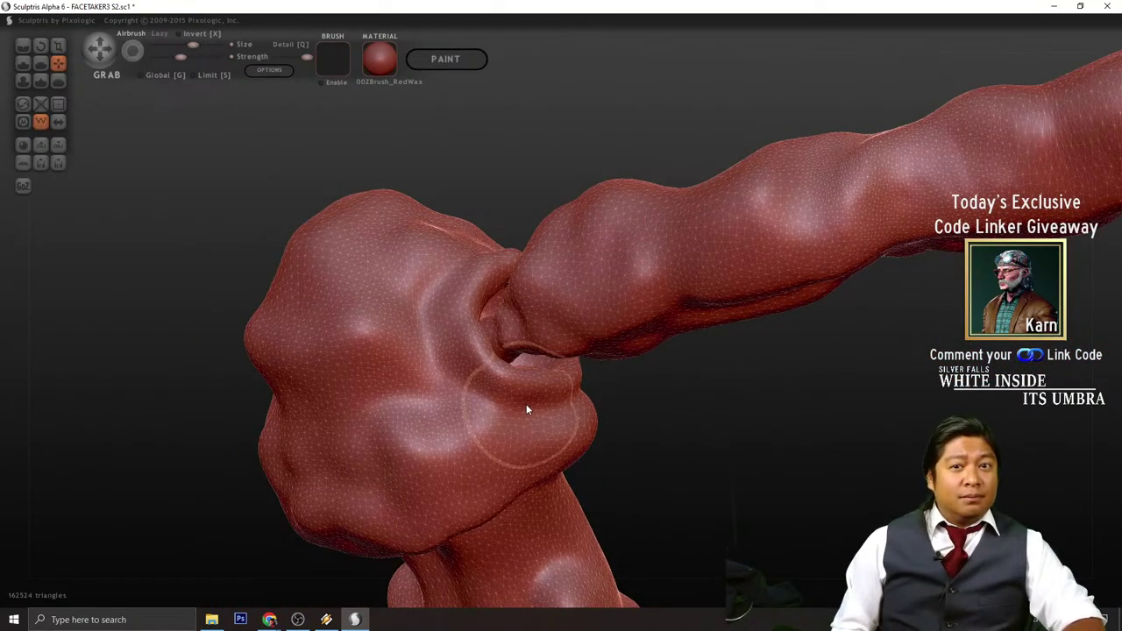
mouse_move(527, 408)
left_mouse_down()
mouse_move(526, 419)
mouse_move(529, 397)
mouse_move(533, 427)
left_mouse_up()
left_click_drag(649, 447, 701, 467)
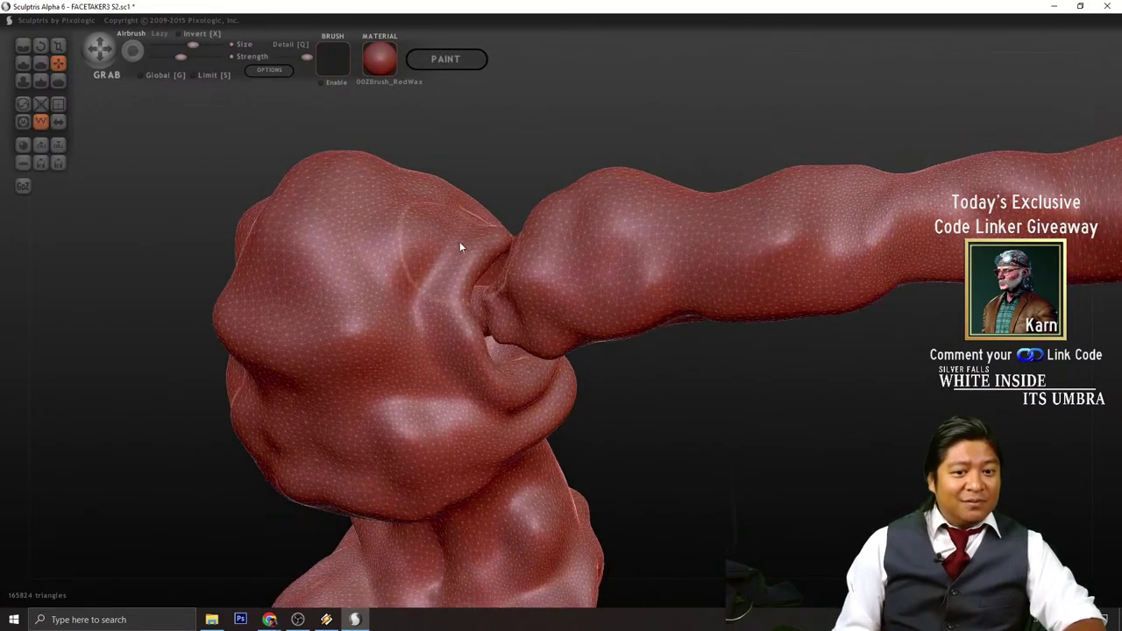
- Pull the upper and inner rim of the shoulder socket back from the arm and lower its underside with Grab
left_click_drag(462, 237, 445, 216)
left_click_drag(589, 396, 658, 438)
mouse_move(480, 340)
left_mouse_down()
mouse_move(483, 326)
mouse_move(453, 311)
mouse_move(481, 307)
left_mouse_up()
mouse_move(783, 442)
left_mouse_down()
mouse_move(704, 405)
mouse_move(677, 375)
left_mouse_up()
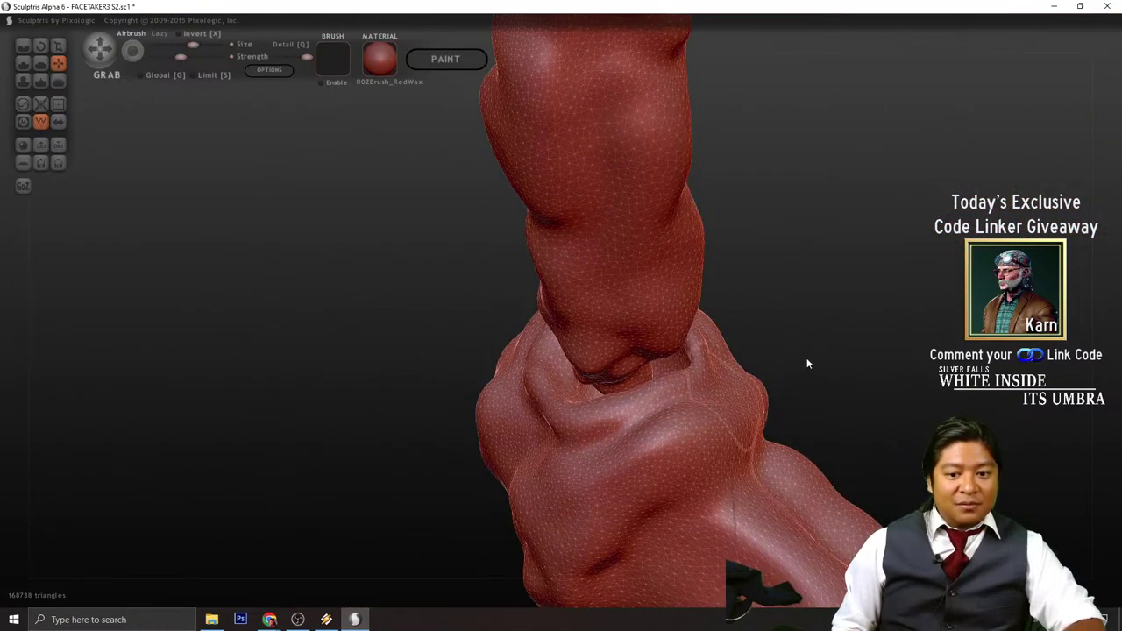
left_click_drag(807, 362, 857, 390)
mouse_move(573, 401)
left_mouse_down()
mouse_move(588, 436)
mouse_move(579, 429)
left_mouse_up()
mouse_move(710, 426)
left_mouse_down()
mouse_move(796, 406)
mouse_move(802, 438)
mouse_move(789, 393)
mouse_move(650, 336)
mouse_move(716, 417)
left_mouse_up()
- Smooth the narrow arm root inside the shoulder socket, working close up on the gap
left_click(58, 80)
scroll(648, 400, "up", 3)
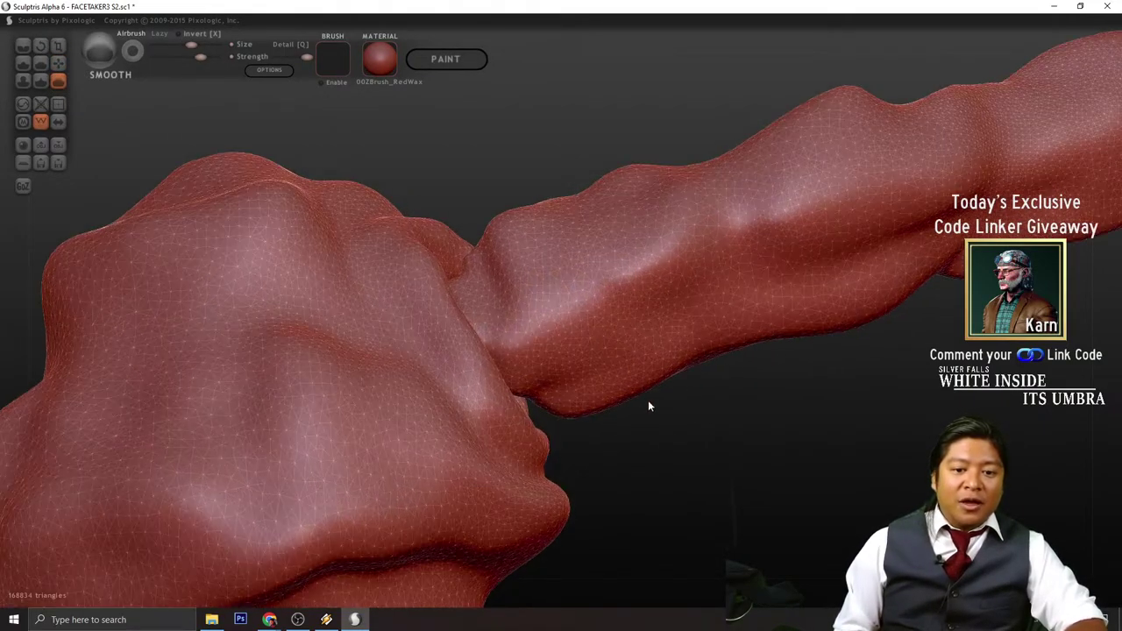
left_click_drag(684, 582, 675, 497, "alt")
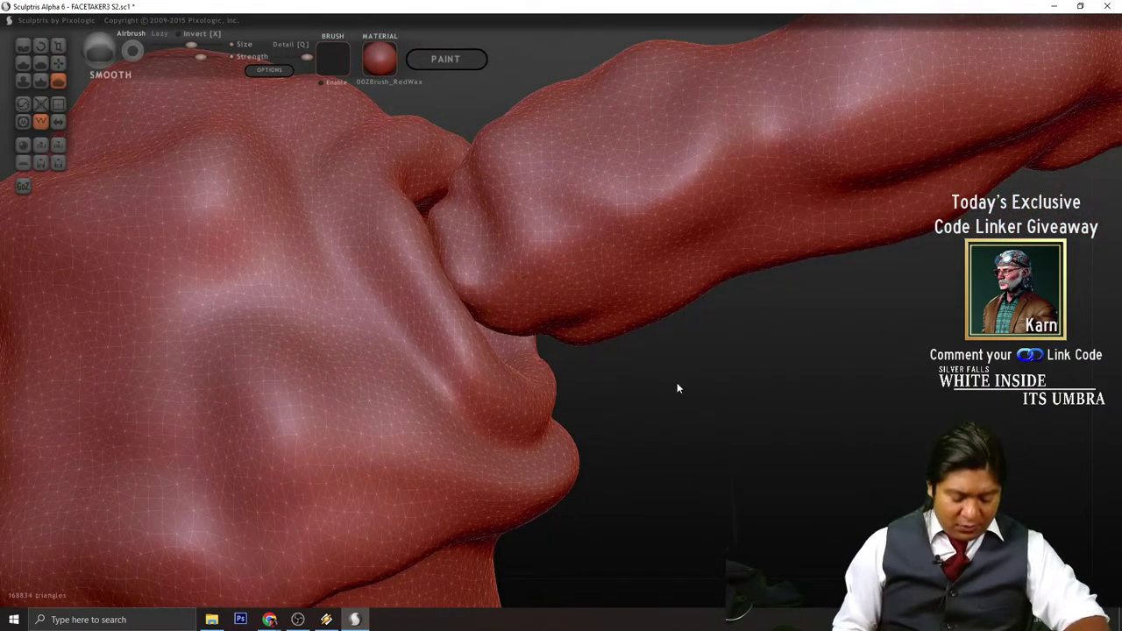
left_click_drag(676, 388, 840, 550)
scroll(835, 517, "up", 3)
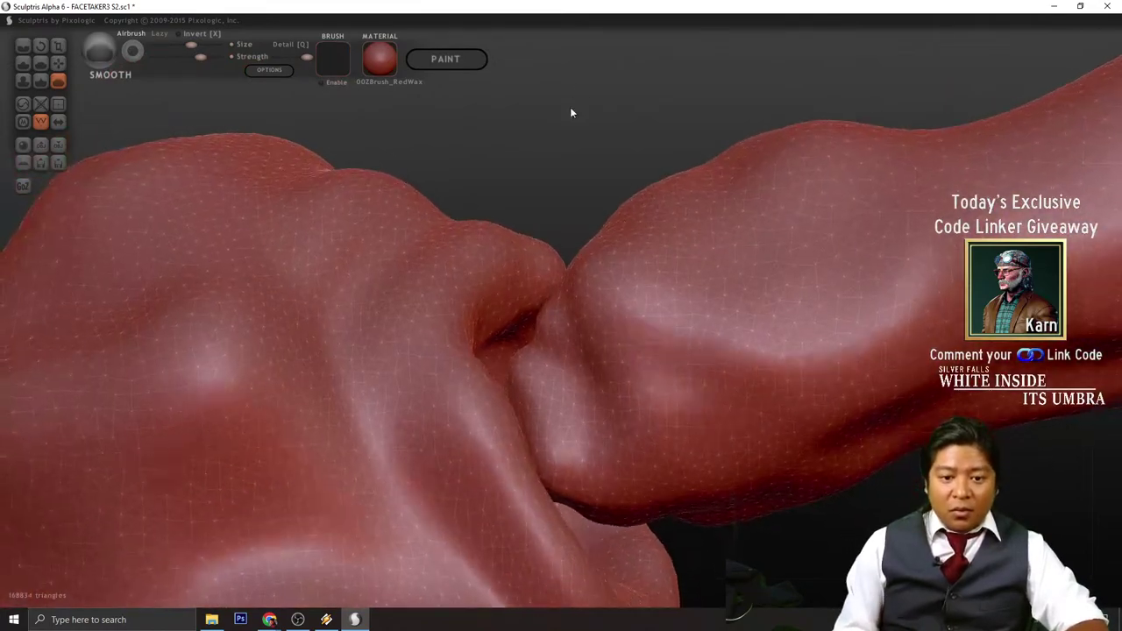
mouse_move(570, 110)
left_mouse_down()
mouse_move(543, 155)
mouse_move(536, 369)
left_mouse_up()
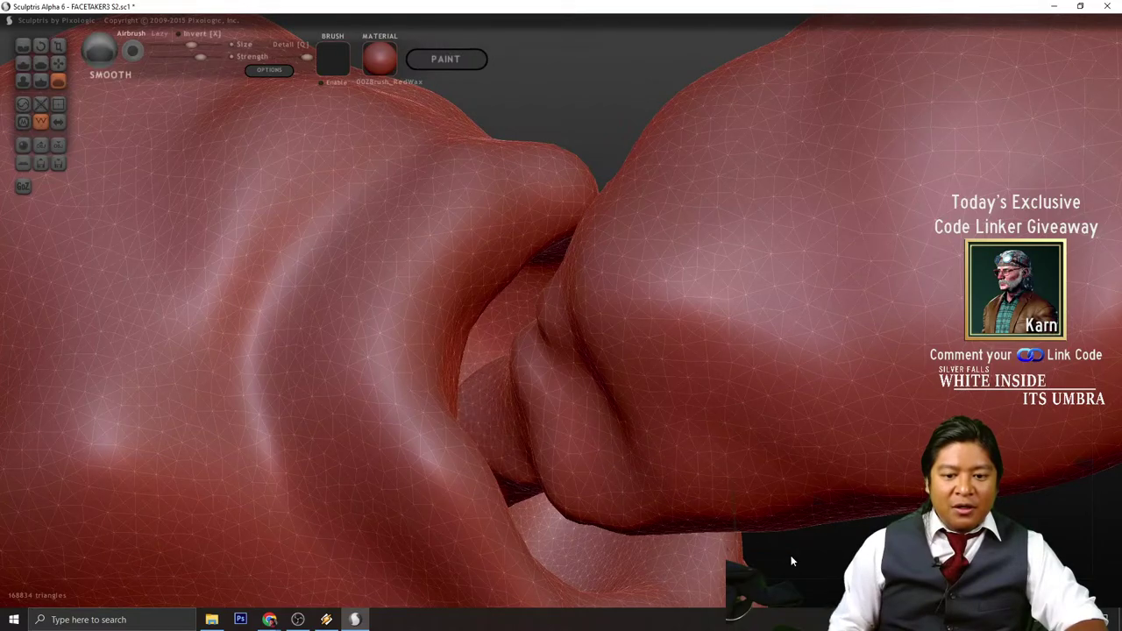
scroll(804, 534, "down", 2)
left_click_drag(804, 539, 731, 490)
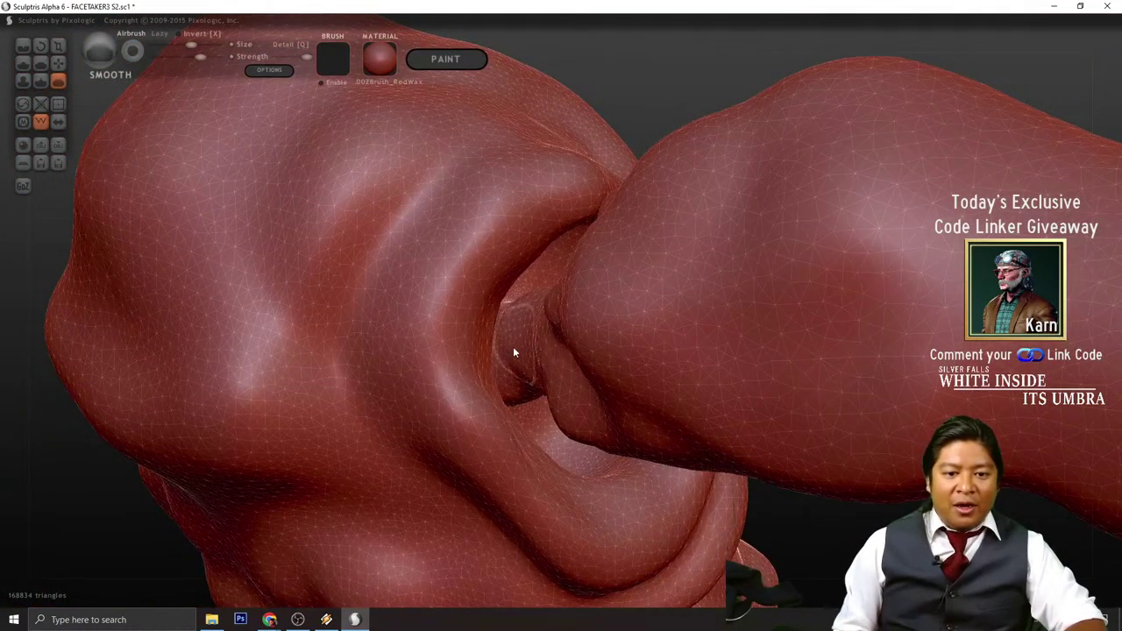
scroll(707, 472, "down", 4)
mouse_move(749, 473)
left_mouse_down()
mouse_move(771, 466)
mouse_move(777, 450)
mouse_move(757, 464)
mouse_move(574, 443)
mouse_move(476, 451)
mouse_move(572, 498)
mouse_move(784, 433)
mouse_move(762, 490)
mouse_move(719, 462)
mouse_move(553, 462)
mouse_move(731, 353)
mouse_move(769, 266)
mouse_move(797, 283)
mouse_move(759, 377)
mouse_move(816, 321)
mouse_move(849, 324)
left_mouse_up()
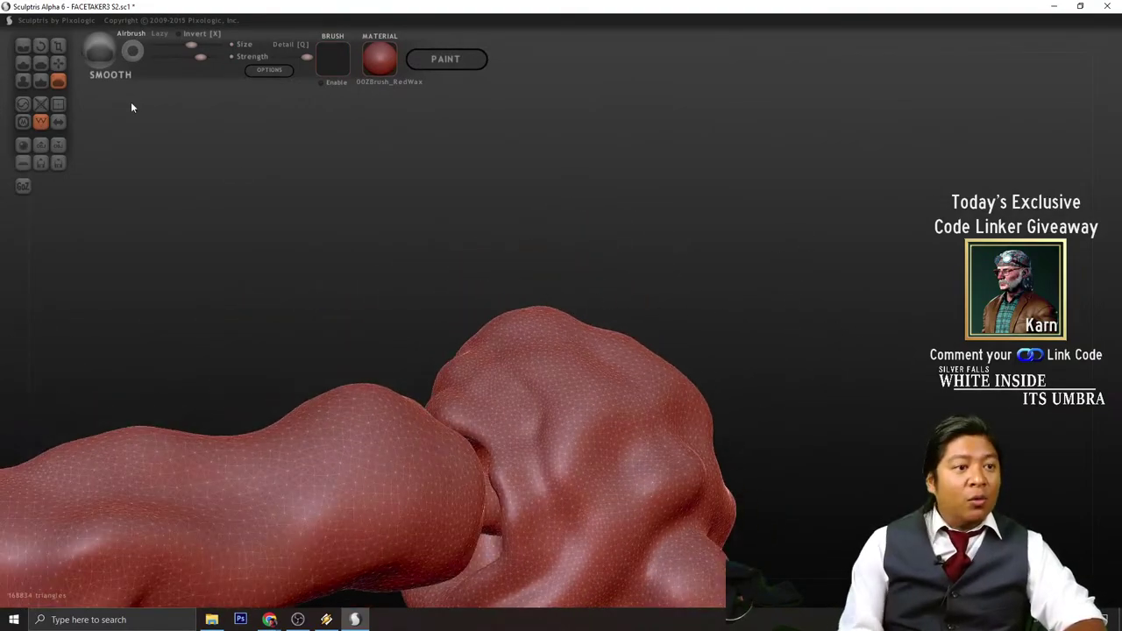
- Pull the rear edge of the shoulder socket away from the arm with Grab
left_click(57, 65)
right_click_drag(532, 480, 566, 484)
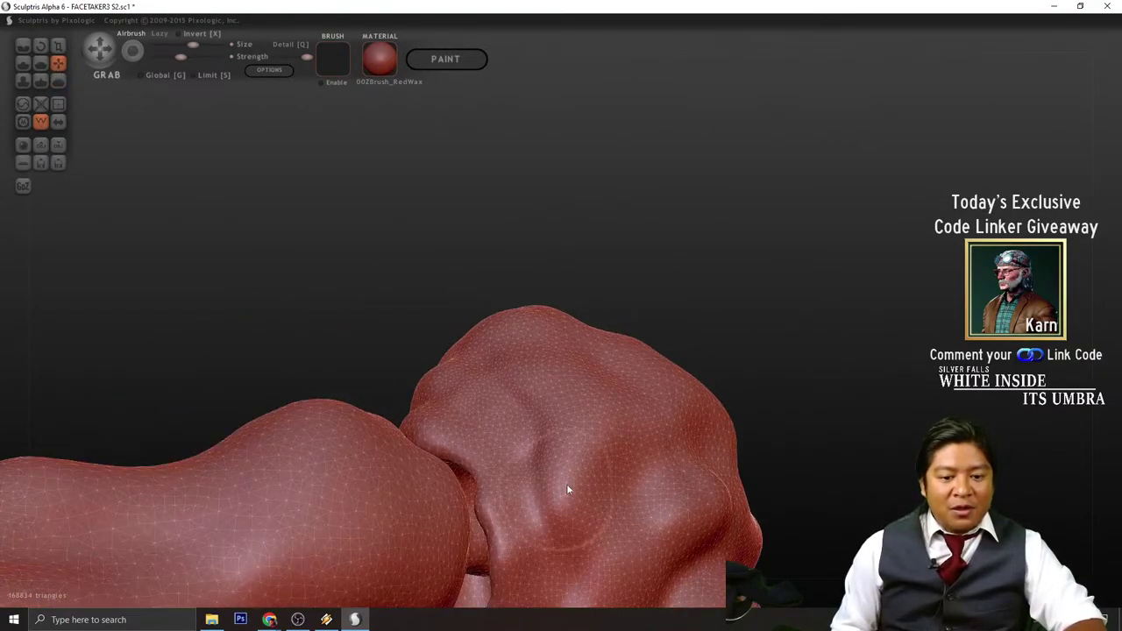
mouse_move(821, 400)
left_mouse_down()
mouse_move(840, 300)
mouse_move(658, 387)
left_mouse_up()
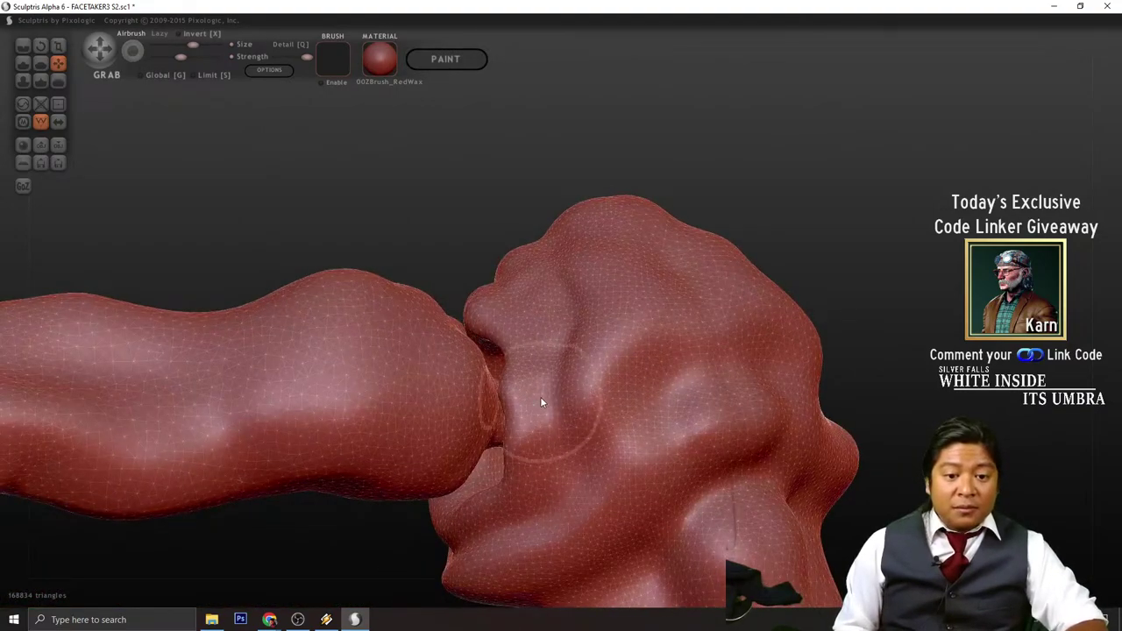
left_click_drag(518, 392, 532, 386)
right_click_drag(511, 287, 525, 428, "ctrl")
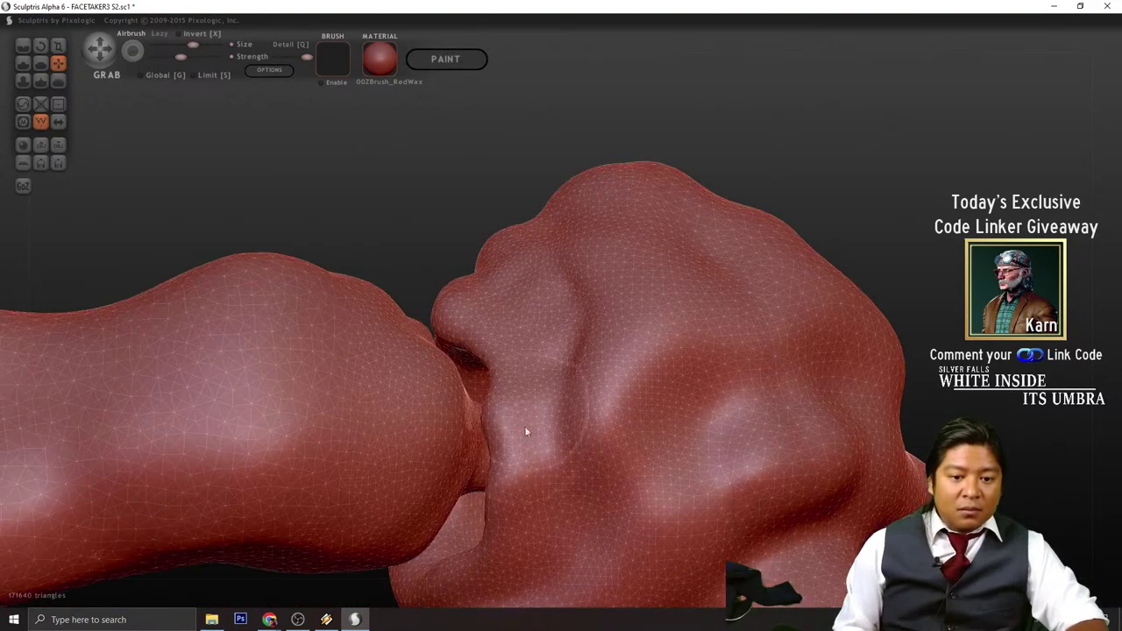
left_click_drag(534, 425, 563, 418)
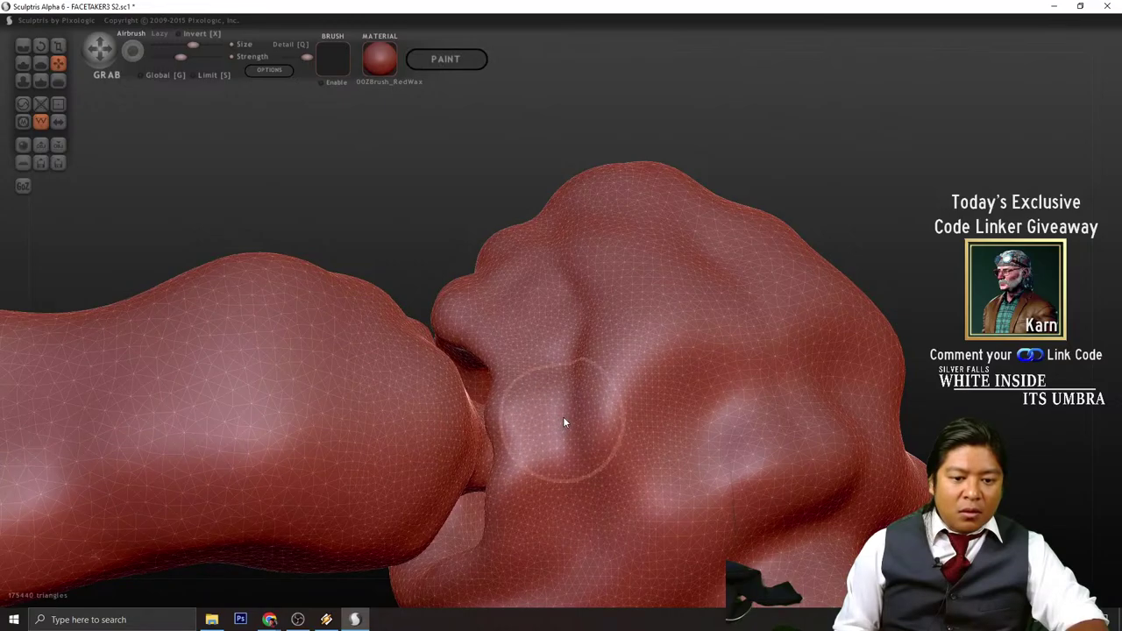
- Reshape the upper lip of the shoulder socket with Grab, widening the gap around the arm root
right_click_drag(558, 317, 521, 452, "ctrl")
mouse_move(509, 459)
left_mouse_down()
mouse_move(558, 447)
mouse_move(491, 459)
mouse_move(518, 448)
mouse_move(490, 562)
mouse_move(512, 497)
mouse_move(459, 348)
mouse_move(438, 325)
mouse_move(461, 301)
mouse_move(490, 369)
mouse_move(540, 355)
left_mouse_up()
mouse_move(540, 354)
right_mouse_down("ctrl")
mouse_move(463, 272)
mouse_move(466, 210)
mouse_move(635, 171)
right_mouse_up("ctrl")
scroll(634, 260, "up", 5)
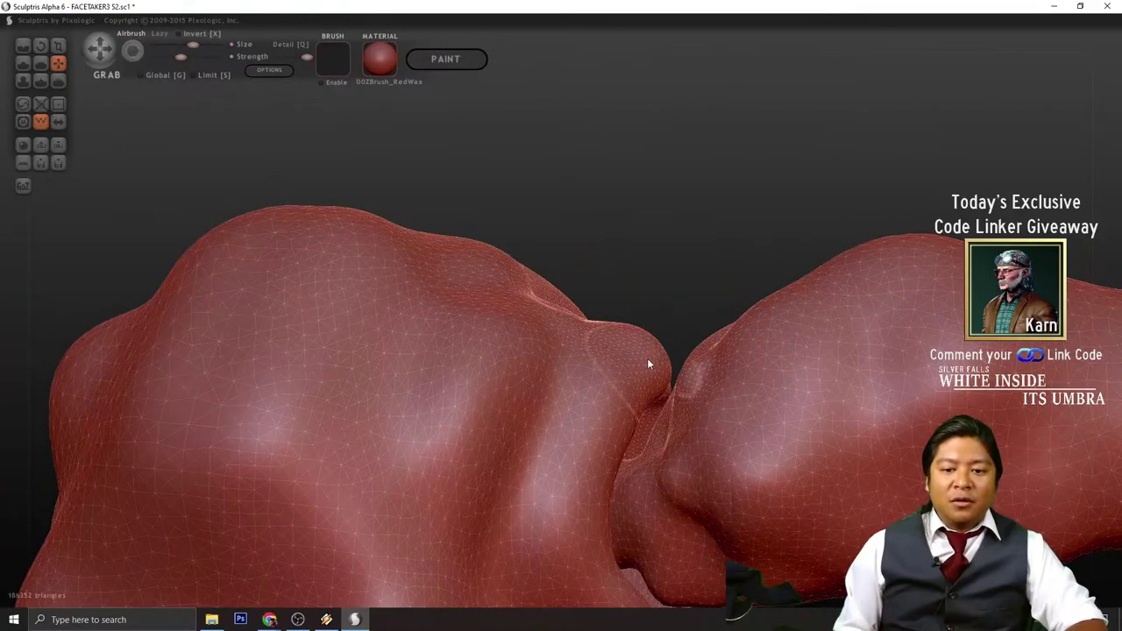
scroll(722, 300, "up", 3)
mouse_move(735, 271)
left_mouse_down()
mouse_move(567, 170)
mouse_move(483, 296)
left_mouse_up()
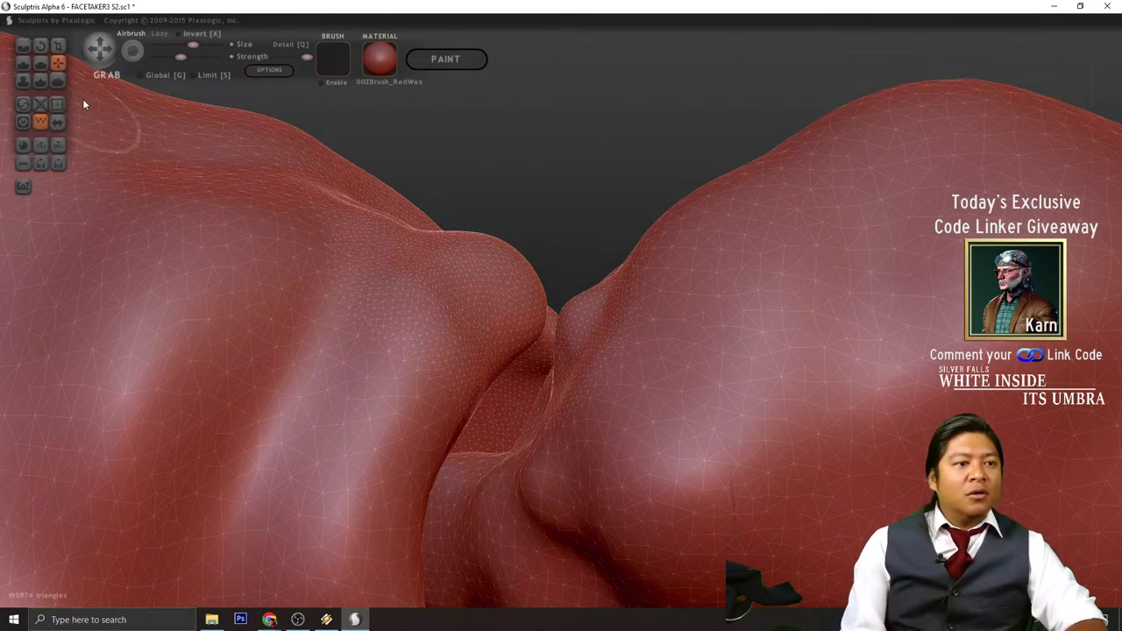
- Smooth the bulging upper lip of the shoulder socket where it faces the arm
left_click(57, 79)
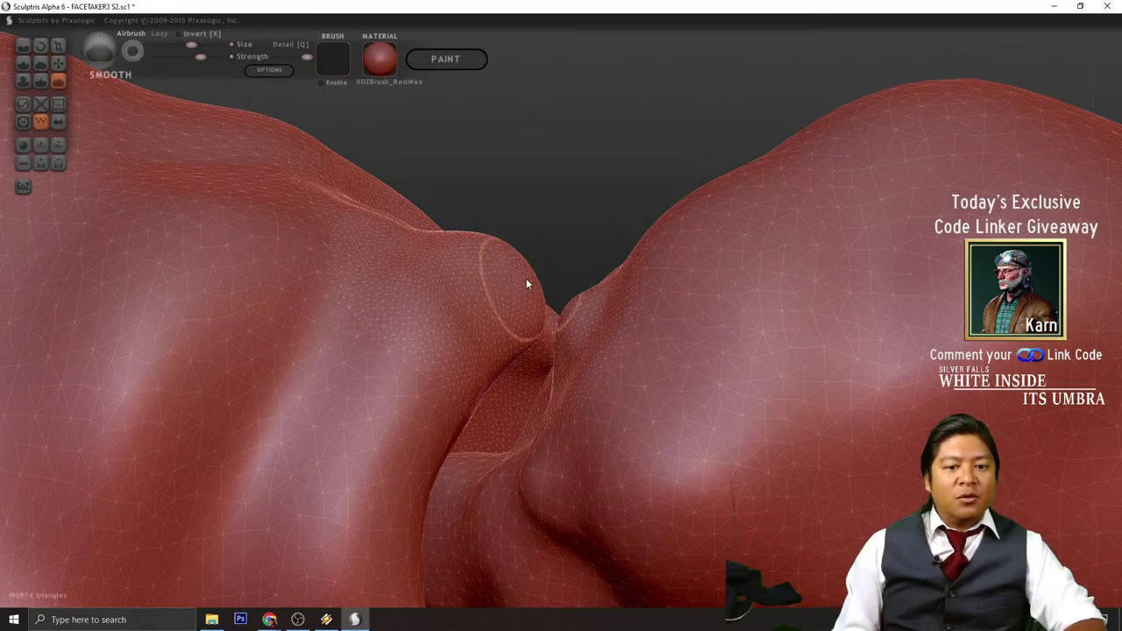
mouse_move(543, 266)
left_mouse_down()
mouse_move(566, 249)
mouse_move(544, 253)
mouse_move(518, 311)
mouse_move(591, 318)
mouse_move(577, 325)
left_mouse_up()
scroll(578, 323, "down", 3)
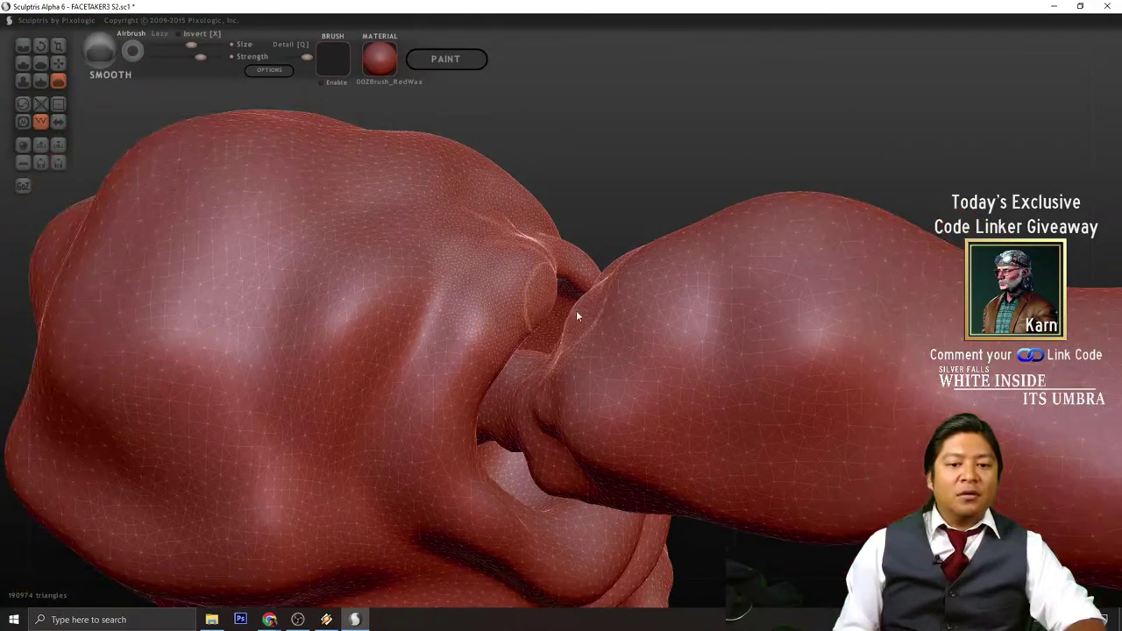
right_click_drag(634, 210, 603, 323)
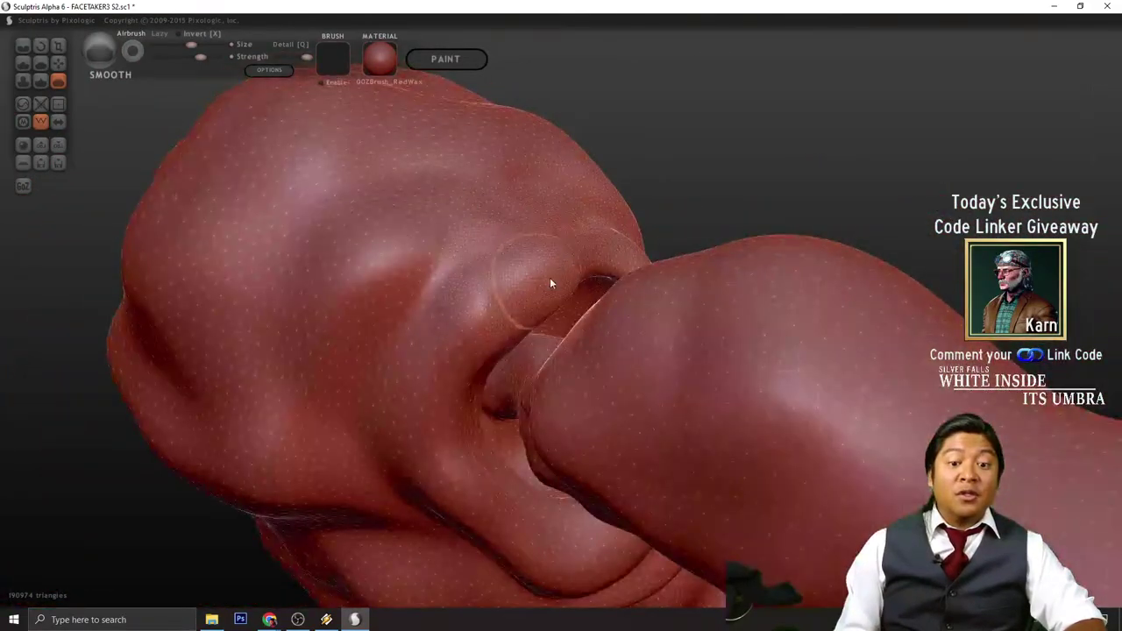
mouse_move(550, 277)
left_mouse_down()
mouse_move(544, 306)
mouse_move(597, 280)
left_mouse_up()
mouse_move(598, 280)
right_mouse_down()
mouse_move(691, 197)
mouse_move(626, 344)
right_mouse_up()
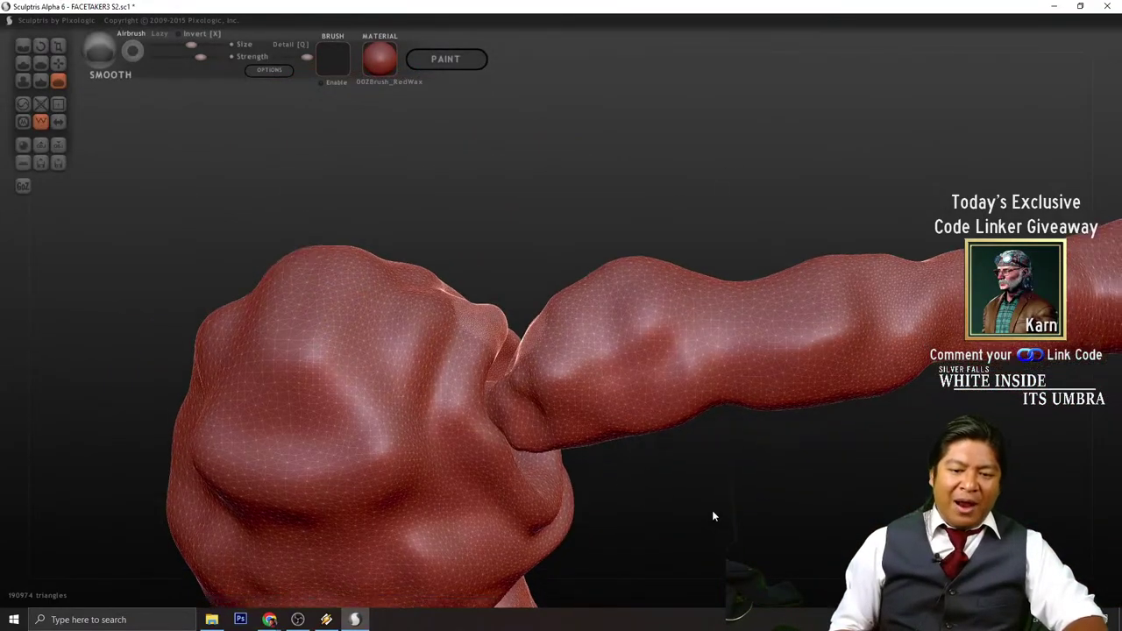
- Lower the mesh density along the forearm of the outstretched arm with the Reduce Brush
right_click_drag(713, 516, 668, 360, "alt")
scroll(664, 381, "down", 5)
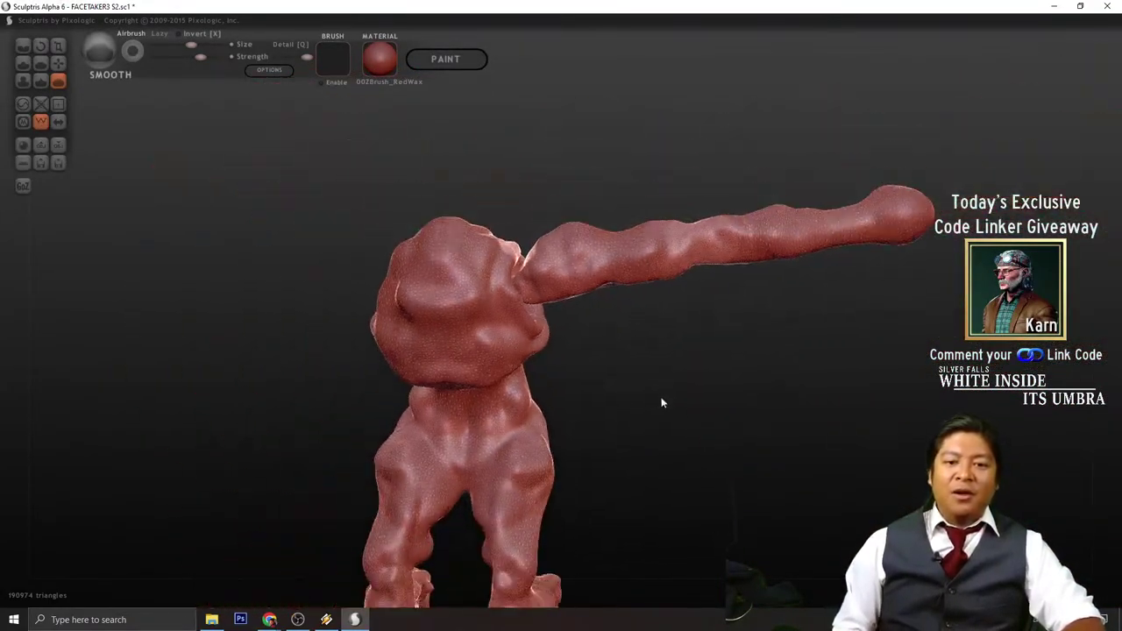
right_click_drag(661, 401, 693, 425)
right_click_drag(859, 362, 629, 400, "alt")
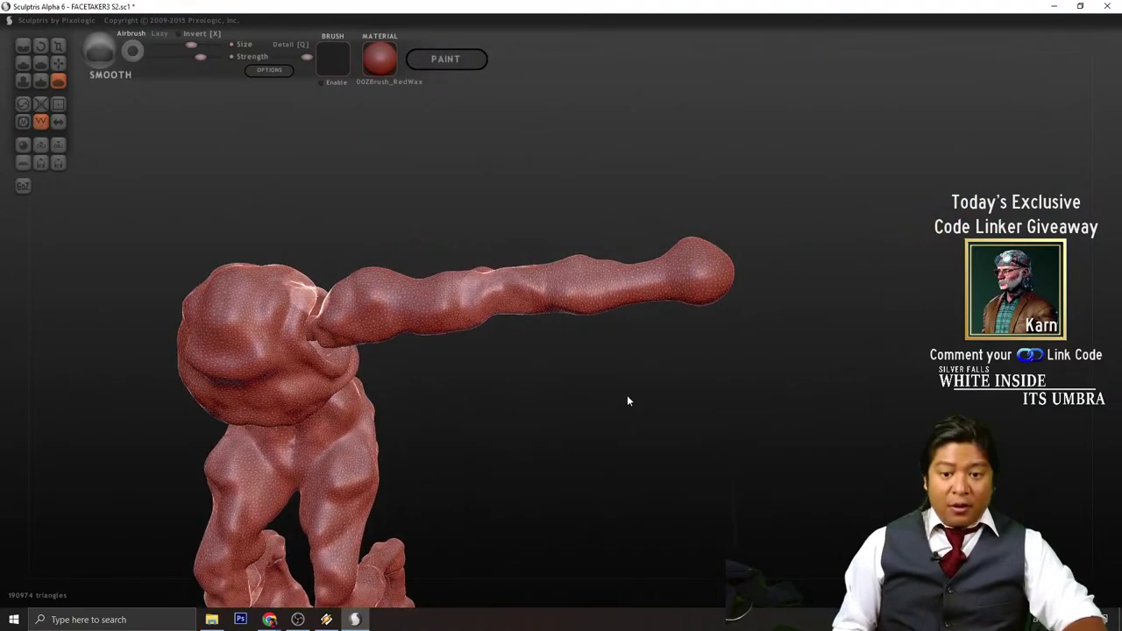
scroll(448, 235, "up", 4)
left_click(24, 65)
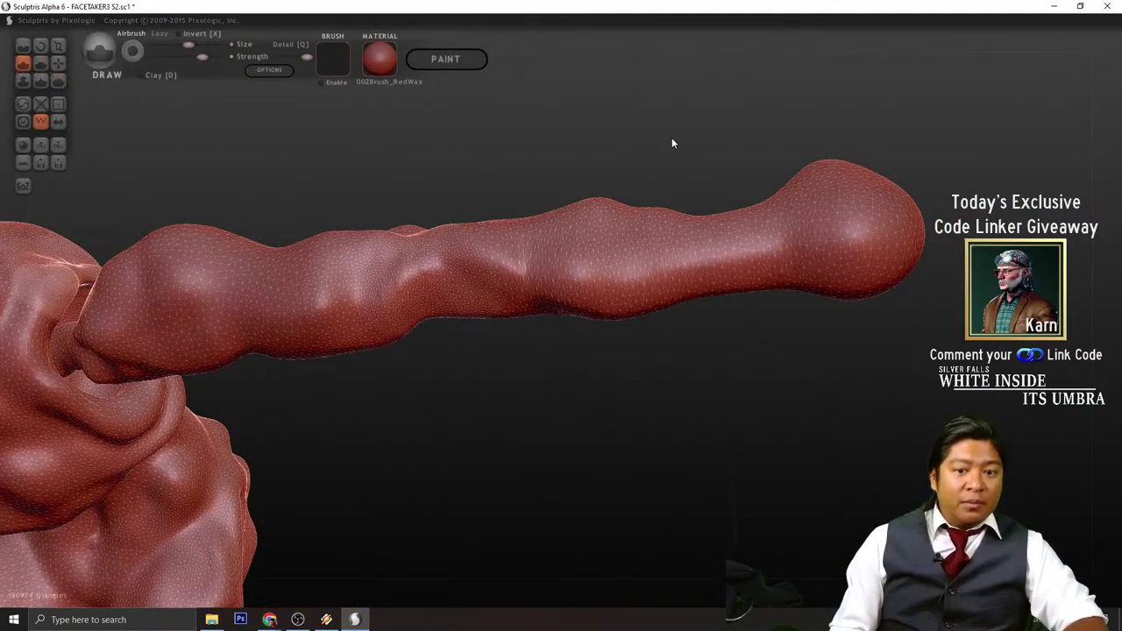
mouse_move(672, 143)
right_mouse_down()
mouse_move(584, 245)
mouse_move(574, 321)
mouse_move(464, 298)
mouse_move(492, 282)
mouse_move(316, 268)
mouse_move(220, 219)
right_mouse_up()
left_click(22, 104)
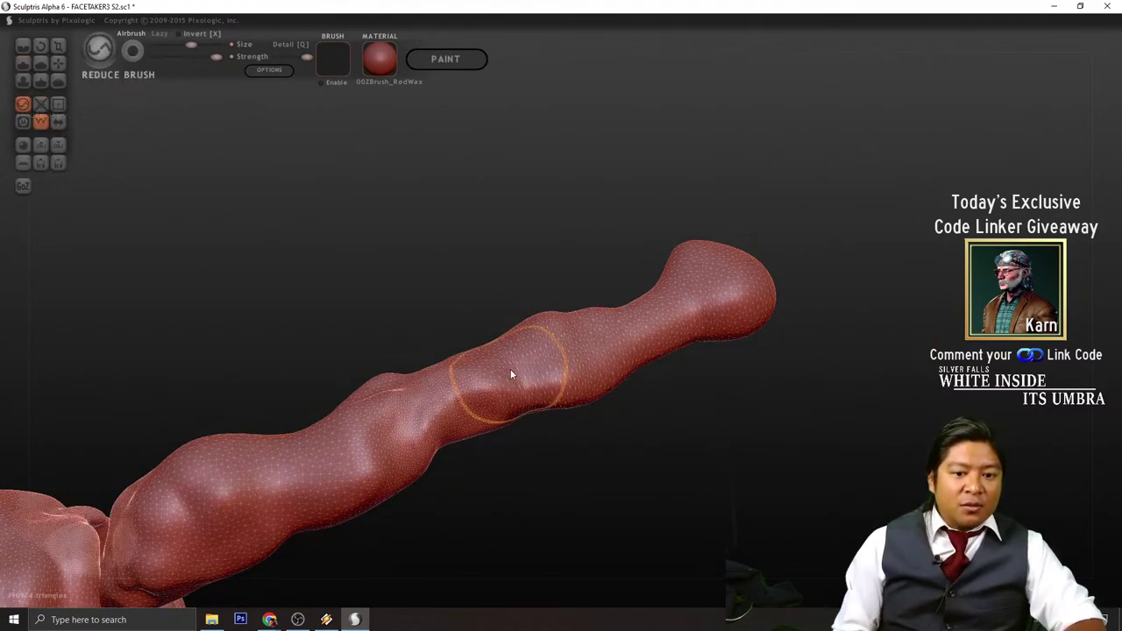
mouse_move(510, 370)
left_mouse_down()
mouse_move(402, 452)
mouse_move(503, 381)
left_mouse_up()
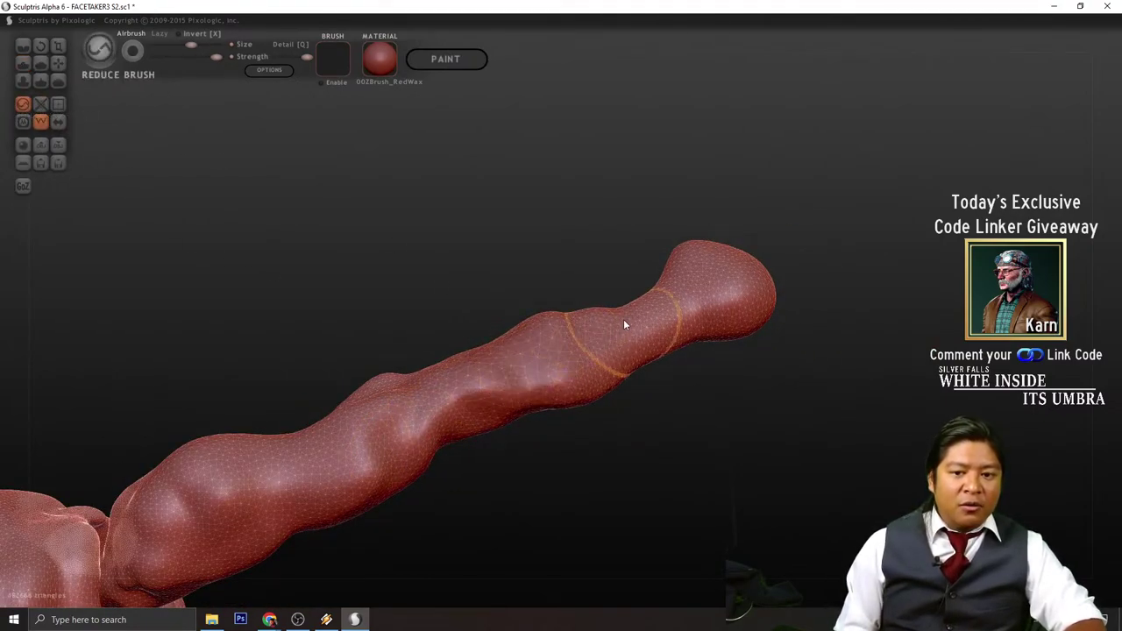
right_click_drag(777, 308, 568, 279)
mouse_move(568, 279)
left_mouse_down()
mouse_move(445, 426)
mouse_move(471, 289)
left_mouse_up()
mouse_move(471, 289)
right_mouse_down()
mouse_move(692, 488)
mouse_move(747, 501)
right_mouse_up()
scroll(747, 501, "up", 3)
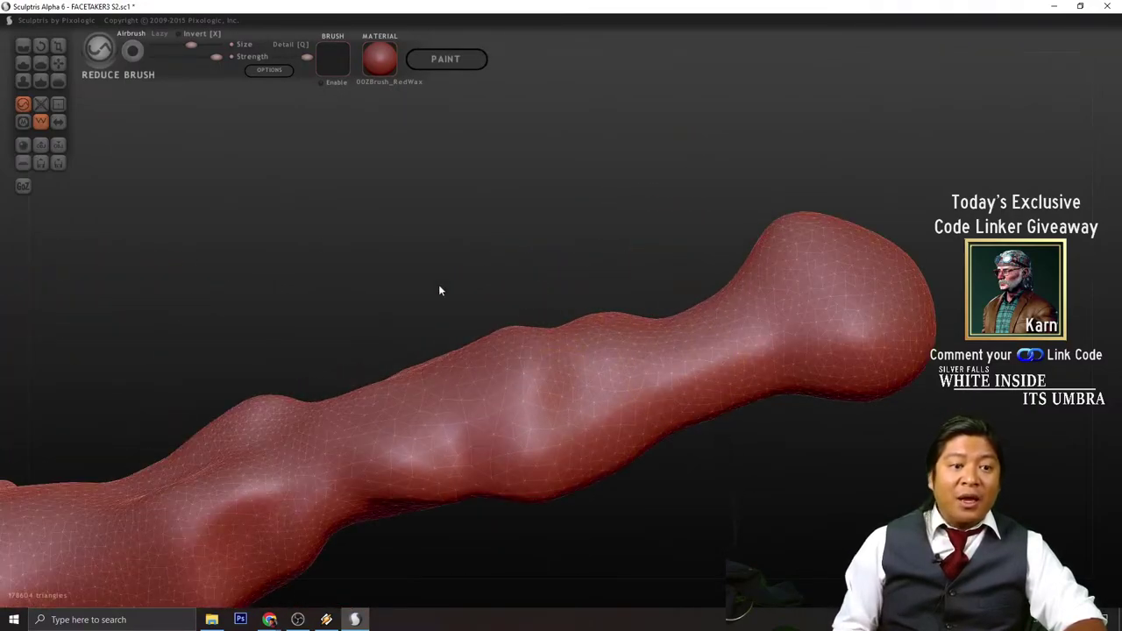
- Build up long muscle ridges along the forearm with the Draw brush, from the elbow towards the wrist
left_click(24, 64)
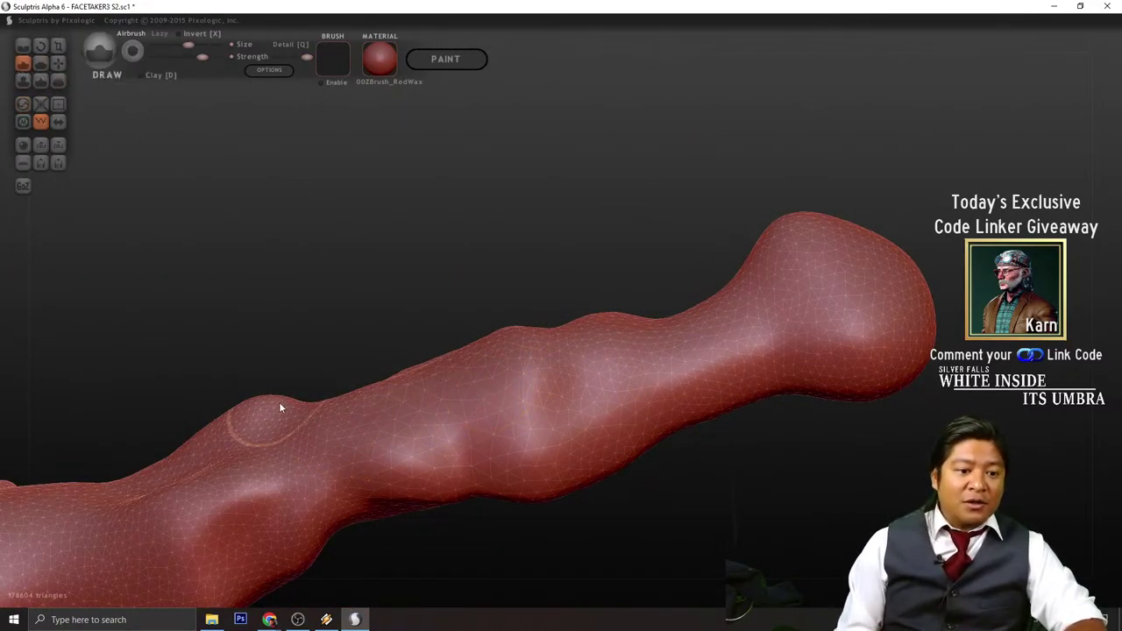
mouse_move(281, 402)
right_mouse_down()
mouse_move(441, 278)
mouse_move(494, 318)
mouse_move(431, 311)
mouse_move(426, 343)
mouse_move(471, 413)
right_mouse_up()
scroll(466, 483, "up", 4)
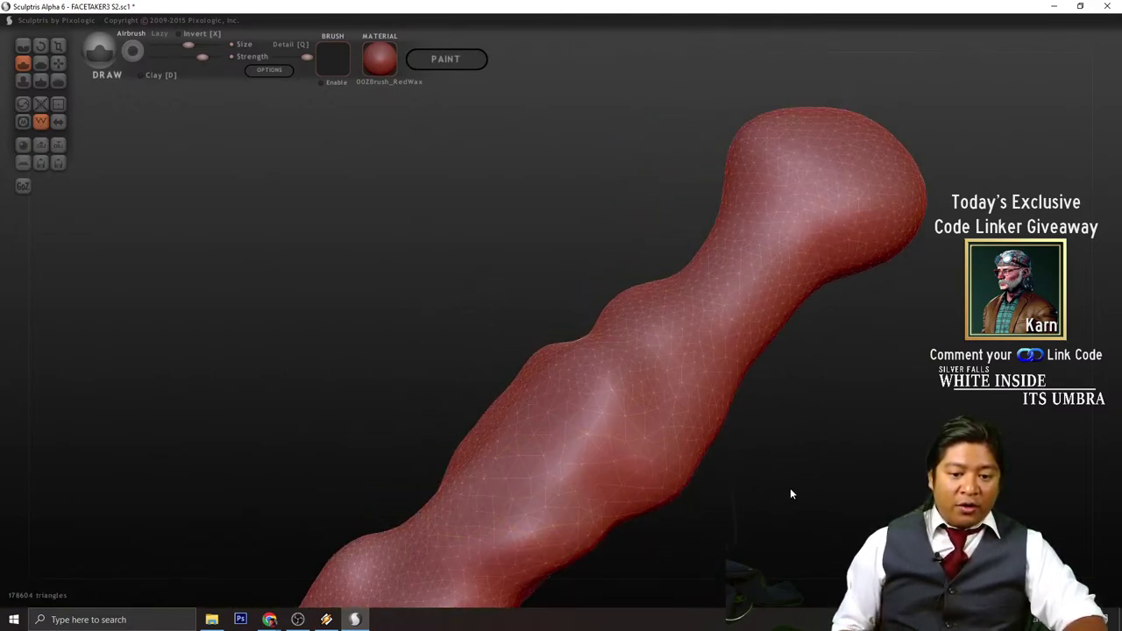
left_click_drag(790, 488, 771, 444)
mouse_move(421, 480)
left_mouse_down()
mouse_move(390, 488)
mouse_move(529, 406)
mouse_move(682, 261)
mouse_move(825, 243)
left_mouse_up()
mouse_move(824, 243)
right_mouse_down()
mouse_move(1008, 395)
mouse_move(833, 404)
mouse_move(696, 452)
right_mouse_up()
mouse_move(444, 521)
left_mouse_down()
mouse_move(559, 353)
mouse_move(666, 318)
left_mouse_up()
mouse_move(666, 318)
right_mouse_down()
mouse_move(740, 373)
mouse_move(701, 337)
right_mouse_up()
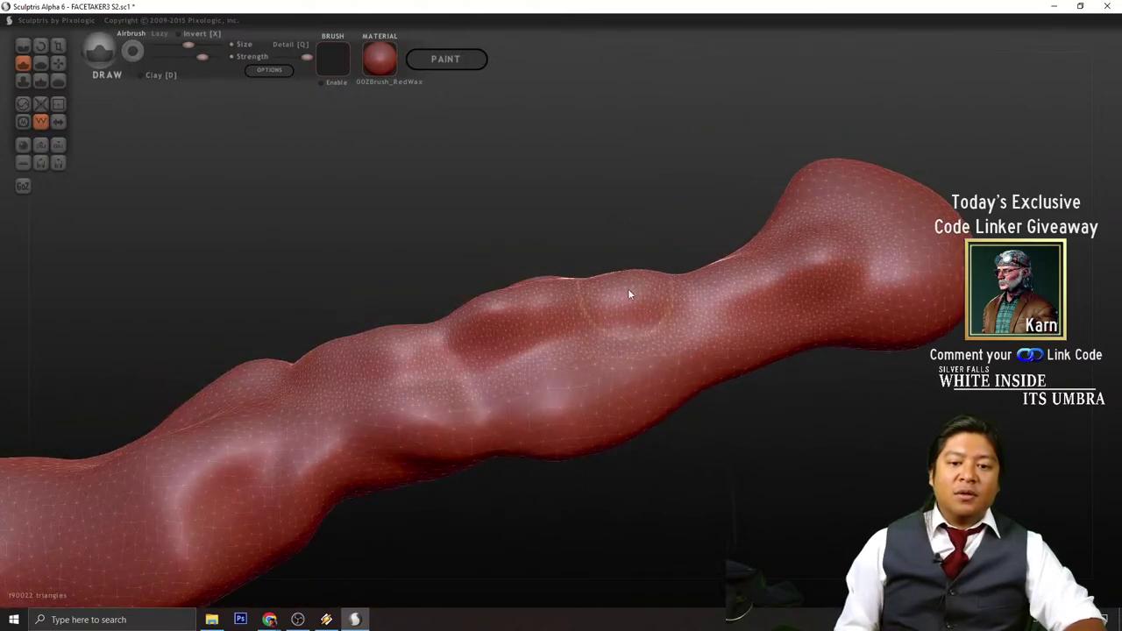
left_click_drag(628, 292, 738, 279)
left_click_drag(666, 307, 782, 292)
mouse_move(782, 292)
right_mouse_down()
mouse_move(754, 374)
mouse_move(866, 393)
mouse_move(834, 436)
mouse_move(816, 420)
right_mouse_up()
- Smooth the newly drawn muscle ridges on the upper side of the forearm
left_click(56, 81)
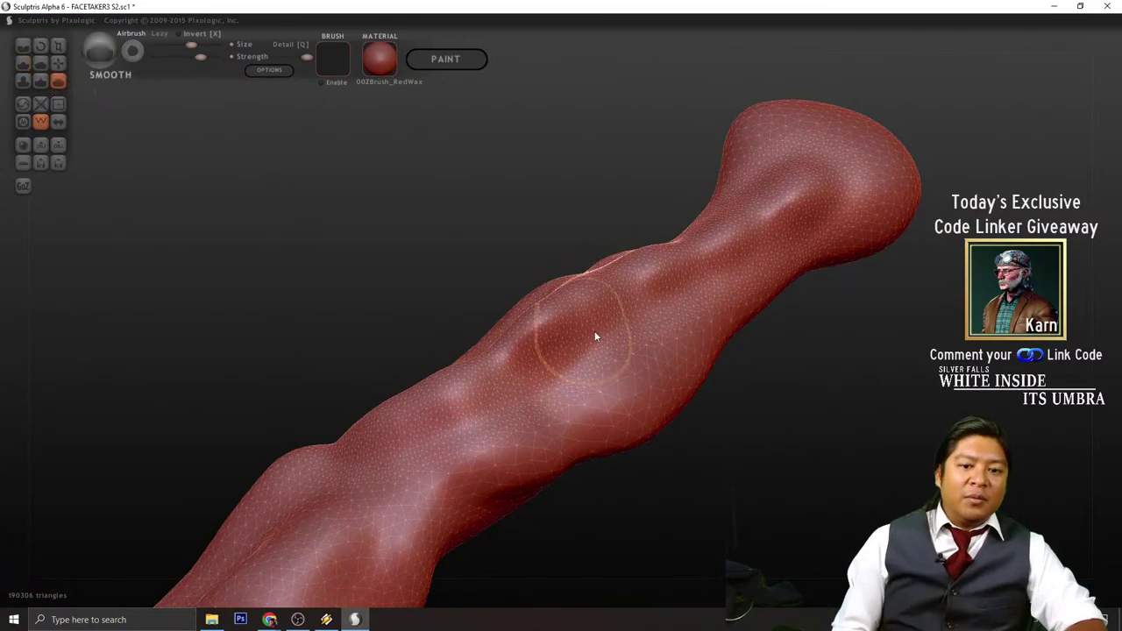
mouse_move(660, 271)
left_mouse_down()
mouse_move(581, 311)
mouse_move(641, 280)
left_mouse_up()
mouse_move(784, 468)
right_mouse_down()
mouse_move(686, 363)
mouse_move(737, 406)
mouse_move(716, 441)
right_mouse_up()
right_click_drag(421, 474, 667, 406)
- Adjust the upper contour of the forearm with Grab, evening out its muscle bulges
left_click(56, 62)
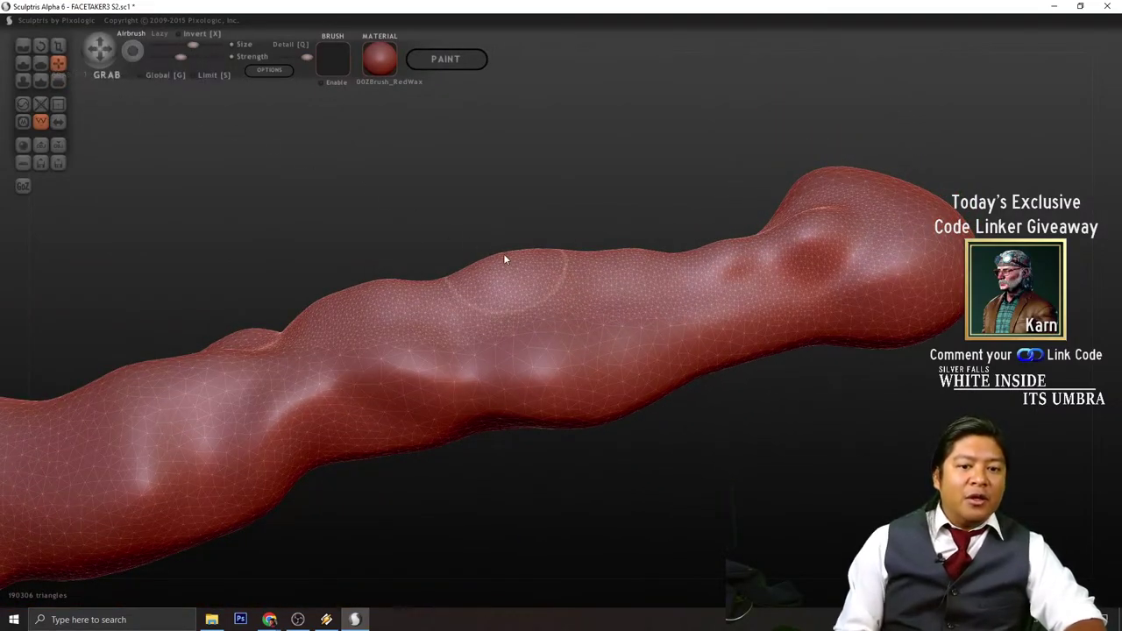
mouse_move(510, 253)
right_mouse_down()
mouse_move(509, 280)
mouse_move(561, 179)
right_mouse_up()
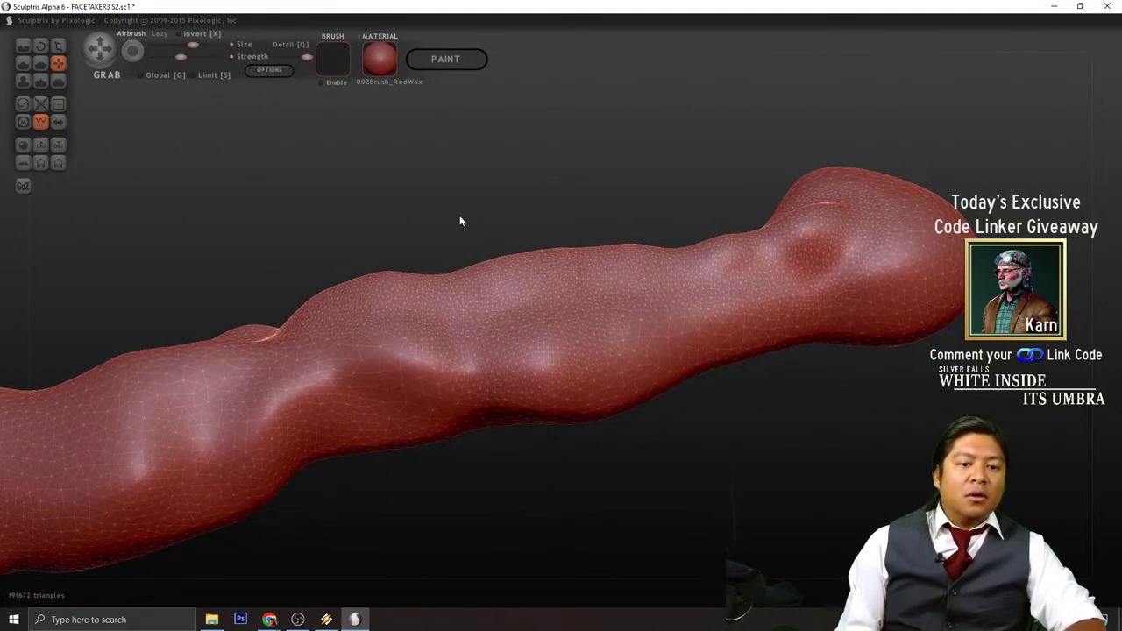
mouse_move(461, 221)
right_mouse_down()
mouse_move(429, 308)
mouse_move(432, 295)
right_mouse_up()
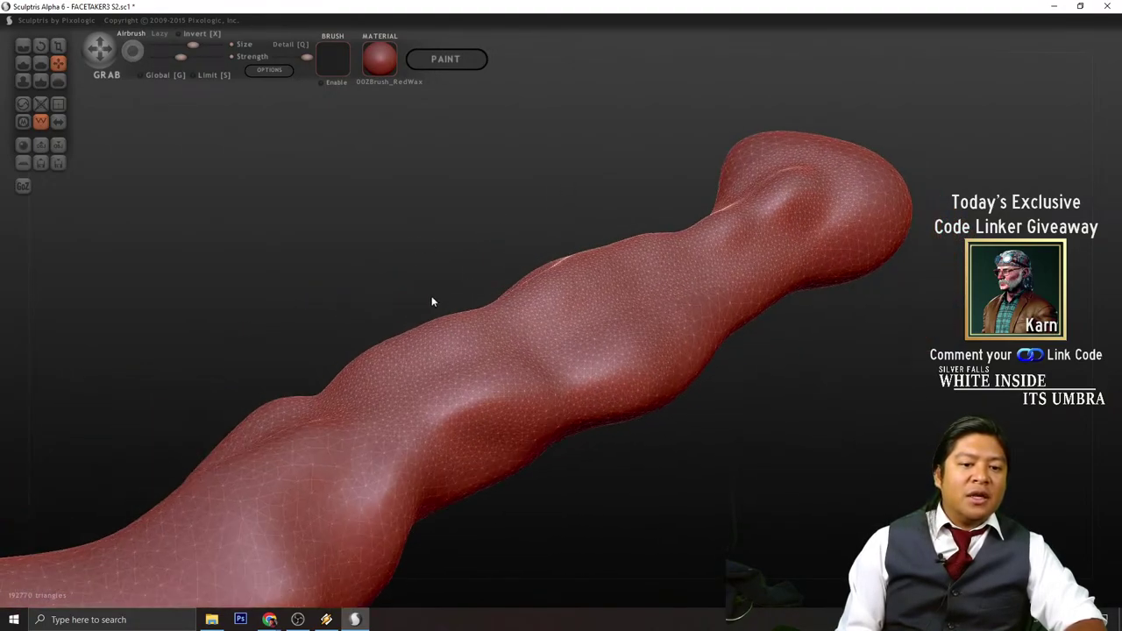
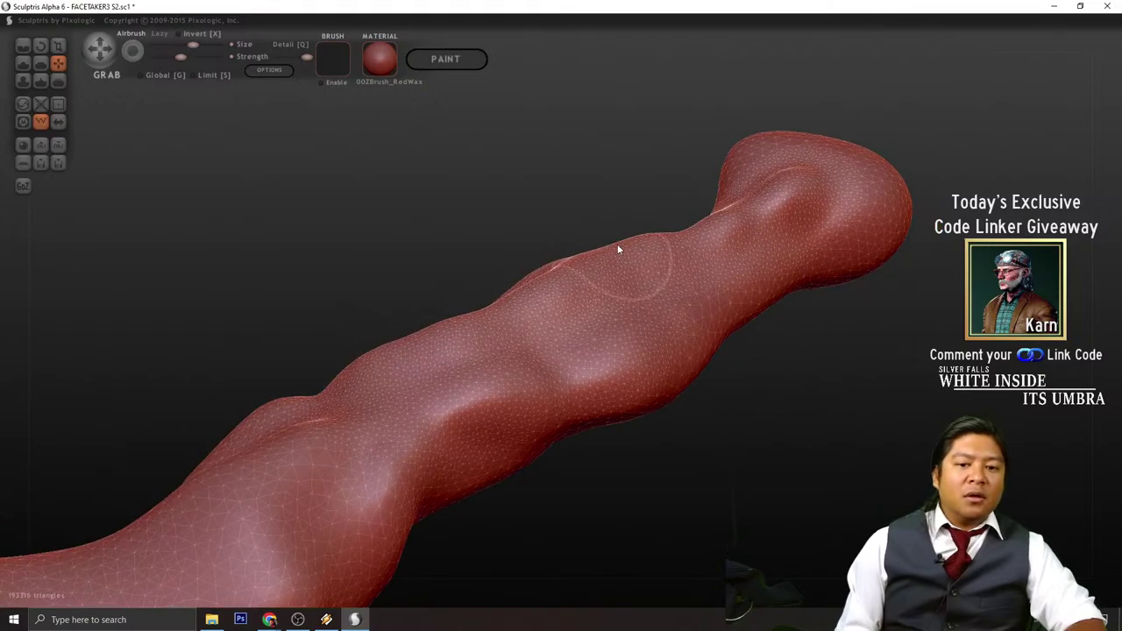
right_click_drag(505, 236, 463, 261)
- Carve long grooves between the forearm muscles with the Crease brush, running from the elbow to the wrist
left_click(19, 65)
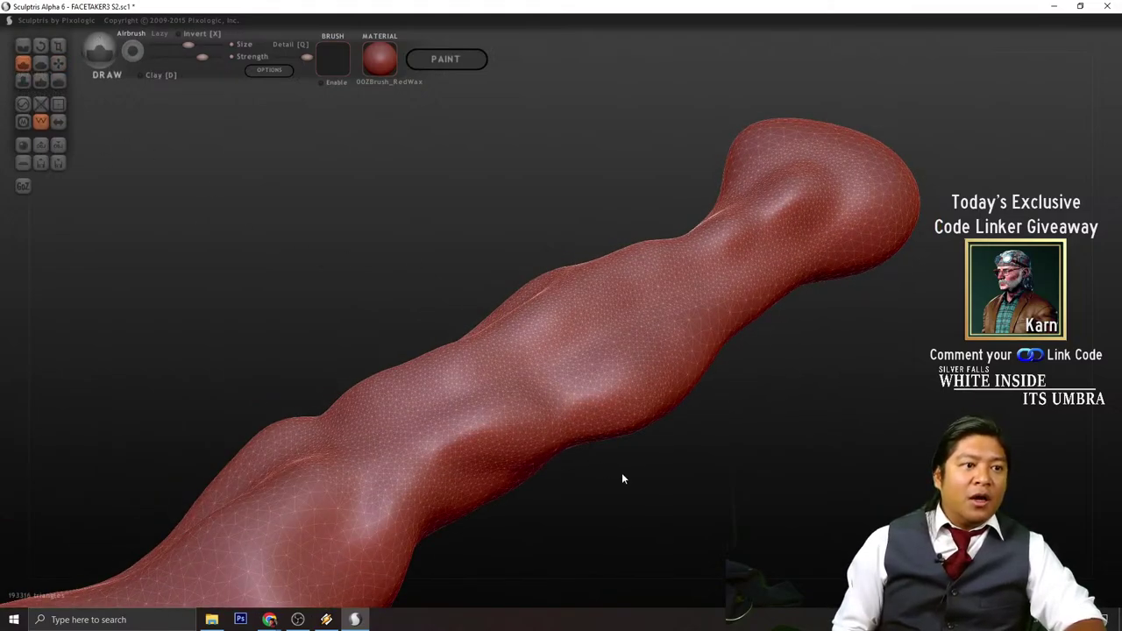
right_click_drag(622, 476, 561, 439)
left_click(23, 46)
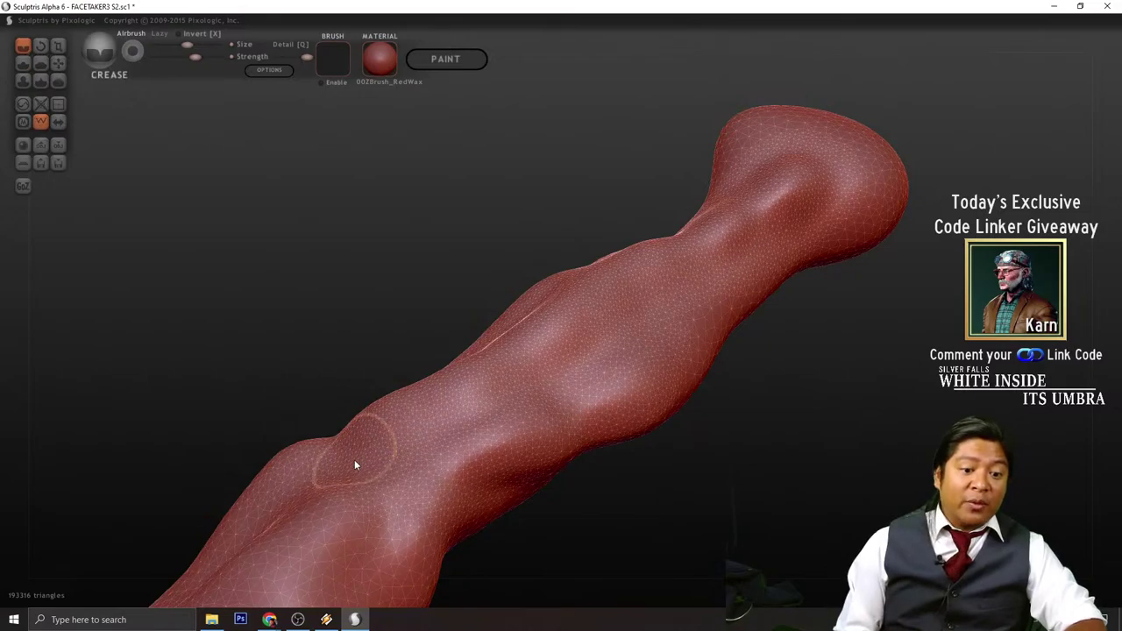
left_click_drag(418, 443, 723, 250)
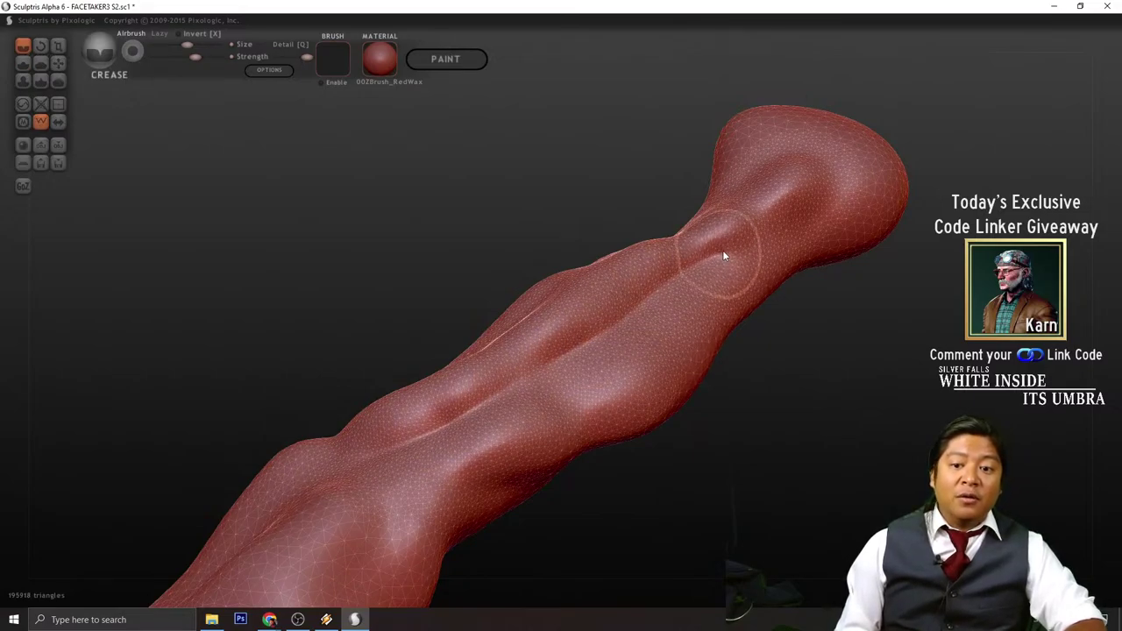
mouse_move(763, 297)
right_mouse_down()
mouse_move(763, 365)
mouse_move(731, 370)
mouse_move(869, 421)
mouse_move(882, 454)
right_mouse_up()
mouse_move(573, 476)
left_mouse_down()
mouse_move(557, 469)
mouse_move(608, 333)
mouse_move(638, 96)
left_mouse_up()
mouse_move(827, 415)
right_mouse_down()
mouse_move(696, 358)
mouse_move(797, 401)
mouse_move(792, 468)
right_mouse_up()
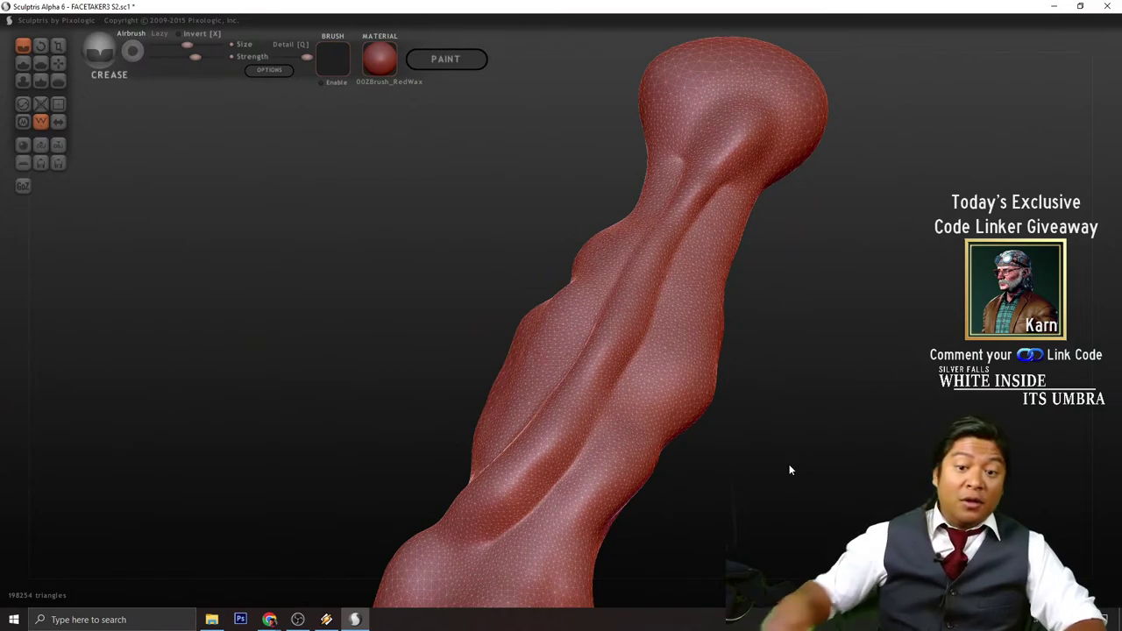
- Undo the last crease stroke and carve a long groove along the forearm's other side up to the arm's rounded end
key("ctrl+z")
mouse_move(786, 362)
right_mouse_down()
mouse_move(667, 333)
mouse_move(812, 169)
mouse_move(743, 252)
right_mouse_up()
left_click_drag(654, 243, 315, 244)
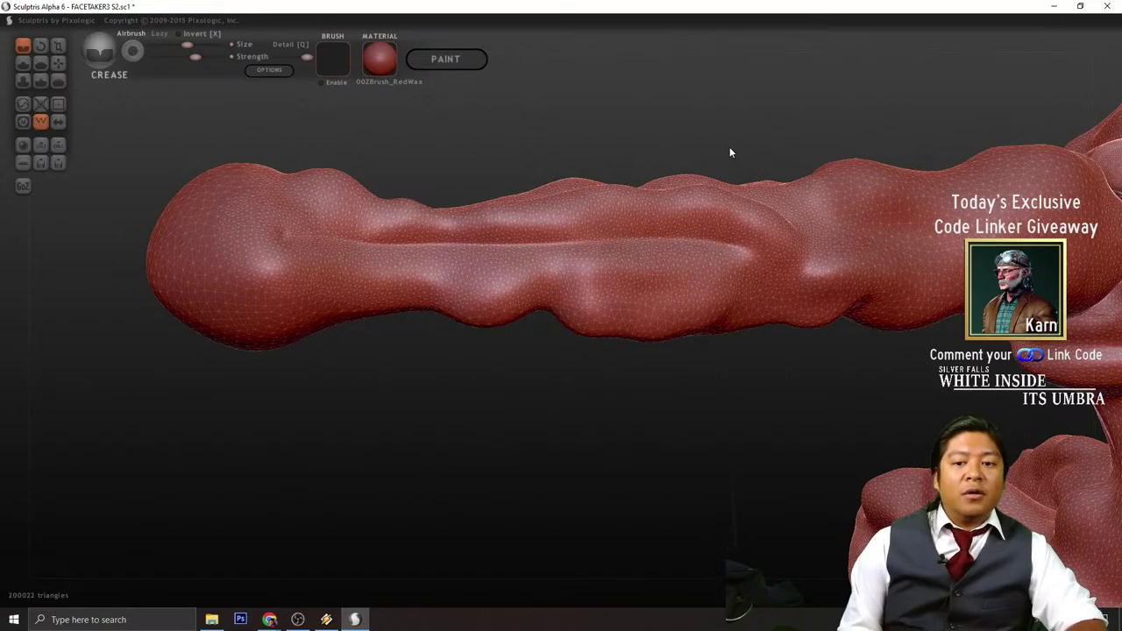
mouse_move(732, 153)
right_mouse_down()
mouse_move(491, 166)
mouse_move(496, 155)
right_mouse_up()
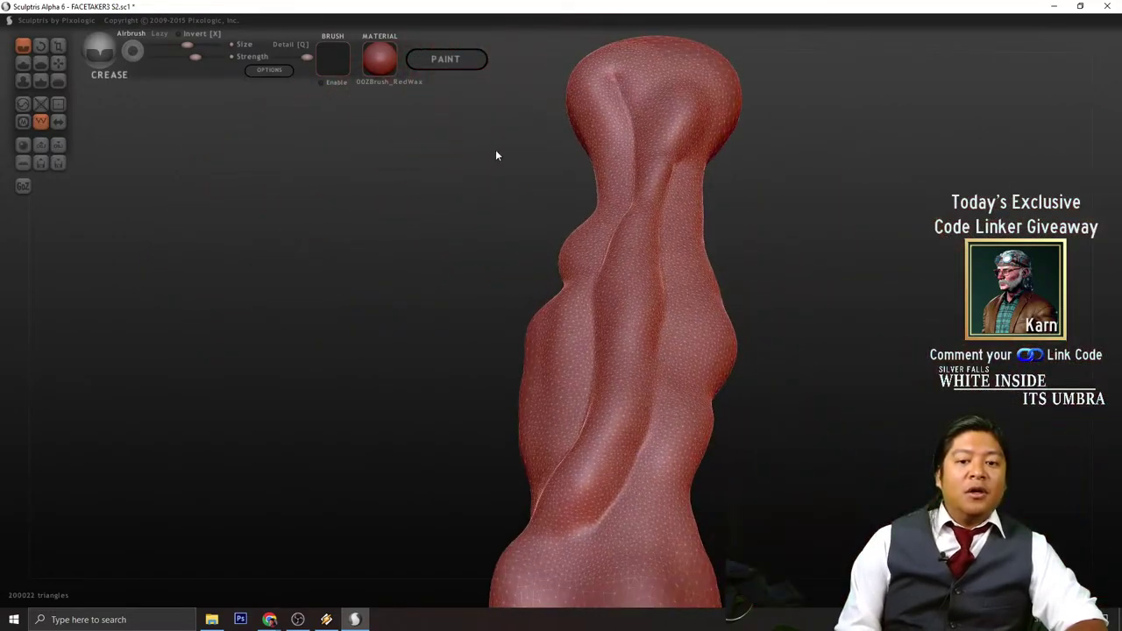
- Soften the creased grooves between the forearm muscles with the Smooth brush
left_click(58, 79)
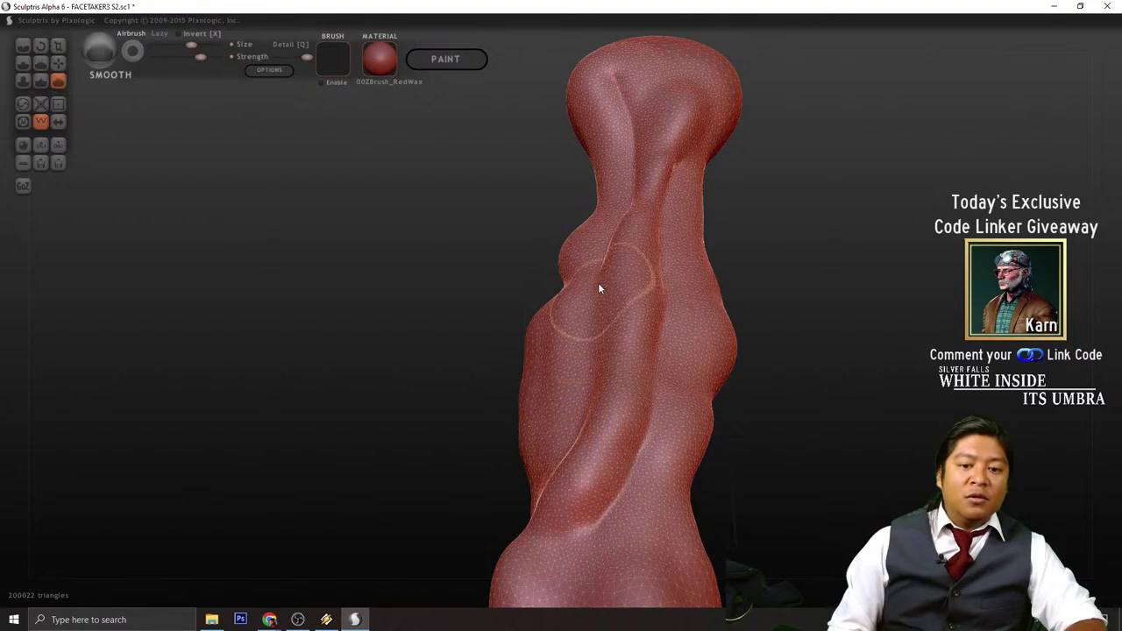
mouse_move(629, 160)
right_mouse_down()
mouse_move(768, 244)
mouse_move(779, 236)
right_mouse_up()
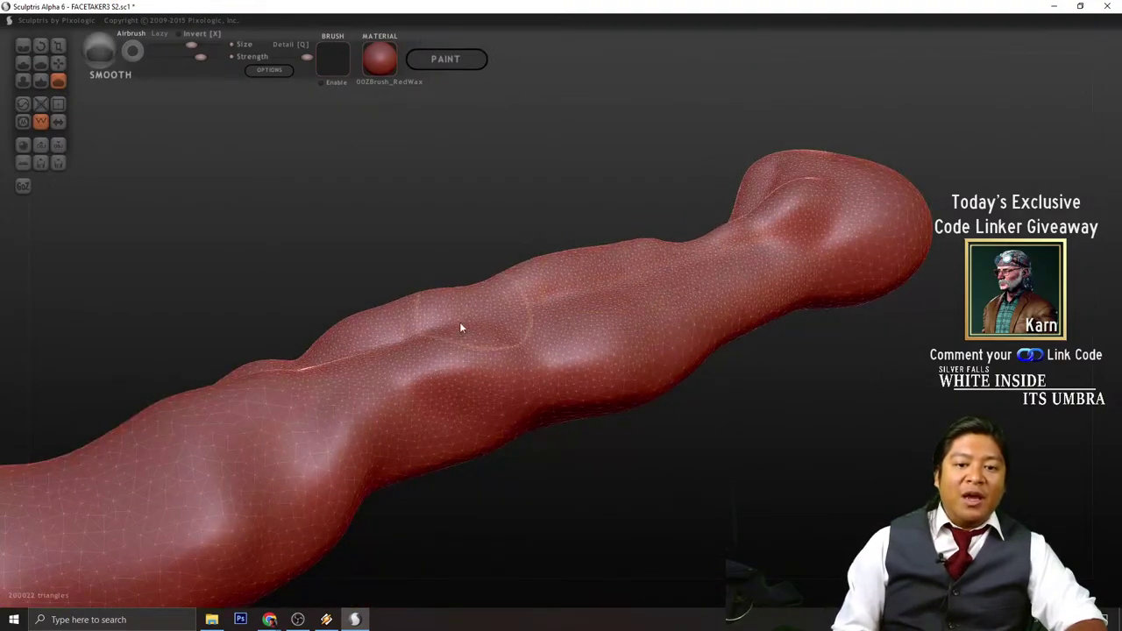
mouse_move(464, 325)
right_mouse_down()
mouse_move(771, 416)
mouse_move(634, 489)
mouse_move(715, 416)
mouse_move(744, 446)
mouse_move(769, 449)
right_mouse_up()
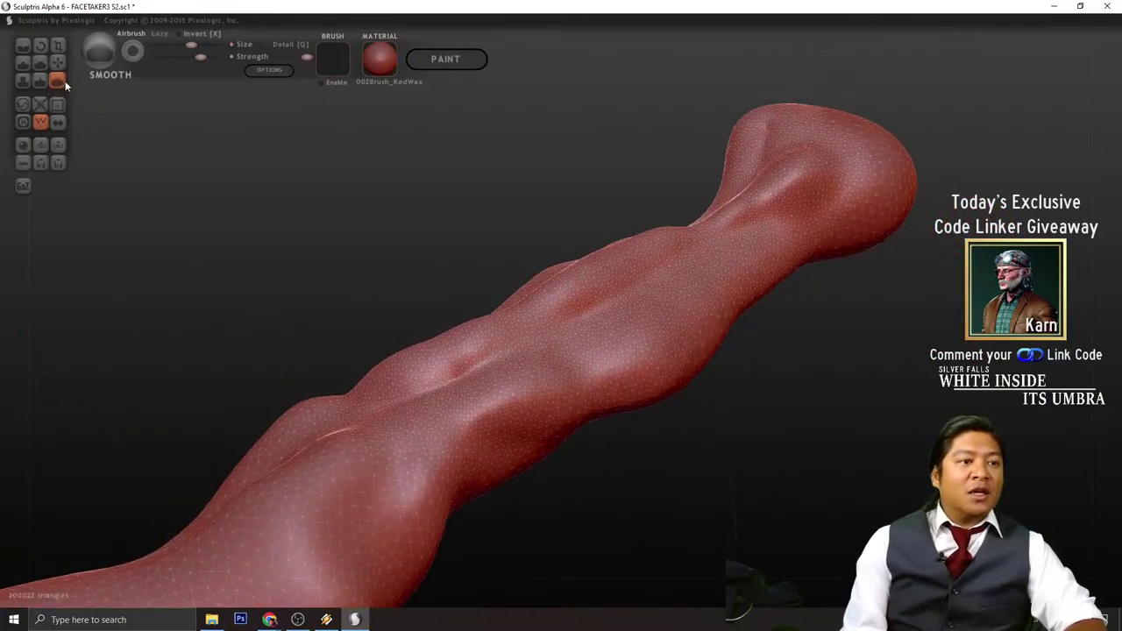
- Build up the forearm muscle beside the central groove with Draw, from the elbow to the wrist
left_click(23, 63)
right_click_drag(667, 491, 599, 465)
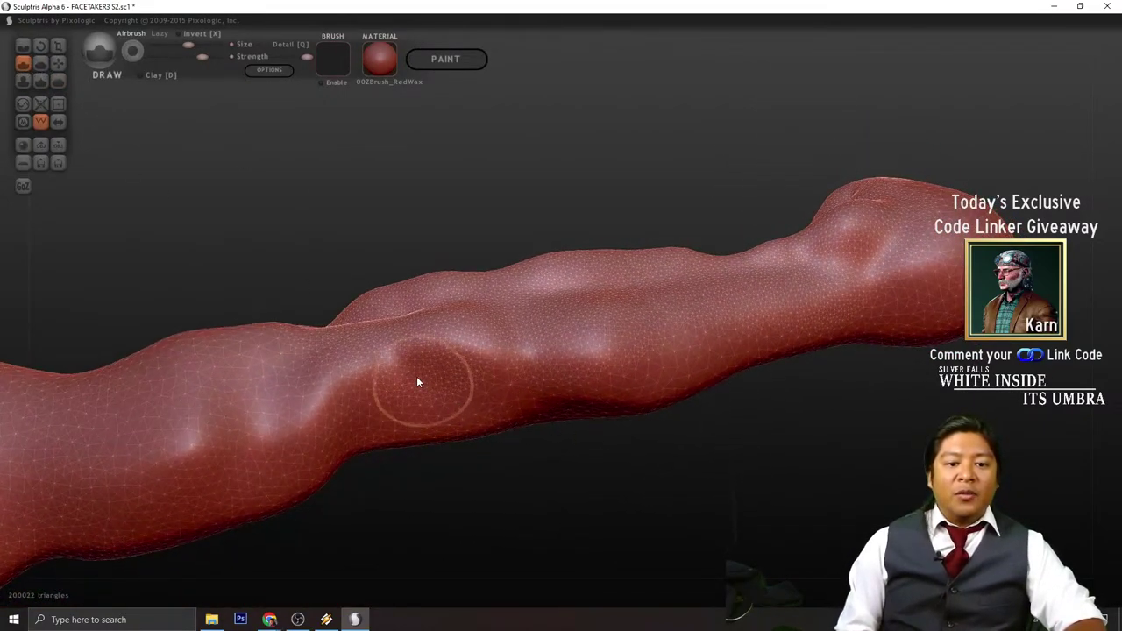
left_click_drag(379, 356, 391, 357)
mouse_move(558, 334)
left_mouse_down()
mouse_move(838, 299)
mouse_move(915, 325)
left_mouse_up()
- Add muscle volume on the opposite side of the forearm with short Draw strokes near its lower edge and wrist
mouse_move(912, 395)
right_mouse_down()
mouse_move(894, 430)
mouse_move(941, 306)
mouse_move(734, 426)
mouse_move(591, 534)
mouse_move(429, 491)
mouse_move(500, 441)
mouse_move(427, 443)
mouse_move(508, 453)
mouse_move(490, 313)
right_mouse_up()
left_click_drag(489, 313, 490, 292)
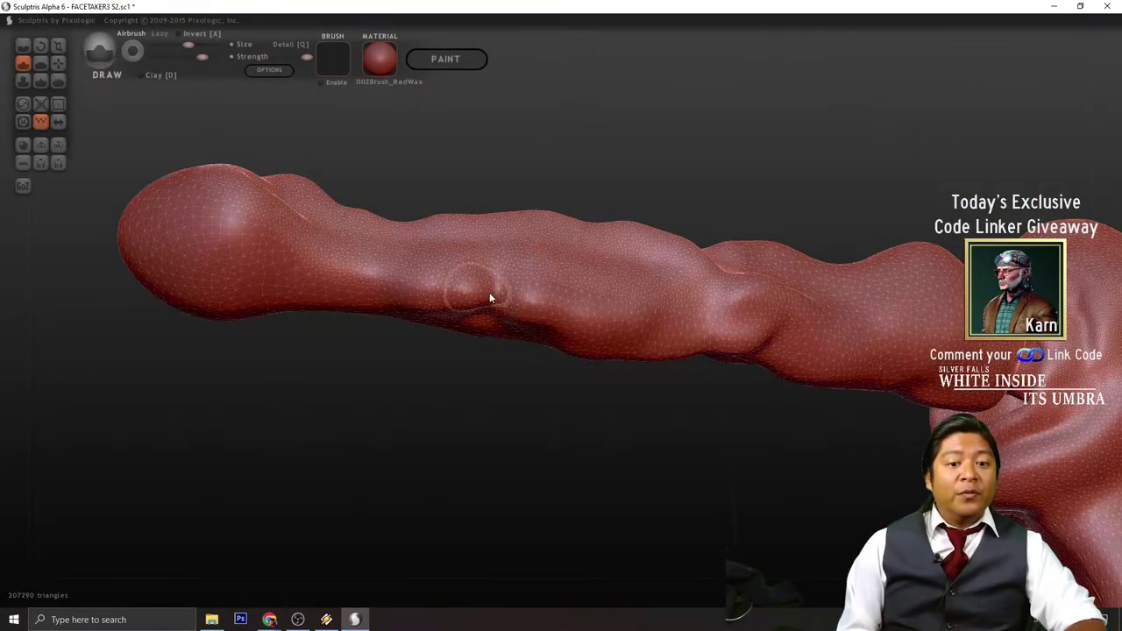
right_click_drag(515, 396, 479, 375)
left_click_drag(498, 299, 464, 294)
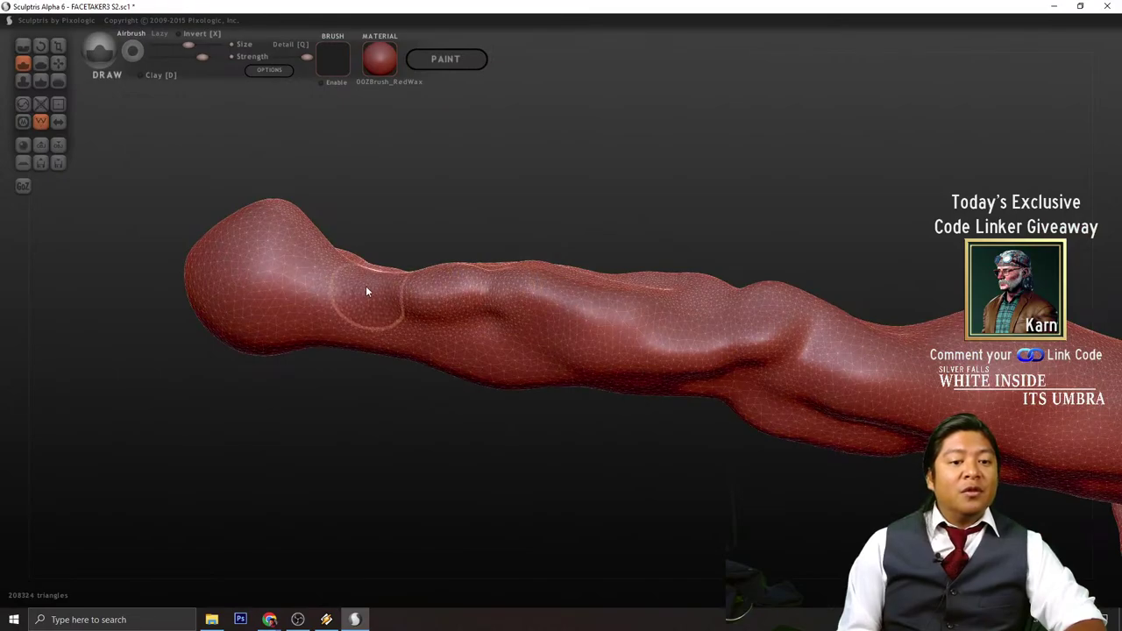
mouse_move(517, 184)
right_mouse_down()
mouse_move(540, 327)
mouse_move(599, 456)
mouse_move(801, 313)
mouse_move(581, 292)
mouse_move(697, 447)
mouse_move(619, 546)
mouse_move(676, 361)
mouse_move(678, 412)
mouse_move(641, 394)
right_mouse_up()
- Crease a long groove along the side of the forearm, extending it into the arm's rounded end
scroll(517, 326, "down", 3)
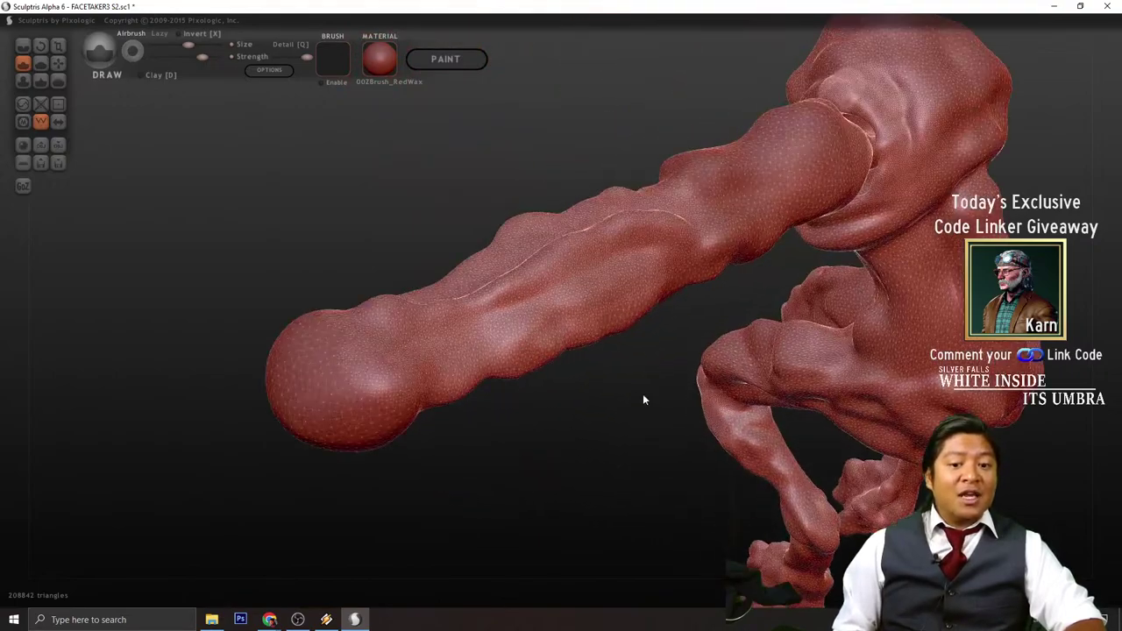
left_click(23, 46)
mouse_move(526, 362)
right_mouse_down()
mouse_move(569, 465)
mouse_move(556, 436)
mouse_move(680, 400)
right_mouse_up()
left_click_drag(625, 402, 306, 388)
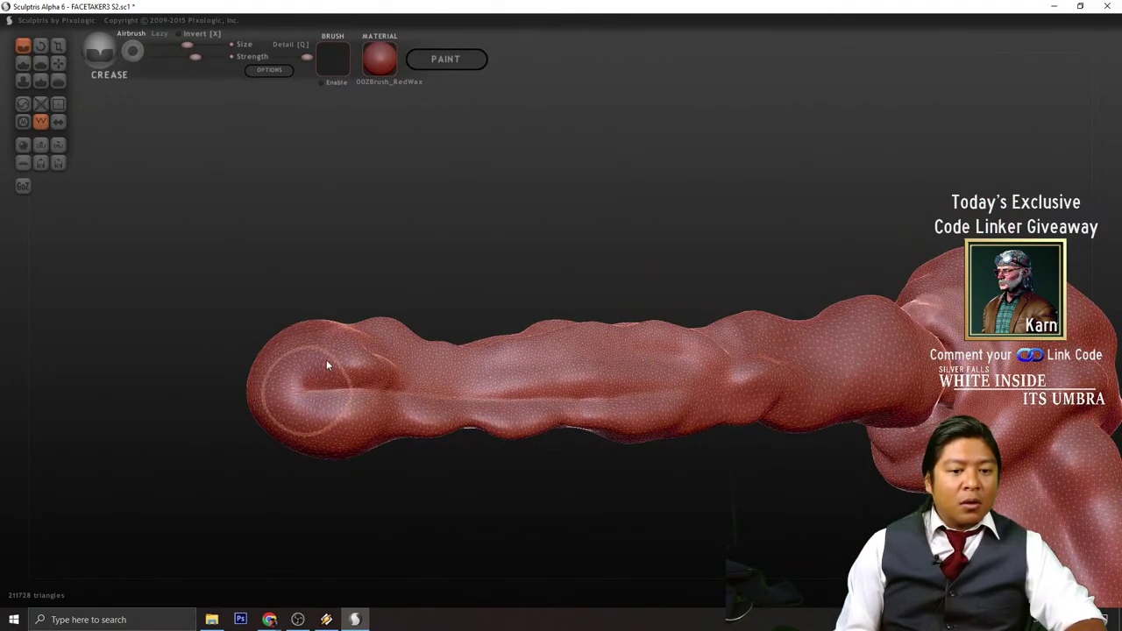
- Try creasing long grooves along the underside of the forearm, and undo those strokes
mouse_move(355, 241)
left_mouse_down()
mouse_move(499, 297)
mouse_move(712, 315)
mouse_move(706, 267)
left_mouse_up()
mouse_move(450, 386)
left_mouse_down()
mouse_move(419, 369)
mouse_move(486, 369)
mouse_move(742, 301)
mouse_move(657, 396)
mouse_move(641, 302)
mouse_move(430, 391)
mouse_move(414, 383)
mouse_move(772, 377)
left_mouse_up()
mouse_move(745, 478)
left_mouse_down()
mouse_move(762, 488)
mouse_move(759, 556)
left_mouse_up()
key("ctrl+z")
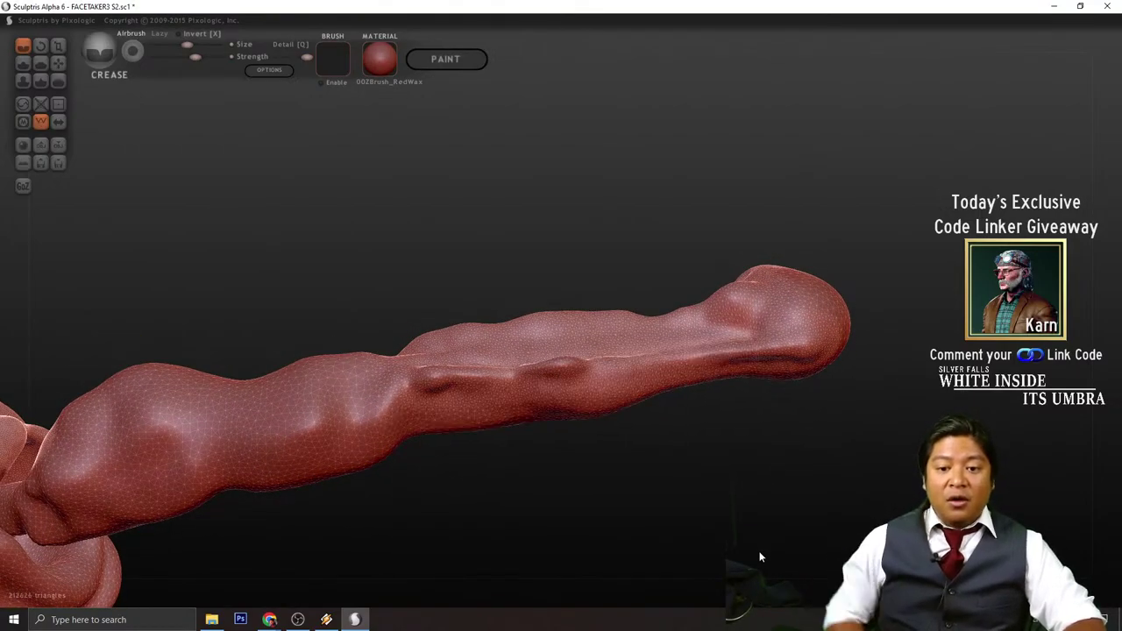
left_click_drag(711, 489, 701, 390)
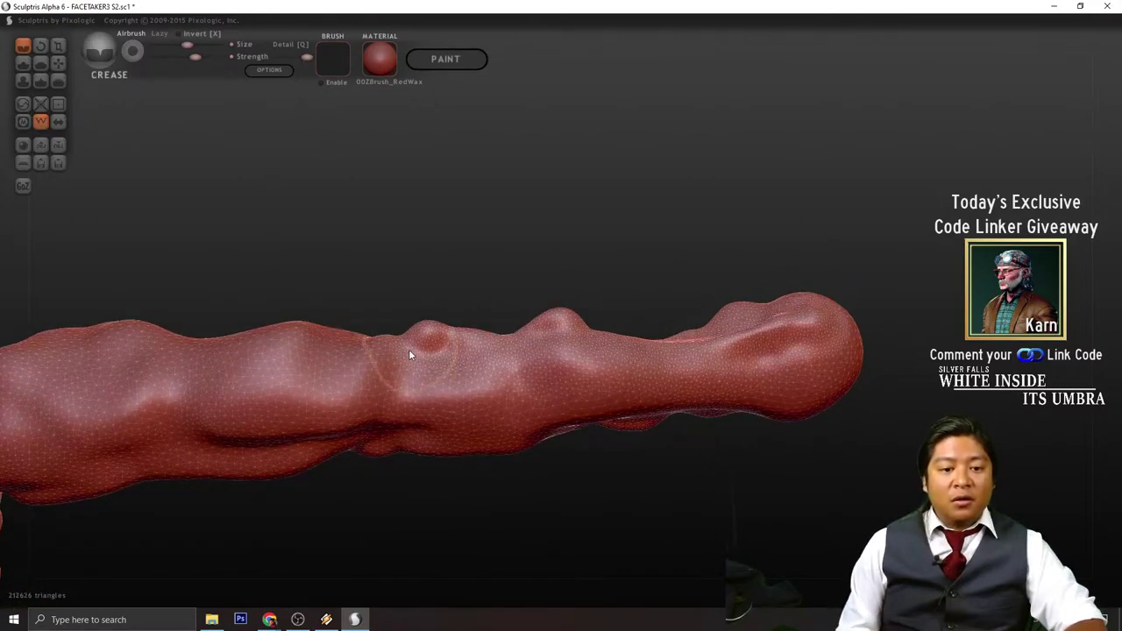
mouse_move(409, 362)
left_mouse_down()
mouse_move(632, 368)
mouse_move(729, 364)
mouse_move(781, 347)
left_mouse_up()
left_click_drag(783, 605, 768, 546)
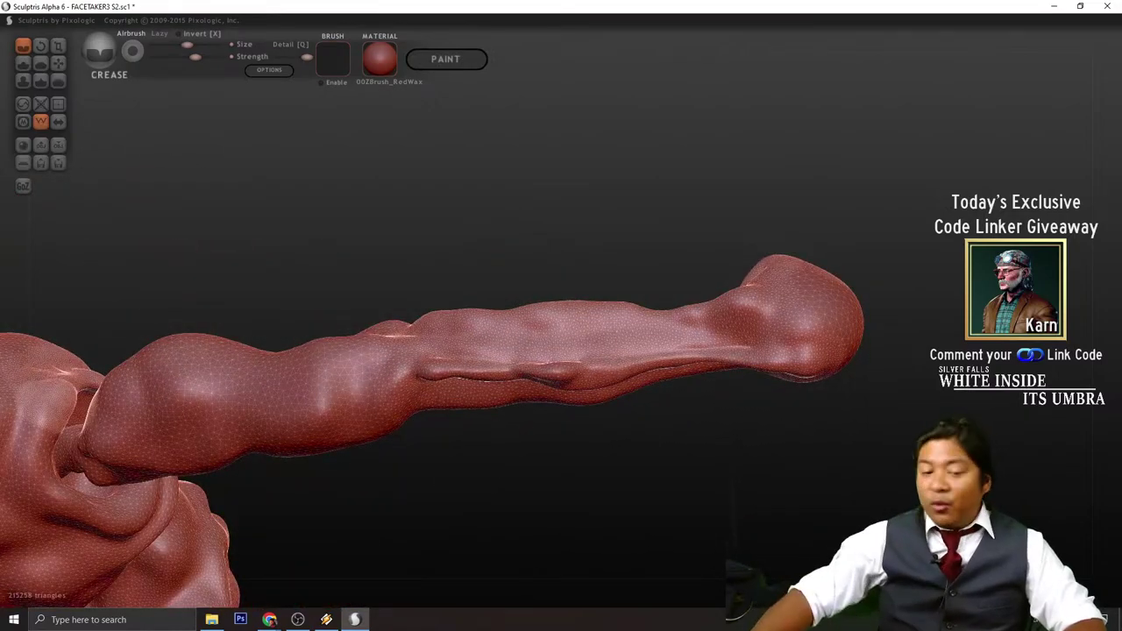
key("ctrl+z")
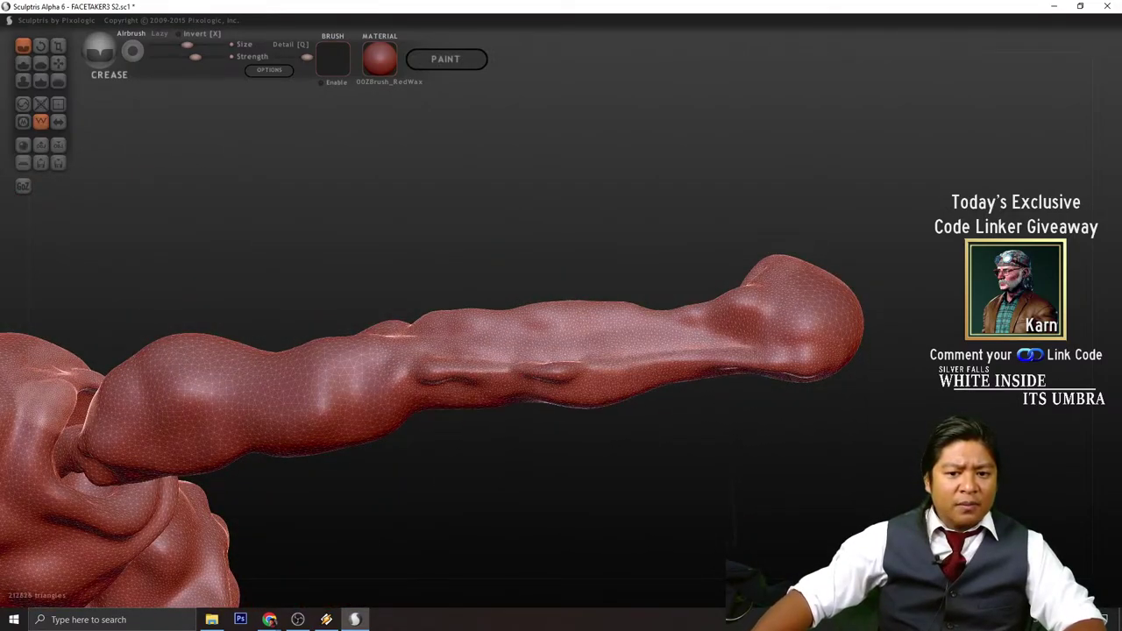
key("ctrl+z")
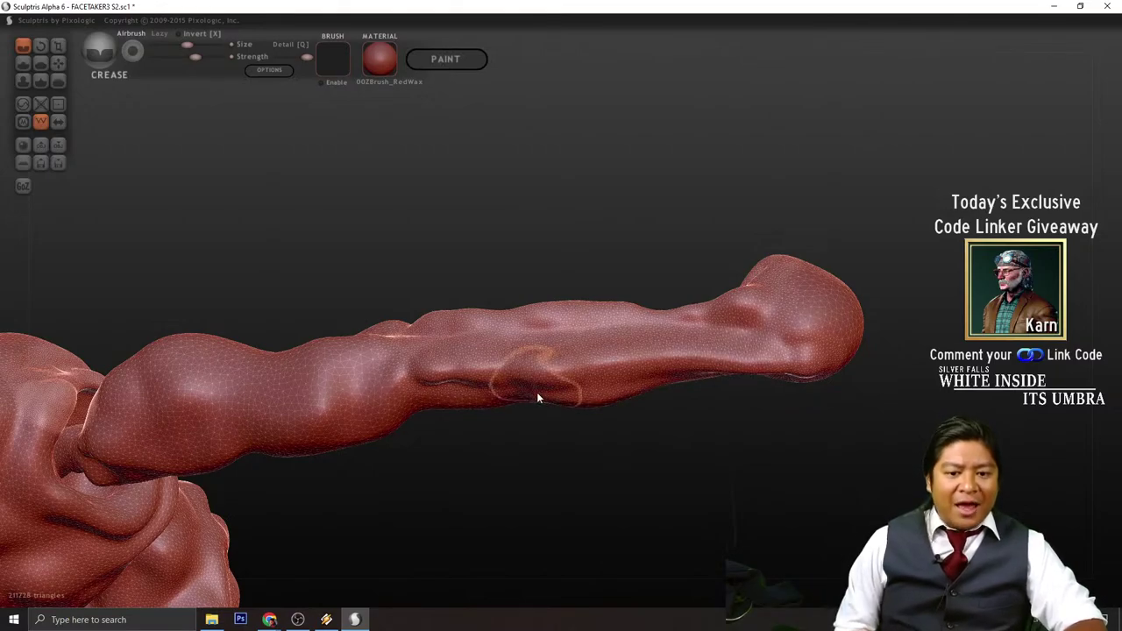
- Crease the underside of the forearm below the elbow along the muscle edges, and switch to the Draw brush
left_click_drag(614, 474, 514, 371)
mouse_move(421, 346)
left_mouse_down()
mouse_move(711, 309)
mouse_move(762, 338)
mouse_move(677, 387)
mouse_move(679, 364)
mouse_move(561, 391)
left_mouse_up()
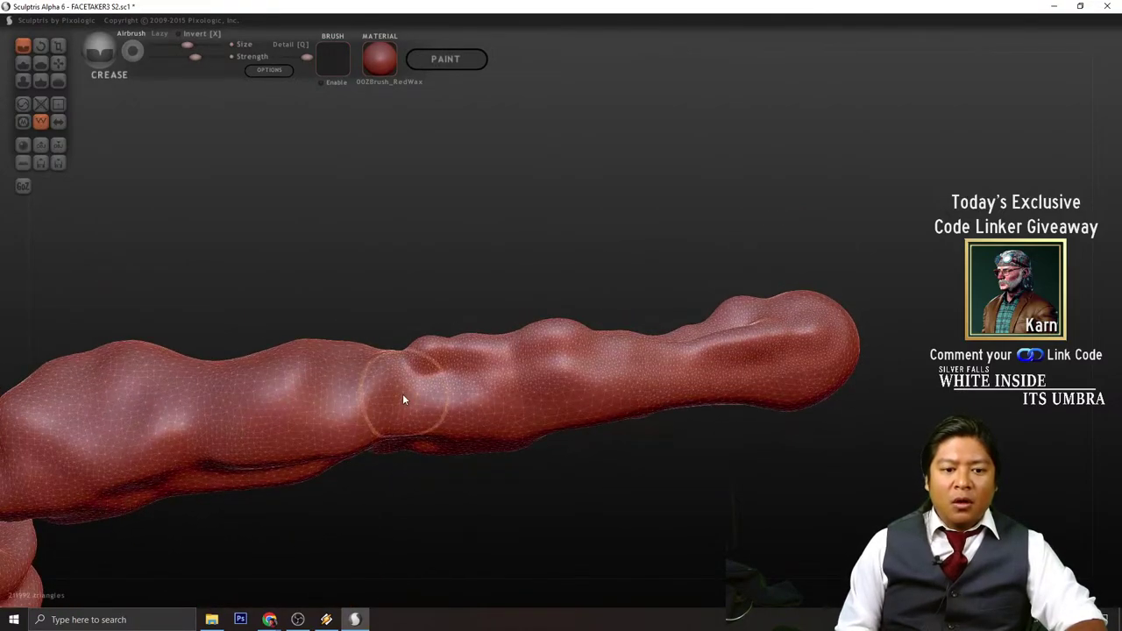
mouse_move(403, 394)
left_mouse_down()
mouse_move(802, 366)
mouse_move(844, 375)
mouse_move(877, 514)
mouse_move(654, 490)
mouse_move(529, 491)
mouse_move(836, 488)
mouse_move(811, 565)
mouse_move(802, 521)
left_mouse_up()
left_click(23, 63)
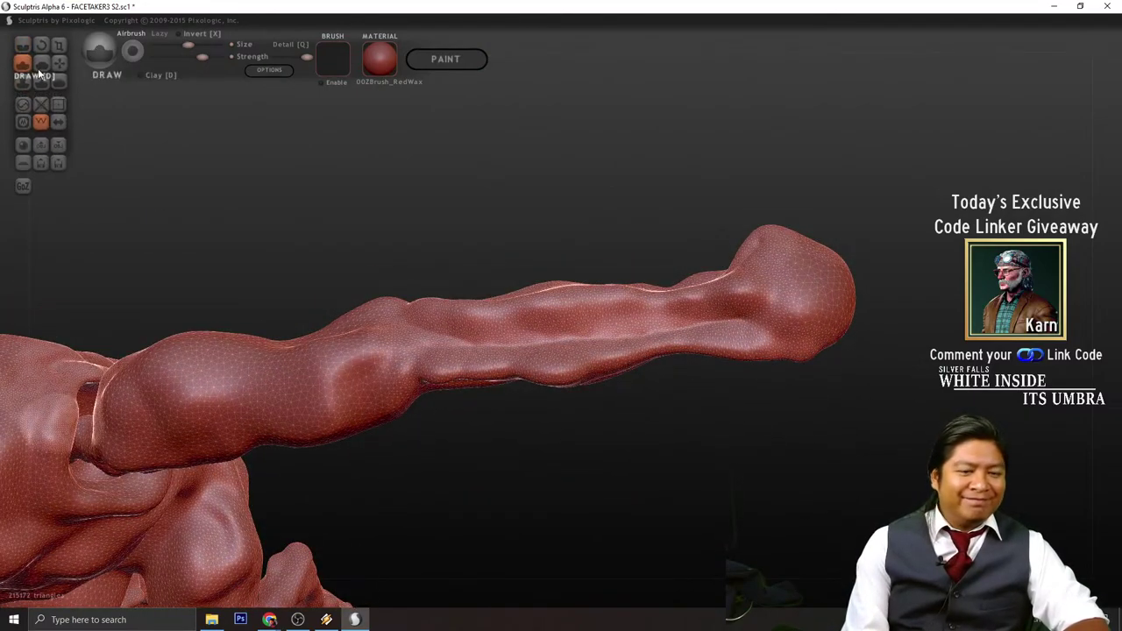
- Save the sculpted model with the reworked forearm
mouse_move(899, 426)
left_mouse_down()
mouse_move(761, 445)
mouse_move(666, 439)
left_mouse_up()
key("ctrl+s")
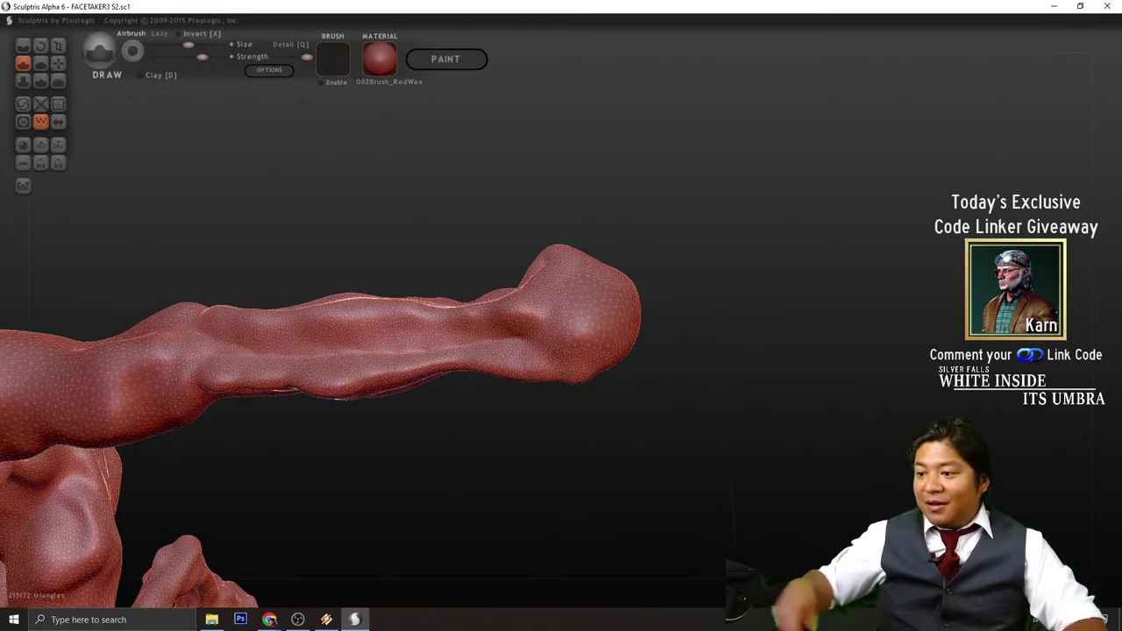
scroll(563, 313, "up", 3)
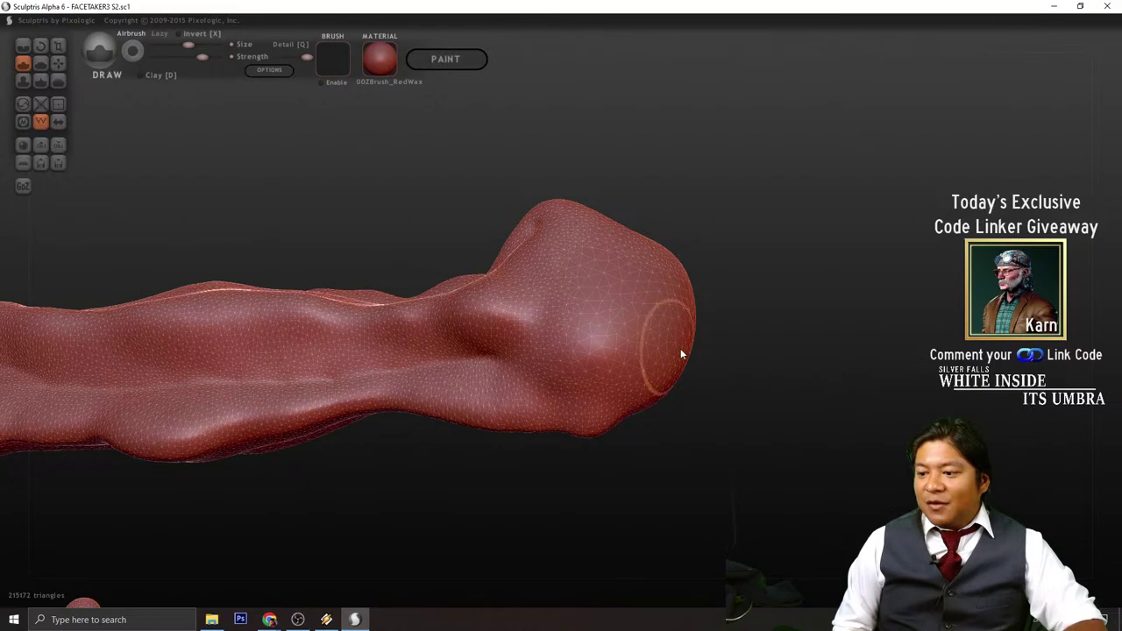
left_click_drag(707, 366, 659, 414)
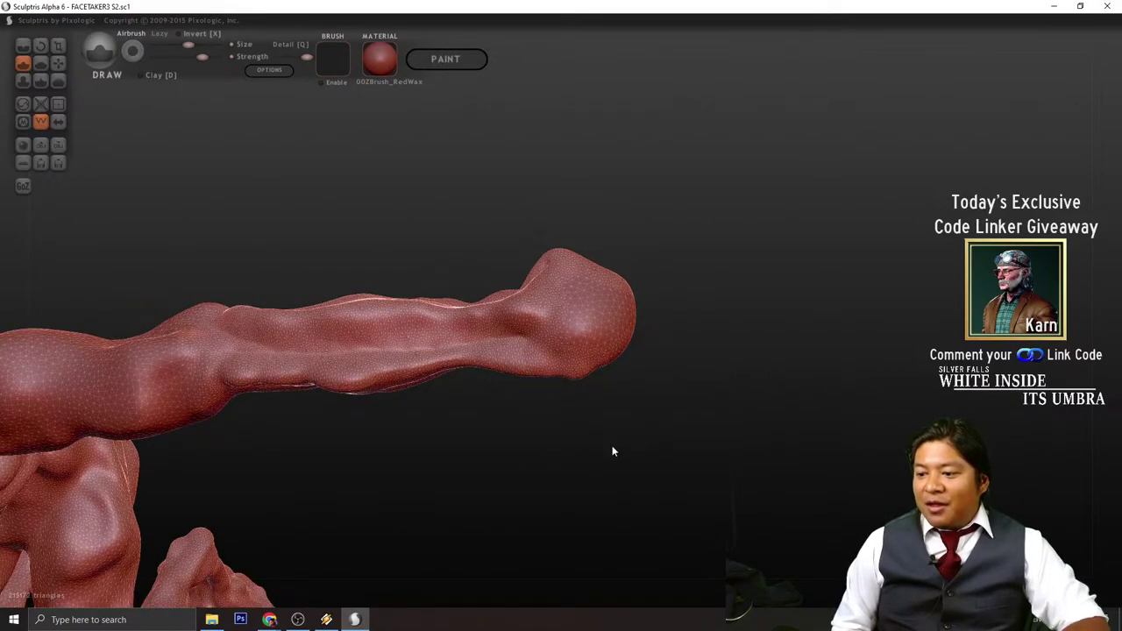
mouse_move(506, 488)
left_mouse_down()
mouse_move(815, 358)
mouse_move(571, 370)
mouse_move(560, 429)
left_mouse_up()
scroll(573, 365, "down", 3)
scroll(651, 381, "up", 3)
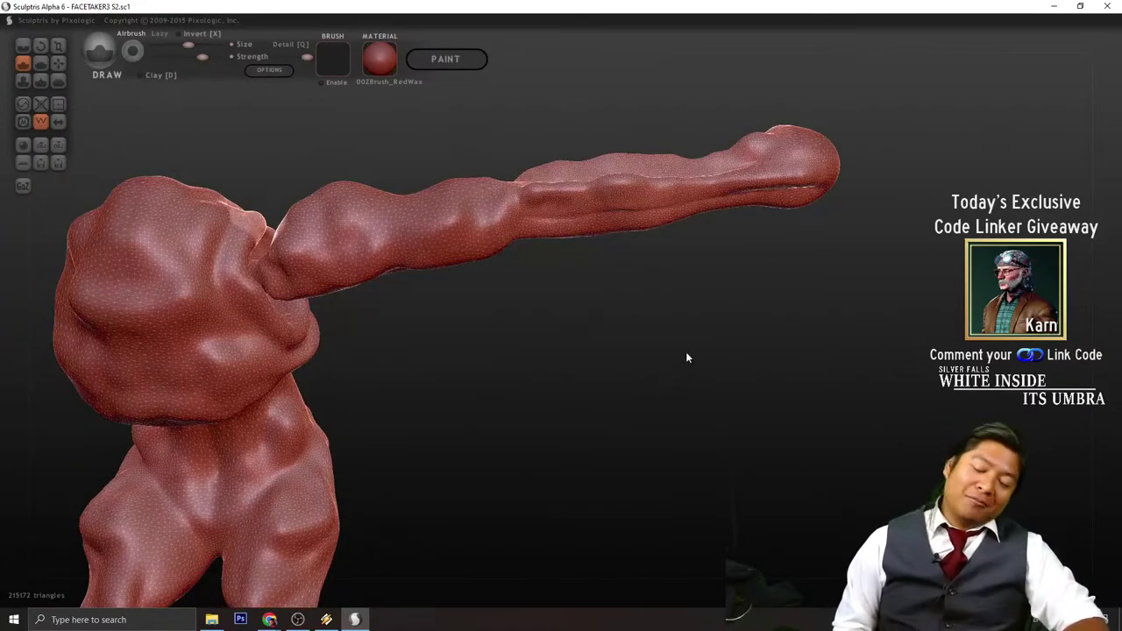
- Try Draw strokes along the length of the forearm from the wrist toward the elbow, and undo the long stroke
mouse_move(724, 349)
left_mouse_down("alt")
mouse_move(588, 496)
mouse_move(672, 512)
mouse_move(659, 514)
mouse_move(639, 479)
mouse_move(641, 421)
left_mouse_up("alt")
scroll(615, 478, "up", 3)
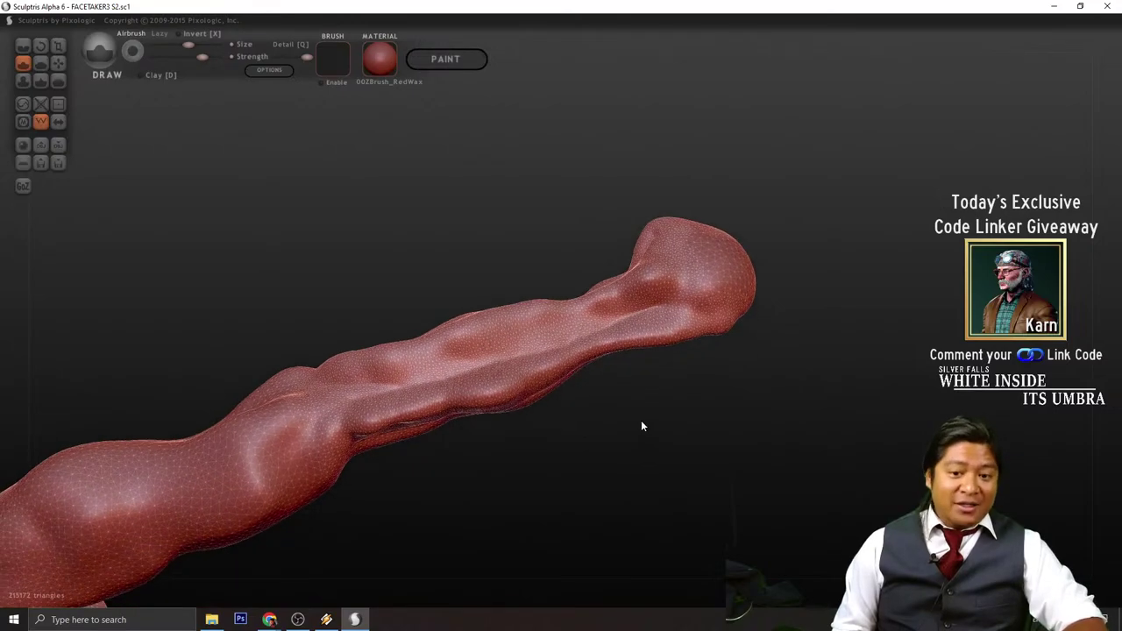
scroll(670, 315, "up", 3)
left_click_drag(675, 320, 622, 339)
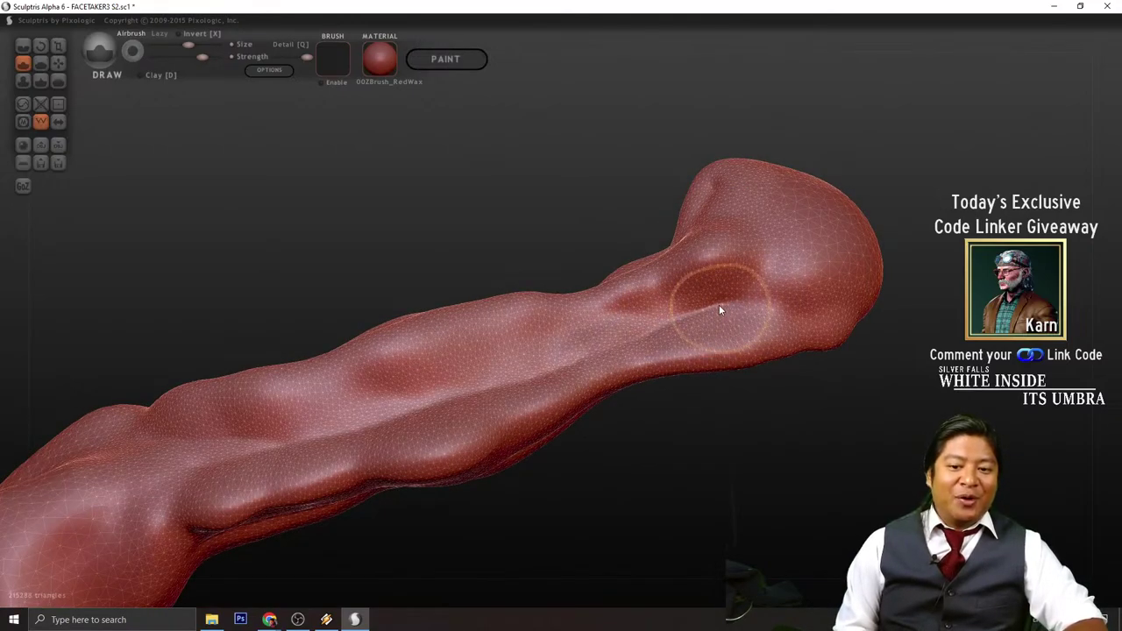
left_click_drag(722, 308, 249, 453)
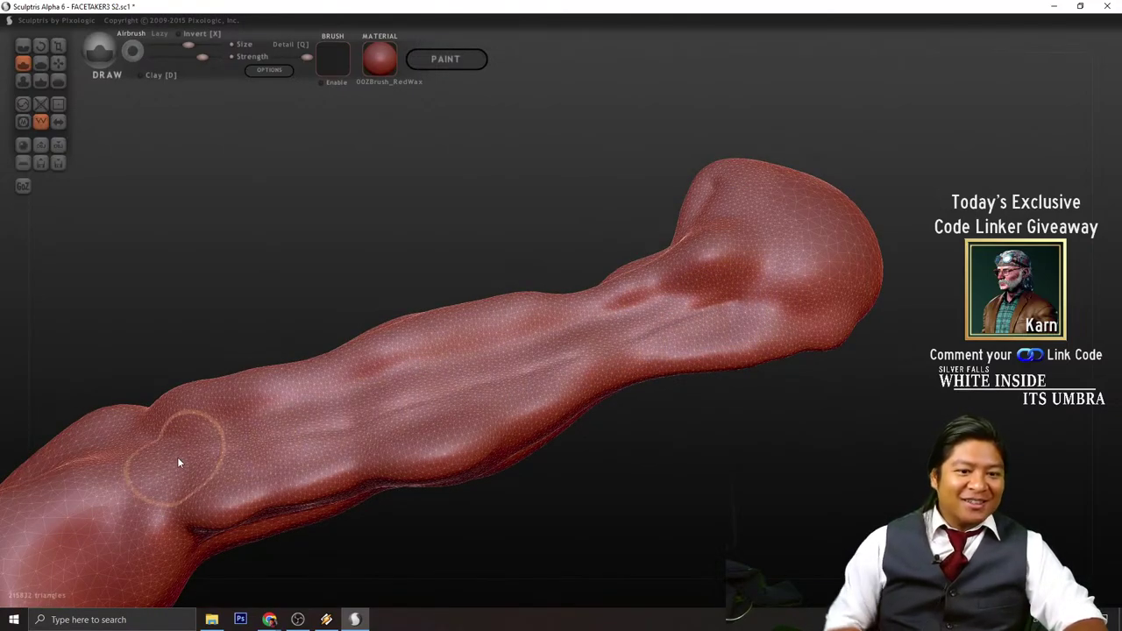
scroll(177, 457, "up", 1)
key("ctrl+z")
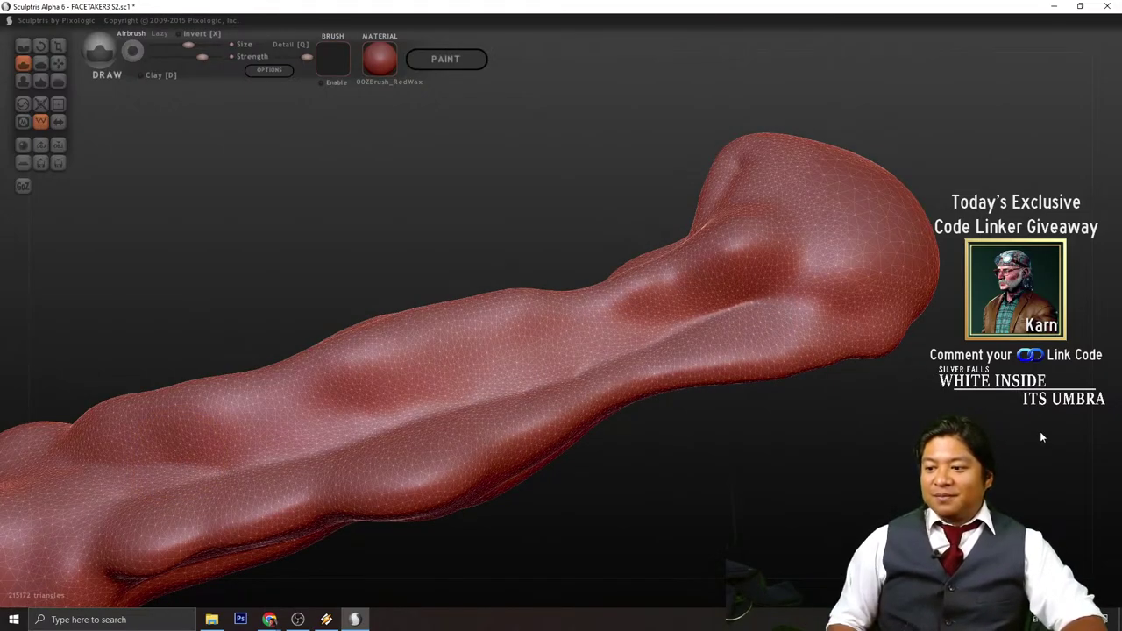
- Draw a raised ridge from the forearm across the wrist onto the arm's rounded end
left_click_drag(1040, 439, 792, 513)
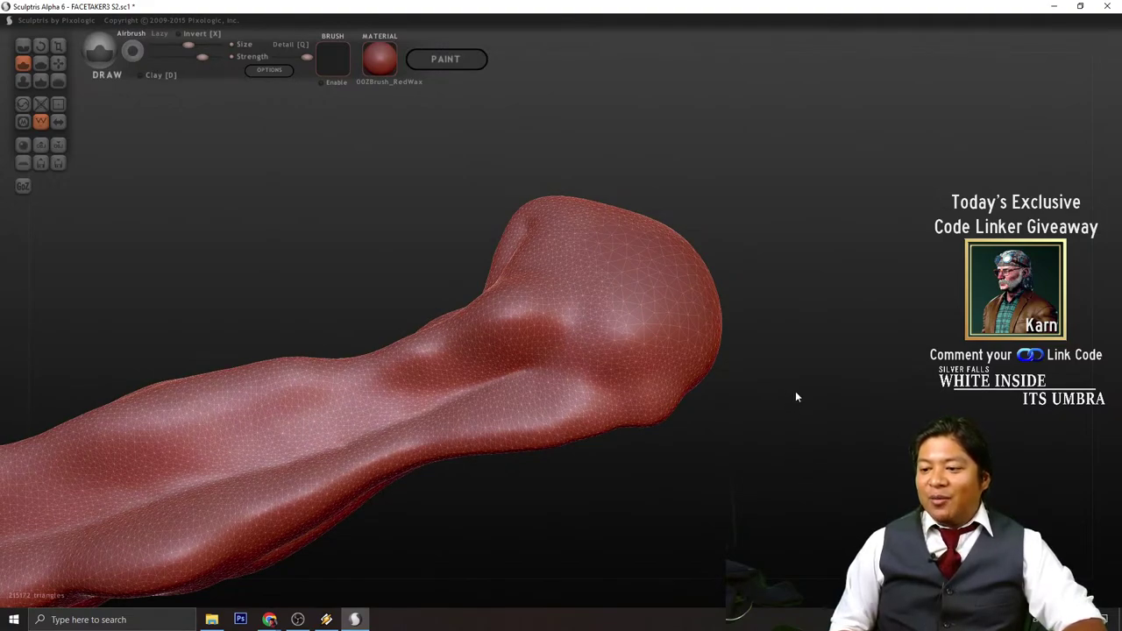
scroll(754, 377, "up", 2)
scroll(406, 337, "down", 3)
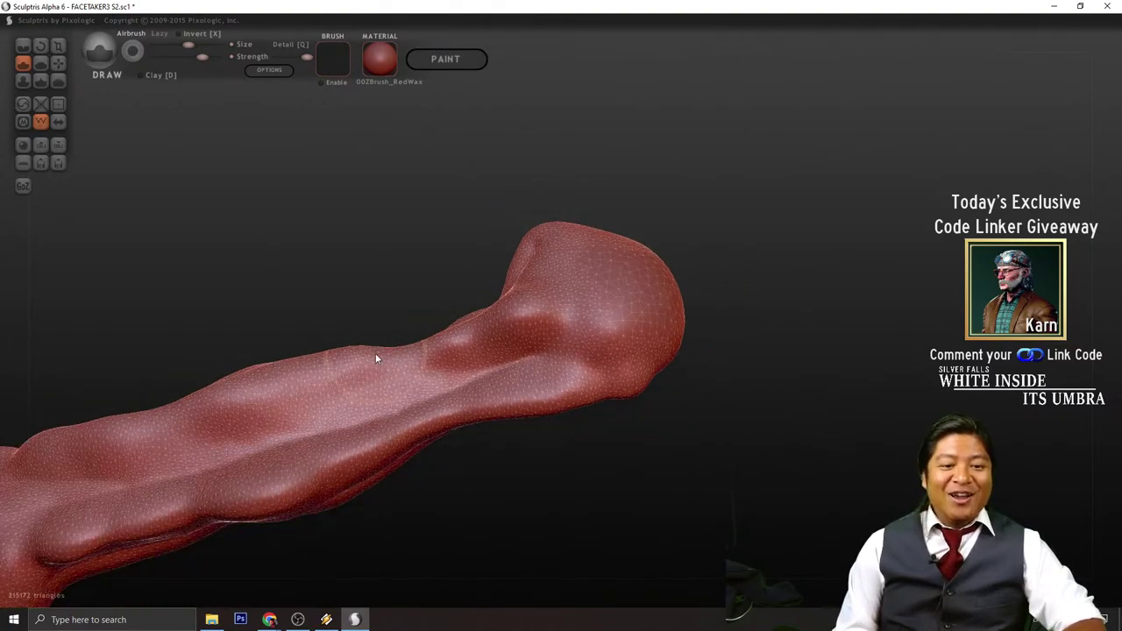
scroll(379, 362, "up", 1)
left_click_drag(358, 367, 596, 275)
left_click_drag(789, 307, 789, 377)
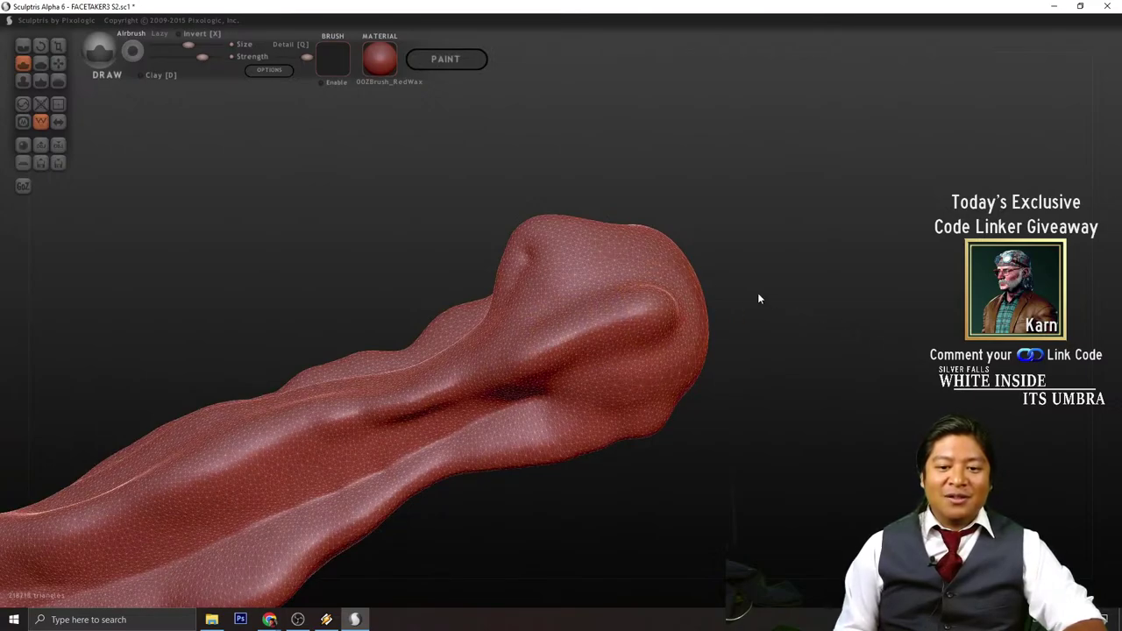
- Pull a first finger out of the upper edge of the rounded hand mass with repeated Draw strokes
left_click_drag(852, 319, 575, 249)
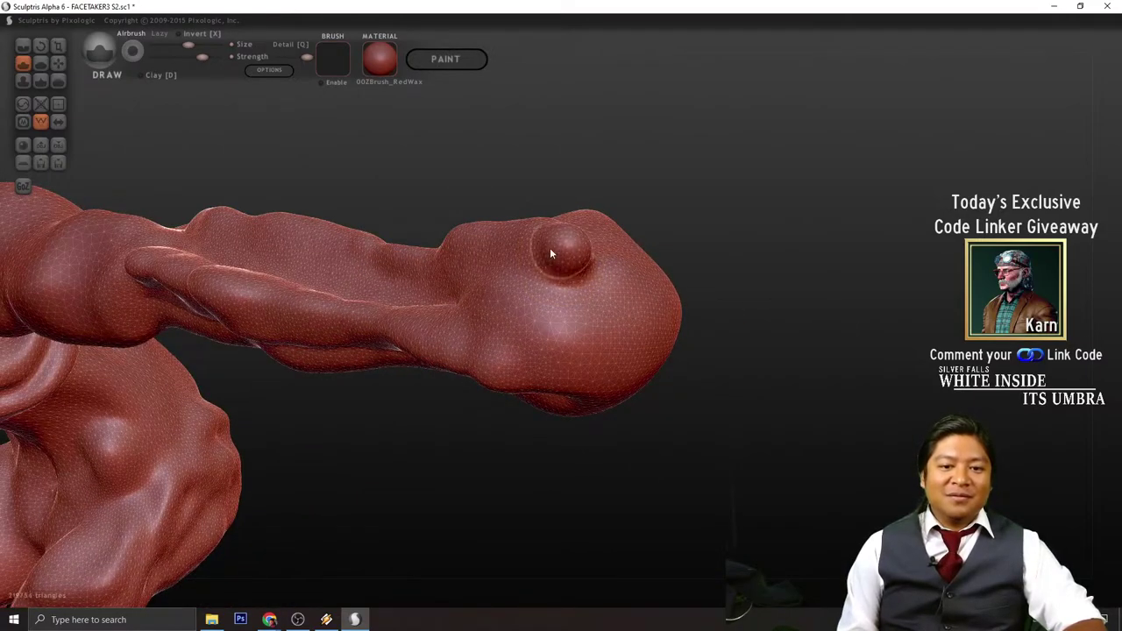
mouse_move(756, 274)
left_mouse_down()
mouse_move(561, 259)
mouse_move(541, 243)
mouse_move(583, 261)
mouse_move(797, 218)
mouse_move(587, 147)
mouse_move(551, 147)
left_mouse_up()
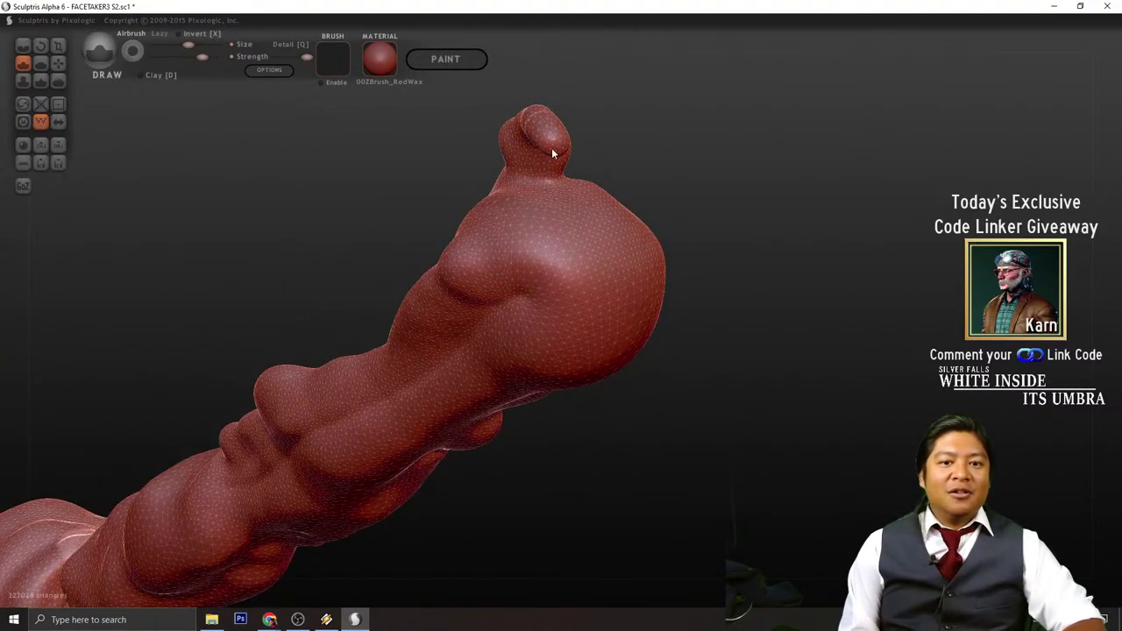
mouse_move(658, 150)
left_mouse_down()
mouse_move(831, 164)
mouse_move(737, 153)
left_mouse_up()
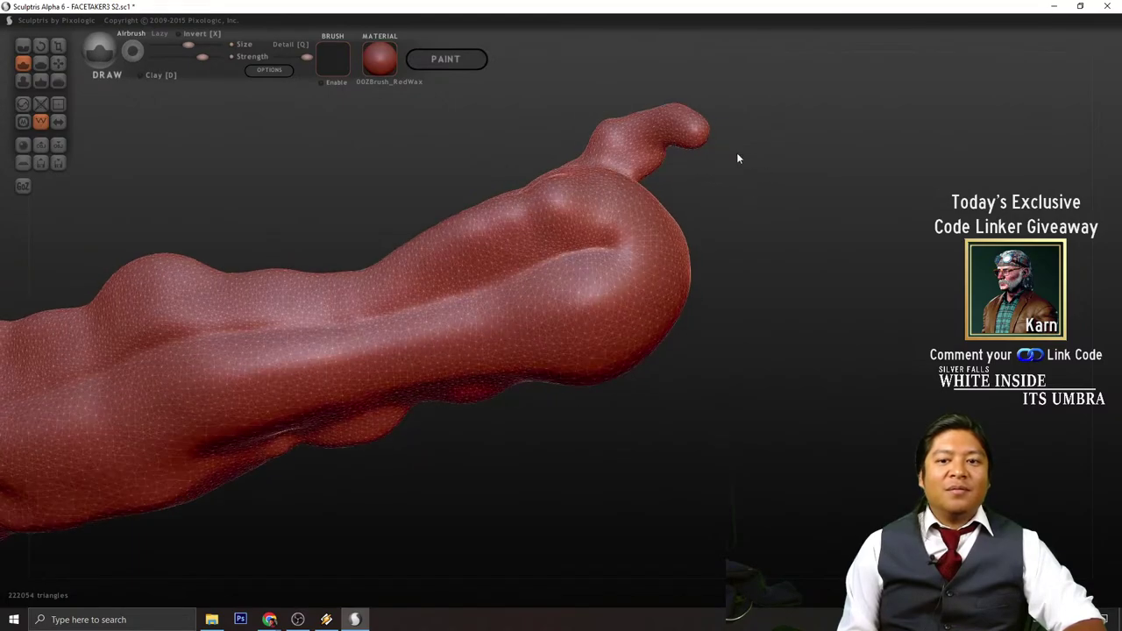
left_click_drag(674, 133, 672, 148)
left_click_drag(761, 188, 730, 178)
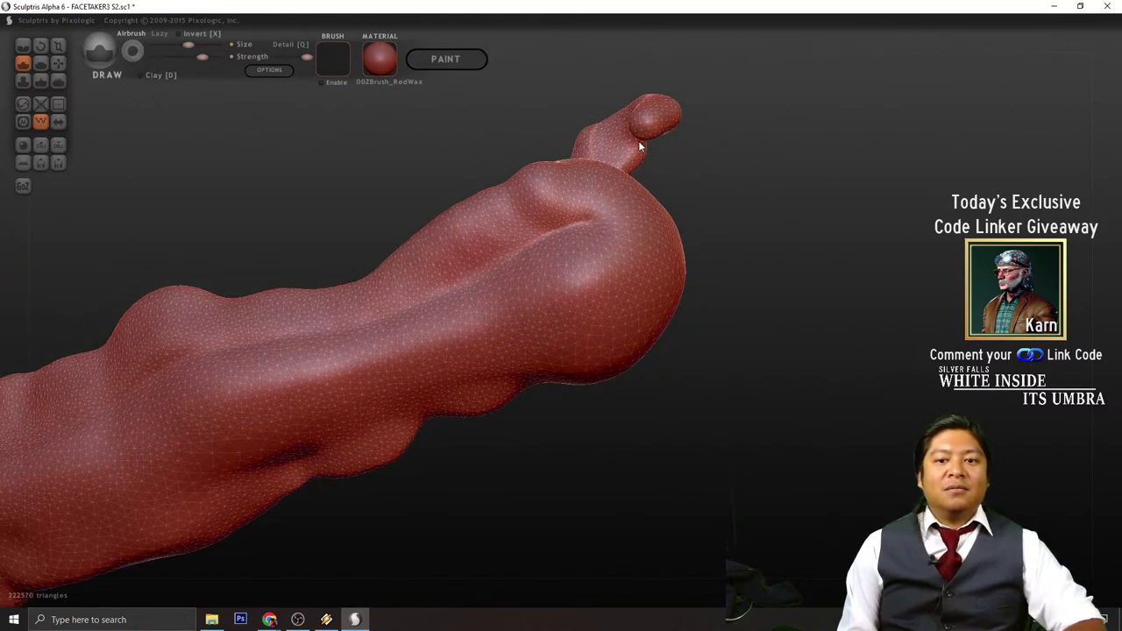
- Lengthen the first finger and curl it downward, adding a fingertip segment with Draw strokes
left_click_drag(639, 141, 681, 343)
mouse_move(613, 292)
left_mouse_down()
mouse_move(601, 300)
mouse_move(611, 300)
left_mouse_up()
left_click_drag(640, 358, 649, 303)
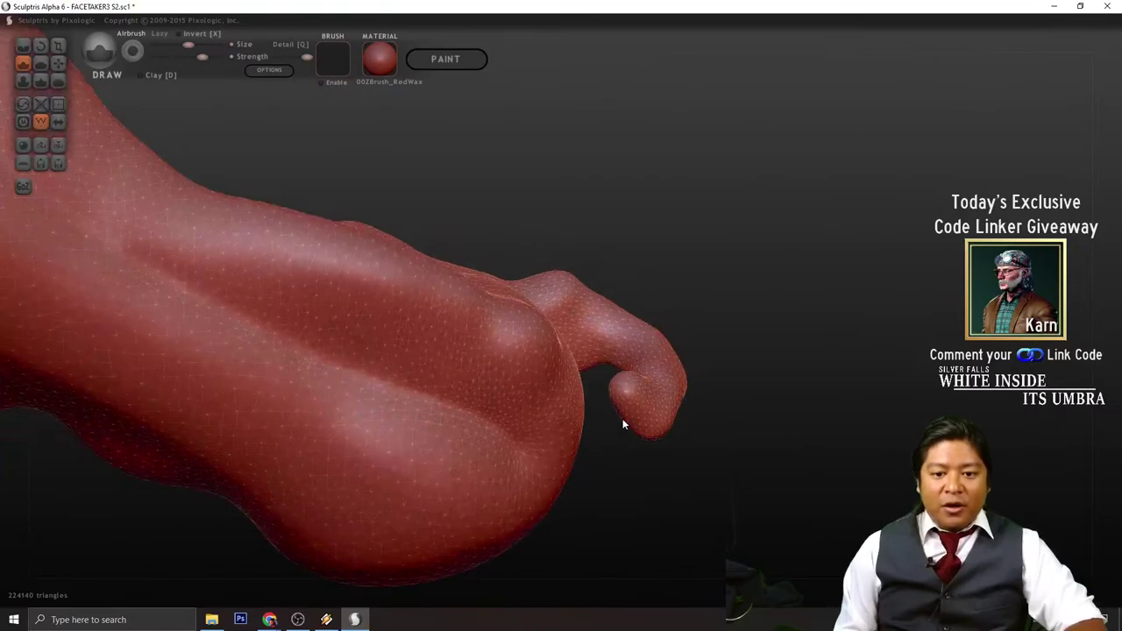
left_click_drag(623, 420, 619, 415)
mouse_move(714, 451)
left_mouse_down()
mouse_move(531, 415)
mouse_move(325, 520)
mouse_move(520, 336)
mouse_move(482, 275)
left_mouse_up()
mouse_move(496, 338)
left_mouse_down()
mouse_move(461, 274)
mouse_move(417, 234)
left_mouse_up()
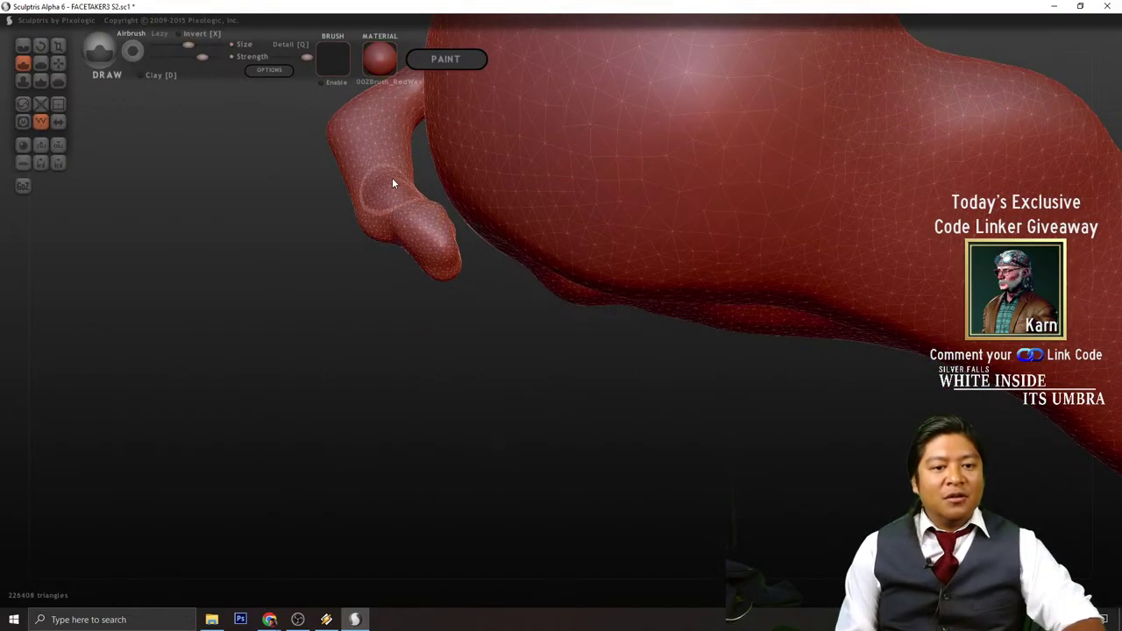
- Thicken the first finger along its base and knuckle so it blends into the hand
mouse_move(318, 348)
left_mouse_down()
mouse_move(447, 468)
mouse_move(386, 403)
left_mouse_up()
mouse_move(436, 154)
left_mouse_down()
mouse_move(463, 113)
mouse_move(627, 112)
left_mouse_up()
mouse_move(286, 383)
left_mouse_down()
mouse_move(622, 410)
mouse_move(814, 408)
left_mouse_up()
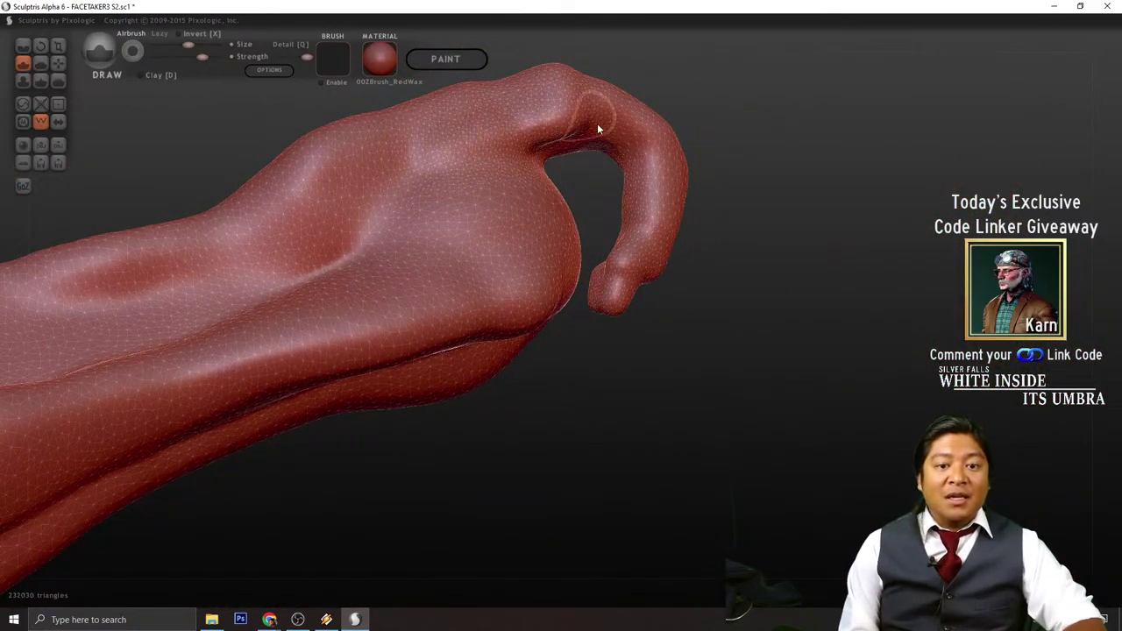
mouse_move(598, 124)
left_mouse_down()
mouse_move(588, 120)
mouse_move(652, 155)
left_mouse_up()
left_click_drag(625, 346, 678, 340)
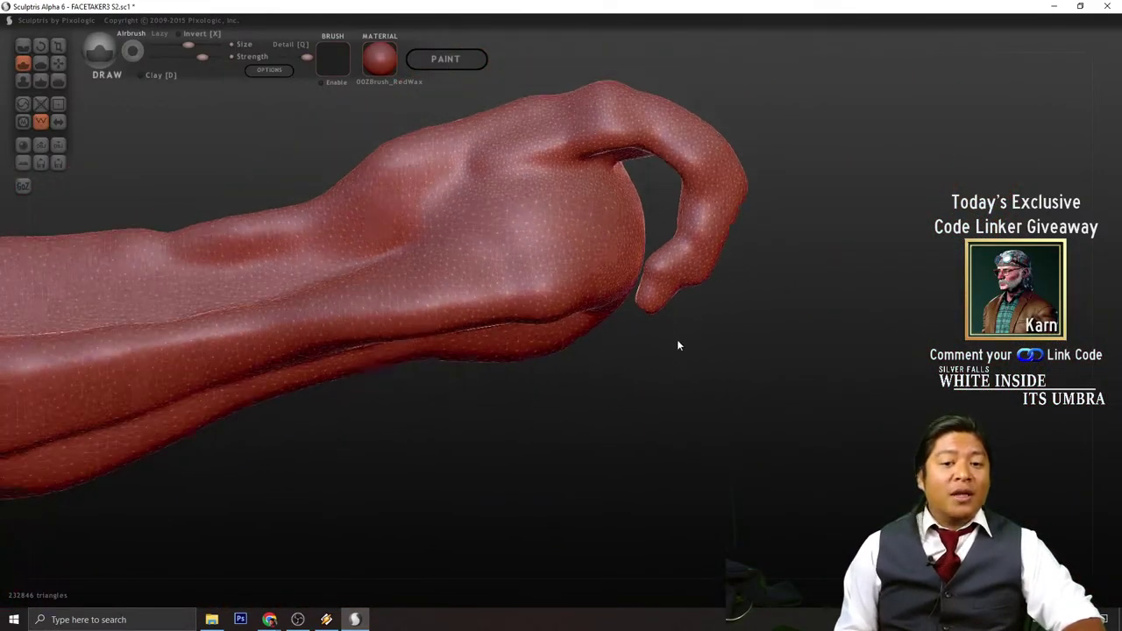
- Build up knuckle mounds for a second finger on the side of the hand behind the first finger
scroll(677, 343, "down", 1)
left_click_drag(601, 342, 597, 421)
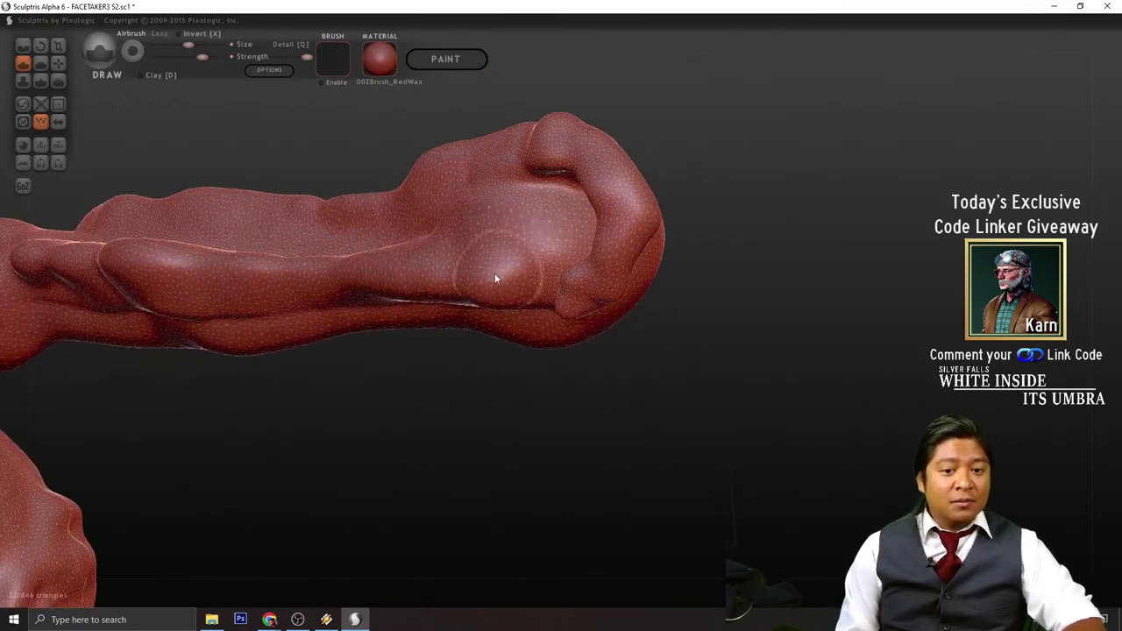
mouse_move(494, 278)
left_mouse_down()
mouse_move(481, 240)
mouse_move(494, 286)
mouse_move(473, 253)
left_mouse_up()
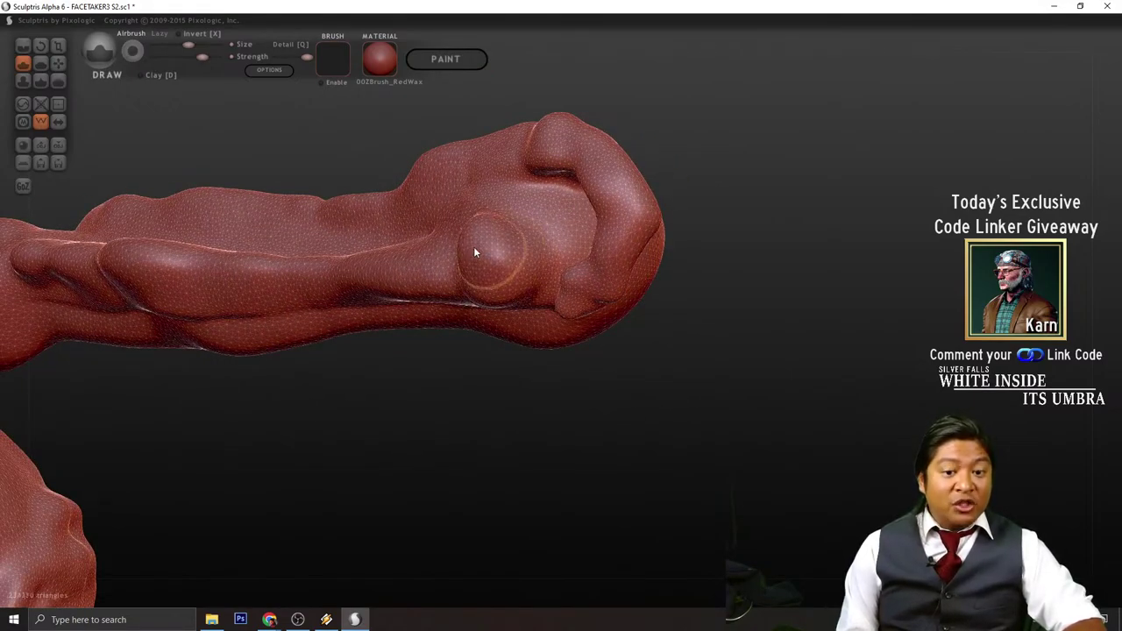
left_click_drag(508, 371, 529, 376)
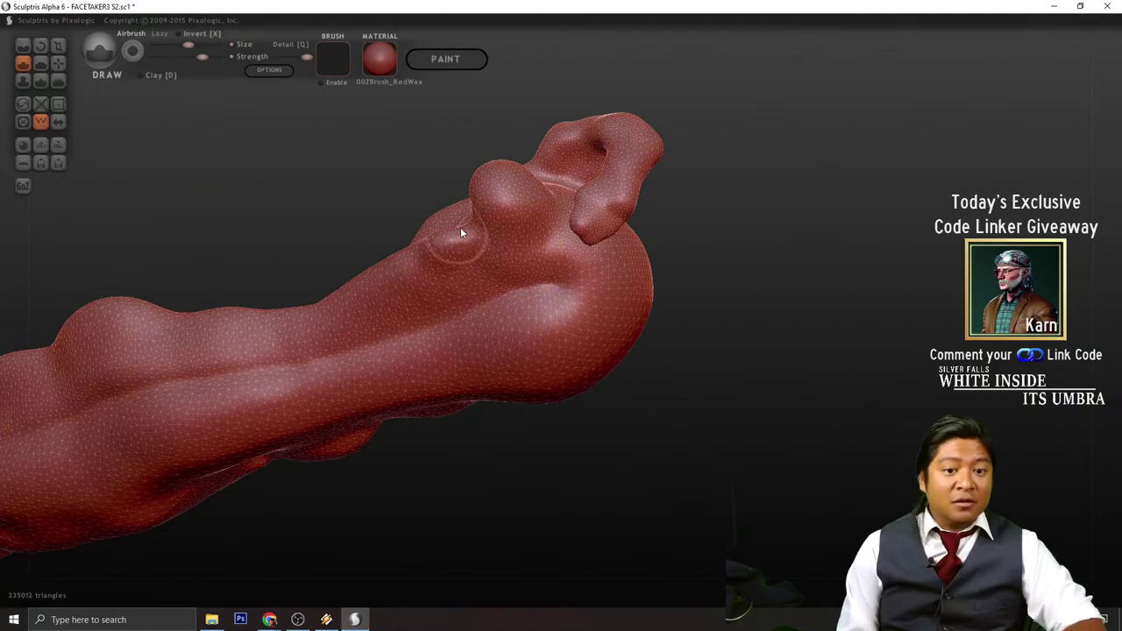
left_click_drag(676, 396, 626, 331)
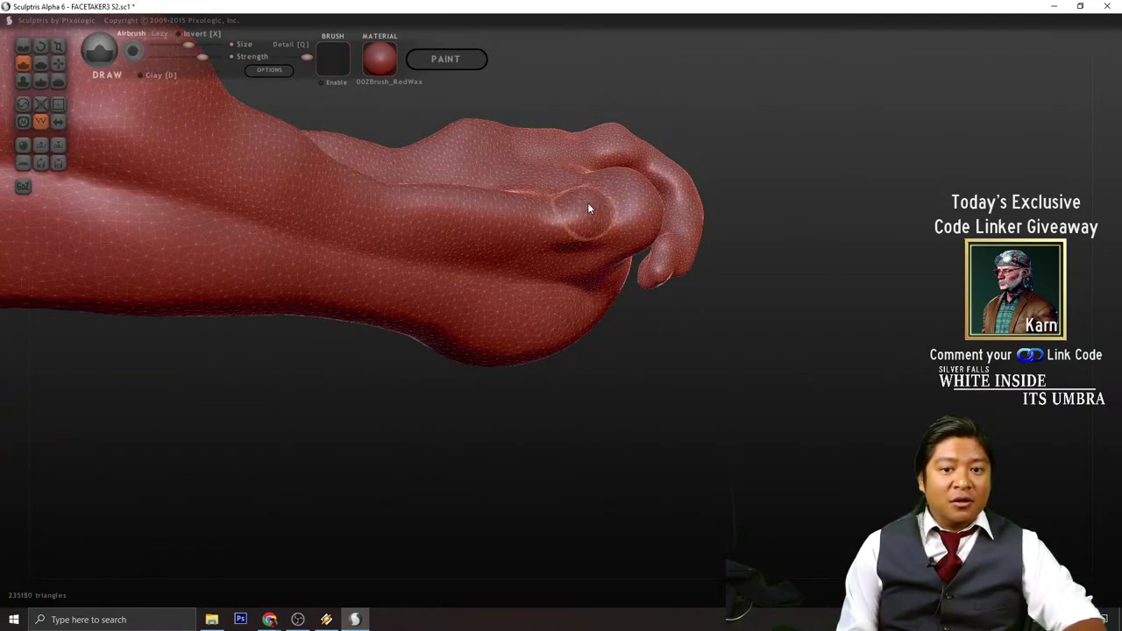
left_click_drag(673, 391, 546, 328)
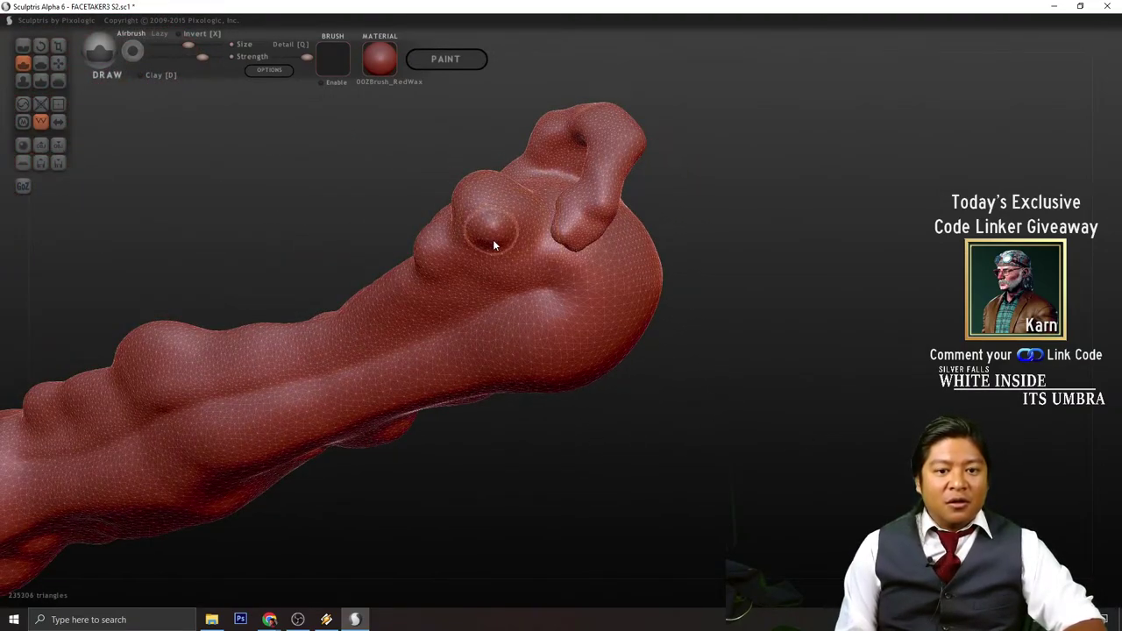
- Extend the second finger outward from its knuckle mound beside the first finger with Draw strokes
left_click_drag(535, 482, 409, 356)
mouse_move(543, 377)
left_mouse_down()
mouse_move(499, 447)
mouse_move(453, 255)
mouse_move(449, 270)
mouse_move(460, 268)
mouse_move(442, 272)
mouse_move(452, 277)
left_mouse_up()
left_click_drag(570, 399, 764, 496)
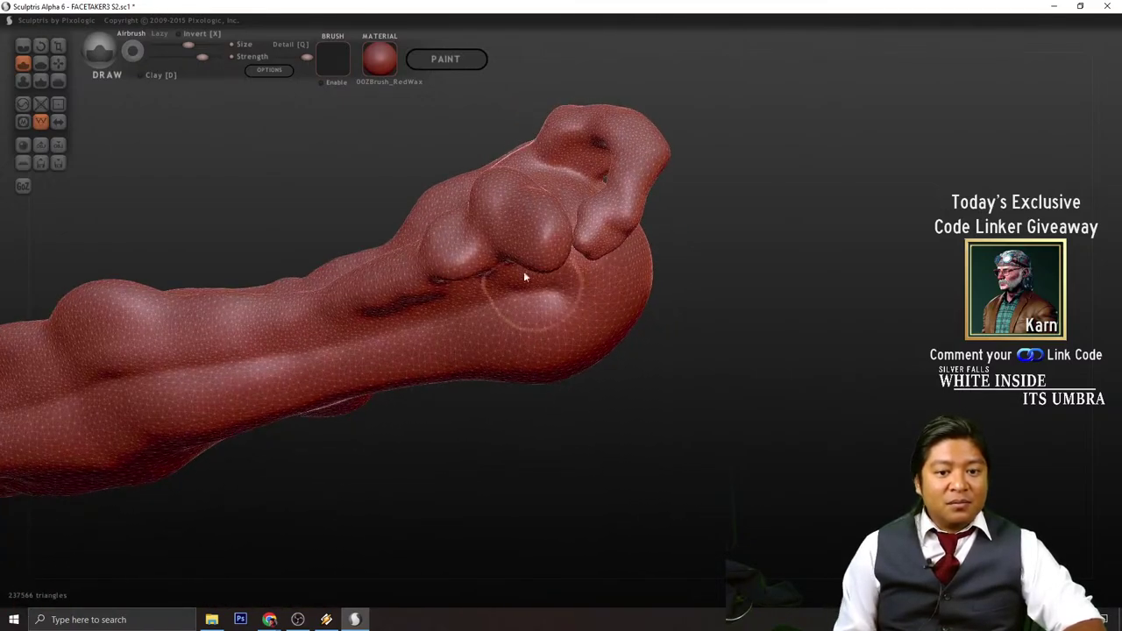
left_click_drag(746, 459, 566, 395)
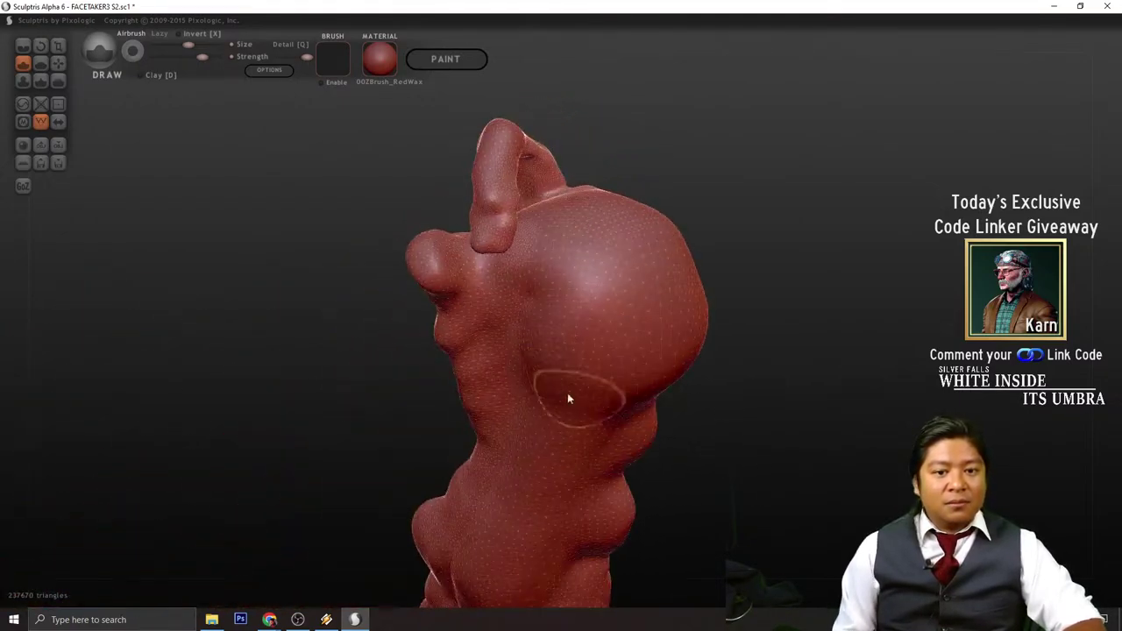
left_click(433, 263)
left_click_drag(366, 328, 389, 328)
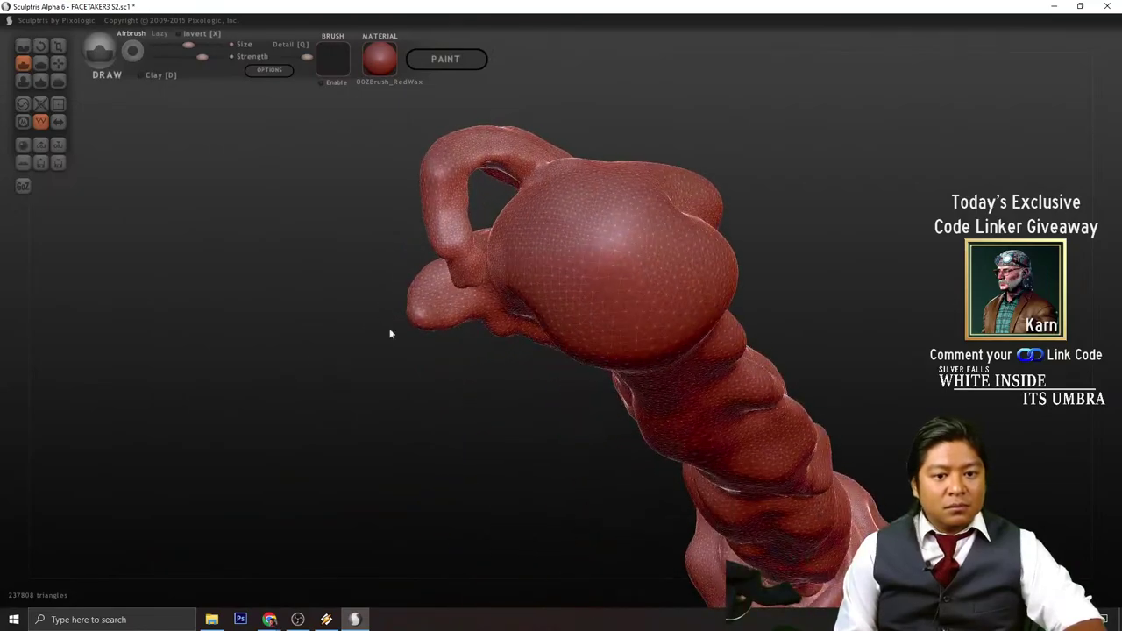
- Undo the stray dab near the first fingertip and add Draw dabs to the second finger's end
left_click(460, 309)
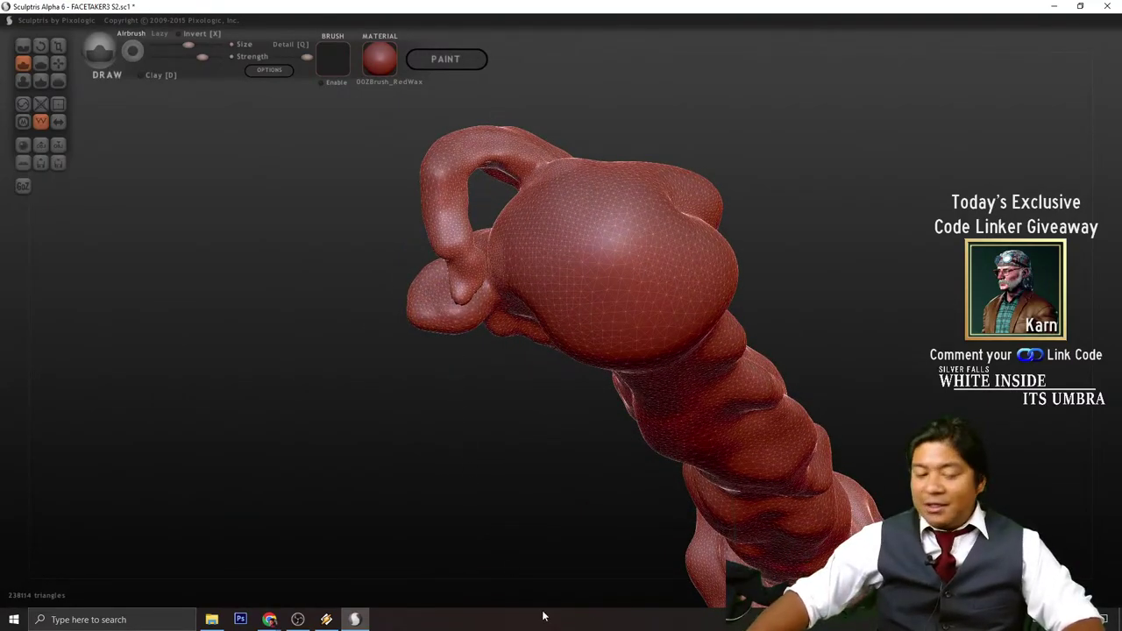
key("ctrl+z")
mouse_move(406, 339)
left_mouse_down()
mouse_move(492, 414)
mouse_move(501, 377)
mouse_move(451, 361)
mouse_move(391, 301)
left_mouse_up()
left_click(386, 292)
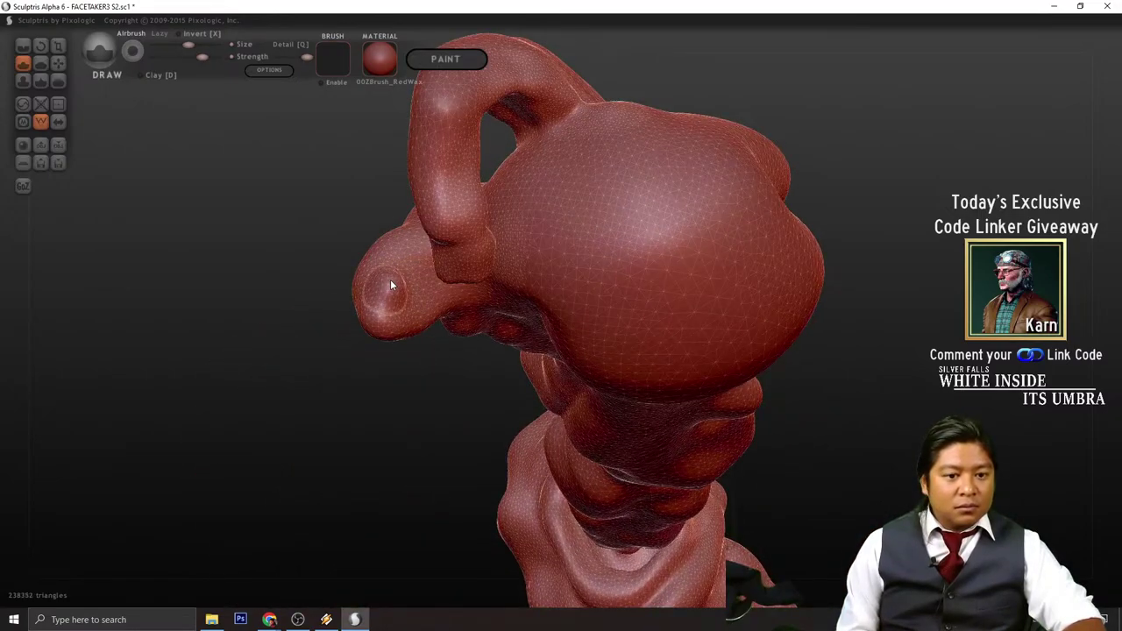
left_click_drag(422, 338, 401, 371)
left_click(414, 338)
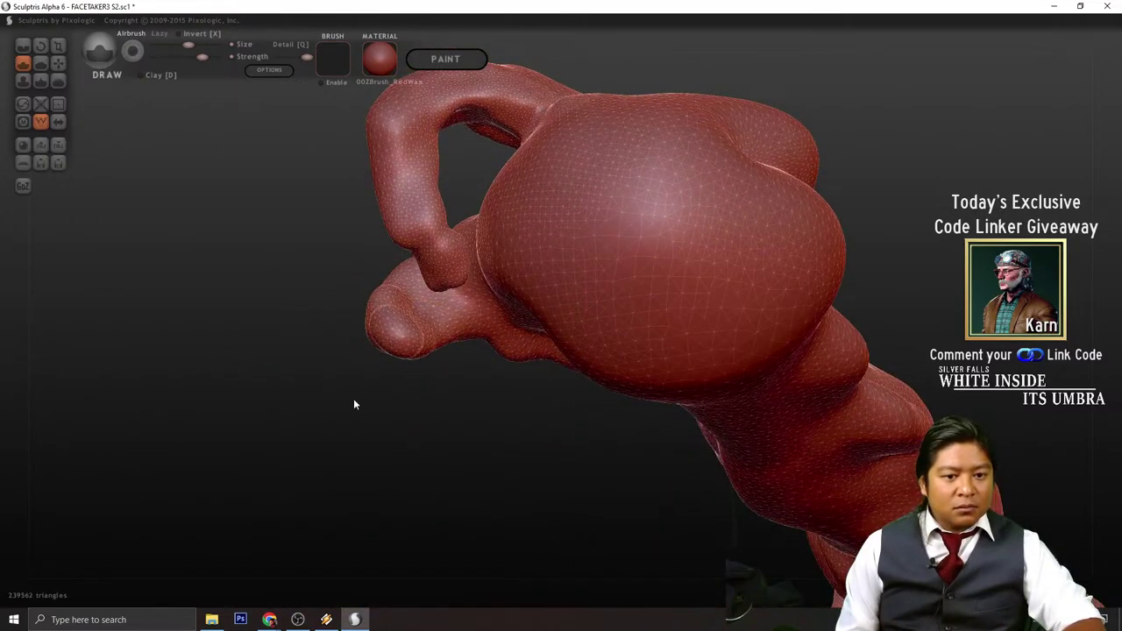
- Bulk up the bent first finger and extend the second finger into a curled tip beneath it
mouse_move(353, 401)
left_mouse_down()
mouse_move(552, 461)
mouse_move(498, 320)
mouse_move(474, 310)
mouse_move(574, 363)
left_mouse_up()
left_click_drag(446, 277, 408, 193)
mouse_move(652, 493)
left_mouse_down()
mouse_move(404, 473)
mouse_move(403, 343)
mouse_move(426, 354)
mouse_move(454, 405)
left_mouse_up()
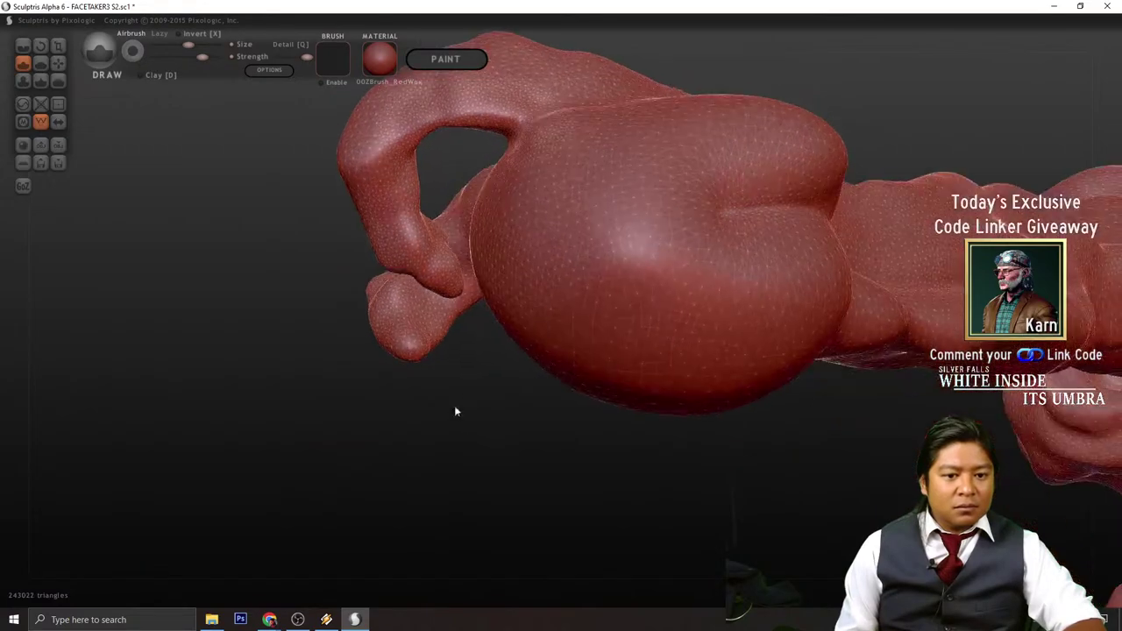
mouse_move(430, 327)
left_mouse_down()
mouse_move(388, 306)
mouse_move(394, 343)
mouse_move(446, 424)
mouse_move(414, 332)
mouse_move(402, 354)
mouse_move(407, 342)
mouse_move(372, 320)
mouse_move(488, 409)
mouse_move(463, 379)
left_mouse_up()
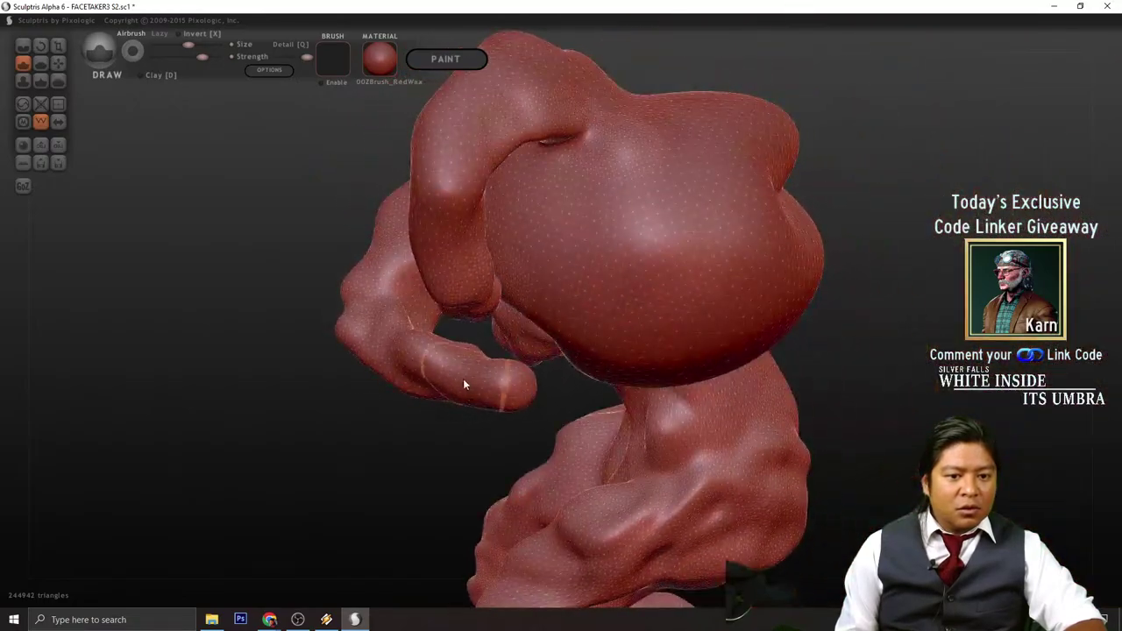
- Add volume to the second finger's joint and curled end segment with short Draw strokes
mouse_move(421, 423)
left_mouse_down()
mouse_move(394, 470)
mouse_move(429, 343)
mouse_move(420, 332)
left_mouse_up()
left_click_drag(405, 404, 383, 439)
mouse_move(398, 323)
left_mouse_down()
mouse_move(506, 393)
mouse_move(418, 426)
mouse_move(436, 366)
left_mouse_up()
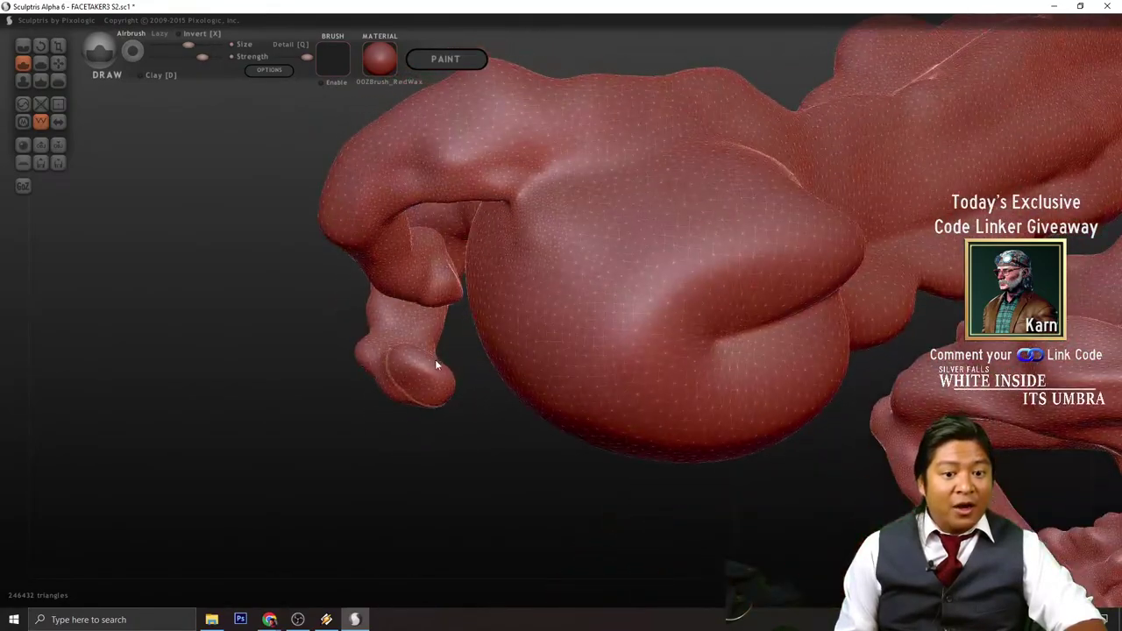
left_click_drag(483, 405, 473, 461)
mouse_move(423, 355)
left_mouse_down()
mouse_move(419, 344)
mouse_move(398, 365)
left_mouse_up()
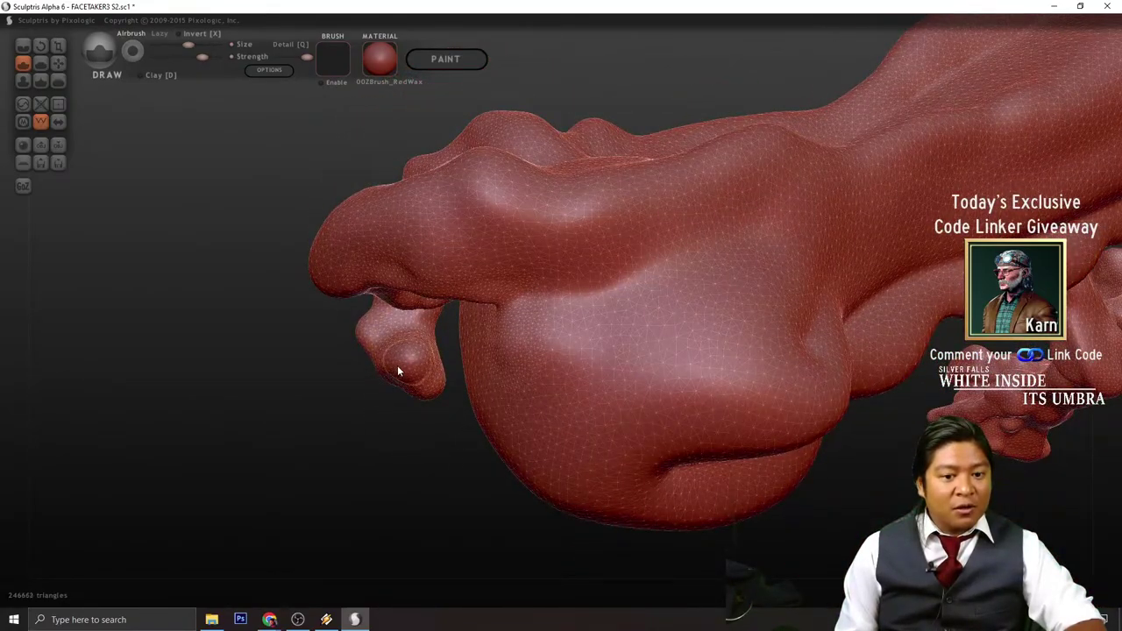
- Fill out the second finger's tip from several sides and switch to the Grab brush
left_click_drag(430, 447, 430, 382)
mouse_move(425, 389)
left_mouse_down()
mouse_move(428, 399)
mouse_move(418, 393)
left_mouse_up()
mouse_move(378, 439)
left_mouse_down()
mouse_move(365, 466)
mouse_move(517, 342)
mouse_move(415, 329)
mouse_move(491, 332)
left_mouse_up()
mouse_move(350, 412)
left_mouse_down()
mouse_move(341, 436)
mouse_move(198, 521)
left_mouse_up()
mouse_move(412, 491)
left_mouse_down()
mouse_move(433, 461)
mouse_move(425, 385)
left_mouse_up()
mouse_move(422, 335)
left_mouse_down()
mouse_move(421, 413)
mouse_move(401, 328)
mouse_move(414, 305)
mouse_move(492, 425)
mouse_move(442, 390)
mouse_move(464, 389)
mouse_move(426, 451)
mouse_move(409, 333)
mouse_move(430, 345)
mouse_move(433, 336)
mouse_move(379, 381)
mouse_move(433, 267)
mouse_move(354, 335)
mouse_move(496, 371)
mouse_move(674, 482)
mouse_move(824, 314)
mouse_move(731, 394)
mouse_move(819, 368)
mouse_move(830, 352)
mouse_move(749, 306)
mouse_move(757, 333)
mouse_move(847, 401)
mouse_move(792, 301)
mouse_move(797, 454)
mouse_move(569, 566)
mouse_move(604, 452)
left_mouse_up()
left_click(58, 63)
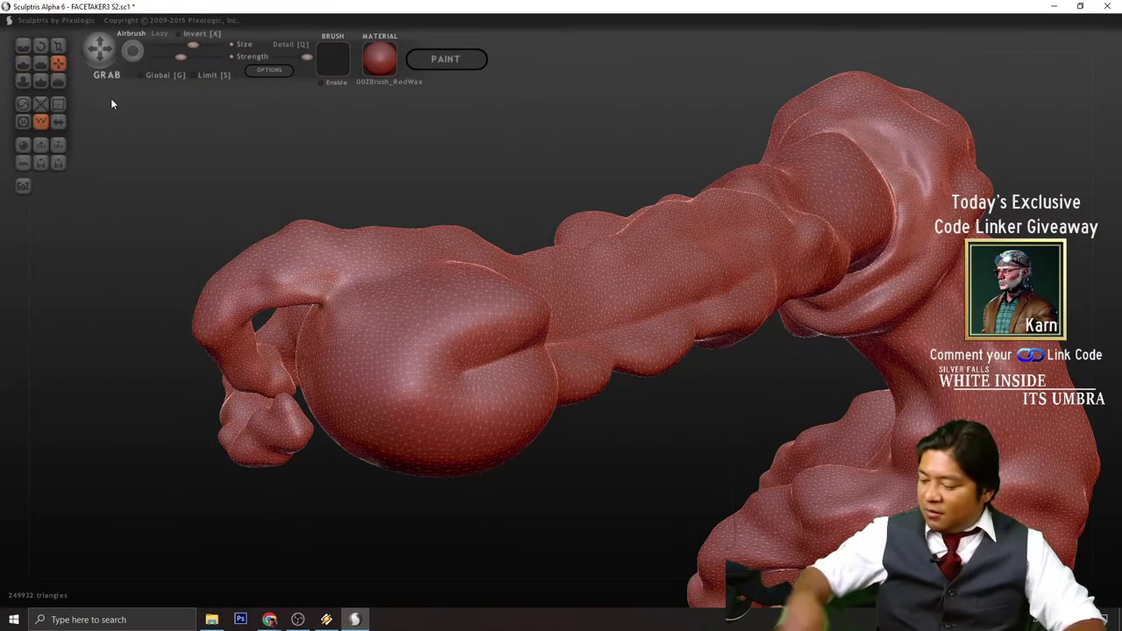
- Save the model and pull the folded rim of the rounded hand mass toward the wrist with Grab
key("ctrl+s")
scroll(111, 100, "up", 3)
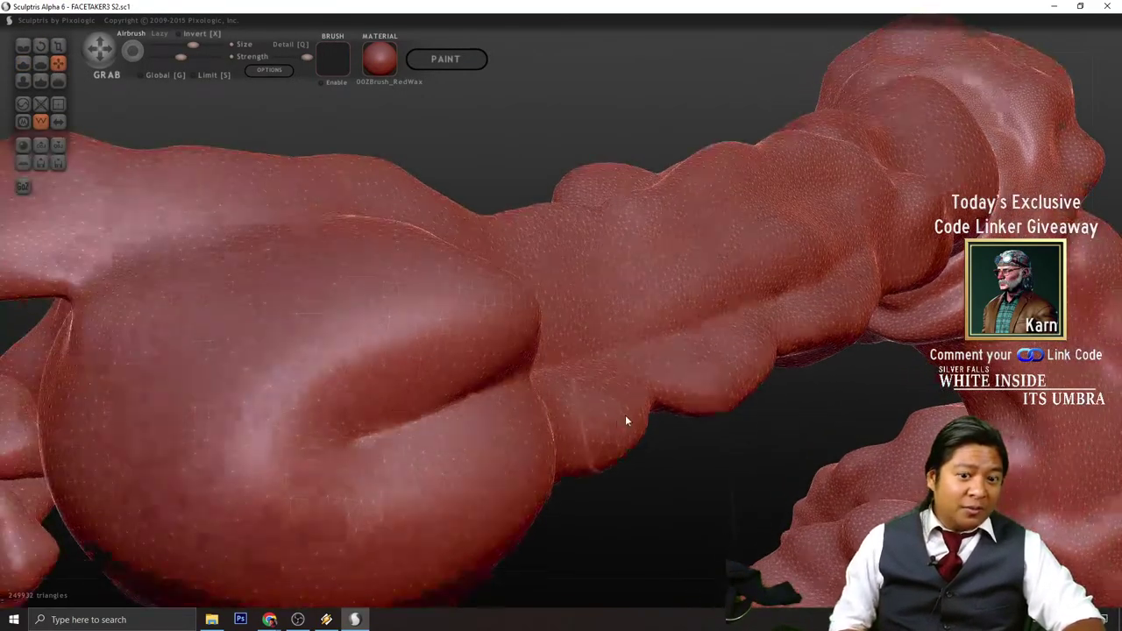
scroll(626, 417, "down", 1)
left_click_drag(616, 529, 570, 421)
left_click_drag(519, 310, 487, 350)
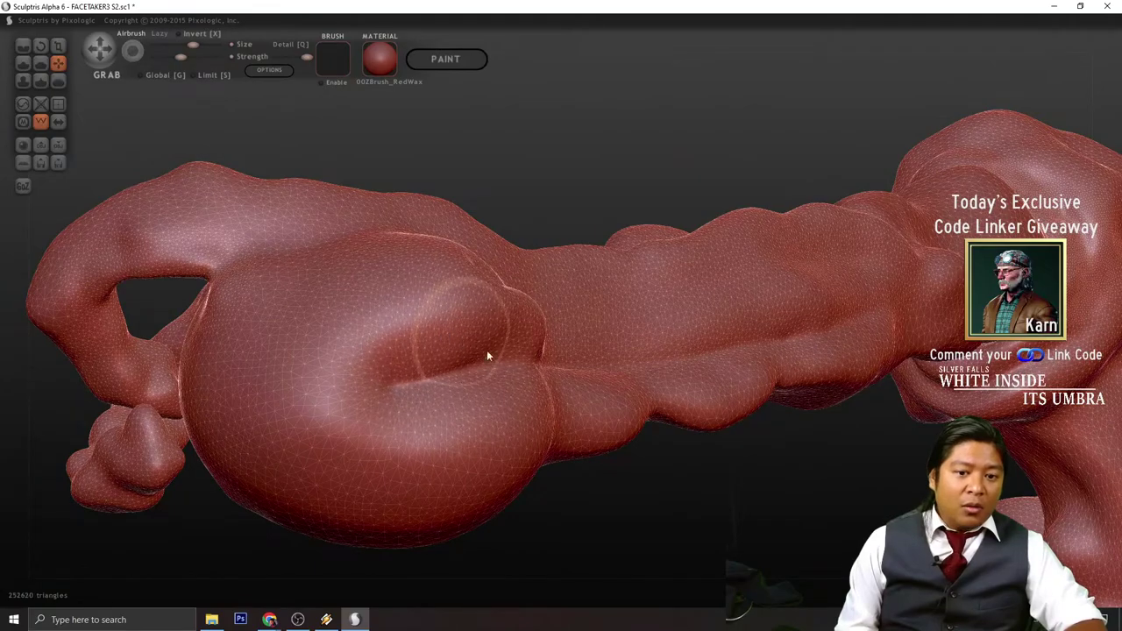
left_click_drag(578, 439, 594, 506)
mouse_move(541, 307)
left_mouse_down()
mouse_move(426, 325)
mouse_move(315, 378)
left_mouse_up()
- Reshape the hollow and fold where the rounded hand mass meets the wrist with further Grab pulls
mouse_move(492, 394)
right_mouse_down()
mouse_move(528, 395)
mouse_move(515, 342)
right_mouse_up()
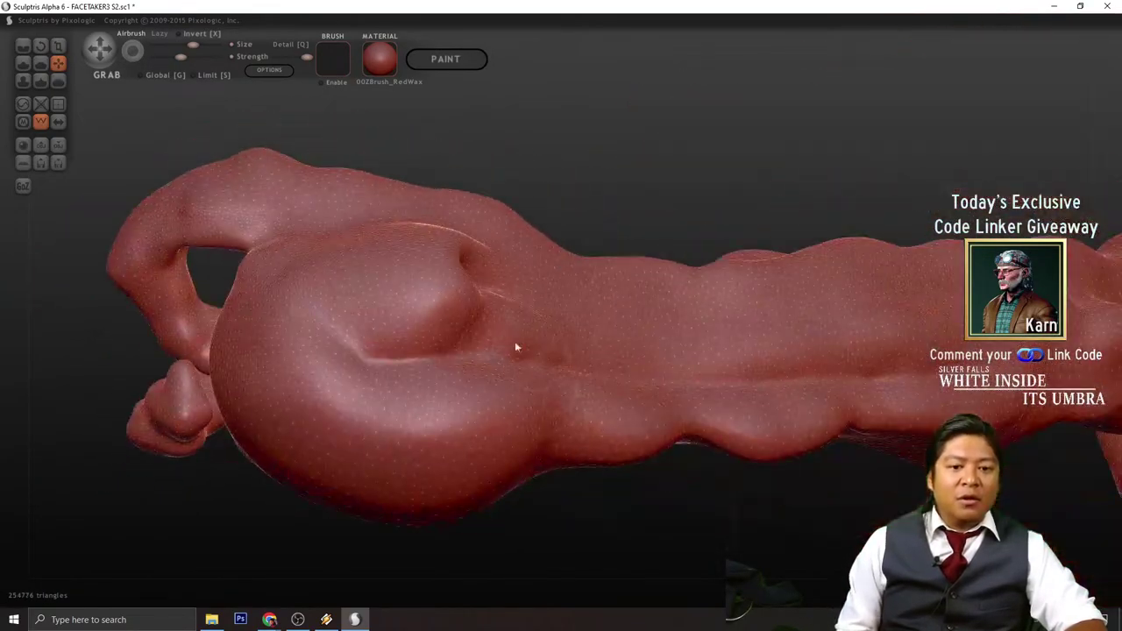
left_click_drag(454, 291, 518, 414)
right_click_drag(517, 414, 672, 571)
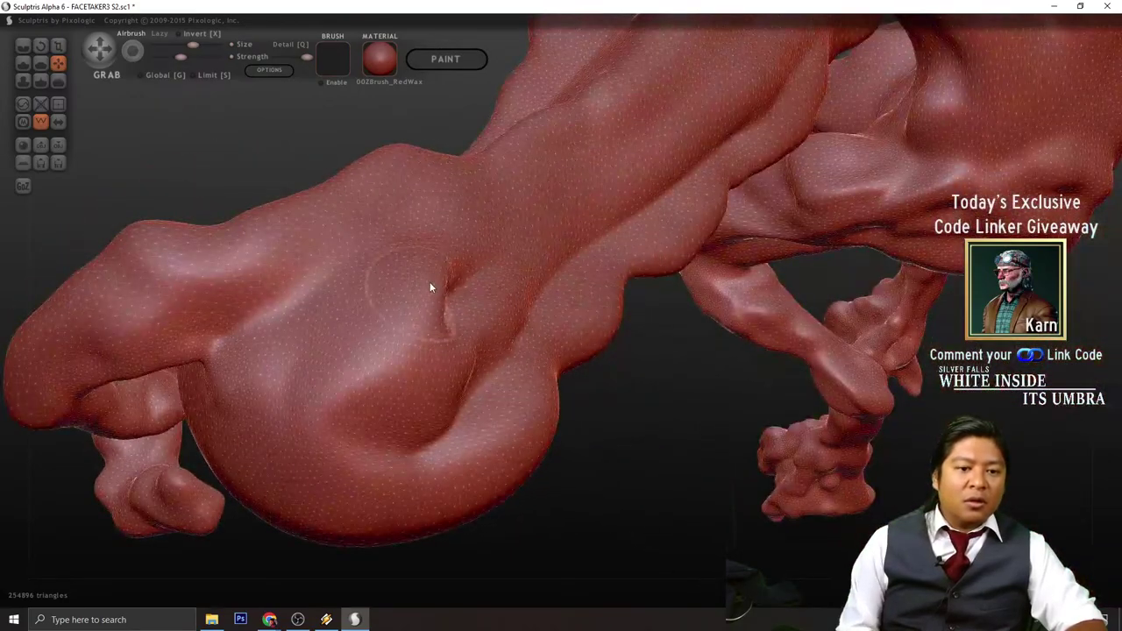
mouse_move(405, 290)
left_mouse_down()
mouse_move(413, 376)
mouse_move(381, 395)
left_mouse_up()
mouse_move(382, 395)
right_mouse_down()
mouse_move(681, 445)
mouse_move(637, 377)
mouse_move(615, 431)
right_mouse_up()
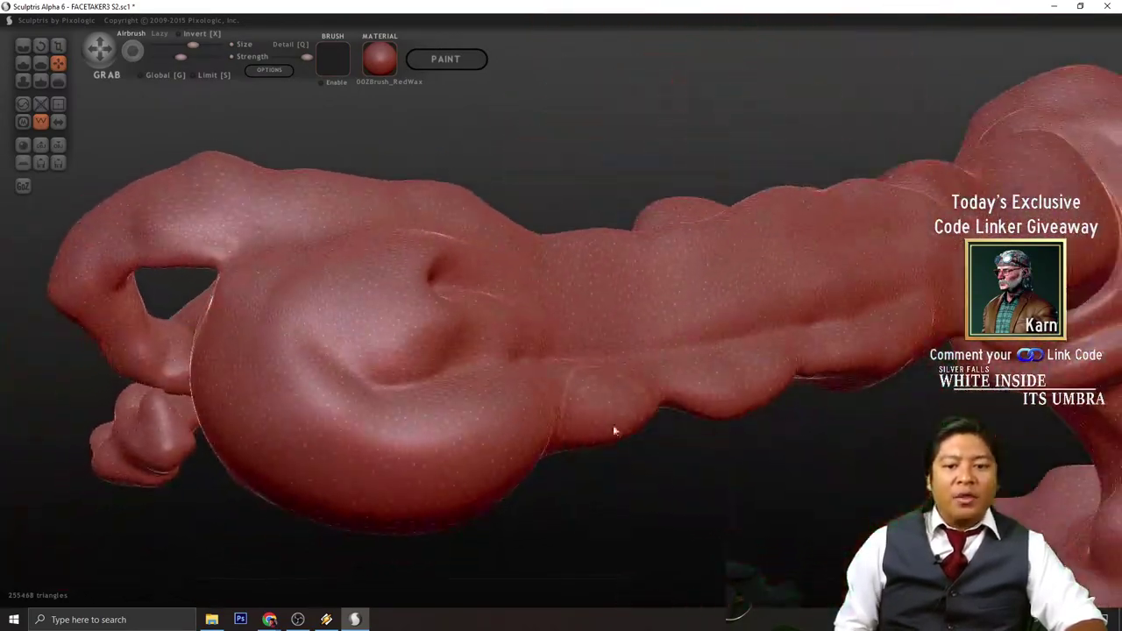
- Carve a long groove from the hand across the wrist and along the forearm with the Crease brush
left_click(23, 46)
left_click_drag(696, 126, 563, 240)
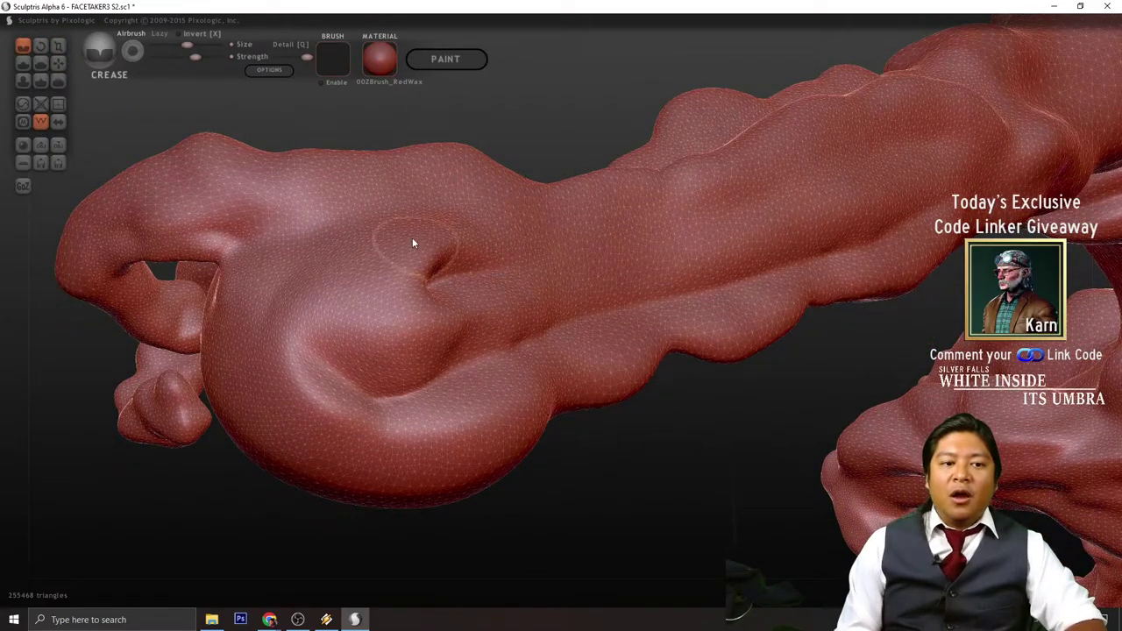
left_click_drag(293, 240, 318, 235)
mouse_move(394, 242)
left_mouse_down()
mouse_move(539, 238)
mouse_move(829, 178)
left_mouse_up()
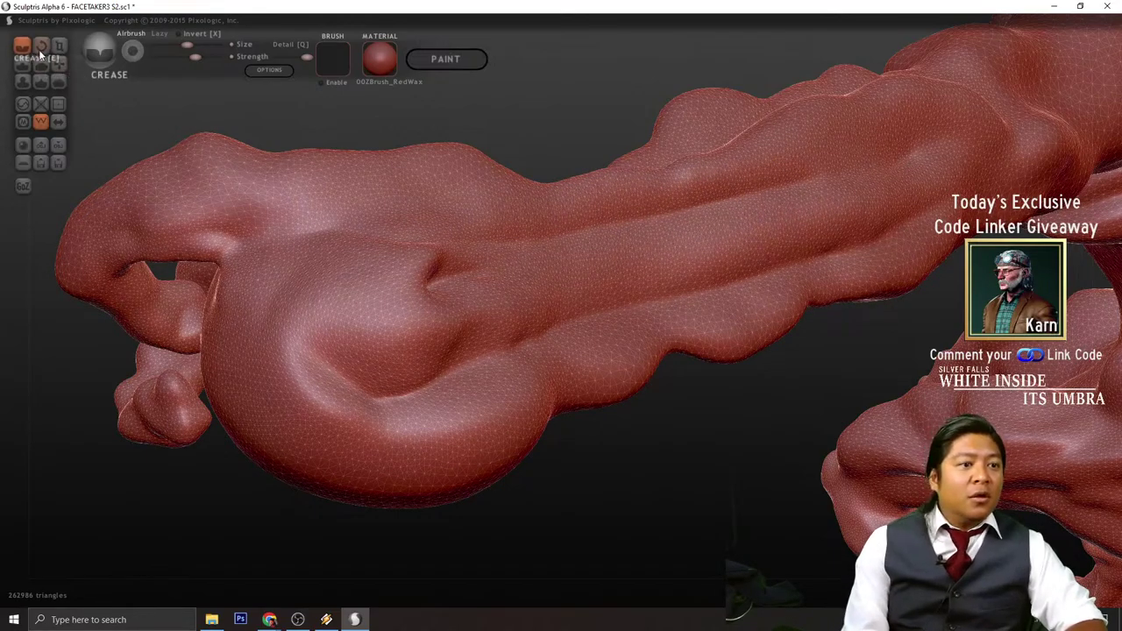
- Smooth the sharp notch and hollow between the hand and the wrist
left_click(58, 81)
mouse_move(423, 233)
left_mouse_down()
mouse_move(459, 268)
mouse_move(434, 290)
mouse_move(407, 256)
mouse_move(524, 238)
mouse_move(383, 236)
mouse_move(541, 233)
left_mouse_up()
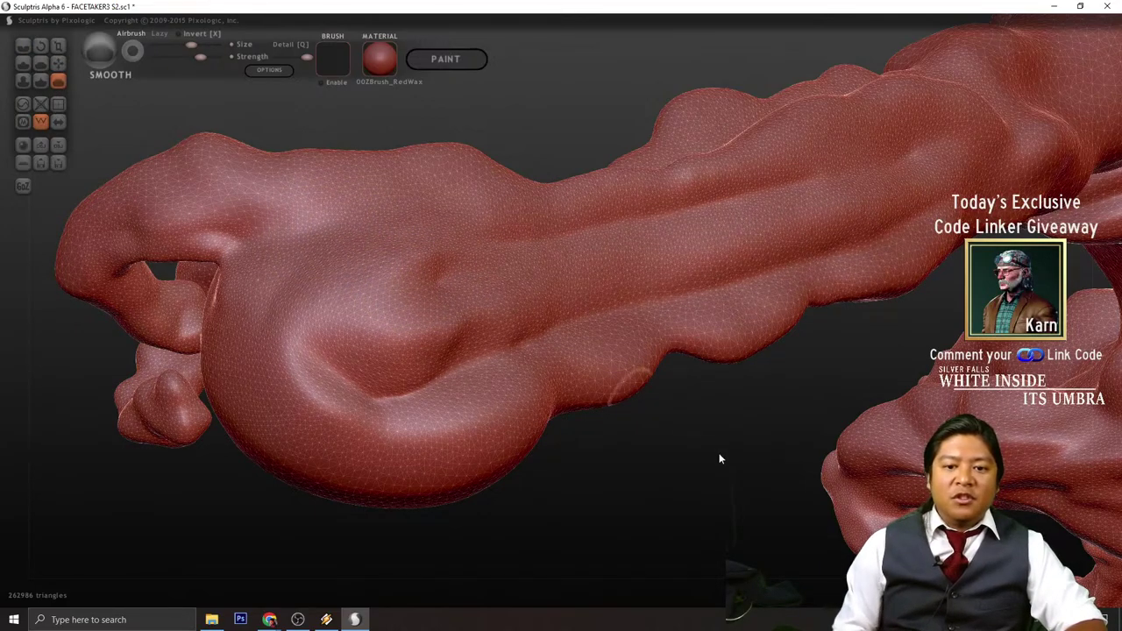
mouse_move(719, 458)
left_mouse_down()
mouse_move(619, 534)
mouse_move(686, 499)
mouse_move(516, 453)
mouse_move(622, 514)
mouse_move(756, 467)
mouse_move(703, 424)
left_mouse_up()
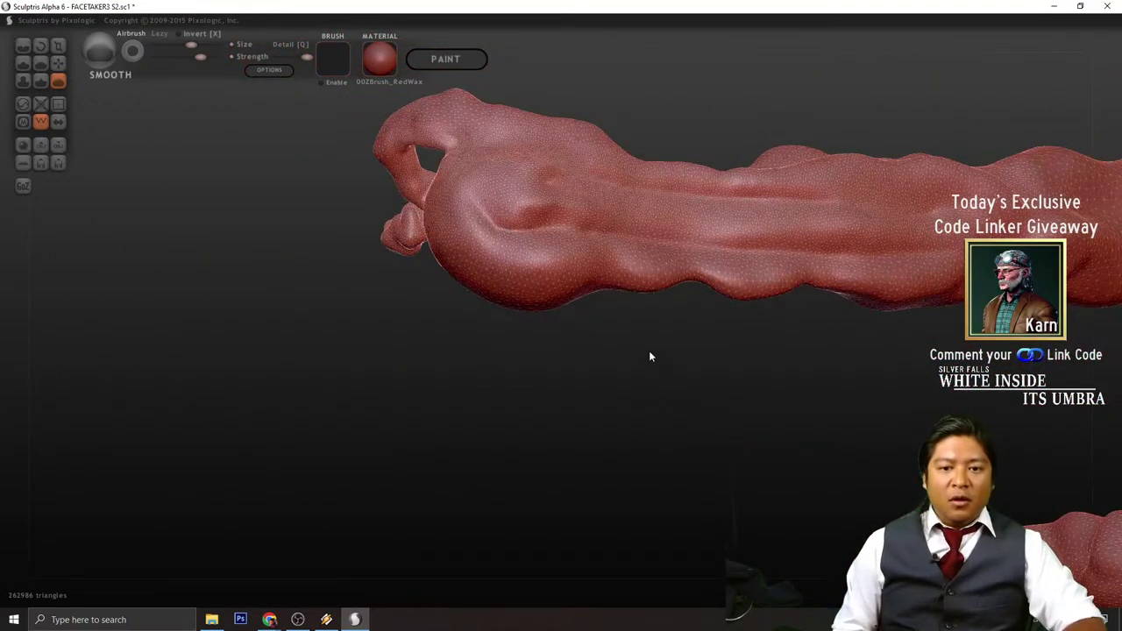
mouse_move(650, 356)
left_mouse_down()
mouse_move(623, 459)
mouse_move(679, 441)
mouse_move(596, 374)
left_mouse_up()
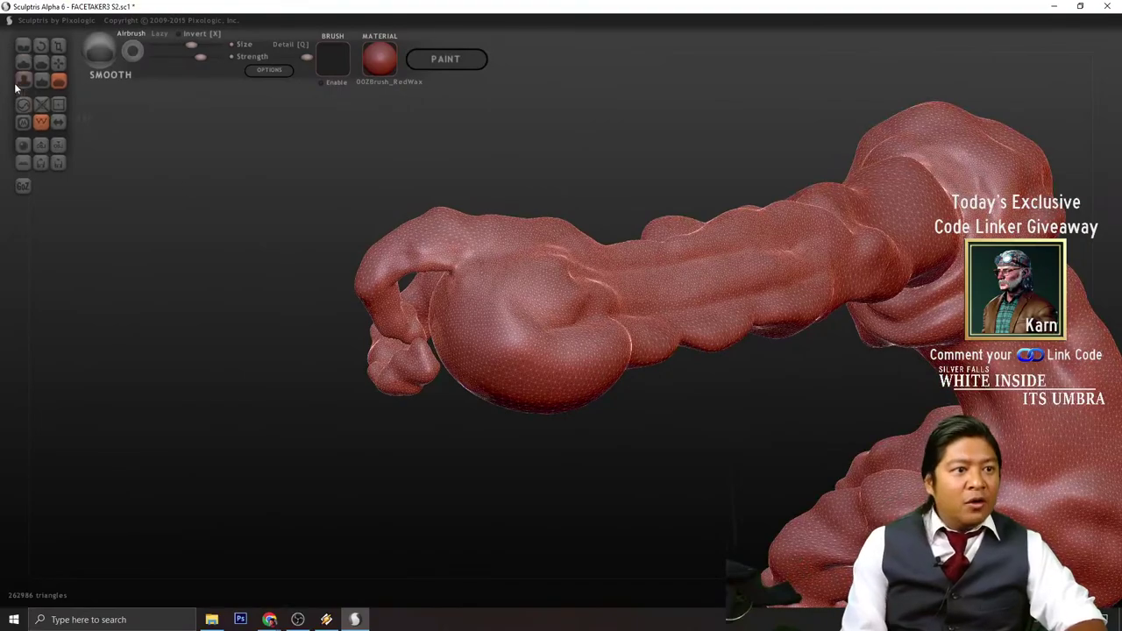
left_click(23, 45)
left_click_drag(239, 161, 705, 452)
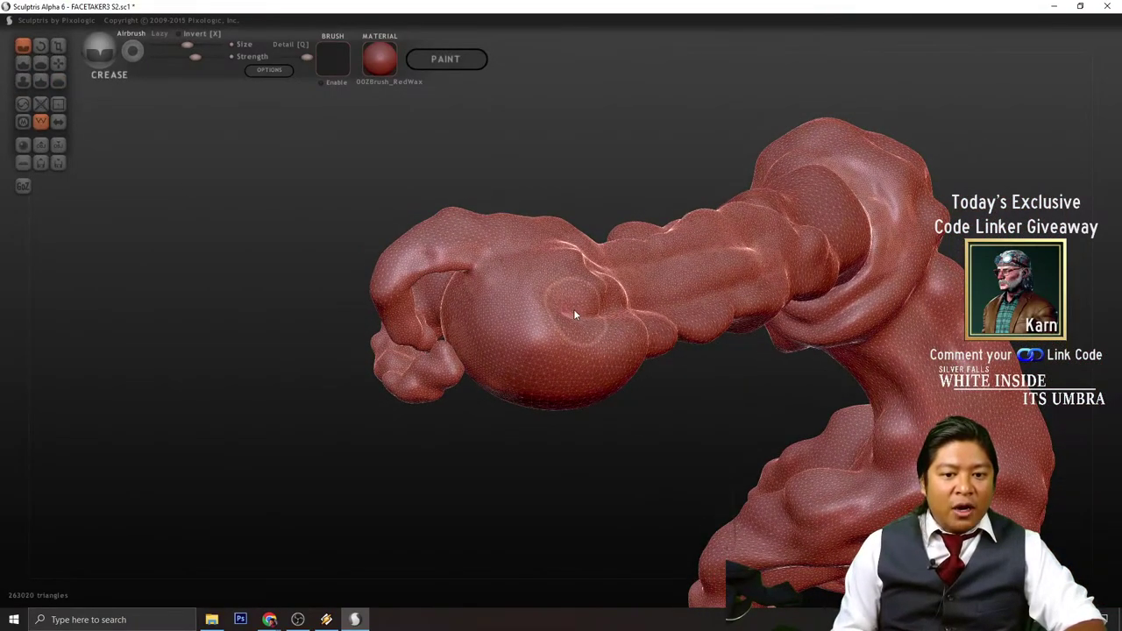
left_click_drag(575, 313, 594, 354)
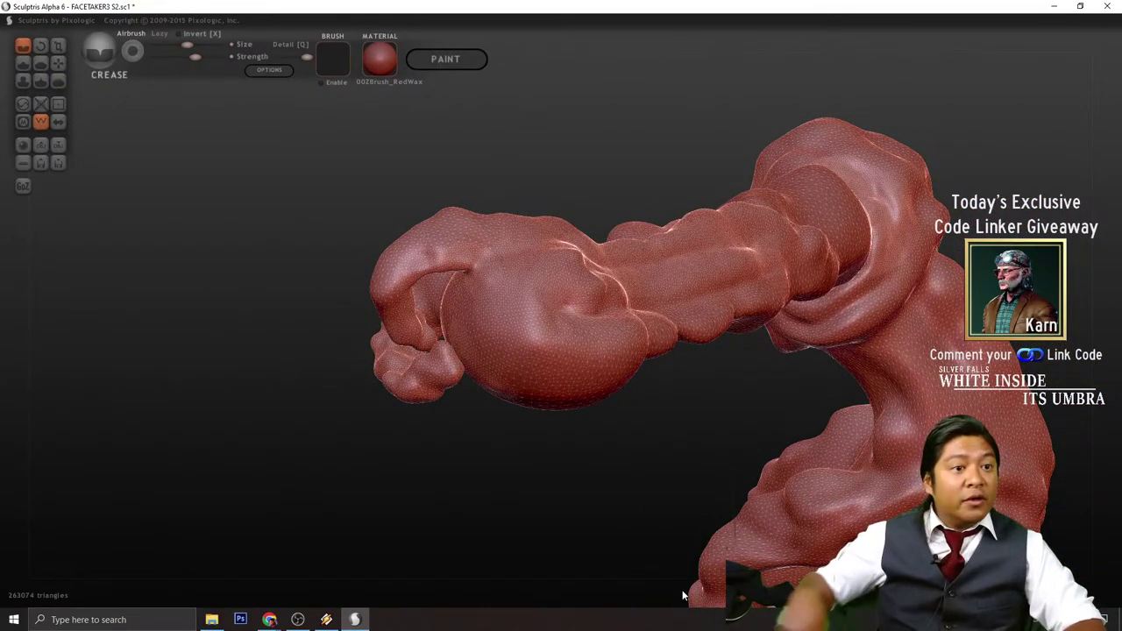
key("ctrl+z")
- Build up raised bumps on the rounded hand mass near the wrist with short Draw dabs
left_click(23, 63)
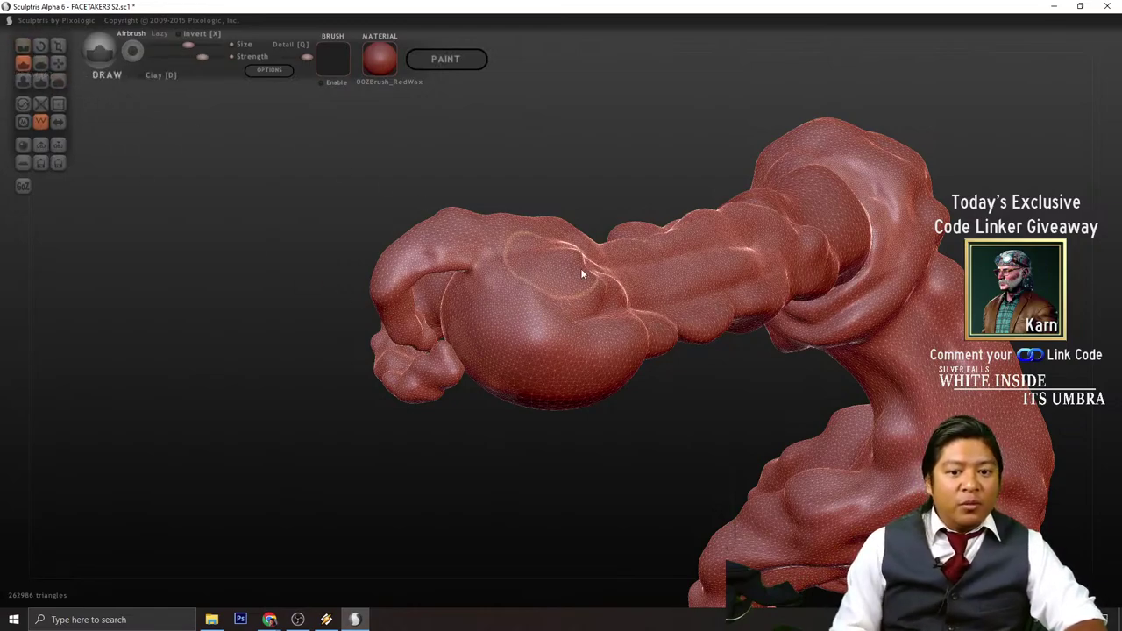
scroll(588, 316, "up", 2)
left_click_drag(591, 320, 602, 314)
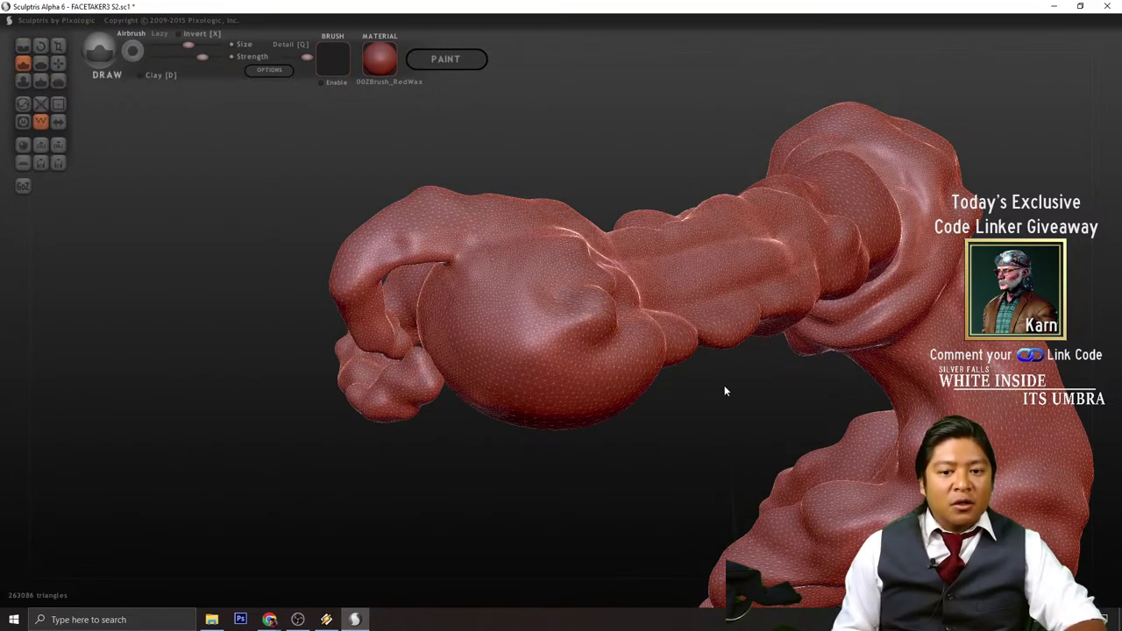
left_click_drag(724, 391, 606, 351)
left_click(553, 314)
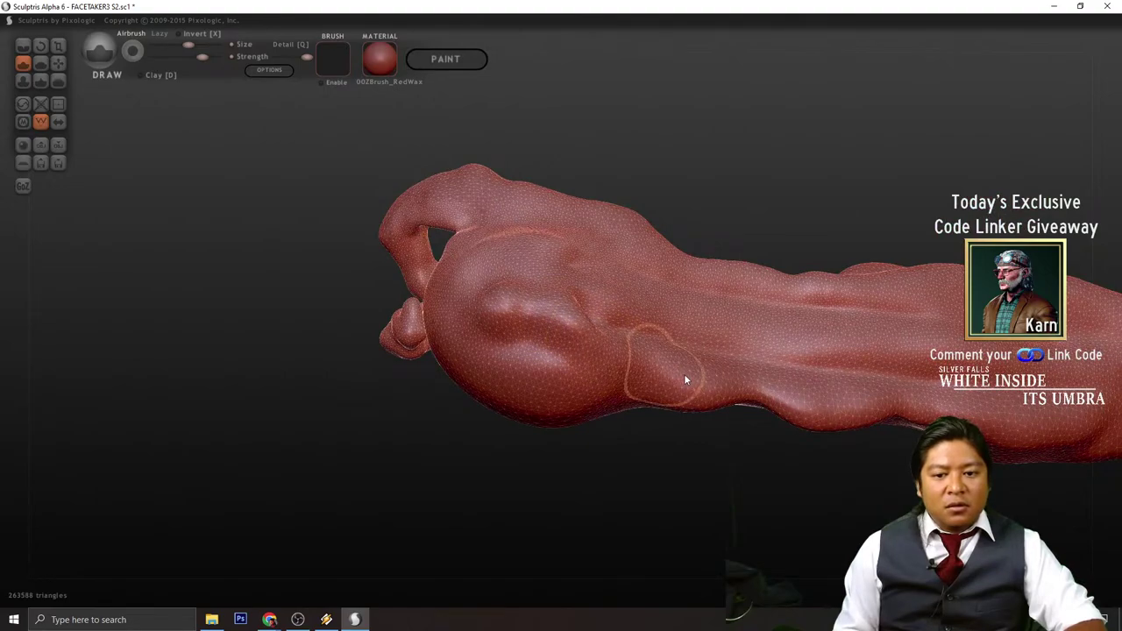
left_click_drag(671, 491, 612, 385)
left_click(549, 313)
left_click_drag(668, 500, 693, 425)
left_click_drag(634, 321, 519, 246)
left_click_drag(701, 179, 794, 258)
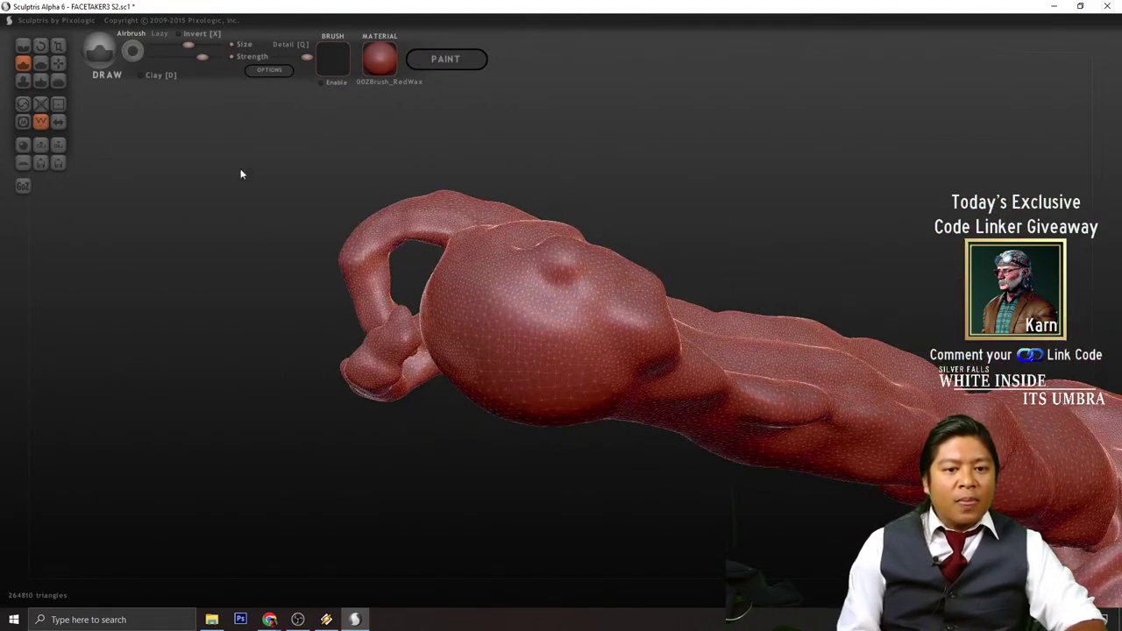
- Crease grooves across the rounded hand mass to divide it into separate bulges running toward the wrist
left_click(23, 45)
left_click_drag(135, 179, 237, 205)
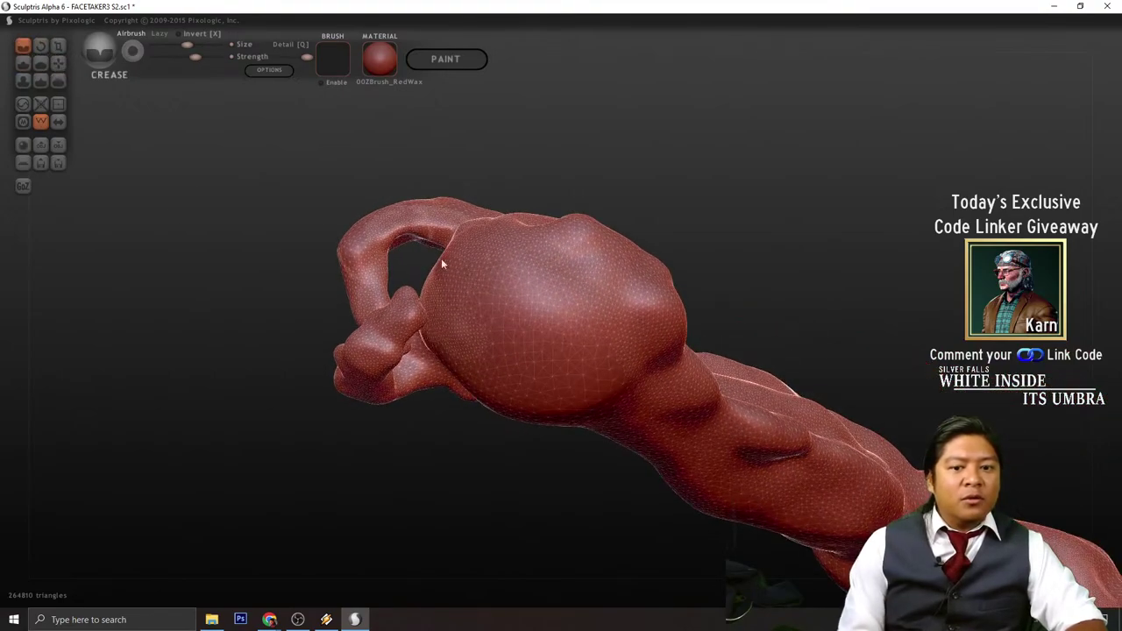
mouse_move(660, 396)
left_mouse_down()
mouse_move(609, 321)
mouse_move(520, 258)
mouse_move(611, 334)
mouse_move(651, 390)
mouse_move(726, 426)
left_mouse_up()
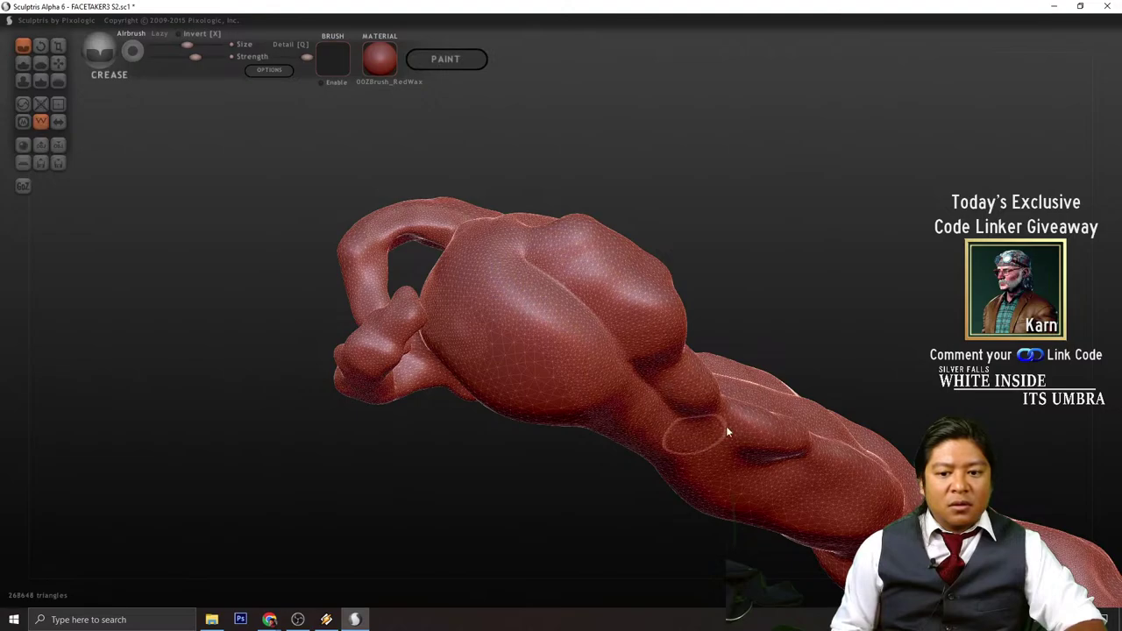
mouse_move(726, 426)
right_mouse_down()
mouse_move(712, 301)
mouse_move(638, 353)
mouse_move(761, 413)
mouse_move(829, 427)
mouse_move(620, 297)
right_mouse_up()
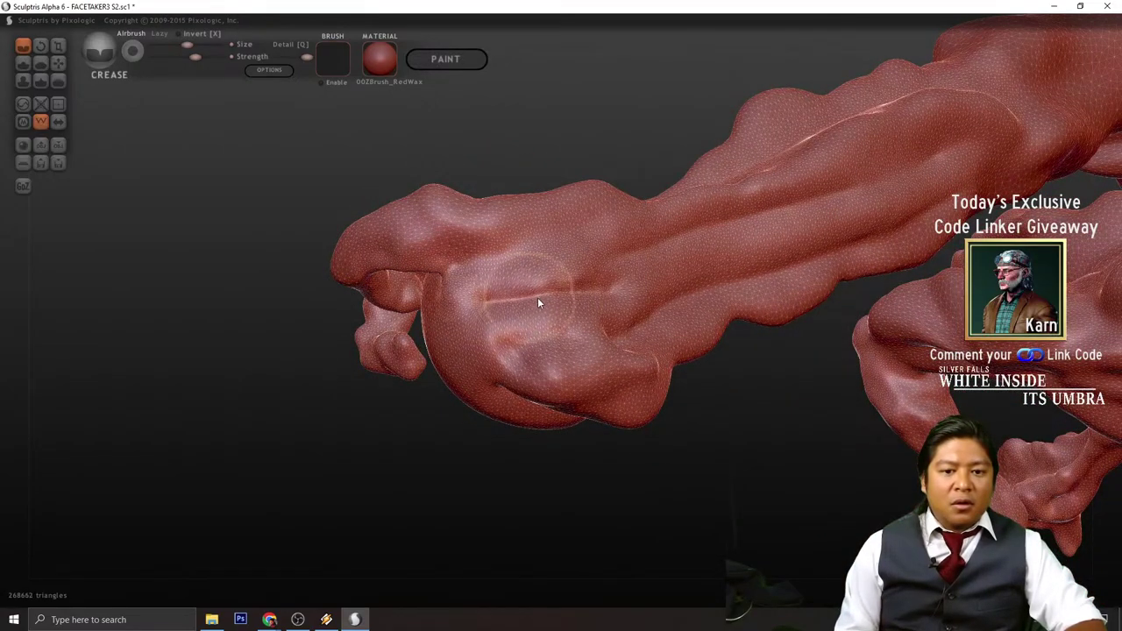
mouse_move(683, 361)
right_mouse_down()
mouse_move(808, 418)
mouse_move(677, 358)
right_mouse_up()
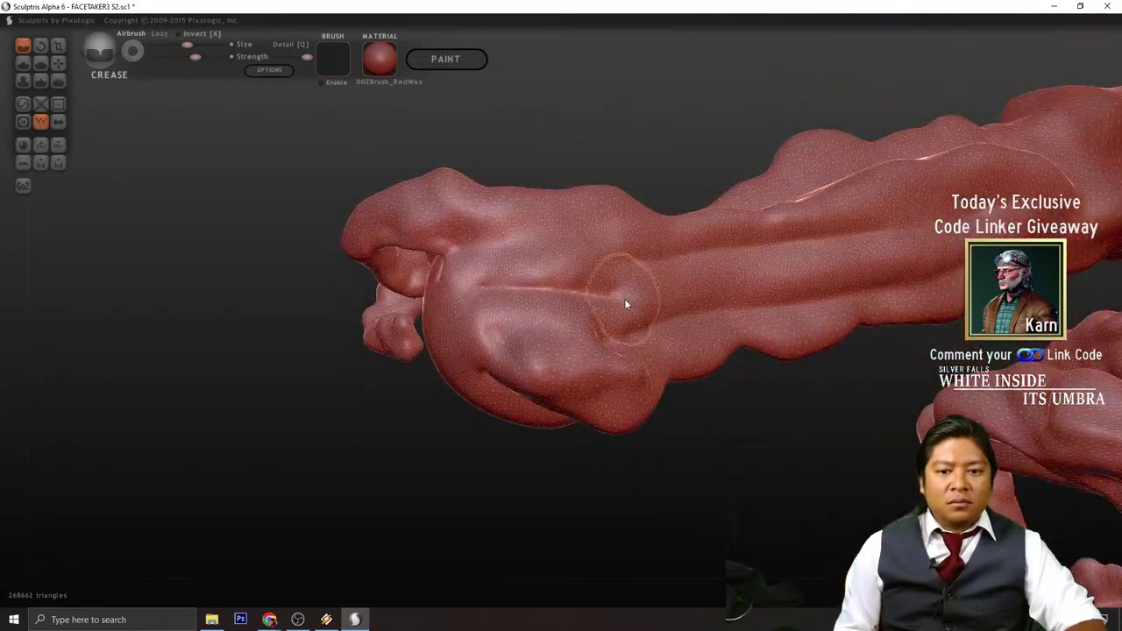
mouse_move(723, 466)
right_mouse_down()
mouse_move(781, 430)
mouse_move(816, 441)
mouse_move(854, 339)
mouse_move(896, 295)
mouse_move(807, 324)
right_mouse_up()
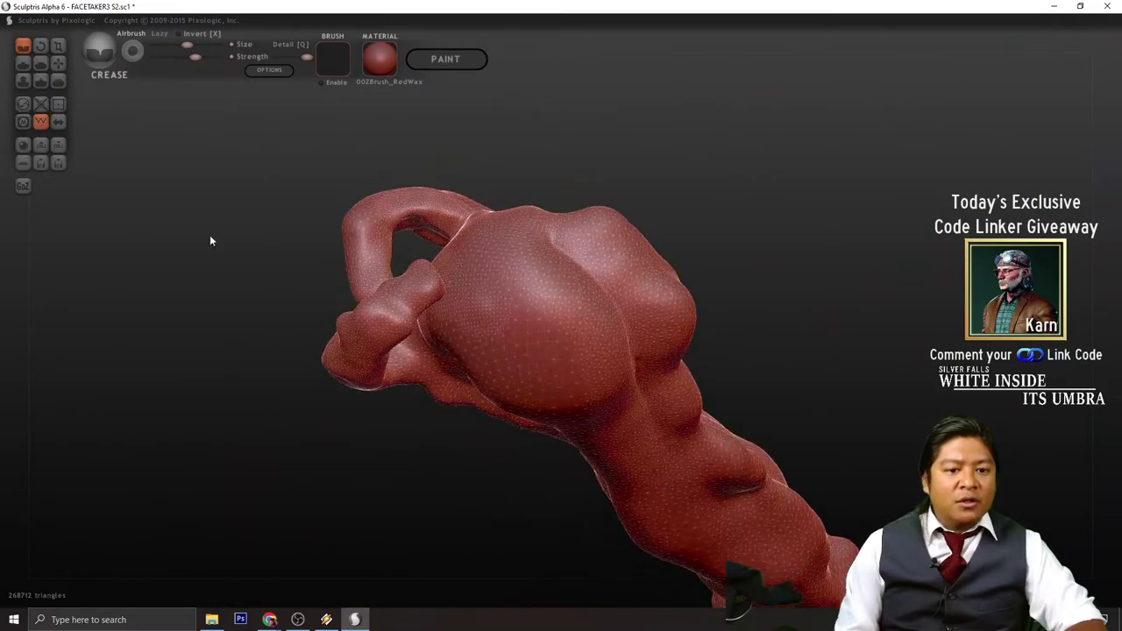
- Carve tendon-like Crease grooves from the base of the hand along the underside of the wrist and forearm
left_click(59, 67)
right_click_drag(468, 471, 406, 534)
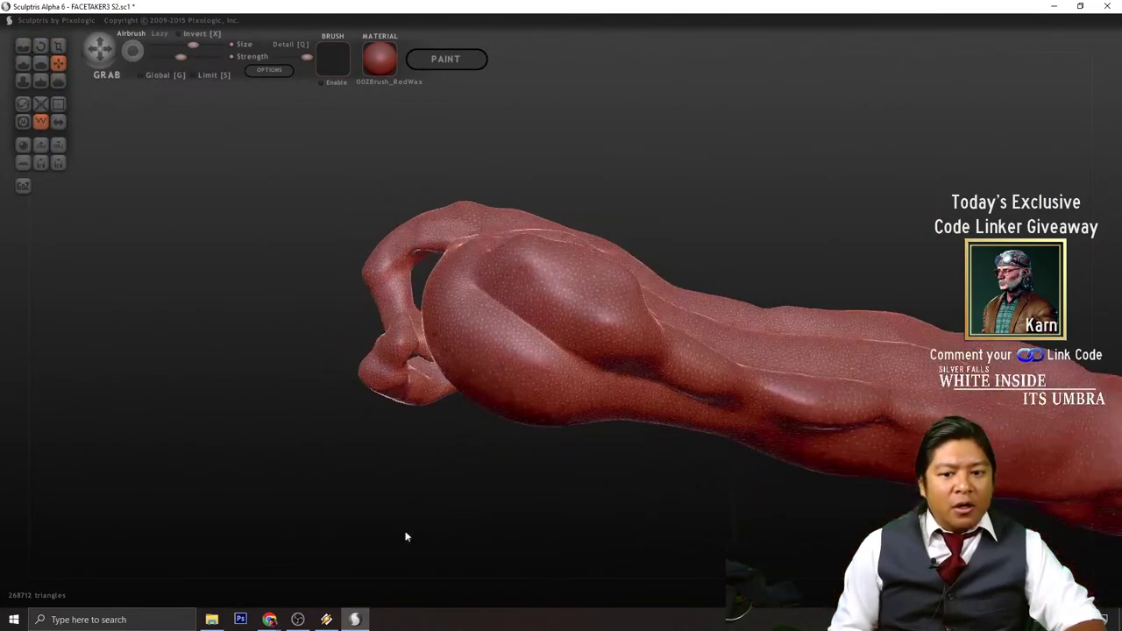
mouse_move(536, 421)
right_mouse_down()
mouse_move(585, 472)
mouse_move(426, 333)
right_mouse_up()
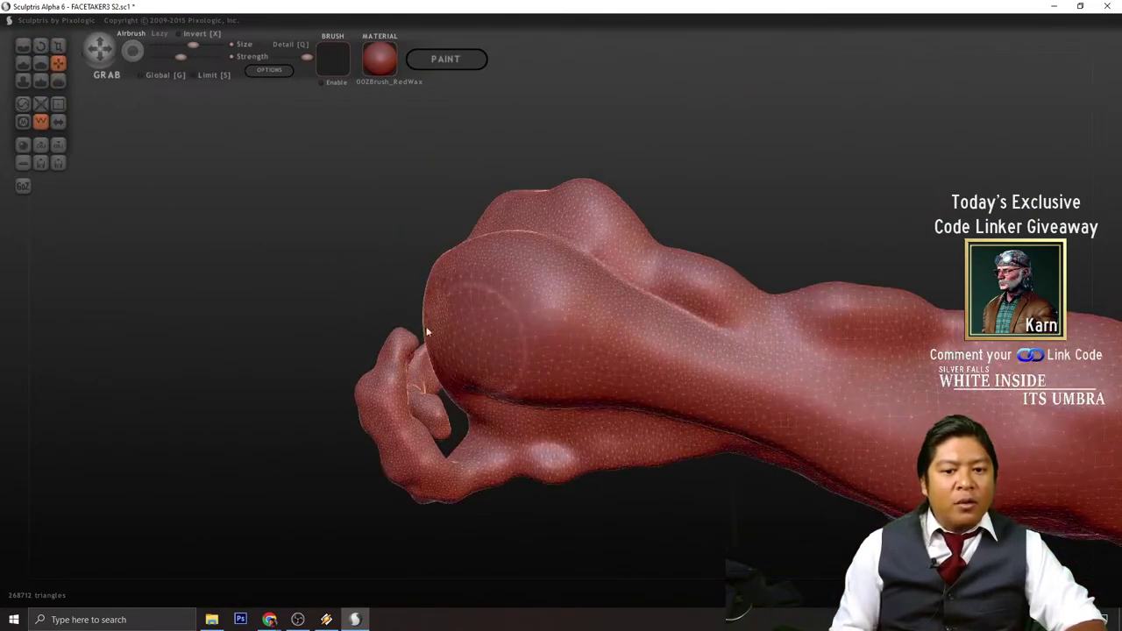
left_click(24, 47)
mouse_move(614, 294)
left_mouse_down()
mouse_move(640, 406)
mouse_move(622, 305)
left_mouse_up()
left_click_drag(837, 167, 858, 215)
left_click_drag(657, 359, 859, 508)
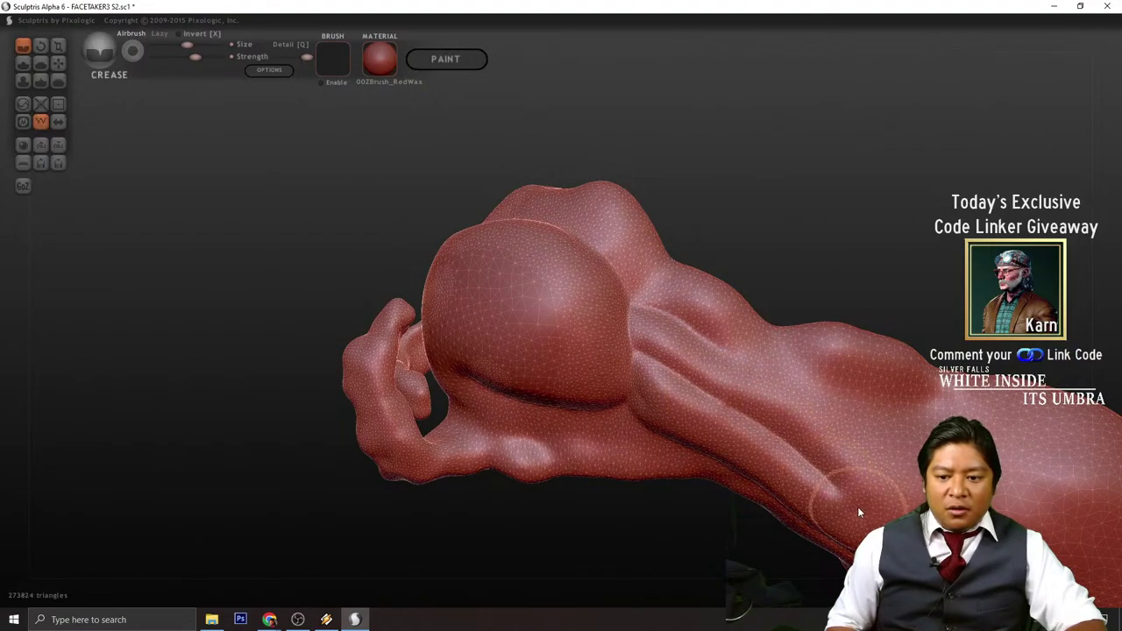
- Soften the new grooves at the base of the hand and along the wrist with the Smooth brush
left_click(58, 81)
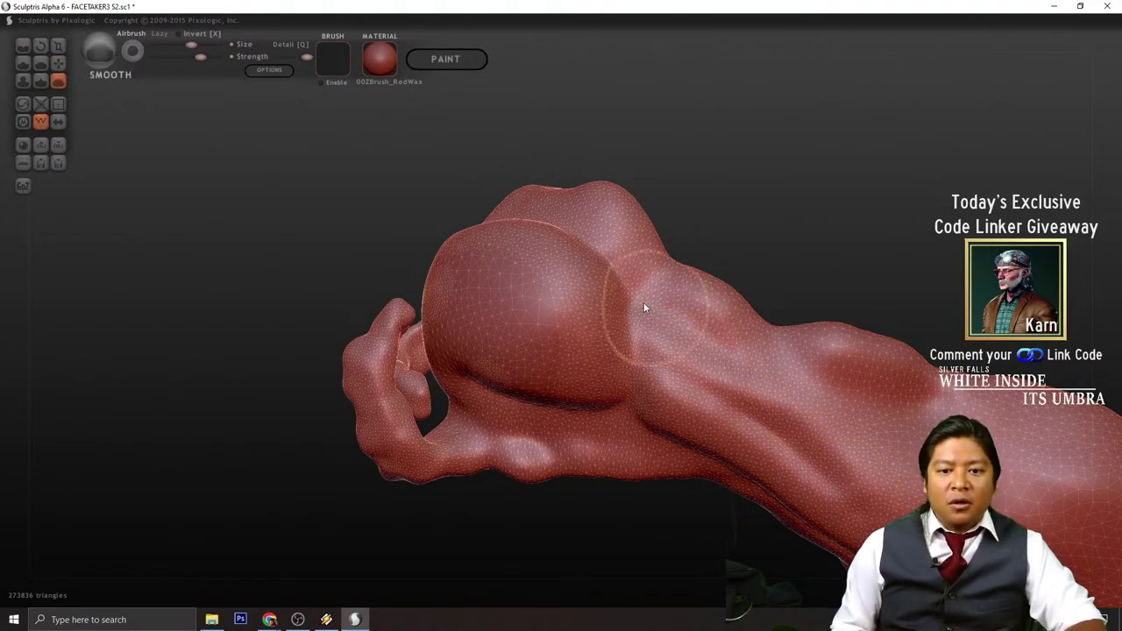
mouse_move(643, 302)
right_mouse_down()
mouse_move(809, 275)
mouse_move(846, 342)
mouse_move(644, 388)
right_mouse_up()
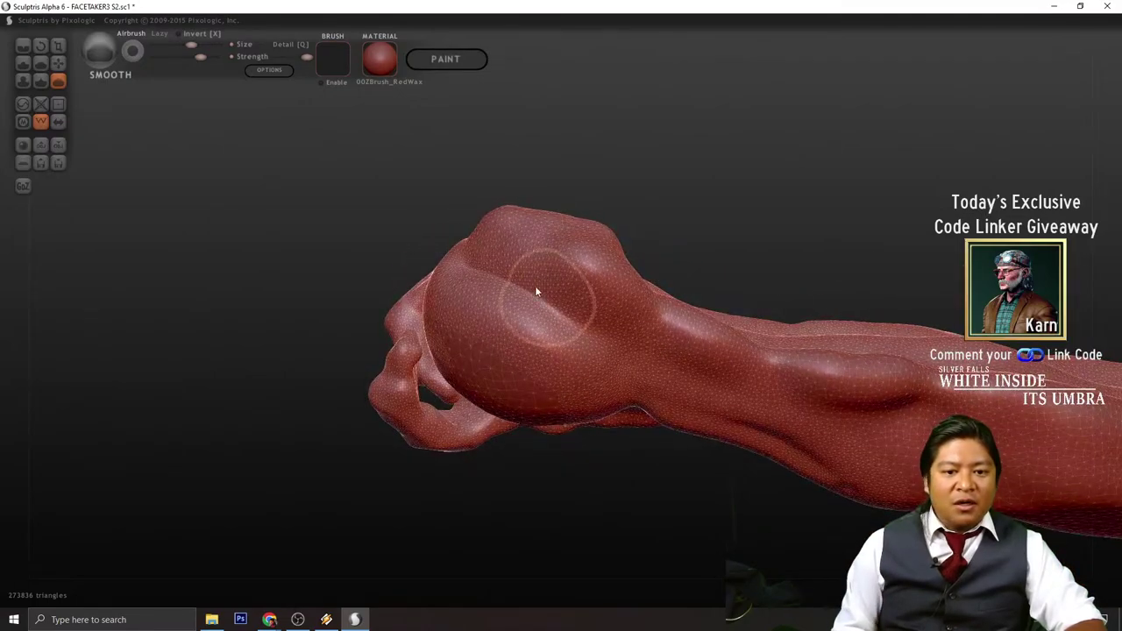
mouse_move(536, 293)
right_mouse_down()
mouse_move(834, 254)
mouse_move(587, 379)
mouse_move(546, 281)
mouse_move(834, 199)
mouse_move(897, 230)
mouse_move(824, 209)
mouse_move(617, 344)
right_mouse_up()
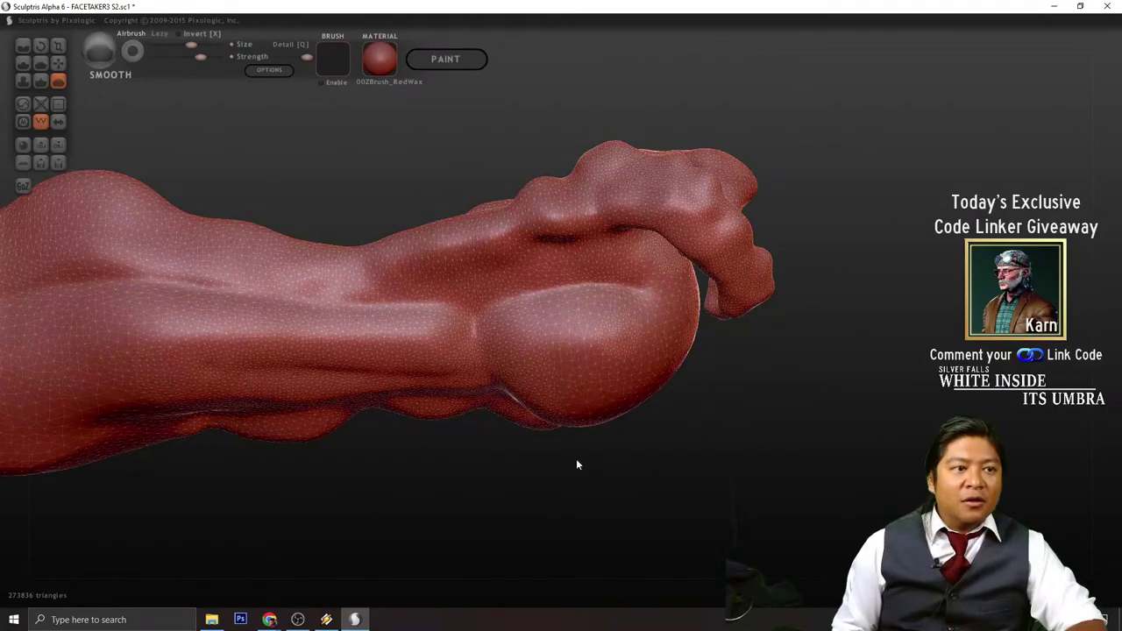
- Flatten and reshape the rounded hand mass into a slimmer form from several sides with Grab
left_click(58, 63)
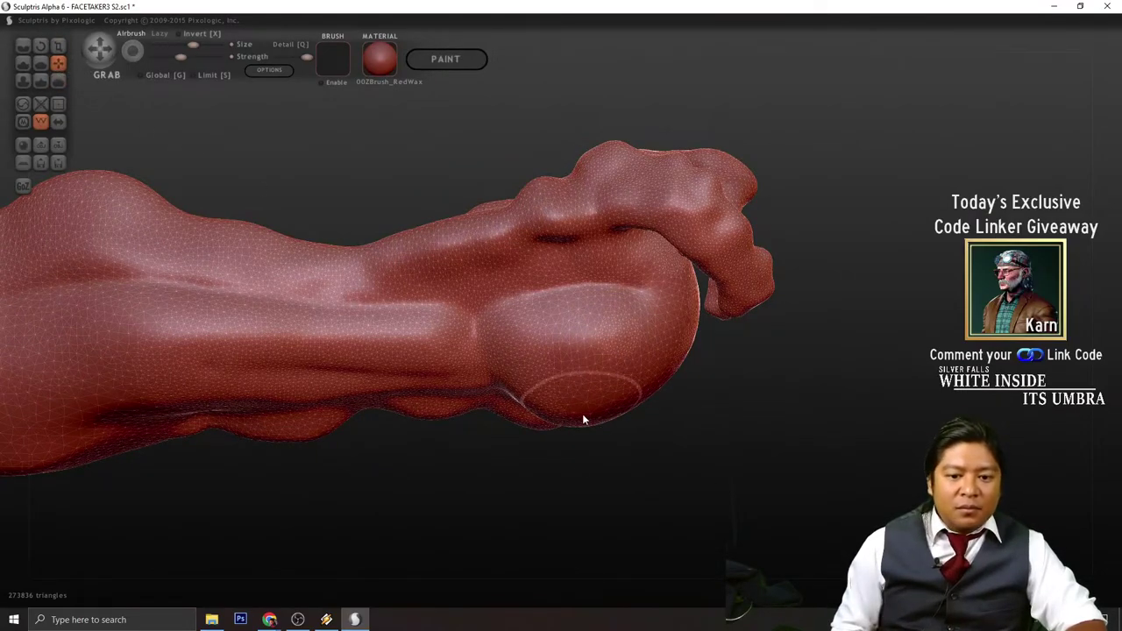
left_click_drag(577, 369, 574, 351)
mouse_move(684, 438)
right_mouse_down()
mouse_move(724, 450)
mouse_move(784, 400)
mouse_move(608, 507)
right_mouse_up()
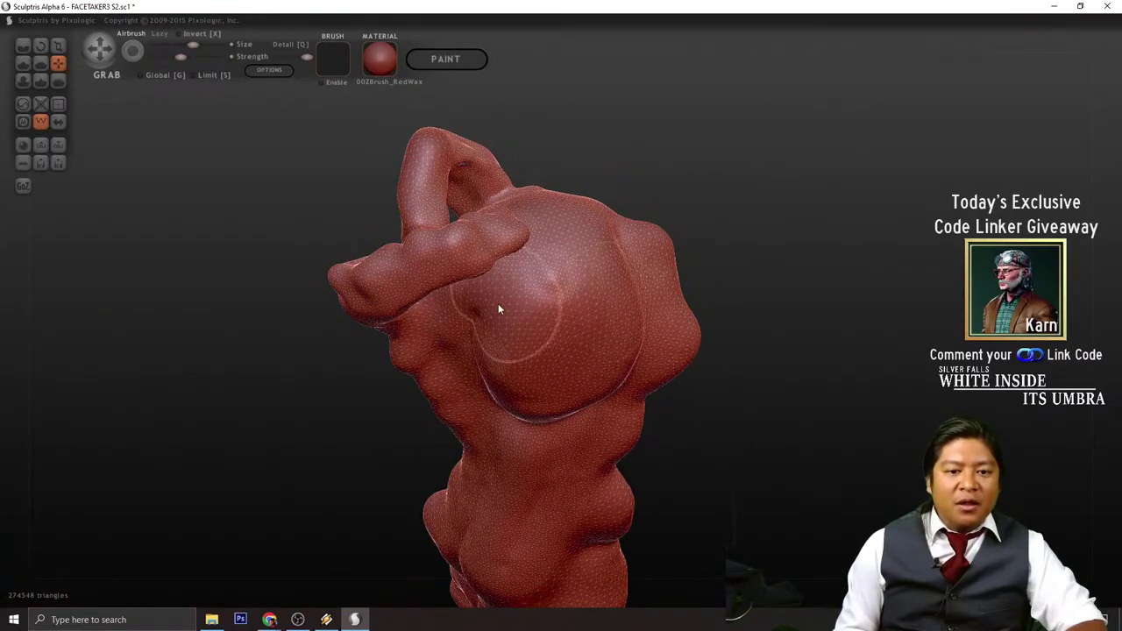
left_click_drag(495, 303, 448, 344)
mouse_move(447, 349)
right_mouse_down()
mouse_move(786, 355)
mouse_move(675, 379)
right_mouse_up()
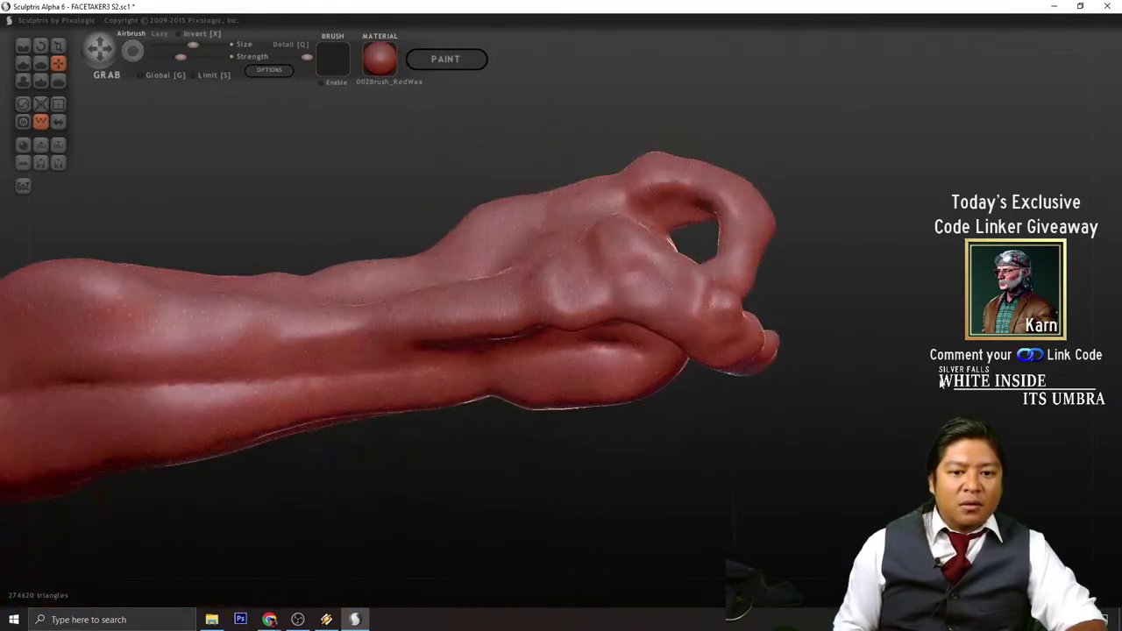
left_click_drag(676, 379, 699, 448)
mouse_move(699, 448)
right_mouse_down()
mouse_move(646, 426)
mouse_move(461, 511)
mouse_move(376, 527)
mouse_move(617, 463)
right_mouse_up()
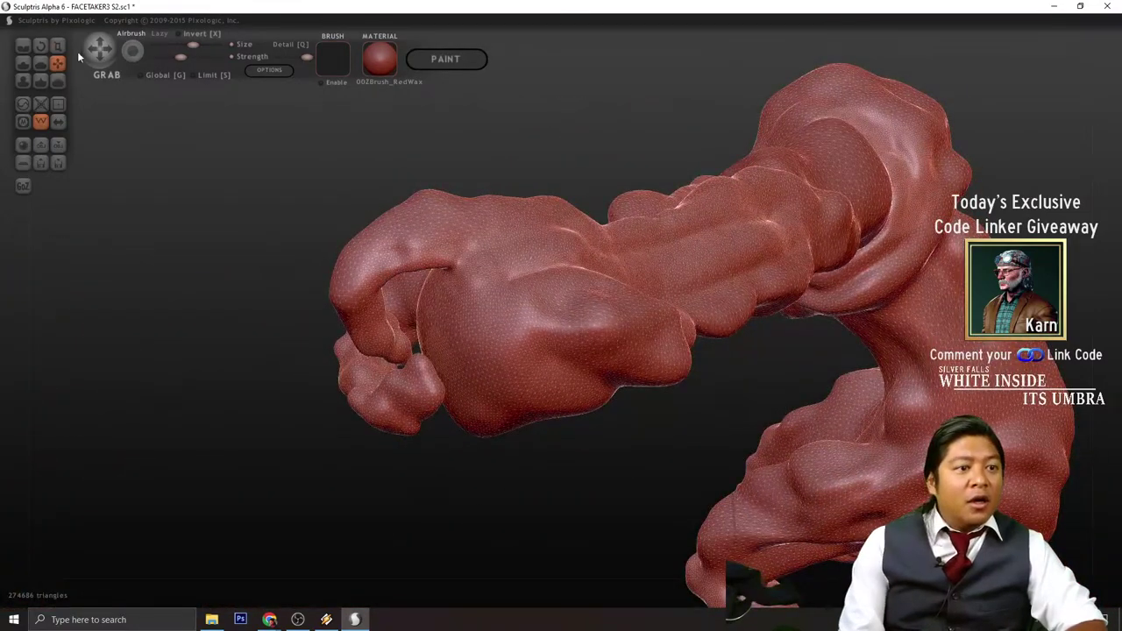
- Raise a new finger stub from the side of the rounded hand mass with the Draw brush and blend its base
left_click(23, 64)
mouse_move(561, 321)
left_mouse_down()
mouse_move(528, 312)
mouse_move(540, 329)
left_mouse_up()
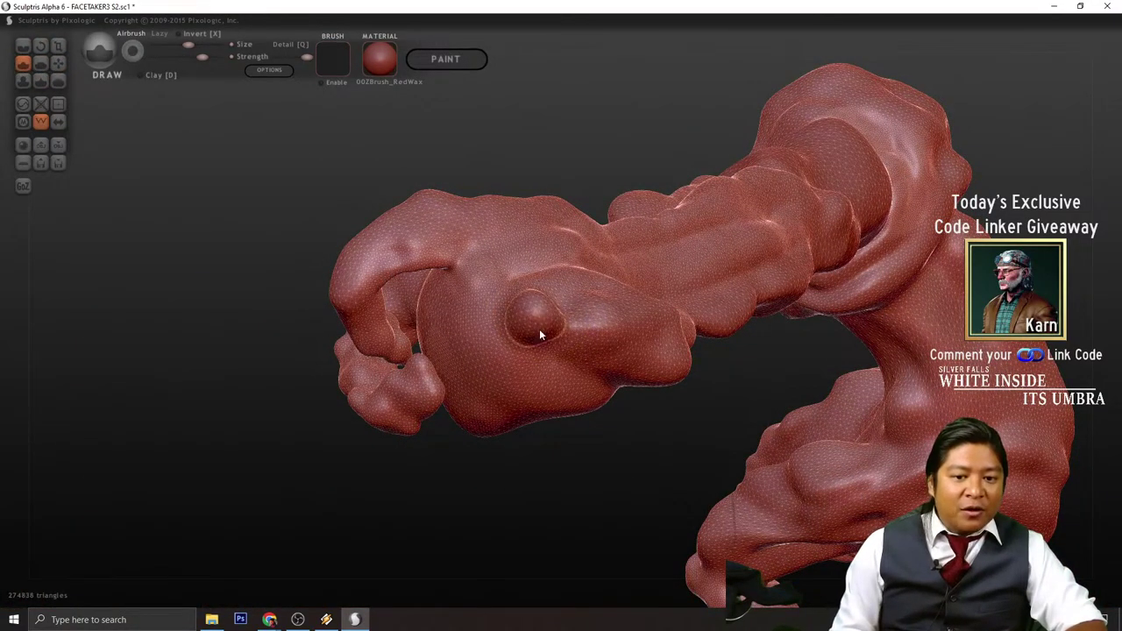
mouse_move(539, 329)
right_mouse_down()
mouse_move(585, 495)
mouse_move(569, 341)
right_mouse_up()
left_click_drag(569, 341, 551, 355, "shift")
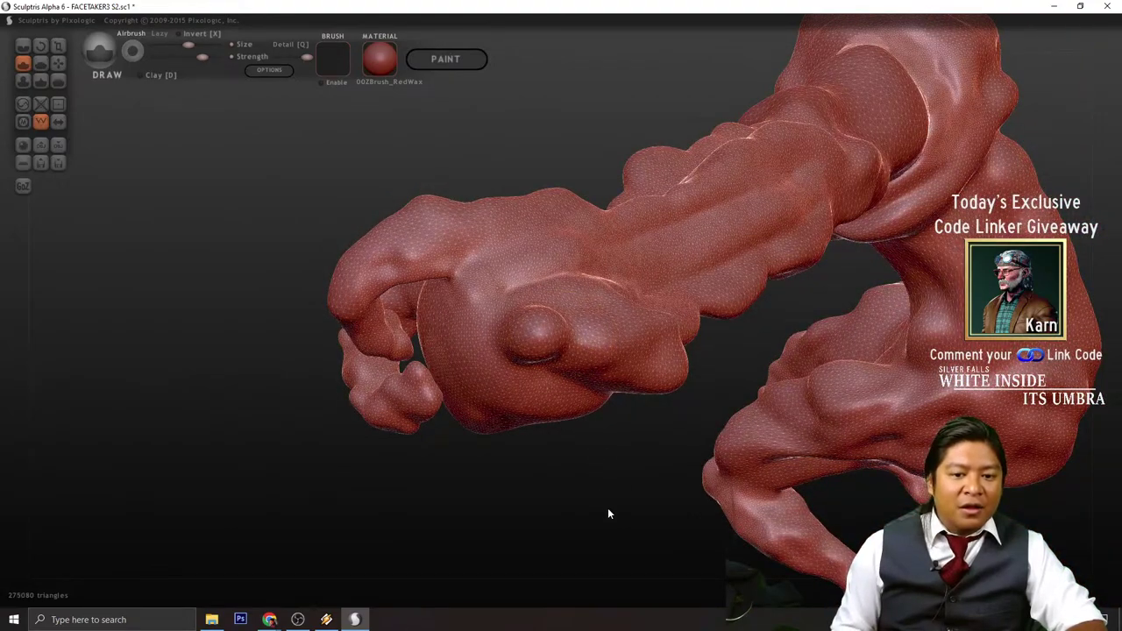
right_click_drag(609, 510, 605, 307)
left_click_drag(619, 244, 624, 253)
mouse_move(624, 253)
right_mouse_down()
mouse_move(635, 292)
mouse_move(842, 291)
right_mouse_up()
left_click_drag(644, 270, 666, 301)
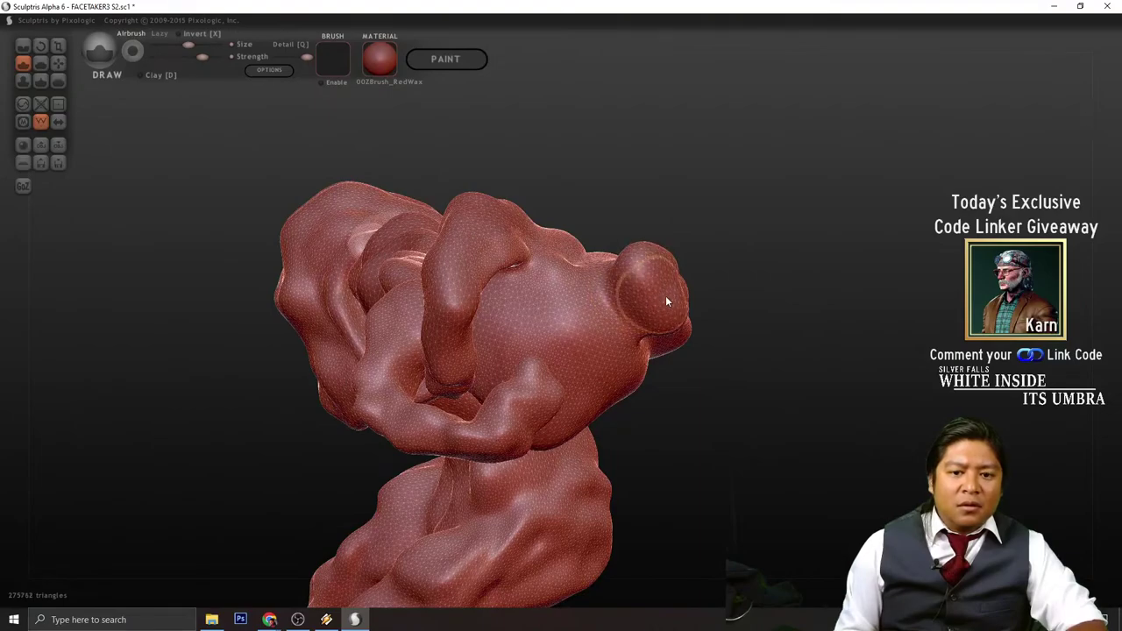
- Extend the stub into a longer finger that curls down toward the other fingers, building it up with Draw
right_click_drag(659, 291, 792, 266)
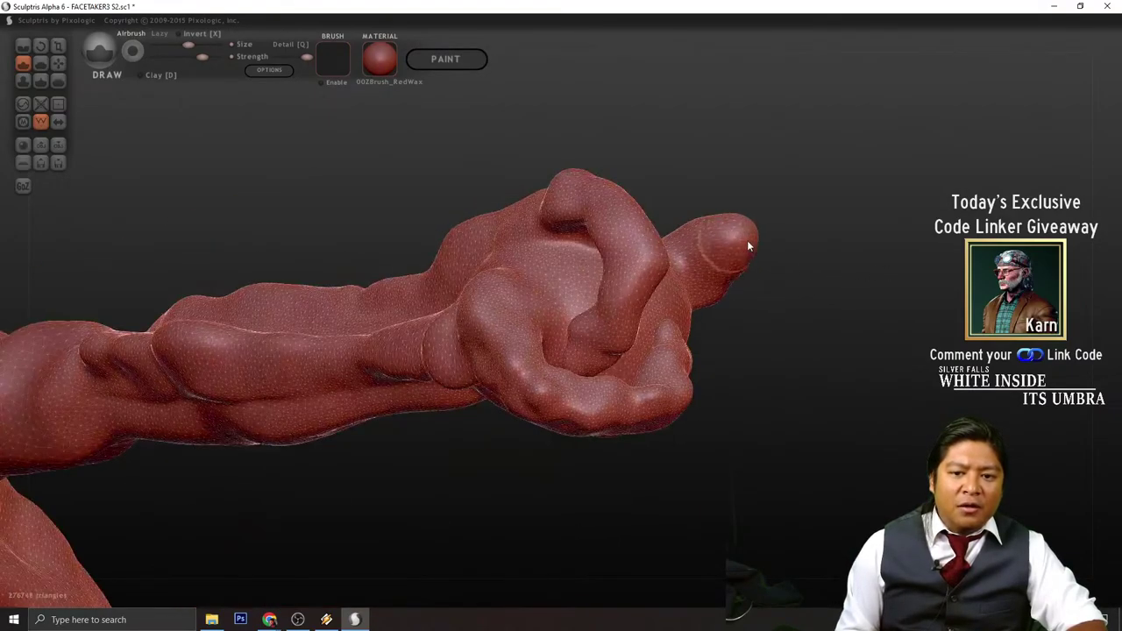
right_click_drag(808, 316, 861, 294)
left_click_drag(752, 261, 747, 275)
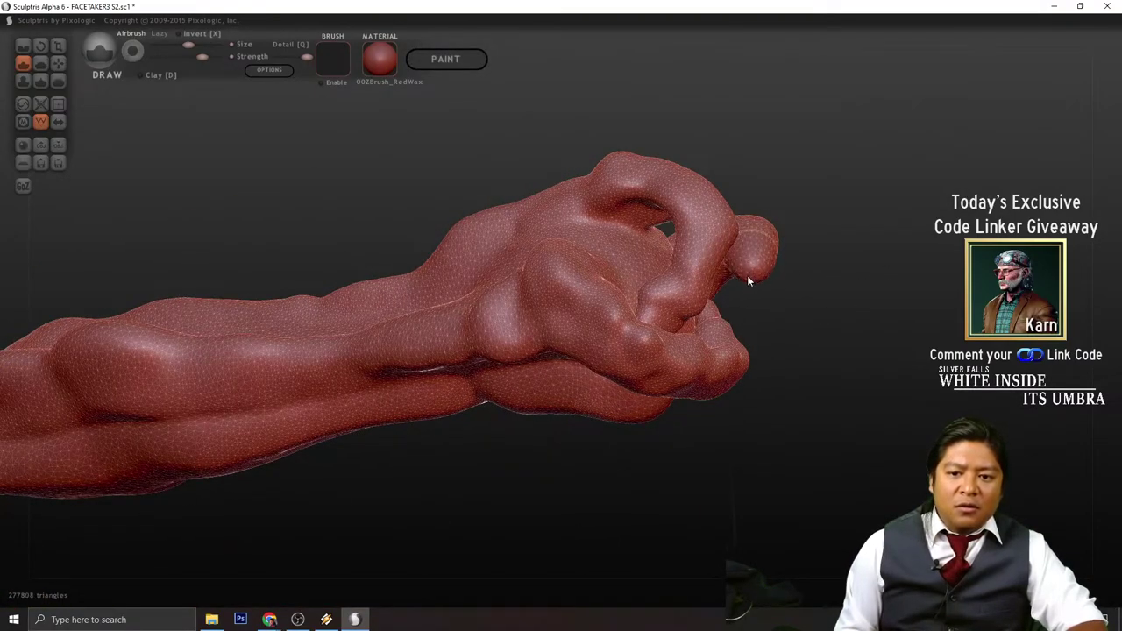
mouse_move(793, 338)
right_mouse_down()
mouse_move(805, 290)
mouse_move(786, 310)
mouse_move(727, 244)
right_mouse_up()
left_click_drag(726, 244, 701, 259)
right_click_drag(807, 316, 780, 337)
scroll(827, 352, "up", 3)
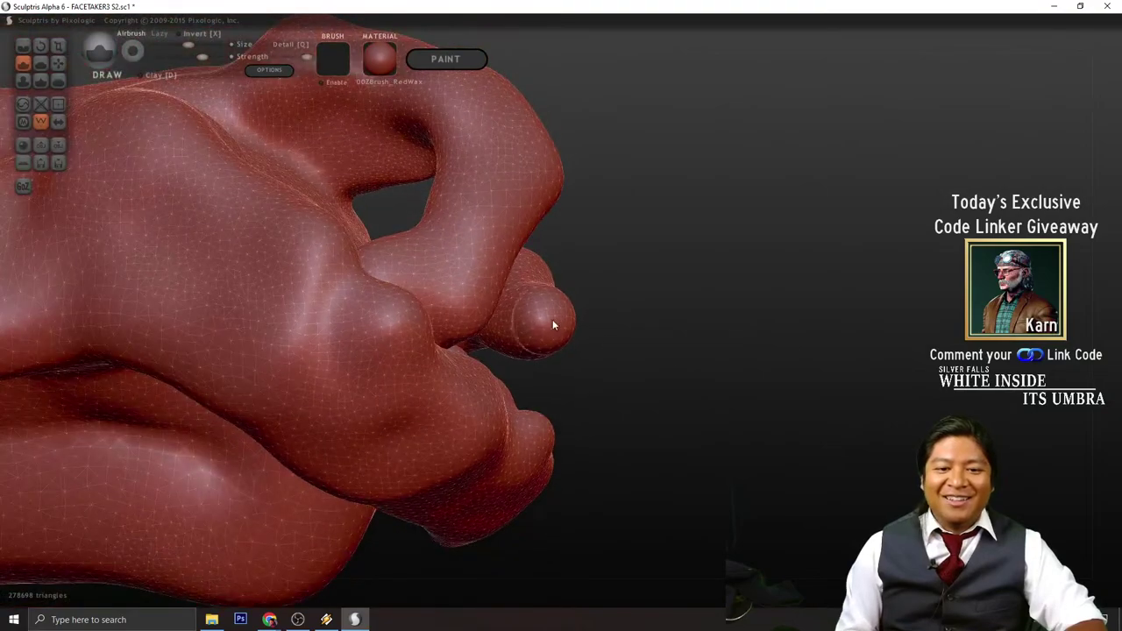
mouse_move(518, 351)
right_mouse_down()
mouse_move(629, 406)
mouse_move(426, 380)
mouse_move(618, 314)
mouse_move(932, 389)
mouse_move(771, 395)
mouse_move(499, 310)
mouse_move(395, 202)
right_mouse_up()
scroll(377, 200, "up", 2)
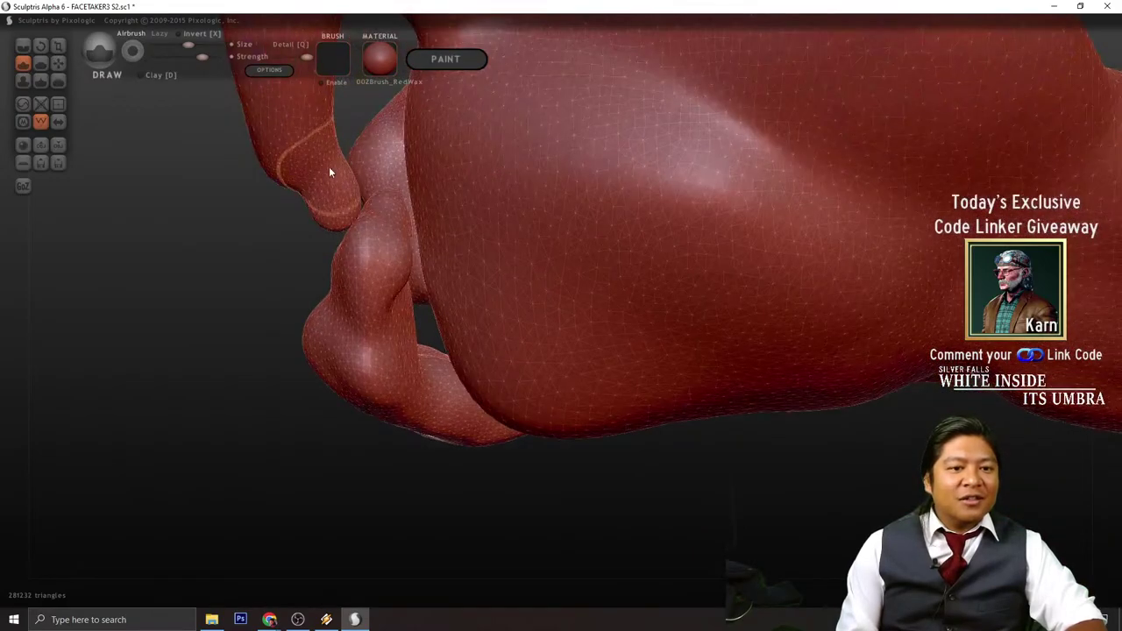
mouse_move(329, 167)
left_mouse_down()
mouse_move(317, 161)
mouse_move(334, 202)
left_mouse_up()
- Build up small knobby bulges on the inner side and tip of the new curled finger with Draw
mouse_move(265, 318)
right_mouse_down()
mouse_move(541, 333)
mouse_move(681, 265)
right_mouse_up()
scroll(680, 264, "down", 2)
mouse_move(796, 198)
right_mouse_down()
mouse_move(799, 409)
mouse_move(974, 388)
mouse_move(692, 351)
mouse_move(892, 416)
mouse_move(929, 412)
mouse_move(759, 369)
right_mouse_up()
scroll(844, 380, "up", 6)
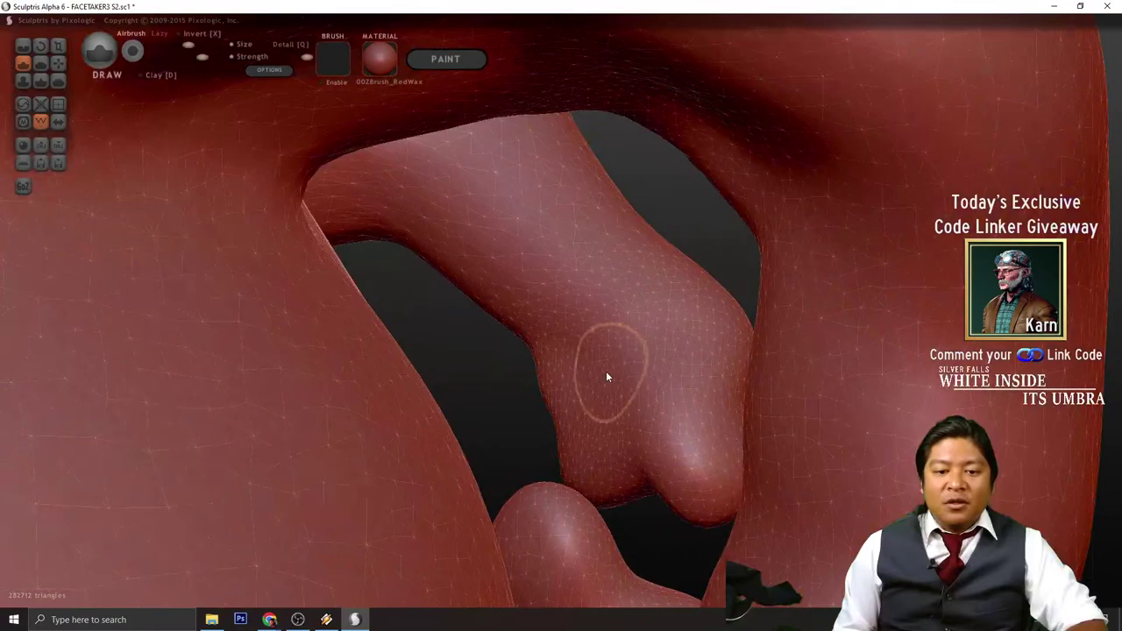
scroll(607, 377, "down", 3)
mouse_move(589, 343)
left_mouse_down()
mouse_move(566, 378)
mouse_move(631, 408)
mouse_move(603, 441)
left_mouse_up()
right_click_drag(627, 484, 620, 493)
left_click_drag(620, 493, 613, 524)
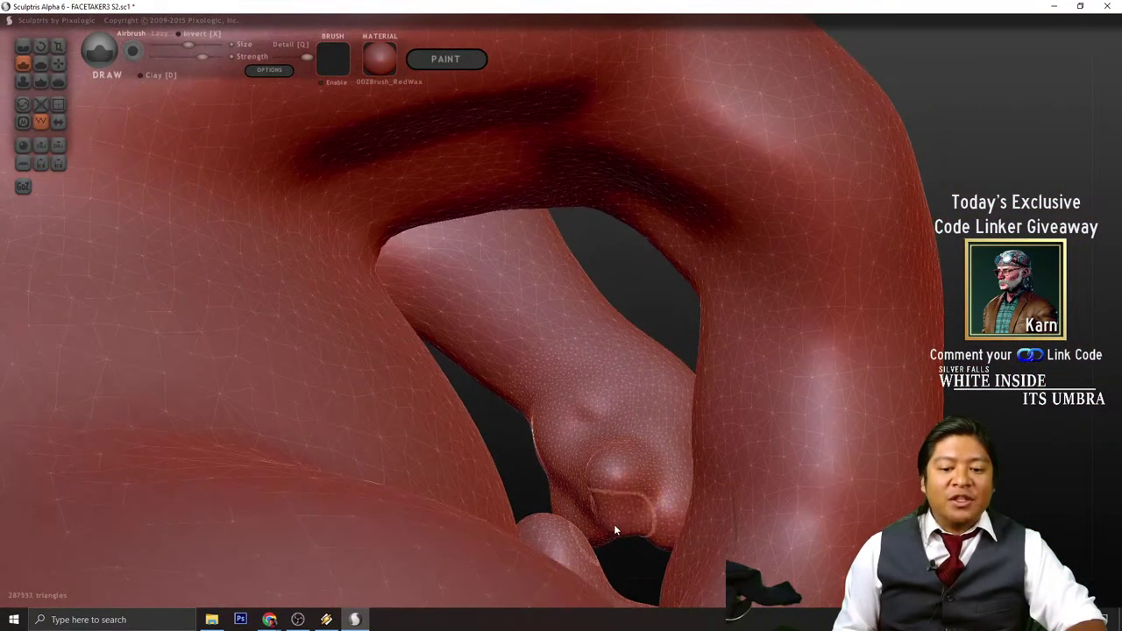
scroll(584, 387, "down", 2)
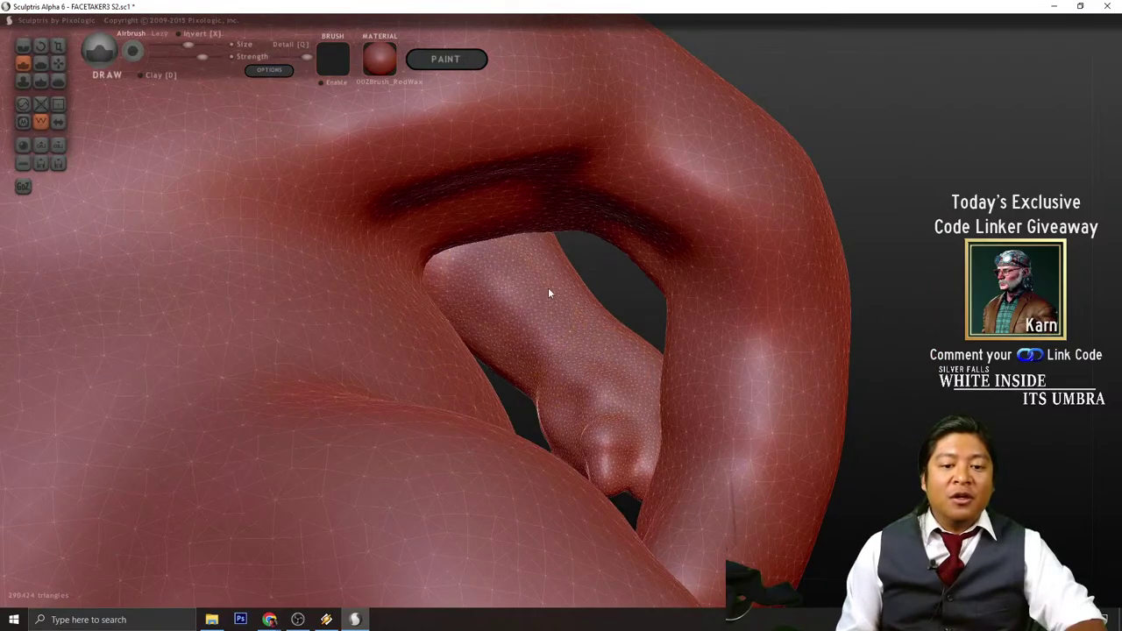
mouse_move(548, 287)
right_mouse_down()
mouse_move(873, 423)
mouse_move(659, 371)
mouse_move(721, 335)
mouse_move(299, 235)
right_mouse_up()
left_click_drag(546, 227, 549, 219)
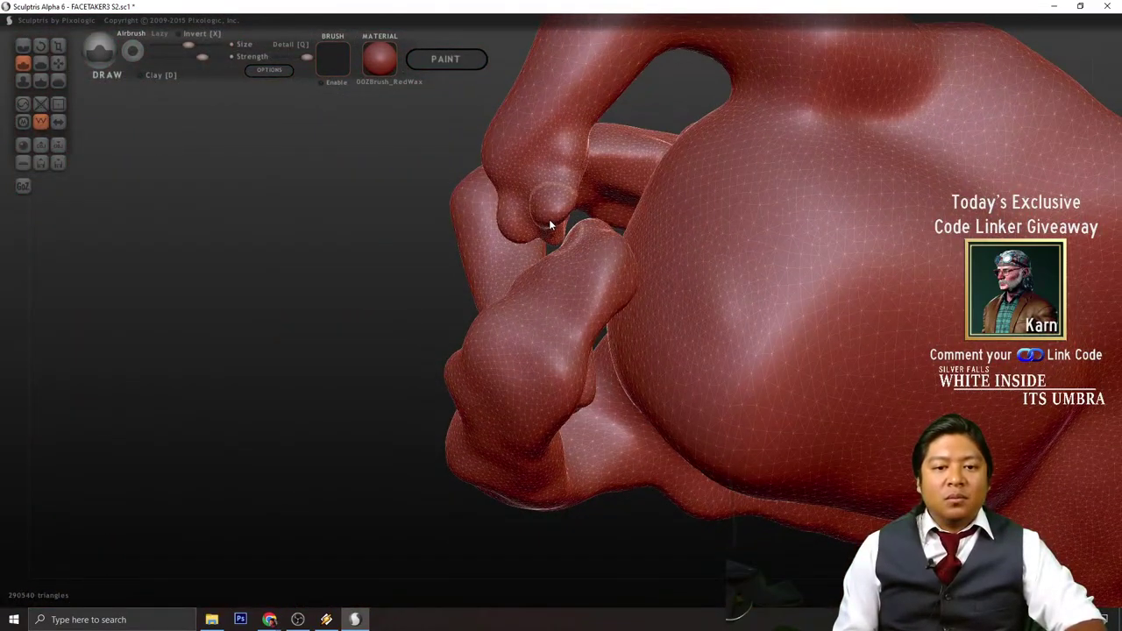
key("w")
- Pull the bulging palm inward behind the curled fingers with Grab, widening the hollow between palm and fingers
mouse_move(392, 284)
right_mouse_down()
mouse_move(566, 318)
mouse_move(567, 283)
mouse_move(398, 323)
mouse_move(576, 410)
mouse_move(699, 395)
mouse_move(658, 421)
mouse_move(702, 415)
mouse_move(634, 404)
mouse_move(622, 438)
mouse_move(826, 337)
right_mouse_up()
scroll(756, 382, "up", 4)
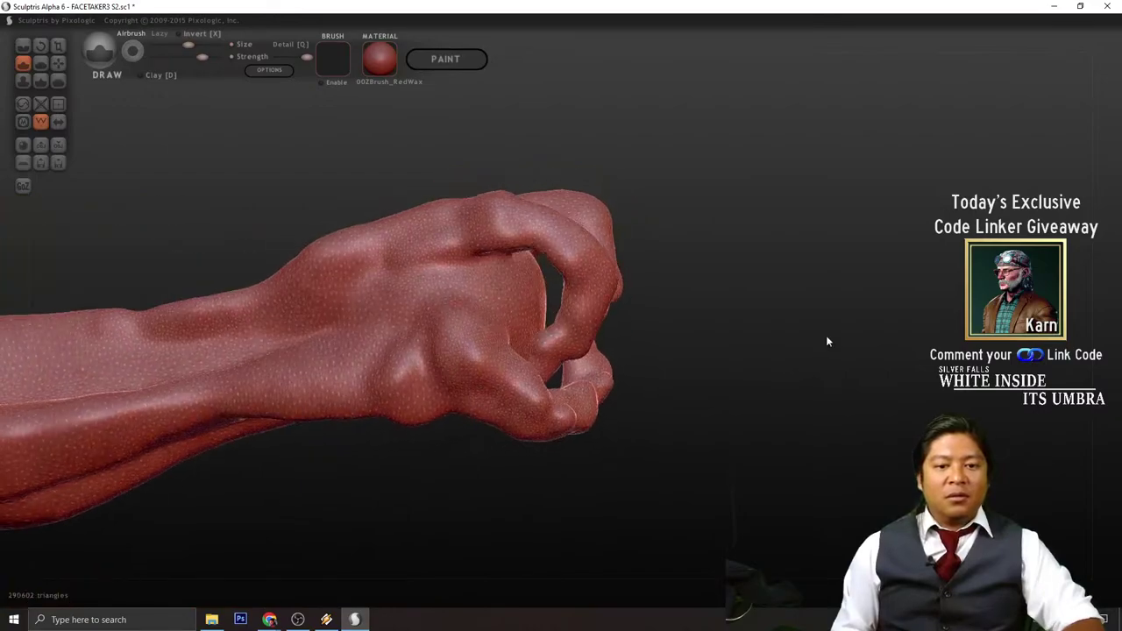
scroll(588, 287, "up", 3)
left_click(58, 63)
scroll(517, 278, "up", 5)
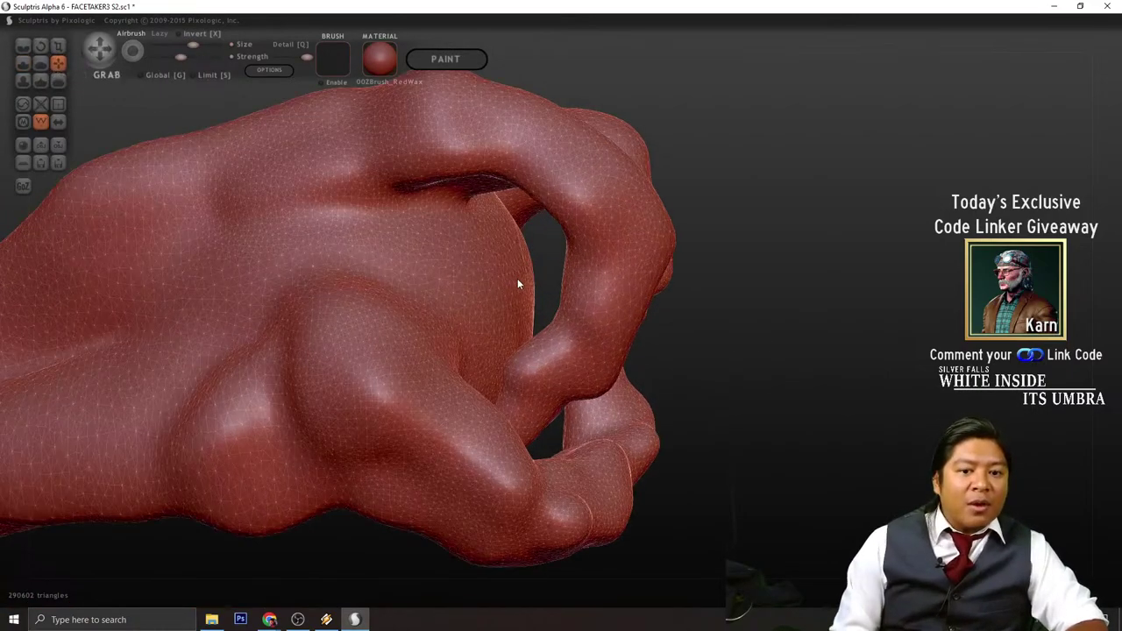
left_click_drag(513, 293, 423, 310)
scroll(423, 310, "down", 3)
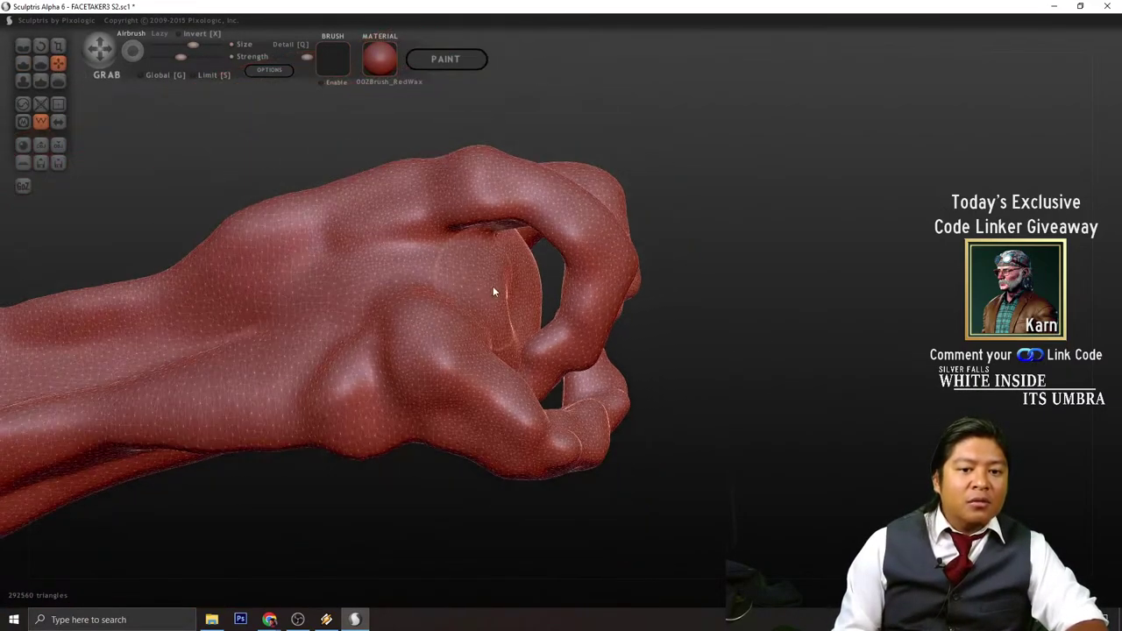
mouse_move(533, 296)
left_mouse_down()
mouse_move(538, 309)
mouse_move(476, 318)
left_mouse_up()
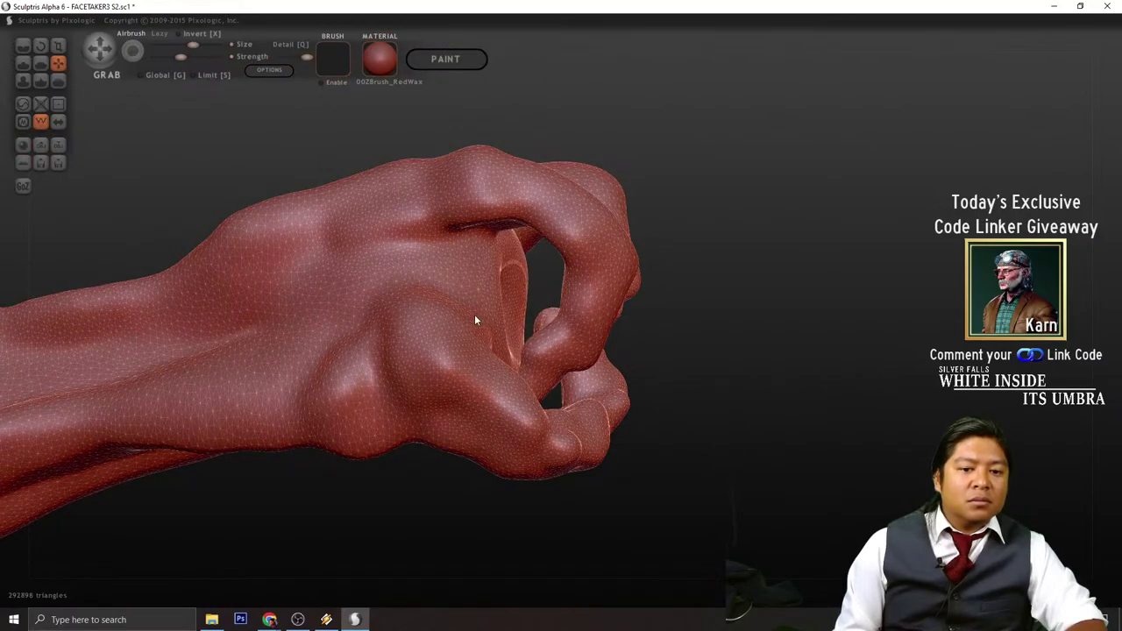
mouse_move(476, 318)
right_mouse_down()
mouse_move(752, 410)
mouse_move(615, 247)
mouse_move(646, 412)
right_mouse_up()
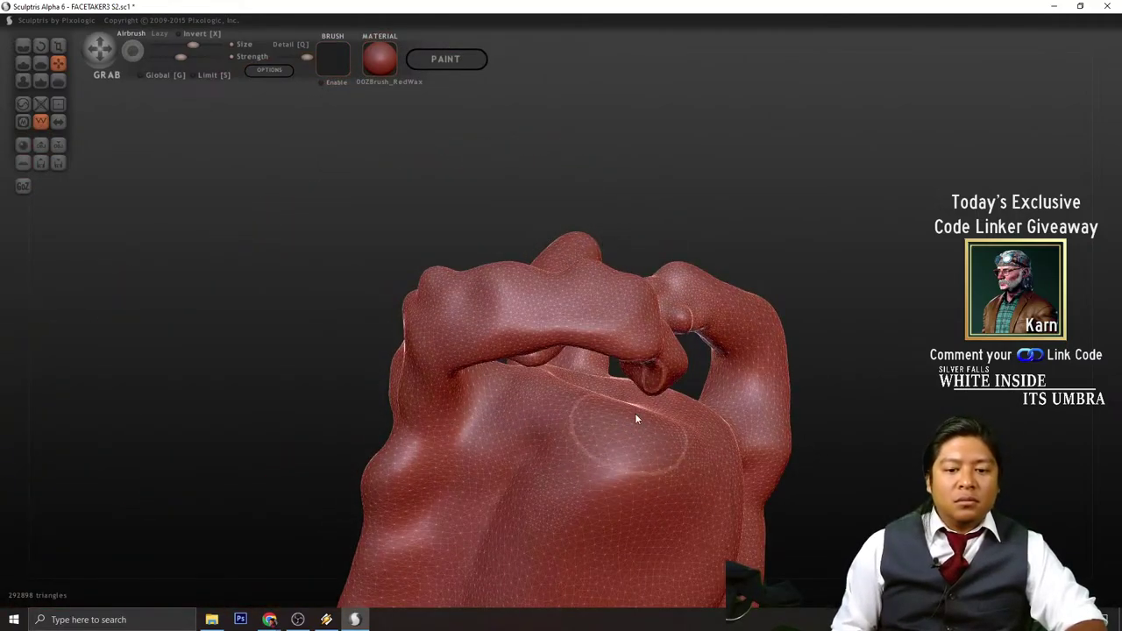
left_click_drag(693, 452, 612, 515)
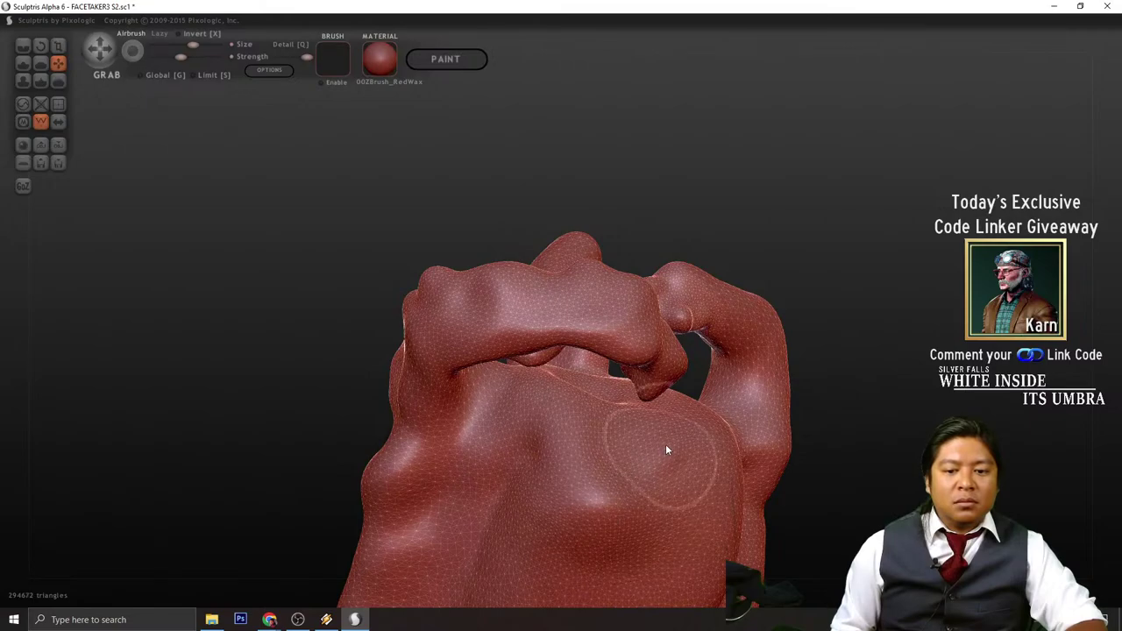
left_click_drag(666, 444, 627, 474)
- Soften the reshaped palm surface with the Smooth brush
left_click(58, 80)
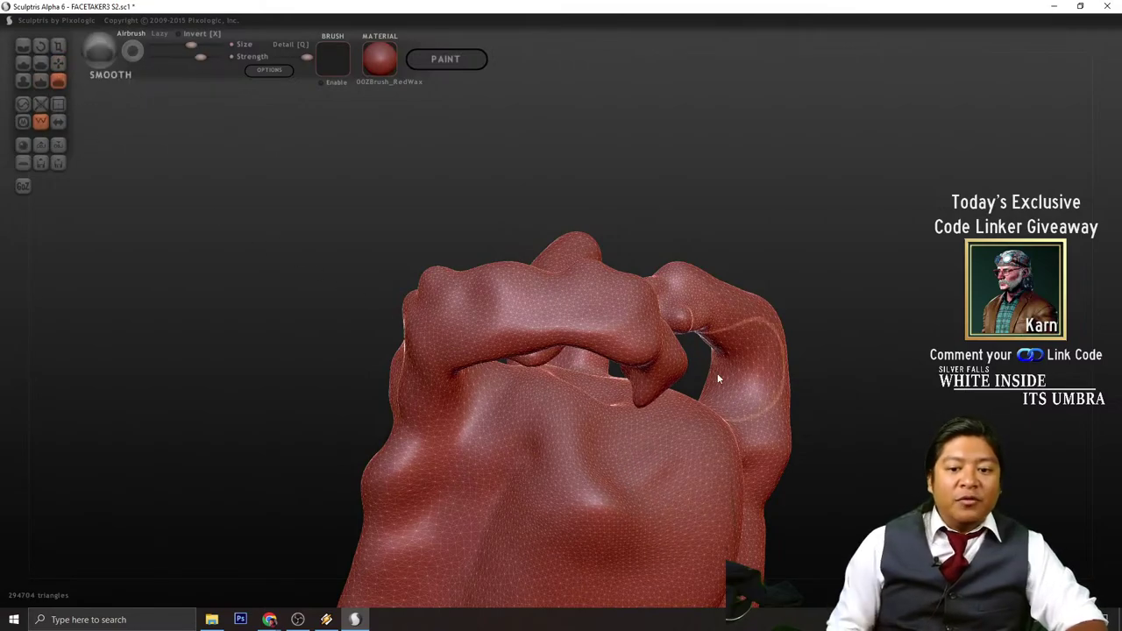
right_click_drag(647, 388, 651, 214)
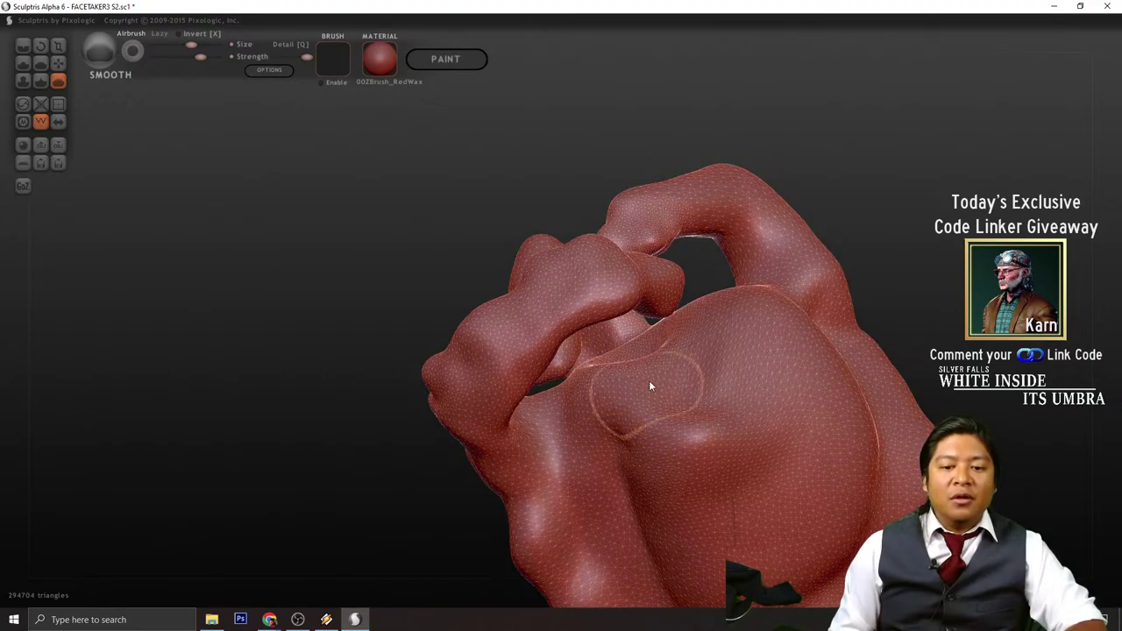
mouse_move(624, 394)
right_mouse_down()
mouse_move(719, 365)
mouse_move(937, 265)
mouse_move(839, 178)
mouse_move(821, 203)
mouse_move(807, 284)
mouse_move(884, 285)
mouse_move(747, 138)
mouse_move(897, 170)
mouse_move(524, 434)
mouse_move(556, 409)
mouse_move(281, 284)
right_mouse_up()
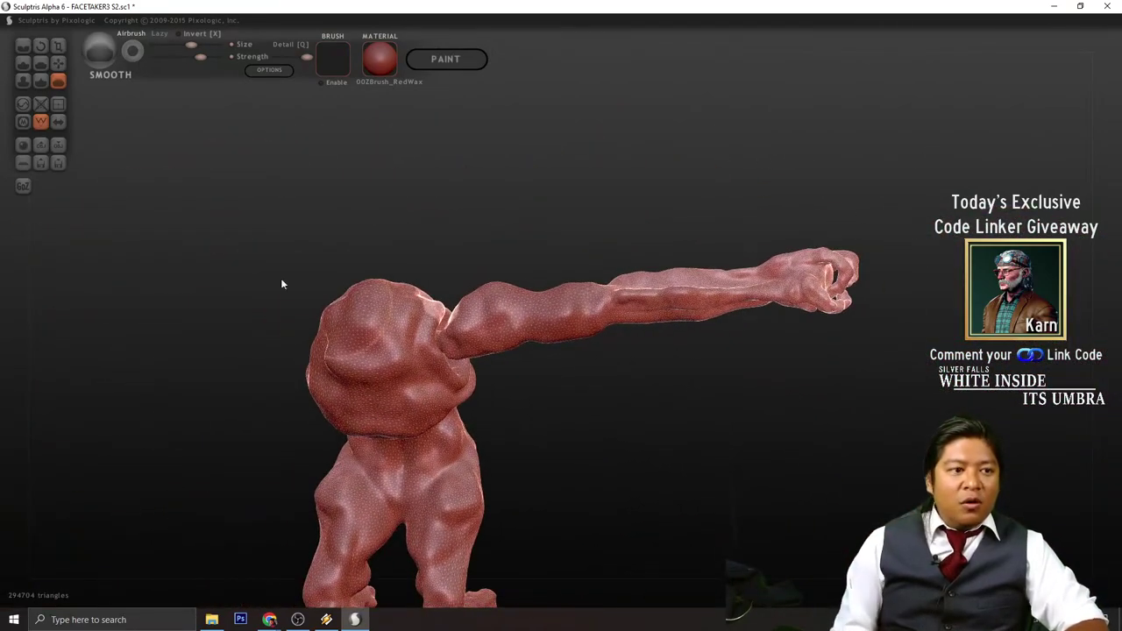
- Check the arm without the wireframe and soften the forearm grooves near the elbow with the Smooth brush
left_click(41, 121)
right_click_drag(441, 307, 646, 267)
scroll(495, 367, "up", 5)
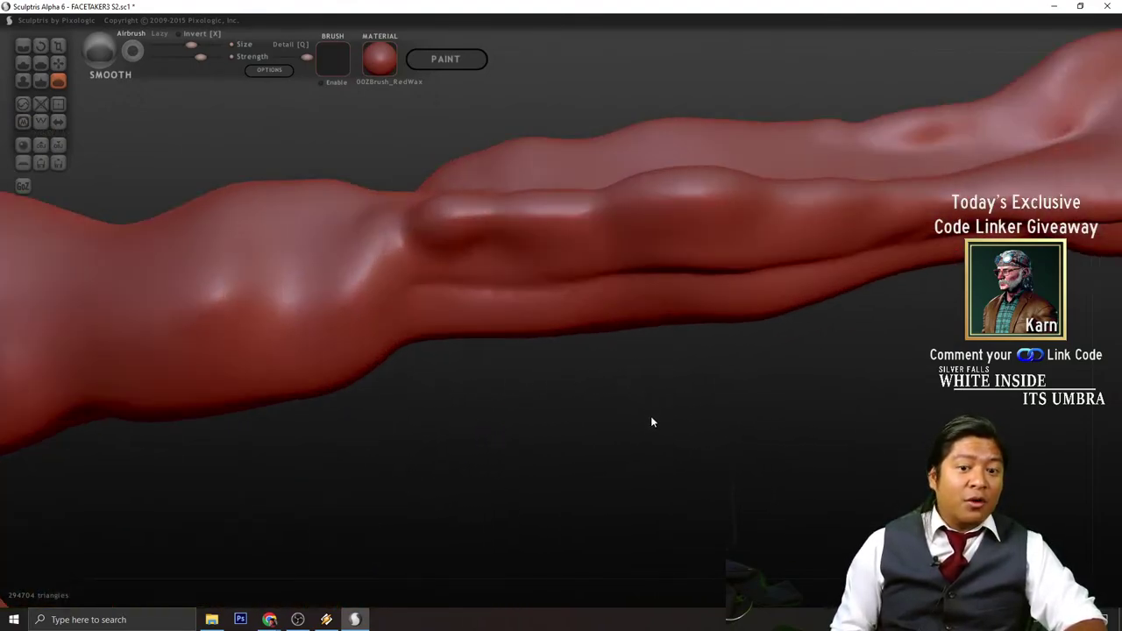
right_click_drag(681, 398, 85, 103)
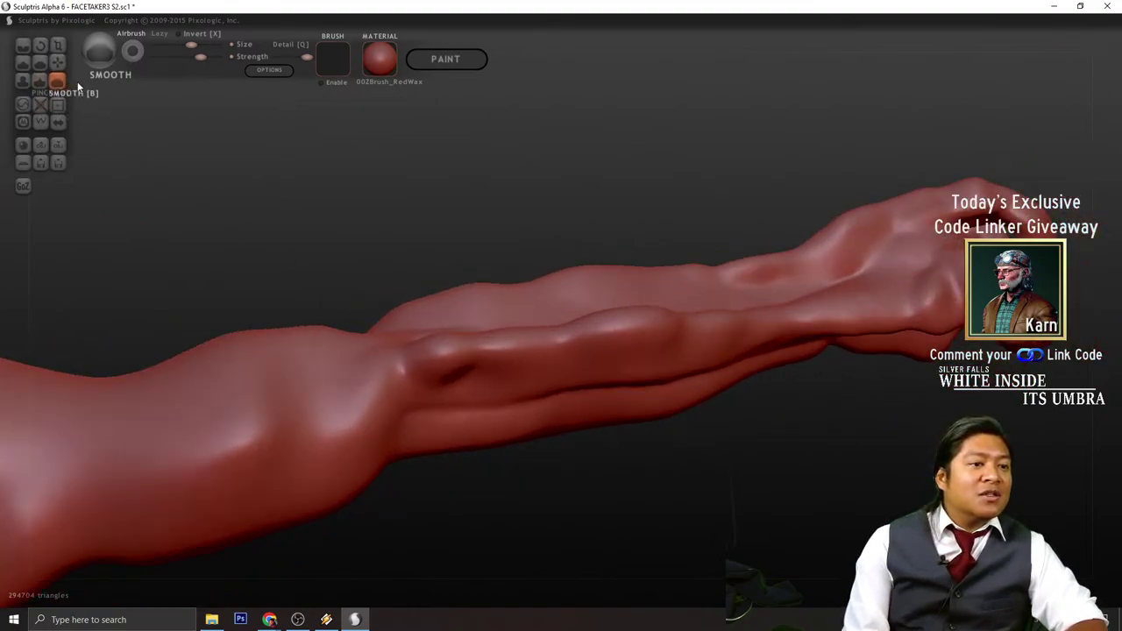
left_click(40, 121)
right_click_drag(308, 188, 608, 299)
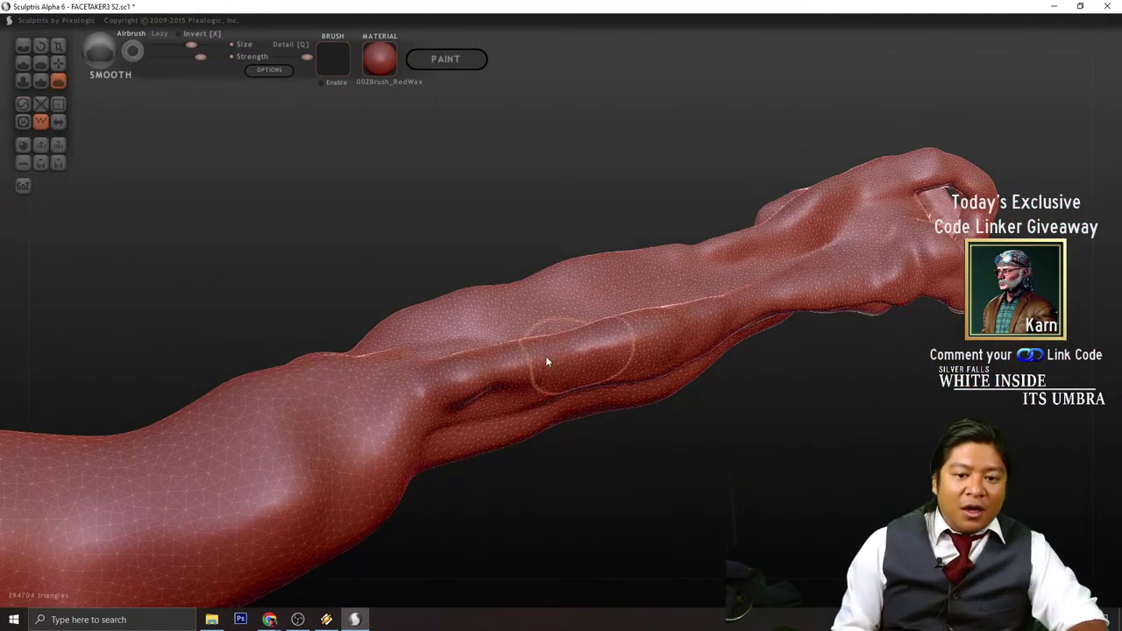
mouse_move(650, 447)
right_mouse_down()
mouse_move(679, 401)
mouse_move(679, 310)
right_mouse_up()
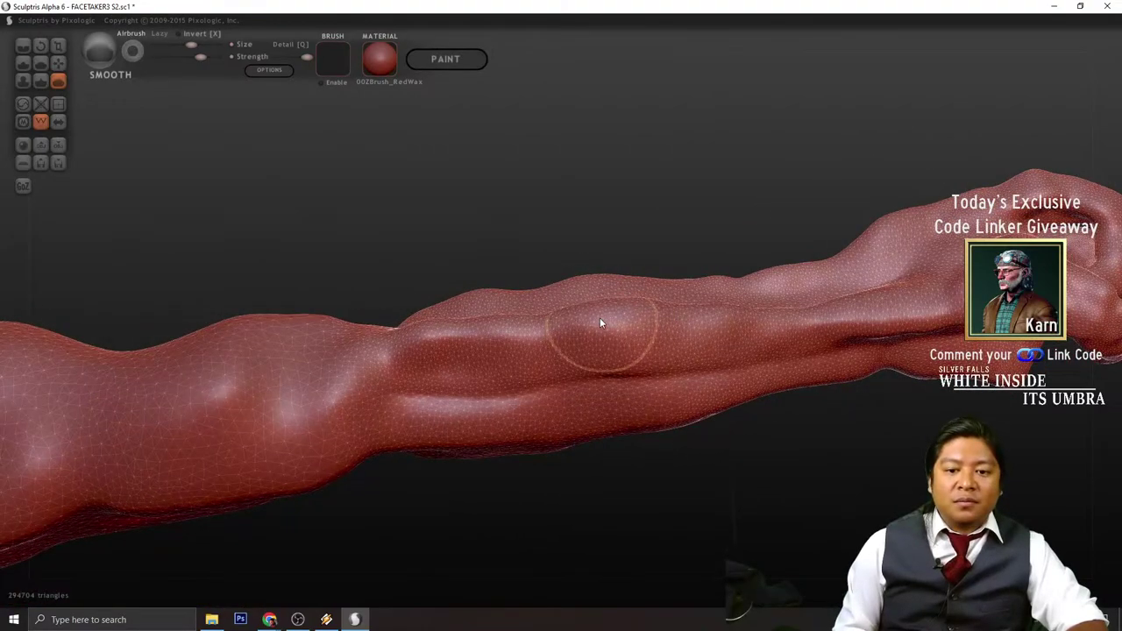
mouse_move(602, 321)
right_mouse_down()
mouse_move(710, 253)
mouse_move(659, 365)
mouse_move(724, 415)
mouse_move(731, 435)
right_mouse_up()
scroll(52, 106, "down", 2)
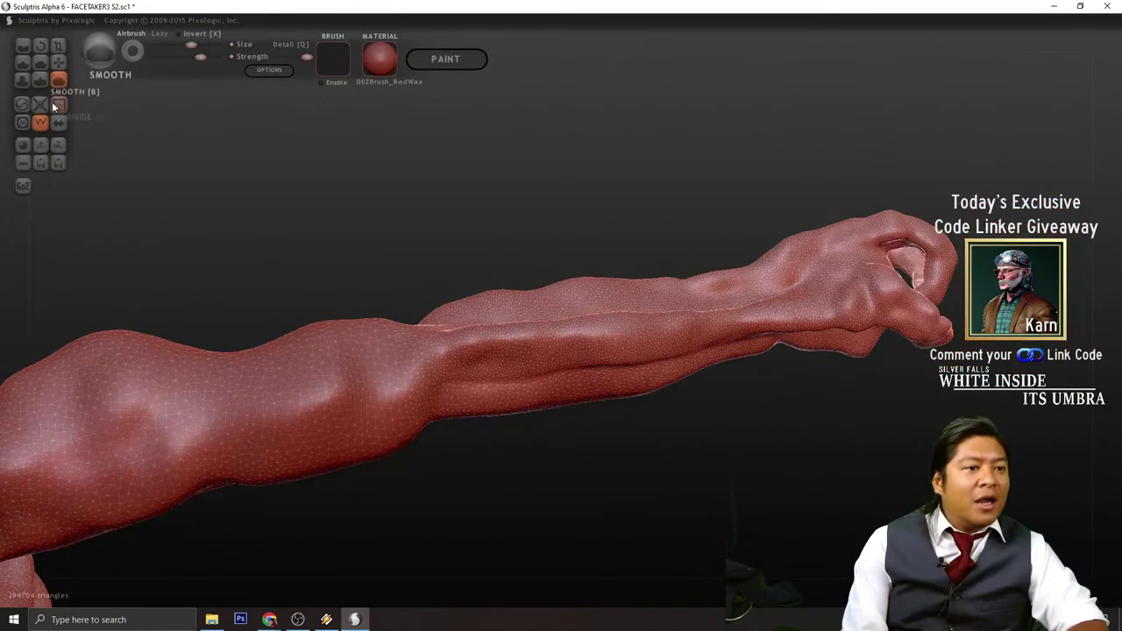
- Hide the wireframe overlay and save the model
left_click(40, 121)
mouse_move(157, 133)
right_mouse_down()
mouse_move(629, 488)
mouse_move(571, 511)
mouse_move(573, 538)
mouse_move(703, 445)
mouse_move(619, 483)
mouse_move(701, 430)
mouse_move(606, 394)
mouse_move(626, 432)
mouse_move(679, 406)
mouse_move(659, 391)
mouse_move(644, 406)
mouse_move(726, 605)
right_mouse_up()
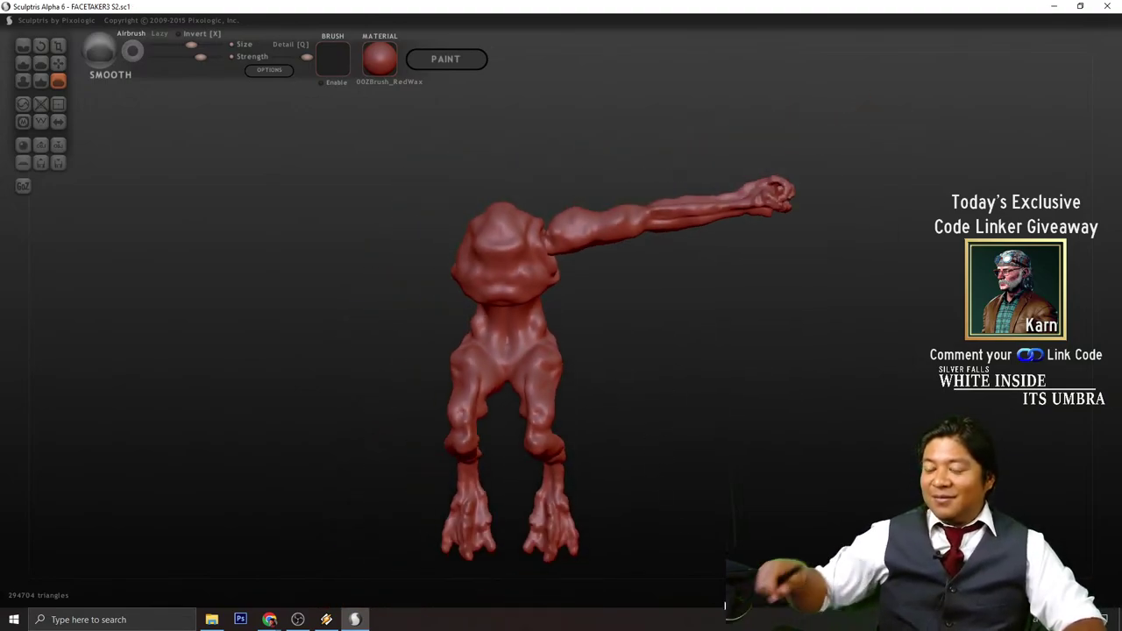
- Examine the whole figure's proportions with the single outstretched arm, from the front and the side
scroll(725, 605, "up", 3)
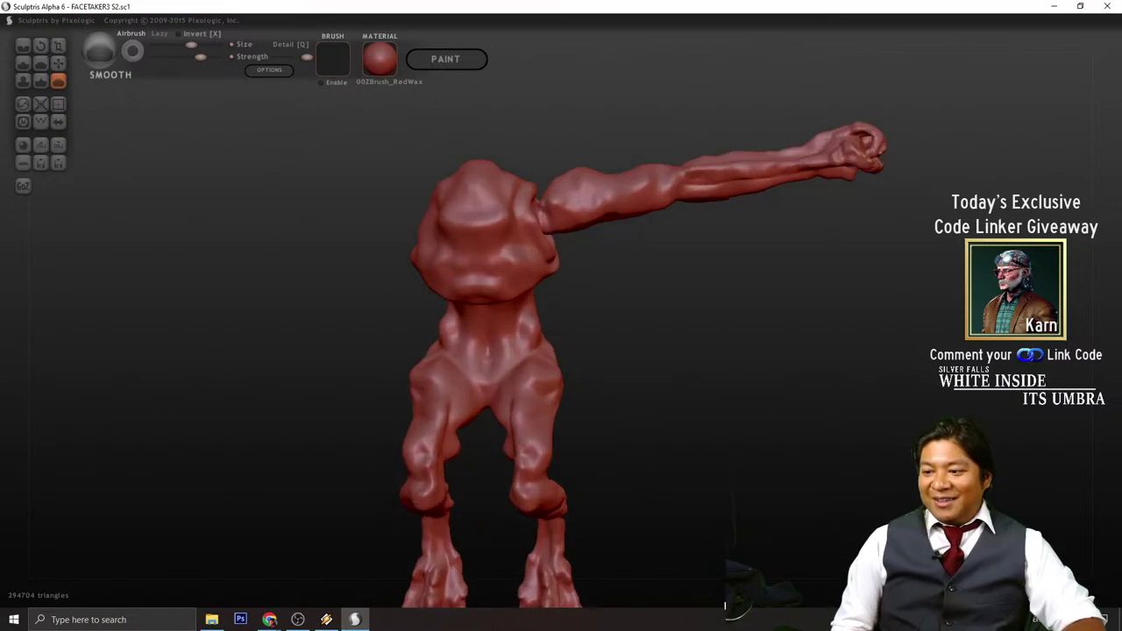
scroll(619, 340, "down", 4)
scroll(549, 343, "up", 2)
scroll(550, 349, "up", 3)
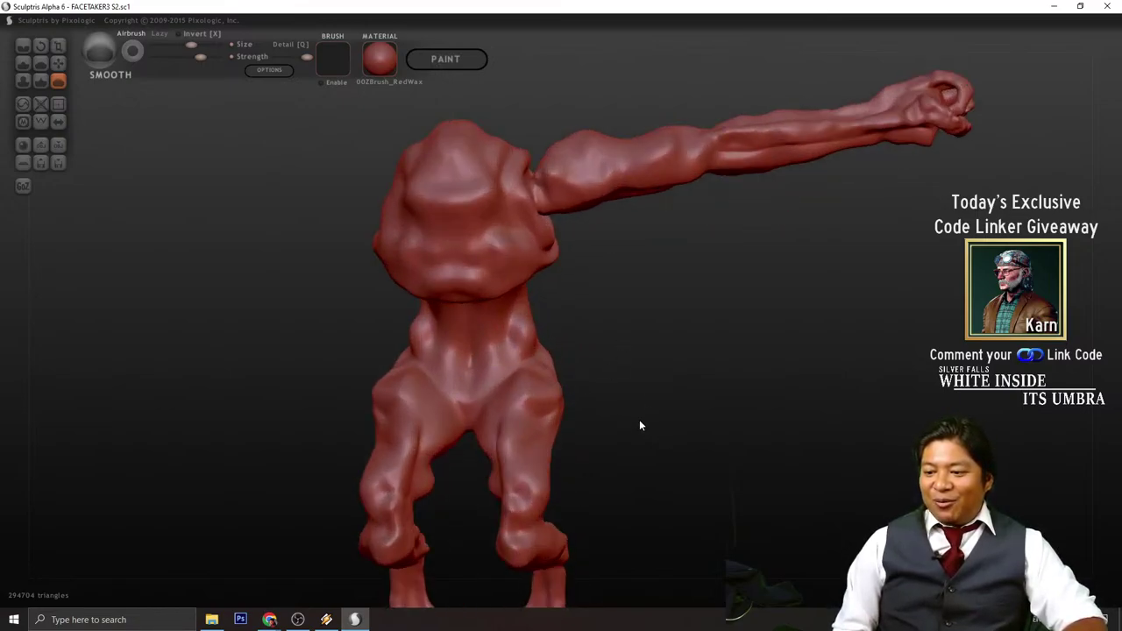
mouse_move(639, 425)
left_mouse_down()
mouse_move(686, 389)
mouse_move(675, 399)
mouse_move(692, 420)
left_mouse_up()
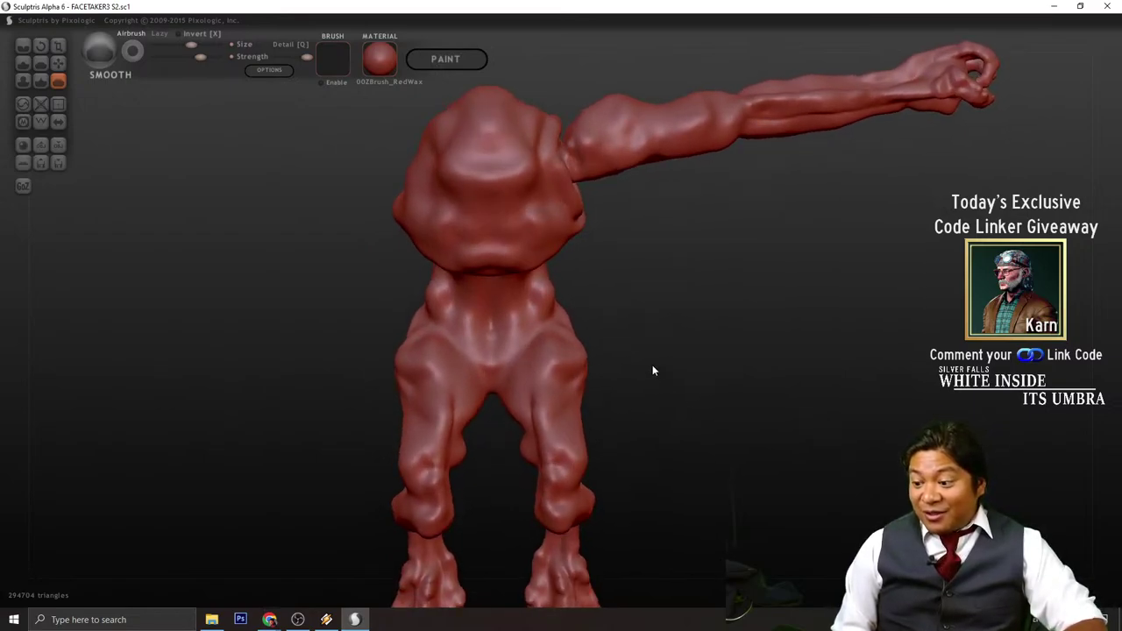
left_click_drag(643, 354, 682, 390)
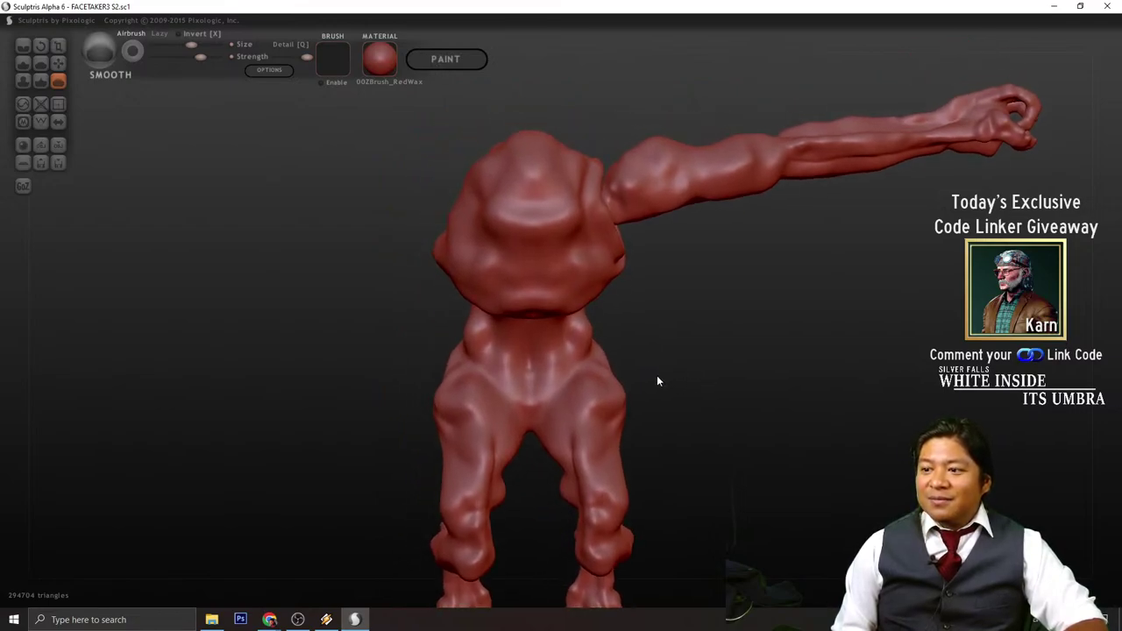
mouse_move(656, 370)
left_mouse_down()
mouse_move(653, 397)
mouse_move(653, 377)
left_mouse_up()
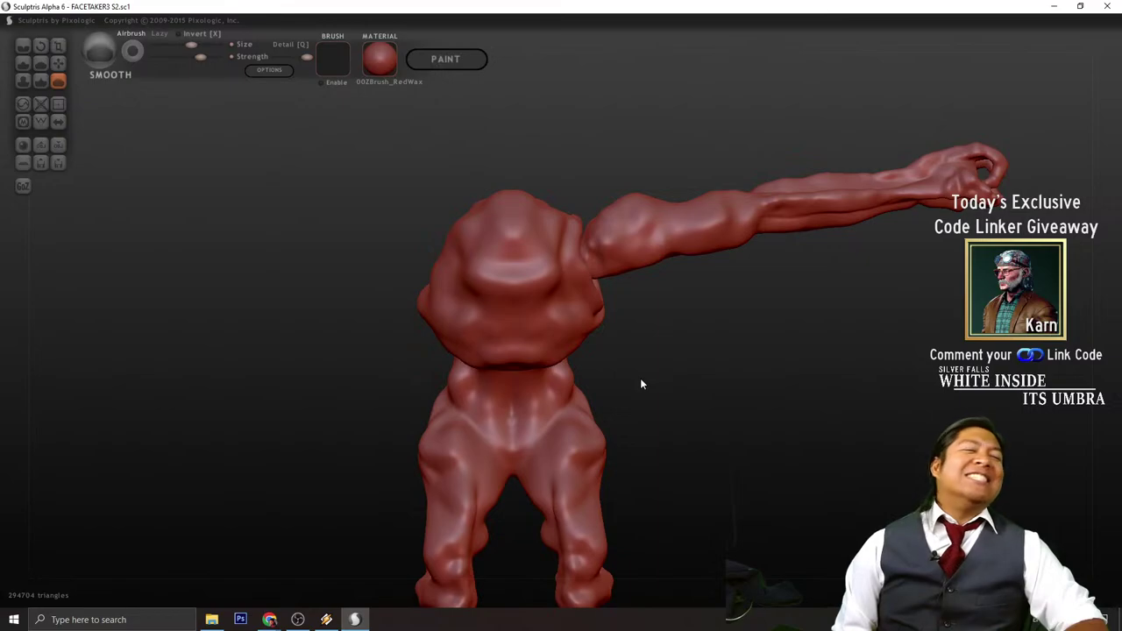
mouse_move(641, 383)
left_mouse_down()
mouse_move(658, 376)
mouse_move(684, 394)
mouse_move(742, 383)
mouse_move(686, 371)
mouse_move(724, 413)
mouse_move(701, 378)
mouse_move(775, 397)
mouse_move(749, 395)
mouse_move(734, 354)
mouse_move(676, 320)
left_mouse_up()
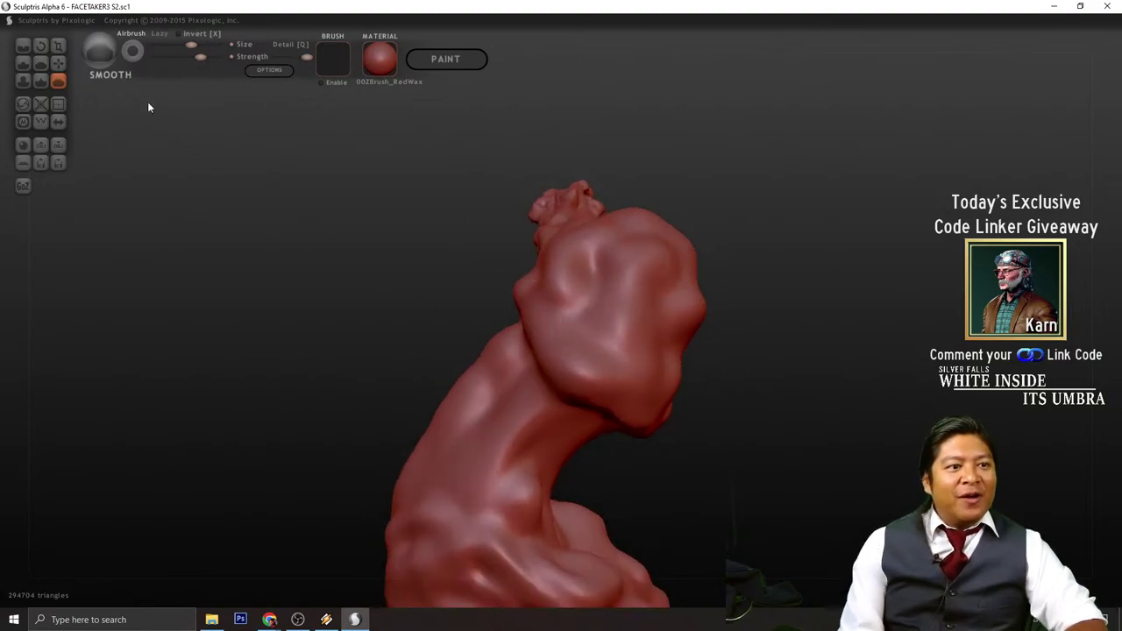
- Display the wireframe overlay and nudge the lower side of the ribcage on the armless side with the Grab brush
left_click(57, 63)
left_click(40, 122)
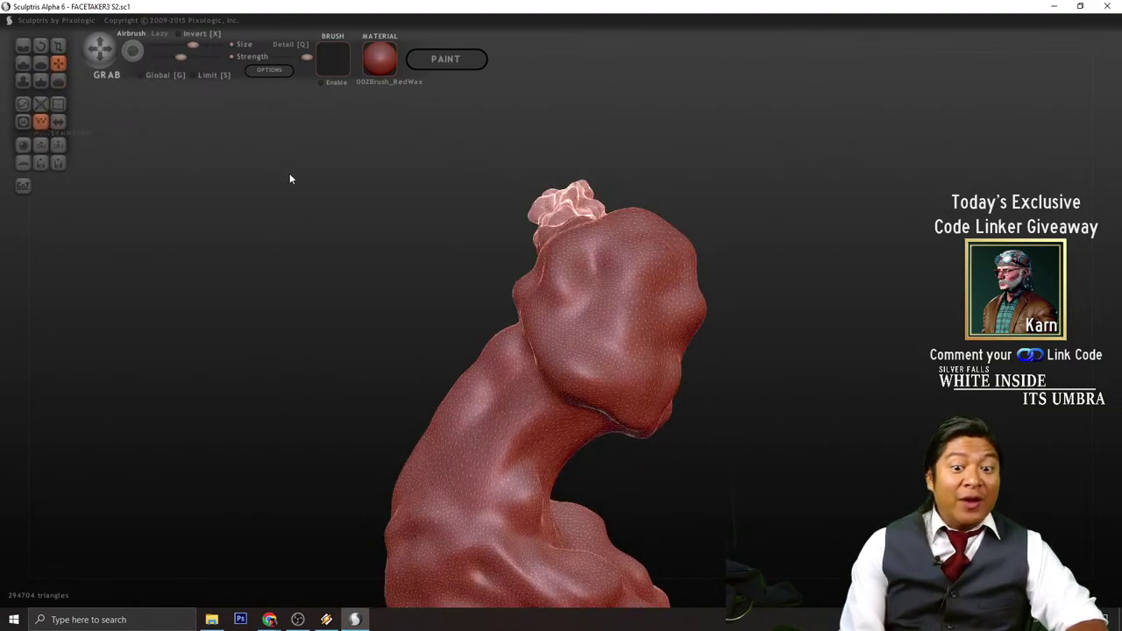
scroll(574, 390, "down", 4)
right_click_drag(572, 348, 539, 373)
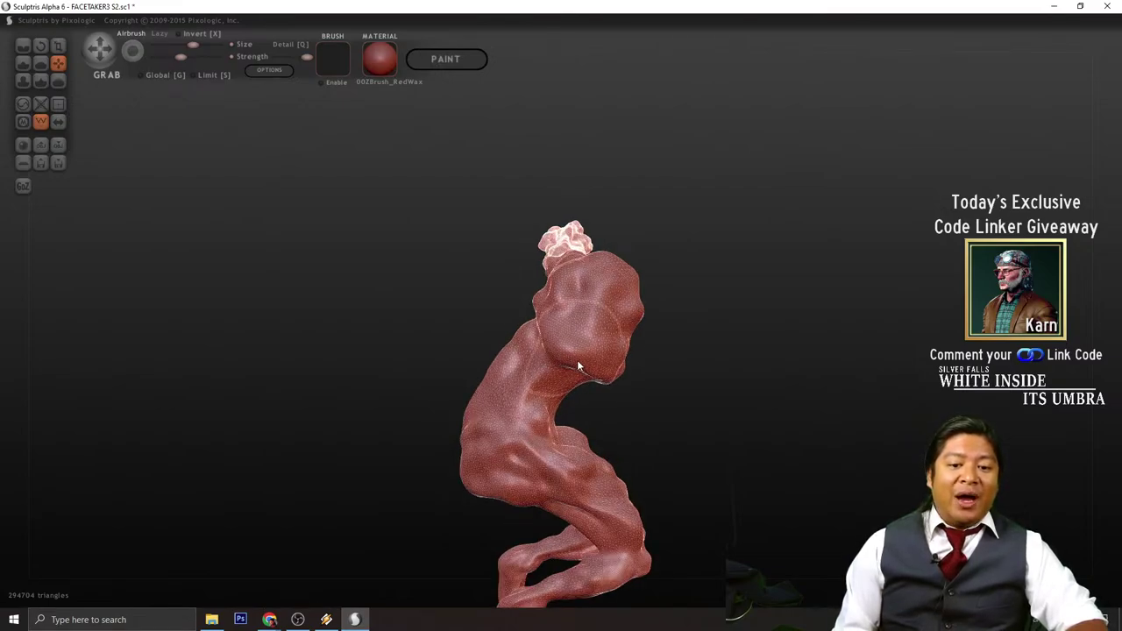
right_click_drag(684, 399, 584, 356)
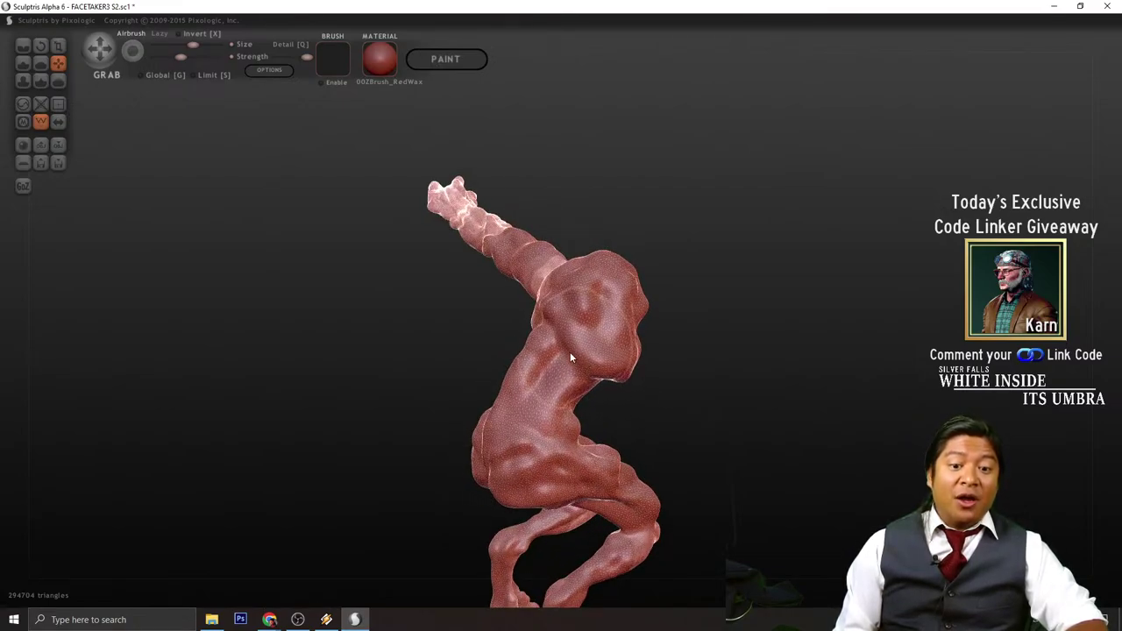
right_click_drag(657, 386, 599, 378)
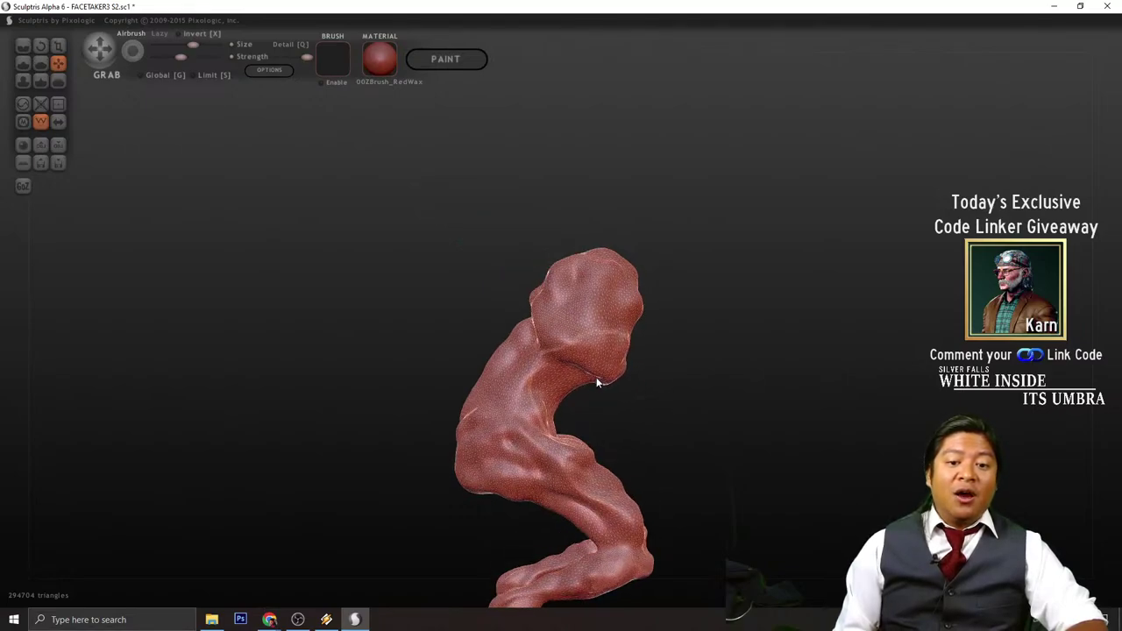
left_click_drag(574, 343, 570, 366)
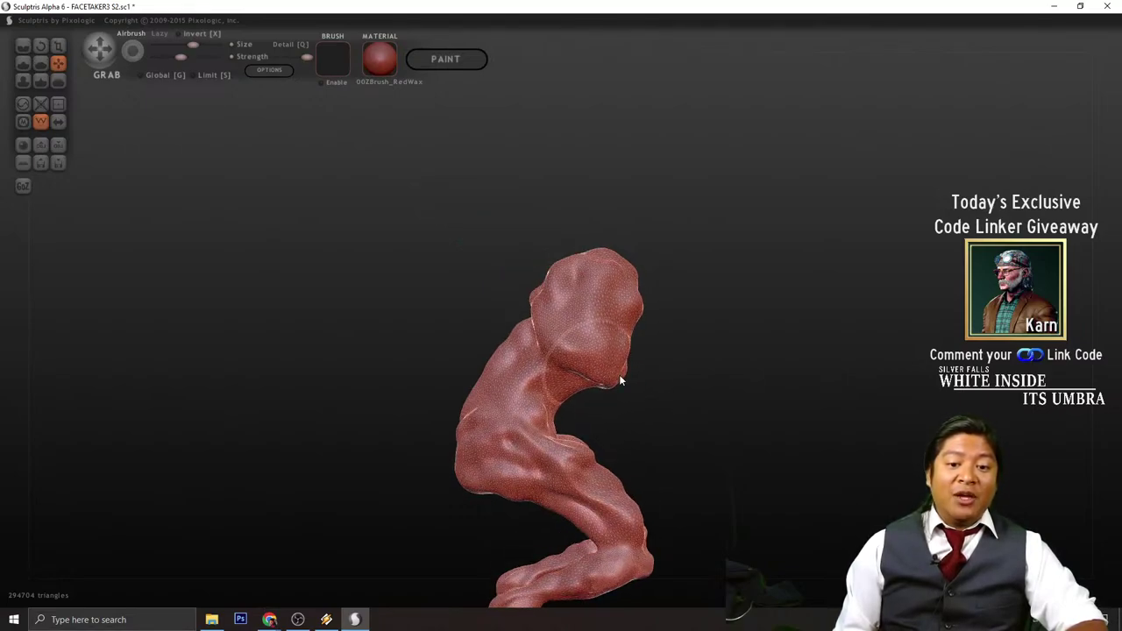
- Examine the torso and the armless shoulder area from the side, front and back
right_click_drag(619, 374, 711, 411)
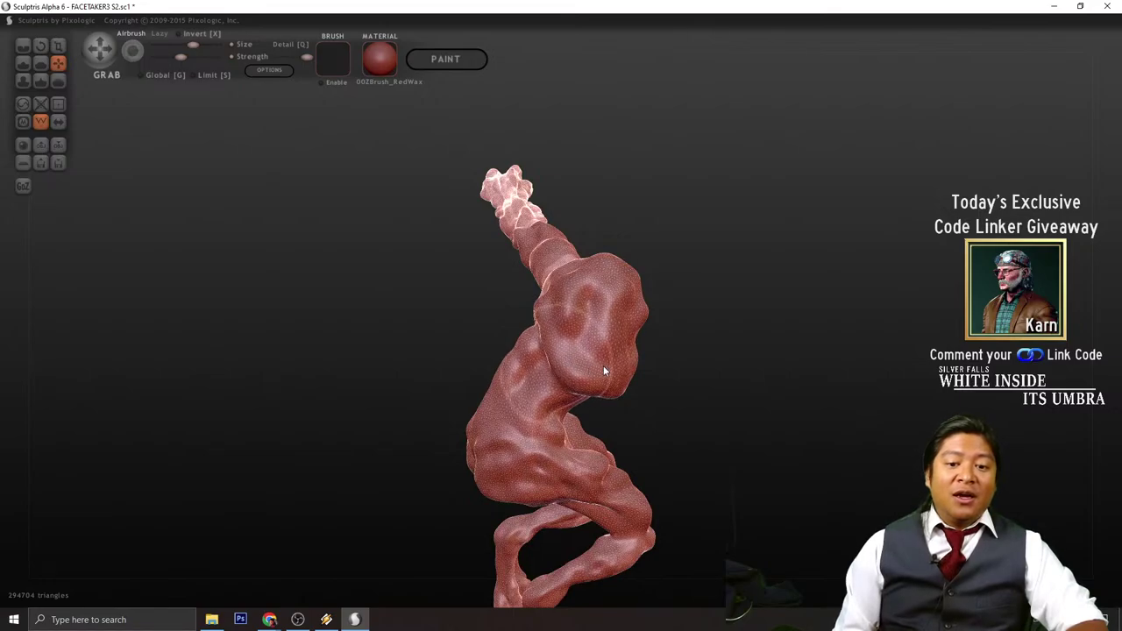
right_click_drag(603, 365, 517, 358)
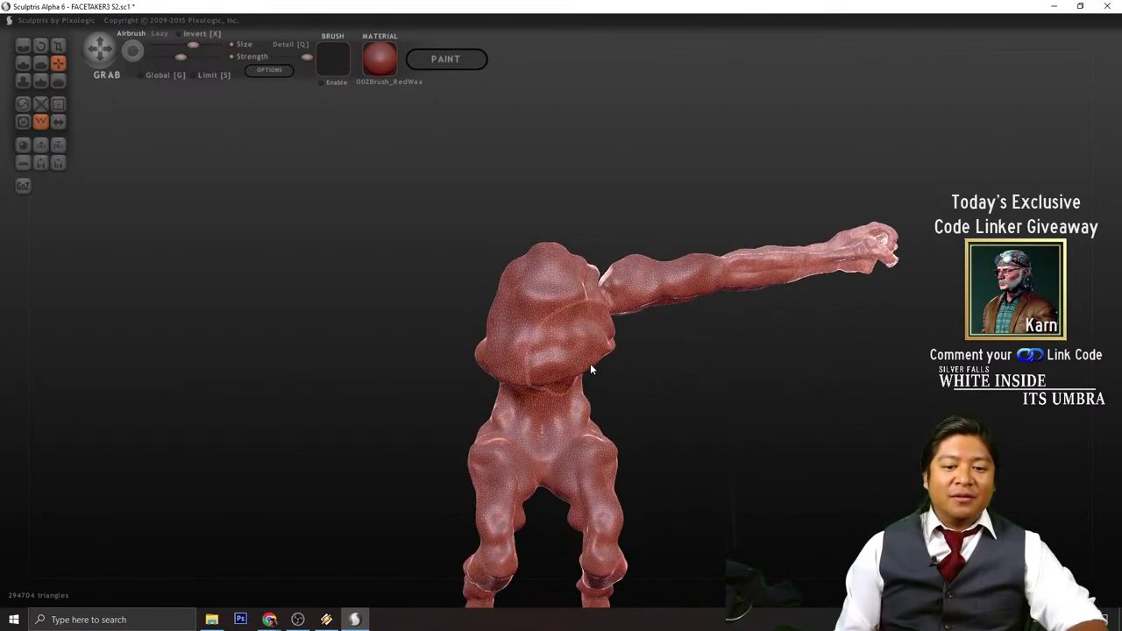
right_click_drag(647, 396, 655, 319)
left_click_drag(621, 300, 646, 295)
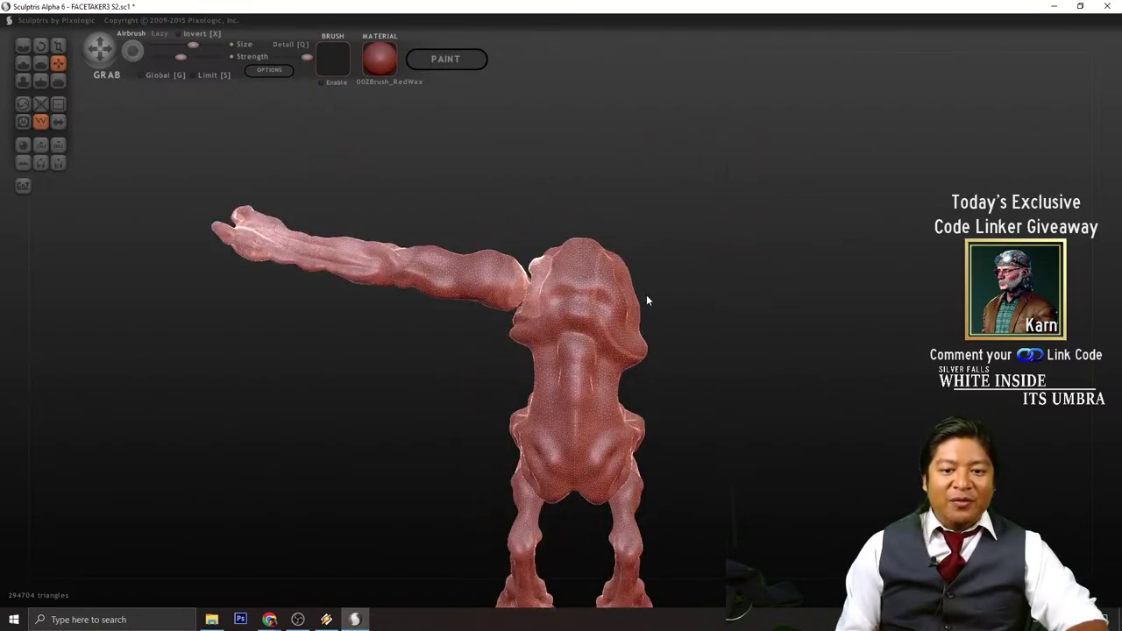
right_click_drag(651, 305, 587, 310)
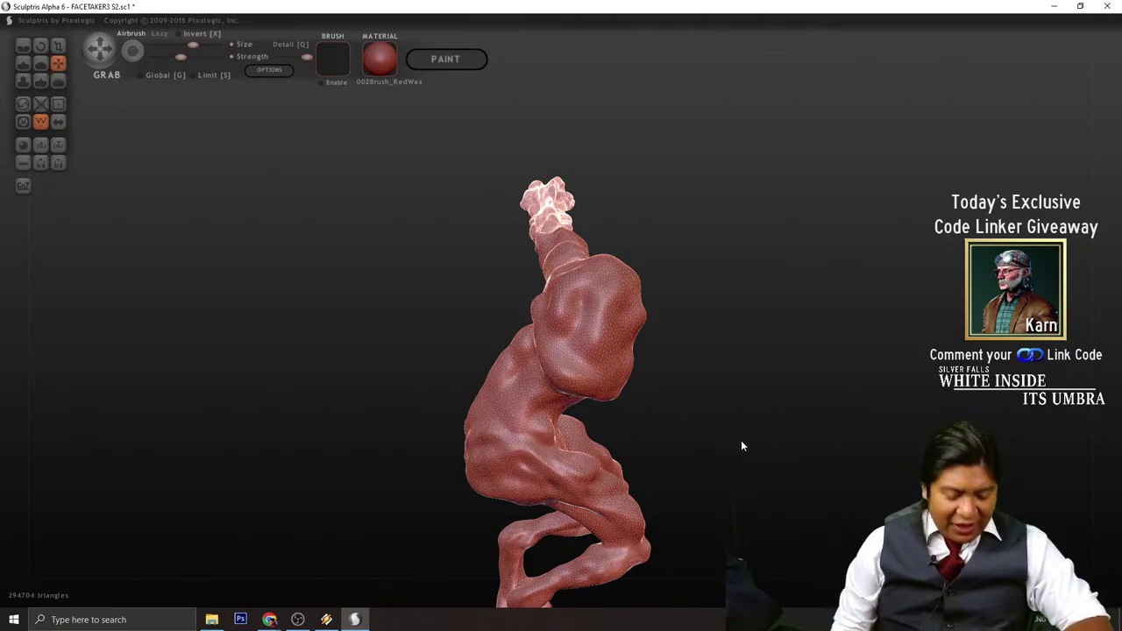
mouse_move(742, 441)
left_mouse_down()
mouse_move(646, 428)
mouse_move(644, 404)
mouse_move(658, 405)
left_mouse_up()
scroll(652, 401, "up", 3)
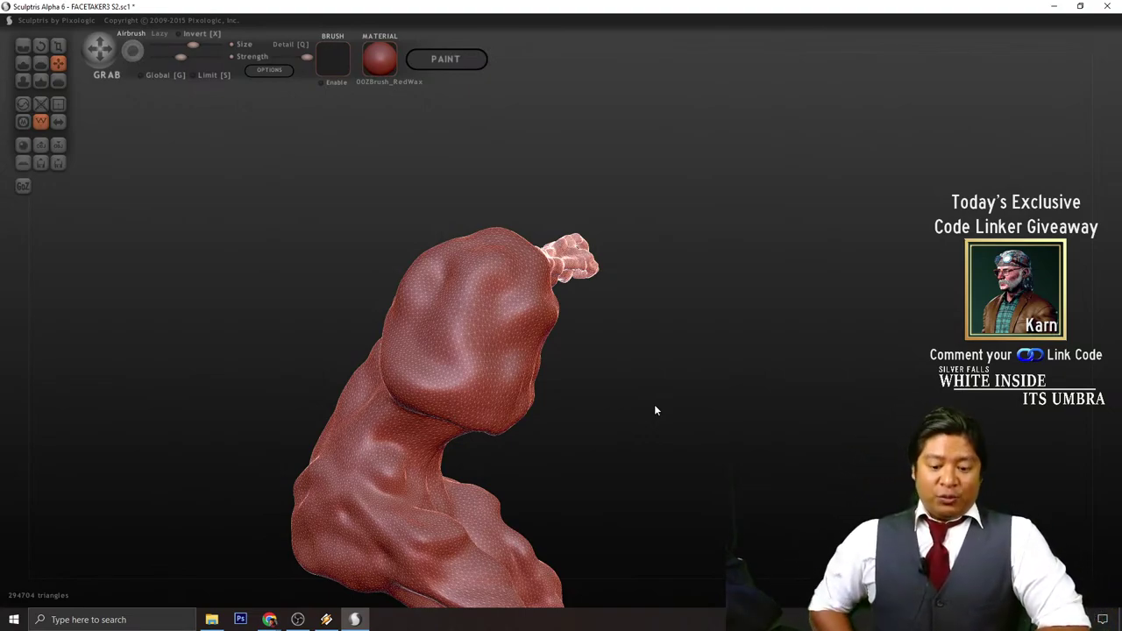
mouse_move(652, 405)
left_mouse_down()
mouse_move(637, 380)
mouse_move(657, 369)
mouse_move(570, 338)
left_mouse_up()
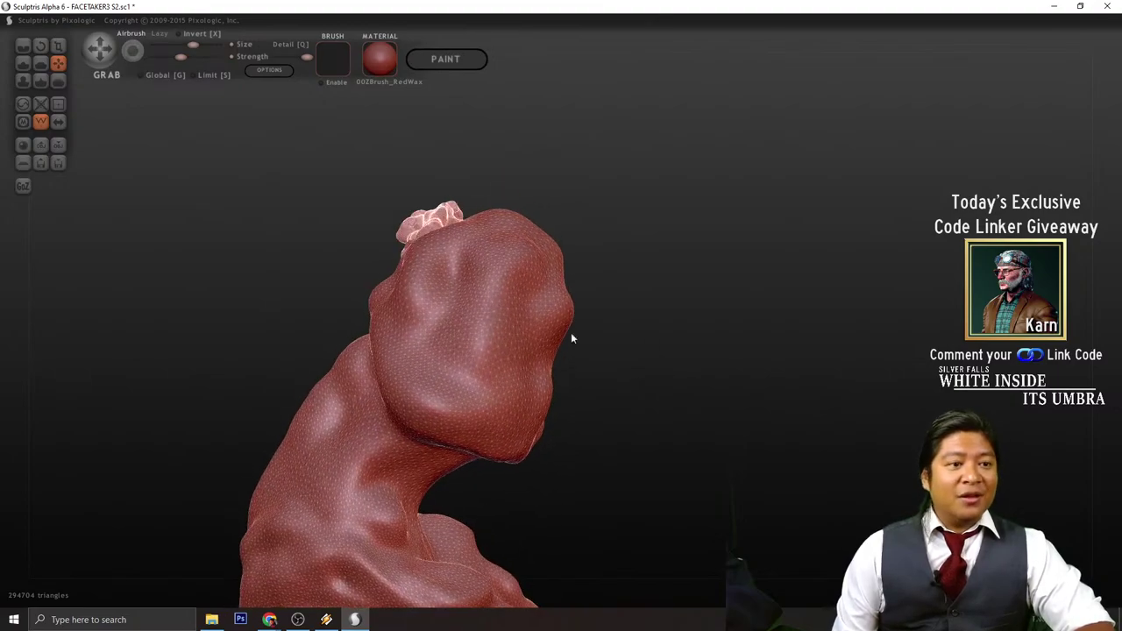
mouse_move(268, 219)
left_mouse_down()
mouse_move(535, 396)
mouse_move(546, 426)
mouse_move(648, 438)
mouse_move(496, 339)
left_mouse_up()
scroll(495, 333, "down", 1)
- Build up a raised circular ridge with the Draw brush where the missing arm meets the torso
left_click(24, 65)
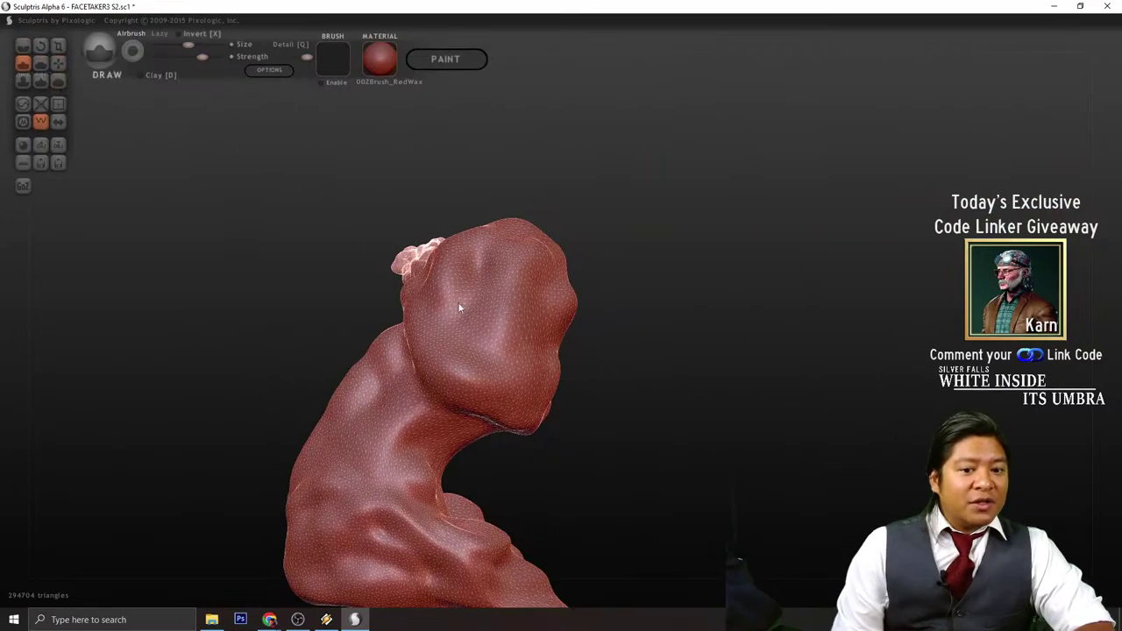
scroll(457, 301, "up", 5)
mouse_move(638, 430)
left_mouse_down()
mouse_move(722, 383)
mouse_move(520, 306)
mouse_move(421, 353)
mouse_move(476, 423)
mouse_move(575, 391)
mouse_move(550, 314)
mouse_move(652, 453)
mouse_move(541, 468)
mouse_move(514, 328)
left_mouse_up()
mouse_move(324, 354)
left_mouse_down()
mouse_move(461, 359)
mouse_move(596, 333)
mouse_move(664, 348)
mouse_move(564, 363)
left_mouse_up()
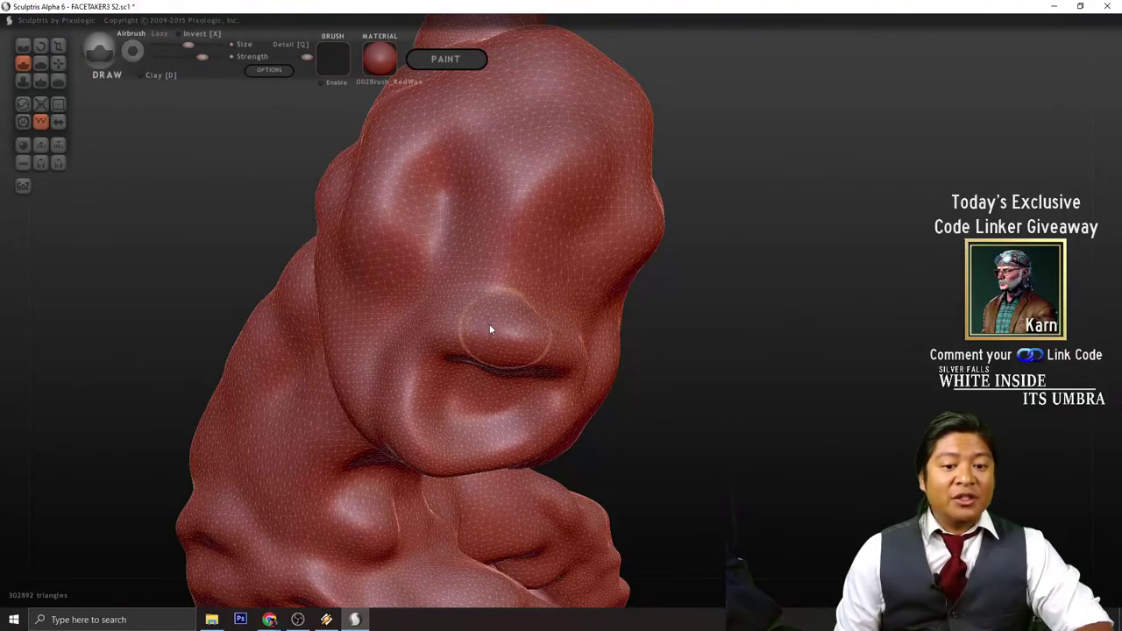
left_click_drag(404, 353, 463, 445)
mouse_move(799, 364)
left_mouse_down()
mouse_move(719, 408)
mouse_move(787, 391)
mouse_move(780, 330)
left_mouse_up()
scroll(775, 402, "up", 3)
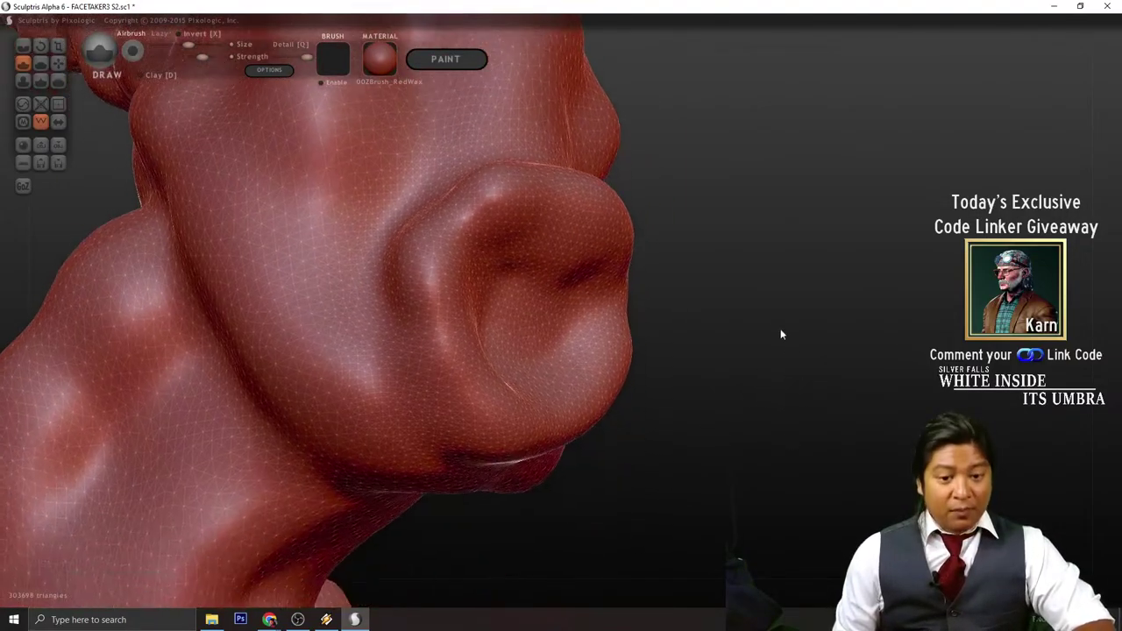
- Push the centre of the ringed shoulder area inward with the Grab brush to start a hollow socket
left_click(58, 62)
scroll(517, 290, "up", 3)
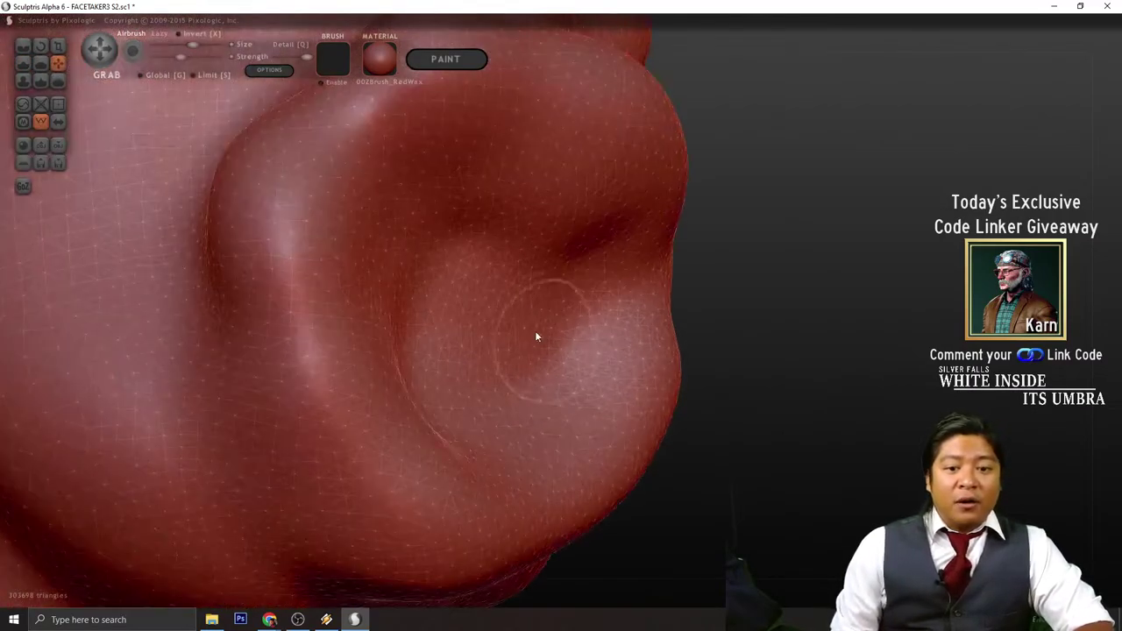
scroll(494, 321, "down", 3)
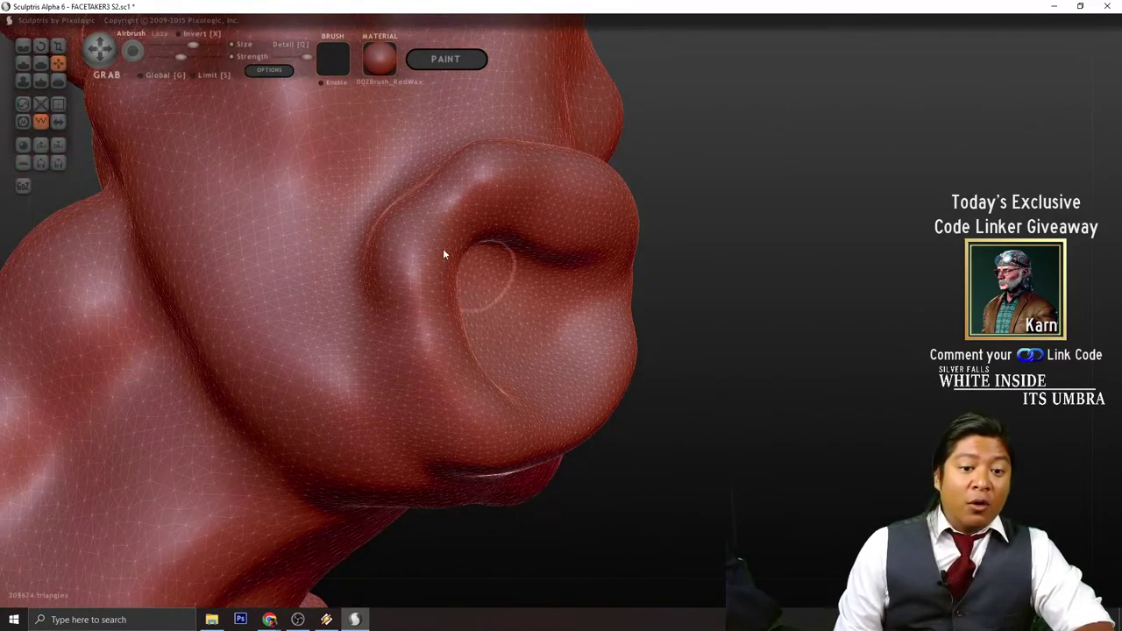
mouse_move(718, 381)
left_mouse_down()
mouse_move(541, 322)
mouse_move(508, 370)
left_mouse_up()
left_click_drag(816, 384, 637, 318)
mouse_move(450, 342)
left_mouse_down()
mouse_move(622, 367)
mouse_move(614, 350)
left_mouse_up()
left_click_drag(510, 234, 527, 226)
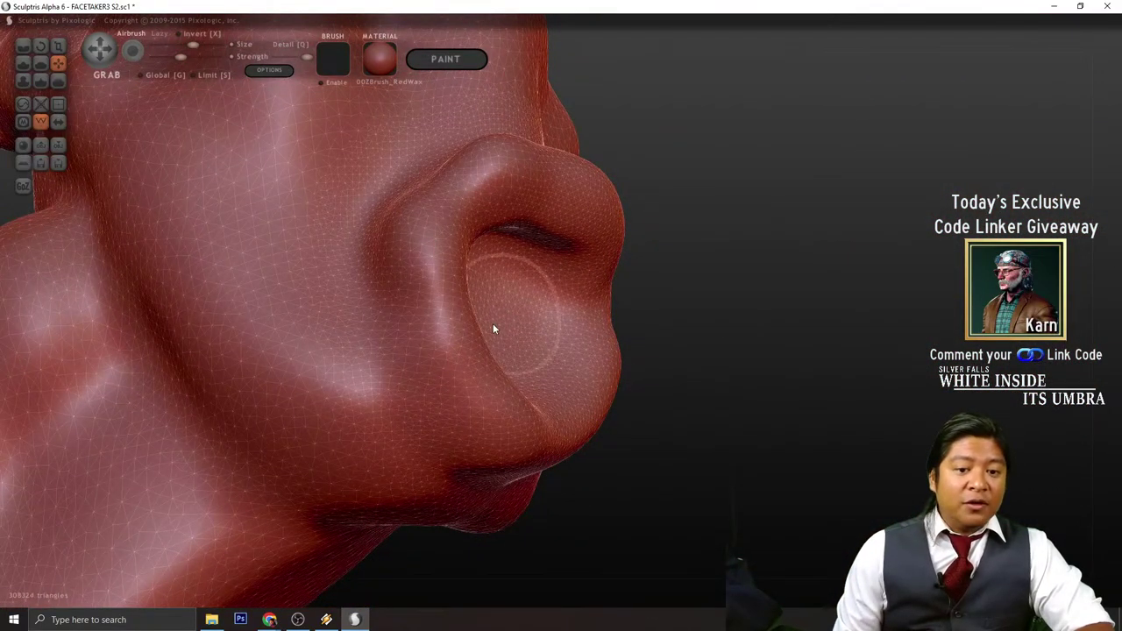
- Deepen the shoulder socket and even out its inner walls from several angles with the Grab brush
mouse_move(702, 377)
left_mouse_down()
mouse_move(715, 370)
mouse_move(640, 350)
left_mouse_up()
left_click_drag(518, 296, 477, 329)
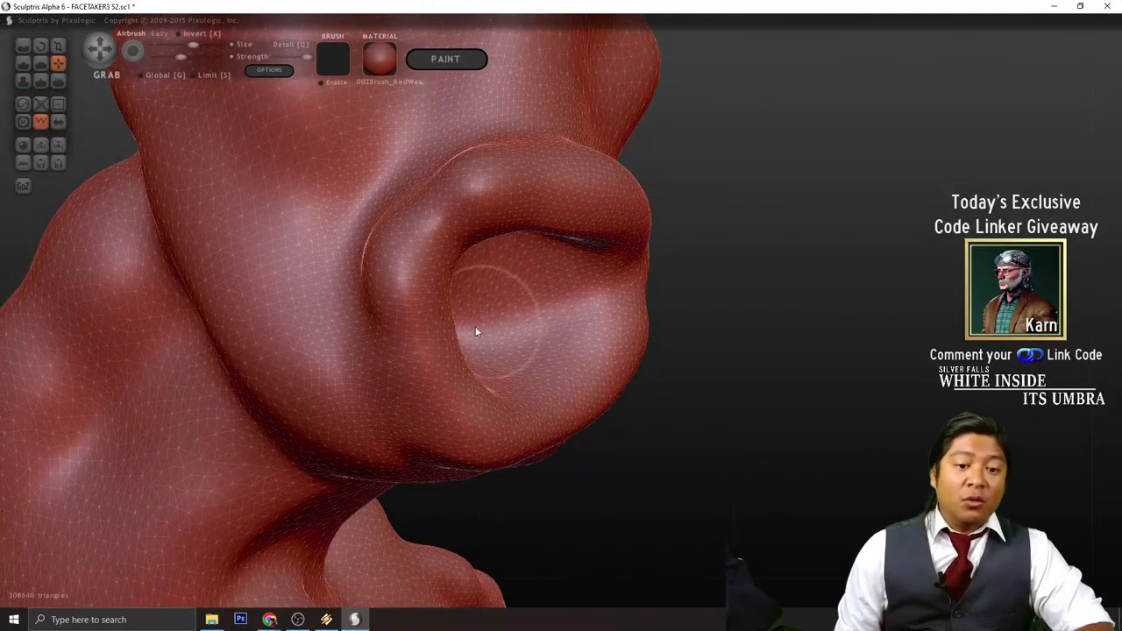
left_click_drag(754, 338, 698, 318)
mouse_move(497, 282)
left_mouse_down()
mouse_move(549, 293)
mouse_move(672, 383)
mouse_move(619, 306)
left_mouse_up()
left_click_drag(337, 360, 197, 364)
left_click_drag(377, 368, 502, 311)
left_click_drag(719, 389, 628, 377)
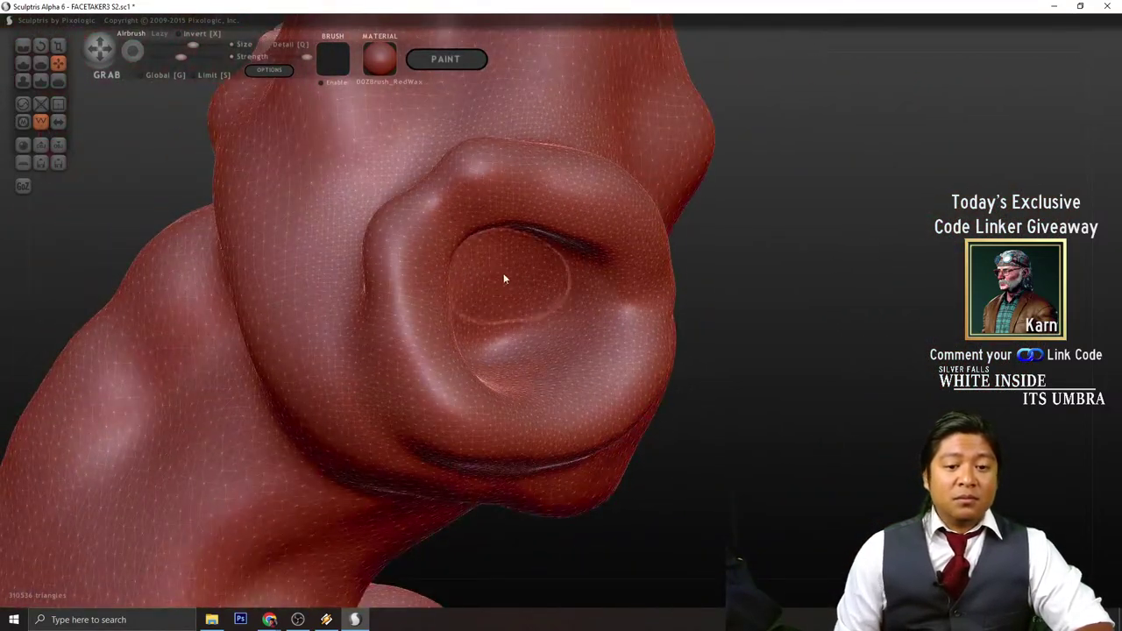
- Save the model and check the hollowed shoulder against the whole figure from the front
scroll(757, 395, "down", 3)
scroll(758, 395, "down", 2)
left_click_drag(757, 394, 662, 413)
scroll(745, 434, "down", 3)
left_click_drag(747, 439, 754, 459)
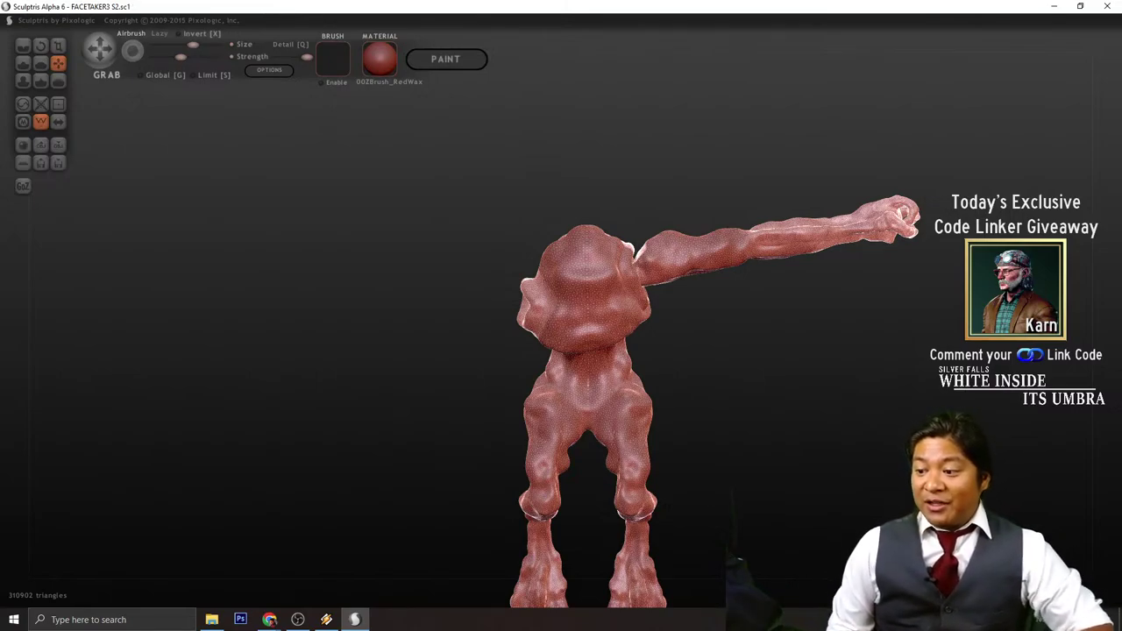
scroll(636, 318, "up", 5)
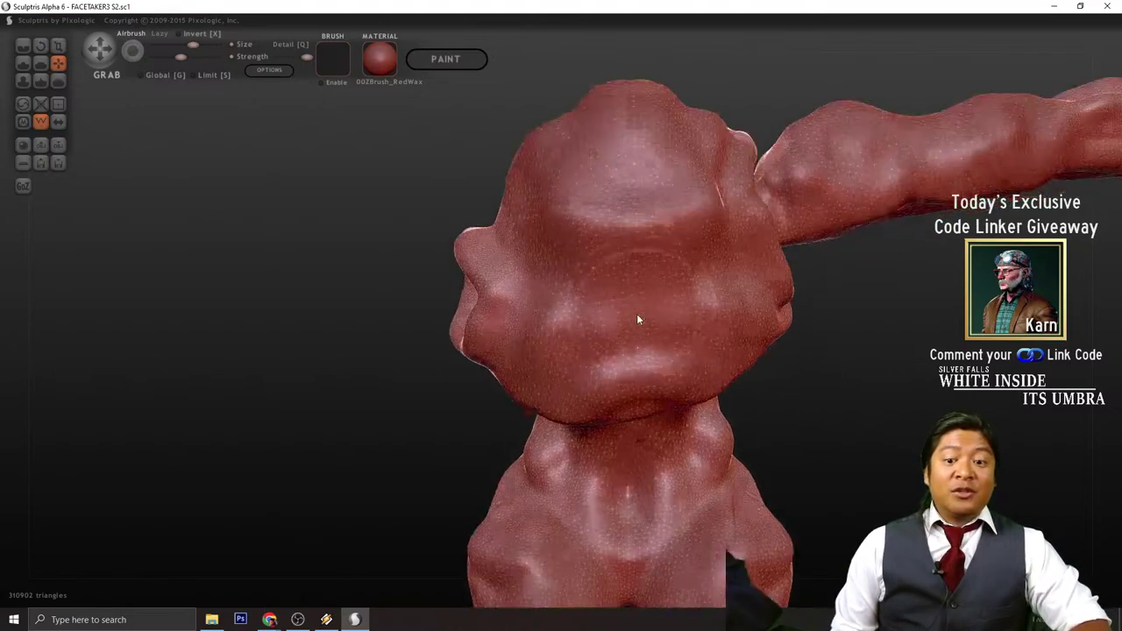
scroll(787, 369, "down", 3)
- Lower the mesh density of the upper torso around the outstretched arm's shoulder with the Reduce Brush
mouse_move(787, 370)
left_mouse_down()
mouse_move(727, 389)
mouse_move(679, 439)
mouse_move(771, 308)
mouse_move(684, 283)
left_mouse_up()
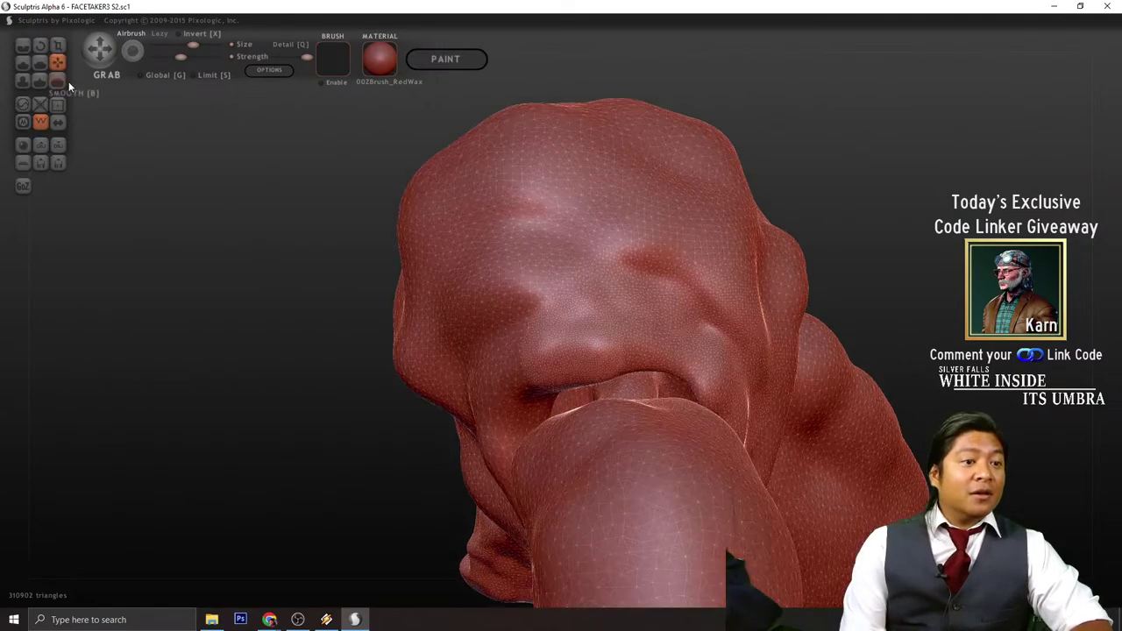
left_click(58, 80)
left_click(23, 103)
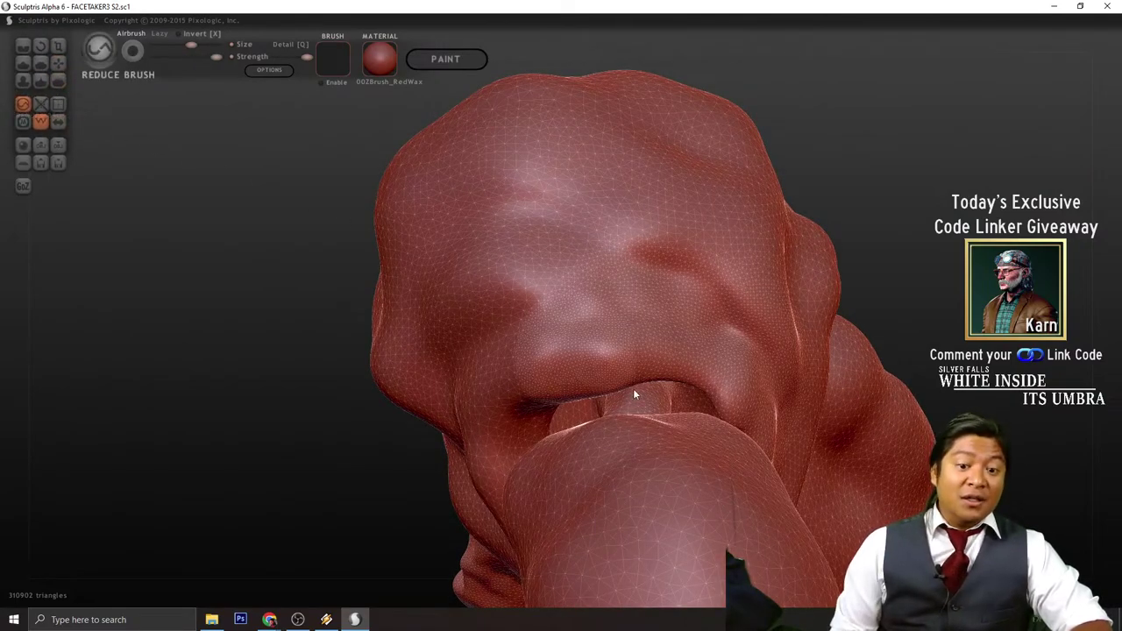
mouse_move(584, 354)
left_mouse_down()
mouse_move(564, 353)
mouse_move(635, 351)
mouse_move(520, 375)
mouse_move(664, 298)
mouse_move(758, 419)
left_mouse_up()
left_click_drag(1009, 307, 809, 304)
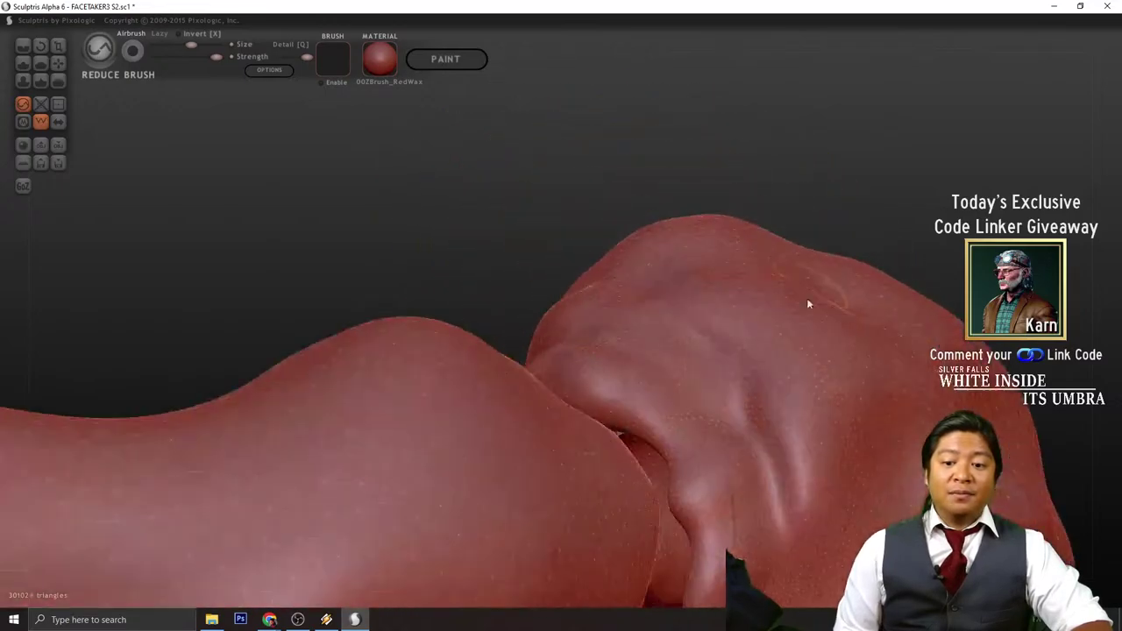
scroll(717, 458, "down", 3)
mouse_move(696, 442)
left_mouse_down()
mouse_move(663, 526)
mouse_move(640, 320)
mouse_move(662, 368)
mouse_move(611, 312)
left_mouse_up()
left_click_drag(360, 242, 541, 299)
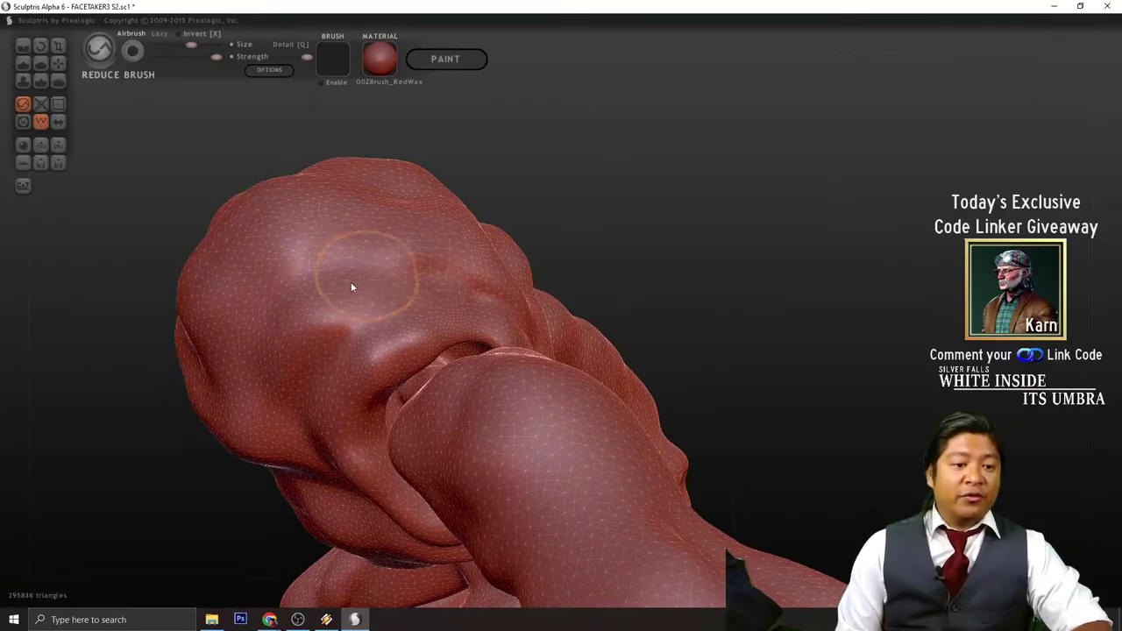
left_click_drag(188, 314, 277, 216)
left_click_drag(613, 311, 811, 241)
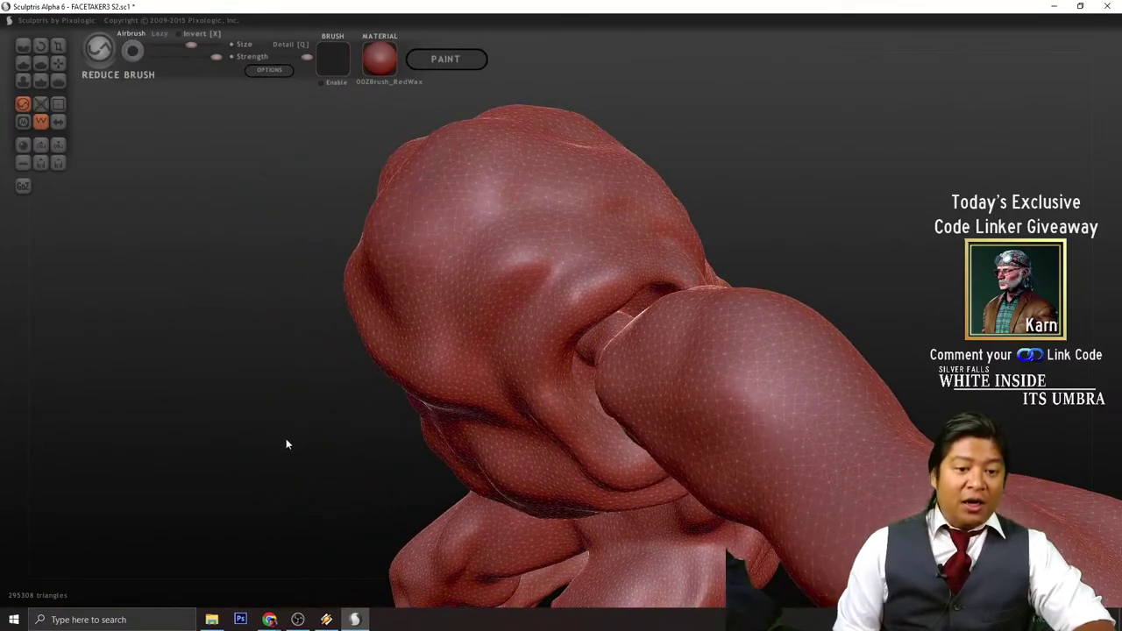
left_click_drag(286, 439, 398, 395)
- Reduce the triangle density in and around the empty shoulder socket with the Reduce Brush
right_click_drag(398, 400, 825, 406)
left_click_drag(558, 334, 337, 429)
left_click_drag(246, 408, 355, 383)
mouse_move(542, 371)
left_mouse_down()
mouse_move(545, 342)
mouse_move(507, 356)
left_mouse_up()
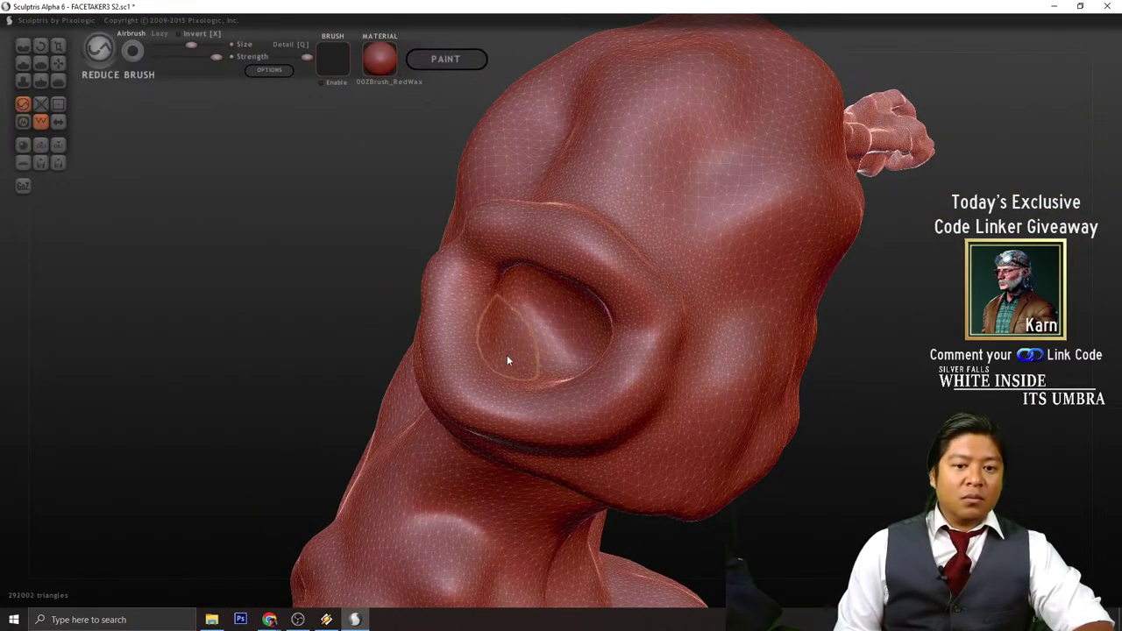
right_click_drag(507, 355, 770, 374)
left_click_drag(610, 290, 593, 363)
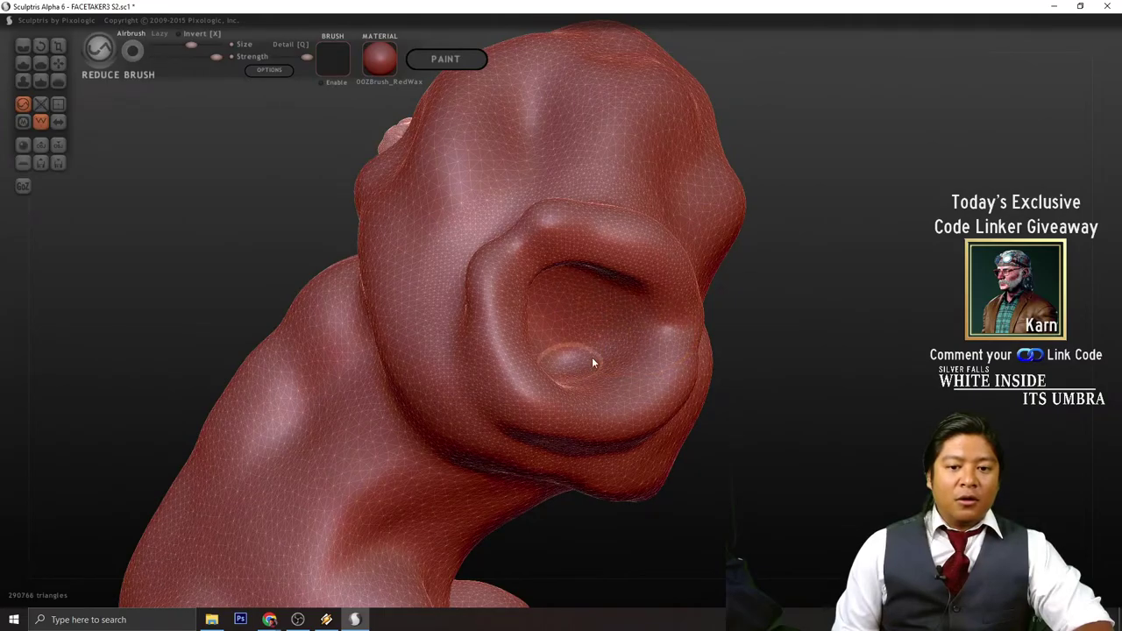
mouse_move(593, 364)
right_mouse_down()
mouse_move(860, 426)
mouse_move(895, 447)
right_mouse_up()
scroll(694, 409, "up", 2)
left_click_drag(558, 340, 597, 368)
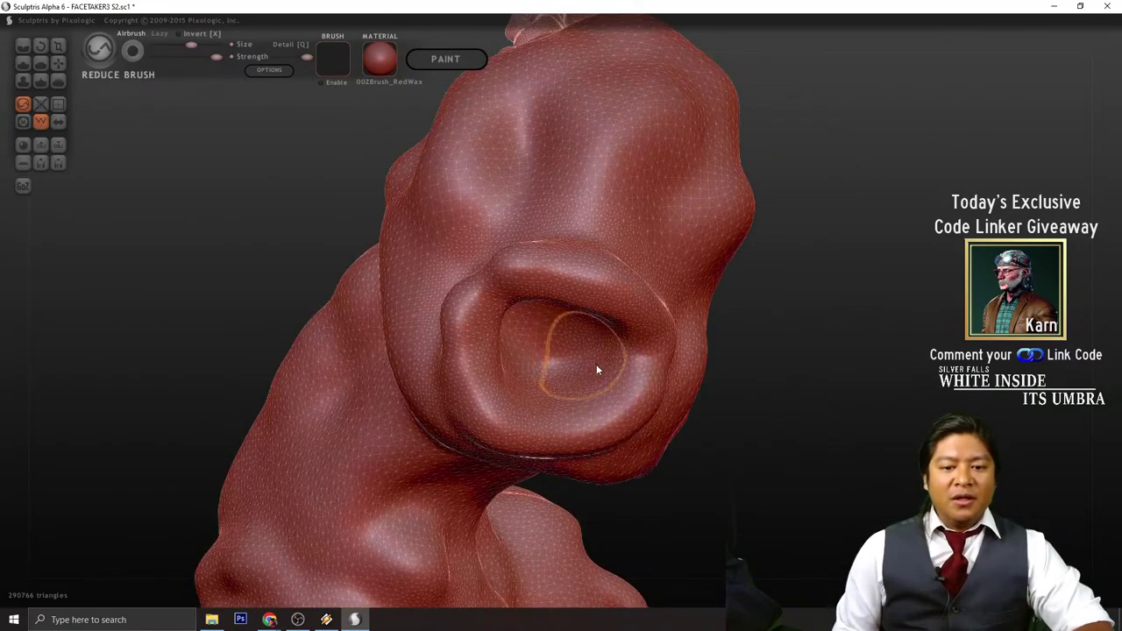
right_click_drag(844, 412, 825, 394)
scroll(445, 297, "up", 3)
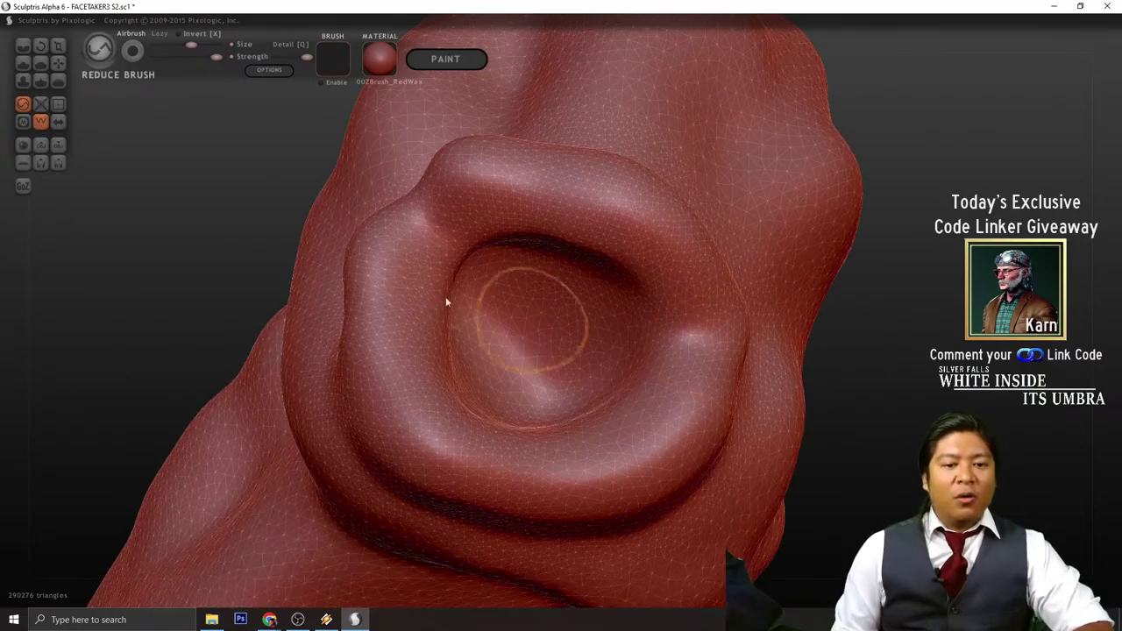
- Pull the socket's inner walls outward under its rim with the Grab brush to widen the cavity
left_click(58, 65)
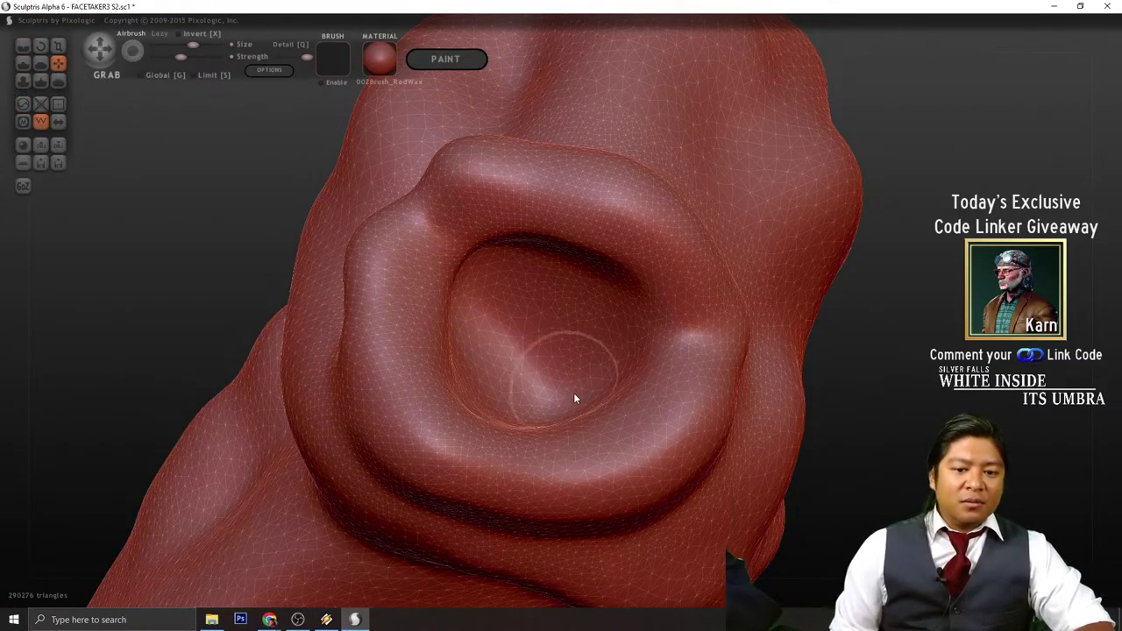
left_click_drag(574, 394, 585, 434)
left_click_drag(620, 347, 647, 321)
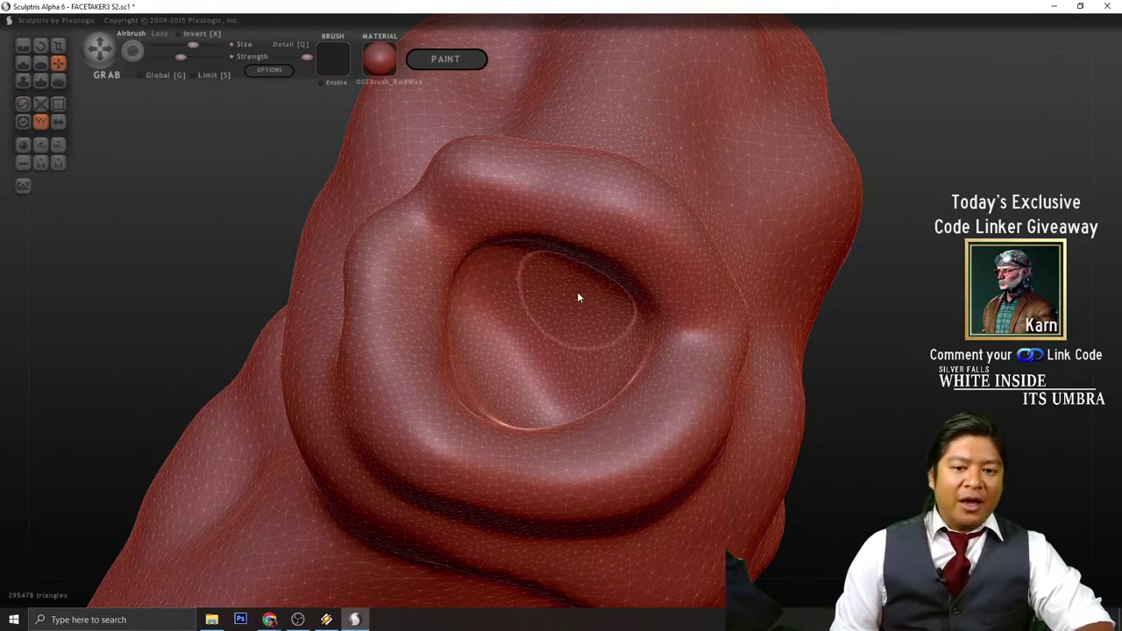
left_click_drag(577, 293, 643, 197)
mouse_move(521, 264)
left_mouse_down()
mouse_move(509, 225)
mouse_move(465, 338)
mouse_move(433, 351)
mouse_move(498, 405)
left_mouse_up()
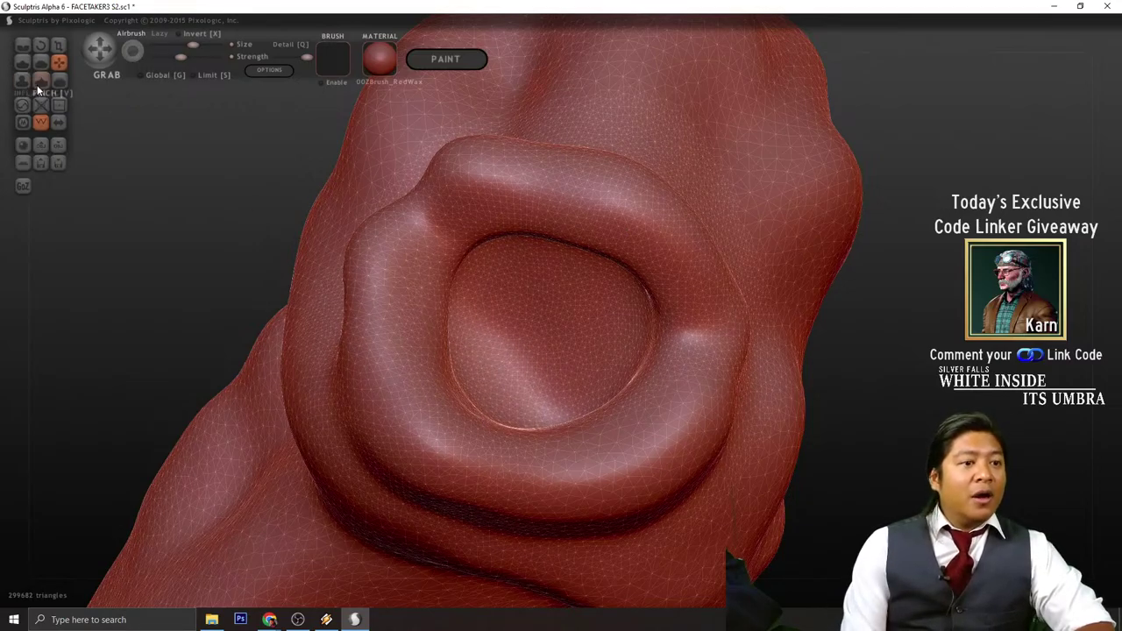
- Thin out the dense triangles inside the widened shoulder socket with the Reduce Brush
left_click(23, 104)
mouse_move(193, 264)
left_mouse_down()
mouse_move(626, 330)
mouse_move(501, 381)
mouse_move(466, 292)
mouse_move(605, 376)
left_mouse_up()
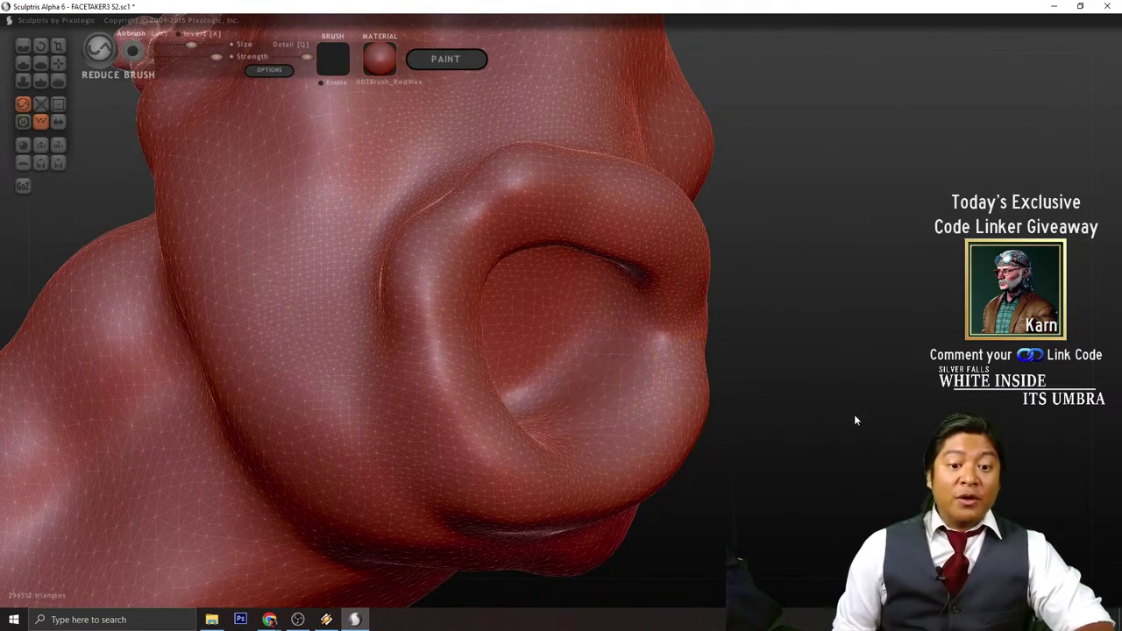
mouse_move(854, 416)
left_mouse_down()
mouse_move(555, 344)
mouse_move(435, 332)
mouse_move(521, 283)
left_mouse_up()
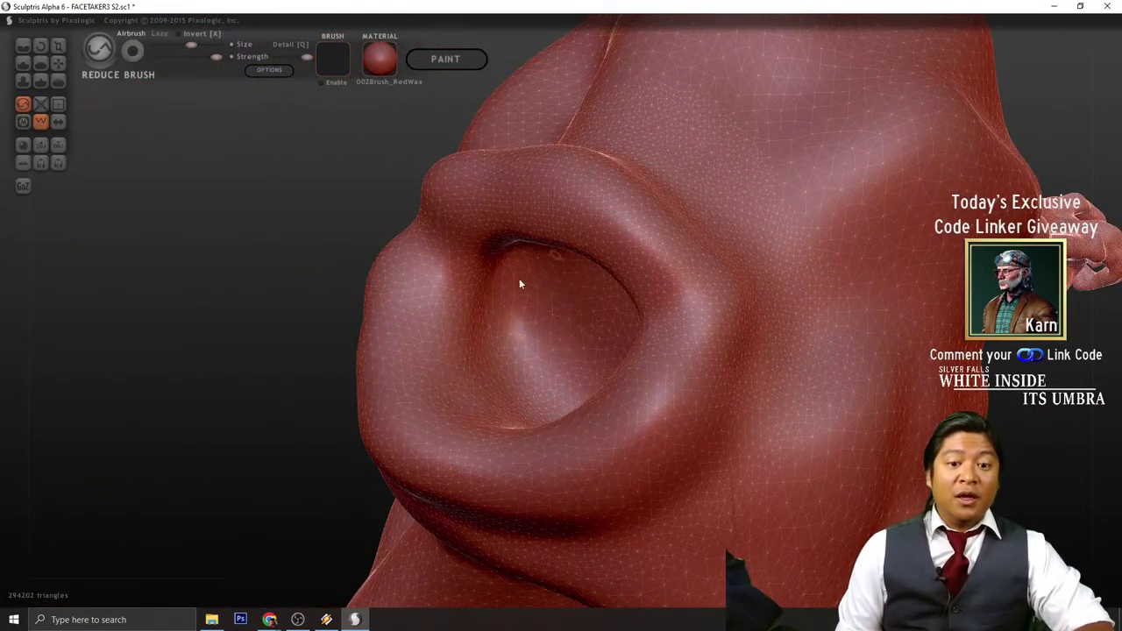
- Even out the remaining dense triangles across the shoulder socket's floor and lower inner wall with the Reduce Brush
mouse_move(334, 360)
left_mouse_down()
mouse_move(400, 269)
mouse_move(589, 275)
mouse_move(526, 295)
left_mouse_up()
mouse_move(891, 379)
left_mouse_down()
mouse_move(652, 426)
mouse_move(491, 402)
left_mouse_up()
left_click_drag(298, 377, 438, 372)
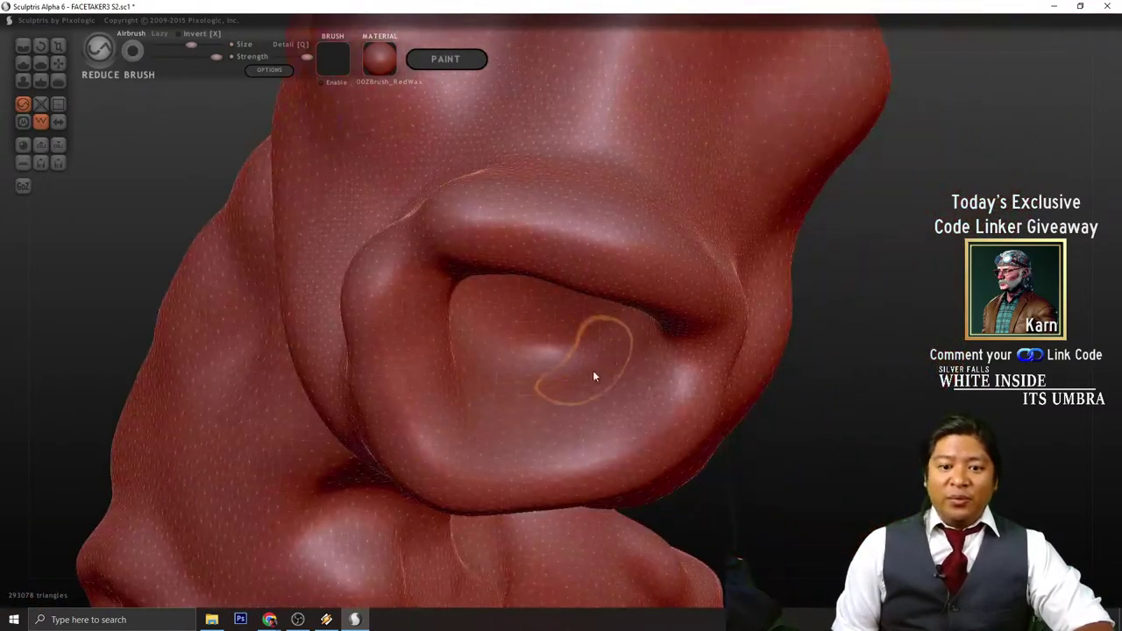
mouse_move(593, 370)
left_mouse_down()
mouse_move(529, 313)
mouse_move(669, 410)
left_mouse_up()
mouse_move(852, 436)
left_mouse_down()
mouse_move(873, 438)
mouse_move(865, 397)
left_mouse_up()
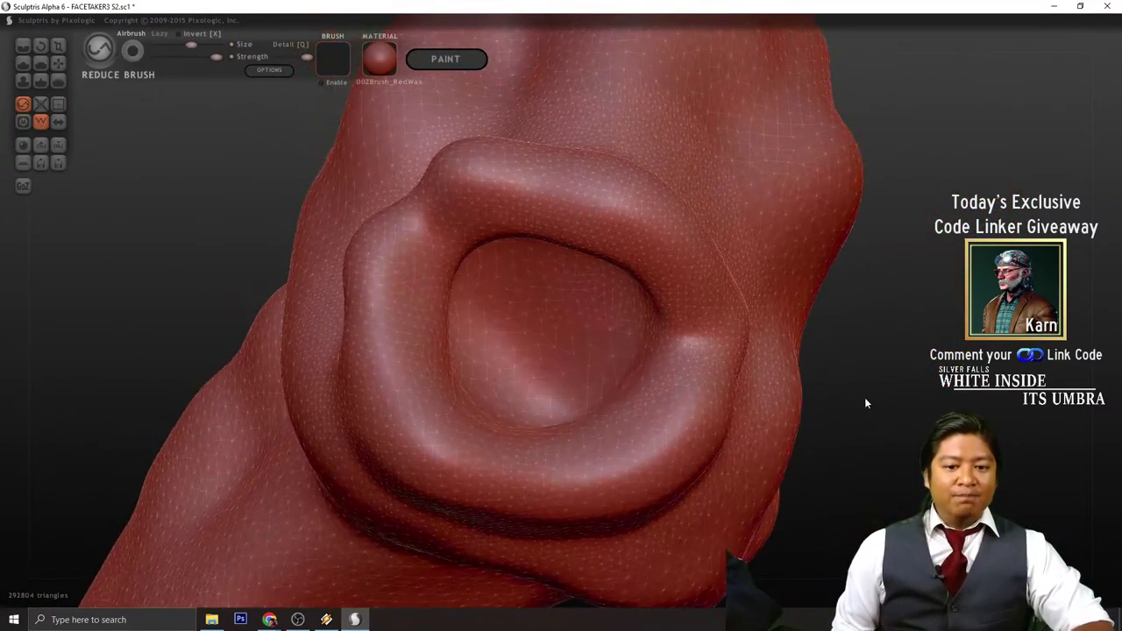
- Raise a small rounded knob in the centre of the shoulder socket with the Draw brush
left_click(24, 63)
scroll(545, 315, "down", 1)
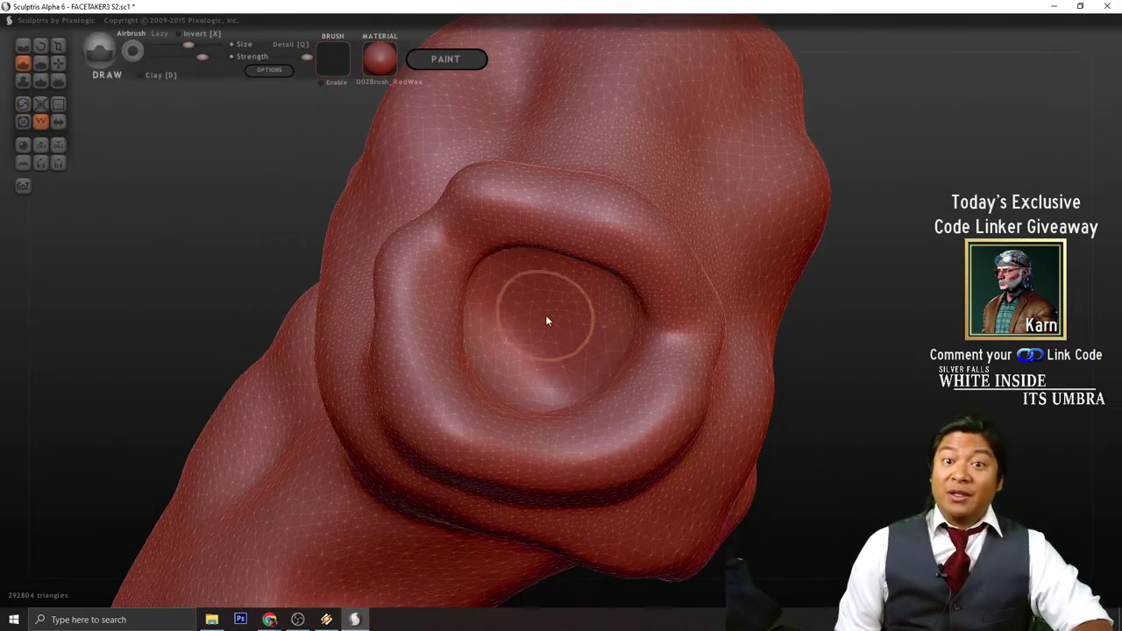
left_click_drag(537, 321, 541, 311)
mouse_move(523, 350)
left_mouse_down()
mouse_move(547, 334)
mouse_move(529, 343)
mouse_move(549, 344)
mouse_move(547, 326)
left_mouse_up()
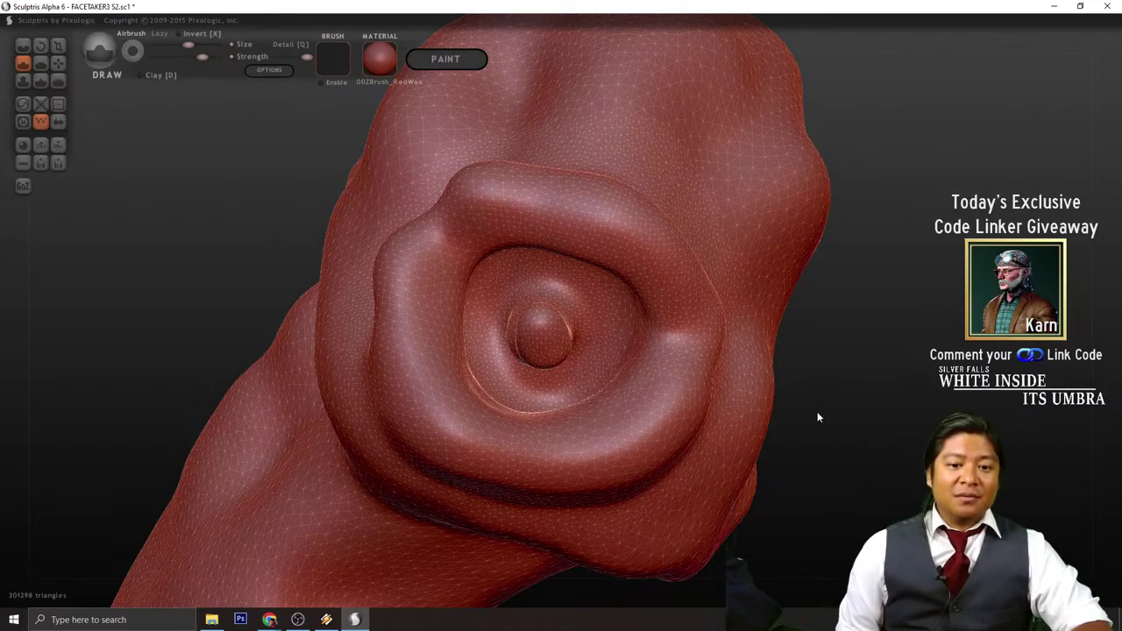
left_click_drag(817, 415, 700, 402)
scroll(567, 358, "down", 3)
left_click_drag(541, 351, 557, 342)
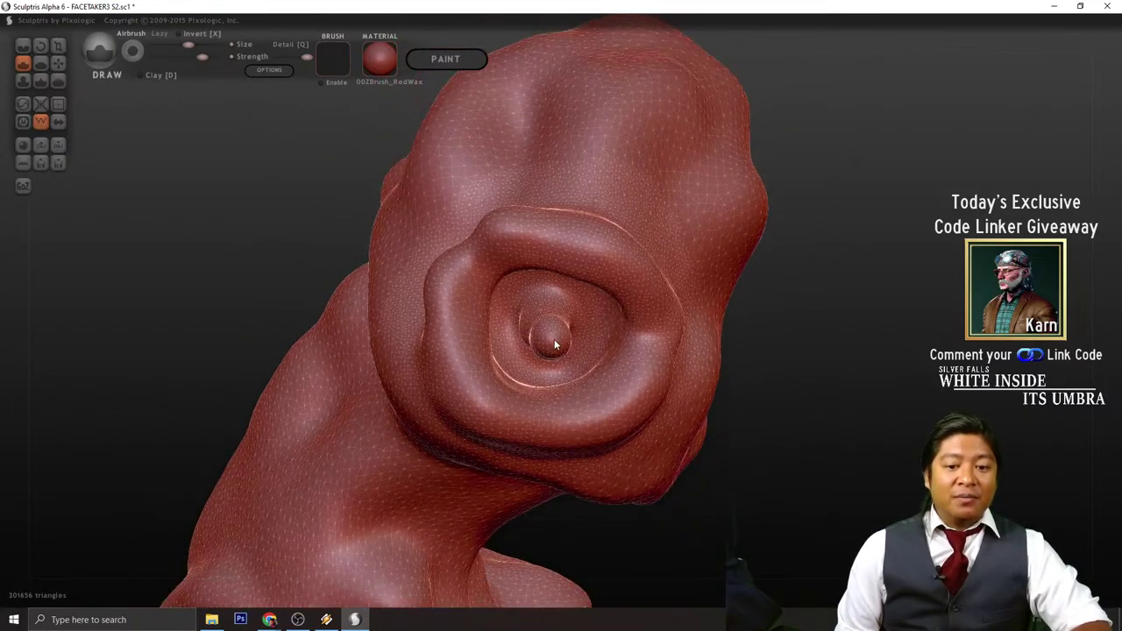
left_click_drag(799, 419, 796, 406)
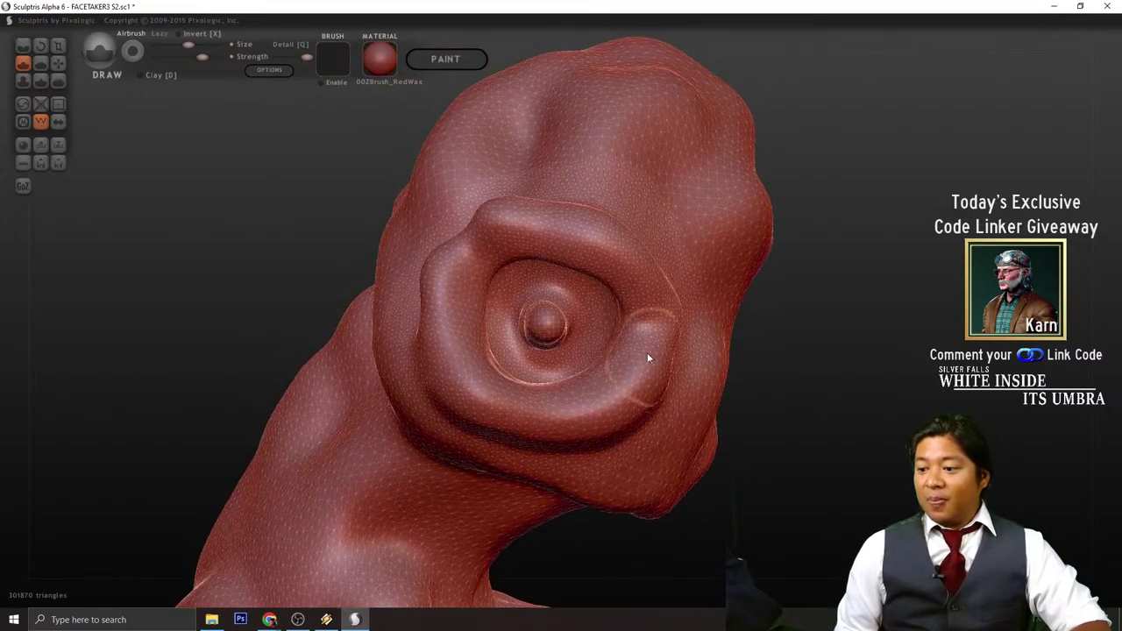
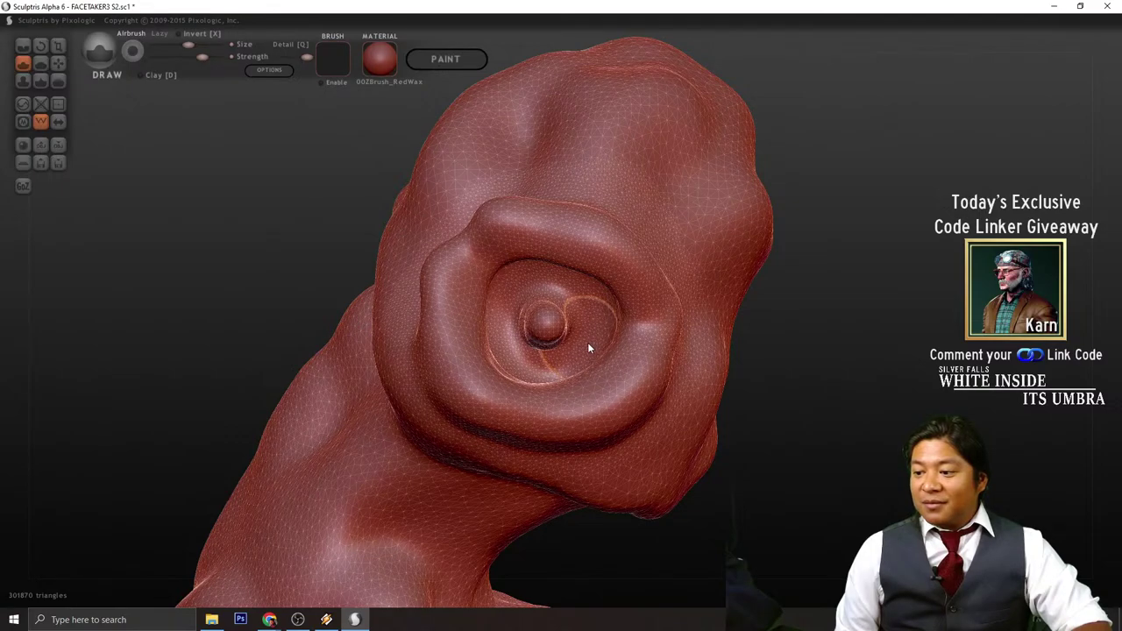
- Build the socket's central knob outward into a short stalk with repeated Draw brush strokes on its tip
scroll(590, 343, "up", 1)
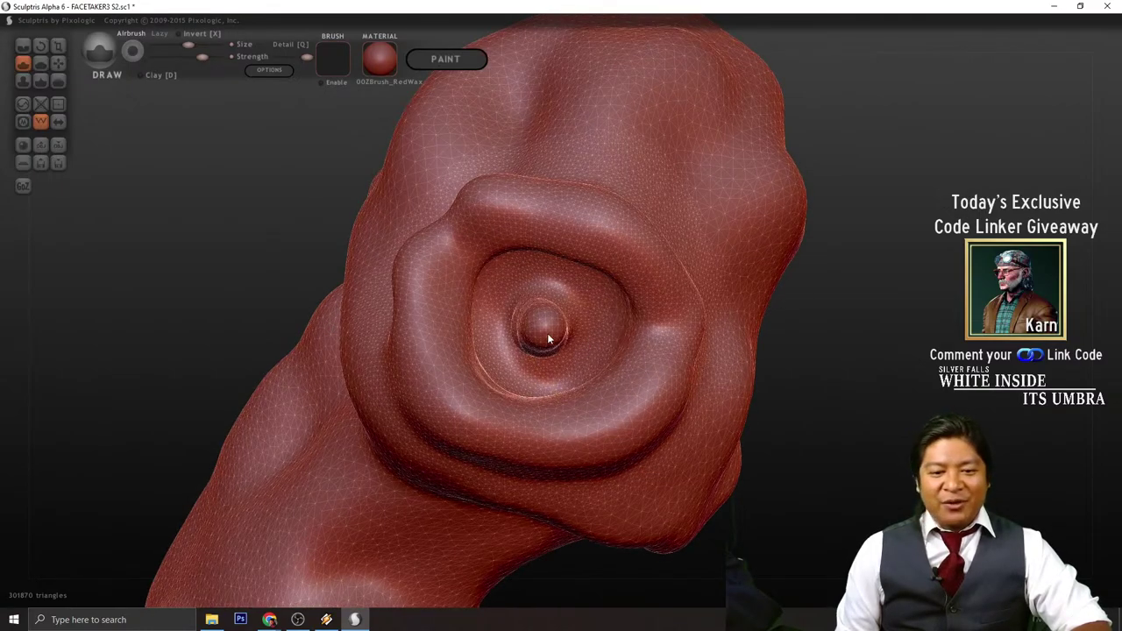
left_click(545, 335)
left_click_drag(769, 413, 795, 371)
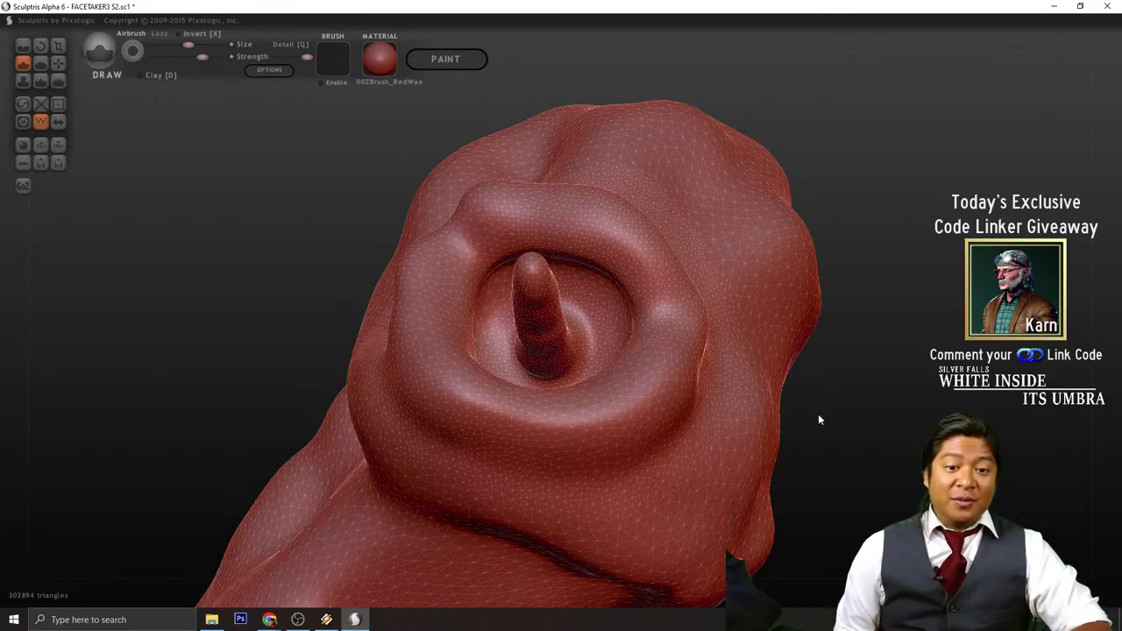
mouse_move(818, 414)
right_mouse_down()
mouse_move(796, 435)
mouse_move(871, 491)
mouse_move(871, 477)
mouse_move(687, 388)
right_mouse_up()
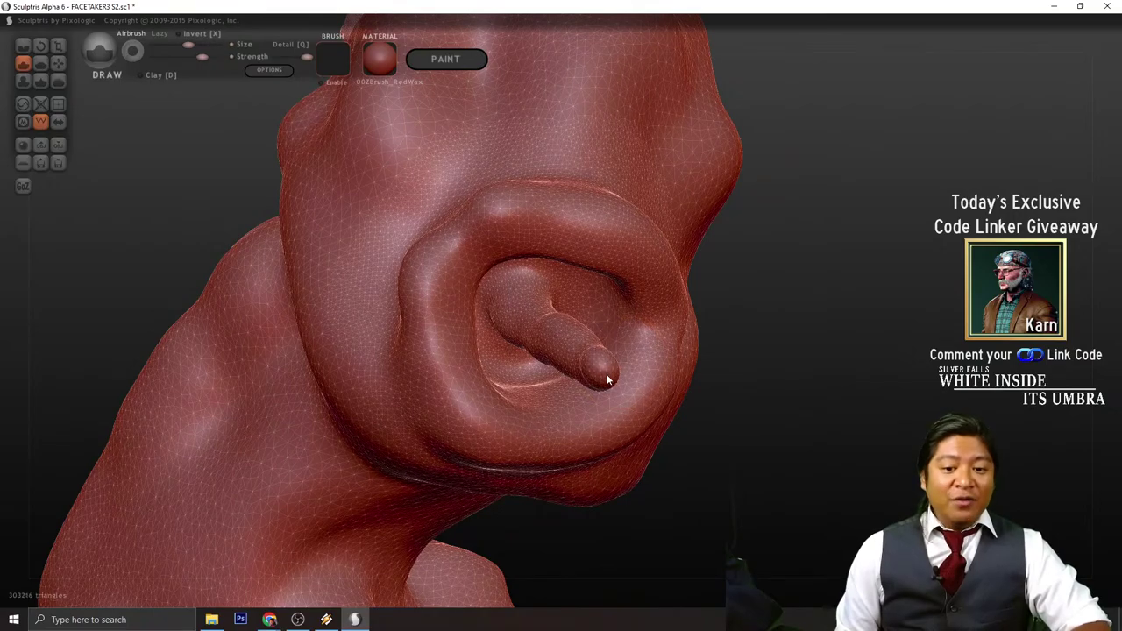
mouse_move(789, 421)
right_mouse_down()
mouse_move(819, 436)
mouse_move(616, 360)
right_mouse_up()
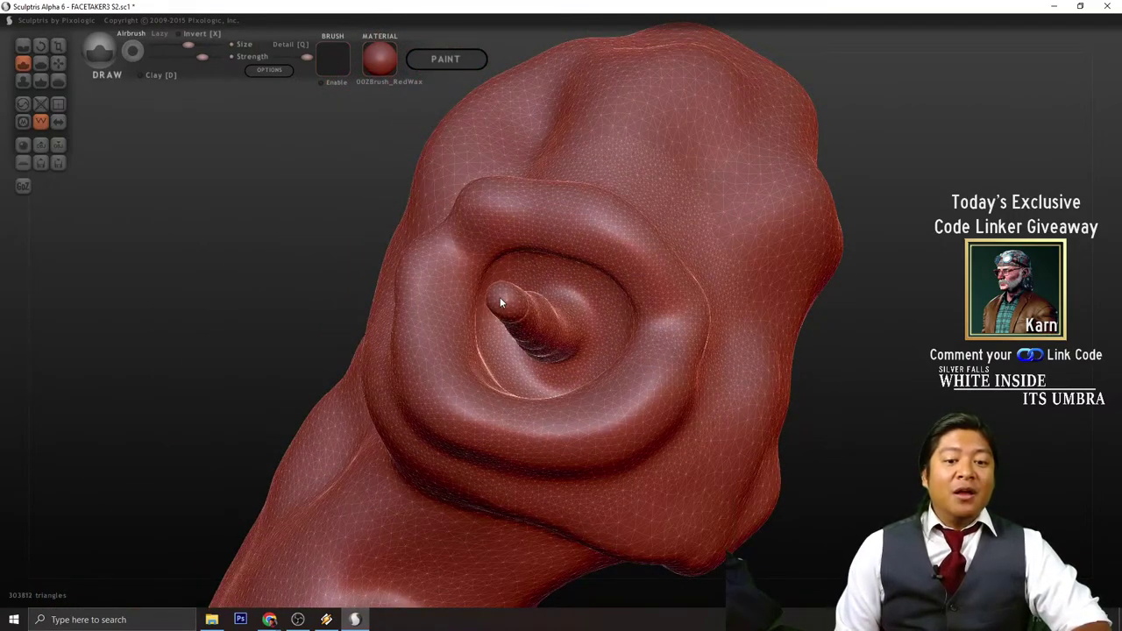
left_click_drag(506, 299, 505, 307)
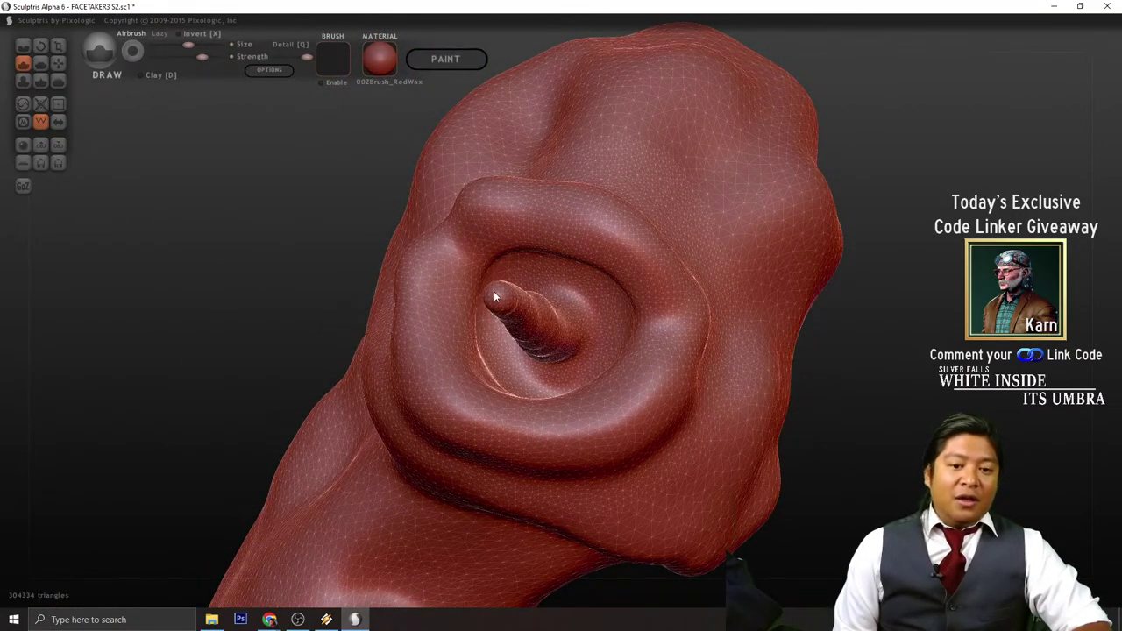
mouse_move(842, 462)
right_mouse_down()
mouse_move(710, 457)
mouse_move(700, 428)
right_mouse_up()
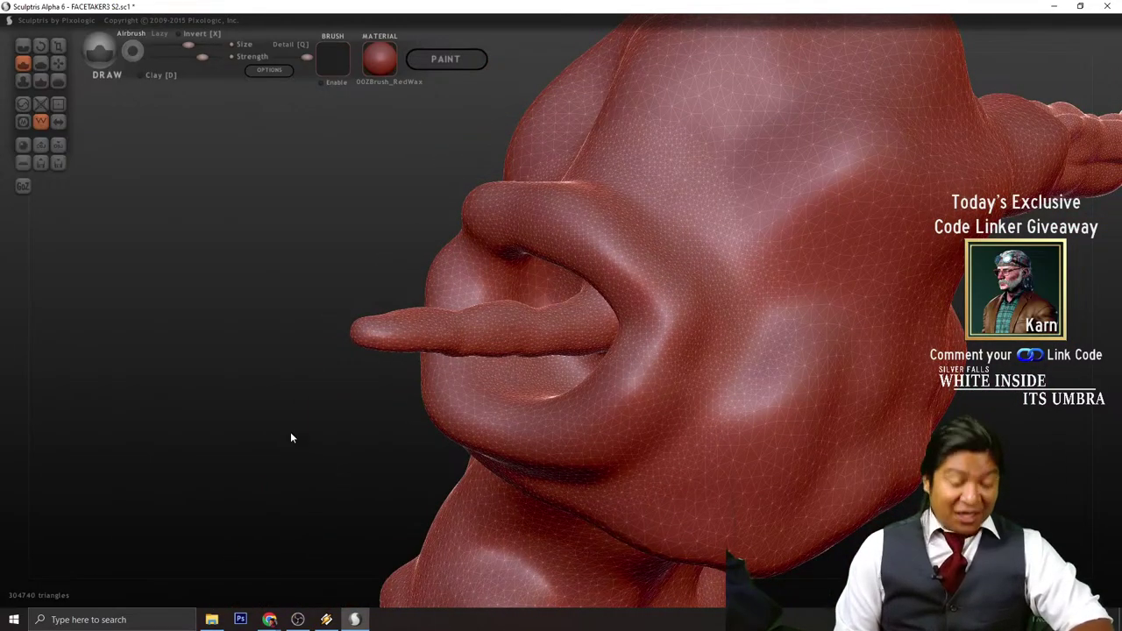
- Lengthen the stalk past the socket rim by adding more Draw brush material at its end
right_click_drag(291, 438, 616, 386)
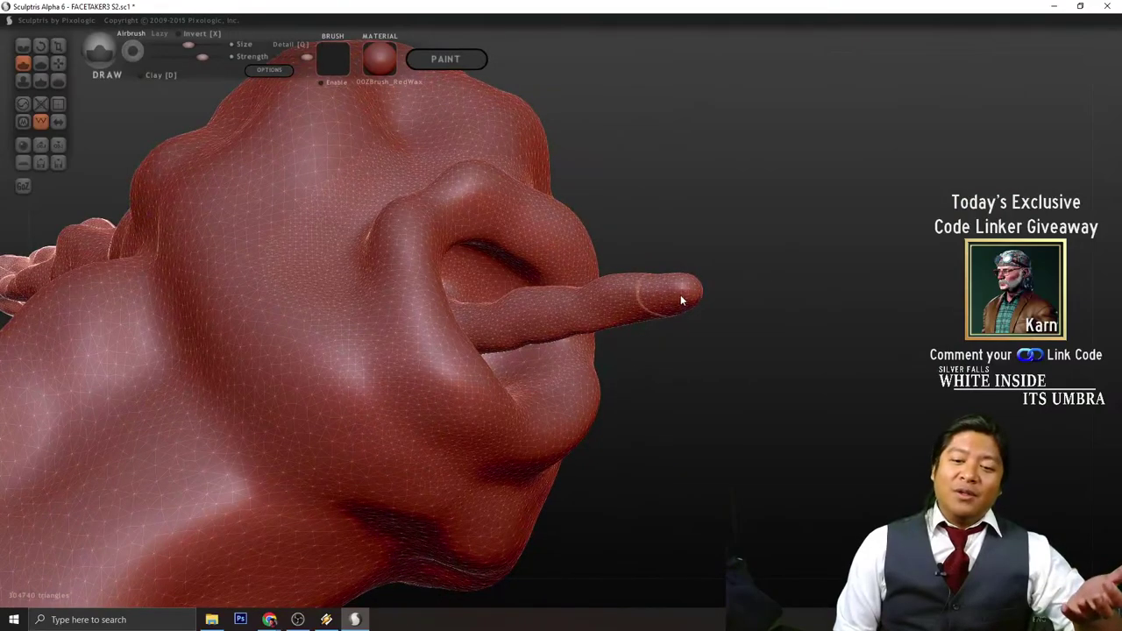
right_click_drag(755, 314, 617, 321)
left_click_drag(601, 294, 600, 291)
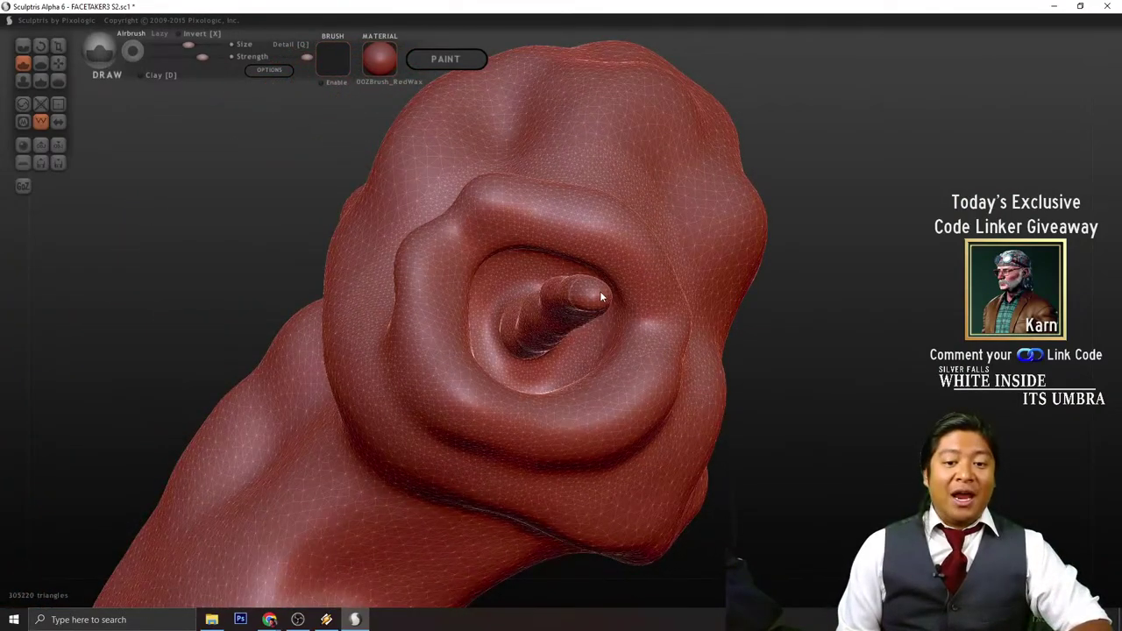
right_click_drag(787, 333, 588, 306)
mouse_move(588, 305)
left_mouse_down()
mouse_move(573, 269)
mouse_move(526, 349)
left_mouse_up()
right_click_drag(786, 352, 802, 434)
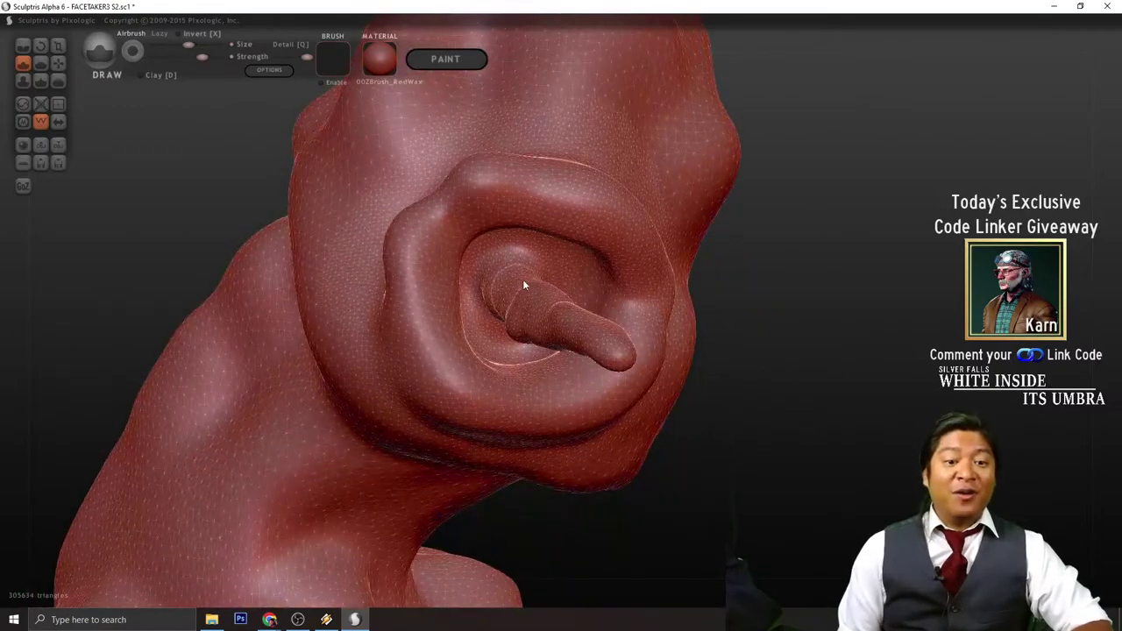
- Undo a stray Draw stroke at the stalk's root and add material there again inside the socket
mouse_move(522, 278)
left_mouse_down()
mouse_move(512, 270)
mouse_move(484, 284)
left_mouse_up()
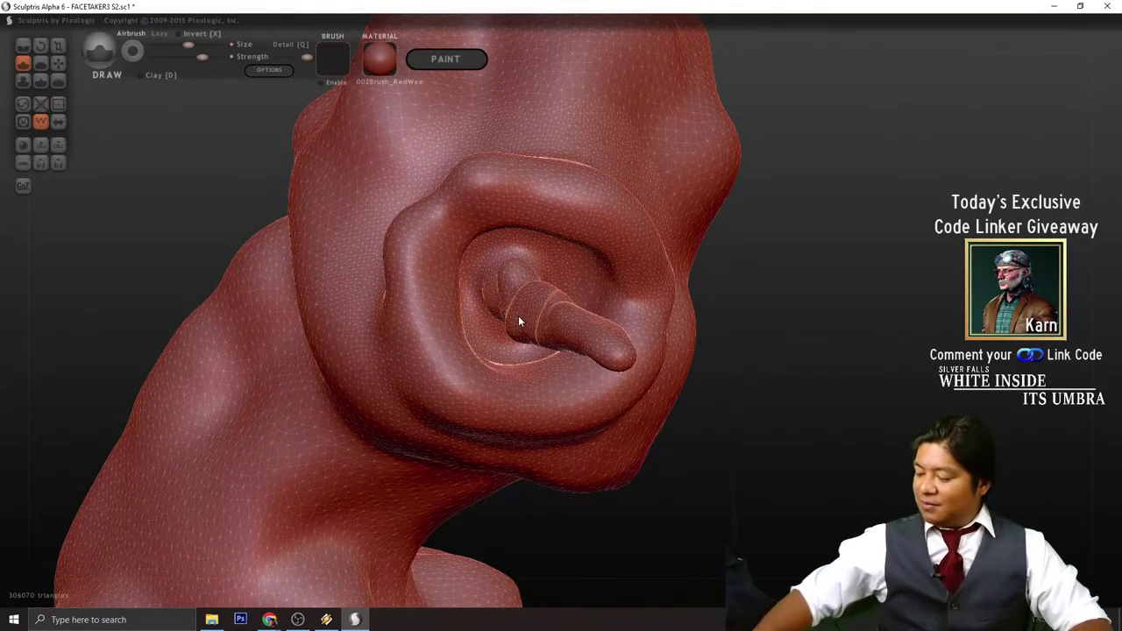
key("ctrl+z")
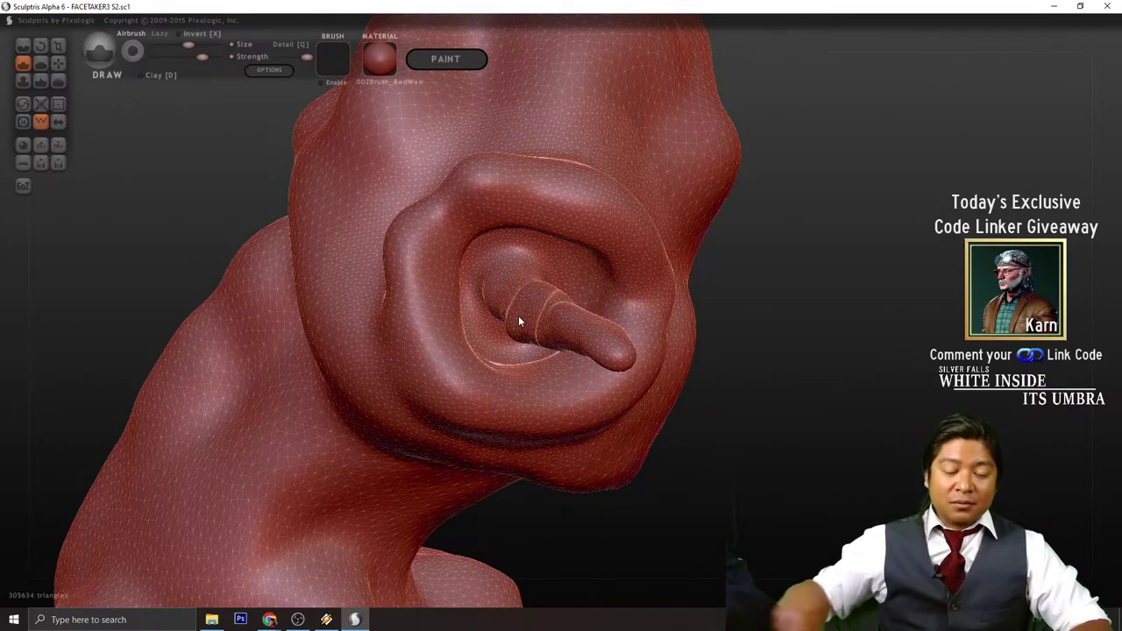
mouse_move(518, 317)
left_mouse_down()
mouse_move(484, 313)
mouse_move(517, 269)
mouse_move(537, 320)
mouse_move(513, 295)
left_mouse_up()
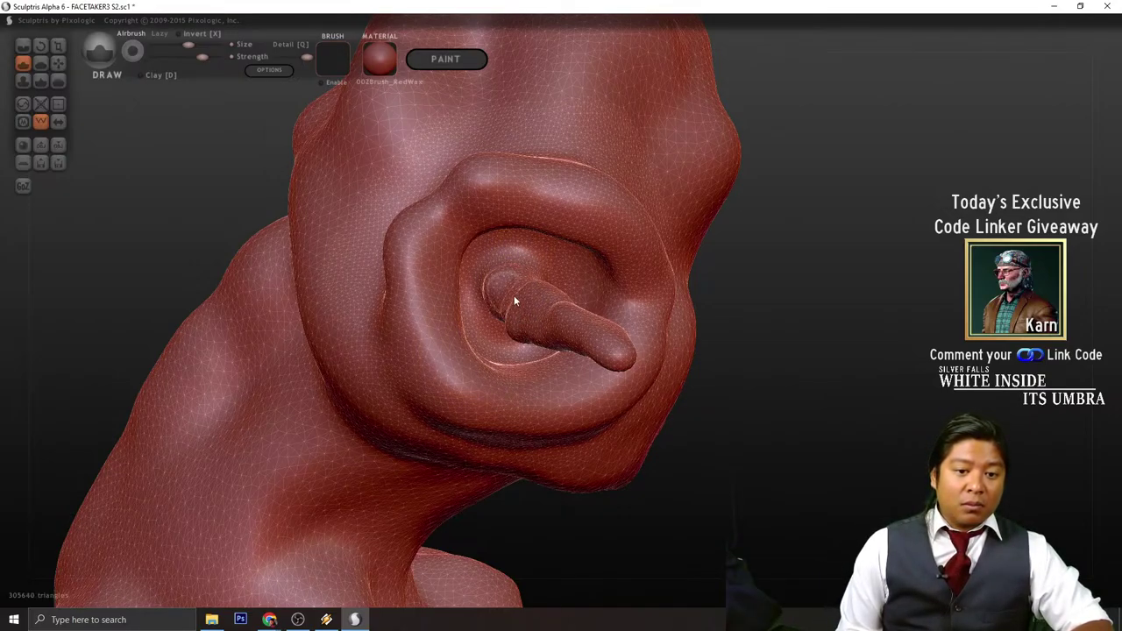
left_click_drag(820, 373, 567, 308)
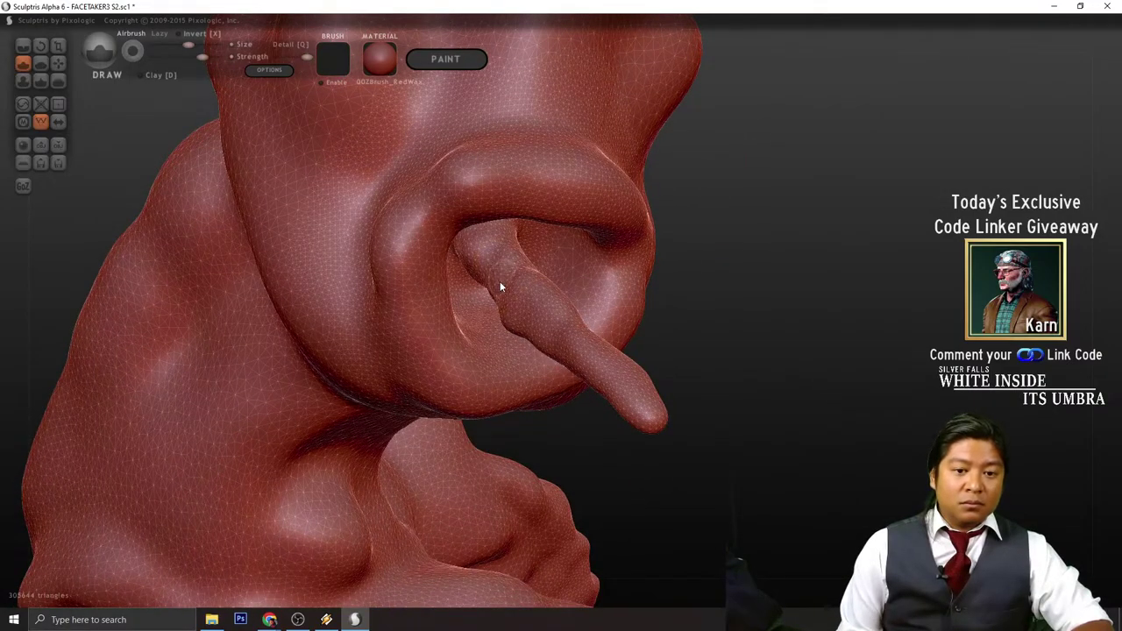
- Extend the stalk from its tip into a long, thin arm with the Draw brush
mouse_move(500, 287)
left_mouse_down()
mouse_move(501, 254)
mouse_move(601, 389)
mouse_move(653, 422)
left_mouse_up()
mouse_move(803, 443)
left_mouse_down()
mouse_move(709, 428)
mouse_move(591, 368)
left_mouse_up()
mouse_move(868, 412)
left_mouse_down()
mouse_move(723, 405)
mouse_move(542, 324)
left_mouse_up()
mouse_move(460, 304)
left_mouse_down()
mouse_move(473, 301)
mouse_move(414, 287)
mouse_move(417, 349)
mouse_move(428, 301)
mouse_move(396, 287)
mouse_move(418, 361)
mouse_move(436, 293)
mouse_move(410, 417)
left_mouse_up()
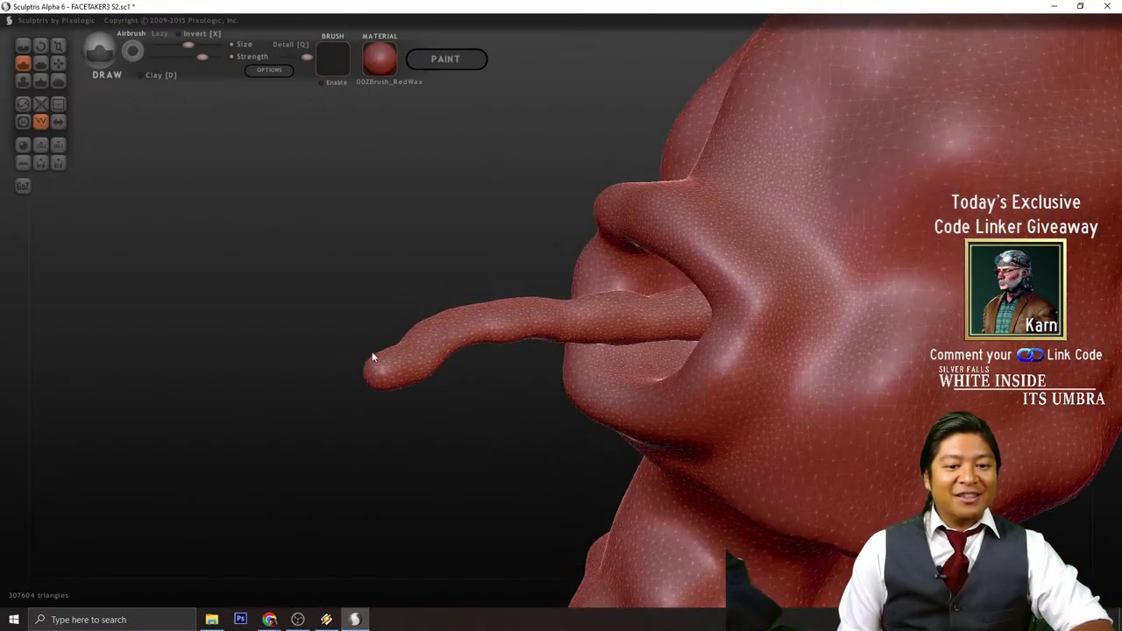
mouse_move(374, 354)
left_mouse_down()
mouse_move(378, 376)
mouse_move(381, 361)
left_mouse_up()
mouse_move(343, 400)
left_mouse_down()
mouse_move(500, 437)
mouse_move(638, 389)
mouse_move(617, 384)
mouse_move(612, 416)
left_mouse_up()
scroll(714, 426, "down", 3)
mouse_move(715, 426)
left_mouse_down()
mouse_move(681, 485)
mouse_move(702, 431)
mouse_move(749, 384)
mouse_move(643, 377)
mouse_move(505, 340)
mouse_move(459, 458)
left_mouse_up()
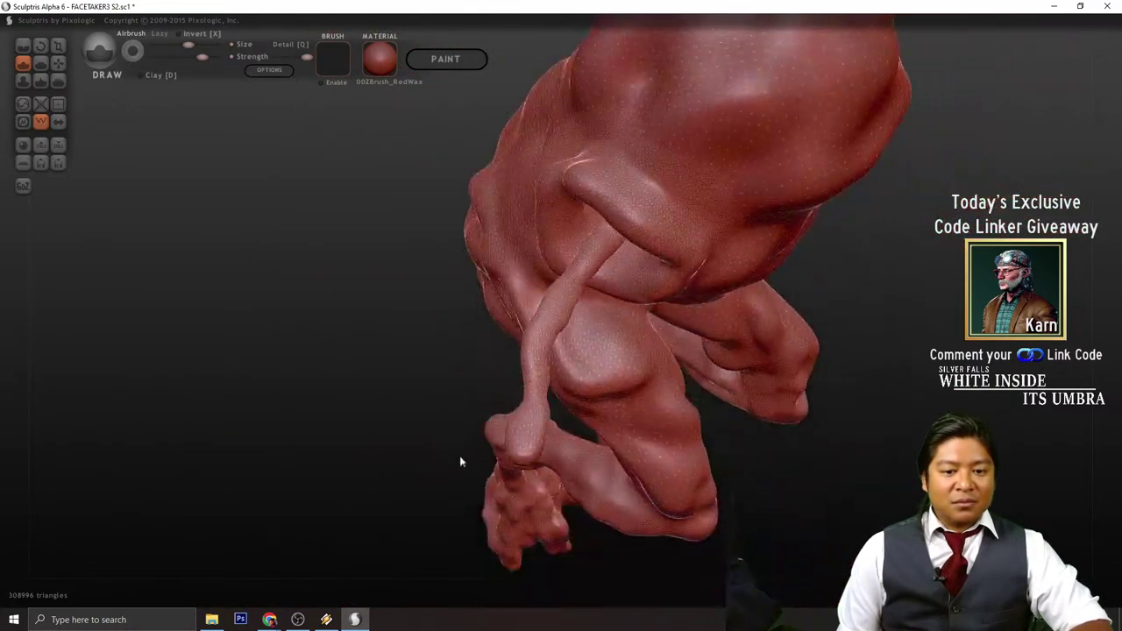
- Shift the outer half and tip of the thin arm sideways with the Grab brush to straighten it
left_click(54, 64)
scroll(547, 422, "up", 1)
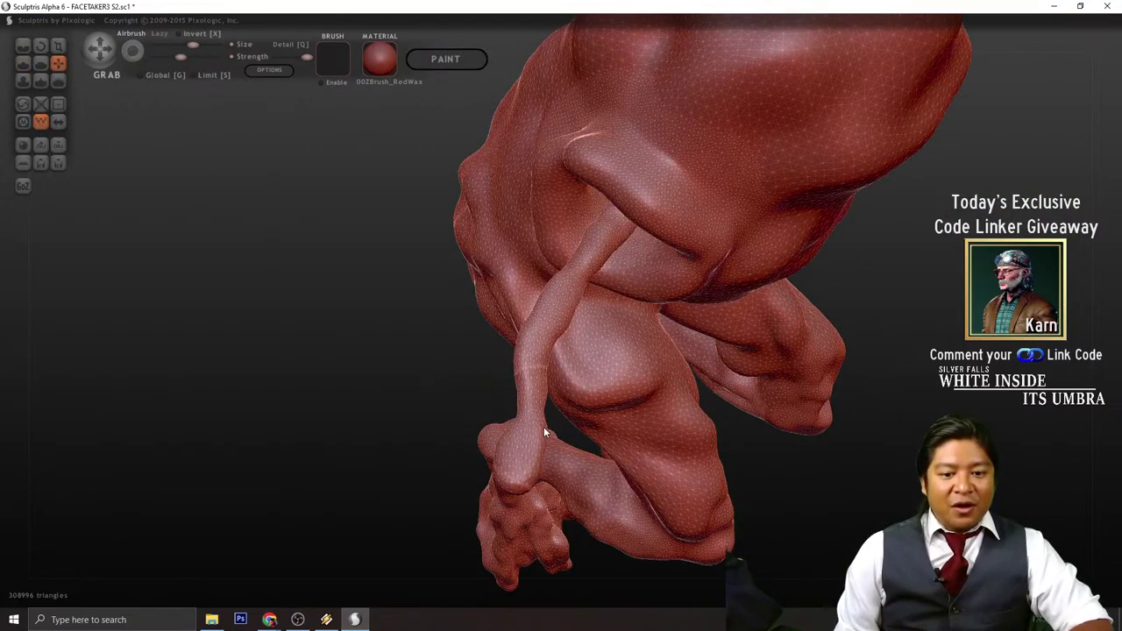
left_click_drag(539, 415, 518, 412)
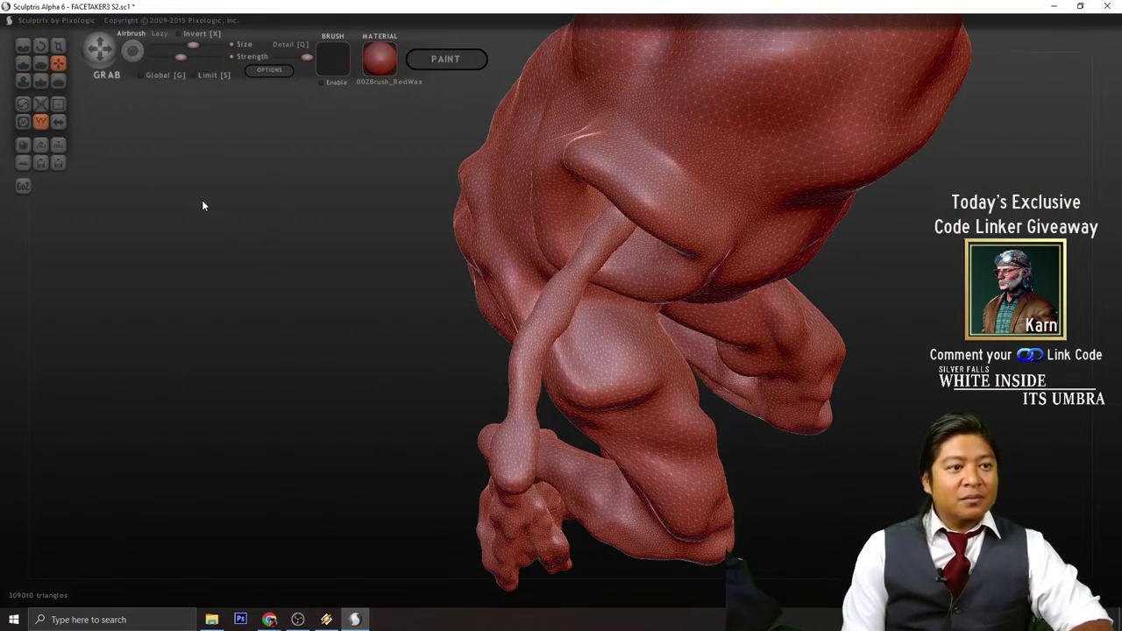
left_click_drag(519, 472, 504, 472)
left_click_drag(516, 412, 528, 406)
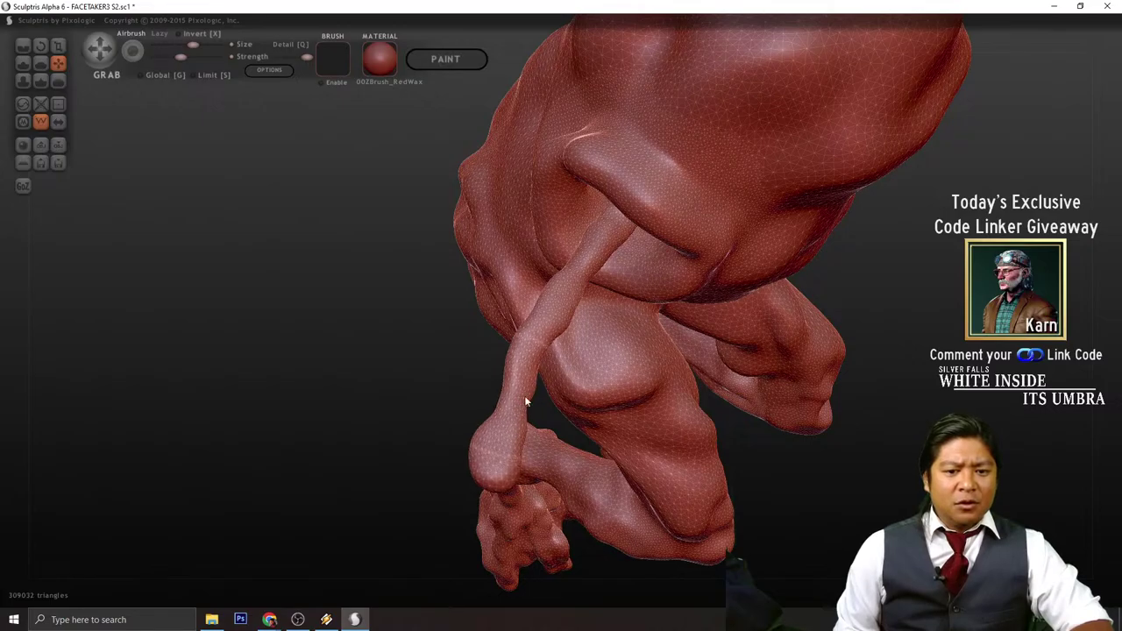
mouse_move(815, 528)
left_mouse_down()
mouse_move(767, 428)
mouse_move(643, 398)
left_mouse_up()
scroll(641, 435, "down", 5)
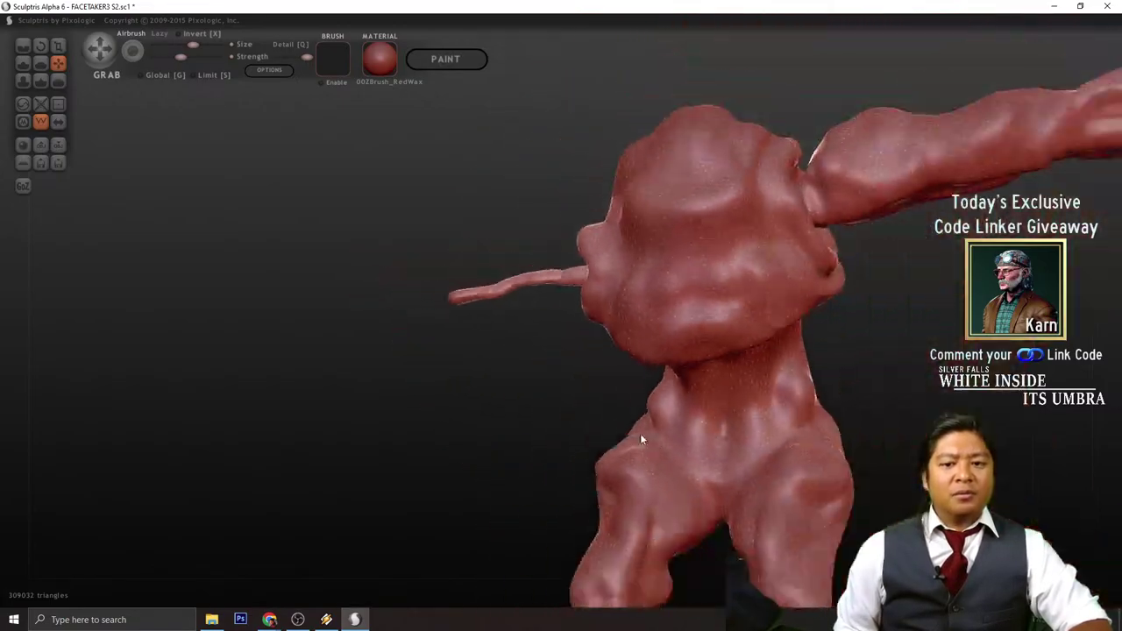
- Draw further material onto the thin arm's tip to make the arm noticeably longer
scroll(602, 440, "up", 3)
left_click_drag(439, 362, 751, 388)
scroll(349, 251, "up", 1)
left_click(25, 62)
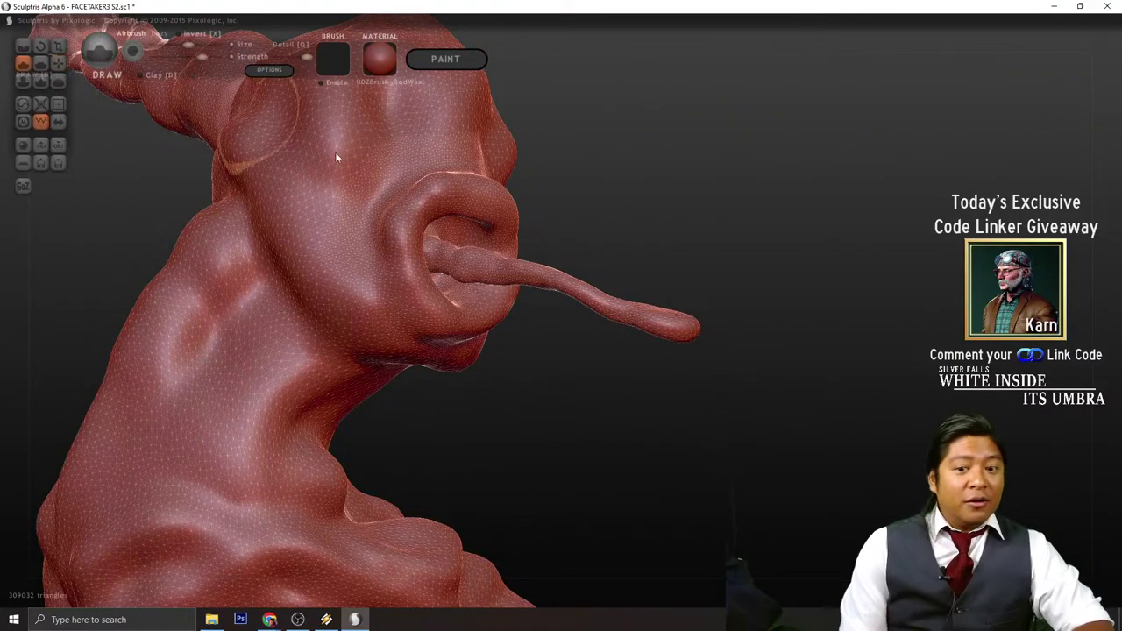
left_click_drag(605, 263, 727, 405)
left_click(634, 304)
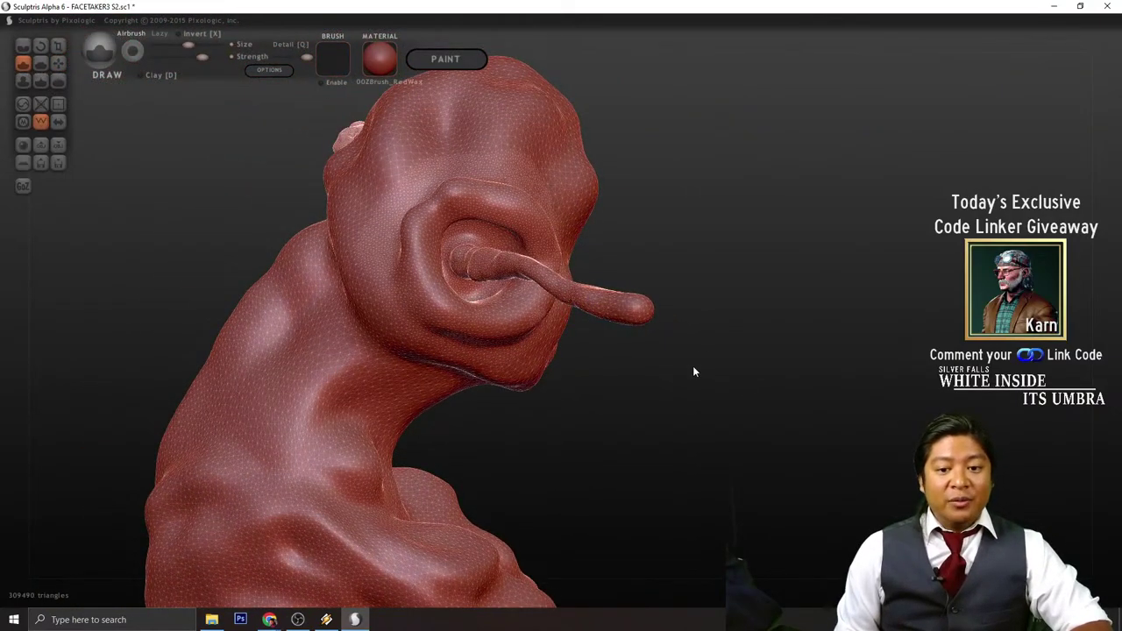
mouse_move(693, 366)
left_mouse_down()
mouse_move(611, 350)
mouse_move(477, 288)
mouse_move(486, 316)
left_mouse_up()
scroll(768, 431, "down", 3)
left_click_drag(768, 430, 744, 468)
scroll(777, 421, "up", 3)
mouse_move(744, 474)
right_mouse_down()
mouse_move(837, 461)
mouse_move(693, 336)
mouse_move(759, 387)
mouse_move(676, 380)
right_mouse_up()
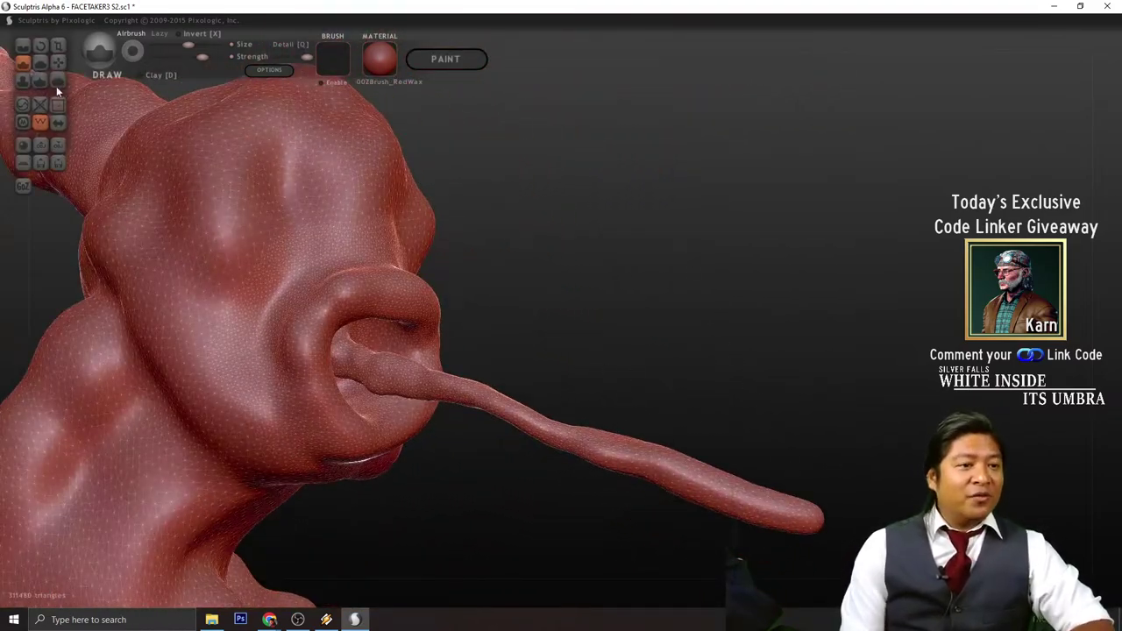
- Thicken the thin arm along its length, from the socket toward its end, with the Inflate brush
left_click(23, 81)
scroll(636, 331, "up", 4)
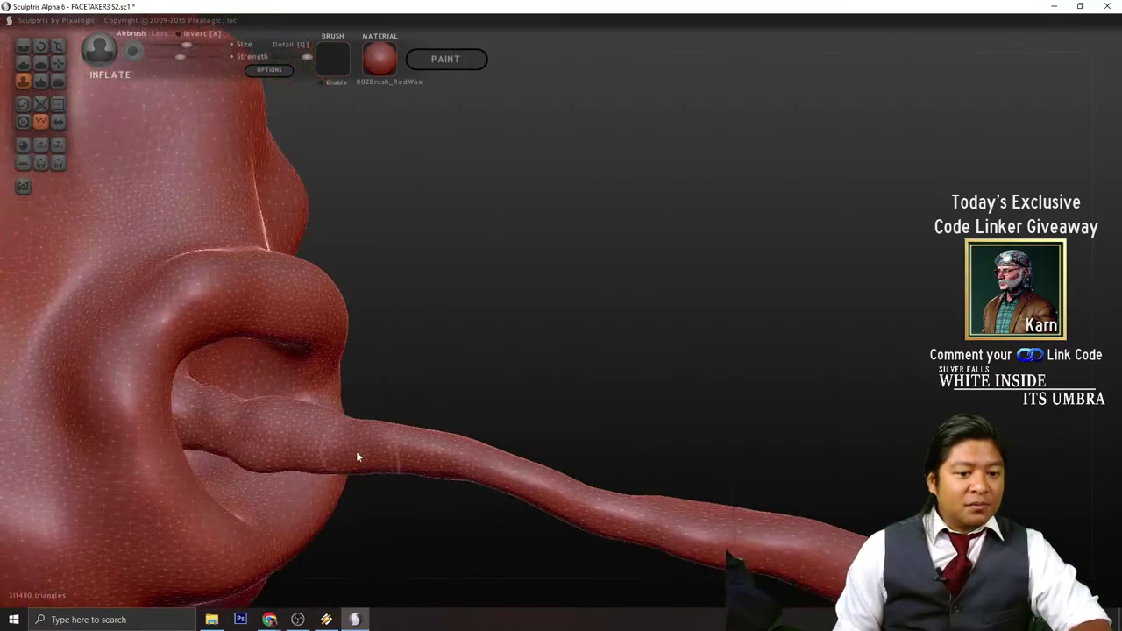
left_click(355, 451)
scroll(538, 479, "down", 4)
left_click_drag(648, 424, 541, 393)
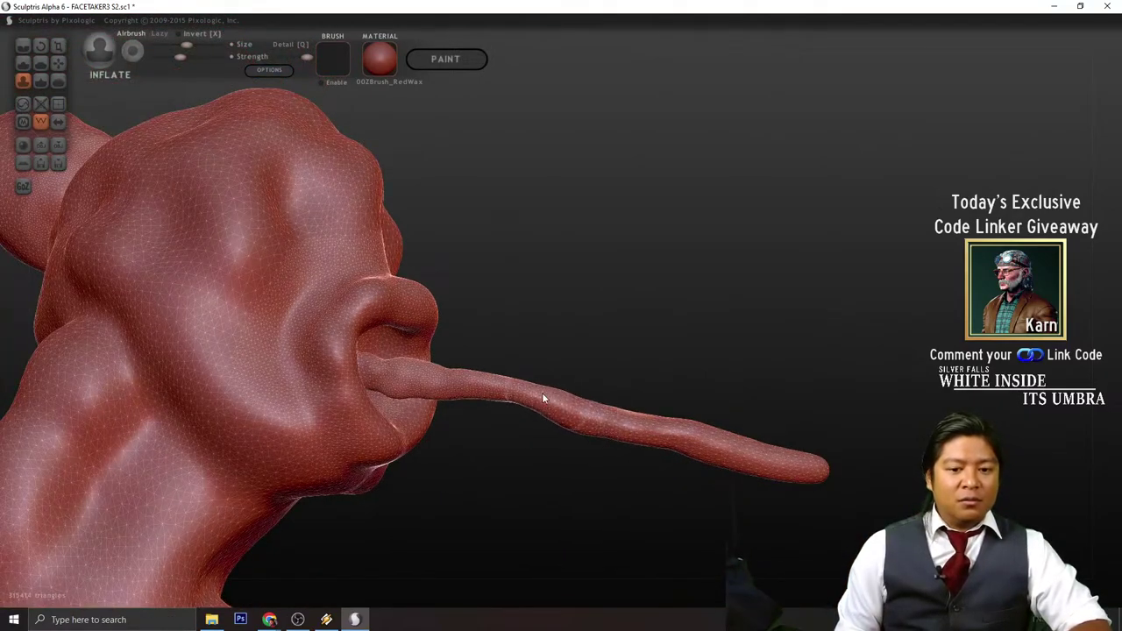
mouse_move(436, 343)
right_mouse_down()
mouse_move(626, 350)
mouse_move(430, 311)
mouse_move(575, 350)
right_mouse_up()
left_click_drag(593, 335, 612, 337)
mouse_move(375, 276)
left_mouse_down()
mouse_move(537, 280)
mouse_move(457, 317)
mouse_move(433, 303)
left_mouse_up()
mouse_move(433, 308)
right_mouse_down()
mouse_move(732, 421)
mouse_move(638, 377)
mouse_move(534, 379)
right_mouse_up()
right_click_drag(912, 432, 779, 461)
- Swell the front of the upper torso slightly with the Inflate brush and check the figure's overall proportions
scroll(776, 463, "down", 5)
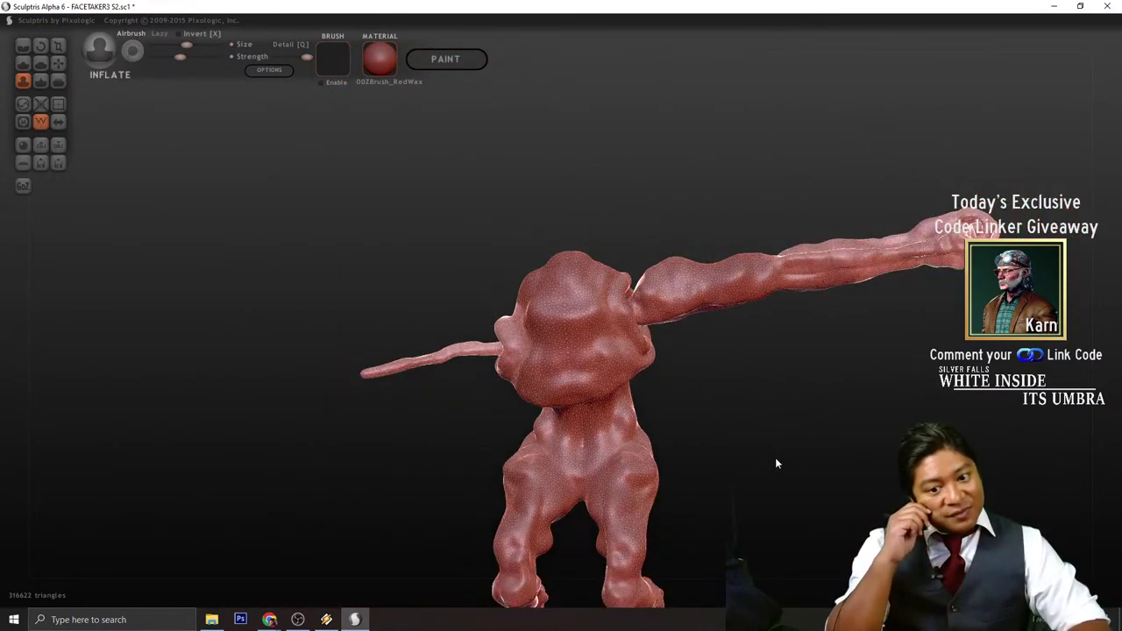
scroll(776, 463, "down", 4)
scroll(776, 463, "up", 1)
scroll(776, 458, "up", 8)
scroll(776, 458, "down", 3)
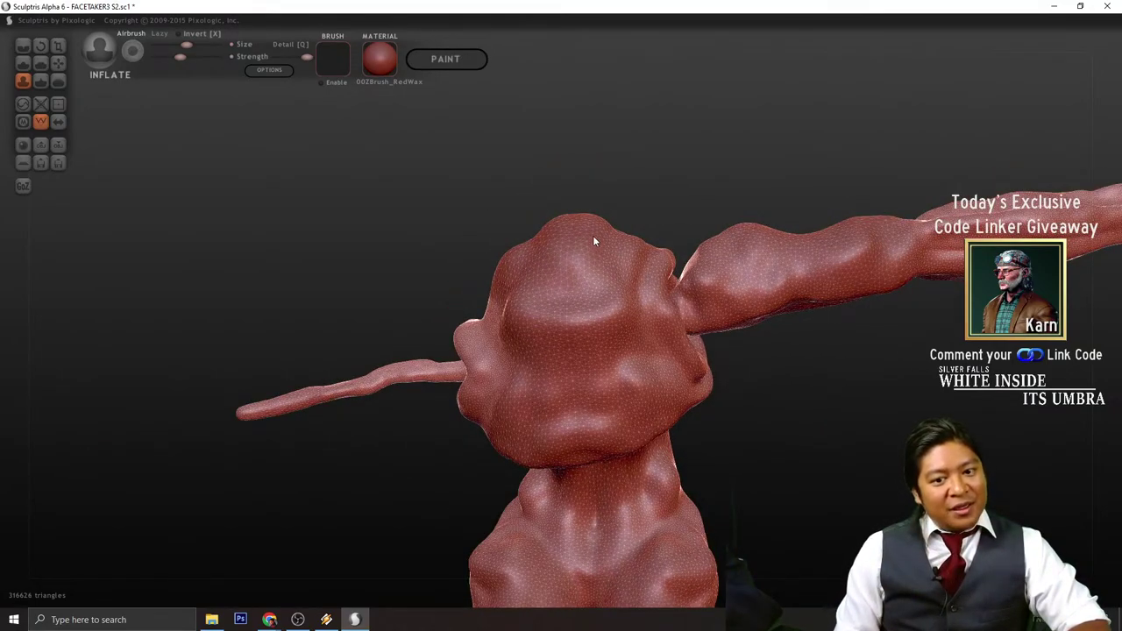
mouse_move(529, 284)
left_mouse_down()
mouse_move(616, 274)
mouse_move(543, 233)
mouse_move(597, 308)
left_mouse_up()
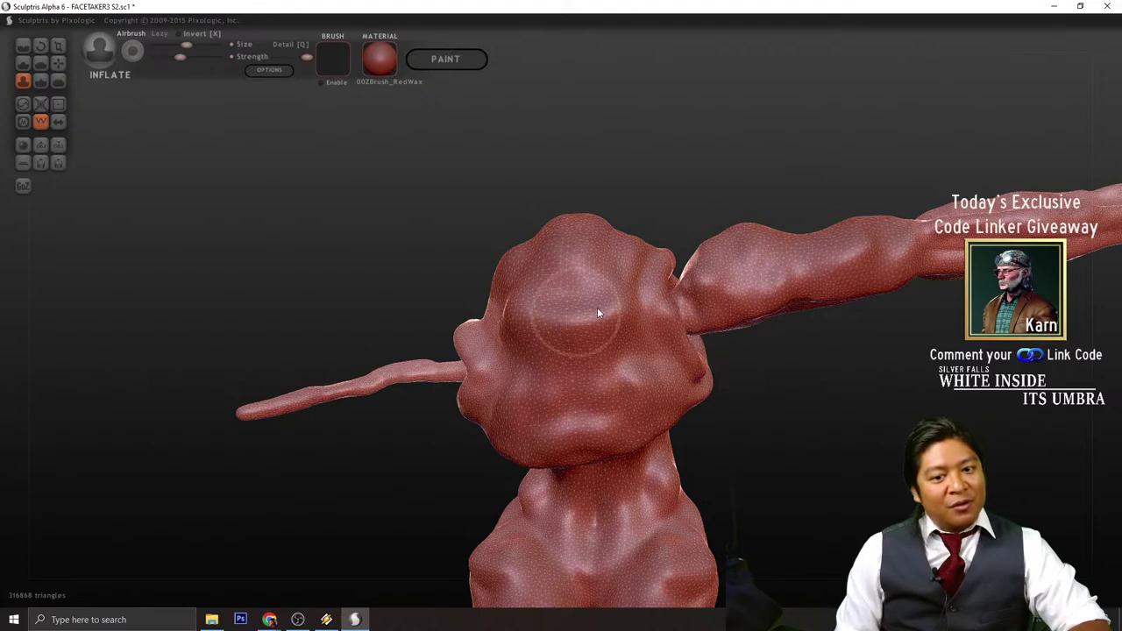
mouse_move(368, 263)
left_mouse_down()
mouse_move(499, 299)
mouse_move(661, 306)
mouse_move(656, 324)
mouse_move(383, 272)
left_mouse_up()
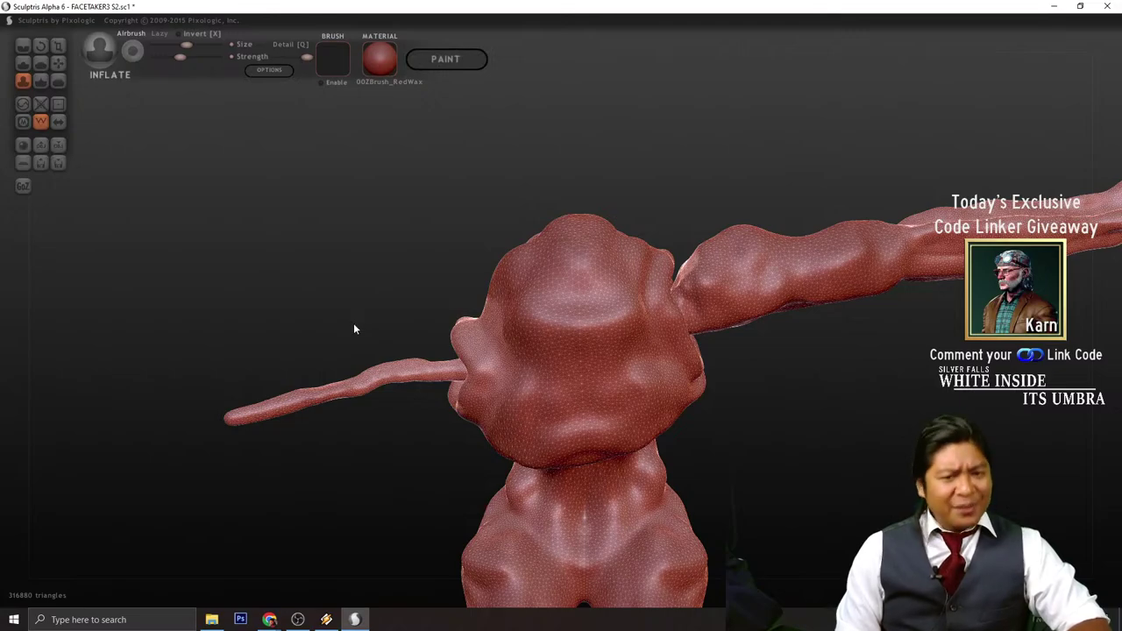
- Build up the inner half of the thin arm with the Draw brush, adding a small bony bump at the elbow
mouse_move(354, 329)
left_mouse_down()
mouse_move(438, 176)
mouse_move(445, 210)
mouse_move(636, 253)
mouse_move(520, 239)
left_mouse_up()
left_click(23, 64)
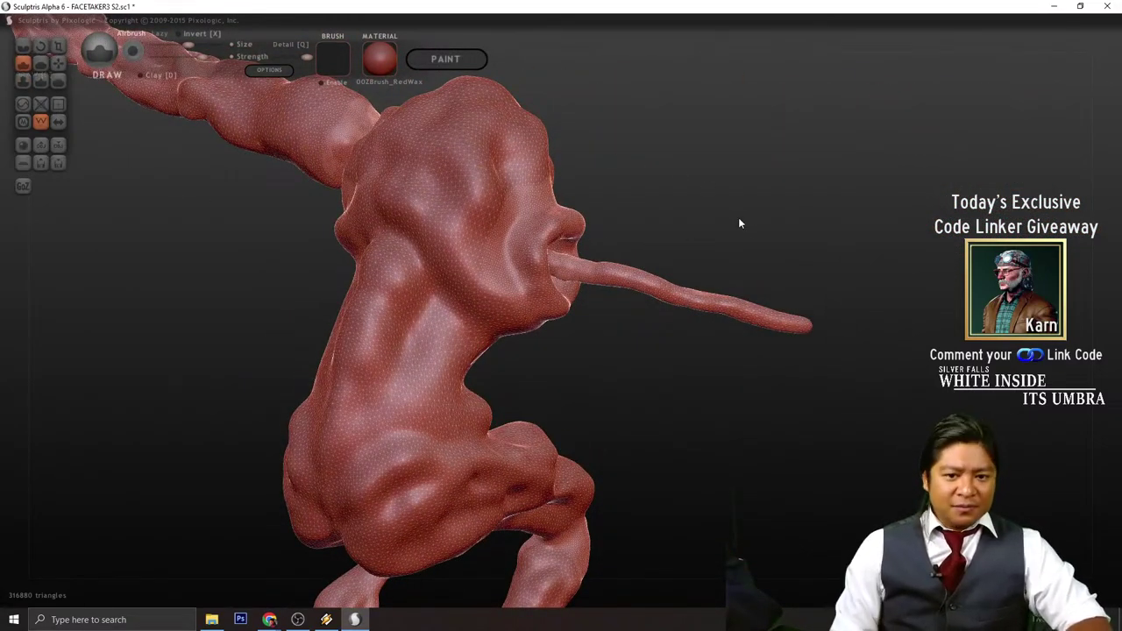
left_click_drag(738, 218, 641, 276, "alt")
scroll(614, 289, "up", 5)
scroll(298, 386, "down", 1)
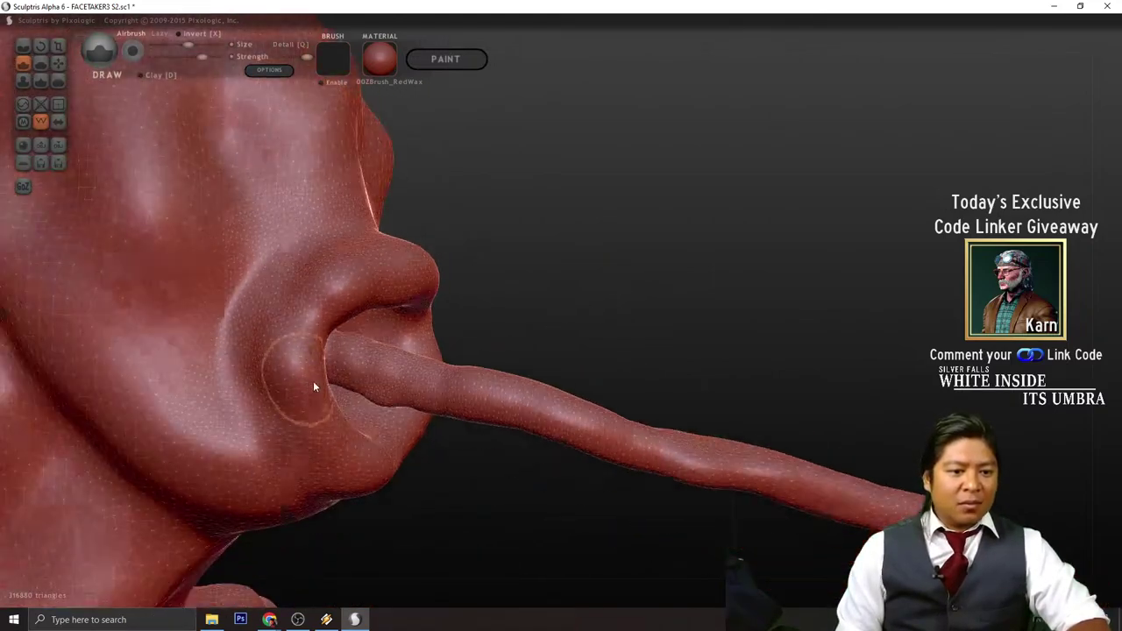
scroll(422, 361, "down", 8)
scroll(417, 362, "up", 6)
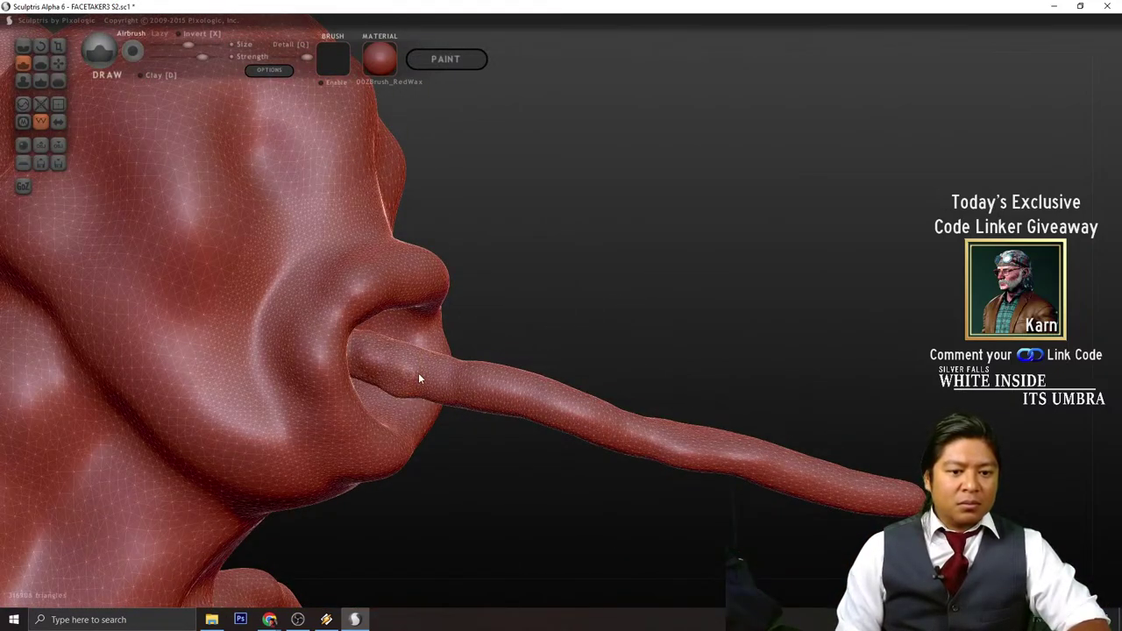
left_click_drag(707, 308, 464, 308)
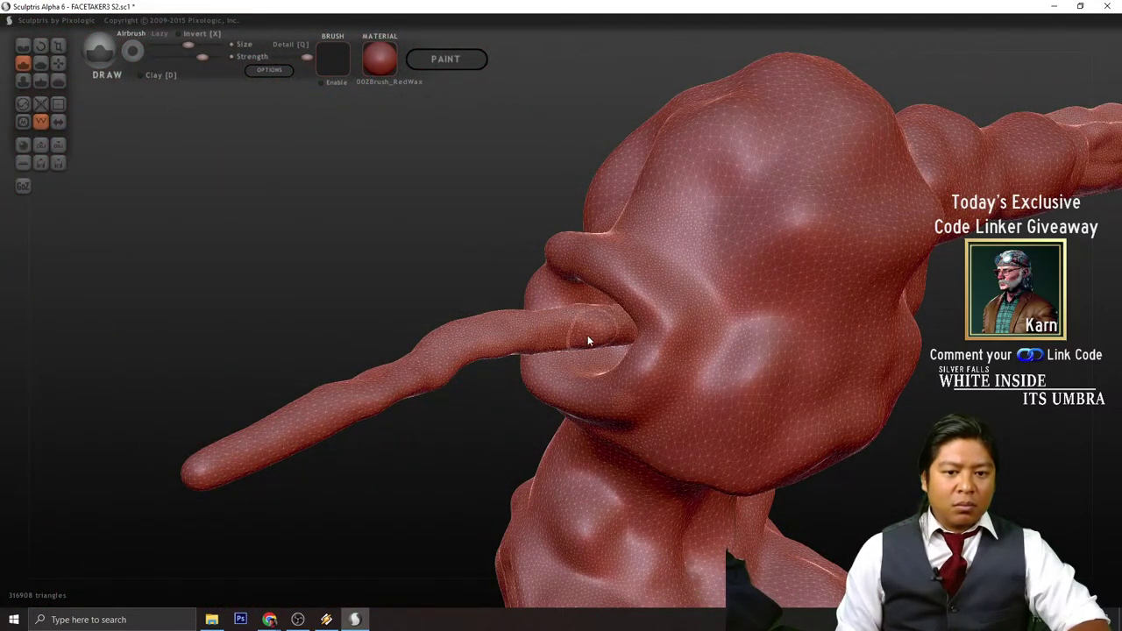
left_click_drag(498, 350, 520, 330)
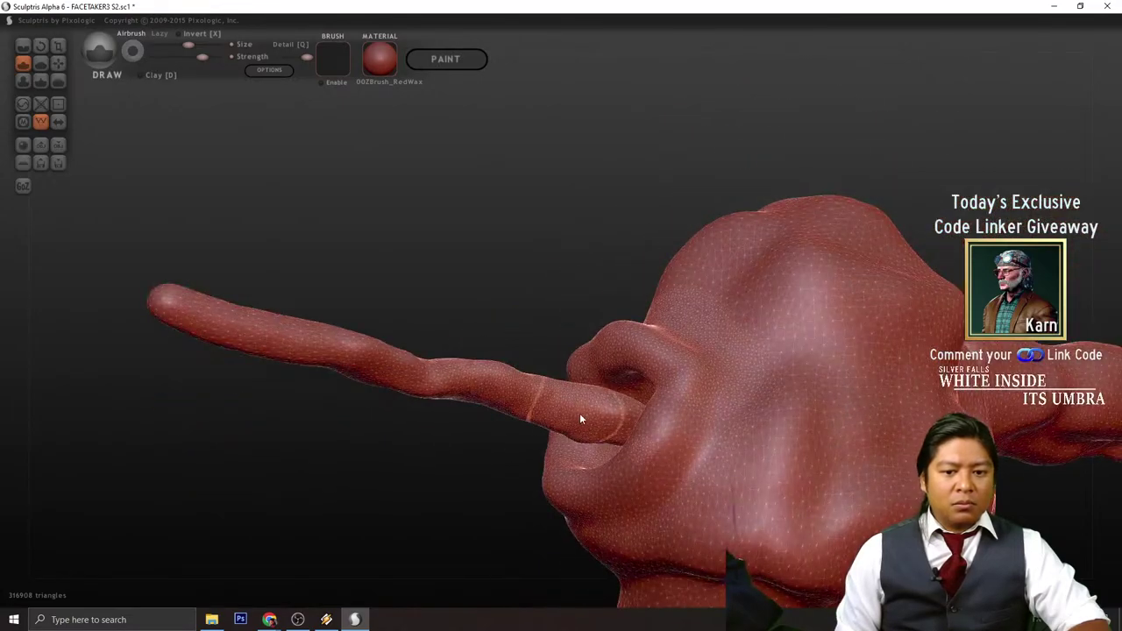
mouse_move(482, 434)
left_mouse_down()
mouse_move(501, 474)
mouse_move(774, 503)
mouse_move(586, 386)
mouse_move(634, 359)
left_mouse_up()
left_click_drag(640, 429, 658, 523)
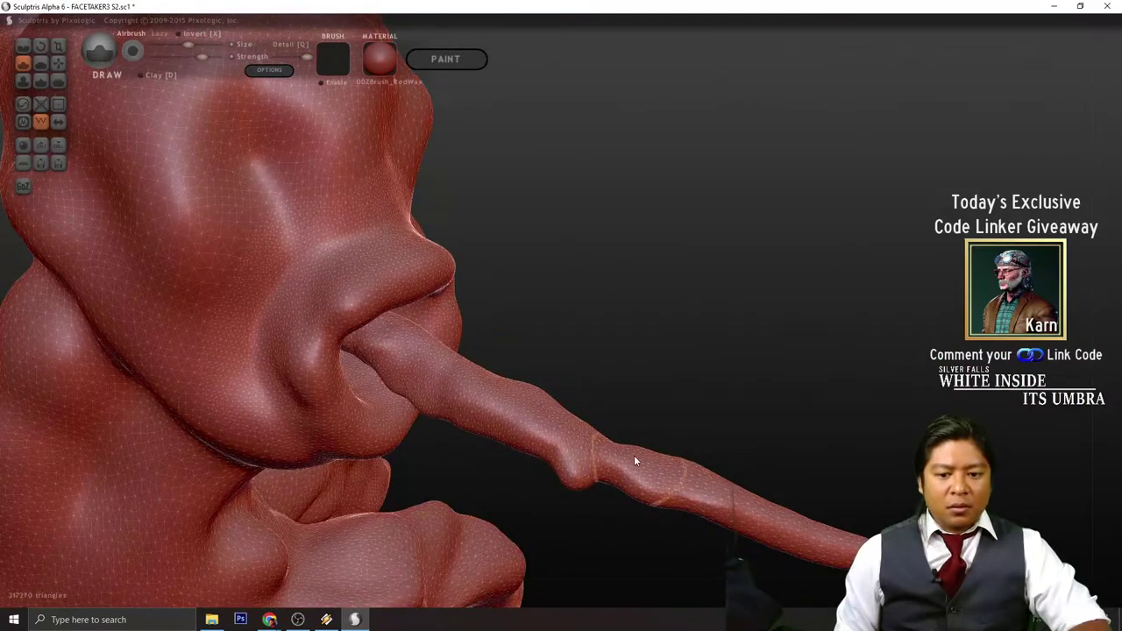
- Thicken the outer half of the thin arm with the Draw brush, swelling its end into the base of a hand
mouse_move(854, 461)
left_mouse_down()
mouse_move(396, 367)
mouse_move(364, 373)
left_mouse_up()
left_click_drag(290, 417, 245, 424)
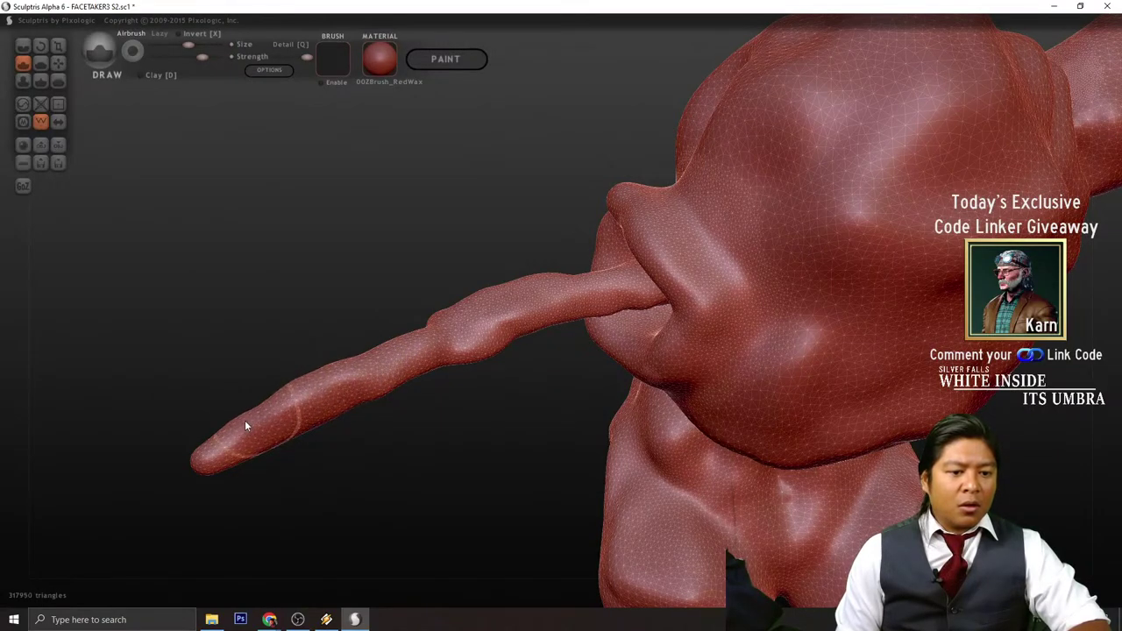
right_click_drag(453, 363, 415, 377)
mouse_move(417, 378)
left_mouse_down()
mouse_move(378, 413)
mouse_move(255, 431)
left_mouse_up()
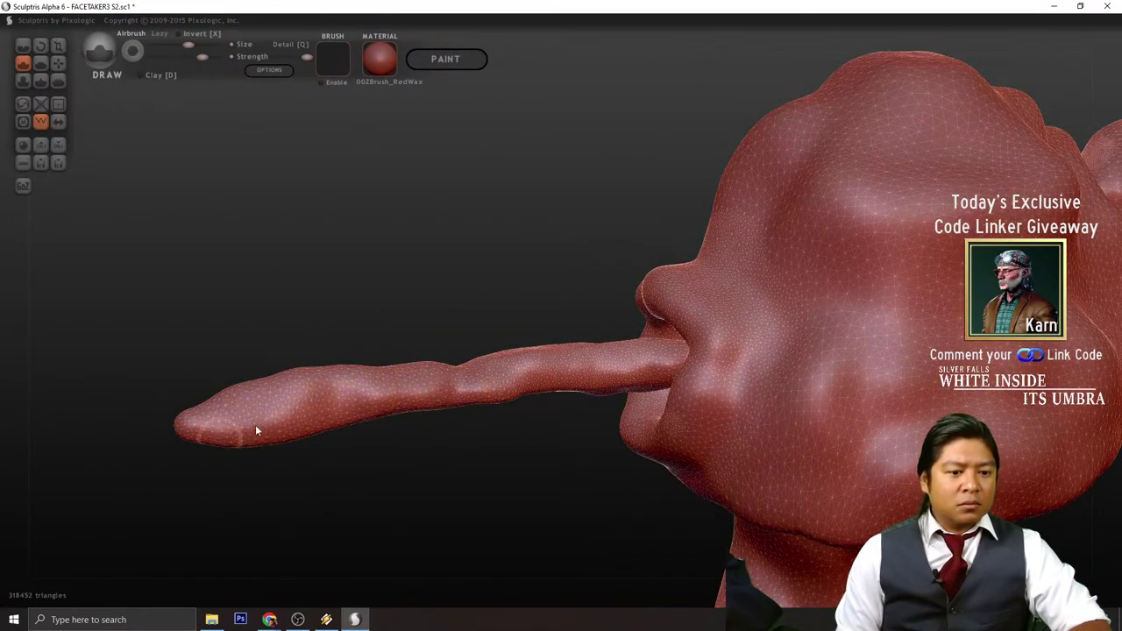
mouse_move(313, 456)
left_mouse_down()
mouse_move(488, 451)
mouse_move(444, 456)
mouse_move(546, 400)
left_mouse_up()
scroll(544, 386, "up", 4)
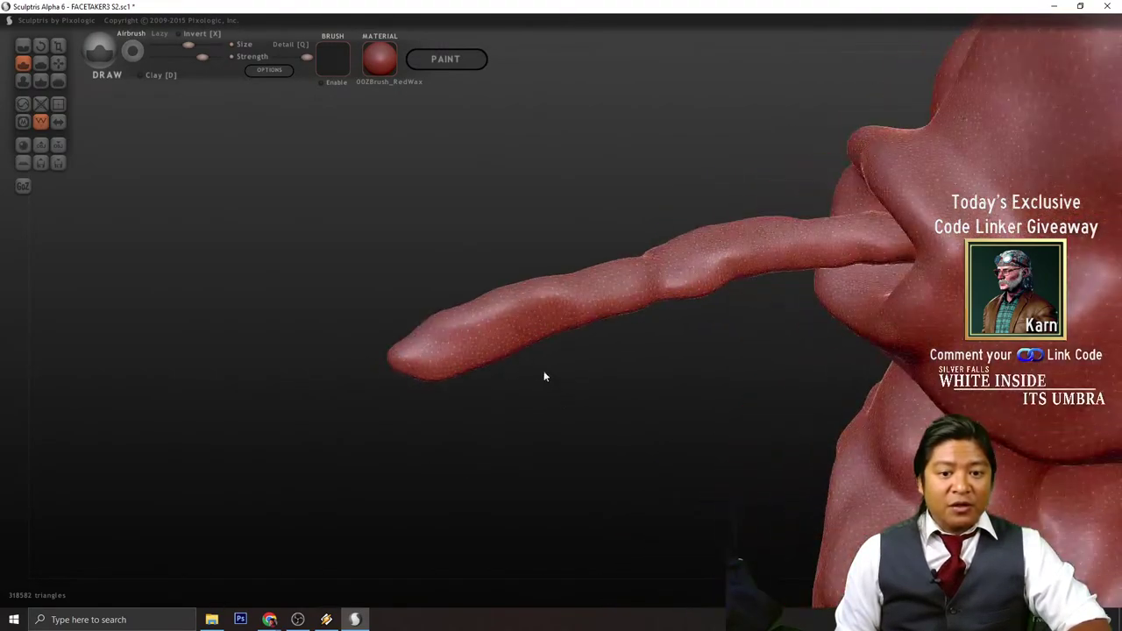
- Draw a rounded bump on the side of the thin arm's hand and build it out into a short finger stub
left_click(501, 324)
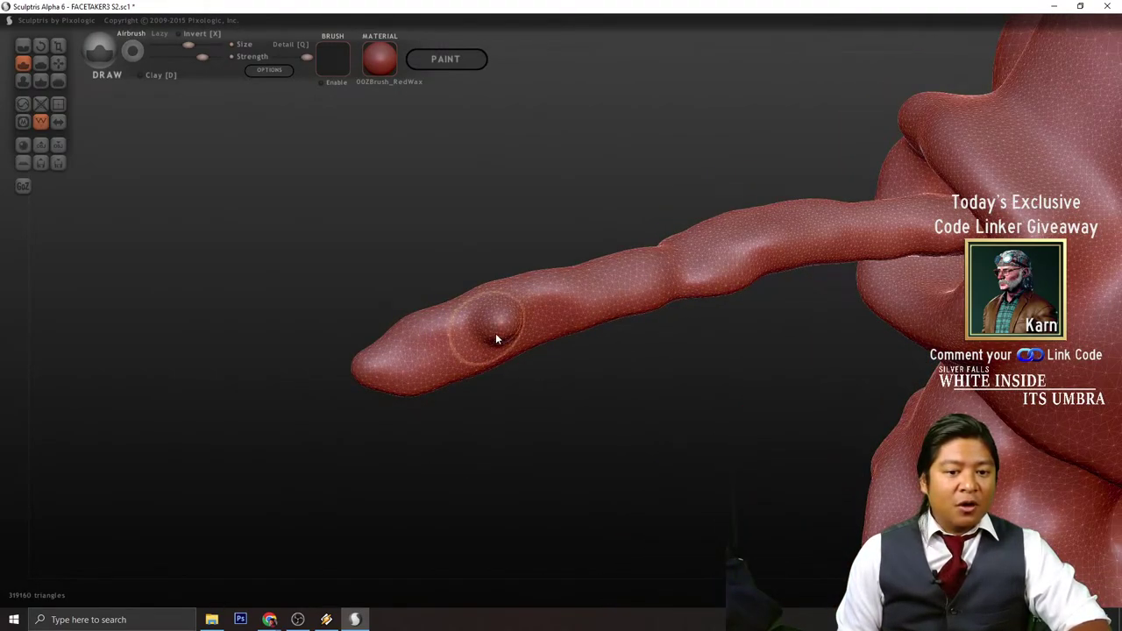
left_click_drag(552, 441, 486, 264)
mouse_move(498, 338)
left_mouse_down()
mouse_move(609, 416)
mouse_move(501, 497)
left_mouse_up()
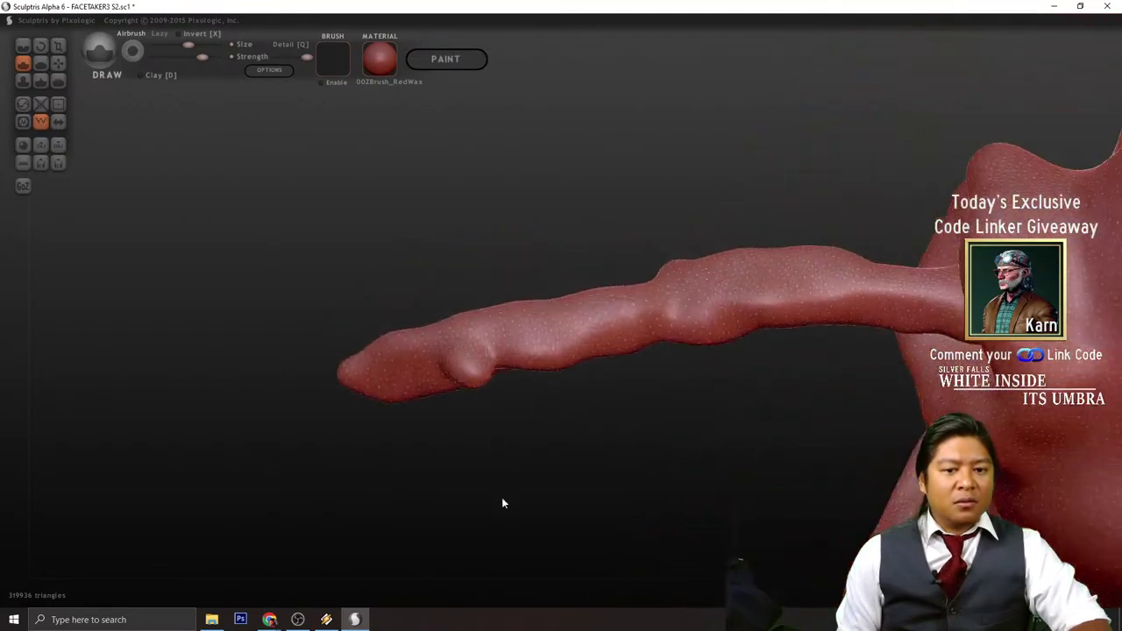
left_click(498, 366)
mouse_move(547, 431)
left_mouse_down()
mouse_move(563, 435)
mouse_move(658, 376)
mouse_move(660, 350)
left_mouse_up()
left_click(592, 309)
mouse_move(591, 309)
left_mouse_down()
mouse_move(552, 321)
mouse_move(592, 313)
mouse_move(609, 383)
mouse_move(590, 255)
mouse_move(597, 265)
left_mouse_up()
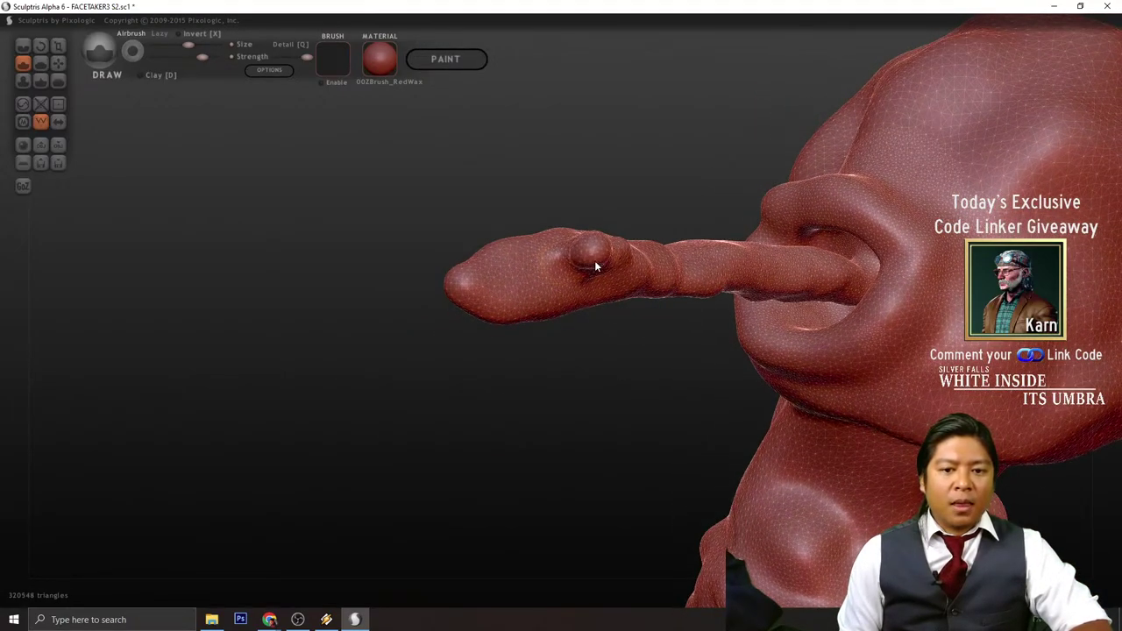
mouse_move(628, 412)
left_mouse_down()
mouse_move(624, 351)
mouse_move(608, 316)
mouse_move(627, 443)
mouse_move(631, 368)
mouse_move(595, 346)
mouse_move(631, 368)
mouse_move(623, 373)
left_mouse_up()
left_click_drag(596, 447, 537, 451)
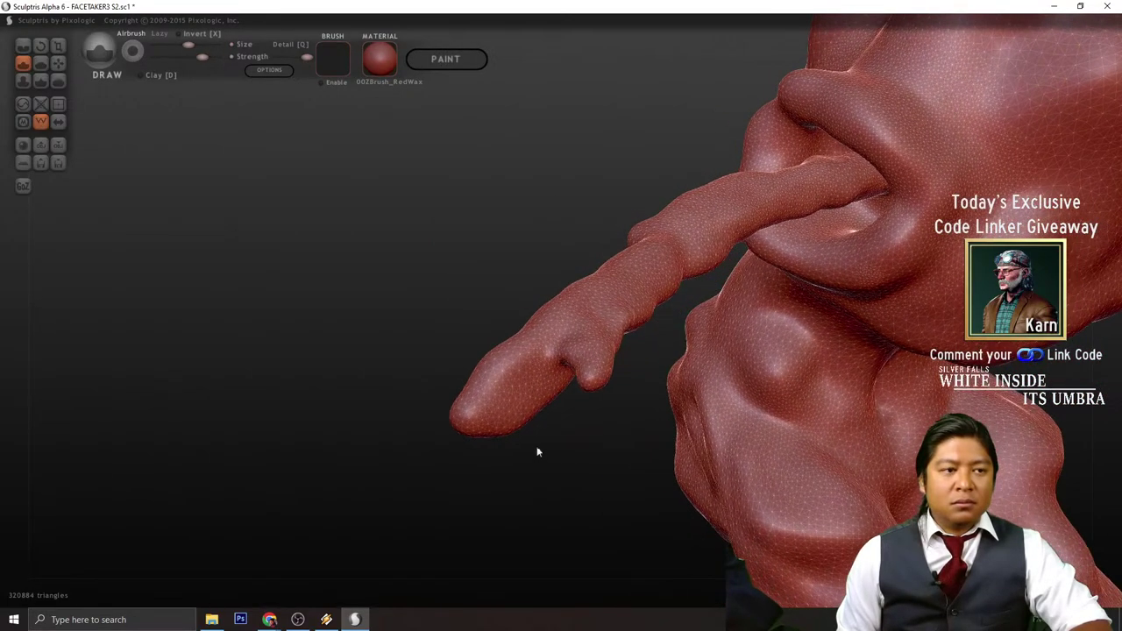
- Stretch the finger stub into a longer tapered finger toward the hand's end with the Grab brush
left_click(58, 63)
scroll(599, 410, "up", 1)
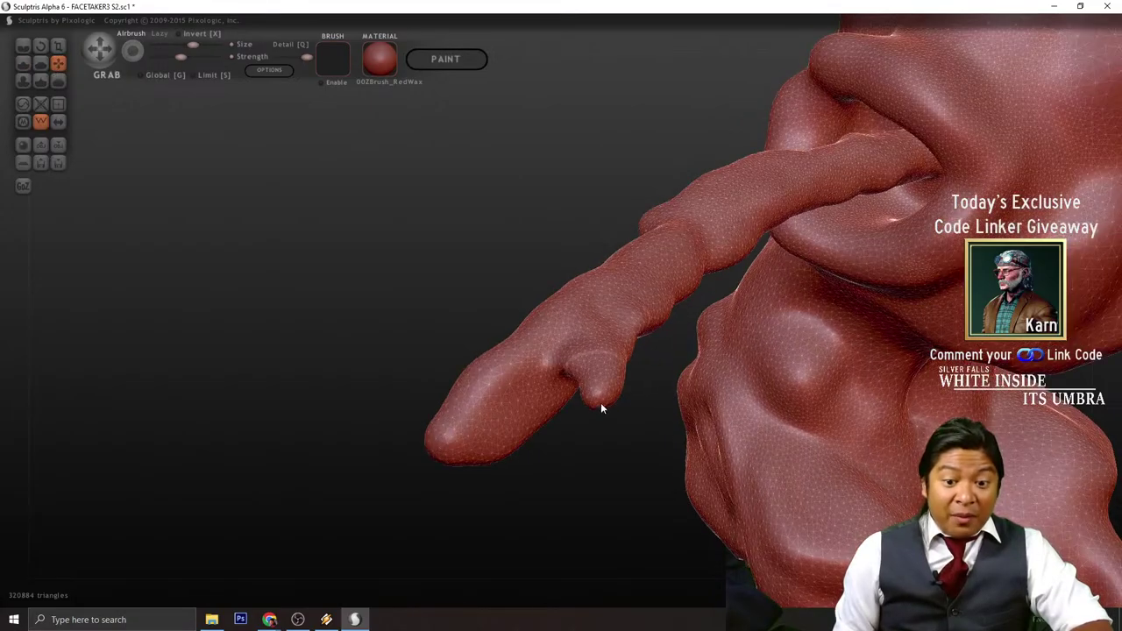
left_click_drag(601, 402, 566, 486)
left_click_drag(563, 498, 526, 413)
- Draw a knuckle bump at the wrist and a second finger stub on the hand beside the first finger
left_click(23, 63)
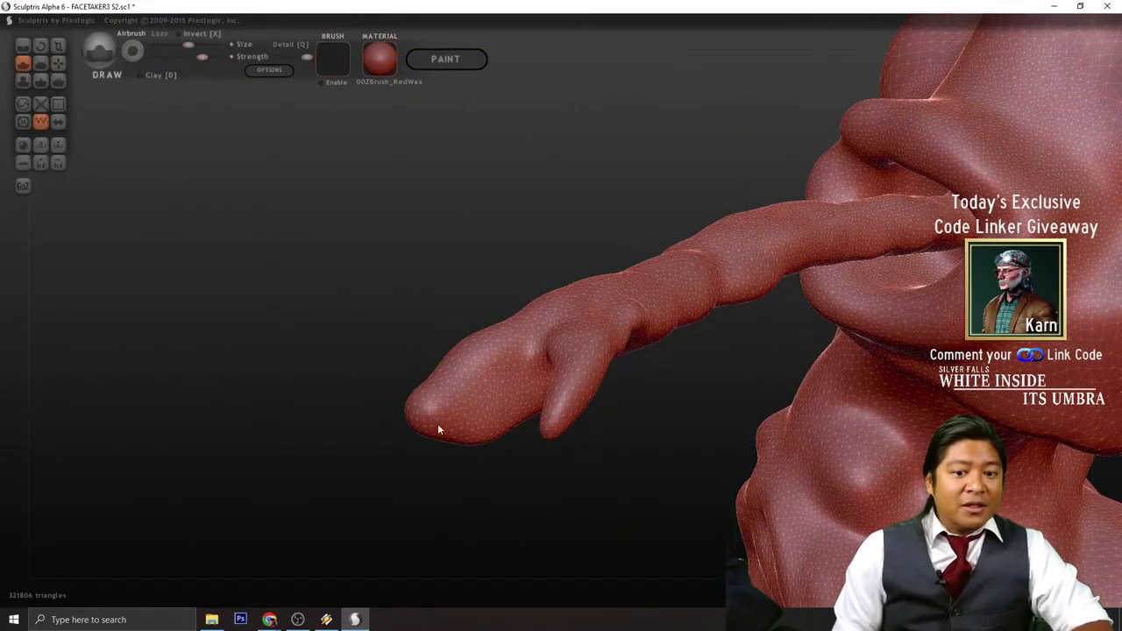
mouse_move(439, 429)
left_mouse_down()
mouse_move(415, 529)
mouse_move(537, 324)
mouse_move(563, 303)
mouse_move(570, 264)
mouse_move(547, 354)
mouse_move(549, 373)
mouse_move(563, 360)
mouse_move(566, 427)
left_mouse_up()
mouse_move(453, 491)
left_mouse_down()
mouse_move(433, 534)
mouse_move(494, 391)
left_mouse_up()
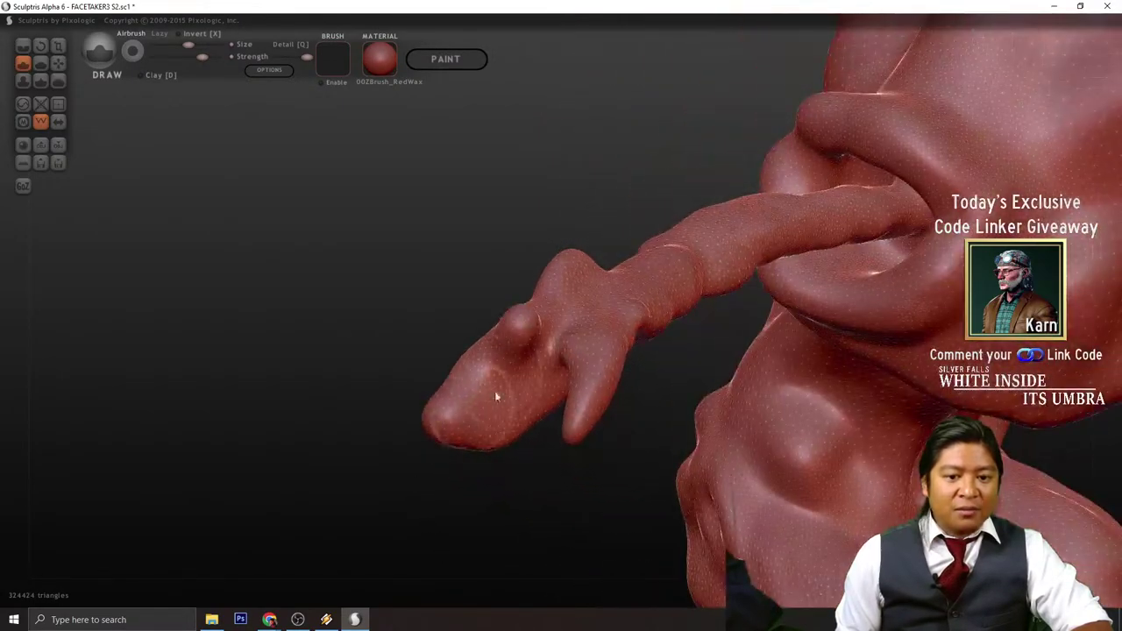
left_click_drag(509, 344, 514, 375)
left_click_drag(537, 523, 561, 547)
left_click_drag(538, 405, 544, 420)
left_click_drag(534, 473, 532, 562)
- Lengthen the second finger by pulling its tip outward with the Grab brush
left_click(57, 63)
left_click_drag(539, 439, 542, 460)
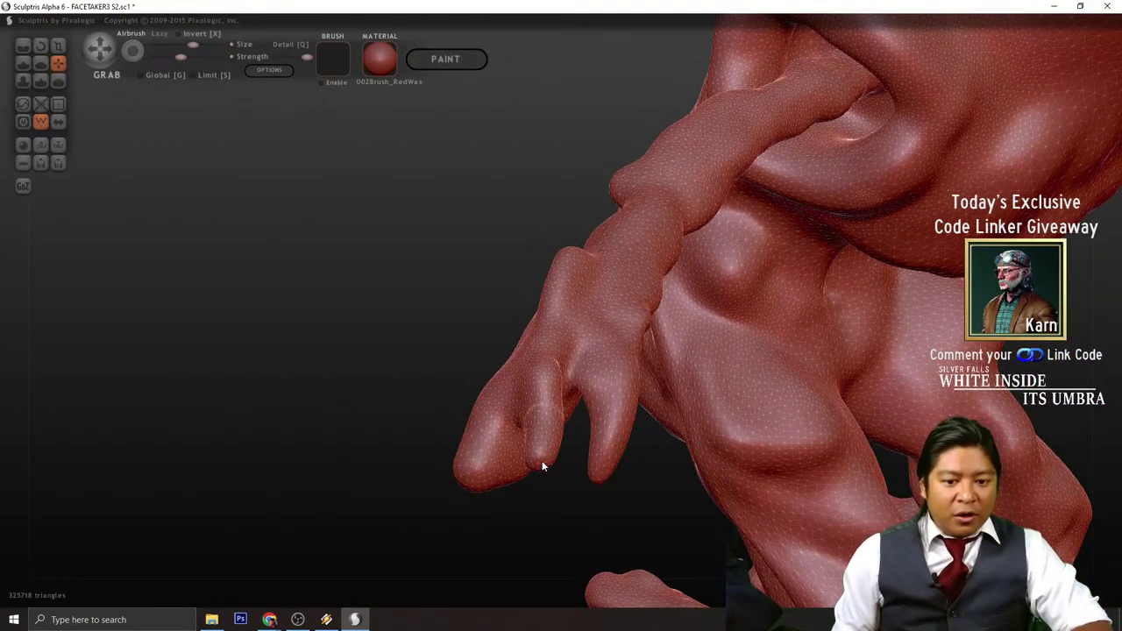
mouse_move(539, 505)
left_mouse_down()
mouse_move(531, 524)
mouse_move(468, 541)
mouse_move(388, 403)
mouse_move(369, 397)
mouse_move(391, 370)
left_mouse_up()
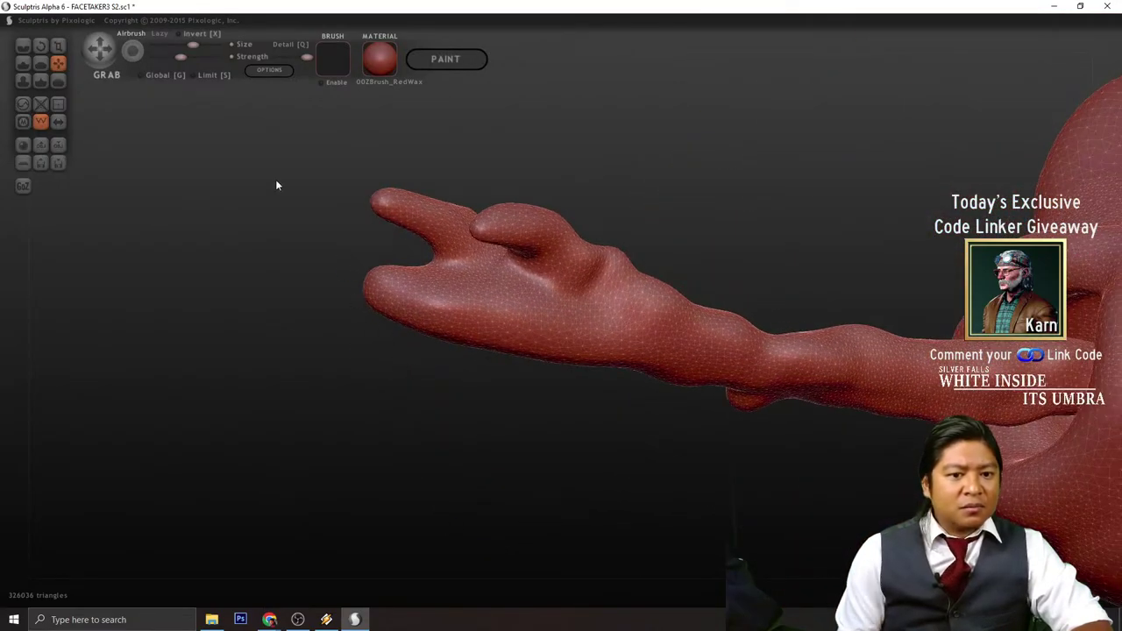
- Carve grooves between the hand's digits and along the thick digit with the Crease brush, undoing an unwanted stroke
left_click(23, 47)
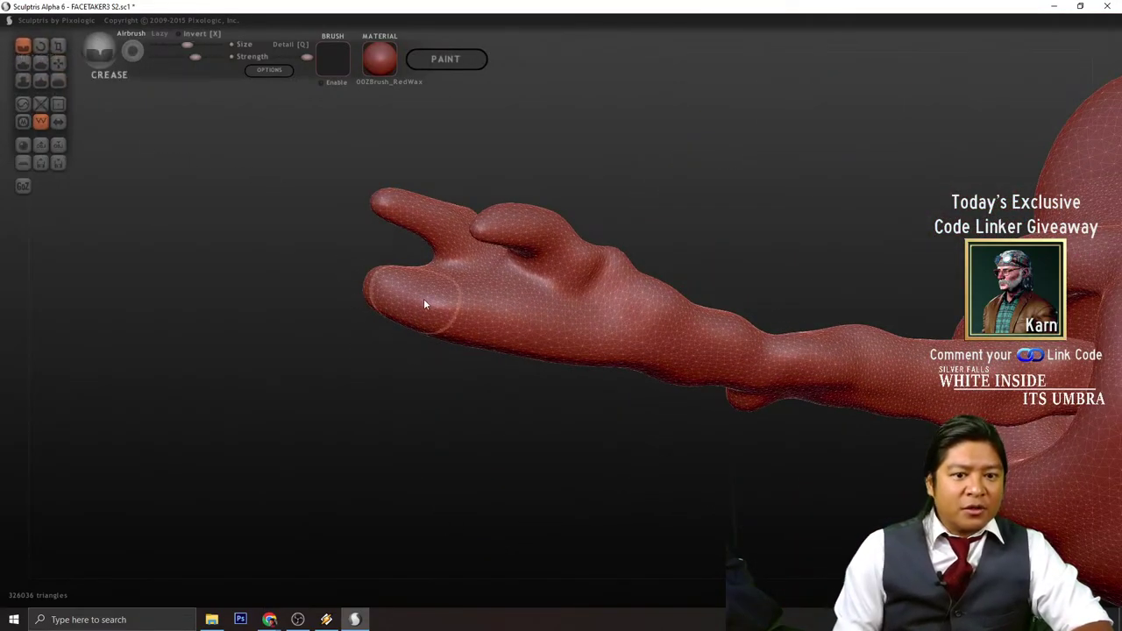
mouse_move(435, 264)
left_mouse_down()
mouse_move(507, 310)
mouse_move(697, 358)
mouse_move(513, 290)
mouse_move(570, 302)
left_mouse_up()
mouse_move(627, 421)
left_mouse_down()
mouse_move(597, 527)
mouse_move(603, 484)
left_mouse_up()
left_click_drag(474, 353, 566, 319)
mouse_move(614, 412)
left_mouse_down()
mouse_move(633, 484)
mouse_move(516, 392)
mouse_move(591, 346)
left_mouse_up()
mouse_move(627, 461)
left_mouse_down()
mouse_move(646, 496)
mouse_move(874, 469)
mouse_move(539, 296)
left_mouse_up()
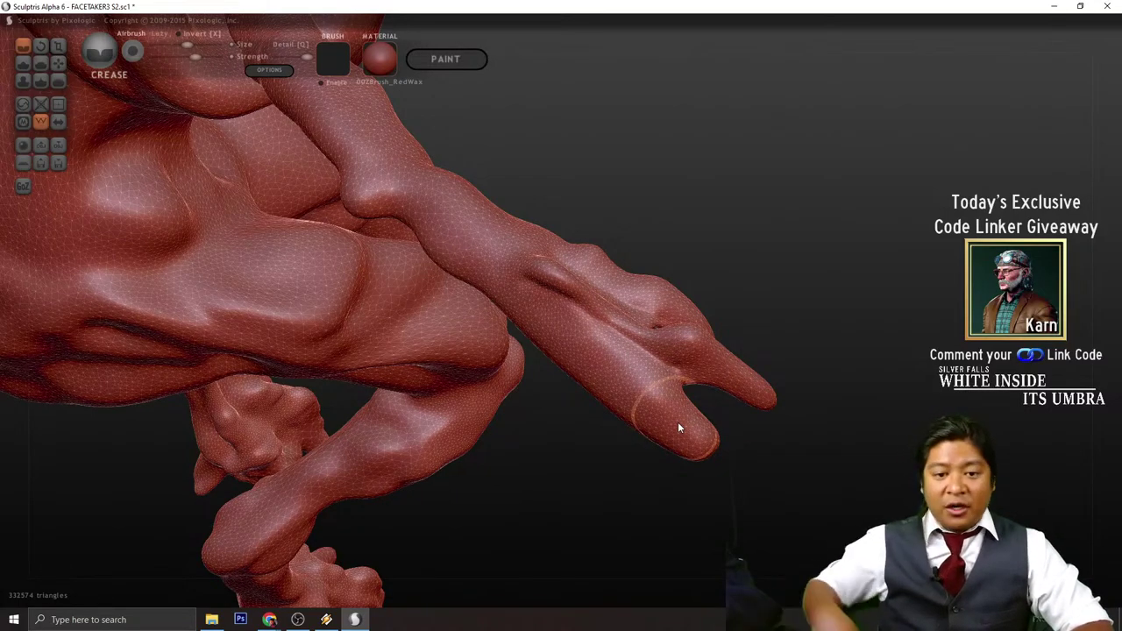
key("ctrl+z")
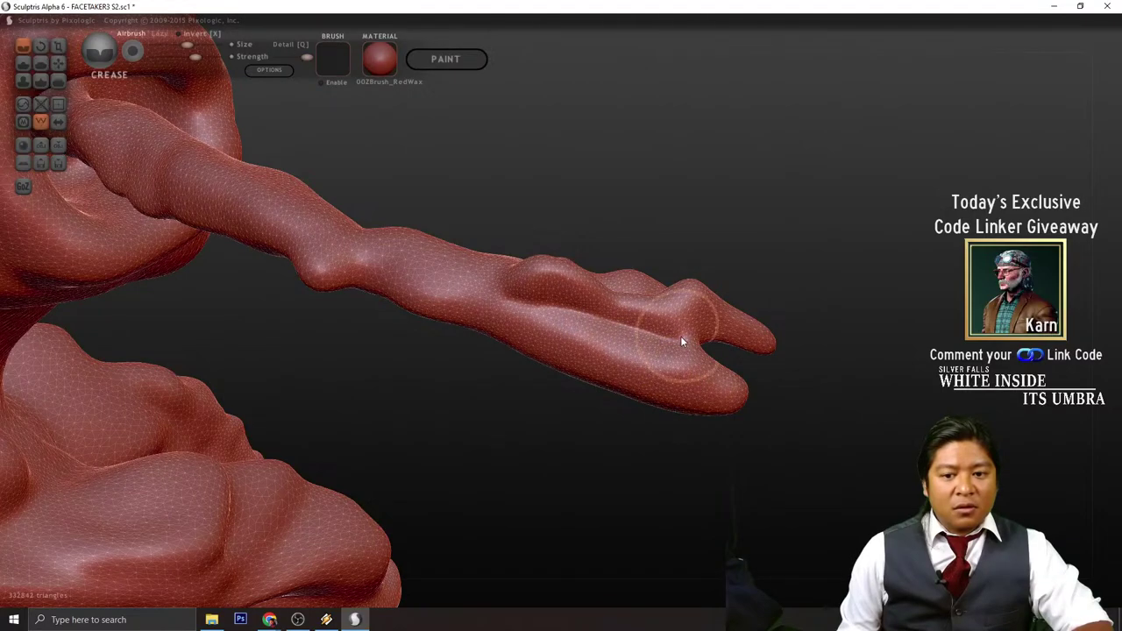
mouse_move(763, 394)
left_mouse_down()
mouse_move(616, 363)
mouse_move(816, 498)
mouse_move(724, 430)
left_mouse_up()
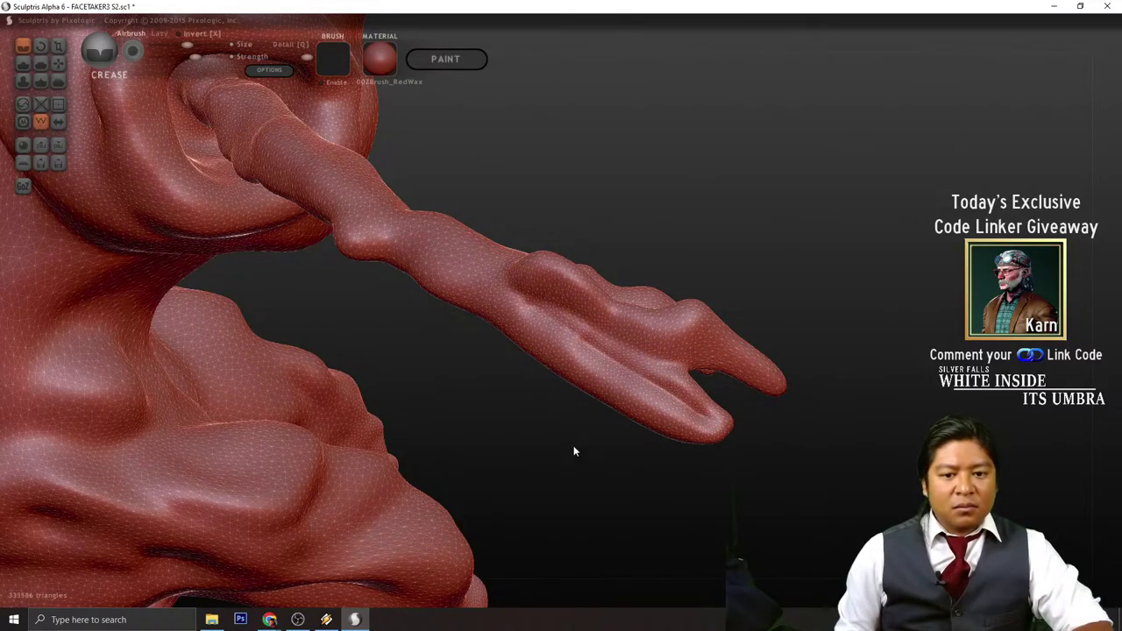
- Sharpen the tips of the hand's digits with the Pinch brush
left_click(40, 81)
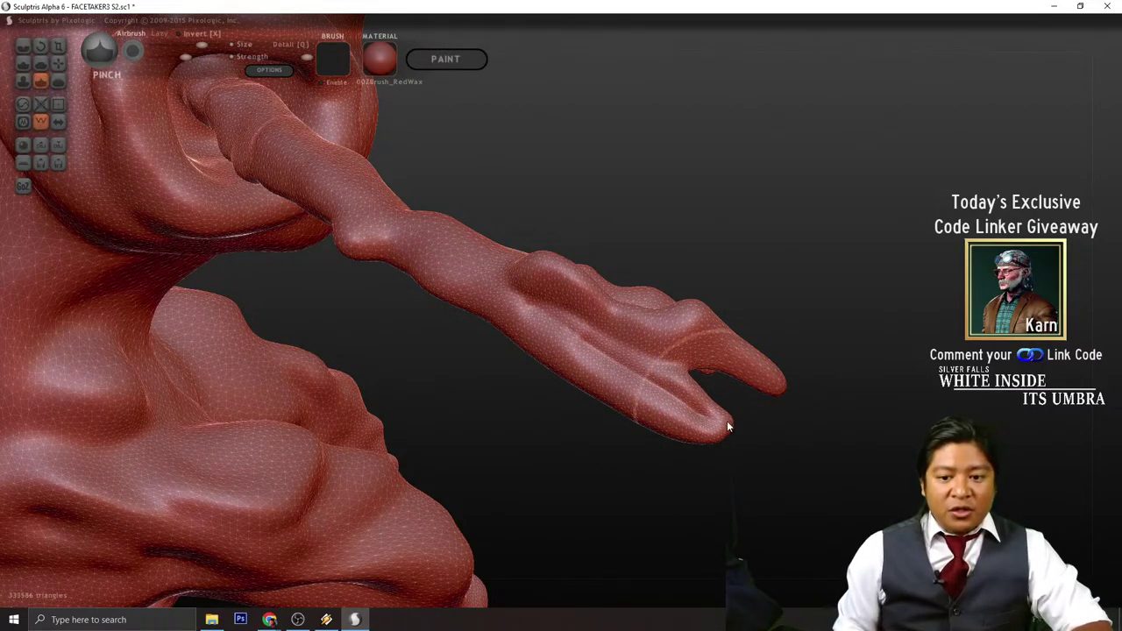
left_click_drag(785, 447, 738, 467)
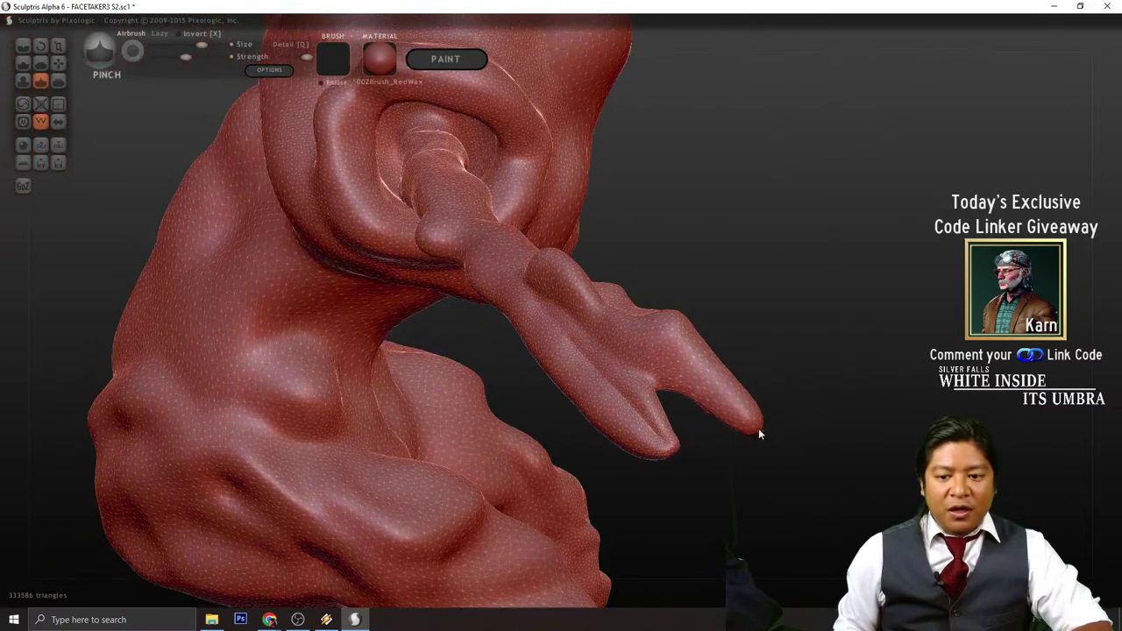
left_click_drag(748, 418, 580, 422)
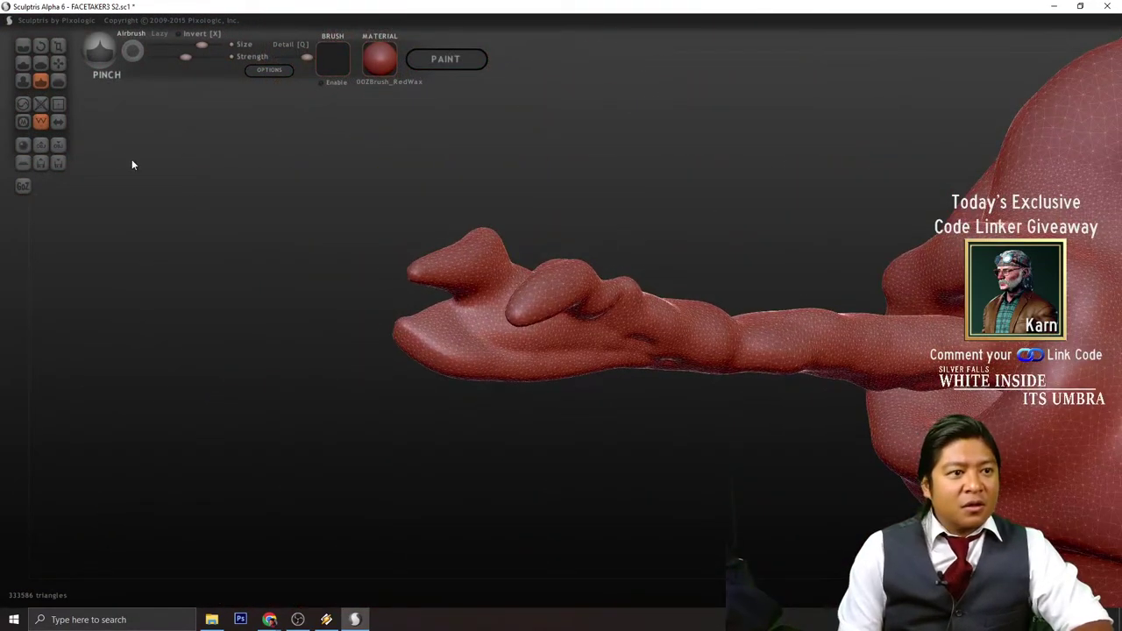
left_click_drag(132, 164, 554, 230)
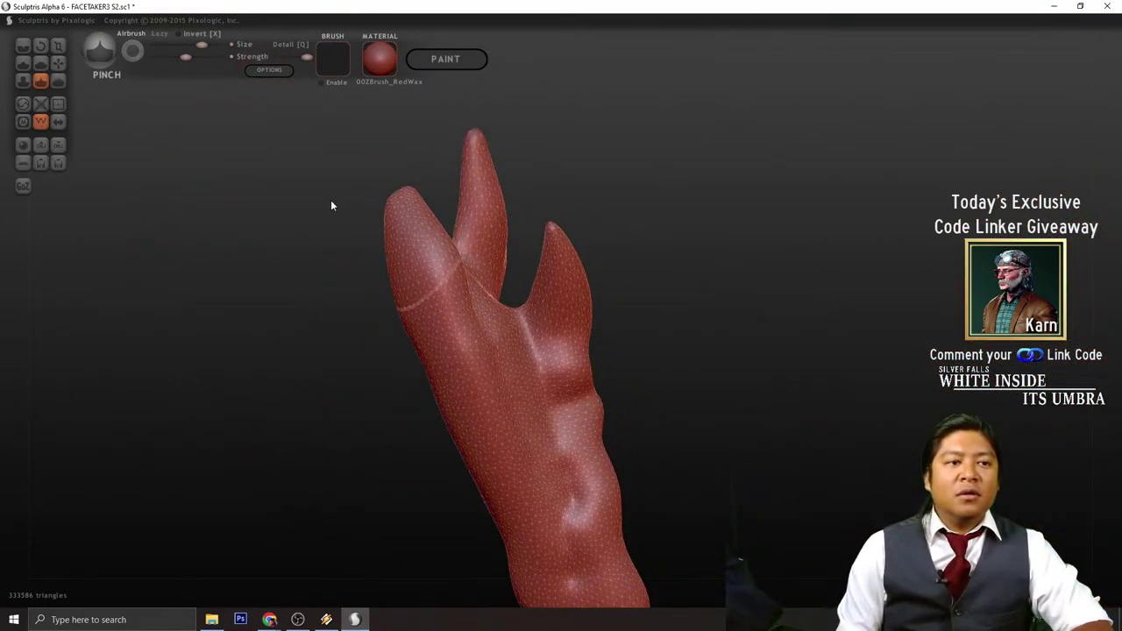
- Adjust the direction and length of the pointed finger tips with the Grab brush
left_click(58, 63)
left_click_drag(629, 195, 590, 237)
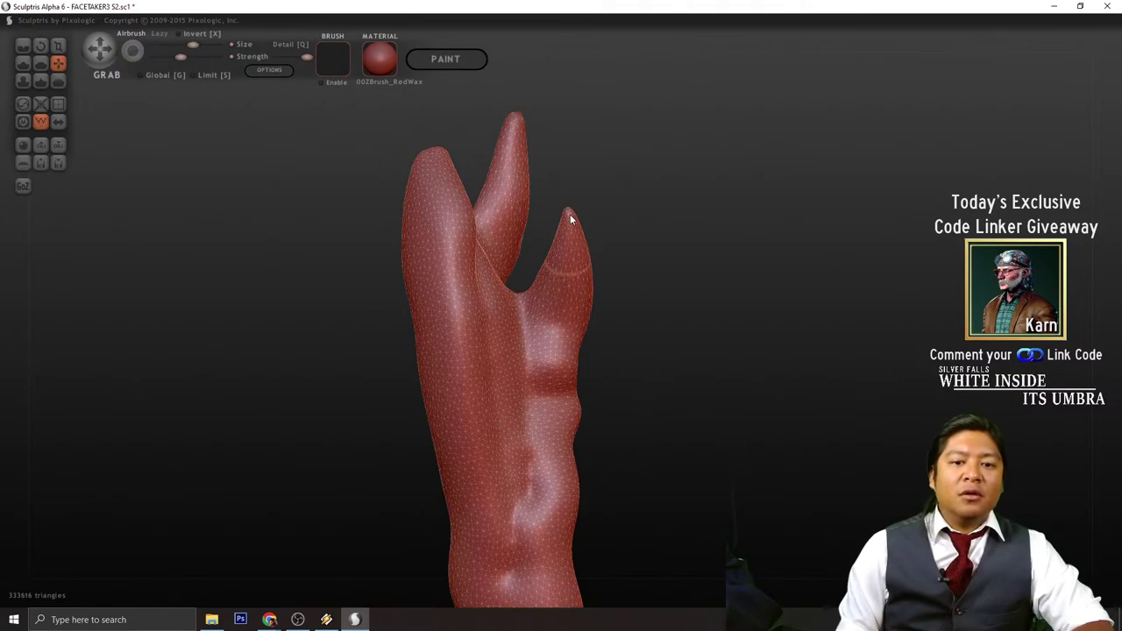
mouse_move(512, 73)
left_mouse_down()
mouse_move(669, 278)
mouse_move(565, 423)
mouse_move(491, 301)
left_mouse_up()
scroll(491, 300, "up", 3)
- Add volume to the wrist knuckle, the back of the hand and the thick digit with the Draw brush
left_click(24, 64)
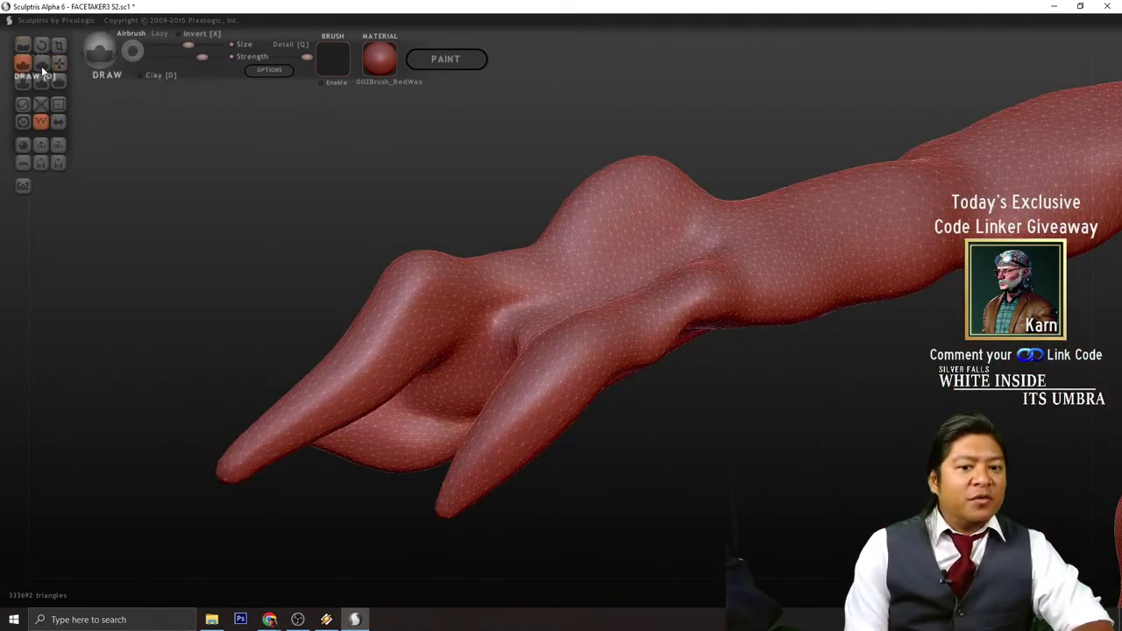
scroll(605, 253, "down", 3)
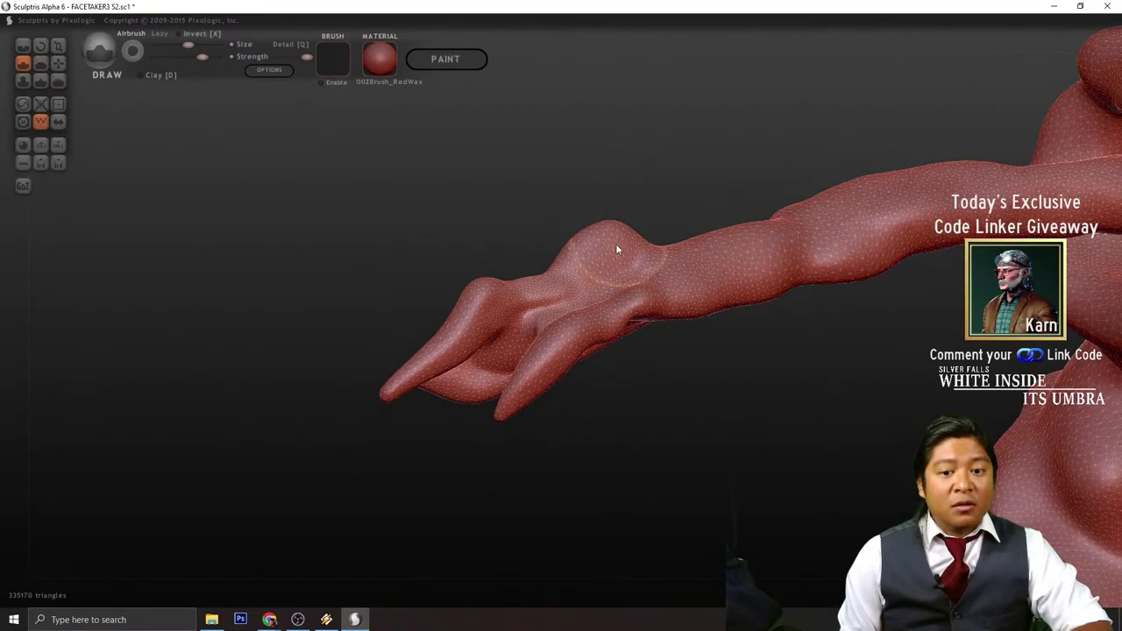
scroll(541, 276, "up", 3)
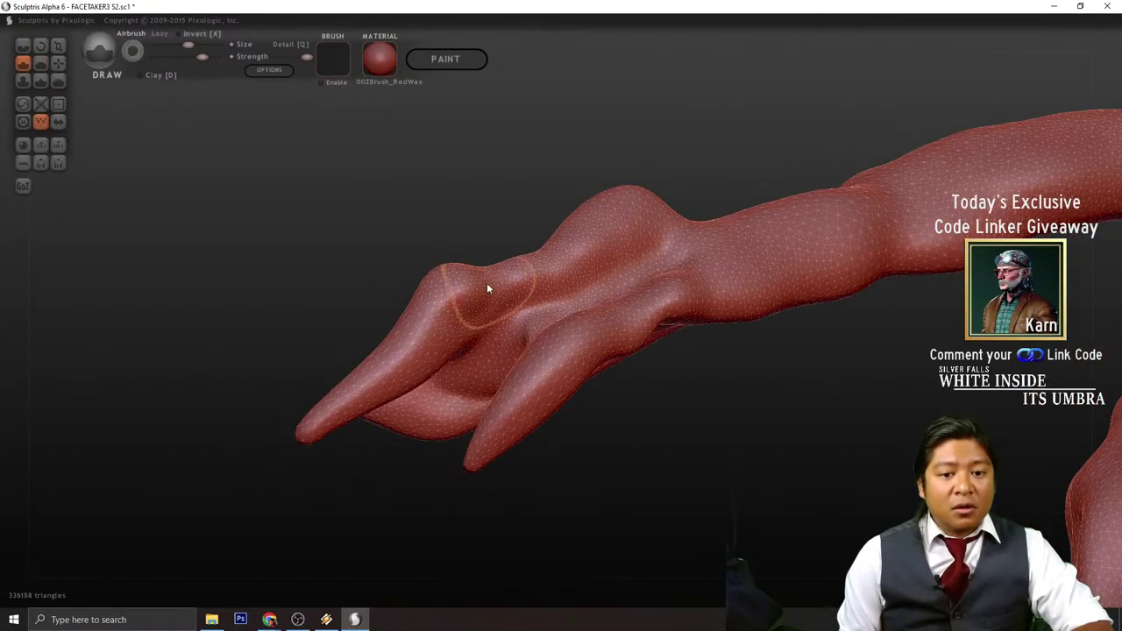
left_click_drag(589, 275, 471, 320)
left_click_drag(359, 465, 470, 504)
right_click_drag(469, 504, 779, 396)
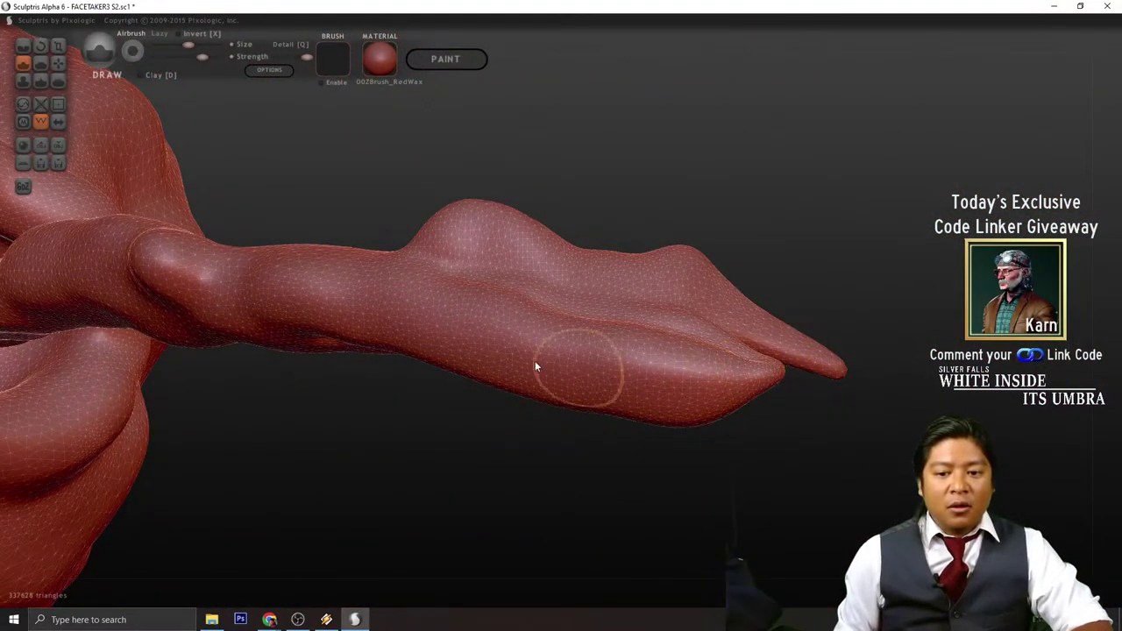
right_click_drag(832, 409, 649, 376)
- Reshape the thick digit and its tip with the Grab brush, viewing the hand from below
left_click(57, 65)
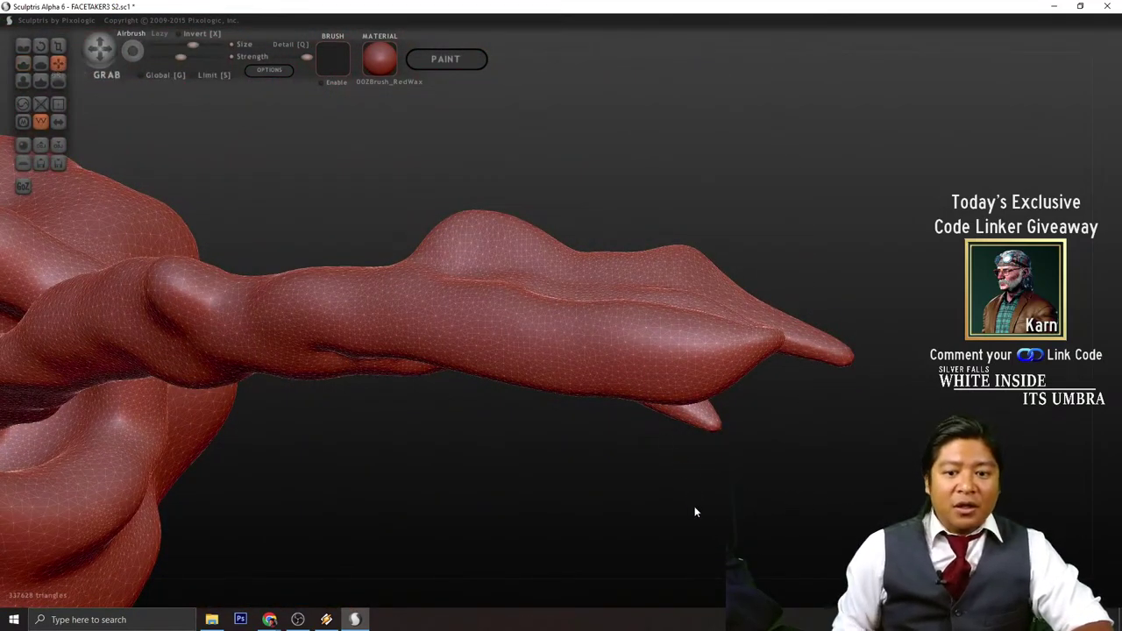
right_click_drag(694, 506, 687, 349)
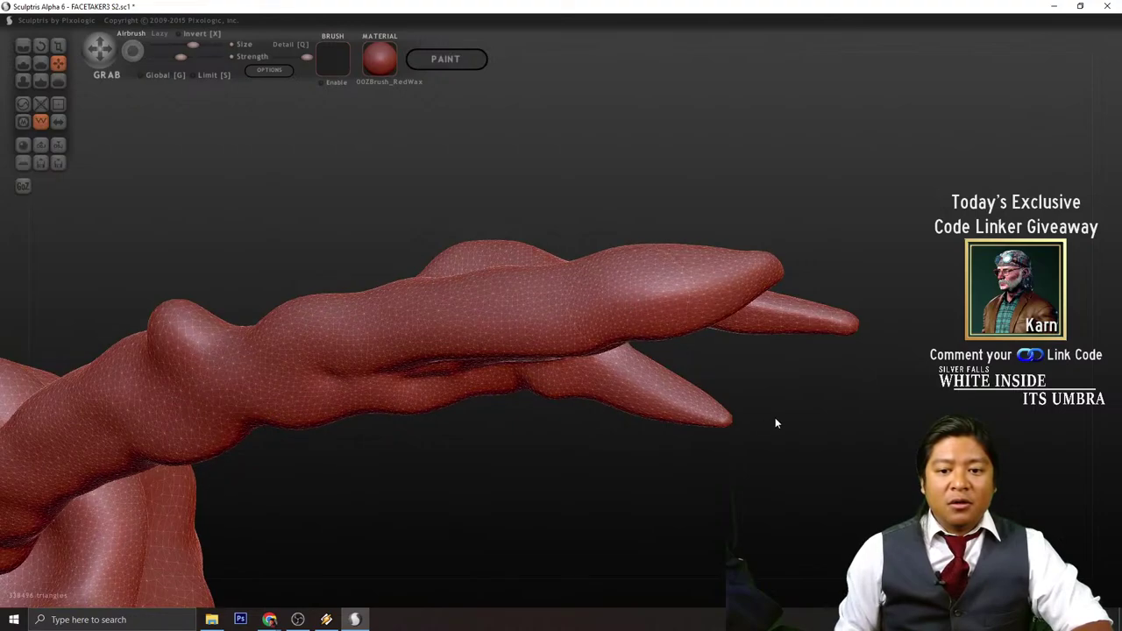
right_click_drag(775, 417, 657, 243)
right_click_drag(748, 369, 707, 358)
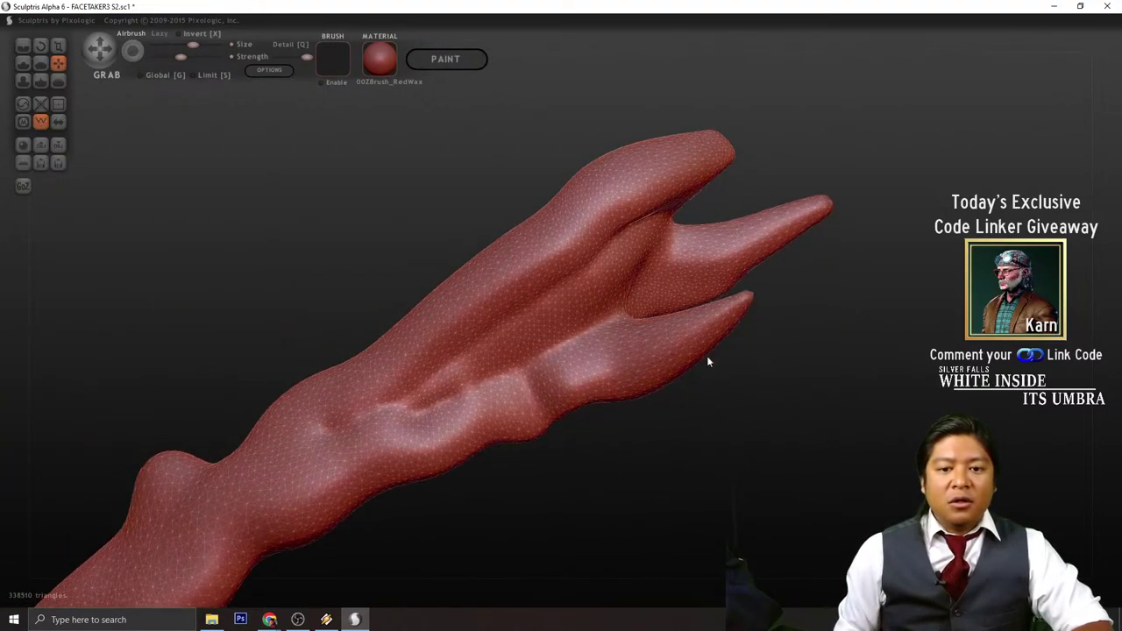
- Deepen the groove running from between the digits down the palm with the Crease brush
left_click(21, 45)
left_click_drag(638, 237, 384, 391)
right_click_drag(386, 395, 715, 529)
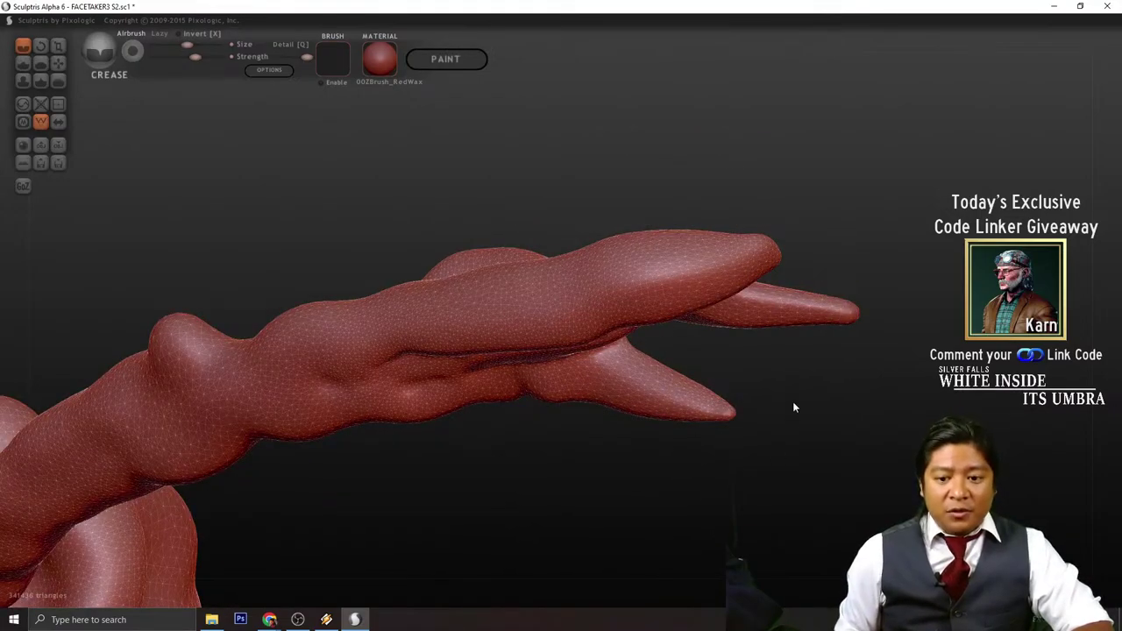
- Carve long grooves along the underside of the hand and digits with the Crease brush and soften them with the Smooth brush
right_click_drag(794, 406, 716, 406)
mouse_move(742, 394)
left_mouse_down()
mouse_move(571, 360)
mouse_move(378, 288)
left_mouse_up()
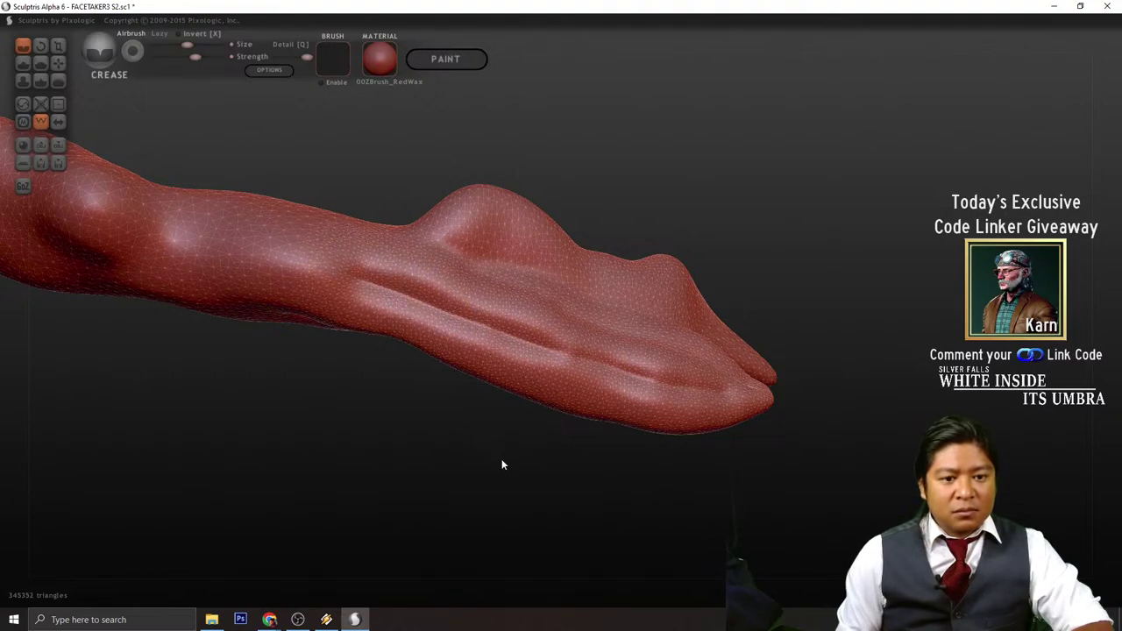
right_click_drag(501, 462, 378, 357)
mouse_move(325, 344)
left_mouse_down()
mouse_move(221, 325)
mouse_move(344, 332)
mouse_move(712, 405)
left_mouse_up()
left_click(58, 79)
right_click_drag(704, 366, 716, 403)
right_click_drag(761, 454, 631, 394)
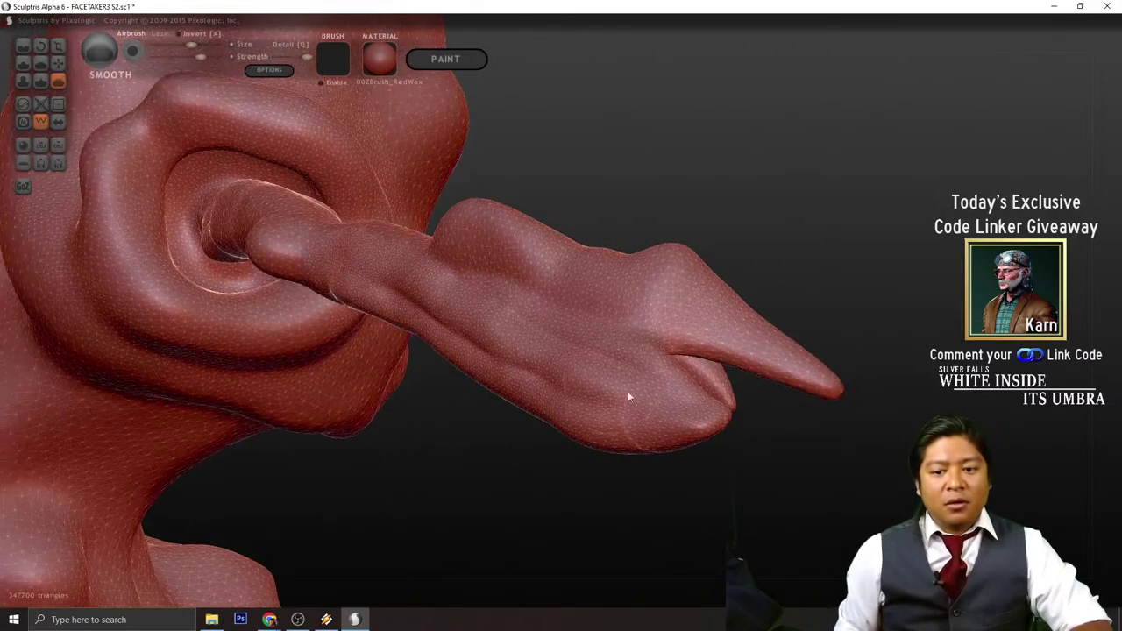
- Pull the tip of the thick digit downward with the Grab brush to open the gap between it and the pointed fingers
left_click(56, 64)
right_click_drag(245, 215, 716, 515)
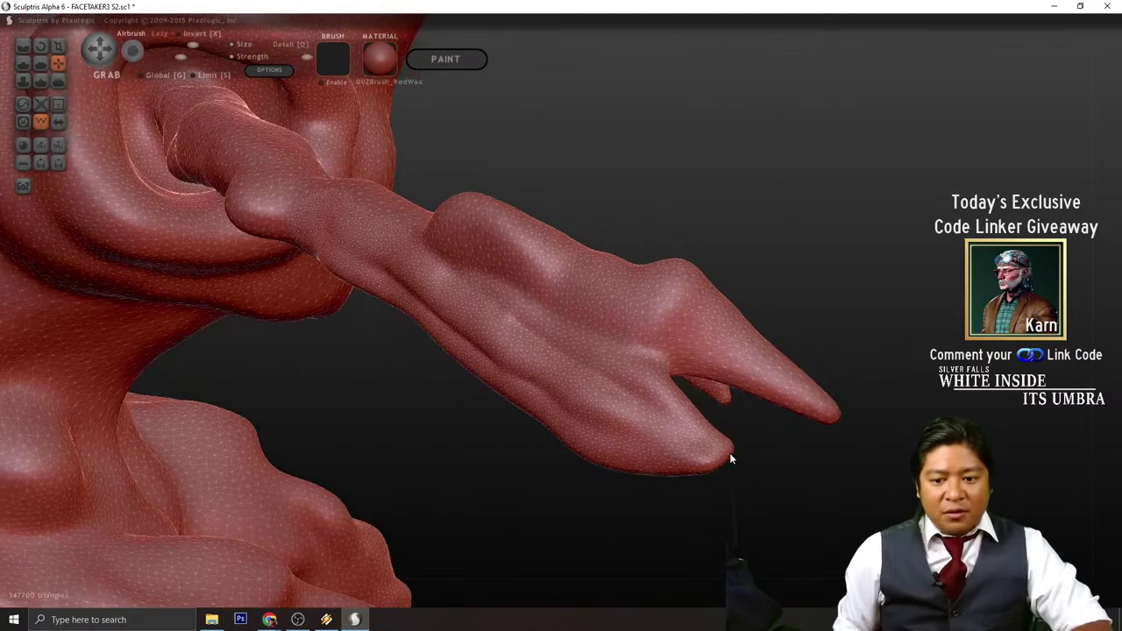
right_click_drag(864, 488, 632, 410)
scroll(596, 390, "up", 4)
right_click_drag(550, 373, 482, 289)
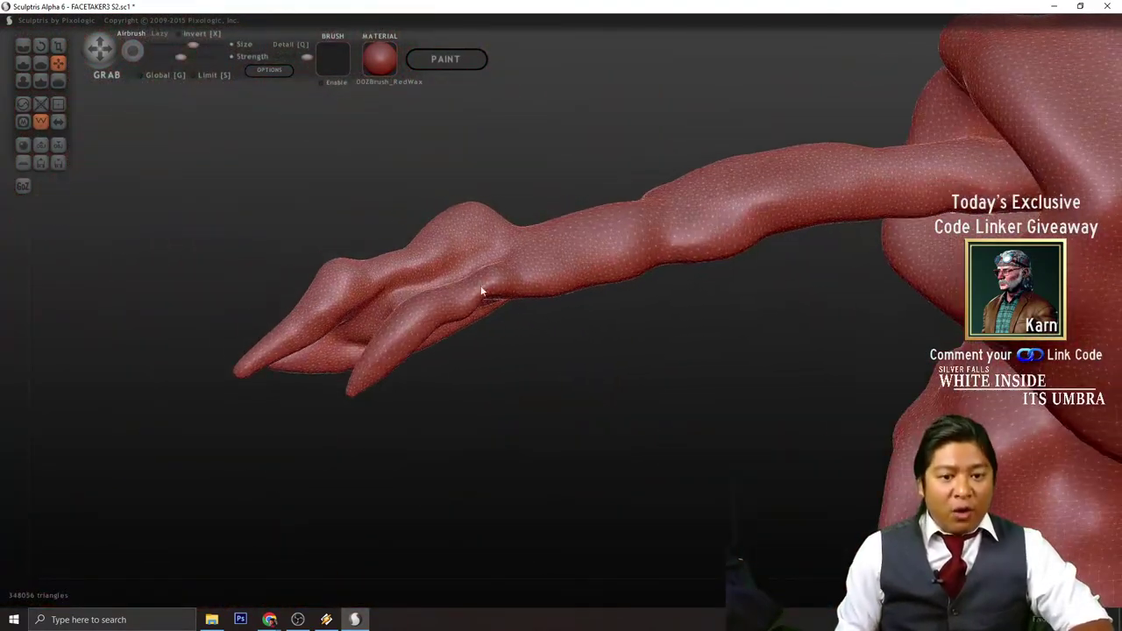
mouse_move(579, 400)
right_mouse_down("alt")
mouse_move(602, 484)
mouse_move(573, 426)
mouse_move(543, 403)
right_mouse_up("alt")
- Build up raised tendon-like forms from the finger base along the wrist and thin forearm with the Draw brush
left_click(22, 63)
mouse_move(483, 295)
left_mouse_down()
mouse_move(494, 305)
mouse_move(481, 303)
left_mouse_up()
scroll(494, 306, "up", 3)
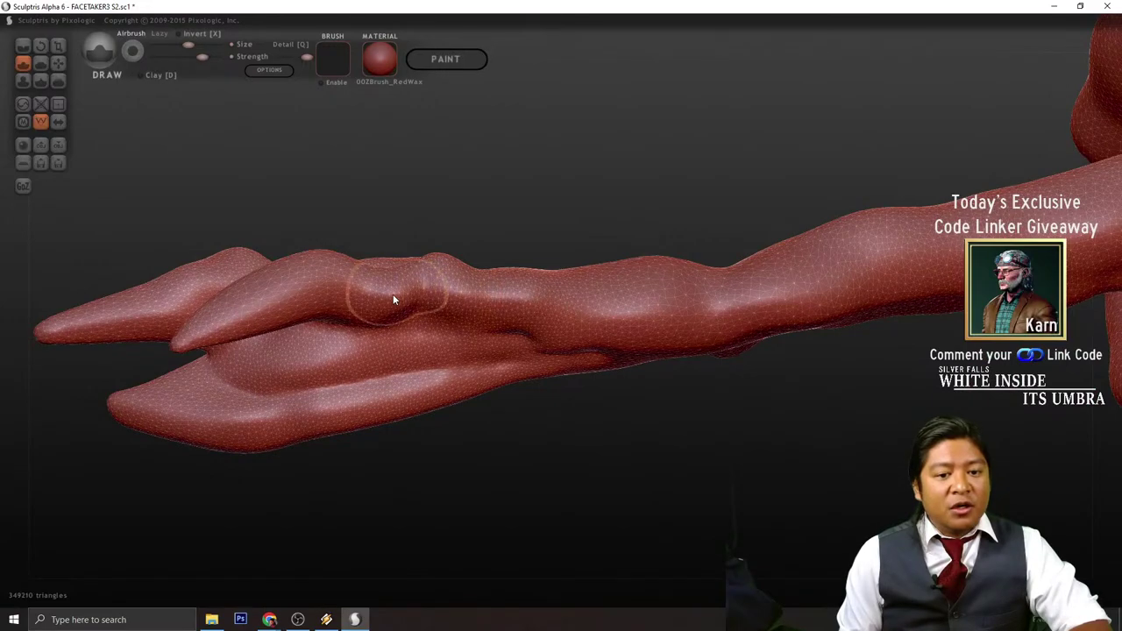
left_click_drag(549, 230, 566, 326)
left_click_drag(468, 361, 652, 315)
mouse_move(623, 323)
right_mouse_down()
mouse_move(621, 453)
mouse_move(623, 378)
mouse_move(647, 459)
mouse_move(554, 455)
mouse_move(574, 430)
right_mouse_up()
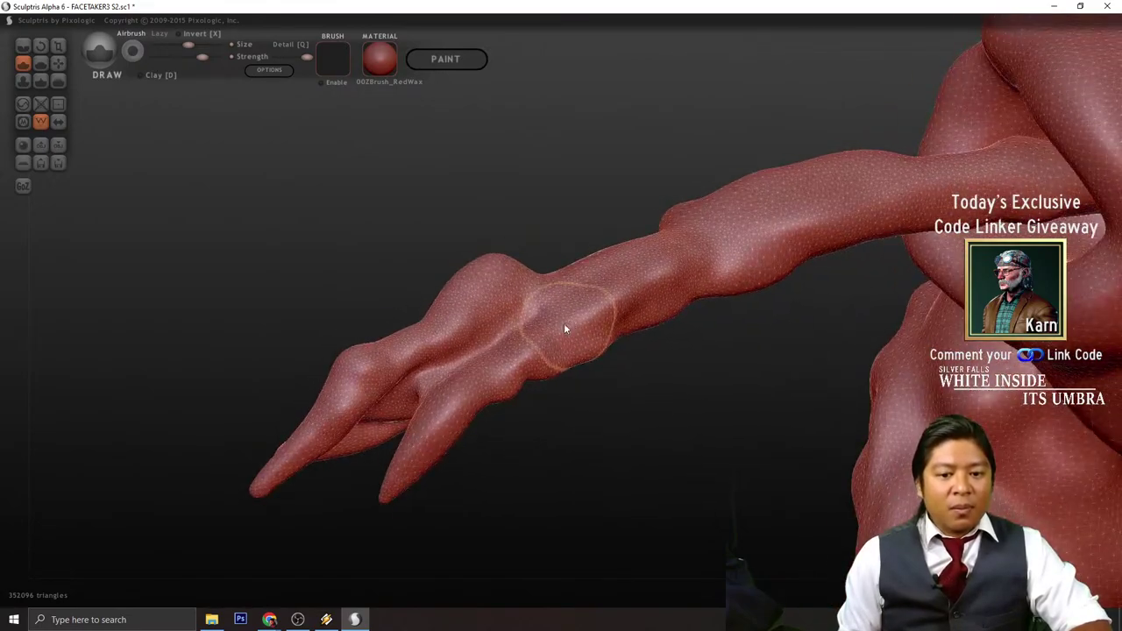
mouse_move(601, 317)
right_mouse_down()
mouse_move(562, 342)
mouse_move(593, 395)
mouse_move(511, 353)
mouse_move(546, 363)
mouse_move(518, 342)
mouse_move(539, 396)
right_mouse_up()
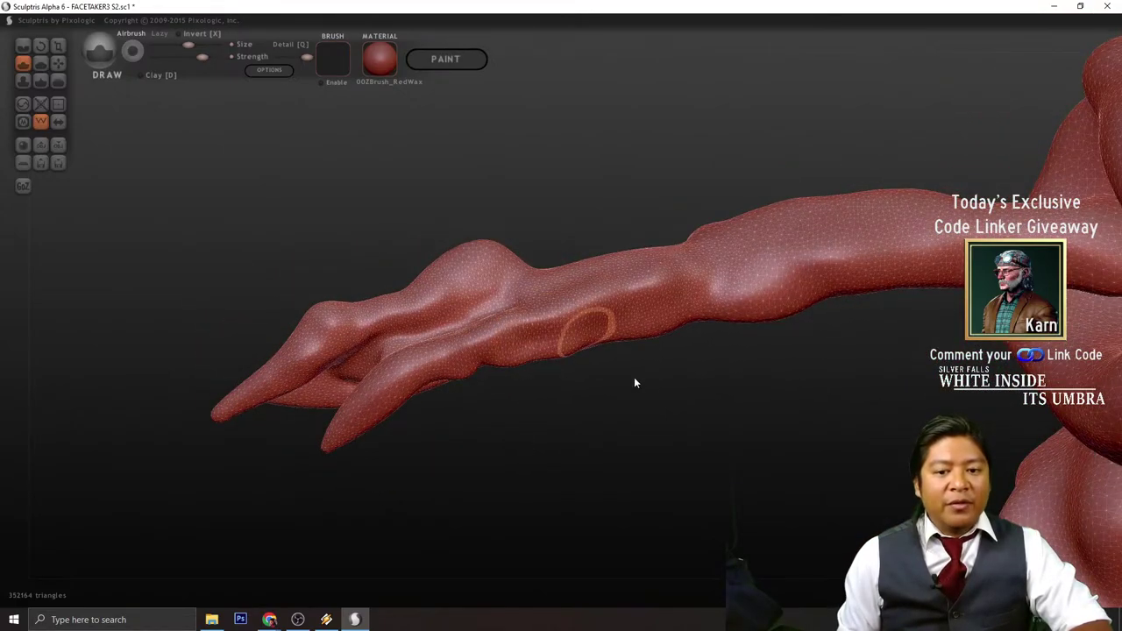
mouse_move(636, 383)
right_mouse_down()
mouse_move(657, 348)
mouse_move(620, 436)
mouse_move(667, 281)
mouse_move(677, 456)
mouse_move(734, 378)
mouse_move(734, 428)
right_mouse_up()
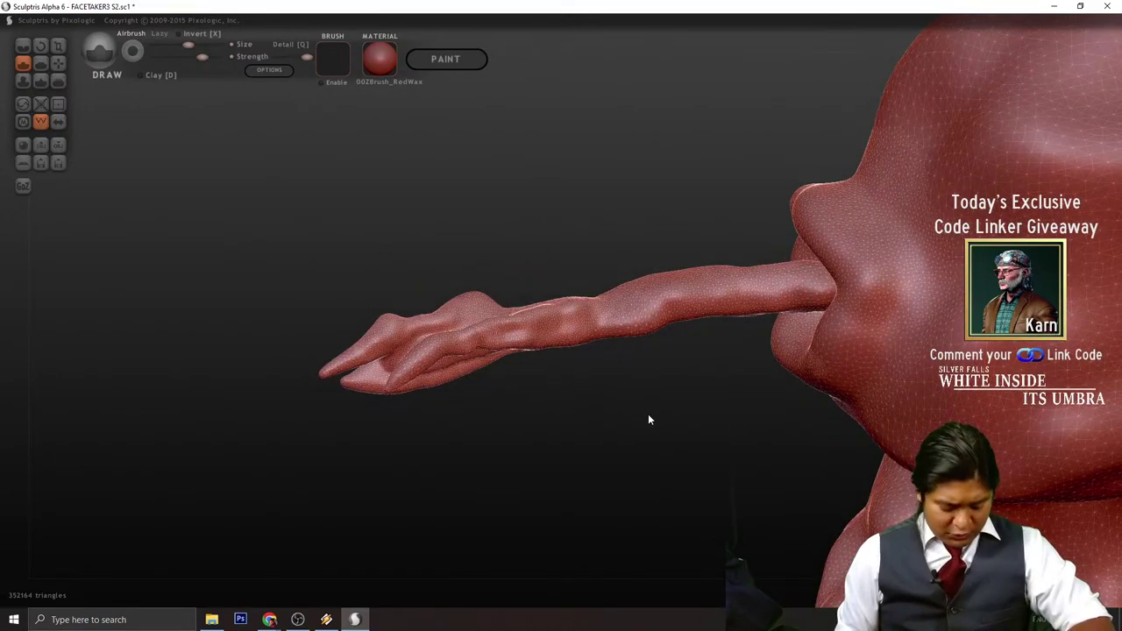
- Push in the bulge on the underside of the thin arm's elbow with the Grab brush
mouse_move(648, 414)
right_mouse_down()
mouse_move(617, 401)
mouse_move(609, 429)
right_mouse_up()
scroll(608, 428, "up", 4)
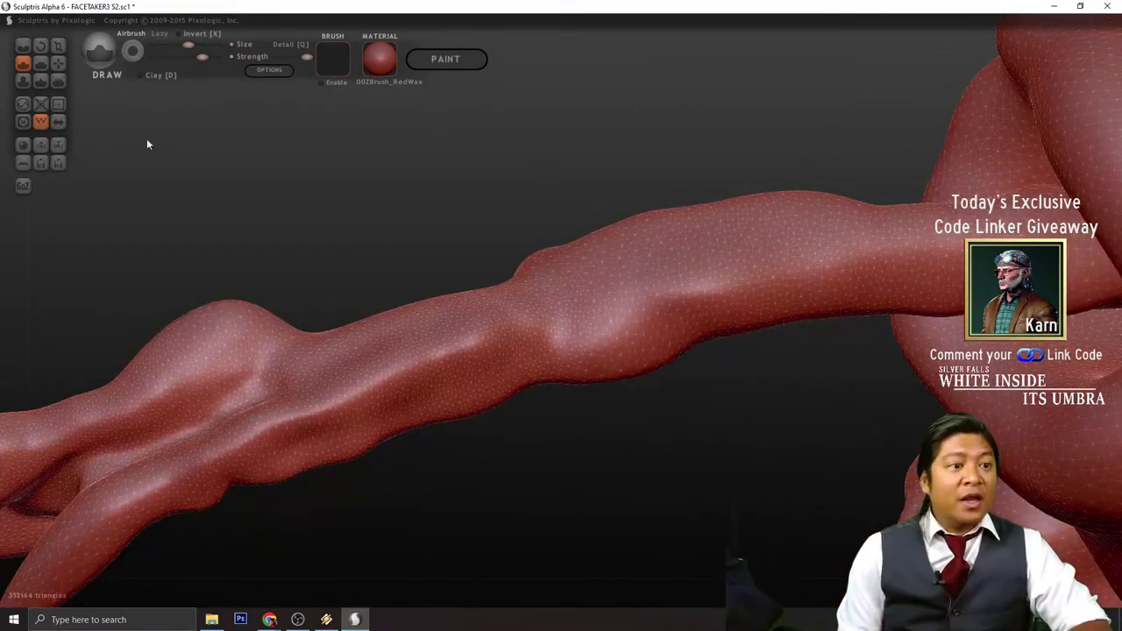
left_click(58, 63)
left_click_drag(621, 379, 601, 345)
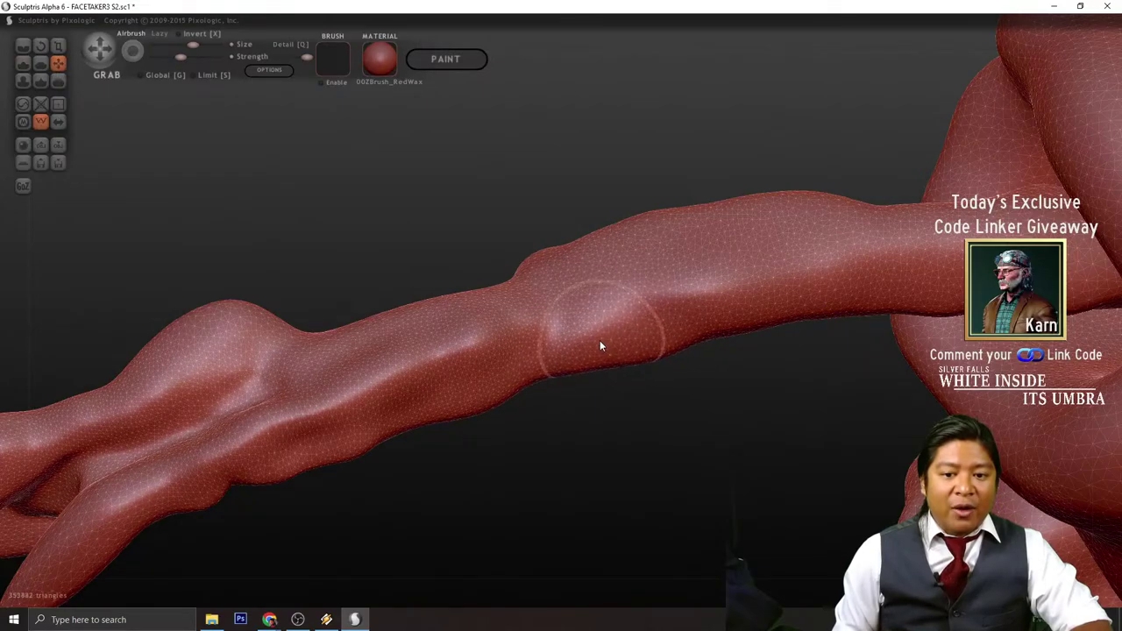
left_click_drag(647, 443, 607, 331)
mouse_move(607, 332)
right_mouse_down()
mouse_move(682, 345)
mouse_move(684, 396)
mouse_move(577, 334)
right_mouse_up()
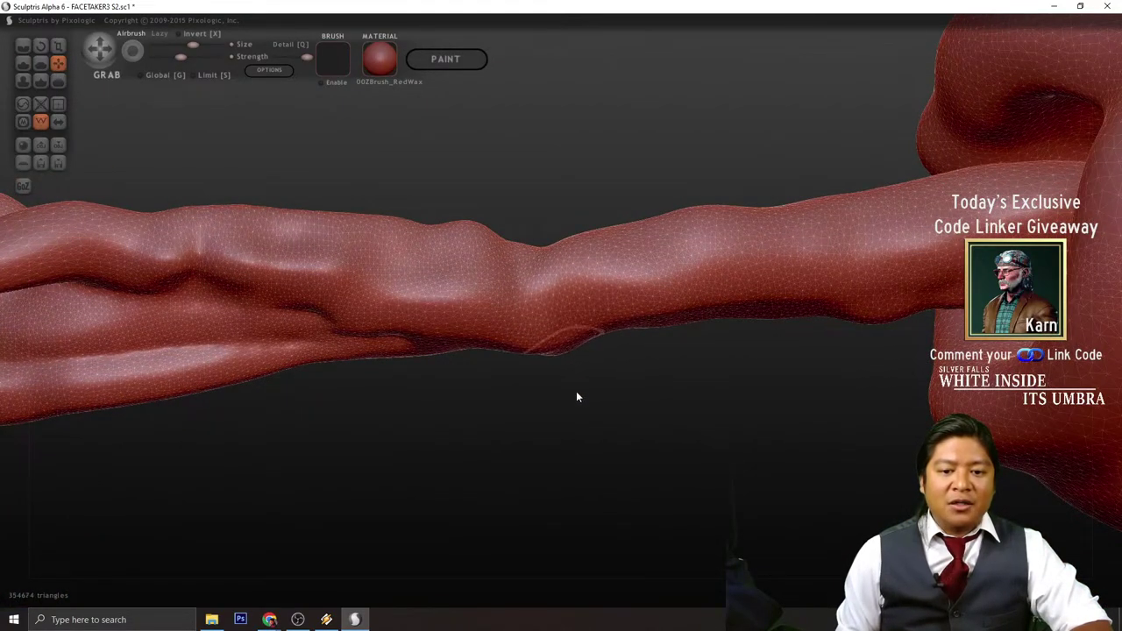
mouse_move(576, 393)
right_mouse_down()
mouse_move(576, 352)
mouse_move(679, 462)
mouse_move(729, 421)
mouse_move(569, 501)
mouse_move(664, 401)
right_mouse_up()
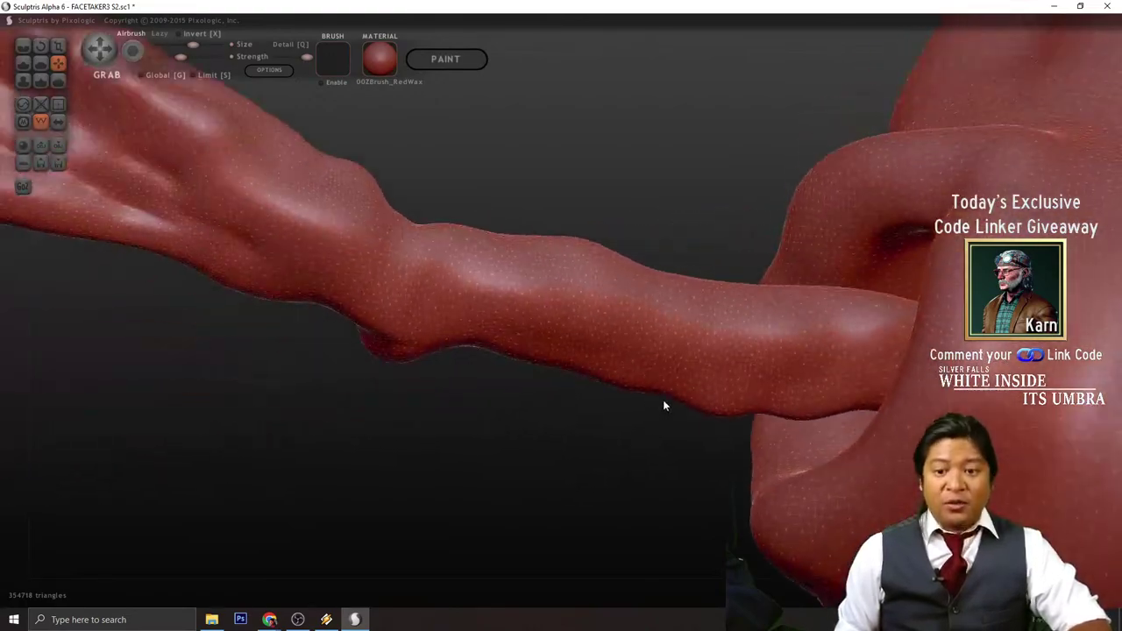
- Carve long grooves along the thin upper arm from the elbow to the shoulder socket with the Crease brush
left_click(26, 49)
right_click_drag(548, 171, 470, 344)
left_click_drag(465, 372, 811, 352)
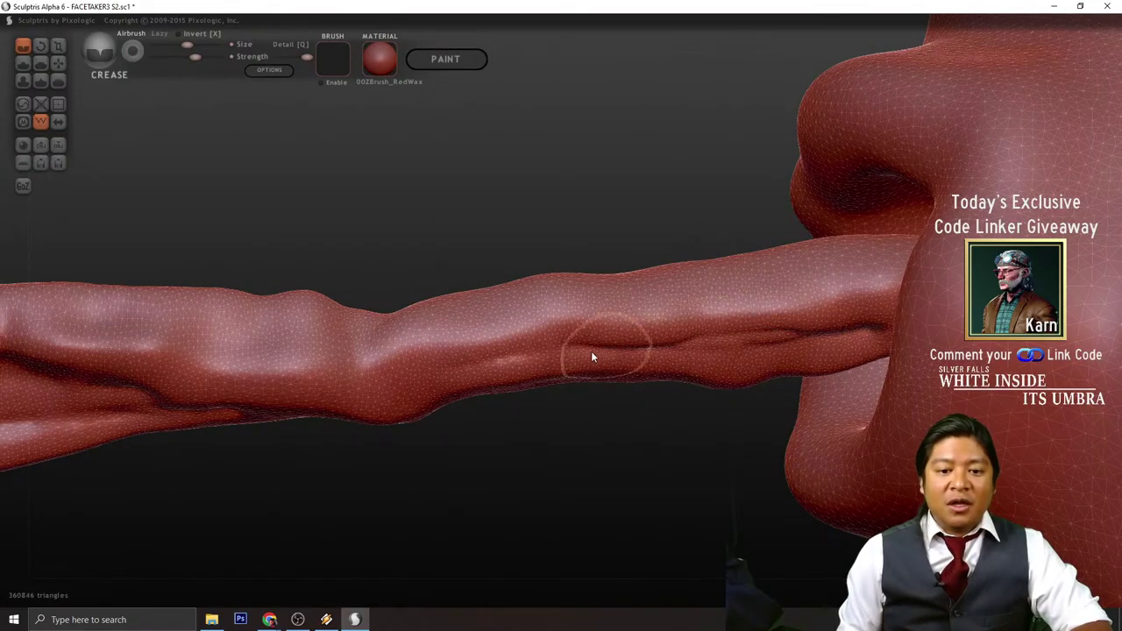
left_click_drag(592, 351, 458, 369)
mouse_move(572, 428)
left_mouse_down()
mouse_move(745, 423)
mouse_move(607, 351)
mouse_move(475, 303)
left_mouse_up()
left_click_drag(711, 140, 667, 341)
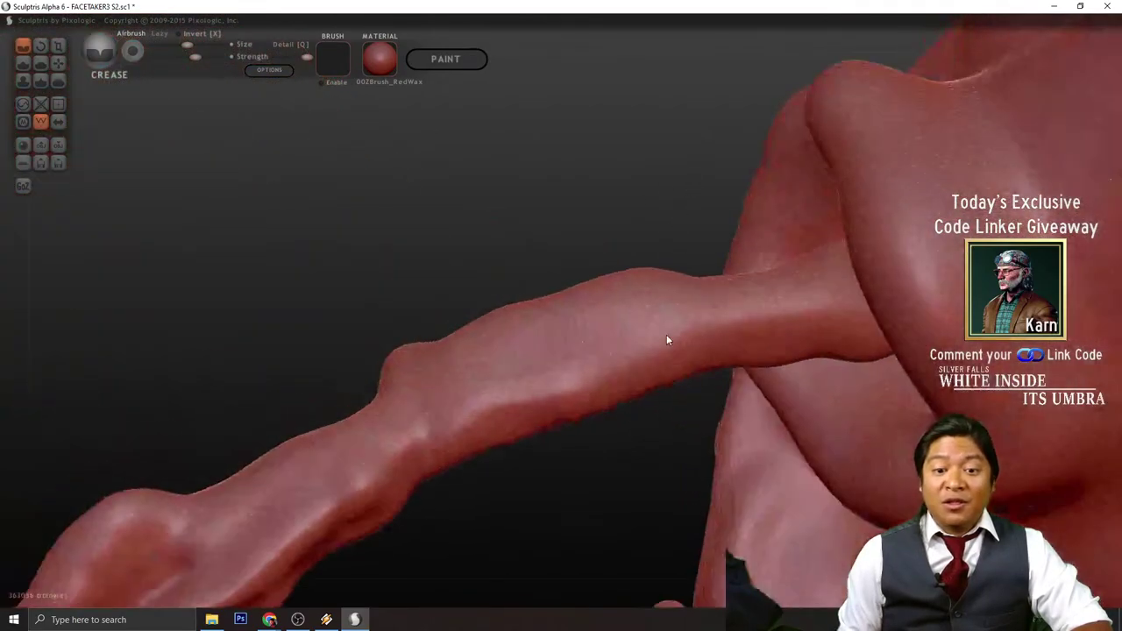
left_click_drag(449, 429, 535, 377)
mouse_move(561, 372)
left_mouse_down()
mouse_move(773, 327)
mouse_move(588, 364)
mouse_move(449, 419)
mouse_move(580, 375)
mouse_move(818, 339)
left_mouse_up()
- Soften the new grooves along the thin upper arm and around the elbow with the Smooth brush
left_click(58, 81)
left_click_drag(606, 474, 614, 350)
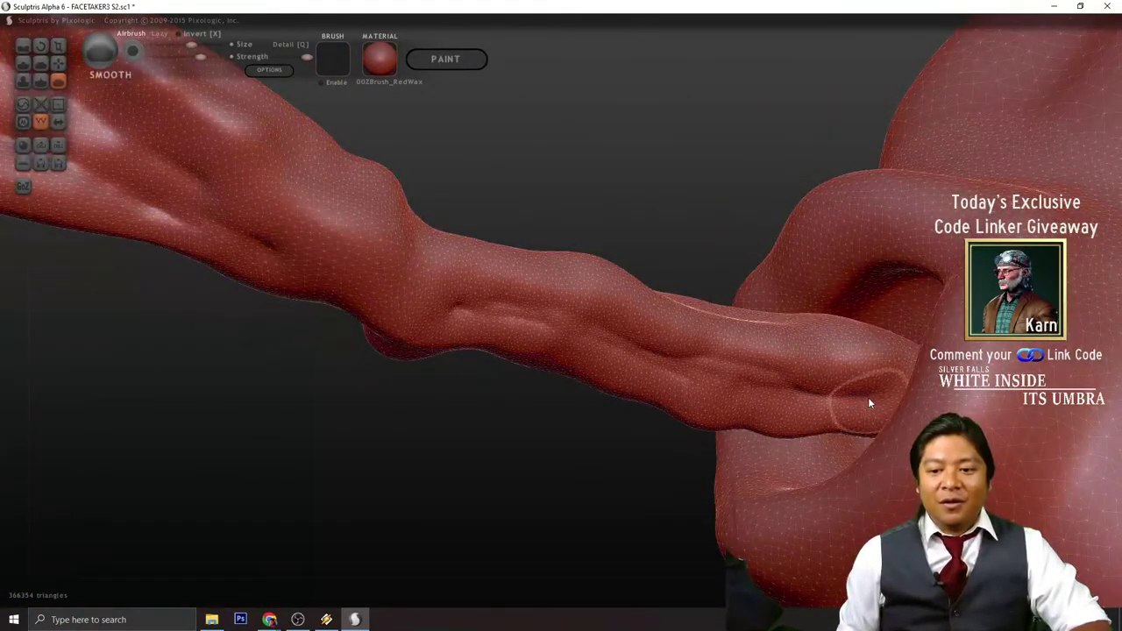
mouse_move(870, 403)
left_mouse_down()
mouse_move(500, 318)
mouse_move(326, 301)
mouse_move(334, 243)
left_mouse_up()
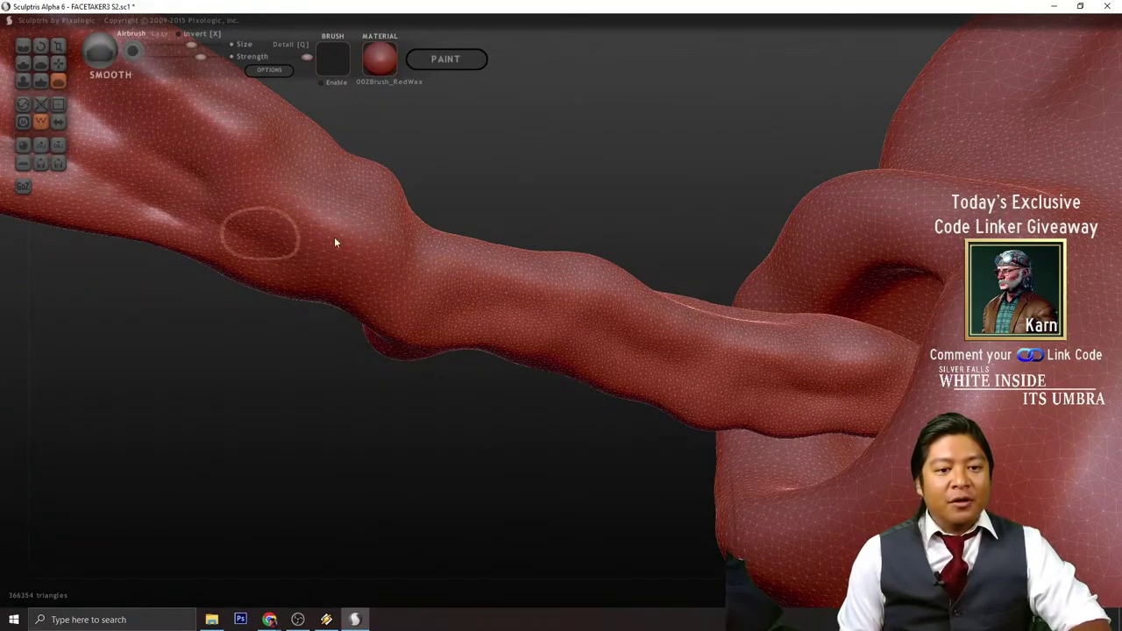
- Hide the wireframe and examine the whole creature and its lower torso from the front
scroll(334, 242, "down", 5)
left_click_drag(438, 395, 328, 368)
left_click(39, 121)
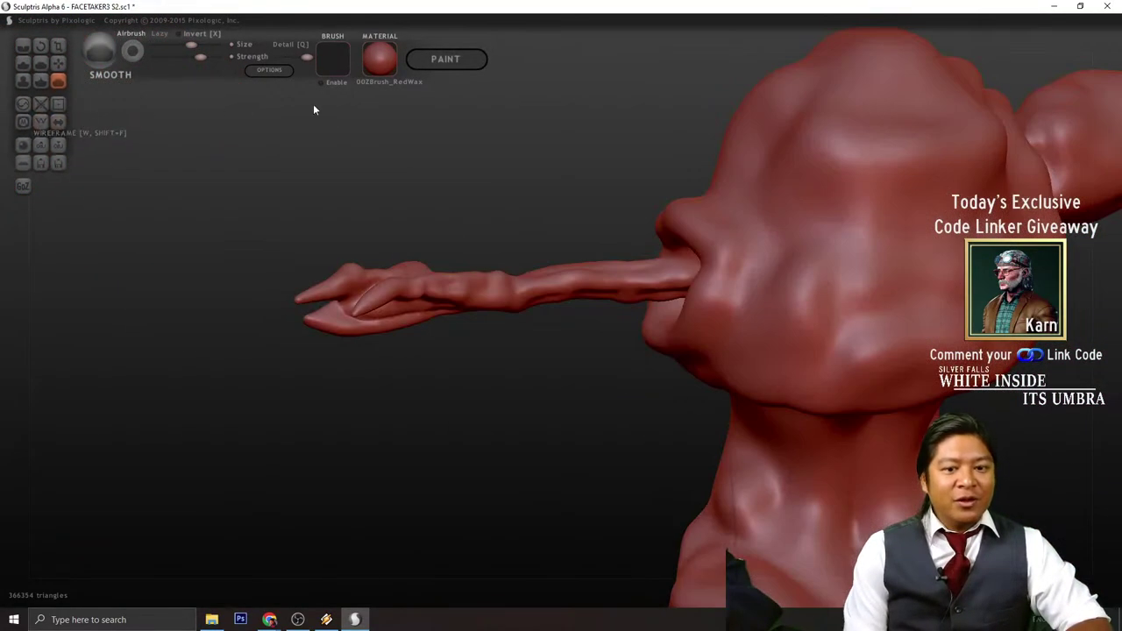
left_click_drag(314, 109, 767, 421)
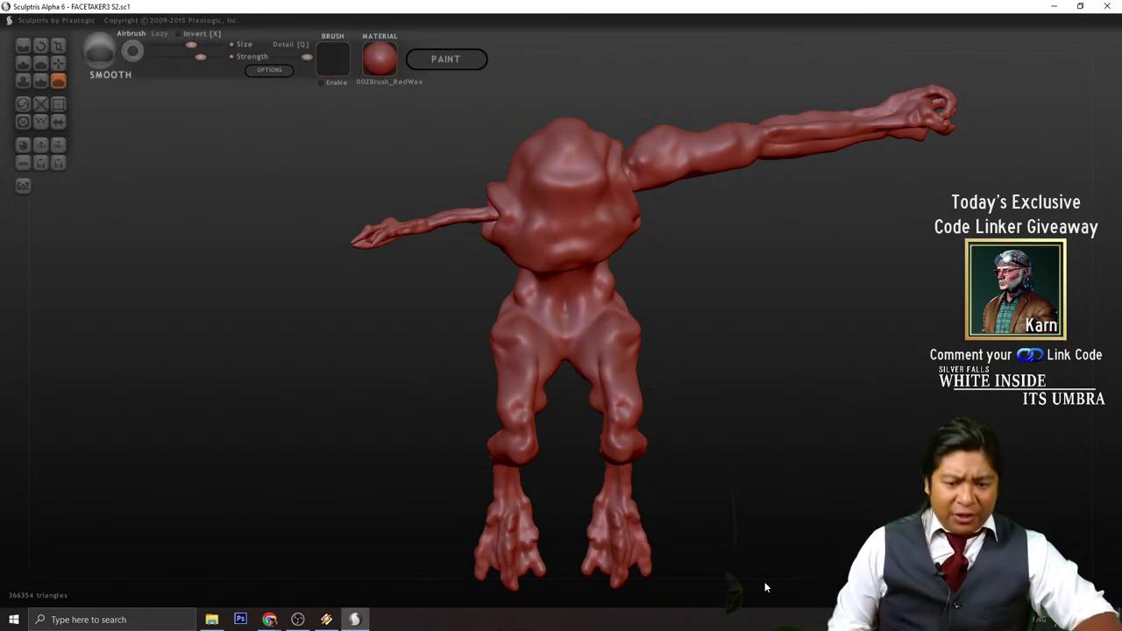
mouse_move(717, 321)
middle_mouse_down()
mouse_move(681, 353)
mouse_move(702, 326)
middle_mouse_up()
scroll(693, 351, "up", 5)
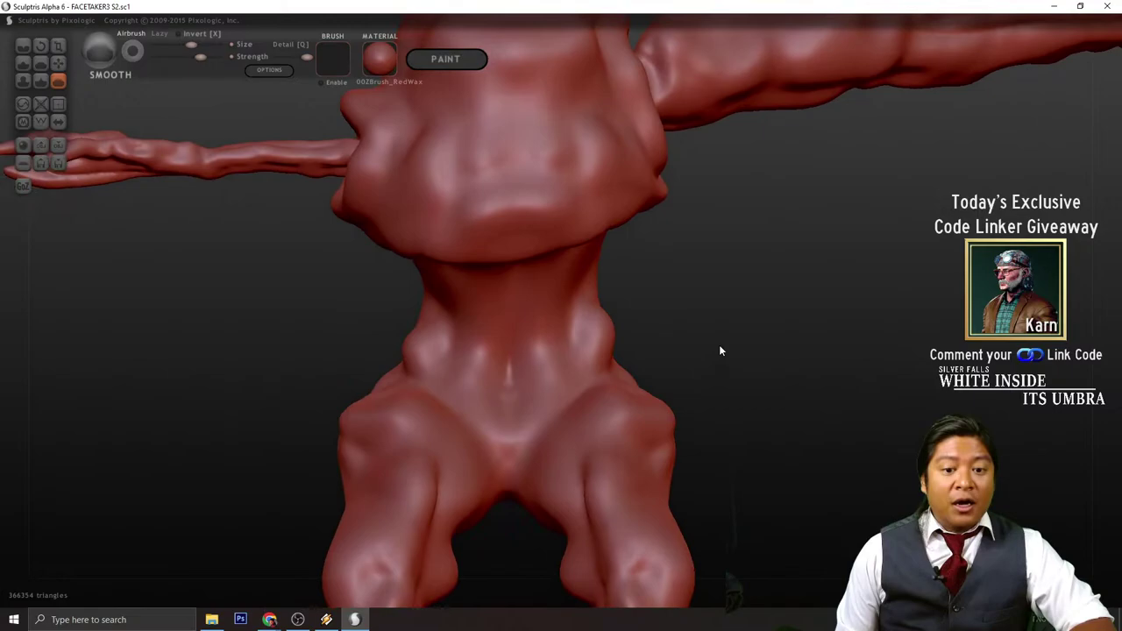
- Show the wireframe and smooth away the crease and bumps in the middle of the lower abdomen
left_click(43, 128)
scroll(514, 378, "up", 3)
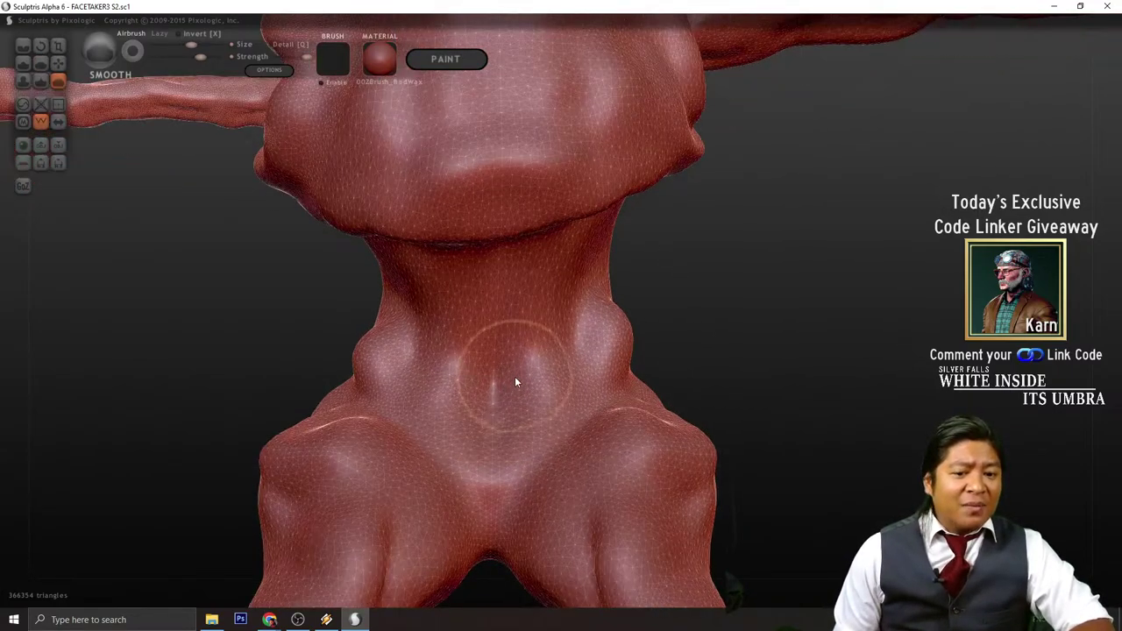
mouse_move(515, 382)
left_mouse_down()
mouse_move(489, 406)
mouse_move(499, 328)
mouse_move(491, 448)
mouse_move(496, 351)
mouse_move(494, 394)
mouse_move(538, 334)
left_mouse_up()
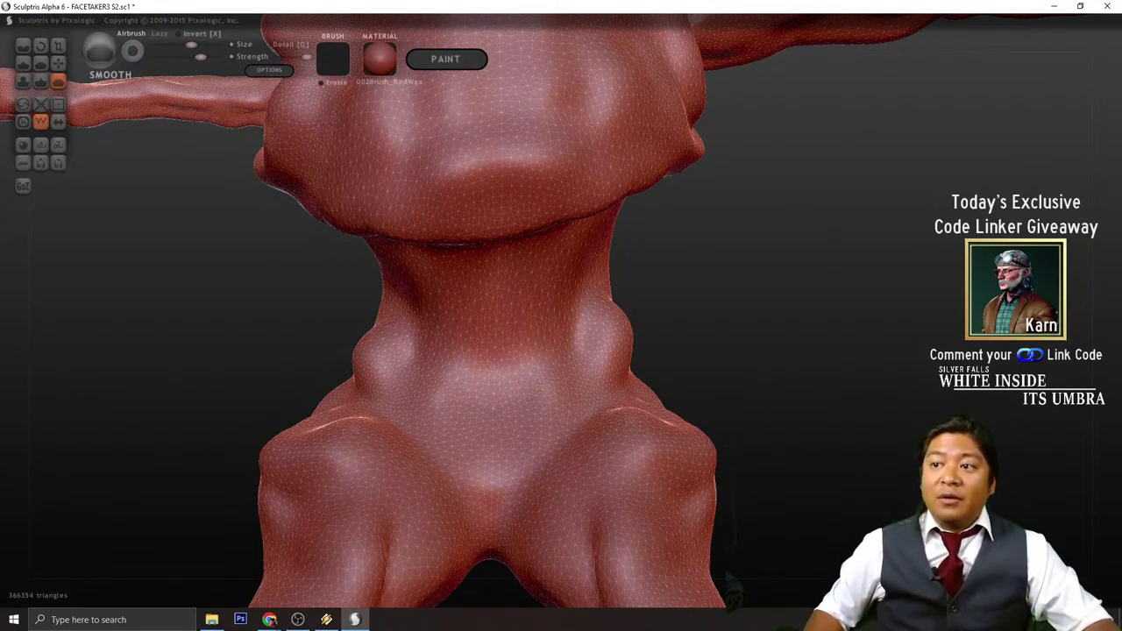
key("alt+Tab")
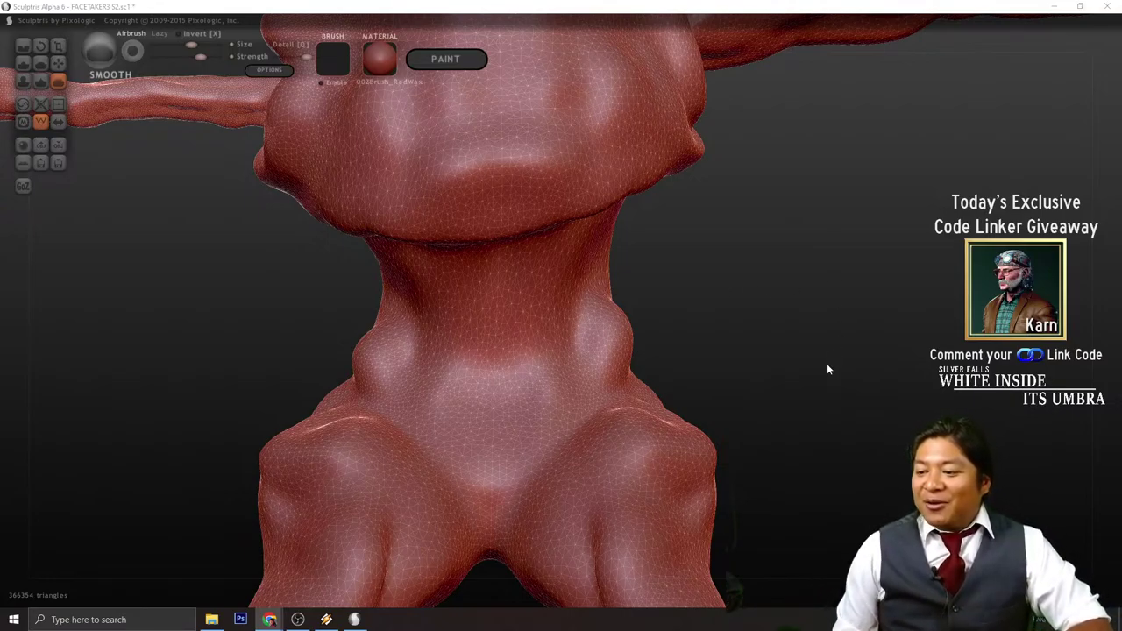
- Build up a diagonal muscle ridge from the hip bulge on the thick arm's side down to the groin with the Draw brush
mouse_move(831, 377)
left_mouse_down()
mouse_move(812, 429)
mouse_move(807, 418)
mouse_move(859, 353)
left_mouse_up()
scroll(860, 353, "up", 3)
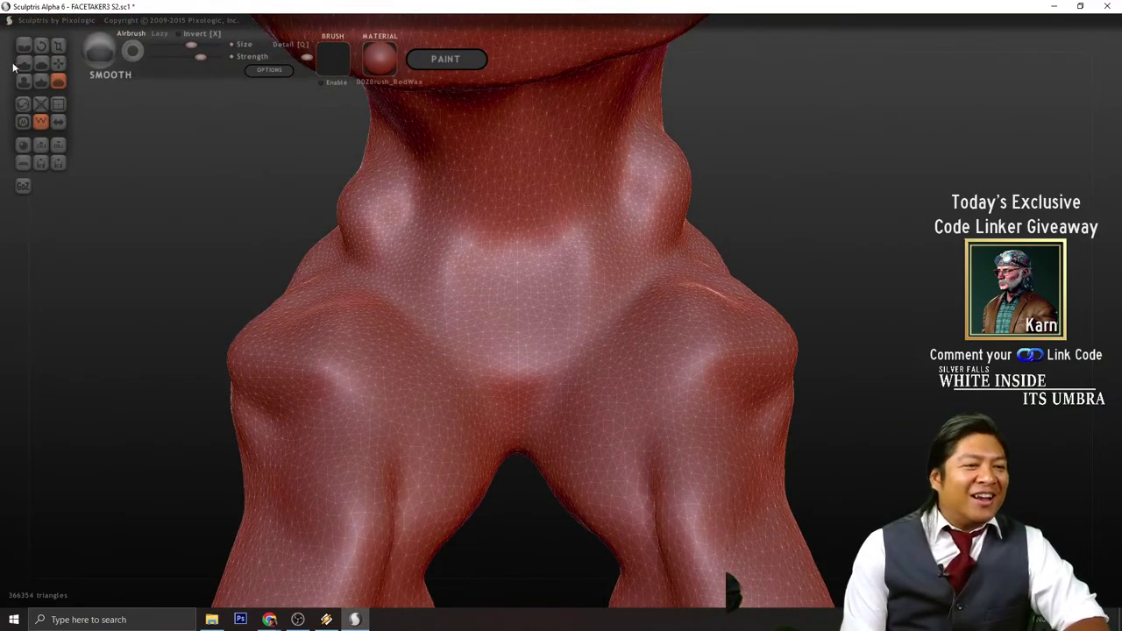
left_click(23, 81)
scroll(468, 257, "up", 1)
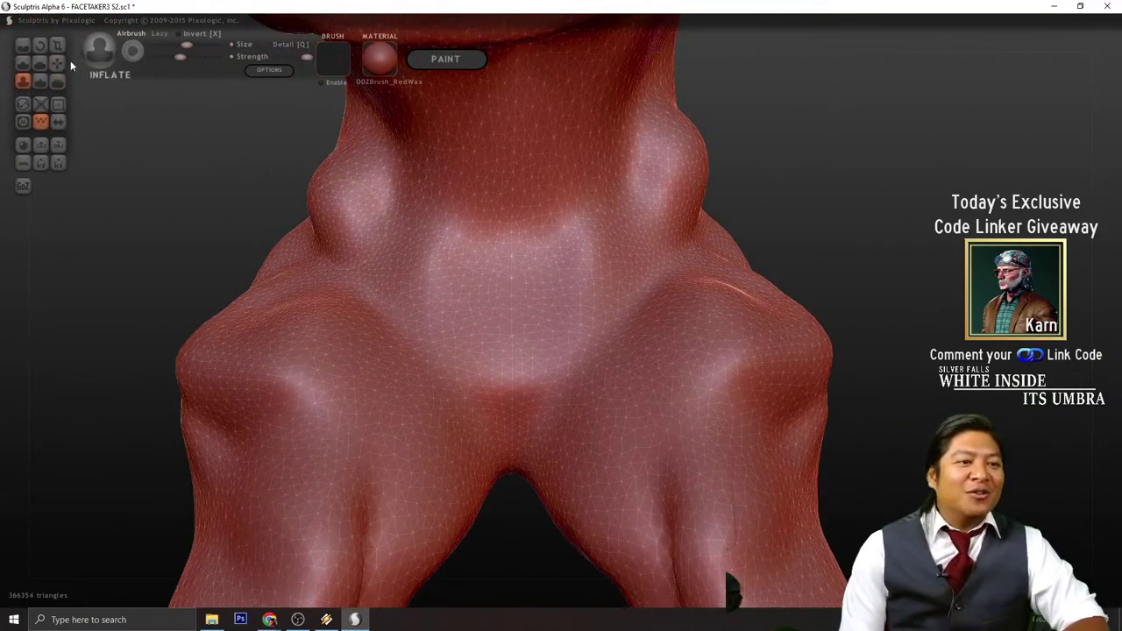
left_click(24, 70)
mouse_move(785, 289)
left_mouse_down()
mouse_move(875, 254)
mouse_move(866, 273)
mouse_move(850, 258)
left_mouse_up()
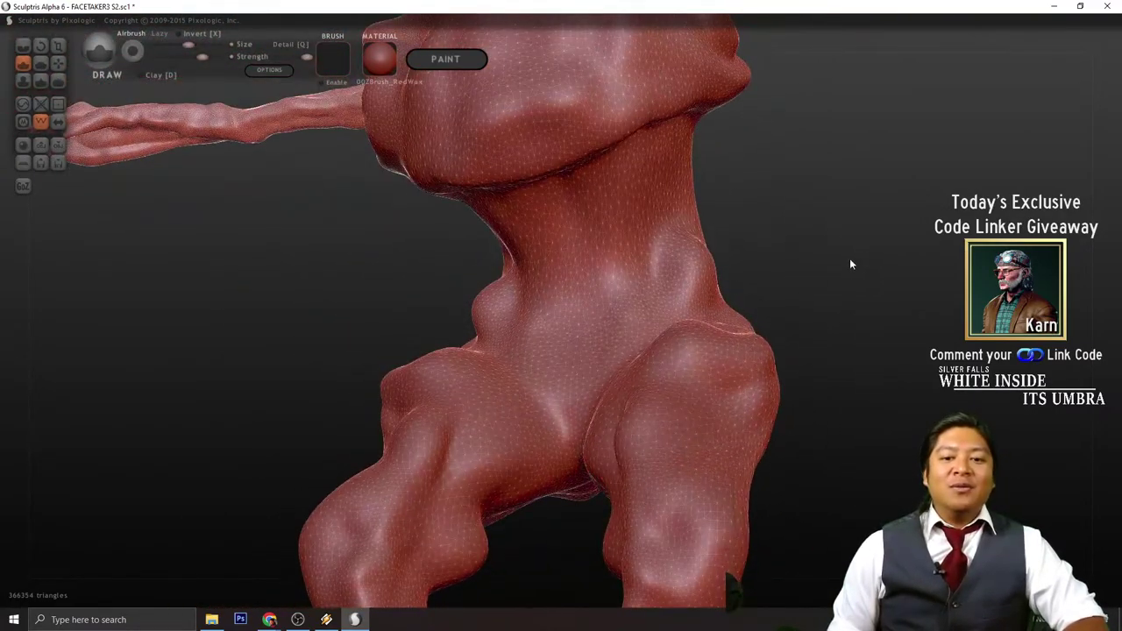
scroll(850, 257, "up", 1)
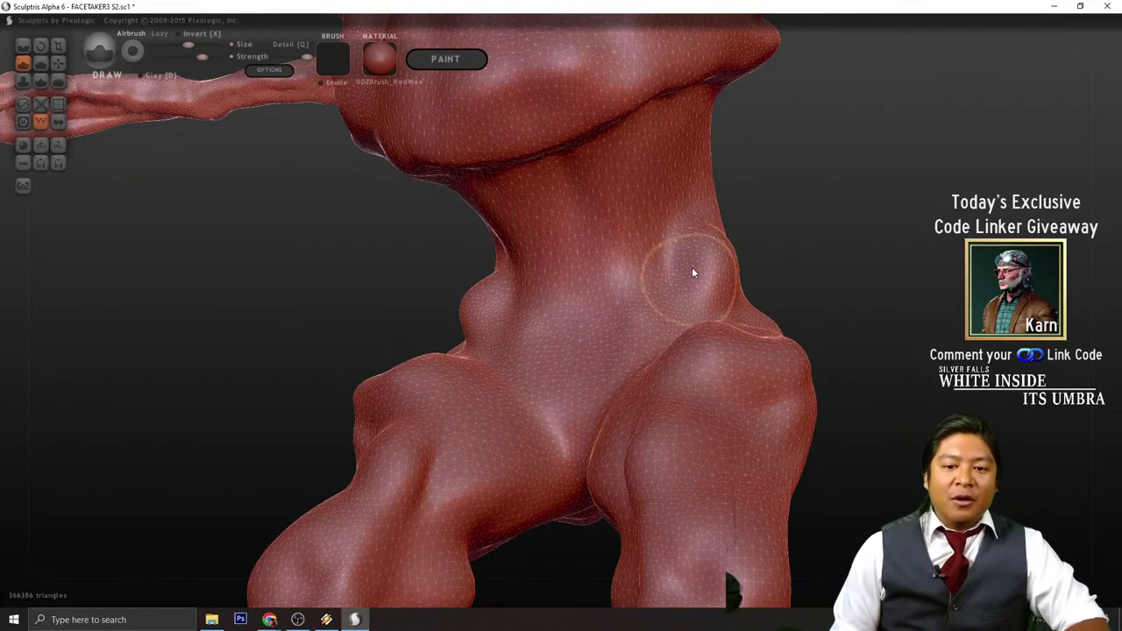
left_click_drag(692, 268, 688, 268)
scroll(691, 263, "down", 1)
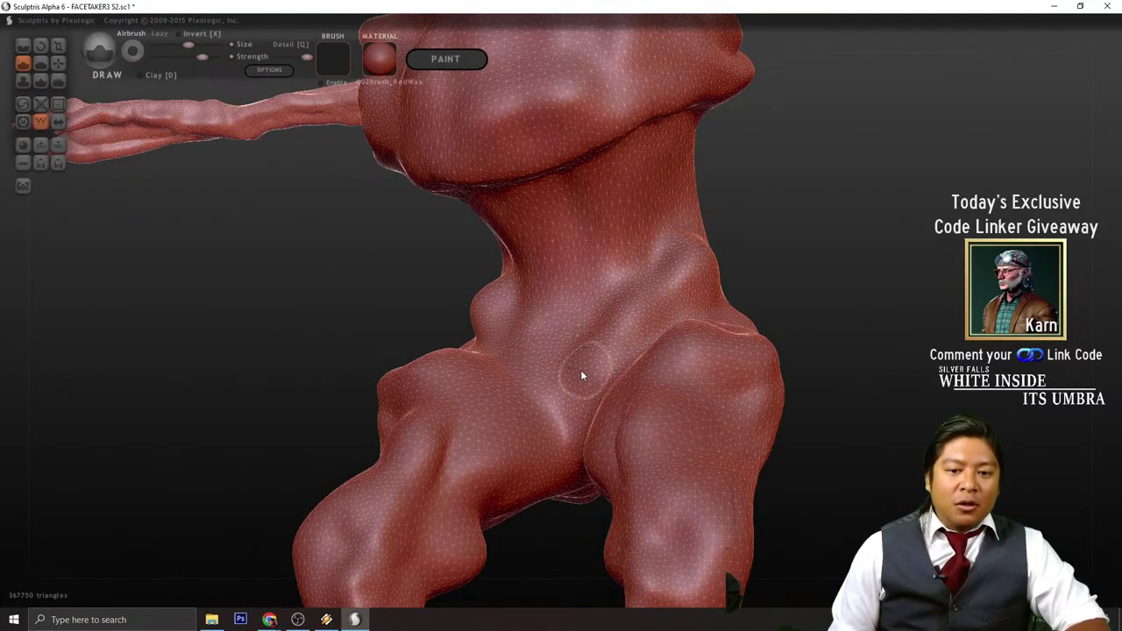
middle_click_drag(567, 418, 657, 340)
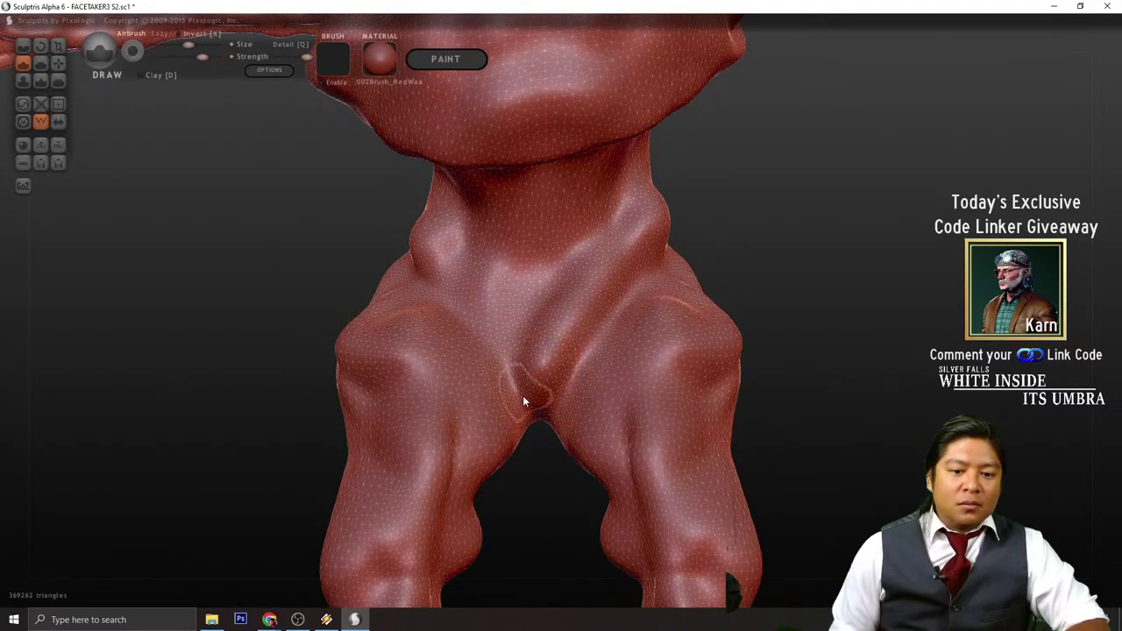
mouse_move(526, 390)
left_mouse_down()
mouse_move(521, 349)
mouse_move(567, 374)
mouse_move(587, 336)
mouse_move(522, 378)
left_mouse_up()
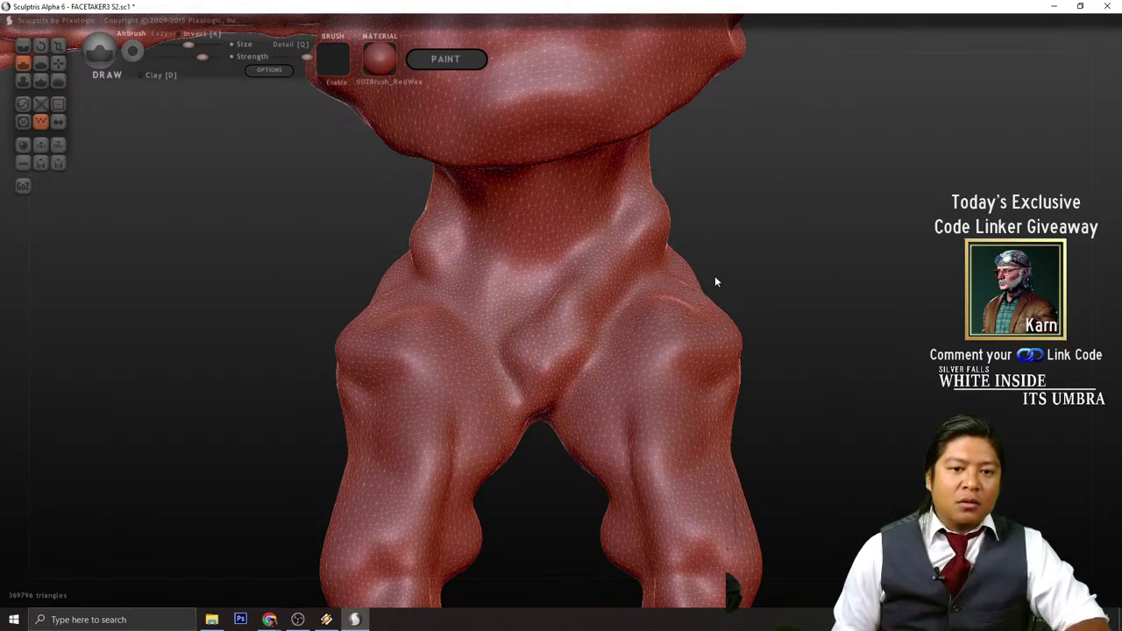
- Raise a diagonal skin fold across the upper abdomen just beneath the torso overhang with the Draw brush
scroll(715, 275, "up", 3)
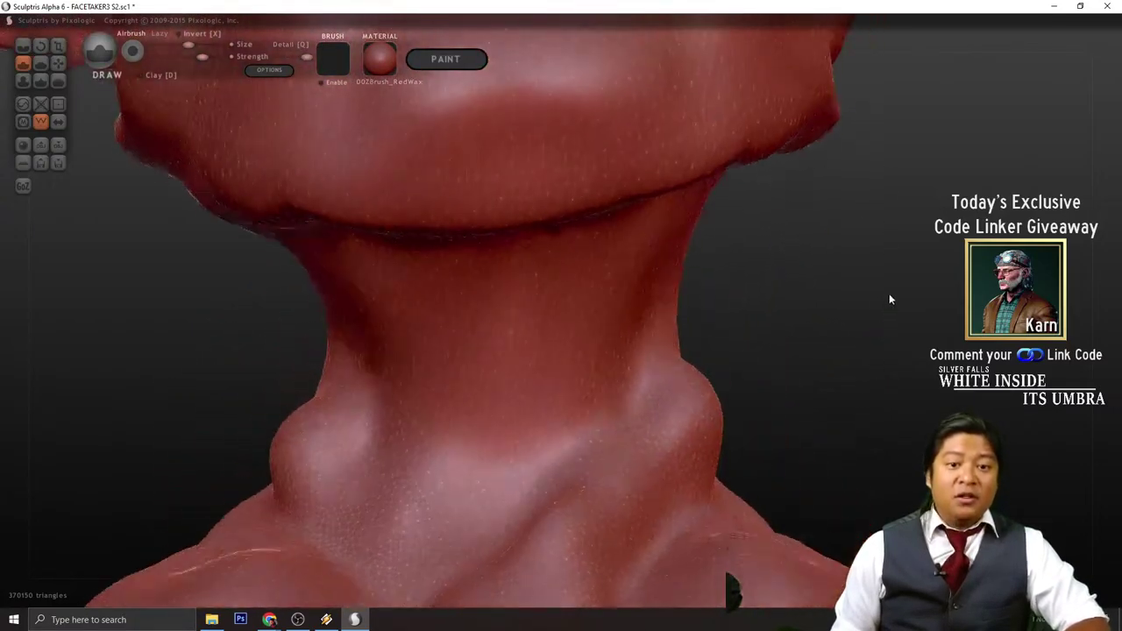
scroll(419, 325, "up", 2)
right_click_drag(418, 325, 357, 278)
mouse_move(349, 277)
left_mouse_down()
mouse_move(414, 341)
mouse_move(506, 329)
left_mouse_up()
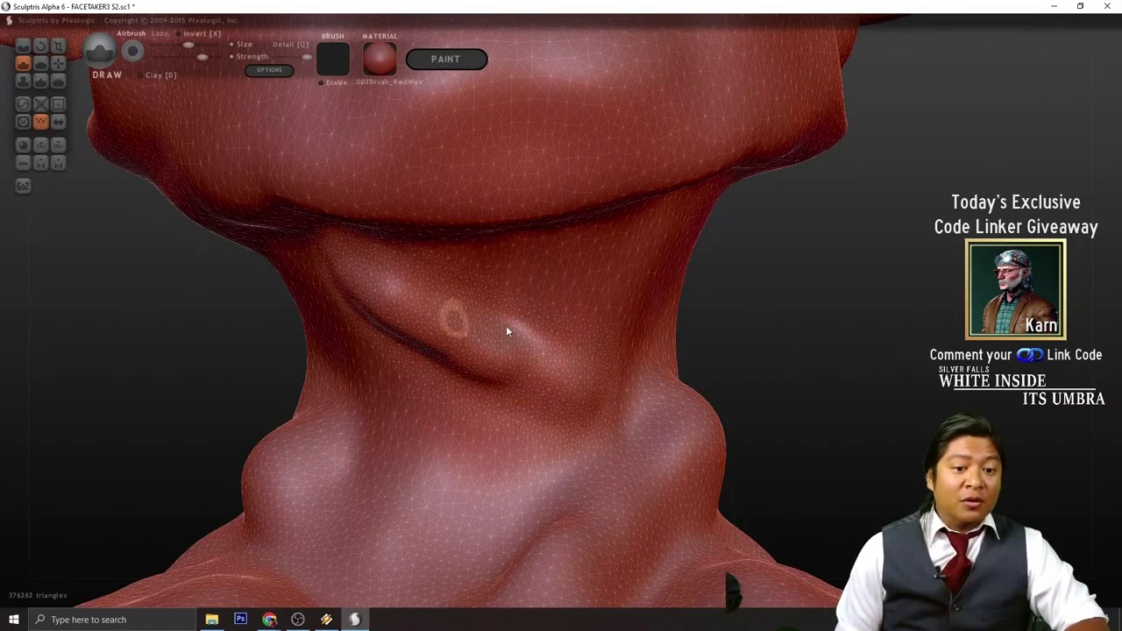
- Sculpt a second ridge from the thin arm's side hip across the abdomen with the Draw brush and extend the upper fold
scroll(821, 405, "down", 3)
mouse_move(772, 368)
left_mouse_down()
mouse_move(821, 407)
mouse_move(789, 401)
left_mouse_up()
mouse_move(460, 384)
left_mouse_down()
mouse_move(463, 370)
mouse_move(382, 407)
mouse_move(384, 425)
left_mouse_up()
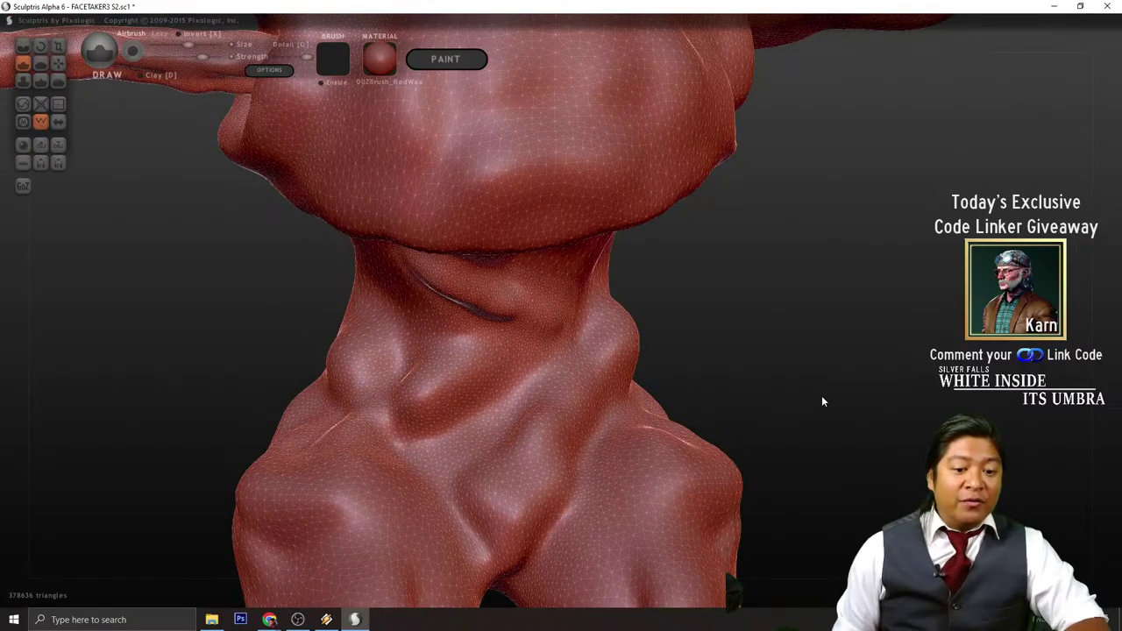
mouse_move(821, 385)
right_mouse_down()
mouse_move(874, 324)
mouse_move(313, 371)
mouse_move(338, 371)
right_mouse_up()
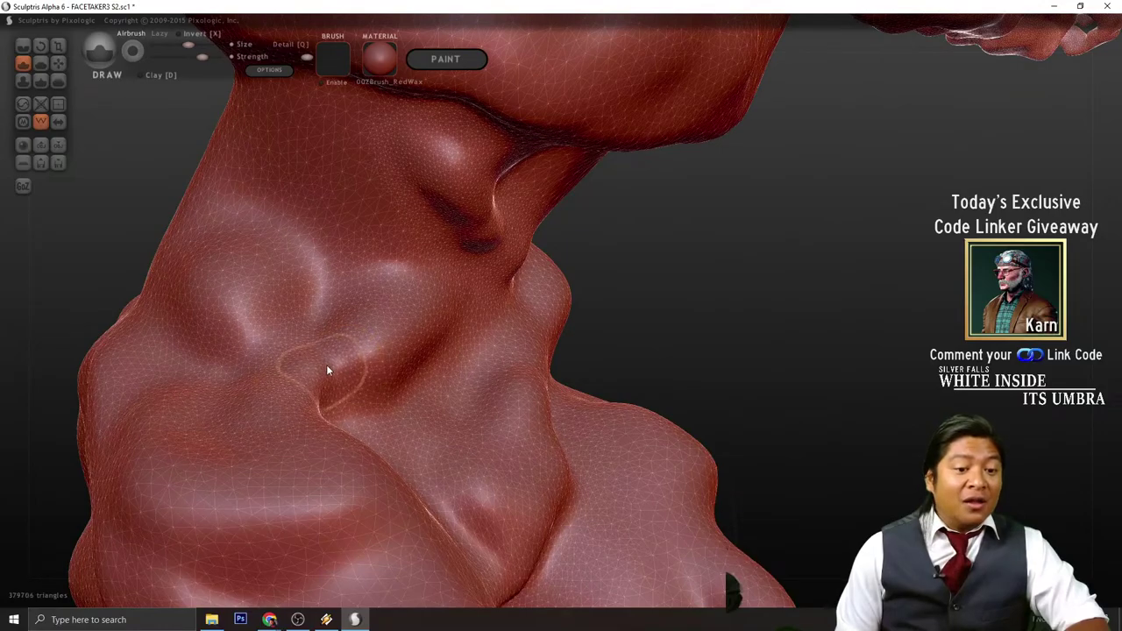
left_click_drag(326, 364, 397, 331)
right_click_drag(723, 315, 539, 352)
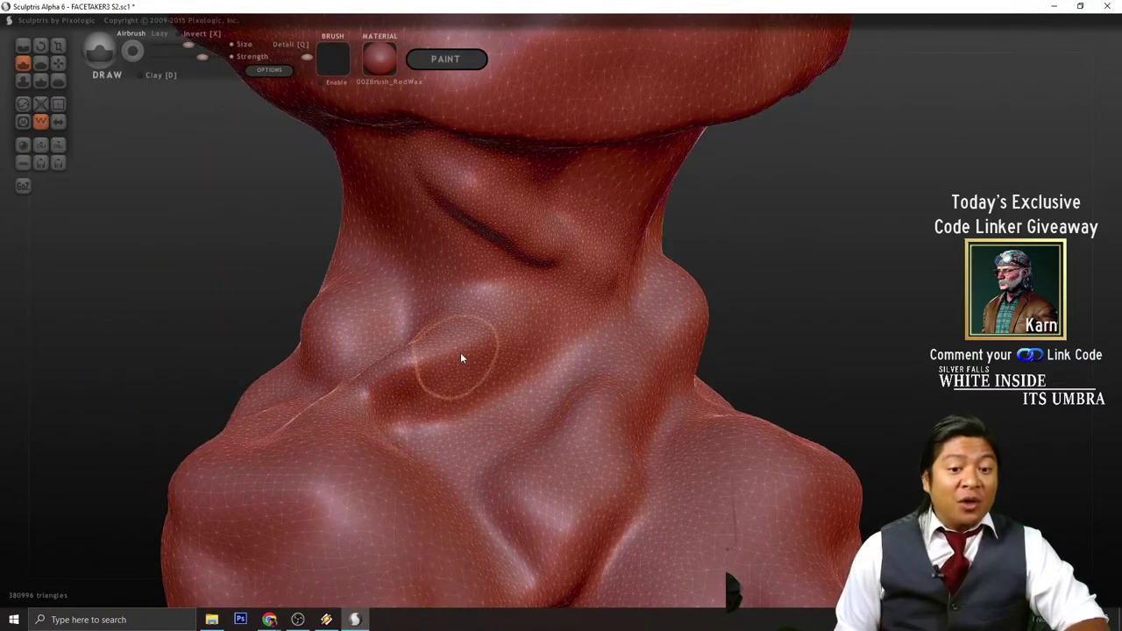
mouse_move(519, 334)
left_mouse_down()
mouse_move(498, 348)
mouse_move(529, 333)
mouse_move(433, 375)
left_mouse_up()
left_click_drag(569, 257, 556, 251)
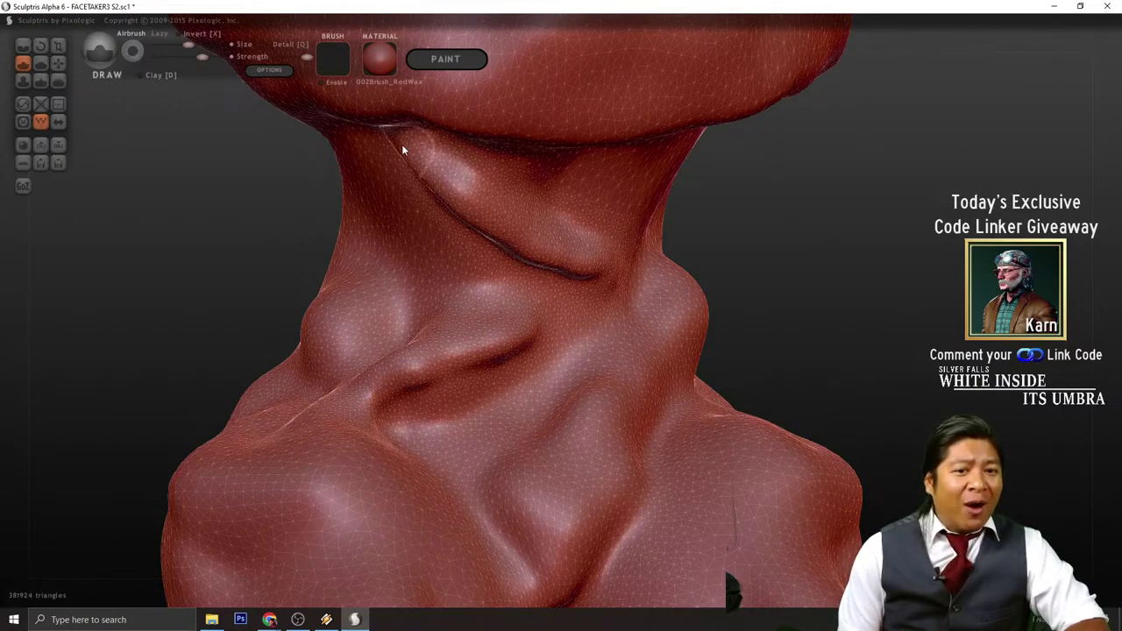
- Raise a rounded fold running down the thin arm's side of the waist, beneath the torso overhang, with the Draw brush
left_click_drag(634, 310, 594, 251)
mouse_move(737, 295)
left_mouse_down()
mouse_move(776, 306)
mouse_move(757, 306)
mouse_move(760, 284)
mouse_move(859, 360)
mouse_move(714, 334)
left_mouse_up()
mouse_move(447, 329)
left_mouse_down()
mouse_move(477, 381)
mouse_move(450, 356)
mouse_move(439, 268)
mouse_move(439, 330)
mouse_move(491, 399)
left_mouse_up()
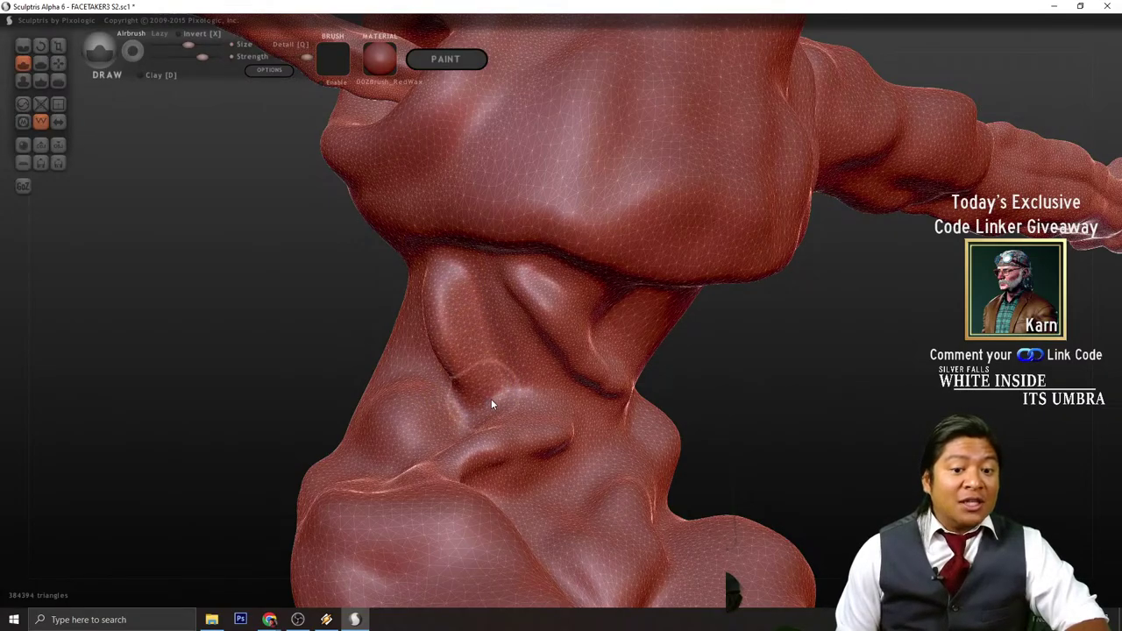
mouse_move(736, 412)
left_mouse_down()
mouse_move(795, 423)
mouse_move(774, 440)
mouse_move(821, 345)
mouse_move(882, 335)
left_mouse_up()
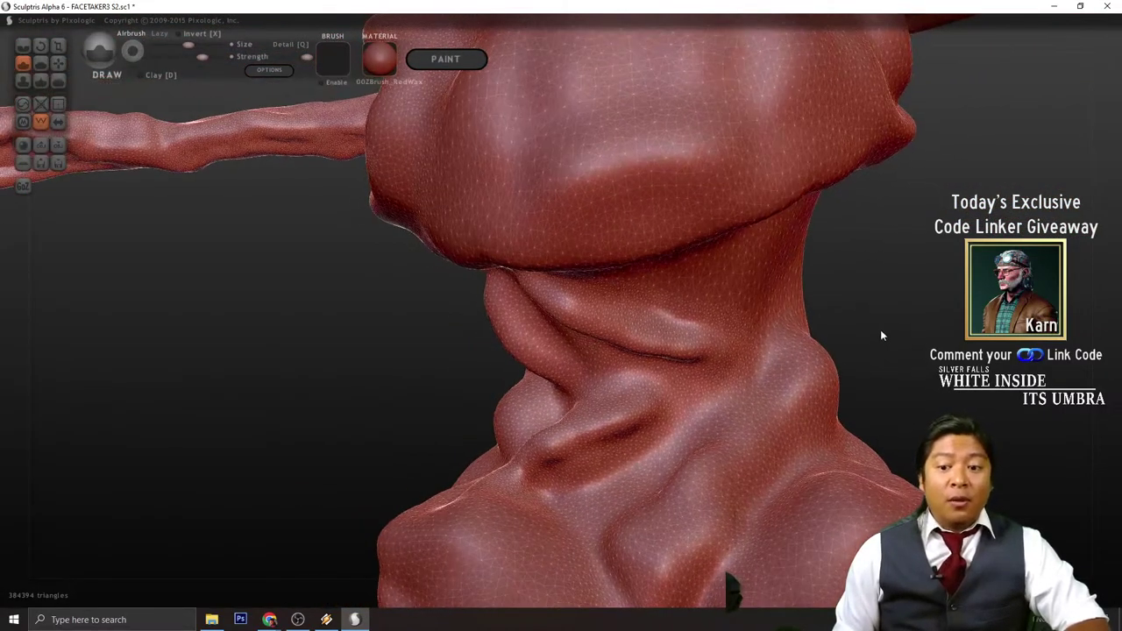
- Raise a slanting skin fold beneath the torso overhang on the thick arm's side of the waist with the Draw brush
mouse_move(954, 300)
left_mouse_down()
mouse_move(918, 325)
mouse_move(706, 342)
left_mouse_up()
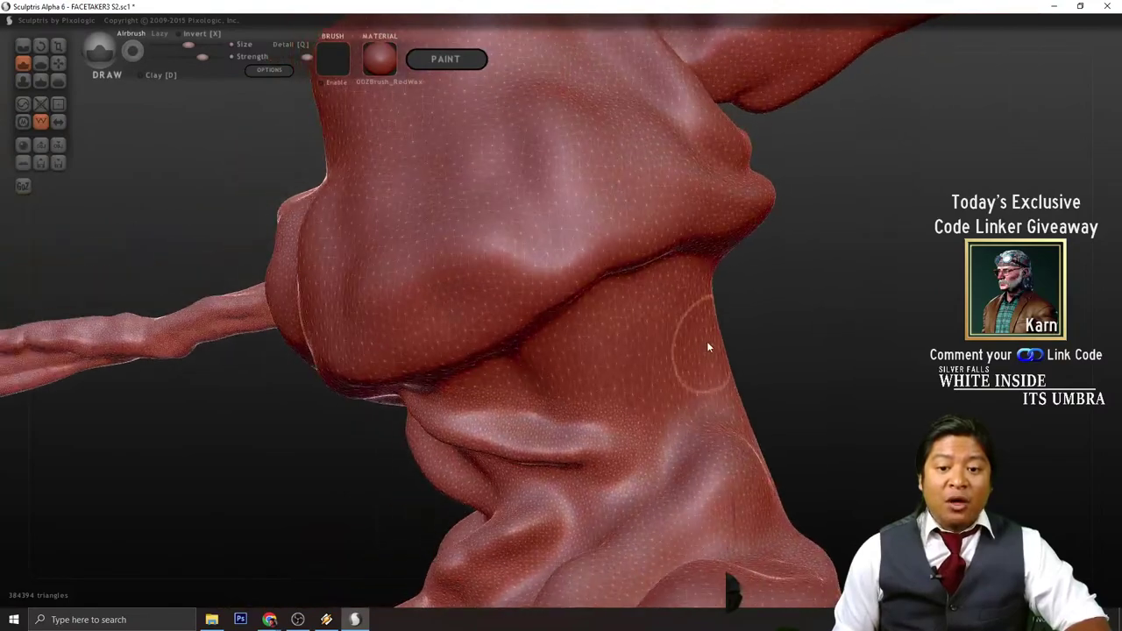
mouse_move(609, 372)
left_mouse_down()
mouse_move(699, 319)
mouse_move(789, 365)
mouse_move(780, 357)
left_mouse_up()
left_click_drag(753, 259, 751, 234)
left_click_drag(714, 305, 669, 342)
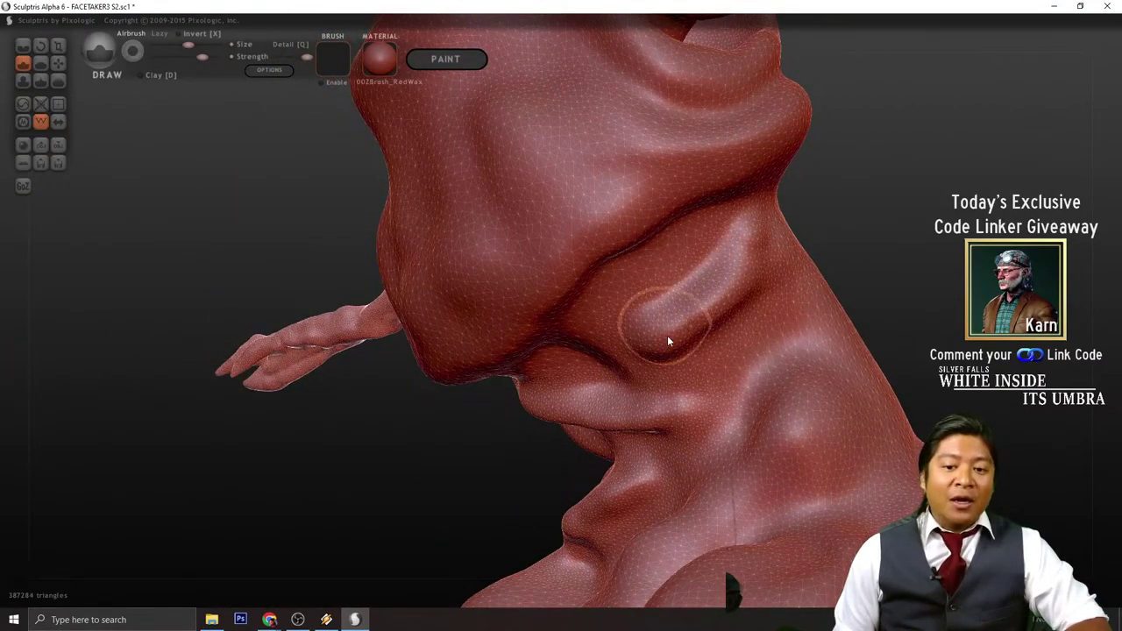
- Carve along the edges of the thick arm's side waist fold with the Crease brush to define it
left_click(24, 45)
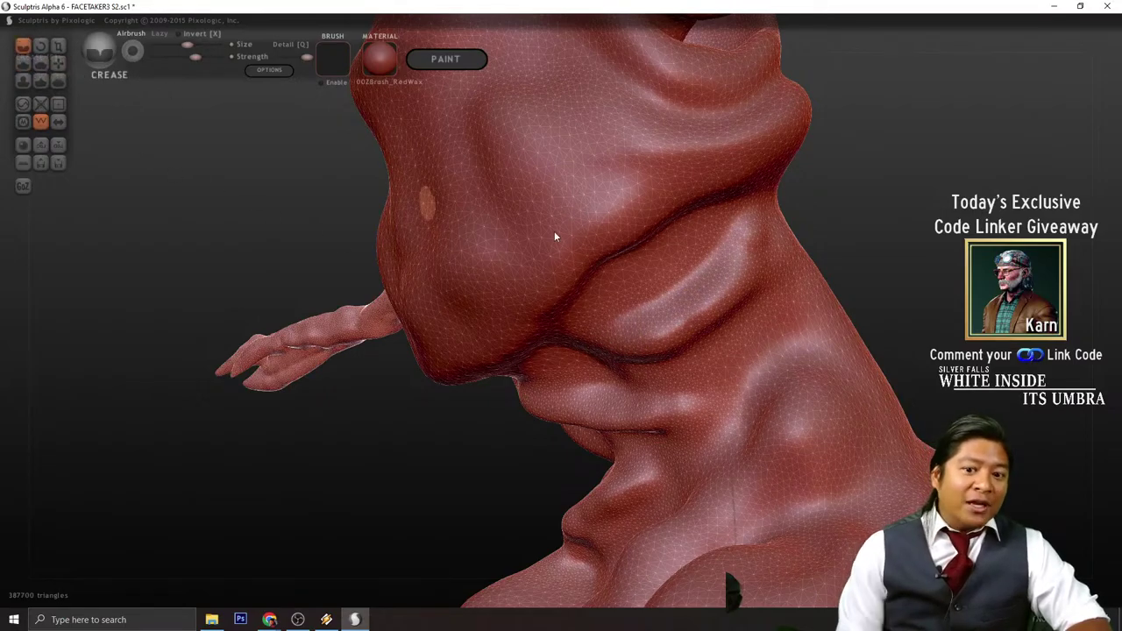
mouse_move(610, 317)
left_mouse_down()
mouse_move(699, 275)
mouse_move(743, 213)
left_mouse_up()
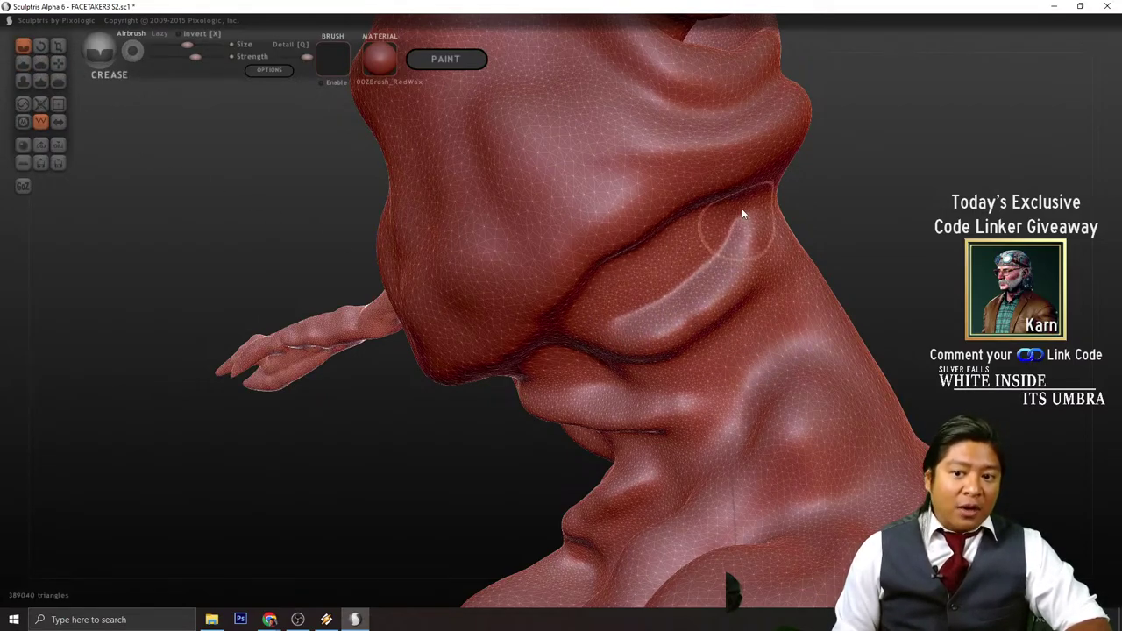
mouse_move(947, 317)
left_mouse_down()
mouse_move(953, 268)
mouse_move(941, 238)
left_mouse_up()
left_click_drag(762, 300, 673, 386)
mouse_move(952, 291)
left_mouse_down()
mouse_move(912, 333)
mouse_move(880, 295)
left_mouse_up()
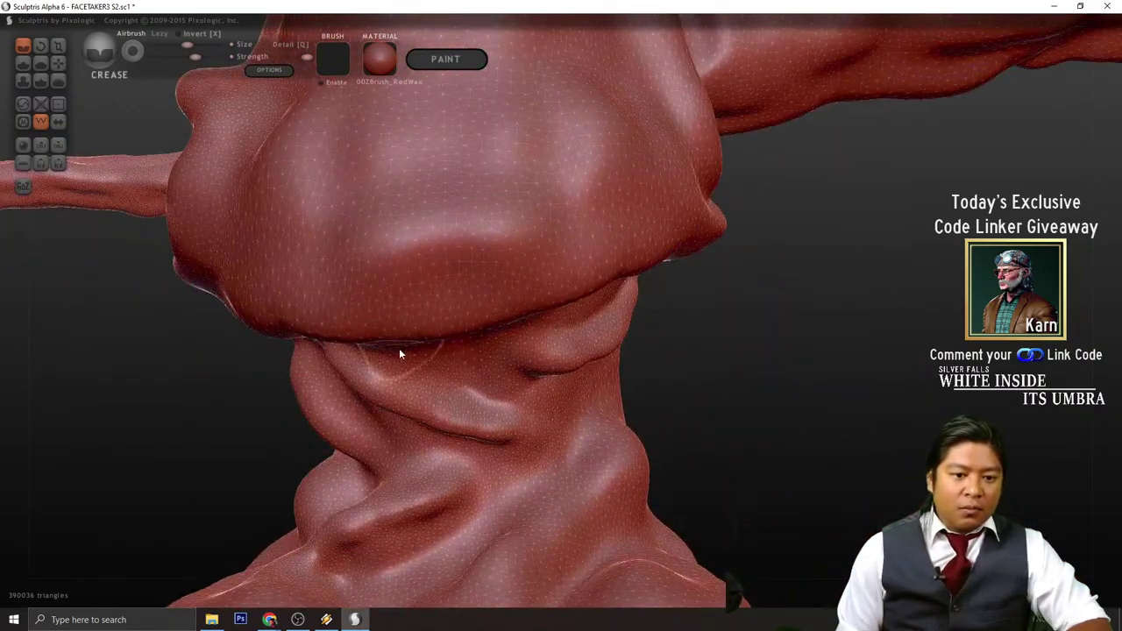
- Sharpen the upper fold across the front of the abdomen and the hollow beside it with the Crease brush
mouse_move(392, 360)
left_mouse_down()
mouse_move(488, 403)
mouse_move(566, 397)
left_mouse_up()
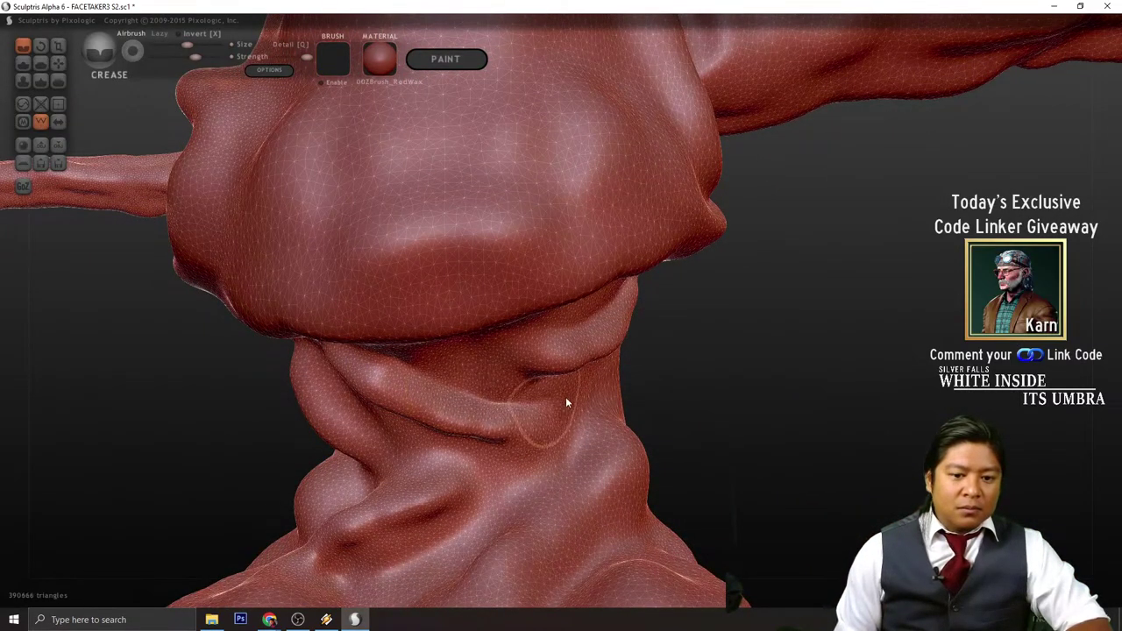
mouse_move(728, 369)
left_mouse_down("alt")
mouse_move(798, 328)
mouse_move(811, 337)
left_mouse_up("alt")
left_click_drag(398, 378, 497, 436)
mouse_move(834, 369)
left_mouse_down()
mouse_move(742, 450)
mouse_move(829, 382)
mouse_move(701, 394)
mouse_move(712, 396)
mouse_move(664, 431)
mouse_move(596, 399)
left_mouse_up()
mouse_move(521, 363)
left_mouse_down()
mouse_move(503, 371)
mouse_move(483, 253)
mouse_move(482, 323)
mouse_move(507, 372)
mouse_move(538, 409)
mouse_move(575, 381)
mouse_move(480, 443)
left_mouse_up()
left_click_drag(820, 391, 649, 443)
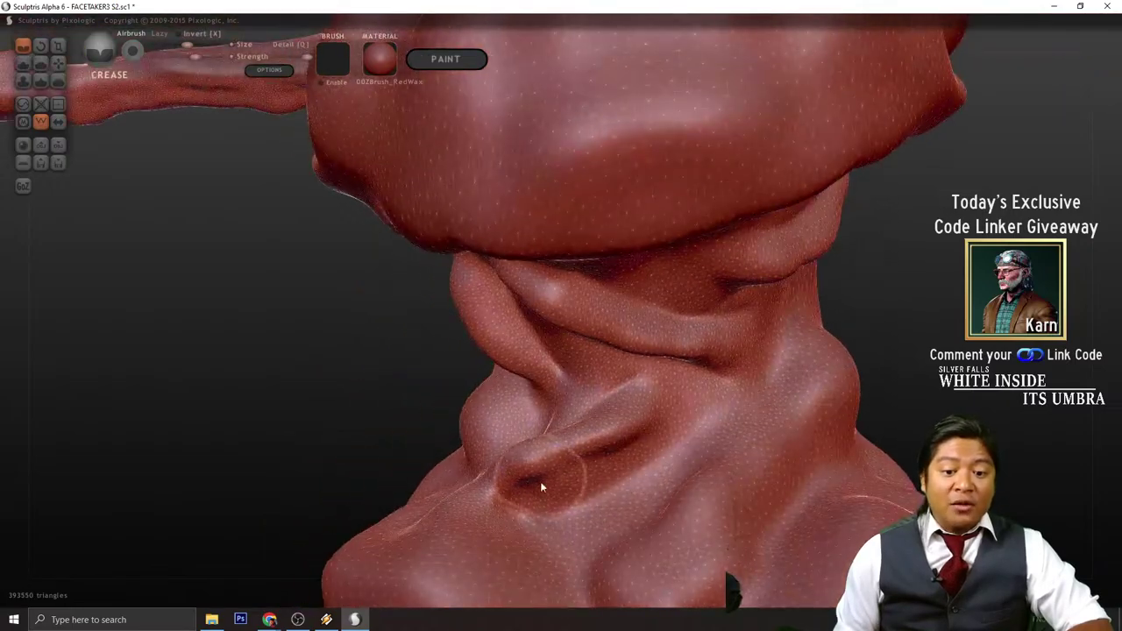
- Deepen the hollow beneath the short diagonal mid-abdomen fold and define the thin arm's side of the waist with the Crease brush
mouse_move(529, 508)
left_mouse_down()
mouse_move(605, 490)
mouse_move(666, 428)
left_mouse_up()
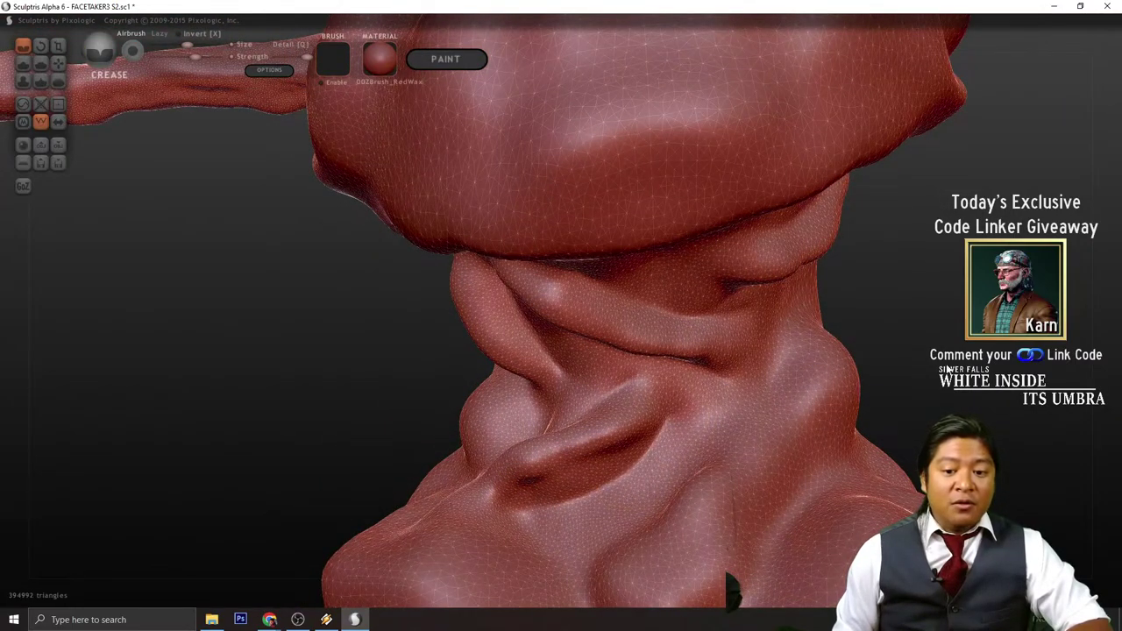
mouse_move(886, 373)
left_mouse_down()
mouse_move(646, 396)
mouse_move(702, 413)
left_mouse_up()
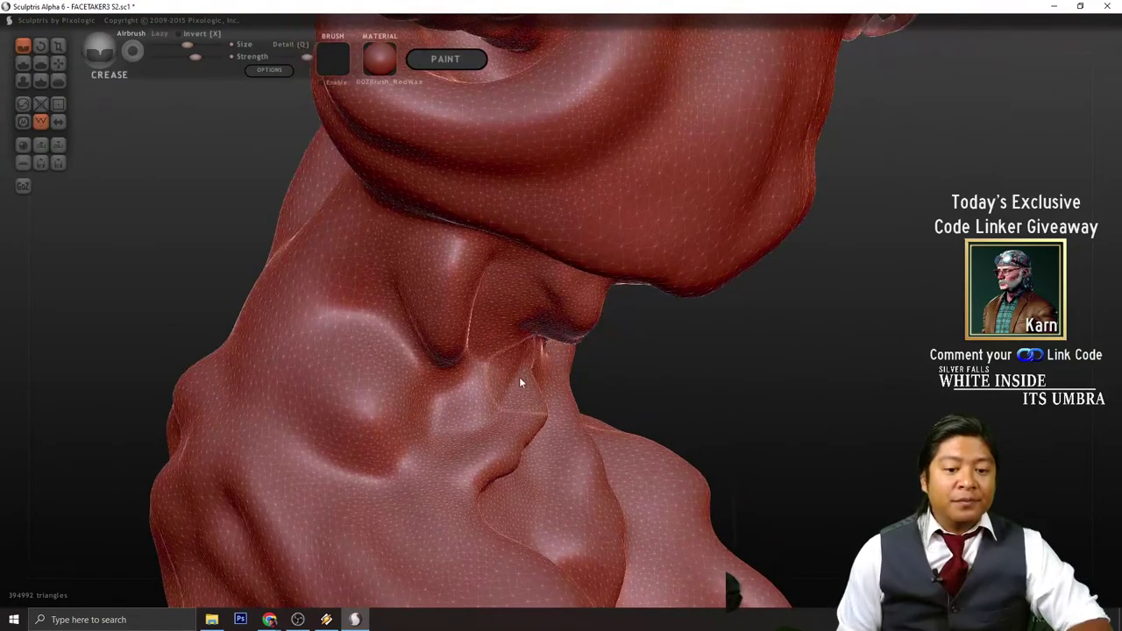
left_click_drag(519, 377, 447, 451)
mouse_move(763, 402)
left_mouse_down()
mouse_move(745, 361)
mouse_move(552, 369)
mouse_move(468, 321)
mouse_move(464, 260)
mouse_move(486, 358)
left_mouse_up()
mouse_move(728, 439)
left_mouse_down()
mouse_move(856, 465)
mouse_move(674, 410)
left_mouse_up()
left_click_drag(403, 265, 413, 348)
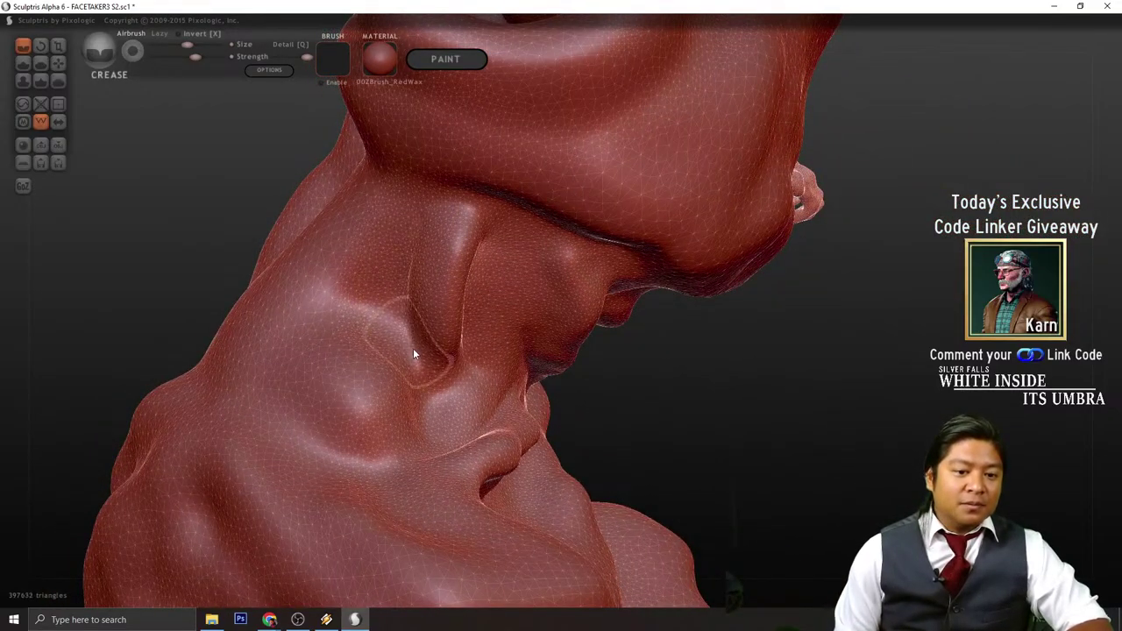
mouse_move(781, 456)
left_mouse_down()
mouse_move(627, 426)
mouse_move(576, 471)
mouse_move(671, 462)
left_mouse_up()
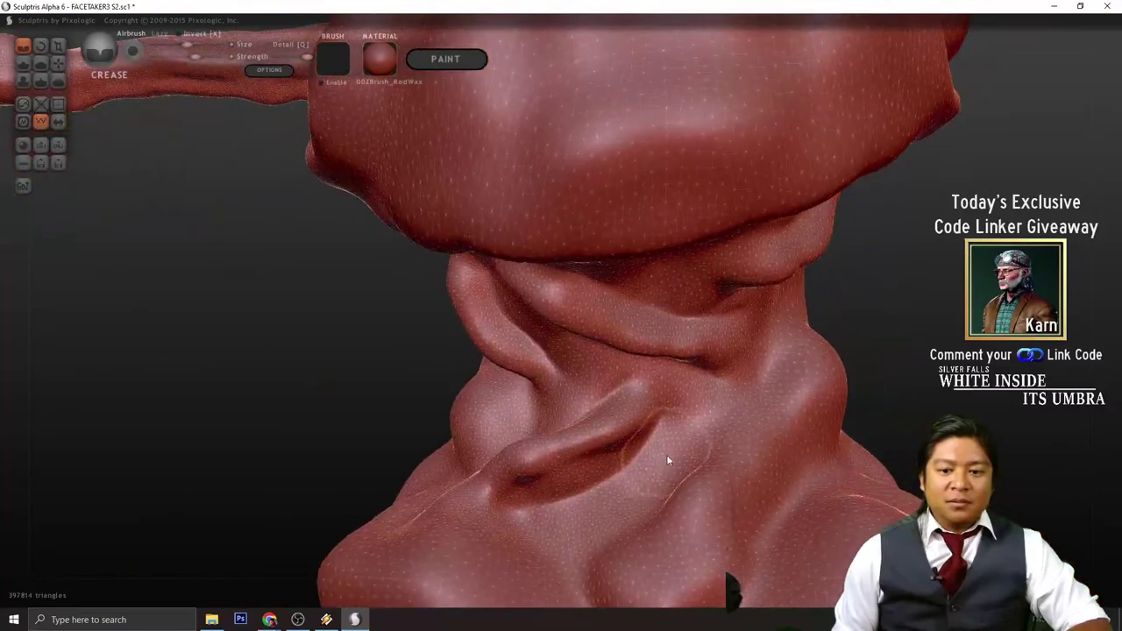
- Sharpen the diagonal ridge from the thick arm's side hip down to the groin with the Crease brush
mouse_move(774, 421)
left_mouse_down()
mouse_move(935, 300)
mouse_move(853, 360)
left_mouse_up()
mouse_move(633, 379)
left_mouse_down()
mouse_move(732, 293)
mouse_move(755, 248)
left_mouse_up()
left_click_drag(799, 375, 673, 526)
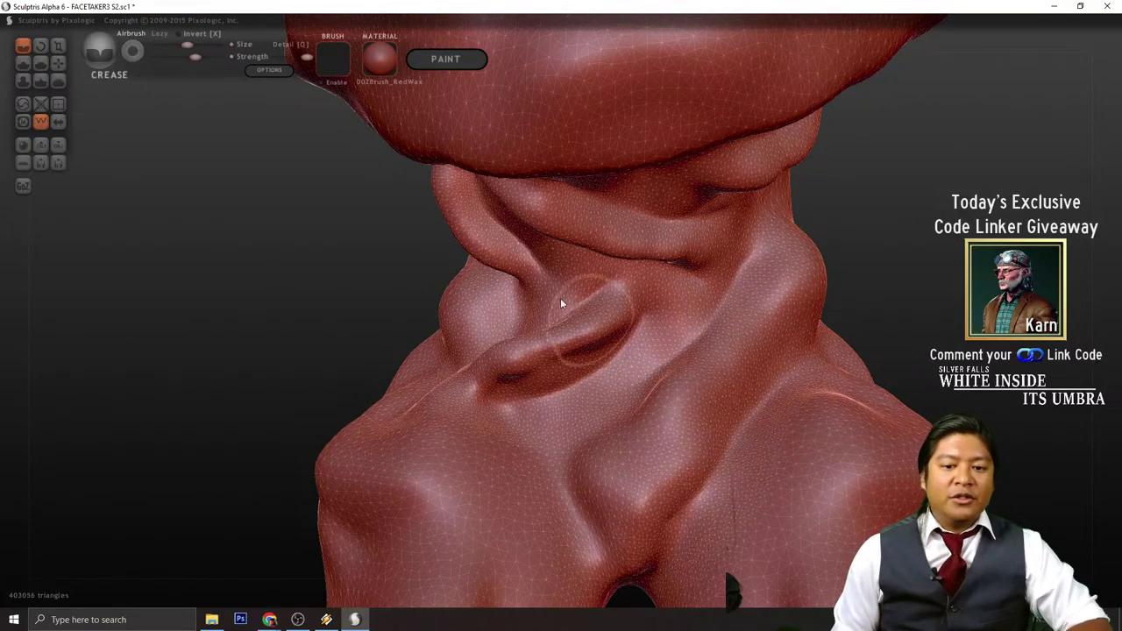
- Soften the creased folds across the abdomen and around the sides of the waist with the Smooth brush
left_click(58, 81)
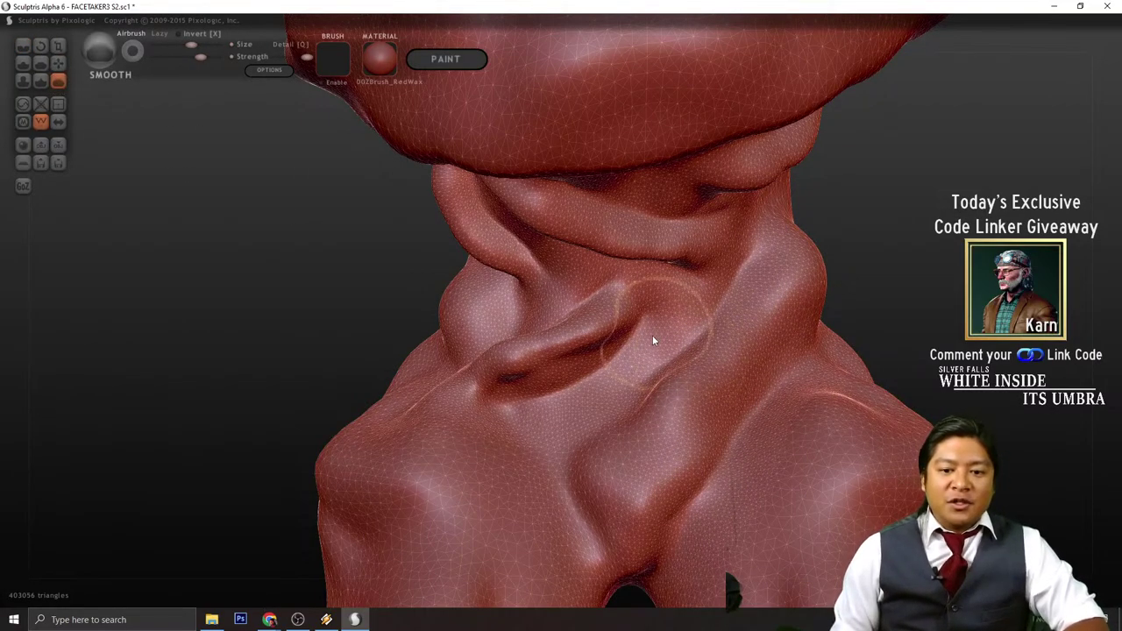
scroll(652, 333, "up", 2)
mouse_move(652, 327)
left_mouse_down()
mouse_move(634, 369)
mouse_move(500, 441)
mouse_move(694, 300)
mouse_move(582, 281)
left_mouse_up()
left_click_drag(894, 215, 854, 273)
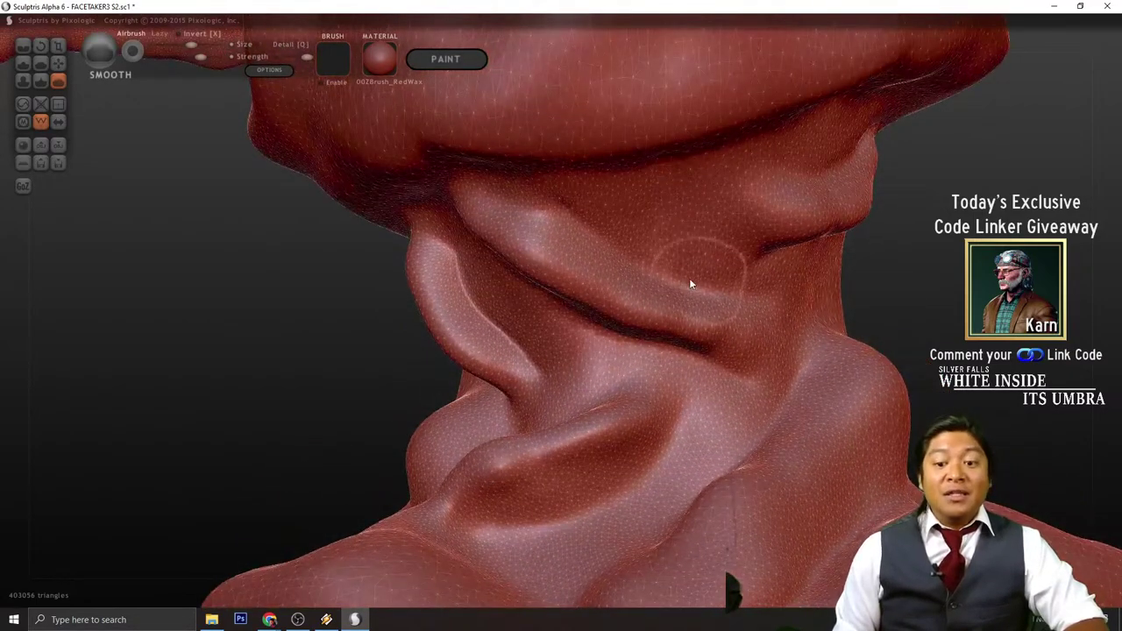
mouse_move(657, 230)
left_mouse_down()
mouse_move(715, 369)
mouse_move(458, 276)
mouse_move(522, 358)
left_mouse_up()
scroll(456, 332, "down", 5)
left_click_drag(392, 330, 513, 351)
scroll(414, 260, "up", 1)
mouse_move(407, 258)
left_mouse_down()
mouse_move(413, 201)
mouse_move(481, 235)
left_mouse_up()
right_click_drag(481, 233, 571, 330)
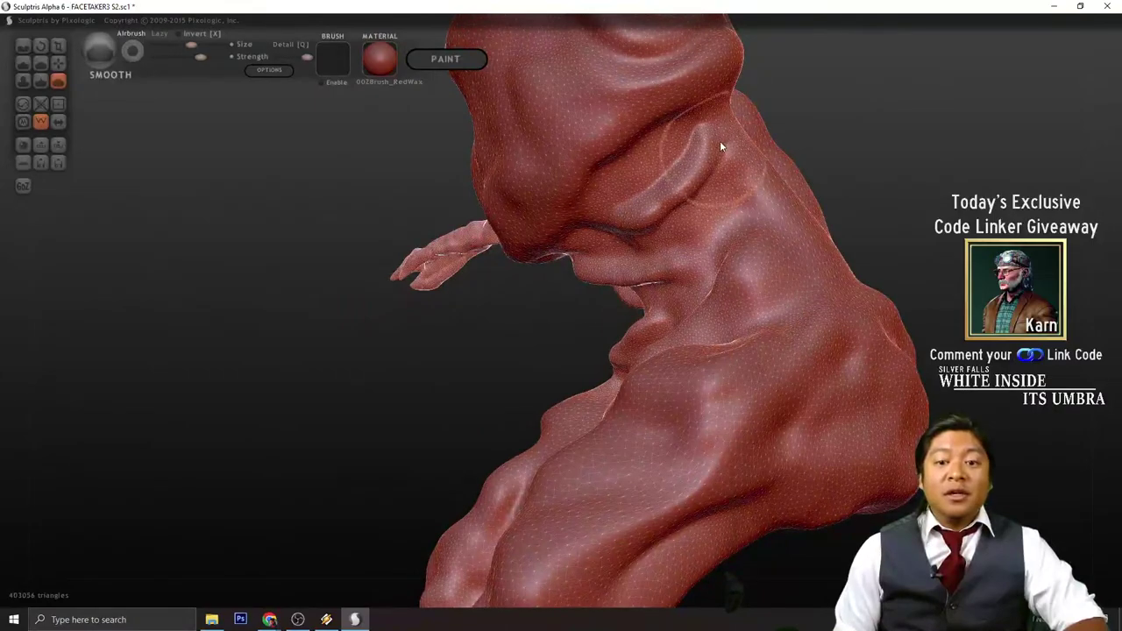
mouse_move(698, 122)
left_mouse_down()
mouse_move(630, 192)
mouse_move(725, 164)
mouse_move(709, 277)
left_mouse_up()
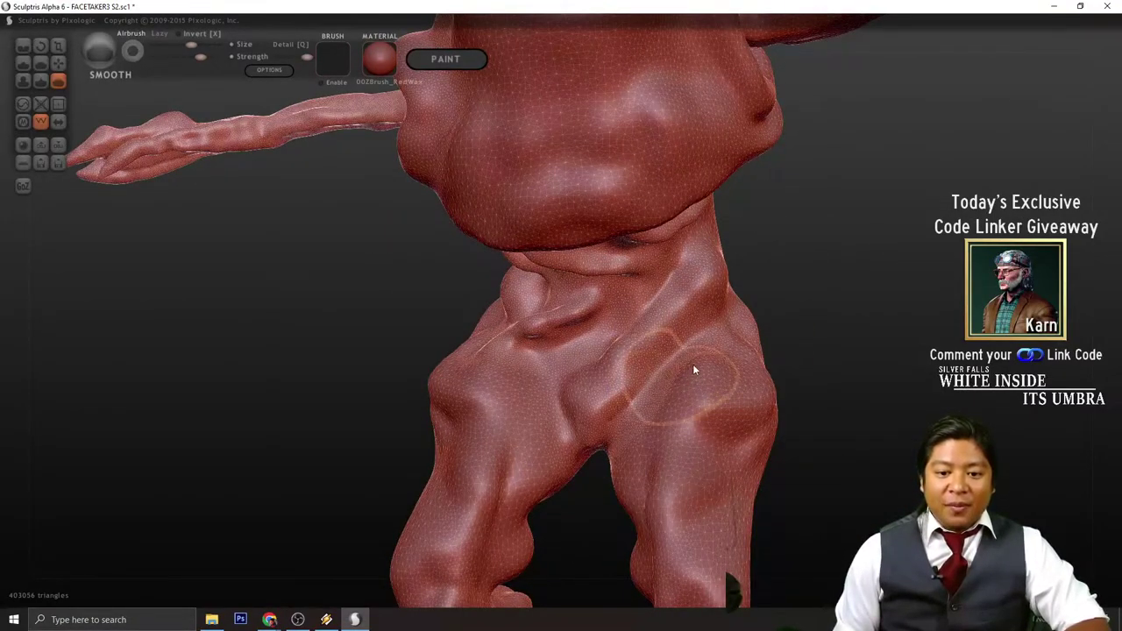
- Examine the sculpted folds of the abdomen, hips and groin from the front, both close up and from farther away
scroll(692, 364, "up", 2)
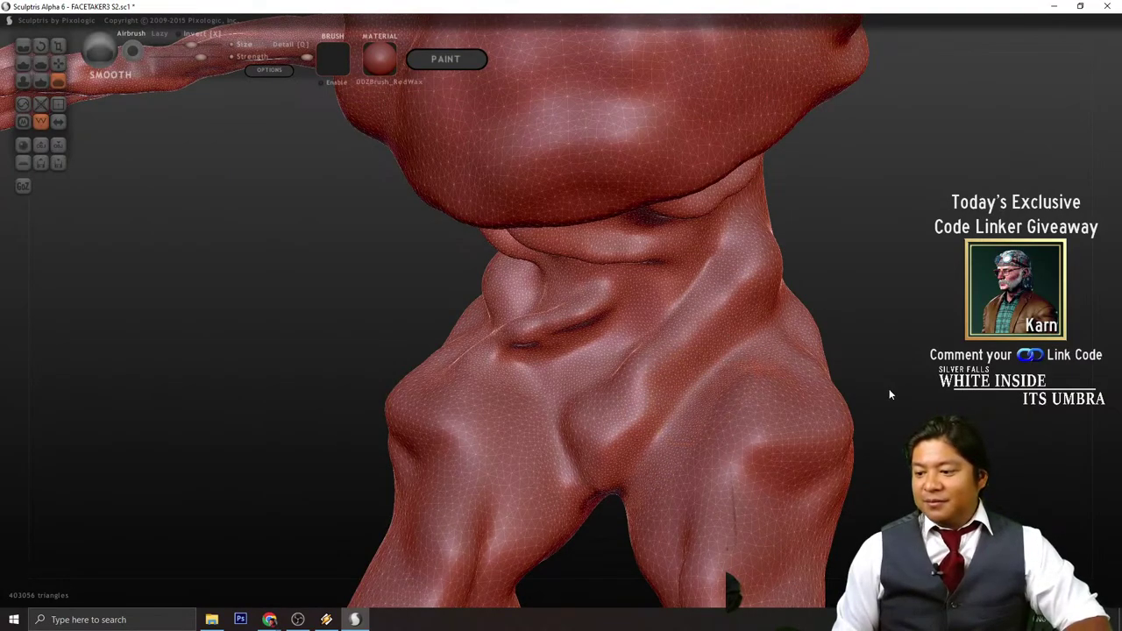
left_click_drag(905, 414, 905, 338, "alt")
scroll(901, 338, "down", 3)
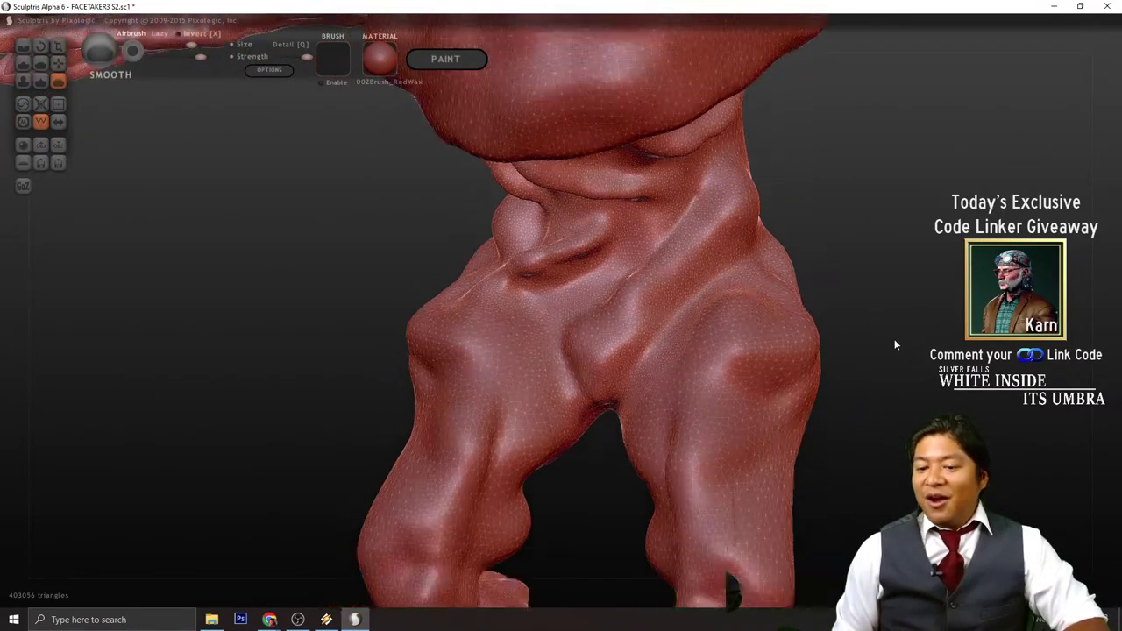
left_click_drag(901, 384, 927, 364)
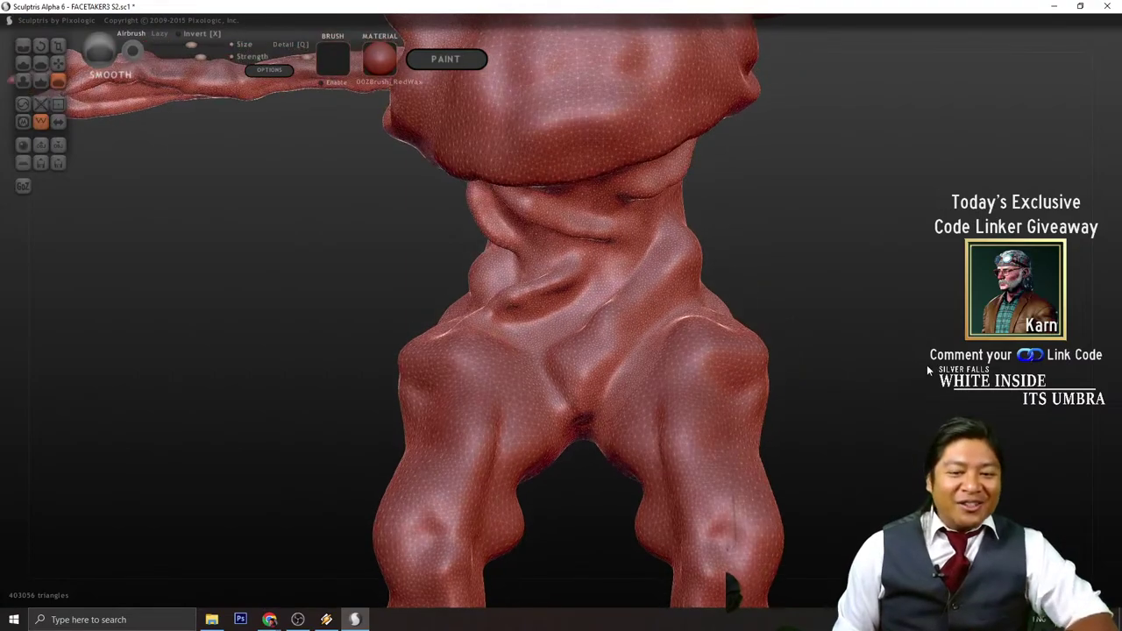
scroll(652, 309, "up", 5)
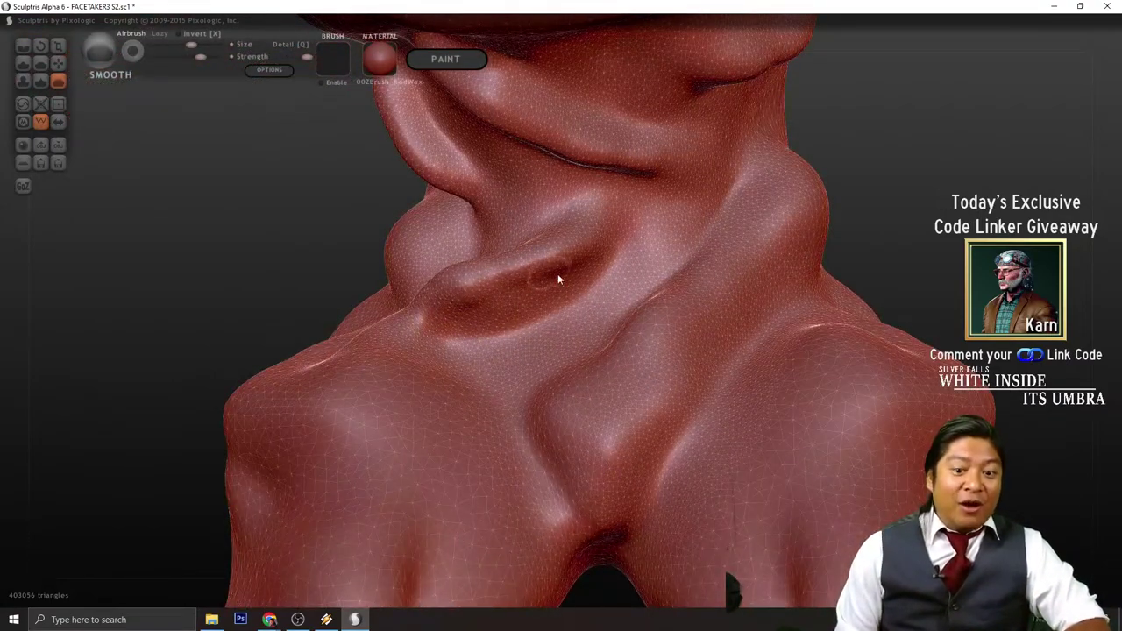
scroll(588, 265, "down", 3)
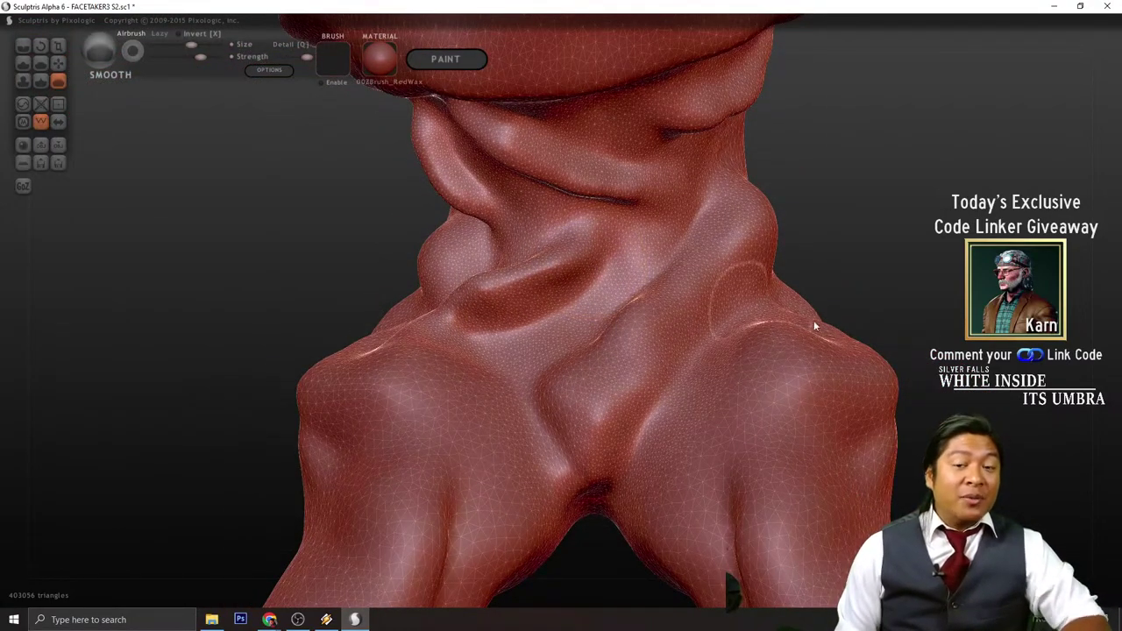
left_click_drag(912, 323, 955, 320)
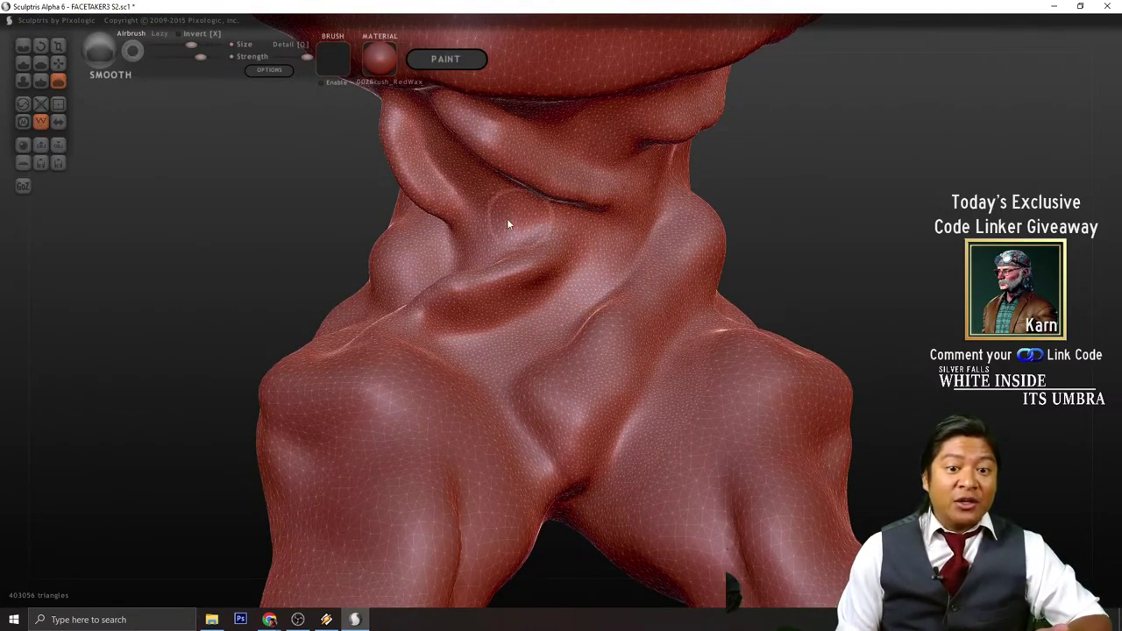
left_click_drag(867, 318, 845, 321)
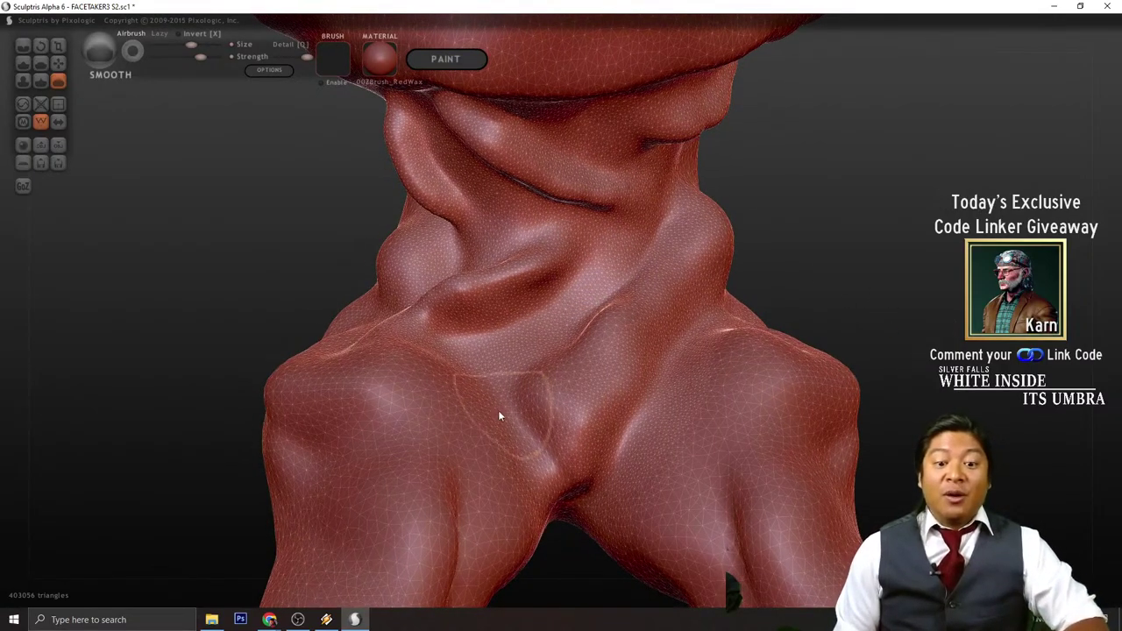
- Build up the bulge just above the groin and the ridge leading into it with the Draw brush
left_click(24, 63)
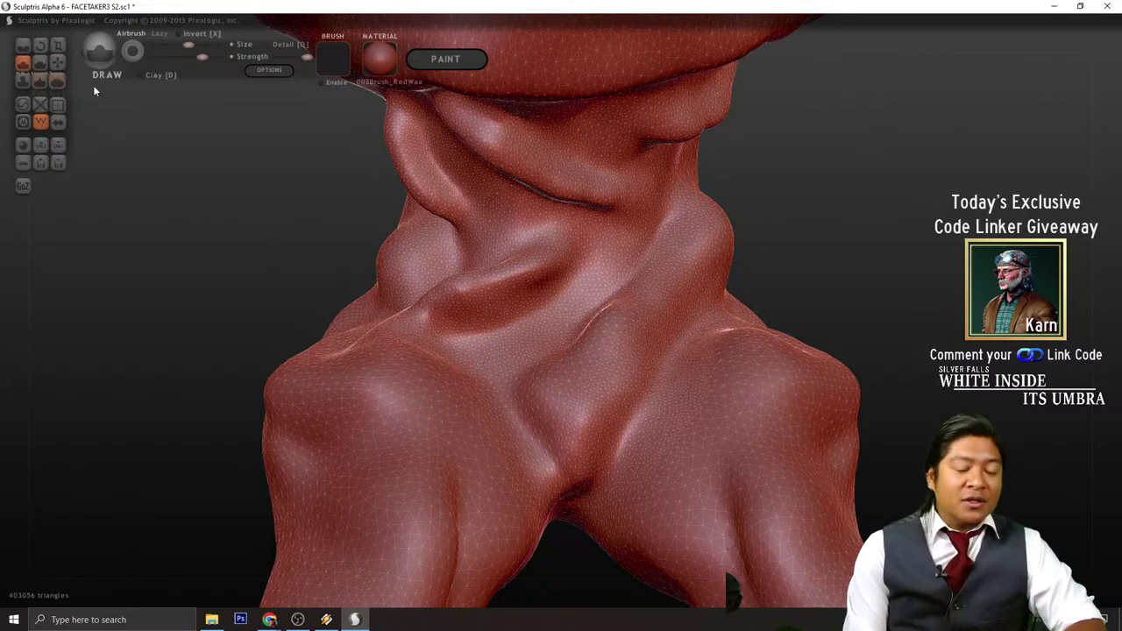
scroll(745, 325, "down", 1)
scroll(745, 326, "up", 2)
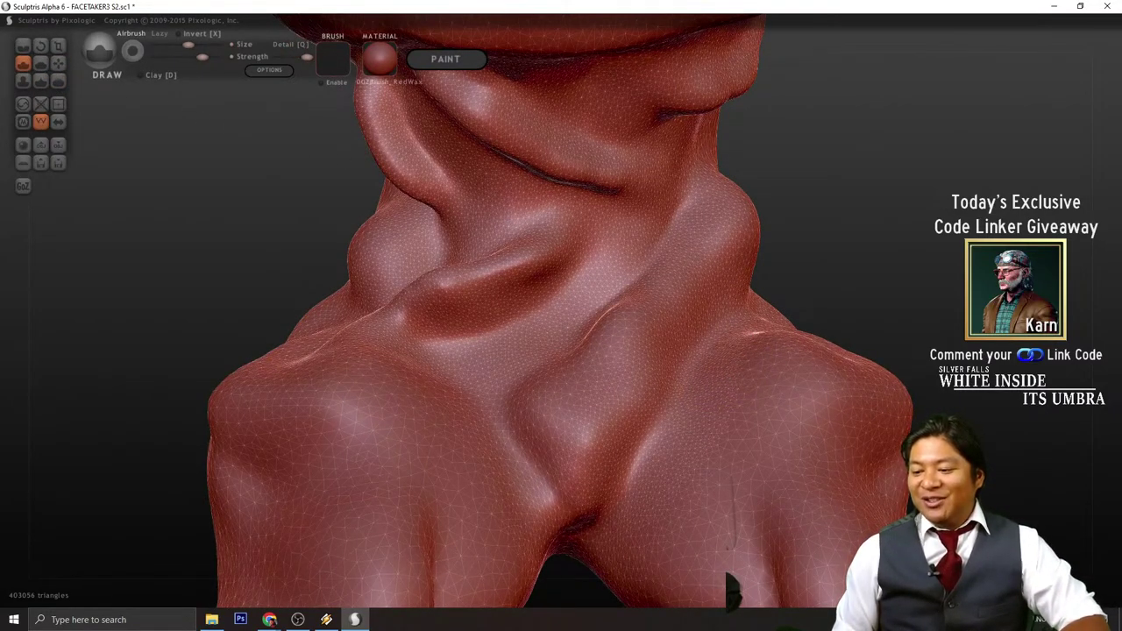
left_click_drag(963, 422, 889, 309)
scroll(540, 305, "down", 2)
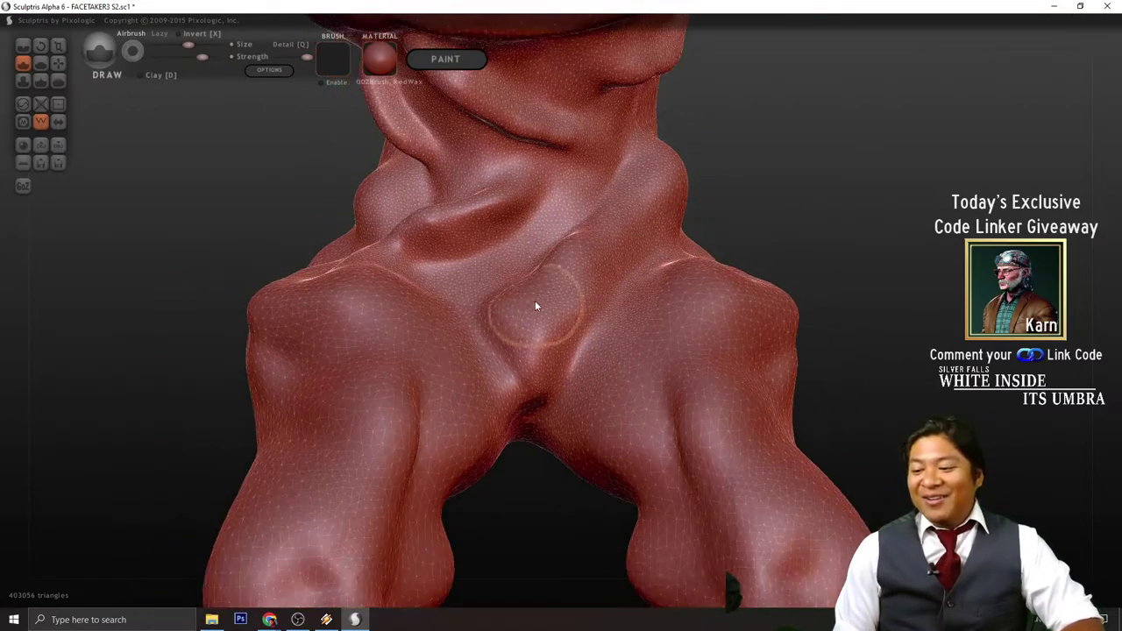
scroll(537, 305, "down", 5)
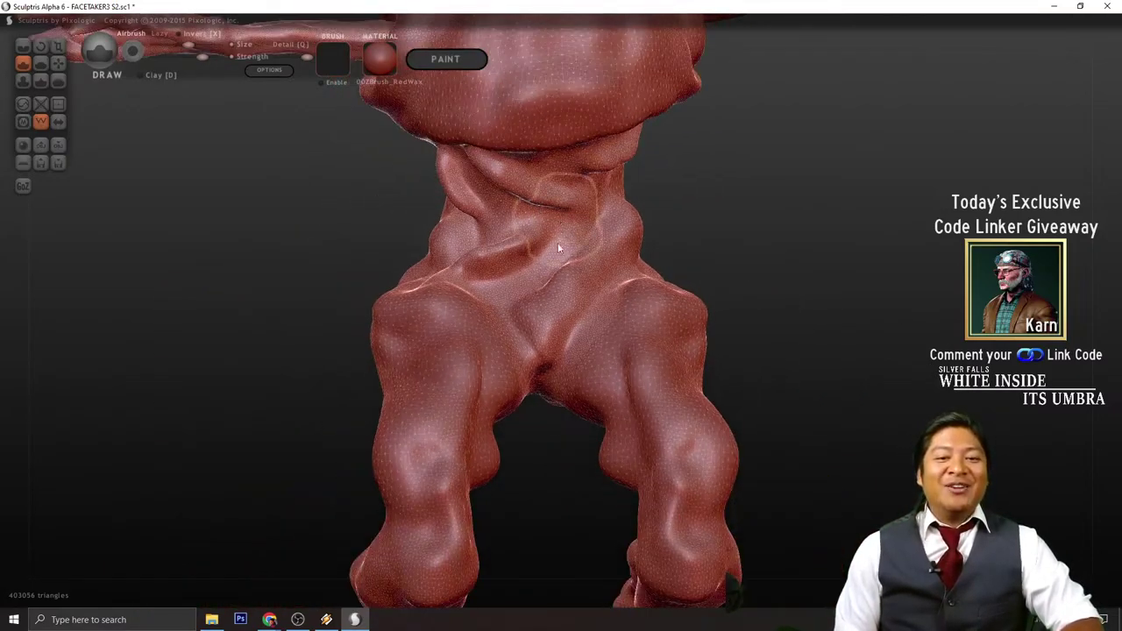
scroll(538, 313, "up", 4)
scroll(550, 299, "down", 3)
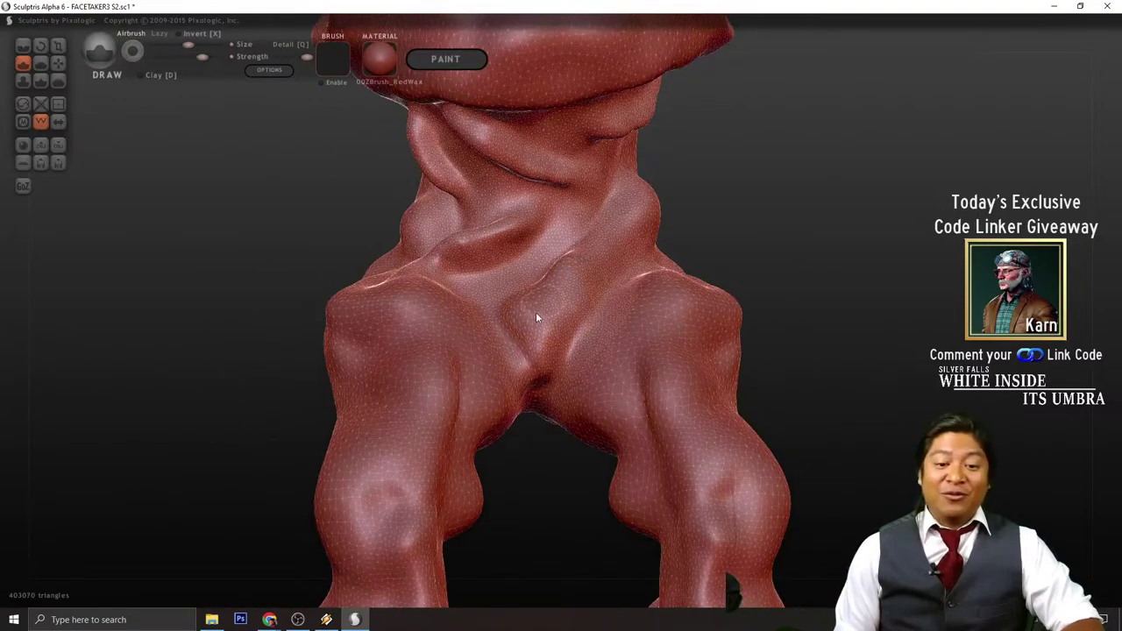
left_click_drag(533, 297, 518, 318)
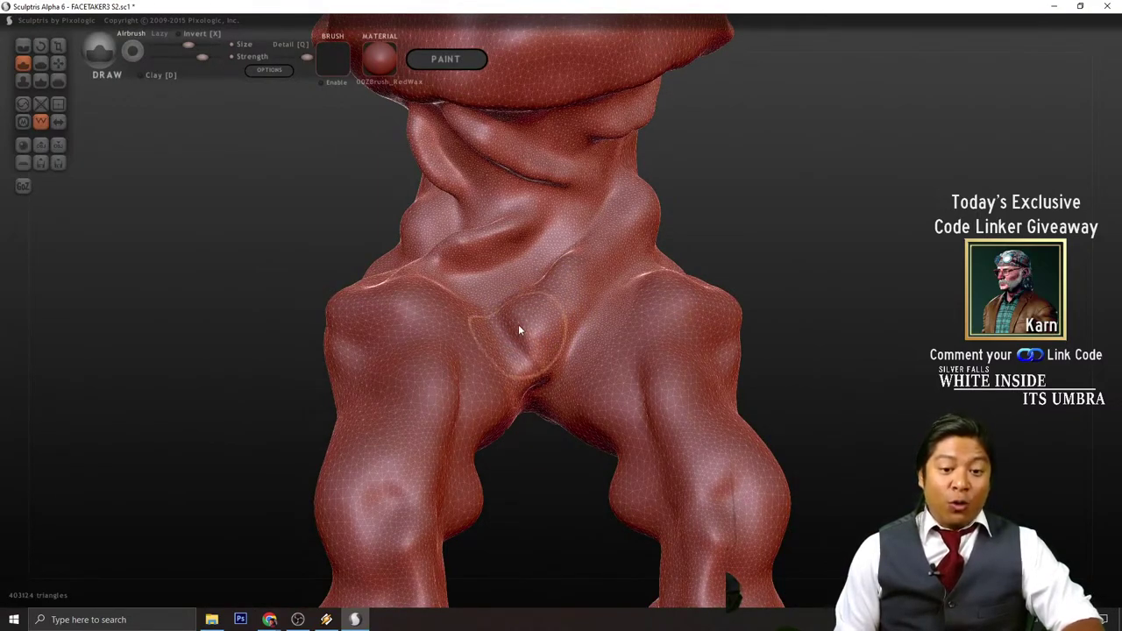
mouse_move(541, 373)
left_mouse_down()
mouse_move(567, 322)
mouse_move(526, 324)
mouse_move(545, 349)
mouse_move(547, 285)
mouse_move(589, 262)
left_mouse_up()
- Hide the wireframe and review the whole creature from the front
scroll(768, 370, "down", 5)
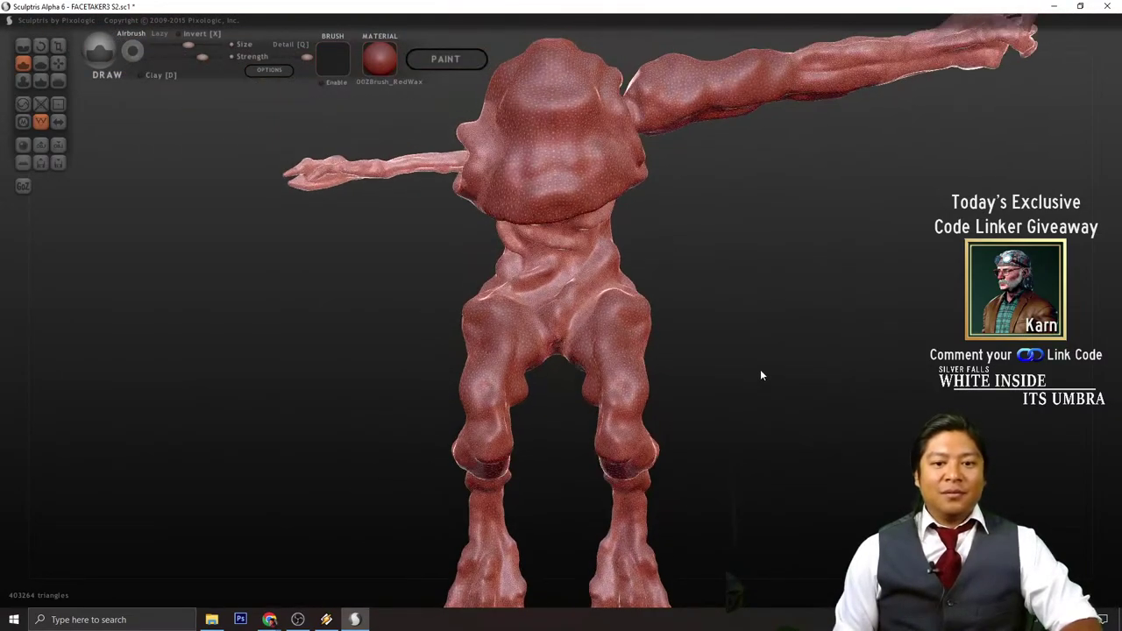
left_click(41, 121)
left_click_drag(745, 342, 806, 409)
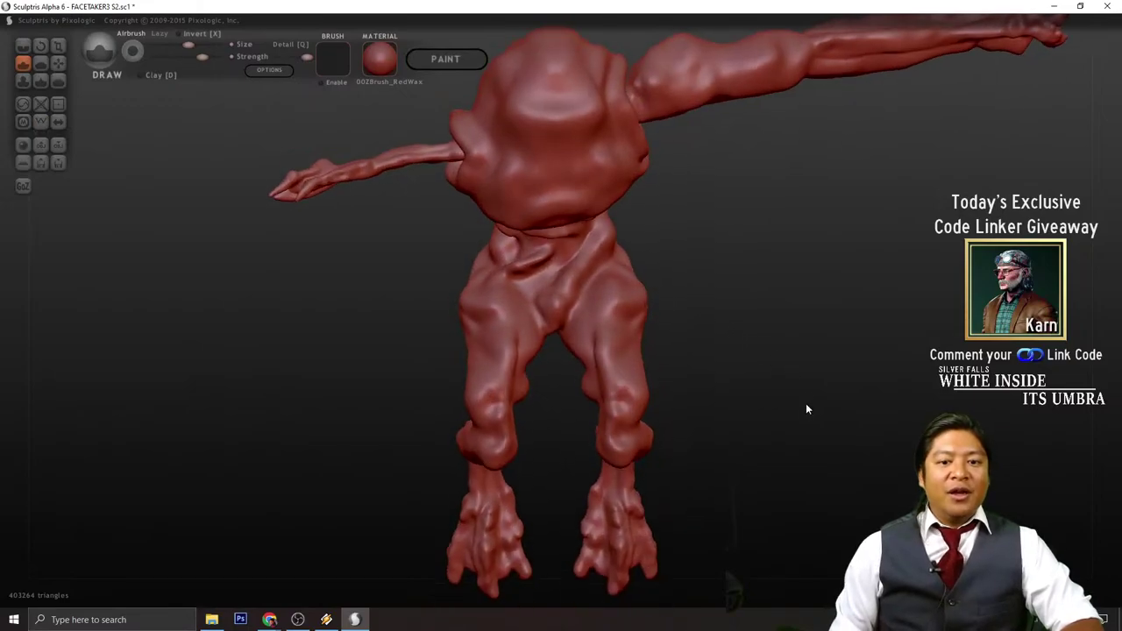
scroll(802, 385, "down", 5)
scroll(784, 409, "up", 1)
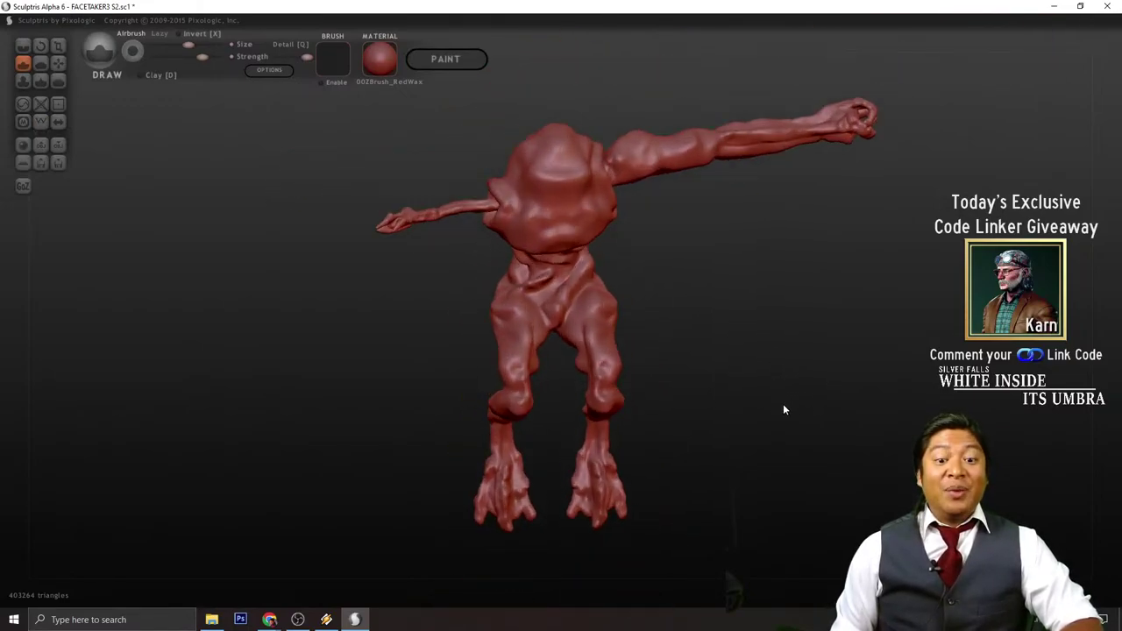
scroll(774, 383, "up", 3)
scroll(780, 383, "down", 4)
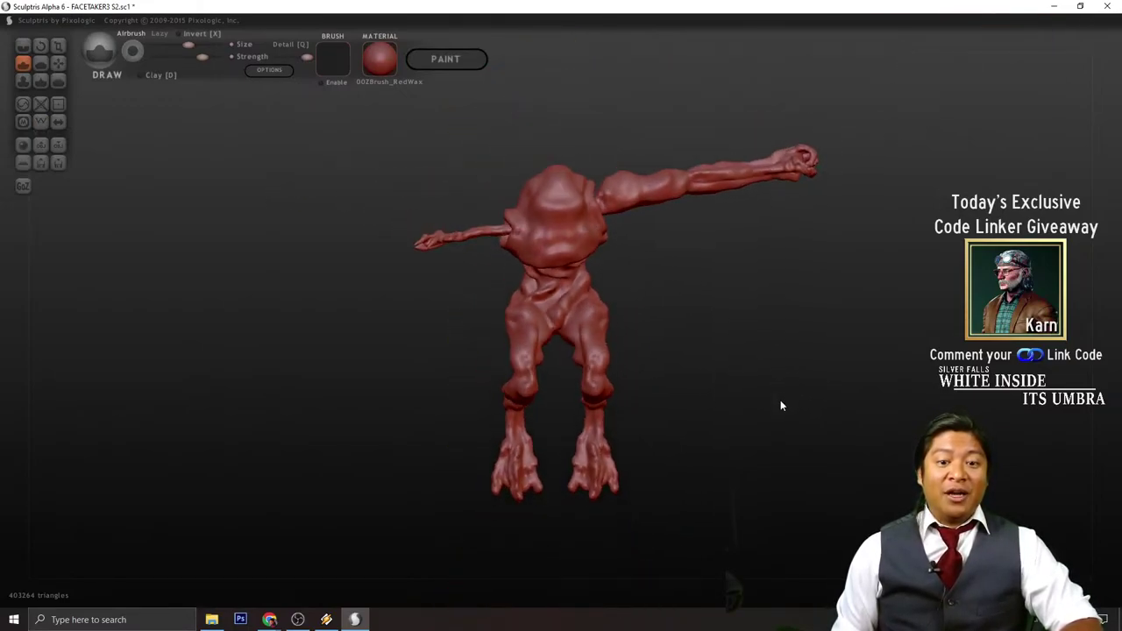
- Examine the creature's torso, hips and legs from the front, both close up and from farther away
scroll(773, 396, "up", 3)
right_click_drag(765, 399, 787, 355)
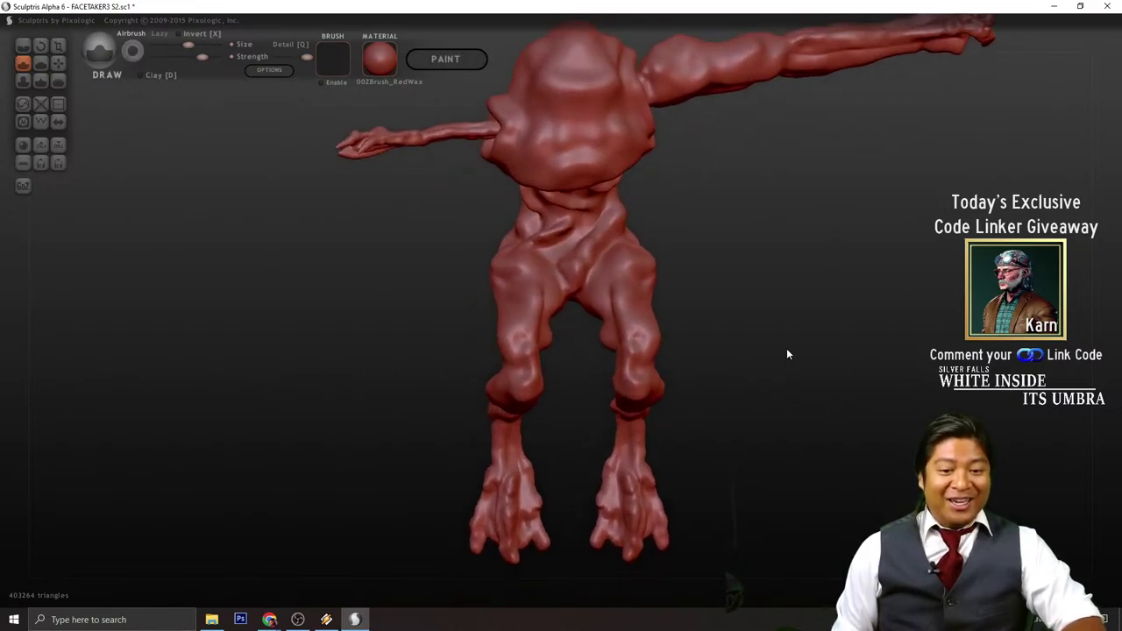
scroll(754, 361, "up", 4)
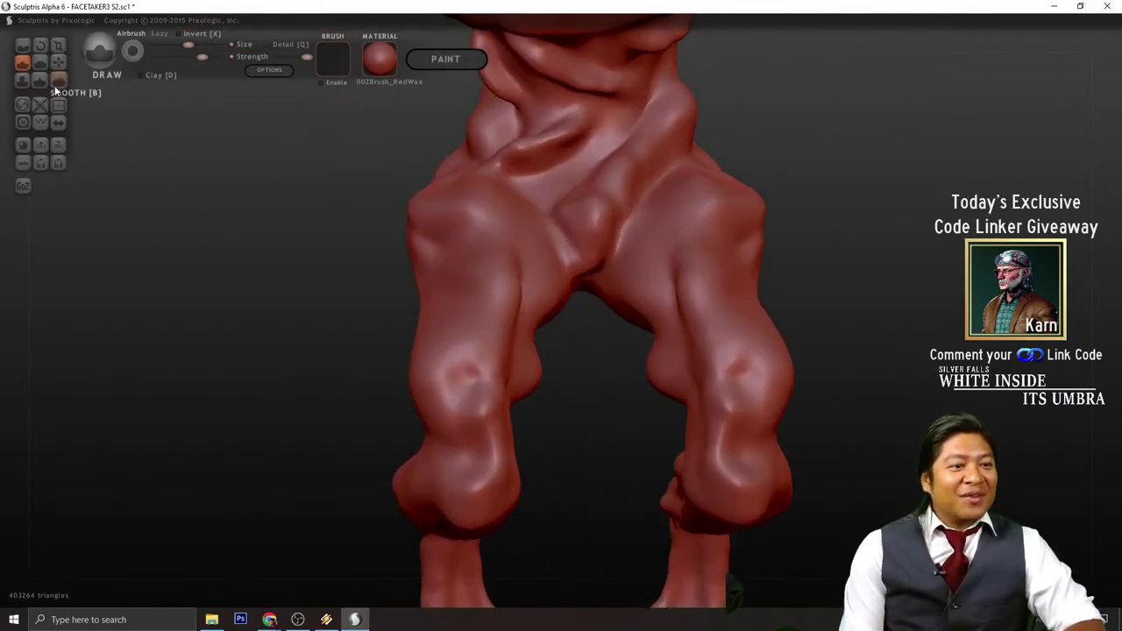
scroll(461, 265, "down", 4)
scroll(759, 366, "down", 2)
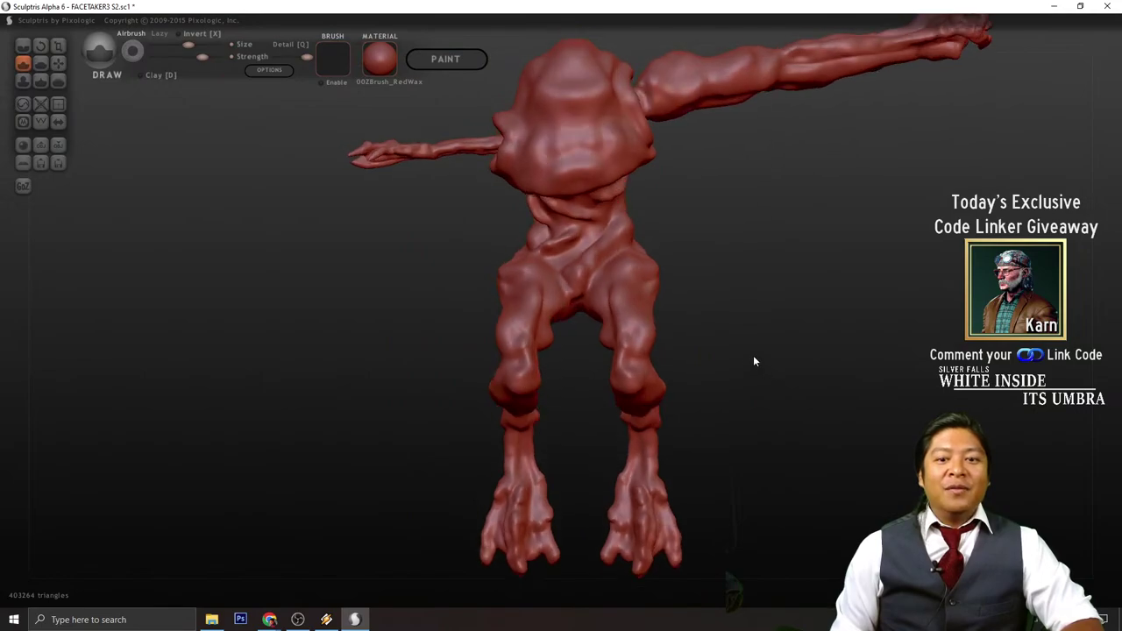
scroll(689, 197, "up", 2)
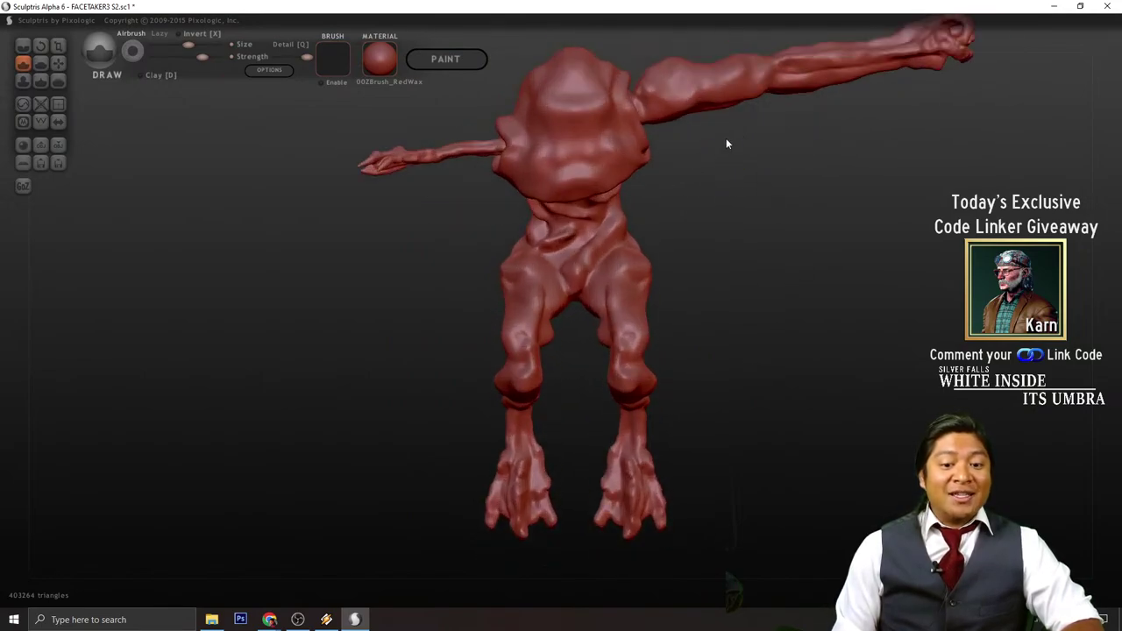
scroll(617, 381, "up", 1)
scroll(640, 383, "up", 2)
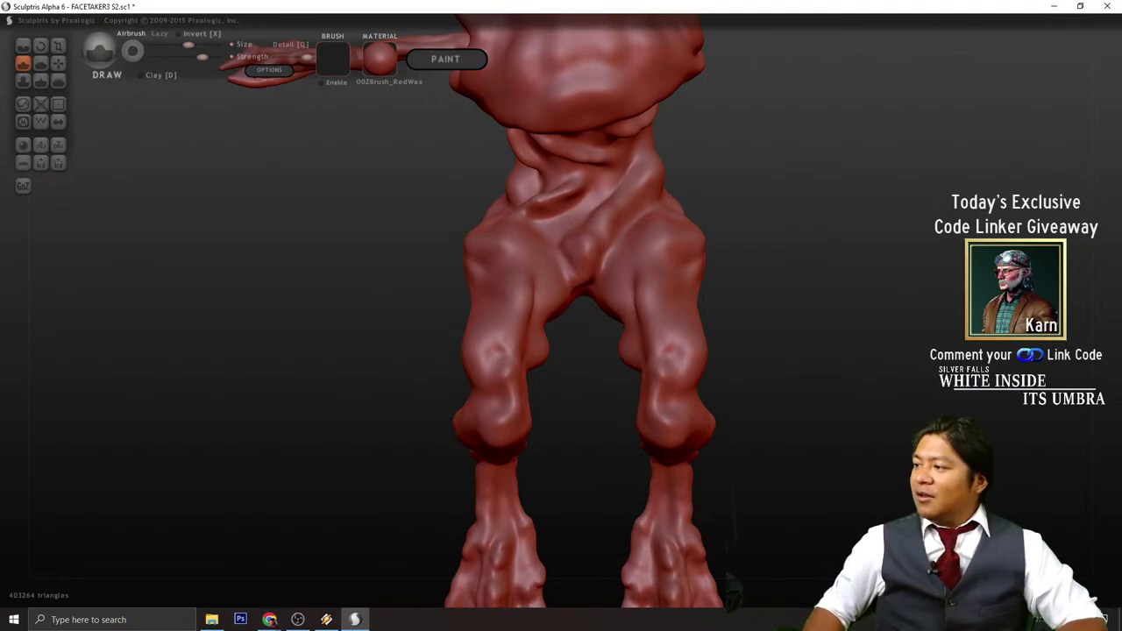
key("alt+Tab")
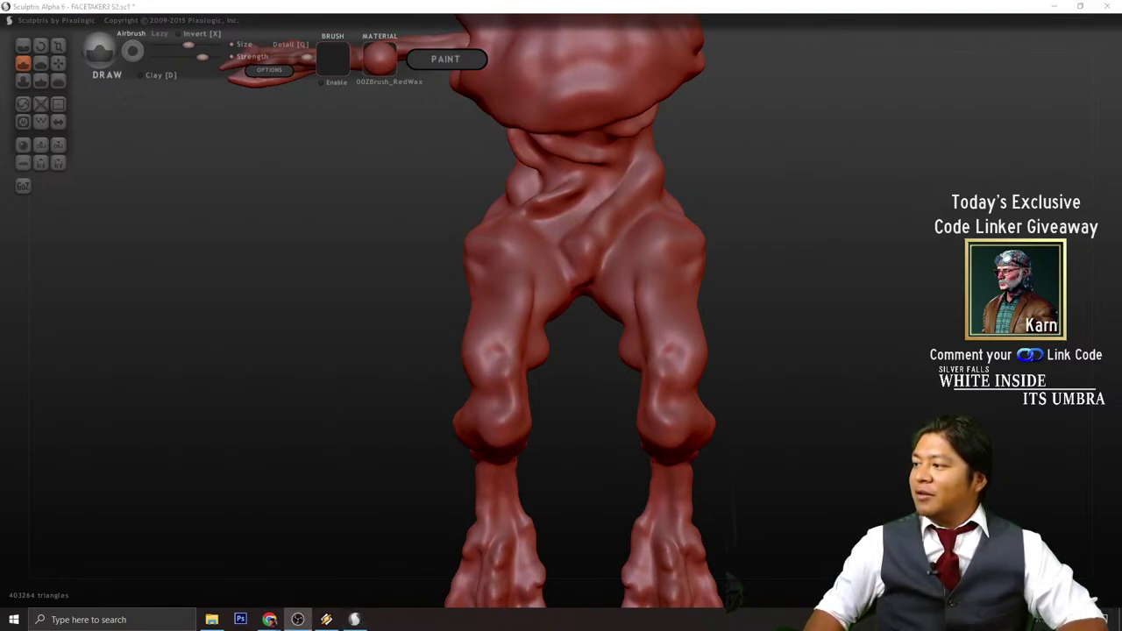
left_click(653, 7)
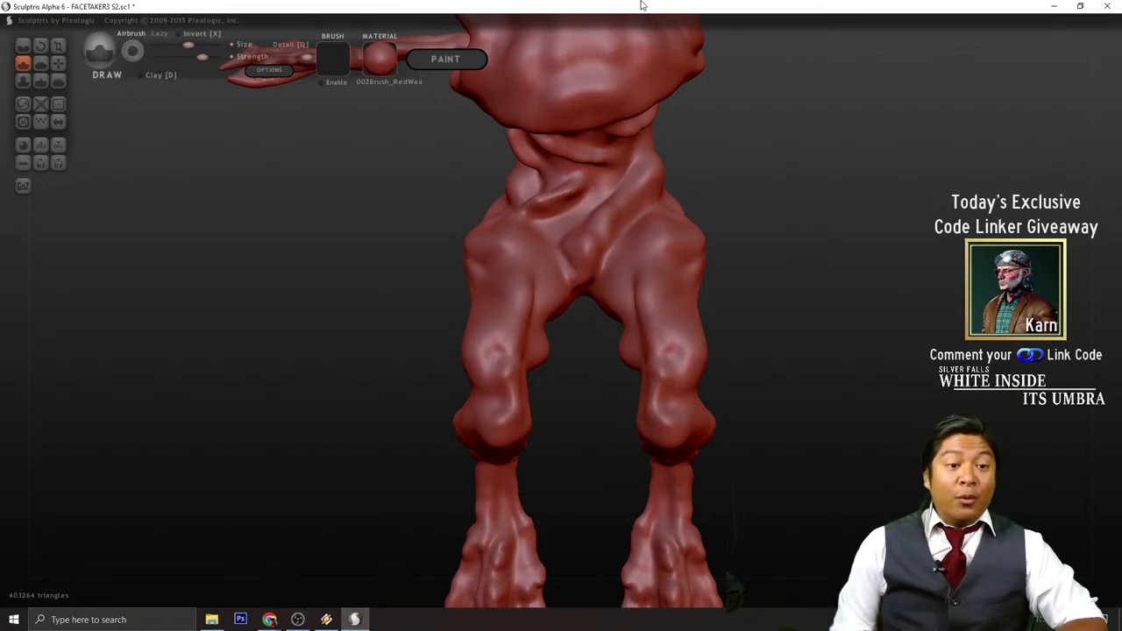
- Show the wireframe and push in the inner bulge above the knee on the thin-armed side's leg with the Grab brush
left_click(40, 121)
left_click_drag(851, 417, 731, 382)
scroll(374, 258, "up", 3)
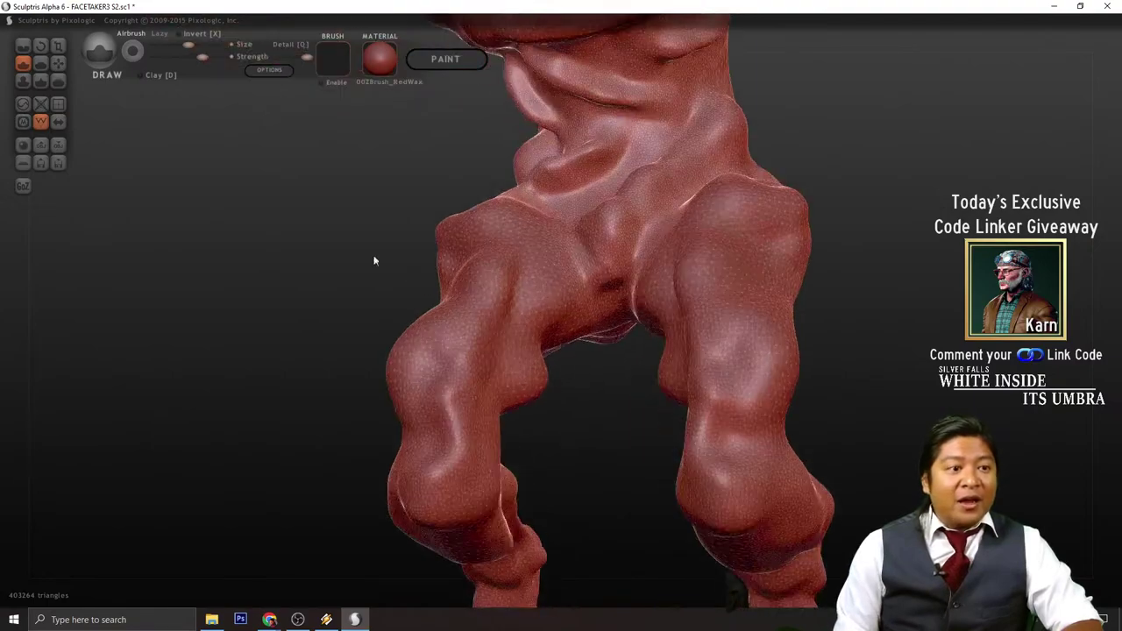
left_click(57, 64)
scroll(531, 421, "up", 2)
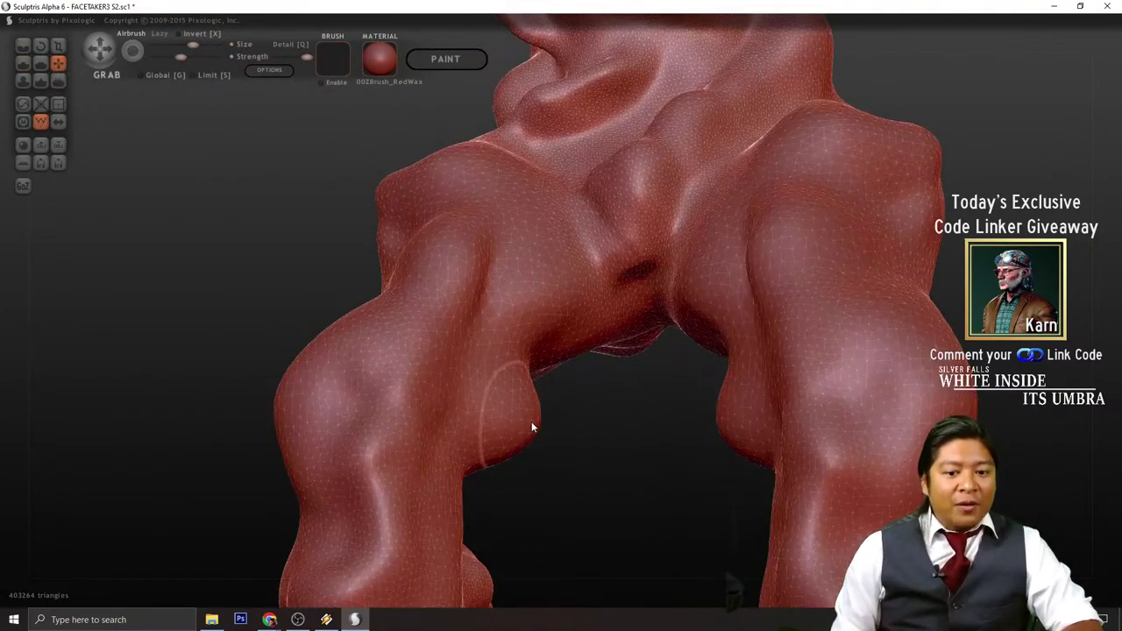
scroll(509, 426, "up", 2)
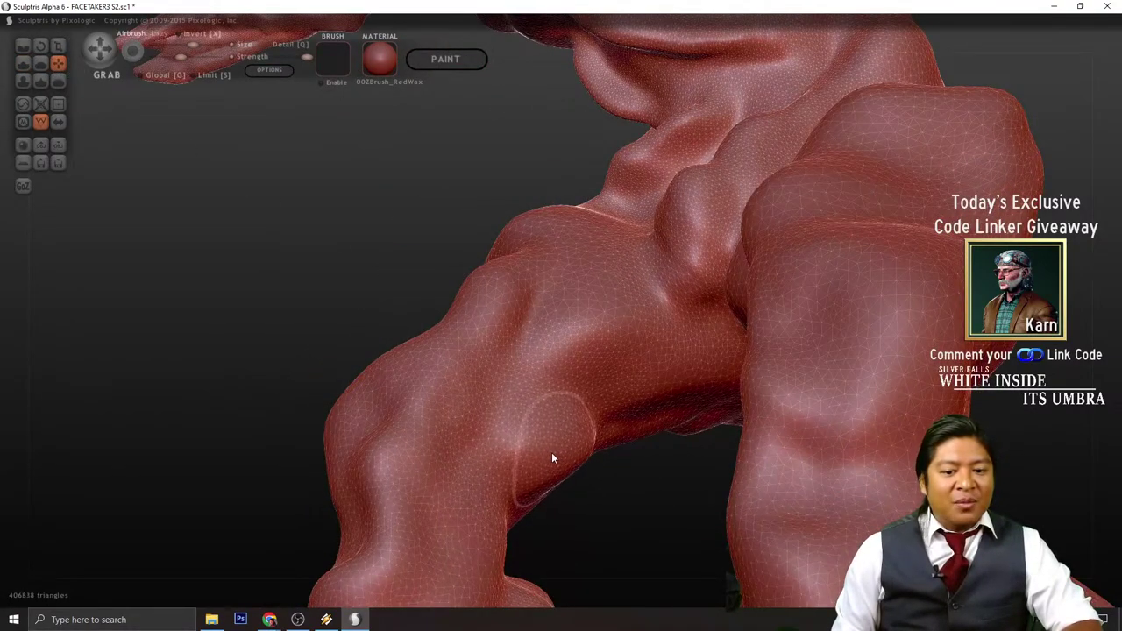
left_click_drag(618, 495, 566, 444)
- Push in the matching inner bulge above the knee of the leg on the thick-armed side with the Grab brush
right_click_drag(621, 507, 758, 578)
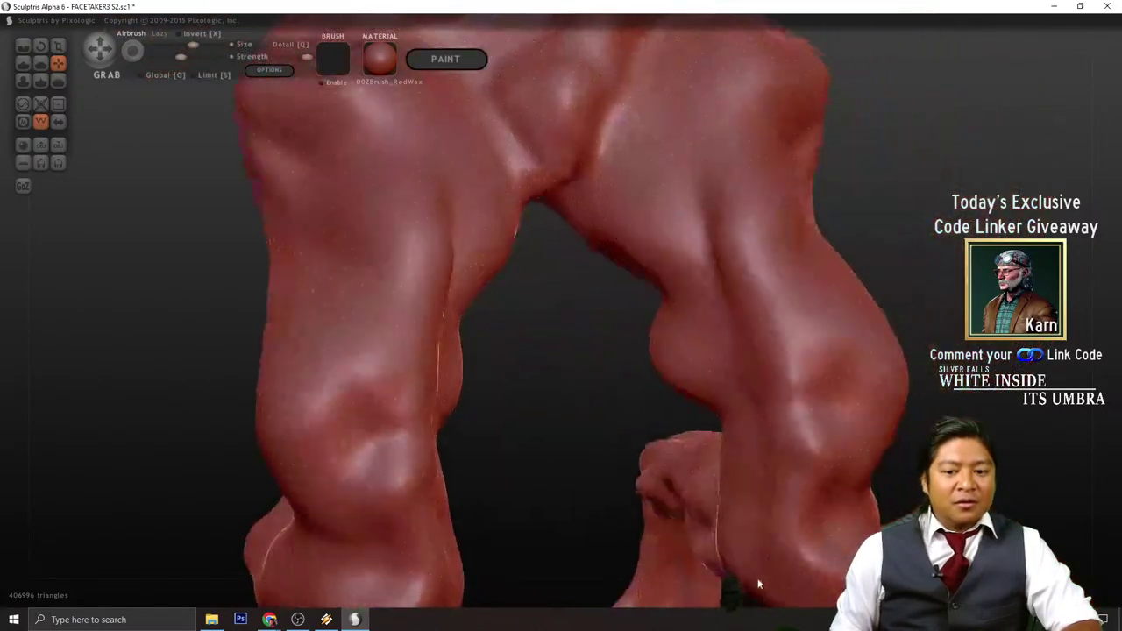
right_click_drag(700, 357, 639, 368)
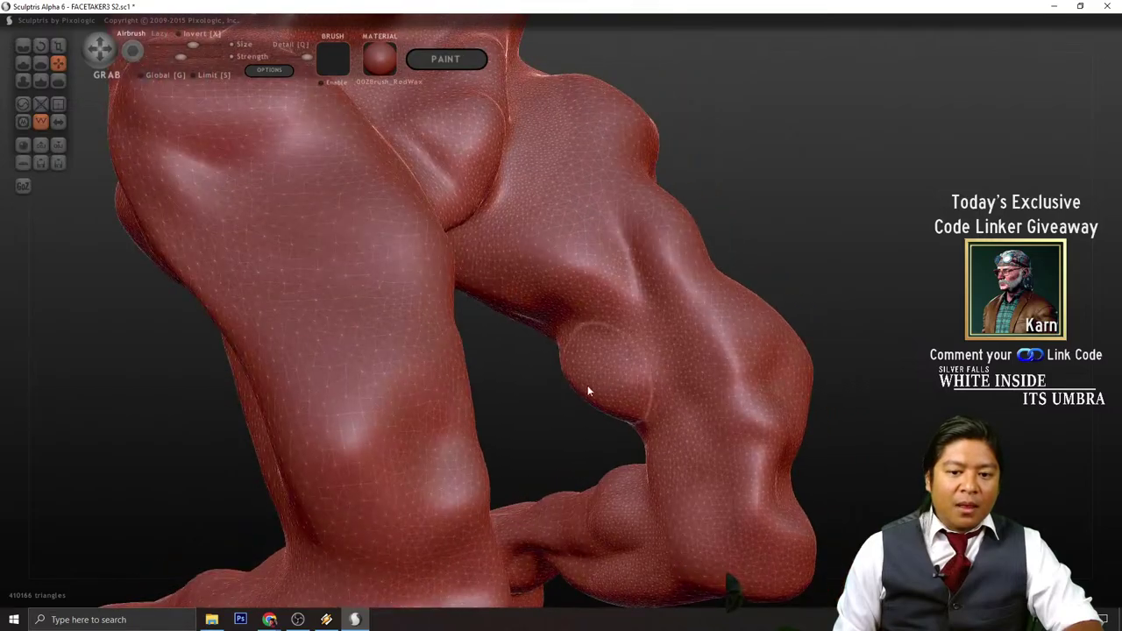
left_click_drag(570, 382, 582, 378)
right_click_drag(578, 383, 833, 392)
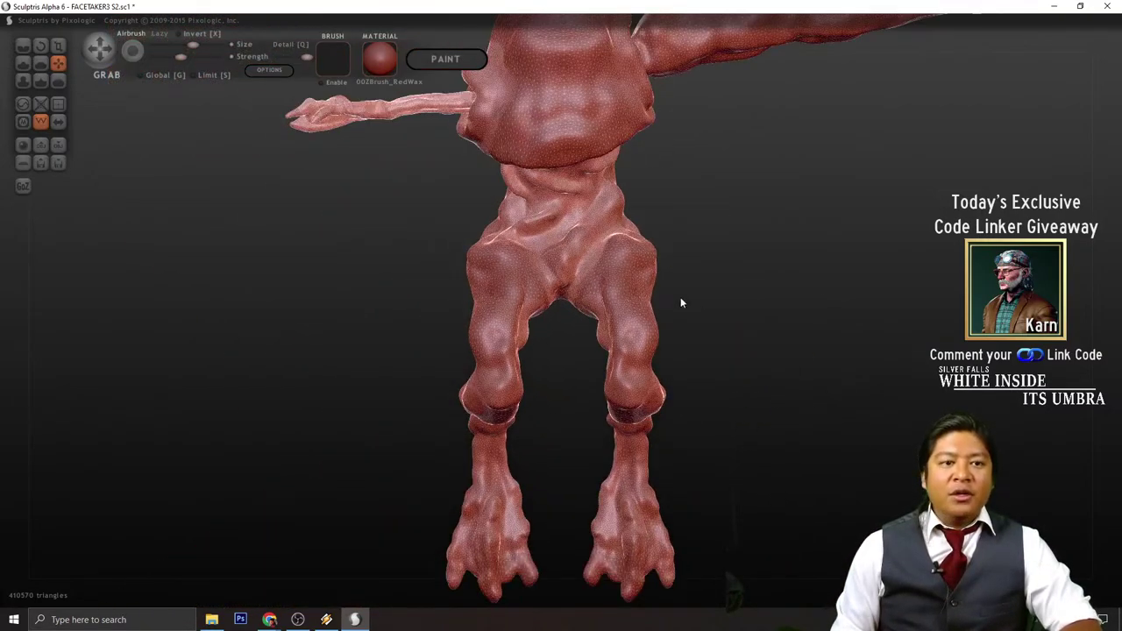
- Activate the Scale brush for the legs with the whole creature in view
scroll(680, 298, "up", 1)
left_click(58, 46)
scroll(628, 378, "down", 4)
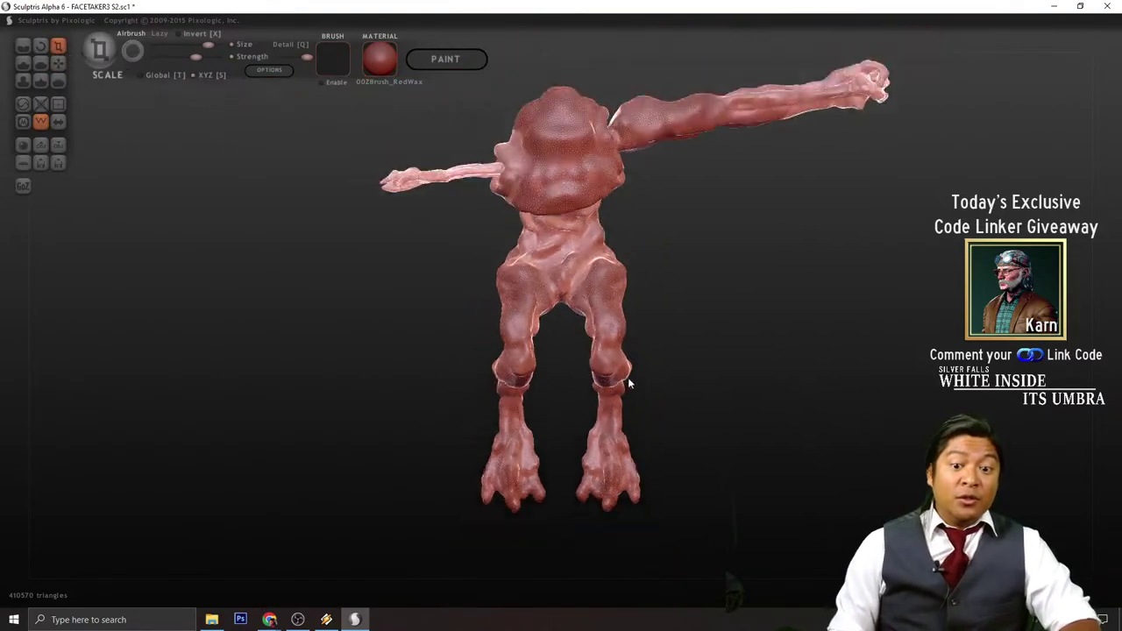
- Bulk up the creature's hips and upper legs slightly with the Scale brush, working from the front and side
right_click_drag(714, 342, 673, 391)
scroll(722, 366, "up", 3)
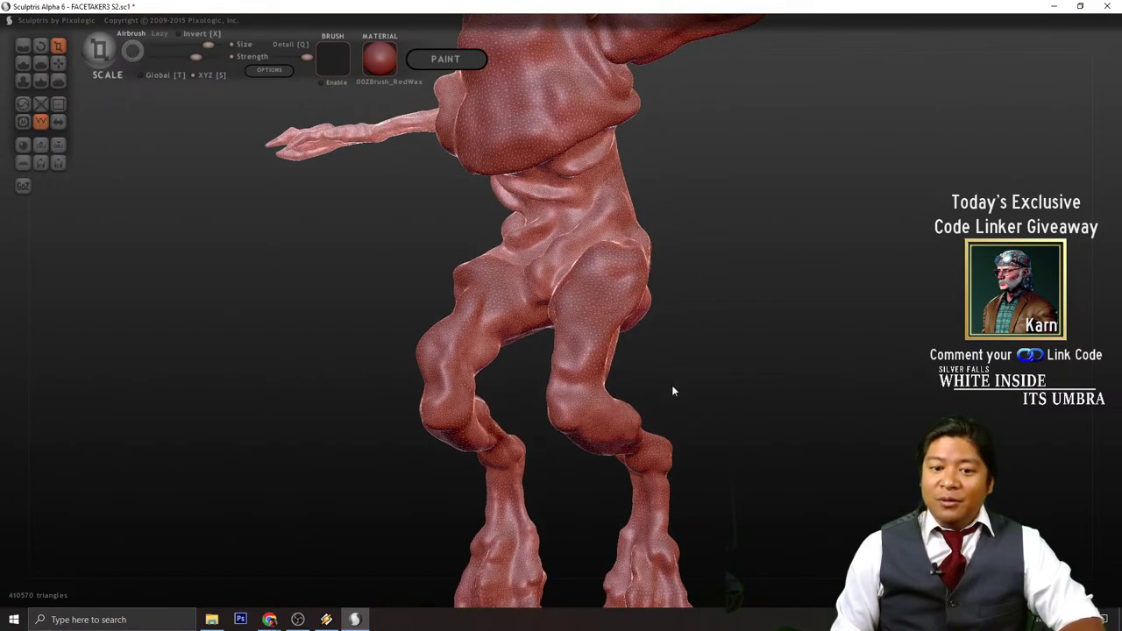
right_click_drag(596, 404, 635, 372)
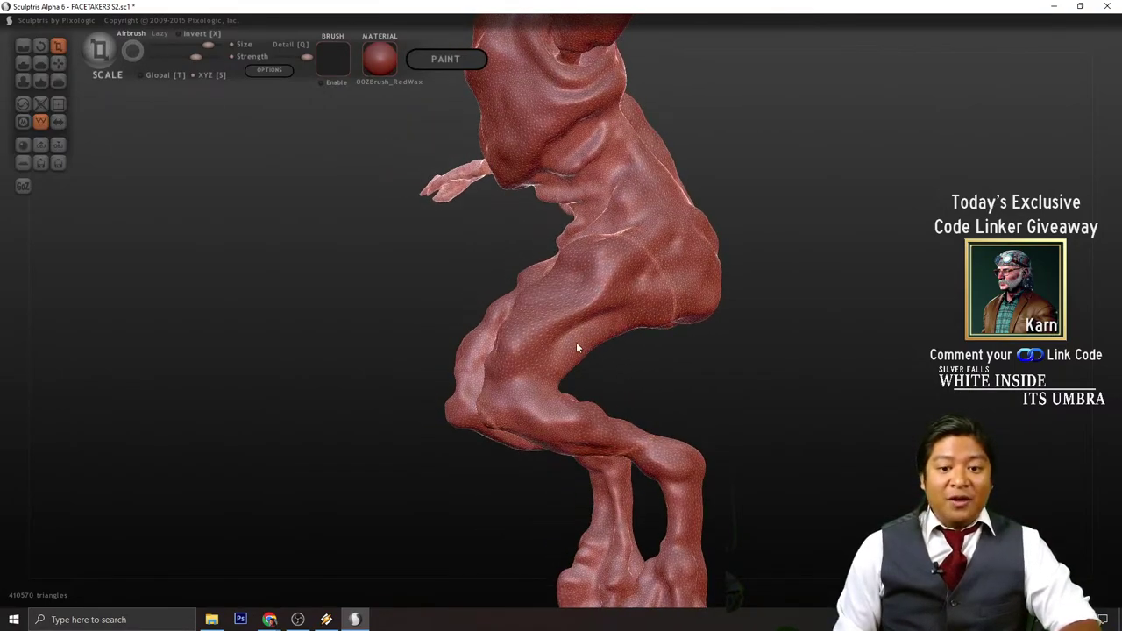
right_click_drag(576, 335, 627, 376)
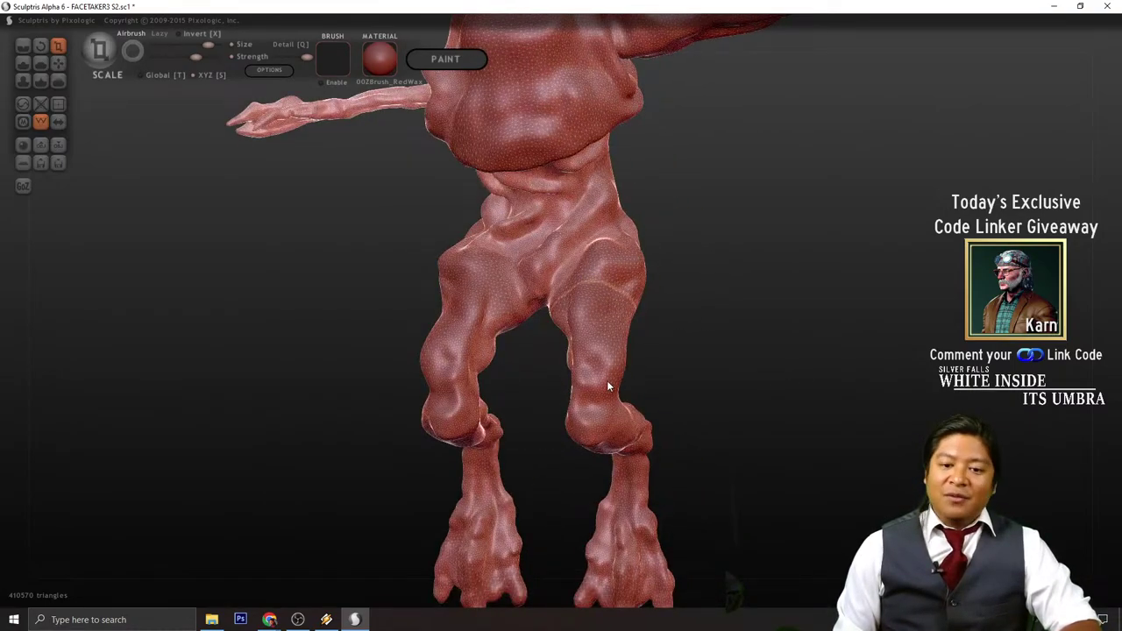
right_click_drag(769, 381, 638, 370)
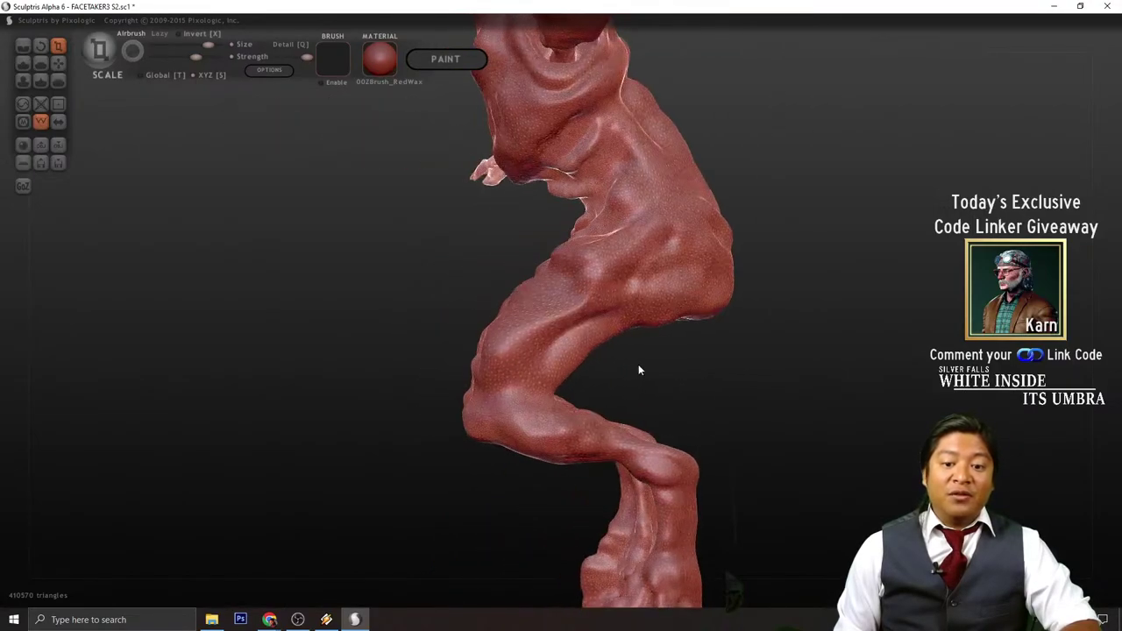
left_click_drag(705, 271, 726, 283)
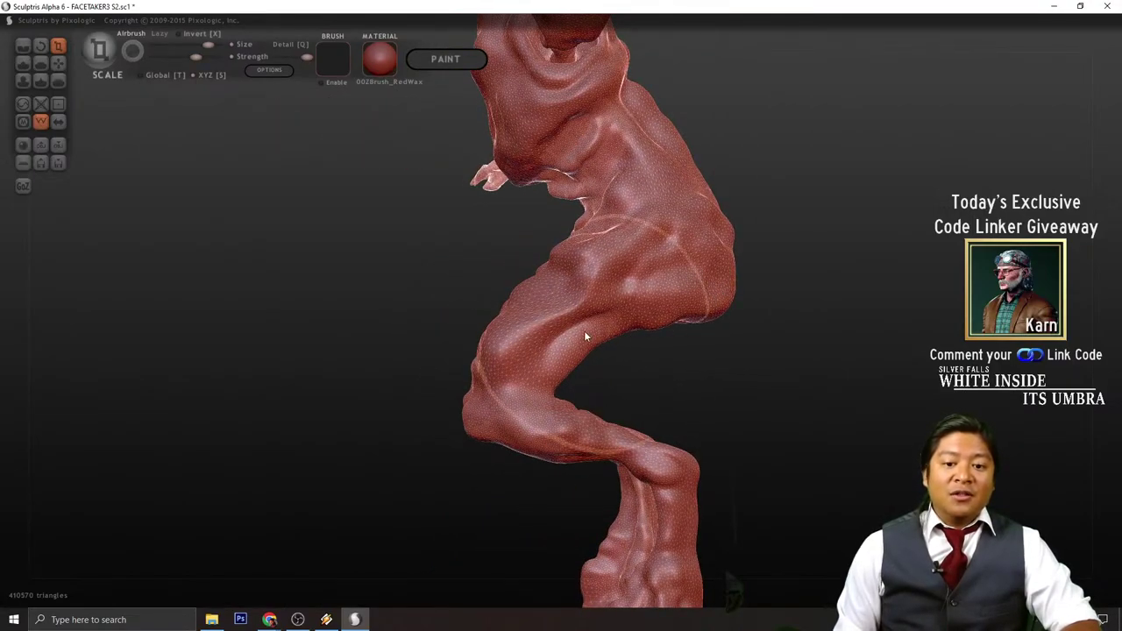
right_click_drag(695, 396, 659, 445)
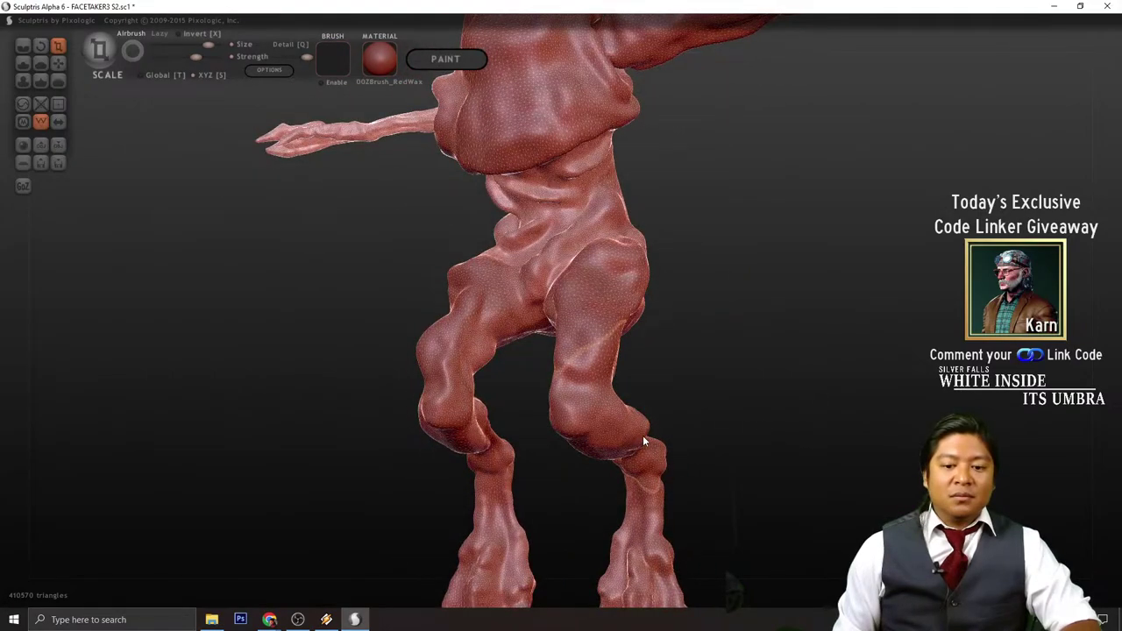
mouse_move(776, 401)
right_mouse_down()
mouse_move(678, 413)
mouse_move(585, 396)
mouse_move(556, 284)
right_mouse_up()
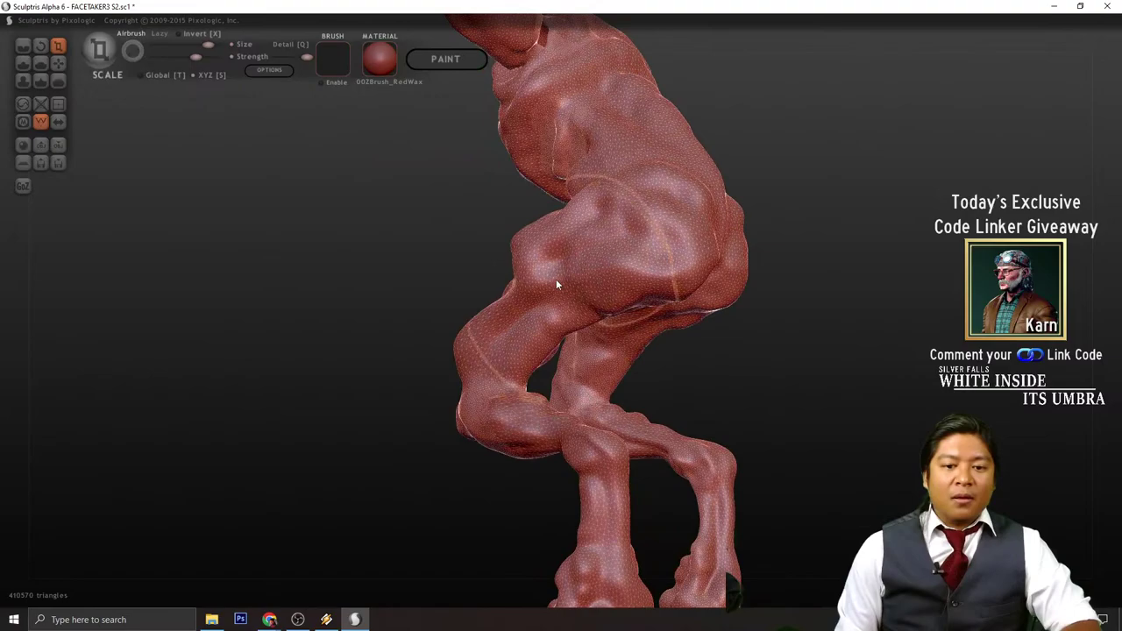
- Build up the muscle mass on the backs of the thighs and around the knees with the Draw and Inflate brushes
left_click(20, 63)
right_click_drag(585, 285, 597, 281)
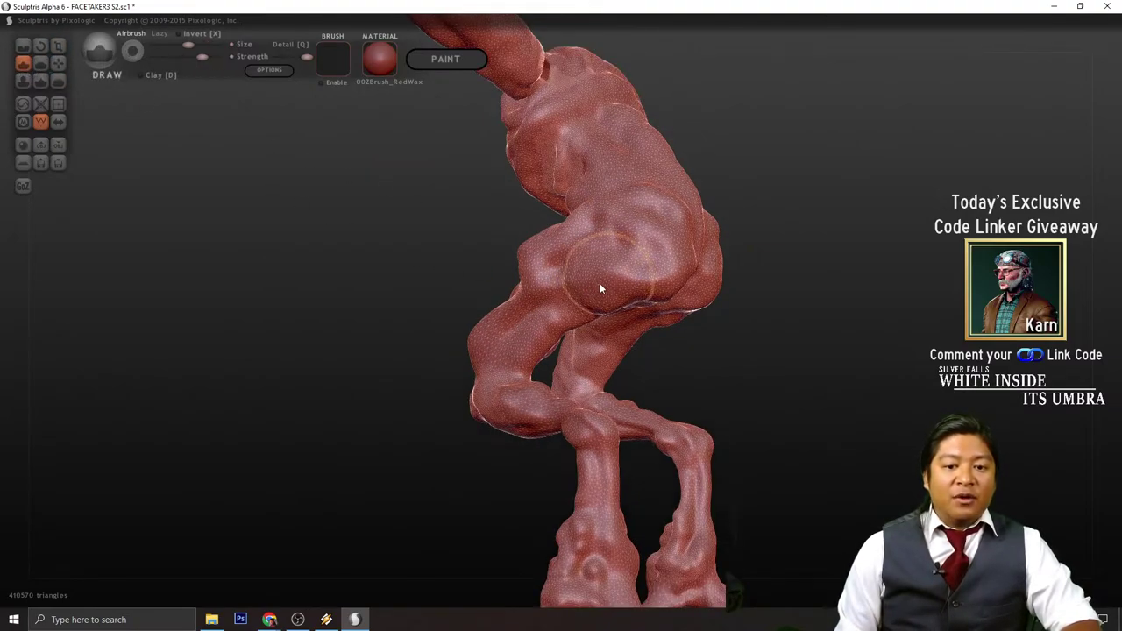
scroll(532, 333, "down", 3)
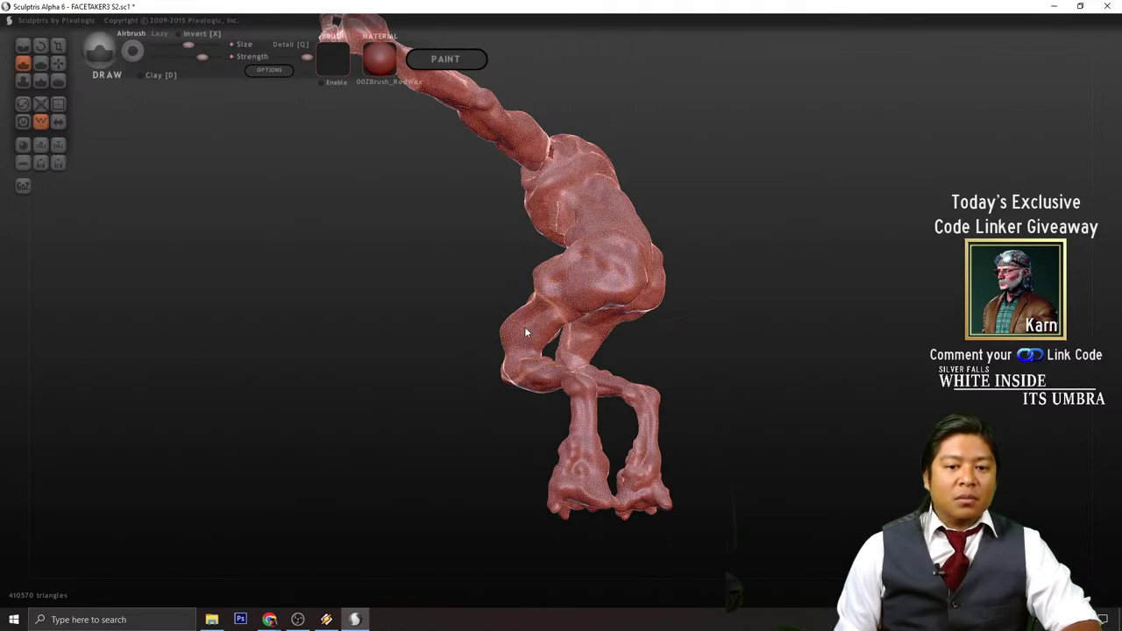
mouse_move(477, 335)
left_mouse_down()
mouse_move(639, 361)
mouse_move(602, 400)
mouse_move(579, 377)
left_mouse_up()
left_click(23, 80)
mouse_move(226, 115)
left_mouse_down()
mouse_move(666, 345)
mouse_move(615, 277)
mouse_move(543, 304)
mouse_move(526, 338)
left_mouse_up()
left_click_drag(775, 339, 515, 326)
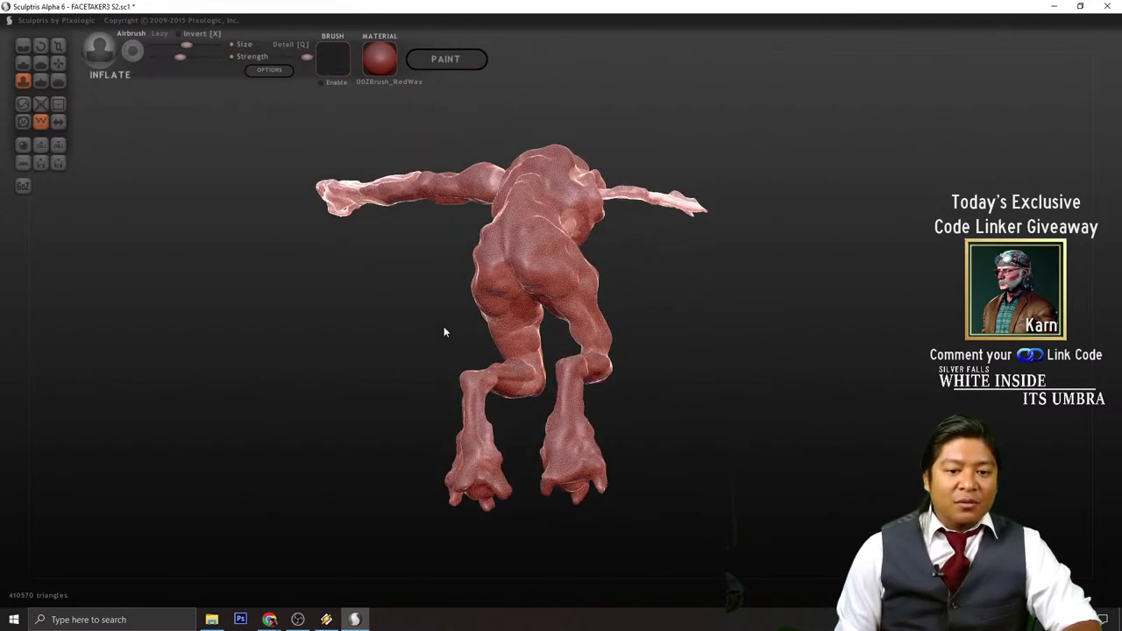
mouse_move(444, 331)
left_mouse_down()
mouse_move(666, 379)
mouse_move(780, 430)
mouse_move(616, 426)
left_mouse_up()
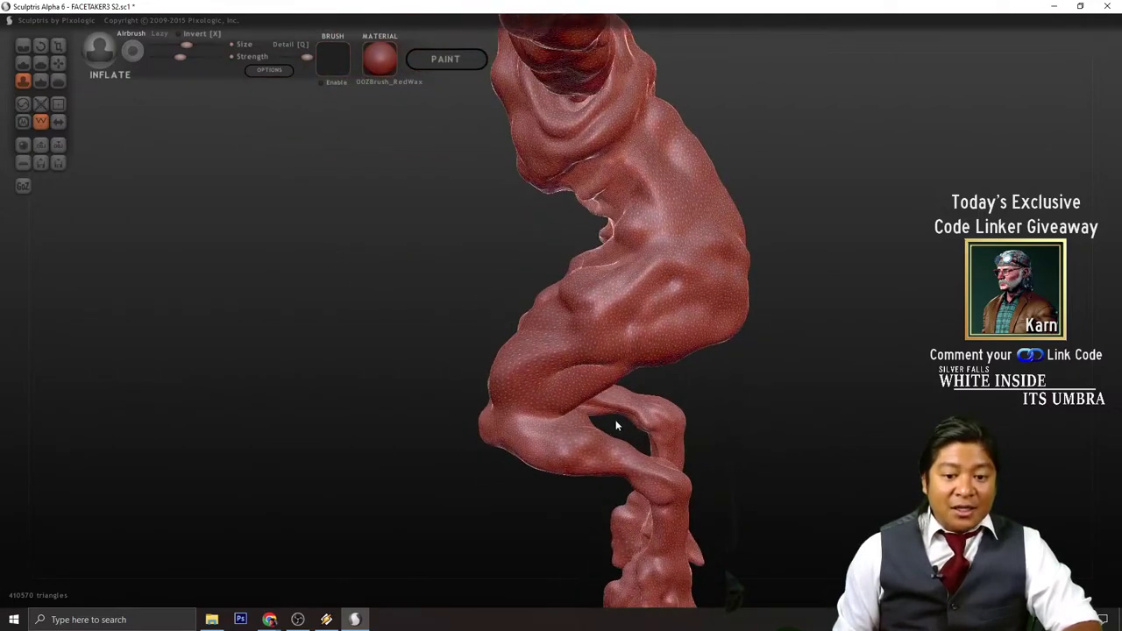
left_click_drag(795, 444, 772, 379, "alt")
scroll(571, 328, "up", 5)
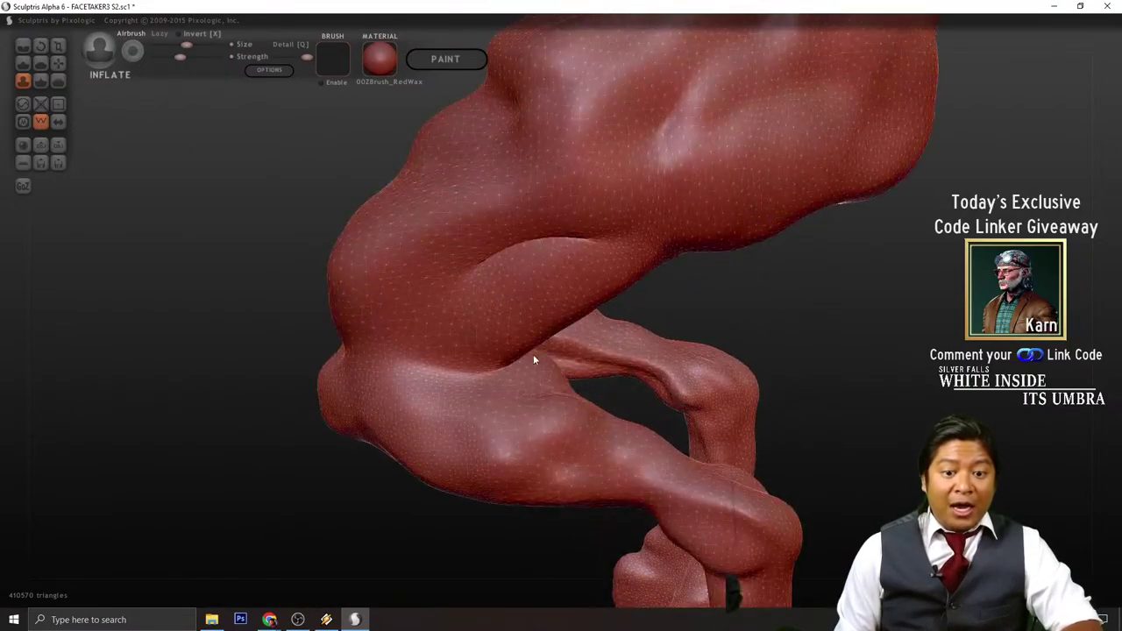
left_click_drag(341, 524, 240, 505)
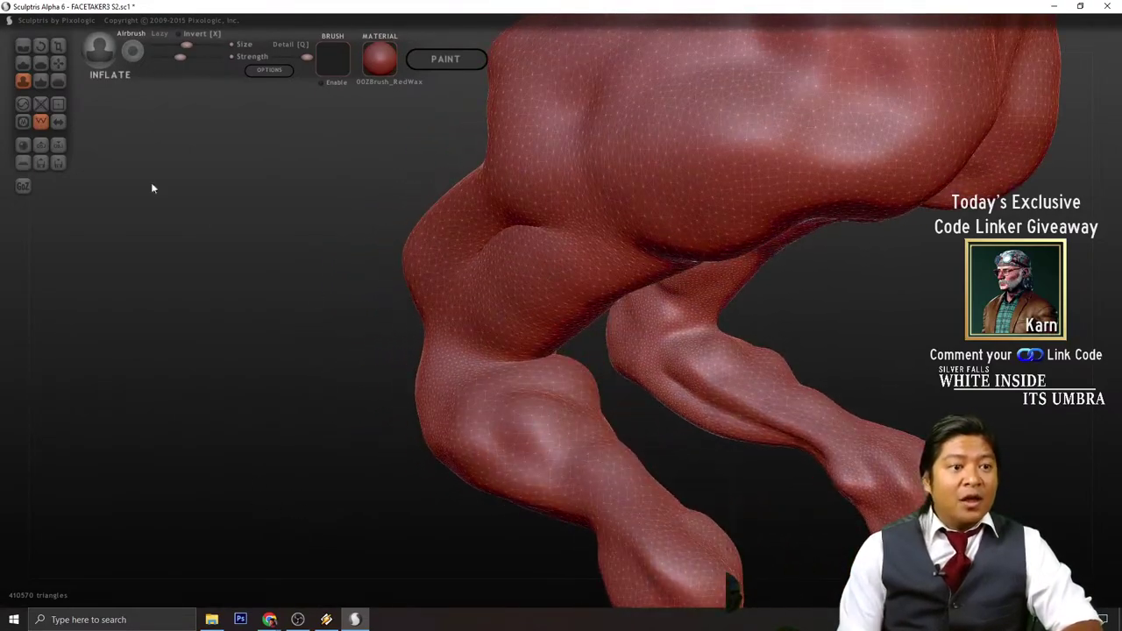
- Smooth the bumps and creases behind the knees and along the tops of the calves with the Smooth brush
left_click(58, 79)
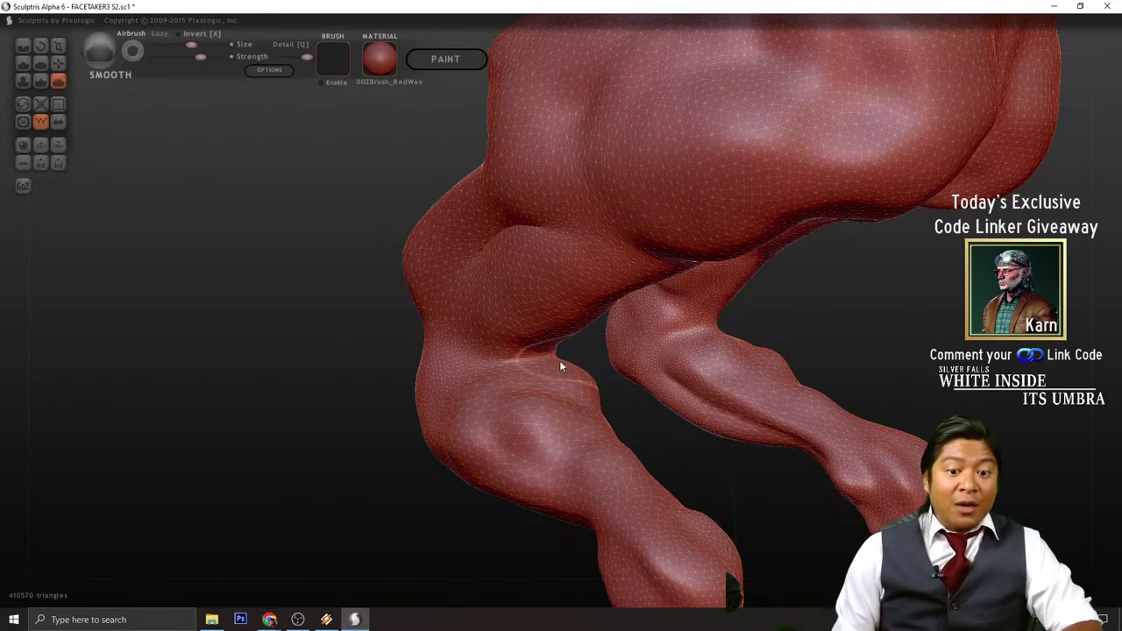
mouse_move(559, 360)
middle_mouse_down()
mouse_move(535, 341)
mouse_move(594, 323)
middle_mouse_up()
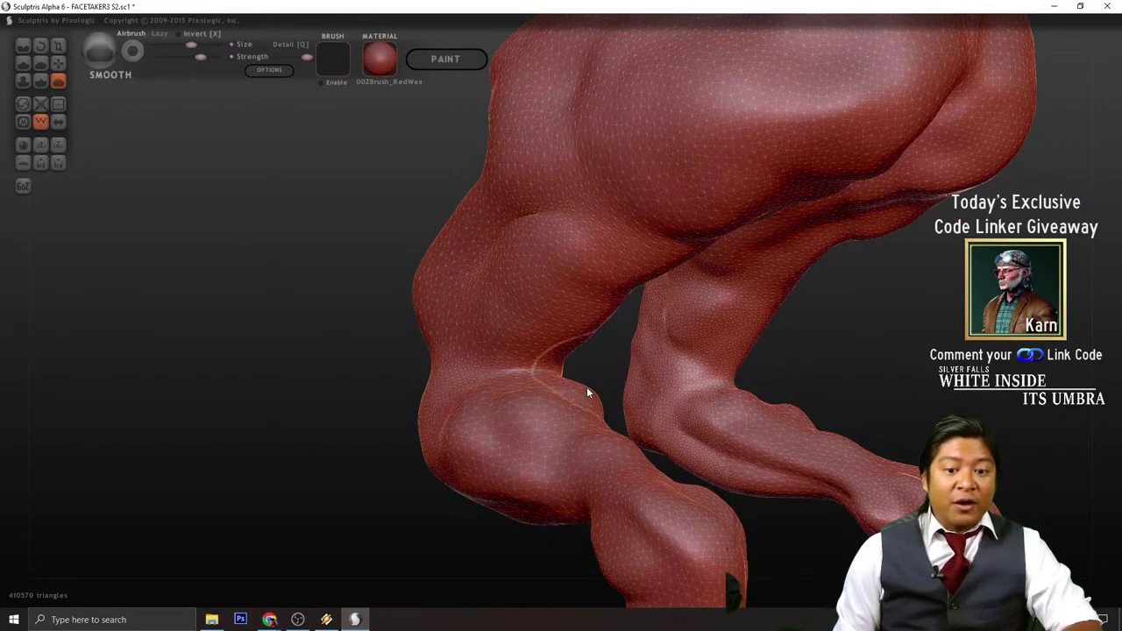
left_click_drag(403, 412, 301, 425)
left_click_drag(772, 355, 652, 368)
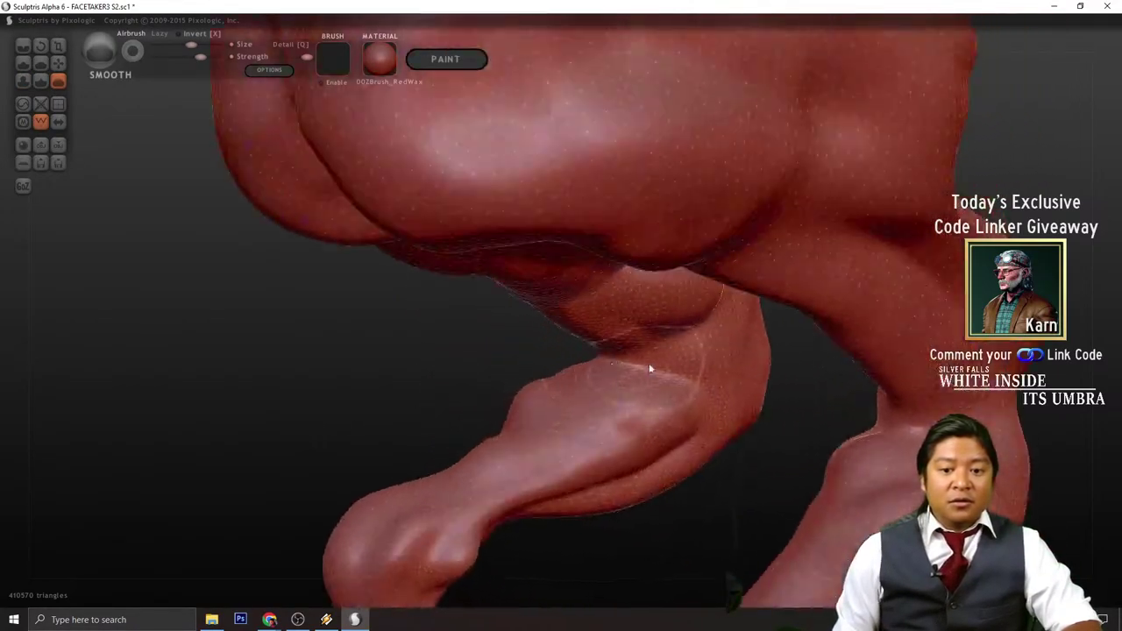
left_click_drag(438, 359, 562, 330)
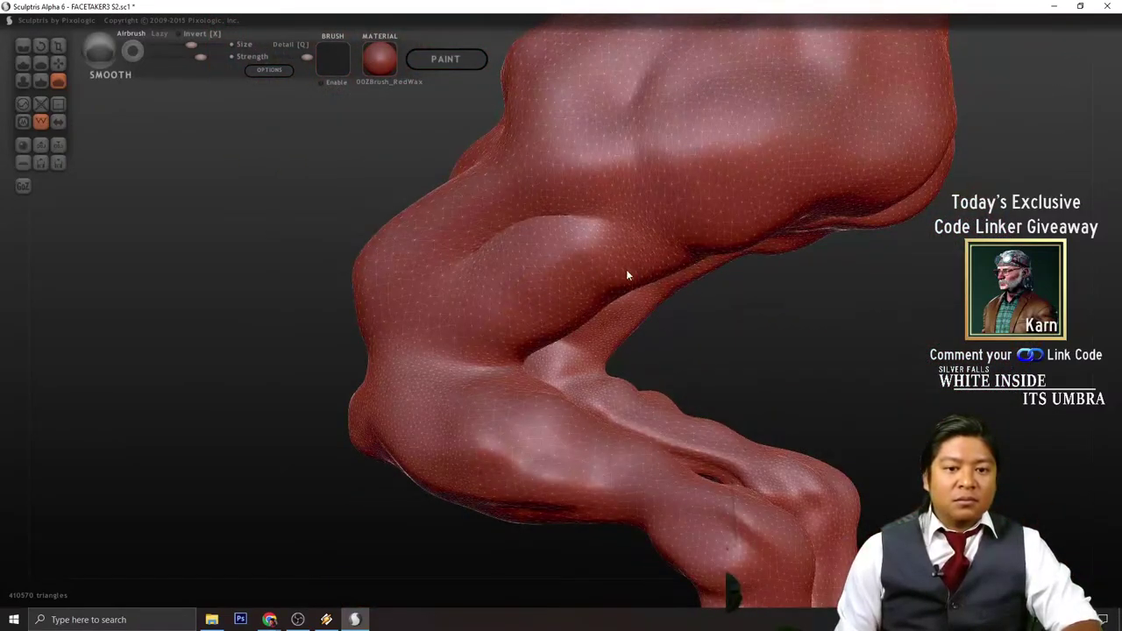
- Lower the mesh density on the outer thigh and hip with the Reduce Brush
scroll(626, 270, "down", 2)
mouse_move(664, 278)
left_mouse_down()
mouse_move(825, 368)
mouse_move(822, 339)
mouse_move(841, 384)
mouse_move(745, 356)
left_mouse_up()
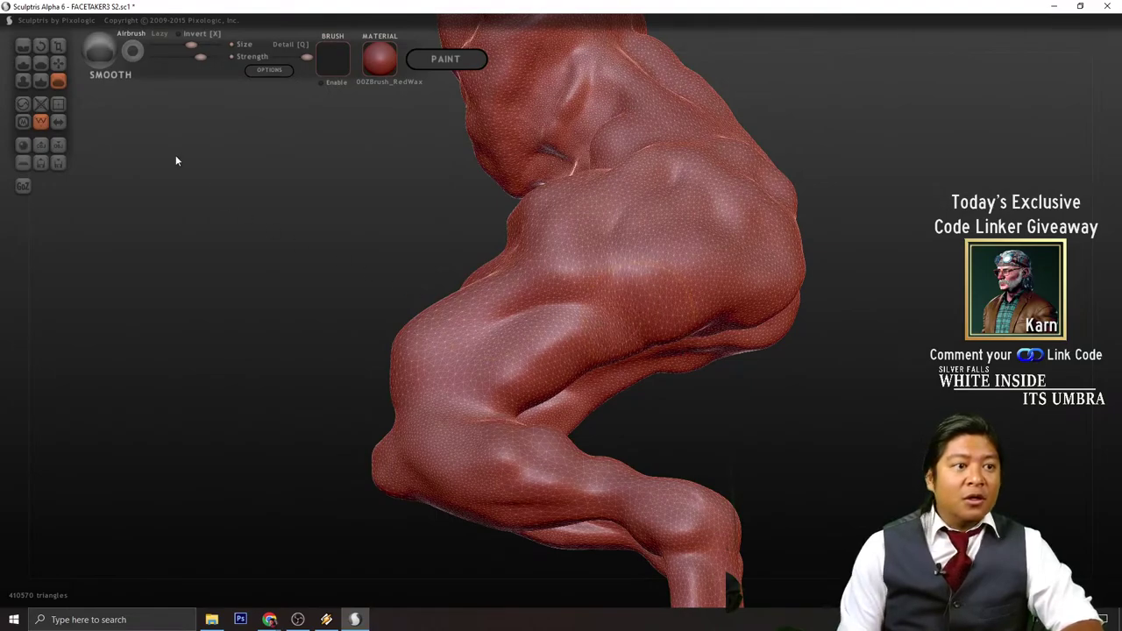
left_click(24, 105)
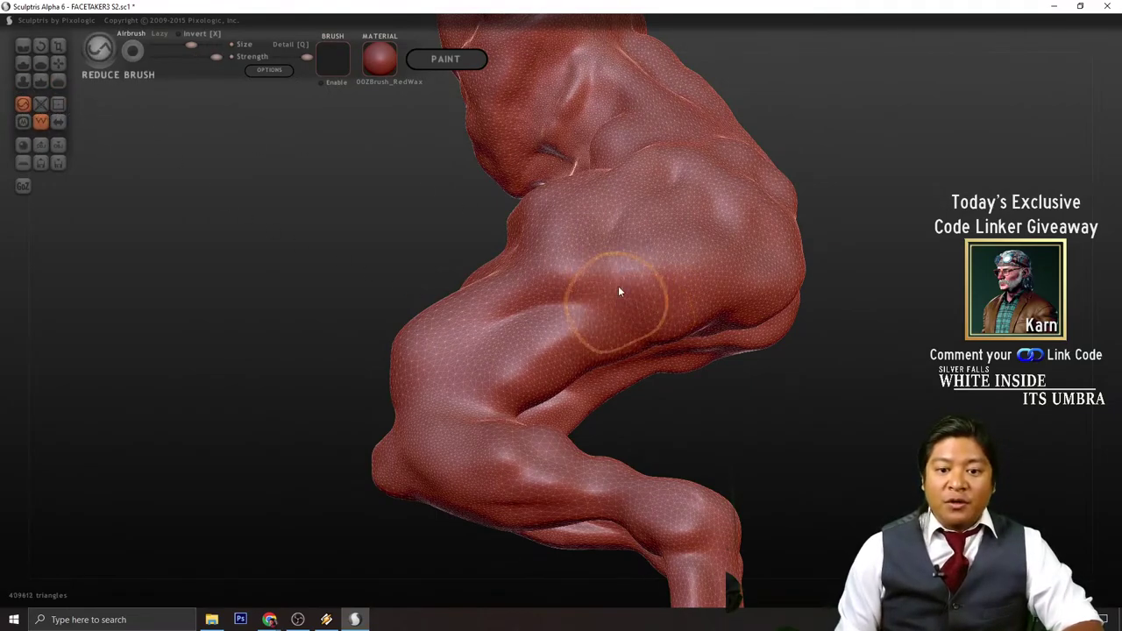
mouse_move(618, 285)
left_mouse_down()
mouse_move(586, 277)
mouse_move(524, 315)
left_mouse_up()
- Add volume to the outer thighs, hips and buttocks with the Draw brush
left_click(23, 63)
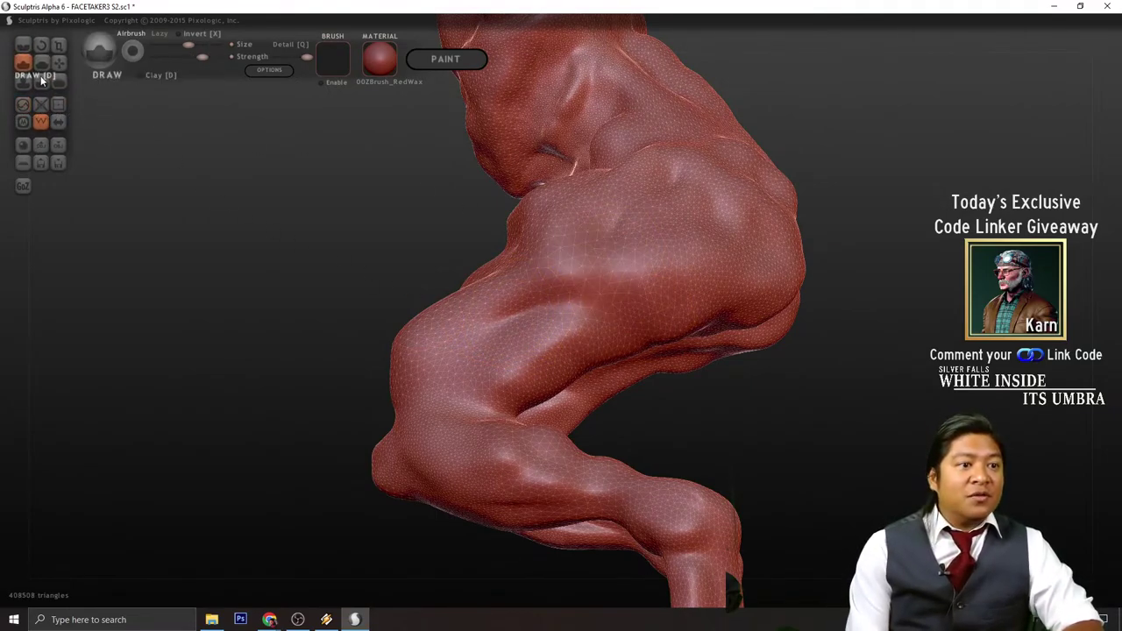
scroll(673, 313, "down", 3)
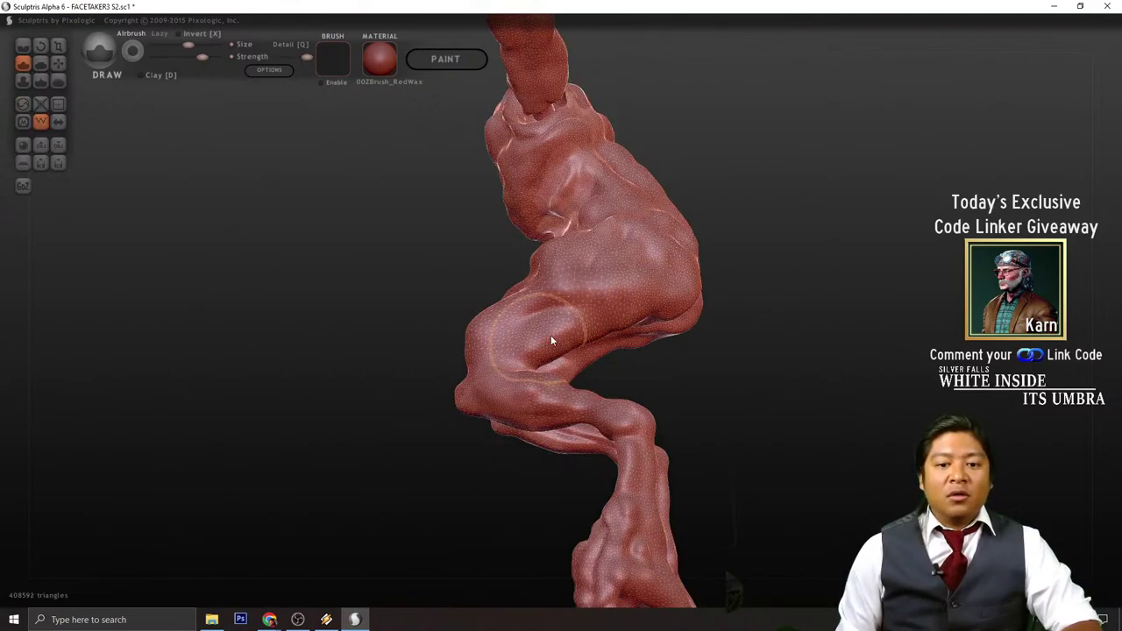
left_click_drag(766, 362, 568, 259)
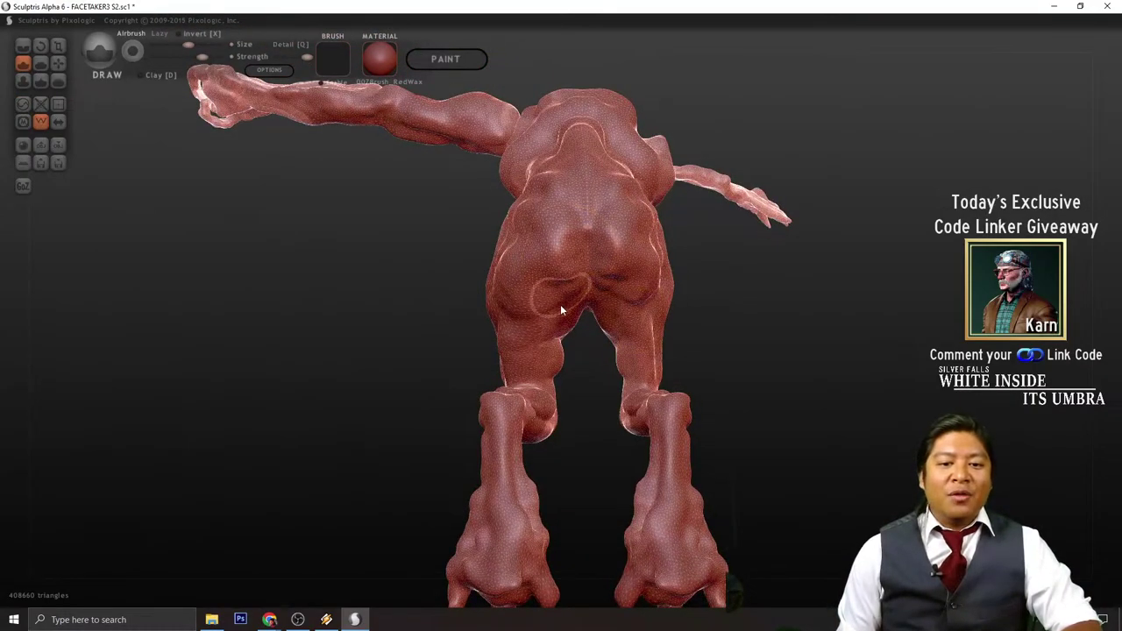
right_click_drag(528, 348, 665, 252)
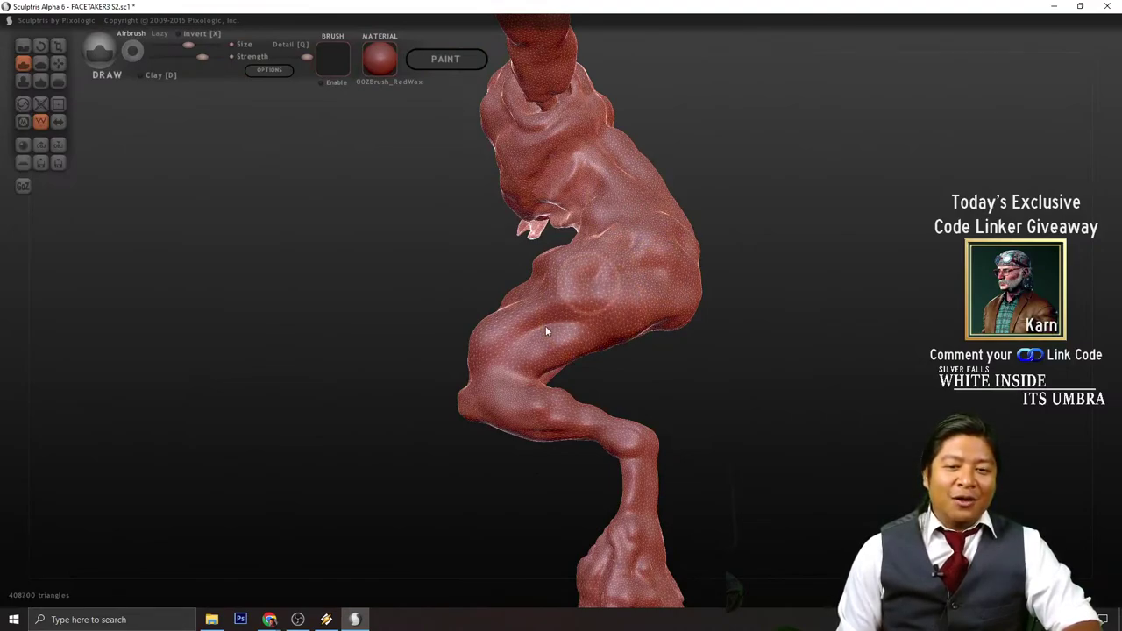
mouse_move(545, 326)
left_mouse_down()
mouse_move(589, 313)
mouse_move(535, 348)
mouse_move(492, 345)
mouse_move(678, 304)
left_mouse_up()
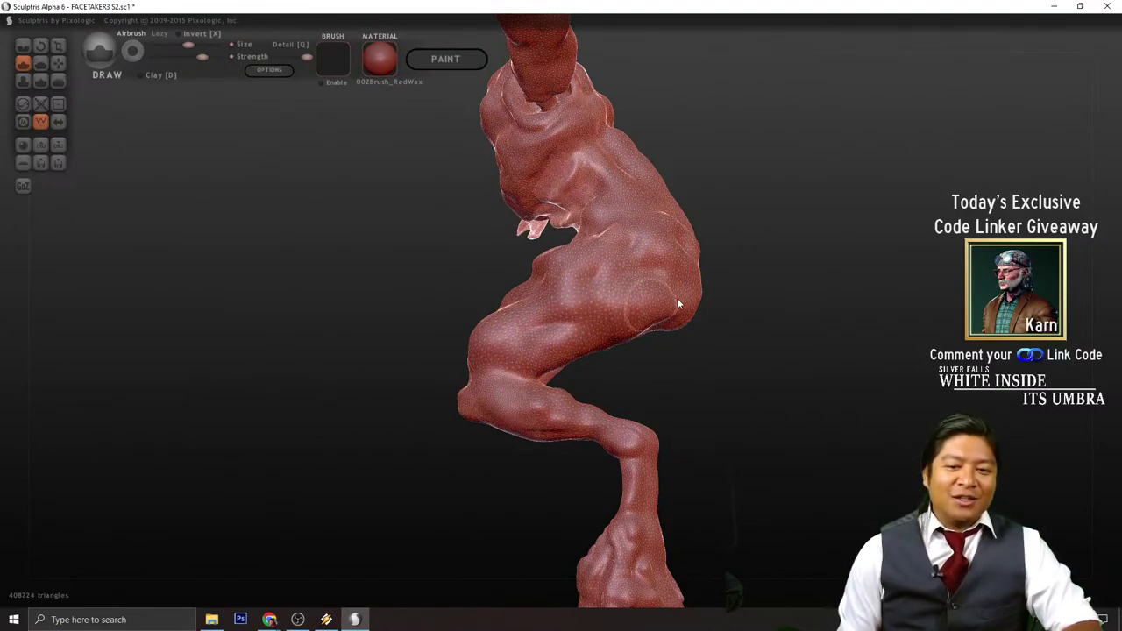
mouse_move(695, 274)
right_mouse_down()
mouse_move(780, 368)
mouse_move(604, 259)
mouse_move(688, 296)
mouse_move(444, 324)
mouse_move(563, 337)
right_mouse_up()
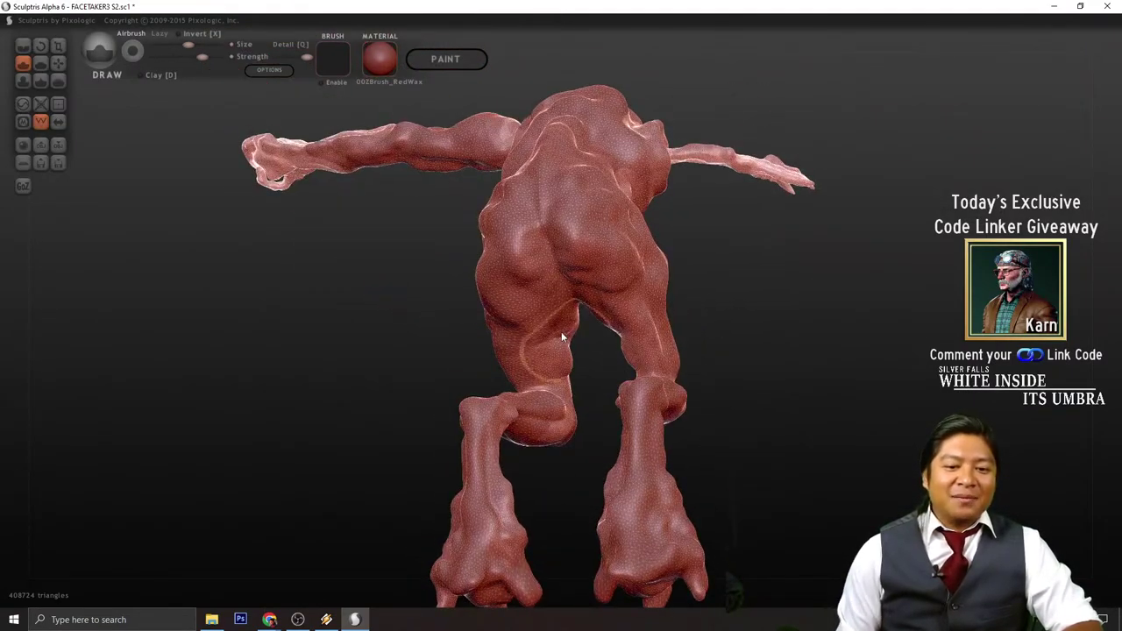
- Refine the knees and the joints of the lower legs with small Draw brush strokes
mouse_move(817, 329)
right_mouse_down()
mouse_move(613, 428)
mouse_move(573, 324)
right_mouse_up()
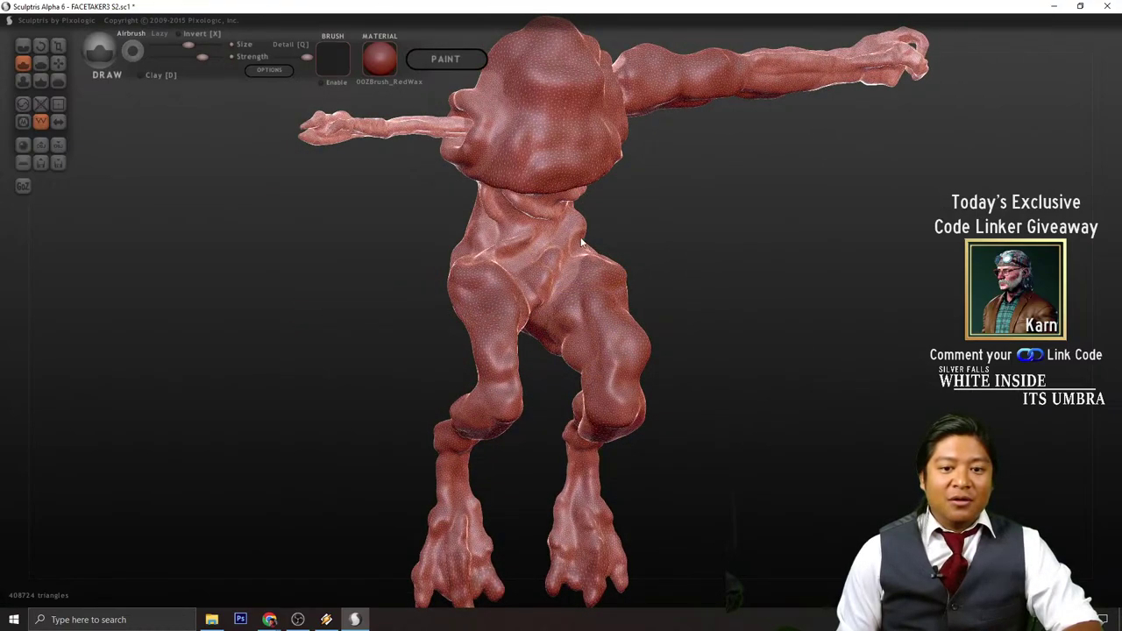
mouse_move(603, 266)
right_mouse_down()
mouse_move(690, 358)
mouse_move(615, 371)
right_mouse_up()
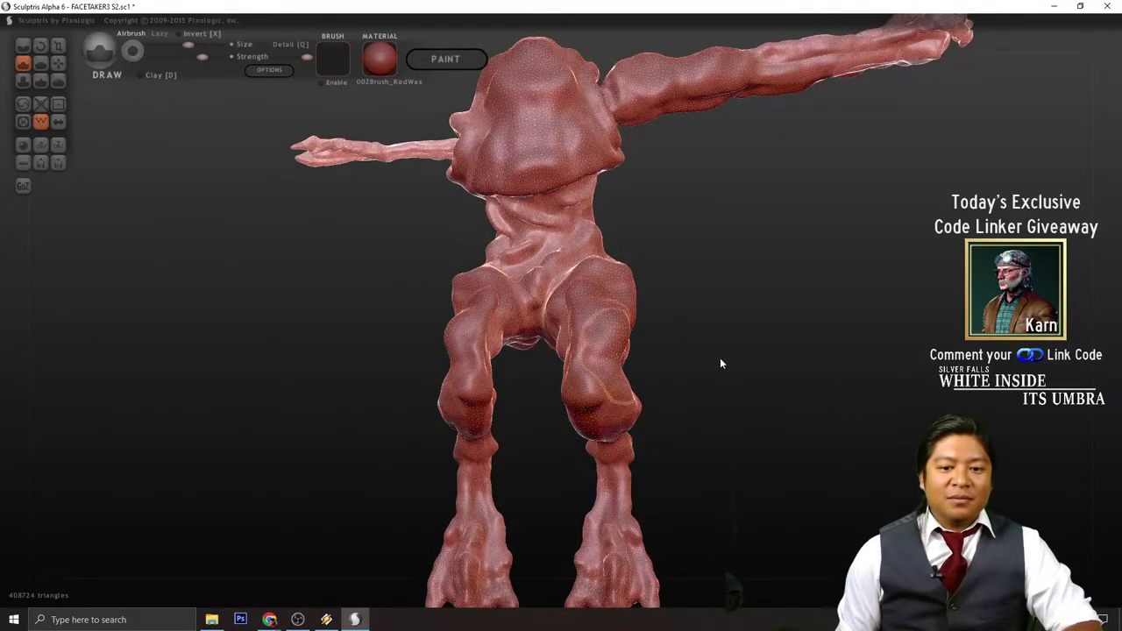
right_click_drag(720, 359, 612, 412)
right_click_drag(738, 421, 603, 420)
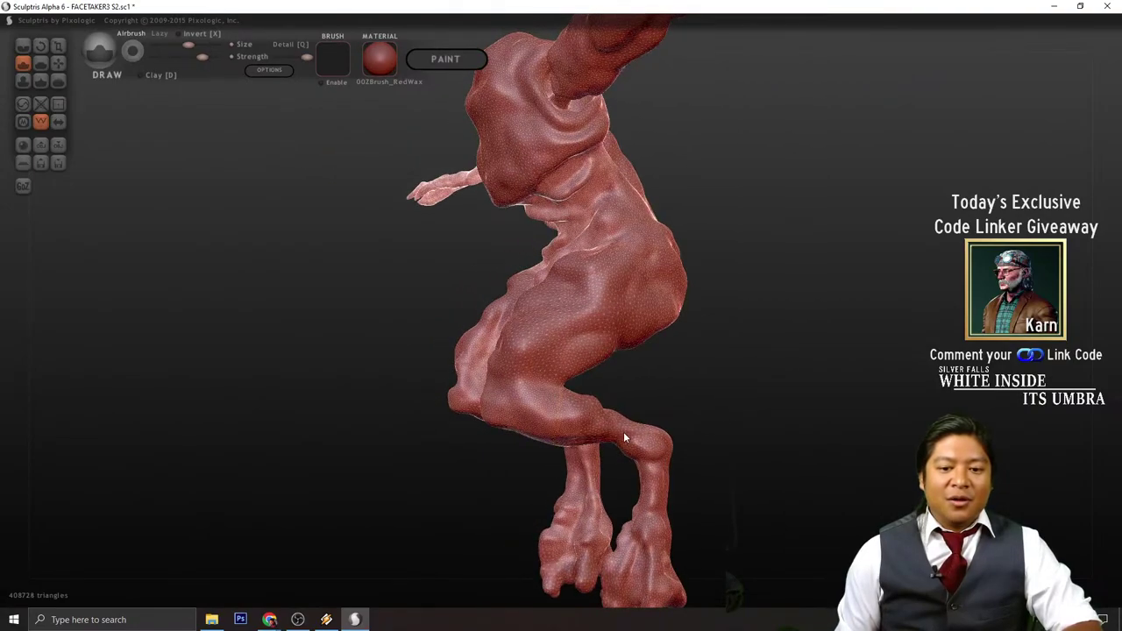
right_click_drag(717, 418, 742, 414)
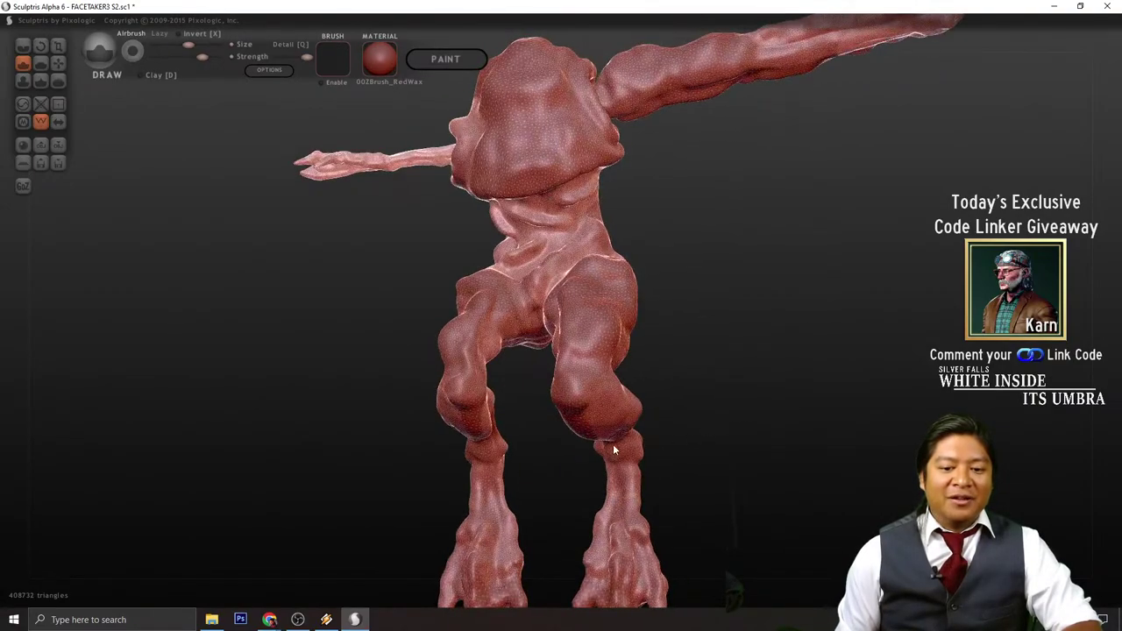
mouse_move(731, 457)
right_mouse_down()
mouse_move(760, 378)
mouse_move(721, 365)
right_mouse_up()
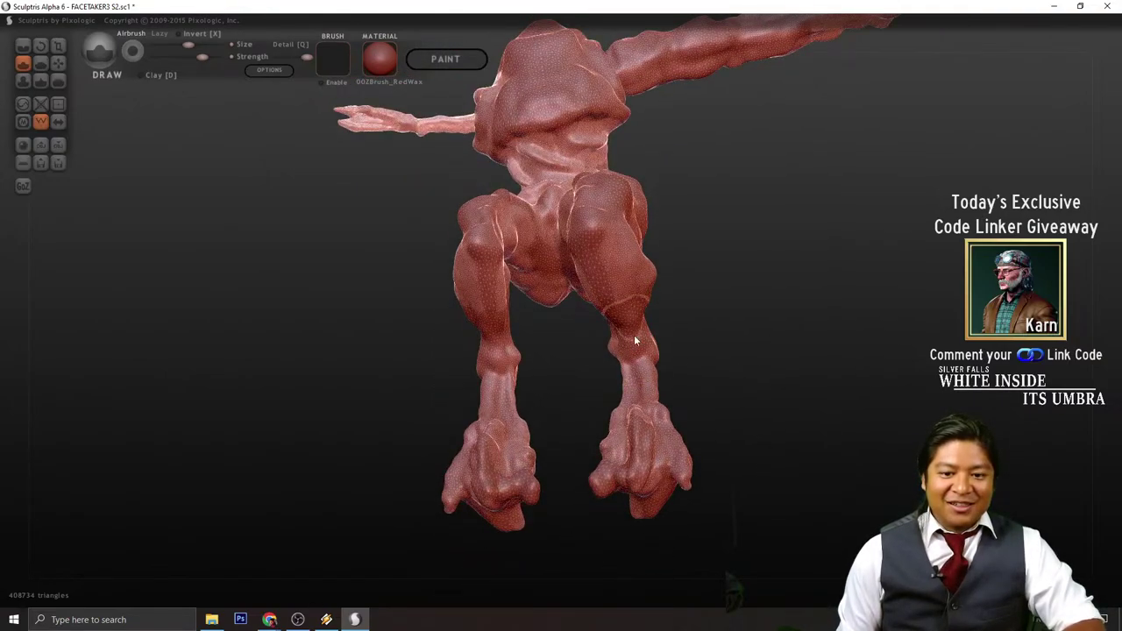
mouse_move(634, 335)
right_mouse_down()
mouse_move(724, 375)
mouse_move(616, 359)
mouse_move(684, 399)
right_mouse_up()
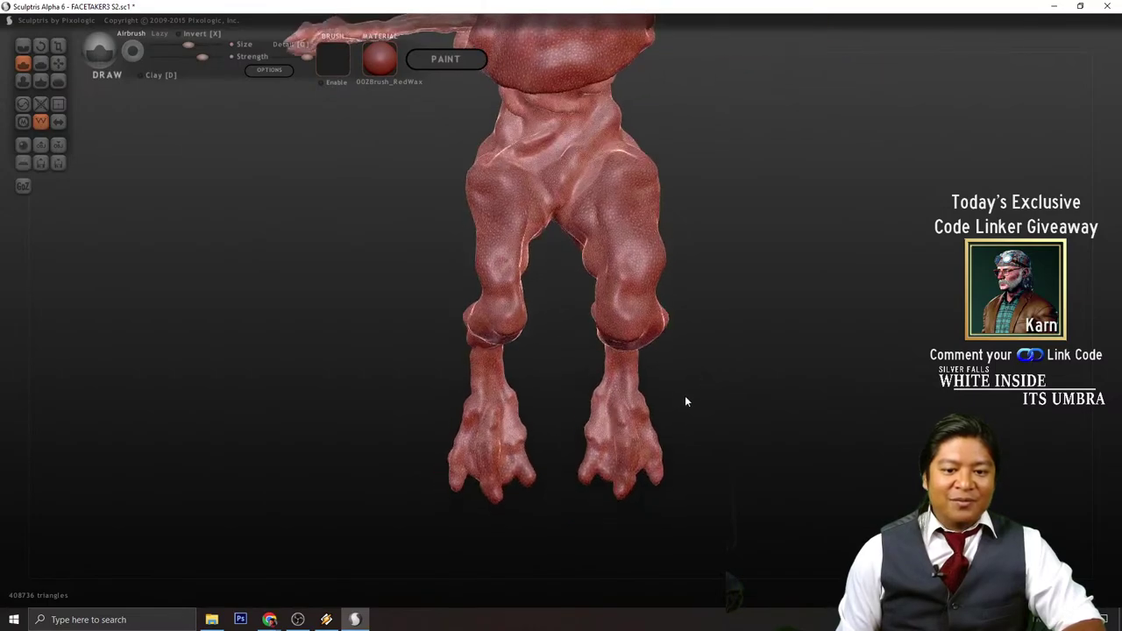
- Enlarge the creature's feet and spread the toes slightly with the Scale brush
left_click(60, 48)
scroll(649, 434, "up", 3)
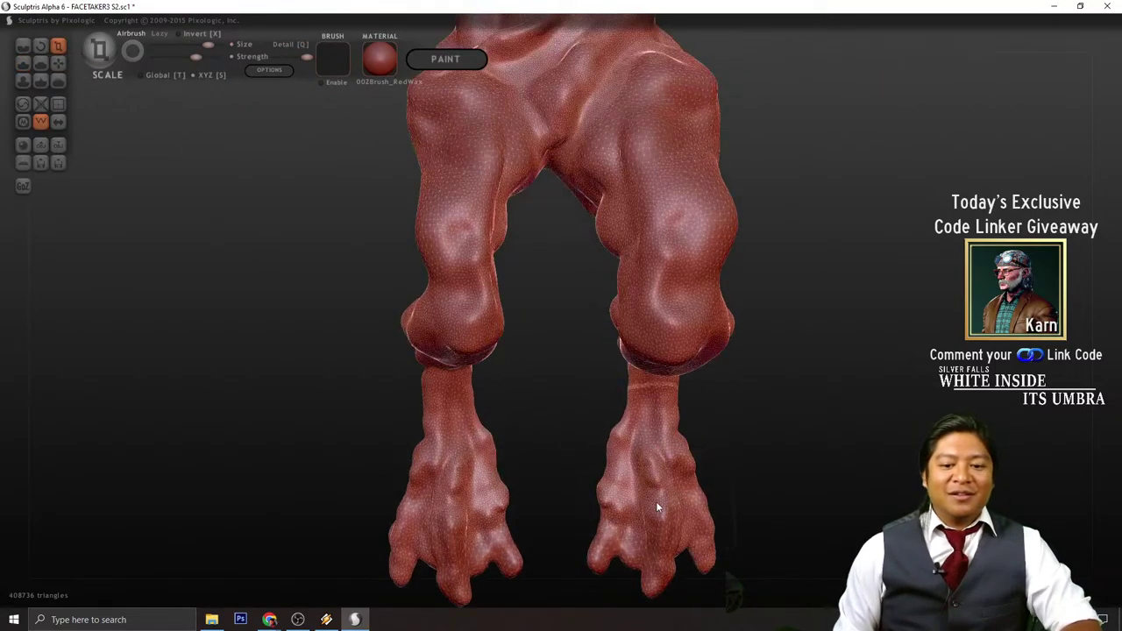
mouse_move(656, 506)
left_mouse_down()
mouse_move(674, 501)
mouse_move(467, 527)
mouse_move(417, 512)
mouse_move(415, 534)
left_mouse_up()
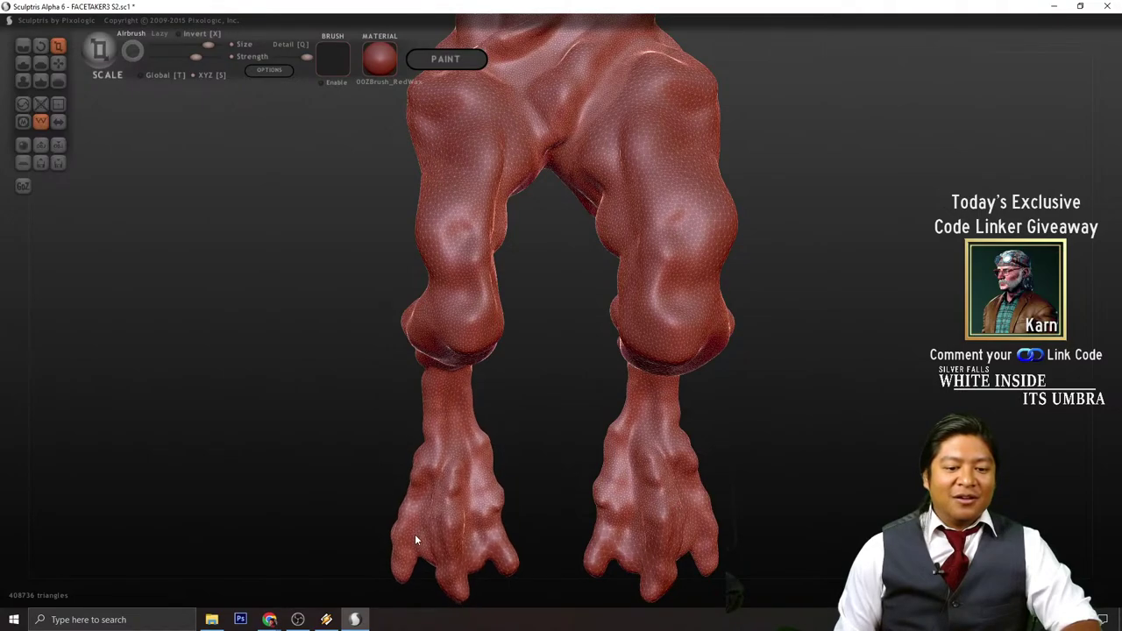
right_click_drag(338, 541, 389, 384)
left_click_drag(452, 451, 402, 417)
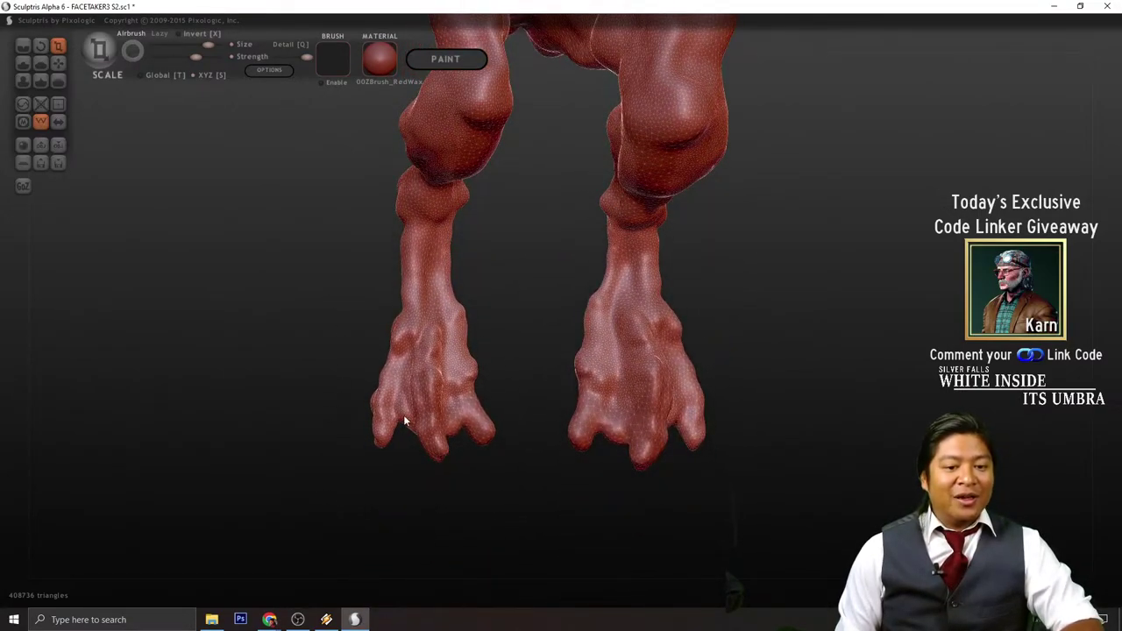
- Adjust the shape of the creature's foot and toes with the Grab brush, working from the front and the back
left_click(57, 64)
scroll(486, 336, "down", 3)
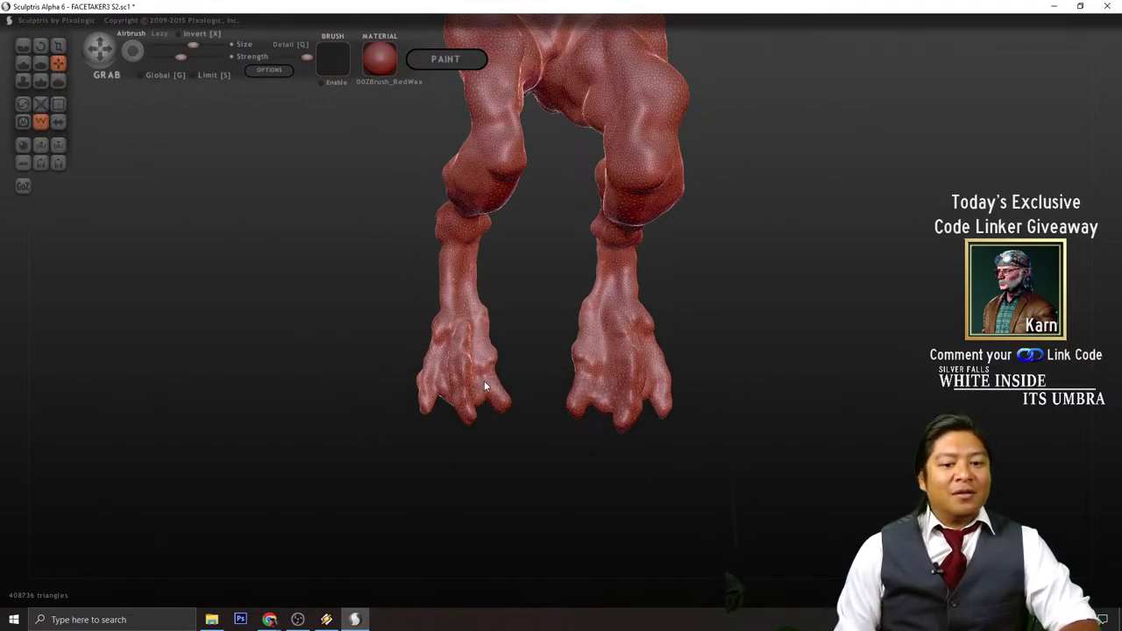
left_click_drag(494, 404, 416, 413)
mouse_move(415, 413)
right_mouse_down()
mouse_move(496, 497)
mouse_move(328, 506)
mouse_move(741, 409)
right_mouse_up()
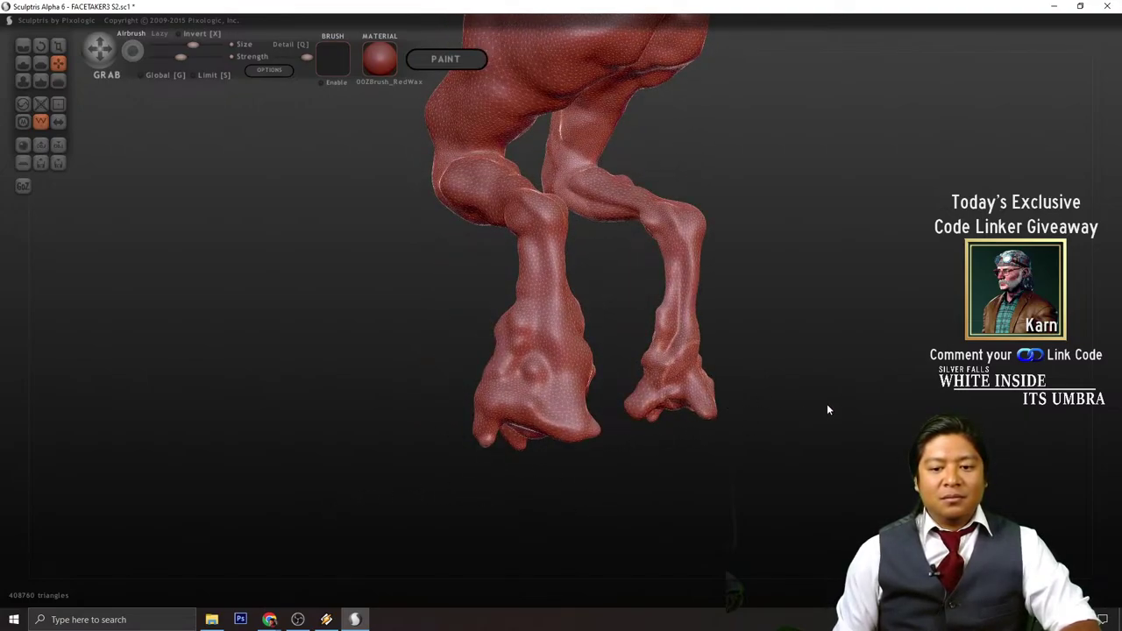
left_click_drag(827, 408, 759, 408)
left_click_drag(621, 412, 635, 411)
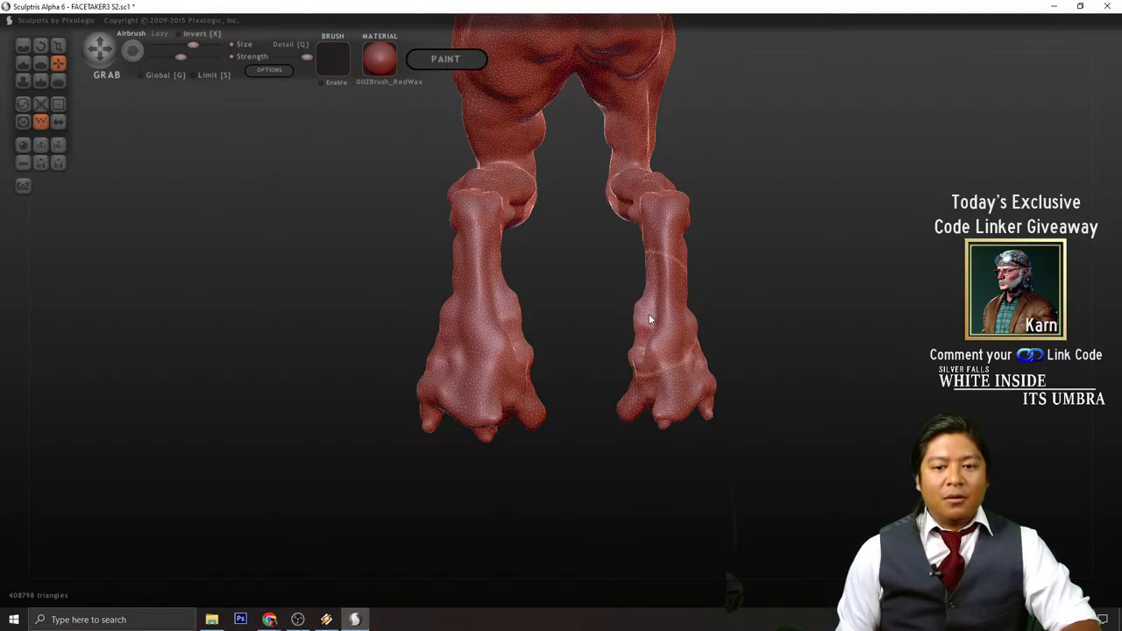
- Examine the creature's hips, thighs and lower legs from the back, front and sides
left_click(58, 45)
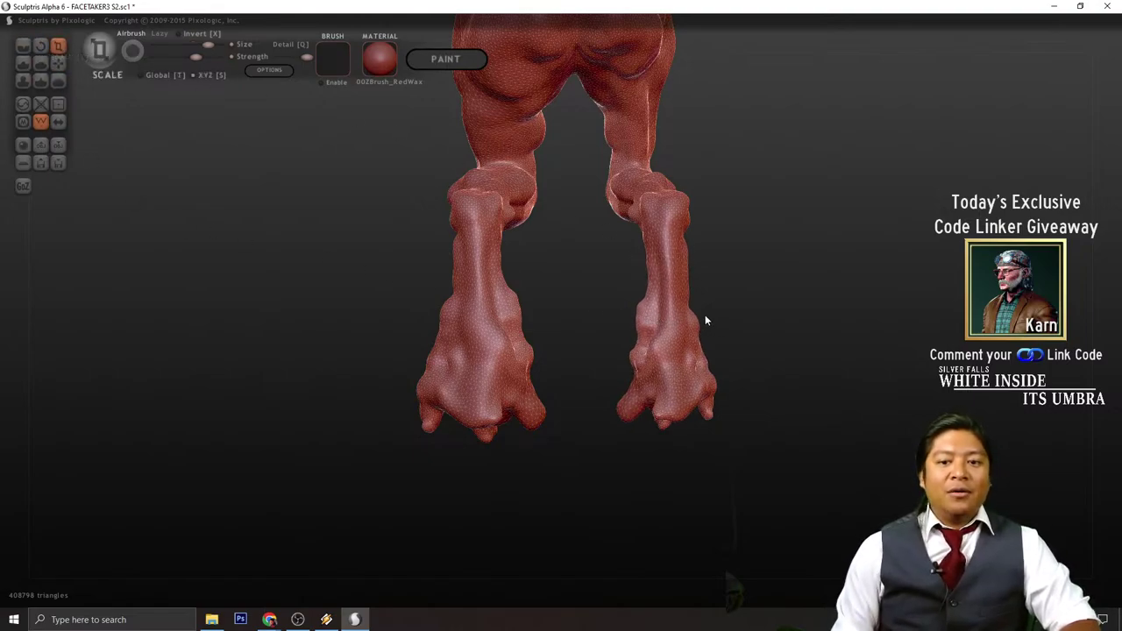
mouse_move(706, 321)
left_mouse_down()
mouse_move(668, 327)
mouse_move(641, 181)
left_mouse_up()
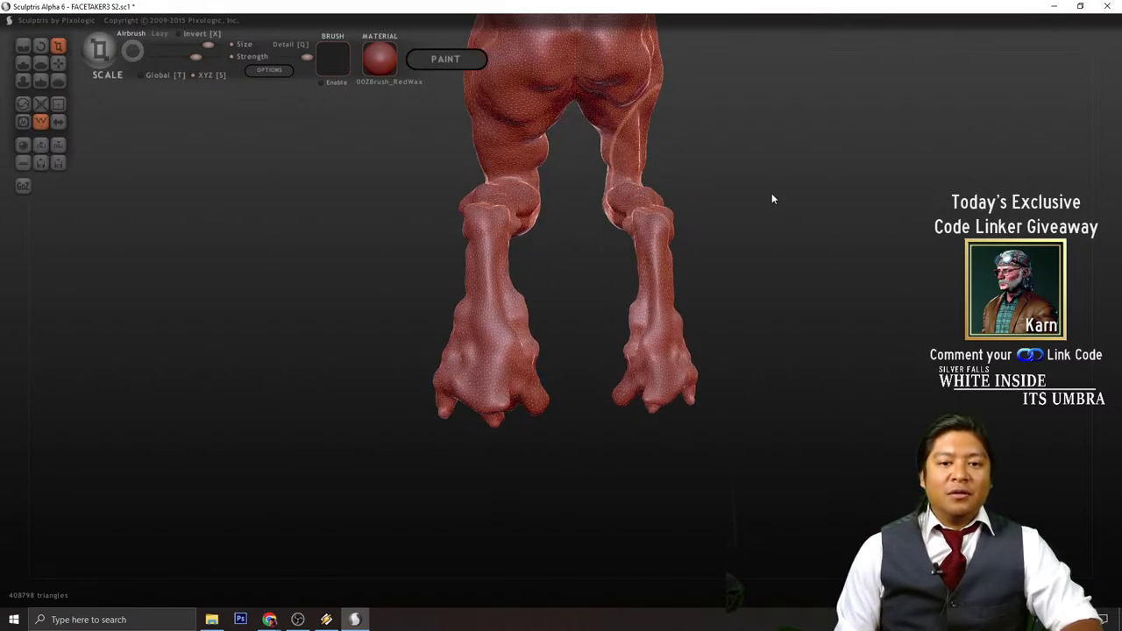
mouse_move(821, 182)
left_mouse_down()
mouse_move(822, 317)
mouse_move(513, 326)
mouse_move(474, 216)
left_mouse_up()
scroll(484, 234, "up", 4)
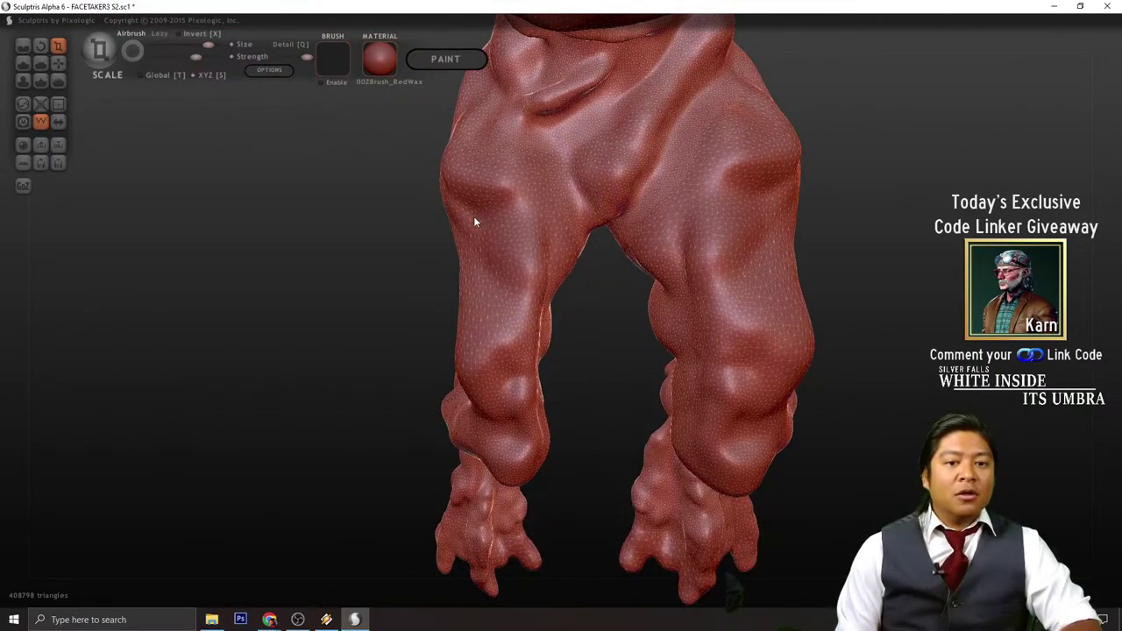
mouse_move(424, 388)
left_mouse_down()
mouse_move(377, 318)
mouse_move(345, 333)
mouse_move(553, 330)
mouse_move(415, 225)
mouse_move(605, 267)
mouse_move(664, 316)
mouse_move(631, 319)
left_mouse_up()
scroll(640, 307, "up", 2)
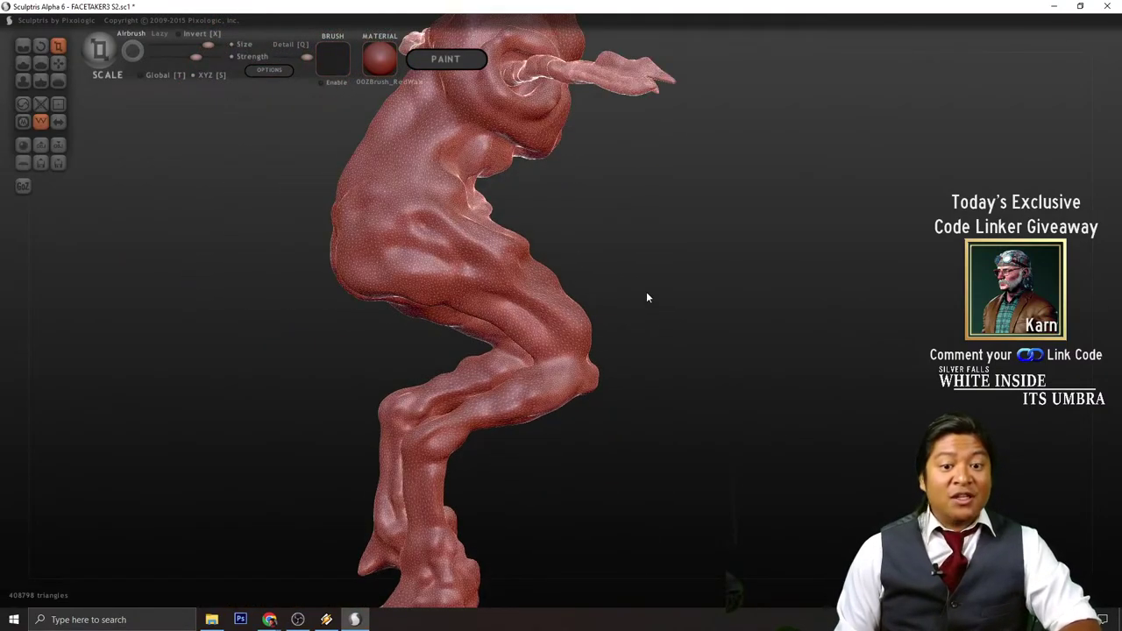
left_click(57, 62)
mouse_move(607, 260)
left_mouse_down()
mouse_move(640, 262)
mouse_move(631, 342)
left_mouse_up()
scroll(534, 326, "up", 3)
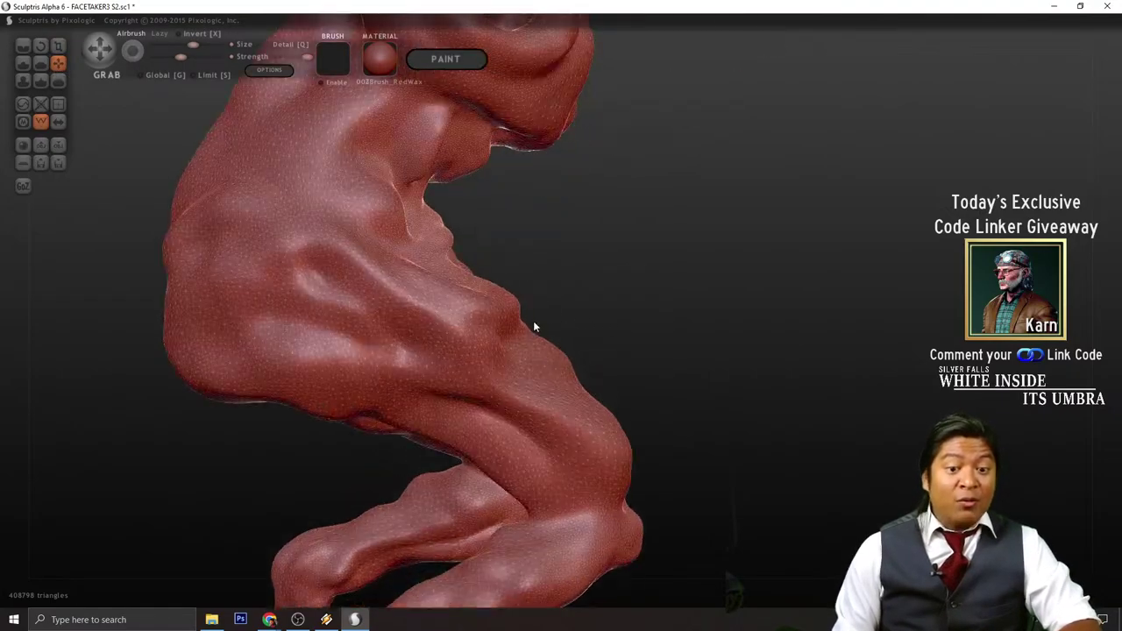
scroll(500, 323, "down", 3)
scroll(519, 307, "down", 1)
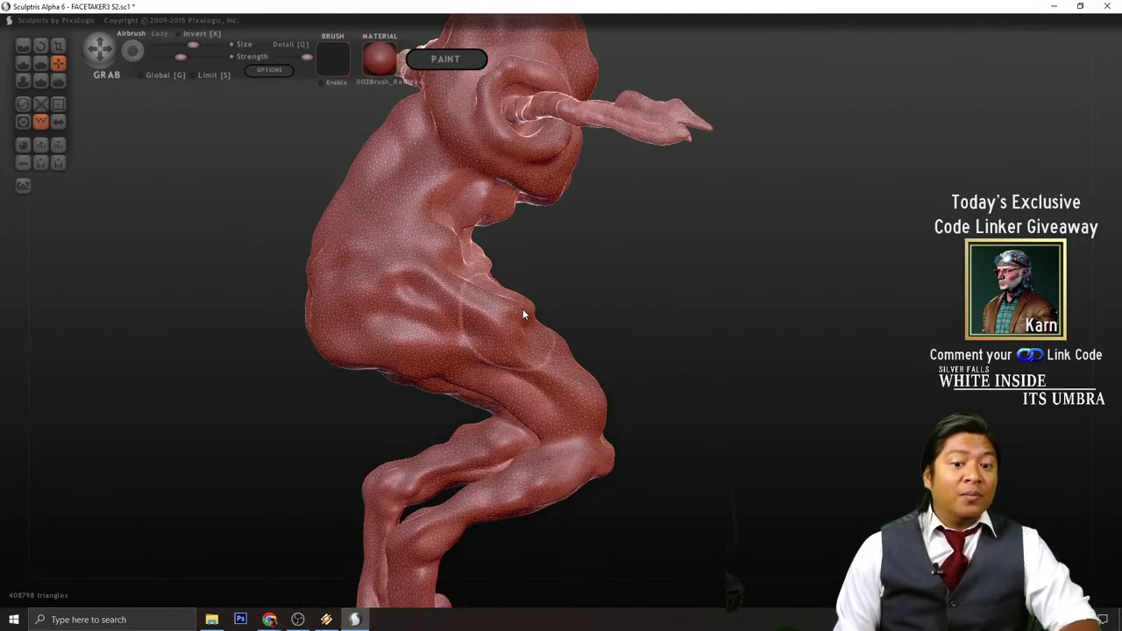
mouse_move(633, 319)
left_mouse_down()
mouse_move(582, 350)
mouse_move(523, 352)
left_mouse_up()
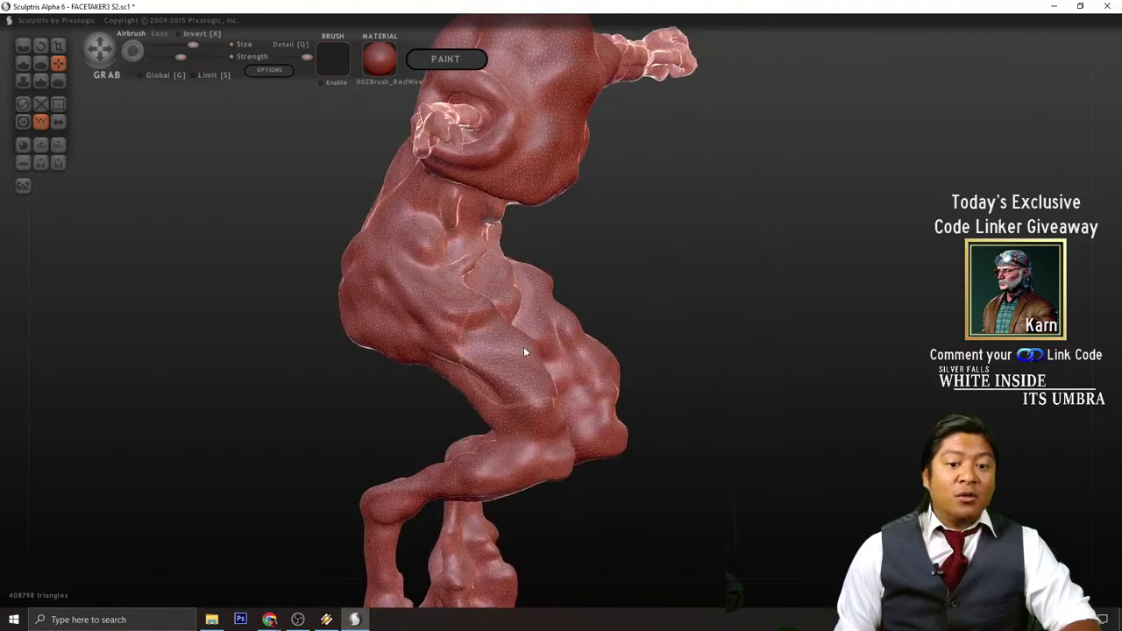
middle_click_drag(491, 386, 644, 351)
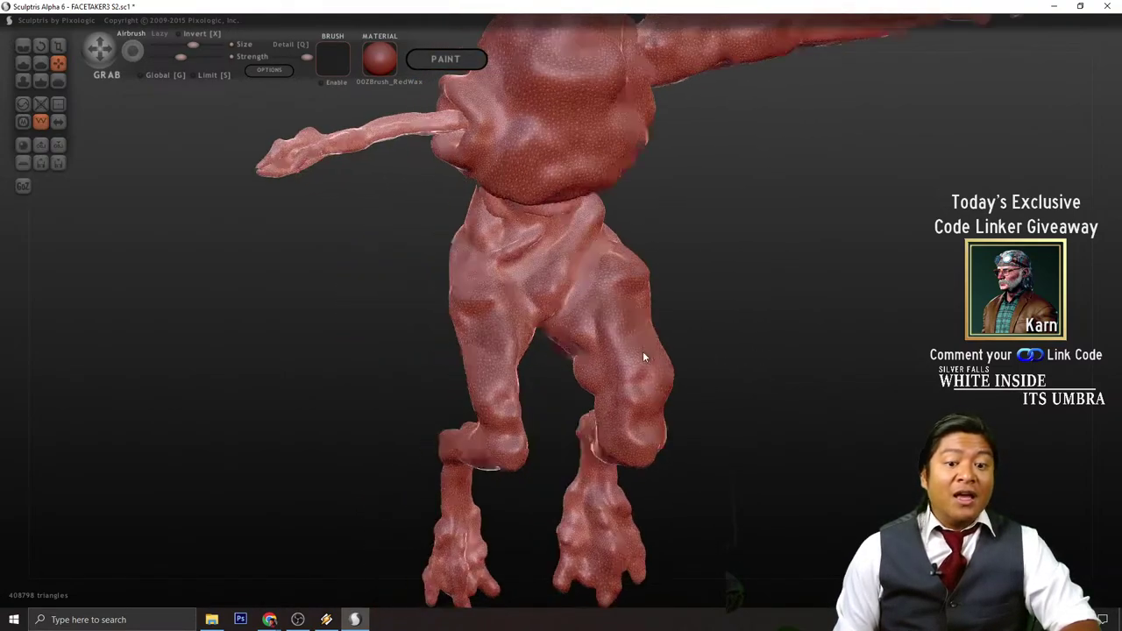
mouse_move(642, 357)
left_mouse_down()
mouse_move(577, 331)
mouse_move(426, 308)
mouse_move(276, 206)
left_mouse_up()
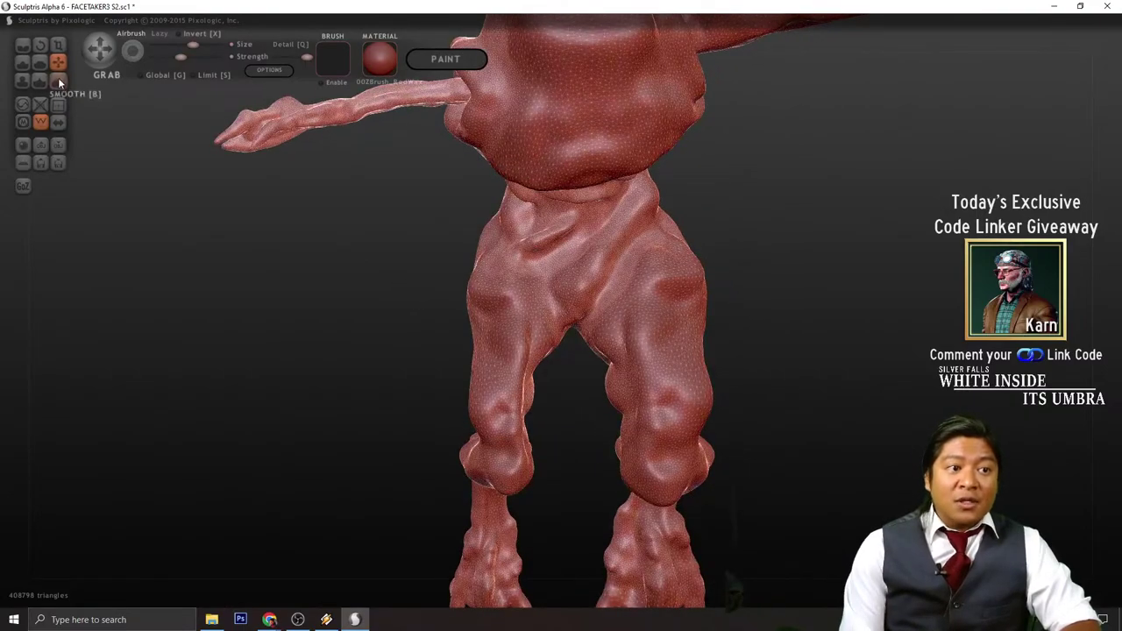
- Save the sculpt and soften the muscle forms on the creature's right outer thigh with the Smooth brush
key("ctrl+s")
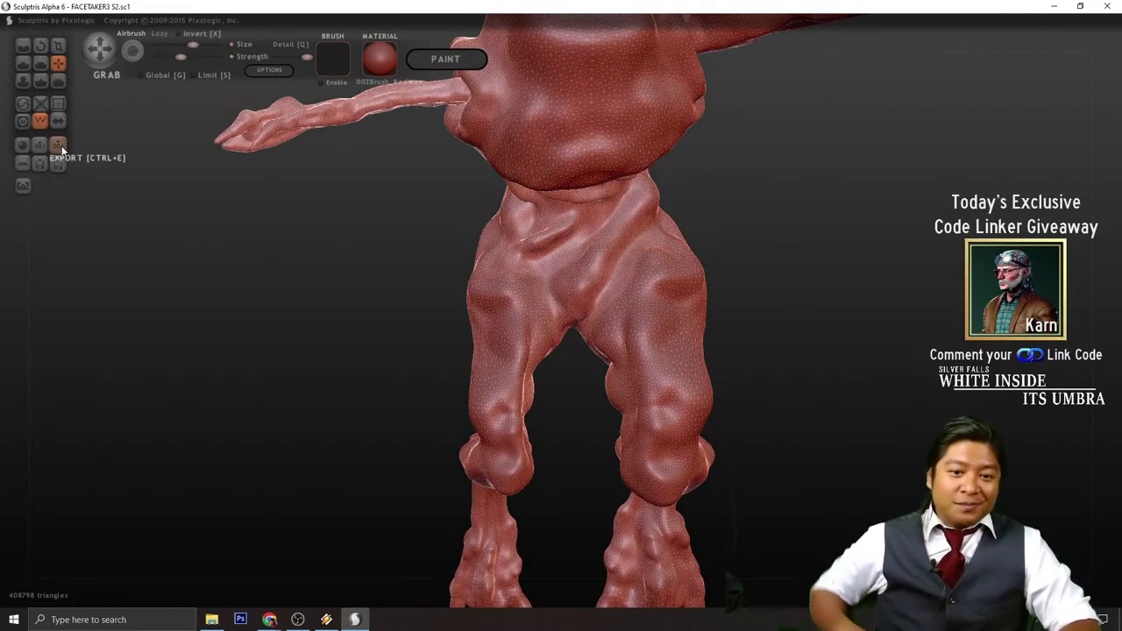
left_click(59, 81)
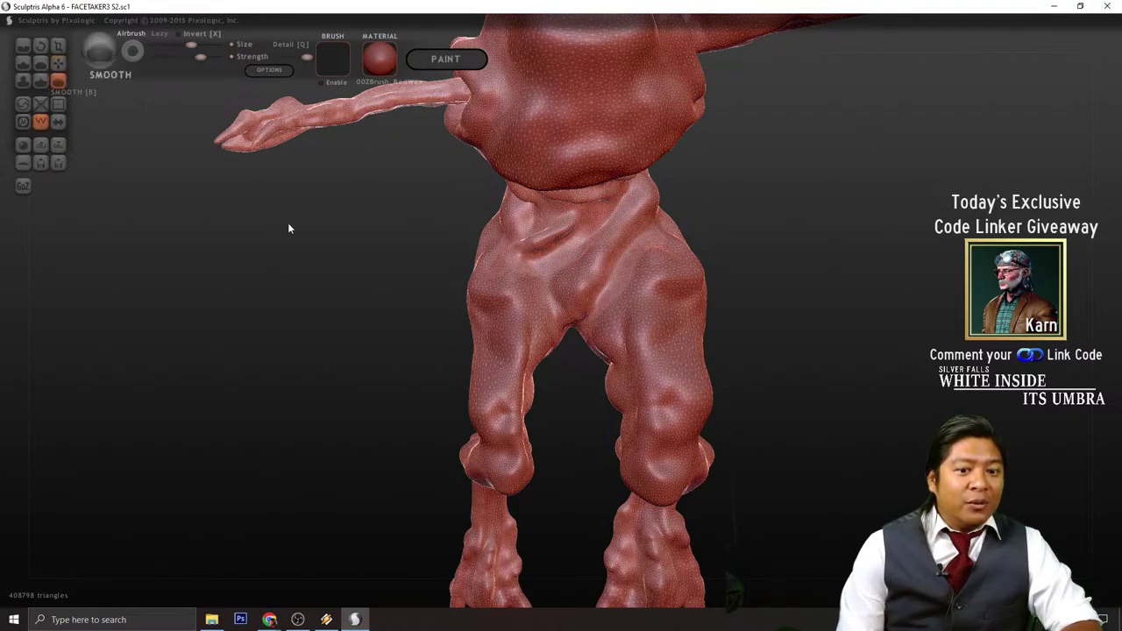
left_click_drag(289, 224, 453, 364)
mouse_move(526, 356)
left_mouse_down()
mouse_move(517, 429)
mouse_move(508, 393)
left_mouse_up()
mouse_move(509, 393)
right_mouse_down()
mouse_move(555, 409)
mouse_move(551, 479)
right_mouse_up()
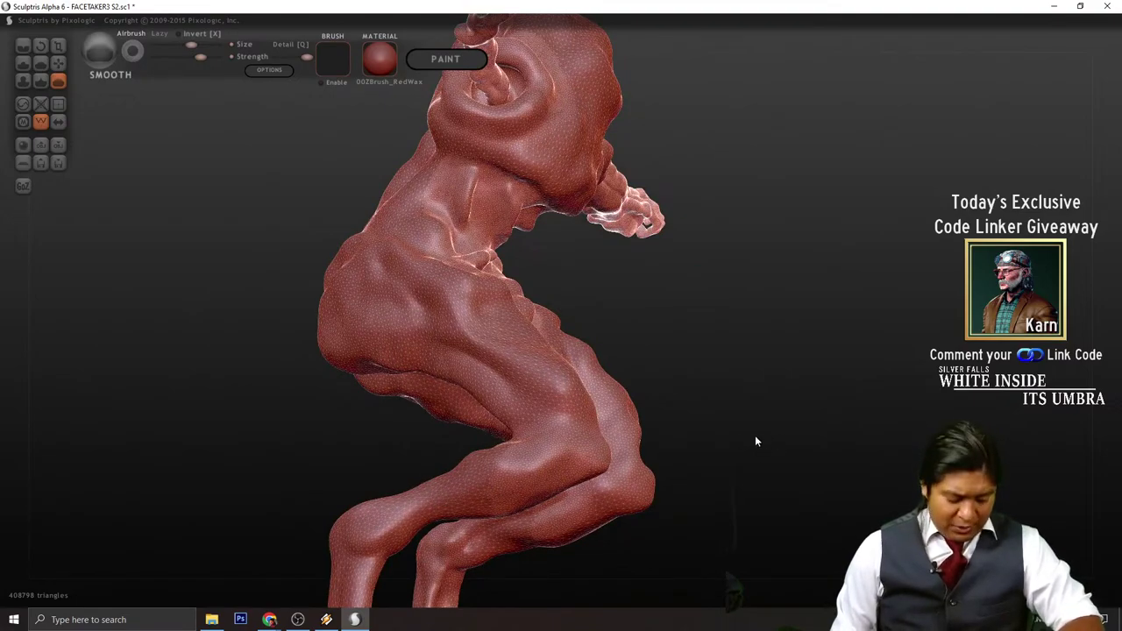
- Smooth the hip, the front of the thigh and the knee of the creature's right leg
mouse_move(756, 441)
left_mouse_down()
mouse_move(814, 354)
mouse_move(852, 391)
mouse_move(667, 391)
left_mouse_up()
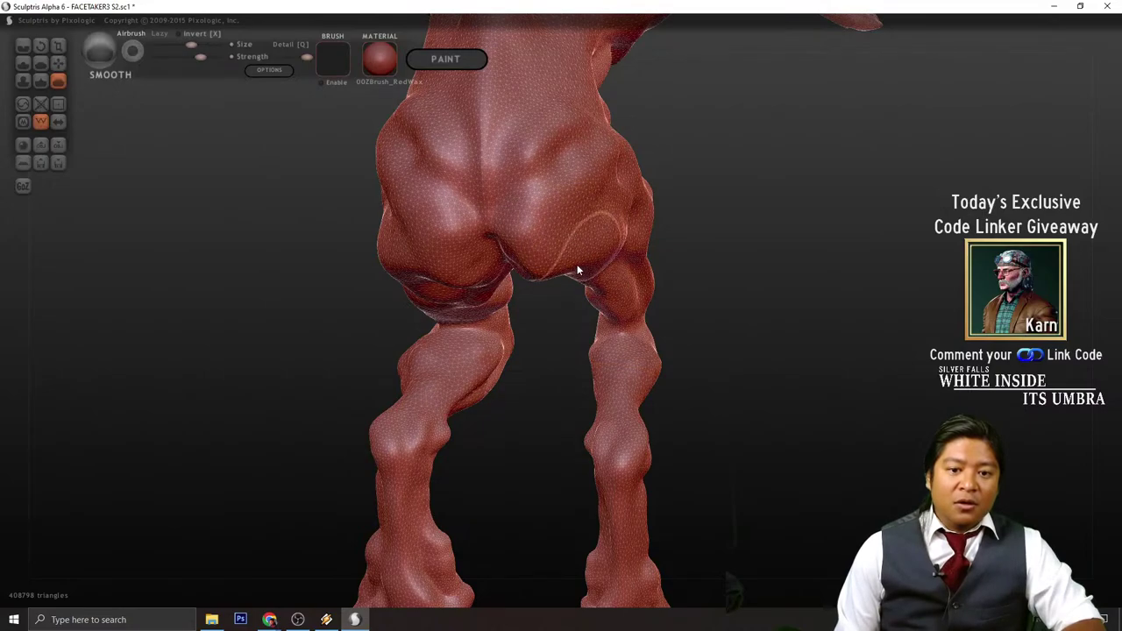
left_click_drag(554, 341, 592, 327)
right_click_drag(593, 327, 615, 208)
right_click_drag(643, 138, 575, 191)
right_click_drag(588, 232, 598, 255)
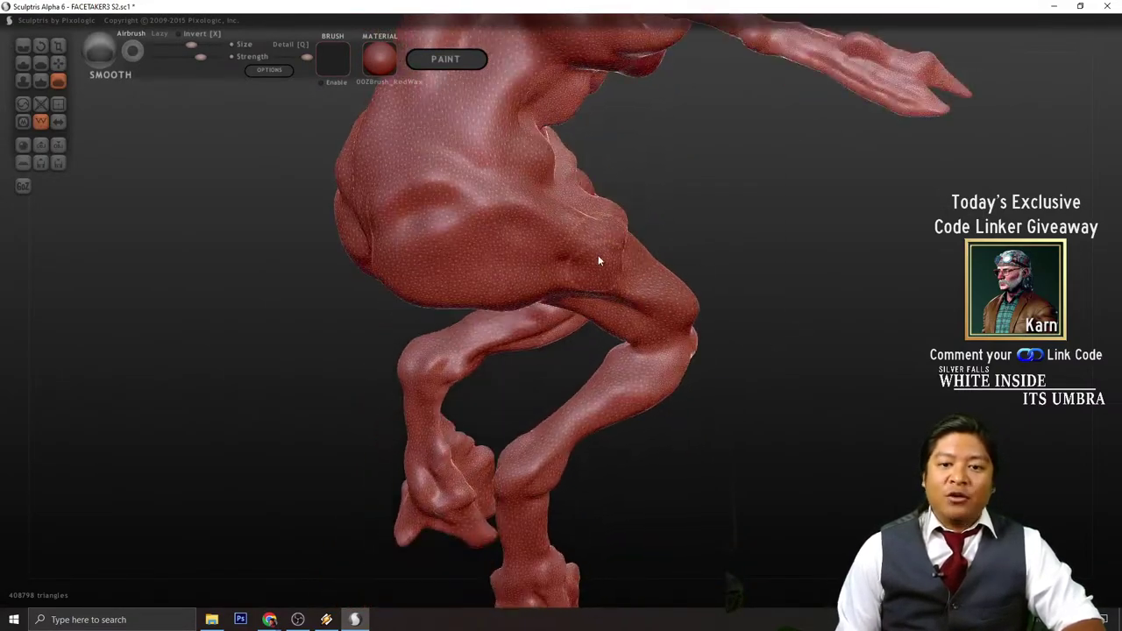
right_click_drag(454, 216, 499, 231)
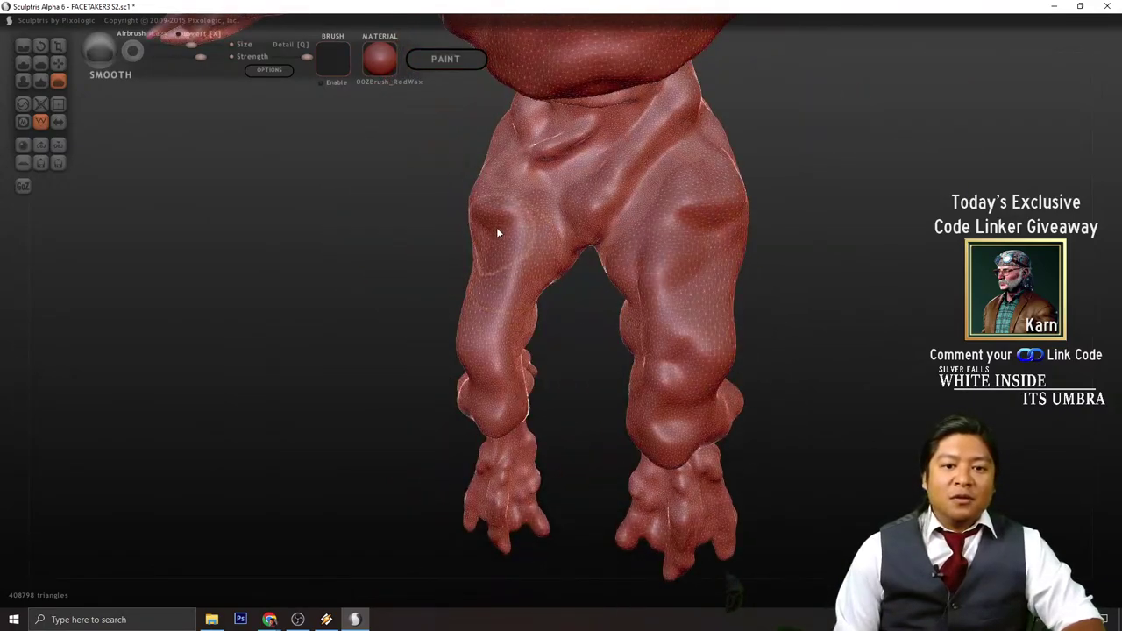
mouse_move(481, 187)
left_mouse_down()
mouse_move(514, 306)
mouse_move(527, 271)
mouse_move(518, 237)
left_mouse_up()
right_click_drag(351, 264, 421, 306)
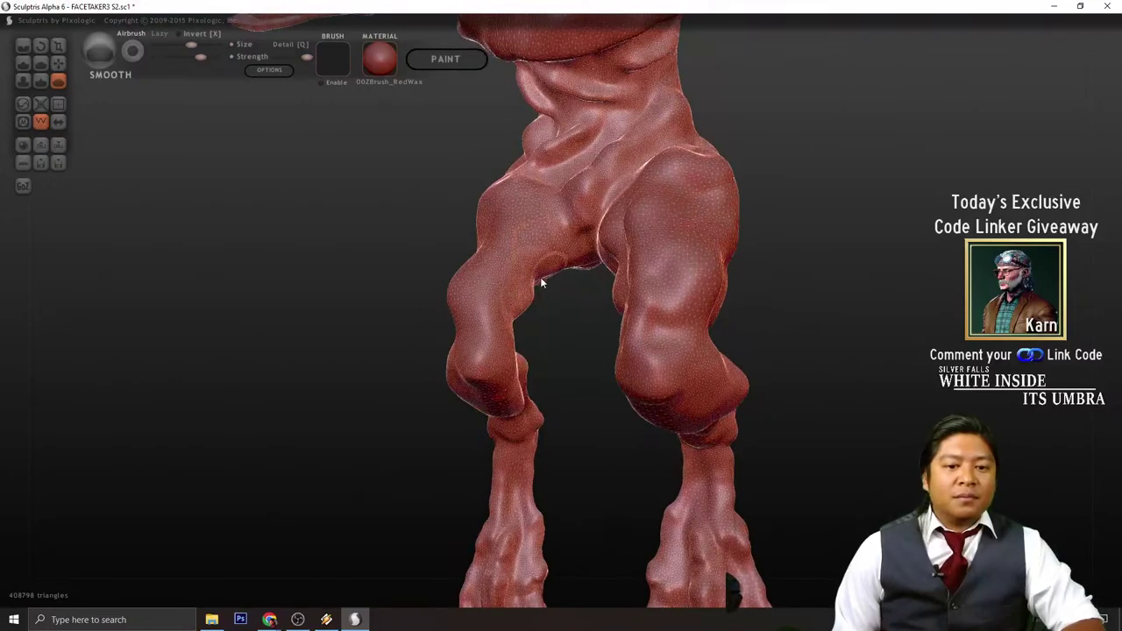
mouse_move(541, 281)
right_mouse_down()
mouse_move(399, 314)
mouse_move(397, 295)
mouse_move(317, 268)
right_mouse_up()
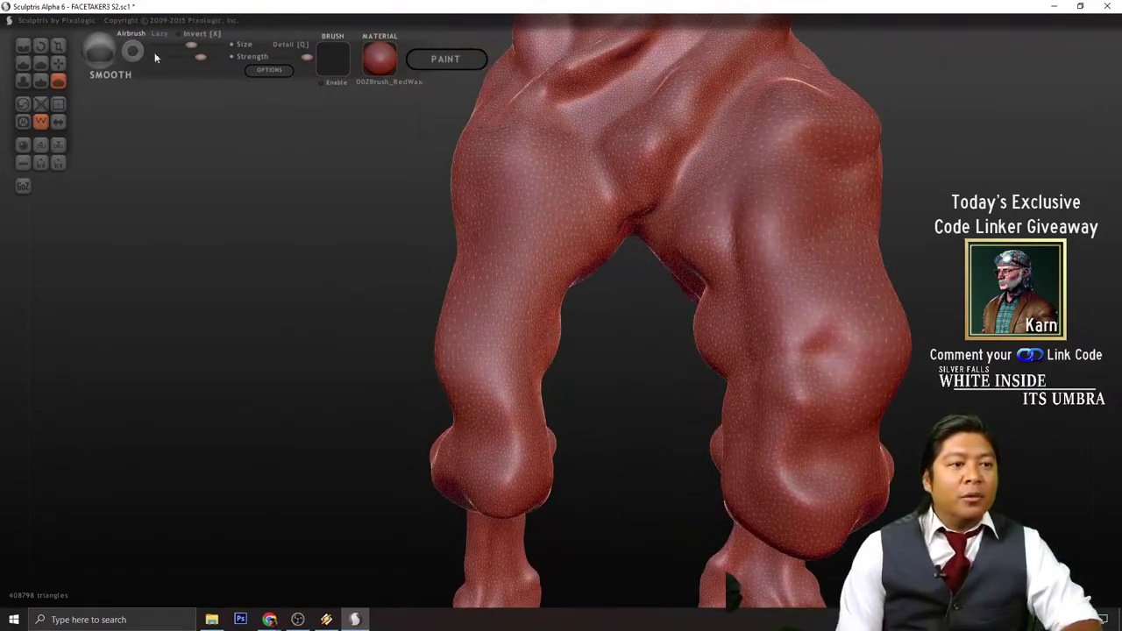
- Reshape the contour of the creature's right thigh and knee with the Grab brush
left_click(58, 65)
scroll(437, 341, "down", 2)
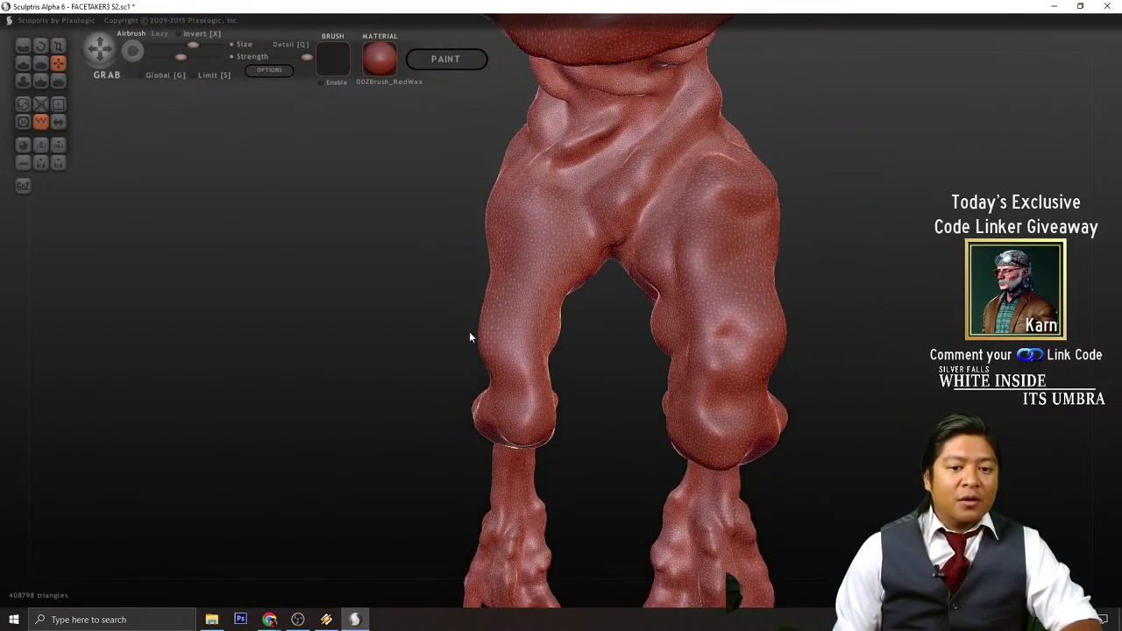
right_click_drag(426, 336, 470, 342)
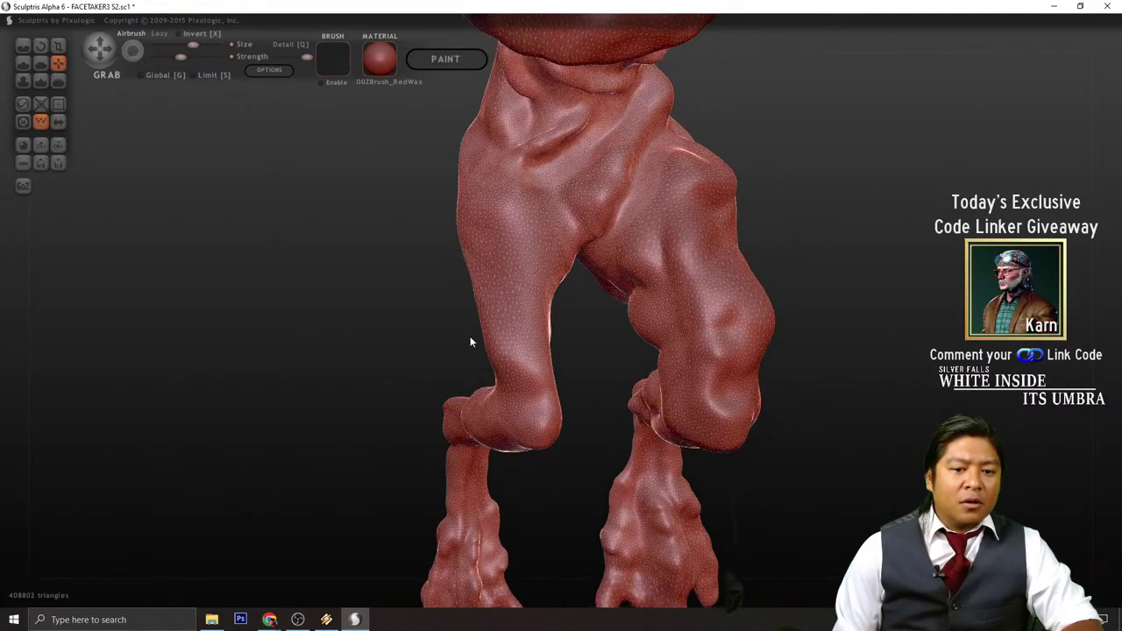
scroll(481, 337, "up", 2)
left_click_drag(476, 342, 575, 345)
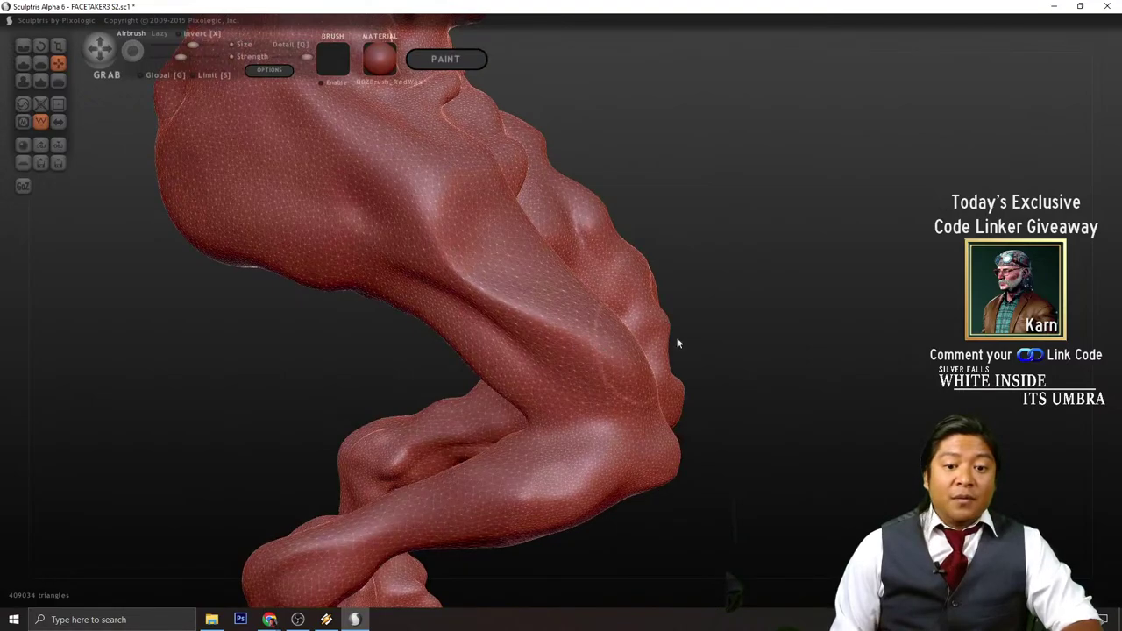
left_click_drag(676, 342, 728, 350)
right_click_drag(727, 354, 626, 328)
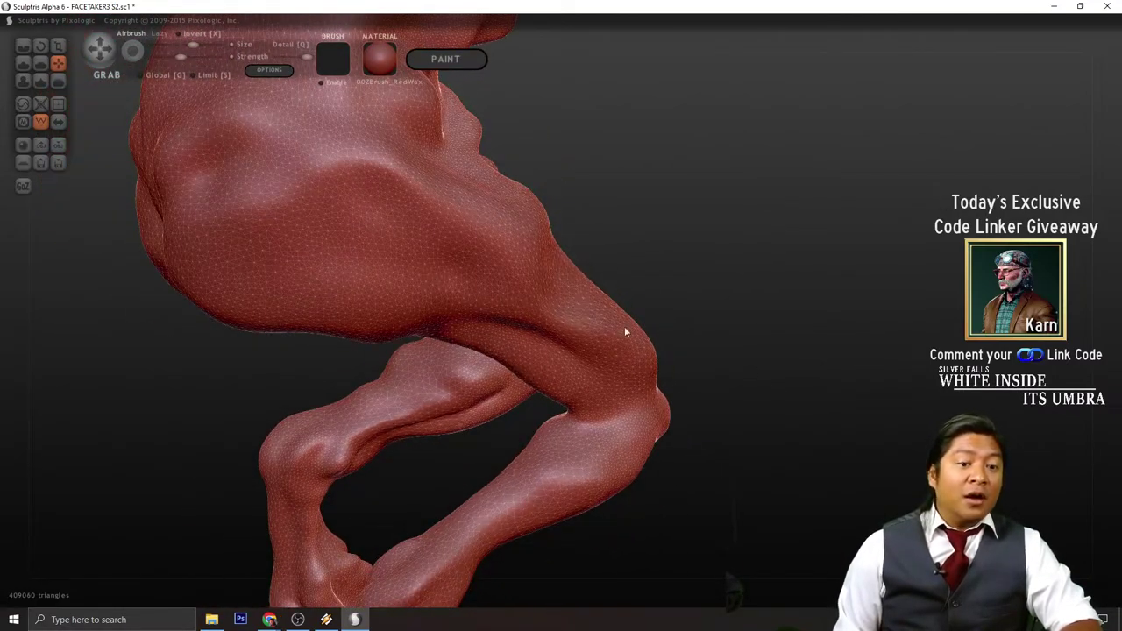
- Build up muscle volume along the creature's right thigh toward the knee with the Draw brush
left_click(24, 65)
mouse_move(782, 320)
left_mouse_down()
mouse_move(577, 264)
mouse_move(619, 328)
left_mouse_up()
left_click_drag(518, 236, 652, 368)
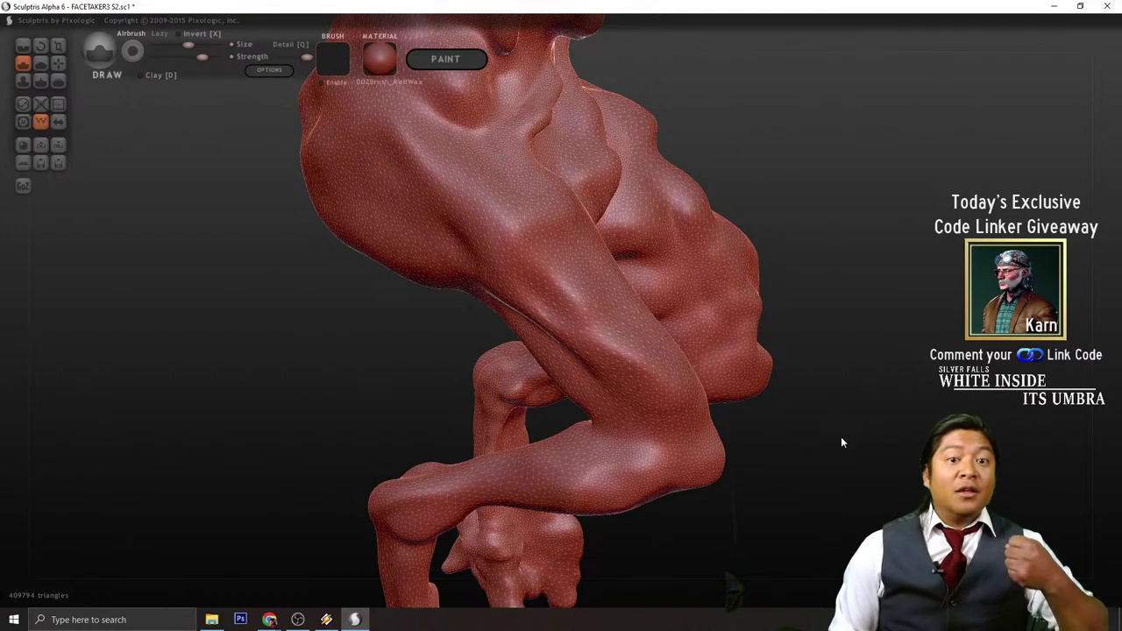
- Examine the shape of the pelvis, thighs and knees from the side and front, close up and at a distance
right_click_drag(840, 437, 857, 371)
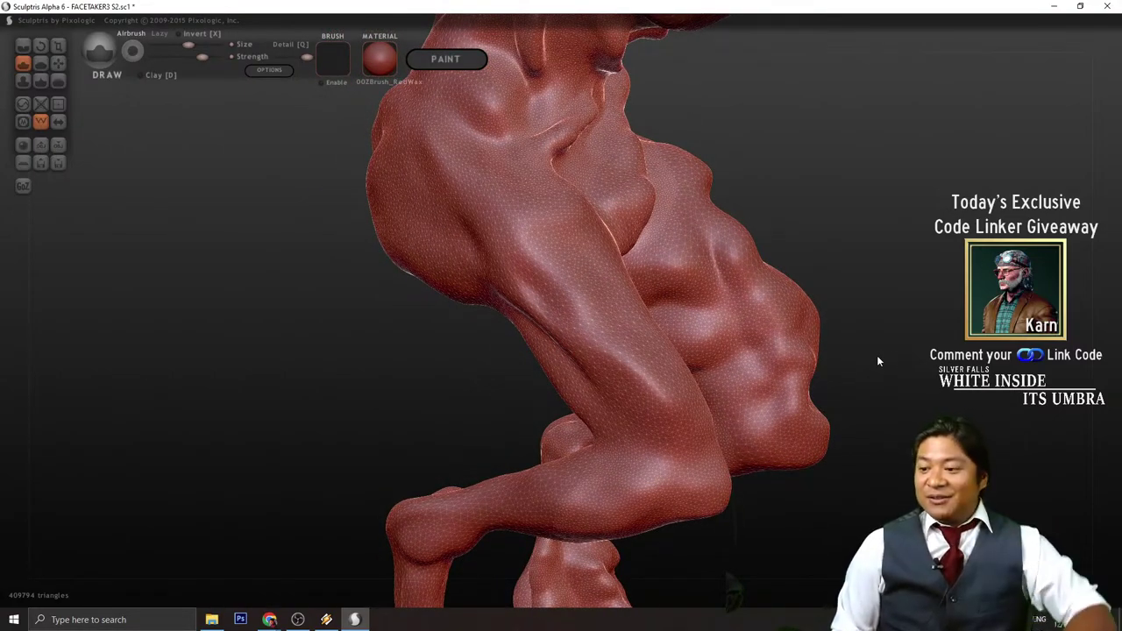
scroll(877, 360, "down", 1)
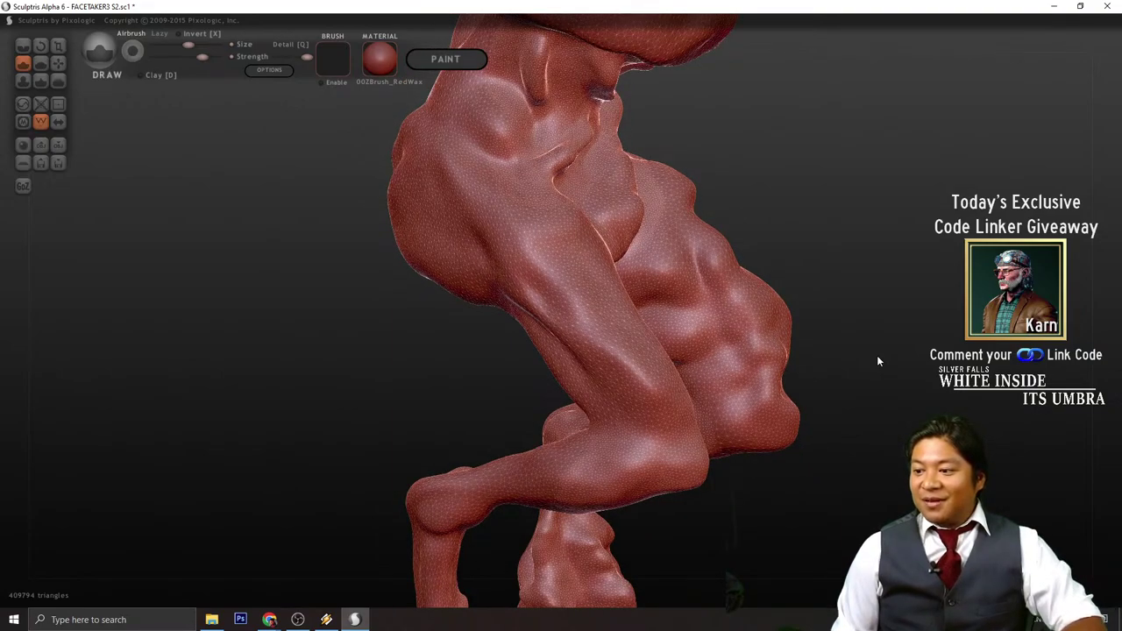
right_click_drag(878, 358, 938, 368)
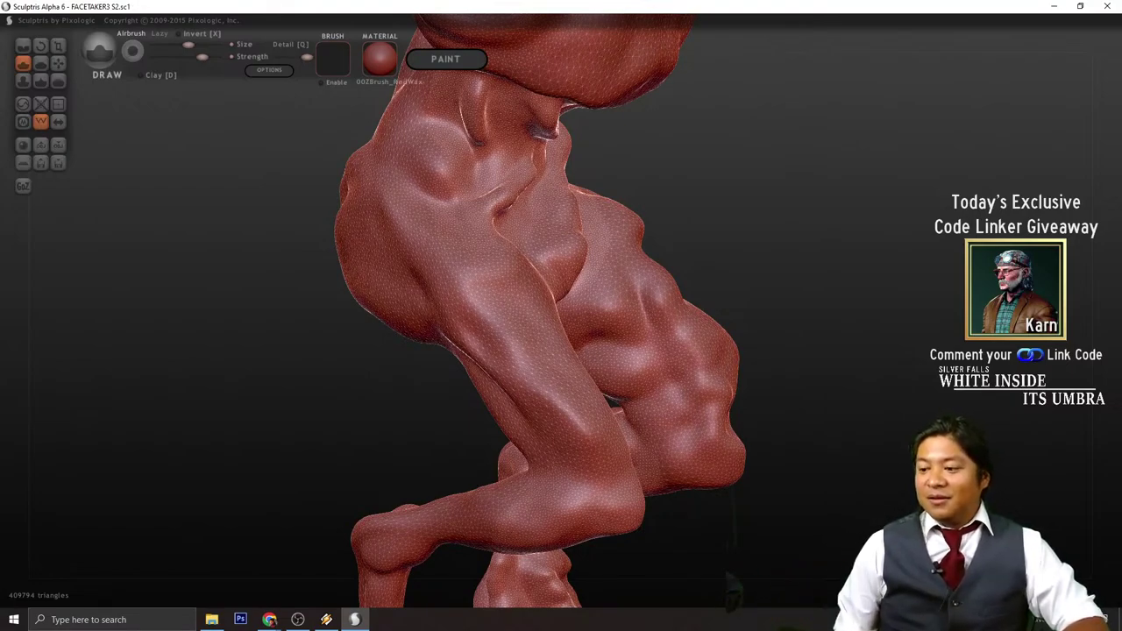
mouse_move(875, 409)
right_mouse_down()
mouse_move(829, 418)
mouse_move(882, 408)
mouse_move(816, 396)
mouse_move(868, 382)
mouse_move(858, 365)
right_mouse_up()
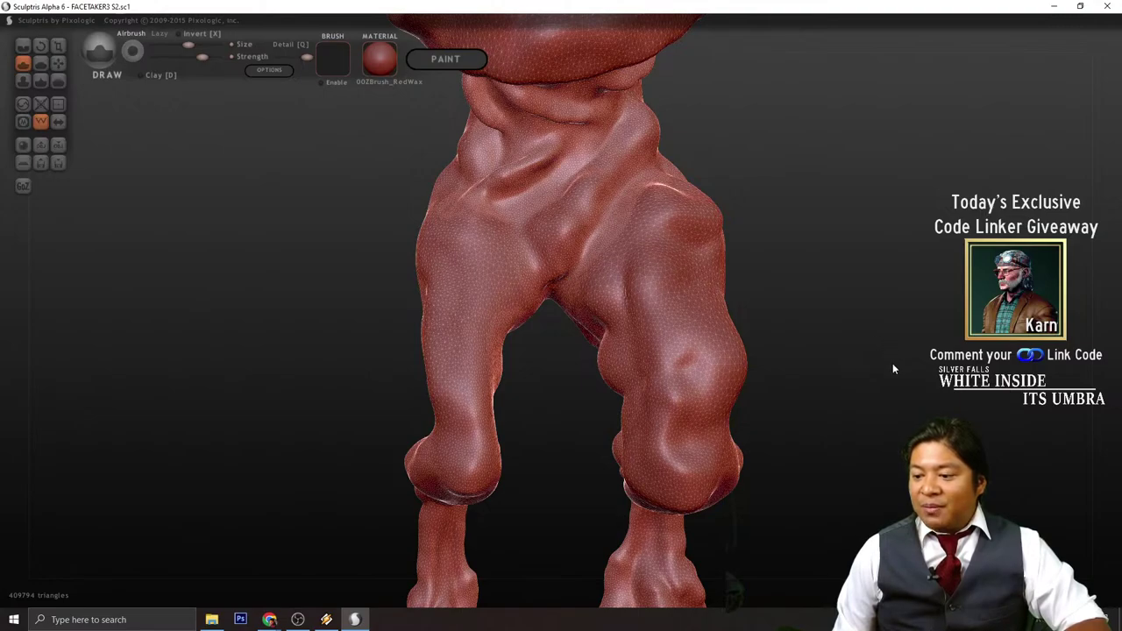
mouse_move(897, 376)
left_mouse_down()
mouse_move(882, 377)
mouse_move(871, 358)
mouse_move(889, 342)
mouse_move(891, 379)
mouse_move(851, 350)
left_mouse_up()
scroll(877, 375, "up", 5)
scroll(875, 372, "down", 3)
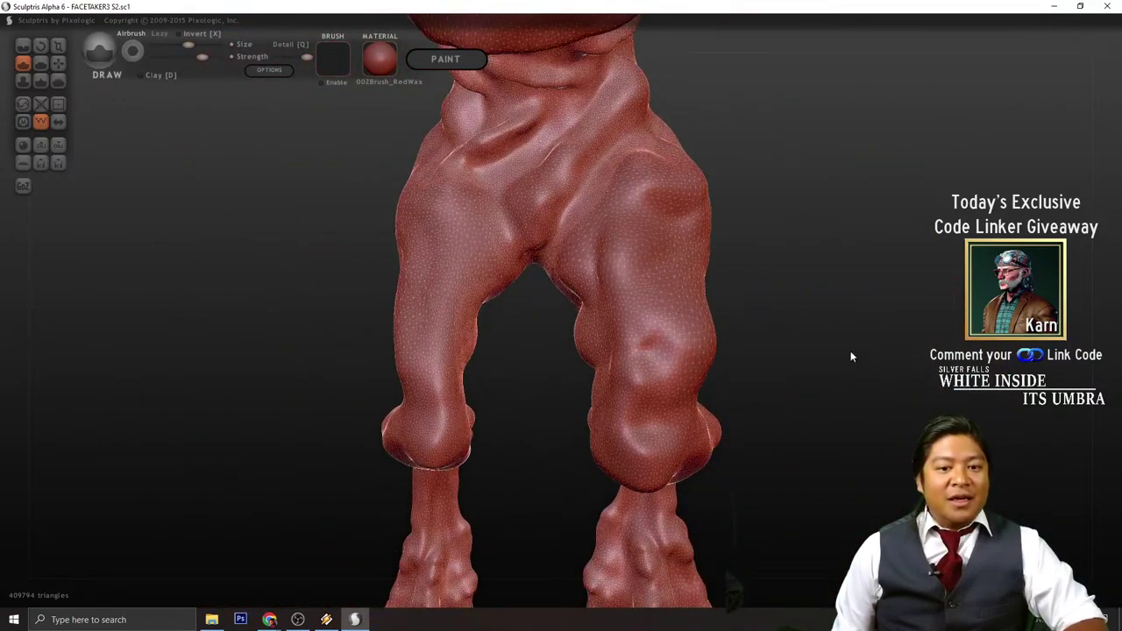
scroll(531, 354, "down", 2)
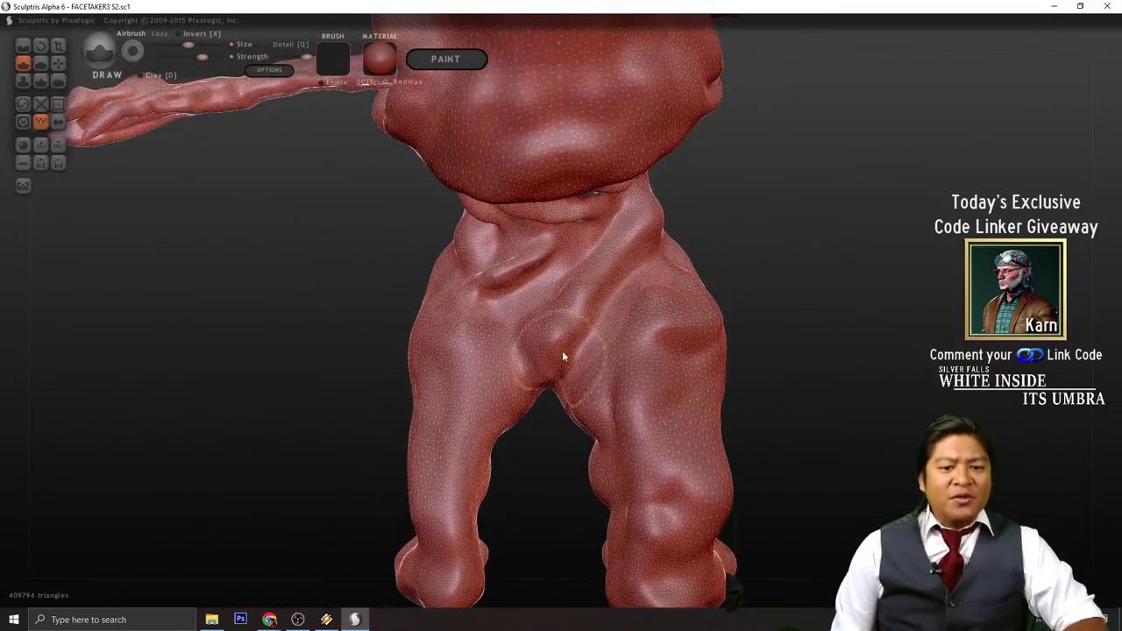
scroll(543, 350, "down", 1)
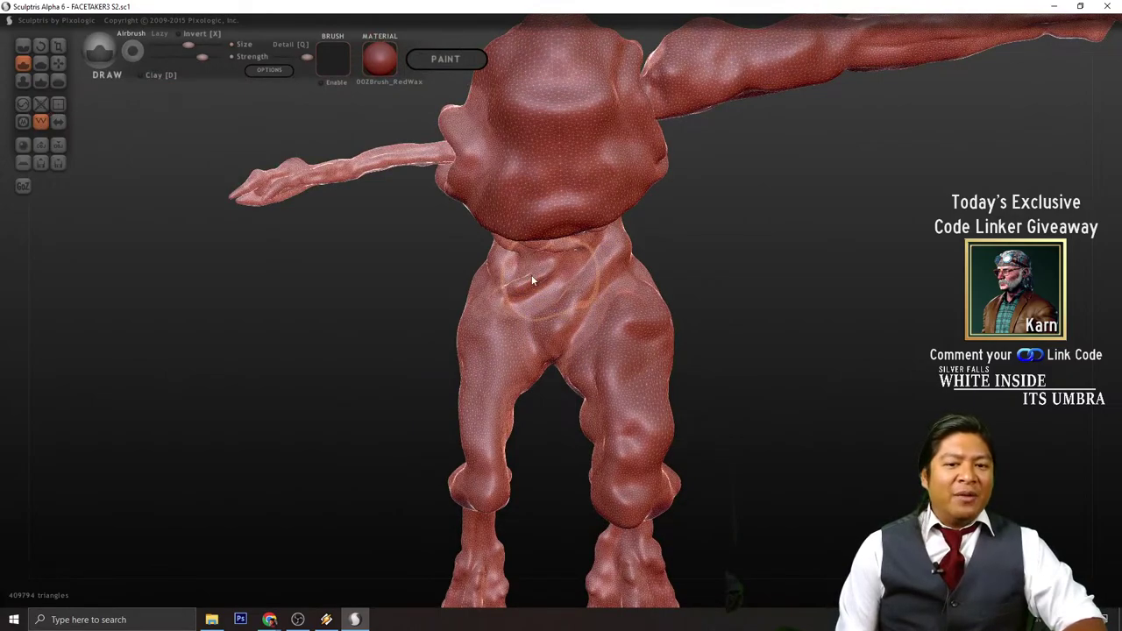
scroll(556, 308, "up", 1)
scroll(556, 313, "up", 3)
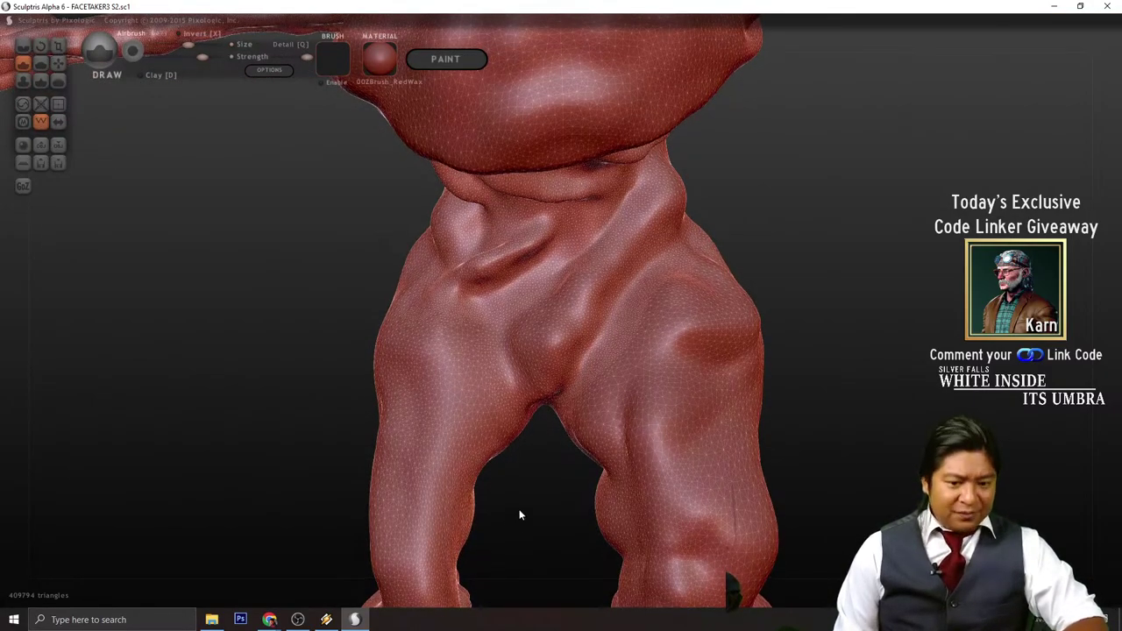
left_click_drag(518, 514, 554, 313, "alt")
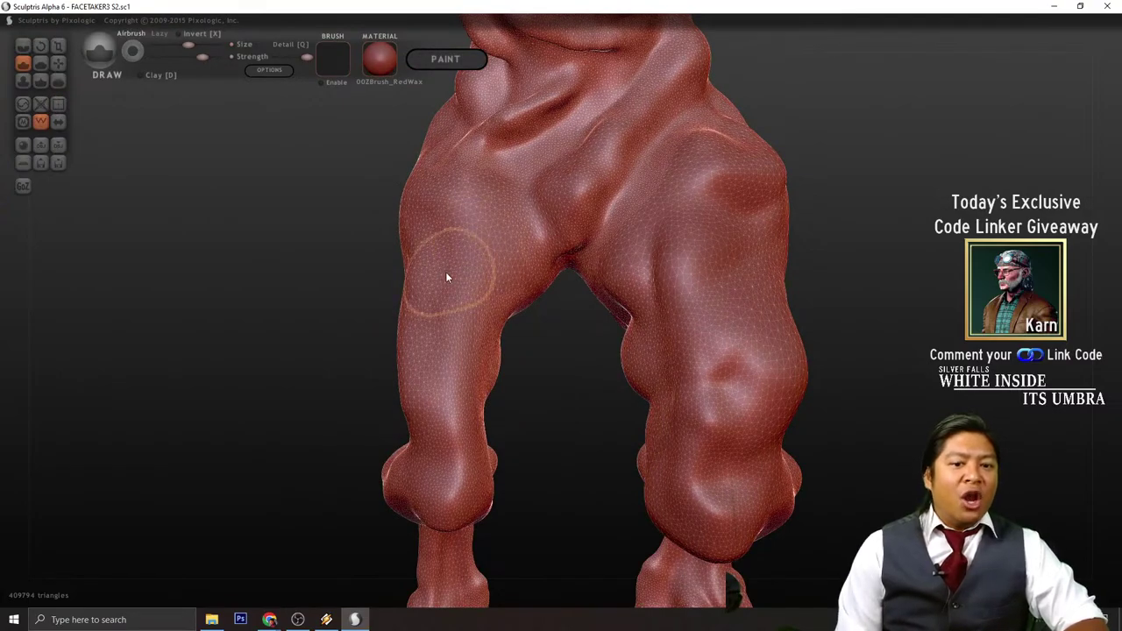
mouse_move(446, 276)
left_mouse_down()
mouse_move(471, 271)
mouse_move(450, 267)
left_mouse_up()
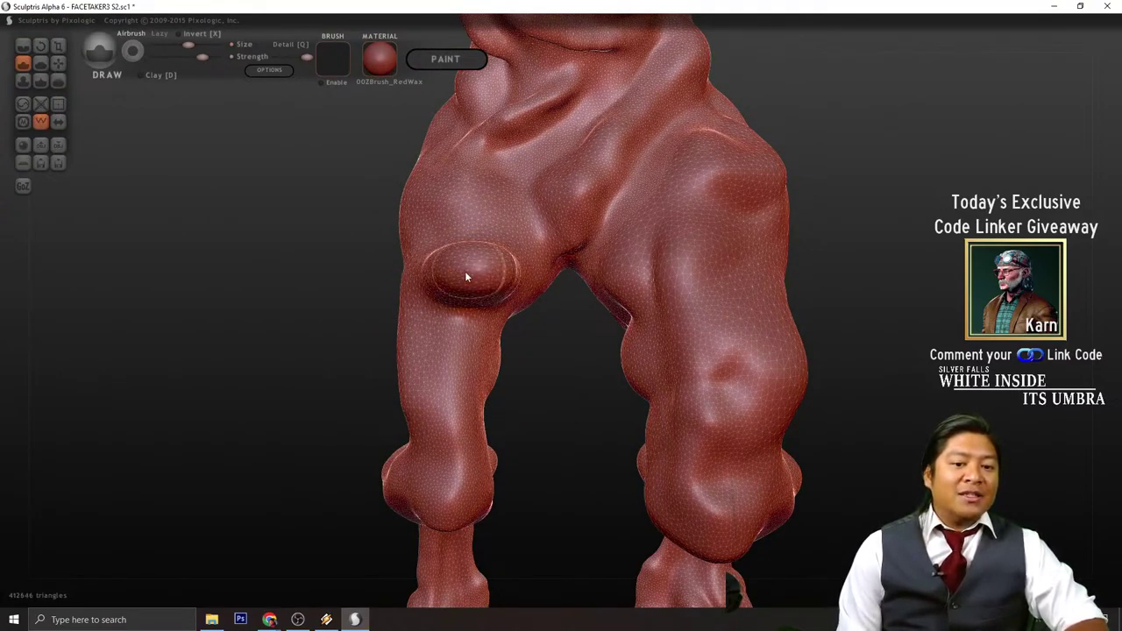
mouse_move(374, 333)
left_mouse_down()
mouse_move(459, 396)
mouse_move(432, 430)
left_mouse_up()
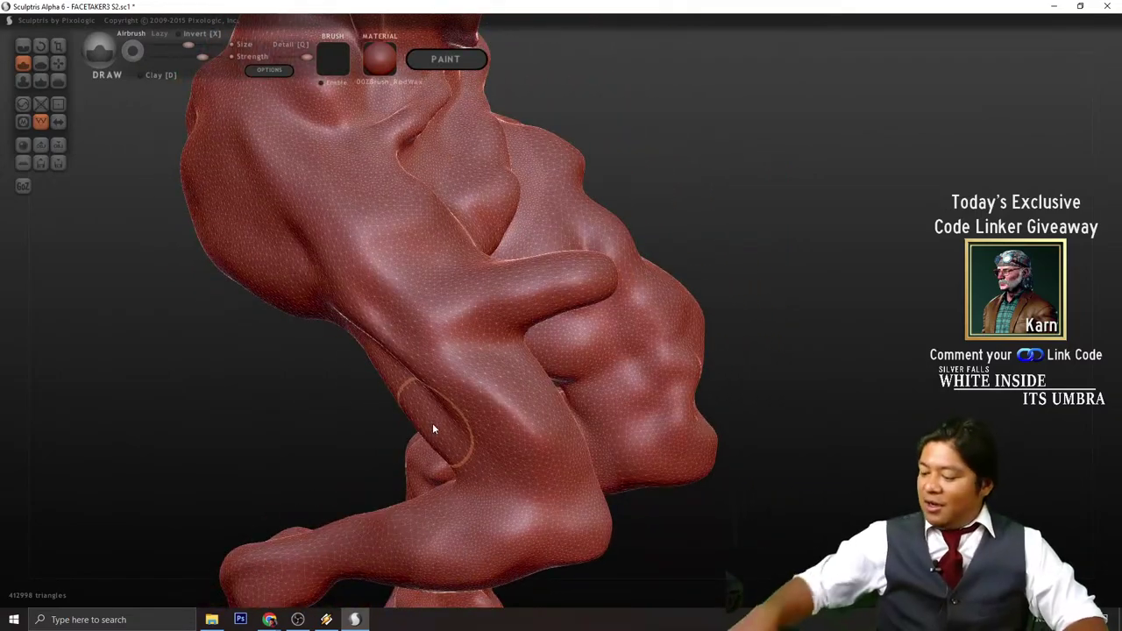
key("ctrl+z")
key("ctrl+z")
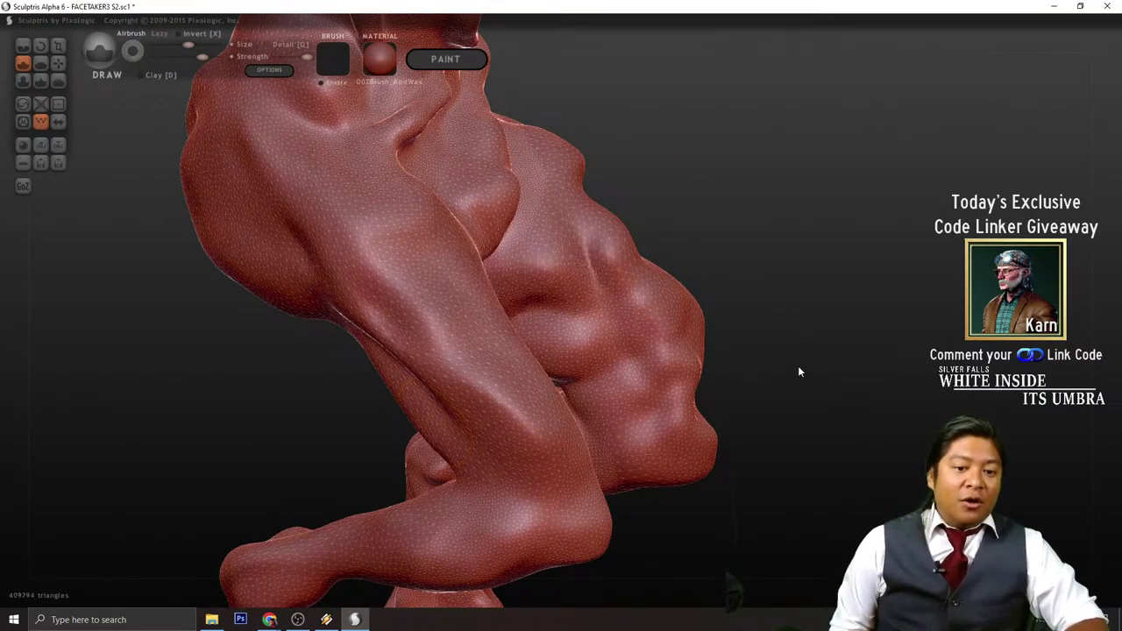
- Reshape the crotch and the upper inner side of the creature's right thigh with the Grab brush
left_click_drag(943, 426, 752, 400)
scroll(542, 399, "up", 6)
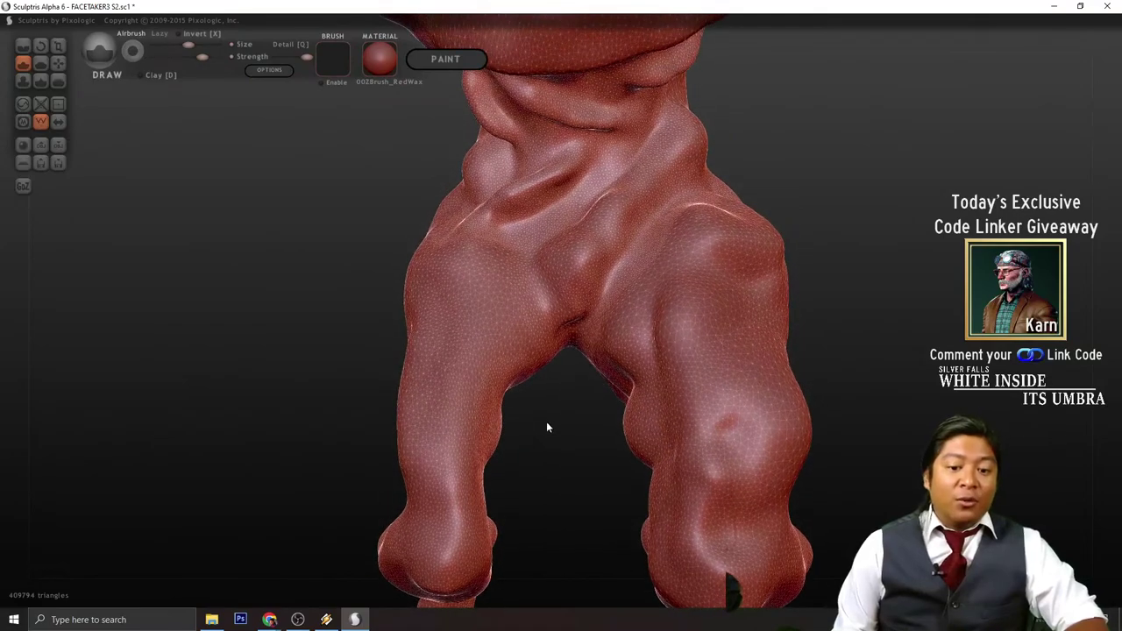
left_click(58, 63)
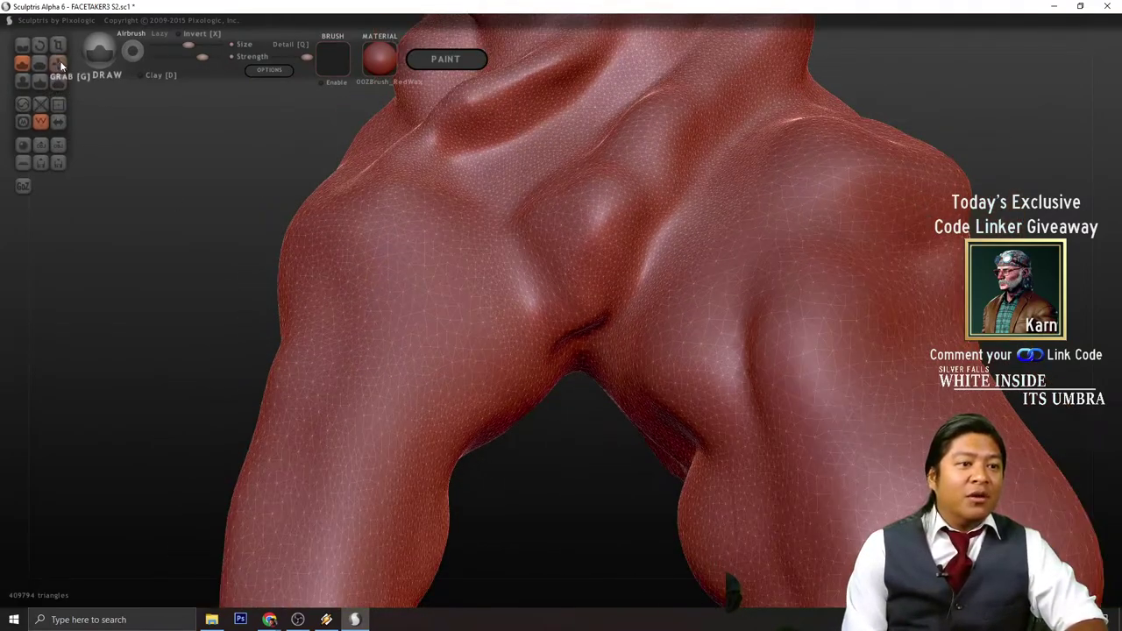
scroll(534, 403, "down", 3)
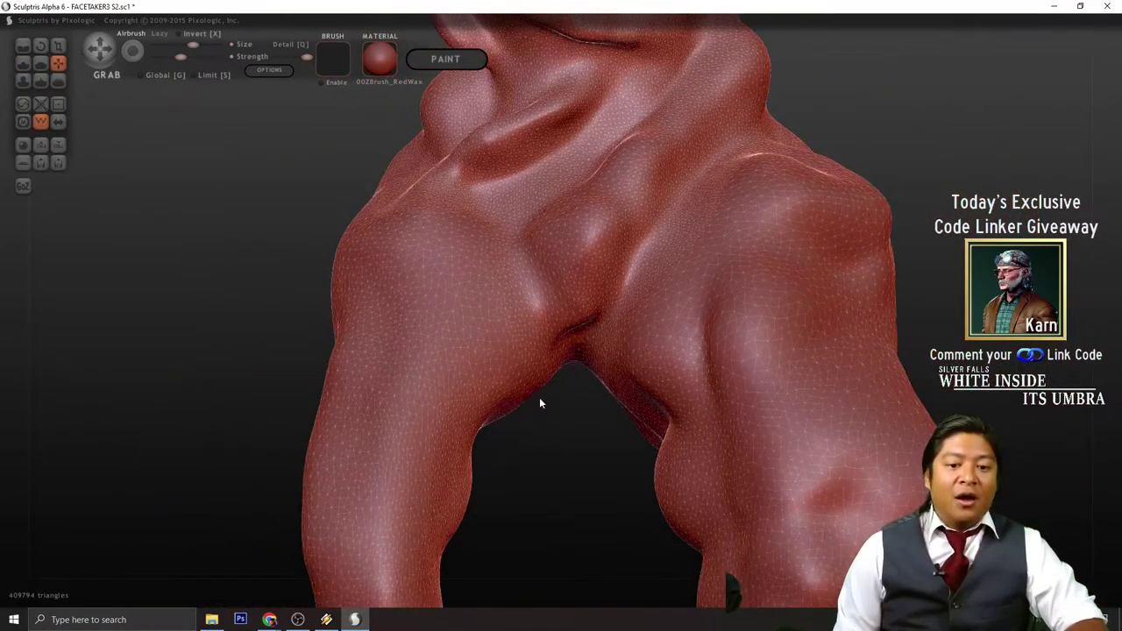
mouse_move(538, 380)
left_mouse_down()
mouse_move(518, 360)
mouse_move(539, 378)
left_mouse_up()
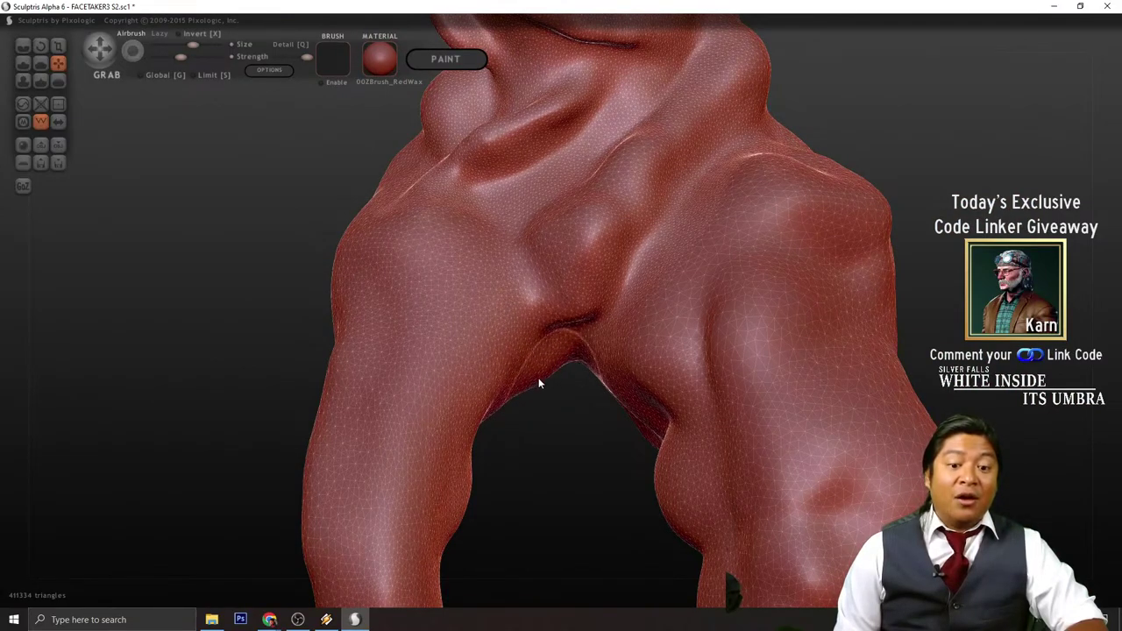
mouse_move(551, 442)
left_mouse_down()
mouse_move(539, 352)
mouse_move(499, 395)
mouse_move(491, 468)
left_mouse_up()
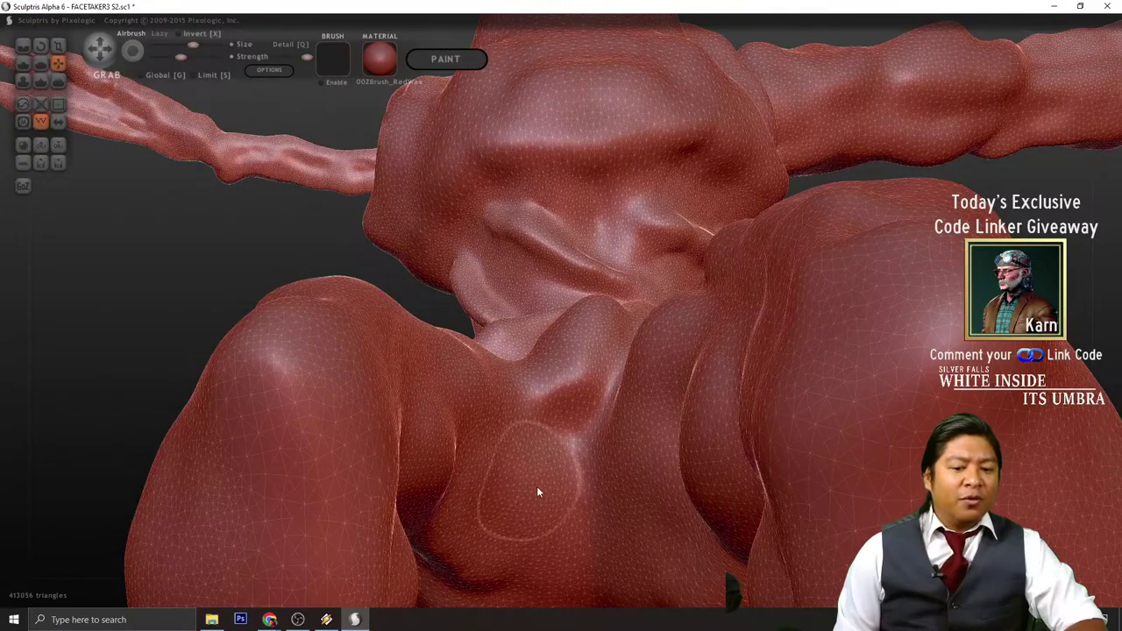
mouse_move(494, 370)
left_mouse_down()
mouse_move(471, 381)
mouse_move(486, 375)
left_mouse_up()
scroll(486, 376, "down", 1)
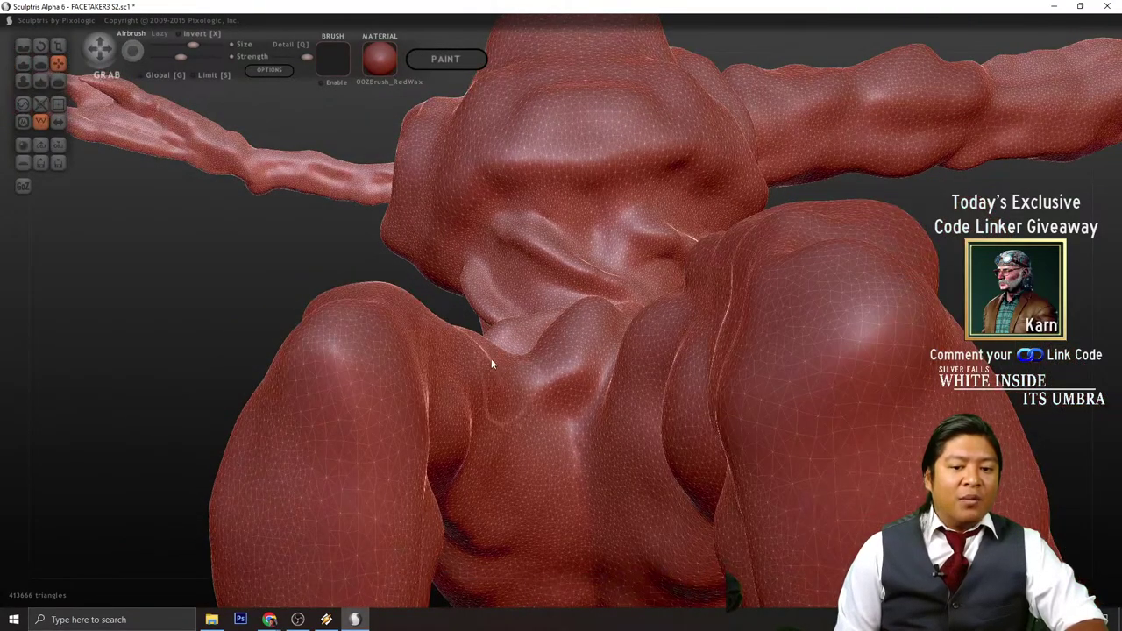
scroll(542, 330, "down", 2)
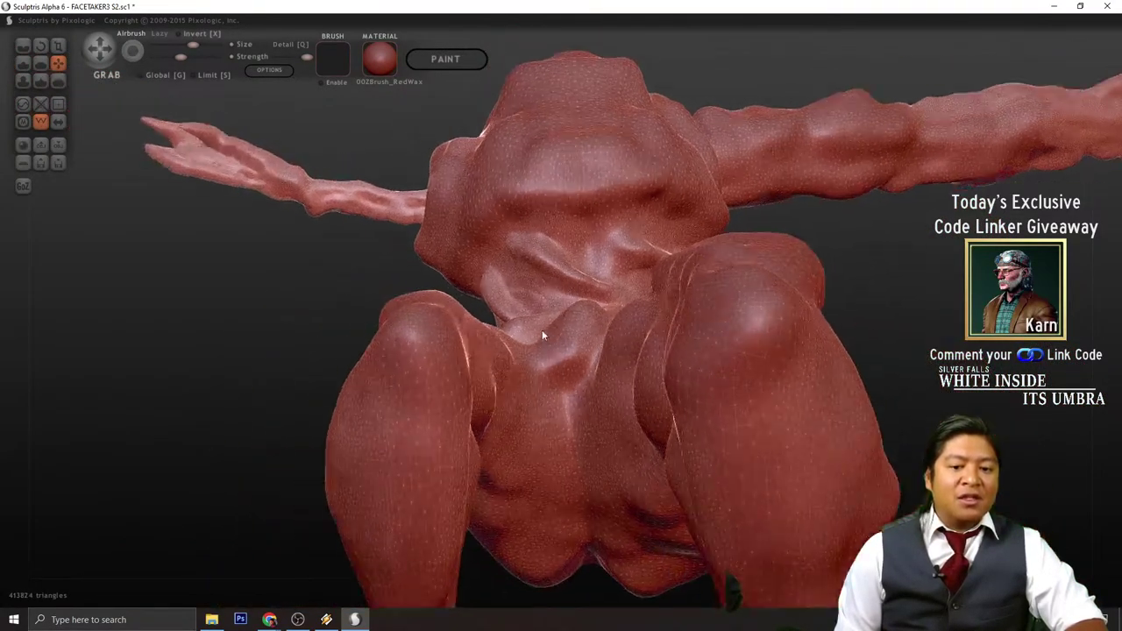
- Carve the fold between the creature's right thigh and pelvis with the Crease brush
scroll(371, 293, "up", 4)
left_click_drag(370, 294, 363, 328)
right_click_drag(363, 327, 375, 301)
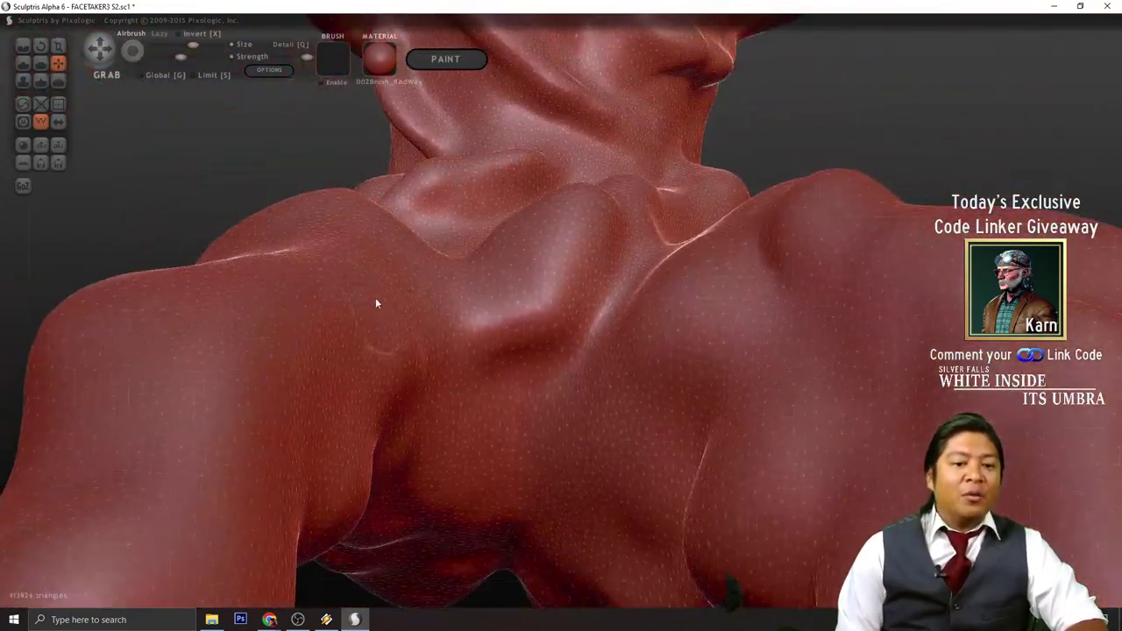
left_click(23, 48)
mouse_move(103, 206)
right_mouse_down()
mouse_move(129, 182)
mouse_move(202, 167)
right_mouse_up()
scroll(416, 135, "down", 3)
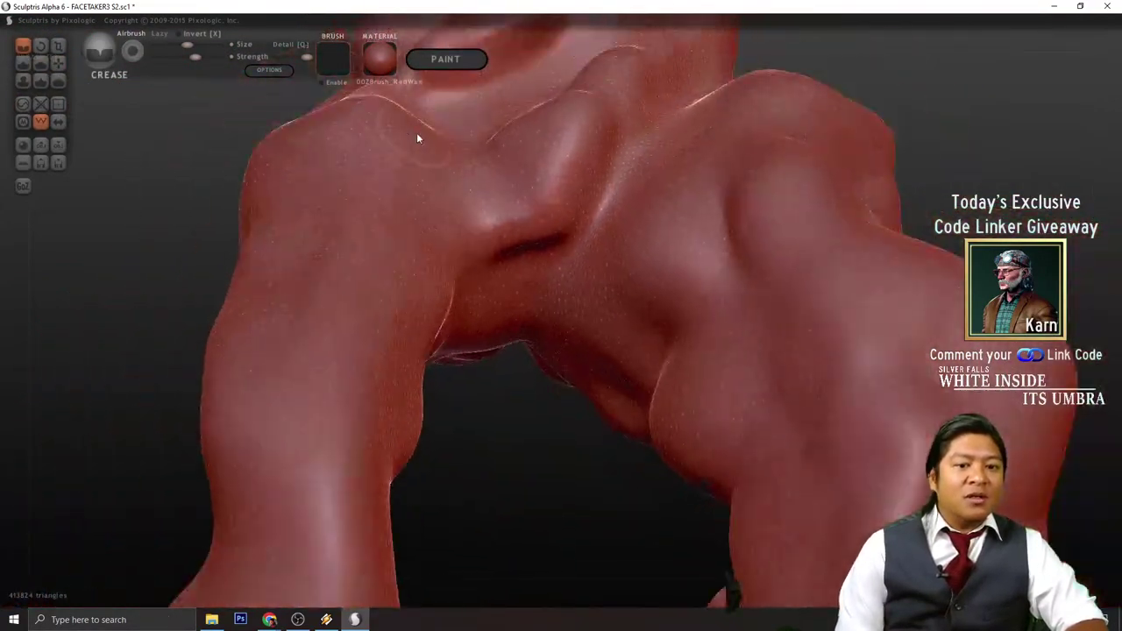
mouse_move(487, 228)
left_mouse_down()
mouse_move(509, 290)
mouse_move(494, 213)
mouse_move(500, 283)
left_mouse_up()
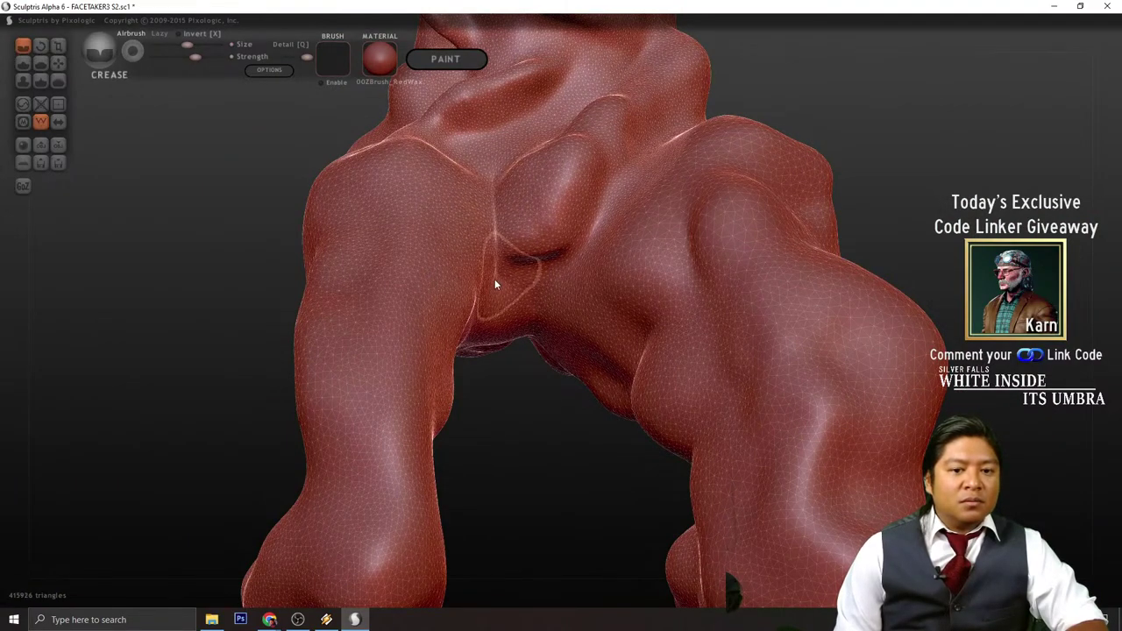
mouse_move(389, 324)
right_mouse_down()
mouse_move(182, 367)
mouse_move(160, 304)
right_mouse_up()
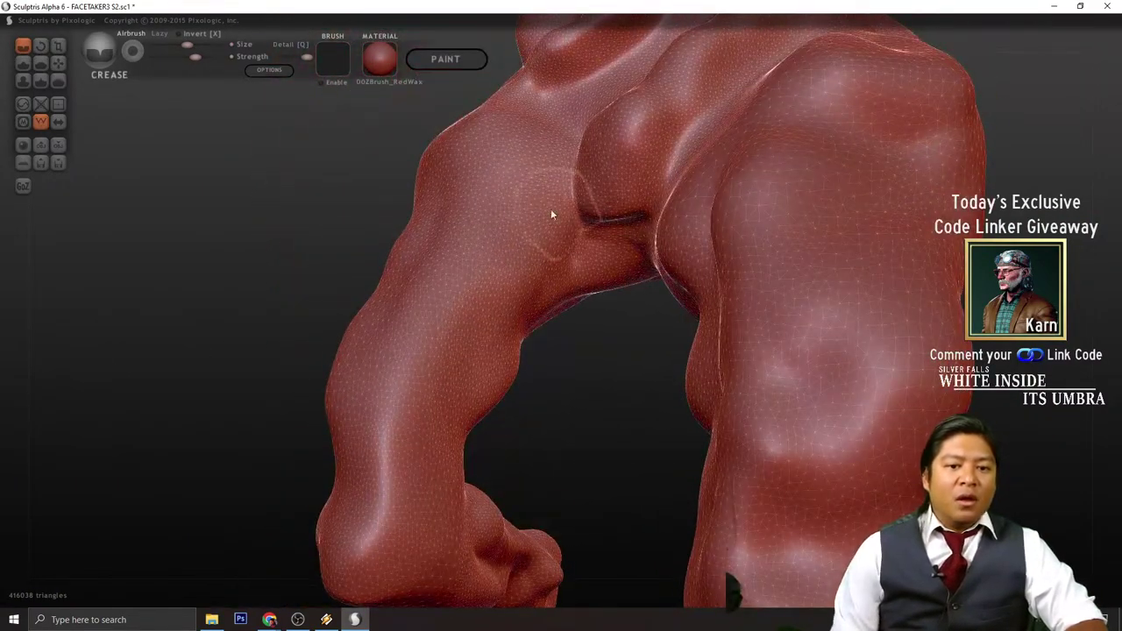
- Crease a long muscle groove down the front of the creature's right thigh and another across the inner thigh toward the groin
left_click_drag(527, 184, 434, 401)
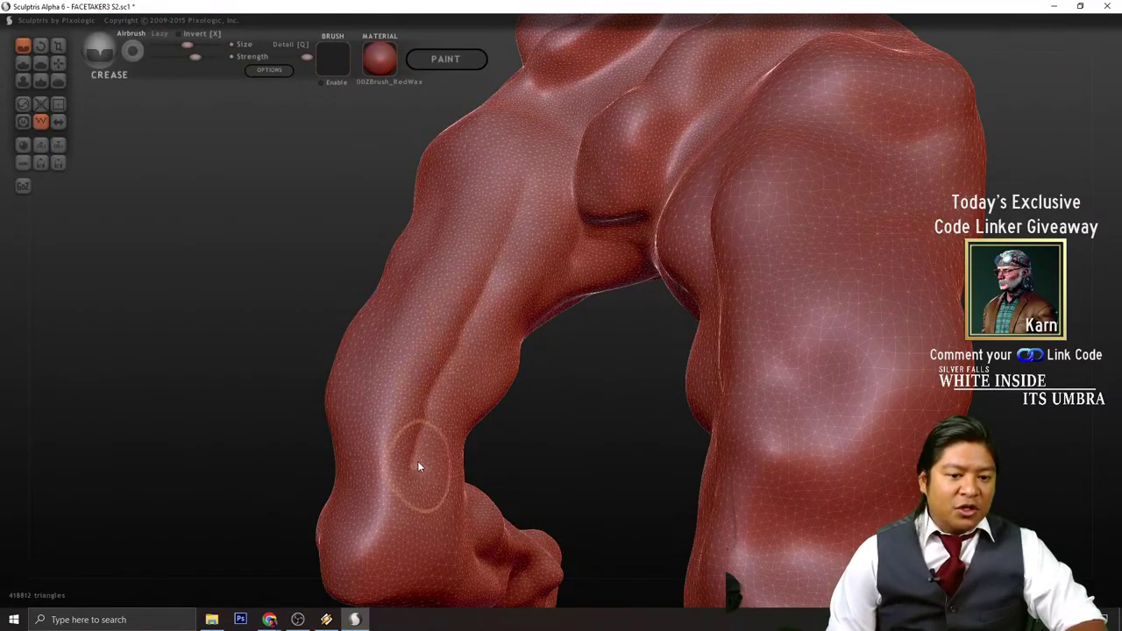
mouse_move(419, 464)
left_mouse_down()
mouse_move(463, 308)
mouse_move(541, 195)
left_mouse_up()
right_click_drag(589, 404, 576, 326)
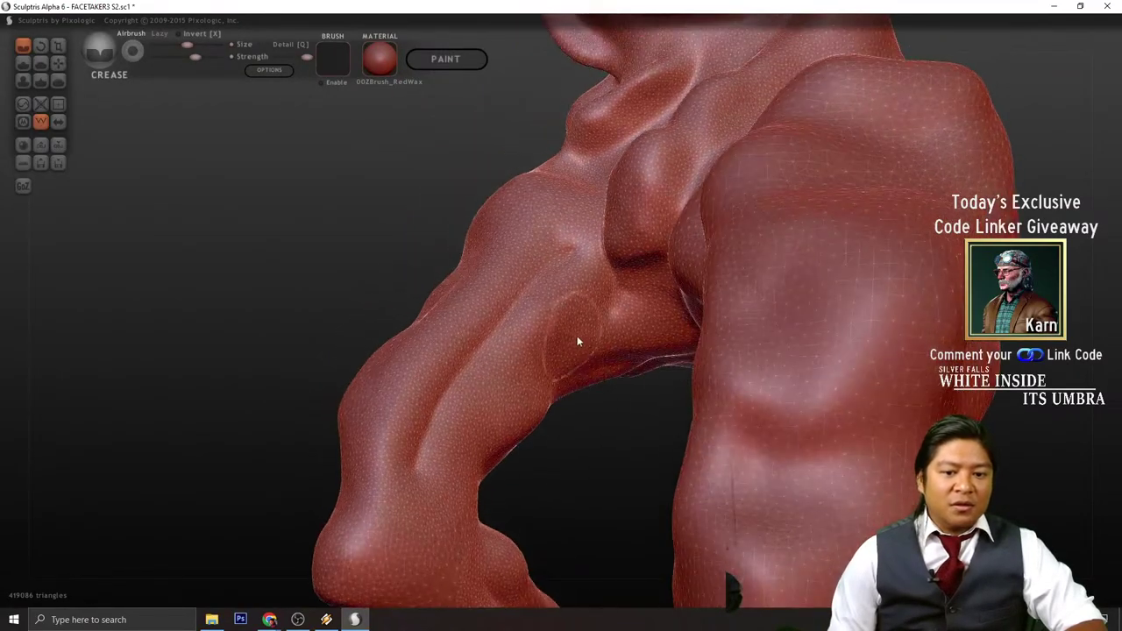
mouse_move(576, 325)
left_mouse_down()
mouse_move(440, 498)
mouse_move(472, 438)
mouse_move(613, 310)
mouse_move(664, 351)
mouse_move(623, 302)
mouse_move(651, 268)
left_mouse_up()
right_click_drag(372, 336, 407, 253)
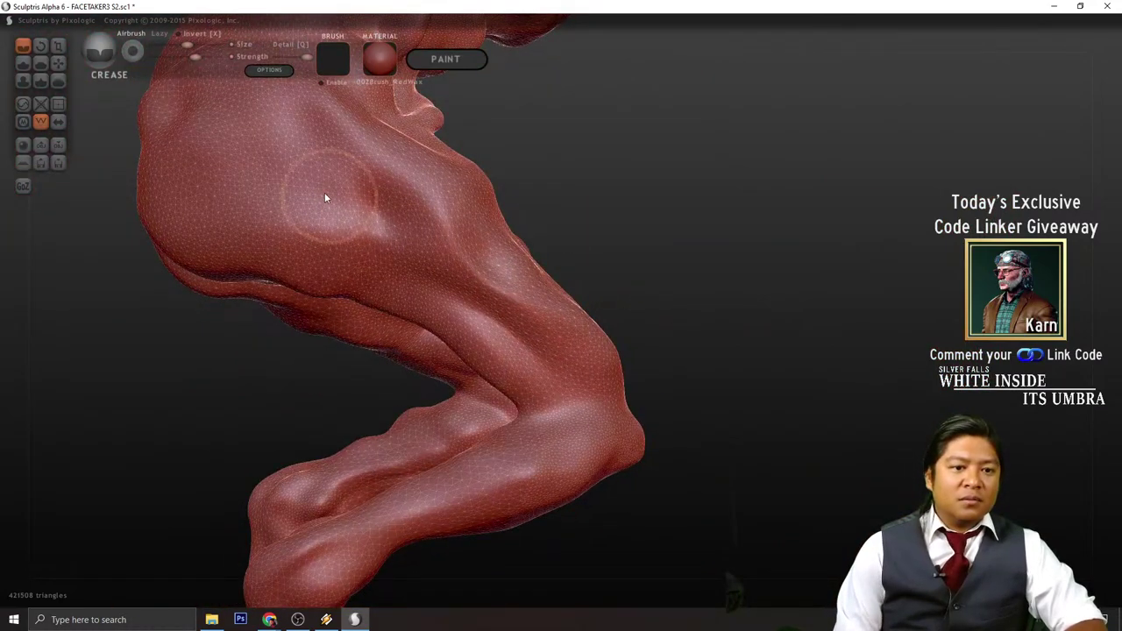
- Carve muscle separations along the outer side of the creature's right thigh from the hip toward the knee with the Crease brush
left_click_drag(325, 193, 549, 358)
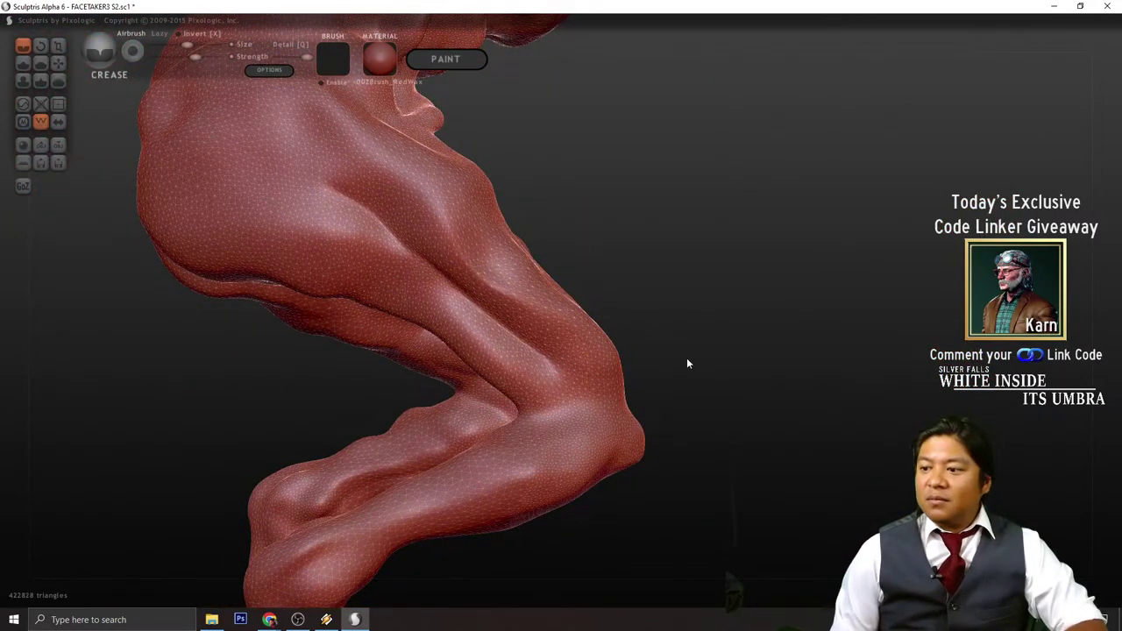
mouse_move(722, 346)
right_mouse_down()
mouse_move(694, 368)
mouse_move(749, 380)
mouse_move(693, 391)
mouse_move(506, 304)
mouse_move(368, 194)
right_mouse_up()
mouse_move(338, 175)
left_mouse_down()
mouse_move(467, 355)
mouse_move(536, 412)
left_mouse_up()
mouse_move(617, 395)
right_mouse_down()
mouse_move(764, 428)
mouse_move(700, 427)
mouse_move(491, 350)
right_mouse_up()
mouse_move(436, 325)
left_mouse_down()
mouse_move(445, 499)
mouse_move(430, 413)
mouse_move(424, 130)
left_mouse_up()
mouse_move(425, 131)
right_mouse_down()
mouse_move(363, 324)
mouse_move(518, 328)
right_mouse_up()
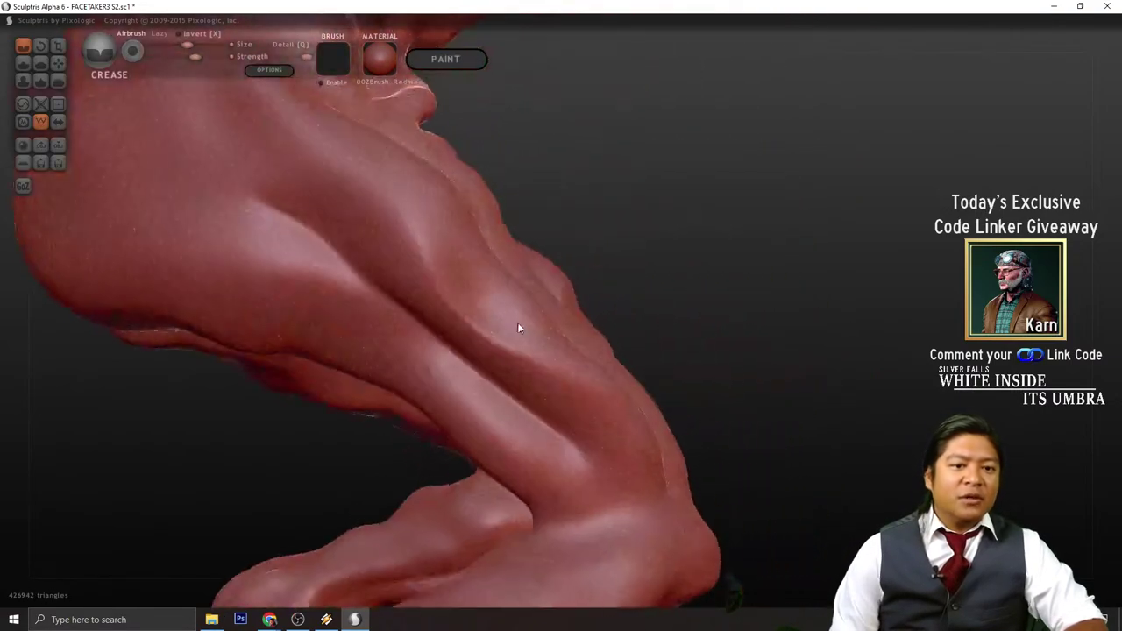
- Crease additional muscle grooves along the upper front and rear of the creature's outer right thigh
key("w")
mouse_move(518, 328)
left_mouse_down()
mouse_move(365, 183)
mouse_move(274, 147)
left_mouse_up()
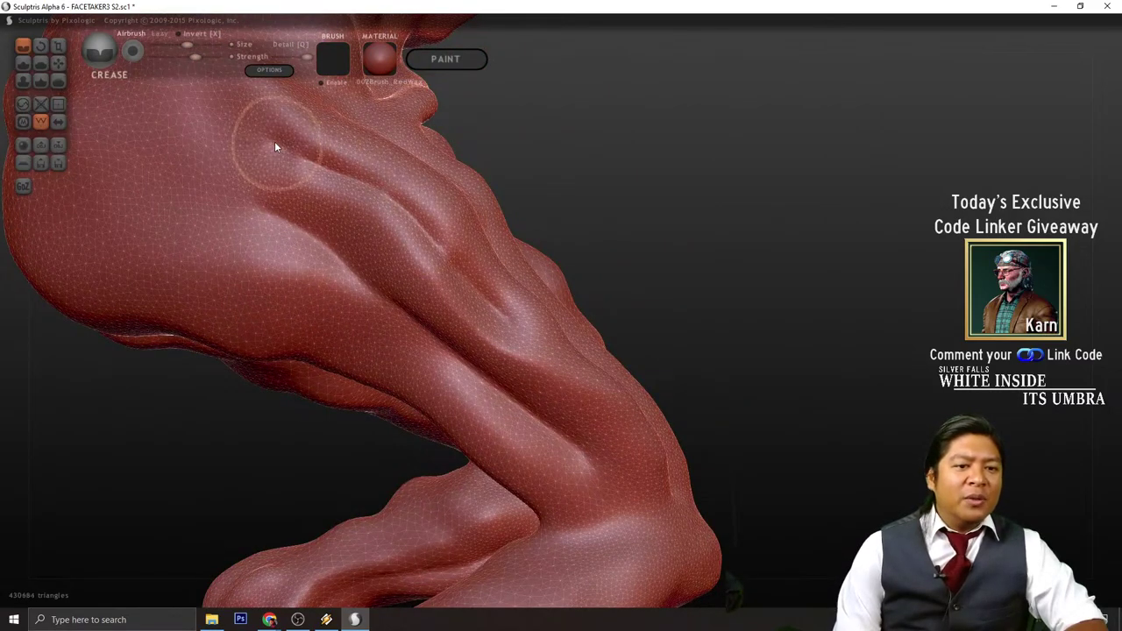
right_click_drag(343, 182, 295, 252)
left_click_drag(236, 223, 502, 392)
mouse_move(744, 403)
left_mouse_down()
mouse_move(769, 436)
mouse_move(780, 420)
left_mouse_up()
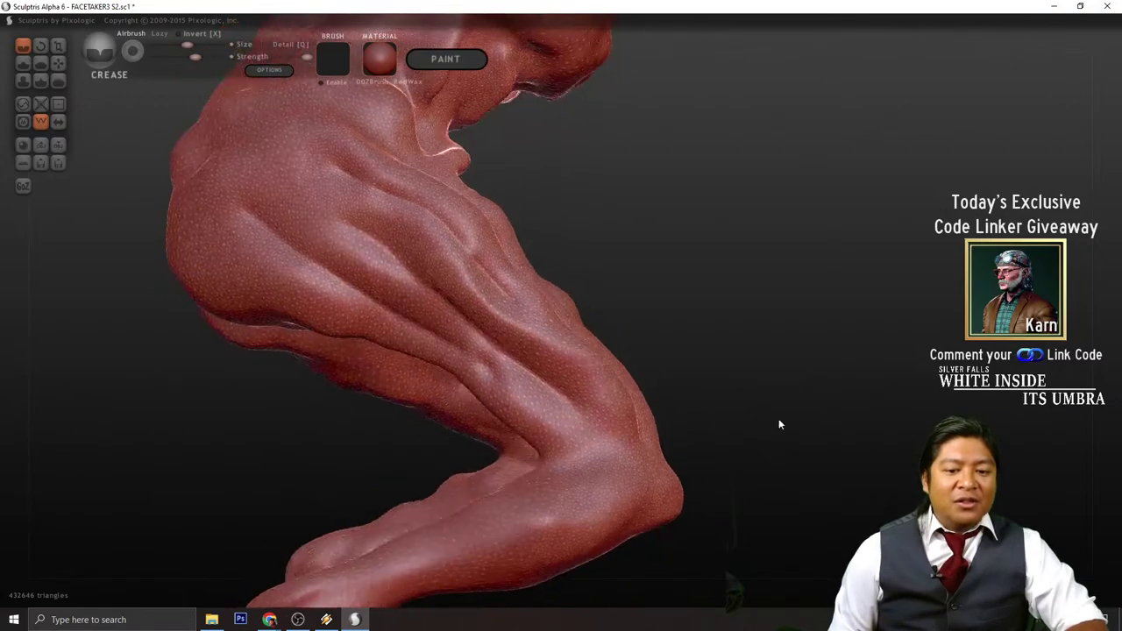
- Define the tendon running down to the back of the creature's right knee with the Crease brush
left_click_drag(481, 361, 577, 452)
key("w")
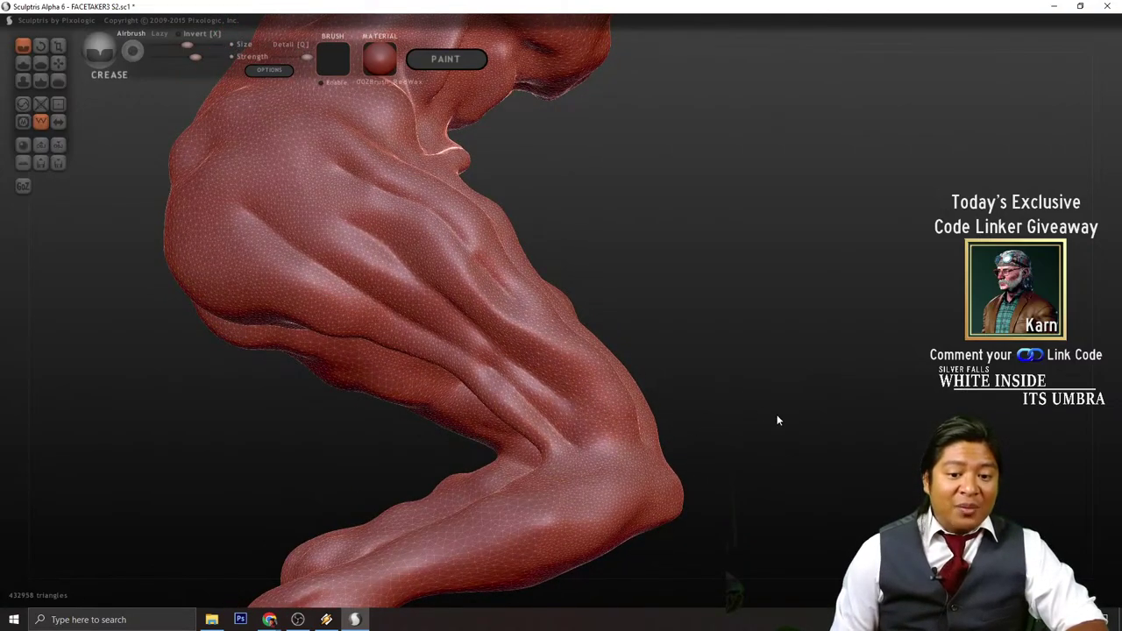
key("w")
right_click_drag(777, 420, 747, 394)
left_click(491, 451)
key("w")
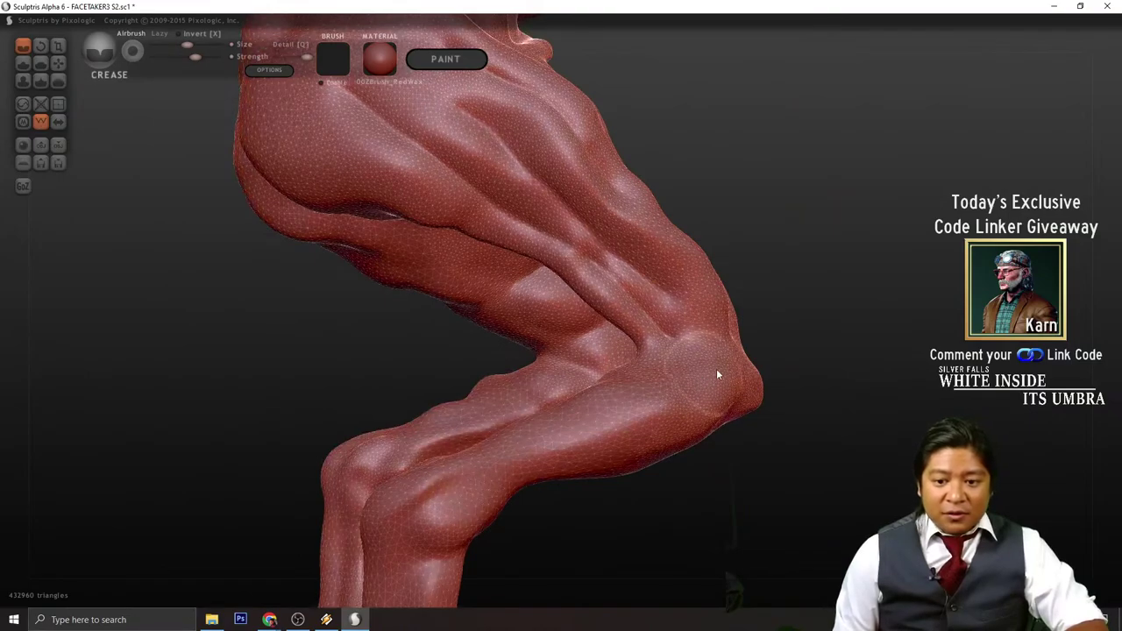
- Carve muscle grooves on the outer side of the creature's right lower leg, just below the knee
left_click_drag(723, 365, 673, 416)
left_click(618, 435)
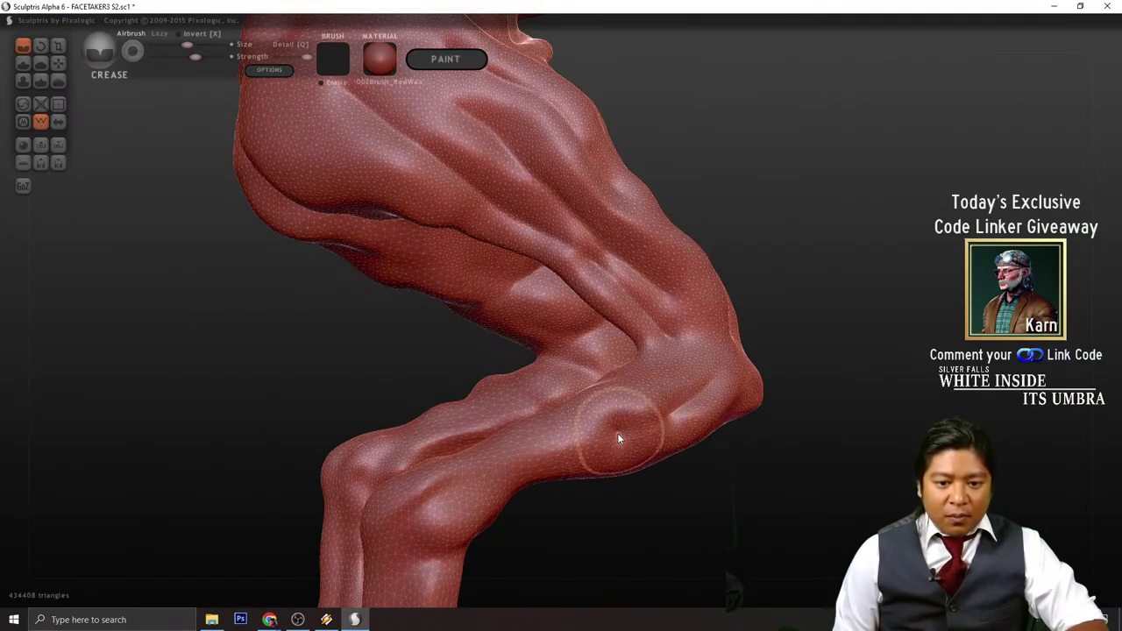
mouse_move(619, 439)
left_mouse_down()
mouse_move(514, 456)
mouse_move(482, 476)
mouse_move(616, 440)
mouse_move(694, 394)
left_mouse_up()
mouse_move(694, 395)
right_mouse_down()
mouse_move(652, 515)
mouse_move(438, 509)
mouse_move(403, 463)
right_mouse_up()
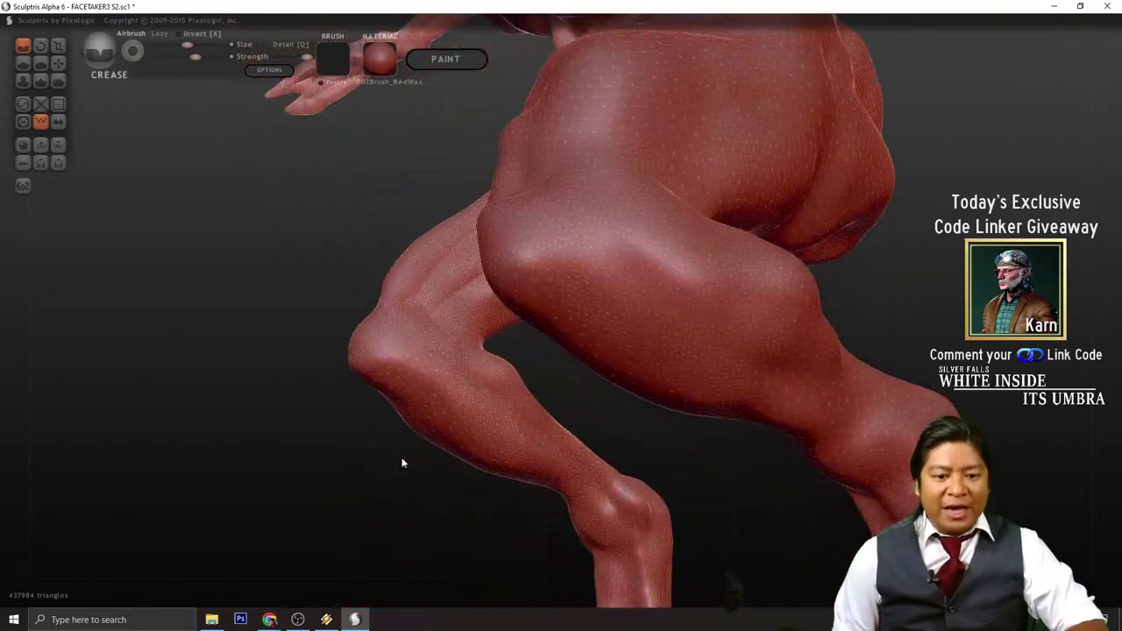
- Crease muscle lines along the inner calf and down the shin of the creature's right leg
mouse_move(460, 354)
left_mouse_down()
mouse_move(488, 393)
mouse_move(586, 466)
left_mouse_up()
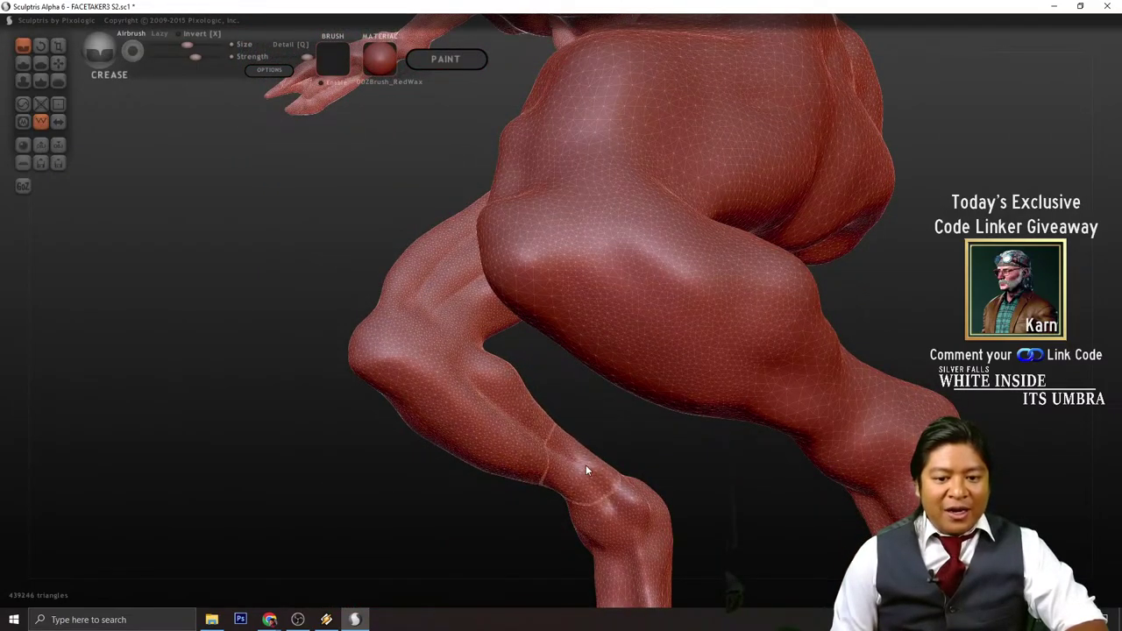
mouse_move(393, 518)
right_mouse_down()
mouse_move(546, 482)
mouse_move(584, 251)
right_mouse_up()
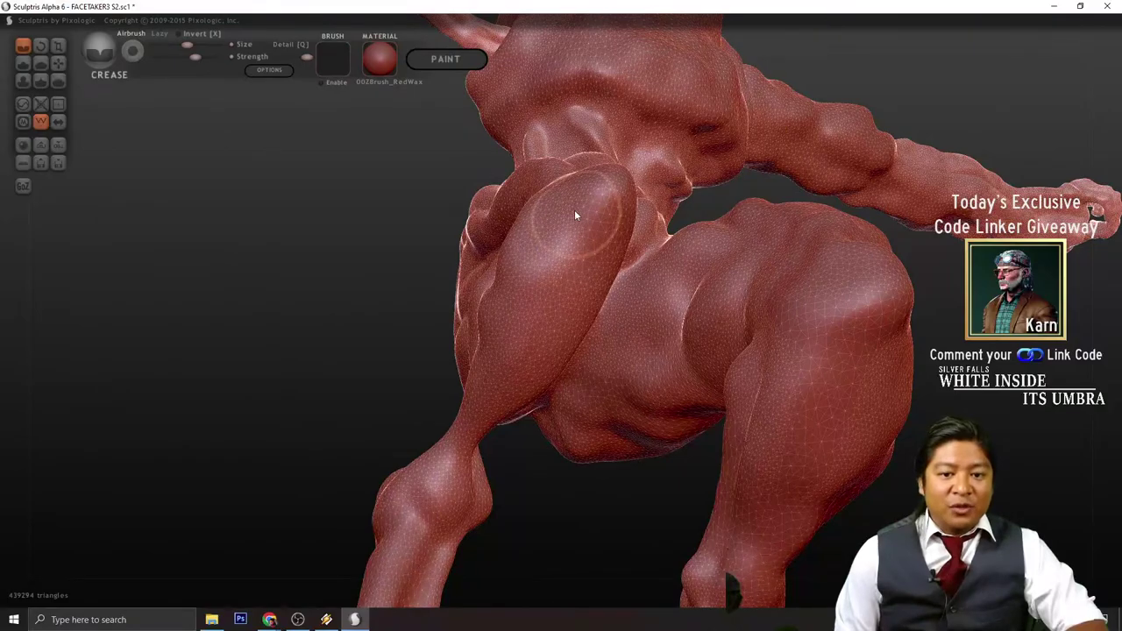
left_click_drag(574, 210, 488, 383)
mouse_move(570, 481)
right_mouse_down()
mouse_move(449, 520)
mouse_move(468, 463)
mouse_move(547, 483)
right_mouse_up()
key("w")
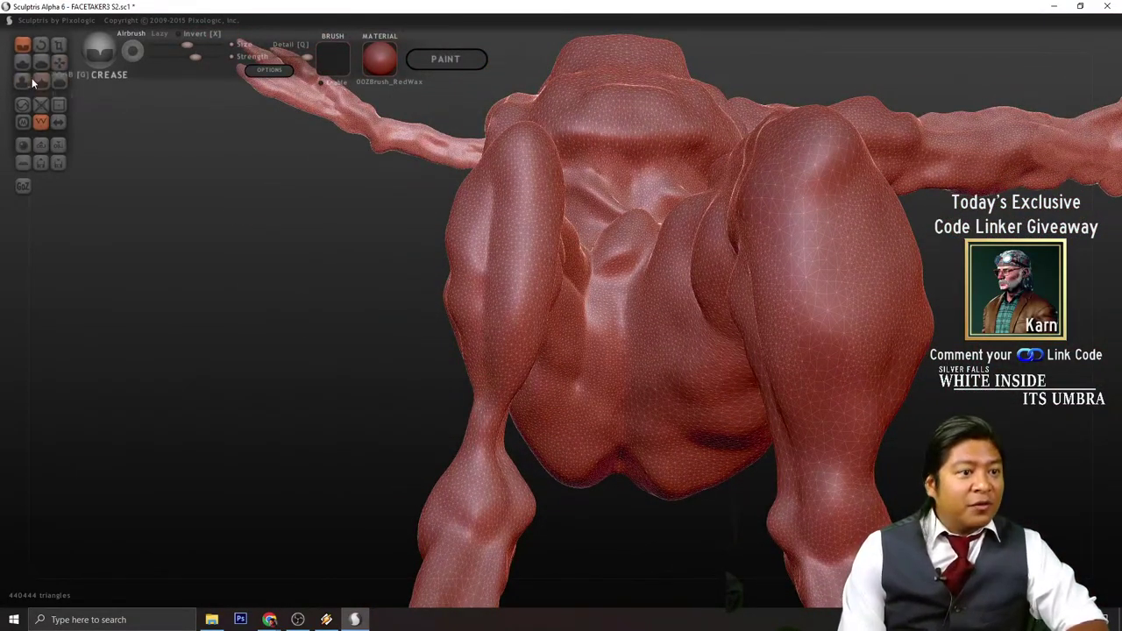
- Add volume to the thin lower end of the creature's right calf with the Inflate brush
left_click(26, 80)
left_click_drag(492, 411, 478, 439)
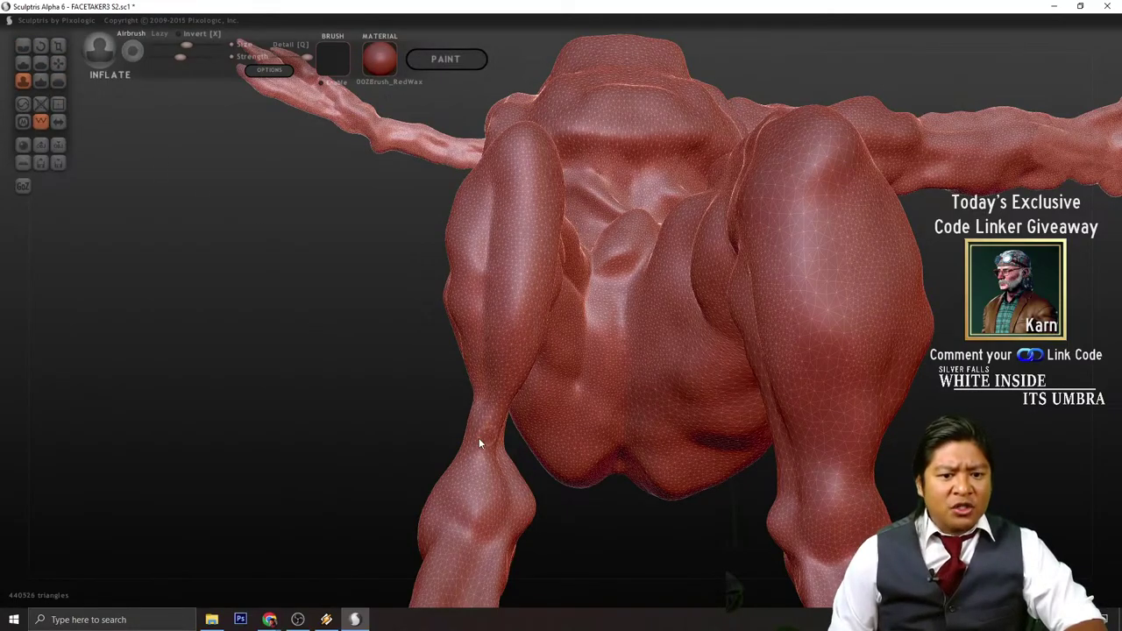
right_click_drag(479, 443, 547, 426)
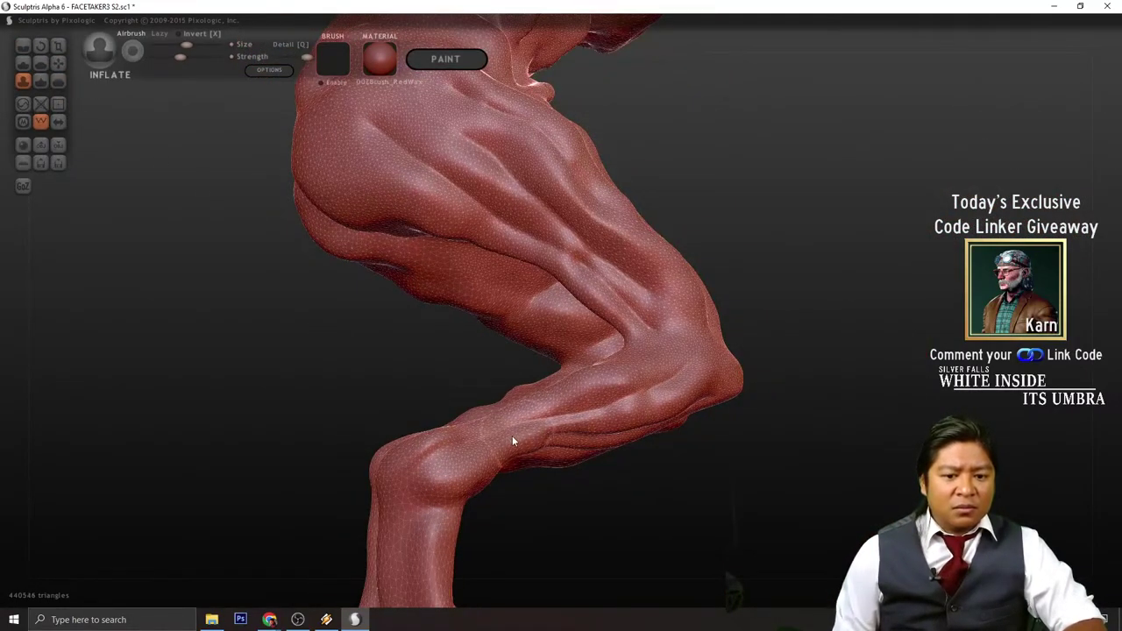
left_click_drag(513, 437, 583, 412)
mouse_move(630, 542)
right_mouse_down()
mouse_move(459, 516)
mouse_move(559, 454)
right_mouse_up()
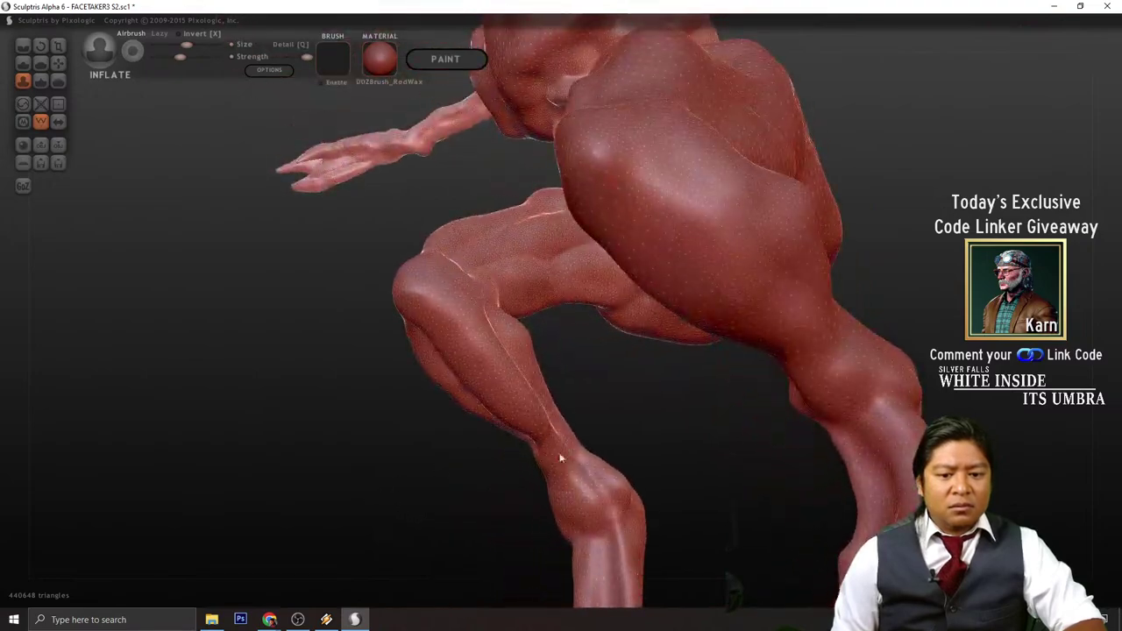
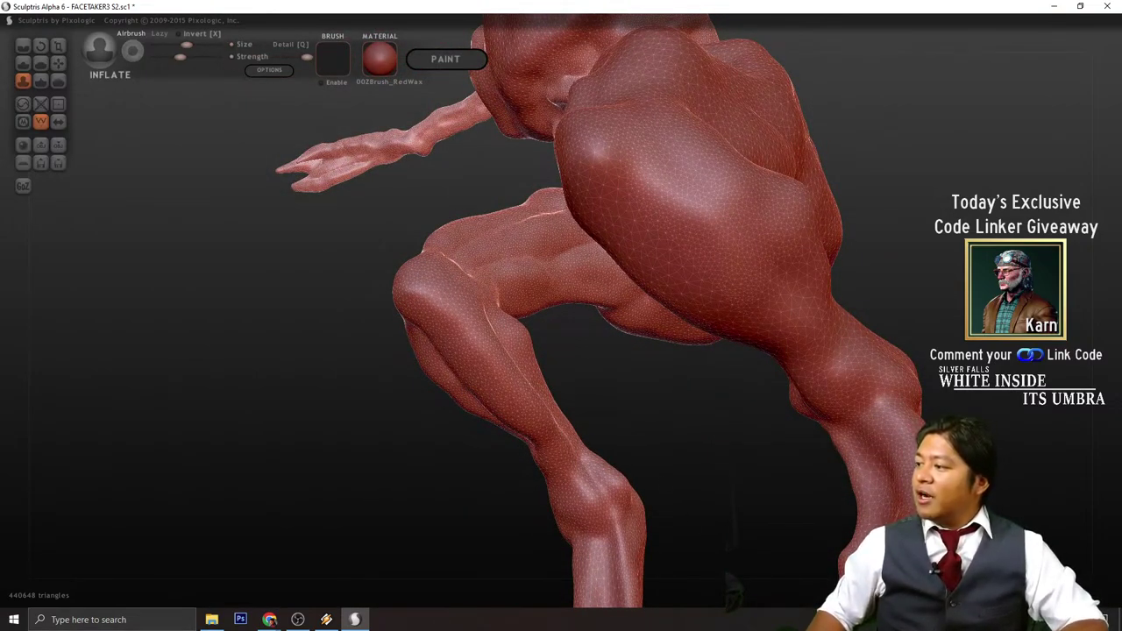
key("alt+Tab")
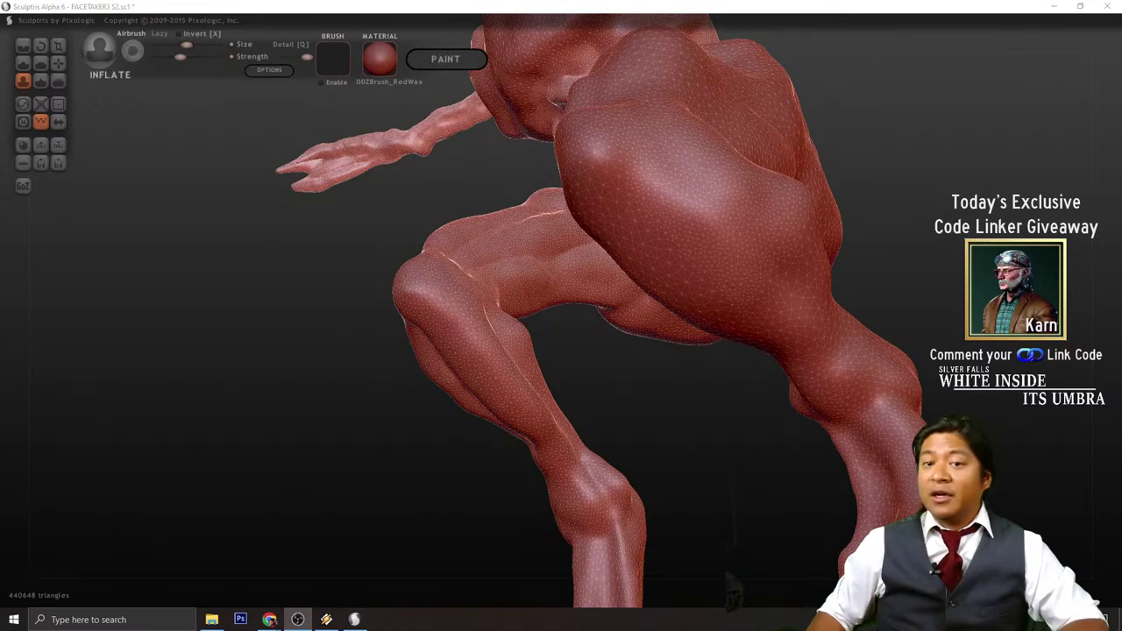
- Fill out the calf below the back of the creature's right knee with the Inflate brush
left_click(785, 6)
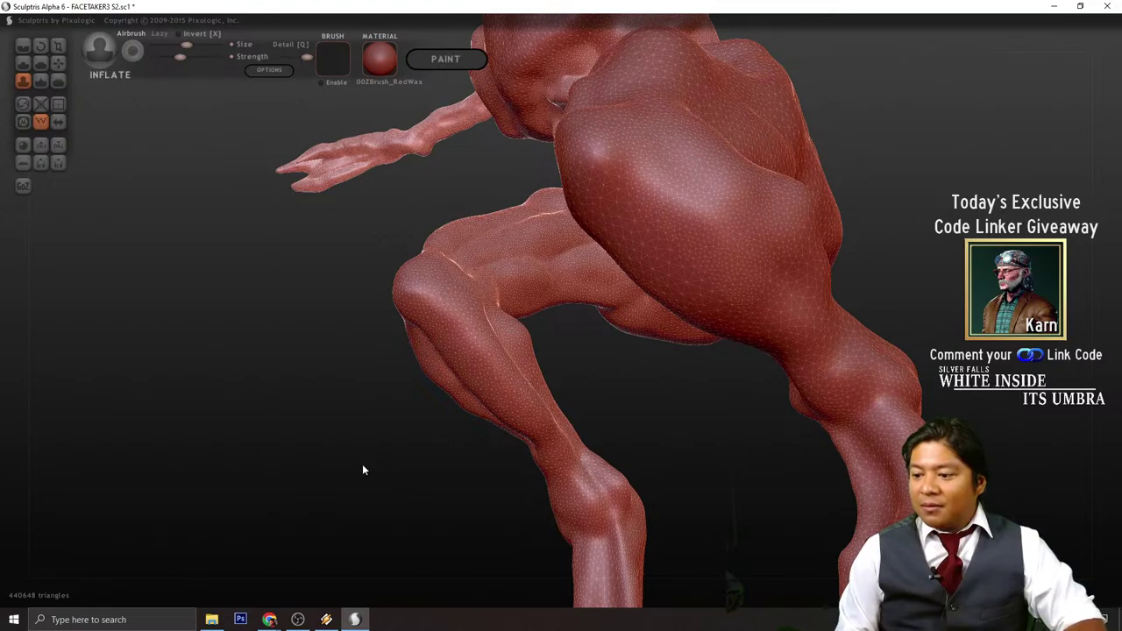
mouse_move(349, 474)
left_mouse_down()
mouse_move(341, 459)
mouse_move(333, 493)
mouse_move(398, 534)
mouse_move(512, 546)
mouse_move(623, 529)
mouse_move(720, 532)
left_mouse_up()
scroll(719, 505, "up", 3)
scroll(721, 497, "down", 2)
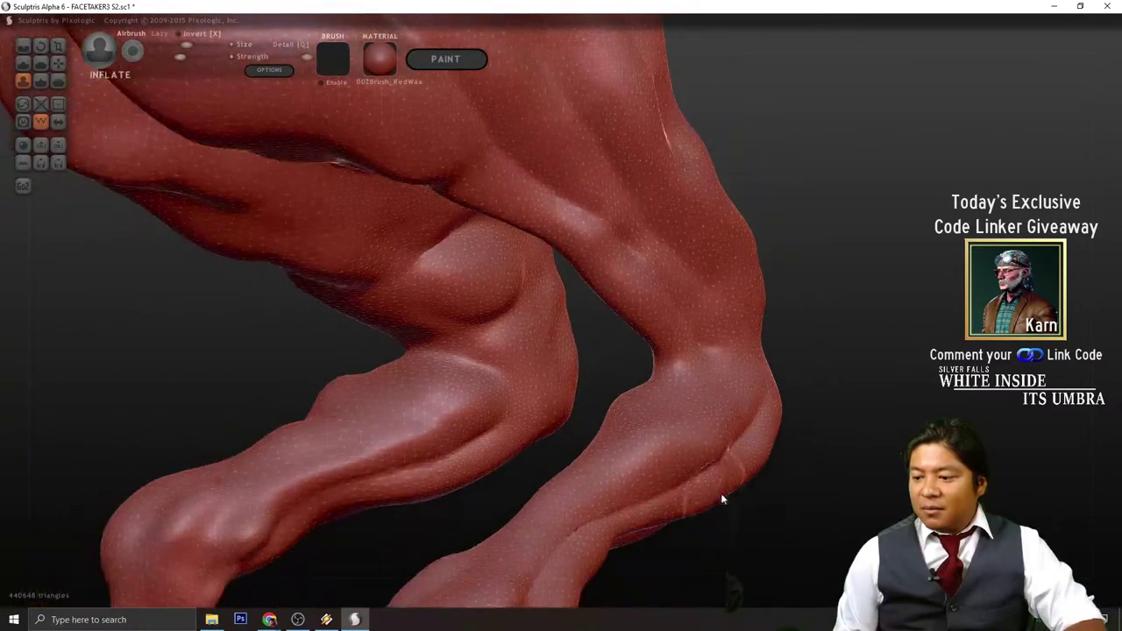
scroll(729, 511, "up", 1)
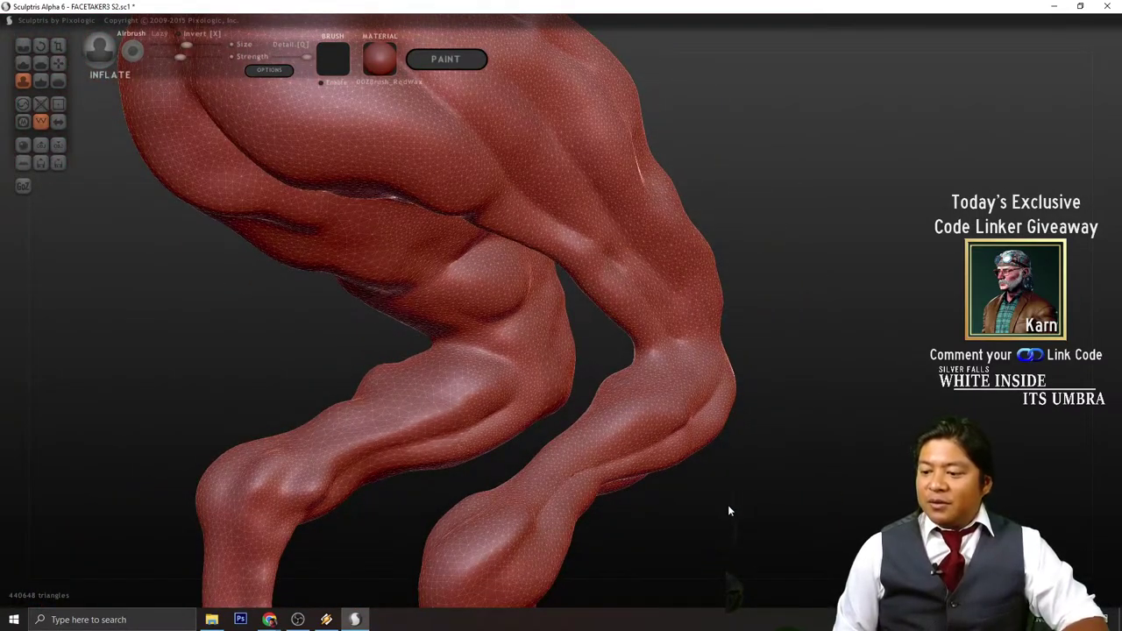
left_click_drag(742, 507, 796, 475)
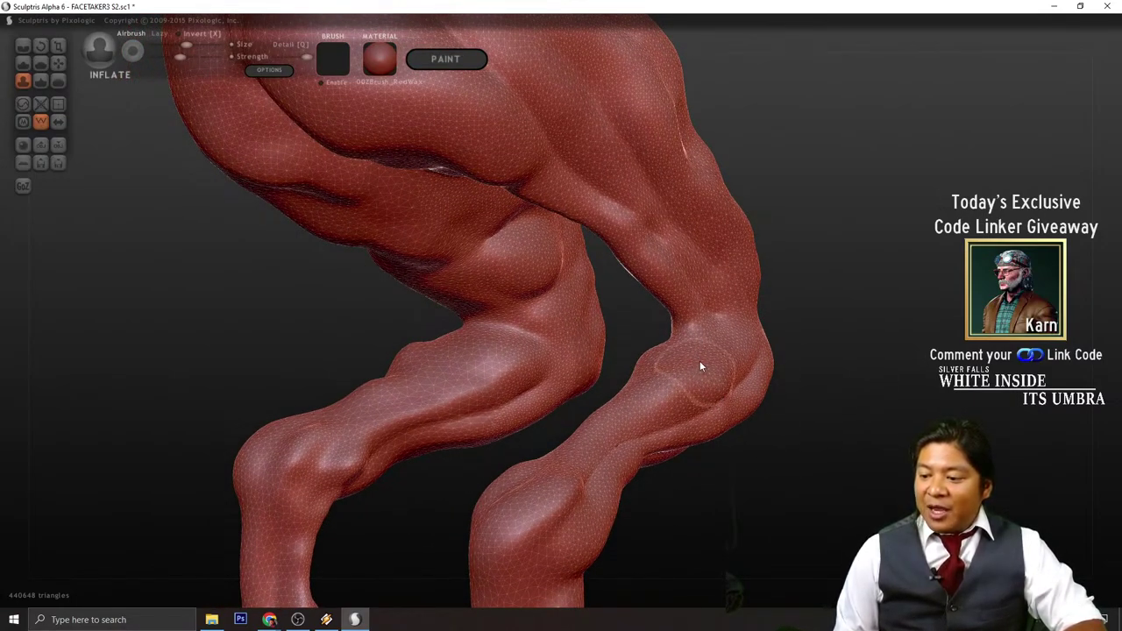
mouse_move(710, 346)
left_mouse_down()
mouse_move(715, 338)
mouse_move(701, 357)
left_mouse_up()
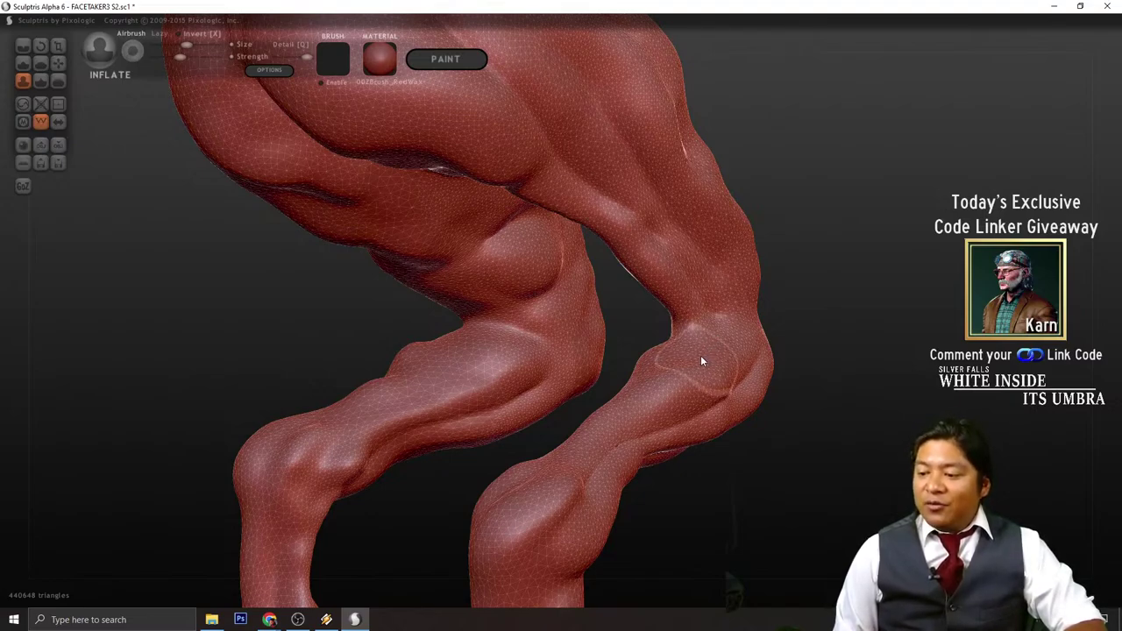
key("ctrl+z")
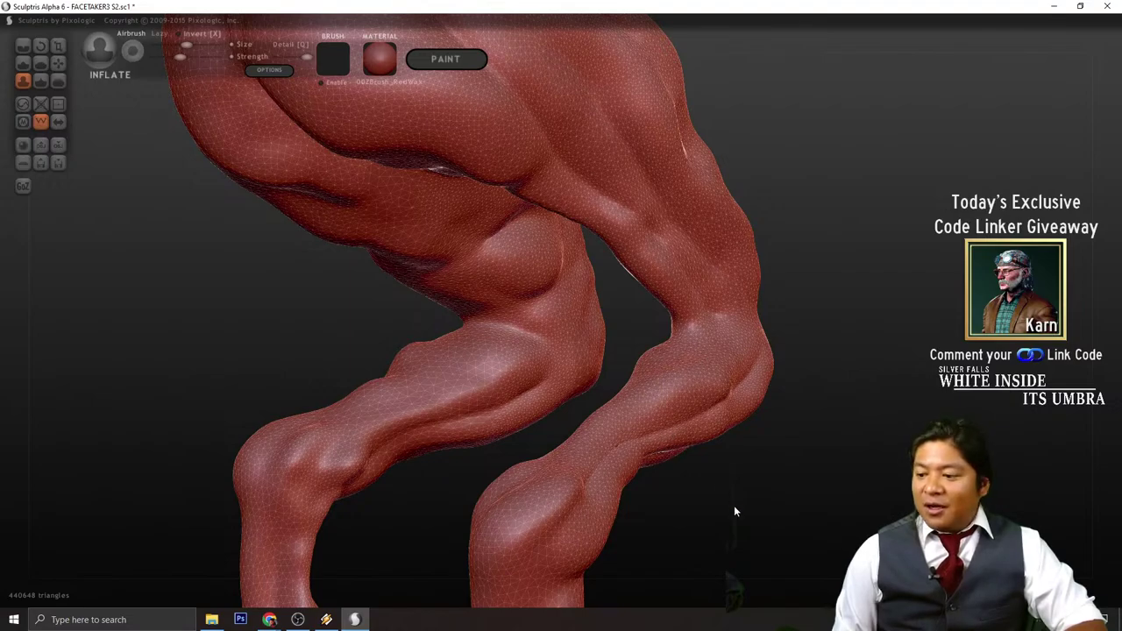
mouse_move(734, 512)
left_mouse_down()
mouse_move(687, 468)
mouse_move(611, 436)
mouse_move(651, 418)
mouse_move(626, 423)
left_mouse_up()
- Build up the creature's lower calf down to the heel with long strokes of the Draw brush
left_click(61, 86)
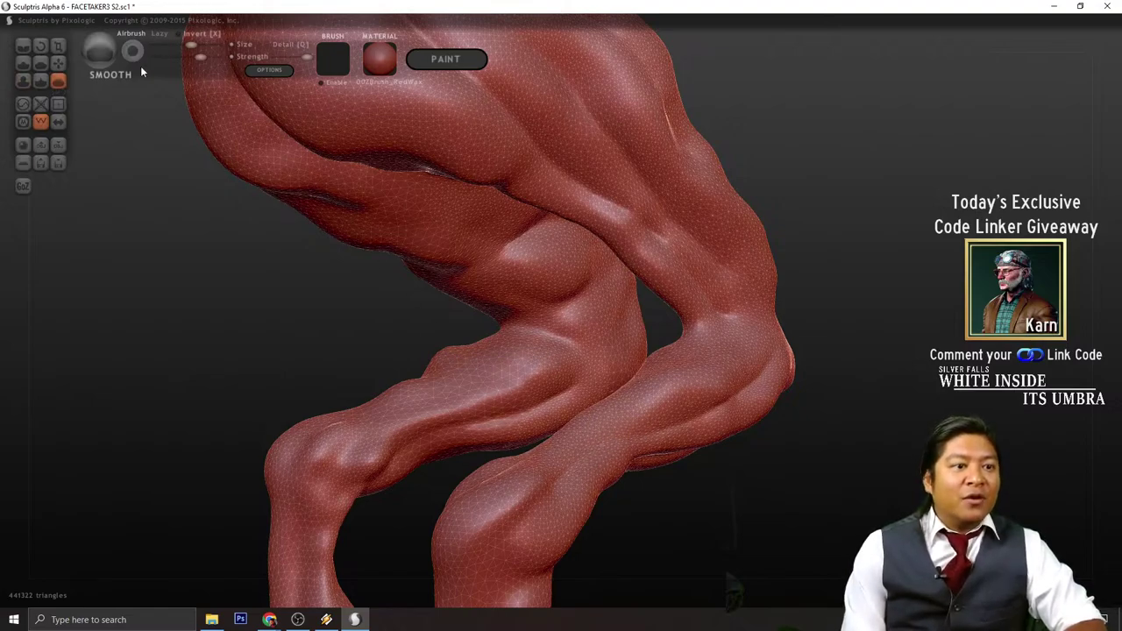
left_click(42, 82)
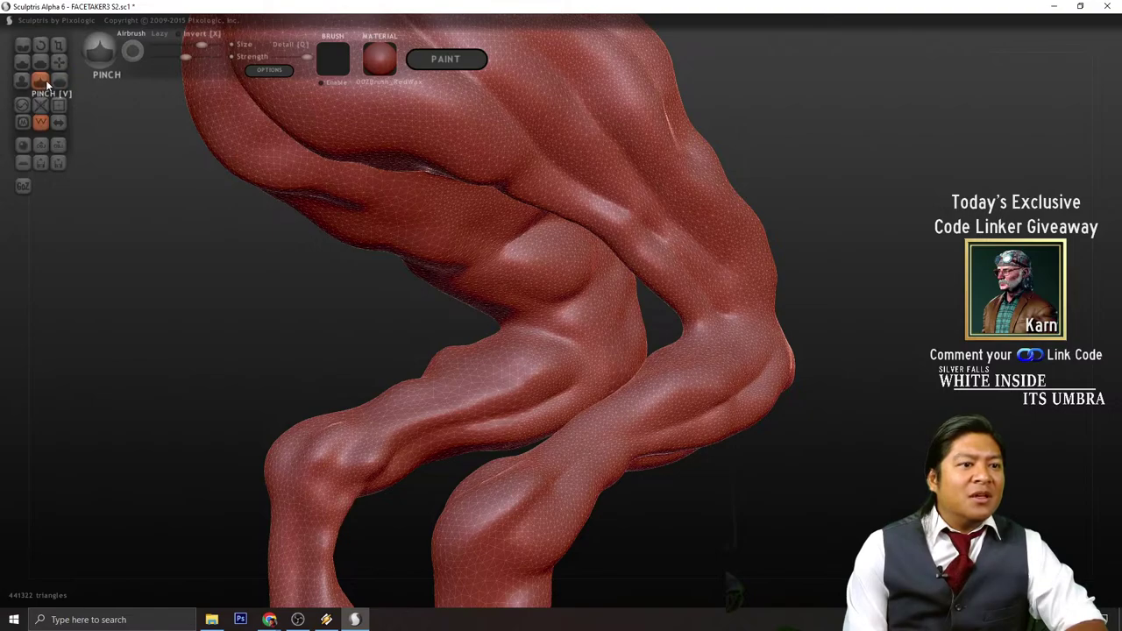
left_click(60, 79)
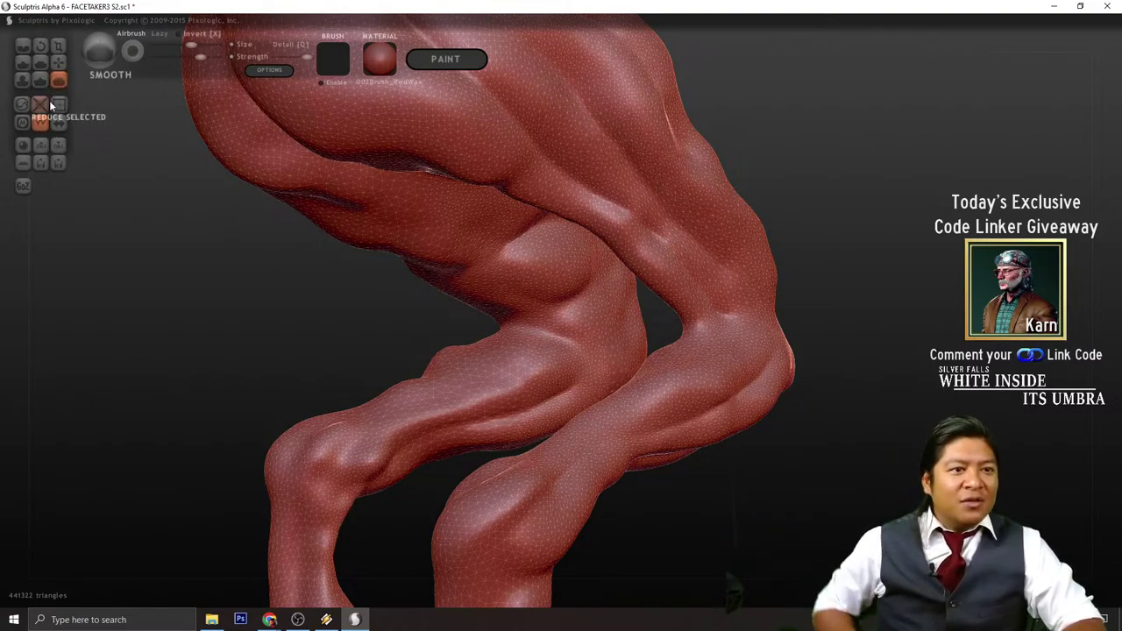
mouse_move(747, 497)
left_mouse_down()
mouse_move(606, 495)
mouse_move(473, 456)
mouse_move(389, 469)
mouse_move(581, 421)
left_mouse_up()
left_click(23, 62)
left_click_drag(511, 429, 548, 493)
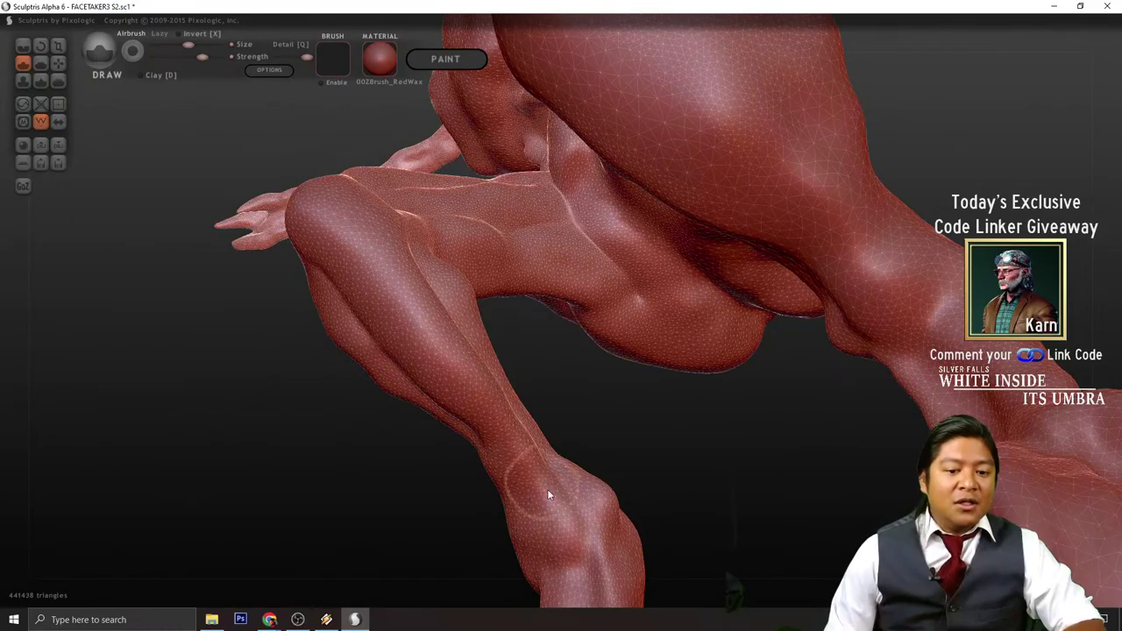
left_click_drag(487, 395, 580, 546)
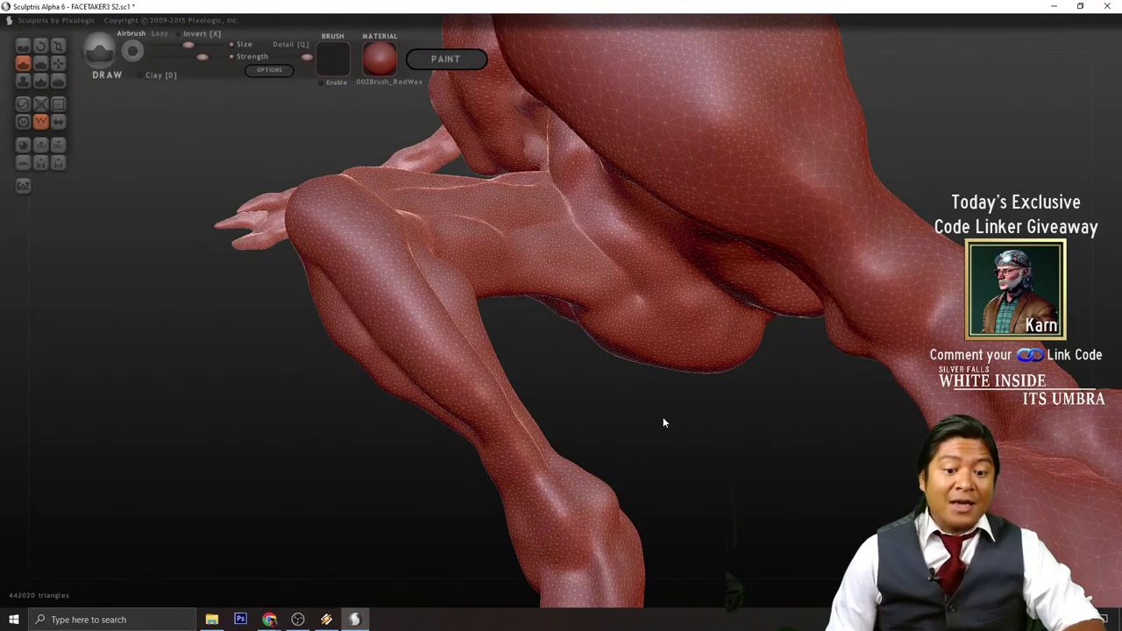
- Examine the creature's legs, hips and lower abdomen from the side, the front and close up
mouse_move(664, 418)
left_mouse_down()
mouse_move(737, 534)
mouse_move(802, 537)
mouse_move(808, 502)
mouse_move(561, 390)
left_mouse_up()
scroll(834, 494, "down", 2)
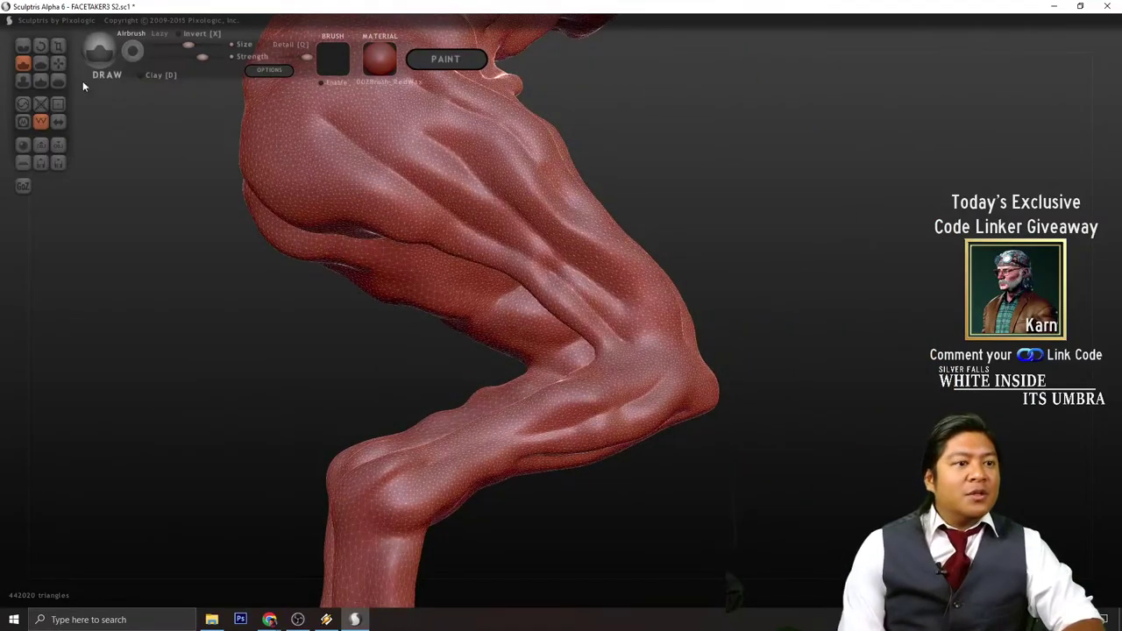
left_click(58, 80)
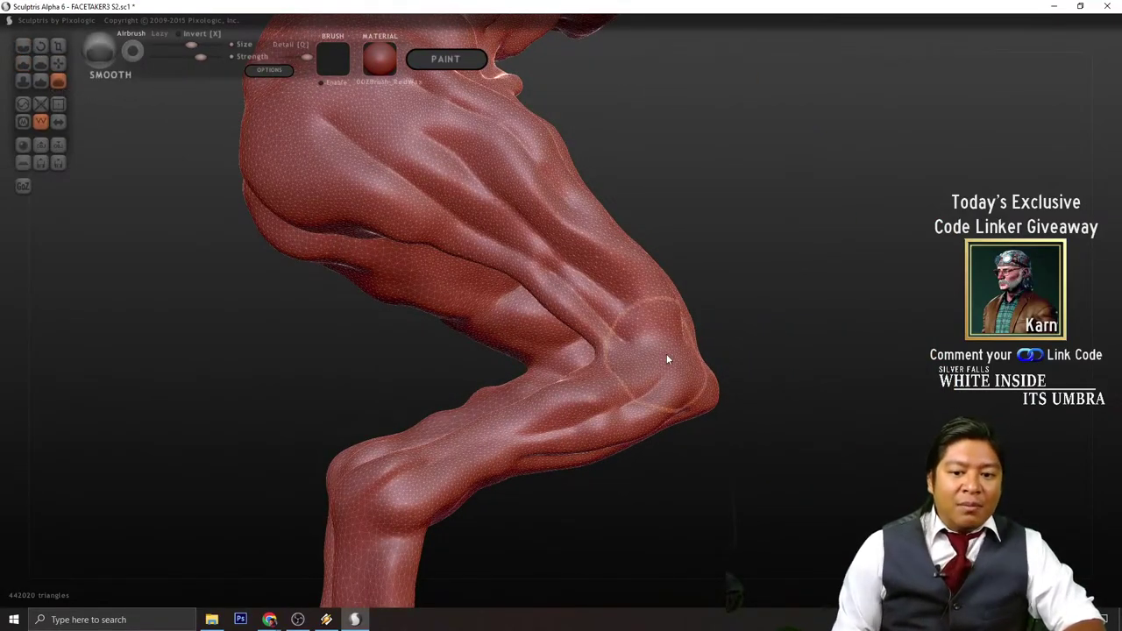
scroll(665, 366, "up", 1)
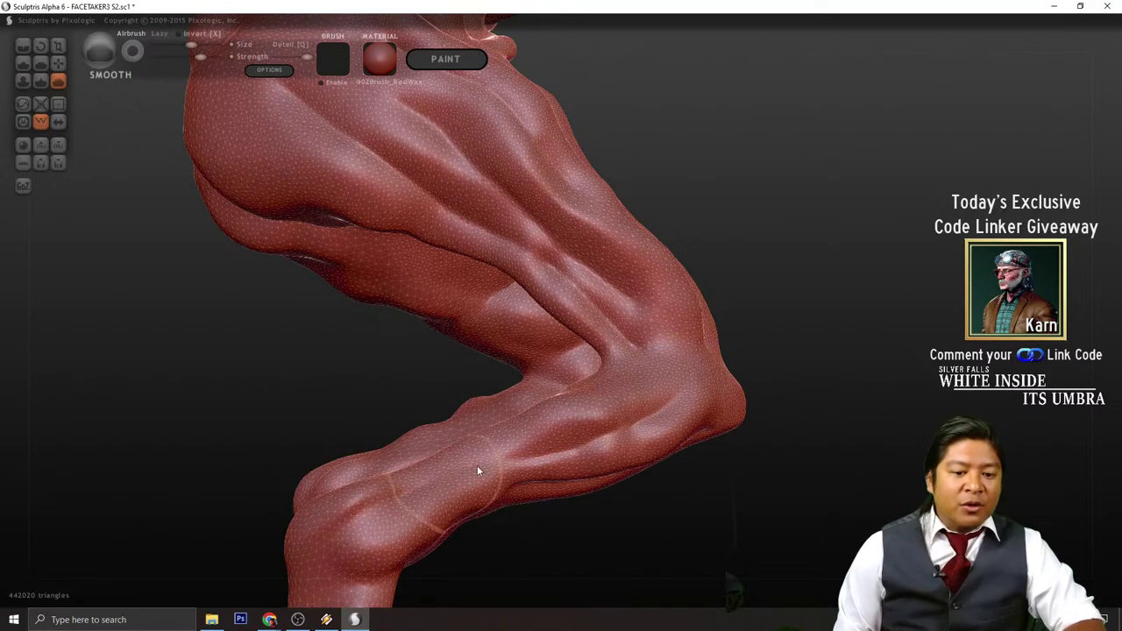
mouse_move(512, 509)
right_mouse_down()
mouse_move(636, 524)
mouse_move(657, 339)
right_mouse_up()
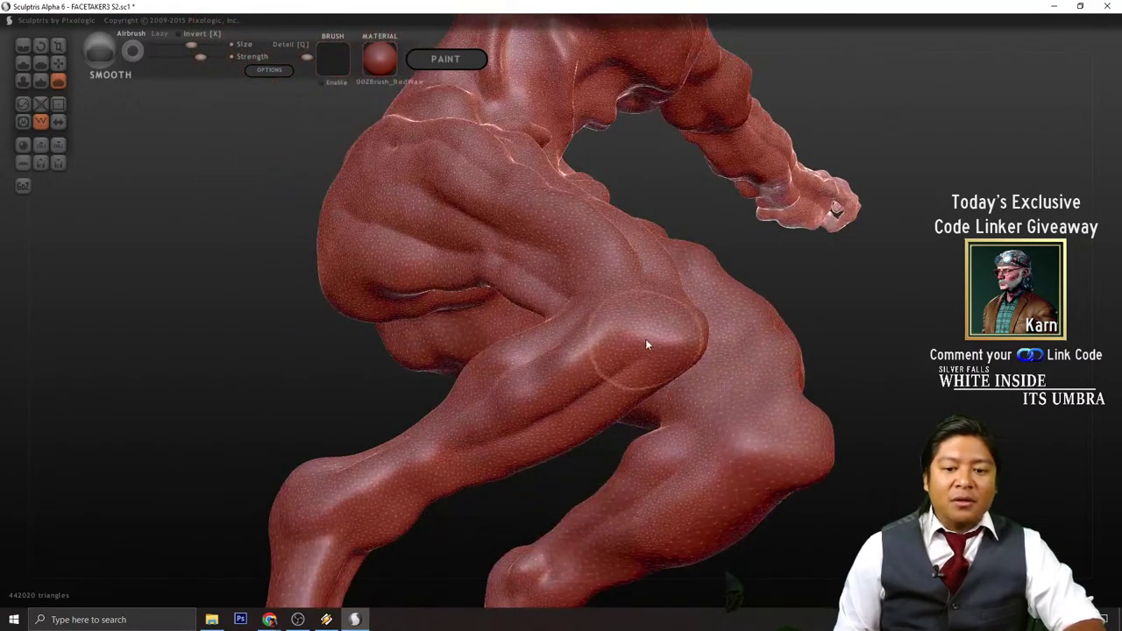
mouse_move(389, 427)
right_mouse_down()
mouse_move(413, 413)
mouse_move(672, 371)
right_mouse_up()
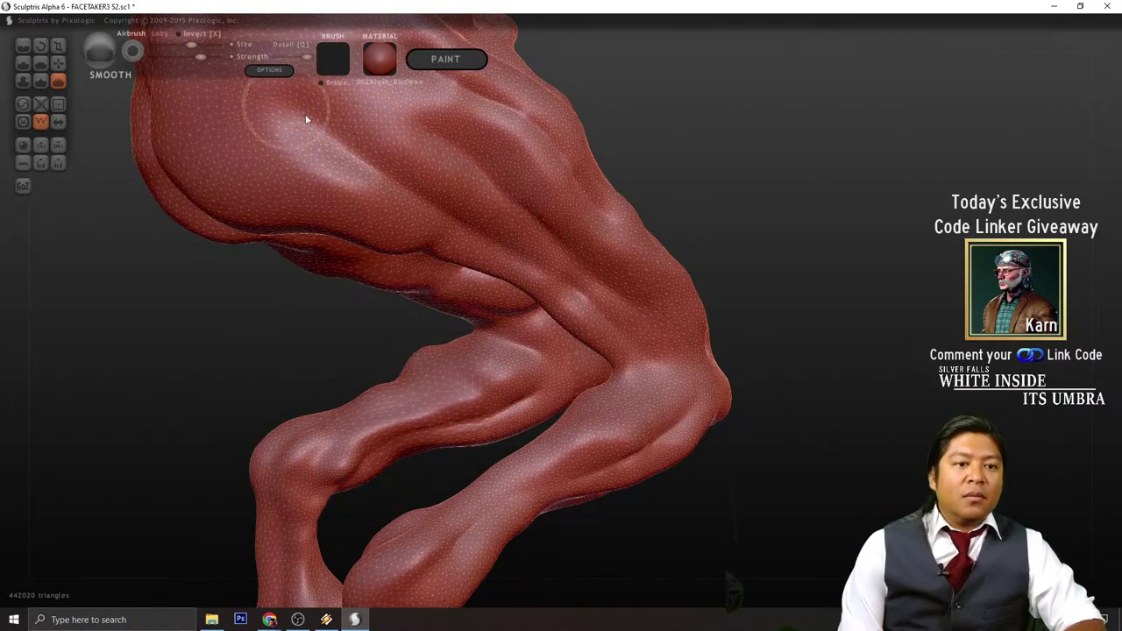
mouse_move(786, 295)
right_mouse_down()
mouse_move(822, 313)
mouse_move(776, 370)
mouse_move(440, 274)
right_mouse_up()
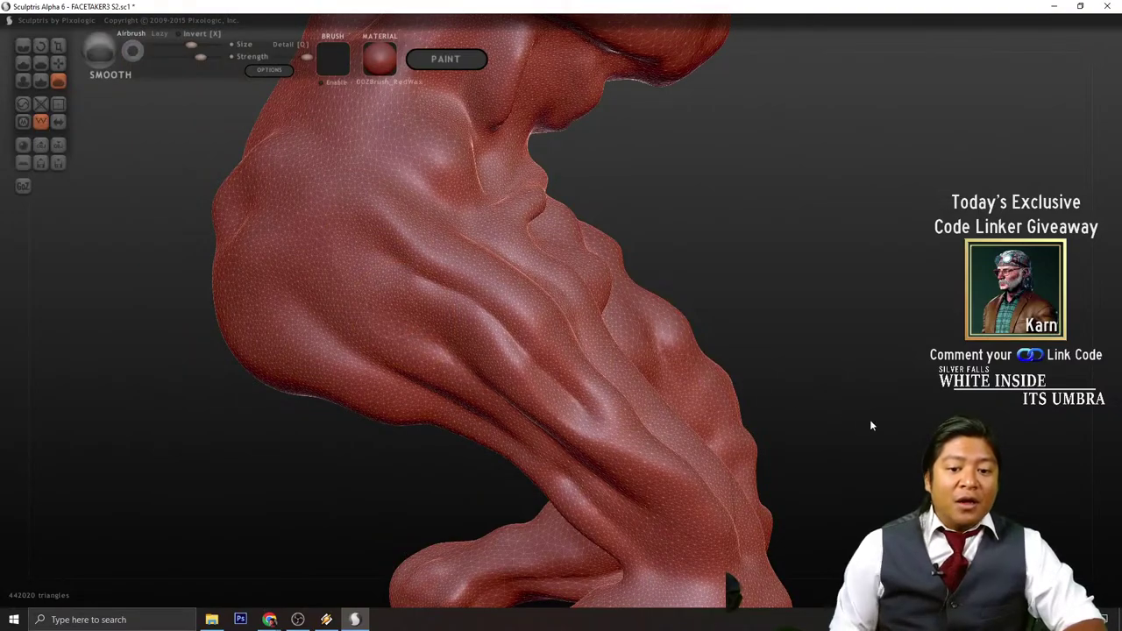
right_click_drag(870, 419, 598, 419)
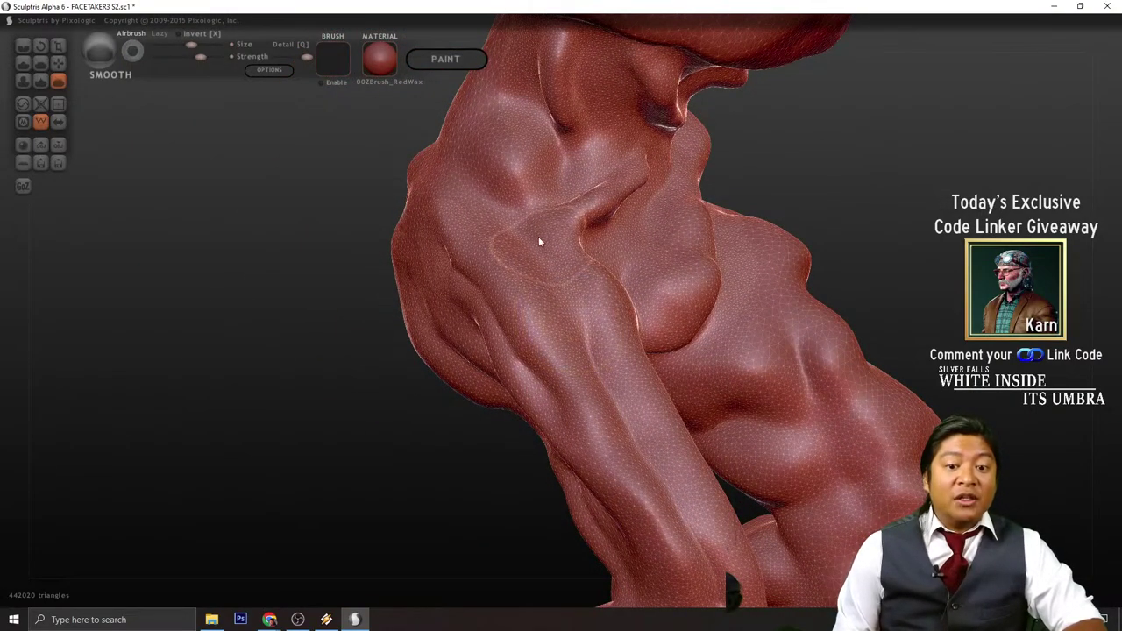
right_click_drag(377, 399, 670, 337)
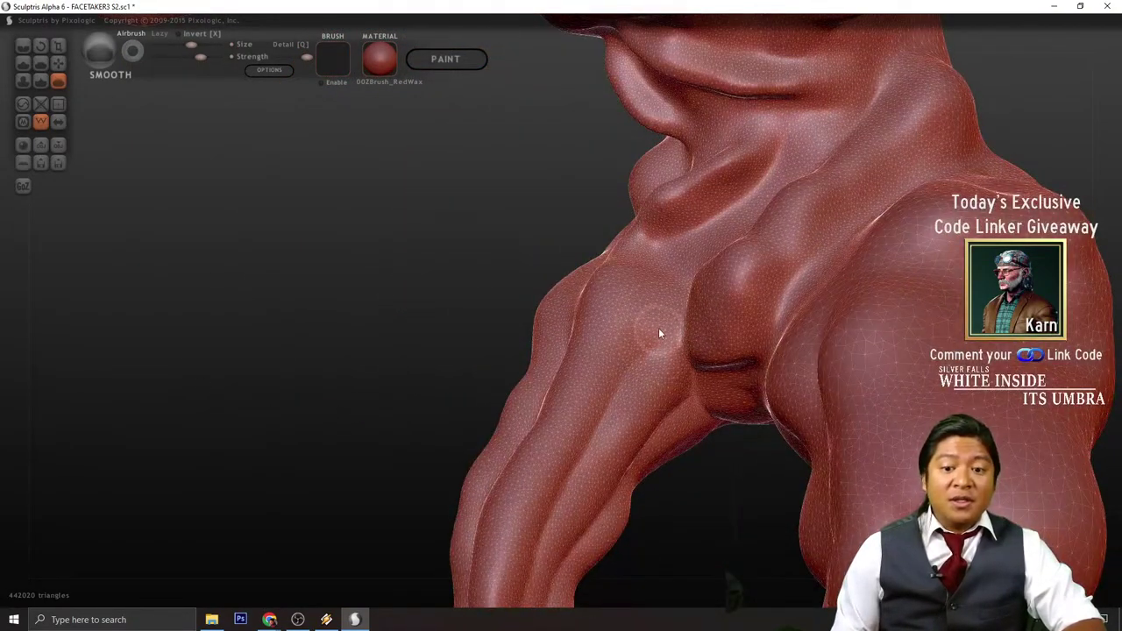
mouse_move(684, 459)
right_mouse_down()
mouse_move(543, 528)
mouse_move(710, 520)
mouse_move(695, 505)
mouse_move(728, 488)
right_mouse_up()
right_click_drag(903, 287, 914, 418)
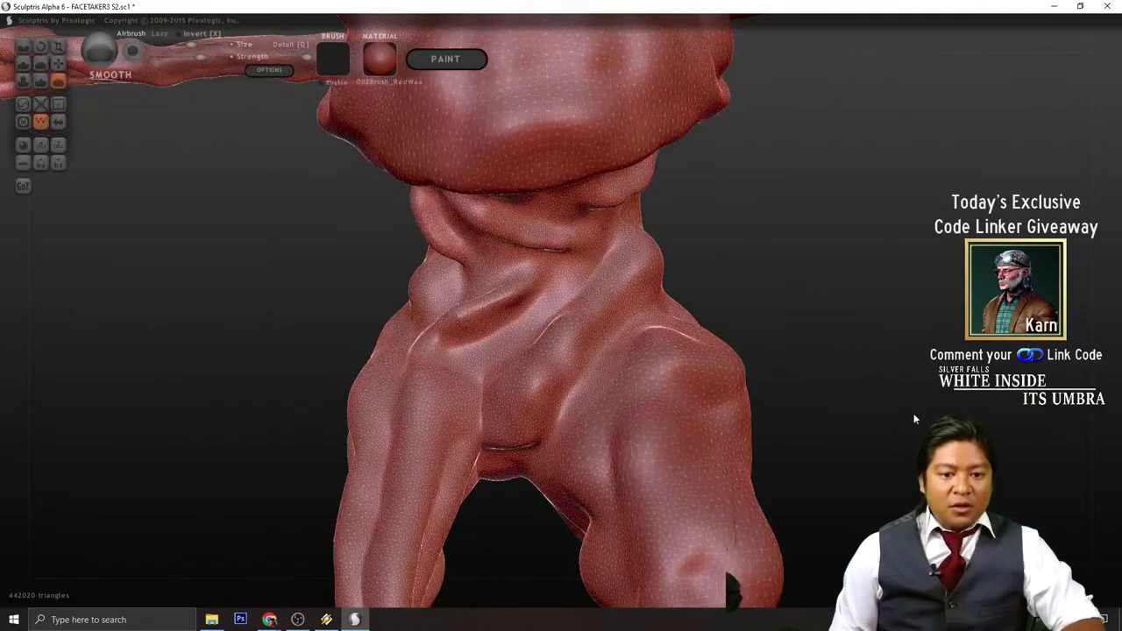
right_click_drag(867, 486, 874, 287)
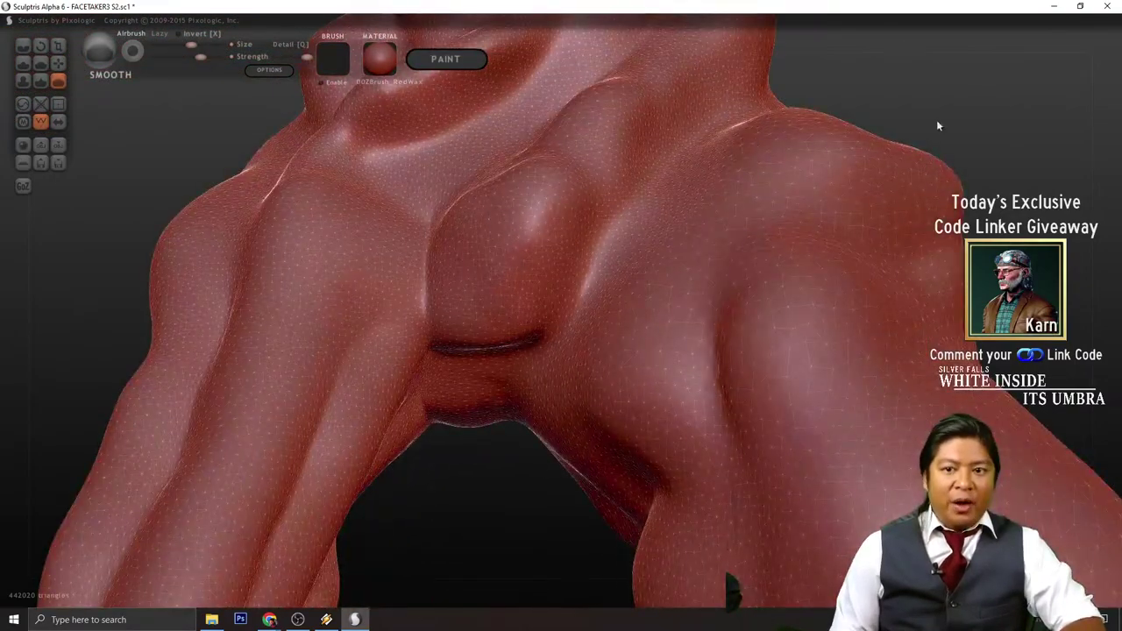
mouse_move(977, 113)
right_mouse_down()
mouse_move(775, 328)
mouse_move(143, 218)
right_mouse_up()
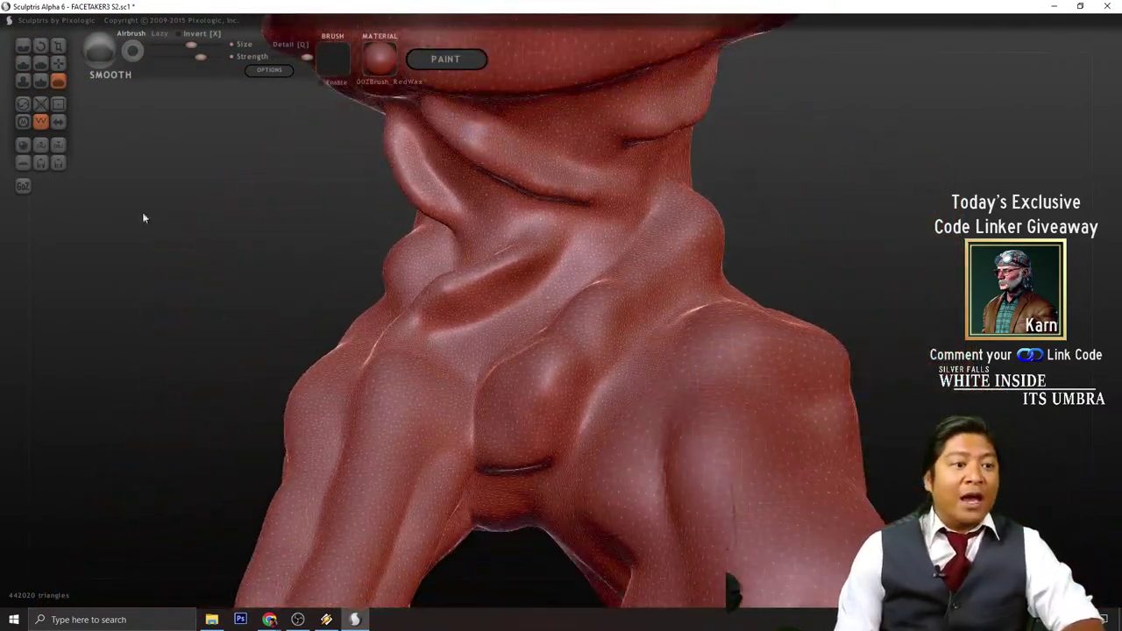
- Crease the groove between the creature's right inner thigh and the groin bulge
left_click(24, 47)
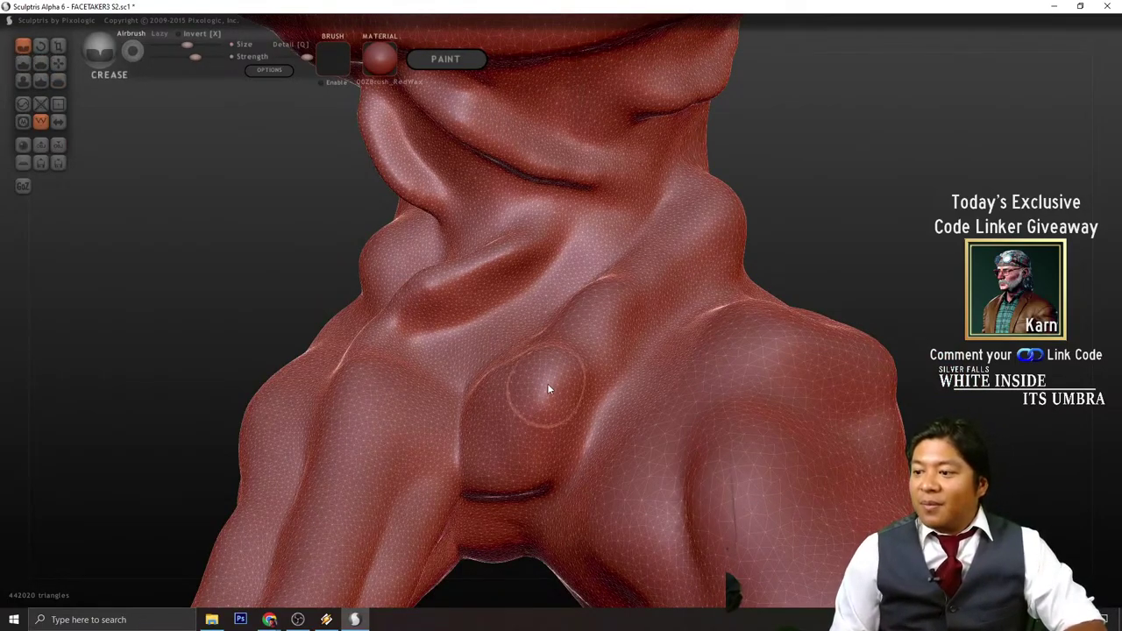
left_click_drag(547, 385, 541, 340)
left_click_drag(422, 373, 472, 480)
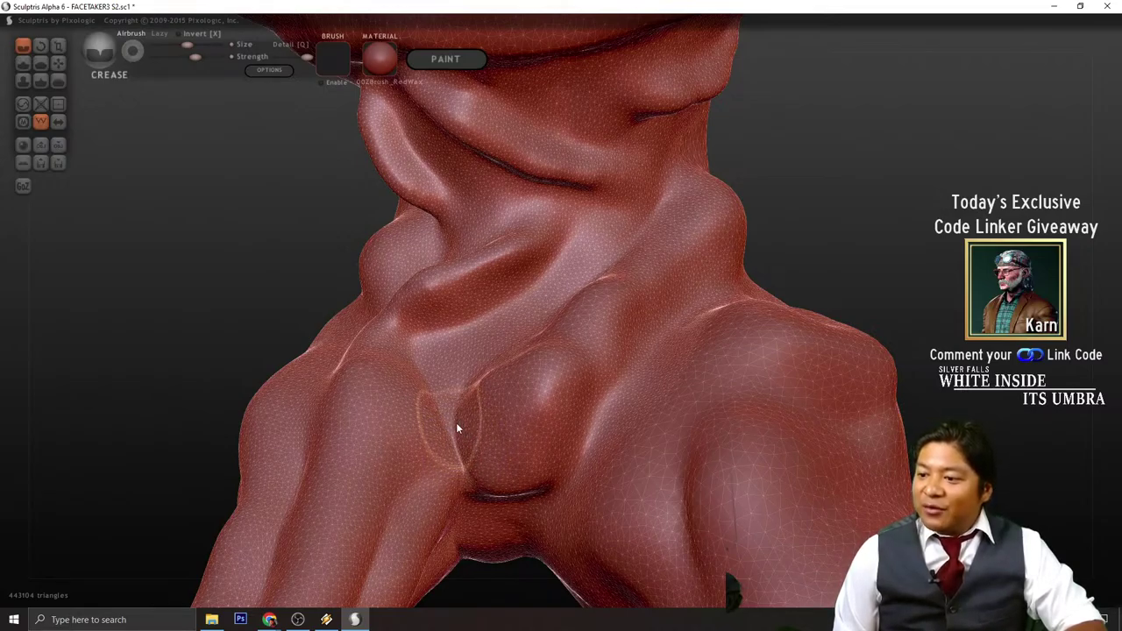
mouse_move(421, 356)
left_mouse_down()
mouse_move(477, 523)
mouse_move(430, 407)
left_mouse_up()
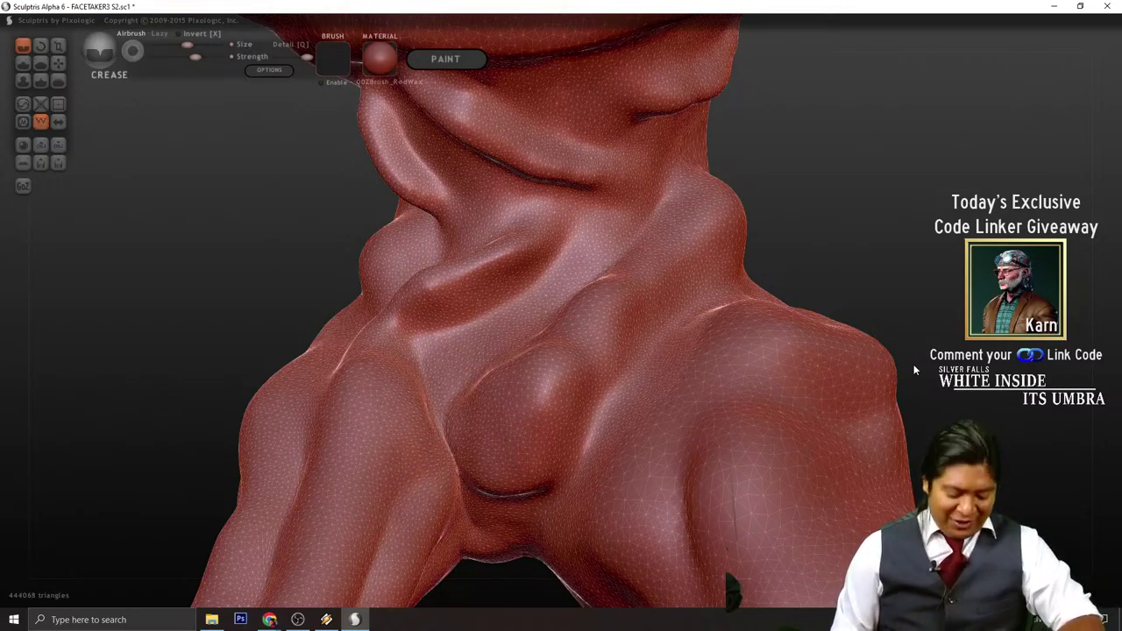
- Carve muscle folds into the creature's lower abdomen, below the waist on its right side, with the Crease brush
left_click_drag(914, 368, 962, 340)
mouse_move(498, 257)
left_mouse_down("shift")
mouse_move(567, 230)
mouse_move(441, 325)
mouse_move(445, 380)
mouse_move(564, 241)
mouse_move(476, 361)
mouse_move(470, 161)
mouse_move(459, 141)
mouse_move(514, 157)
mouse_move(423, 100)
mouse_move(460, 132)
left_mouse_up("shift")
mouse_move(893, 208)
left_mouse_down()
mouse_move(853, 207)
mouse_move(859, 237)
mouse_move(579, 243)
left_mouse_up()
mouse_move(442, 295)
left_mouse_down()
mouse_move(483, 328)
mouse_move(445, 296)
mouse_move(454, 339)
mouse_move(398, 333)
mouse_move(402, 381)
left_mouse_up()
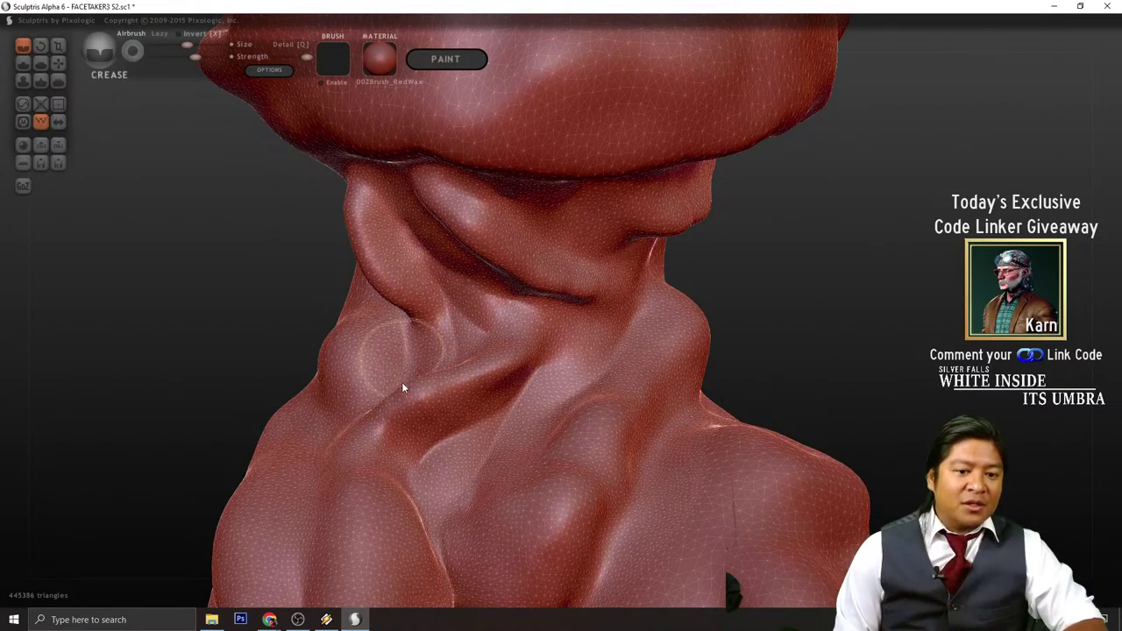
- Crease the groin line along the creature's left thigh and deepen the folds around and beneath the groin bulge
mouse_move(801, 338)
left_mouse_down()
mouse_move(901, 232)
mouse_move(840, 278)
left_mouse_up()
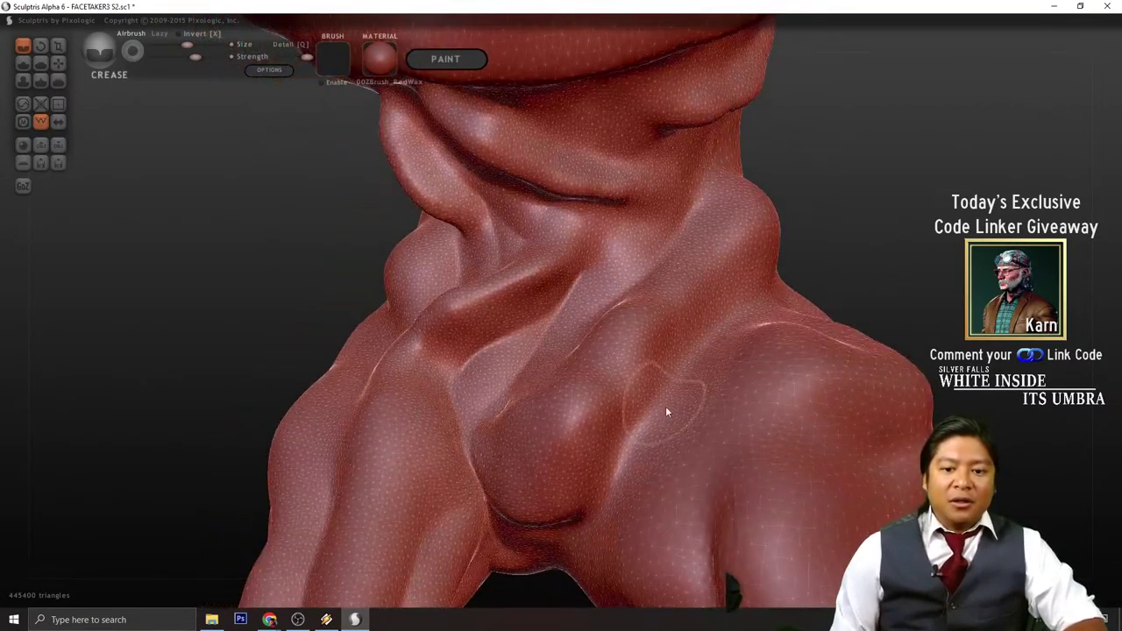
left_click_drag(666, 408, 603, 476)
mouse_move(888, 272)
left_mouse_down("alt")
mouse_move(919, 109)
mouse_move(938, 76)
left_mouse_up("alt")
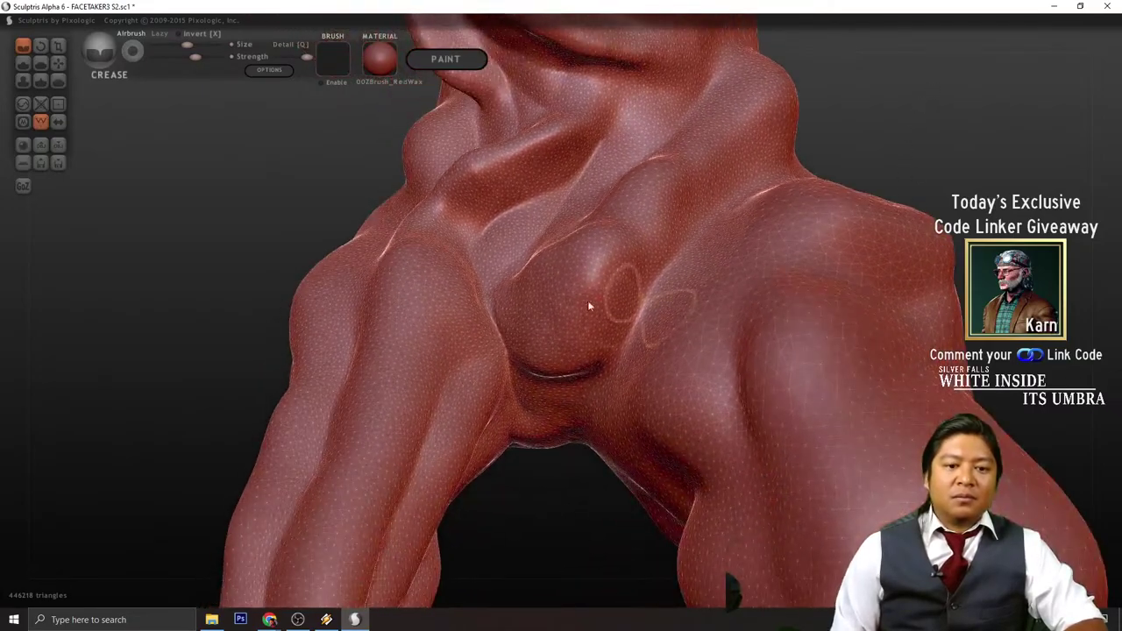
mouse_move(477, 255)
left_mouse_down()
mouse_move(523, 405)
mouse_move(592, 434)
left_mouse_up()
- Add volume to the front of the creature's groin bulge with the Draw brush
left_click(23, 63)
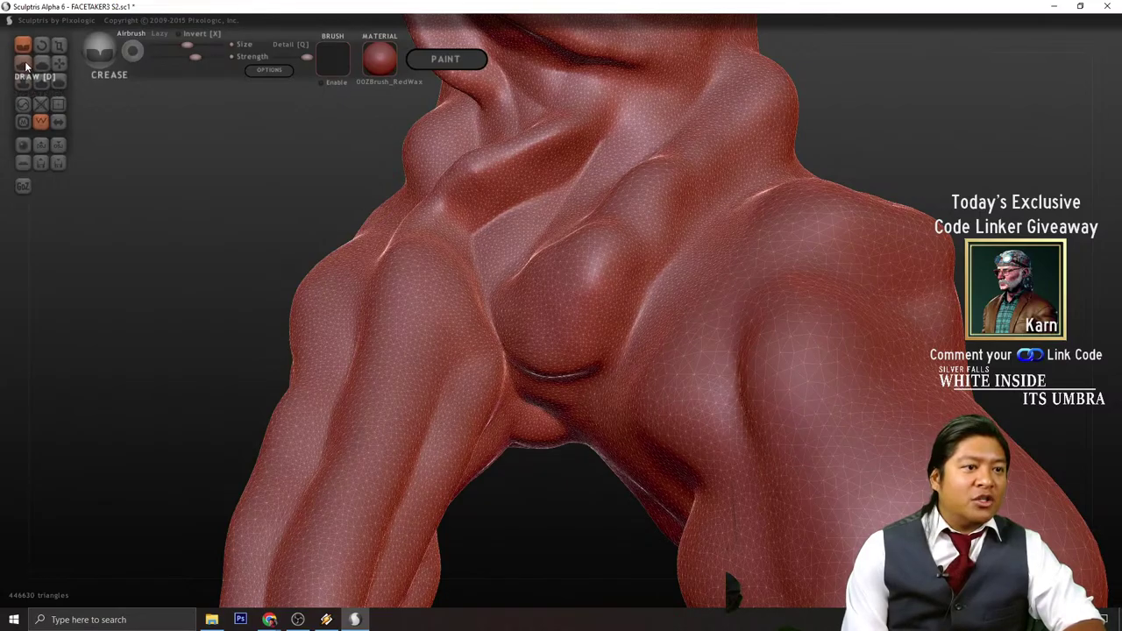
scroll(556, 351, "down", 2)
scroll(559, 349, "down", 2)
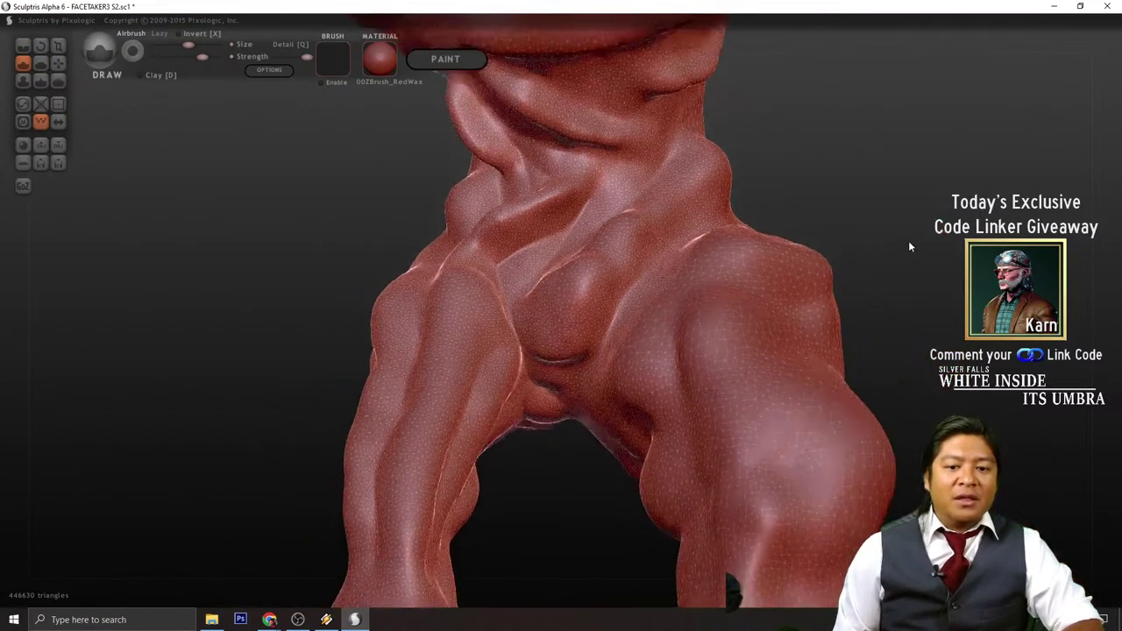
left_click_drag(908, 241, 908, 140)
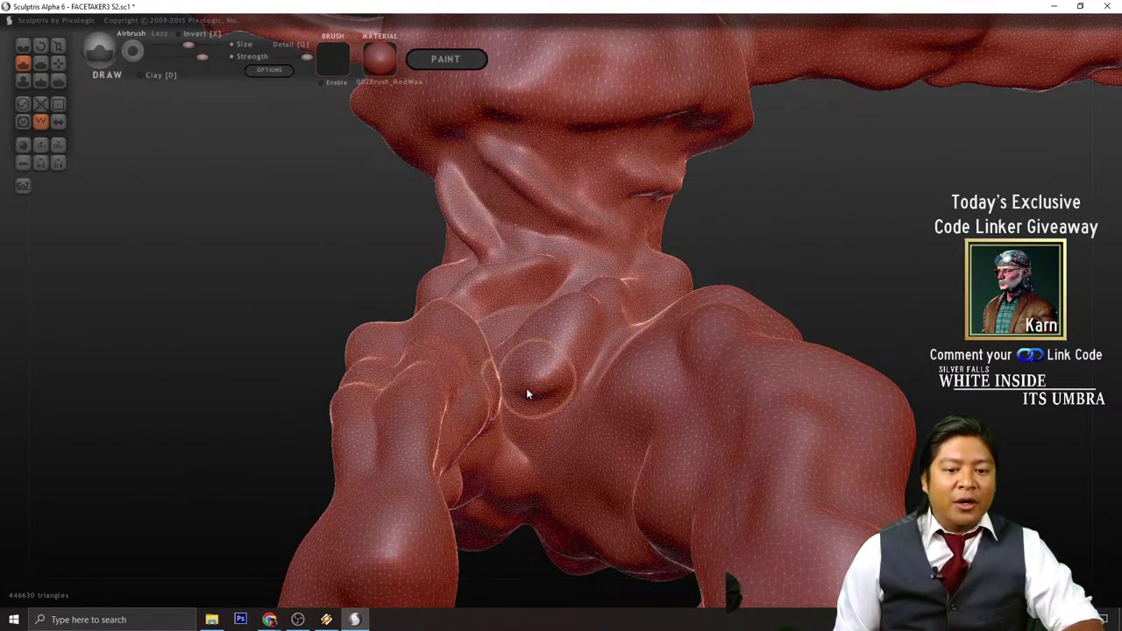
scroll(543, 397, "down", 1)
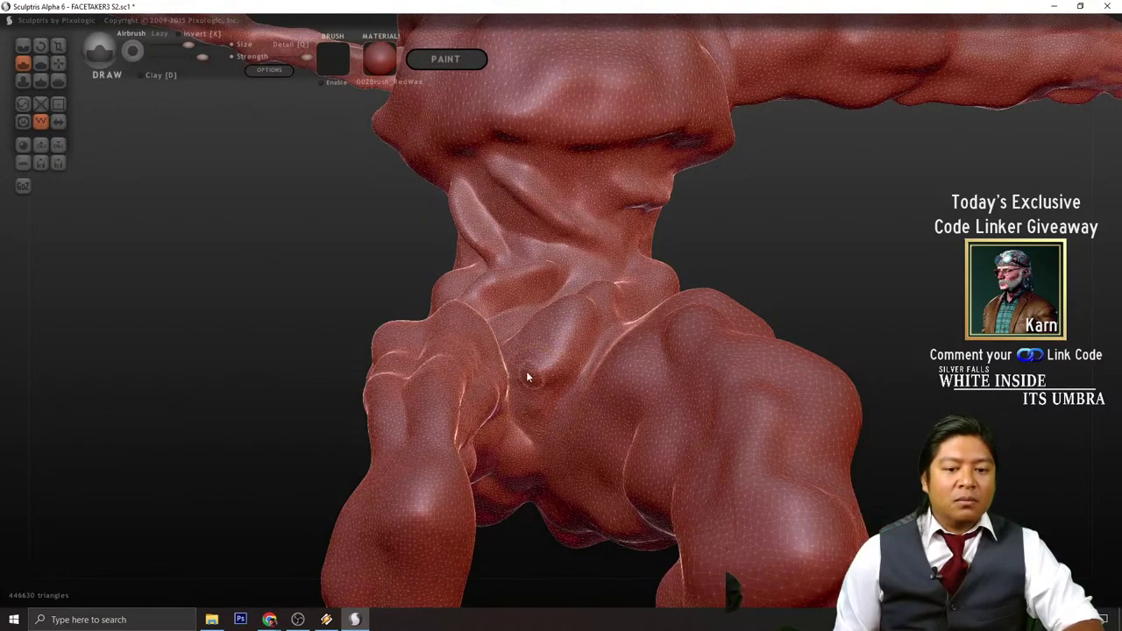
mouse_move(847, 263)
right_mouse_down()
mouse_move(831, 343)
mouse_move(763, 200)
right_mouse_up()
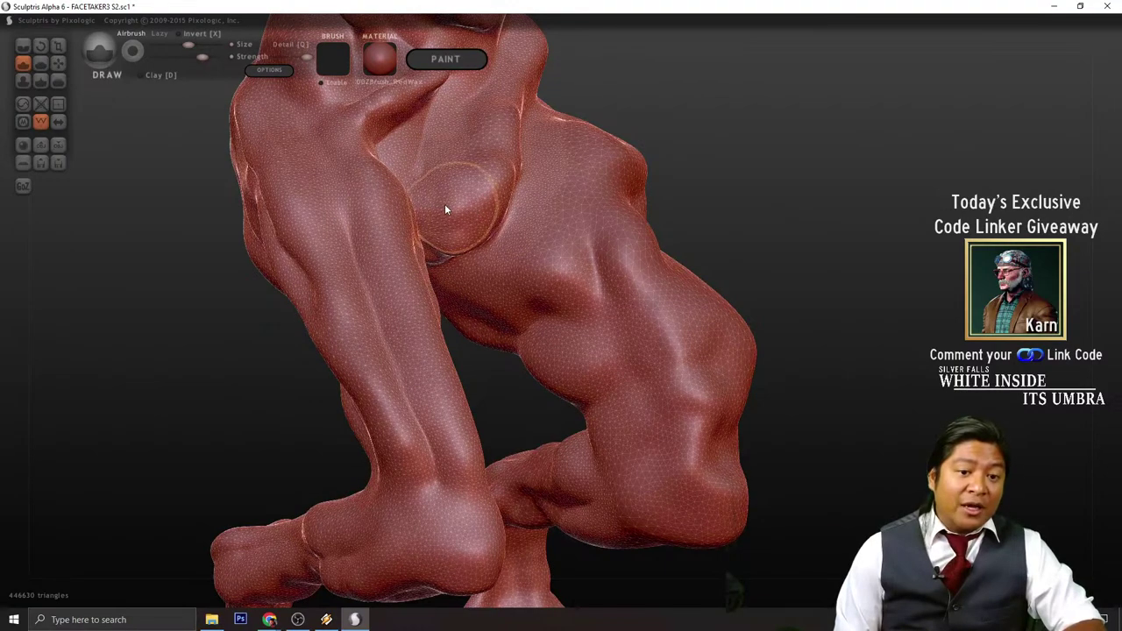
right_click_drag(524, 244, 700, 181)
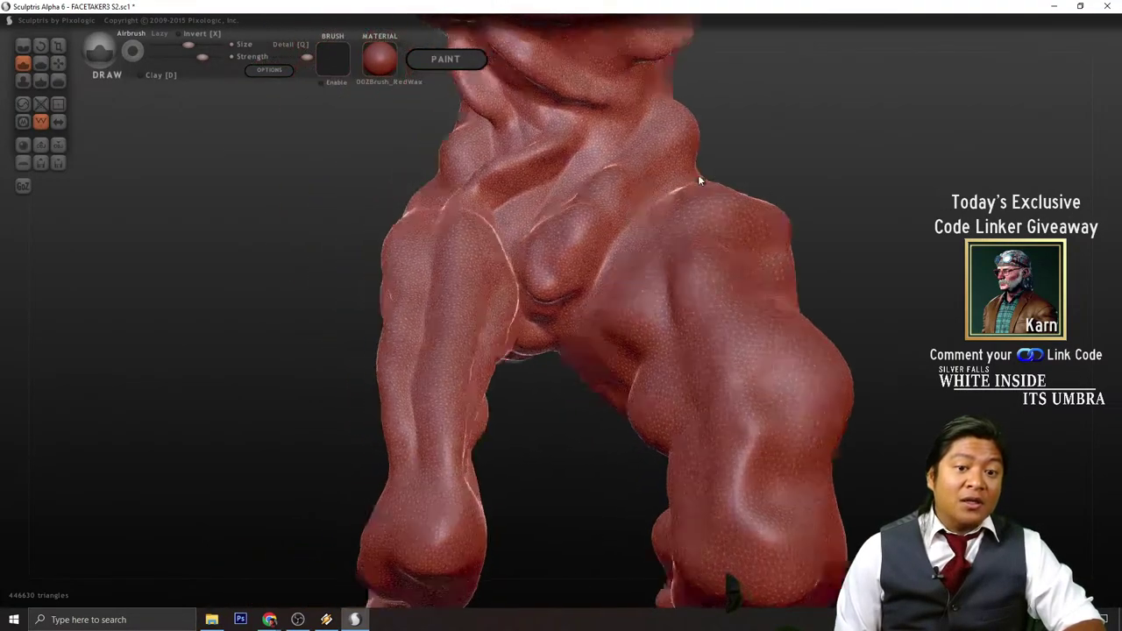
right_click_drag(798, 232, 799, 202)
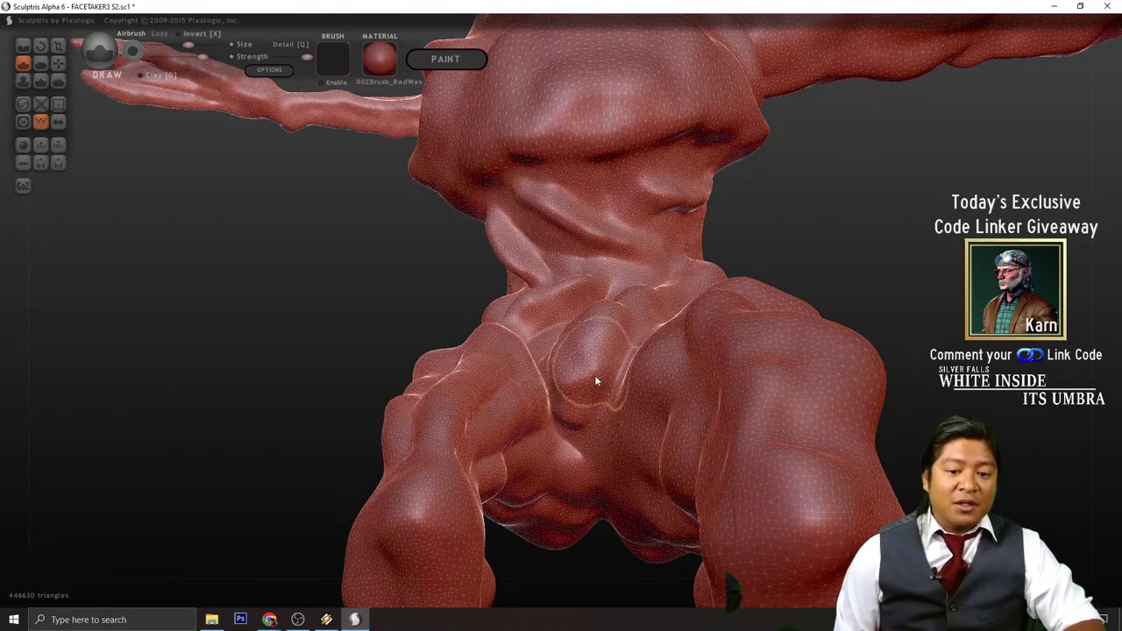
mouse_move(562, 370)
right_mouse_down()
mouse_move(874, 242)
mouse_move(827, 263)
mouse_move(463, 233)
right_mouse_up()
mouse_move(484, 215)
left_mouse_down()
mouse_move(485, 248)
mouse_move(488, 192)
mouse_move(481, 210)
left_mouse_up()
mouse_move(481, 210)
left_mouse_down()
mouse_move(493, 187)
mouse_move(514, 252)
left_mouse_up()
- Fill out the lower end of the groin bulge and the area just beneath it
mouse_move(513, 251)
right_mouse_down()
mouse_move(764, 180)
mouse_move(913, 194)
mouse_move(819, 282)
mouse_move(507, 342)
right_mouse_up()
scroll(507, 337, "up", 1)
mouse_move(507, 338)
left_mouse_down()
mouse_move(532, 295)
mouse_move(499, 421)
left_mouse_up()
scroll(527, 306, "up", 1)
mouse_move(499, 421)
right_mouse_down()
mouse_move(502, 493)
mouse_move(466, 542)
right_mouse_up()
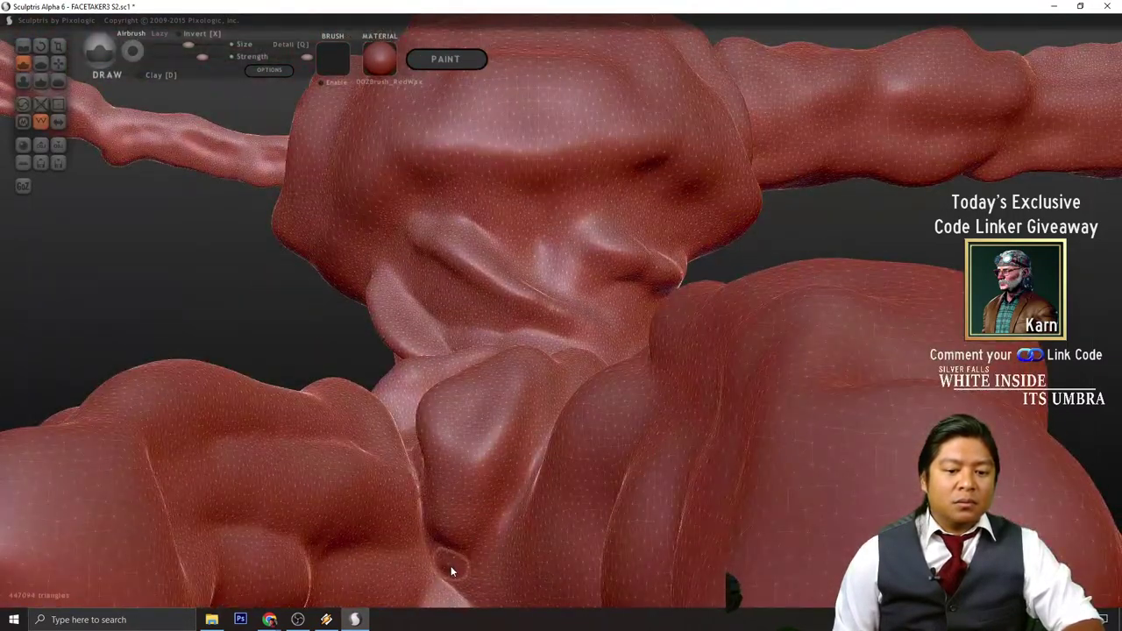
mouse_move(451, 565)
left_mouse_down()
mouse_move(496, 484)
mouse_move(510, 370)
left_mouse_up()
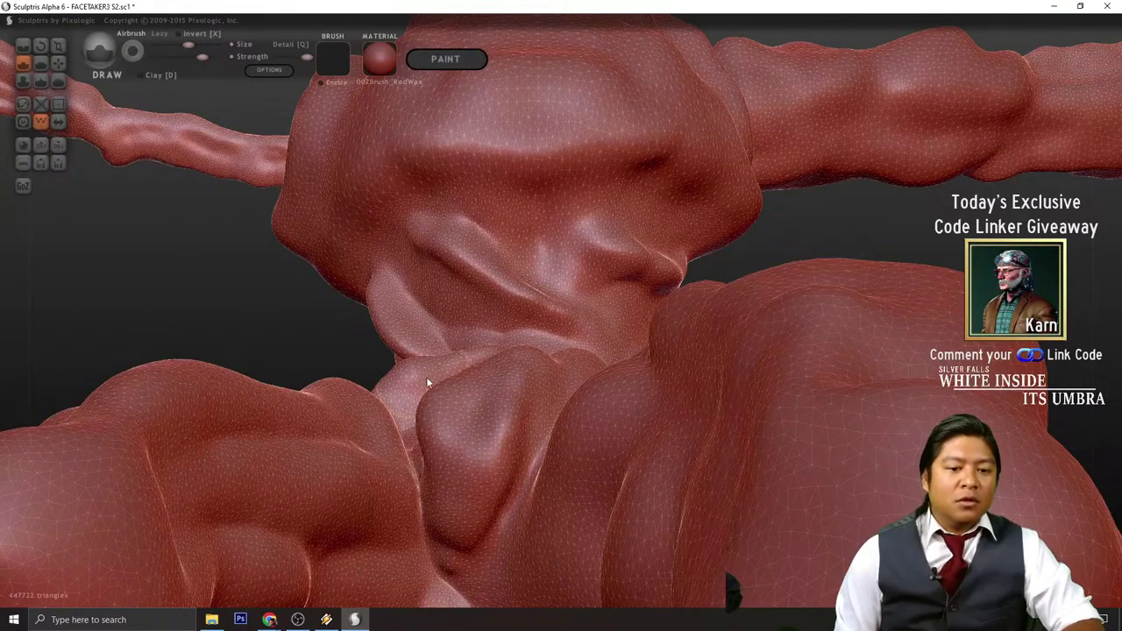
- Build up the side of the groin bulge toward its tip, on the creature's right
mouse_move(338, 351)
right_mouse_down()
mouse_move(277, 339)
mouse_move(439, 463)
right_mouse_up()
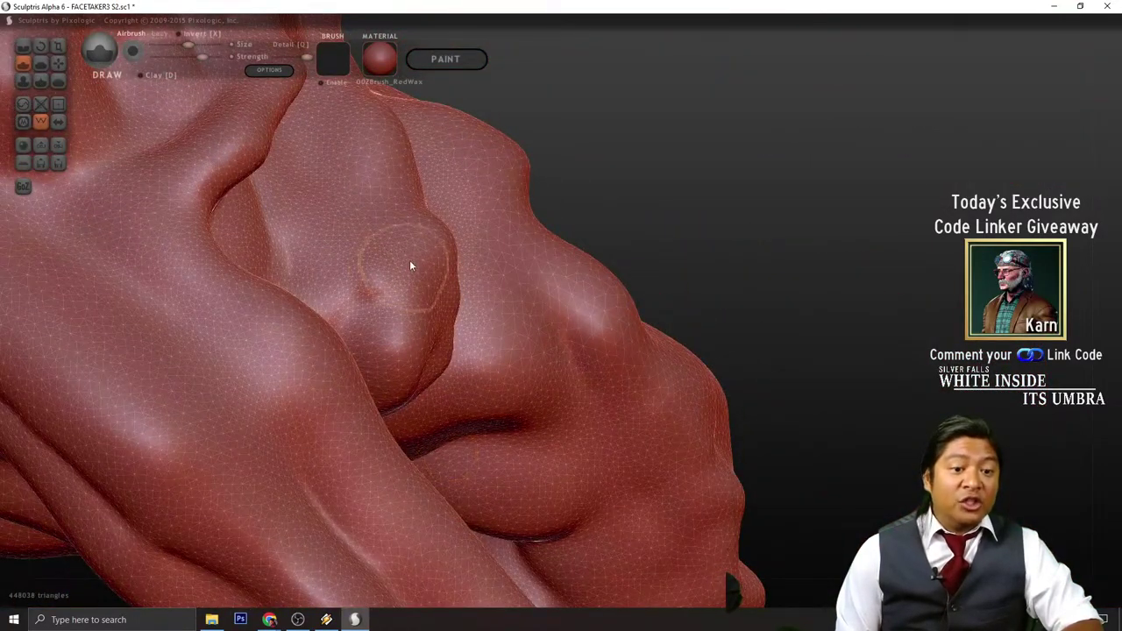
mouse_move(376, 272)
left_mouse_down()
mouse_move(392, 319)
mouse_move(423, 346)
left_mouse_up()
scroll(776, 258, "down", 3)
right_click_drag(776, 263, 563, 287)
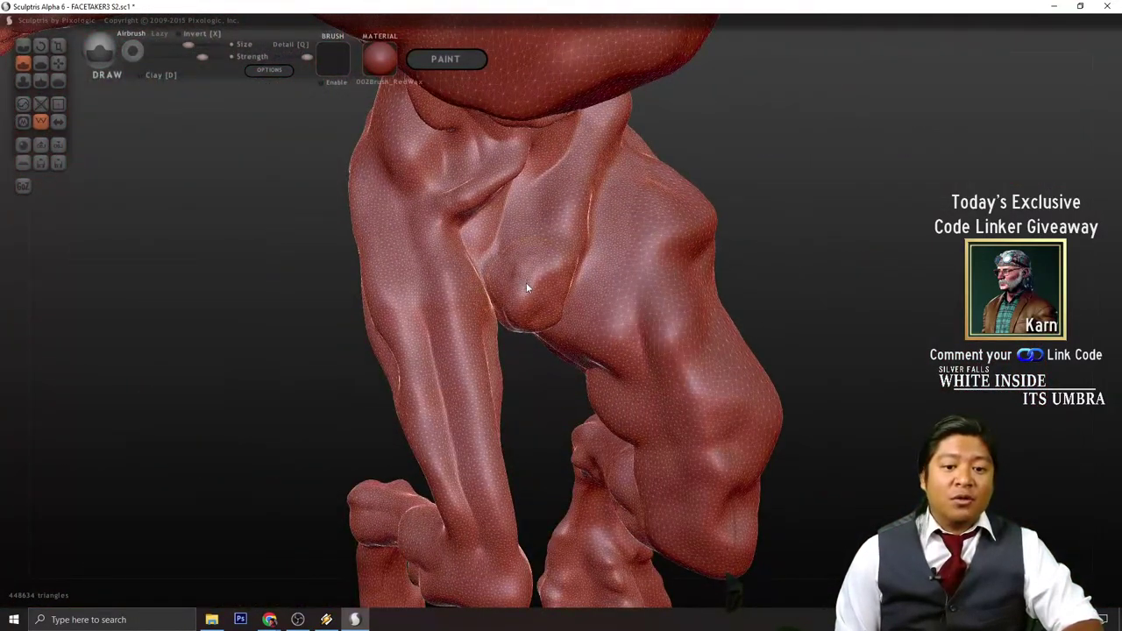
scroll(807, 301, "up", 3)
scroll(807, 342, "down", 5)
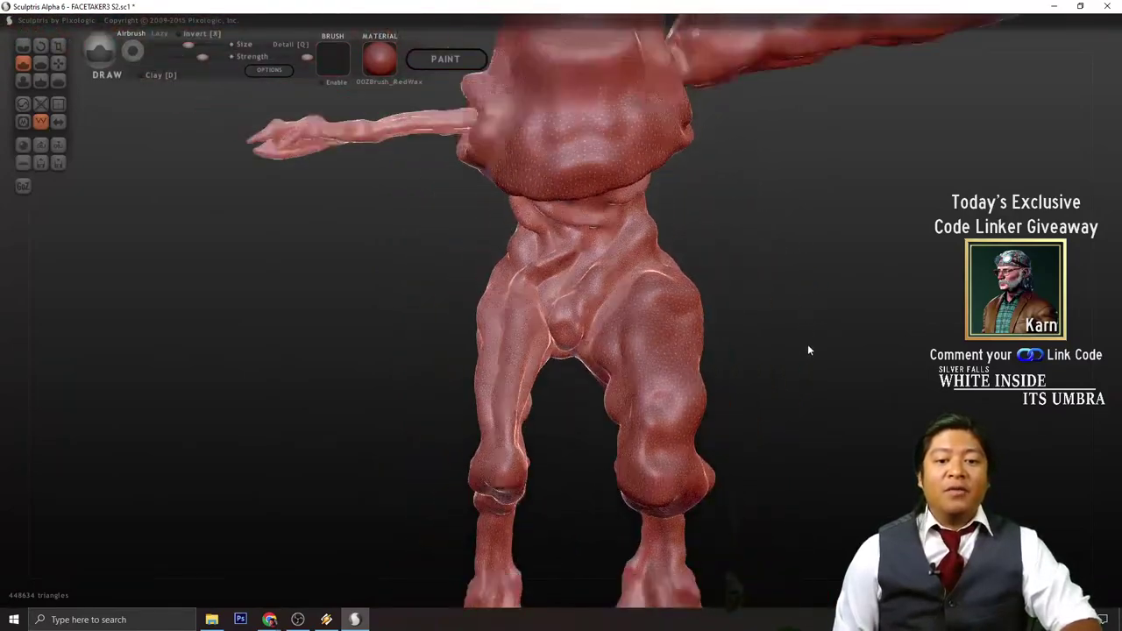
scroll(797, 346, "up", 5)
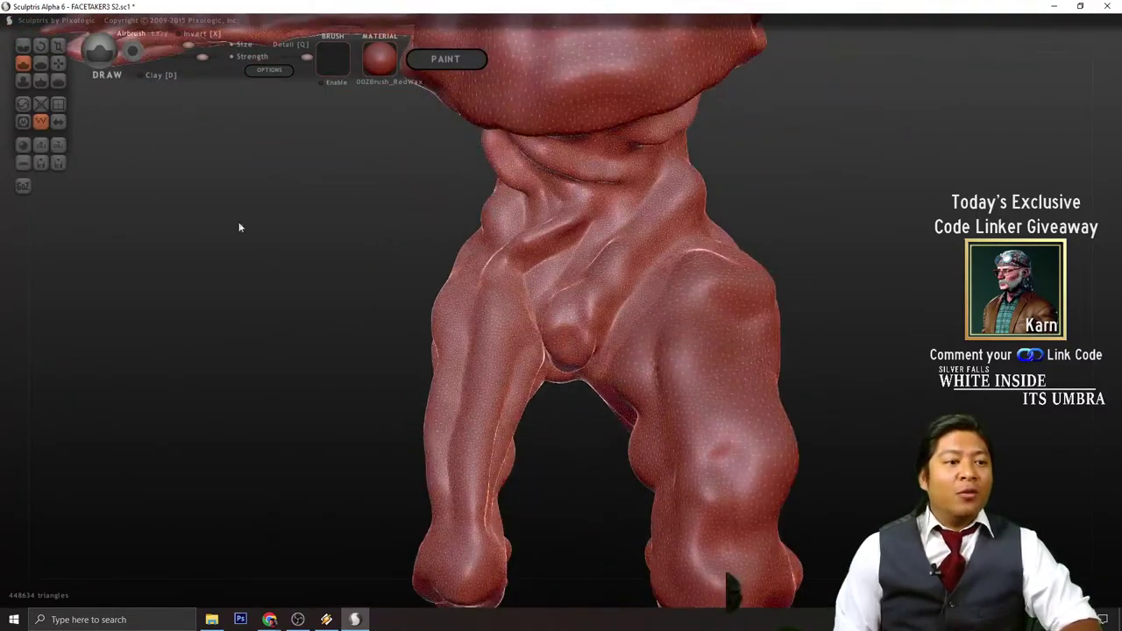
- Soften the groin bulge and the surrounding lower abdominal folds with the Smooth brush
left_click(58, 80)
scroll(230, 379, "up", 5)
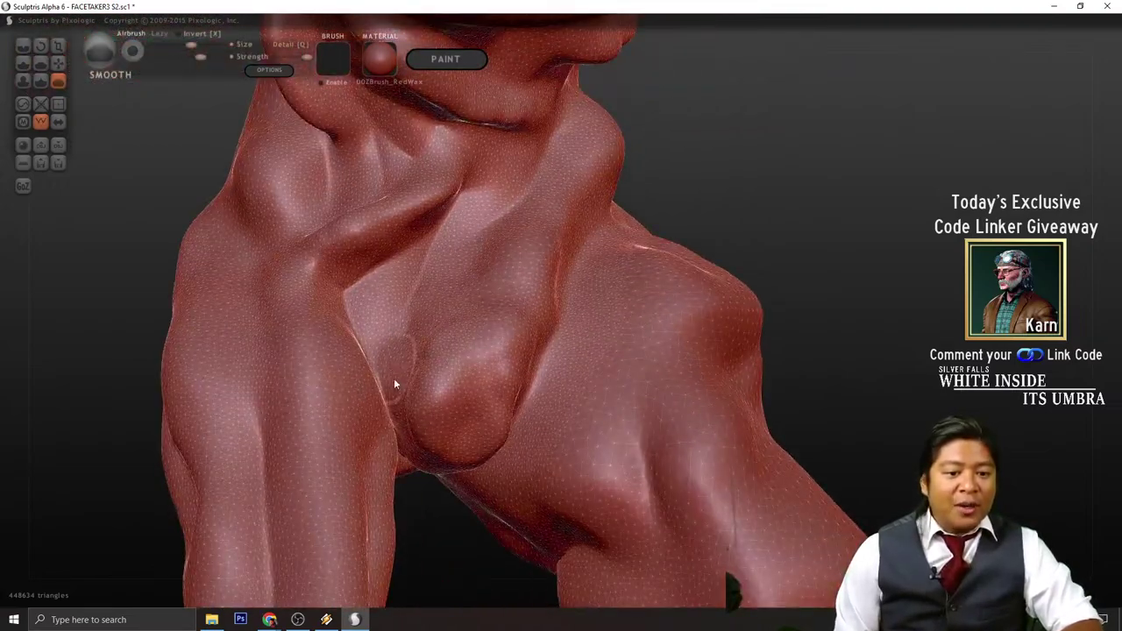
mouse_move(454, 579)
left_mouse_down()
mouse_move(450, 539)
mouse_move(559, 411)
mouse_move(515, 413)
mouse_move(434, 510)
left_mouse_up()
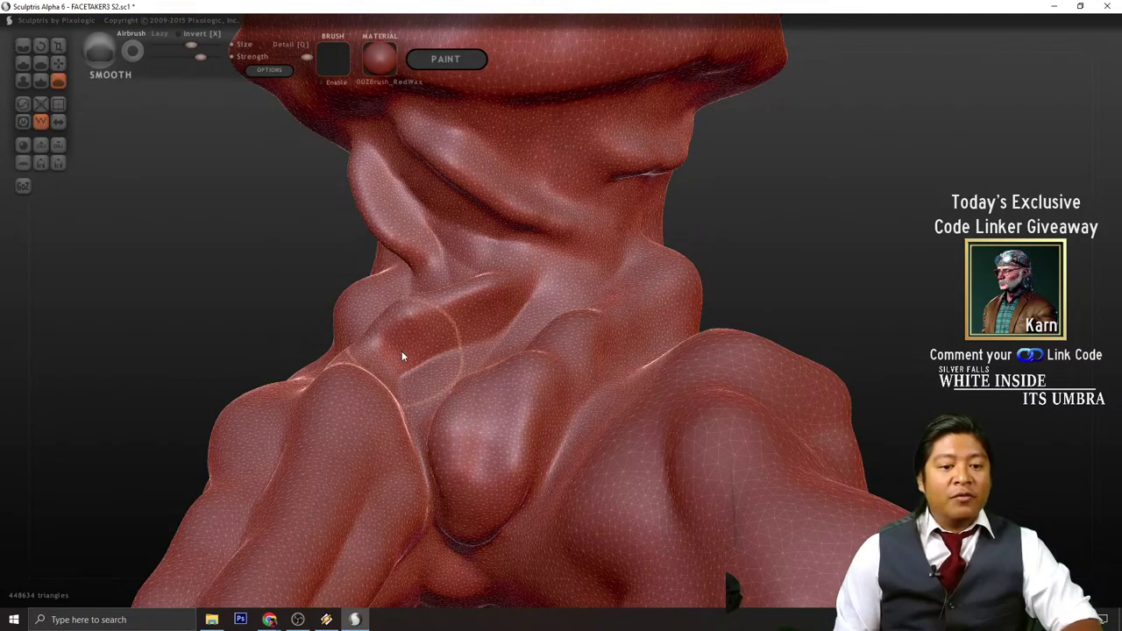
mouse_move(505, 323)
right_mouse_down()
mouse_move(806, 253)
mouse_move(582, 283)
right_mouse_up()
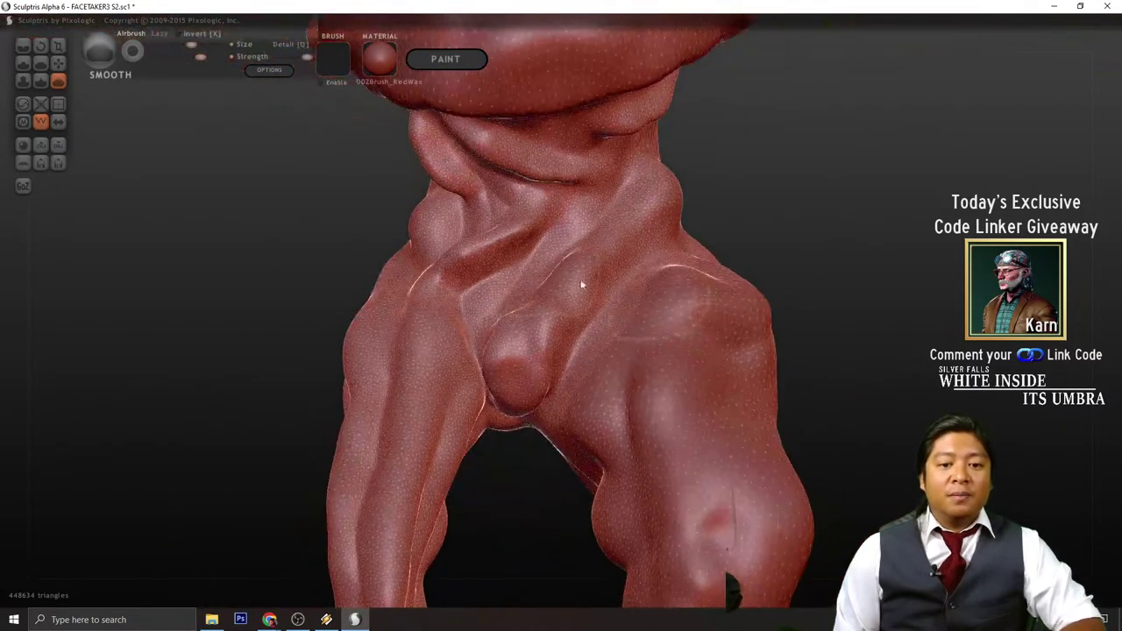
mouse_move(787, 259)
right_mouse_down()
mouse_move(804, 391)
mouse_move(916, 294)
mouse_move(952, 281)
right_mouse_up()
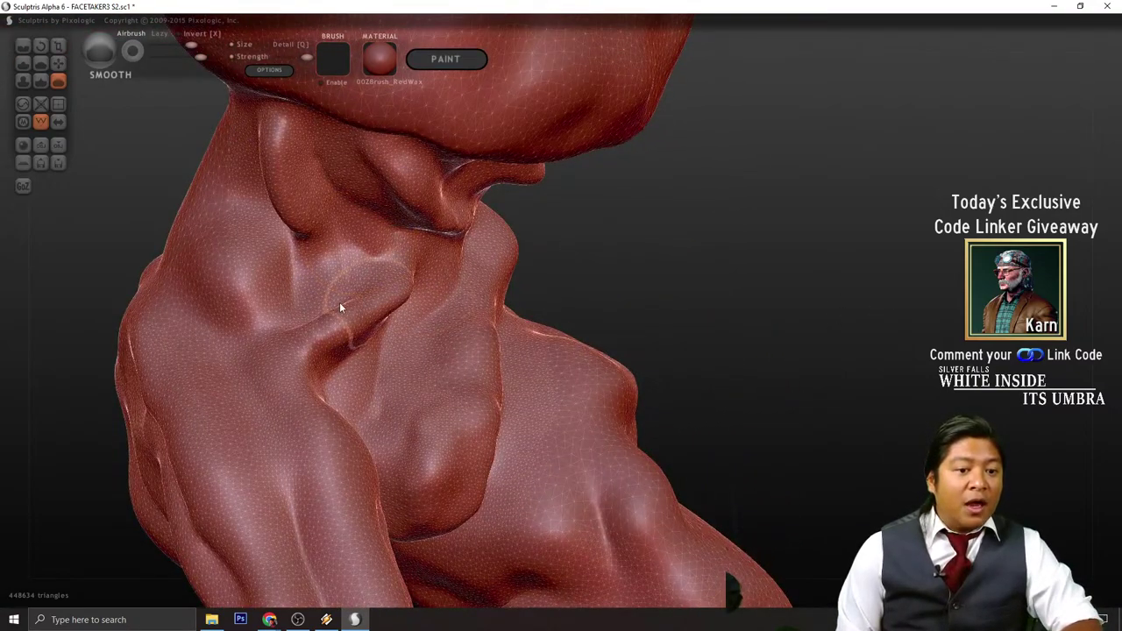
right_click_drag(406, 305, 567, 348)
key("w")
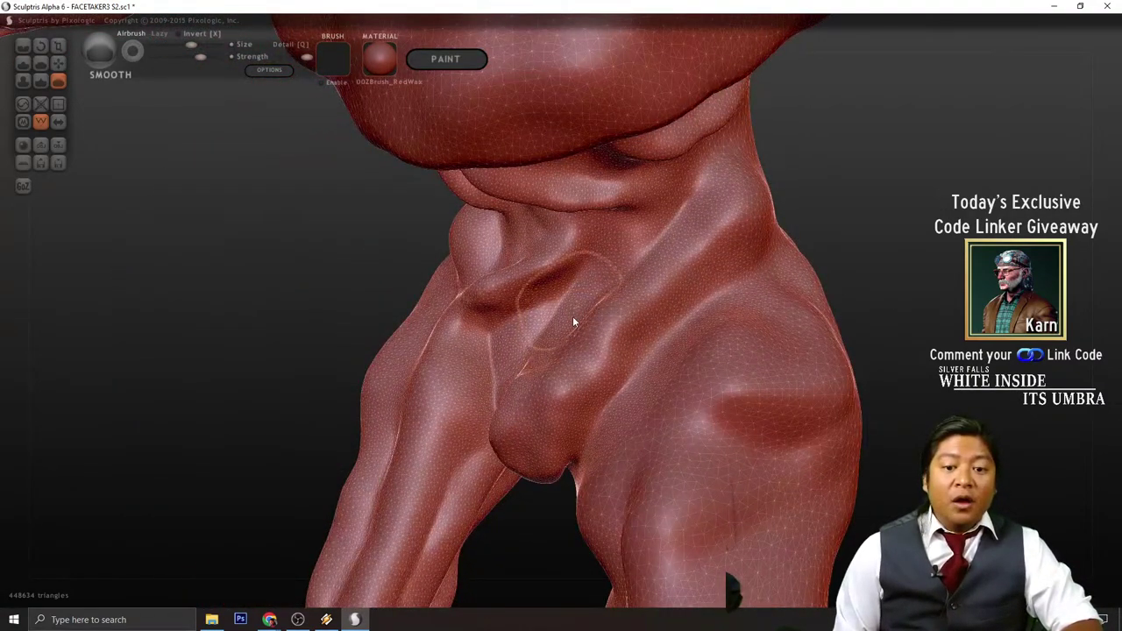
- Inspect the whole creature, select the Reduce Brush and hide the wireframe overlay
scroll(768, 355, "down", 10)
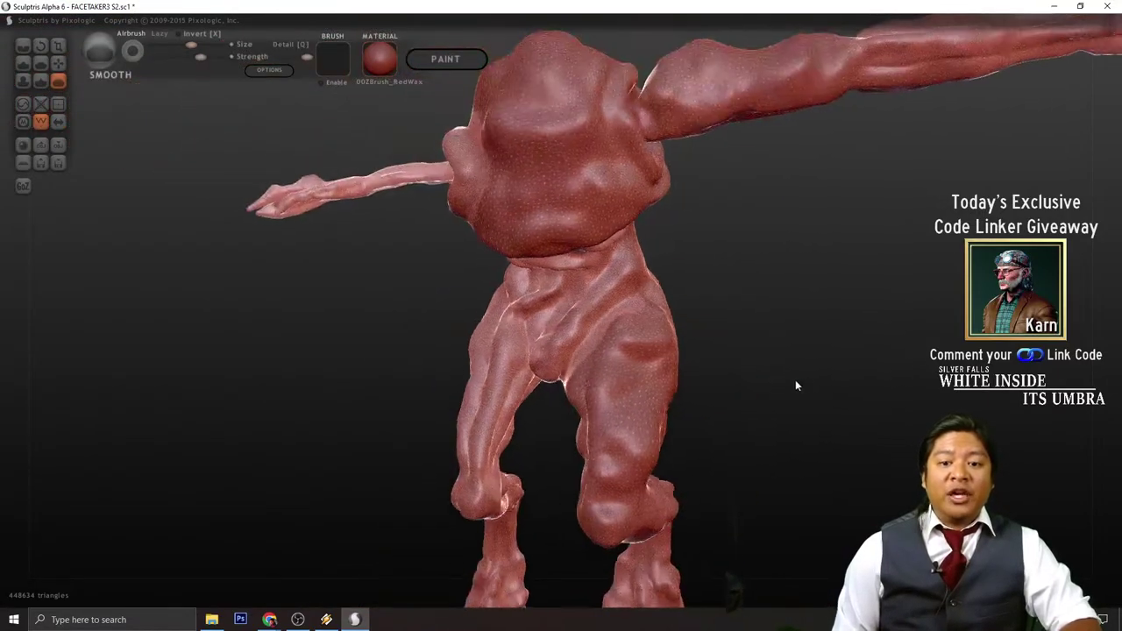
mouse_move(736, 411)
right_mouse_down()
mouse_move(792, 436)
mouse_move(903, 423)
mouse_move(1079, 465)
right_mouse_up()
mouse_move(1087, 417)
right_mouse_down()
mouse_move(889, 444)
mouse_move(784, 421)
mouse_move(681, 421)
mouse_move(744, 406)
mouse_move(727, 416)
right_mouse_up()
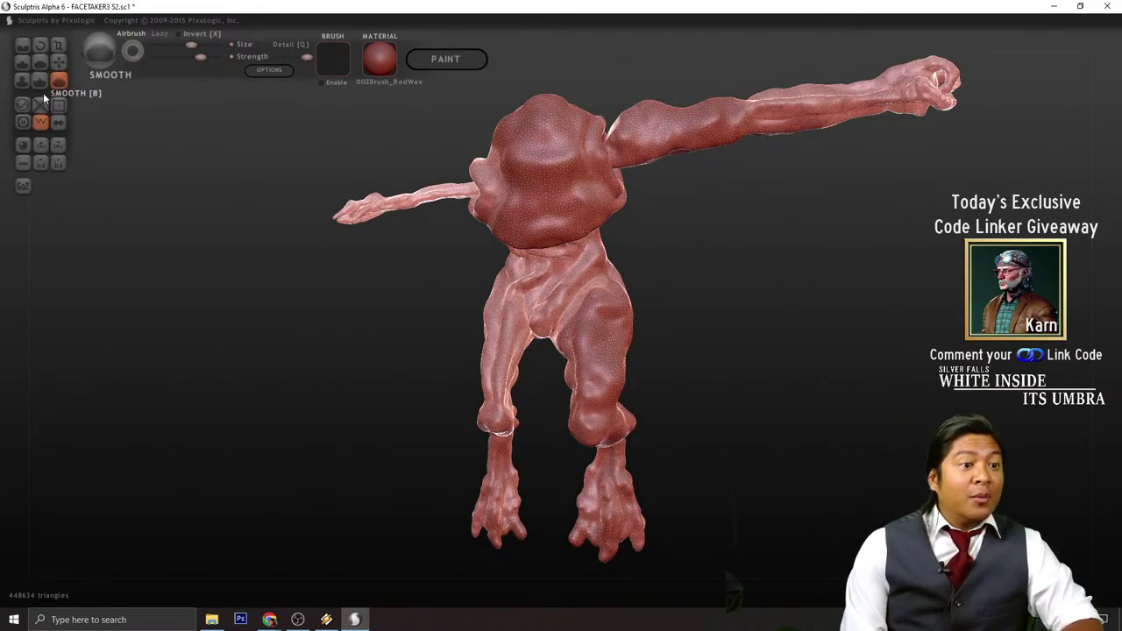
left_click(23, 107)
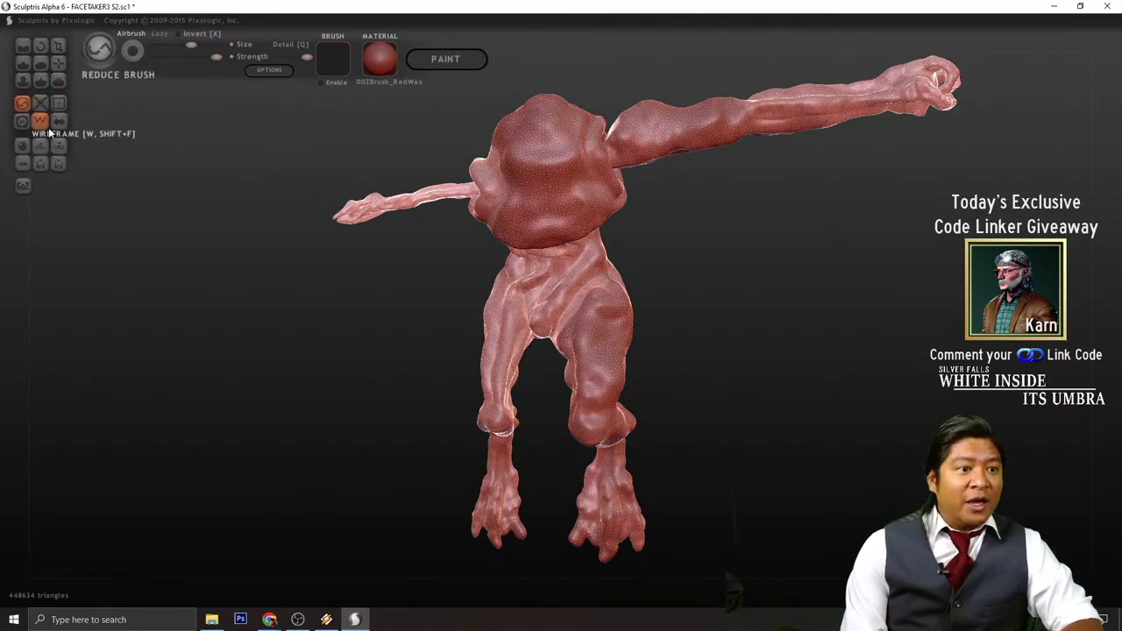
left_click(41, 122)
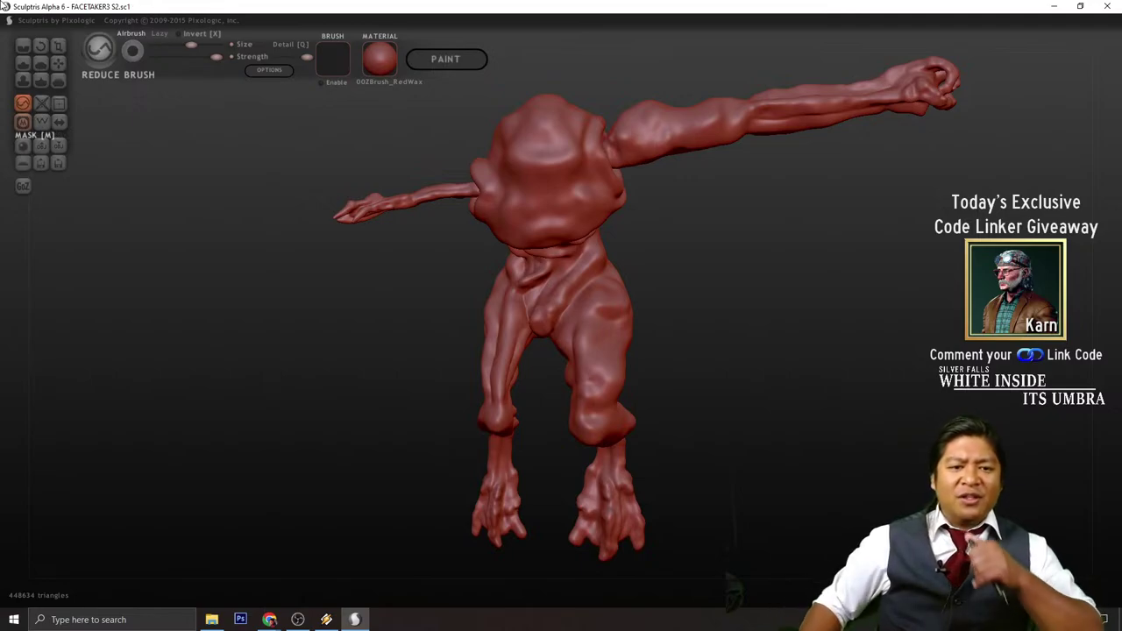
- Smooth the muscle forms of the creature's left thigh with the Smooth brush
mouse_move(767, 381)
left_mouse_down()
mouse_move(844, 379)
mouse_move(742, 383)
mouse_move(819, 406)
left_mouse_up()
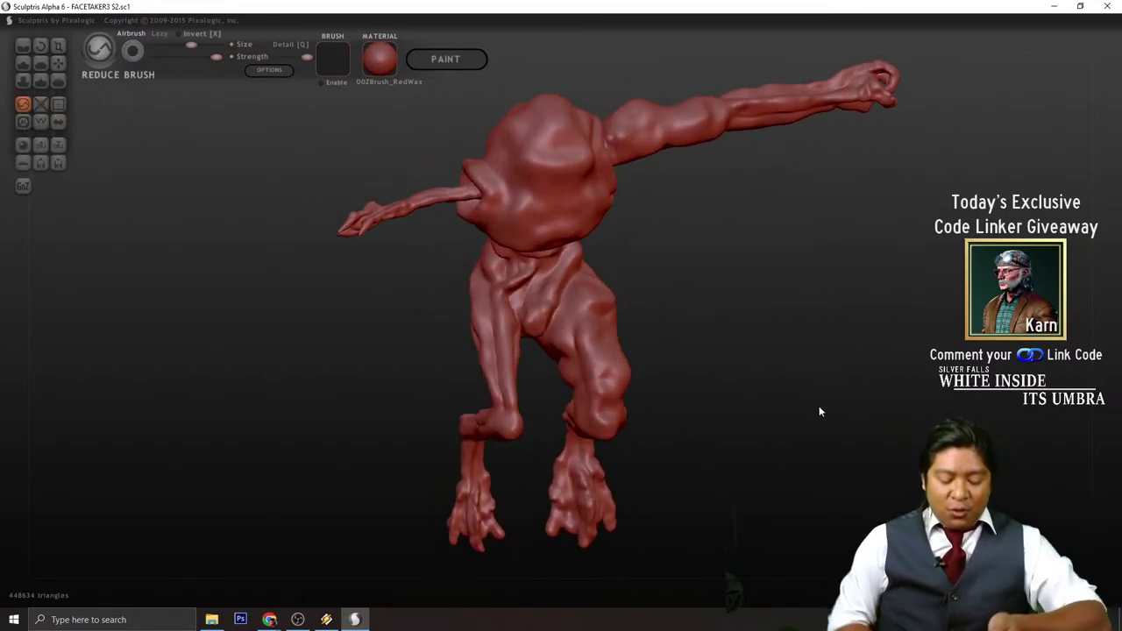
scroll(384, 386, "up", 4)
left_click(56, 79)
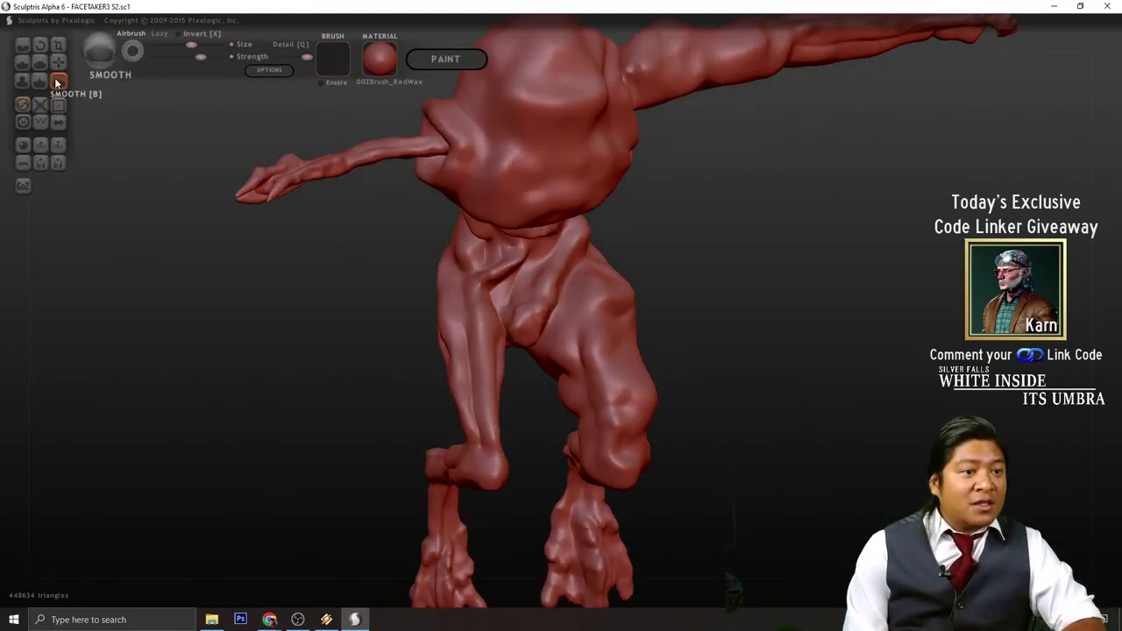
left_click_drag(783, 395, 611, 333)
scroll(608, 332, "up", 2)
mouse_move(570, 372)
left_mouse_down()
mouse_move(580, 390)
mouse_move(565, 382)
left_mouse_up()
left_click_drag(606, 310, 725, 418)
- Examine the whole creature's proportions from the side, the back and the front at several distances
scroll(724, 417, "down", 4)
left_click_drag(867, 424, 674, 406)
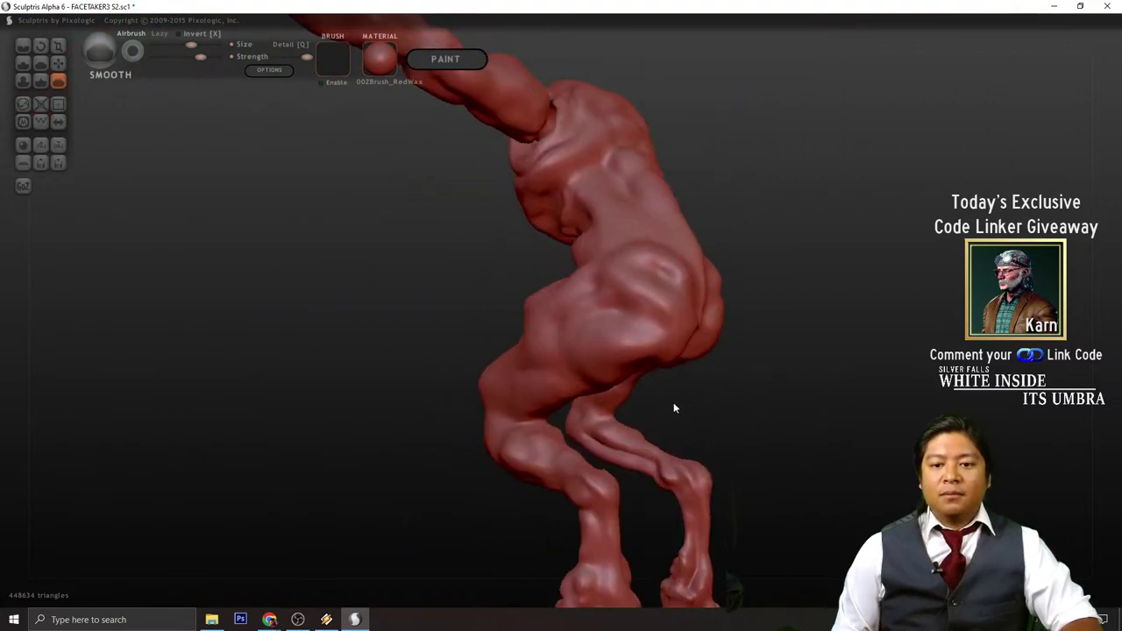
left_click_drag(861, 353, 773, 409)
scroll(798, 412, "down", 4)
scroll(773, 414, "up", 3)
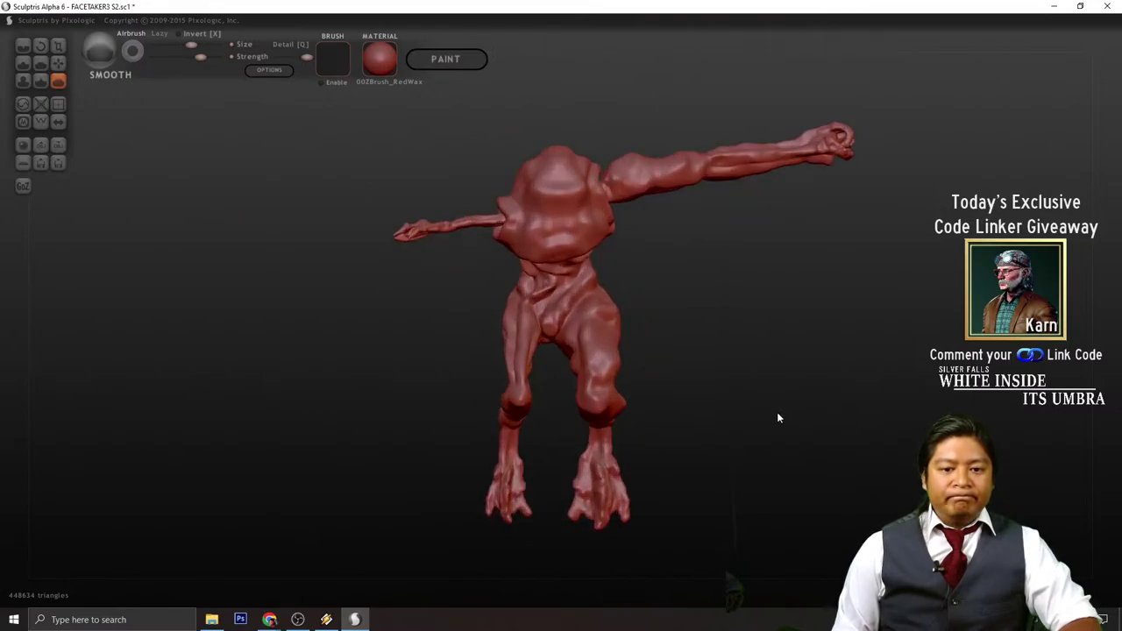
left_click_drag(752, 443, 727, 399)
scroll(743, 394, "down", 3)
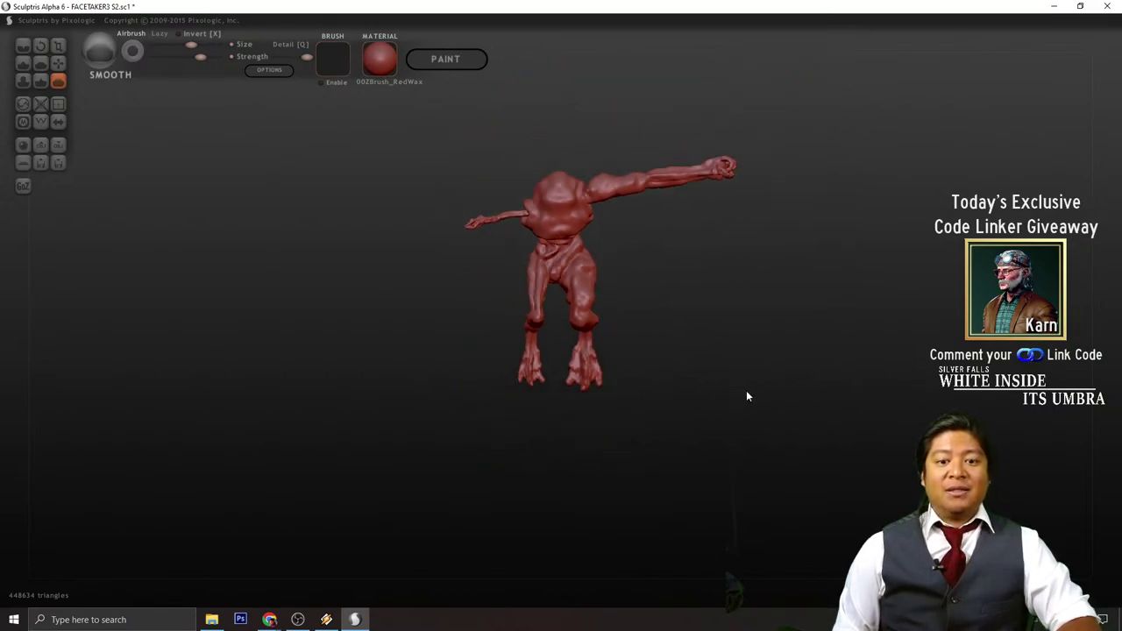
scroll(757, 382, "up", 4)
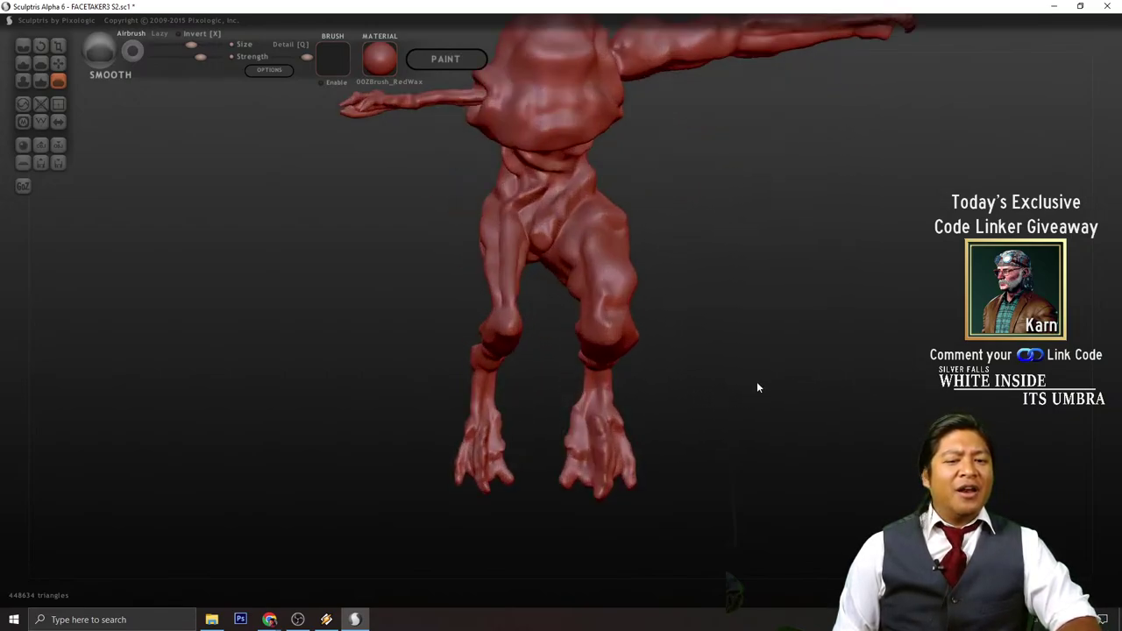
- Reshape the creature's right knee and lower thigh with the Grab brush
left_click(55, 63)
scroll(415, 281, "up", 3)
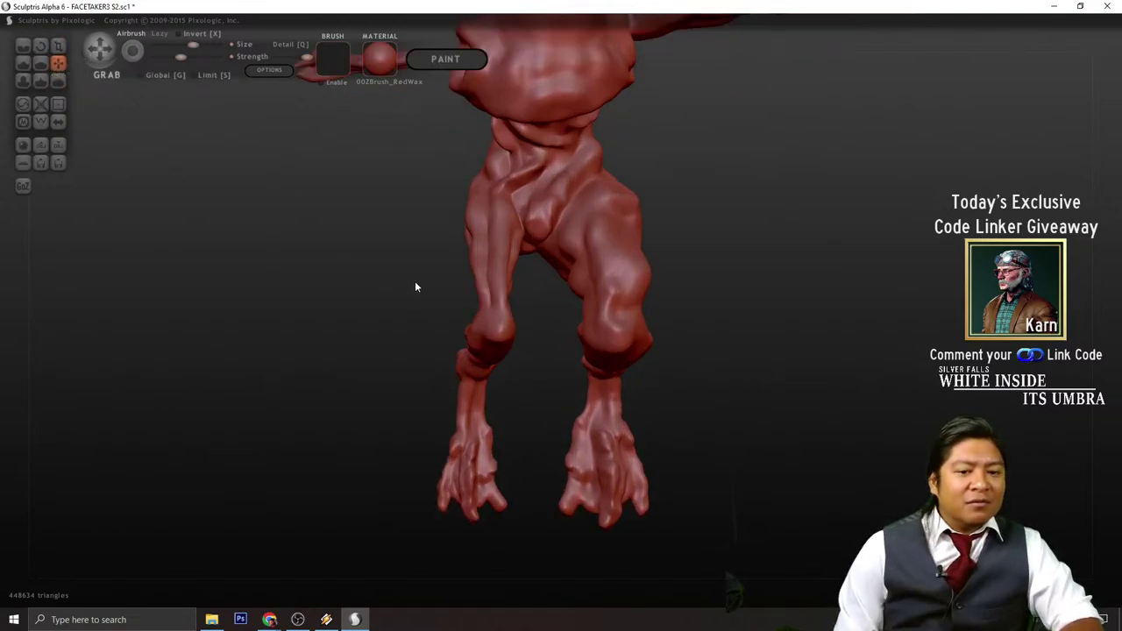
scroll(493, 341, "down", 4)
left_click_drag(512, 343, 488, 343)
left_click_drag(414, 387, 526, 351)
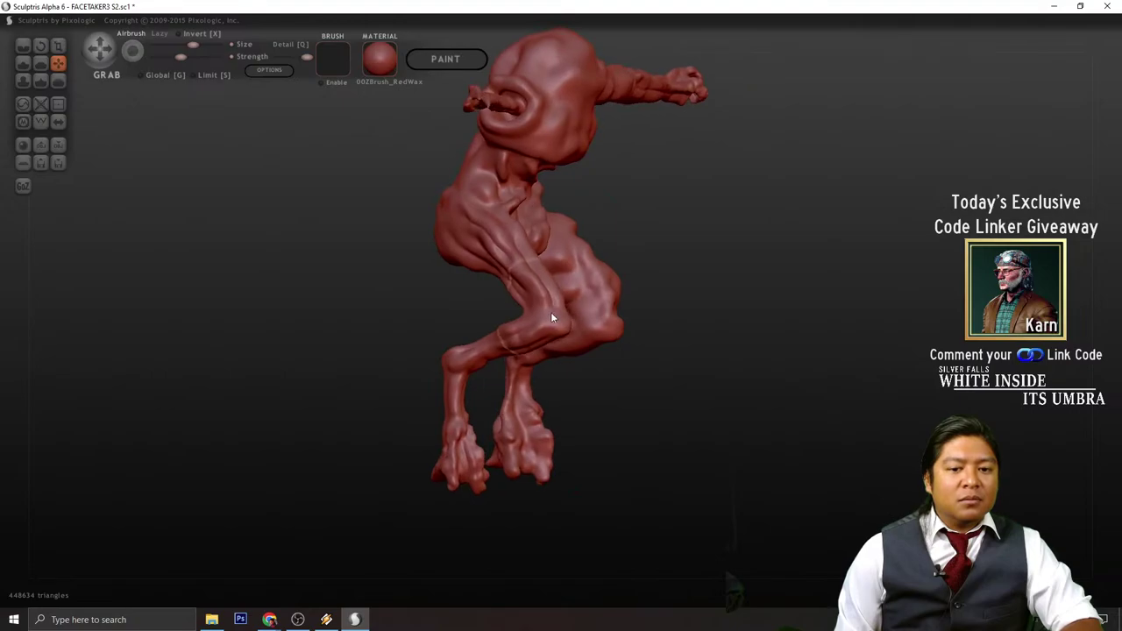
left_click_drag(636, 343, 542, 331)
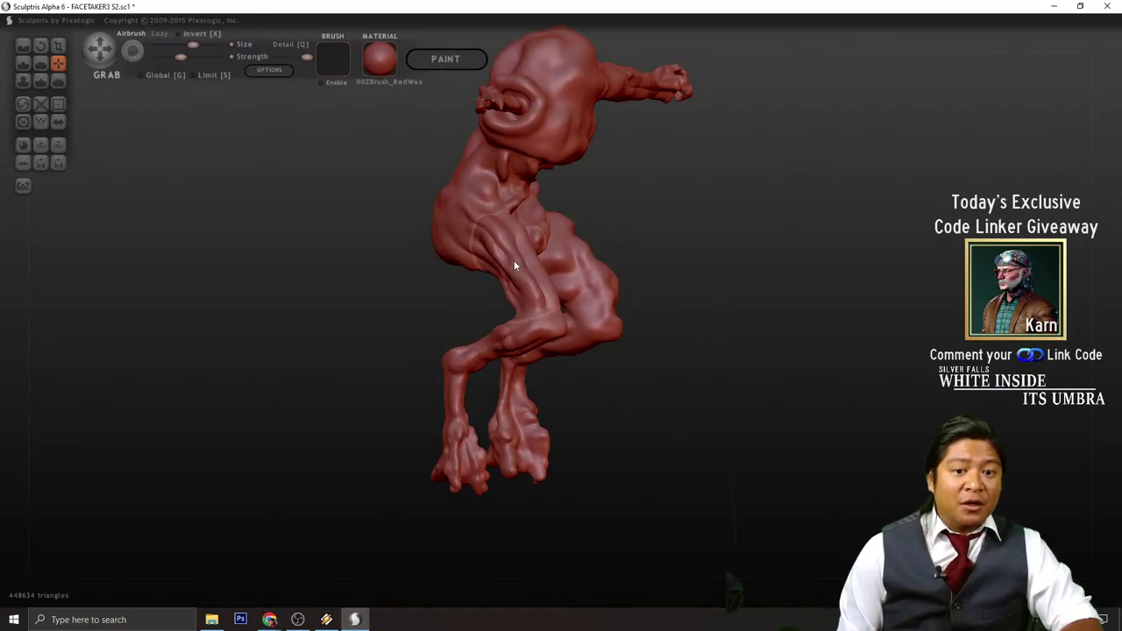
- Adjust the hock of the creature's right leg from behind with the Grab brush
left_click_drag(435, 293, 588, 306)
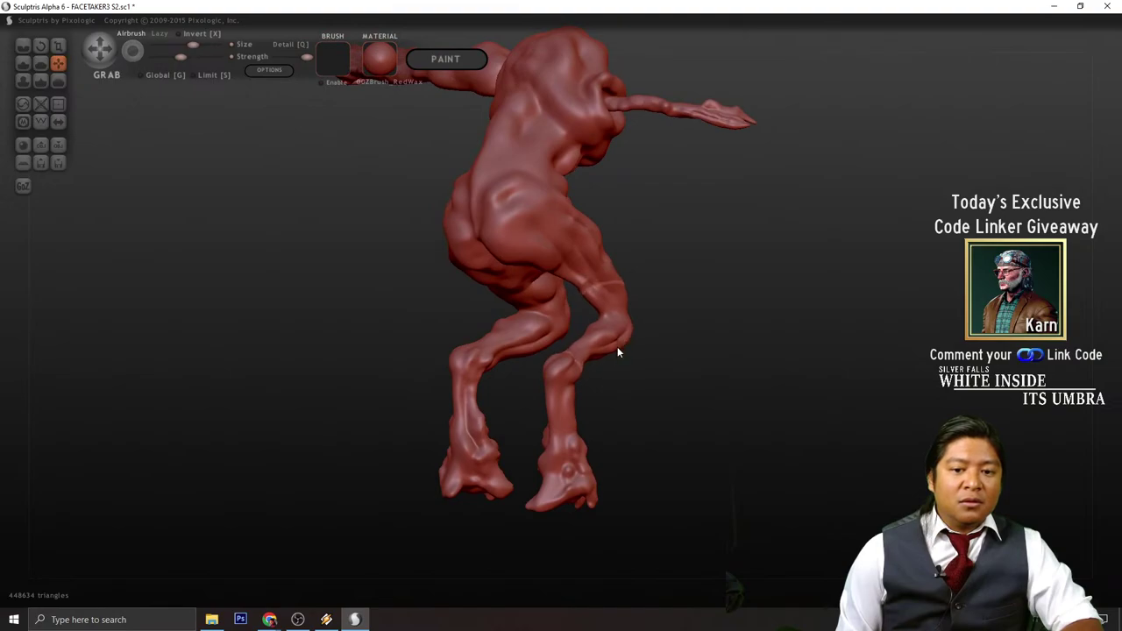
mouse_move(565, 375)
left_mouse_down()
mouse_move(611, 371)
mouse_move(569, 371)
mouse_move(579, 375)
left_mouse_up()
left_click_drag(679, 388, 318, 370)
scroll(453, 351, "up", 3)
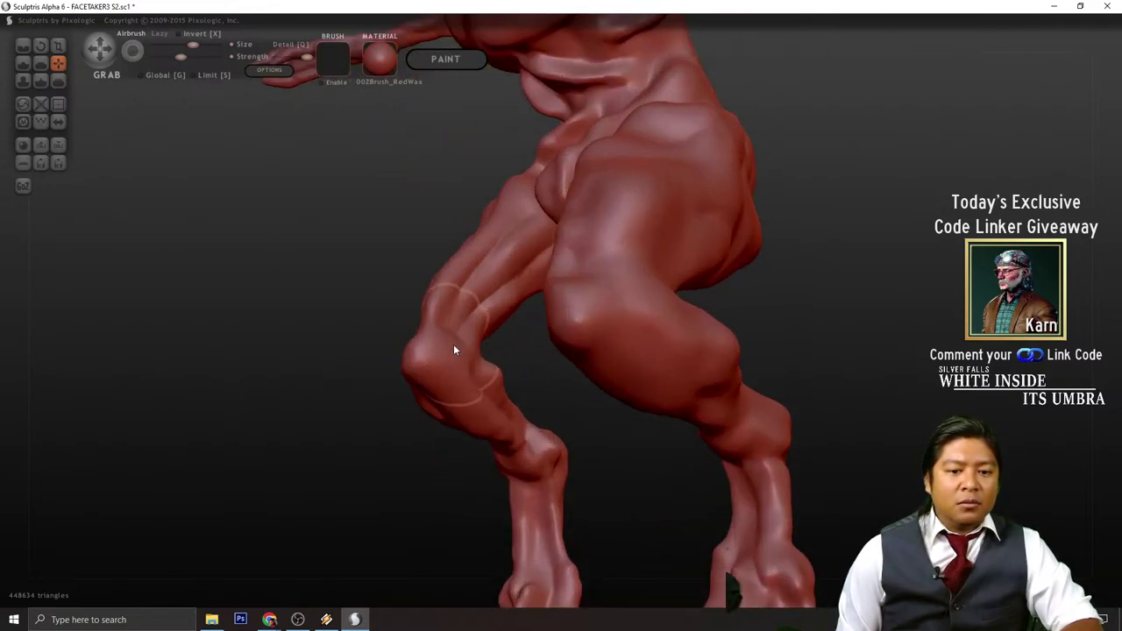
- Show the wireframe overlay and pull the creature's right knee outward with the Grab brush
scroll(427, 354, "down", 1)
left_click(40, 121)
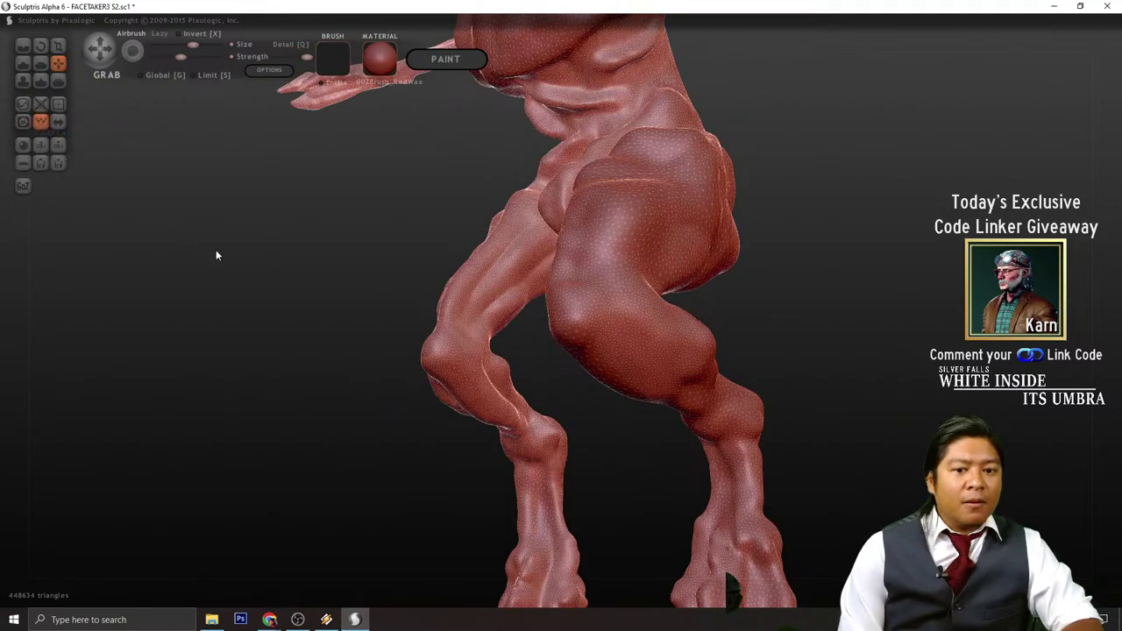
left_click_drag(215, 253, 378, 371)
mouse_move(496, 369)
left_mouse_down()
mouse_move(514, 391)
mouse_move(461, 369)
left_mouse_up()
scroll(499, 370, "down", 2)
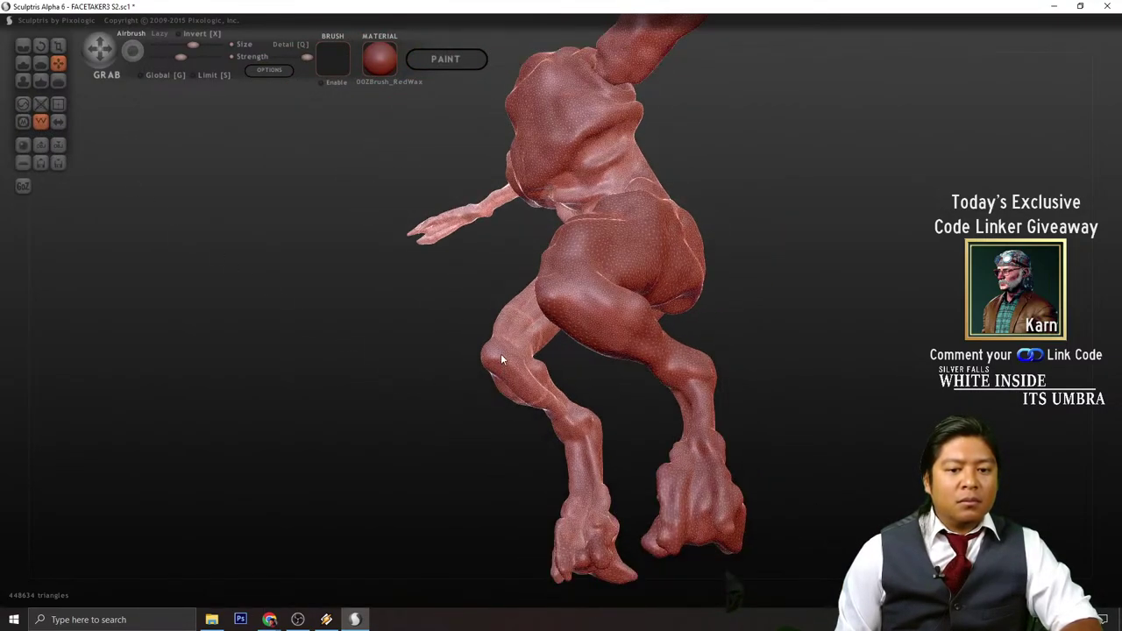
- Hide the wireframe overlay and examine the creature's legs and overall proportions from the side and the front
right_click_drag(512, 367, 675, 491)
scroll(678, 348, "up", 2)
right_click_drag(678, 353, 784, 349)
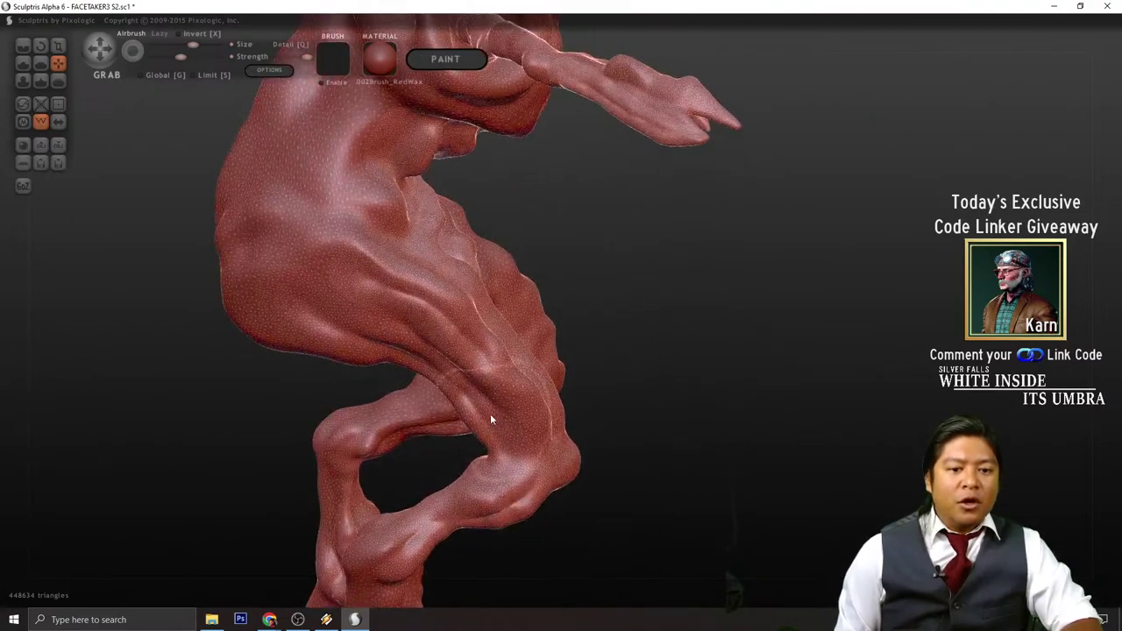
right_click_drag(456, 398, 377, 290)
left_click(42, 121)
right_click_drag(547, 356, 527, 418)
scroll(526, 412, "down", 3)
right_click_drag(802, 435, 764, 398)
middle_click_drag(764, 397, 609, 384)
scroll(602, 391, "up", 4)
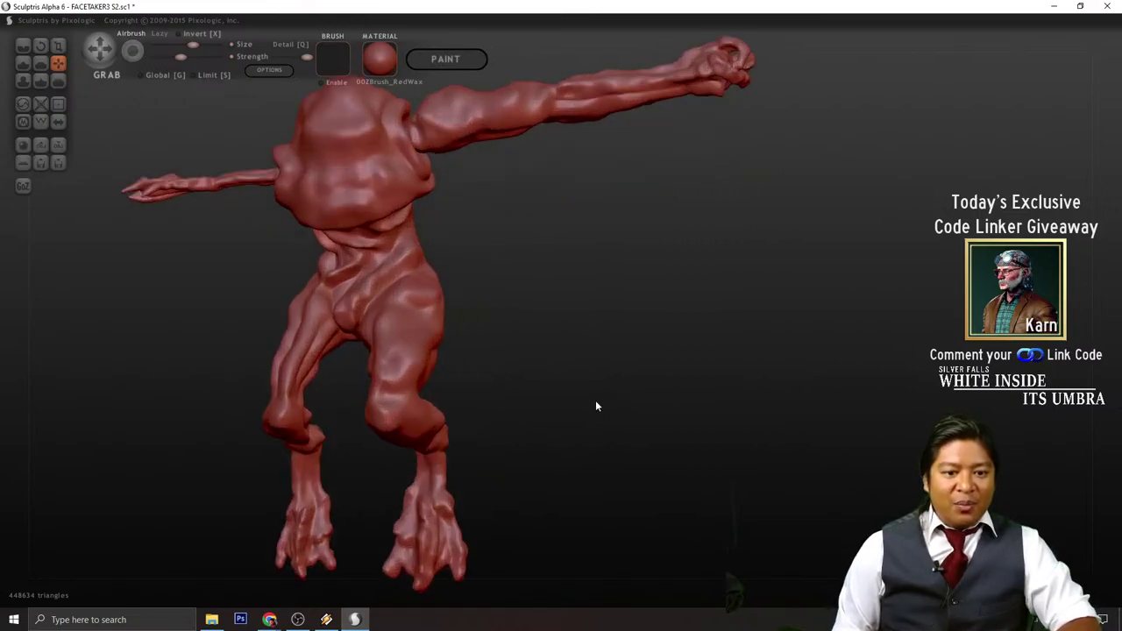
right_click_drag(595, 400, 558, 397)
scroll(557, 402, "up", 5)
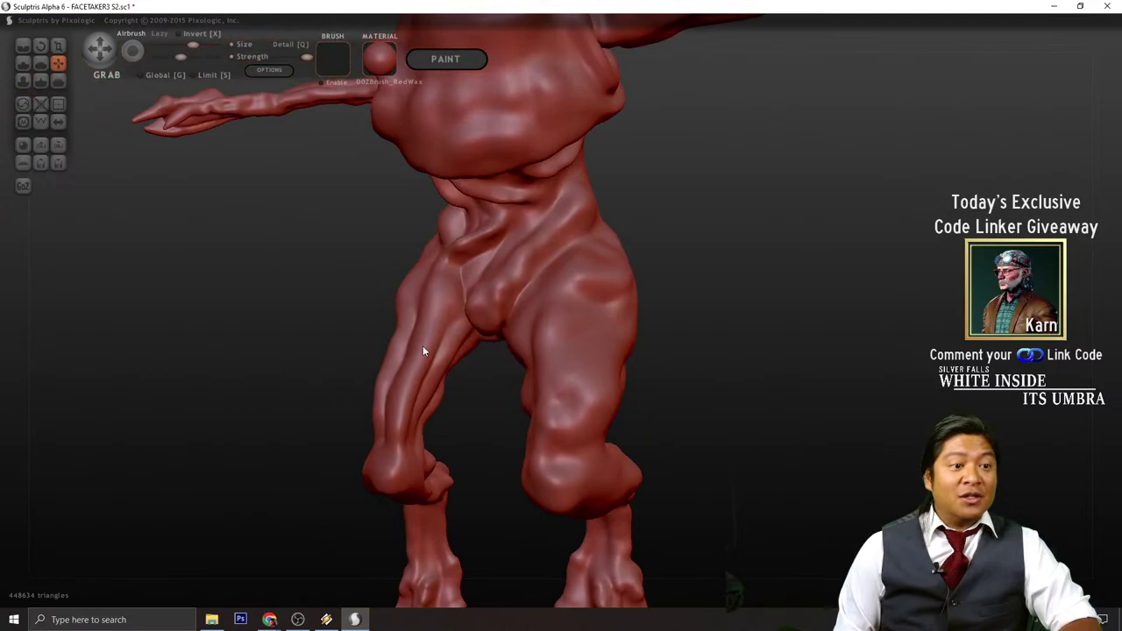
- Show the wireframe overlay and add volume around the creature's left thigh and knee with the Inflate brush
left_click(23, 80)
left_click(40, 121)
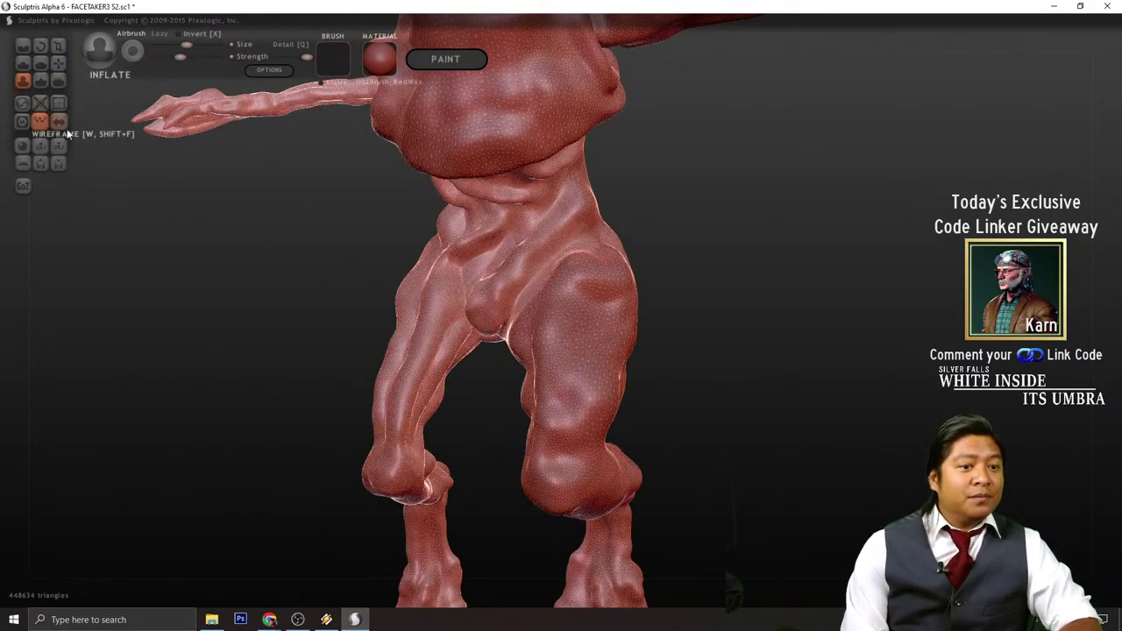
scroll(773, 427, "down", 2)
right_click_drag(772, 427, 572, 383)
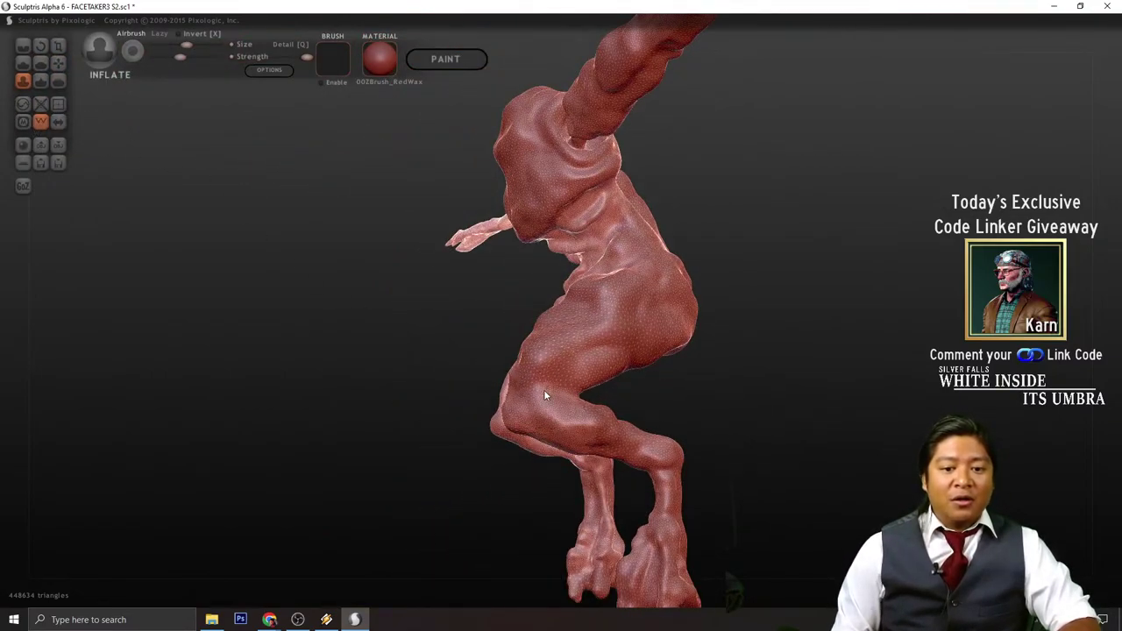
mouse_move(580, 357)
left_mouse_down()
mouse_move(556, 392)
mouse_move(596, 359)
mouse_move(823, 465)
mouse_move(833, 487)
left_mouse_up()
left_click_drag(708, 384, 720, 329)
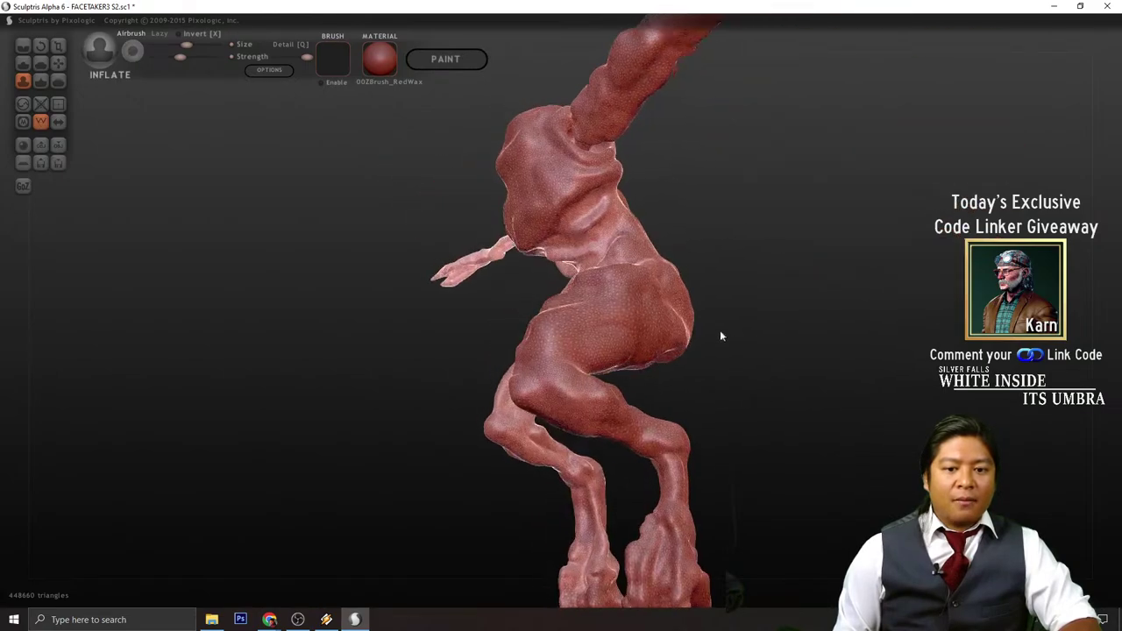
mouse_move(593, 375)
left_mouse_down()
mouse_move(593, 337)
mouse_move(542, 377)
mouse_move(696, 409)
mouse_move(676, 441)
mouse_move(743, 391)
left_mouse_up()
mouse_move(743, 398)
right_mouse_down()
mouse_move(692, 421)
mouse_move(518, 376)
right_mouse_up()
mouse_move(518, 376)
left_mouse_down()
mouse_move(566, 333)
mouse_move(527, 438)
left_mouse_up()
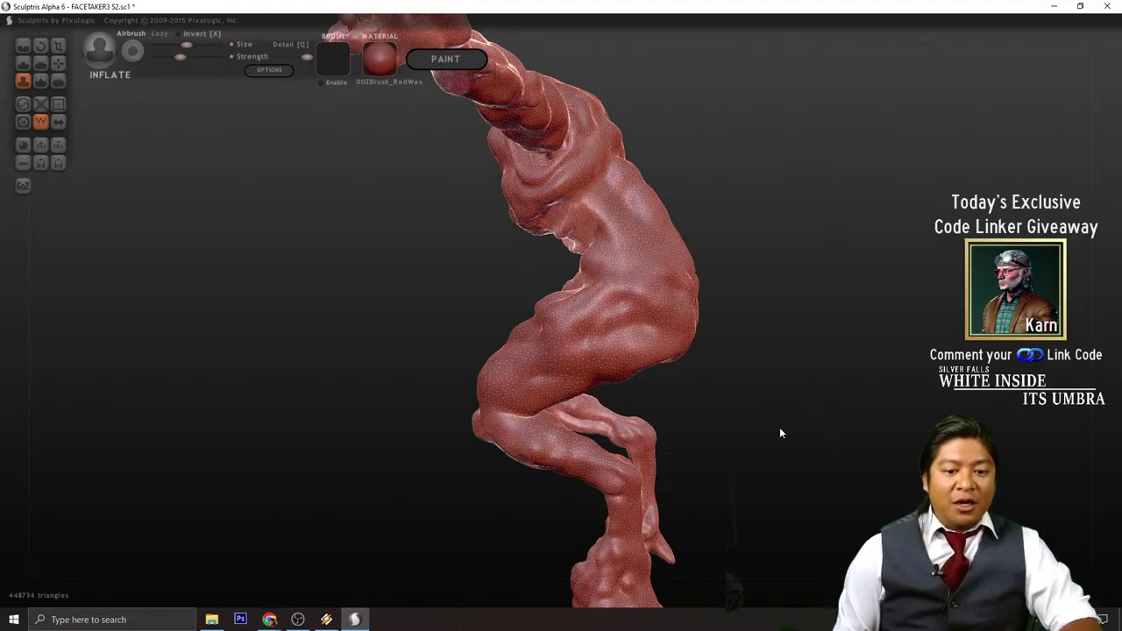
- Smooth the crease behind the creature's left knee with the Smooth brush
right_click_drag(780, 431, 608, 379)
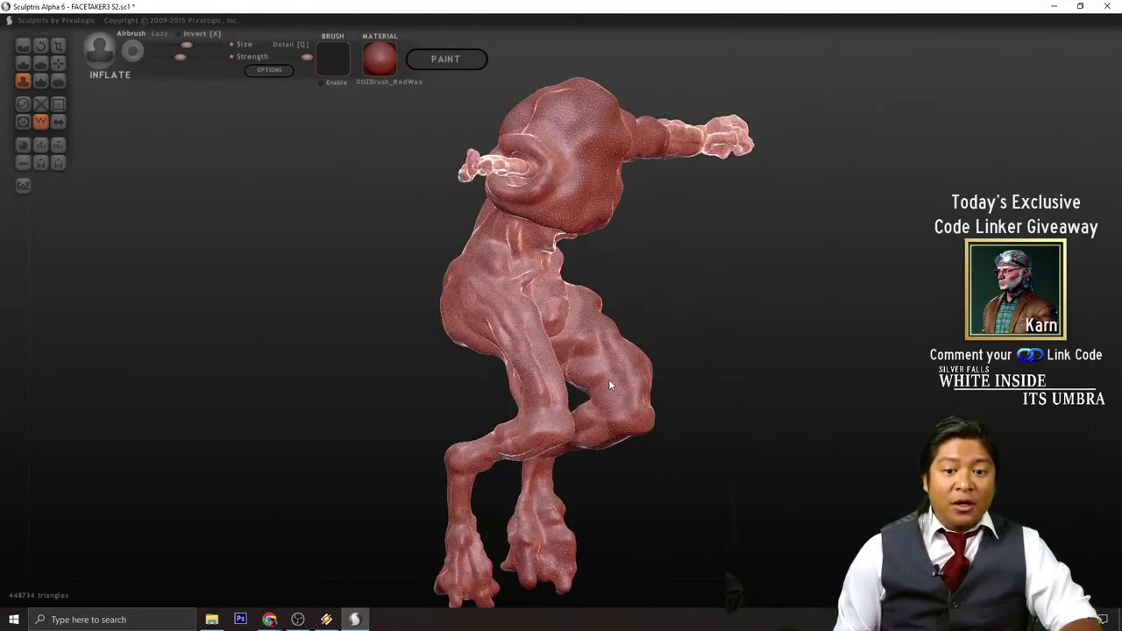
right_click_drag(594, 334, 649, 352)
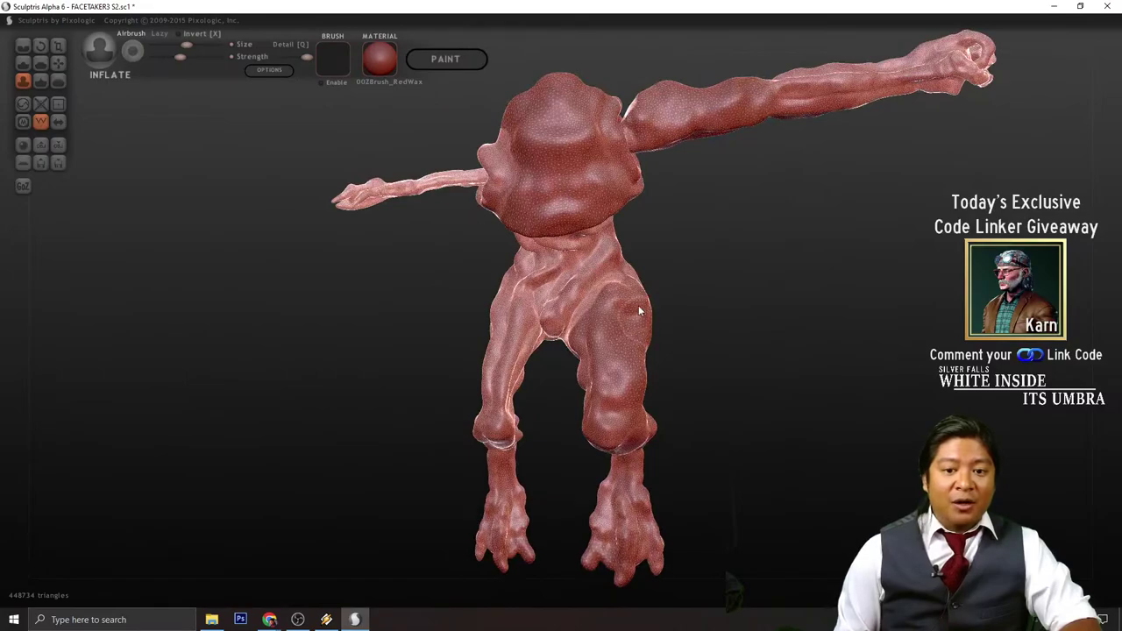
right_click_drag(763, 330, 760, 427)
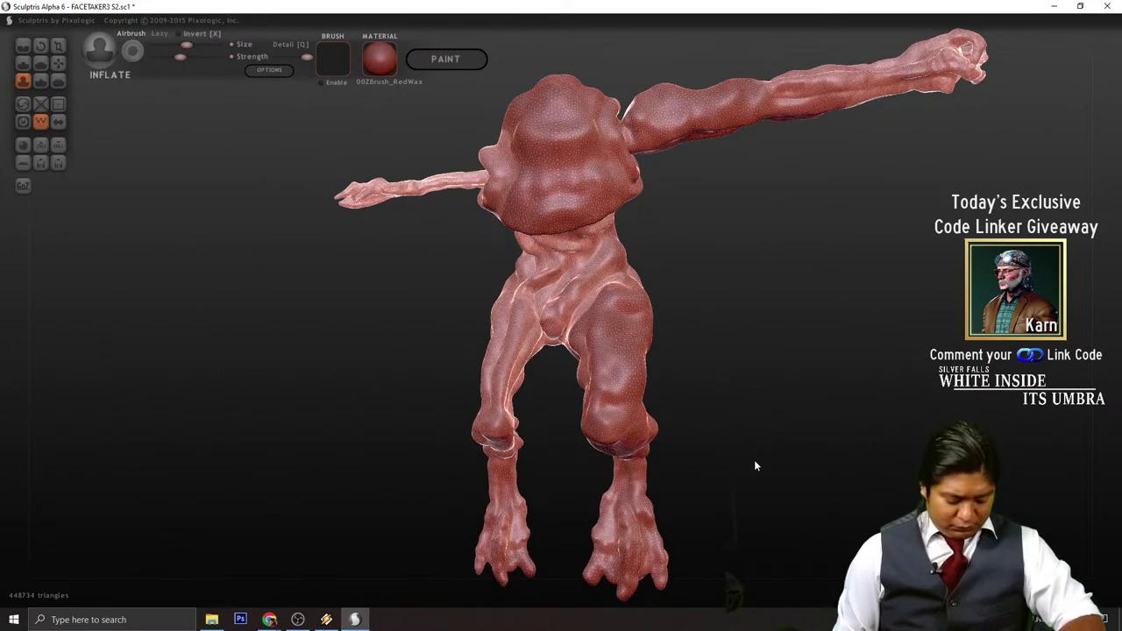
middle_click_drag(755, 461, 742, 360)
right_click_drag(825, 381, 753, 396)
scroll(862, 322, "up", 4)
mouse_move(862, 322)
right_mouse_down()
mouse_move(602, 322)
mouse_move(634, 321)
right_mouse_up()
scroll(601, 327, "up", 3)
left_click(59, 81)
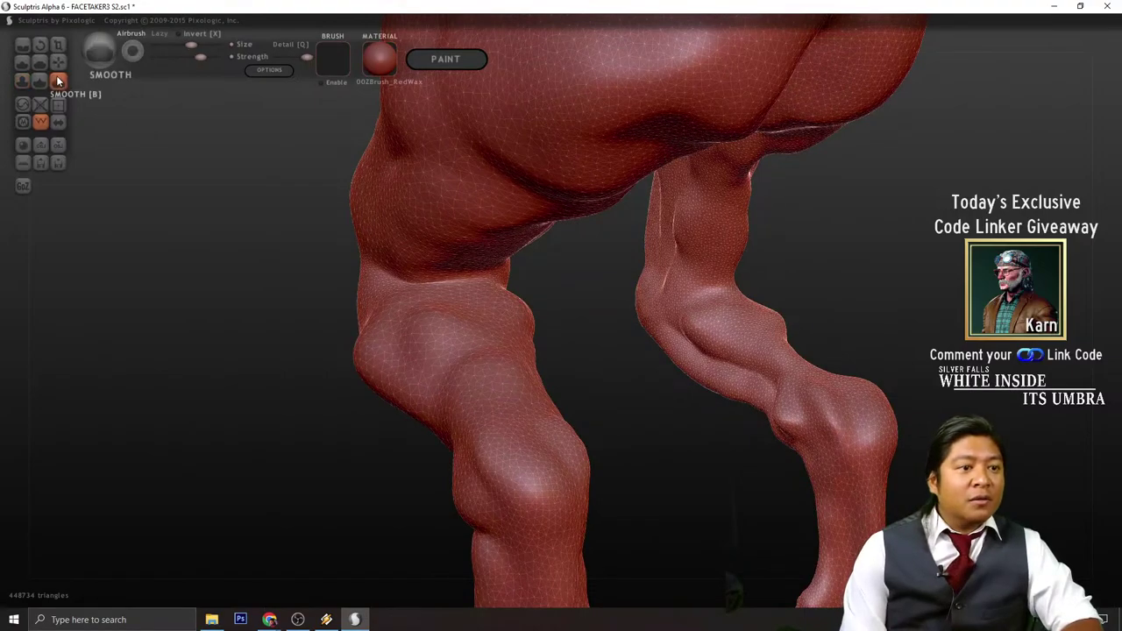
mouse_move(476, 268)
left_mouse_down()
mouse_move(407, 278)
mouse_move(500, 282)
left_mouse_up()
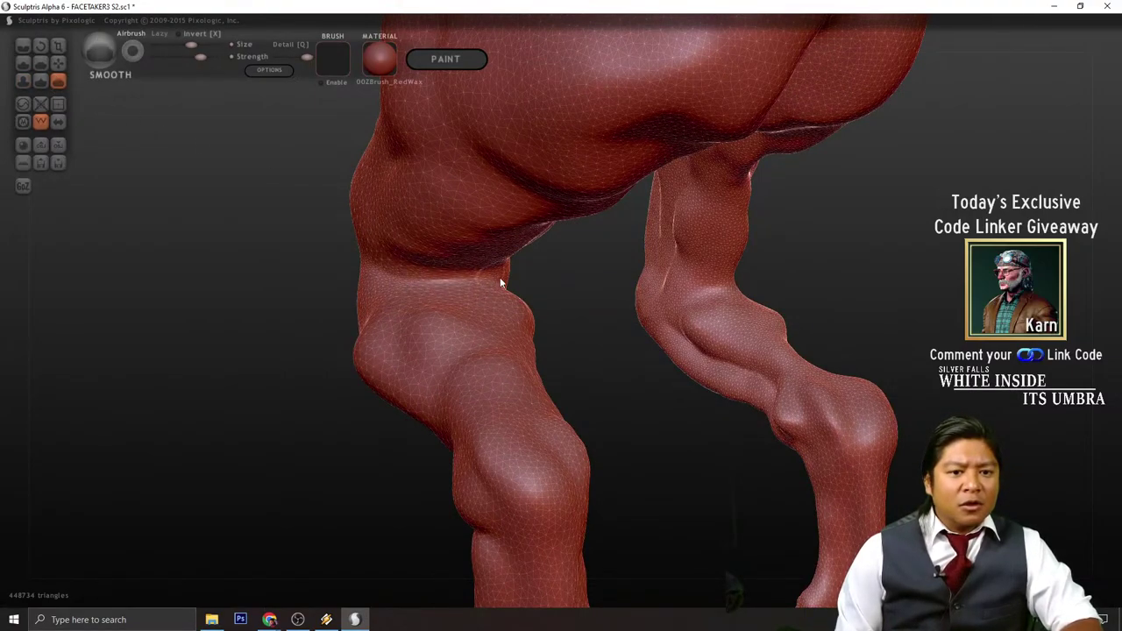
right_click_drag(539, 311, 652, 349)
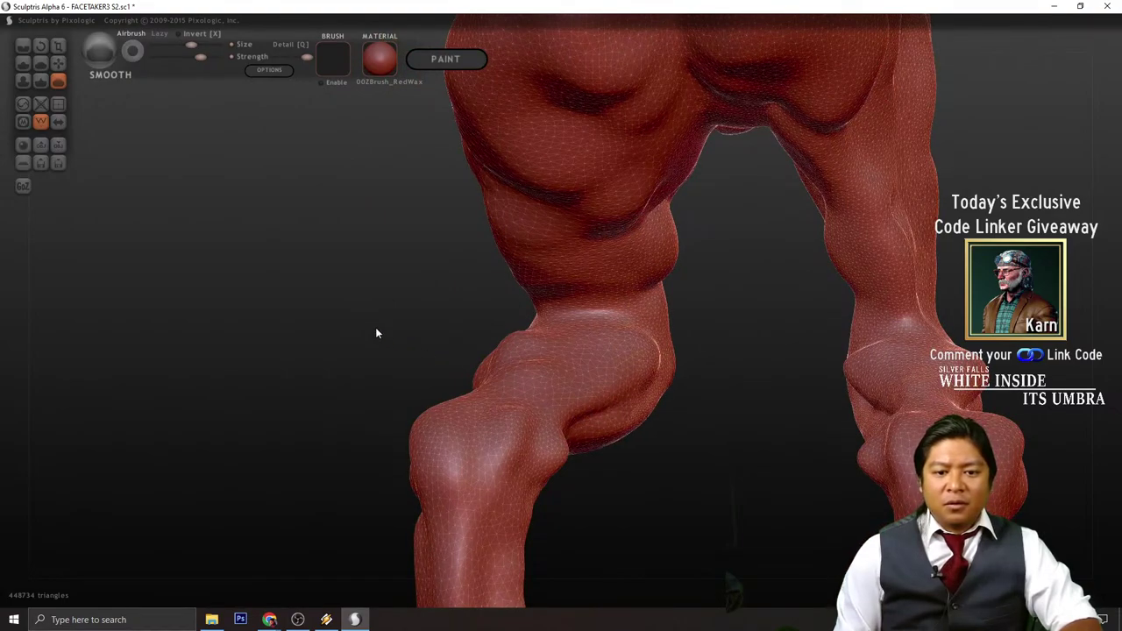
right_click_drag(377, 334, 476, 350)
mouse_move(713, 392)
left_mouse_down()
mouse_move(909, 375)
mouse_move(841, 352)
mouse_move(910, 348)
mouse_move(919, 334)
mouse_move(754, 331)
mouse_move(750, 395)
mouse_move(734, 397)
left_mouse_up()
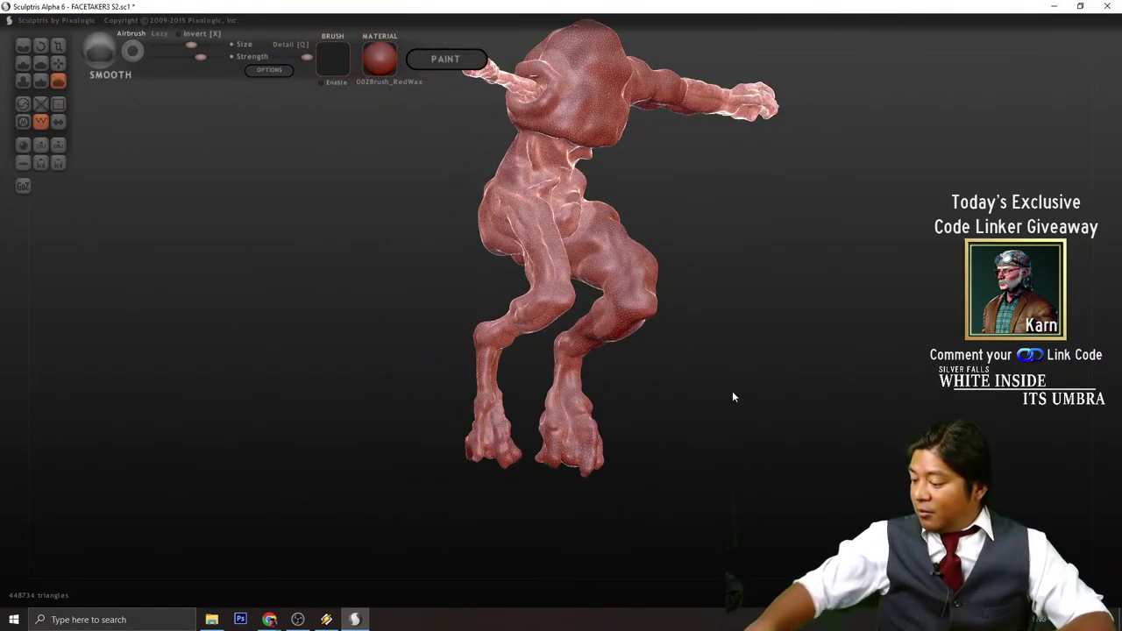
- Save the sculpture as a new file named FACETAKER3 S3.sc1
left_click(60, 164)
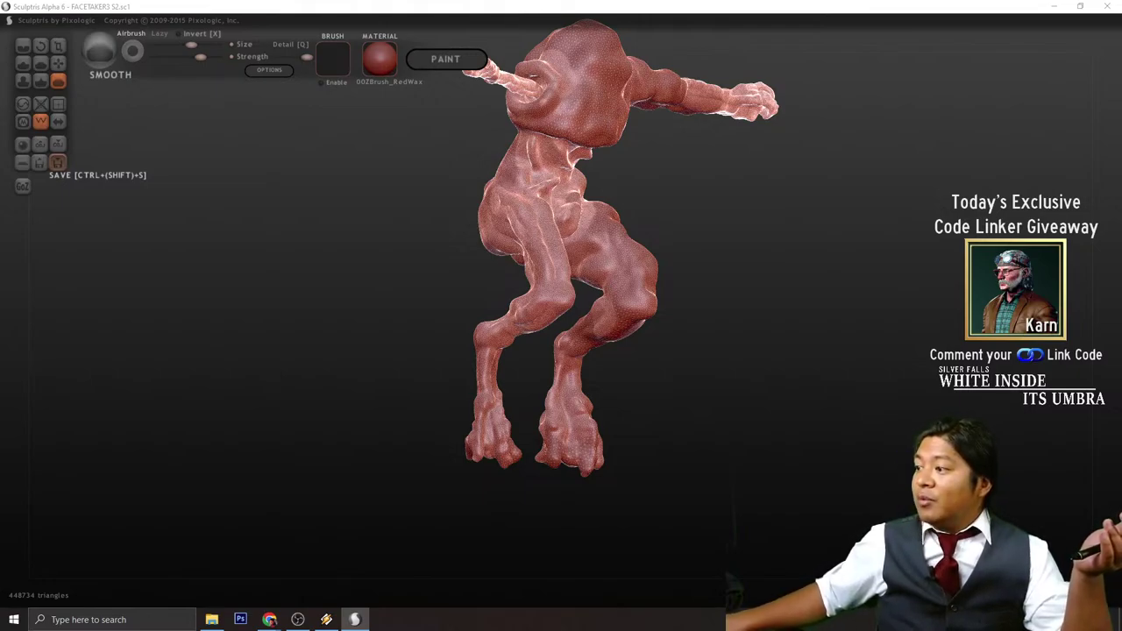
key("Return")
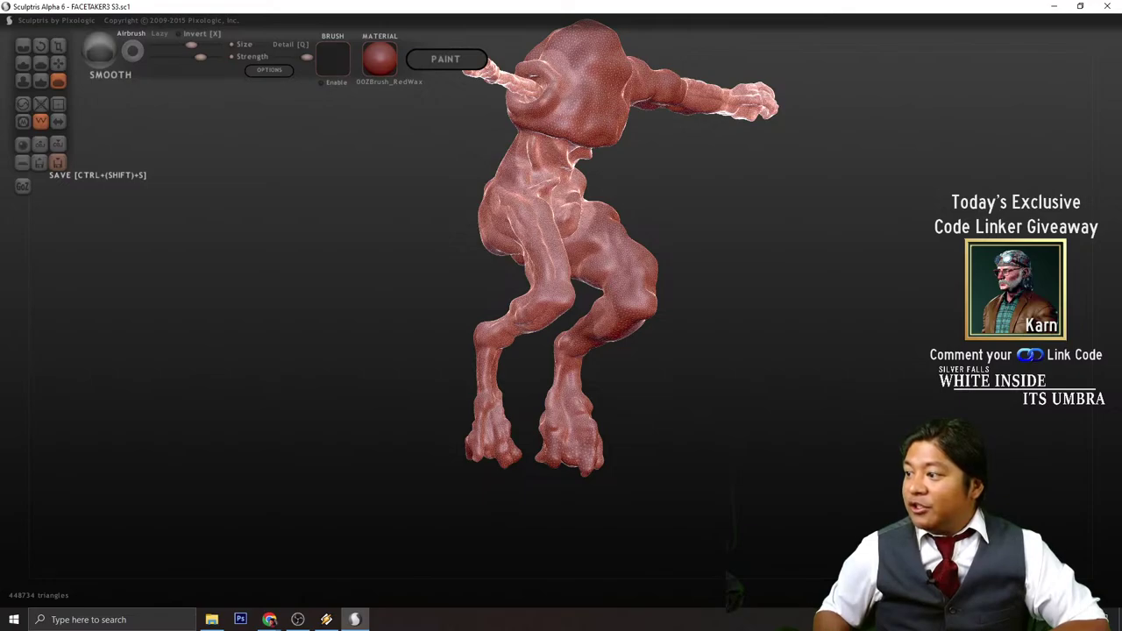
left_click(328, 620)
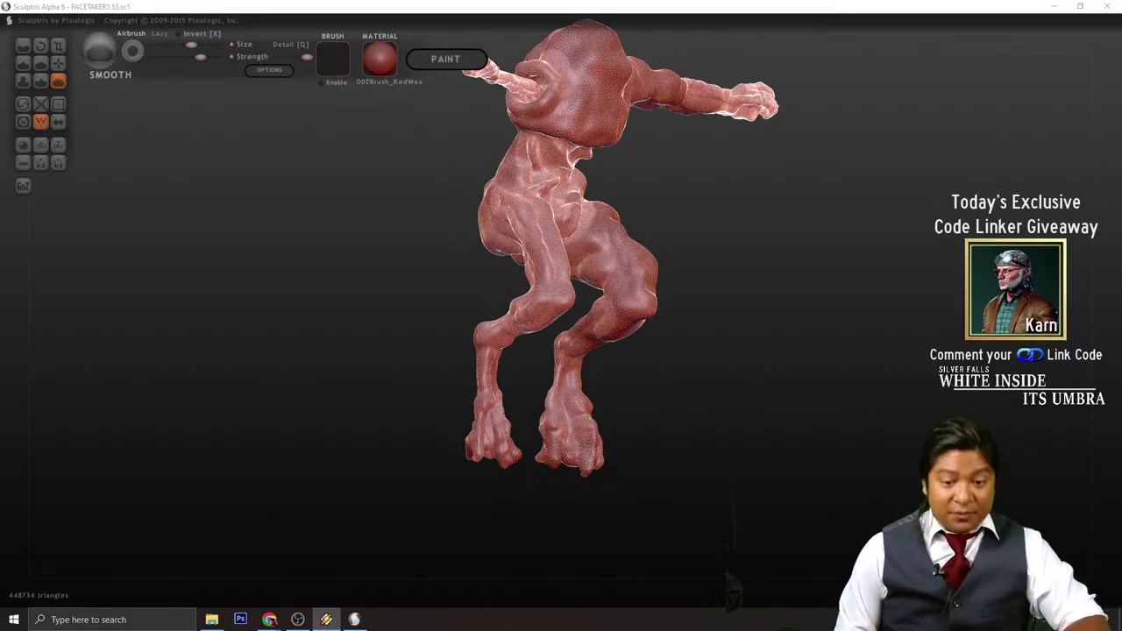
- Examine the creature's torso, groin and legs from the front and the side at several distances
left_click_drag(737, 313, 725, 306)
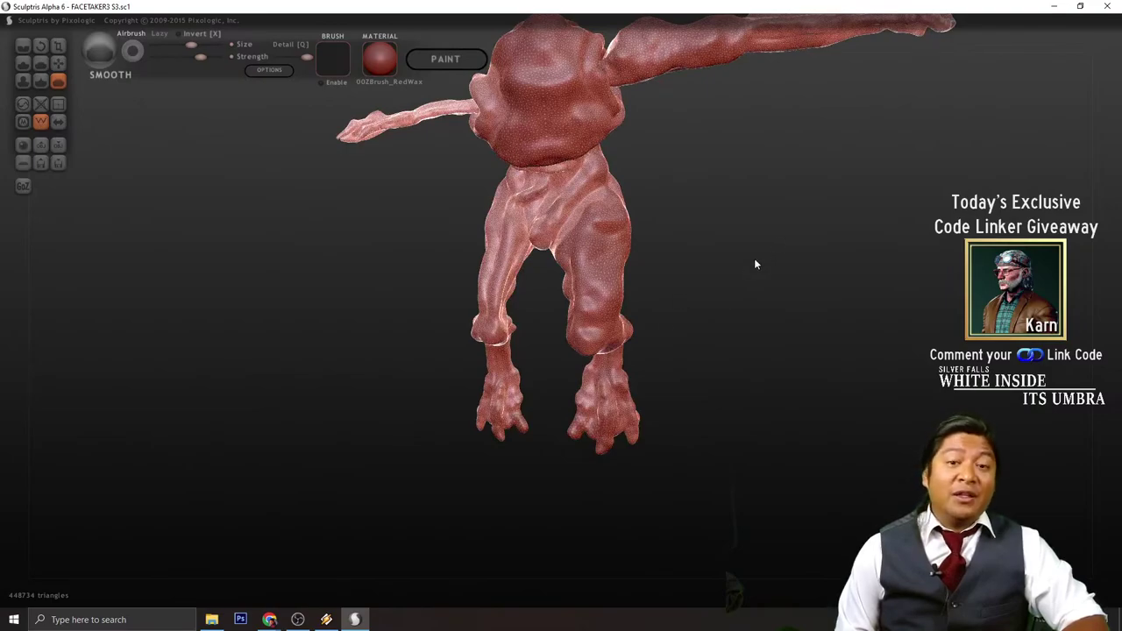
mouse_move(755, 264)
left_mouse_down()
mouse_move(744, 353)
mouse_move(754, 324)
mouse_move(732, 373)
mouse_move(711, 383)
mouse_move(742, 351)
mouse_move(724, 356)
mouse_move(729, 321)
mouse_move(725, 363)
mouse_move(737, 351)
mouse_move(722, 351)
mouse_move(724, 363)
mouse_move(754, 377)
mouse_move(823, 373)
mouse_move(807, 383)
left_mouse_up()
scroll(736, 367, "up", 5)
scroll(789, 346, "down", 5)
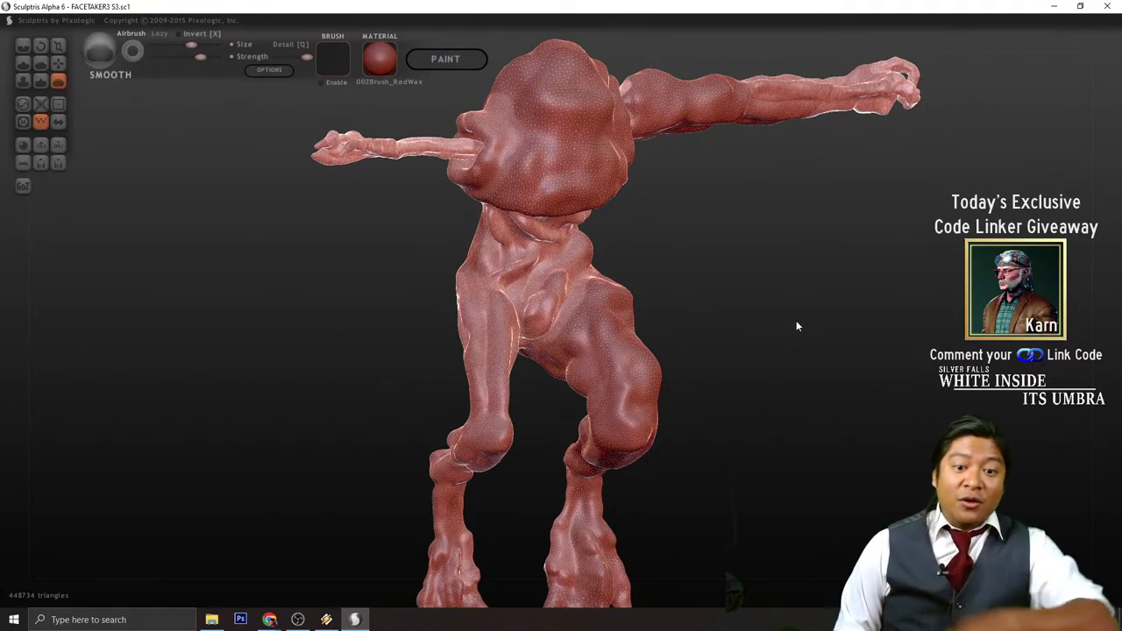
left_click_drag(797, 326, 655, 328)
scroll(658, 295, "up", 5)
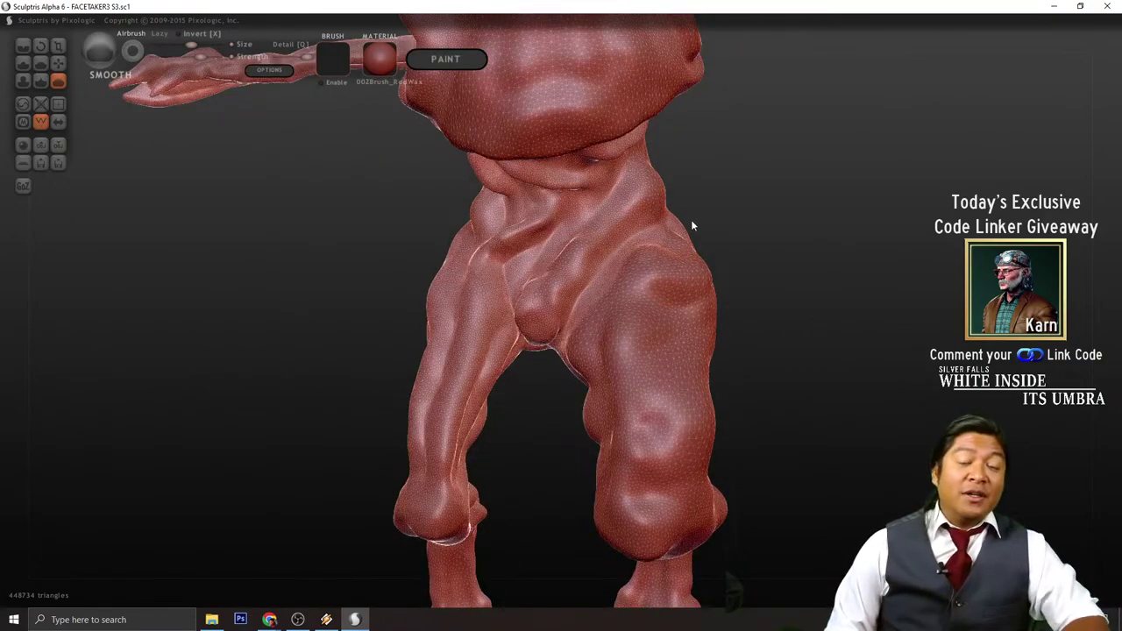
mouse_move(789, 238)
left_mouse_down()
mouse_move(824, 273)
mouse_move(647, 400)
left_mouse_up()
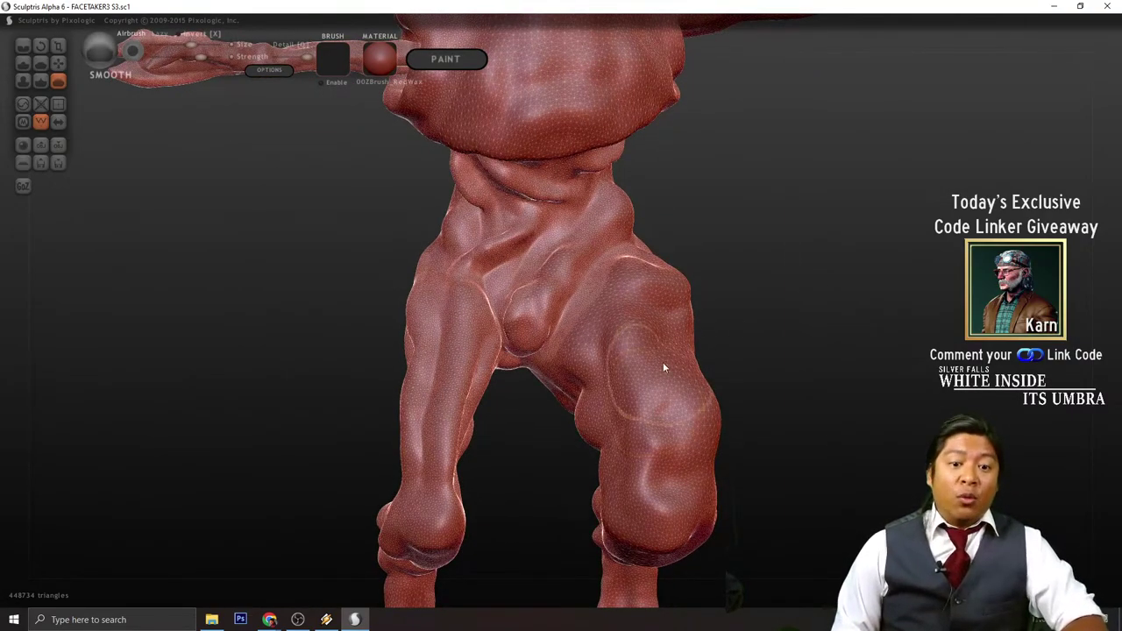
scroll(756, 316, "down", 5)
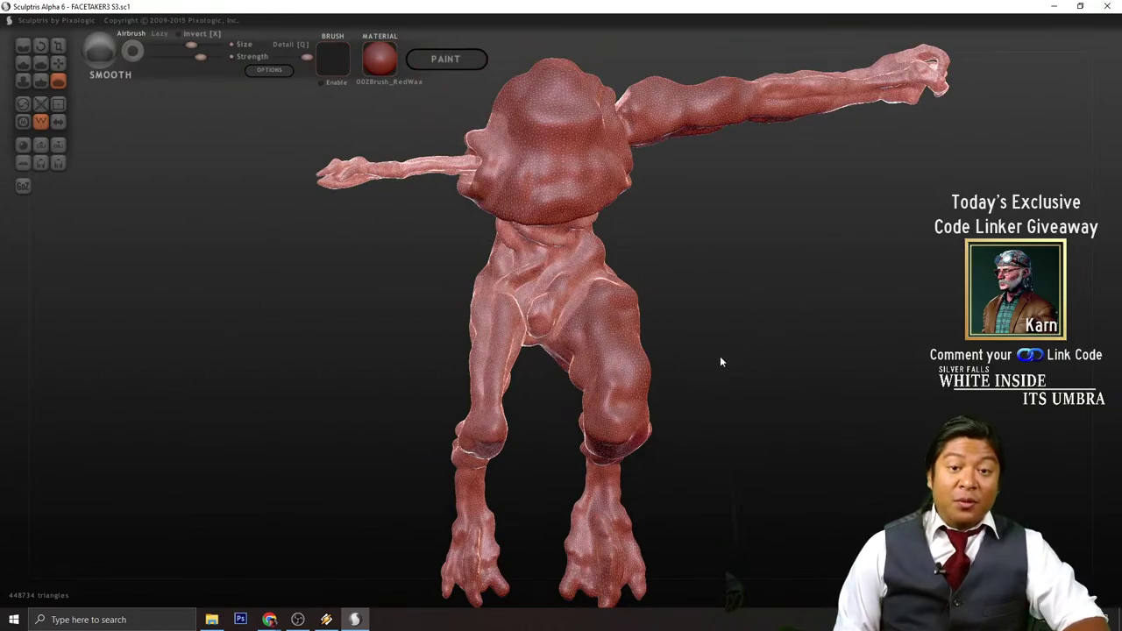
left_click_drag(720, 361, 695, 344)
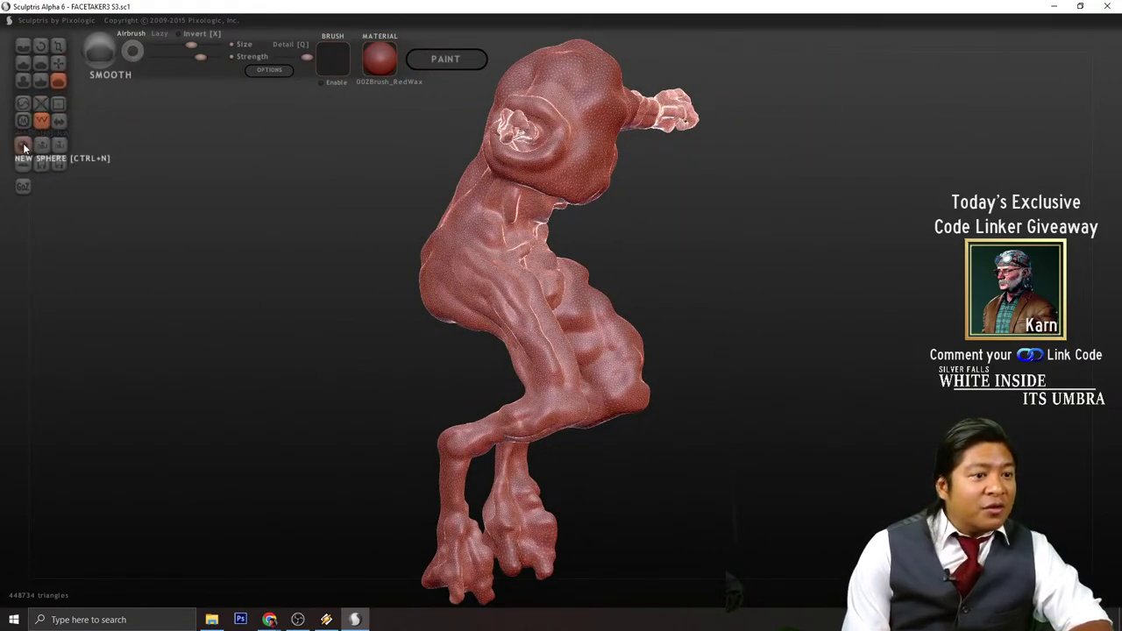
- Lower the mesh density of the creature's right thigh and hip with the Reduce brush
left_click(23, 103)
scroll(772, 413, "up", 5)
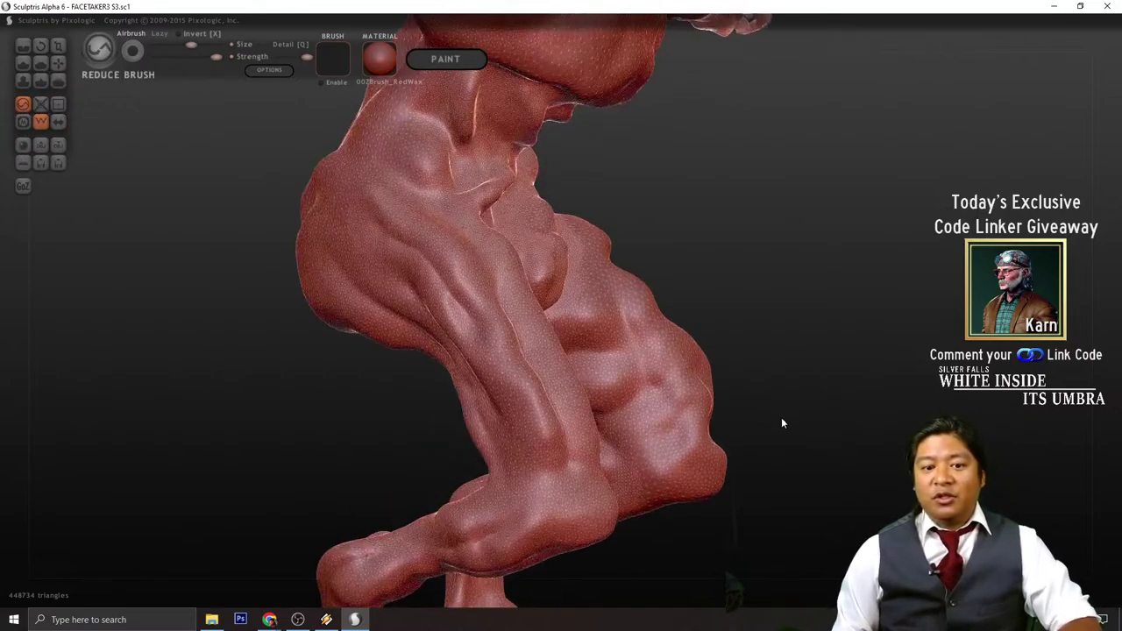
left_click_drag(784, 424, 719, 408)
scroll(521, 360, "down", 4)
mouse_move(526, 377)
left_mouse_down()
mouse_move(533, 395)
mouse_move(521, 325)
mouse_move(468, 225)
mouse_move(481, 193)
mouse_move(611, 308)
left_mouse_up()
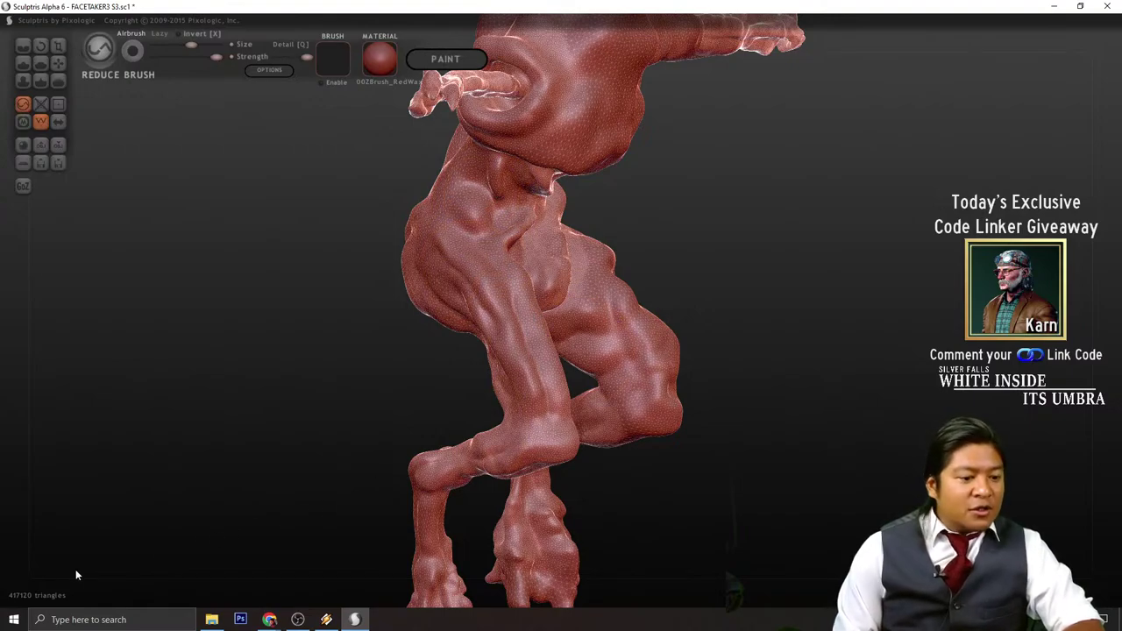
right_click_drag(547, 307, 723, 305)
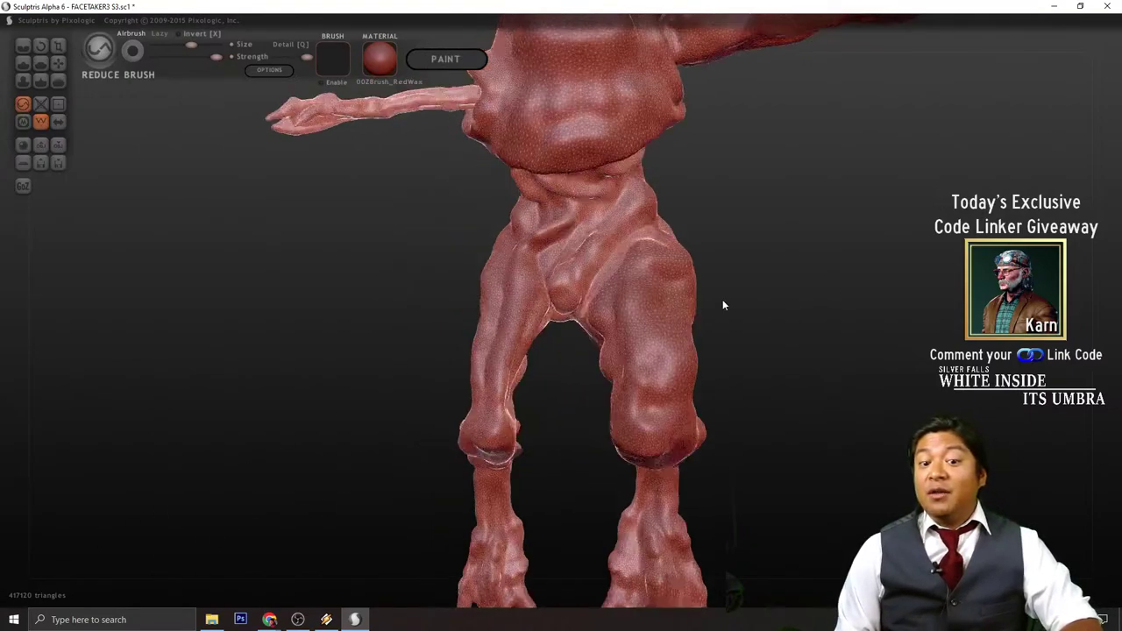
- Reduce the mesh density across the creature's waist, left hip and left thigh
mouse_move(639, 281)
left_mouse_down()
mouse_move(607, 274)
mouse_move(604, 251)
mouse_move(647, 180)
left_mouse_up()
mouse_move(649, 181)
right_mouse_down()
mouse_move(548, 225)
mouse_move(507, 228)
right_mouse_up()
left_click_drag(641, 223, 572, 182)
right_click_drag(429, 342, 534, 329)
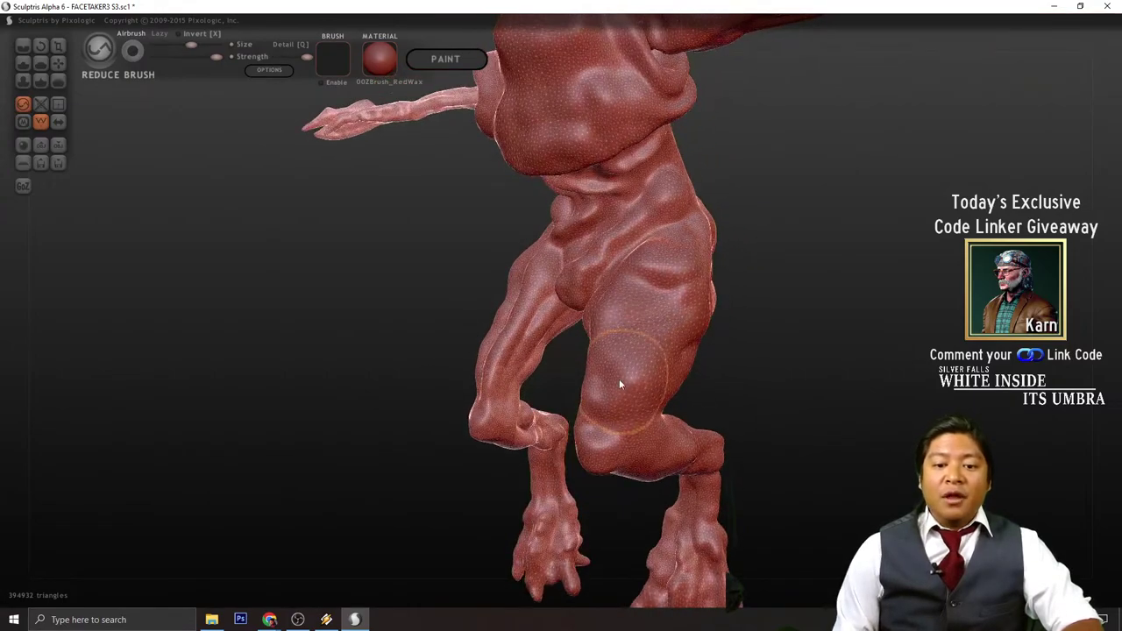
mouse_move(619, 379)
left_mouse_down()
mouse_move(500, 412)
mouse_move(539, 437)
mouse_move(520, 364)
mouse_move(571, 229)
mouse_move(821, 382)
left_mouse_up()
right_click_drag(821, 381, 811, 431)
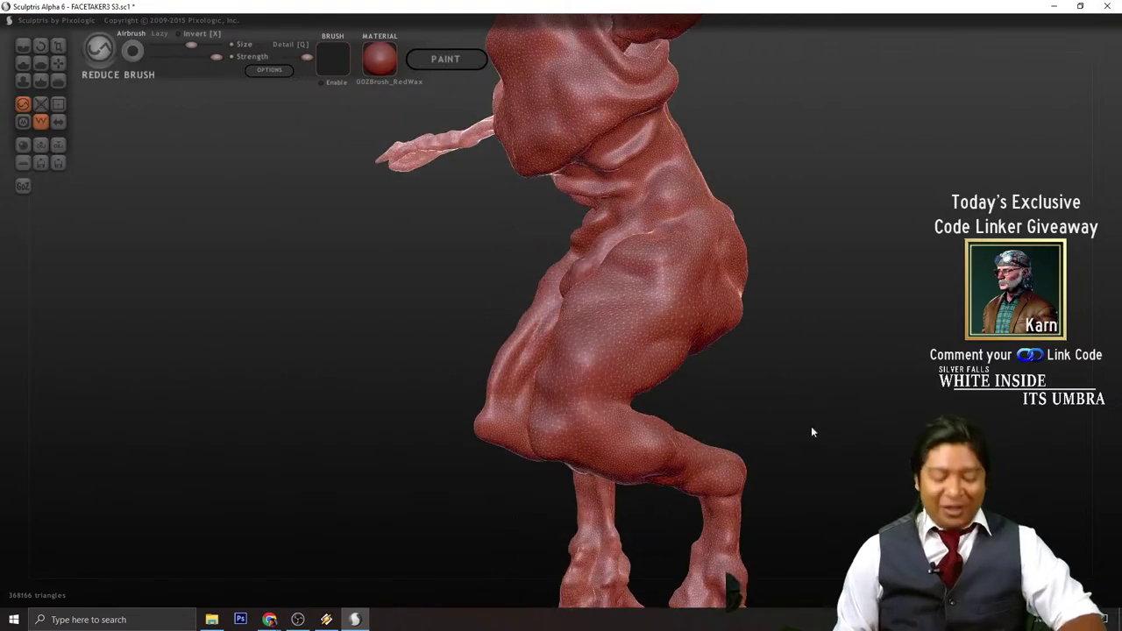
- Reduce the mesh density of the creature's left lower leg and both feet, including their undersides
right_click_drag(866, 499, 829, 279, "alt")
left_click_drag(672, 449, 727, 438)
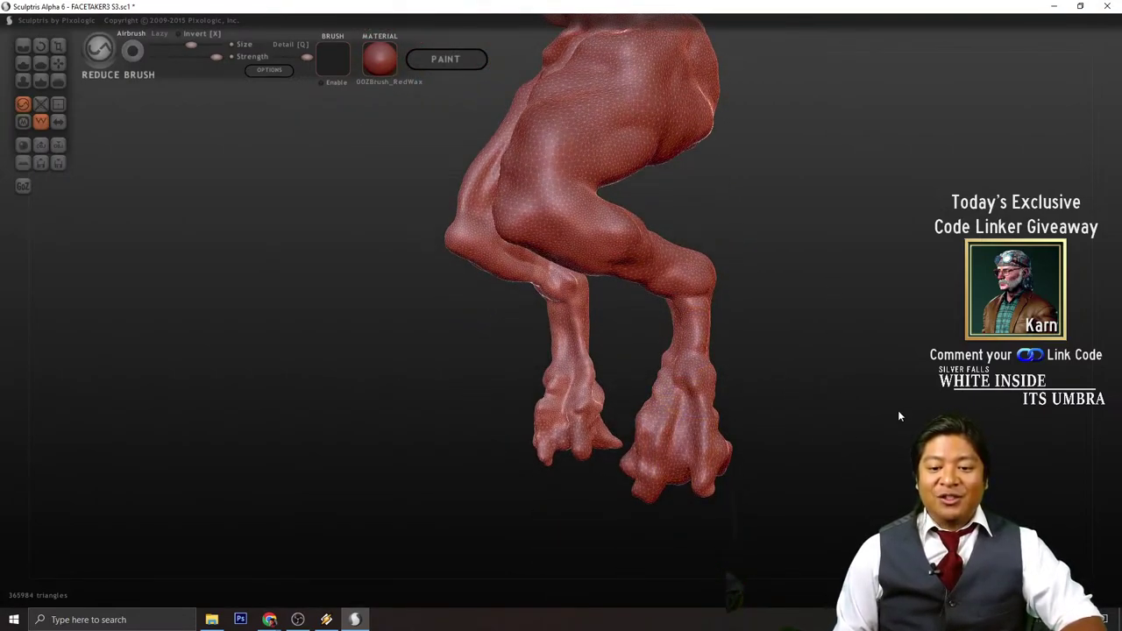
mouse_move(899, 417)
right_mouse_down()
mouse_move(664, 383)
mouse_move(605, 386)
right_mouse_up()
mouse_move(464, 457)
left_mouse_down()
mouse_move(460, 321)
mouse_move(474, 415)
left_mouse_up()
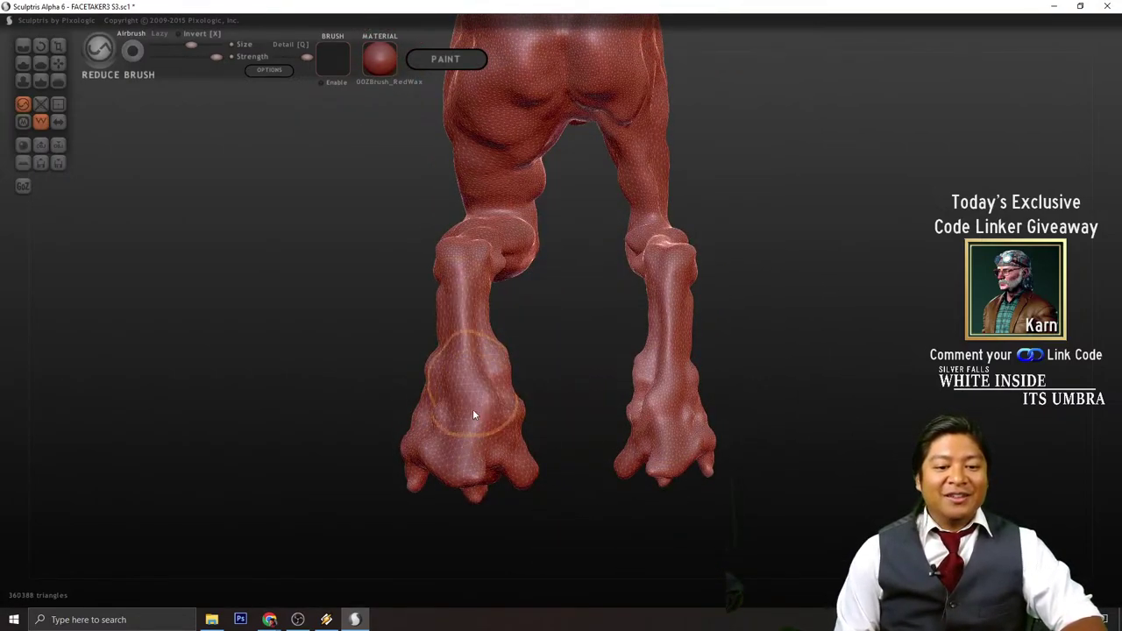
right_click_drag(570, 393, 506, 383)
mouse_move(607, 417)
left_mouse_down()
mouse_move(587, 441)
mouse_move(633, 460)
left_mouse_up()
right_click_drag(752, 419, 816, 333)
left_click_drag(648, 327, 675, 302)
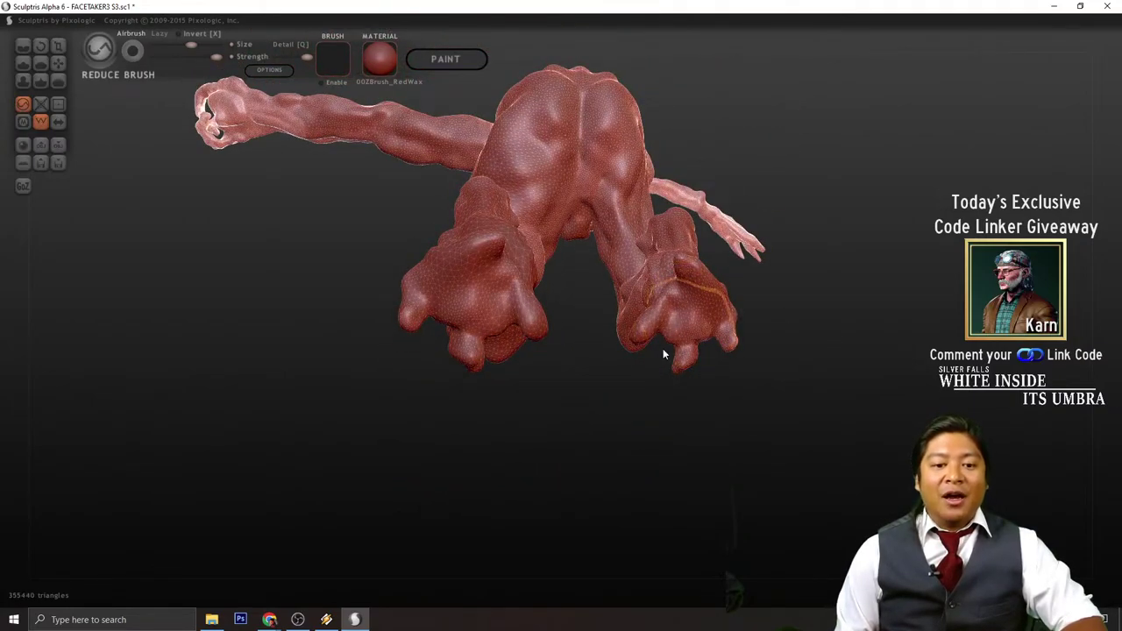
mouse_move(663, 348)
left_mouse_down()
mouse_move(467, 304)
mouse_move(722, 328)
mouse_move(672, 359)
left_mouse_up()
- Lower the mesh density around the ankles, lower legs and knees of both legs with the Reduce brush
left_click_drag(868, 323, 700, 408)
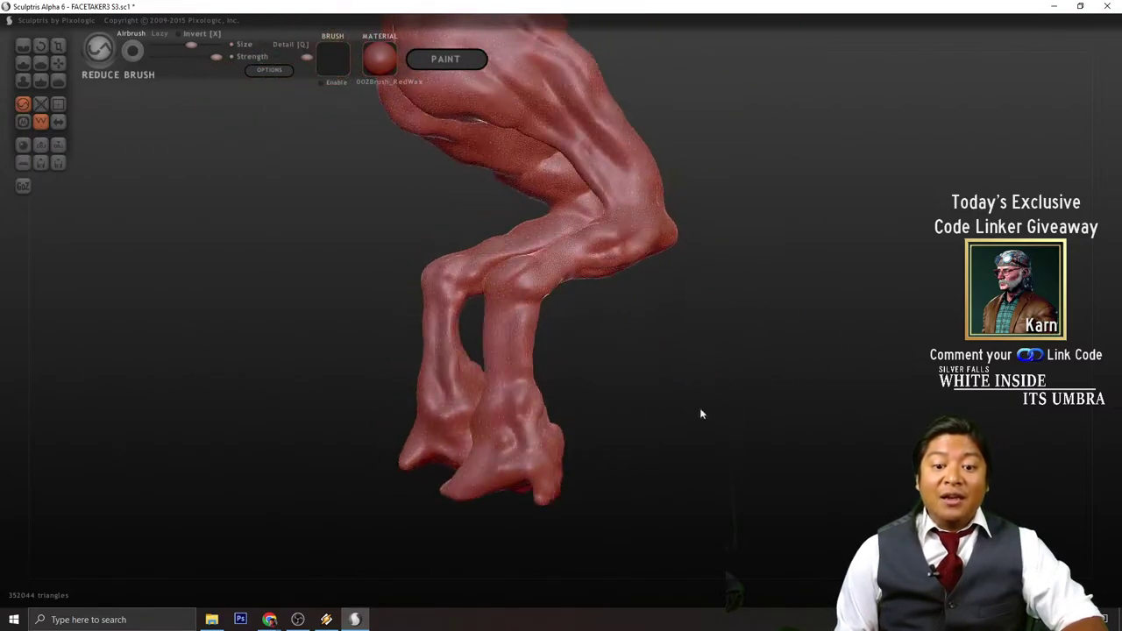
mouse_move(505, 414)
left_mouse_down()
mouse_move(506, 362)
mouse_move(546, 318)
left_mouse_up()
mouse_move(597, 280)
left_mouse_down()
mouse_move(568, 306)
mouse_move(610, 280)
left_mouse_up()
left_click_drag(681, 307, 607, 351)
right_click_drag(549, 298, 471, 226)
left_click(468, 240)
left_click_drag(780, 319, 660, 272)
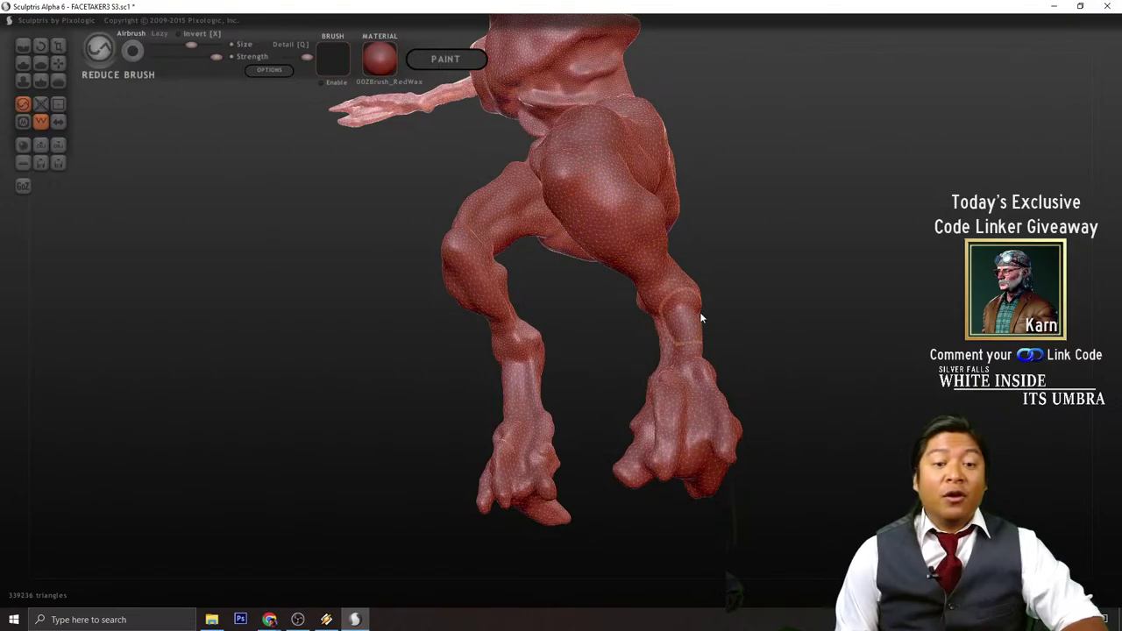
right_click_drag(700, 317, 602, 242)
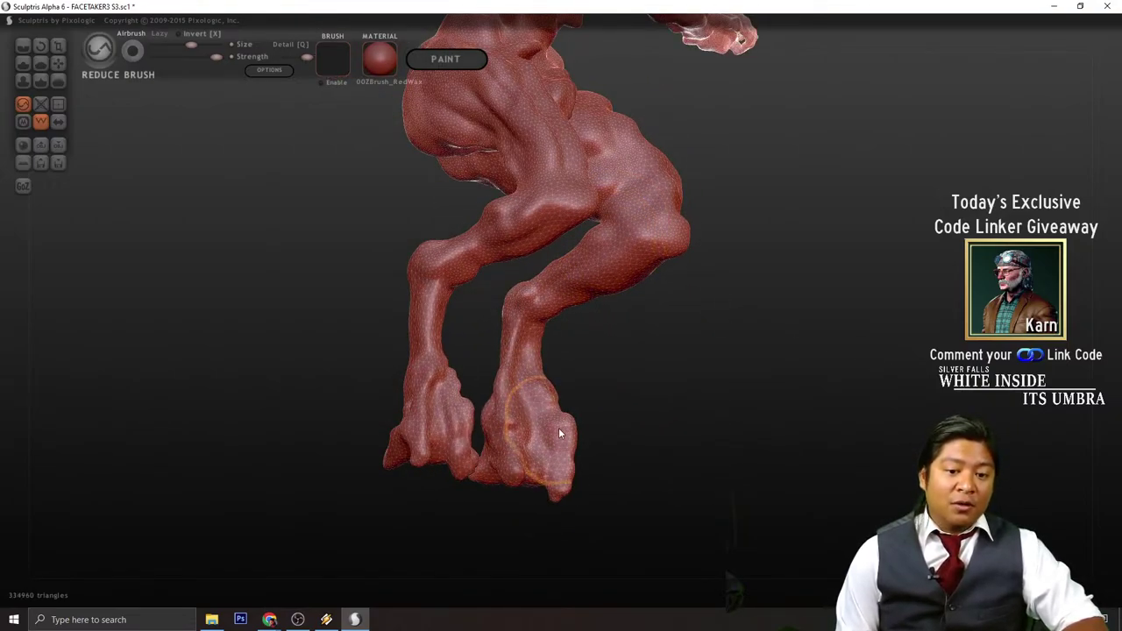
right_click_drag(756, 348, 571, 352)
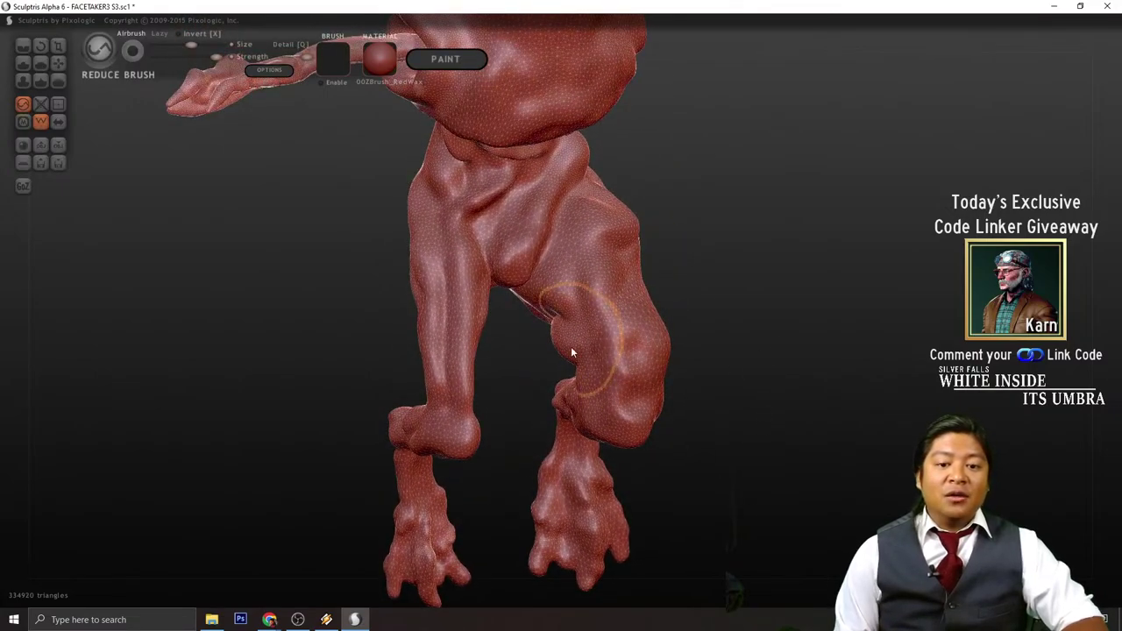
- Reduce the mesh density across the creature's buttocks and lower back with the Reduce brush
mouse_move(790, 300)
right_mouse_down()
mouse_move(623, 298)
mouse_move(784, 338)
mouse_move(698, 230)
mouse_move(900, 331)
mouse_move(699, 255)
right_mouse_up()
left_click(653, 291)
left_click(713, 239)
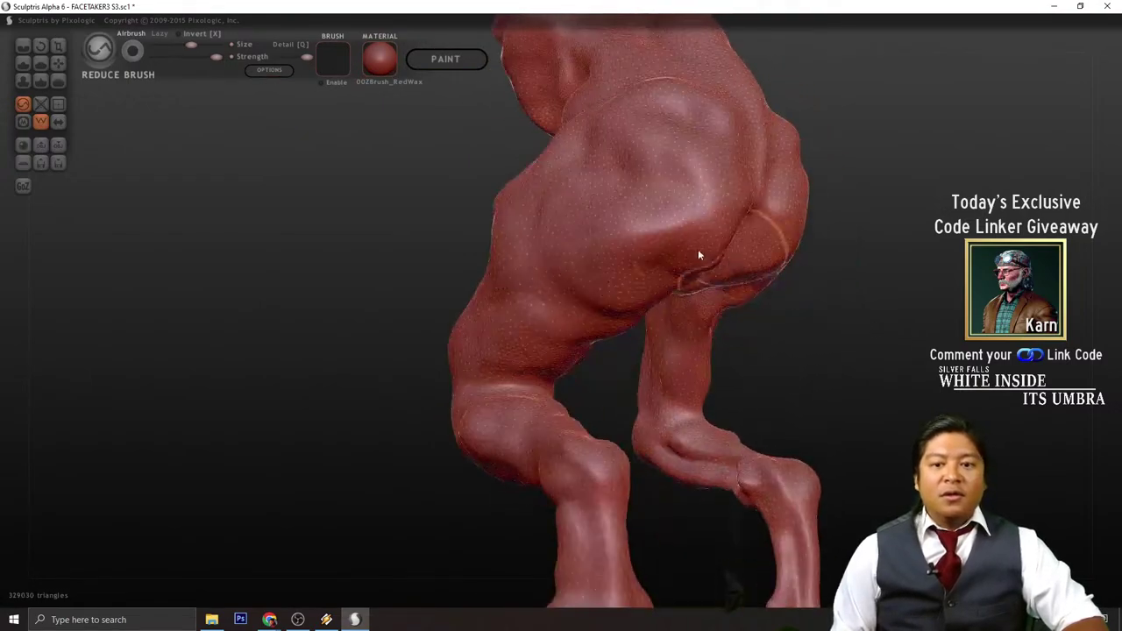
right_click_drag(873, 283, 724, 375)
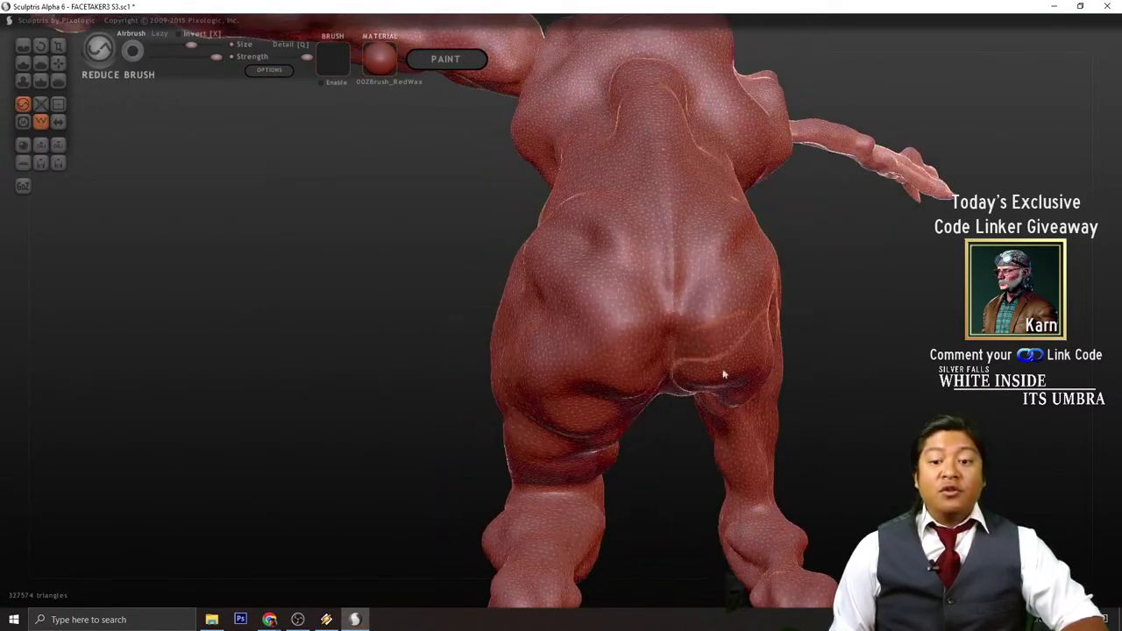
left_click(578, 235)
mouse_move(579, 235)
right_mouse_down()
mouse_move(424, 326)
mouse_move(704, 245)
mouse_move(626, 258)
right_mouse_up()
right_click_drag(770, 278, 711, 369)
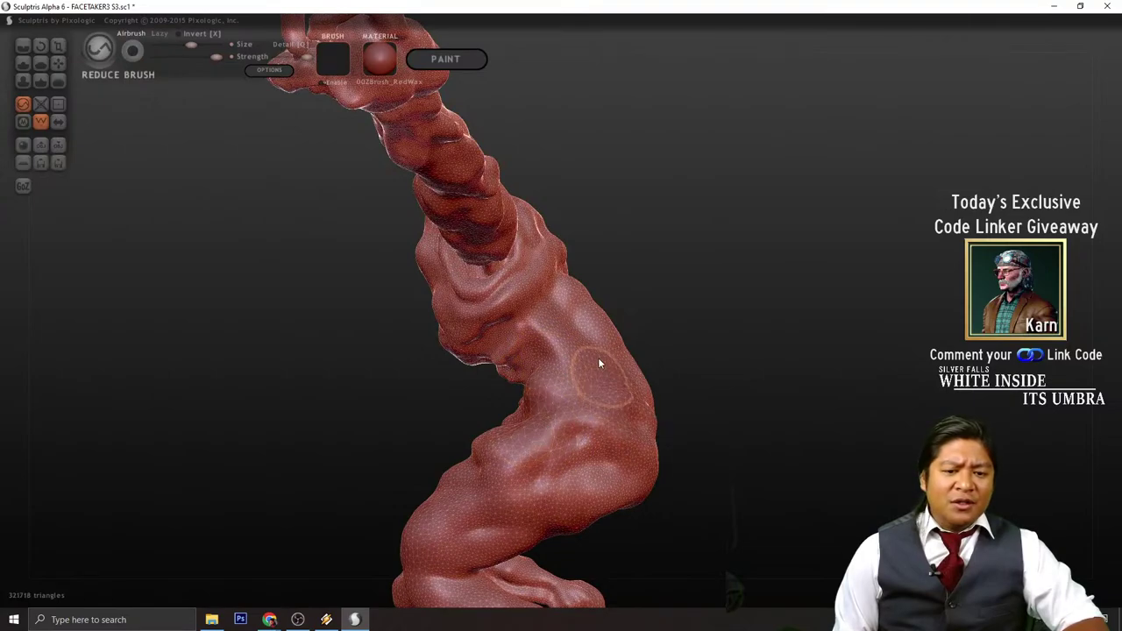
- Lower the mesh density around the side of the waist and the abdomen
left_click(498, 343)
mouse_move(499, 343)
right_mouse_down()
mouse_move(760, 315)
mouse_move(571, 366)
right_mouse_up()
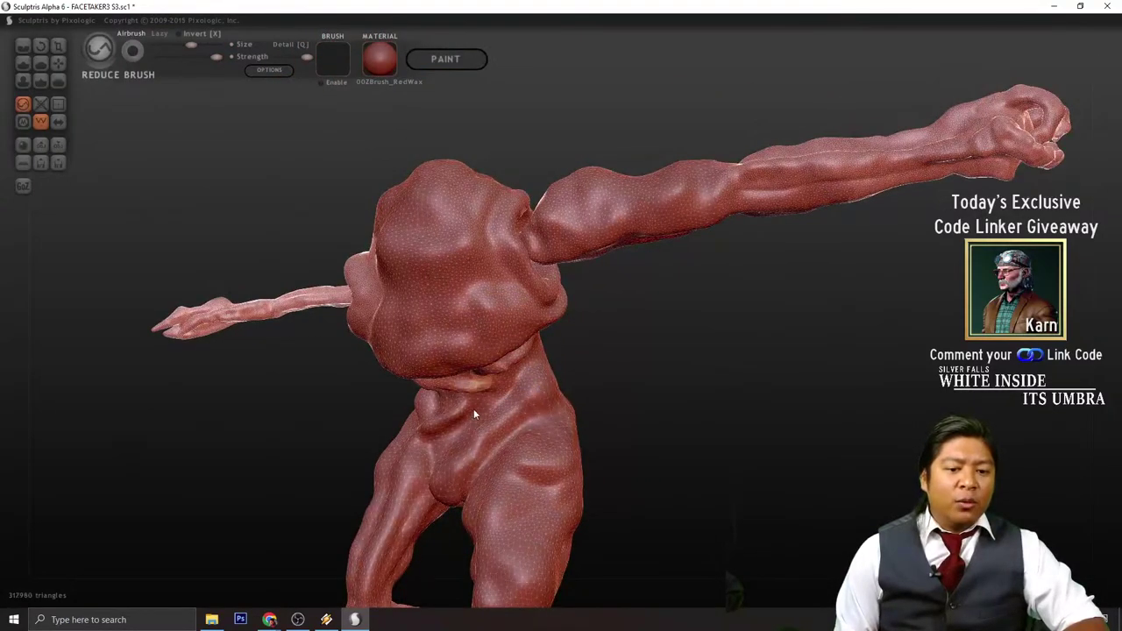
left_click(503, 422)
right_click_drag(502, 423, 603, 335)
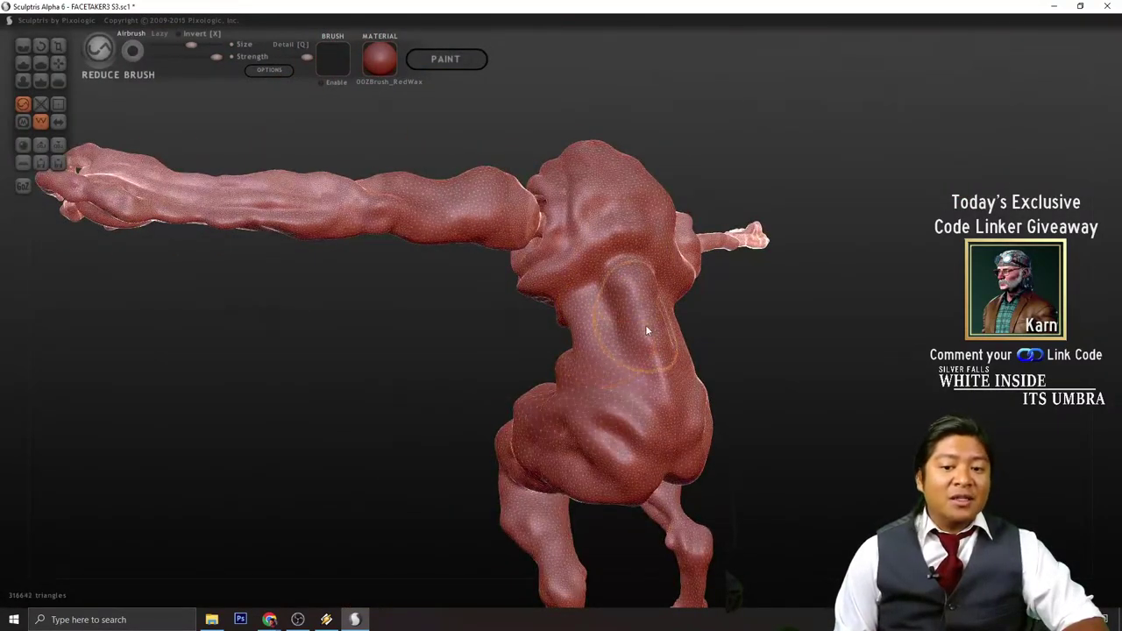
- Thin out the mesh across the back, between the buttocks and on the backs of the thighs
right_click_drag(796, 357, 648, 442)
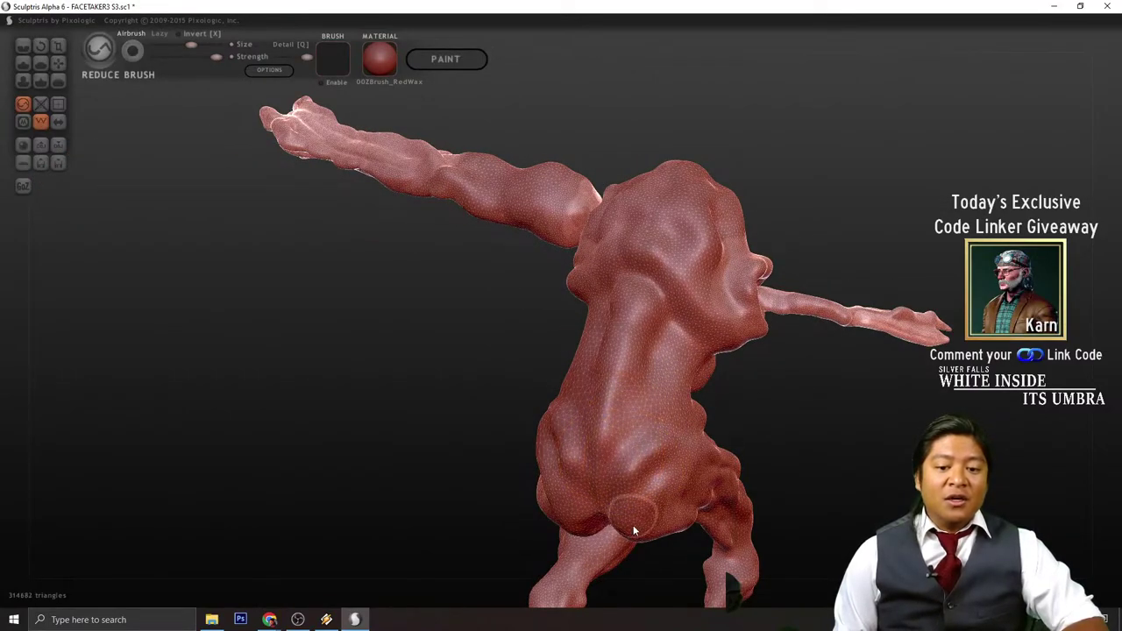
right_click_drag(568, 495, 708, 433)
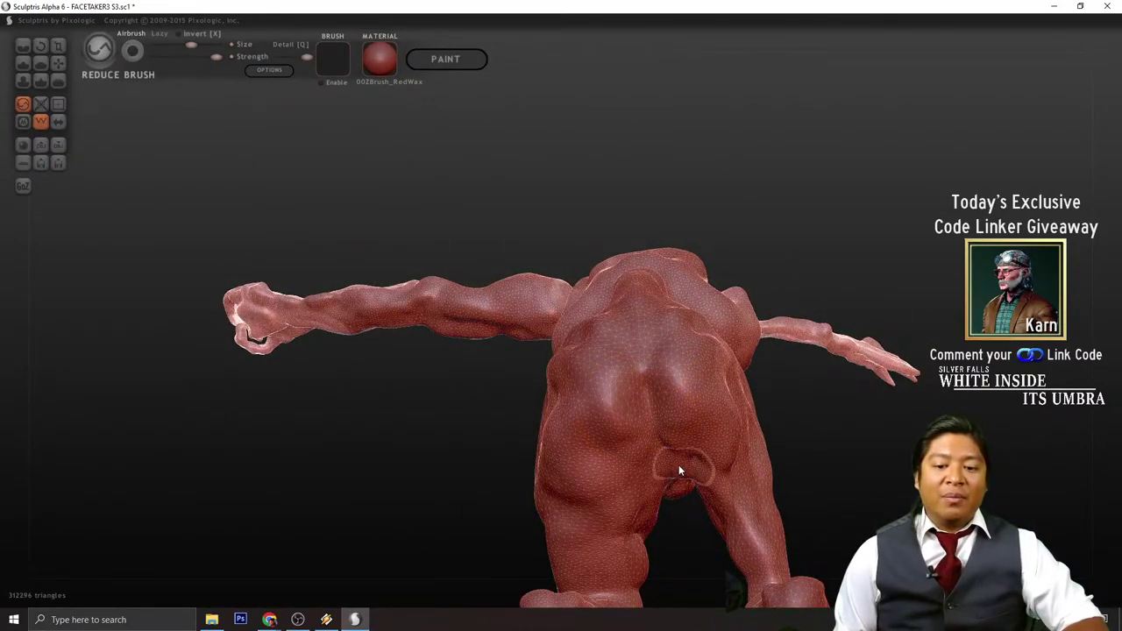
right_click_drag(834, 496, 630, 335)
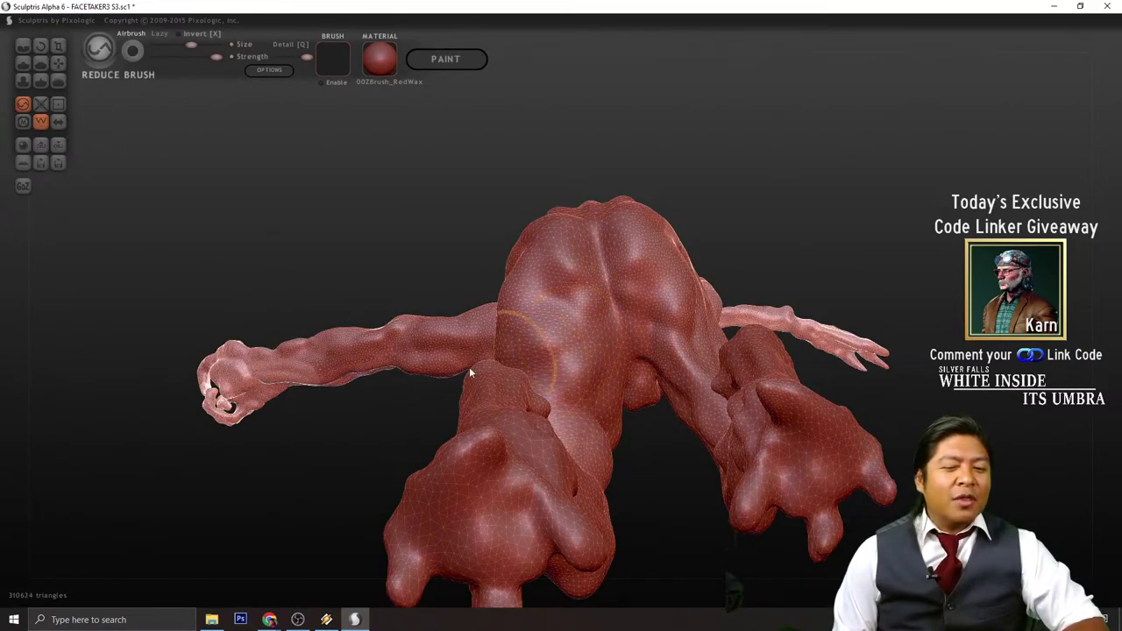
mouse_move(374, 427)
right_mouse_down()
mouse_move(386, 456)
mouse_move(602, 489)
mouse_move(792, 353)
right_mouse_up()
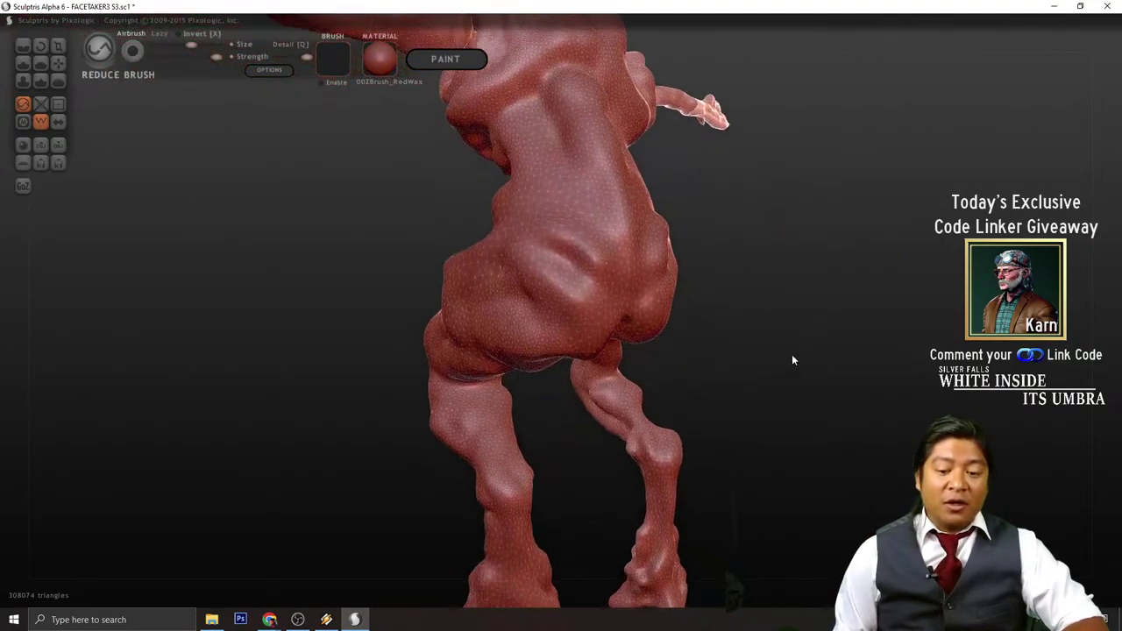
- Reduce the mesh density along the backs of both legs, from the heels up to the thighs
left_click_drag(506, 479, 474, 381)
right_click_drag(600, 406, 716, 423)
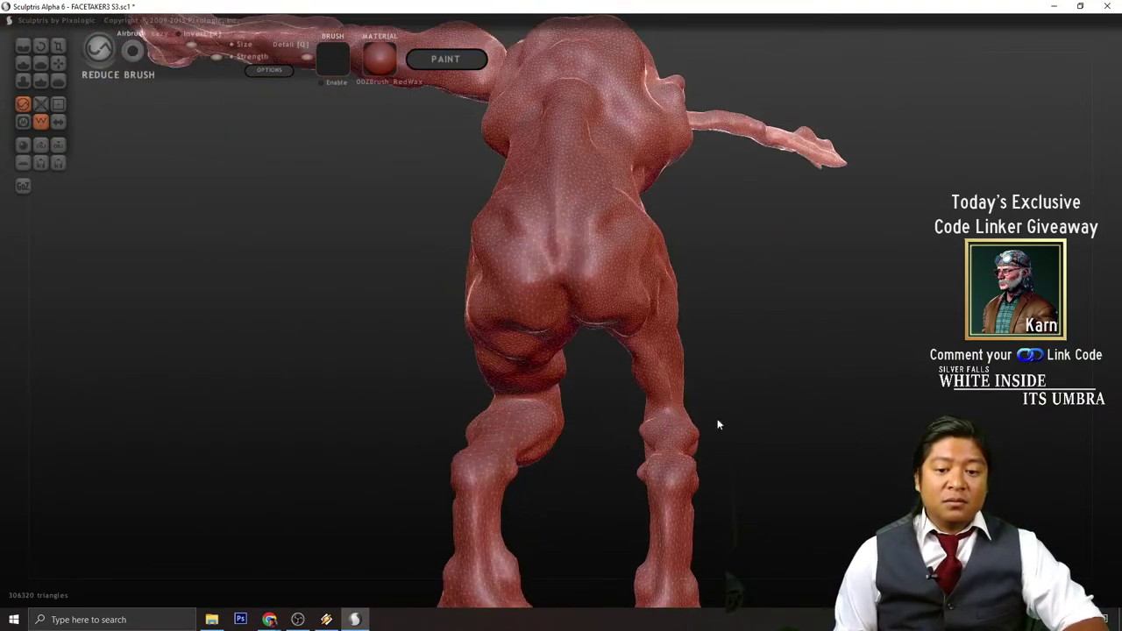
mouse_move(672, 497)
left_mouse_down()
mouse_move(671, 369)
mouse_move(656, 325)
left_mouse_up()
left_click_drag(742, 339, 702, 370)
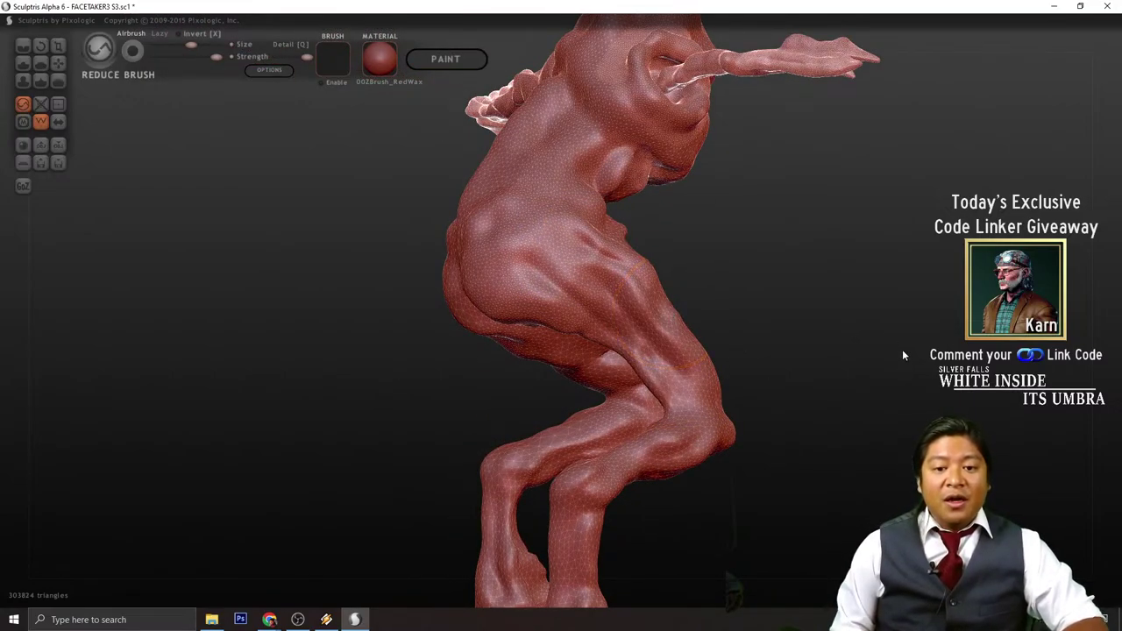
- Lower the mesh density on the creature's right hip, flank and the side of its back
right_click_drag(904, 353, 794, 319)
mouse_move(595, 307)
left_mouse_down()
mouse_move(646, 321)
mouse_move(614, 311)
mouse_move(565, 235)
mouse_move(615, 209)
left_mouse_up()
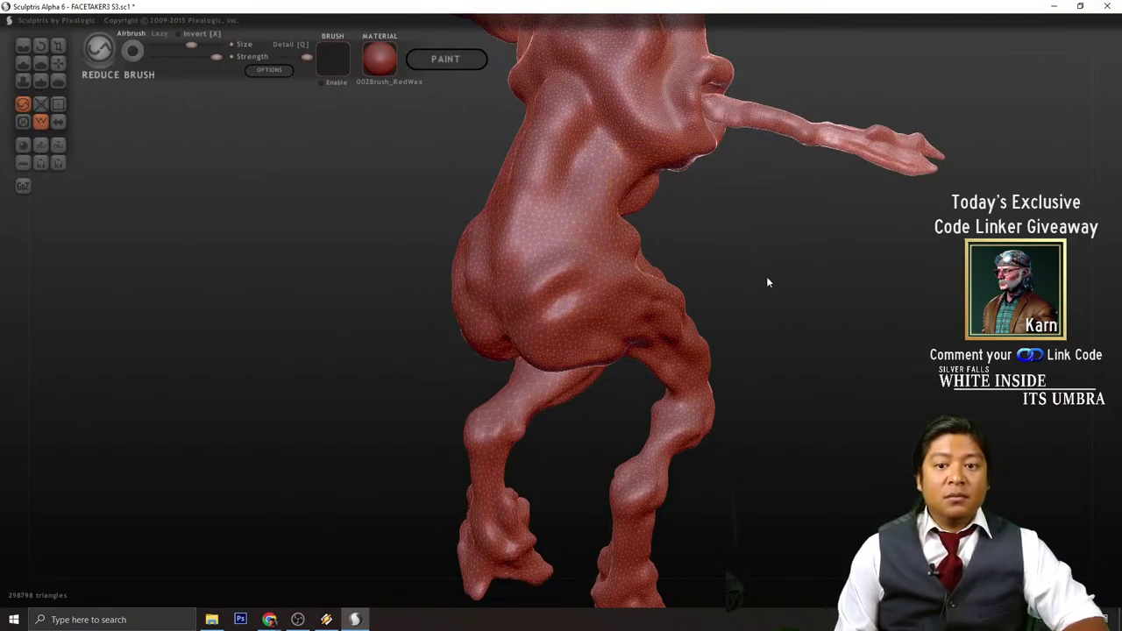
mouse_move(766, 278)
right_mouse_down()
mouse_move(731, 375)
mouse_move(627, 264)
right_mouse_up()
mouse_move(628, 264)
left_mouse_down()
mouse_move(615, 216)
mouse_move(588, 273)
mouse_move(667, 211)
left_mouse_up()
mouse_move(736, 225)
right_mouse_down()
mouse_move(845, 314)
mouse_move(902, 465)
mouse_move(814, 589)
right_mouse_up()
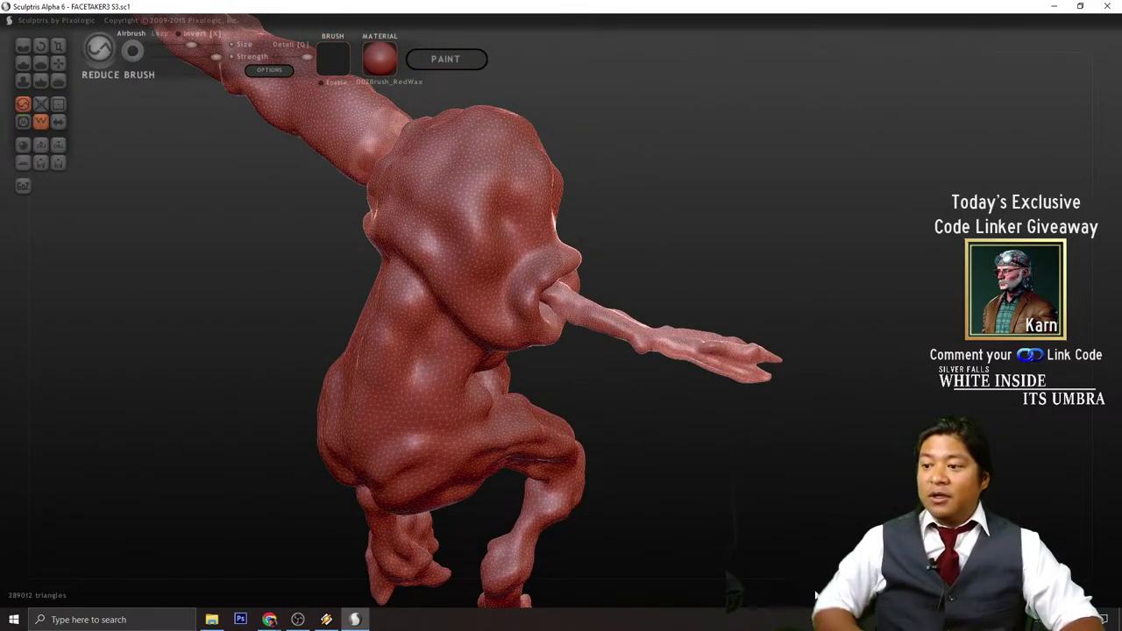
- Reduce the mesh density of the hand and fingers on the creature's thin right arm
scroll(787, 395, "down", 3)
scroll(844, 384, "up", 6)
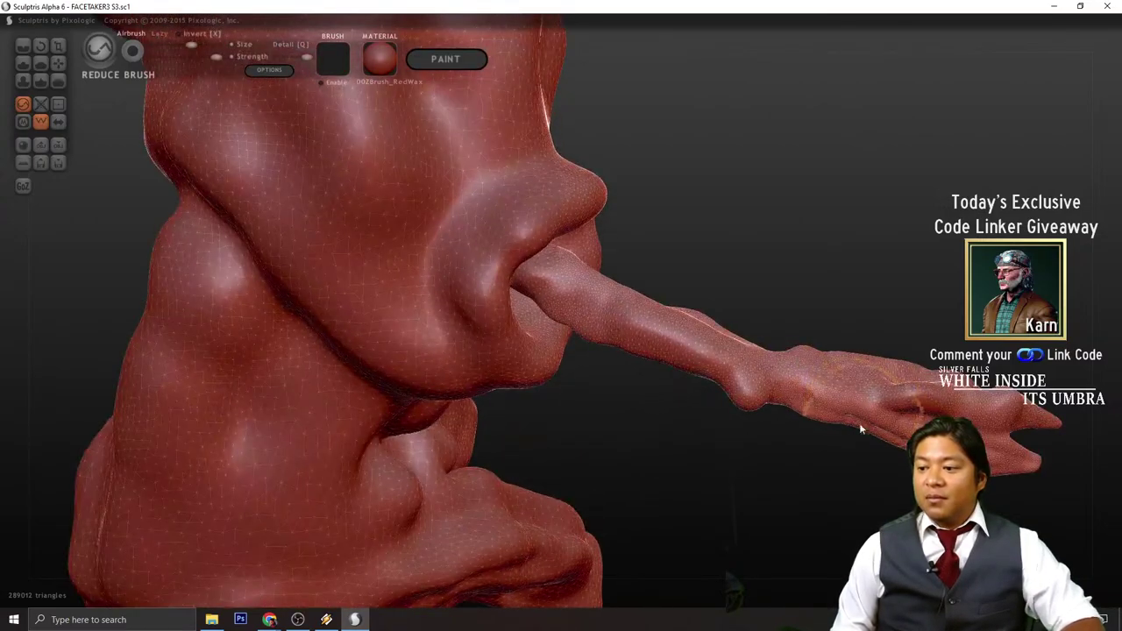
middle_click_drag(861, 498, 684, 445)
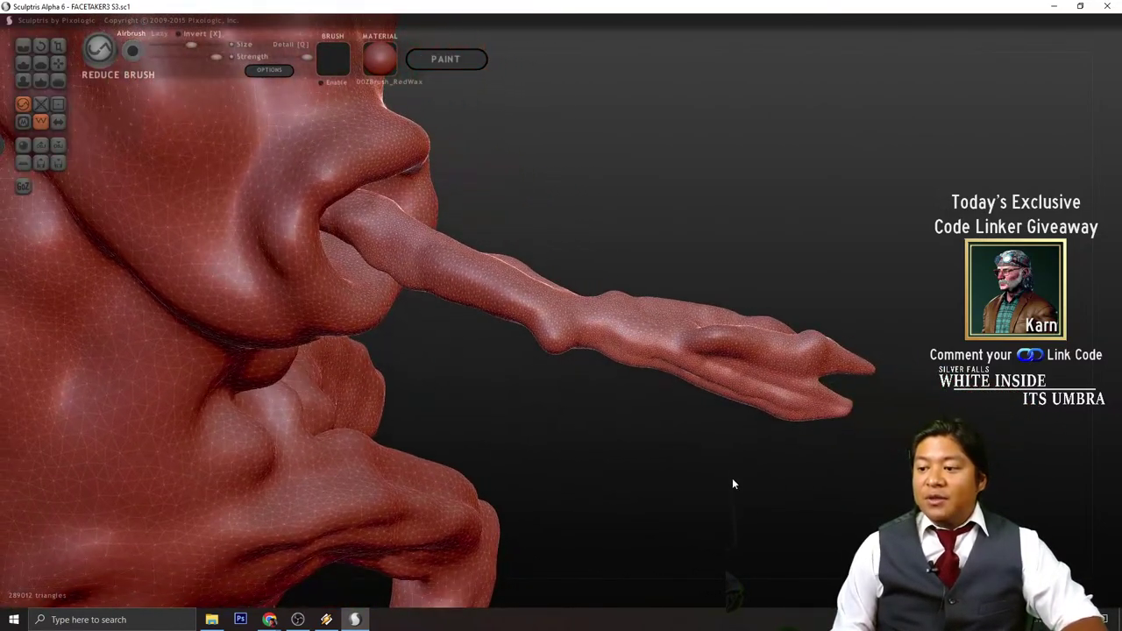
middle_click_drag(732, 478, 729, 449)
mouse_move(783, 355)
left_mouse_down()
mouse_move(792, 330)
mouse_move(789, 351)
left_mouse_up()
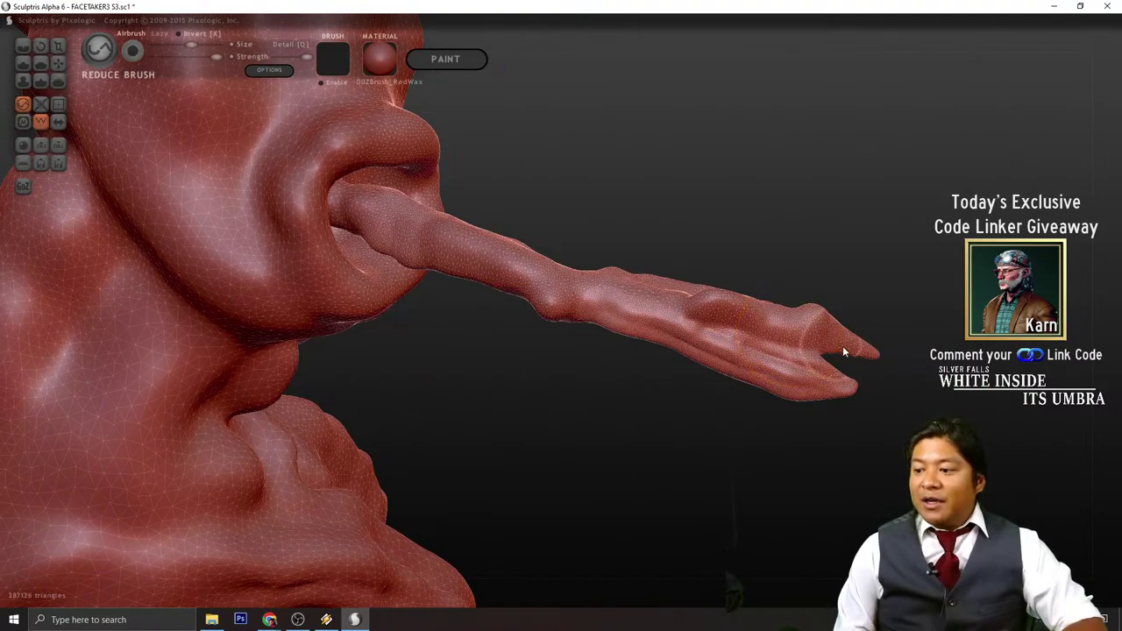
left_click_drag(798, 445, 772, 435)
left_click_drag(791, 326, 857, 366)
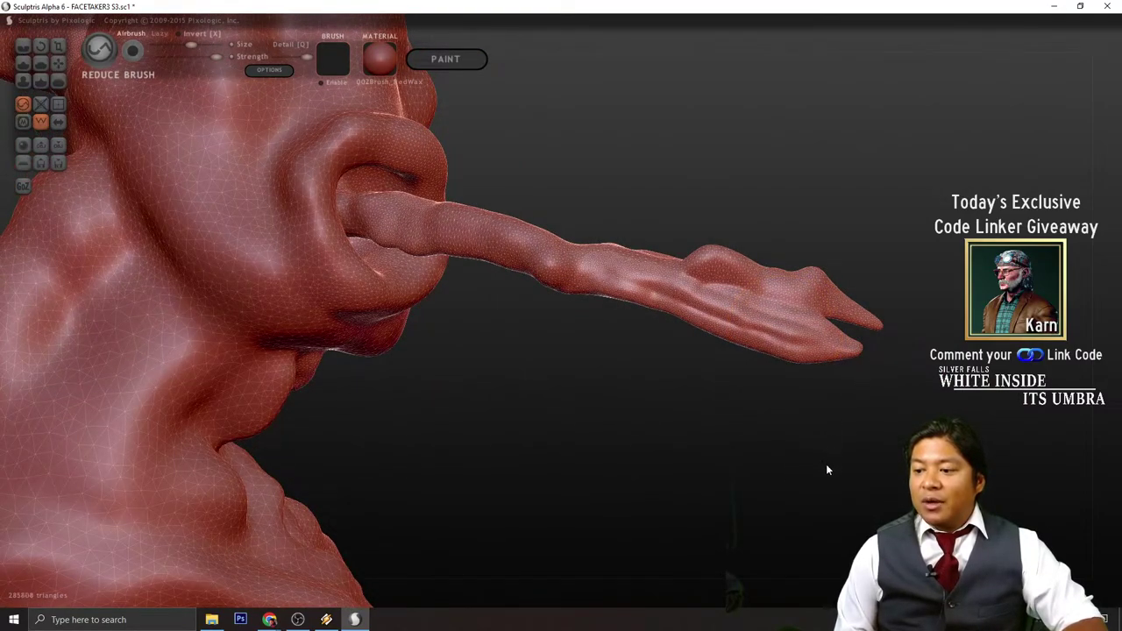
- Lower the mesh density of the thin right arm from the hand up to the elbow
right_click_drag(827, 468, 828, 326)
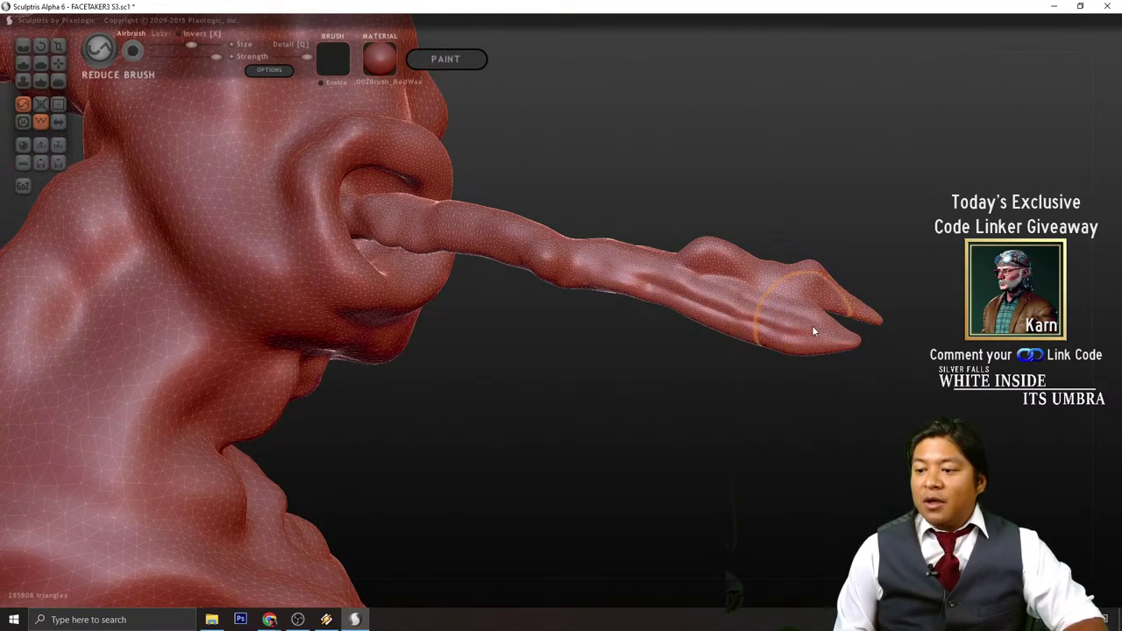
mouse_move(817, 333)
right_mouse_down()
mouse_move(791, 438)
mouse_move(831, 335)
right_mouse_up()
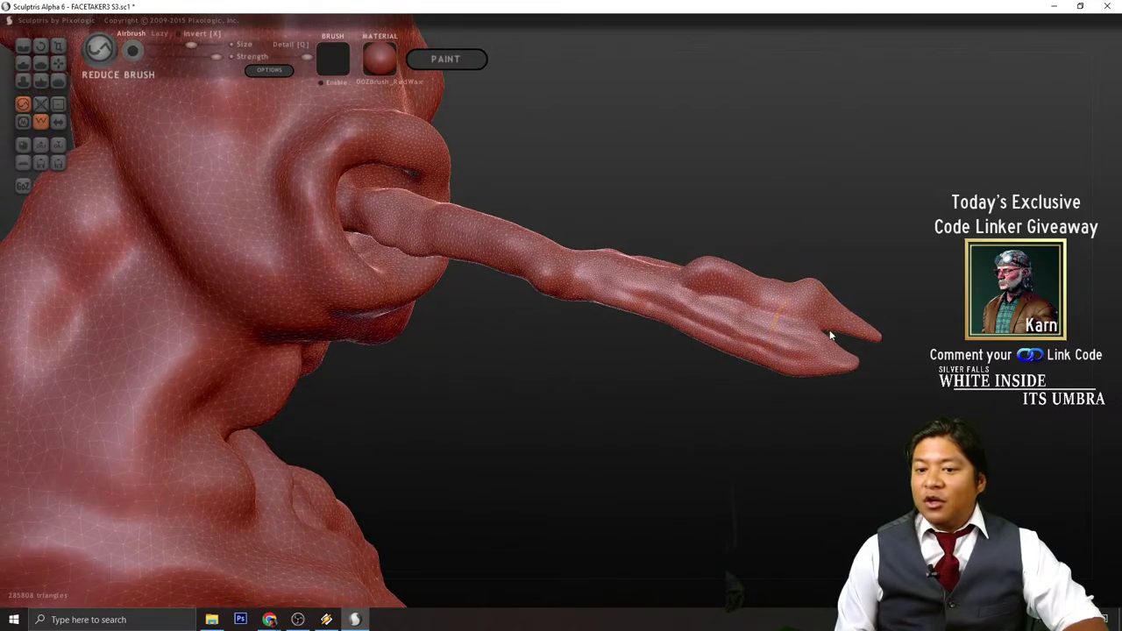
mouse_move(829, 331)
left_mouse_down()
mouse_move(844, 370)
mouse_move(552, 268)
mouse_move(577, 290)
left_mouse_up()
mouse_move(747, 450)
right_mouse_down()
mouse_move(844, 318)
mouse_move(868, 347)
right_mouse_up()
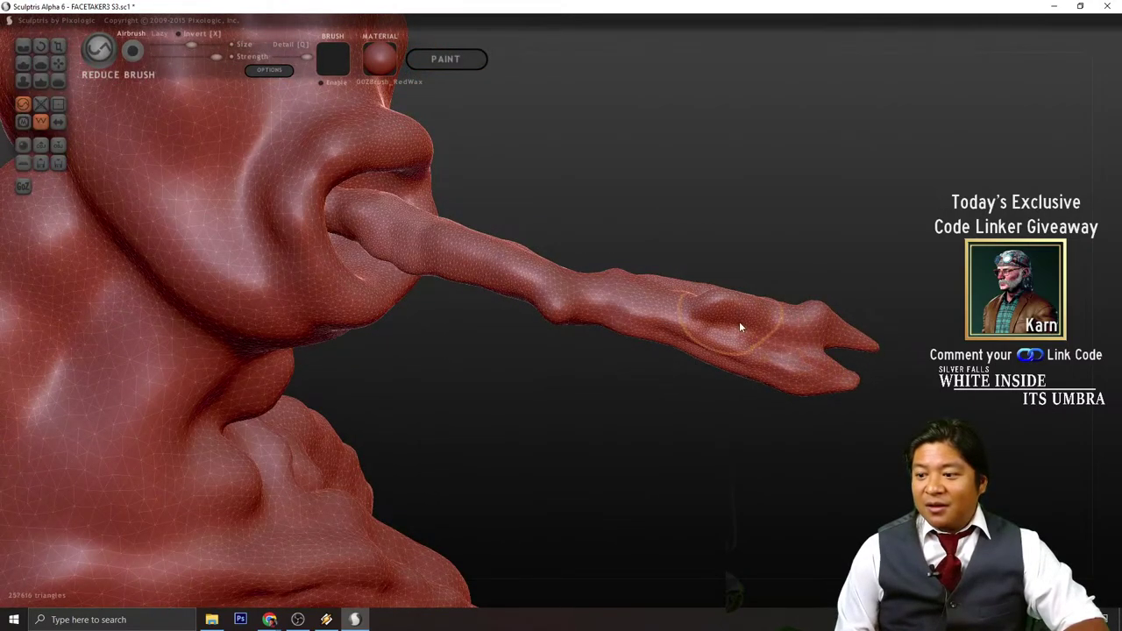
- Thin out the mesh on the remaining sides of the thin right arm, including its hand, forearm and upper arm
right_click_drag(785, 432, 520, 343)
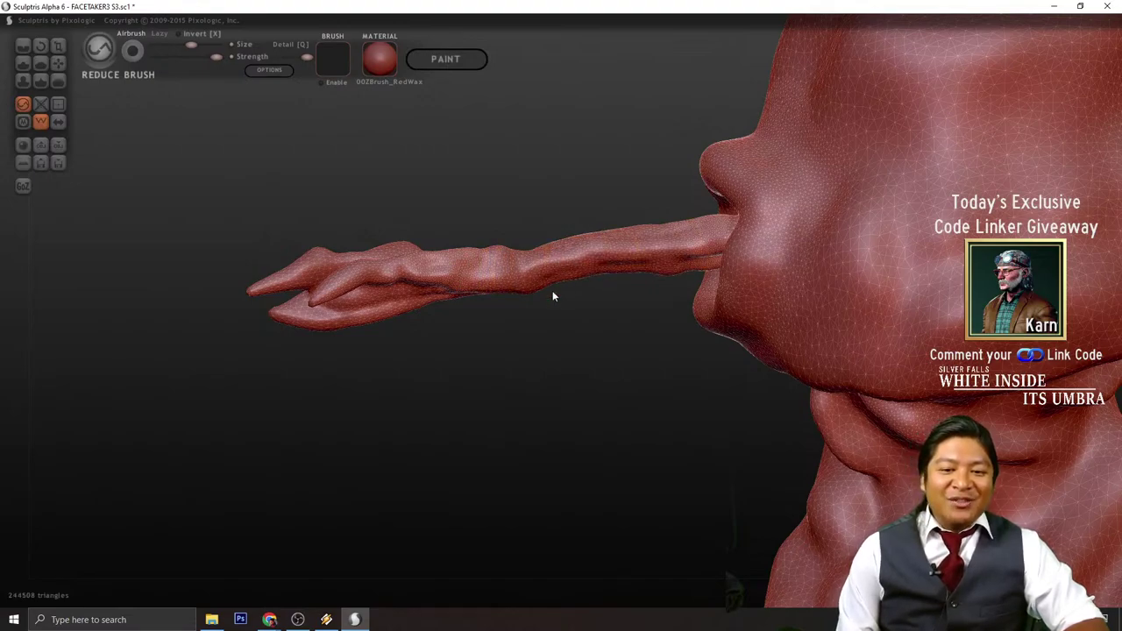
right_click_drag(552, 293, 477, 319)
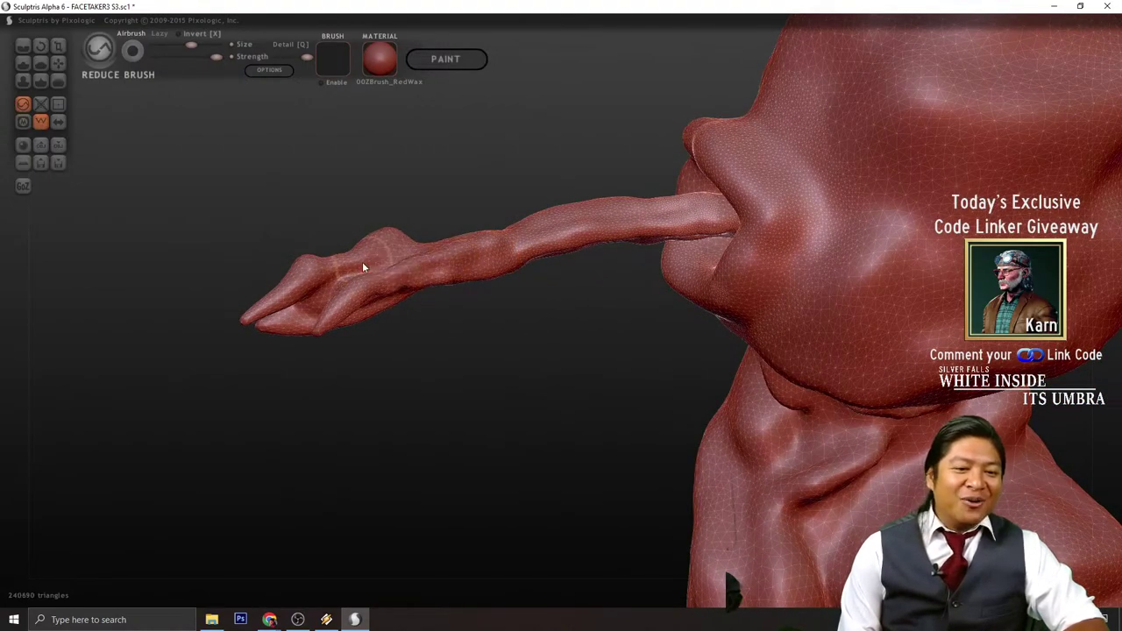
right_click_drag(363, 261, 463, 293)
right_click_drag(369, 309, 440, 306)
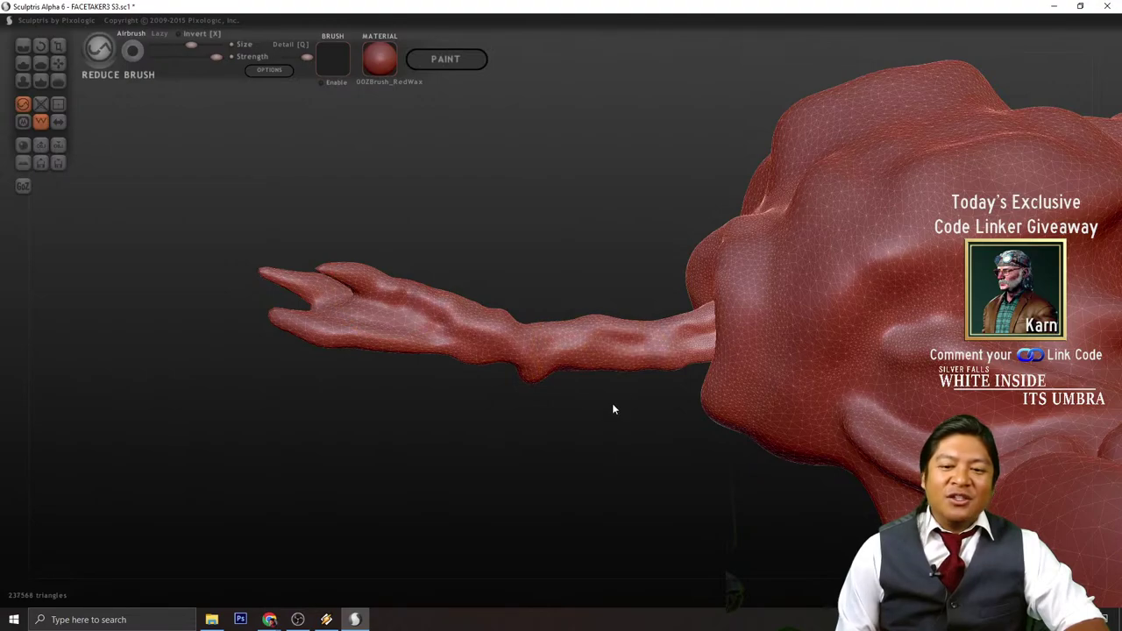
mouse_move(612, 403)
right_mouse_down()
mouse_move(632, 478)
mouse_move(557, 458)
mouse_move(619, 415)
right_mouse_up()
- Reduce the mesh density where the thin arm enters its shoulder socket and inside the surrounding folds
scroll(621, 302, "up", 2)
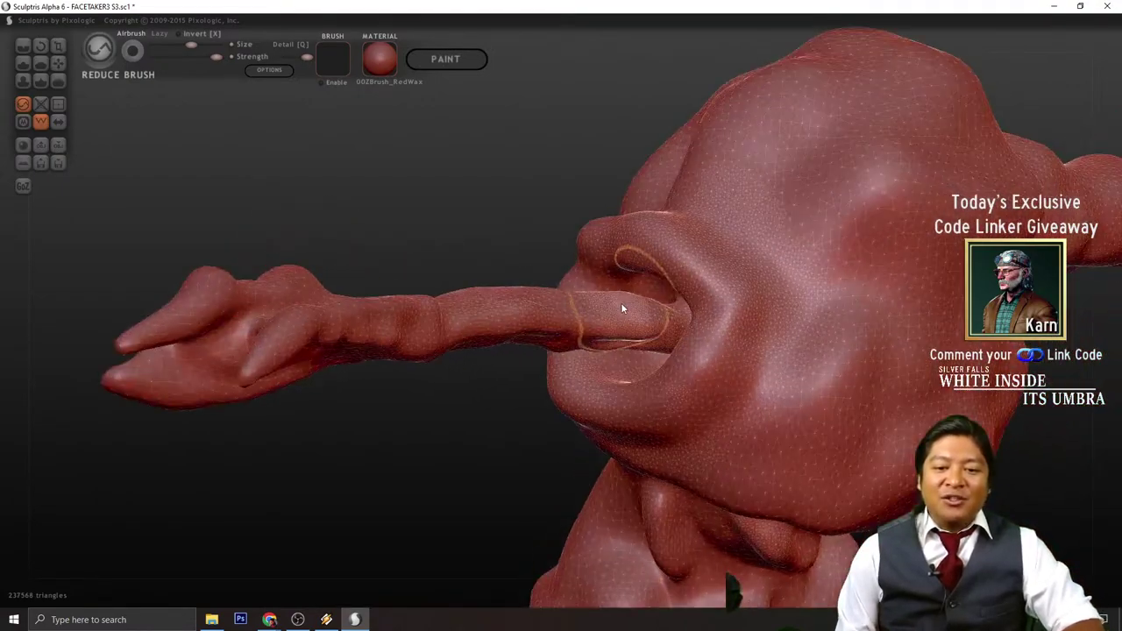
right_click_drag(564, 198, 496, 279)
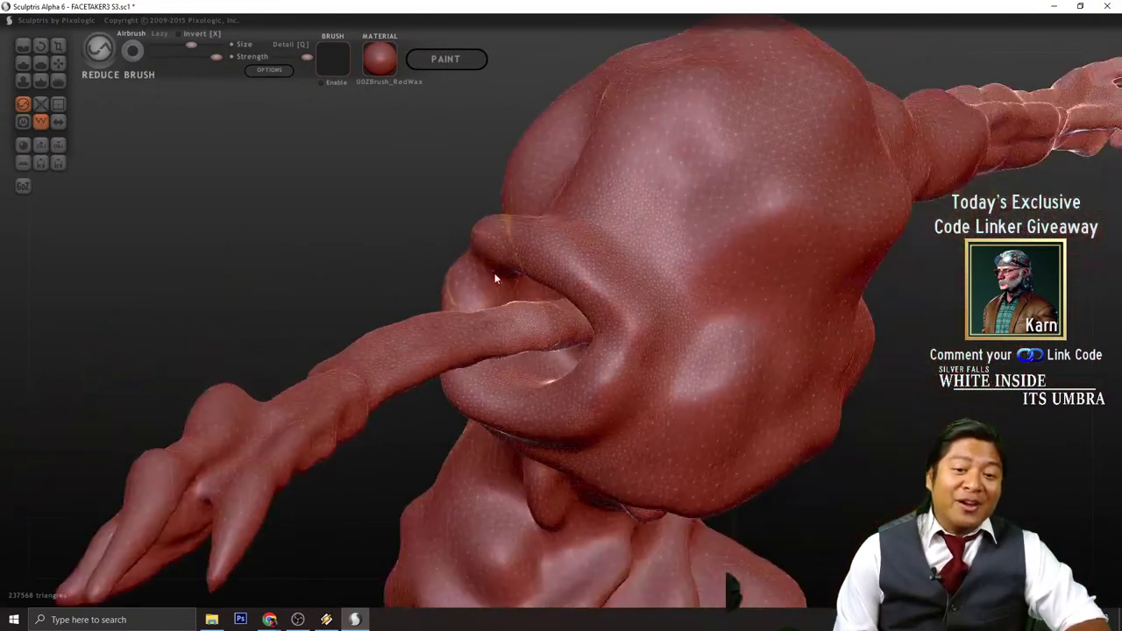
mouse_move(548, 328)
left_mouse_down()
mouse_move(520, 330)
mouse_move(556, 353)
mouse_move(484, 380)
left_mouse_up()
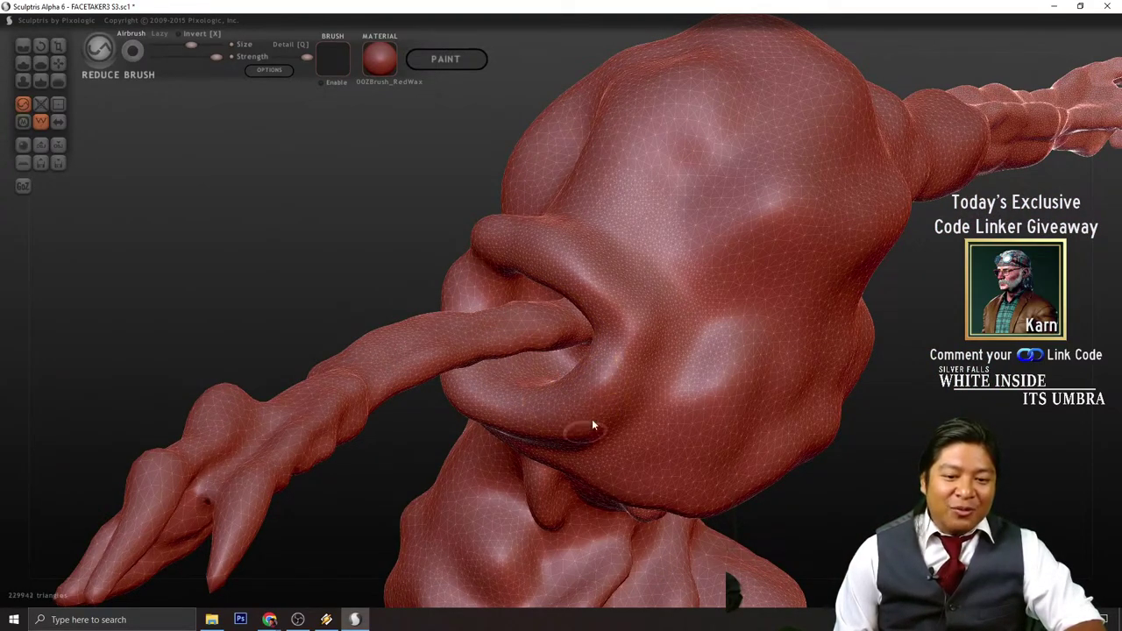
right_click_drag(917, 502, 912, 437)
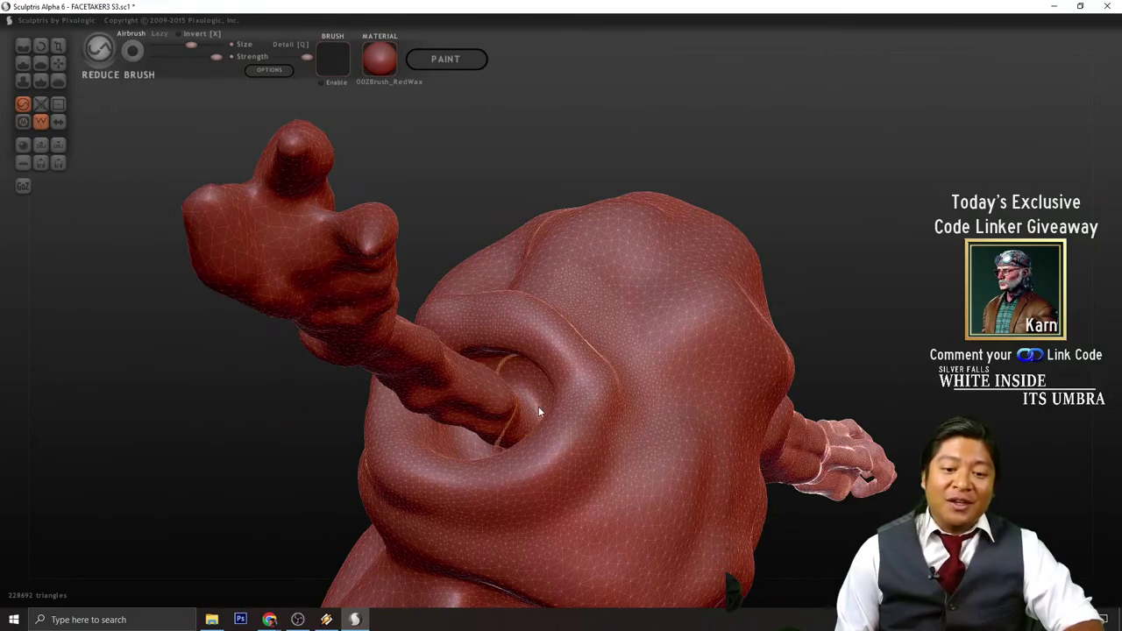
mouse_move(539, 406)
left_mouse_down()
mouse_move(432, 363)
mouse_move(421, 428)
left_mouse_up()
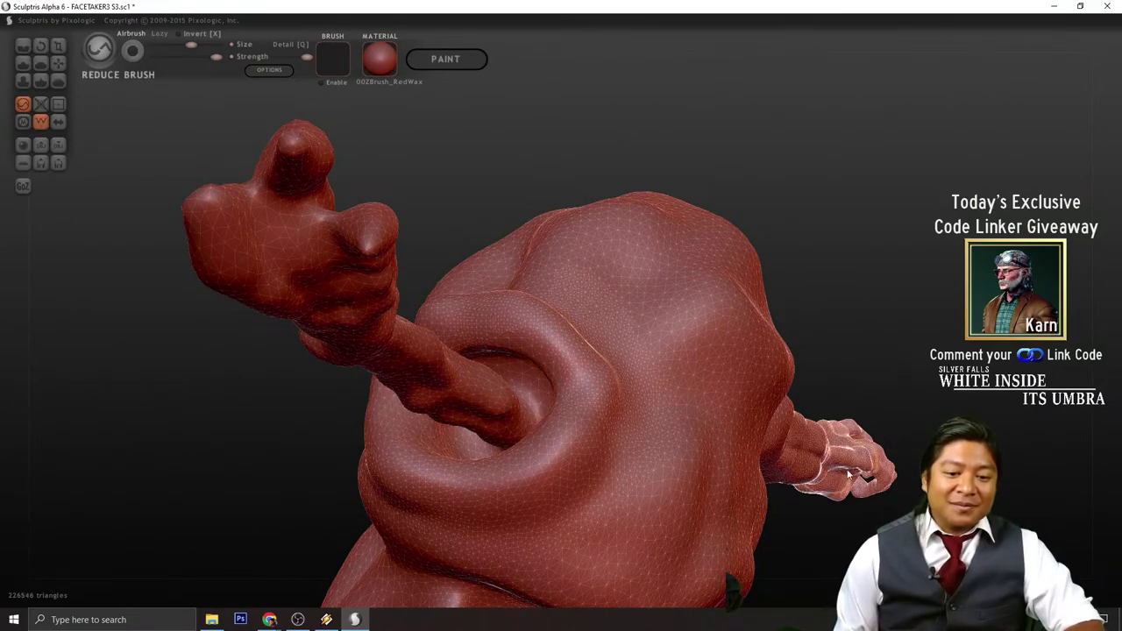
- Lower the mesh density of the right shoulder socket's interior and the base of the thin arm
right_click_drag(421, 425, 519, 285)
left_click_drag(817, 351, 902, 456, "alt")
mouse_move(590, 379)
left_mouse_down()
mouse_move(488, 346)
mouse_move(569, 346)
mouse_move(548, 343)
mouse_move(564, 293)
mouse_move(648, 433)
mouse_move(541, 431)
mouse_move(526, 451)
mouse_move(501, 394)
mouse_move(456, 395)
mouse_move(450, 412)
mouse_move(538, 404)
left_mouse_up()
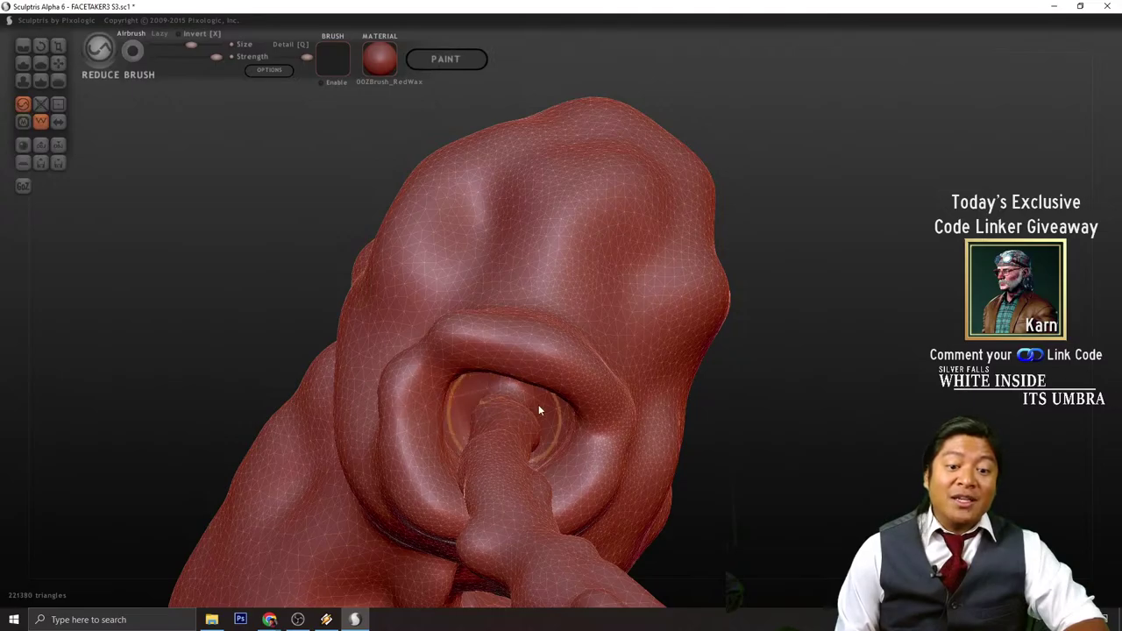
mouse_move(538, 404)
right_mouse_down()
mouse_move(752, 469)
mouse_move(656, 460)
right_mouse_up()
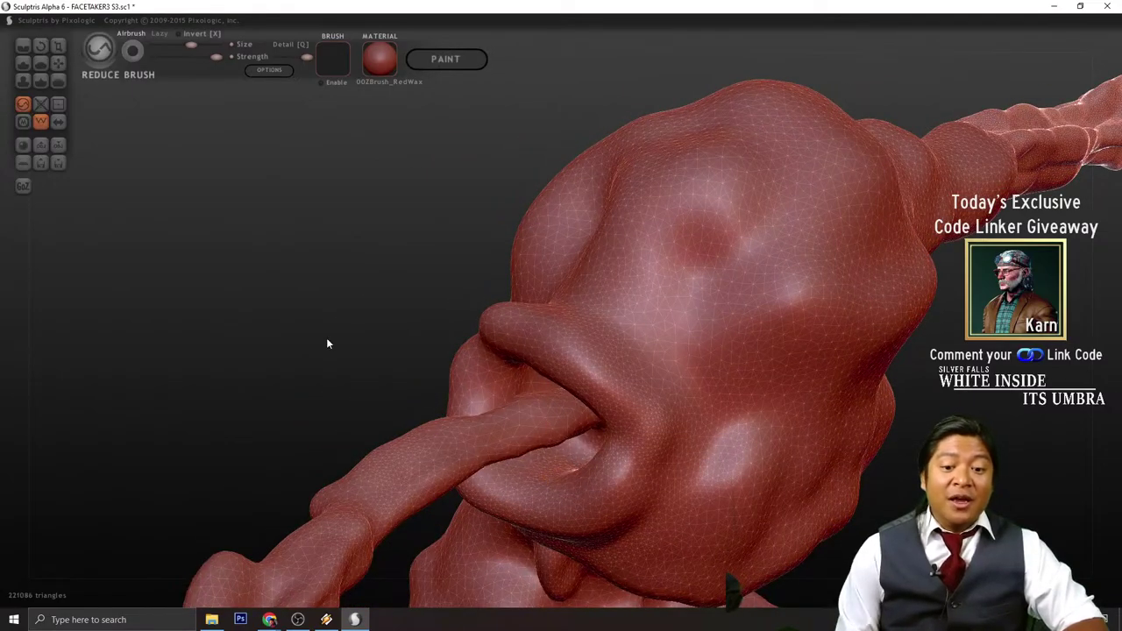
mouse_move(325, 341)
right_mouse_down()
mouse_move(478, 380)
mouse_move(459, 430)
right_mouse_up()
left_click_drag(453, 456, 537, 399)
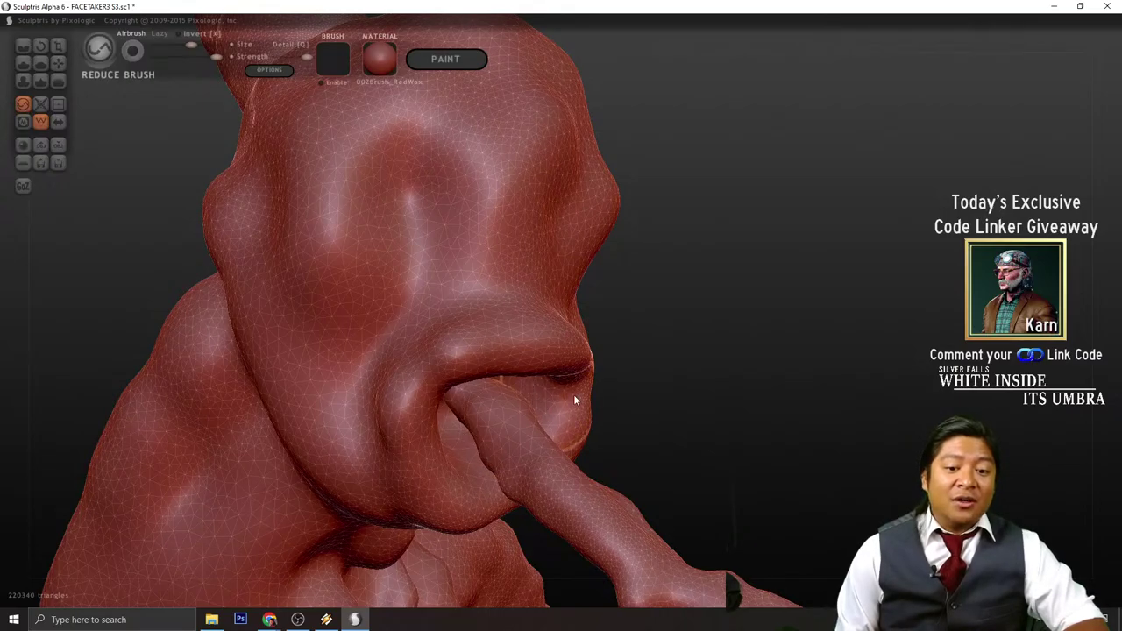
- Reduce the mesh density of the thick rim around the right shoulder socket and the adjoining upper torso
right_click_drag(574, 395, 610, 401)
mouse_move(611, 401)
left_mouse_down()
mouse_move(635, 390)
mouse_move(540, 323)
left_mouse_up()
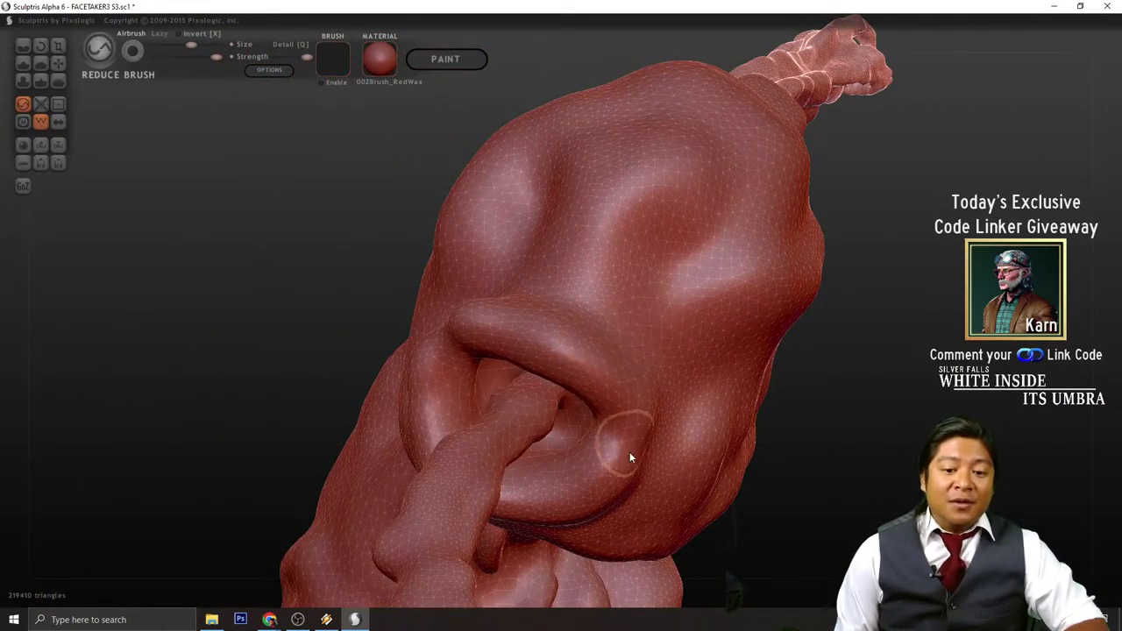
mouse_move(631, 456)
right_mouse_down()
mouse_move(784, 471)
mouse_move(666, 511)
right_mouse_up()
mouse_move(580, 543)
right_mouse_down()
mouse_move(519, 543)
mouse_move(676, 556)
mouse_move(499, 566)
mouse_move(522, 481)
right_mouse_up()
mouse_move(523, 482)
left_mouse_down()
mouse_move(447, 393)
mouse_move(437, 306)
left_mouse_up()
mouse_move(437, 306)
right_mouse_down()
mouse_move(800, 275)
mouse_move(698, 255)
right_mouse_up()
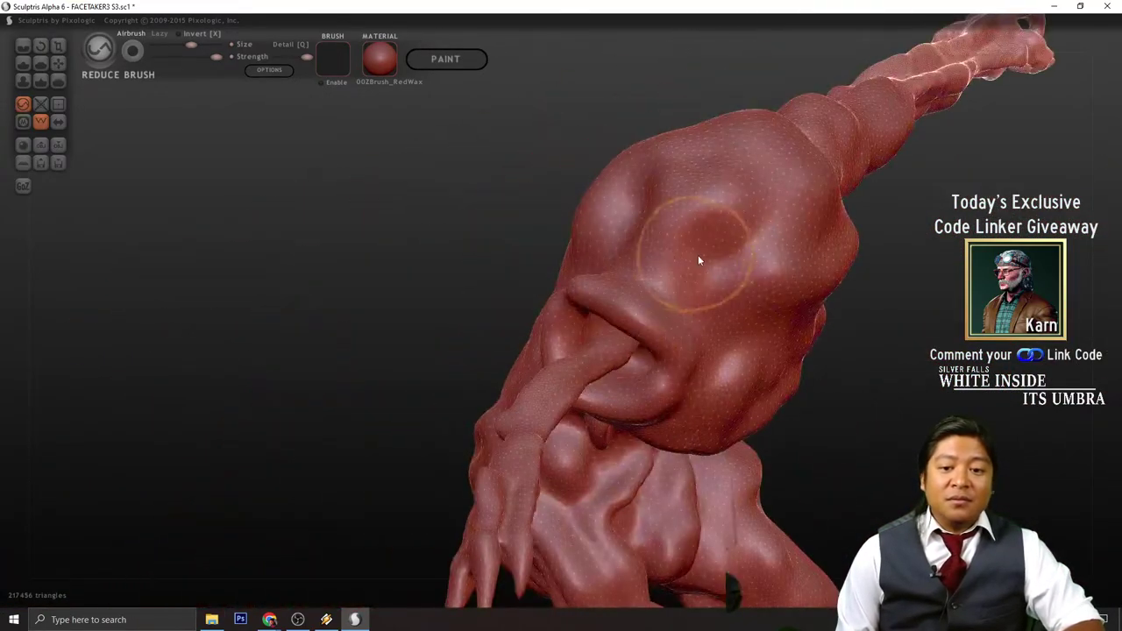
left_click_drag(698, 255, 679, 277)
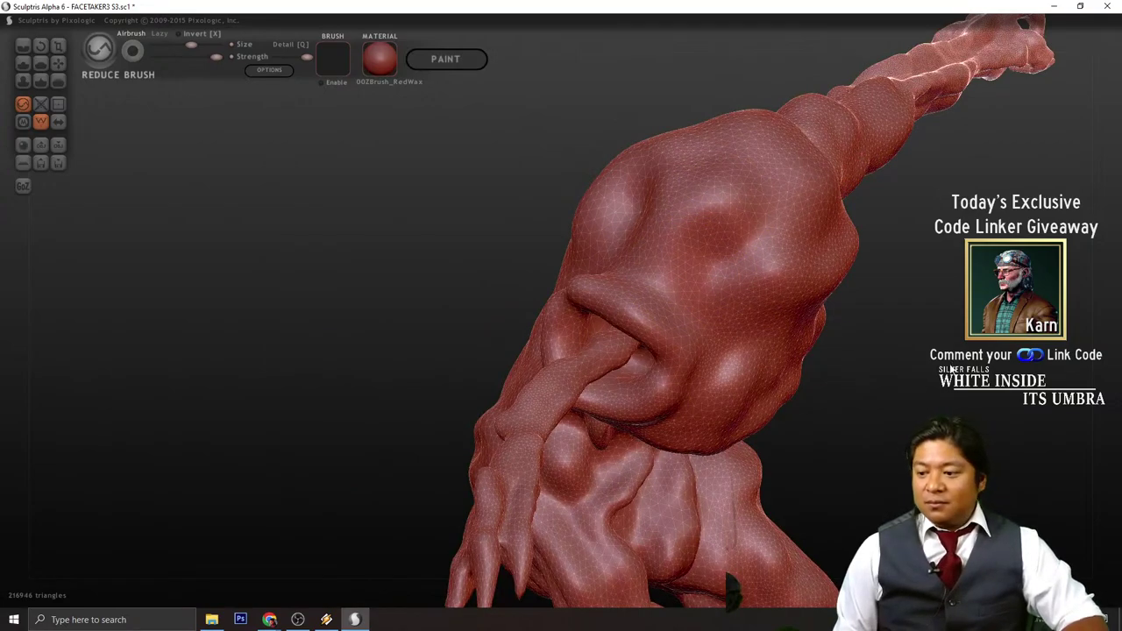
mouse_move(935, 375)
right_mouse_down()
mouse_move(880, 399)
mouse_move(605, 408)
right_mouse_up()
mouse_move(956, 474)
right_mouse_down("alt")
mouse_move(873, 429)
mouse_move(886, 449)
mouse_move(858, 439)
right_mouse_up("alt")
scroll(858, 439, "up", 3)
scroll(561, 258, "down", 2)
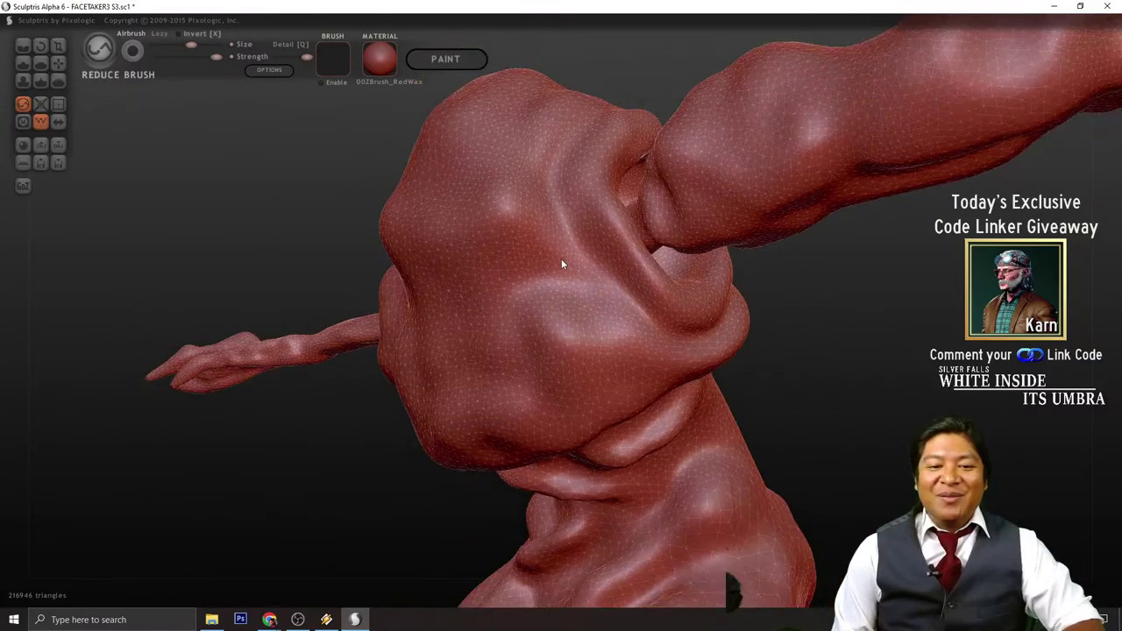
- Reduce the mesh density across the front and underside of the upper torso, including its lower folds
scroll(516, 251, "down", 2)
left_click_drag(516, 252, 488, 319)
right_click_drag(488, 321, 491, 417)
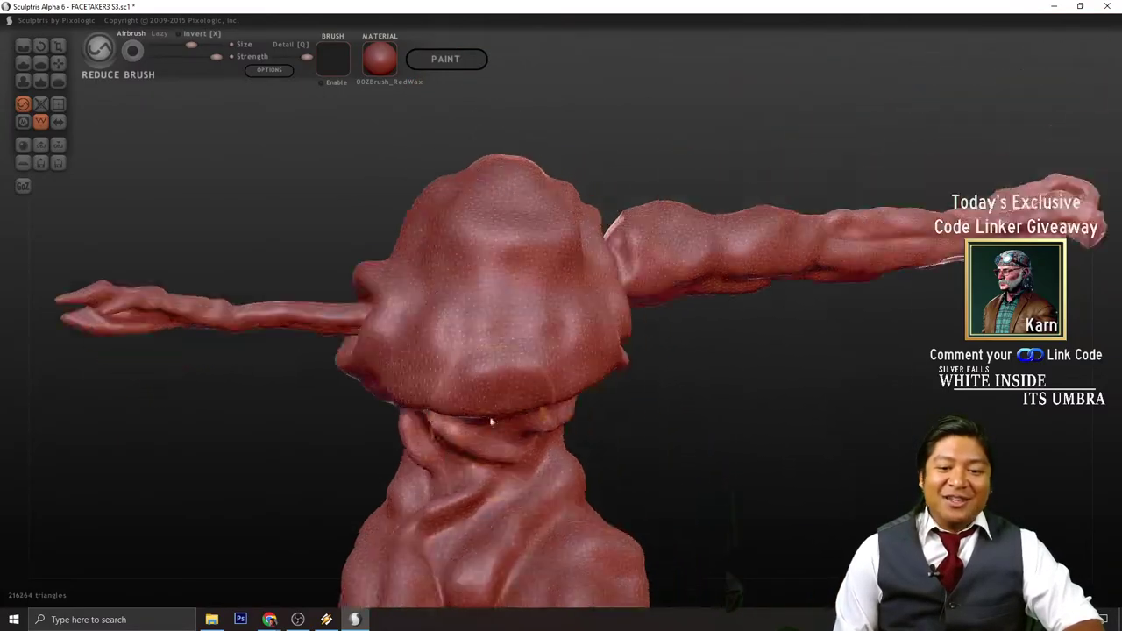
mouse_move(491, 418)
left_mouse_down()
mouse_move(494, 265)
mouse_move(417, 310)
mouse_move(390, 368)
left_mouse_up()
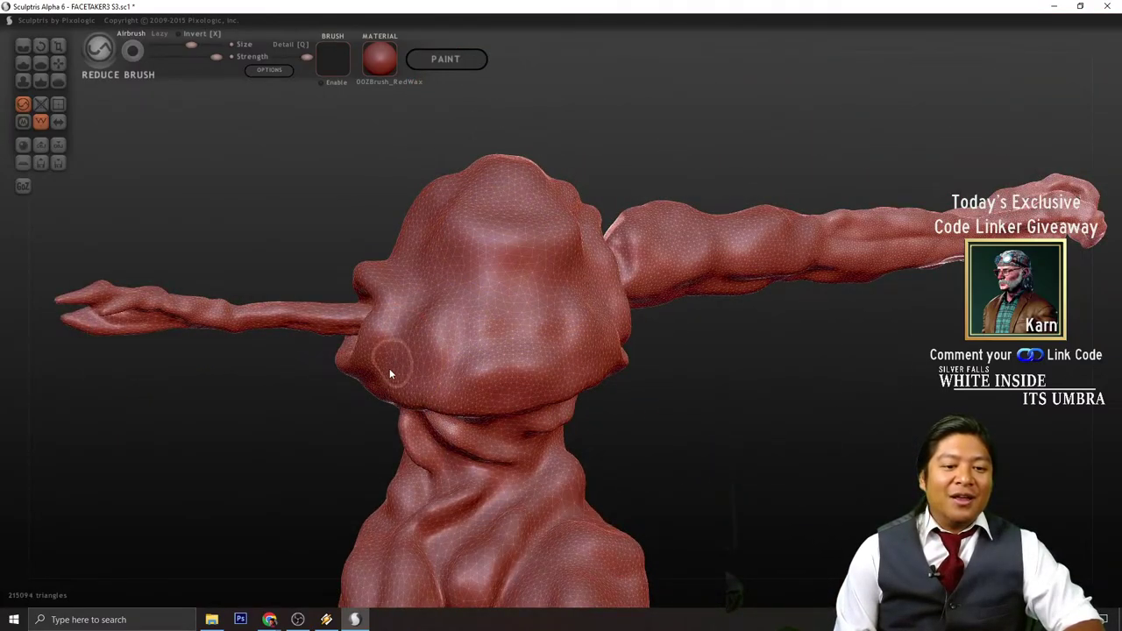
left_click_drag(709, 419, 706, 359)
mouse_move(470, 442)
left_mouse_down()
mouse_move(426, 412)
mouse_move(415, 427)
mouse_move(474, 437)
left_mouse_up()
scroll(426, 413, "up", 2)
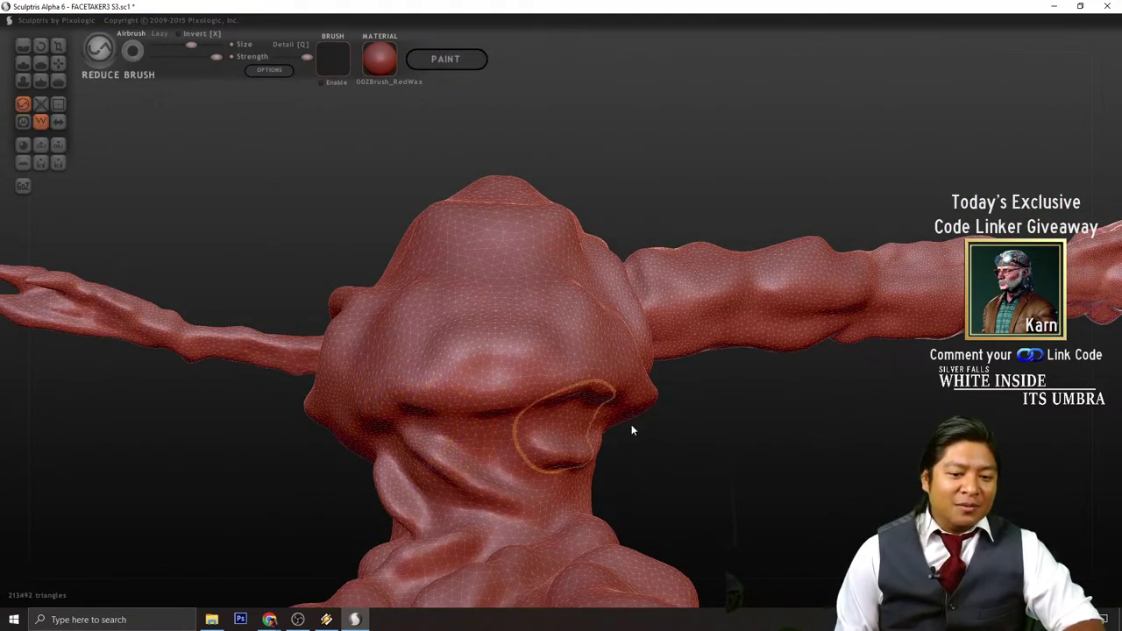
left_click_drag(772, 430, 641, 460)
mouse_move(892, 276)
right_mouse_down()
mouse_move(849, 284)
mouse_move(869, 241)
mouse_move(887, 388)
mouse_move(577, 364)
right_mouse_up()
left_click_drag(575, 358, 610, 367)
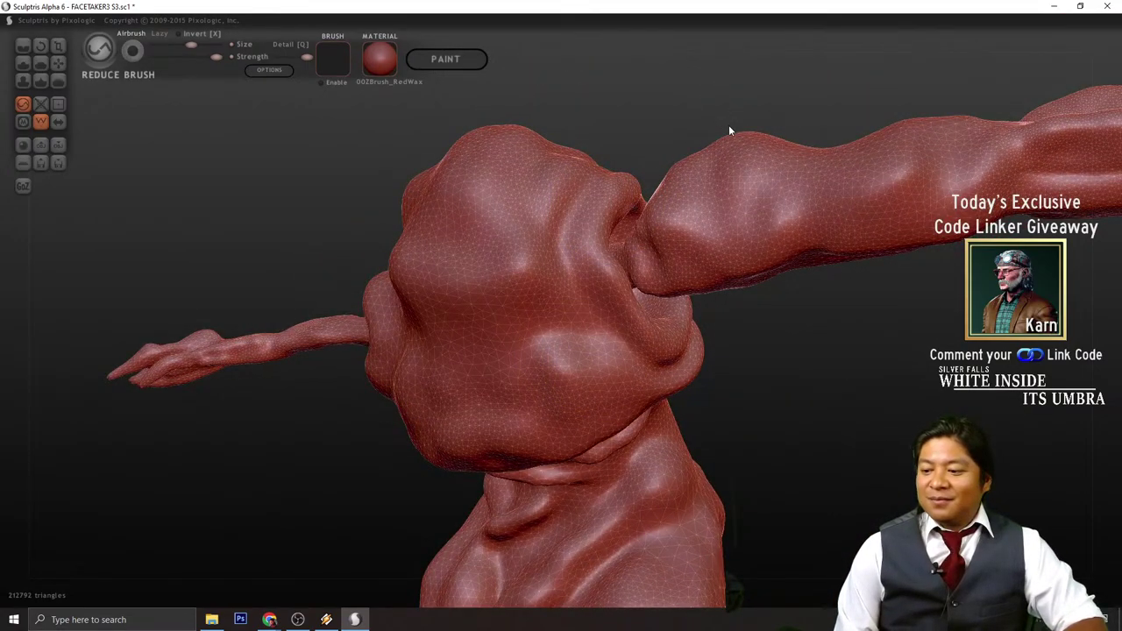
- Try masking a band across the thick left upper arm near the shoulder, and undo it
mouse_move(732, 167)
left_mouse_down()
mouse_move(744, 231)
mouse_move(707, 324)
left_mouse_up()
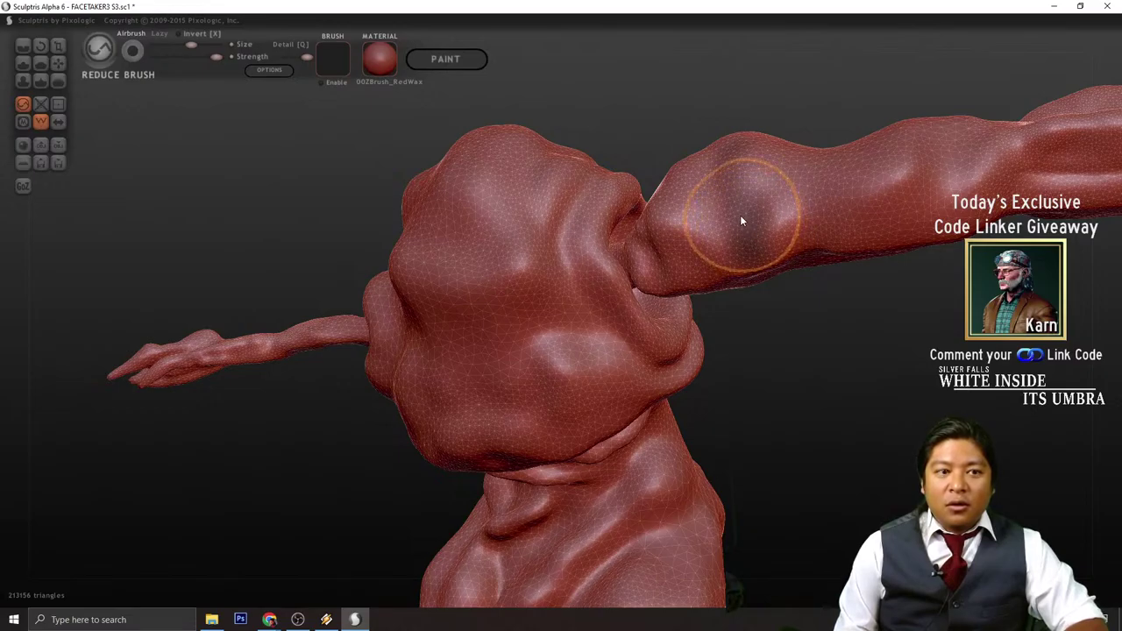
mouse_move(736, 222)
left_mouse_down()
mouse_move(742, 206)
mouse_move(750, 274)
left_mouse_up()
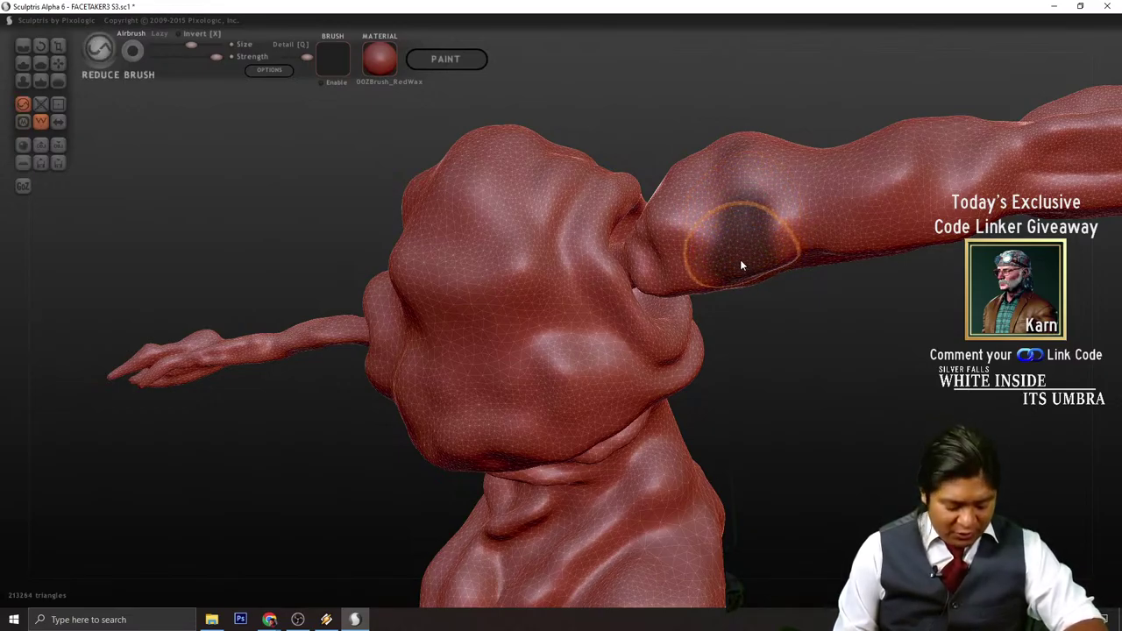
key("ctrl+z")
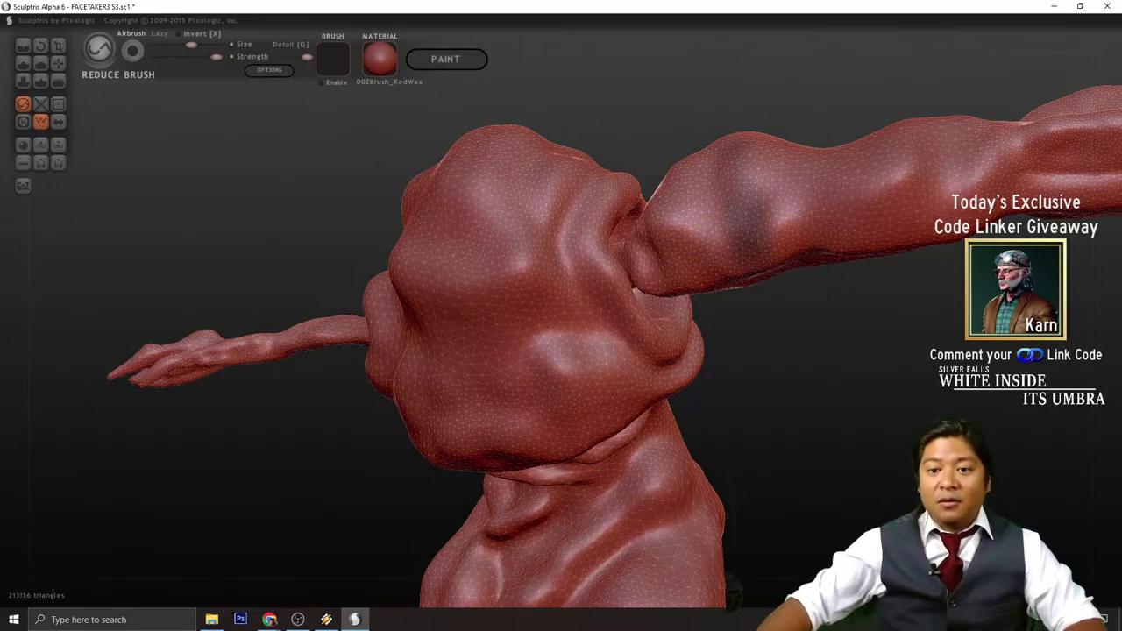
key("ctrl+z")
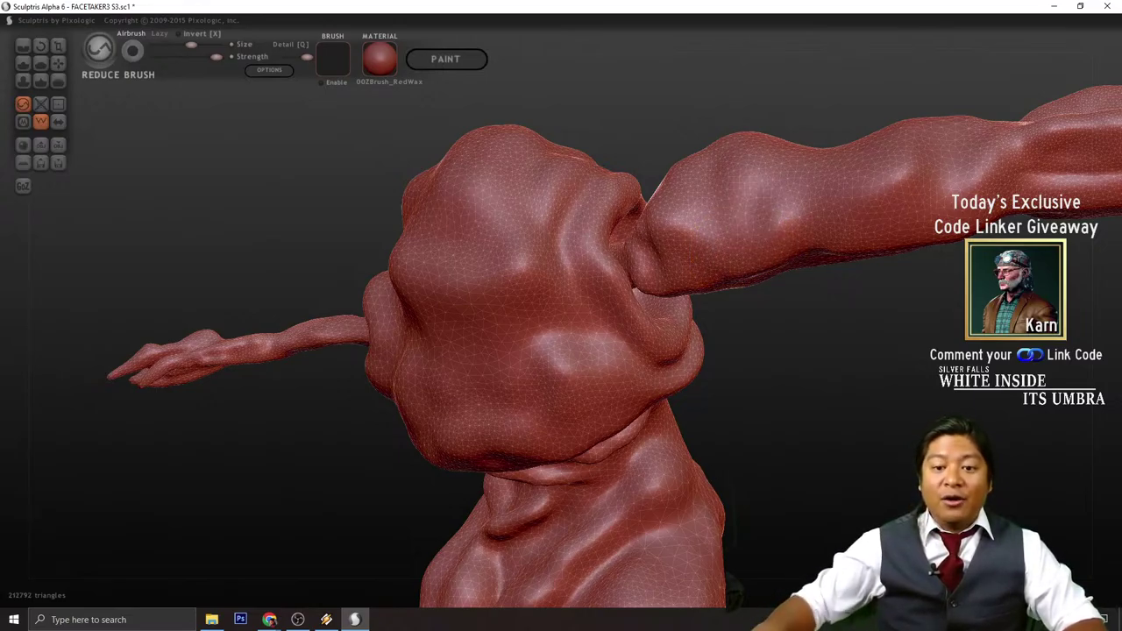
key("ctrl+z")
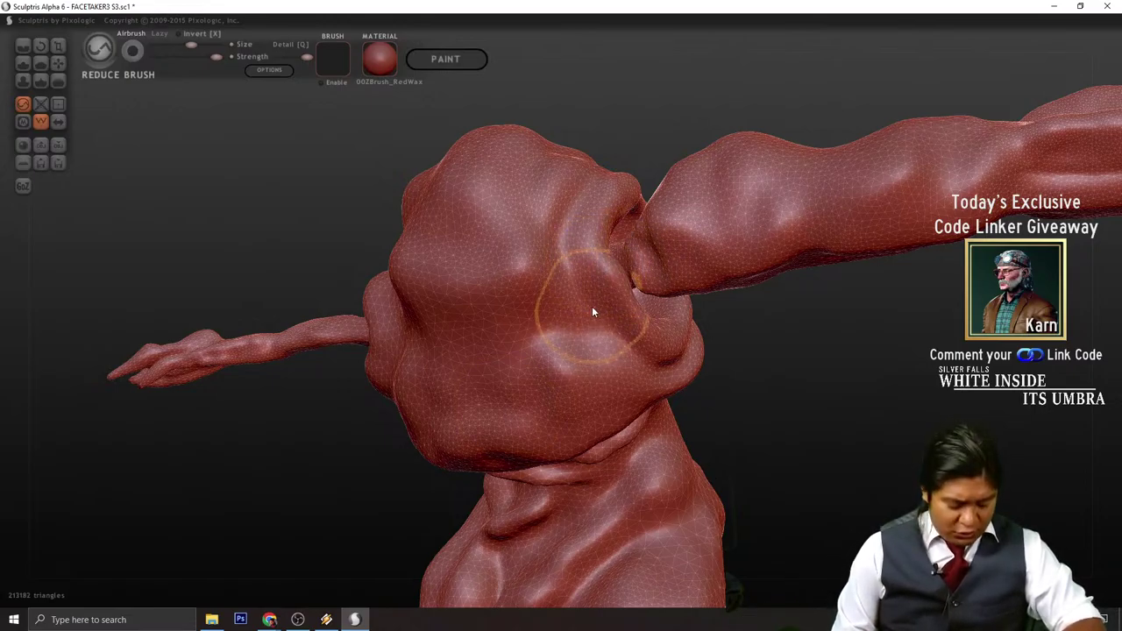
- Try a stroke across the torso beside the left shoulder, and undo it
mouse_move(593, 286)
left_mouse_down()
mouse_move(573, 260)
mouse_move(581, 303)
mouse_move(591, 233)
mouse_move(713, 394)
left_mouse_up()
key("ctrl+z")
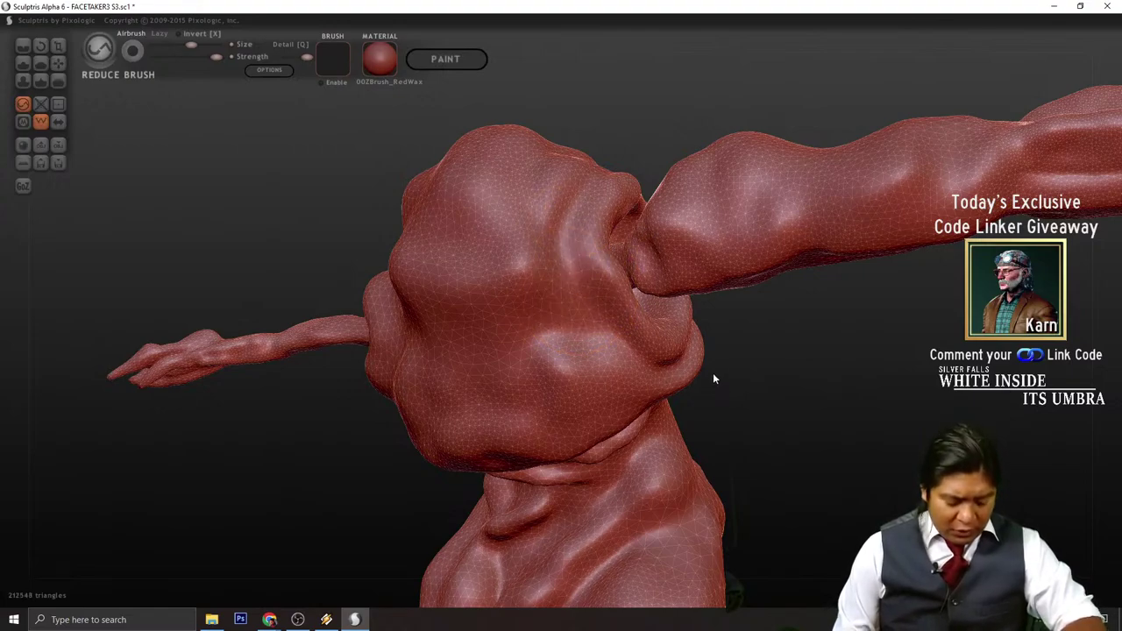
key("m")
key("ctrl+z")
key("ctrl+z")
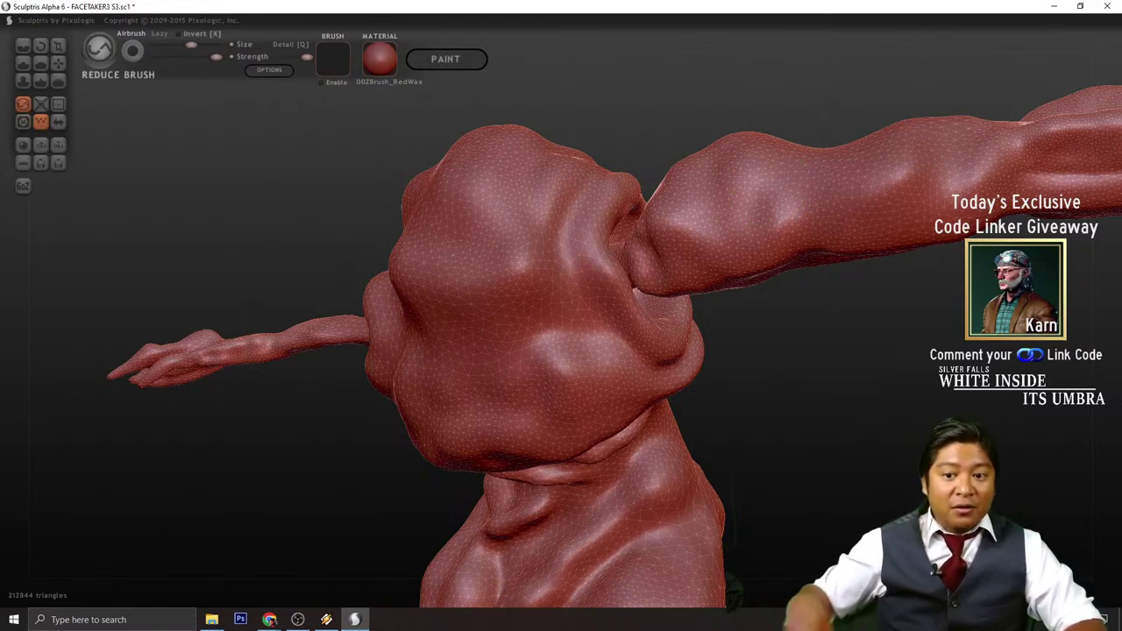
- Try masking an oval patch on the thick left upper arm, and undo the mask
mouse_move(750, 179)
left_mouse_down("ctrl")
mouse_move(721, 253)
mouse_move(732, 234)
mouse_move(711, 349)
left_mouse_up("ctrl")
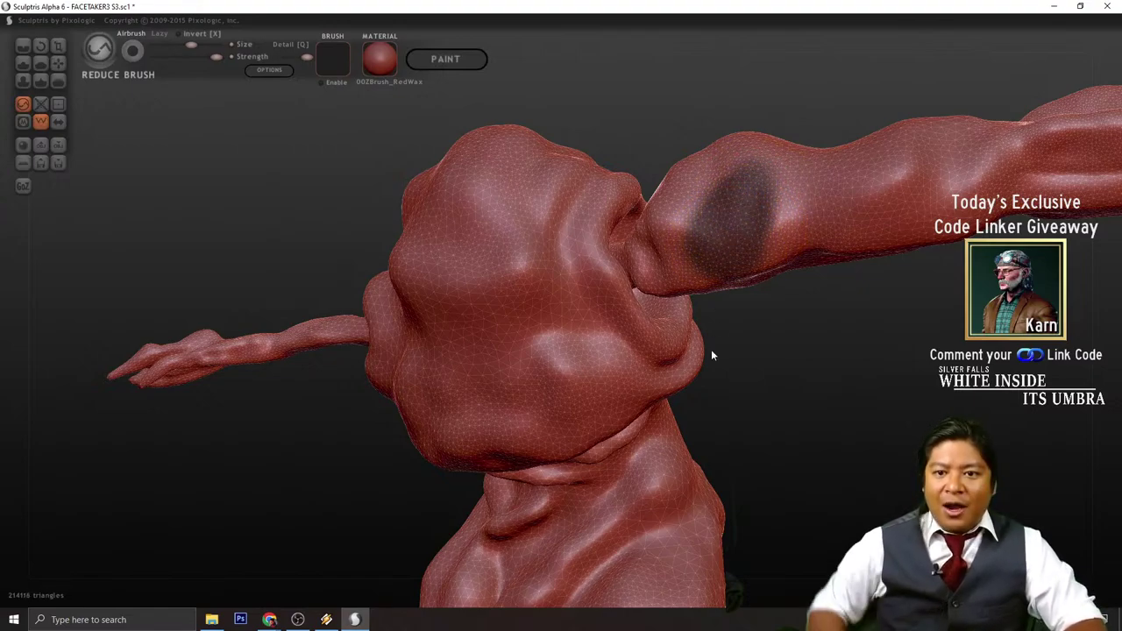
key("ctrl+z")
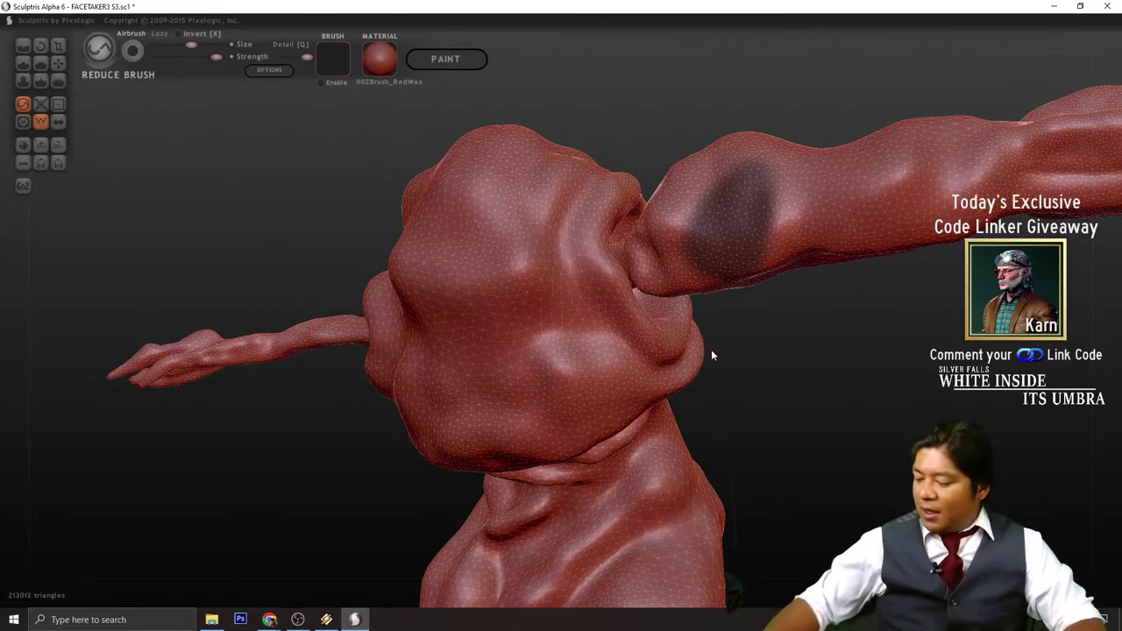
key("ctrl+z")
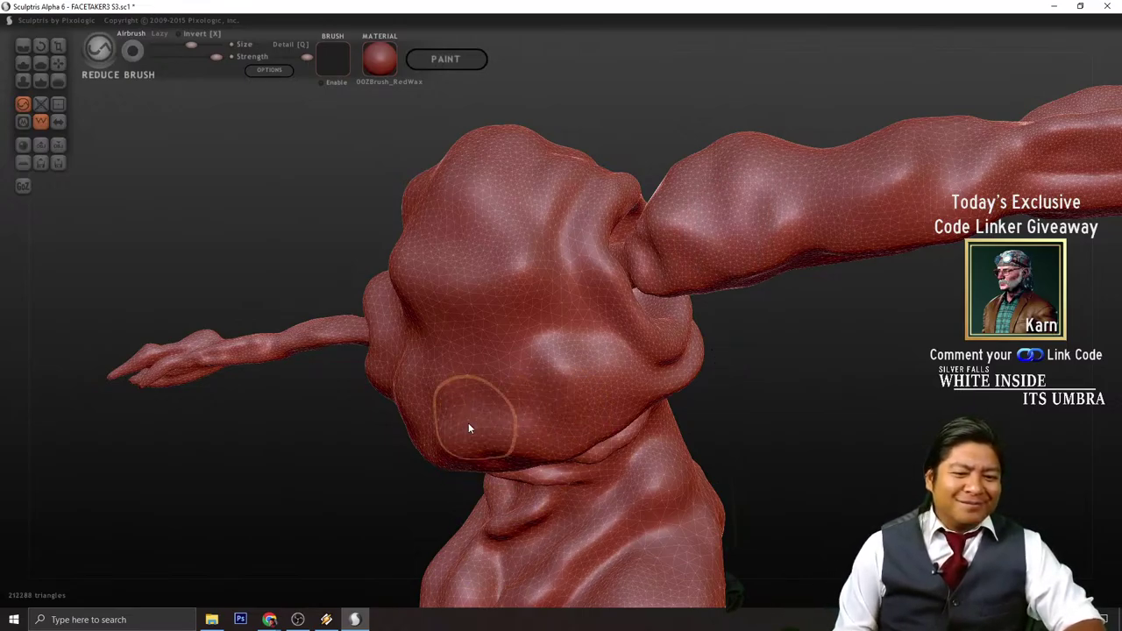
key("ctrl+z")
- Lower the mesh density over the top and front of the hunched upper torso
left_click_drag(774, 410, 772, 500)
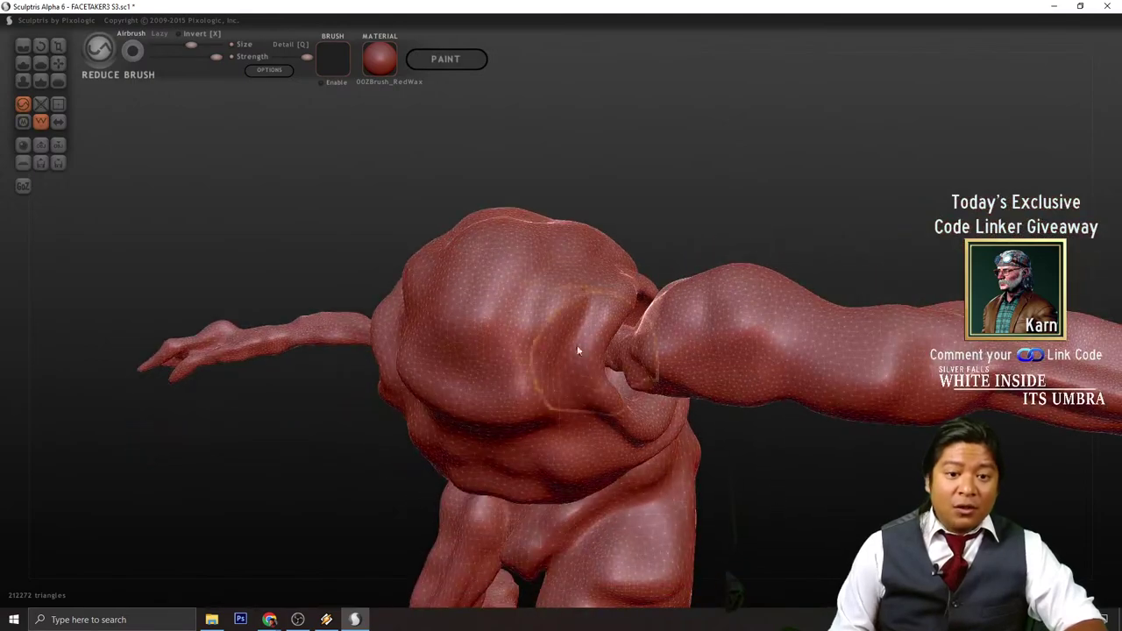
mouse_move(579, 351)
left_mouse_down()
mouse_move(537, 317)
mouse_move(594, 331)
left_mouse_up()
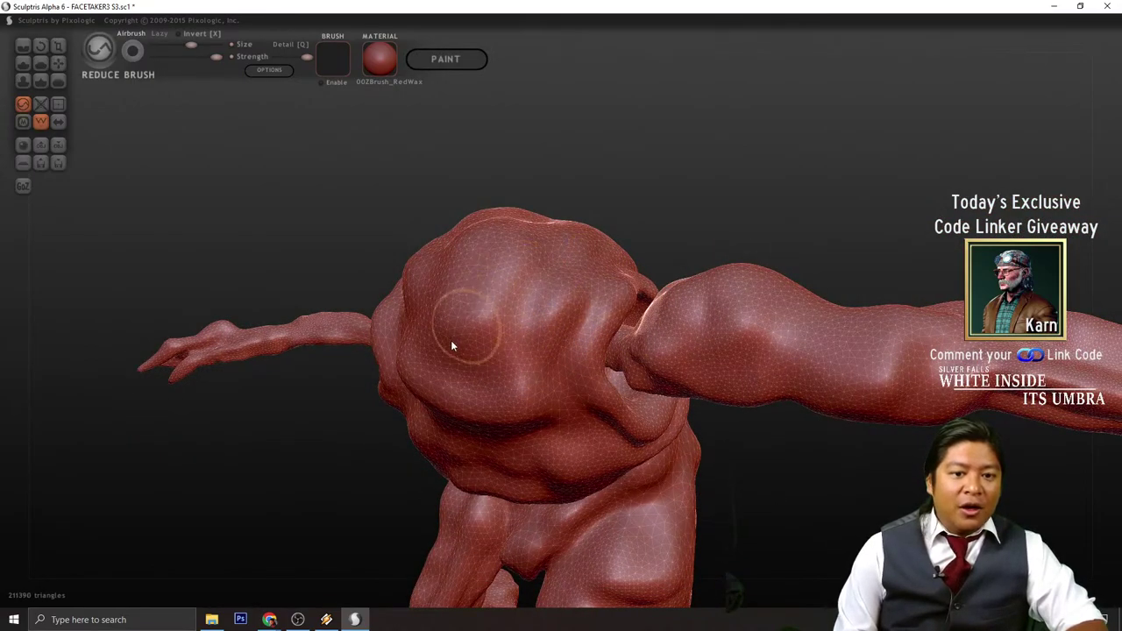
mouse_move(501, 231)
left_mouse_down()
mouse_move(763, 147)
mouse_move(746, 158)
left_mouse_up()
mouse_move(536, 364)
left_mouse_down()
mouse_move(433, 401)
mouse_move(487, 363)
left_mouse_up()
mouse_move(368, 278)
left_mouse_down()
mouse_move(341, 241)
mouse_move(632, 316)
left_mouse_up()
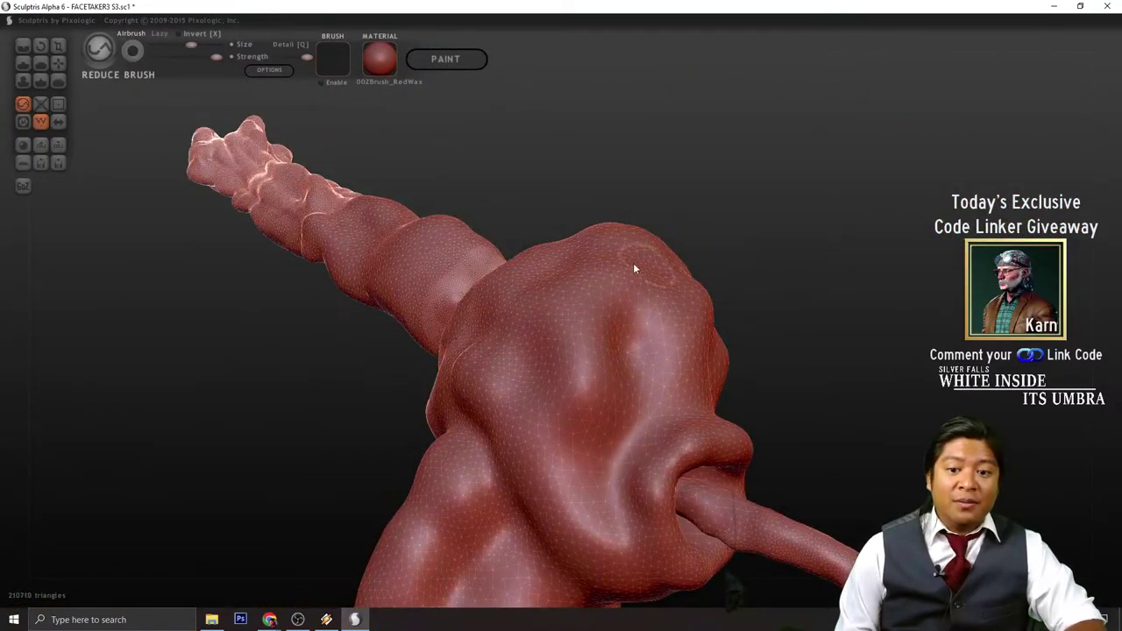
- Reduce the mesh density of the upper back and the area behind the thick left arm's shoulder
mouse_move(313, 420)
left_mouse_down()
mouse_move(573, 389)
mouse_move(567, 371)
left_mouse_up()
left_click_drag(599, 334, 542, 282)
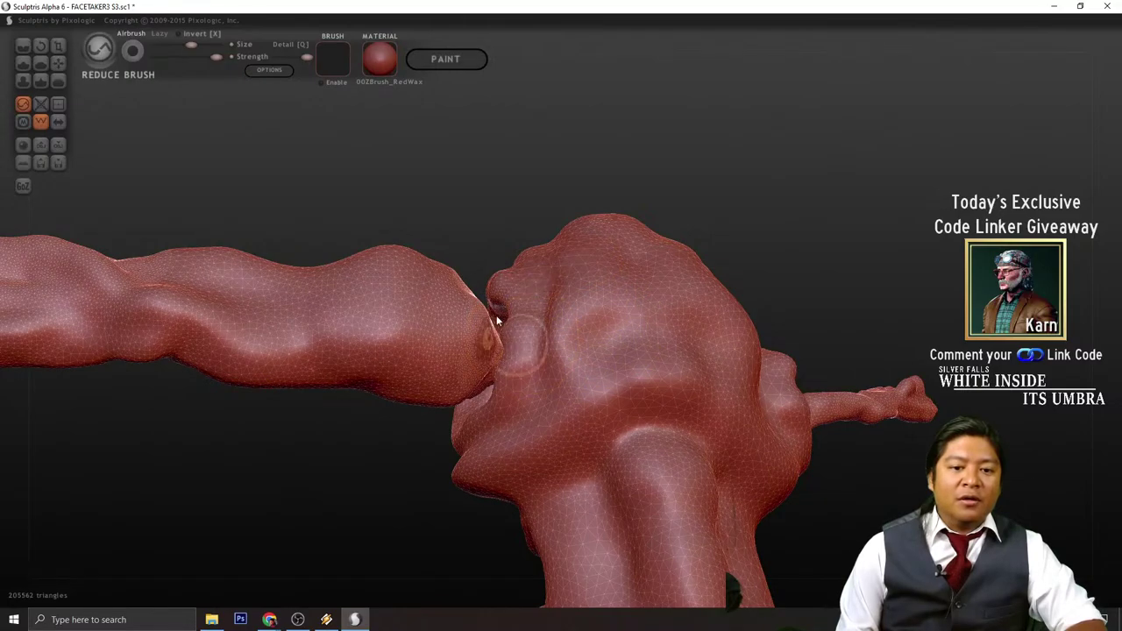
left_click_drag(489, 378, 590, 298)
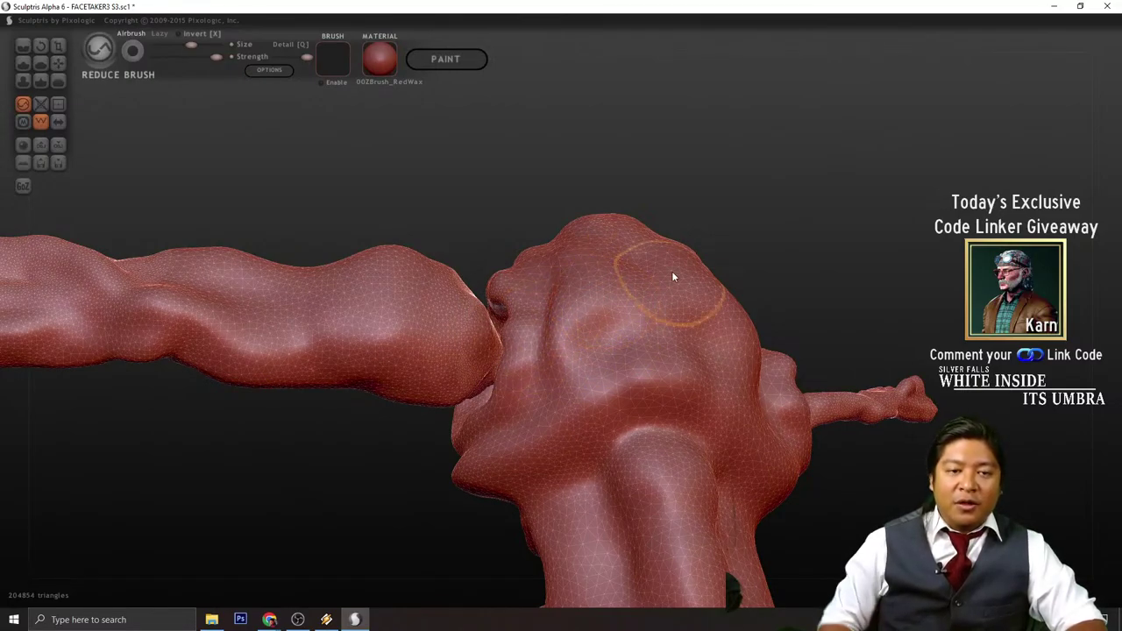
key("ctrl+s")
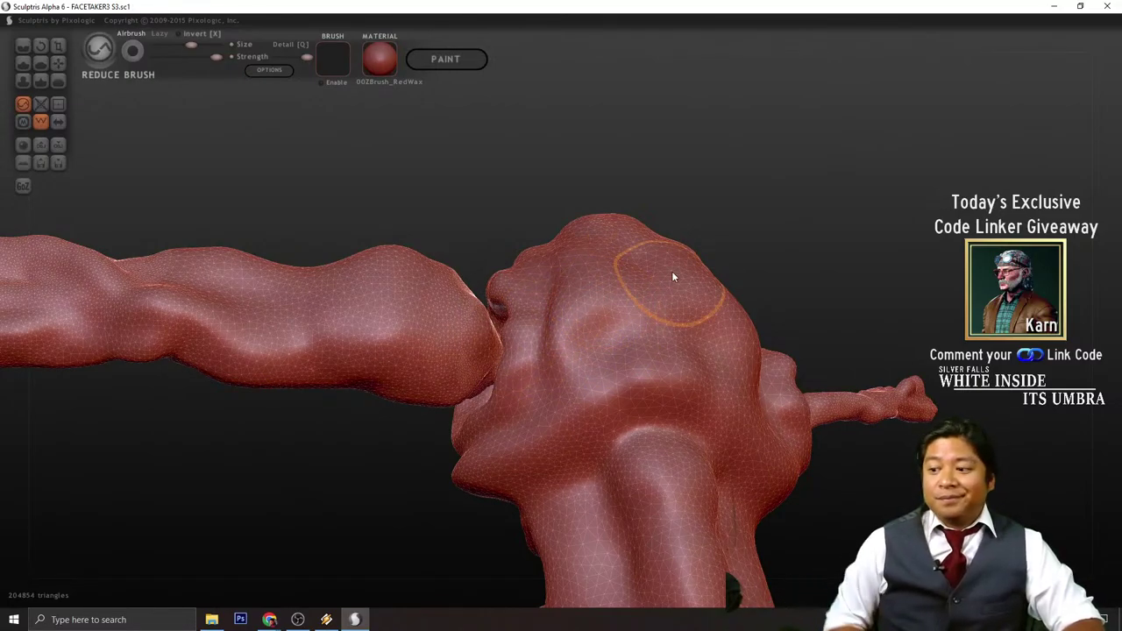
- Thin out the mesh of the upper torso and the left shoulder socket where the thick arm enters
mouse_move(641, 181)
left_mouse_down()
mouse_move(634, 239)
mouse_move(590, 249)
mouse_move(558, 348)
mouse_move(553, 330)
mouse_move(538, 351)
mouse_move(463, 339)
mouse_move(435, 307)
mouse_move(457, 386)
mouse_move(453, 418)
left_mouse_up()
mouse_move(411, 451)
left_mouse_down()
mouse_move(471, 488)
mouse_move(483, 401)
mouse_move(474, 369)
mouse_move(449, 371)
mouse_move(437, 282)
left_mouse_up()
left_click_drag(534, 180, 841, 216)
mouse_move(579, 360)
left_mouse_down()
mouse_move(599, 317)
mouse_move(580, 311)
left_mouse_up()
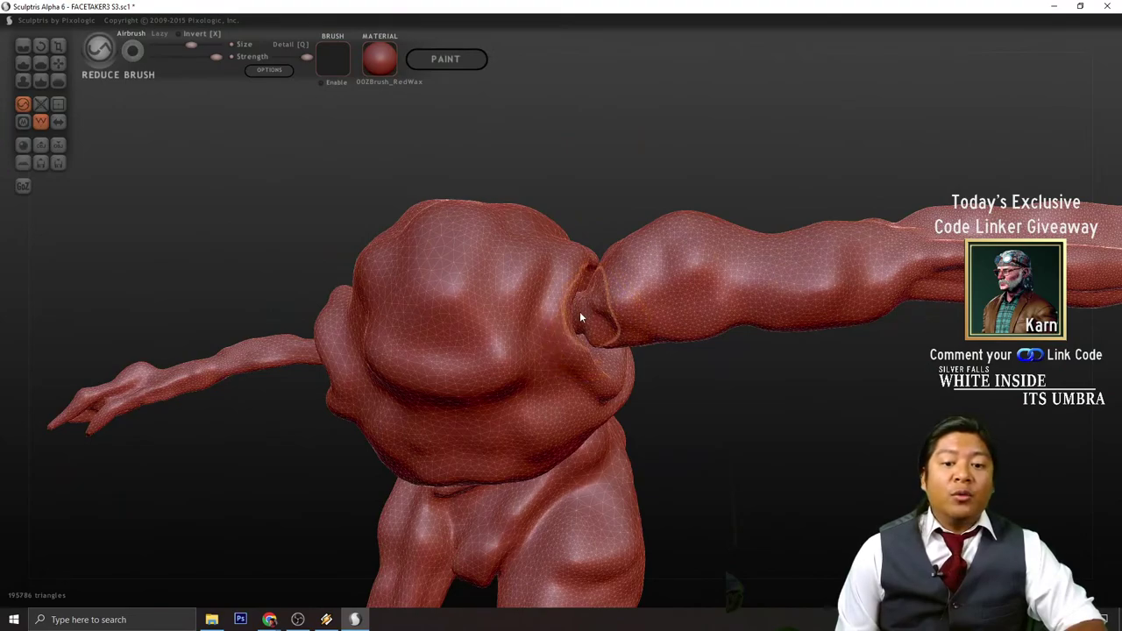
mouse_move(746, 404)
left_mouse_down()
mouse_move(619, 411)
mouse_move(598, 335)
mouse_move(584, 341)
left_mouse_up()
scroll(637, 399, "up", 3)
scroll(637, 399, "up", 1)
mouse_move(804, 456)
left_mouse_down()
mouse_move(765, 455)
mouse_move(671, 421)
mouse_move(758, 437)
mouse_move(881, 406)
mouse_move(742, 450)
mouse_move(818, 382)
mouse_move(726, 475)
mouse_move(844, 481)
left_mouse_up()
- Reduce the mesh density of the thick left upper arm and the adjoining chest and lower front of the torso
scroll(758, 437, "down", 3)
left_click_drag(501, 381, 691, 370)
left_click_drag(684, 288, 746, 444)
mouse_move(574, 399)
left_mouse_down()
mouse_move(521, 375)
mouse_move(505, 411)
mouse_move(535, 422)
left_mouse_up()
scroll(760, 456, "down", 3)
left_click_drag(759, 456, 666, 439)
left_click_drag(392, 377, 303, 368)
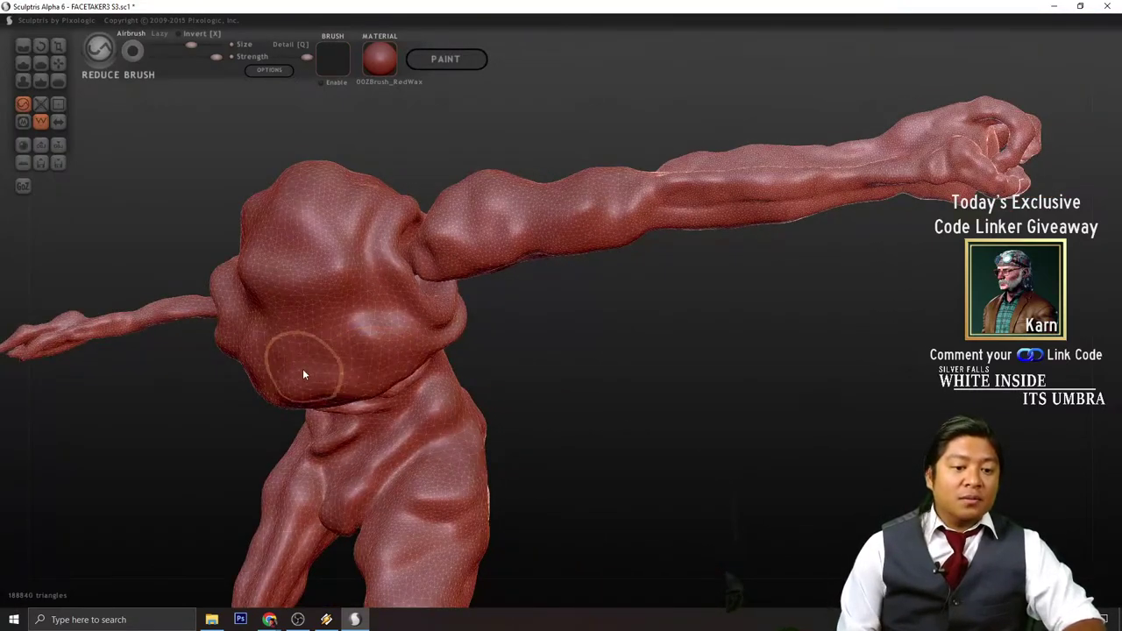
- Coarsen the mesh on the rounded shoulder end of the thick left arm and the neighbouring torso edge
left_click_drag(657, 406, 775, 549, "alt")
left_click_drag(451, 378, 503, 303)
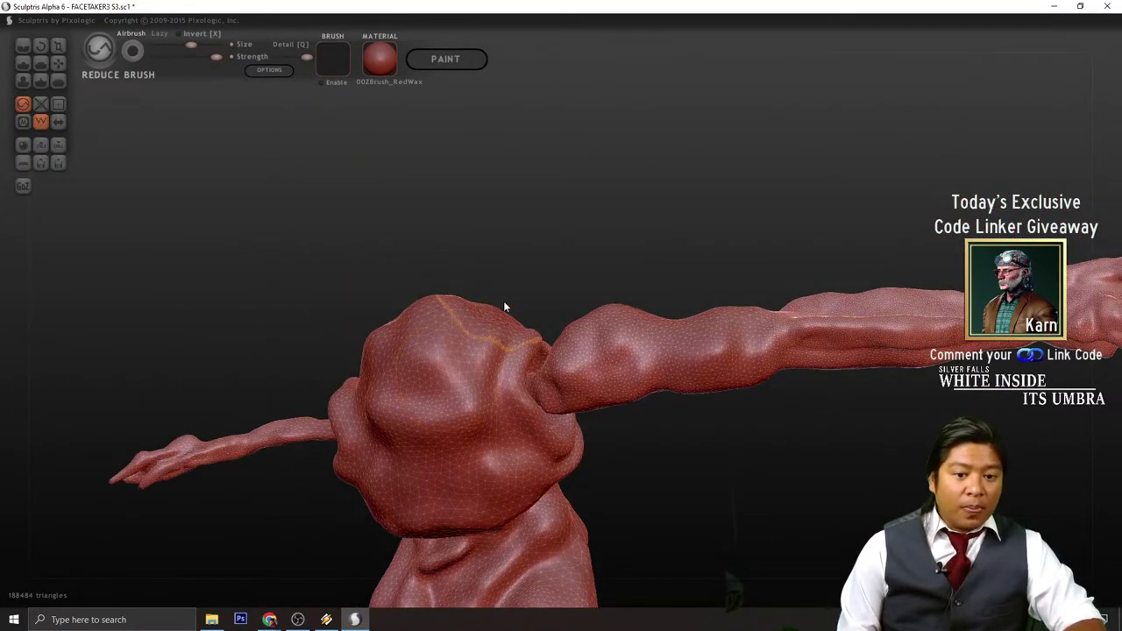
left_click_drag(614, 280, 712, 297)
mouse_move(662, 375)
left_mouse_down()
mouse_move(666, 366)
mouse_move(637, 394)
mouse_move(588, 377)
left_mouse_up()
mouse_move(742, 273)
left_mouse_down()
mouse_move(556, 282)
mouse_move(401, 267)
left_mouse_up()
scroll(525, 279, "up", 3)
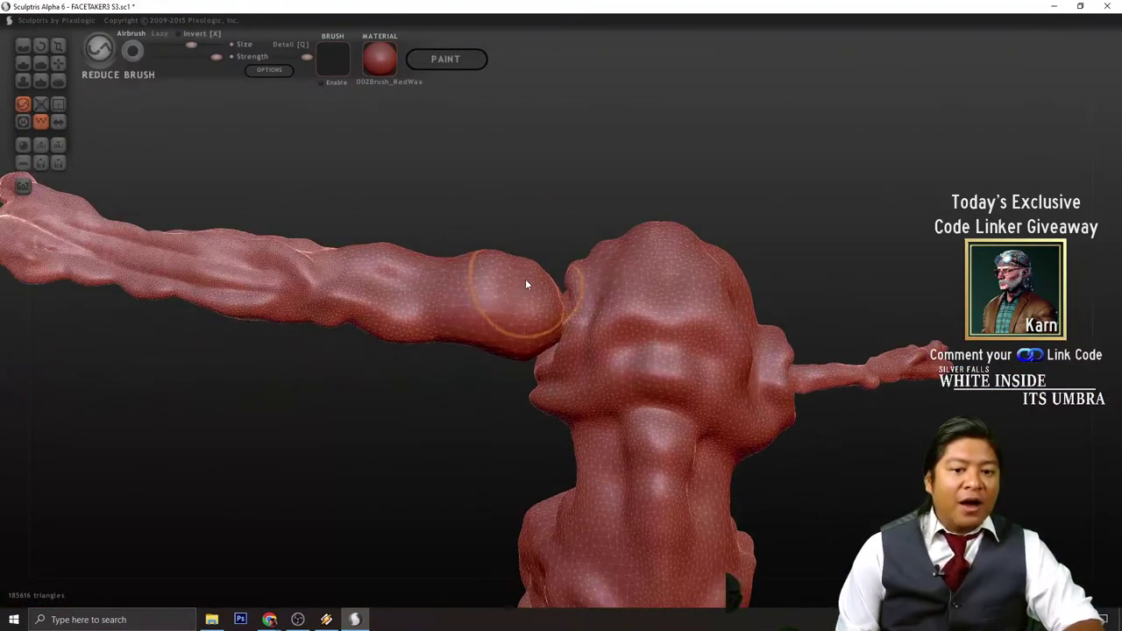
mouse_move(549, 274)
left_mouse_down()
mouse_move(555, 294)
mouse_move(543, 284)
left_mouse_up()
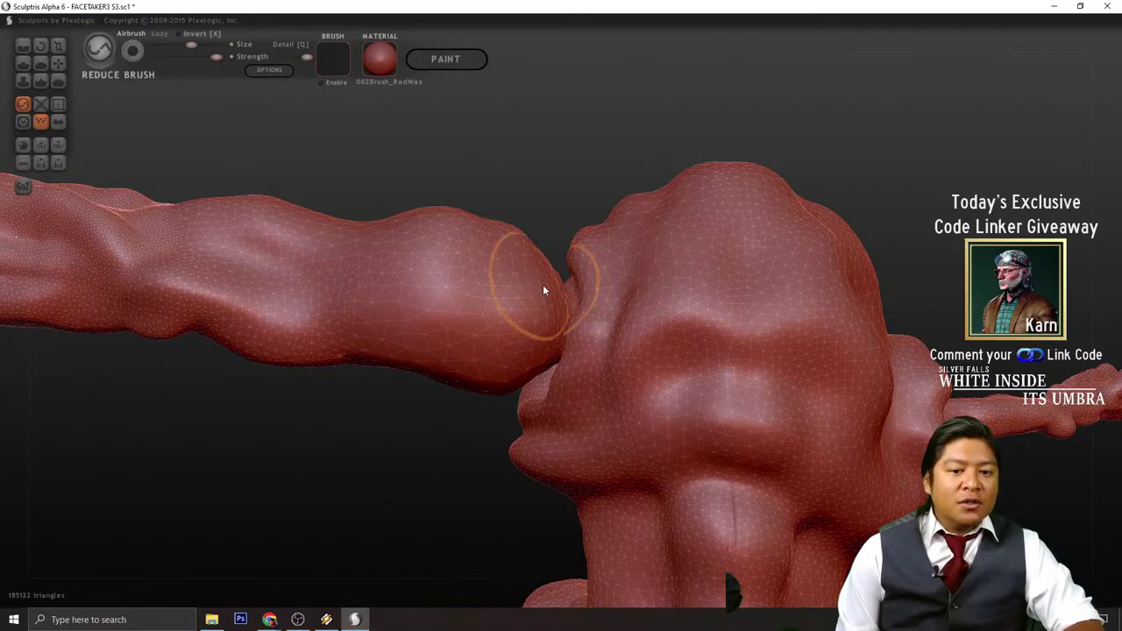
left_click_drag(630, 463, 655, 542)
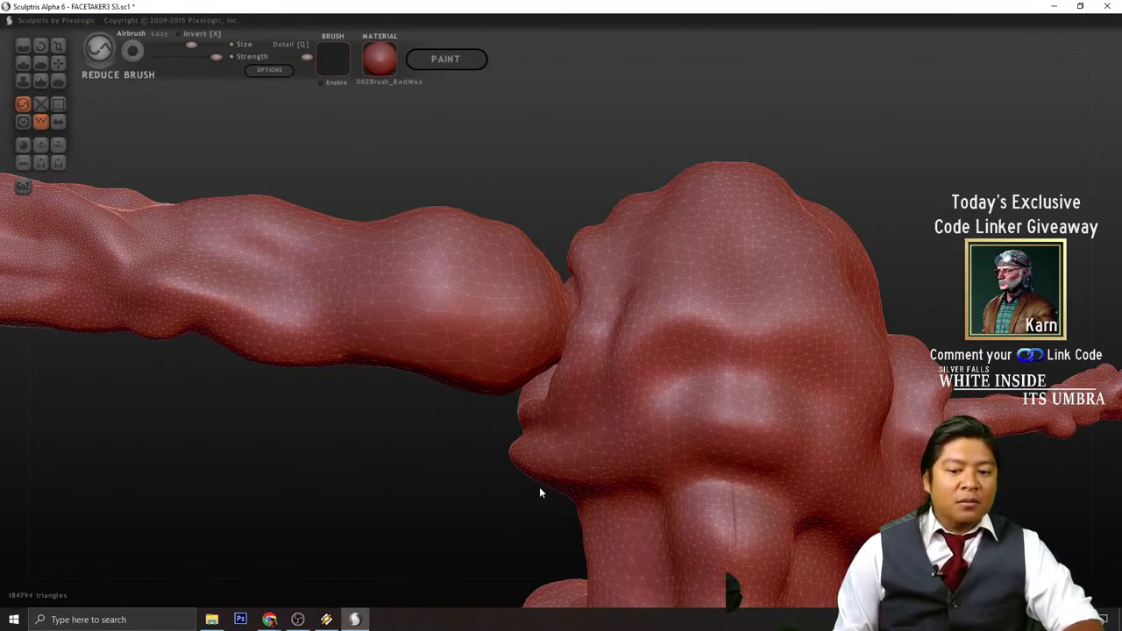
- Lower the mesh density along the left flank and the side of the lower back
scroll(540, 488, "down", 3)
mouse_move(749, 505)
left_mouse_down()
mouse_move(730, 504)
mouse_move(699, 406)
left_mouse_up()
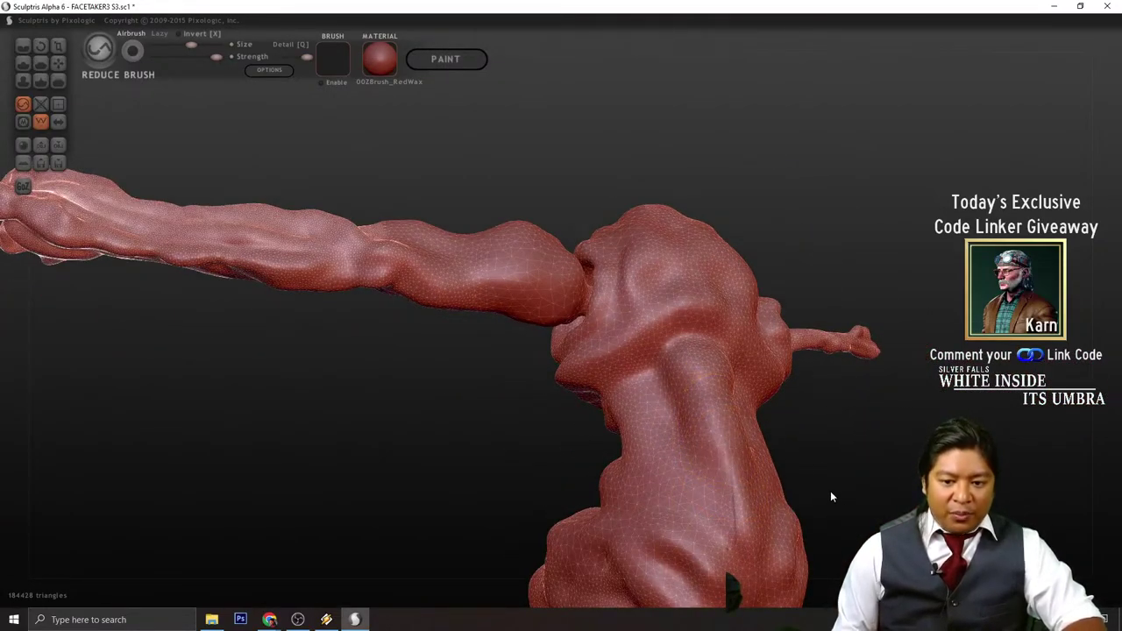
mouse_move(831, 493)
left_mouse_down()
mouse_move(833, 414)
mouse_move(668, 356)
mouse_move(681, 307)
mouse_move(674, 429)
left_mouse_up()
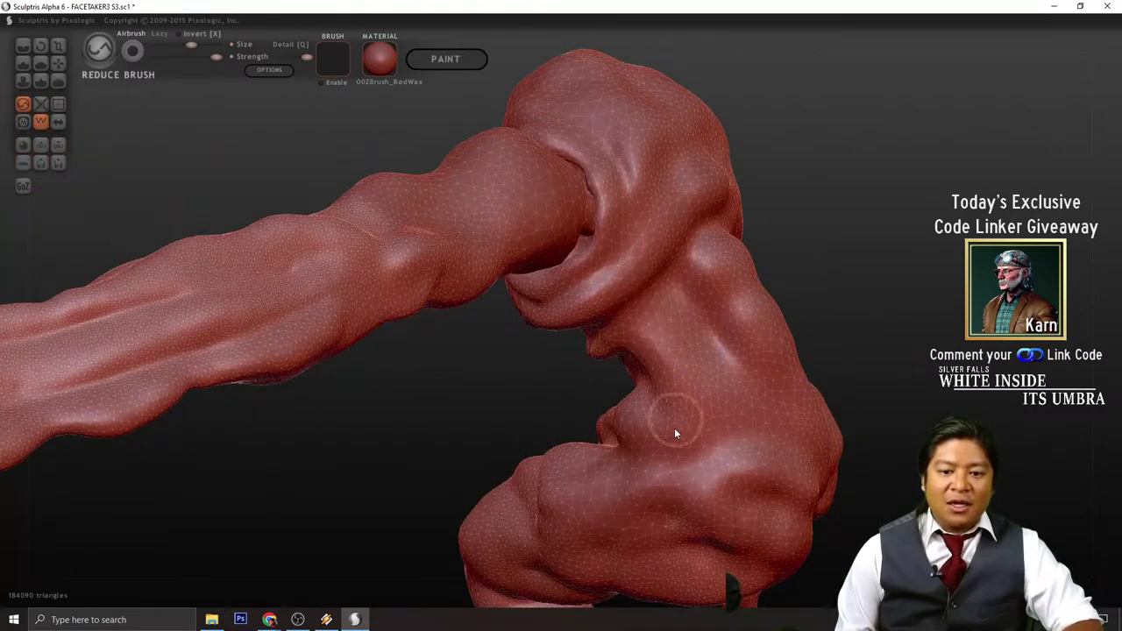
left_click_drag(833, 395, 775, 384)
scroll(775, 383, "down", 4)
mouse_move(855, 470)
left_mouse_down()
mouse_move(770, 424)
mouse_move(713, 338)
left_mouse_up()
left_click(717, 317)
- Reduce the remaining dense mesh around the thin right arm's socket and its rim
scroll(714, 338, "up", 4)
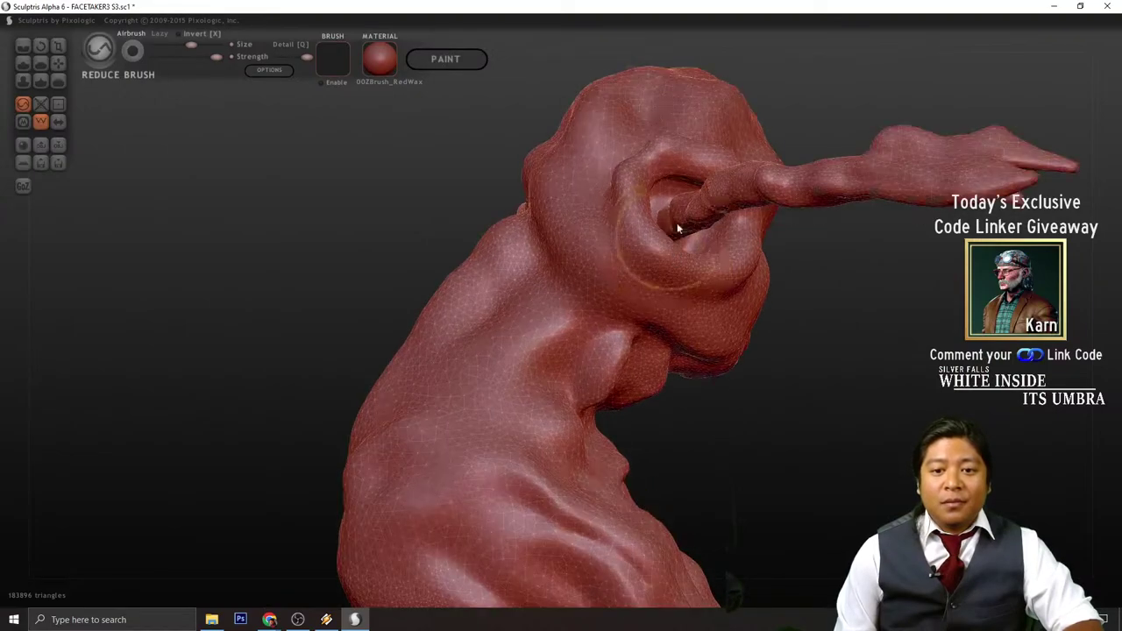
scroll(677, 222, "up", 2)
mouse_move(706, 165)
left_mouse_down()
mouse_move(719, 145)
mouse_move(689, 150)
left_mouse_up()
left_click(730, 277)
mouse_move(719, 278)
left_mouse_down()
mouse_move(742, 327)
mouse_move(665, 369)
left_mouse_up()
- Thin out the mesh on the side of the waist above the left hip, and save the sculpture
mouse_move(735, 423)
left_mouse_down()
mouse_move(633, 449)
mouse_move(740, 371)
mouse_move(728, 355)
mouse_move(649, 334)
left_mouse_up()
mouse_move(806, 371)
left_mouse_down()
mouse_move(764, 400)
mouse_move(706, 394)
left_mouse_up()
mouse_move(850, 219)
left_mouse_down()
mouse_move(795, 215)
mouse_move(751, 231)
left_mouse_up()
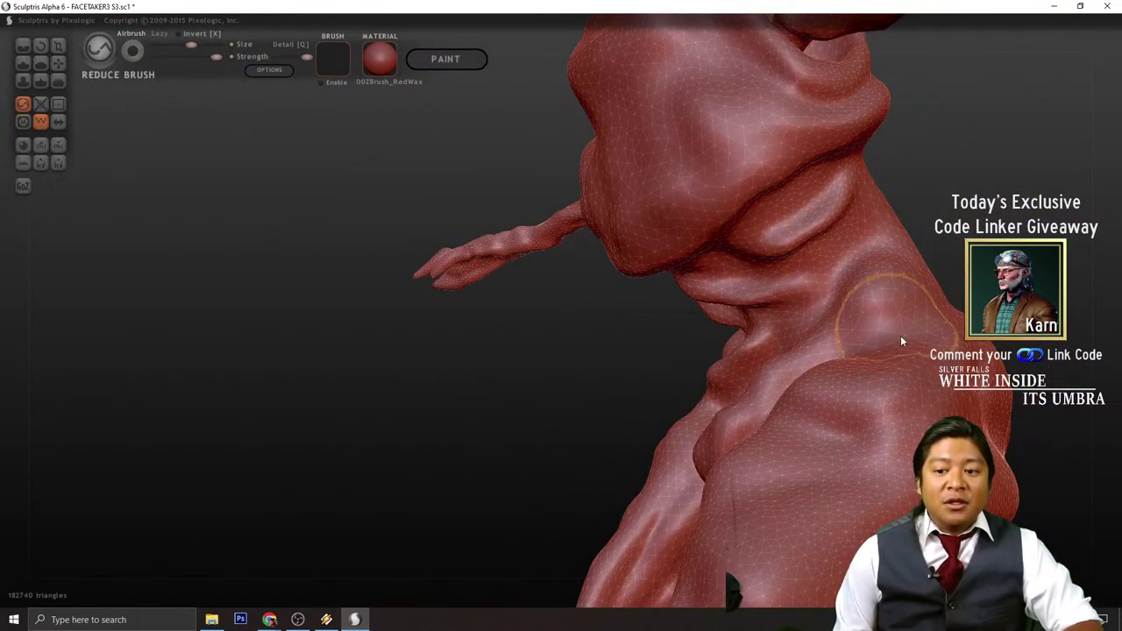
left_click_drag(901, 341, 889, 449)
scroll(874, 387, "down", 4)
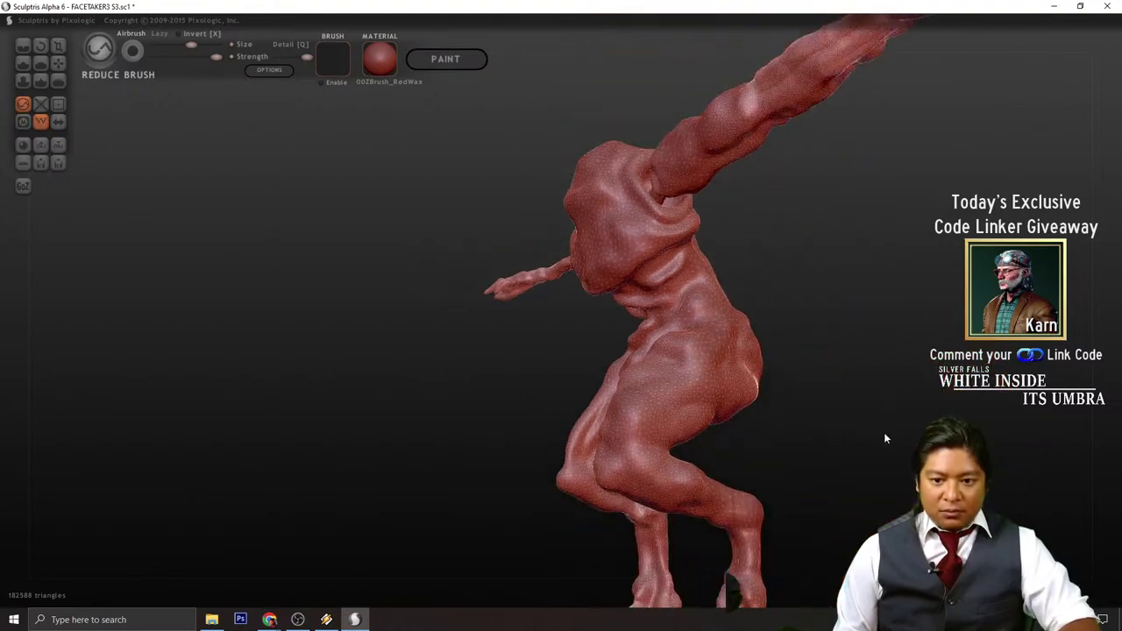
key("ctrl+s")
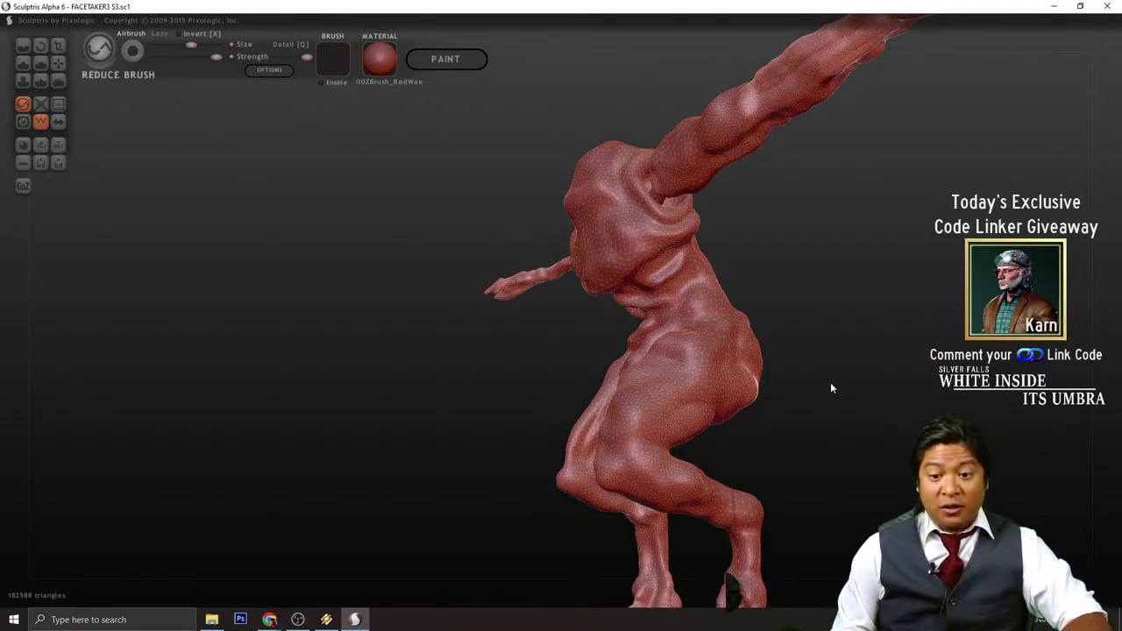
- Reduce the mesh density of the buttocks, hips and backs of the thighs
mouse_move(831, 382)
left_mouse_down()
mouse_move(669, 323)
mouse_move(658, 303)
mouse_move(619, 362)
mouse_move(655, 375)
left_mouse_up()
scroll(669, 324, "up", 2)
left_click_drag(715, 430, 667, 372)
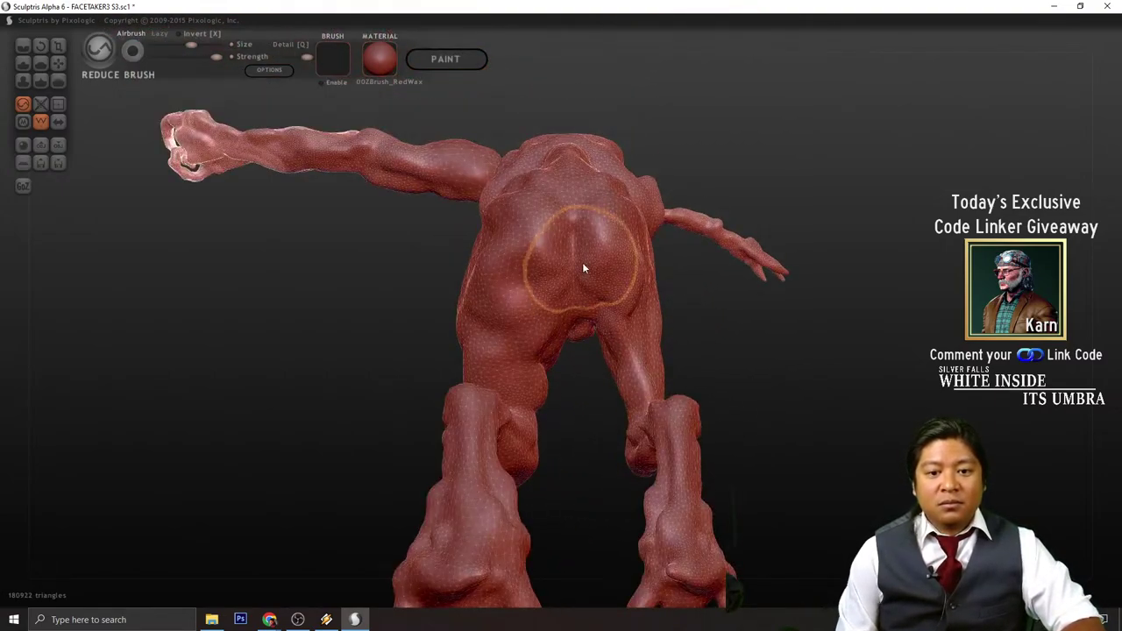
mouse_move(583, 267)
left_mouse_down()
mouse_move(565, 278)
mouse_move(617, 304)
left_mouse_up()
mouse_move(616, 304)
right_mouse_down()
mouse_move(734, 382)
mouse_move(587, 354)
right_mouse_up()
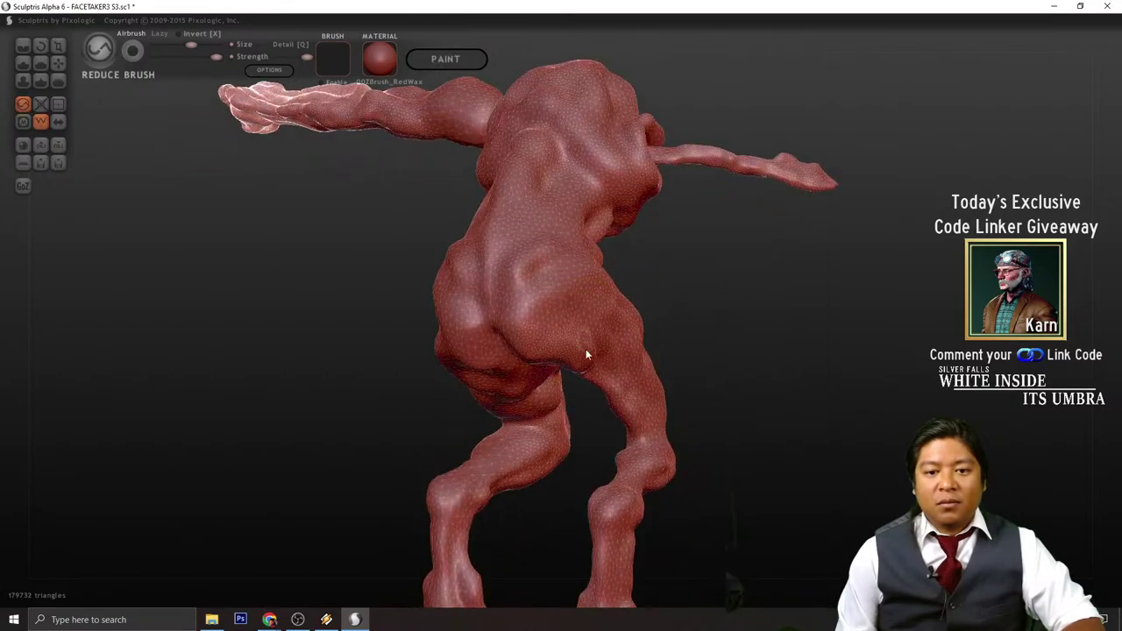
mouse_move(586, 354)
left_mouse_down()
mouse_move(576, 365)
mouse_move(518, 260)
mouse_move(625, 342)
mouse_move(696, 365)
left_mouse_up()
mouse_move(697, 366)
right_mouse_down()
mouse_move(836, 408)
mouse_move(806, 406)
right_mouse_up()
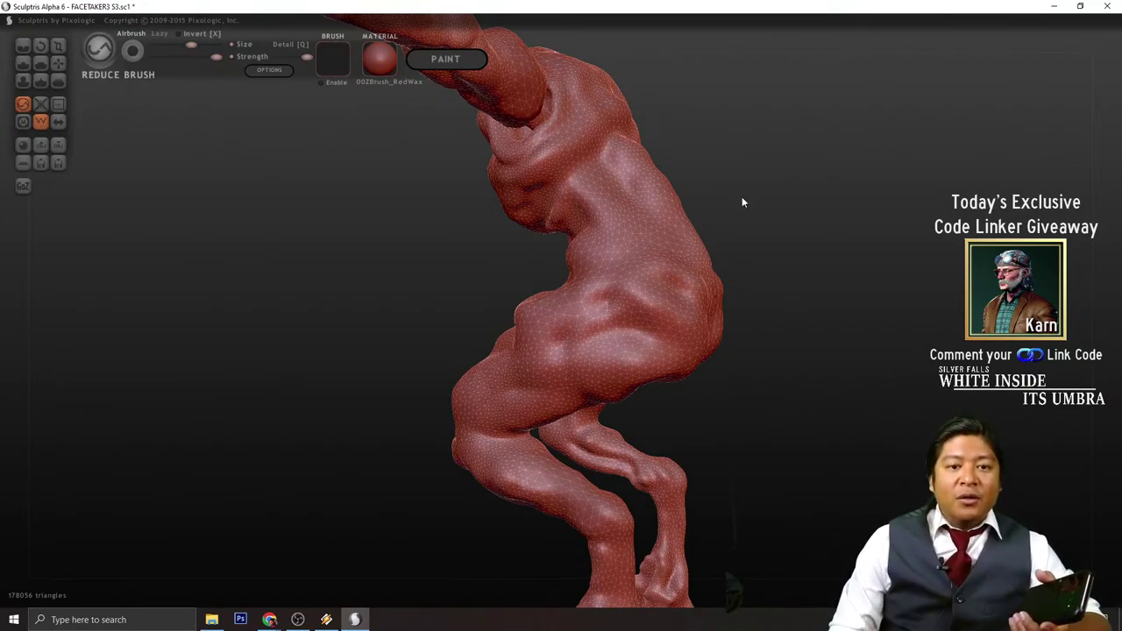
- Try the red_bob material and several alternatives on the sculpture, and restore the 00ZBrush_RedWax material
right_click_drag(742, 203, 795, 173)
left_click(380, 63)
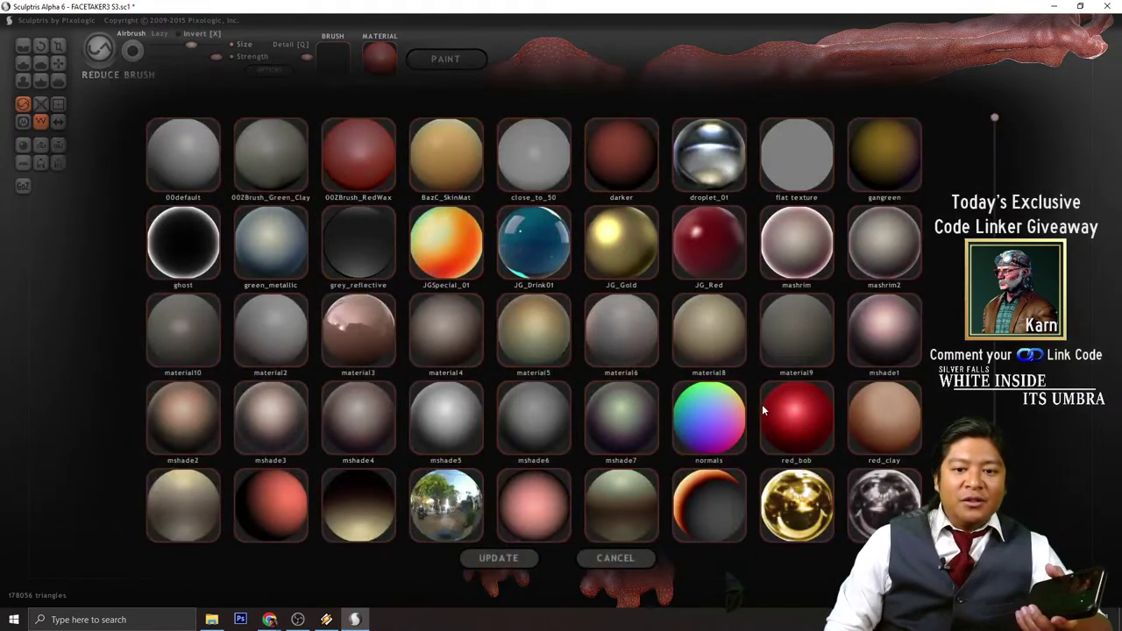
left_click(806, 424)
right_click_drag(762, 371, 799, 346)
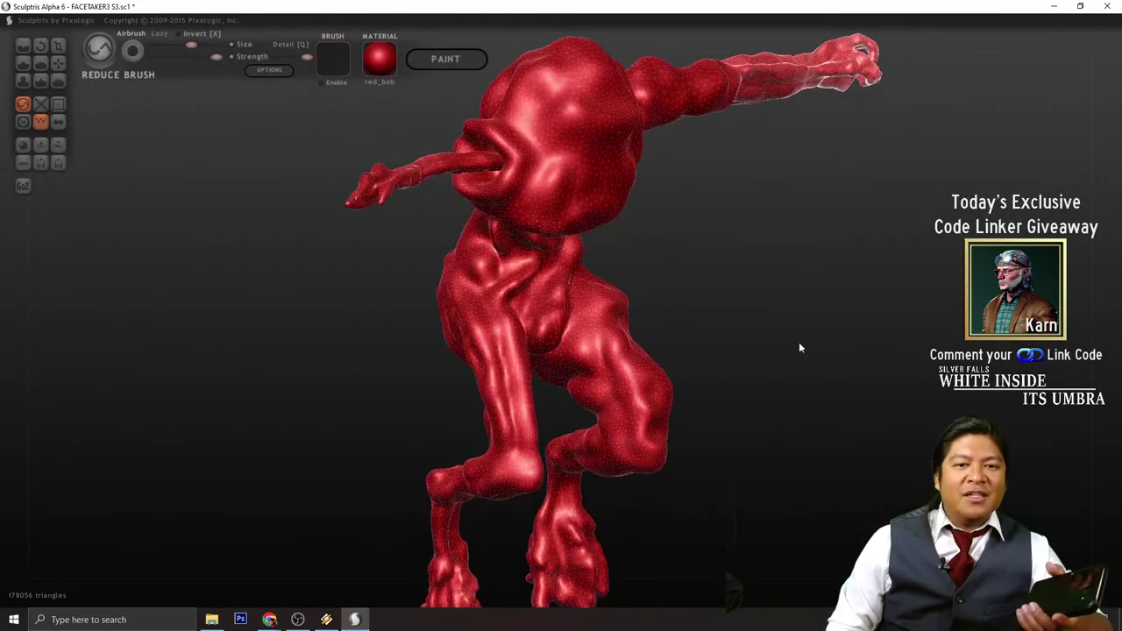
left_click(379, 60)
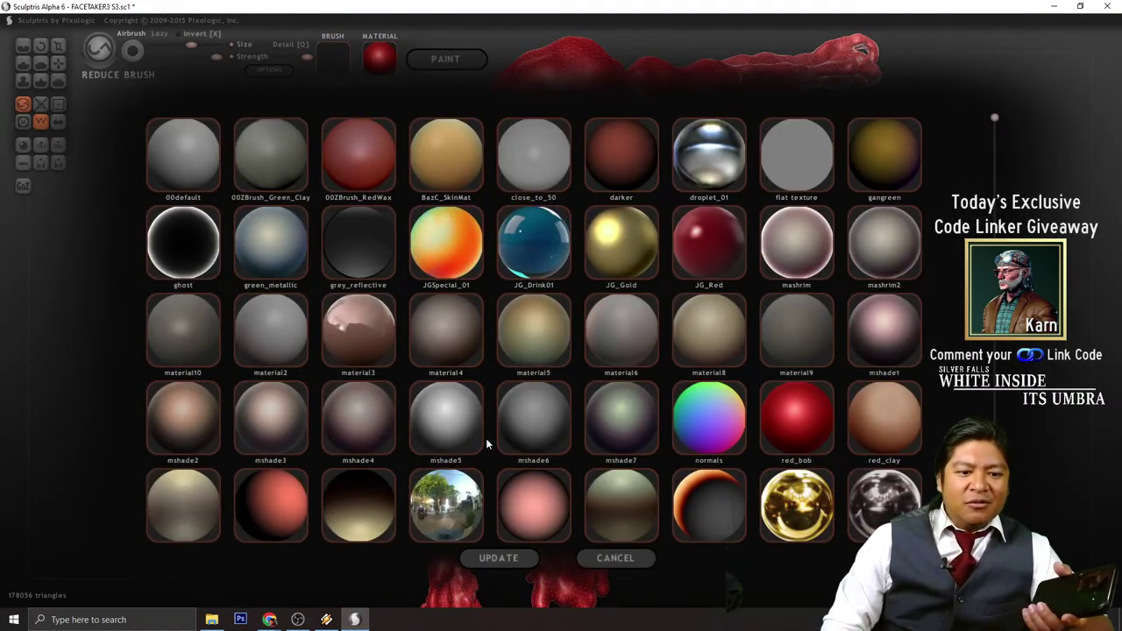
left_click(528, 522)
left_click(382, 60)
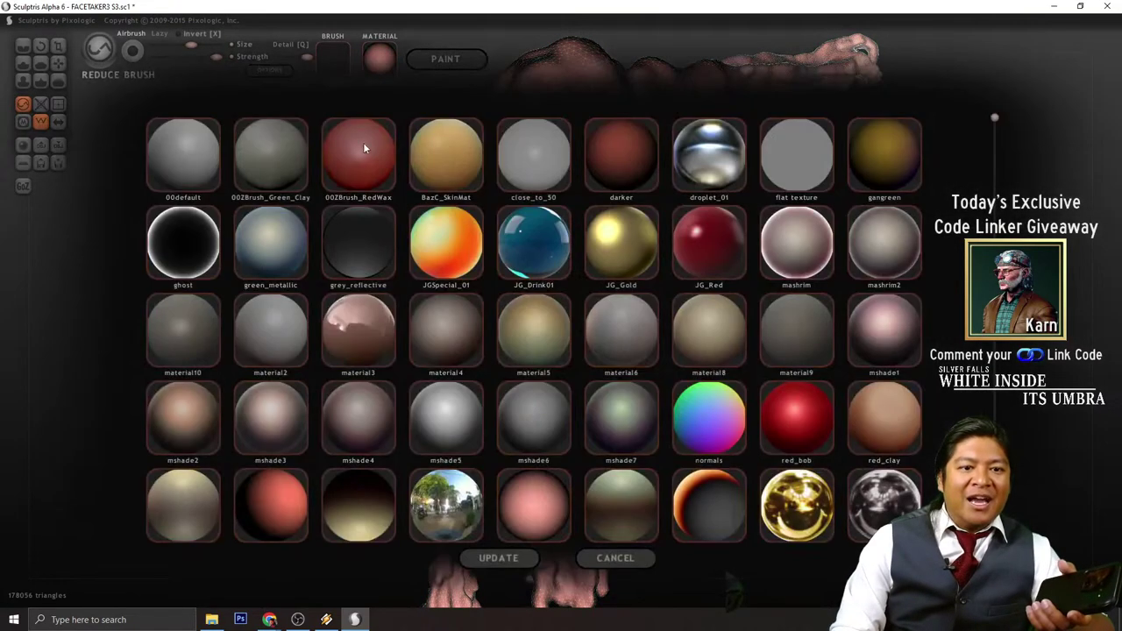
left_click_drag(725, 382, 750, 383)
left_click(383, 63)
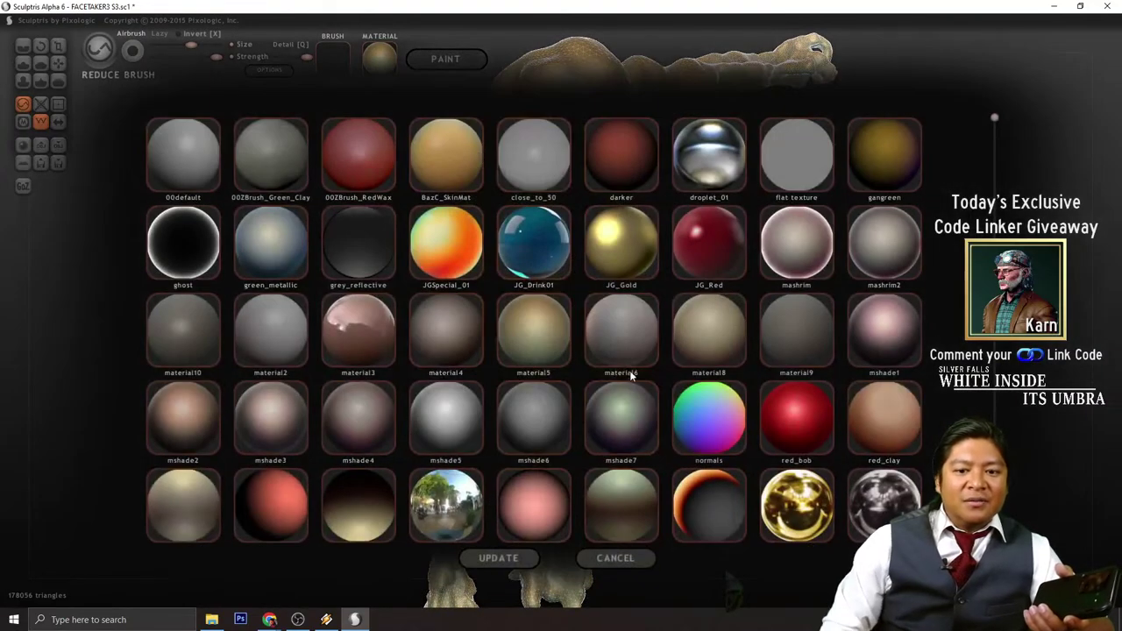
left_click(376, 170)
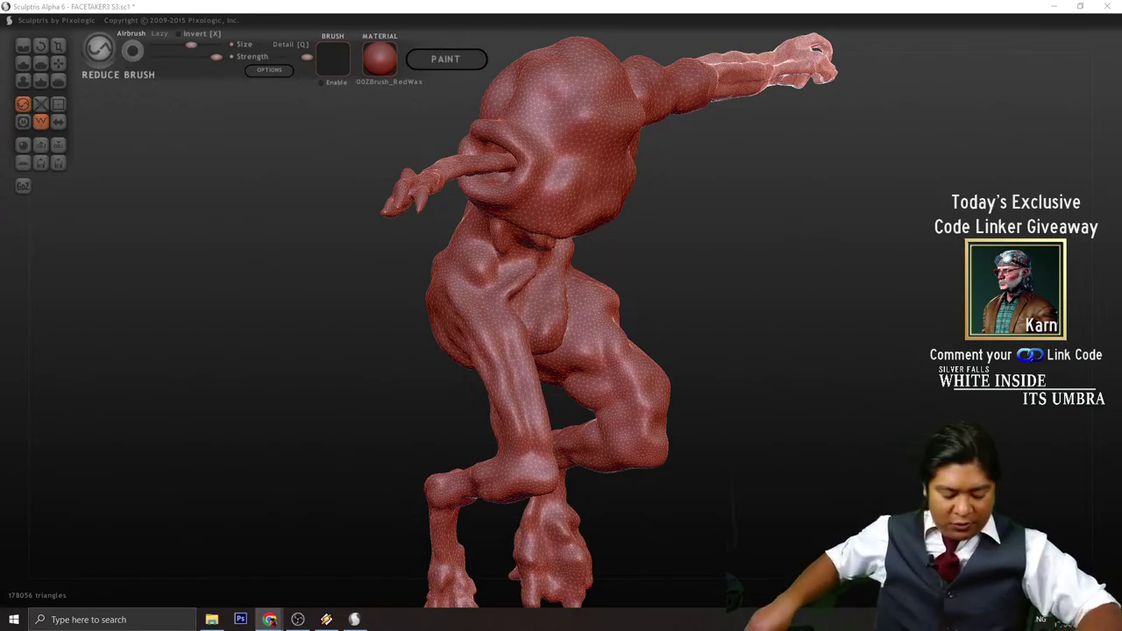
- Reduce the mesh density of the monster's right lower leg, ankle and foot
mouse_move(720, 333)
left_mouse_down()
mouse_move(699, 286)
mouse_move(719, 276)
mouse_move(774, 341)
mouse_move(715, 377)
mouse_move(784, 381)
mouse_move(573, 474)
left_mouse_up()
mouse_move(489, 428)
left_mouse_down()
mouse_move(508, 478)
mouse_move(533, 495)
mouse_move(556, 436)
mouse_move(529, 432)
left_mouse_up()
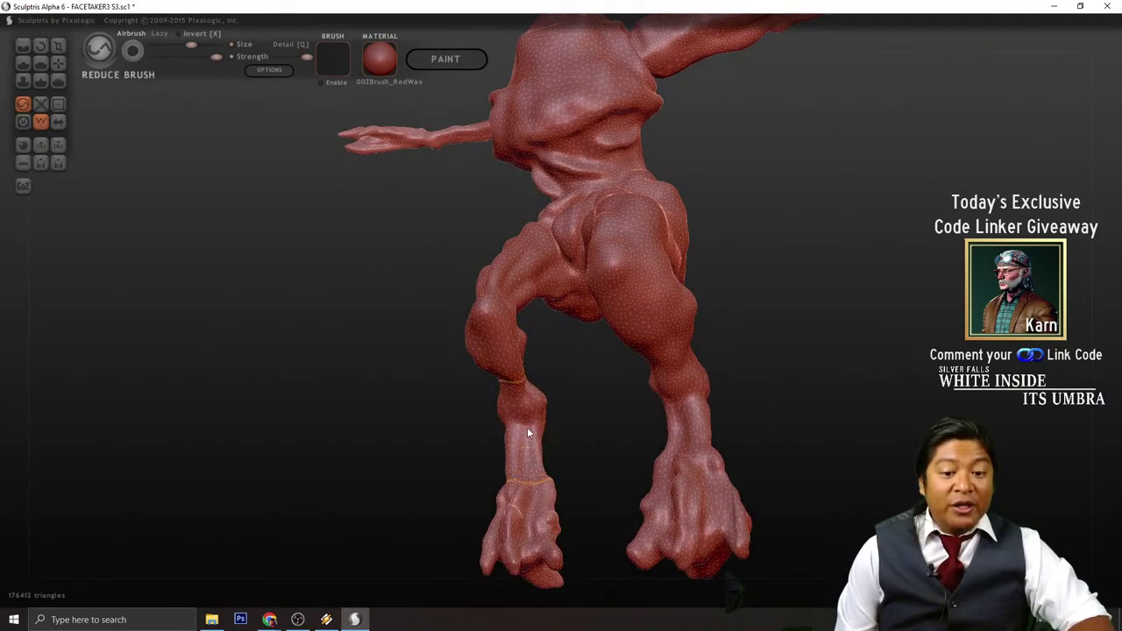
left_click_drag(533, 505, 539, 531)
mouse_move(591, 456)
left_mouse_down()
mouse_move(544, 471)
mouse_move(571, 446)
mouse_move(728, 408)
mouse_move(747, 373)
left_mouse_up()
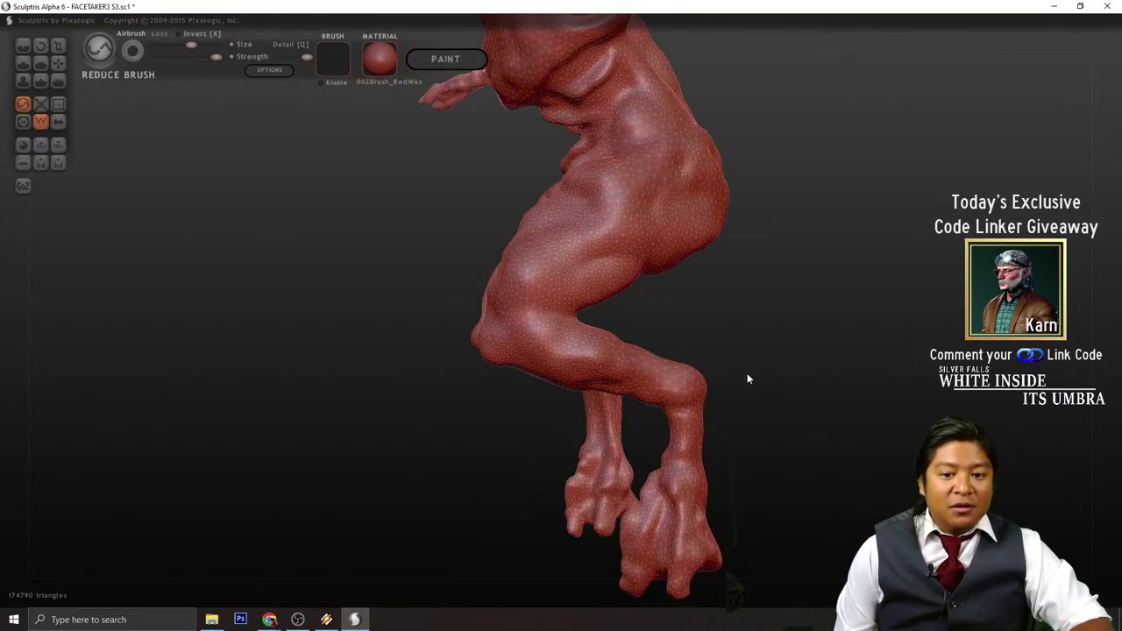
- Thin out the mesh on the left knee, shin and foot with the Reduce brush
left_click_drag(548, 362, 527, 326)
mouse_move(743, 379)
left_mouse_down()
mouse_move(769, 378)
mouse_move(717, 338)
left_mouse_up()
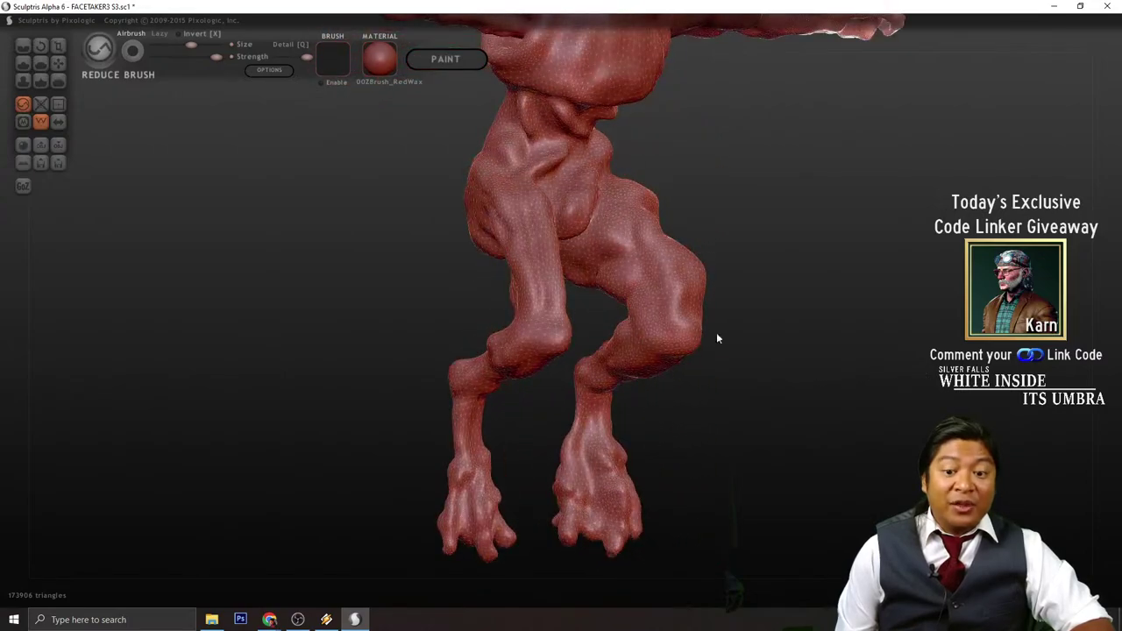
mouse_move(625, 355)
left_mouse_down()
mouse_move(584, 376)
mouse_move(592, 414)
left_mouse_up()
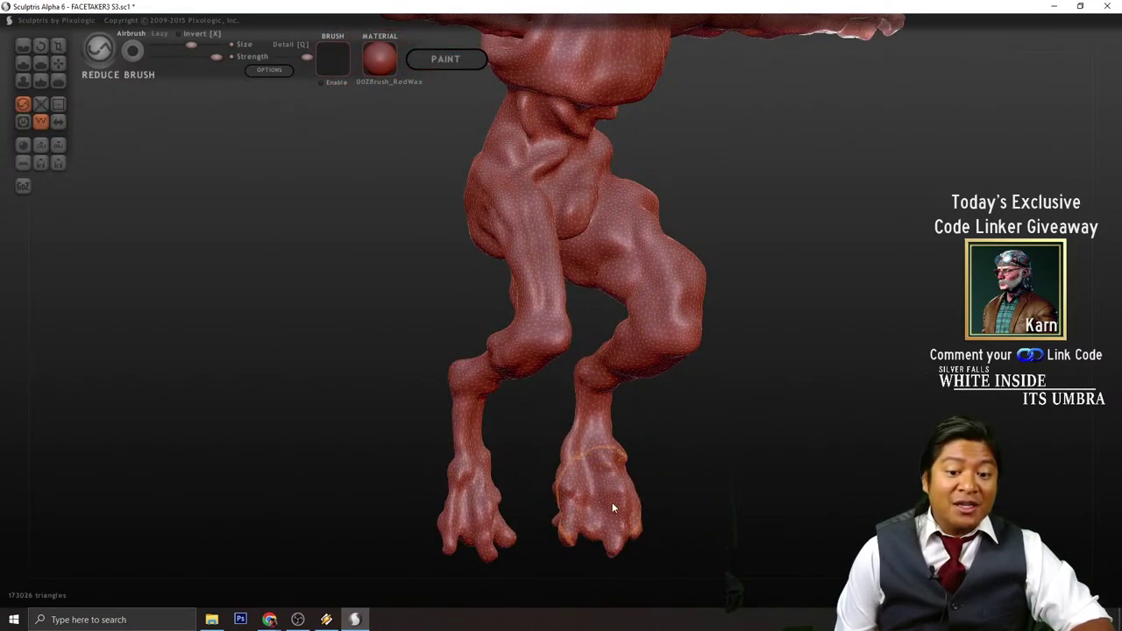
mouse_move(787, 349)
left_mouse_down("alt")
mouse_move(775, 378)
mouse_move(731, 403)
mouse_move(723, 366)
left_mouse_up("alt")
left_click_drag(614, 330, 568, 329)
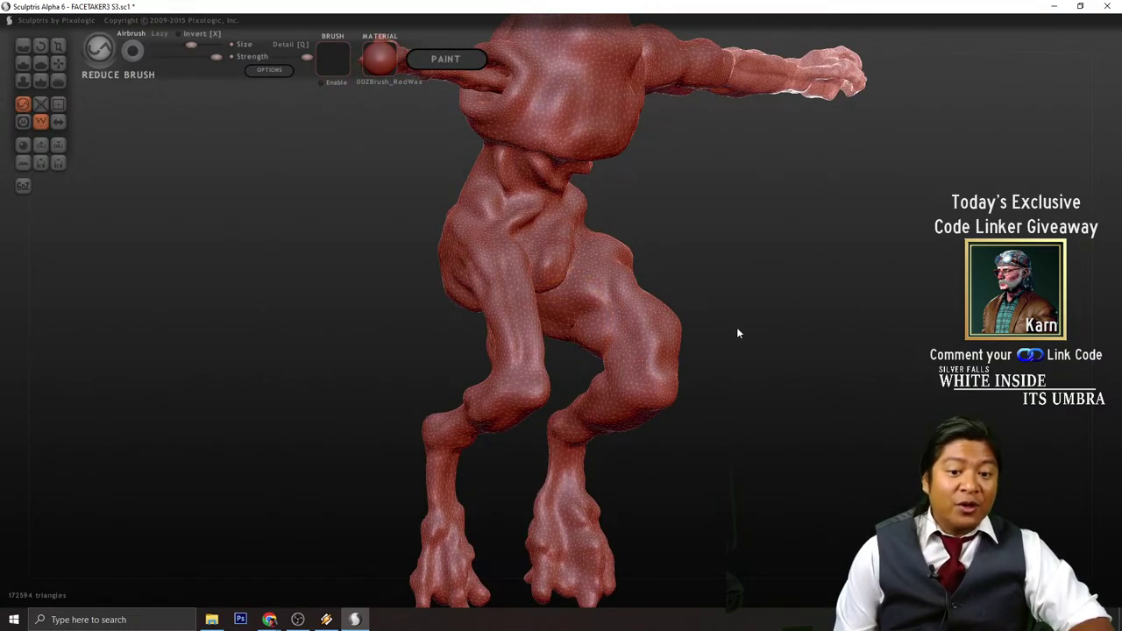
left_click_drag(737, 327, 727, 351)
- Smooth out the crease beside the groin bulge and reduce the mesh density around it
scroll(734, 303, "up", 5)
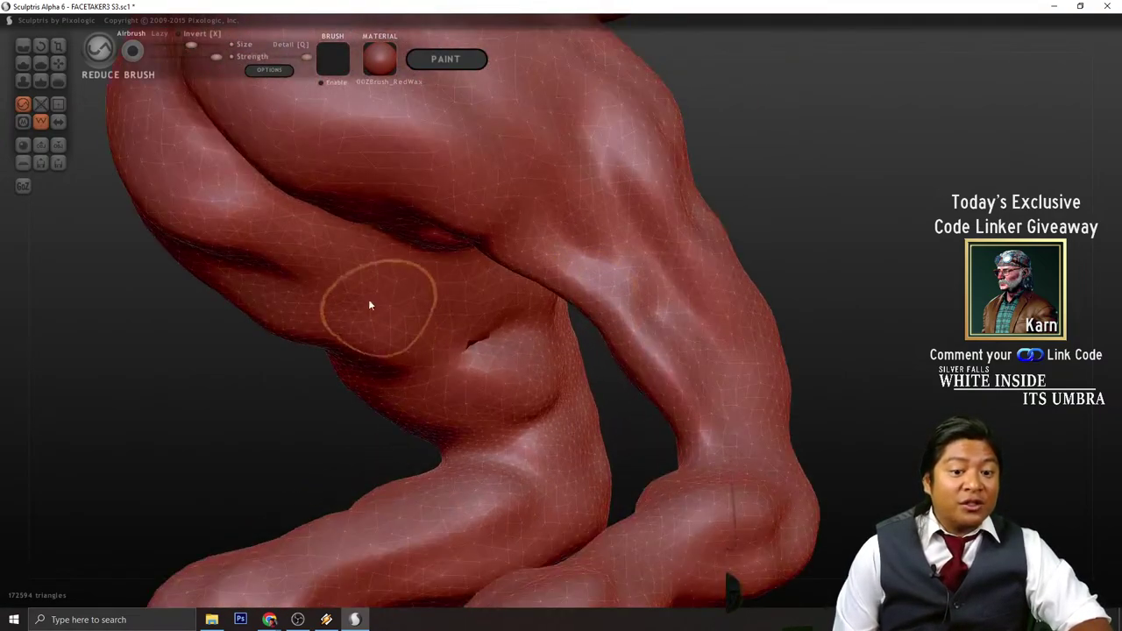
left_click(59, 80)
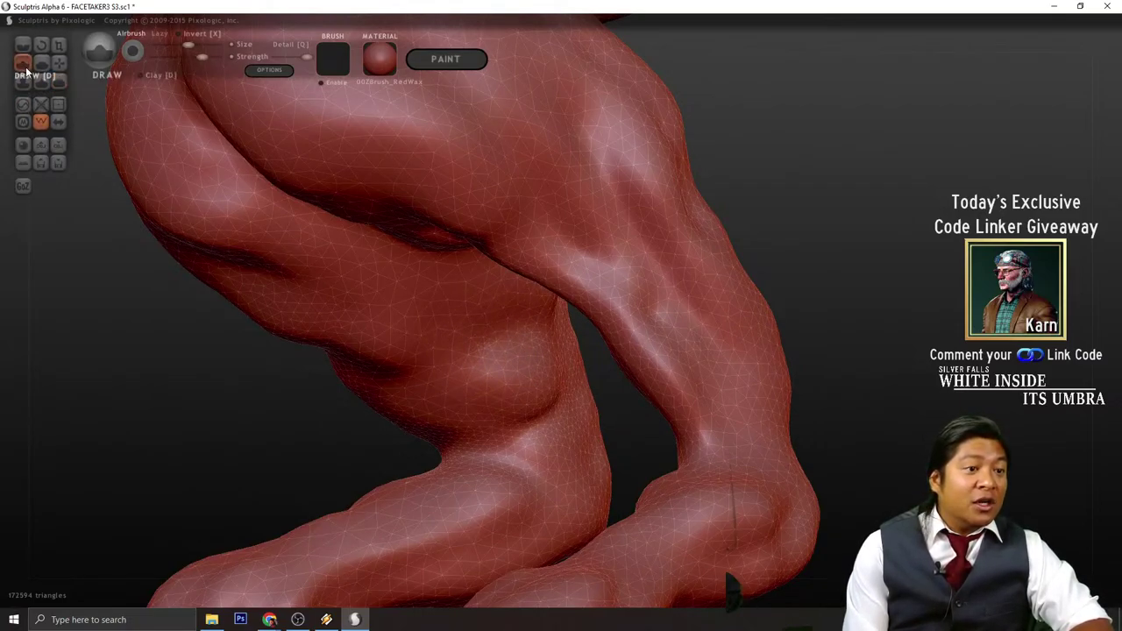
left_click(22, 103)
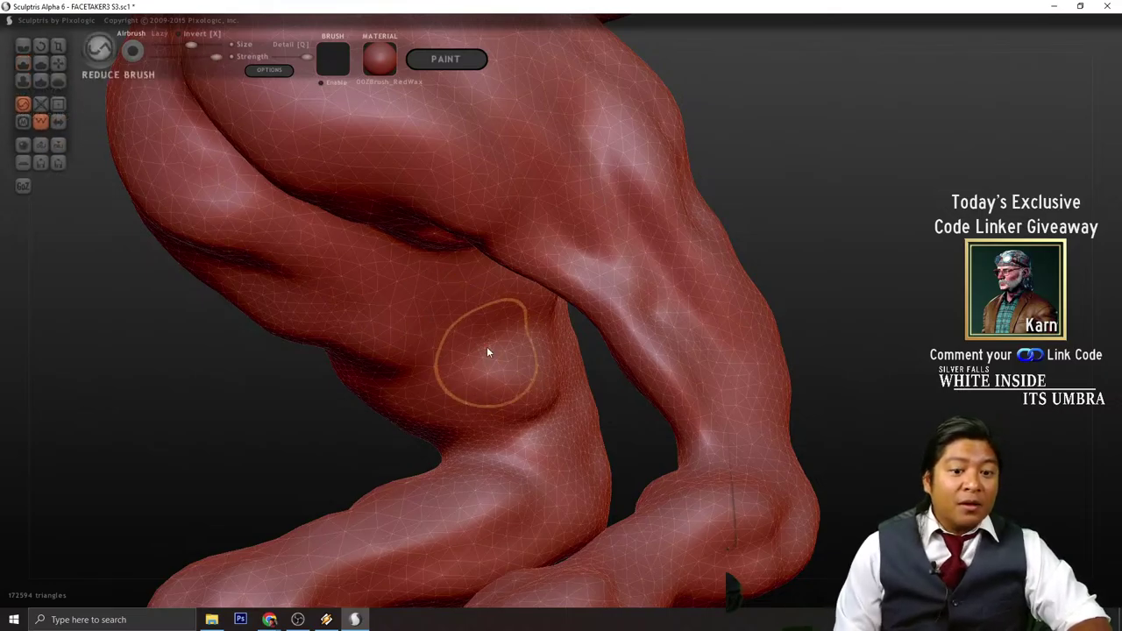
left_click_drag(487, 349, 569, 397)
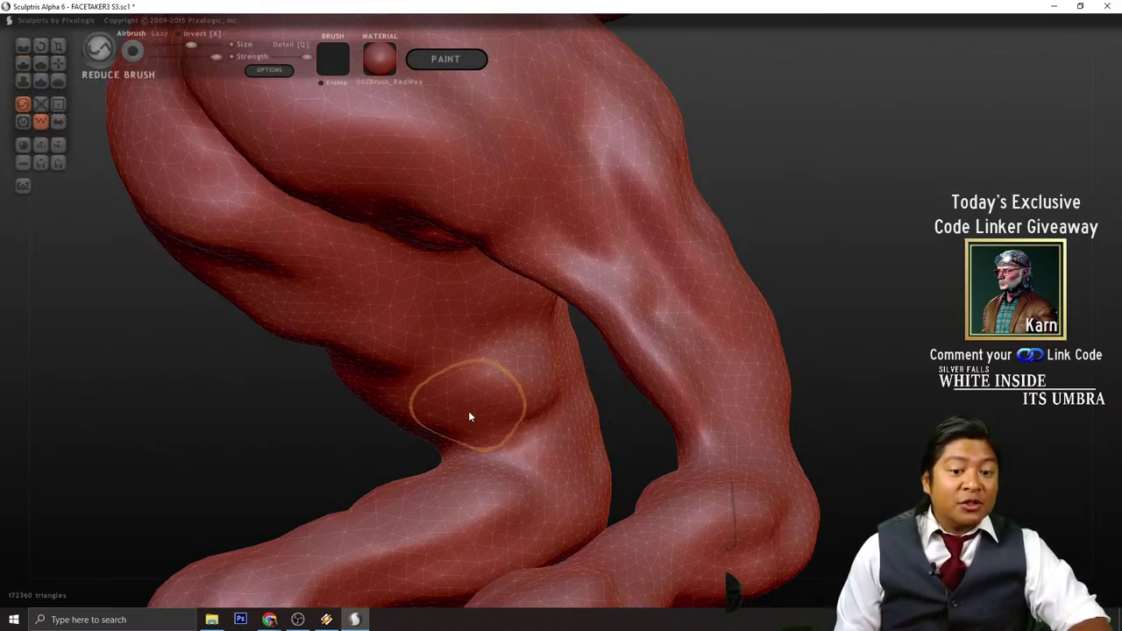
scroll(472, 404, "down", 3)
left_click_drag(477, 379, 415, 329)
- Lower the mesh density across the pelvis, inner thighs and front of the left hip
mouse_move(330, 368)
right_mouse_down()
mouse_move(514, 326)
mouse_move(685, 322)
mouse_move(672, 395)
mouse_move(676, 353)
right_mouse_up()
mouse_move(526, 345)
left_mouse_down()
mouse_move(467, 375)
mouse_move(505, 387)
mouse_move(470, 357)
mouse_move(562, 334)
left_mouse_up()
mouse_move(712, 333)
right_mouse_down()
mouse_move(723, 334)
mouse_move(518, 383)
right_mouse_up()
mouse_move(518, 383)
left_mouse_down()
mouse_move(594, 361)
mouse_move(537, 366)
left_mouse_up()
mouse_move(536, 366)
right_mouse_down()
mouse_move(811, 334)
mouse_move(563, 414)
right_mouse_up()
mouse_move(563, 414)
left_mouse_down()
mouse_move(521, 404)
mouse_move(519, 448)
mouse_move(511, 395)
mouse_move(500, 459)
mouse_move(536, 389)
left_mouse_up()
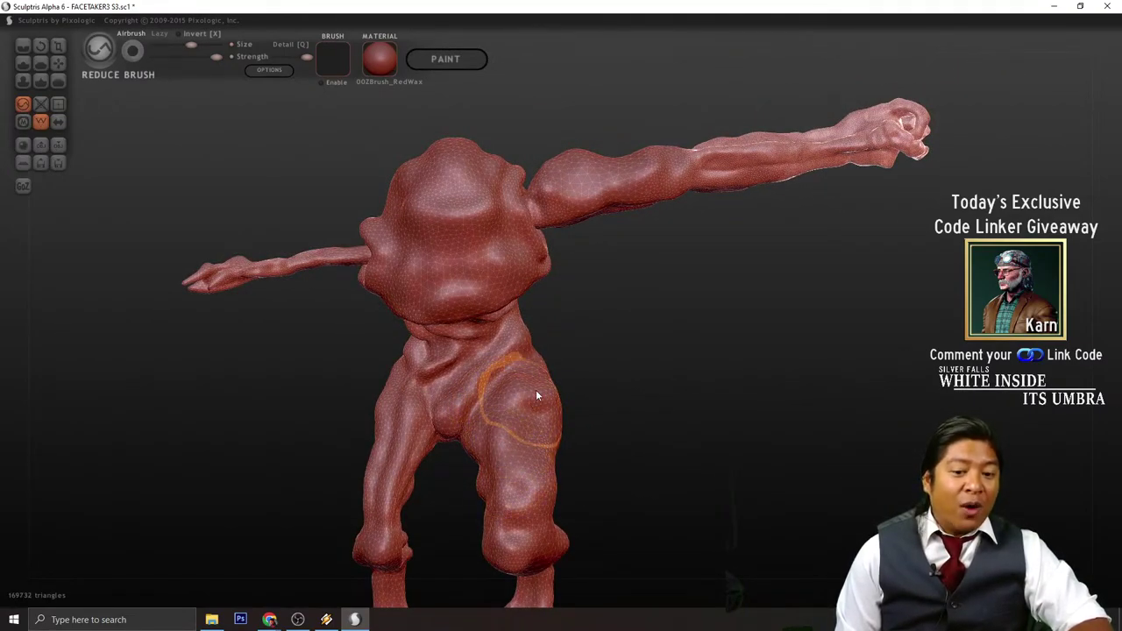
- Reduce the remaining dense mesh down the front of the left thigh to the knee
right_click_drag(536, 389, 521, 421)
left_click_drag(522, 424, 458, 517)
right_click_drag(478, 537, 789, 395)
mouse_move(513, 545)
left_mouse_down()
mouse_move(445, 491)
mouse_move(497, 484)
left_mouse_up()
left_click_drag(677, 491, 549, 554)
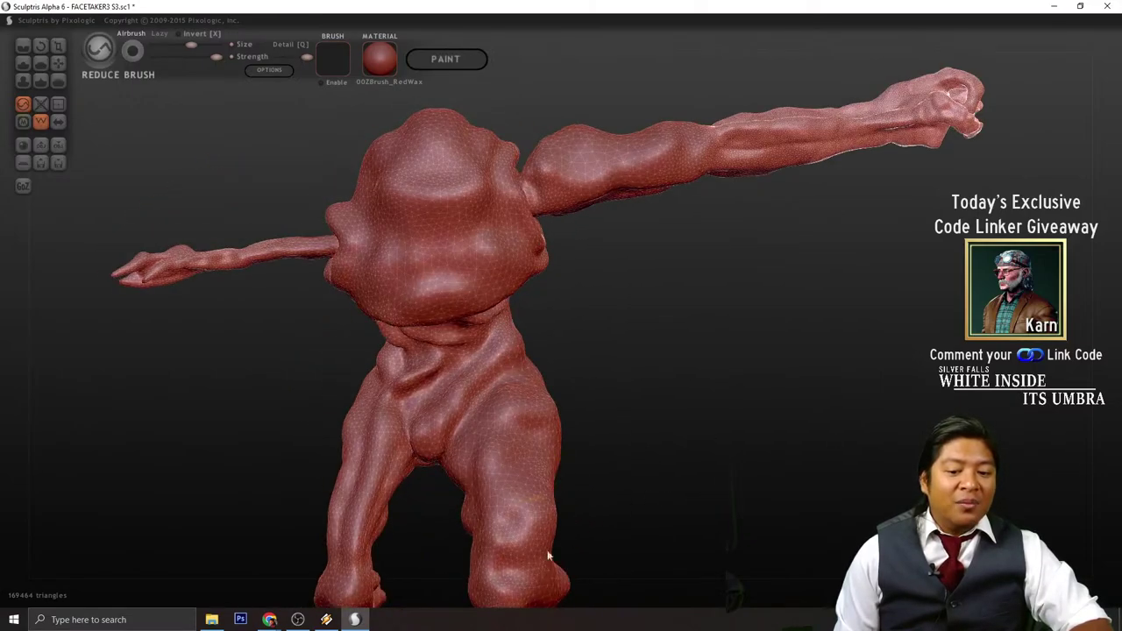
left_click_drag(482, 526, 505, 545)
- Reduce the mesh density along the large left arm from the upper arm to the wrist
mouse_move(656, 440)
left_mouse_down()
mouse_move(613, 416)
mouse_move(526, 303)
mouse_move(533, 260)
mouse_move(648, 274)
left_mouse_up()
mouse_move(648, 274)
right_mouse_down()
mouse_move(681, 296)
mouse_move(713, 356)
mouse_move(664, 363)
mouse_move(650, 265)
right_mouse_up()
mouse_move(650, 265)
left_mouse_down()
mouse_move(605, 276)
mouse_move(606, 248)
mouse_move(571, 293)
mouse_move(551, 260)
left_mouse_up()
right_click_drag(550, 259, 682, 285)
left_click_drag(683, 285, 711, 258)
mouse_move(711, 258)
right_mouse_down()
mouse_move(777, 368)
mouse_move(727, 380)
mouse_move(689, 352)
right_mouse_up()
mouse_move(689, 352)
left_mouse_down()
mouse_move(656, 307)
mouse_move(666, 314)
mouse_move(586, 306)
mouse_move(626, 317)
left_mouse_up()
mouse_move(626, 312)
right_mouse_down()
mouse_move(738, 408)
mouse_move(727, 289)
right_mouse_up()
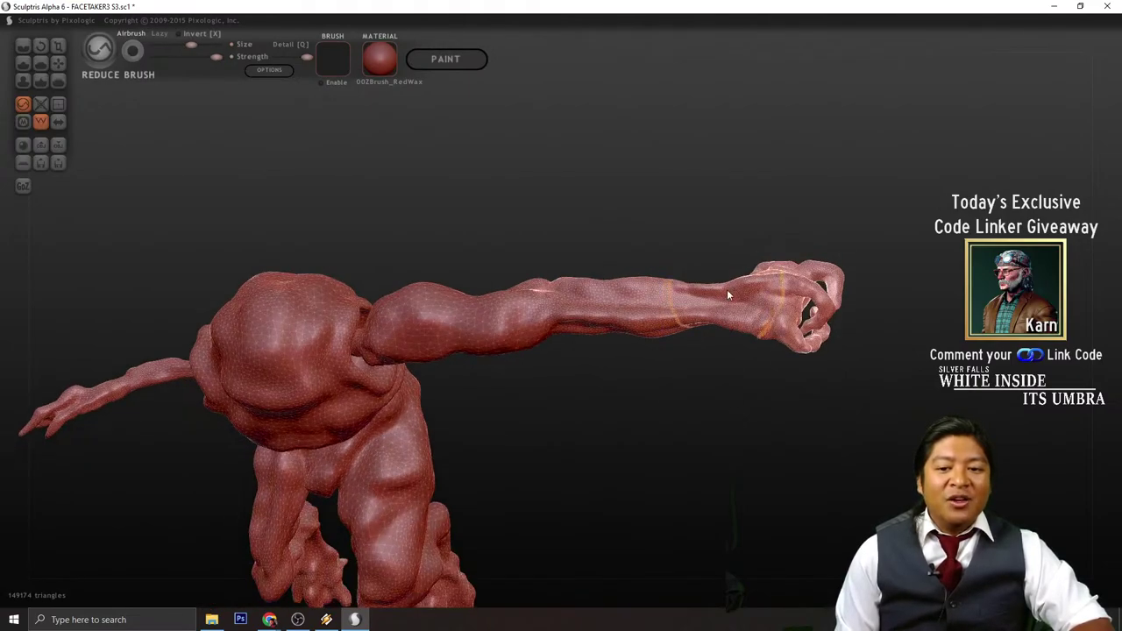
left_click_drag(726, 290, 586, 305)
- Thin out the very dense mesh of the large left hand and the adjoining forearm
right_click_drag(612, 257, 657, 305)
mouse_move(656, 310)
left_mouse_down()
mouse_move(541, 305)
mouse_move(626, 319)
mouse_move(533, 298)
mouse_move(679, 305)
mouse_move(749, 324)
mouse_move(652, 265)
mouse_move(754, 288)
mouse_move(774, 323)
mouse_move(869, 388)
left_mouse_up()
left_click_drag(878, 432, 690, 407, "alt")
left_click(600, 211)
mouse_move(593, 277)
left_mouse_down()
mouse_move(621, 277)
mouse_move(605, 289)
left_mouse_up()
left_click_drag(624, 319, 666, 312)
mouse_move(588, 252)
left_mouse_down()
mouse_move(591, 268)
mouse_move(578, 235)
left_mouse_up()
left_click_drag(644, 277, 711, 382)
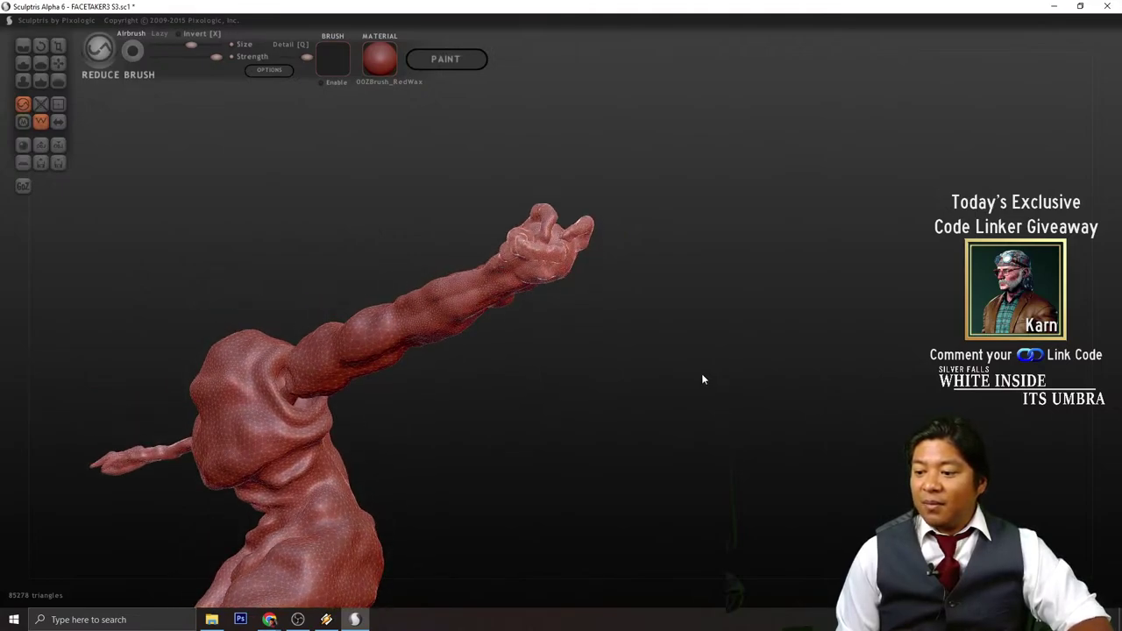
- Reduce the mesh density of the large left hand's curled fingers and palm
scroll(702, 376, "up", 2)
mouse_move(589, 195)
left_mouse_down()
mouse_move(530, 227)
mouse_move(552, 209)
left_mouse_up()
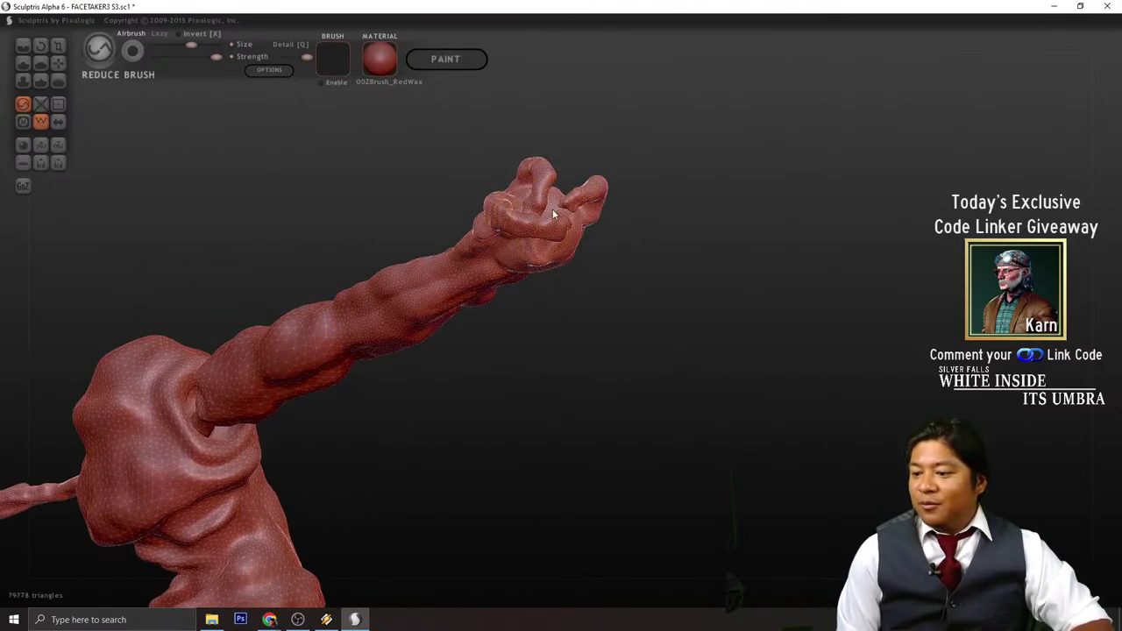
left_click_drag(586, 243, 584, 229)
mouse_move(660, 277)
left_mouse_down()
mouse_move(584, 200)
mouse_move(579, 152)
mouse_move(558, 233)
mouse_move(430, 263)
mouse_move(451, 304)
mouse_move(577, 320)
left_mouse_up()
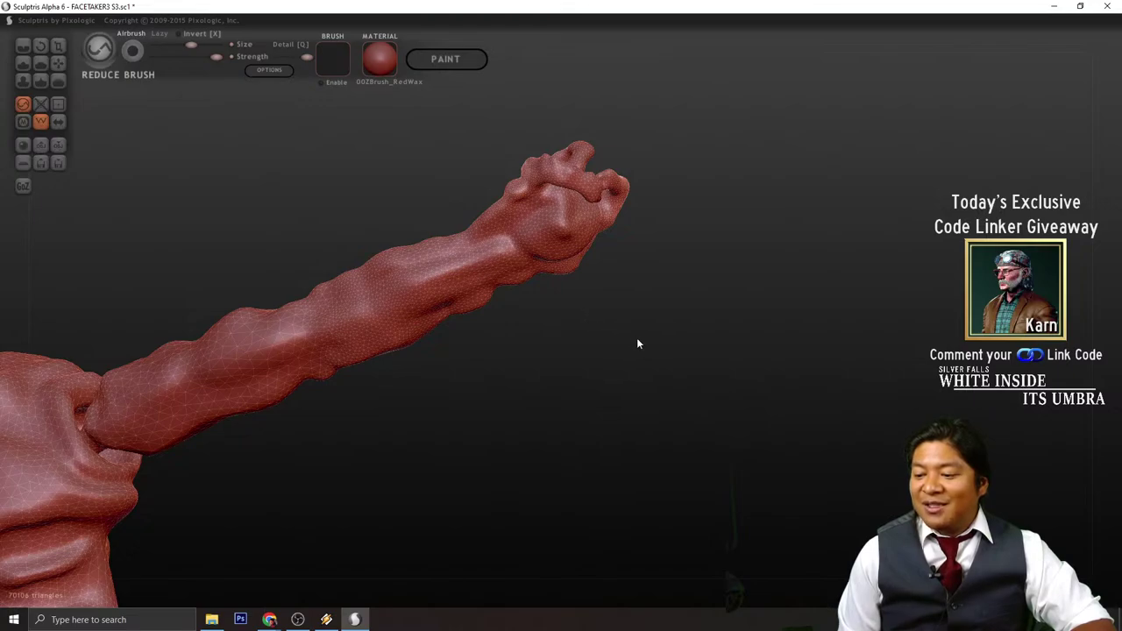
- Lower the mesh density on the back of the large left hand and its forearm
mouse_move(657, 318)
left_mouse_down()
mouse_move(514, 376)
mouse_move(396, 371)
mouse_move(572, 327)
mouse_move(574, 419)
mouse_move(556, 355)
left_mouse_up()
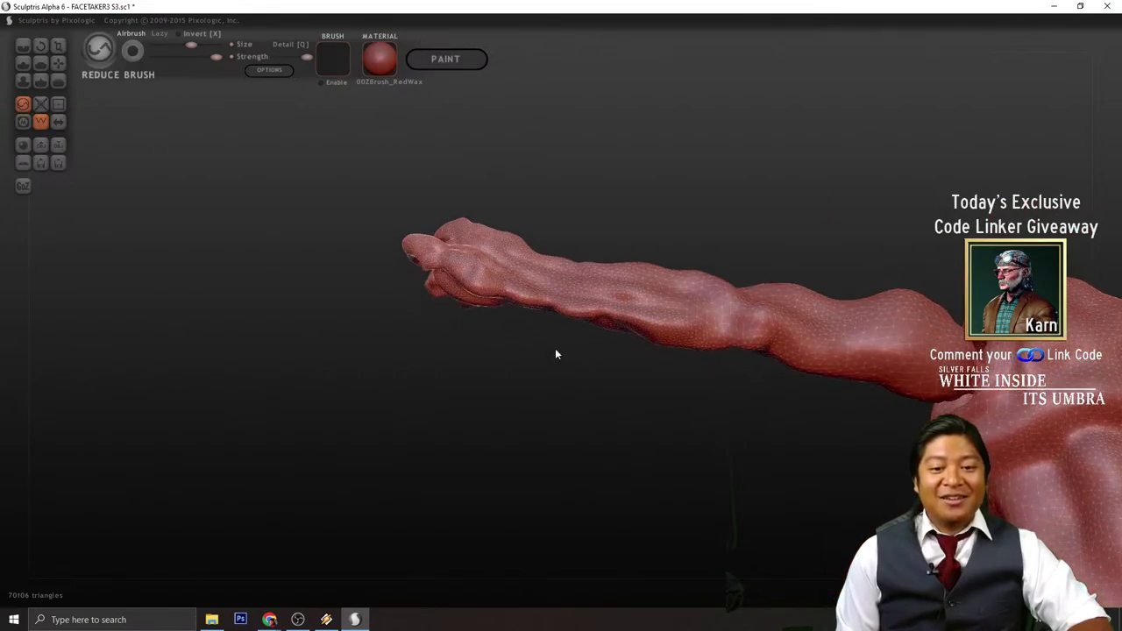
mouse_move(427, 259)
left_mouse_down()
mouse_move(470, 377)
mouse_move(641, 291)
left_mouse_up()
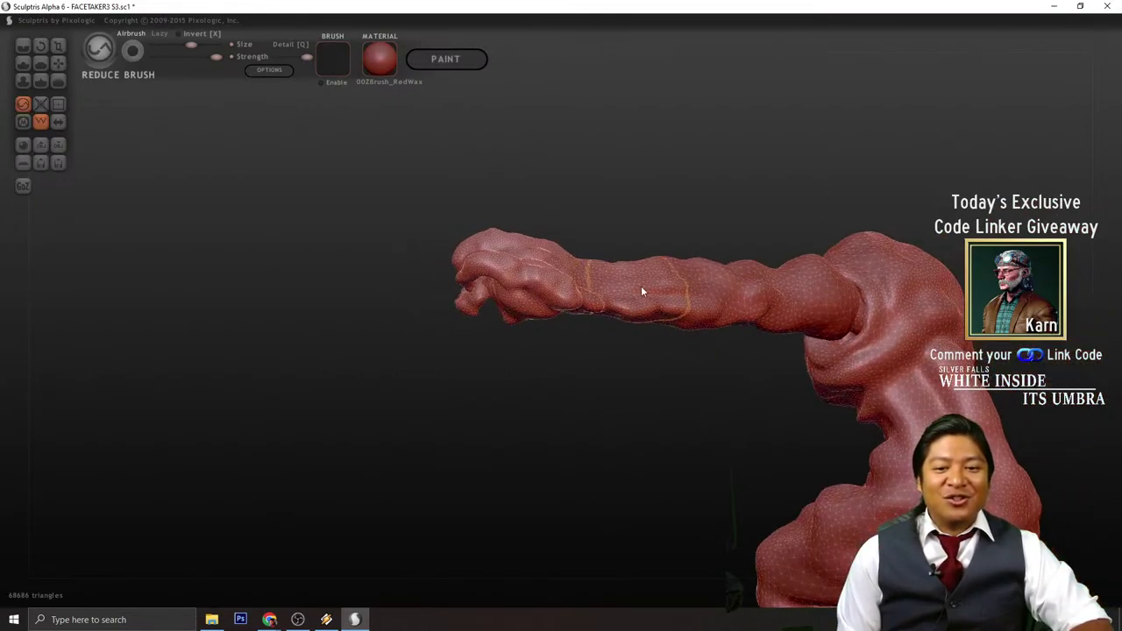
left_click_drag(686, 354, 730, 285)
mouse_move(666, 372)
left_mouse_down()
mouse_move(595, 431)
mouse_move(556, 377)
left_mouse_up()
left_click_drag(510, 321, 461, 343)
- Reduce the dense mesh over the knuckles and finger bases of the large left hand
scroll(461, 343, "up", 3)
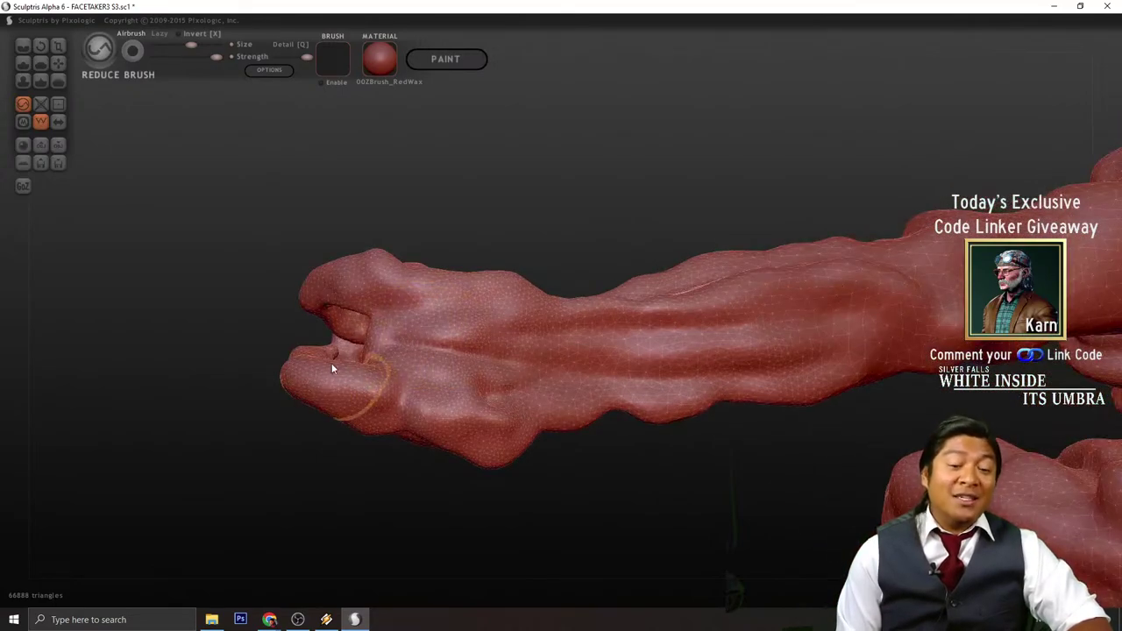
left_click_drag(263, 482, 521, 452)
scroll(640, 410, "down", 3)
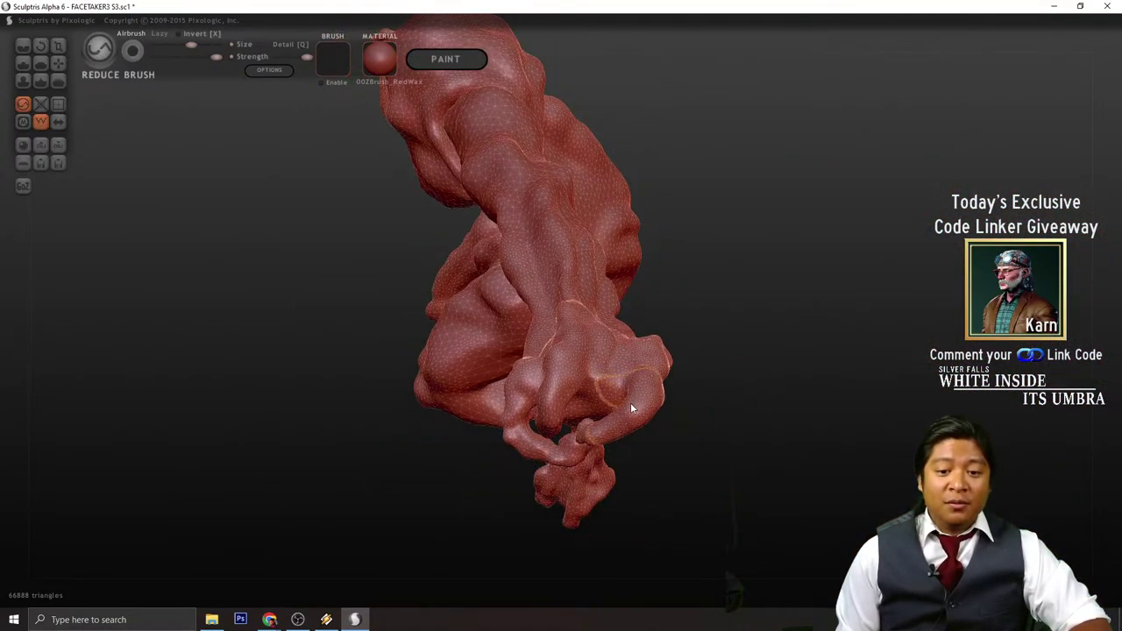
mouse_move(631, 406)
left_mouse_down()
mouse_move(591, 381)
mouse_move(595, 362)
mouse_move(626, 351)
left_mouse_up()
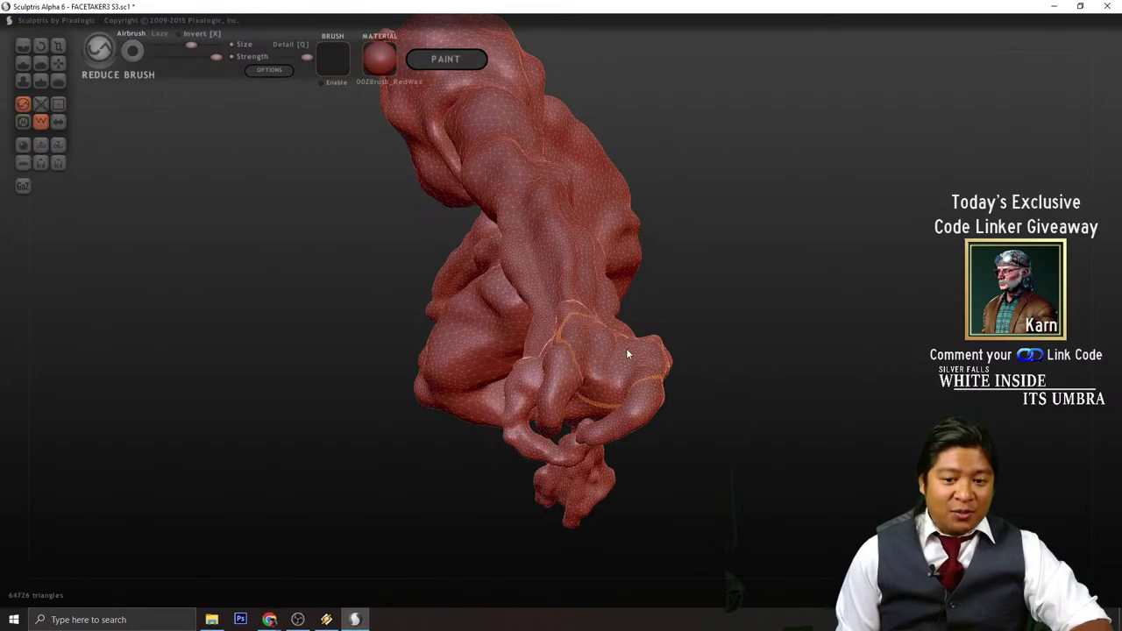
left_click_drag(754, 413, 633, 432)
mouse_move(569, 395)
left_mouse_down()
mouse_move(561, 404)
mouse_move(579, 386)
left_mouse_up()
- Thin out the remaining dense mesh around the large left wrist and along its forearm
mouse_move(594, 465)
left_mouse_down()
mouse_move(589, 360)
mouse_move(539, 335)
left_mouse_up()
left_click_drag(516, 495, 691, 441)
mouse_move(619, 319)
left_mouse_down()
mouse_move(553, 314)
mouse_move(591, 343)
mouse_move(647, 332)
mouse_move(716, 405)
left_mouse_up()
mouse_move(690, 370)
left_mouse_down()
mouse_move(693, 327)
mouse_move(647, 304)
mouse_move(571, 304)
mouse_move(606, 276)
mouse_move(505, 322)
left_mouse_up()
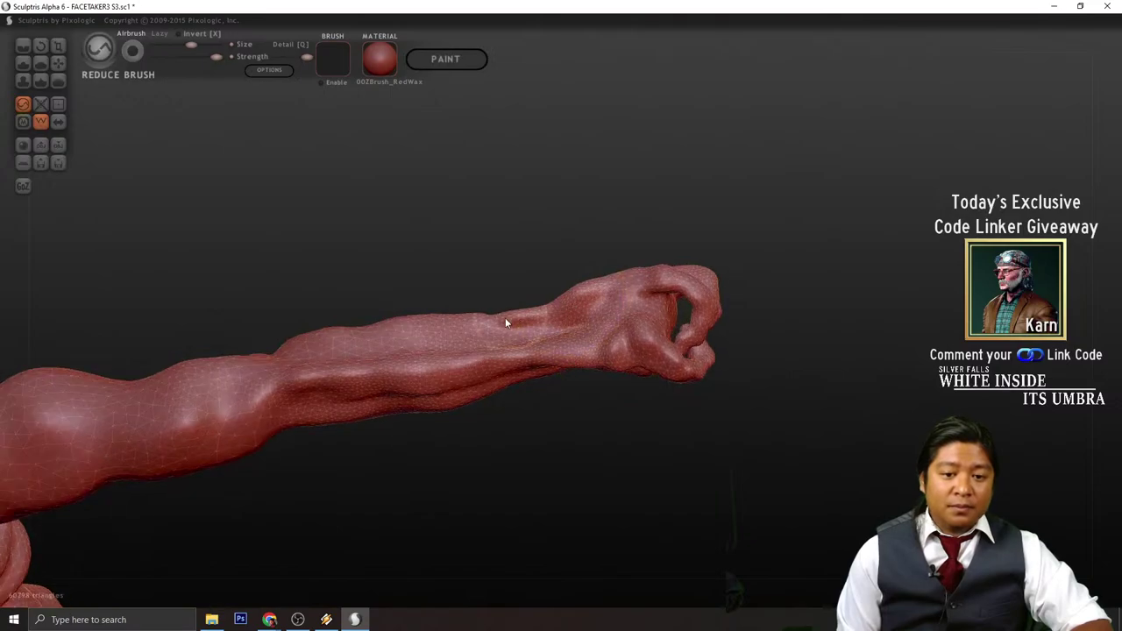
mouse_move(614, 438)
left_mouse_down()
mouse_move(621, 402)
mouse_move(600, 305)
mouse_move(635, 319)
left_mouse_up()
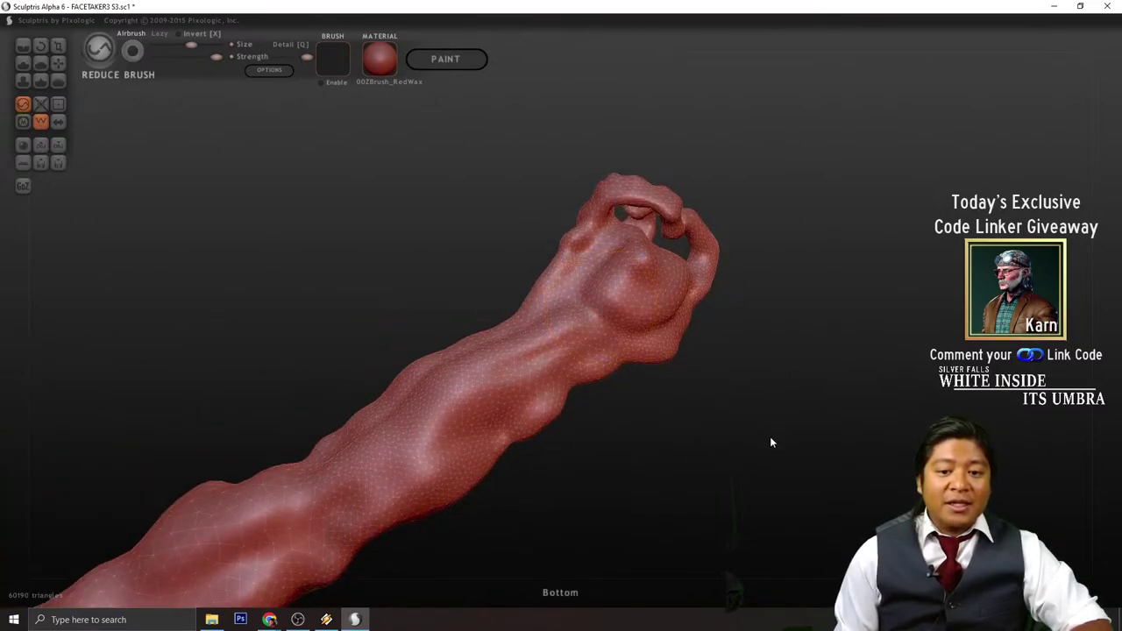
- Reduce the mesh density of the large left hand's palm edge, thumb and fingertips
left_click_drag(771, 442, 594, 473)
mouse_move(606, 301)
left_mouse_down()
mouse_move(595, 213)
mouse_move(571, 198)
left_mouse_up()
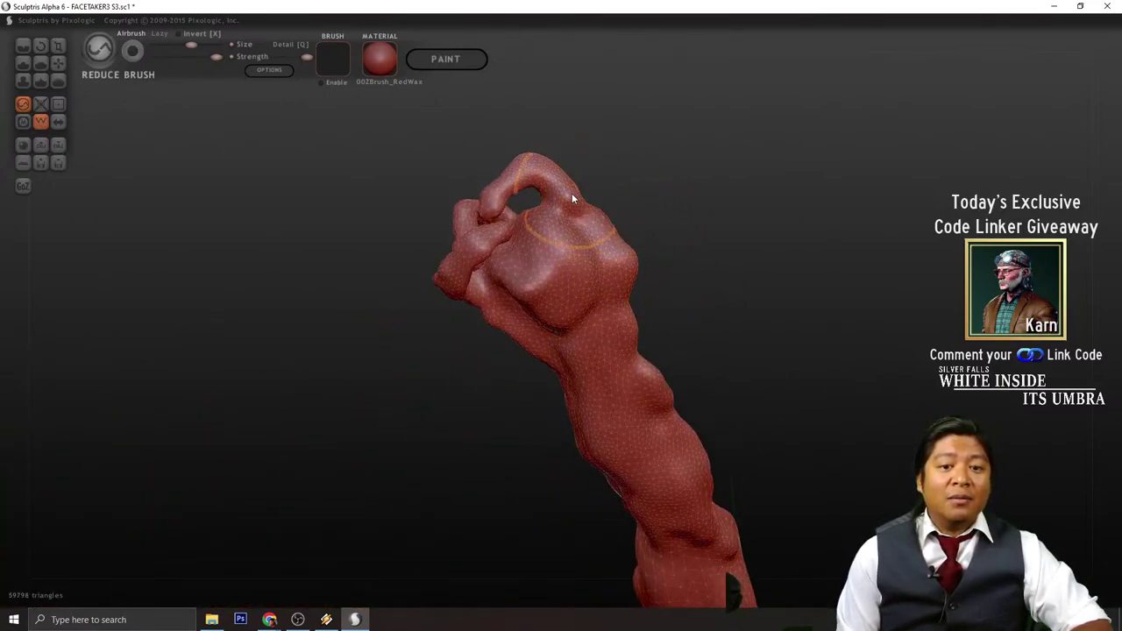
mouse_move(616, 149)
left_mouse_down()
mouse_move(757, 243)
mouse_move(742, 295)
mouse_move(808, 262)
left_mouse_up()
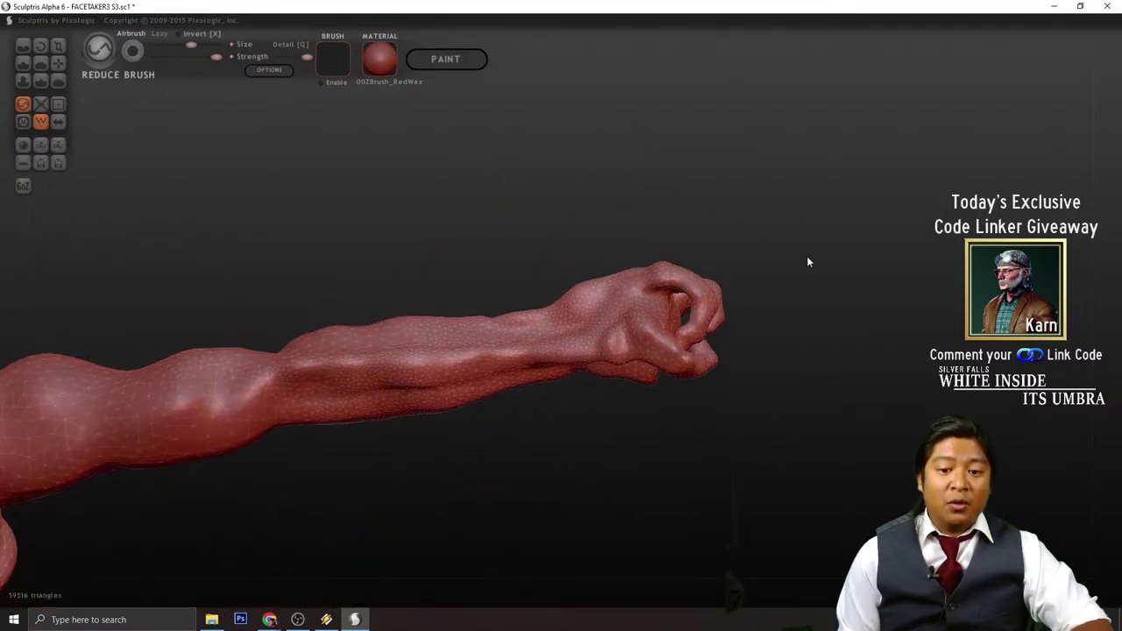
left_click_drag(683, 345, 707, 315)
left_click_drag(752, 358, 686, 371)
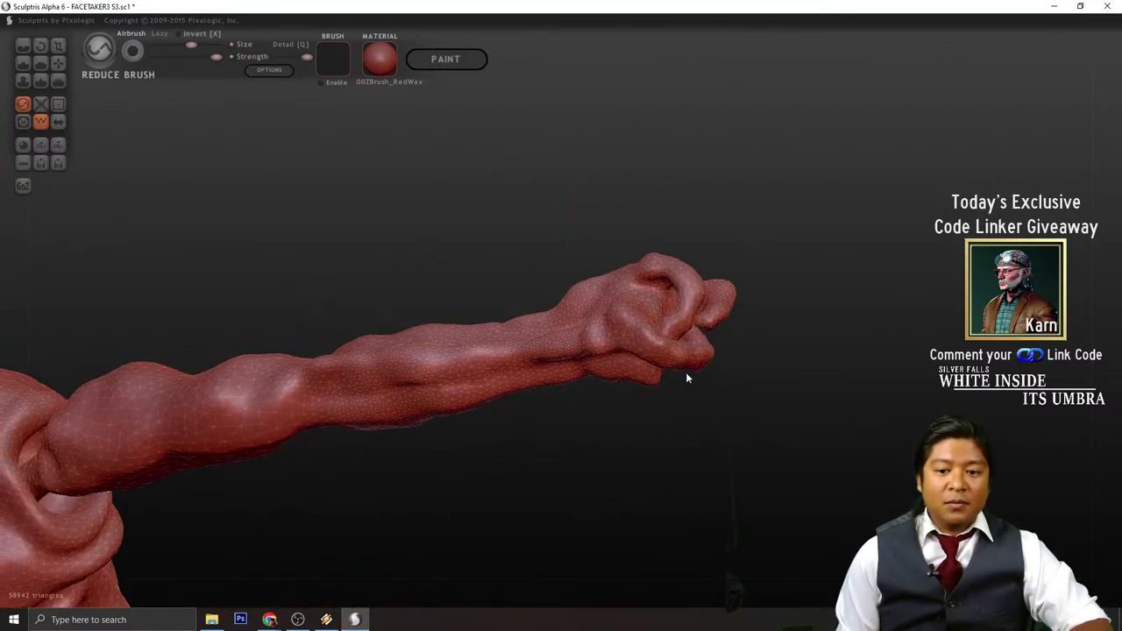
- Even out the last dense mesh patches on the large left hand's fingers, wrist and outer forearm
mouse_move(652, 326)
left_mouse_down()
mouse_move(680, 418)
mouse_move(662, 412)
left_mouse_up()
left_click_drag(588, 351, 635, 359)
left_click_drag(698, 417, 608, 263)
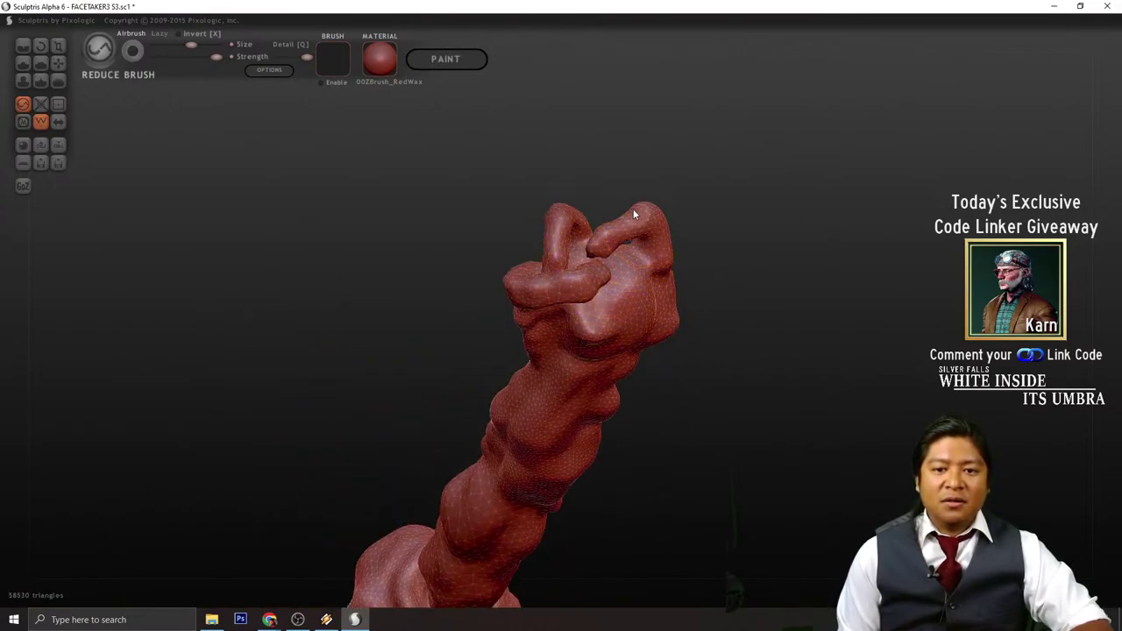
mouse_move(634, 211)
left_mouse_down()
mouse_move(717, 296)
mouse_move(561, 363)
mouse_move(600, 302)
left_mouse_up()
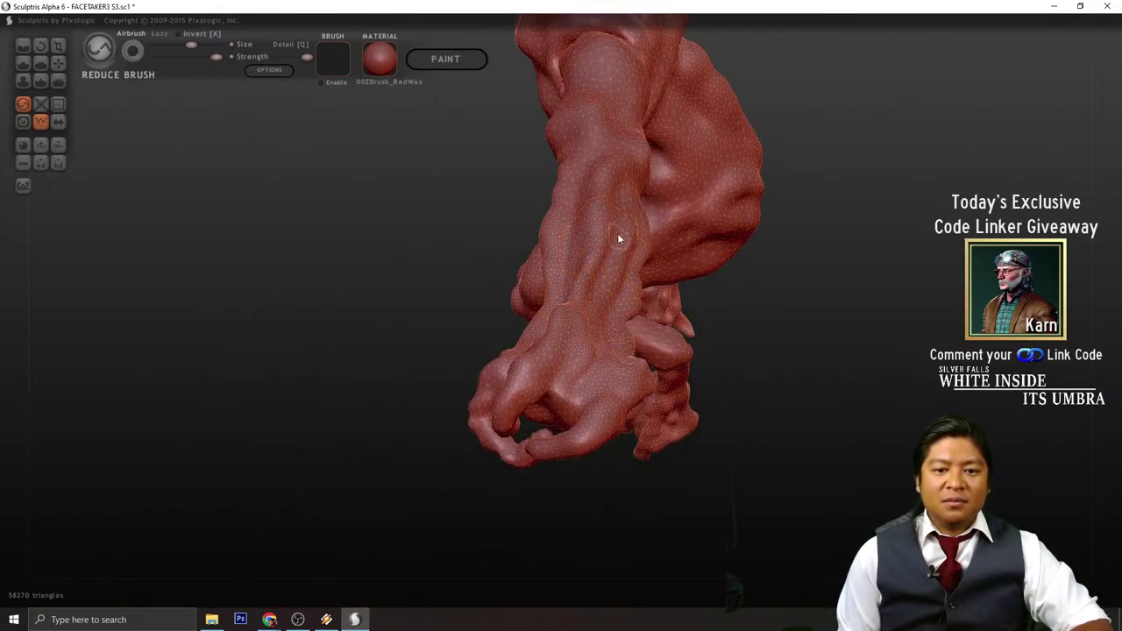
left_click_drag(618, 235, 614, 216)
mouse_move(699, 225)
left_mouse_down()
mouse_move(719, 326)
mouse_move(769, 331)
left_mouse_up()
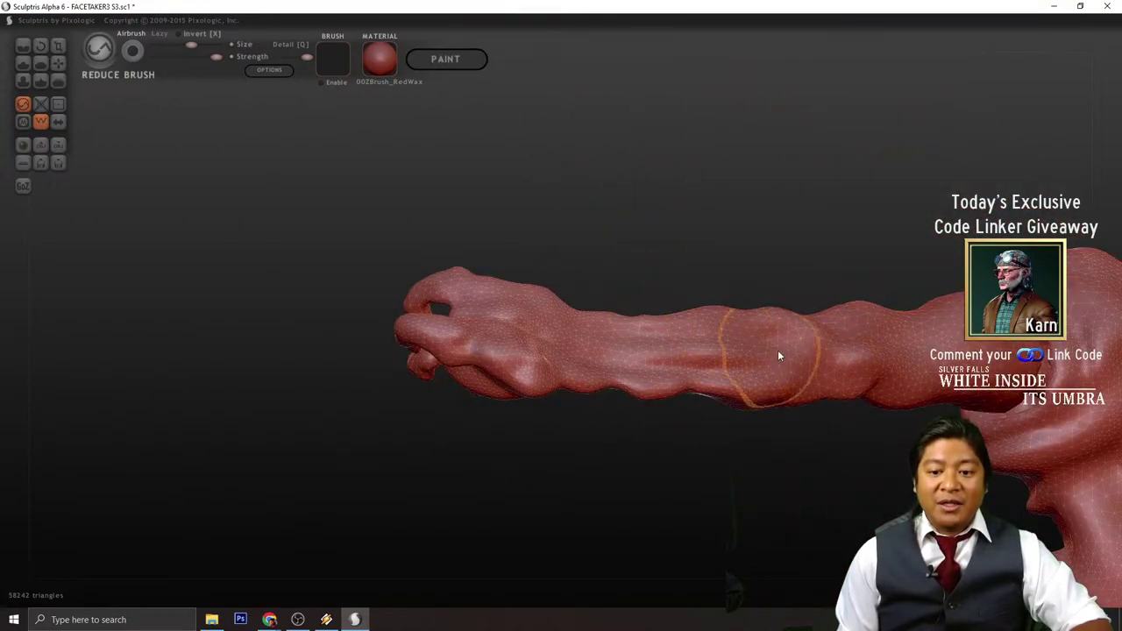
mouse_move(777, 481)
left_mouse_down()
mouse_move(652, 477)
mouse_move(619, 368)
mouse_move(581, 310)
mouse_move(484, 296)
mouse_move(413, 258)
mouse_move(399, 263)
left_mouse_up()
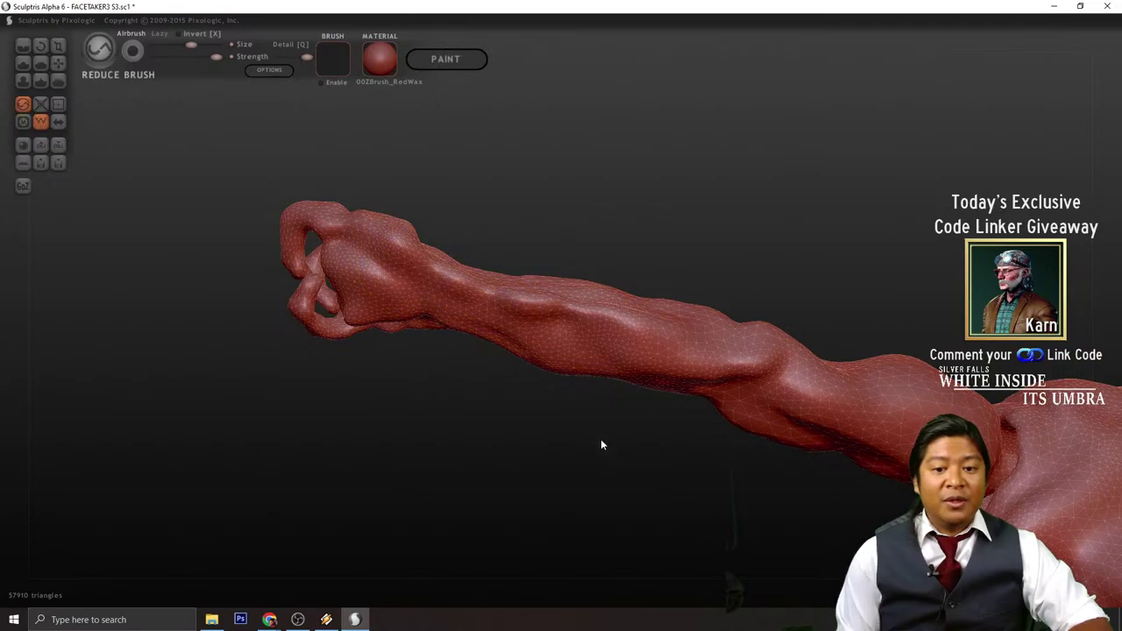
- Reduce the mesh density along the large left arm, from the wrist over the forearm and elbow to the upper arm
left_click_drag(602, 446, 646, 400)
left_click_drag(616, 349, 587, 341)
left_click_drag(715, 448, 740, 404)
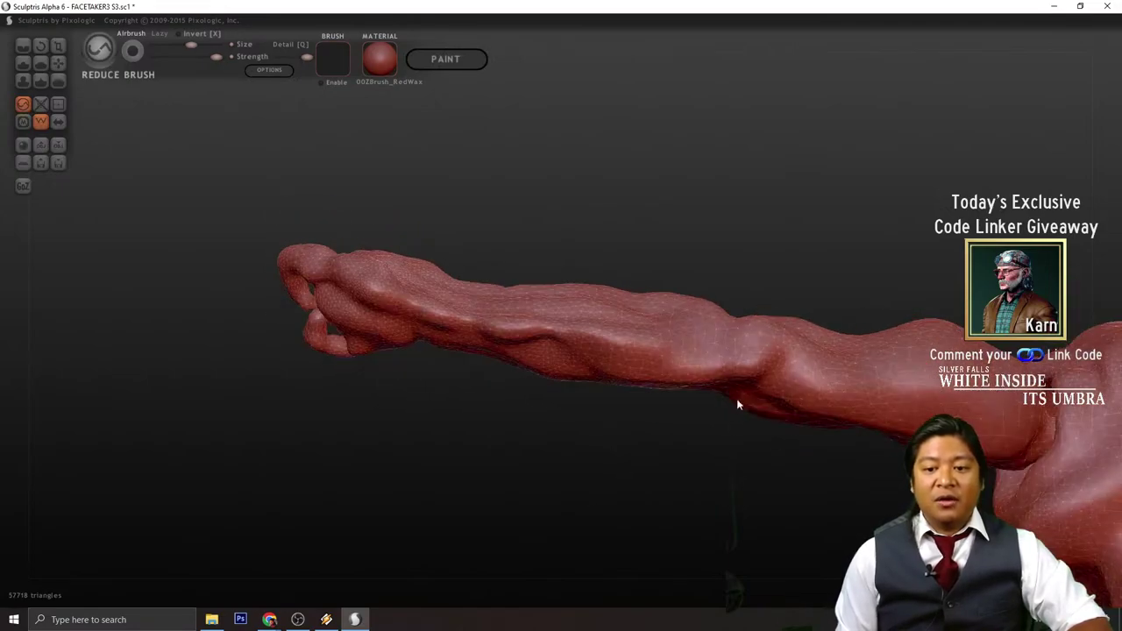
left_click_drag(744, 342, 692, 369)
left_click_drag(709, 433, 734, 387)
left_click_drag(625, 321, 557, 323)
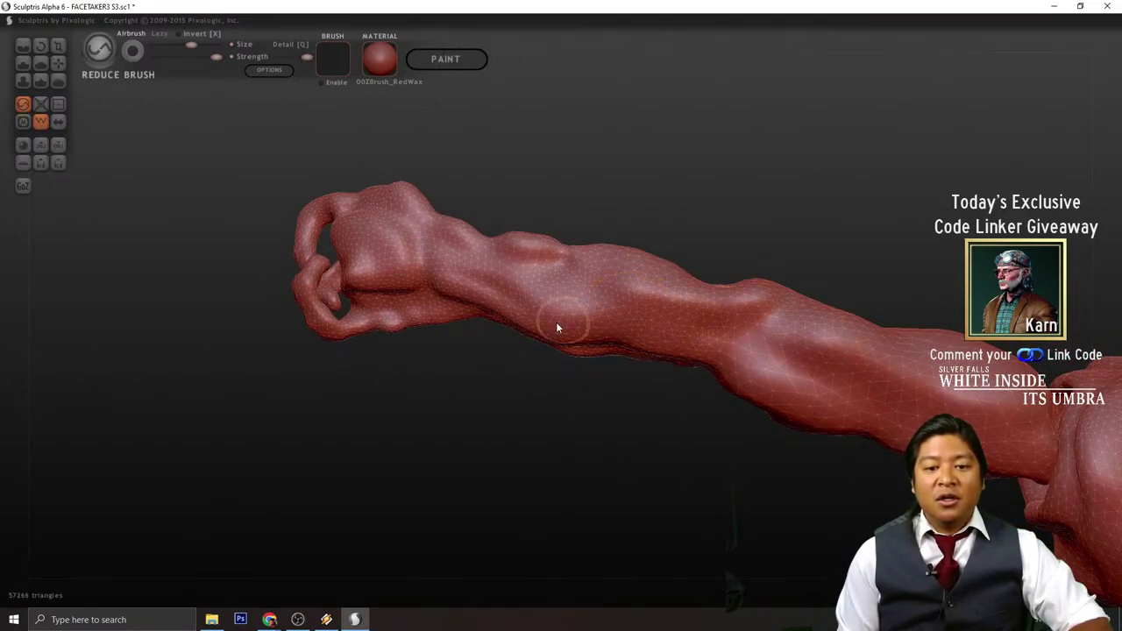
left_click_drag(576, 471, 595, 338)
mouse_move(605, 295)
left_mouse_down()
mouse_move(644, 300)
mouse_move(447, 247)
mouse_move(419, 227)
left_mouse_up()
mouse_move(513, 372)
left_mouse_down()
mouse_move(565, 498)
mouse_move(734, 225)
mouse_move(692, 306)
mouse_move(704, 251)
mouse_move(589, 281)
left_mouse_up()
left_click_drag(817, 321, 804, 289)
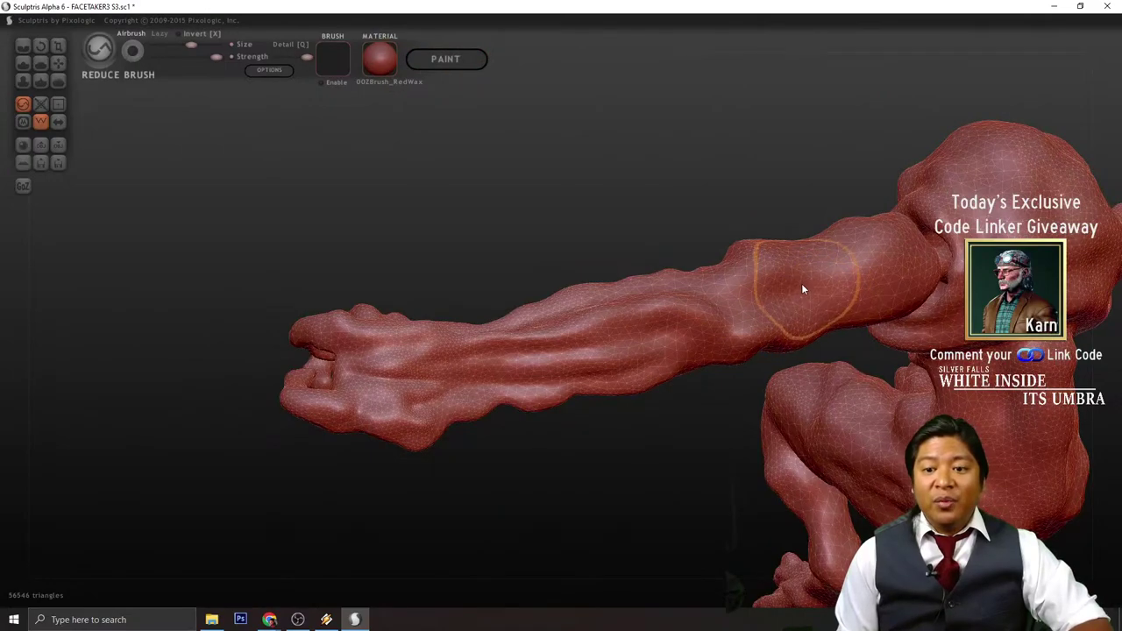
- Thin out the remaining dense mesh along the tendon ridge of the large left forearm toward the wrist
mouse_move(541, 233)
left_mouse_down()
mouse_move(862, 236)
mouse_move(607, 395)
left_mouse_up()
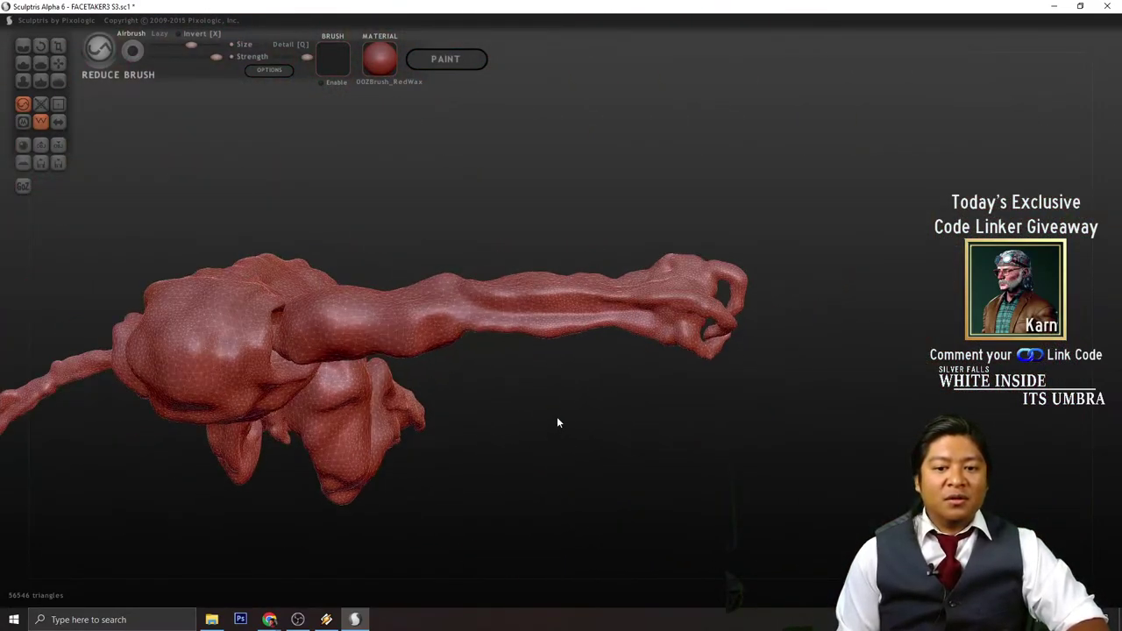
scroll(557, 416, "up", 3)
mouse_move(541, 332)
left_mouse_down()
mouse_move(604, 323)
mouse_move(726, 338)
mouse_move(794, 218)
mouse_move(727, 286)
left_mouse_up()
scroll(727, 282, "up", 1)
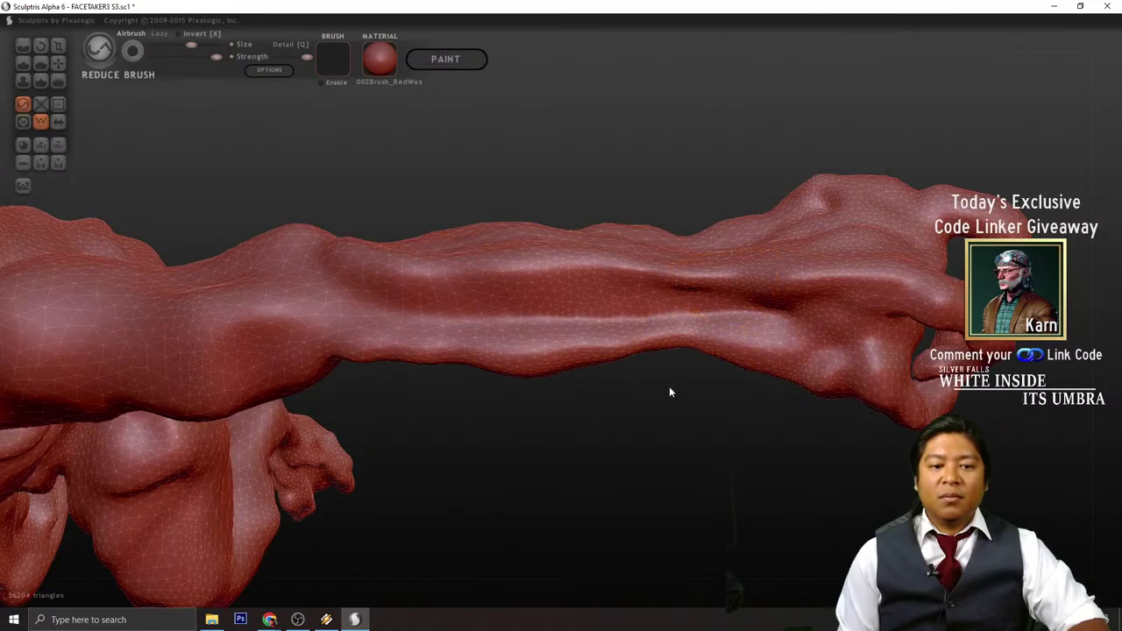
- Reduce the mesh density of the small right arm, from its upper section to the opening where it leaves the torso
scroll(591, 449, "down", 5)
left_click_drag(591, 449, 548, 380)
mouse_move(543, 472)
left_mouse_down()
mouse_move(529, 465)
mouse_move(844, 276)
mouse_move(784, 342)
mouse_move(738, 360)
mouse_move(754, 348)
mouse_move(752, 306)
mouse_move(766, 311)
mouse_move(761, 378)
mouse_move(875, 368)
mouse_move(737, 338)
mouse_move(719, 402)
mouse_move(796, 422)
mouse_move(756, 377)
left_mouse_up()
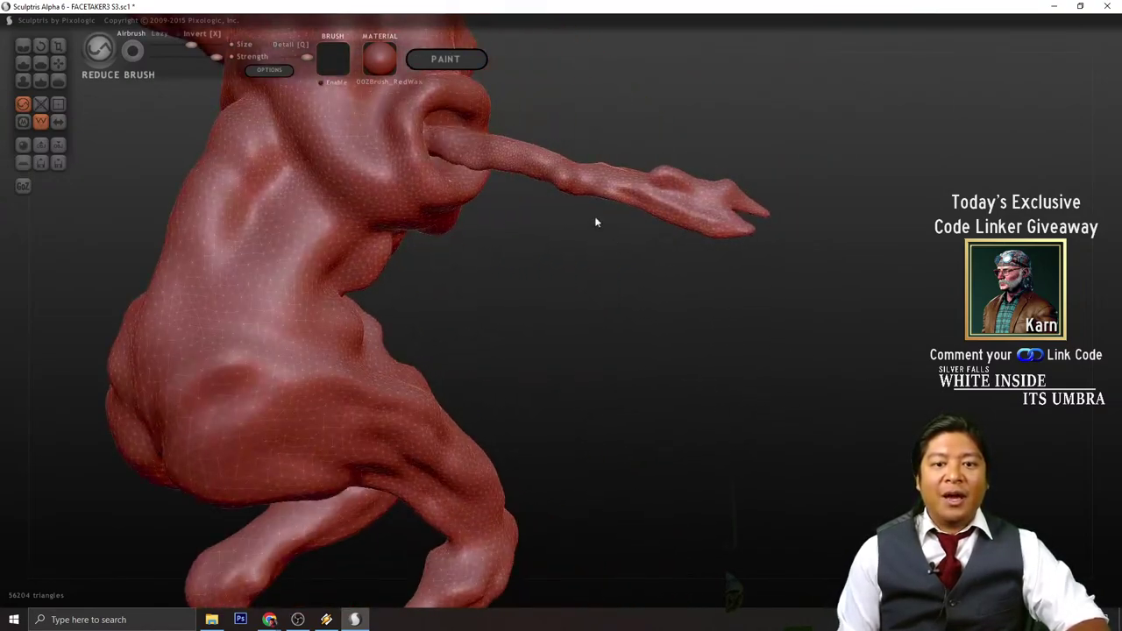
left_click_drag(544, 167, 485, 156)
mouse_move(562, 286)
left_mouse_down()
mouse_move(586, 283)
mouse_move(639, 393)
mouse_move(640, 374)
left_mouse_up()
mouse_move(579, 244)
left_mouse_down()
mouse_move(614, 253)
mouse_move(534, 261)
left_mouse_up()
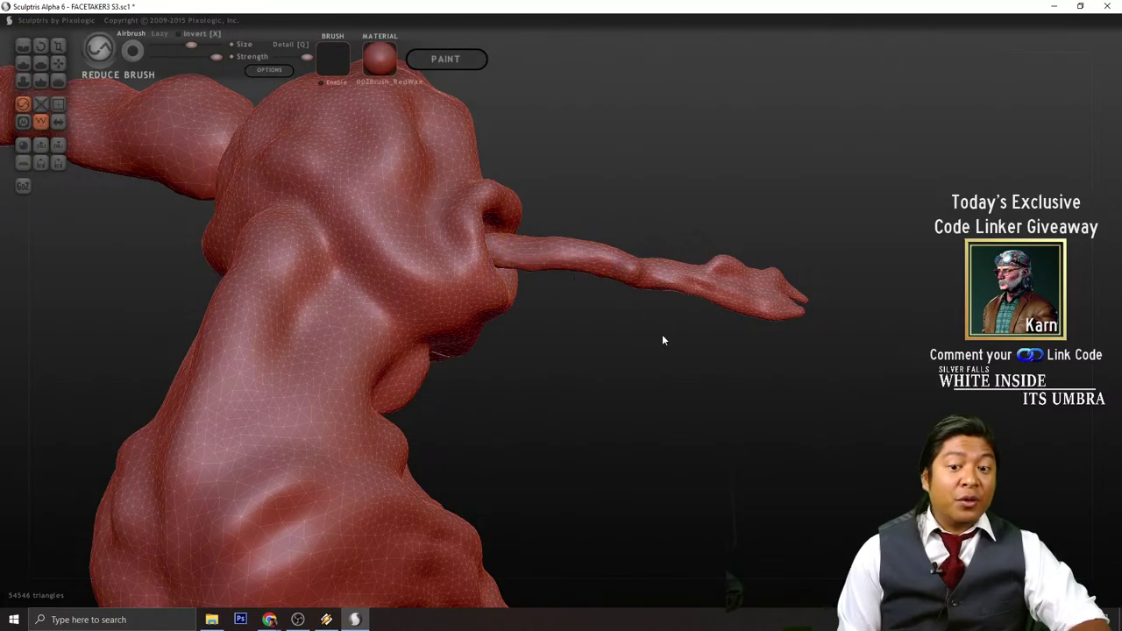
- Thin out the dense mesh over the chest, upper back and shoulders, continuing onto the large left upper arm
mouse_move(662, 334)
left_mouse_down()
mouse_move(677, 317)
mouse_move(639, 307)
left_mouse_up()
mouse_move(667, 368)
left_mouse_down()
mouse_move(546, 400)
mouse_move(407, 357)
mouse_move(402, 344)
left_mouse_up()
mouse_move(438, 281)
left_mouse_down()
mouse_move(466, 278)
mouse_move(369, 272)
mouse_move(363, 283)
mouse_move(399, 281)
mouse_move(402, 316)
mouse_move(383, 298)
mouse_move(473, 365)
mouse_move(589, 489)
mouse_move(662, 244)
mouse_move(651, 183)
left_mouse_up()
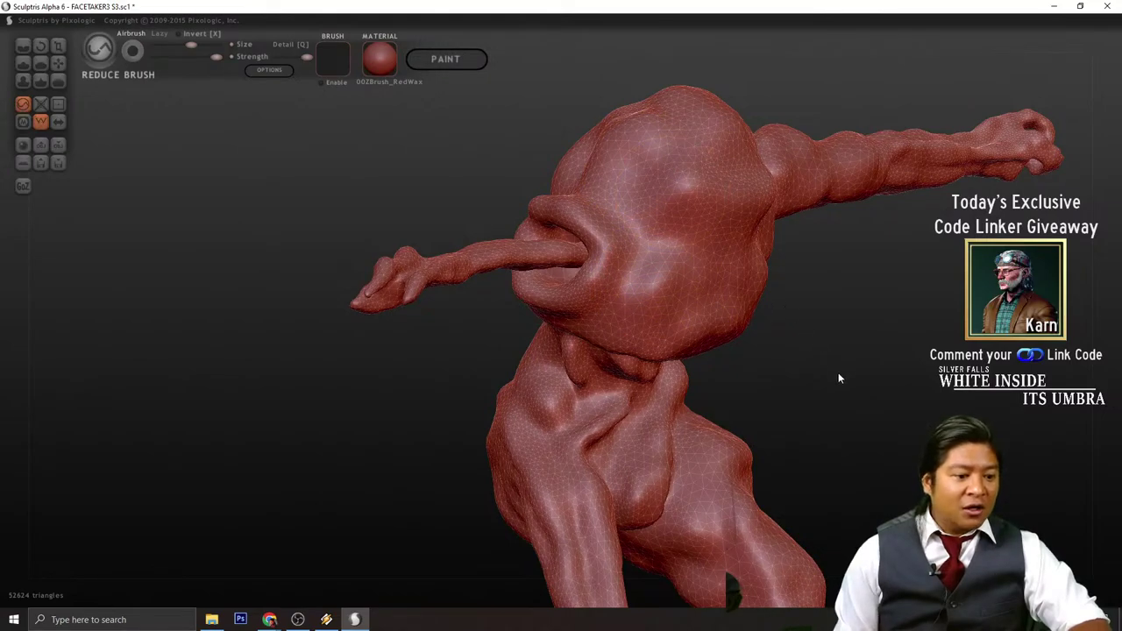
mouse_move(878, 376)
left_mouse_down()
mouse_move(790, 466)
mouse_move(691, 398)
mouse_move(737, 448)
mouse_move(720, 412)
left_mouse_up()
mouse_move(610, 290)
left_mouse_down()
mouse_move(523, 286)
mouse_move(675, 245)
left_mouse_up()
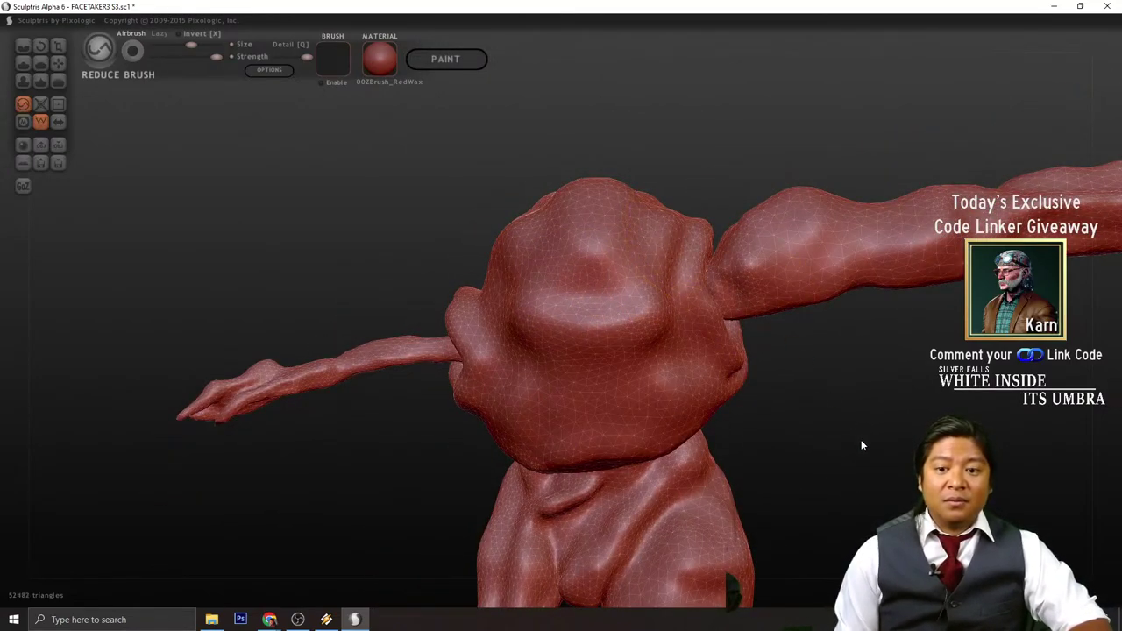
left_click_drag(861, 441, 808, 386)
mouse_move(785, 288)
left_mouse_down()
mouse_move(753, 274)
mouse_move(809, 326)
mouse_move(827, 513)
mouse_move(785, 317)
mouse_move(798, 345)
mouse_move(962, 395)
mouse_move(747, 351)
mouse_move(726, 373)
left_mouse_up()
mouse_move(547, 321)
left_mouse_down()
mouse_move(605, 318)
mouse_move(572, 428)
mouse_move(616, 421)
mouse_move(798, 453)
mouse_move(602, 340)
mouse_move(391, 315)
mouse_move(220, 333)
left_mouse_up()
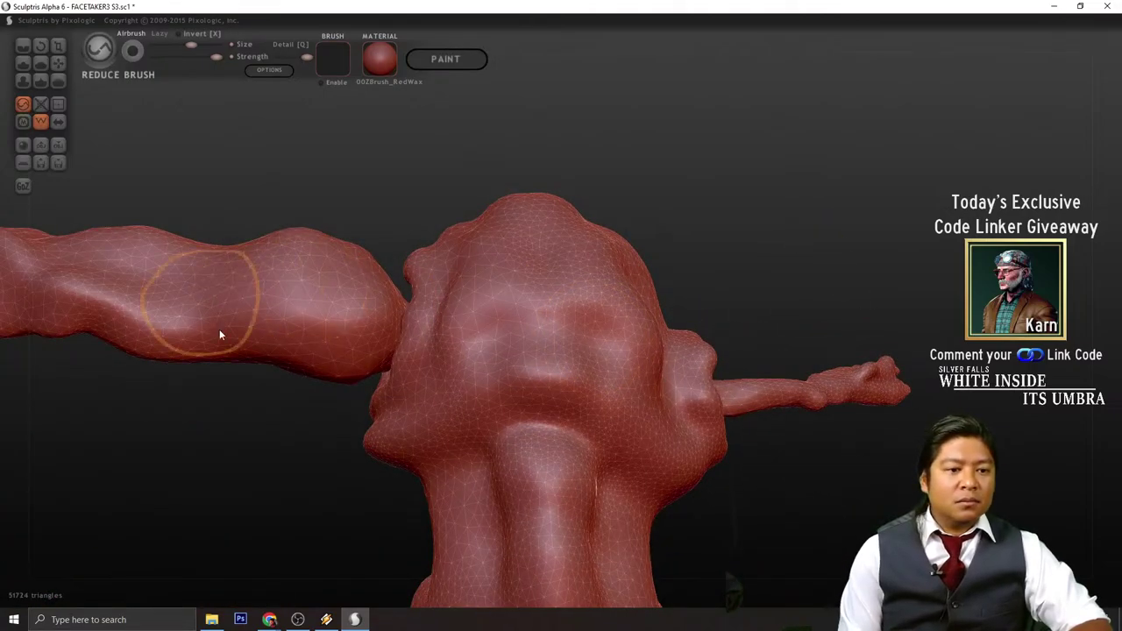
- Reduce the mesh density around the waist folds, hips and upper thighs
mouse_move(236, 429)
left_mouse_down()
mouse_move(481, 483)
mouse_move(484, 467)
mouse_move(579, 461)
mouse_move(540, 451)
left_mouse_up()
mouse_move(684, 432)
left_mouse_down()
mouse_move(626, 438)
mouse_move(589, 488)
mouse_move(672, 499)
mouse_move(706, 426)
mouse_move(797, 301)
mouse_move(739, 306)
mouse_move(715, 285)
left_mouse_up()
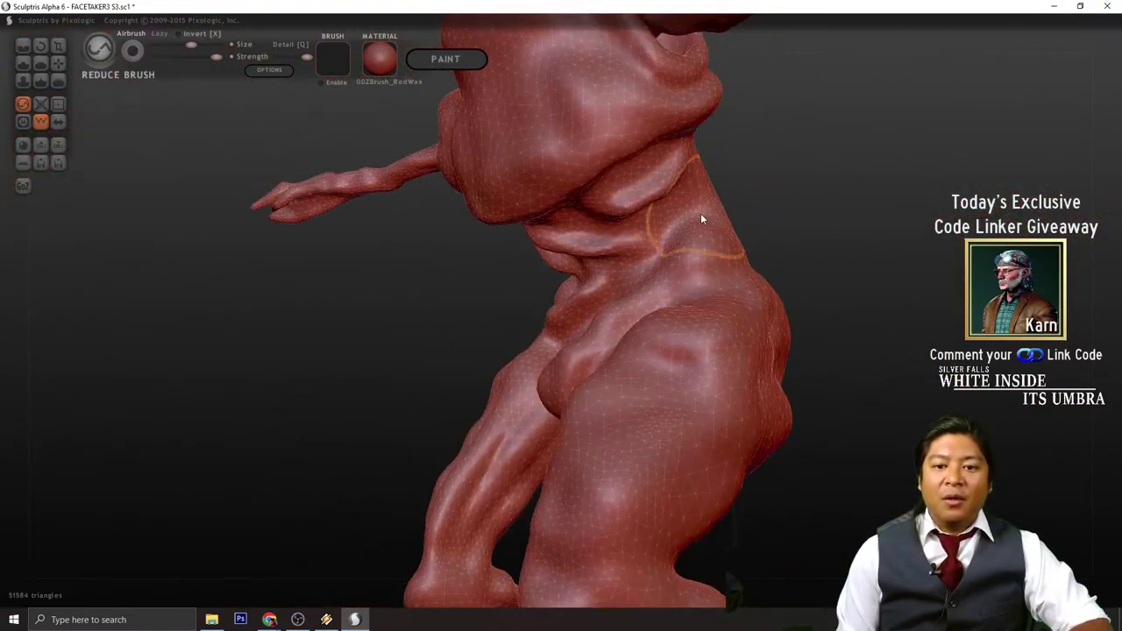
left_click_drag(701, 213, 686, 218)
mouse_move(793, 229)
left_mouse_down()
mouse_move(855, 346)
mouse_move(745, 373)
left_mouse_up()
mouse_move(660, 381)
left_mouse_down()
mouse_move(724, 409)
mouse_move(814, 421)
mouse_move(617, 348)
mouse_move(530, 342)
mouse_move(579, 252)
mouse_move(628, 242)
mouse_move(744, 280)
mouse_move(796, 353)
mouse_move(613, 298)
mouse_move(618, 221)
mouse_move(588, 195)
mouse_move(717, 322)
mouse_move(602, 165)
left_mouse_up()
mouse_move(735, 287)
left_mouse_down()
mouse_move(664, 333)
mouse_move(556, 231)
left_mouse_up()
mouse_move(526, 193)
left_mouse_down()
mouse_move(517, 268)
mouse_move(561, 359)
mouse_move(657, 383)
mouse_move(699, 436)
mouse_move(567, 368)
mouse_move(826, 448)
left_mouse_up()
left_click_drag(856, 488, 693, 427)
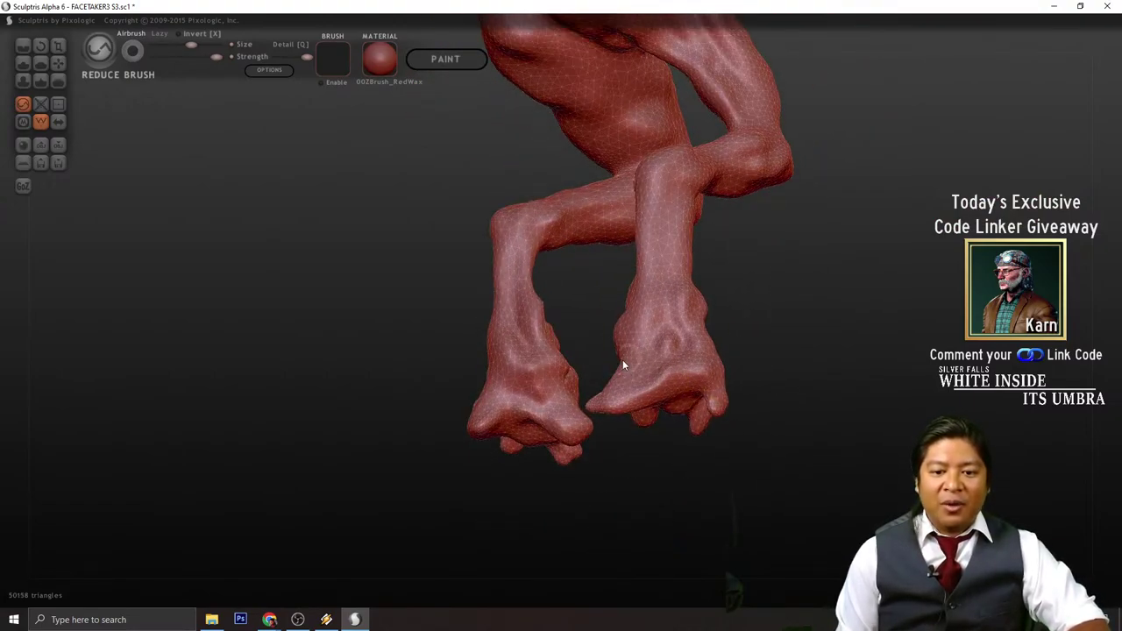
- Reduce the mesh density of both feet, covering the soles, toes and ankles
mouse_move(622, 363)
left_mouse_down()
mouse_move(699, 460)
mouse_move(446, 384)
left_mouse_up()
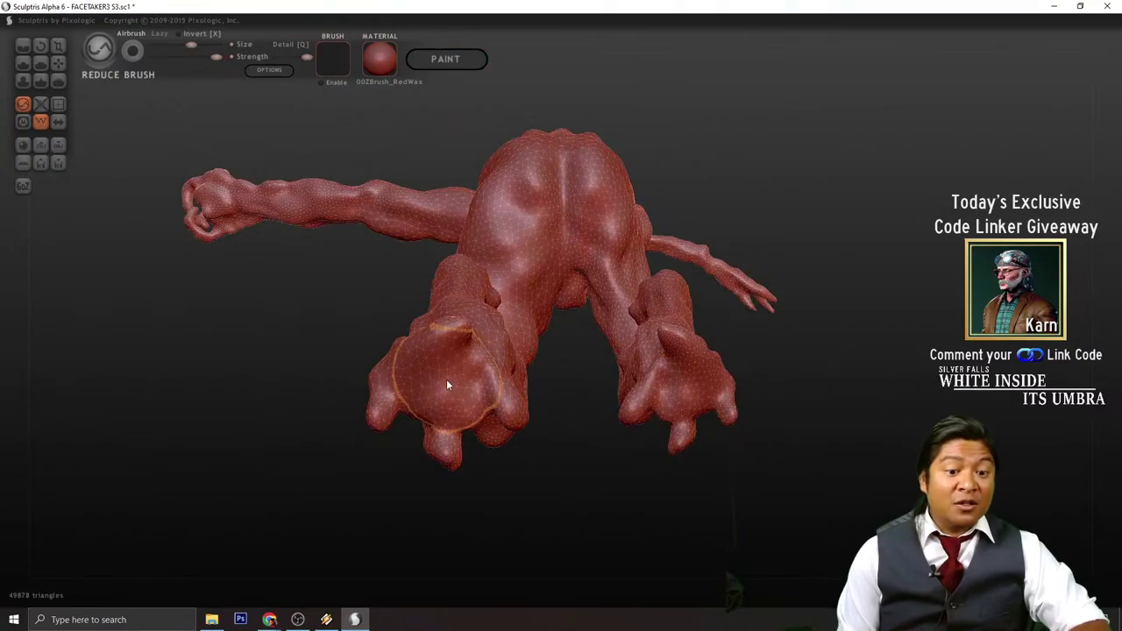
left_click_drag(694, 396, 689, 391)
mouse_move(746, 414)
left_mouse_down()
mouse_move(787, 462)
mouse_move(752, 440)
left_mouse_up()
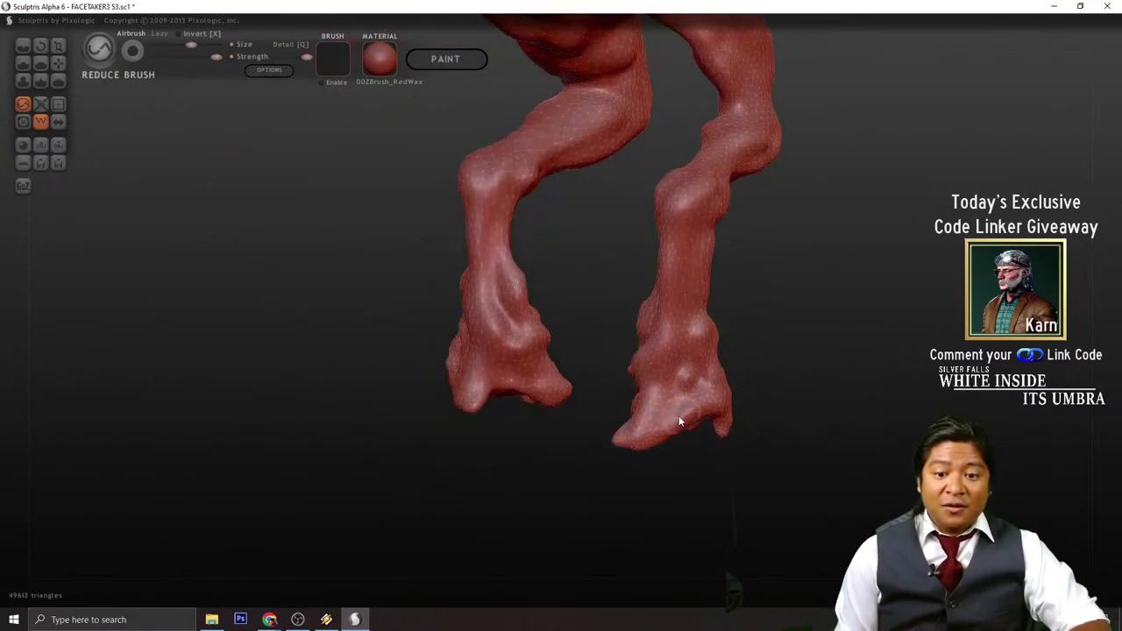
mouse_move(679, 416)
left_mouse_down()
mouse_move(573, 470)
mouse_move(737, 448)
left_mouse_up()
left_click_drag(636, 376, 508, 363)
left_click_drag(419, 349, 436, 328)
mouse_move(574, 323)
left_mouse_down()
mouse_move(501, 359)
mouse_move(549, 398)
mouse_move(436, 461)
mouse_move(570, 416)
mouse_move(647, 369)
mouse_move(531, 361)
mouse_move(484, 326)
mouse_move(505, 355)
mouse_move(476, 339)
mouse_move(451, 271)
mouse_move(409, 263)
mouse_move(590, 316)
mouse_move(663, 262)
mouse_move(491, 275)
mouse_move(488, 246)
left_mouse_up()
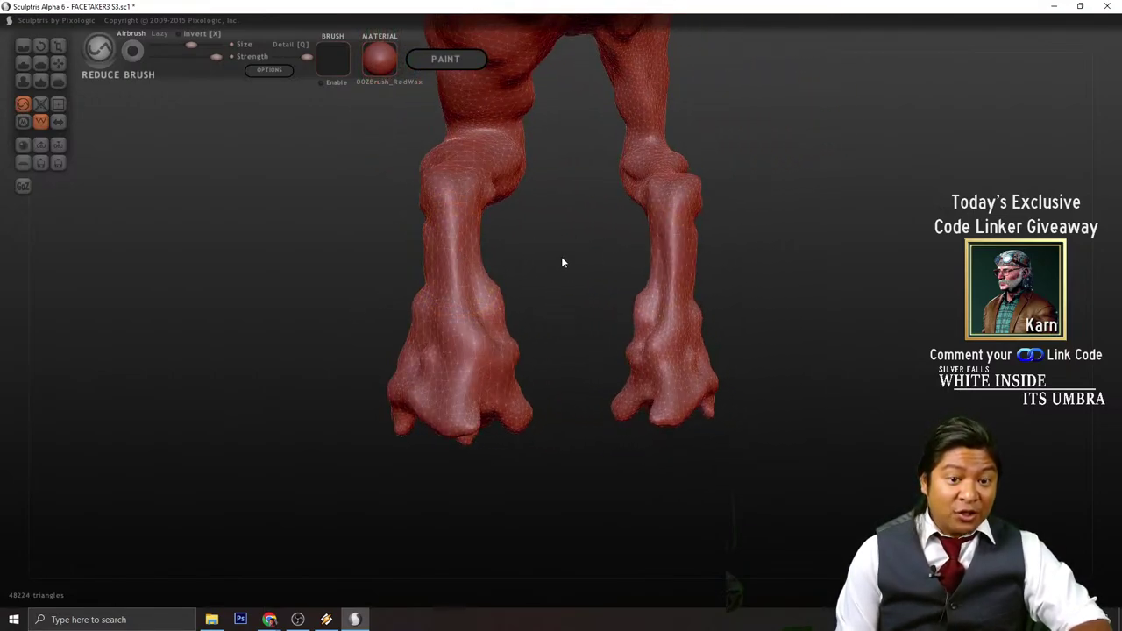
- Thin out the dense mesh on the lower legs, the knee joints and the backs of the thighs
mouse_move(654, 170)
left_mouse_down("alt")
mouse_move(635, 301)
mouse_move(641, 193)
mouse_move(623, 213)
mouse_move(735, 305)
mouse_move(677, 321)
left_mouse_up("alt")
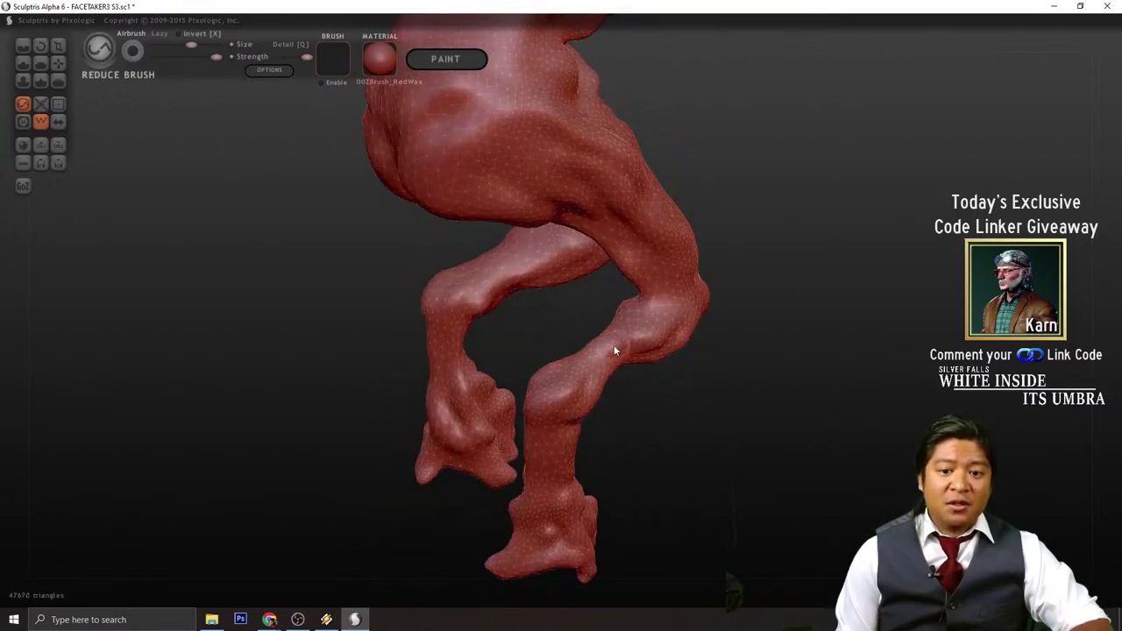
left_click_drag(614, 349, 575, 381)
left_click_drag(696, 405, 590, 336)
left_click_drag(623, 297, 604, 207)
mouse_move(438, 230)
left_mouse_down()
mouse_move(531, 259)
mouse_move(546, 246)
left_mouse_up()
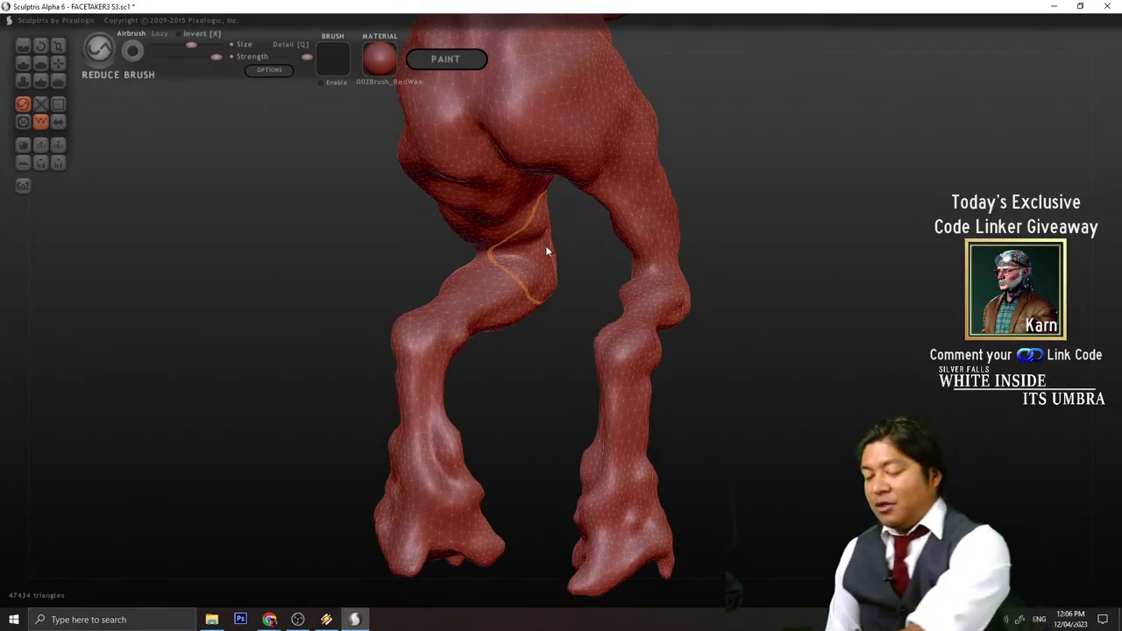
left_click_drag(644, 209, 641, 191)
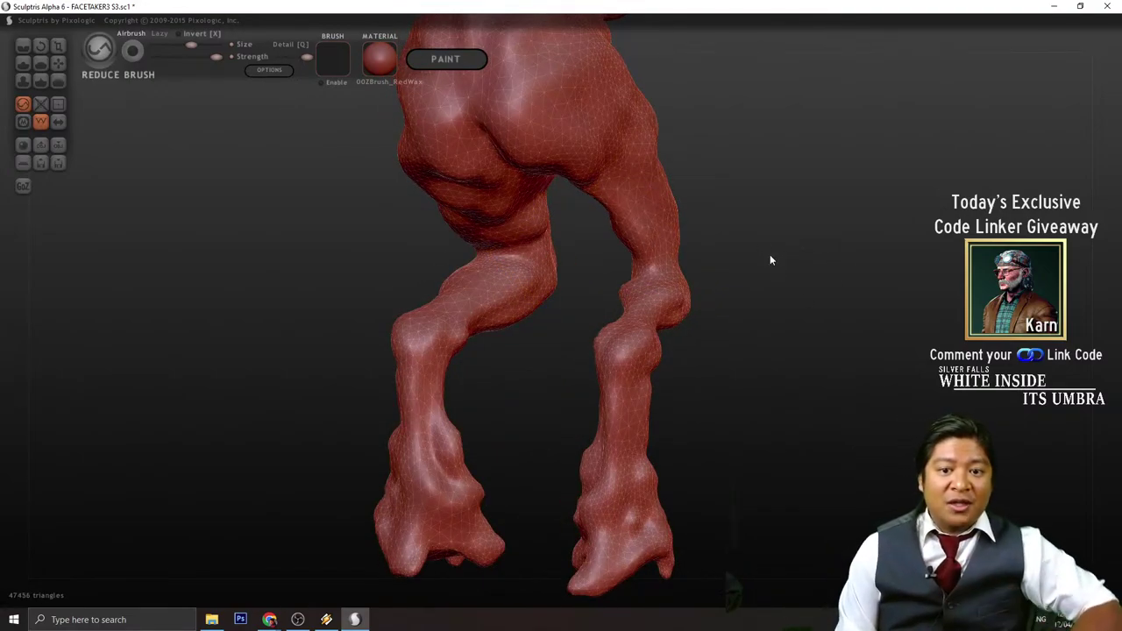
- Even out the last dense mesh patches on the calf and hock of the left leg
mouse_move(770, 256)
left_mouse_down()
mouse_move(789, 285)
mouse_move(848, 276)
left_mouse_up()
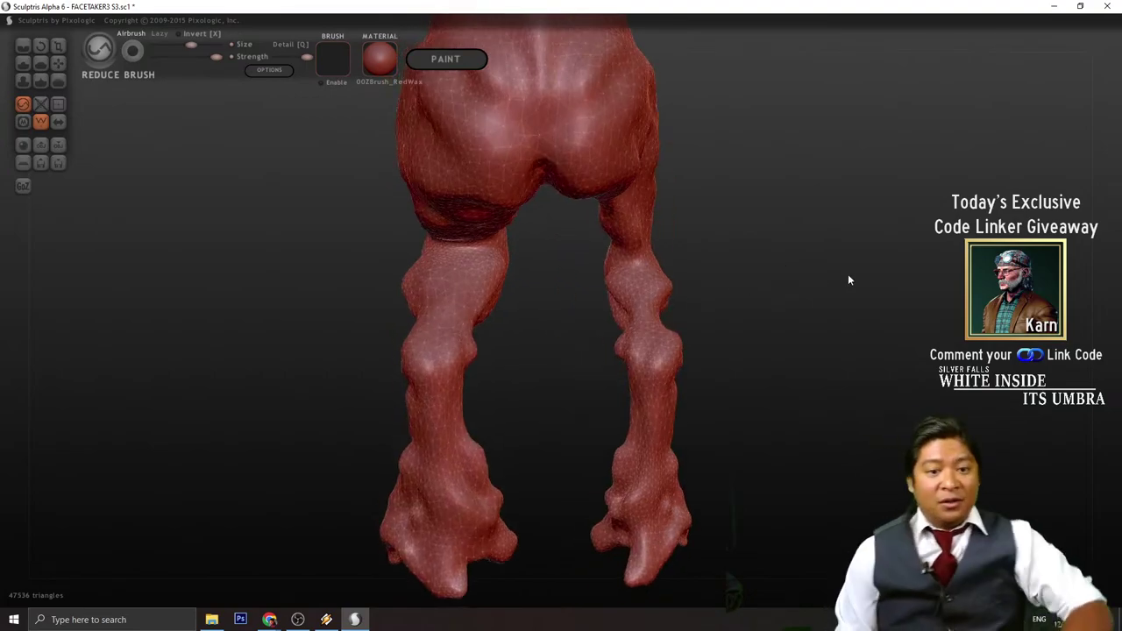
left_click_drag(527, 307, 701, 327)
left_click_drag(496, 329, 477, 311)
mouse_move(811, 345)
left_mouse_down()
mouse_move(719, 340)
mouse_move(743, 355)
left_mouse_up()
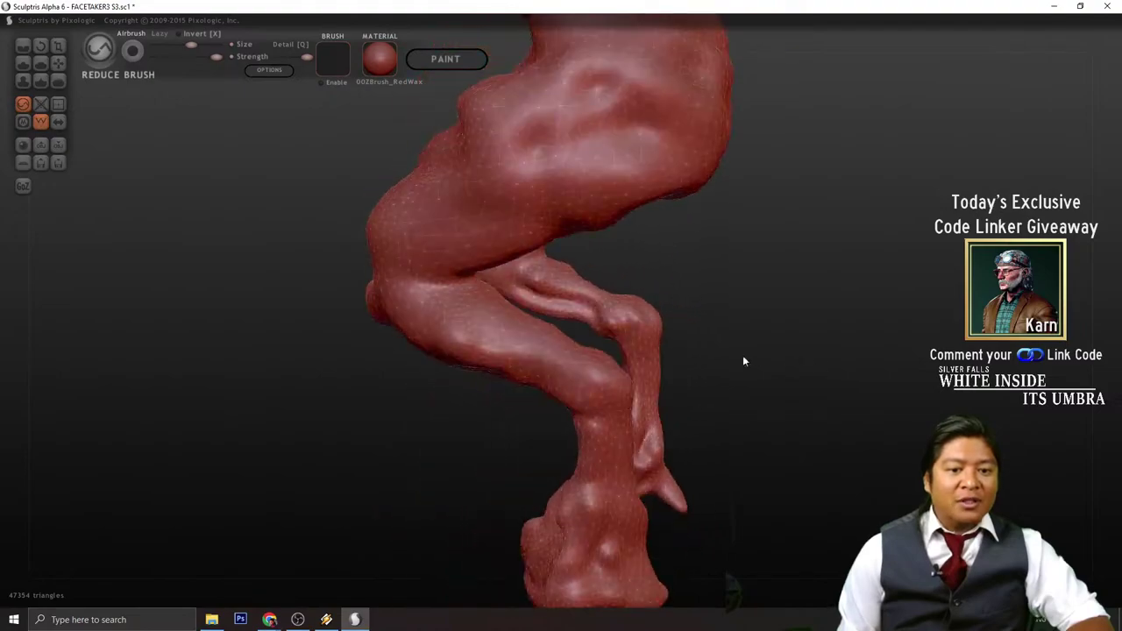
mouse_move(476, 337)
left_mouse_down()
mouse_move(462, 344)
mouse_move(488, 349)
left_mouse_up()
left_click_drag(824, 346, 862, 324)
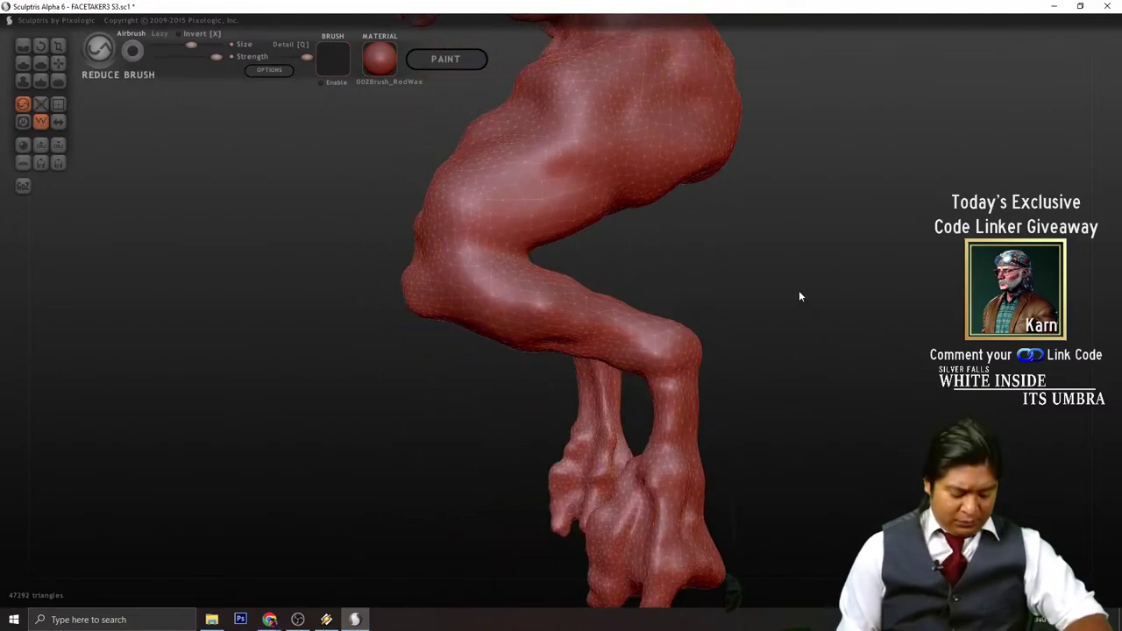
- Inspect the whole body from several angles with the wireframe hidden, and show the wireframe again
mouse_move(802, 243)
left_mouse_down()
mouse_move(784, 383)
mouse_move(937, 382)
left_mouse_up()
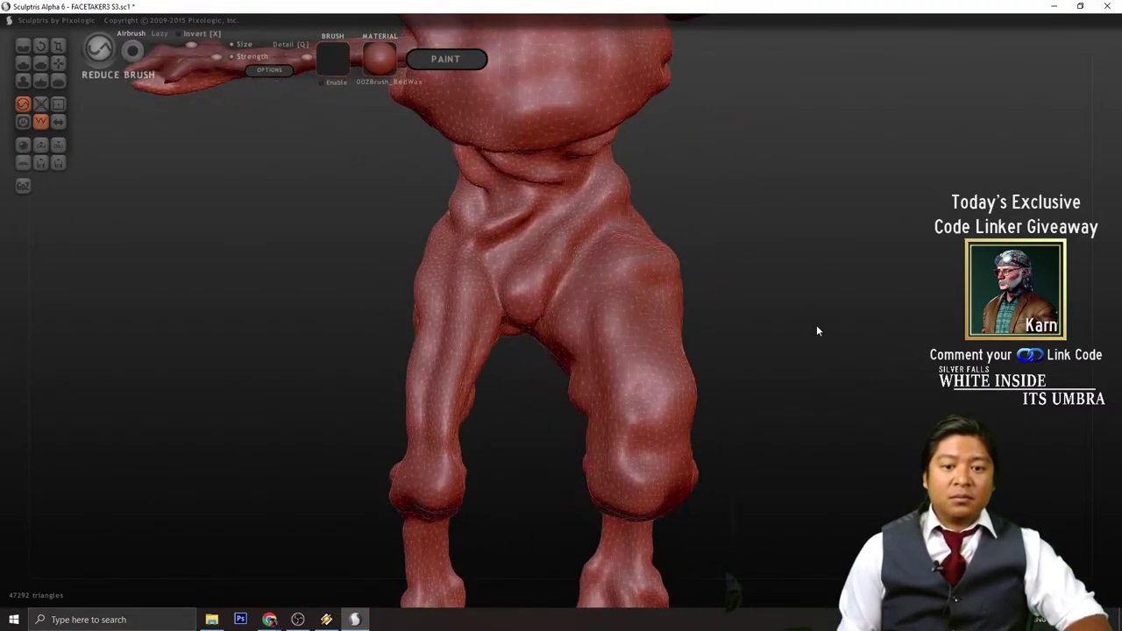
scroll(770, 326, "down", 5)
scroll(767, 318, "up", 3)
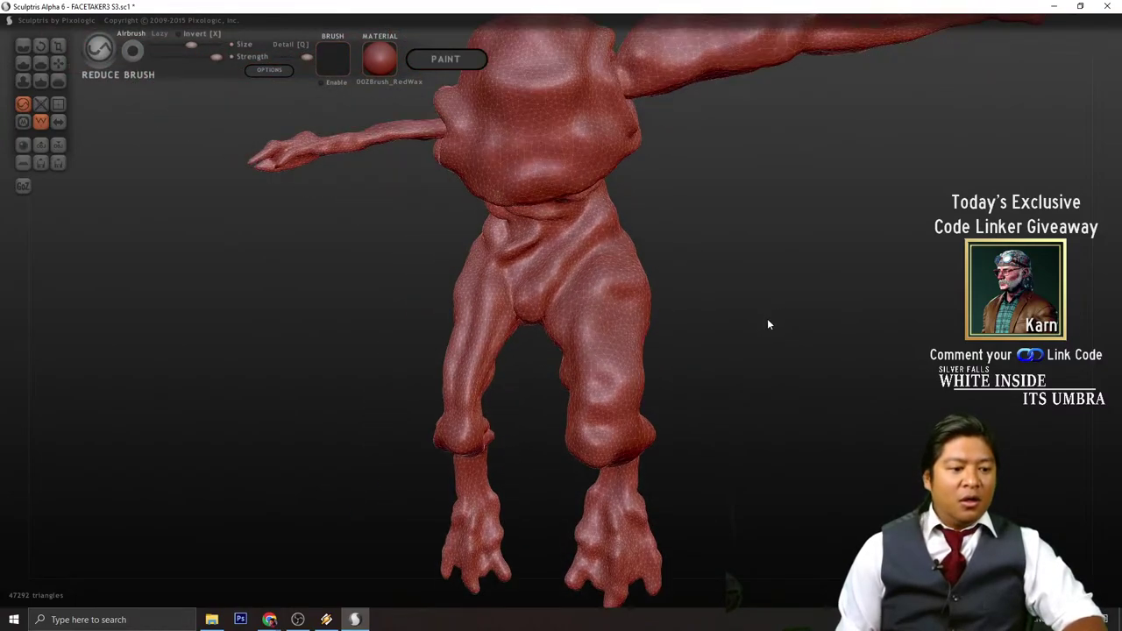
left_click_drag(787, 377, 804, 349)
scroll(792, 344, "down", 1)
scroll(794, 342, "down", 2)
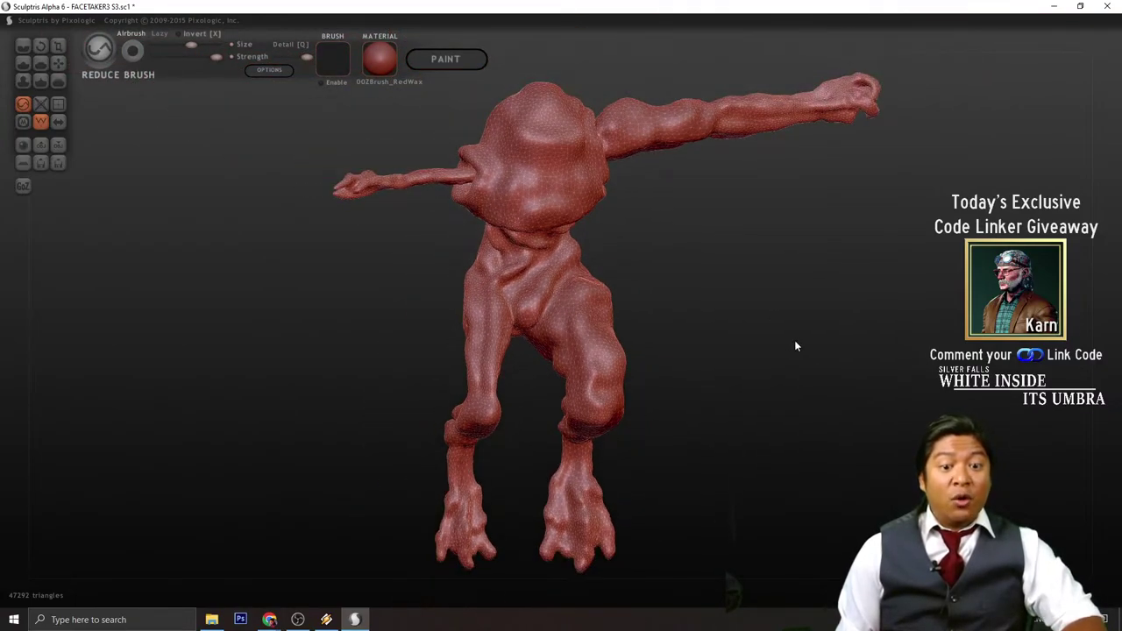
left_click(43, 120)
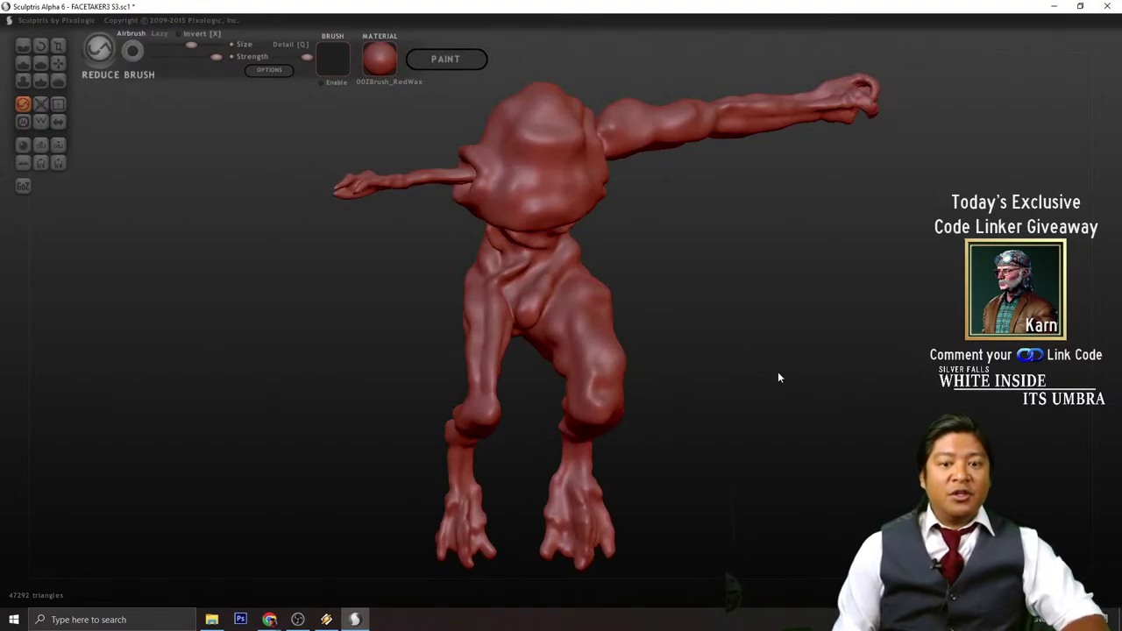
mouse_move(774, 331)
left_mouse_down()
mouse_move(781, 404)
mouse_move(373, 408)
mouse_move(468, 477)
mouse_move(746, 394)
mouse_move(724, 430)
mouse_move(711, 393)
mouse_move(707, 413)
left_mouse_up()
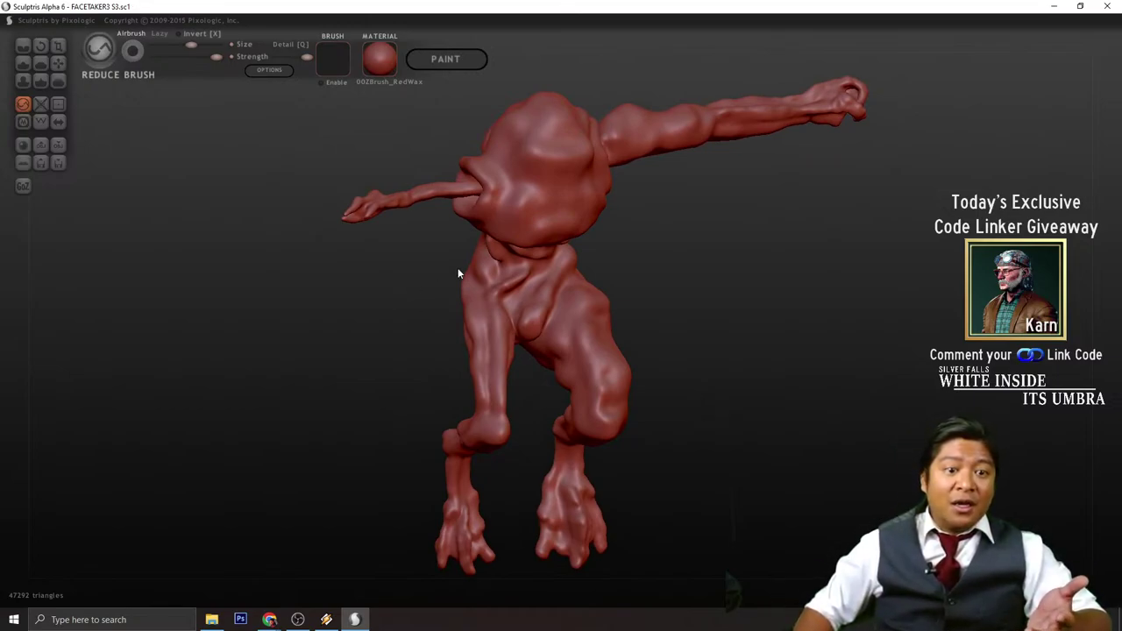
mouse_move(406, 263)
left_mouse_down()
mouse_move(414, 365)
mouse_move(508, 354)
mouse_move(551, 301)
mouse_move(260, 290)
mouse_move(308, 300)
mouse_move(431, 286)
left_mouse_up()
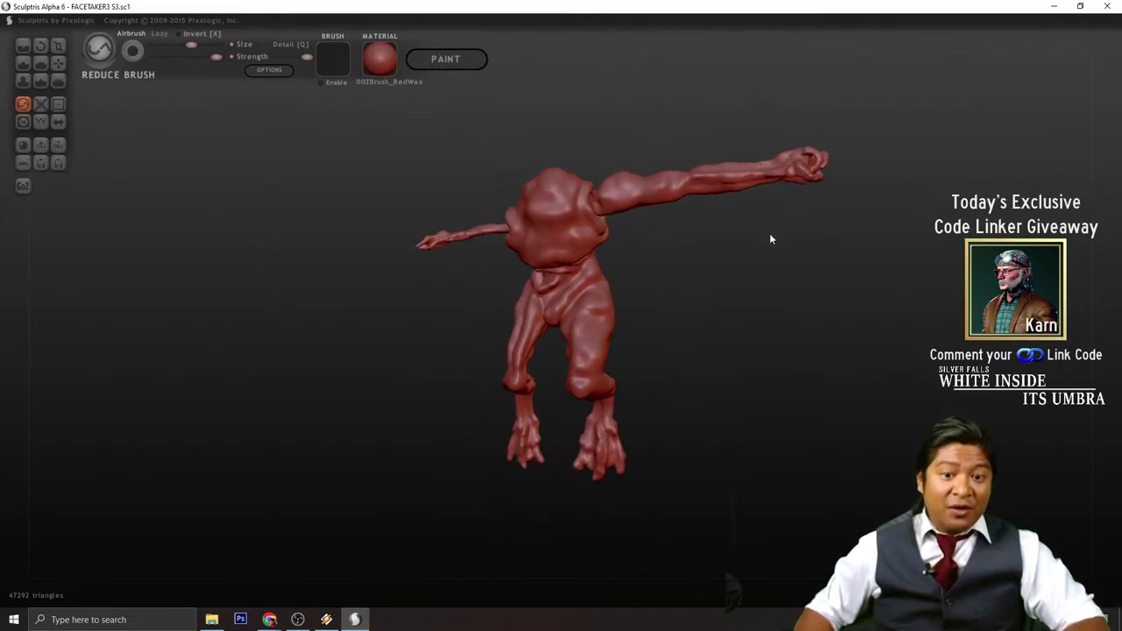
mouse_move(770, 233)
left_mouse_down()
mouse_move(762, 287)
mouse_move(749, 303)
mouse_move(737, 260)
mouse_move(700, 328)
mouse_move(682, 269)
mouse_move(676, 341)
mouse_move(704, 389)
left_mouse_up()
scroll(714, 318, "up", 5)
scroll(700, 328, "down", 3)
scroll(700, 328, "up", 5)
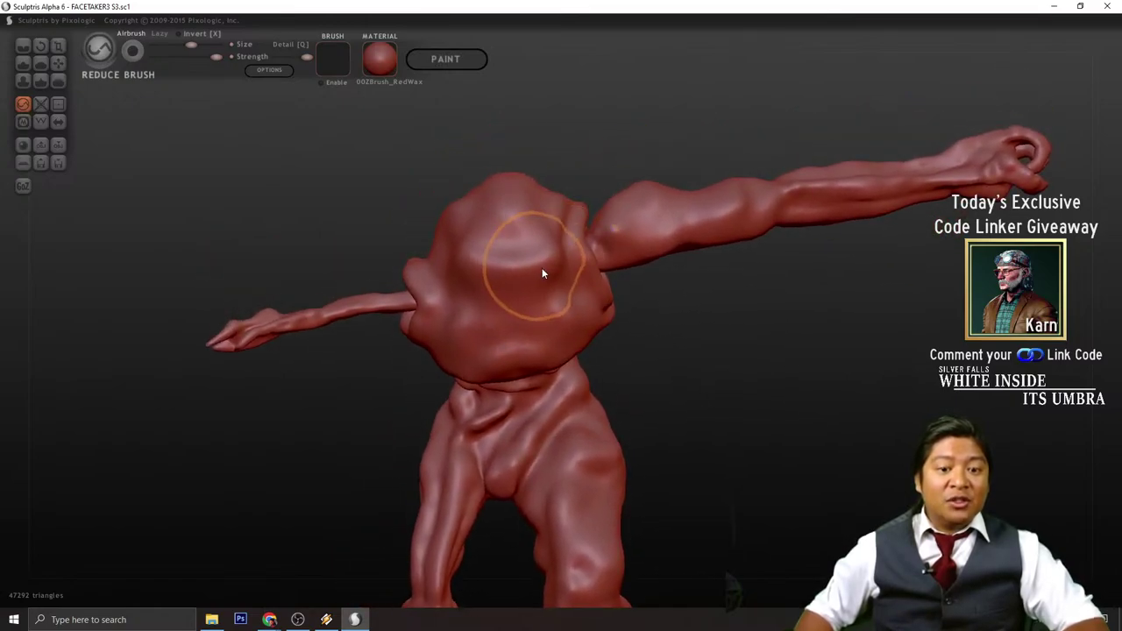
left_click_drag(768, 407, 777, 424, "alt")
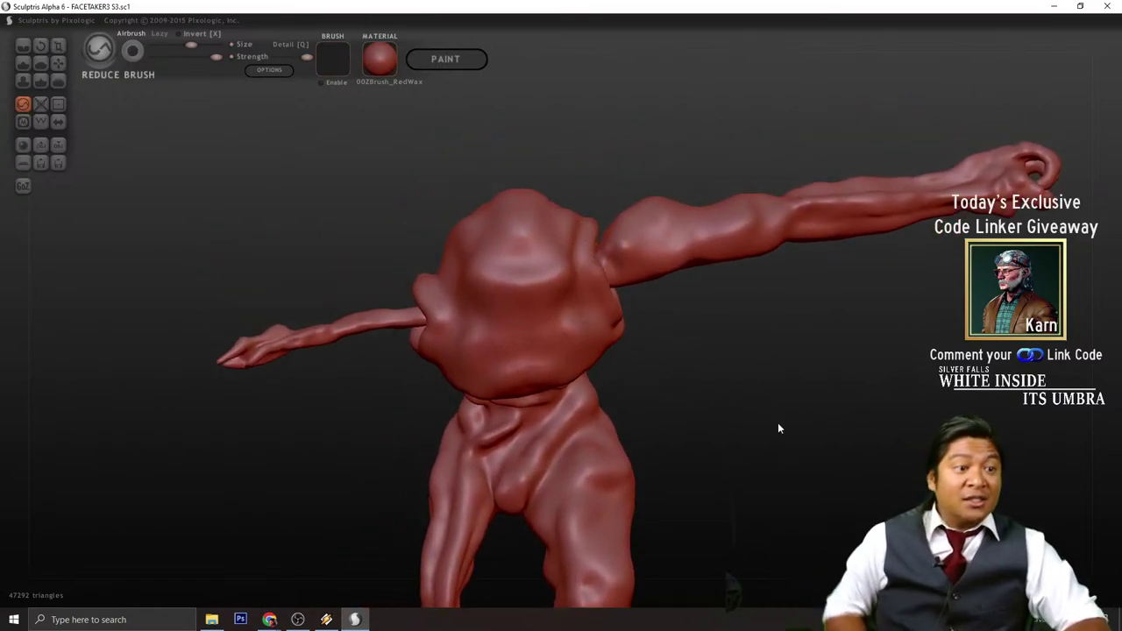
left_click(41, 121)
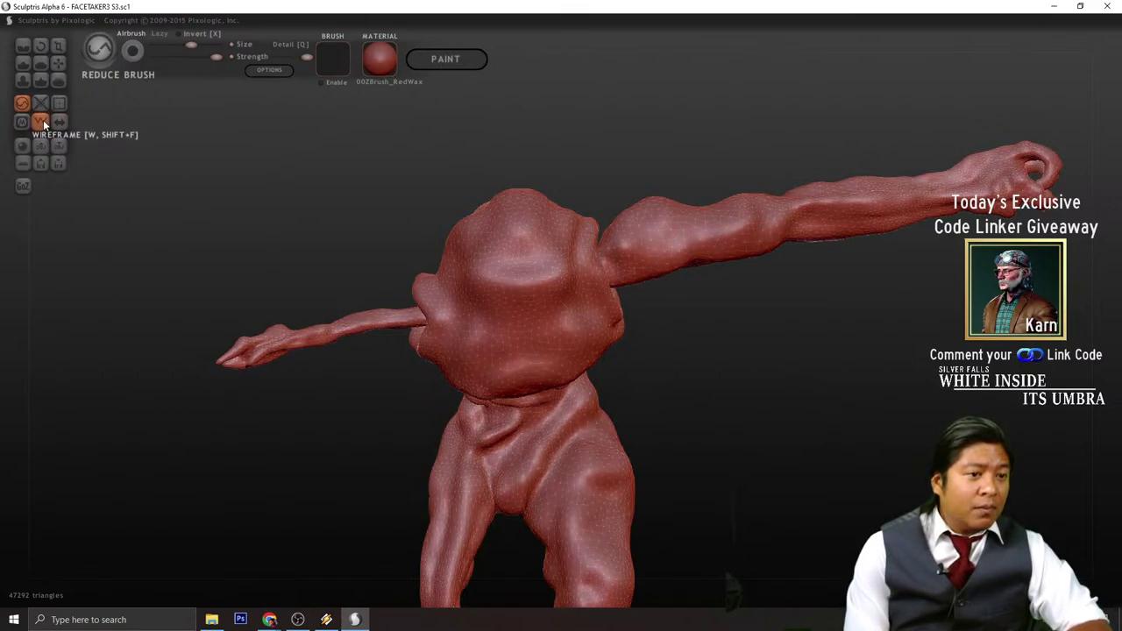
- Try the Grab brush on the front of the upper torso and undo the strokes
left_click(59, 65)
left_click_drag(360, 198, 405, 211)
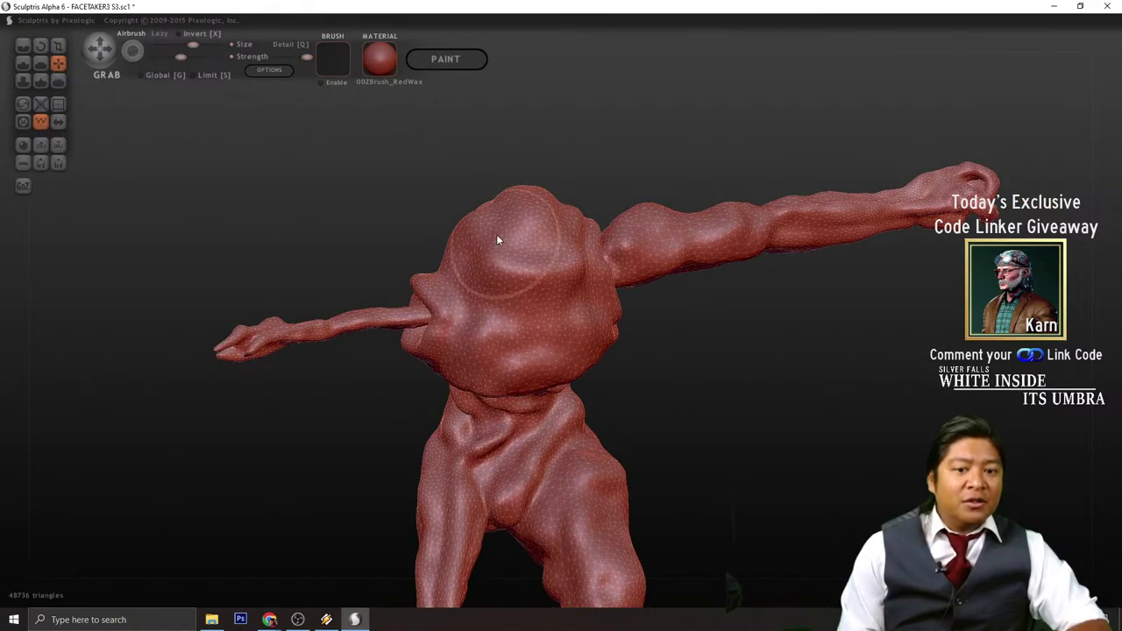
left_click_drag(496, 237, 494, 256)
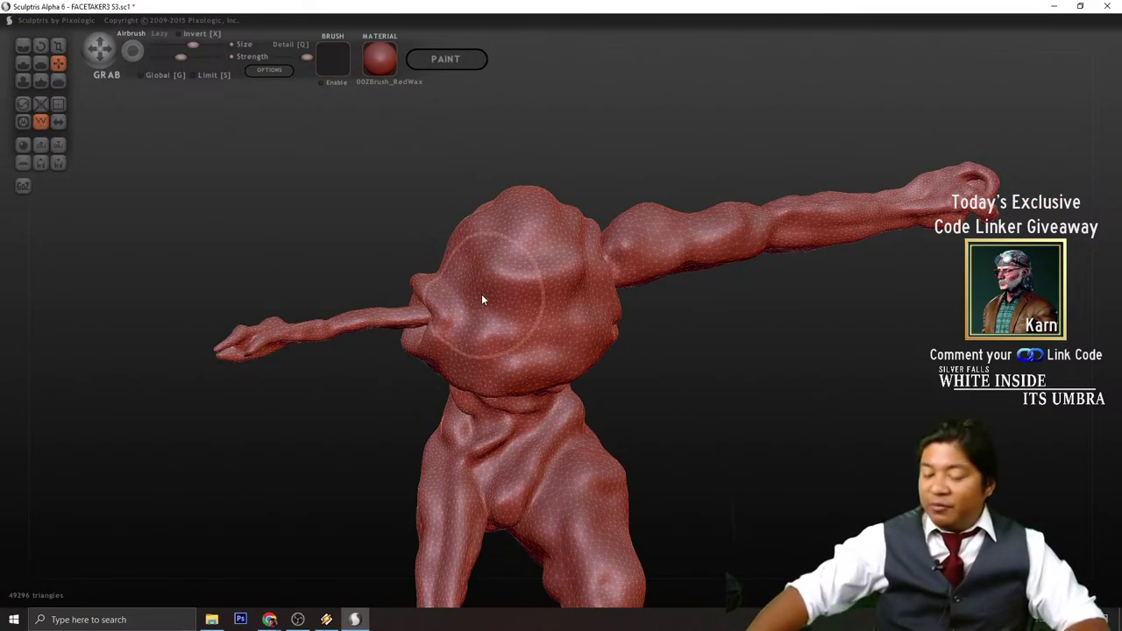
key("ctrl+z")
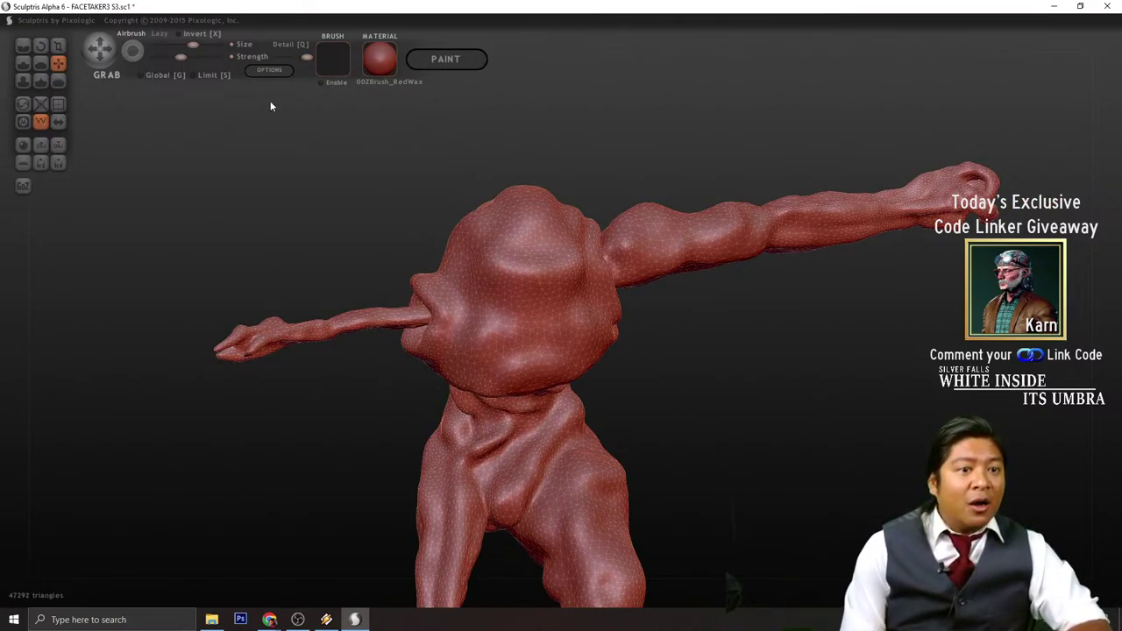
- Try a Grab stroke on the torso with sculpting compensation at the symmetry line turned off, undo it, and restore the option
left_click(269, 70)
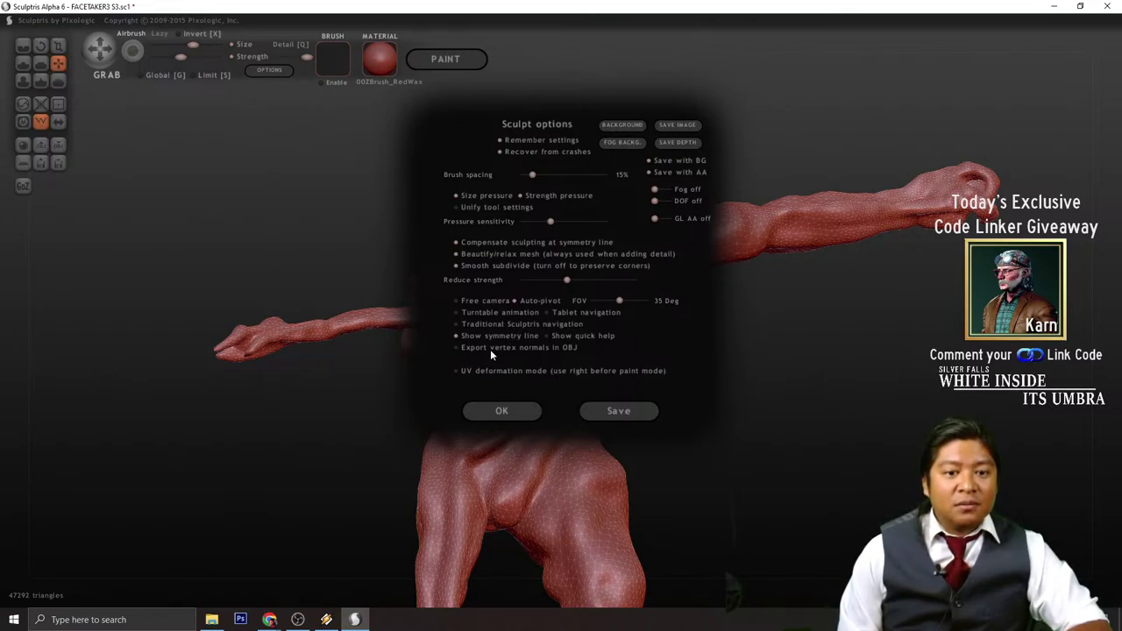
left_click(456, 243)
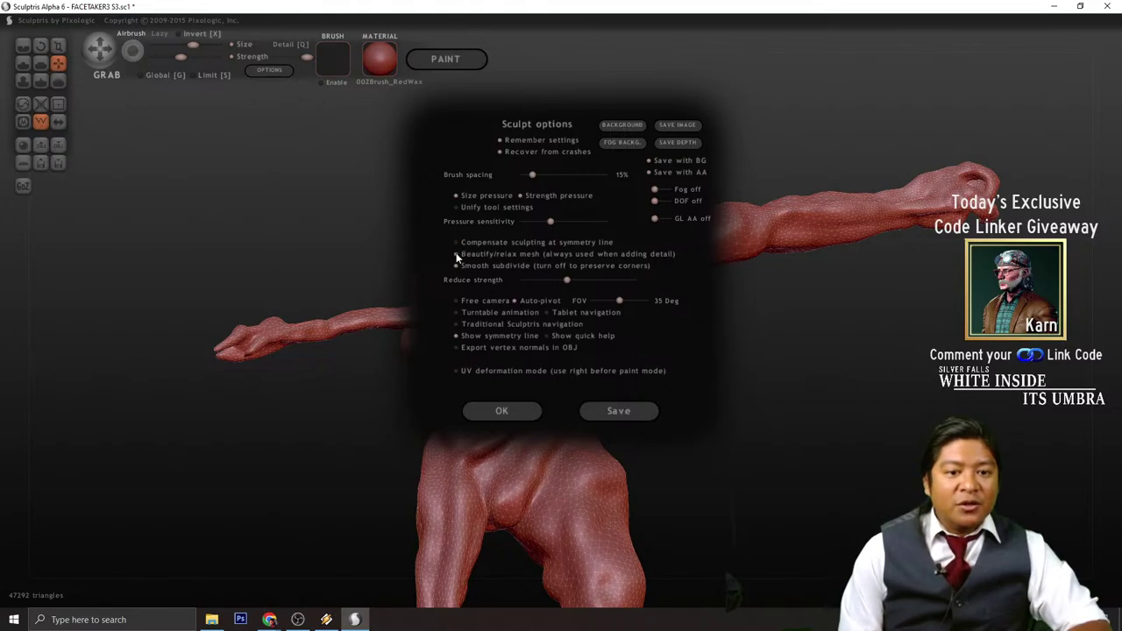
left_click(518, 410)
left_click_drag(504, 237, 476, 303)
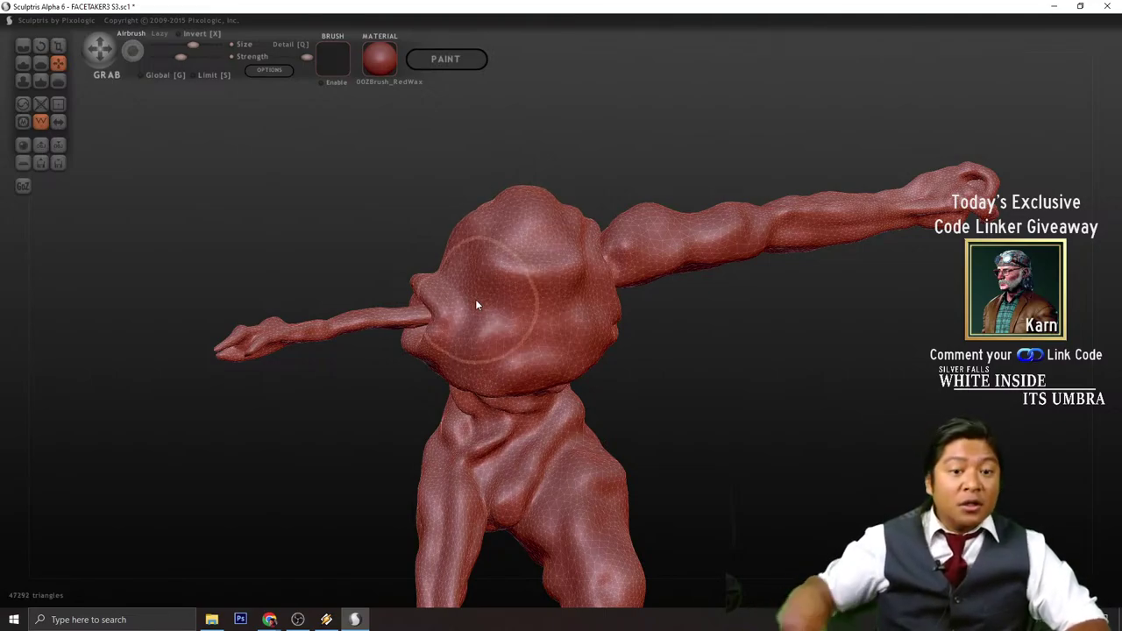
key("ctrl+z")
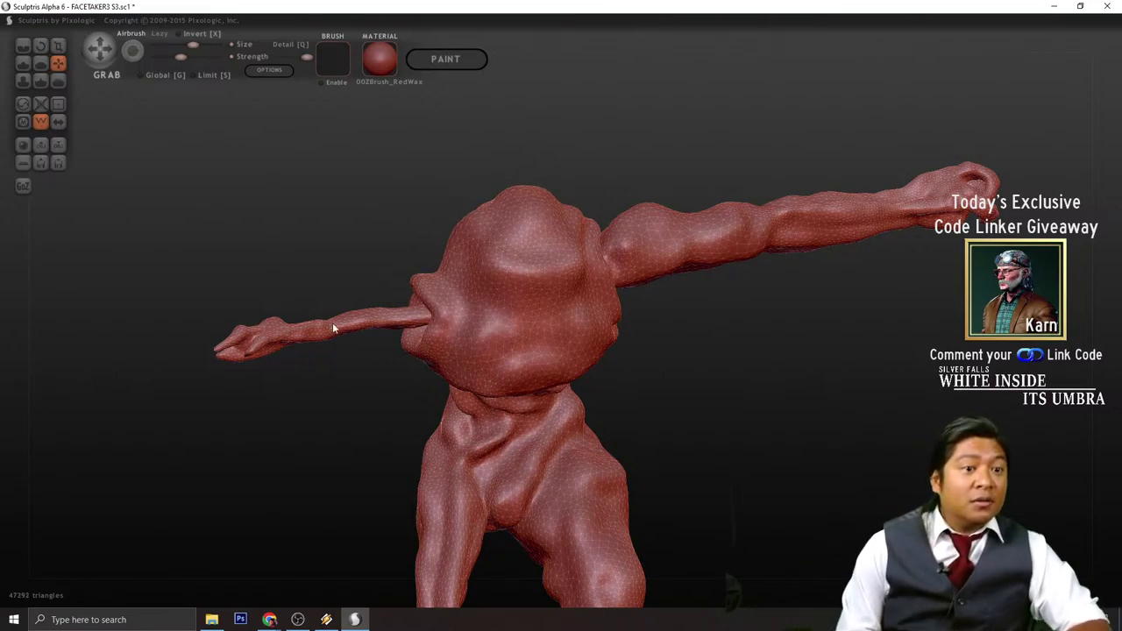
left_click(267, 70)
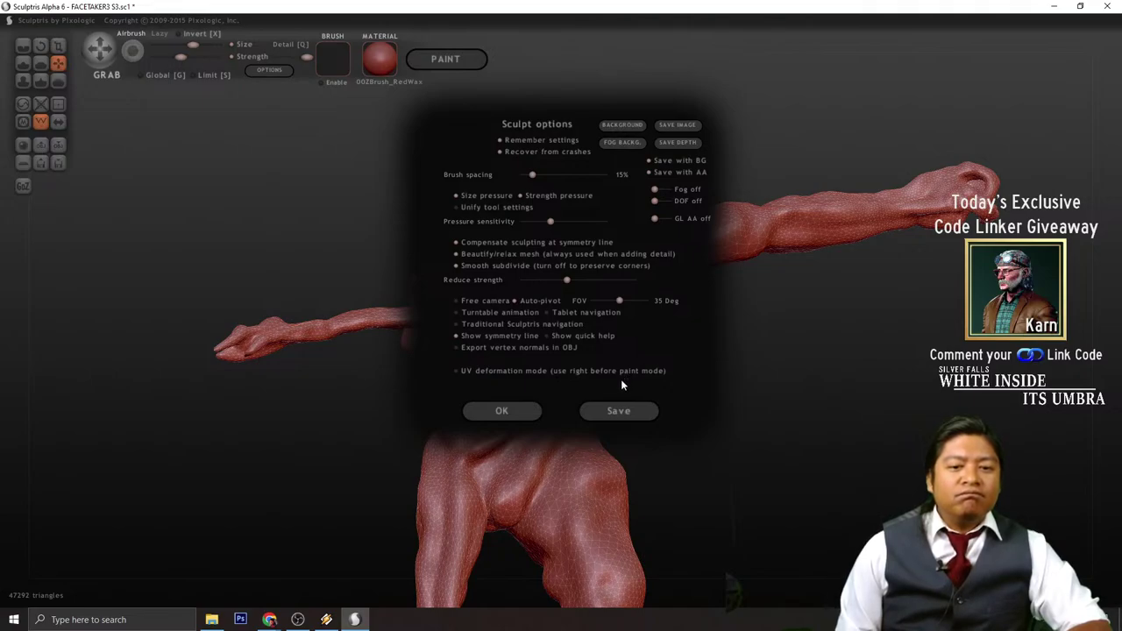
left_click(522, 412)
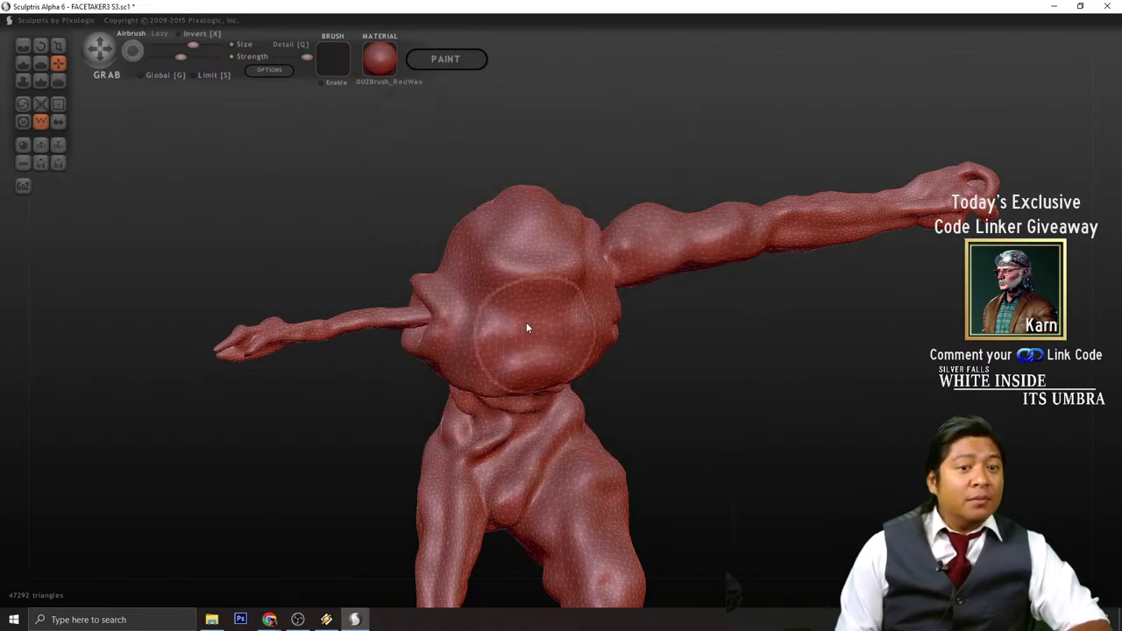
- Reshape the upper front of the torso slightly with the Grab brush
mouse_move(415, 142)
left_mouse_down()
mouse_move(431, 151)
mouse_move(421, 153)
mouse_move(426, 168)
left_mouse_up()
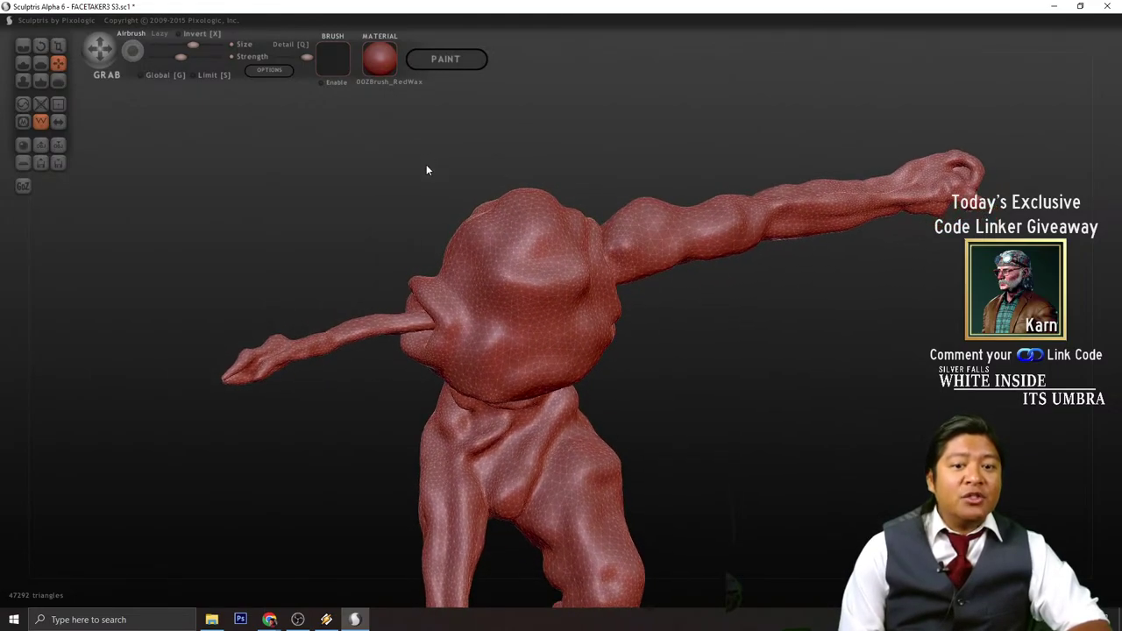
mouse_move(509, 250)
left_mouse_down()
mouse_move(504, 268)
mouse_move(501, 235)
left_mouse_up()
mouse_move(563, 152)
left_mouse_down()
mouse_move(553, 121)
mouse_move(585, 153)
left_mouse_up()
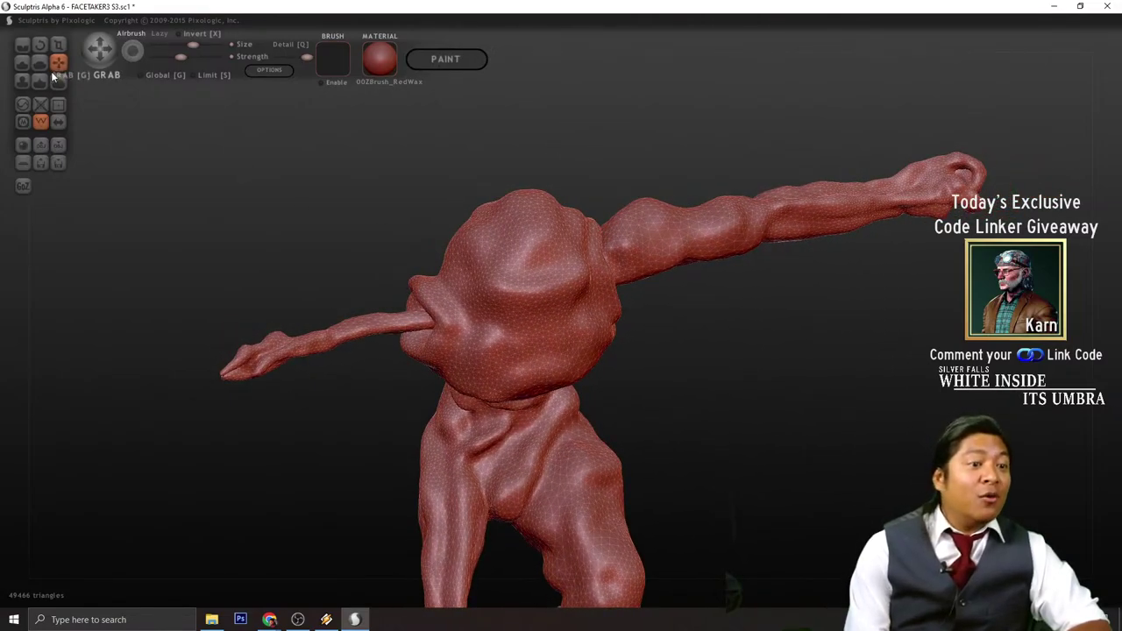
- Thin out the dense mesh on the front, top and sides of the upper torso with the Reduce brush
left_click(23, 106)
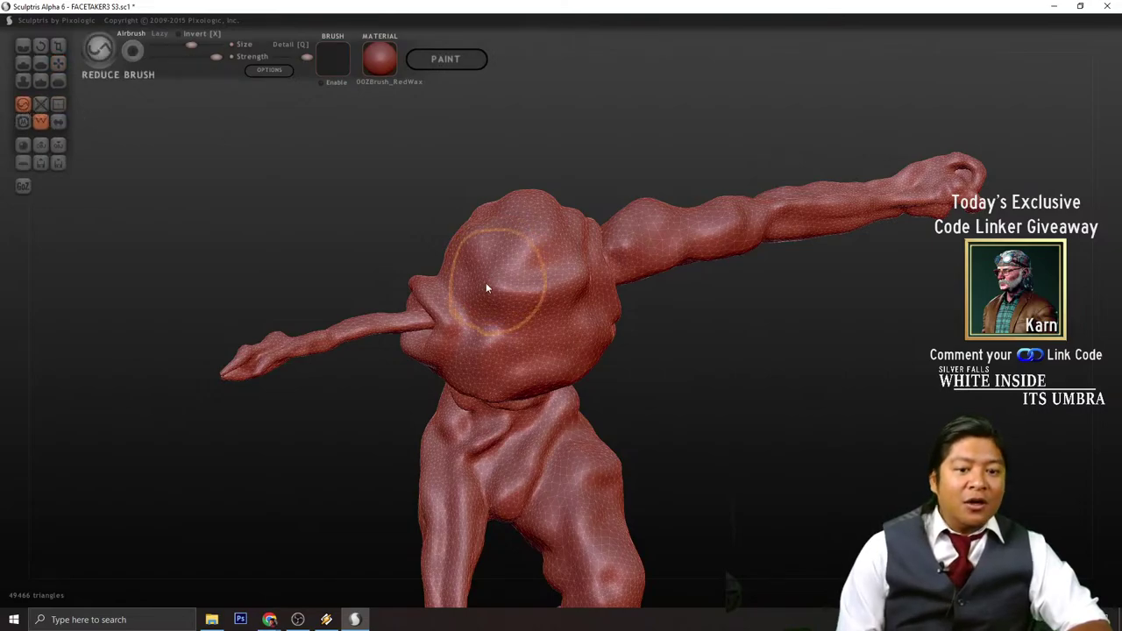
mouse_move(489, 289)
left_mouse_down()
mouse_move(470, 268)
mouse_move(531, 281)
mouse_move(570, 254)
mouse_move(541, 249)
left_mouse_up()
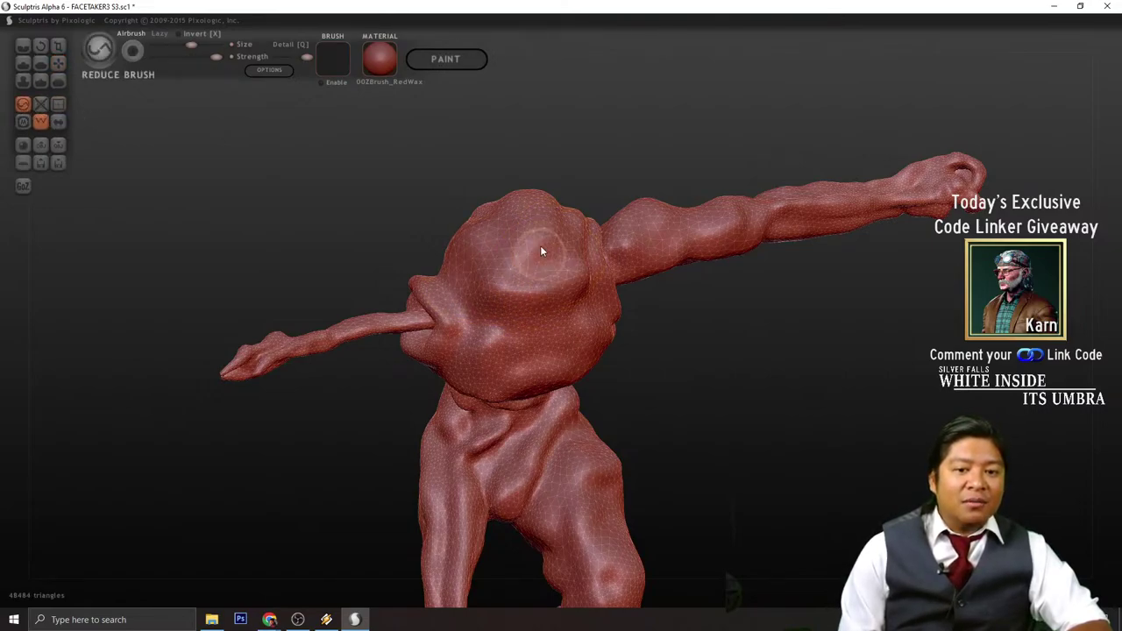
mouse_move(413, 175)
left_mouse_down()
mouse_move(556, 273)
mouse_move(518, 261)
left_mouse_up()
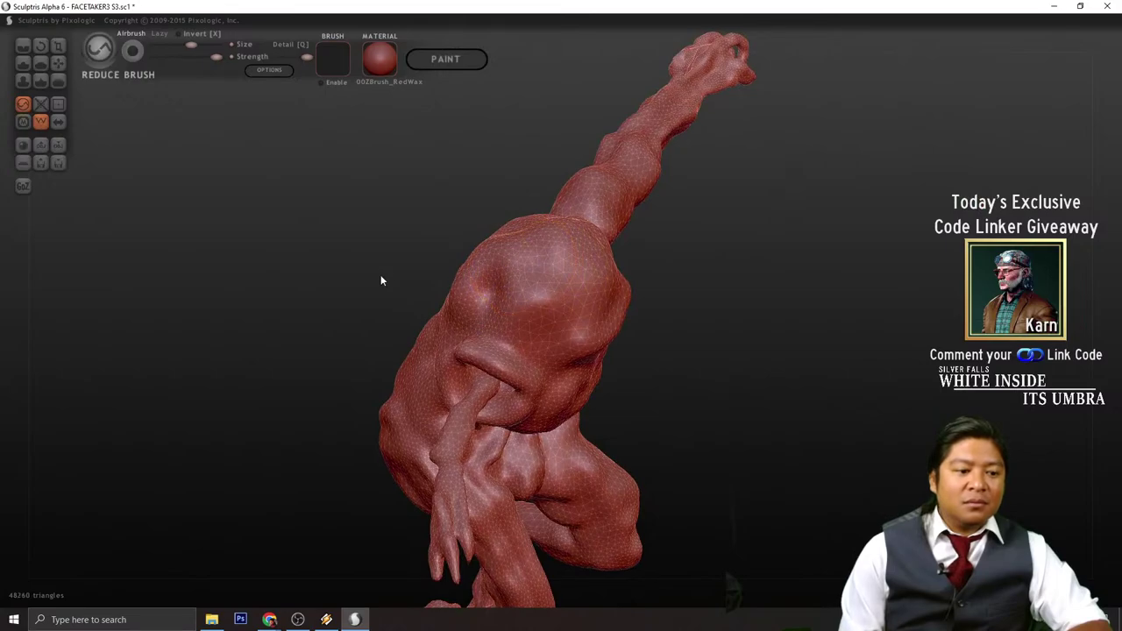
mouse_move(380, 278)
left_mouse_down()
mouse_move(513, 273)
mouse_move(538, 243)
mouse_move(610, 235)
left_mouse_up()
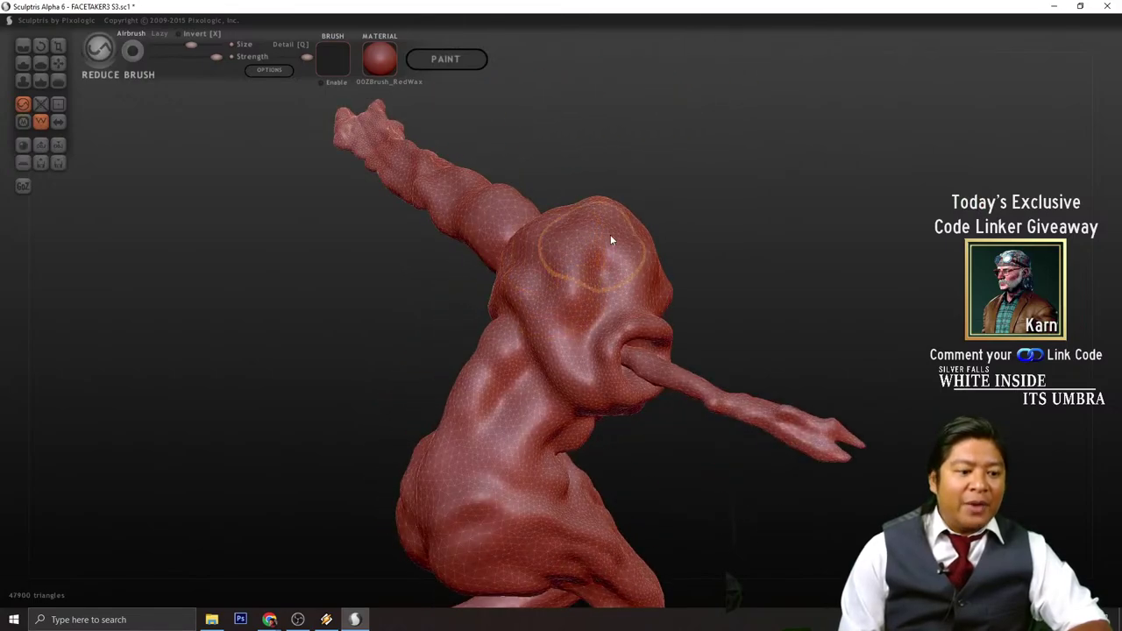
mouse_move(688, 255)
left_mouse_down()
mouse_move(791, 280)
mouse_move(585, 250)
left_mouse_up()
left_click_drag(513, 328, 548, 342)
mouse_move(681, 358)
left_mouse_down()
mouse_move(580, 311)
mouse_move(496, 317)
mouse_move(469, 373)
mouse_move(463, 325)
mouse_move(485, 371)
mouse_move(685, 396)
left_mouse_up()
left_click_drag(691, 419, 799, 454)
- Reduce the mesh density along the thick rims of the shoulder sockets around both arms
scroll(522, 395, "up", 3)
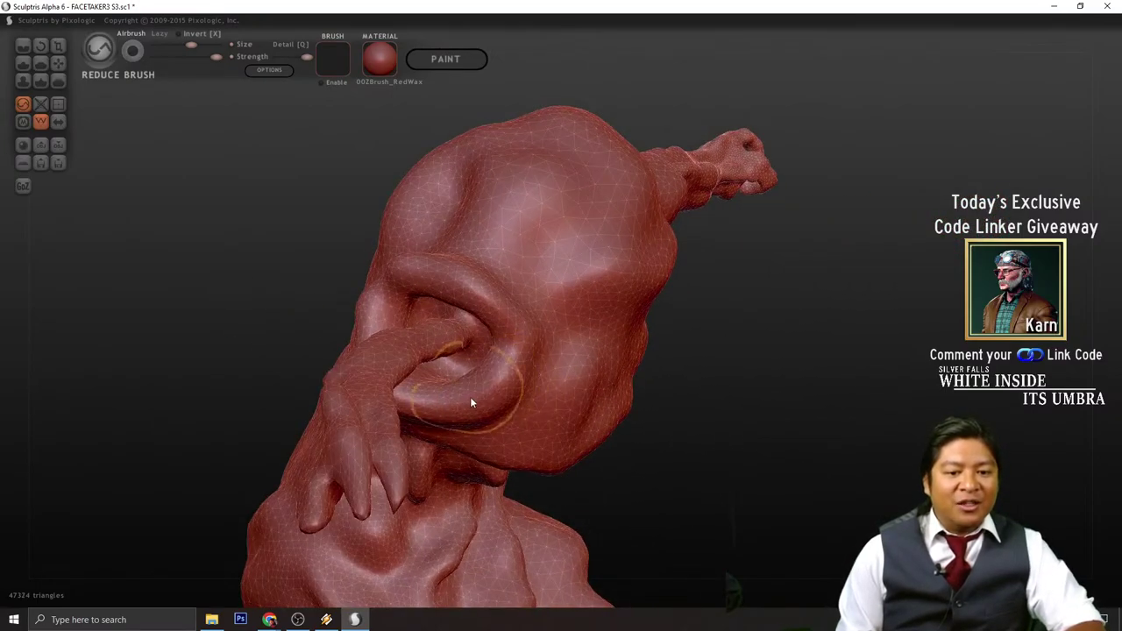
left_click_drag(311, 300, 369, 299)
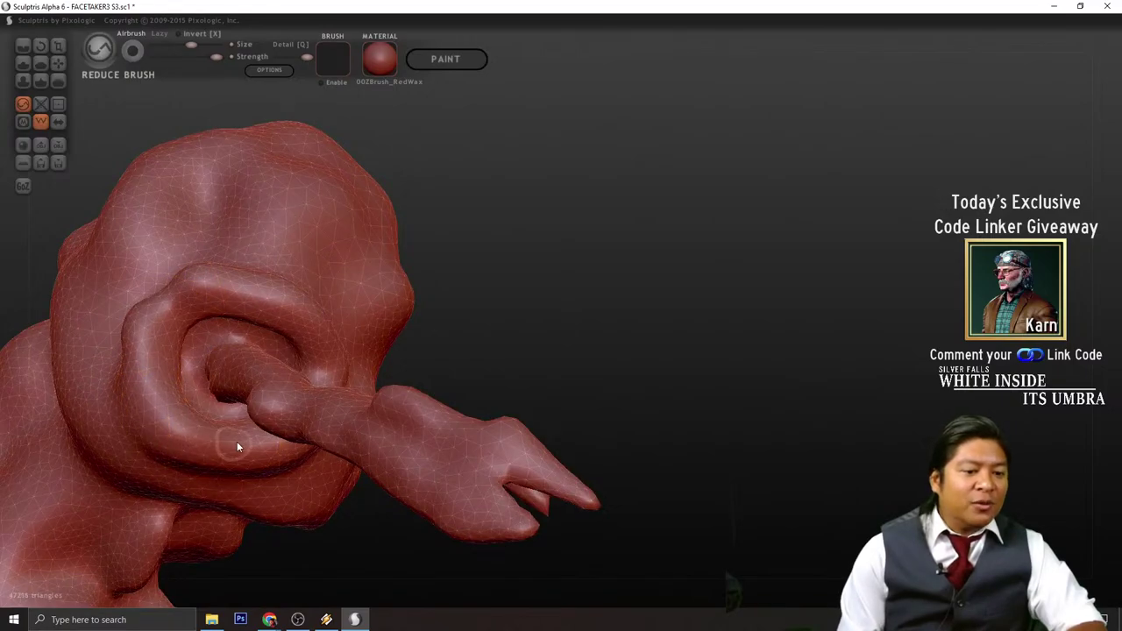
left_click_drag(431, 276, 552, 276)
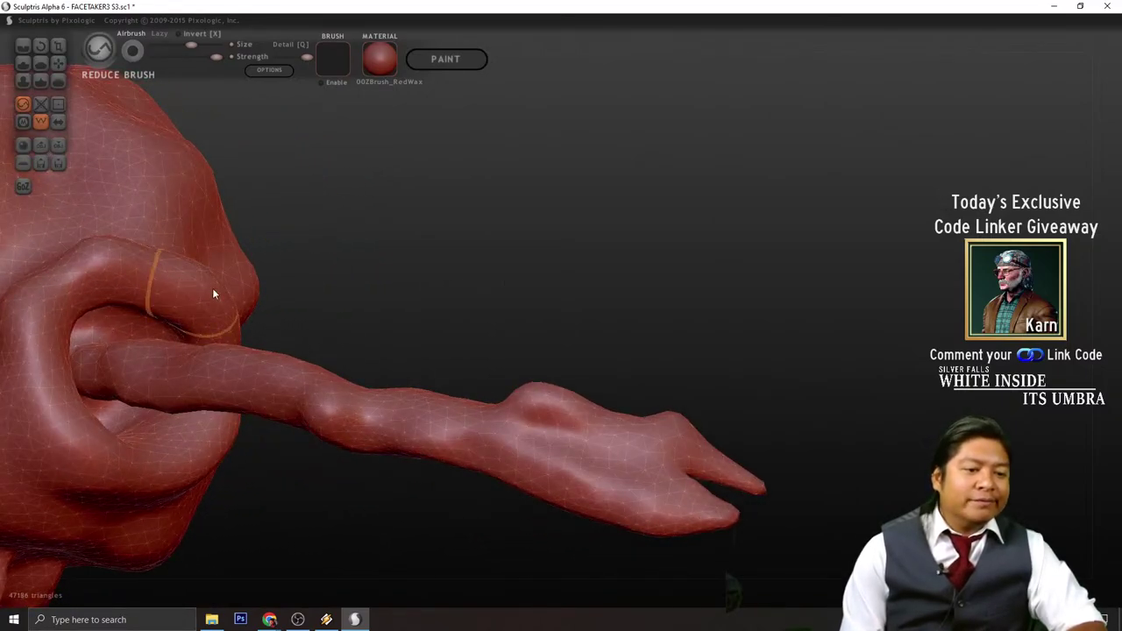
mouse_move(594, 338)
left_mouse_down()
mouse_move(345, 351)
mouse_move(636, 354)
mouse_move(582, 400)
mouse_move(637, 480)
mouse_move(741, 432)
mouse_move(856, 443)
mouse_move(728, 408)
left_mouse_up()
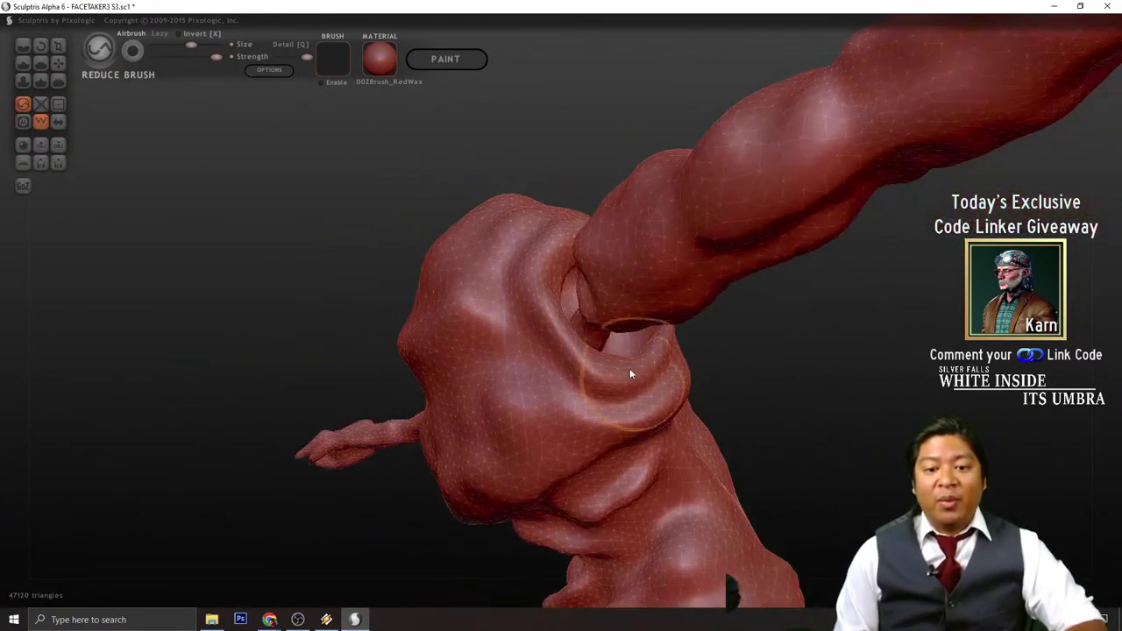
- Reduce the mesh density around the large arm's shoulder socket and across the bulky upper body with the Reduce brush
mouse_move(629, 368)
left_mouse_down()
mouse_move(577, 344)
mouse_move(558, 275)
left_mouse_up()
mouse_move(658, 141)
left_mouse_down()
mouse_move(580, 233)
mouse_move(627, 198)
left_mouse_up()
left_click(627, 198)
mouse_move(868, 275)
left_mouse_down()
mouse_move(772, 290)
mouse_move(678, 323)
mouse_move(589, 408)
mouse_move(474, 482)
mouse_move(748, 441)
mouse_move(712, 432)
left_mouse_up()
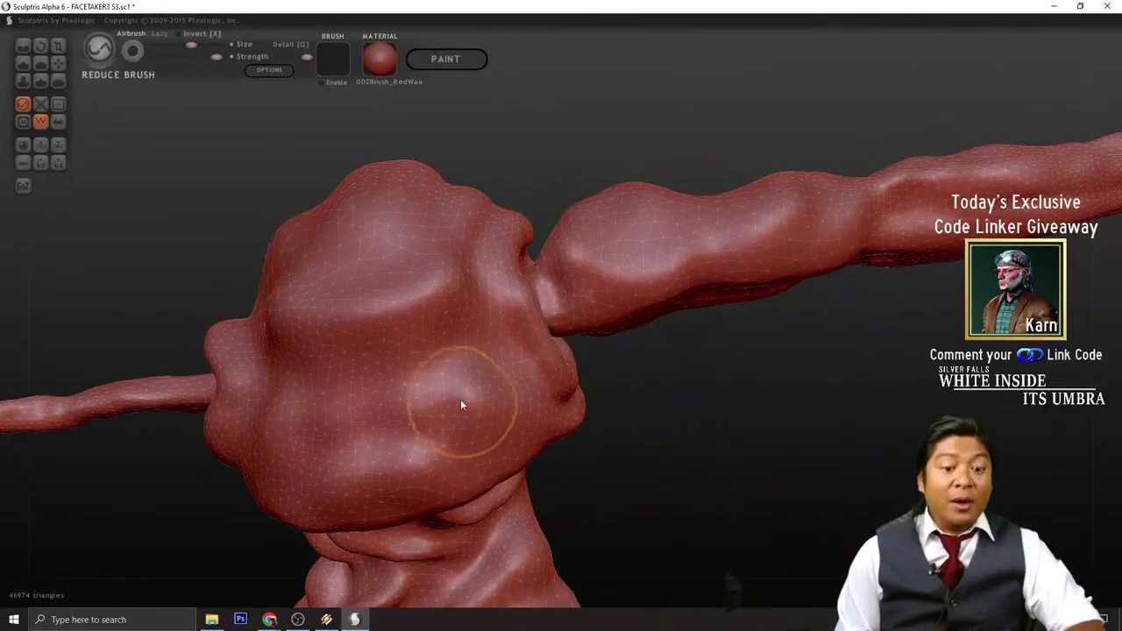
scroll(625, 491, "down", 3)
mouse_move(644, 482)
left_mouse_down()
mouse_move(714, 387)
mouse_move(725, 436)
left_mouse_up()
left_click_drag(589, 409, 583, 414)
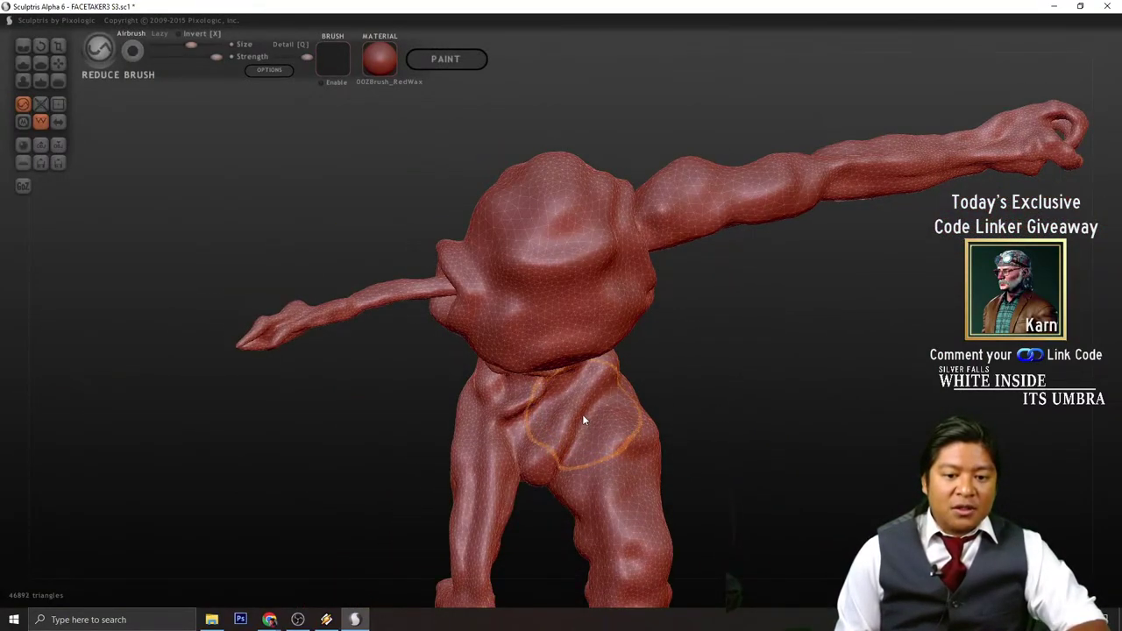
- Thin out the triangles over the abdomen, waist folds and flank with the Reduce brush
left_click_drag(834, 420, 580, 401)
scroll(581, 400, "up", 3)
scroll(580, 401, "down", 3)
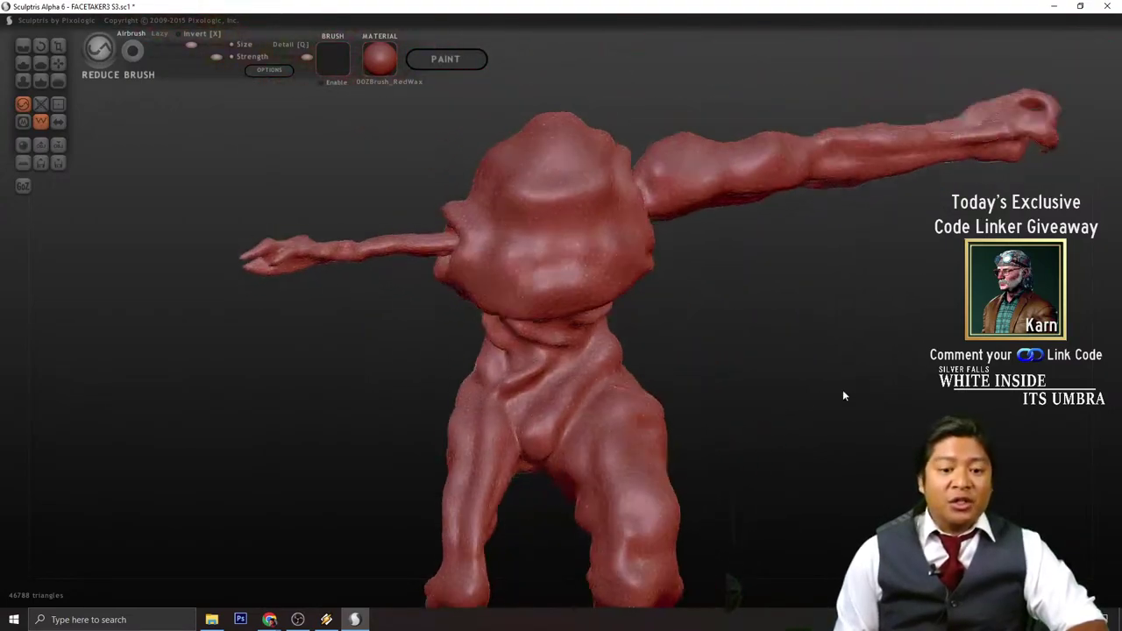
left_click_drag(842, 390, 774, 434)
scroll(671, 425, "up", 3)
left_click_drag(513, 432, 532, 417)
left_click_drag(658, 419, 517, 412)
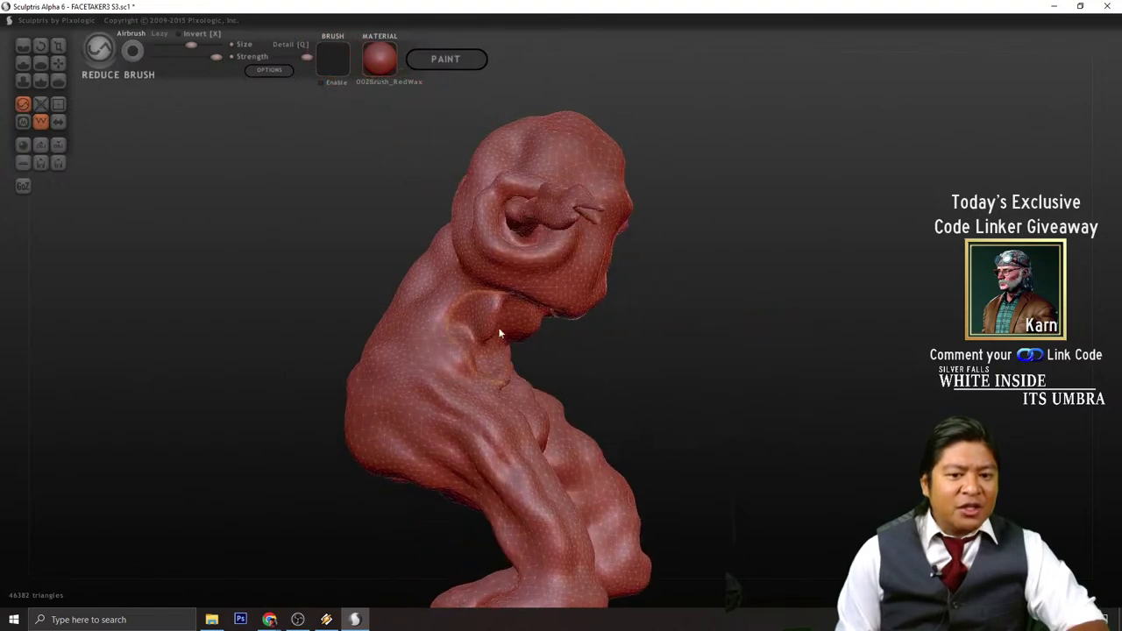
mouse_move(498, 327)
left_mouse_down()
mouse_move(489, 312)
mouse_move(494, 334)
left_mouse_up()
- Check the reduced torso from the front and from below, and save the sculpt under its current name
left_click_drag(579, 386, 390, 434)
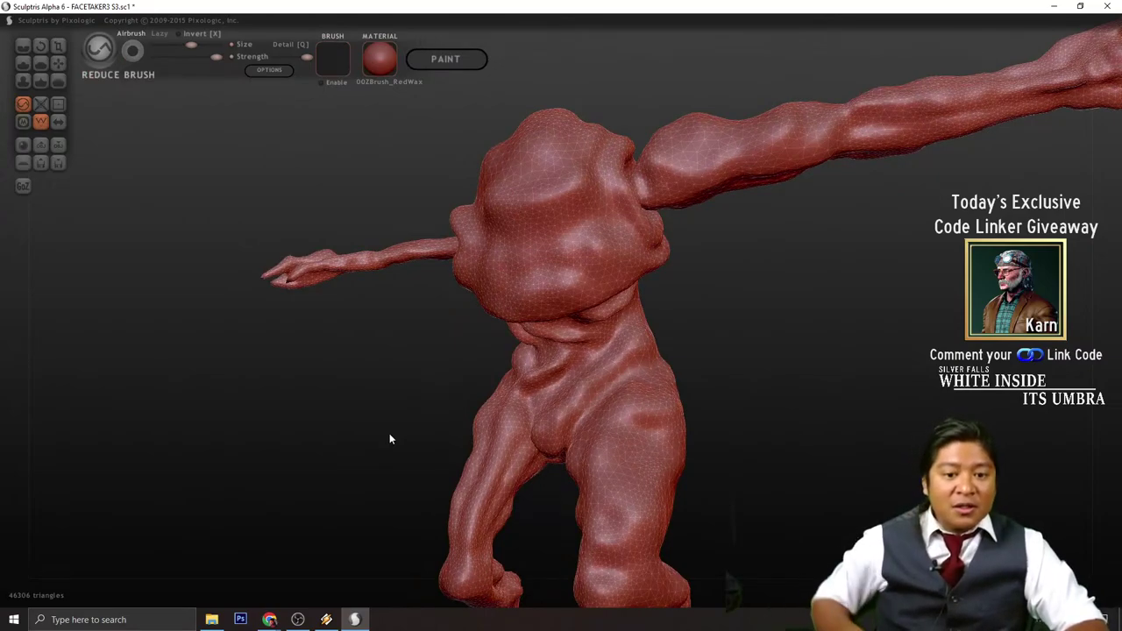
mouse_move(875, 386)
left_mouse_down()
mouse_move(849, 363)
mouse_move(836, 418)
mouse_move(754, 342)
mouse_move(582, 271)
left_mouse_up()
scroll(512, 271, "up", 2)
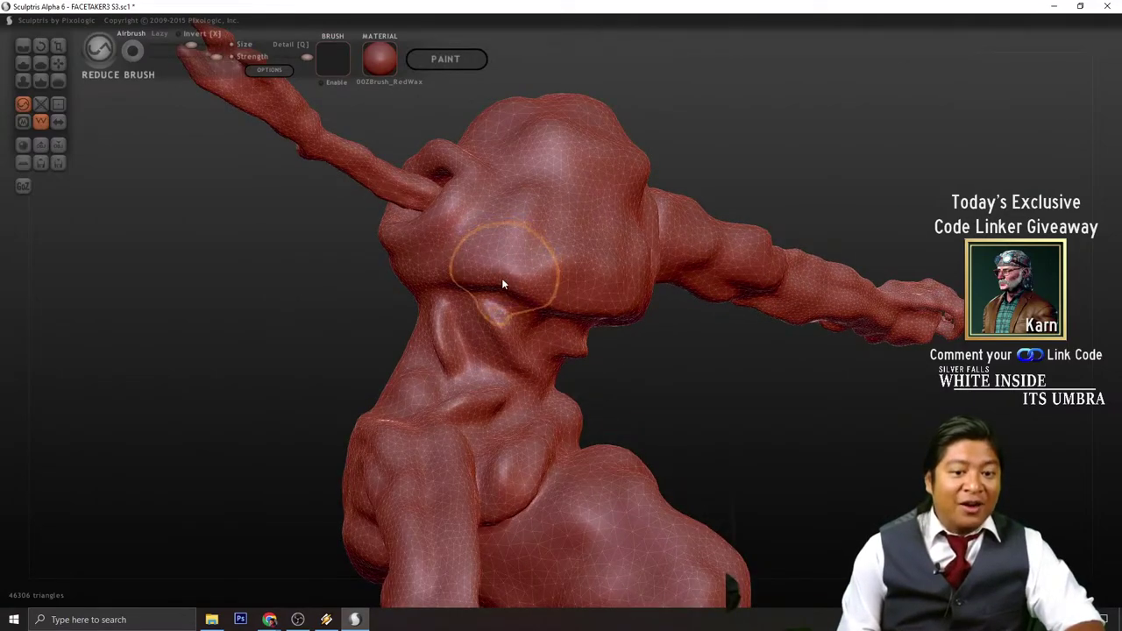
scroll(502, 278, "down", 5)
left_click_drag(774, 443, 716, 524)
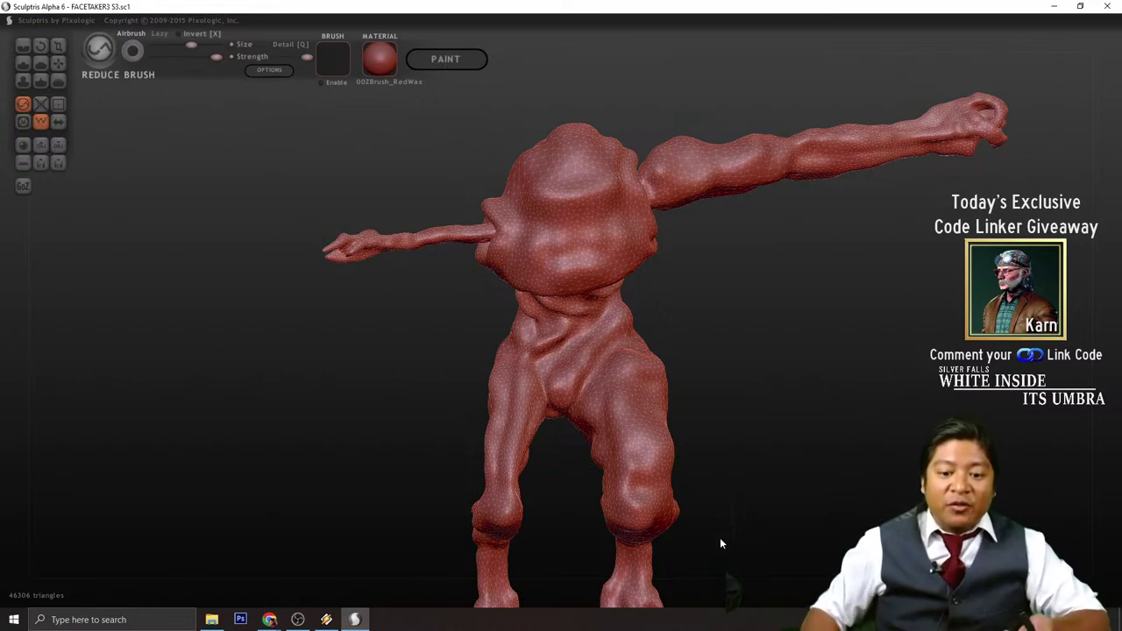
- Reduce the mesh density on the thicker leg's thigh and knee with the Reduce brush
left_click_drag(720, 538, 764, 506)
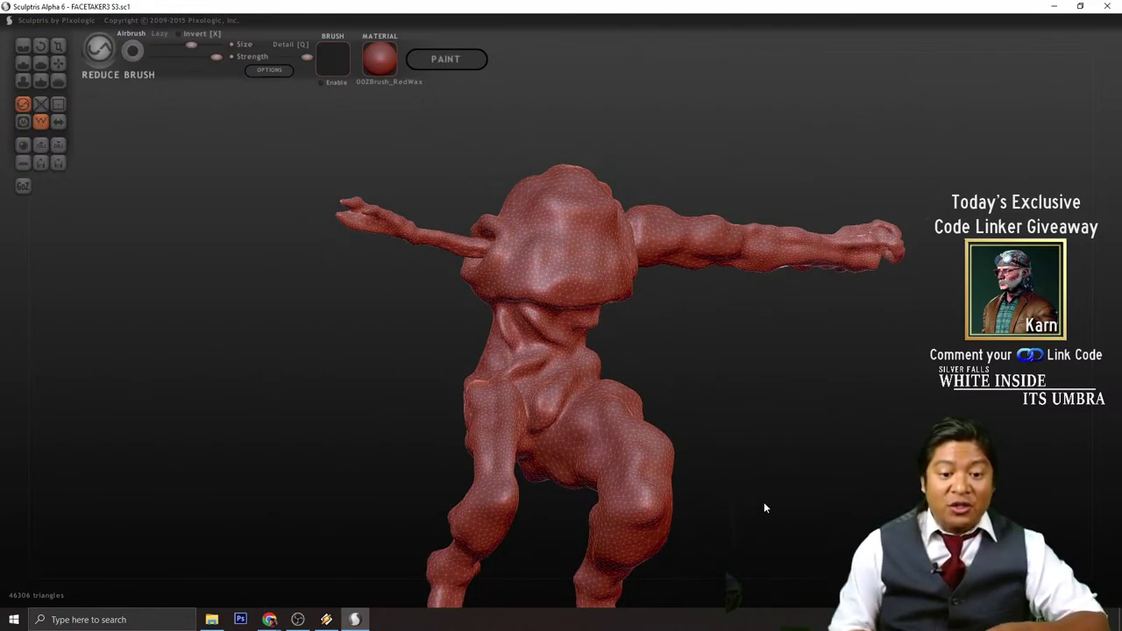
left_click_drag(765, 465, 752, 382)
scroll(720, 416, "up", 3)
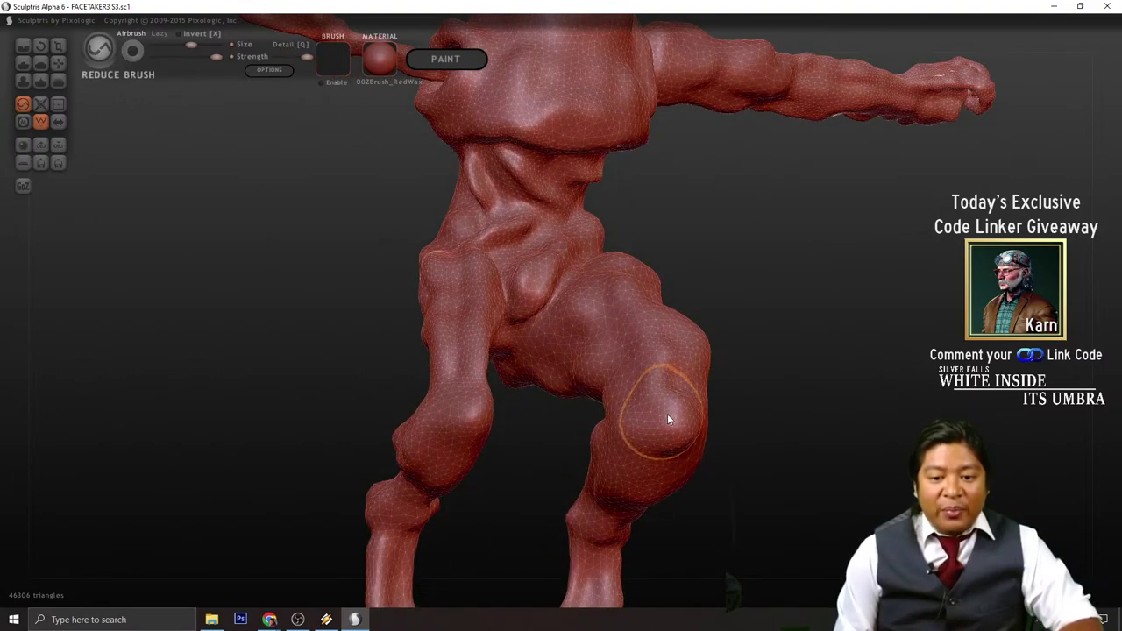
scroll(663, 410, "down", 1)
left_click_drag(650, 409, 684, 414)
left_click_drag(764, 478, 768, 437)
left_click_drag(701, 461, 752, 496)
mouse_move(605, 443)
left_mouse_down()
mouse_move(597, 459)
mouse_move(732, 488)
mouse_move(716, 548)
mouse_move(734, 533)
left_mouse_up()
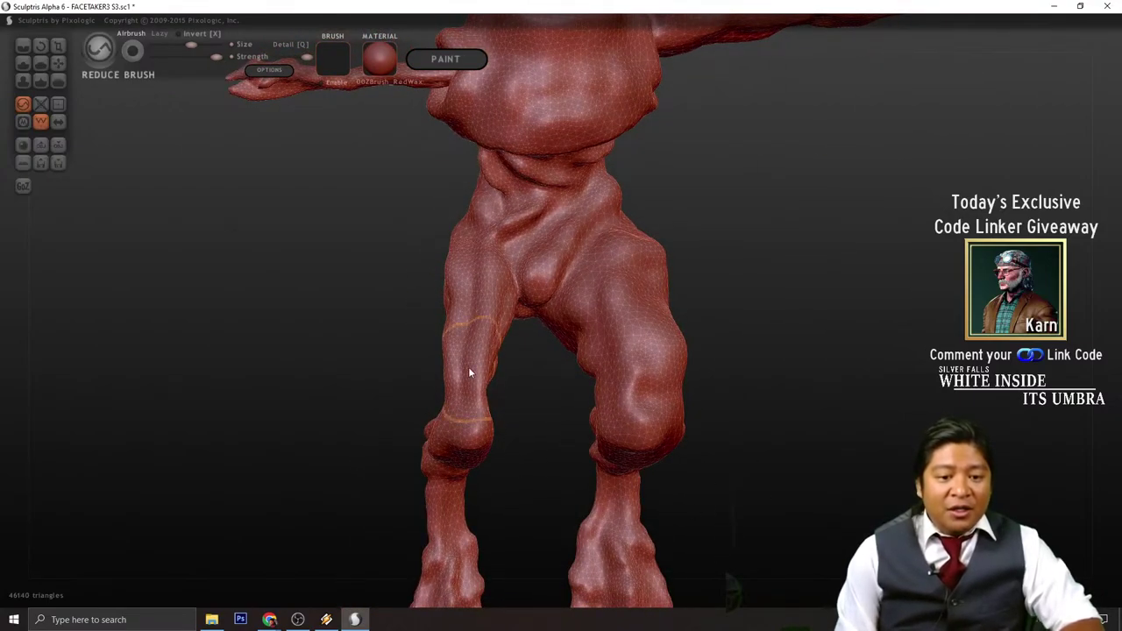
- Thin out the triangles along the thinner leg's thigh and knee with the Reduce brush
scroll(452, 384, "up", 2)
mouse_move(445, 391)
left_mouse_down()
mouse_move(445, 367)
mouse_move(537, 481)
left_mouse_up()
scroll(538, 481, "down", 2)
scroll(498, 573, "down", 2)
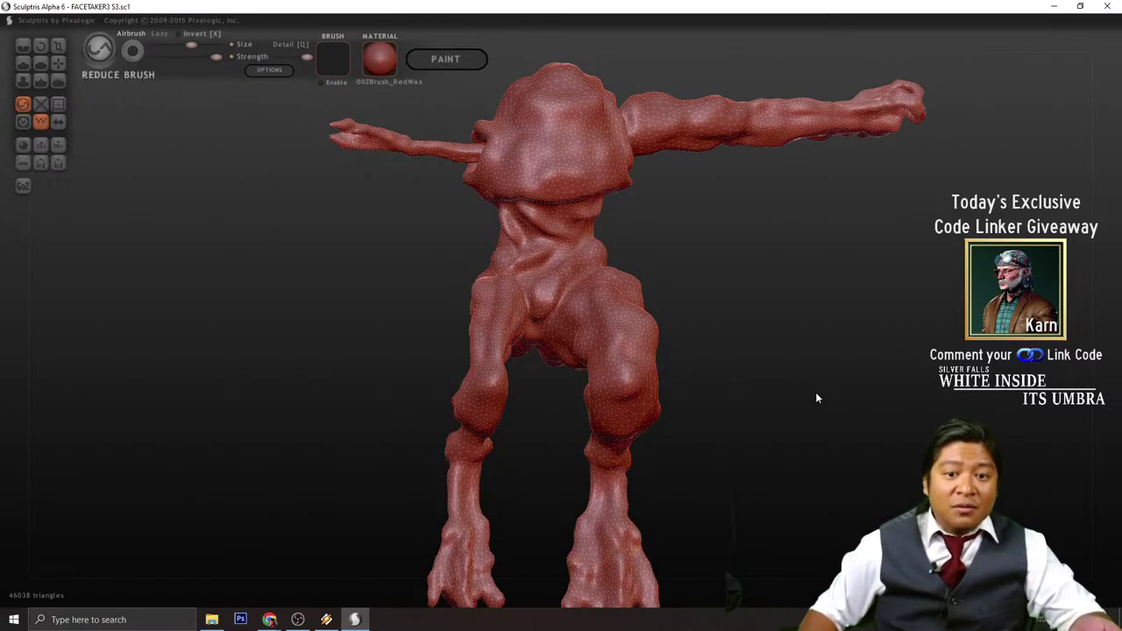
- Hide the wireframe and save the sculpt as a new version named FACETAKER3 S4
mouse_move(818, 370)
left_mouse_down()
mouse_move(792, 415)
mouse_move(814, 405)
left_mouse_up()
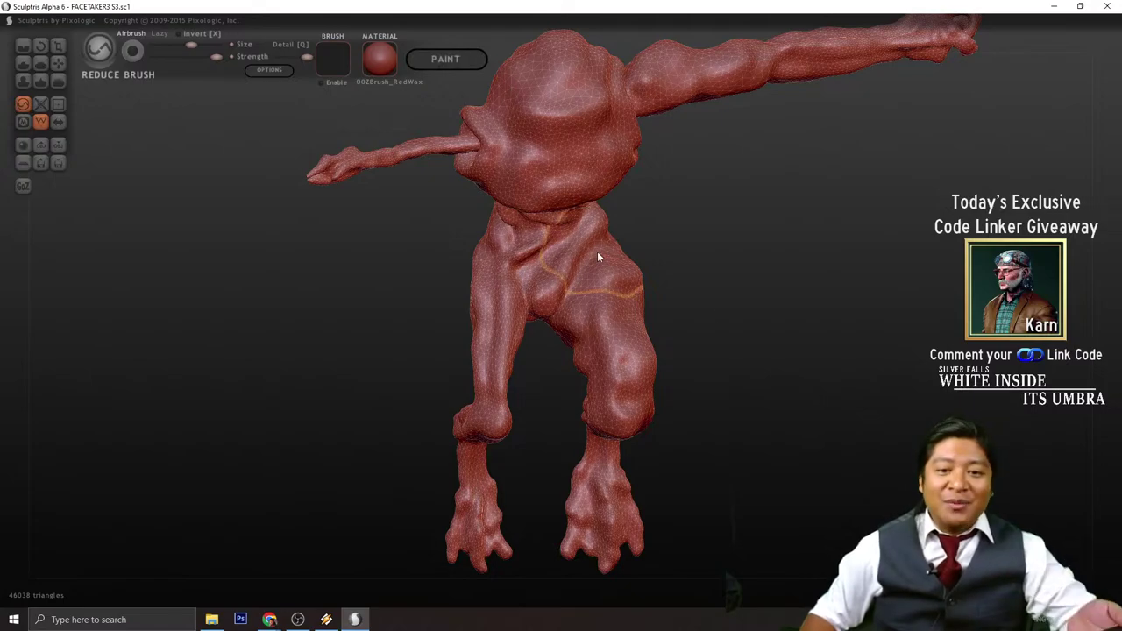
left_click(41, 120)
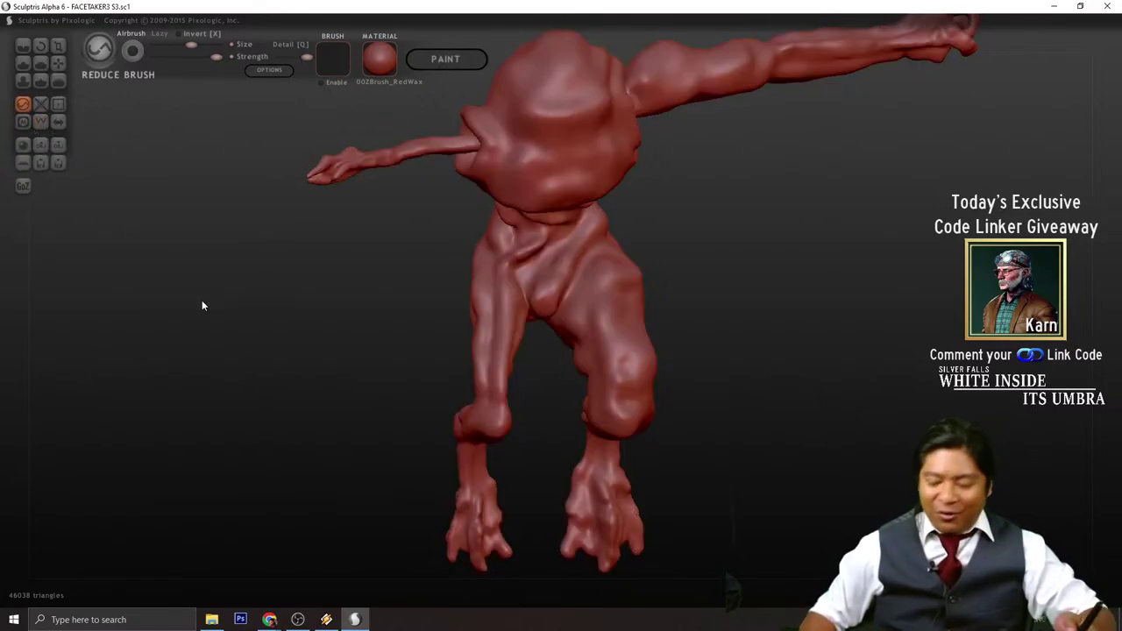
left_click(59, 163)
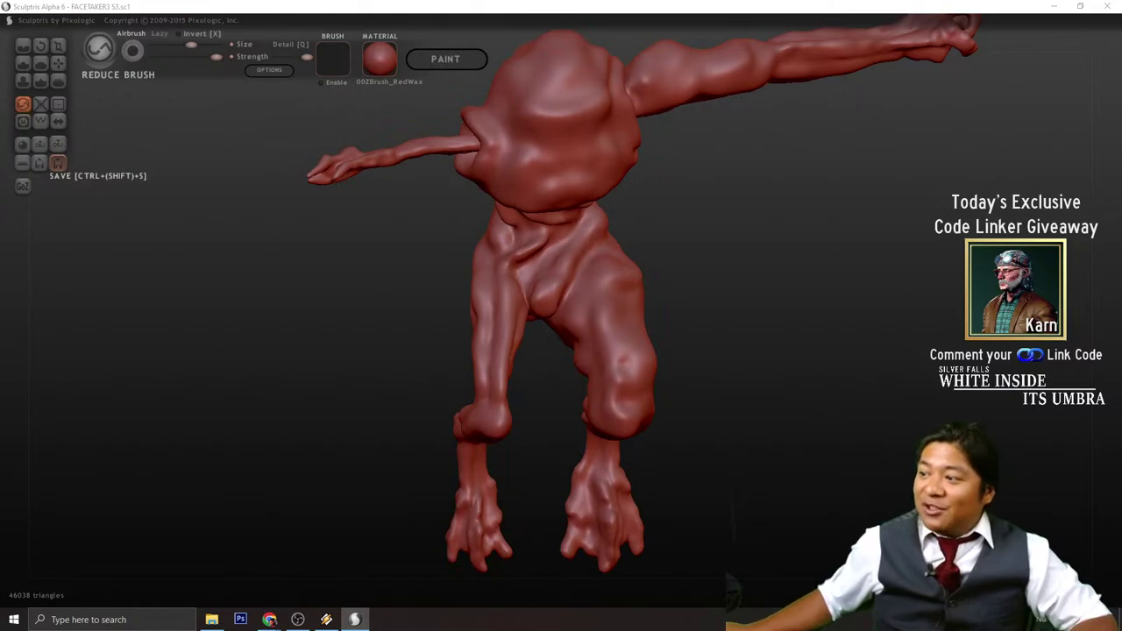
key("Return")
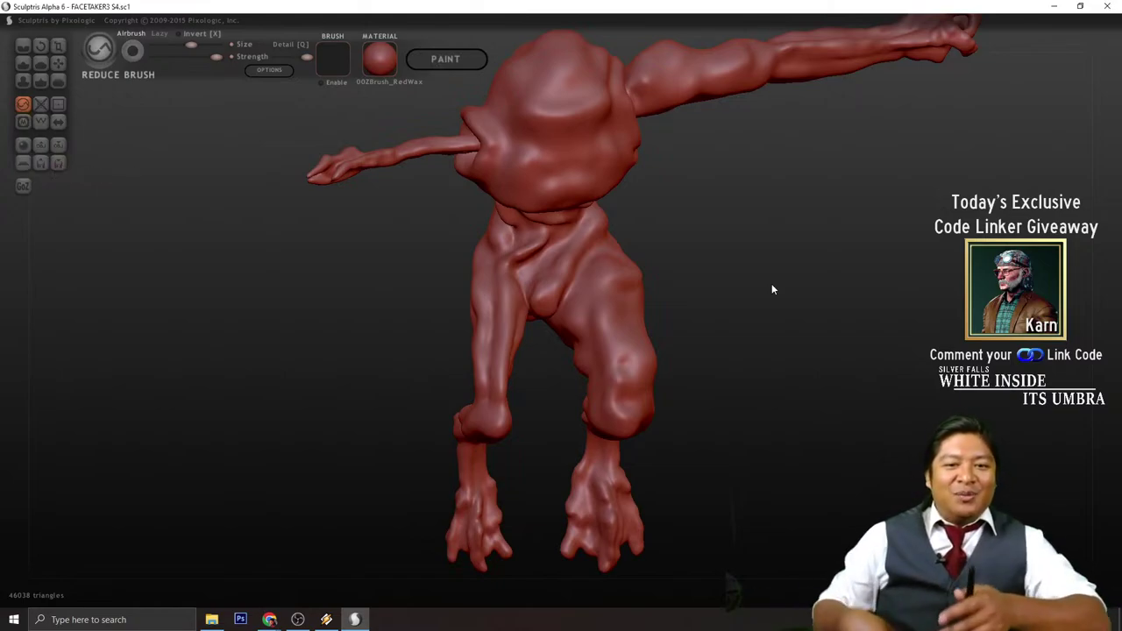
- Switch the model to paint mode, building its texture mapping at a resolution of 2048
left_click(450, 63)
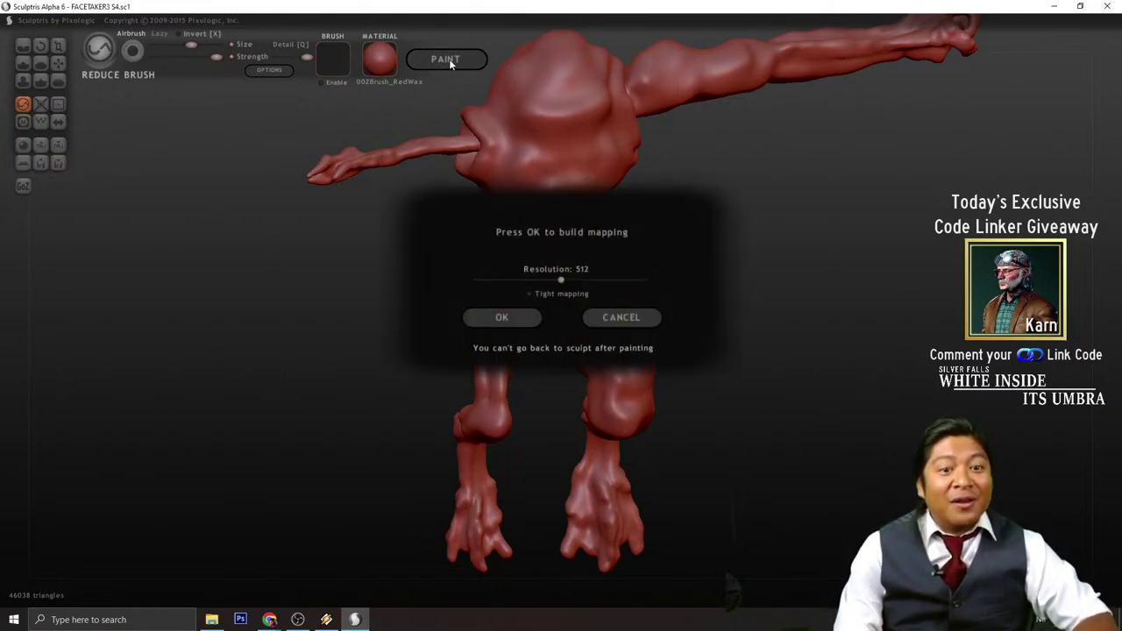
left_click_drag(563, 280, 649, 280)
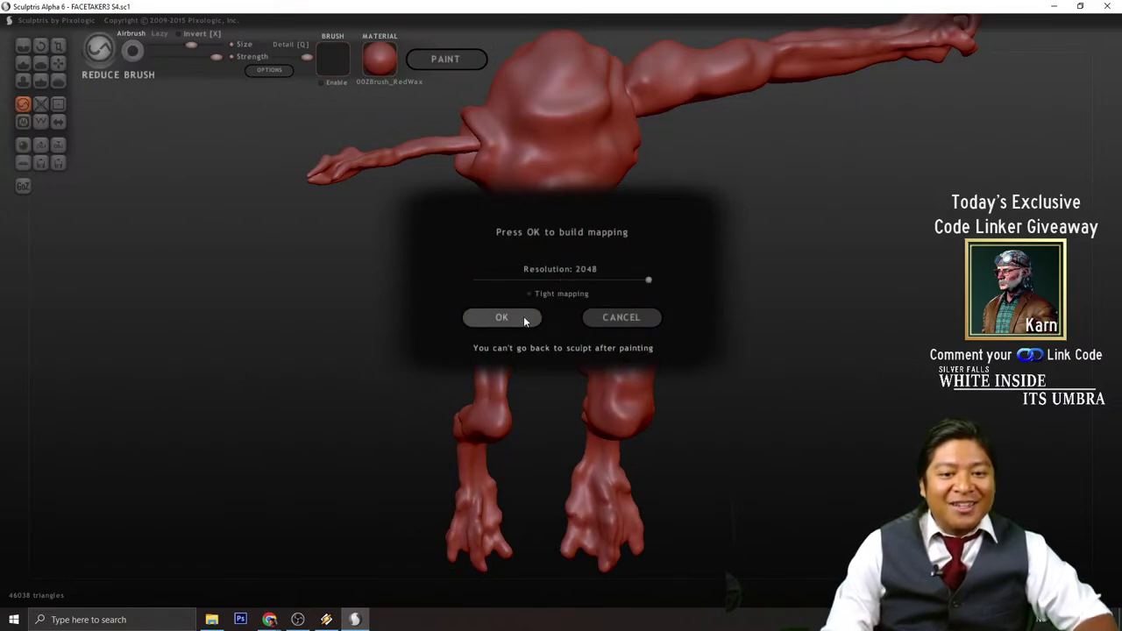
left_click(529, 309)
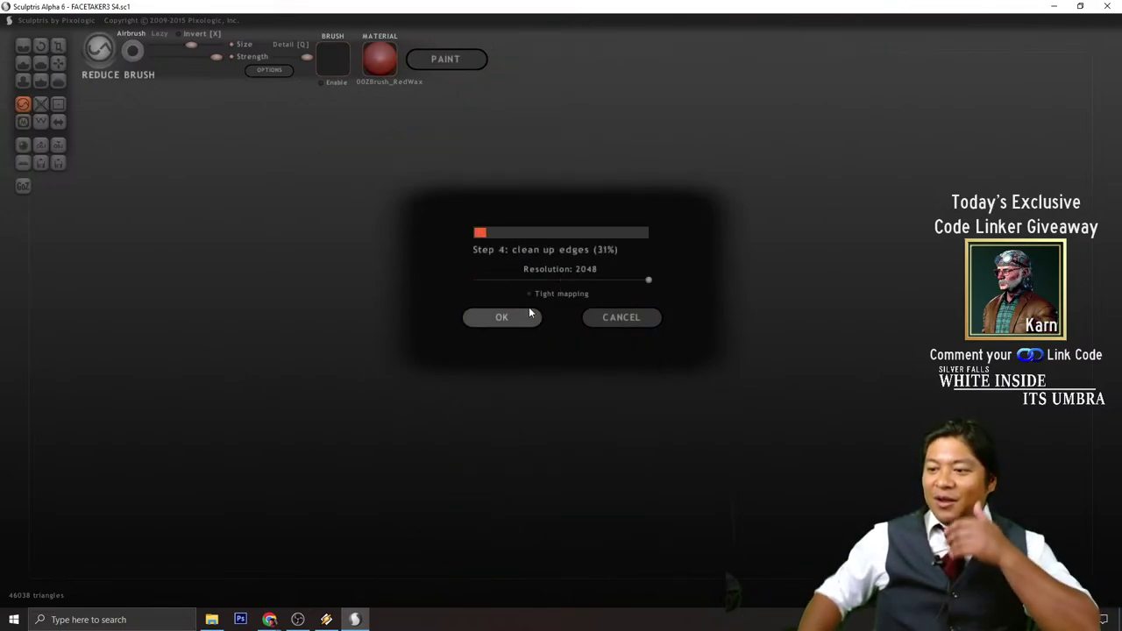
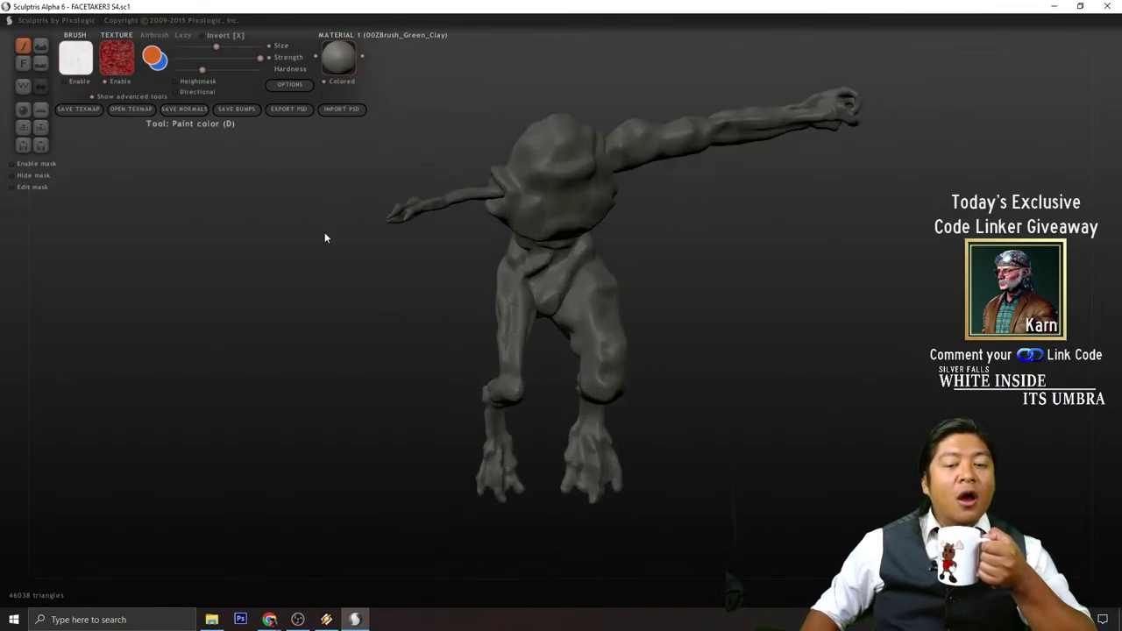
- Show the wireframe and choose the "Gore_SKin - diffuse pale" texture for the paint brush
key("w")
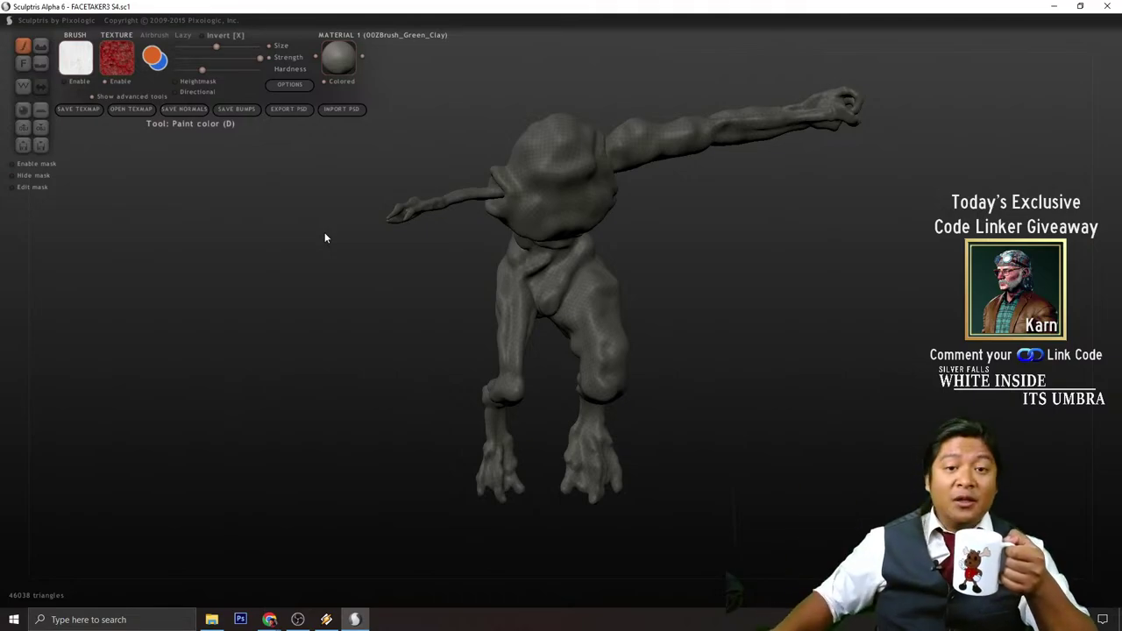
left_click(128, 53)
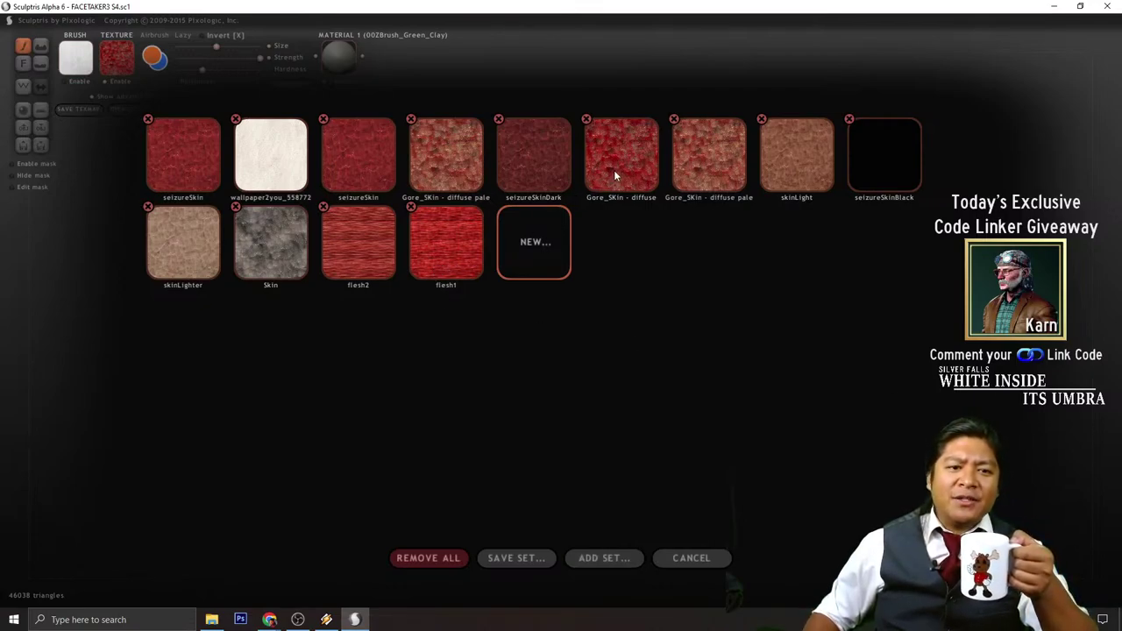
left_click(694, 156)
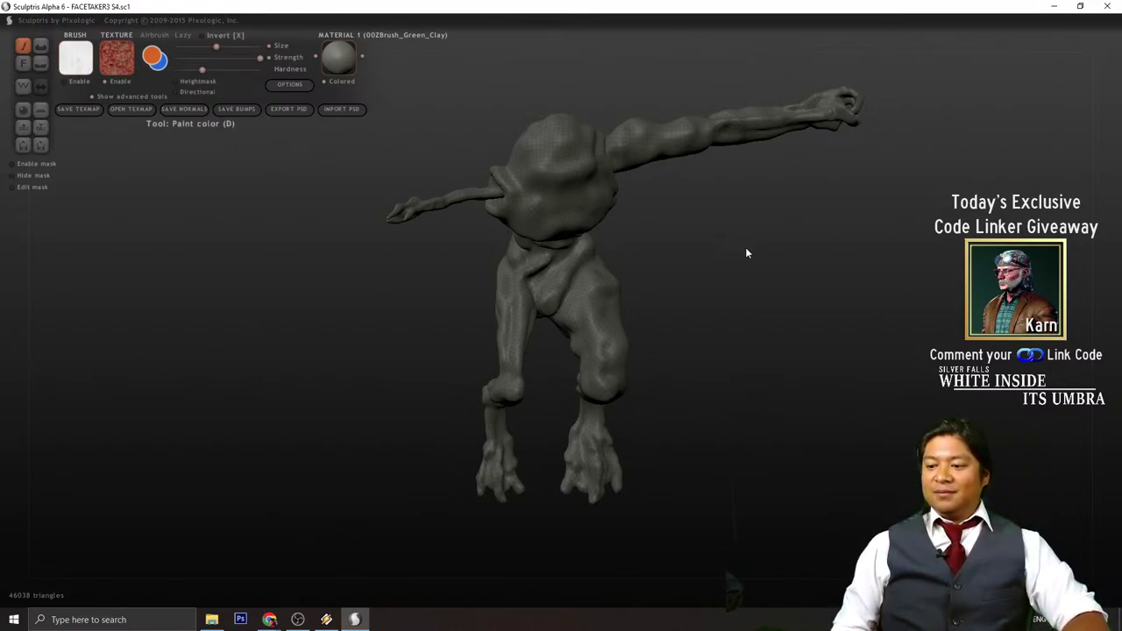
- Paint the gore skin texture over the front of the upper body, abdomen and pelvis
scroll(550, 398, "up", 1)
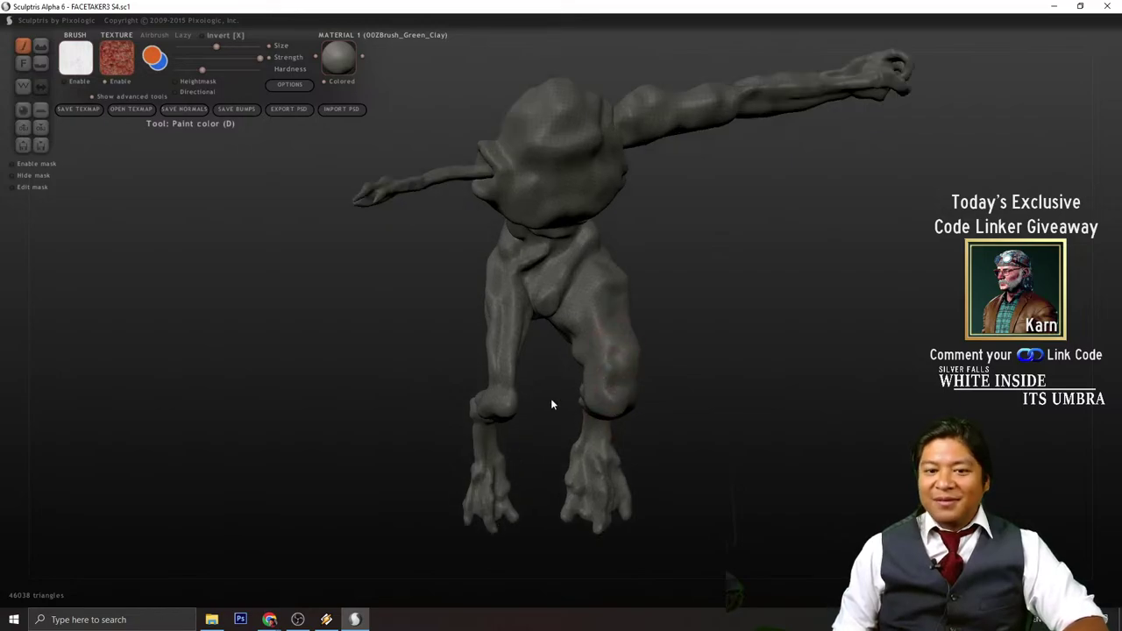
scroll(549, 278, "down", 5)
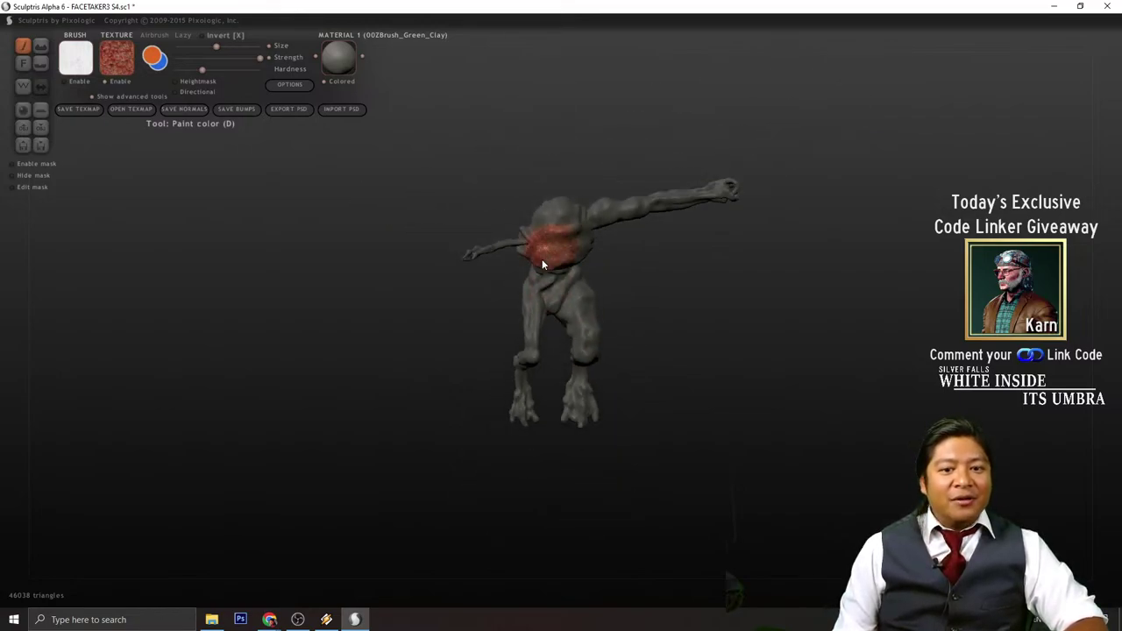
scroll(543, 288, "up", 5)
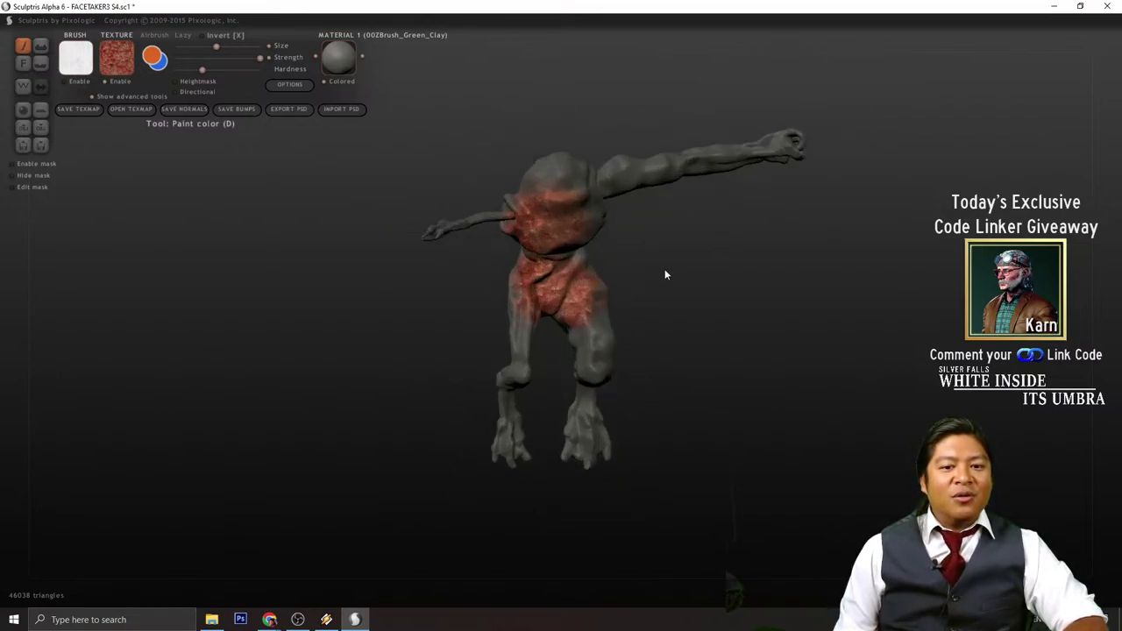
mouse_move(737, 258)
left_mouse_down()
mouse_move(661, 218)
mouse_move(617, 221)
left_mouse_up()
scroll(592, 224, "down", 3)
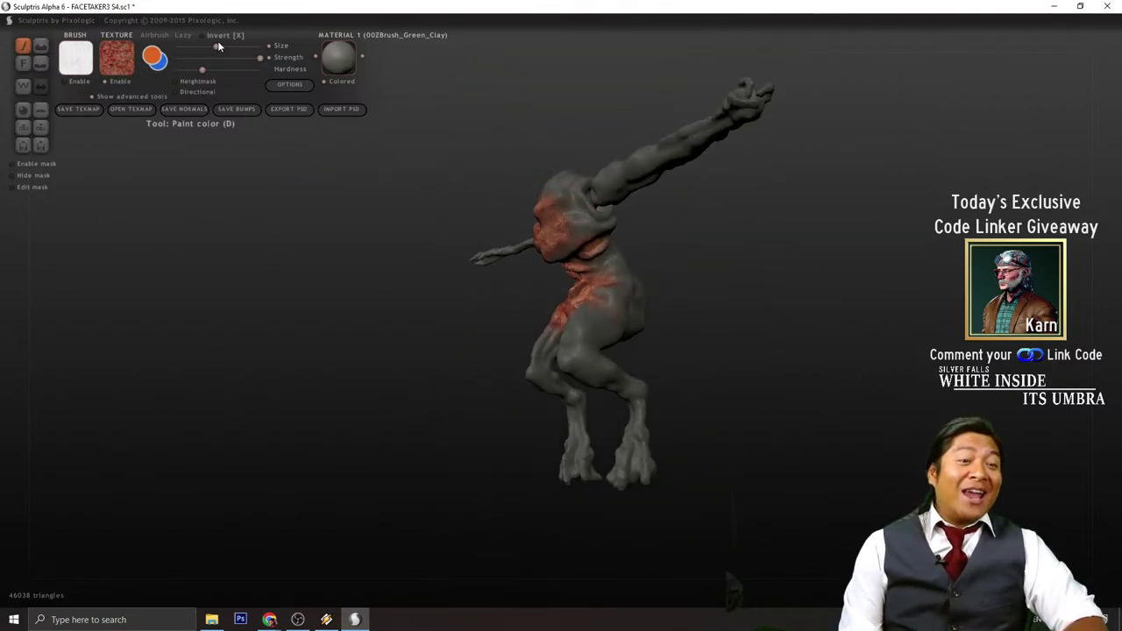
- Enlarge the paint brush slightly and cover the rest of the bulky upper body and the thin arm with the gore texture
left_click_drag(229, 50, 236, 51)
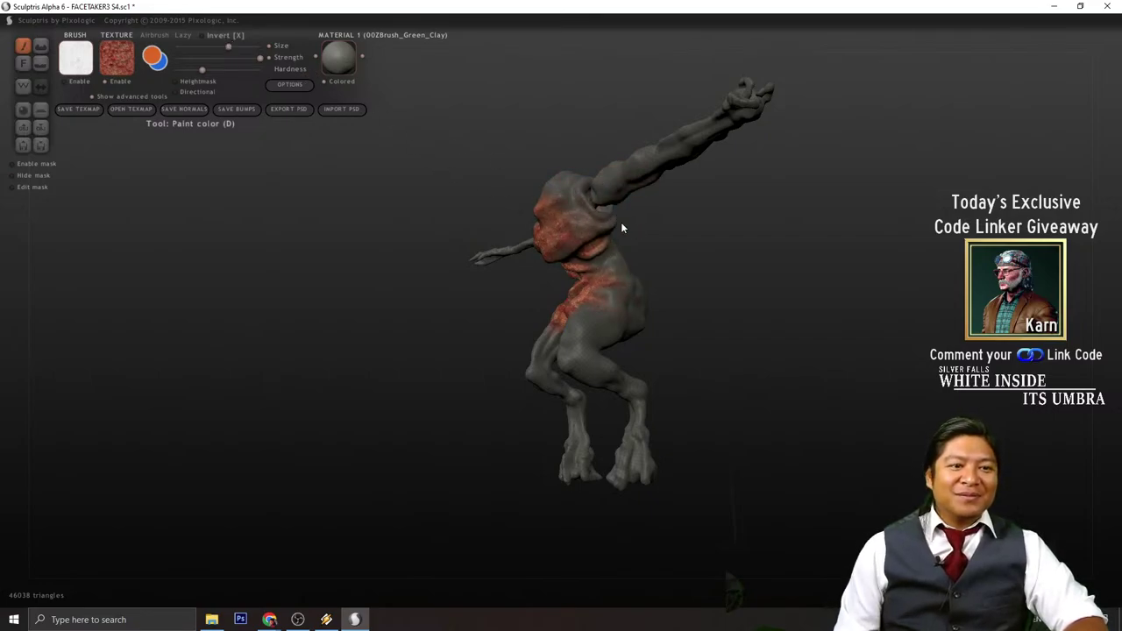
mouse_move(562, 204)
left_mouse_down()
mouse_move(722, 306)
mouse_move(579, 235)
mouse_move(577, 155)
mouse_move(572, 254)
mouse_move(542, 255)
mouse_move(540, 210)
mouse_move(545, 251)
mouse_move(547, 195)
mouse_move(543, 316)
mouse_move(576, 262)
left_mouse_up()
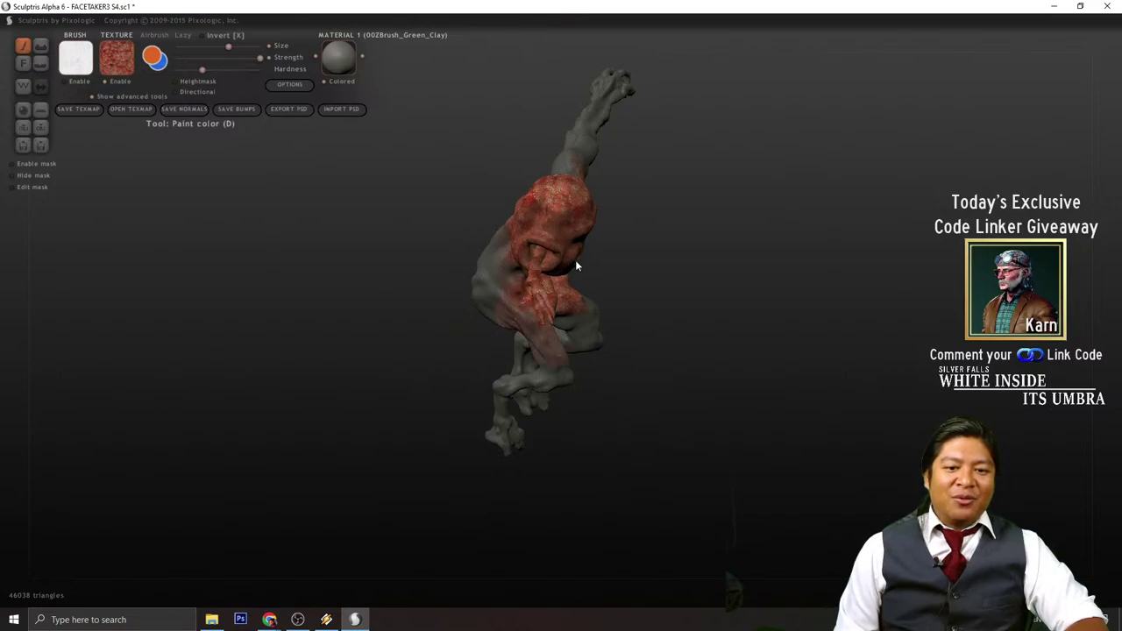
left_click_drag(578, 219, 526, 251)
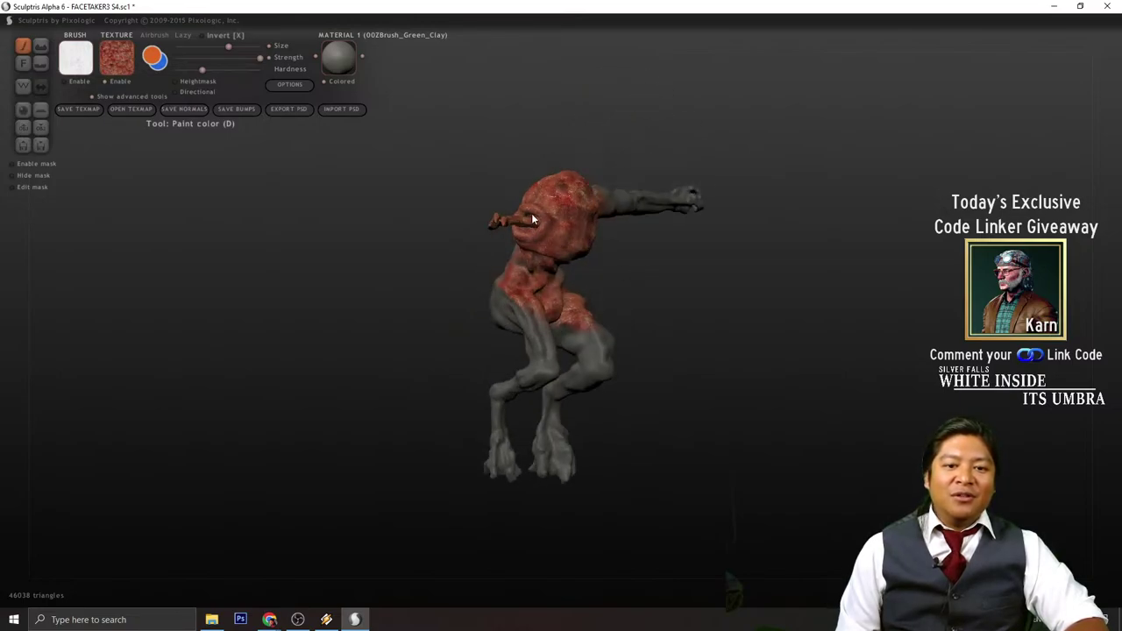
left_click_drag(631, 231, 529, 208)
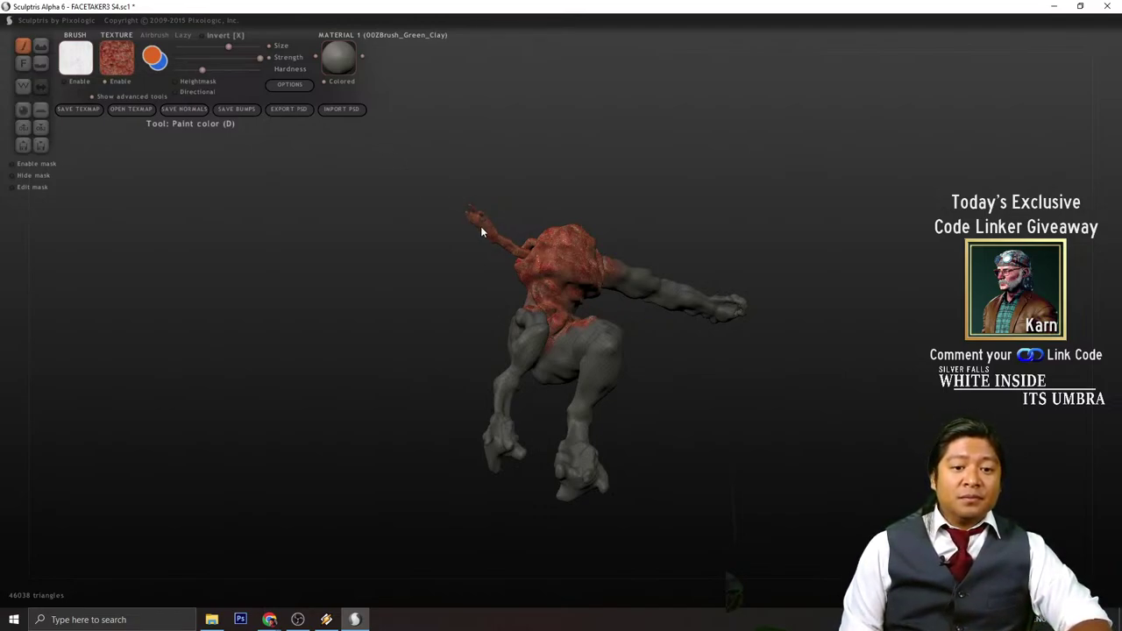
- Paint the gore texture over the thinner leg's thigh and knee, the back, the buttocks and the large arm's shoulder
left_click_drag(552, 315, 536, 340)
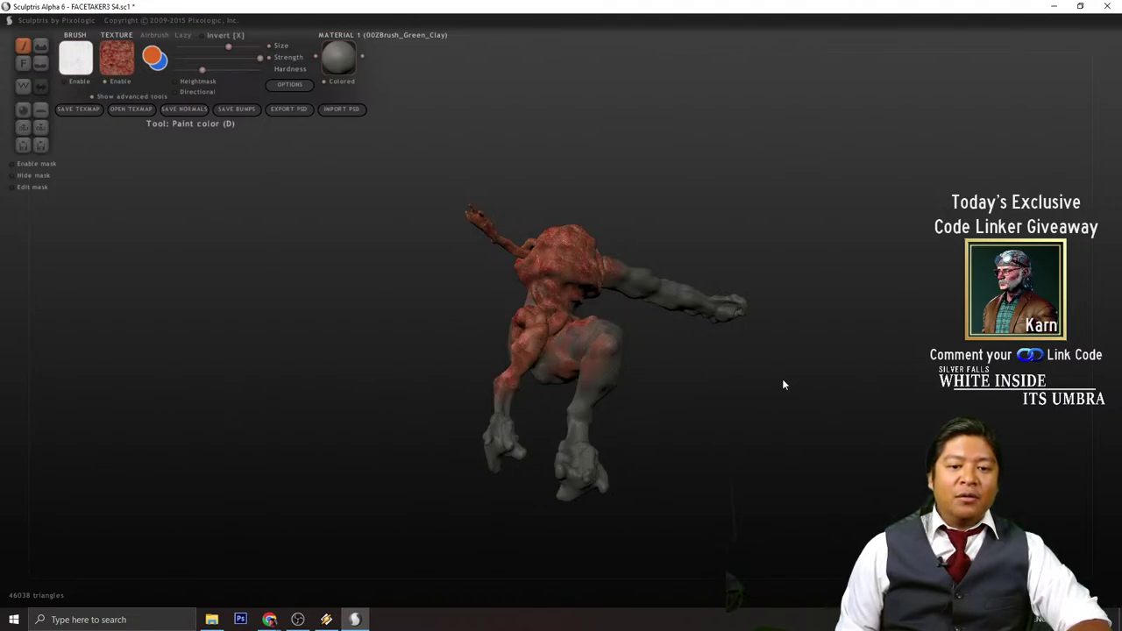
mouse_move(784, 384)
left_mouse_down()
mouse_move(676, 424)
mouse_move(595, 280)
mouse_move(600, 229)
left_mouse_up()
middle_click_drag(612, 196, 508, 219)
mouse_move(531, 313)
right_mouse_down()
mouse_move(474, 300)
mouse_move(574, 258)
right_mouse_up()
right_click_drag(683, 240, 564, 304)
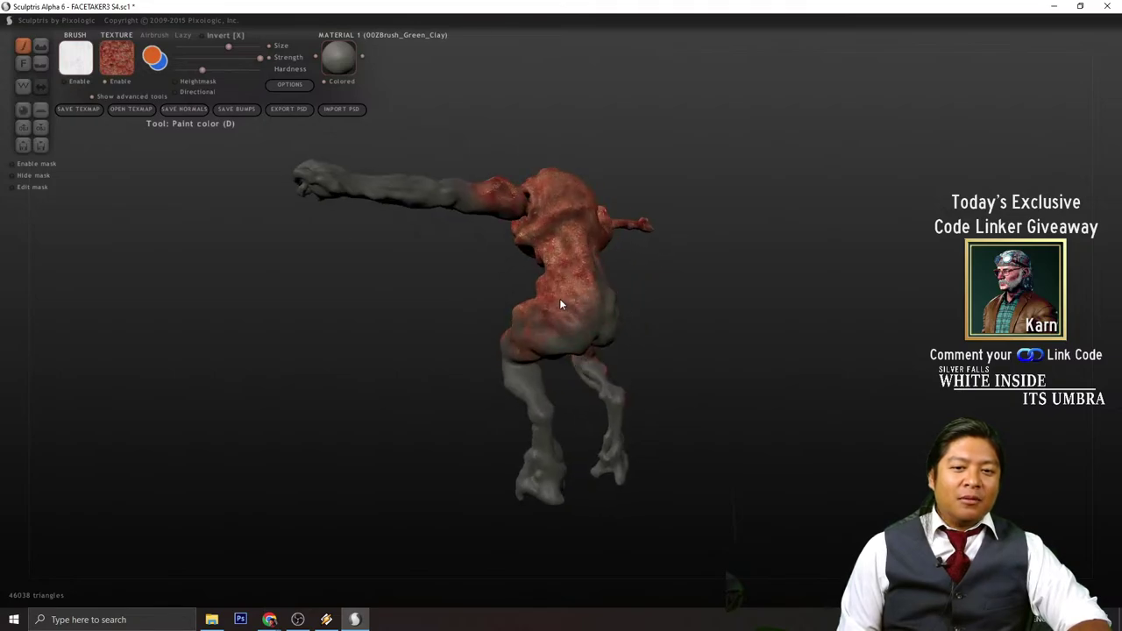
right_click_drag(678, 311, 523, 304)
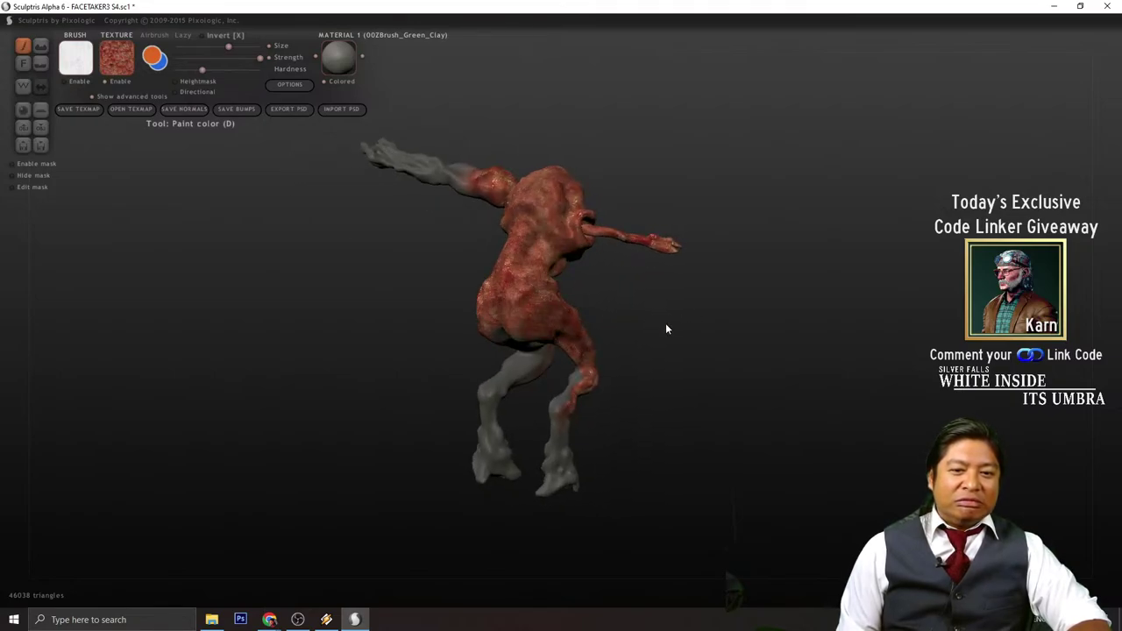
- Paint the gore texture onto the thicker leg's lower part and foot, working from behind and the side
right_click_drag(666, 325, 529, 269)
mouse_move(529, 269)
left_mouse_down()
mouse_move(556, 279)
mouse_move(534, 251)
mouse_move(539, 321)
mouse_move(511, 379)
left_mouse_up()
right_click_drag(490, 383, 512, 473)
right_click_drag(430, 429, 663, 358)
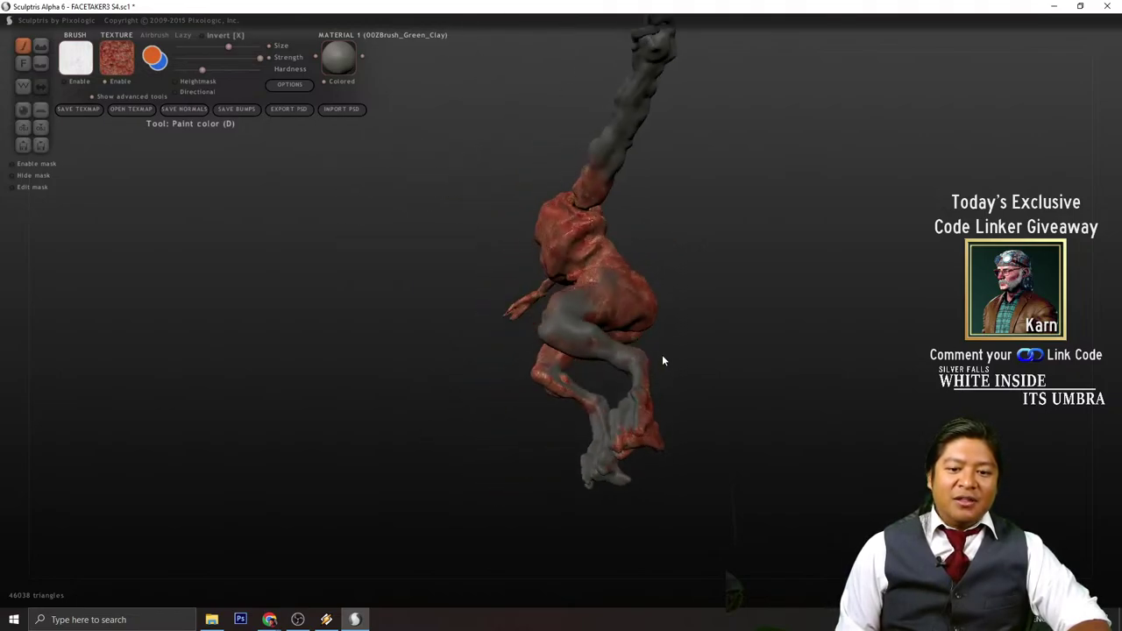
right_click_drag(622, 421, 636, 356)
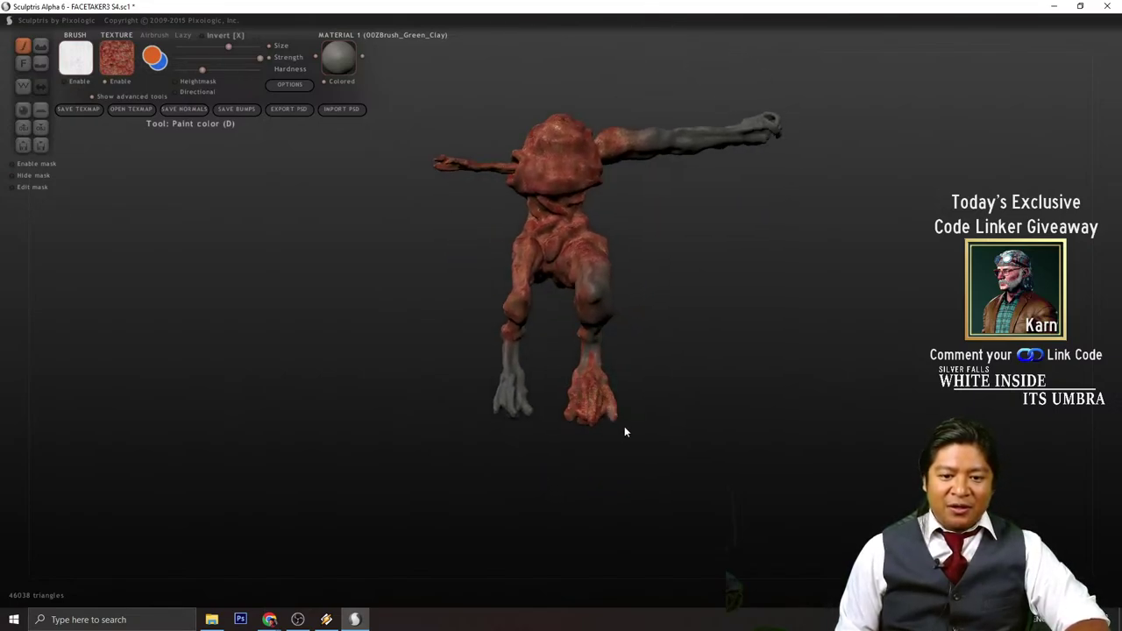
- Paint the gore texture over the remaining bare areas of the thicker leg's thigh, knee and shin
scroll(625, 426, "up", 3)
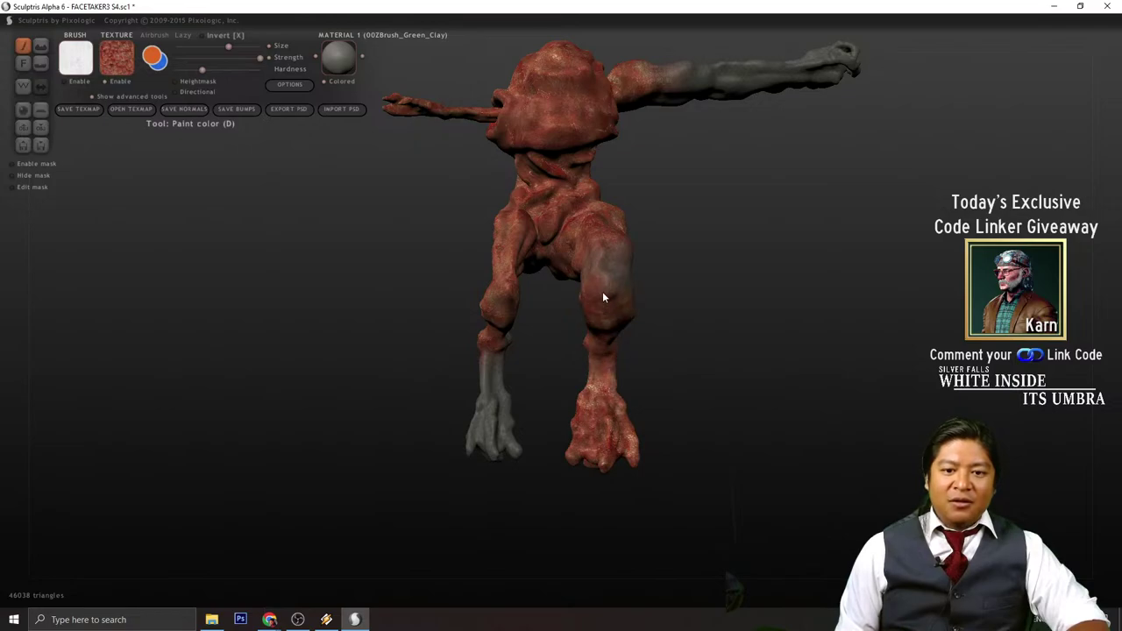
right_click_drag(604, 241, 537, 313)
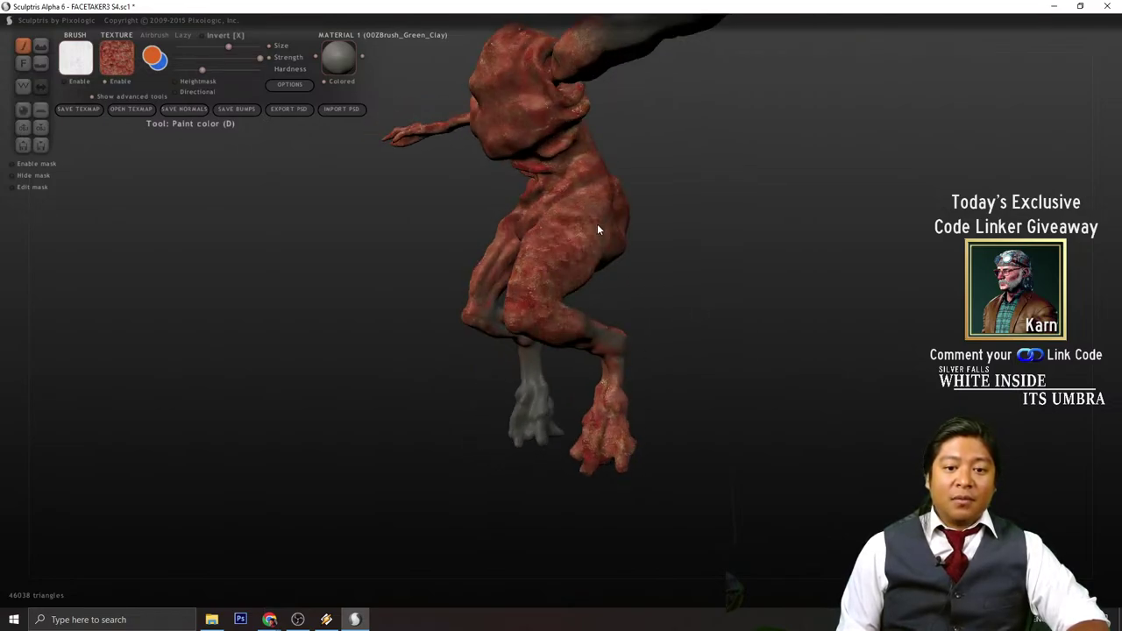
right_click_drag(598, 340, 562, 355)
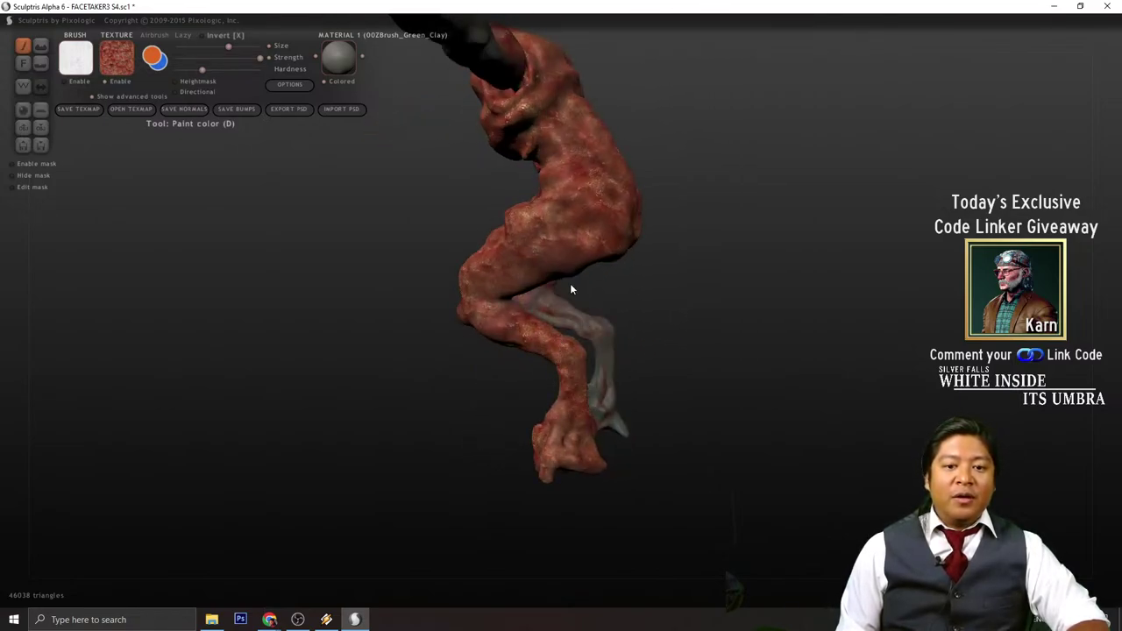
right_click_drag(529, 287, 564, 239)
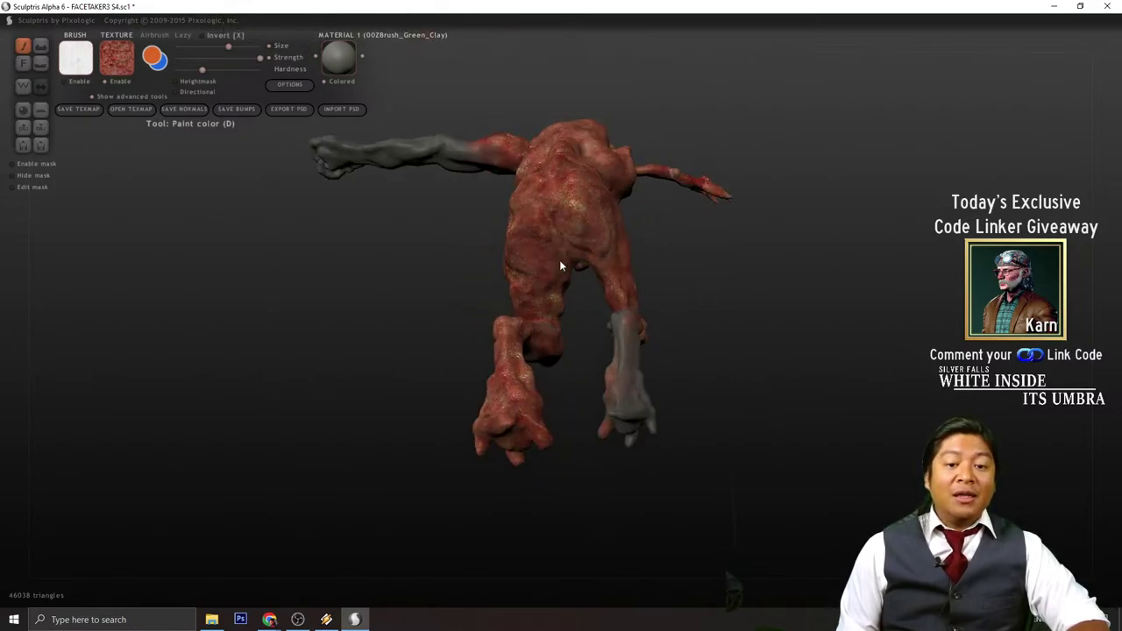
- Paint the gore texture over the thinner leg's lower part and foot, covering the back, side and front
right_click_drag(556, 334, 542, 296)
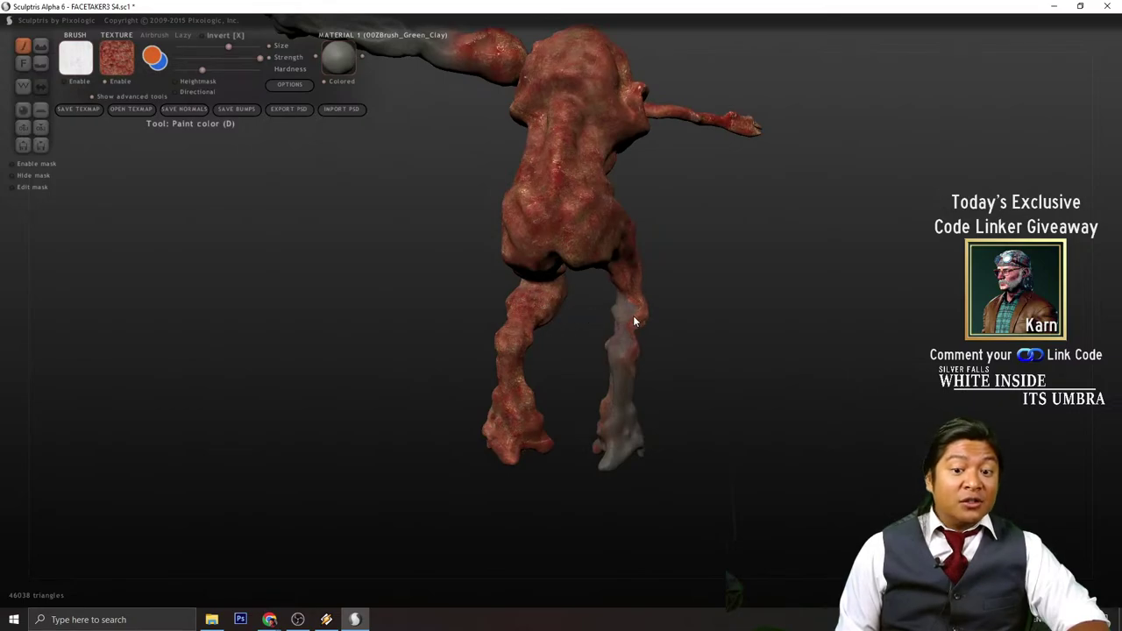
right_click_drag(618, 349, 536, 351)
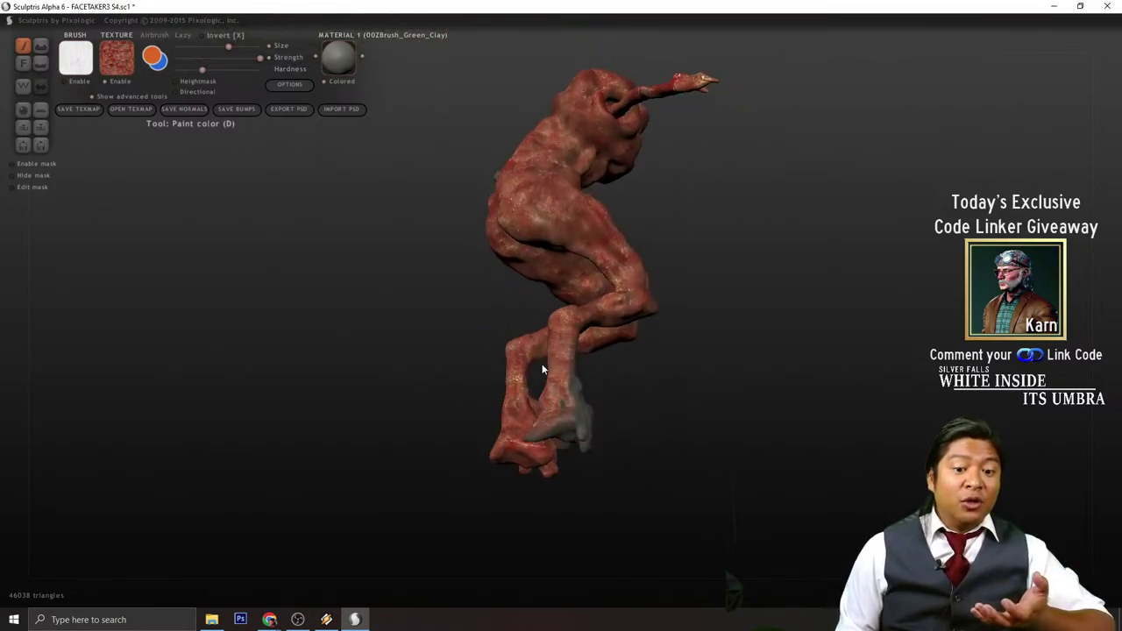
right_click_drag(633, 425, 602, 356)
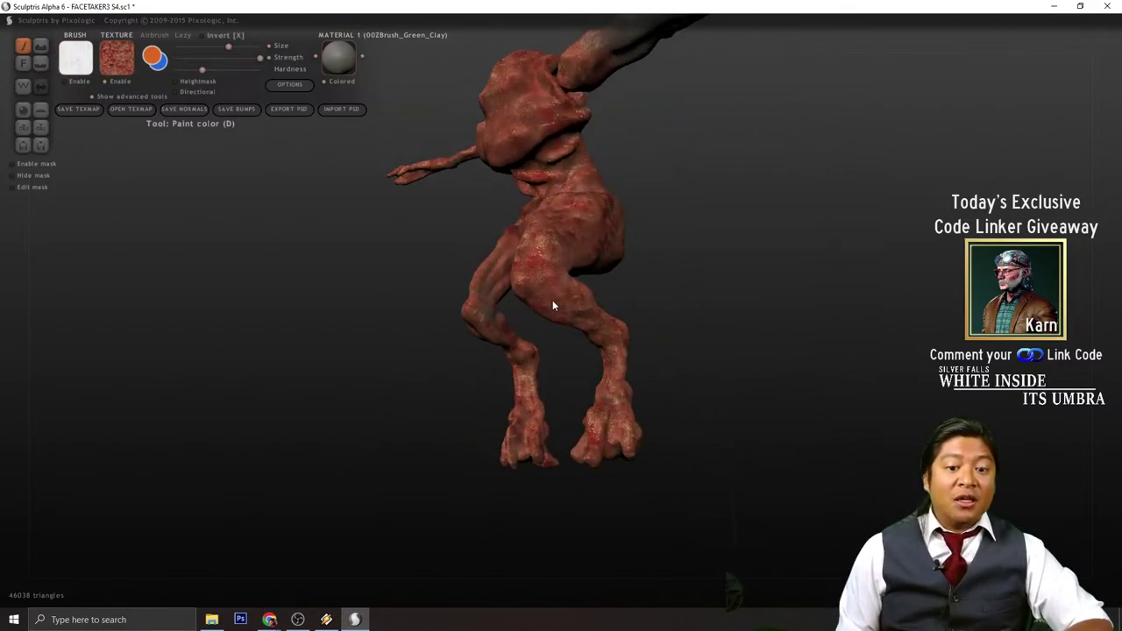
right_click_drag(491, 303, 560, 302)
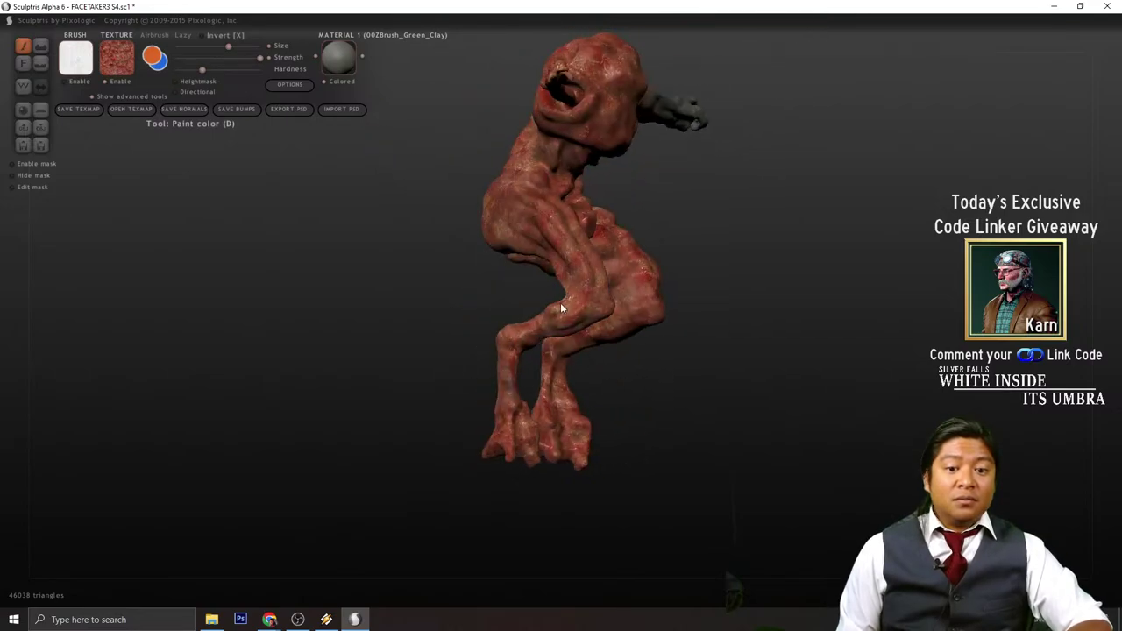
- Paint the gore texture along the large arm from the upper arm down to the hand
right_click_drag(541, 242, 741, 303)
mouse_move(564, 271)
left_mouse_down()
mouse_move(533, 314)
mouse_move(591, 271)
mouse_move(608, 216)
left_mouse_up()
right_click_drag(723, 299, 581, 288)
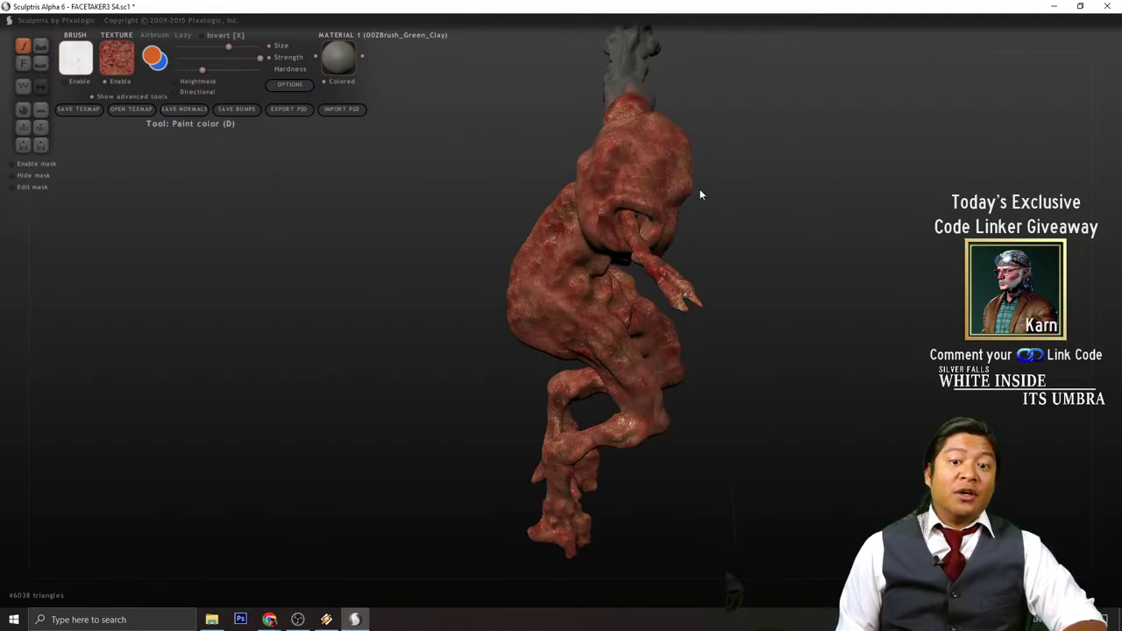
right_click_drag(699, 191, 611, 233)
right_click_drag(631, 194, 604, 225)
mouse_move(632, 190)
left_mouse_down()
mouse_move(694, 198)
mouse_move(649, 207)
mouse_move(491, 355)
mouse_move(478, 347)
left_mouse_up()
mouse_move(585, 294)
left_mouse_down()
mouse_move(555, 358)
mouse_move(510, 396)
mouse_move(520, 386)
left_mouse_up()
left_click_drag(489, 469, 442, 504)
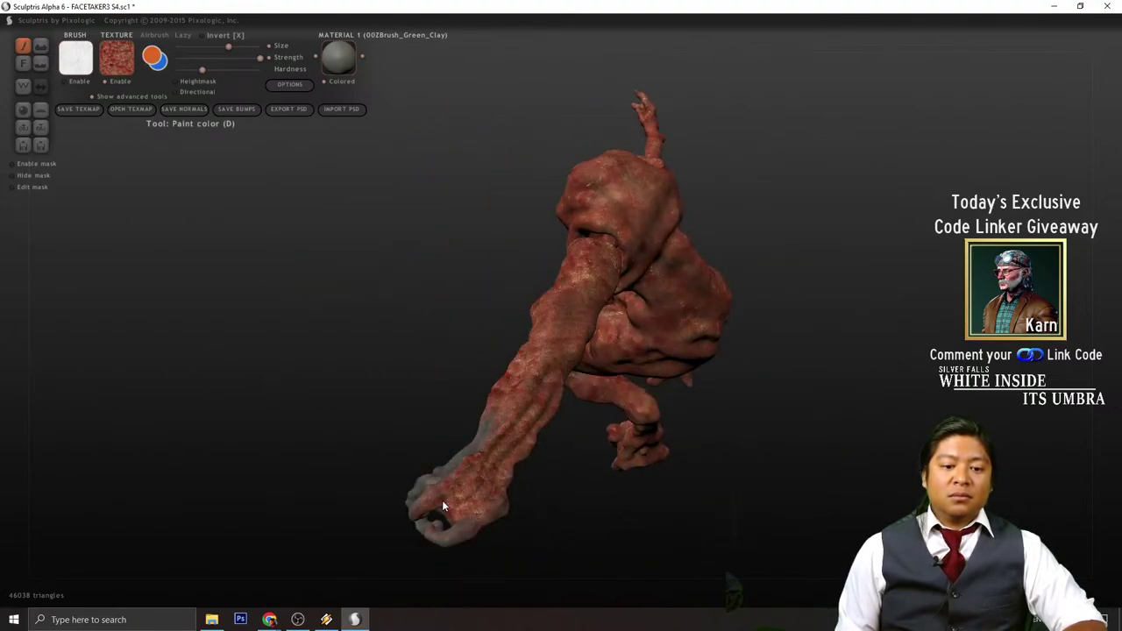
mouse_move(415, 439)
left_mouse_down()
mouse_move(622, 345)
mouse_move(754, 178)
mouse_move(671, 371)
mouse_move(643, 269)
mouse_move(676, 266)
mouse_move(635, 304)
left_mouse_up()
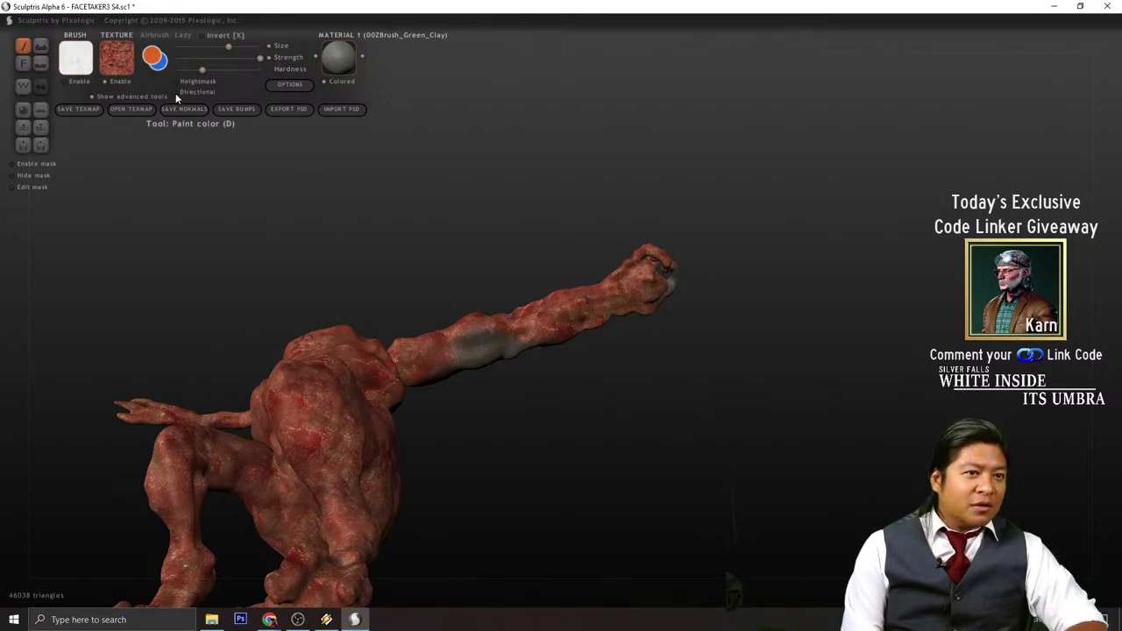
- Cover the remaining bare patches on the large arm and its hand with the gore texture, and check the model from all sides
left_click_drag(472, 347, 564, 314)
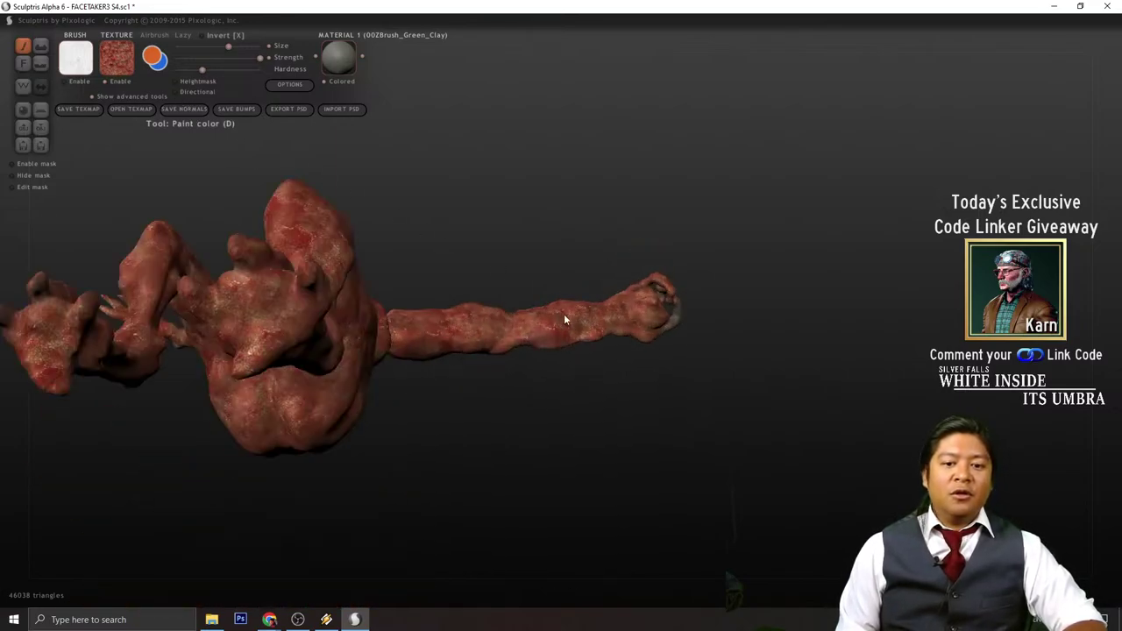
mouse_move(649, 315)
left_mouse_down()
mouse_move(670, 303)
mouse_move(671, 319)
left_mouse_up()
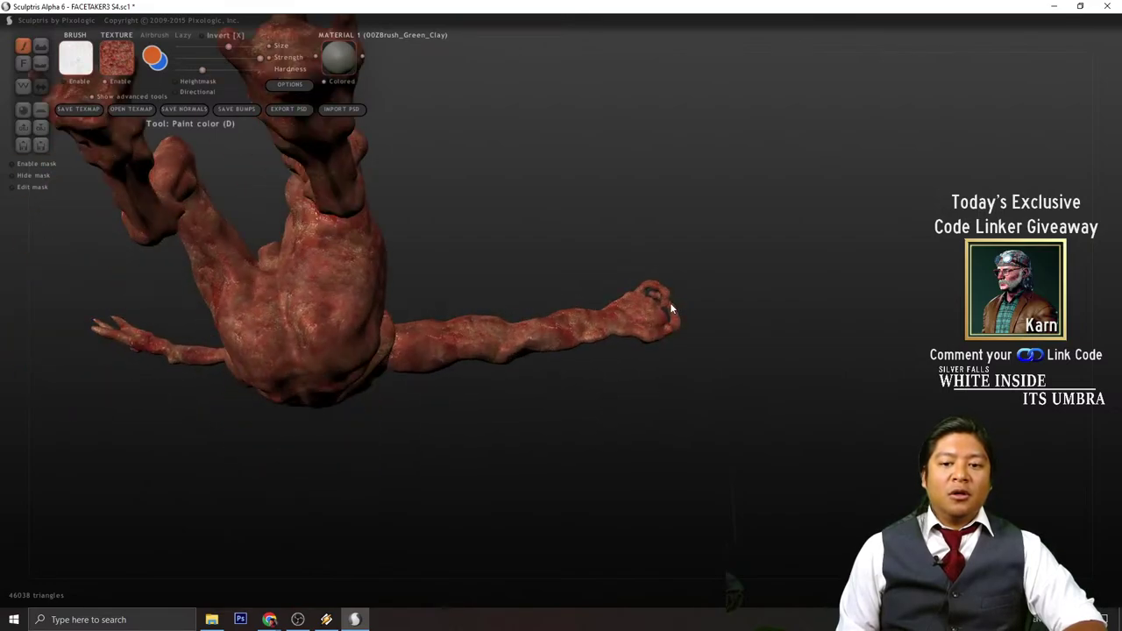
mouse_move(531, 351)
left_mouse_down()
mouse_move(543, 336)
mouse_move(531, 316)
left_mouse_up()
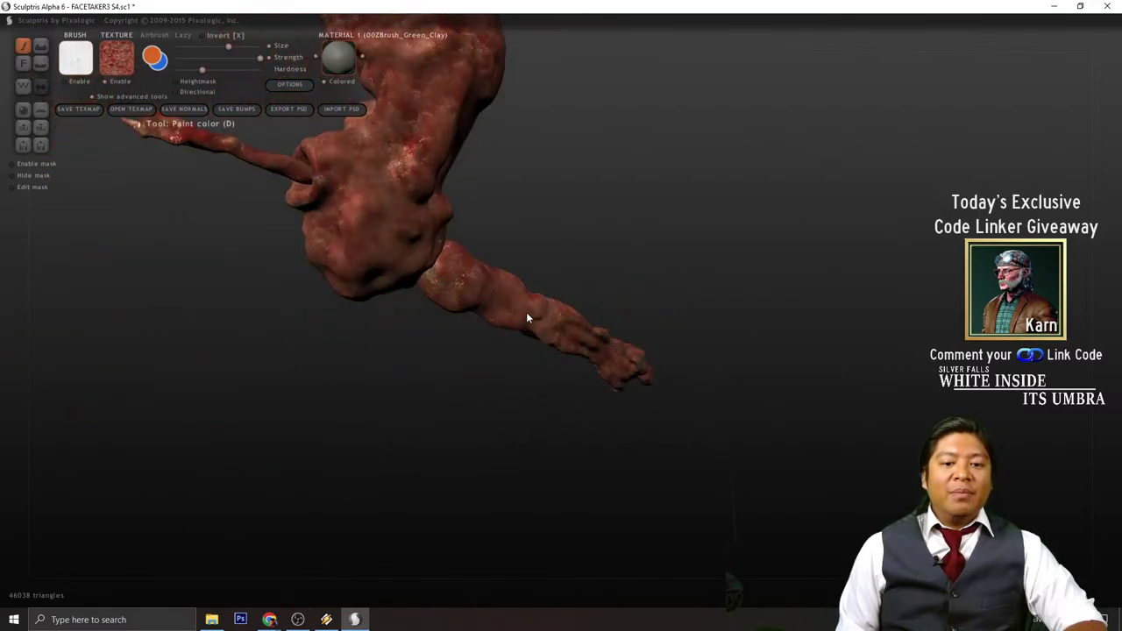
mouse_move(591, 239)
left_mouse_down()
mouse_move(420, 365)
mouse_move(579, 476)
mouse_move(566, 379)
mouse_move(586, 383)
mouse_move(574, 351)
left_mouse_up()
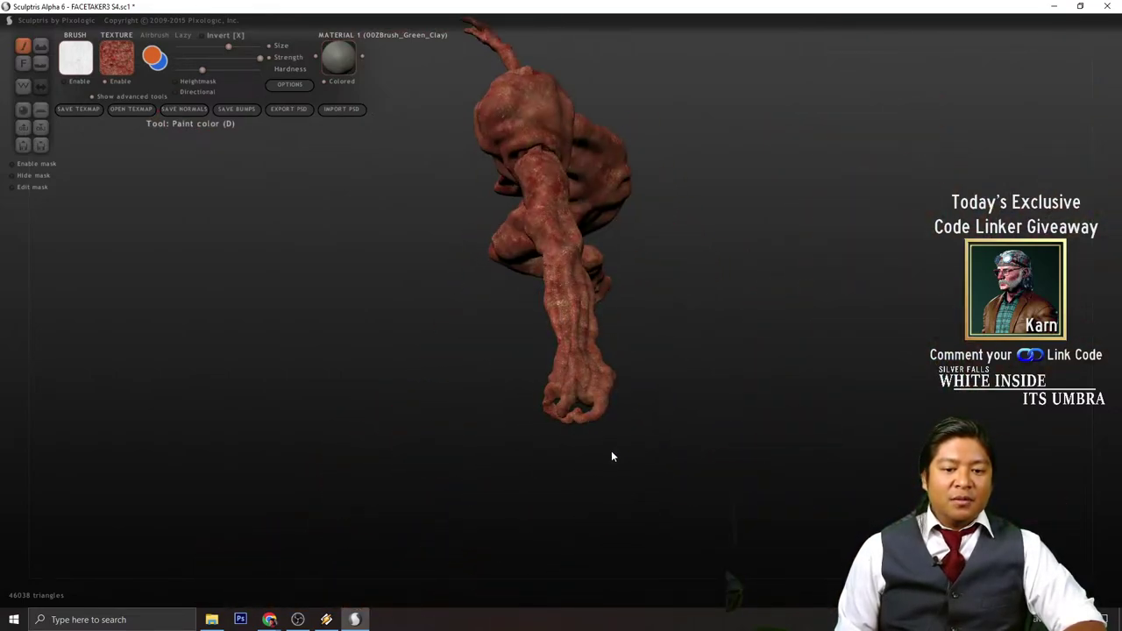
scroll(670, 448, "up", 3)
mouse_move(670, 447)
left_mouse_down()
mouse_move(592, 436)
mouse_move(476, 333)
mouse_move(525, 327)
left_mouse_up()
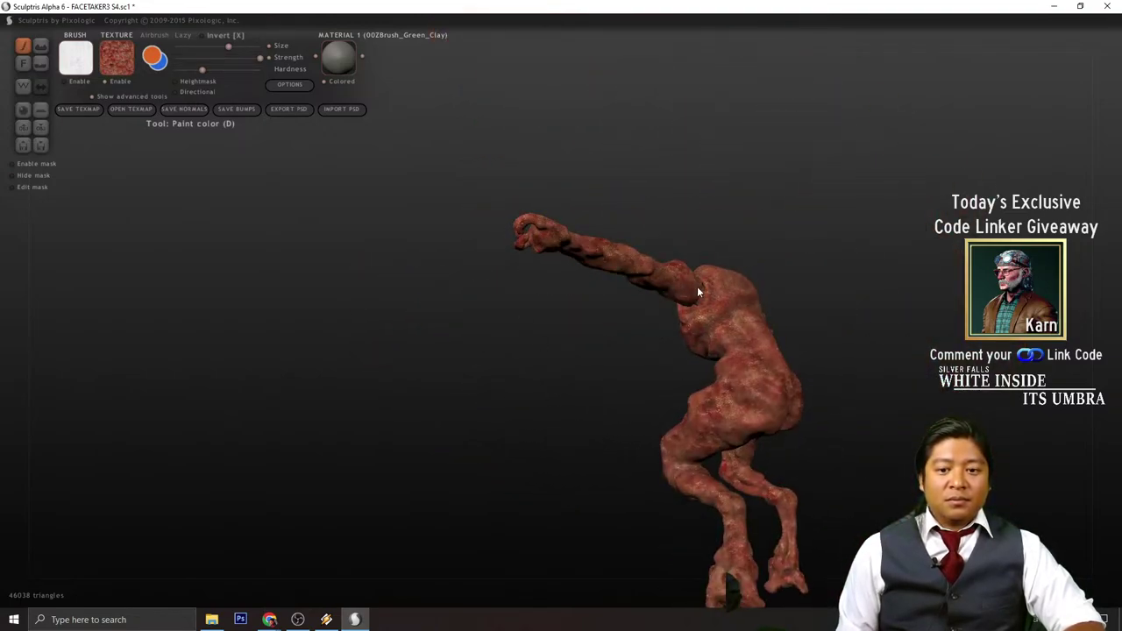
mouse_move(696, 291)
left_mouse_down()
mouse_move(807, 346)
mouse_move(717, 353)
mouse_move(794, 395)
mouse_move(588, 371)
left_mouse_up()
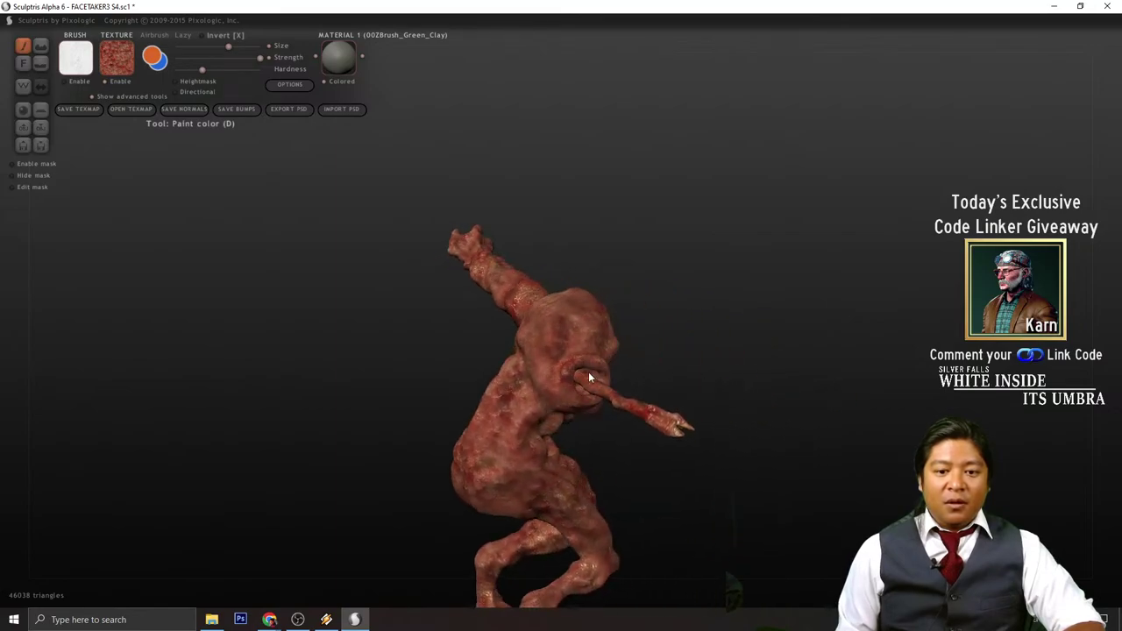
left_click_drag(669, 386, 586, 334)
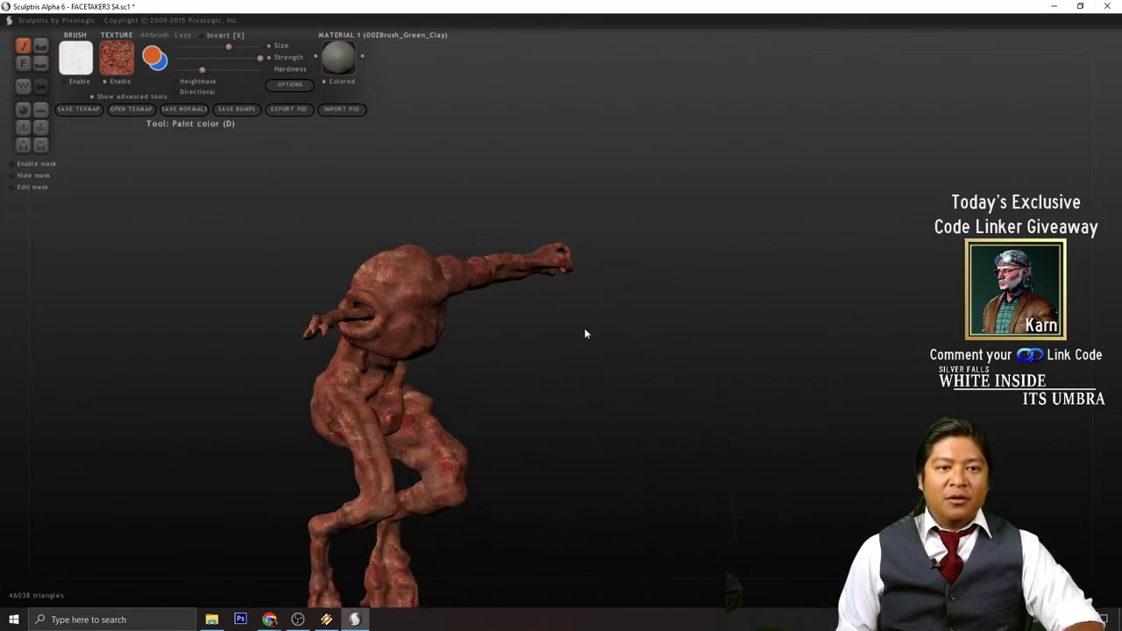
- Preview the painted creature with the red_bob, darker and 00default materials
left_click(356, 81)
left_click(270, 180)
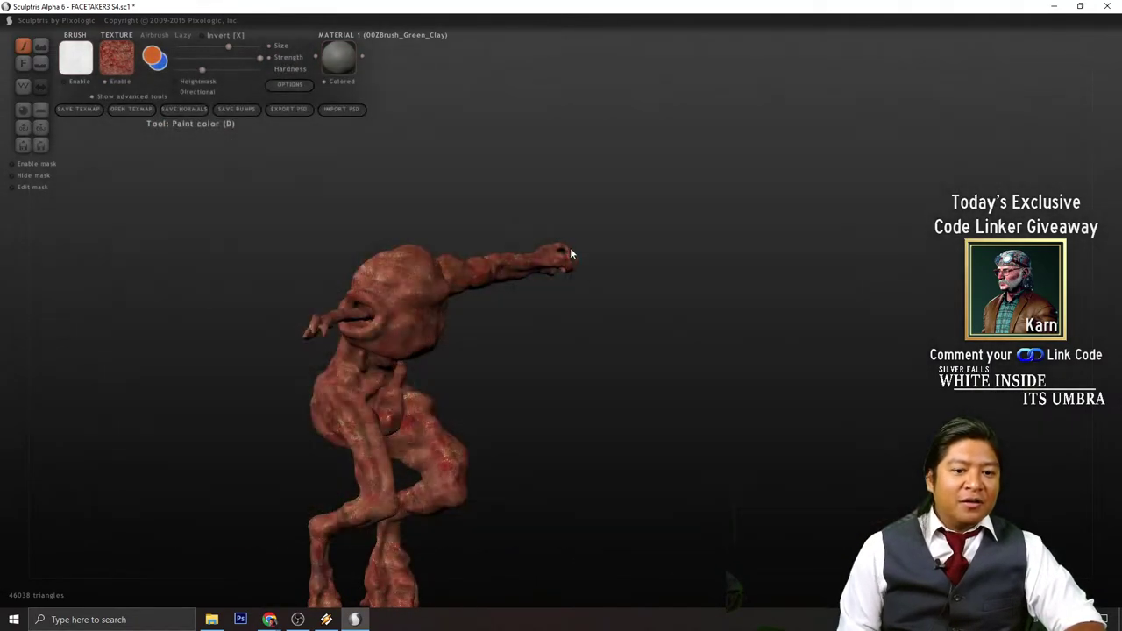
mouse_move(535, 368)
left_mouse_down()
mouse_move(588, 376)
mouse_move(624, 327)
left_mouse_up()
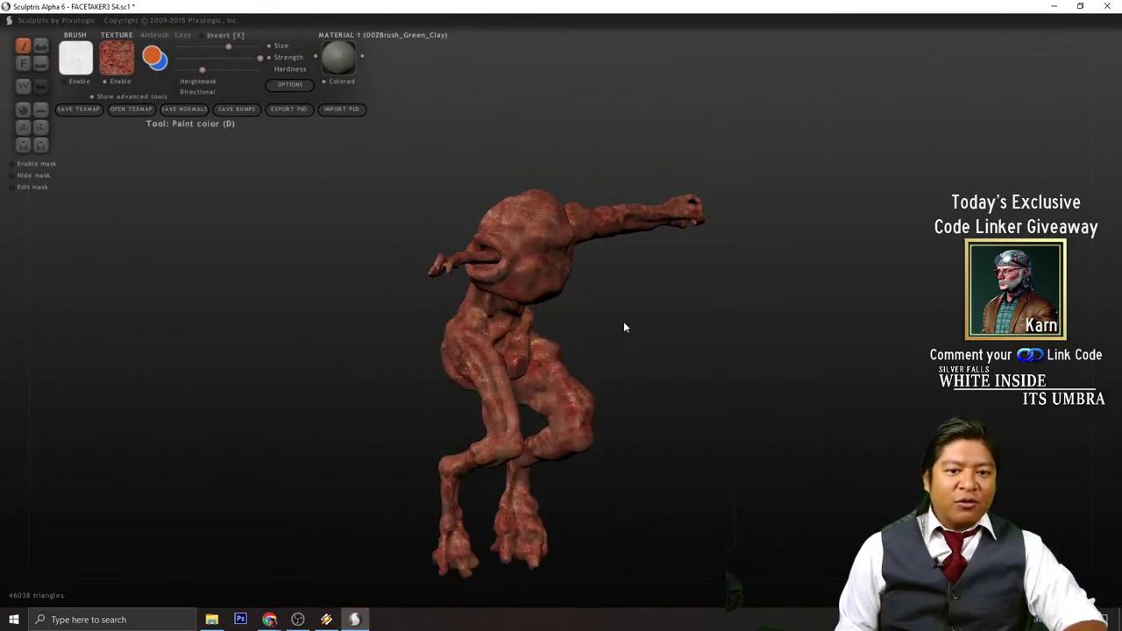
left_click(339, 63)
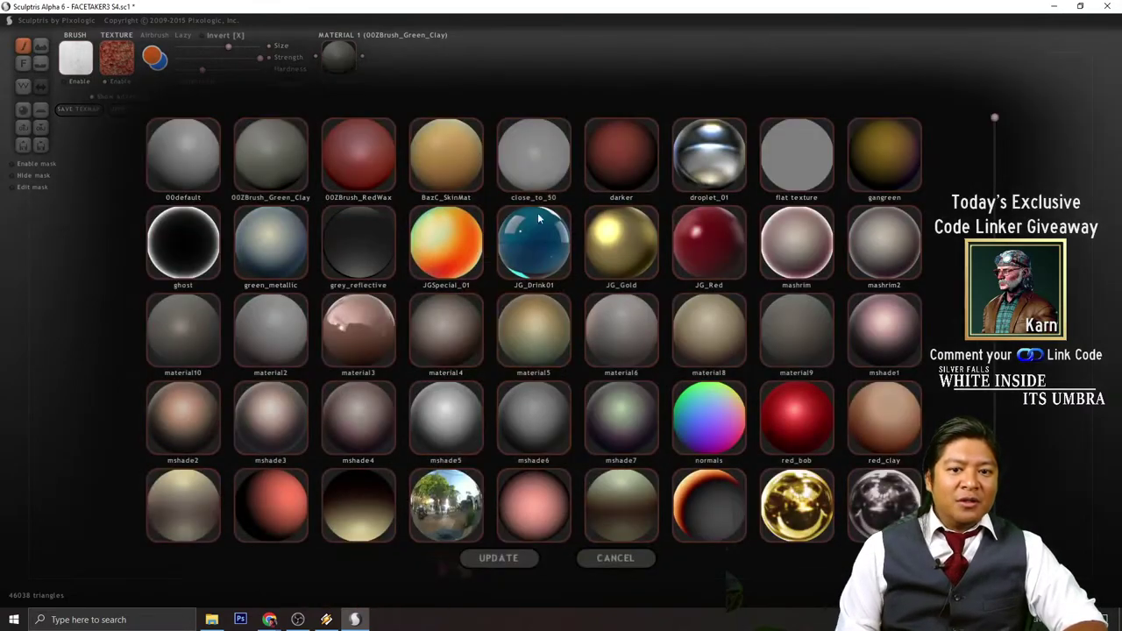
left_click(801, 418)
left_click(338, 57)
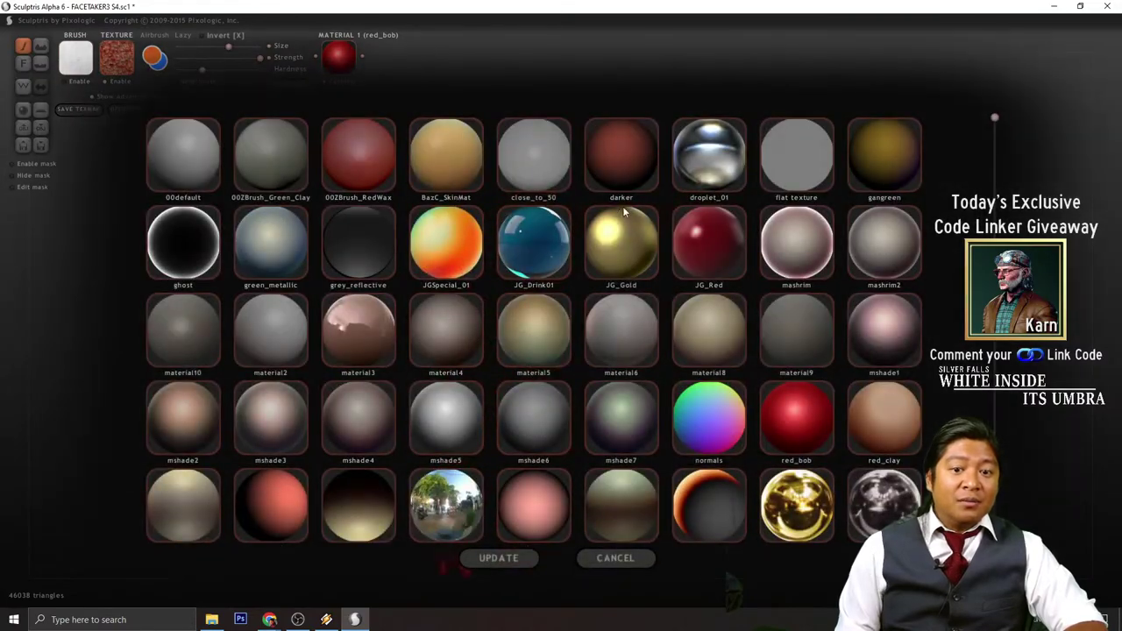
left_click(620, 162)
left_click(334, 58)
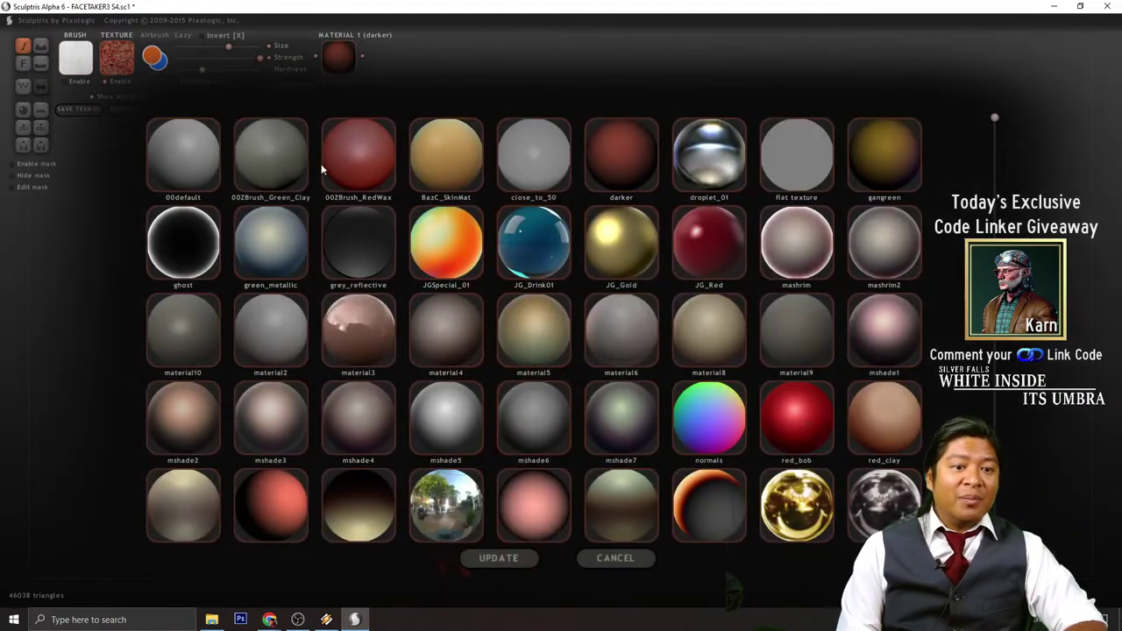
left_click(207, 164)
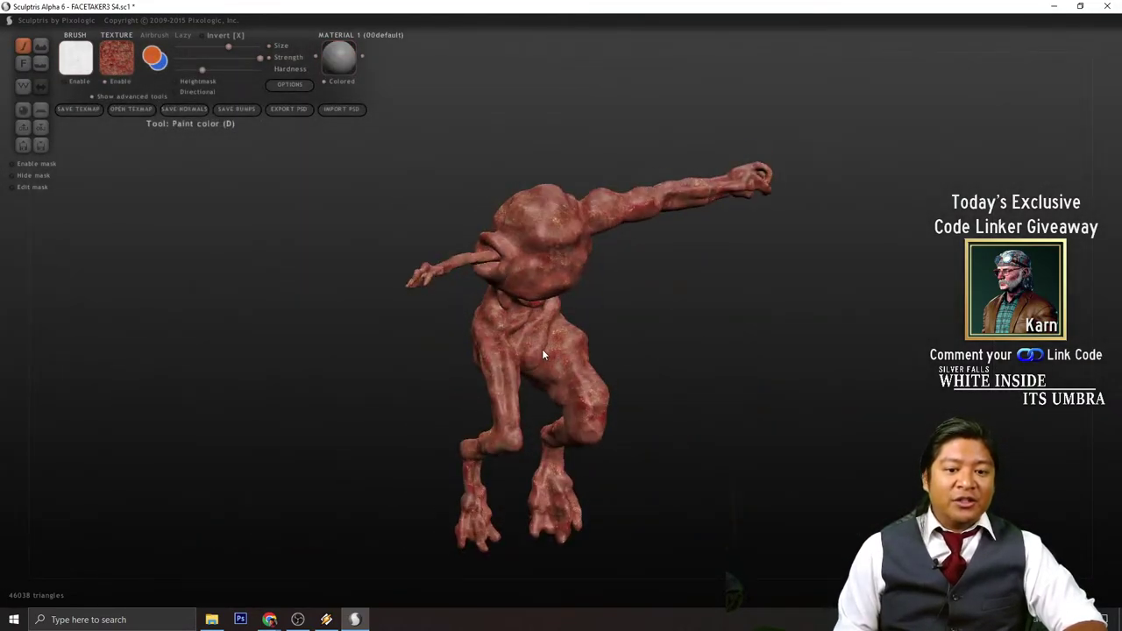
- Check the 00default material from the front and switch back to 00ZBrush_Green_Clay
left_click(333, 58)
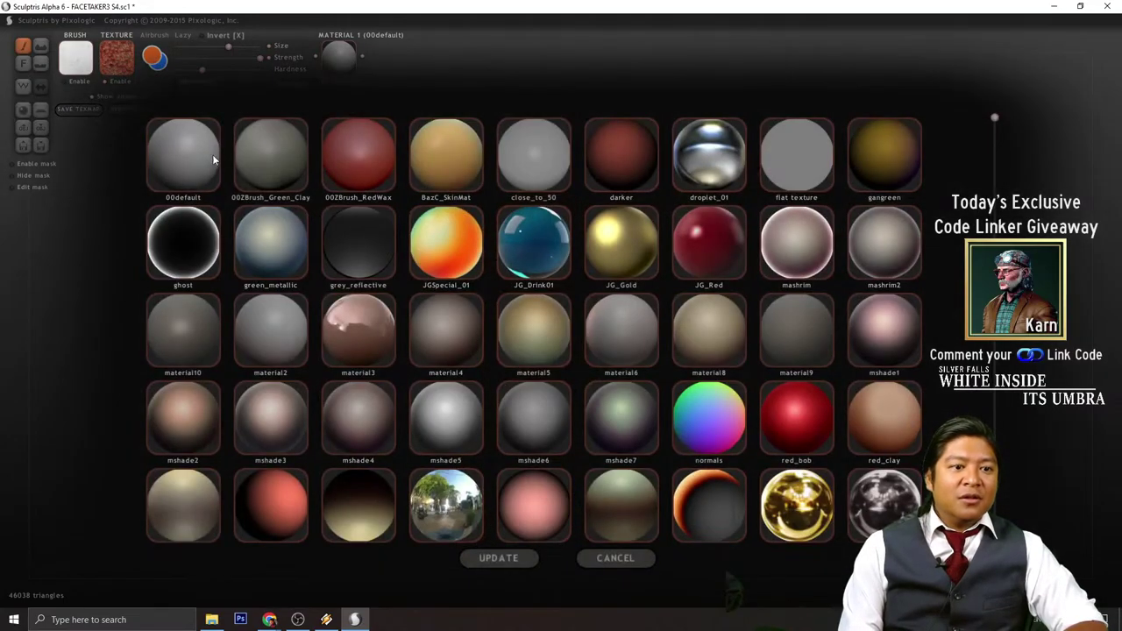
left_click(212, 154)
left_click_drag(632, 344, 562, 317)
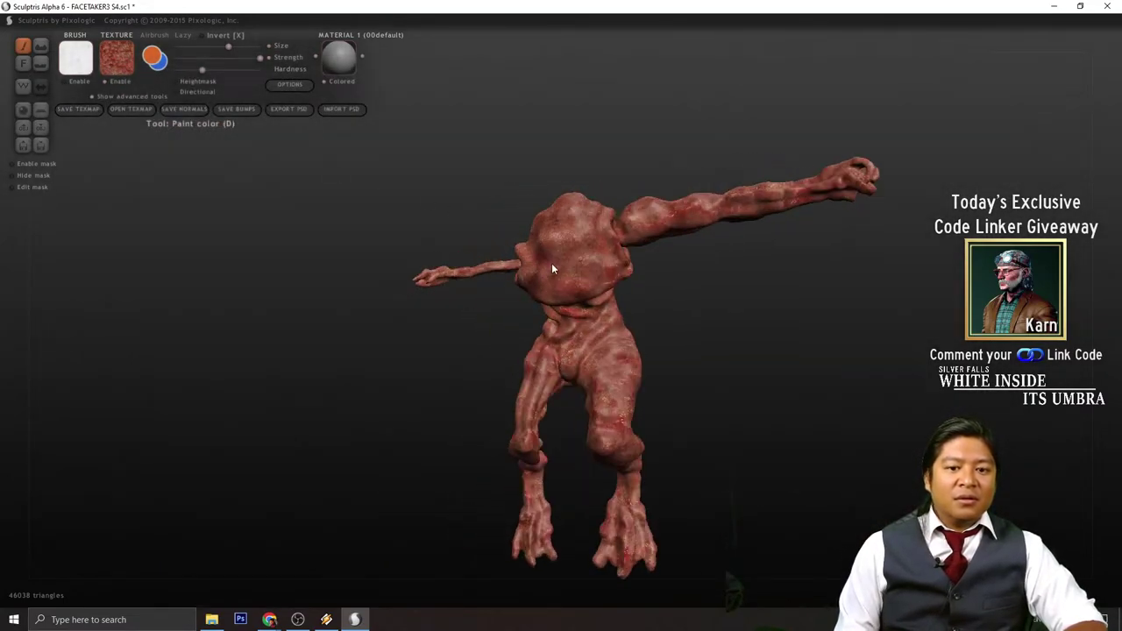
left_click(342, 58)
left_click(272, 154)
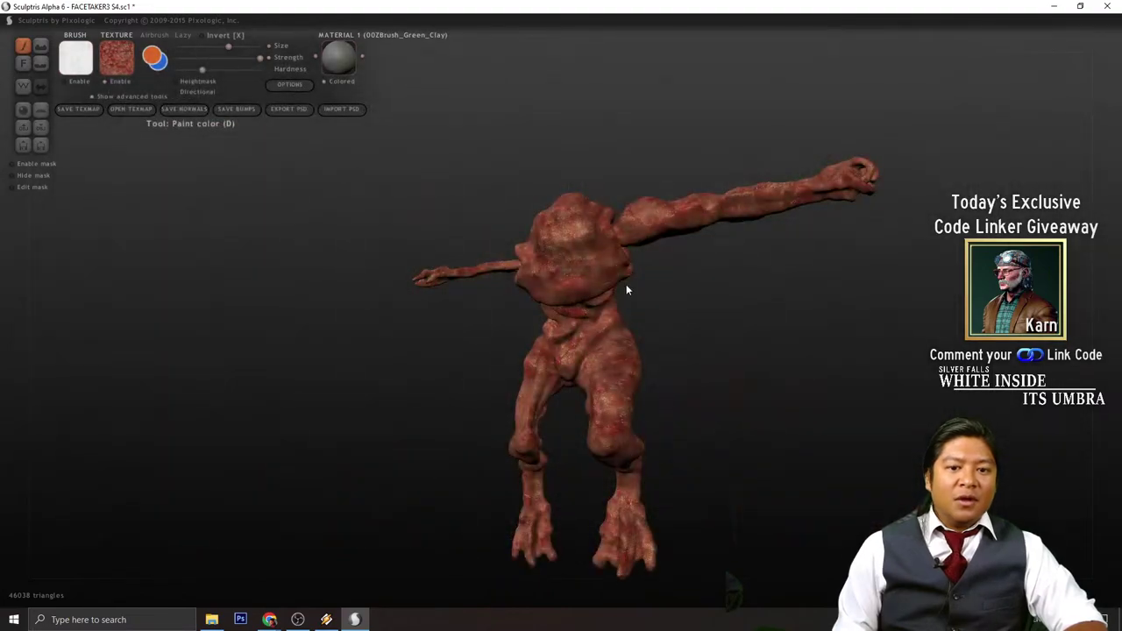
- Inspect the painted creature from below, the side and the front, and save the FACETAKER3 S4 file
mouse_move(651, 315)
left_mouse_down()
mouse_move(582, 378)
mouse_move(531, 364)
mouse_move(642, 384)
mouse_move(699, 349)
mouse_move(684, 275)
mouse_move(533, 203)
left_mouse_up()
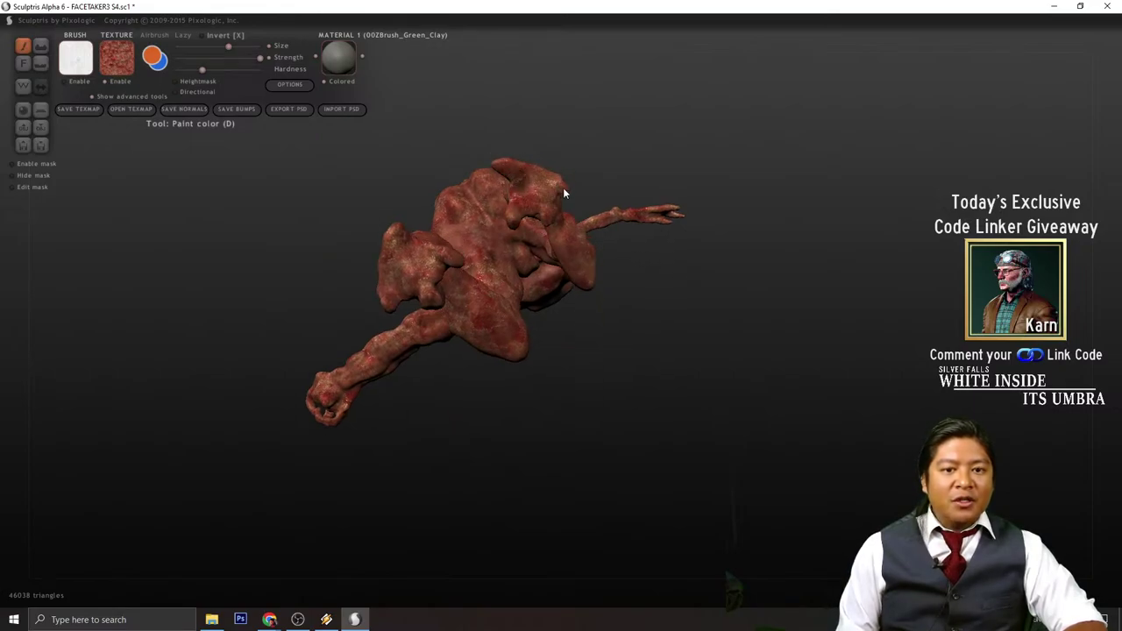
mouse_move(430, 309)
left_mouse_down()
mouse_move(687, 395)
mouse_move(663, 313)
mouse_move(672, 346)
left_mouse_up()
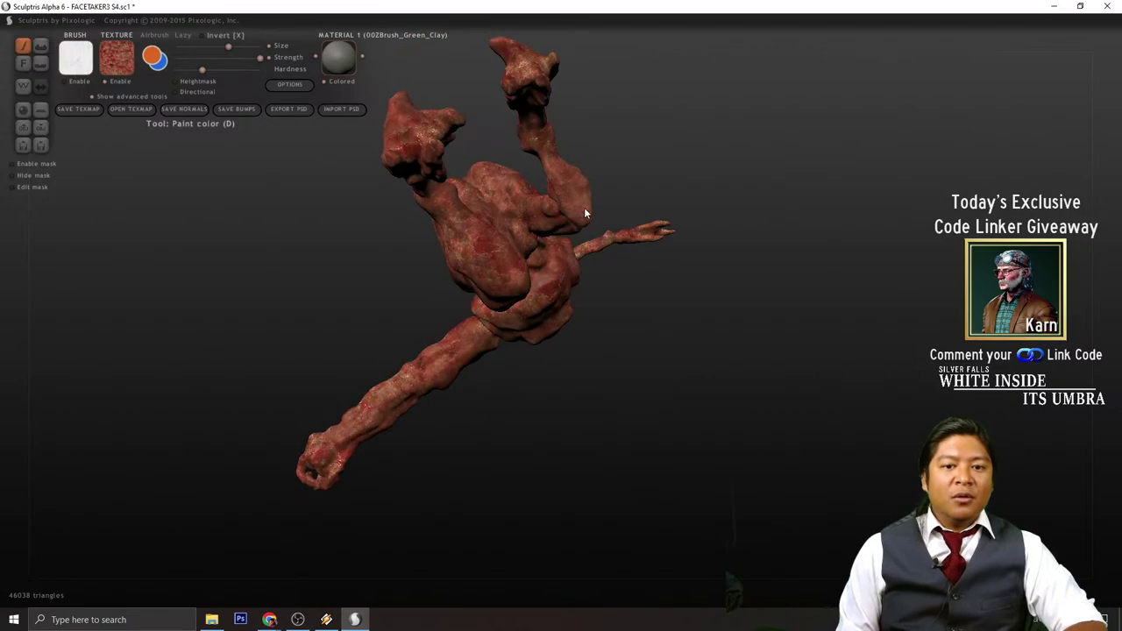
mouse_move(585, 213)
left_mouse_down()
mouse_move(731, 395)
mouse_move(727, 321)
mouse_move(498, 257)
left_mouse_up()
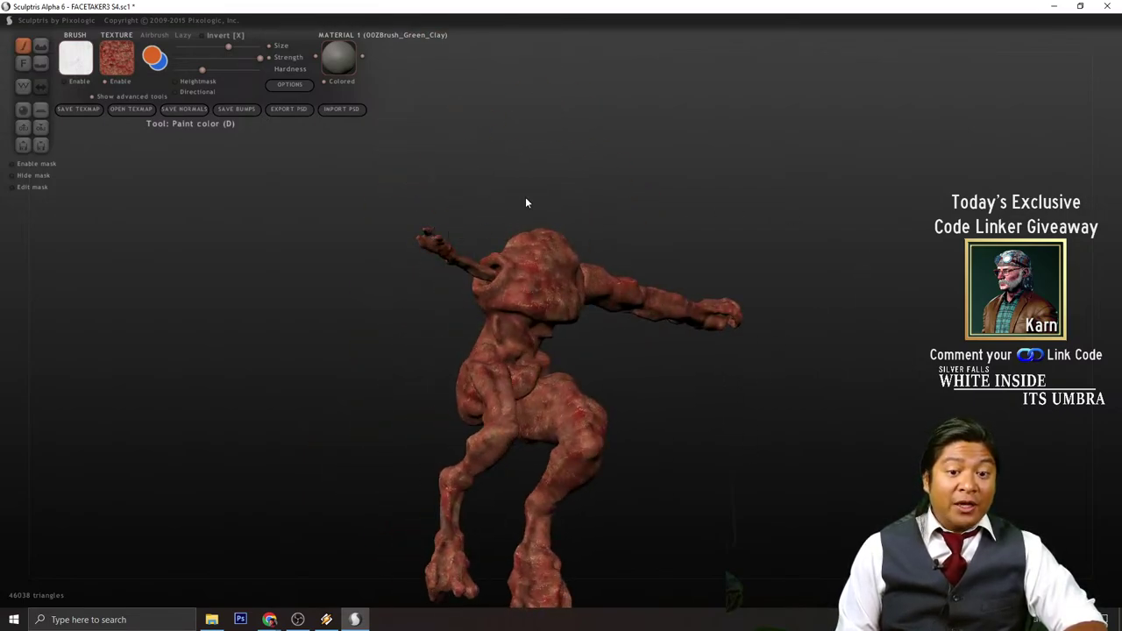
left_click_drag(526, 203, 670, 223)
left_click_drag(586, 246, 712, 253)
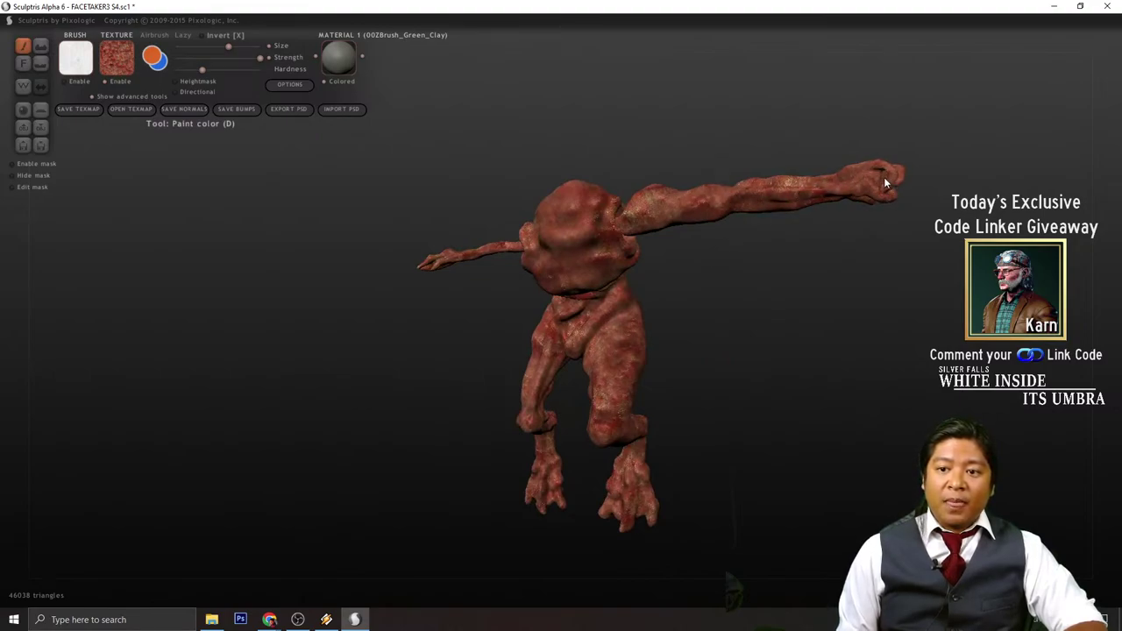
left_click_drag(872, 274, 704, 341)
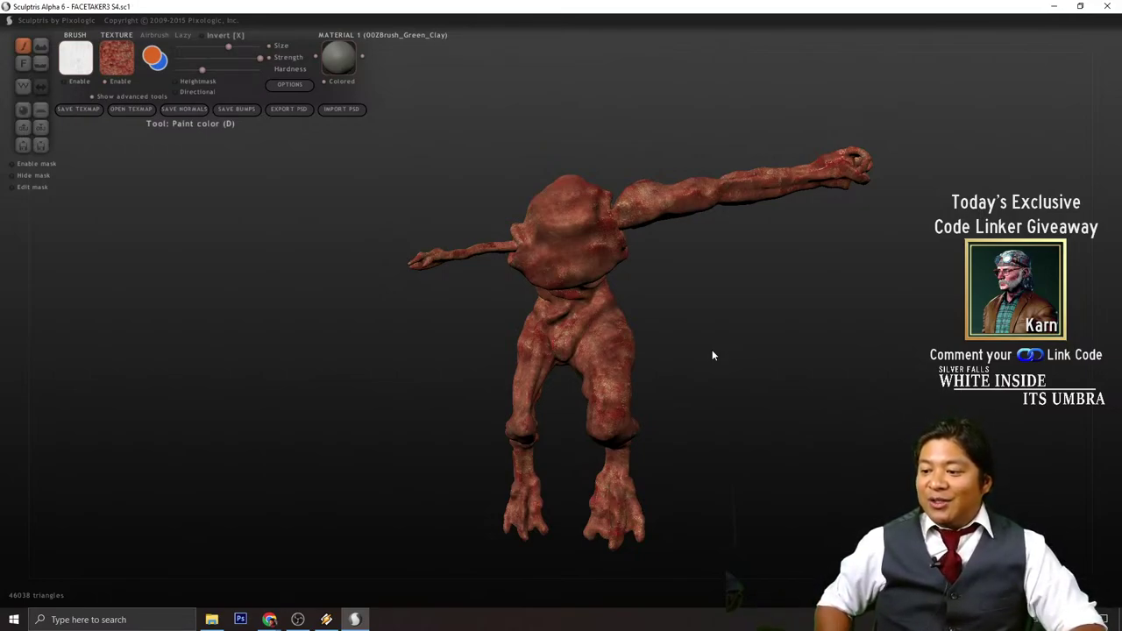
scroll(713, 355, "down", 2)
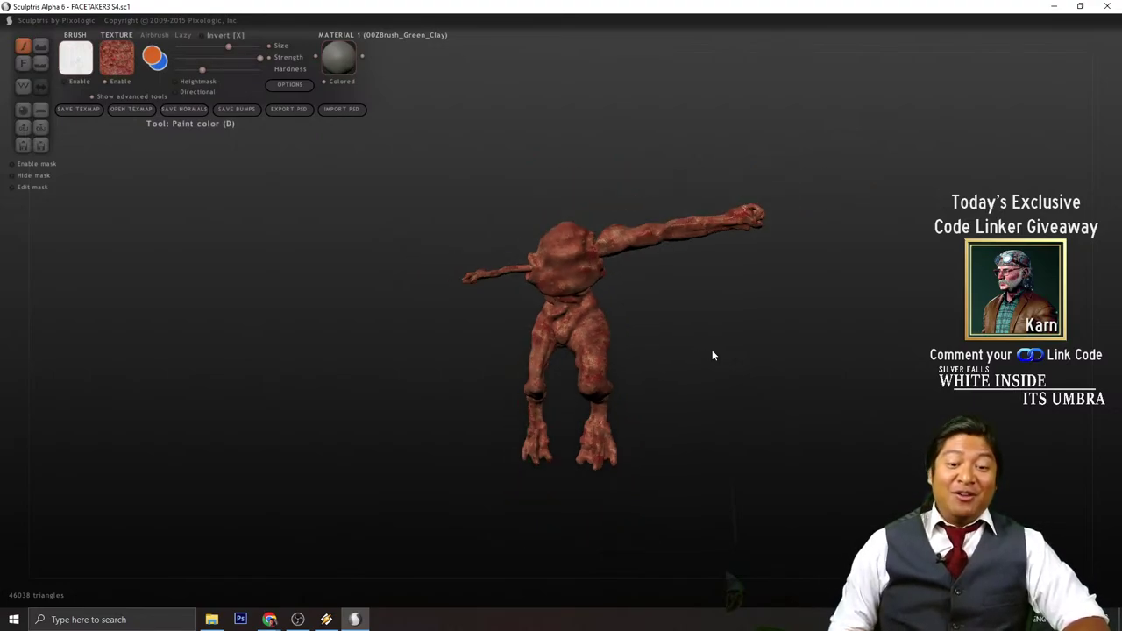
scroll(713, 355, "up", 1)
scroll(697, 386, "up", 4)
scroll(789, 429, "down", 2)
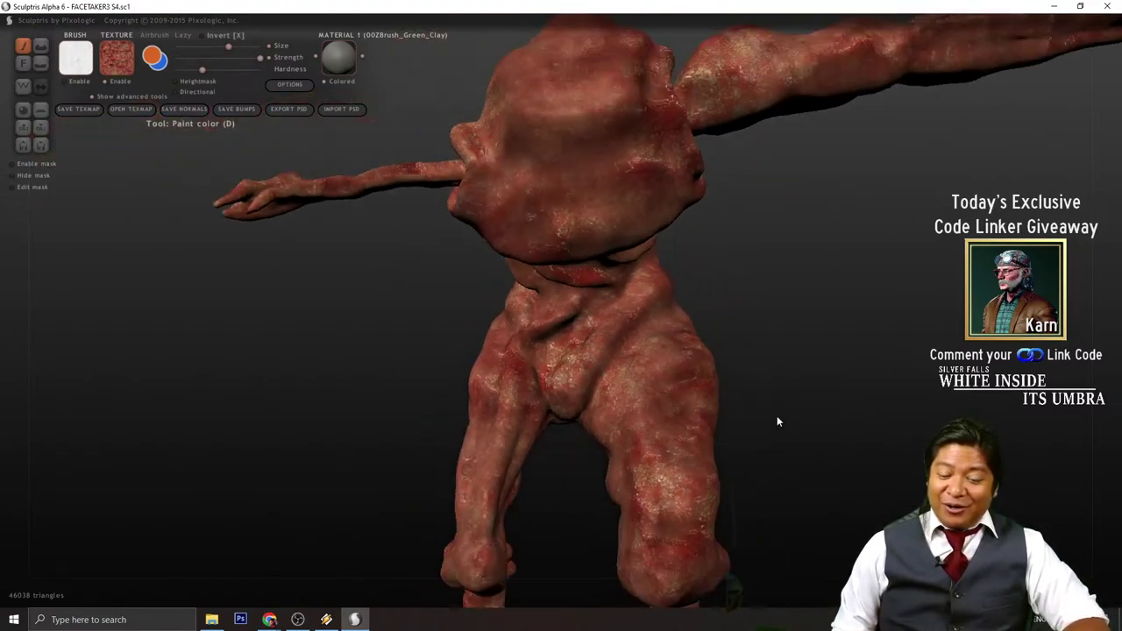
left_click_drag(798, 462, 719, 416, "alt")
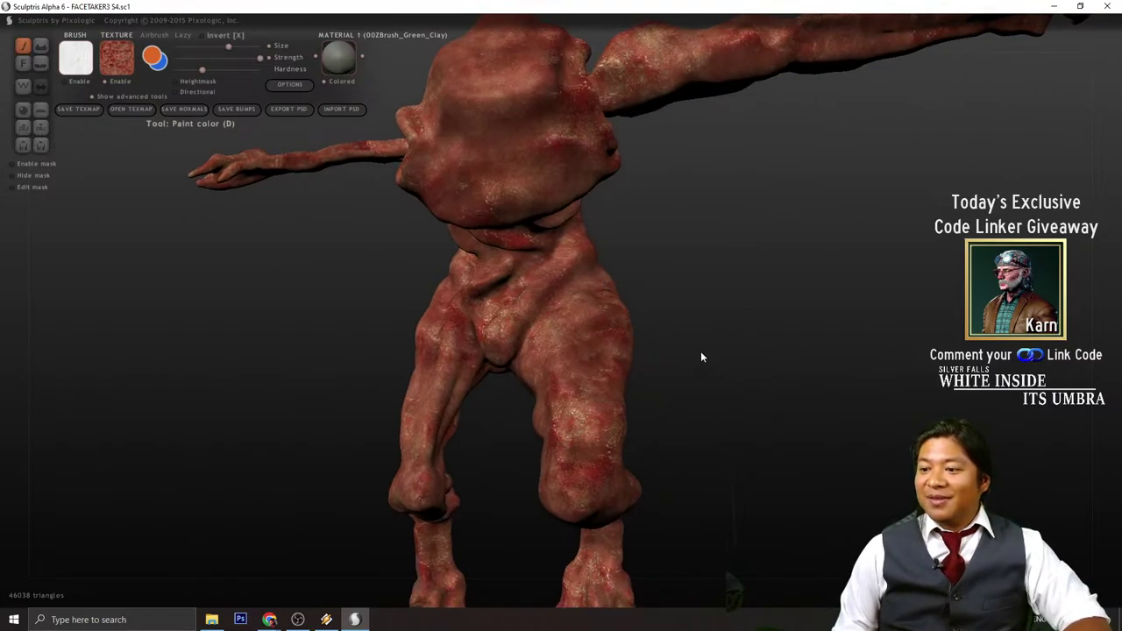
scroll(700, 353, "down", 2)
scroll(702, 353, "up", 3)
scroll(700, 355, "down", 1)
scroll(700, 353, "down", 3)
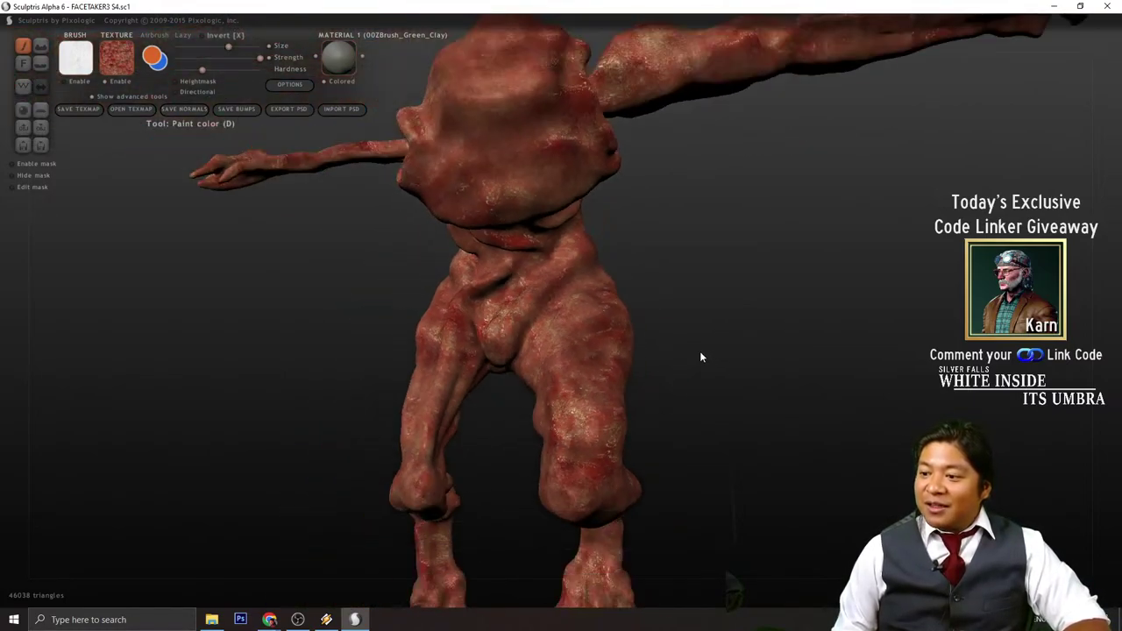
scroll(702, 349, "up", 3)
scroll(699, 418, "down", 3)
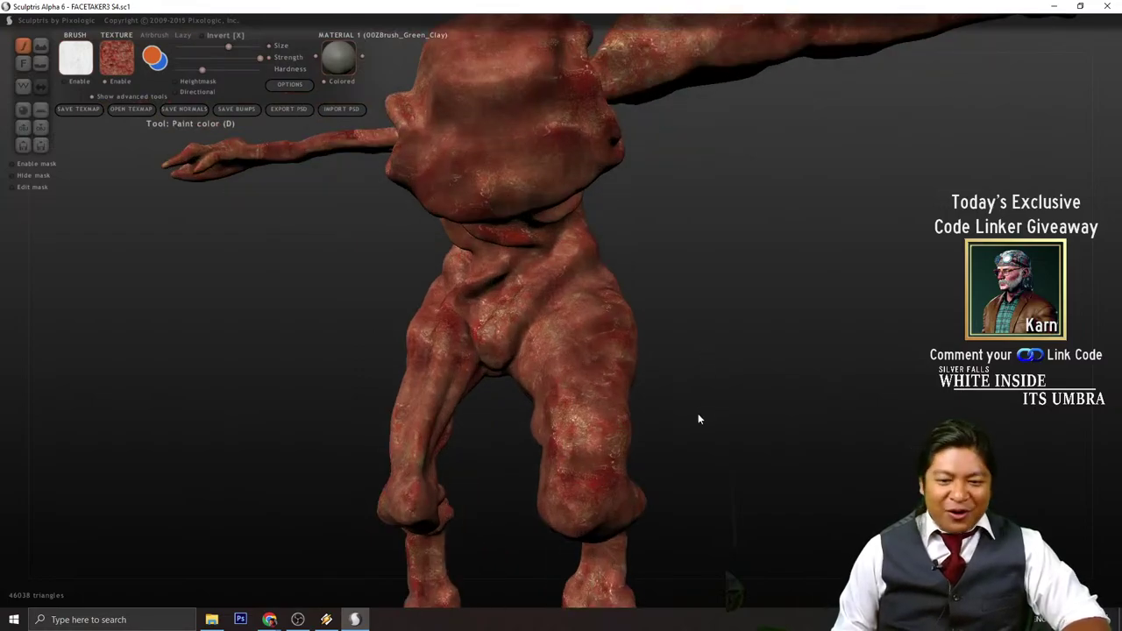
- Turn on directional painting and select flesh1 as the paint texture
left_click_drag(683, 387, 568, 335)
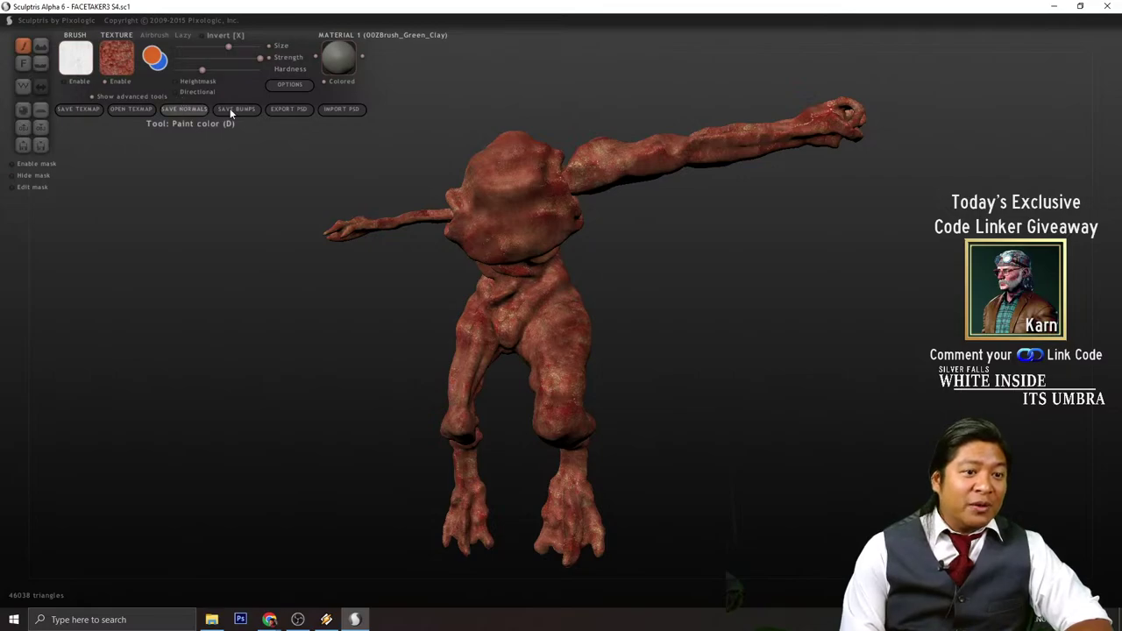
left_click(175, 95)
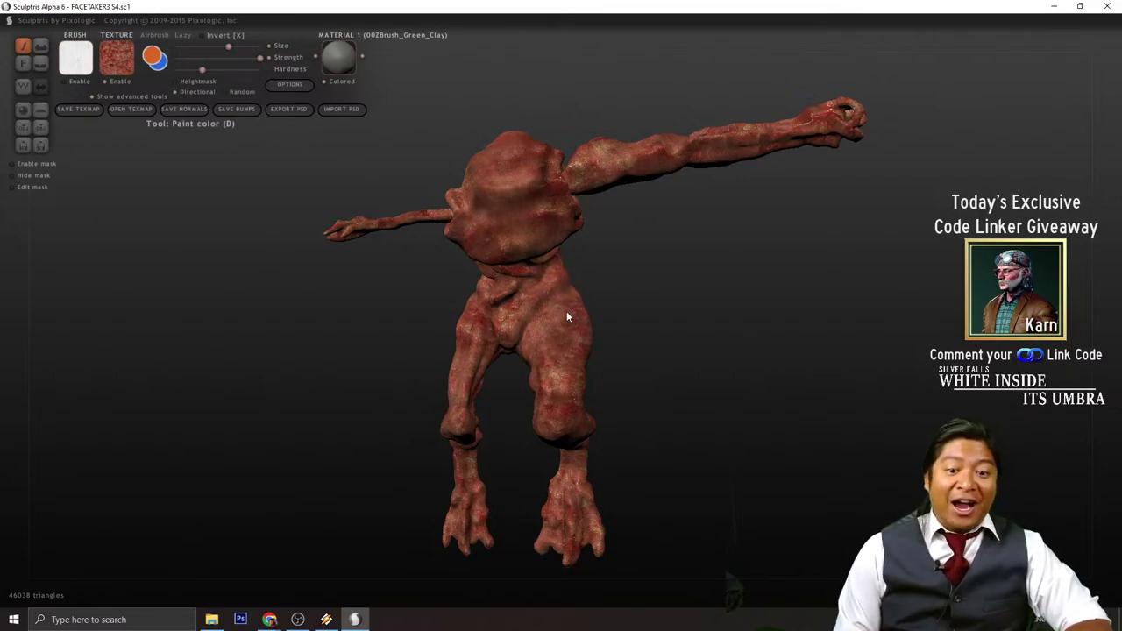
scroll(568, 322, "up", 5)
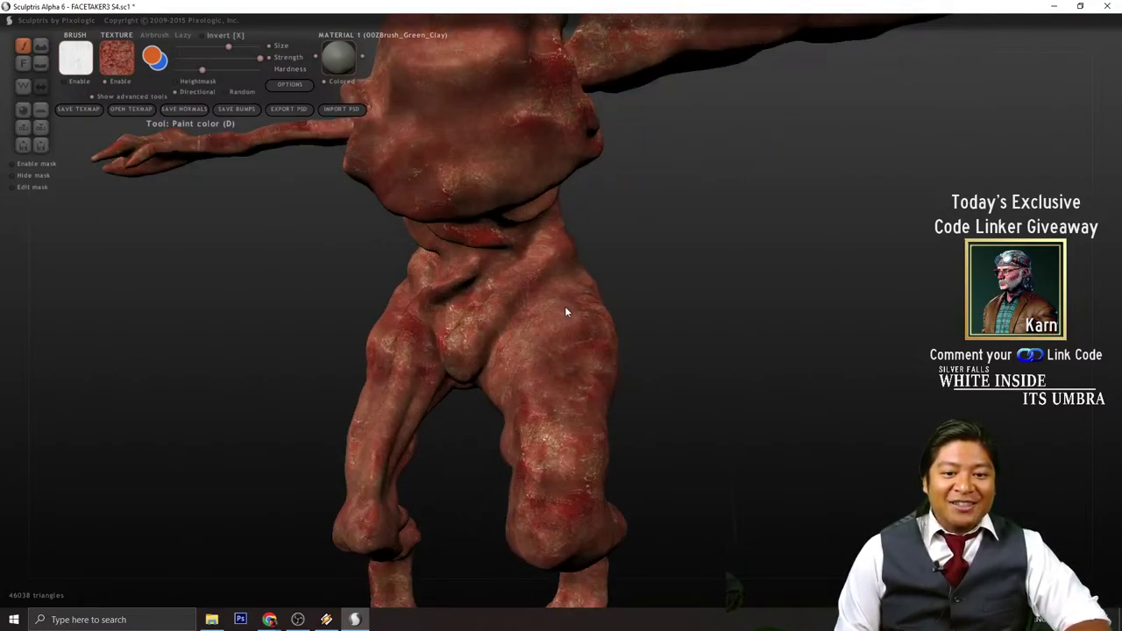
left_click(117, 59)
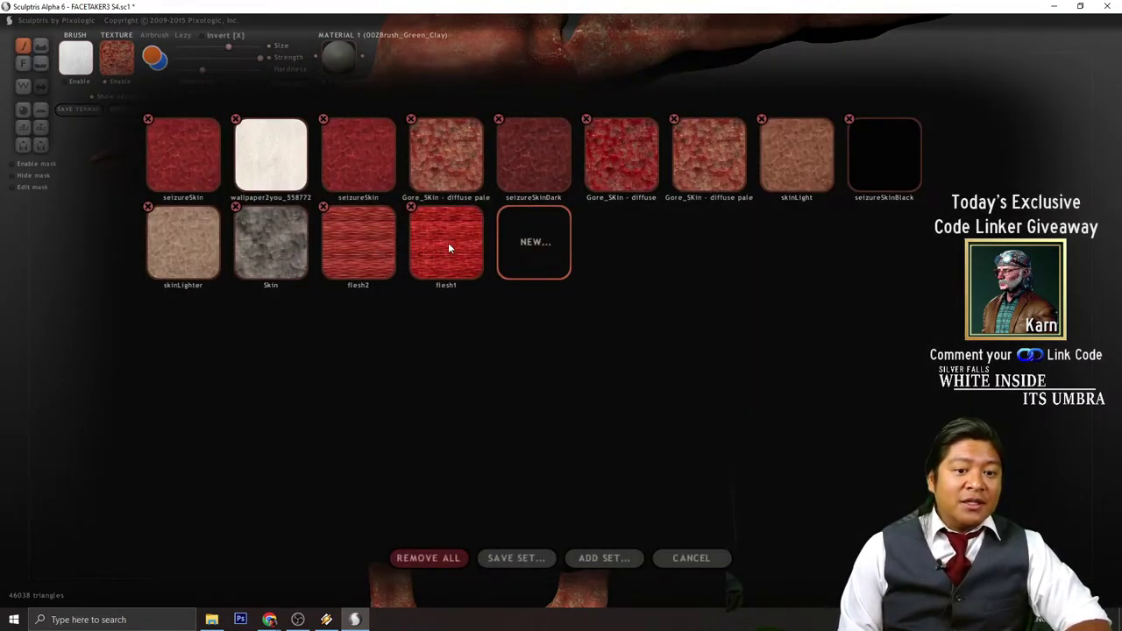
left_click(442, 257)
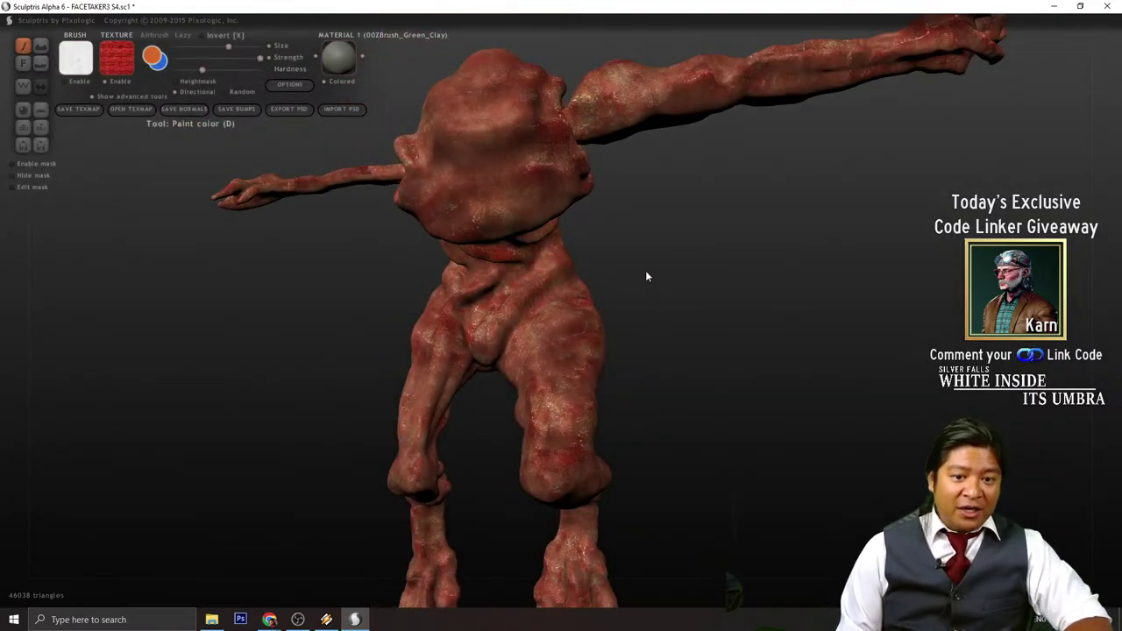
- Try the flesh1 texture on the front of the upper torso, turning directional painting off, and undo the test strokes
left_click_drag(646, 277, 547, 312)
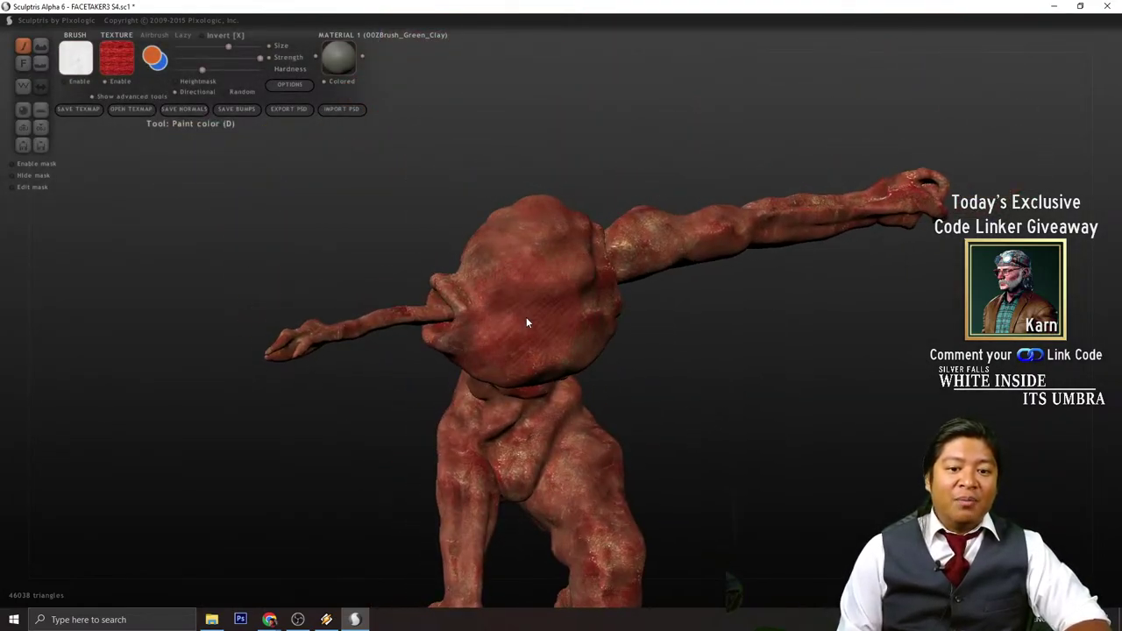
left_click(197, 91)
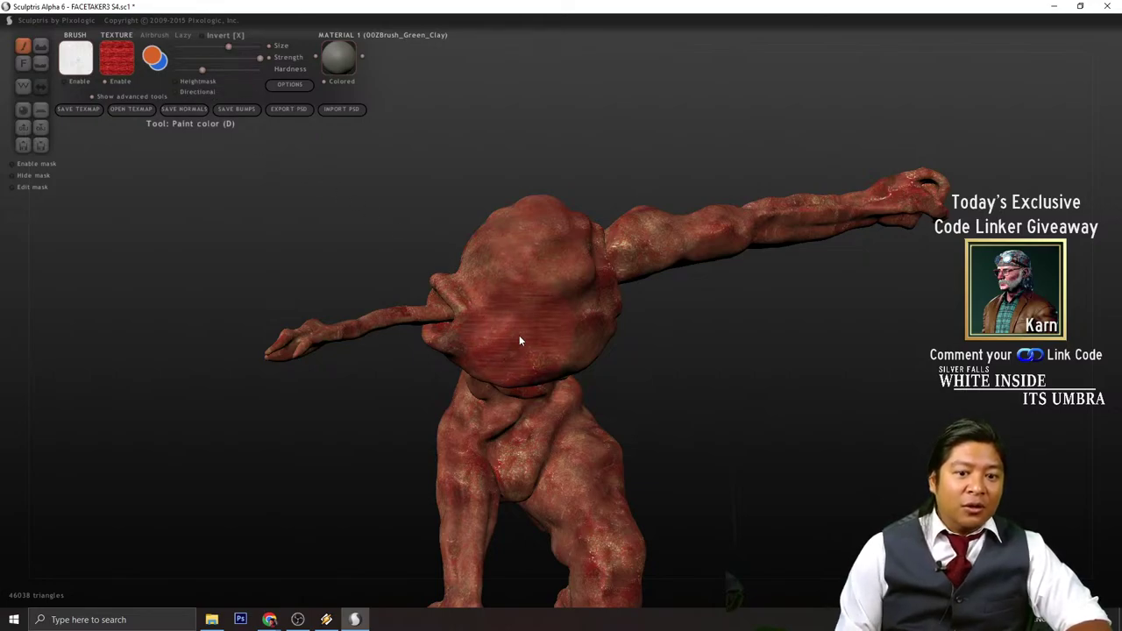
mouse_move(572, 317)
left_mouse_down()
mouse_move(692, 378)
mouse_move(553, 309)
left_mouse_up()
key("ctrl+z")
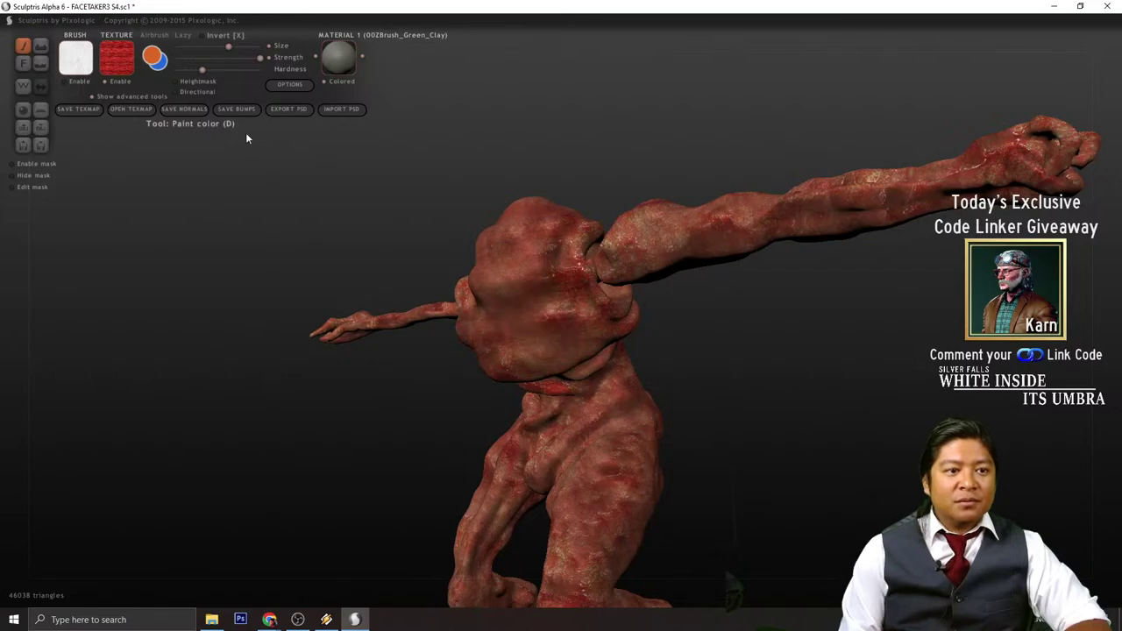
- Paint the front of the bulbous upper torso with the flesh1 texture, from its lower edge up to the large arm's shoulder
mouse_move(556, 320)
left_mouse_down()
mouse_move(524, 320)
mouse_move(604, 335)
mouse_move(564, 319)
mouse_move(560, 348)
mouse_move(577, 293)
mouse_move(590, 305)
mouse_move(537, 317)
mouse_move(547, 320)
mouse_move(514, 353)
mouse_move(572, 320)
mouse_move(576, 343)
mouse_move(566, 334)
mouse_move(542, 344)
mouse_move(556, 323)
mouse_move(558, 348)
mouse_move(543, 352)
mouse_move(558, 345)
mouse_move(541, 343)
mouse_move(523, 307)
mouse_move(563, 305)
mouse_move(481, 327)
left_mouse_up()
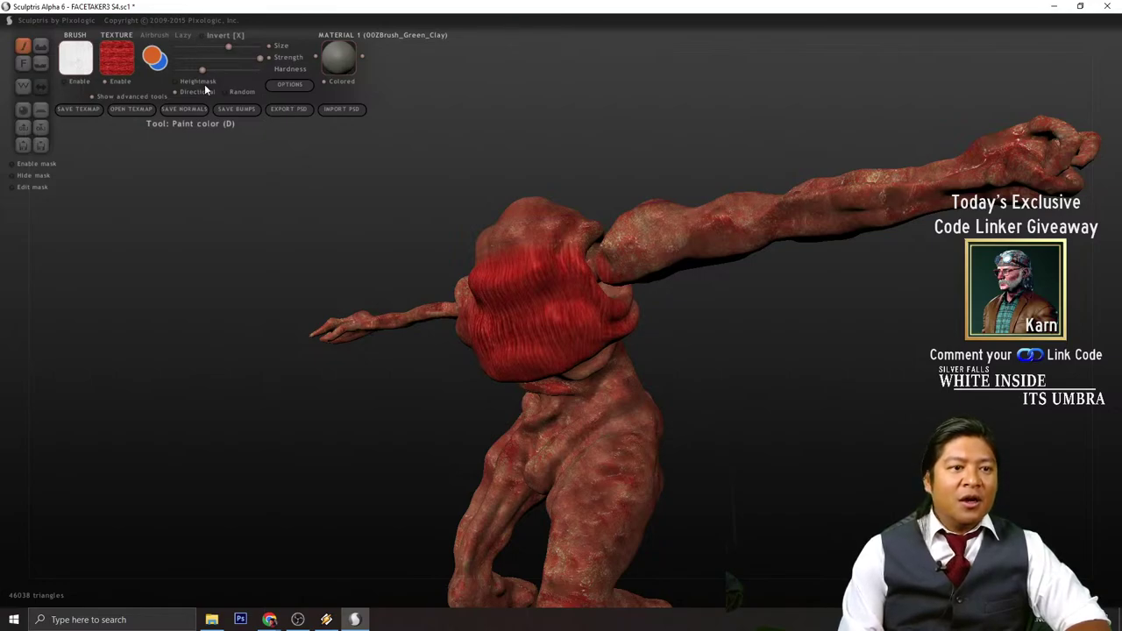
mouse_move(618, 317)
left_mouse_down()
mouse_move(576, 310)
mouse_move(533, 328)
mouse_move(514, 353)
mouse_move(599, 338)
mouse_move(537, 284)
mouse_move(531, 235)
left_mouse_up()
left_click_drag(702, 386, 789, 391)
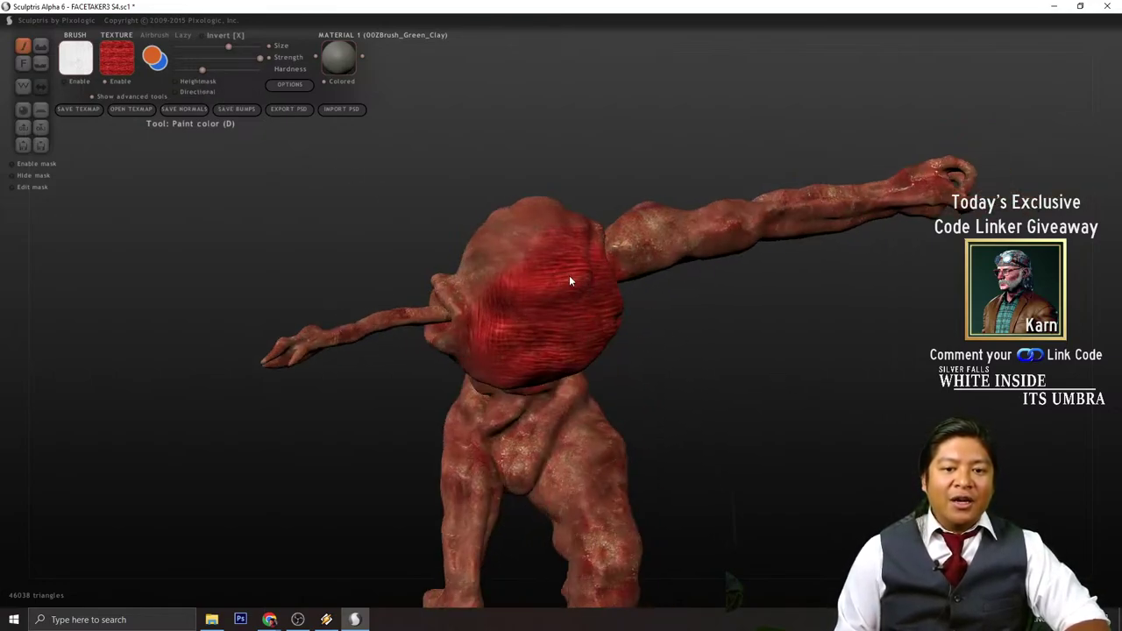
mouse_move(569, 281)
left_mouse_down()
mouse_move(499, 302)
mouse_move(496, 336)
mouse_move(566, 337)
left_mouse_up()
left_click_drag(692, 375, 772, 377)
left_click_drag(586, 333, 557, 336)
- Set flesh2 as the brush image and continue painting the flesh1 texture around the upper torso's side beneath the large arm
left_click(89, 69)
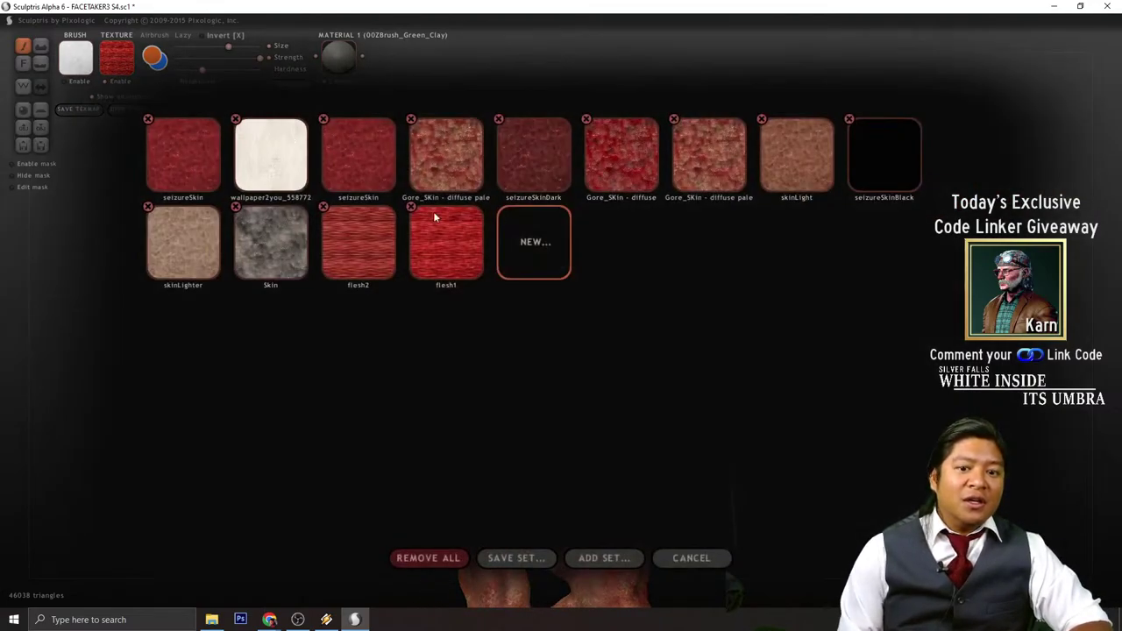
left_click(368, 250)
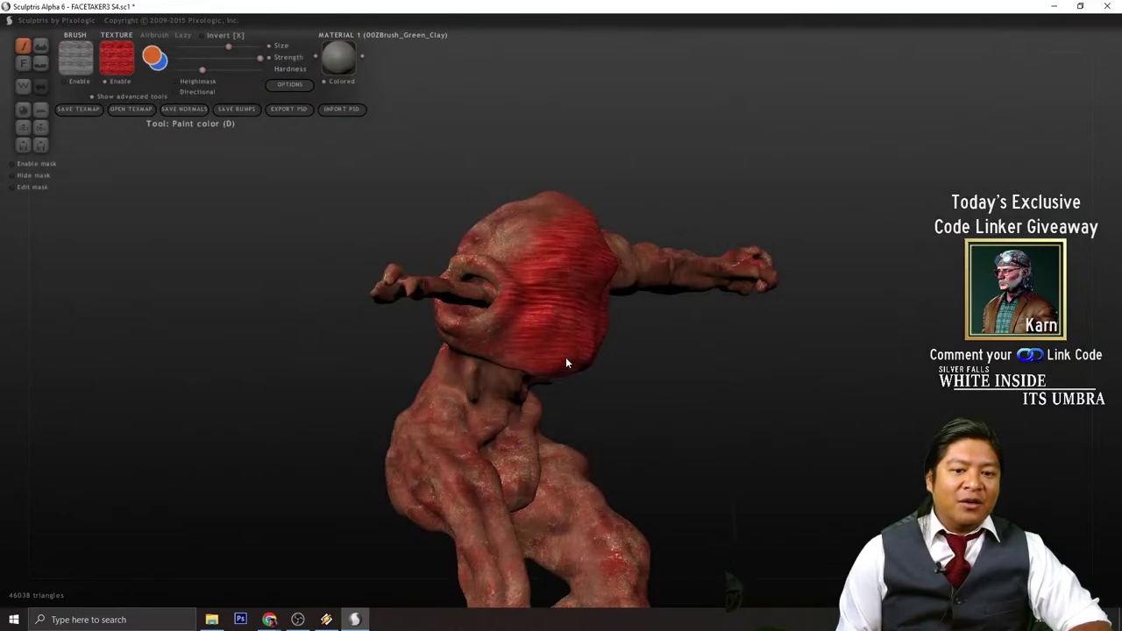
mouse_move(542, 359)
right_mouse_down()
mouse_move(594, 408)
mouse_move(563, 333)
right_mouse_up()
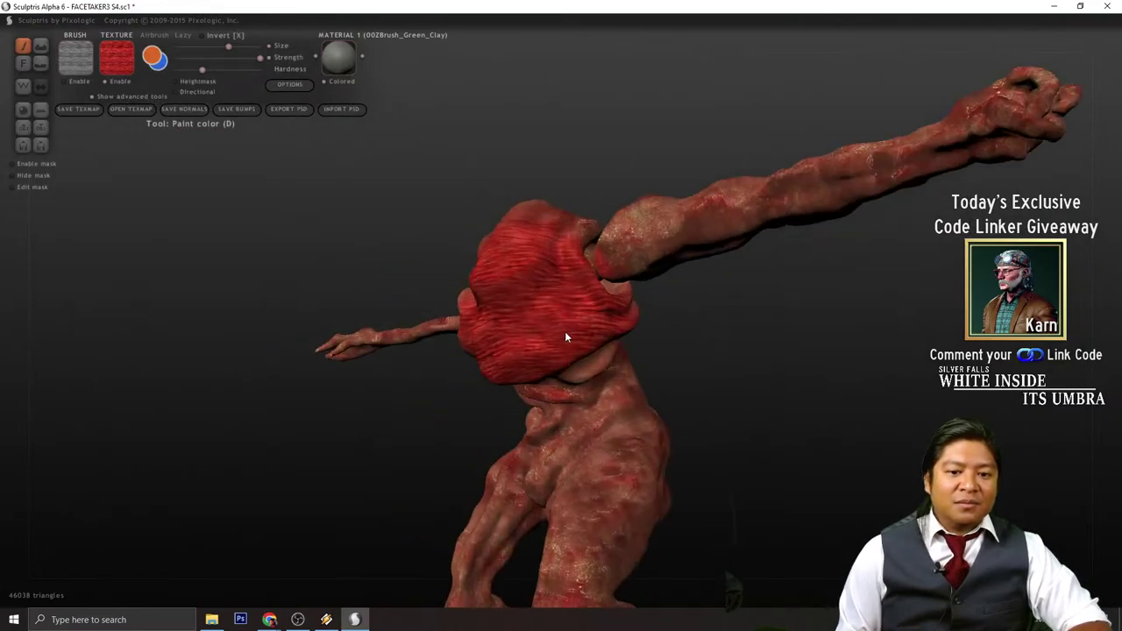
right_click_drag(707, 394, 565, 371)
mouse_move(565, 367)
left_mouse_down()
mouse_move(566, 315)
mouse_move(597, 321)
left_mouse_up()
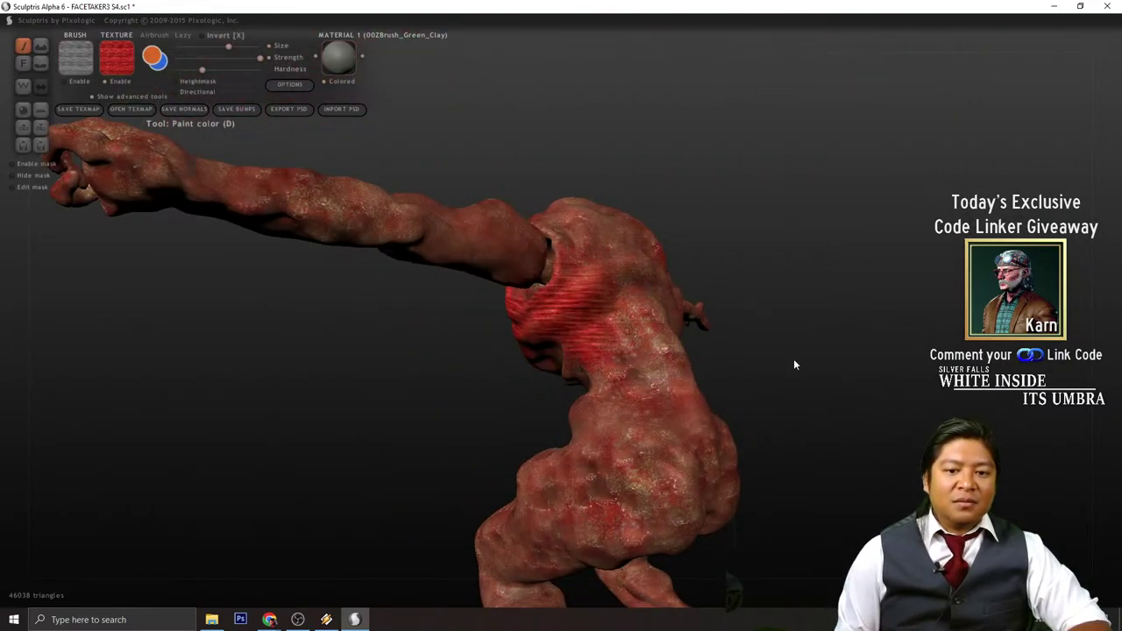
right_click_drag(793, 358, 569, 293)
left_click_drag(569, 293, 561, 274)
- Cover the upper back and the area around the small arm's shoulder with the flesh1 texture
right_click_drag(758, 355, 624, 354)
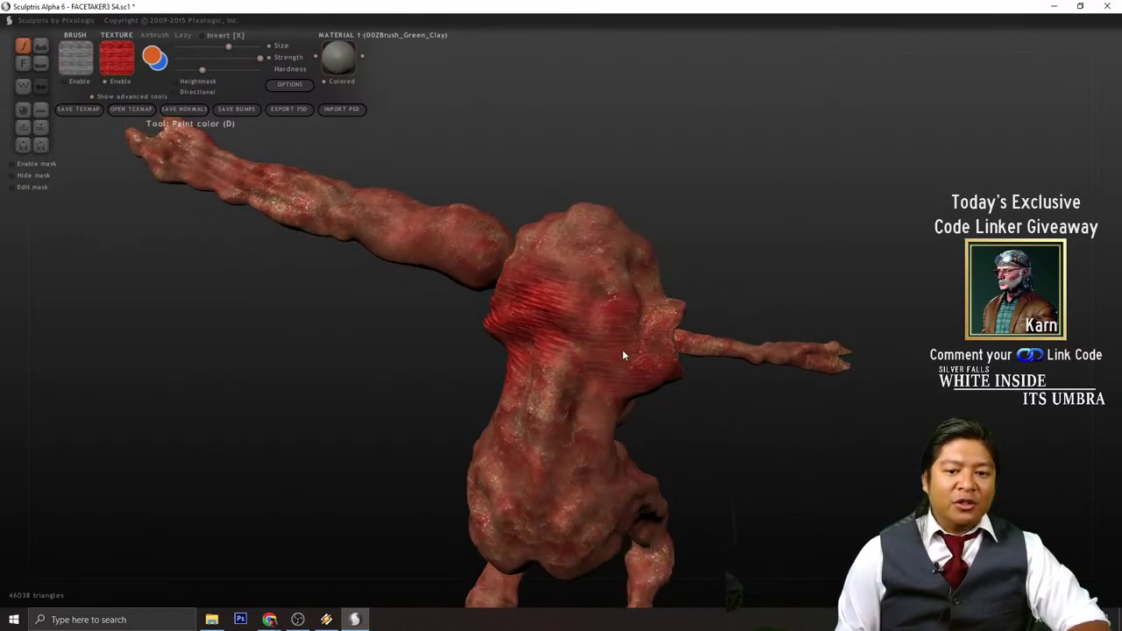
left_click_drag(623, 353, 582, 321)
mouse_move(581, 321)
right_mouse_down()
mouse_move(664, 377)
mouse_move(584, 336)
right_mouse_up()
left_click_drag(584, 336, 591, 246)
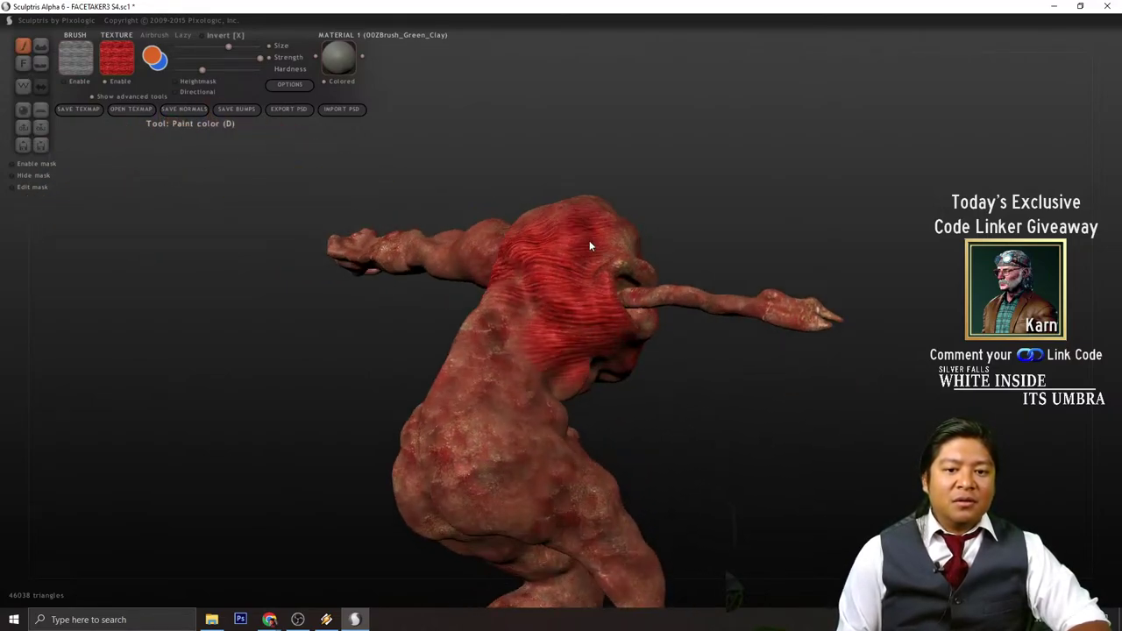
mouse_move(591, 245)
right_mouse_down()
mouse_move(706, 306)
mouse_move(714, 286)
mouse_move(617, 298)
right_mouse_up()
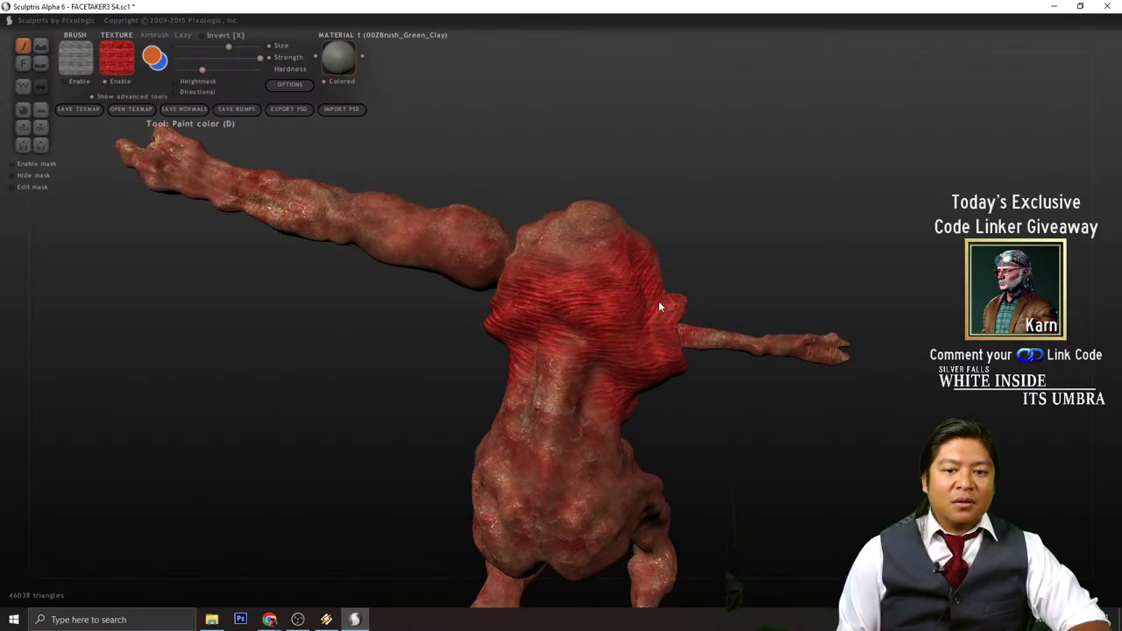
left_click_drag(660, 306, 552, 305)
left_click_drag(619, 284, 586, 268)
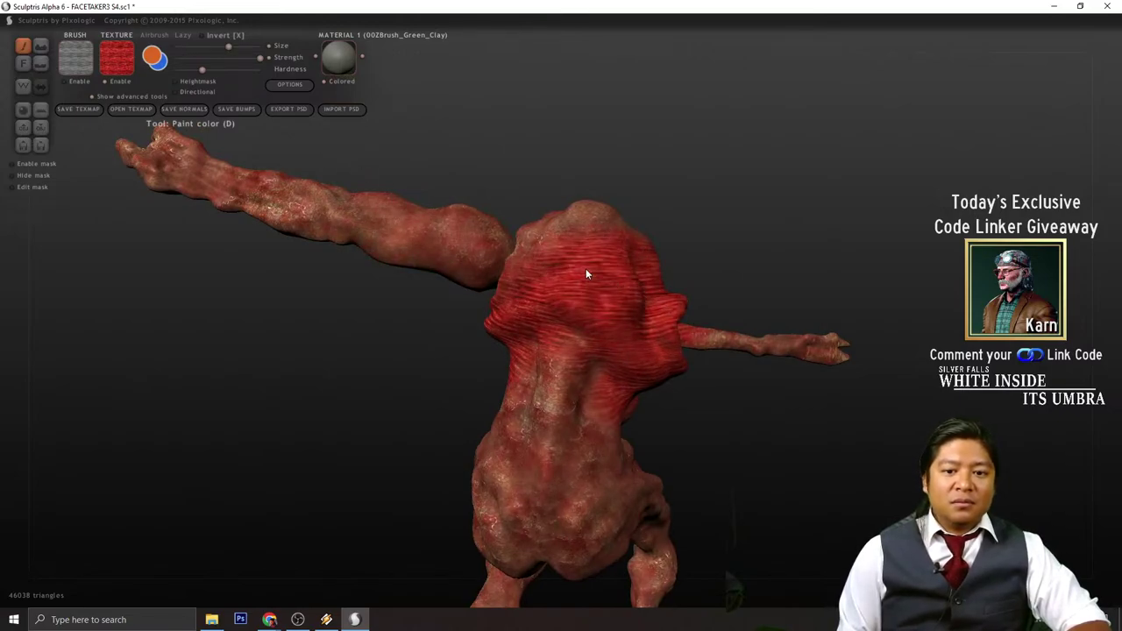
- Fill the remaining patches on the crown of the upper torso and around the small arm's socket with the flesh1 texture
mouse_move(586, 269)
right_mouse_down()
mouse_move(644, 274)
mouse_move(524, 284)
right_mouse_up()
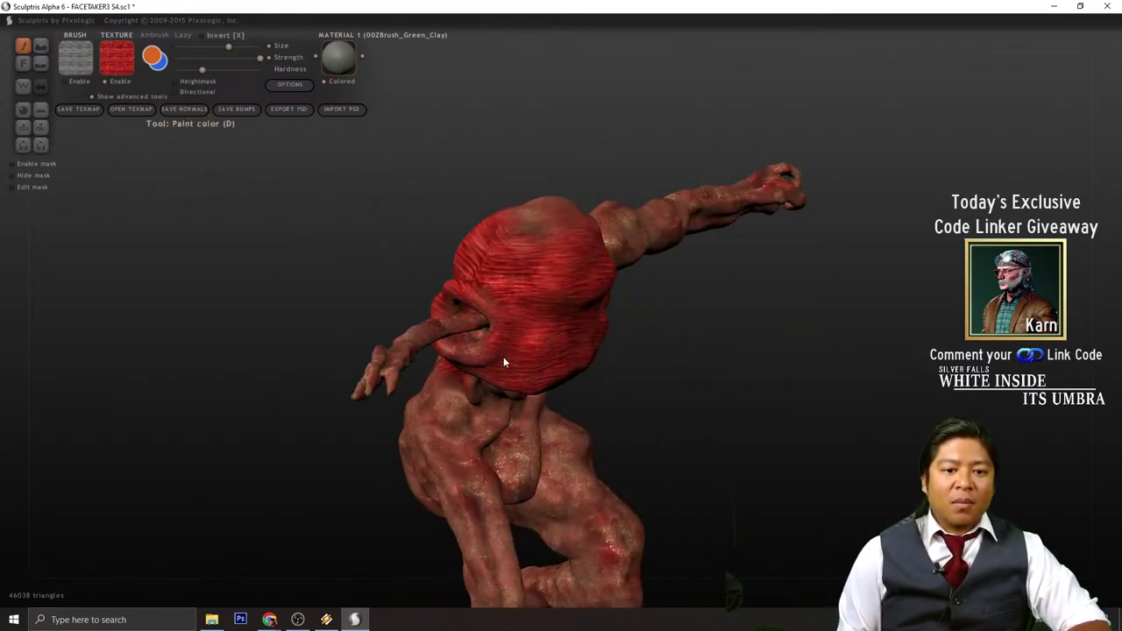
right_click_drag(521, 369, 563, 288)
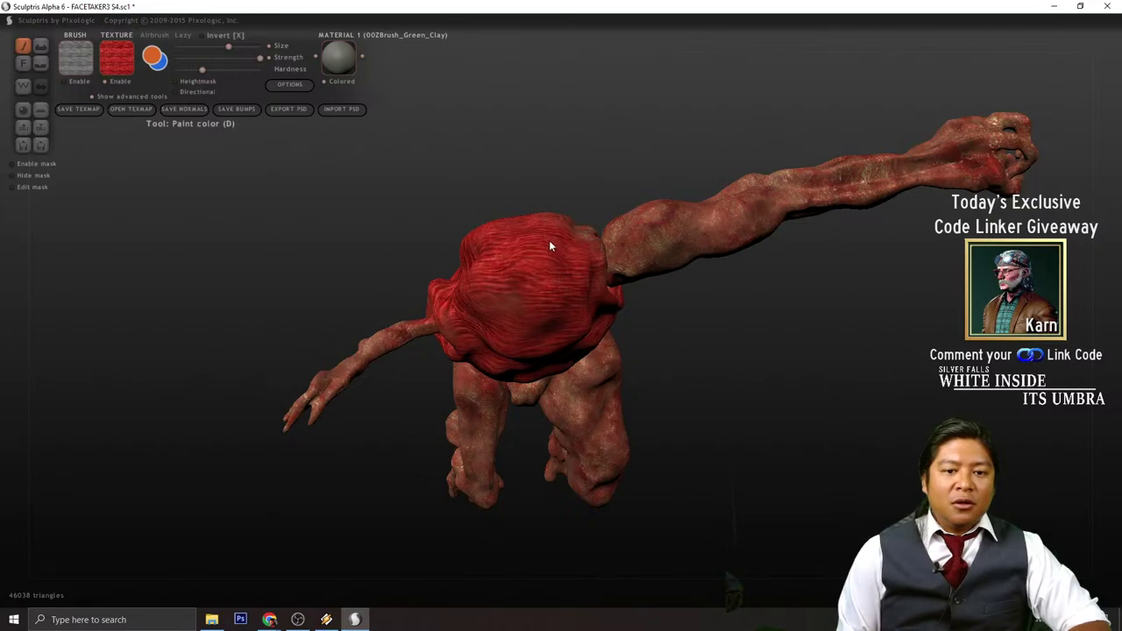
right_click_drag(550, 246, 576, 311)
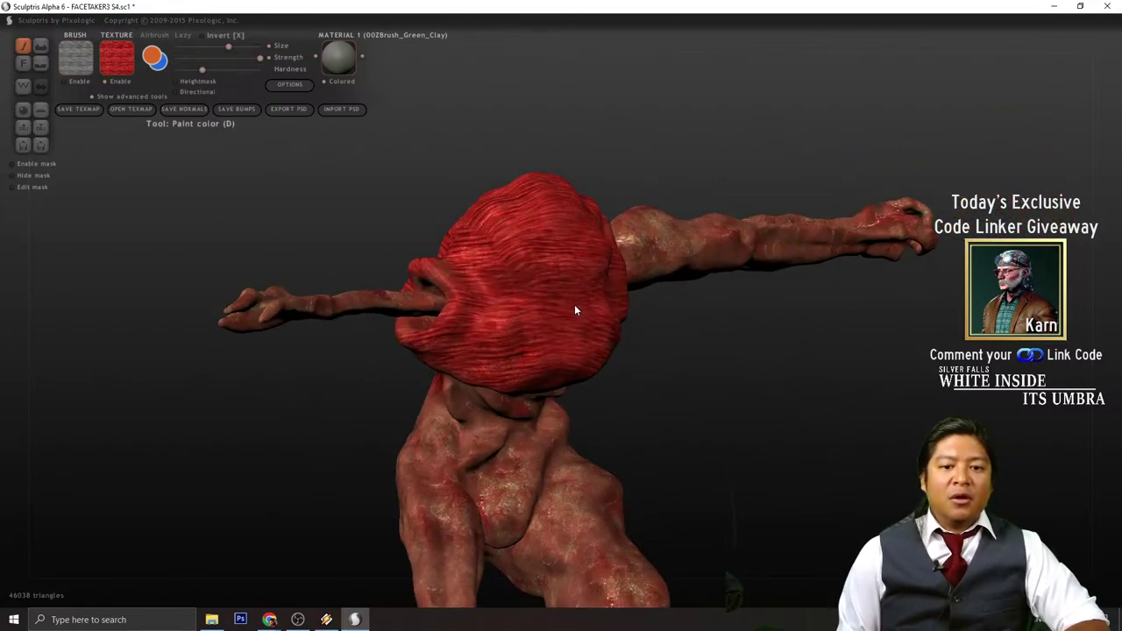
- Check the flesh-painted upper torso from the sides, back and front, and save the file
scroll(574, 308, "down", 5)
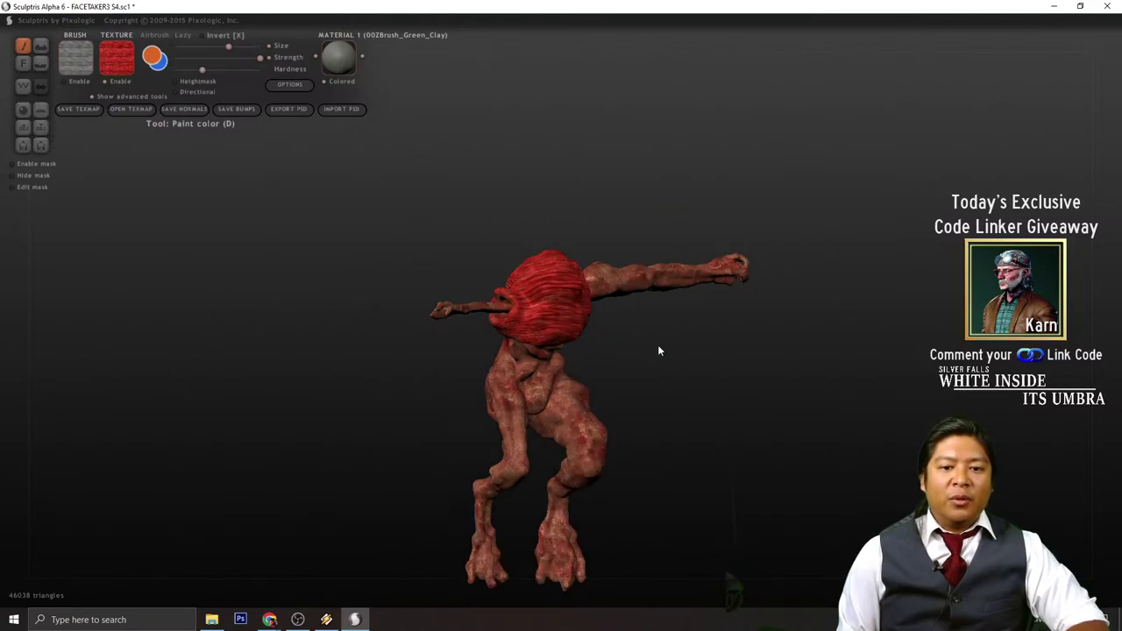
right_click_drag(660, 351, 741, 369)
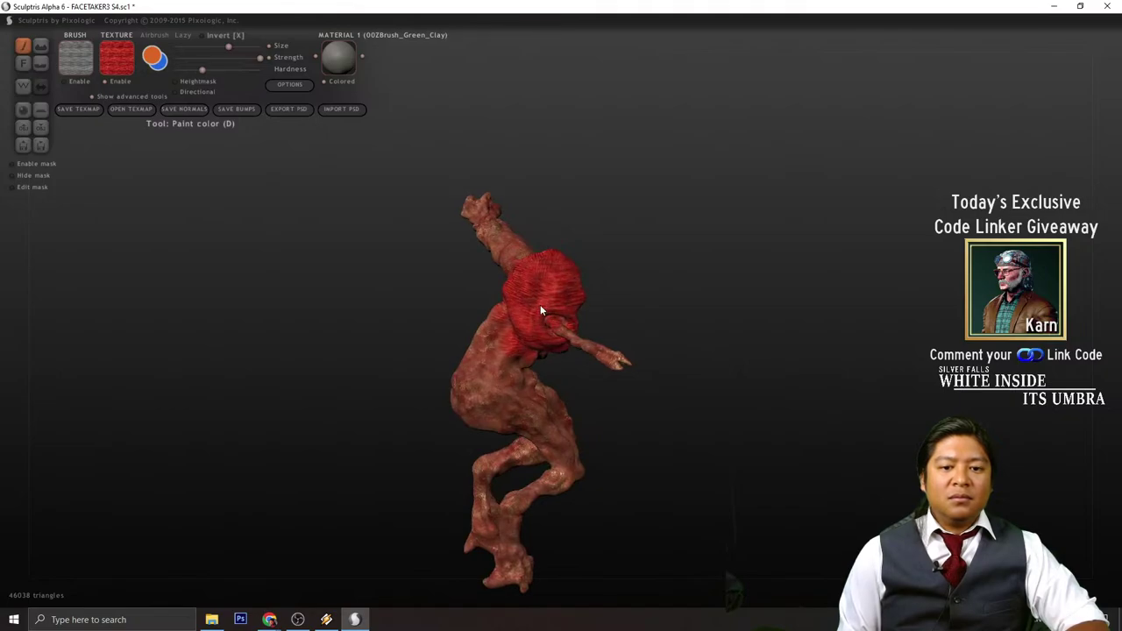
right_click_drag(639, 263, 667, 253)
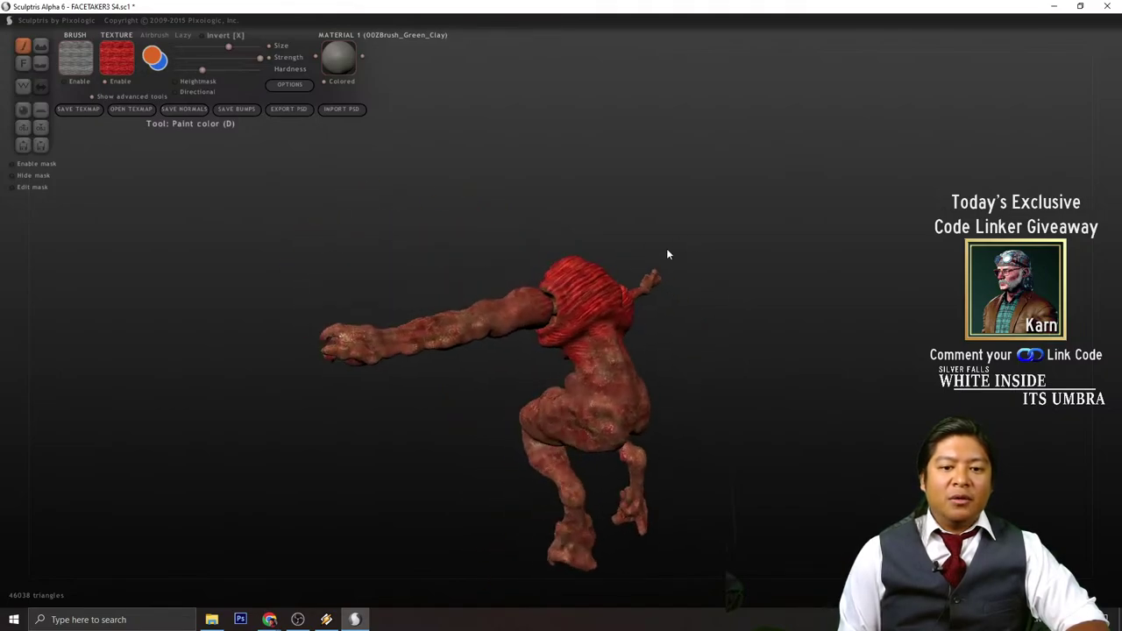
right_click_drag(579, 306, 569, 342)
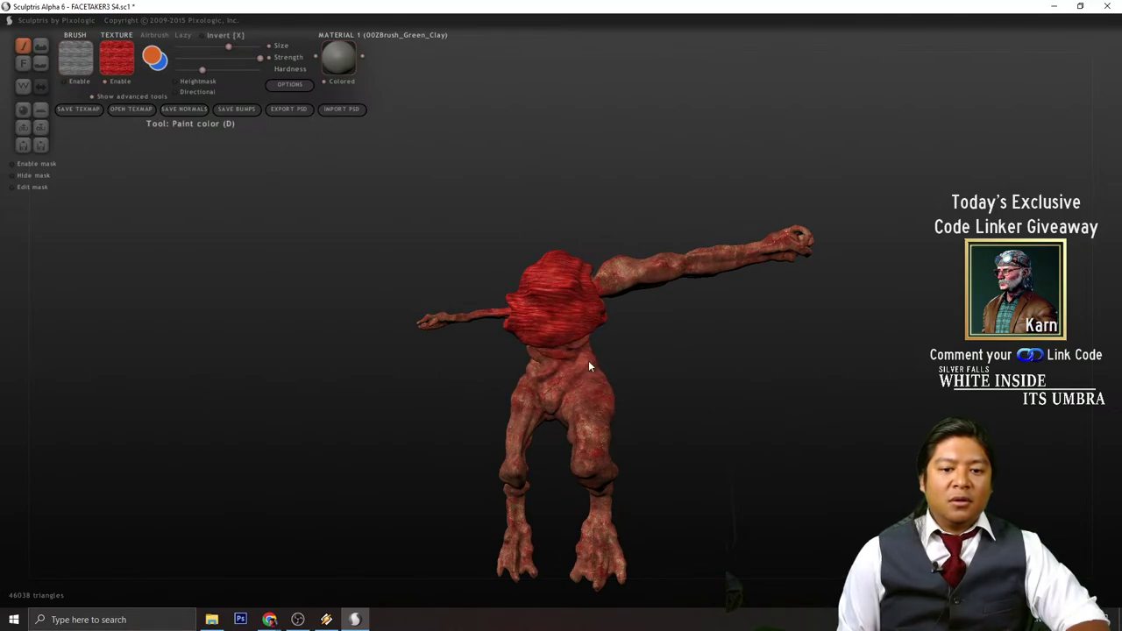
- Paint the waist, belly and groin with the flesh1 texture, turning directional painting on for the lower strokes
scroll(557, 367, "up", 2)
mouse_move(556, 360)
left_mouse_down()
mouse_move(558, 379)
mouse_move(648, 356)
left_mouse_up()
mouse_move(574, 382)
right_mouse_down()
mouse_move(633, 377)
mouse_move(564, 388)
right_mouse_up()
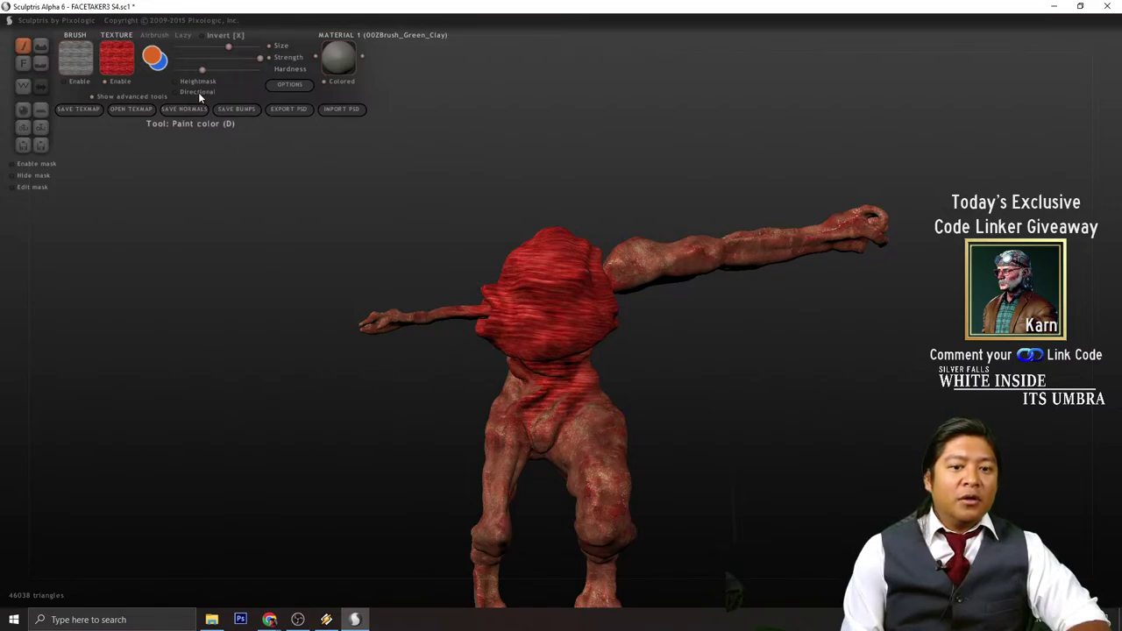
right_click_drag(726, 363, 732, 380)
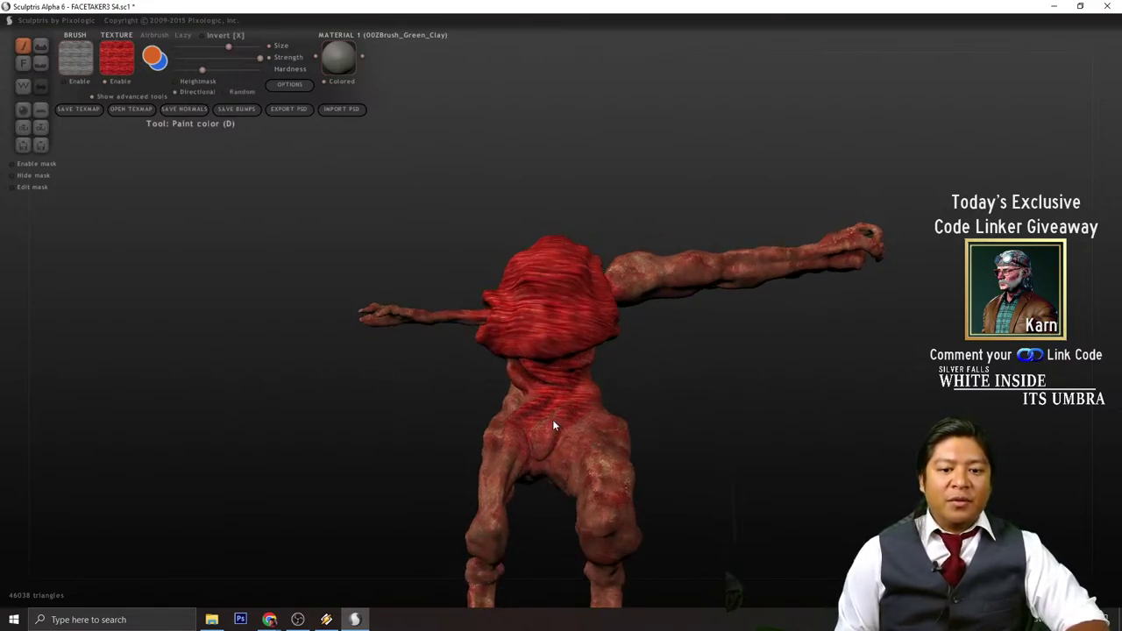
mouse_move(581, 407)
right_mouse_down()
mouse_move(634, 414)
mouse_move(627, 388)
mouse_move(571, 426)
right_mouse_up()
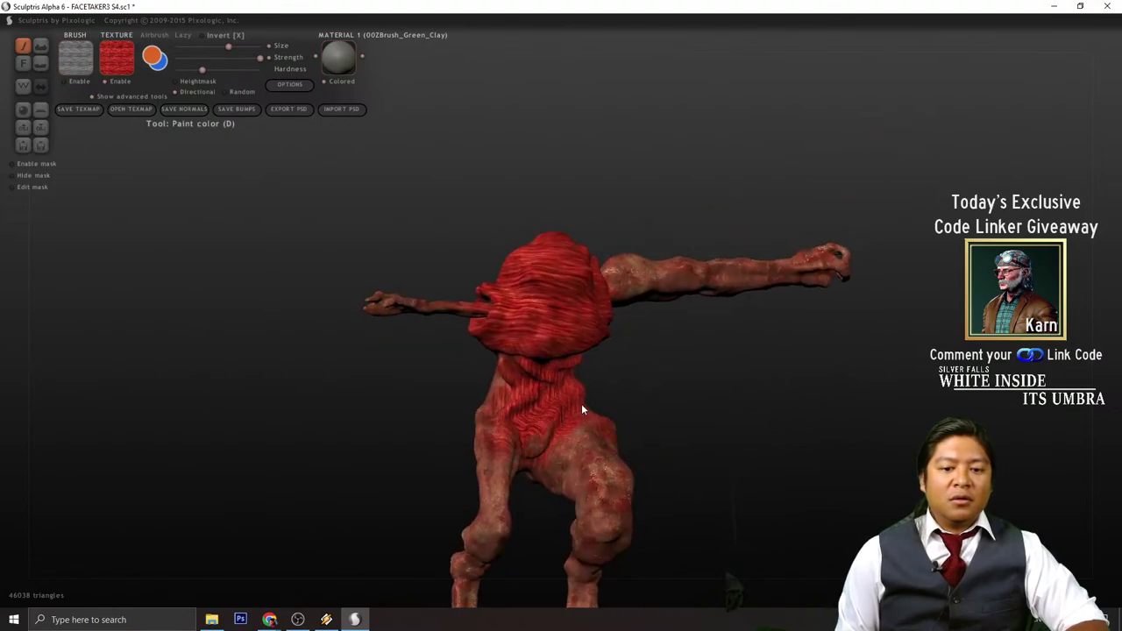
left_click_drag(581, 406, 541, 430)
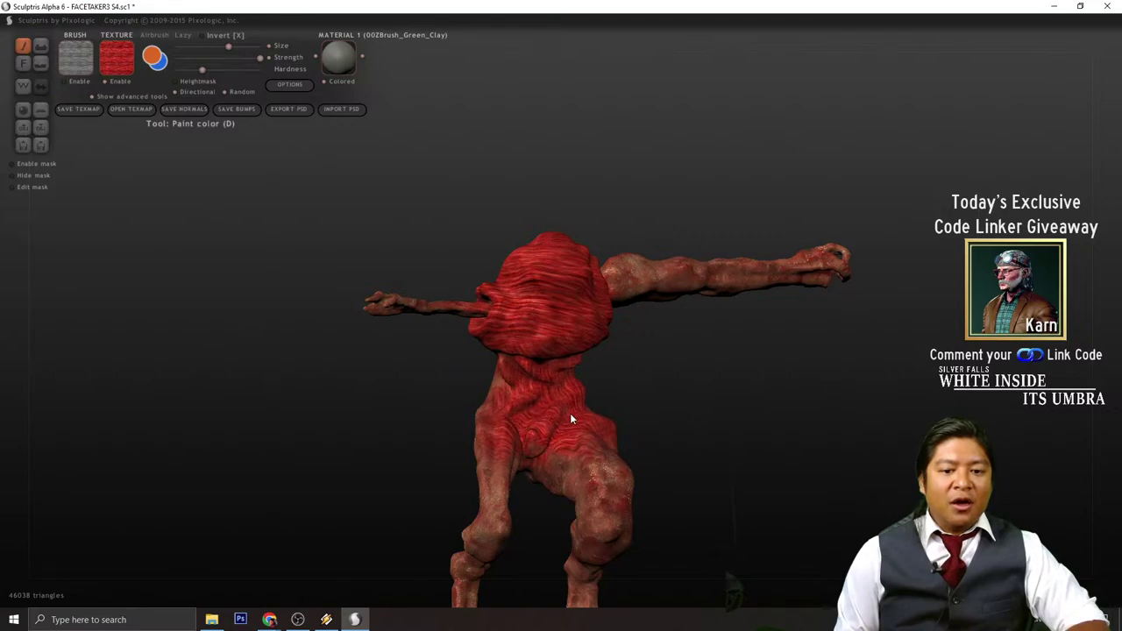
- Reduce the brush size slightly, load the Gore_SKin - diffuse texture without directional painting, and blend it over the large-arm side of the waist
scroll(526, 391, "down", 2)
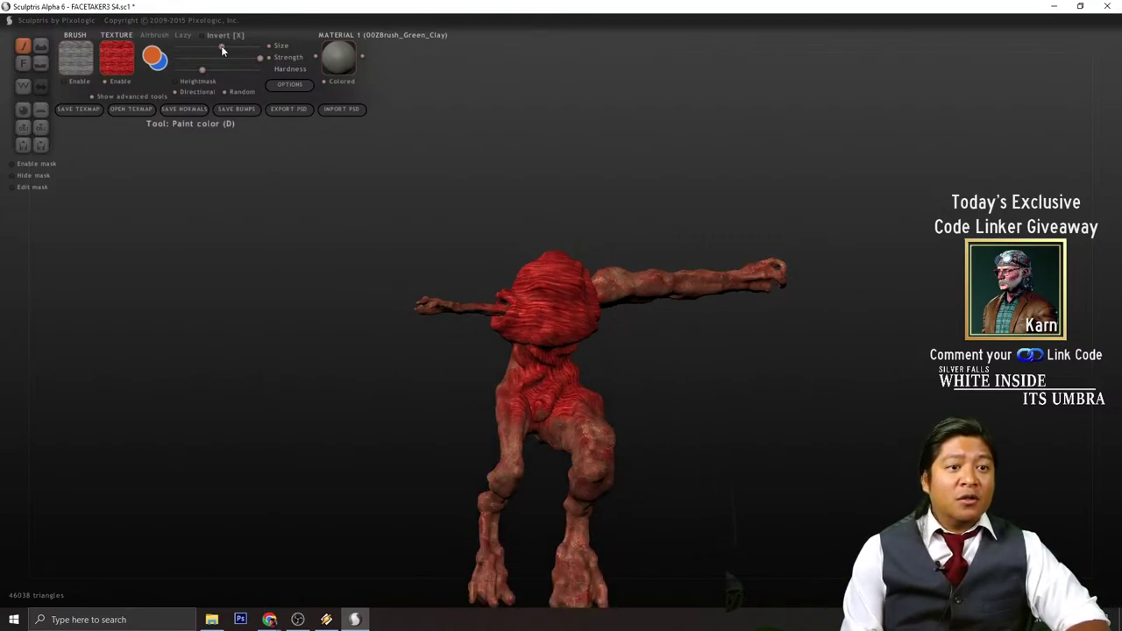
scroll(537, 377, "up", 2)
scroll(530, 396, "down", 3)
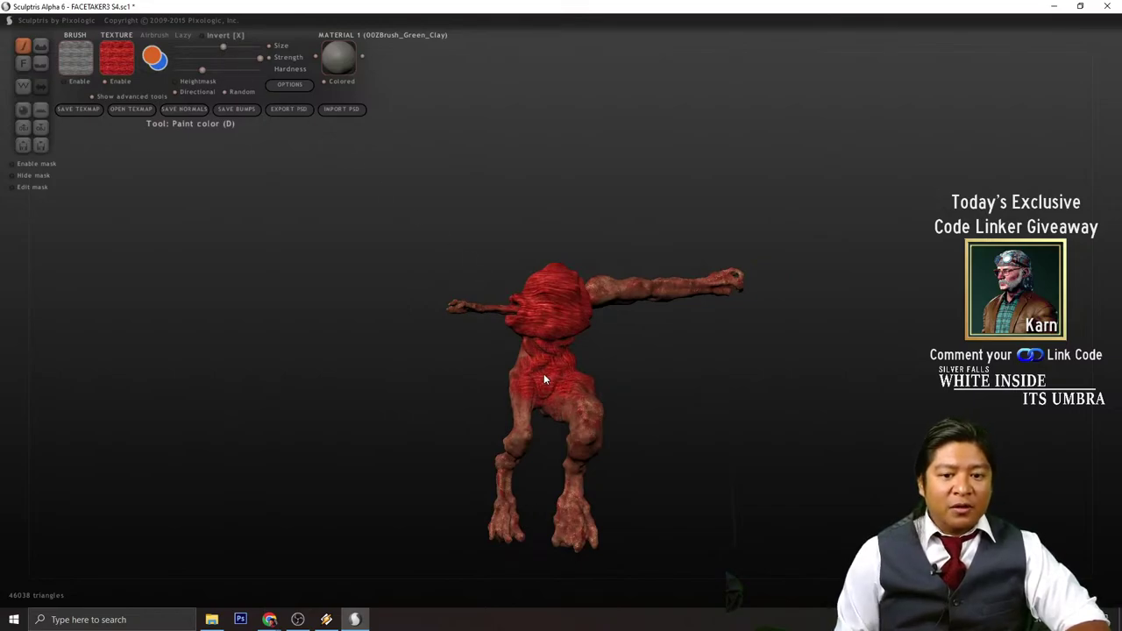
scroll(579, 405, "up", 2)
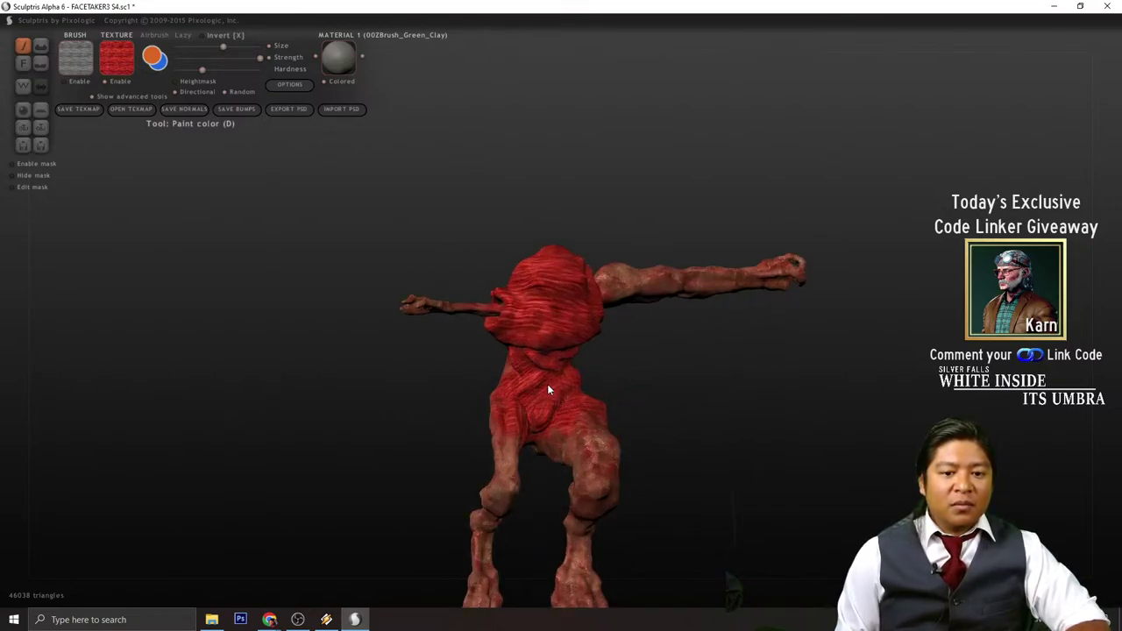
mouse_move(649, 384)
left_mouse_down()
mouse_move(554, 429)
mouse_move(639, 377)
left_mouse_up()
left_click_drag(752, 361, 664, 380)
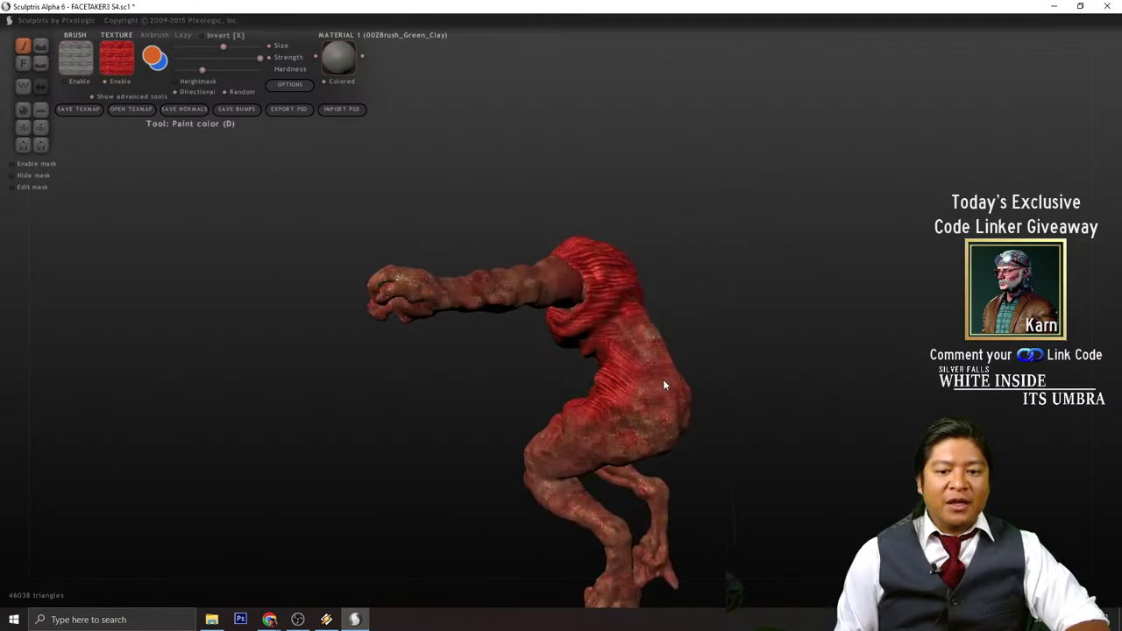
left_click(116, 57)
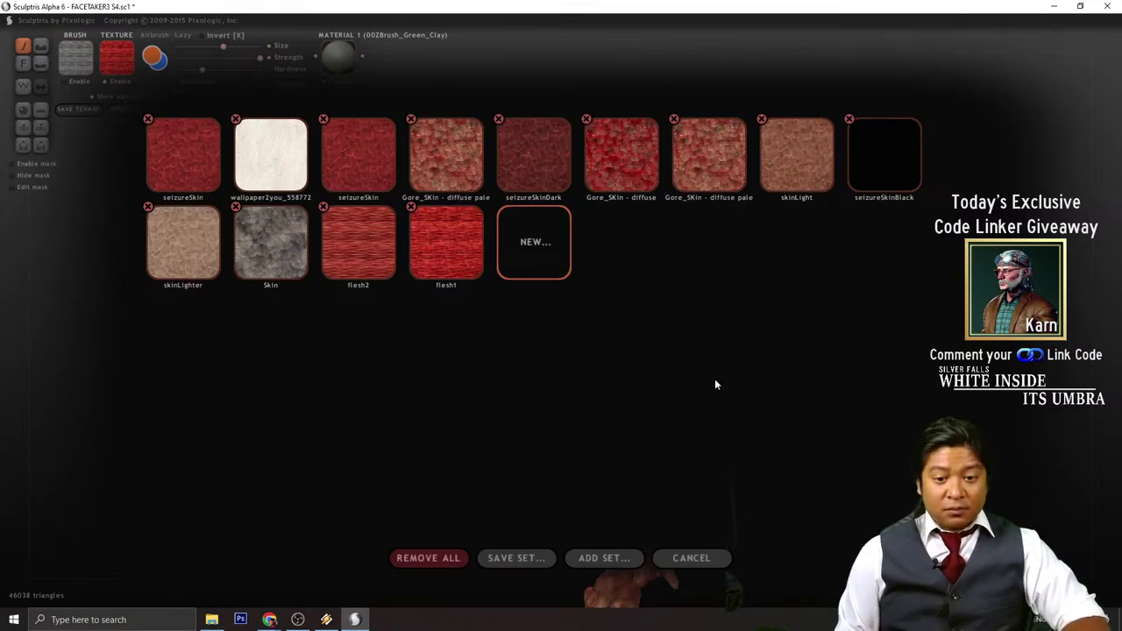
left_click(635, 358)
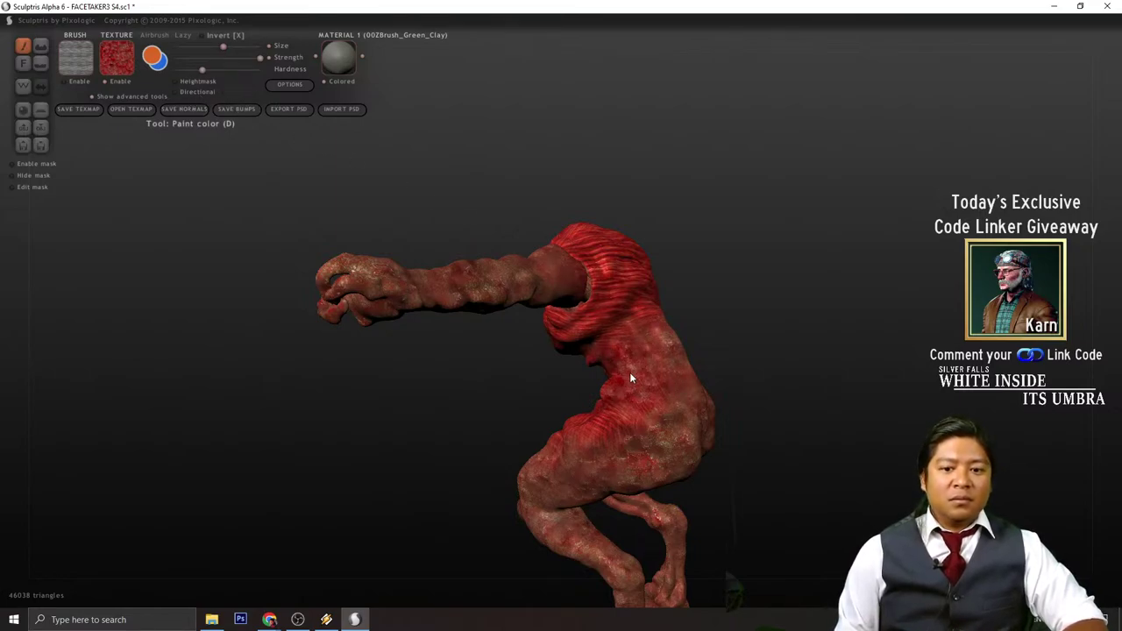
mouse_move(634, 362)
left_mouse_down()
mouse_move(615, 426)
mouse_move(593, 444)
mouse_move(657, 333)
mouse_move(645, 327)
mouse_move(675, 349)
left_mouse_up()
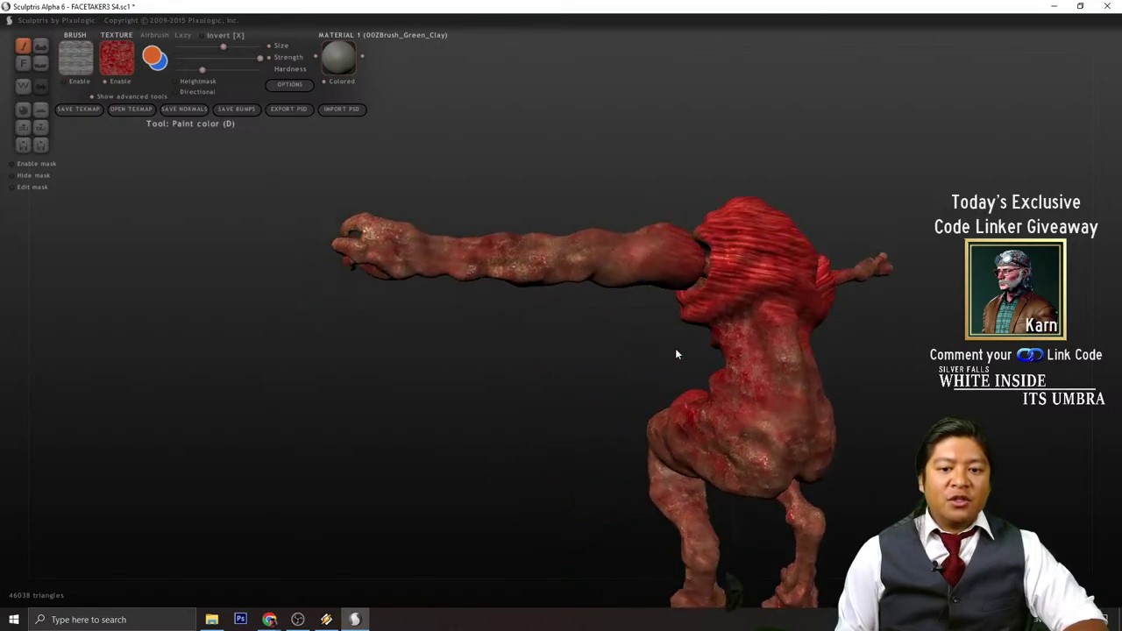
- Blend the Gore_SKin - diffuse texture over the back, the small-arm flank, and the hips and upper thighs
left_click_drag(955, 396, 508, 363)
mouse_move(445, 302)
left_mouse_down()
mouse_move(546, 390)
mouse_move(471, 351)
left_mouse_up()
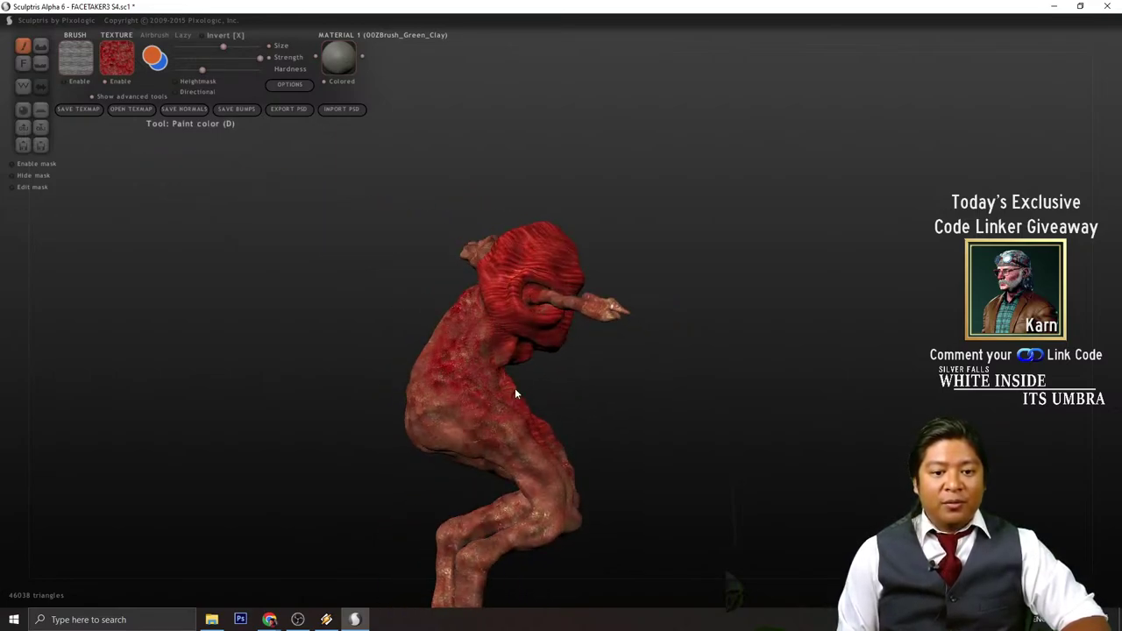
left_click_drag(514, 388, 662, 432)
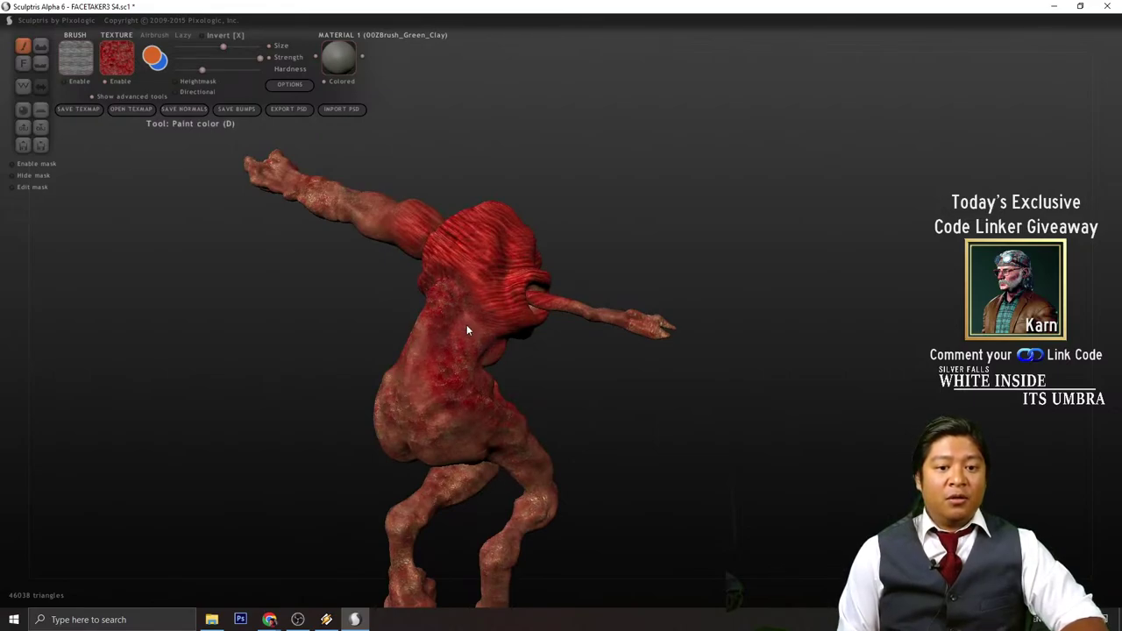
left_click_drag(590, 391, 406, 360)
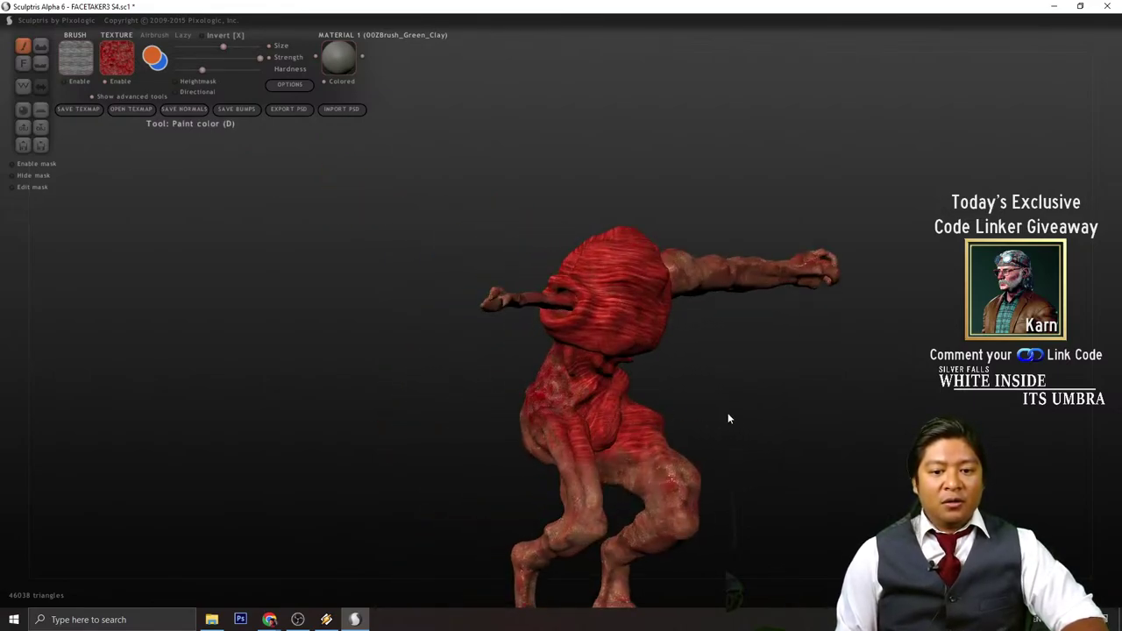
left_click_drag(728, 413, 625, 443)
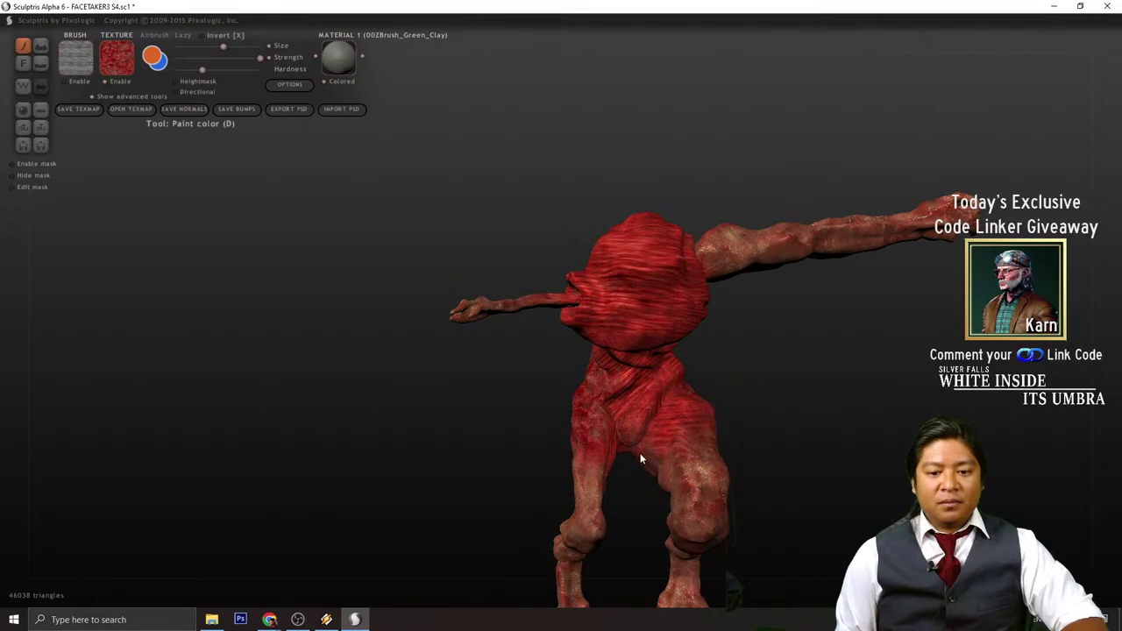
mouse_move(653, 430)
left_mouse_down()
mouse_move(741, 407)
mouse_move(732, 432)
left_mouse_up()
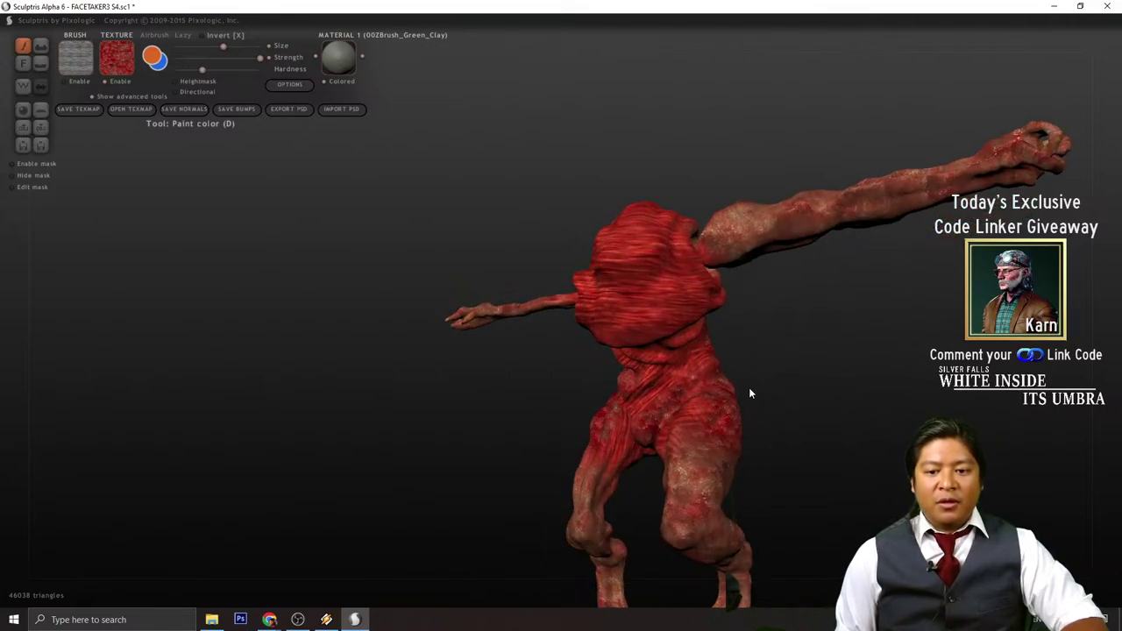
- Work the Gore_SKin - diffuse texture into the underside of the chest and the sides of the belly
mouse_move(749, 393)
left_mouse_down()
mouse_move(723, 371)
mouse_move(690, 308)
left_mouse_up()
scroll(689, 308, "up", 3)
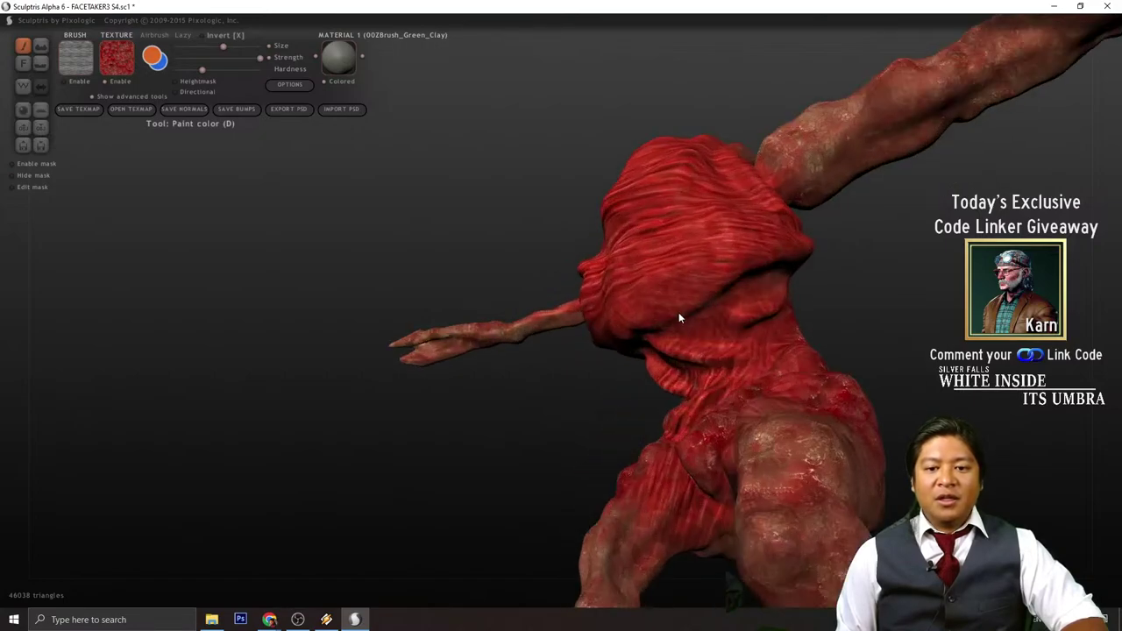
scroll(714, 327, "down", 2)
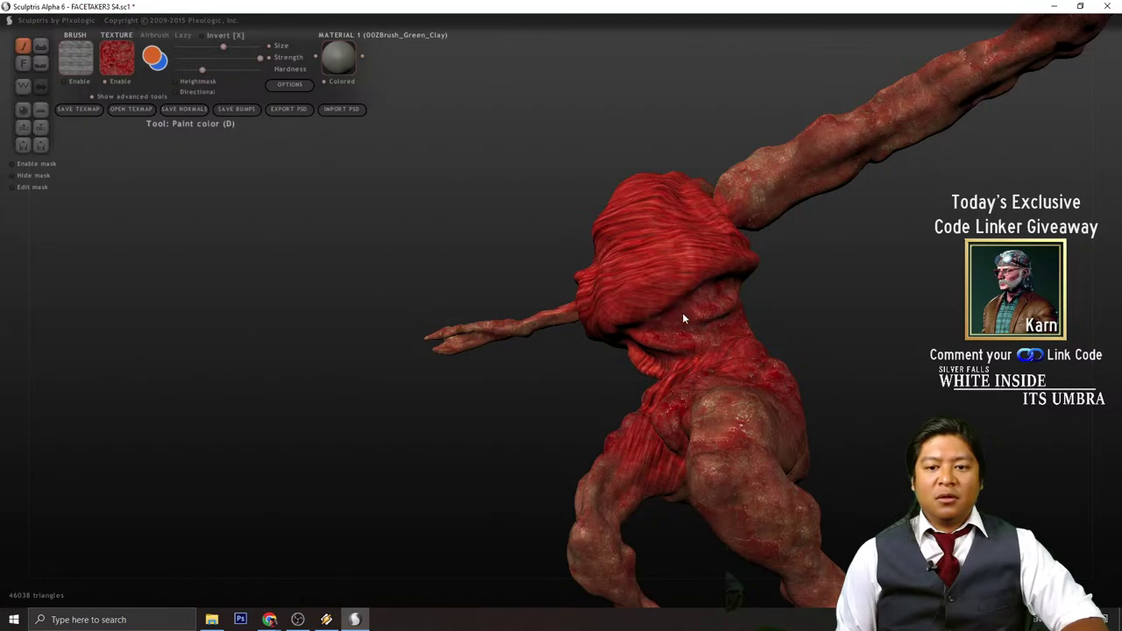
mouse_move(682, 312)
left_mouse_down()
mouse_move(663, 321)
mouse_move(671, 365)
mouse_move(501, 356)
left_mouse_up()
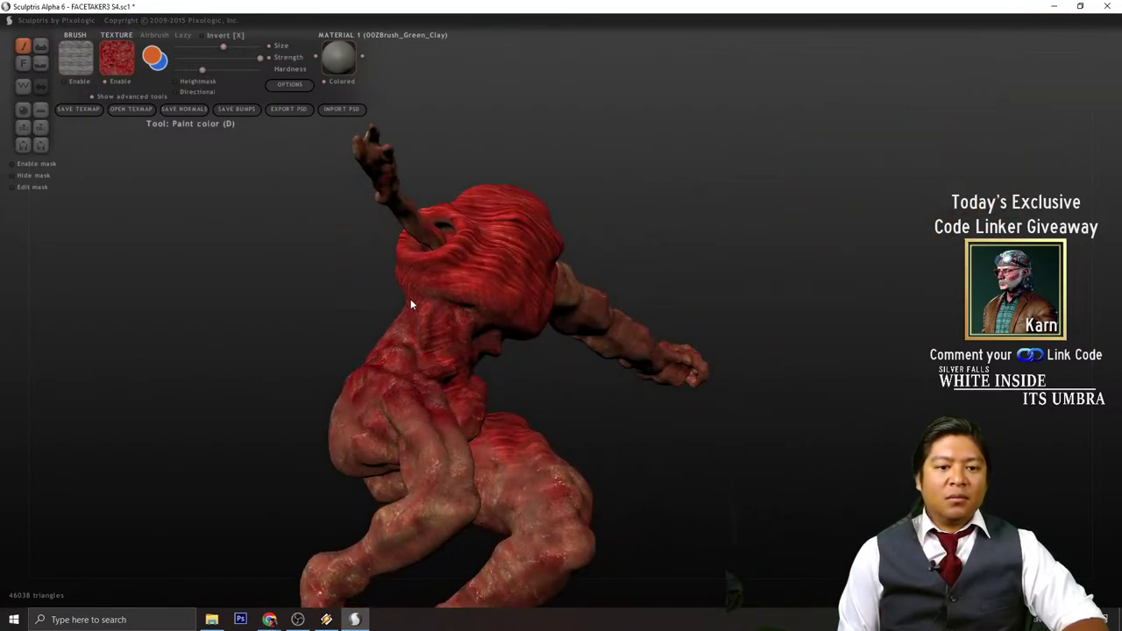
- Paint the large arm's shoulder with the Gore_SKin - diffuse texture where it joins the torso
mouse_move(409, 307)
right_mouse_down()
mouse_move(371, 325)
mouse_move(431, 214)
mouse_move(686, 385)
mouse_move(671, 341)
mouse_move(614, 313)
mouse_move(546, 325)
mouse_move(641, 313)
mouse_move(756, 353)
mouse_move(759, 333)
mouse_move(817, 275)
mouse_move(780, 263)
mouse_move(719, 376)
mouse_move(664, 351)
right_mouse_up()
mouse_move(638, 291)
right_mouse_down()
mouse_move(545, 333)
mouse_move(538, 291)
mouse_move(525, 324)
mouse_move(584, 270)
mouse_move(736, 290)
mouse_move(591, 288)
right_mouse_up()
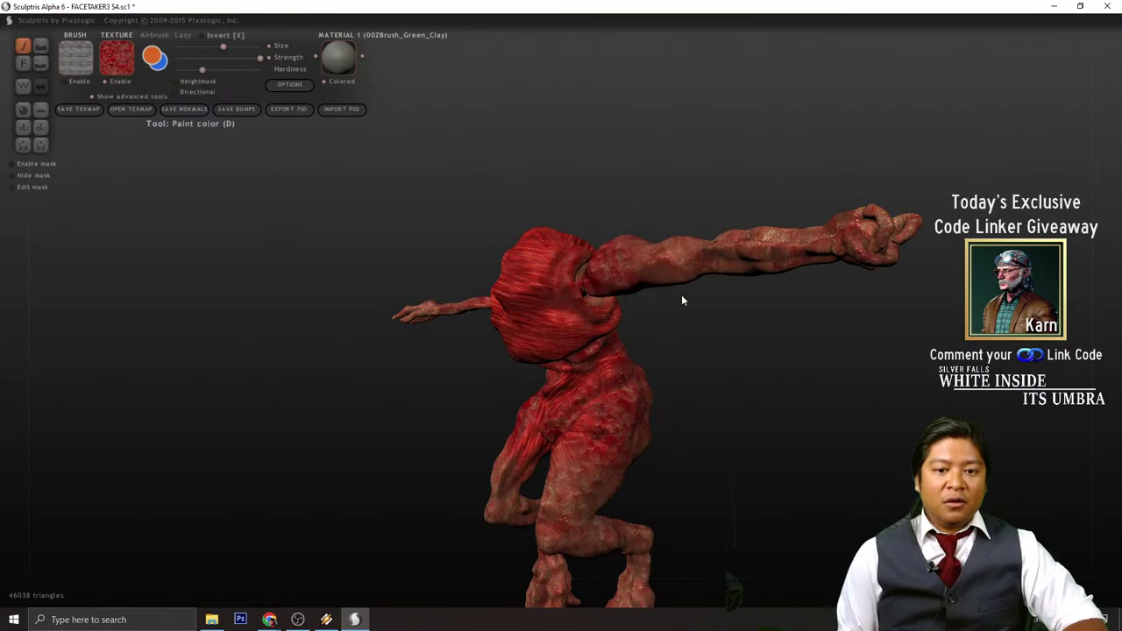
mouse_move(681, 301)
right_mouse_down()
mouse_move(600, 280)
mouse_move(670, 313)
mouse_move(772, 223)
mouse_move(504, 229)
mouse_move(506, 301)
right_mouse_up()
mouse_move(789, 328)
right_mouse_down()
mouse_move(637, 356)
mouse_move(662, 328)
mouse_move(603, 347)
mouse_move(733, 307)
mouse_move(641, 264)
mouse_move(563, 243)
mouse_move(548, 254)
right_mouse_up()
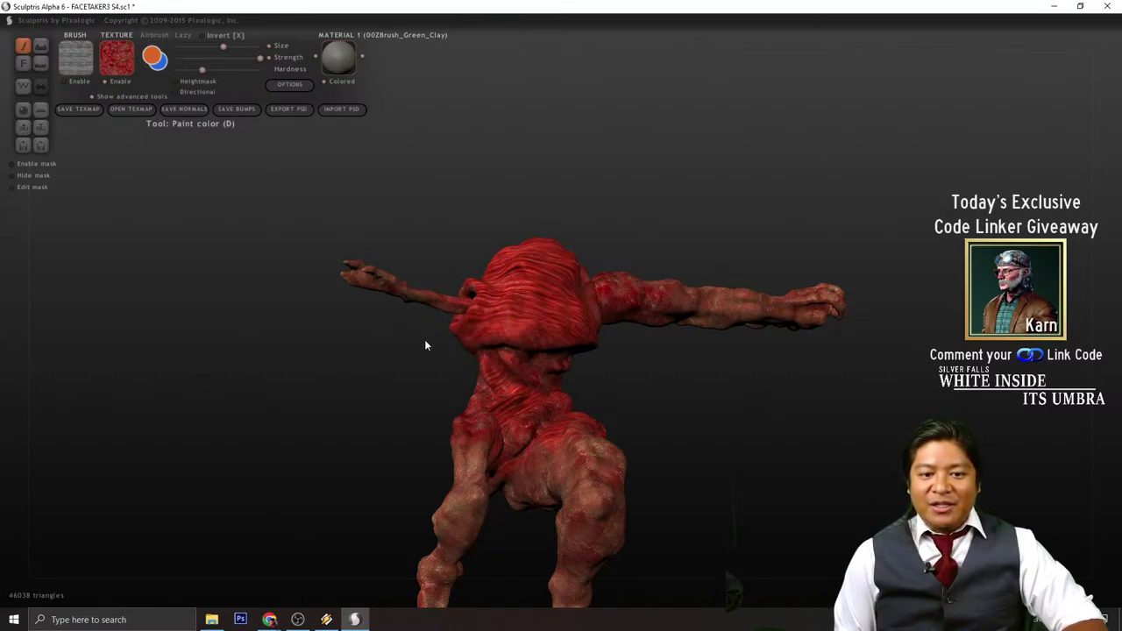
- Blend the Gore_SKin - diffuse texture over the upper back and around the small arm's socket
mouse_move(425, 345)
left_mouse_down()
mouse_move(490, 290)
mouse_move(451, 271)
mouse_move(547, 316)
mouse_move(639, 285)
mouse_move(618, 260)
left_mouse_up()
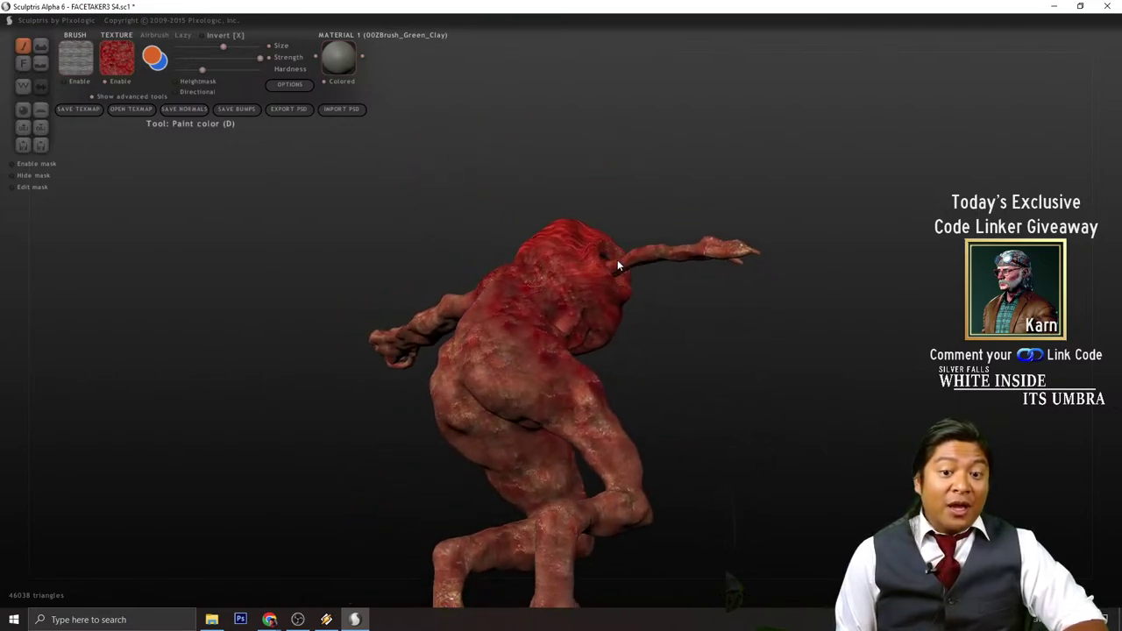
mouse_move(666, 315)
left_mouse_down()
mouse_move(693, 369)
mouse_move(638, 323)
left_mouse_up()
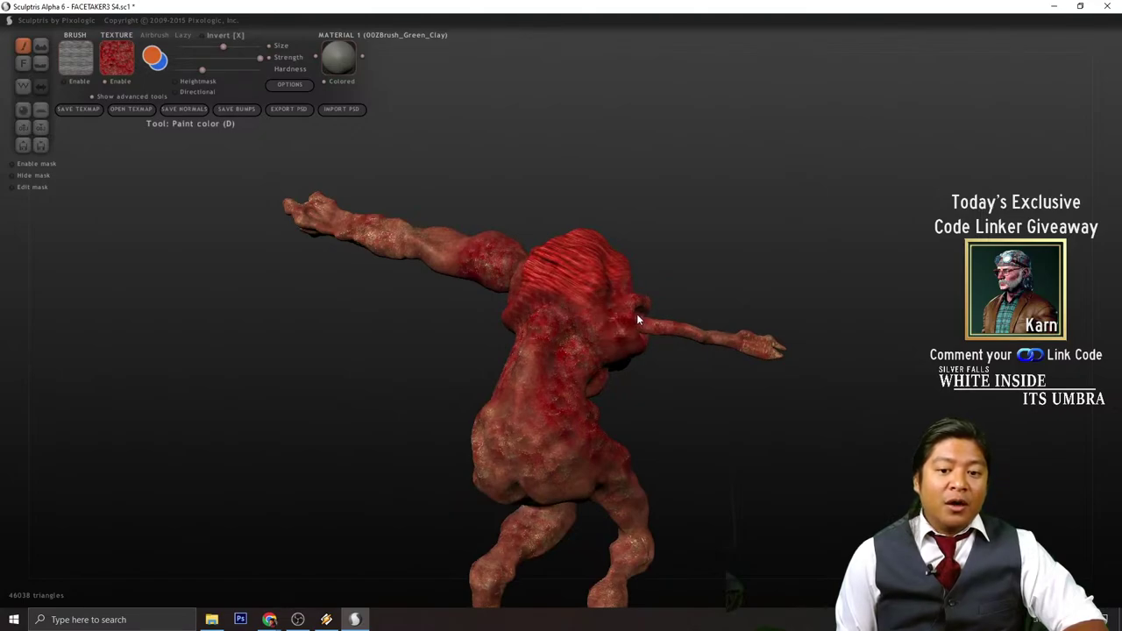
mouse_move(666, 326)
left_mouse_down()
mouse_move(579, 391)
mouse_move(502, 410)
mouse_move(469, 324)
left_mouse_up()
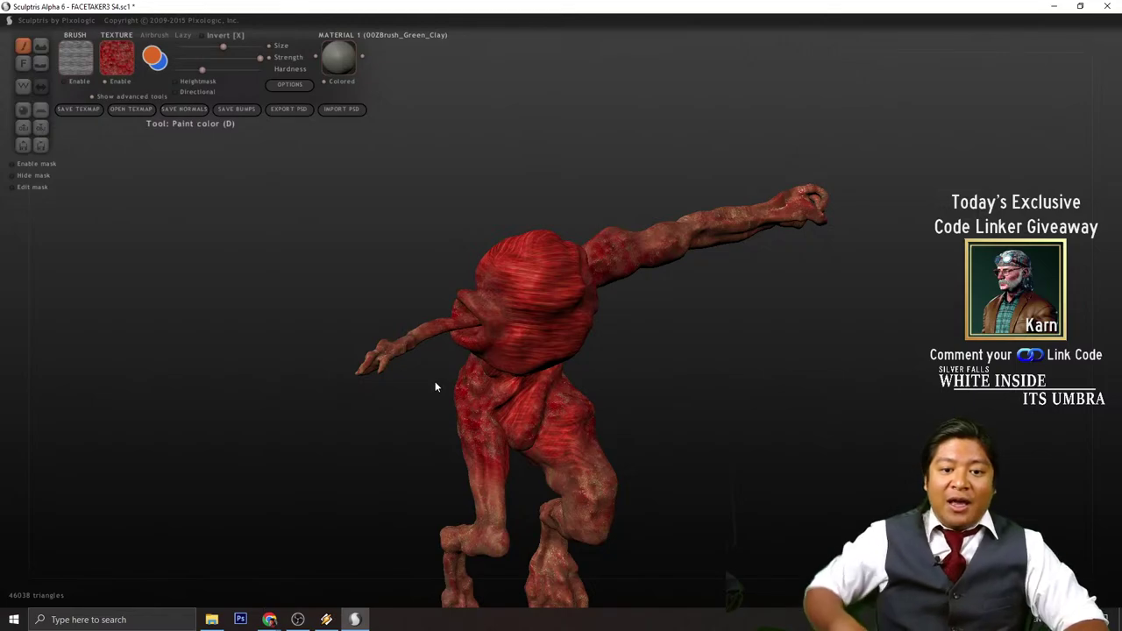
- Switch the paint texture to flesh1 and check the creature's front up close and from a distance
left_click(117, 58)
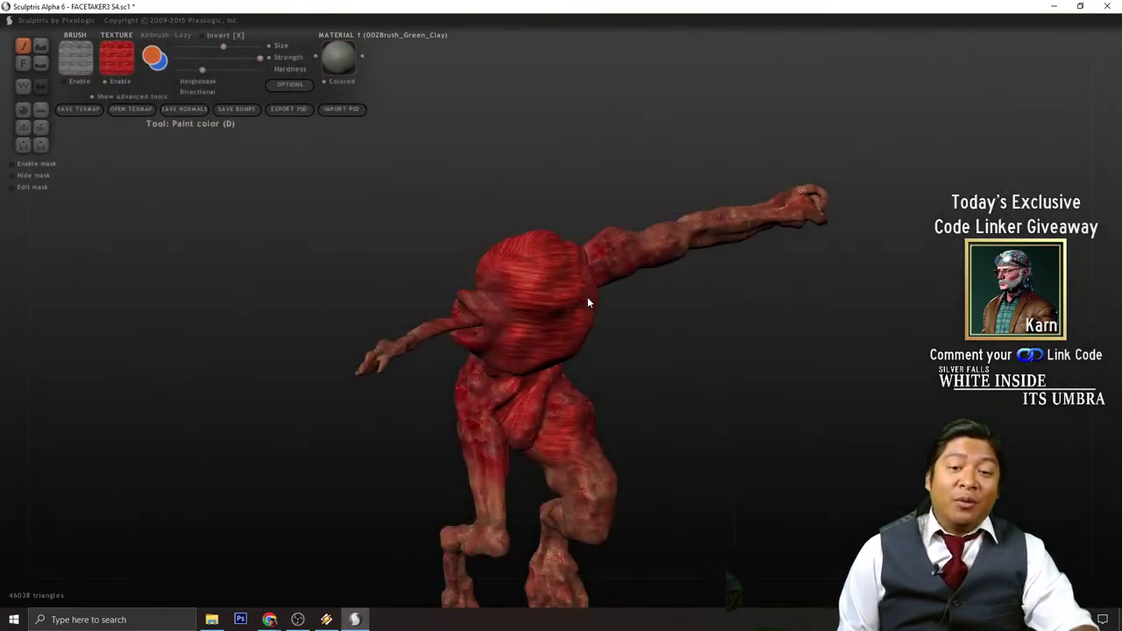
scroll(523, 321, "up", 3)
scroll(526, 327, "down", 4)
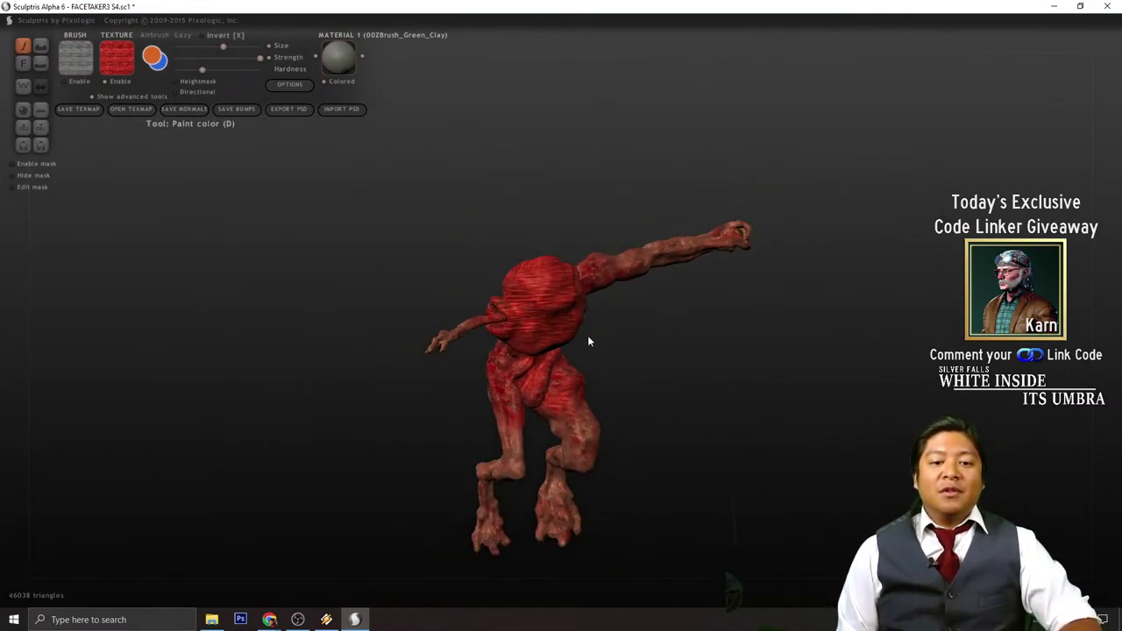
right_click_drag(589, 338, 636, 353)
scroll(639, 353, "up", 5)
scroll(666, 377, "down", 3)
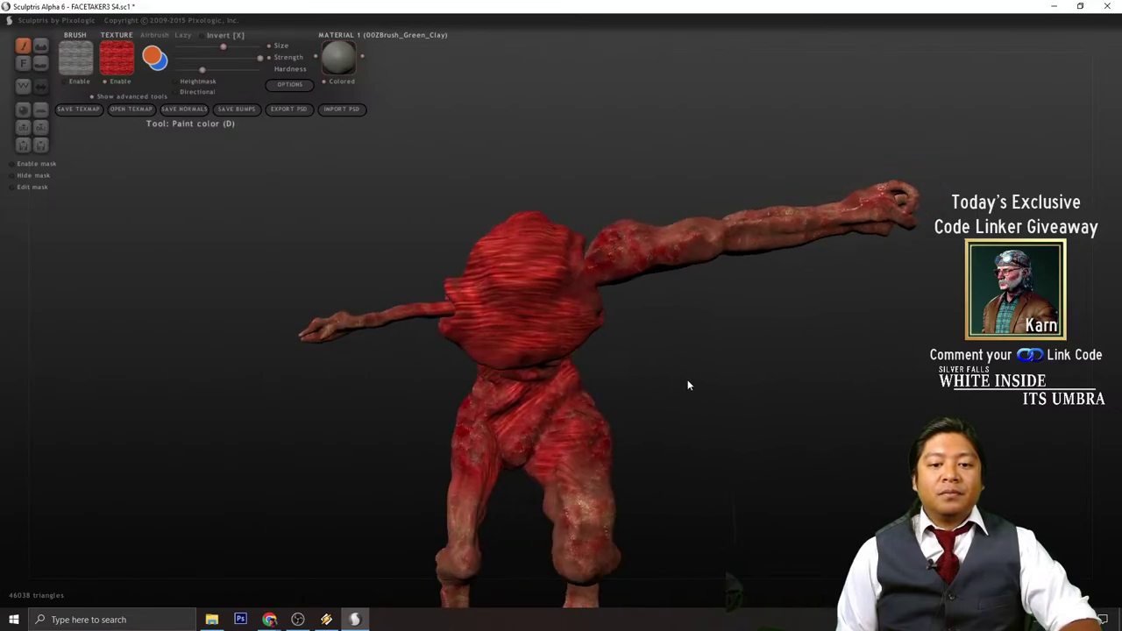
- Reload the Gore_SKin - diffuse texture and blend it over the small arm's base and socket
left_click(121, 68)
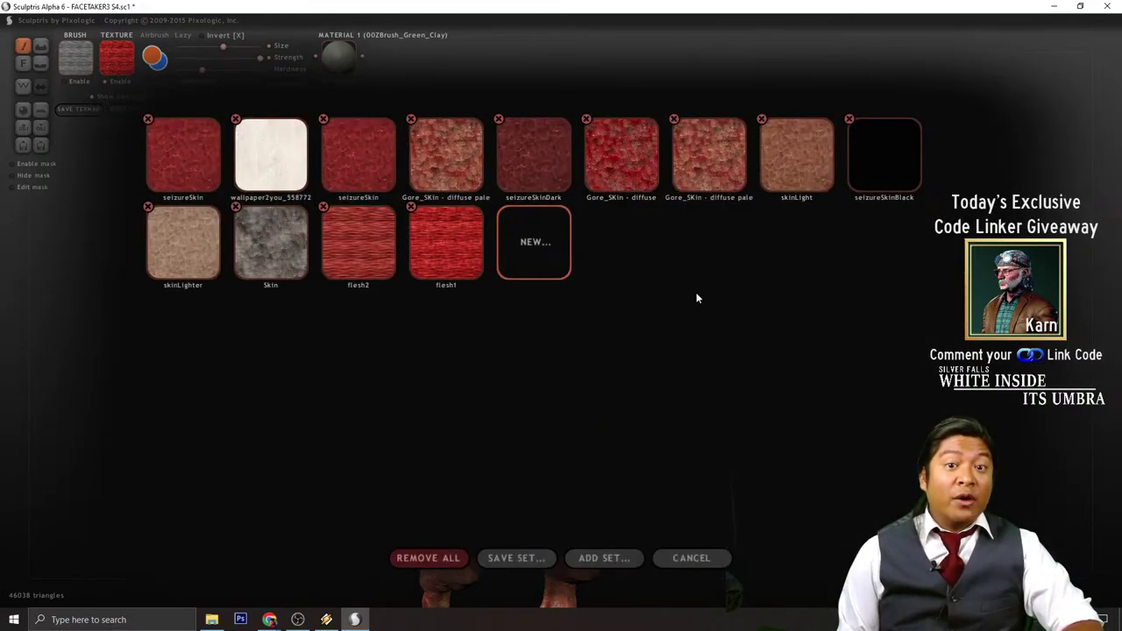
left_click(477, 263)
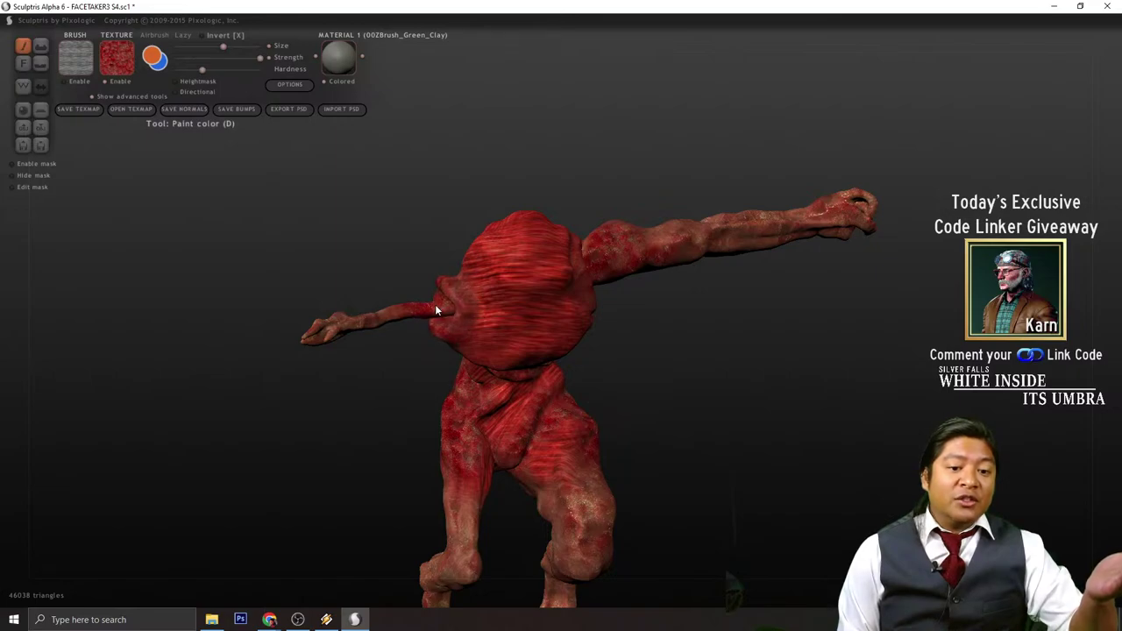
left_click_drag(669, 303, 712, 335)
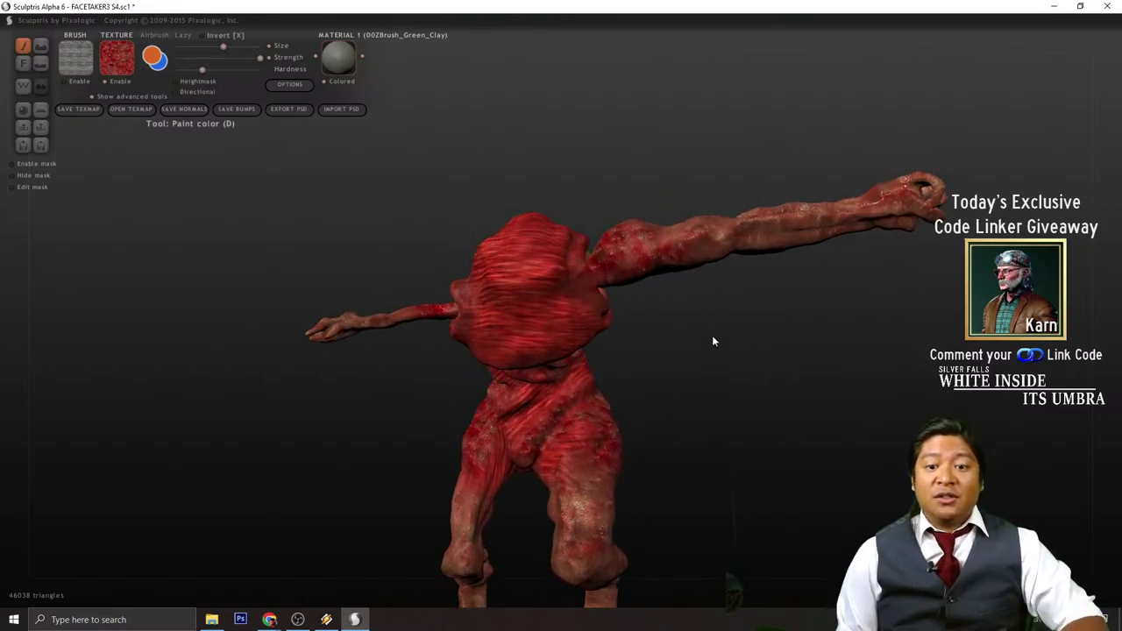
mouse_move(703, 489)
left_mouse_down()
mouse_move(707, 394)
mouse_move(685, 373)
left_mouse_up()
- Check the whole body from front and back, and add Gore_SKin - diffuse texture to the lower back and upper buttocks
scroll(687, 367, "down", 3)
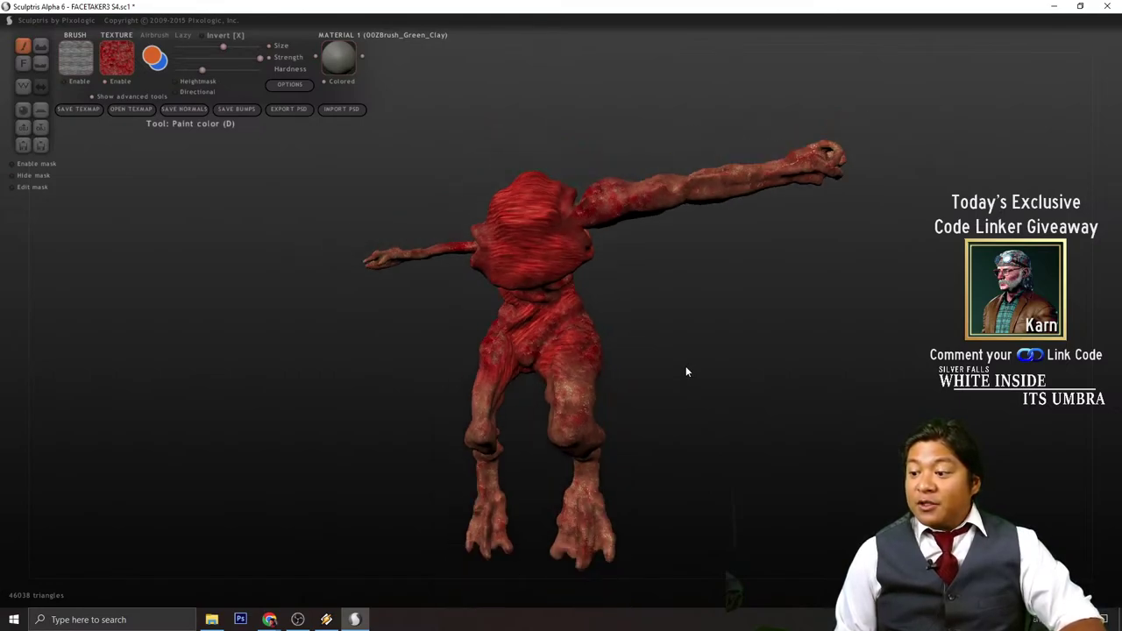
scroll(684, 367, "up", 4)
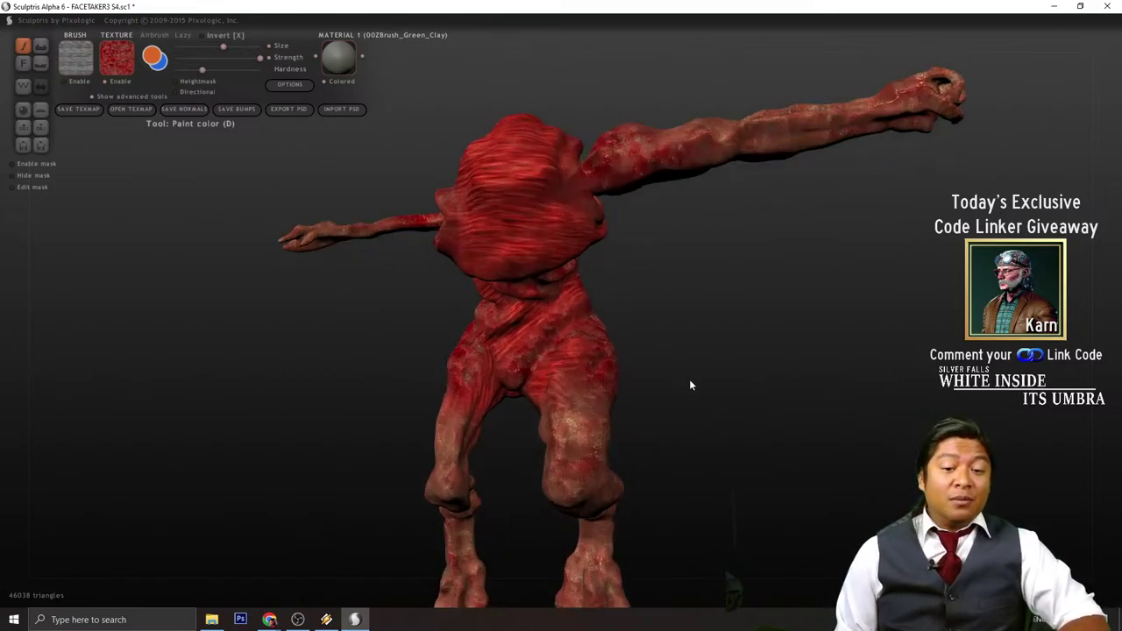
mouse_move(688, 397)
left_mouse_down("alt")
mouse_move(661, 331)
mouse_move(581, 313)
mouse_move(611, 328)
mouse_move(570, 305)
mouse_move(709, 313)
mouse_move(588, 303)
left_mouse_up("alt")
scroll(661, 331, "down", 1)
scroll(614, 345, "up", 3)
scroll(564, 313, "down", 3)
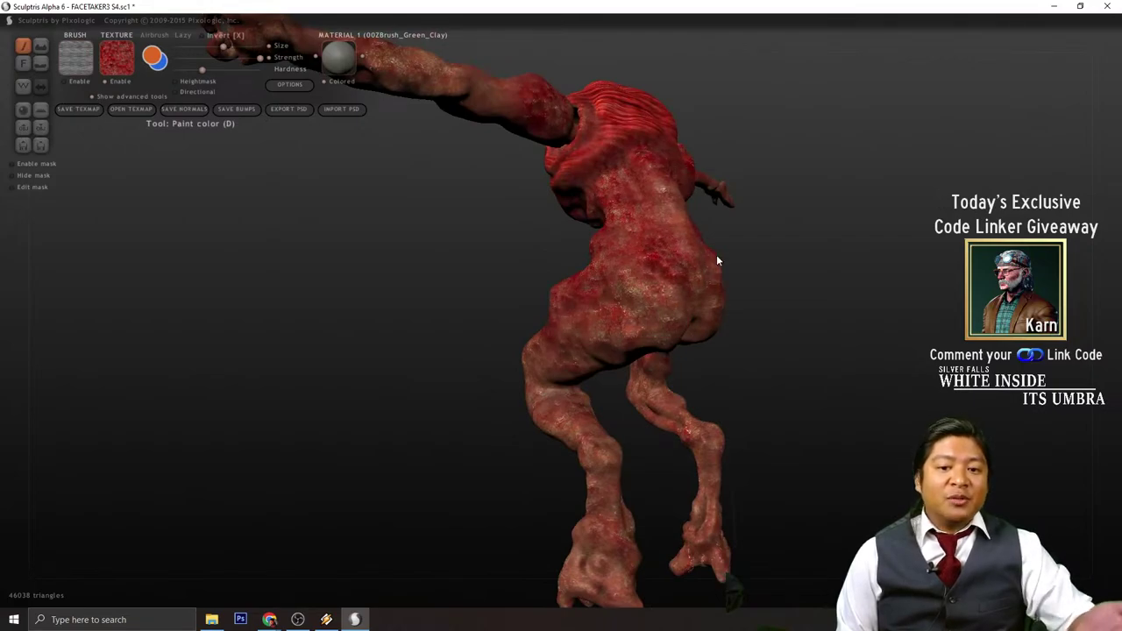
left_click_drag(716, 260, 677, 306)
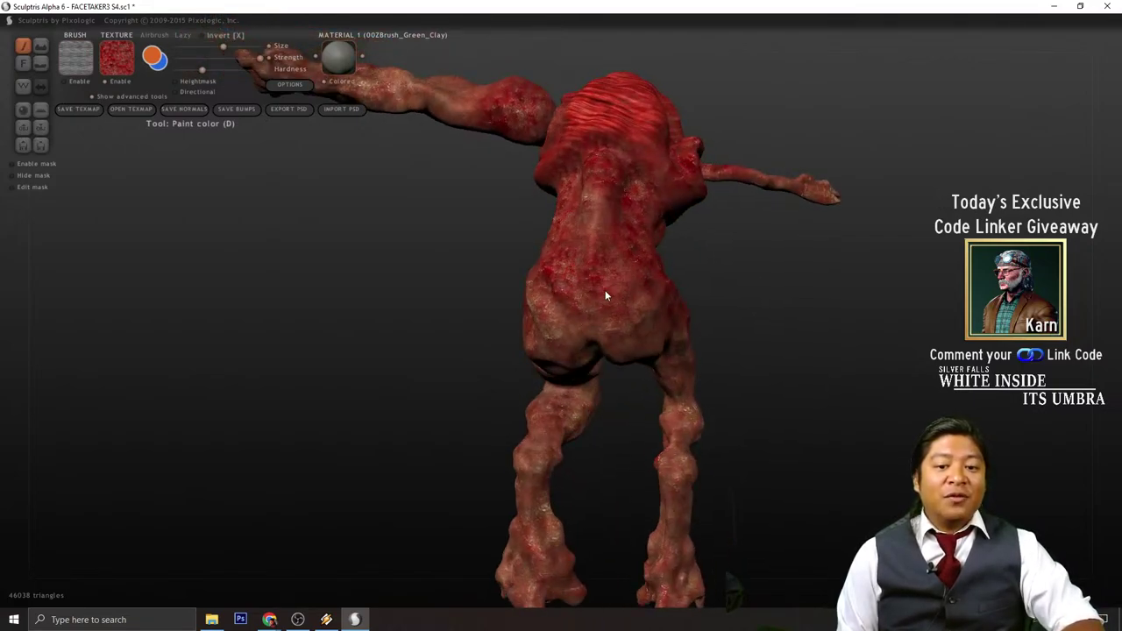
left_click_drag(736, 346, 582, 314)
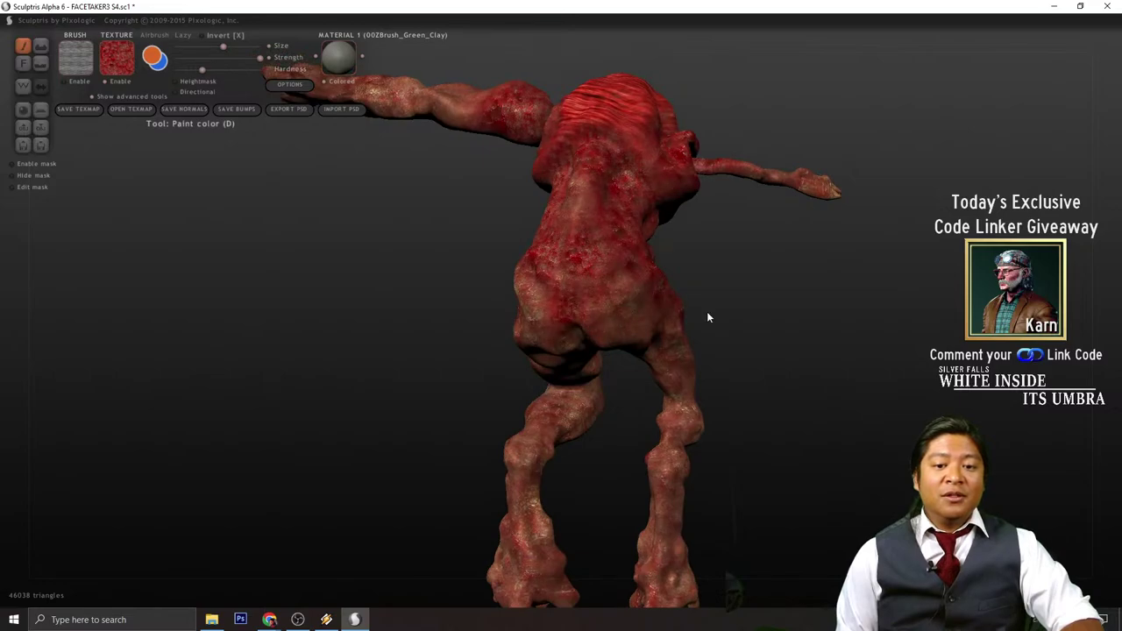
mouse_move(709, 318)
left_mouse_down()
mouse_move(662, 359)
mouse_move(526, 366)
mouse_move(541, 304)
mouse_move(670, 335)
mouse_move(631, 336)
left_mouse_up()
- Load the flesh1 texture and paint muscle fibres along the front and top of the large arm, from elbow to hand
scroll(632, 336, "up", 3)
left_click(116, 57)
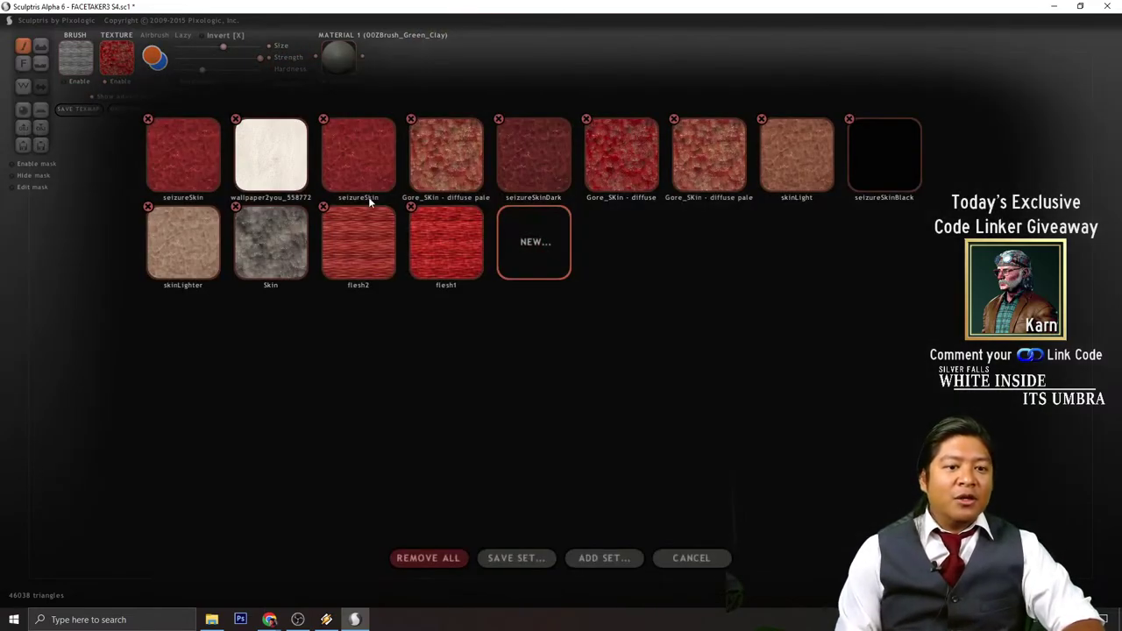
left_click(464, 279)
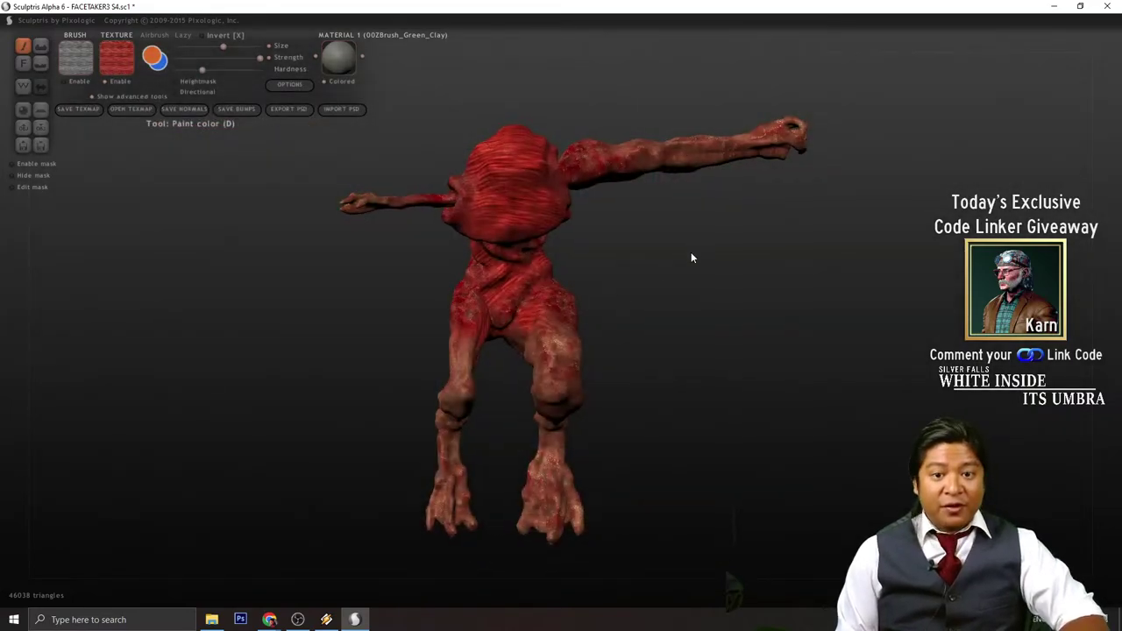
mouse_move(692, 255)
left_mouse_down()
mouse_move(596, 383)
mouse_move(456, 334)
left_mouse_up()
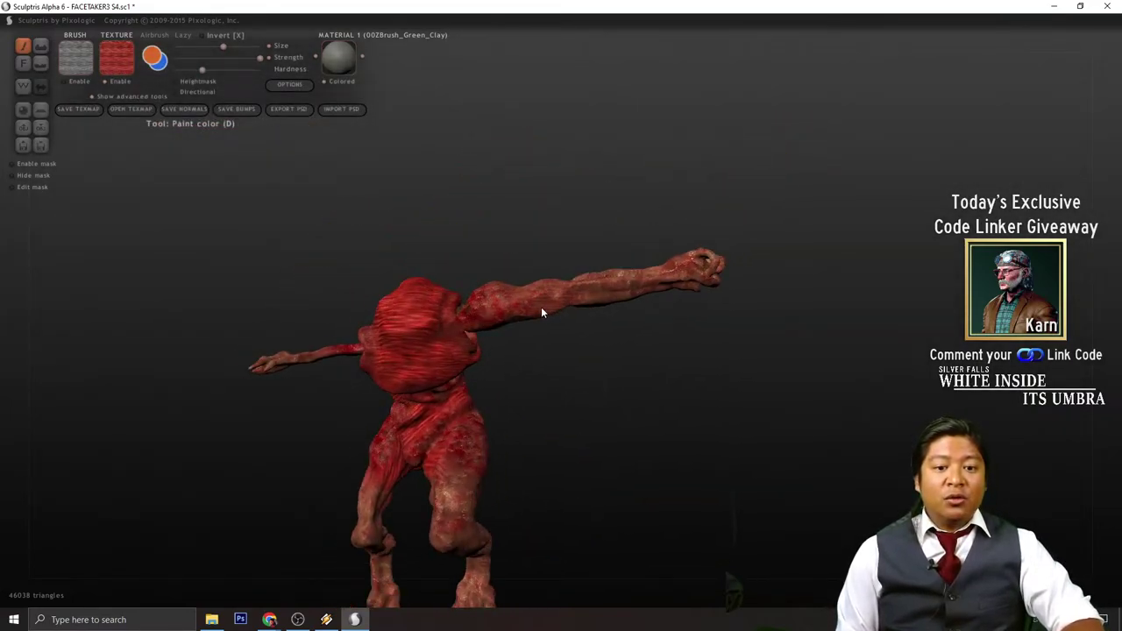
left_click_drag(536, 305, 575, 291)
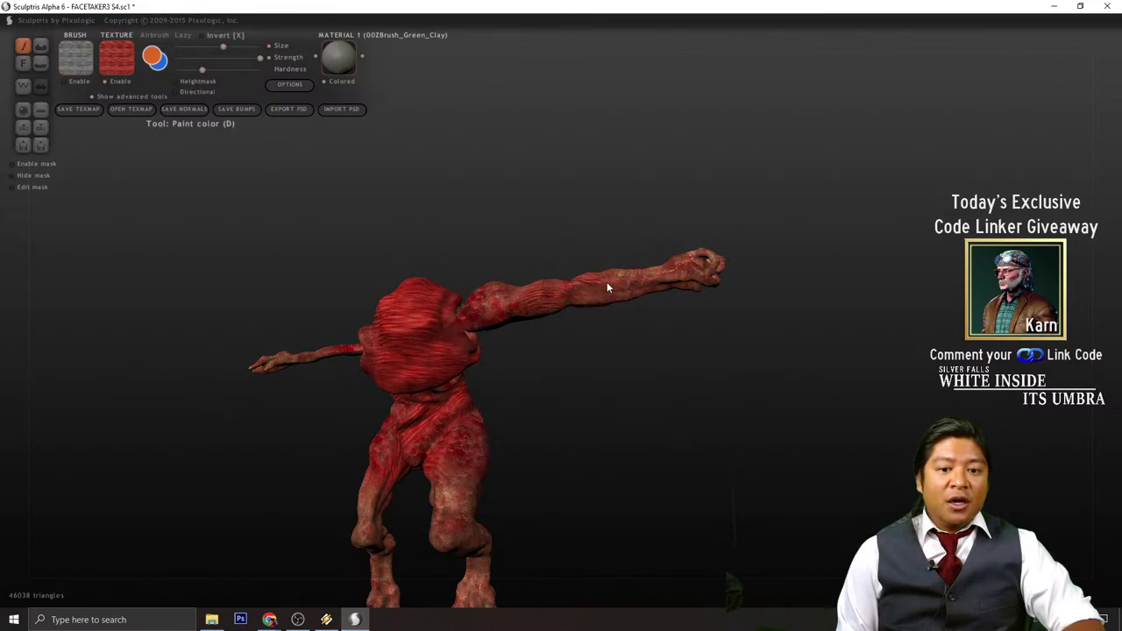
left_click_drag(627, 342, 644, 483)
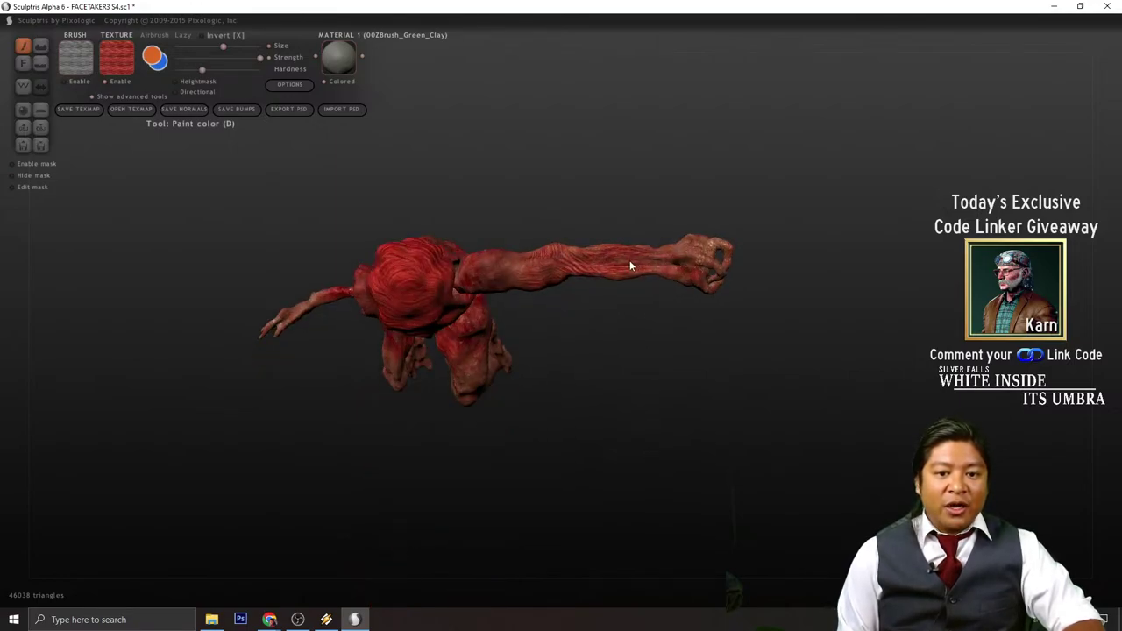
left_click_drag(651, 346, 655, 278)
right_click_drag(659, 279, 664, 278)
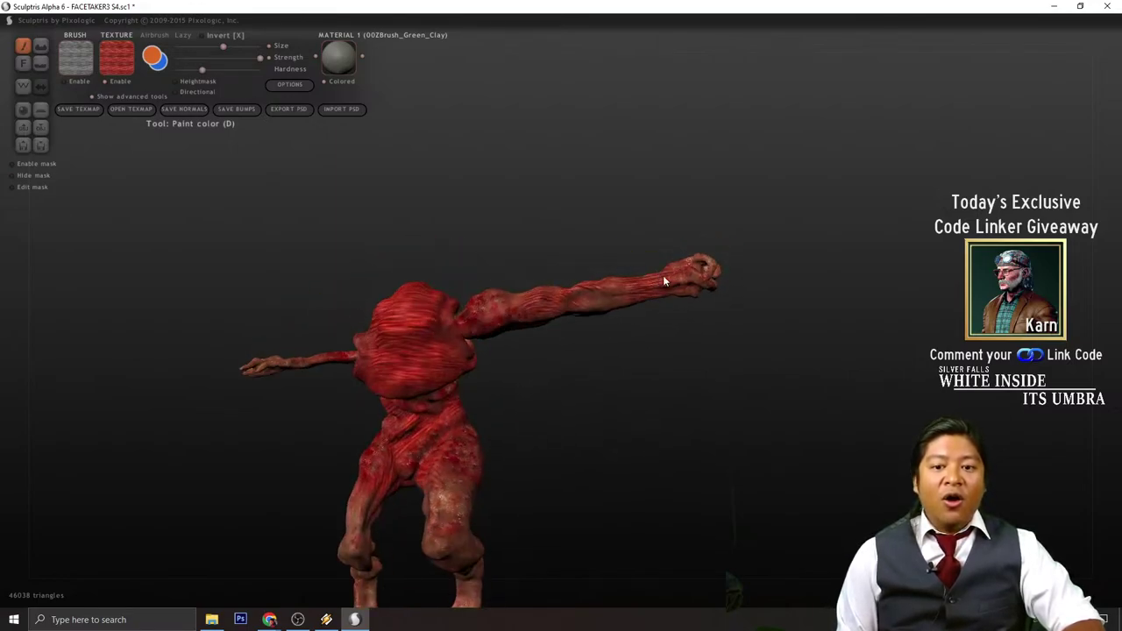
- Continue the flesh1 fibres around the underside and back of the large arm's forearm and wrist
right_click_drag(588, 303, 639, 348)
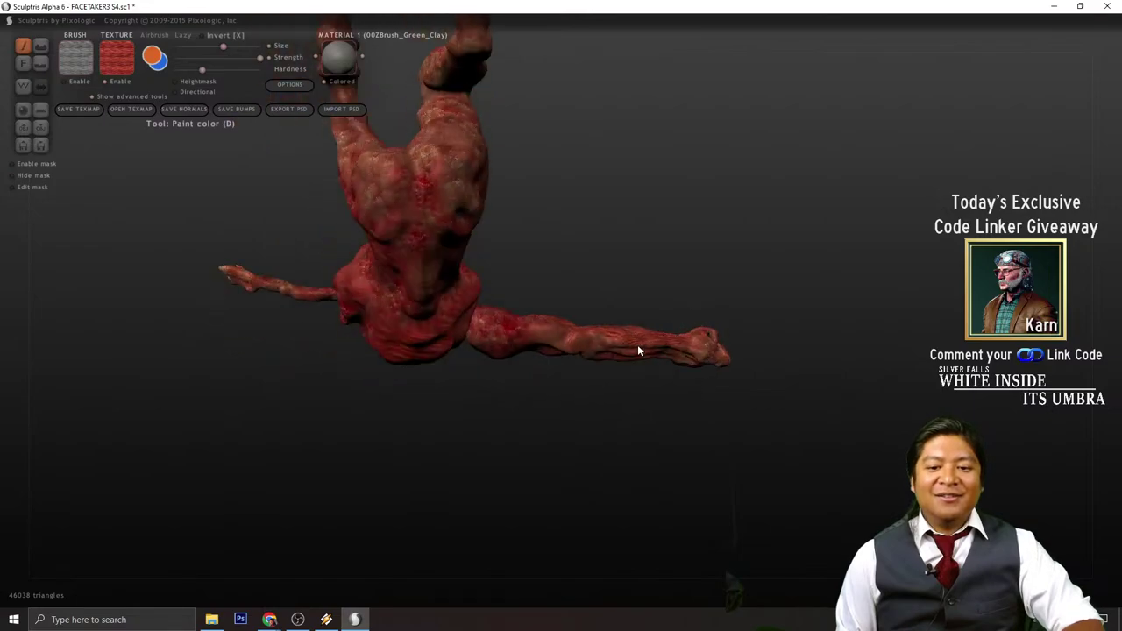
right_click_drag(663, 406, 601, 334)
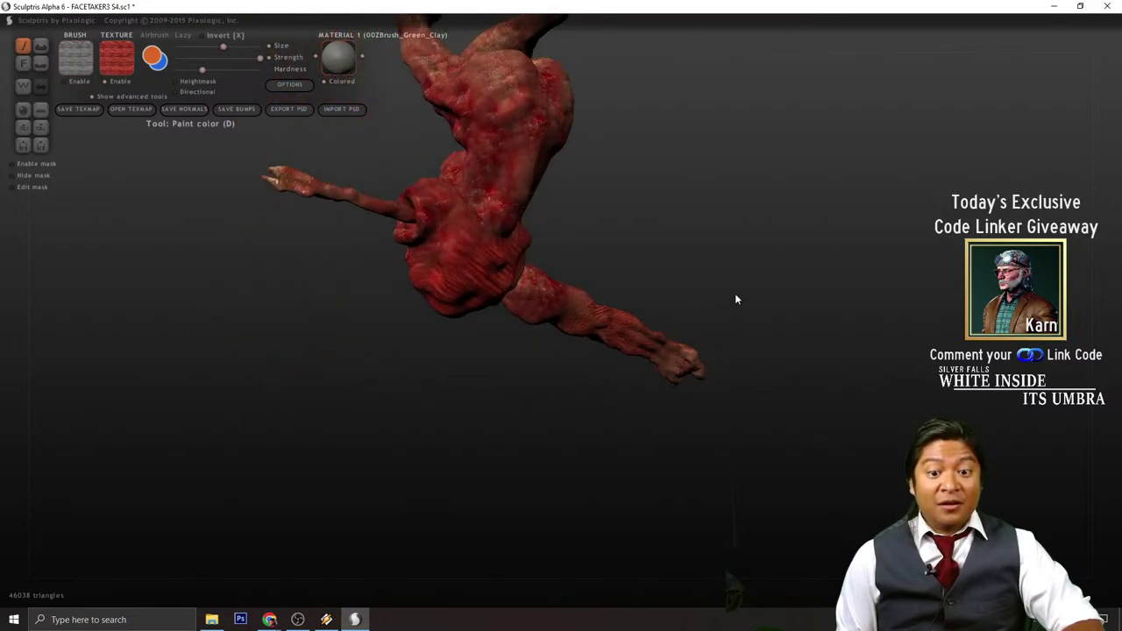
right_click_drag(737, 300, 640, 364)
left_click_drag(478, 328, 501, 345)
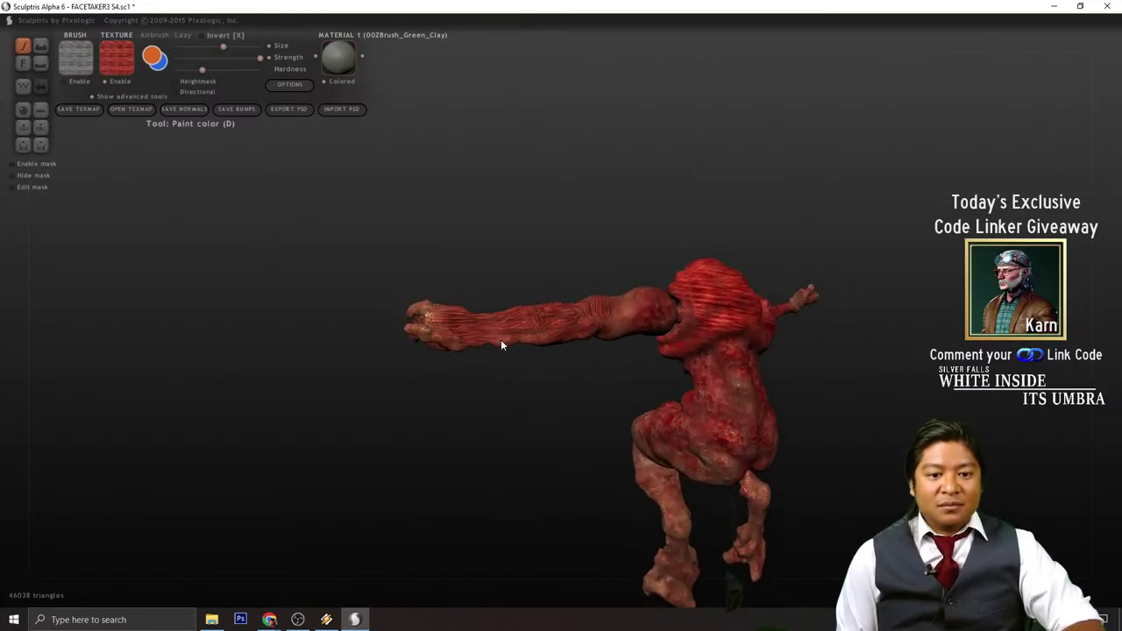
right_click_drag(510, 329, 566, 373)
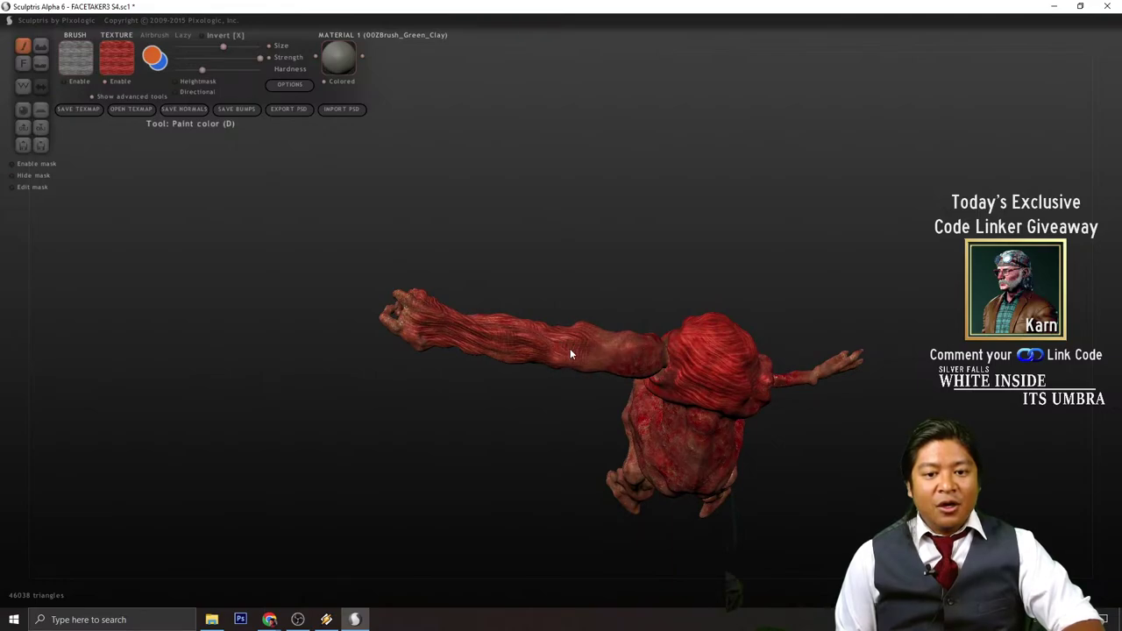
right_click_drag(499, 353, 574, 312)
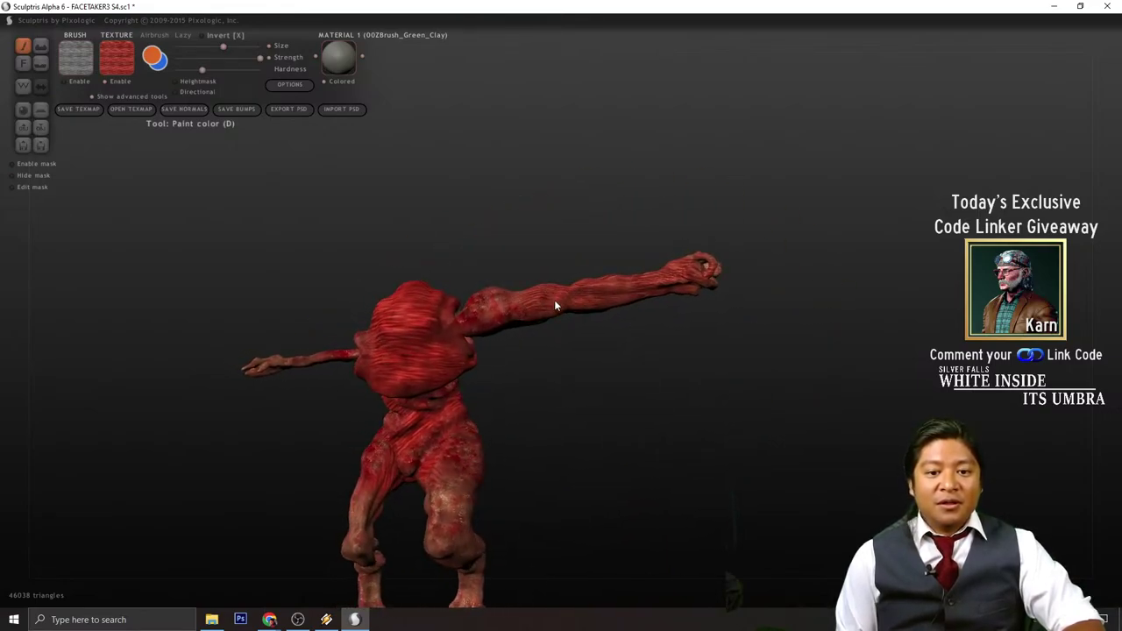
right_click_drag(594, 363, 752, 307)
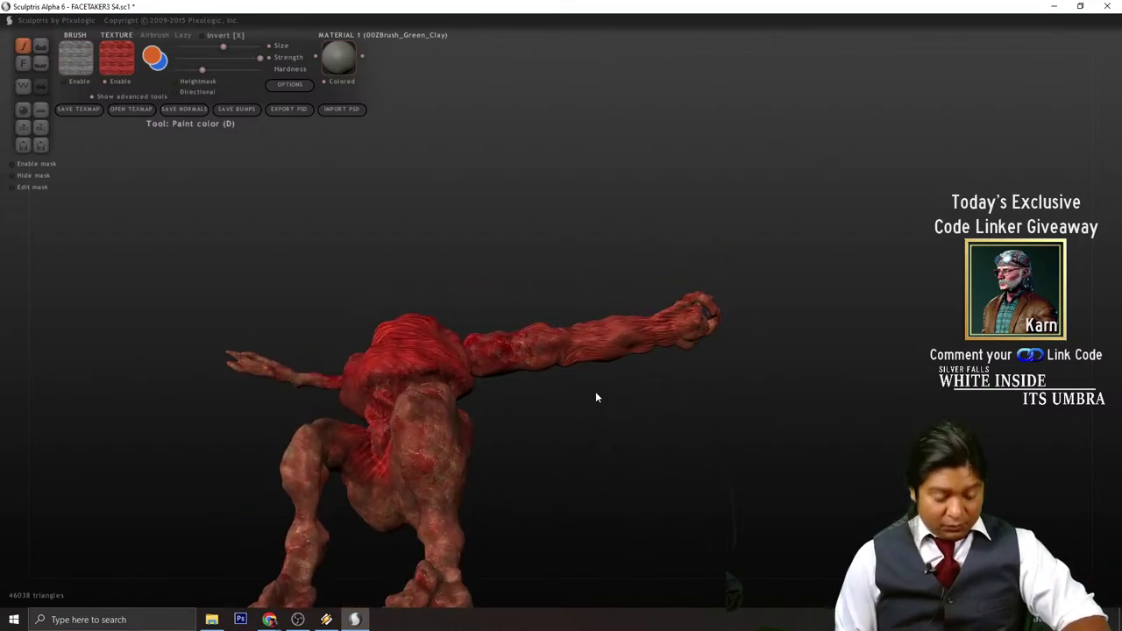
- Blend the flesh1 fibres up the large arm's upper section towards the gore-textured shoulder
right_click_drag(596, 398, 644, 327)
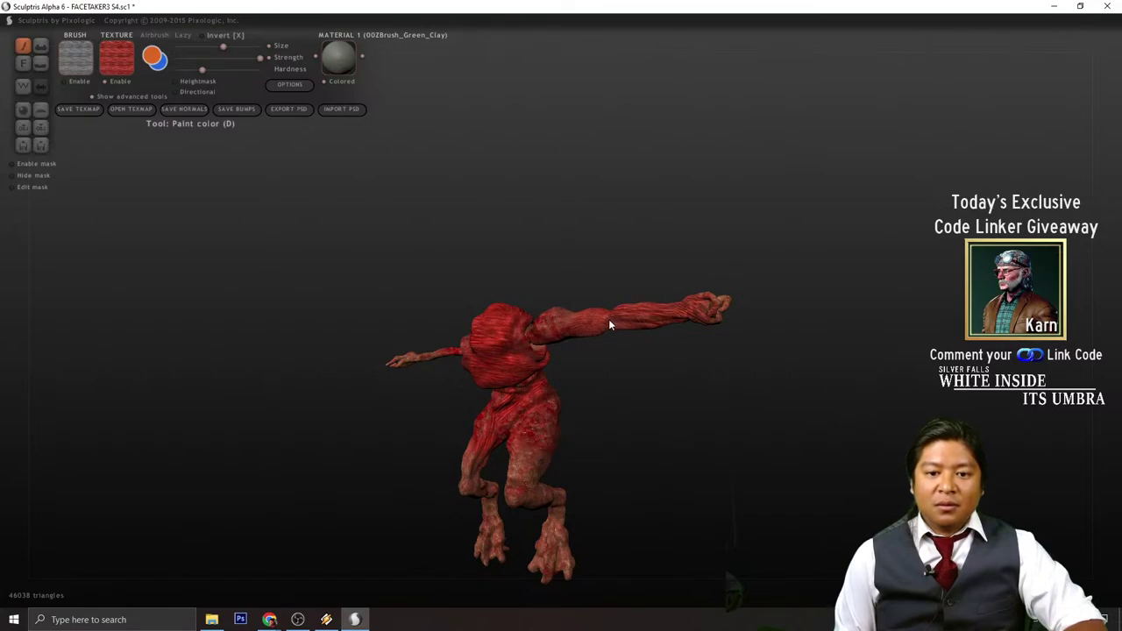
right_click_drag(685, 369, 700, 323)
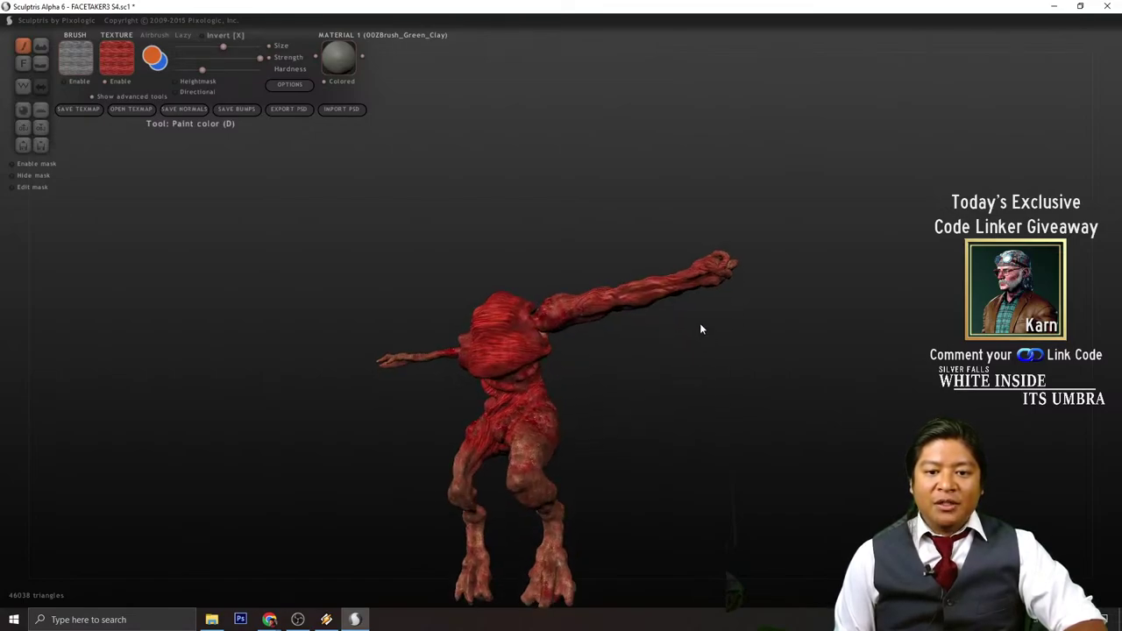
scroll(700, 324, "up", 5)
scroll(696, 334, "down", 1)
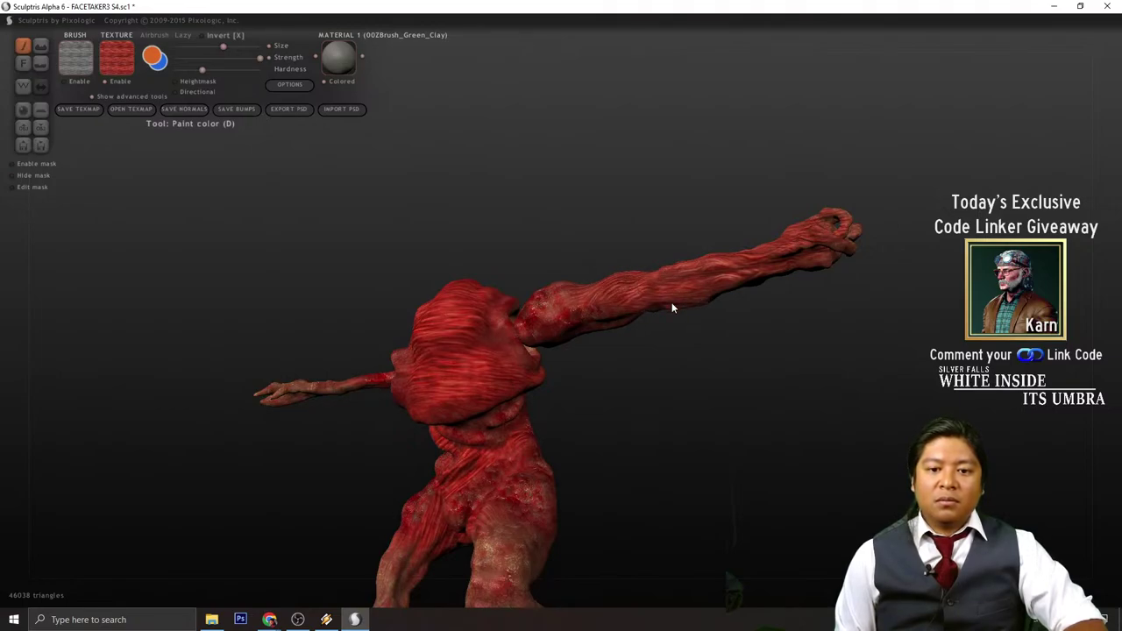
right_click_drag(672, 306, 619, 294)
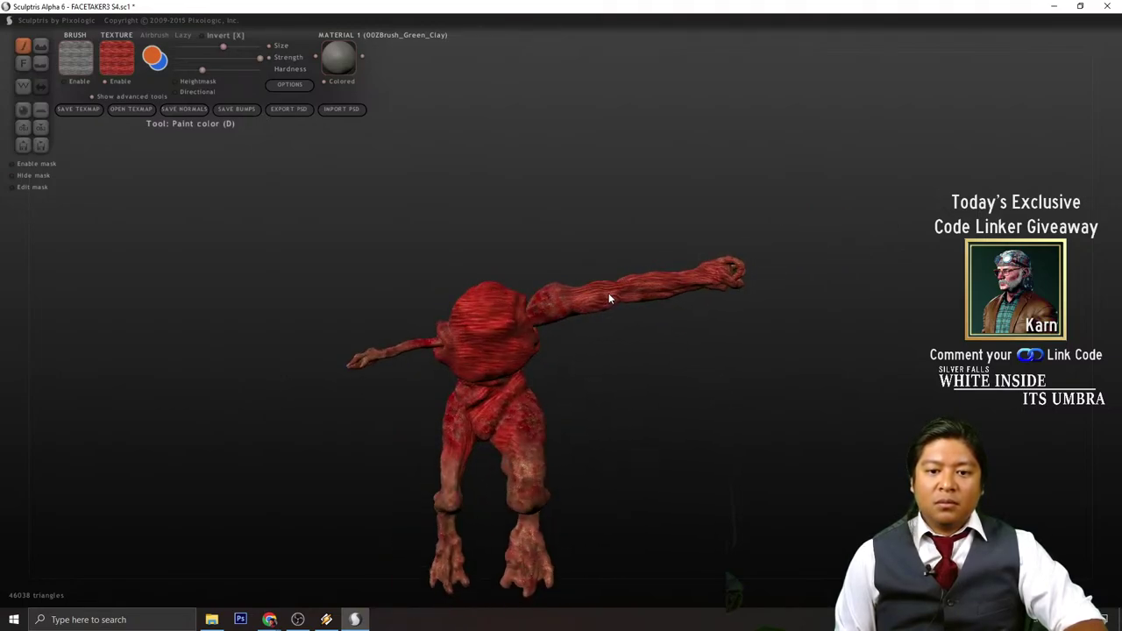
scroll(714, 380, "up", 4)
scroll(714, 380, "down", 3)
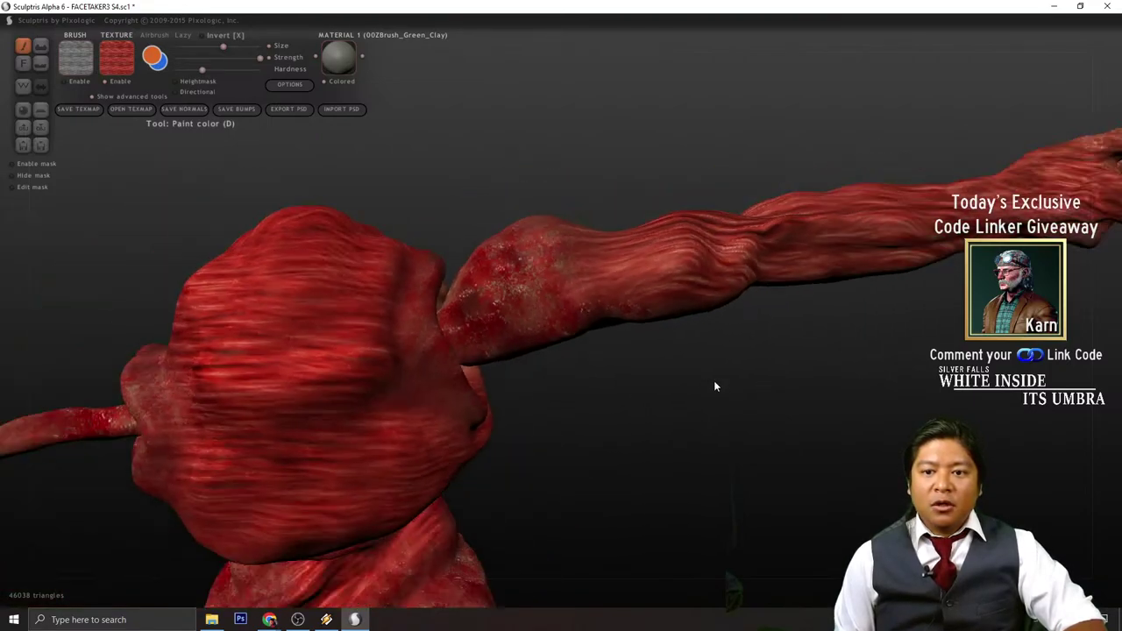
right_click_drag(764, 377, 629, 445)
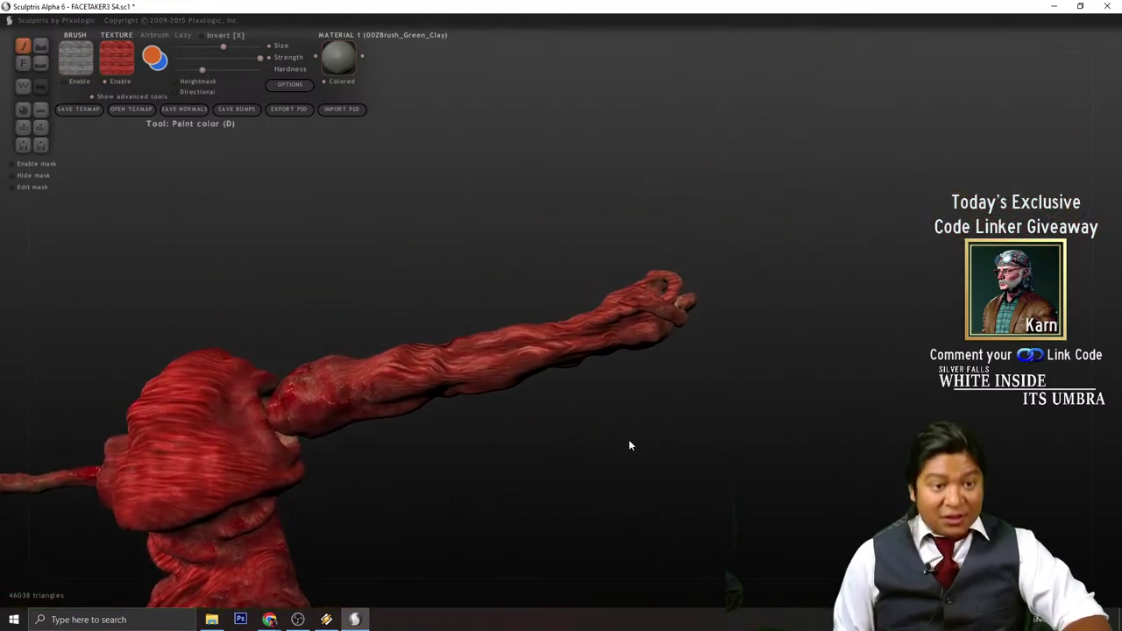
- Switch to the Gore_SKin - diffuse texture and paint it over the large hand's palm and fingers
left_click(118, 63)
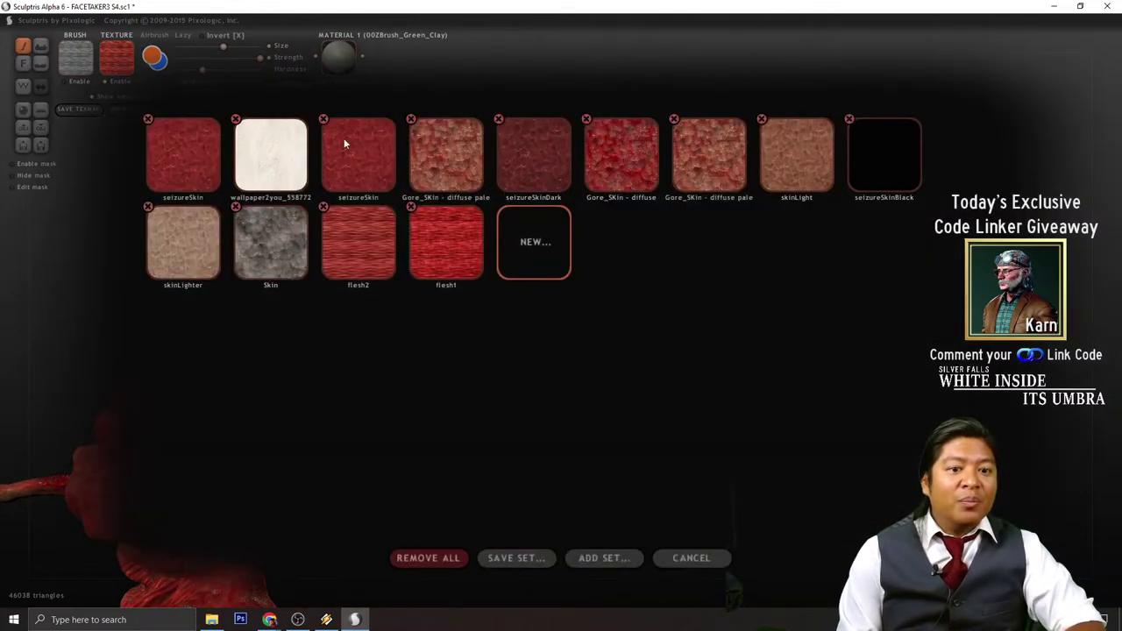
left_click(621, 154)
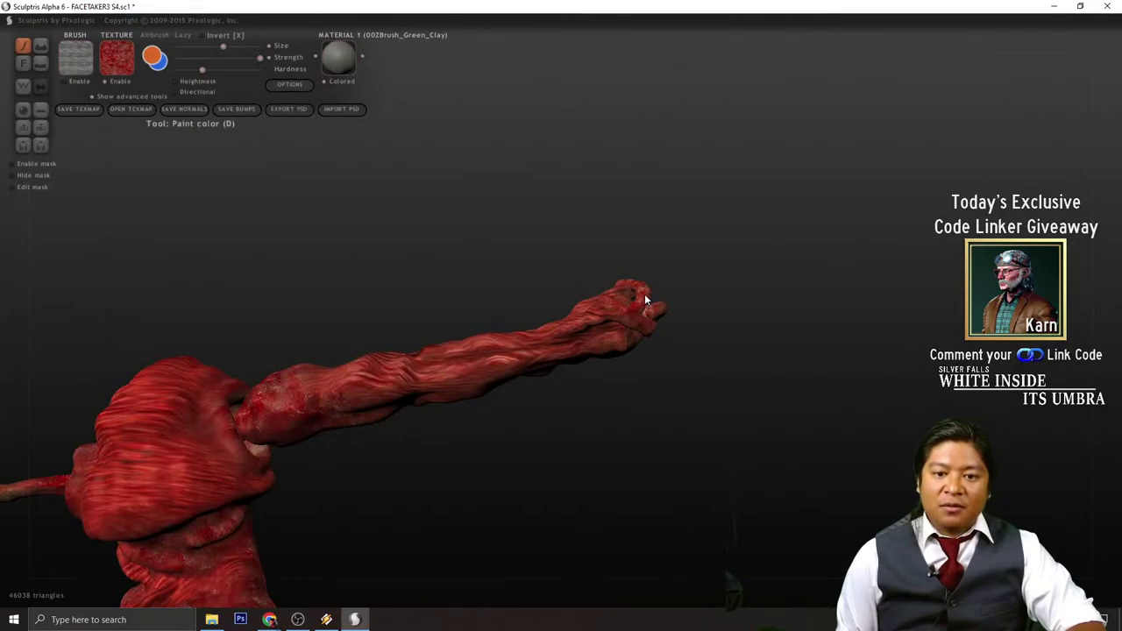
left_click_drag(719, 314, 627, 269)
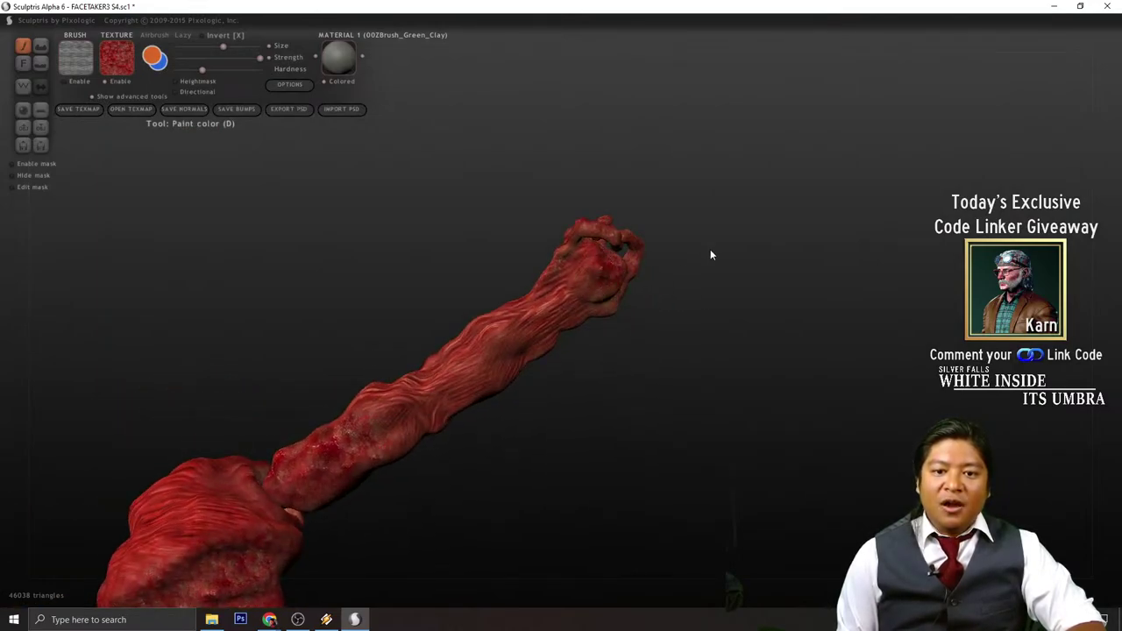
left_click_drag(710, 255, 553, 250)
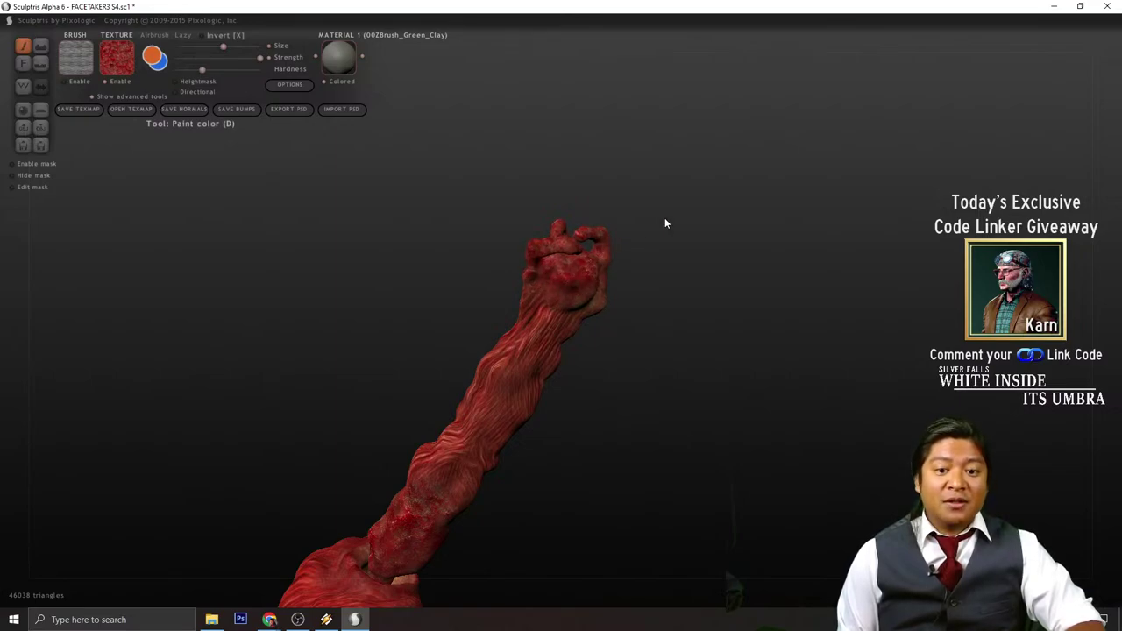
mouse_move(664, 223)
left_mouse_down()
mouse_move(559, 293)
mouse_move(498, 304)
mouse_move(512, 263)
mouse_move(478, 357)
mouse_move(521, 263)
mouse_move(711, 298)
mouse_move(616, 363)
mouse_move(751, 338)
mouse_move(643, 406)
mouse_move(514, 444)
mouse_move(709, 365)
left_mouse_up()
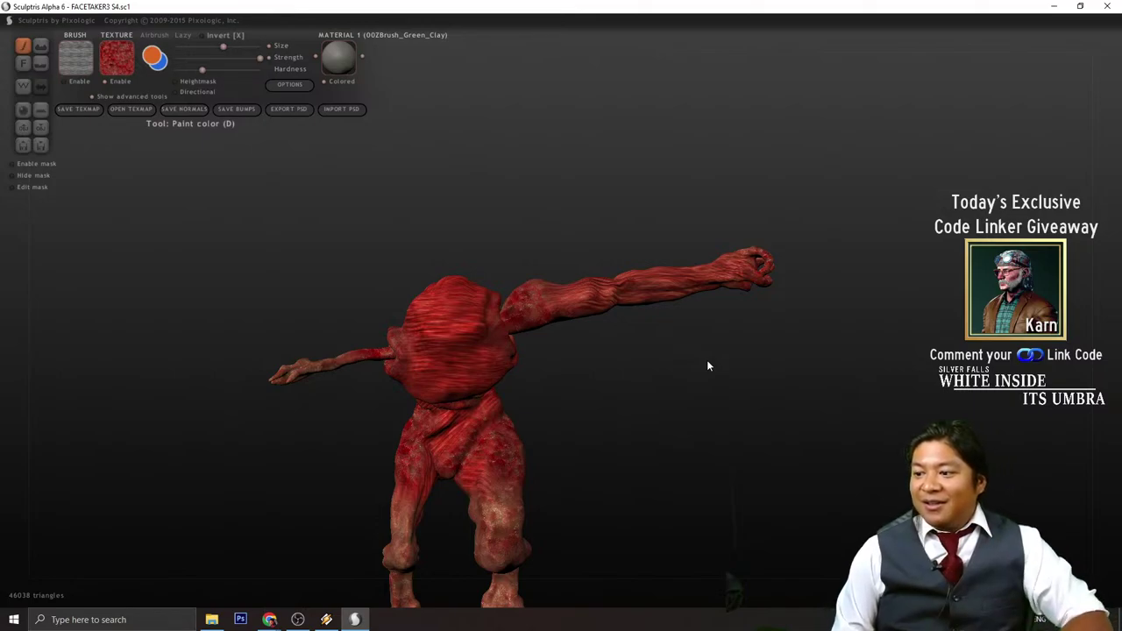
- Paint the Gore_SKin - diffuse texture over the front and back of the small arm and its hand
scroll(708, 367, "up", 2)
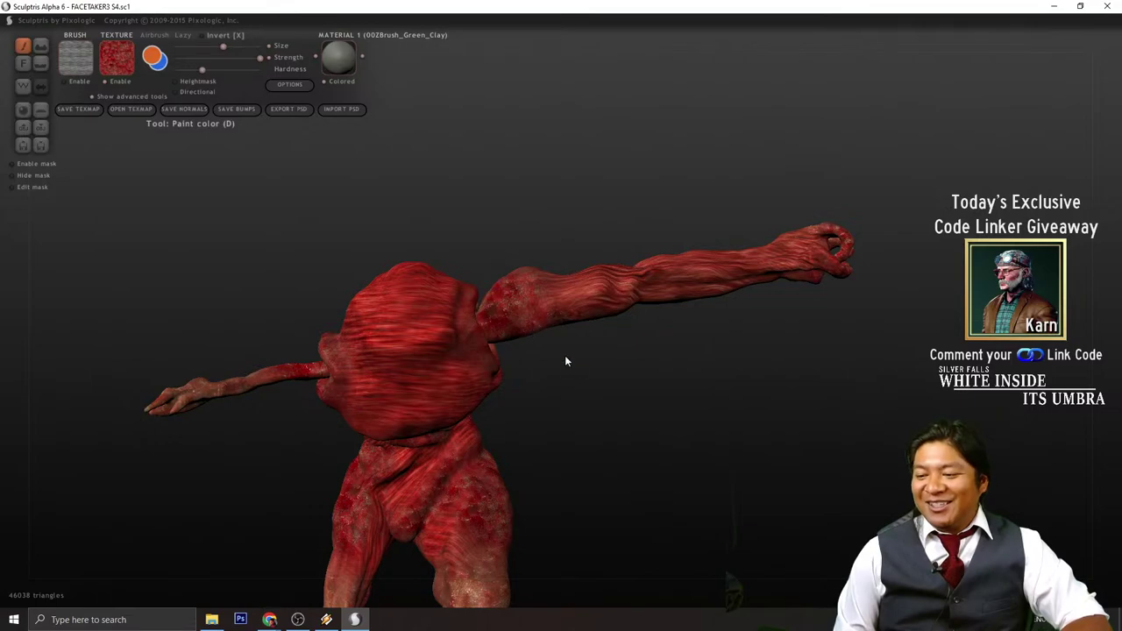
mouse_move(561, 453)
left_mouse_down()
mouse_move(722, 399)
mouse_move(747, 404)
mouse_move(468, 463)
mouse_move(436, 432)
left_mouse_up()
scroll(436, 427, "up", 3)
left_click_drag(436, 356, 377, 359)
scroll(395, 354, "down", 1)
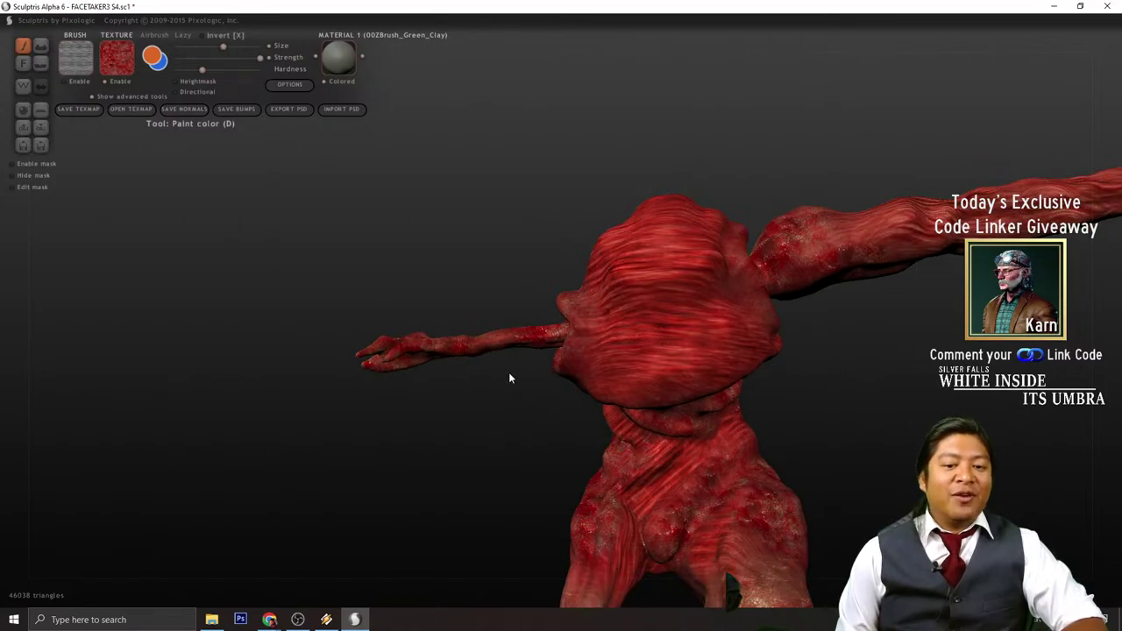
left_click_drag(510, 378, 468, 334)
mouse_move(395, 363)
left_mouse_down()
mouse_move(448, 406)
mouse_move(717, 470)
mouse_move(751, 324)
mouse_move(687, 305)
left_mouse_up()
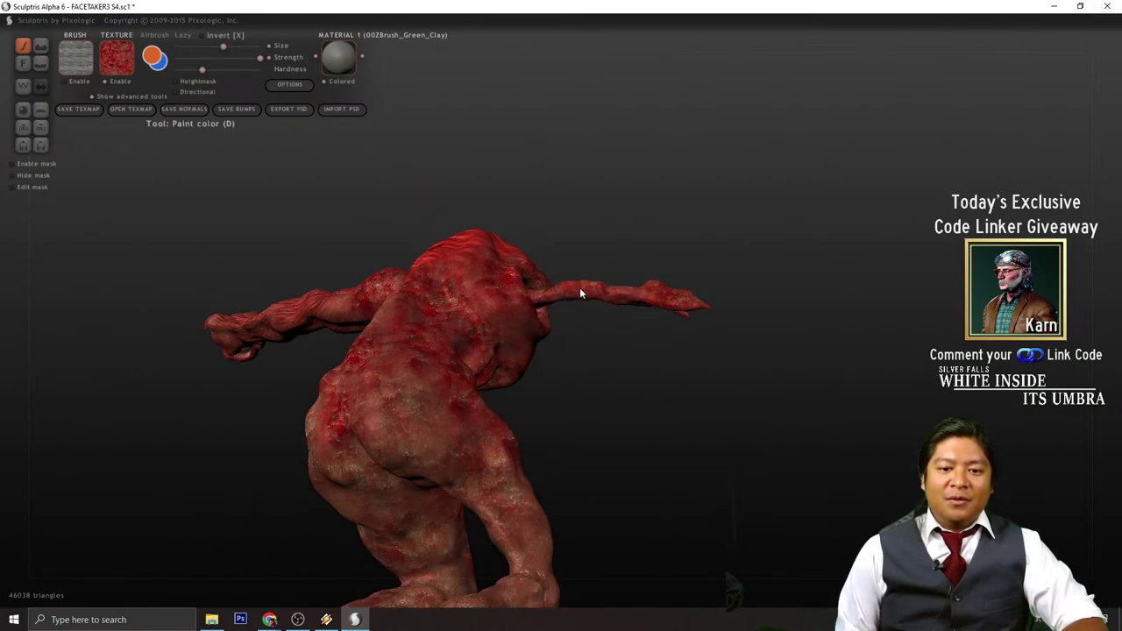
left_click_drag(654, 297, 687, 361)
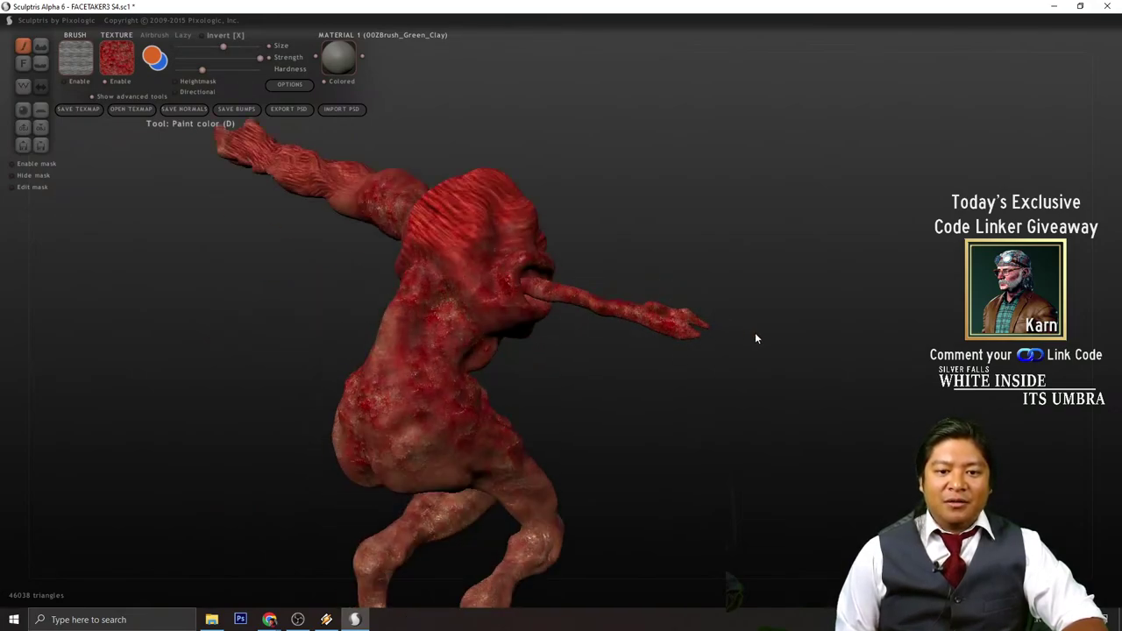
mouse_move(757, 338)
left_mouse_down()
mouse_move(547, 341)
mouse_move(545, 304)
left_mouse_up()
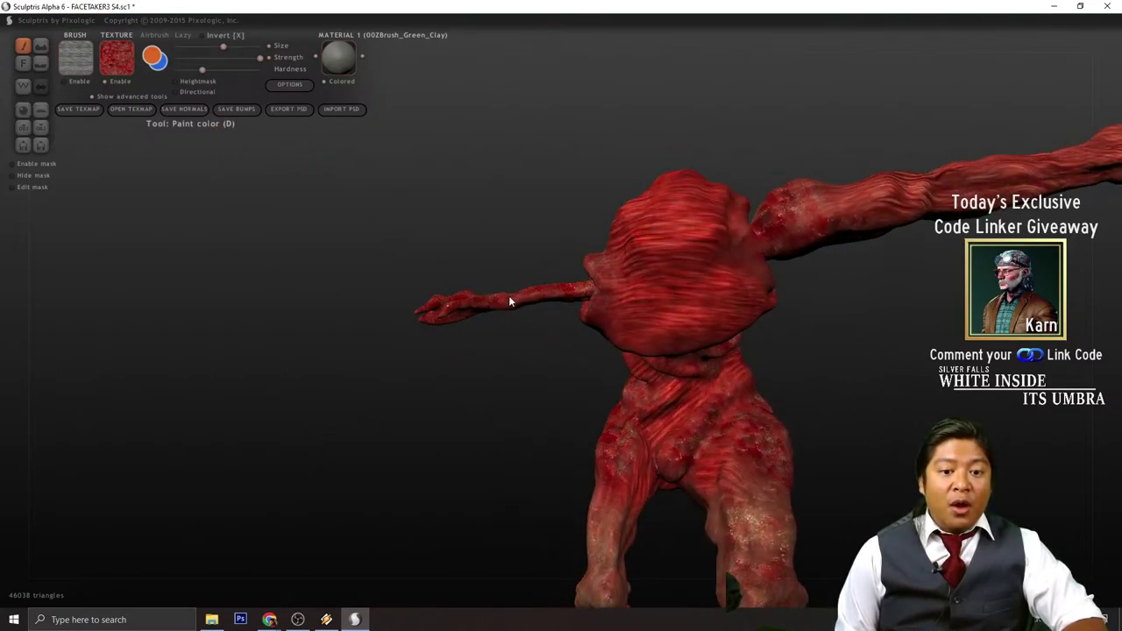
- Fill in the small arm's remaining pale areas and the underside of its hand with Gore_SKin - diffuse
mouse_move(509, 296)
right_mouse_down()
mouse_move(601, 336)
mouse_move(582, 293)
mouse_move(716, 357)
mouse_move(539, 306)
right_mouse_up()
scroll(538, 306, "up", 3)
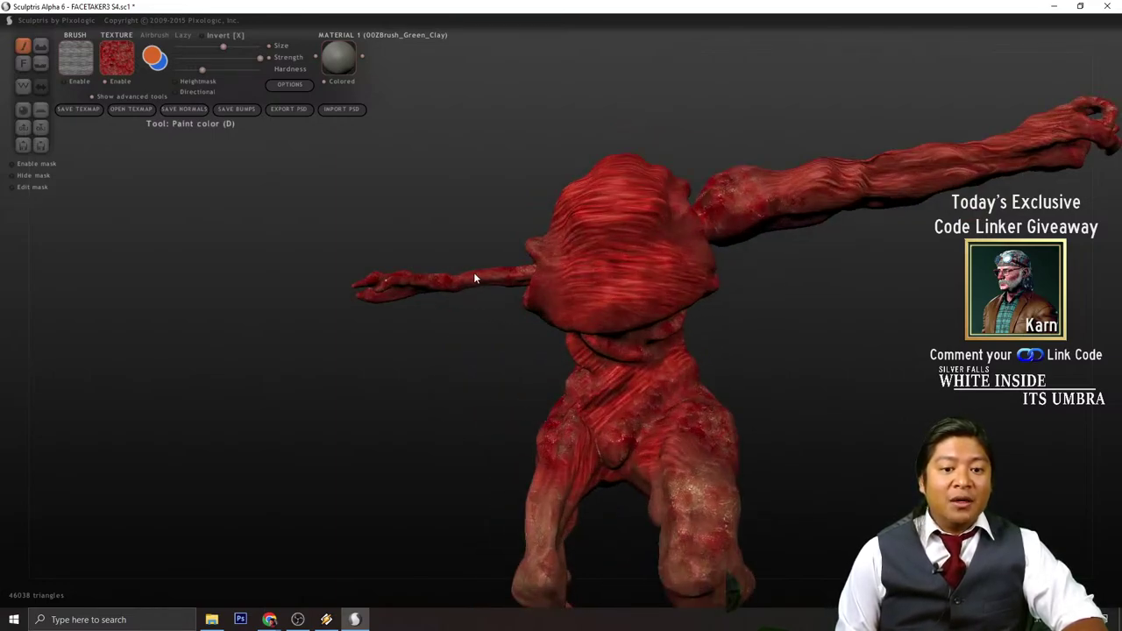
mouse_move(414, 261)
right_mouse_down()
mouse_move(428, 290)
mouse_move(422, 304)
right_mouse_up()
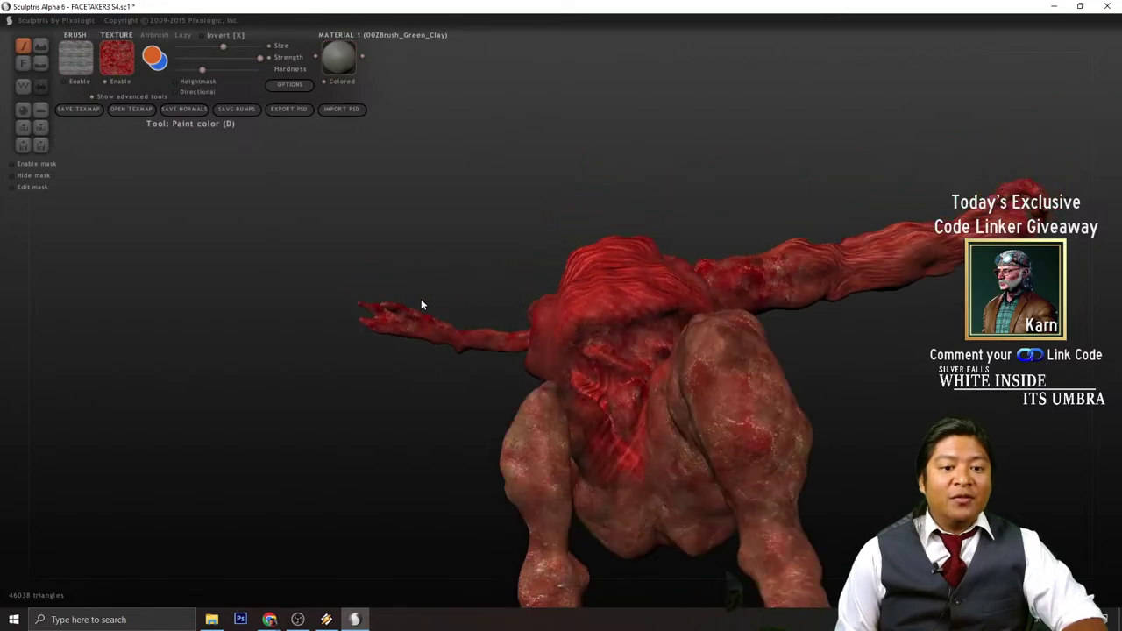
right_click_drag(429, 376, 353, 343)
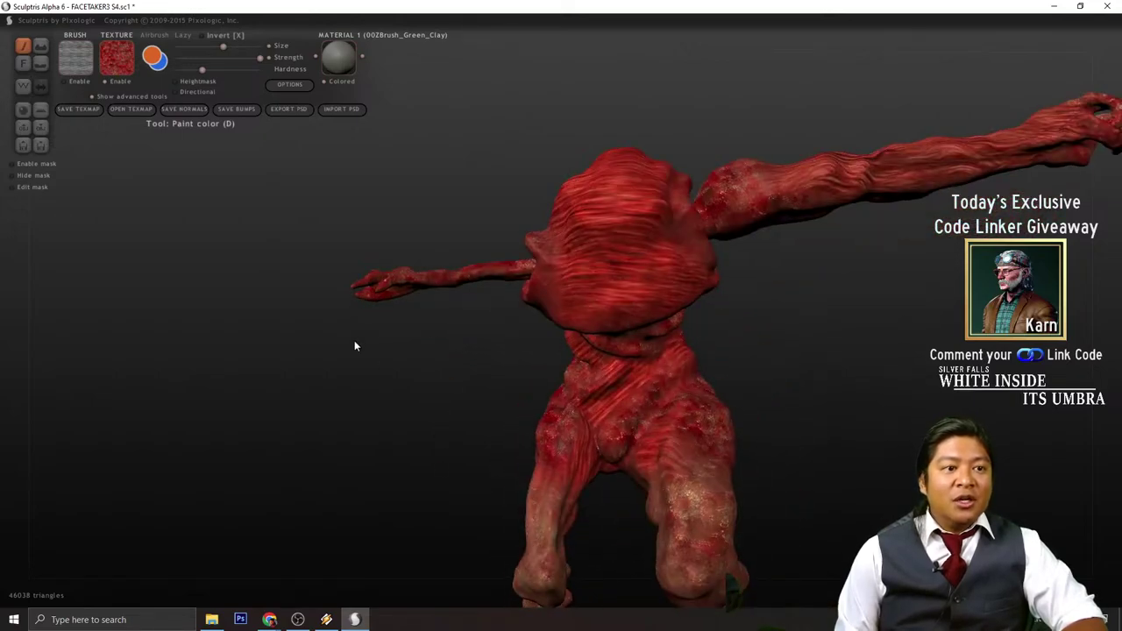
- Switch to the Gore_SKin - diffuse pale texture and paint it along the raised rim of the small arm's socket
left_click(127, 70)
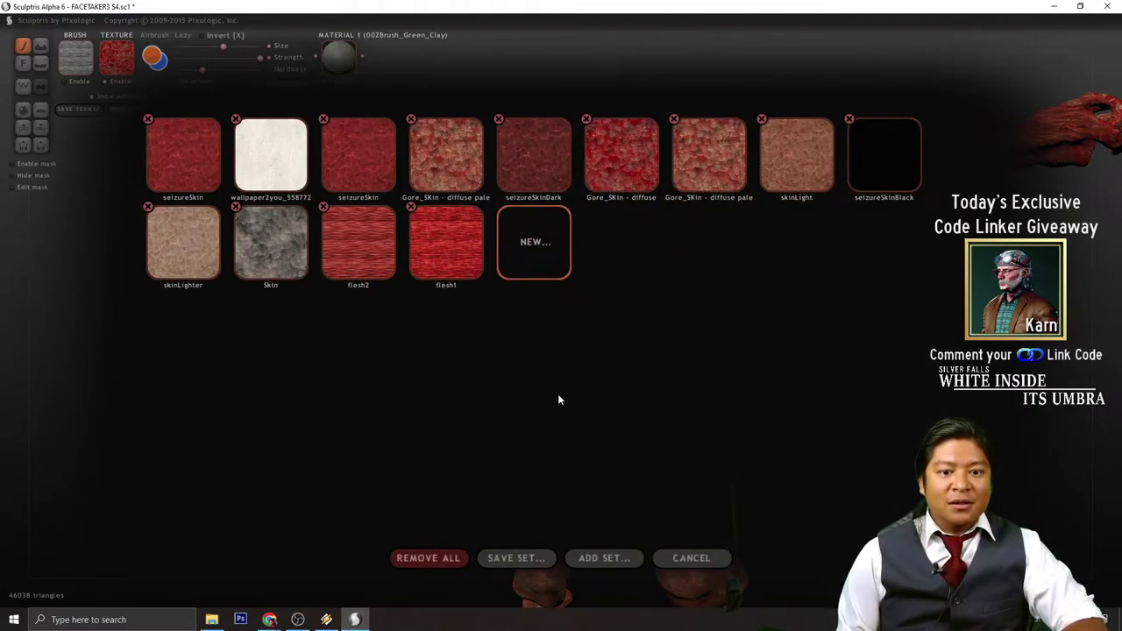
key("Escape")
scroll(726, 352, "up", 2)
middle_click_drag(726, 353, 943, 356)
scroll(544, 285, "down", 5)
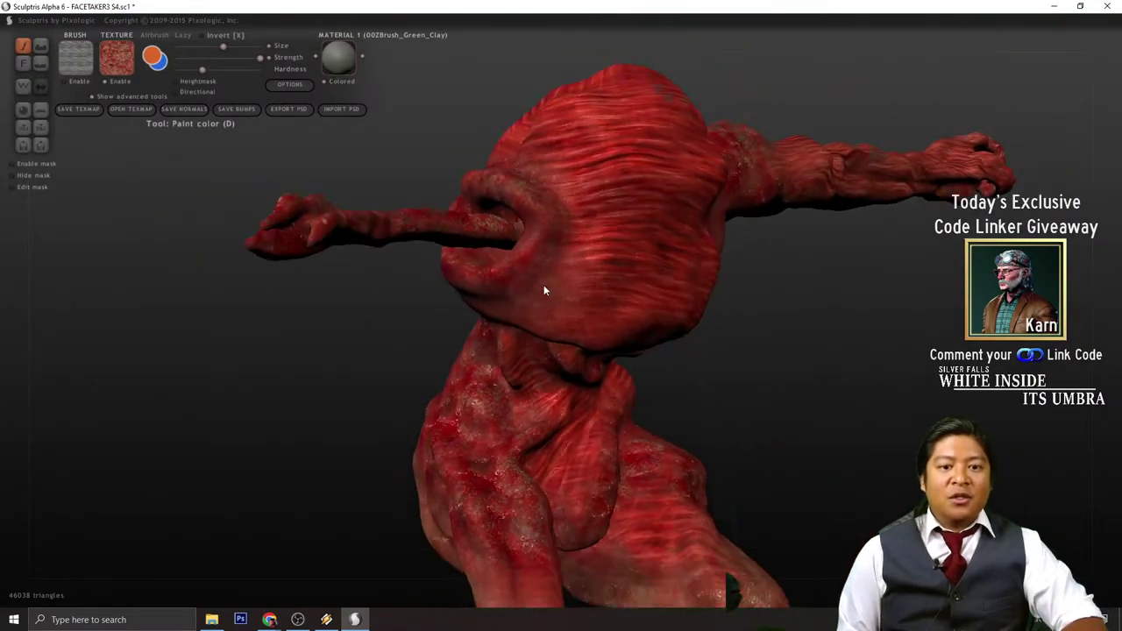
middle_click_drag(529, 252, 1008, 385)
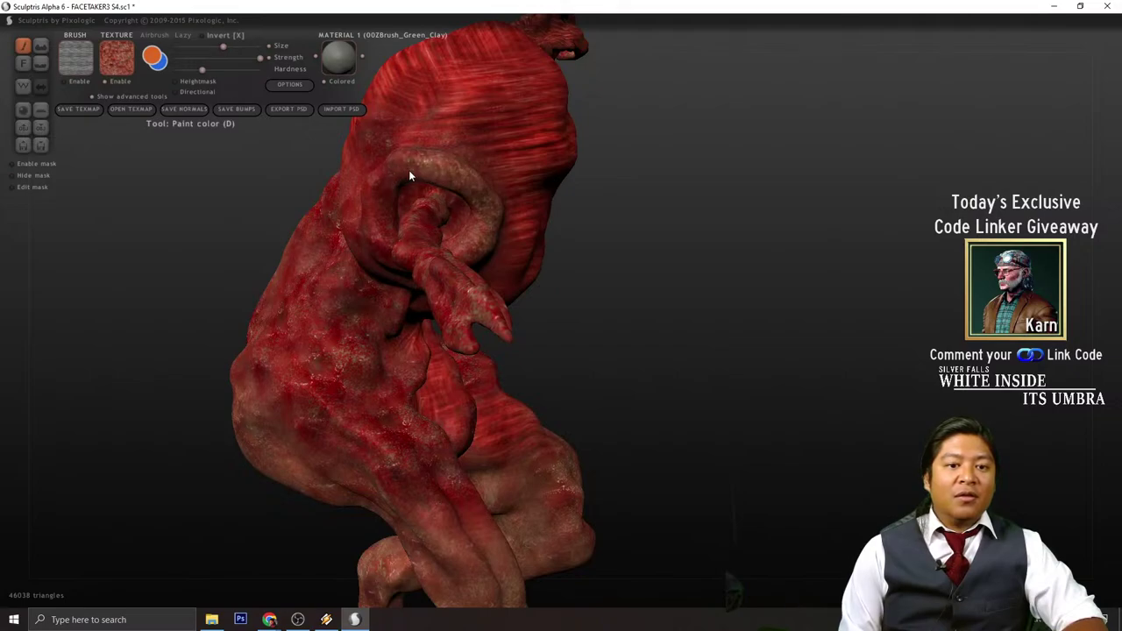
left_click_drag(548, 219, 715, 265)
scroll(450, 200, "down", 2)
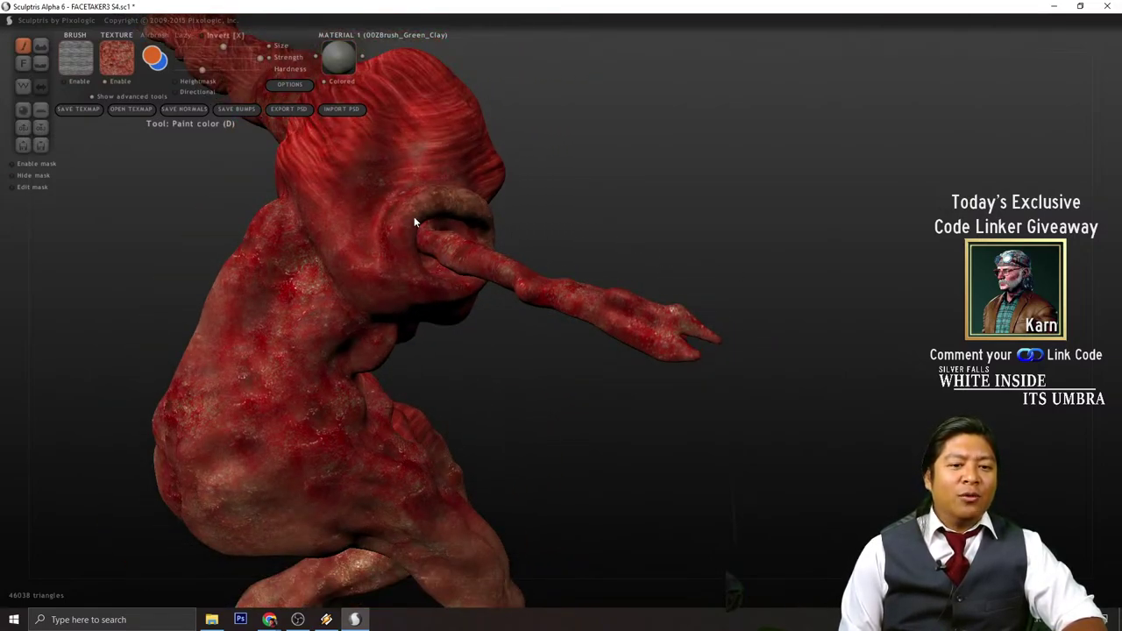
left_click_drag(546, 394, 493, 333)
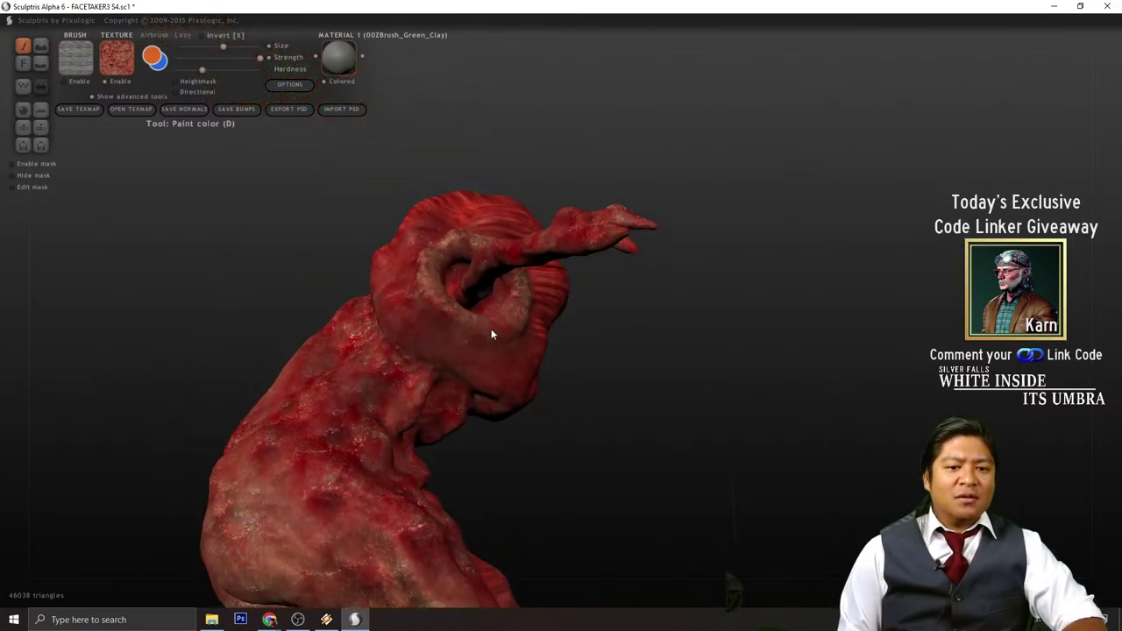
- Extend the Gore_SKin - diffuse pale texture around the underside, front and back of the small arm's socket
scroll(445, 296, "down", 2)
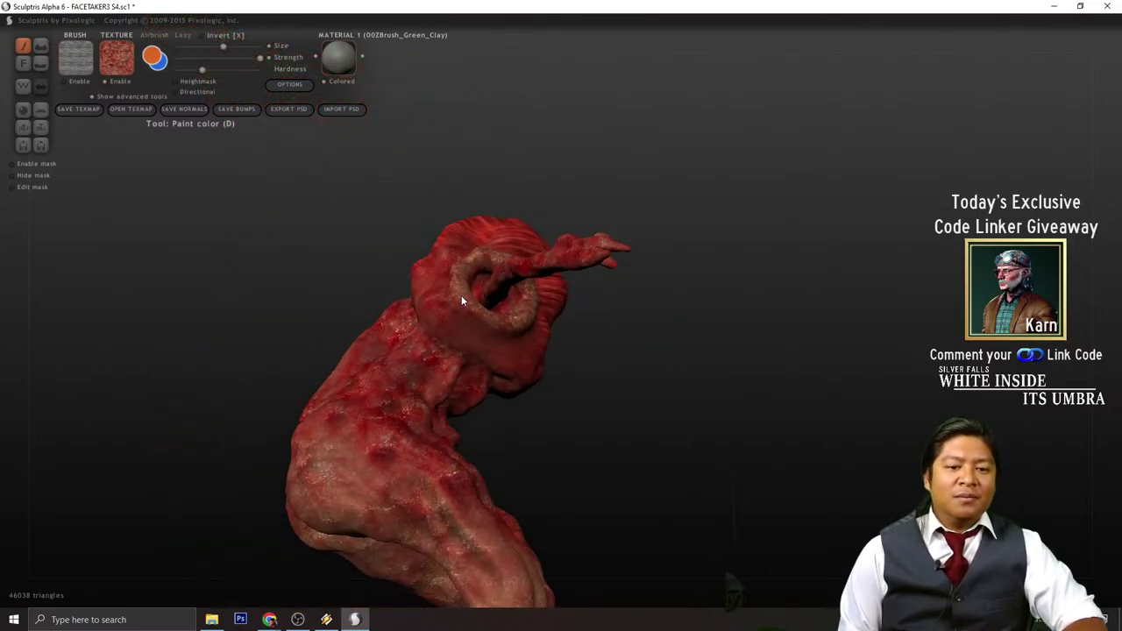
left_click_drag(746, 214, 590, 271)
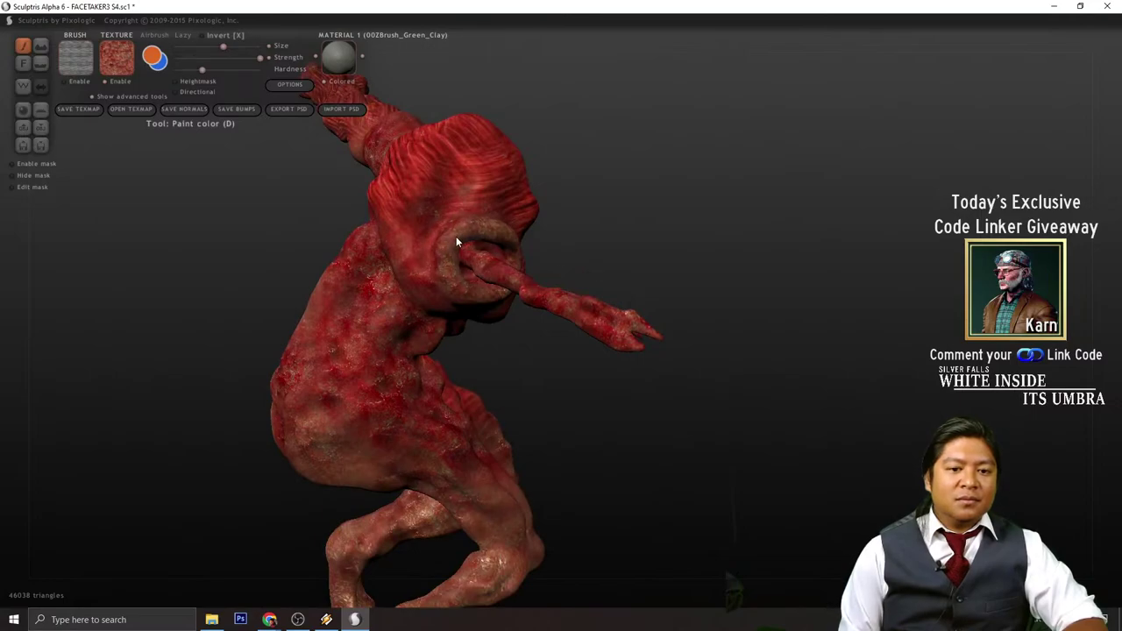
left_click_drag(699, 269, 552, 314)
scroll(573, 342, "up", 3)
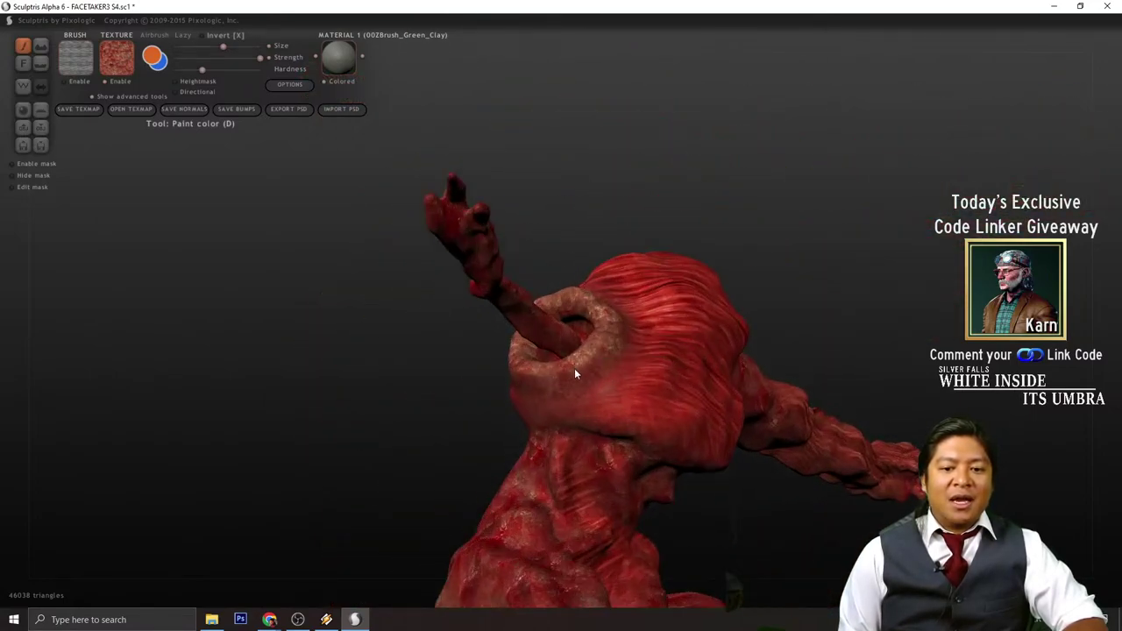
left_click_drag(509, 383, 586, 322)
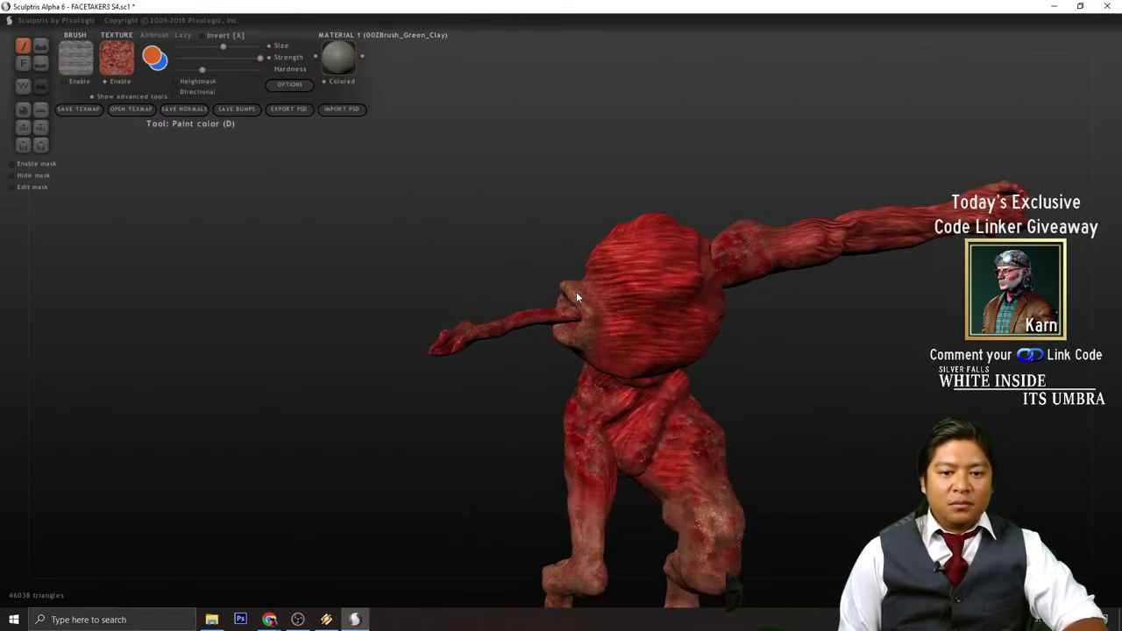
left_click_drag(539, 379, 557, 385)
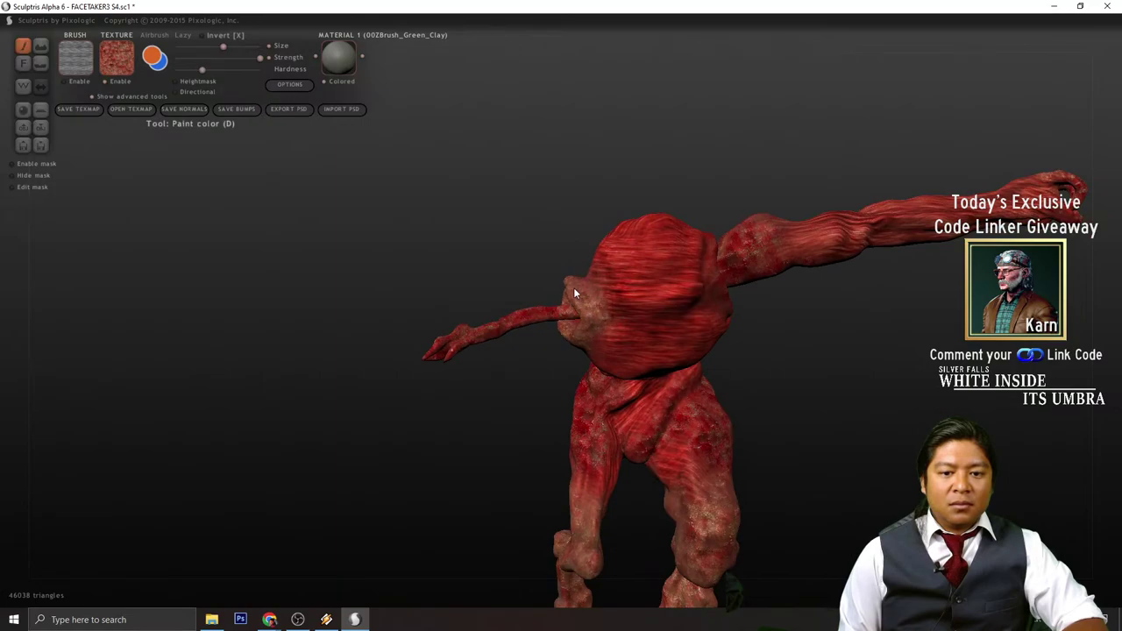
left_click_drag(574, 294, 540, 346)
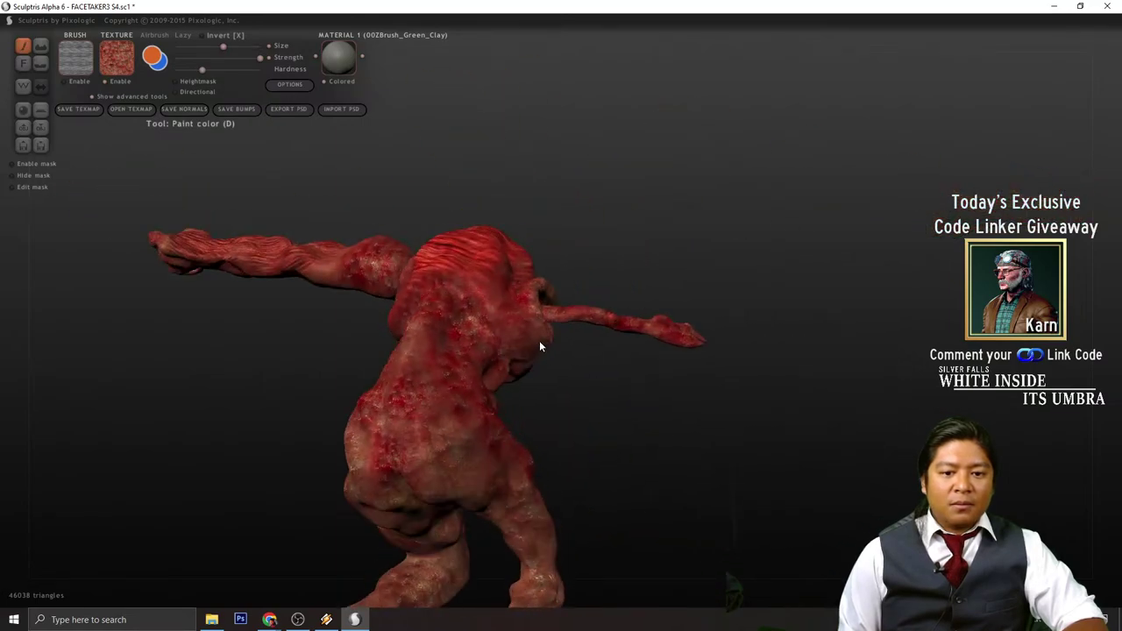
middle_click_drag(543, 341, 540, 334)
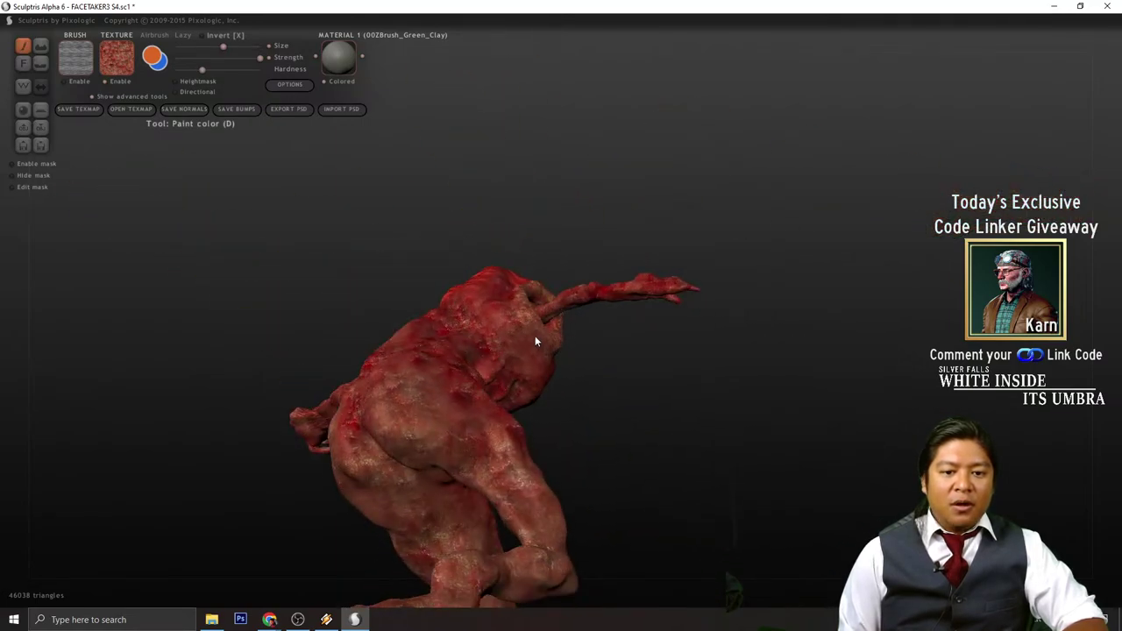
left_click_drag(642, 368, 493, 393)
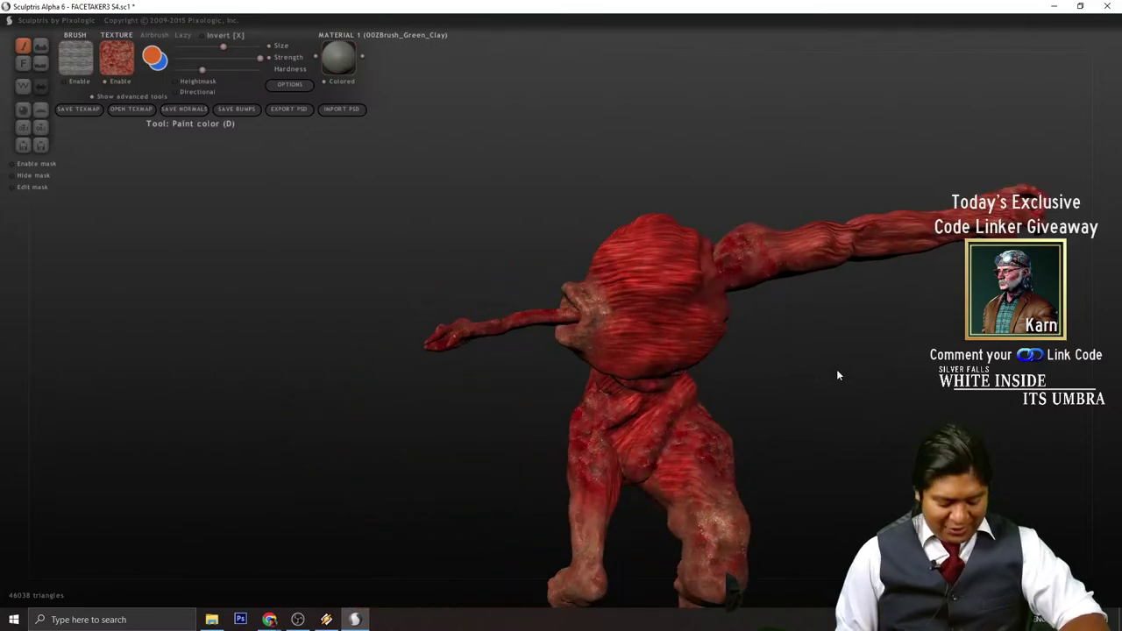
- Paint the Gore_SKin - diffuse pale texture around the rim of the large arm's socket from the front and back
left_click_drag(839, 373, 544, 357)
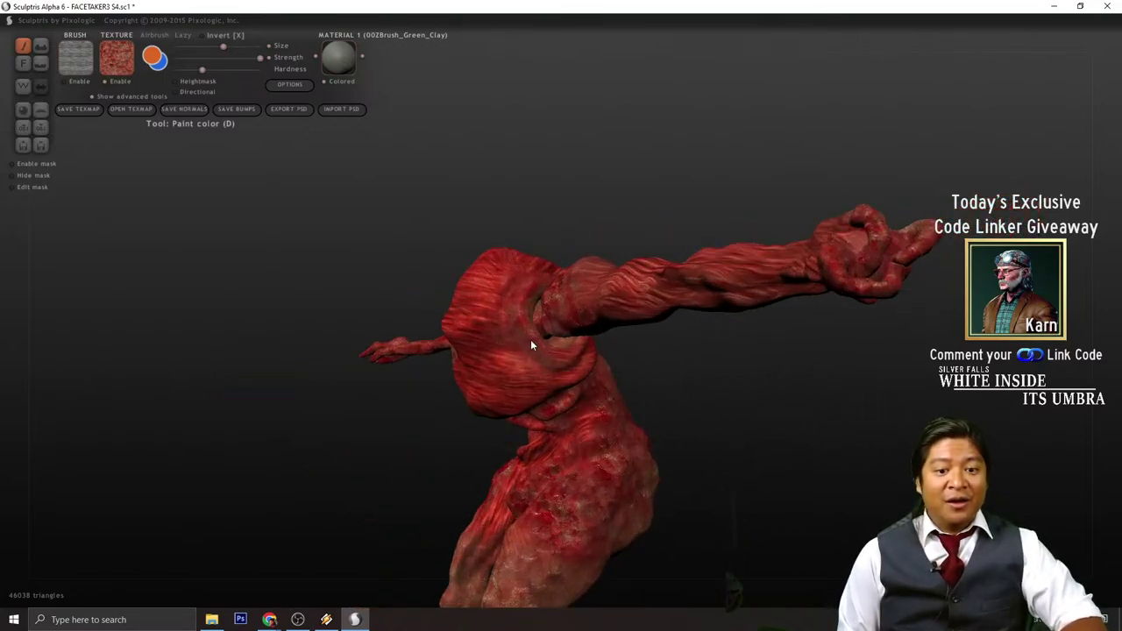
mouse_move(523, 313)
left_mouse_down()
mouse_move(535, 344)
mouse_move(708, 402)
mouse_move(630, 401)
left_mouse_up()
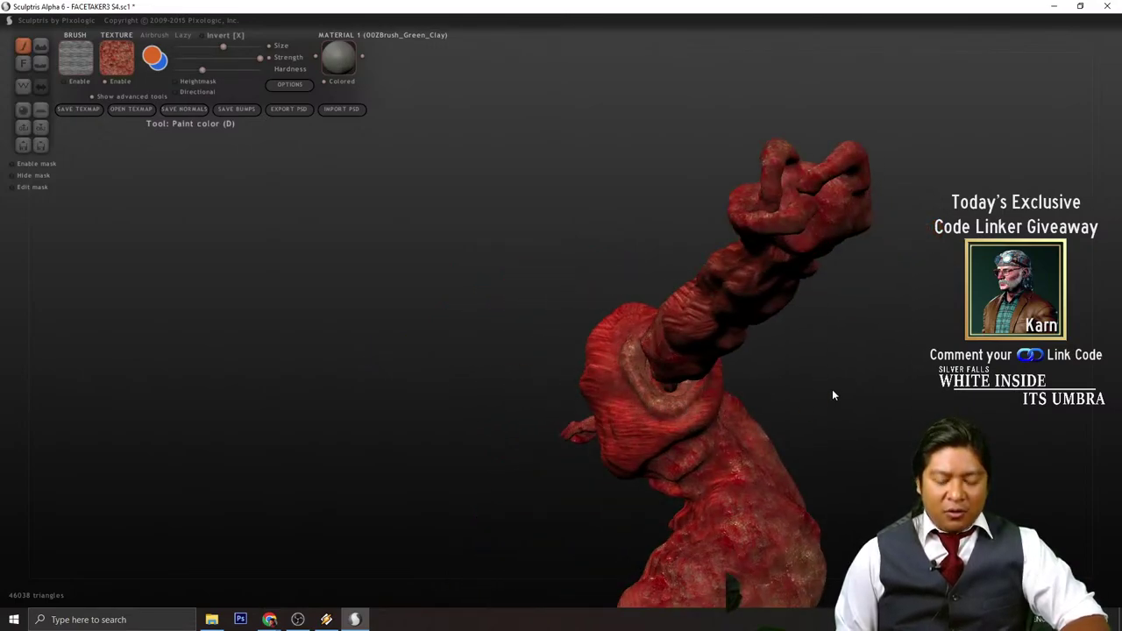
left_click_drag(834, 394, 576, 383)
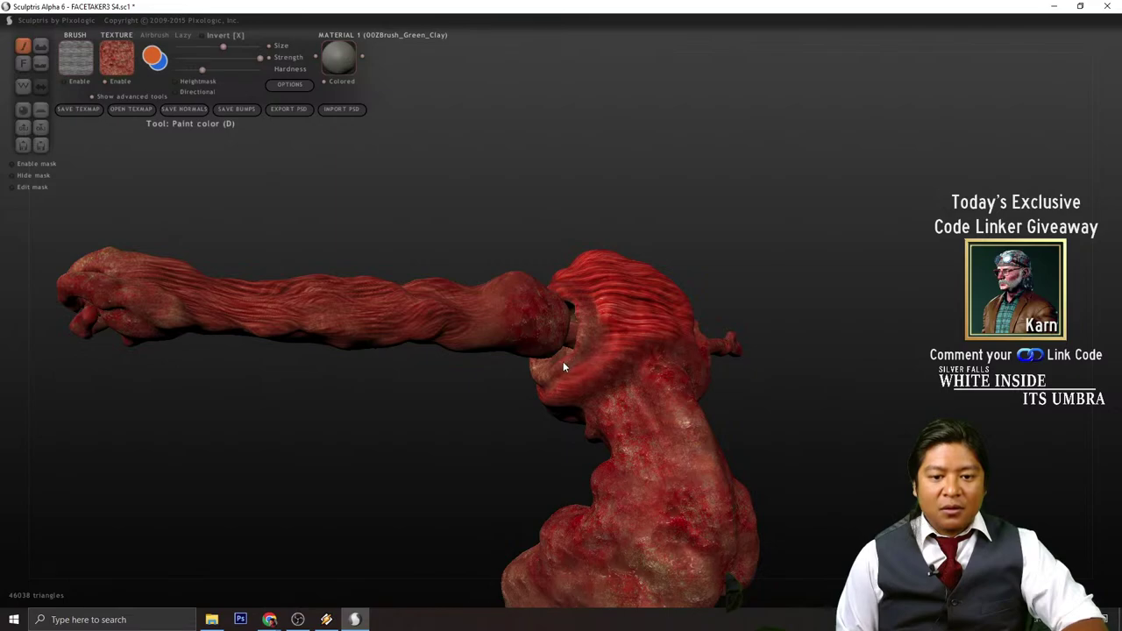
left_click_drag(528, 410, 499, 464)
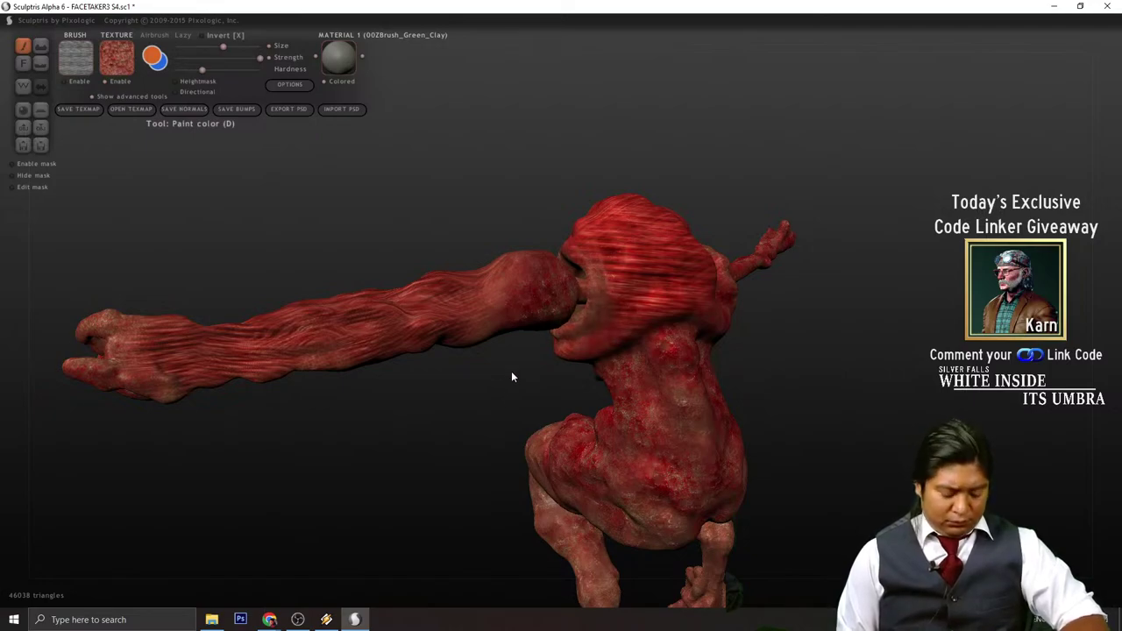
left_click_drag(512, 371, 465, 474, "alt")
left_click_drag(424, 306, 618, 335)
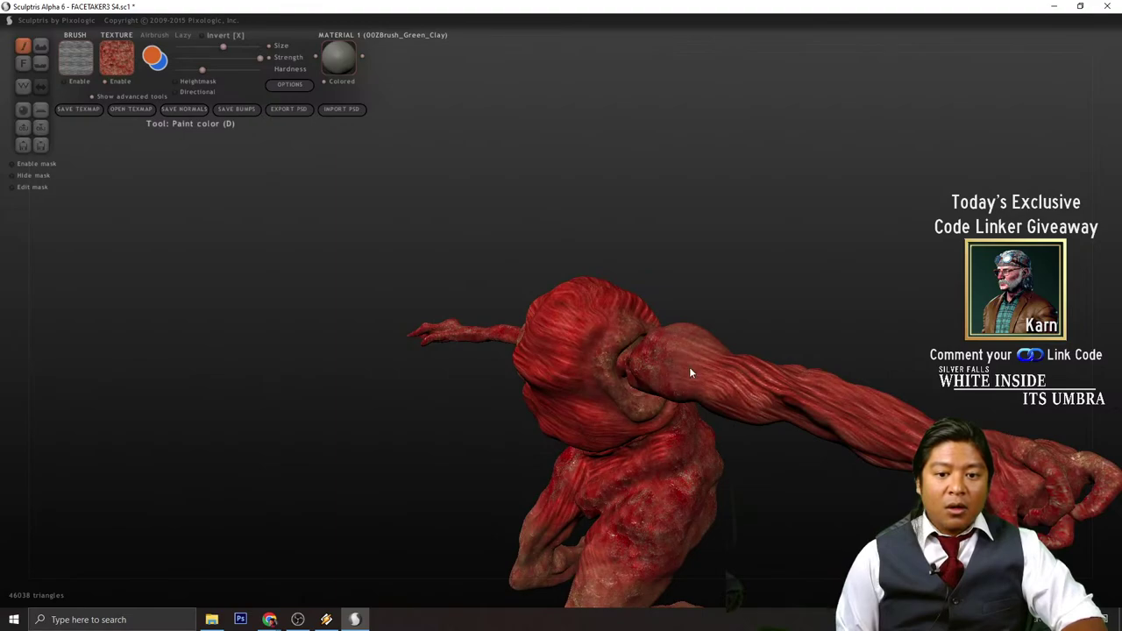
mouse_move(689, 373)
left_mouse_down()
mouse_move(766, 447)
mouse_move(792, 426)
mouse_move(614, 441)
mouse_move(646, 368)
mouse_move(610, 427)
mouse_move(649, 366)
mouse_move(636, 349)
mouse_move(718, 279)
mouse_move(621, 385)
mouse_move(600, 430)
left_mouse_up()
- Paint the Gore_SKin - diffuse pale texture over the raised abdominal folds and the bulge between the thighs
scroll(629, 358, "up", 6)
scroll(613, 408, "down", 2)
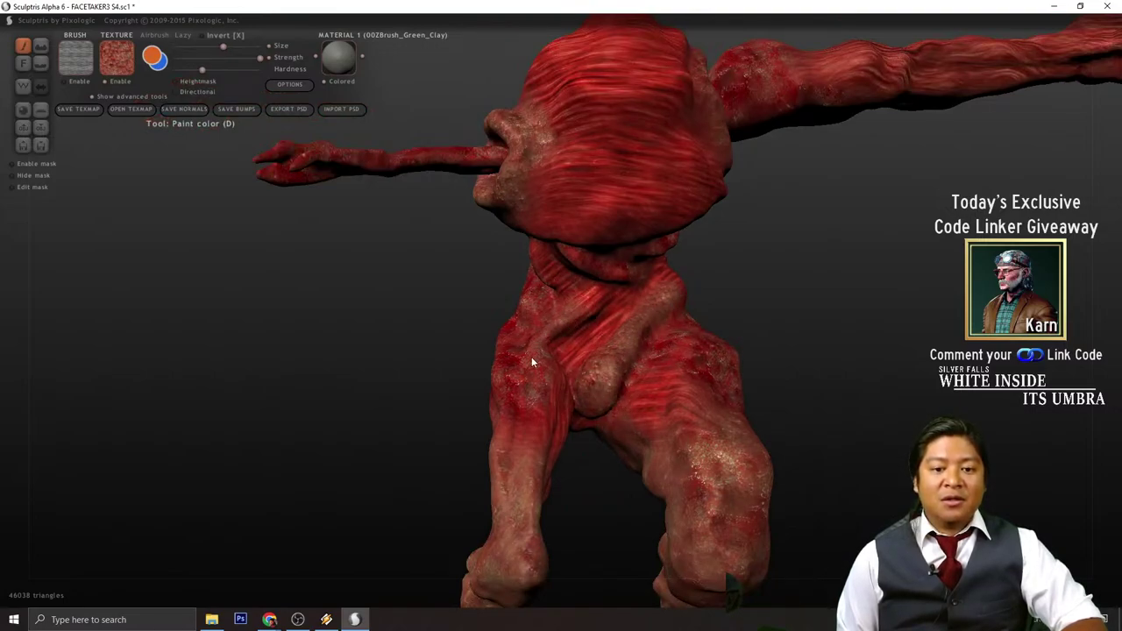
left_click_drag(466, 320, 601, 304)
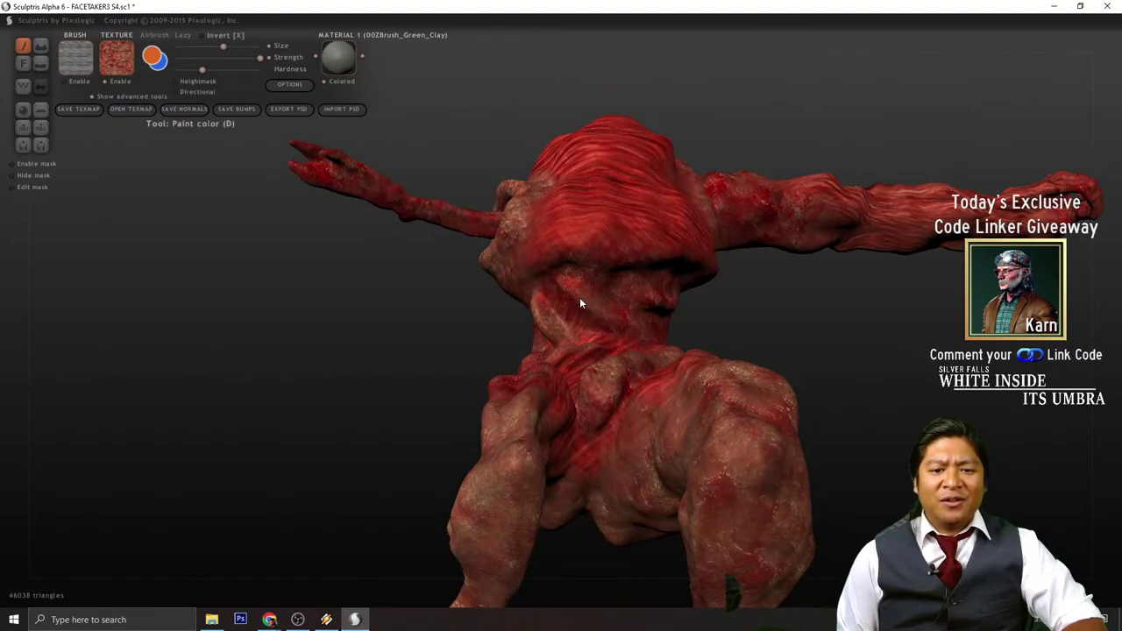
left_click_drag(800, 338, 681, 235)
left_click_drag(866, 243, 945, 293)
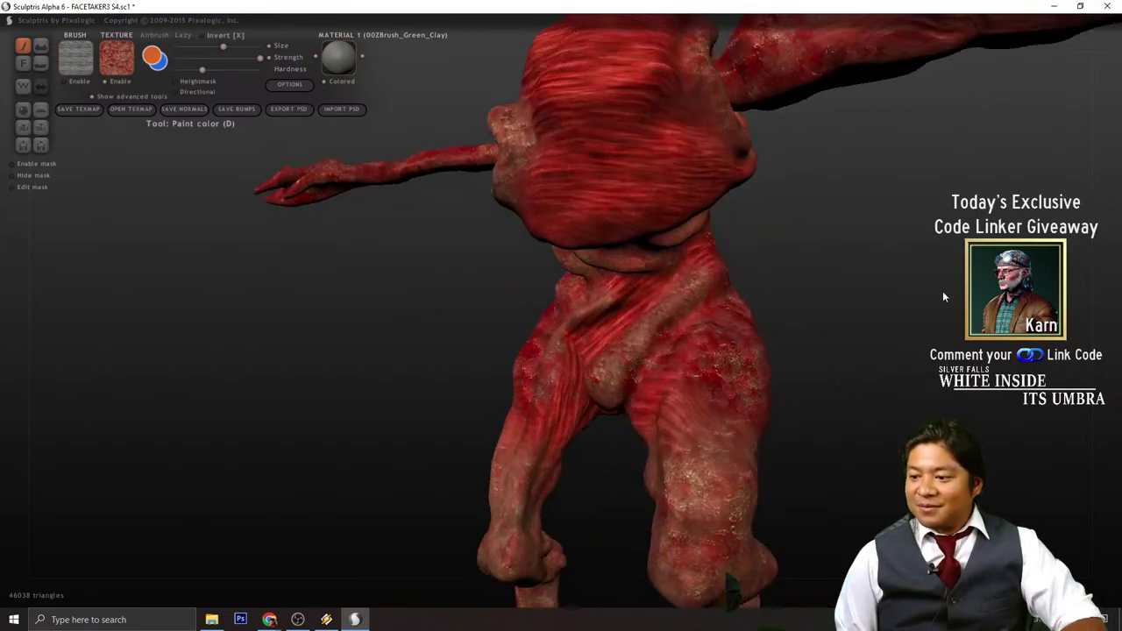
left_click_drag(837, 300, 826, 323)
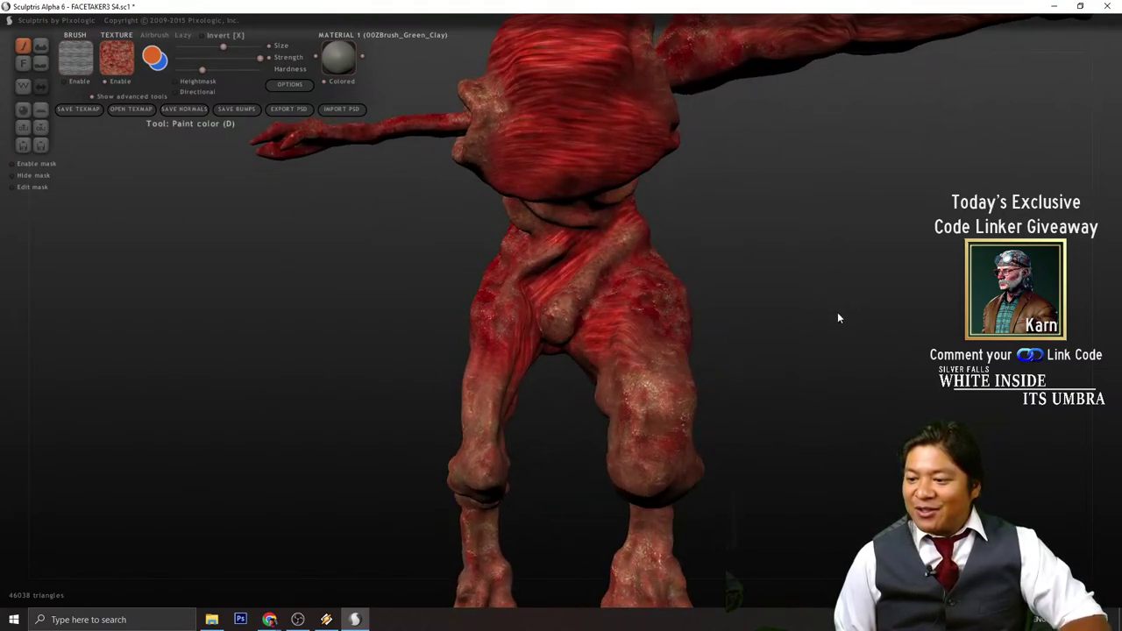
left_click_drag(838, 319, 672, 325)
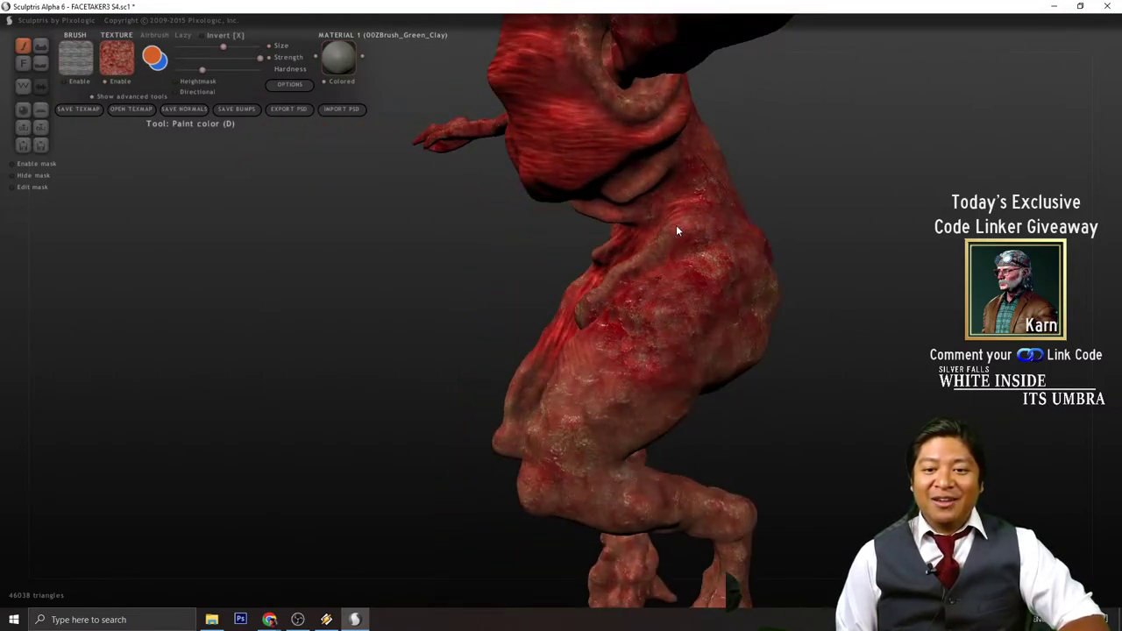
left_click_drag(812, 266, 833, 283)
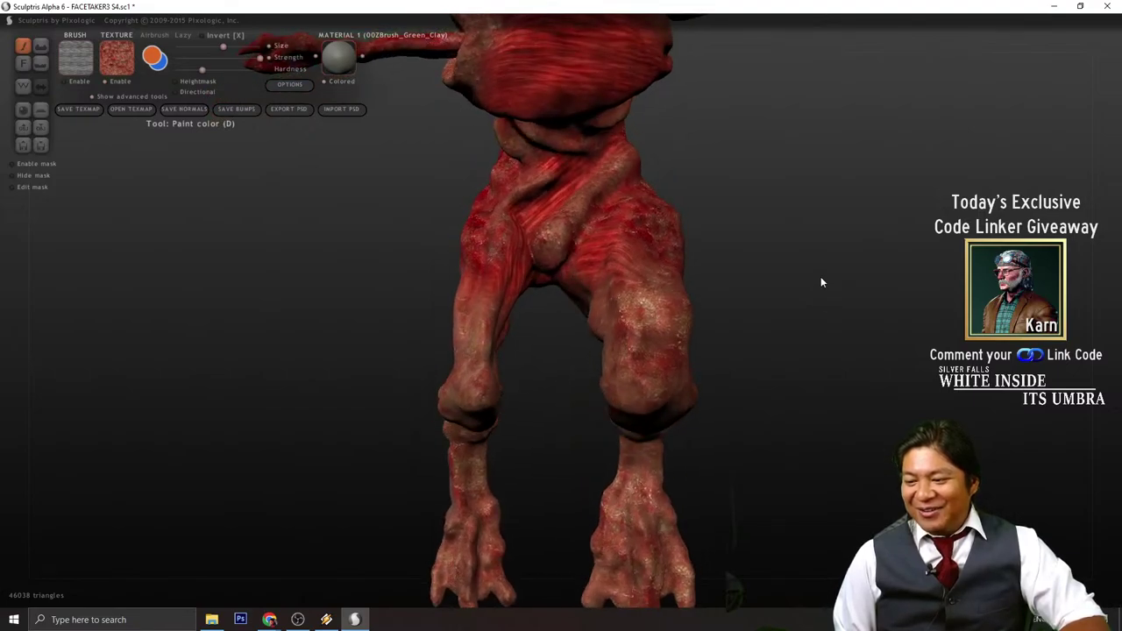
- Check the whole creature from head to feet and save the FACETAKER3 S4 file
scroll(816, 283, "down", 5)
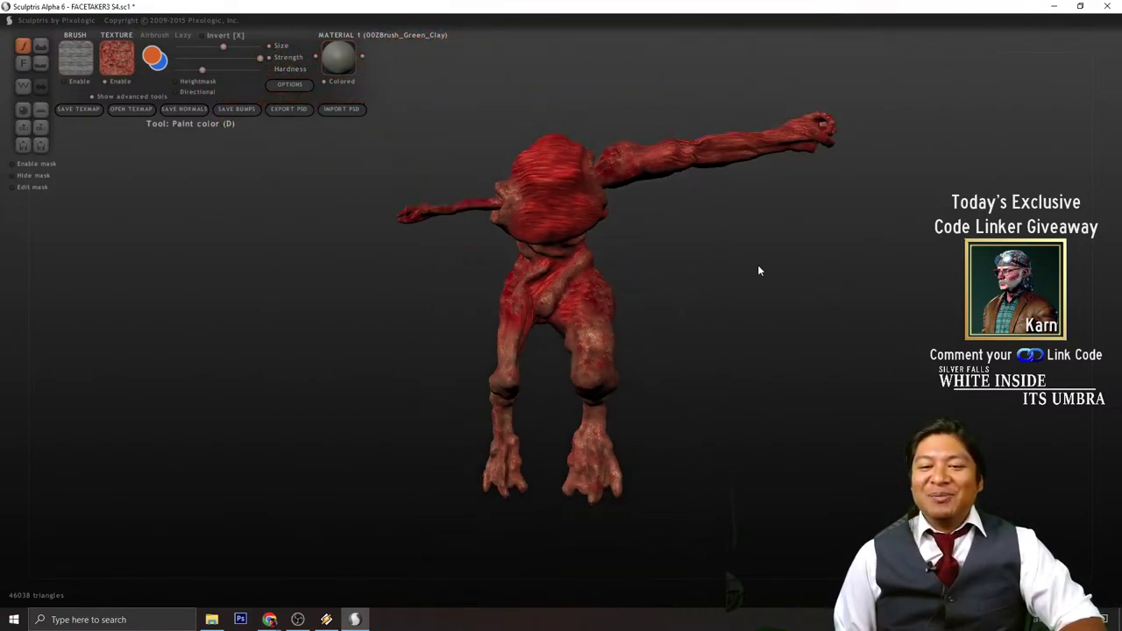
left_click_drag(760, 271, 751, 175)
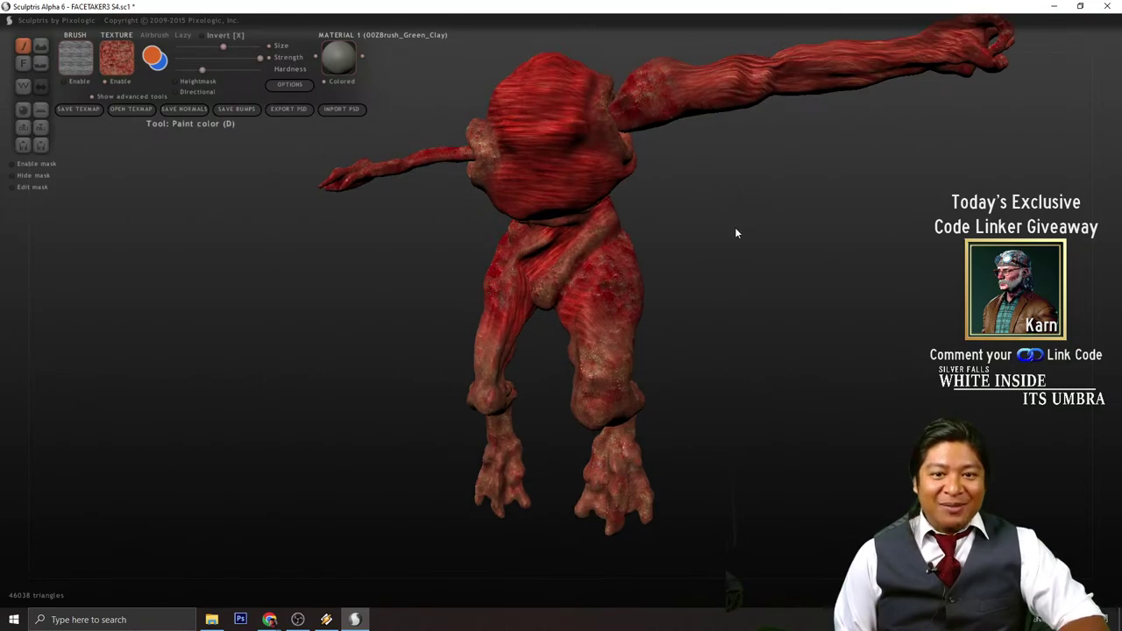
left_click_drag(735, 233, 797, 291)
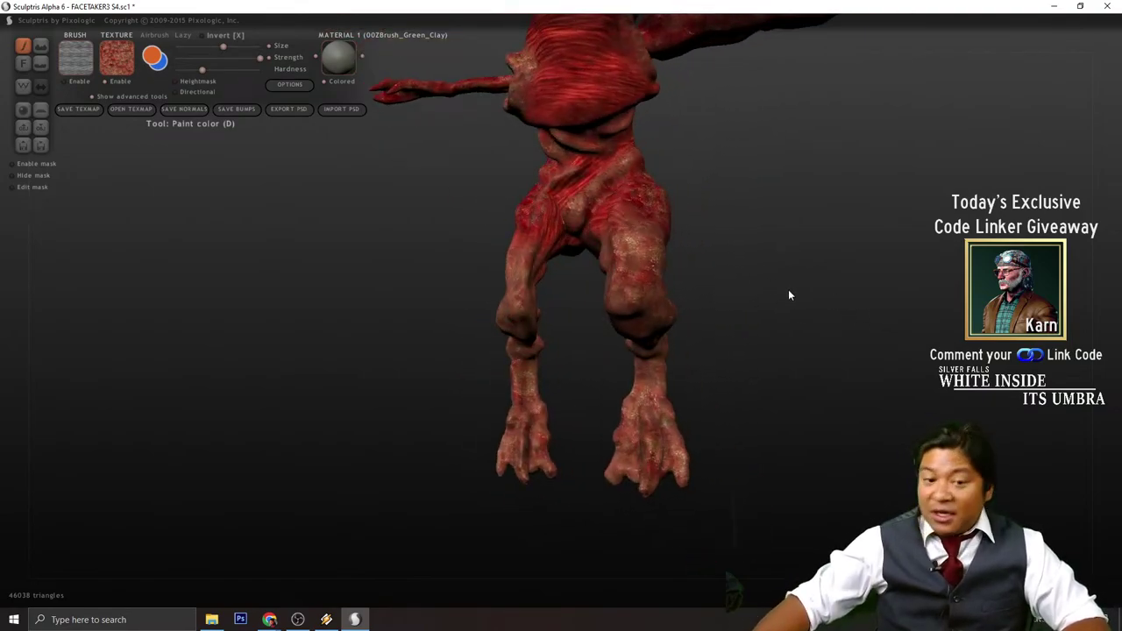
scroll(788, 295, "down", 5)
scroll(789, 290, "up", 5)
left_click_drag(789, 290, 726, 231)
left_click_drag(650, 257, 418, 228)
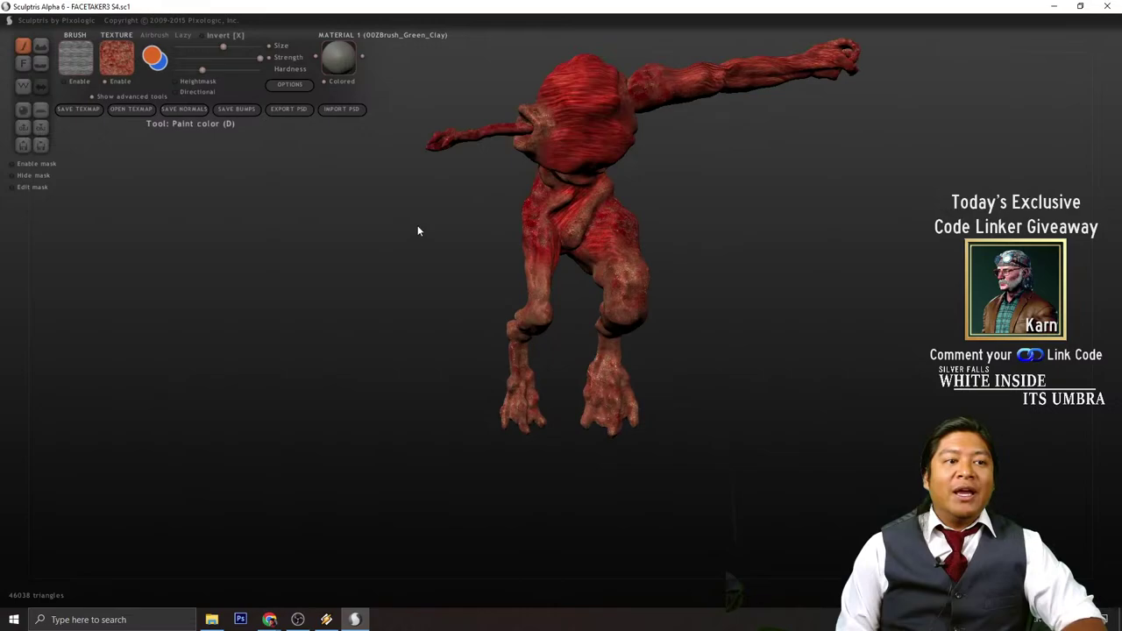
- Switch to the flesh2 texture with directional painting enabled and cover the outer thigh of the leg below the large arm
left_click(117, 57)
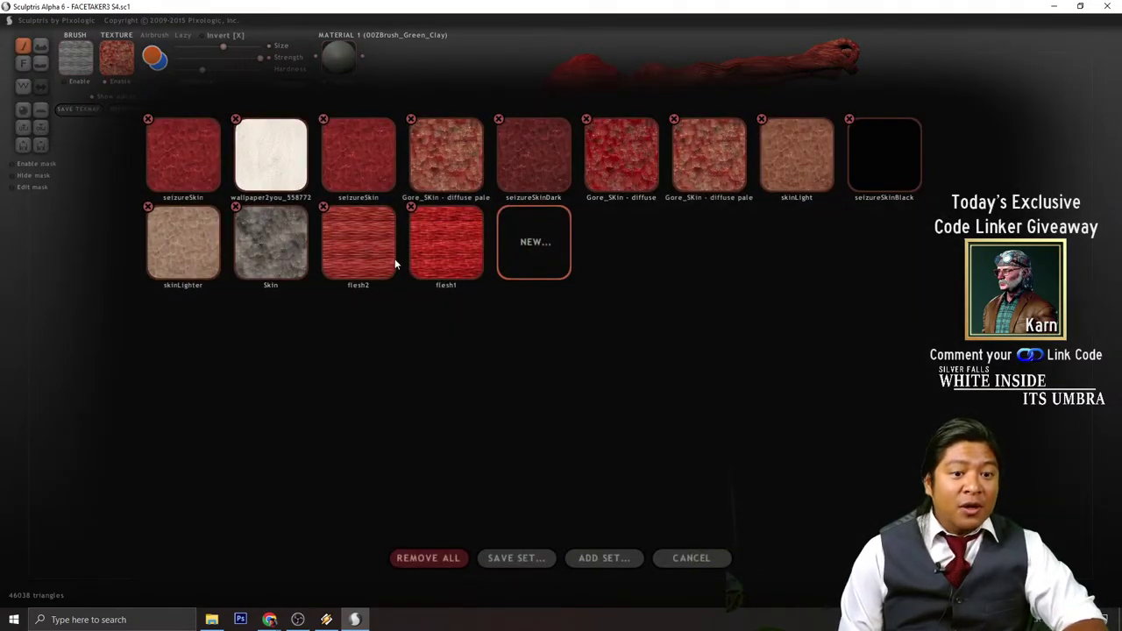
left_click(394, 260)
left_click_drag(783, 366, 651, 316)
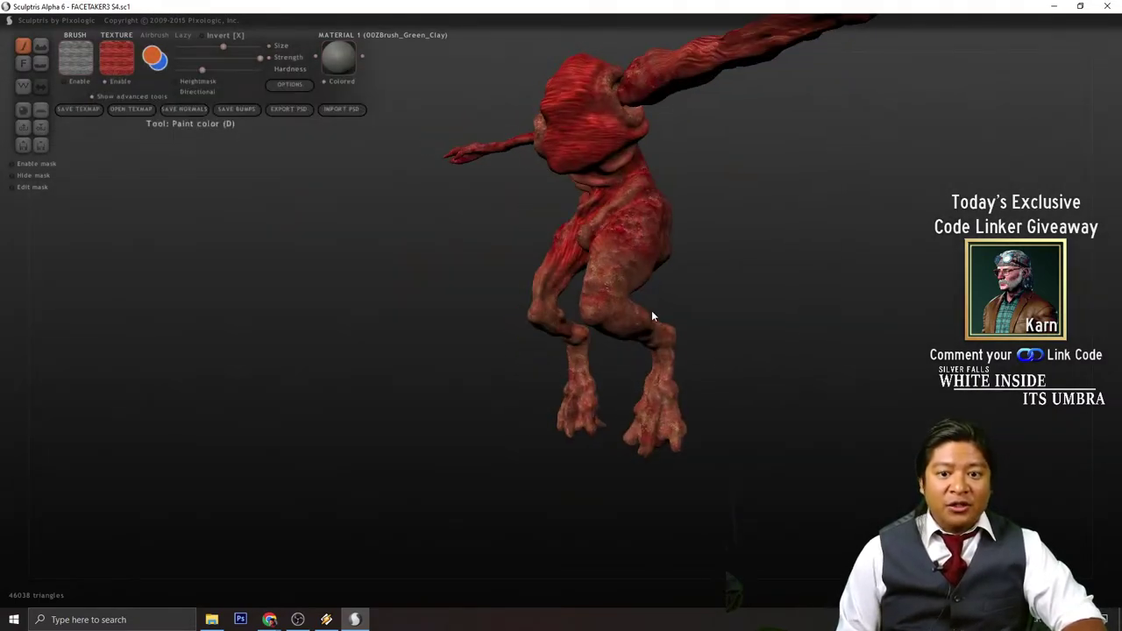
left_click(198, 91)
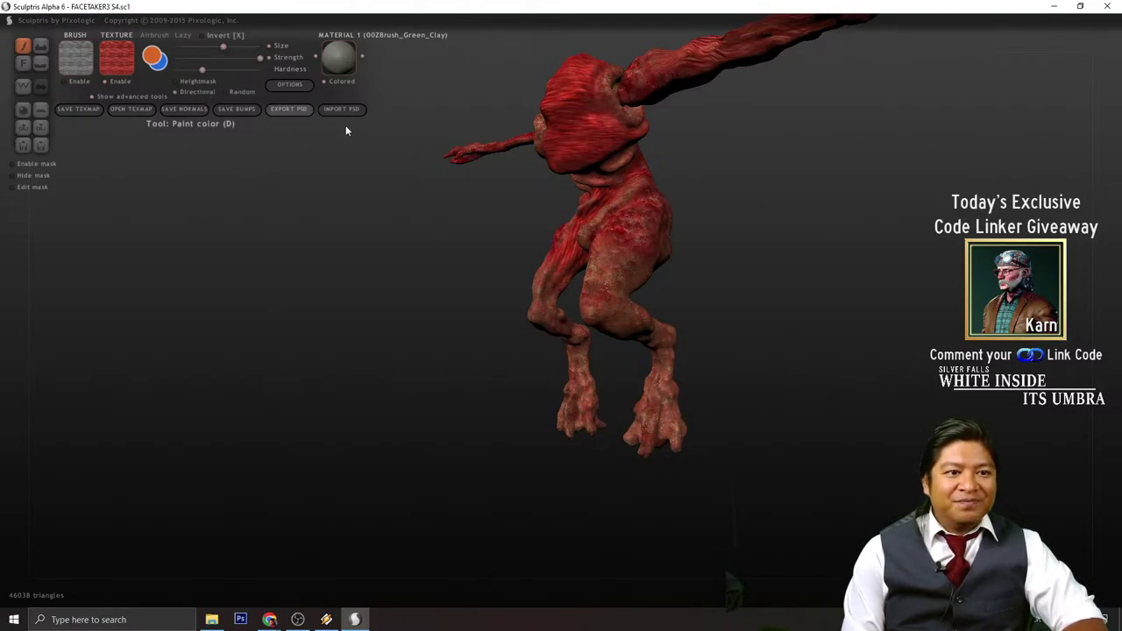
scroll(611, 267, "down", 1)
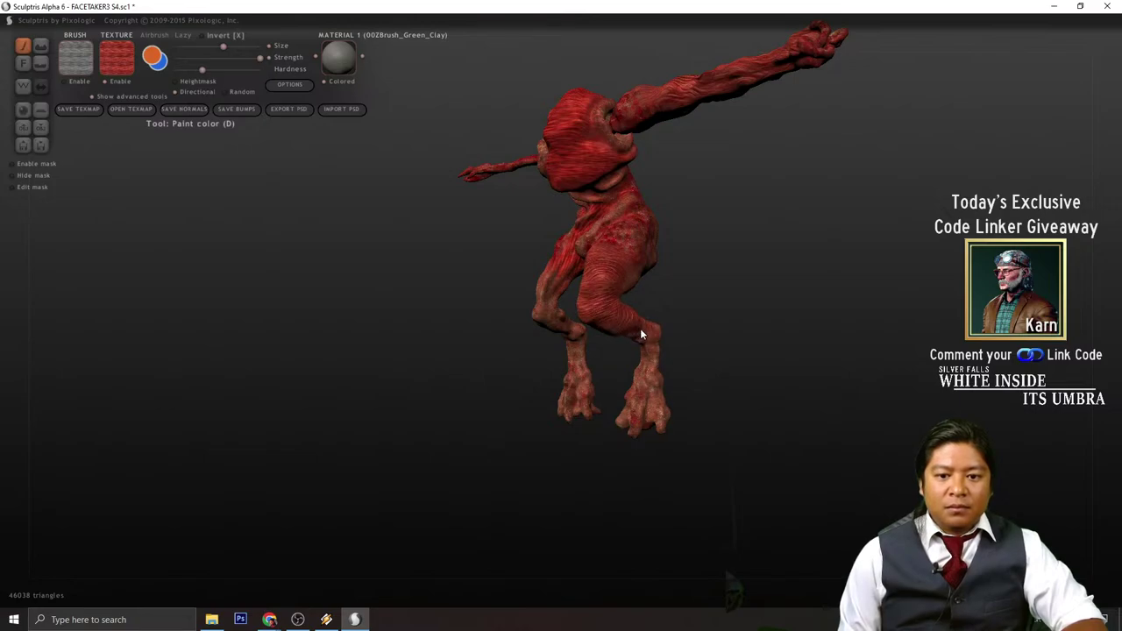
- Continue the directional flesh2 fibres over the front of the same leg's thigh and knee
left_click_drag(722, 302, 837, 313)
scroll(619, 268, "up", 3)
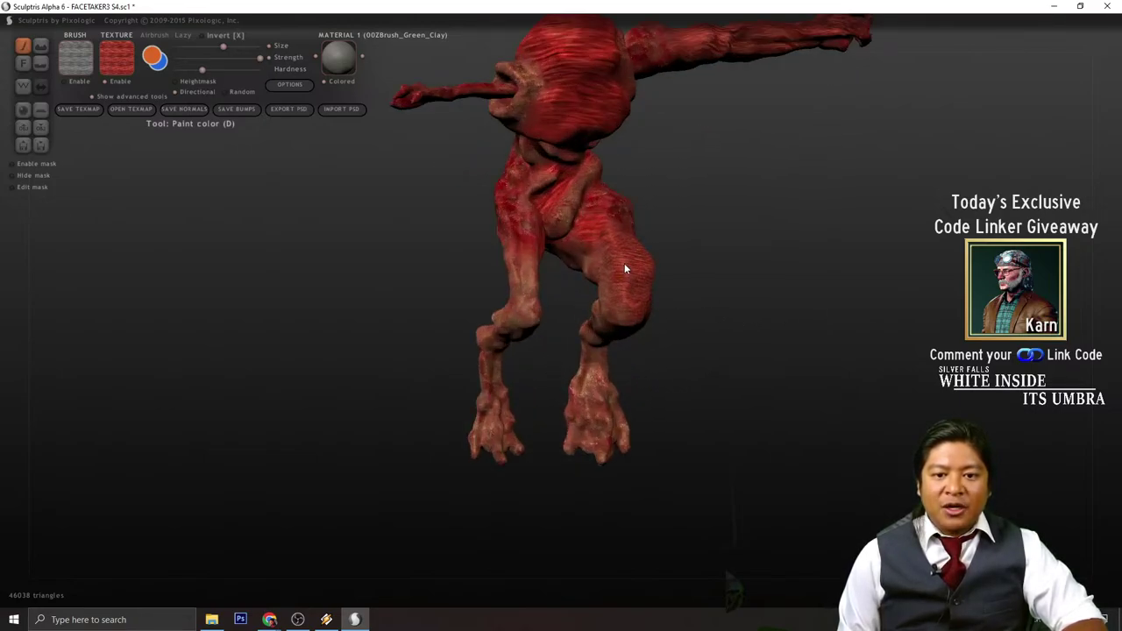
mouse_move(621, 290)
left_mouse_down()
mouse_move(622, 251)
mouse_move(619, 280)
left_mouse_up()
mouse_move(666, 308)
left_mouse_down()
mouse_move(683, 315)
mouse_move(619, 253)
mouse_move(609, 307)
mouse_move(684, 310)
mouse_move(593, 313)
left_mouse_up()
scroll(601, 291, "down", 3)
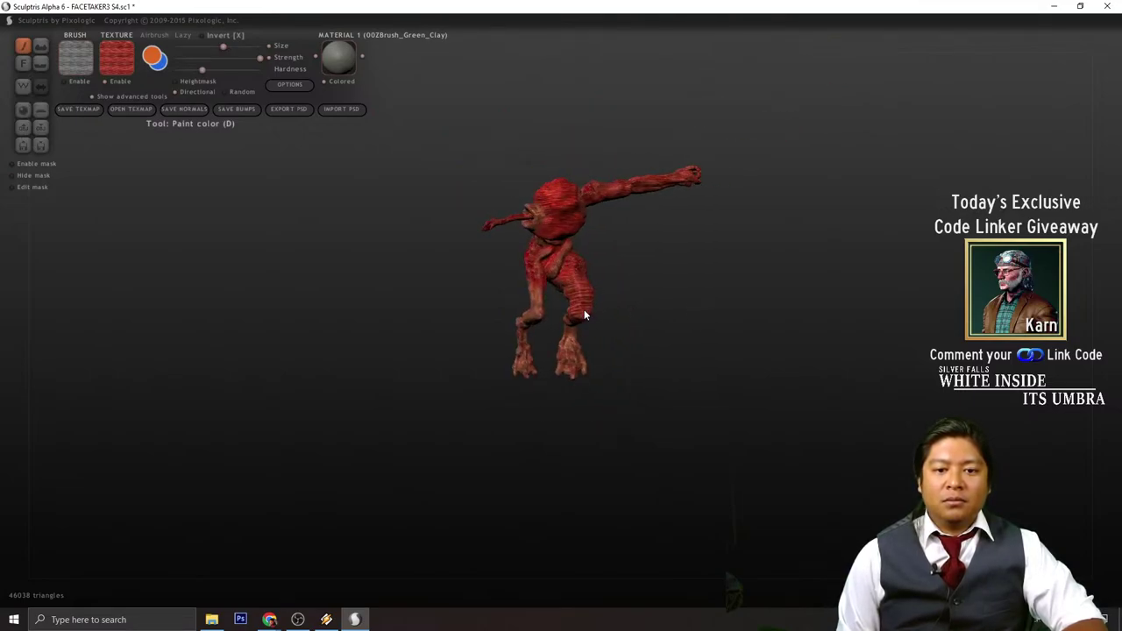
scroll(591, 317, "up", 3)
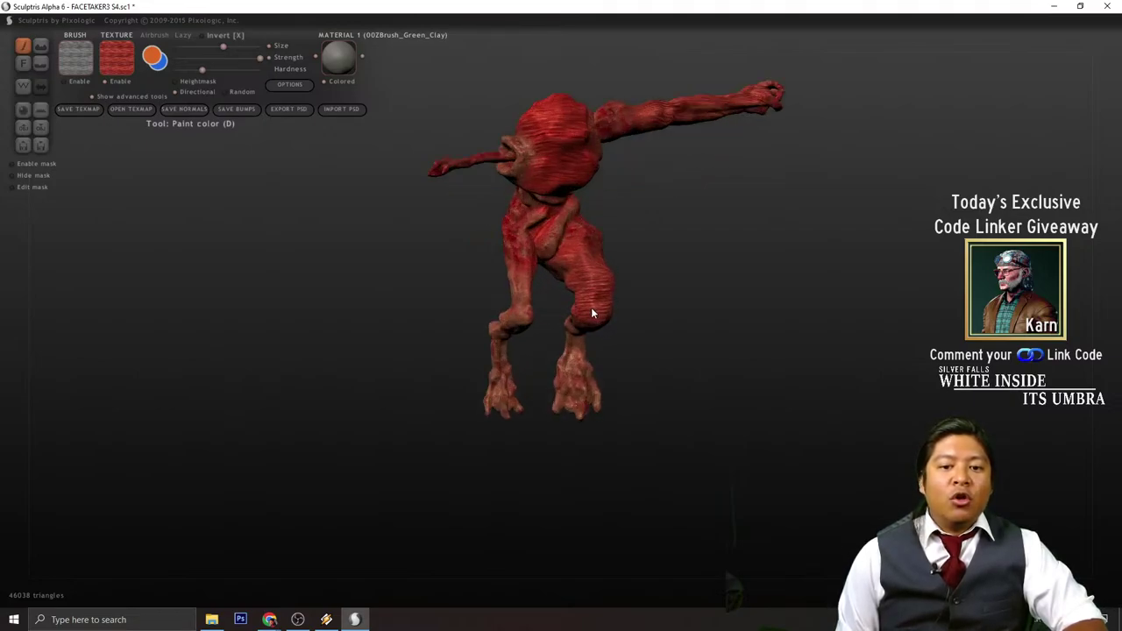
- Carry the directional flesh2 fibres around the knee, lower leg and back of the thigh on the leg below the large arm
scroll(589, 303, "down", 2)
left_click_drag(588, 301, 586, 314)
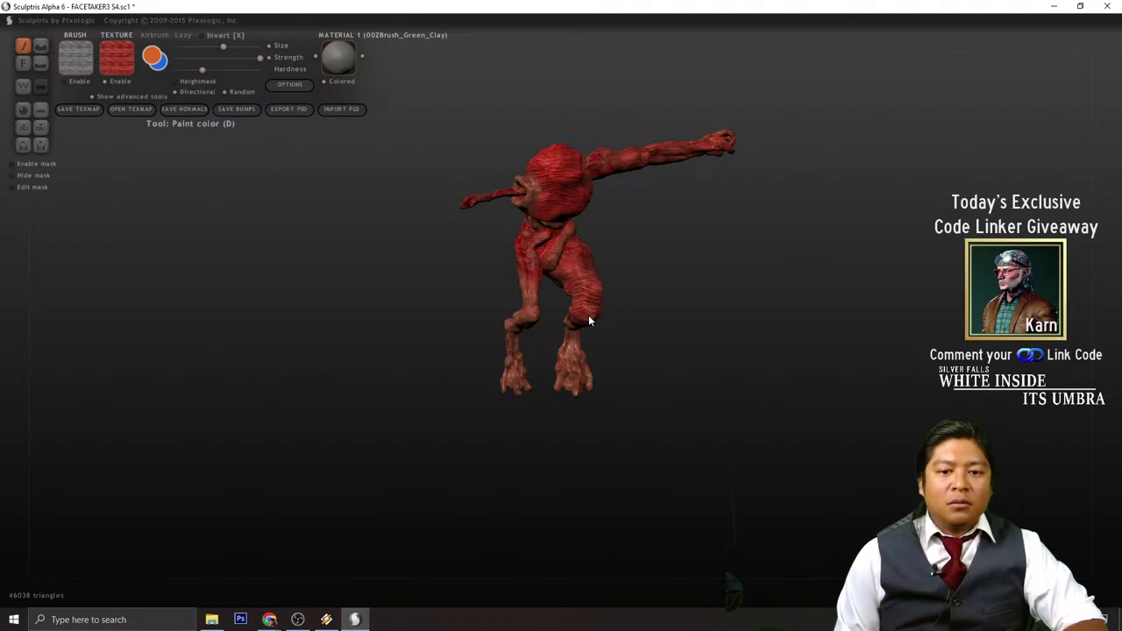
mouse_move(594, 304)
right_mouse_down()
mouse_move(599, 330)
mouse_move(591, 299)
right_mouse_up()
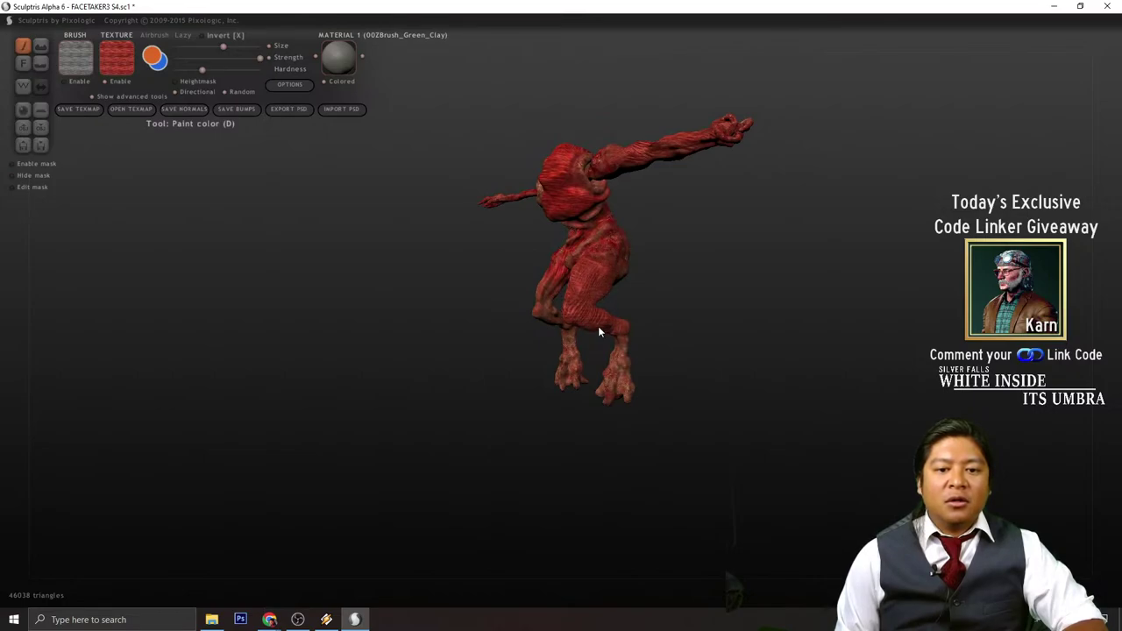
mouse_move(600, 331)
right_mouse_down()
mouse_move(646, 310)
mouse_move(593, 325)
mouse_move(757, 356)
mouse_move(601, 317)
mouse_move(564, 325)
mouse_move(656, 323)
mouse_move(585, 296)
mouse_move(629, 271)
mouse_move(579, 306)
mouse_move(591, 313)
right_mouse_up()
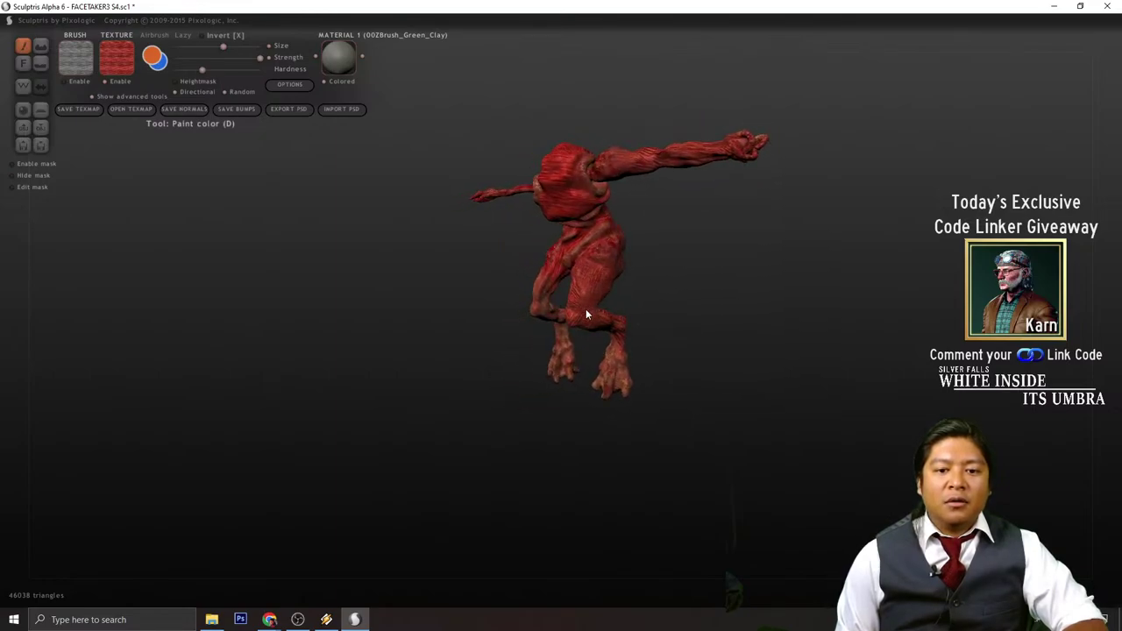
scroll(652, 319, "up", 3)
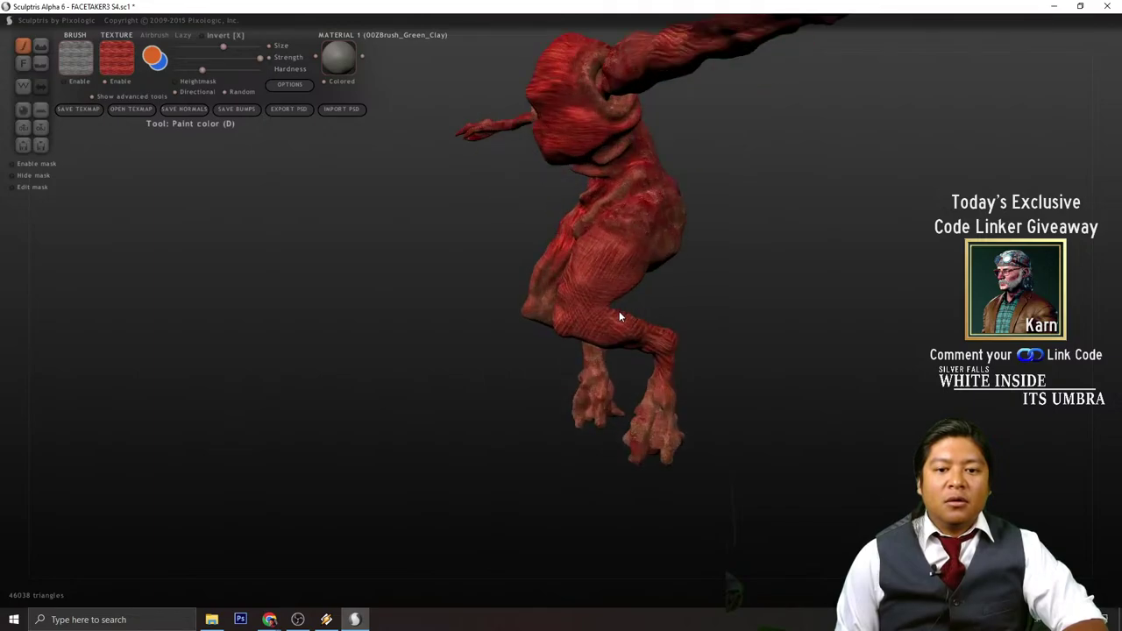
mouse_move(656, 388)
right_mouse_down()
mouse_move(791, 371)
mouse_move(623, 368)
right_mouse_up()
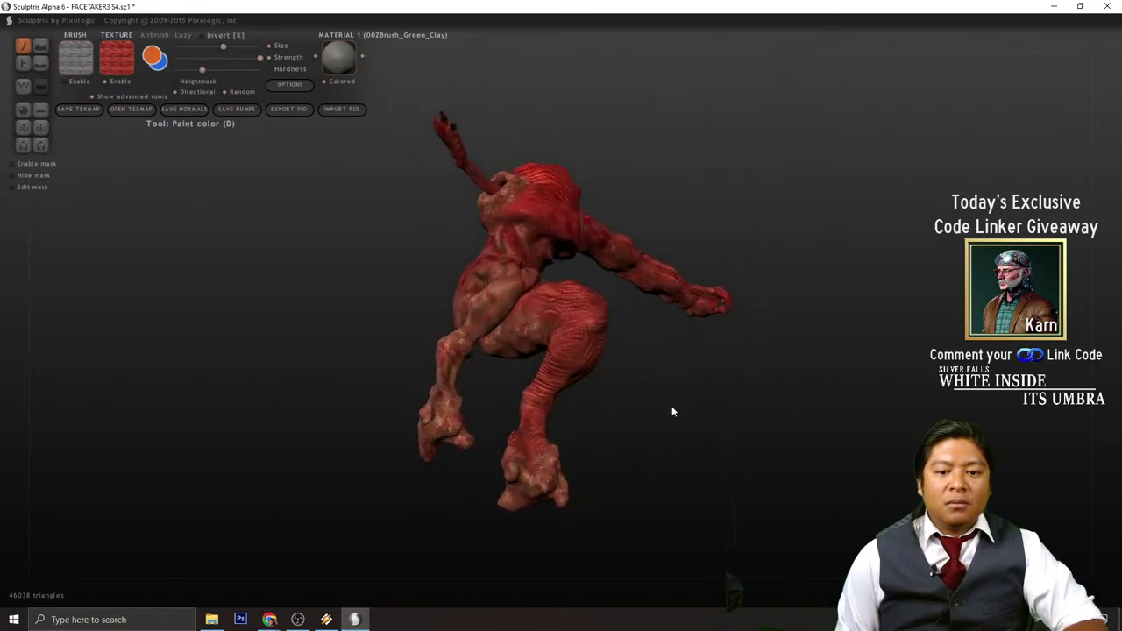
mouse_move(541, 380)
right_mouse_down()
mouse_move(662, 430)
mouse_move(651, 439)
mouse_move(689, 435)
mouse_move(523, 351)
right_mouse_up()
left_click_drag(514, 318, 504, 331)
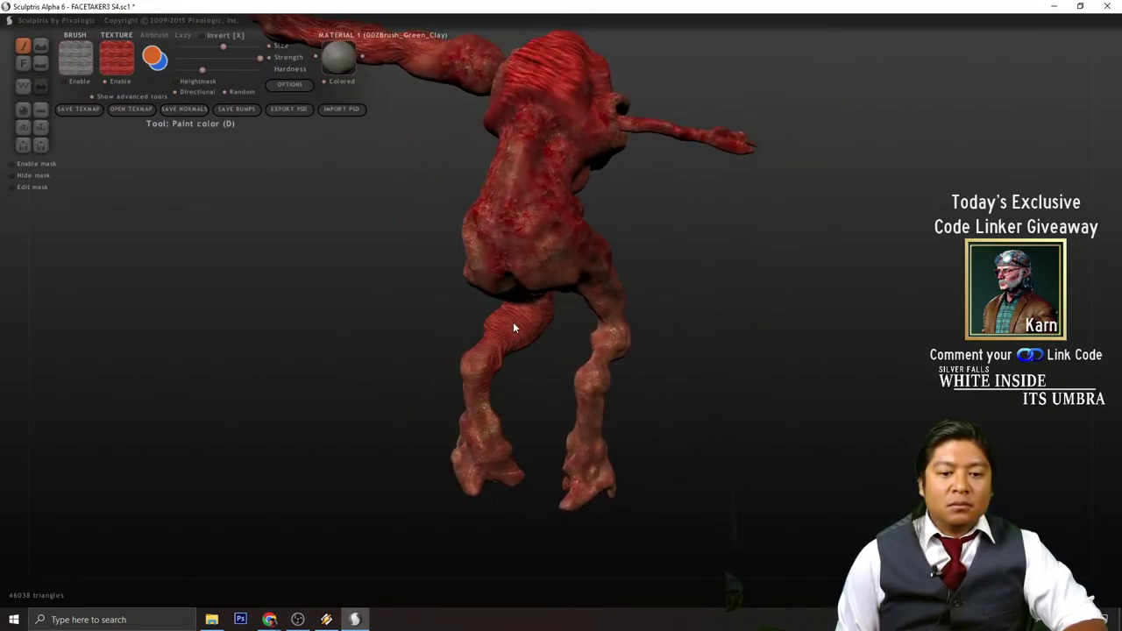
mouse_move(542, 359)
right_mouse_down()
mouse_move(525, 319)
mouse_move(772, 283)
mouse_move(552, 224)
mouse_move(802, 288)
mouse_move(866, 323)
mouse_move(888, 360)
mouse_move(732, 363)
mouse_move(666, 342)
right_mouse_up()
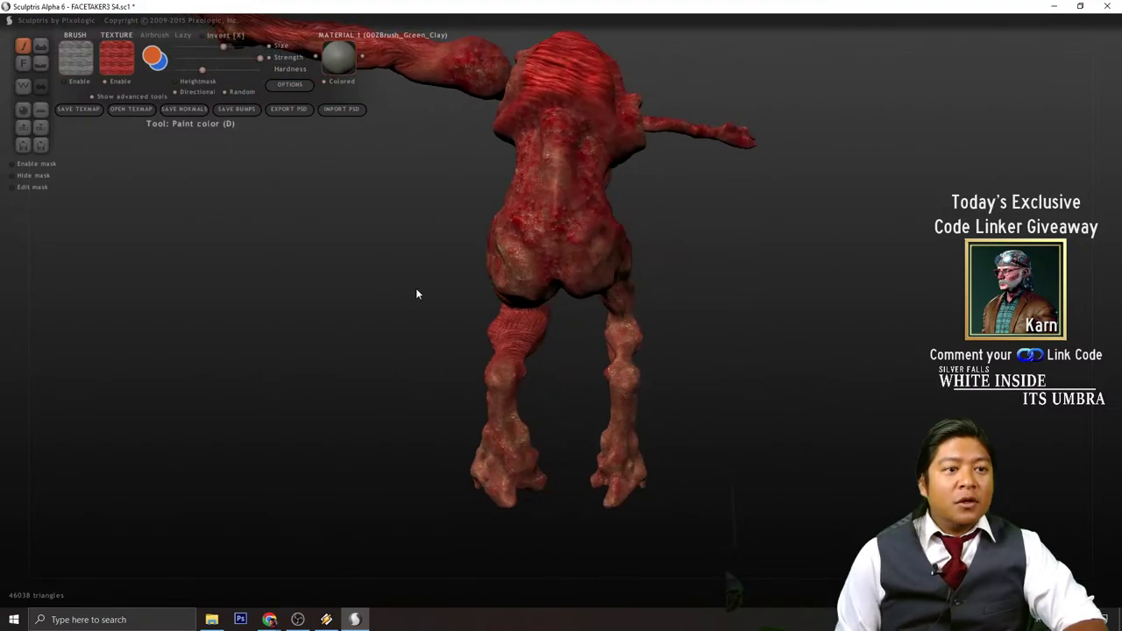
- Switch to the Gore_SKin - diffuse texture and paint it over the lower leg and foot of the same leg
left_click(116, 57)
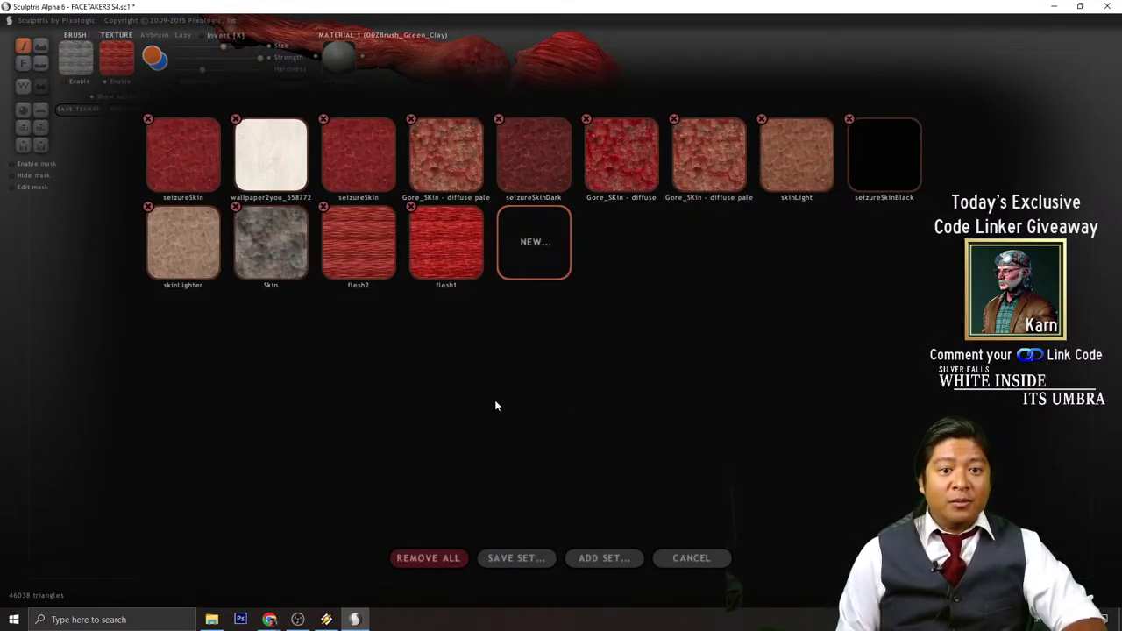
left_click(550, 388)
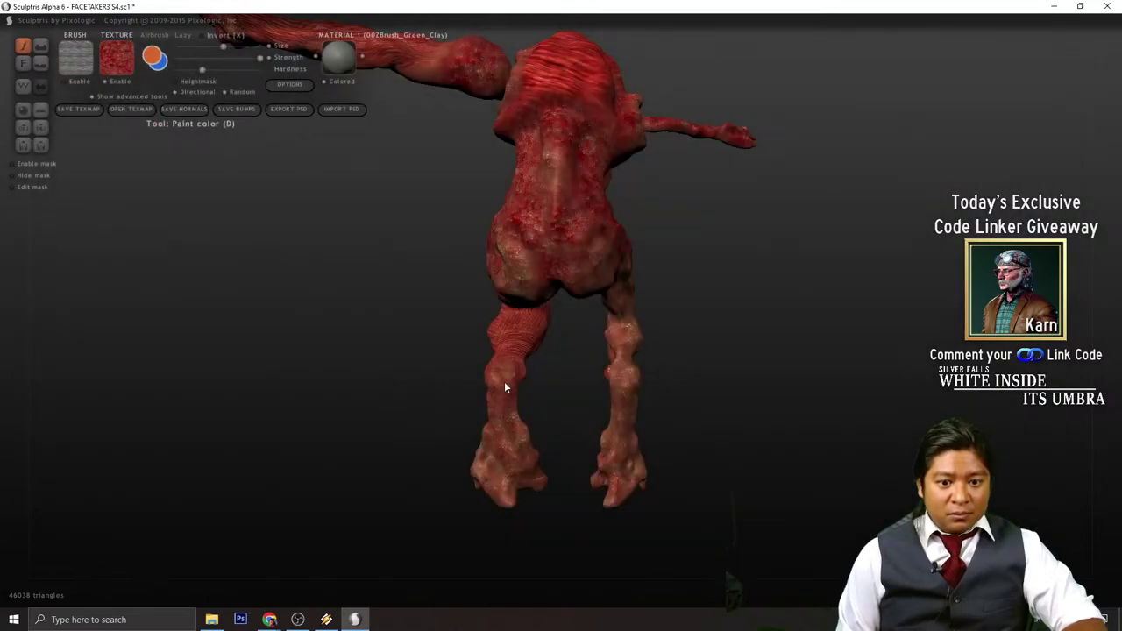
mouse_move(488, 359)
right_mouse_down()
mouse_move(597, 399)
mouse_move(651, 386)
mouse_move(633, 354)
mouse_move(734, 368)
mouse_move(769, 315)
mouse_move(555, 406)
mouse_move(570, 373)
mouse_move(648, 400)
mouse_move(577, 320)
mouse_move(682, 374)
mouse_move(554, 279)
right_mouse_up()
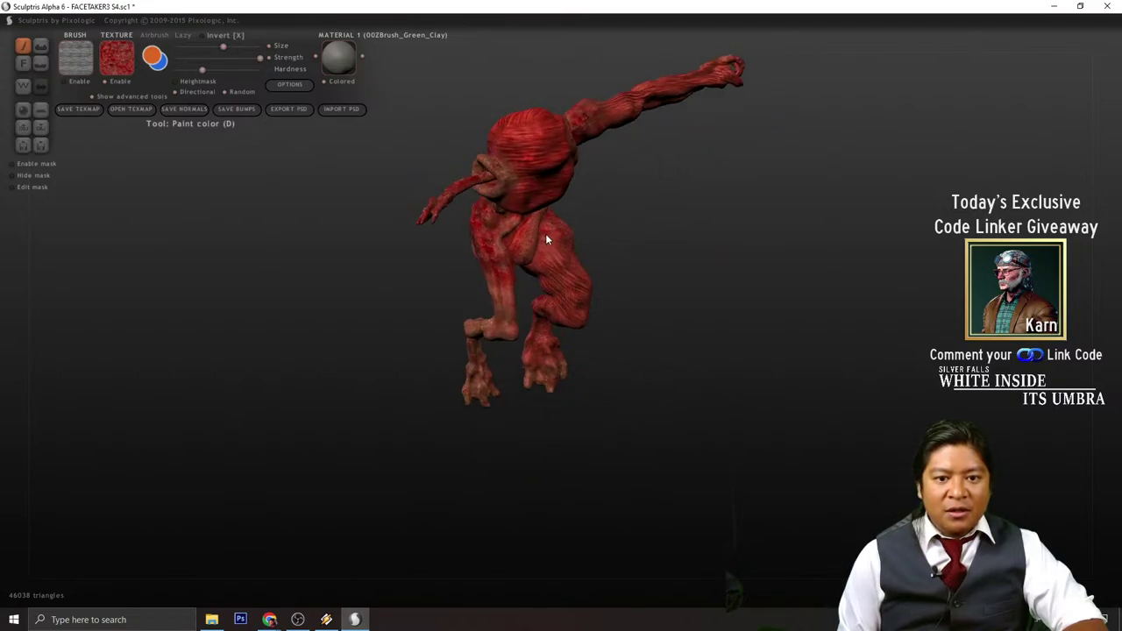
right_click_drag(625, 248, 466, 327)
right_click_drag(506, 409, 471, 302)
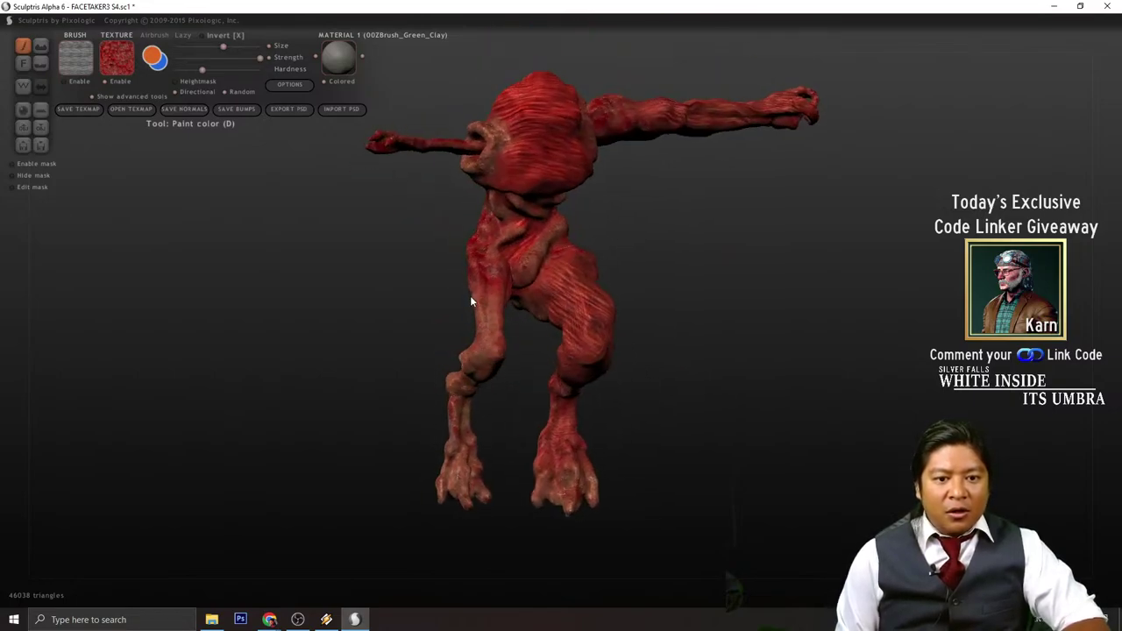
right_click_drag(405, 333, 476, 356)
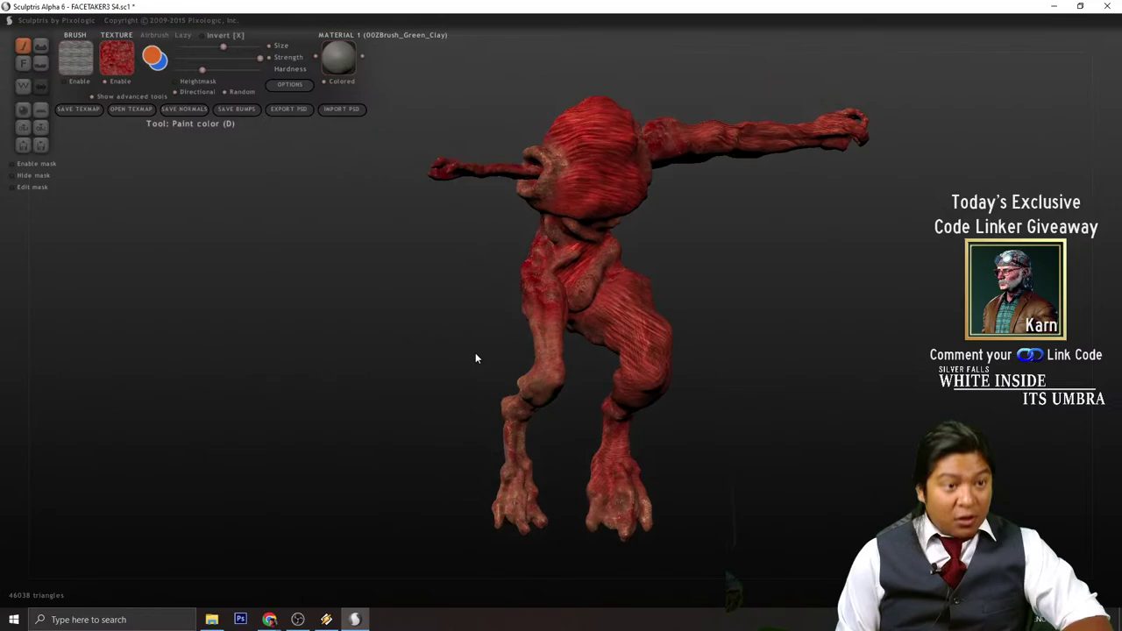
right_click_drag(325, 328, 407, 351)
- Paint the Gore_SKin - diffuse texture down the thigh and knee of the leg below the small arm
left_click(130, 68)
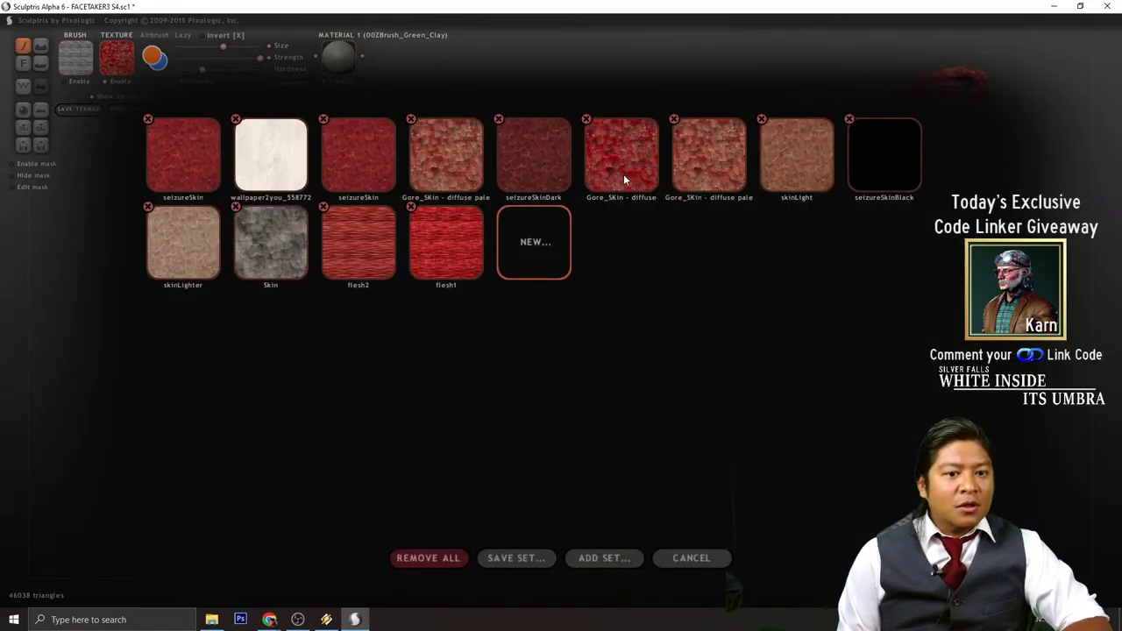
left_click(431, 416)
mouse_move(446, 383)
right_mouse_down()
mouse_move(441, 374)
mouse_move(456, 384)
mouse_move(399, 367)
right_mouse_up()
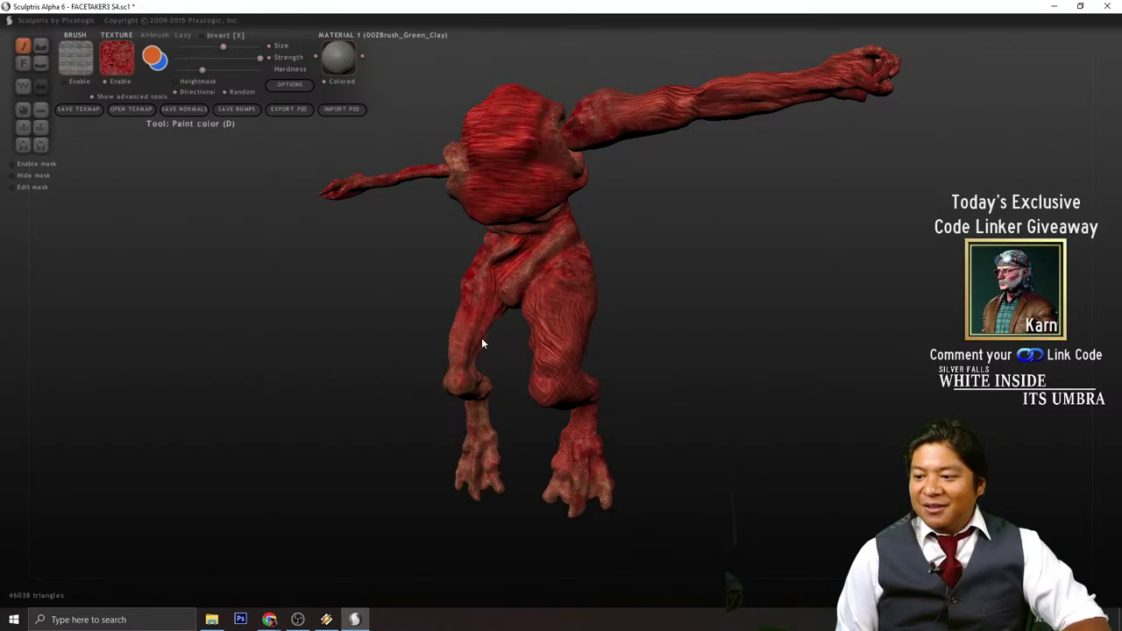
scroll(482, 341, "up", 5)
scroll(483, 340, "down", 5)
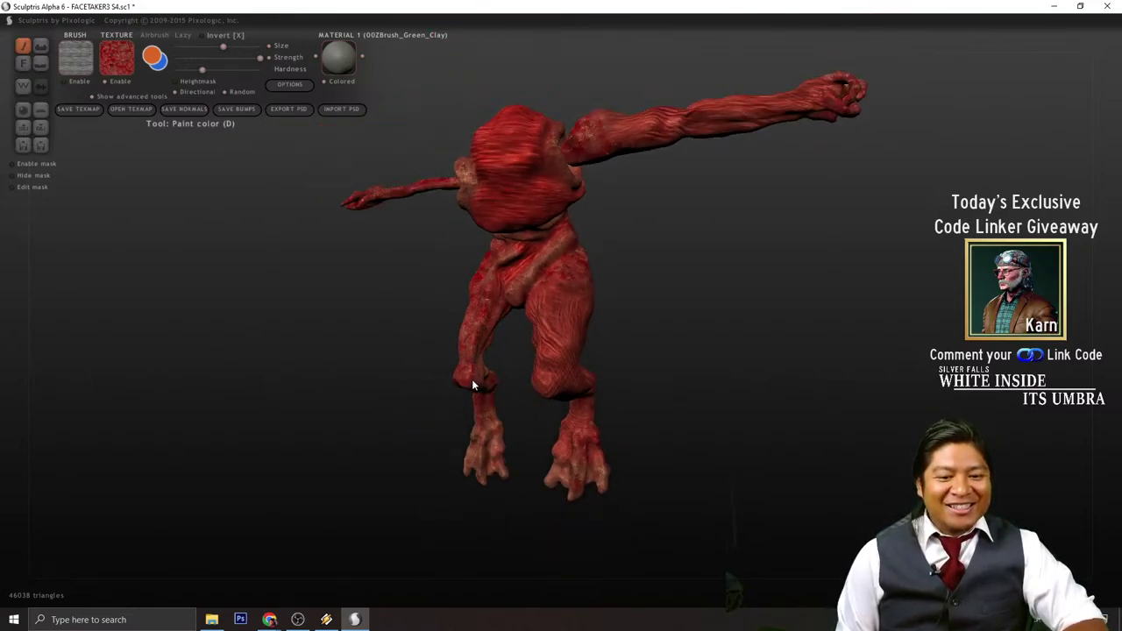
- Extend the Gore_SKin - diffuse texture over the back of the knee, calf and foot of the leg below the small arm
right_click_drag(471, 384, 699, 300)
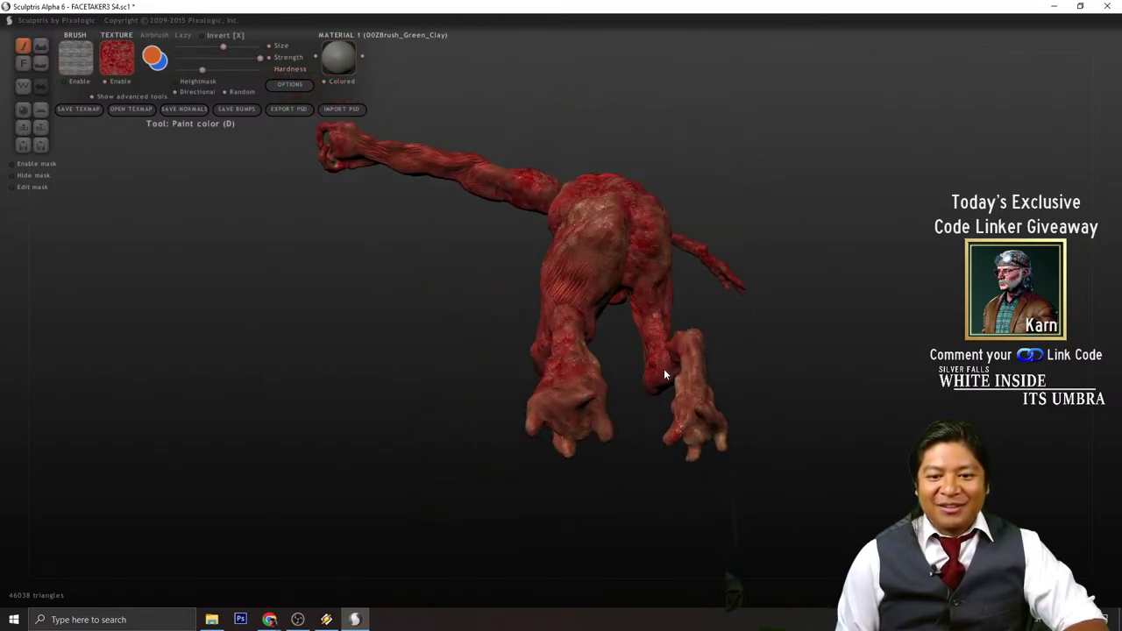
right_click_drag(664, 369, 663, 412)
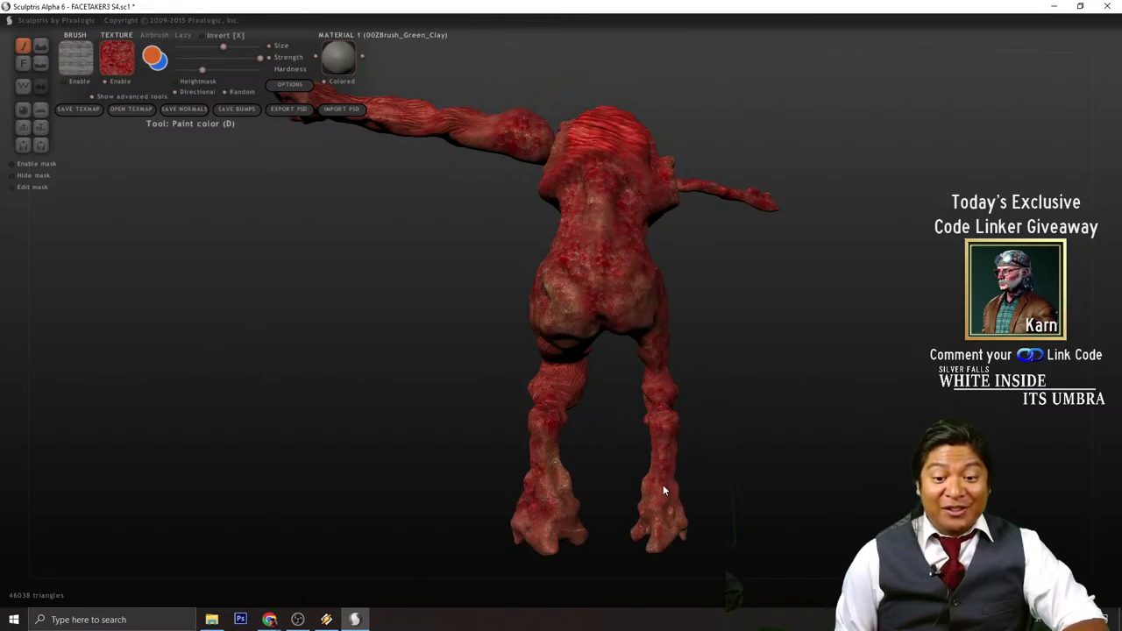
right_click_drag(663, 490, 644, 502)
right_click_drag(652, 437, 474, 457)
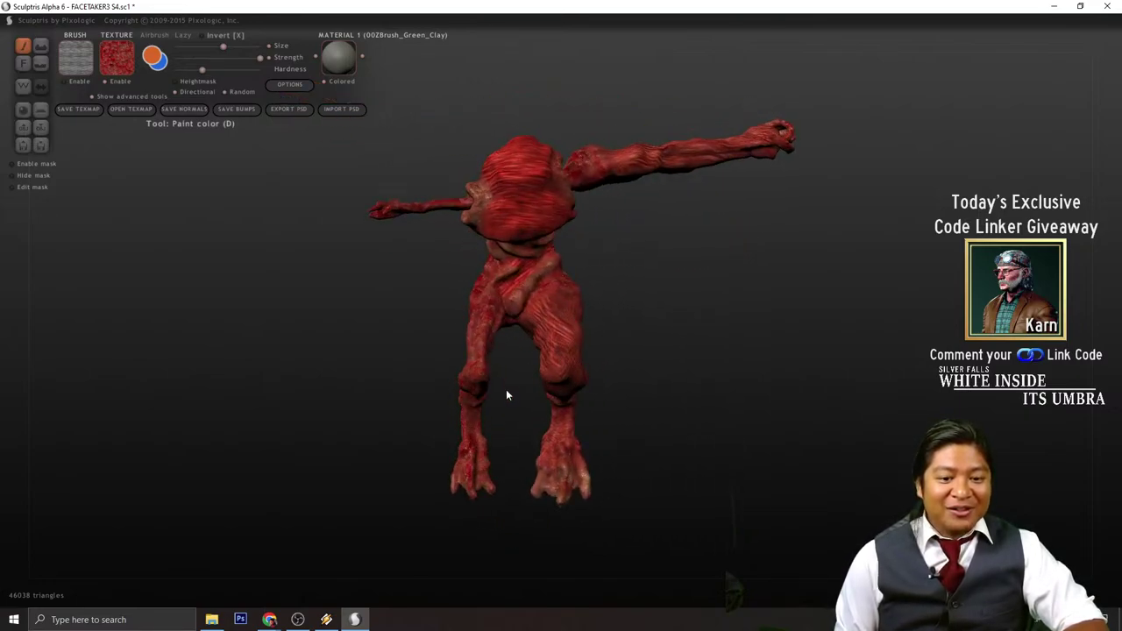
right_click_drag(506, 395, 777, 496)
right_click_drag(657, 459, 501, 482)
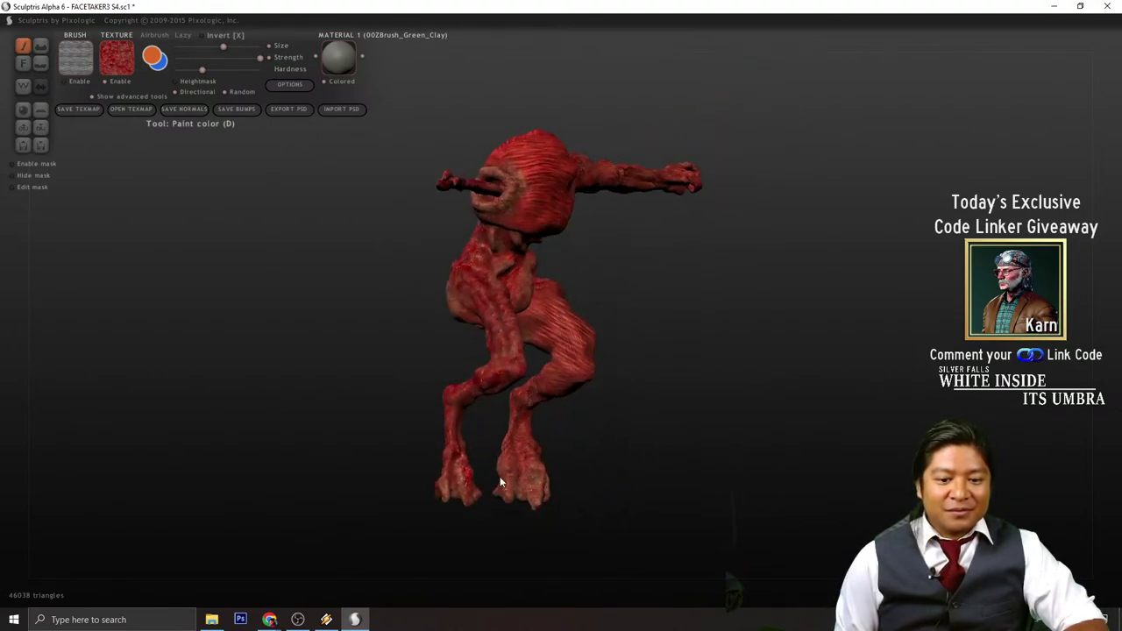
- Build up more Gore_SKin - diffuse red over the top and toes of both feet
right_click_drag(579, 496, 552, 486)
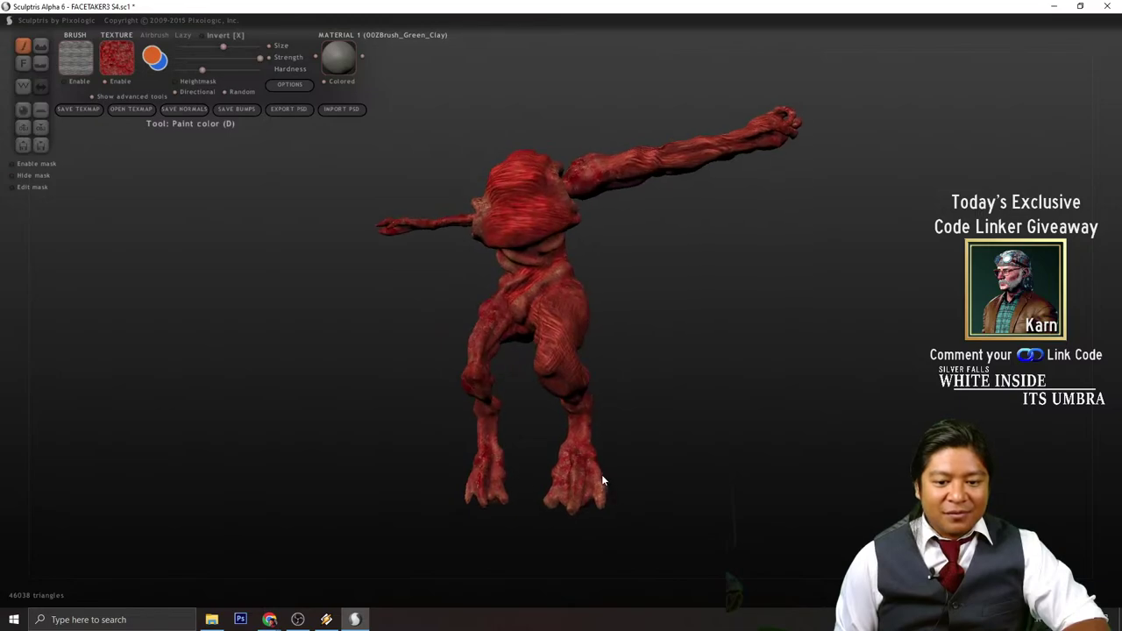
right_click_drag(639, 505, 429, 400)
right_click_drag(556, 368, 830, 386)
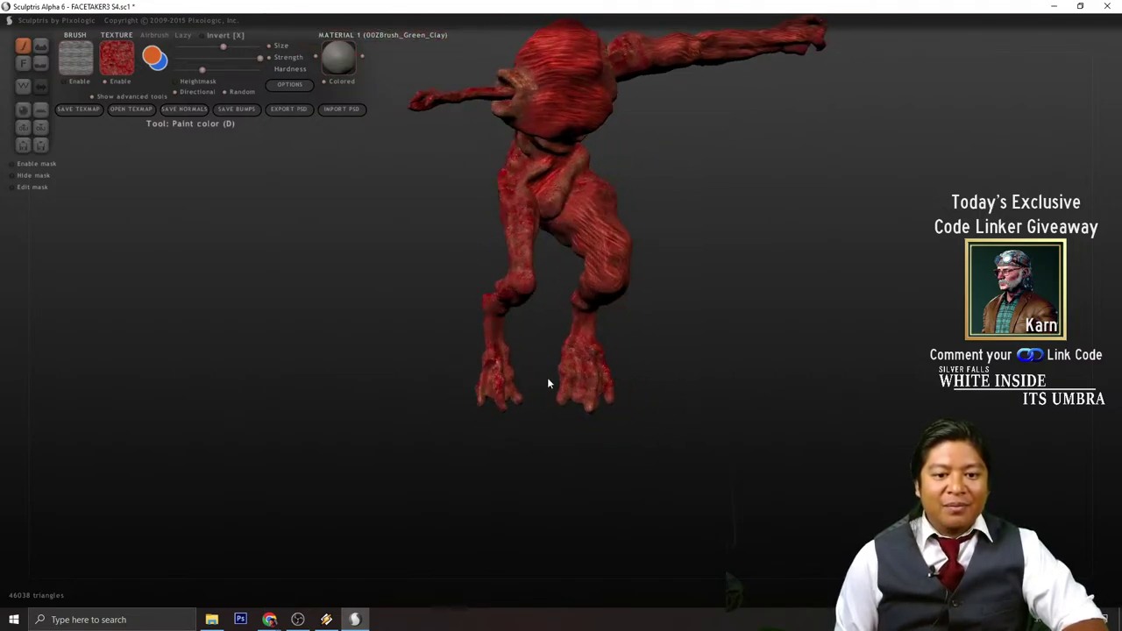
scroll(548, 379, "up", 4)
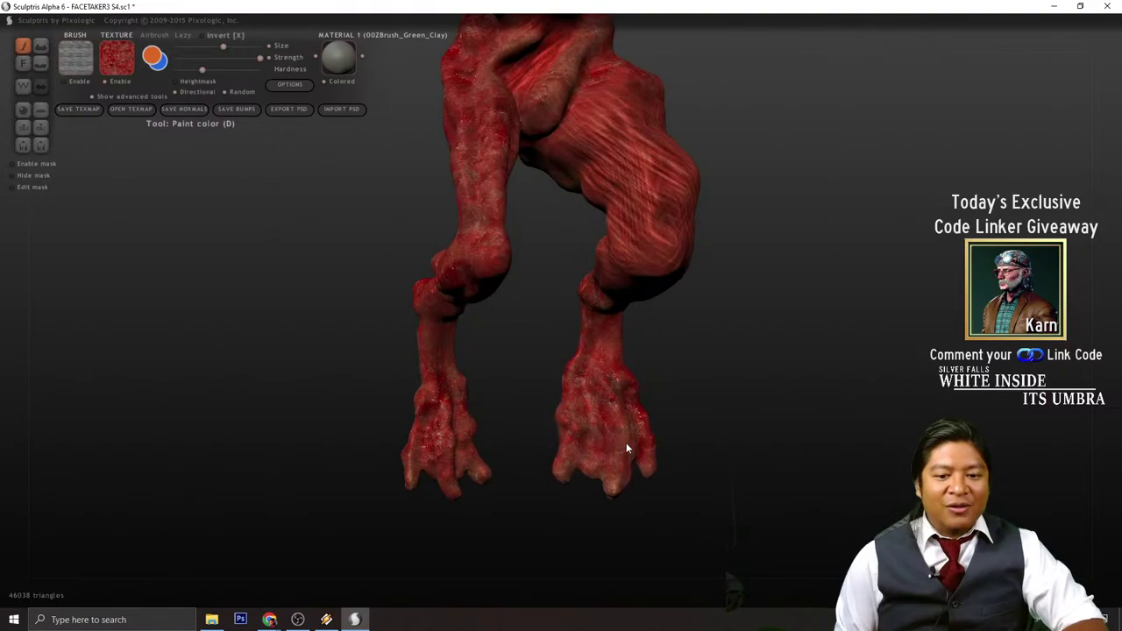
scroll(614, 443, "down", 2)
scroll(586, 402, "down", 2)
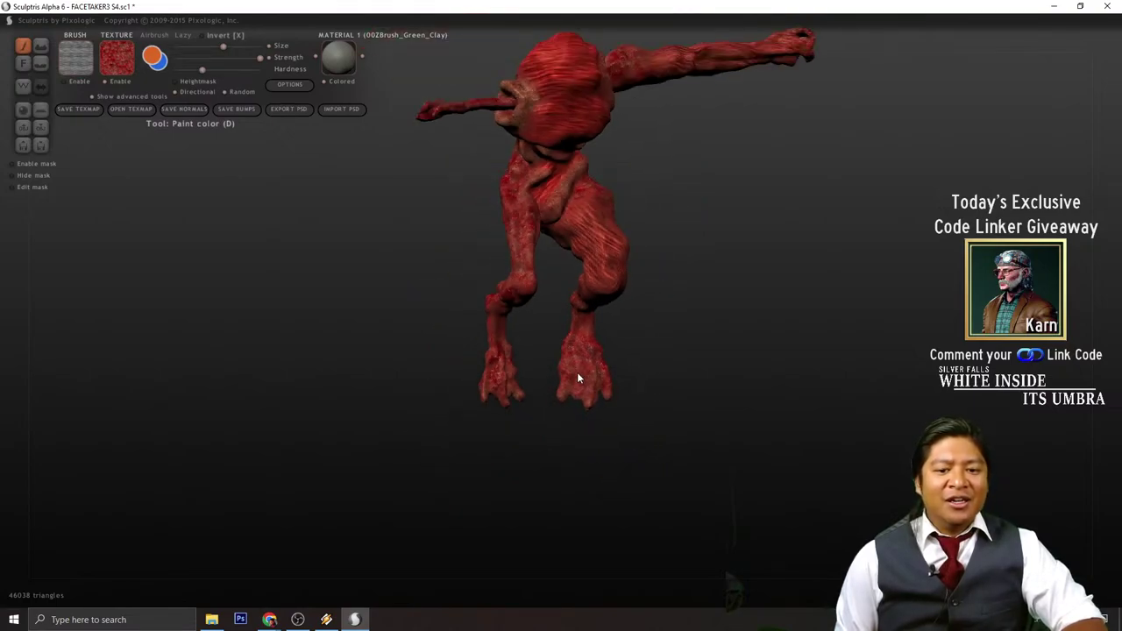
- Switch to the skinLighter texture and lighten the toe tips of the foot below the small arm
left_click(115, 68)
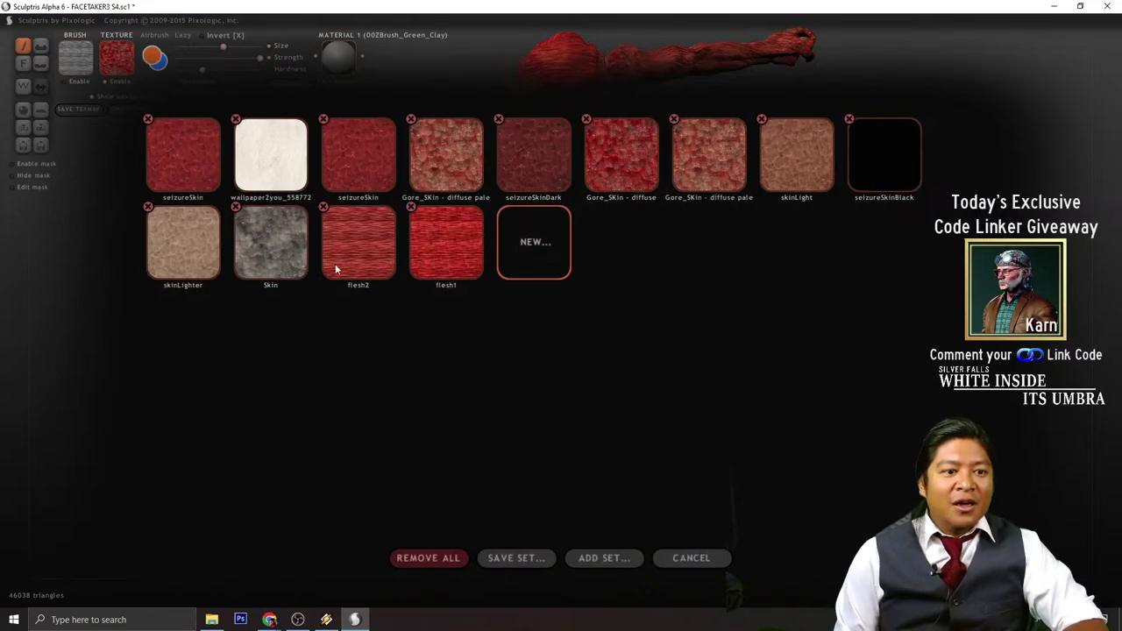
left_click(192, 248)
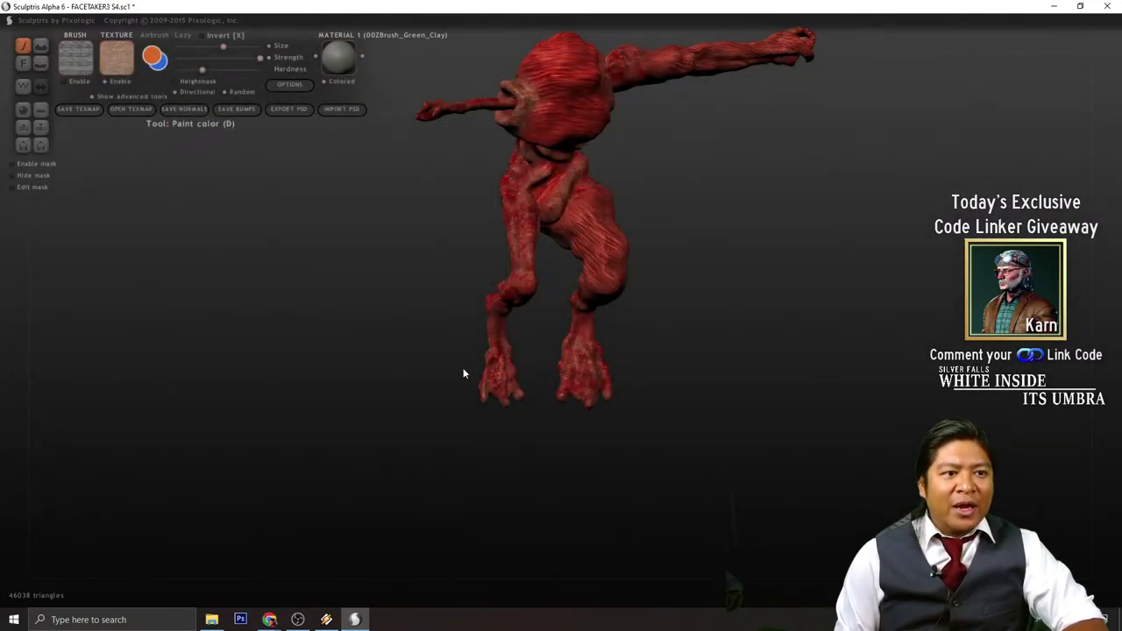
scroll(506, 443, "up", 4)
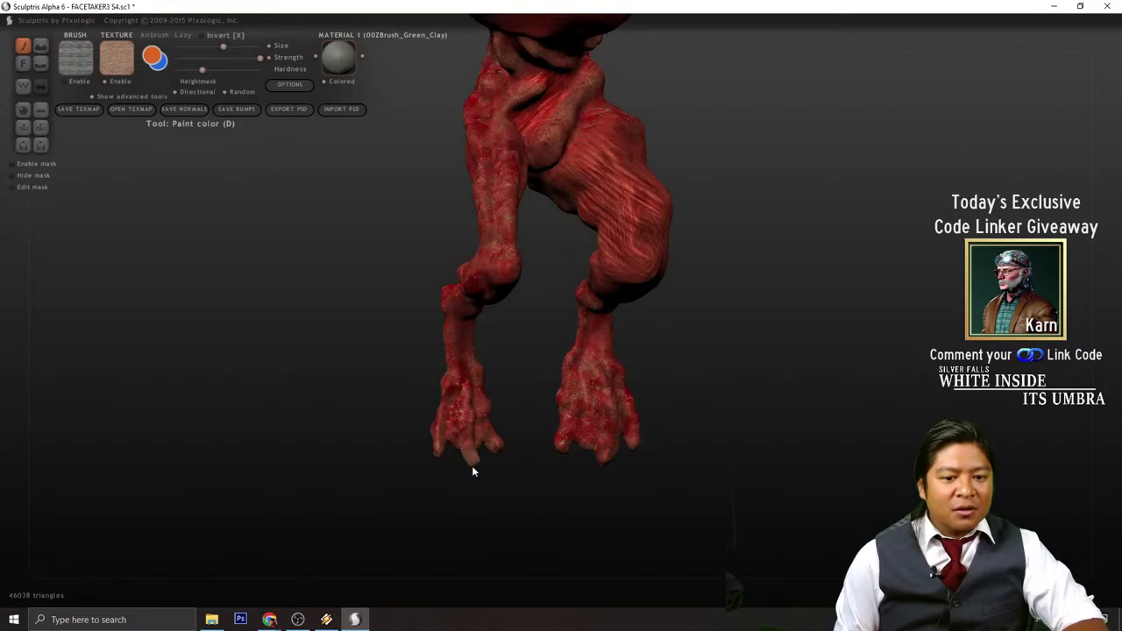
scroll(489, 426, "down", 4)
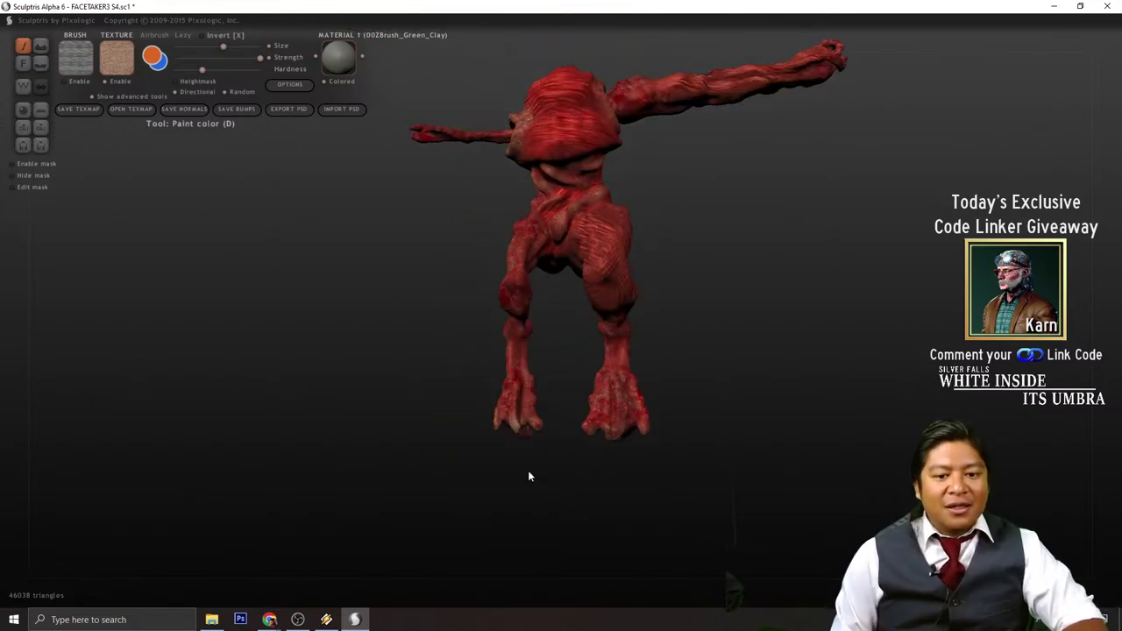
- Change to the skinLight texture and paint the toe tips of both feet
left_click(116, 57)
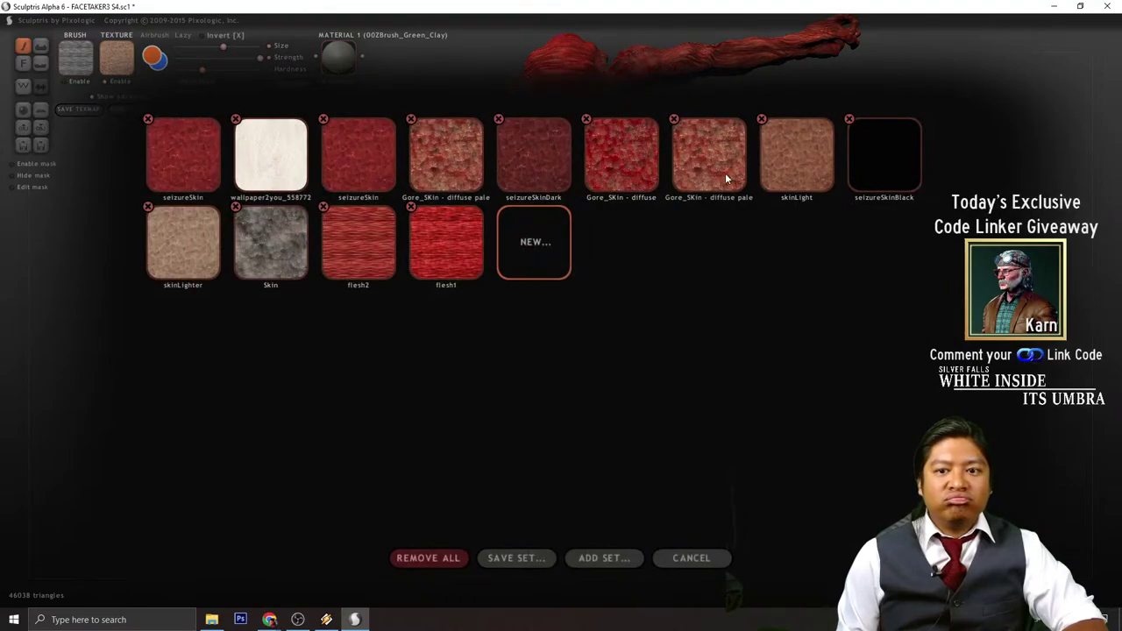
left_click(787, 166)
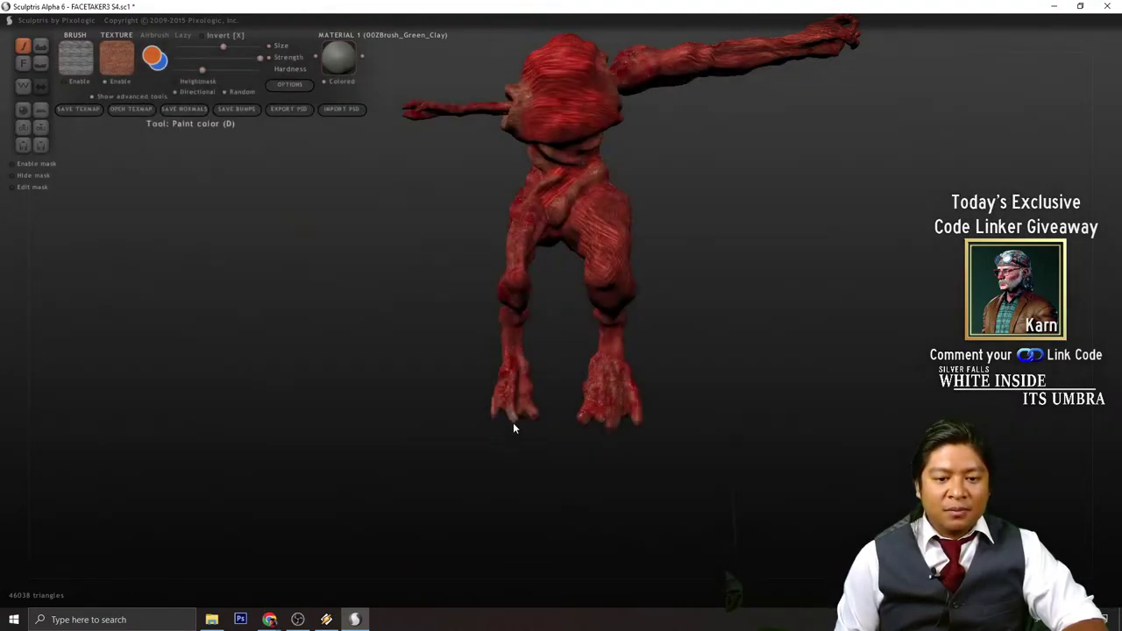
scroll(508, 401, "up", 3)
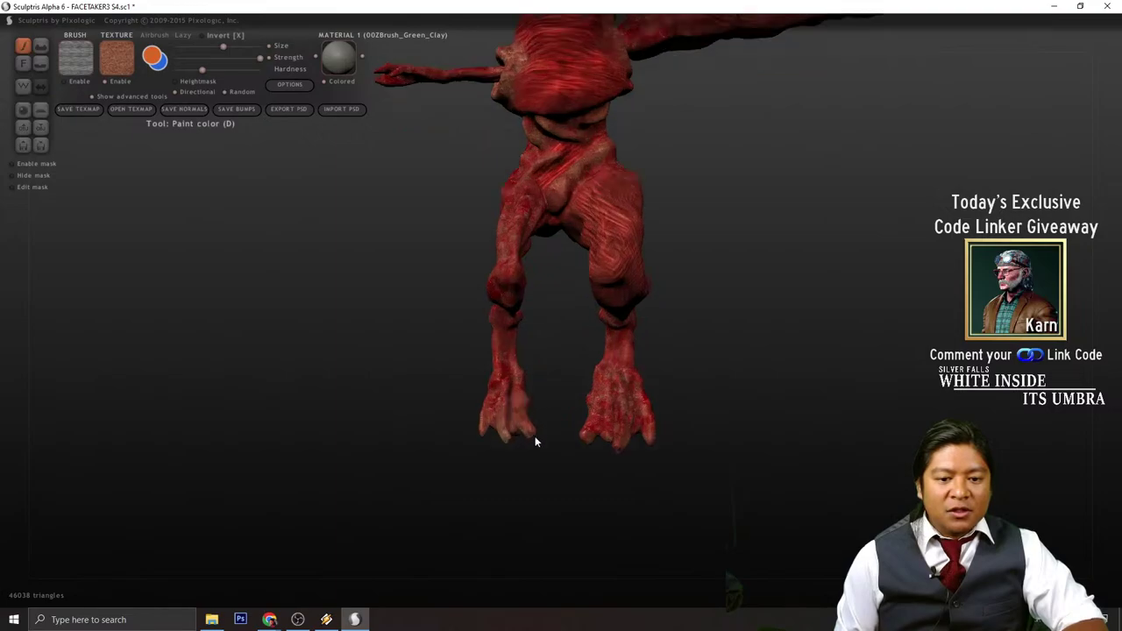
mouse_move(526, 451)
left_mouse_down()
mouse_move(494, 508)
mouse_move(488, 436)
mouse_move(602, 444)
mouse_move(564, 429)
mouse_move(569, 473)
mouse_move(676, 464)
mouse_move(622, 494)
mouse_move(616, 468)
mouse_move(591, 526)
mouse_move(564, 471)
mouse_move(508, 453)
mouse_move(611, 514)
mouse_move(616, 465)
mouse_move(596, 474)
mouse_move(709, 496)
mouse_move(670, 496)
left_mouse_up()
mouse_move(628, 450)
left_mouse_down()
mouse_move(649, 511)
mouse_move(634, 451)
mouse_move(594, 519)
mouse_move(576, 452)
mouse_move(721, 519)
mouse_move(699, 450)
mouse_move(710, 294)
mouse_move(724, 375)
mouse_move(711, 374)
mouse_move(721, 372)
left_mouse_up()
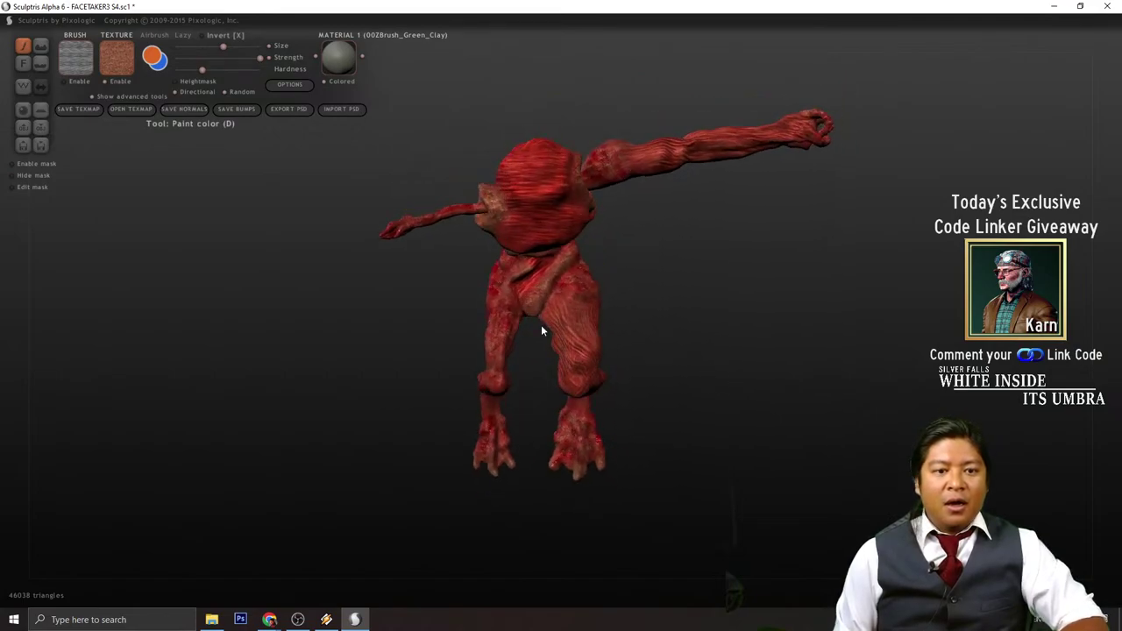
- Switch to the Gore_SKin - diffuse texture, lower the brush strength and blend gore over the striped thigh below the long arm
scroll(541, 325, "up", 3)
left_click(124, 67)
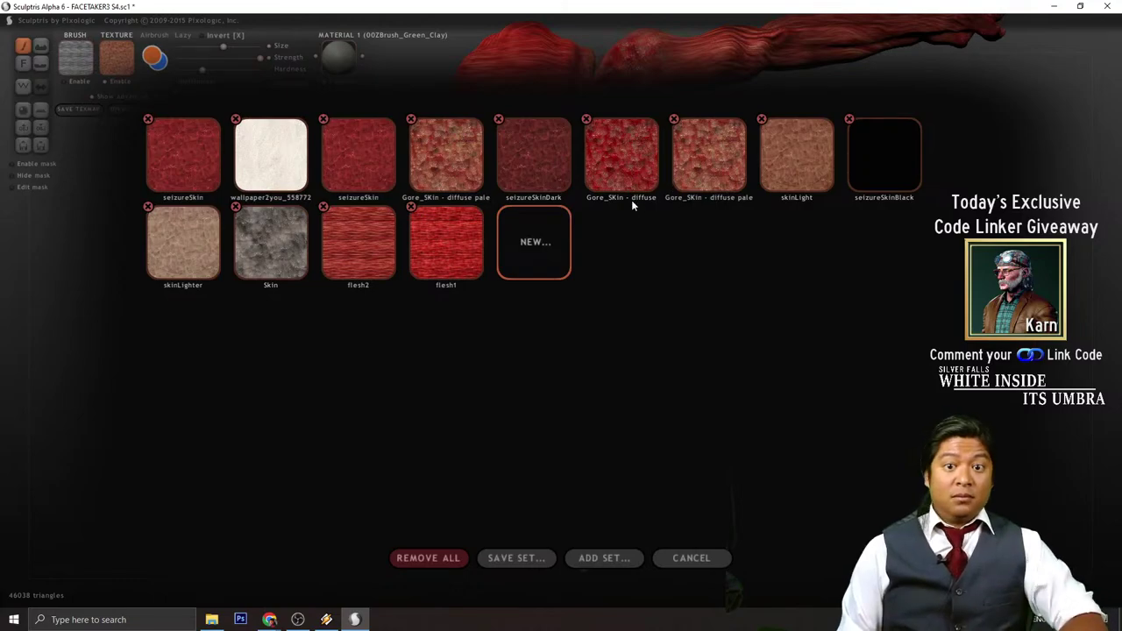
left_click(631, 197)
scroll(566, 308, "up", 2)
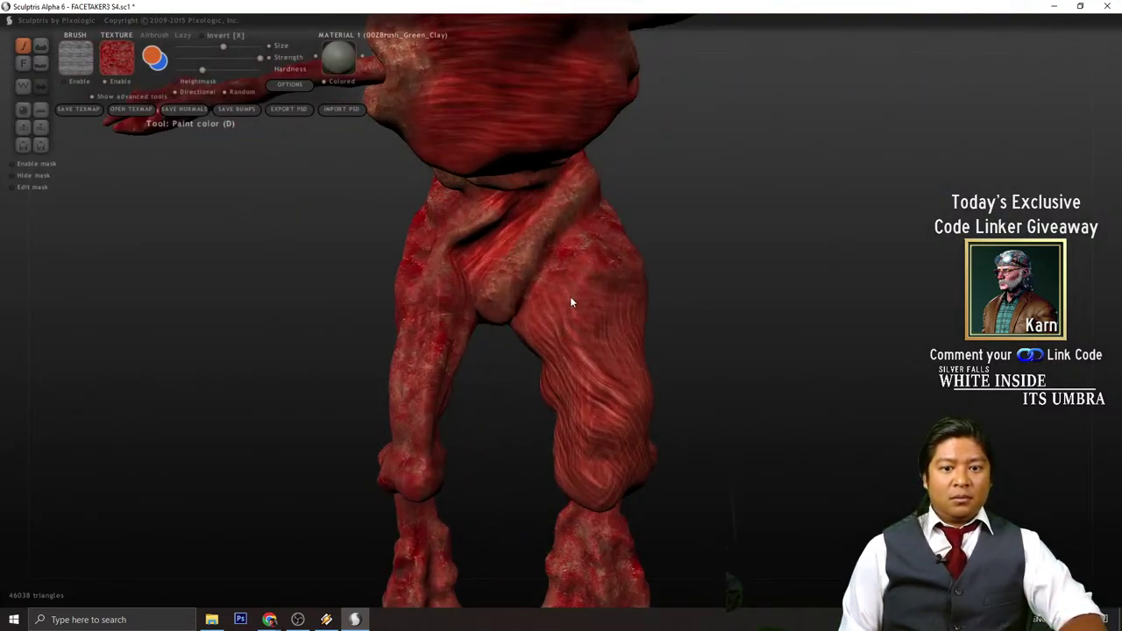
scroll(565, 300, "down", 2)
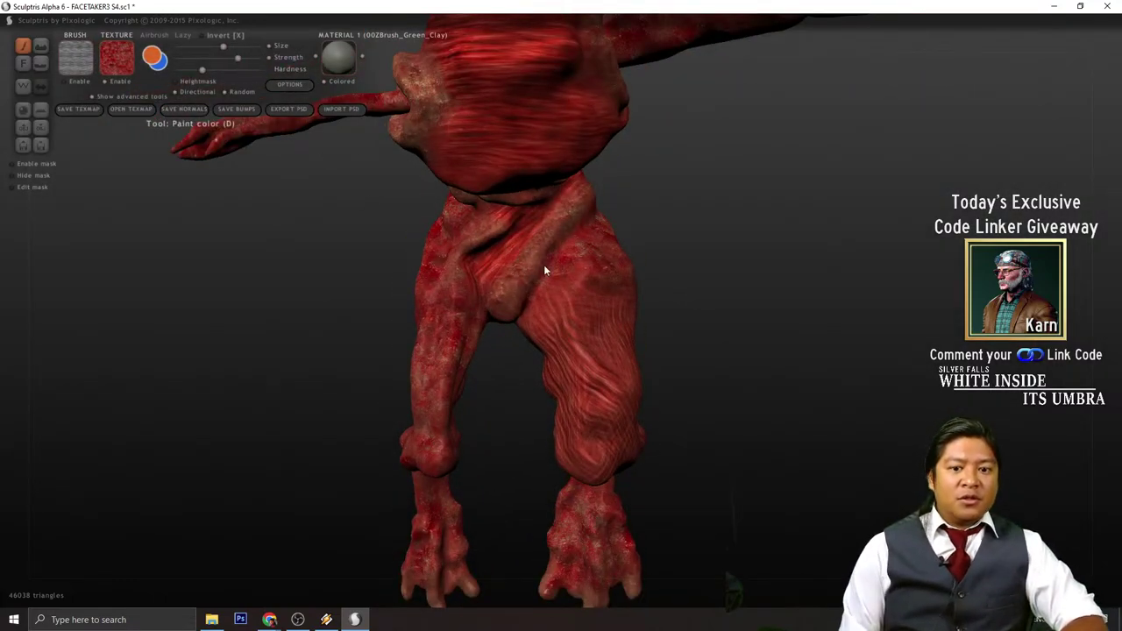
scroll(575, 307, "down", 4)
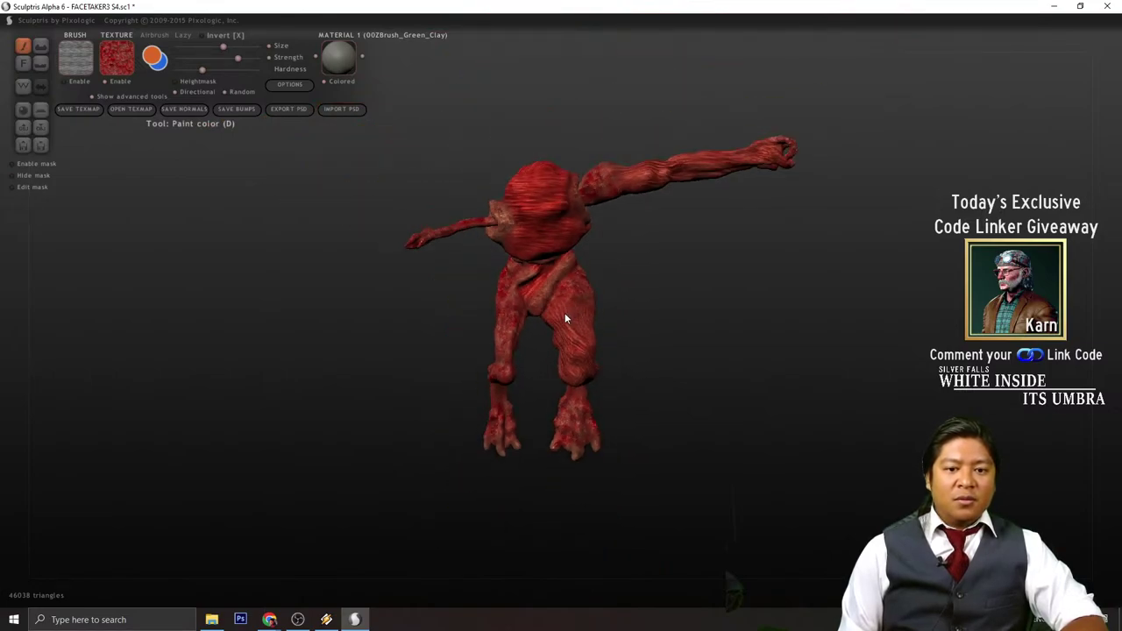
left_click_drag(660, 332, 597, 333)
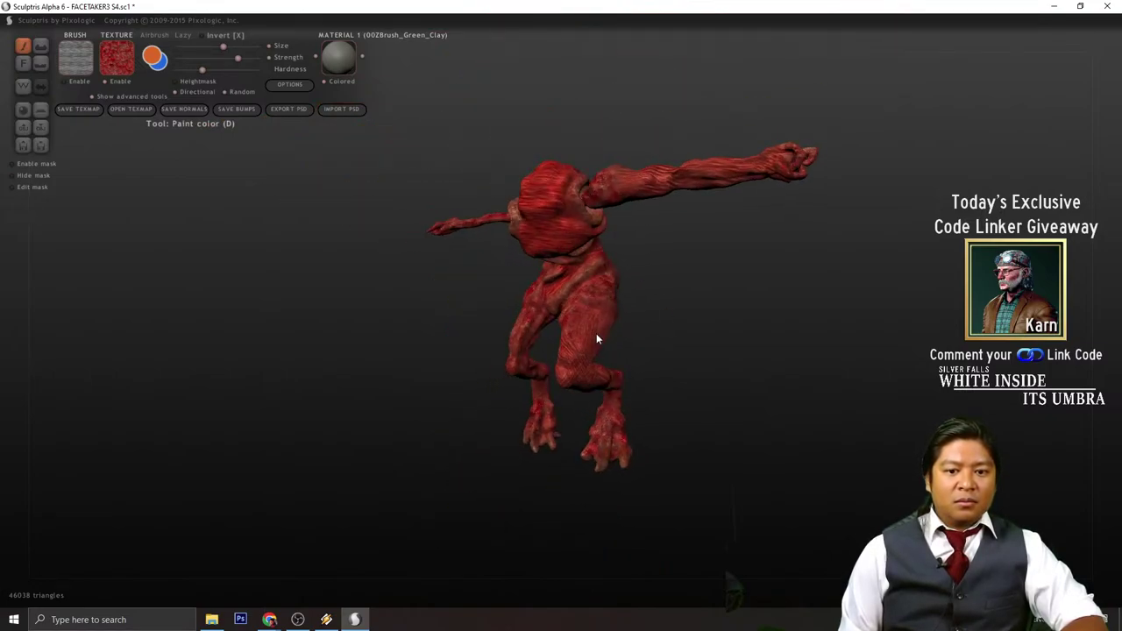
mouse_move(669, 342)
left_mouse_down()
mouse_move(630, 358)
mouse_move(667, 380)
mouse_move(571, 371)
mouse_move(596, 367)
mouse_move(561, 337)
mouse_move(659, 359)
mouse_move(699, 348)
mouse_move(702, 326)
mouse_move(661, 296)
mouse_move(653, 388)
mouse_move(510, 273)
mouse_move(522, 277)
left_mouse_up()
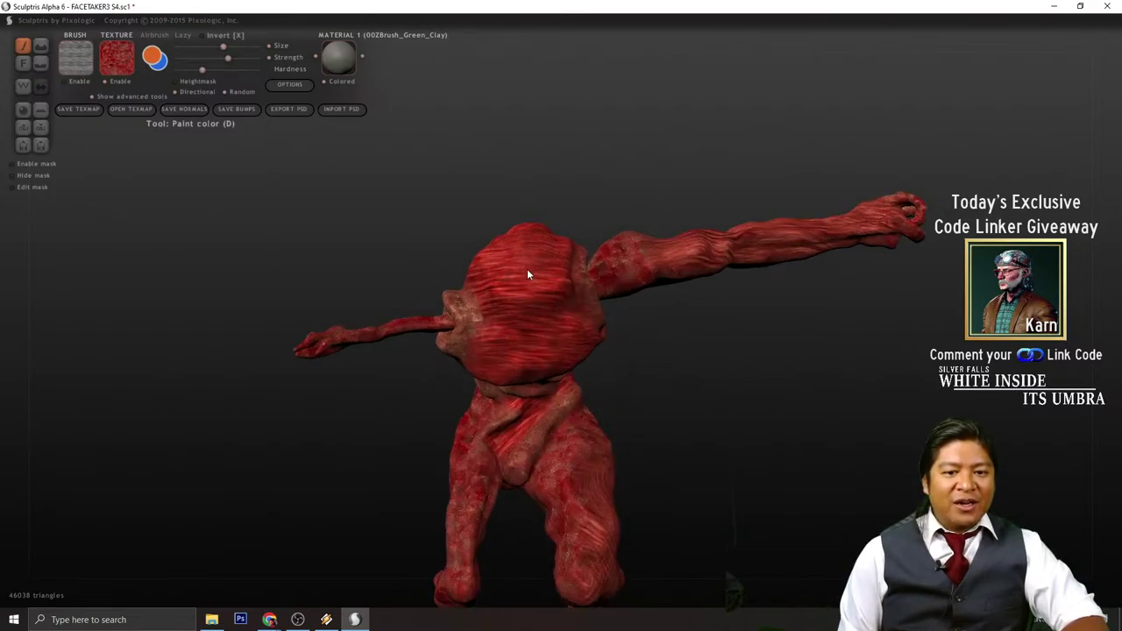
- Blend the Gore_SKin - diffuse texture over the muscle fibres on the torso's front, working across its upper bulge and lower belly
scroll(529, 275, "up", 2)
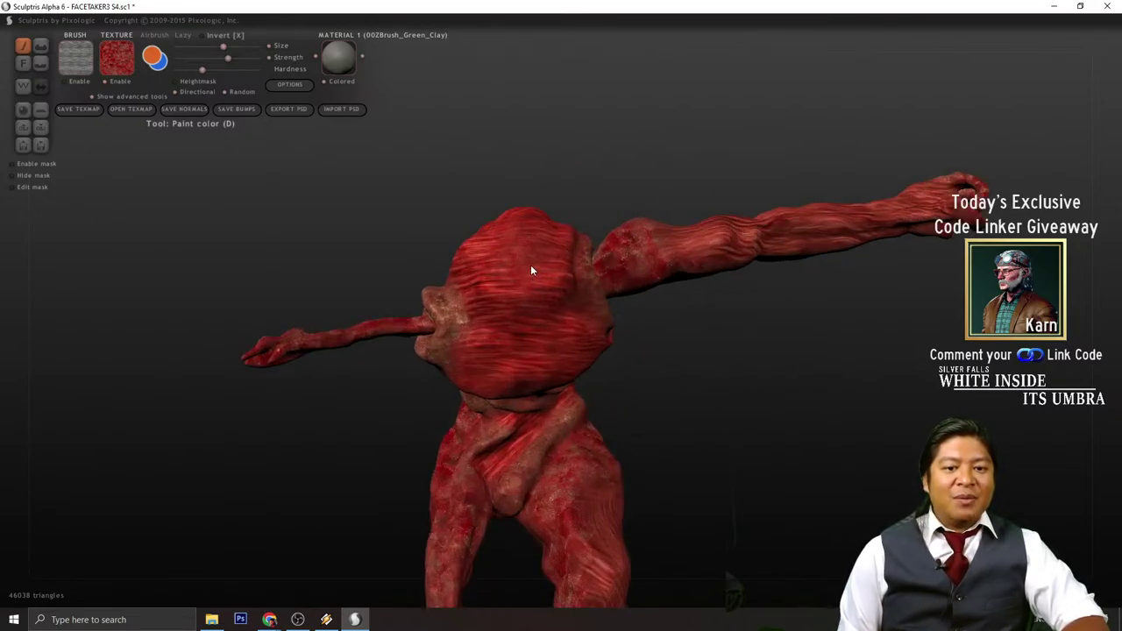
scroll(528, 266, "down", 1)
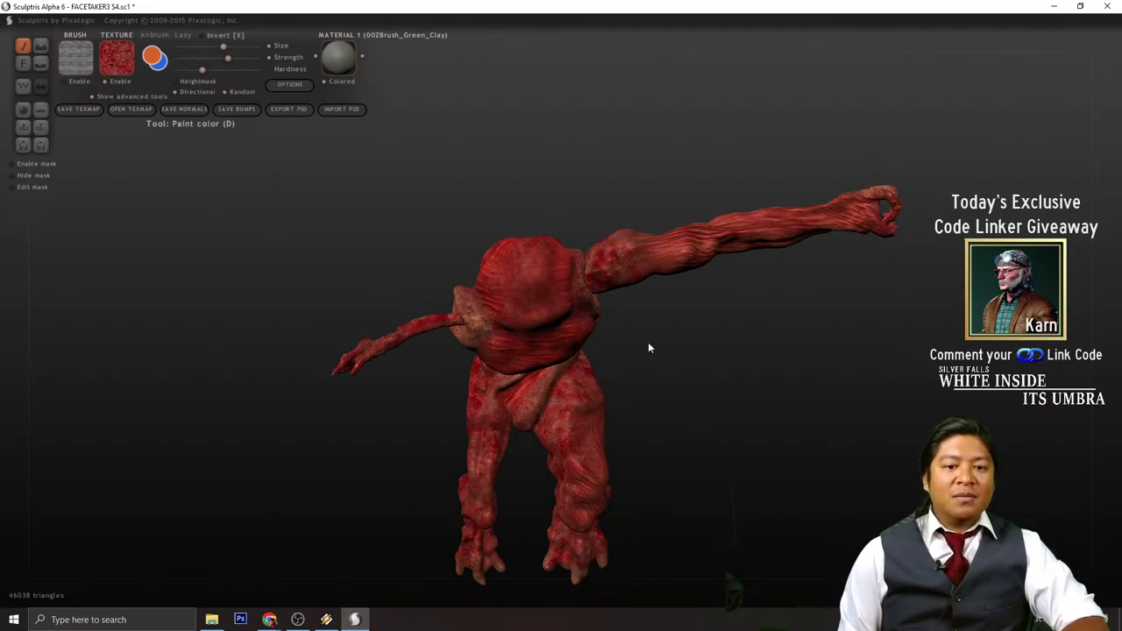
left_click_drag(649, 348, 531, 254)
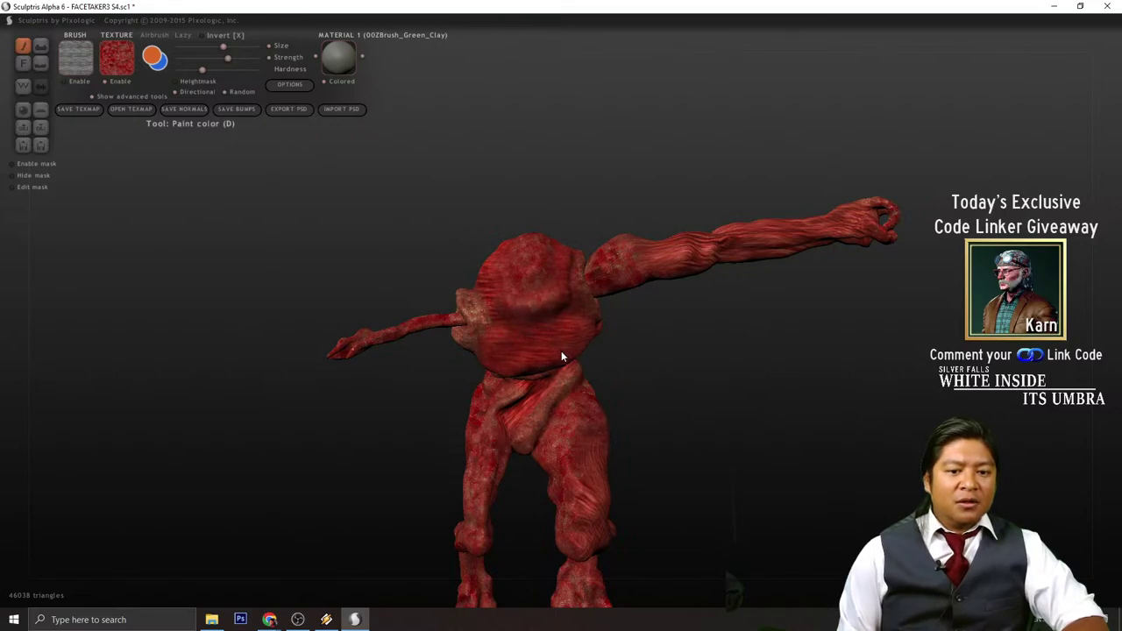
left_click_drag(671, 386, 572, 324)
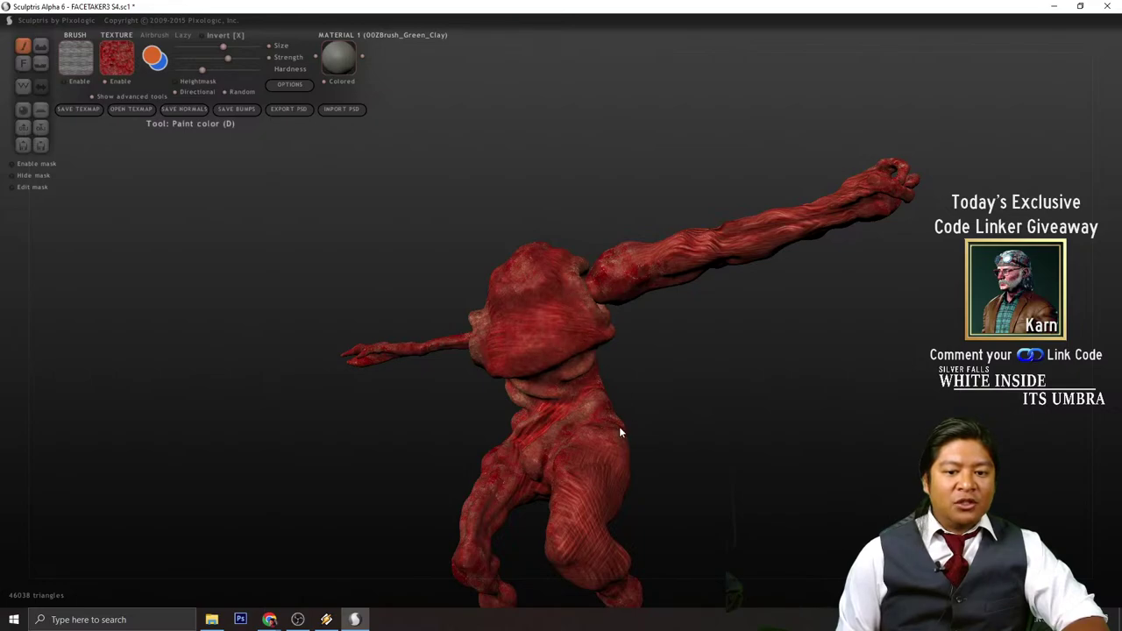
left_click_drag(668, 503, 554, 530)
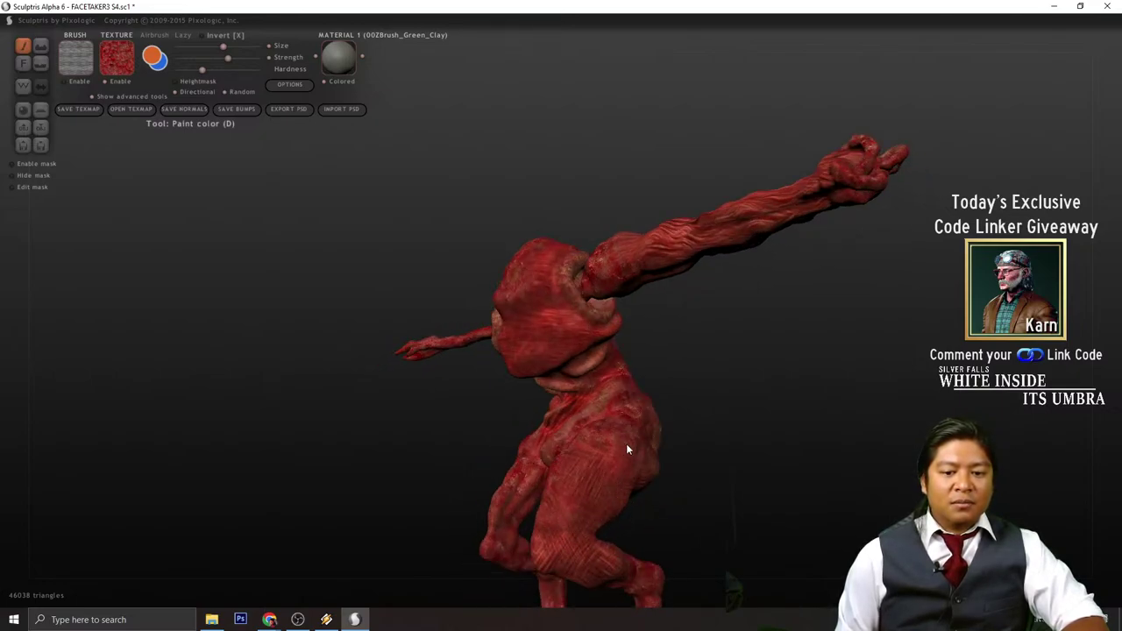
left_click_drag(682, 474, 739, 527)
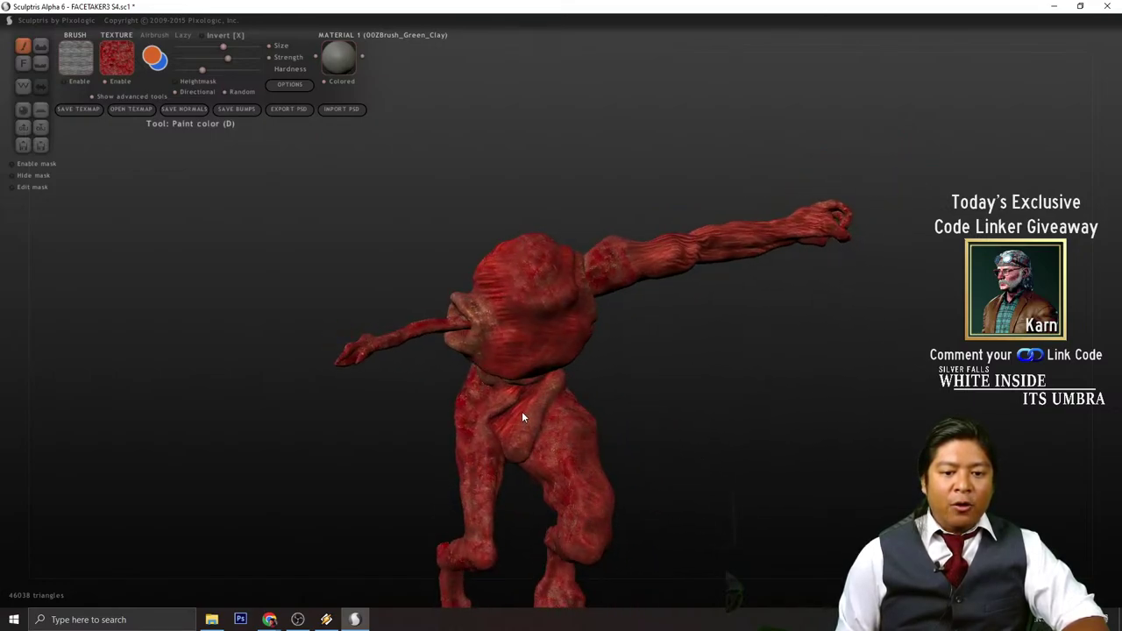
left_click_drag(634, 423, 515, 305)
left_click_drag(678, 265, 729, 252)
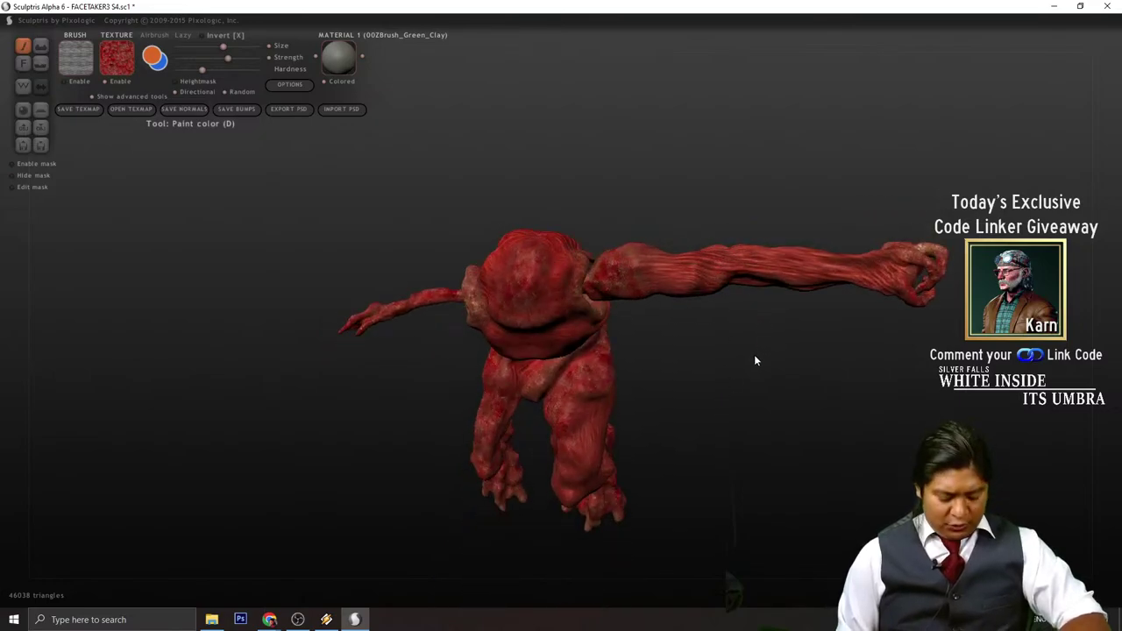
- Check the paint on the long arm and back, and touch up the torso's front with the Gore_SKin - diffuse texture
left_click_drag(755, 359, 647, 425, "alt")
scroll(631, 336, "down", 2)
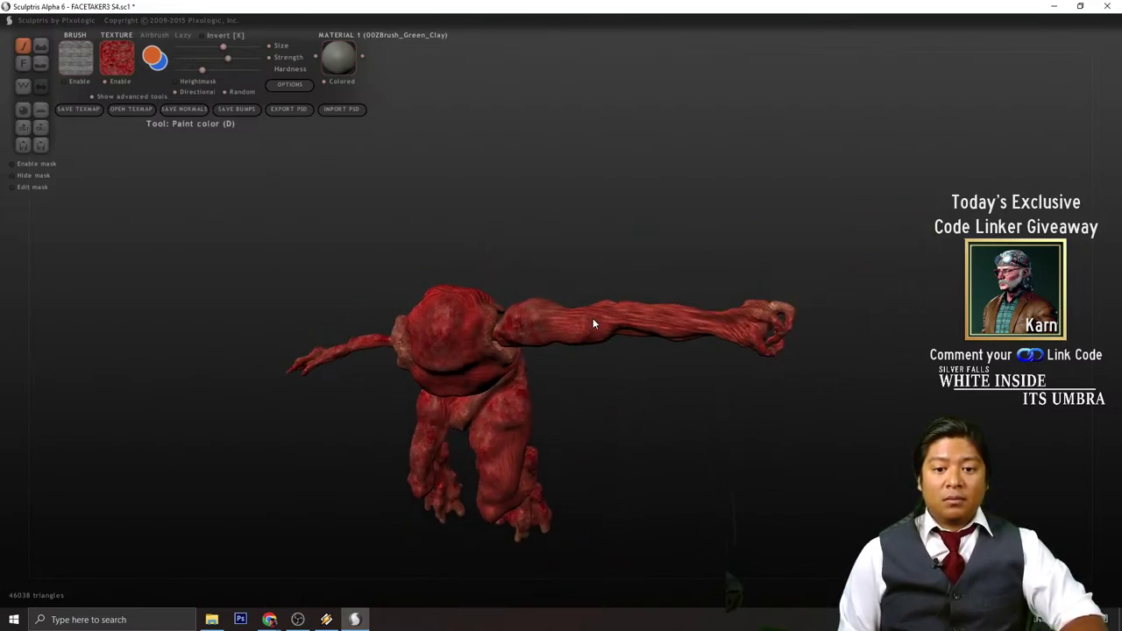
left_click_drag(690, 273, 412, 338)
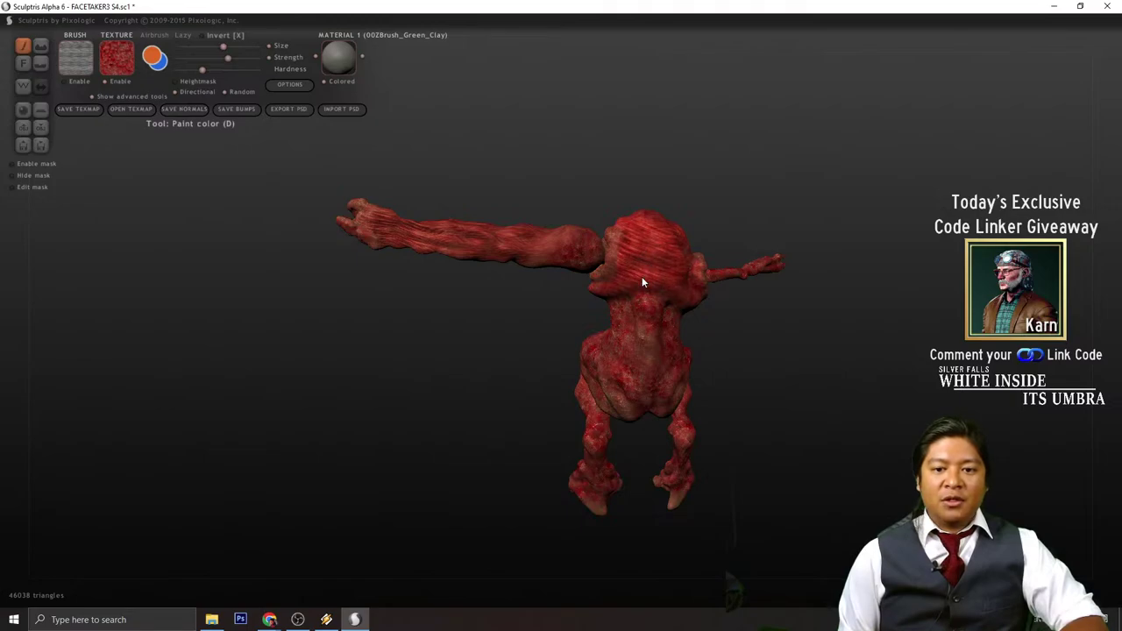
left_click_drag(663, 278, 491, 305)
left_click_drag(634, 376, 506, 340)
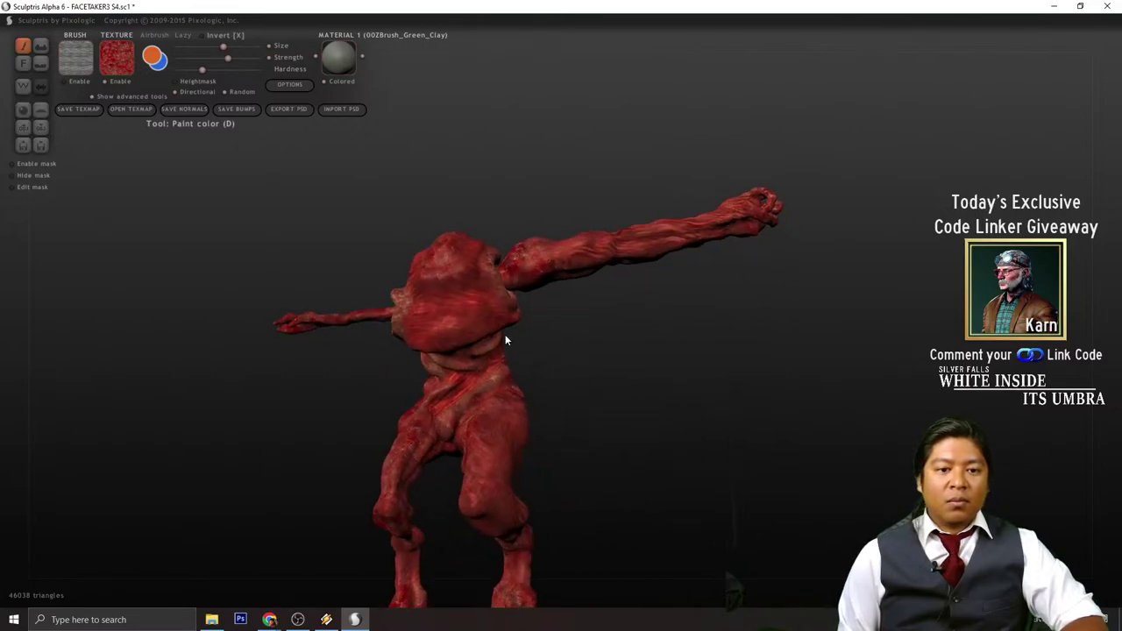
left_click_drag(464, 287, 450, 321)
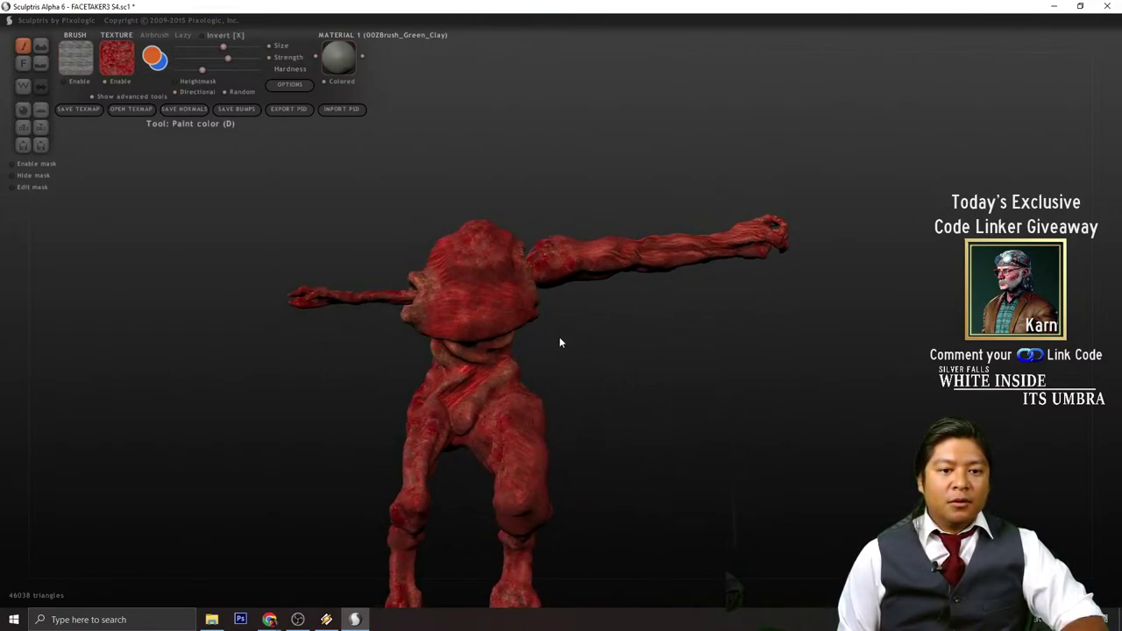
left_click_drag(559, 337, 608, 424)
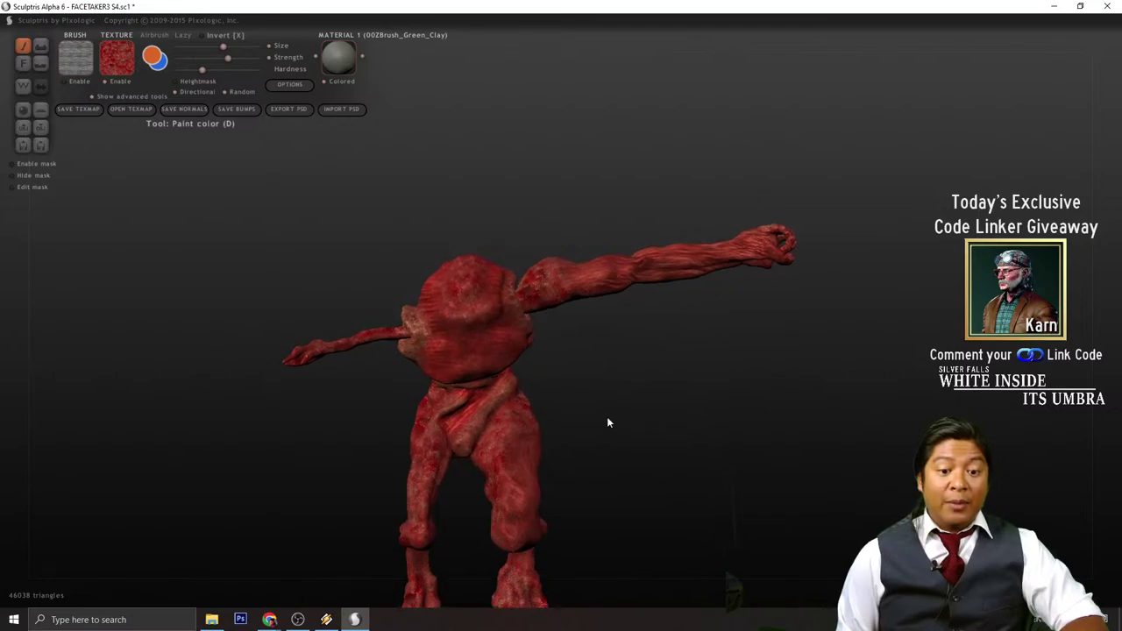
- Examine the blended gore and muscle paint on the whole creature from the front, both near and far
scroll(607, 421, "down", 3)
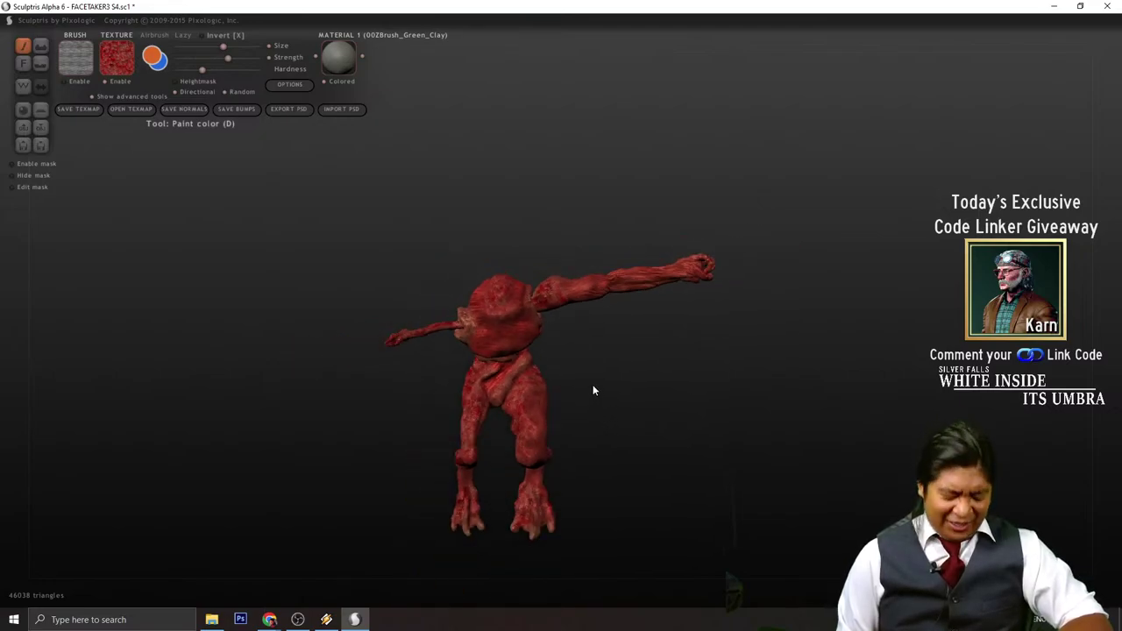
mouse_move(595, 397)
left_mouse_down()
mouse_move(611, 398)
mouse_move(606, 408)
left_mouse_up()
scroll(596, 430, "up", 3)
scroll(544, 471, "down", 2)
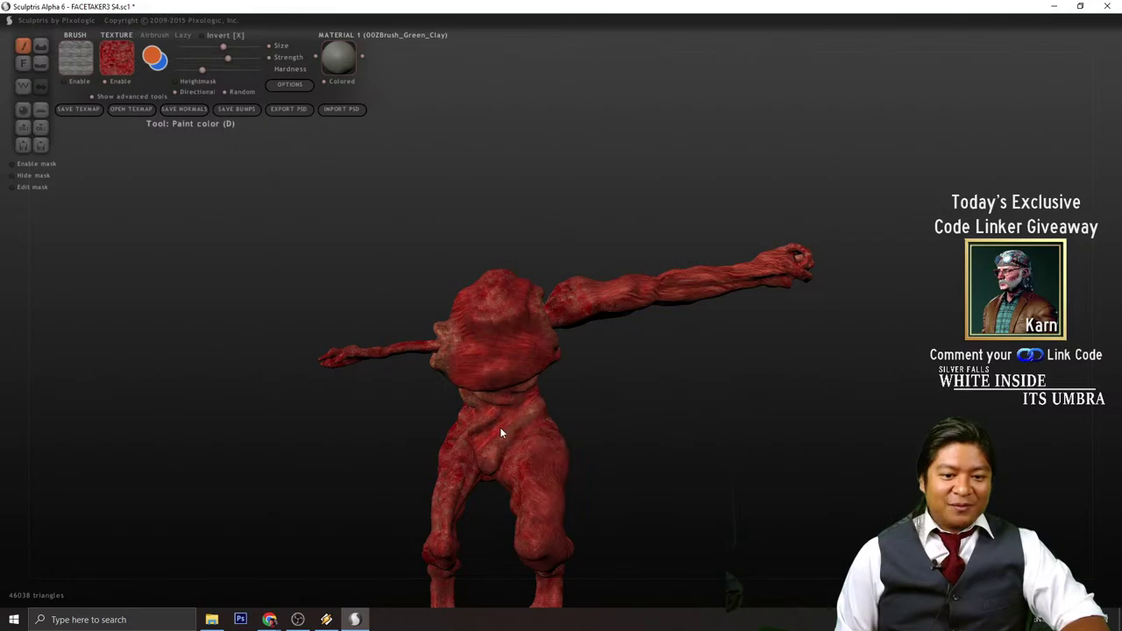
scroll(619, 428, "down", 3)
scroll(607, 428, "up", 5)
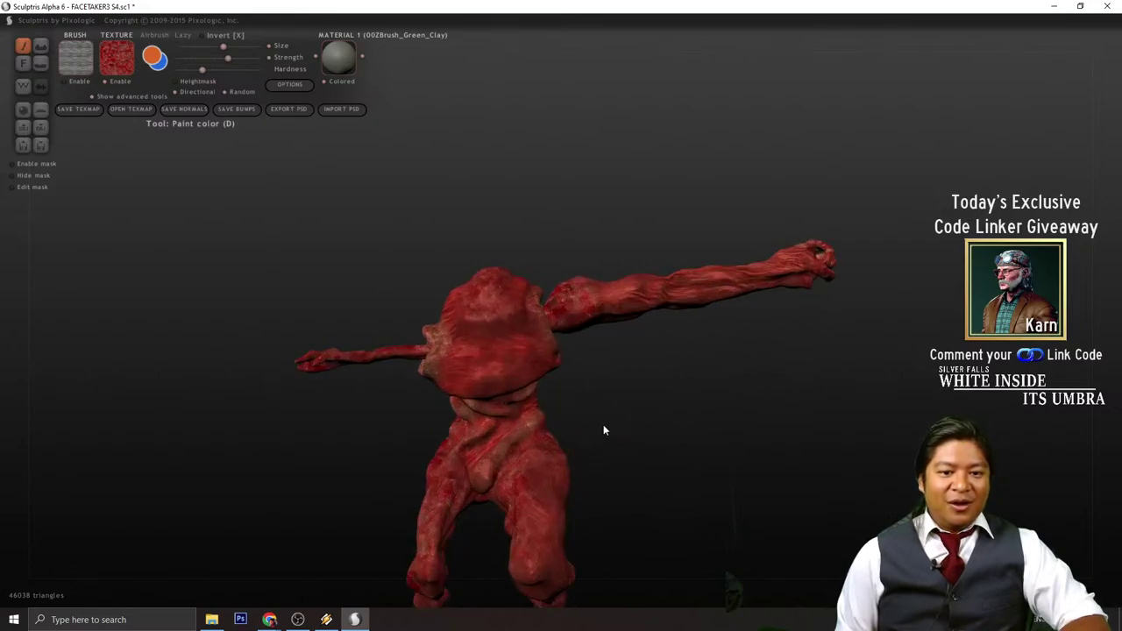
mouse_move(603, 429)
left_mouse_down()
mouse_move(666, 383)
mouse_move(574, 403)
mouse_move(570, 358)
mouse_move(725, 398)
mouse_move(521, 353)
left_mouse_up()
scroll(571, 354, "down", 1)
mouse_move(664, 393)
left_mouse_down()
mouse_move(633, 397)
mouse_move(601, 378)
mouse_move(639, 175)
mouse_move(530, 288)
mouse_move(541, 286)
left_mouse_up()
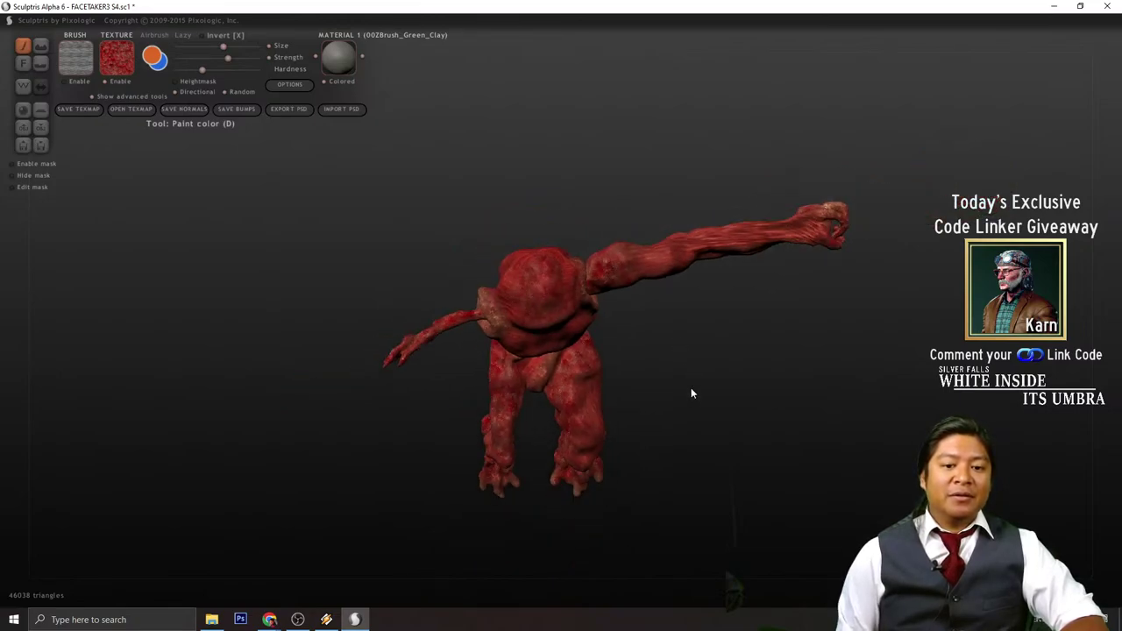
- Review the whole body from head-on and save the painted FACETAKER3 S4 model
mouse_move(691, 389)
left_mouse_down()
mouse_move(660, 337)
mouse_move(658, 362)
left_mouse_up()
scroll(671, 360, "down", 4)
scroll(665, 368, "up", 4)
scroll(657, 373, "down", 5)
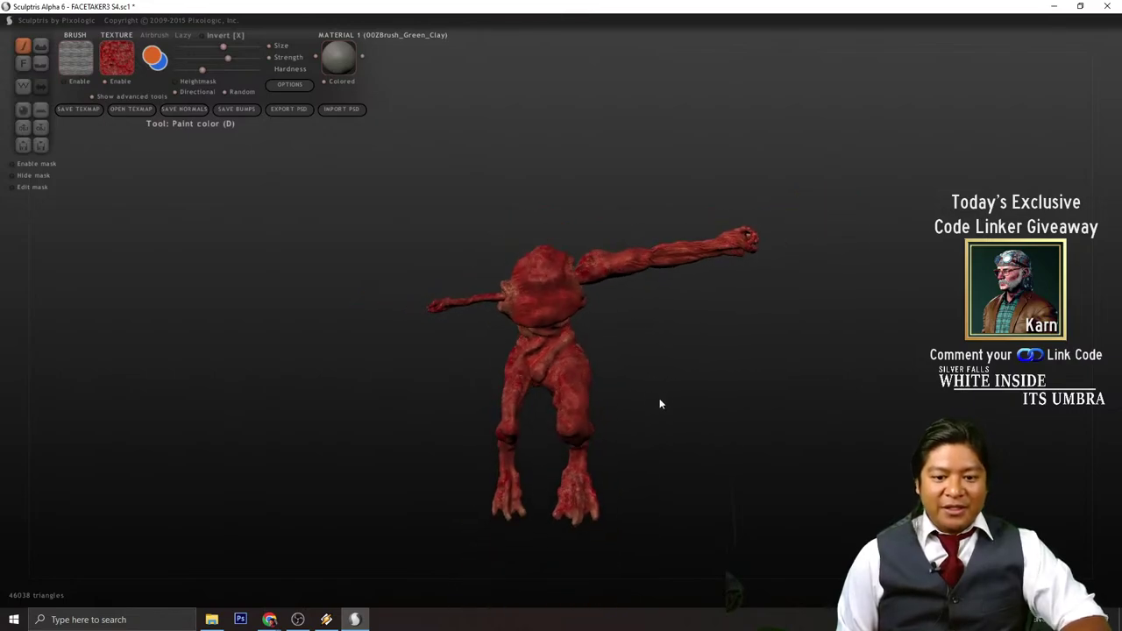
left_click_drag(649, 413, 646, 386, "alt")
scroll(646, 386, "up", 2)
scroll(645, 390, "up", 2)
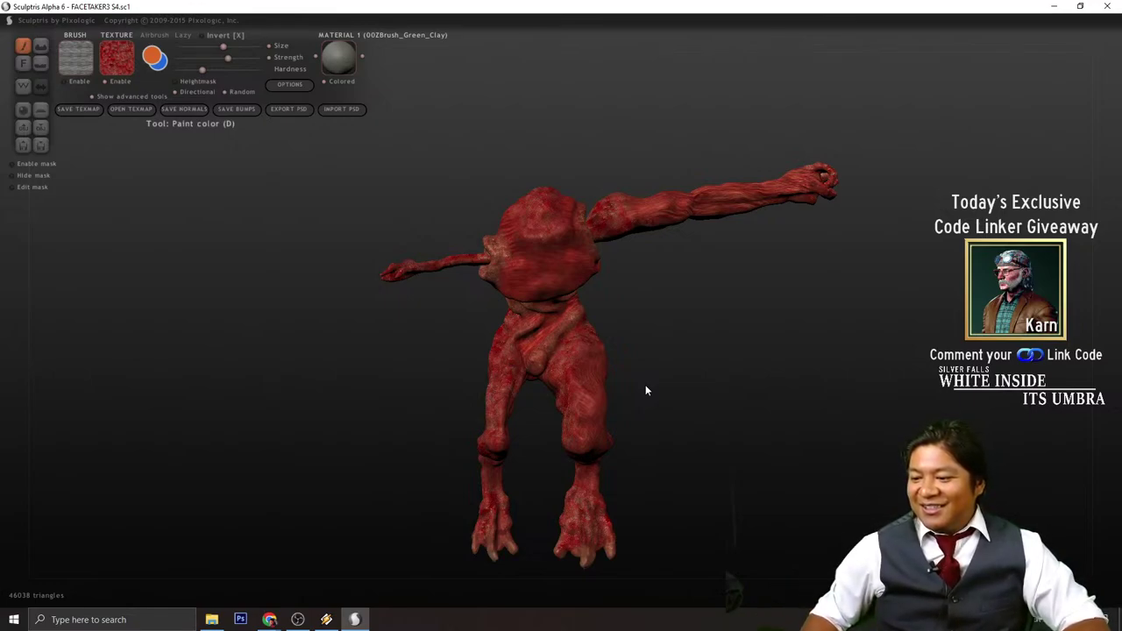
- Switch to the seizureSkinBlack texture and darken the upper inside of the socket around the small arm's root
left_click_drag(641, 400, 689, 402)
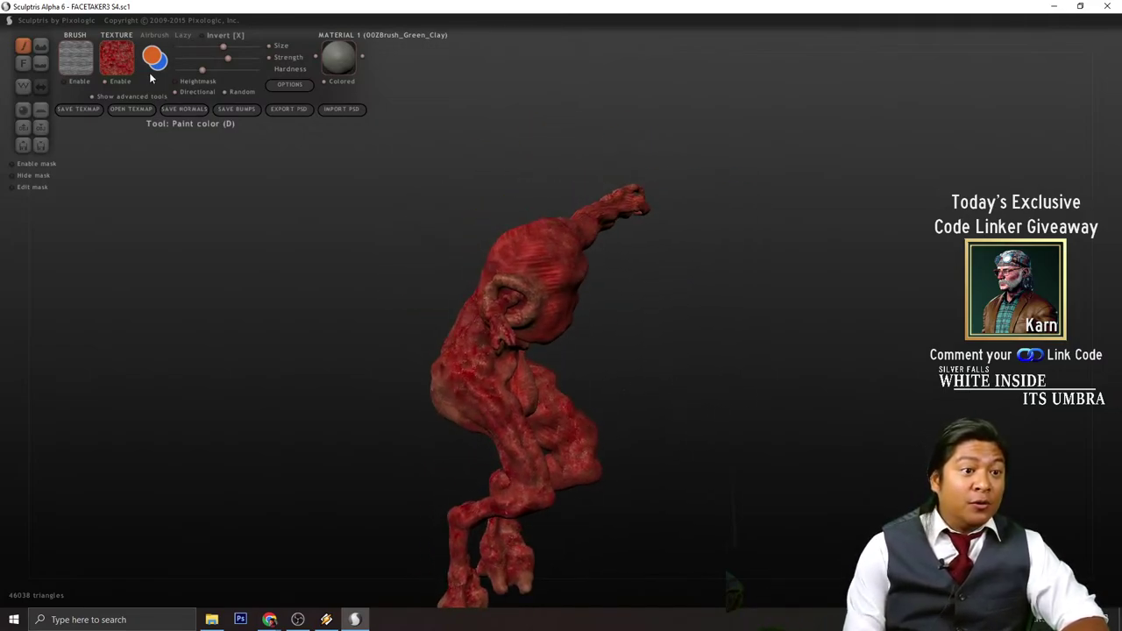
left_click(117, 58)
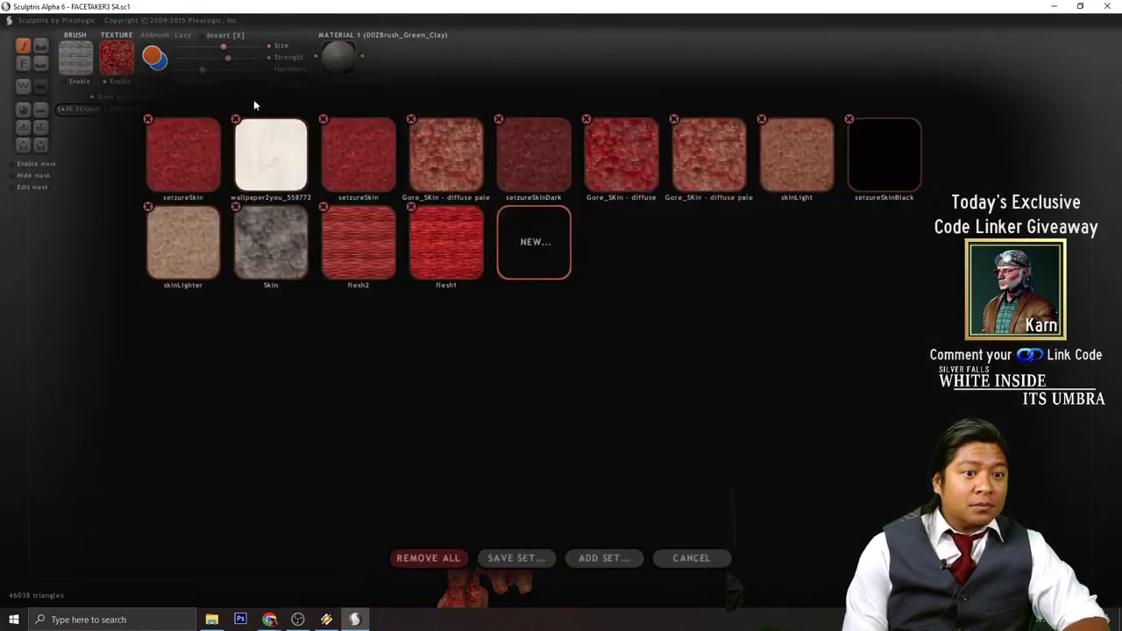
left_click(895, 185)
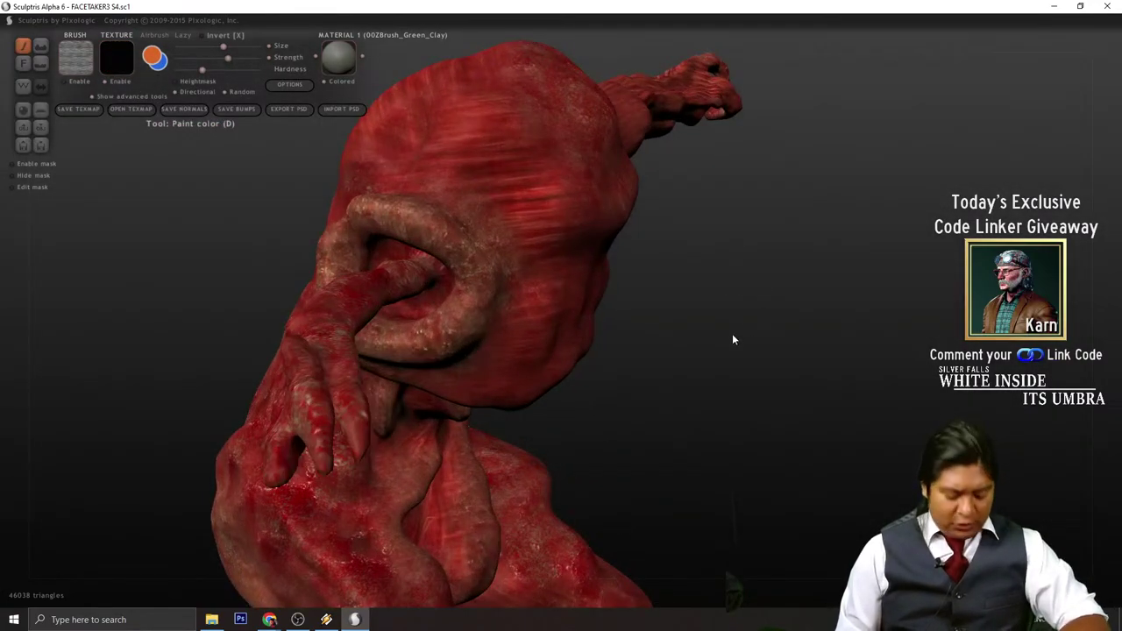
left_click_drag(759, 296, 709, 374)
scroll(708, 373, "up", 5)
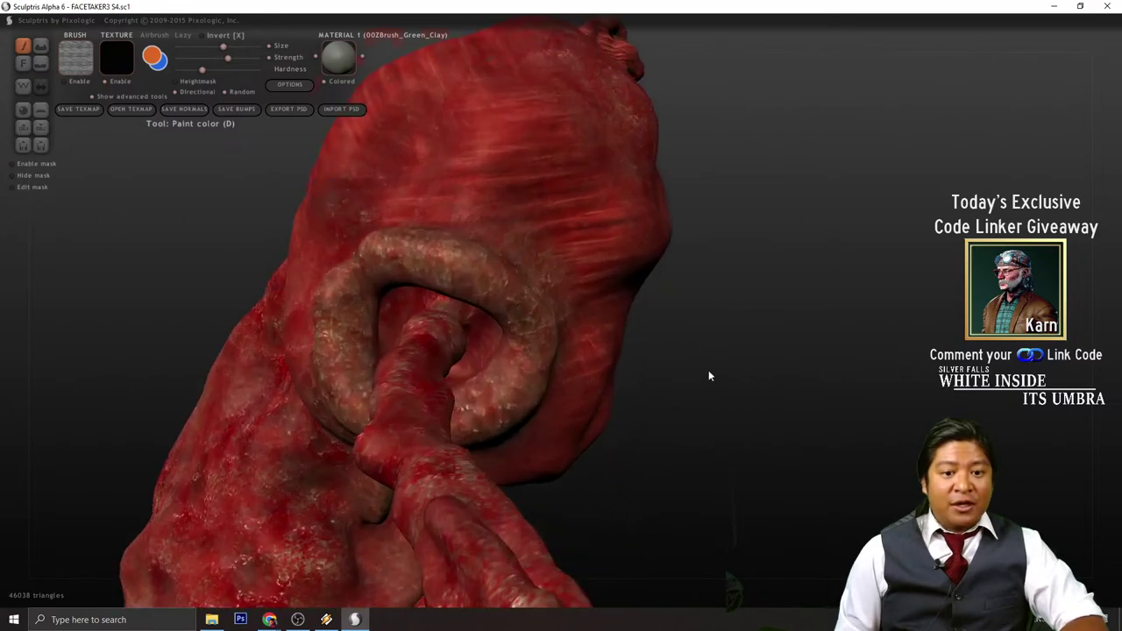
left_click_drag(837, 389, 902, 341)
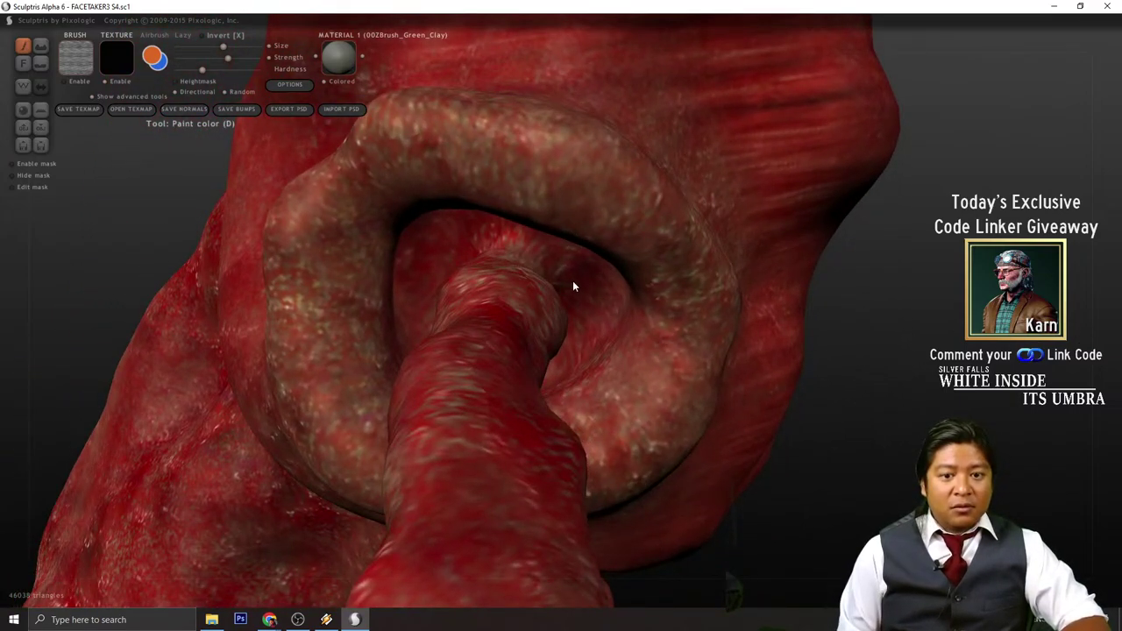
scroll(805, 349, "down", 5)
left_click_drag(805, 349, 862, 388)
scroll(566, 313, "up", 4)
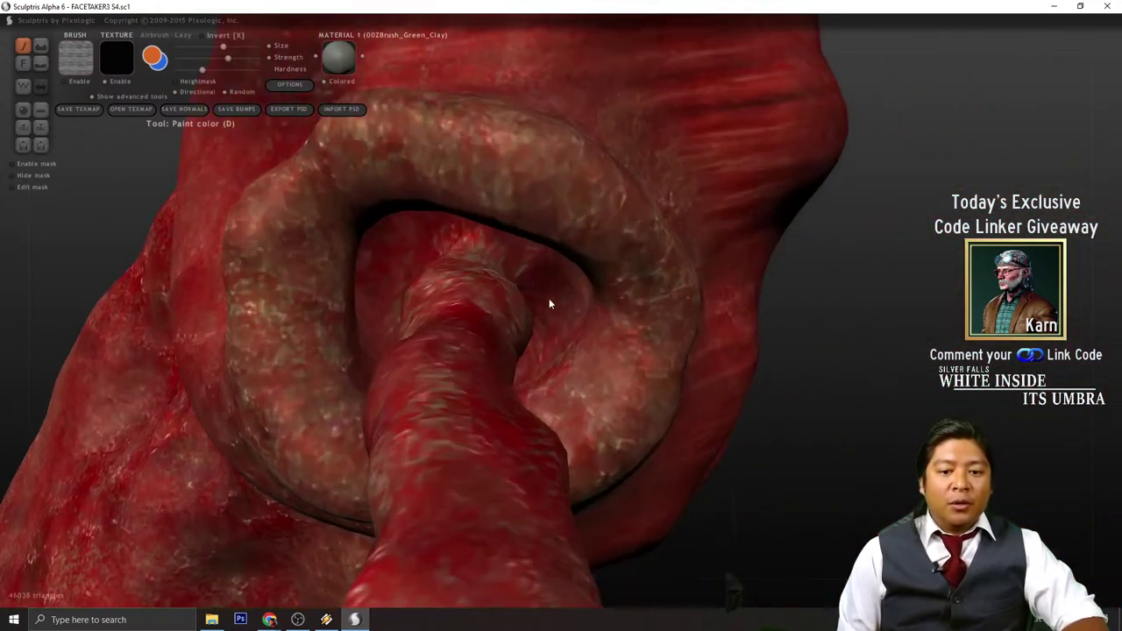
left_click_drag(766, 359, 824, 367)
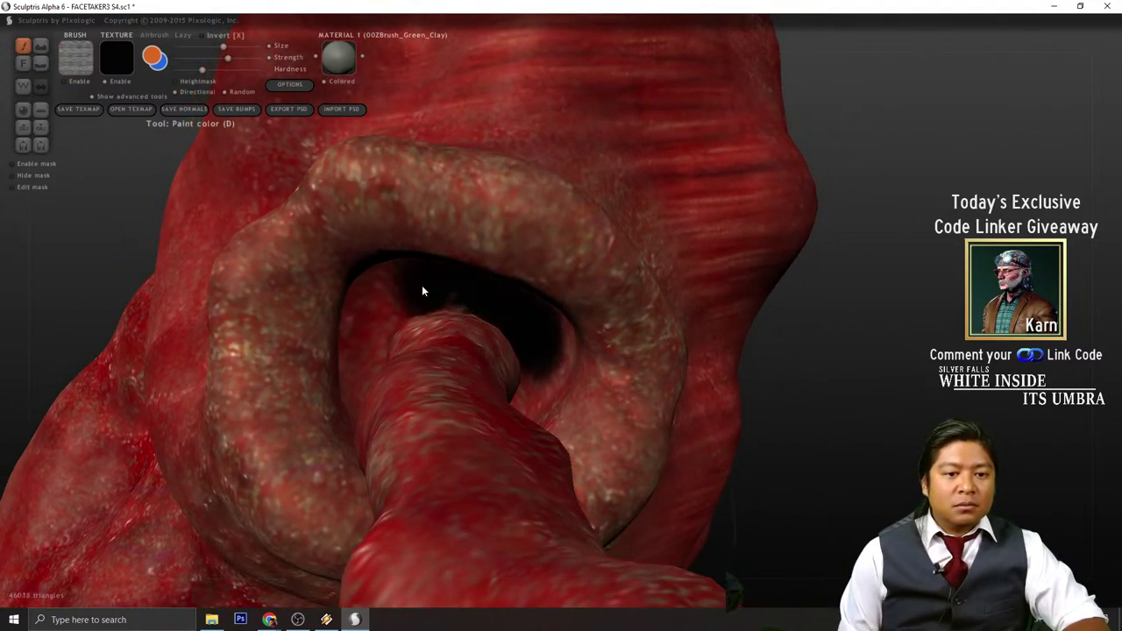
- Extend the black down both inner sides of the socket and behind the small arm to fill the cavity
left_click_drag(869, 359, 431, 236)
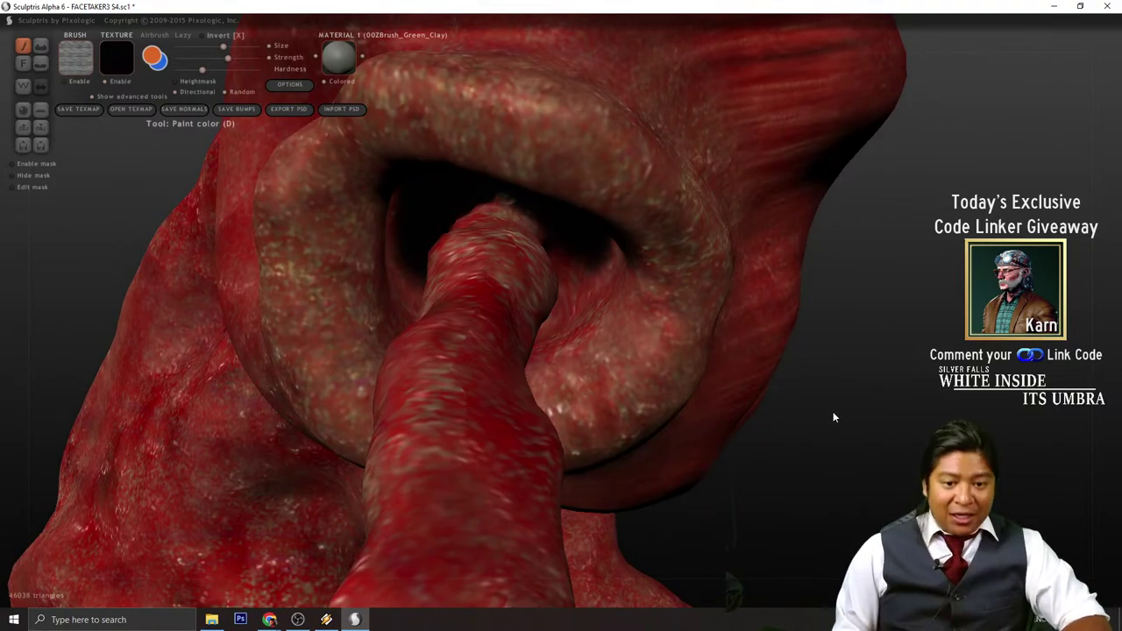
left_click_drag(834, 412, 857, 354)
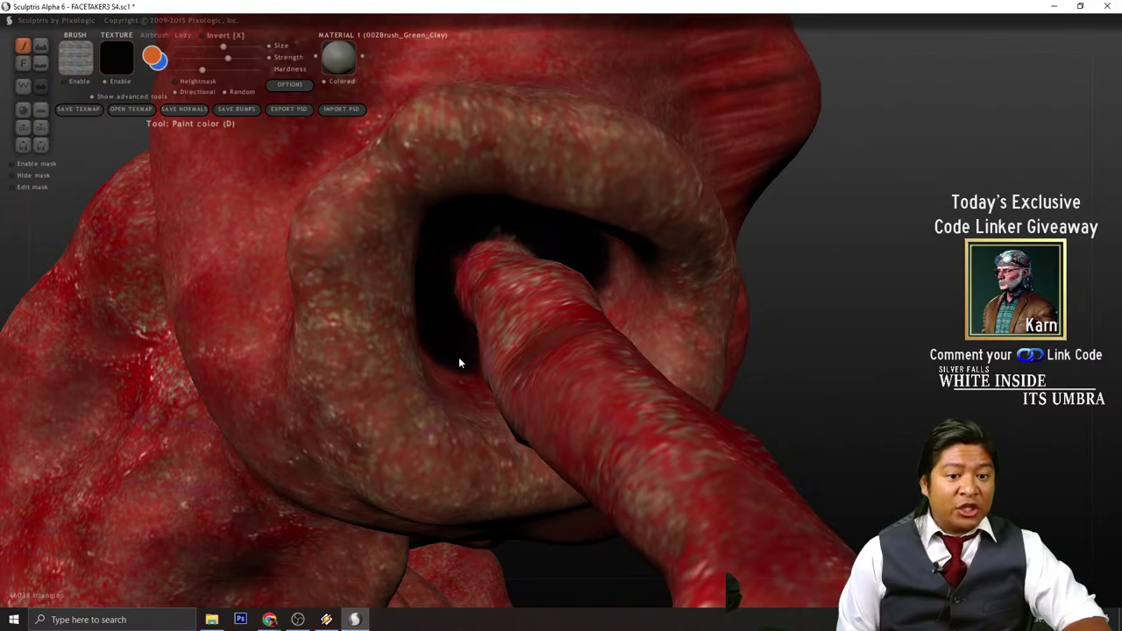
left_click_drag(431, 354, 751, 356)
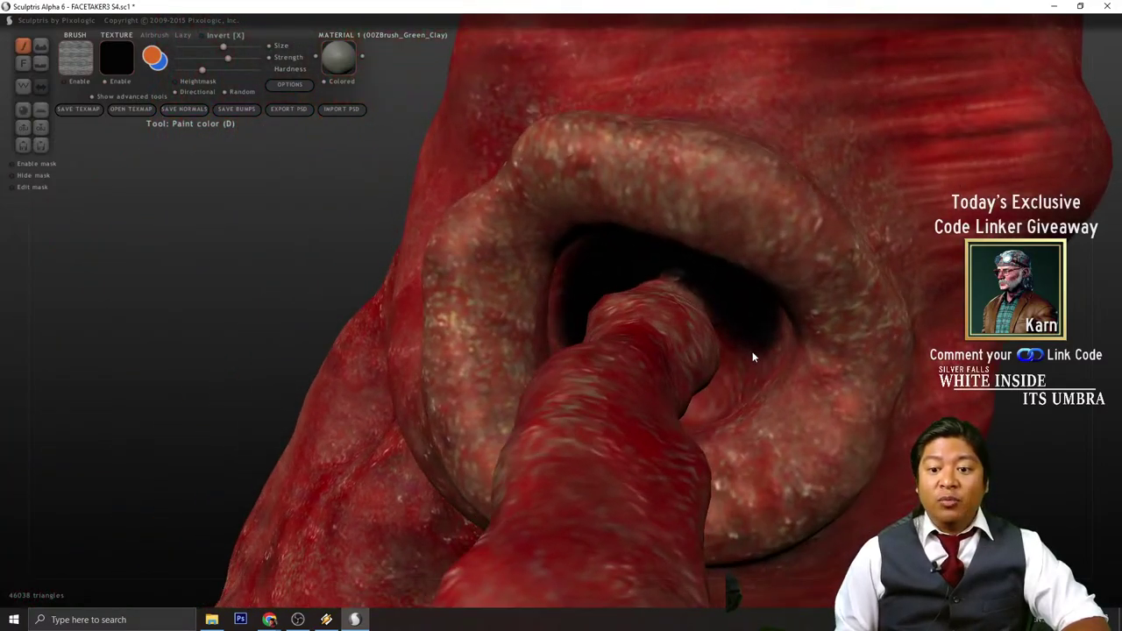
left_click_drag(702, 405, 586, 335)
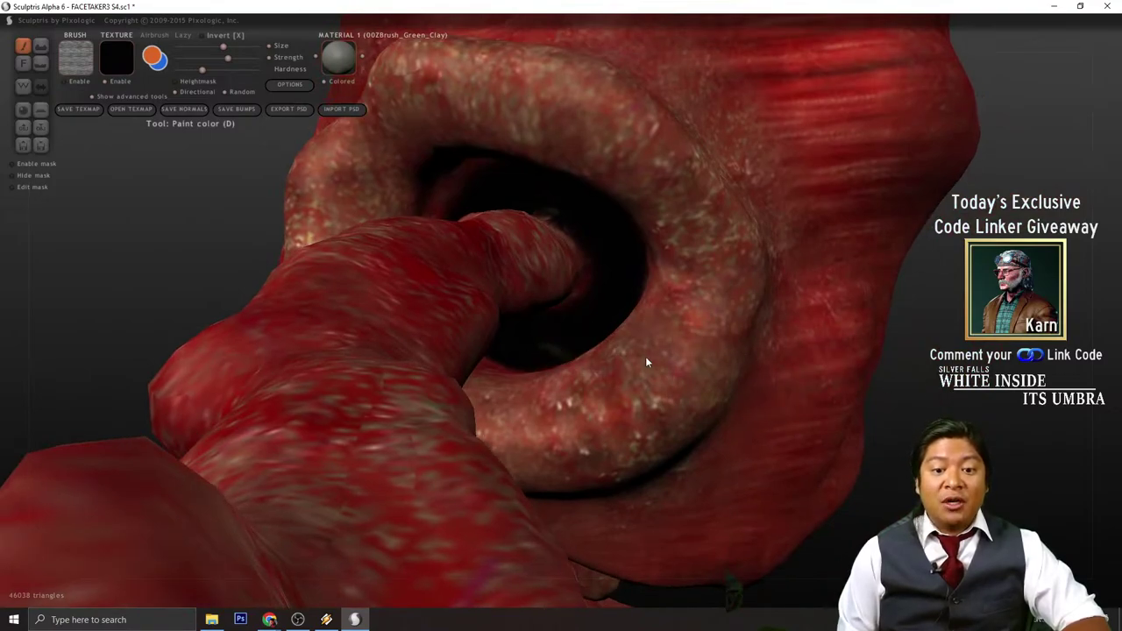
- Touch up the black around the small arm's root, covering the remaining patches on the socket's upper inner walls
mouse_move(645, 356)
left_mouse_down()
mouse_move(914, 398)
mouse_move(934, 331)
mouse_move(925, 391)
mouse_move(1012, 412)
mouse_move(1052, 359)
mouse_move(1044, 372)
left_mouse_up()
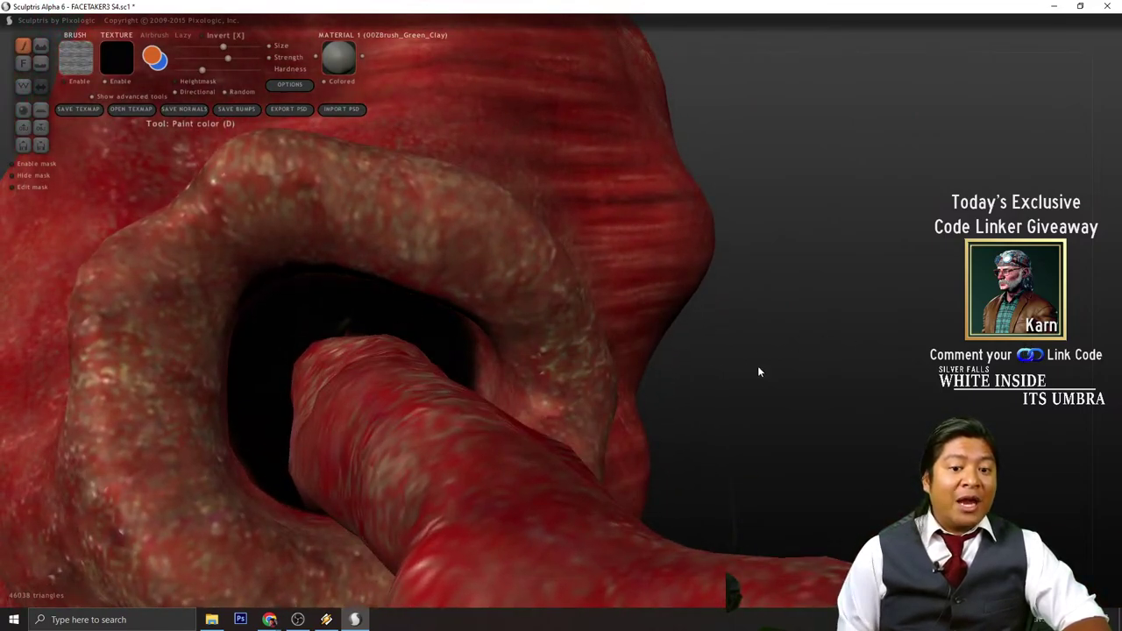
mouse_move(760, 371)
left_mouse_down()
mouse_move(839, 356)
mouse_move(734, 351)
left_mouse_up()
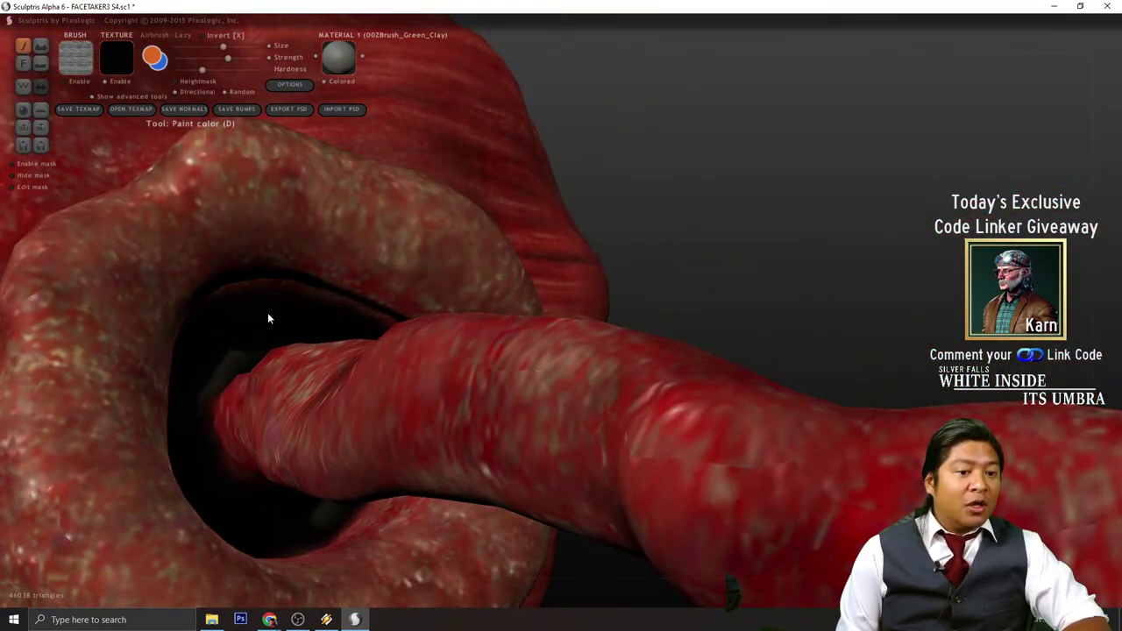
mouse_move(501, 285)
left_mouse_down()
mouse_move(764, 284)
mouse_move(739, 306)
mouse_move(449, 304)
left_mouse_up()
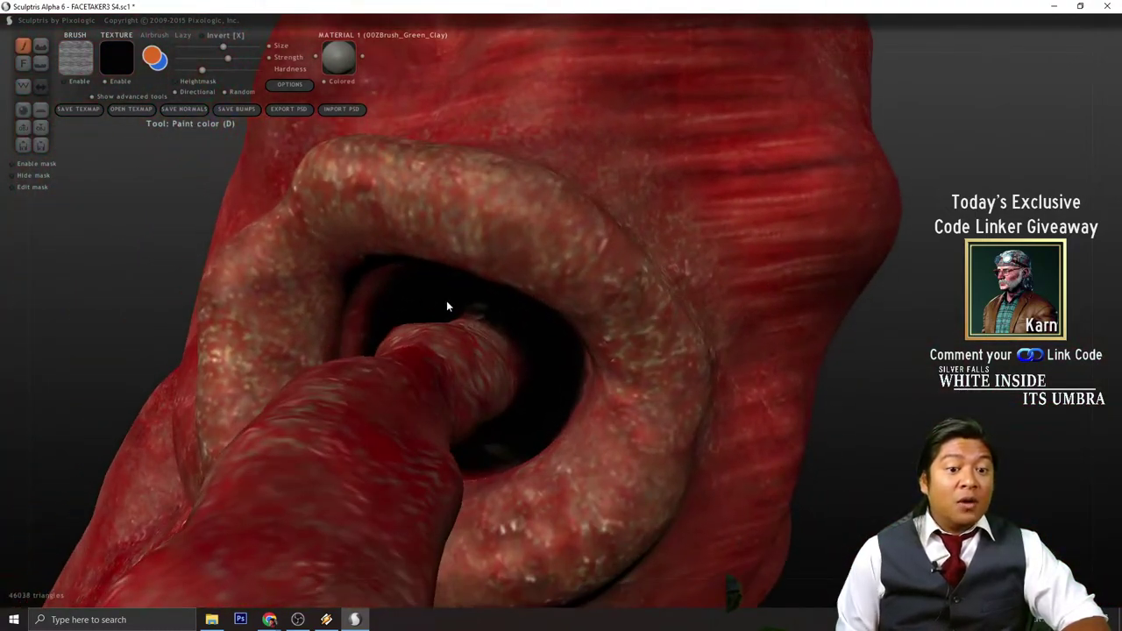
mouse_move(880, 321)
left_mouse_down()
mouse_move(909, 388)
mouse_move(395, 255)
mouse_move(890, 435)
mouse_move(832, 395)
left_mouse_up()
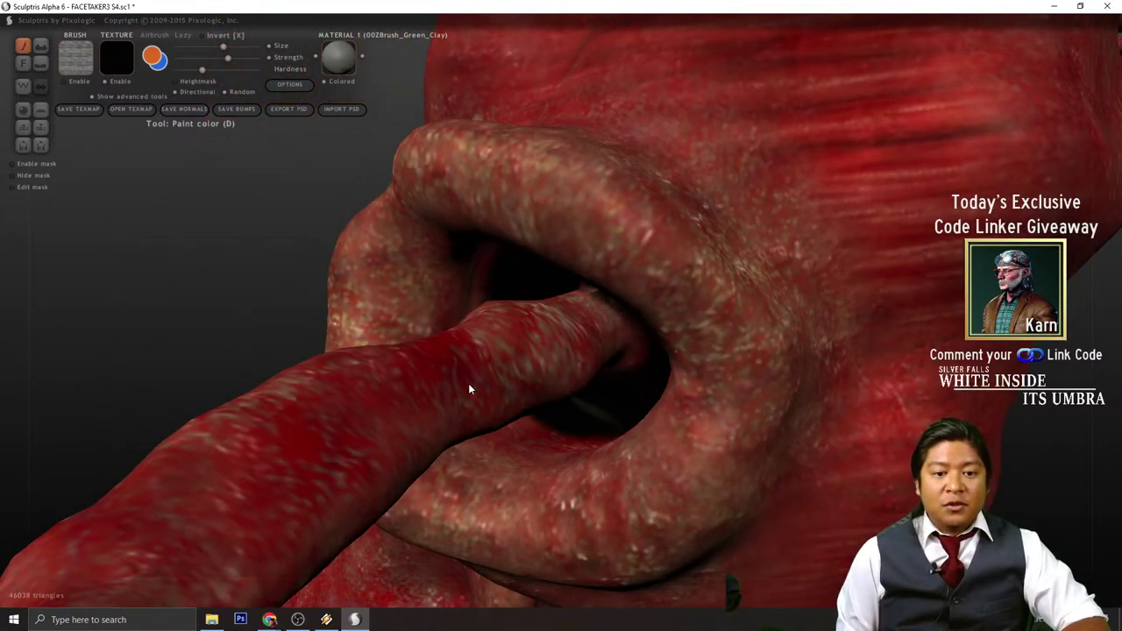
left_click_drag(131, 307, 269, 341)
- Blacken the lower inner wall of the socket beneath the small arm from several sides
mouse_move(270, 341)
right_mouse_down()
mouse_move(378, 318)
mouse_move(336, 426)
right_mouse_up()
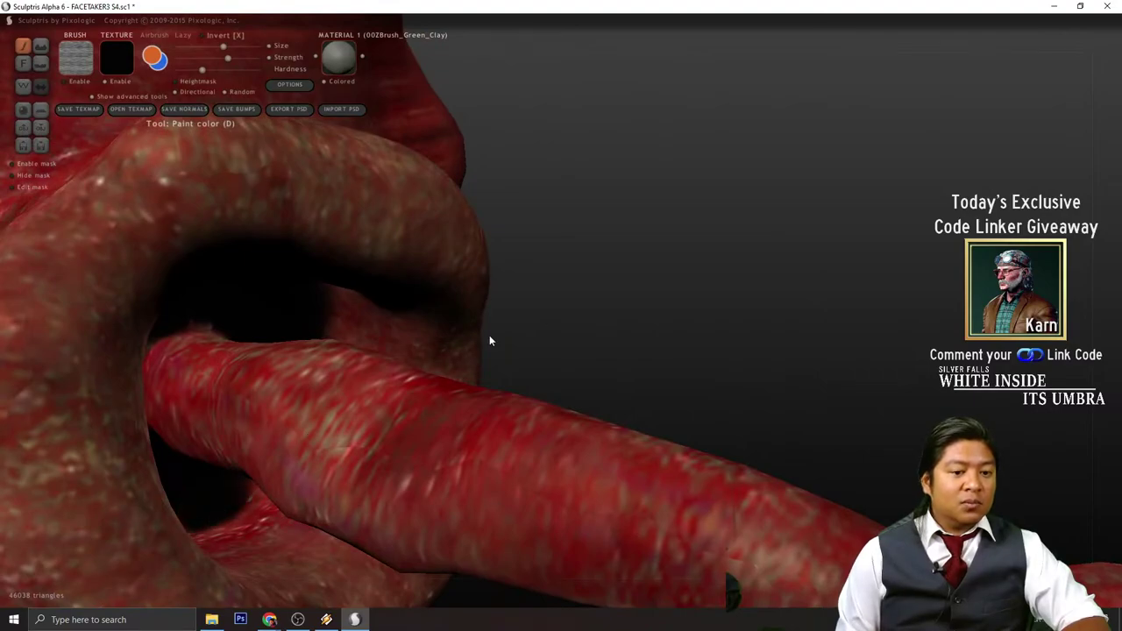
mouse_move(490, 340)
right_mouse_down()
mouse_move(634, 268)
mouse_move(569, 328)
mouse_move(421, 333)
mouse_move(821, 317)
mouse_move(824, 394)
mouse_move(728, 326)
mouse_move(702, 343)
mouse_move(711, 366)
mouse_move(646, 395)
mouse_move(699, 433)
right_mouse_up()
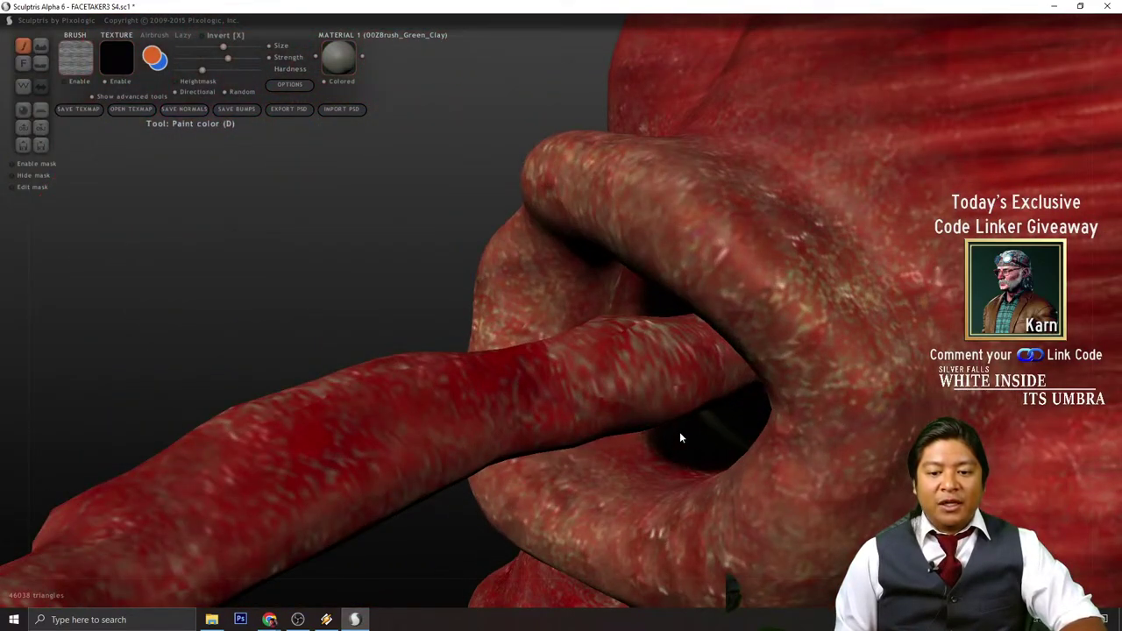
right_click_drag(235, 283, 411, 331)
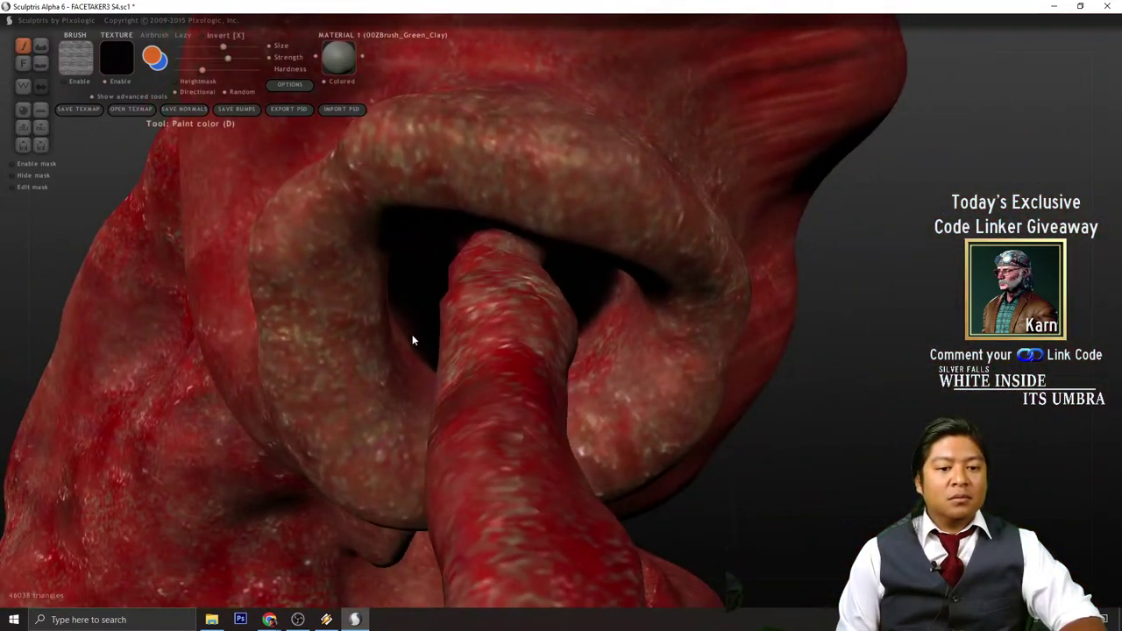
mouse_move(521, 303)
right_mouse_down()
mouse_move(802, 413)
mouse_move(851, 394)
mouse_move(735, 400)
mouse_move(847, 427)
mouse_move(538, 408)
mouse_move(421, 375)
right_mouse_up()
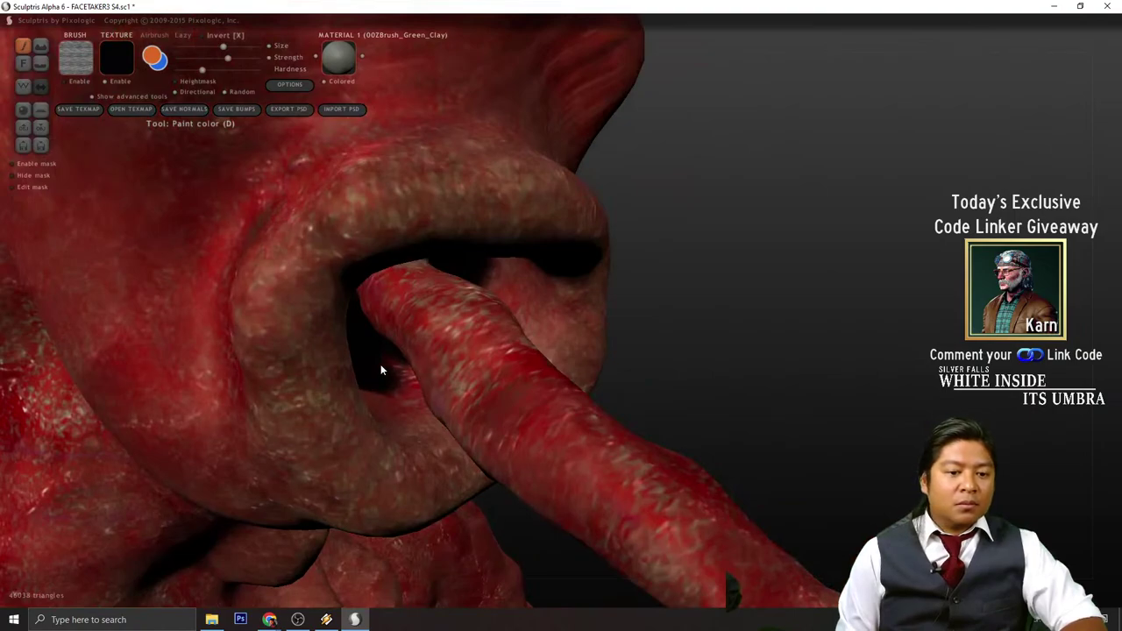
mouse_move(802, 340)
right_mouse_down()
mouse_move(684, 274)
mouse_move(573, 241)
mouse_move(516, 268)
mouse_move(531, 319)
mouse_move(769, 409)
right_mouse_up()
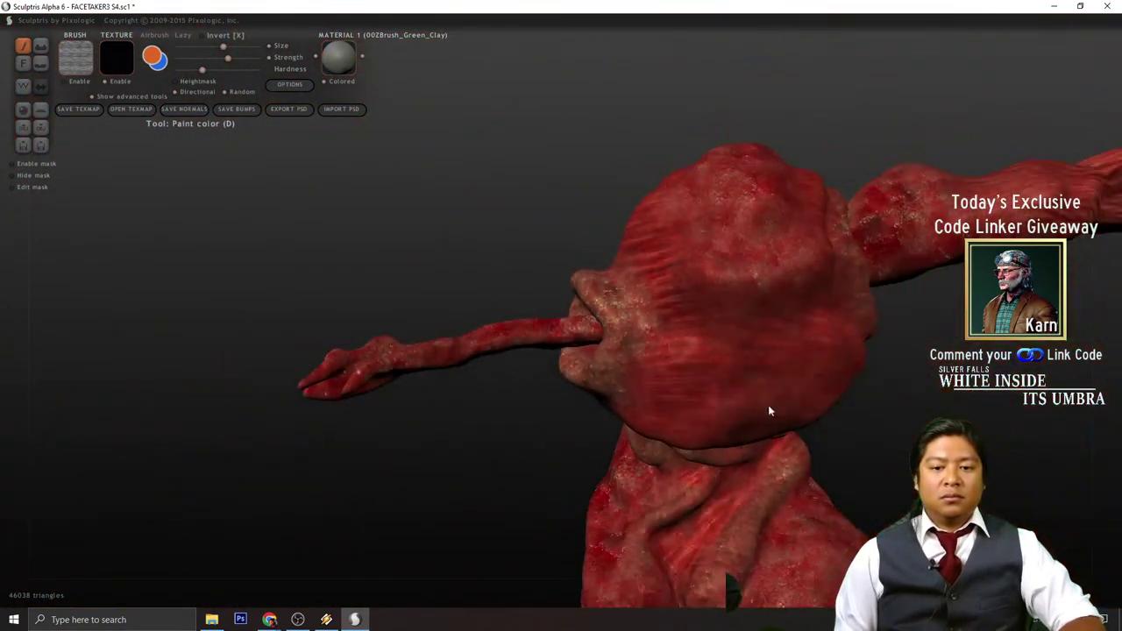
- Save the model and paint black on the lower inside of the large arm's socket, beneath the arm's root
mouse_move(978, 412)
right_mouse_down()
mouse_move(789, 414)
mouse_move(742, 430)
mouse_move(650, 416)
mouse_move(664, 419)
right_mouse_up()
scroll(635, 439, "up", 4)
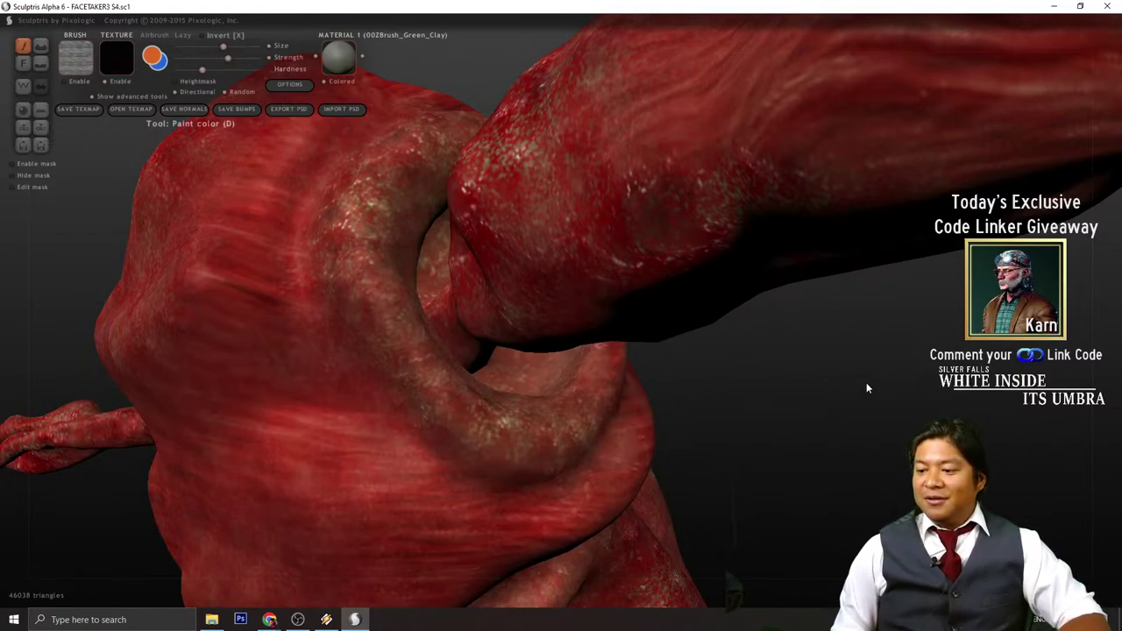
mouse_move(756, 459)
right_mouse_down()
mouse_move(812, 446)
mouse_move(900, 456)
mouse_move(857, 450)
right_mouse_up()
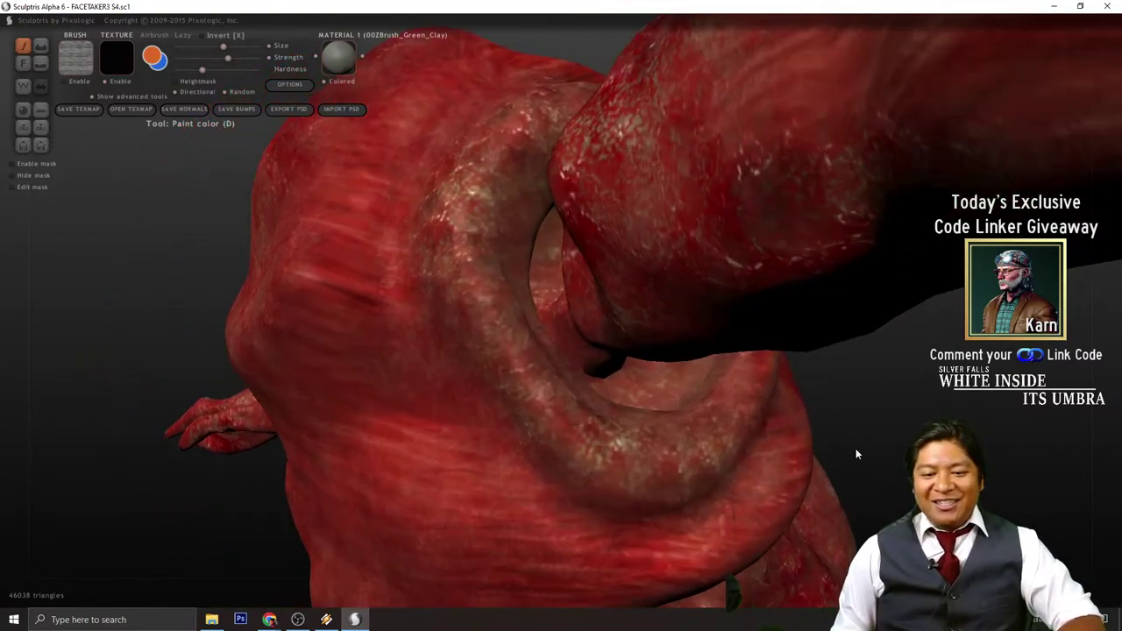
scroll(877, 465, "up", 3)
mouse_move(897, 482)
right_mouse_down()
mouse_move(930, 491)
mouse_move(924, 454)
mouse_move(786, 347)
right_mouse_up()
scroll(664, 368, "up", 2)
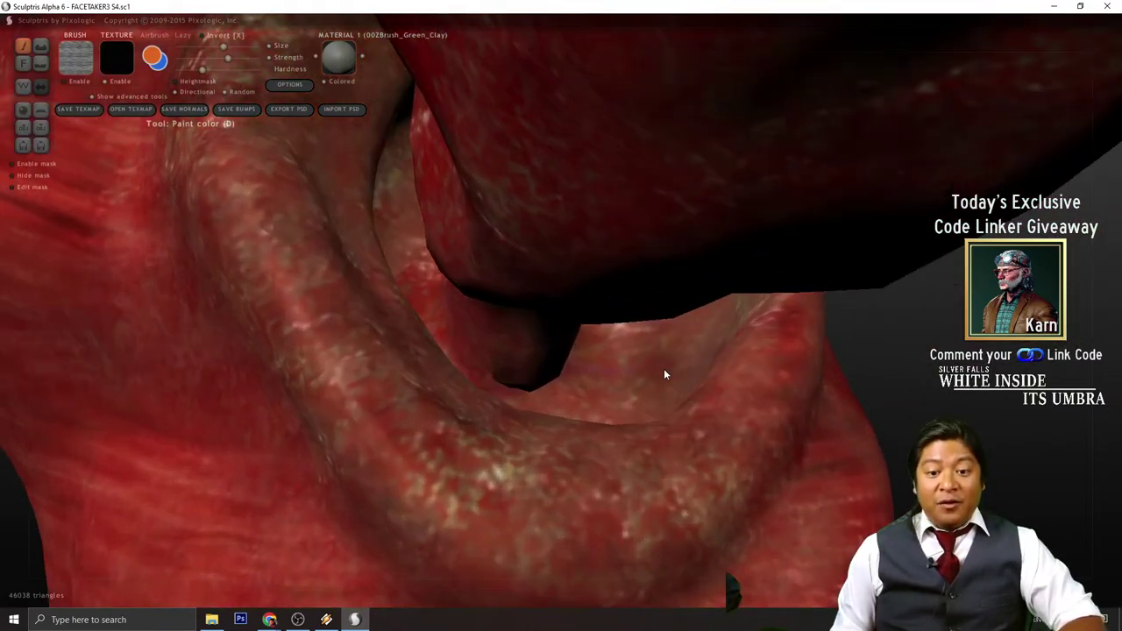
scroll(649, 371, "down", 2)
mouse_move(613, 367)
right_mouse_down()
mouse_move(631, 345)
mouse_move(571, 380)
right_mouse_up()
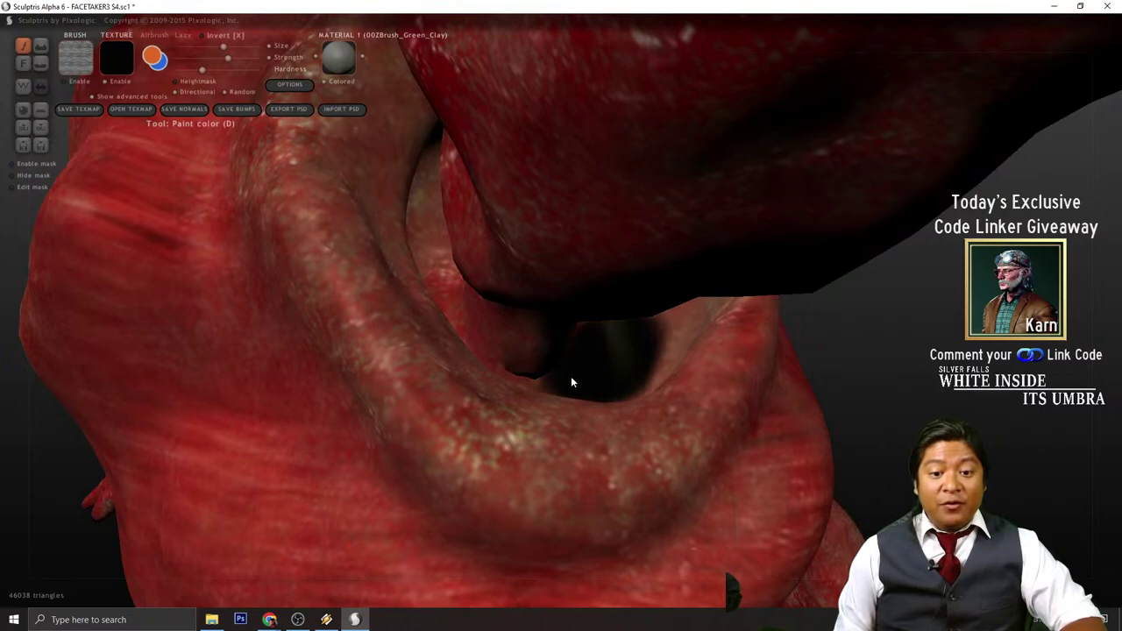
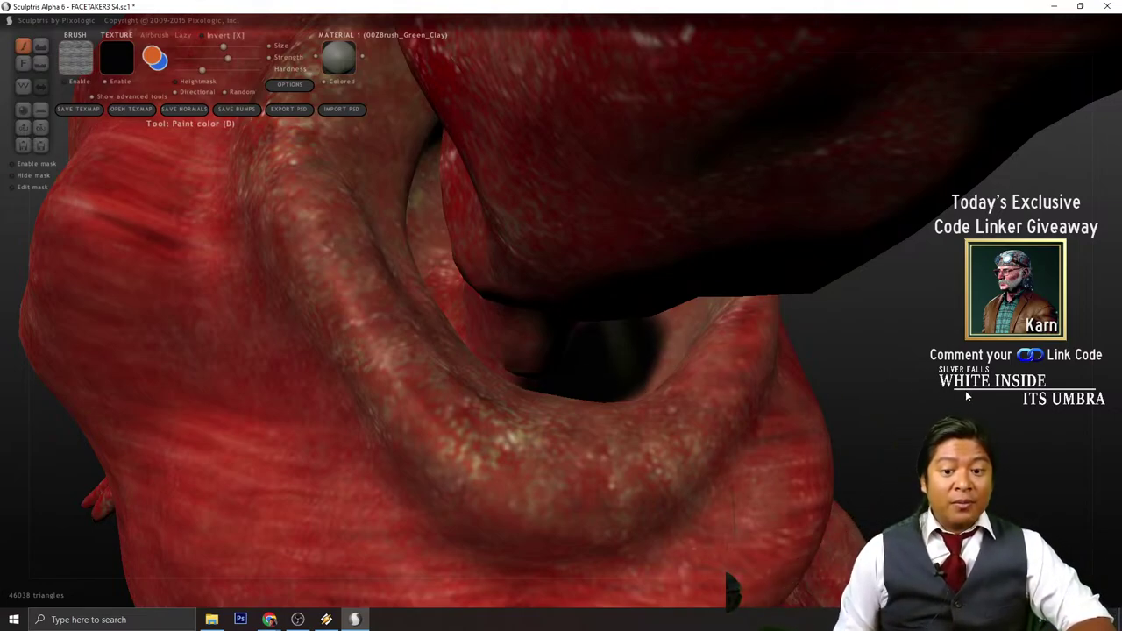
left_click_drag(966, 391, 924, 432)
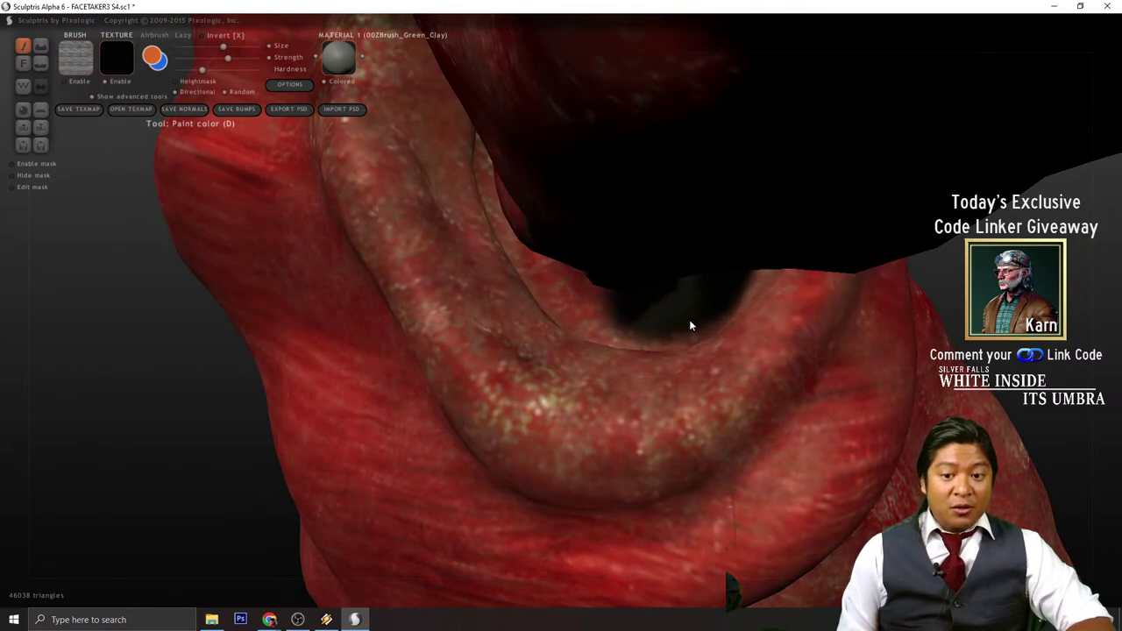
right_click_drag(587, 318, 444, 446)
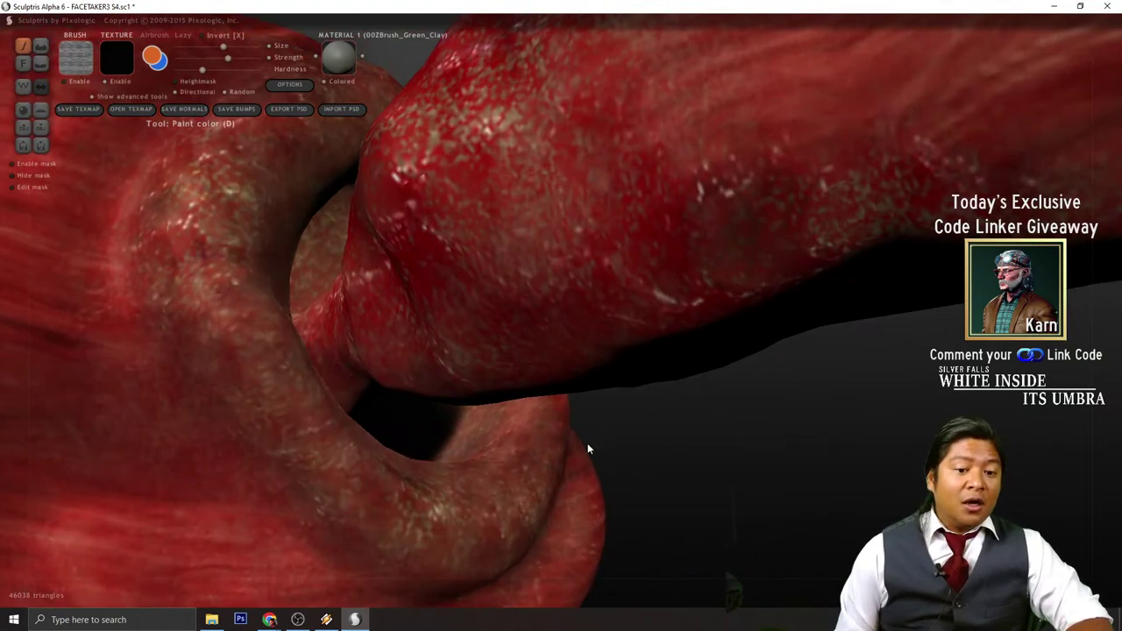
right_click_drag(589, 446, 454, 511)
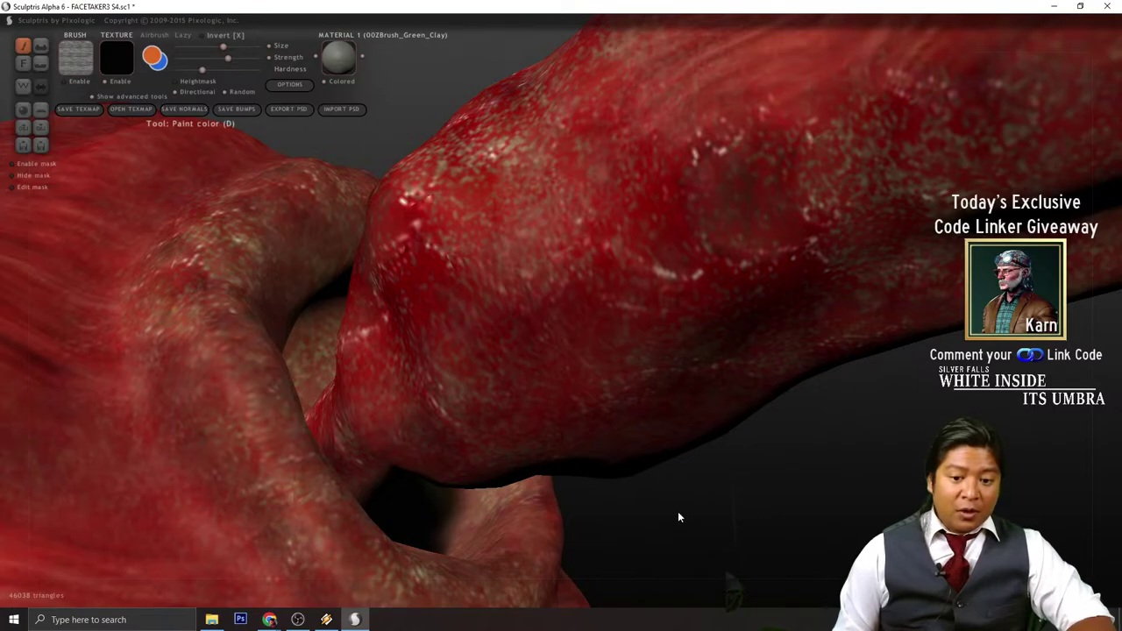
- Paint the far inner wall of the large arm's socket black, working down behind the arm's root
right_click_drag(676, 514, 888, 372)
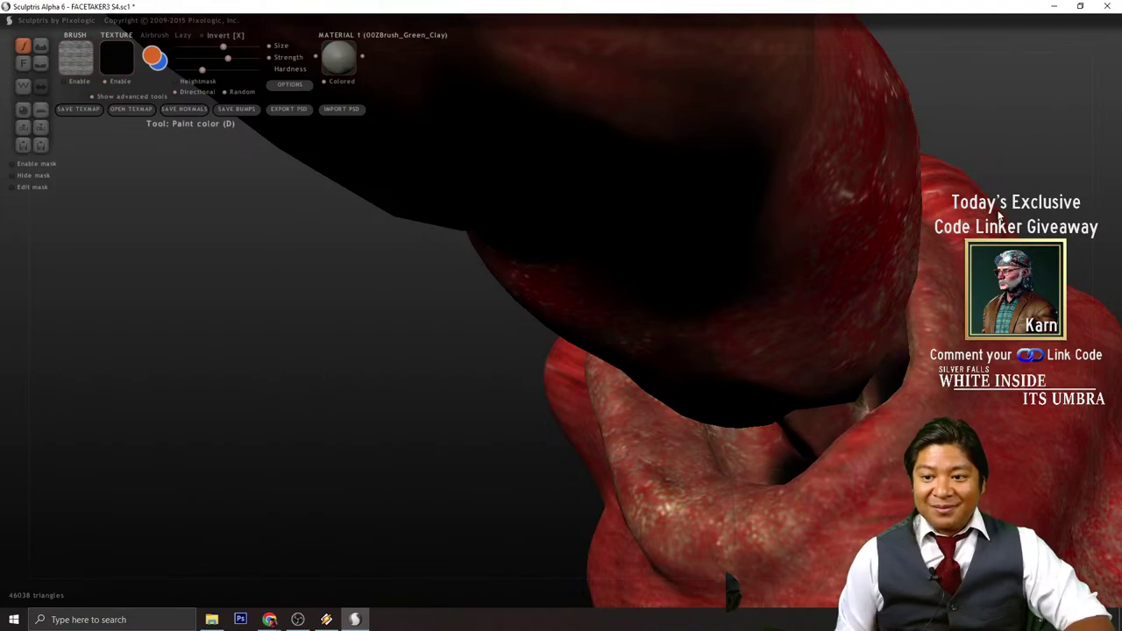
left_click_drag(994, 175, 766, 155)
left_click_drag(834, 161, 831, 167)
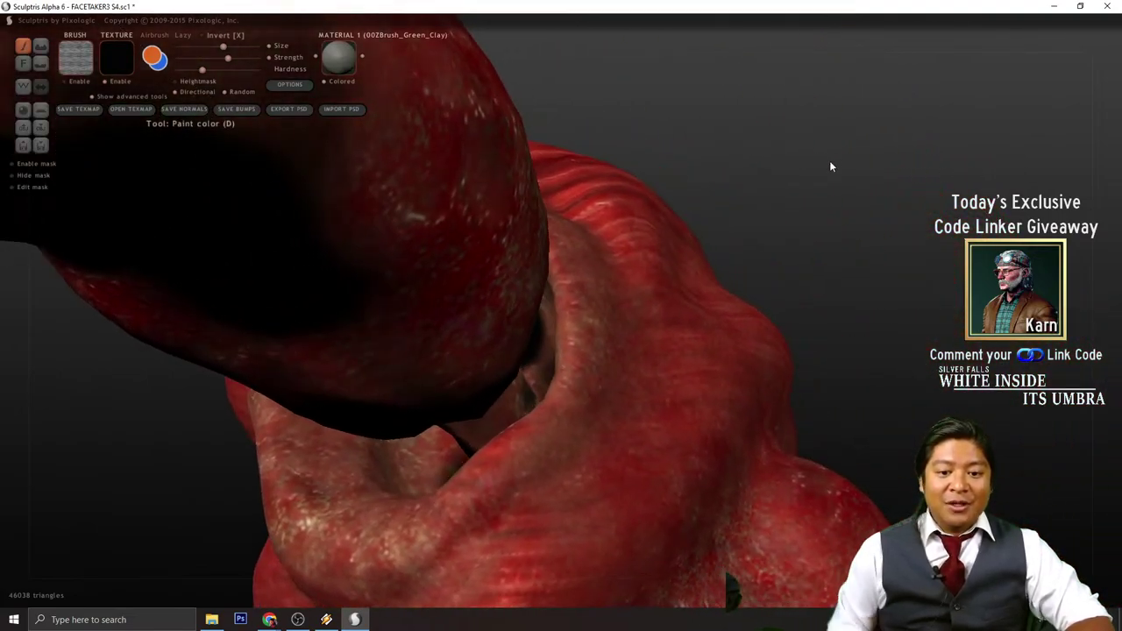
scroll(831, 167, "up", 2)
scroll(831, 162, "up", 2)
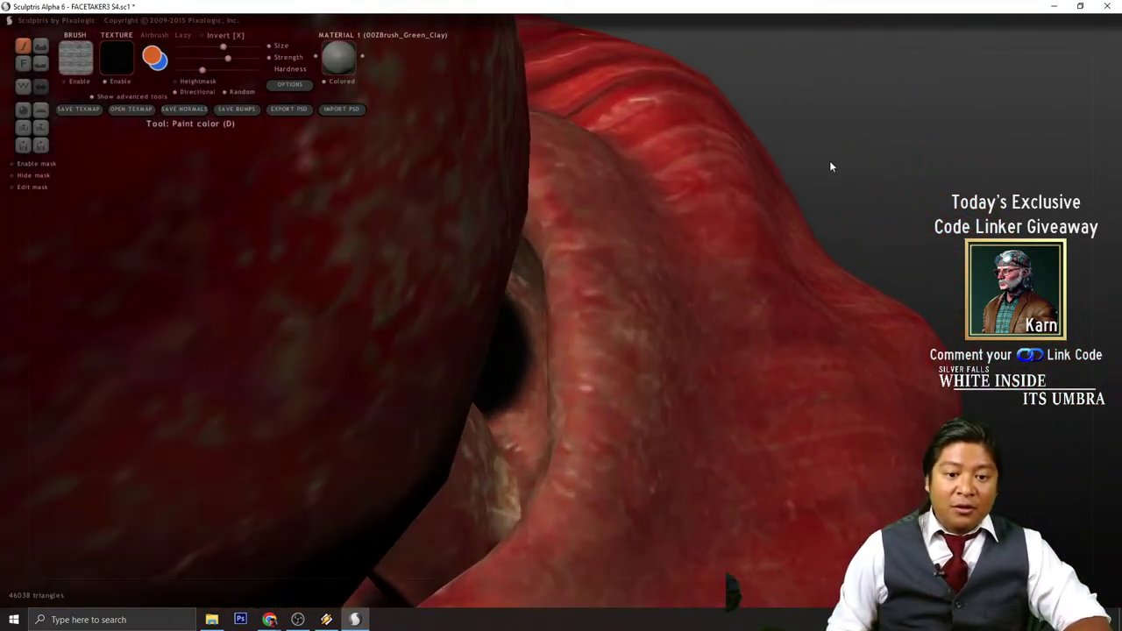
left_click_drag(522, 325, 521, 493)
mouse_move(940, 254)
left_mouse_down()
mouse_move(932, 236)
mouse_move(994, 136)
mouse_move(954, 165)
mouse_move(956, 202)
mouse_move(562, 321)
left_mouse_up()
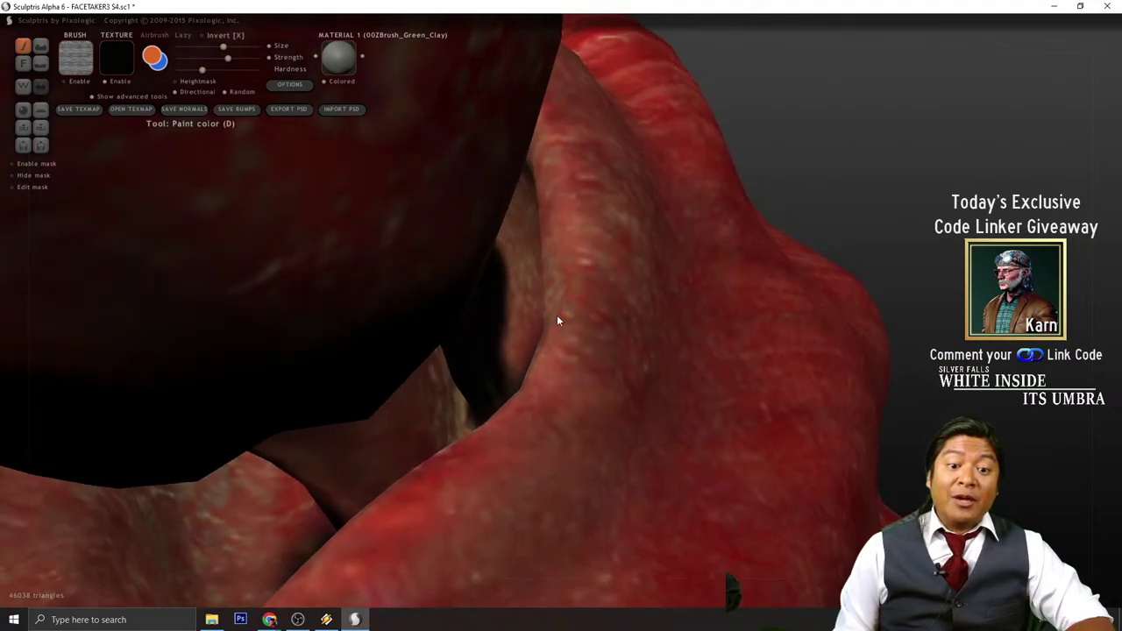
- Continue the black along the bottom of the large arm's socket and up its opposite inner side
left_click_drag(931, 232, 865, 254)
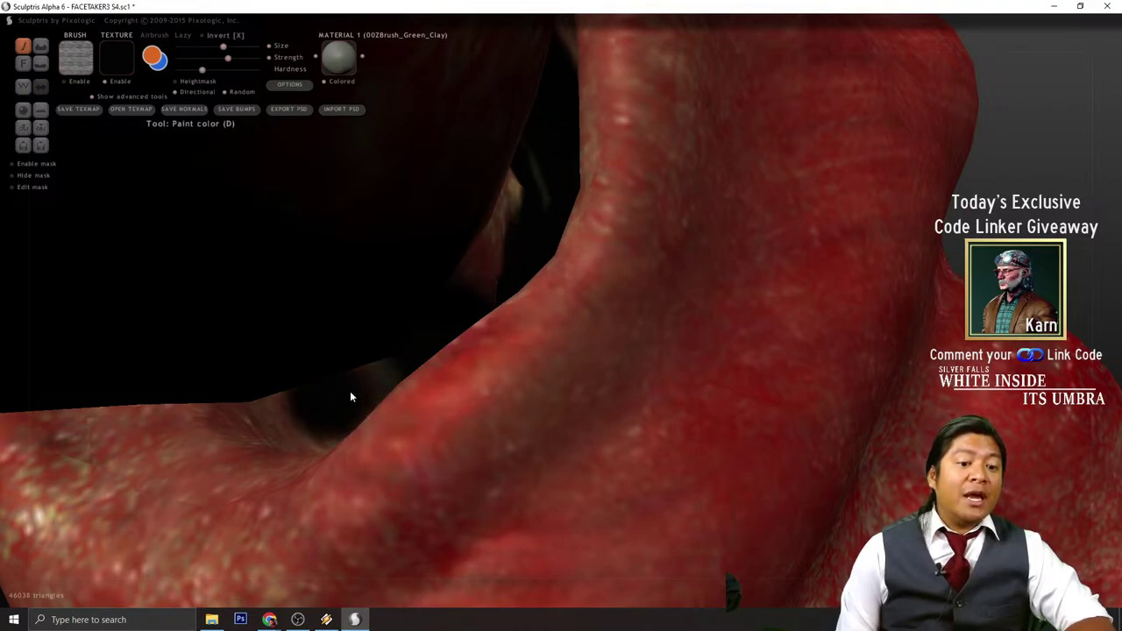
scroll(380, 389, "down", 3)
left_click_drag(892, 287, 1026, 228)
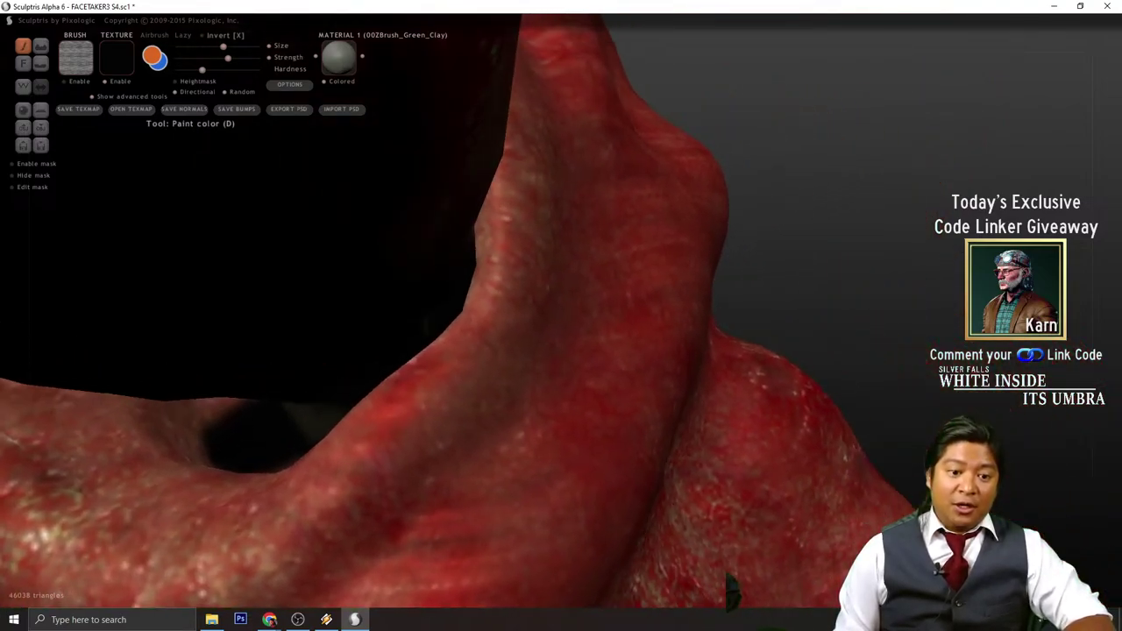
mouse_move(838, 280)
left_mouse_down()
mouse_move(968, 200)
mouse_move(762, 306)
mouse_move(1035, 172)
mouse_move(899, 244)
mouse_move(997, 197)
mouse_move(935, 243)
mouse_move(586, 290)
mouse_move(511, 316)
mouse_move(514, 325)
mouse_move(427, 306)
mouse_move(411, 286)
left_mouse_up()
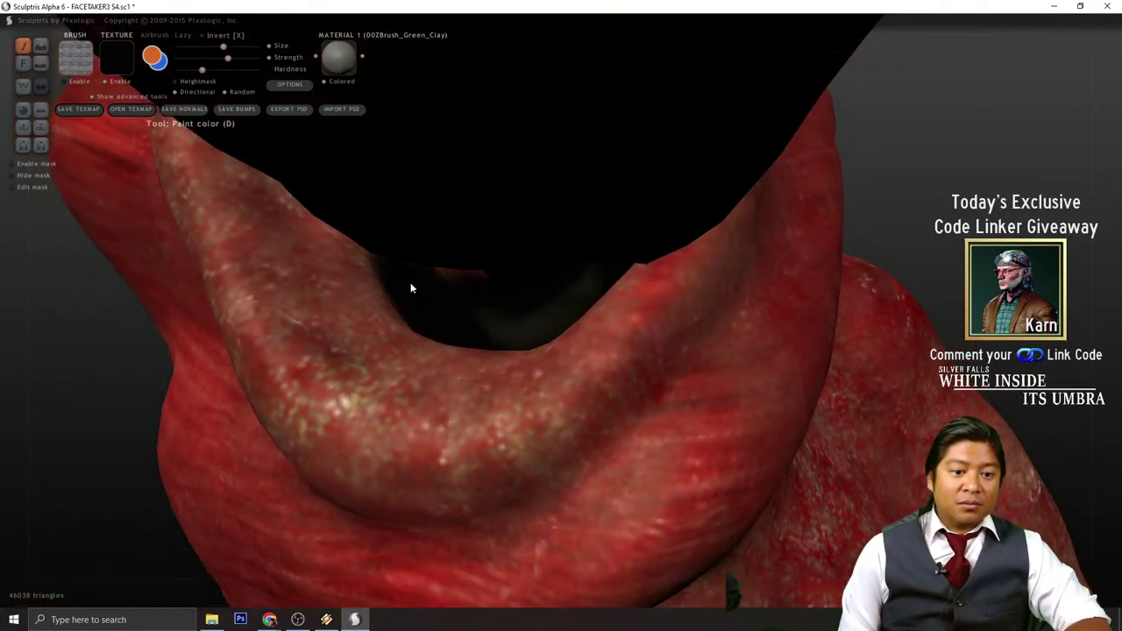
mouse_move(485, 291)
left_mouse_down()
mouse_move(148, 400)
mouse_move(193, 386)
mouse_move(223, 346)
mouse_move(276, 394)
mouse_move(245, 401)
mouse_move(219, 331)
left_mouse_up()
- Blacken the near inner wall of the large arm's socket, from below the root up through the gap beside the arm
mouse_move(705, 395)
left_mouse_down()
mouse_move(791, 364)
mouse_move(844, 378)
mouse_move(808, 379)
left_mouse_up()
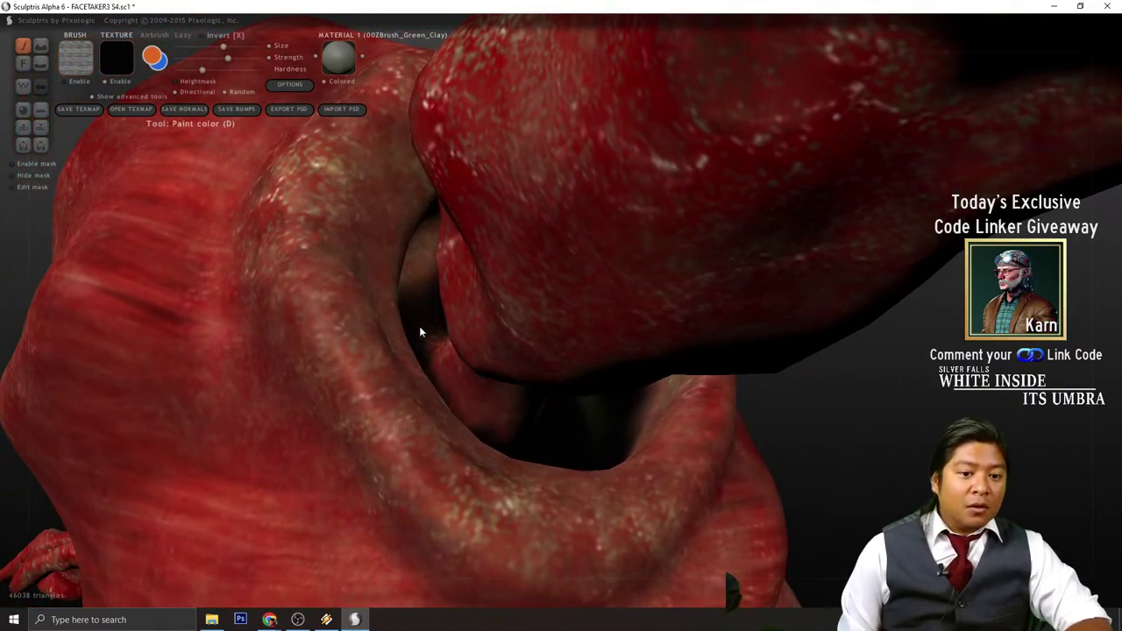
mouse_move(745, 390)
left_mouse_down()
mouse_move(822, 404)
mouse_move(808, 477)
mouse_move(846, 452)
mouse_move(782, 446)
mouse_move(827, 469)
mouse_move(764, 395)
mouse_move(845, 466)
mouse_move(783, 459)
mouse_move(545, 382)
left_mouse_up()
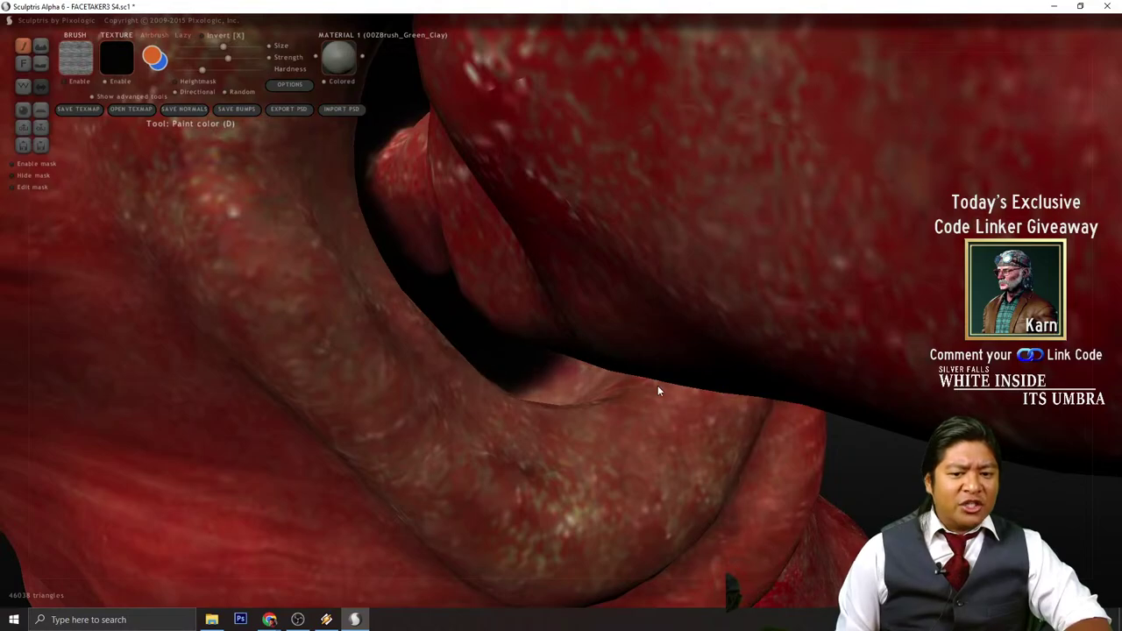
mouse_move(658, 389)
left_mouse_down()
mouse_move(921, 476)
mouse_move(754, 456)
mouse_move(430, 464)
mouse_move(518, 427)
left_mouse_up()
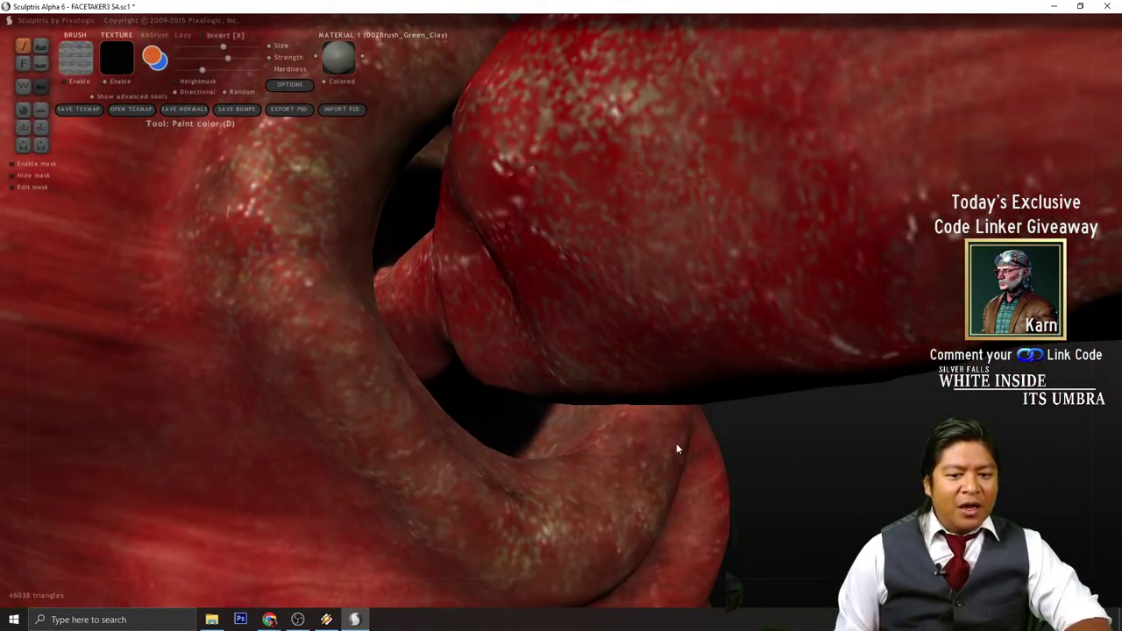
mouse_move(676, 446)
left_mouse_down()
mouse_move(816, 452)
mouse_move(769, 356)
mouse_move(747, 371)
left_mouse_up()
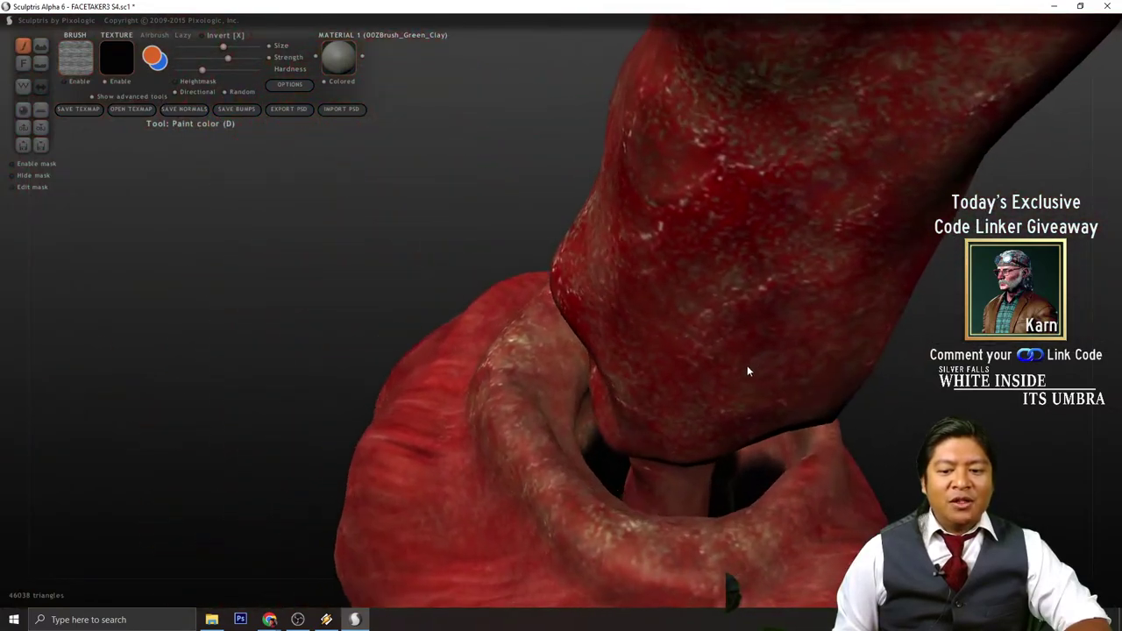
mouse_move(888, 445)
left_mouse_down()
mouse_move(784, 438)
mouse_move(848, 442)
mouse_move(817, 394)
left_mouse_up()
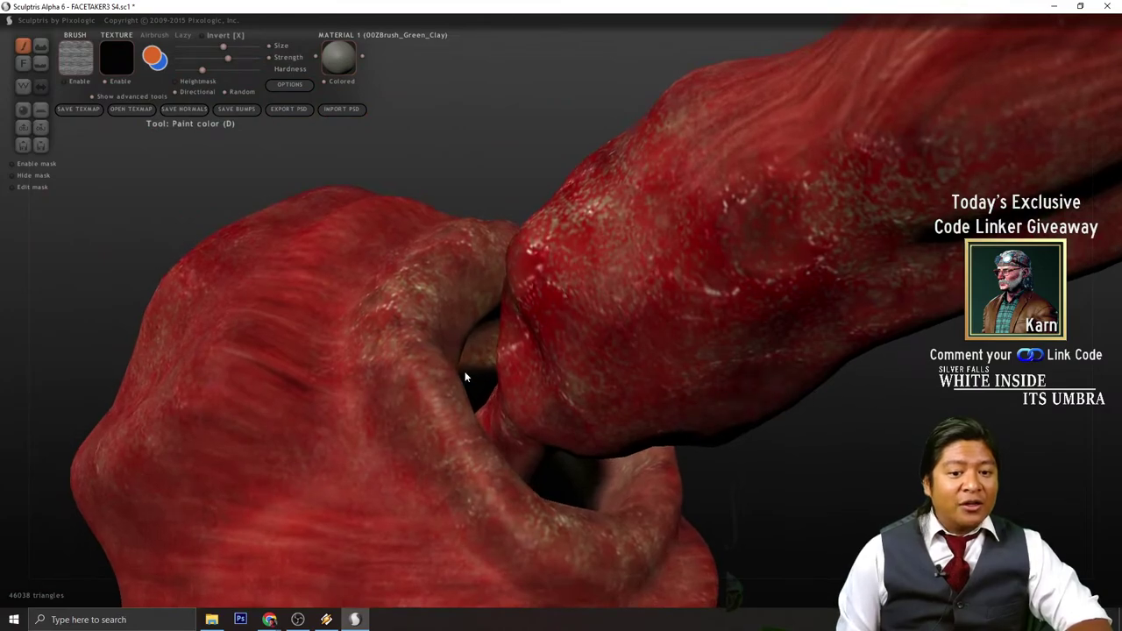
left_click_drag(701, 500, 787, 555)
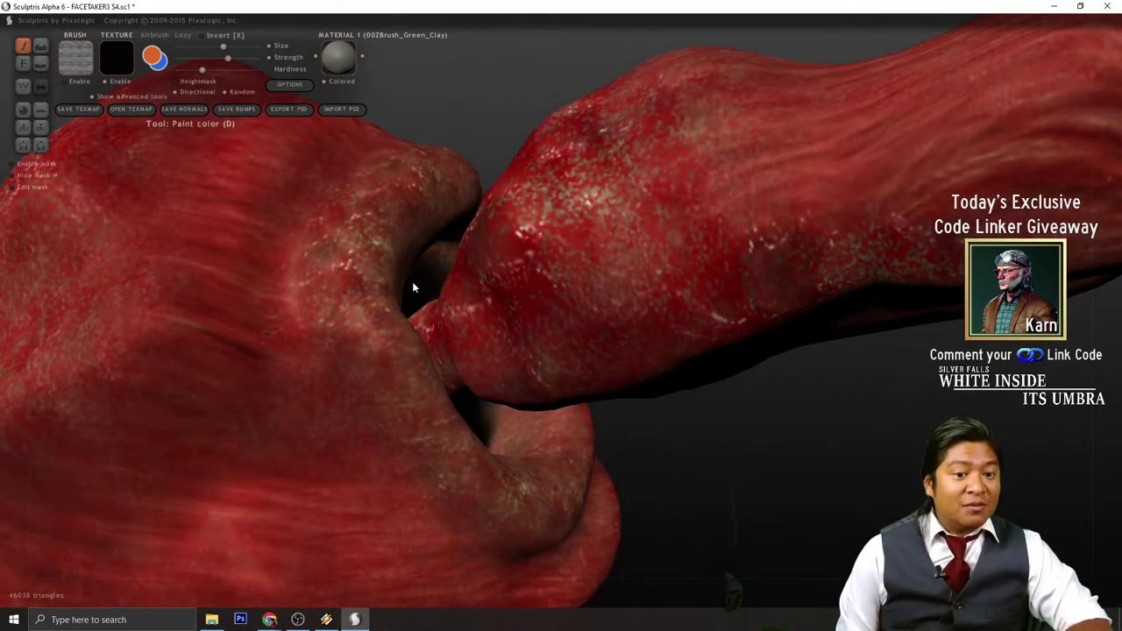
- Fill the remaining patches under the large arm with black on both sides of its root inside the socket
mouse_move(734, 483)
left_mouse_down()
mouse_move(647, 459)
mouse_move(606, 430)
left_mouse_up()
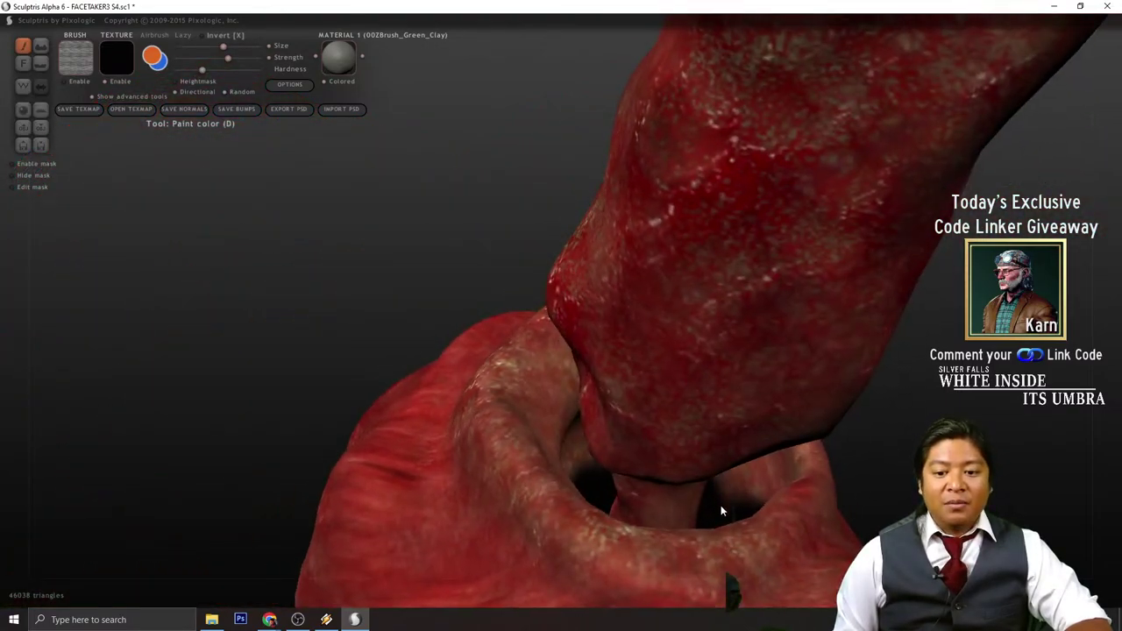
left_click_drag(854, 480, 644, 458)
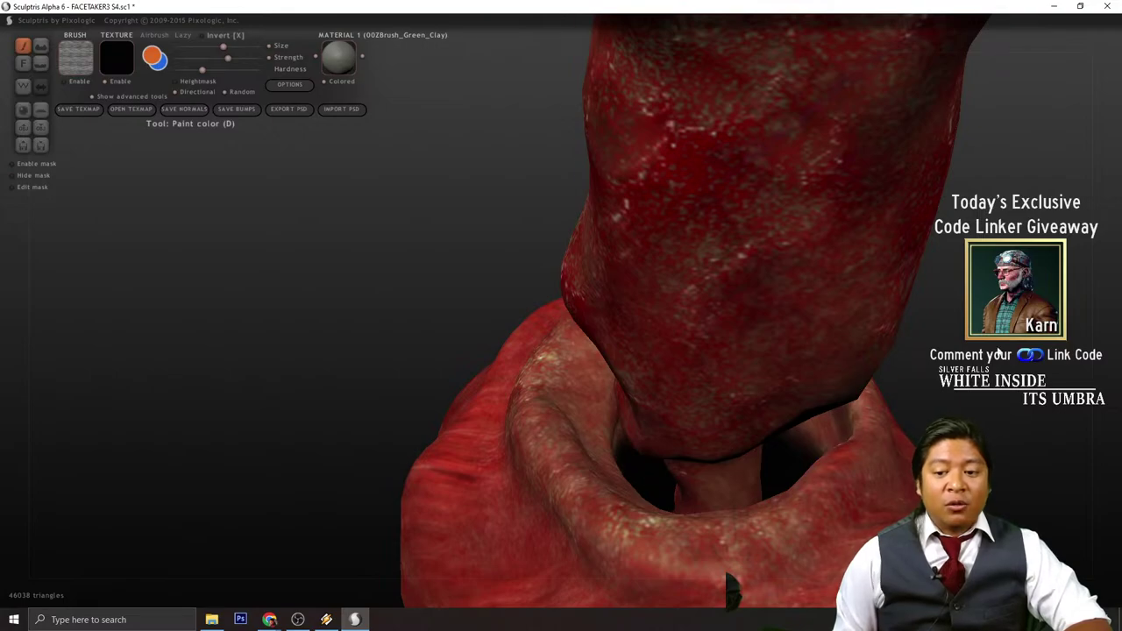
left_click_drag(997, 353, 762, 459)
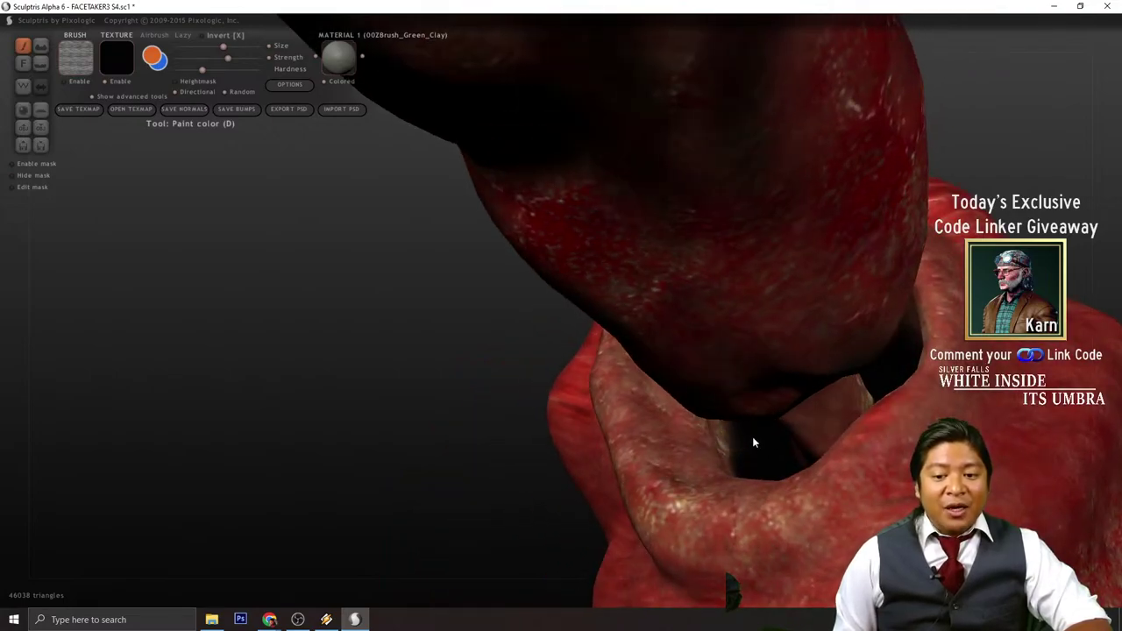
mouse_move(695, 472)
left_mouse_down()
mouse_move(353, 393)
mouse_move(658, 450)
mouse_move(521, 351)
mouse_move(571, 333)
mouse_move(581, 363)
mouse_move(553, 372)
mouse_move(626, 362)
mouse_move(831, 383)
mouse_move(842, 406)
mouse_move(778, 408)
mouse_move(702, 436)
mouse_move(694, 394)
left_mouse_up()
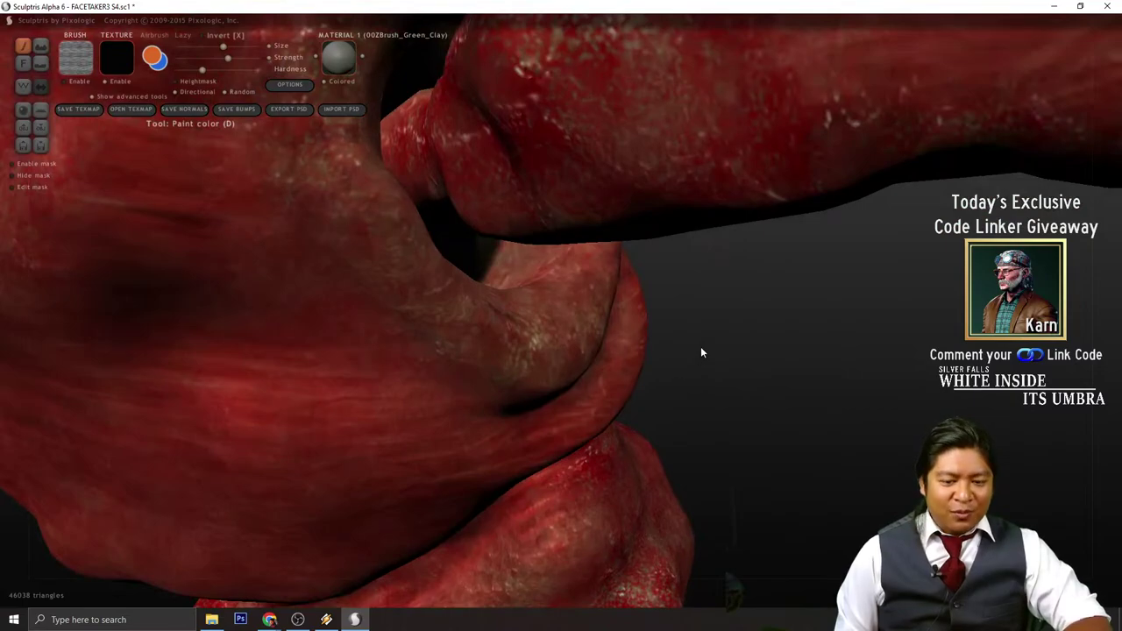
scroll(815, 480, "up", 3)
mouse_move(815, 480)
left_mouse_down()
mouse_move(779, 394)
mouse_move(774, 406)
mouse_move(690, 430)
left_mouse_up()
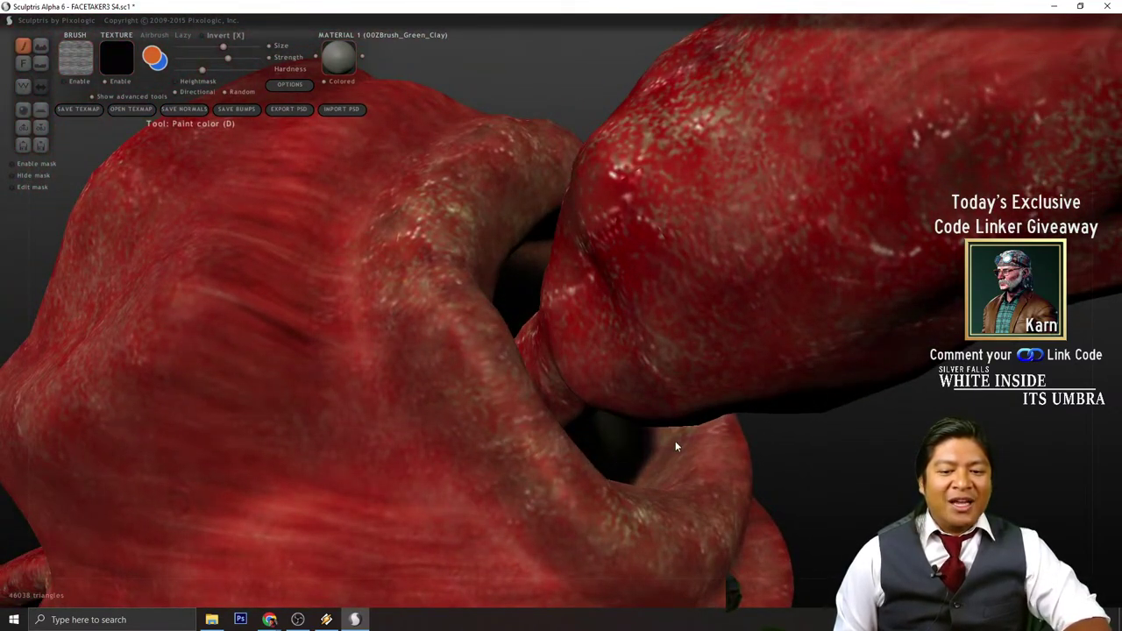
- Save the FACETAKER3 S4 sculpture and look over the large arm and torso
scroll(701, 443, "down", 10)
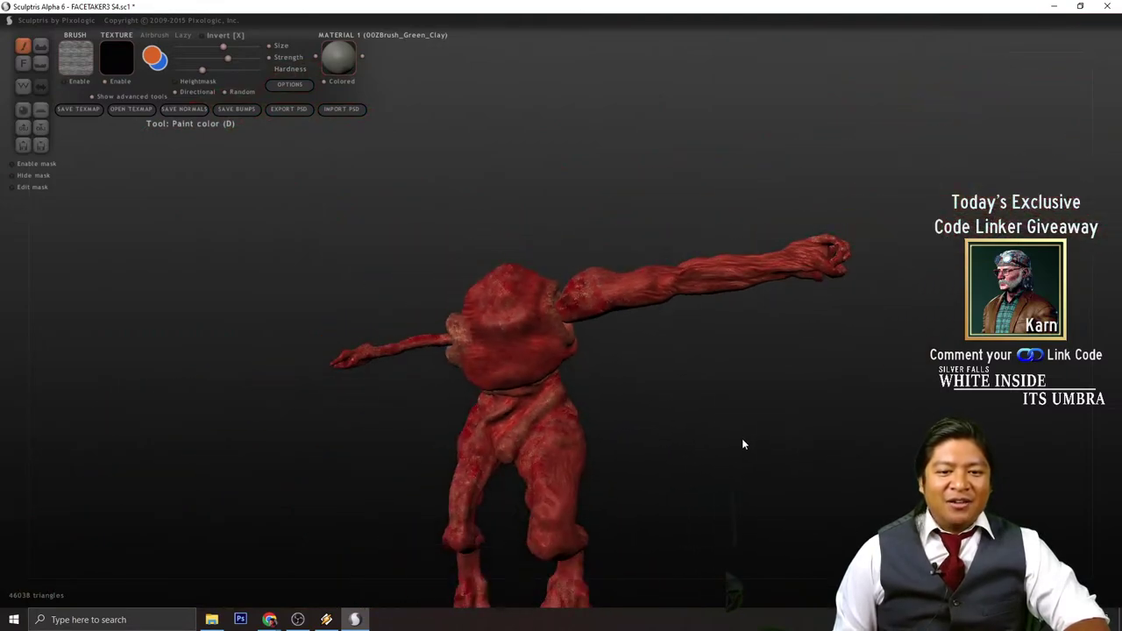
scroll(739, 439, "up", 3)
left_click_drag(734, 439, 711, 473)
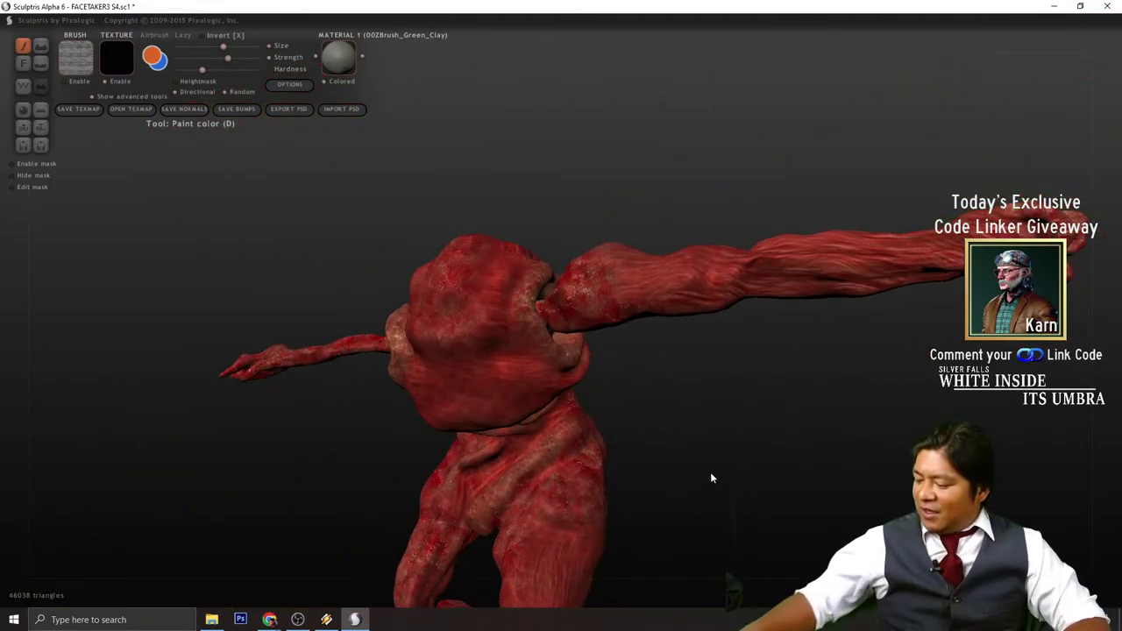
scroll(711, 478, "down", 2)
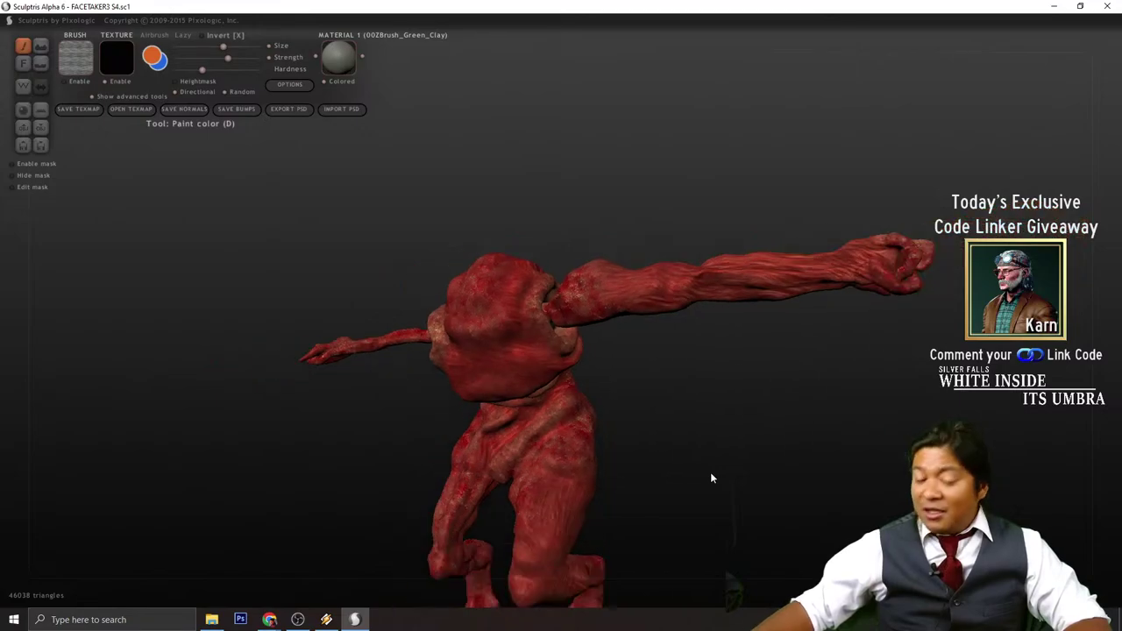
scroll(711, 478, "down", 2)
scroll(712, 478, "up", 6)
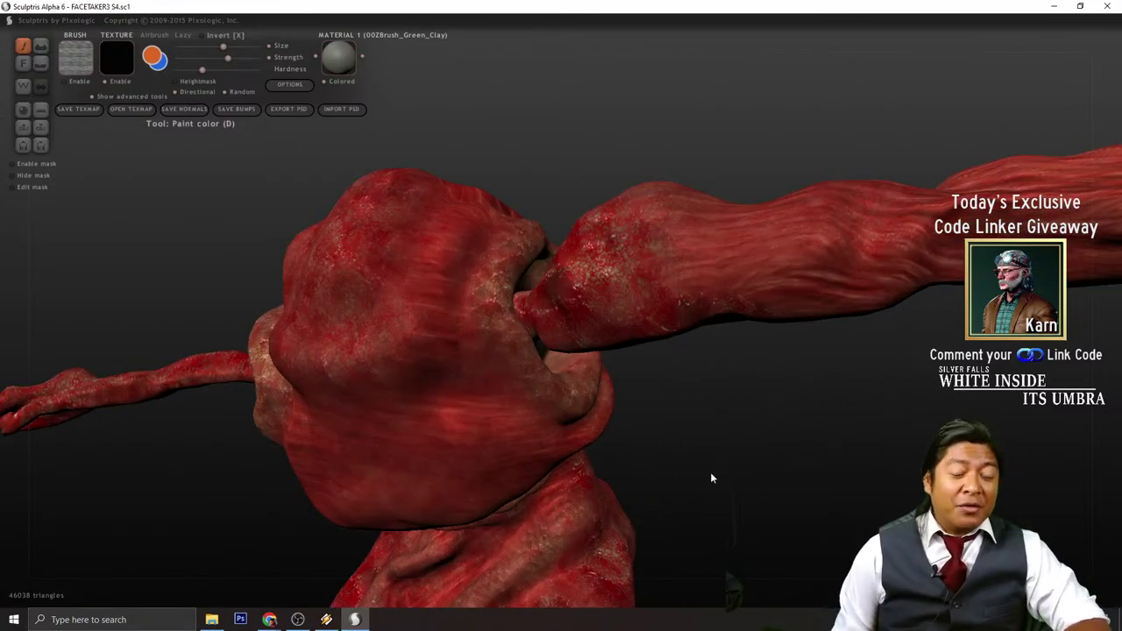
- Paint the shoulder end of the large arm with the Gore_SKin - diffuse texture at full brush strength
mouse_move(711, 476)
left_mouse_down()
mouse_move(742, 366)
mouse_move(746, 413)
mouse_move(690, 398)
mouse_move(715, 411)
mouse_move(590, 324)
left_mouse_up()
left_click(125, 63)
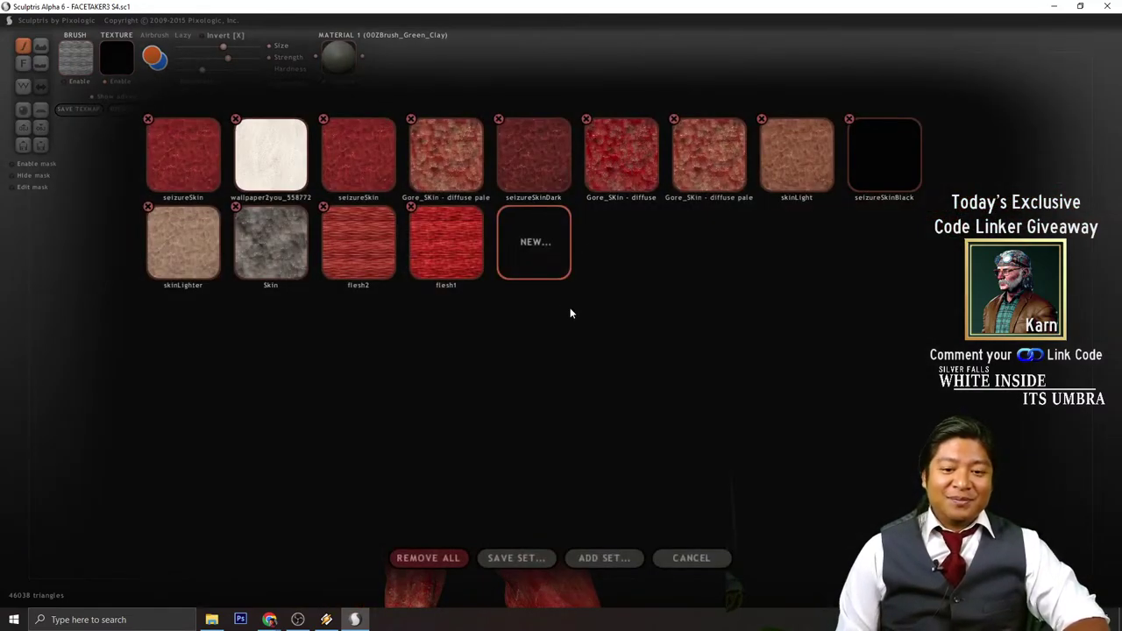
left_click(602, 298)
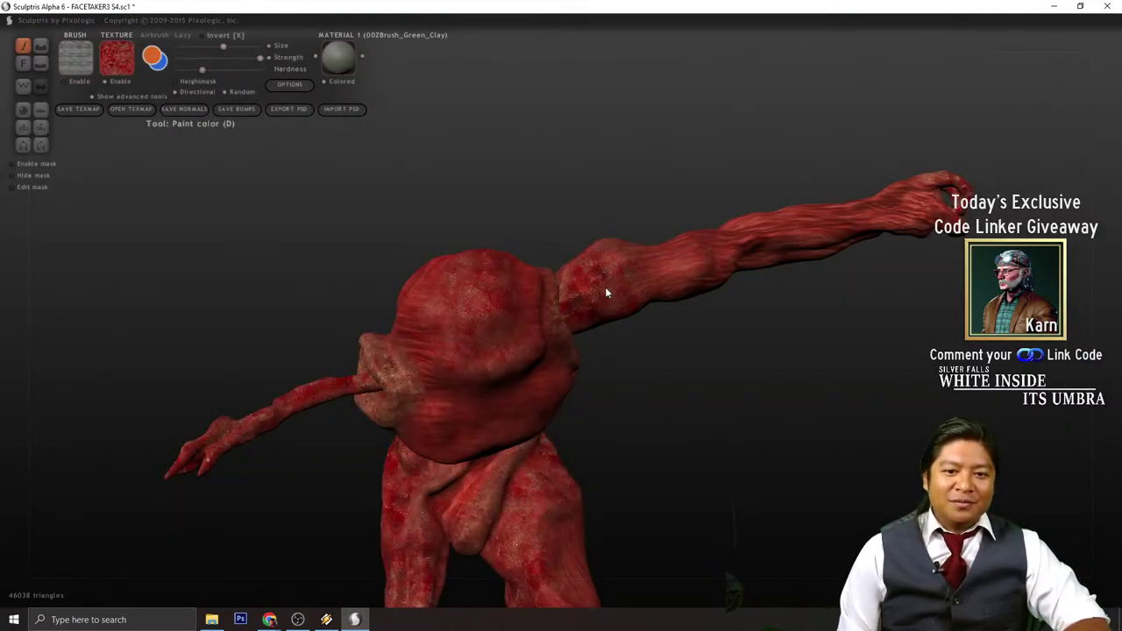
scroll(633, 308, "up", 5)
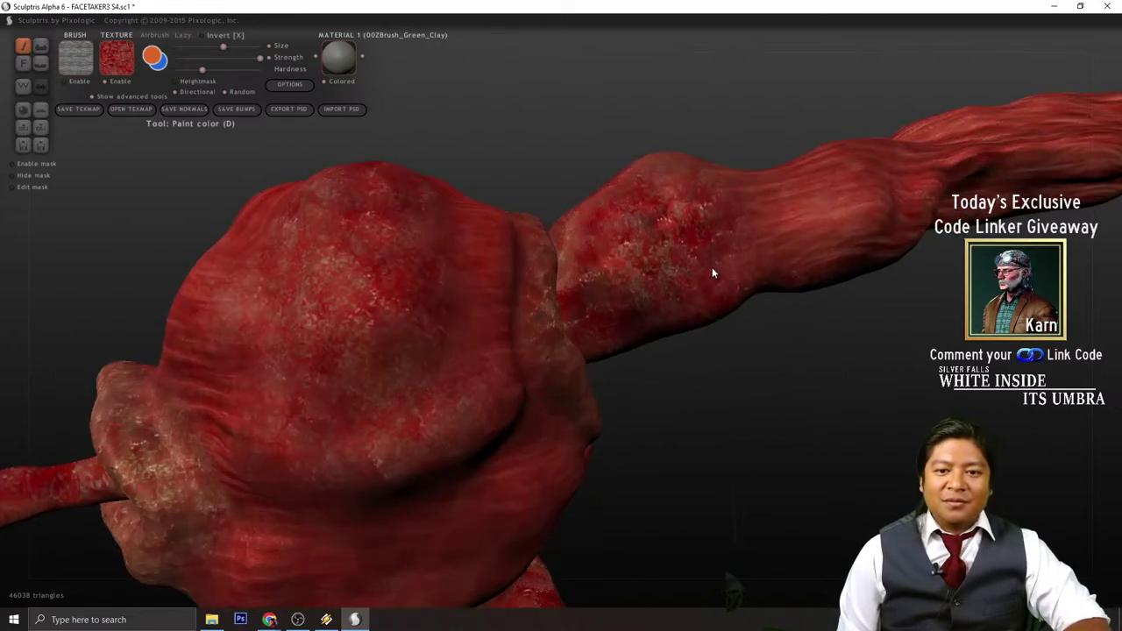
scroll(707, 266, "down", 2)
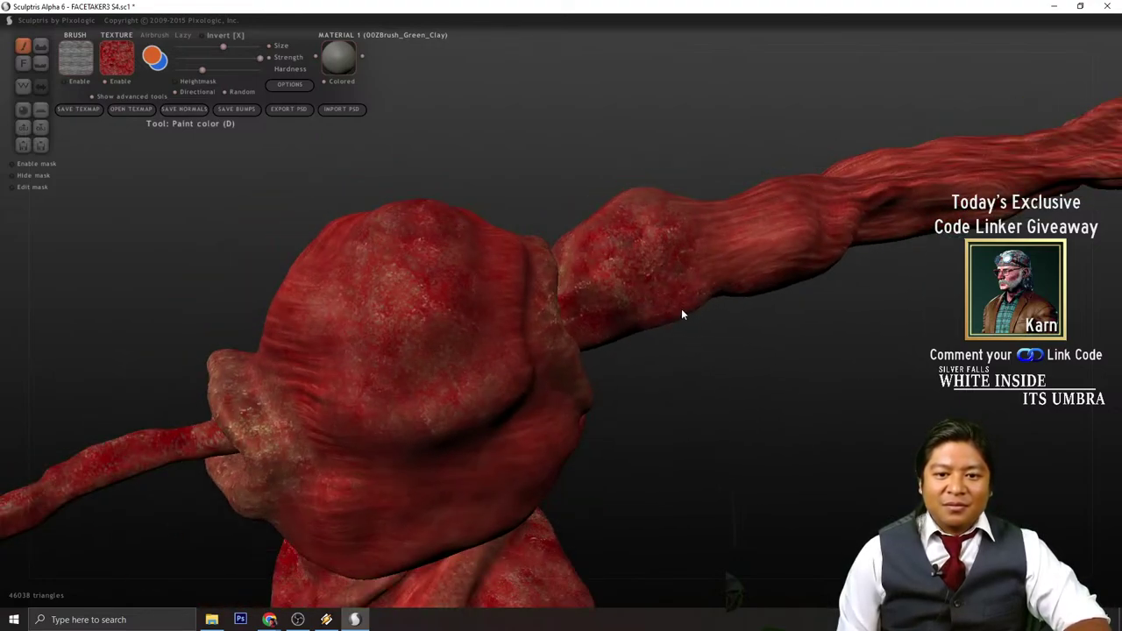
scroll(682, 308, "up", 2)
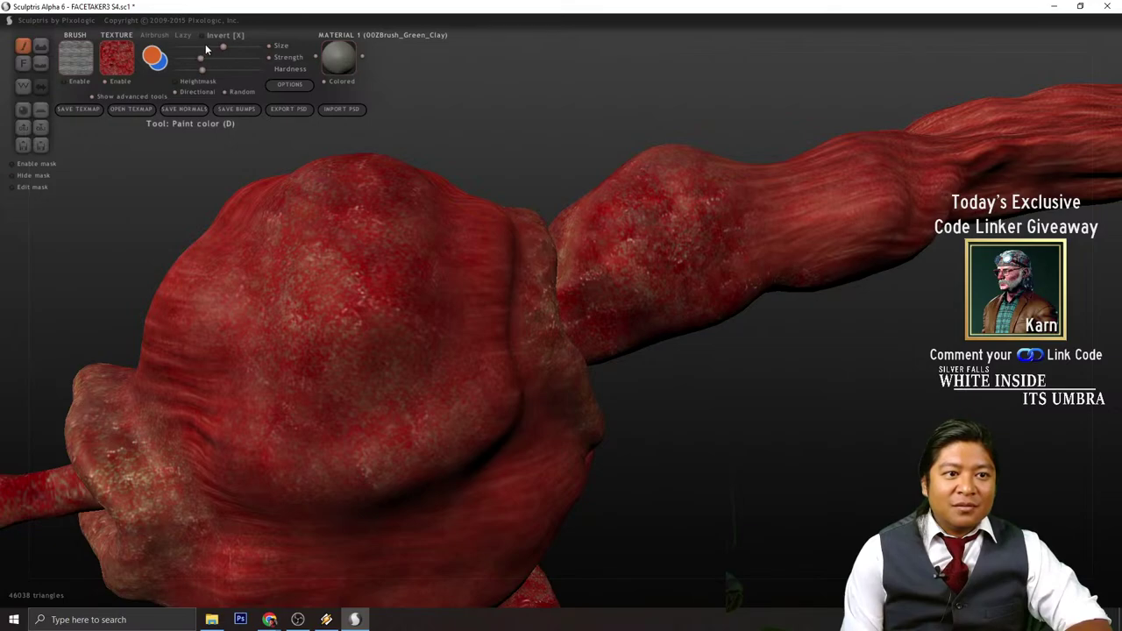
mouse_move(546, 169)
left_mouse_down()
mouse_move(674, 256)
mouse_move(784, 288)
mouse_move(677, 259)
left_mouse_up()
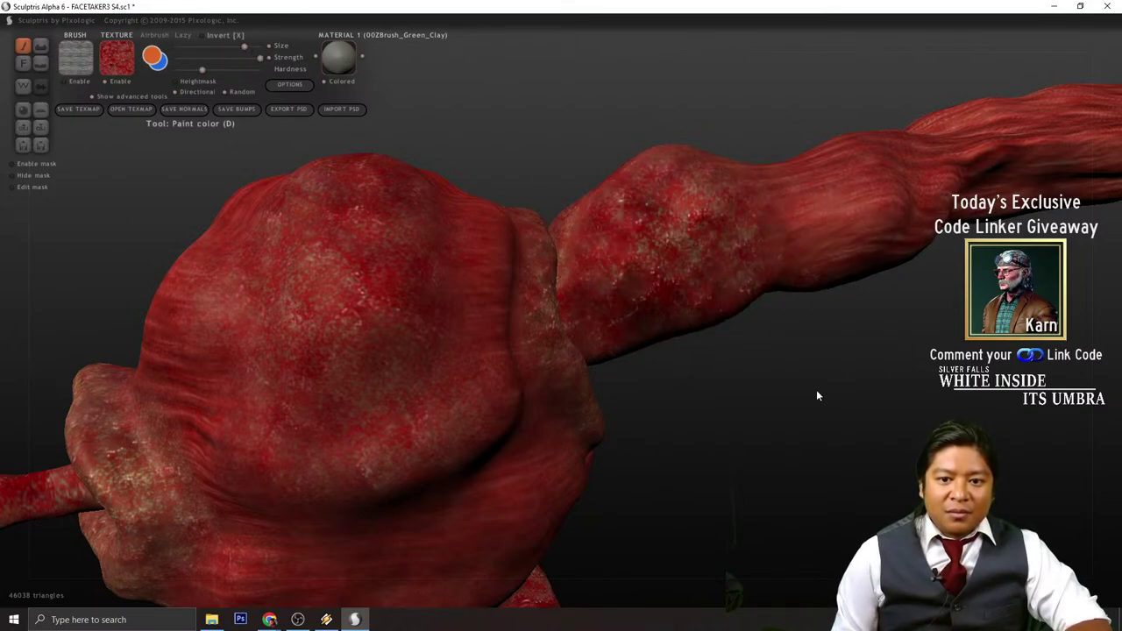
- Reduce the brush size and add finer gore patches to the front of the large arm's shoulder
scroll(817, 395, "down", 1)
scroll(816, 391, "down", 5)
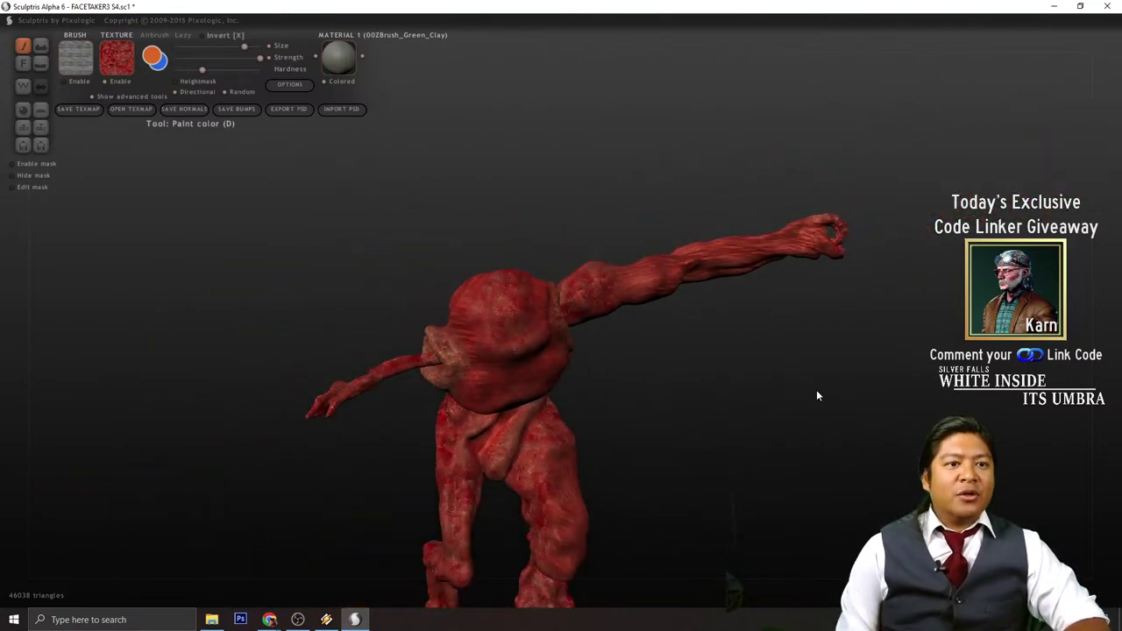
left_click_drag(216, 46, 212, 46)
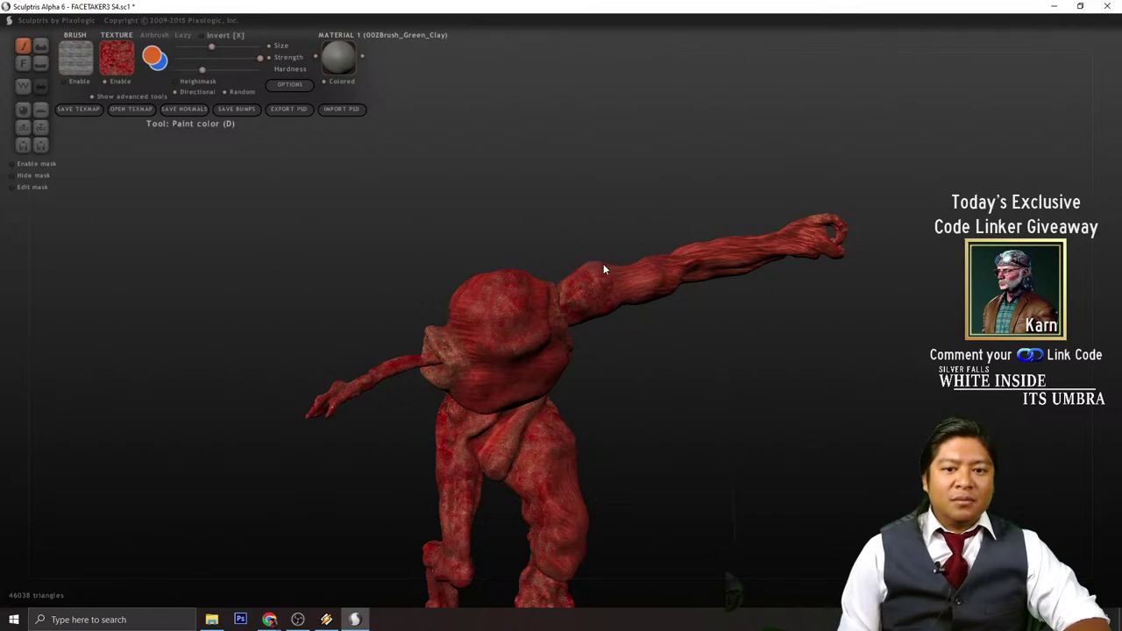
scroll(596, 296, "up", 1)
scroll(625, 304, "up", 5)
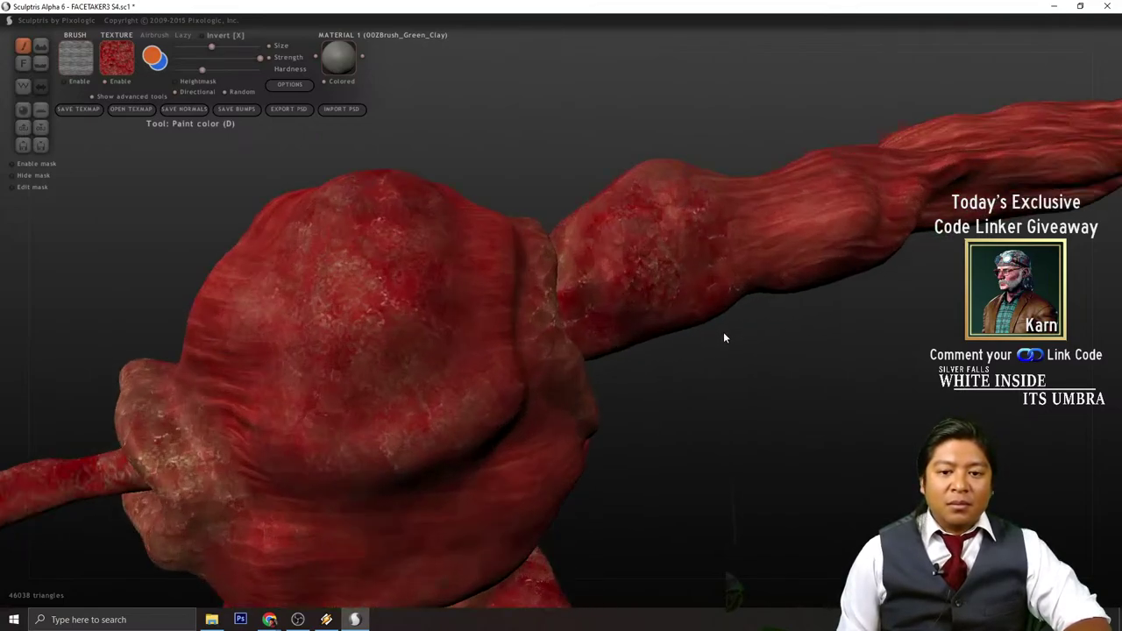
scroll(719, 339, "down", 5)
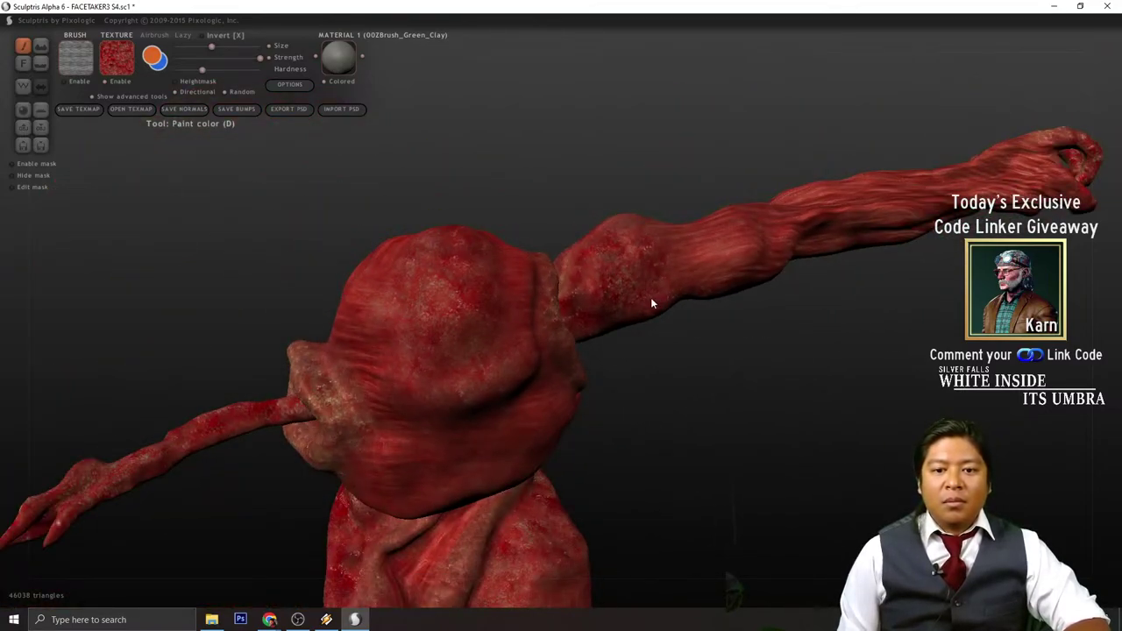
- Enlarge the brush slightly and build up the gore texture across the top and underside of the large arm's shoulder
left_click_drag(215, 46, 223, 47)
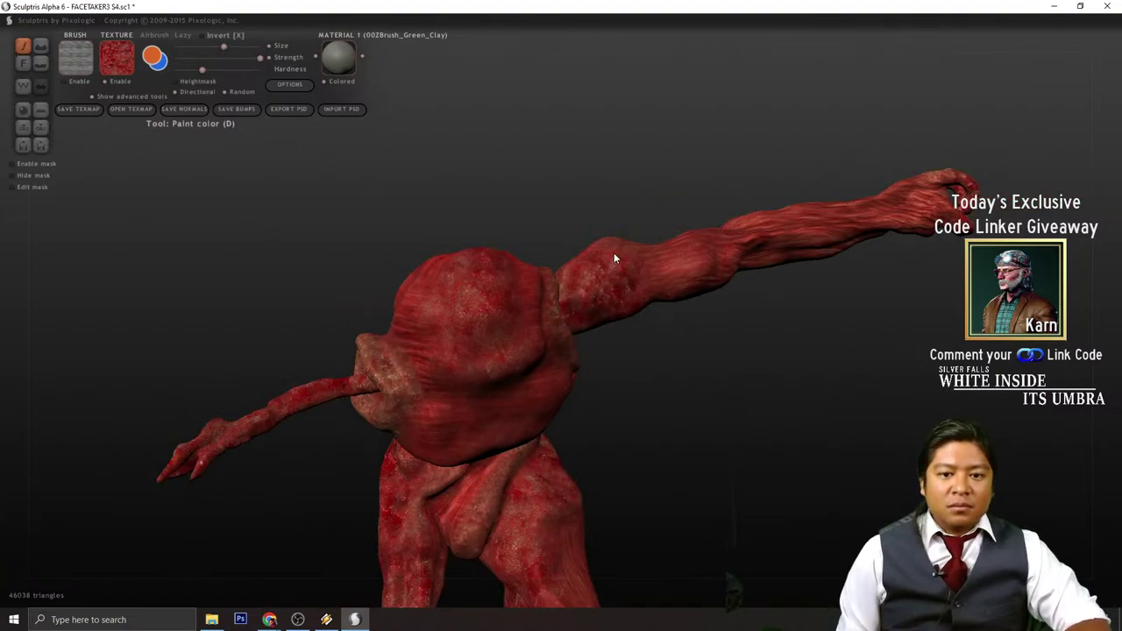
left_click_drag(728, 317, 680, 370)
scroll(666, 359, "up", 3)
scroll(662, 360, "up", 3)
scroll(627, 293, "down", 4)
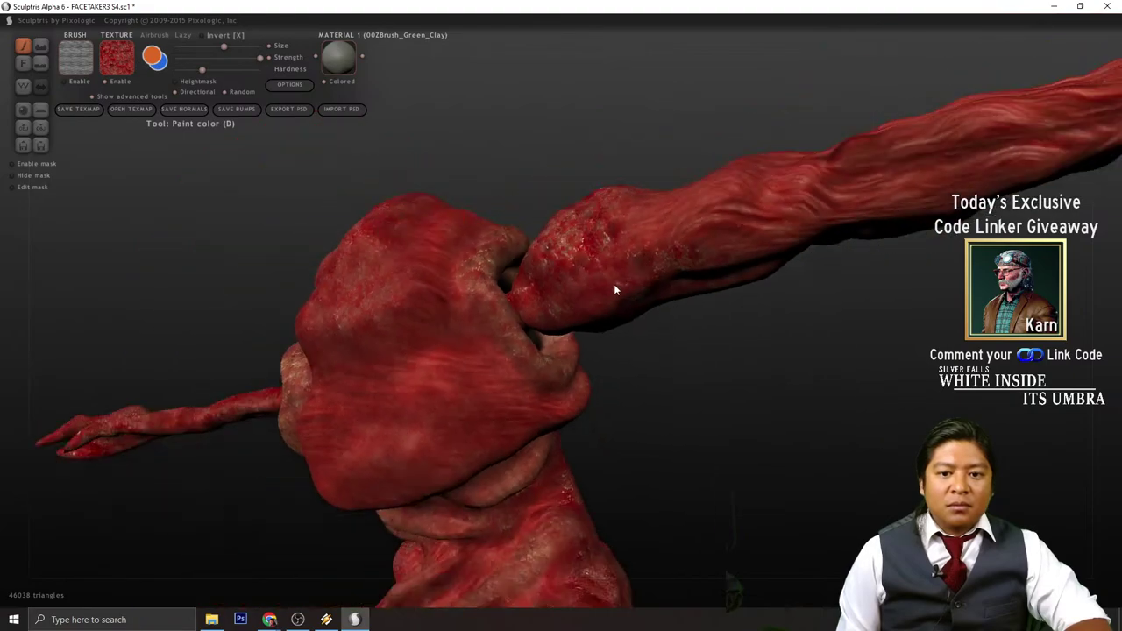
scroll(613, 284, "up", 1)
left_click_drag(660, 348, 665, 326)
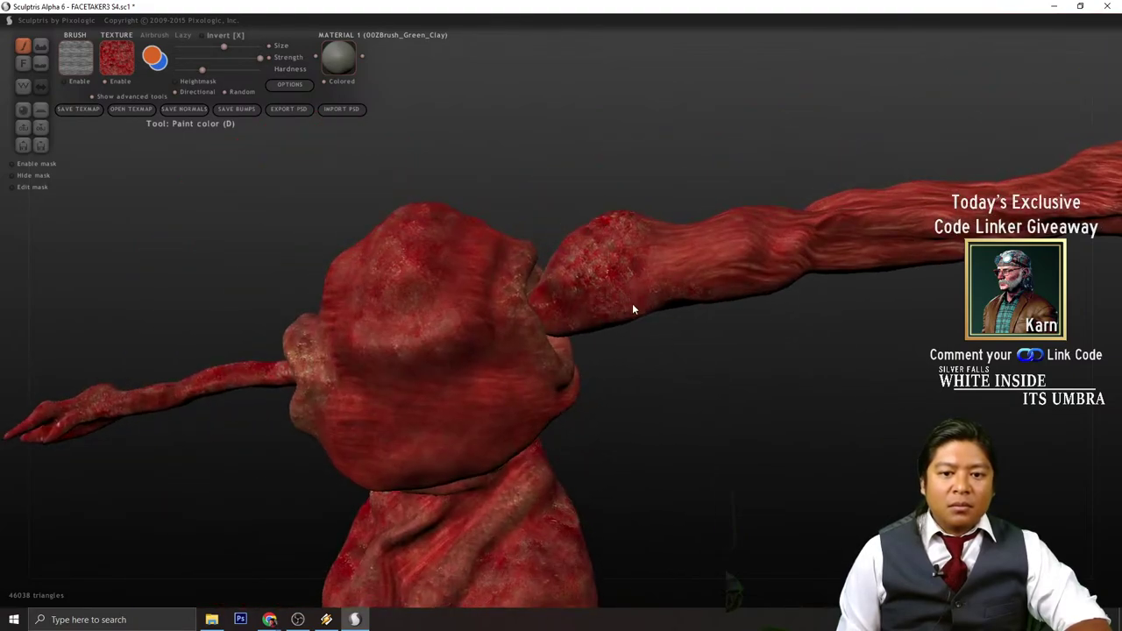
scroll(664, 380, "up", 3)
scroll(657, 419, "down", 4)
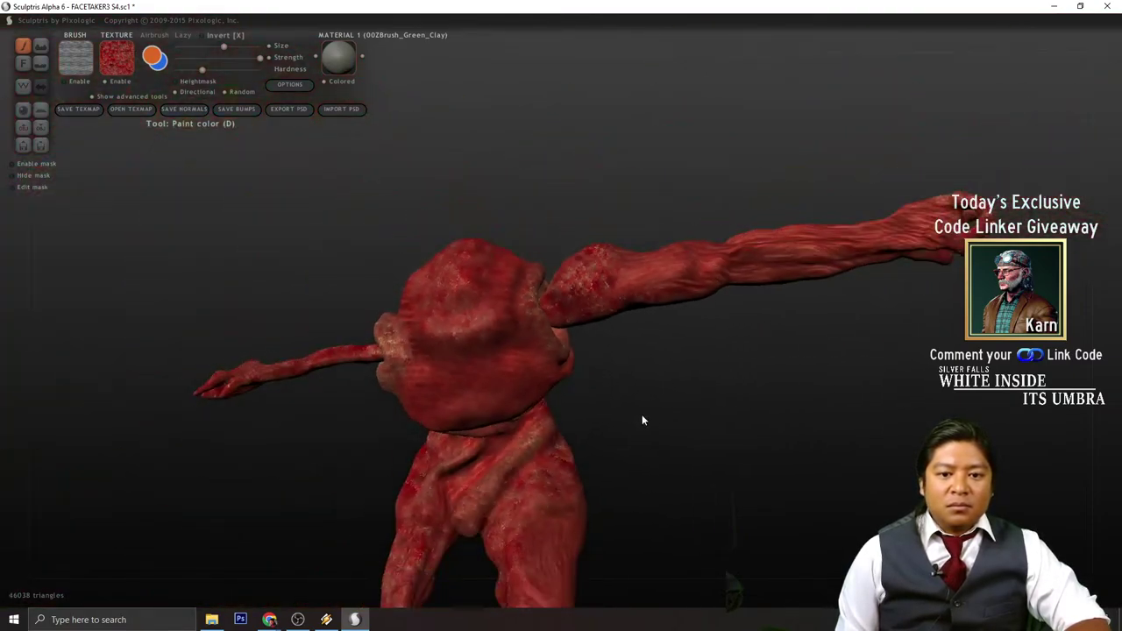
- Examine the painted shoulder and the whole body from the front and back, and save the sculpture
mouse_move(641, 420)
left_mouse_down()
mouse_move(682, 436)
mouse_move(659, 393)
left_mouse_up()
scroll(676, 406, "up", 3)
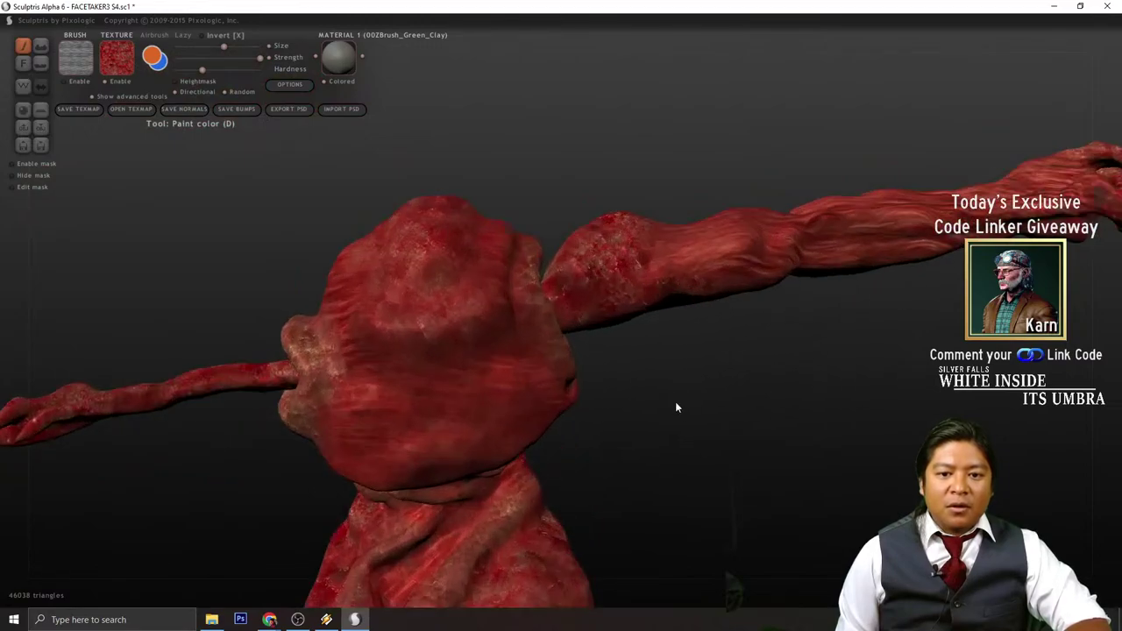
scroll(675, 406, "down", 5)
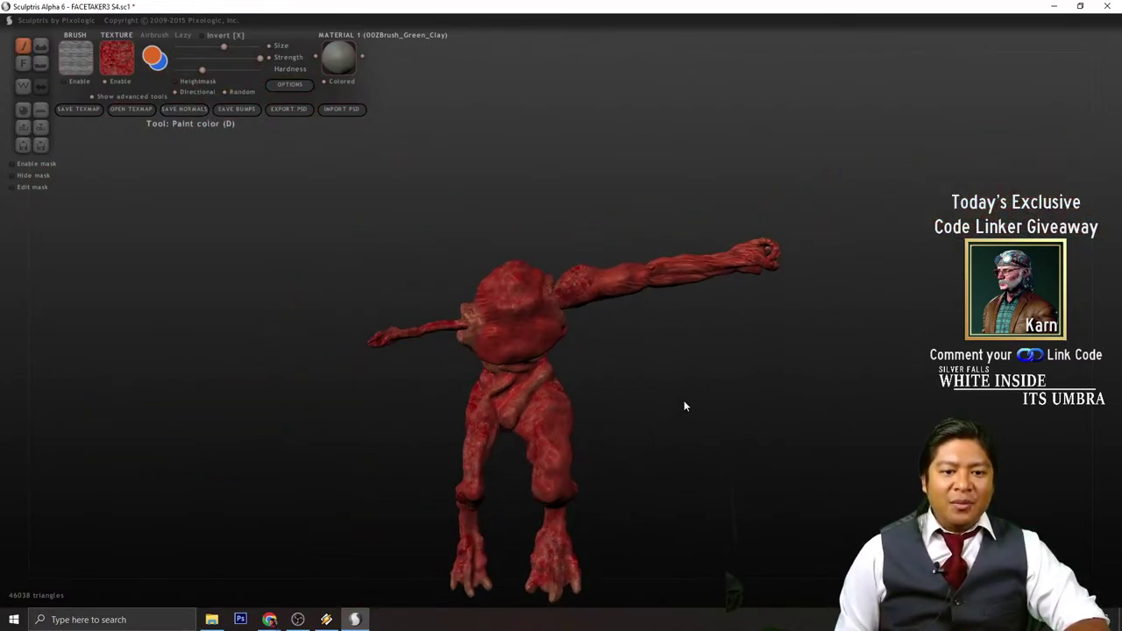
scroll(682, 406, "up", 3)
scroll(667, 434, "down", 1)
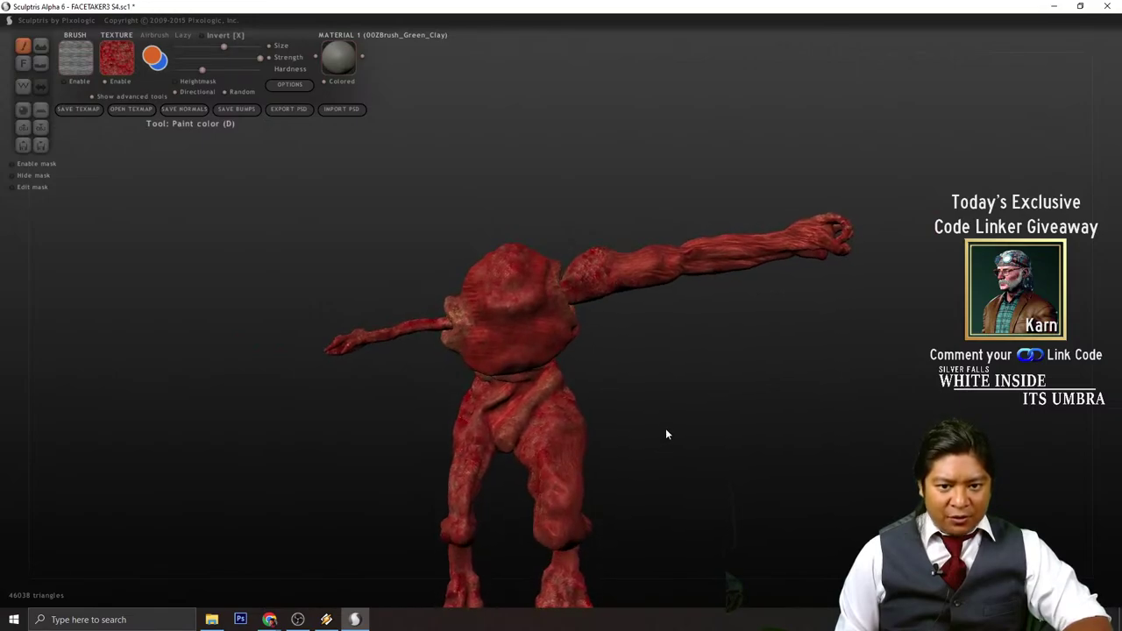
mouse_move(665, 434)
left_mouse_down()
mouse_move(684, 384)
mouse_move(629, 443)
mouse_move(479, 434)
mouse_move(423, 411)
mouse_move(526, 271)
mouse_move(513, 290)
mouse_move(515, 280)
left_mouse_up()
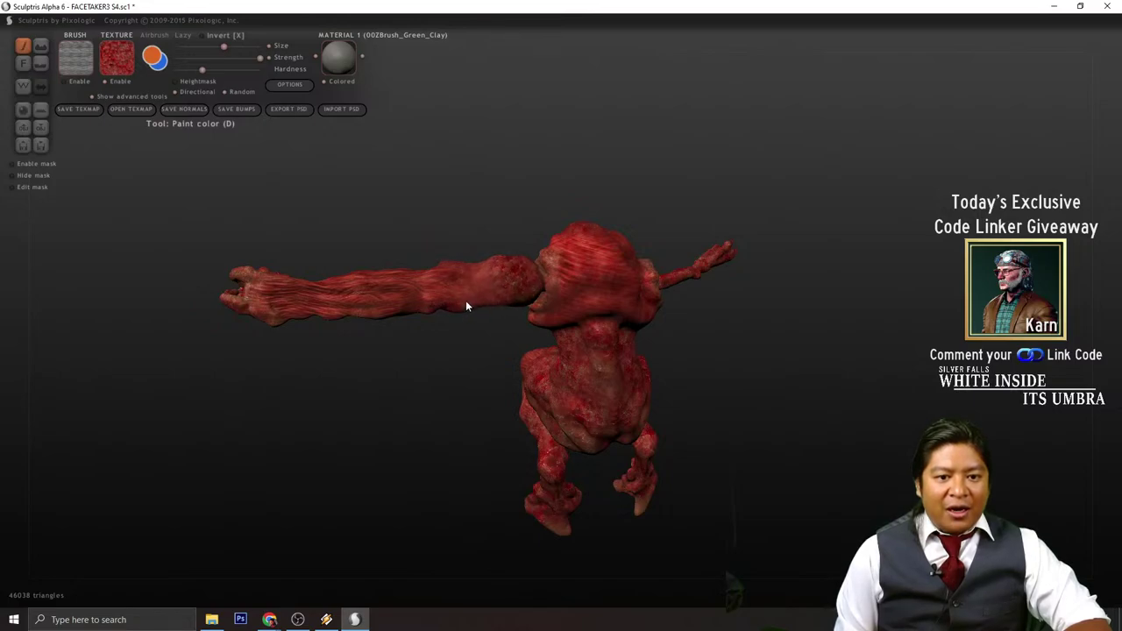
mouse_move(466, 306)
left_mouse_down()
mouse_move(446, 339)
mouse_move(447, 259)
mouse_move(556, 369)
mouse_move(781, 301)
mouse_move(734, 318)
mouse_move(704, 385)
mouse_move(686, 379)
left_mouse_up()
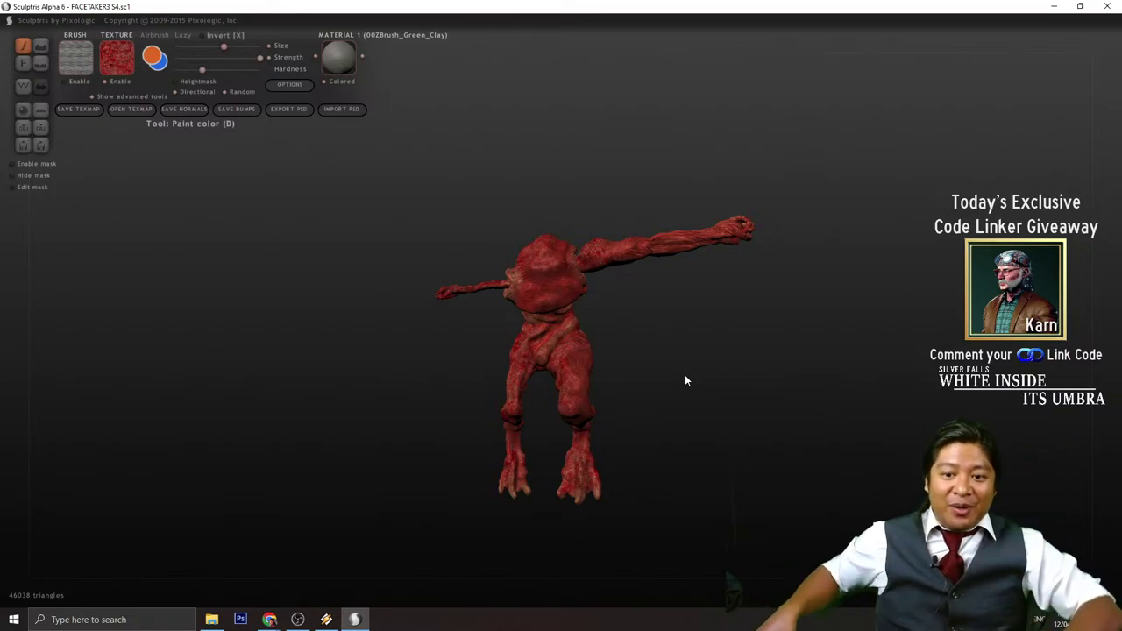
scroll(686, 379, "up", 2)
scroll(686, 375, "up", 2)
scroll(685, 375, "down", 2)
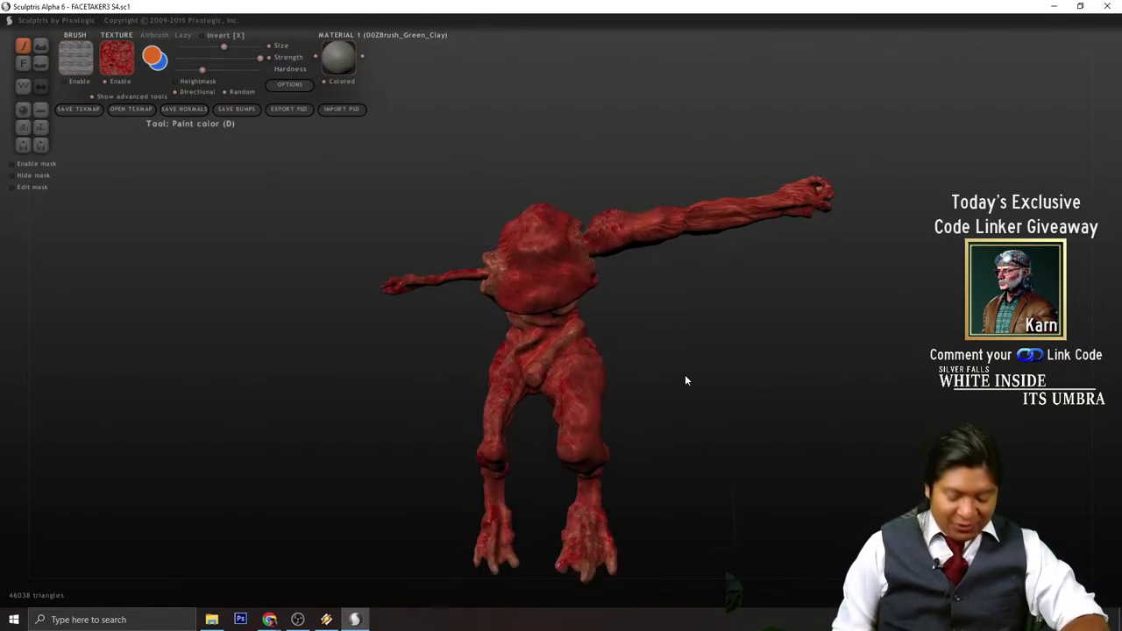
- Paint the gore texture over the large arm's hand and wrist from several sides, and save the sculpture
left_click_drag(893, 339, 584, 317, "alt")
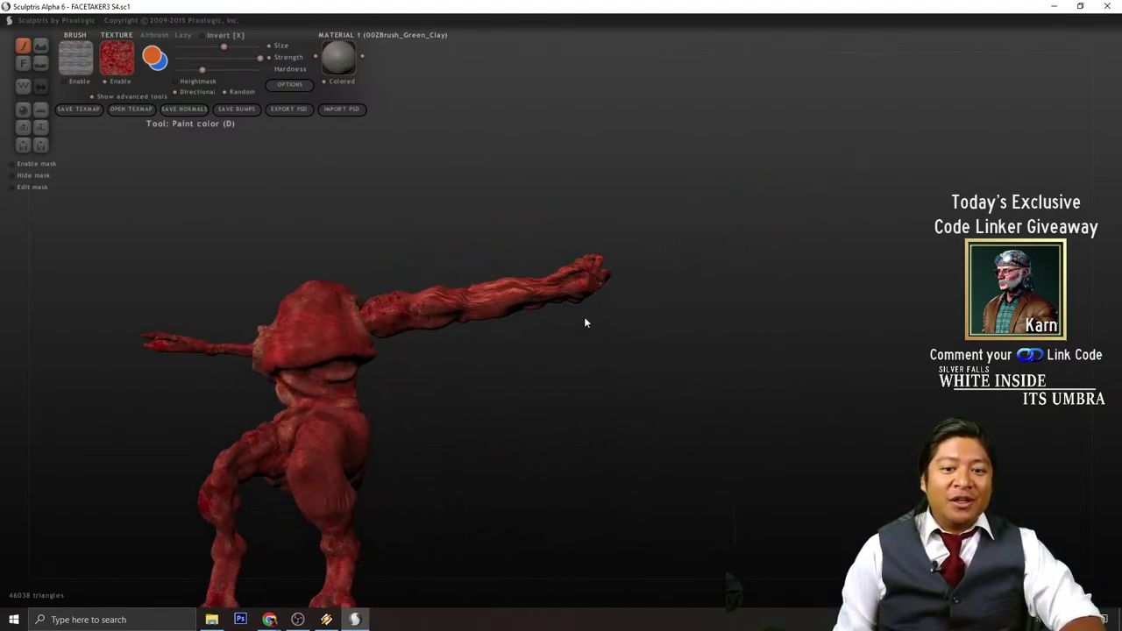
scroll(575, 300, "up", 3)
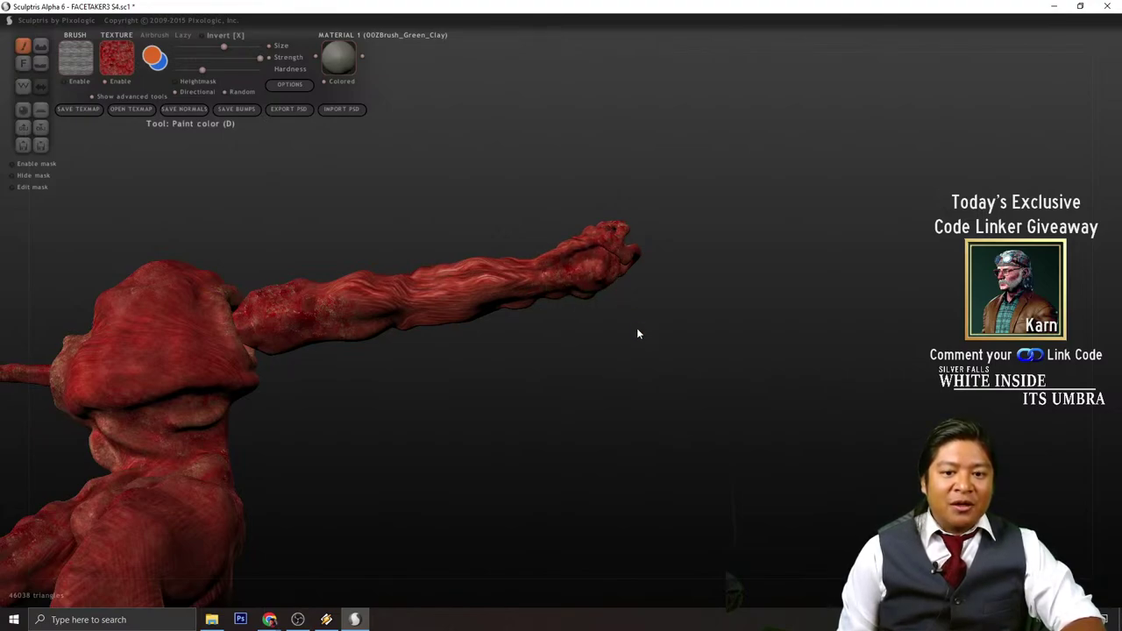
mouse_move(637, 333)
left_mouse_down()
mouse_move(641, 434)
mouse_move(610, 245)
left_mouse_up()
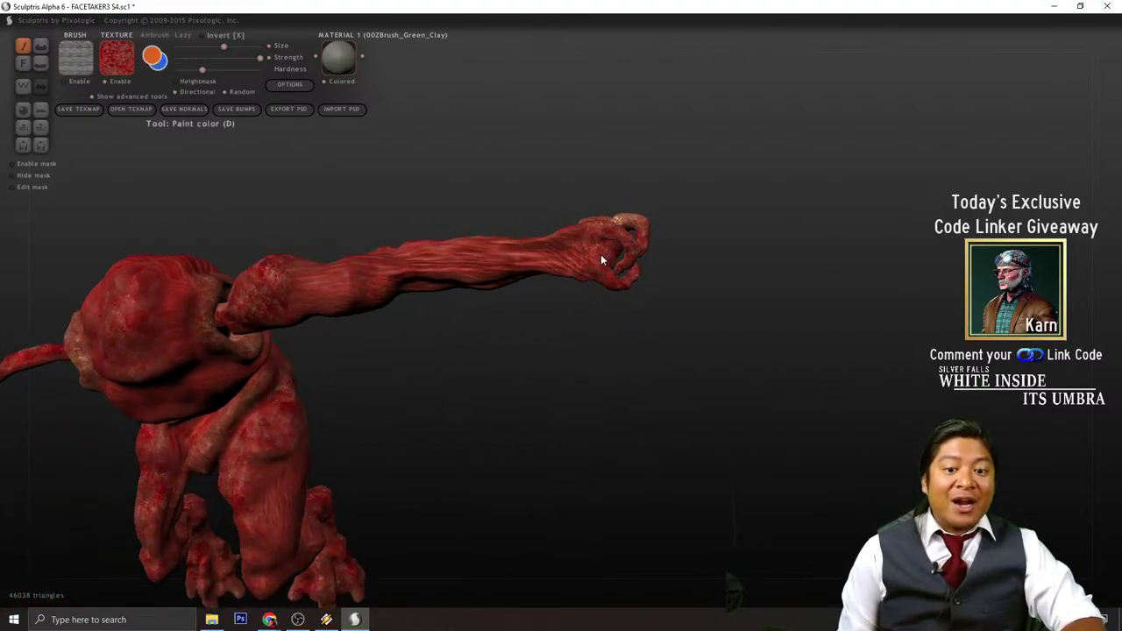
left_click_drag(604, 371, 602, 223)
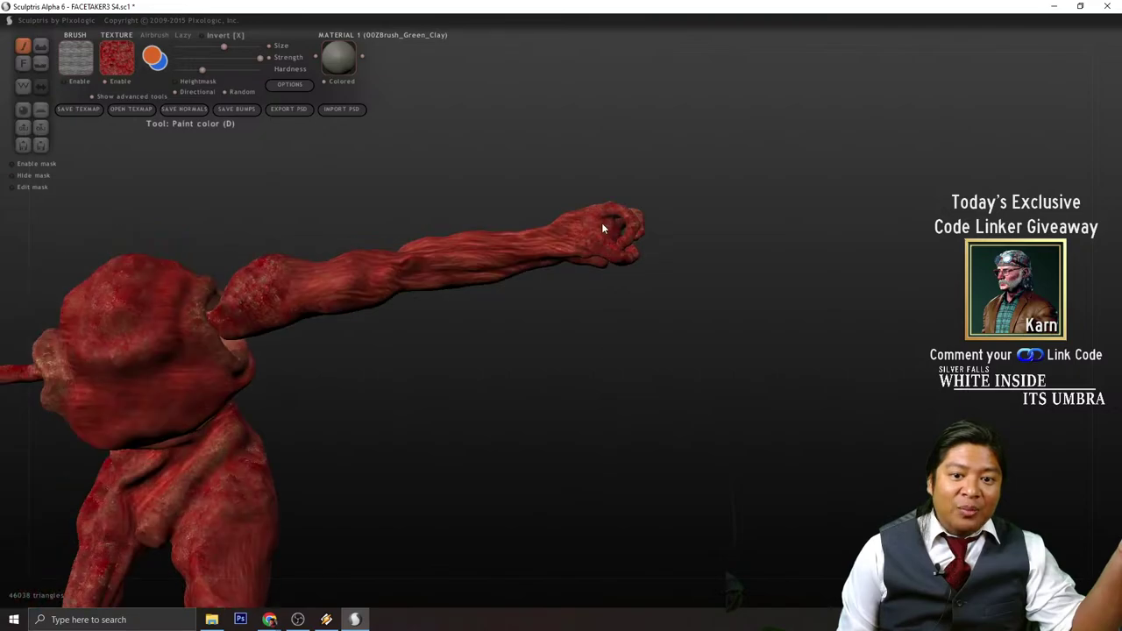
mouse_move(624, 261)
left_mouse_down()
mouse_move(559, 341)
mouse_move(462, 396)
mouse_move(552, 322)
mouse_move(519, 299)
mouse_move(548, 247)
left_mouse_up()
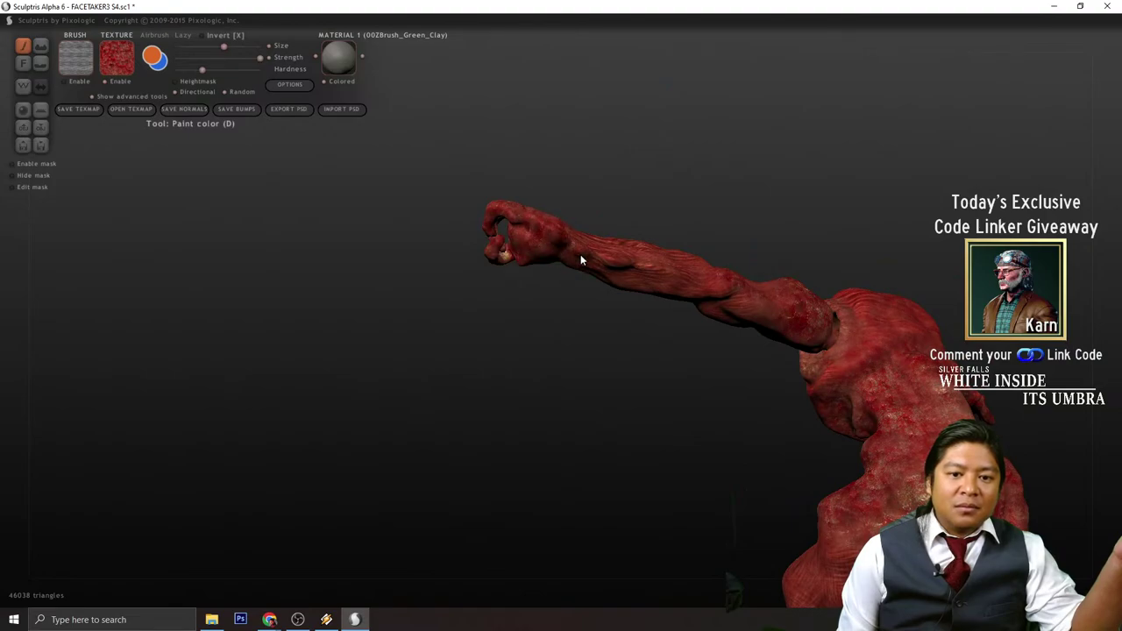
mouse_move(562, 305)
left_mouse_down()
mouse_move(669, 443)
mouse_move(877, 356)
mouse_move(564, 381)
mouse_move(661, 265)
mouse_move(626, 424)
mouse_move(594, 427)
left_mouse_up()
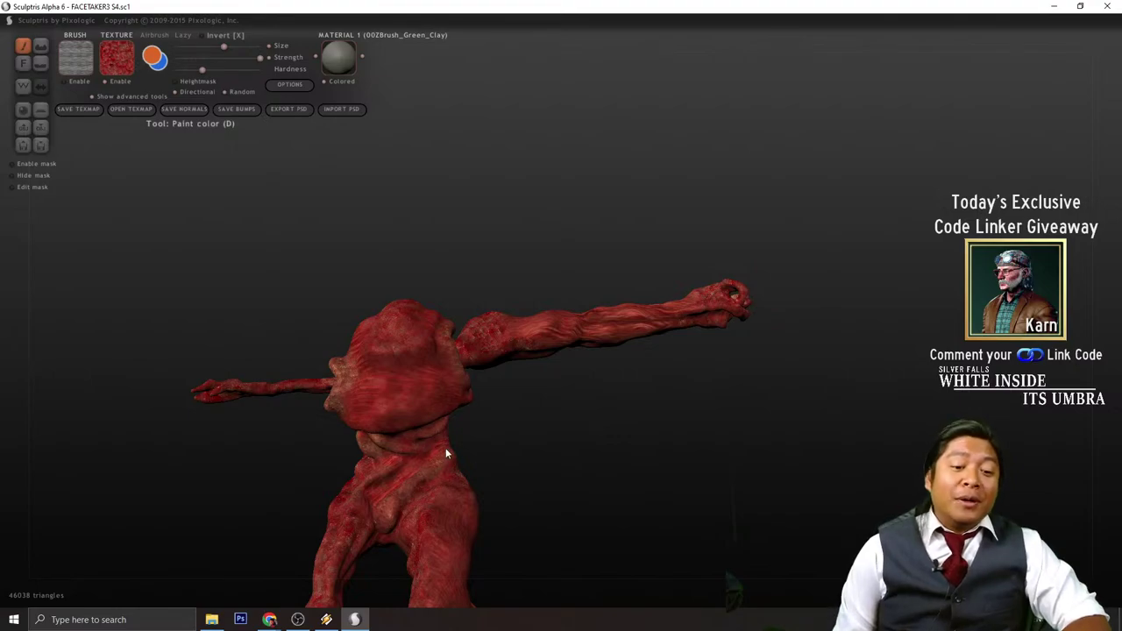
mouse_move(539, 448)
left_mouse_down()
mouse_move(609, 328)
mouse_move(611, 384)
mouse_move(621, 377)
mouse_move(600, 368)
left_mouse_up()
scroll(598, 368, "up", 4)
scroll(599, 373, "down", 1)
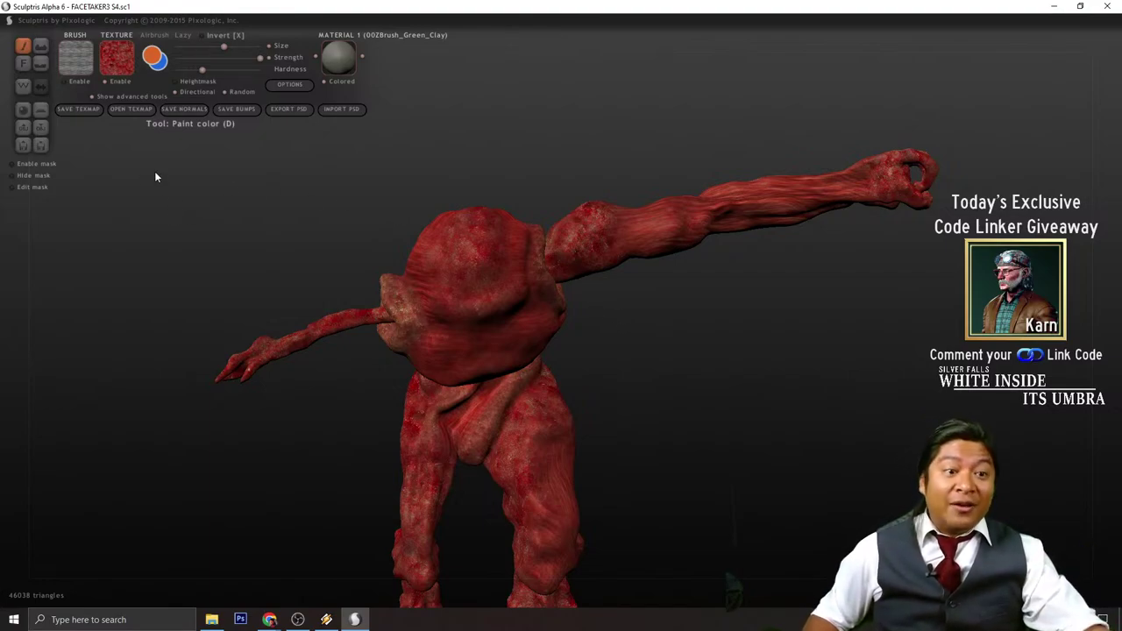
- Save the painted sculpture and export the creature model
left_click(40, 144)
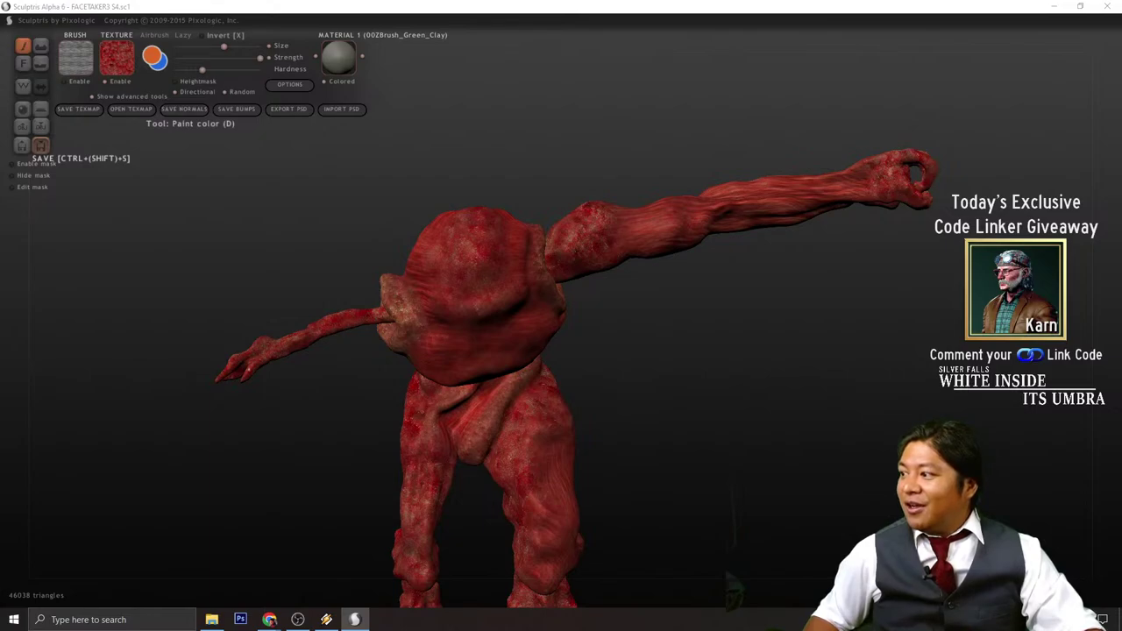
left_click(42, 126)
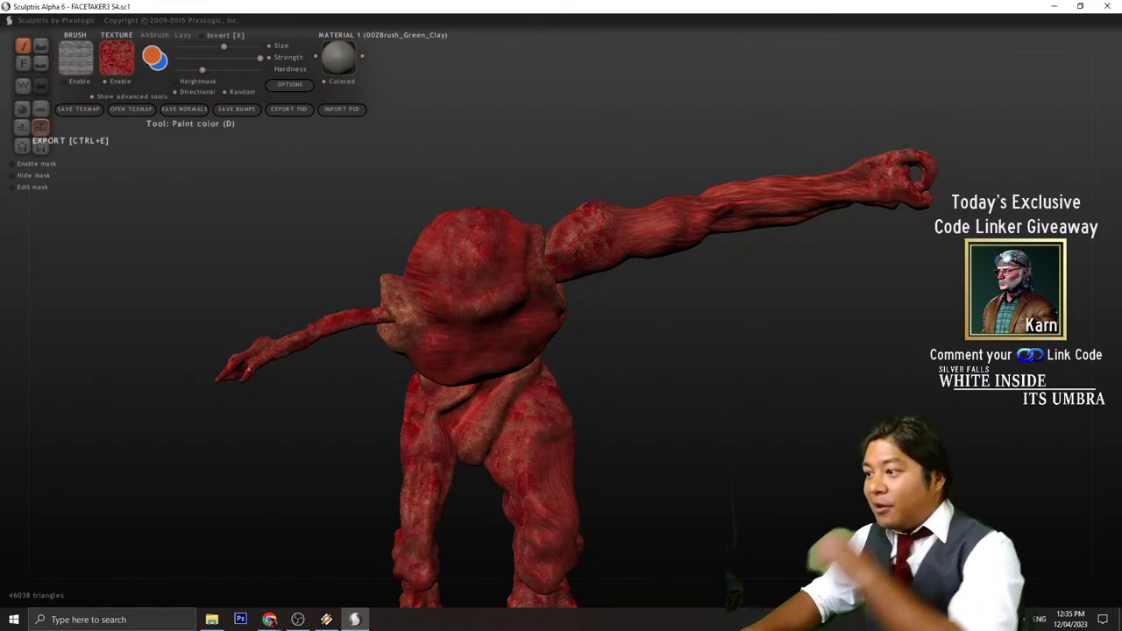
scroll(564, 270, "down", 5)
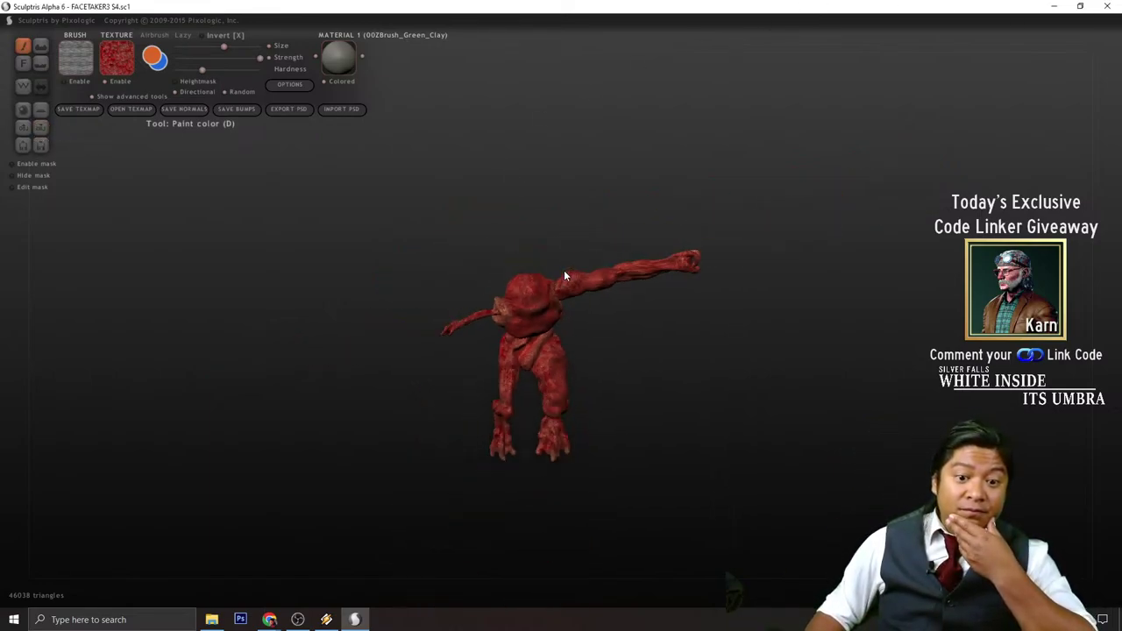
scroll(565, 274, "up", 5)
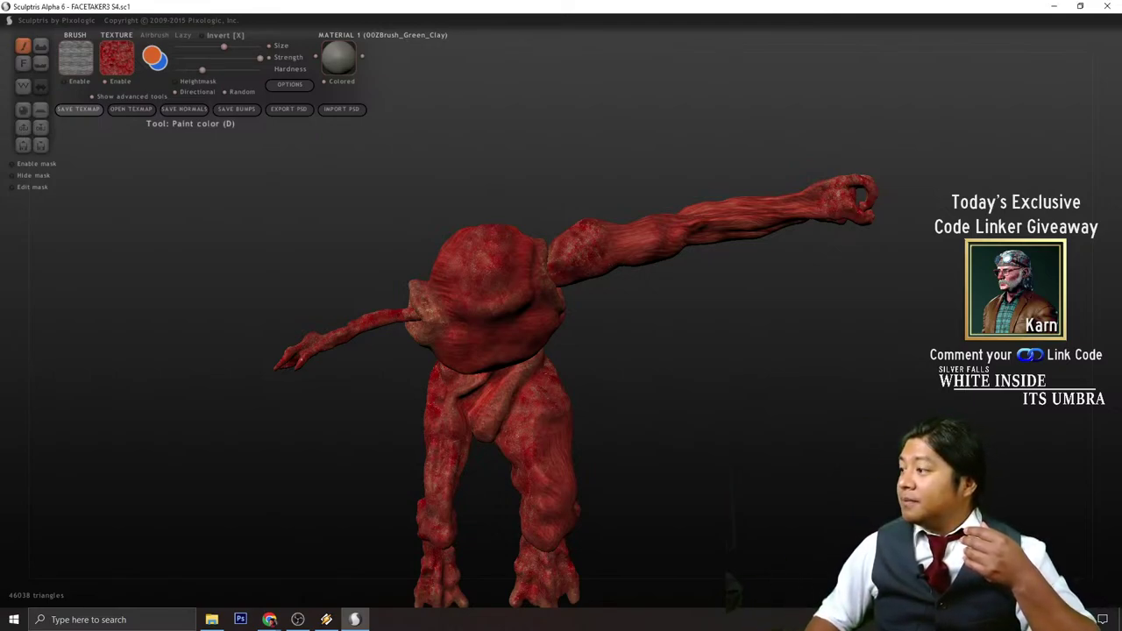
- Open the Facetaker1 s3 sculpture in paint mode
key("alt+Tab")
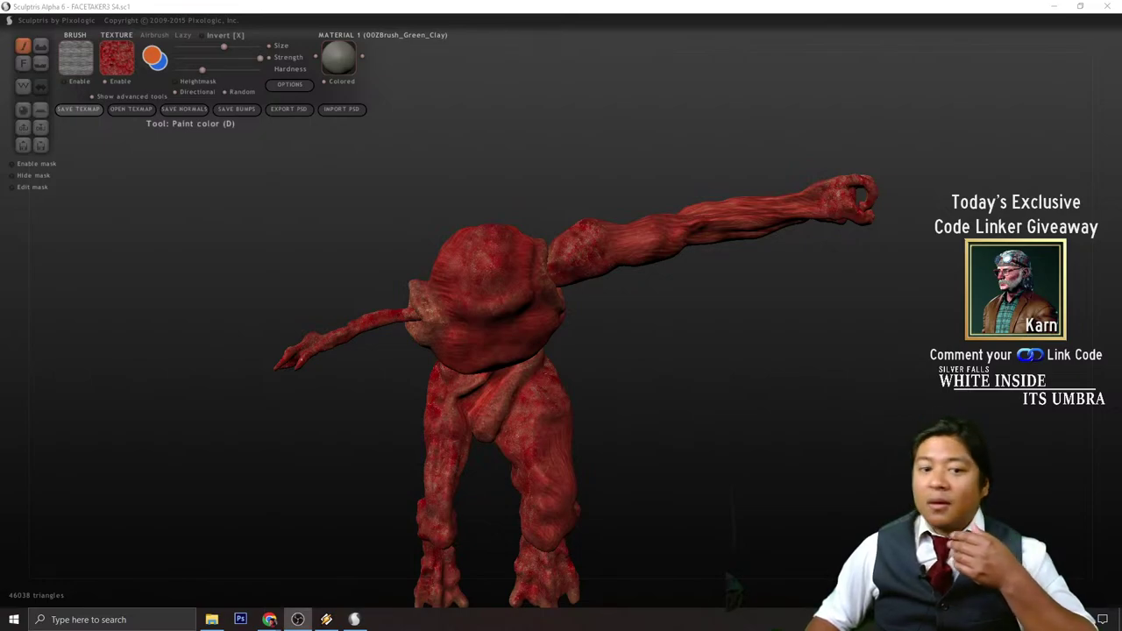
left_click(437, 20)
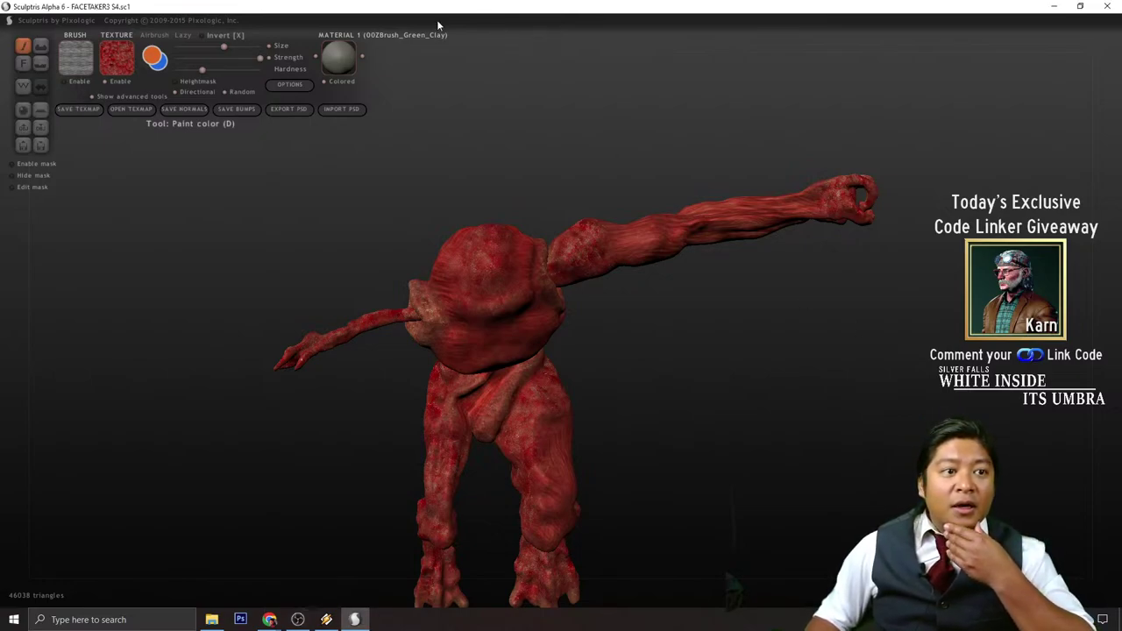
left_click(20, 149)
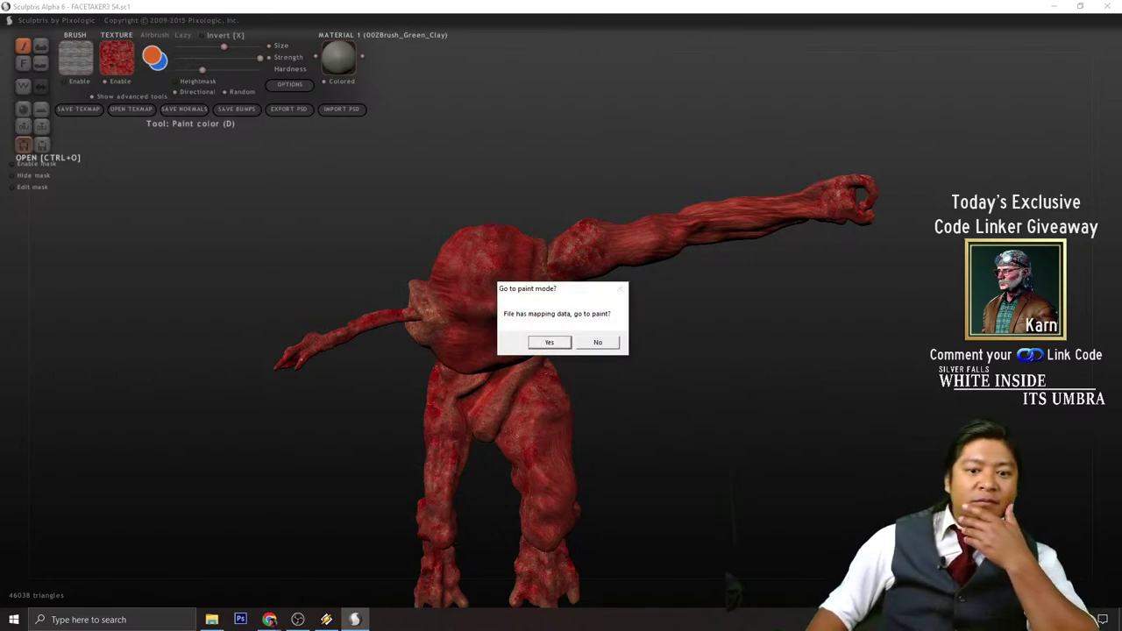
left_click(559, 346)
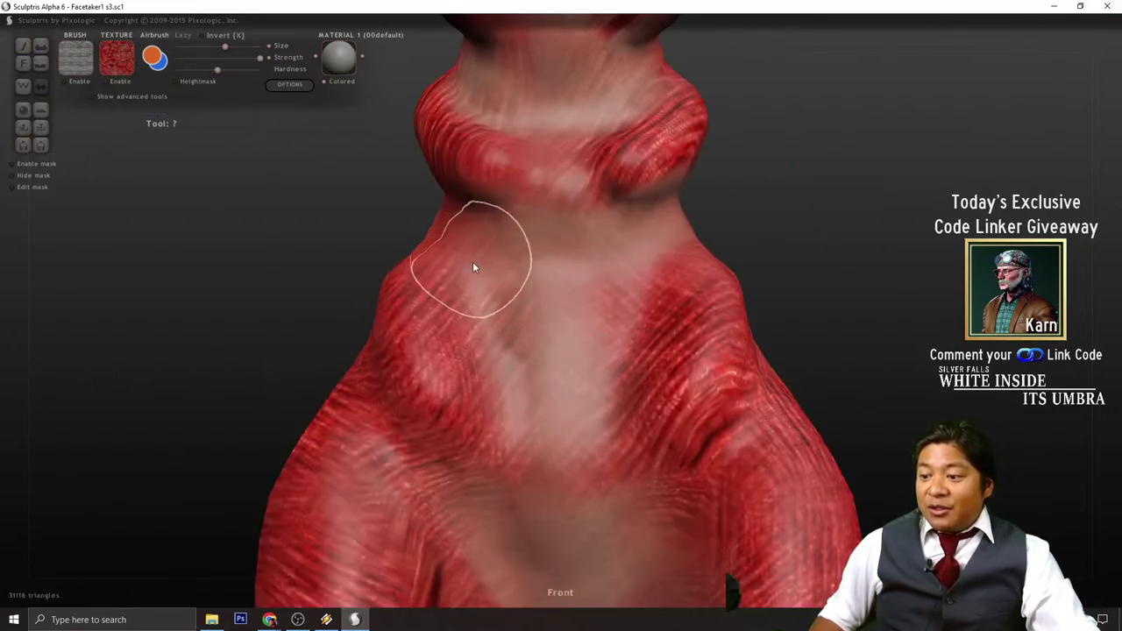
- Examine the painted Facetaker1 creature's torso, arms and whole body from the front and at a slight angle
scroll(443, 257, "down", 10)
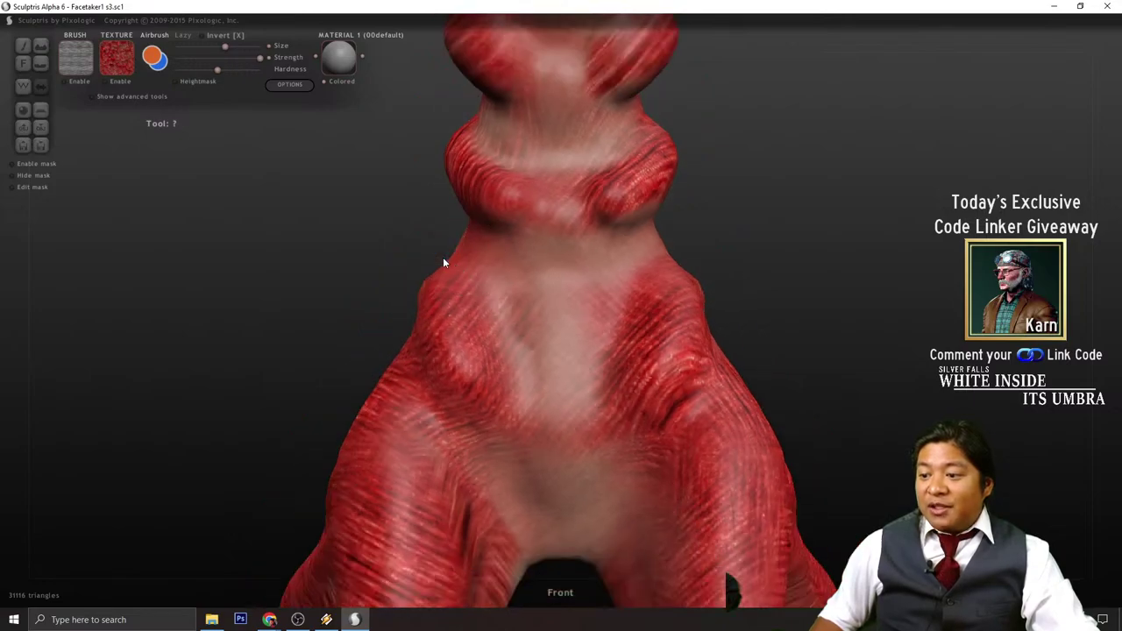
scroll(417, 267, "down", 4)
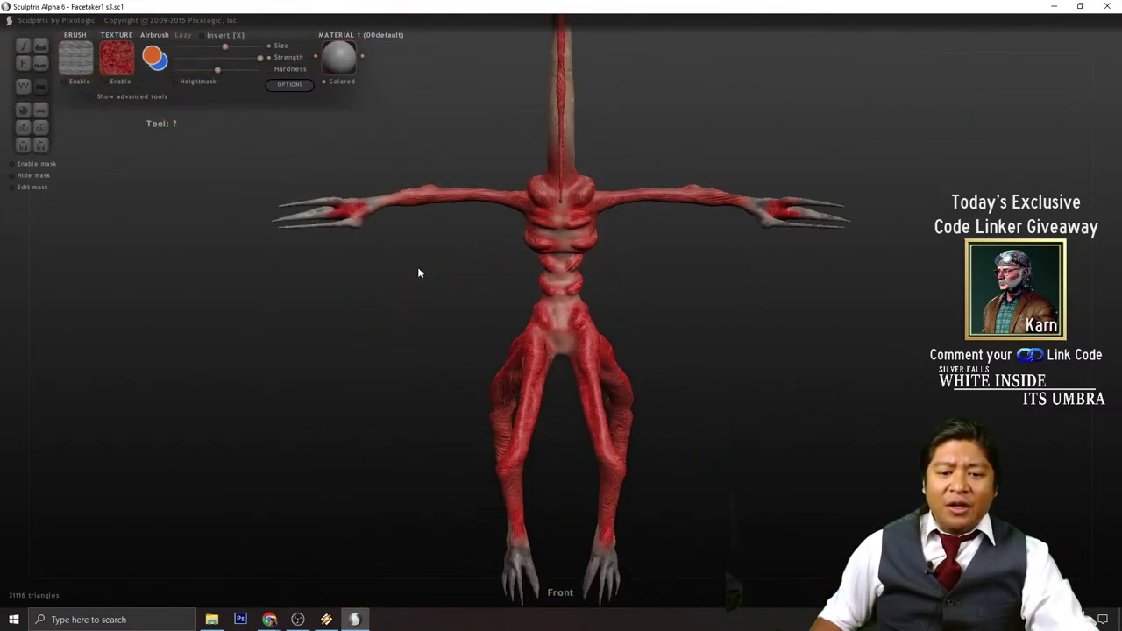
left_click_drag(418, 266, 437, 324)
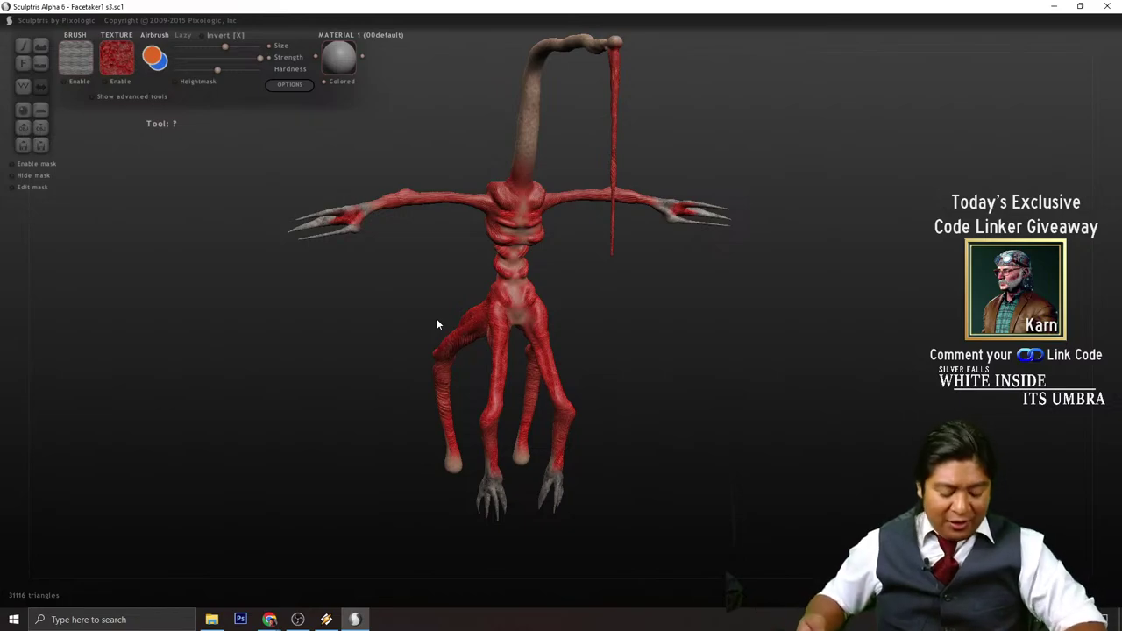
scroll(438, 321, "up", 3)
scroll(438, 320, "down", 3)
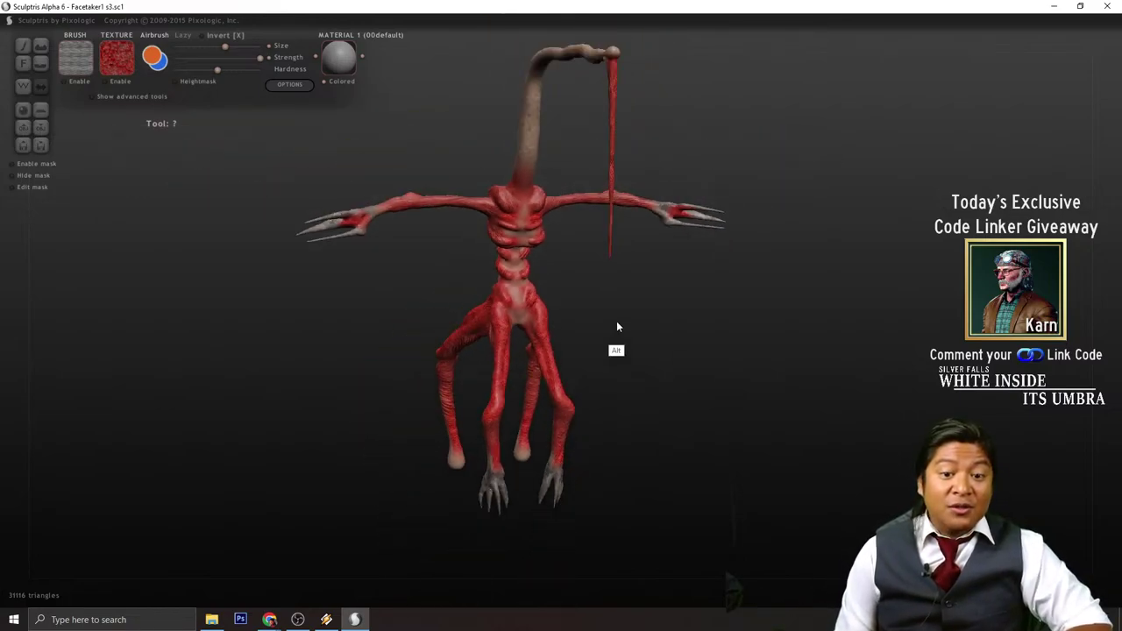
mouse_move(616, 326)
left_mouse_down("alt")
mouse_move(604, 379)
mouse_move(488, 409)
mouse_move(461, 433)
mouse_move(647, 391)
mouse_move(712, 409)
mouse_move(530, 406)
mouse_move(508, 416)
mouse_move(632, 403)
mouse_move(606, 322)
left_mouse_up("alt")
scroll(608, 366, "up", 3)
scroll(617, 408, "down", 3)
scroll(609, 280, "up", 3)
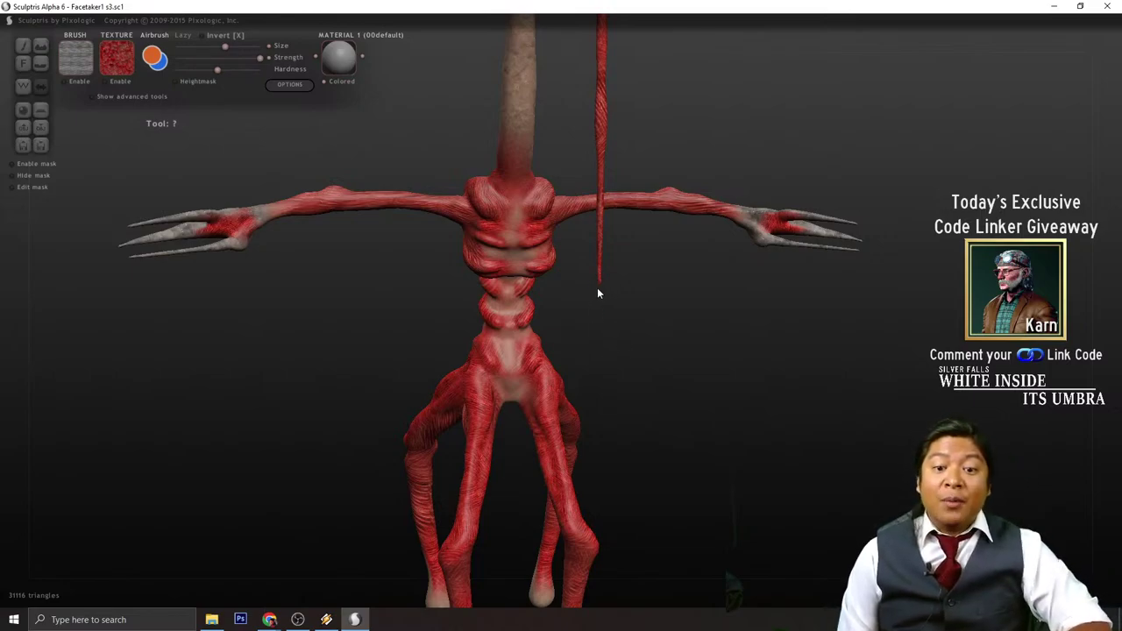
scroll(596, 292, "down", 3)
scroll(593, 296, "down", 2)
scroll(587, 307, "up", 6)
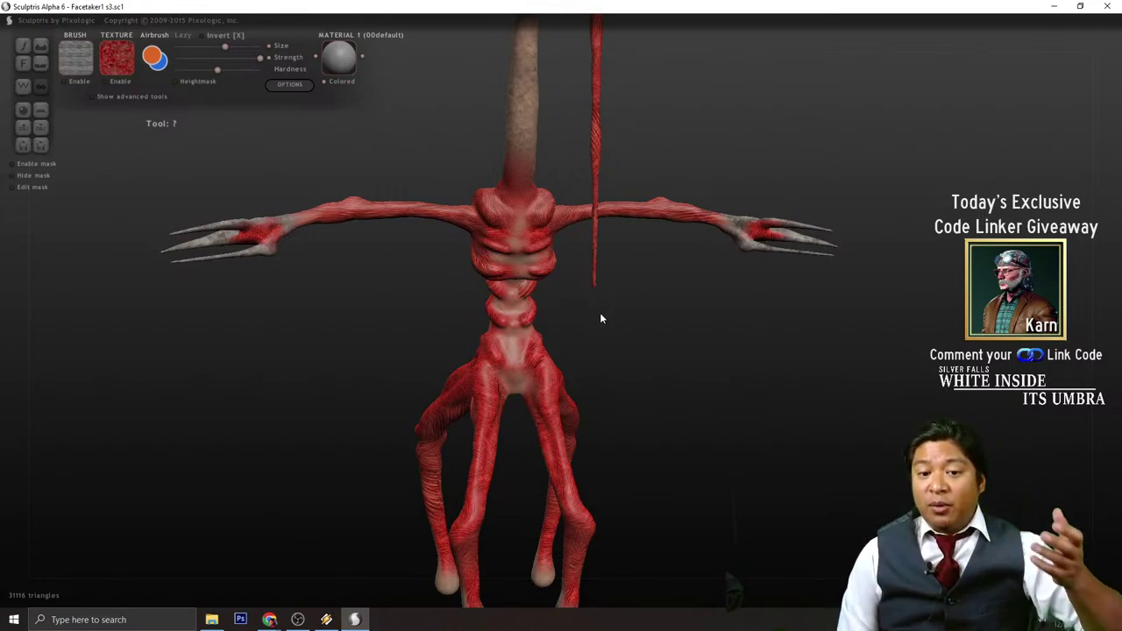
scroll(602, 342, "down", 5)
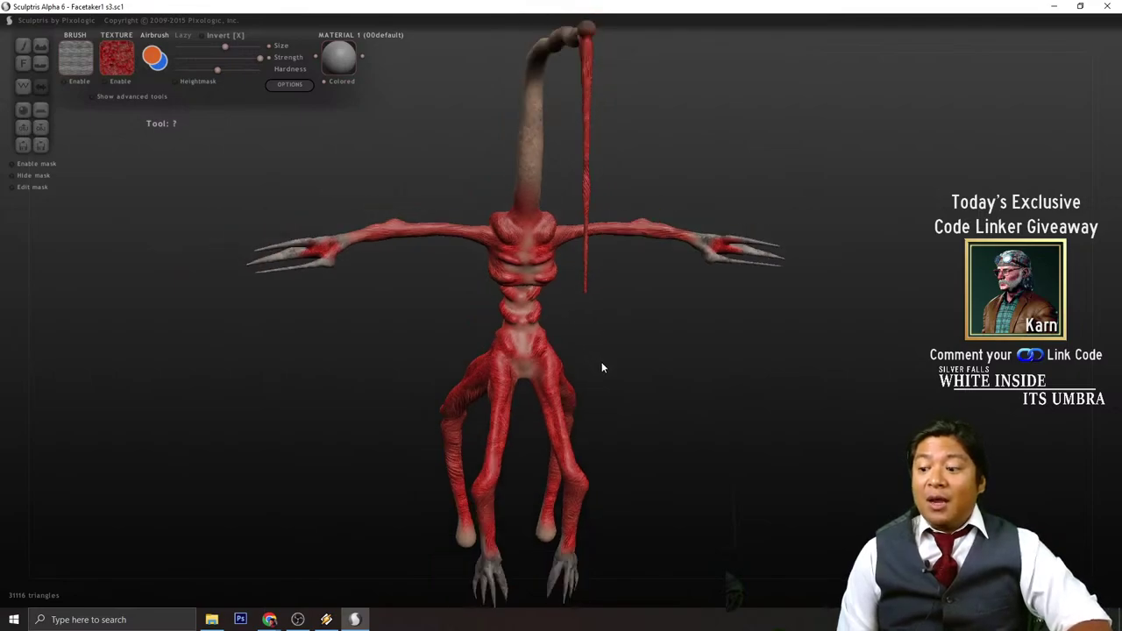
- Examine the creature's legs and clawed feet, and its long curved neck with the hanging strand, from several angles
left_click_drag(619, 388, 647, 380)
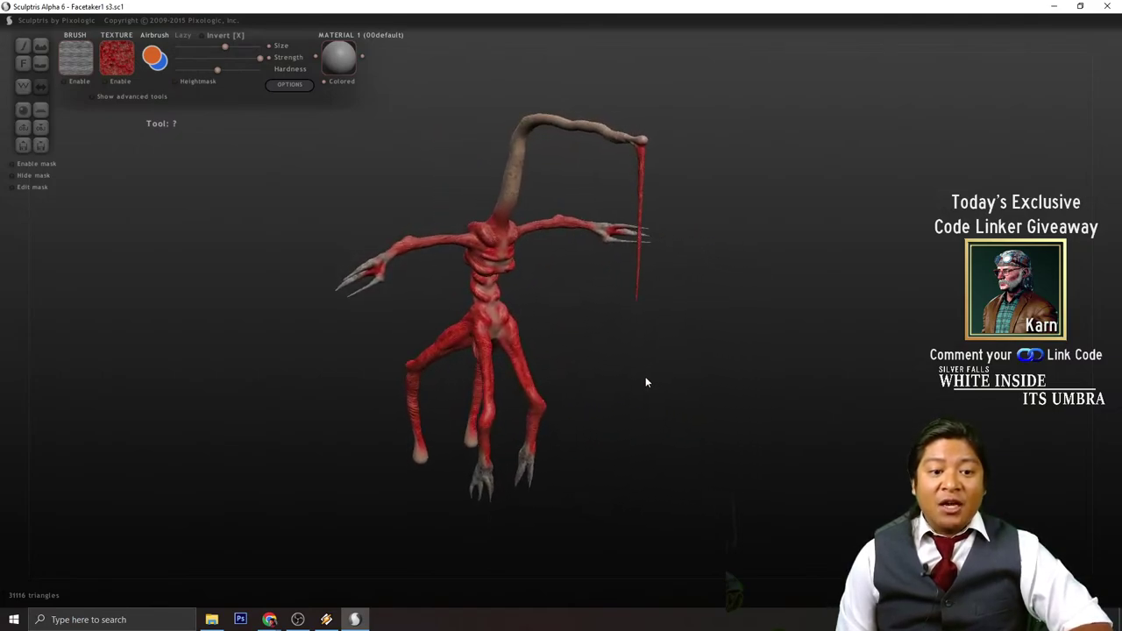
scroll(588, 377, "up", 5)
scroll(166, 244, "down", 4)
left_click_drag(166, 244, 670, 484)
left_click_drag(753, 513, 659, 388, "alt")
scroll(569, 467, "up", 4)
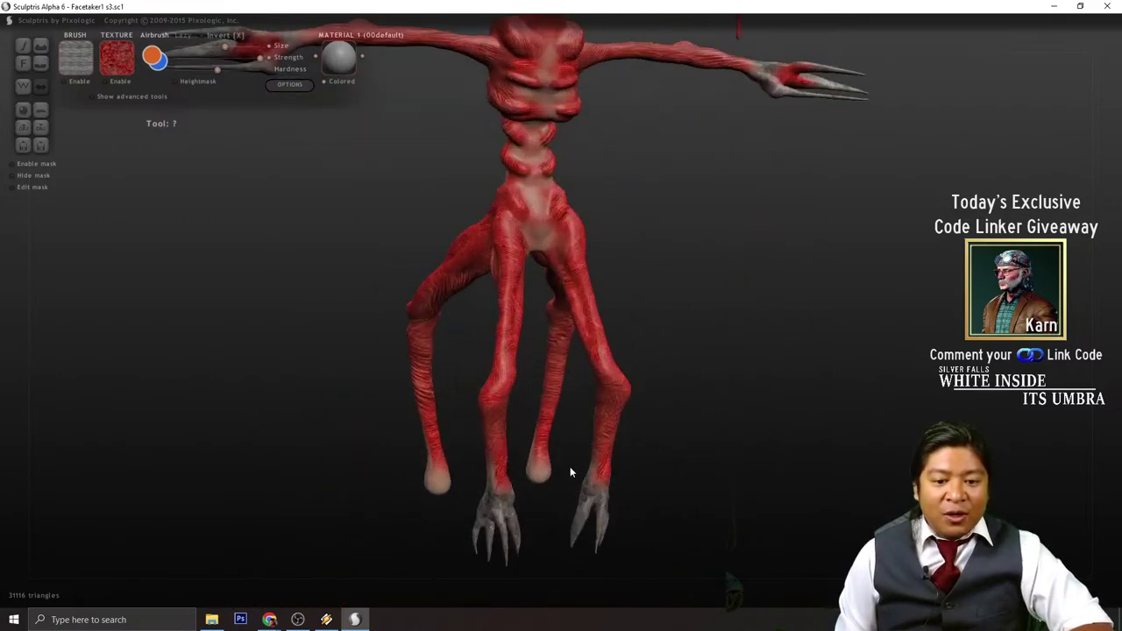
scroll(597, 482, "down", 4)
left_click_drag(414, 476, 692, 398)
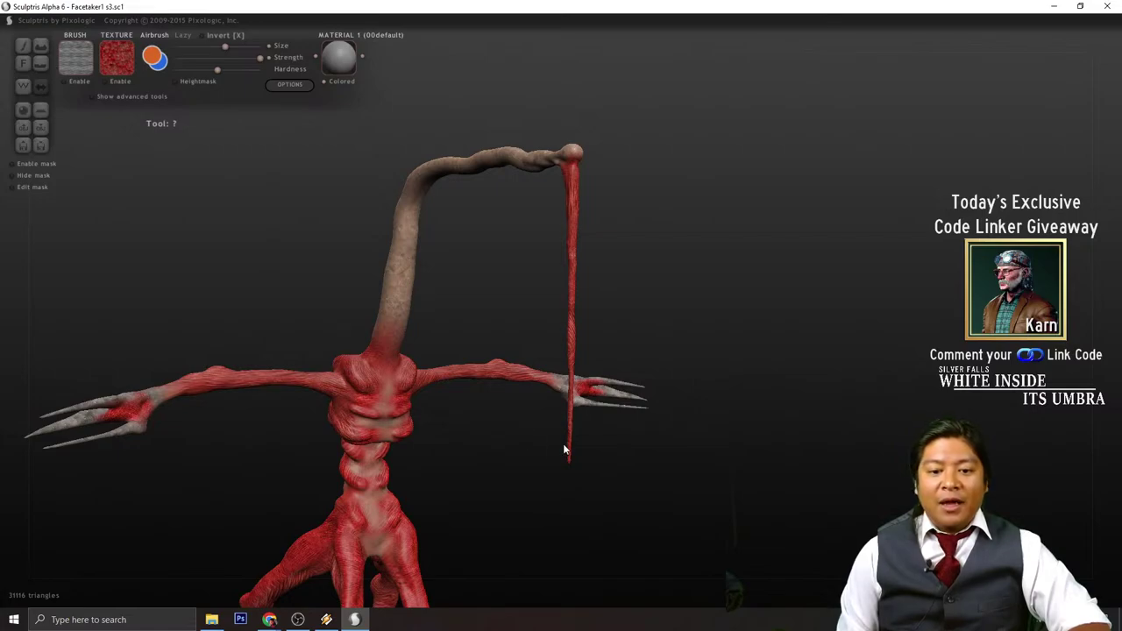
left_click_drag(573, 483, 386, 290)
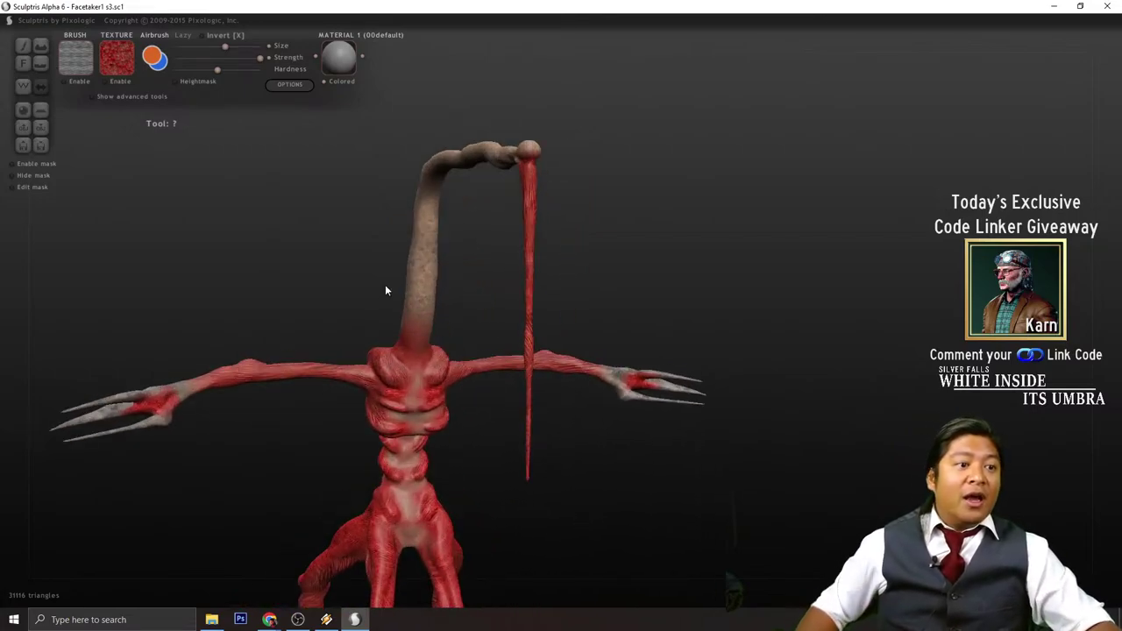
- Open the facetaker2 s3 sculpture in paint mode and examine the creature's whole body from the front
left_click(24, 151)
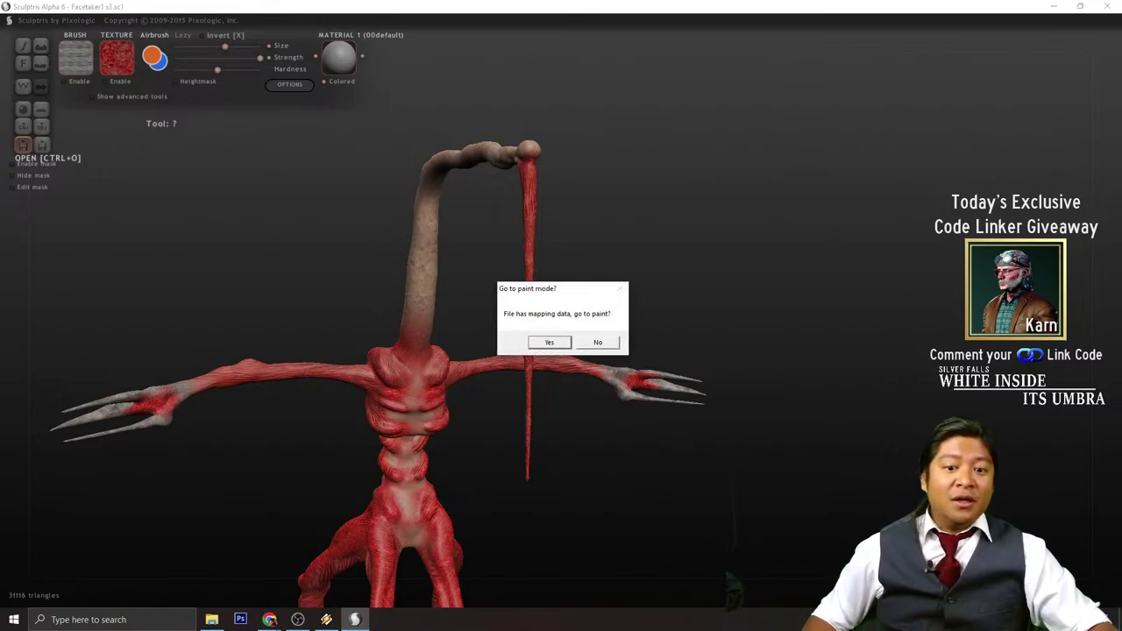
left_click(550, 342)
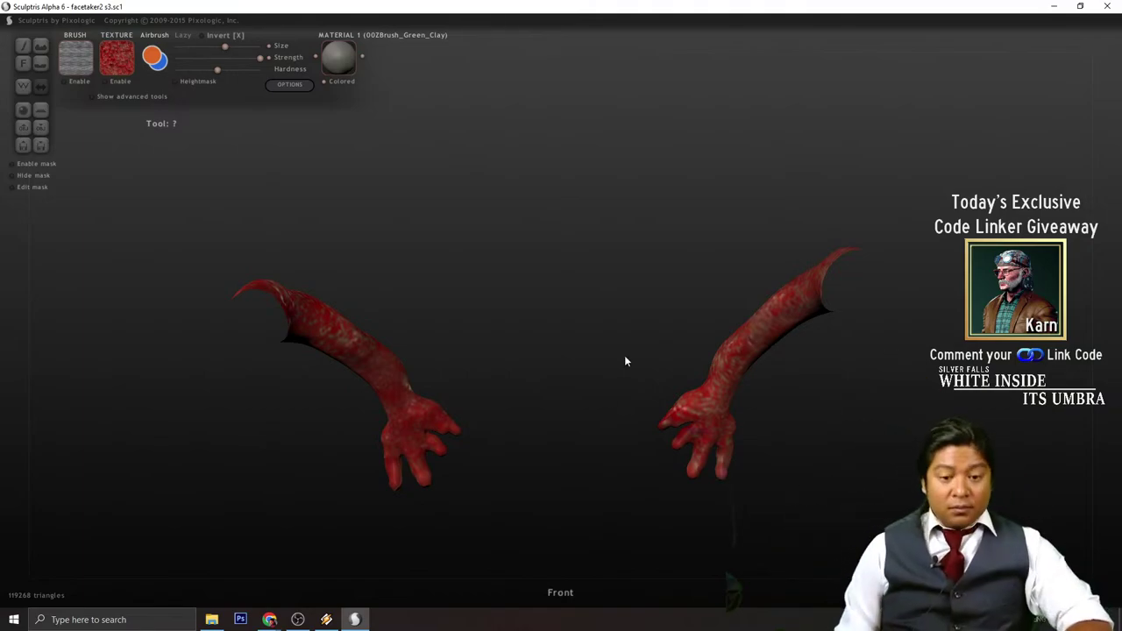
scroll(700, 353, "up", 10)
scroll(729, 381, "down", 3)
scroll(732, 381, "down", 10)
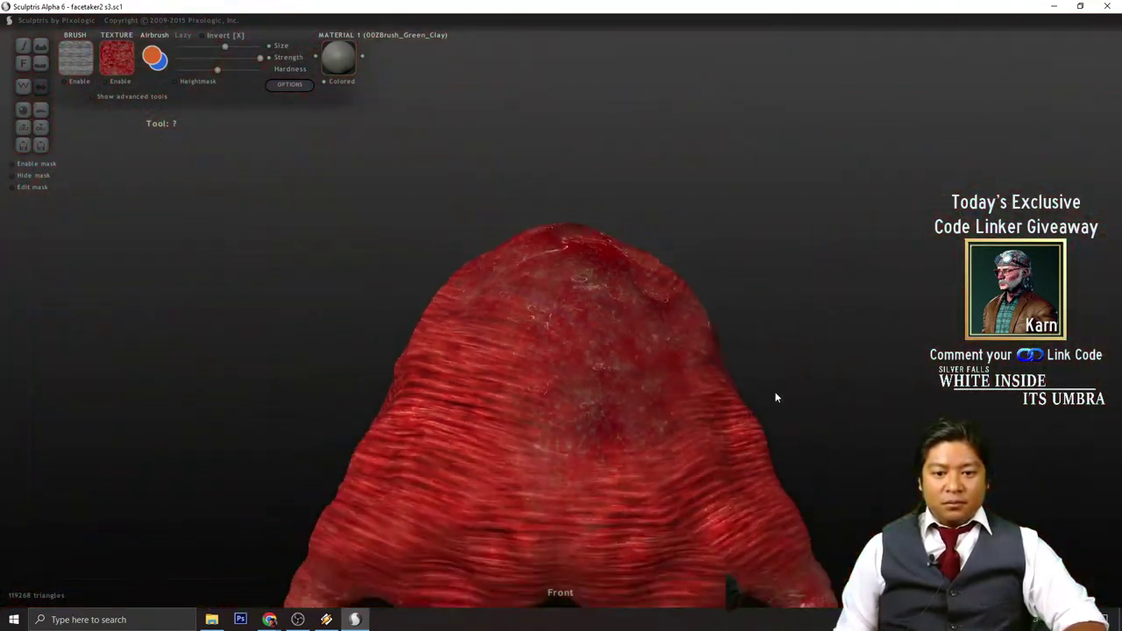
left_click_drag(834, 427, 804, 424)
left_click_drag(800, 353, 772, 343)
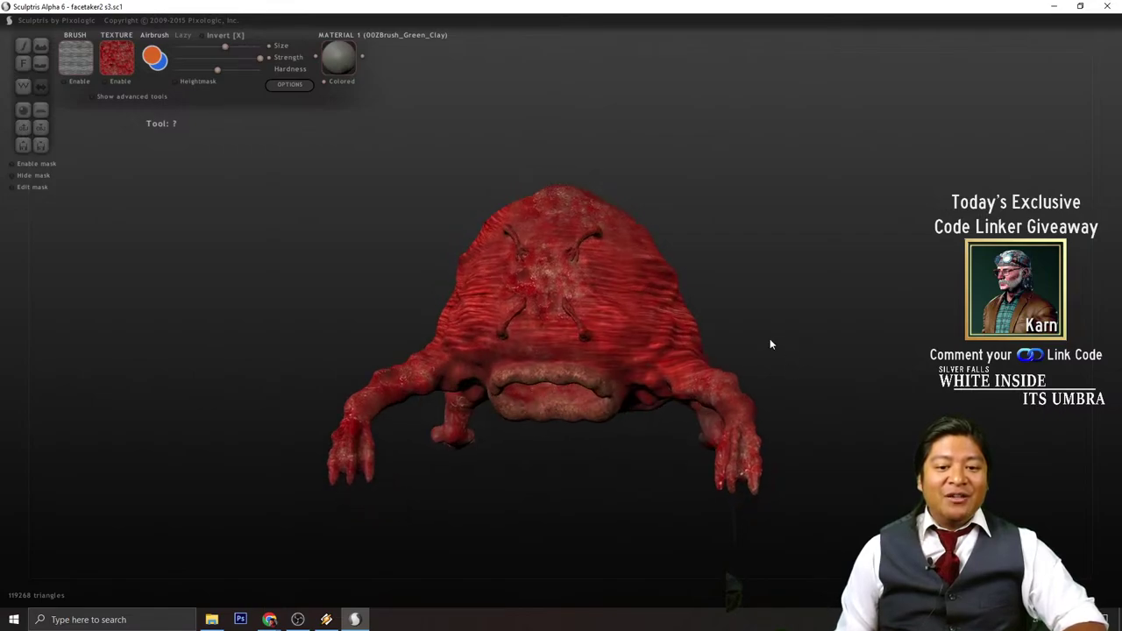
- Examine the small arms and legs protruding from the front of the red creature's body and the textured skin around them
scroll(792, 333, "up", 5)
scroll(836, 302, "down", 2)
left_click_drag(873, 298, 920, 308)
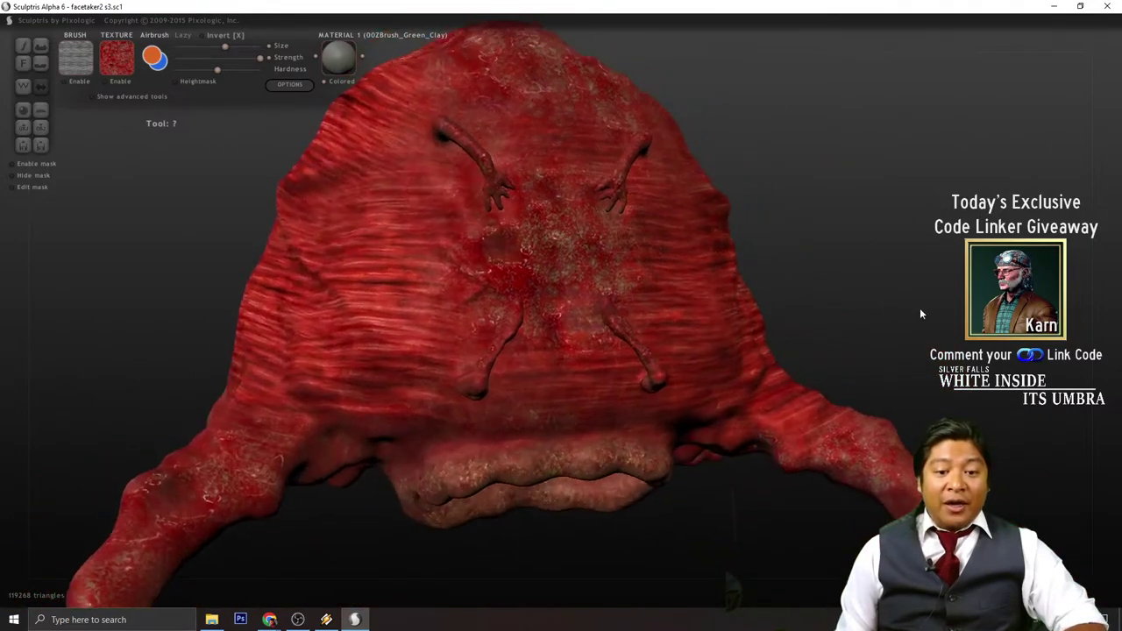
scroll(900, 306, "up", 5)
scroll(912, 302, "down", 2)
scroll(908, 302, "down", 4)
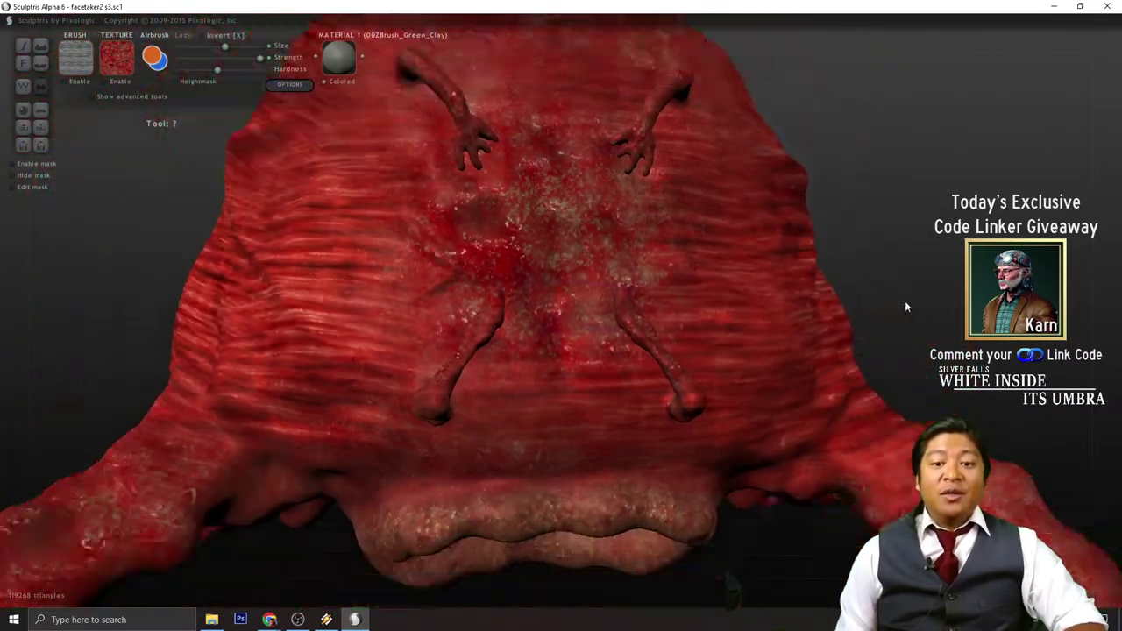
scroll(887, 333, "down", 1)
scroll(626, 258, "up", 4)
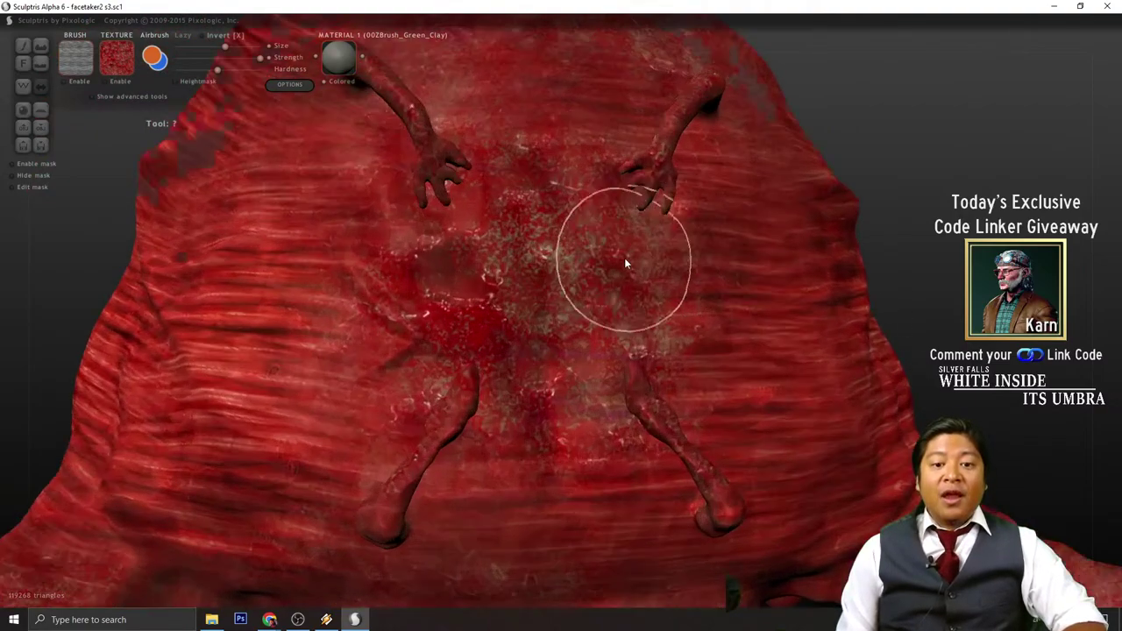
scroll(476, 211, "down", 2)
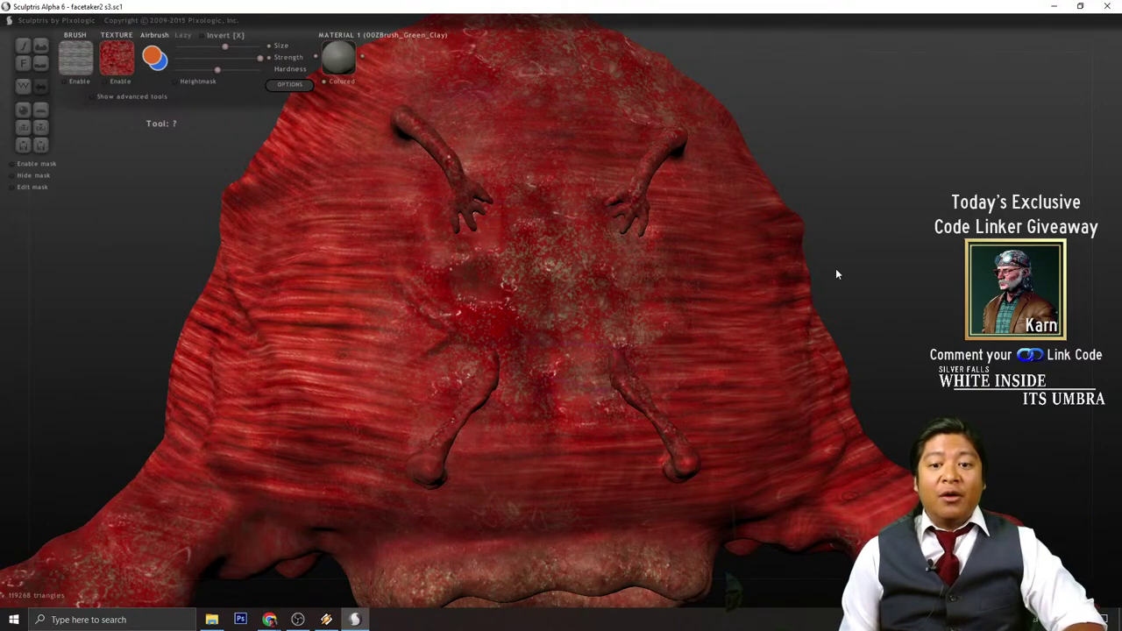
left_click_drag(836, 268, 768, 249)
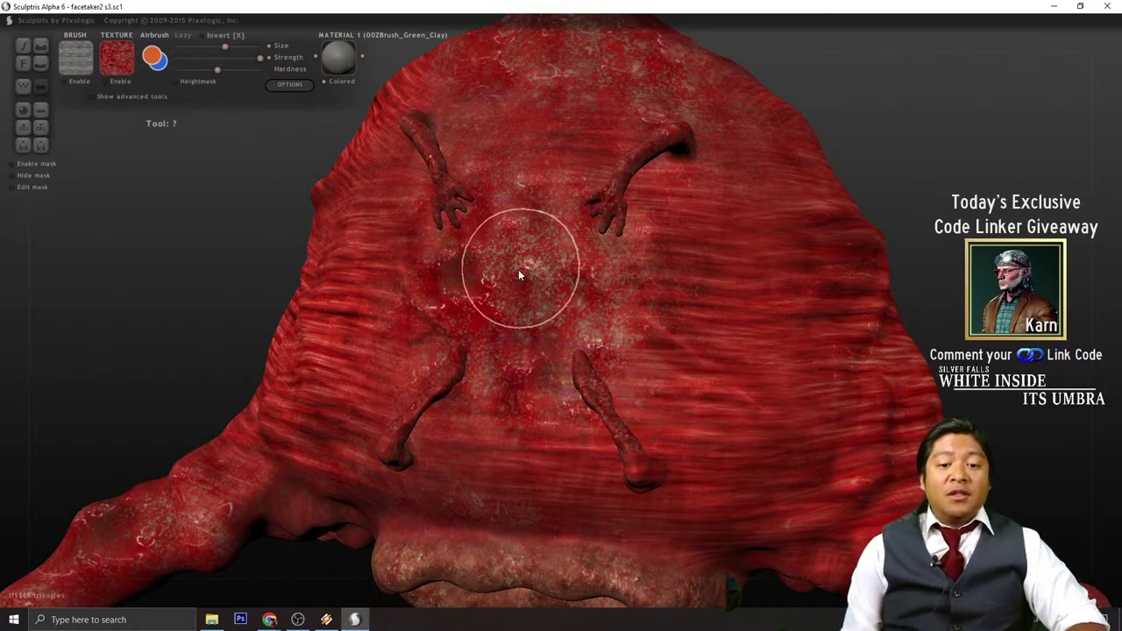
scroll(556, 293, "down", 2)
scroll(701, 368, "down", 2)
scroll(837, 396, "down", 2)
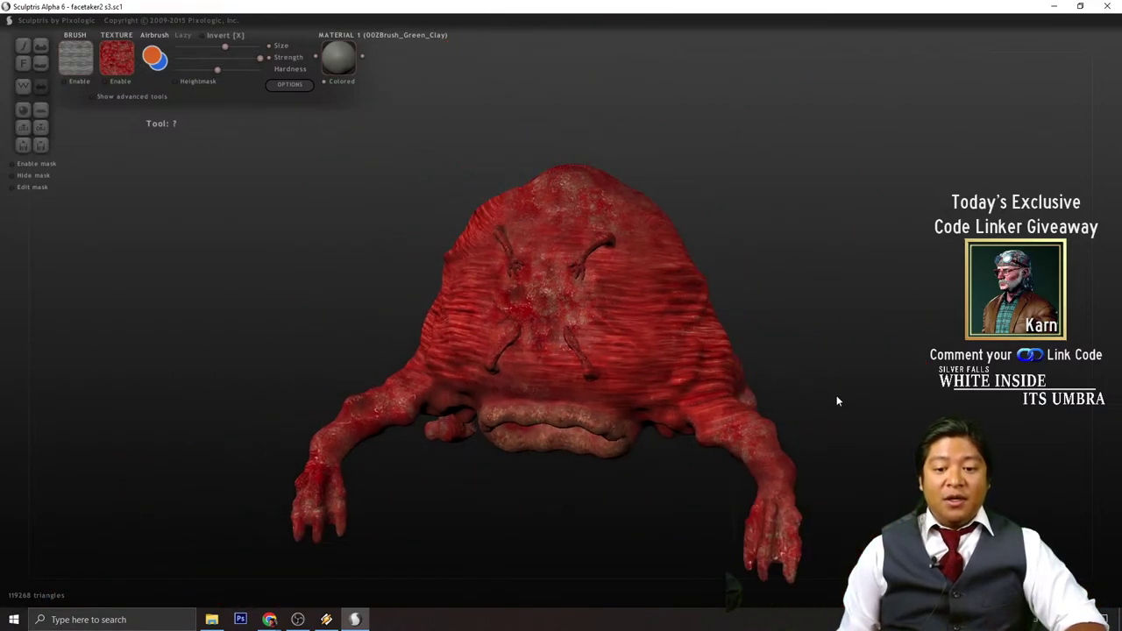
- Examine the whole creature's body, lips and front limbs from frontal and three-quarter angles
left_click_drag(836, 396, 872, 391)
scroll(872, 391, "up", 4)
scroll(873, 380, "down", 3)
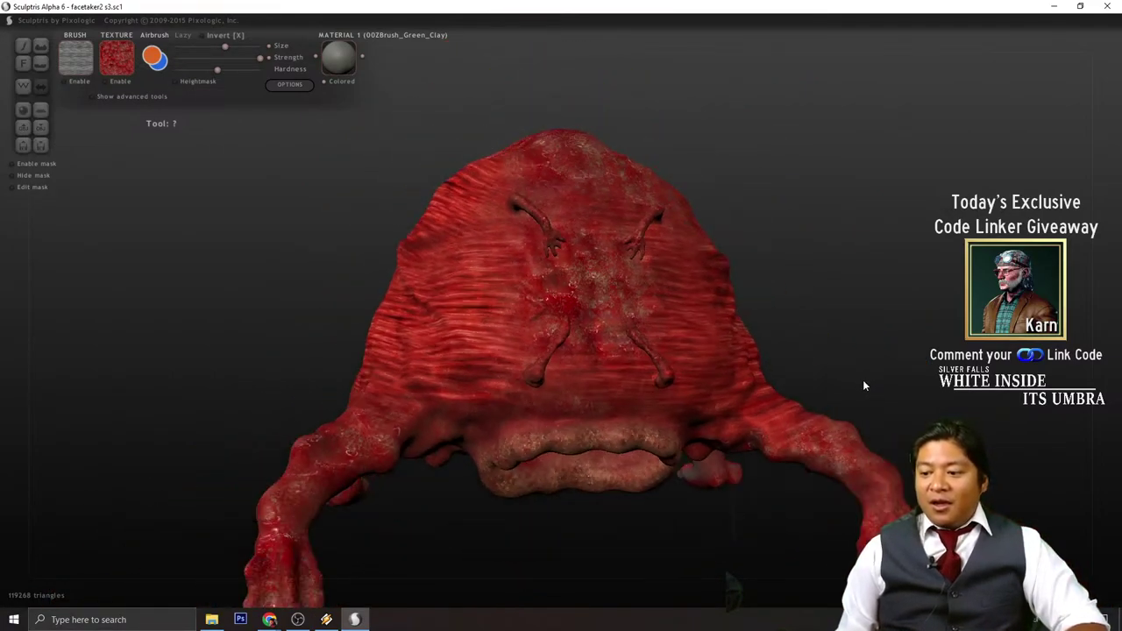
mouse_move(872, 397)
left_mouse_down()
mouse_move(866, 366)
mouse_move(812, 300)
mouse_move(832, 325)
mouse_move(894, 328)
mouse_move(789, 341)
mouse_move(685, 257)
left_mouse_up()
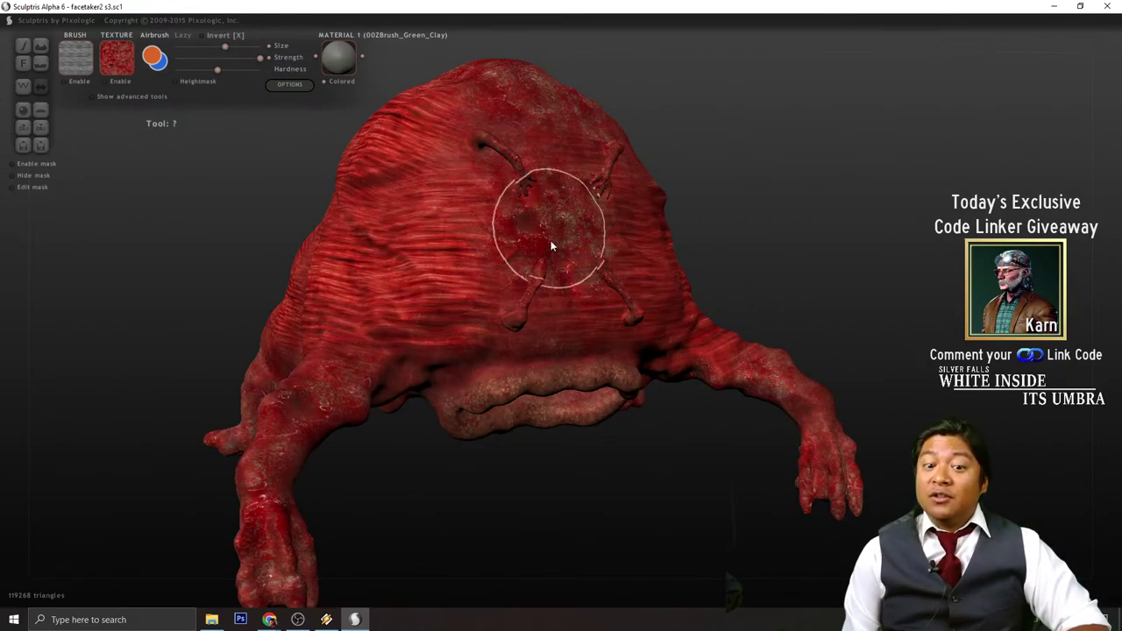
scroll(557, 239, "down", 2)
scroll(576, 267, "up", 3)
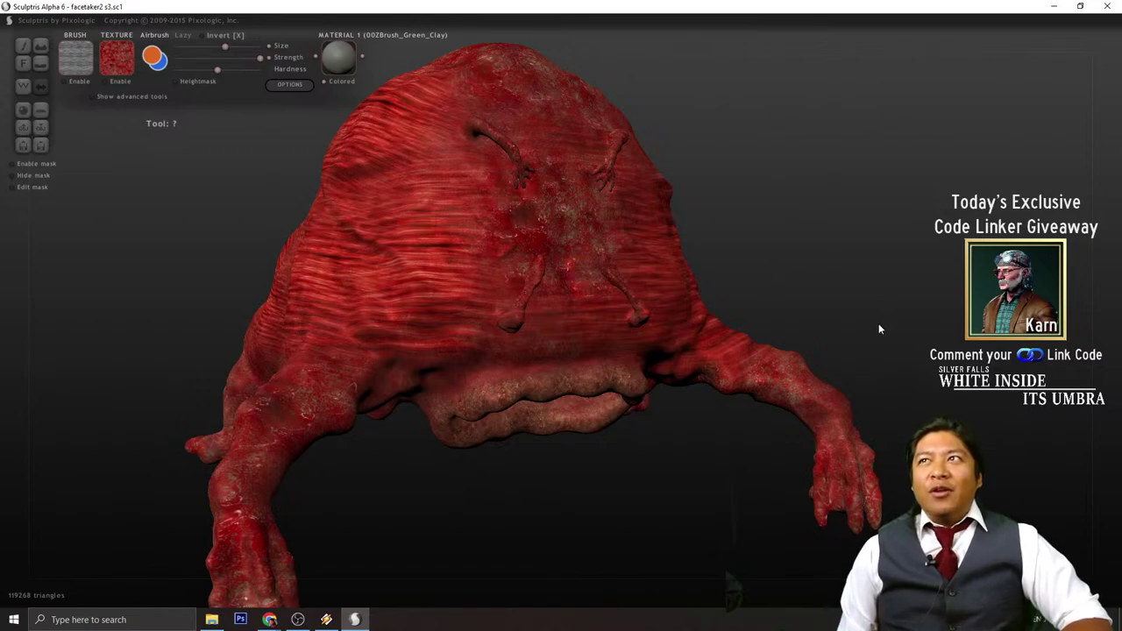
left_click_drag(872, 341, 861, 279)
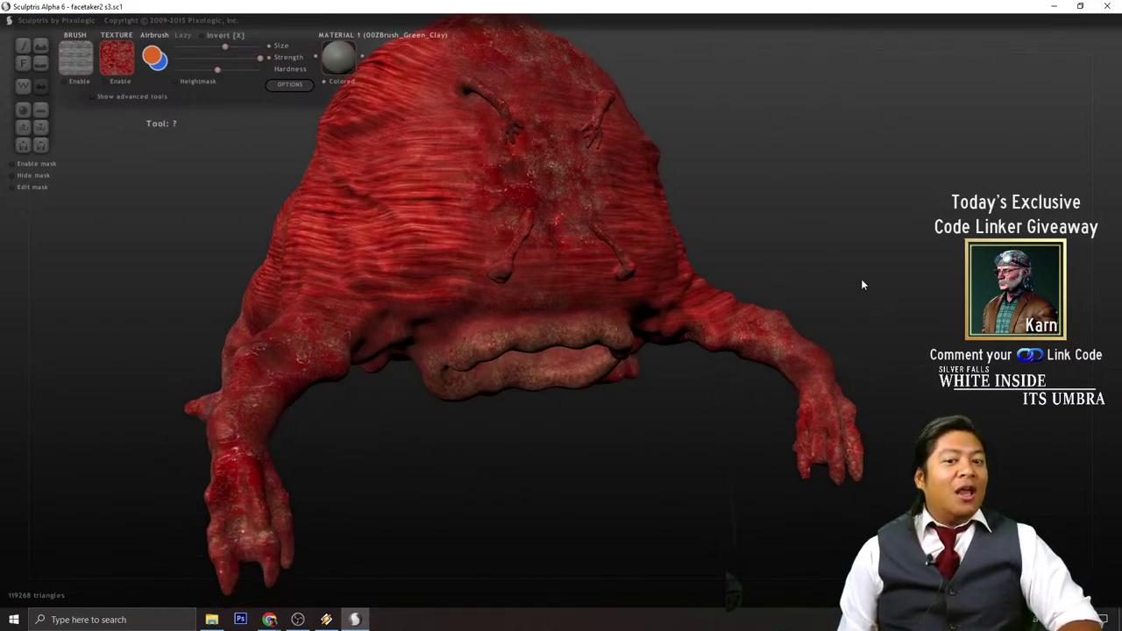
scroll(861, 279, "down", 3)
left_click_drag(806, 327, 773, 327)
scroll(570, 213, "up", 2)
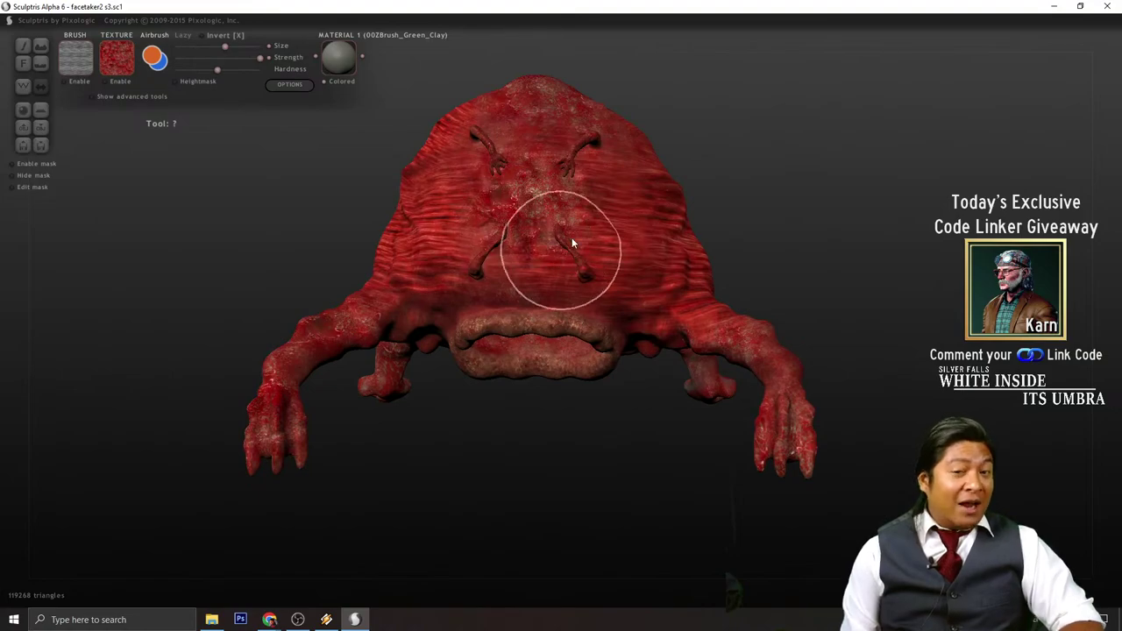
- Inspect the inside of the creature's mouth and the underside of its body, ending at a side view
mouse_move(764, 268)
left_mouse_down()
mouse_move(829, 228)
mouse_move(796, 243)
left_mouse_up()
scroll(626, 307, "up", 5)
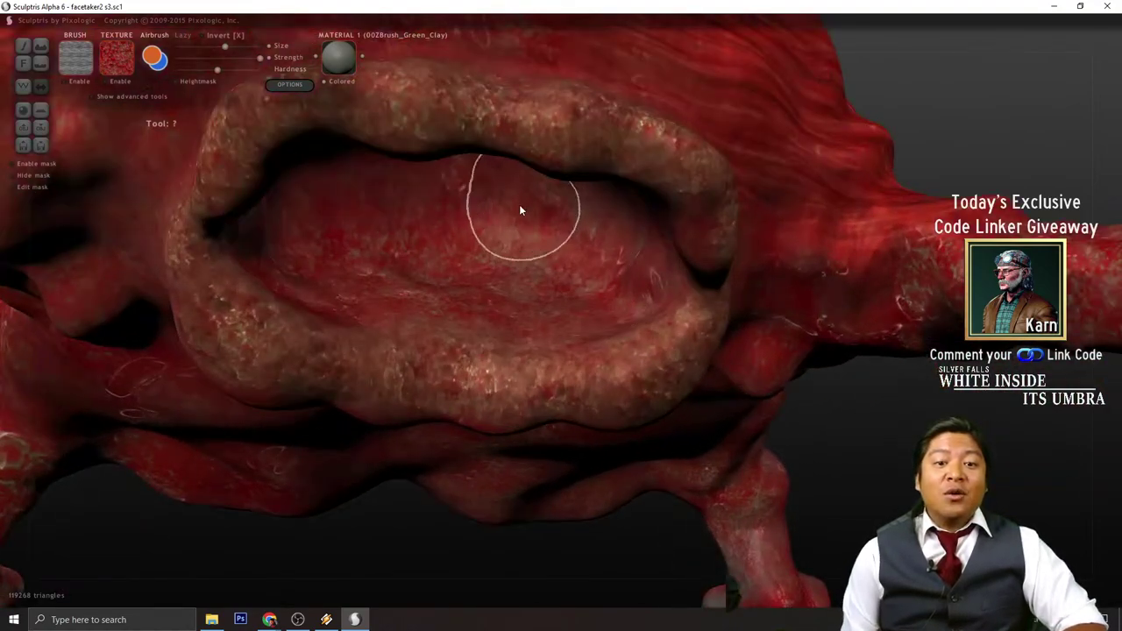
scroll(521, 211, "down", 3)
left_click_drag(804, 483, 772, 290)
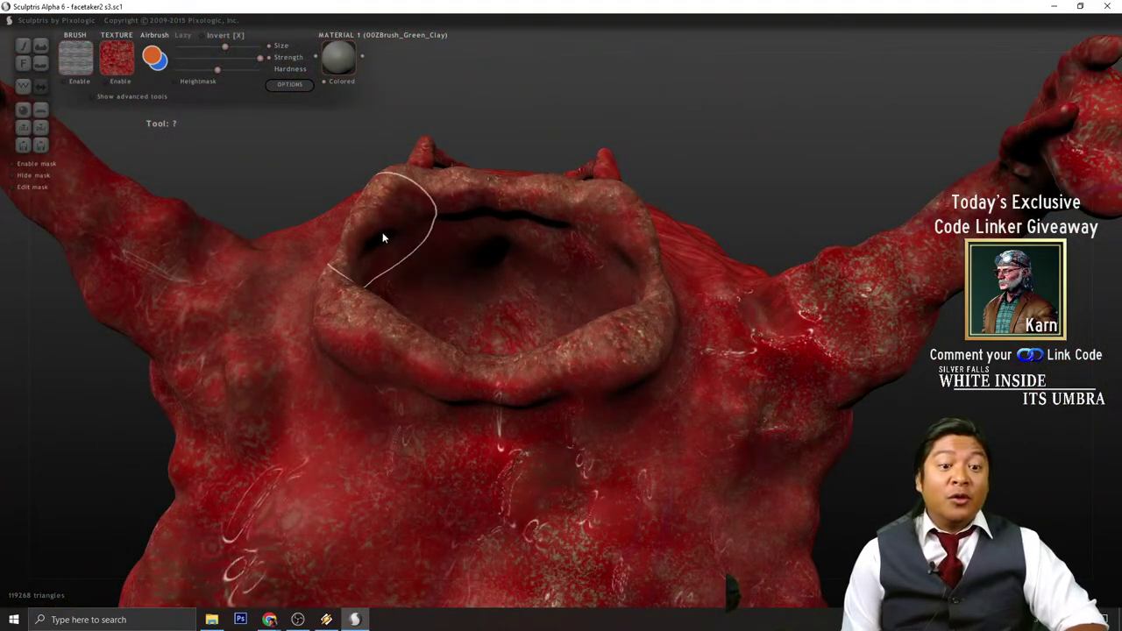
mouse_move(756, 135)
left_mouse_down()
mouse_move(776, 281)
mouse_move(624, 355)
mouse_move(631, 392)
left_mouse_up()
scroll(576, 353, "down", 3)
mouse_move(576, 354)
left_mouse_down()
mouse_move(631, 425)
mouse_move(698, 426)
left_mouse_up()
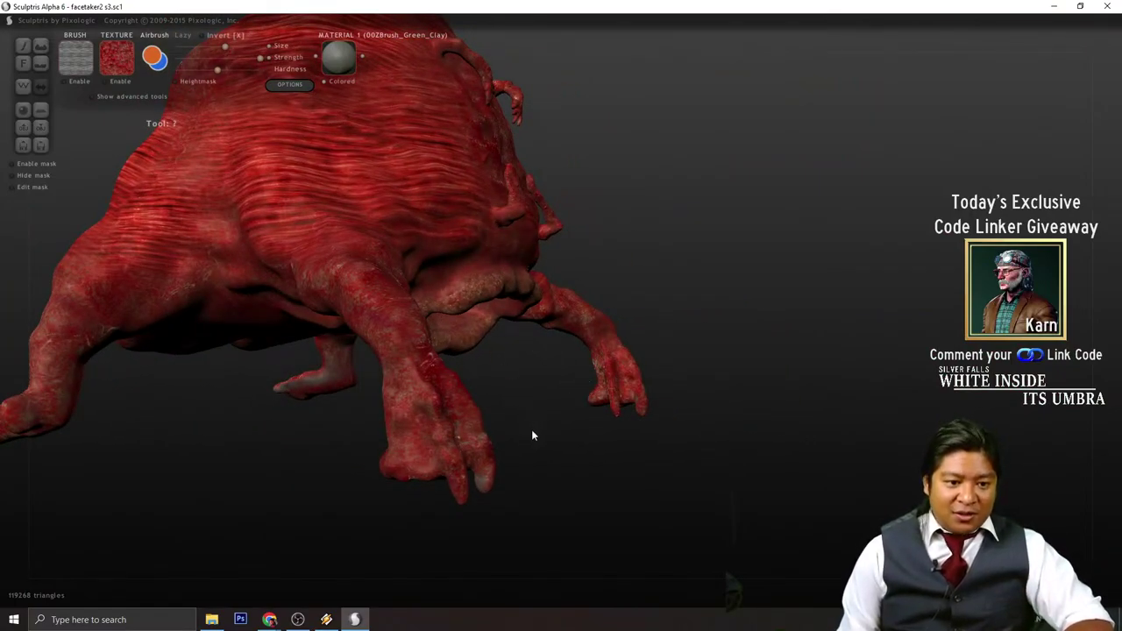
- Examine the creature's front and rear limbs, belly and mouth at close range and from a distance
mouse_move(537, 434)
left_mouse_down()
mouse_move(626, 384)
mouse_move(736, 351)
mouse_move(529, 316)
mouse_move(581, 342)
left_mouse_up()
scroll(529, 310, "up", 4)
scroll(417, 312, "down", 3)
scroll(519, 302, "down", 2)
mouse_move(956, 296)
left_mouse_down()
mouse_move(805, 293)
mouse_move(856, 386)
mouse_move(756, 427)
mouse_move(679, 238)
left_mouse_up()
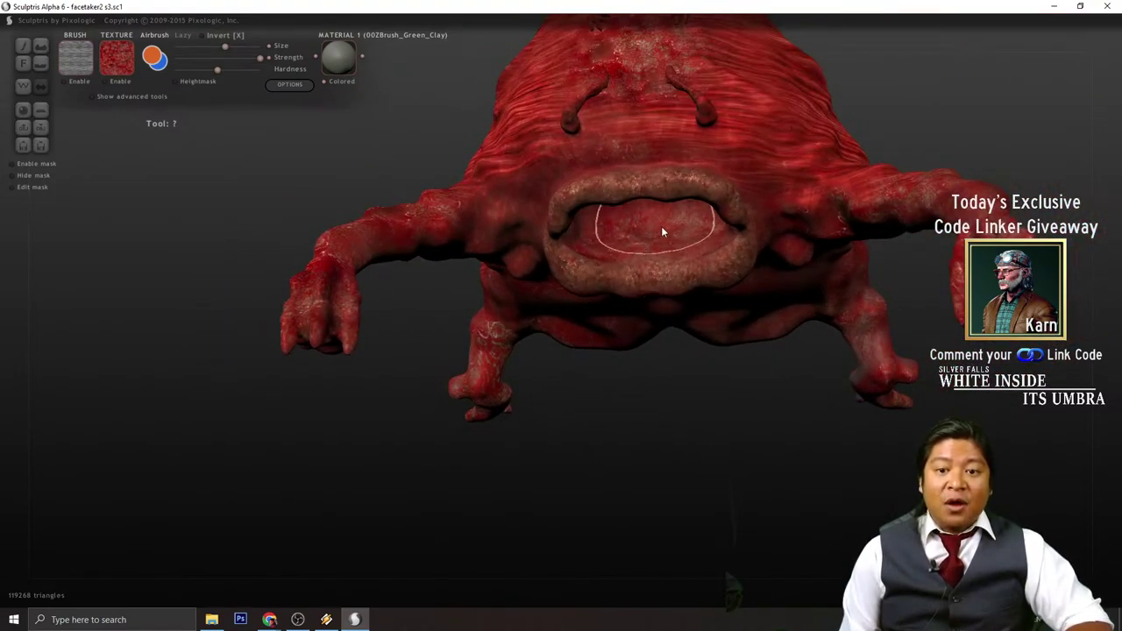
scroll(671, 217, "up", 3)
scroll(718, 235, "down", 4)
mouse_move(886, 131)
left_mouse_down()
mouse_move(905, 174)
mouse_move(884, 167)
mouse_move(730, 307)
mouse_move(807, 286)
mouse_move(780, 303)
mouse_move(826, 293)
mouse_move(732, 318)
left_mouse_up()
scroll(885, 167, "up", 2)
scroll(884, 165, "up", 2)
scroll(885, 165, "down", 5)
scroll(728, 307, "up", 3)
scroll(781, 299, "up", 4)
scroll(781, 299, "down", 3)
scroll(790, 305, "up", 3)
scroll(792, 303, "down", 4)
scroll(732, 318, "down", 2)
- Open the FACETAKER3 S4.sc1 sculpt in paint mode using its mapping data
mouse_move(829, 312)
left_mouse_down()
mouse_move(860, 300)
mouse_move(848, 322)
mouse_move(787, 329)
left_mouse_up()
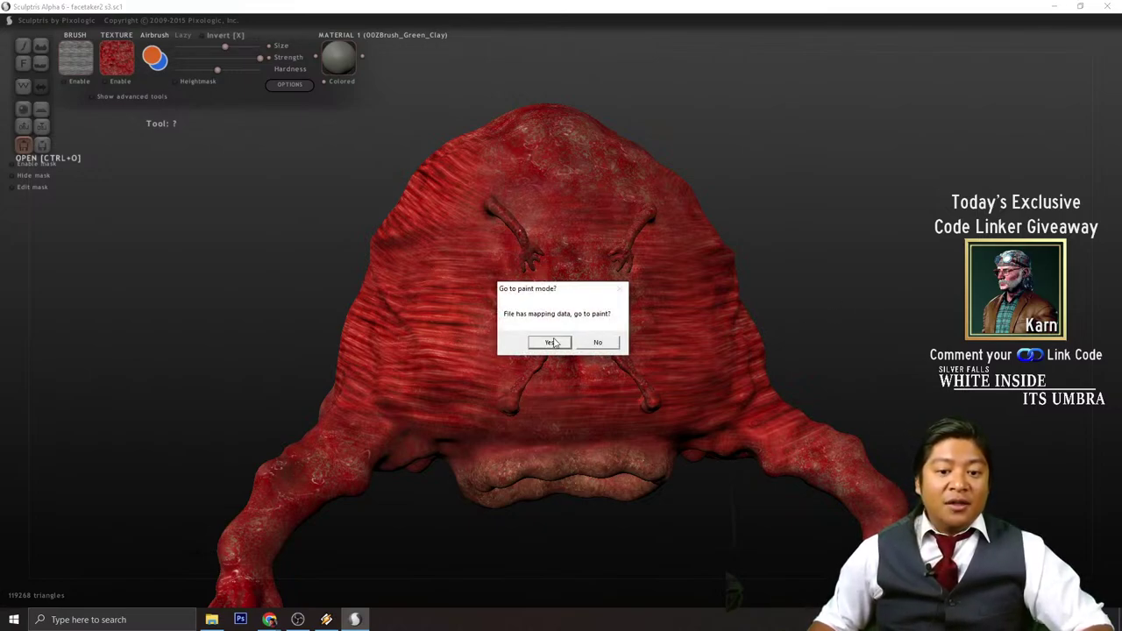
left_click(551, 342)
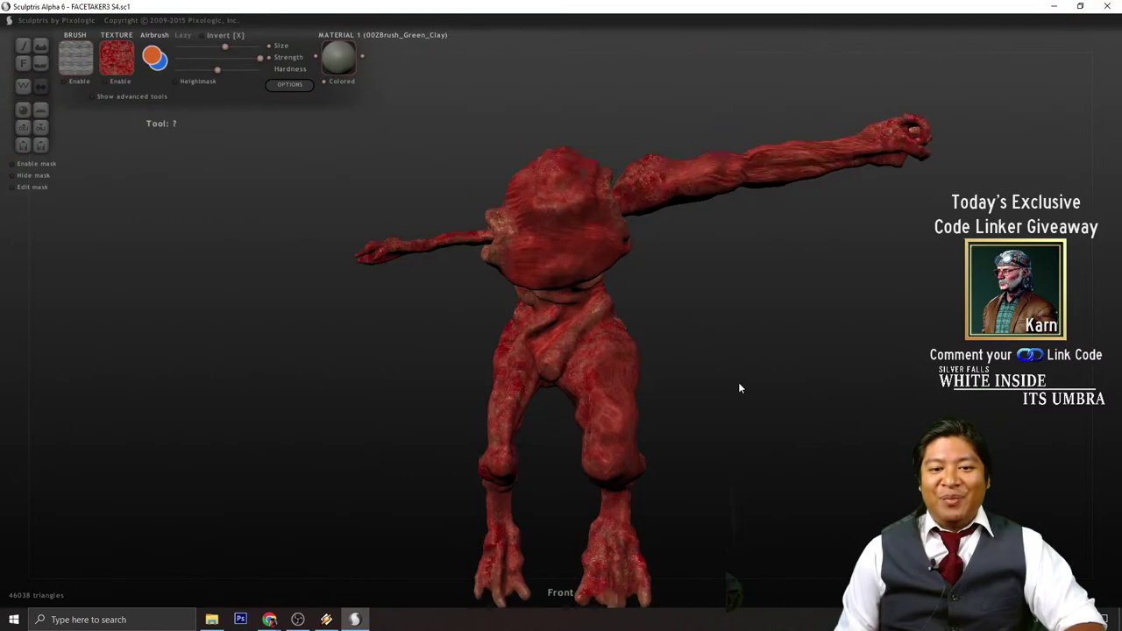
- Examine the headless two-legged creature's uneven arms, torso and legs from the front and from a slight angle
mouse_move(739, 387)
left_mouse_down()
mouse_move(539, 395)
mouse_move(544, 431)
mouse_move(717, 409)
mouse_move(707, 400)
left_mouse_up()
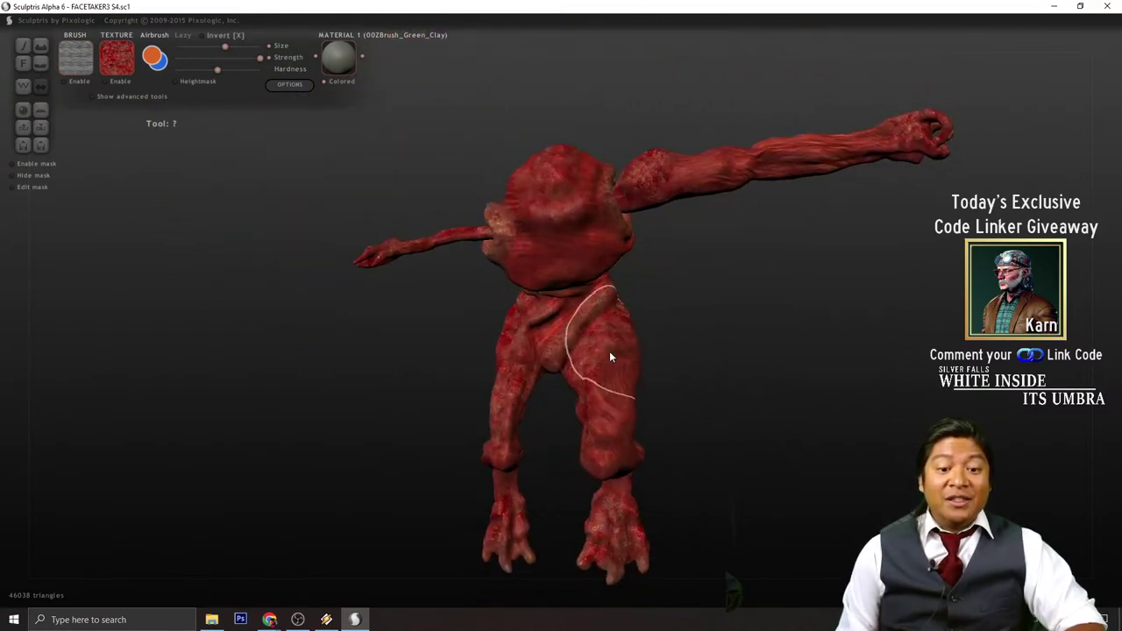
scroll(621, 371, "down", 3)
scroll(787, 266, "up", 5)
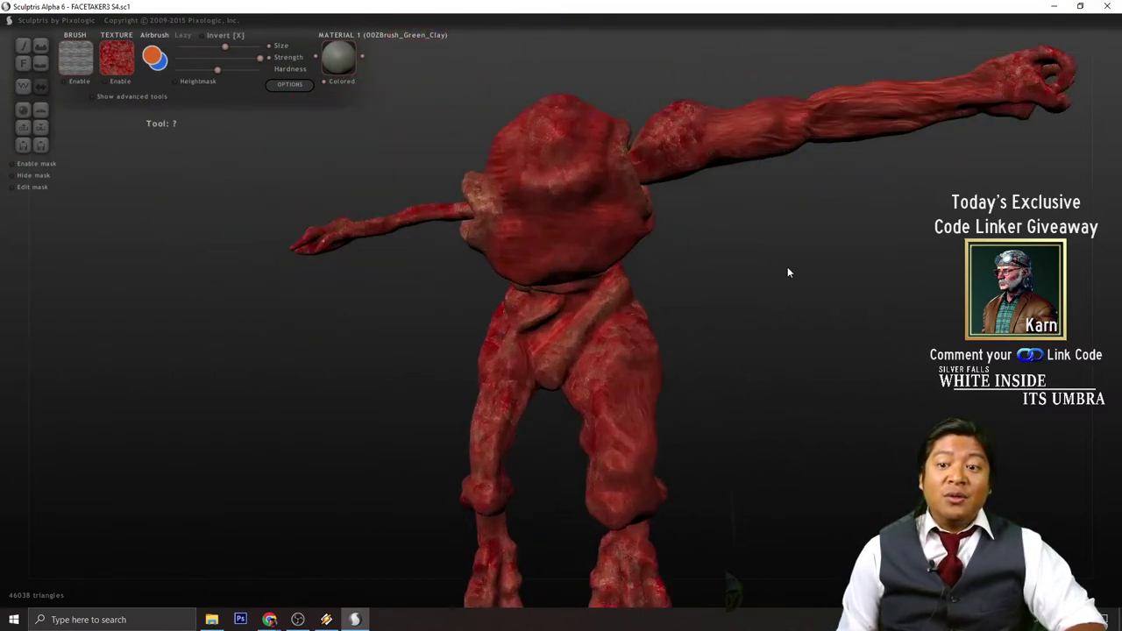
scroll(788, 267, "down", 6)
scroll(862, 163, "up", 2)
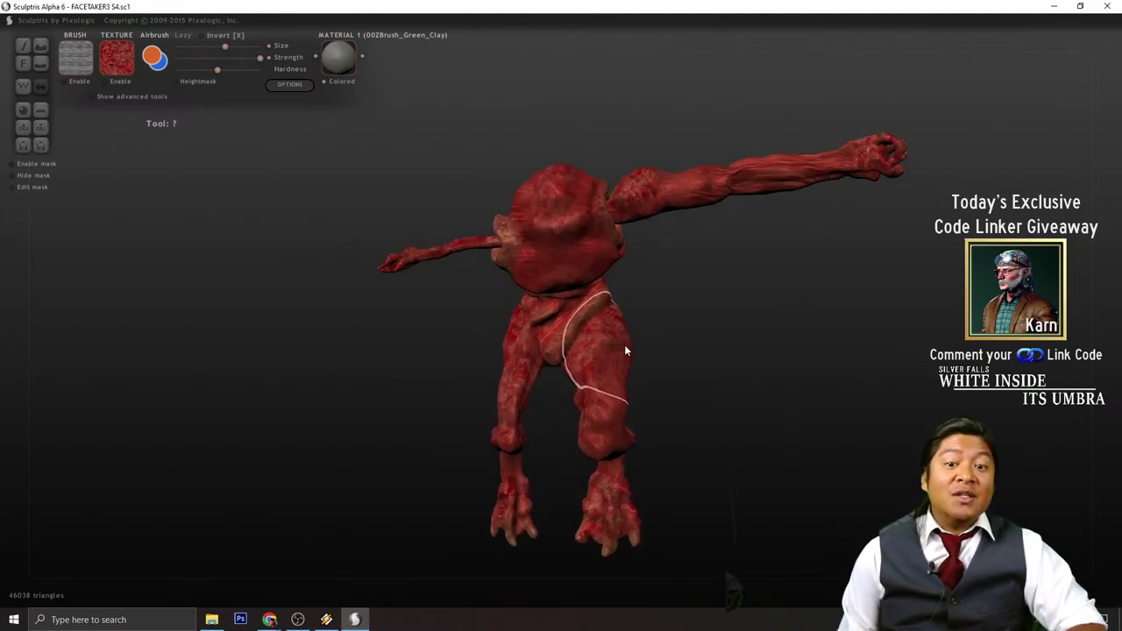
left_click_drag(697, 445, 649, 360)
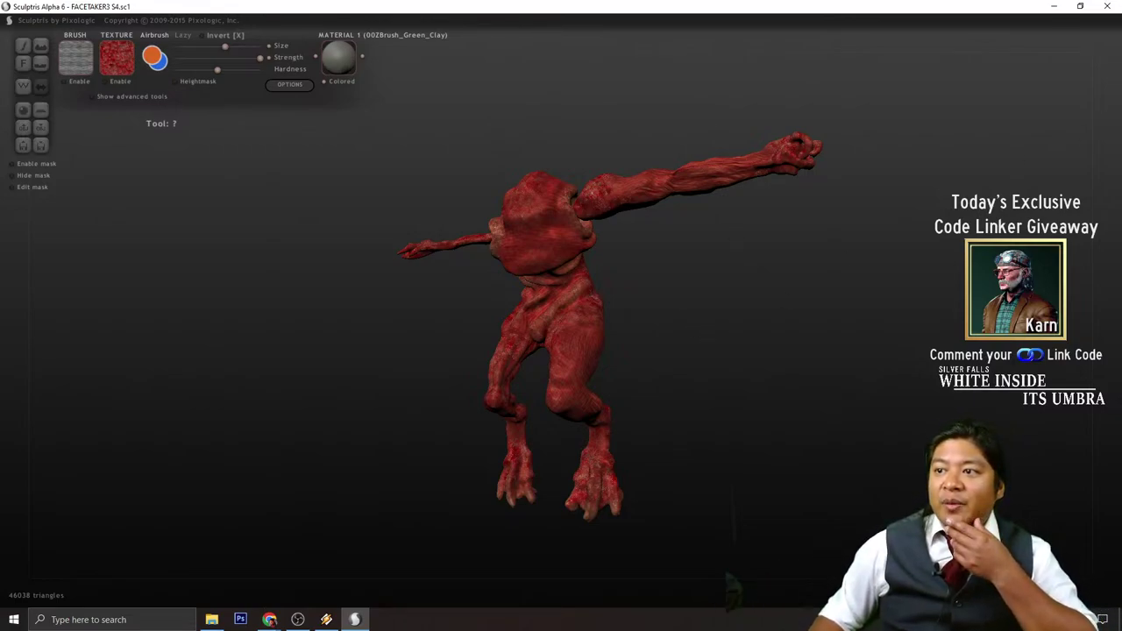
key("alt+Tab")
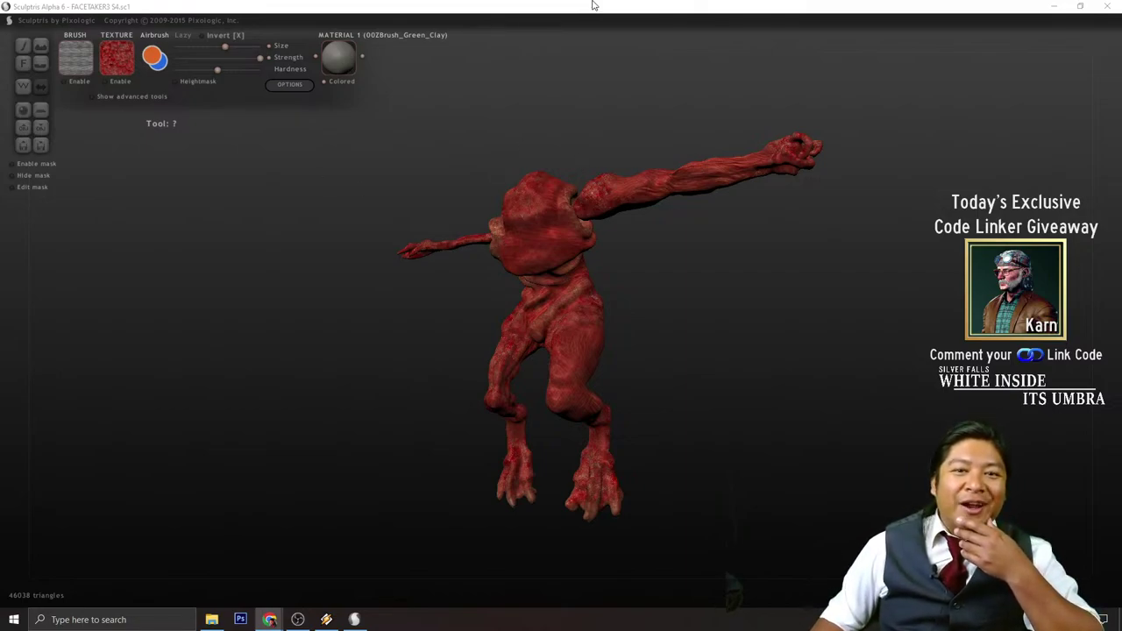
scroll(579, 308, "up", 5)
scroll(579, 309, "down", 5)
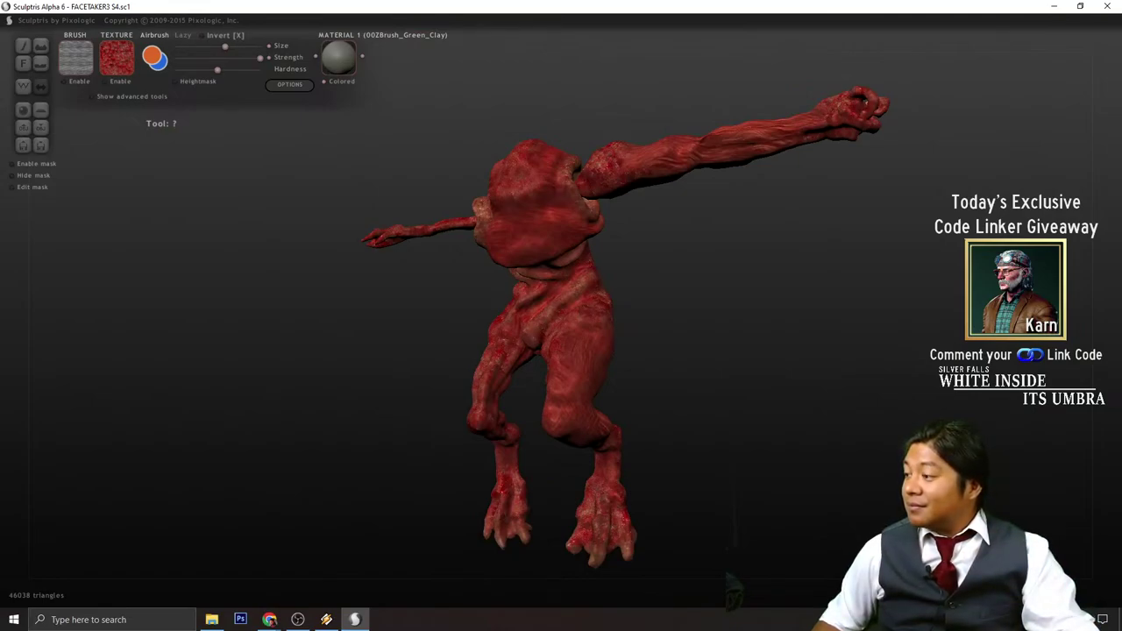
- Export the two-legged creature model from the FACETAKER3 S4 file
key("alt+Tab")
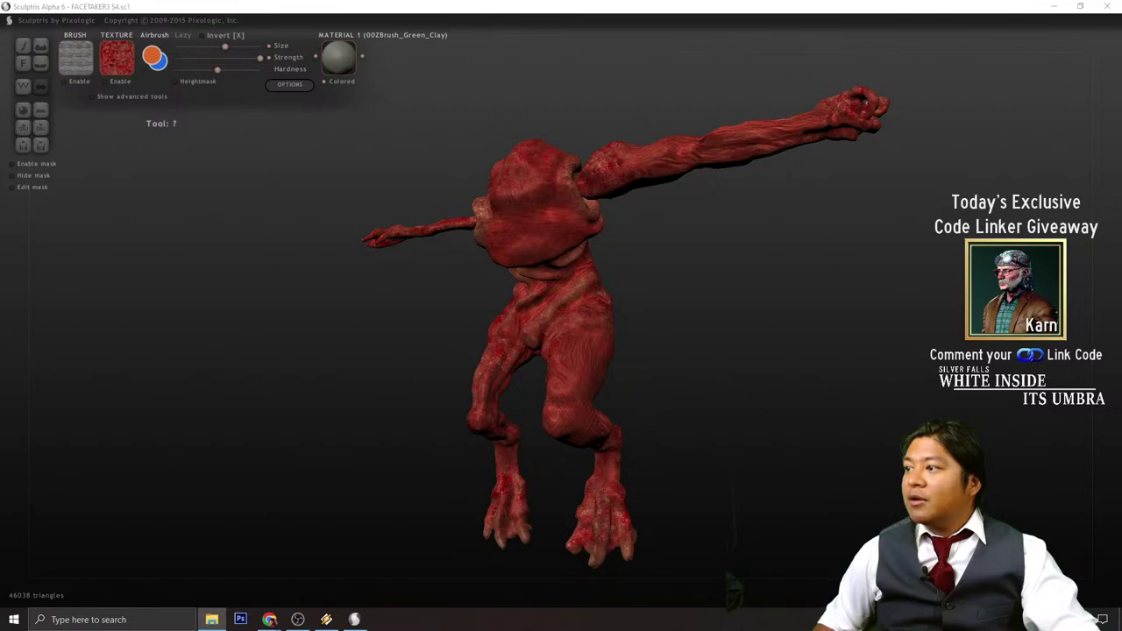
left_click(174, 5)
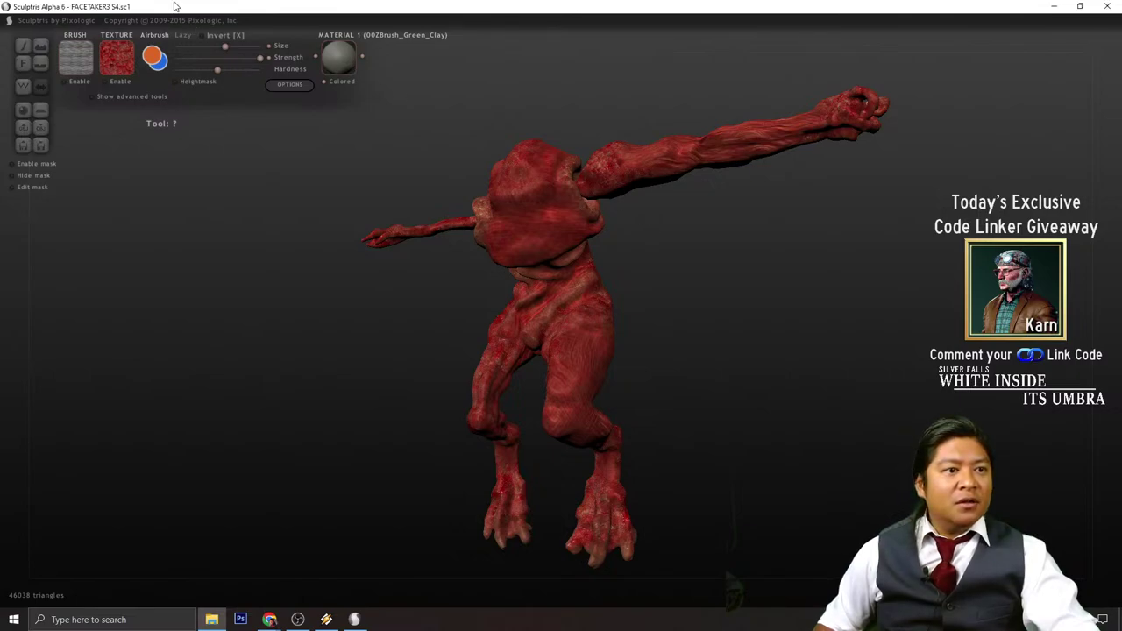
scroll(61, 178, "up", 3)
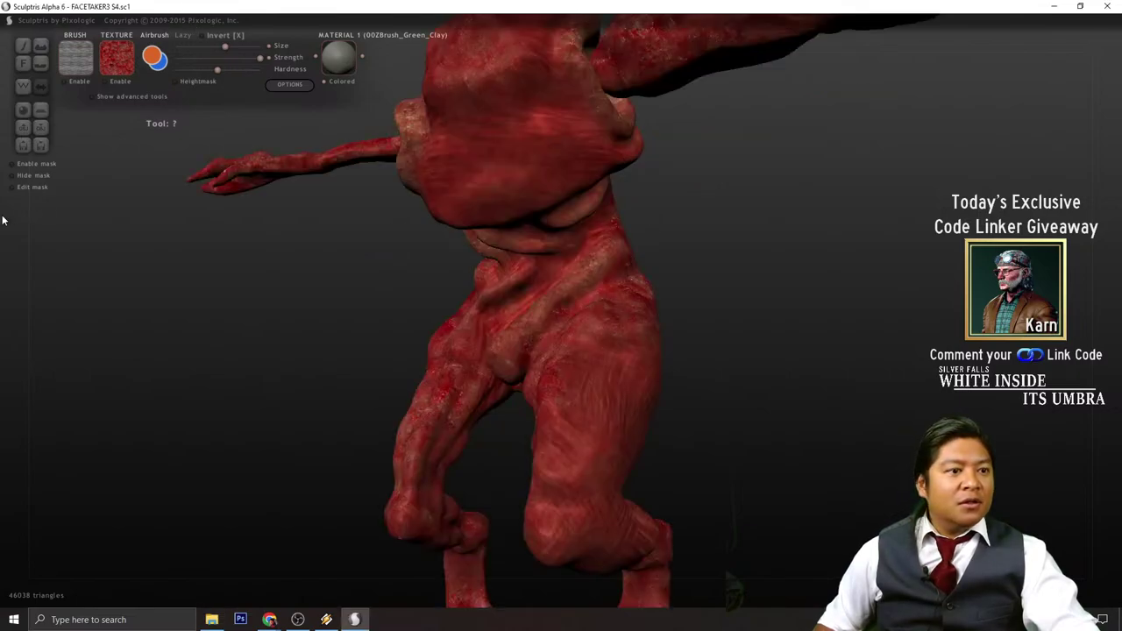
left_click(23, 149)
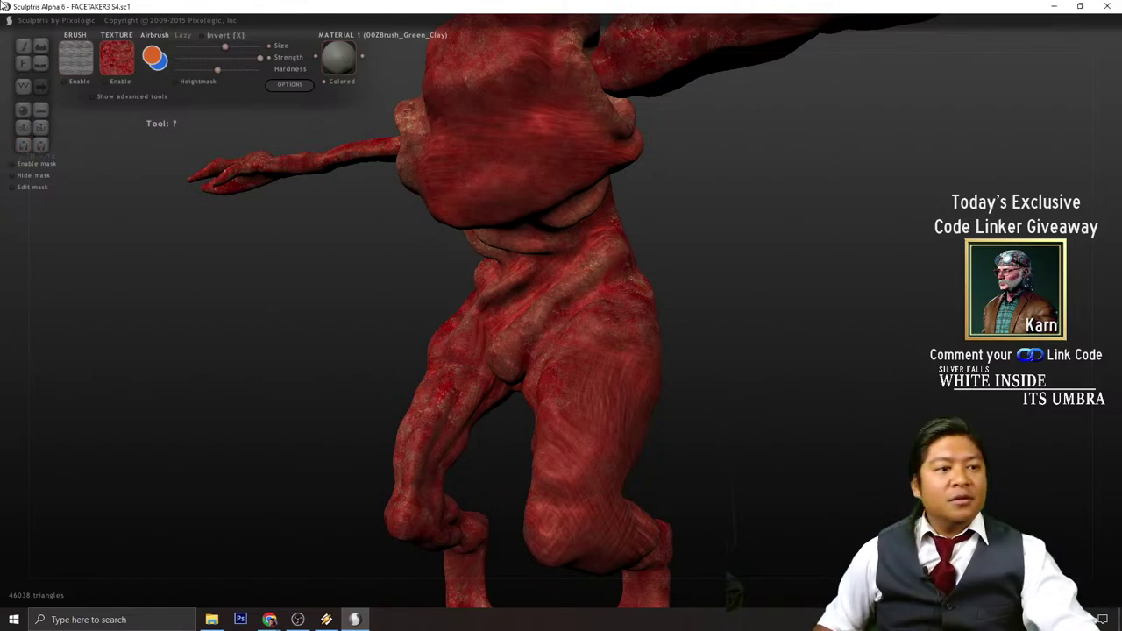
left_click(45, 129)
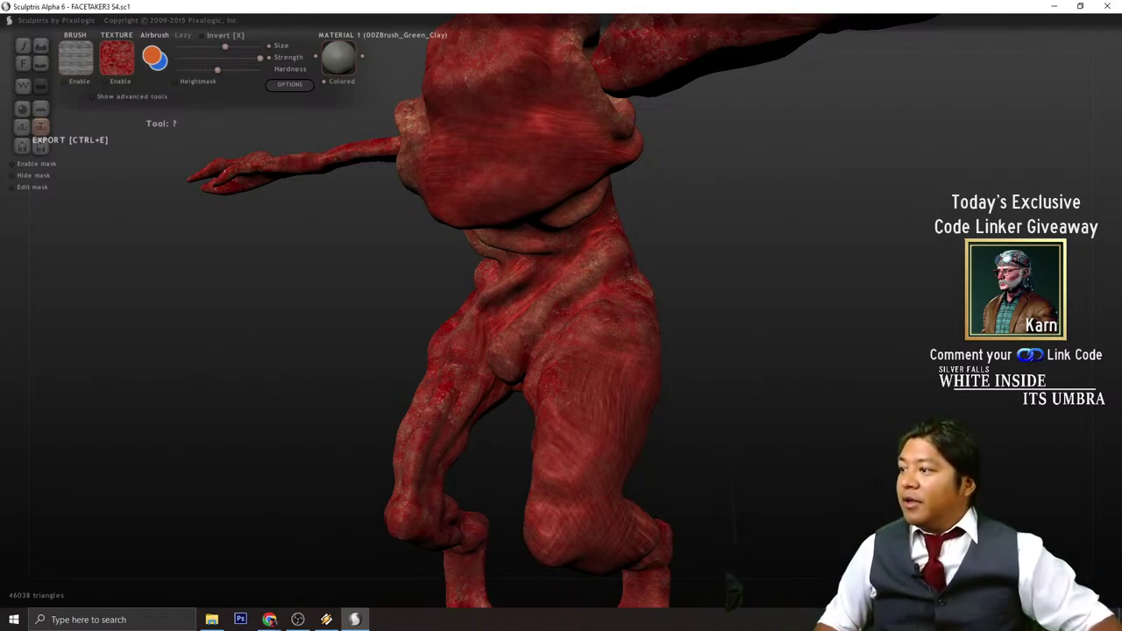
- Switch to Mixamo, bring the creature into the Auto-Rigger and accept its current orientation
key("alt+Tab")
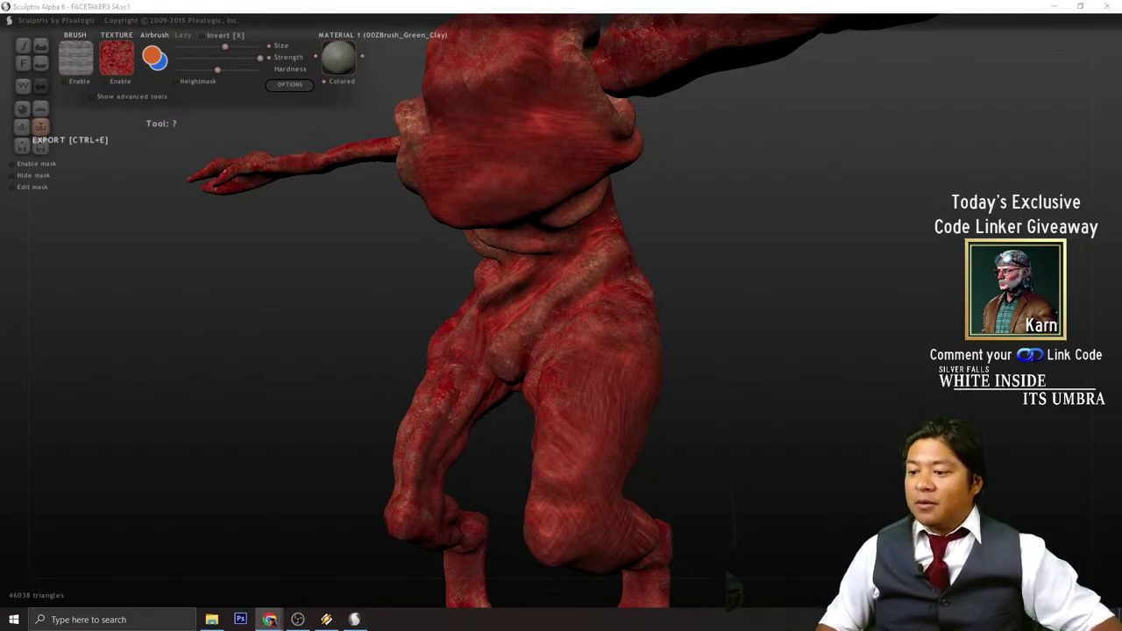
mouse_move(1048, 186)
left_mouse_down()
mouse_move(961, 69)
mouse_move(487, 0)
left_mouse_up()
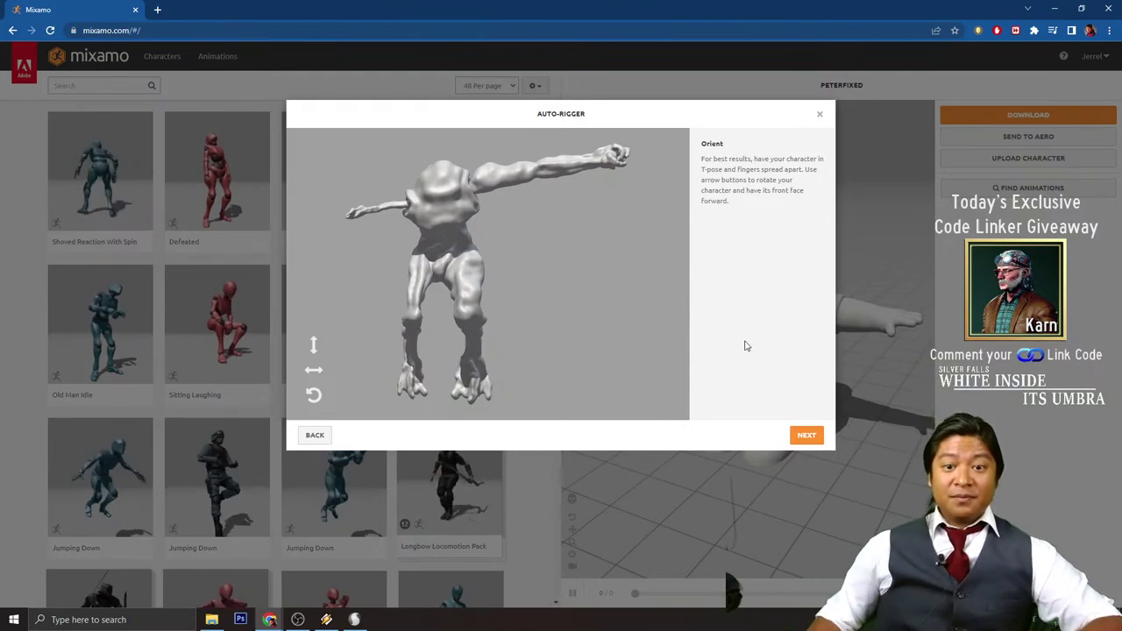
left_click(806, 435)
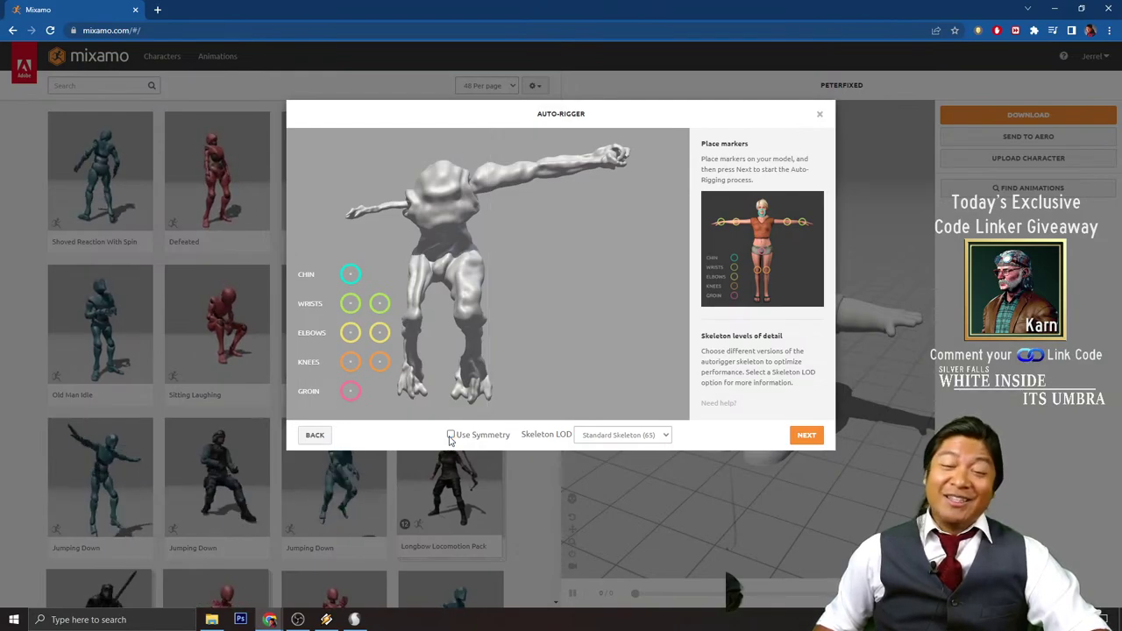
- Place the chin marker high on the headless torso and a wrist marker at the wrist of each arm
left_click_drag(350, 275, 443, 187)
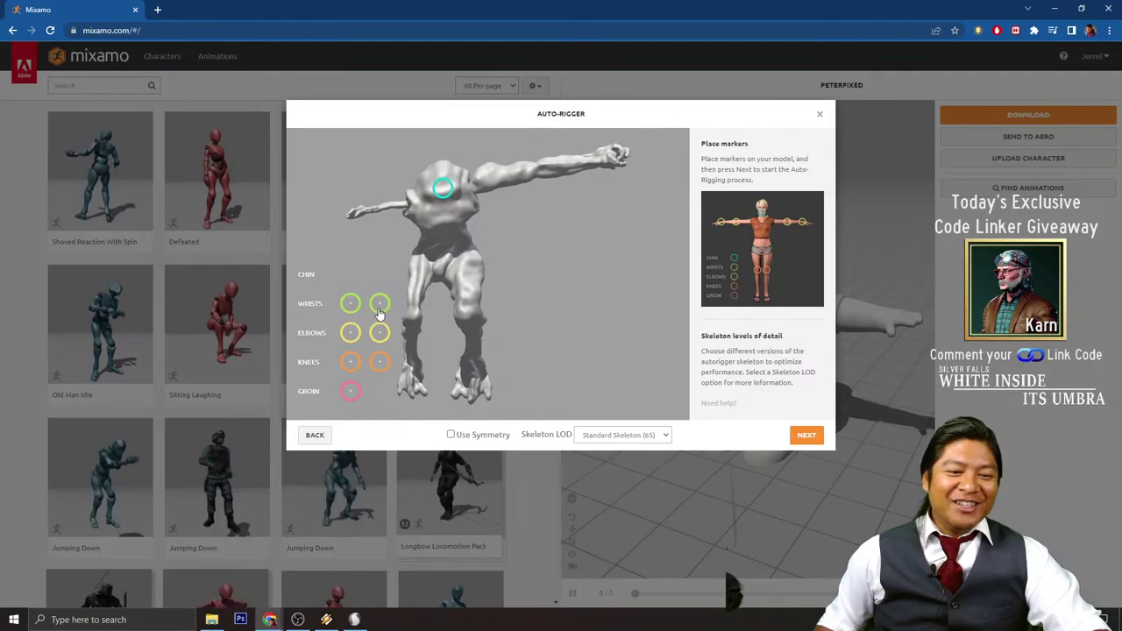
left_click_drag(379, 303, 539, 171)
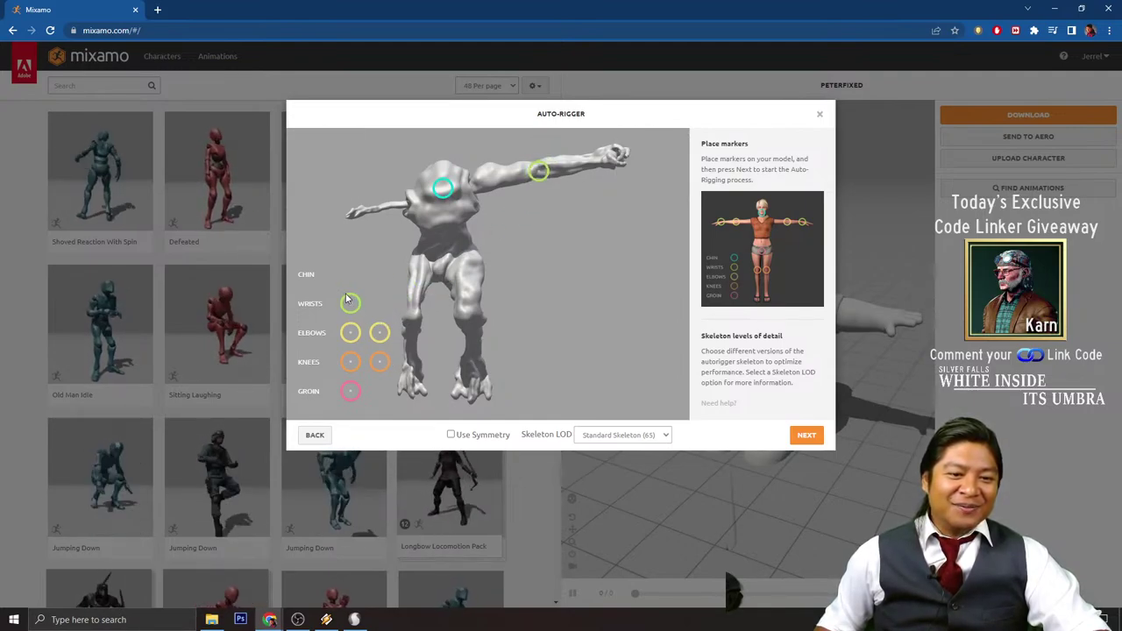
mouse_move(350, 303)
left_mouse_down()
mouse_move(401, 195)
mouse_move(367, 209)
left_mouse_up()
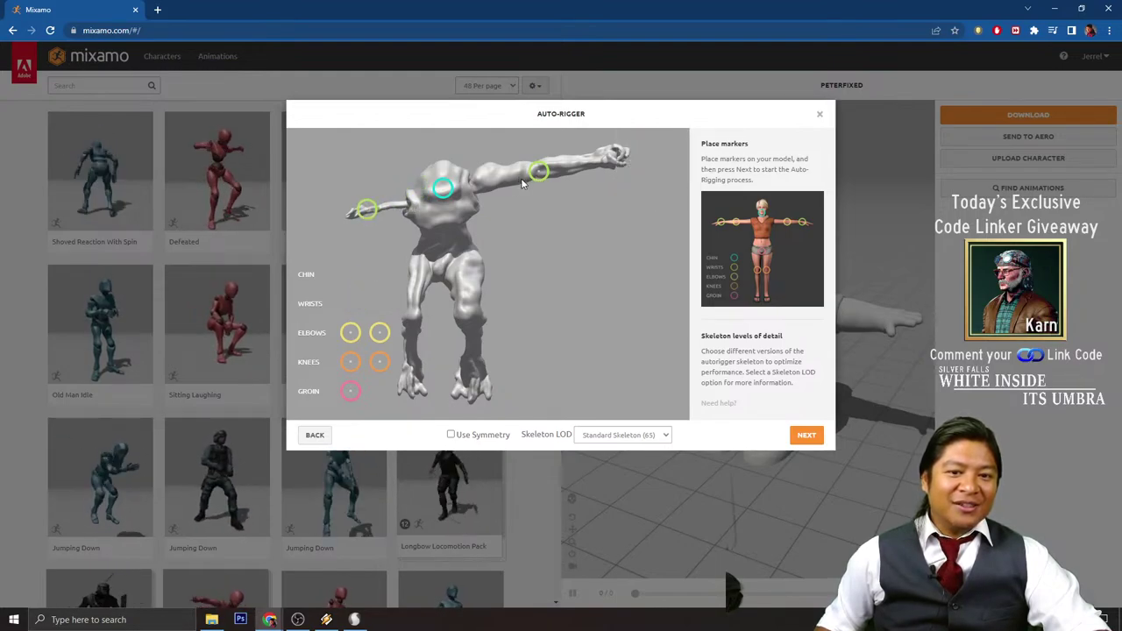
left_click_drag(539, 171, 596, 161)
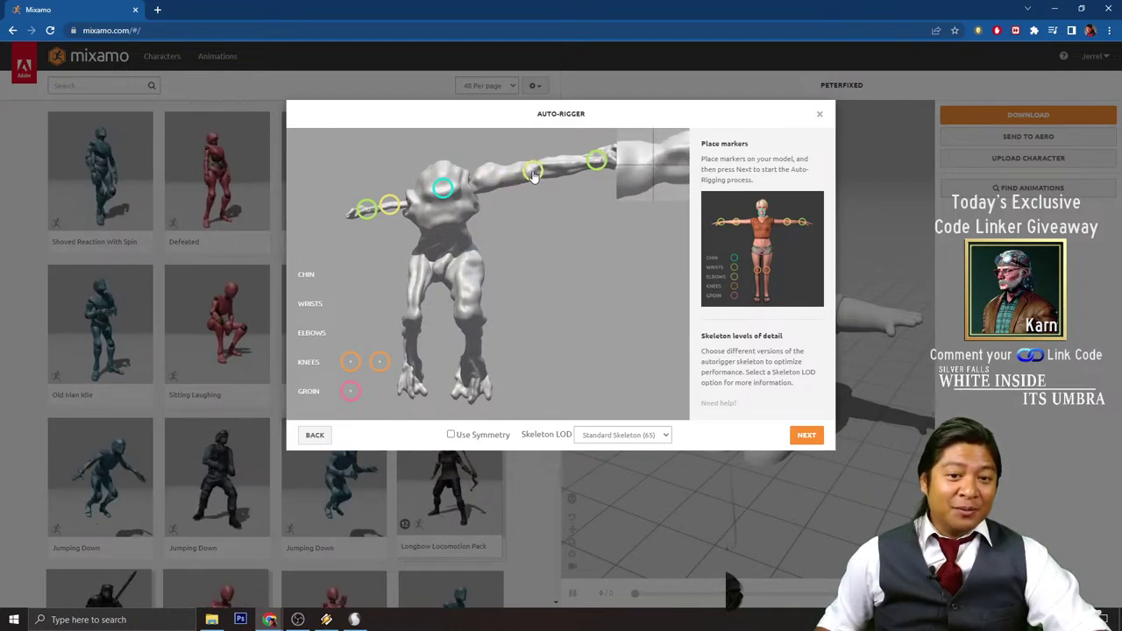
- Place the remaining rig markers on the creature's elbows, knees and groin
left_click_drag(532, 171, 532, 170)
mouse_move(350, 363)
left_mouse_down()
mouse_move(411, 319)
mouse_move(480, 314)
mouse_move(469, 317)
left_mouse_up()
mouse_move(364, 400)
left_mouse_down()
mouse_move(456, 280)
mouse_move(440, 273)
mouse_move(442, 255)
left_mouse_up()
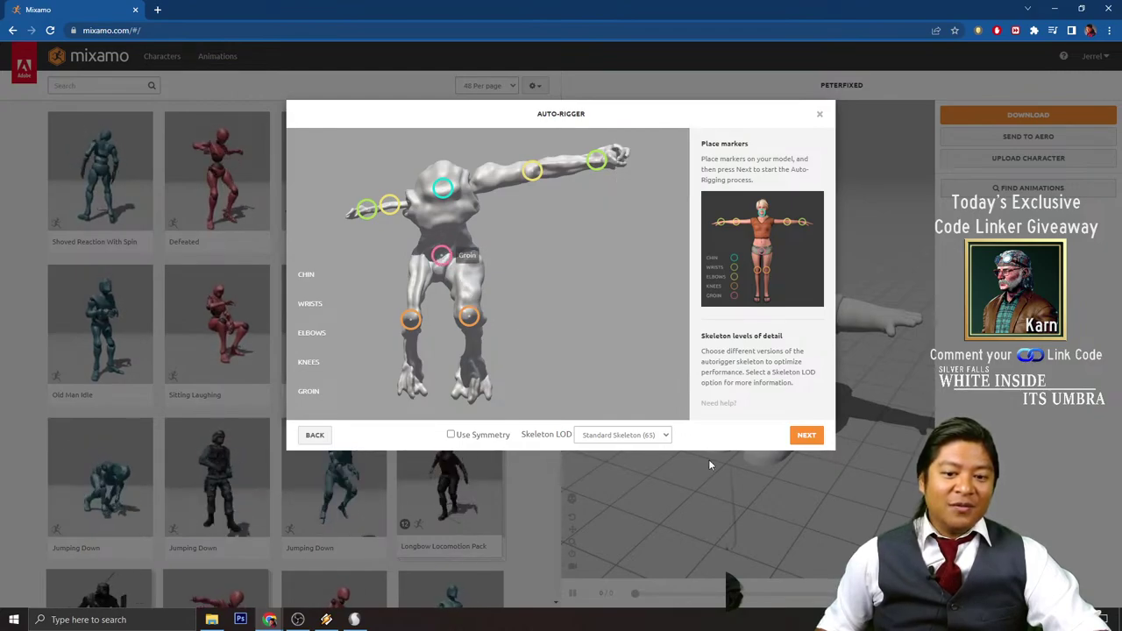
- Auto-rig the creature with the No Fingers (25) skeleton, check the rigged result and accept it
left_click(654, 443)
left_click(628, 478)
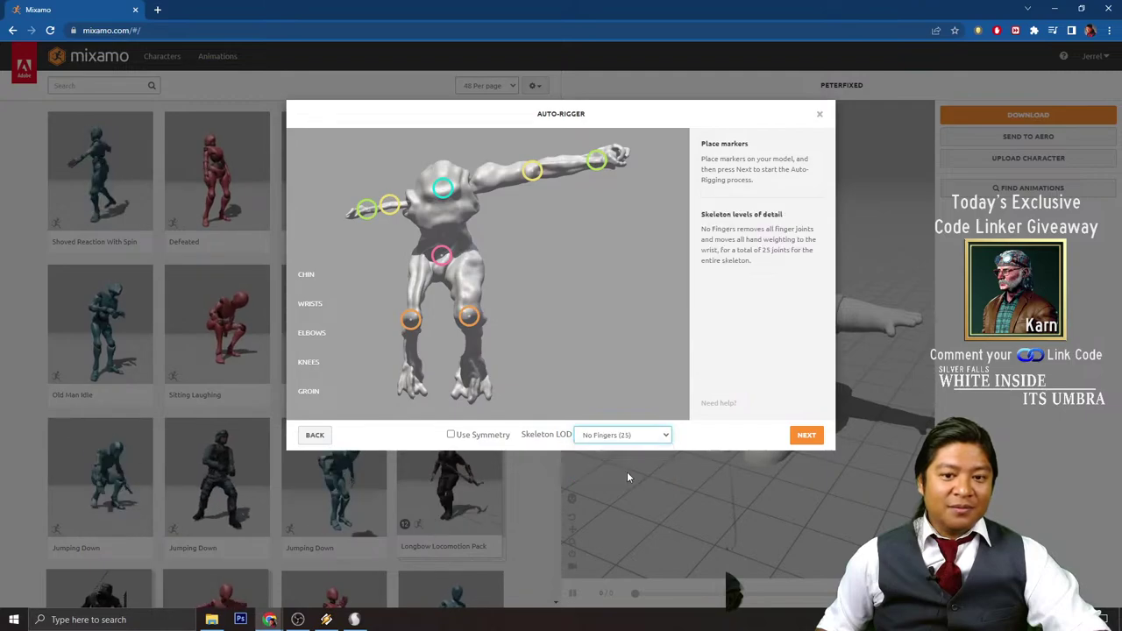
left_click(807, 436)
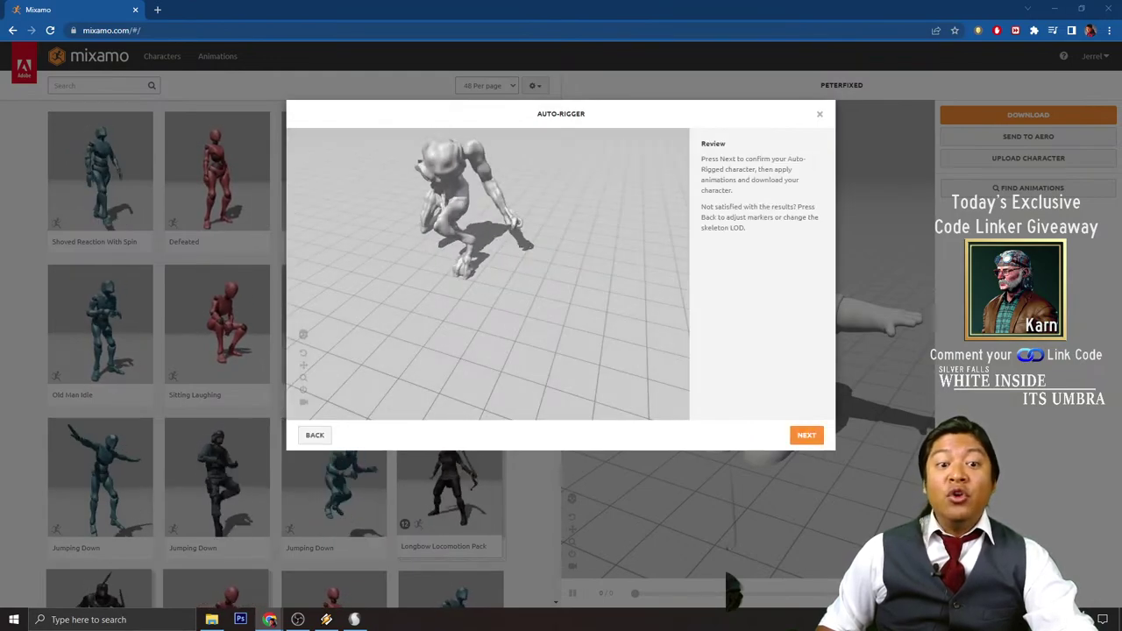
left_click_drag(509, 324, 591, 321)
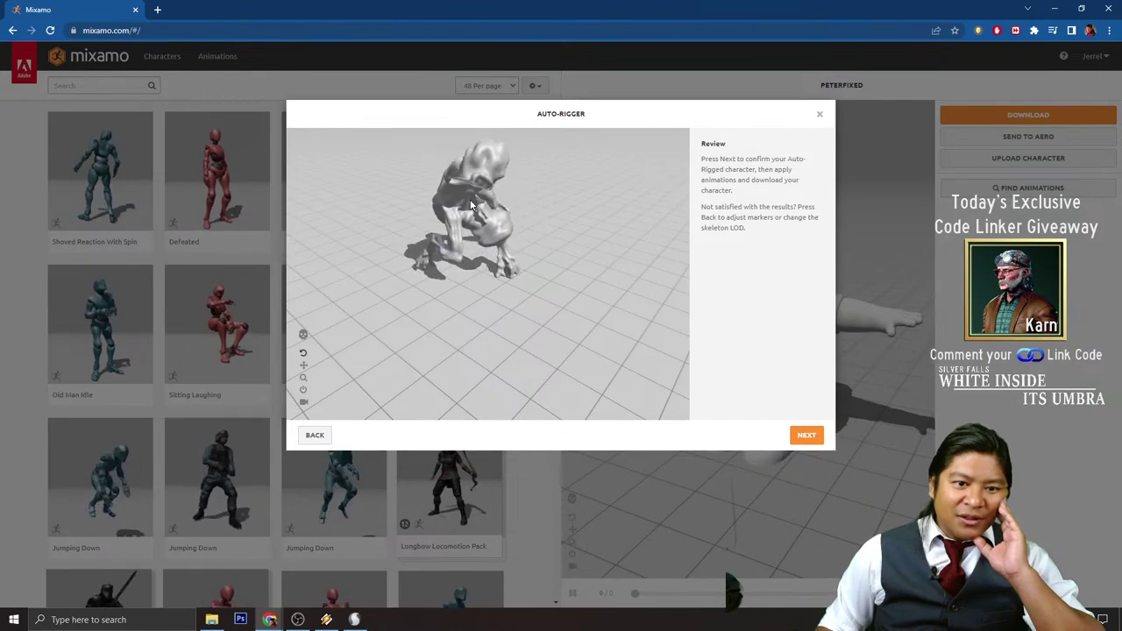
left_click(807, 436)
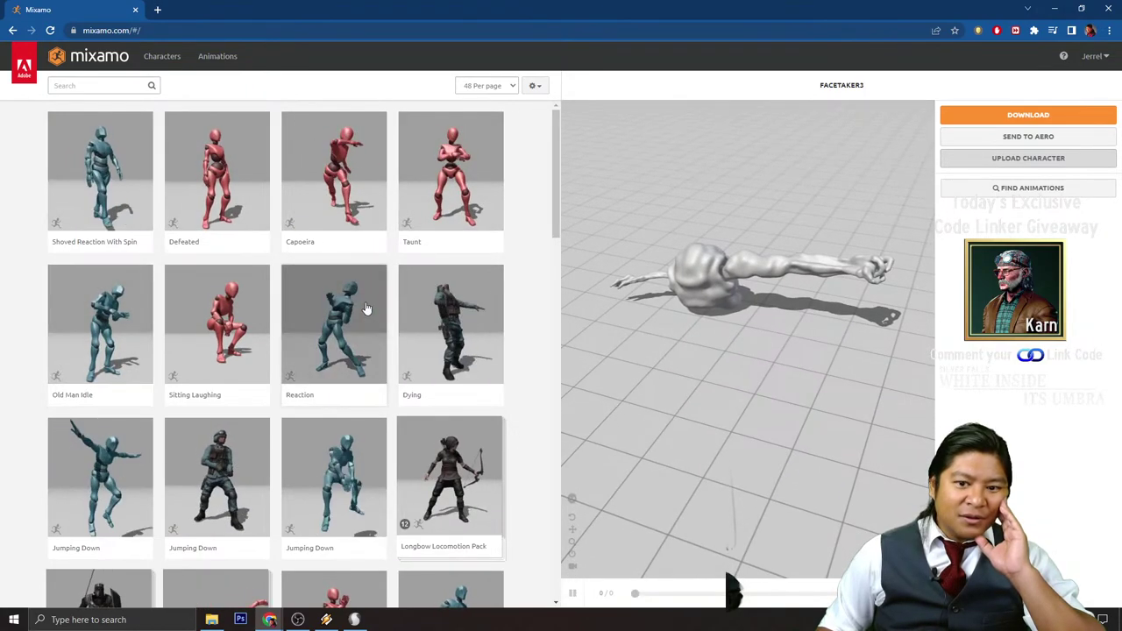
- Try the Reaction, Sitting Laughing and Old Man Idle animations on the rigged creature
left_click(367, 308)
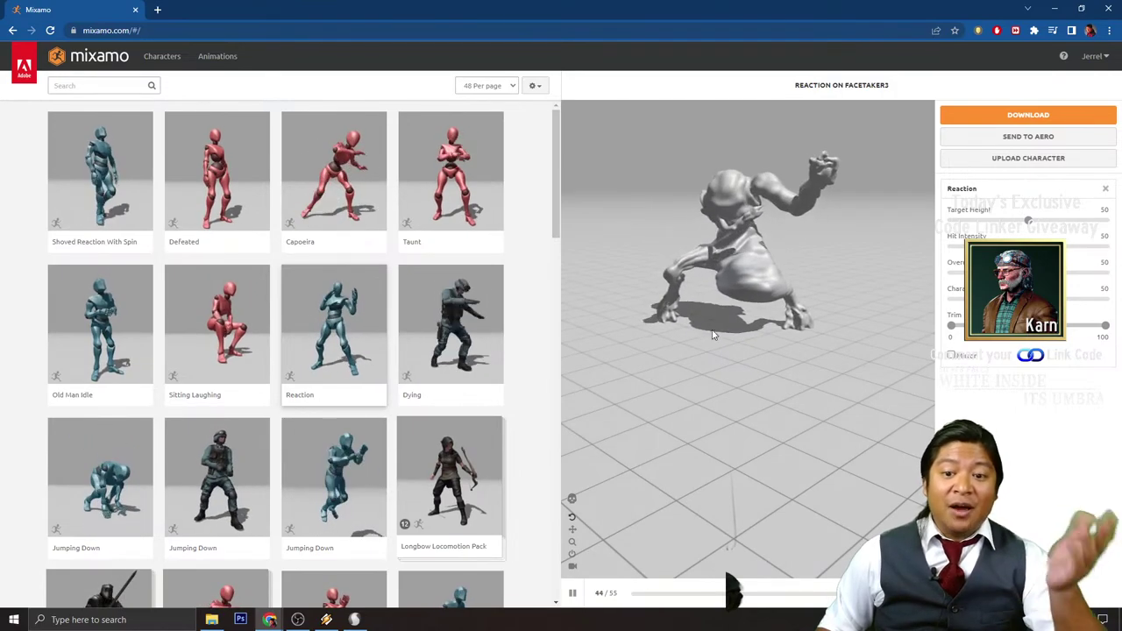
left_click(334, 339)
scroll(432, 285, "down", 1)
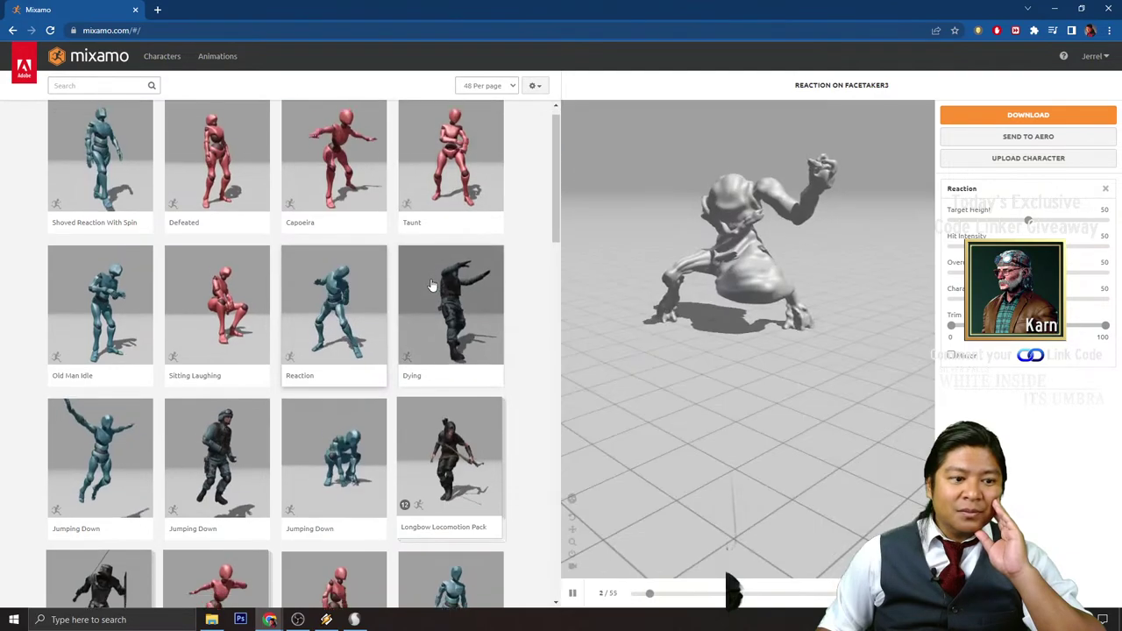
scroll(431, 285, "down", 2)
left_click(217, 228)
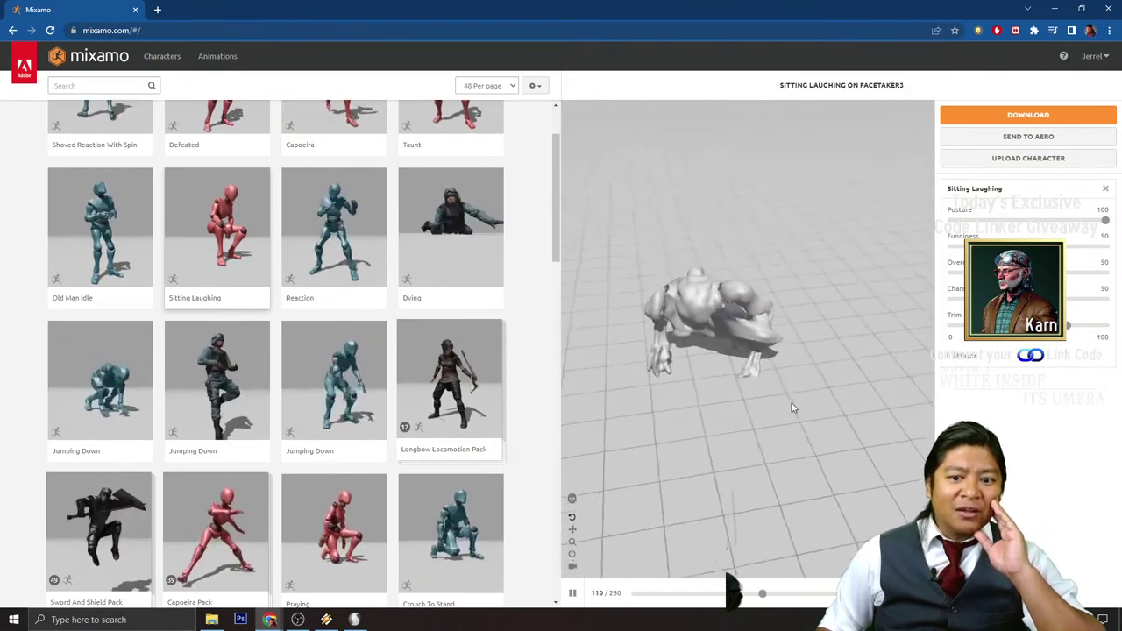
left_click(100, 228)
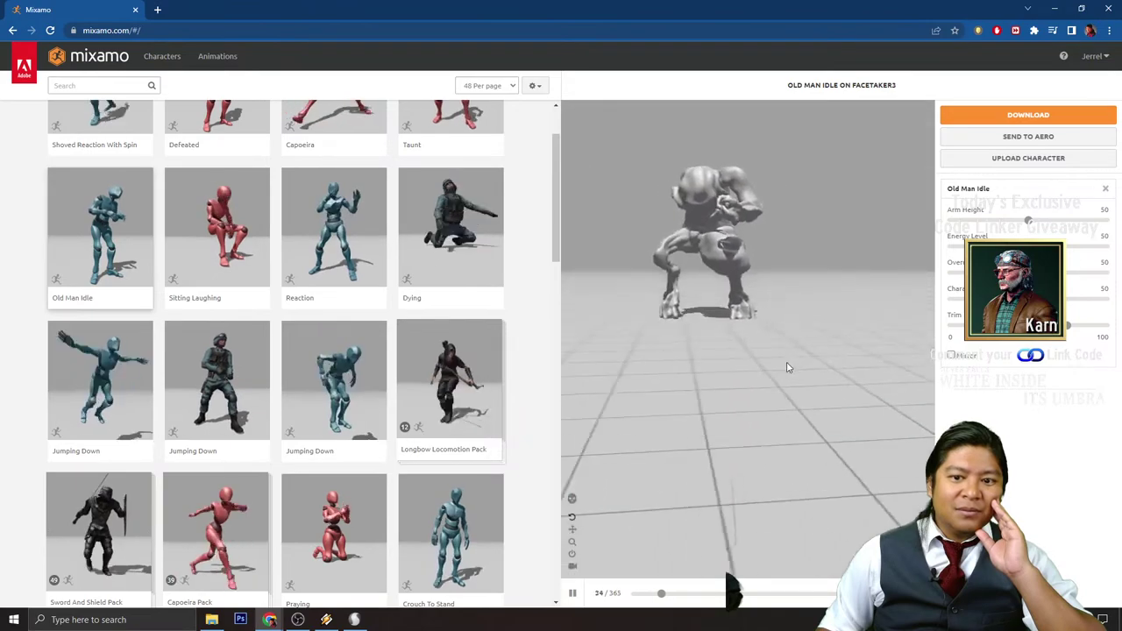
mouse_move(786, 368)
left_mouse_down()
mouse_move(859, 368)
mouse_move(769, 383)
mouse_move(801, 373)
left_mouse_up()
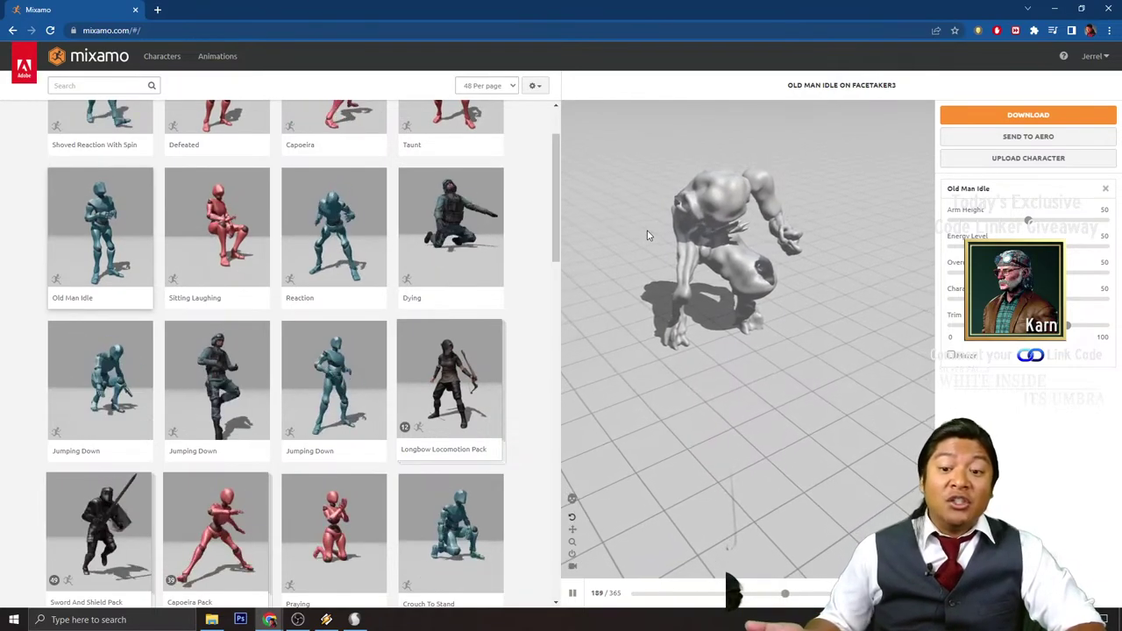
- Try the Crouch To Stand, Joyful Jump and Rumba Dancing animations on the creature
scroll(385, 438, "down", 2)
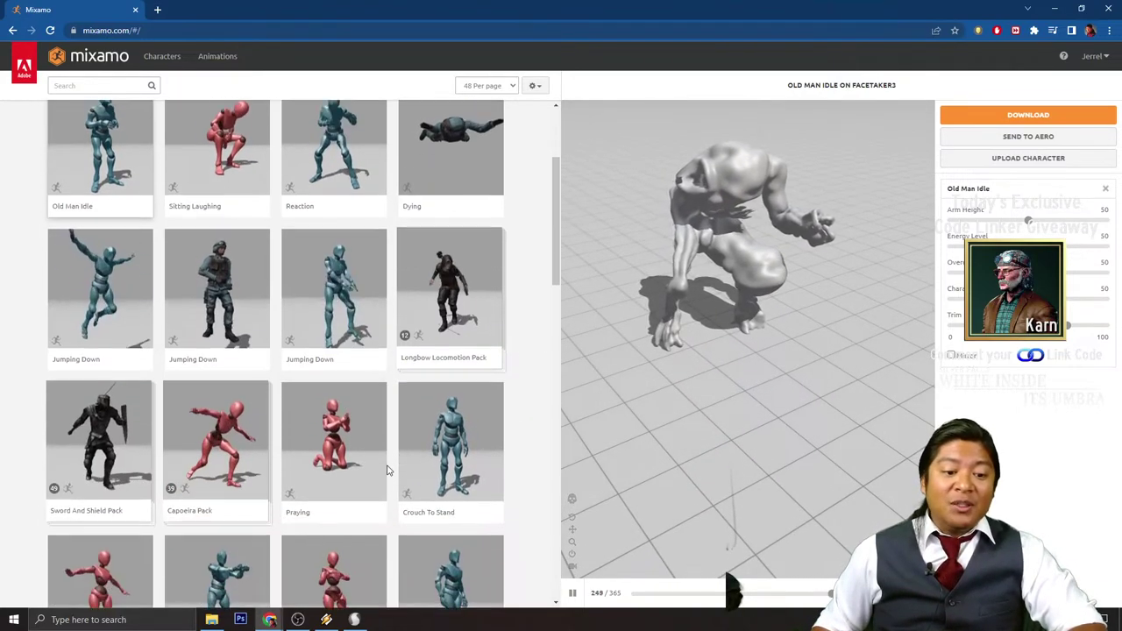
left_click(456, 395)
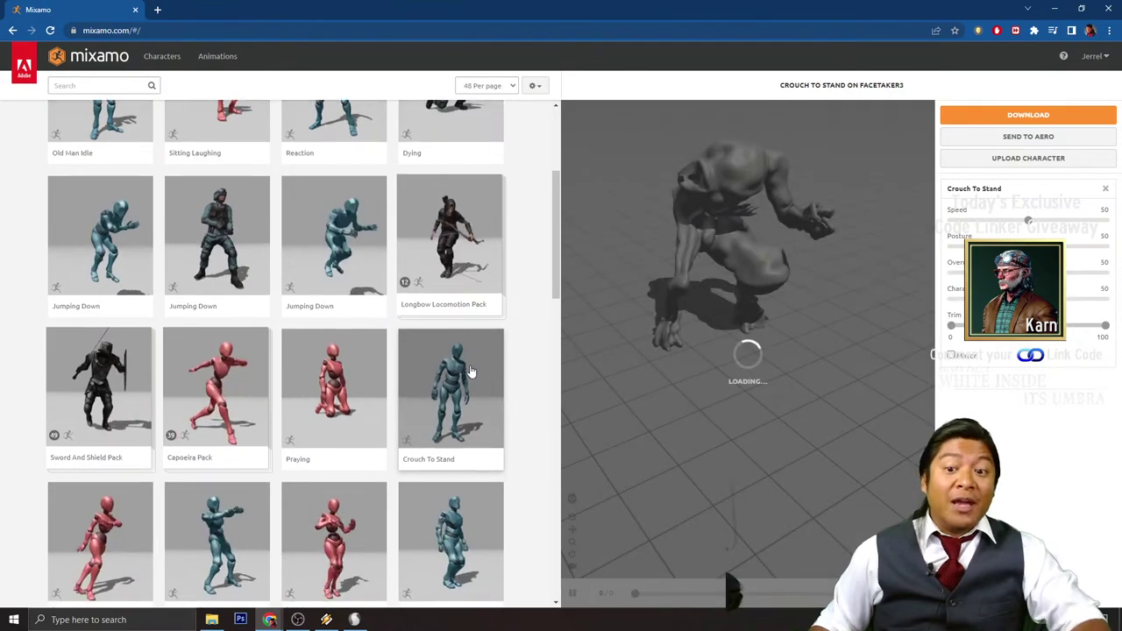
scroll(468, 377, "down", 1)
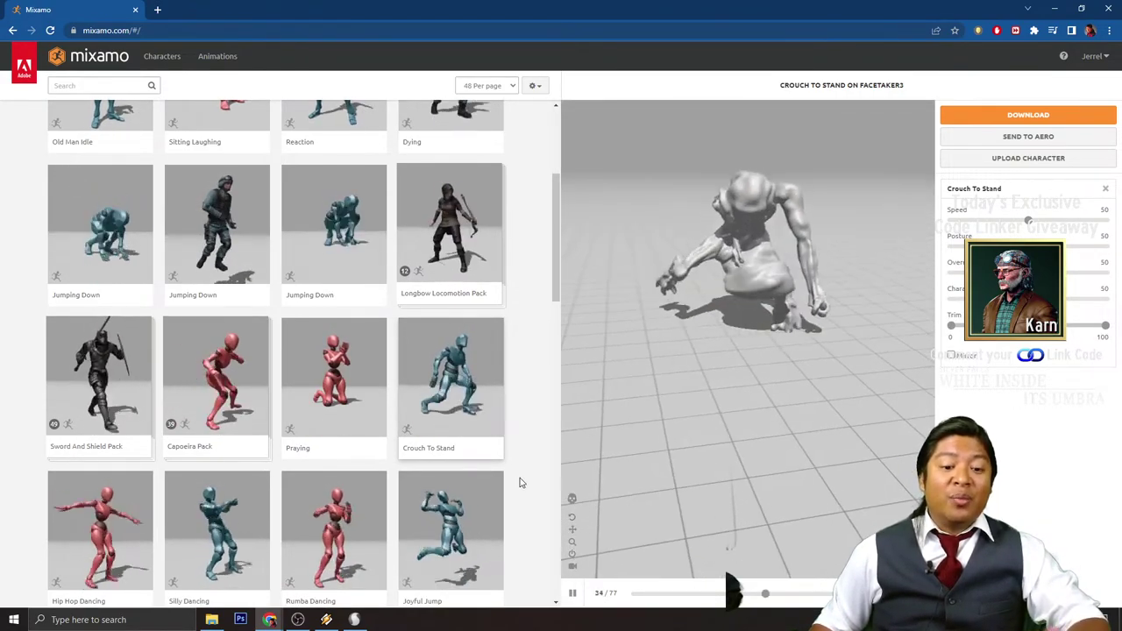
left_click(452, 534)
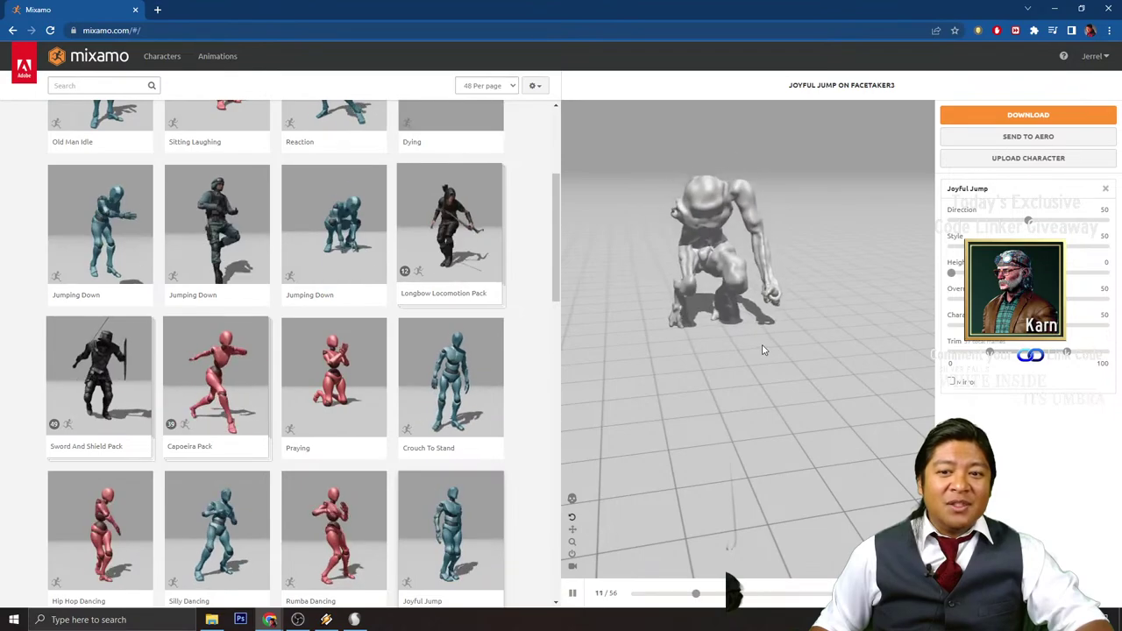
left_click_drag(751, 371, 804, 289)
scroll(359, 500, "down", 1)
left_click(360, 500)
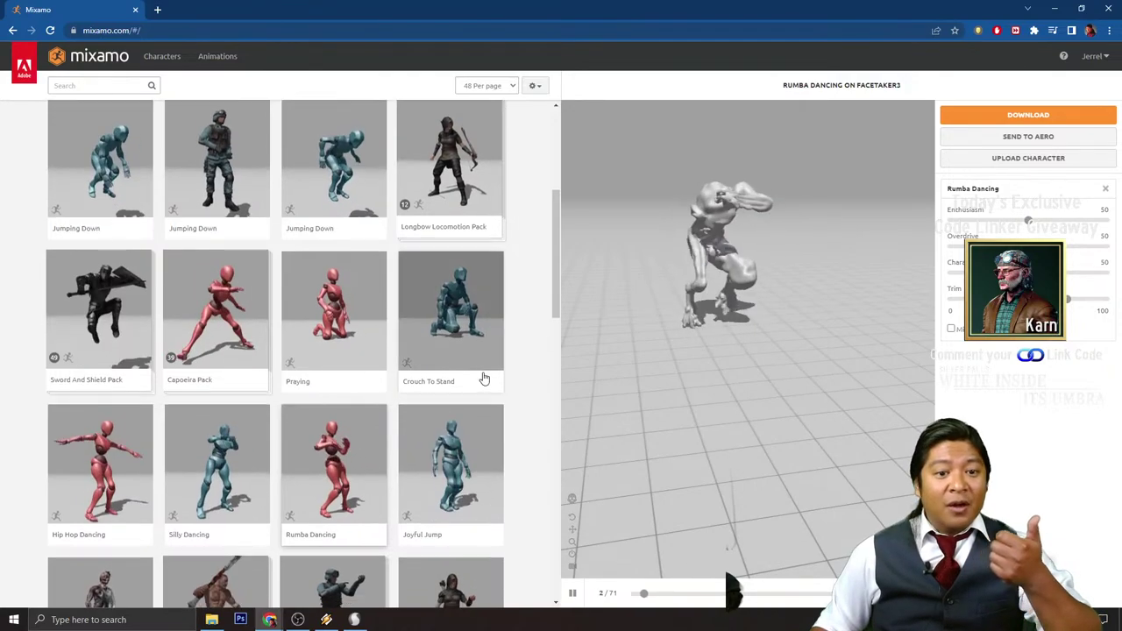
- Apply the Old Man Idle animation to the creature again
scroll(483, 377, "up", 2)
scroll(483, 377, "up", 2)
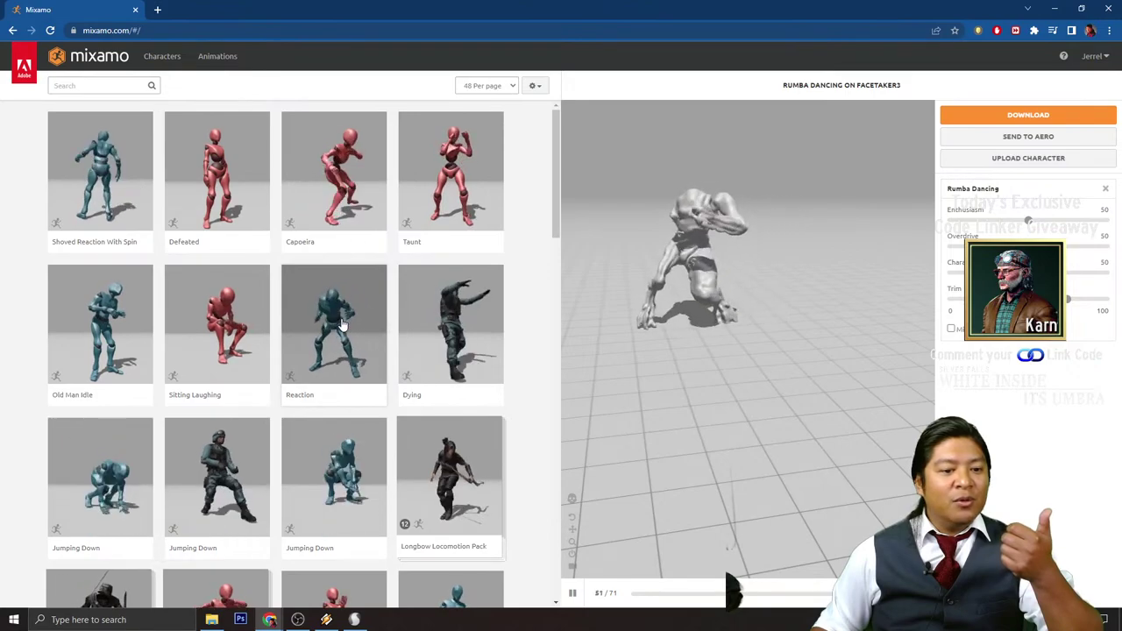
scroll(318, 301, "down", 3)
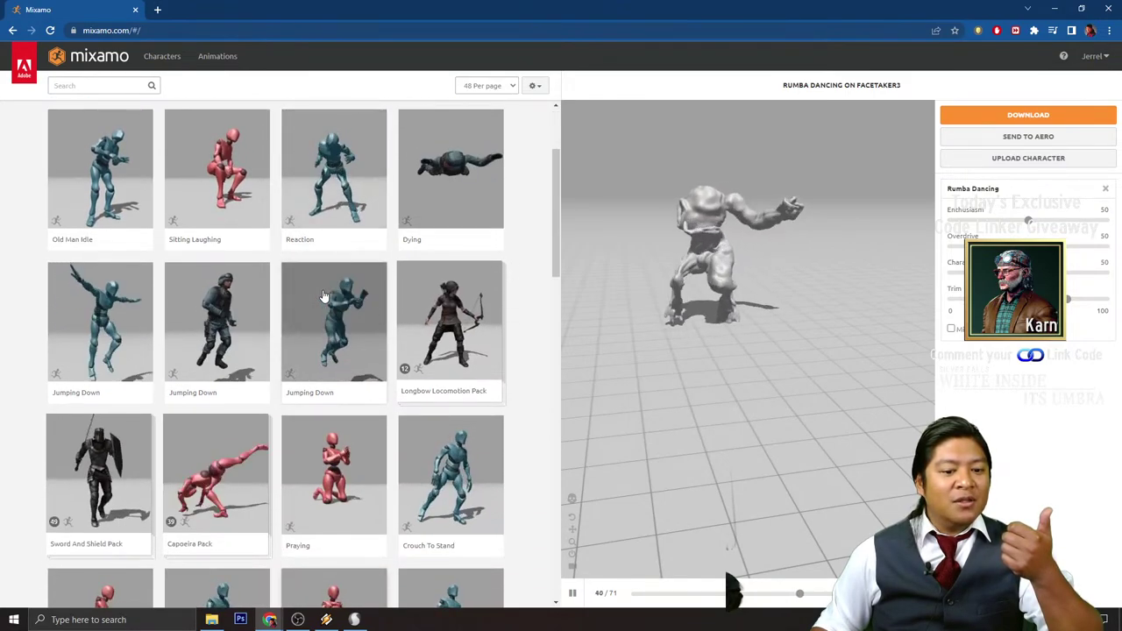
scroll(321, 298, "up", 3)
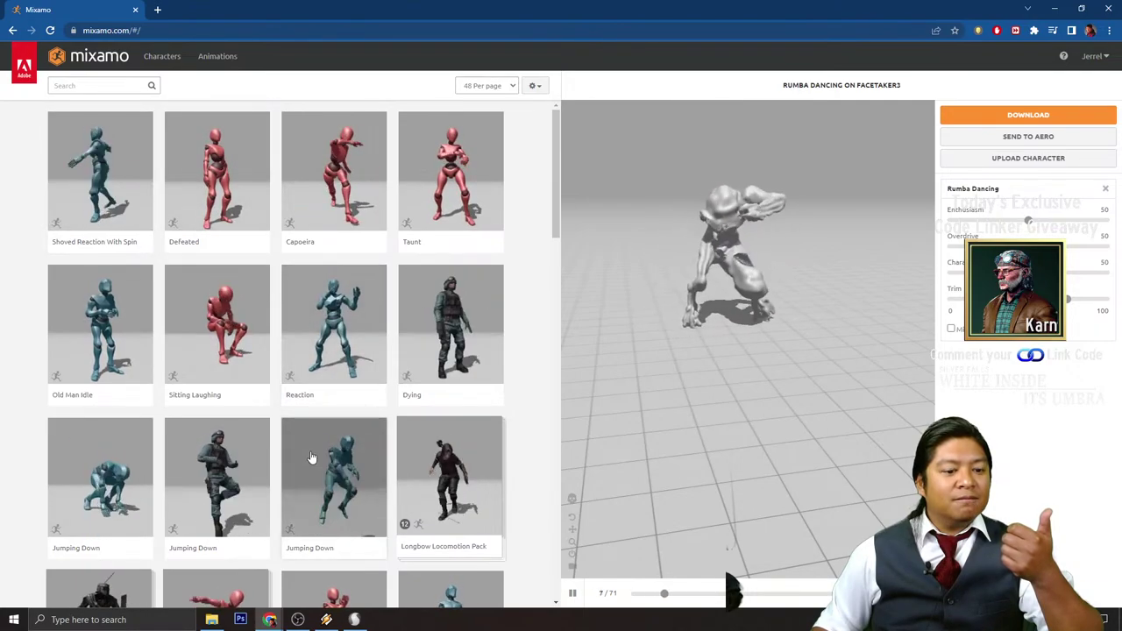
left_click(98, 348)
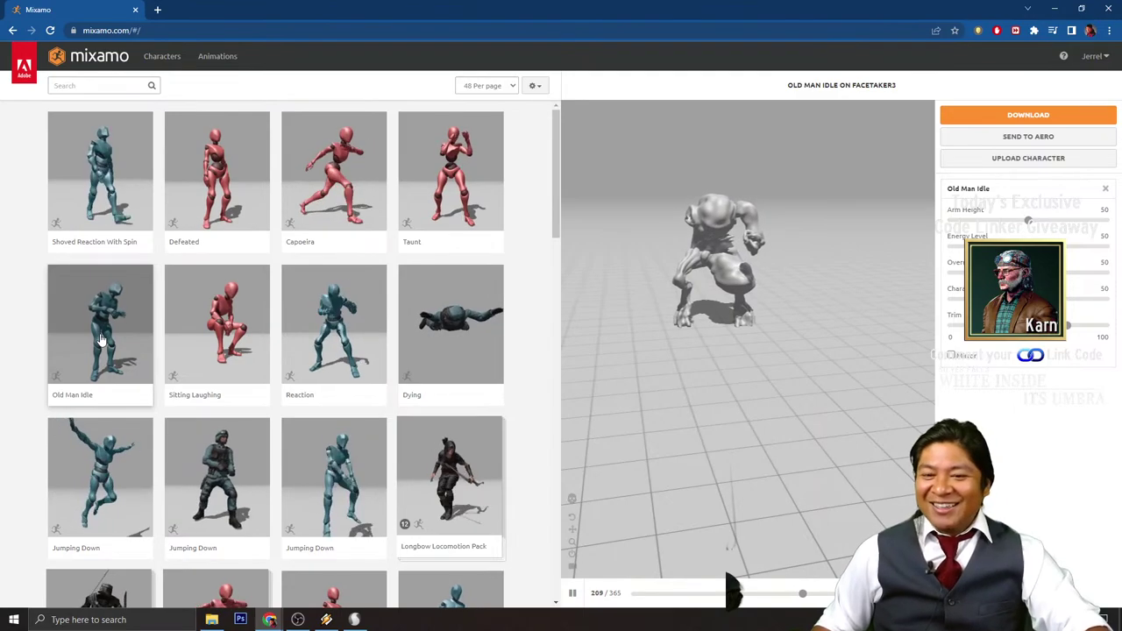
left_click_drag(719, 363, 755, 384)
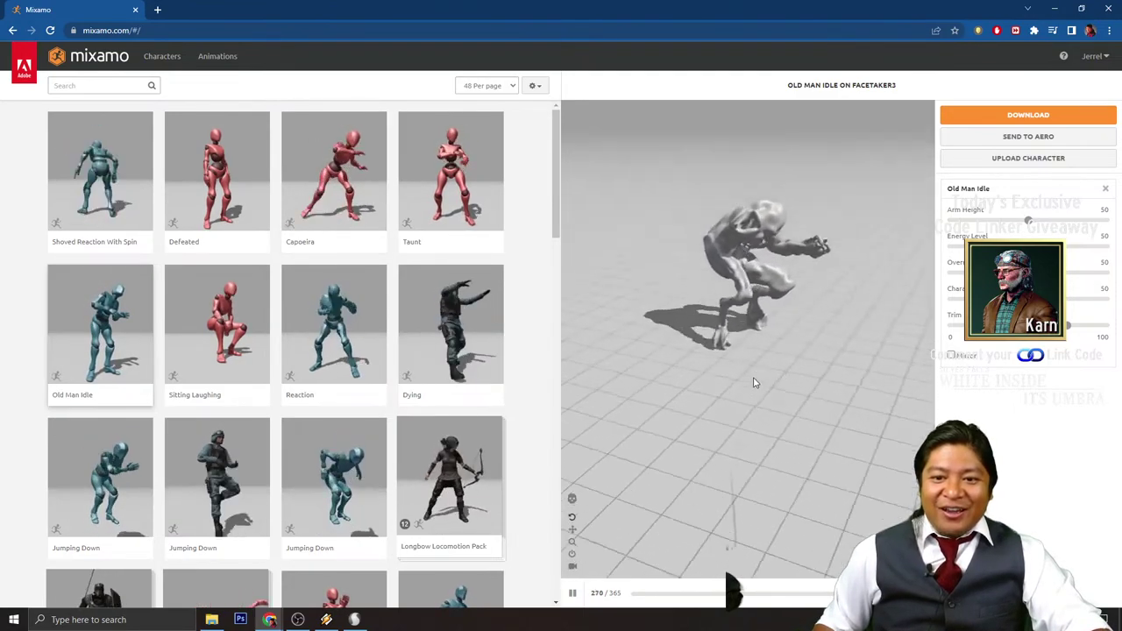
scroll(789, 372, "up", 3)
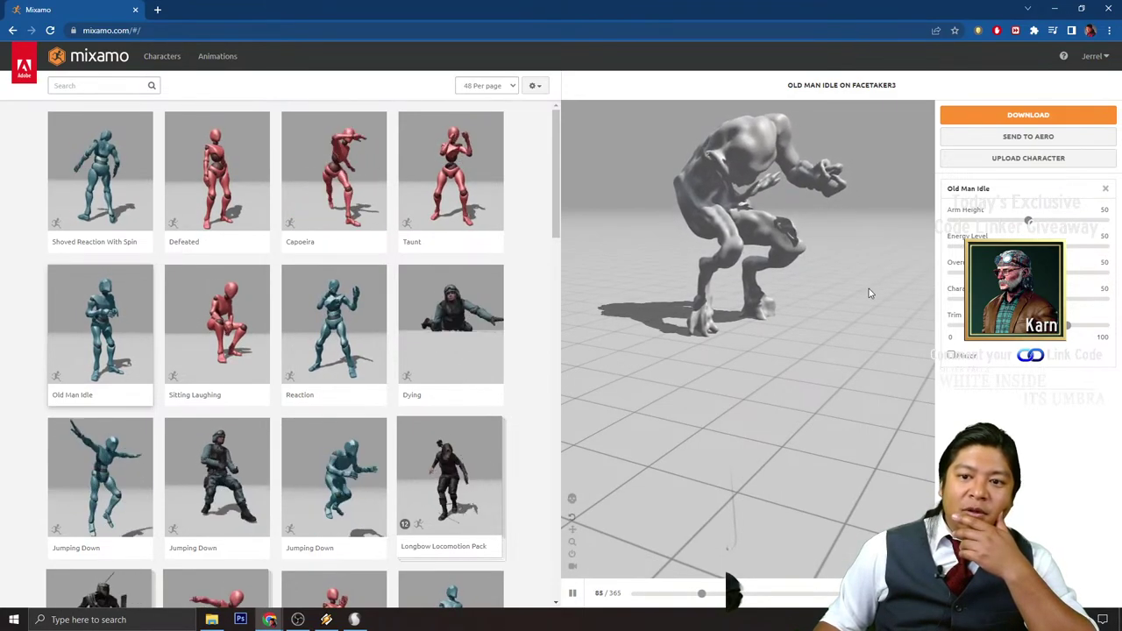
- Mirror the Old Man Idle animation and set its Arm Height to 17
left_click(953, 355)
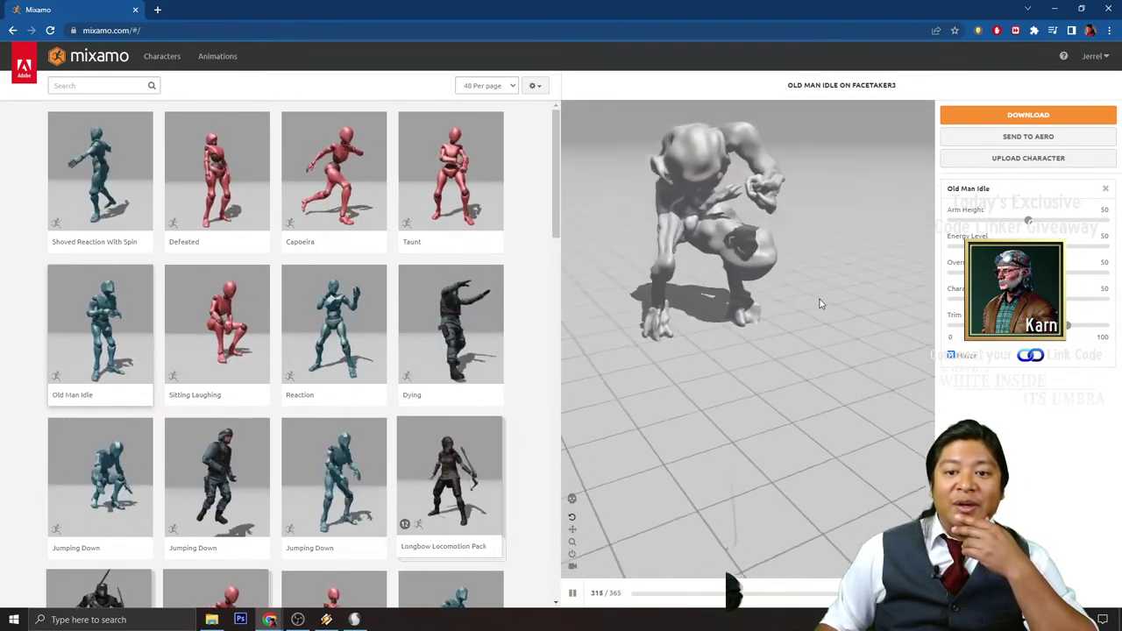
left_click_drag(1028, 220, 986, 226)
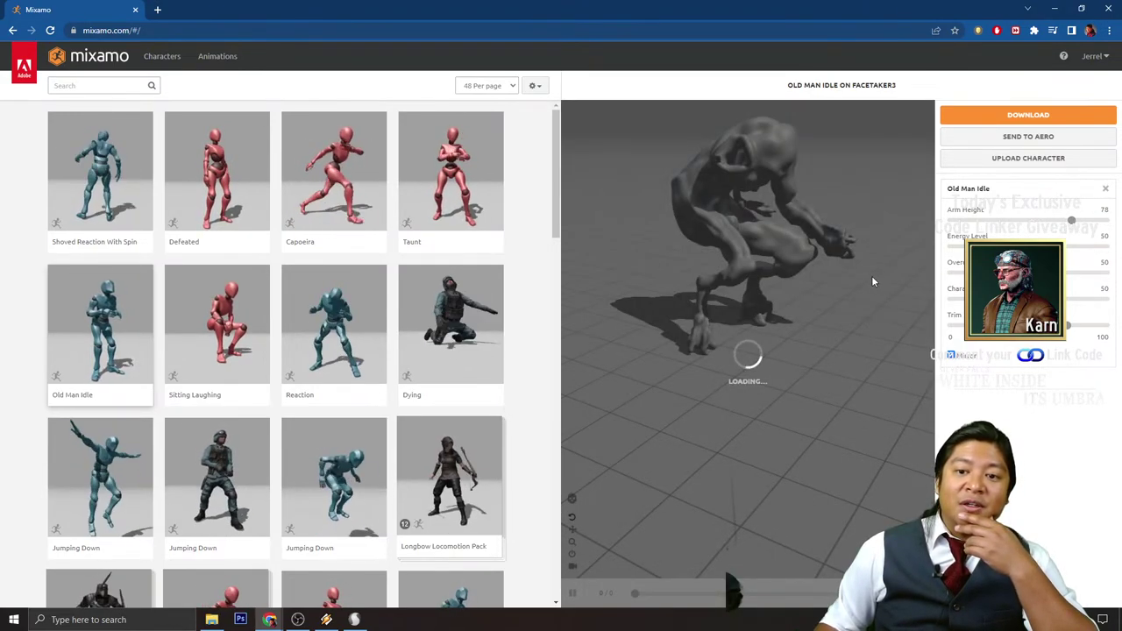
left_click(972, 222)
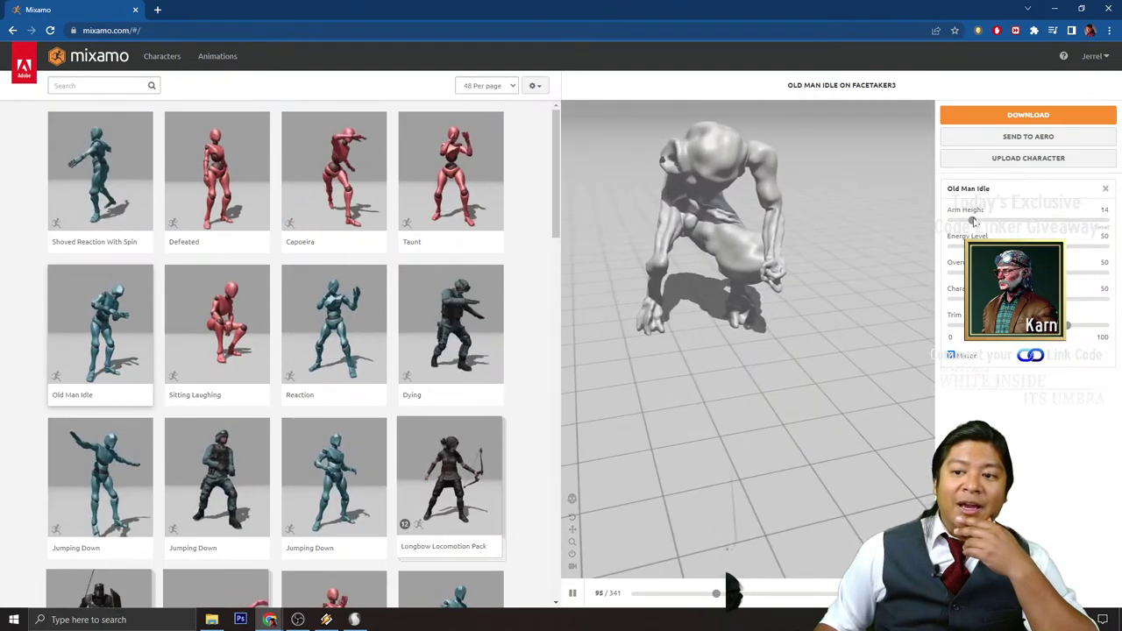
left_click_drag(965, 221, 951, 221)
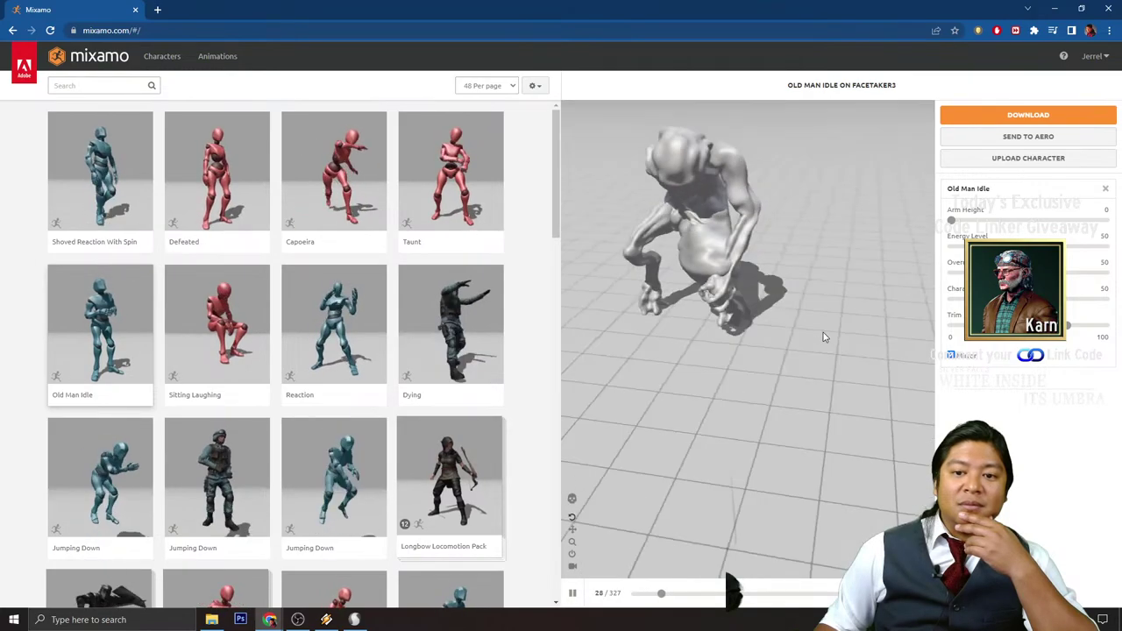
left_click(980, 222)
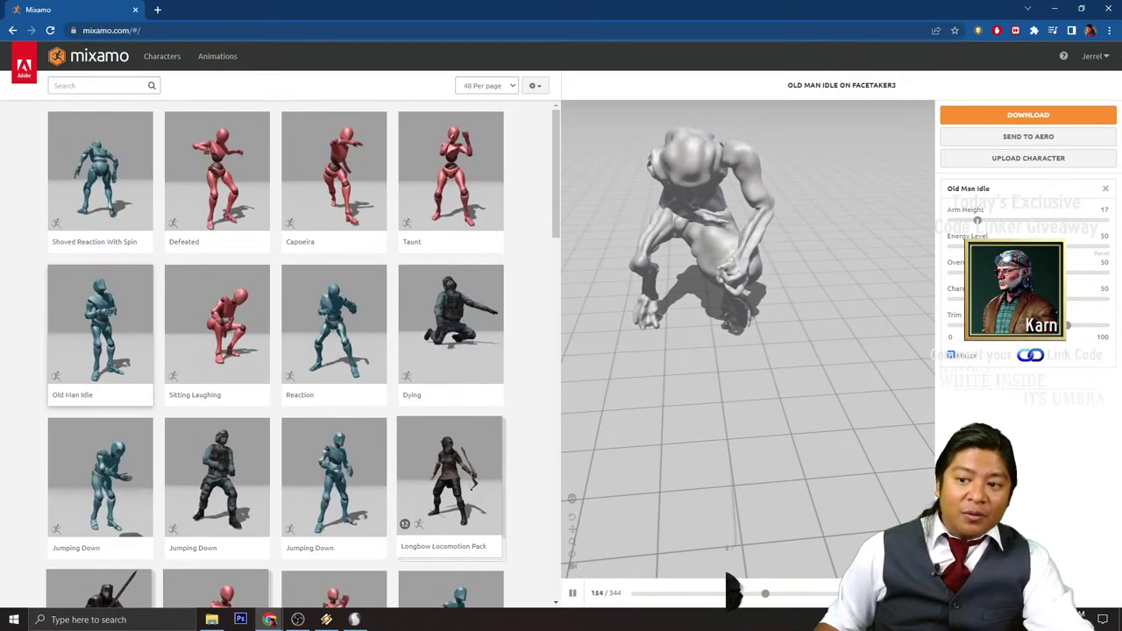
- Set the Old Man Idle animation's Energy Level to 97
left_click(1039, 246)
left_click_drag(1071, 246, 1069, 247)
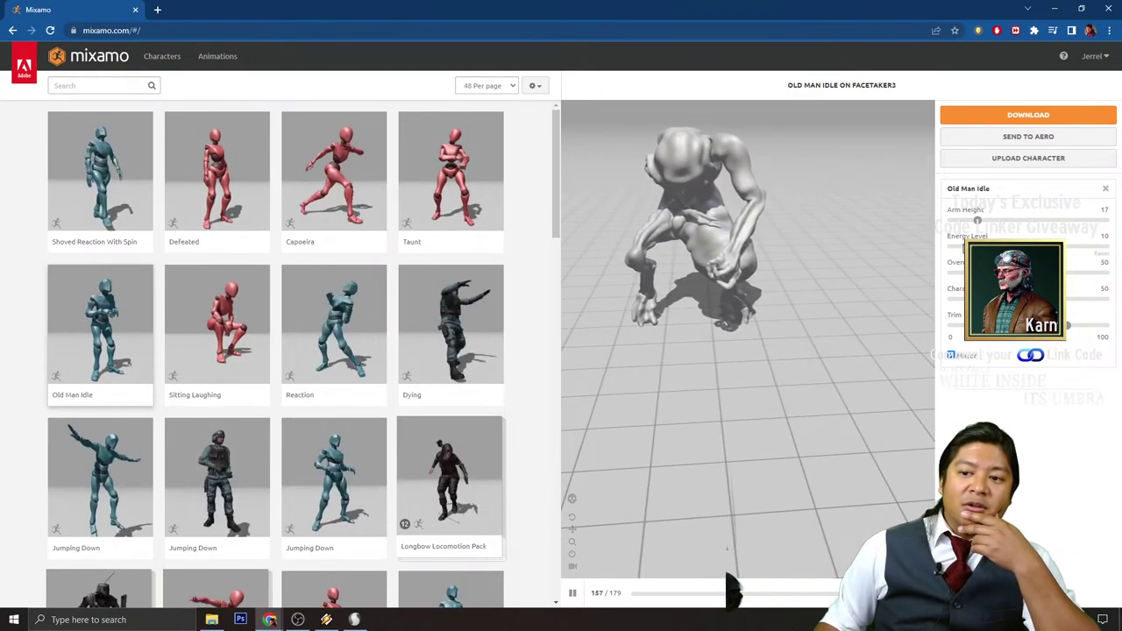
left_click(1101, 247)
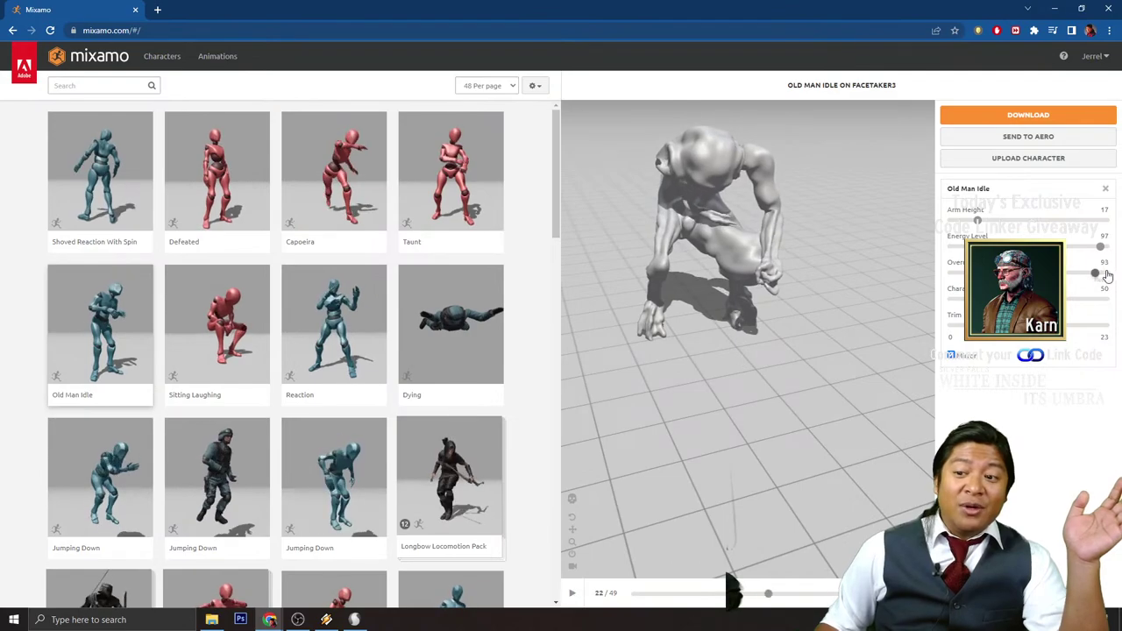
- Set the animation's Overdrive to 100 and its Character Arm-Space to 35
left_click_drag(1108, 276, 1116, 275)
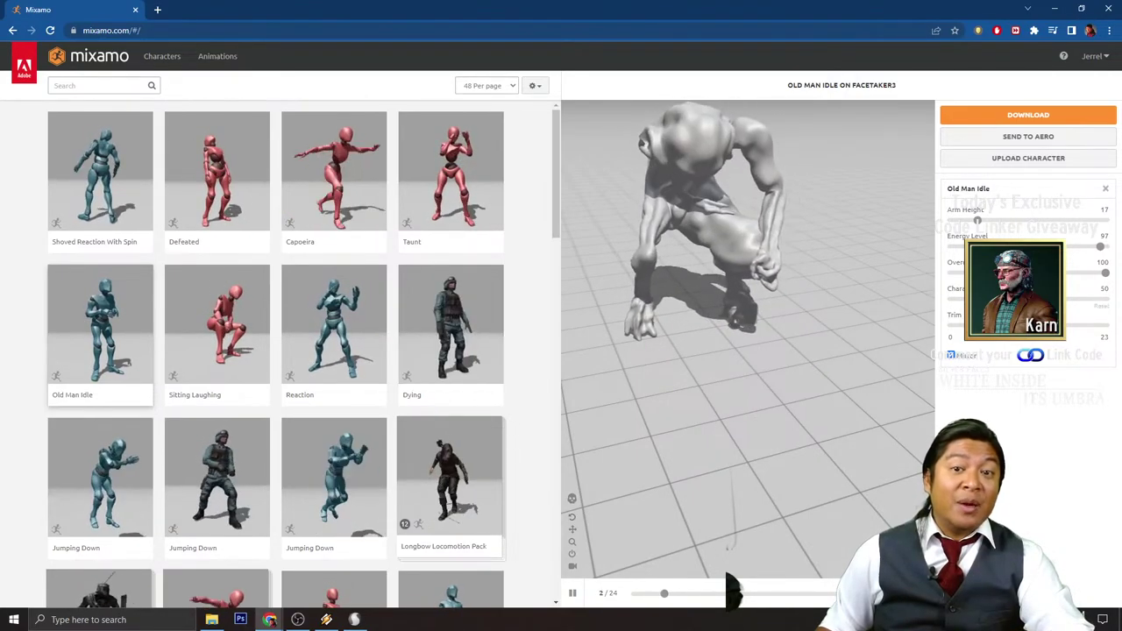
left_click_drag(1029, 299, 1027, 299)
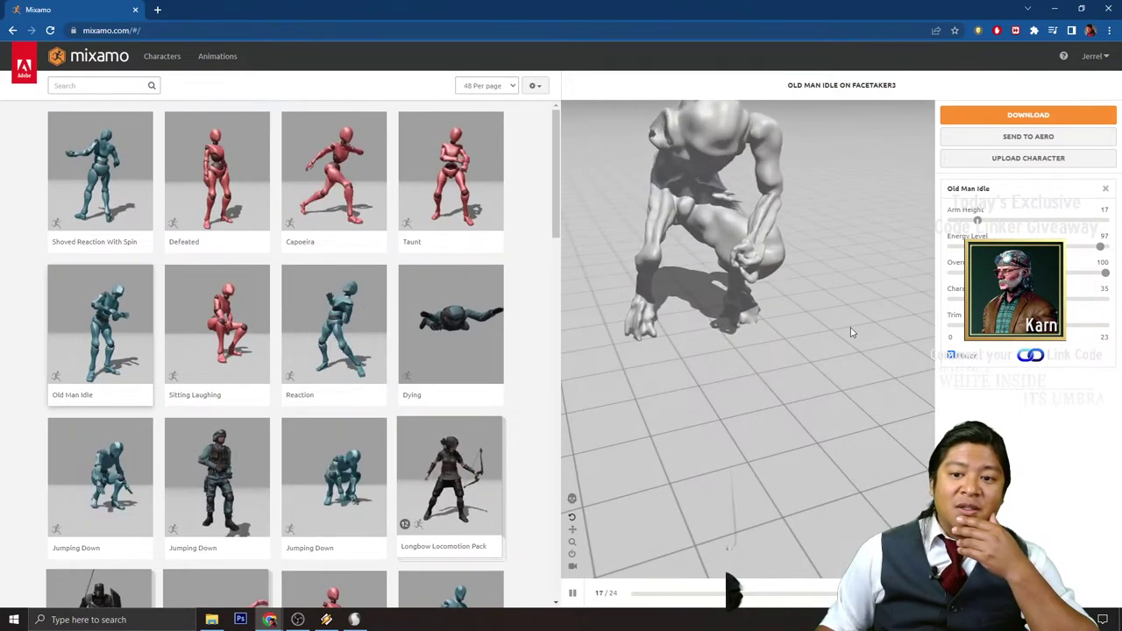
left_click_drag(849, 326, 881, 325)
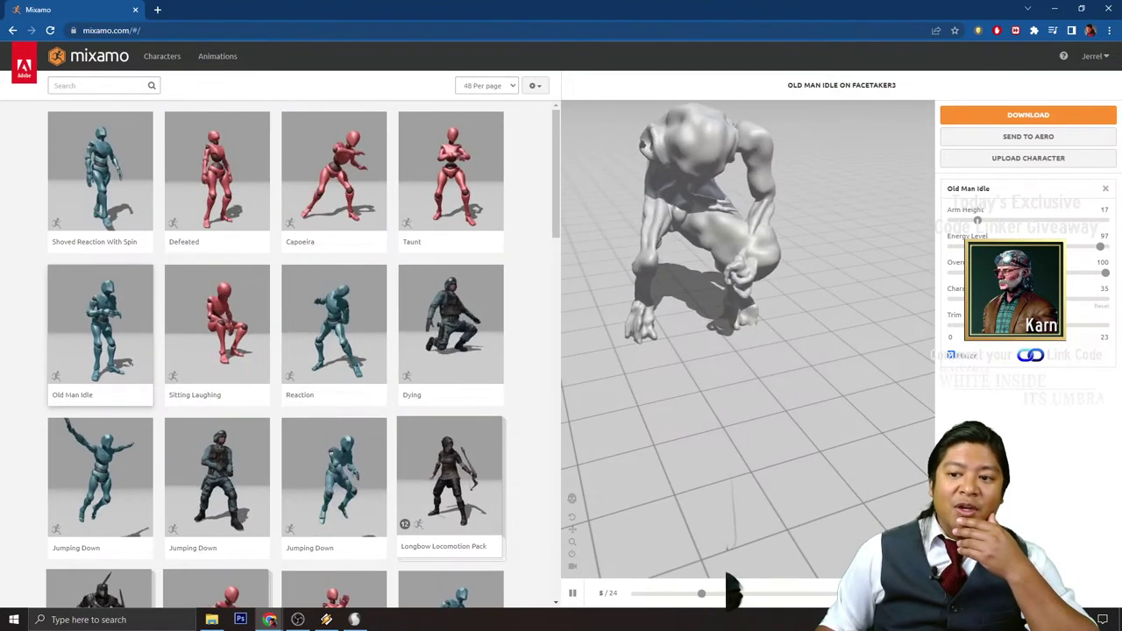
- Set the Old Man Idle animation's Character Arm-Space to 65 and extend the end of its trim range to 59
key("space")
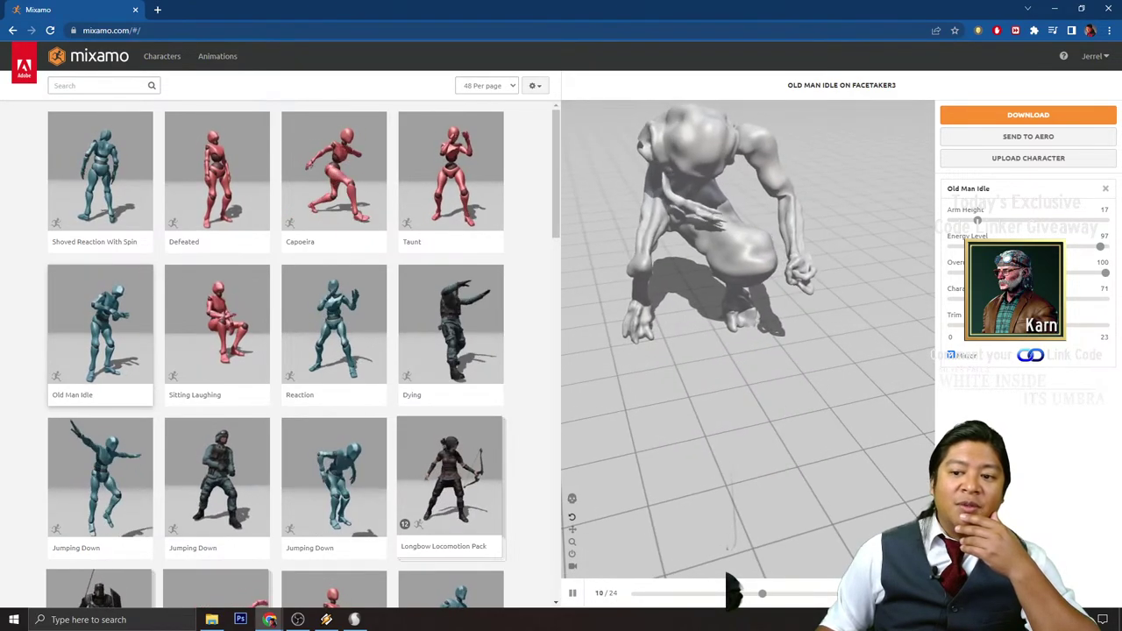
left_click_drag(1061, 299, 1051, 299)
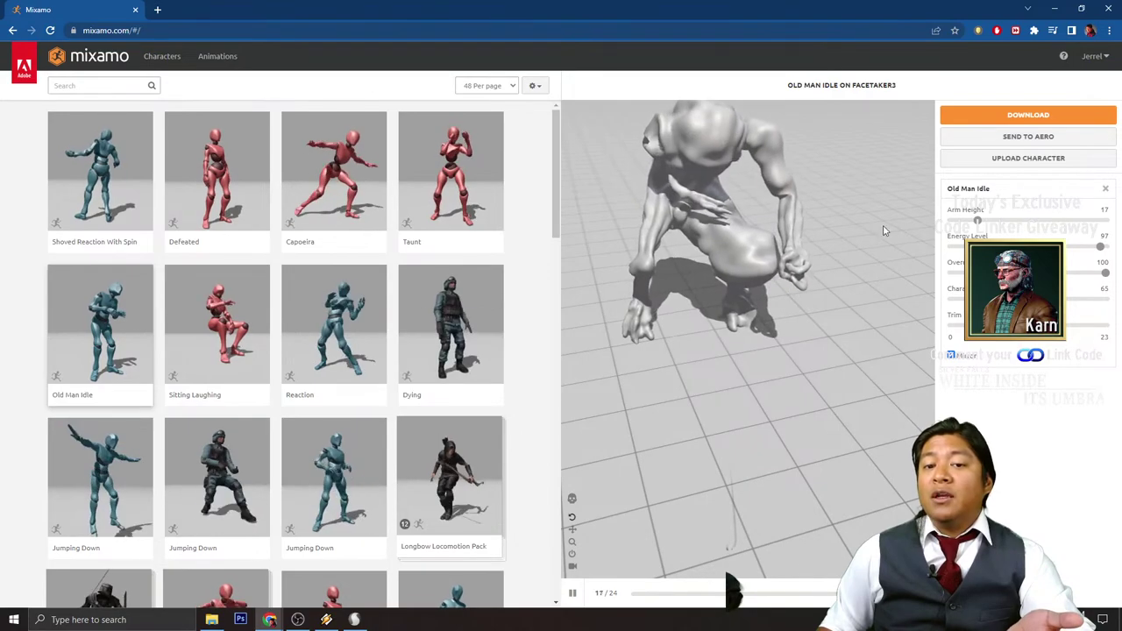
key("space")
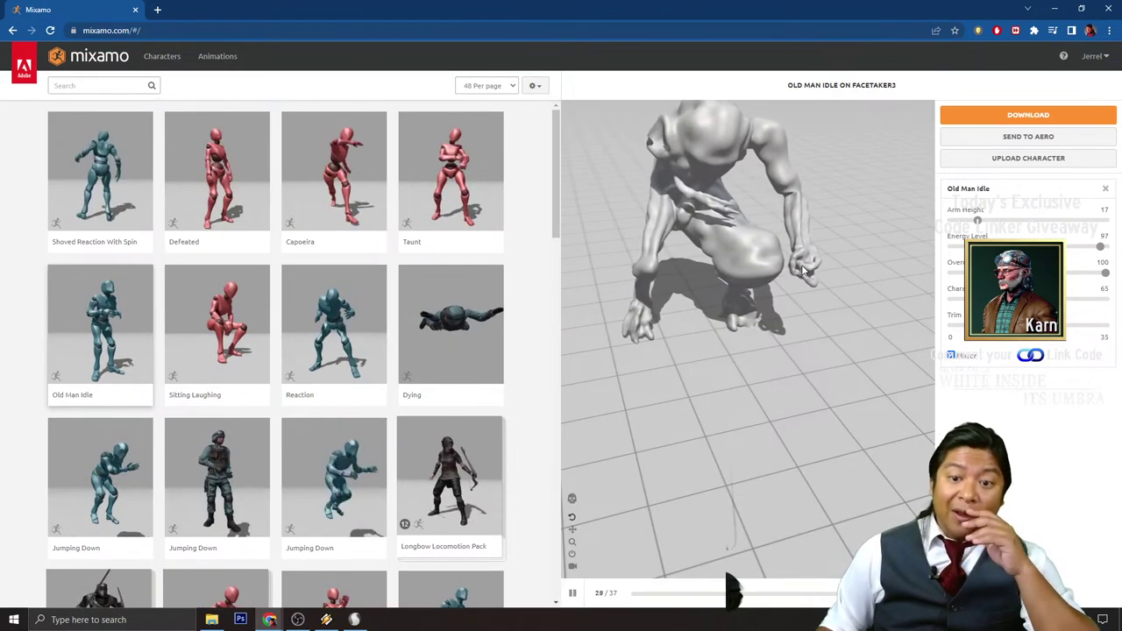
scroll(817, 328, "down", 3)
mouse_move(817, 371)
left_mouse_down()
mouse_move(798, 347)
mouse_move(807, 357)
left_mouse_up()
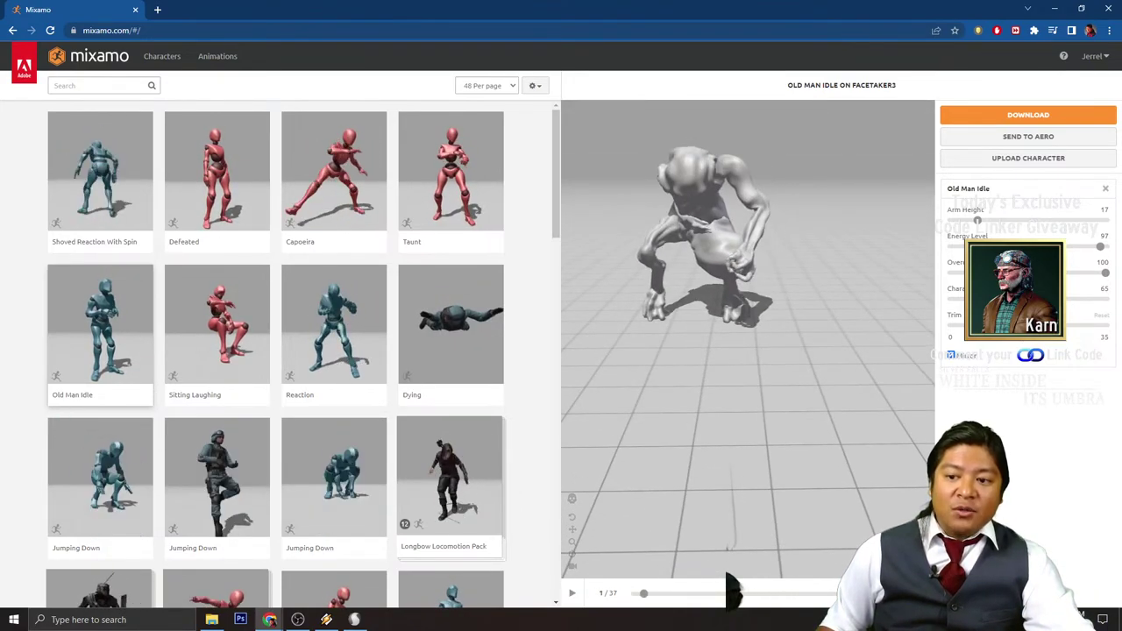
left_click_drag(1023, 325, 1025, 326)
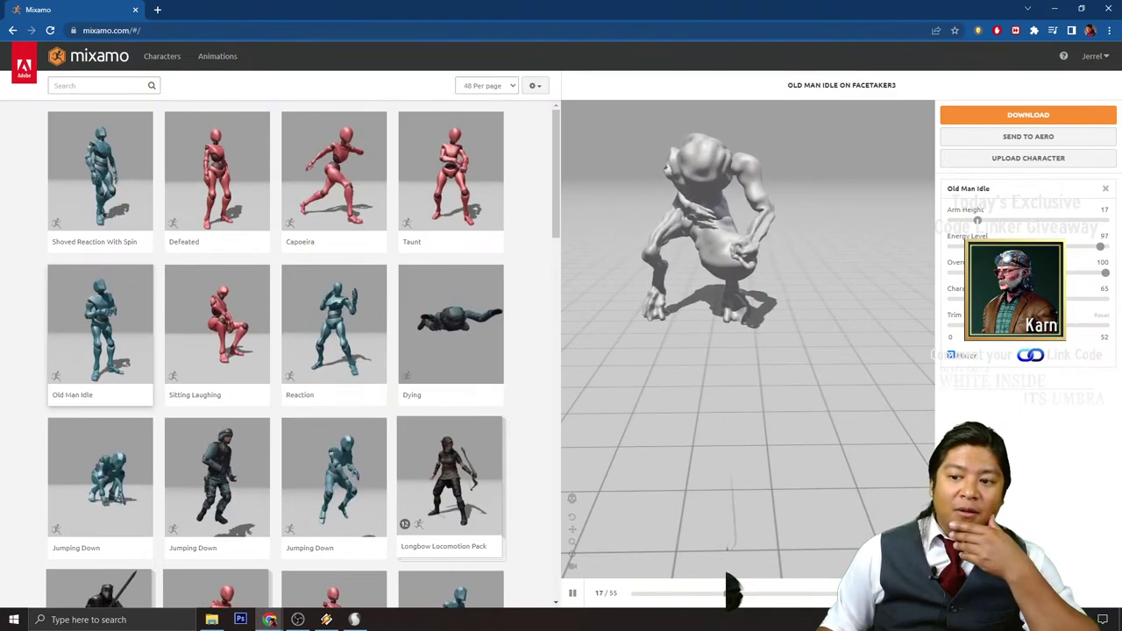
left_click(1107, 326)
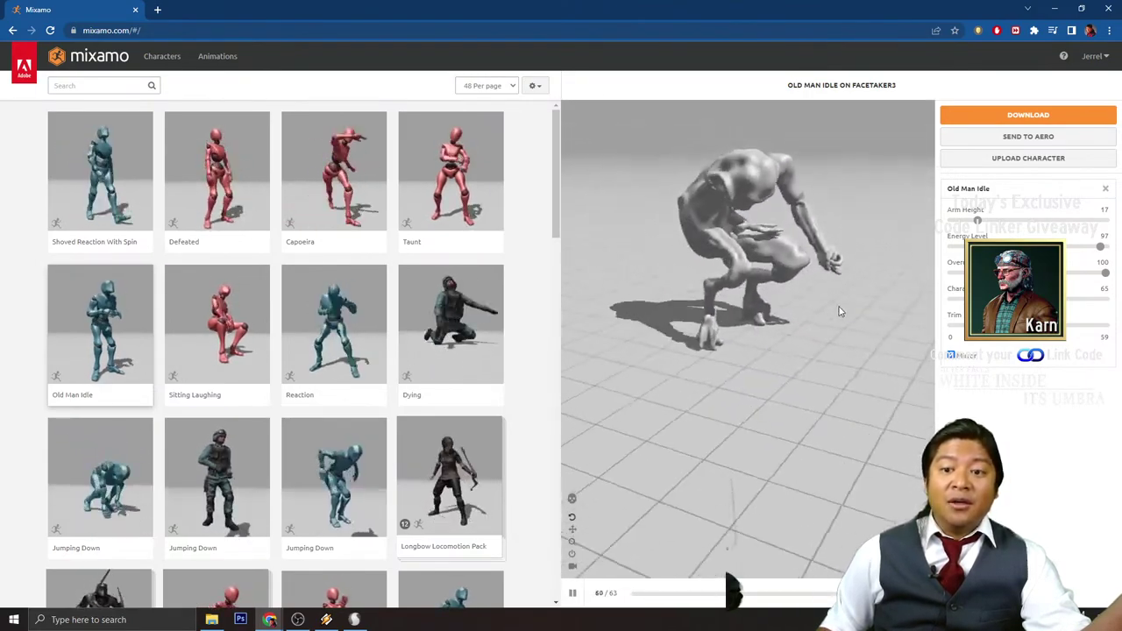
- Download the animated character as FBX Binary with skin, at 30 frames per second and without keyframe reduction
left_click(982, 115)
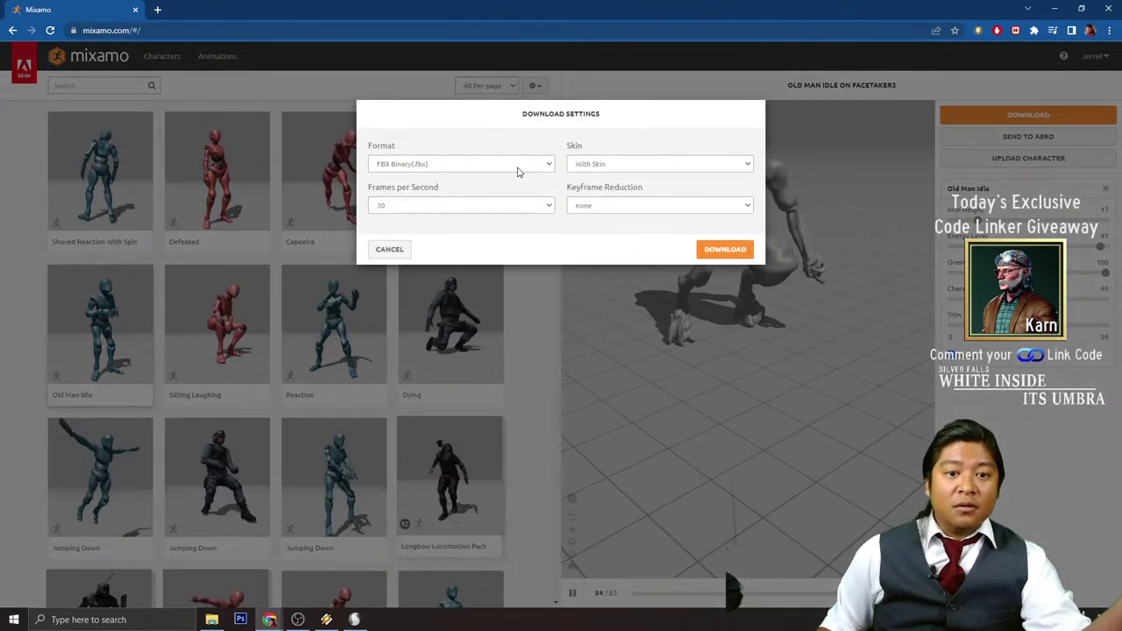
left_click(715, 253)
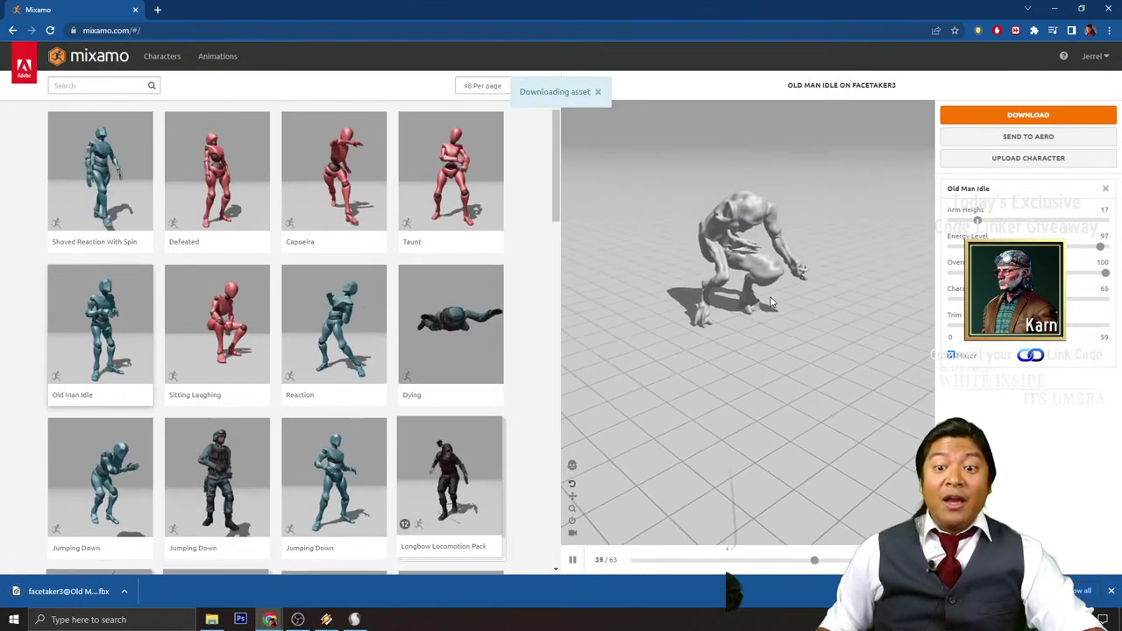
left_click_drag(760, 320, 717, 401)
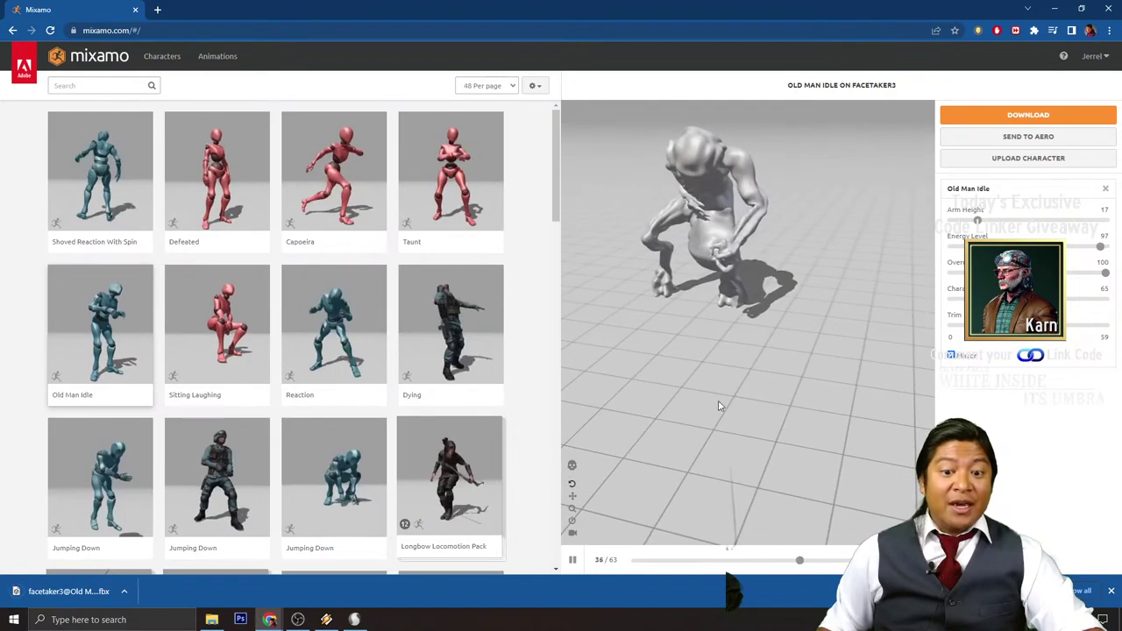
- Arrange the Mixamo and Sculptris windows side by side so the whole Facetaker3 sculpt can be compared with its animated version
double_click(585, 14)
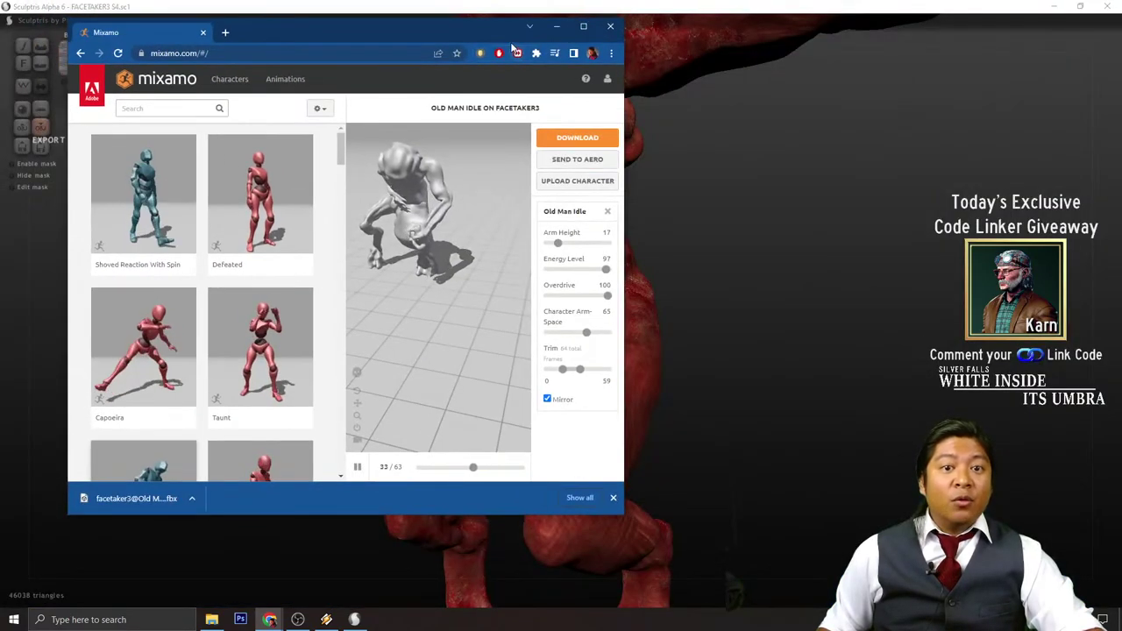
mouse_move(491, 31)
left_mouse_down()
mouse_move(405, 12)
mouse_move(910, 27)
mouse_move(953, 46)
left_mouse_up()
double_click(932, 11)
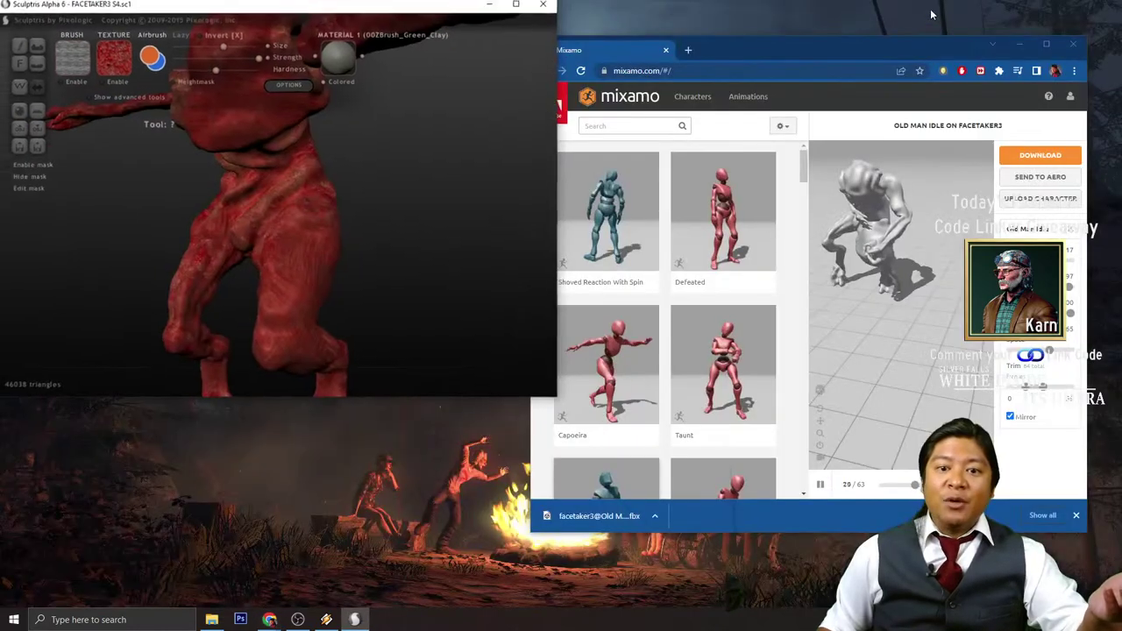
left_click_drag(559, 398, 714, 582)
scroll(420, 291, "down", 5)
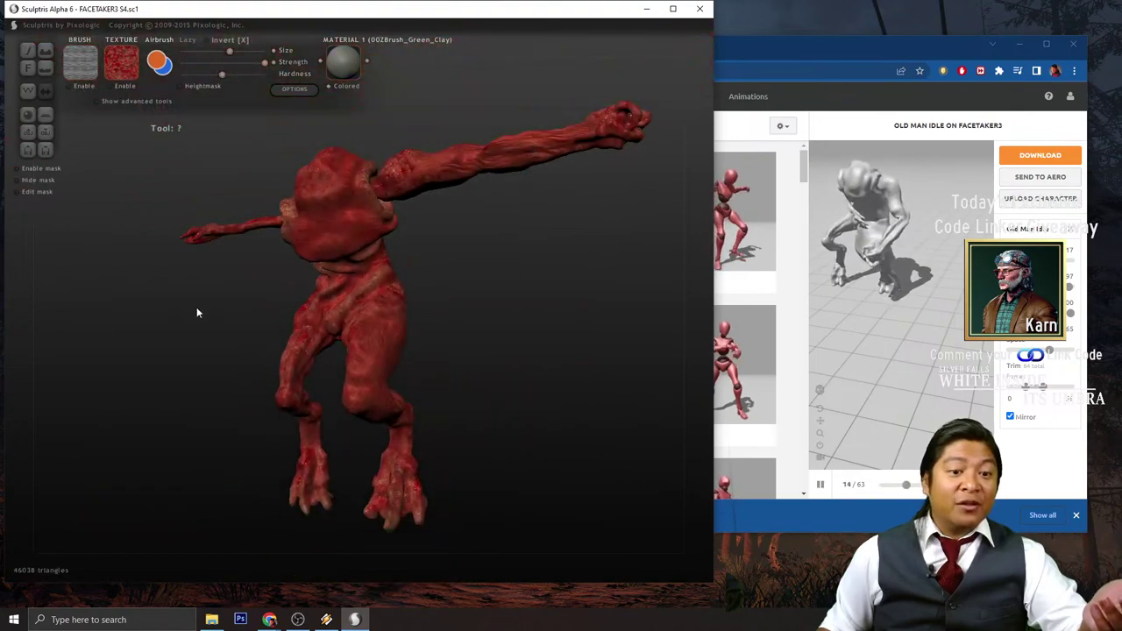
mouse_move(197, 312)
left_mouse_down()
mouse_move(173, 350)
mouse_move(113, 306)
left_mouse_up()
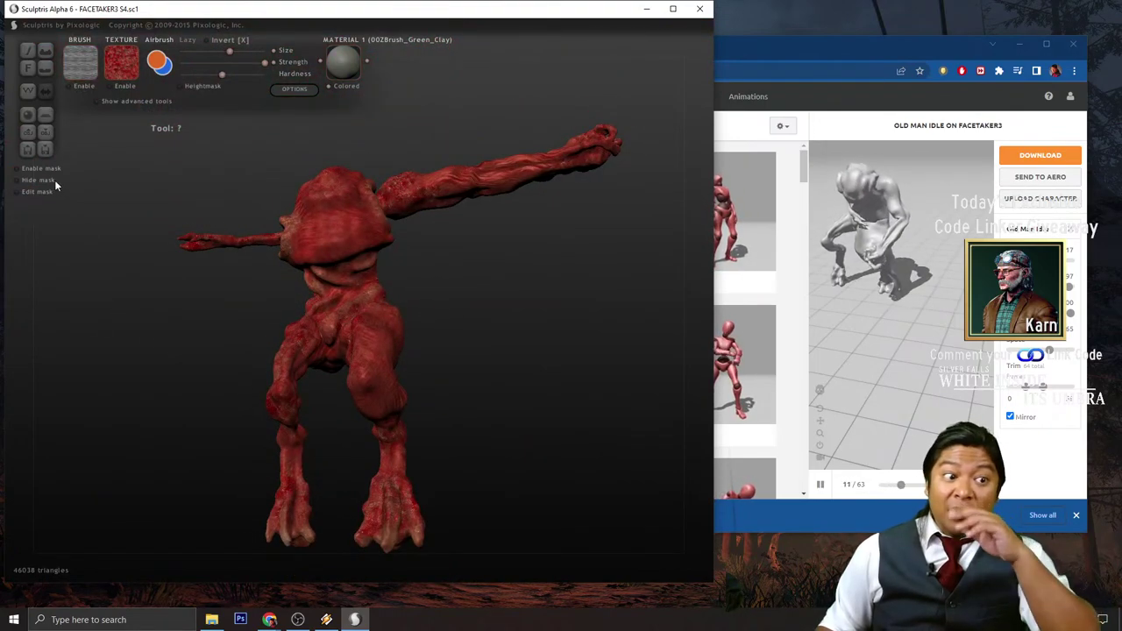
- Open the sculpture Facetaker1 s3.sc1 in Sculptris and inspect its full four-legged body from the front and at an angle
left_click(30, 150)
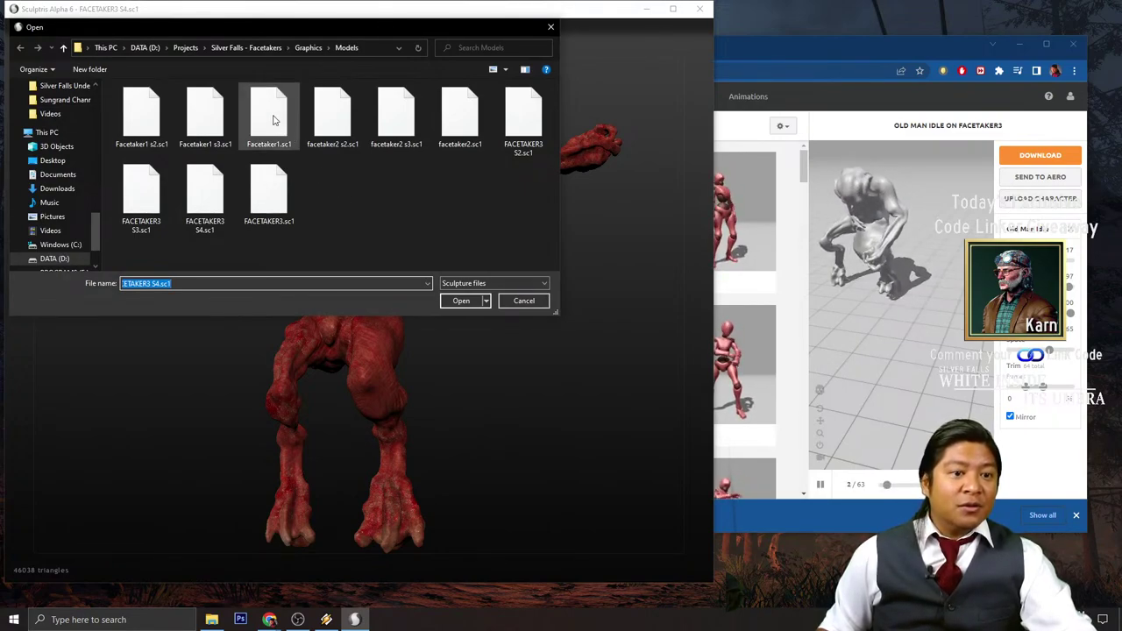
double_click(217, 121)
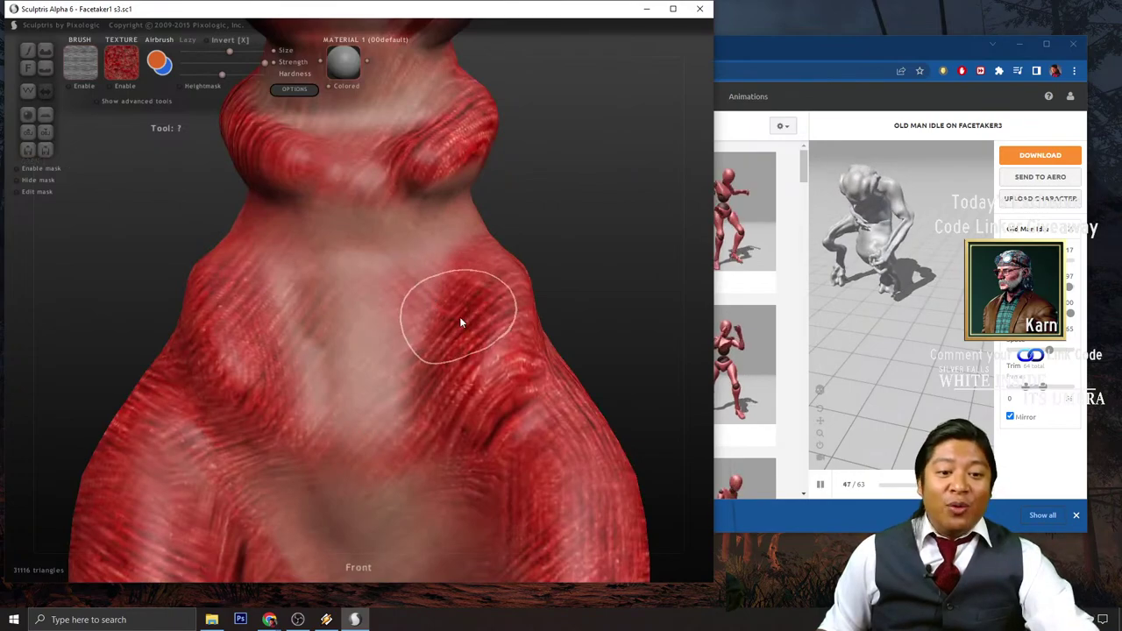
scroll(460, 316, "down", 6)
scroll(452, 342, "down", 5)
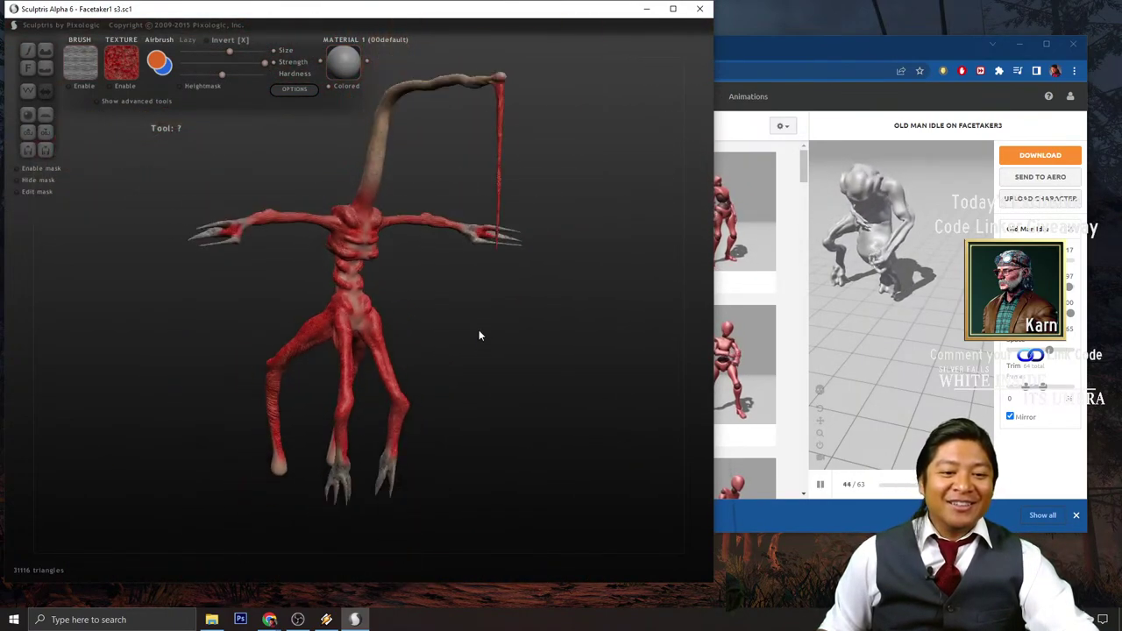
scroll(472, 343, "up", 2)
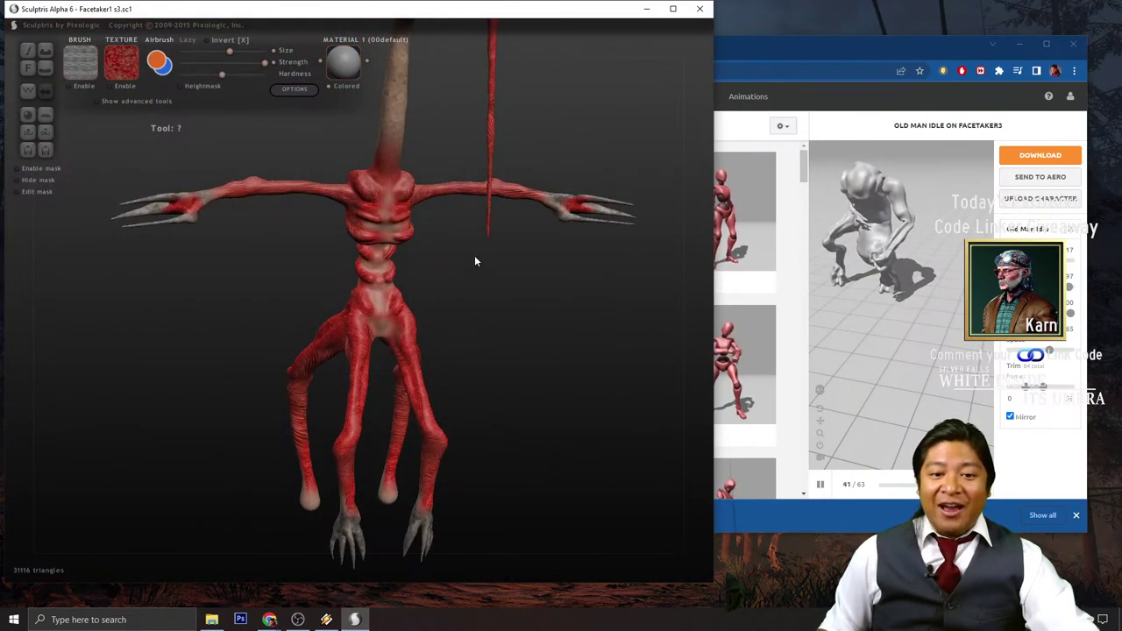
left_click_drag(516, 12, 517, 35)
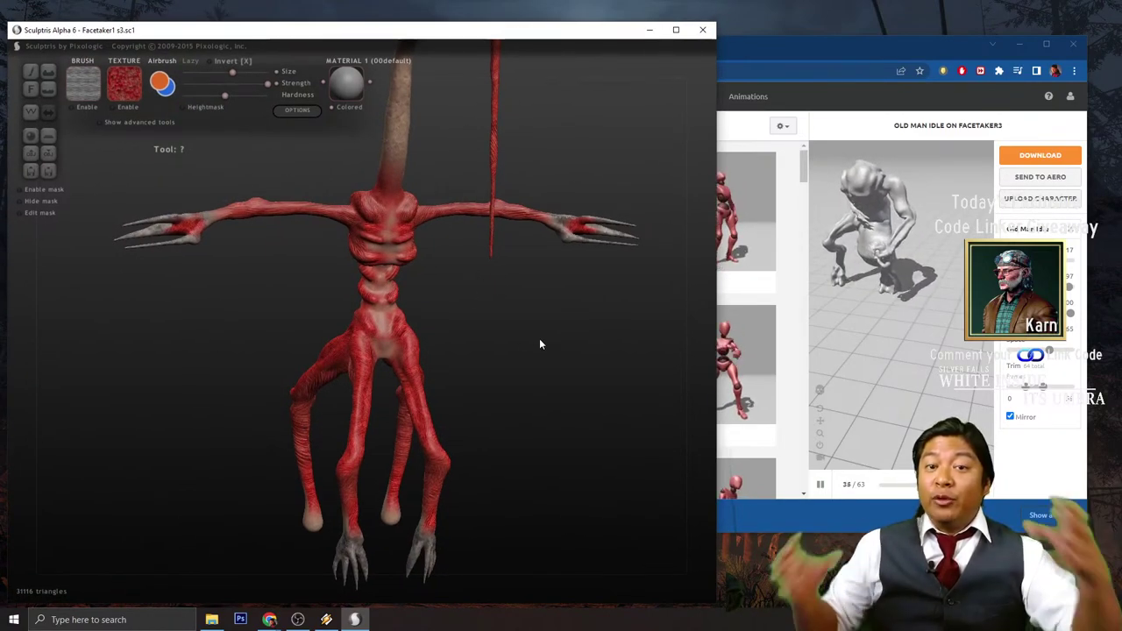
scroll(539, 339, "down", 3)
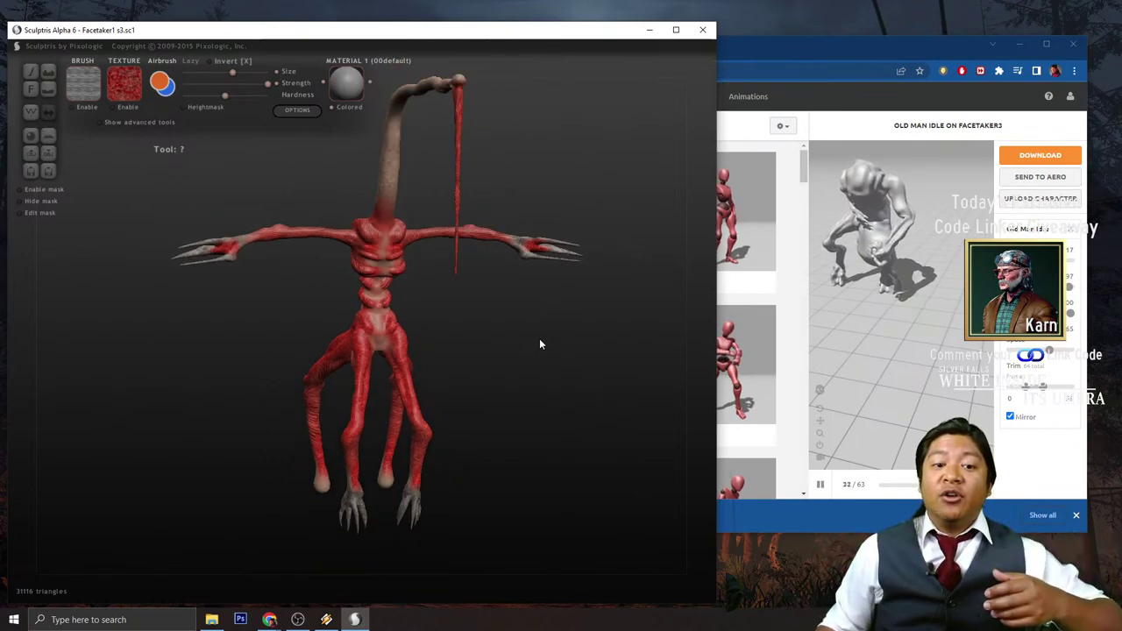
mouse_move(519, 349)
left_mouse_down()
mouse_move(472, 341)
mouse_move(494, 357)
left_mouse_up()
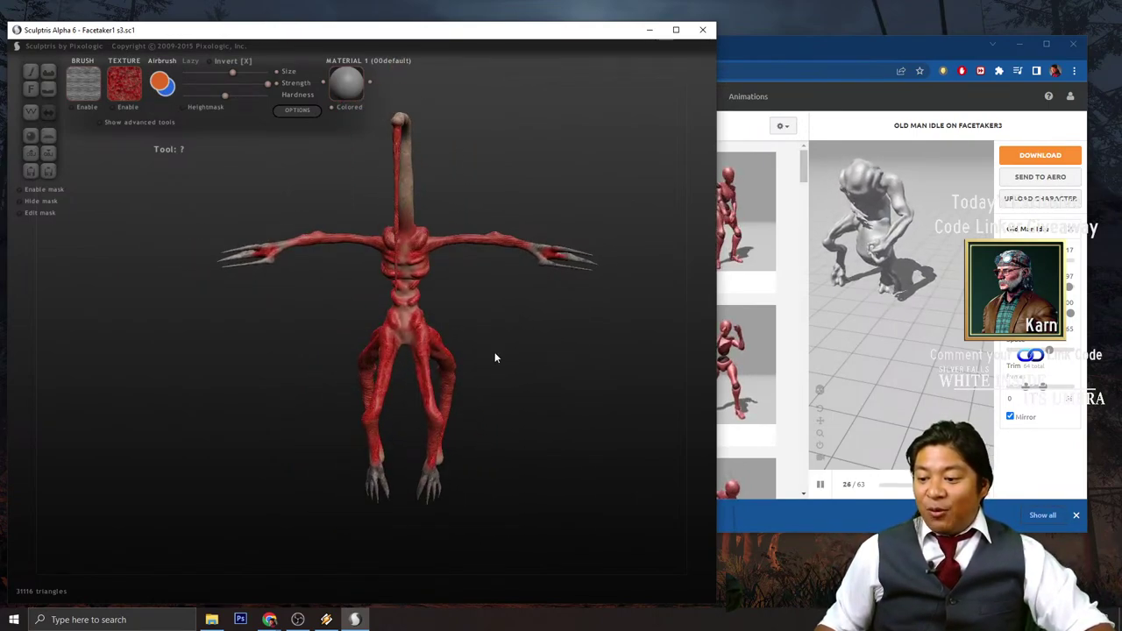
left_click_drag(476, 333, 509, 331)
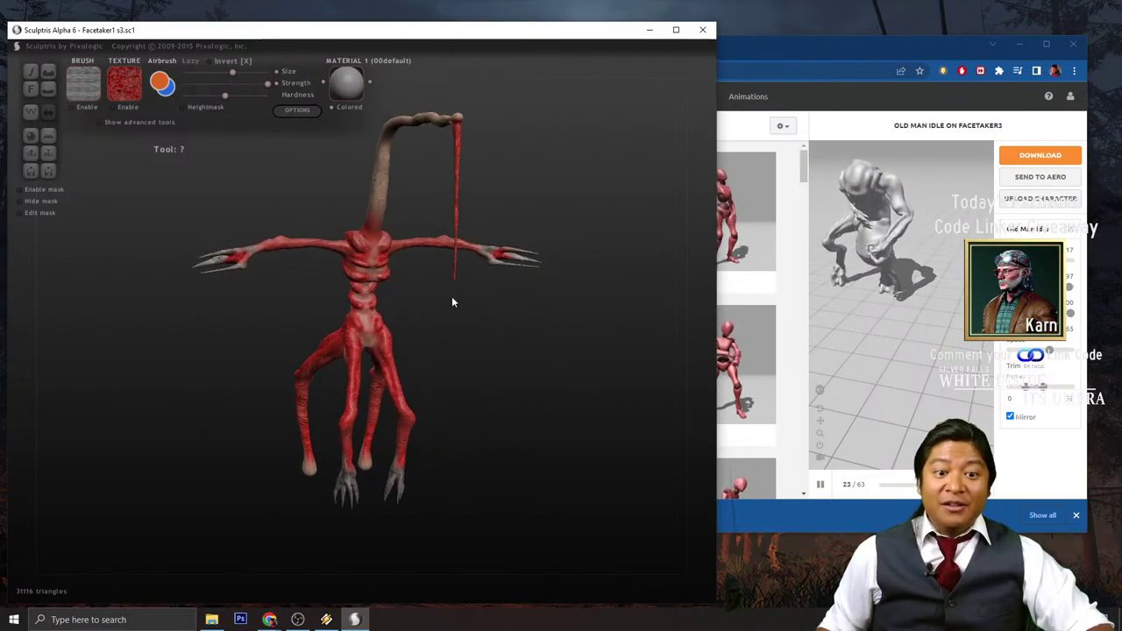
- Switch to the Mixamo window, enlarge it and search the animations for "dance"
left_click(833, 55)
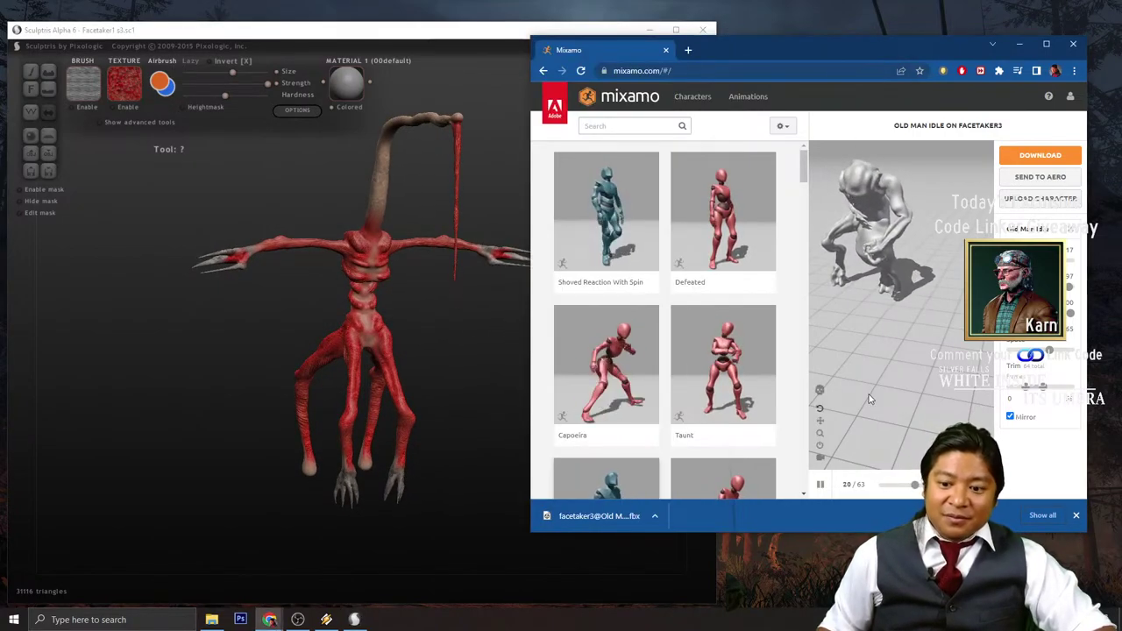
left_click_drag(871, 531, 732, 606)
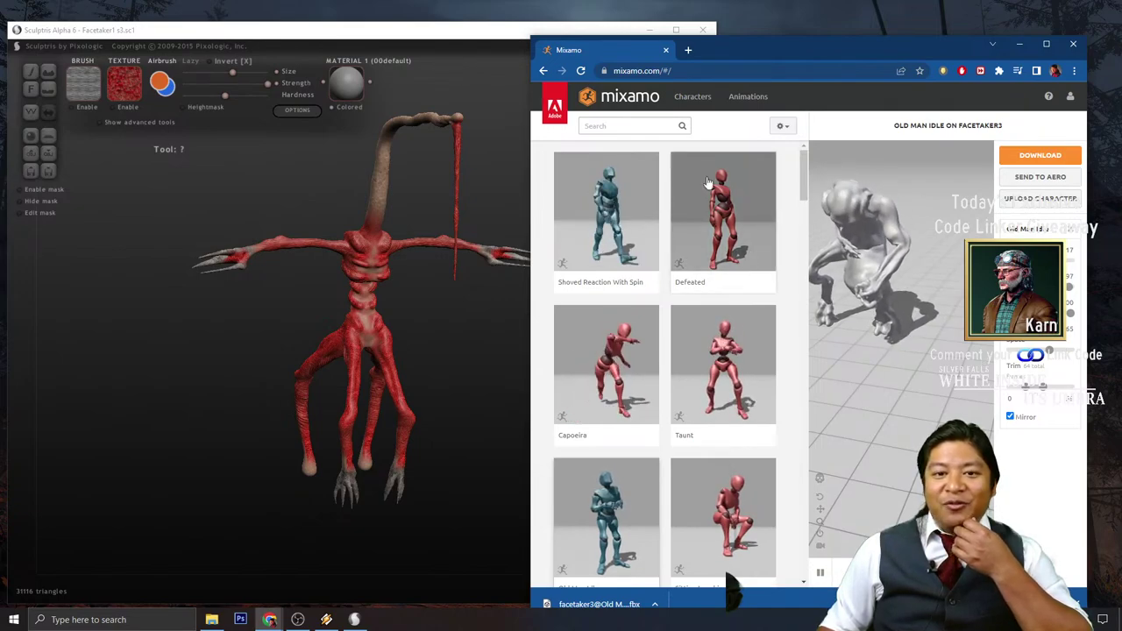
left_click(618, 125)
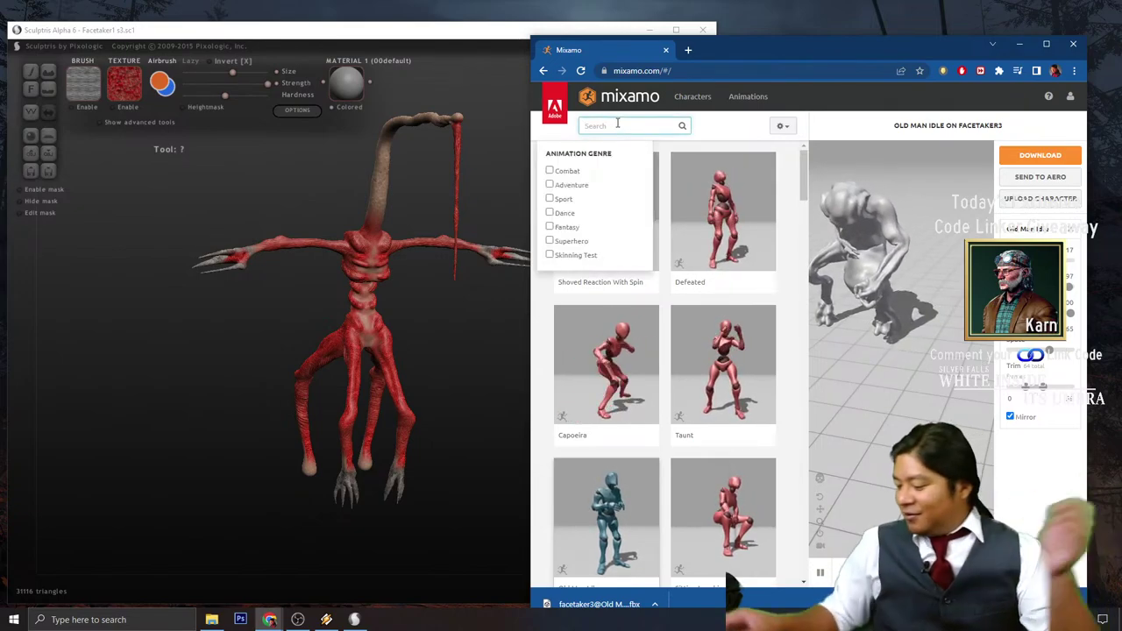
type("dance")
key("Return")
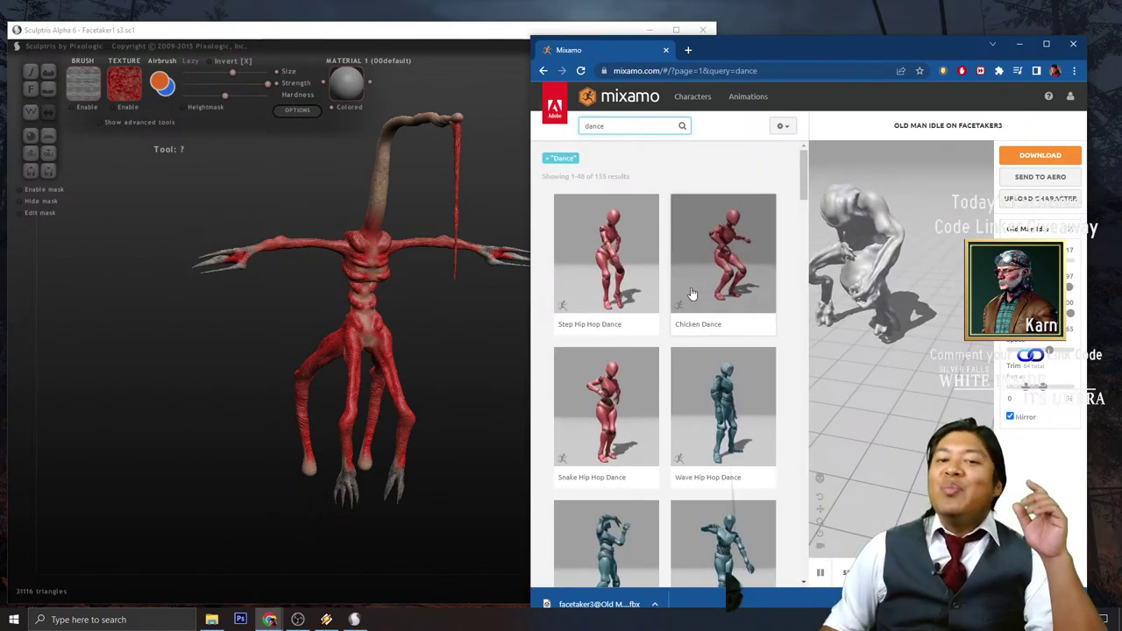
- Try the Chicken Dance and Wave Hip Hop Dance animations on the Facetaker3 character
left_click(697, 301)
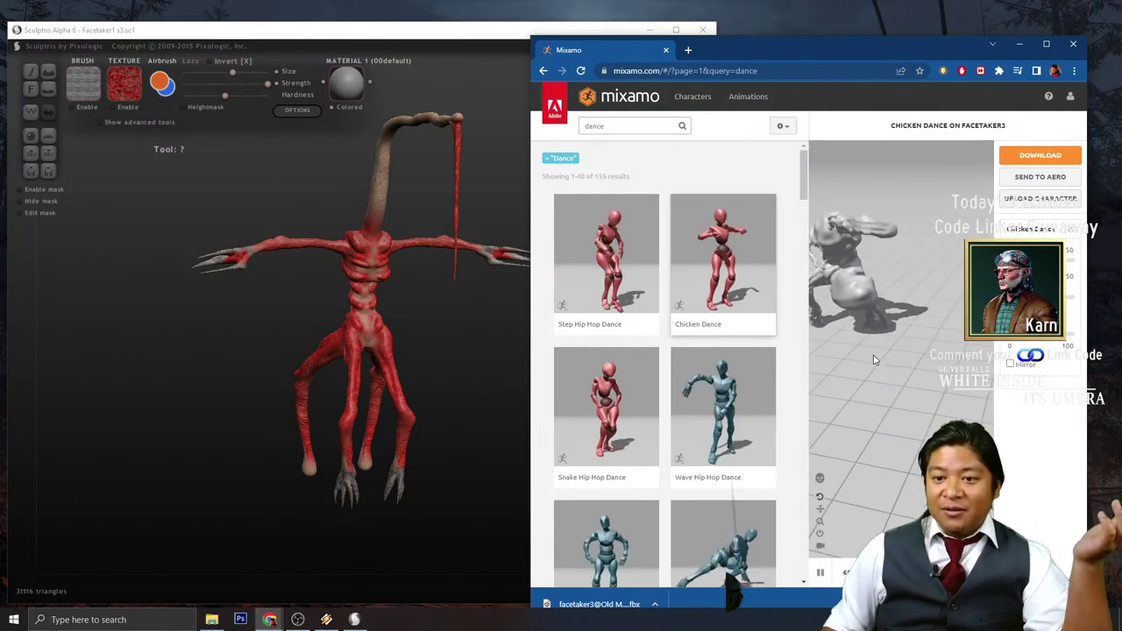
left_click(714, 424)
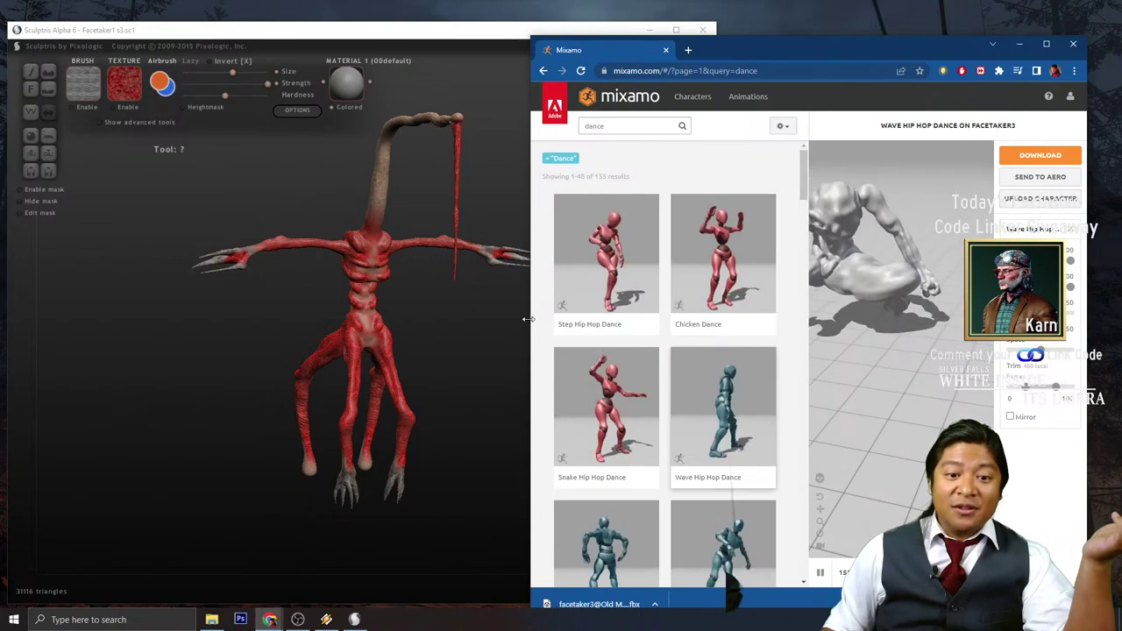
- Apply the Tut Hip Hop Dance animation to the character in a wider Mixamo window and inspect the motion from close up and above
left_click_drag(528, 320, 387, 320)
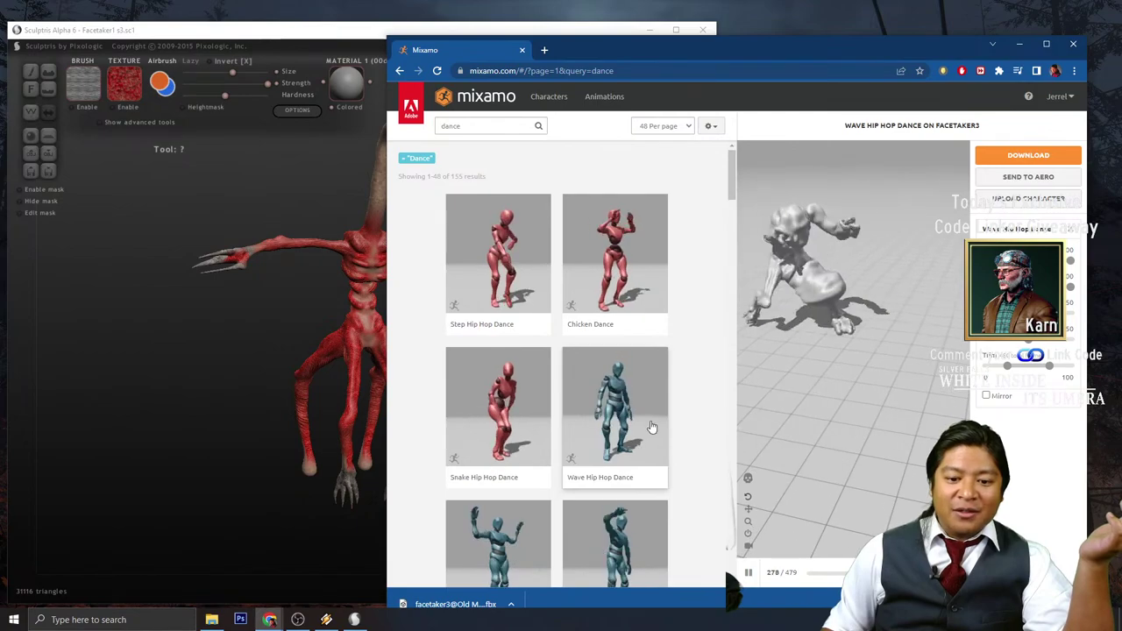
left_click(524, 438)
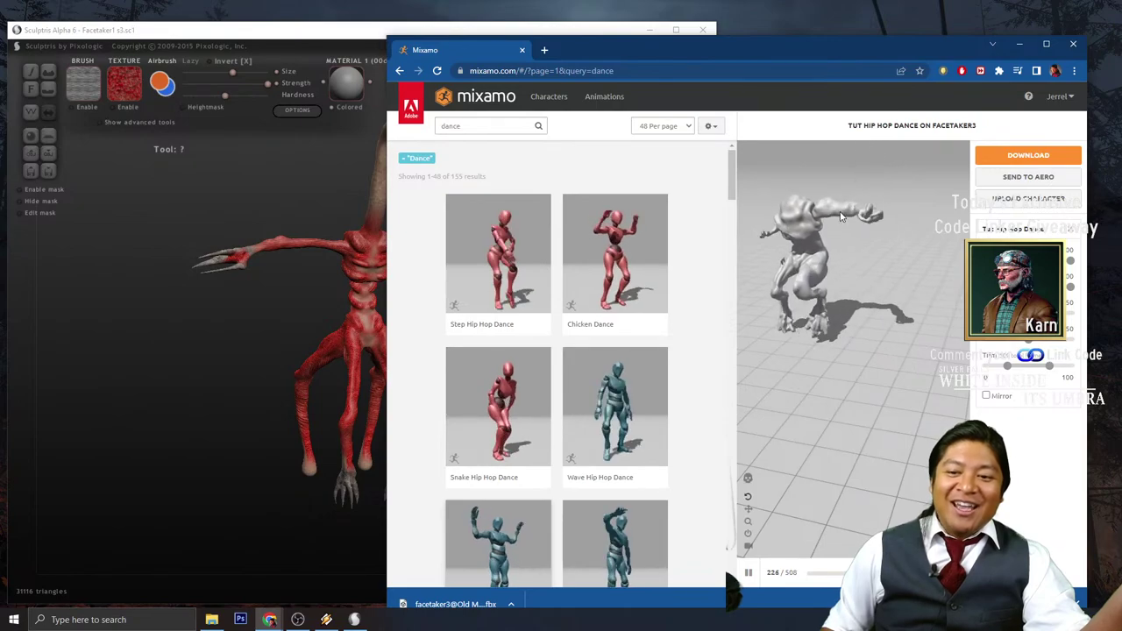
scroll(841, 228, "up", 5)
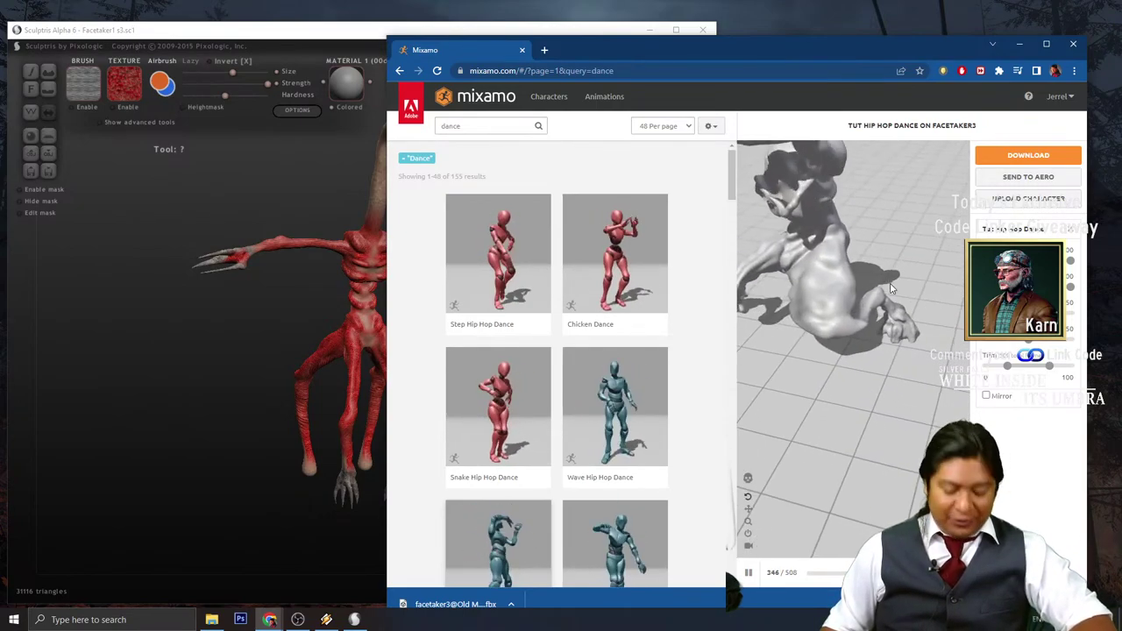
left_click_drag(902, 296, 913, 269)
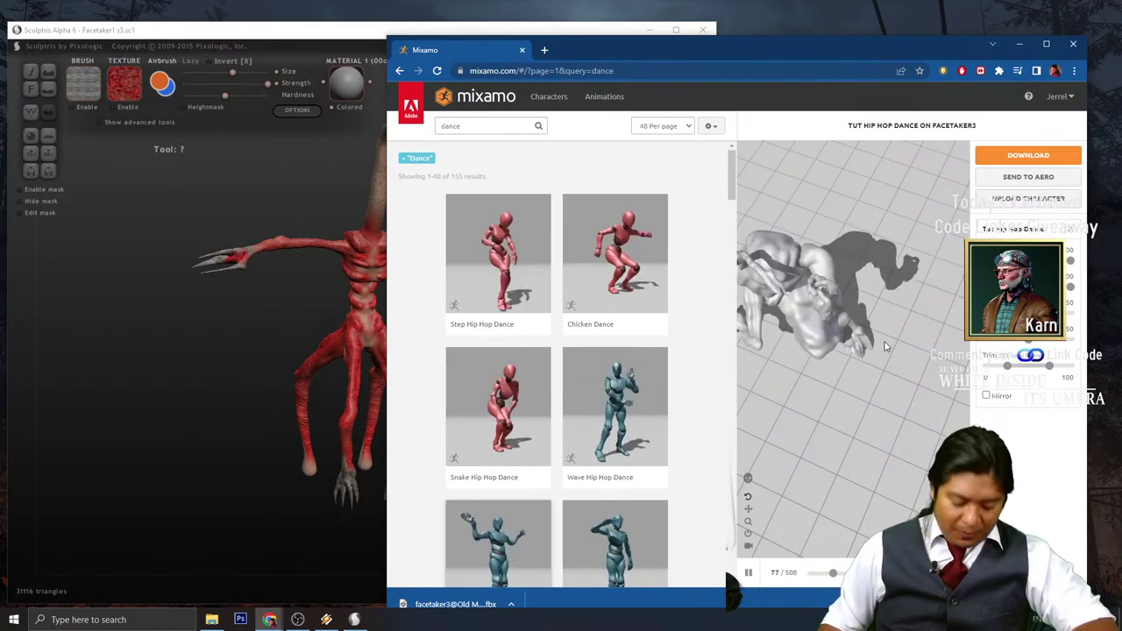
left_click_drag(841, 361, 817, 396)
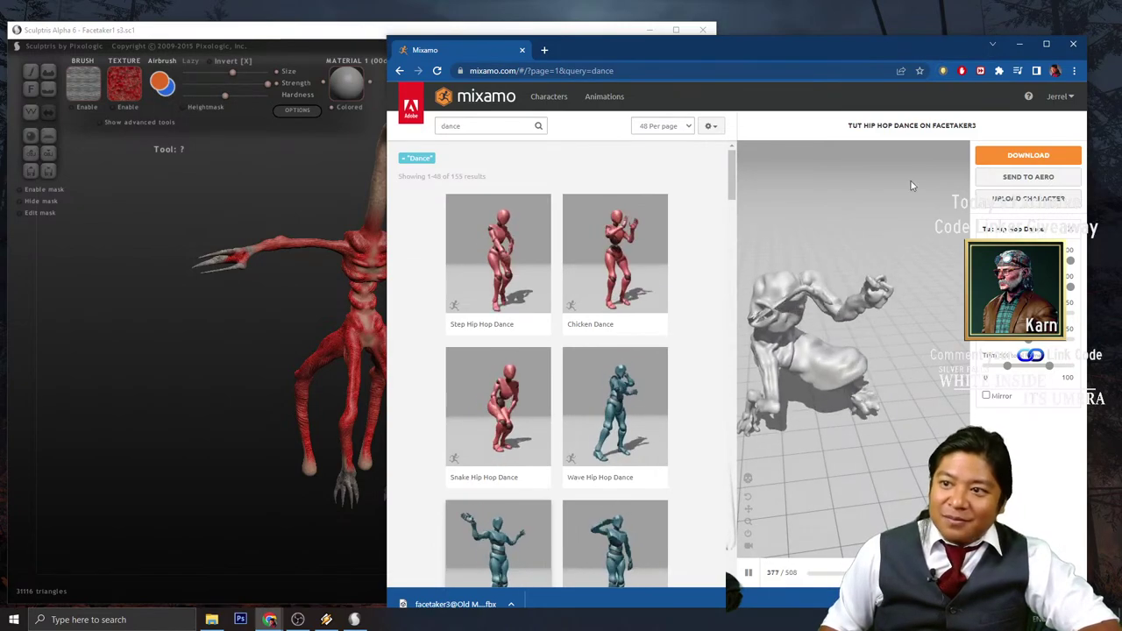
- Widen and reposition the Mixamo window so the animation list and the dancing character preview have more room
left_click_drag(915, 54, 1097, 57)
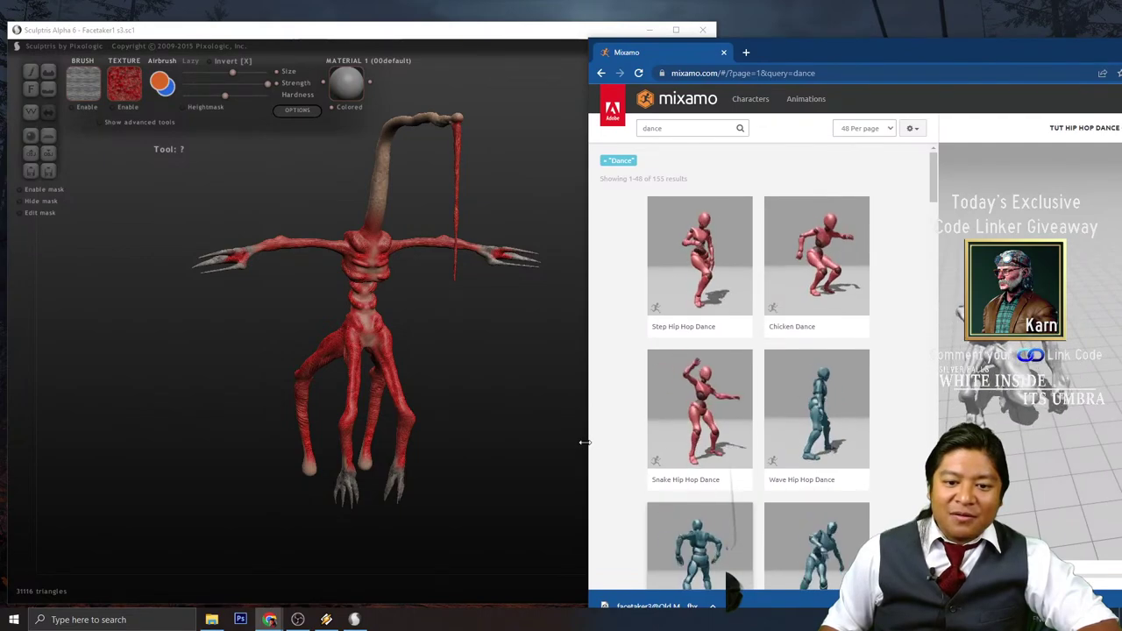
left_click_drag(584, 443, 361, 437)
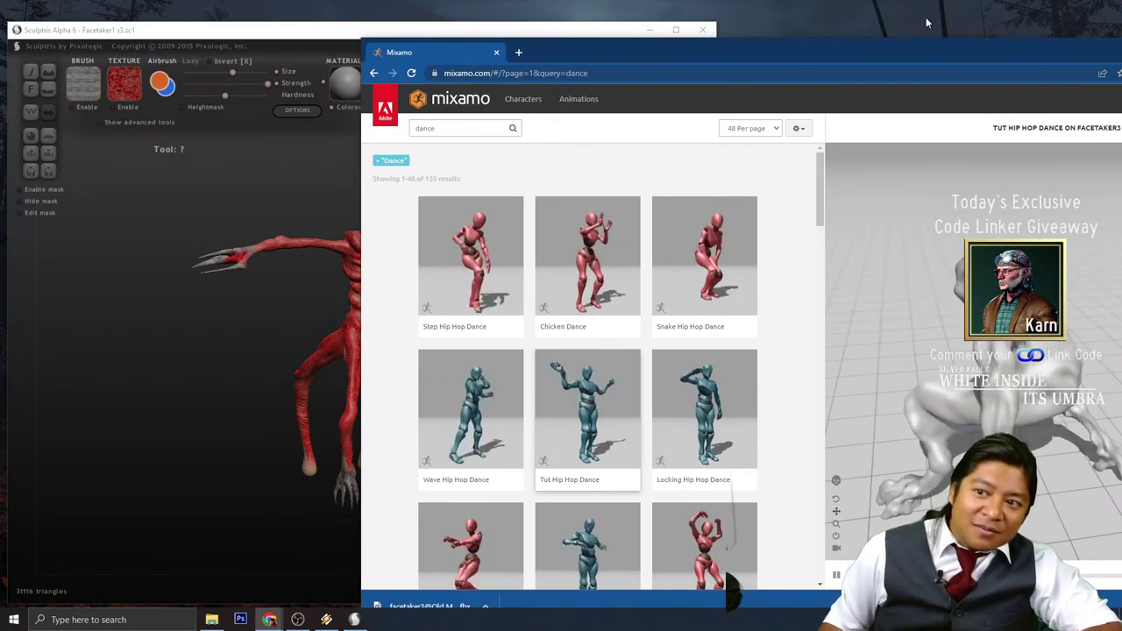
left_click_drag(921, 53, 873, 58)
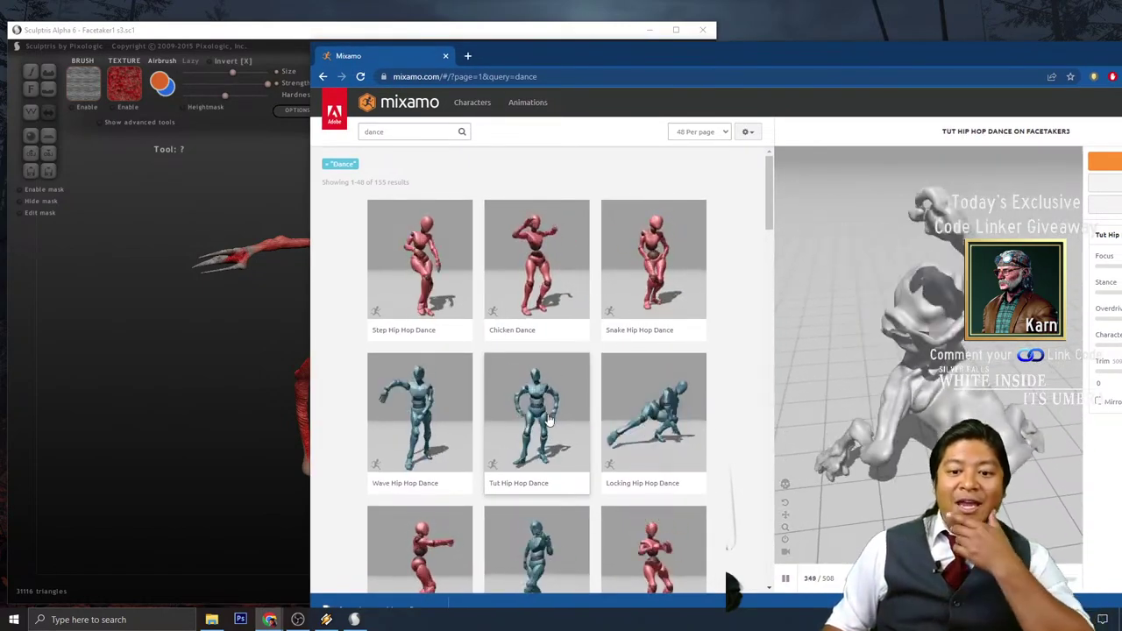
- Try the Slide Hip Hop Dance and Locking Hip Hop Dance animations from the "dance" results on the Facetaker3 character
scroll(526, 423, "down", 2)
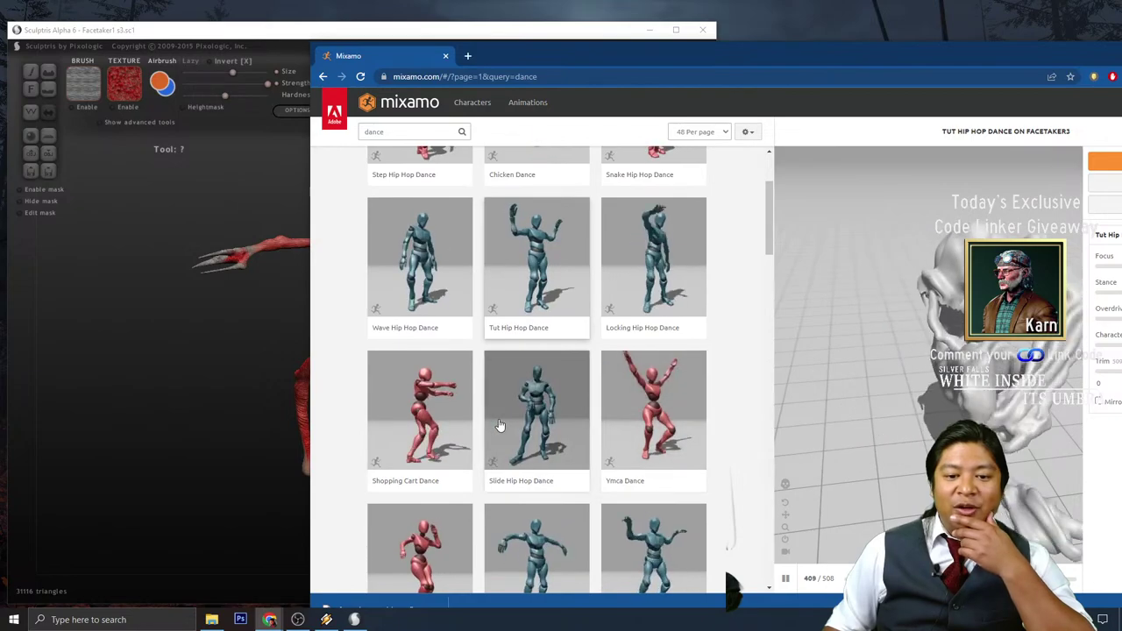
left_click(521, 431)
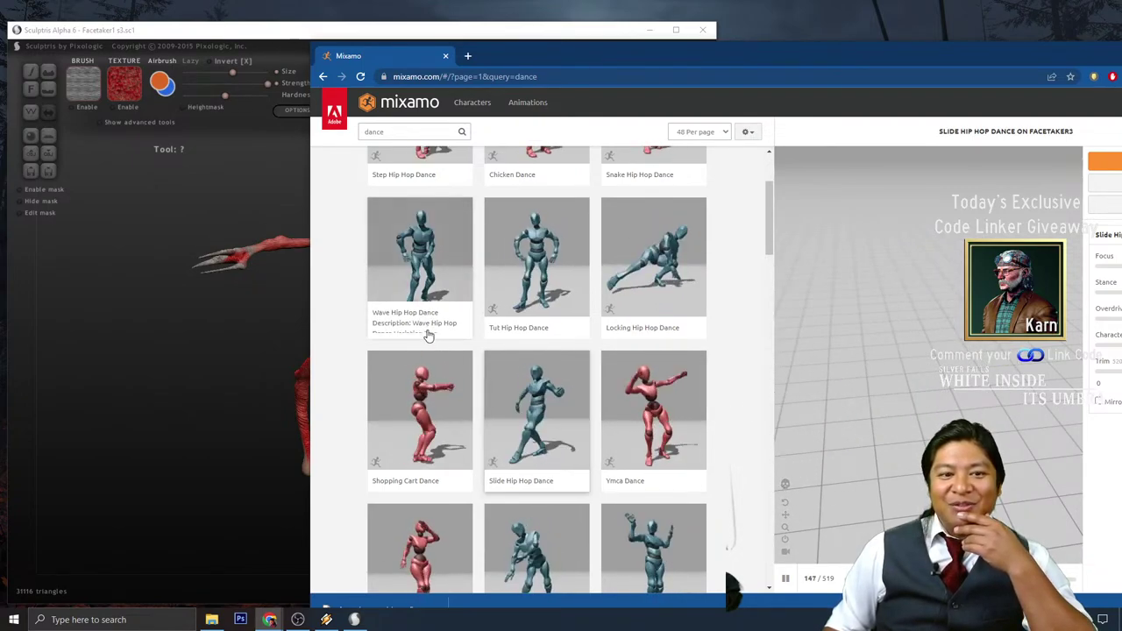
scroll(428, 335, "up", 2)
left_click(410, 131)
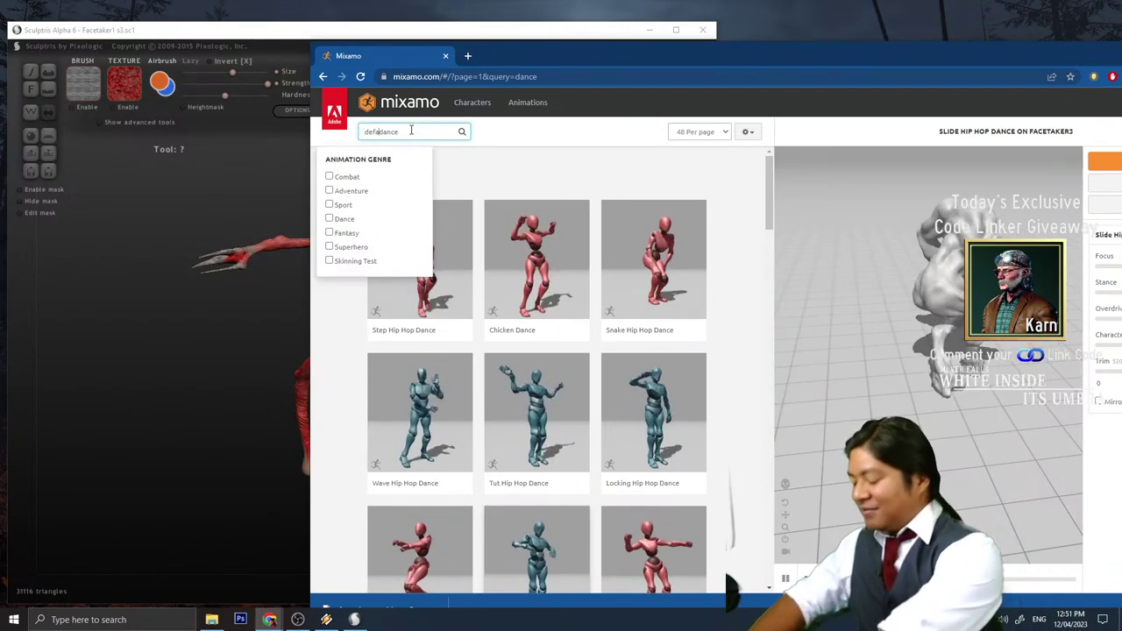
key("Return")
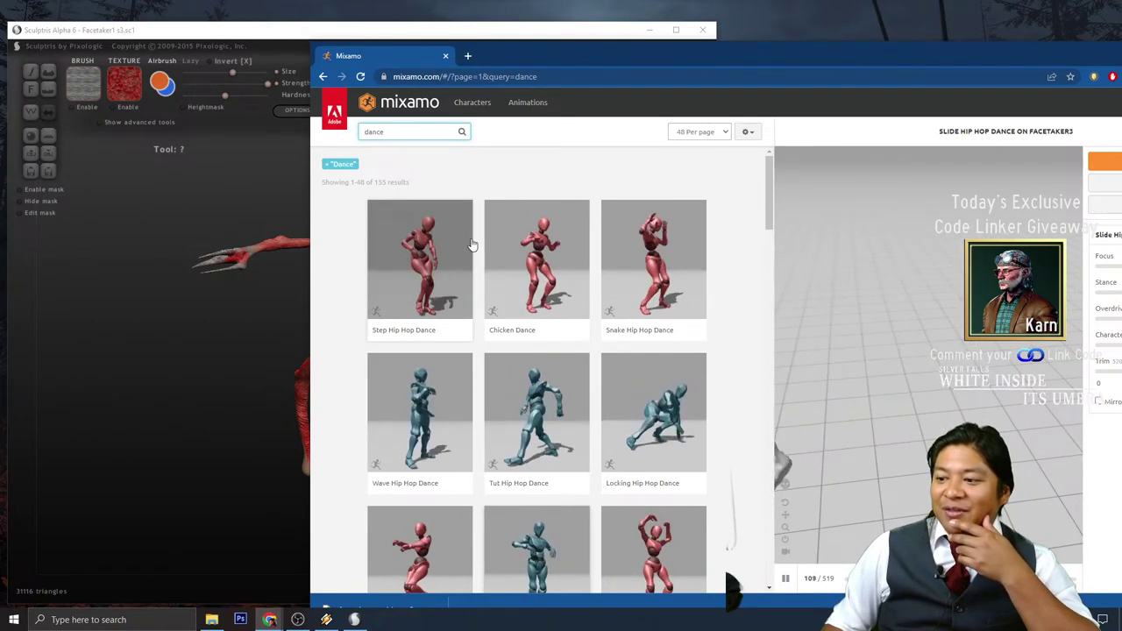
left_click(533, 441)
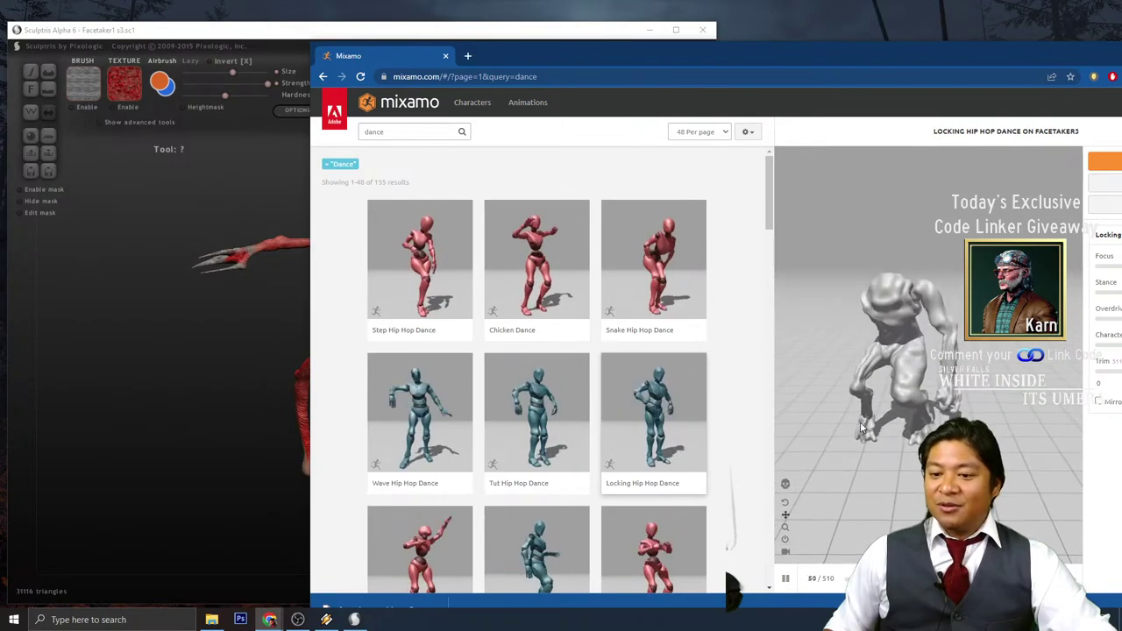
scroll(647, 412, "down", 1)
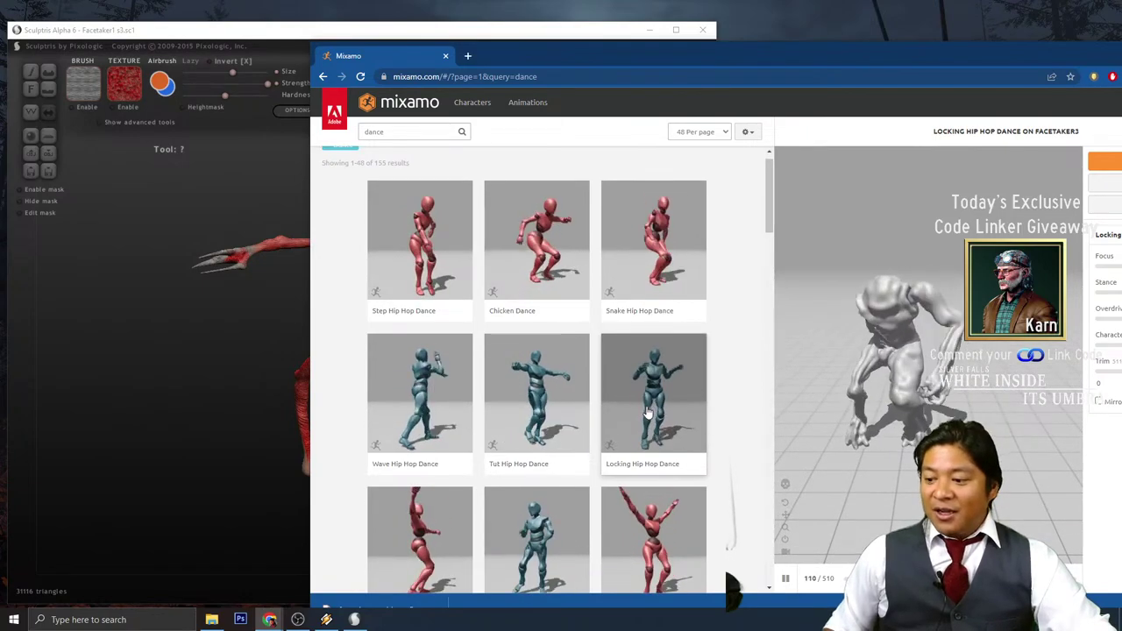
- Search the animations for "gangman" in place of "dance"
left_click_drag(396, 132, 322, 127)
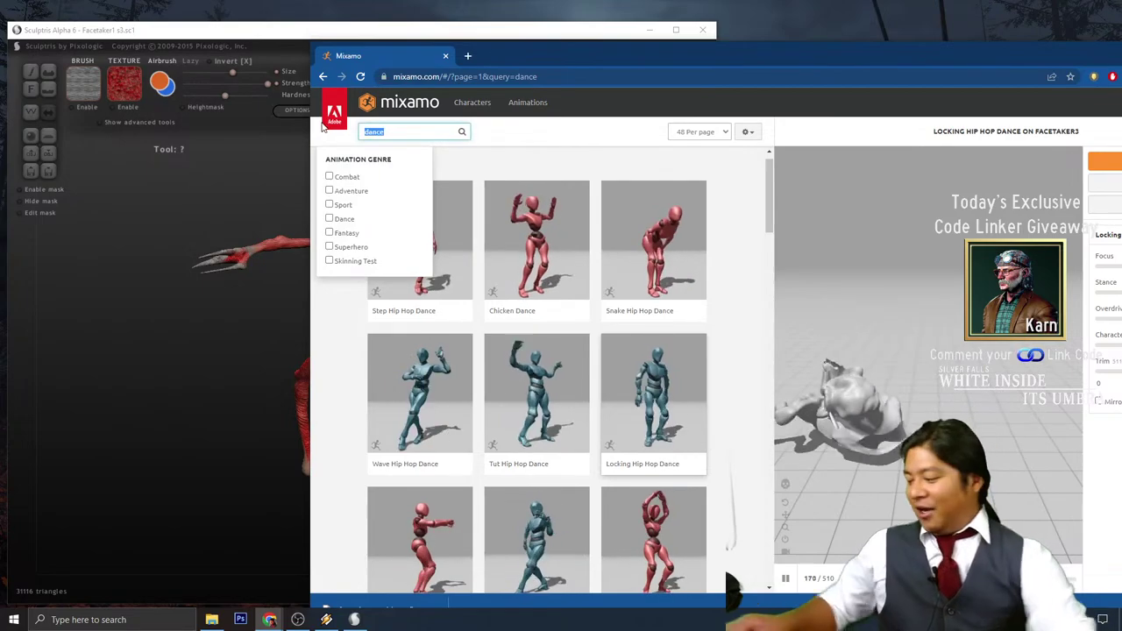
type("gang")
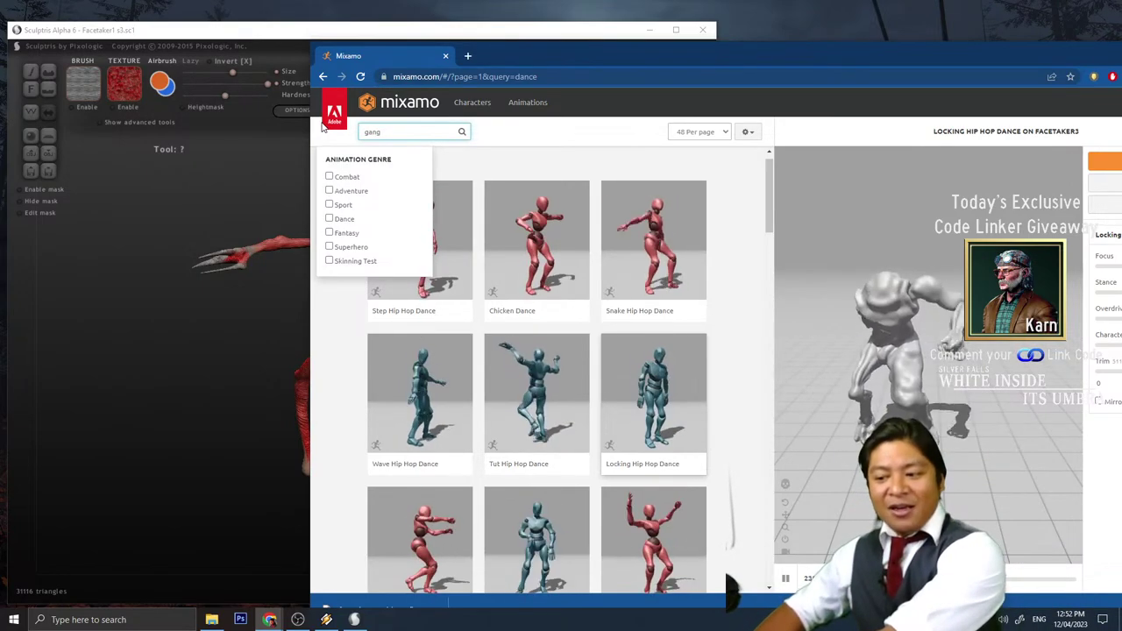
type("man")
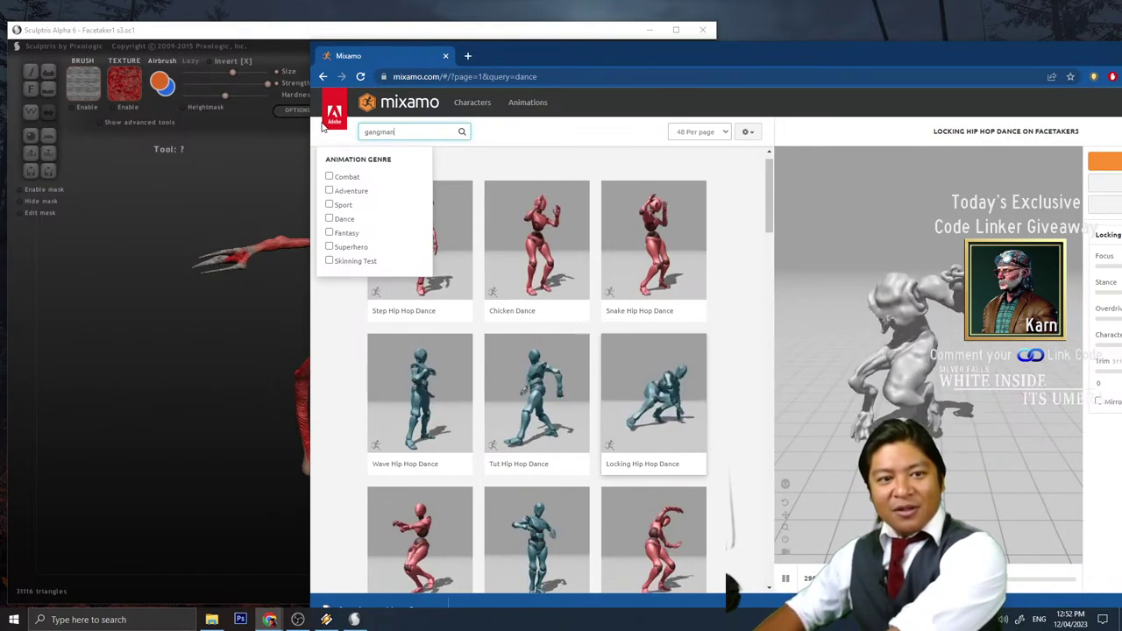
key("Return")
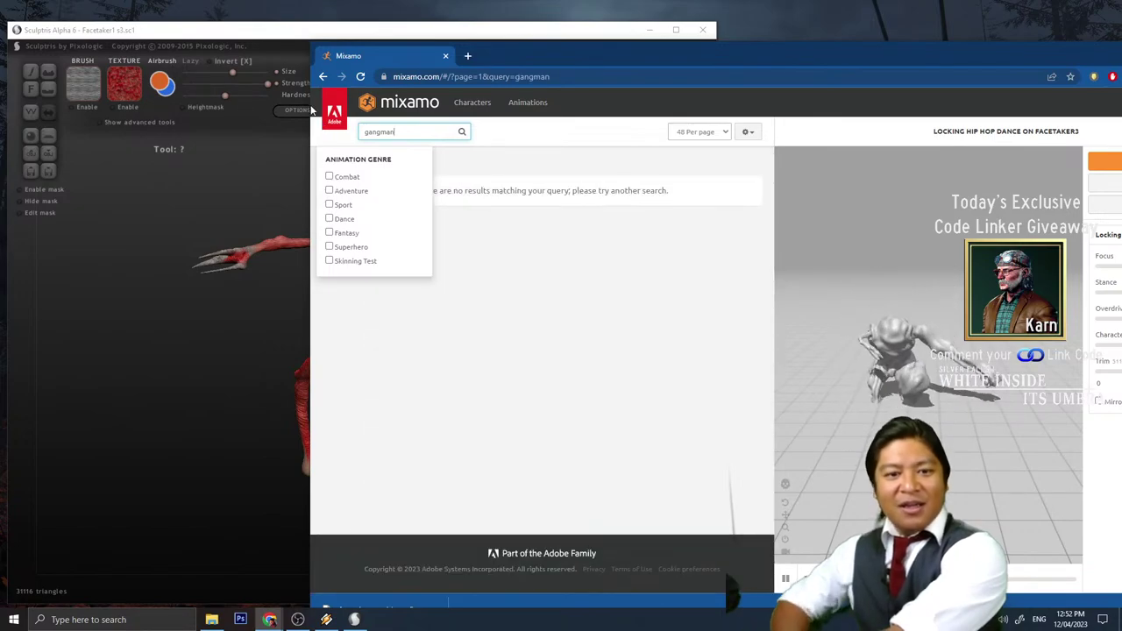
- Search the animations for "gagnam" and try the Gangnam Style animation on the Facetaker3 character
double_click(384, 131)
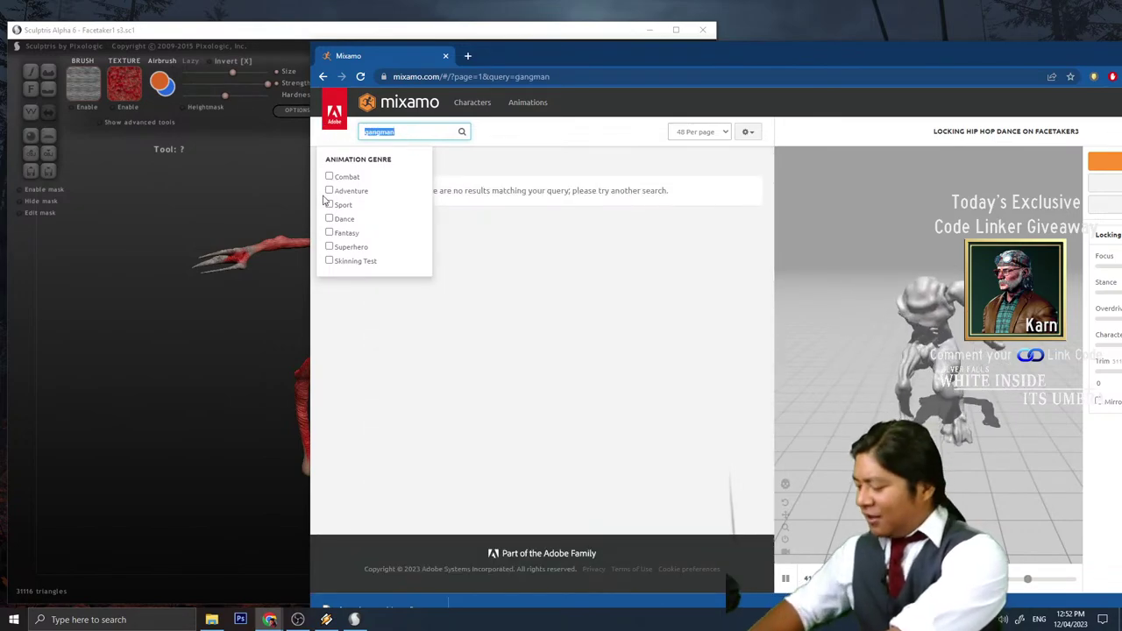
type("gangn")
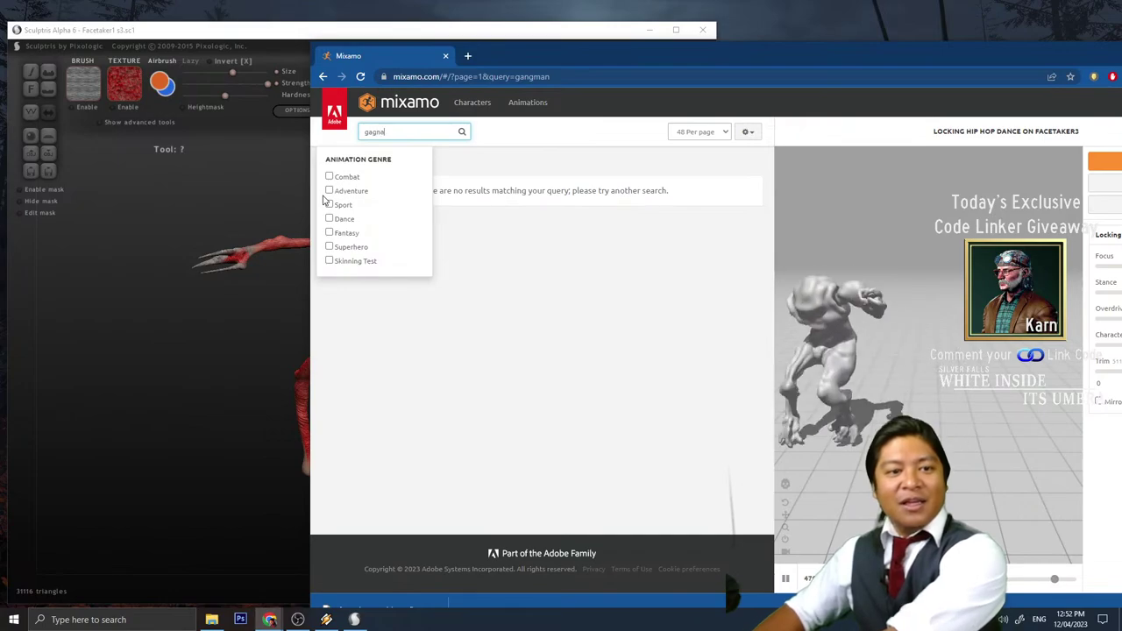
type("m")
key("Return")
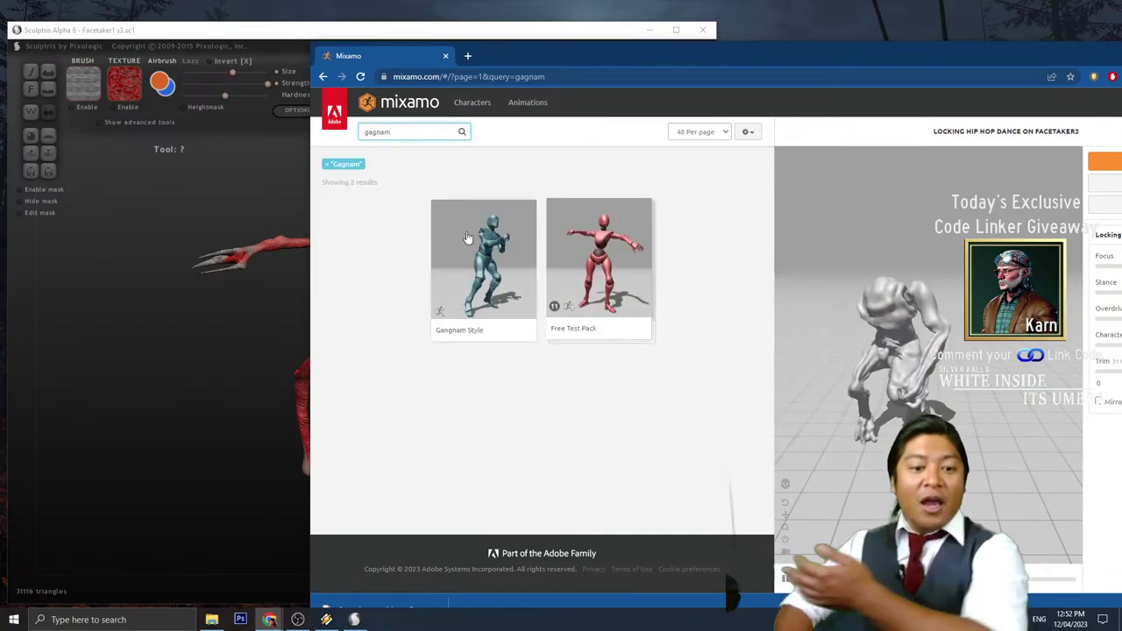
left_click(512, 282)
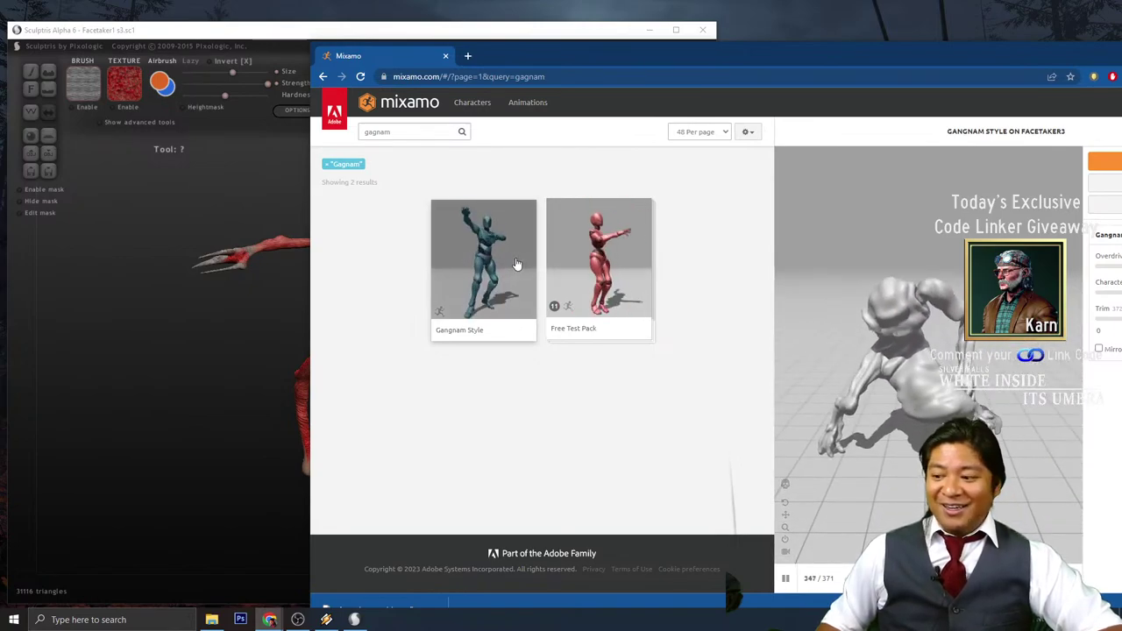
- Search the animation library for "dance" and for "thiller"
double_click(400, 133)
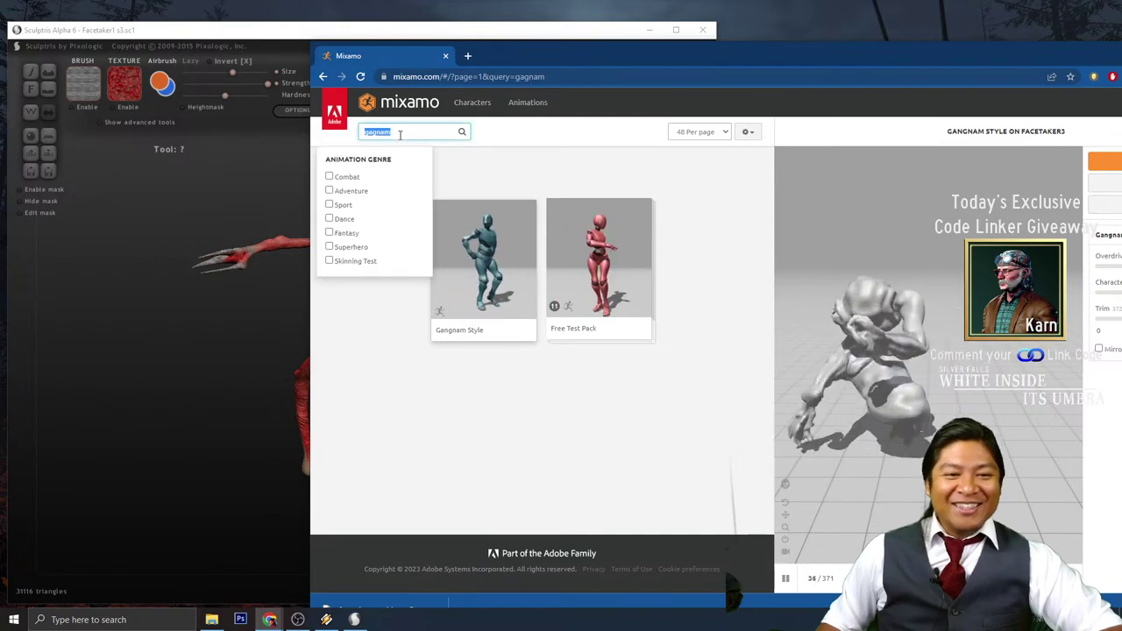
type("dance")
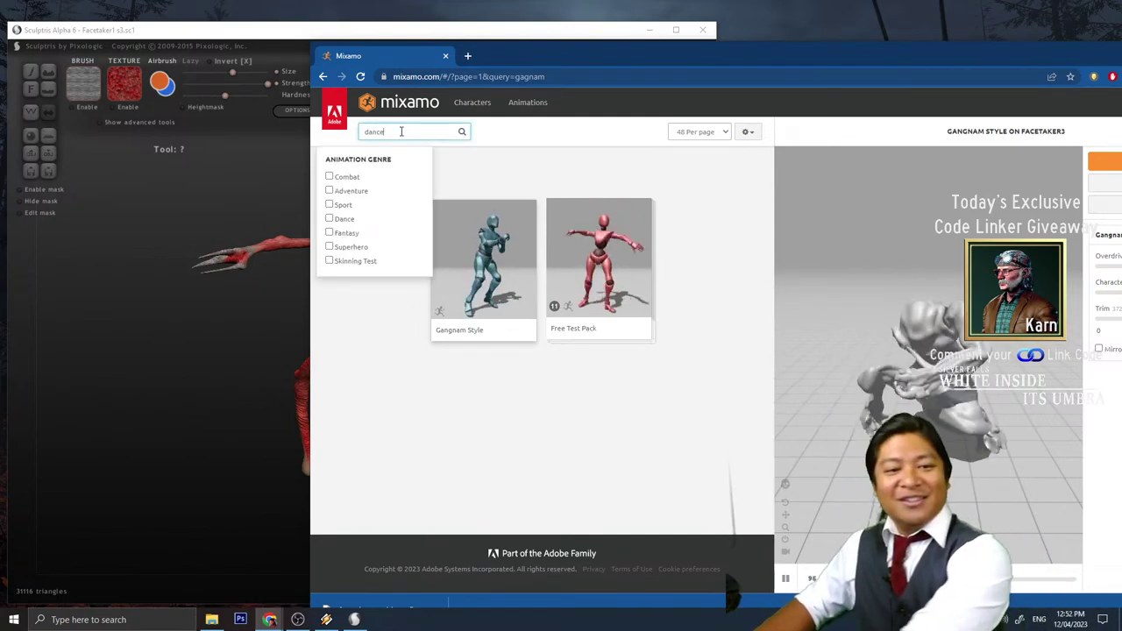
key("Return")
double_click(401, 131)
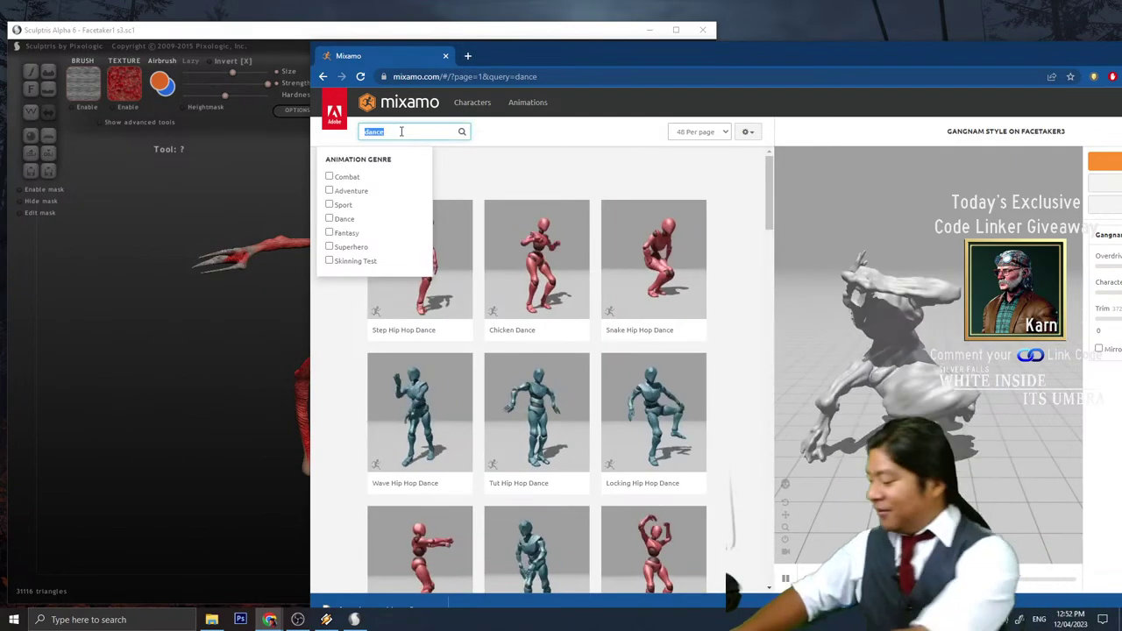
type("thiller")
key("Return")
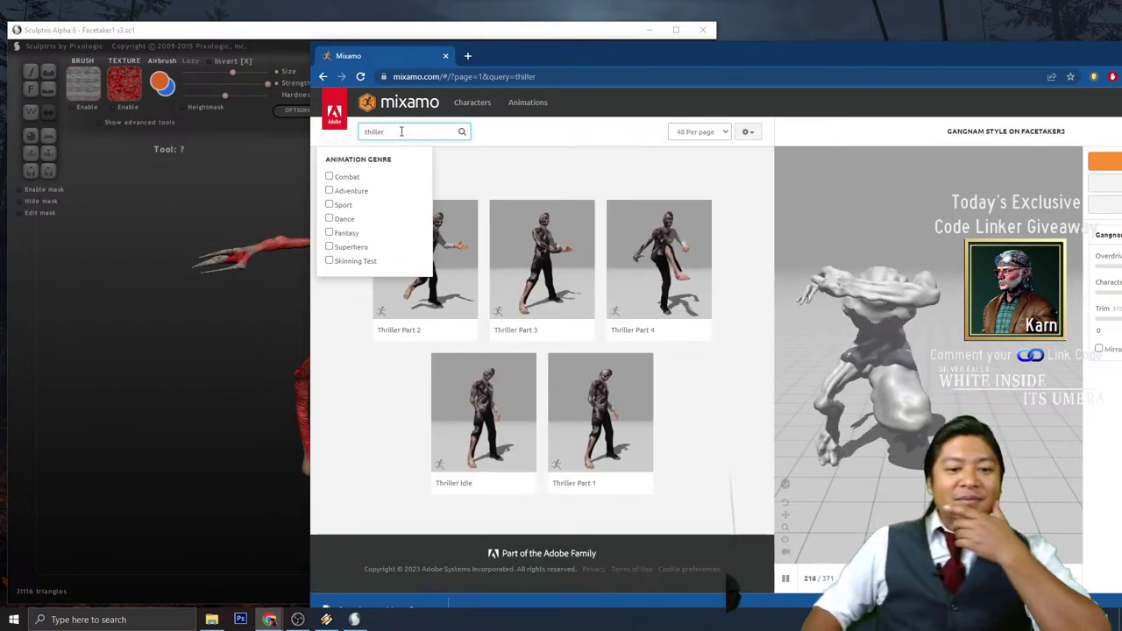
- Try the Thriller Part 3, Part 2, Part 4, Idle and Part 1 animations on the Facetaker3 character
left_click(452, 296)
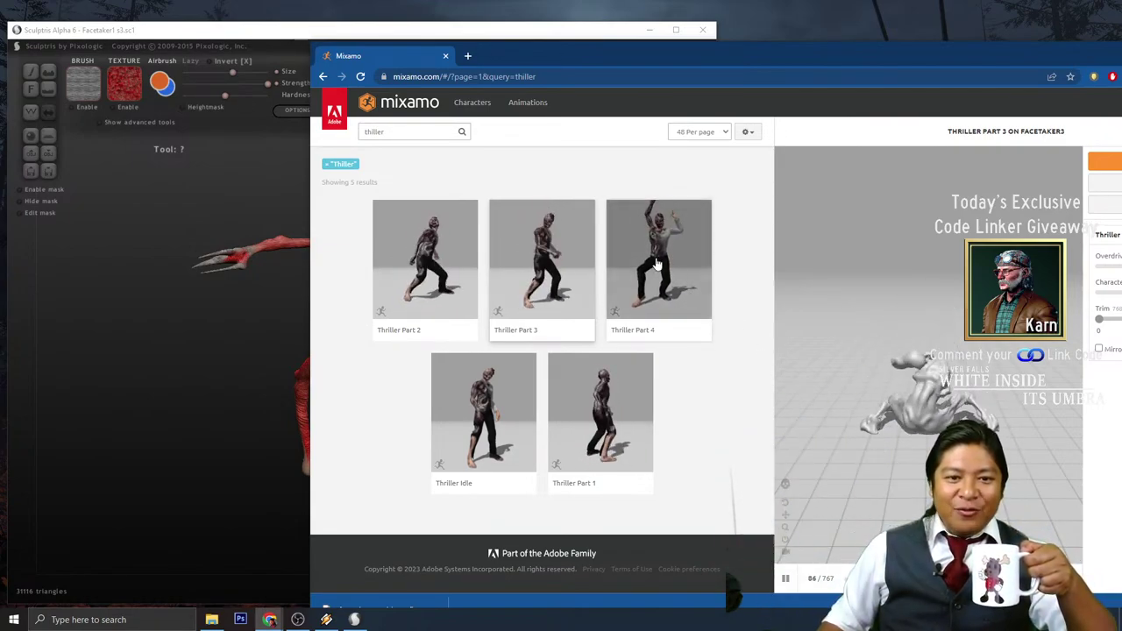
left_click(417, 269)
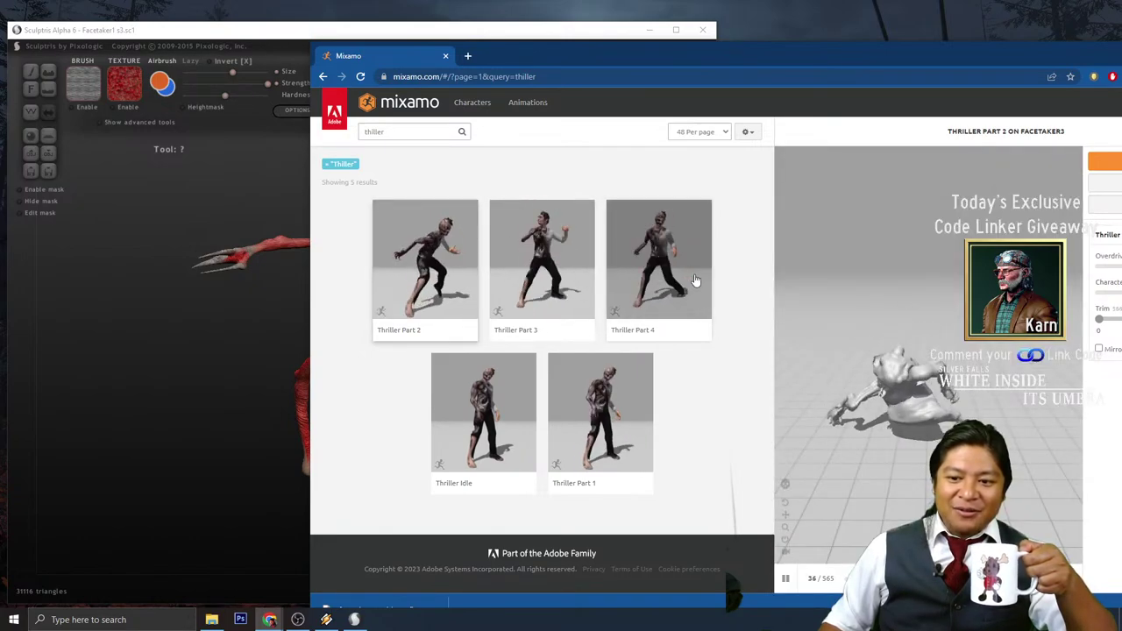
left_click(696, 280)
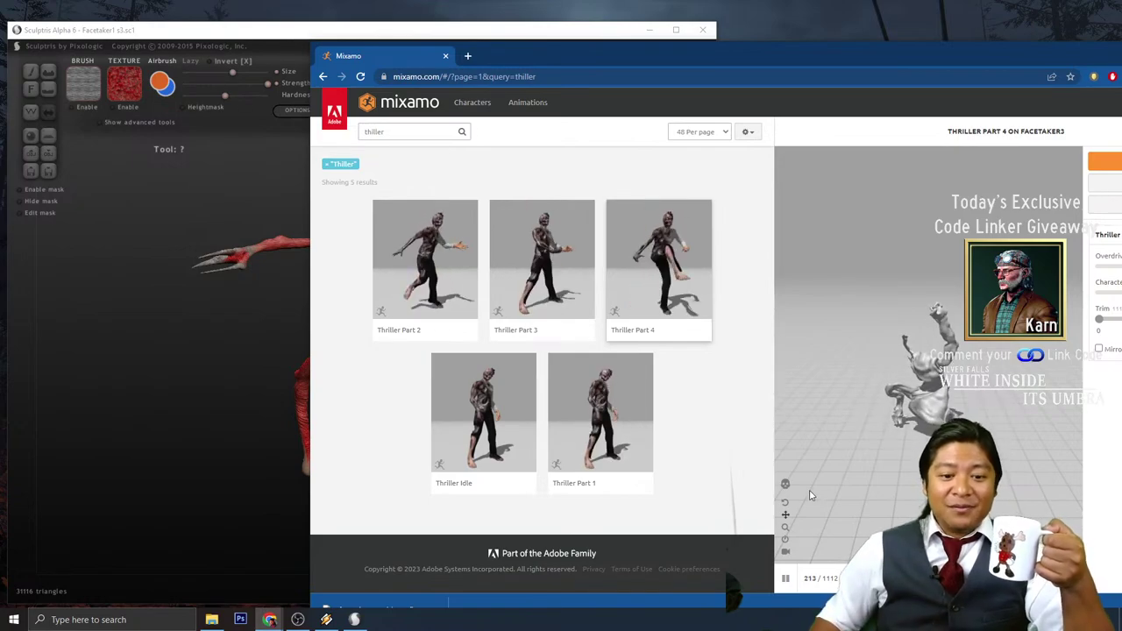
left_click(498, 434)
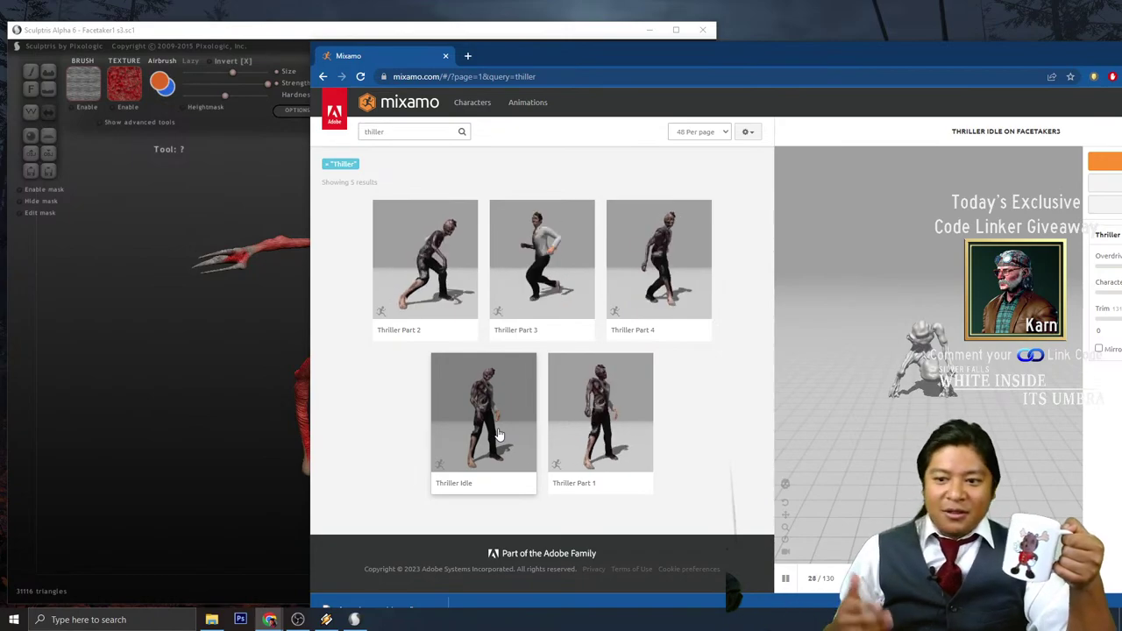
left_click(607, 422)
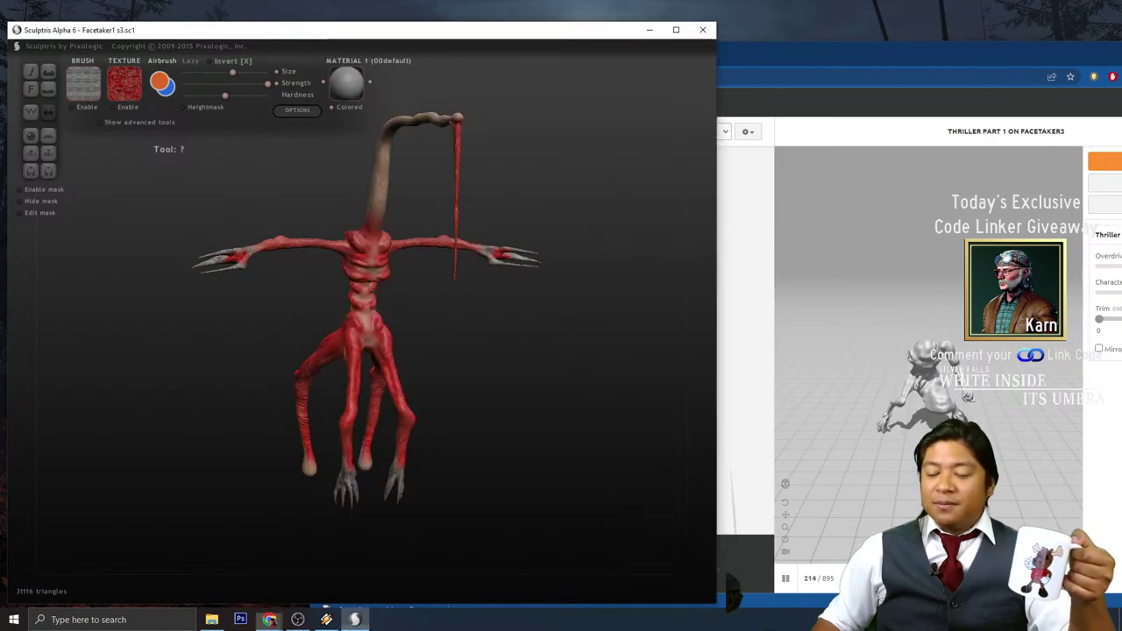
left_click(354, 619)
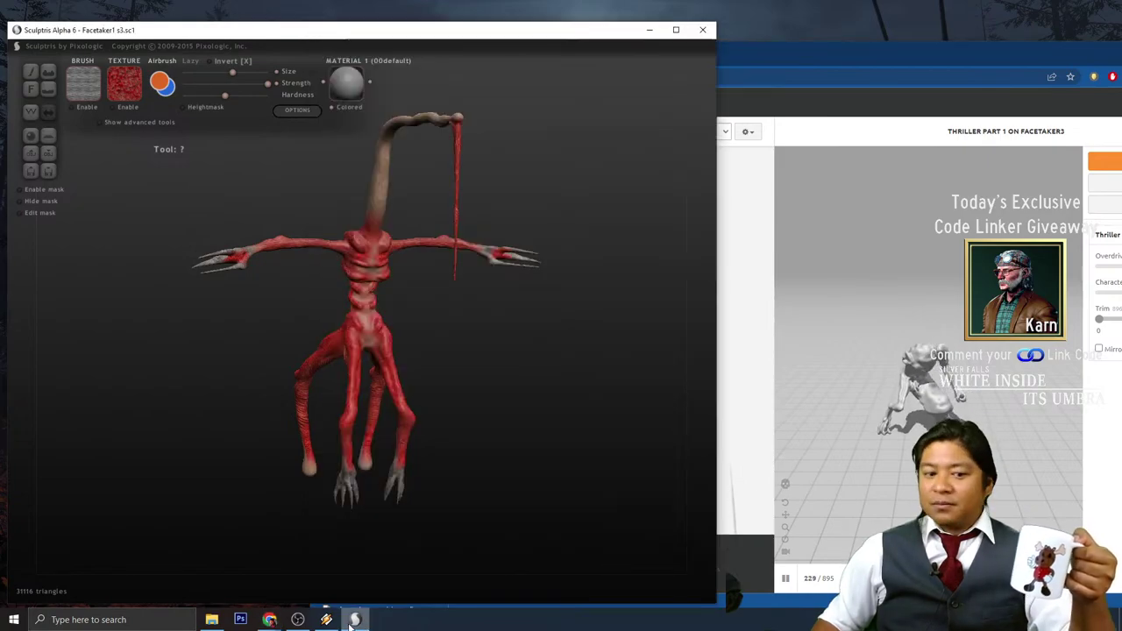
left_click(299, 619)
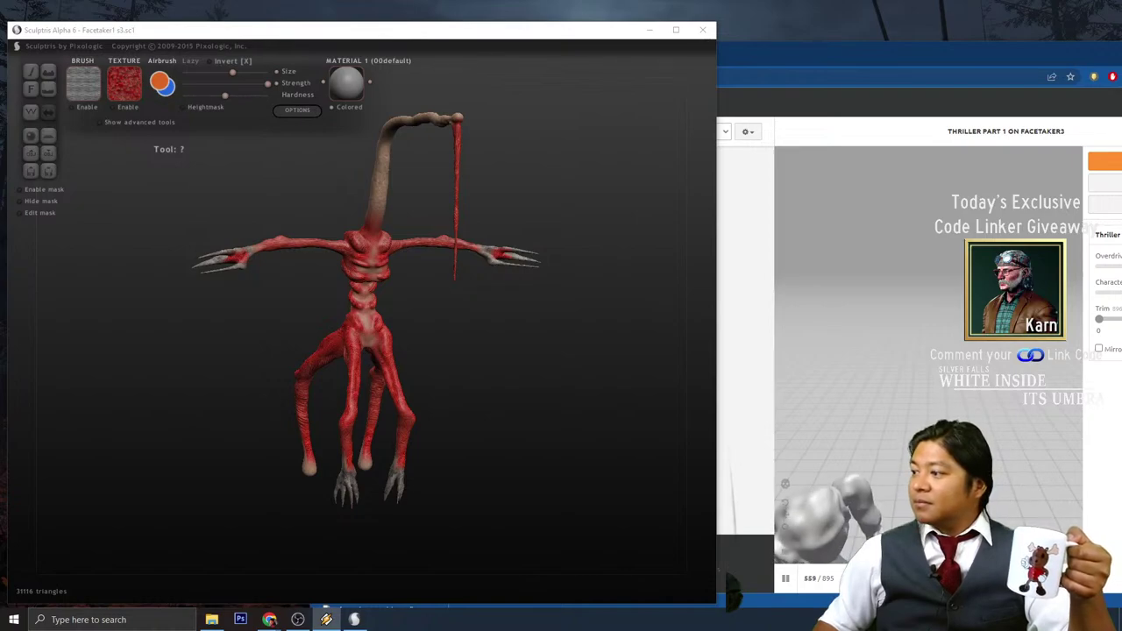
left_click(780, 51)
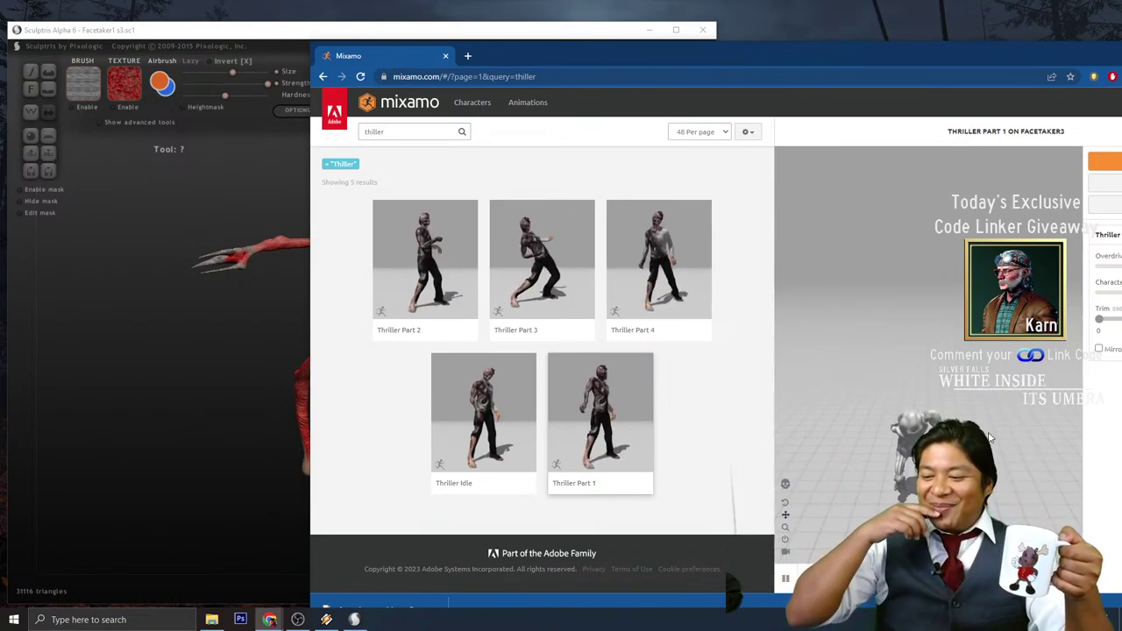
- Search the animations for "dab" and apply the Dancing animation beside Macarena Dance to the Facetaker3 character
left_click(410, 131)
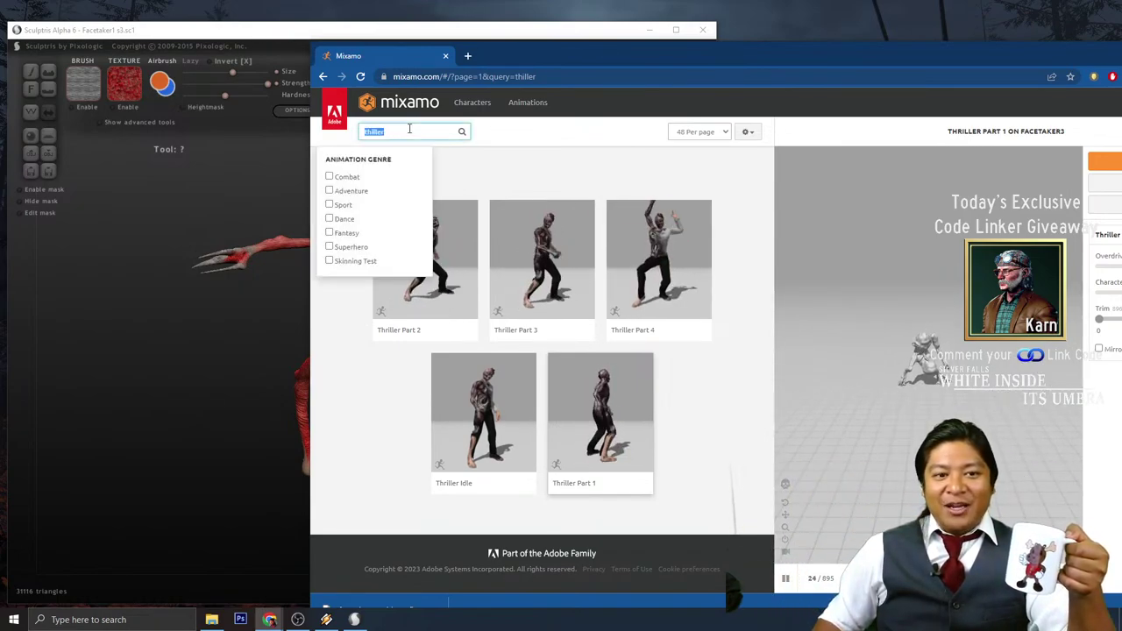
type("dab")
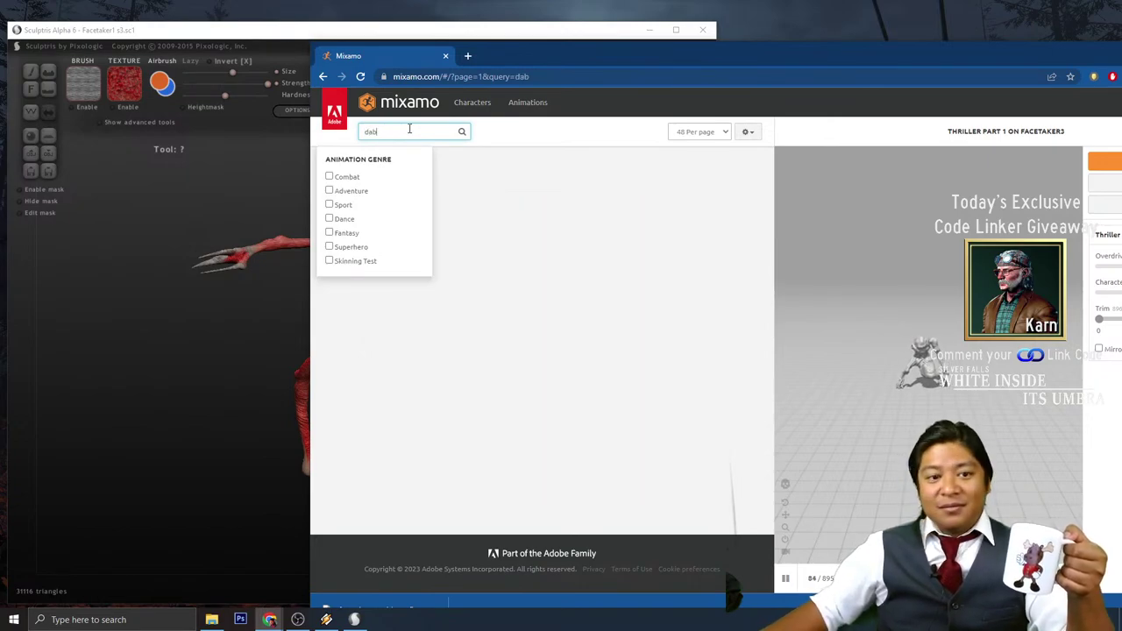
key("Return")
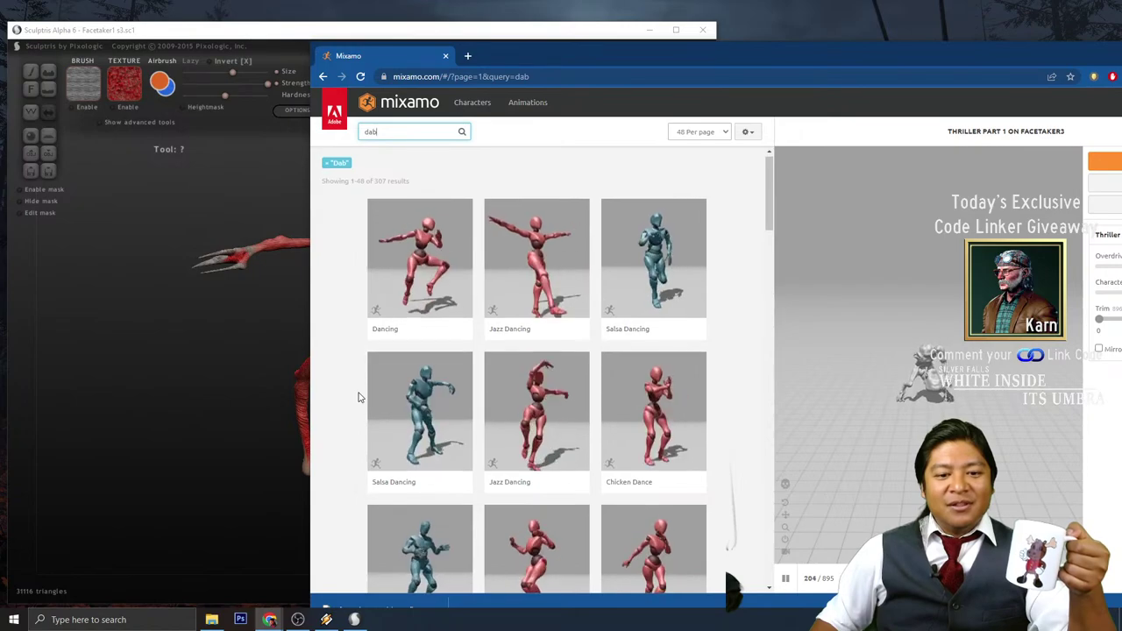
scroll(358, 397, "down", 3)
scroll(358, 397, "down", 3)
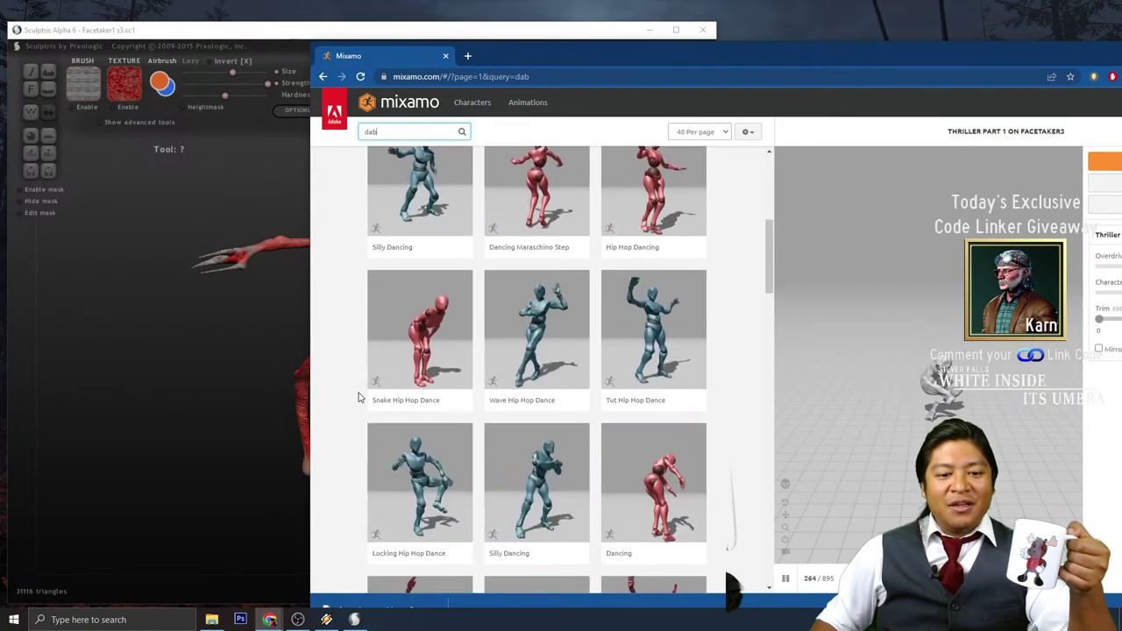
scroll(358, 397, "down", 4)
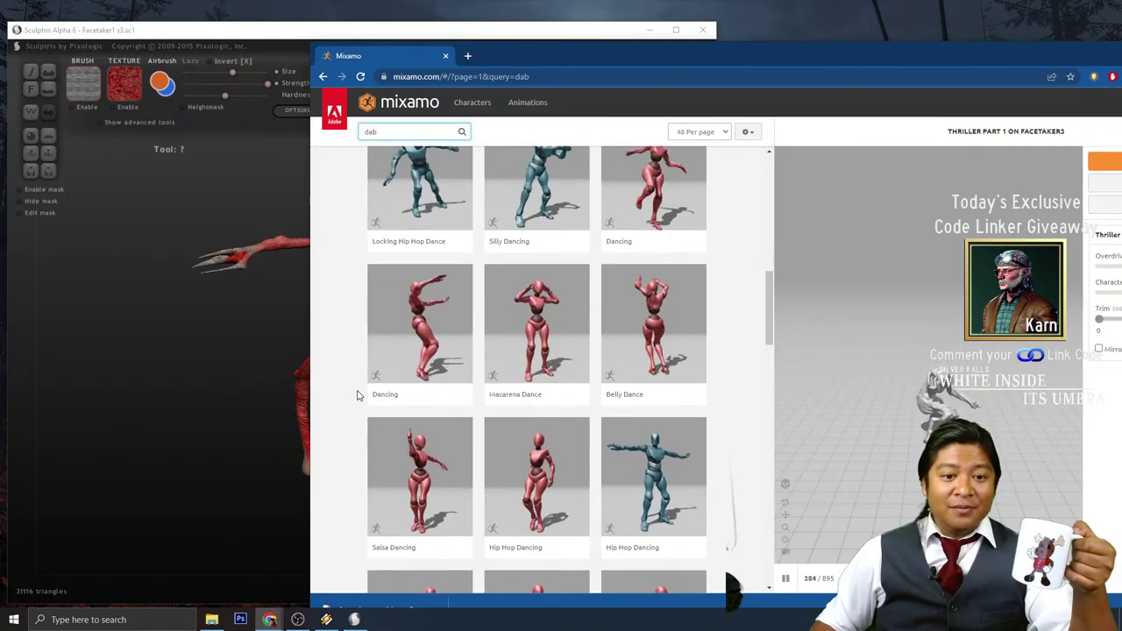
left_click(436, 338)
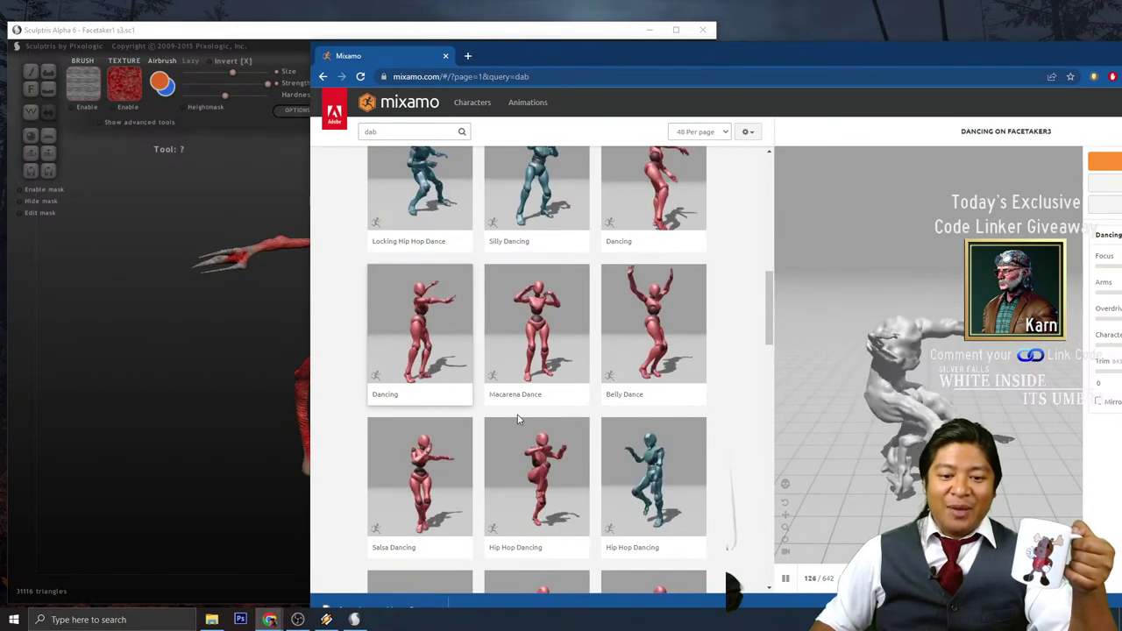
scroll(470, 403, "up", 2)
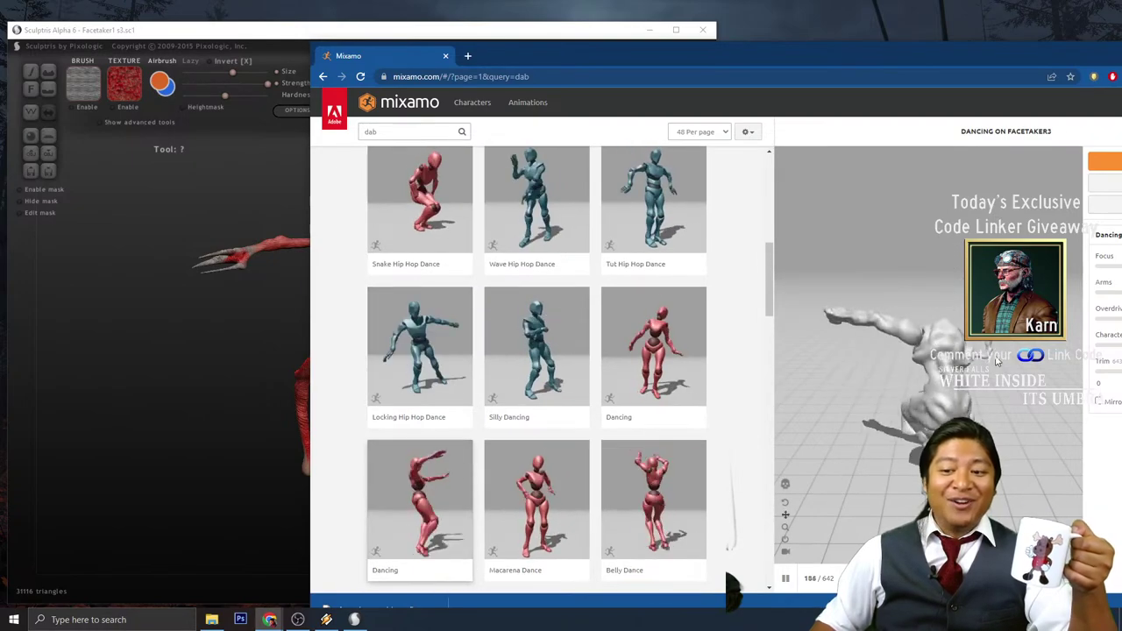
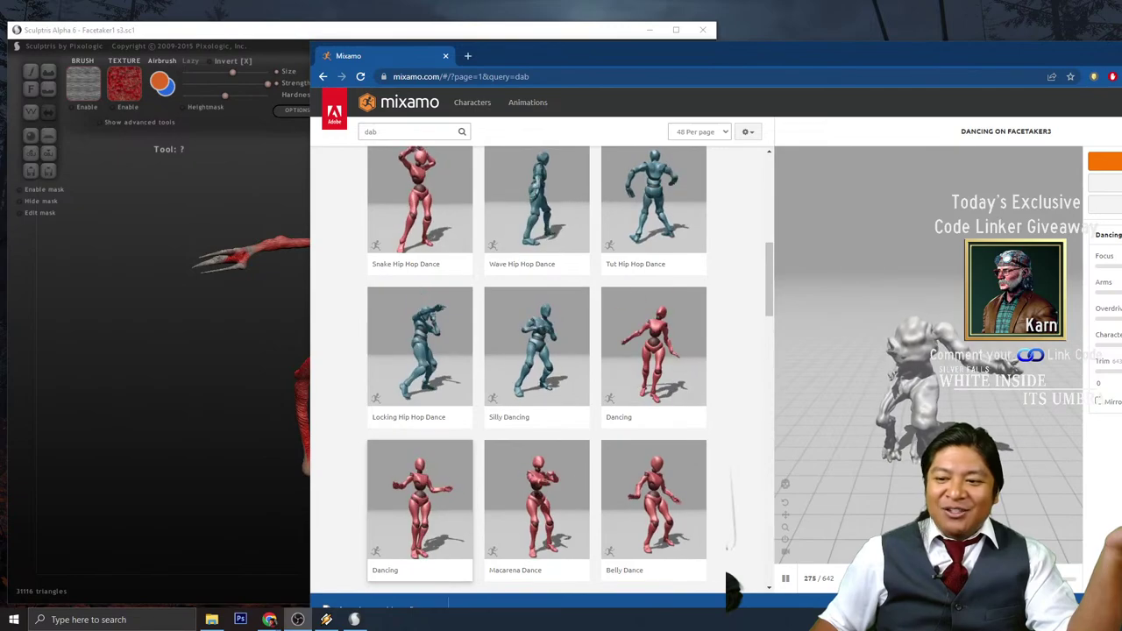
- Download the Dancing animation in FBX for Unity format, Without Skin, at 30 frames per second with no keyframe reduction
left_click(1105, 161)
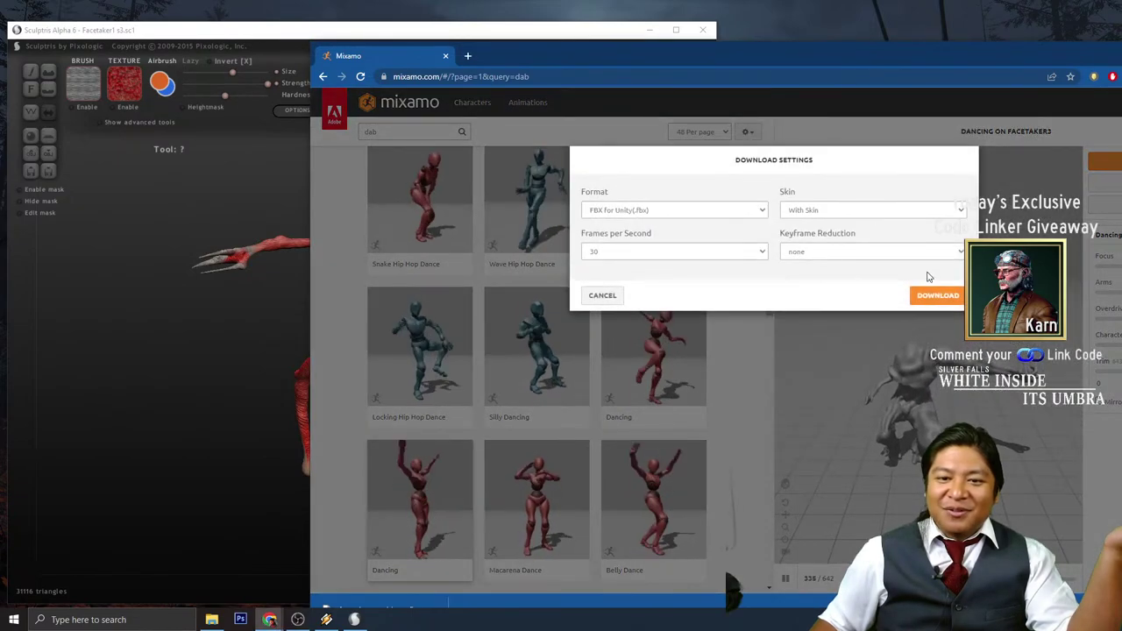
left_click(848, 216)
left_click(845, 231)
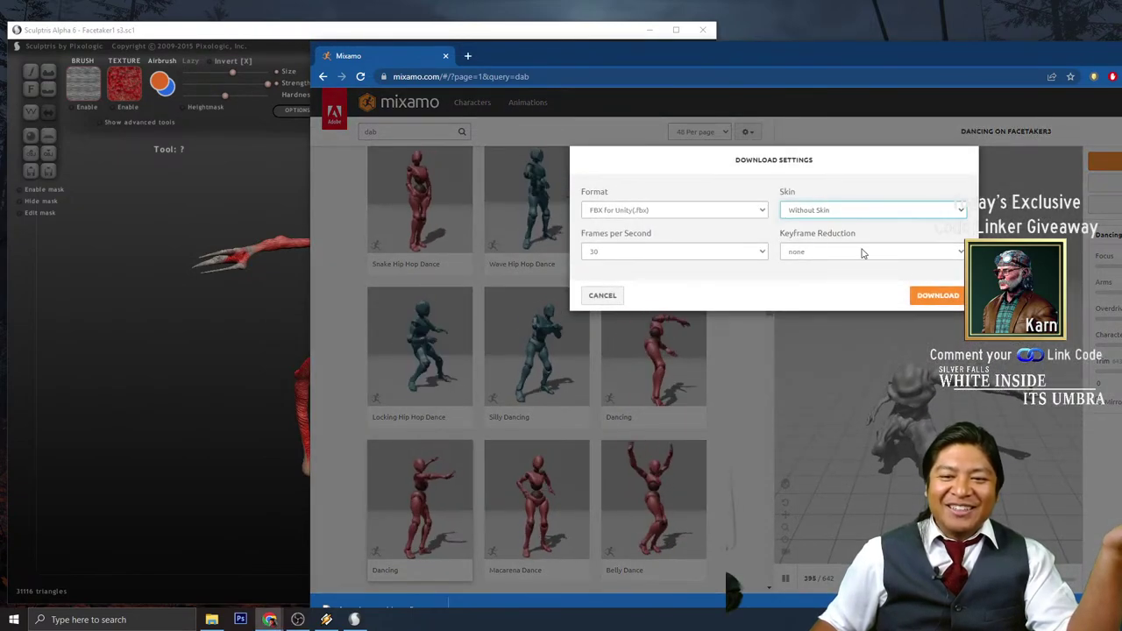
left_click(936, 296)
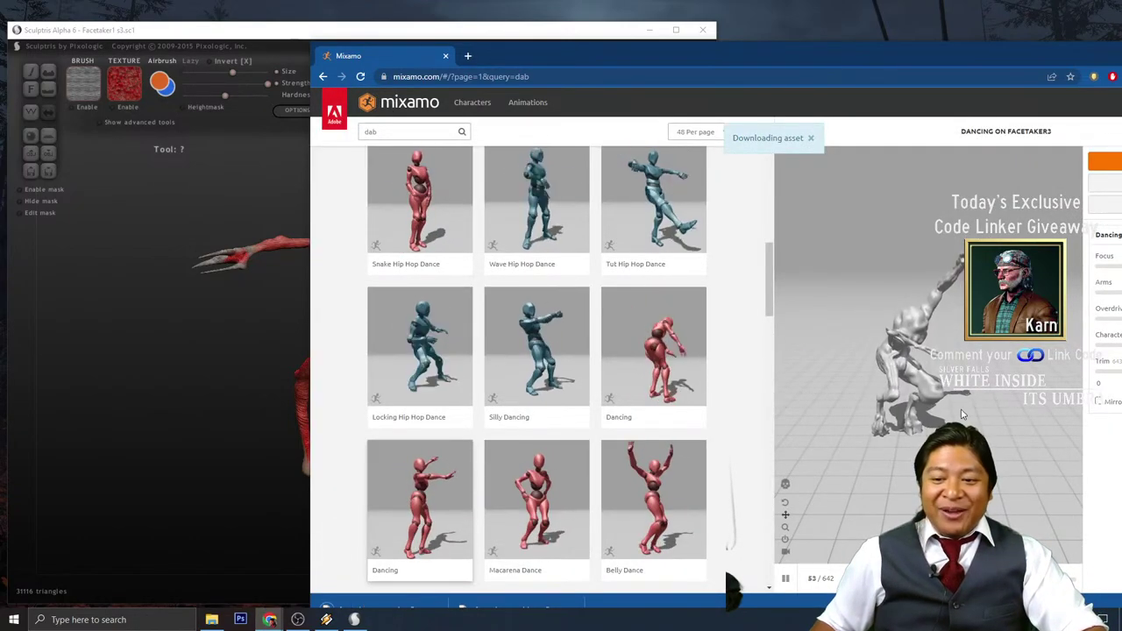
scroll(962, 413, "up", 3)
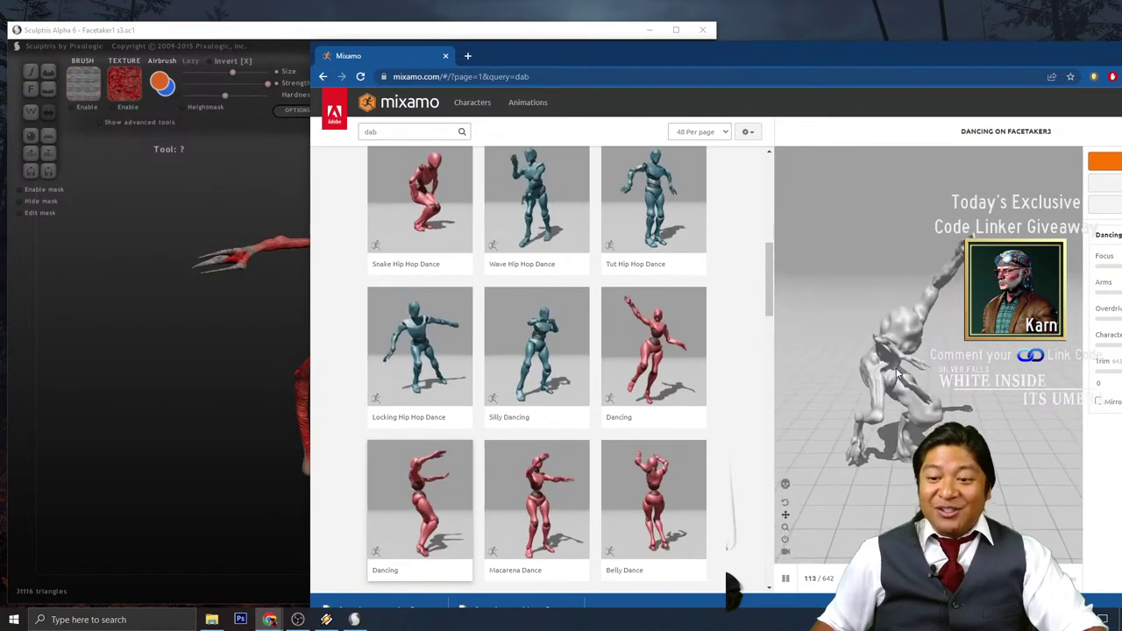
- Switch to Sculptris and examine the Facetaker1 model's body, arms, legs and long neck from several distances and angles
left_click(535, 32)
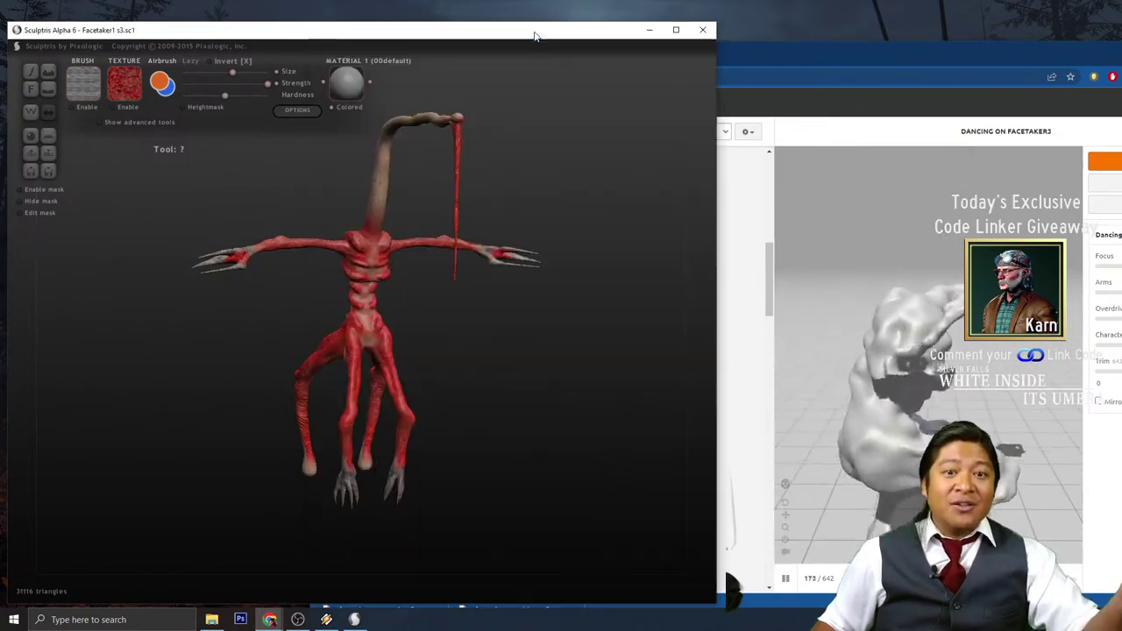
scroll(430, 232, "up", 3)
scroll(430, 231, "down", 2)
mouse_move(492, 365)
left_mouse_down()
mouse_move(437, 357)
mouse_move(479, 381)
mouse_move(511, 340)
left_mouse_up()
scroll(513, 355, "down", 2)
scroll(513, 353, "down", 2)
scroll(513, 353, "up", 3)
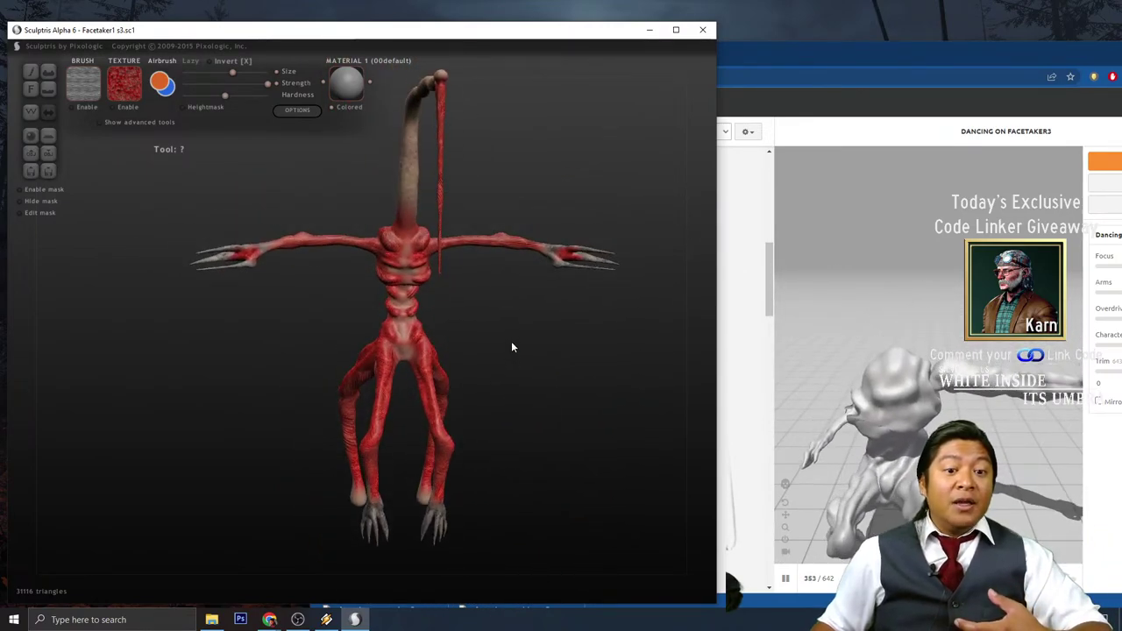
scroll(511, 340, "up", 2)
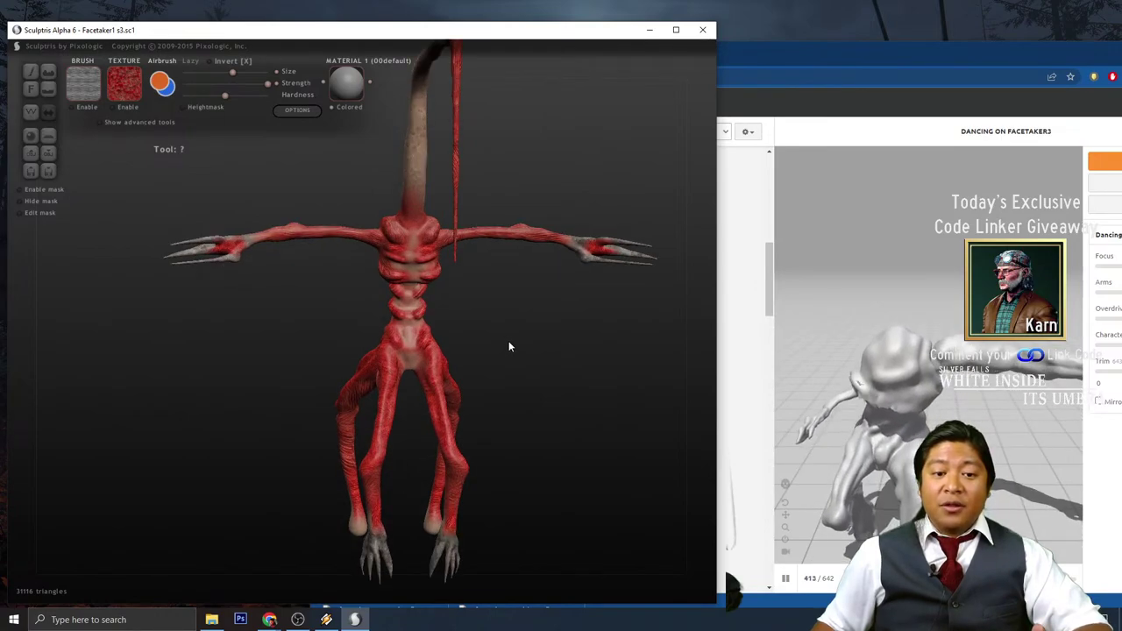
scroll(508, 346, "down", 2)
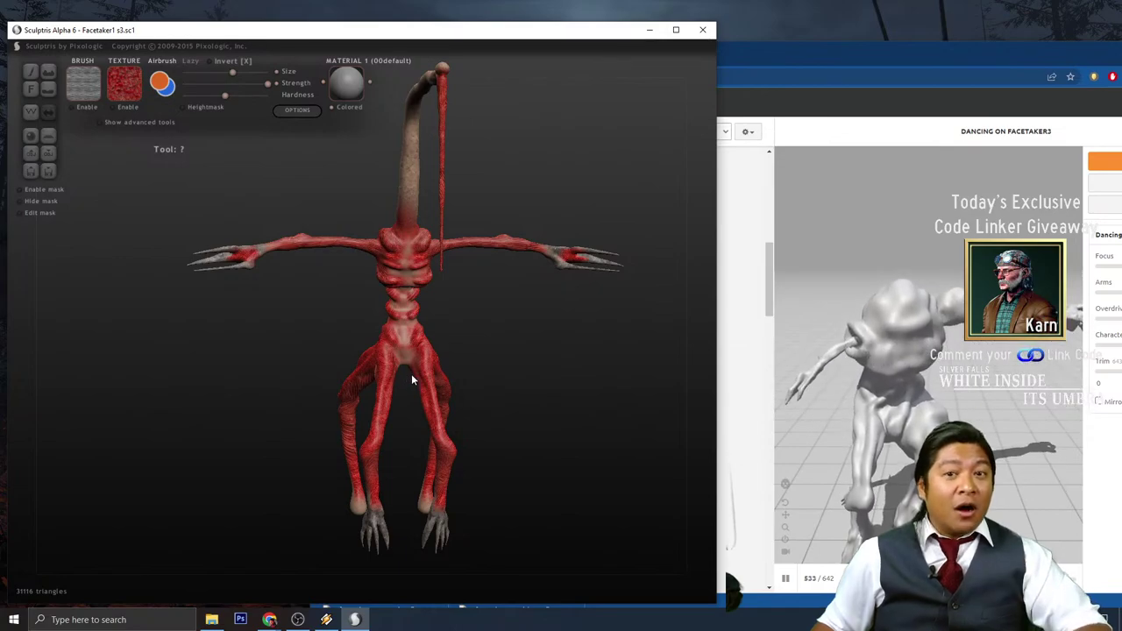
left_click_drag(475, 351, 479, 355)
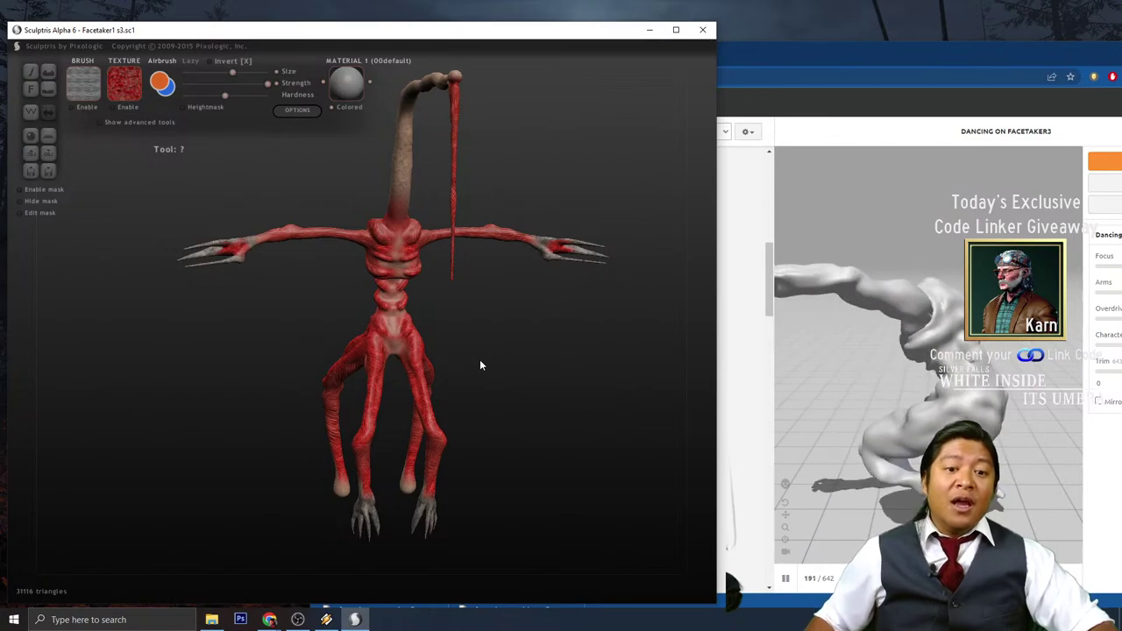
scroll(480, 363, "down", 2)
scroll(480, 360, "up", 3)
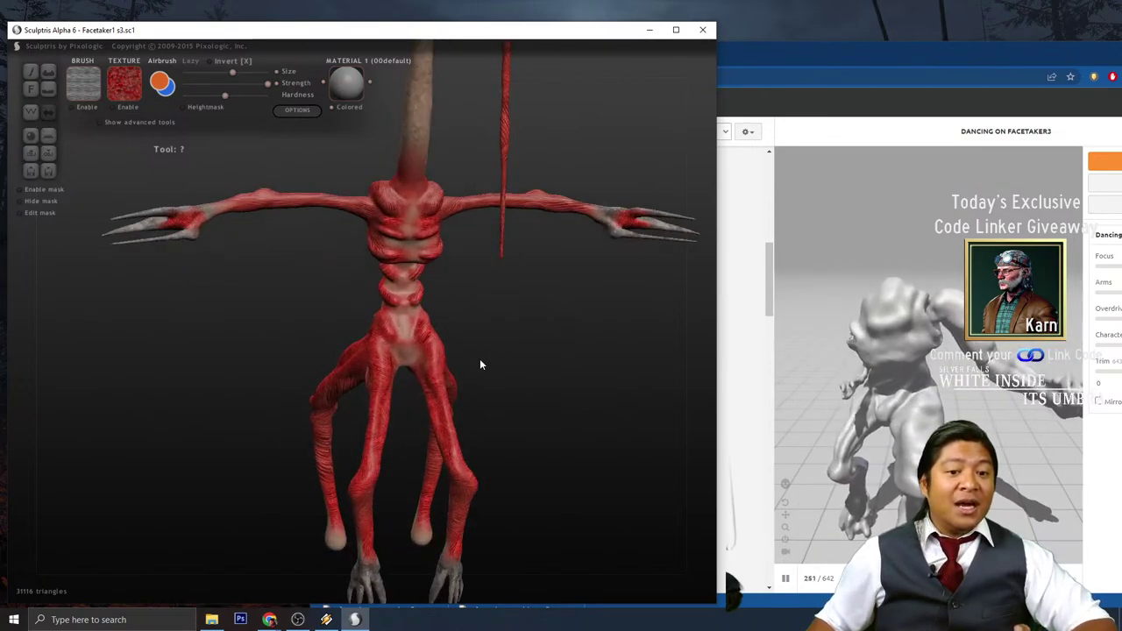
scroll(495, 263, "down", 2)
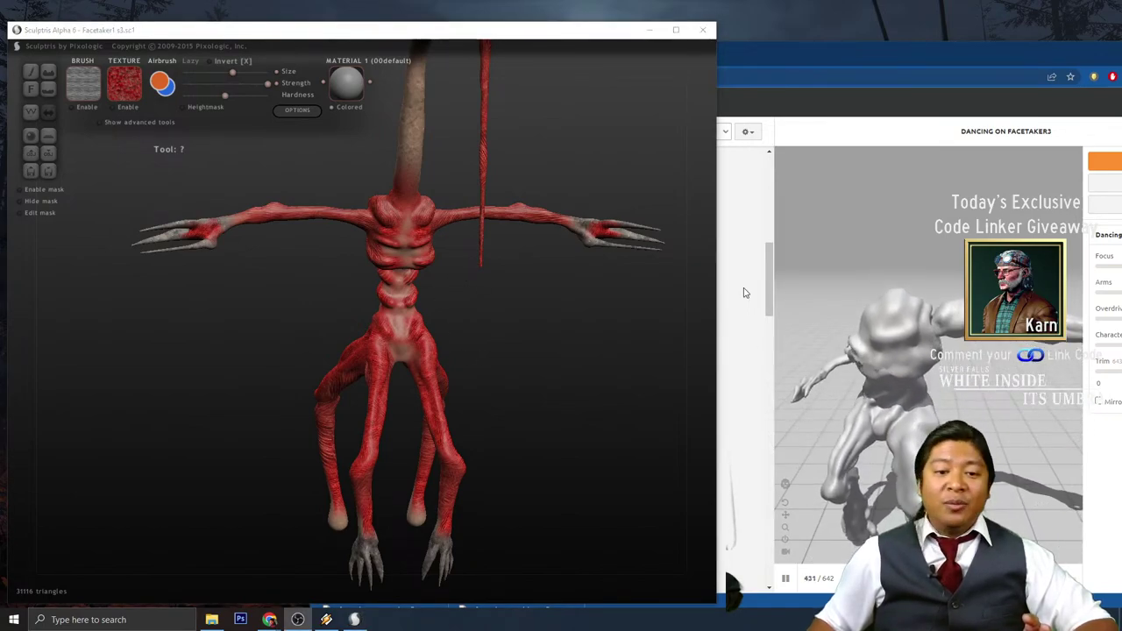
left_click(880, 74)
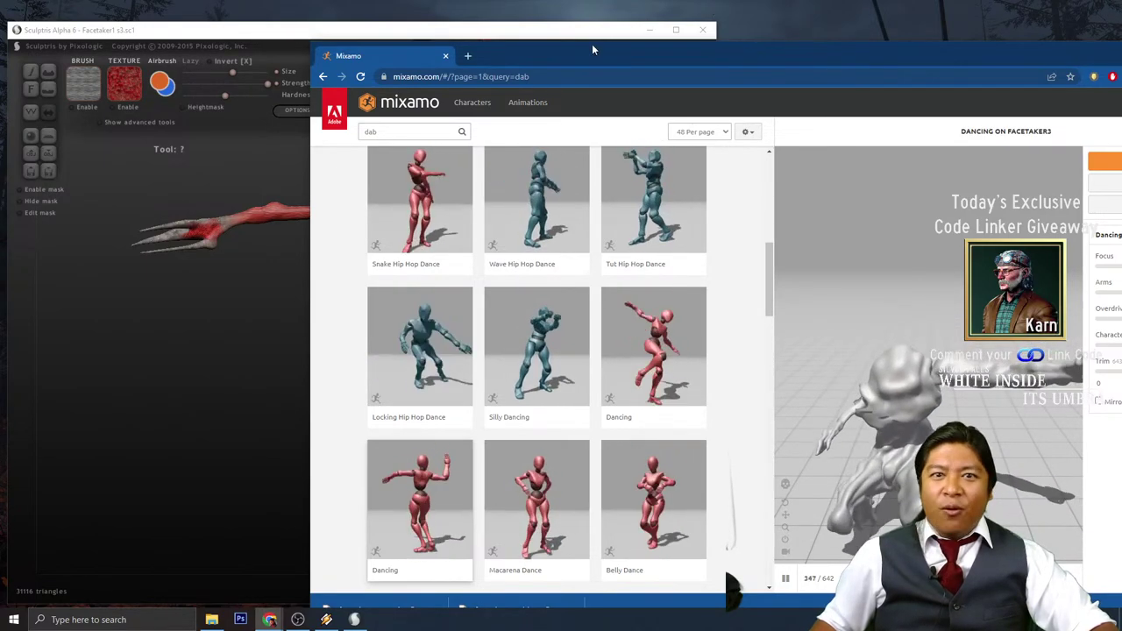
- Switch back to Sculptris and open the sculpture file facetaker2 s3.sc1 from the Models folder
left_click(569, 33)
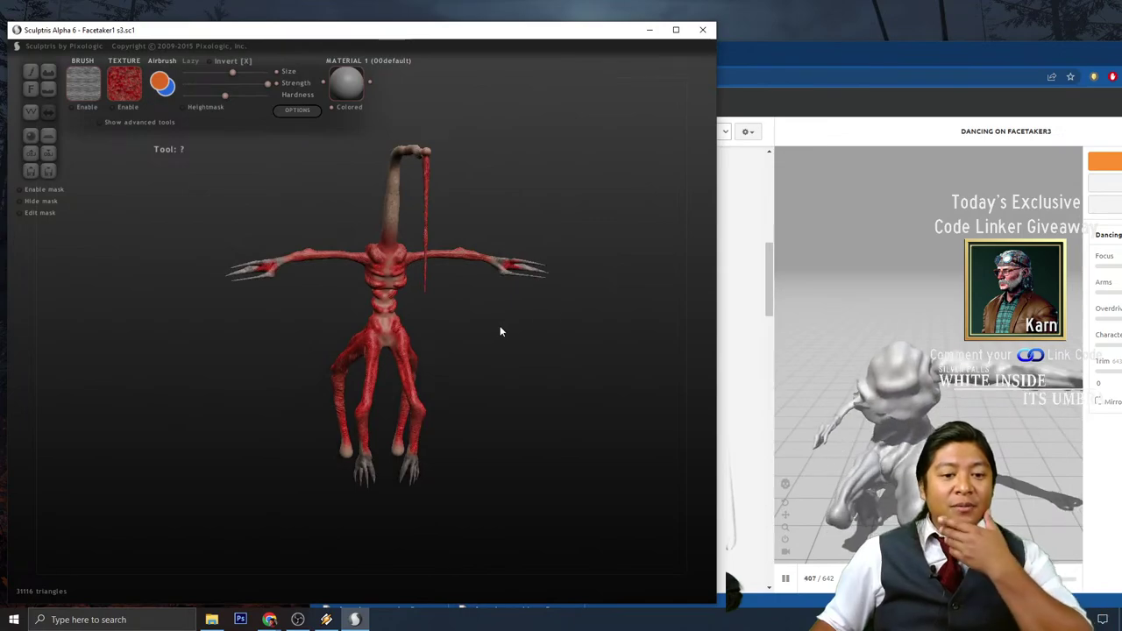
mouse_move(500, 331)
left_mouse_down()
mouse_move(391, 333)
mouse_move(458, 343)
left_mouse_up()
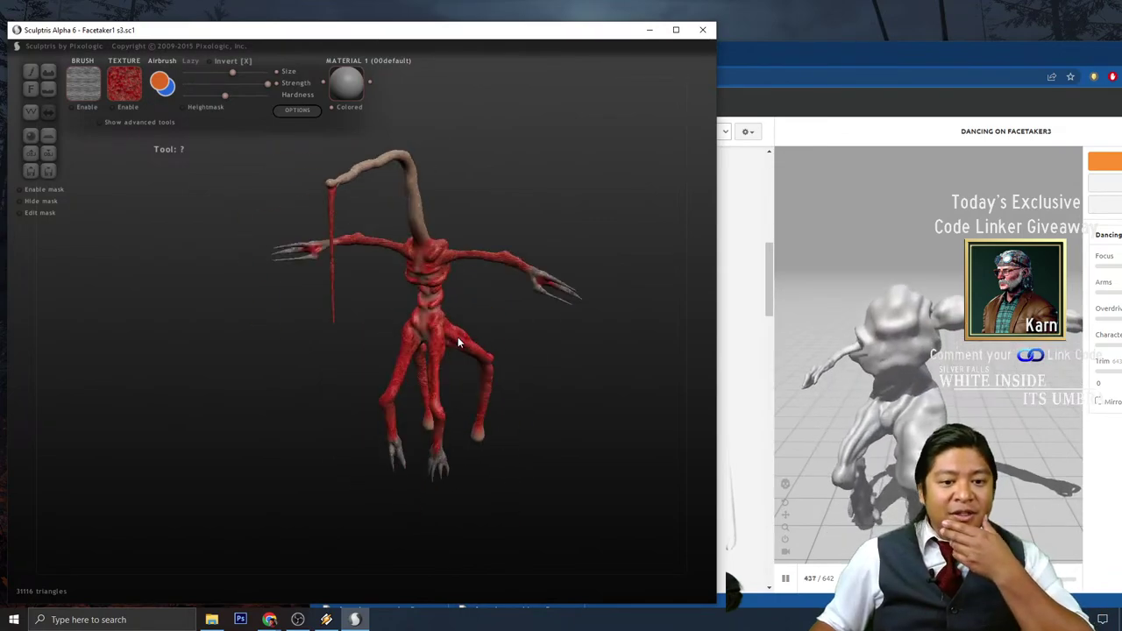
left_click(26, 171)
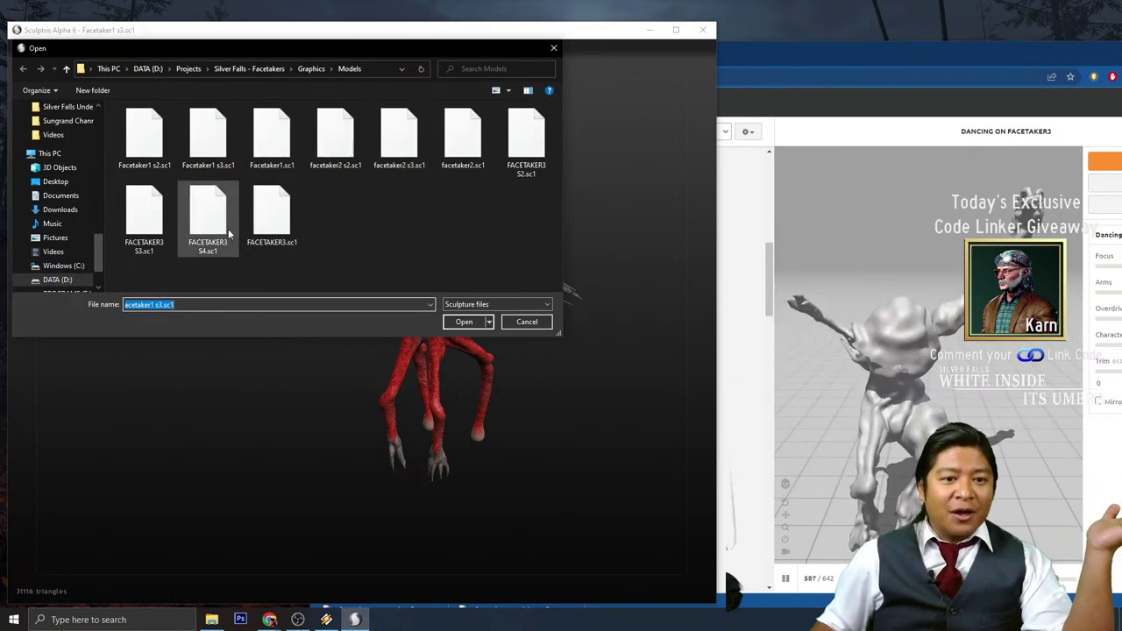
double_click(406, 147)
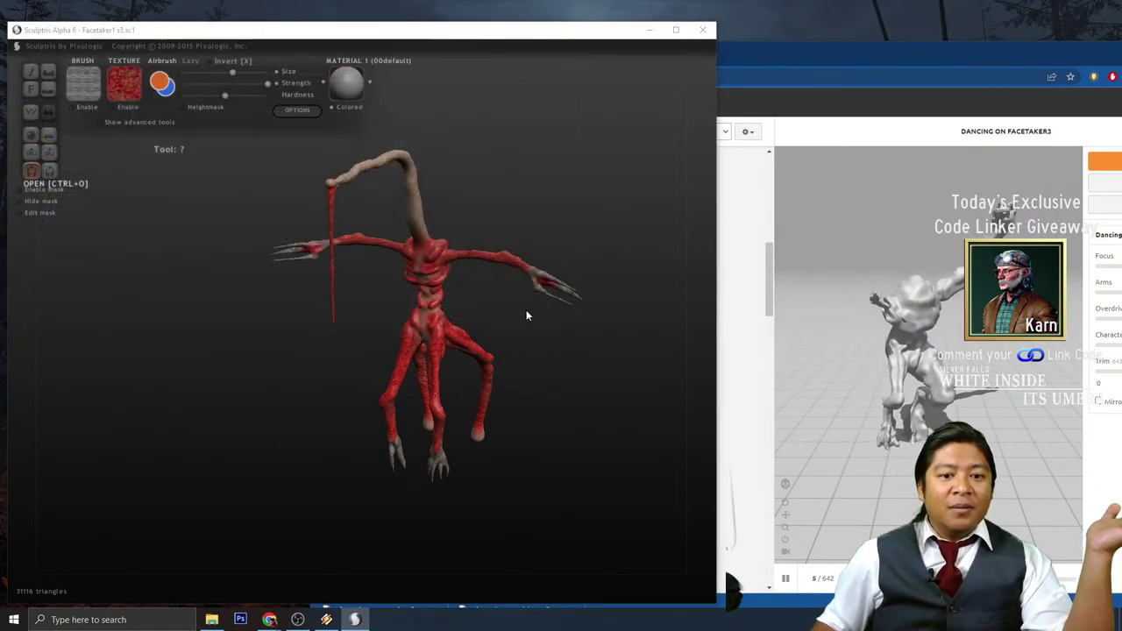
left_click(542, 344)
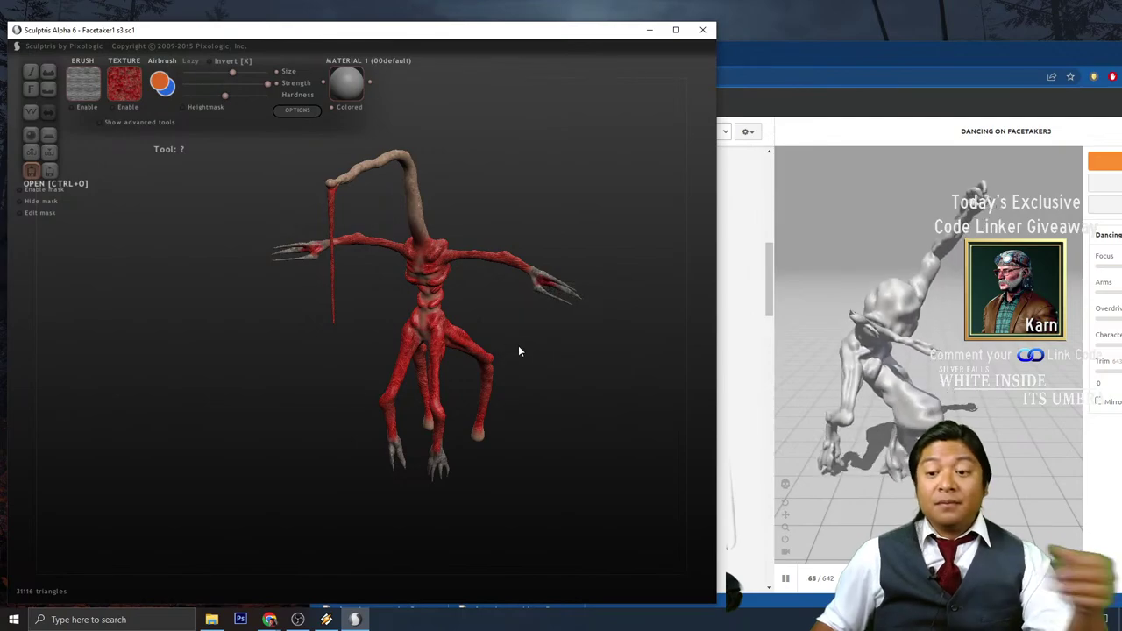
left_click(917, 63)
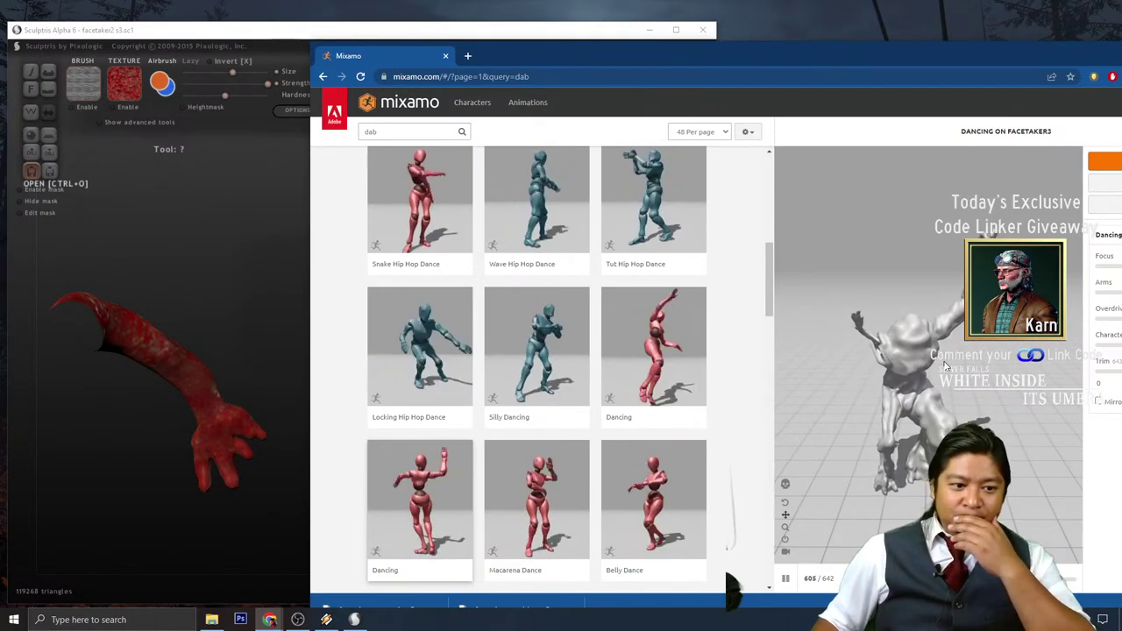
- Examine the Facetaker2 model in Sculptris from the front and sides, including its mouth and the small limbs on its face
left_click(564, 35)
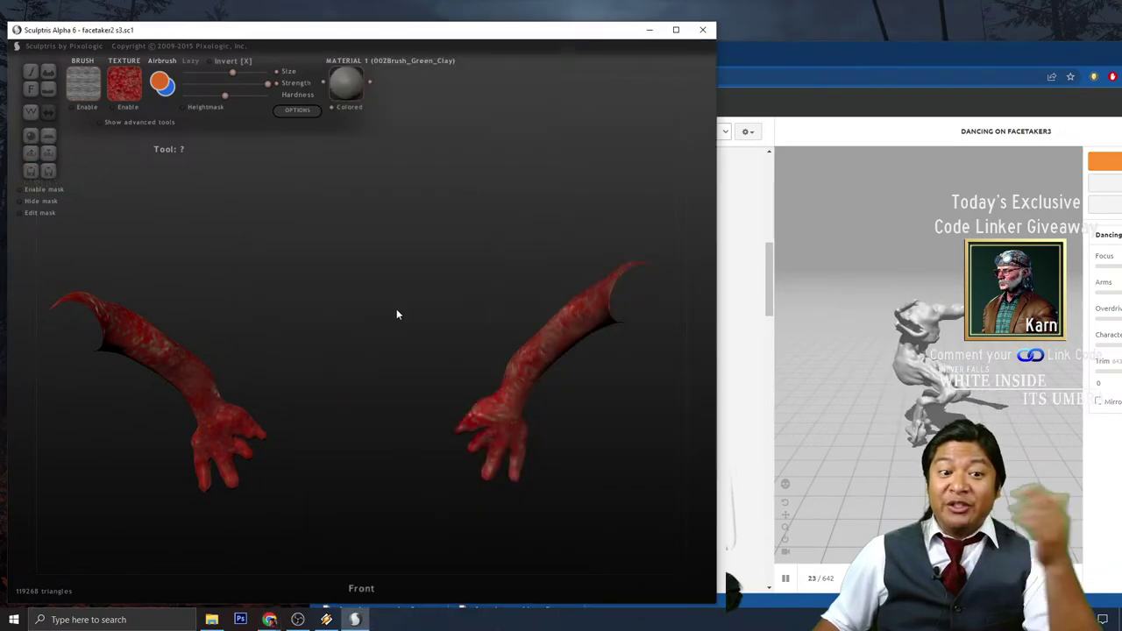
scroll(396, 314, "up", 10)
scroll(396, 314, "down", 8)
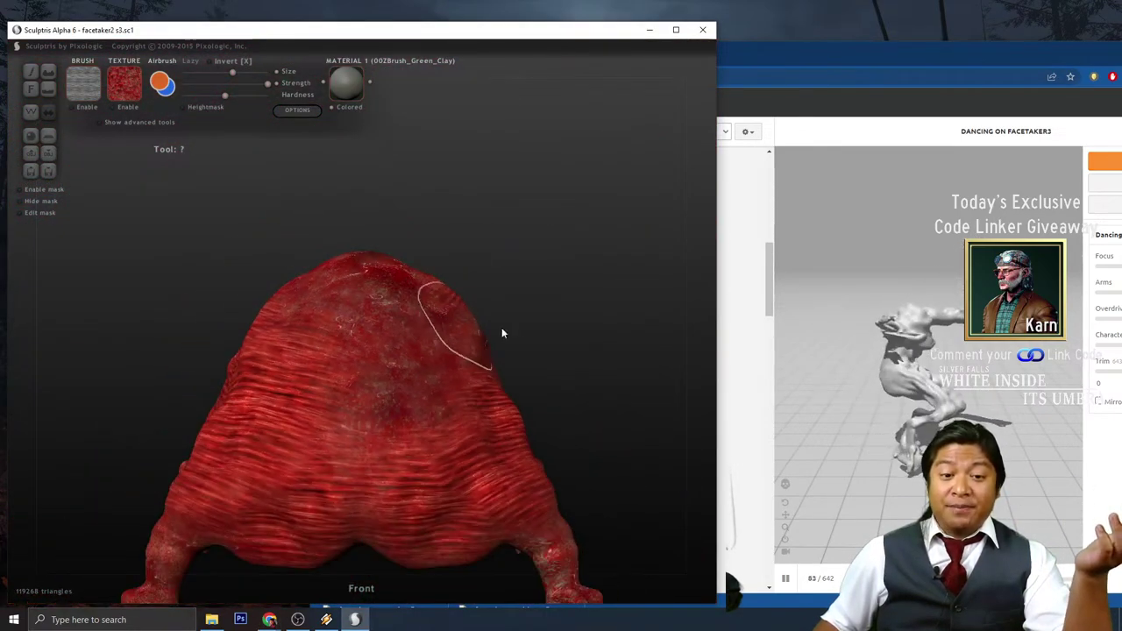
mouse_move(501, 330)
left_mouse_down()
mouse_move(386, 371)
mouse_move(386, 381)
mouse_move(421, 357)
left_mouse_up()
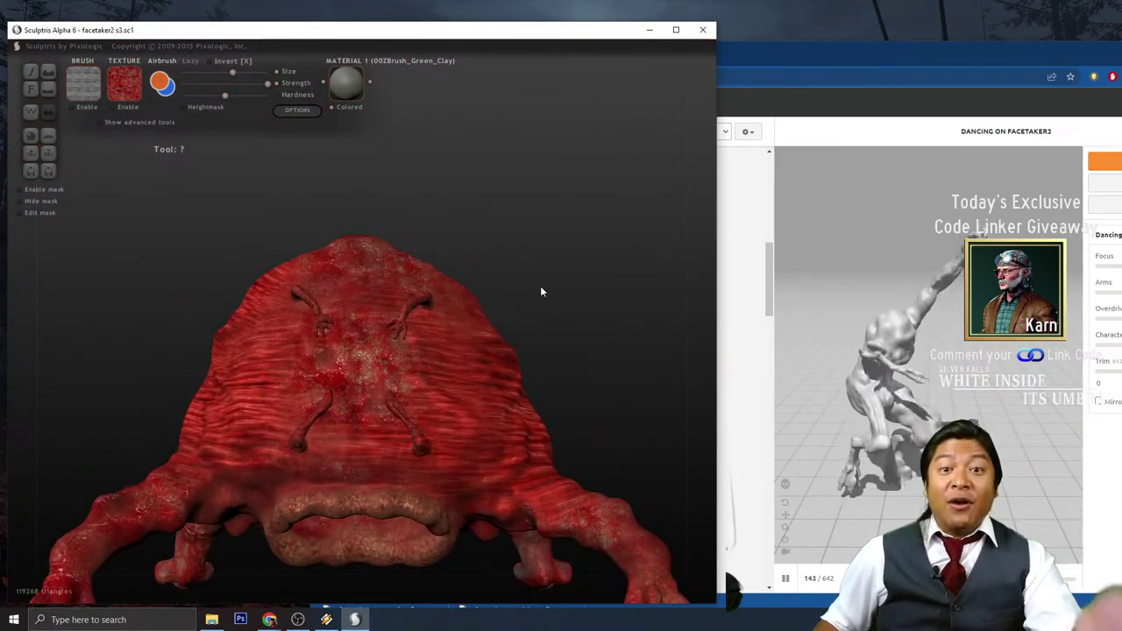
mouse_move(541, 291)
left_mouse_down()
mouse_move(556, 291)
mouse_move(545, 300)
left_mouse_up()
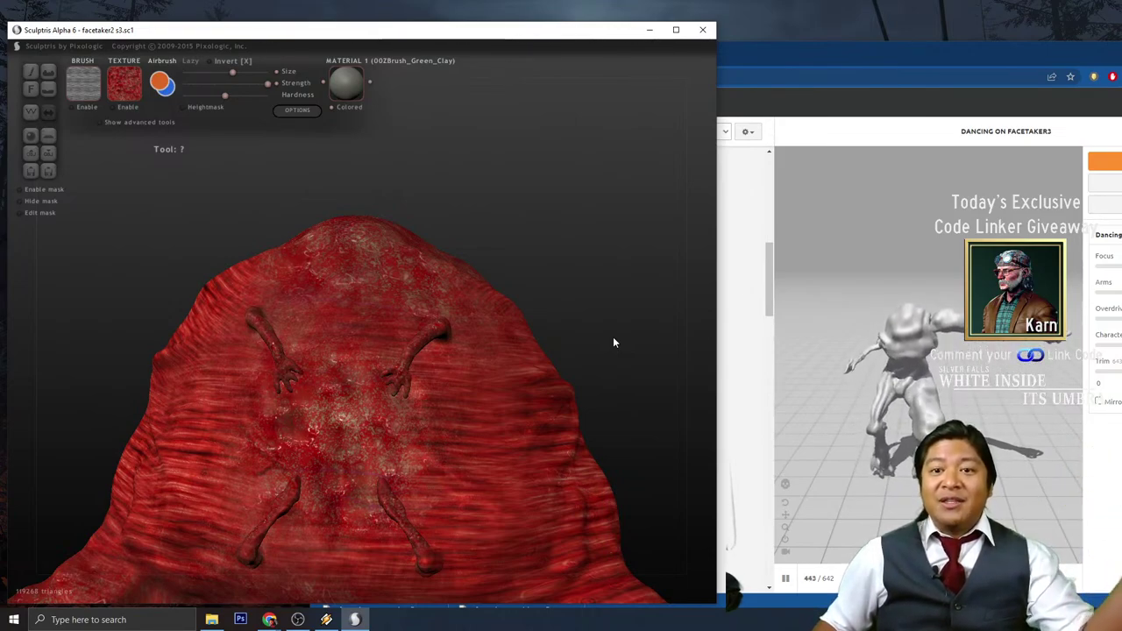
scroll(612, 340, "down", 3)
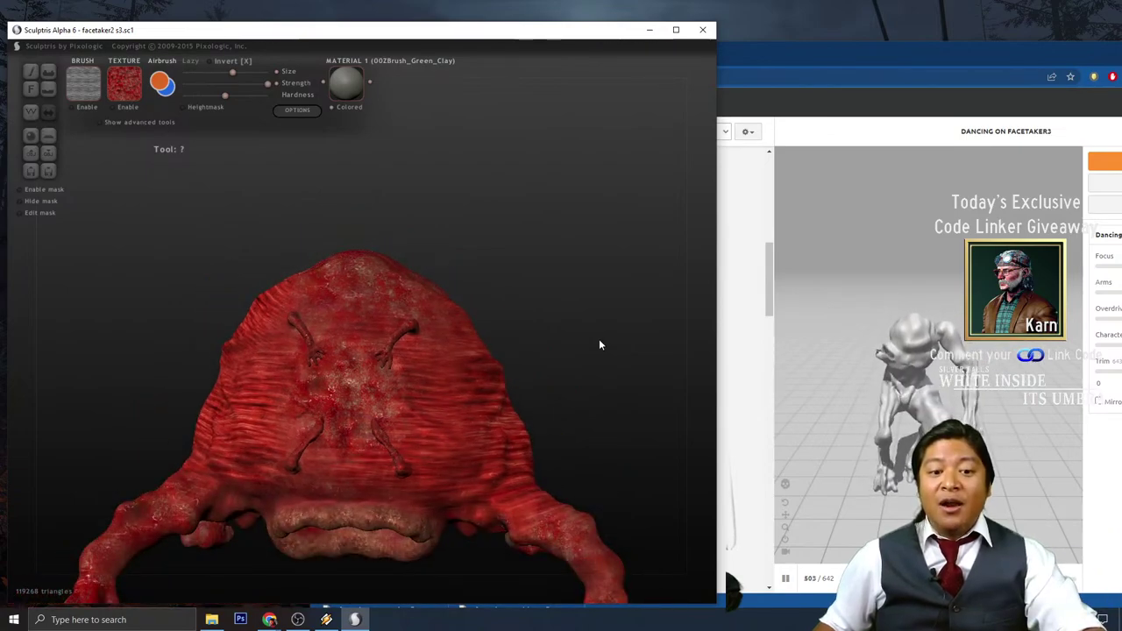
mouse_move(600, 342)
left_mouse_down()
mouse_move(593, 357)
mouse_move(593, 348)
left_mouse_up()
scroll(593, 358, "up", 3)
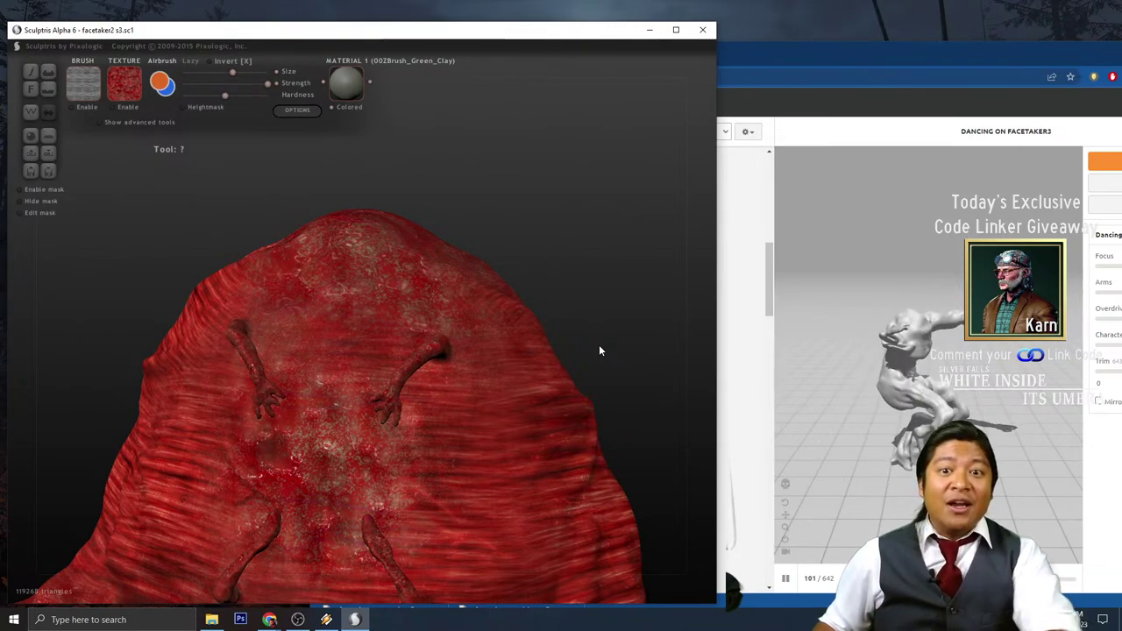
mouse_move(599, 351)
left_mouse_down()
mouse_move(665, 348)
mouse_move(600, 387)
left_mouse_up()
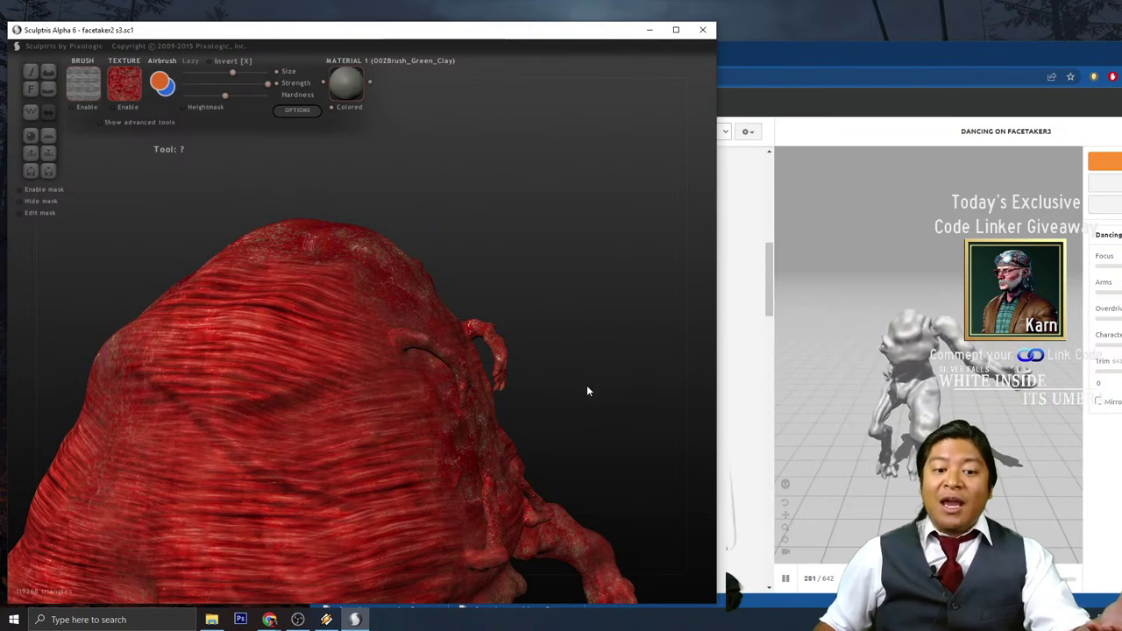
scroll(587, 385, "down", 3)
scroll(586, 385, "up", 3)
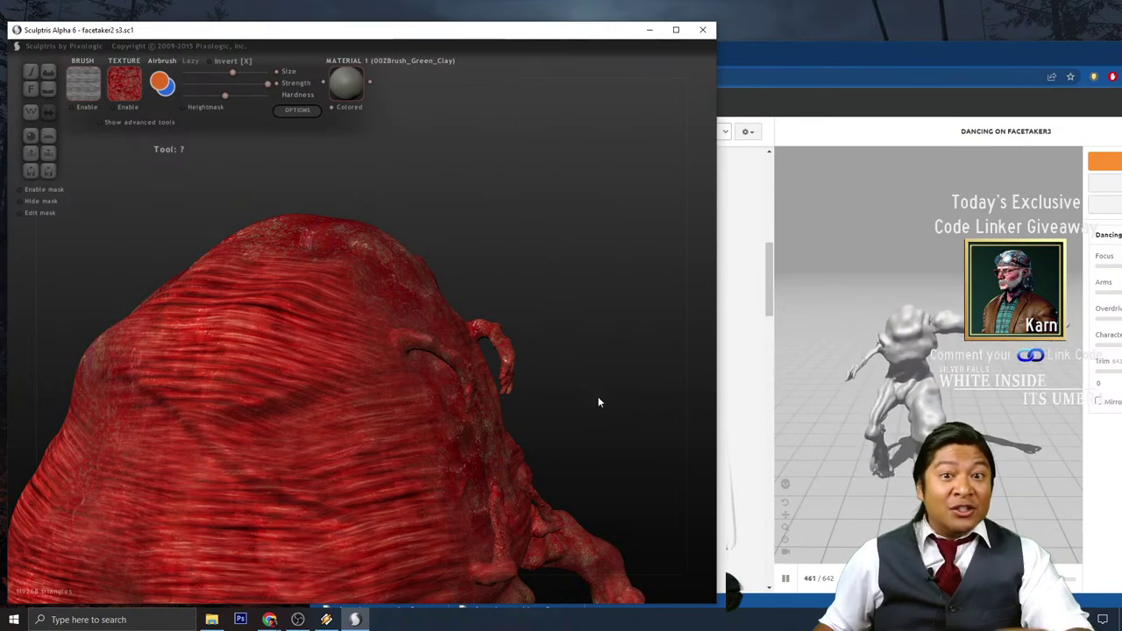
mouse_move(599, 401)
left_mouse_down()
mouse_move(569, 409)
mouse_move(581, 404)
left_mouse_up()
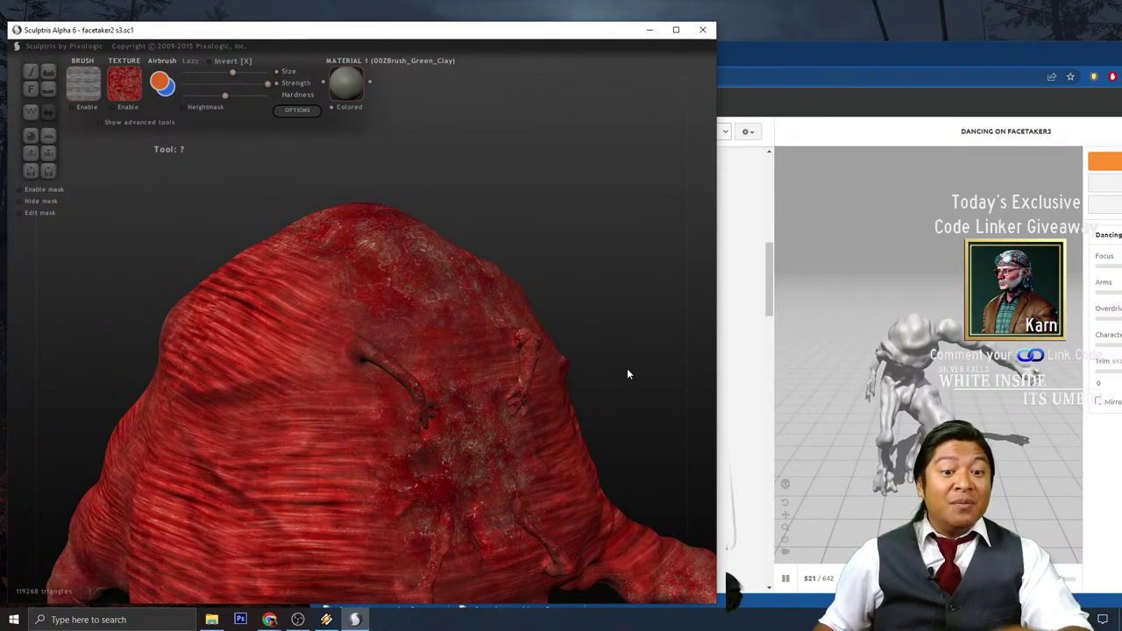
left_click_drag(627, 374, 589, 370)
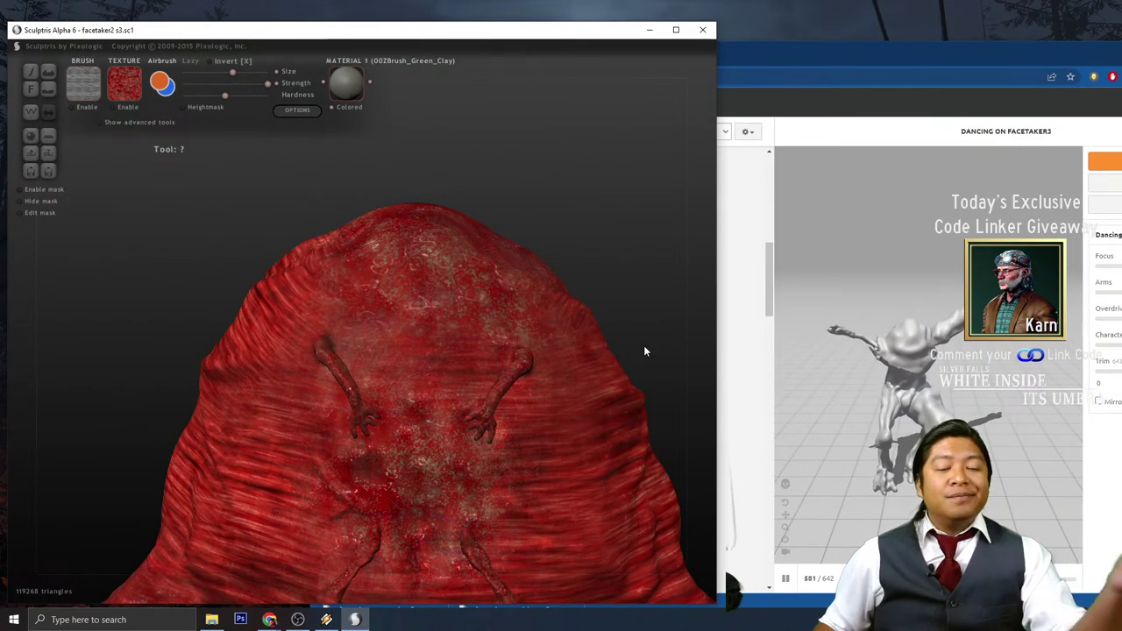
scroll(645, 350, "down", 2)
scroll(645, 351, "up", 3)
scroll(645, 351, "down", 2)
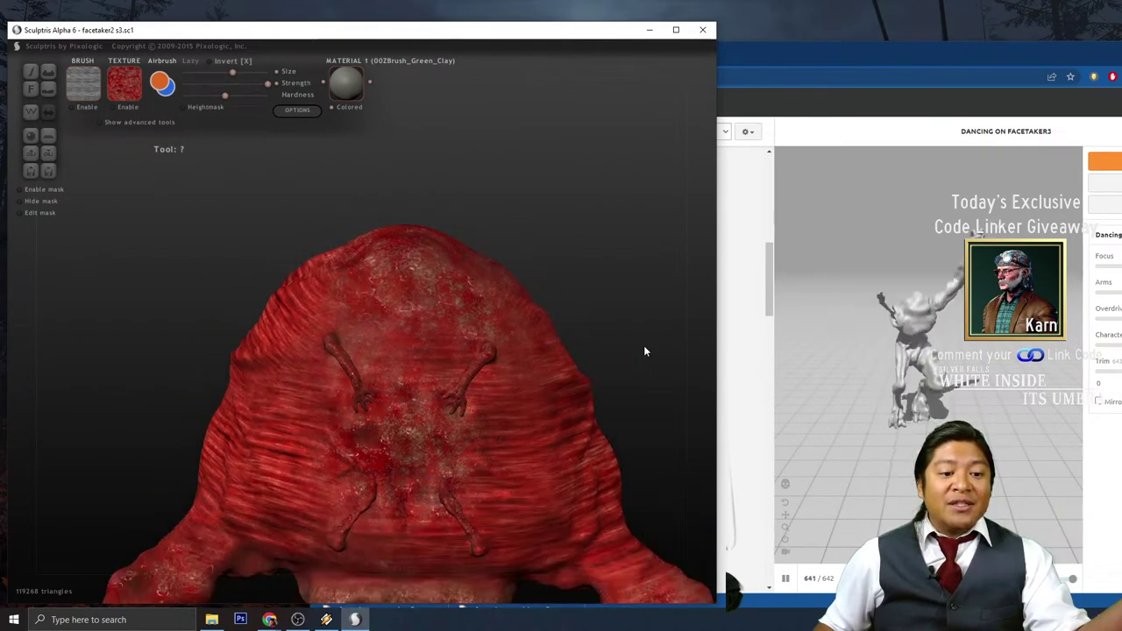
scroll(645, 347, "up", 2)
scroll(644, 347, "down", 3)
mouse_move(645, 347)
left_mouse_down()
mouse_move(604, 353)
mouse_move(614, 350)
left_mouse_up()
scroll(614, 350, "up", 3)
scroll(614, 350, "down", 1)
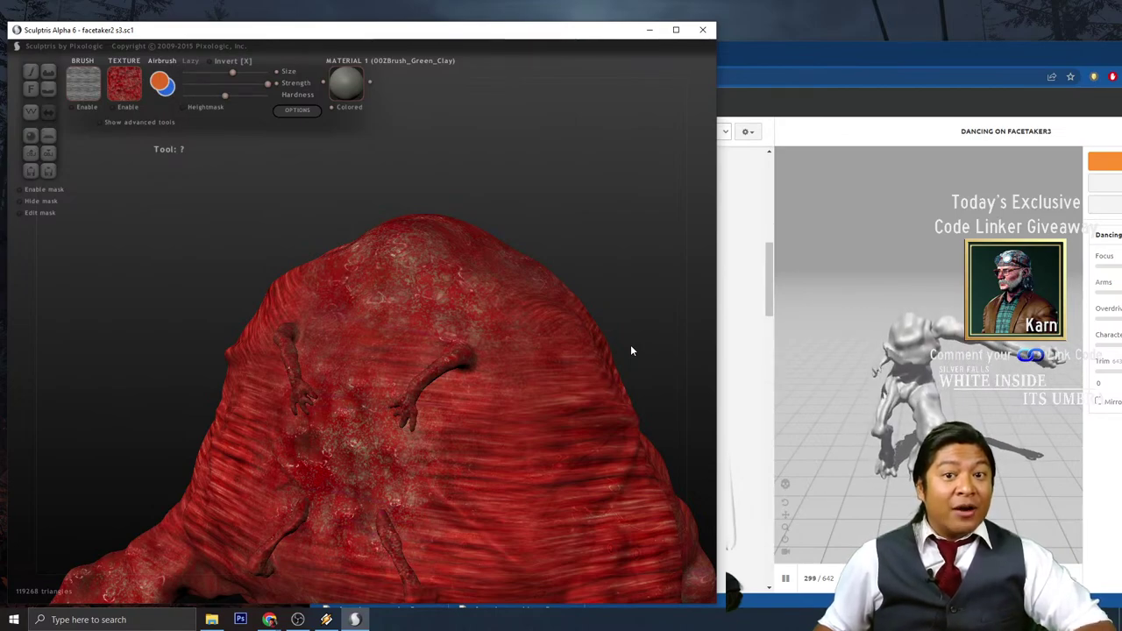
scroll(630, 350, "down", 1)
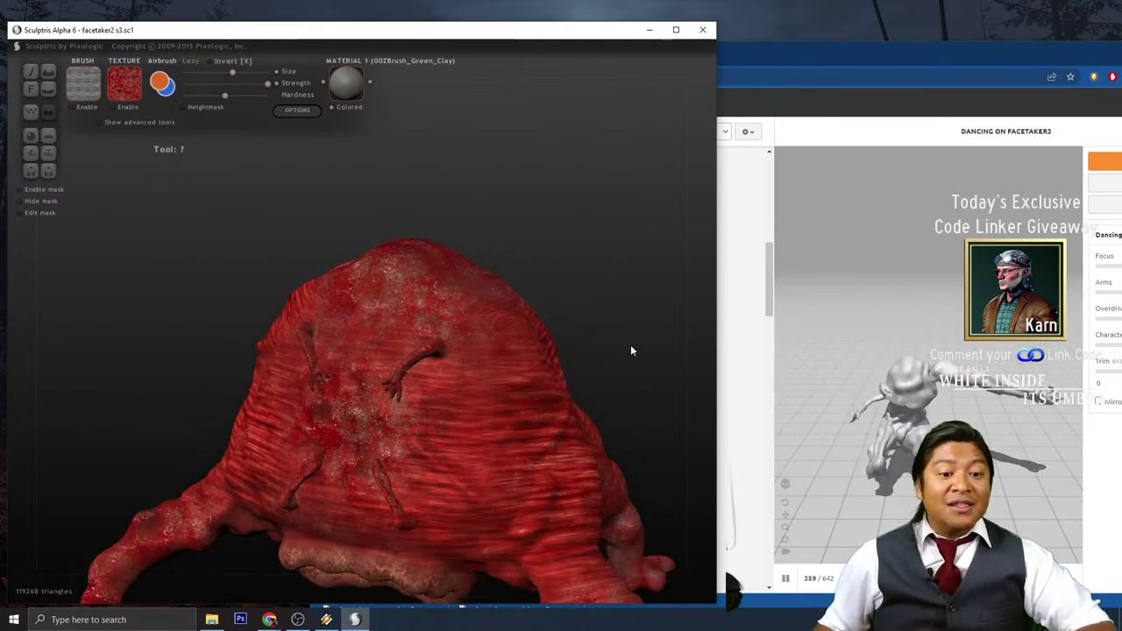
mouse_move(622, 354)
left_mouse_down()
mouse_move(674, 351)
mouse_move(606, 359)
mouse_move(633, 362)
mouse_move(619, 372)
mouse_move(628, 377)
left_mouse_up()
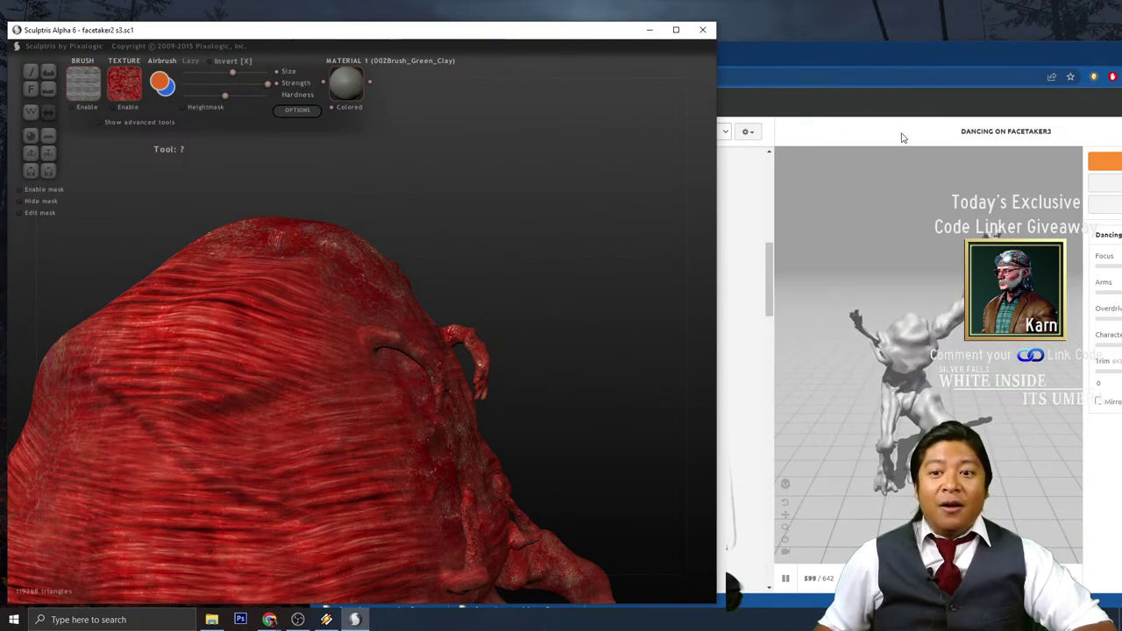
- Extend the Mixamo browser window's upper edge slightly upward, and bring the Sculptris window with the Facetaker2 model back to the front
left_click(915, 60)
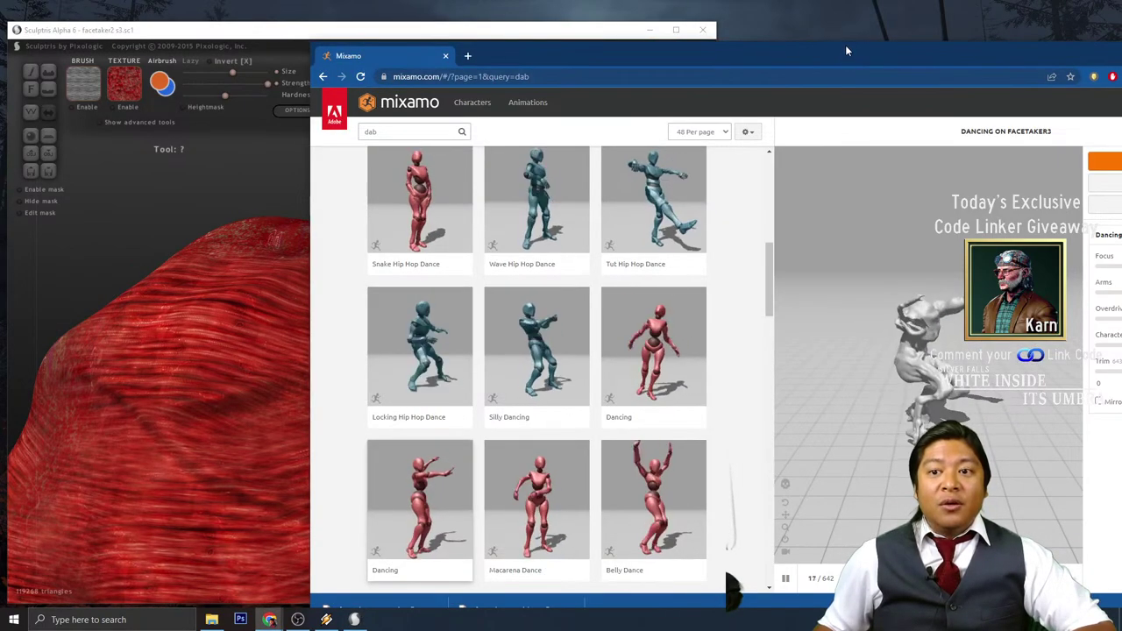
left_click_drag(844, 43, 840, 23)
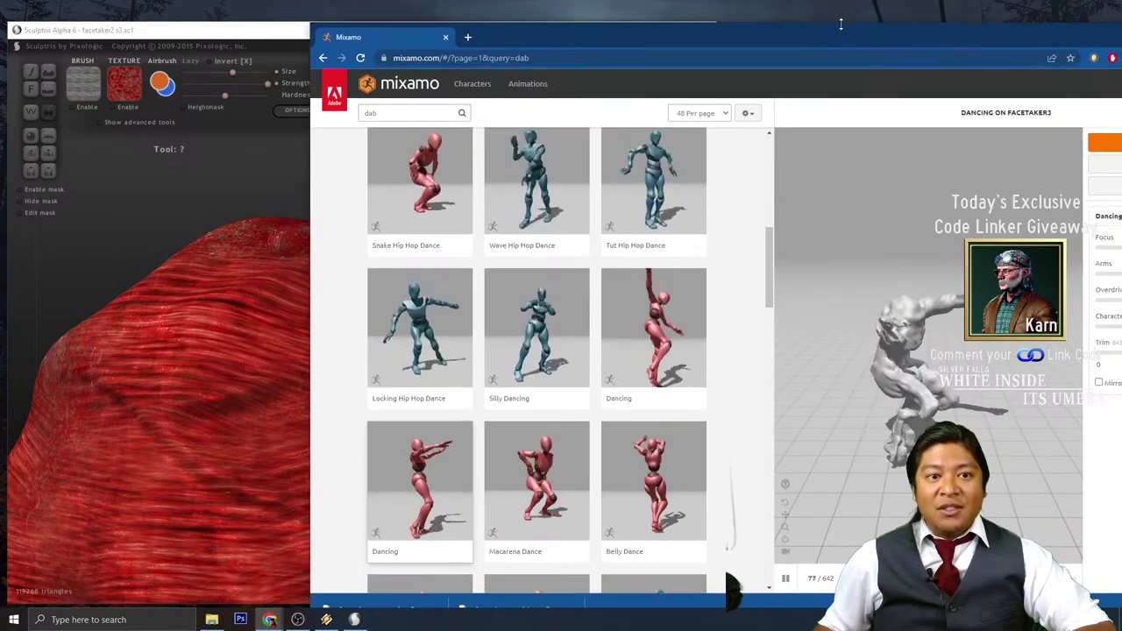
left_click(283, 31)
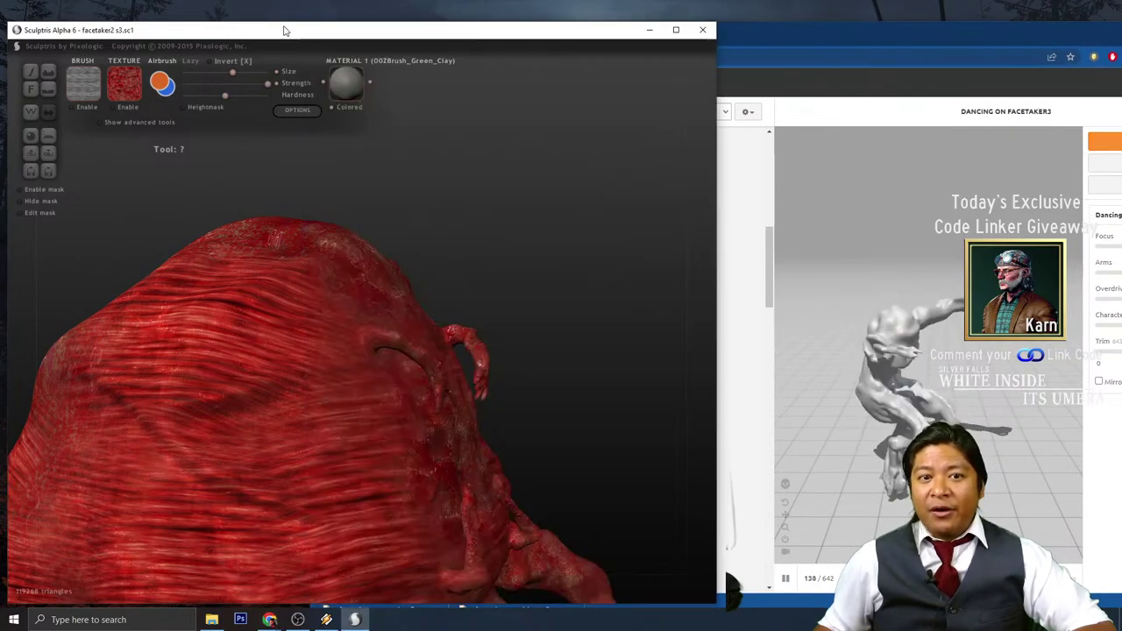
- Compare the dancing Facetaker3 in Mixamo with the Facetaker2 model in Sculptris by alternating between the two windows, ending in Sculptris
left_click(768, 24)
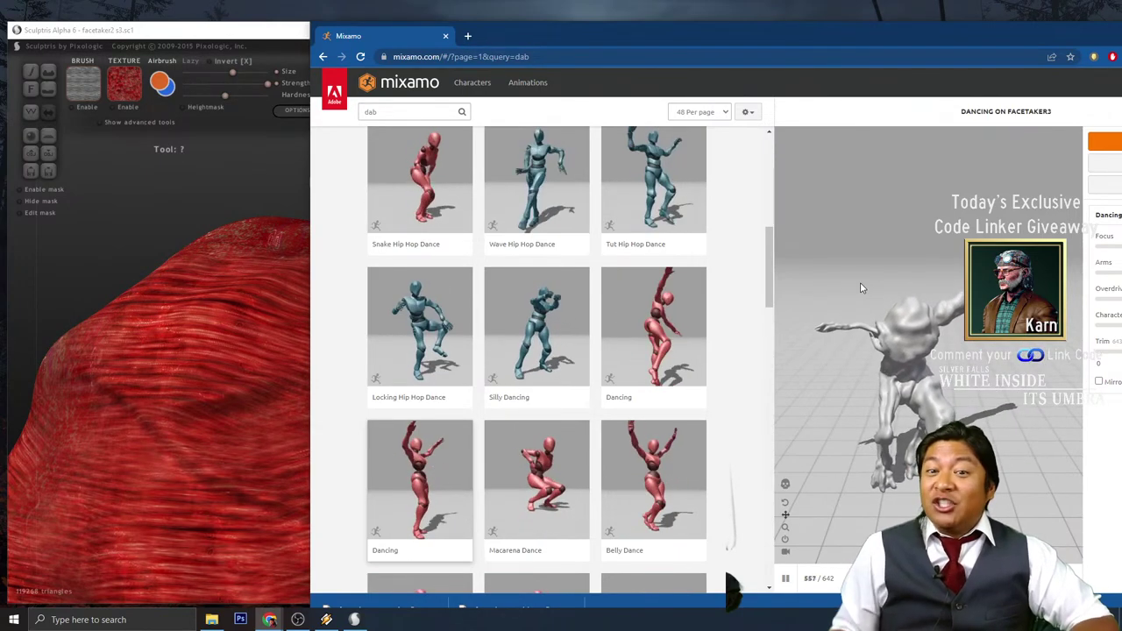
left_click(288, 38)
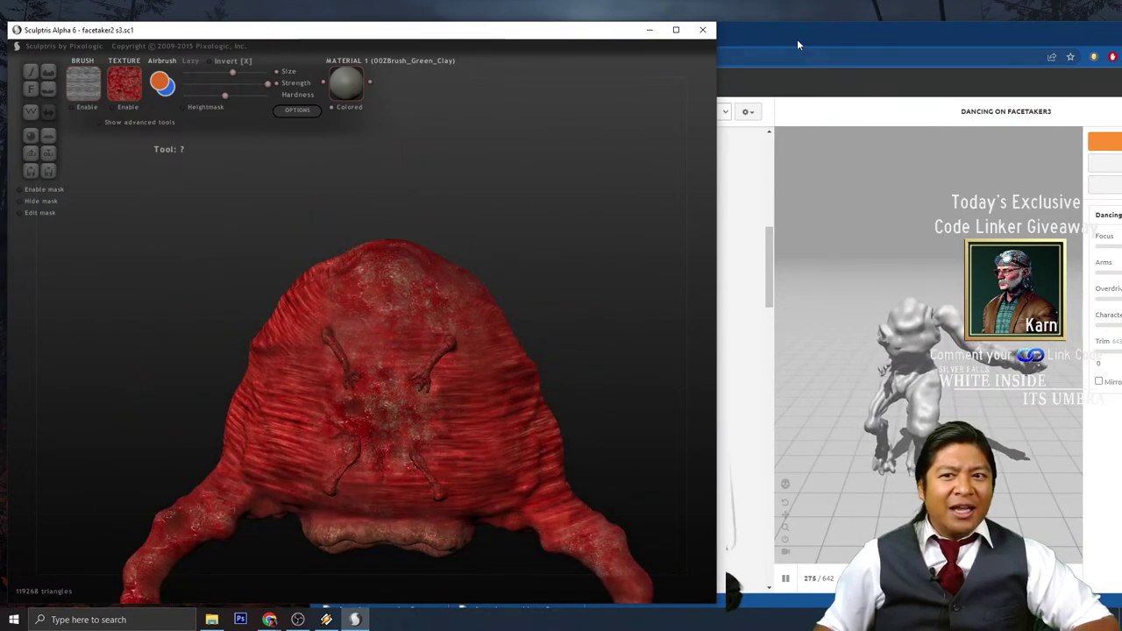
left_click(797, 40)
left_click(285, 32)
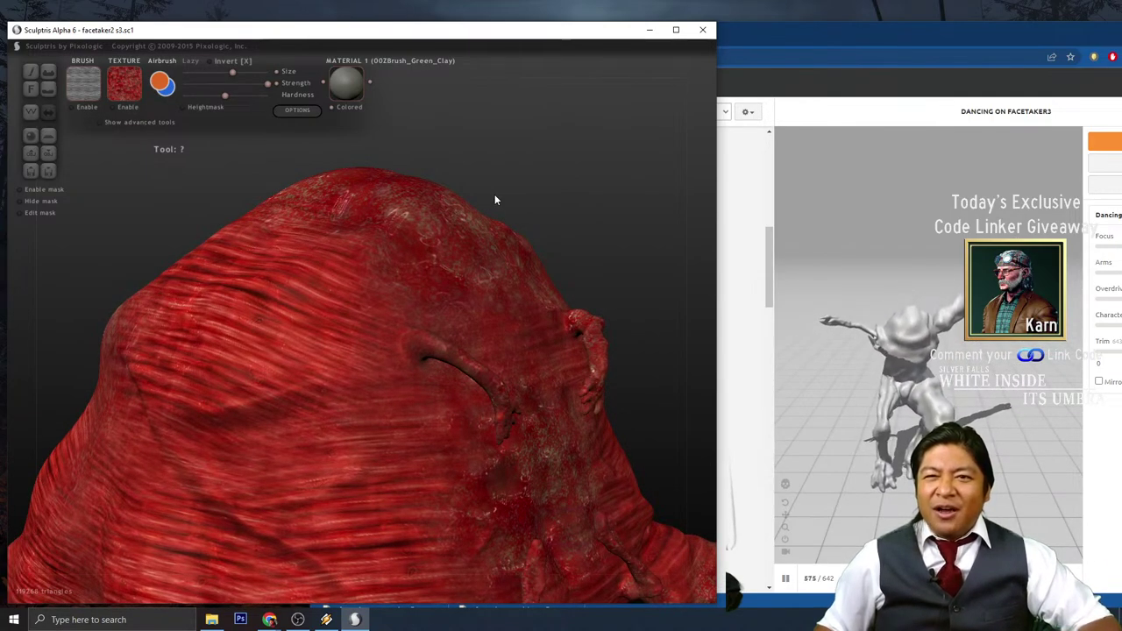
left_click(787, 39)
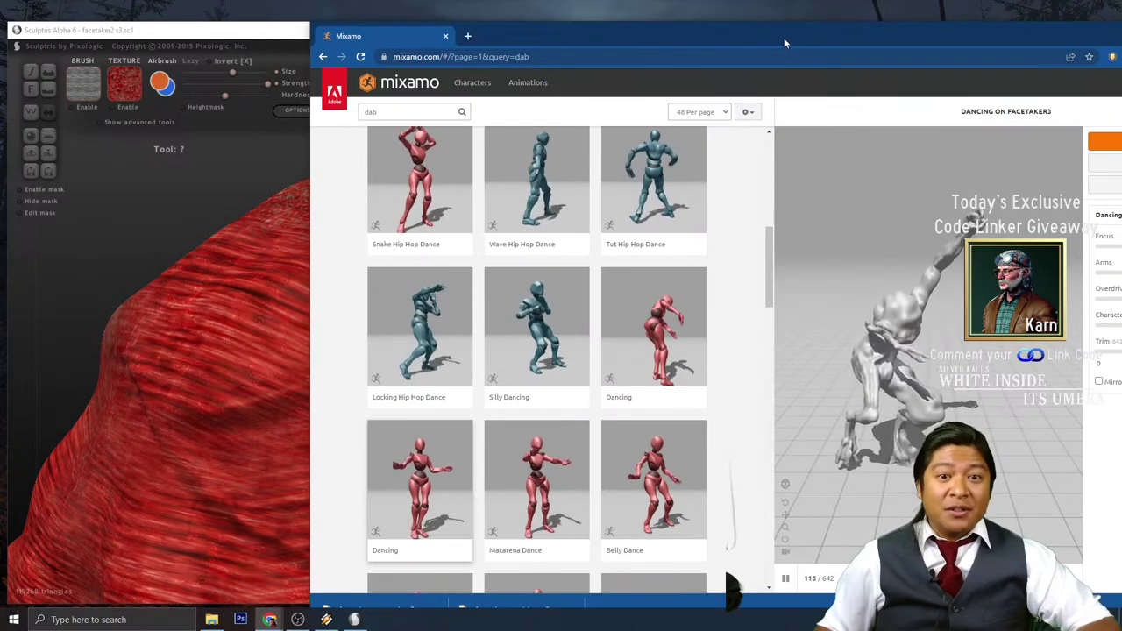
left_click(237, 39)
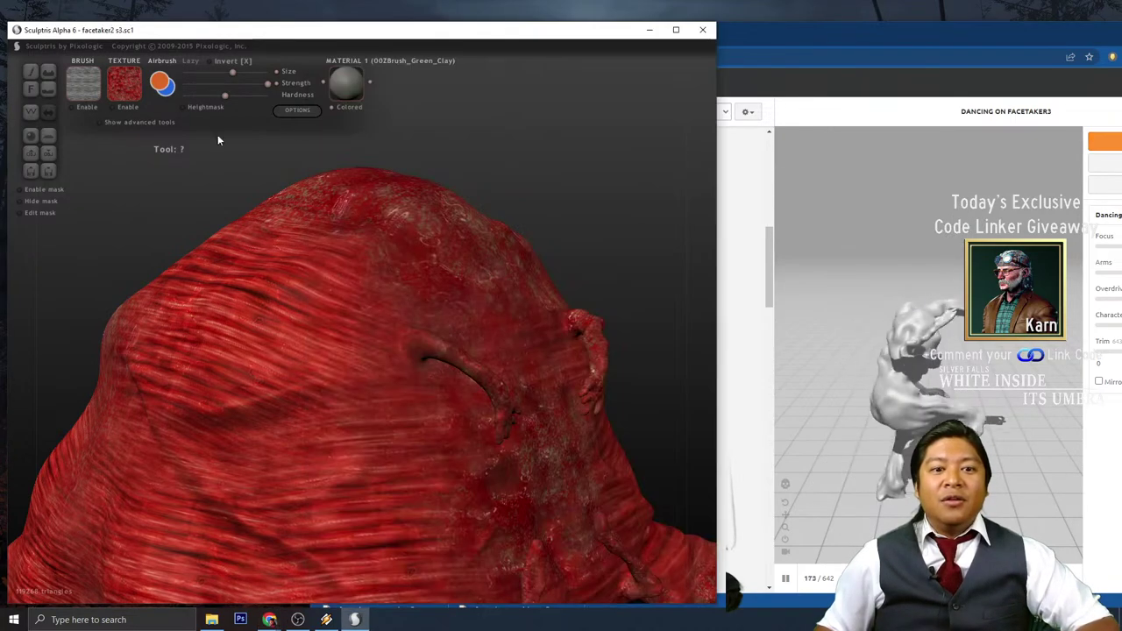
scroll(218, 134, "down", 2)
scroll(554, 226, "up", 1)
left_click_drag(554, 229, 546, 229)
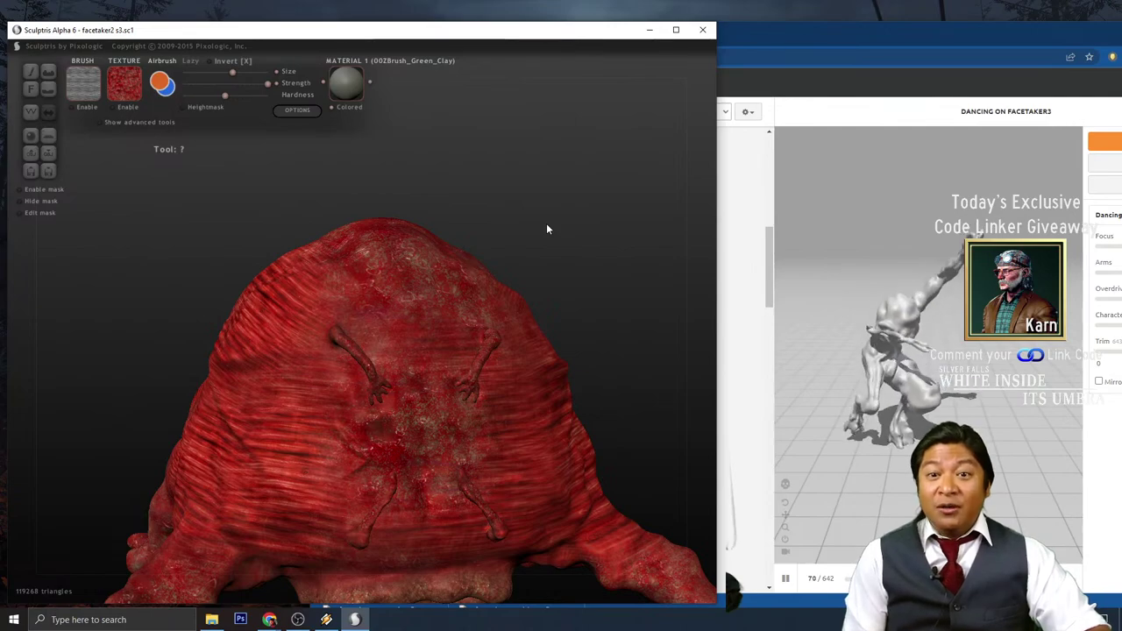
left_click(821, 49)
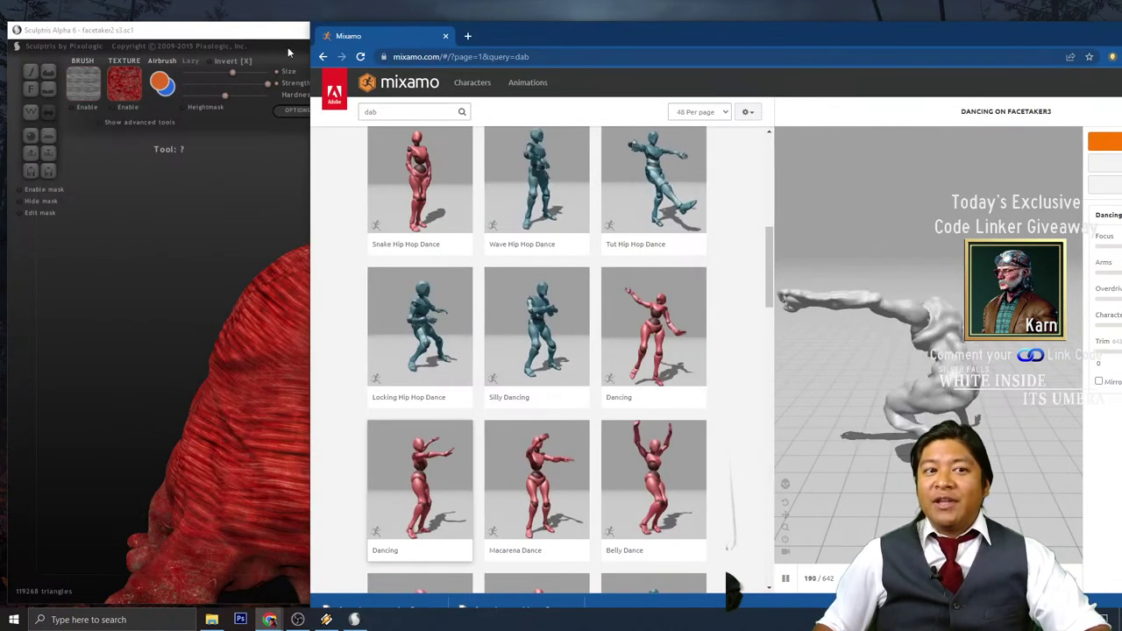
left_click(264, 38)
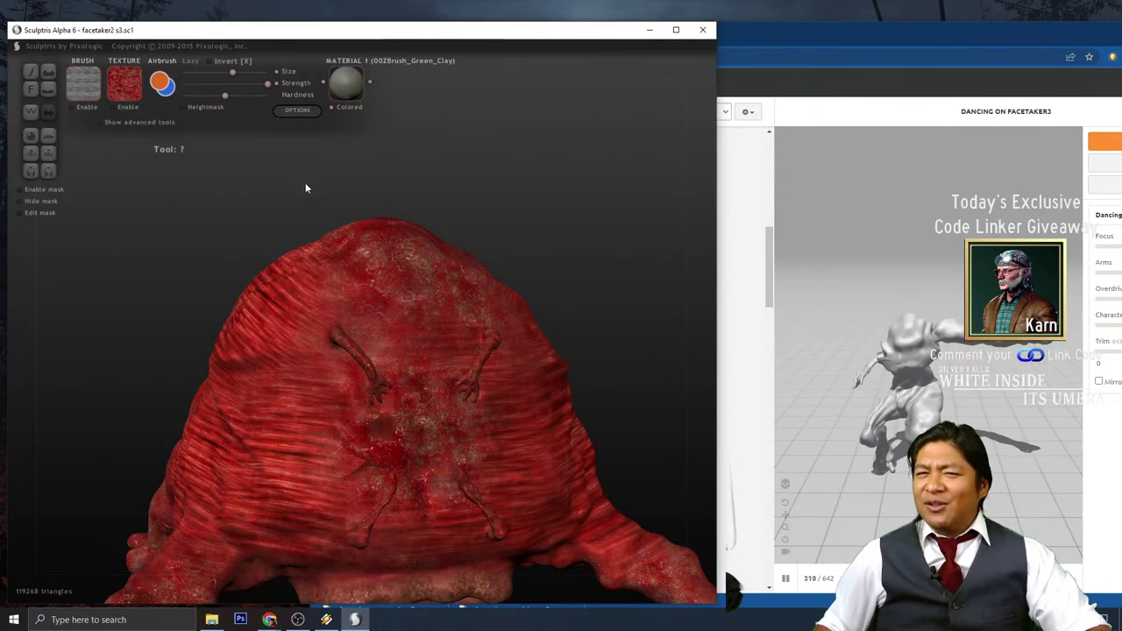
- Examine the Facetaker2 model's whole body from the front and from the side at several distances
scroll(306, 185, "down", 3)
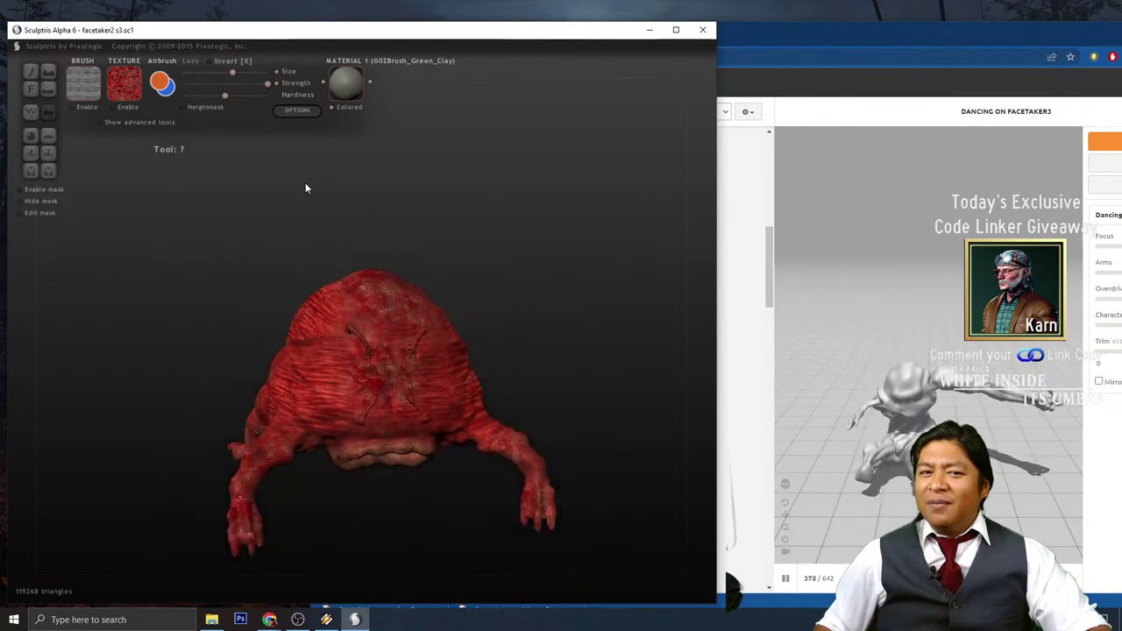
scroll(305, 187, "up", 2)
mouse_move(253, 200)
left_mouse_down()
mouse_move(309, 212)
mouse_move(288, 206)
left_mouse_up()
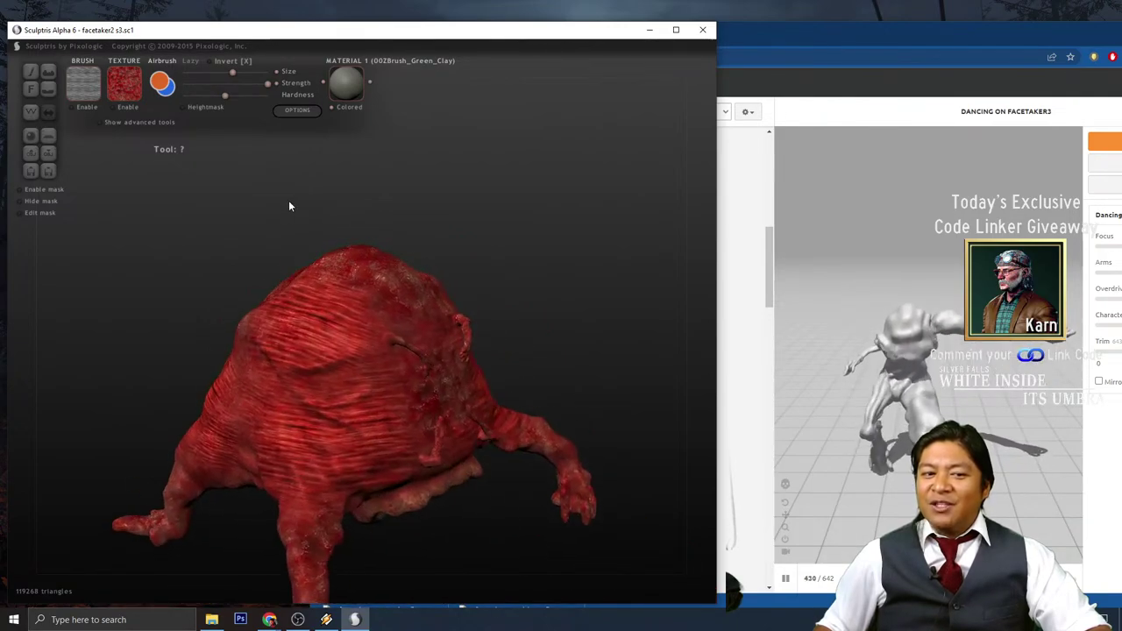
scroll(288, 204, "up", 3)
scroll(289, 203, "down", 2)
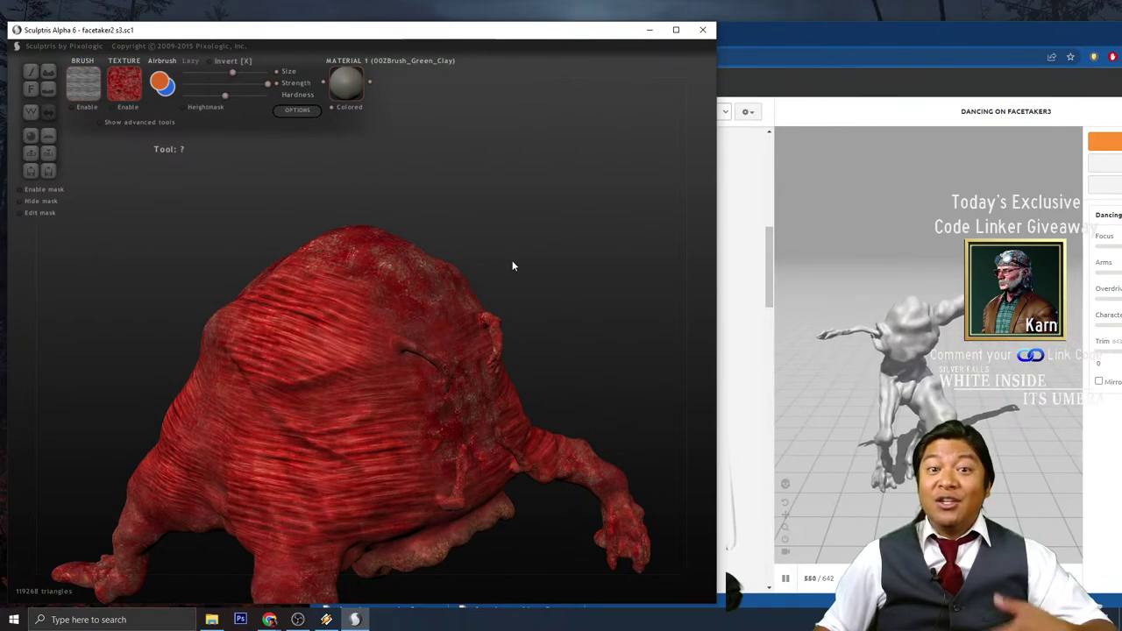
scroll(513, 262, "up", 2)
scroll(513, 262, "down", 3)
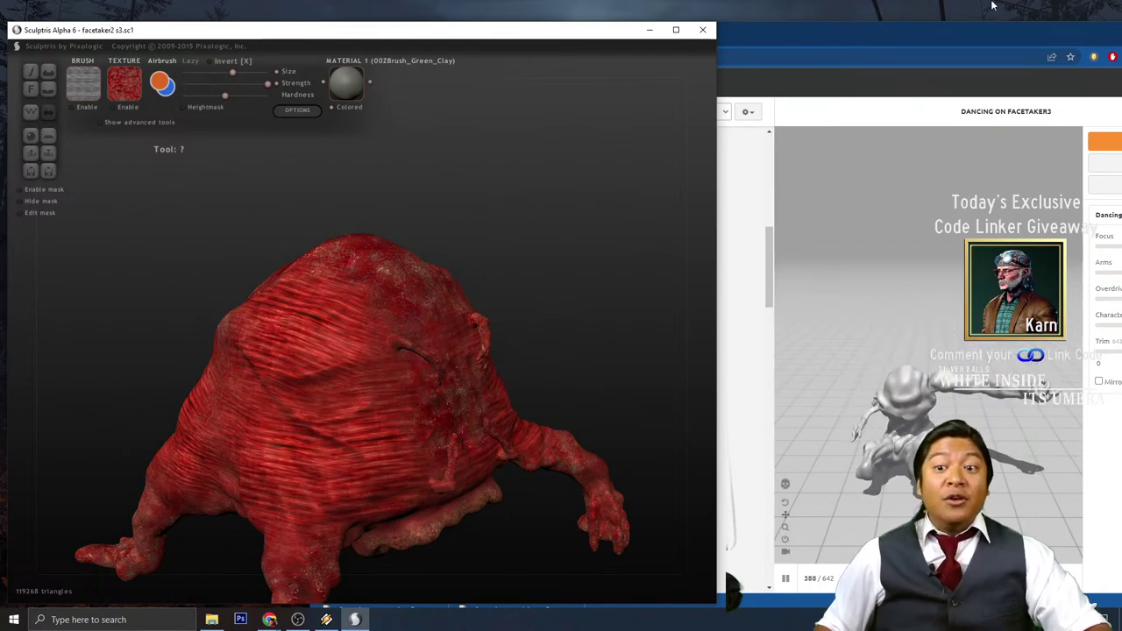
- Switch to Mixamo, preview the Silly Dancing animation on Facetaker3, and apply Tut Hip Hop Dance instead
left_click(872, 40)
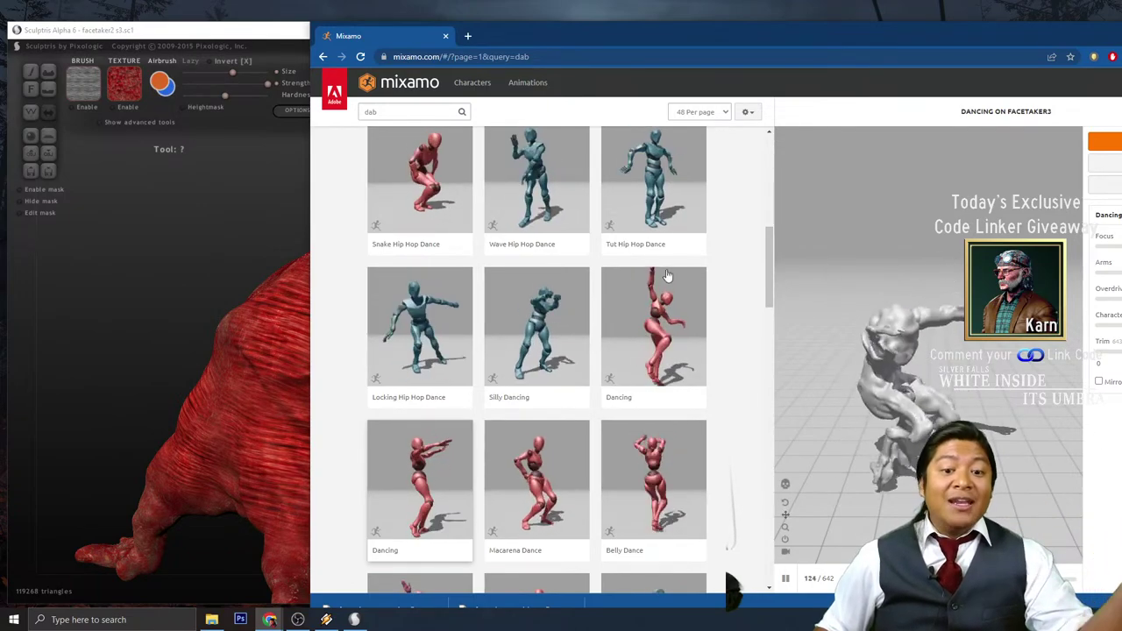
left_click(540, 338)
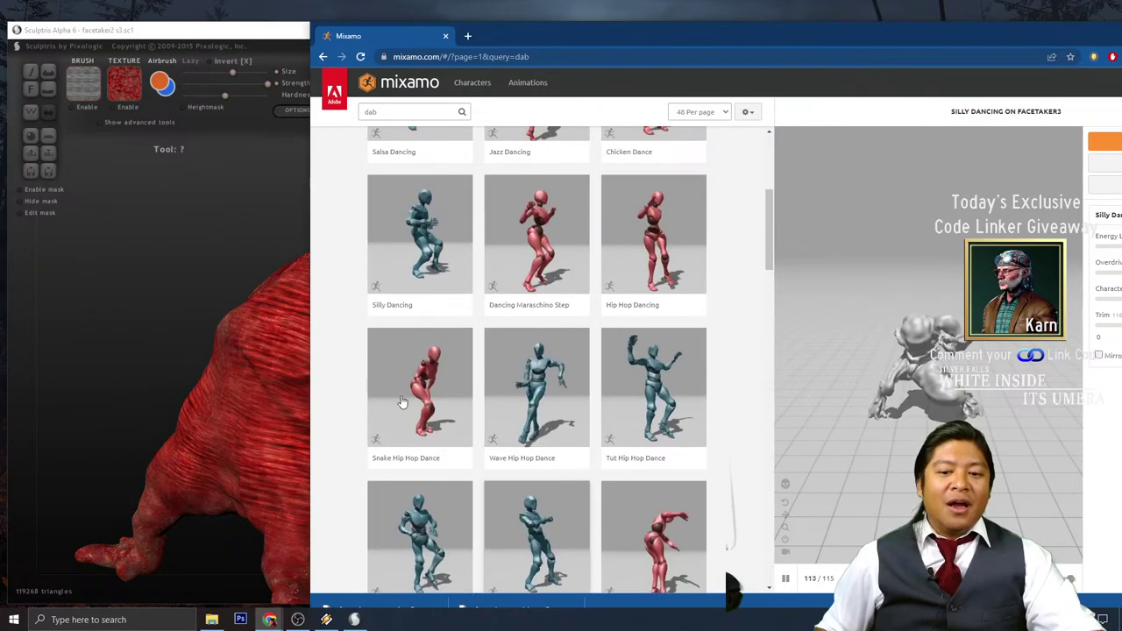
left_click(664, 393)
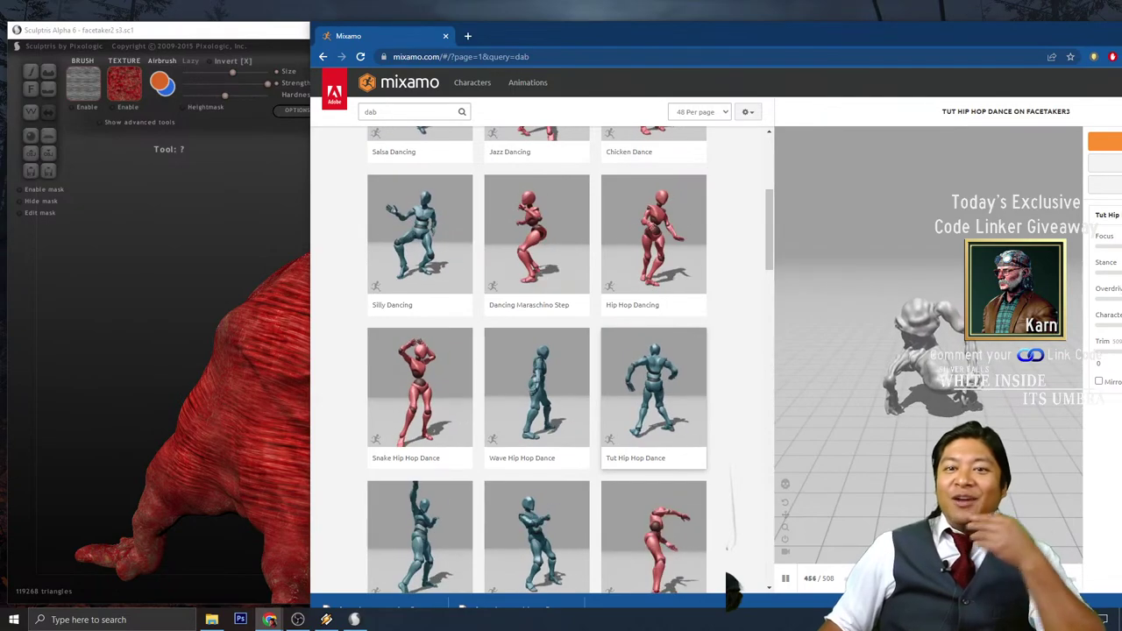
- Switch back to Sculptris and view the Facetaker2 model's face and mouth from a lower angle
left_click(242, 41)
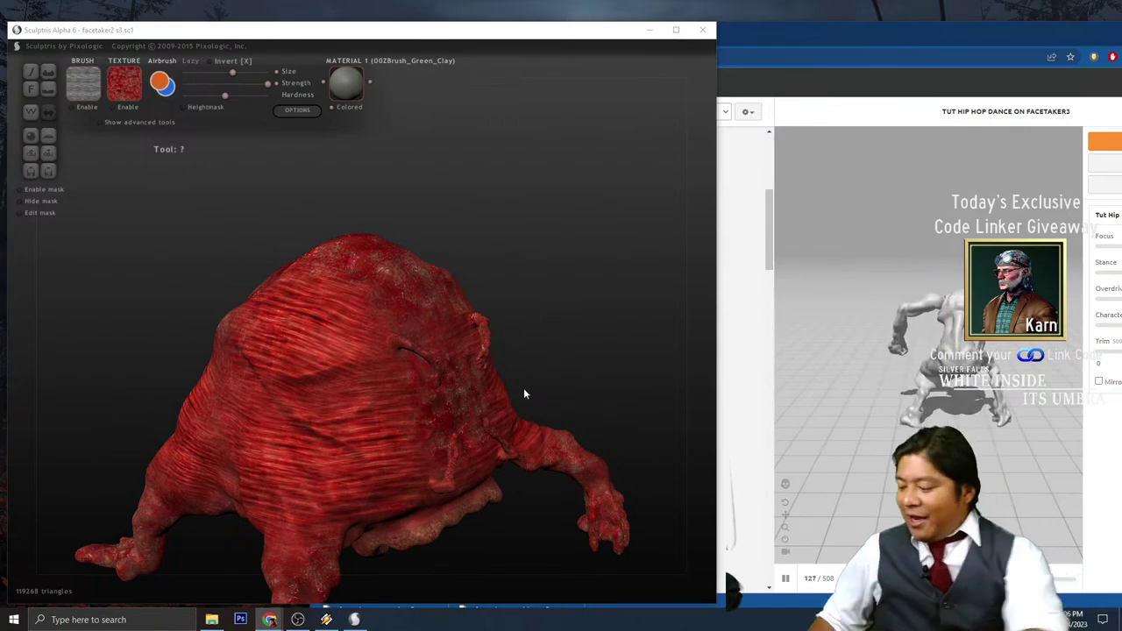
mouse_move(544, 380)
left_mouse_down()
mouse_move(563, 345)
mouse_move(562, 298)
mouse_move(560, 317)
mouse_move(637, 295)
mouse_move(549, 315)
mouse_move(566, 295)
mouse_move(584, 301)
mouse_move(575, 312)
mouse_move(504, 314)
mouse_move(544, 314)
left_mouse_up()
scroll(576, 321, "up", 3)
scroll(576, 321, "down", 2)
scroll(550, 317, "down", 5)
- Try the 00ZBrush_RedWax material on the Facetaker2 model, and restore 00ZBrush_Green_Clay
left_click(351, 85)
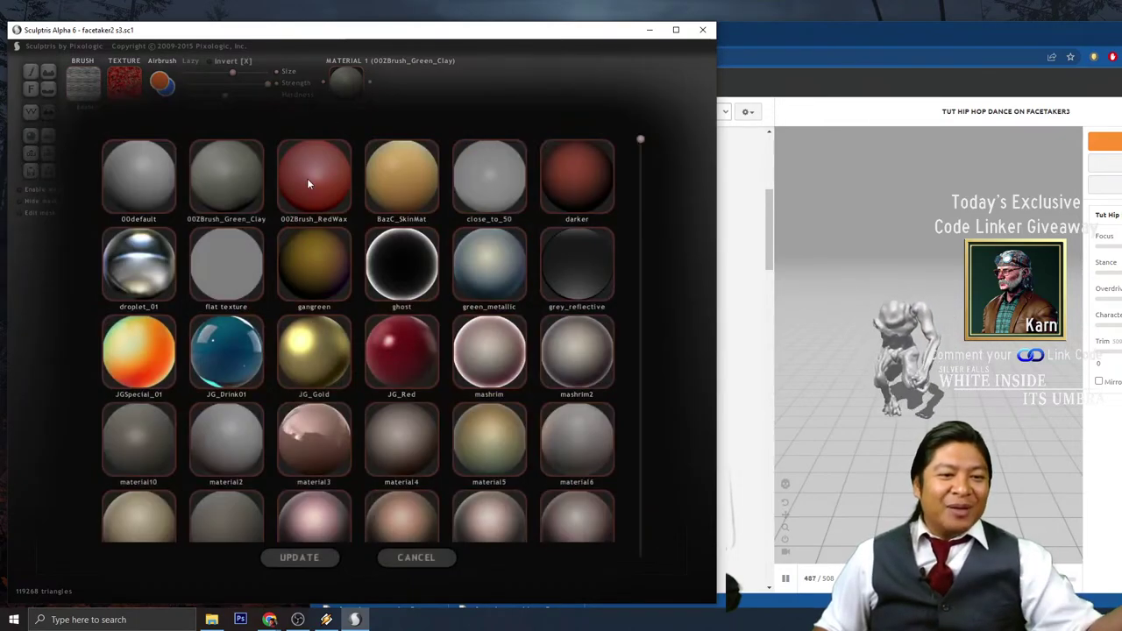
left_click(308, 179)
left_click_drag(604, 275, 605, 266)
left_click(346, 85)
scroll(213, 196, "down", 5)
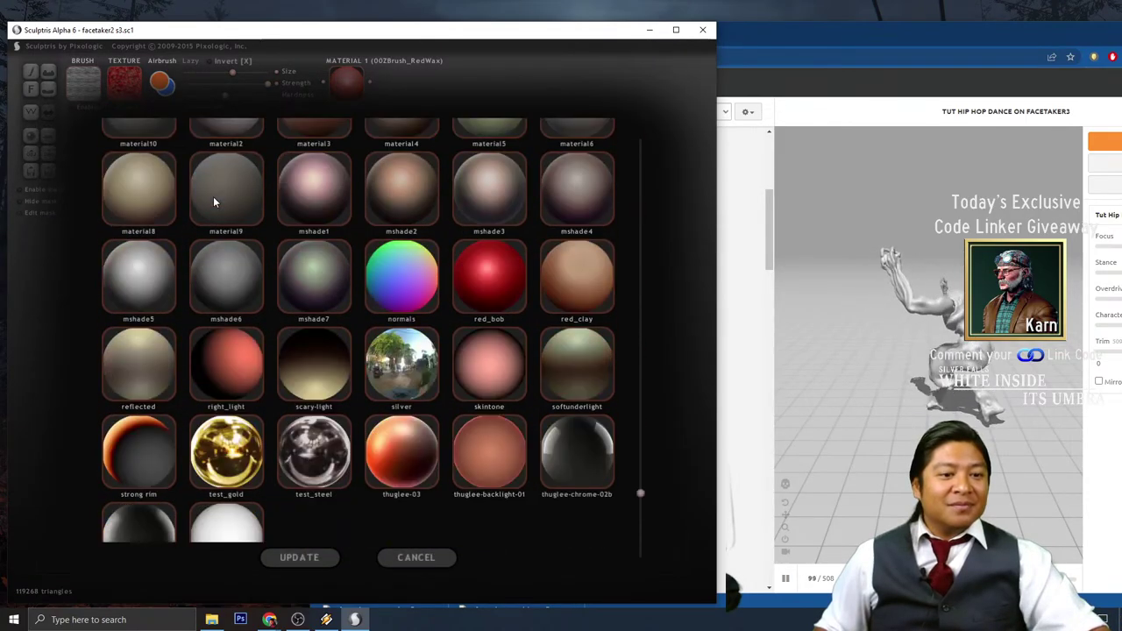
scroll(213, 196, "up", 5)
left_click(213, 197)
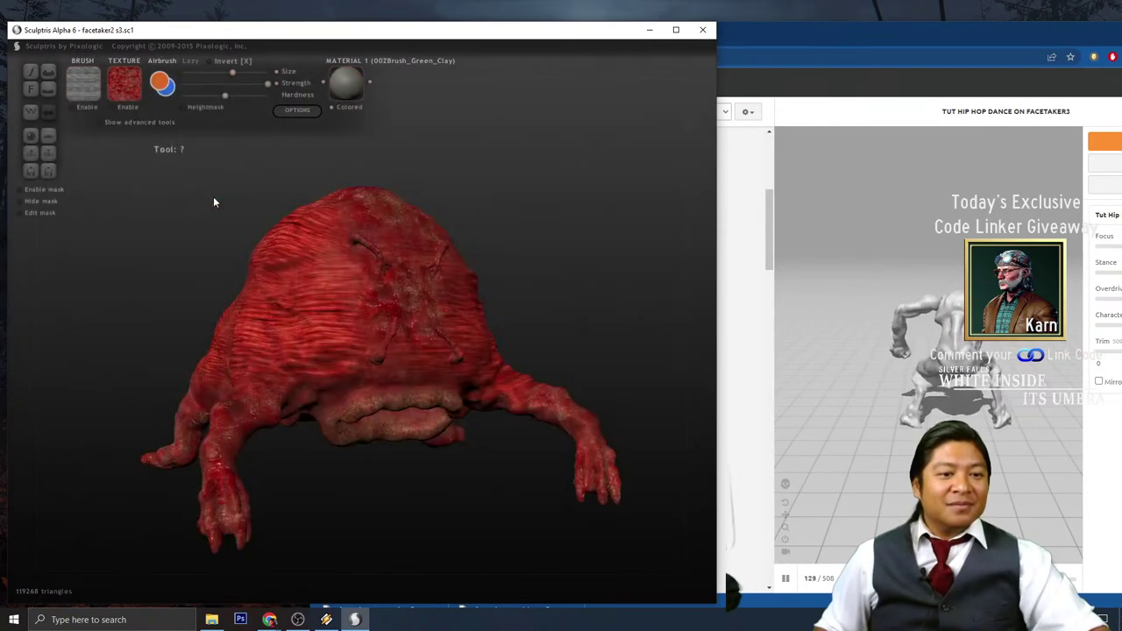
- Apply the 00default material to the Facetaker2 model and check its look from the front
left_click(358, 83)
left_click(143, 166)
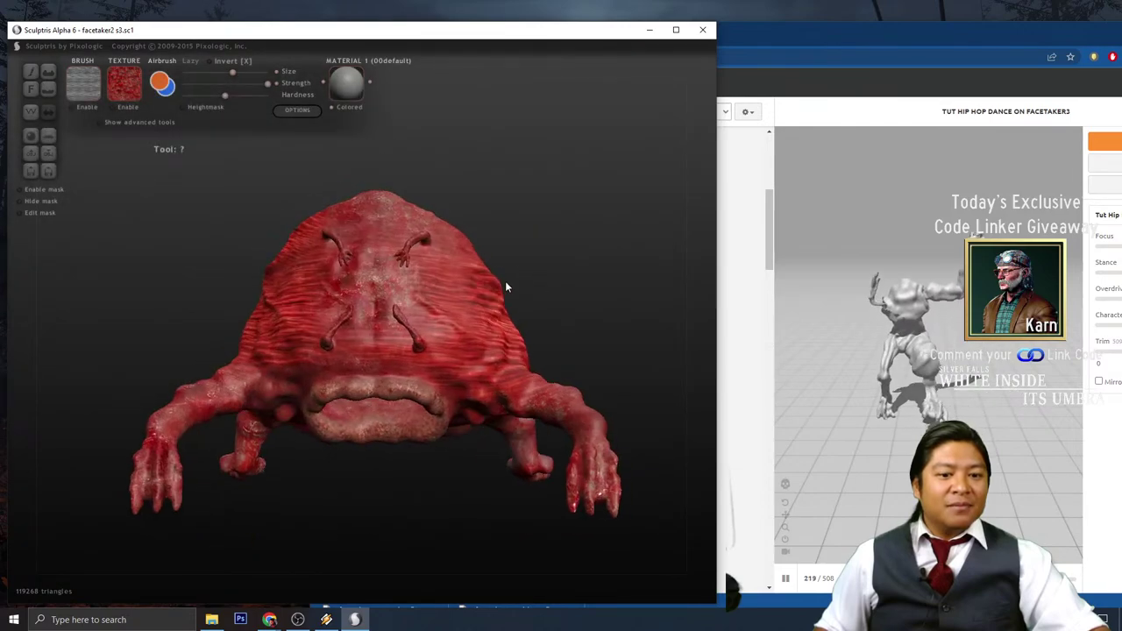
mouse_move(506, 282)
left_mouse_down()
mouse_move(519, 270)
mouse_move(605, 319)
mouse_move(594, 301)
mouse_move(613, 334)
mouse_move(558, 313)
mouse_move(631, 309)
left_mouse_up()
scroll(552, 290, "up", 3)
scroll(600, 312, "down", 2)
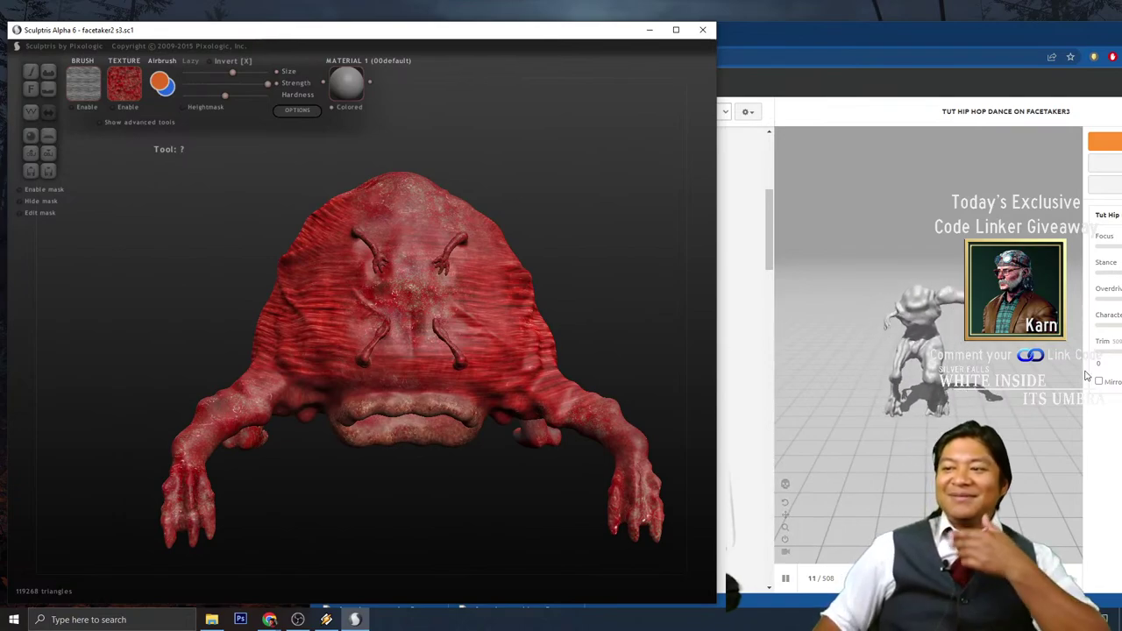
key("alt+Tab")
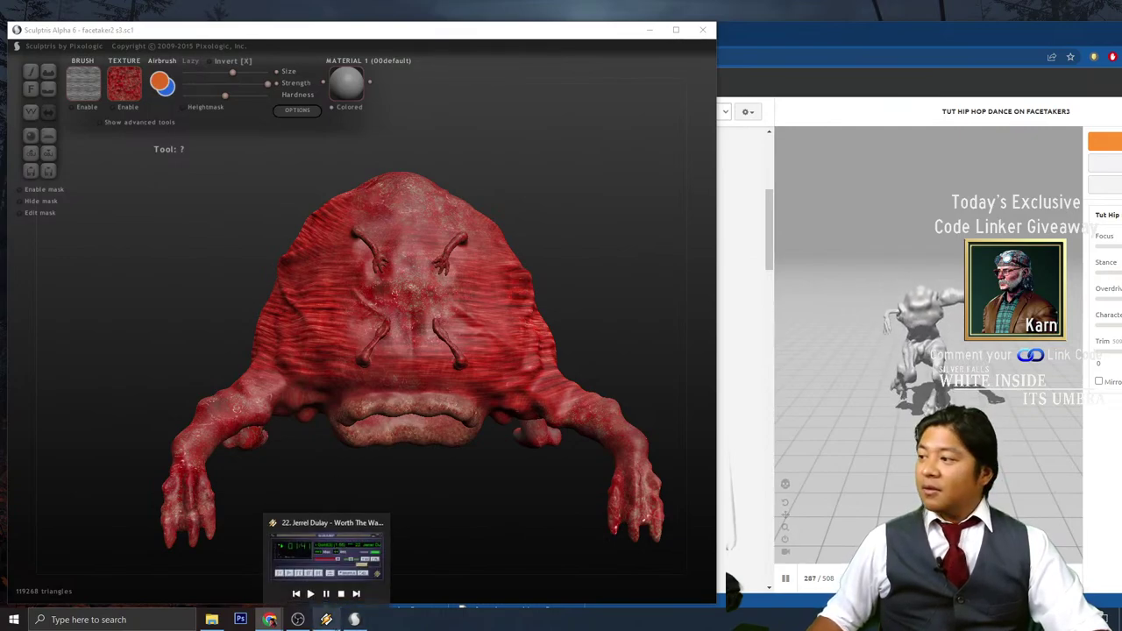
mouse_move(351, 623)
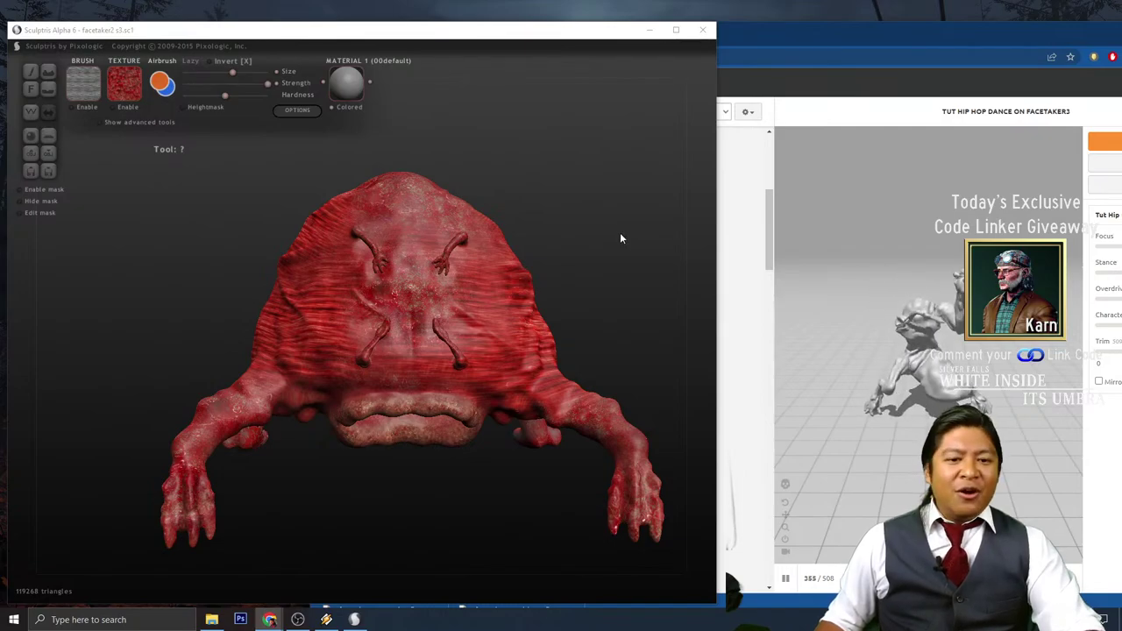
- Return to Sculptris and examine the Facetaker2 model's facial limbs and mouth up close, and its body from the side
left_click(588, 29)
scroll(576, 58, "up", 5)
scroll(581, 199, "down", 3)
scroll(580, 197, "down", 5)
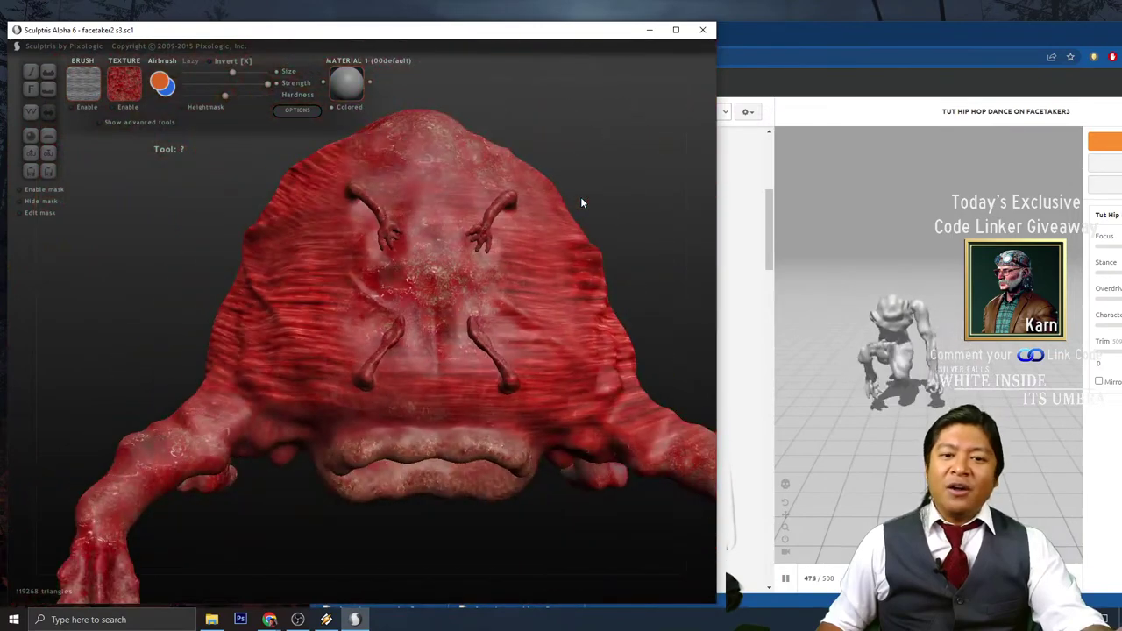
mouse_move(581, 196)
left_mouse_down()
mouse_move(556, 231)
mouse_move(590, 235)
mouse_move(579, 231)
mouse_move(580, 266)
mouse_move(566, 265)
mouse_move(571, 254)
left_mouse_up()
scroll(545, 253, "up", 3)
scroll(545, 252, "down", 2)
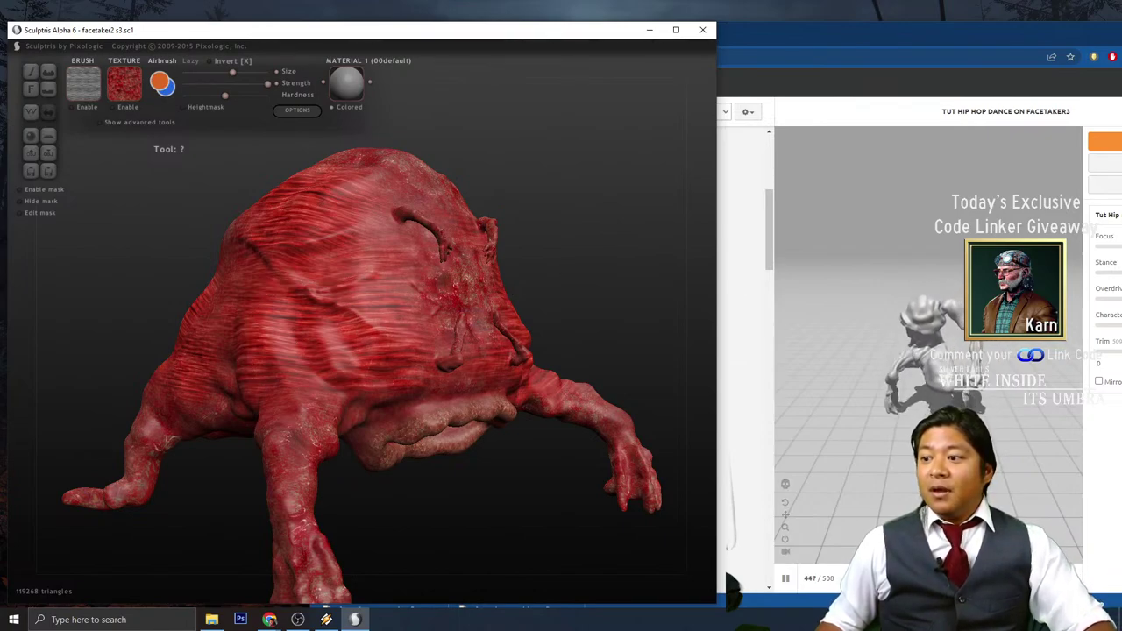
key("alt+Tab")
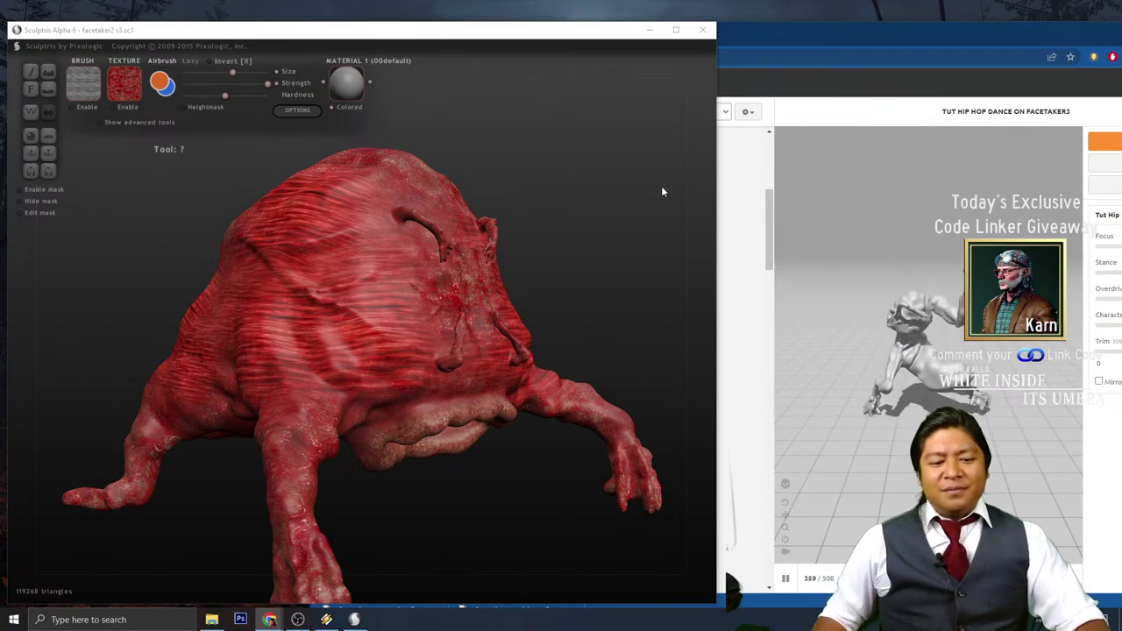
left_click(326, 619)
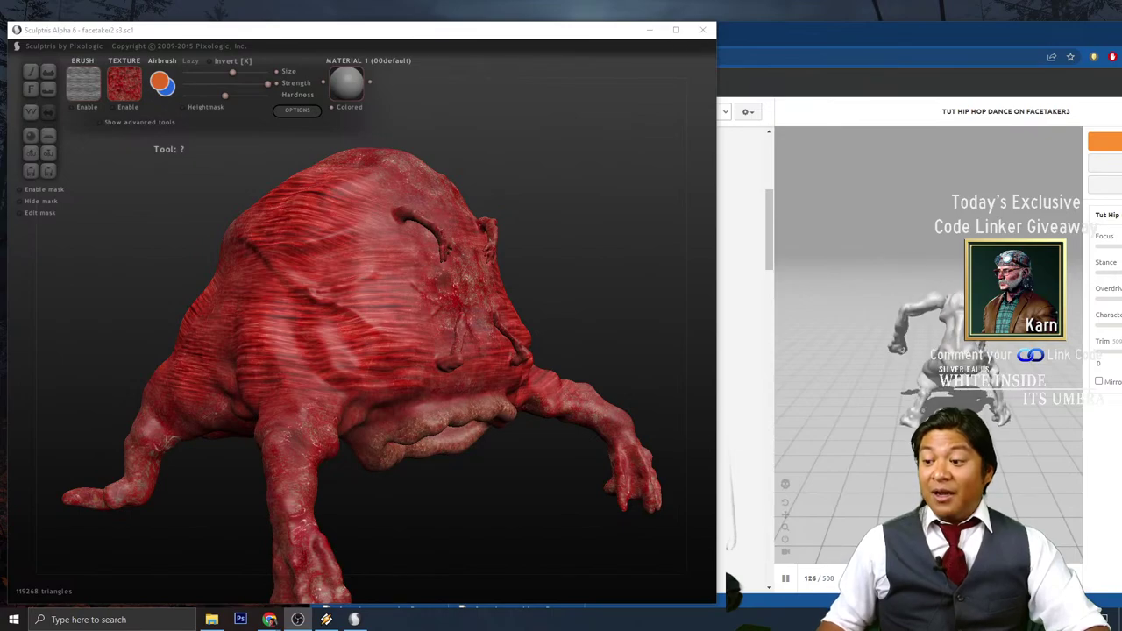
left_click(872, 39)
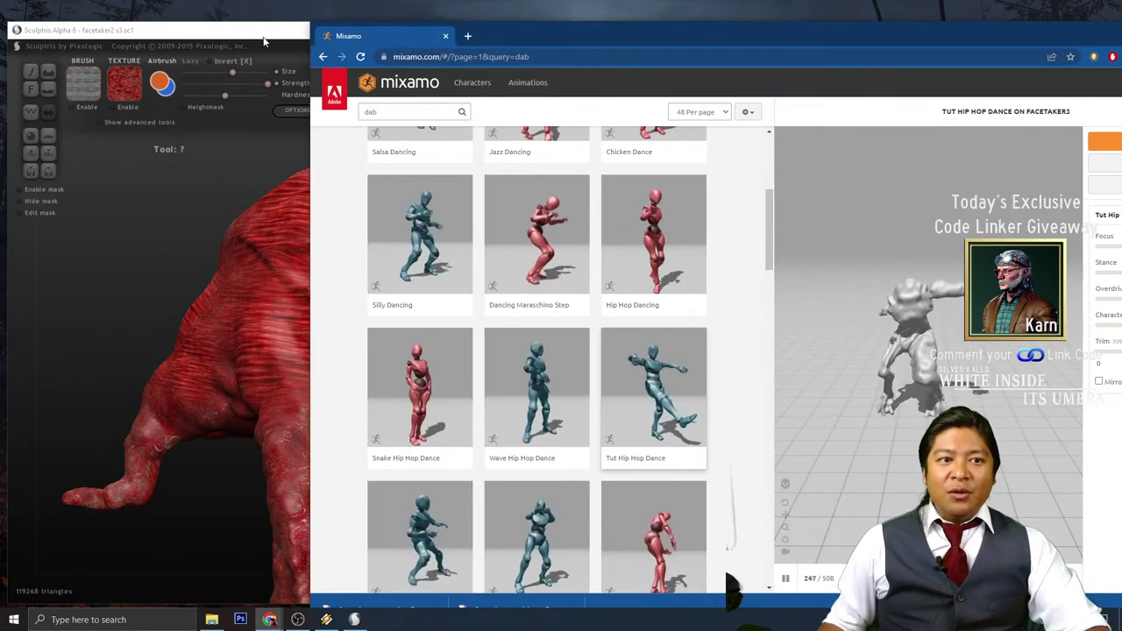
- Bring the Sculptris window back to the front, turn the Facetaker2 model toward the viewer, and widen the window slightly
left_click(294, 69)
mouse_move(547, 322)
left_mouse_down()
mouse_move(501, 296)
mouse_move(483, 308)
mouse_move(626, 301)
mouse_move(524, 308)
mouse_move(540, 282)
mouse_move(576, 293)
mouse_move(499, 307)
mouse_move(561, 301)
mouse_move(547, 278)
mouse_move(580, 296)
mouse_move(433, 307)
mouse_move(577, 297)
mouse_move(331, 204)
left_mouse_up()
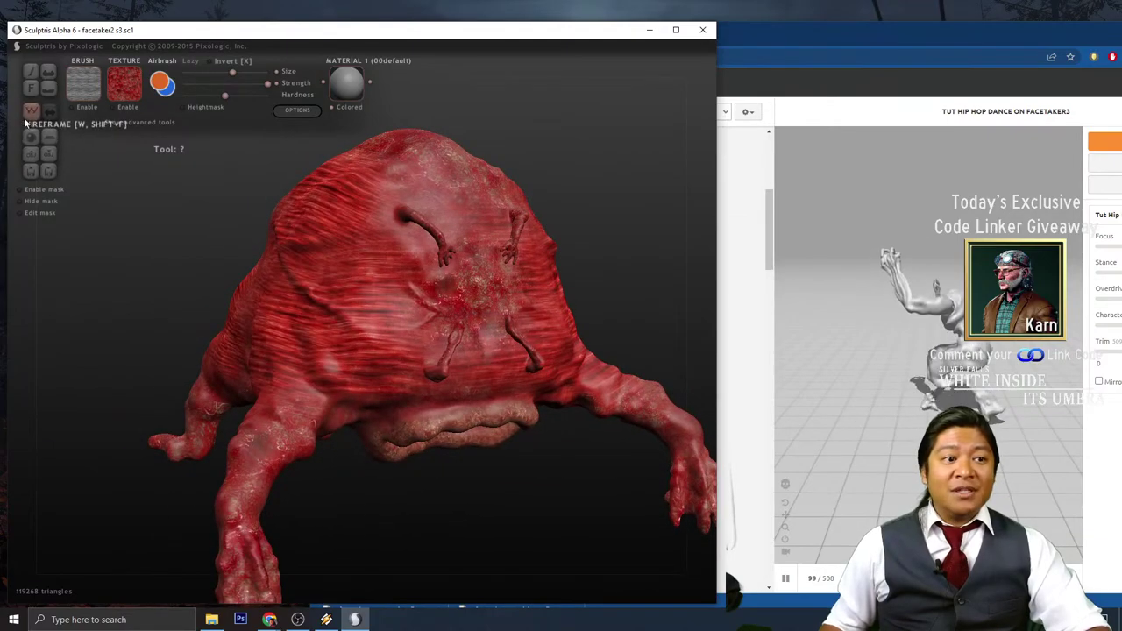
scroll(678, 181, "up", 2)
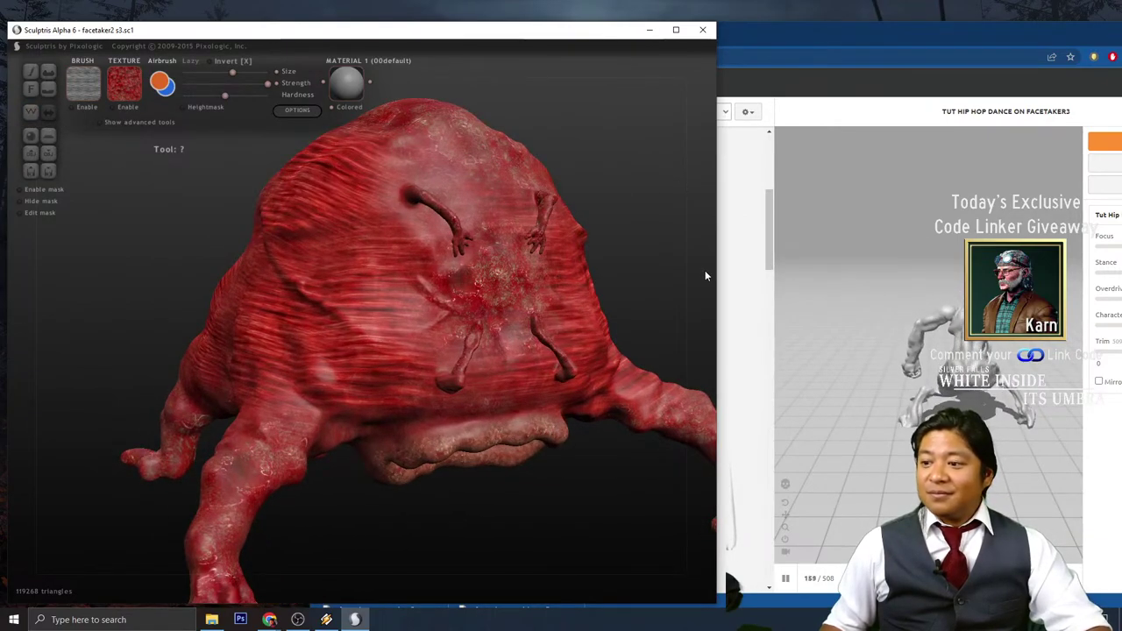
mouse_move(719, 254)
left_mouse_down()
mouse_move(717, 241)
mouse_move(728, 254)
mouse_move(691, 258)
left_mouse_up()
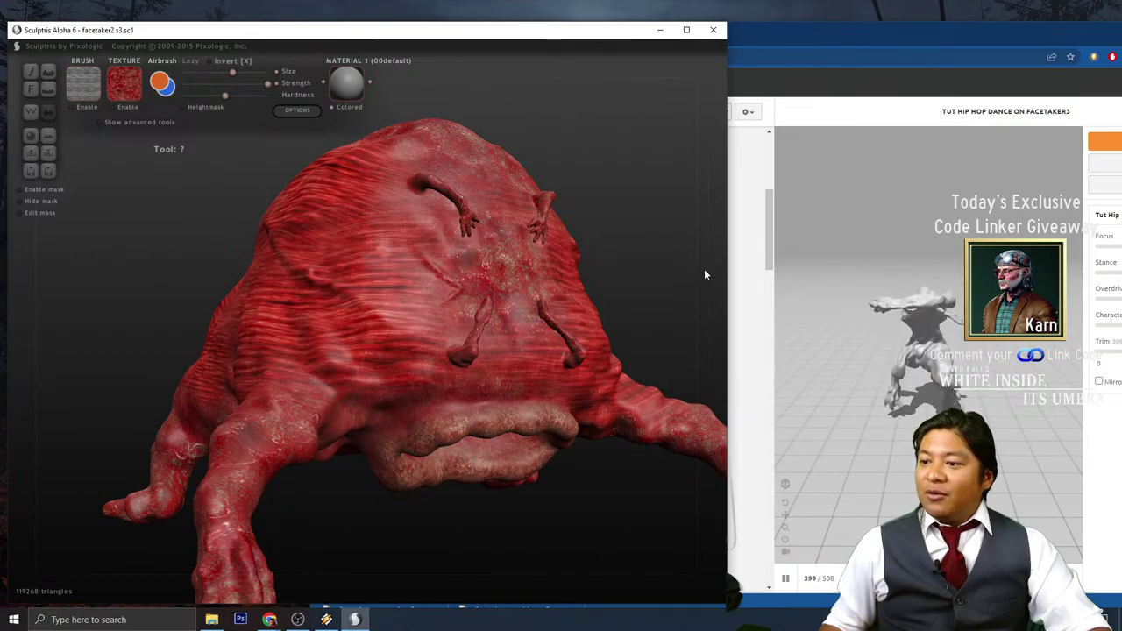
- Examine the side of the Facetaker2 model, from its whole body to a close view of its striated skin
left_click_drag(704, 275, 669, 282)
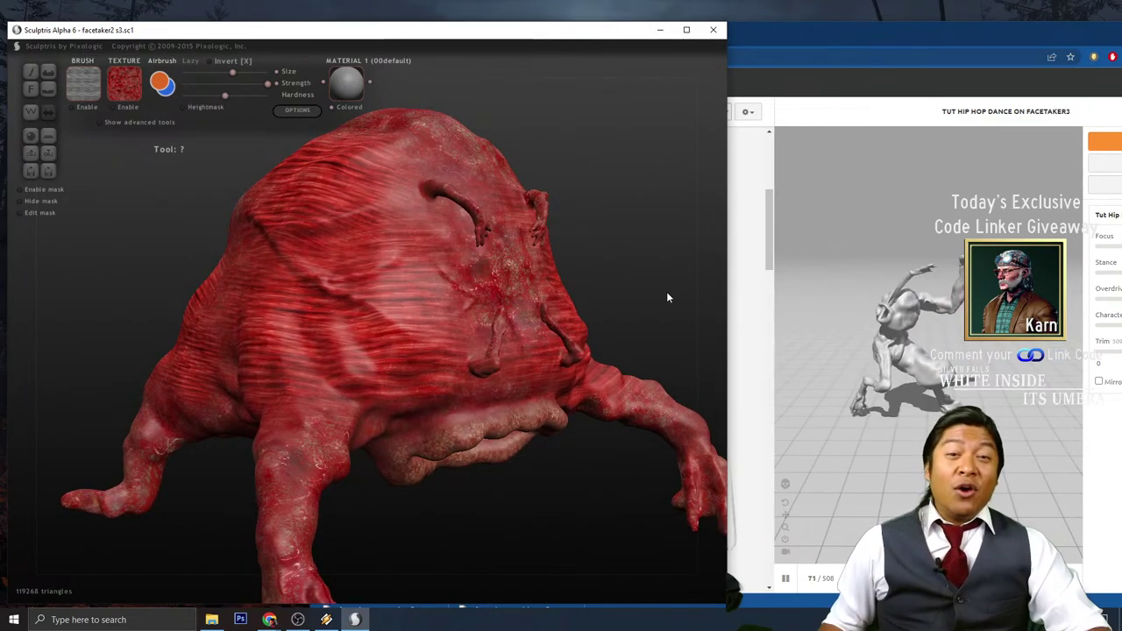
scroll(666, 298, "up", 3)
scroll(667, 298, "down", 4)
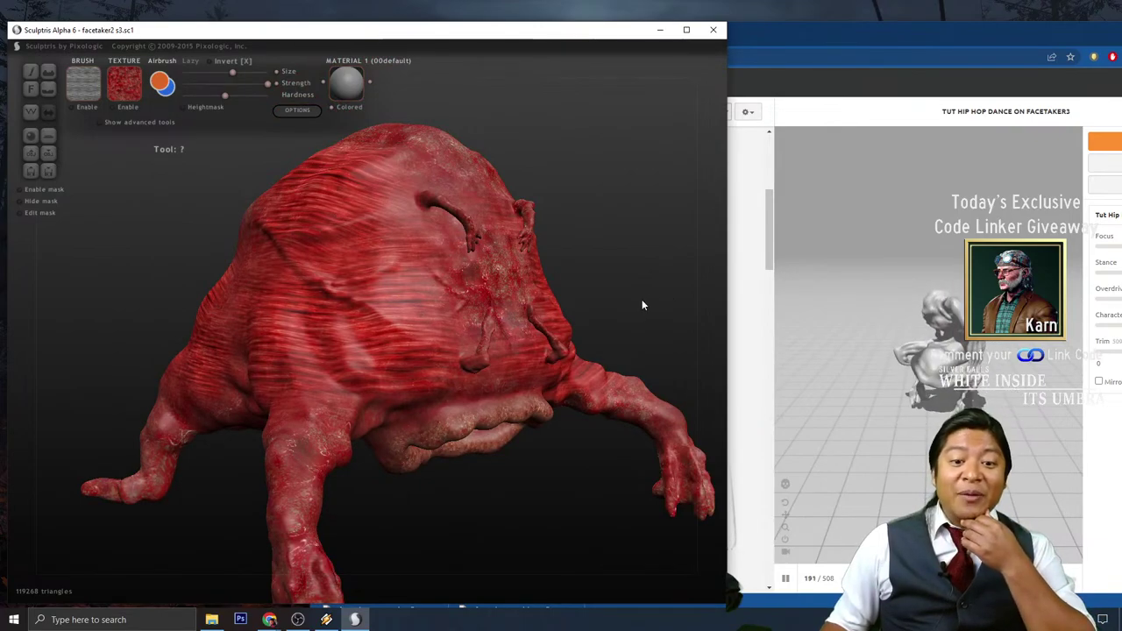
mouse_move(642, 299)
left_mouse_down()
mouse_move(570, 304)
mouse_move(663, 303)
left_mouse_up()
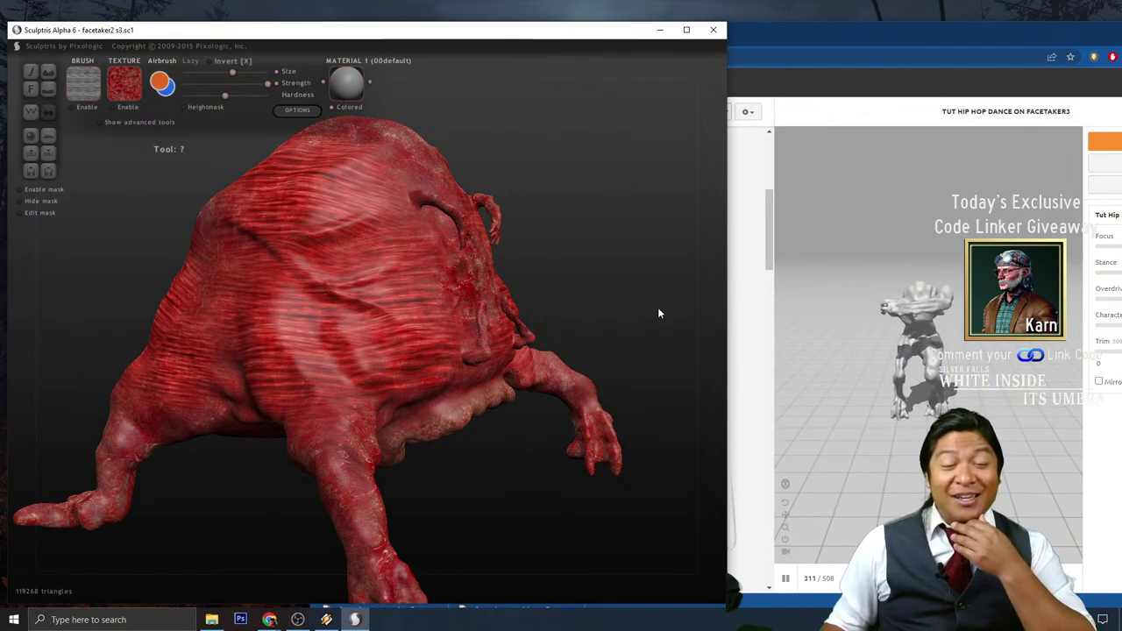
scroll(630, 297, "up", 3)
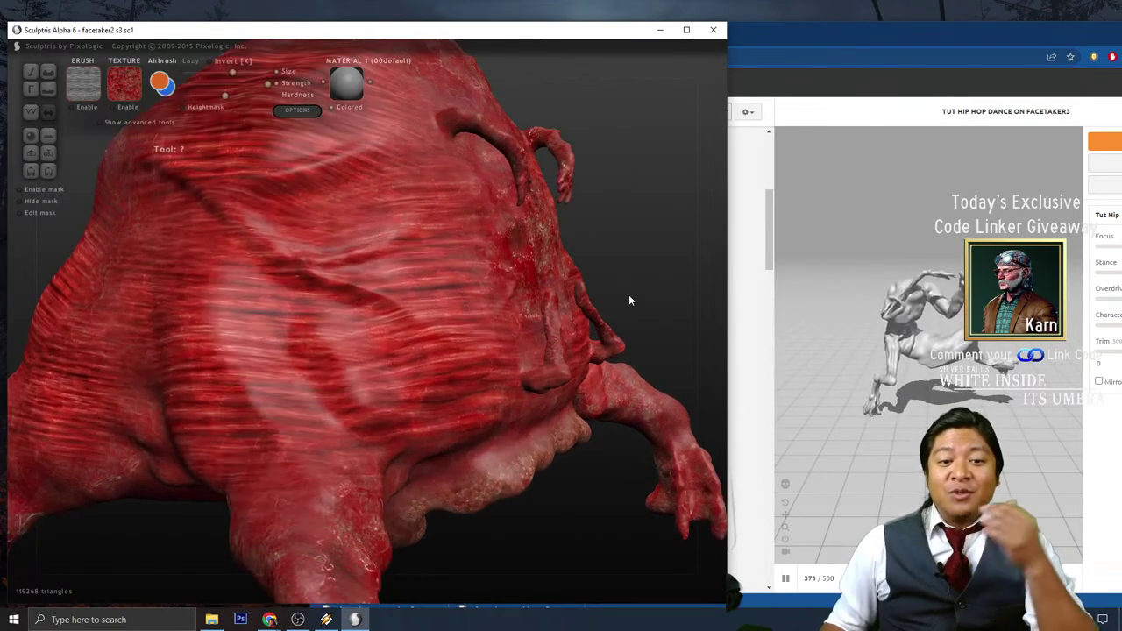
- Examine the Facetaker2 model's whole body from the front, the side and the rear quarter
scroll(344, 506, "down", 4)
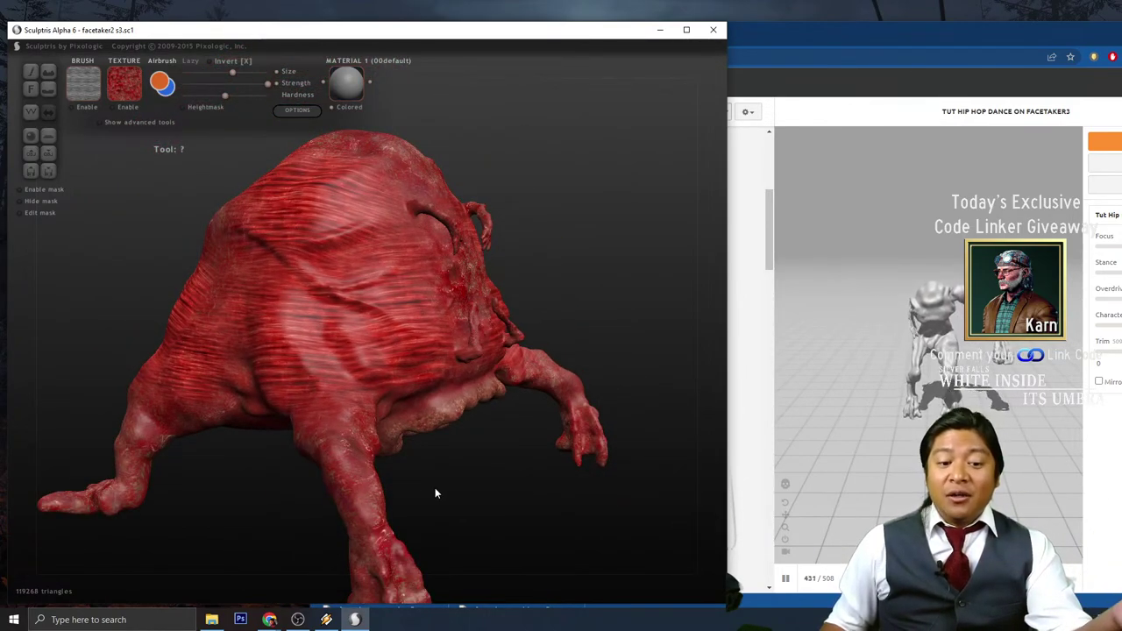
mouse_move(435, 494)
left_mouse_down()
mouse_move(358, 498)
mouse_move(297, 438)
left_mouse_up()
left_click_drag(314, 502, 308, 417)
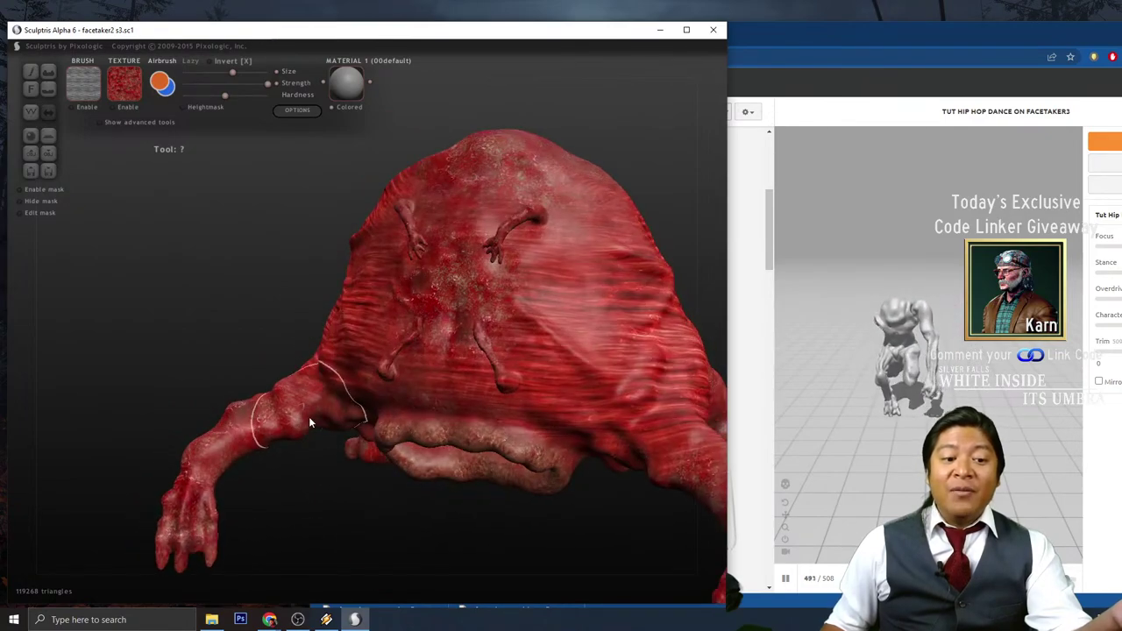
mouse_move(273, 485)
left_mouse_down()
mouse_move(393, 491)
mouse_move(434, 518)
mouse_move(392, 423)
left_mouse_up()
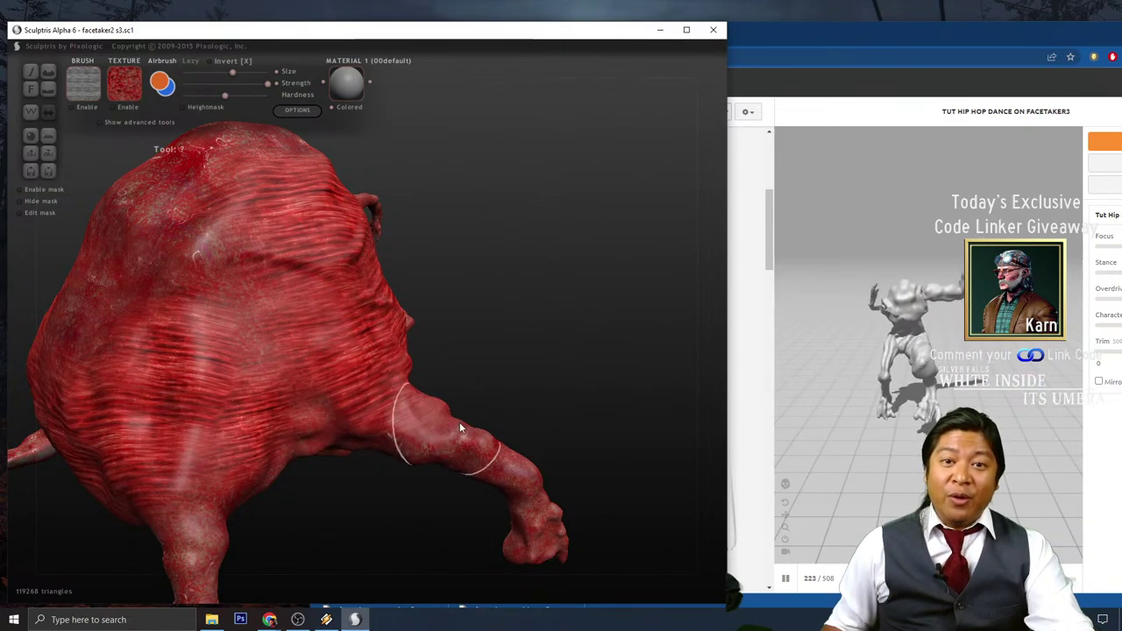
mouse_move(587, 353)
left_mouse_down()
mouse_move(547, 349)
mouse_move(556, 357)
mouse_move(545, 394)
mouse_move(524, 393)
left_mouse_up()
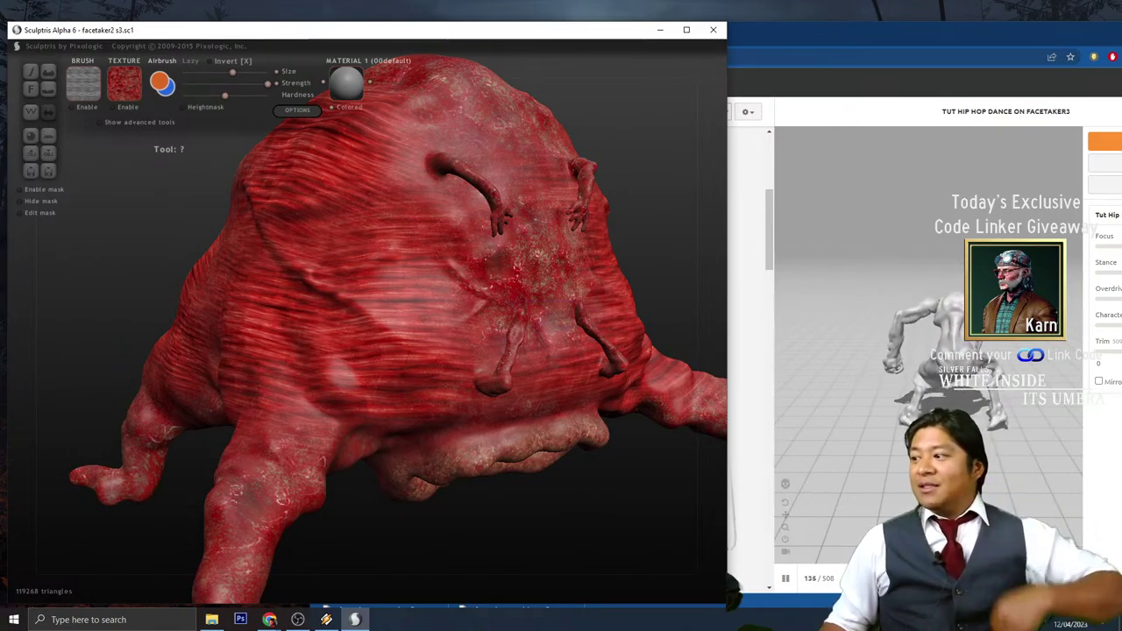
left_click(326, 620)
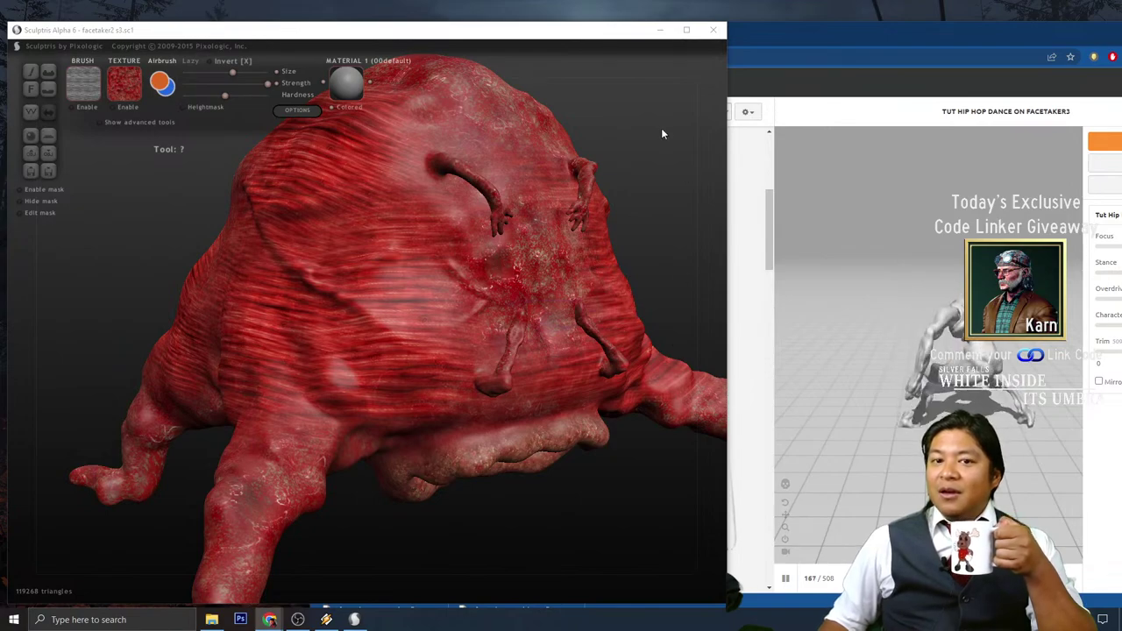
- Return to Sculptris and view the Facetaker2 model's full body from a distance, turning it from a three-quarter angle past the front
left_click(614, 36)
scroll(682, 293, "down", 4)
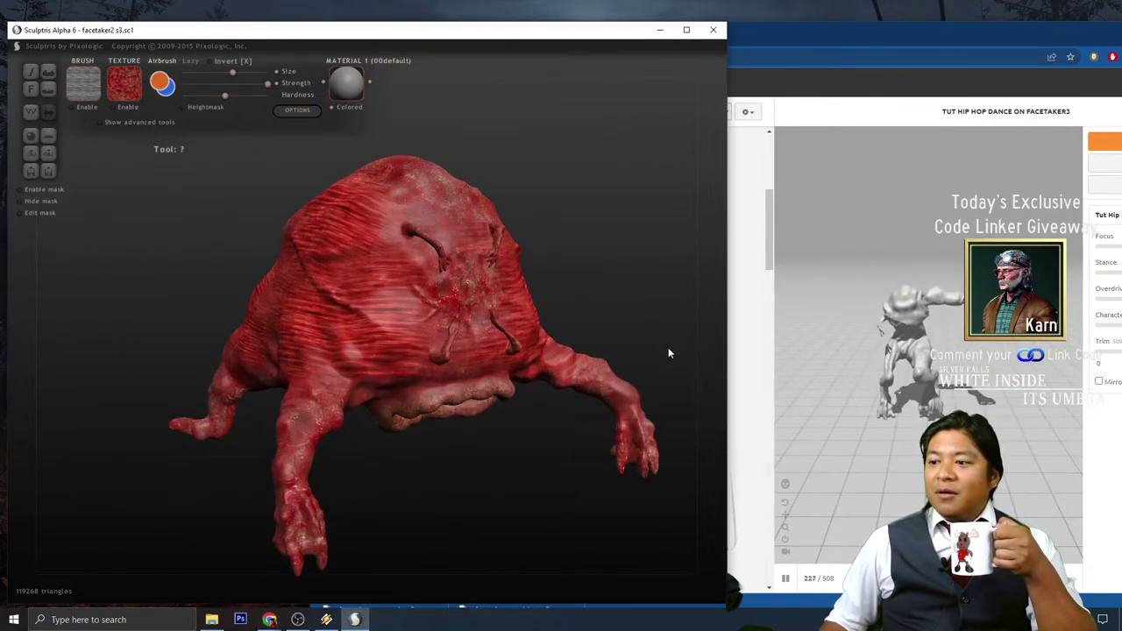
scroll(669, 348, "down", 2)
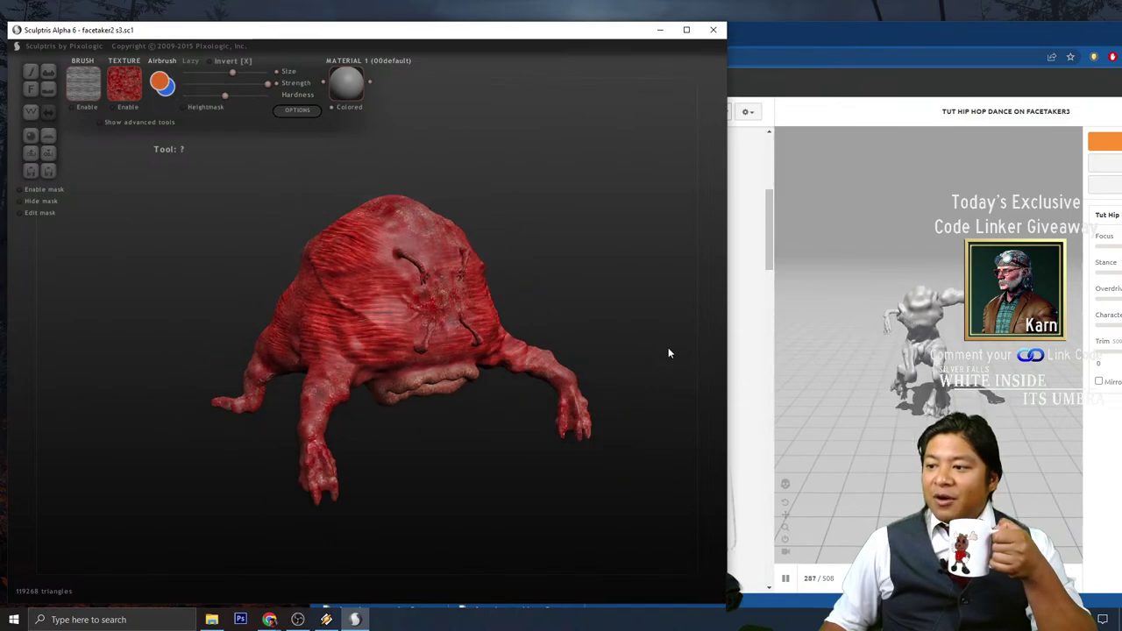
scroll(668, 348, "up", 3)
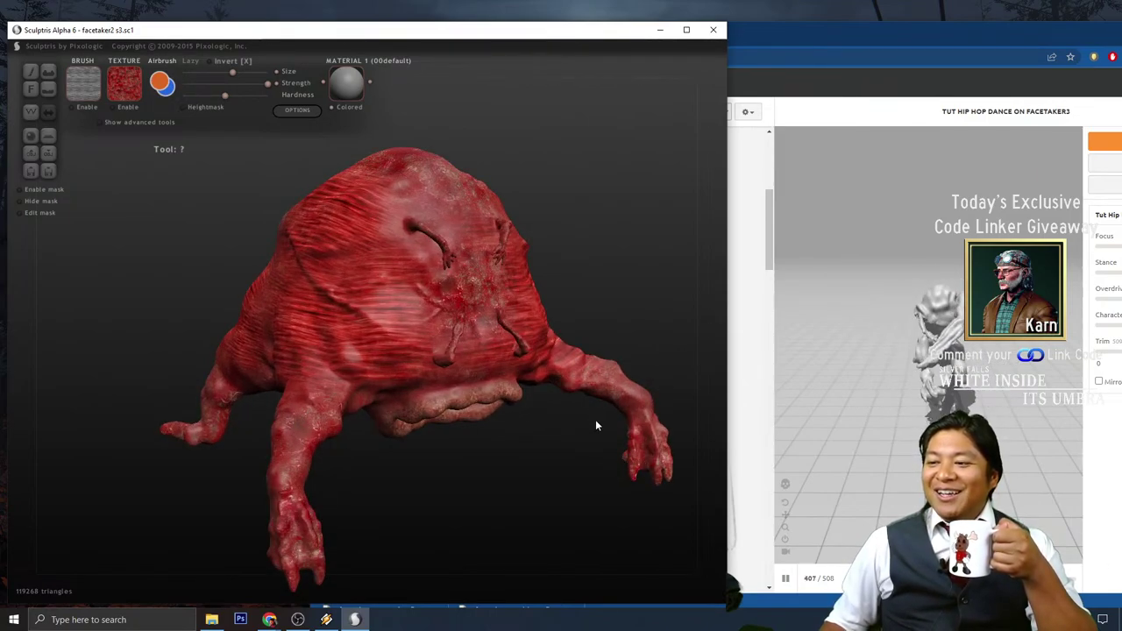
mouse_move(536, 491)
left_mouse_down()
mouse_move(500, 489)
mouse_move(536, 500)
mouse_move(501, 501)
left_mouse_up()
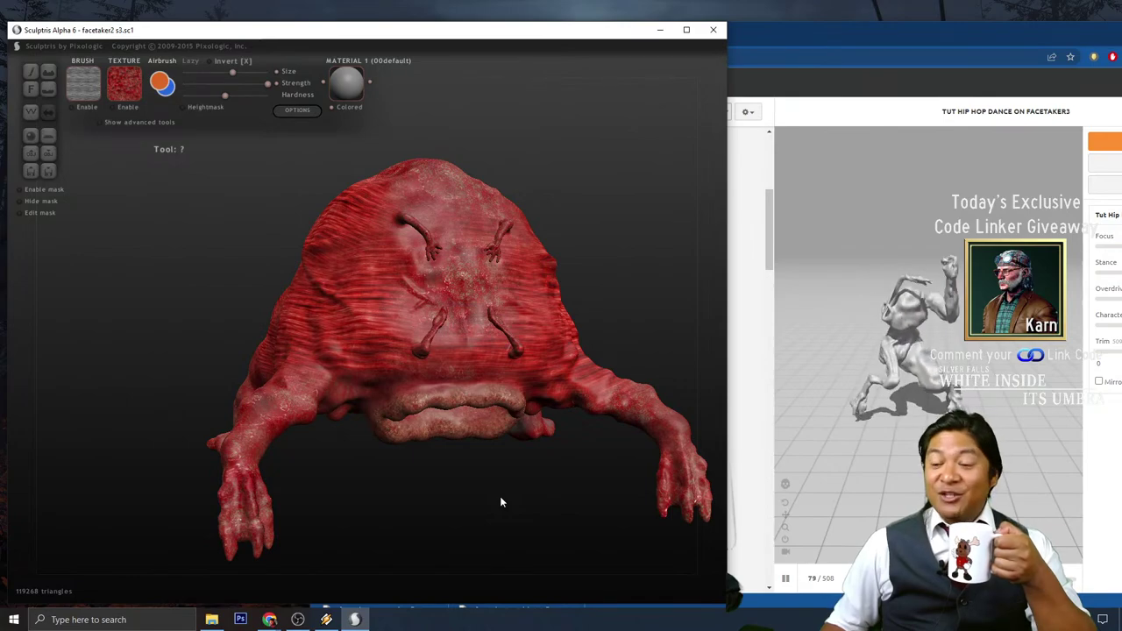
left_click_drag(501, 501, 470, 509)
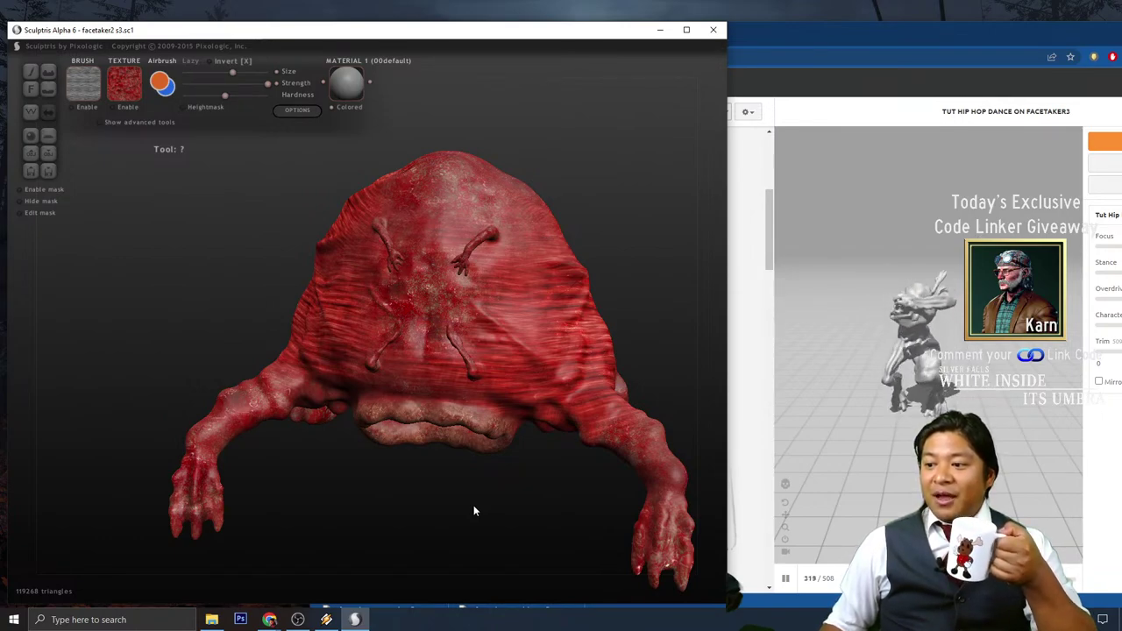
- Examine the front of the Facetaker2 model more closely, tilting it to compare the facial limbs and the mouth
scroll(473, 510, "up", 3)
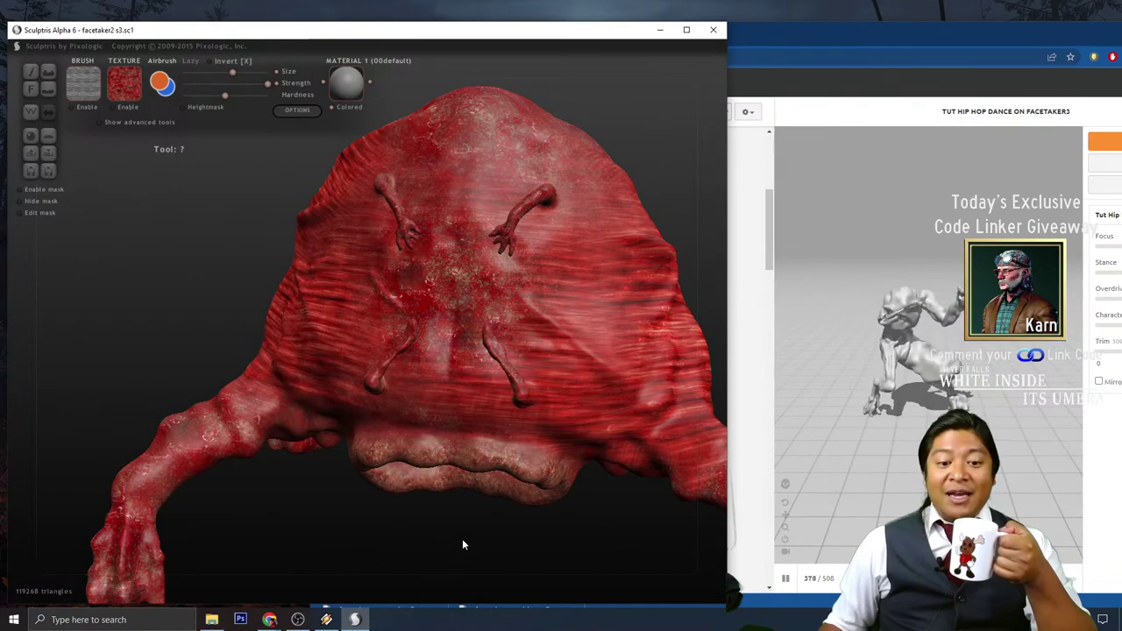
mouse_move(464, 541)
left_mouse_down()
mouse_move(480, 525)
mouse_move(443, 532)
left_mouse_up()
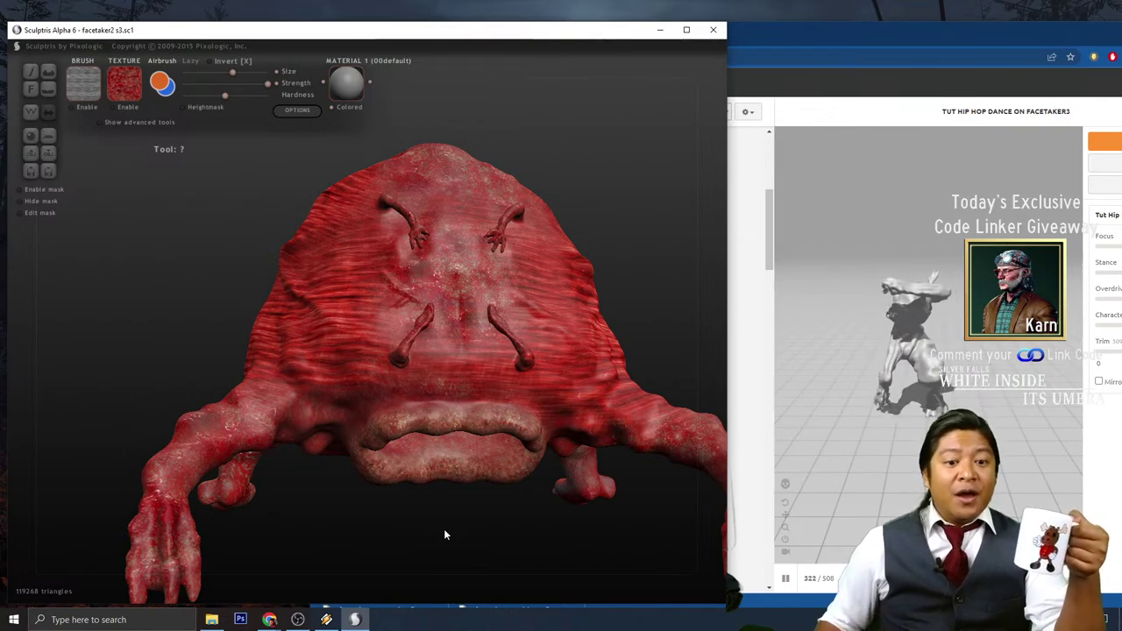
mouse_move(478, 532)
left_mouse_down()
mouse_move(464, 541)
mouse_move(472, 552)
left_mouse_up()
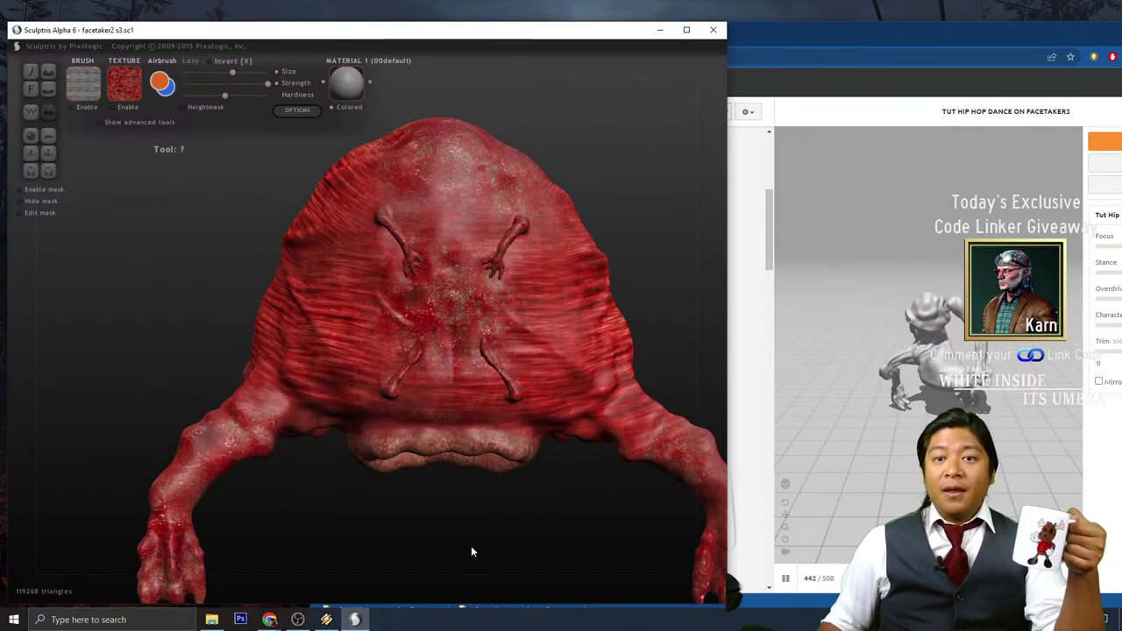
mouse_move(509, 520)
left_mouse_down()
mouse_move(521, 527)
mouse_move(487, 511)
mouse_move(490, 498)
mouse_move(504, 563)
left_mouse_up()
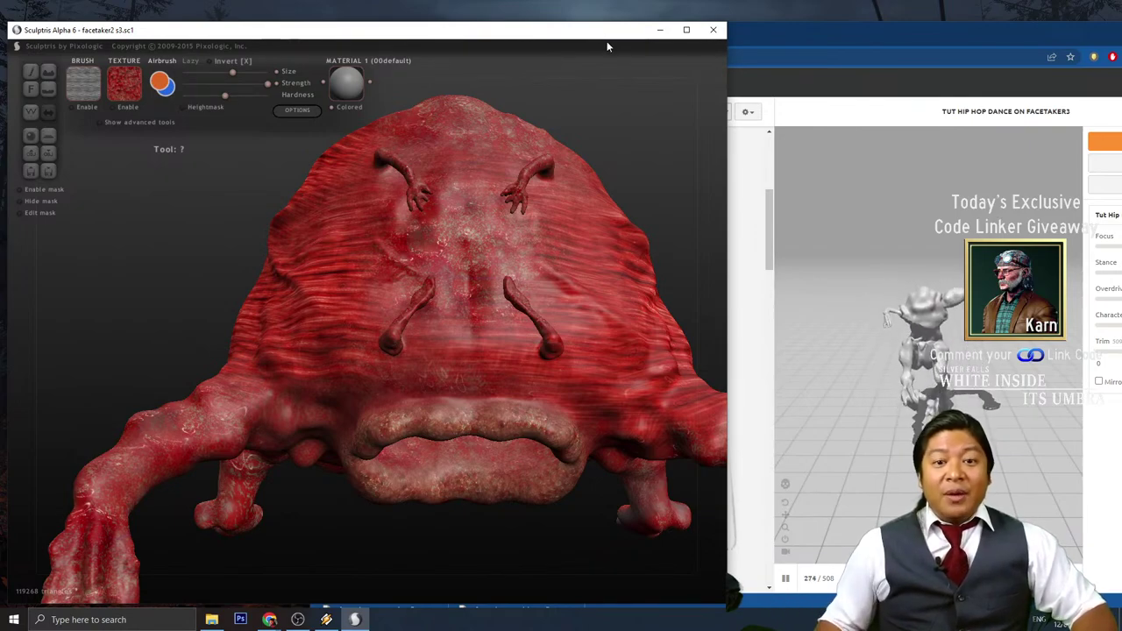
- Turn the Facetaker2 model from its front toward its side and examine the striated flank and lips up close
mouse_move(604, 102)
left_mouse_down()
mouse_move(632, 118)
mouse_move(599, 143)
left_mouse_up()
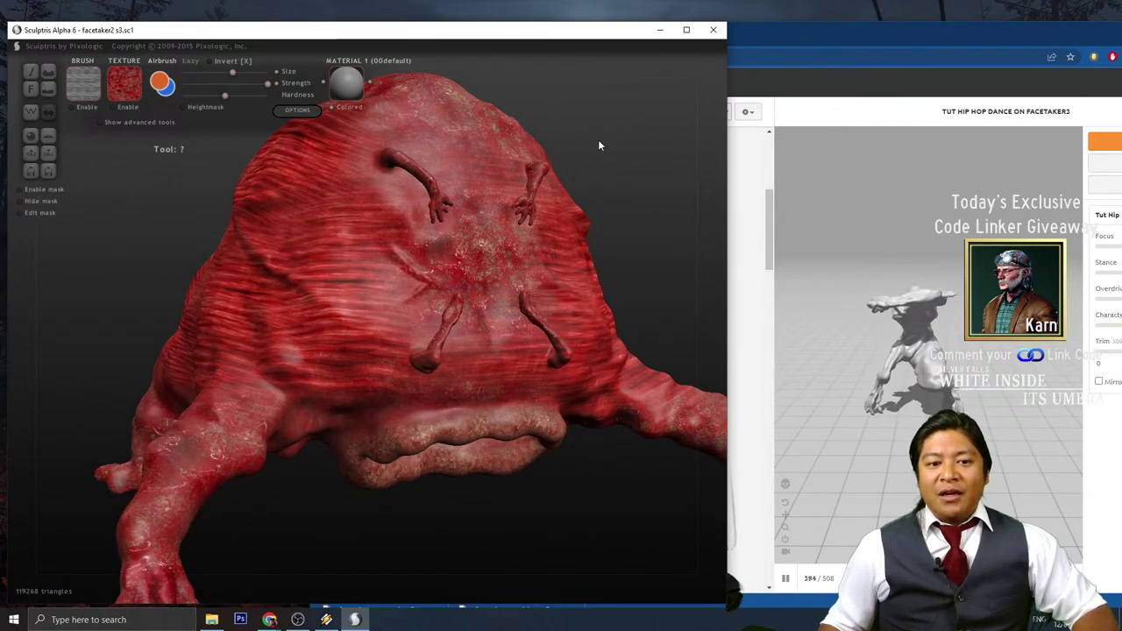
scroll(599, 143, "up", 3)
scroll(598, 143, "down", 2)
left_click_drag(601, 155, 624, 146)
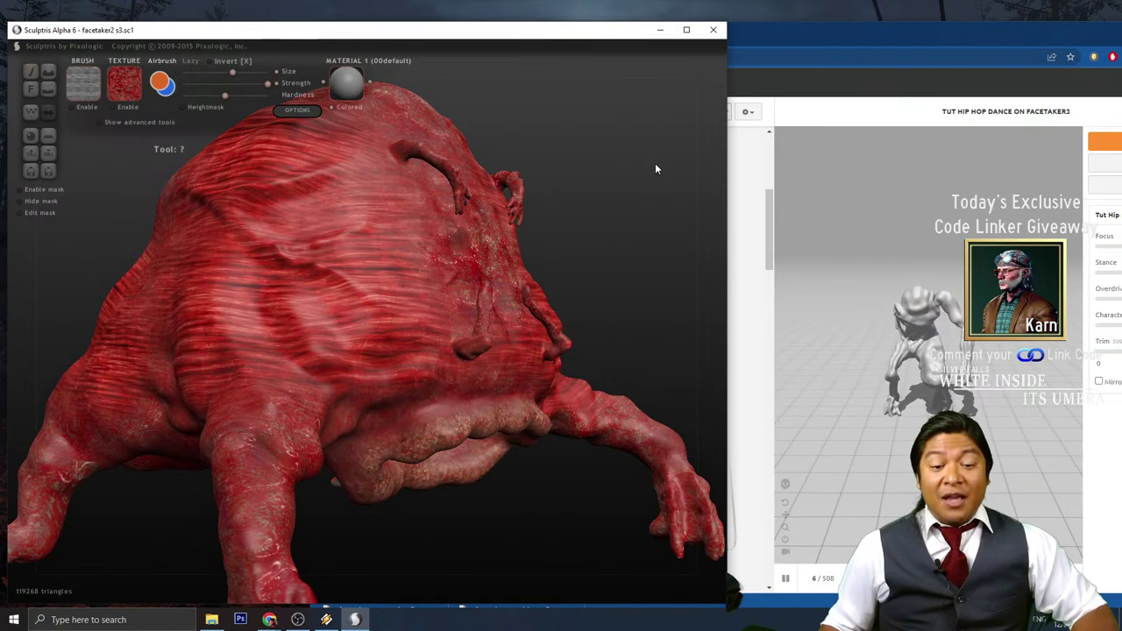
scroll(655, 166, "up", 2)
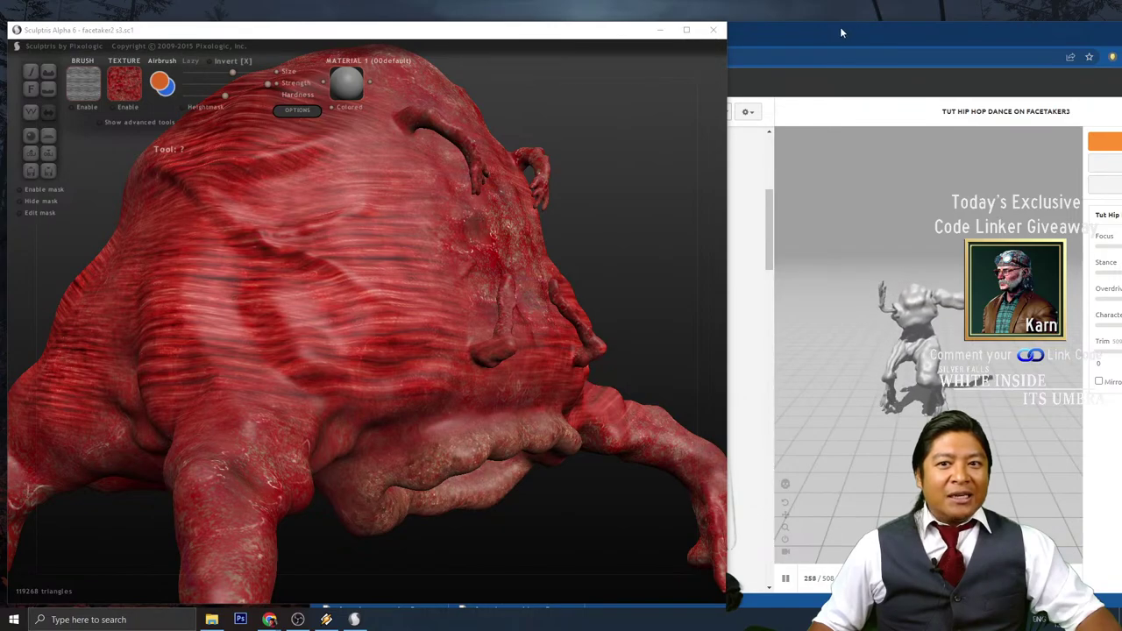
- Bring Sculptris back to the front and examine the Facetaker2 model's facial limbs and mouth from a three-quarter angle at several distances
left_click(549, 34)
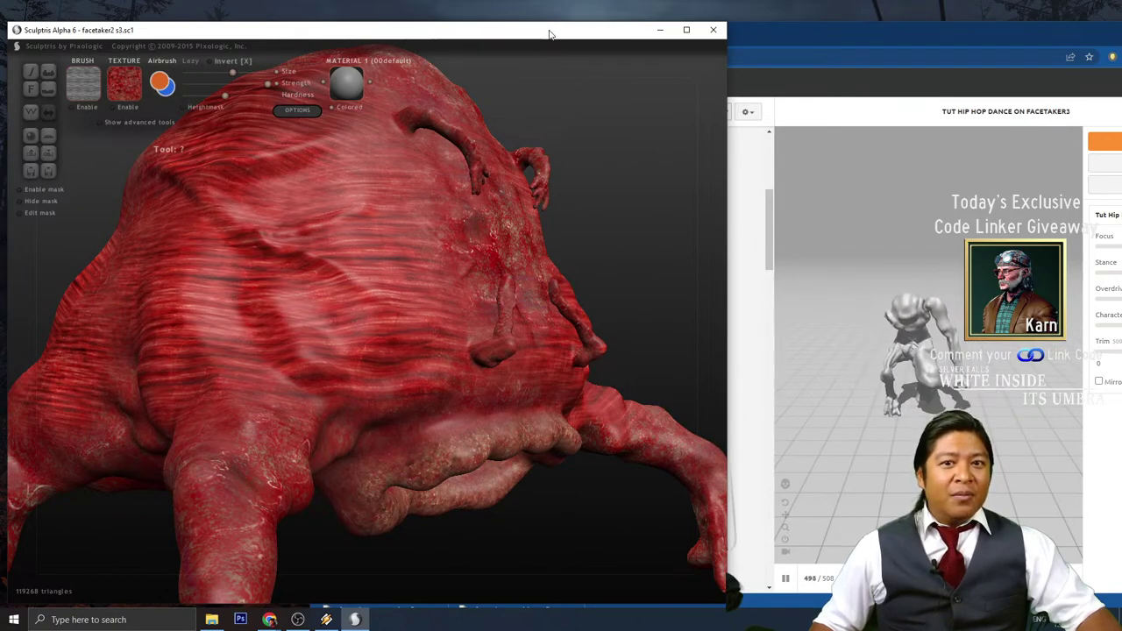
scroll(586, 119, "down", 3)
mouse_move(586, 120)
left_mouse_down()
mouse_move(545, 148)
mouse_move(581, 157)
mouse_move(588, 143)
mouse_move(476, 150)
mouse_move(565, 142)
left_mouse_up()
scroll(567, 143, "up", 3)
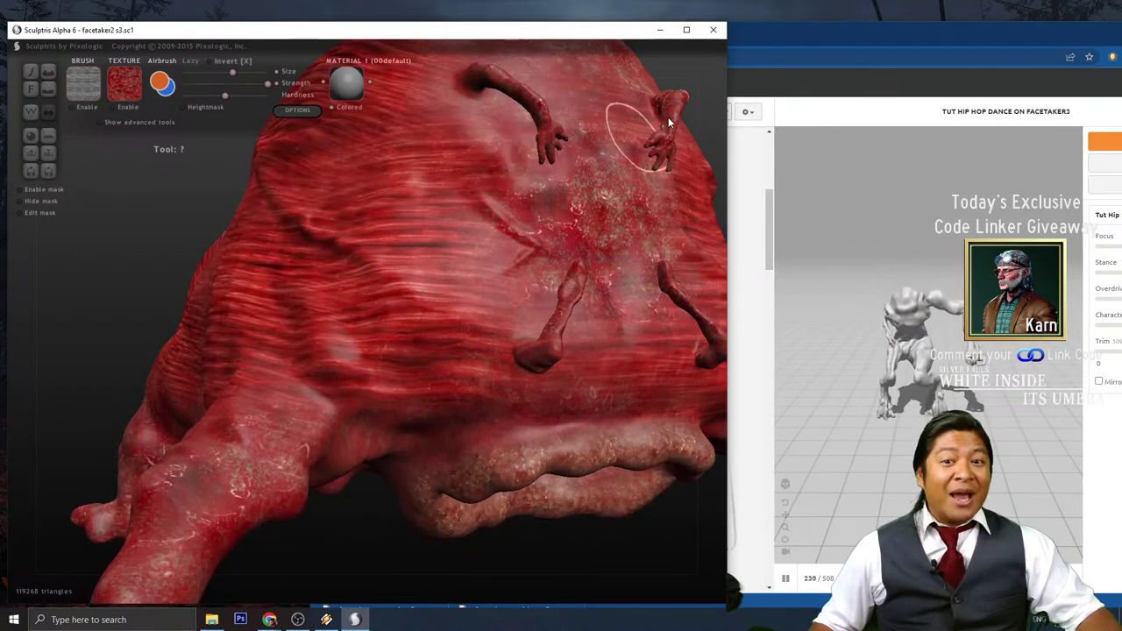
scroll(669, 121, "down", 3)
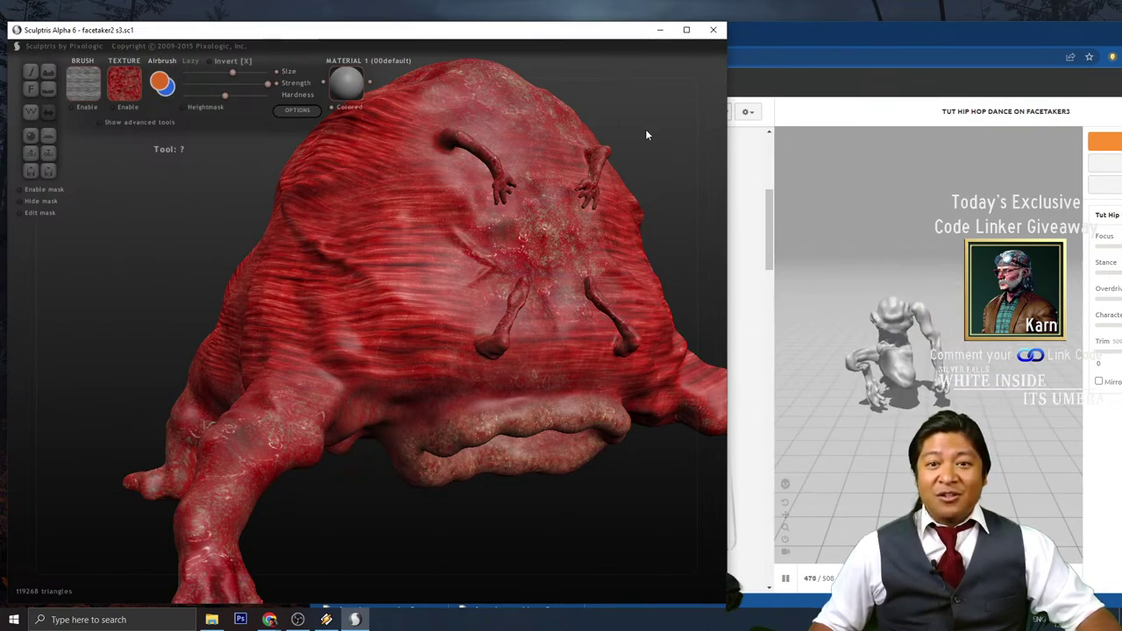
scroll(646, 131, "down", 1)
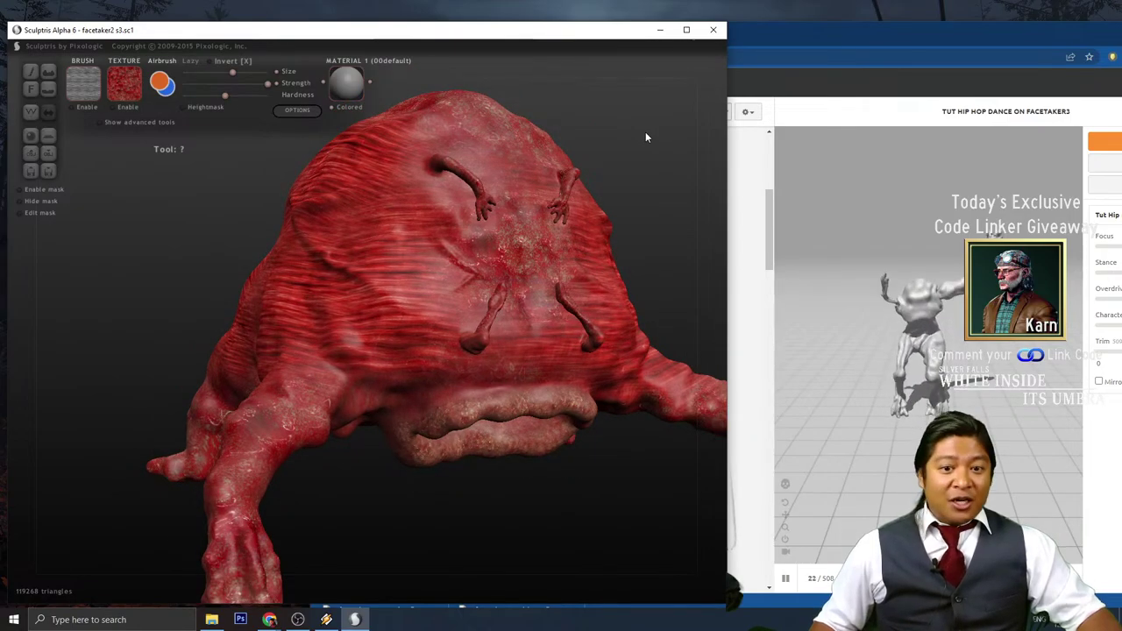
scroll(645, 133, "up", 1)
mouse_move(645, 132)
left_mouse_down()
mouse_move(634, 145)
mouse_move(654, 138)
left_mouse_up()
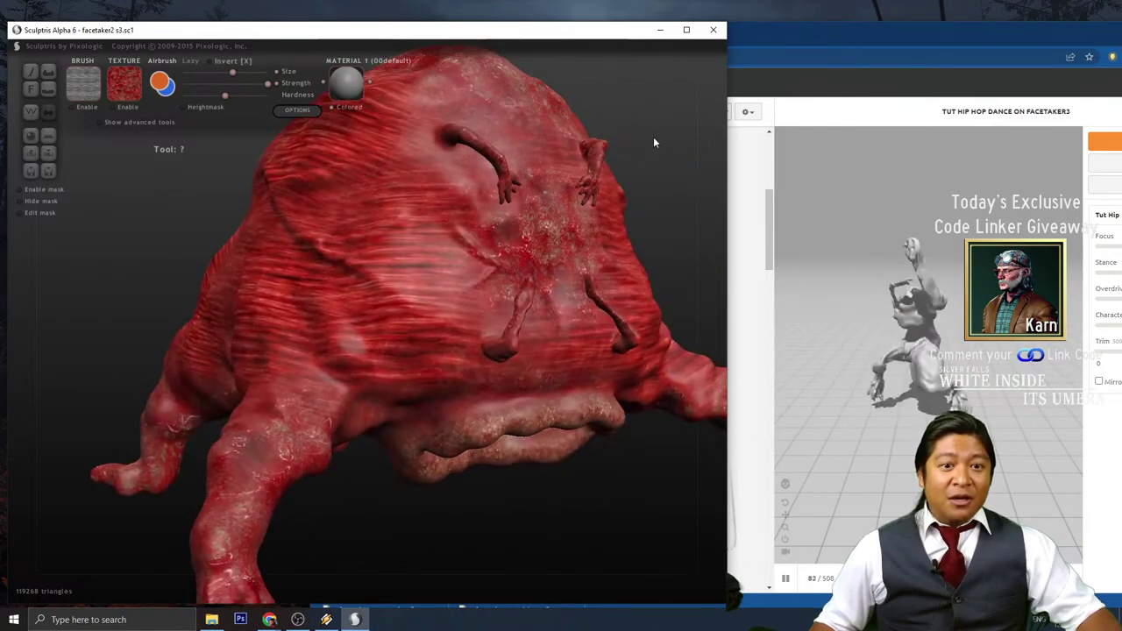
scroll(653, 140, "up", 1)
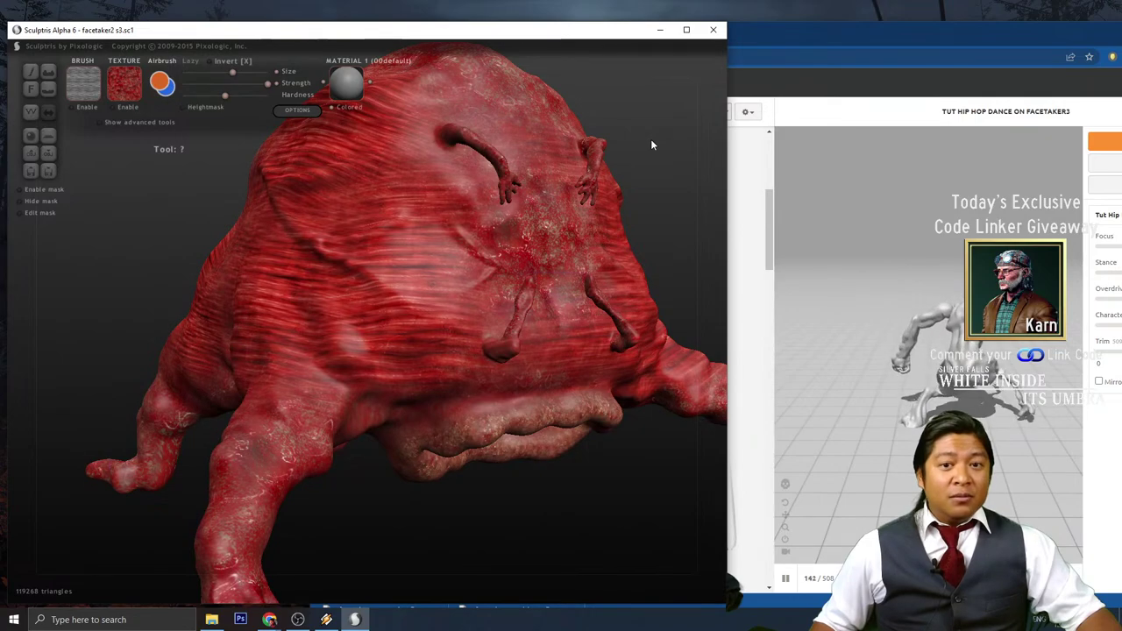
scroll(652, 145, "down", 1)
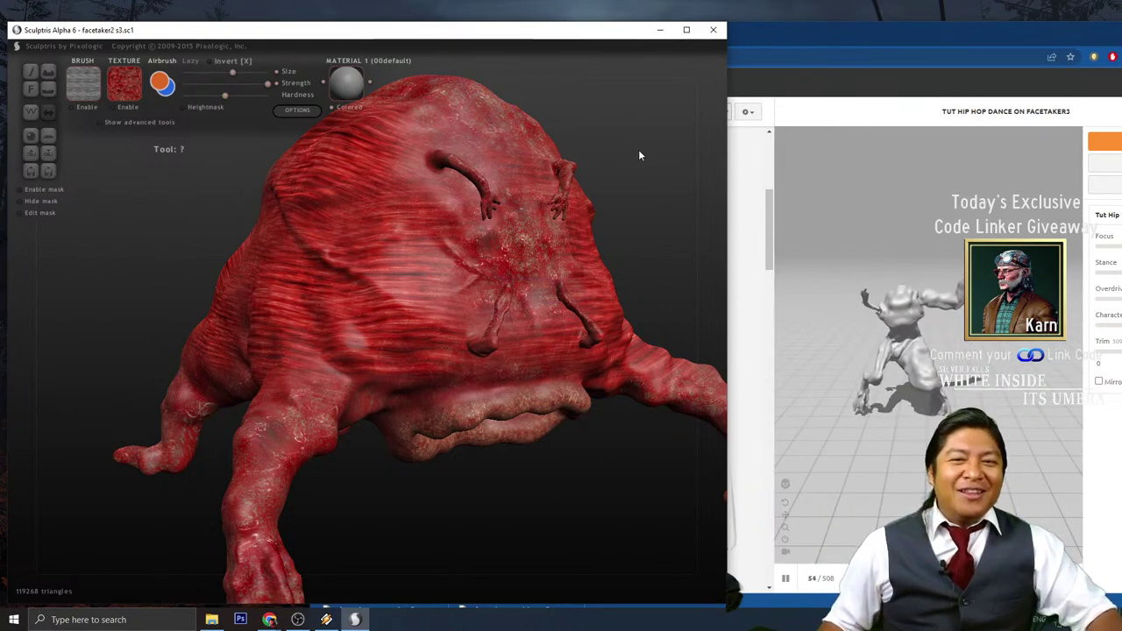
- Switch to Mixamo and apply the Dancing Maraschino Step and the Belly Dance in turn to the Facetaker3 character
left_click(817, 30)
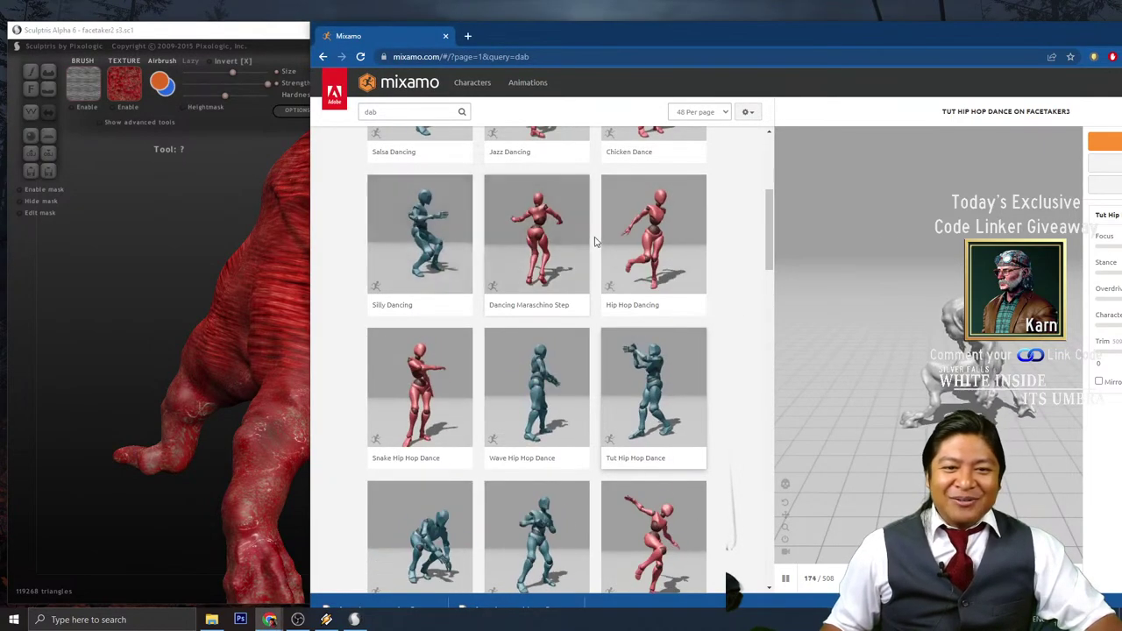
left_click(507, 277)
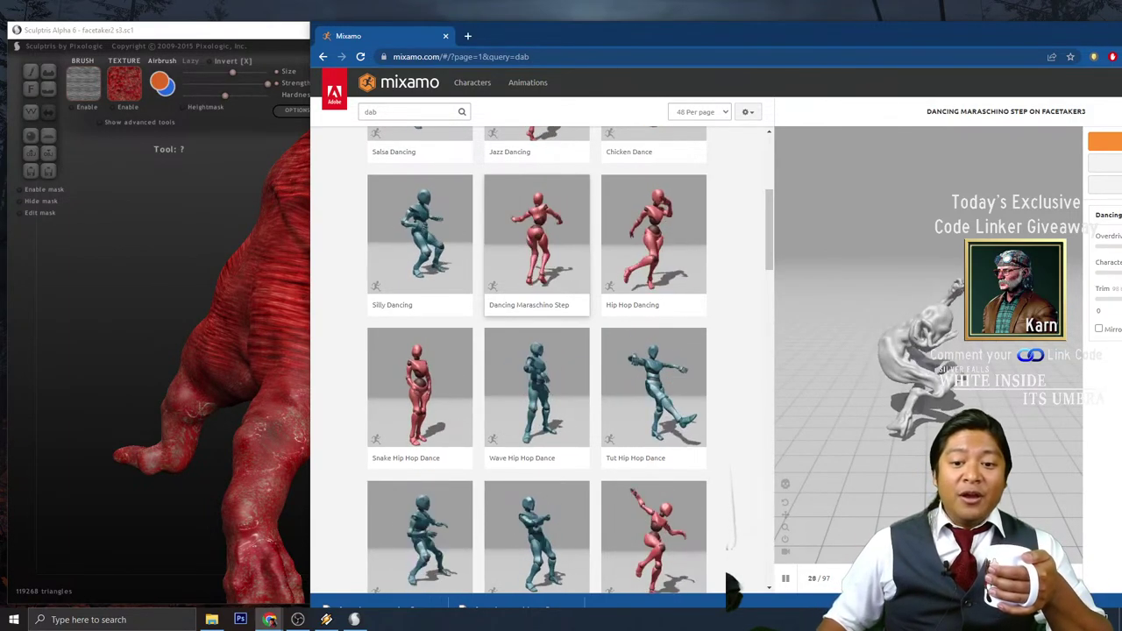
scroll(725, 356, "down", 3)
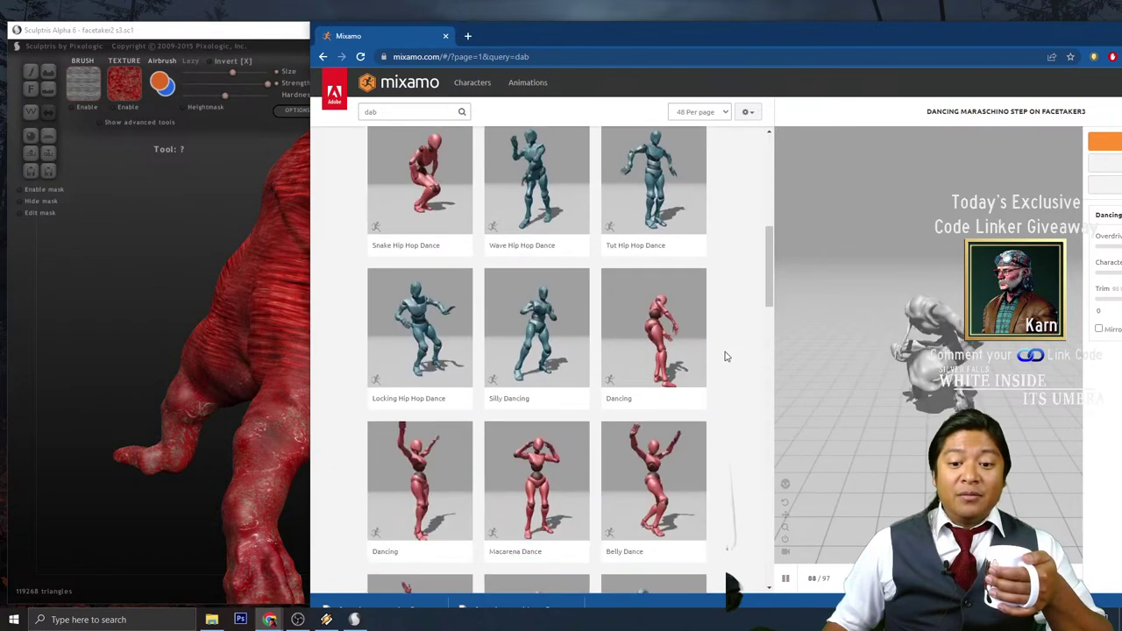
scroll(725, 356, "down", 1)
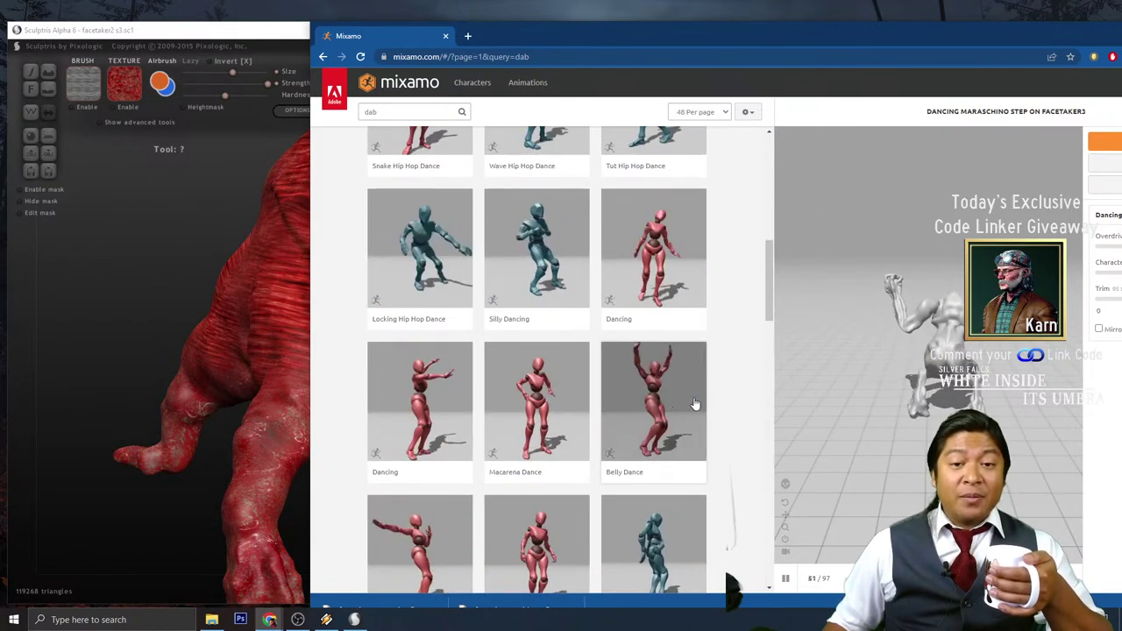
scroll(722, 400, "down", 1)
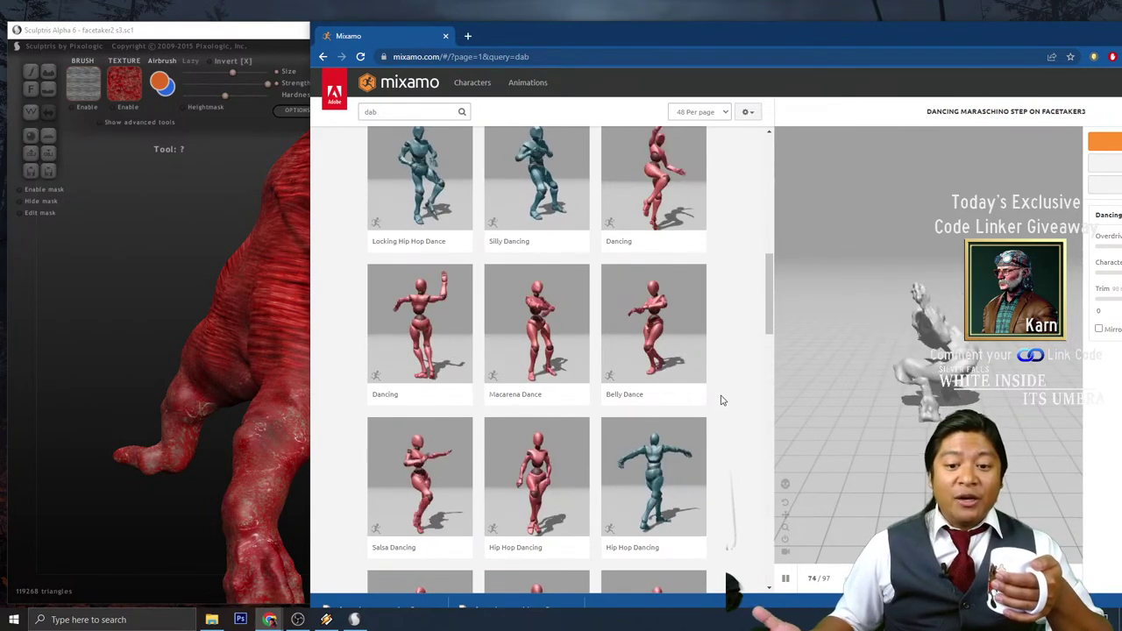
left_click(688, 368)
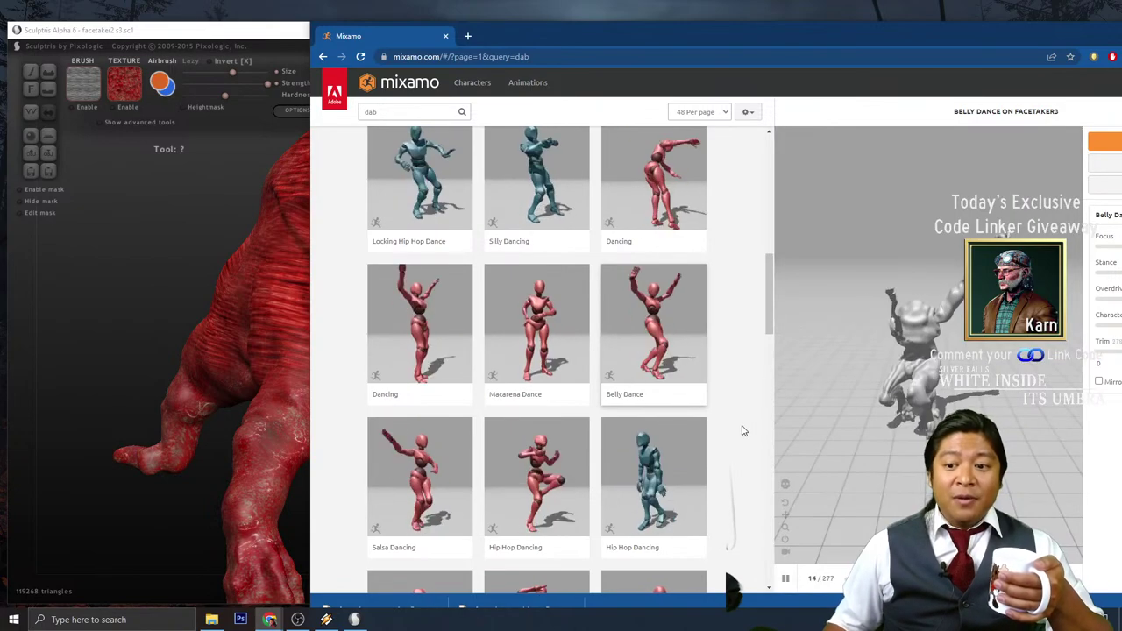
- Apply the blue-figure Hip Hop Dancing animation to Facetaker3, followed by the red-figure one beside Salsa Dancing
scroll(734, 466, "down", 2)
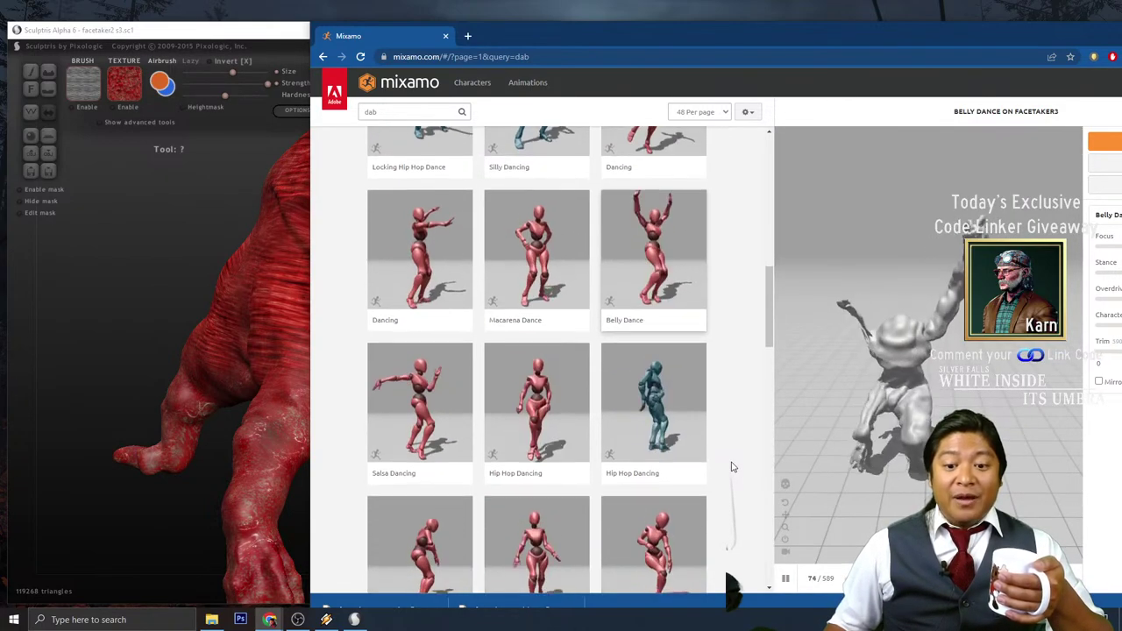
scroll(733, 467, "up", 1)
left_click(646, 470)
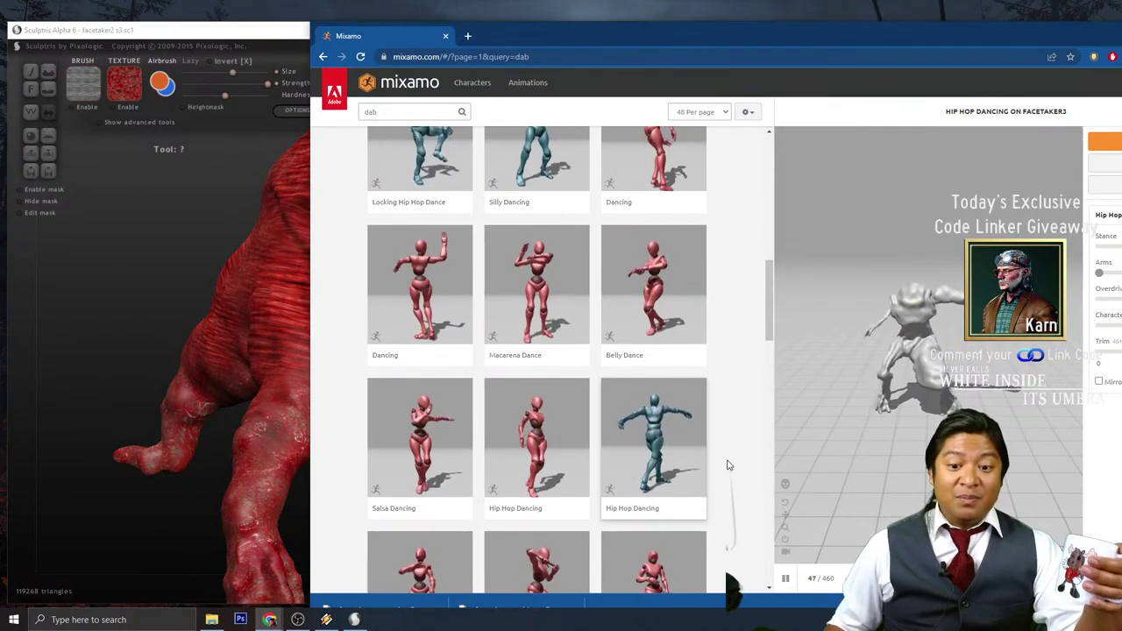
scroll(727, 466, "down", 2)
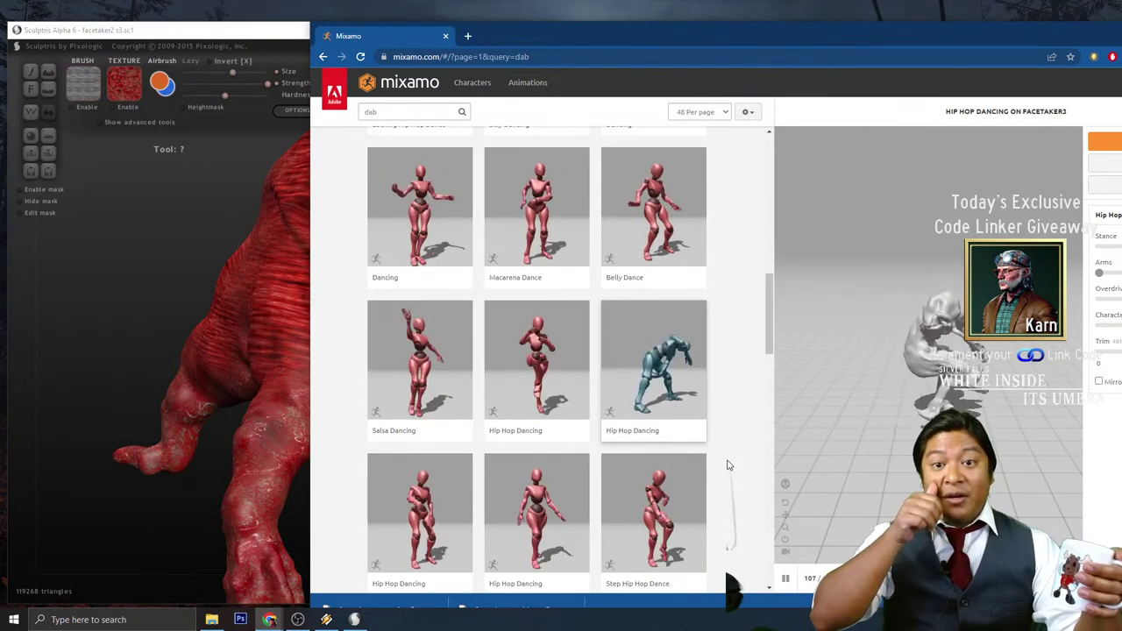
left_click(543, 368)
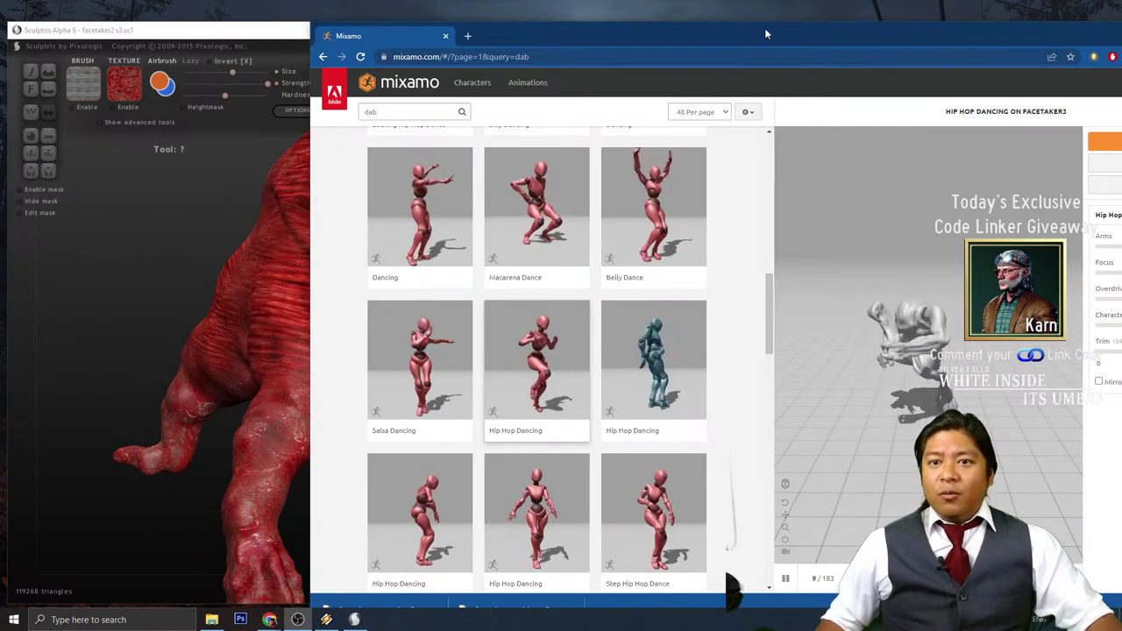
left_click(816, 55)
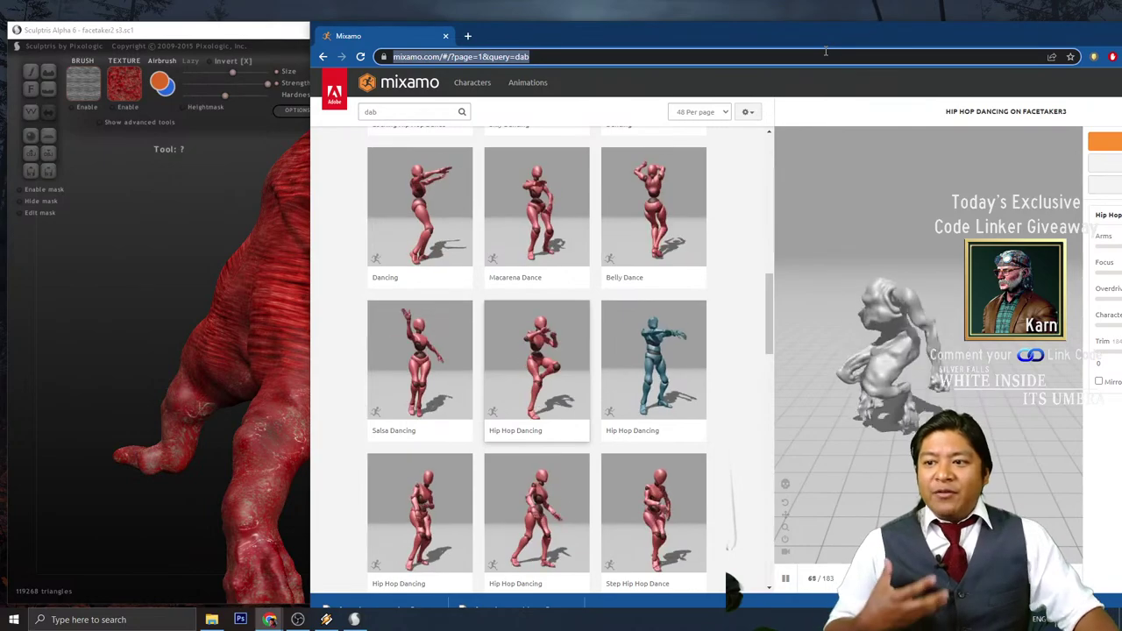
- Switch to Sculptris and open the sculpture file Facetaker1 s3.sc1 in paint mode
left_click(238, 30)
scroll(228, 262, "down", 3)
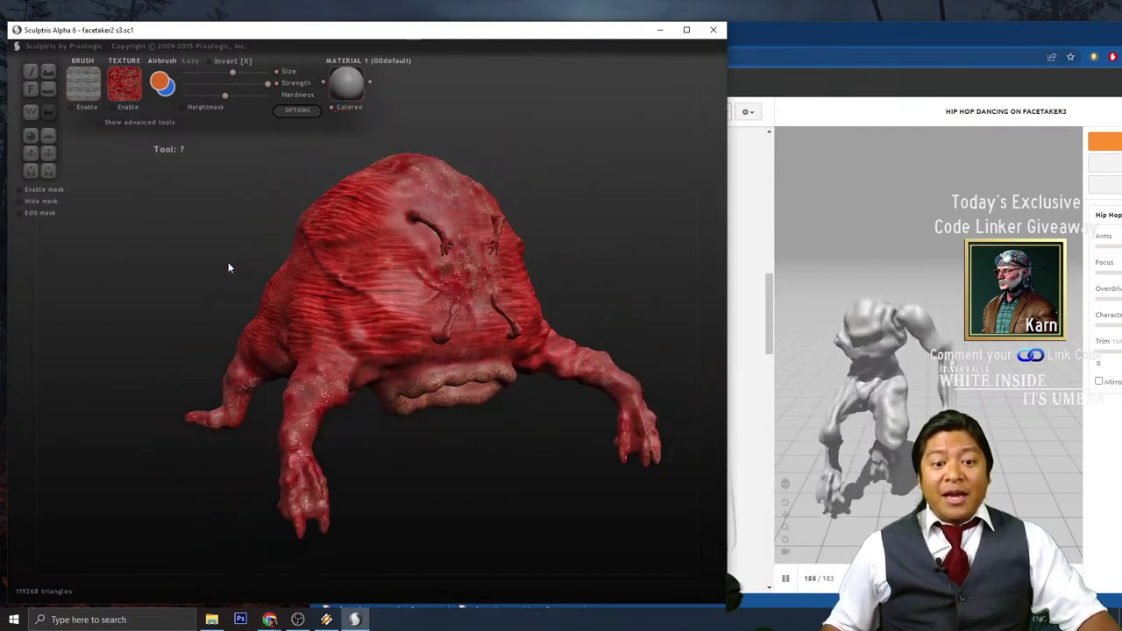
left_click(27, 179)
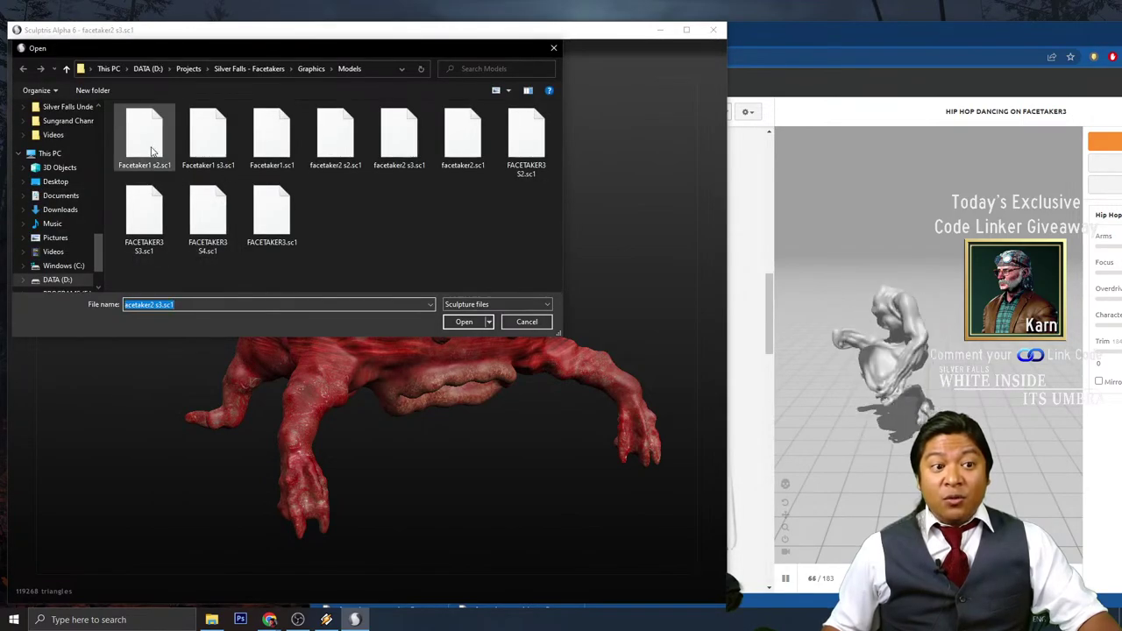
double_click(208, 136)
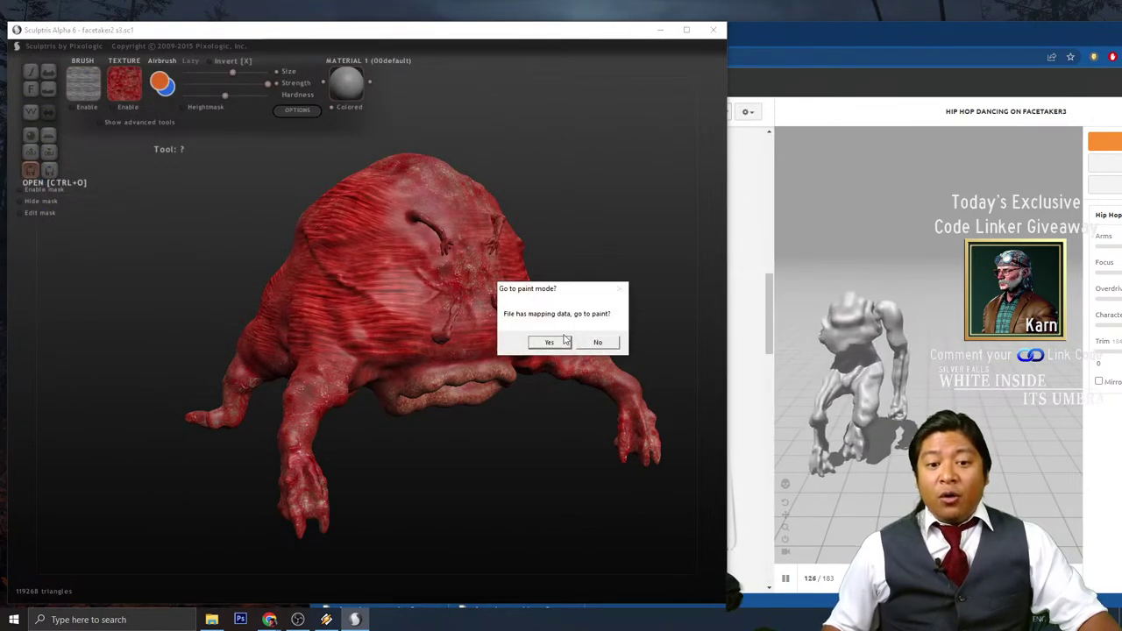
left_click(561, 342)
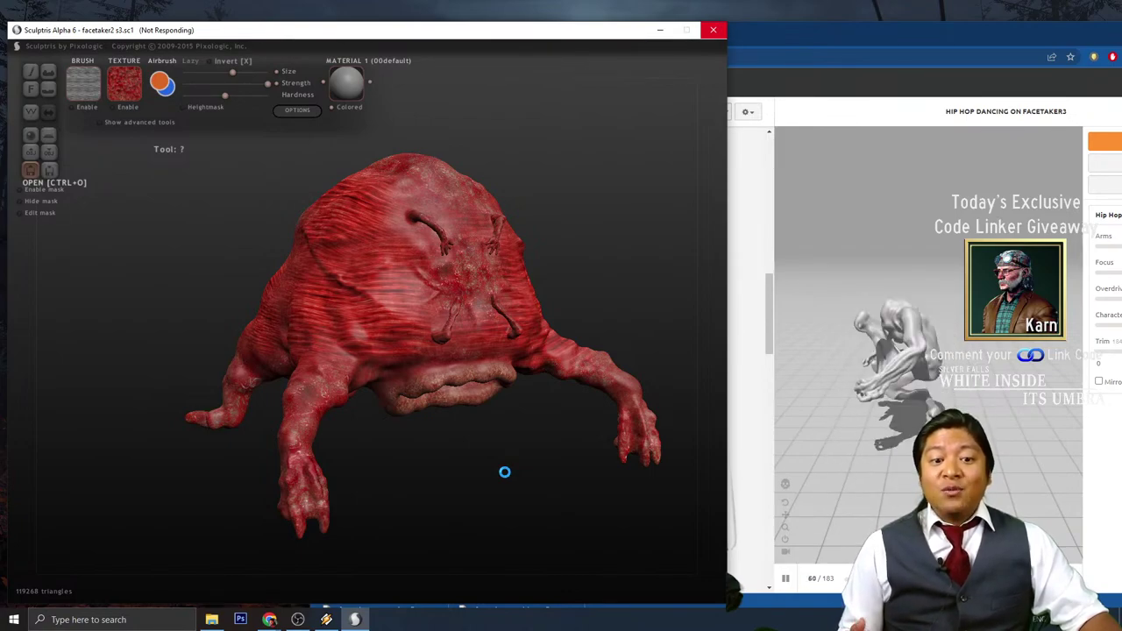
- Examine the whole Facetaker1 model from the front and a three-quarter angle at several distances
scroll(508, 478, "down", 10)
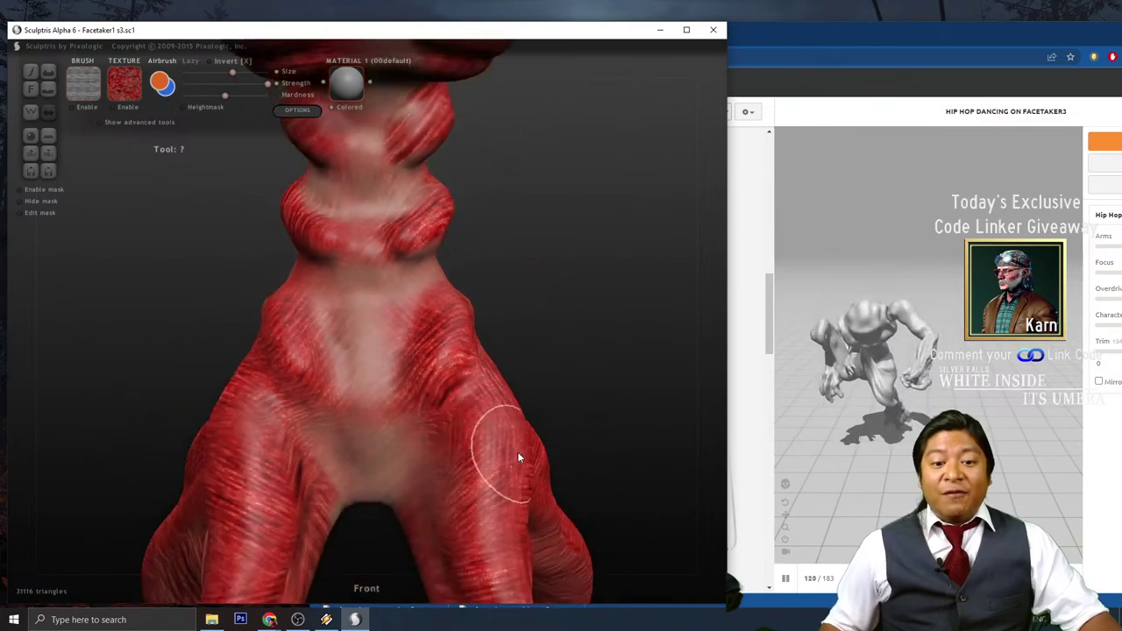
mouse_move(517, 453)
left_mouse_down()
mouse_move(514, 431)
mouse_move(511, 448)
mouse_move(456, 376)
mouse_move(471, 380)
left_mouse_up()
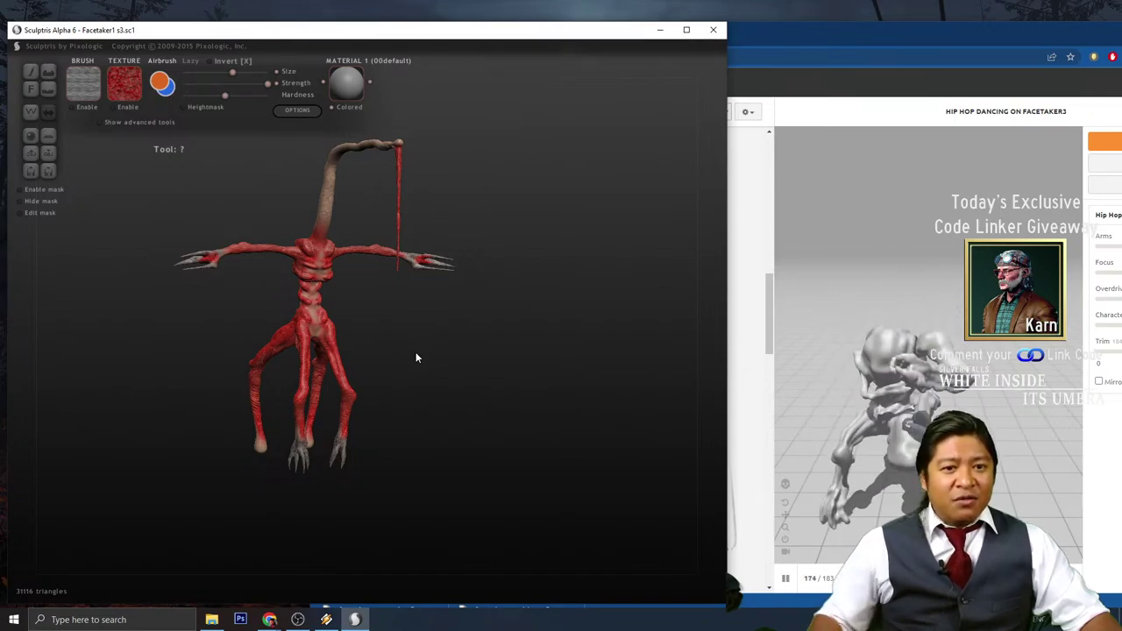
mouse_move(414, 353)
left_mouse_down()
mouse_move(438, 345)
mouse_move(408, 349)
mouse_move(426, 353)
left_mouse_up()
scroll(408, 351, "up", 2)
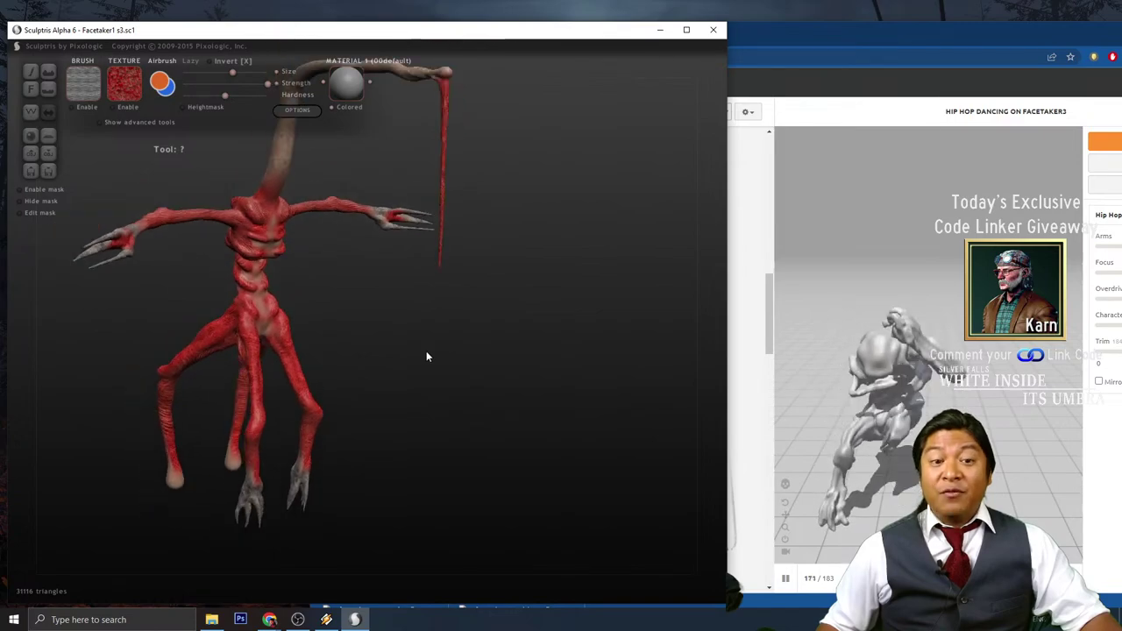
scroll(427, 356, "down", 2)
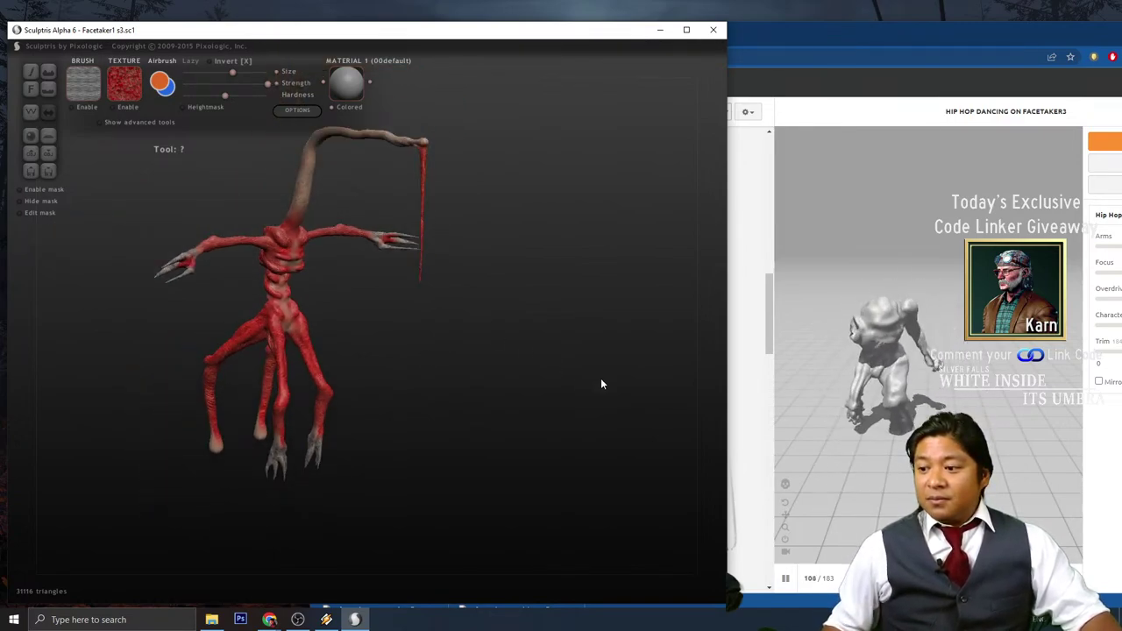
scroll(415, 338, "up", 2)
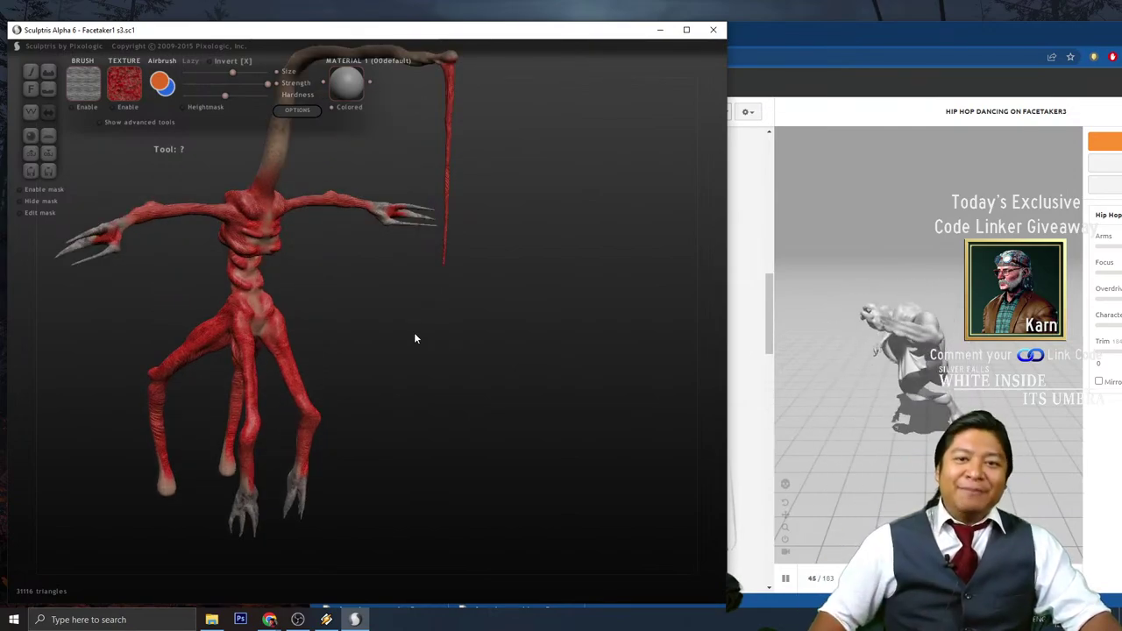
scroll(426, 342, "down", 1)
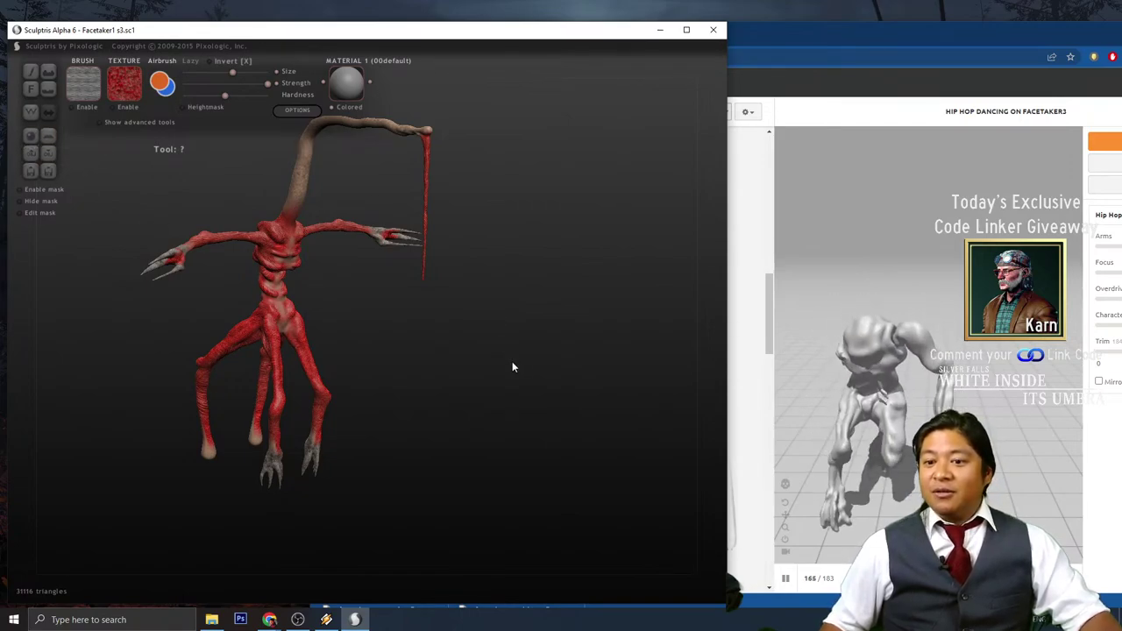
mouse_move(458, 366)
left_mouse_down()
mouse_move(431, 353)
mouse_move(483, 361)
mouse_move(468, 375)
left_mouse_up()
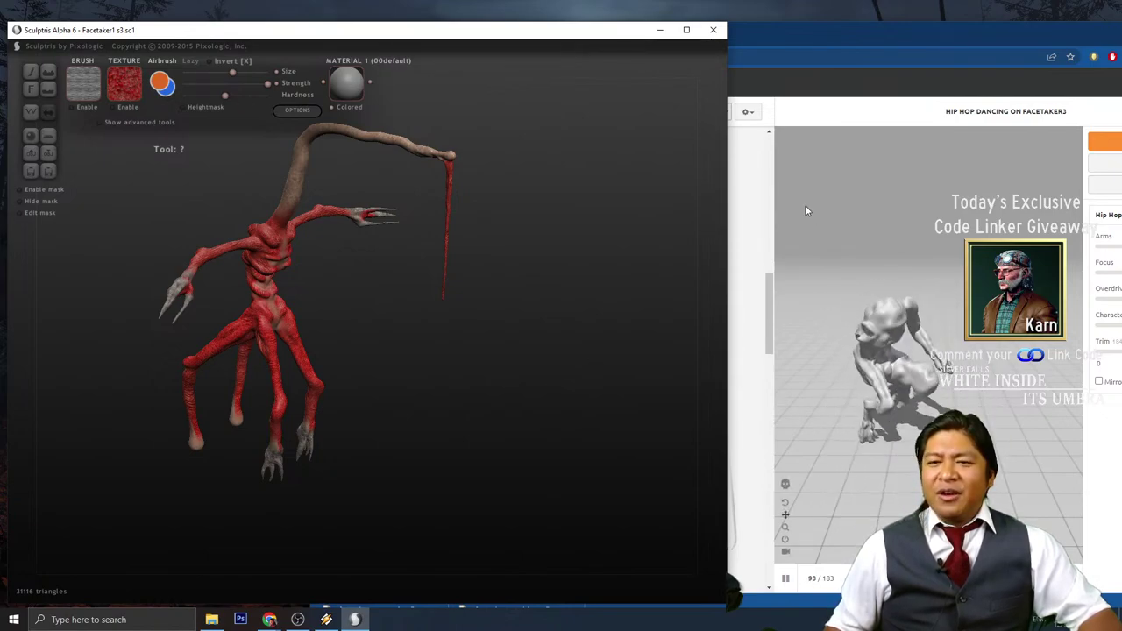
- Turn the Facetaker1 model further toward its side and examine the long curved neck and hanging strand
left_click(820, 41)
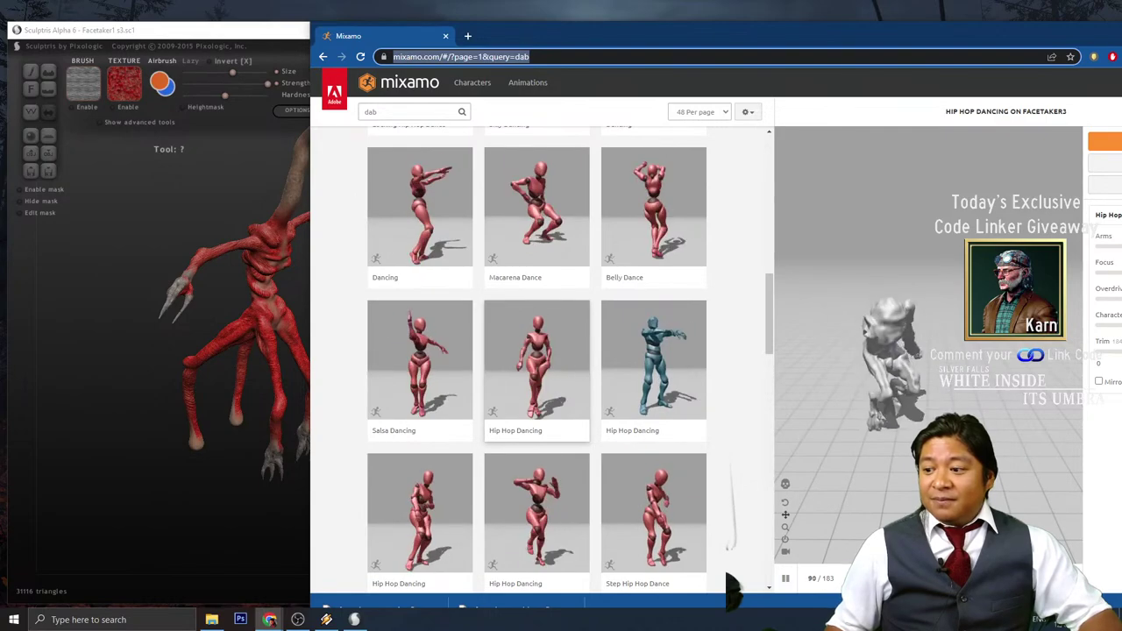
left_click(275, 36)
mouse_move(427, 239)
left_mouse_down()
mouse_move(386, 308)
mouse_move(477, 302)
mouse_move(530, 318)
mouse_move(486, 328)
mouse_move(383, 306)
mouse_move(449, 303)
mouse_move(382, 307)
mouse_move(416, 326)
left_mouse_up()
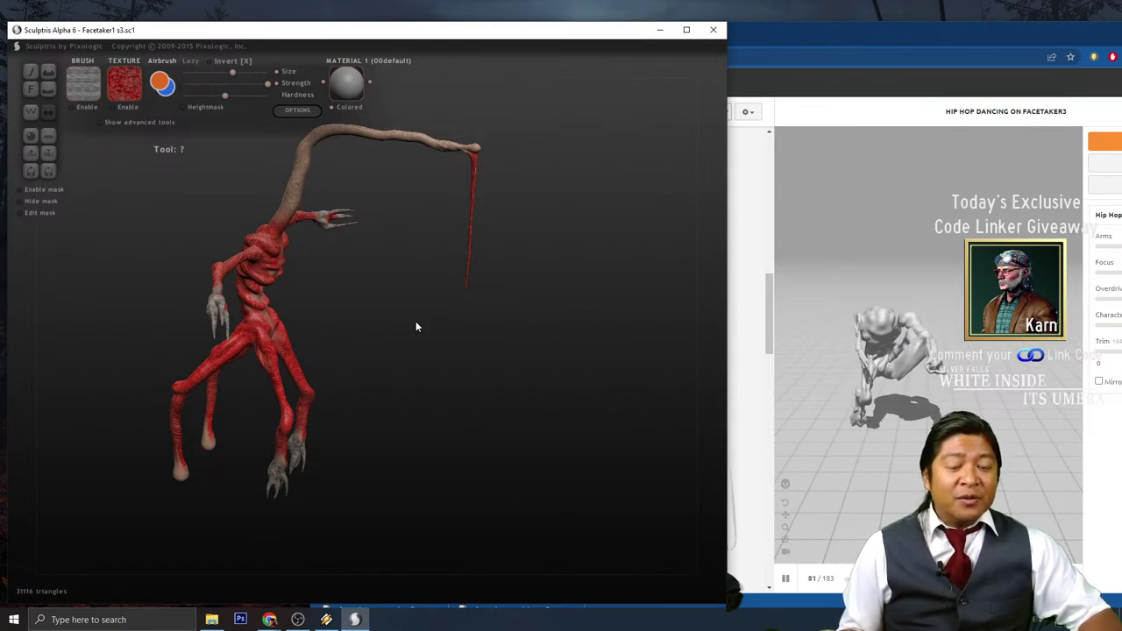
mouse_move(409, 326)
left_mouse_down()
mouse_move(429, 331)
mouse_move(384, 321)
mouse_move(458, 324)
mouse_move(358, 321)
mouse_move(414, 311)
mouse_move(415, 320)
left_mouse_up()
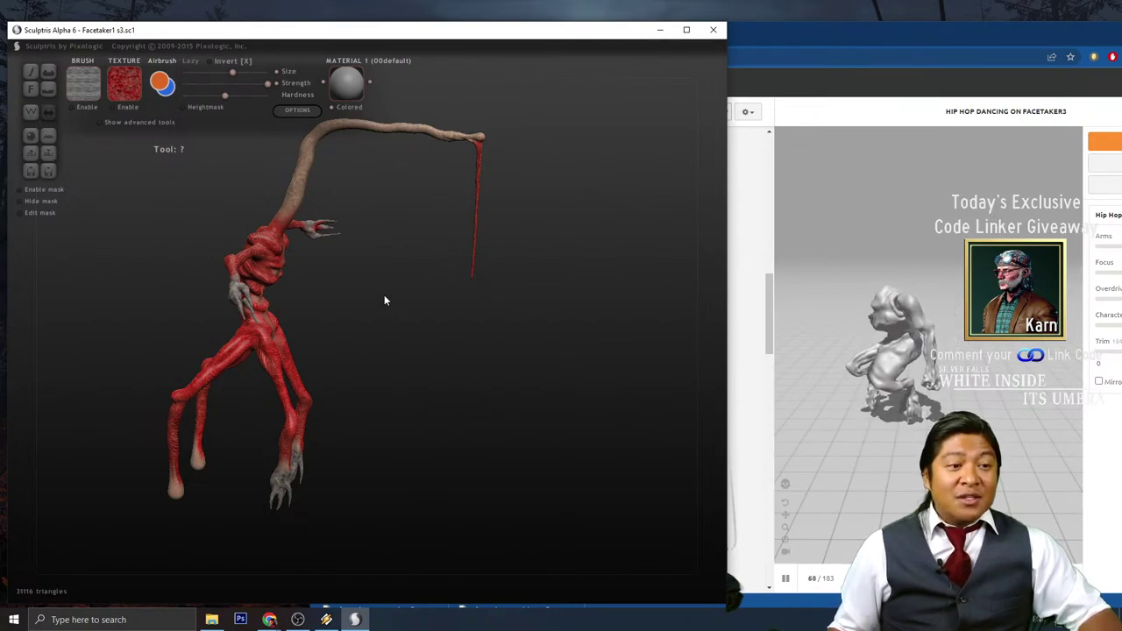
mouse_move(384, 295)
left_mouse_down()
mouse_move(351, 282)
mouse_move(346, 299)
mouse_move(396, 301)
mouse_move(385, 299)
left_mouse_up()
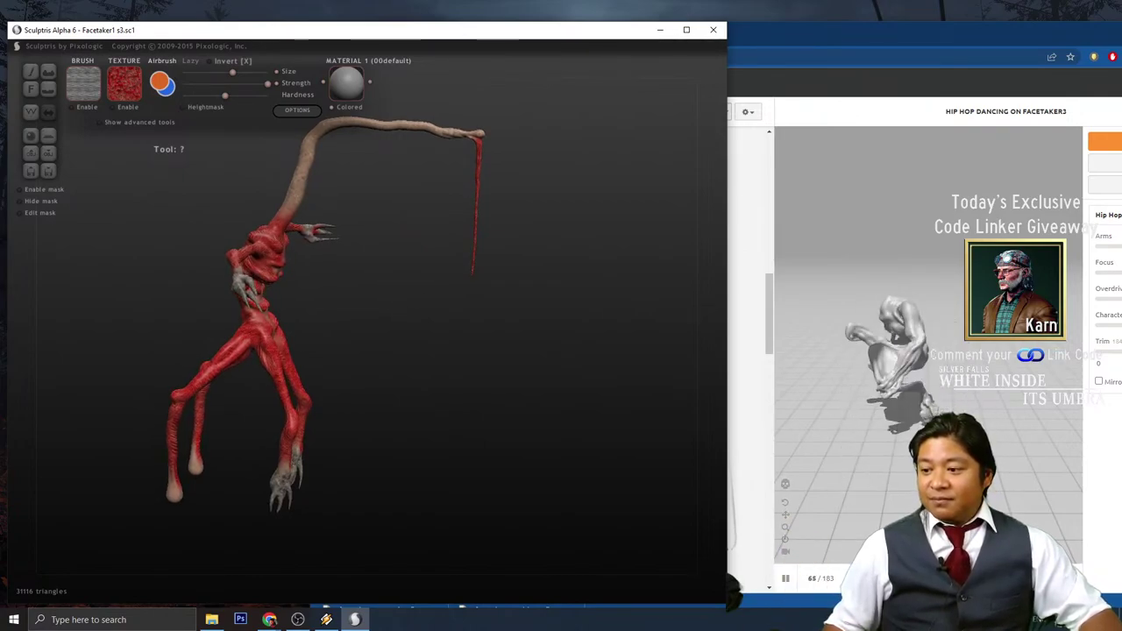
- Switch to Mixamo and apply the blue-figure Hip Hop Dancing animation to the Facetaker3 character
key("alt+Tab")
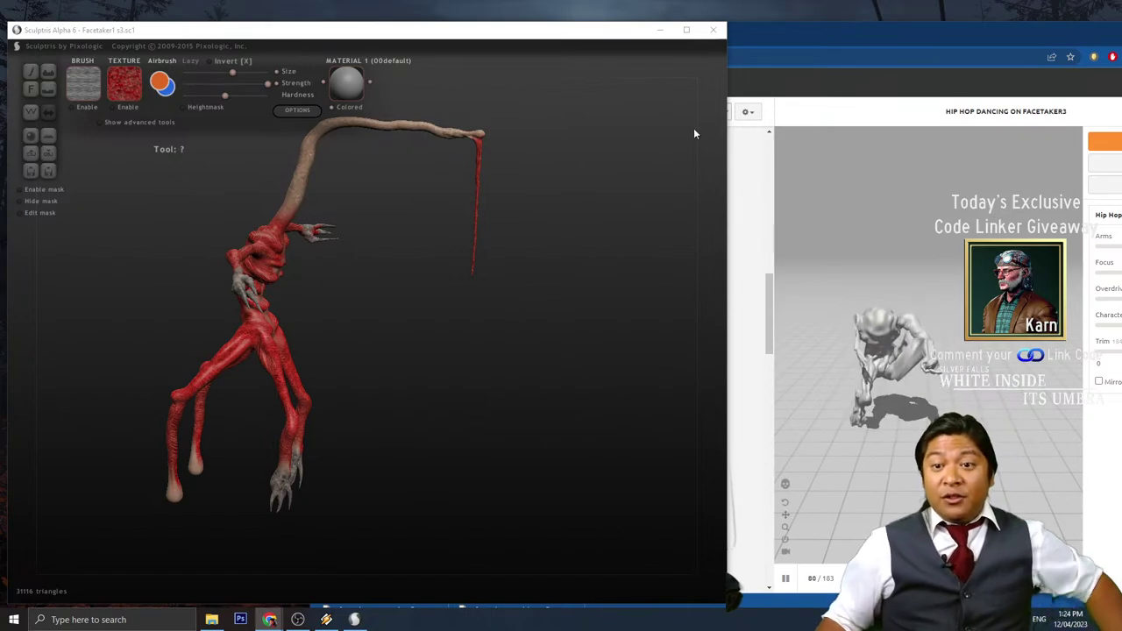
left_click(793, 23)
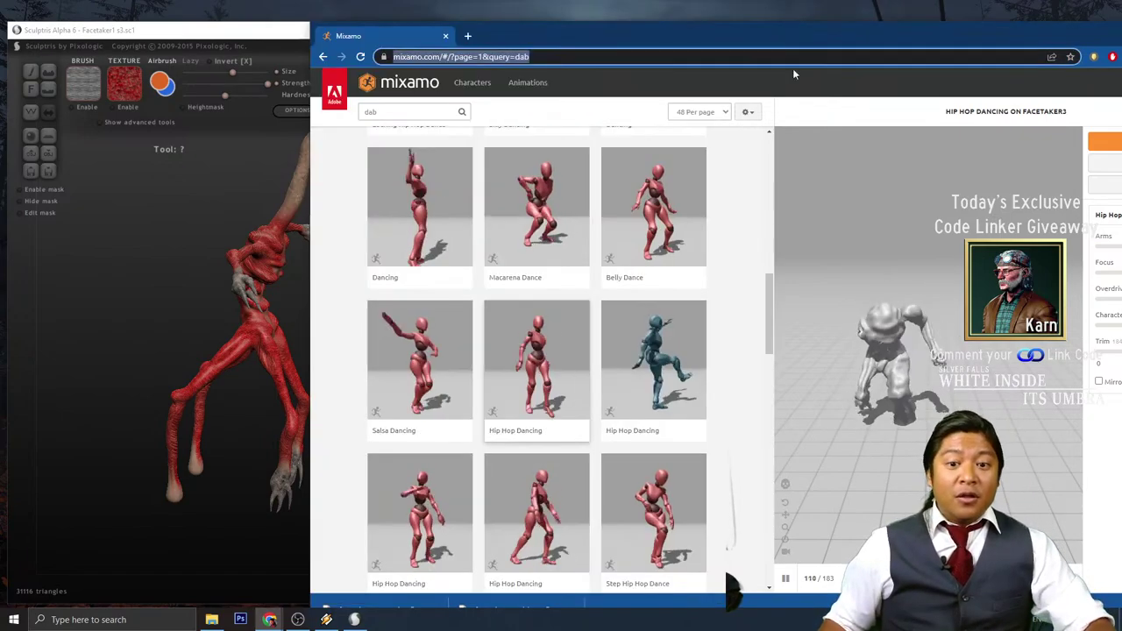
left_click(653, 359)
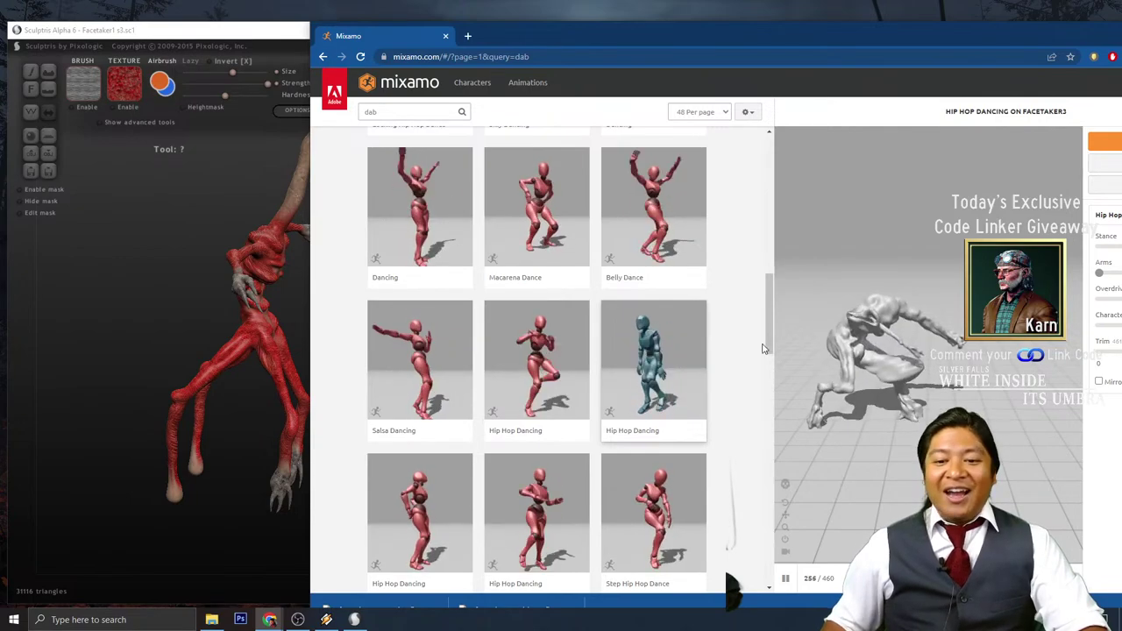
- Apply the Chicken Dance animation from the dab search results to the Facetaker3 character
scroll(765, 367, "up", 3)
scroll(754, 334, "up", 7)
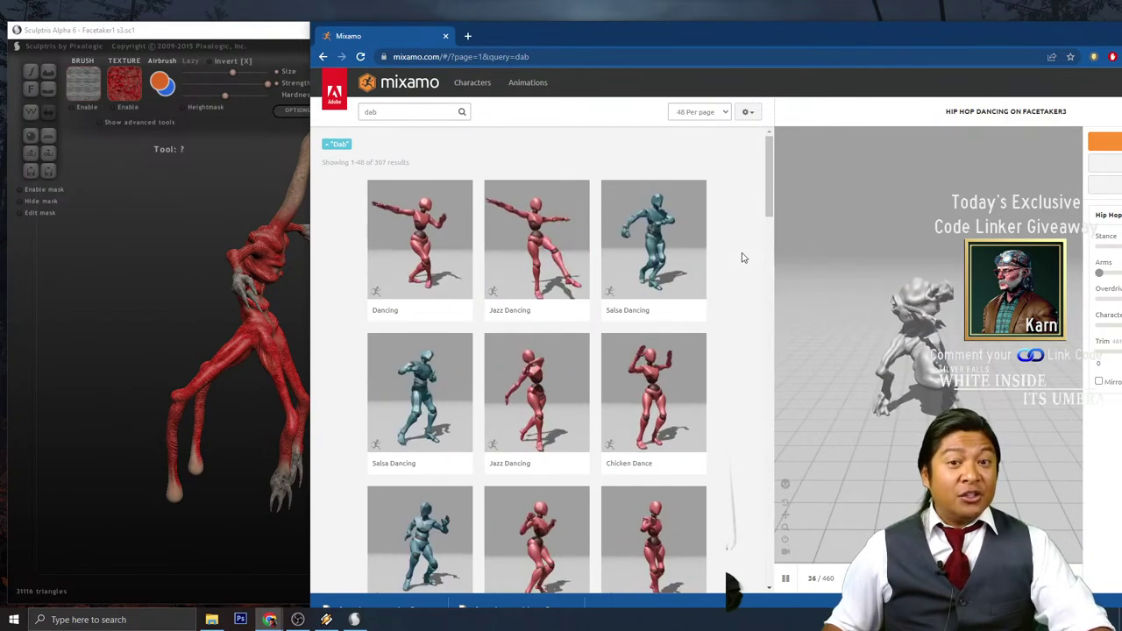
scroll(742, 258, "down", 1)
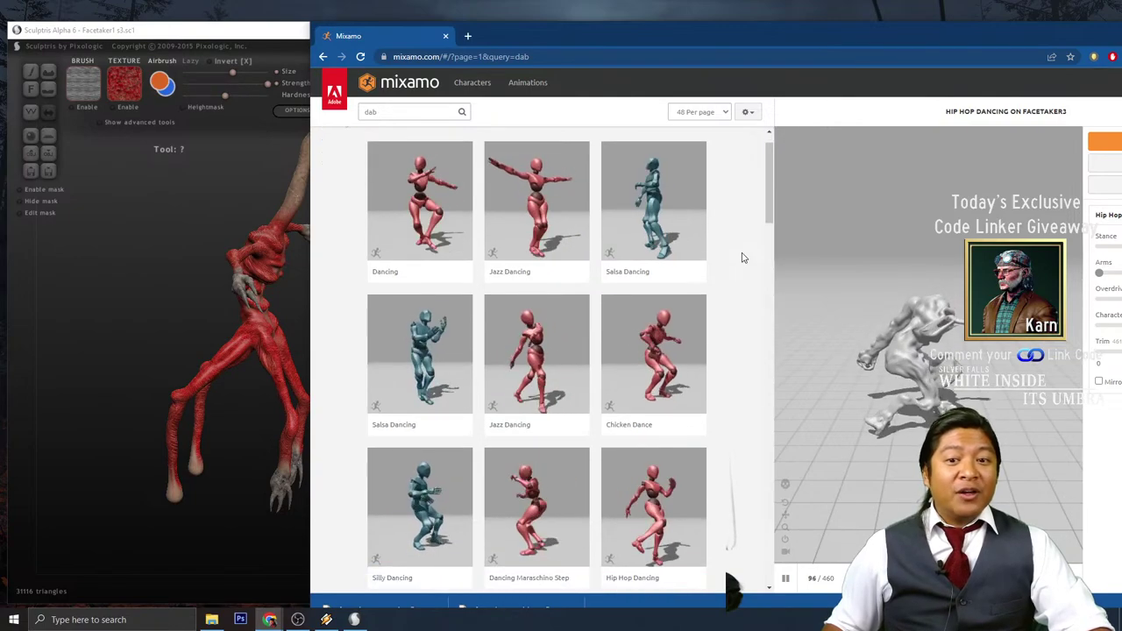
scroll(742, 258, "down", 1)
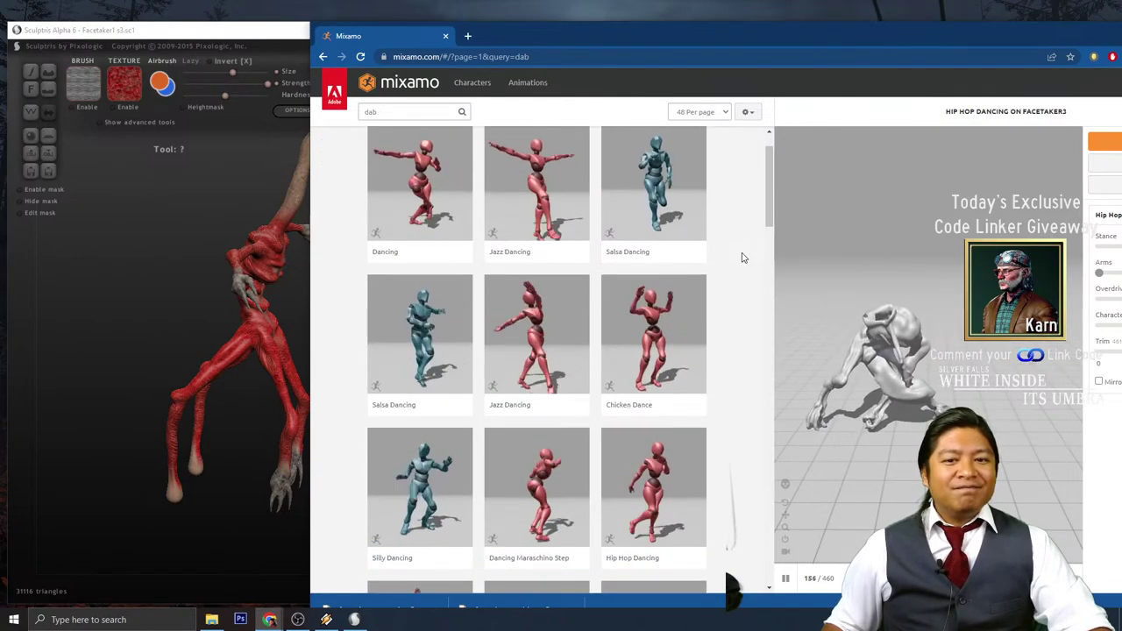
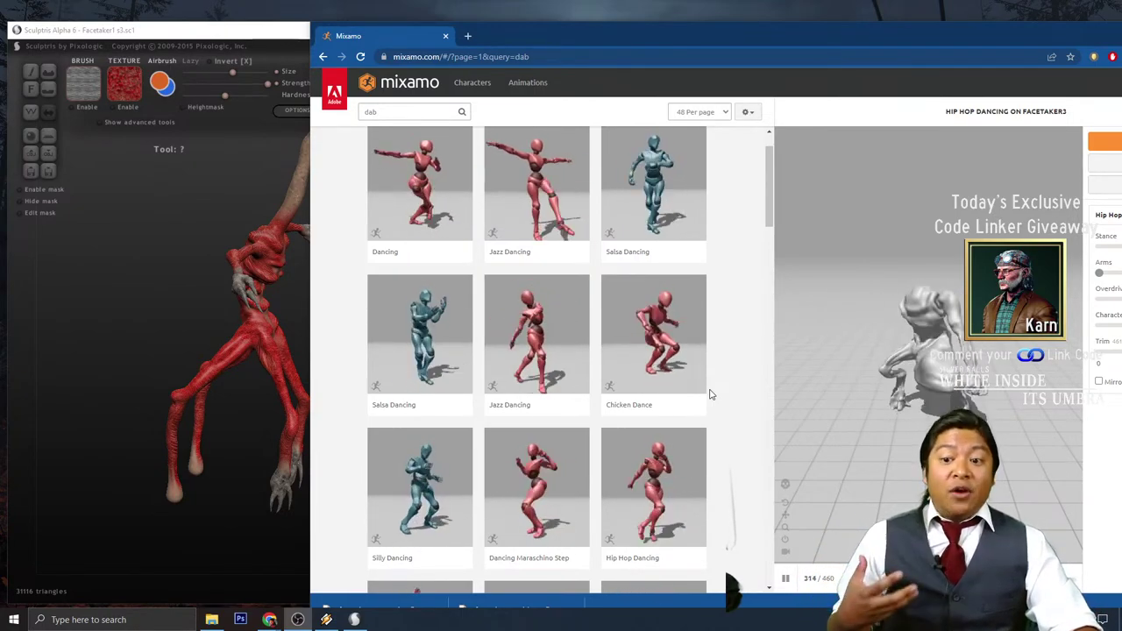
left_click(677, 344)
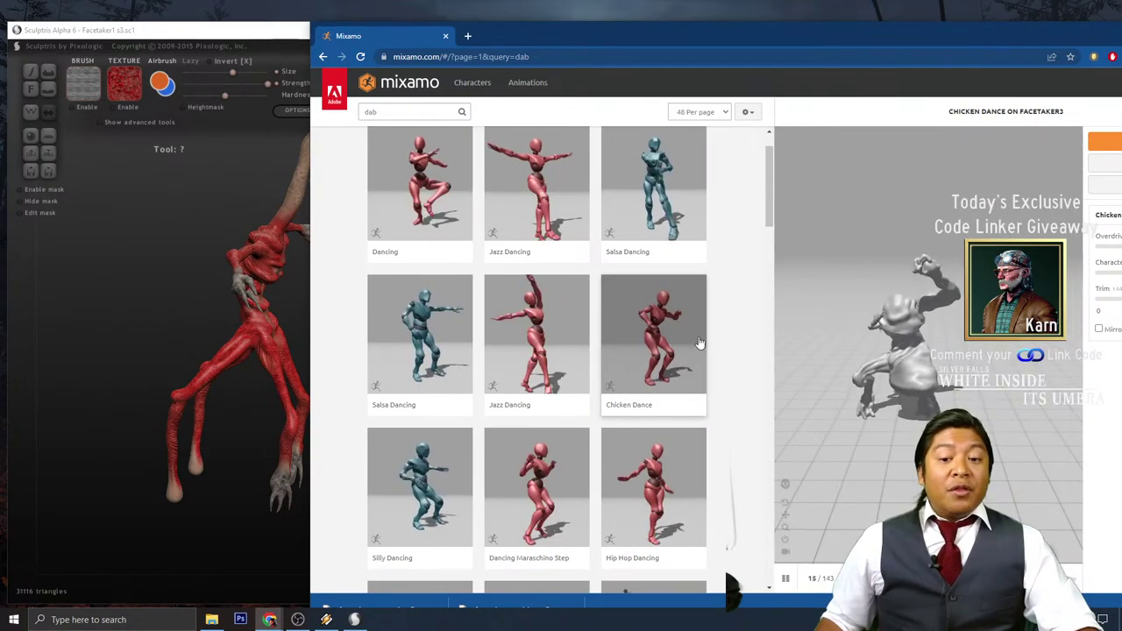
- Apply the Jazz Dancing animation from the first row of results to Facetaker3
scroll(726, 337, "up", 1)
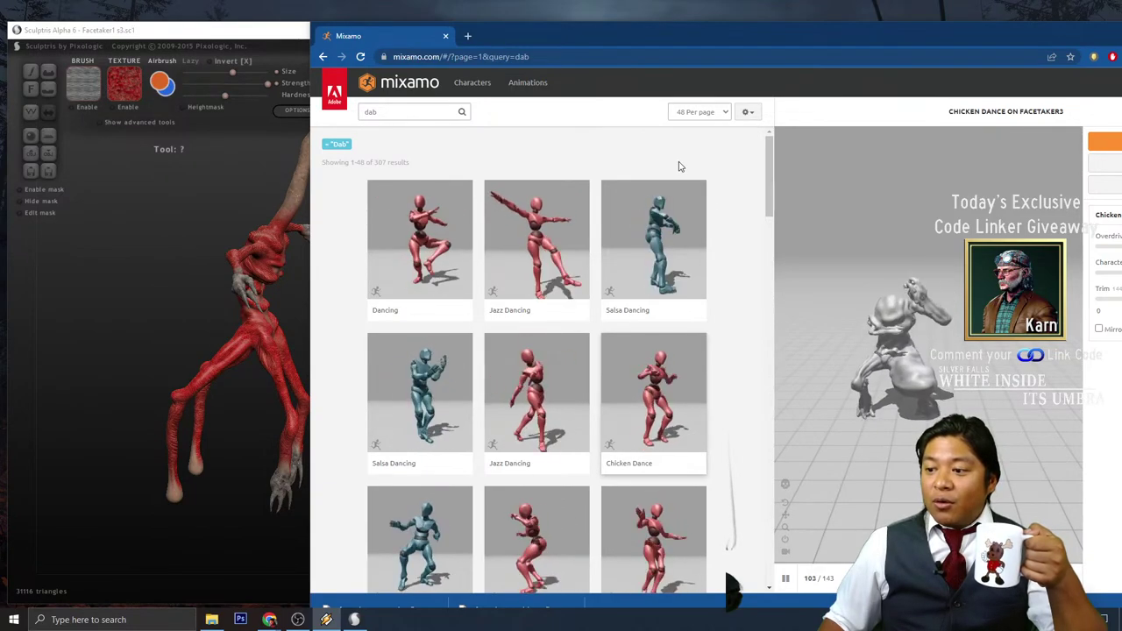
left_click(197, 39)
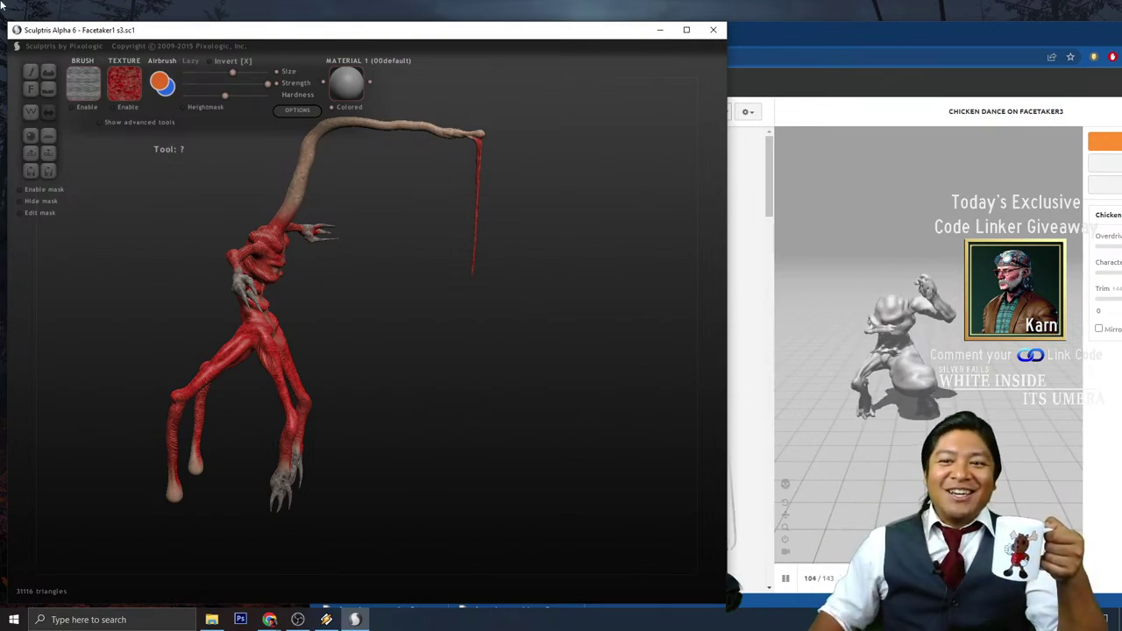
left_click(781, 35)
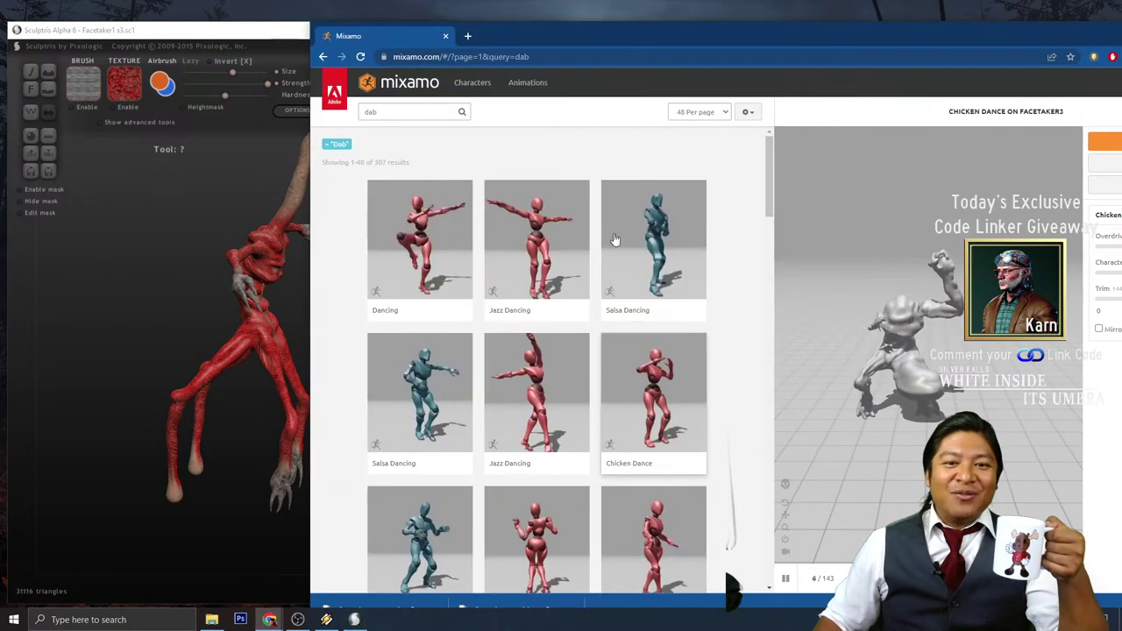
left_click(528, 261)
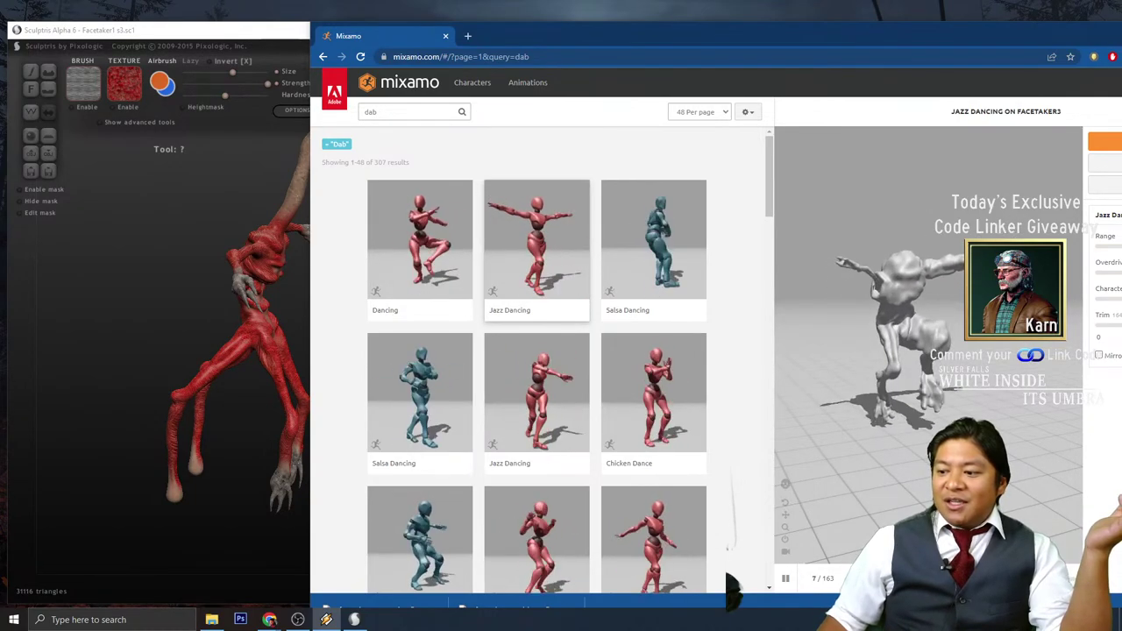
- Minimize Sculptris and apply the Jazz Dancing animation beside Chicken Dance to Facetaker3 with In Place enabled
left_click(258, 34)
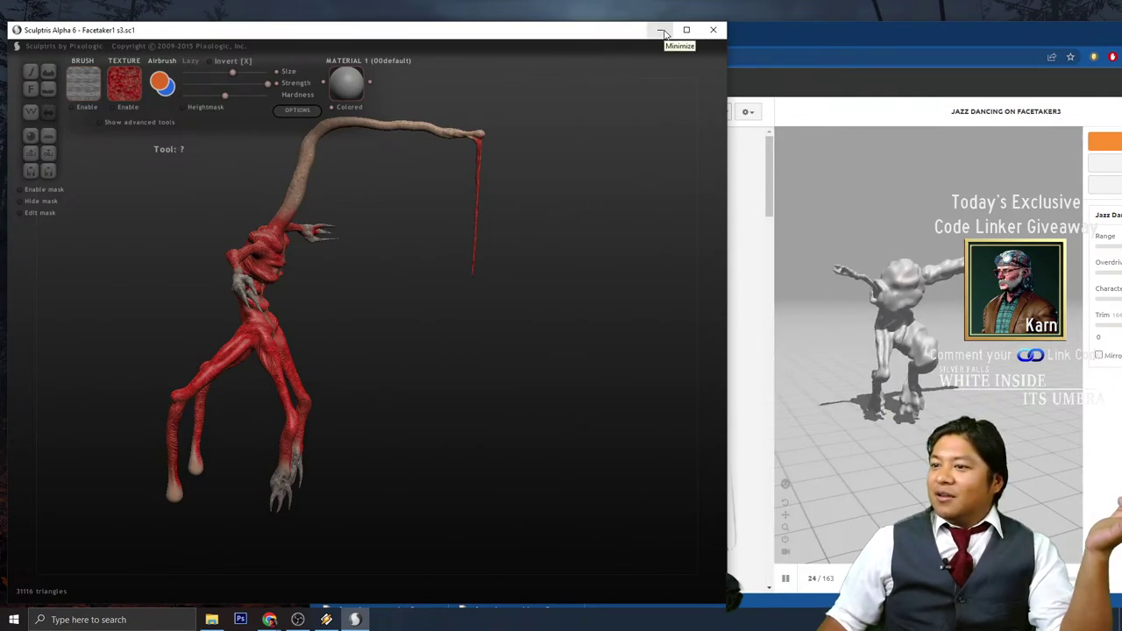
left_click(661, 31)
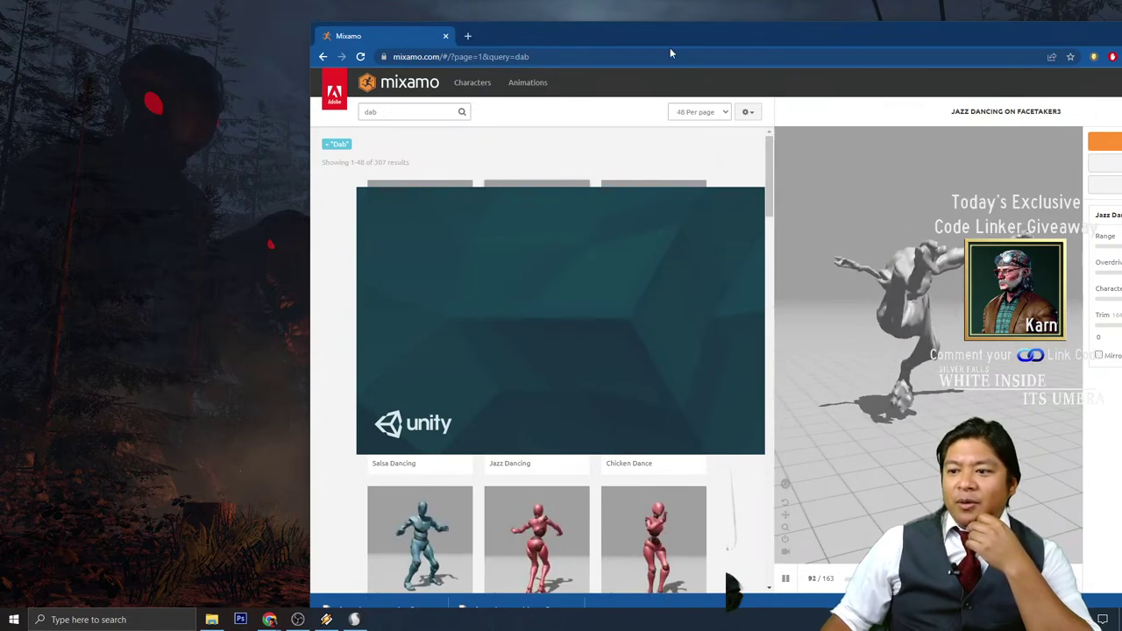
left_click(661, 570)
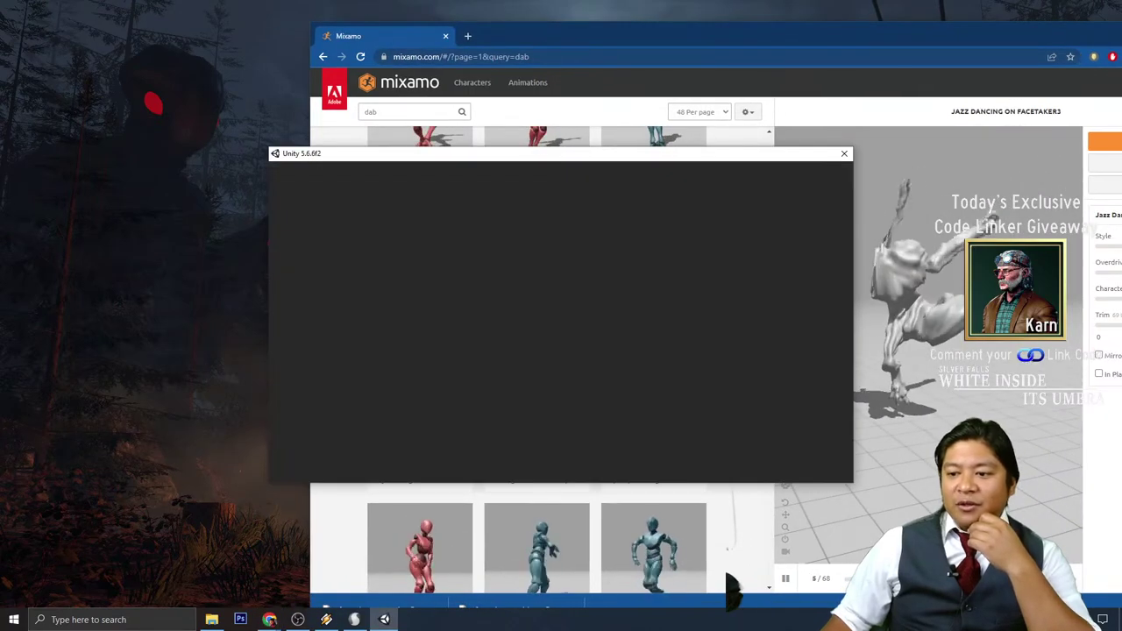
left_click(1099, 374)
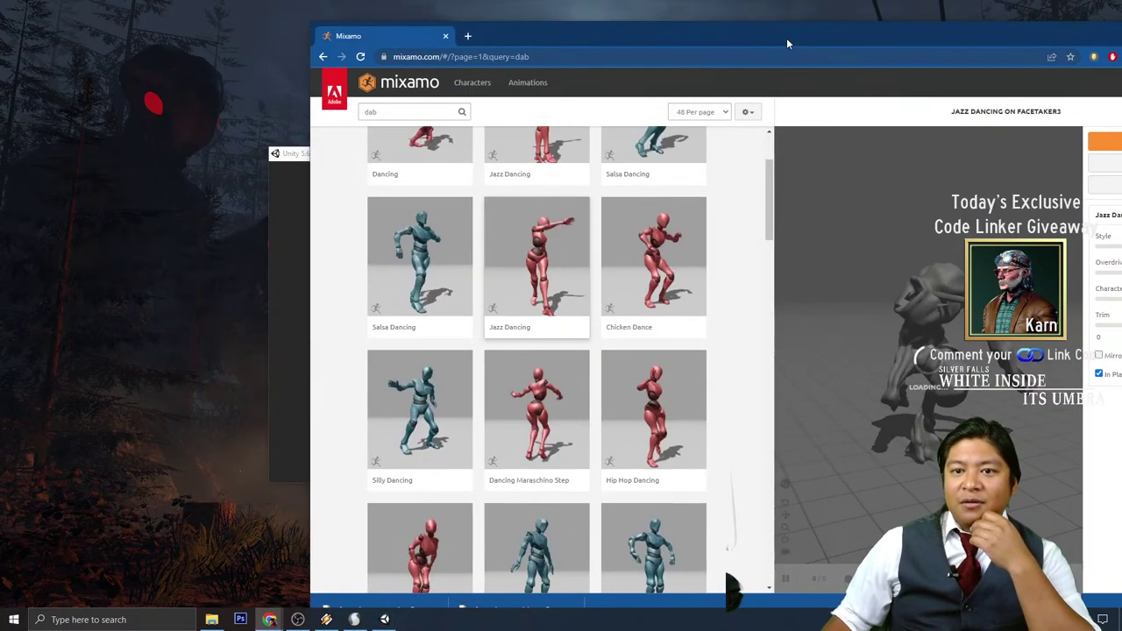
- Shift the Mixamo browser window slightly and move the Unity startup window off this screen
left_click_drag(787, 37, 776, 32)
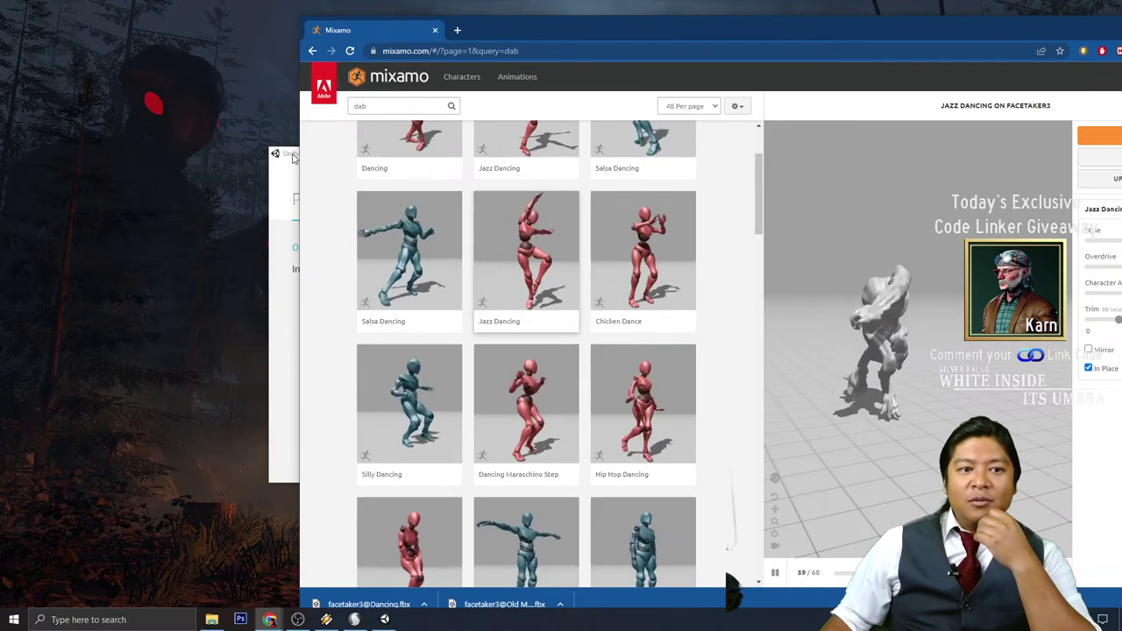
left_click_drag(293, 158, 1121, 180)
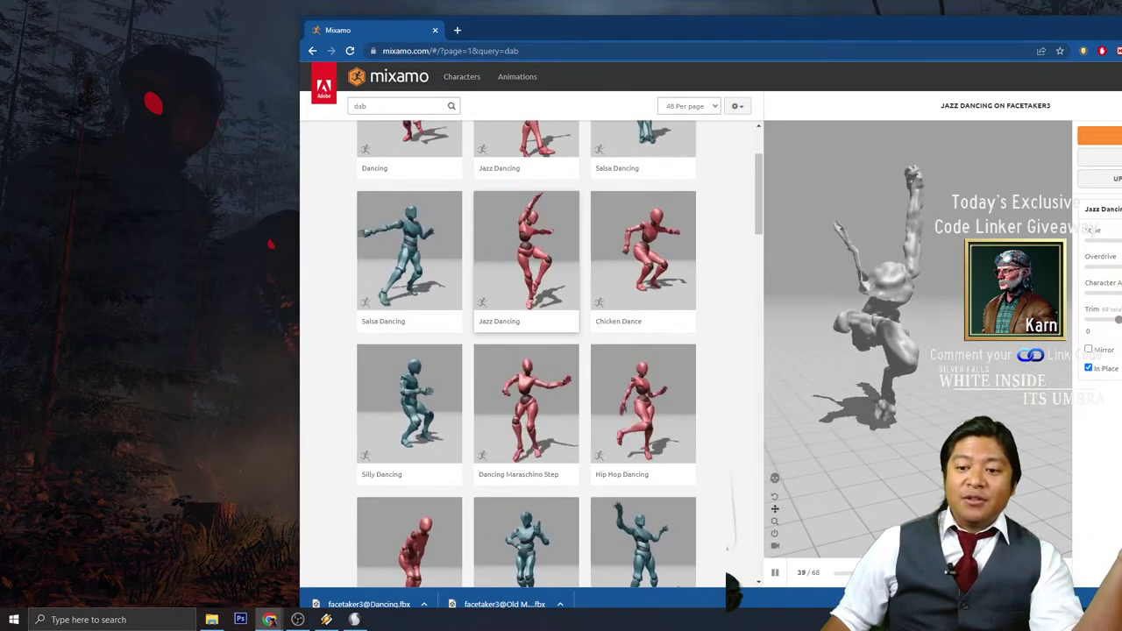
- Apply the Tut Hip Hop Dance and the Wave Hip Hop Dance in turn to the Facetaker3 character
scroll(645, 412, "down", 3)
left_click(642, 406)
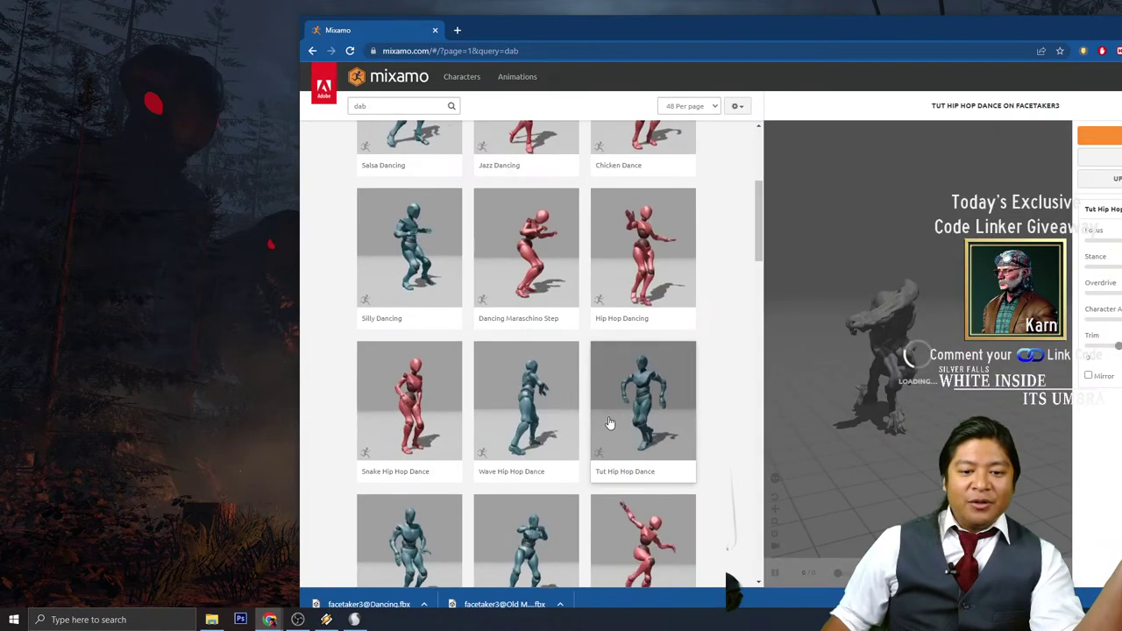
scroll(611, 424, "down", 1)
left_click(497, 330)
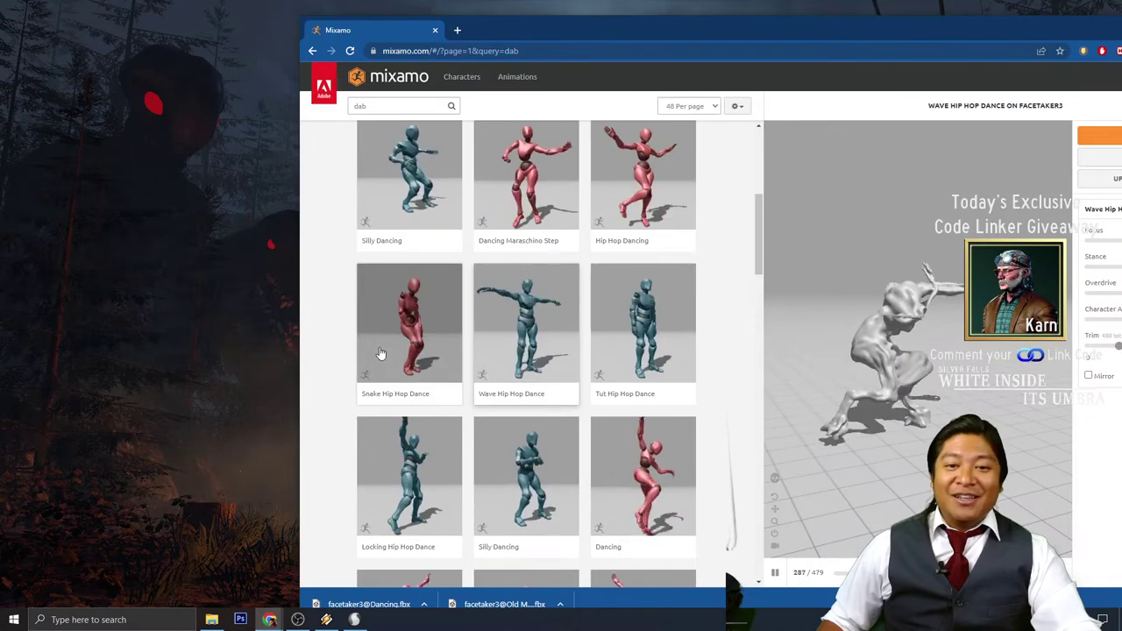
- Apply the Locking Hip Hop Dance, Dancing and Hip Hop Dancing animations in turn to the Facetaker3 character
scroll(380, 353, "down", 2)
scroll(341, 390, "down", 2)
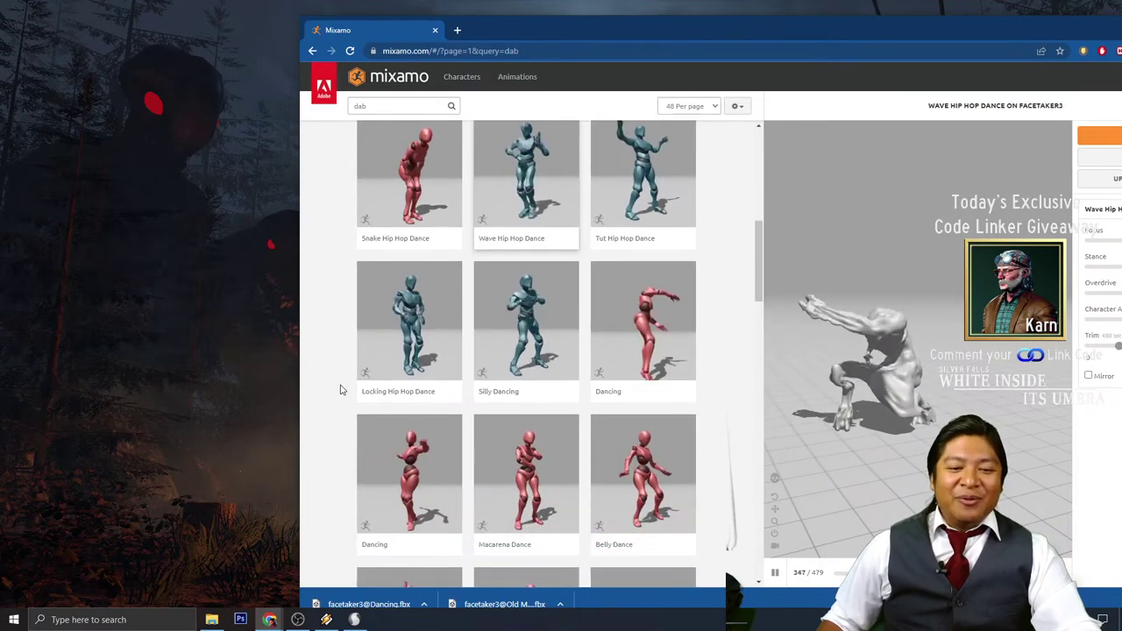
left_click(399, 338)
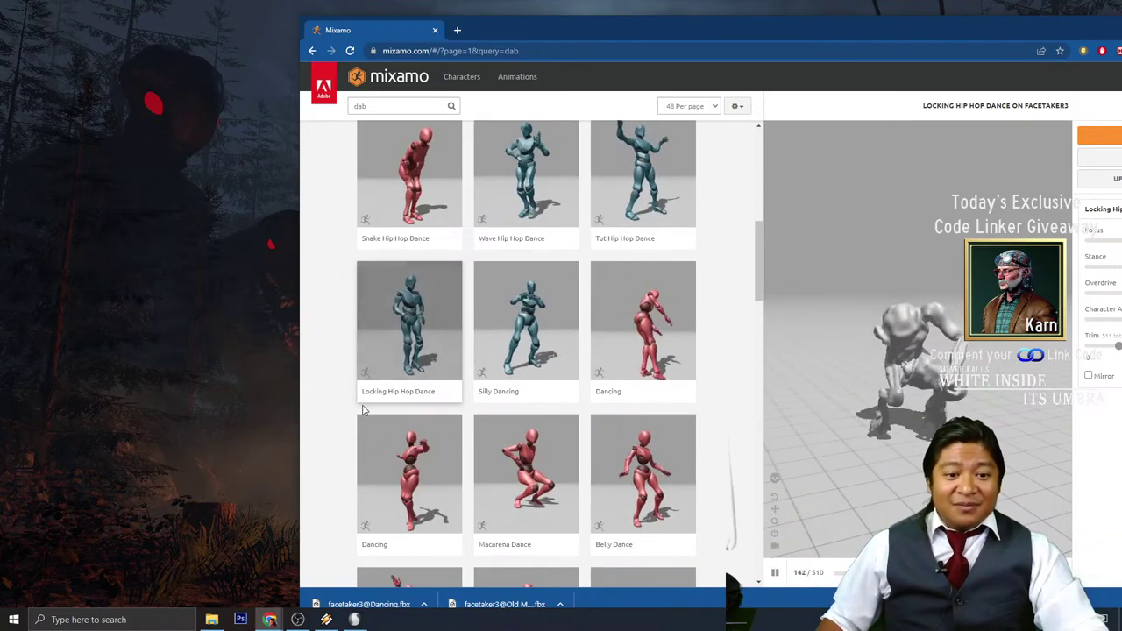
scroll(349, 459, "down", 1)
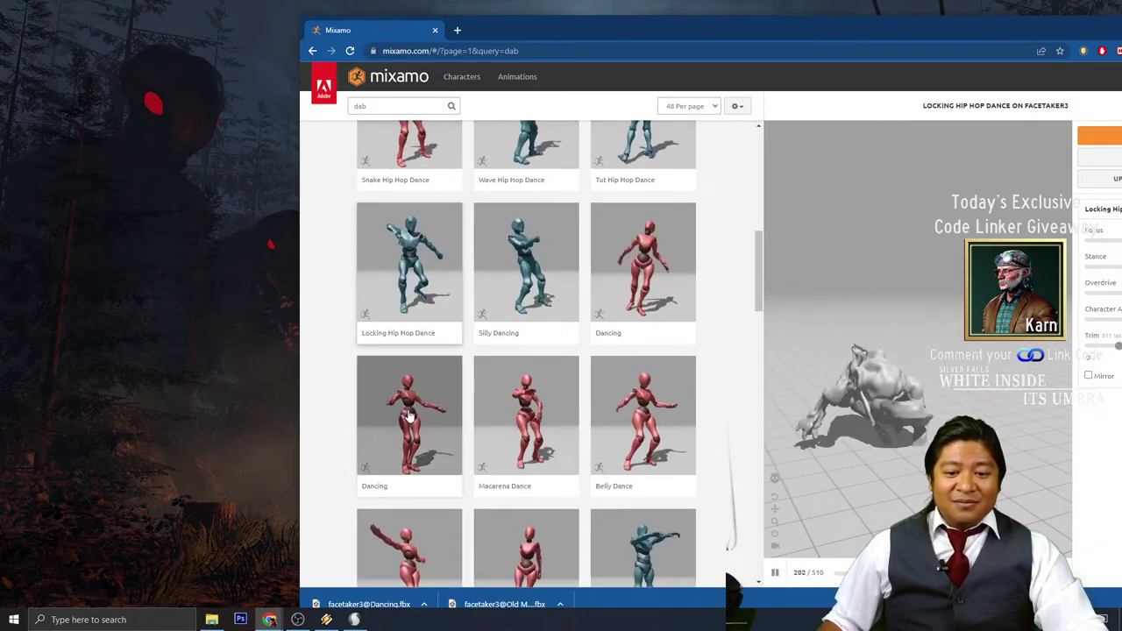
left_click(409, 416)
scroll(357, 437, "down", 2)
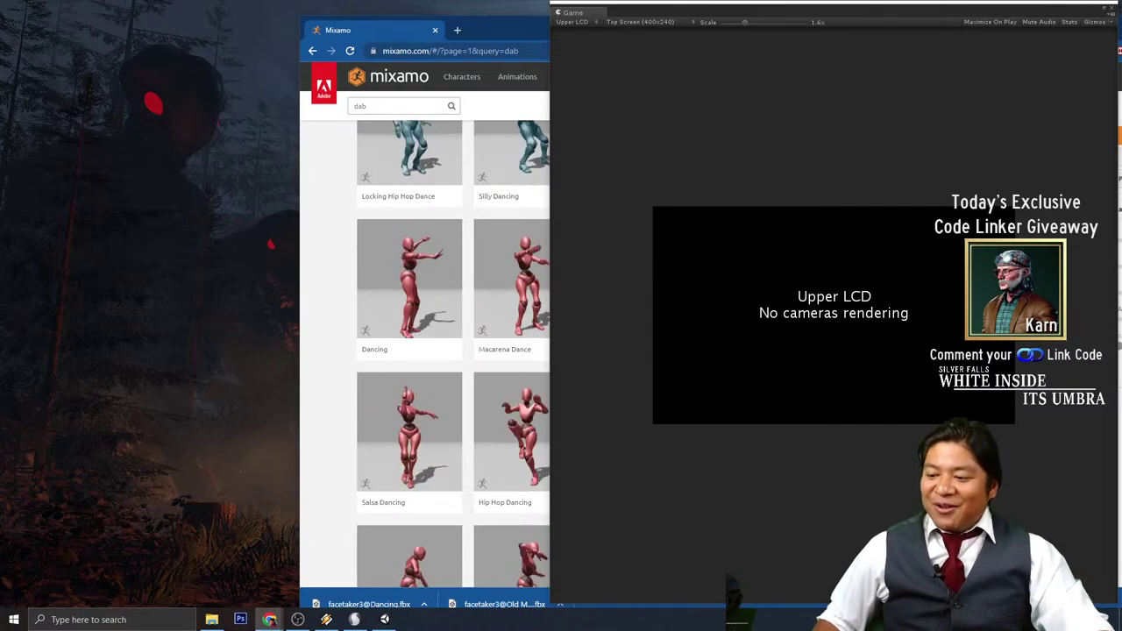
- Shift the Mixamo browser window slightly and move the Unity Game window off this screen
left_click(501, 27)
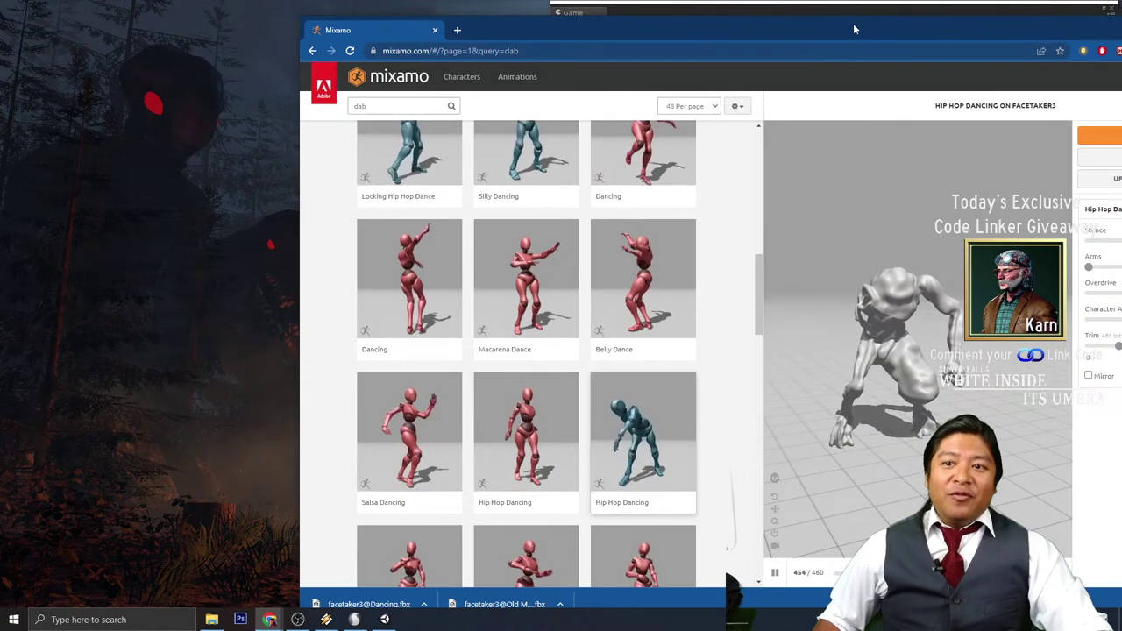
left_click_drag(855, 29, 858, 6)
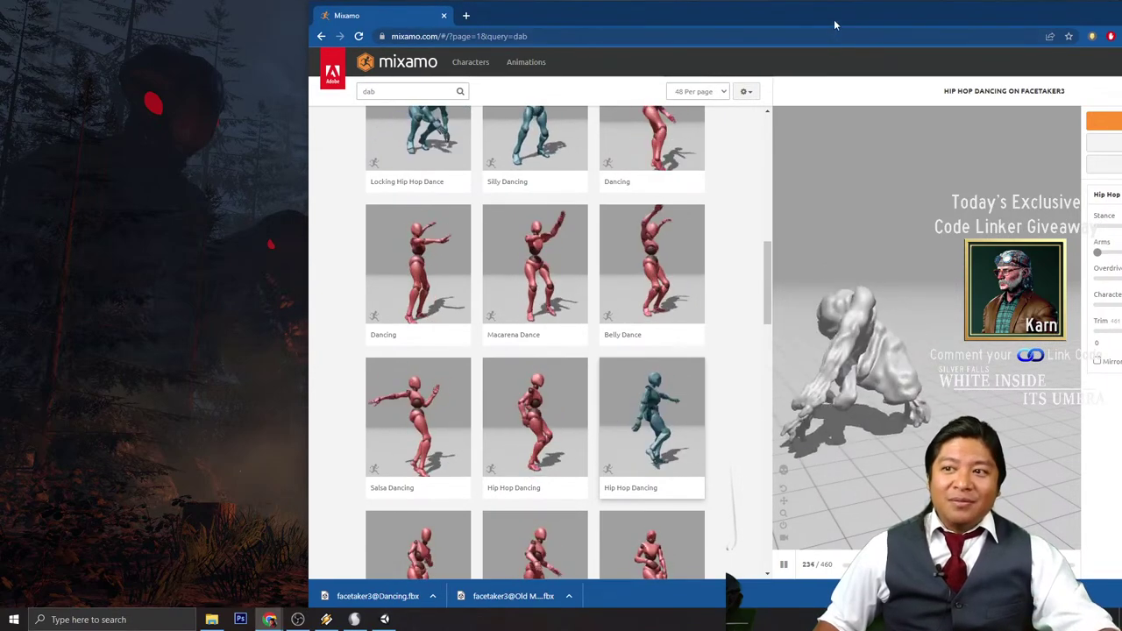
left_click_drag(835, 26, 830, 16)
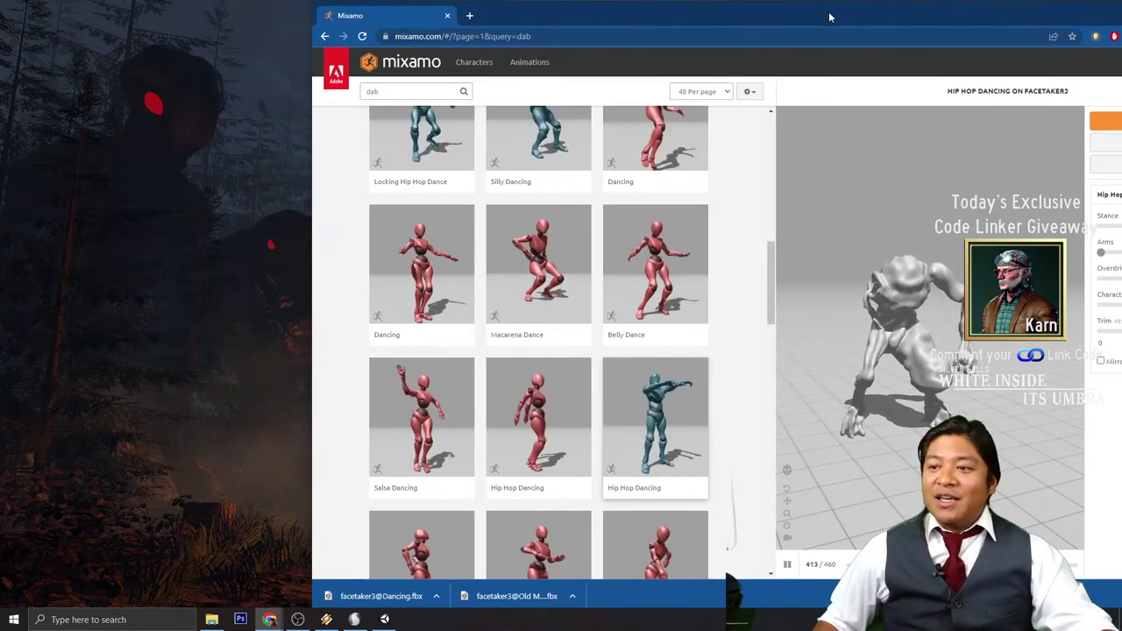
key("alt+Tab")
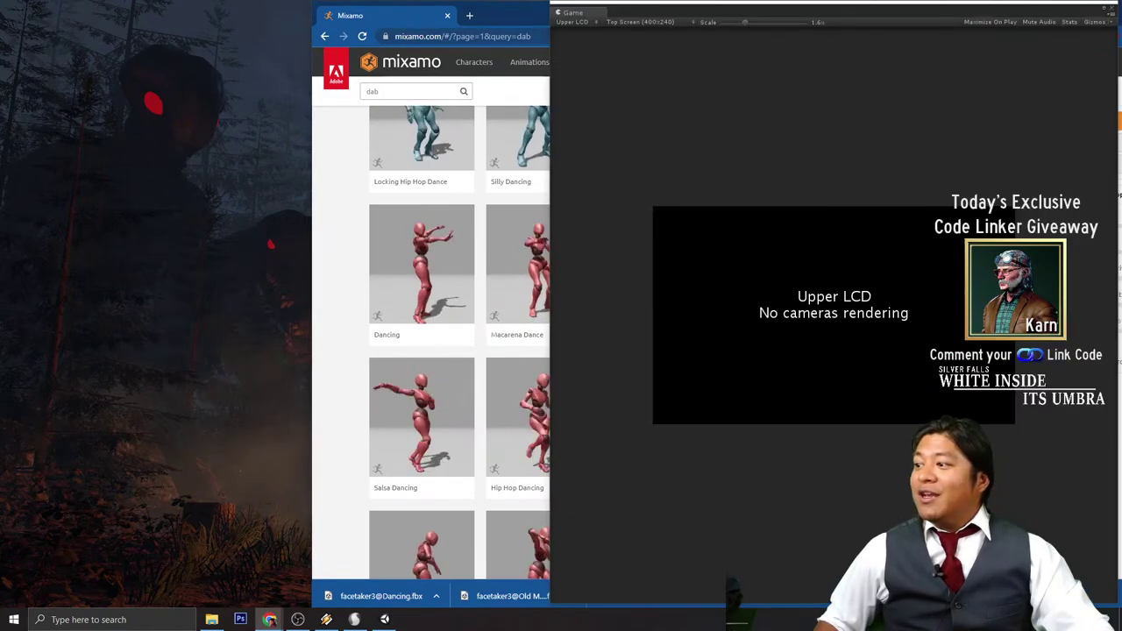
left_click_drag(676, 10, 1121, 263)
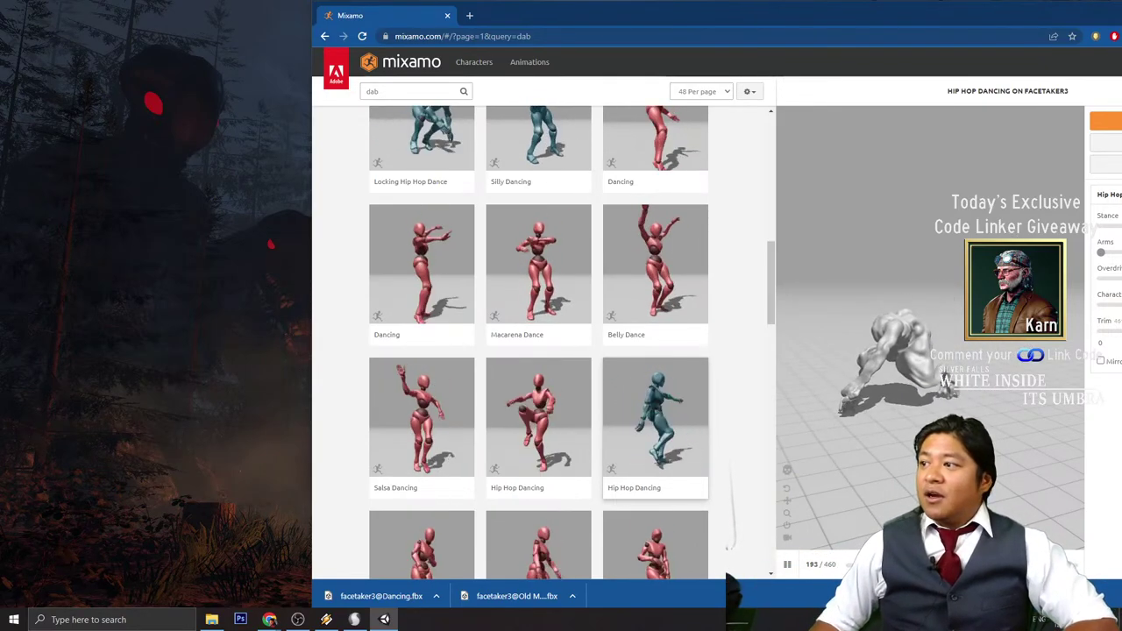
- Bring the Unity Scene window onto this screen and inspect the dark room around the outlined character
left_click_drag(888, 129, 487, 264)
left_click(759, 78)
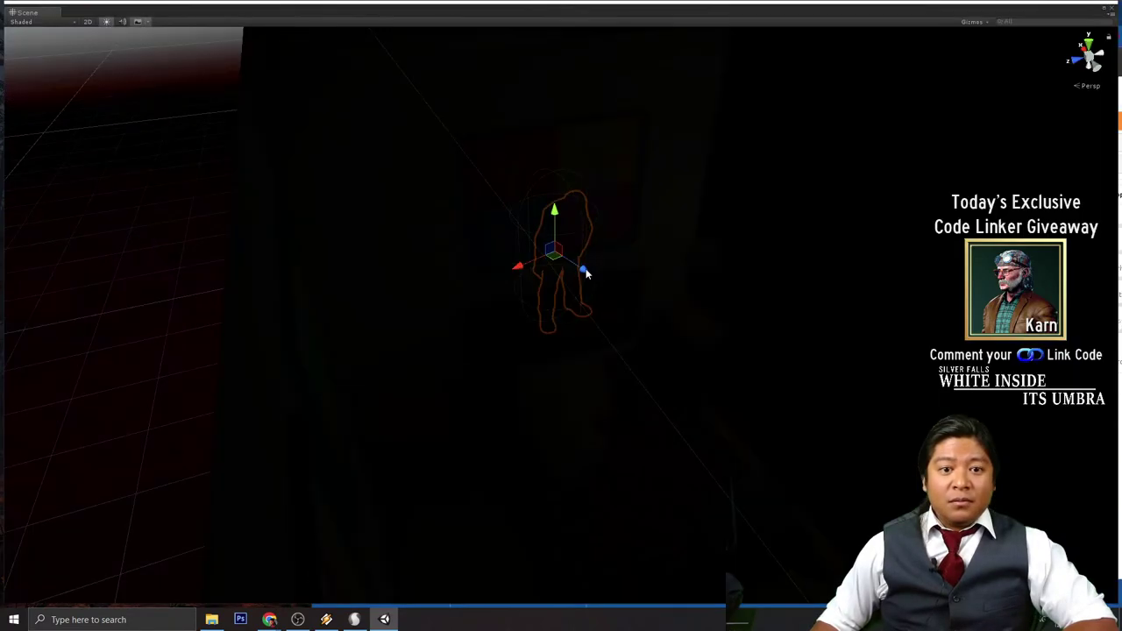
left_click_drag(585, 273, 580, 296, "alt")
scroll(581, 296, "up", 4, "alt")
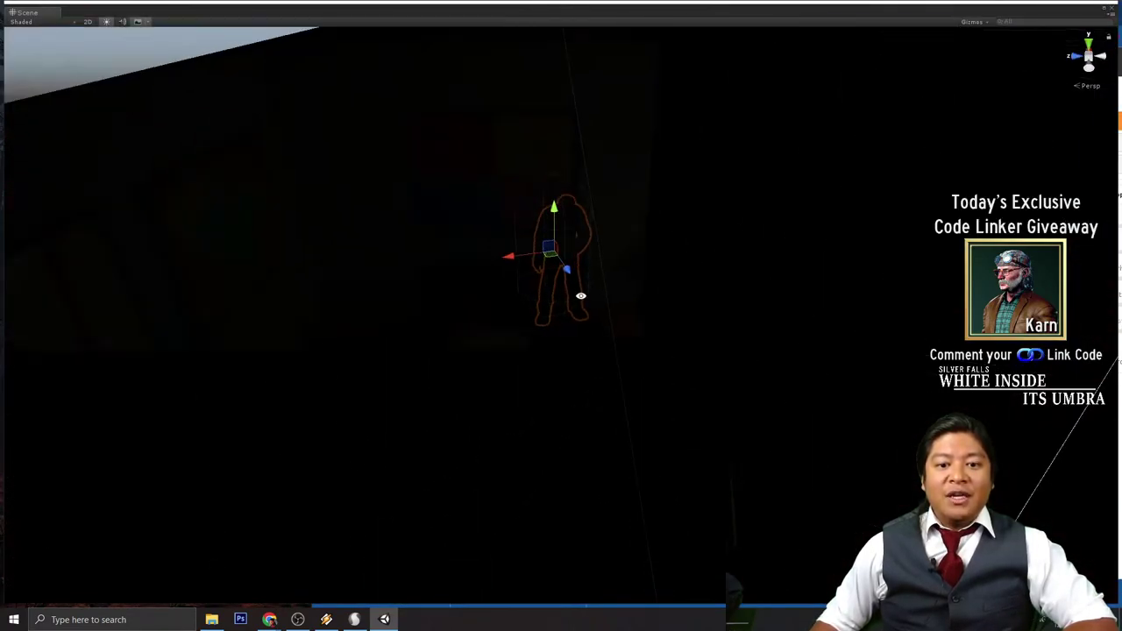
scroll(582, 301, "down", 5)
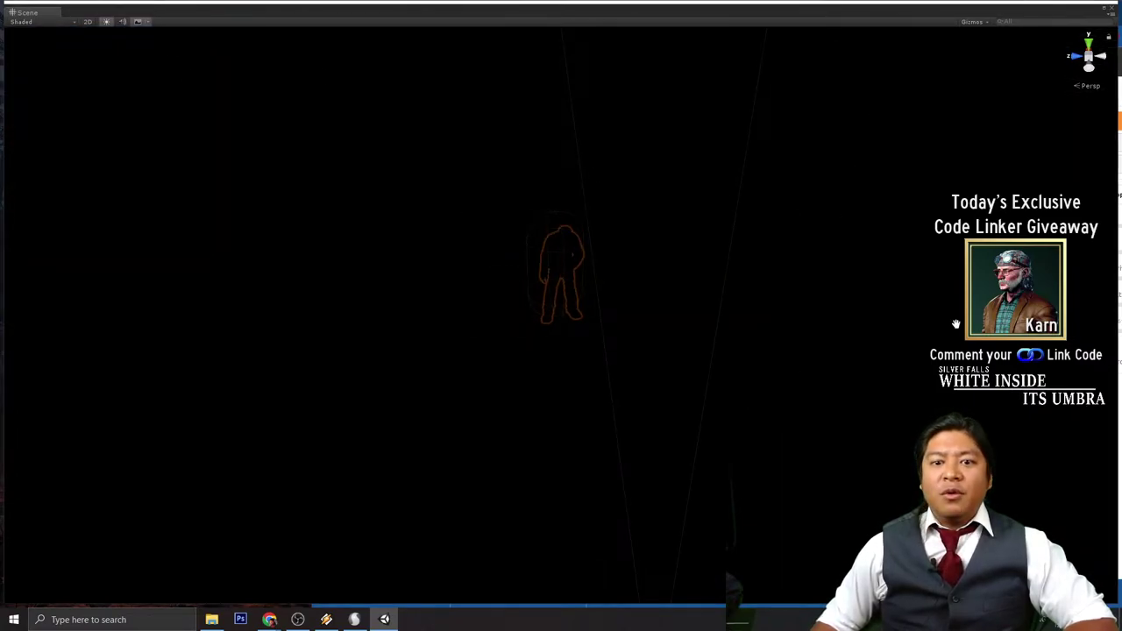
left_click_drag(956, 325, 731, 227, "alt")
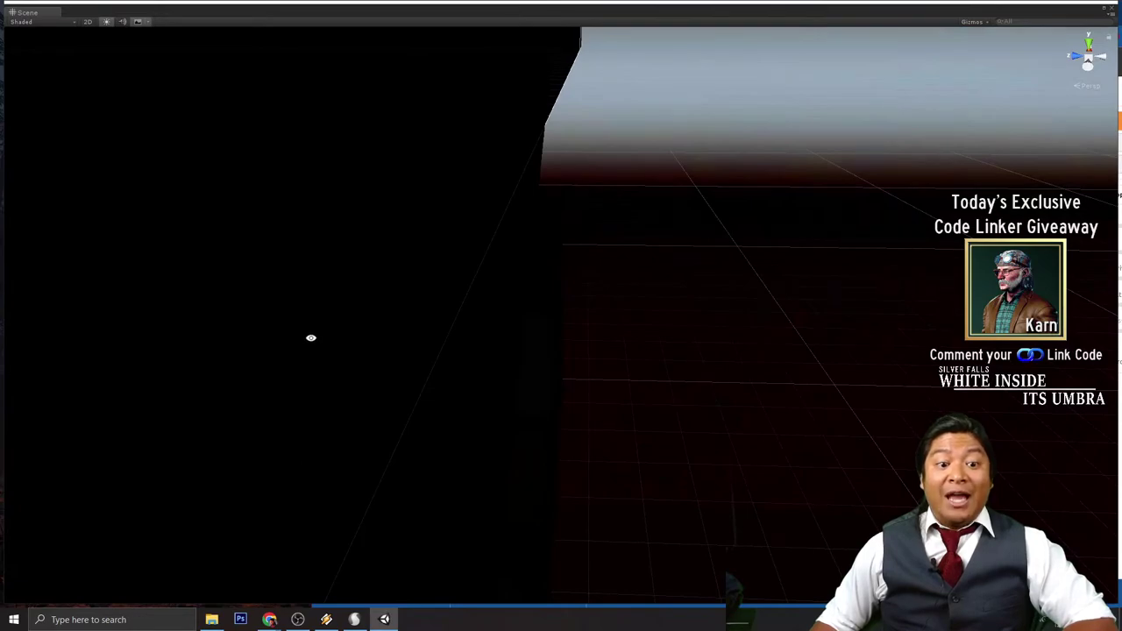
left_click_drag(310, 336, 465, 310, "alt")
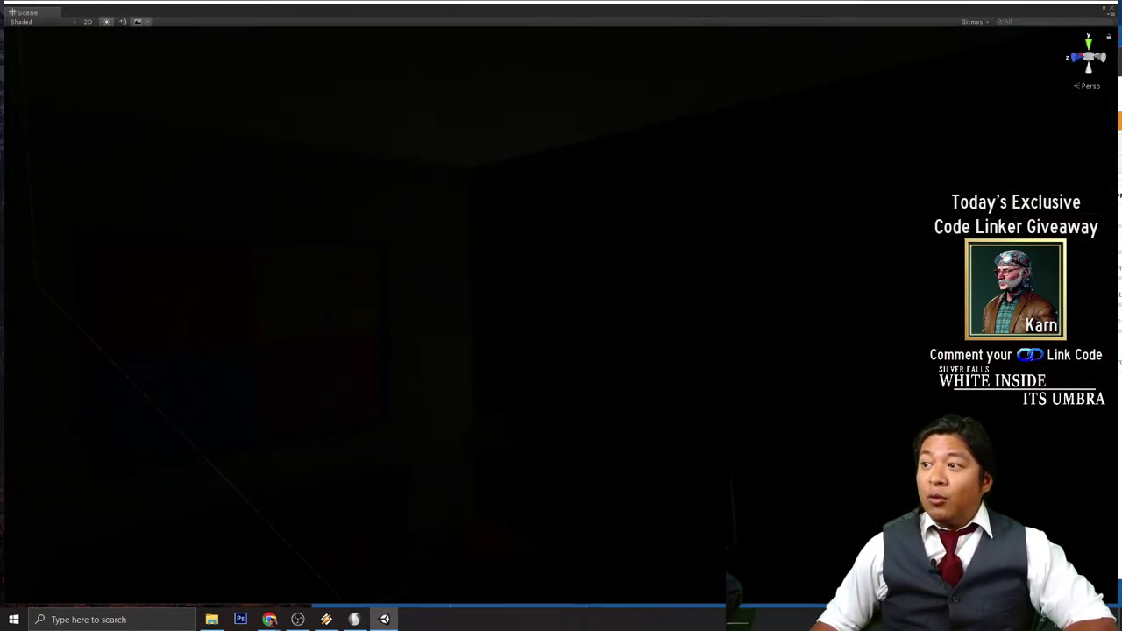
- Search the lighting data assets for "nol" and choose a matching asset for the scene
middle_click_drag(745, 437, 529, 393)
left_click_drag(563, 355, 530, 360, "alt")
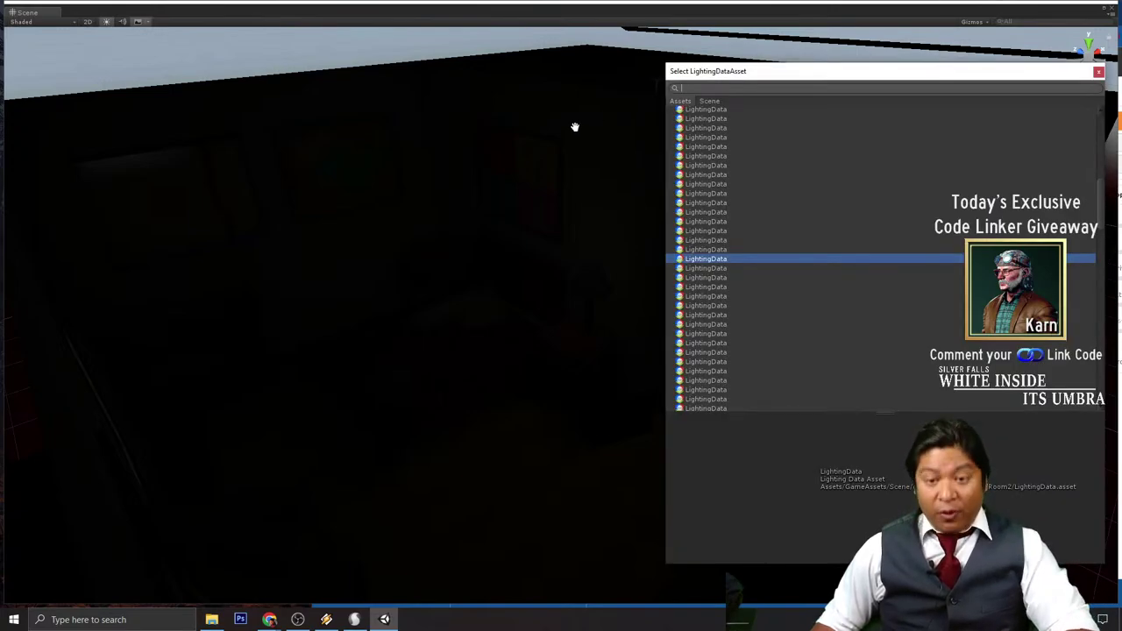
type("nol")
double_click(709, 149)
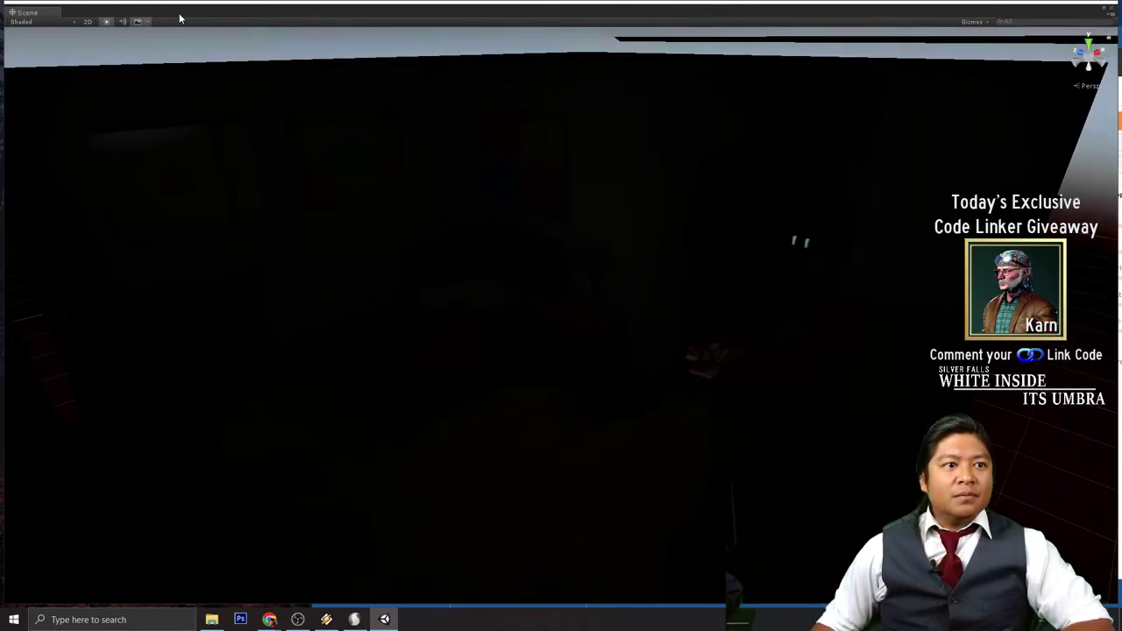
- Examine the dark room's interior and furnishings from several angles in the Scene view
middle_click_drag(508, 398, 508, 430)
right_click_drag(615, 434, 547, 329)
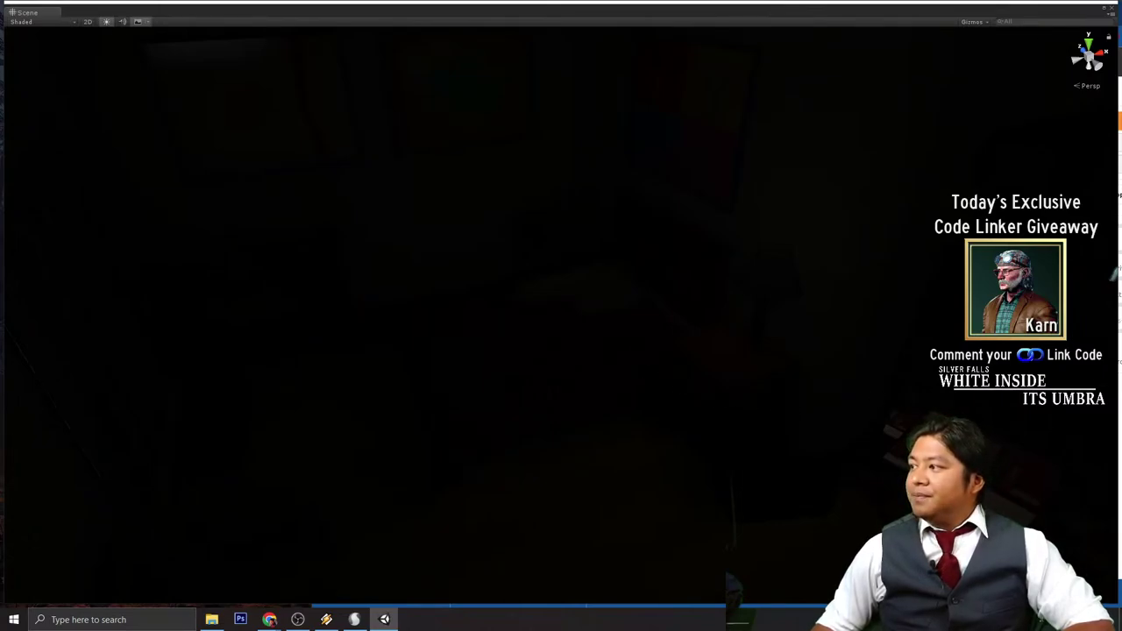
right_click_drag(660, 339, 563, 370)
left_click_drag(527, 388, 591, 356)
right_click_drag(603, 356, 570, 372)
left_click_drag(530, 392, 573, 369)
right_click_drag(601, 360, 581, 372)
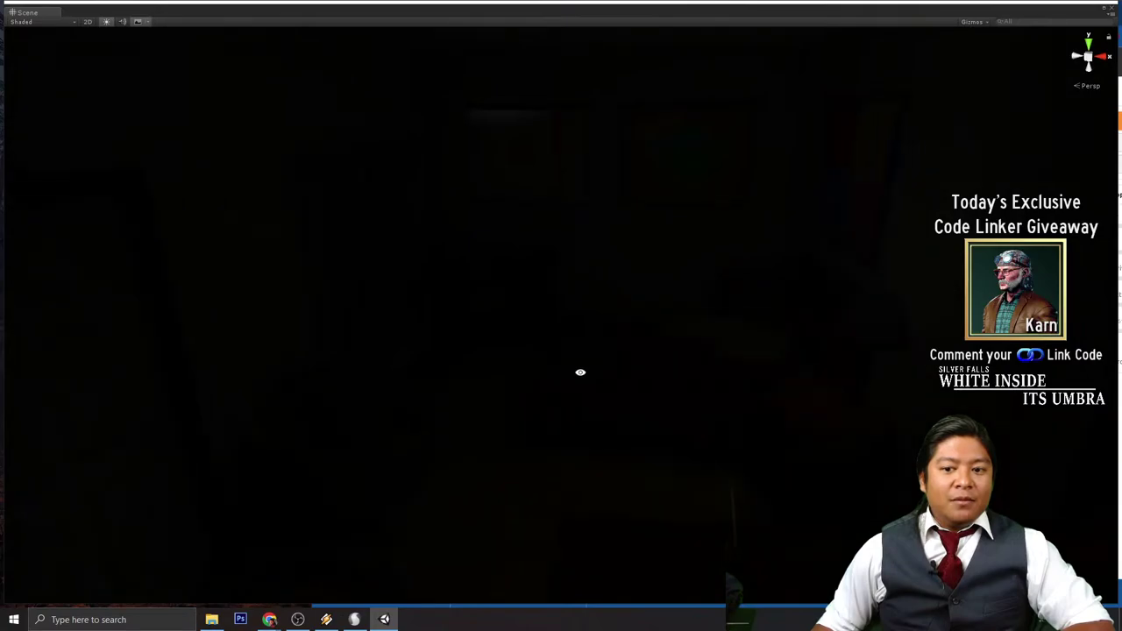
mouse_move(553, 384)
left_mouse_down()
mouse_move(571, 400)
mouse_move(542, 378)
left_mouse_up()
right_click_drag(523, 384, 560, 379)
left_click_drag(644, 378, 439, 372)
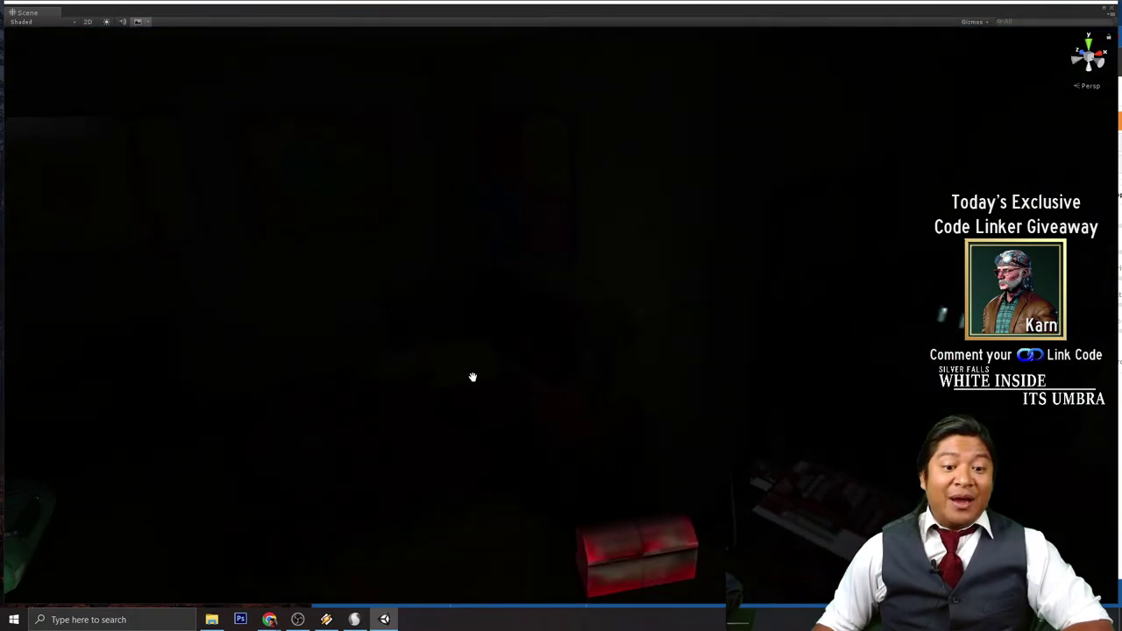
left_click_drag(538, 391, 636, 380, "alt")
scroll(636, 380, "down", 2)
middle_click_drag(565, 355, 609, 386)
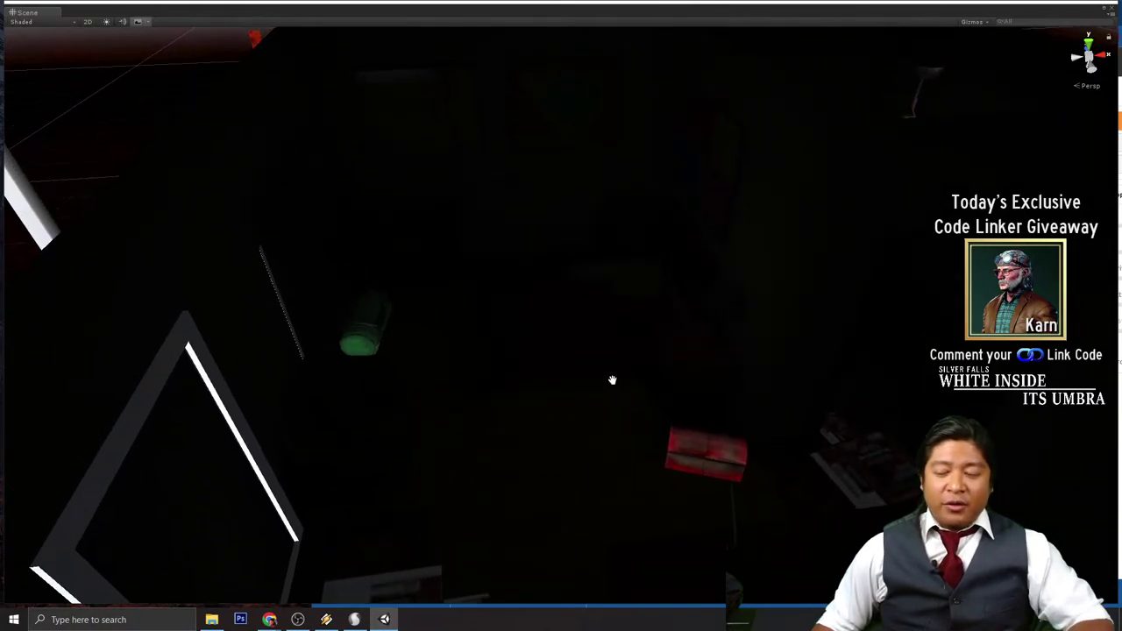
middle_click_drag(605, 370, 590, 366)
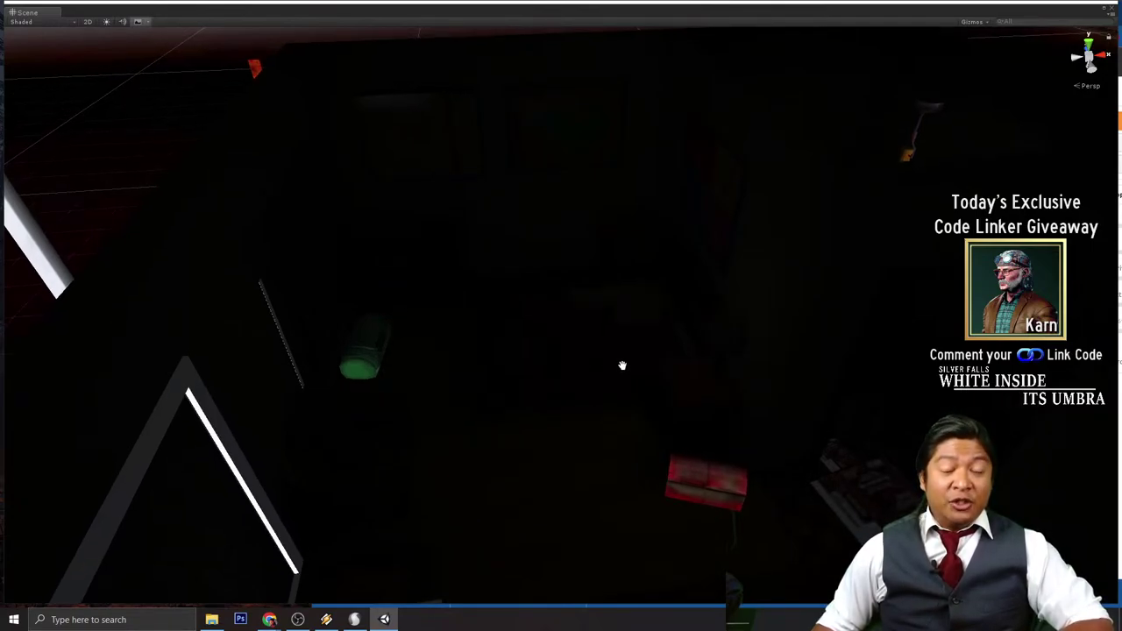
- Enlarge the 3D gizmo icons and select the particle effect at the hands of the man in the plaid shirt
middle_click_drag(625, 367, 593, 413)
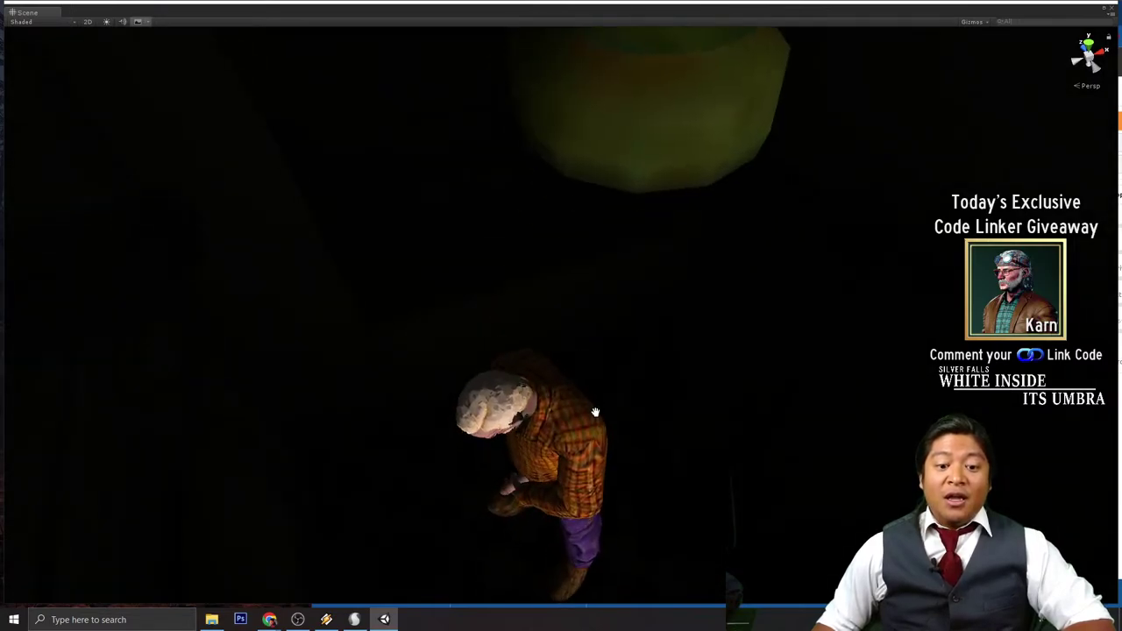
left_click_drag(594, 413, 574, 389, "alt")
left_click(972, 22)
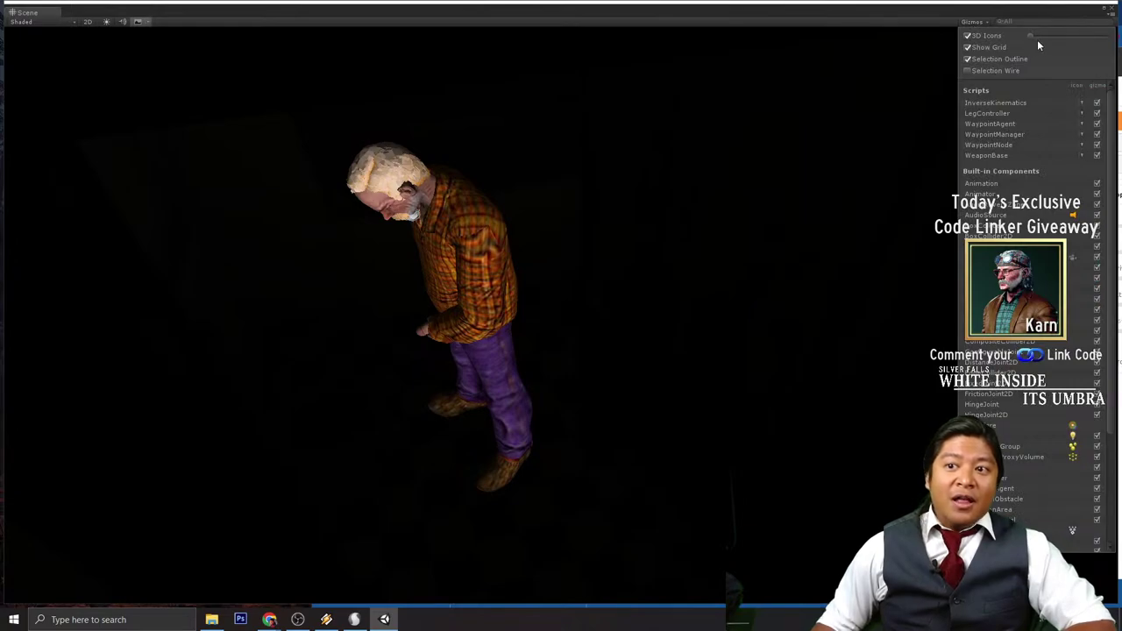
left_click_drag(1043, 36, 1046, 36)
middle_click_drag(467, 314, 467, 297)
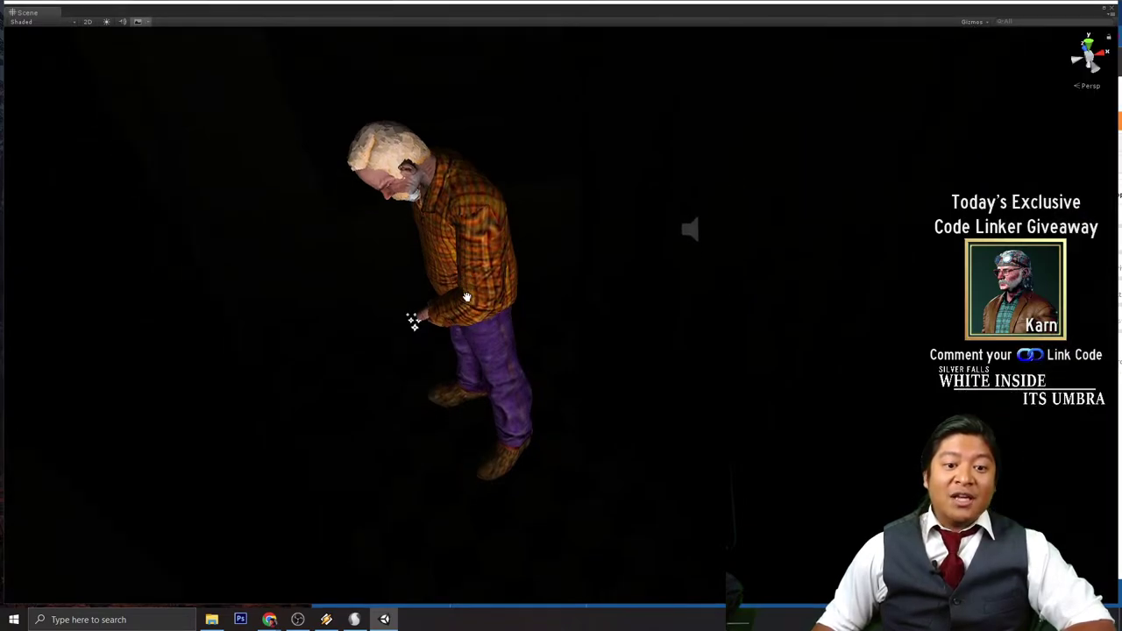
left_click(414, 324)
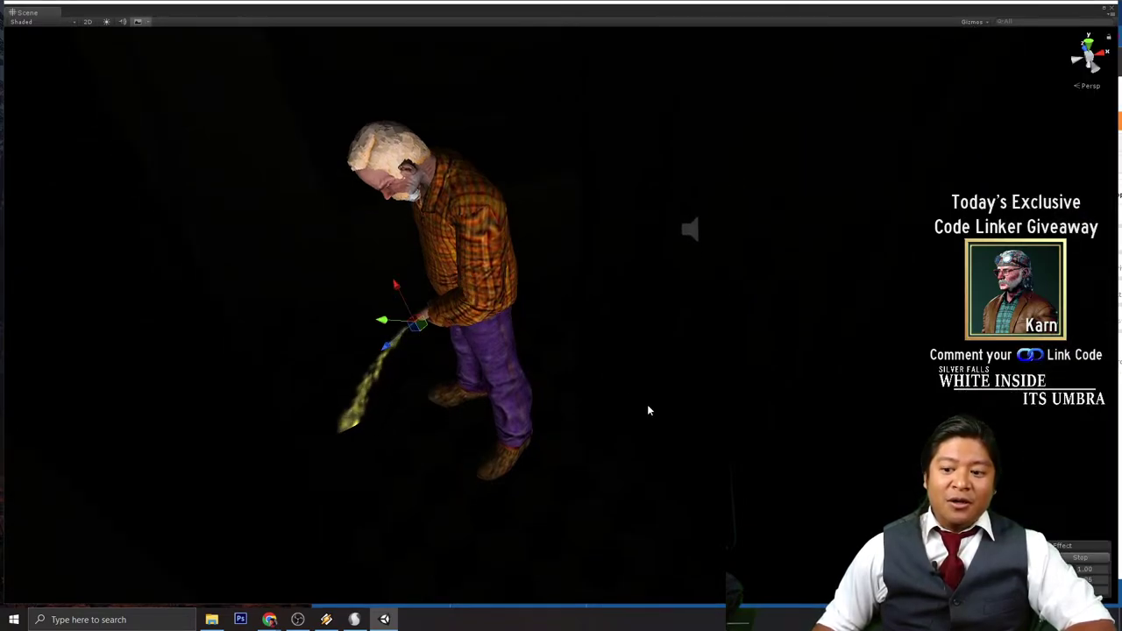
- Examine the particle effect playing at the man's hands from several angles and deselect it
middle_click_drag(496, 382, 501, 359)
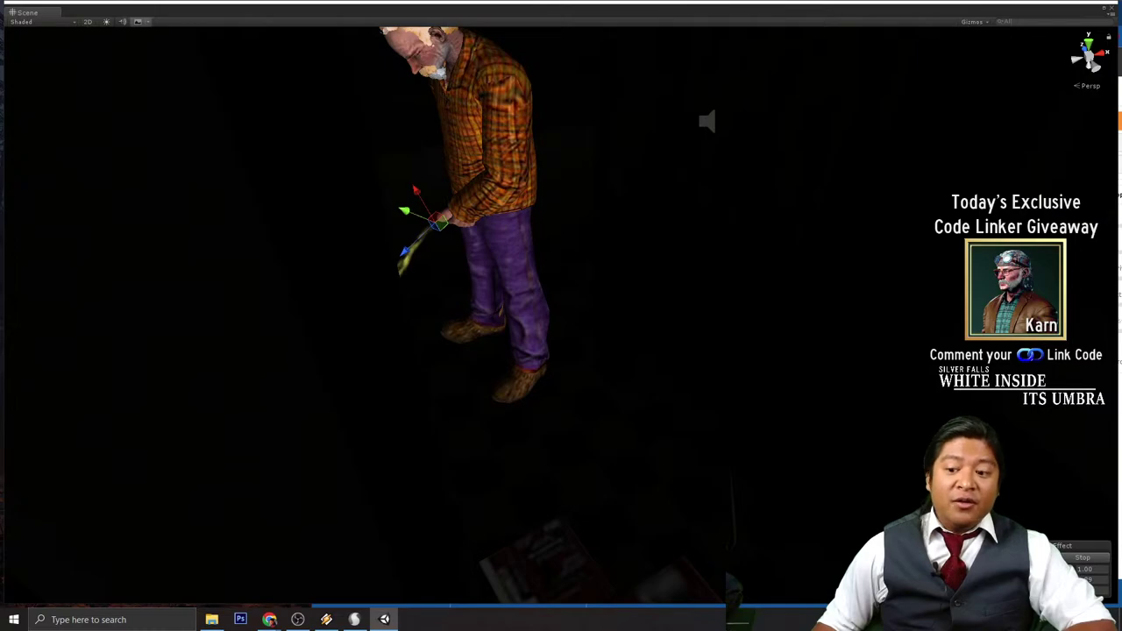
left_click_drag(569, 407, 572, 416, "alt")
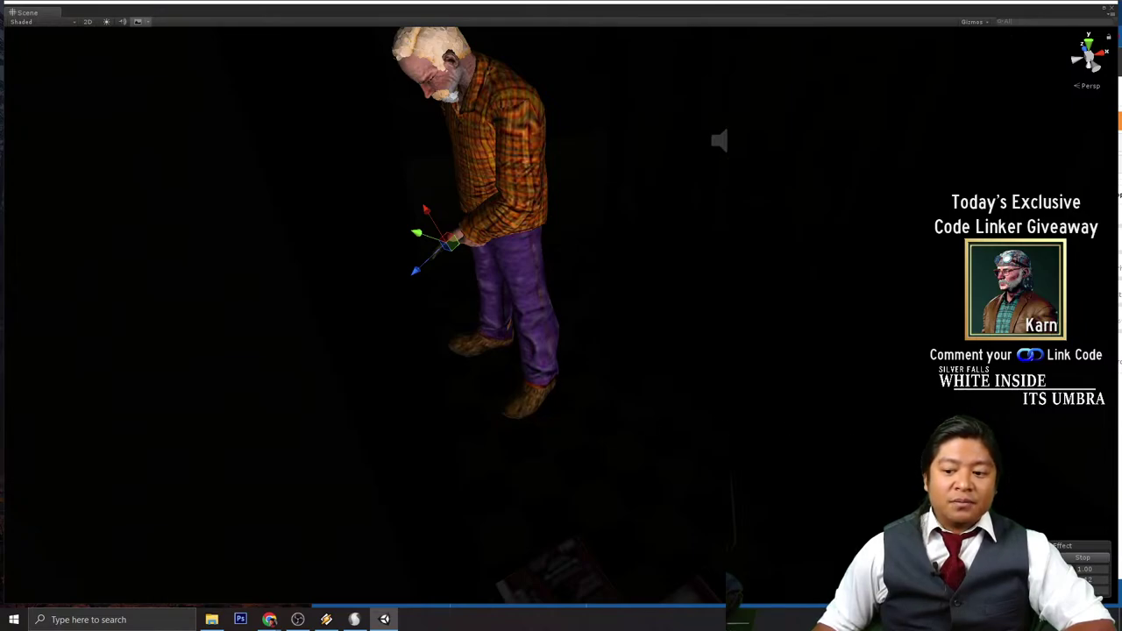
mouse_move(568, 398)
middle_mouse_down()
mouse_move(542, 381)
mouse_move(562, 391)
middle_mouse_up()
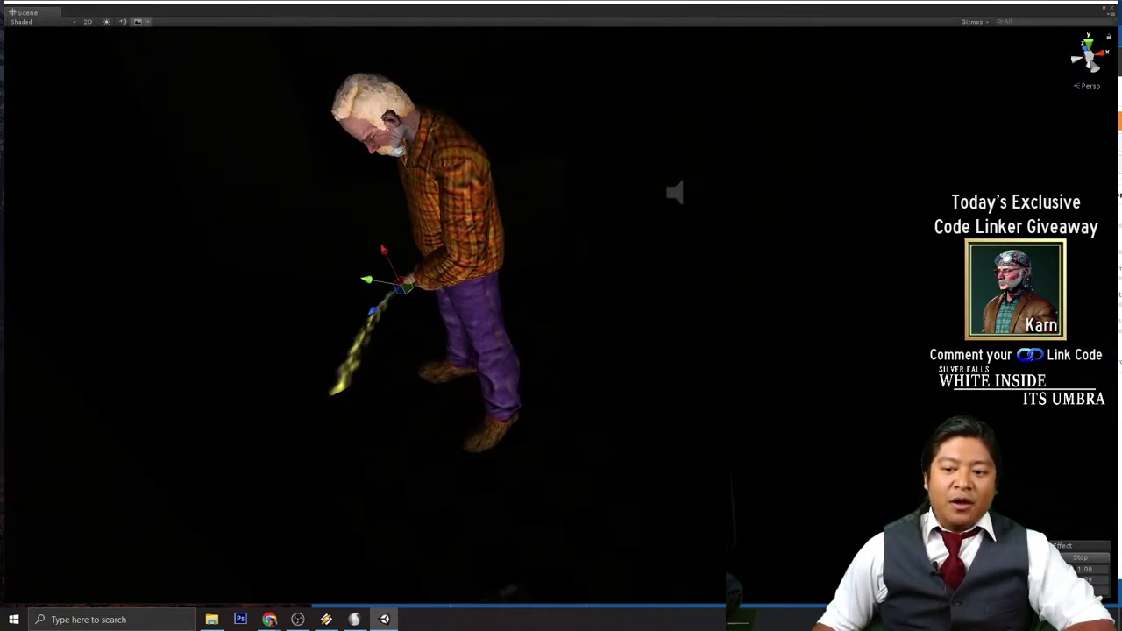
left_click_drag(556, 340, 580, 388, "alt")
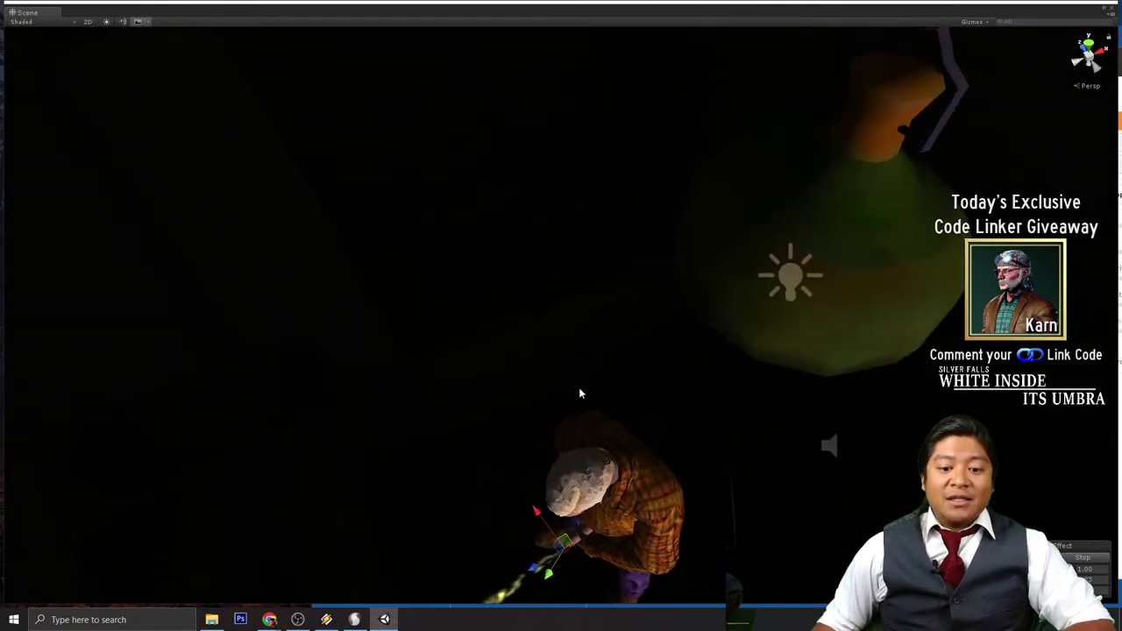
scroll(640, 470, "down", 6)
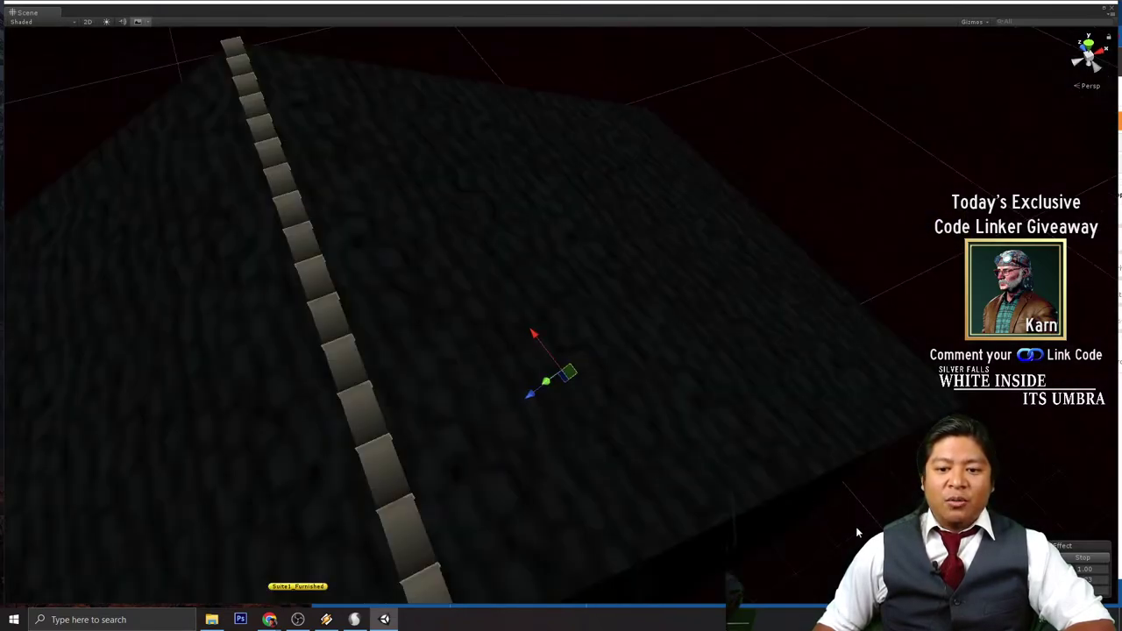
left_click(858, 531)
scroll(584, 509, "up", 6)
mouse_move(582, 508)
left_mouse_down("alt")
mouse_move(566, 476)
mouse_move(572, 487)
mouse_move(554, 476)
mouse_move(562, 499)
mouse_move(572, 496)
left_mouse_up("alt")
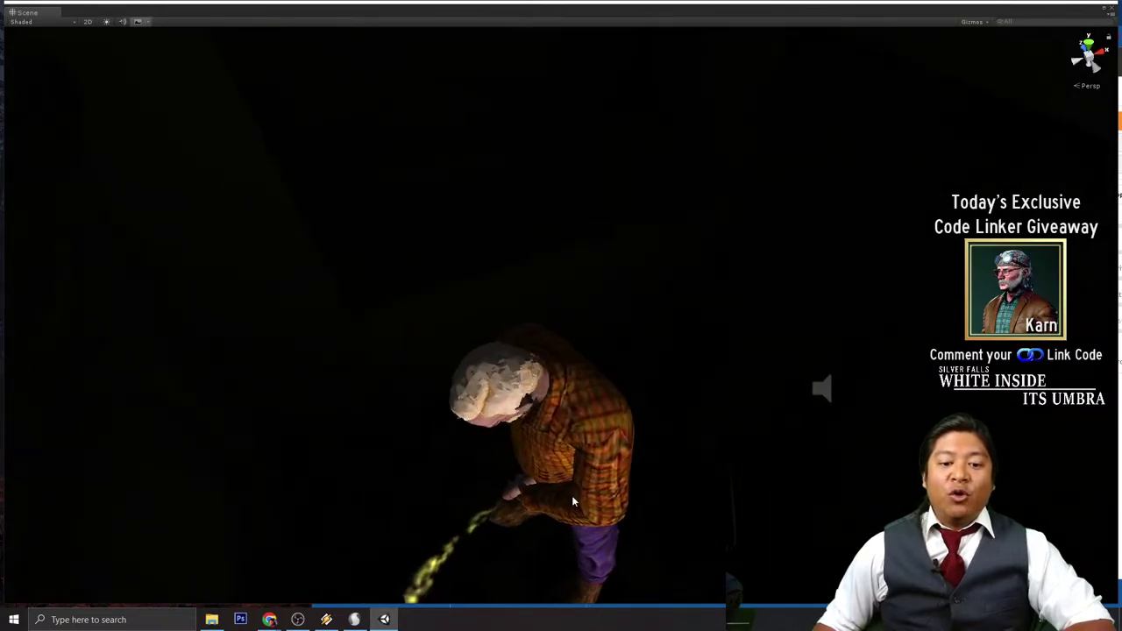
scroll(572, 495, "down", 6)
scroll(567, 483, "up", 5)
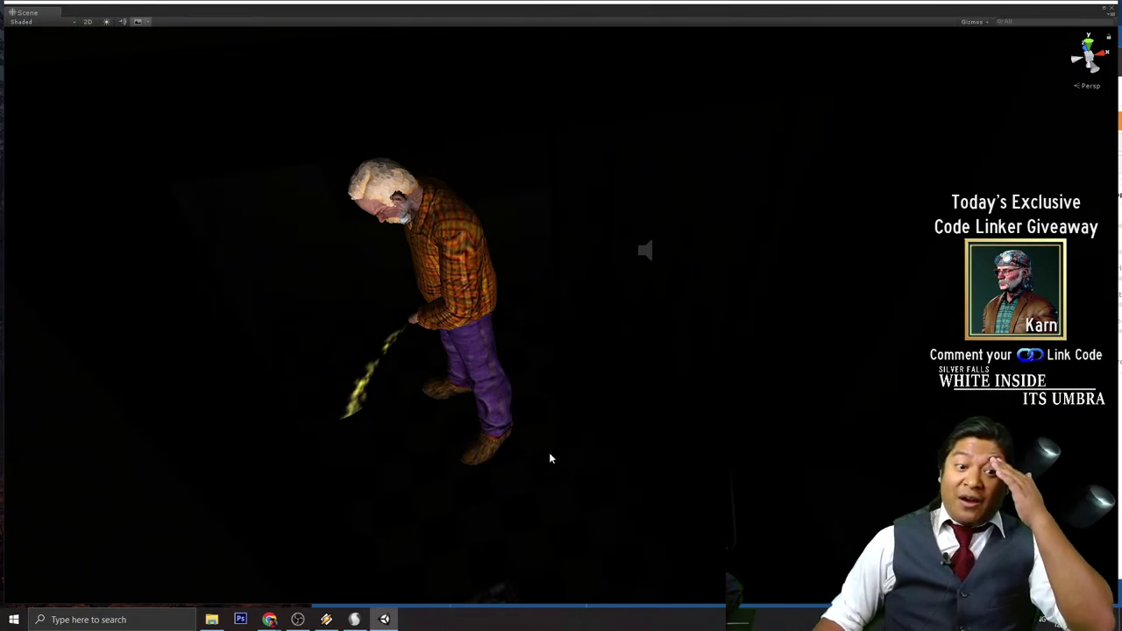
- Look around the room near the red chest and return to the standing man
left_click_drag(532, 448, 599, 420, "alt")
scroll(544, 448, "down", 5)
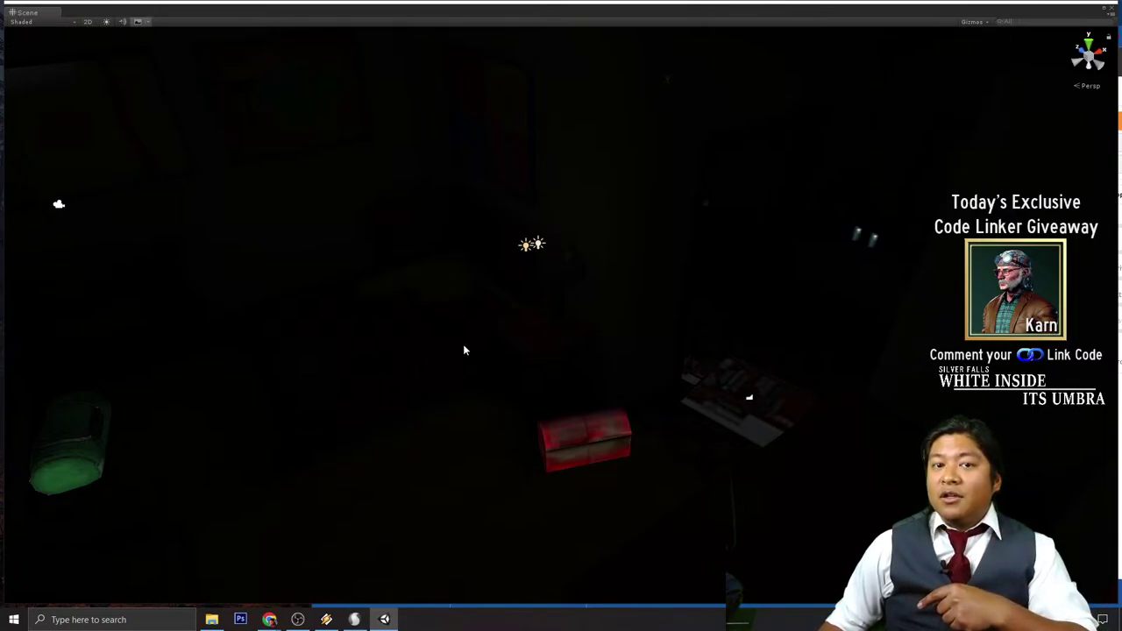
mouse_move(740, 297)
right_mouse_down()
mouse_move(777, 308)
mouse_move(738, 313)
right_mouse_up()
left_click_drag(737, 314, 785, 340, "alt")
scroll(734, 323, "up", 3)
right_click_drag(784, 339, 785, 336)
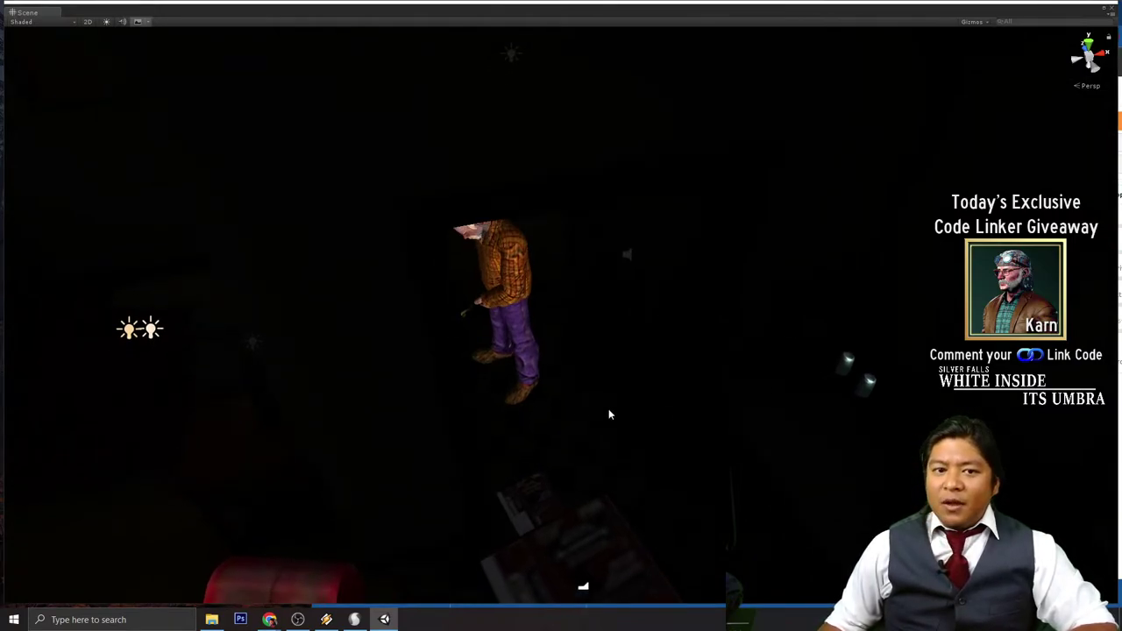
- Hide the Unity Scene window and switch to Sculptris with the Facetaker1 model
left_click(384, 619)
mouse_move(326, 620)
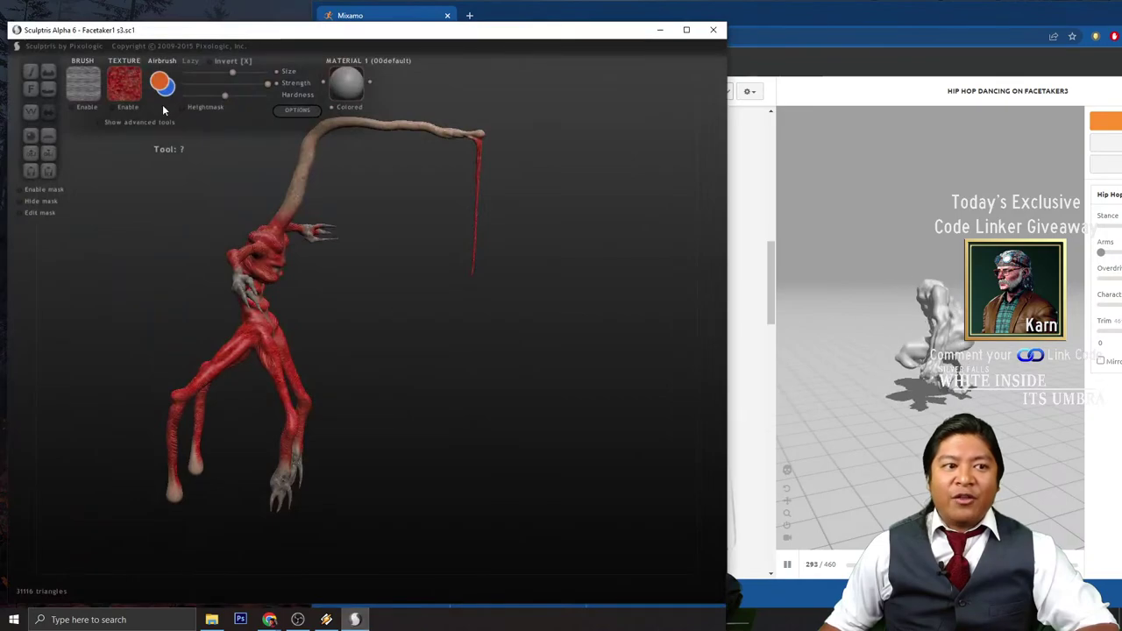
- Open the facetaker2 s3.sc1 sculpture in paint mode and fit the whole model in view
left_click(31, 174)
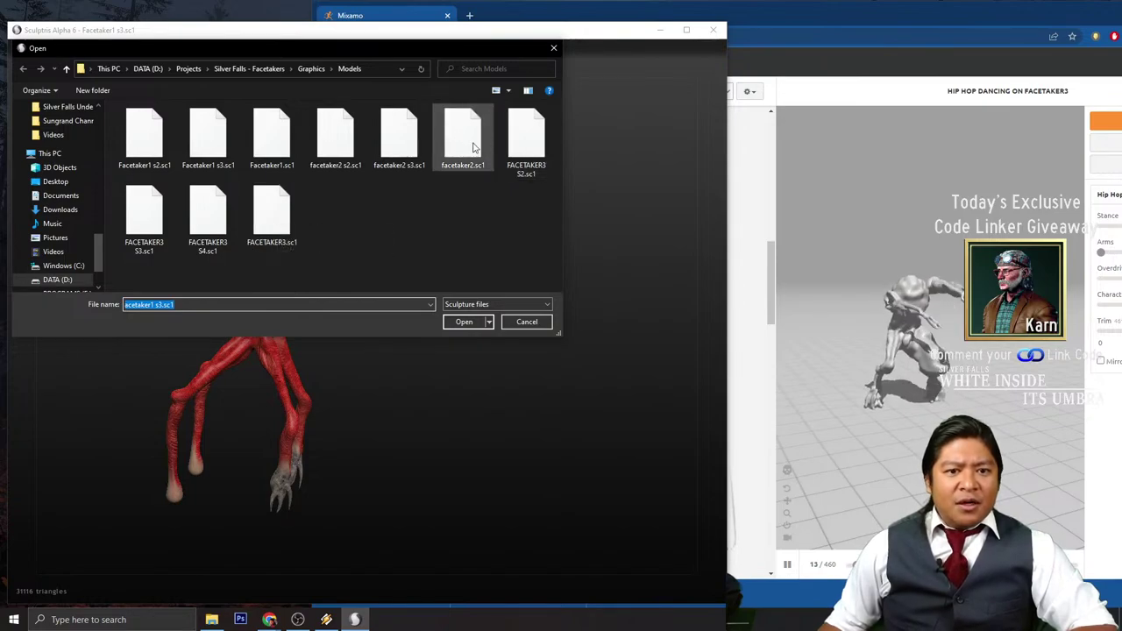
double_click(441, 139)
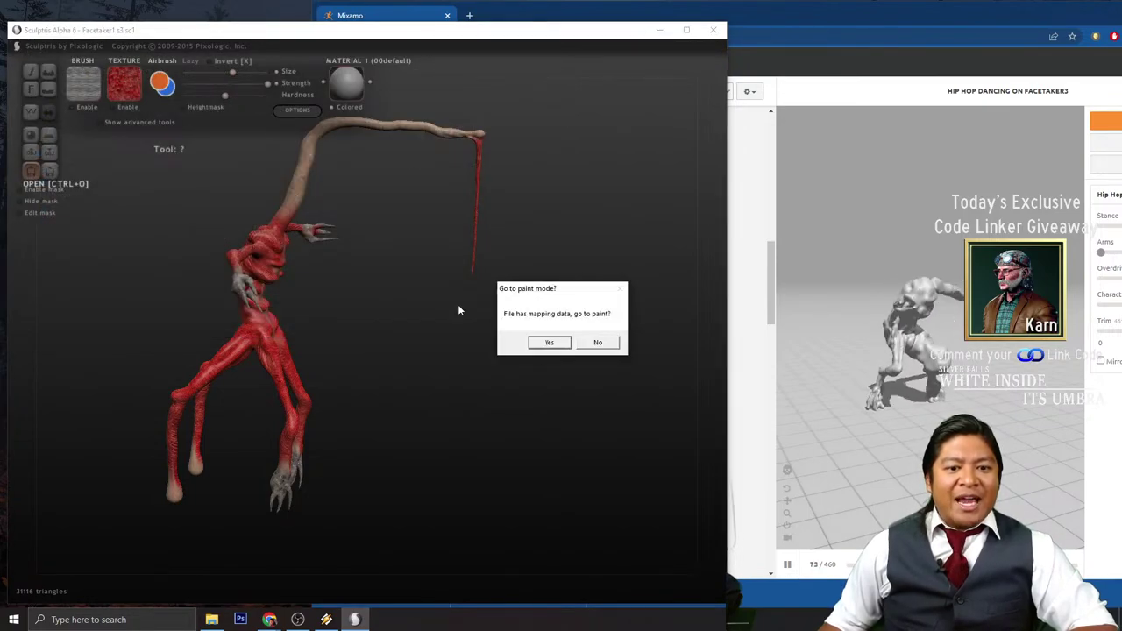
left_click(549, 343)
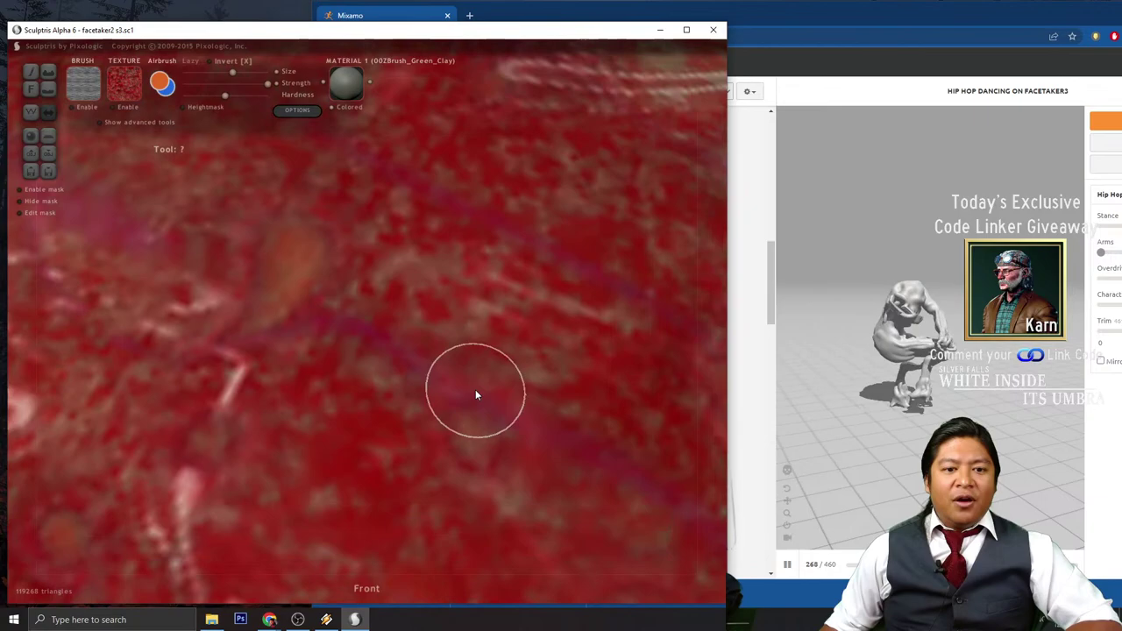
scroll(475, 394, "down", 10)
- Examine the front of the red creature, with its four small embedded limbs and large lips
mouse_move(560, 412)
left_mouse_down("alt")
mouse_move(431, 451)
mouse_move(572, 400)
mouse_move(576, 381)
mouse_move(383, 376)
mouse_move(446, 376)
mouse_move(500, 400)
left_mouse_up("alt")
scroll(448, 387, "up", 3)
scroll(449, 383, "up", 2)
scroll(468, 419, "down", 3)
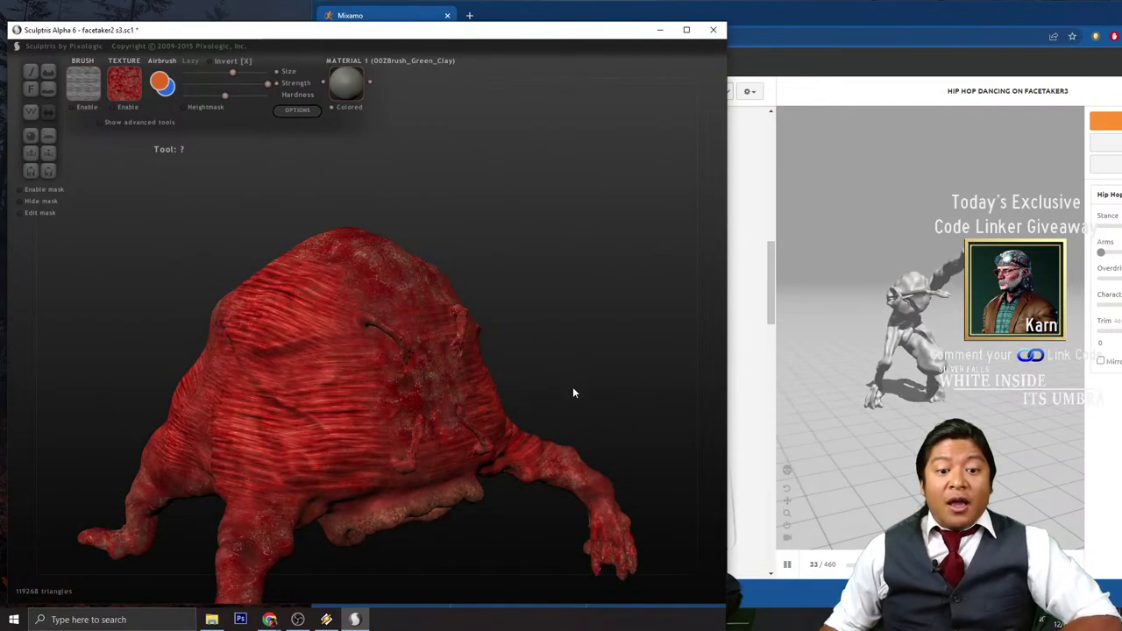
mouse_move(574, 388)
left_mouse_down("alt")
mouse_move(539, 353)
mouse_move(575, 346)
mouse_move(570, 362)
mouse_move(559, 337)
mouse_move(603, 325)
mouse_move(586, 342)
mouse_move(642, 332)
mouse_move(623, 350)
left_mouse_up("alt")
scroll(555, 347, "up", 3)
scroll(576, 348, "down", 3)
scroll(559, 337, "up", 3)
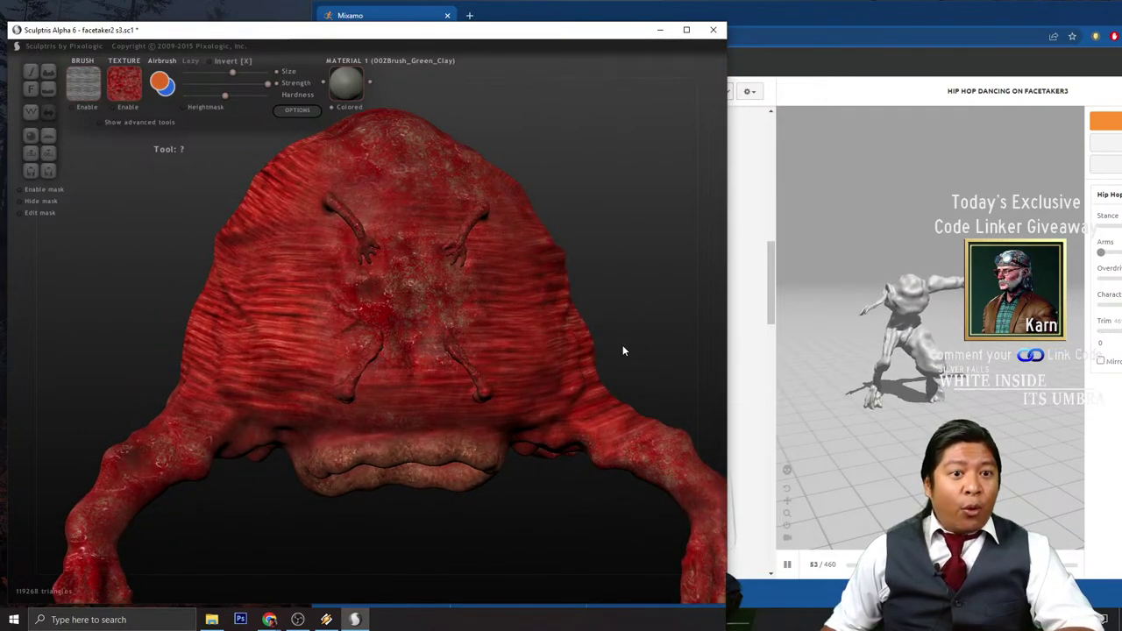
scroll(621, 350, "up", 2)
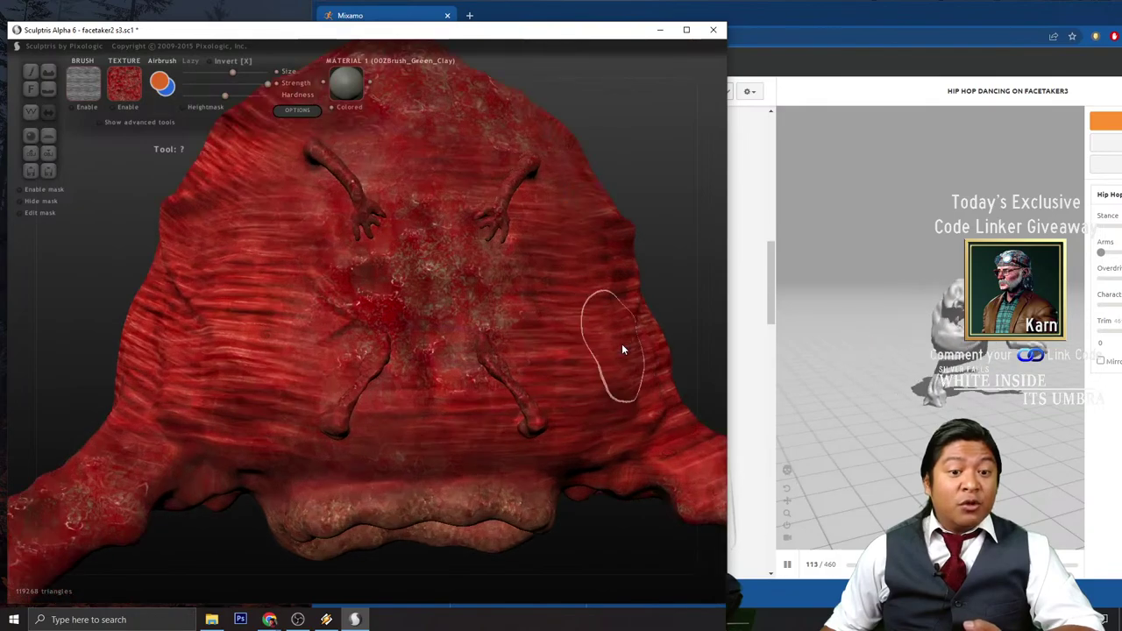
scroll(622, 344, "down", 3)
scroll(635, 340, "up", 2)
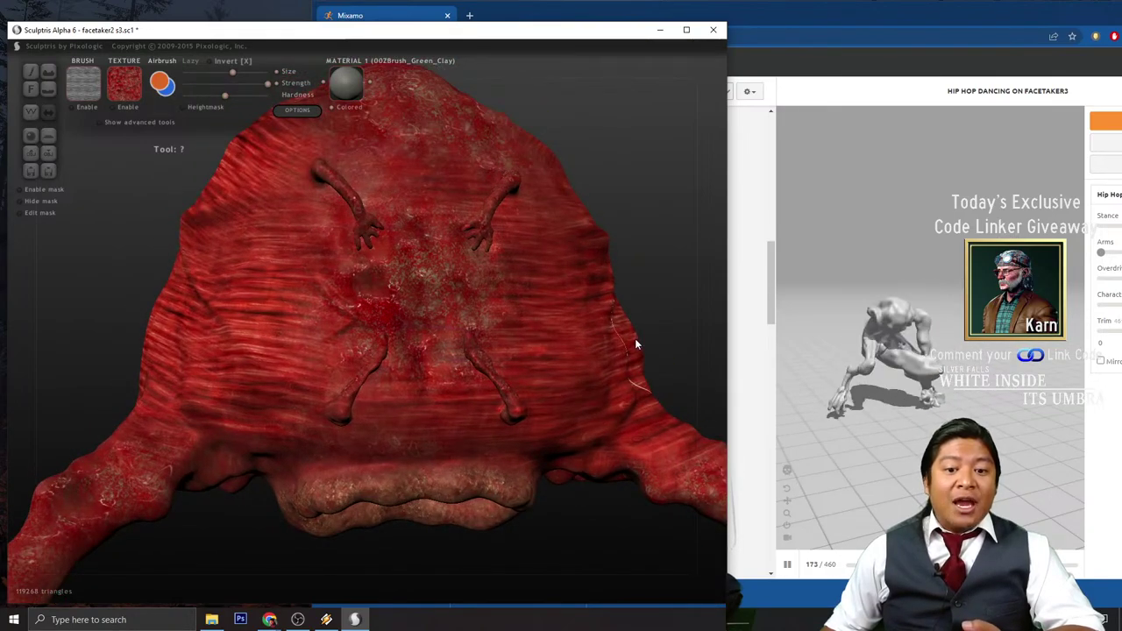
- Compare the creature's front with its striped flank and supporting arms from several angles
left_click_drag(664, 328, 656, 325)
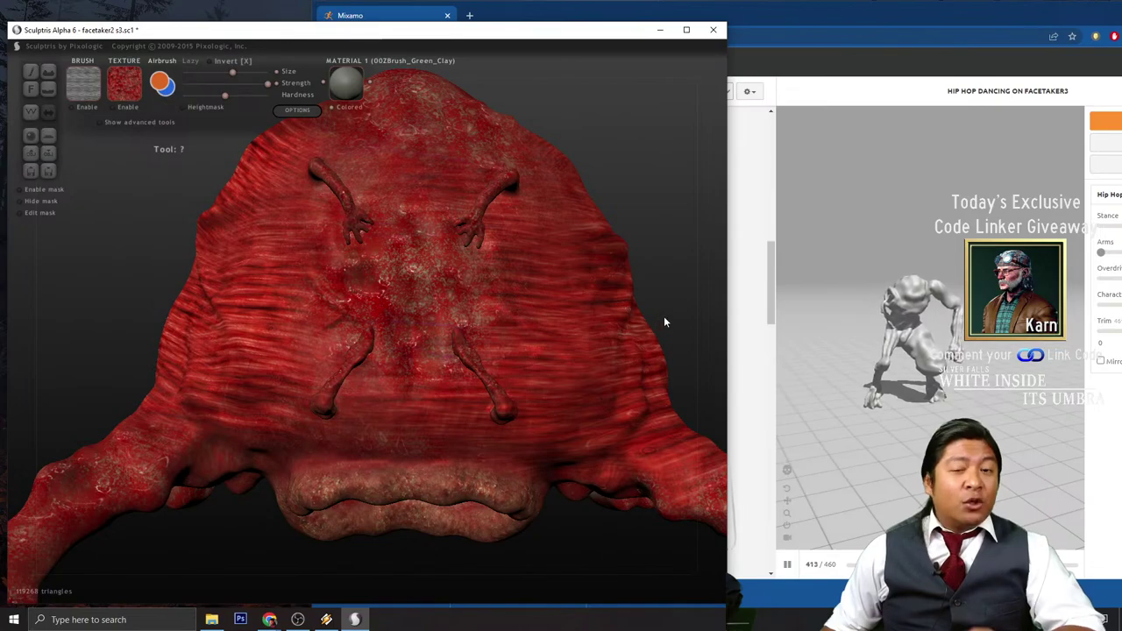
left_click_drag(664, 316, 681, 326)
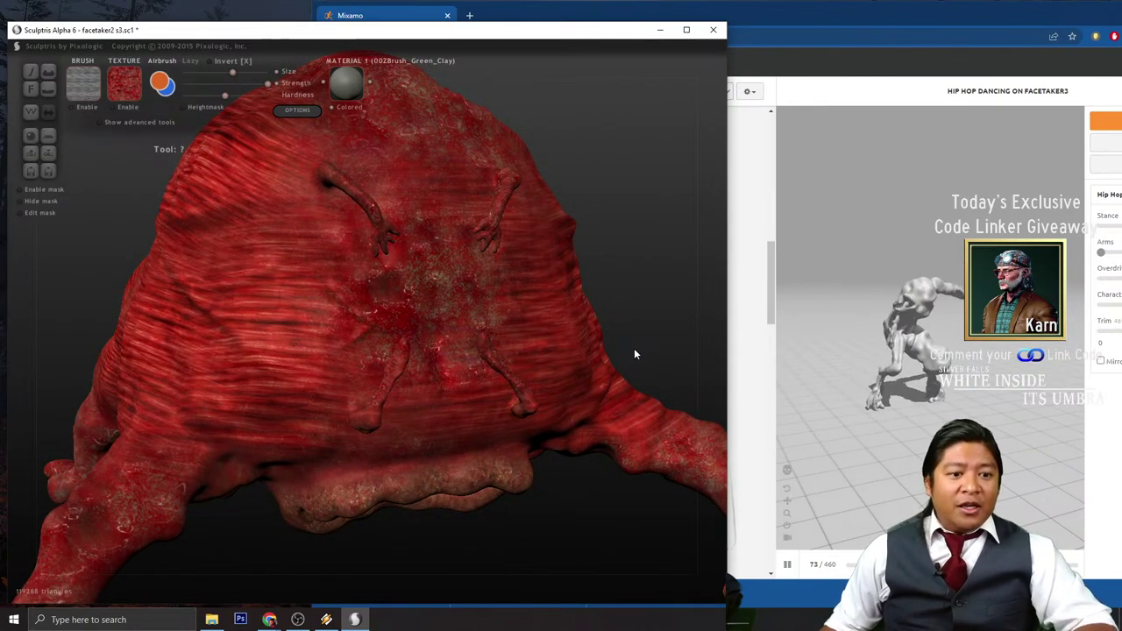
mouse_move(634, 349)
left_mouse_down()
mouse_move(659, 340)
mouse_move(611, 350)
left_mouse_up()
scroll(653, 338, "down", 3)
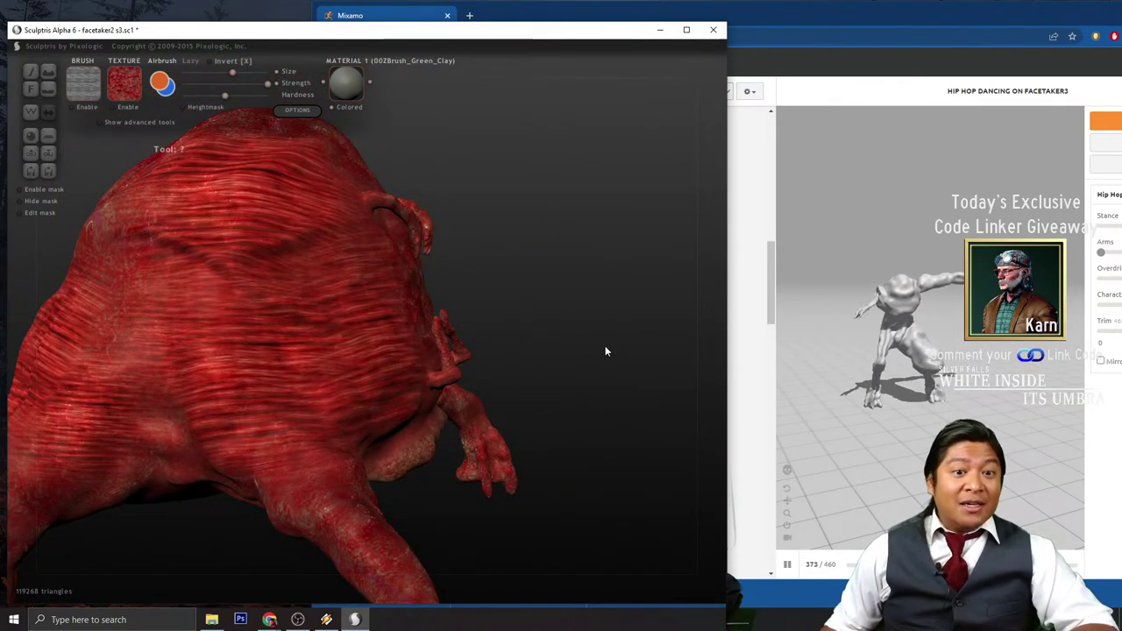
left_click_drag(605, 351, 561, 353)
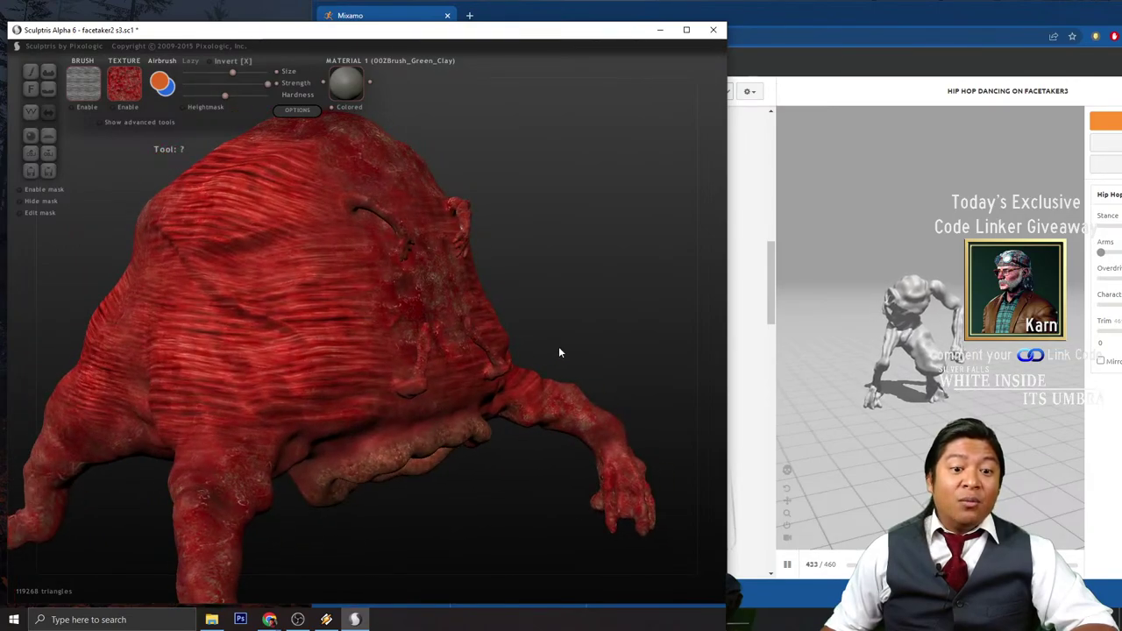
scroll(562, 353, "up", 3)
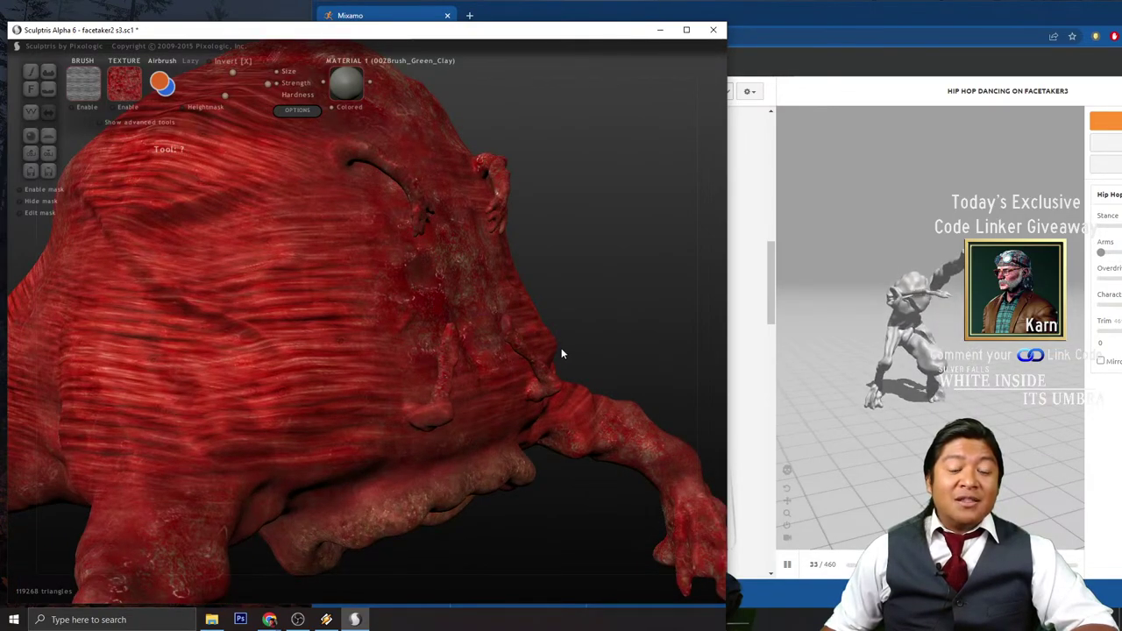
scroll(562, 353, "down", 4)
left_click_drag(561, 351, 536, 348)
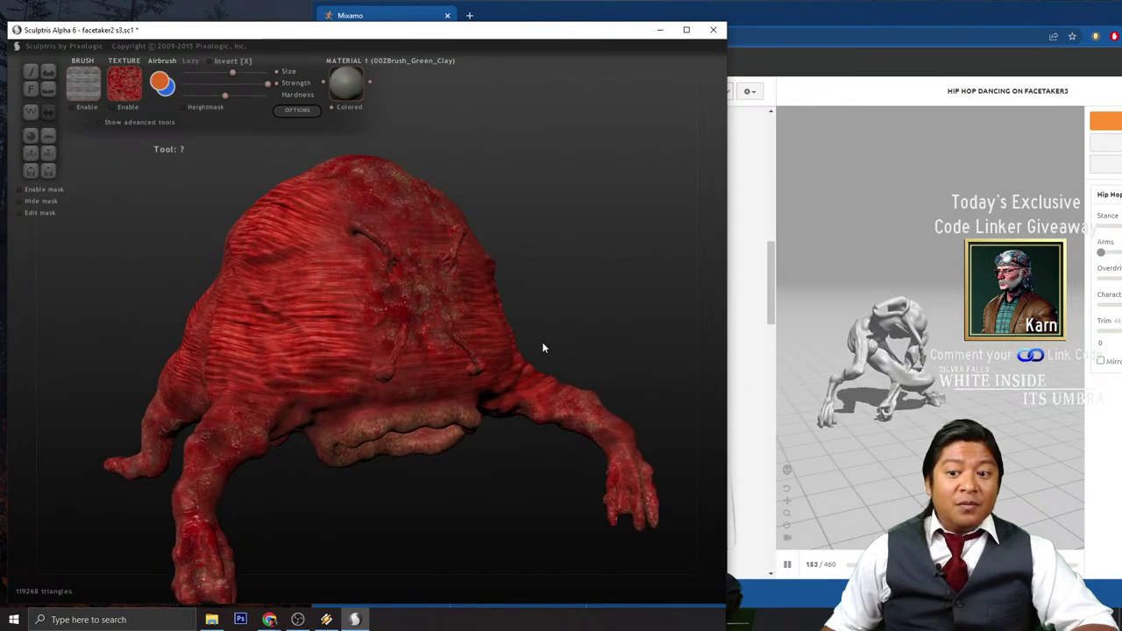
scroll(544, 348, "up", 3)
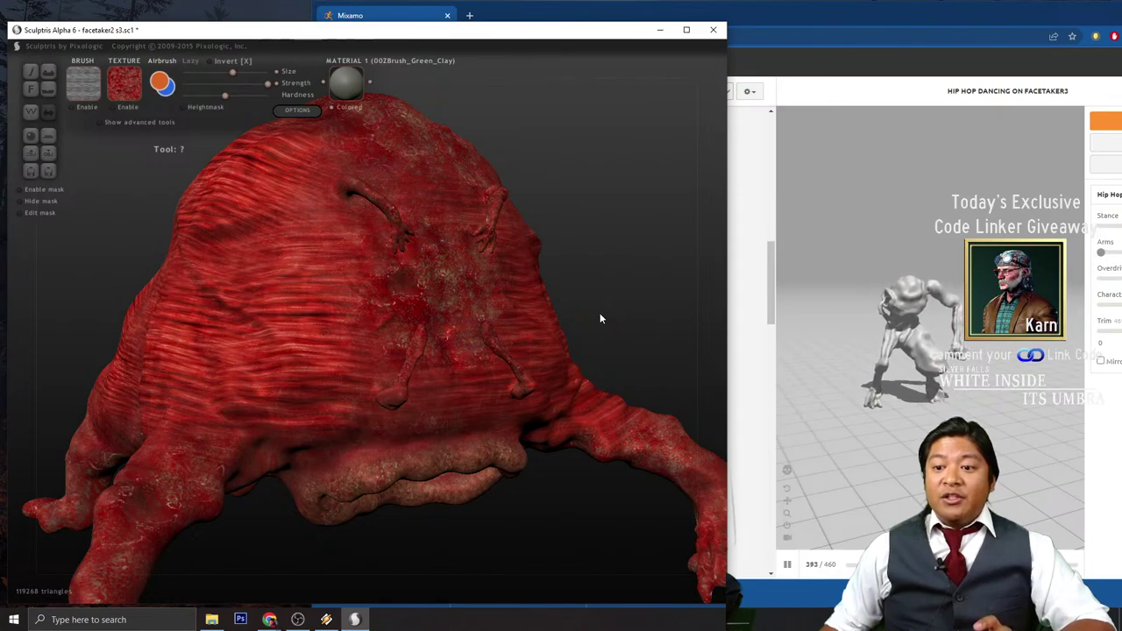
left_click_drag(601, 319, 616, 323)
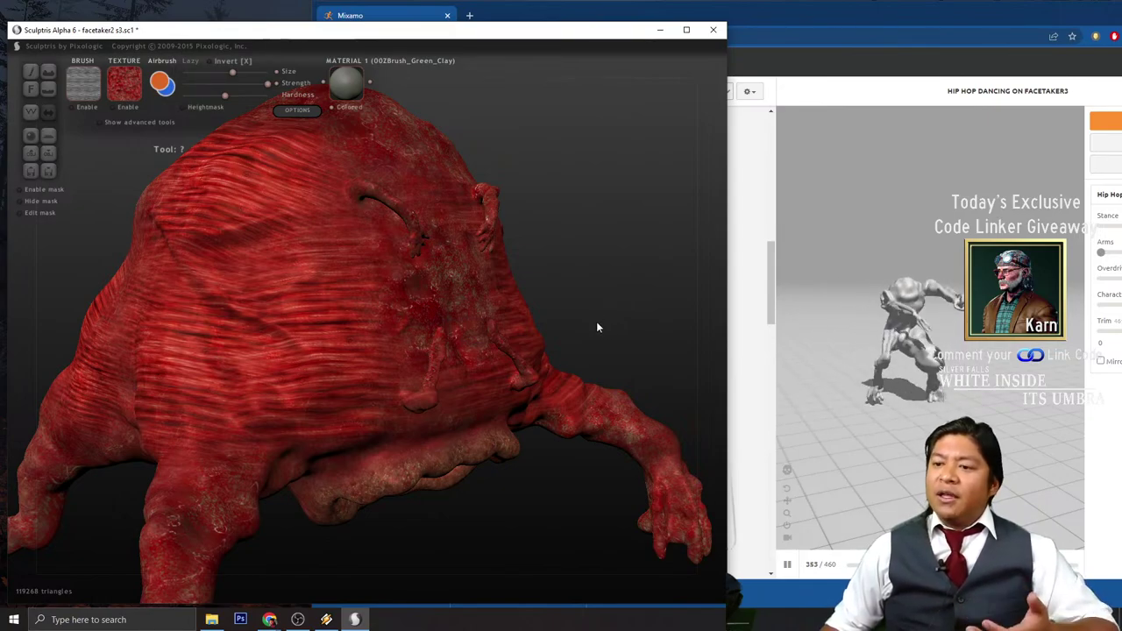
left_click_drag(597, 327, 616, 323)
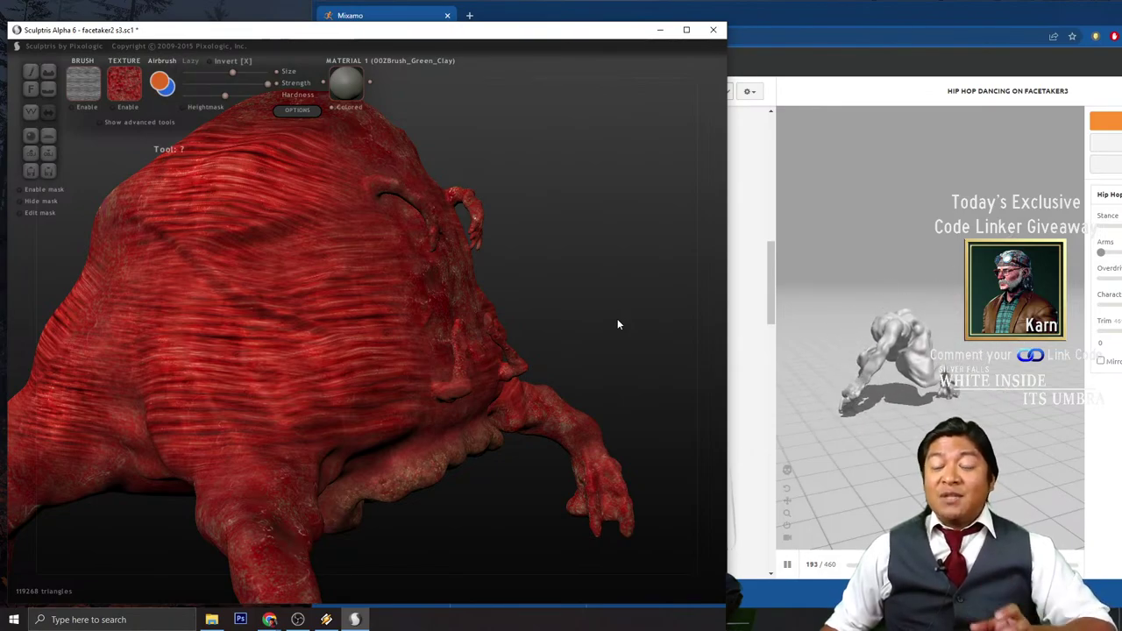
- Inspect the small limbs protruding from the creature's face in profile, from the front and from a distance
scroll(618, 325, "up", 2)
scroll(618, 324, "up", 3)
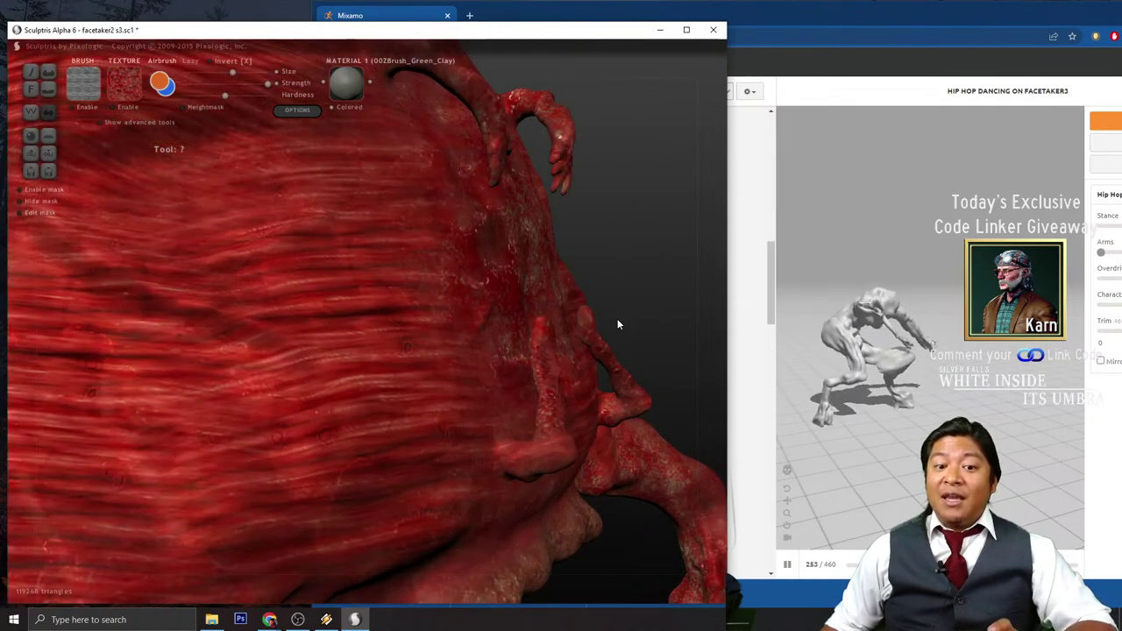
left_click_drag(621, 323, 647, 321)
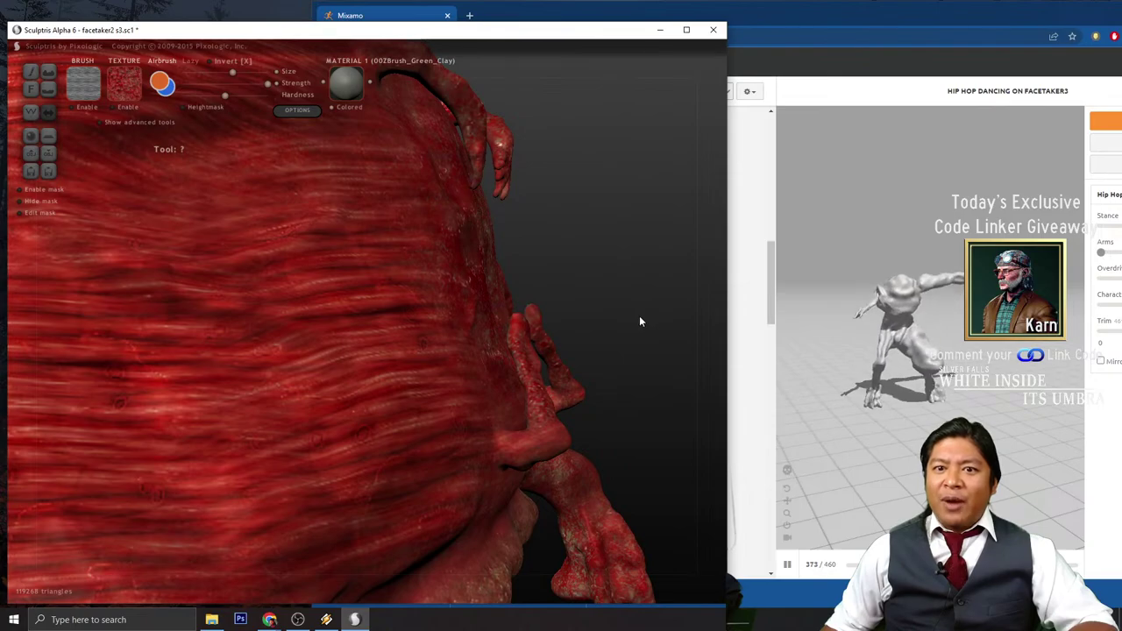
left_click_drag(639, 322, 618, 327)
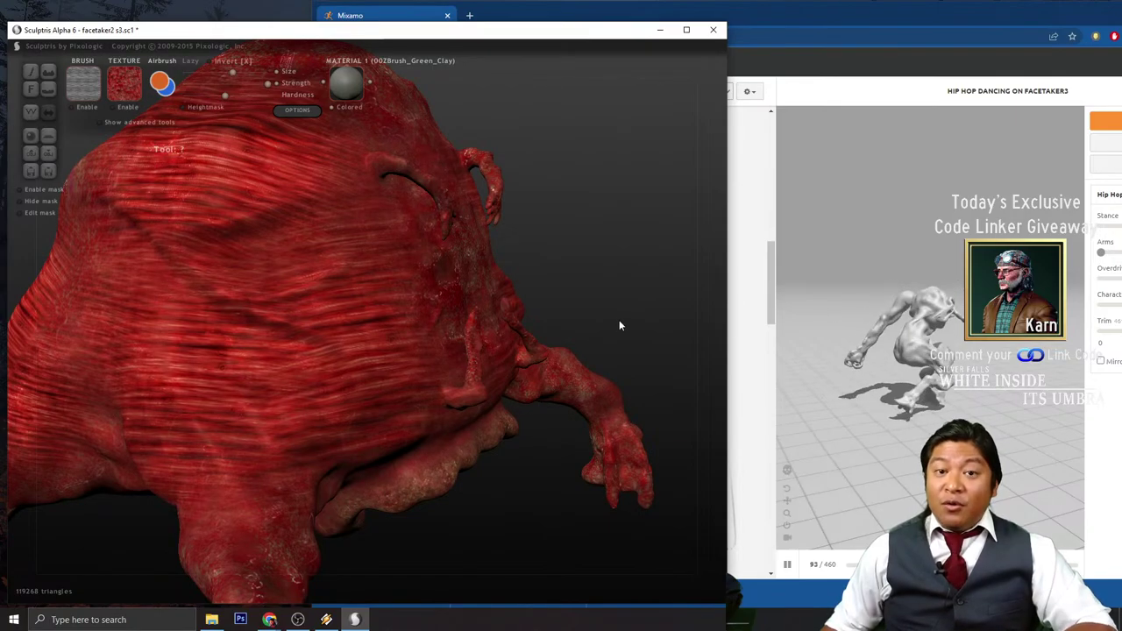
left_click_drag(611, 324, 544, 315)
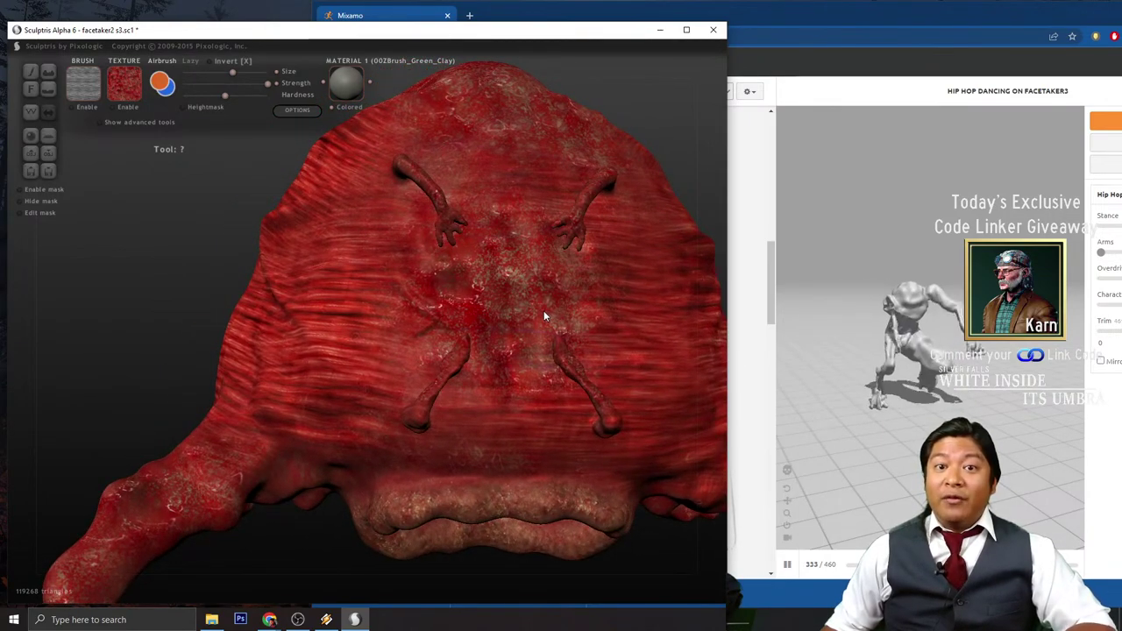
right_click_drag(543, 315, 556, 318)
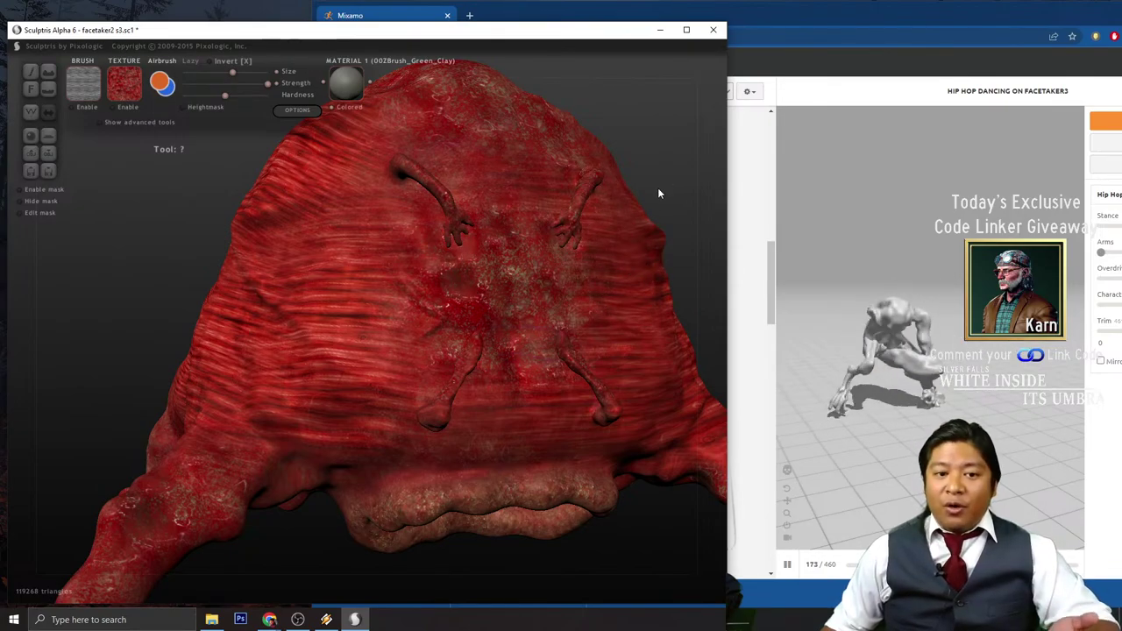
mouse_move(658, 188)
left_mouse_down()
mouse_move(673, 197)
mouse_move(675, 181)
left_mouse_up()
scroll(676, 181, "down", 4)
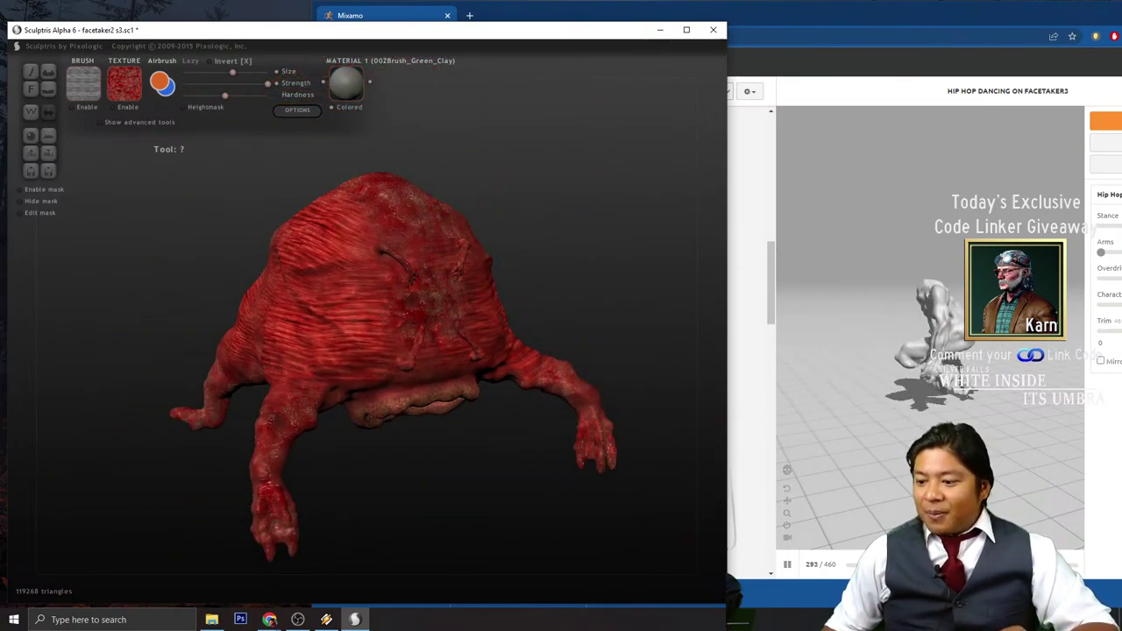
- Return to the Sculptris window and examine the embedded body's surface texture and limbs up close and from the side
key("alt+Tab")
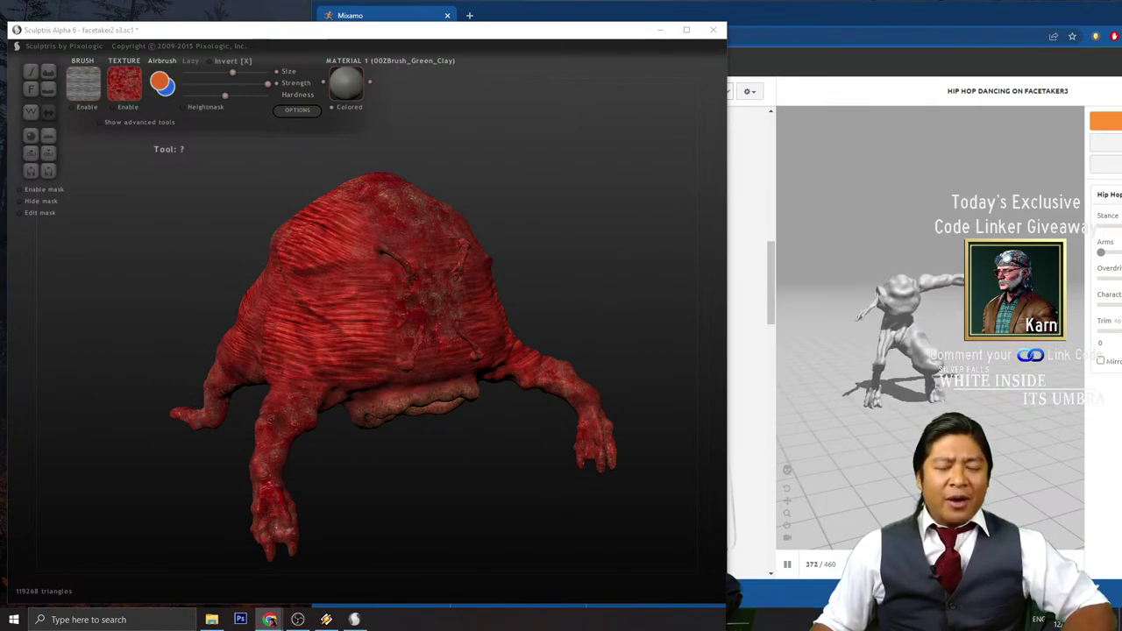
left_click(589, 298)
scroll(575, 293, "up", 5)
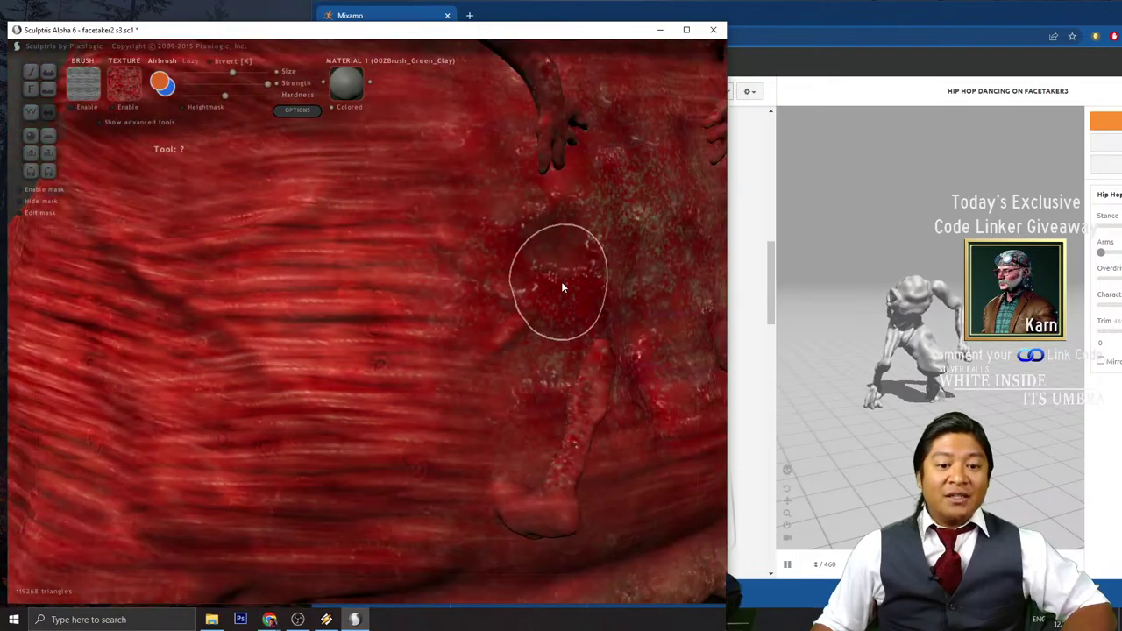
scroll(563, 287, "down", 5)
mouse_move(561, 283)
left_mouse_down()
mouse_move(654, 278)
mouse_move(588, 264)
mouse_move(614, 299)
mouse_move(613, 258)
mouse_move(687, 283)
mouse_move(688, 295)
left_mouse_up()
scroll(614, 299, "up", 3)
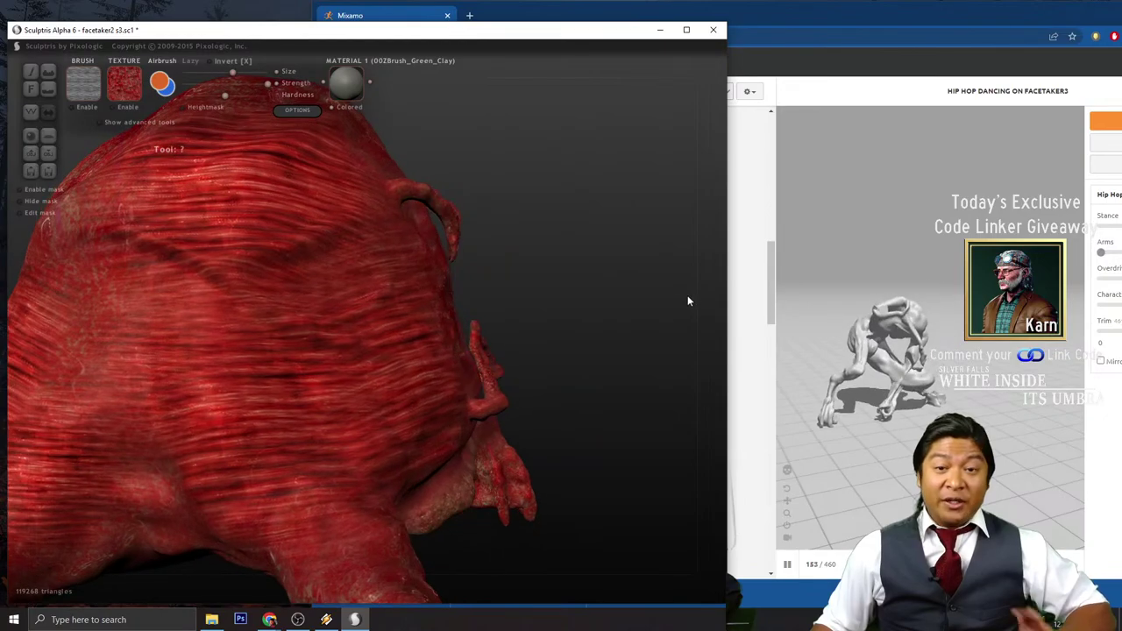
scroll(608, 298, "up", 3)
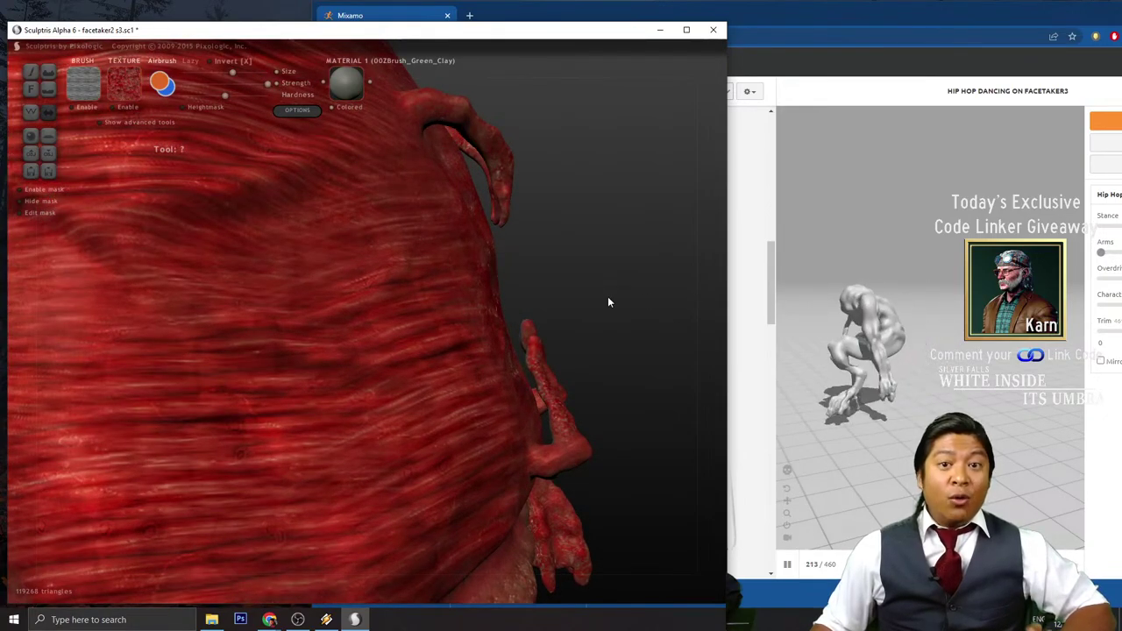
left_click_drag(608, 300, 524, 298)
scroll(582, 294, "down", 3)
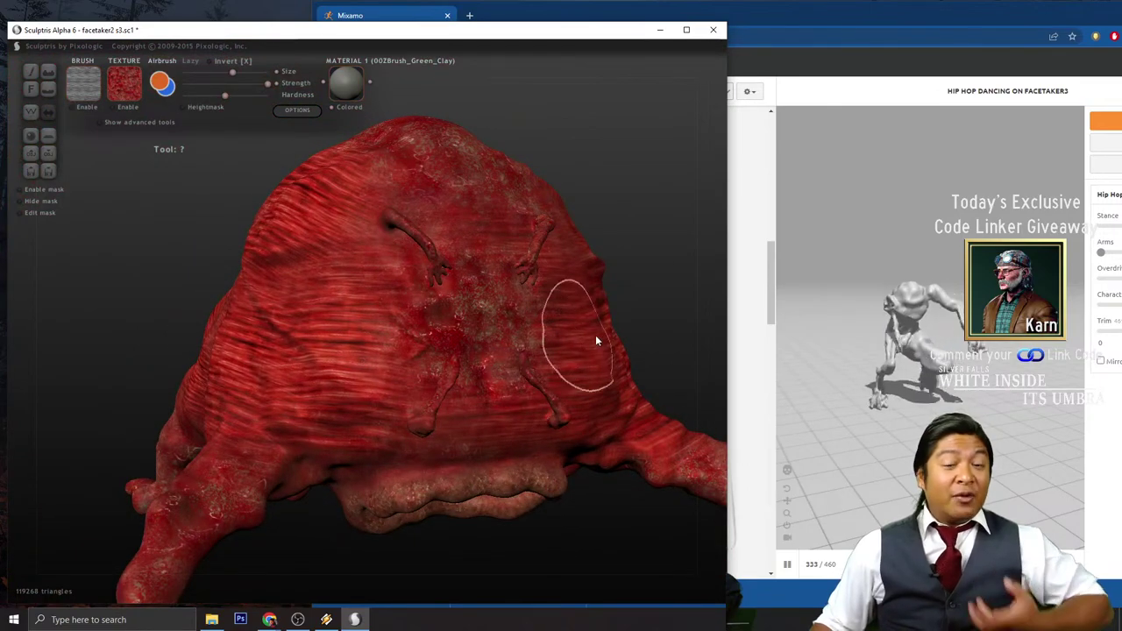
- Study the creature's side profile, focusing on the thin arms and legs standing out from its front
mouse_move(643, 255)
left_mouse_down()
mouse_move(654, 259)
mouse_move(559, 260)
mouse_move(564, 268)
mouse_move(546, 275)
mouse_move(602, 294)
left_mouse_up()
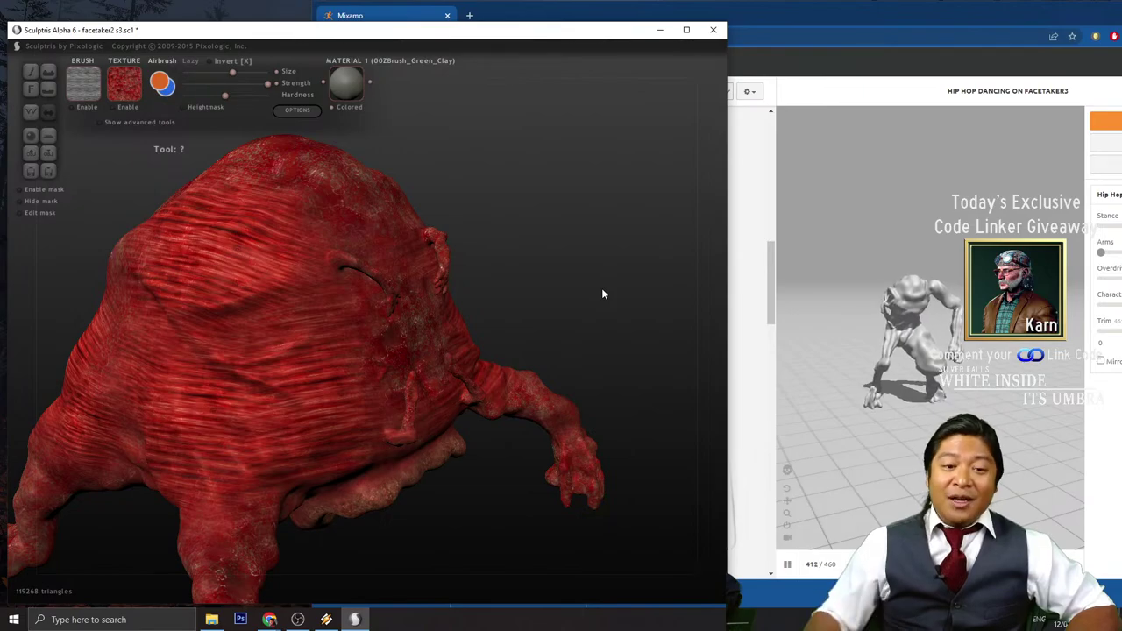
scroll(603, 292, "up", 4)
mouse_move(607, 283)
left_mouse_down()
mouse_move(611, 313)
mouse_move(579, 268)
mouse_move(559, 288)
mouse_move(604, 283)
mouse_move(534, 304)
mouse_move(524, 296)
mouse_move(546, 313)
mouse_move(483, 306)
mouse_move(514, 333)
mouse_move(553, 328)
mouse_move(500, 334)
mouse_move(551, 325)
mouse_move(515, 329)
left_mouse_up()
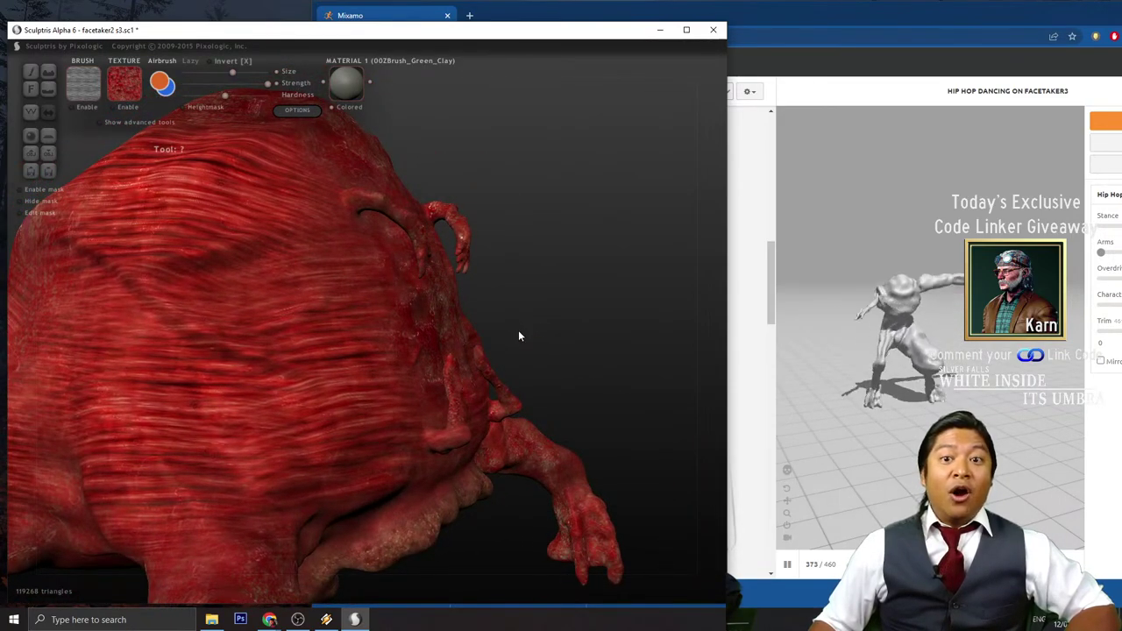
scroll(519, 332, "up", 1)
scroll(519, 331, "down", 2)
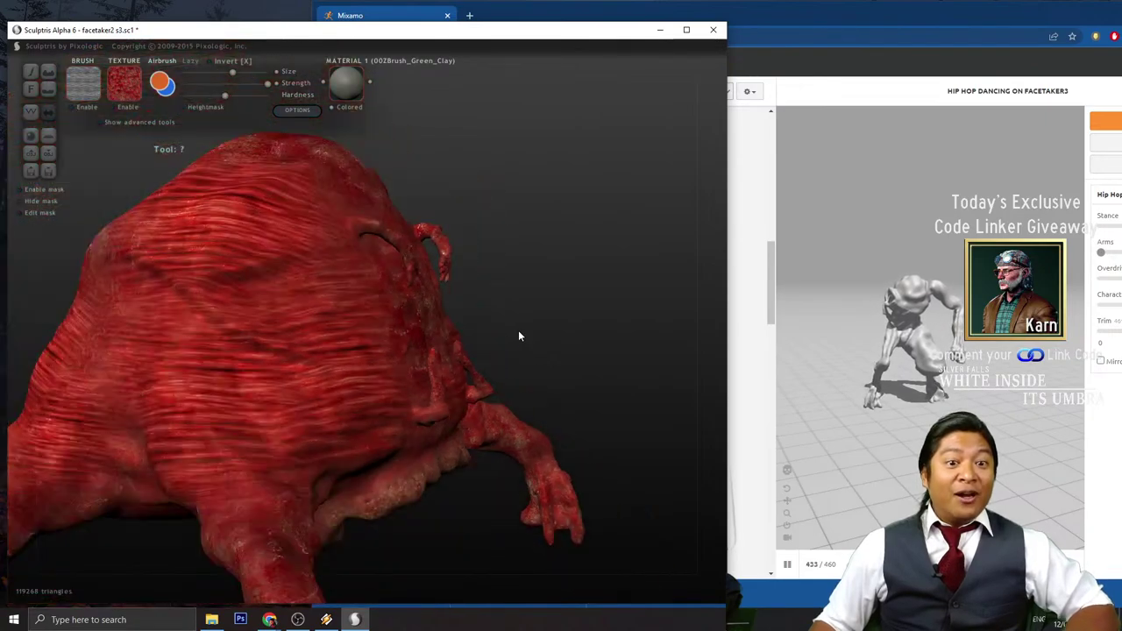
left_click_drag(532, 340, 568, 348)
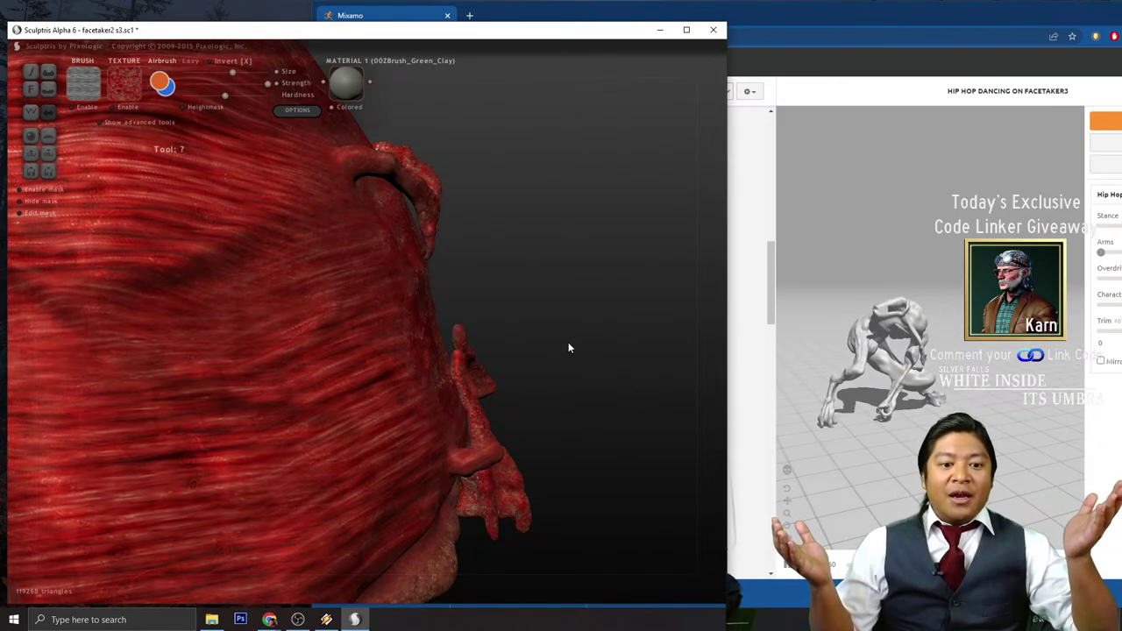
scroll(568, 343, "up", 3)
scroll(569, 327, "down", 3)
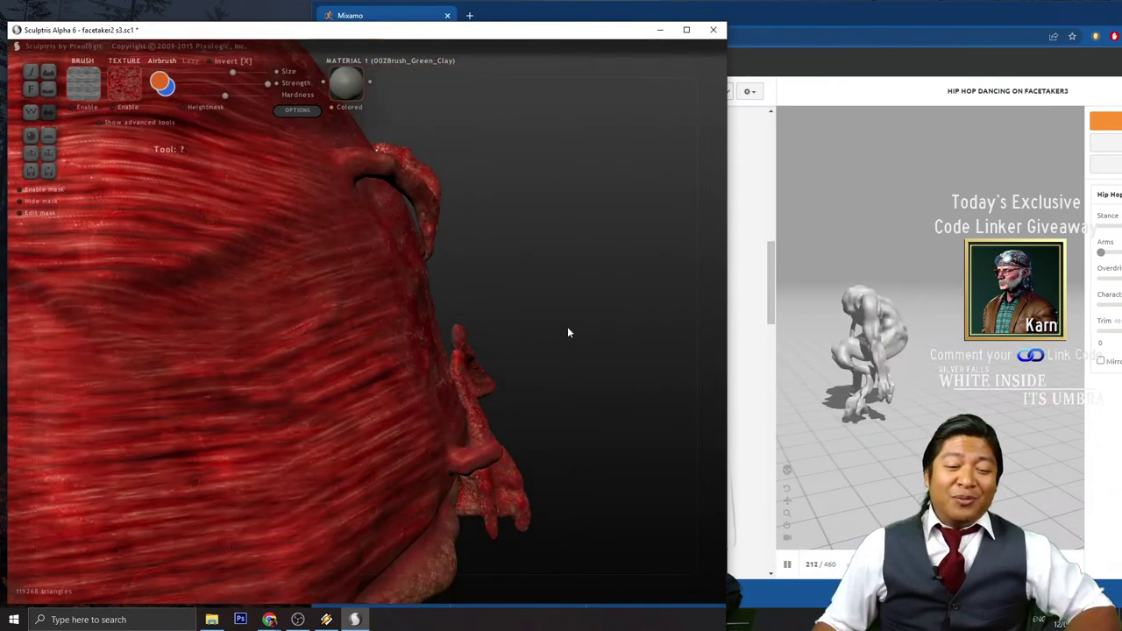
left_click_drag(569, 328, 585, 332)
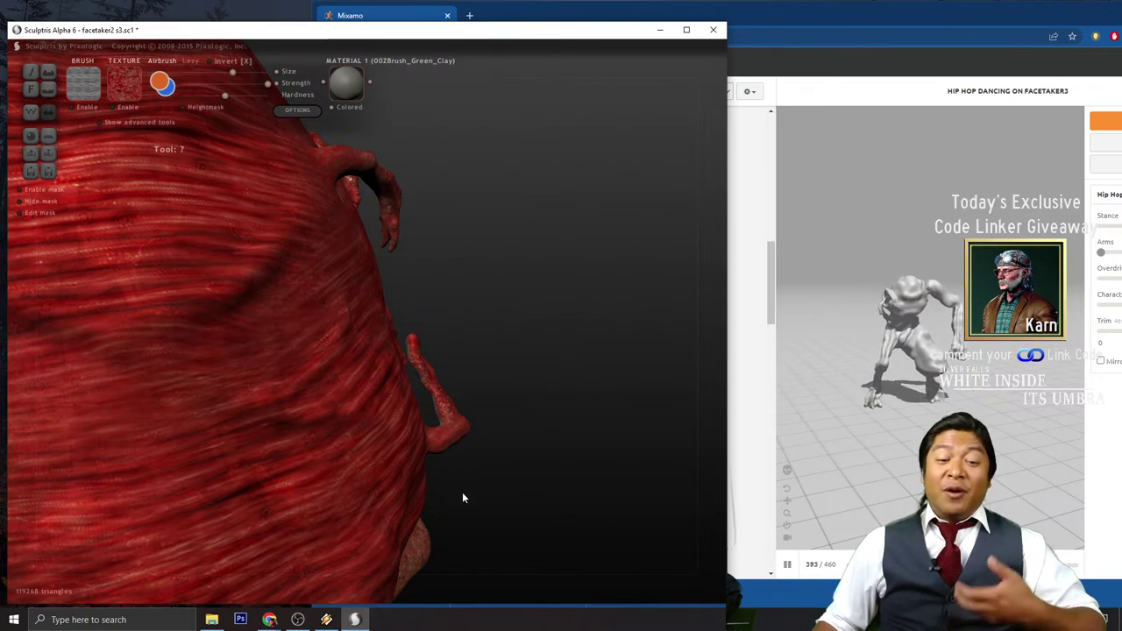
scroll(462, 492, "up", 1)
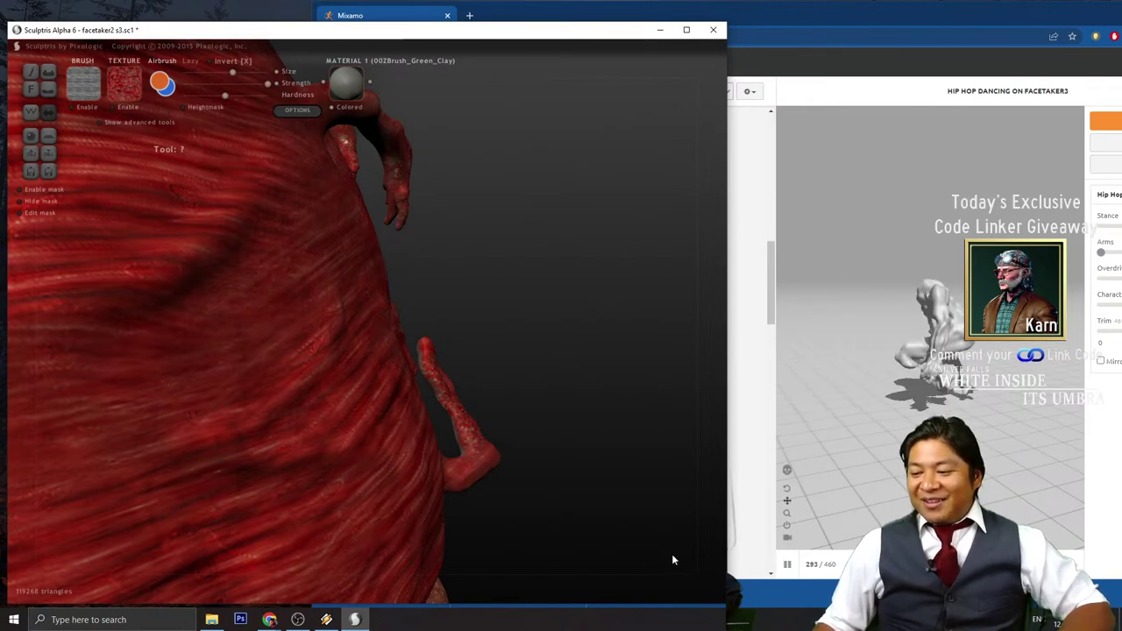
mouse_move(508, 507)
left_mouse_down()
mouse_move(534, 497)
mouse_move(489, 513)
mouse_move(606, 471)
mouse_move(491, 492)
mouse_move(541, 480)
mouse_move(526, 520)
left_mouse_up()
scroll(577, 509, "up", 2)
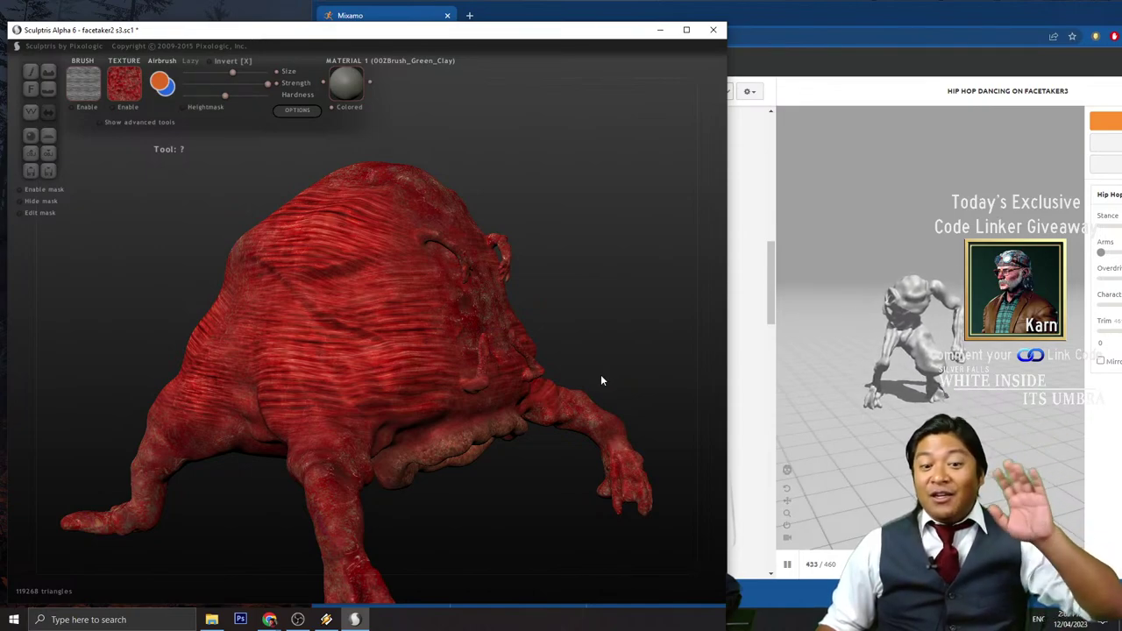
- View the creature's front from slightly above and hide the interface so that only the model is displayed
mouse_move(602, 380)
left_mouse_down()
mouse_move(558, 451)
mouse_move(552, 567)
mouse_move(451, 540)
mouse_move(422, 504)
mouse_move(642, 472)
mouse_move(669, 582)
mouse_move(561, 471)
left_mouse_up()
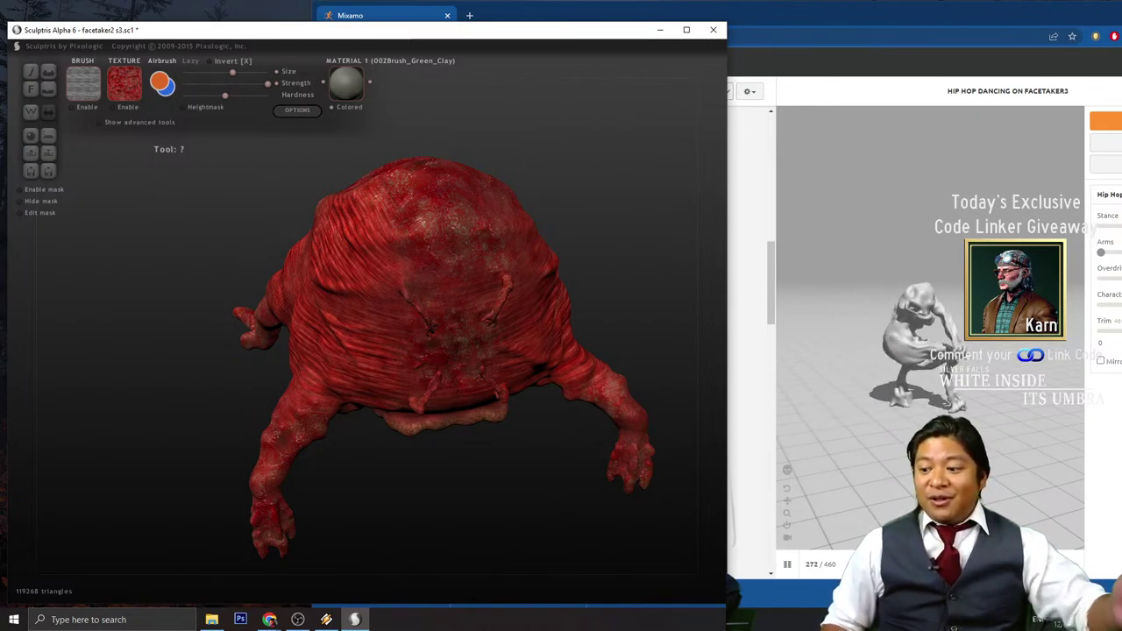
key("Tab")
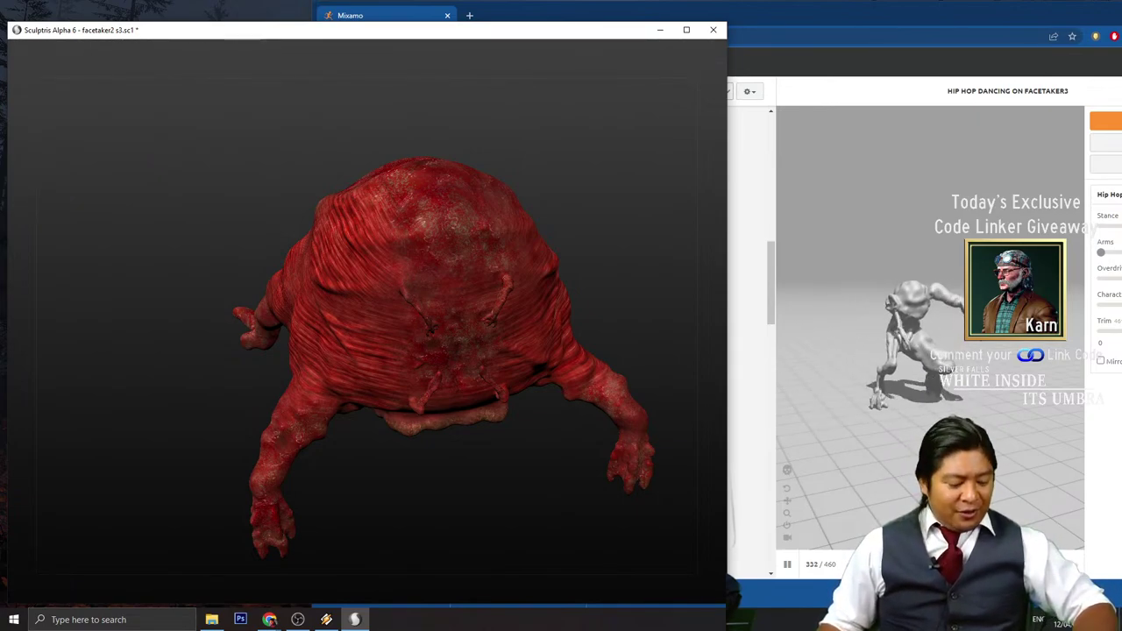
key("Tab")
key("Tab")
key("Tab")
key("Tab")
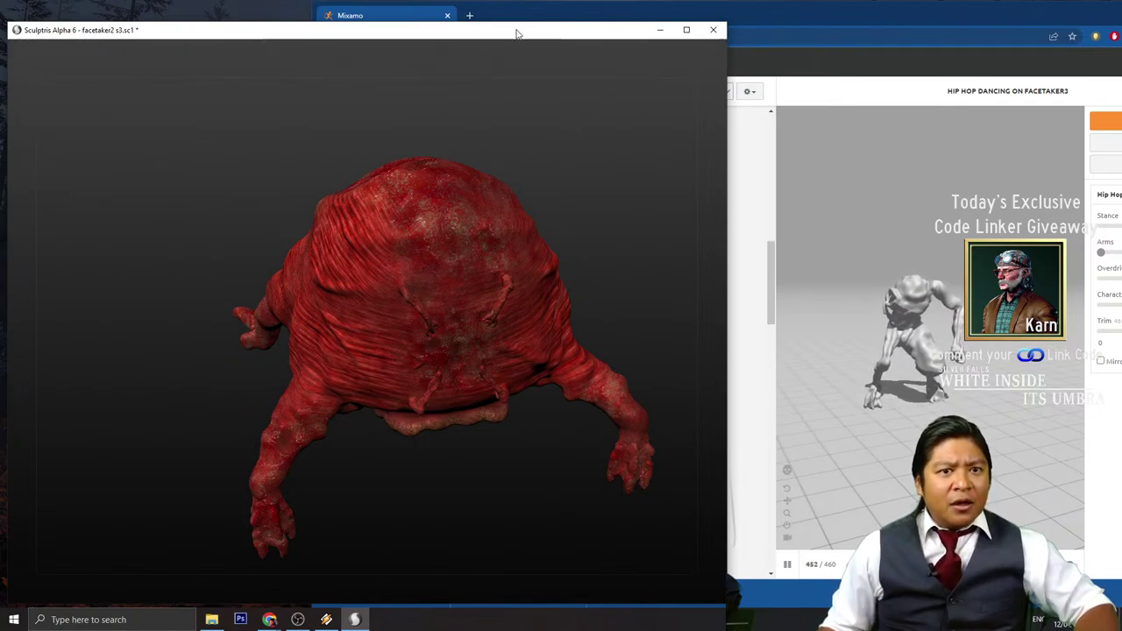
key("Tab")
key("Tab")
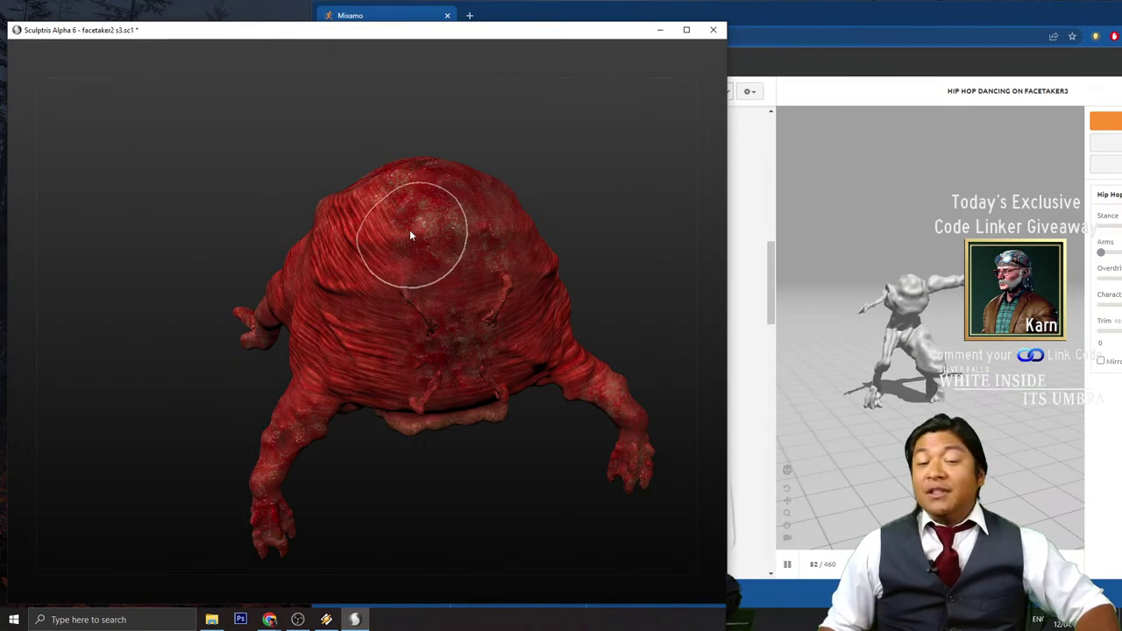
- Bring the Sculptris interface back around the model and switch to the Chrome window
key("Tab")
key("Tab")
key("Tab")
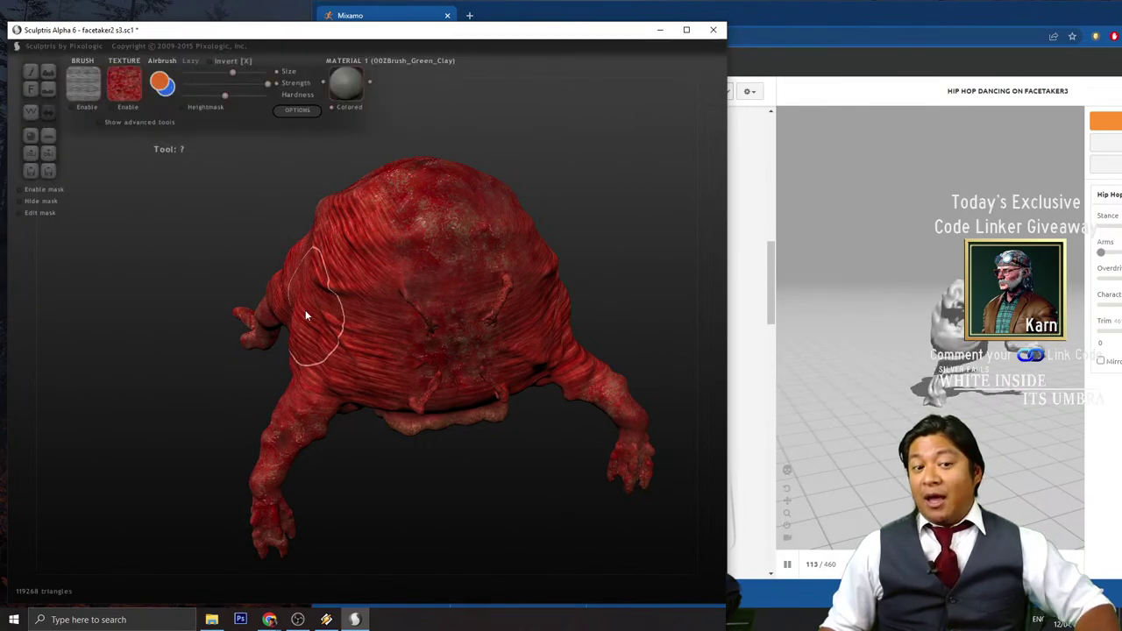
key("Tab")
key("Tab")
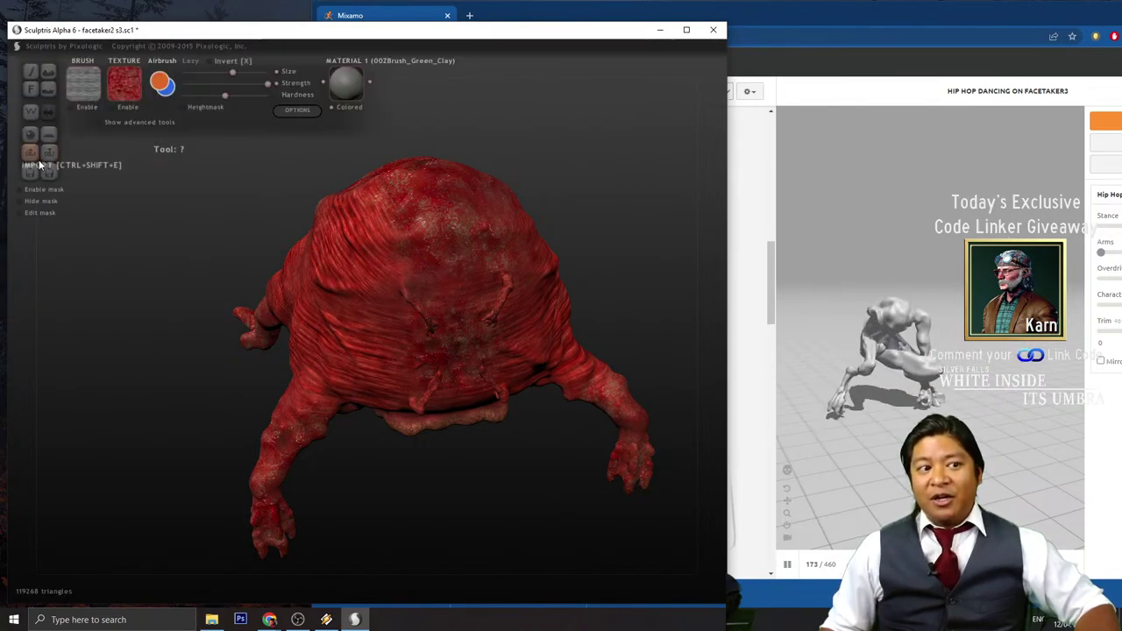
key("Tab")
key("Tab")
key("Tab")
key("Tab")
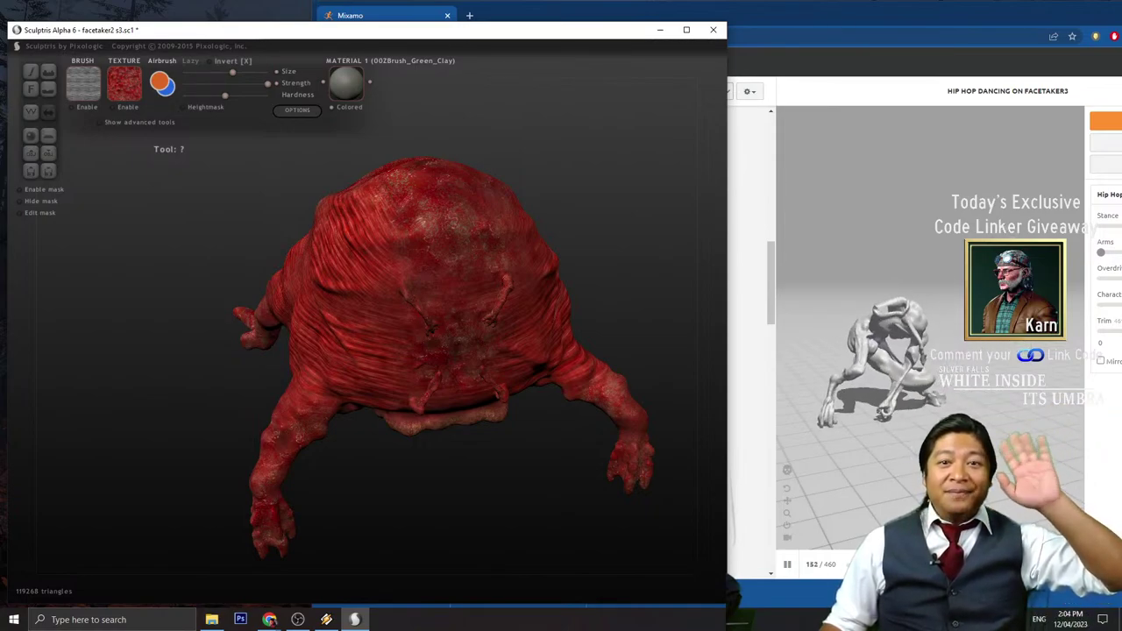
key("alt+Tab")
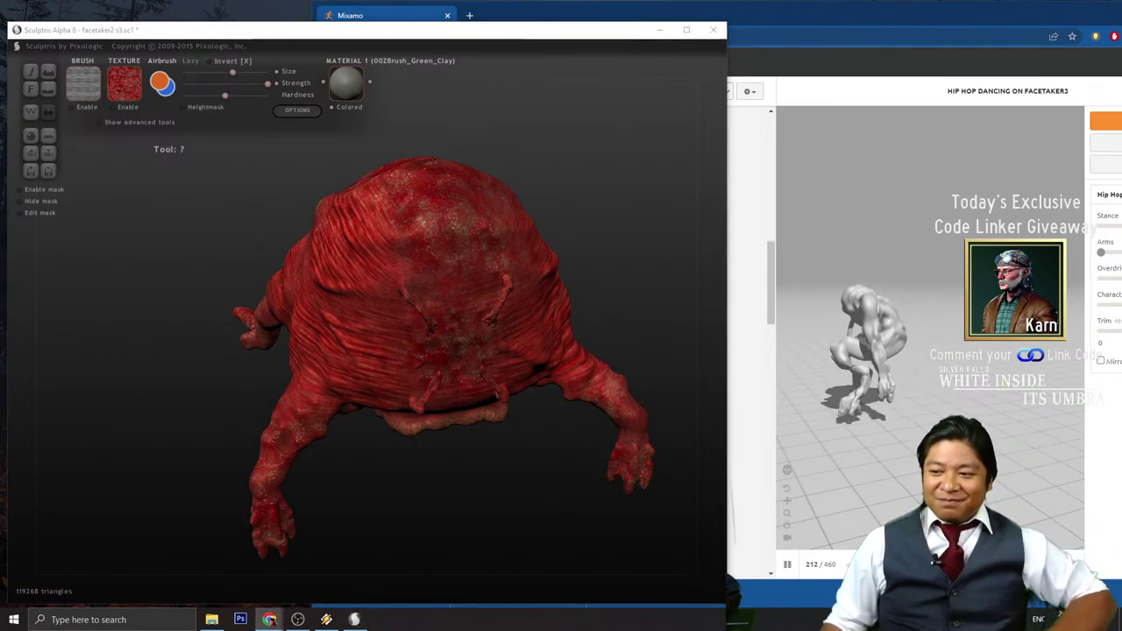